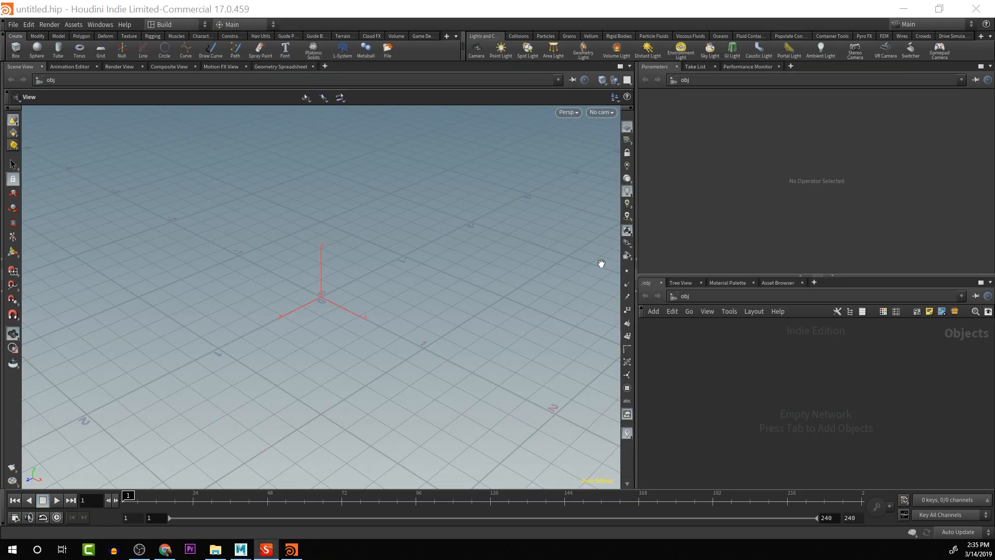
# Create a Geometry object in the empty object network and rename it Drone
pyautogui.press('Tab')
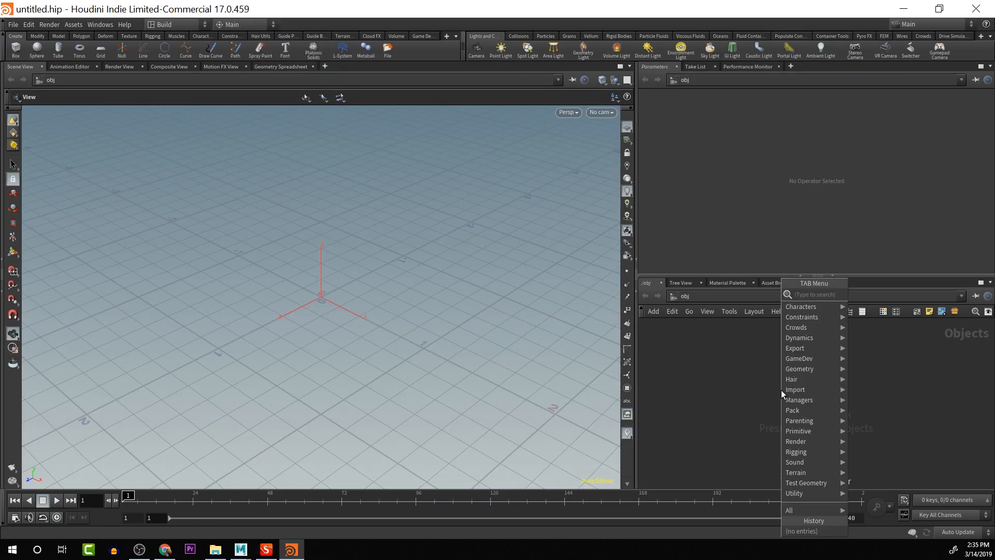
pyautogui.write('g')
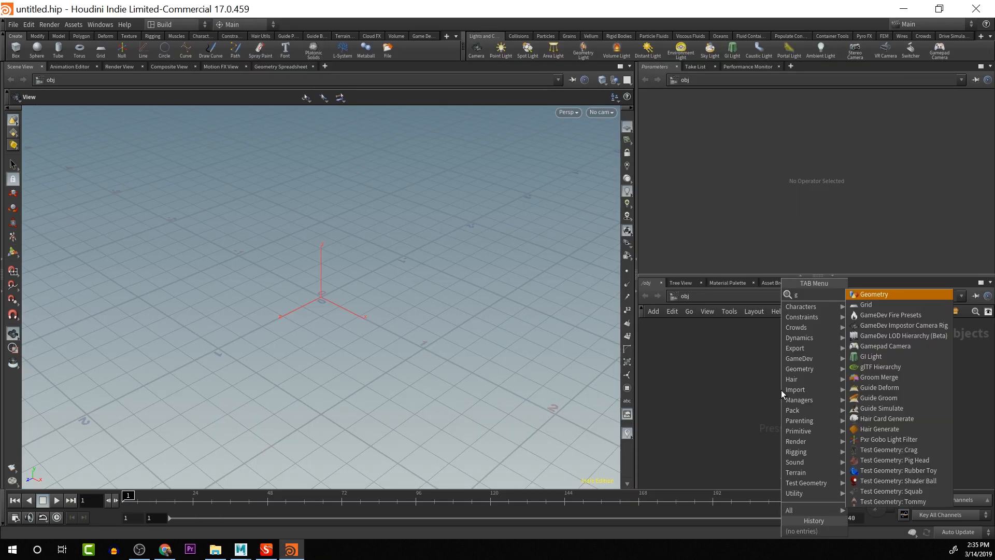
pyautogui.press('Return')
pyautogui.click(782, 390)
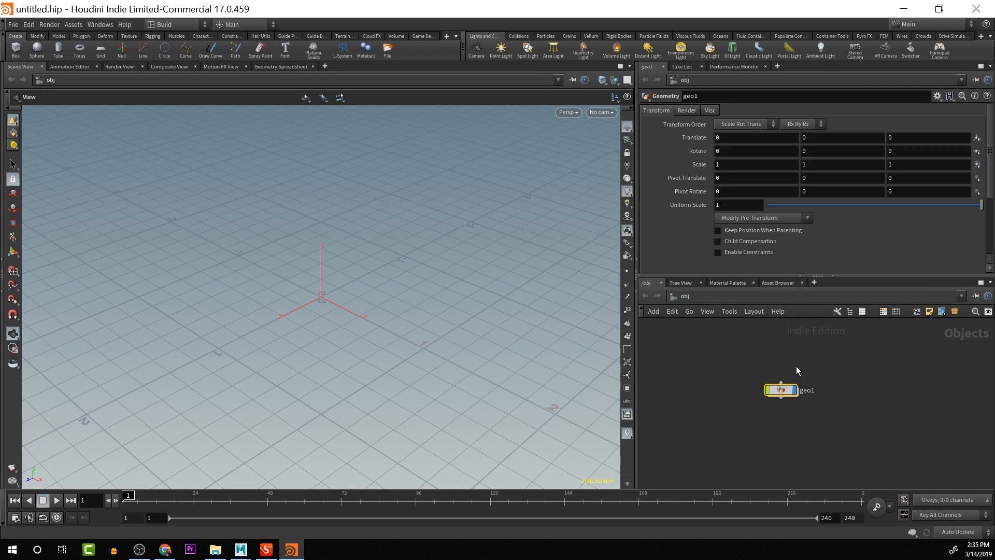
pyautogui.doubleClick(809, 390)
pyautogui.write('D')
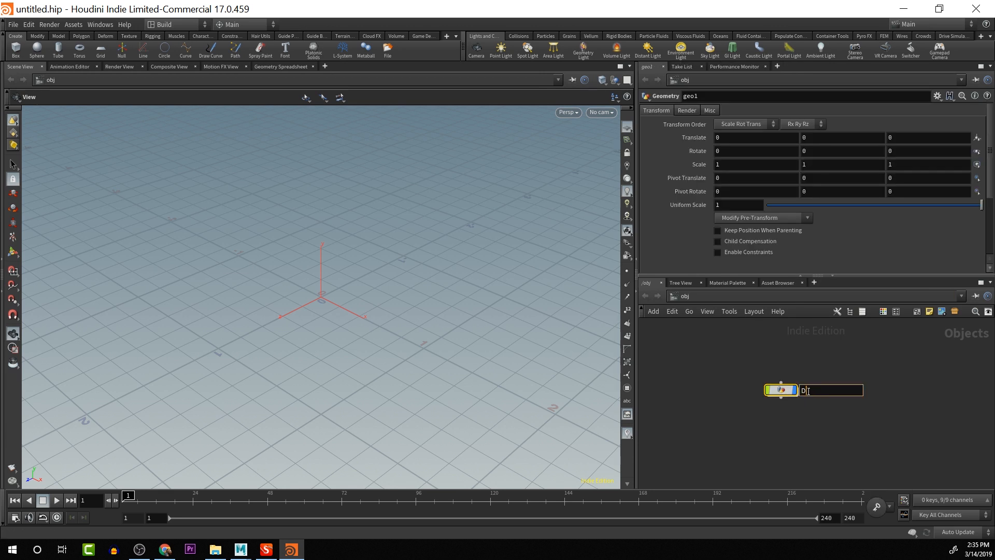
pyautogui.write('rone')
pyautogui.press('Return')
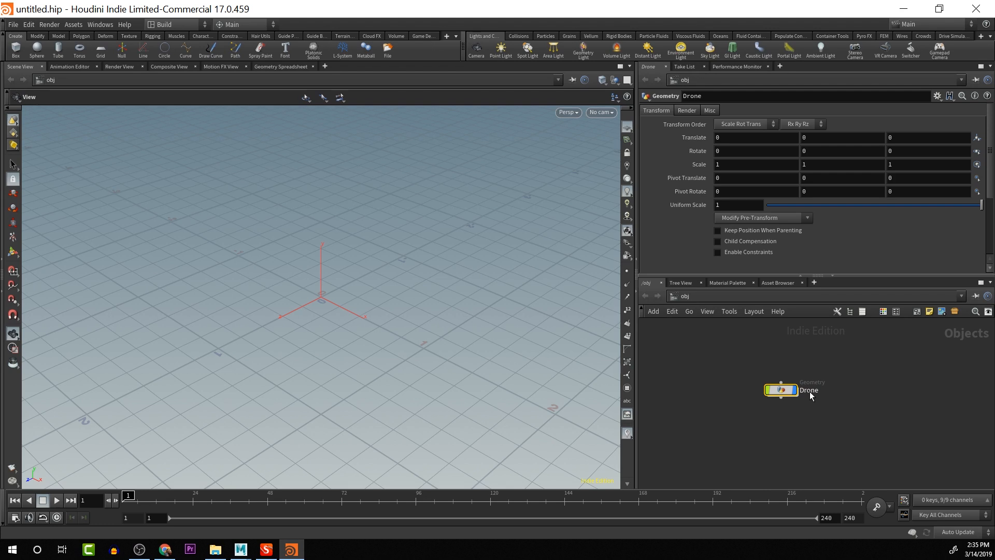
# Enter the Drone object and add a Torus node to its geometry network
pyautogui.moveTo(786, 393); pyautogui.dragTo(773, 367)
pyautogui.doubleClick(768, 364)
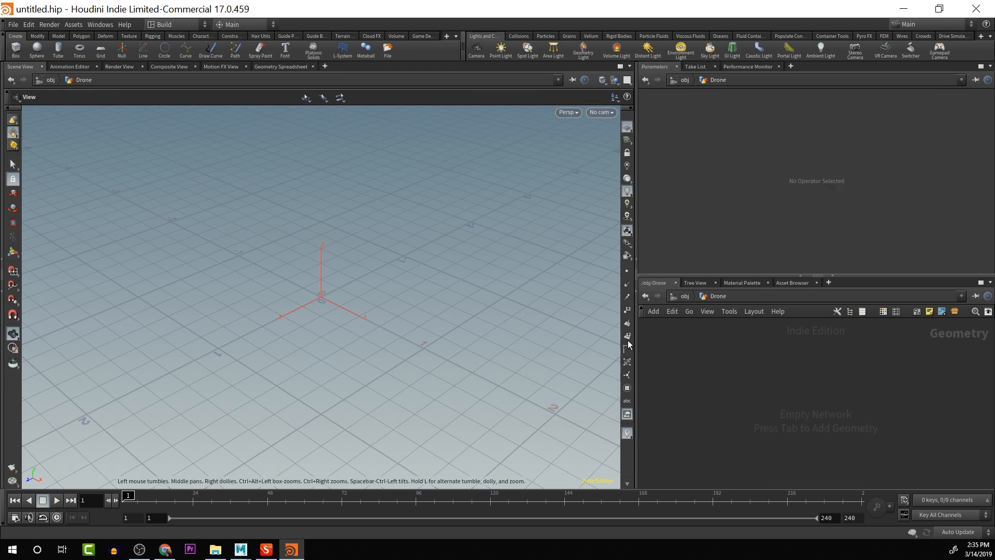
pyautogui.moveTo(378, 280)
pyautogui.mouseDown()
pyautogui.moveTo(382, 259)
pyautogui.moveTo(368, 333)
pyautogui.moveTo(390, 288)
pyautogui.mouseUp()
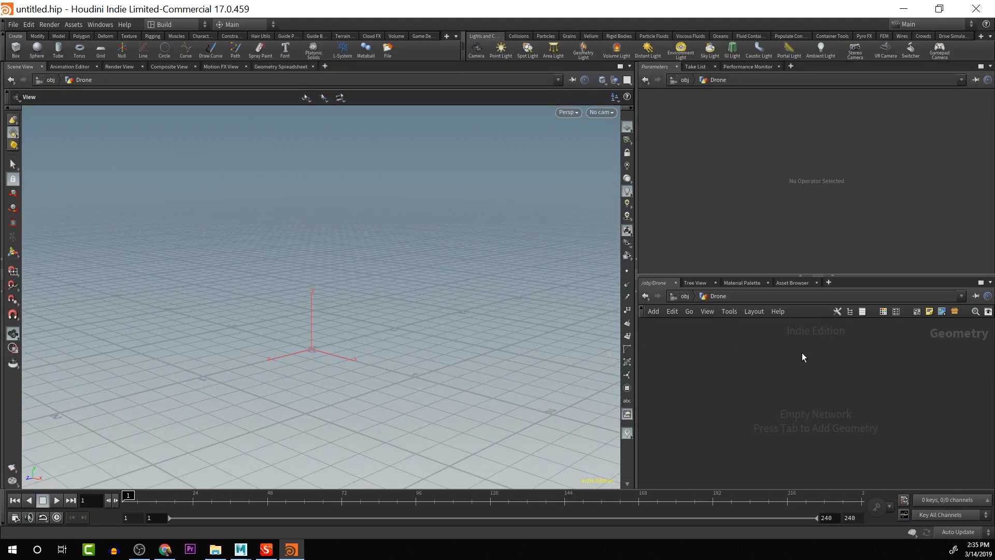
pyautogui.press('Tab')
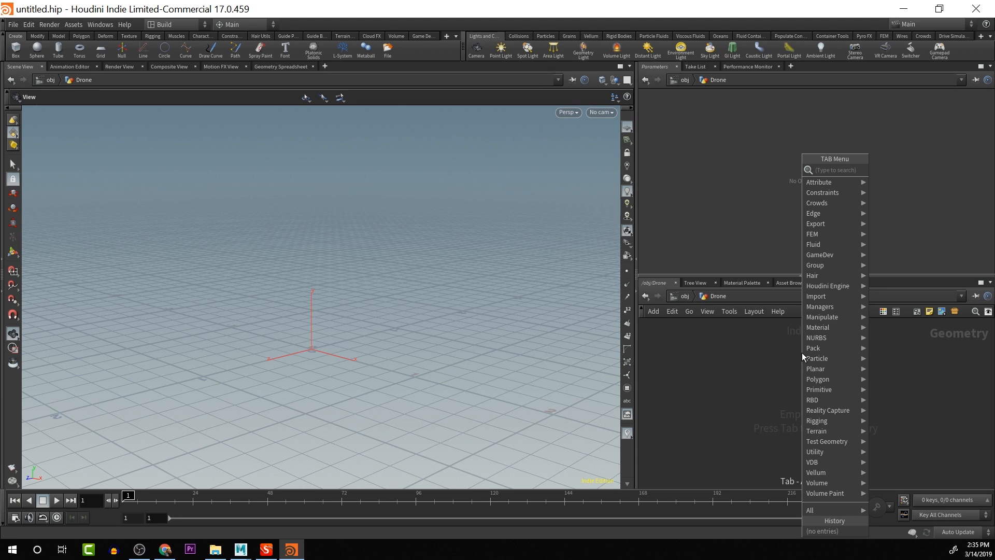
pyautogui.write('tour')
pyautogui.press('Return')
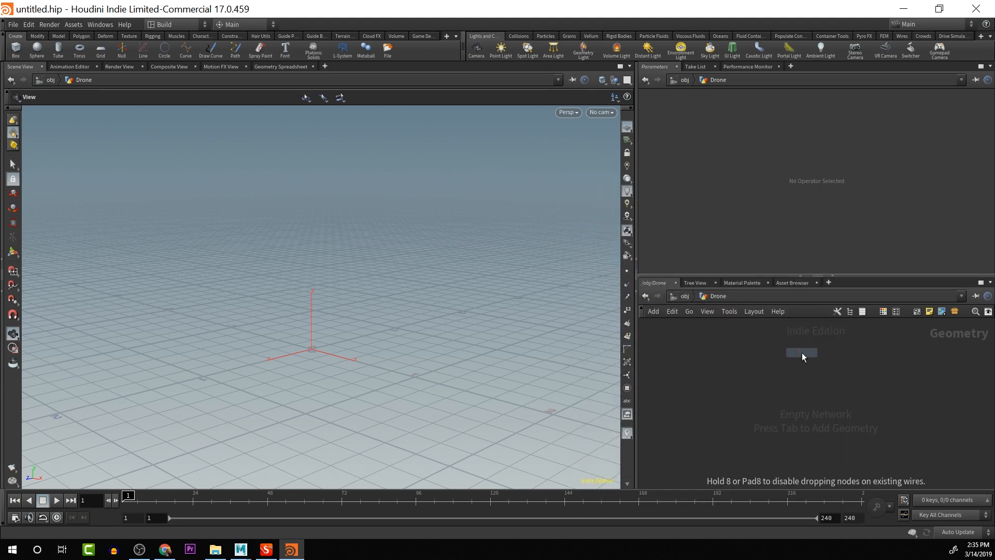
pyautogui.click(801, 352)
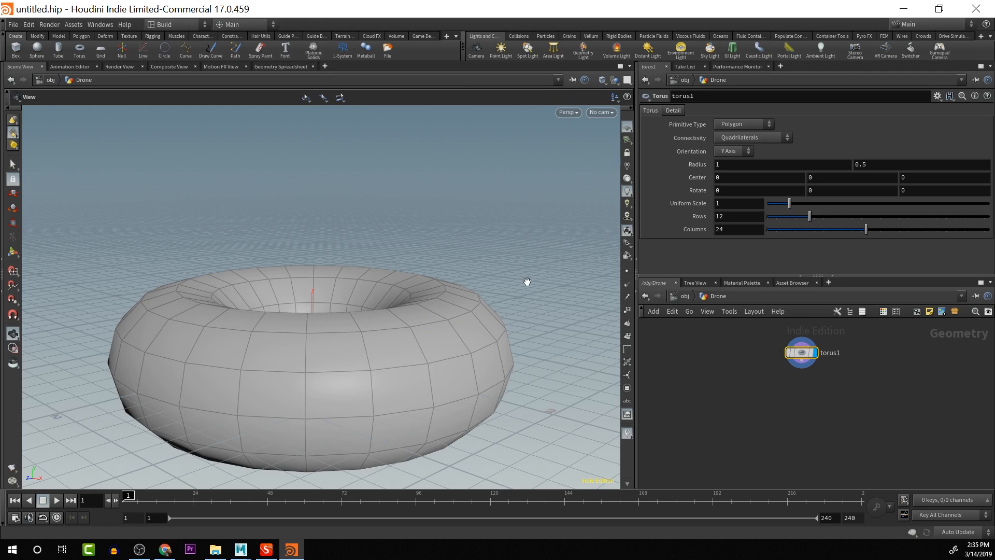
pyautogui.moveTo(528, 282); pyautogui.dragTo(506, 297)
pyautogui.scroll(-5, 503, 297)
pyautogui.moveTo(482, 280); pyautogui.dragTo(506, 255, button='middle')
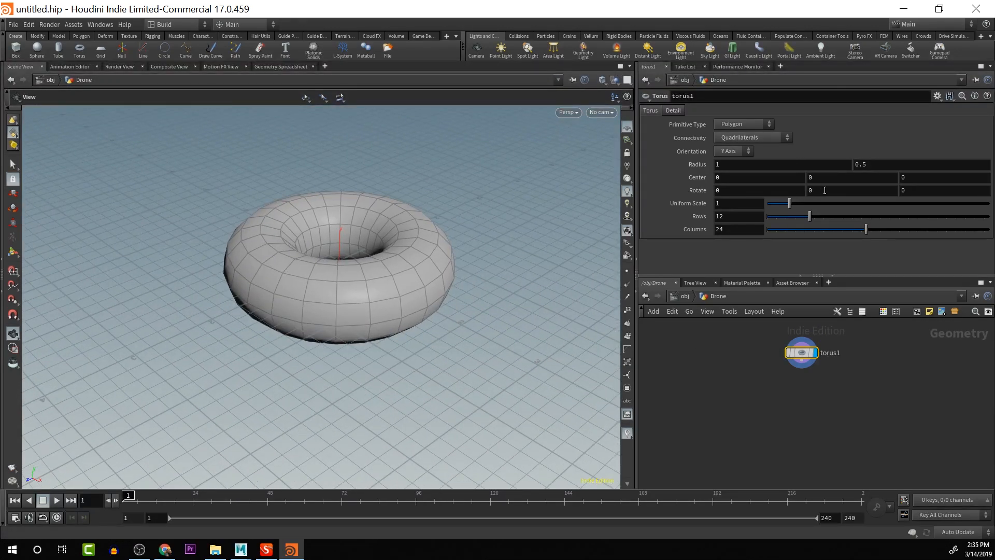
pyautogui.moveTo(824, 191); pyautogui.dragTo(892, 192, button='middle')
pyautogui.hotkey('ctrl', 'z')
pyautogui.moveTo(759, 191); pyautogui.dragTo(803, 159, button='middle')
pyautogui.hotkey('ctrl', 'z')
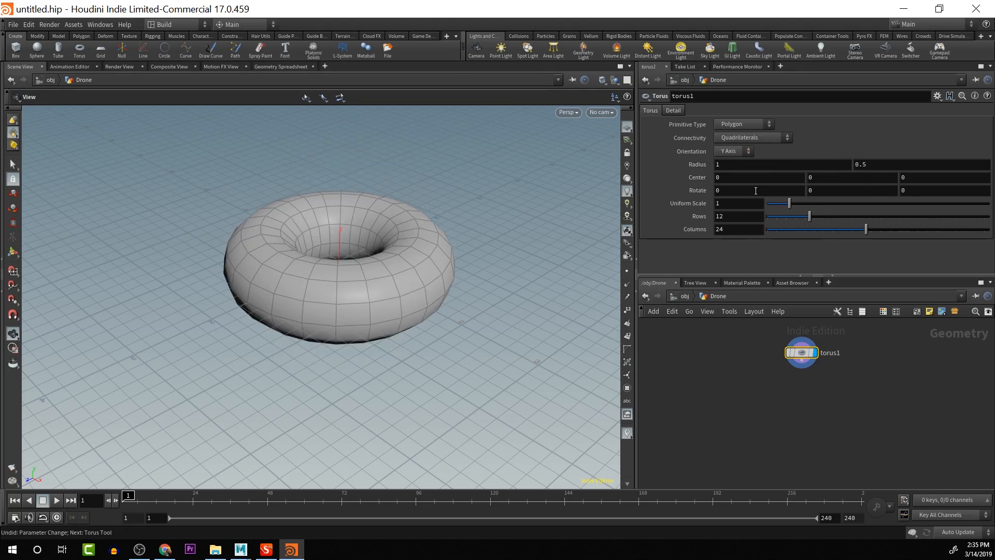
# Set the torus's Z rotation to 90 degrees so the ring stands upright
pyautogui.moveTo(920, 192); pyautogui.dragTo(954, 147, button='middle')
pyautogui.click(912, 192)
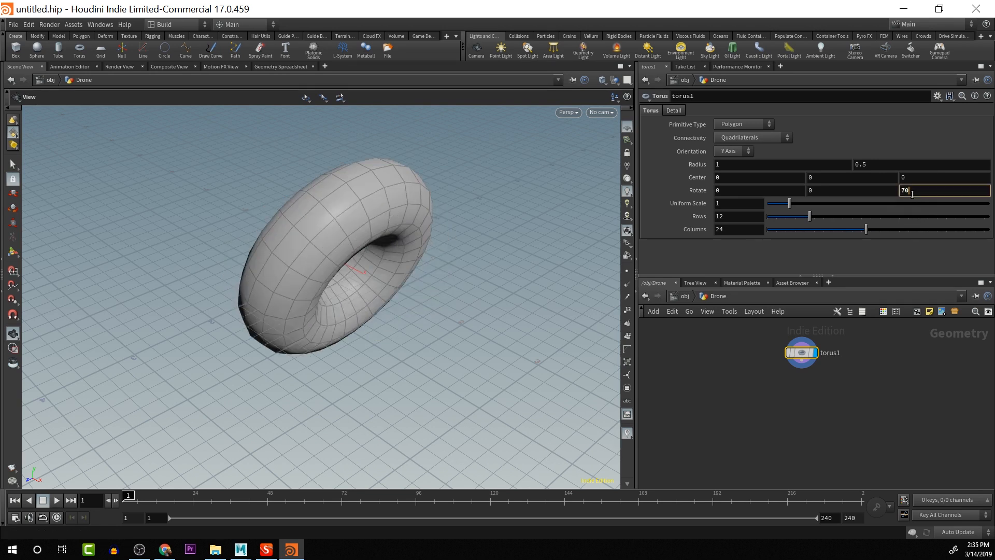
pyautogui.write('9')
pyautogui.press('Return')
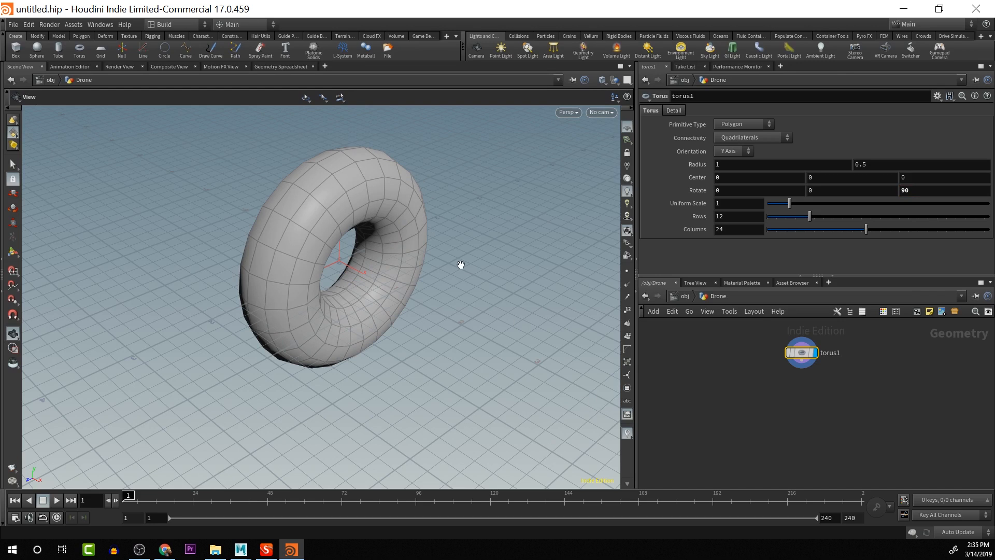
# Set the torus's ring radius to 1.1 and its tube radius to 0.2
pyautogui.moveTo(460, 264); pyautogui.dragTo(616, 236)
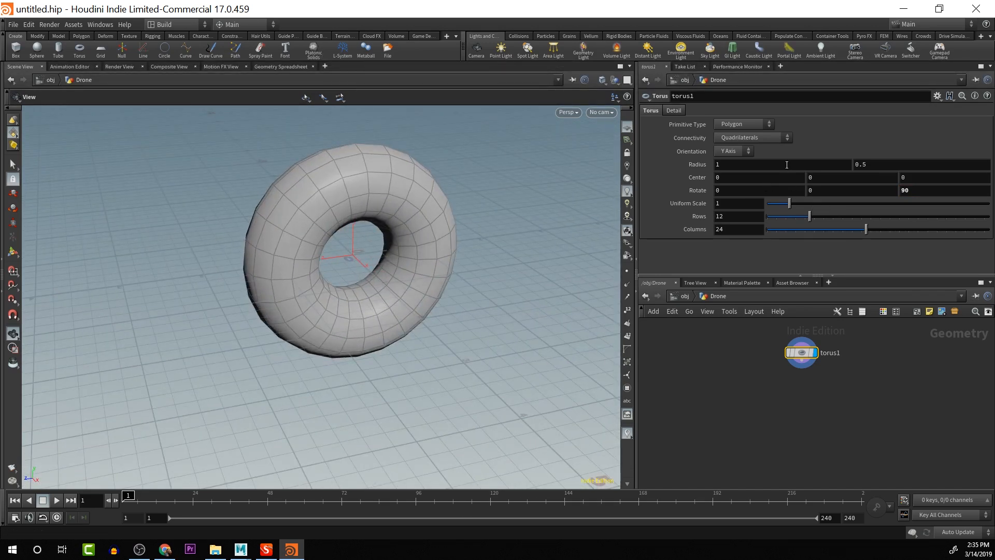
pyautogui.moveTo(787, 164); pyautogui.dragTo(805, 175, button='middle')
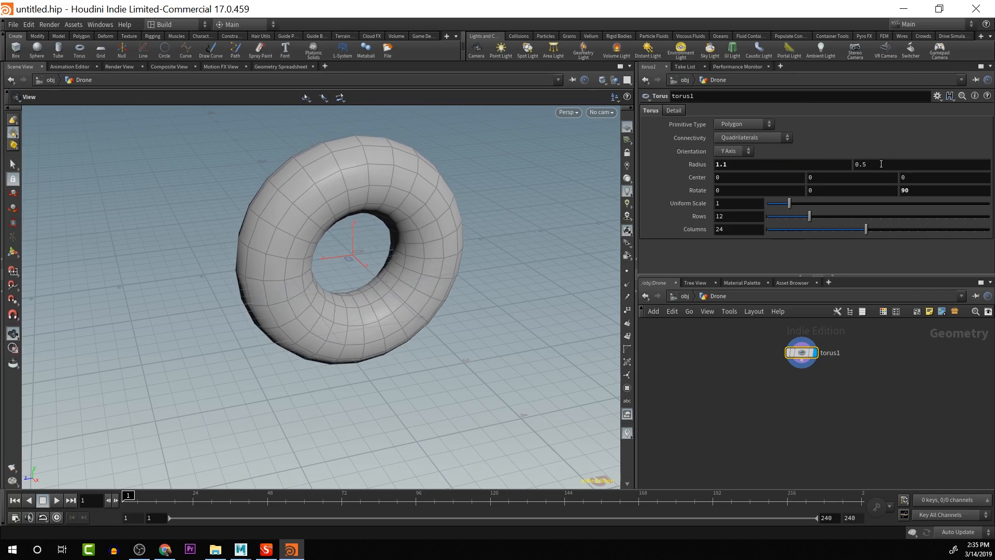
pyautogui.moveTo(881, 164); pyautogui.dragTo(851, 164, button='middle')
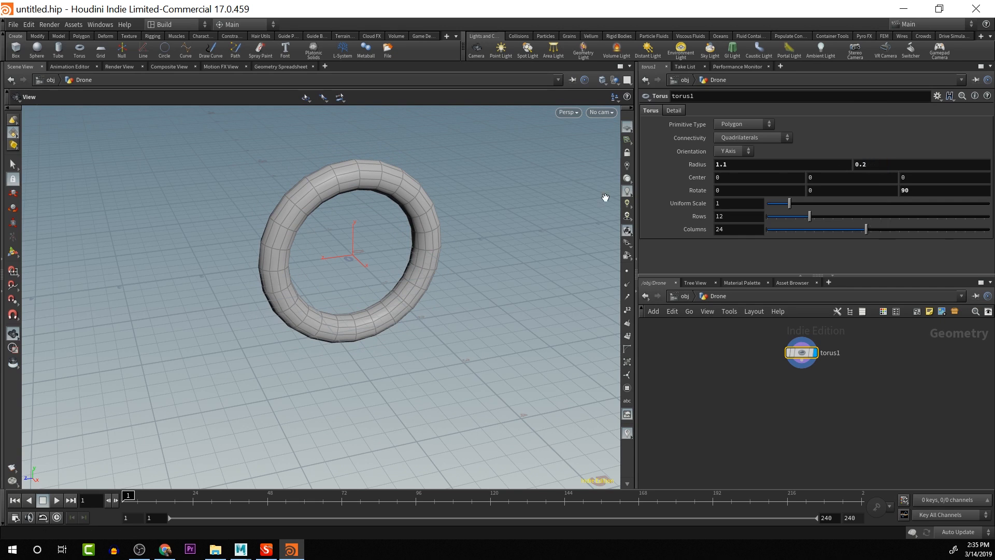
pyautogui.moveTo(479, 232); pyautogui.dragTo(413, 211)
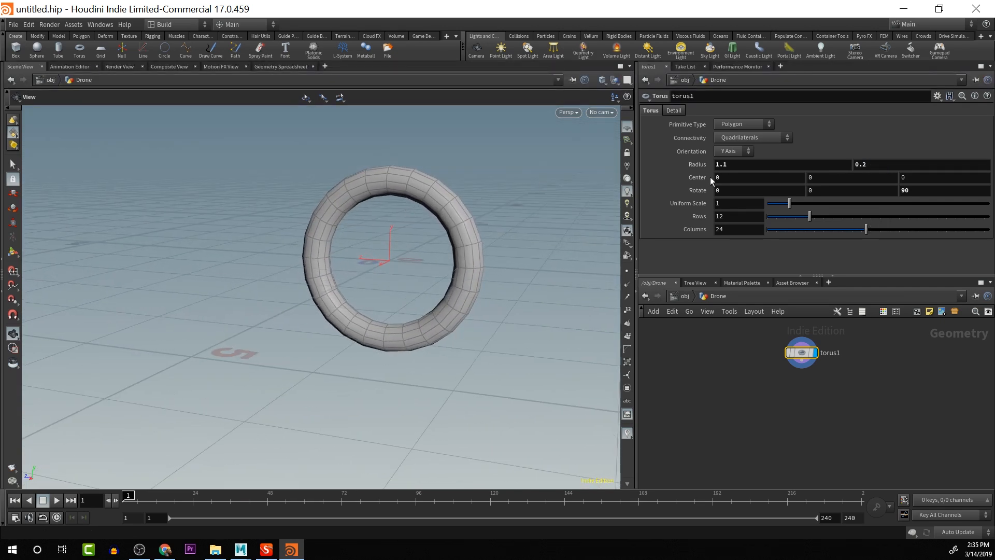
pyautogui.moveTo(882, 164); pyautogui.dragTo(882, 174, button='middle')
pyautogui.moveTo(409, 229); pyautogui.dragTo(398, 272)
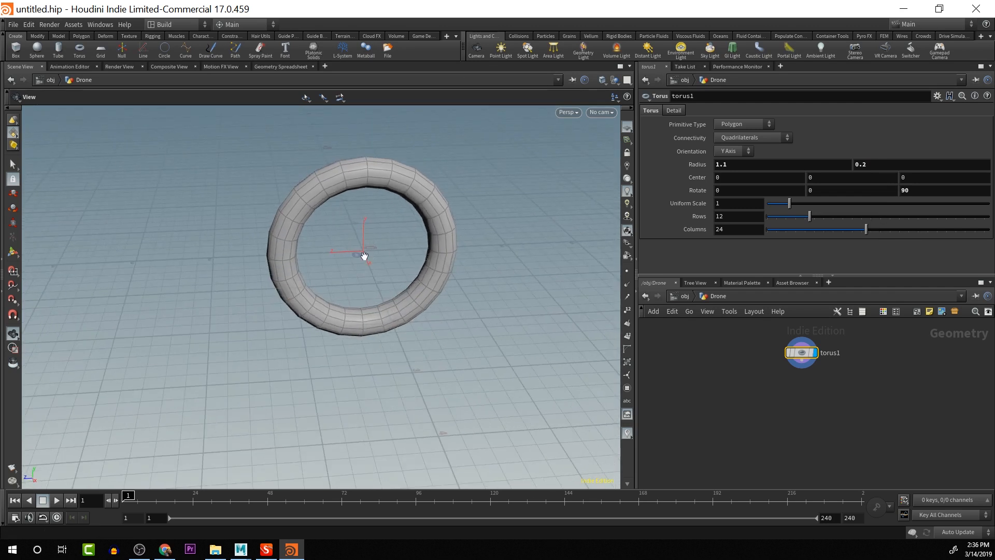
# Raise the torus centre to 1.8 in Y and thicken its tube radius to 0.25
pyautogui.scroll(8, 412, 257)
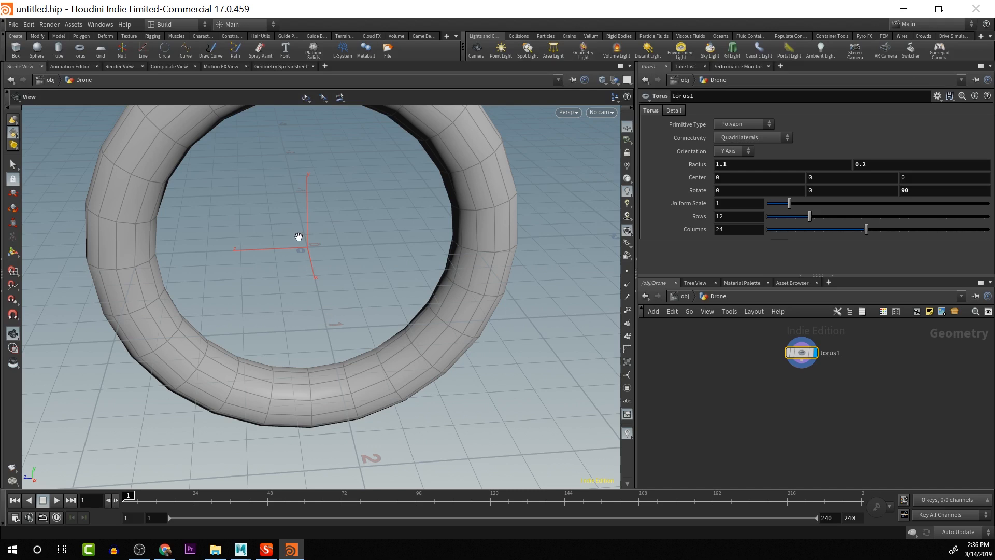
pyautogui.moveTo(349, 251)
pyautogui.mouseDown()
pyautogui.moveTo(340, 226)
pyautogui.moveTo(349, 232)
pyautogui.moveTo(350, 307)
pyautogui.moveTo(337, 247)
pyautogui.mouseUp()
pyautogui.scroll(-10, 351, 306)
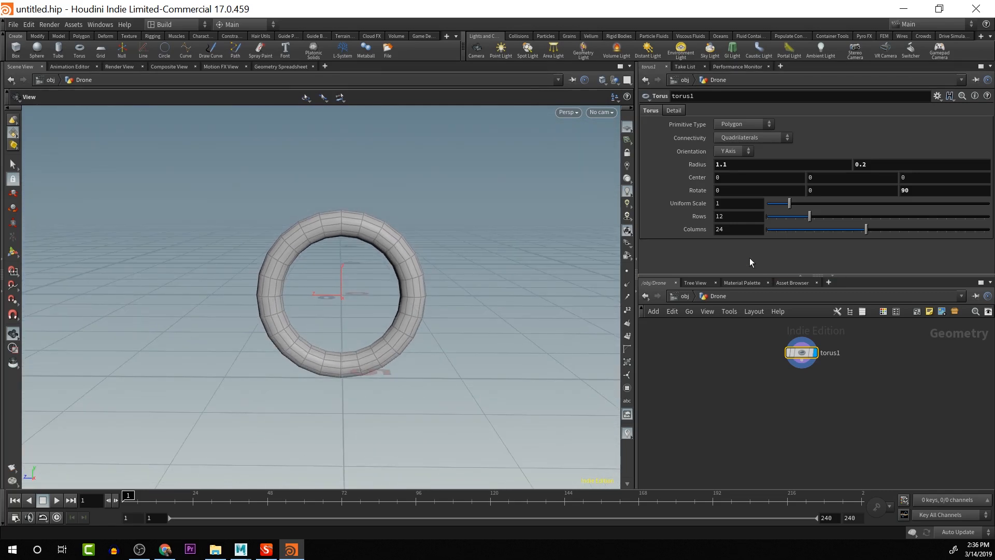
pyautogui.moveTo(834, 176); pyautogui.dragTo(920, 192, button='middle')
pyautogui.moveTo(507, 205)
pyautogui.mouseDown()
pyautogui.moveTo(513, 285)
pyautogui.moveTo(503, 204)
pyautogui.mouseUp()
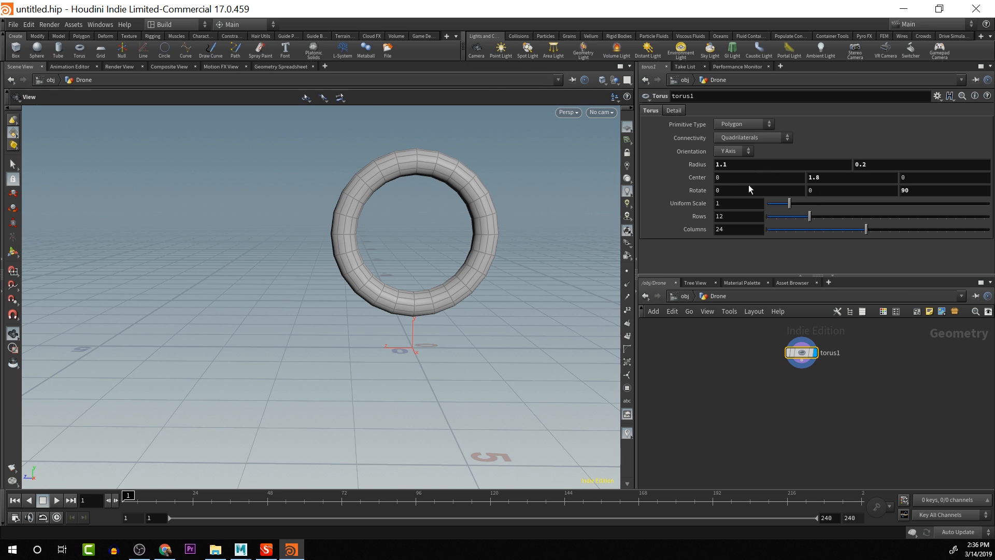
pyautogui.moveTo(886, 164); pyautogui.dragTo(917, 187, button='middle')
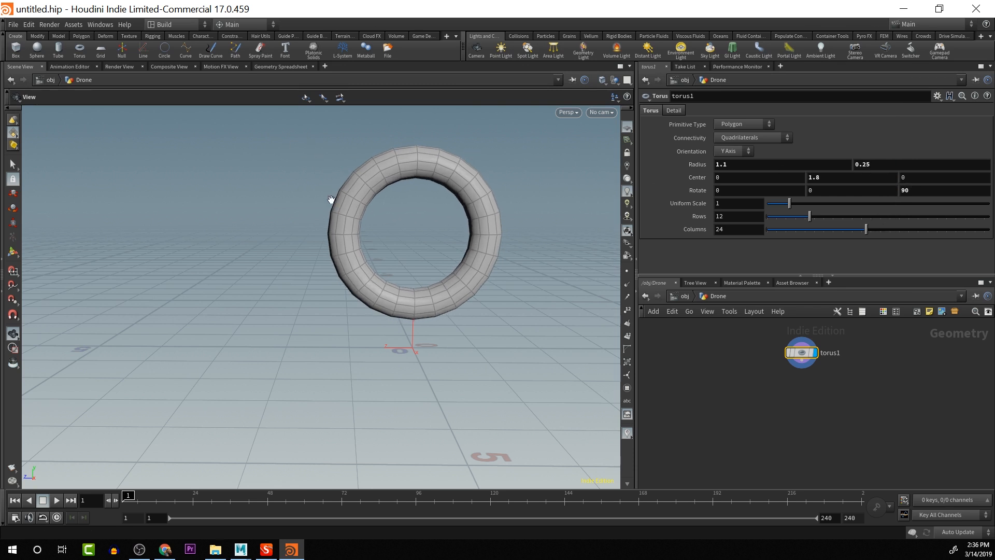
pyautogui.moveTo(402, 222); pyautogui.dragTo(371, 236)
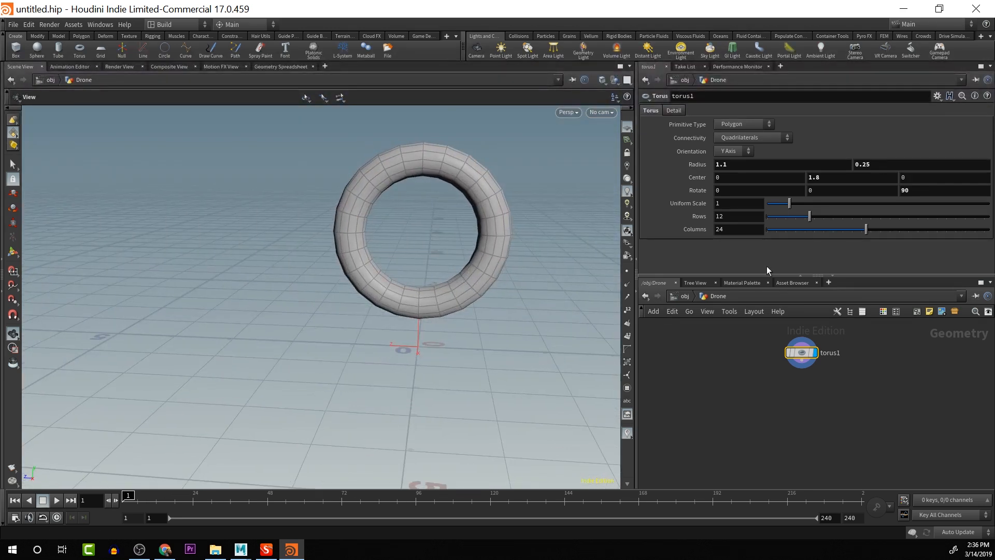
# Add a Sphere node near the torus node and display it in the viewport
pyautogui.press('Tab')
pyautogui.write('sp')
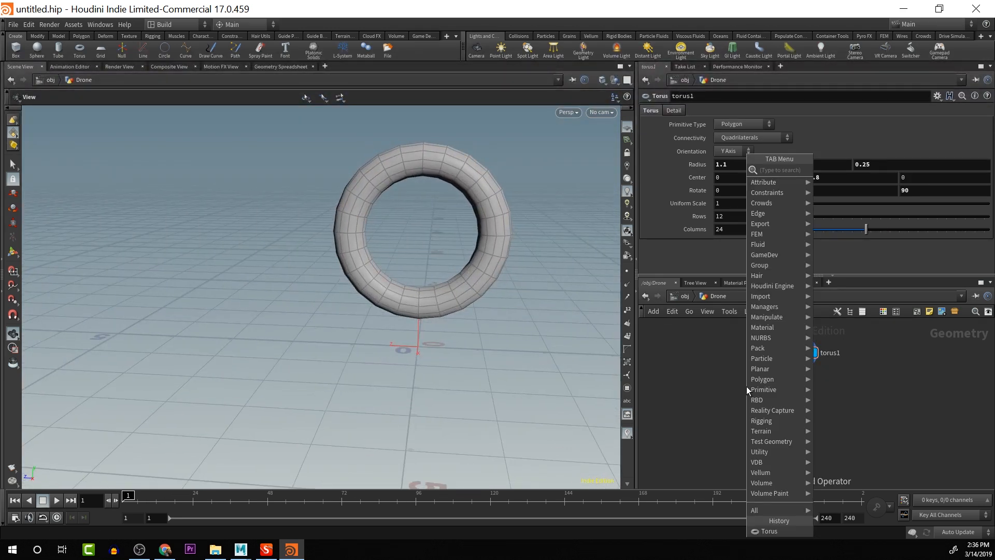
pyautogui.write('e')
pyautogui.press('BackSpace')
pyautogui.press('BackSpace')
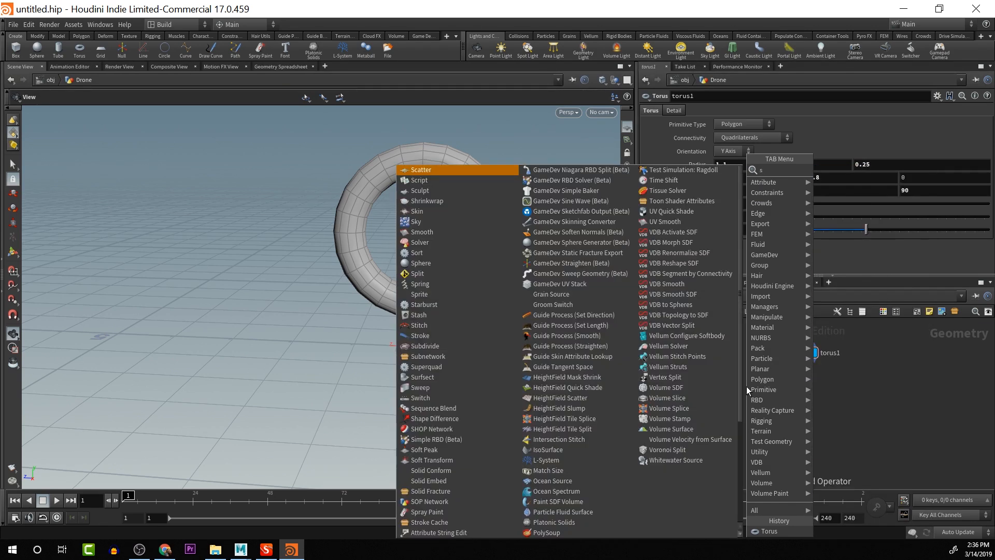
pyautogui.write('ph')
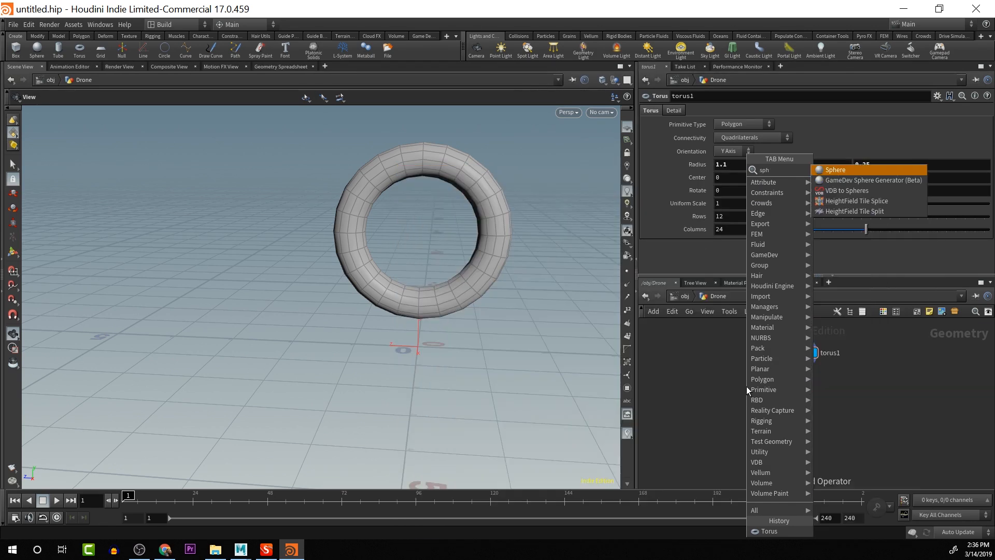
pyautogui.press('Return')
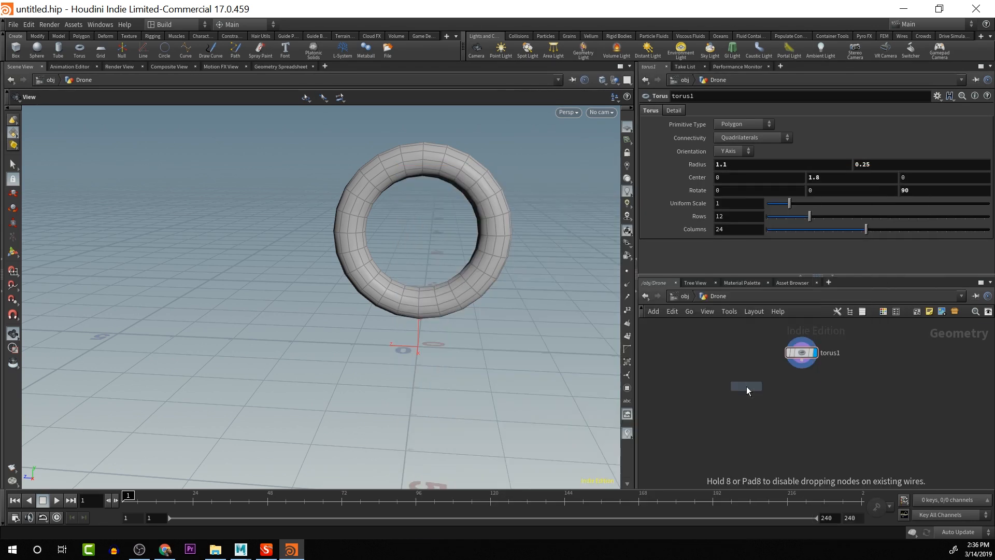
pyautogui.click(866, 372)
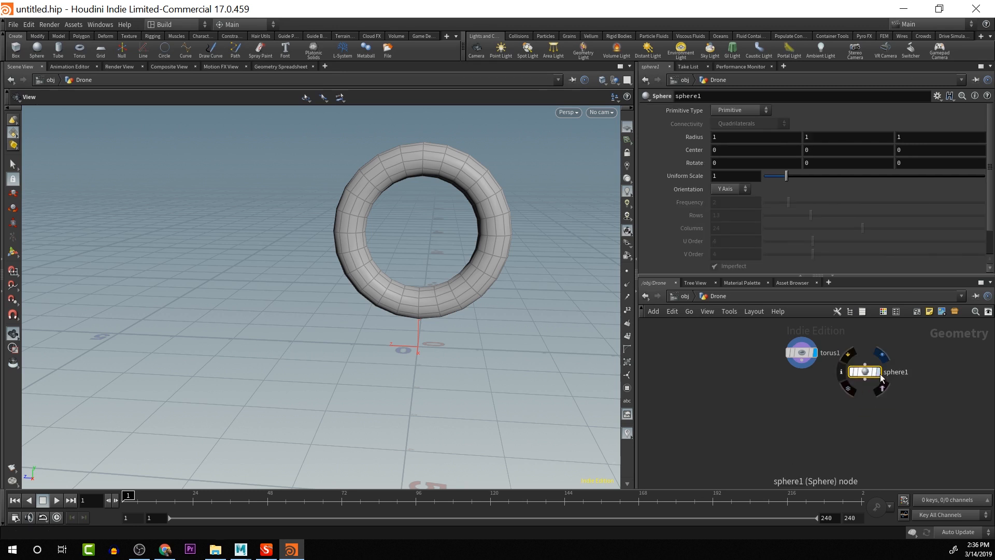
pyautogui.click(877, 372)
# Add a Merge node, wire the torus and sphere nodes into it, and display the merged result
pyautogui.press('Tab')
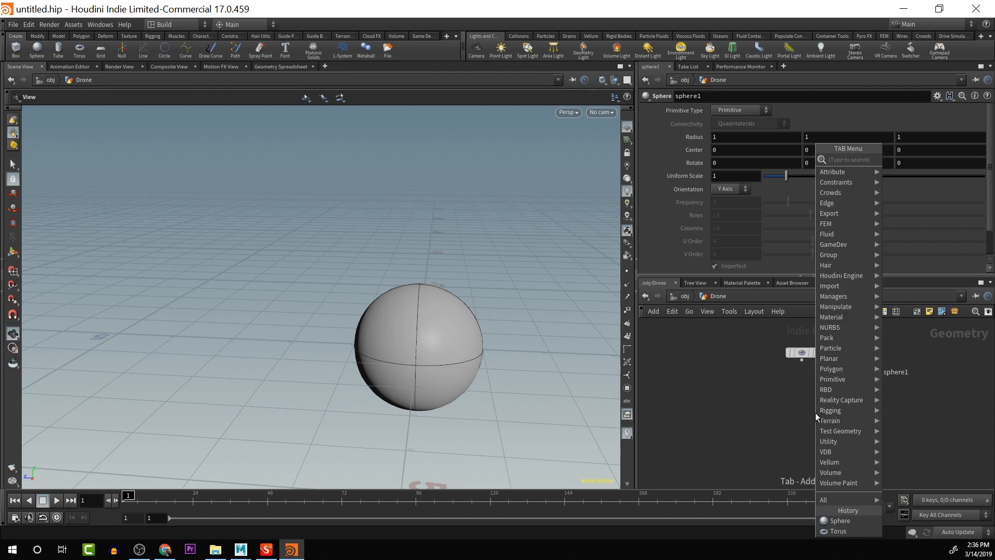
pyautogui.write('merg')
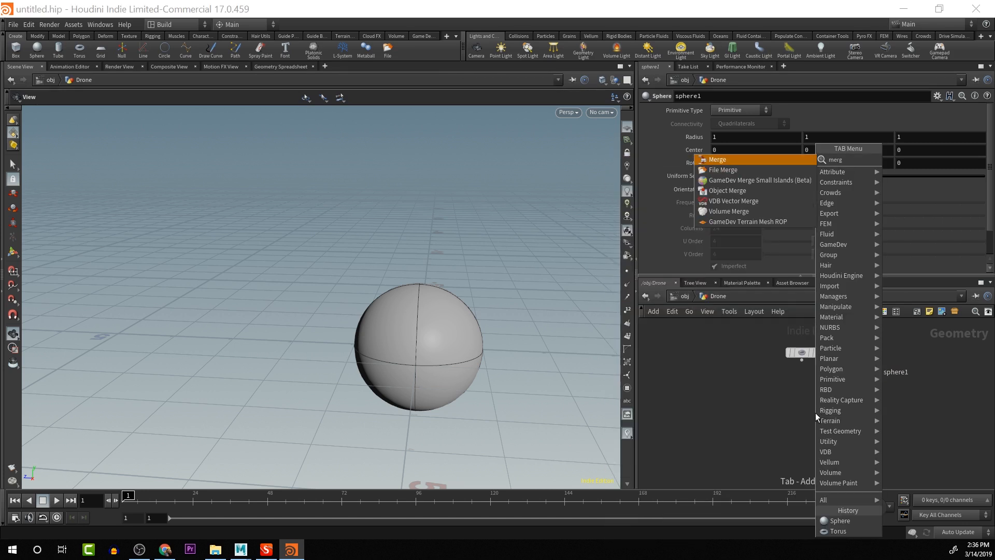
pyautogui.press('Return')
pyautogui.click(816, 412)
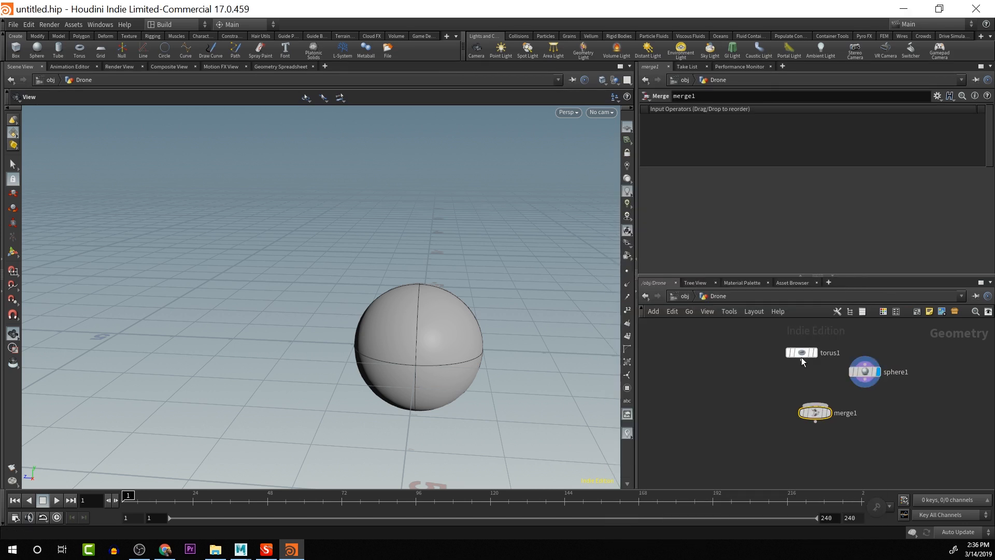
pyautogui.moveTo(802, 357); pyautogui.dragTo(812, 426)
pyautogui.moveTo(865, 380); pyautogui.dragTo(818, 410)
pyautogui.click(828, 412)
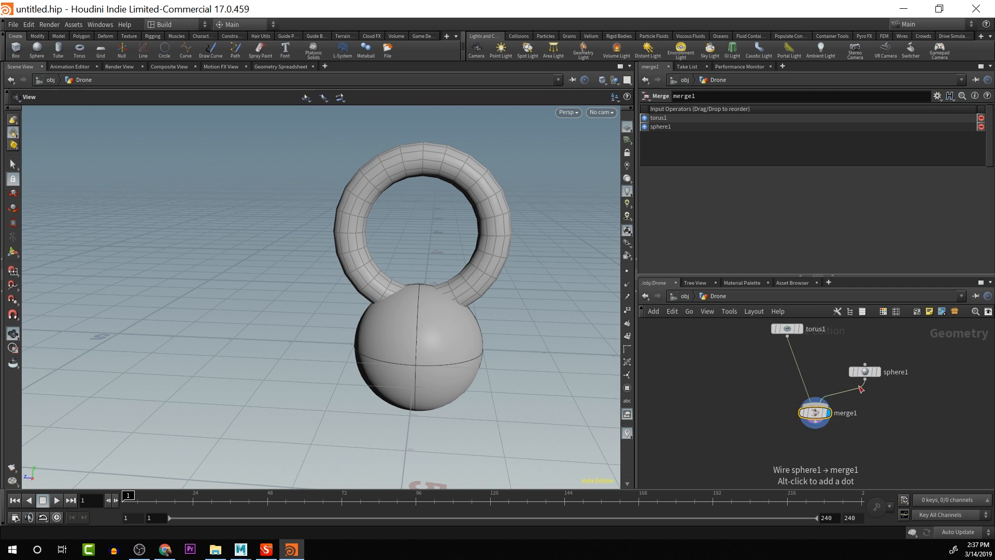
# Display the sphere node again and cut the torus and sphere wires going into the Merge node
pyautogui.click(879, 373)
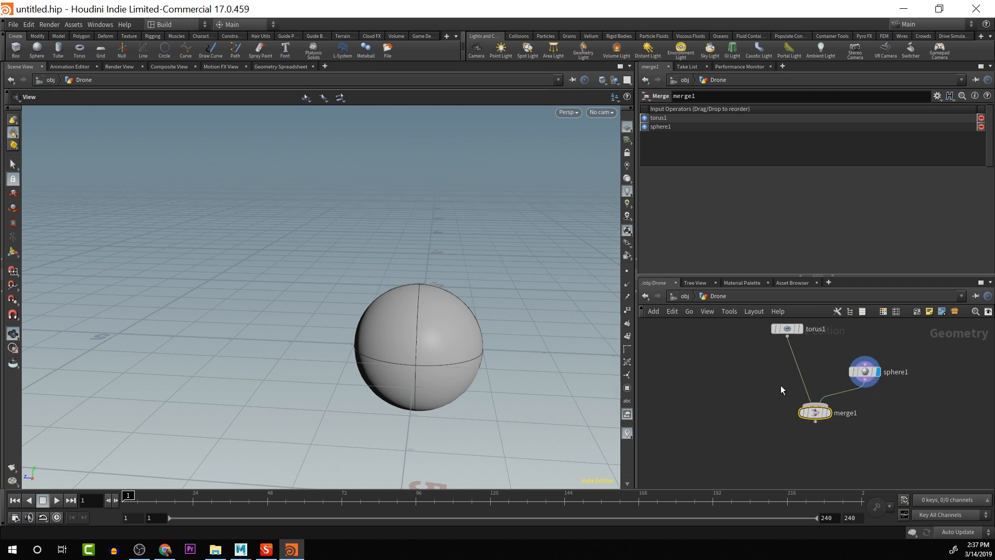
pyautogui.moveTo(786, 387); pyautogui.dragTo(866, 397)
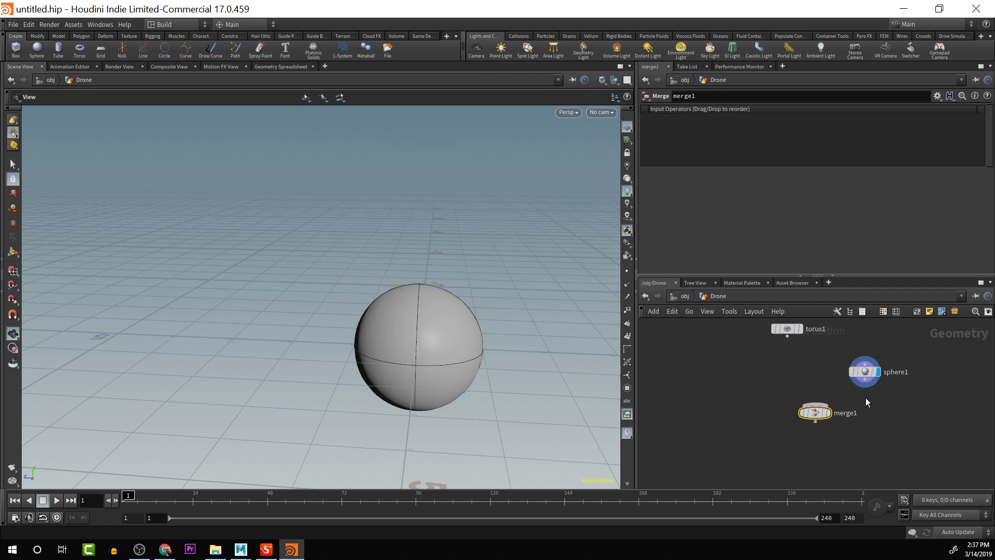
# Show the torus as a template wireframe around the displayed sphere, and switch the template off again
pyautogui.click(796, 330)
pyautogui.moveTo(473, 310); pyautogui.dragTo(451, 330)
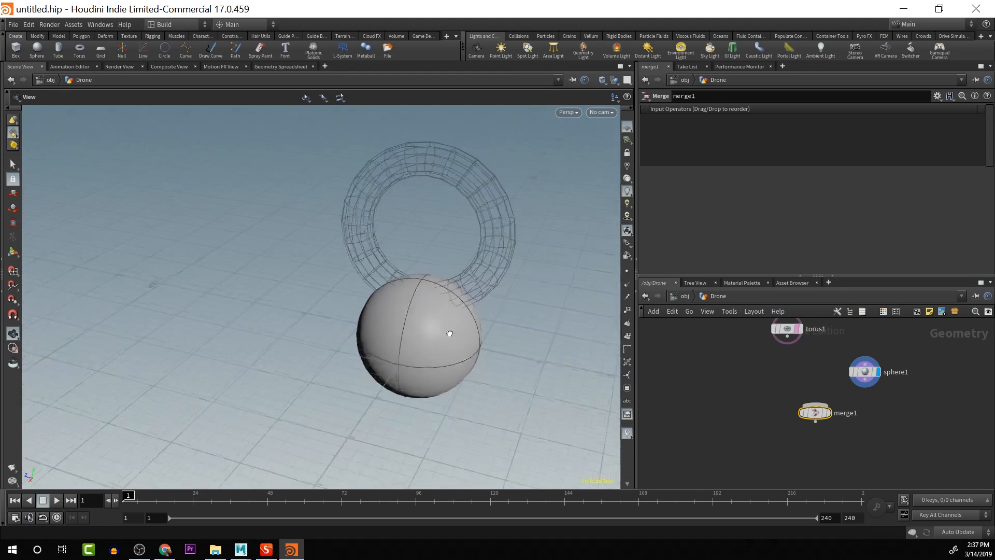
pyautogui.click(798, 327)
# Wire the torus and sphere nodes into the Merge node again and display the merged result
pyautogui.moveTo(788, 336); pyautogui.dragTo(828, 398)
pyautogui.click(828, 414)
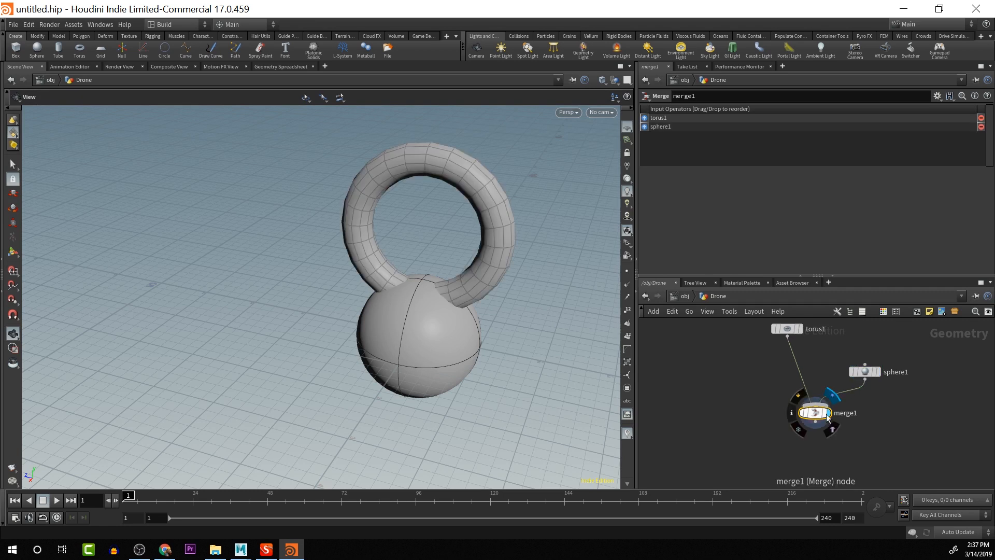
# Change the sphere node's primitive type to Polygon Mesh
pyautogui.click(867, 372)
pyautogui.moveTo(517, 327); pyautogui.dragTo(517, 357, button='middle')
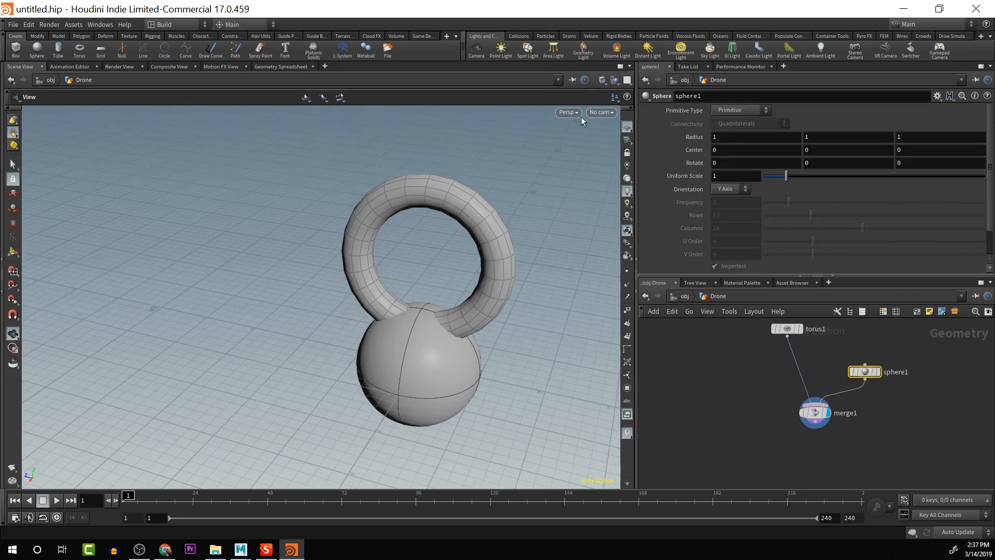
pyautogui.click(742, 111)
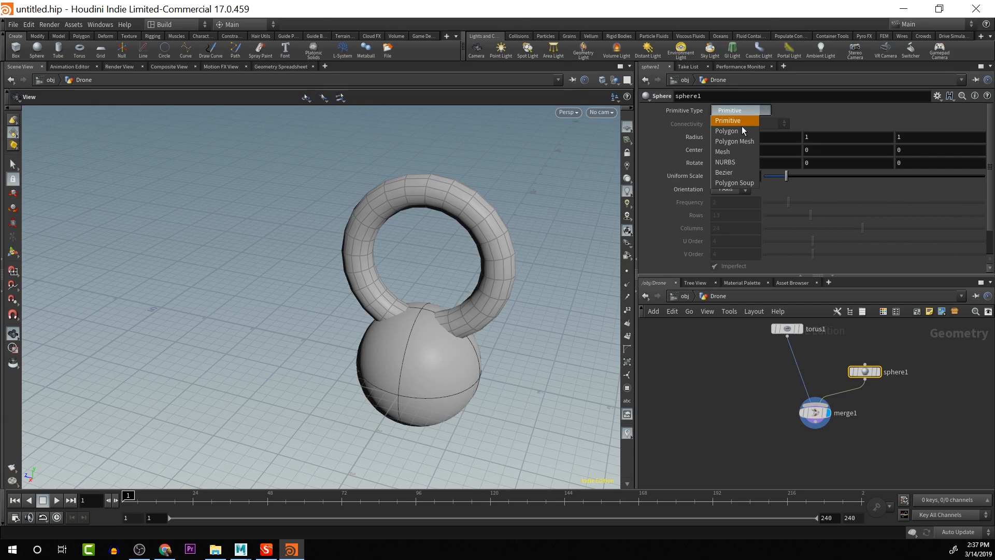
pyautogui.click(739, 141)
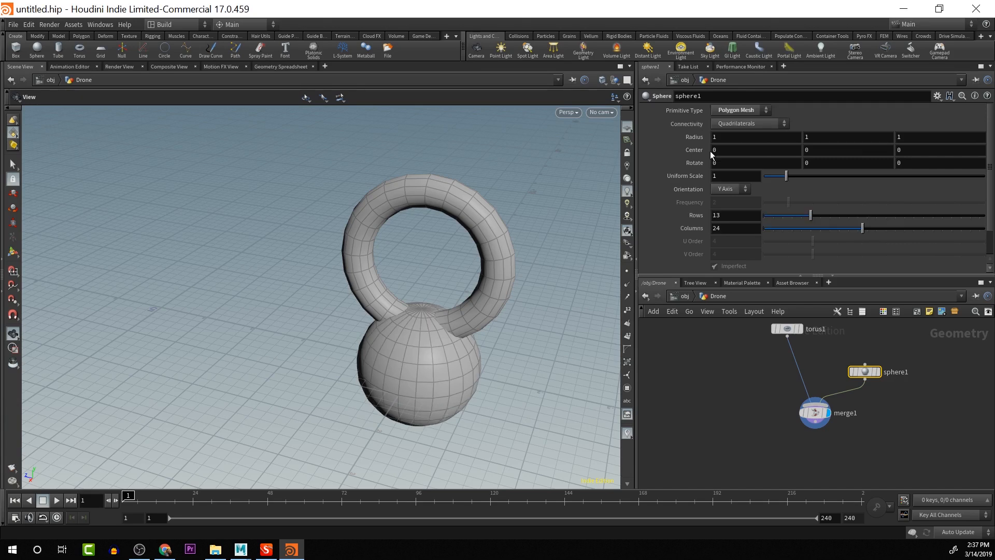
pyautogui.moveTo(493, 339); pyautogui.dragTo(513, 307)
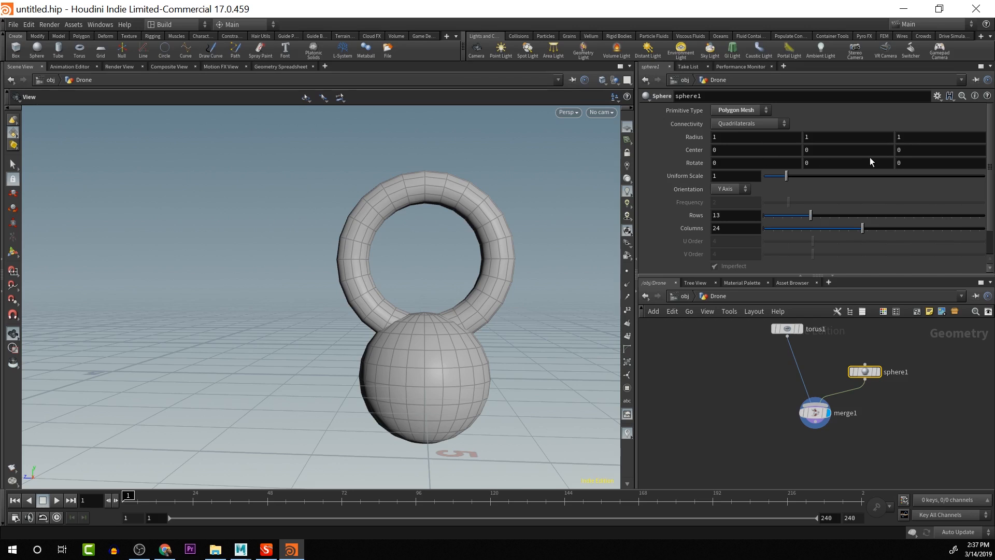
pyautogui.moveTo(915, 165); pyautogui.dragTo(906, 159, button='middle')
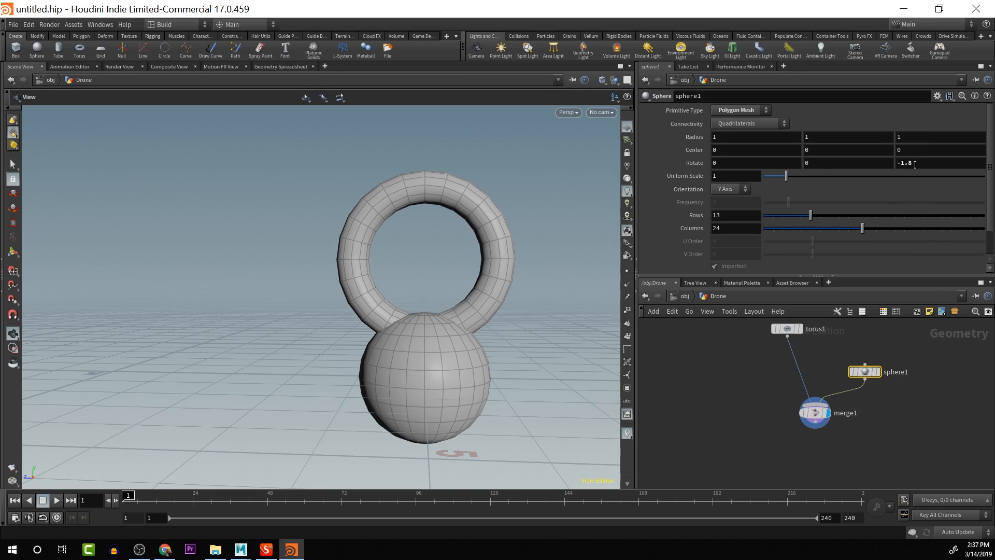
pyautogui.hotkey('ctrl', 'z')
pyautogui.moveTo(748, 163); pyautogui.dragTo(415, 244, button='middle')
pyautogui.hotkey('ctrl', 'z')
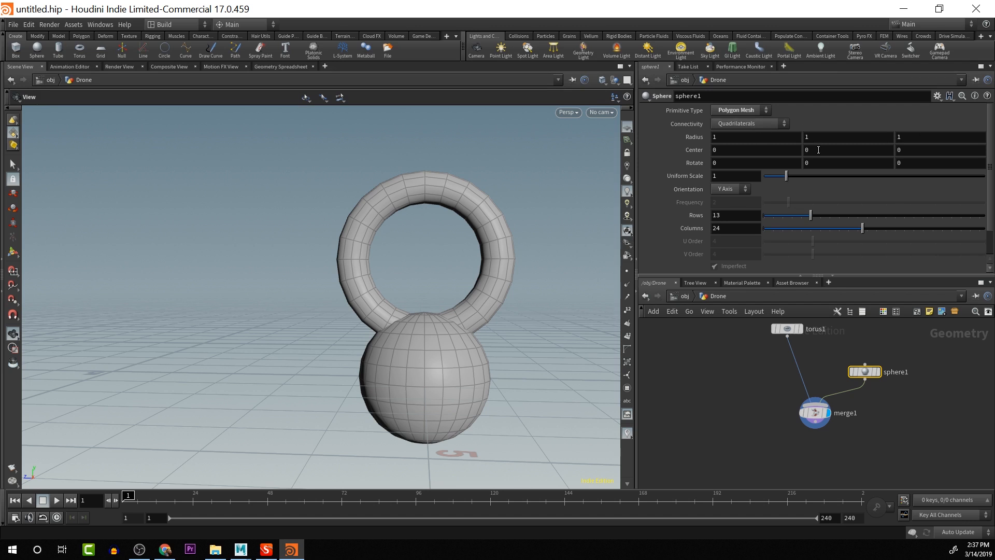
# Move the sphere's centre to 1.8 in Y and 1 in Z so it sits at the side of the ring
pyautogui.moveTo(819, 150); pyautogui.dragTo(902, 156, button='middle')
pyautogui.moveTo(832, 151); pyautogui.dragTo(853, 154, button='middle')
pyautogui.moveTo(476, 285); pyautogui.dragTo(482, 326)
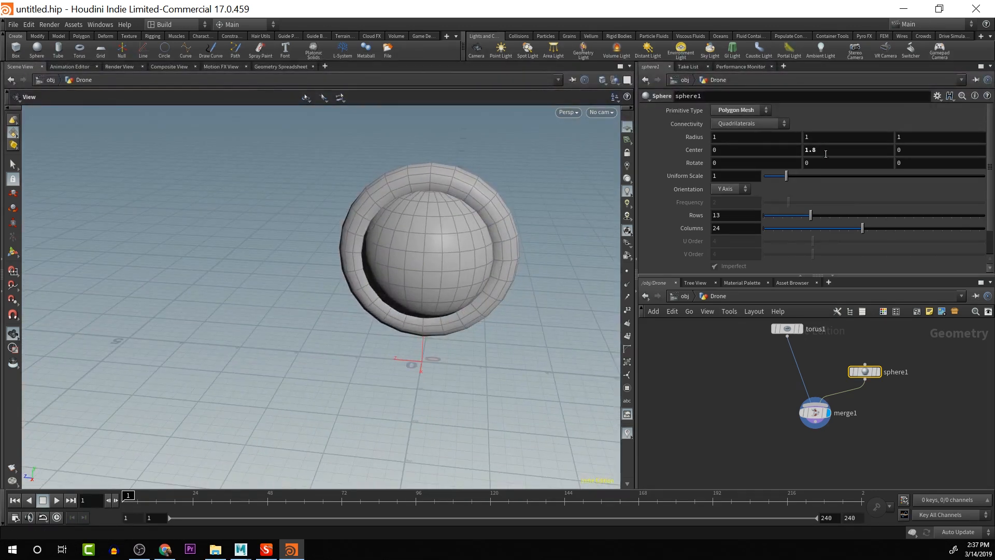
pyautogui.moveTo(764, 150); pyautogui.dragTo(765, 154, button='middle')
pyautogui.moveTo(974, 150); pyautogui.dragTo(981, 151, button='middle')
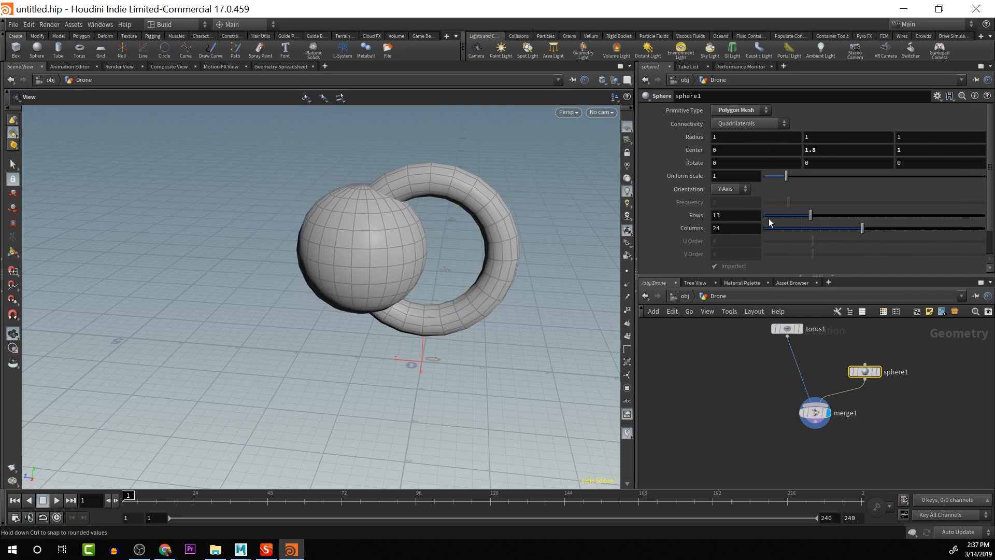
pyautogui.moveTo(508, 240); pyautogui.dragTo(545, 211)
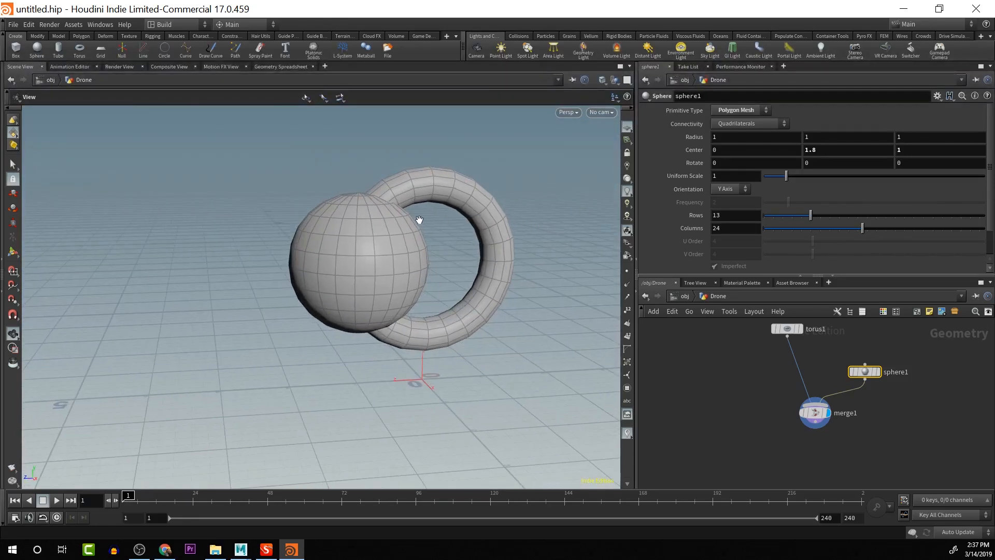
# Select the half of the sphere that overlaps the torus in the top view and delete its faces
pyautogui.hotkey('space', '3')
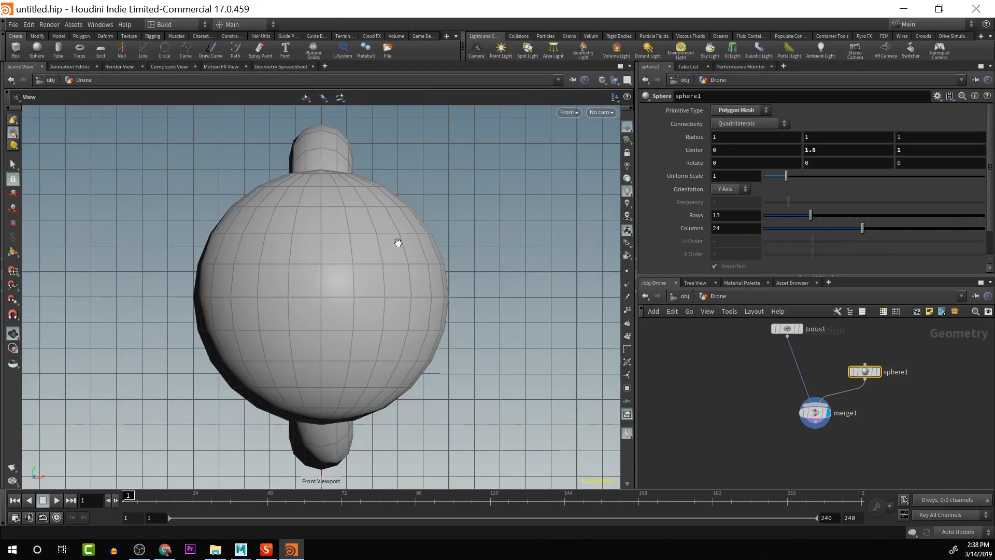
pyautogui.hotkey('space', '2')
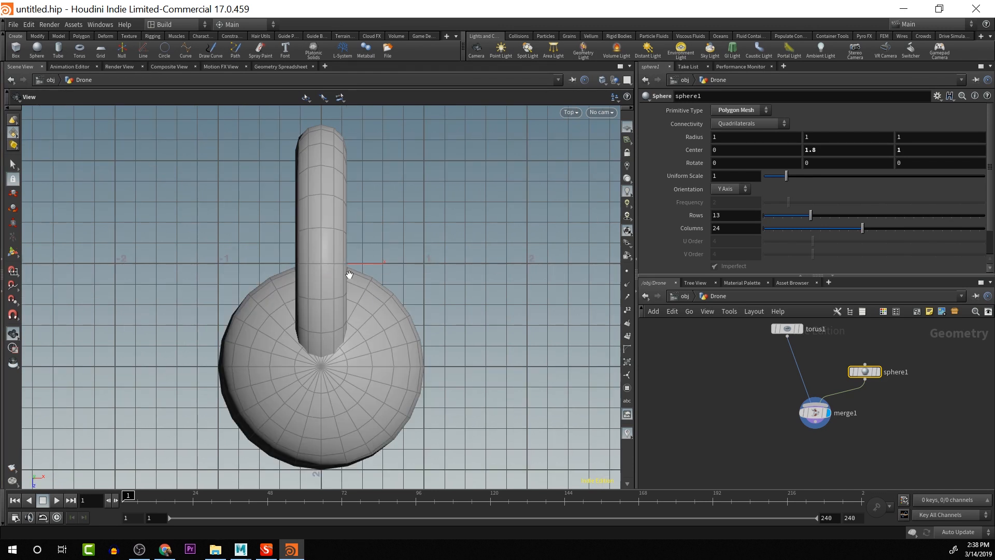
pyautogui.click(13, 164)
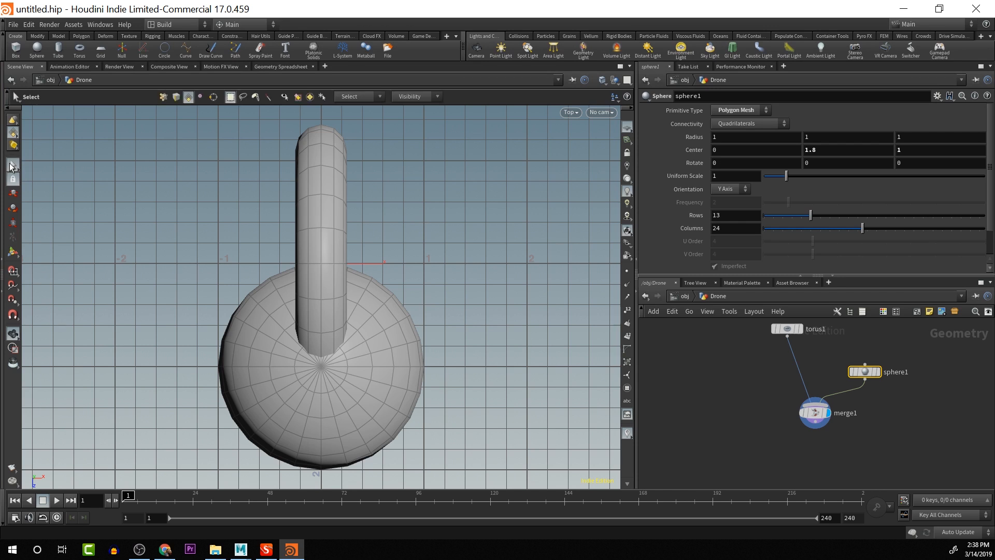
pyautogui.moveTo(130, 212); pyautogui.dragTo(474, 361)
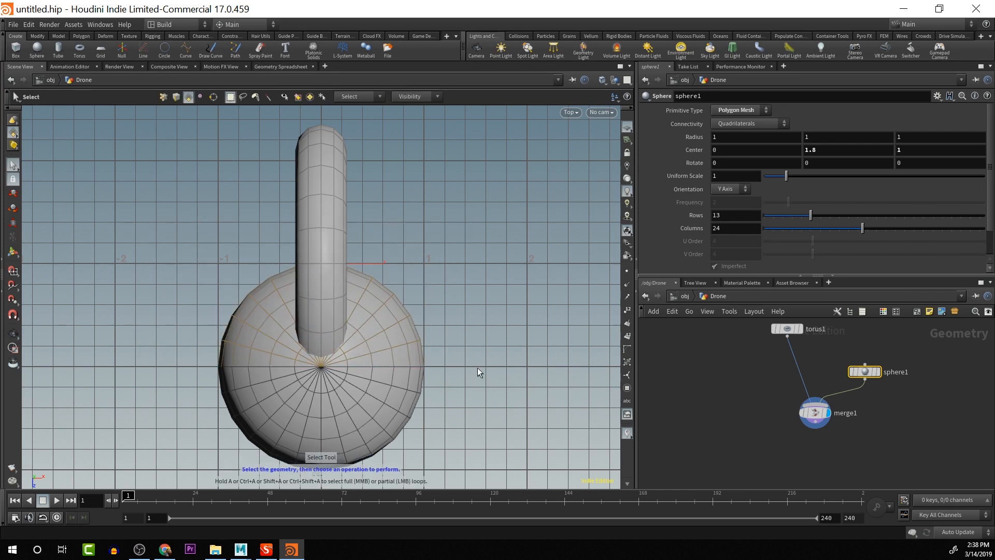
pyautogui.press('Delete')
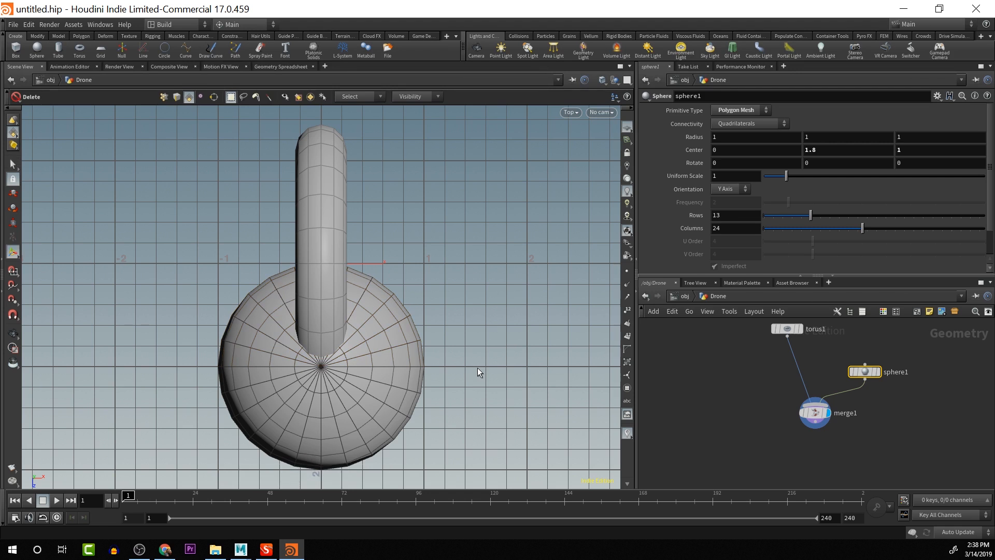
pyautogui.click(16, 163)
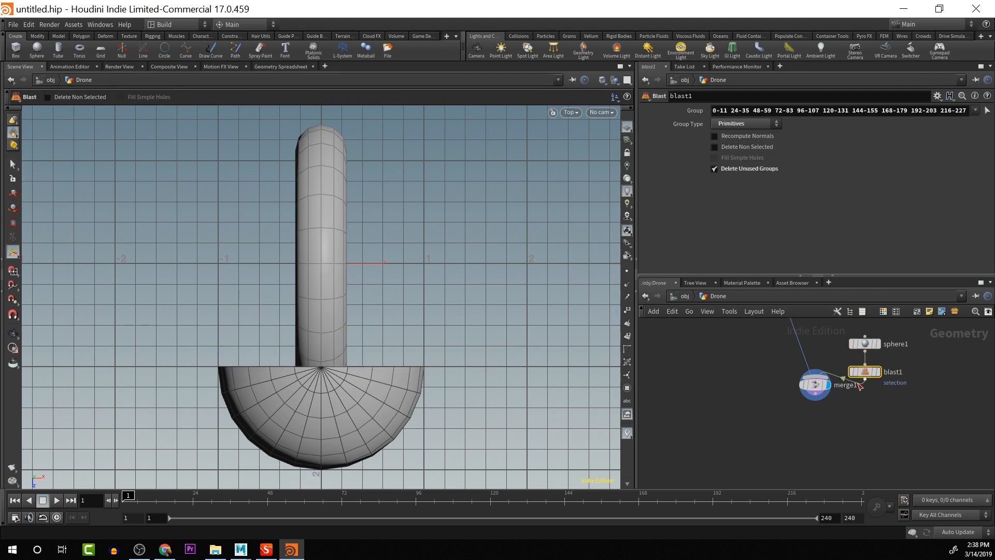
# Move the sphere and Blast nodes up together to clear space above the Merge node
pyautogui.keyDown('shift'); pyautogui.click(875, 344); pyautogui.keyUp('shift')
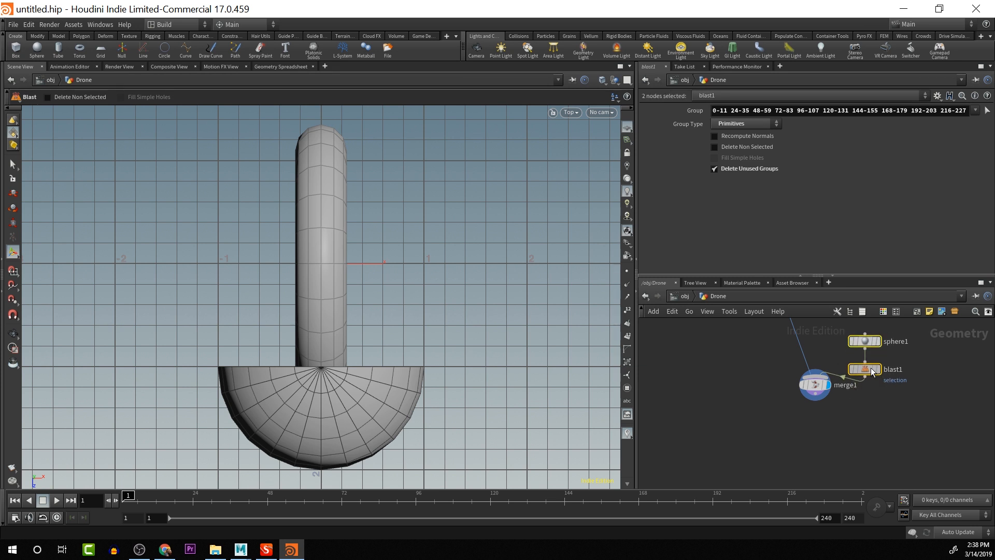
pyautogui.moveTo(871, 368); pyautogui.dragTo(873, 338)
pyautogui.moveTo(872, 338); pyautogui.dragTo(900, 402, button='middle')
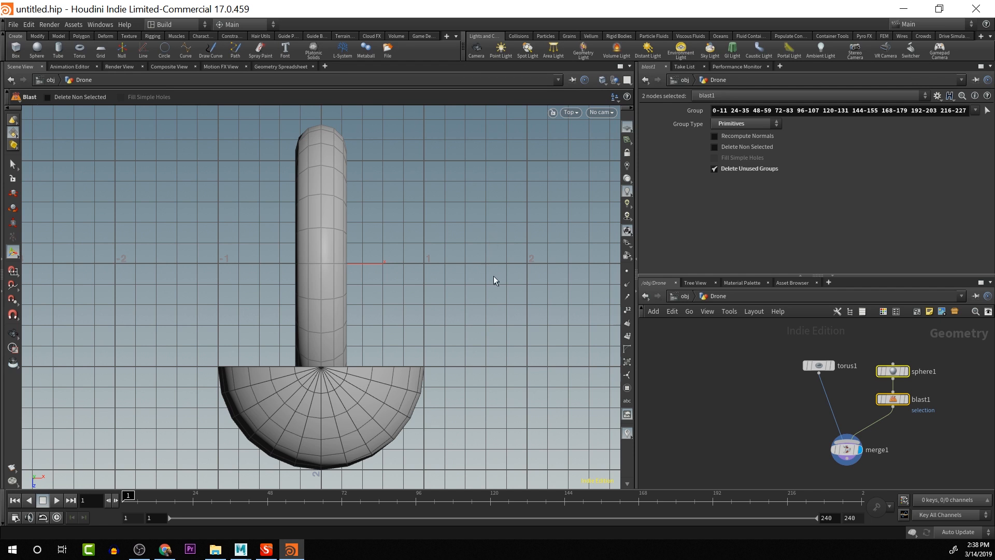
# Reduce the sphere's radius to 0.8 on all three axes, judging it against the torus in the right view
pyautogui.press('Escape')
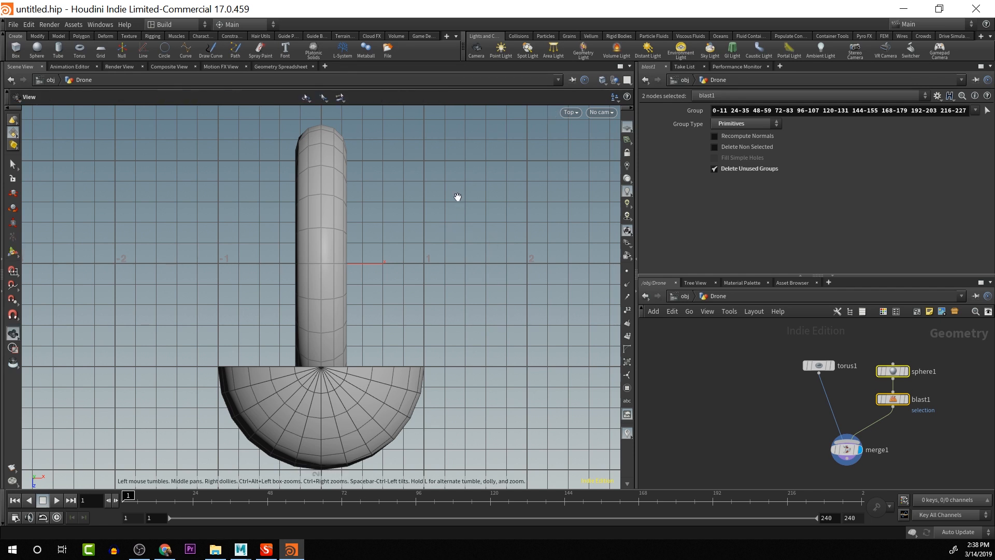
pyautogui.press('Return')
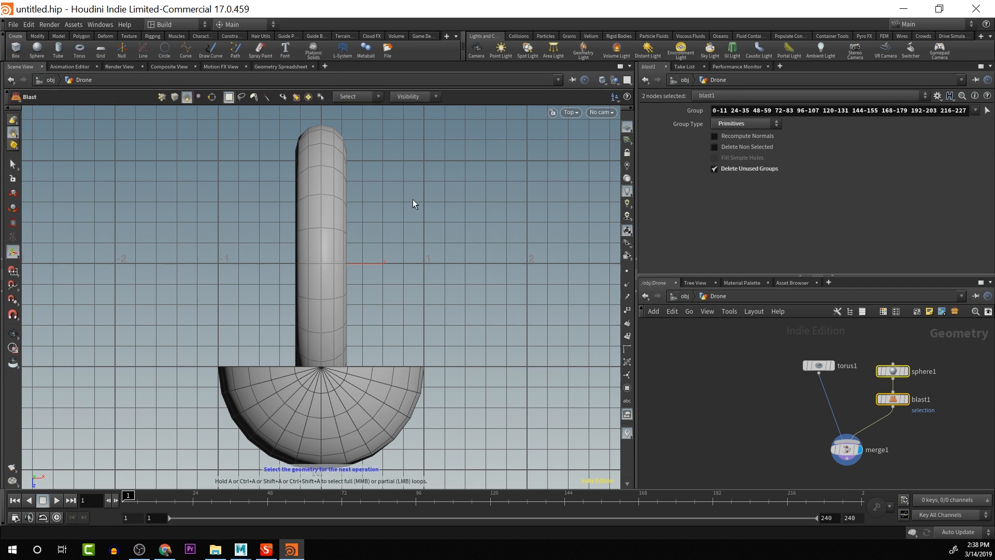
pyautogui.press('Escape')
pyautogui.hotkey('space', '1')
pyautogui.moveTo(477, 267); pyautogui.dragTo(422, 271)
pyautogui.press('Return')
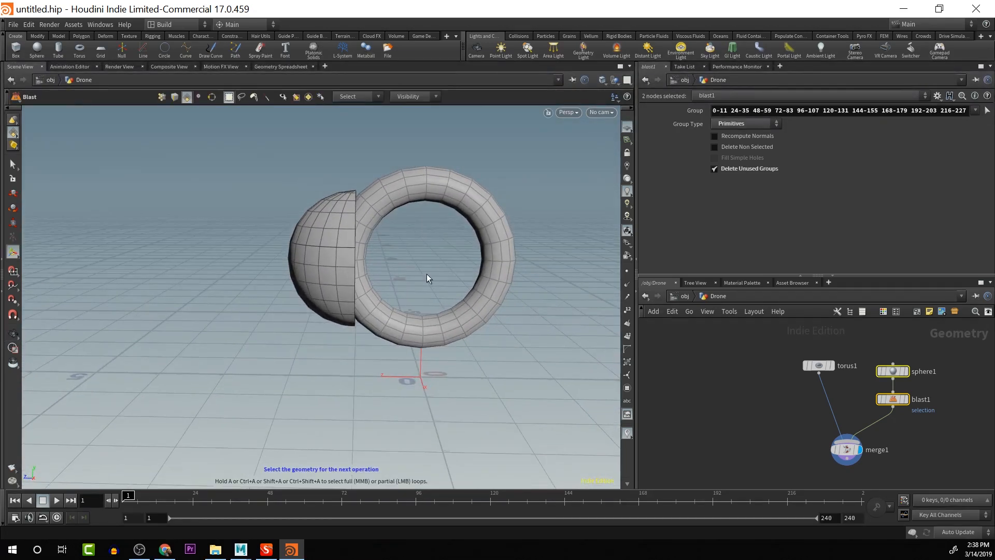
pyautogui.hotkey('space', '4')
pyautogui.hotkey('space', '3')
pyautogui.hotkey('space', '4')
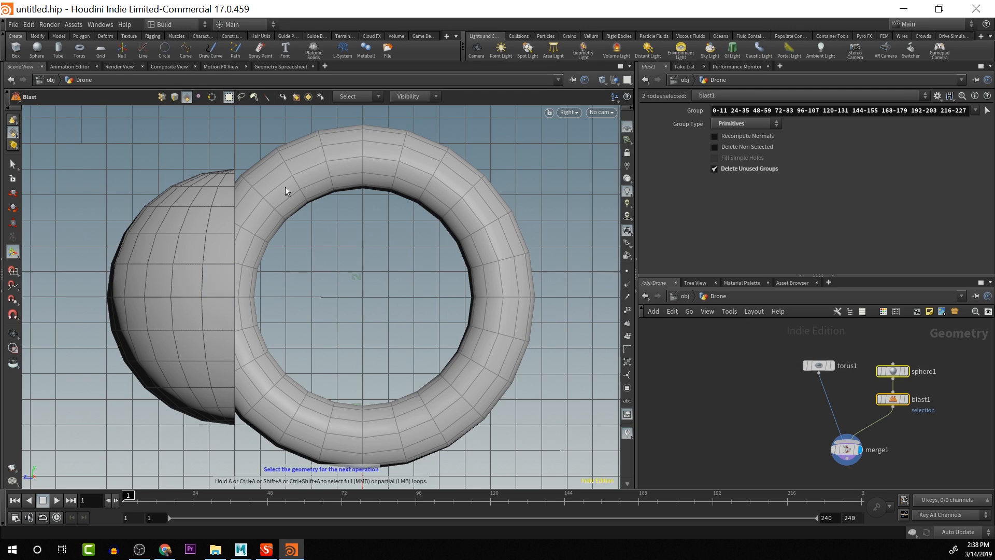
pyautogui.moveTo(285, 187); pyautogui.dragTo(384, 174, button='middle')
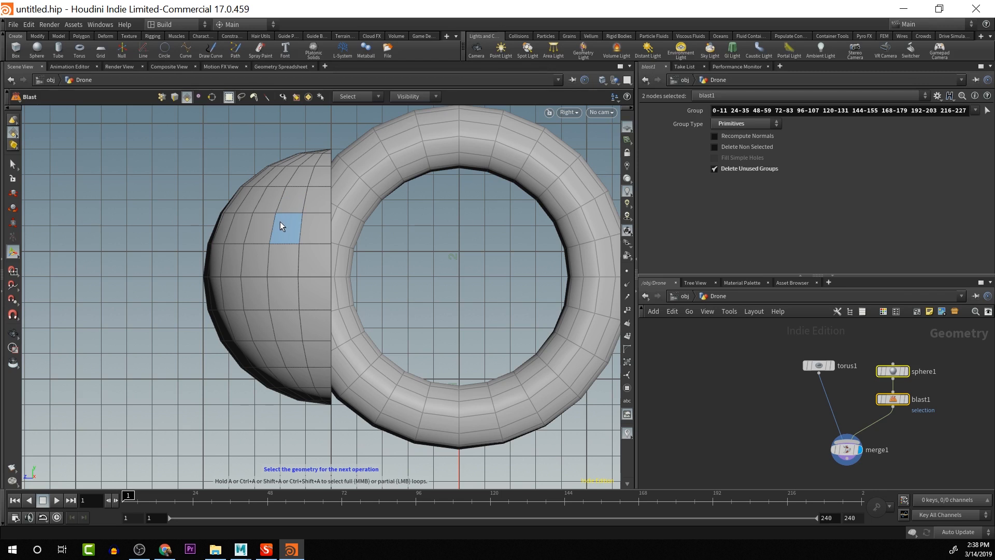
pyautogui.click(892, 371)
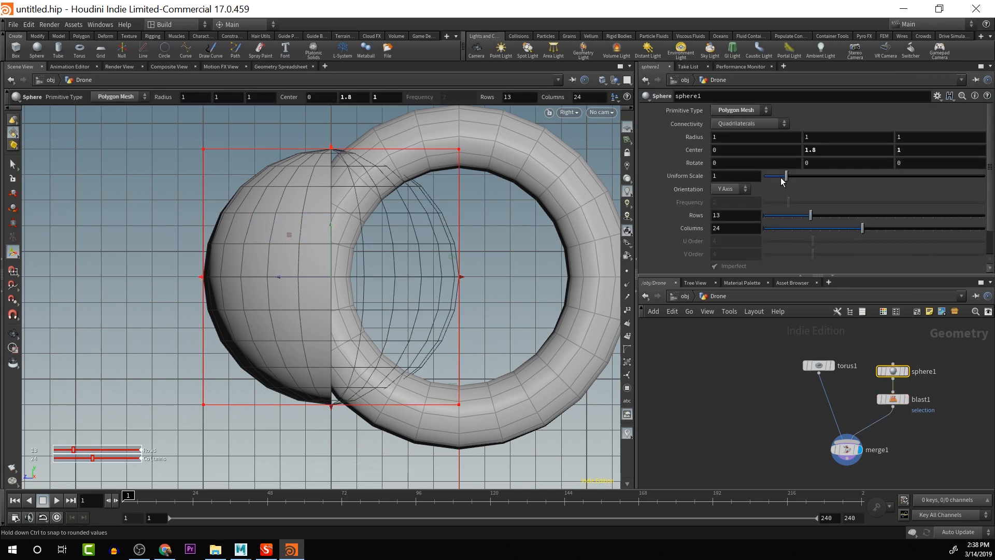
pyautogui.moveTo(703, 137); pyautogui.dragTo(681, 137, button='middle')
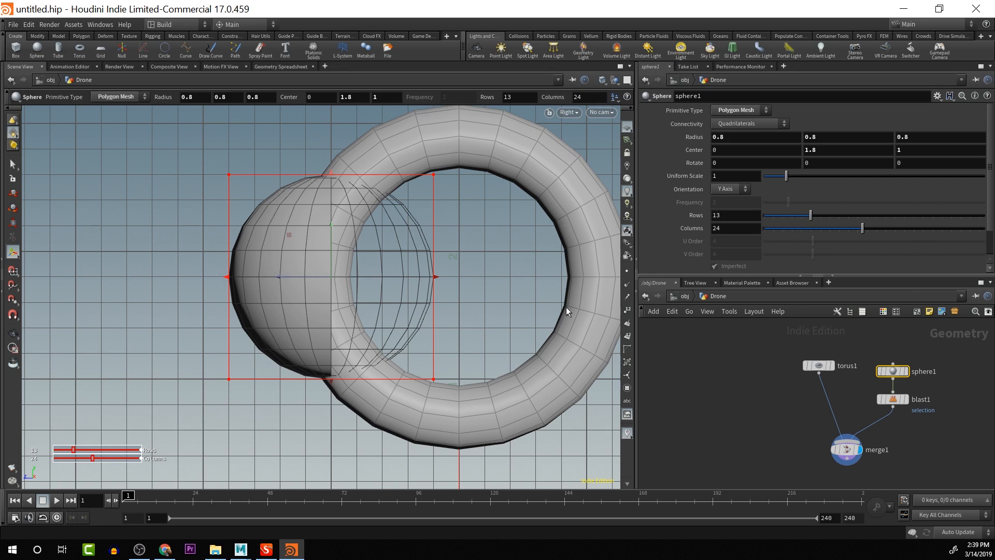
# Display the full sphere on its own, and return the display to the merged result
pyautogui.moveTo(938, 397); pyautogui.dragTo(887, 384, button='middle')
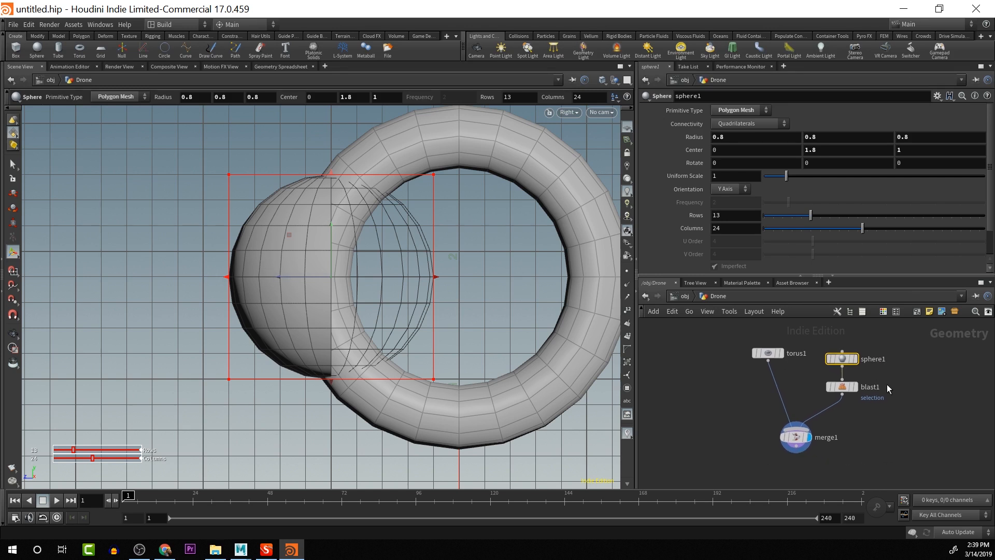
pyautogui.click(857, 360)
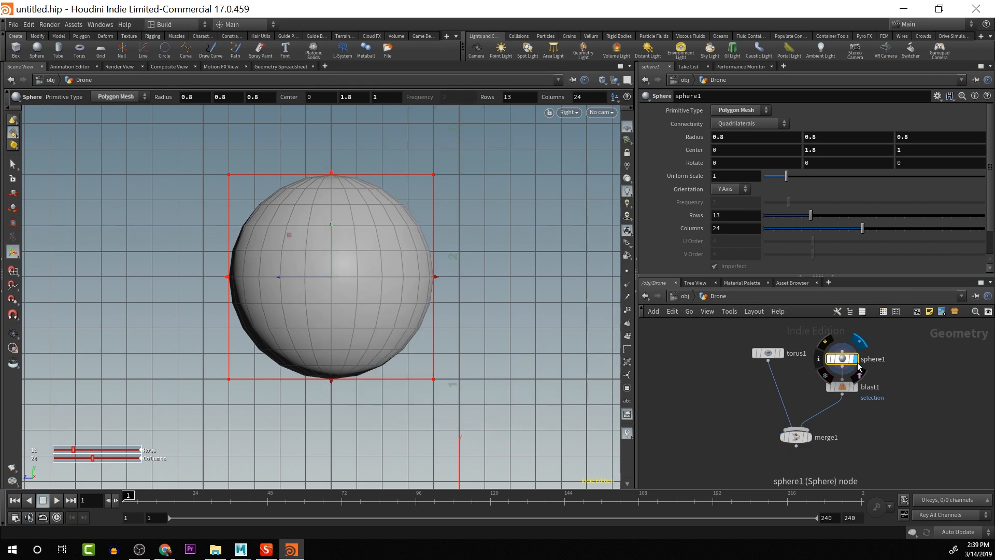
pyautogui.click(799, 434)
pyautogui.click(809, 436)
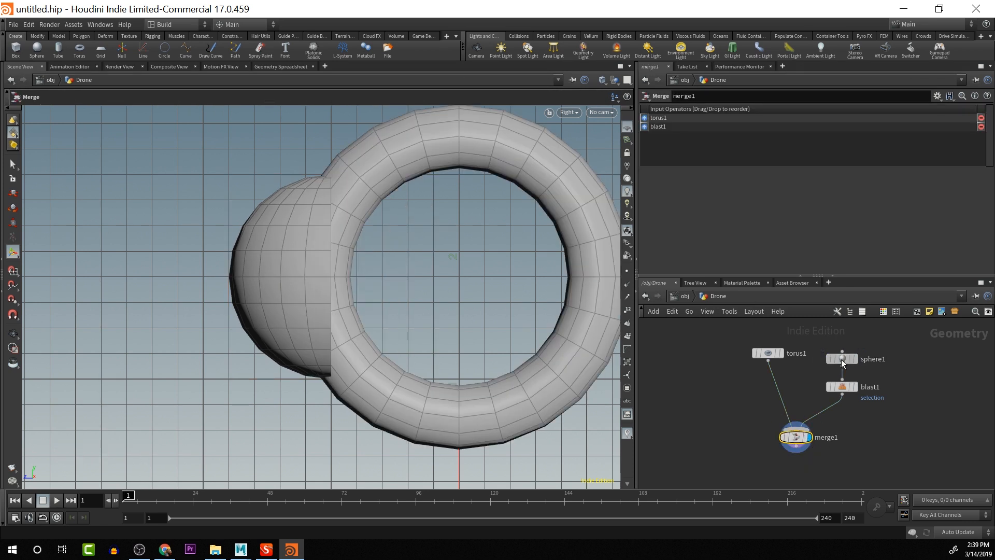
# Offset the sphere node from the Blast node, display the full sphere, and show the Merge node as a template wireframe
pyautogui.moveTo(841, 359); pyautogui.dragTo(862, 353)
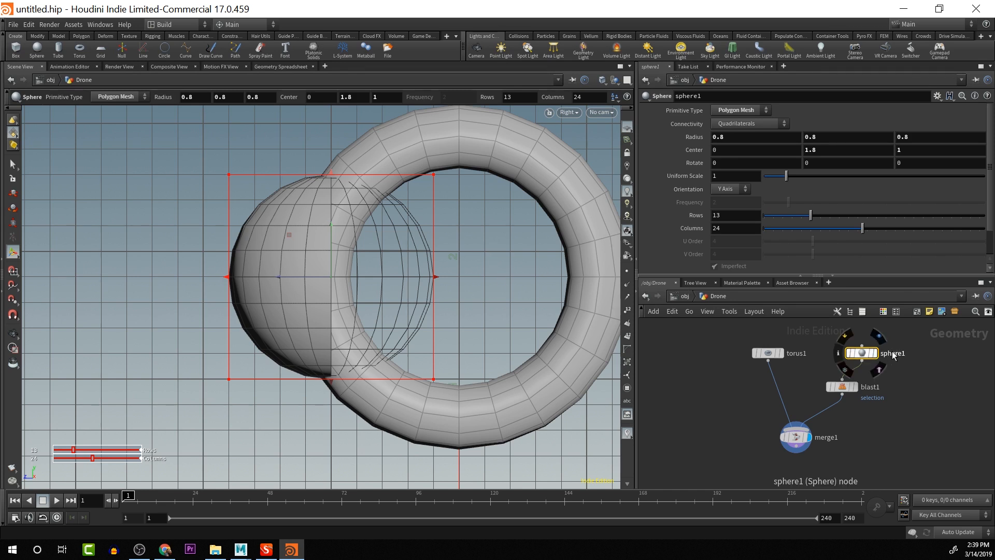
pyautogui.click(875, 353)
pyautogui.moveTo(796, 435)
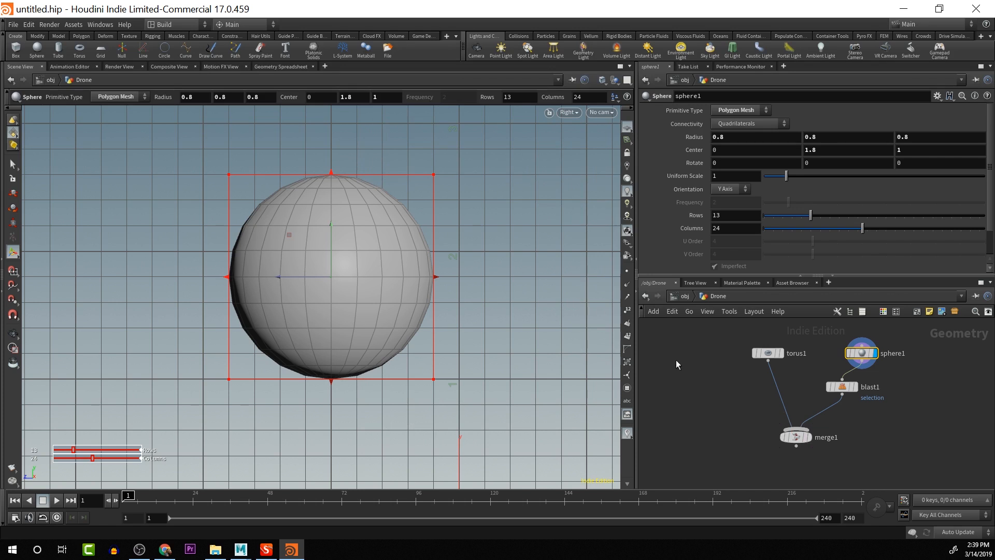
pyautogui.click(804, 437)
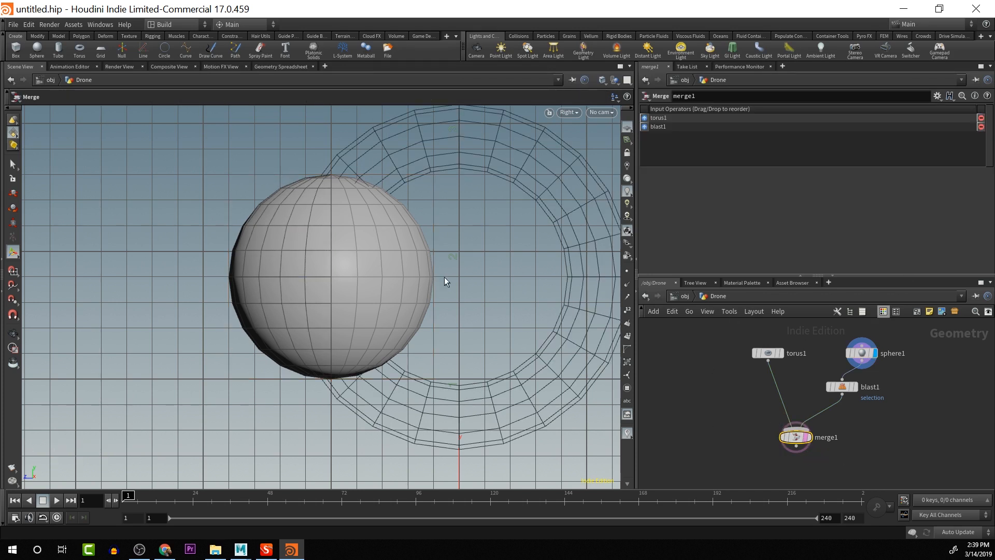
pyautogui.click(862, 353)
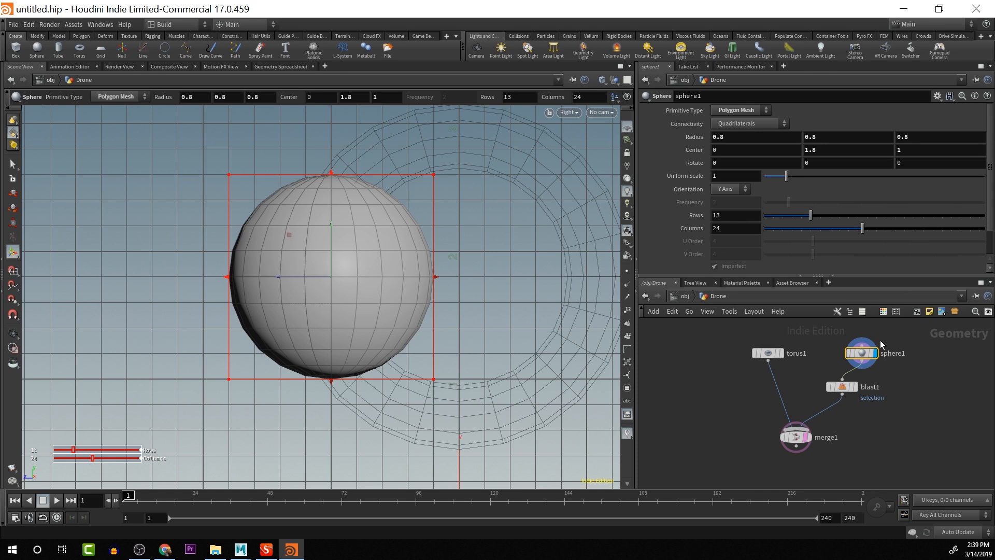
# Duplicate the first Blast node beside the original, feed it from the sphere, and compare its result with the merged geometry
pyautogui.click(843, 388)
pyautogui.hotkey('ctrl', 'c')
pyautogui.hotkey('ctrl', 'v')
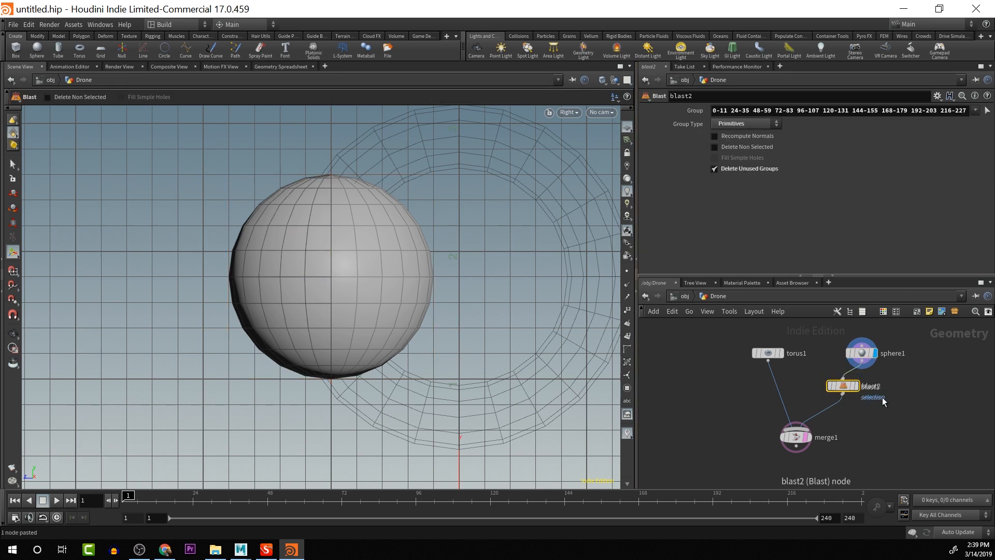
pyautogui.moveTo(844, 387); pyautogui.dragTo(894, 392)
pyautogui.click(893, 384)
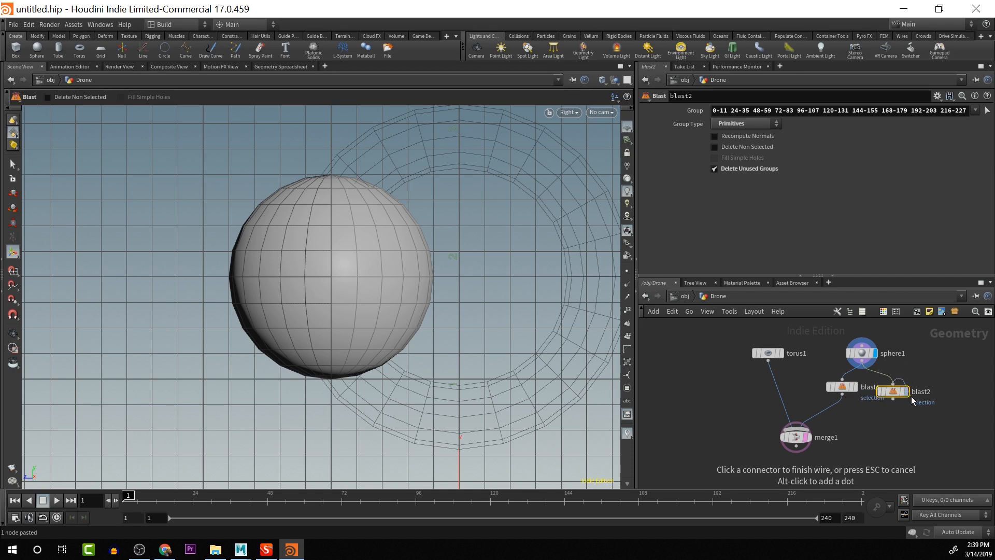
pyautogui.click(936, 373)
pyautogui.click(861, 365)
pyautogui.click(895, 393)
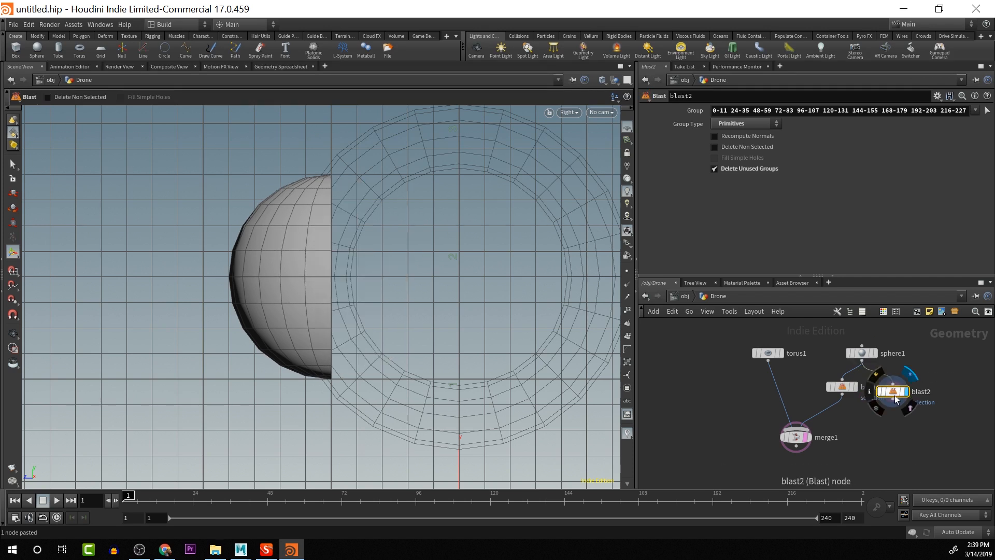
pyautogui.click(808, 437)
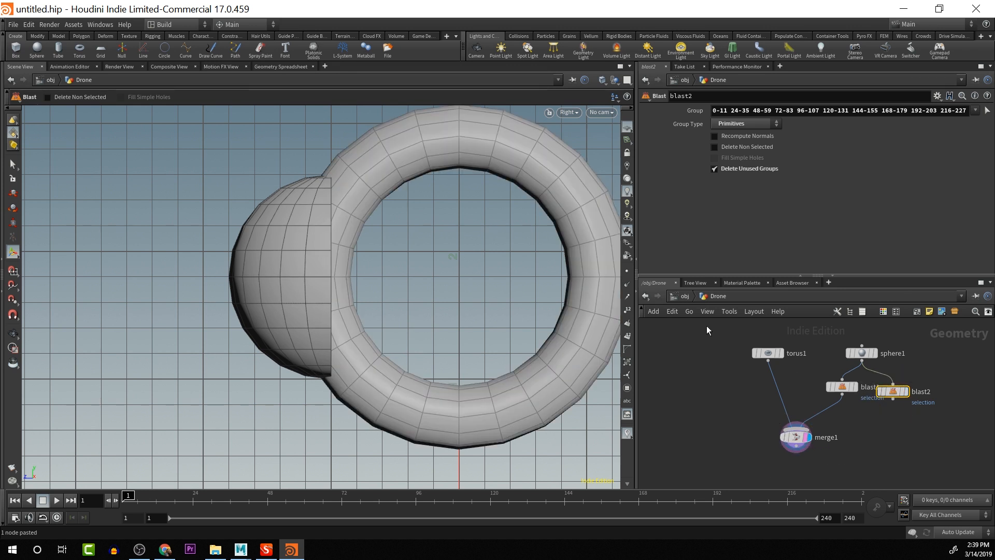
pyautogui.click(907, 392)
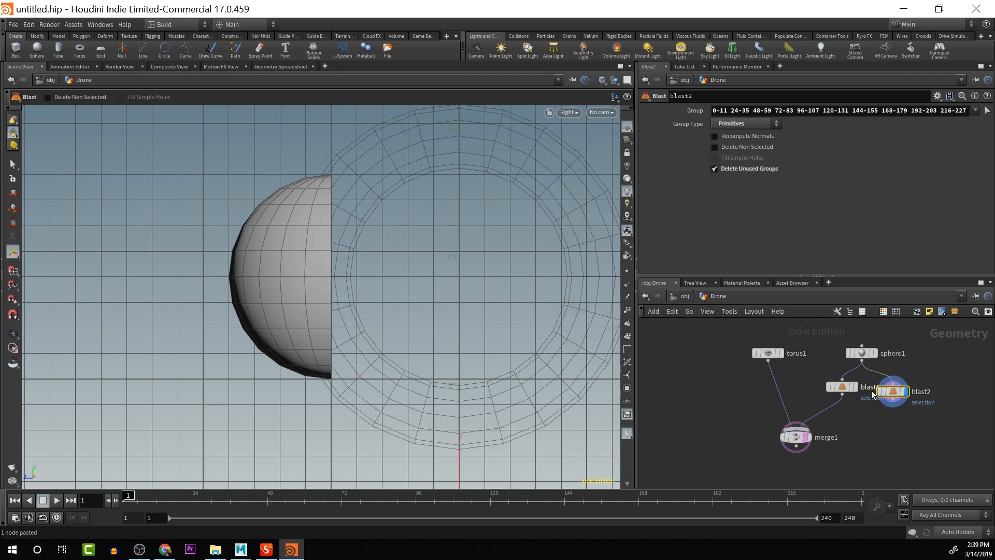
# Select the sphere's lower half and its torus-facing half and delete those faces, keeping only the upper outer quarter
pyautogui.moveTo(906, 394)
pyautogui.click(987, 111)
pyautogui.keyDown('ctrl'); pyautogui.keyDown('shift'); pyautogui.moveTo(222, 281); pyautogui.dragTo(443, 405); pyautogui.keyUp('shift'); pyautogui.keyUp('ctrl')
pyautogui.keyDown('shift'); pyautogui.moveTo(333, 278); pyautogui.dragTo(435, 382); pyautogui.keyUp('shift')
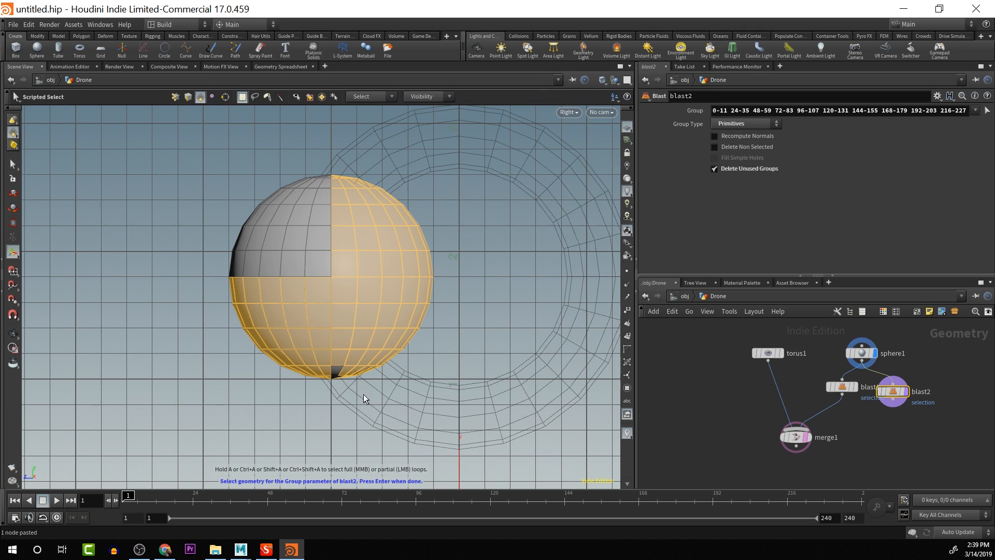
pyautogui.keyDown('shift'); pyautogui.click(336, 370); pyautogui.keyUp('shift')
pyautogui.press('Delete')
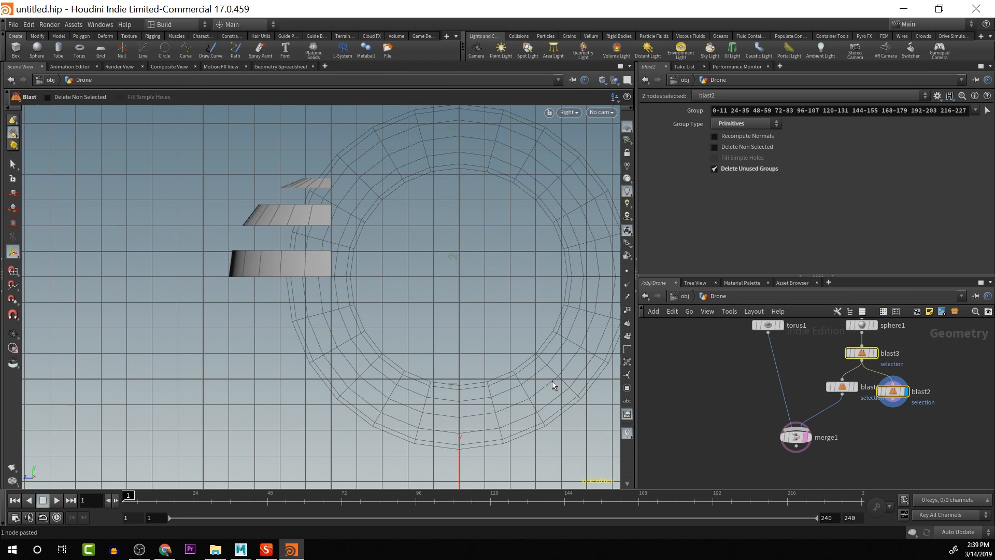
pyautogui.hotkey('ctrl', 'z')
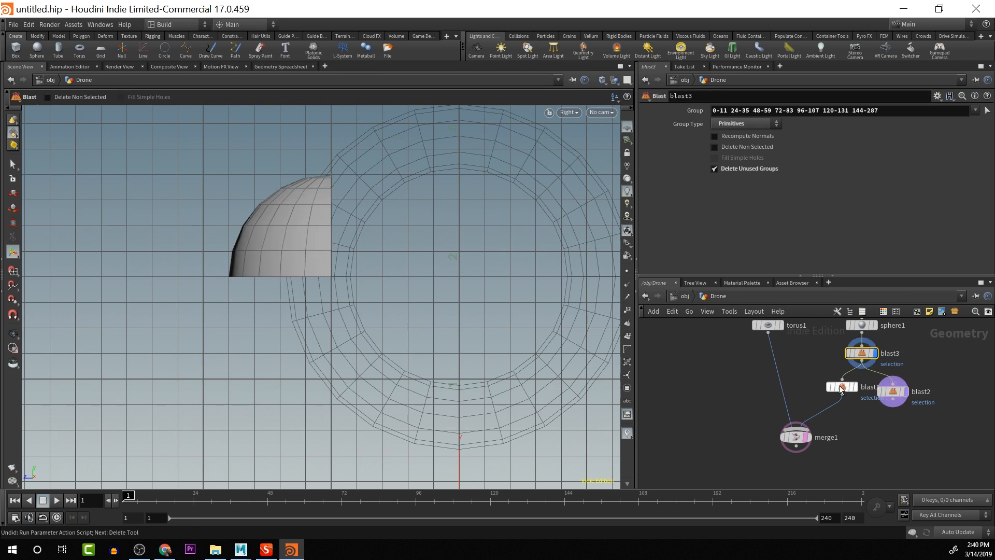
# Display the duplicated Blast node's result, then delete that duplicate from the network
pyautogui.click(906, 392)
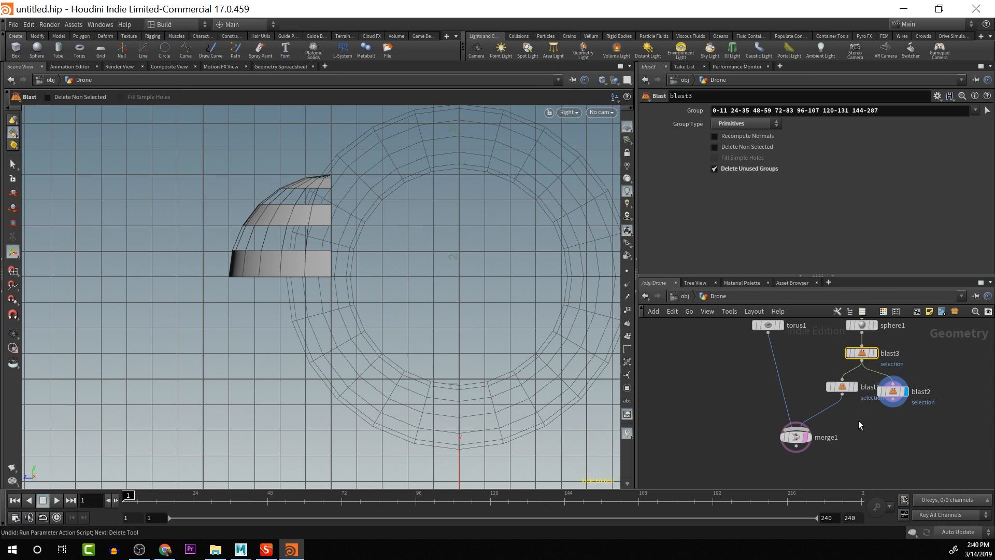
pyautogui.click(893, 392)
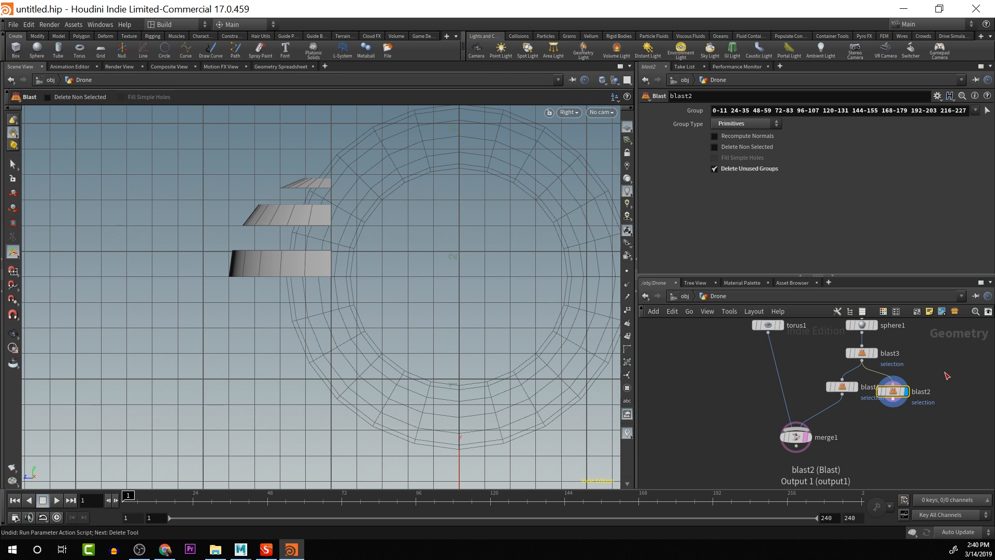
pyautogui.press('Delete')
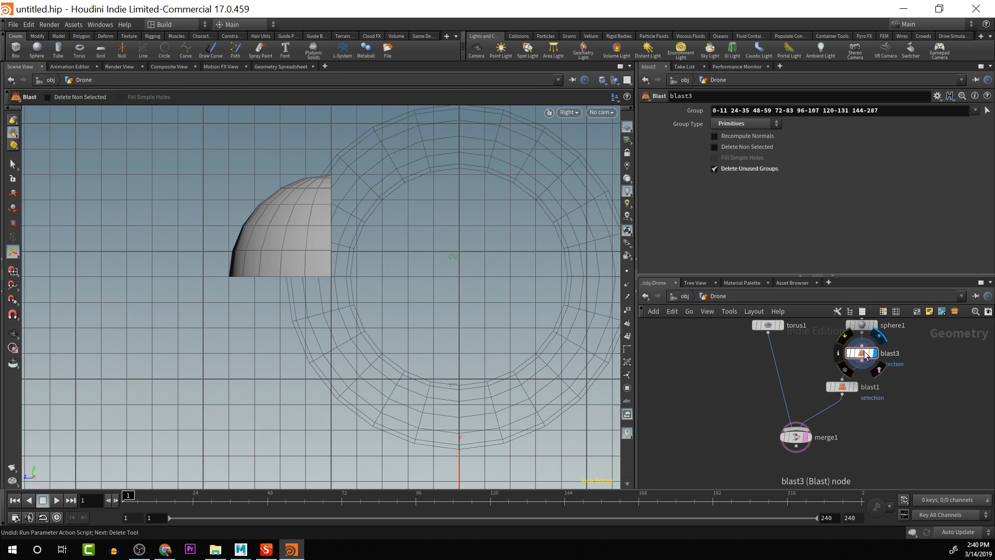
# Reconnect the original Blast node directly to the sphere and move the quarter-sphere Blast node onto its own branch
pyautogui.click(863, 354)
pyautogui.click(862, 361)
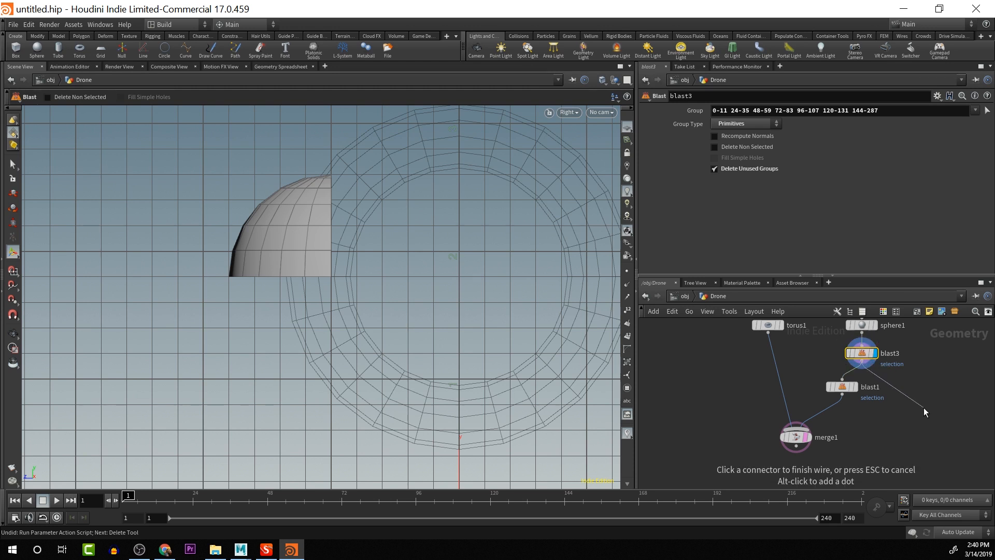
pyautogui.press('Escape')
pyautogui.moveTo(842, 379); pyautogui.dragTo(849, 333)
pyautogui.moveTo(862, 374); pyautogui.dragTo(875, 385)
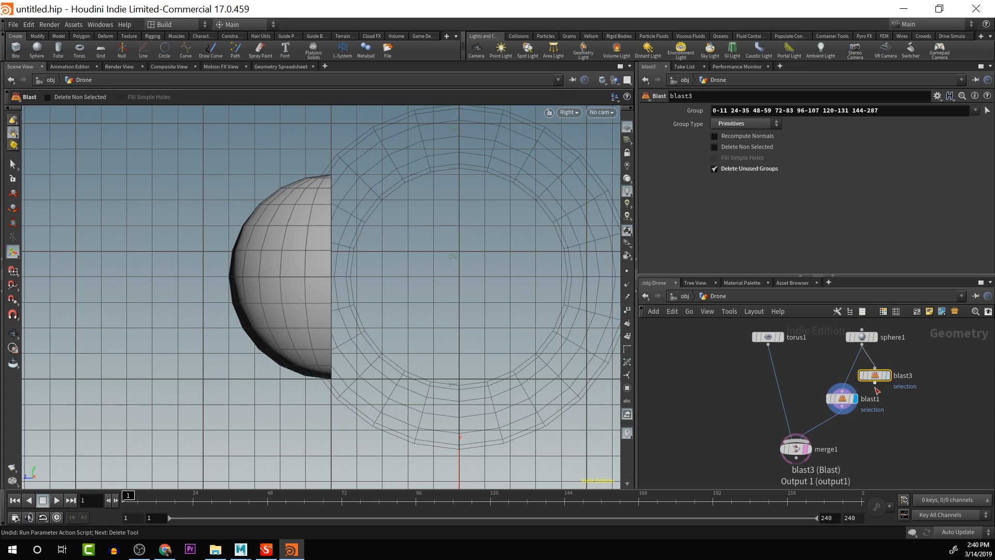
# Wire the quarter-sphere Blast node into the Merge node, display the merged result, and align both Blast nodes side by side
pyautogui.click(842, 408)
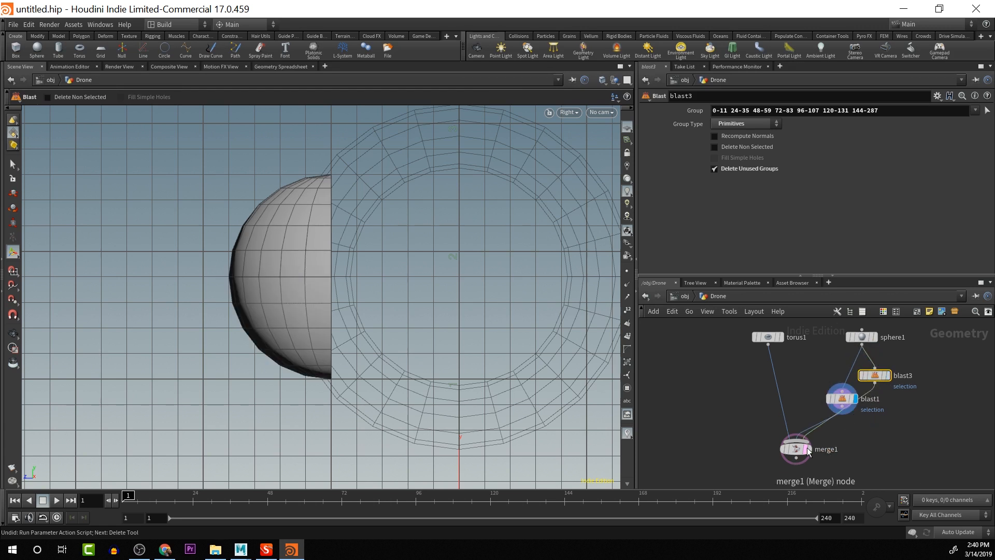
pyautogui.click(805, 447)
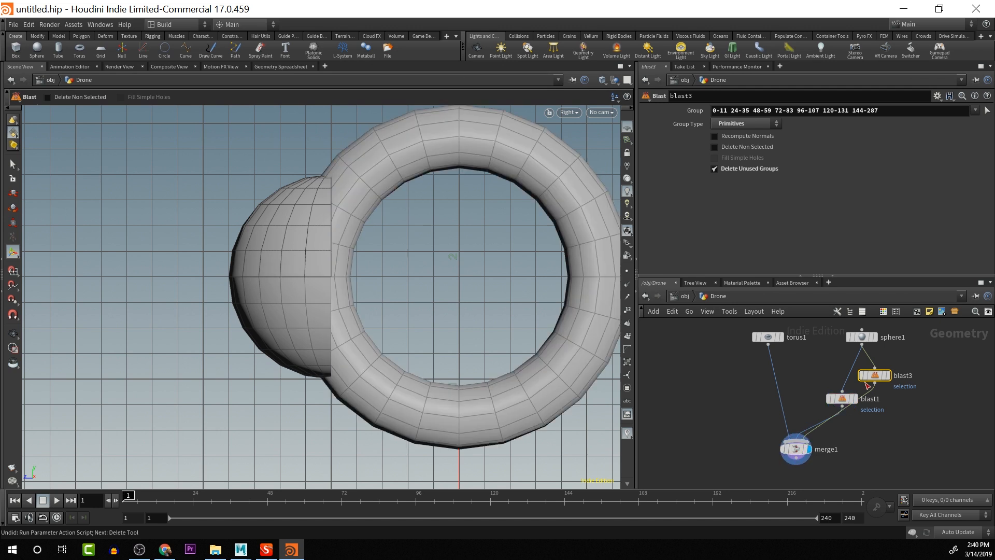
pyautogui.moveTo(875, 380); pyautogui.dragTo(895, 402)
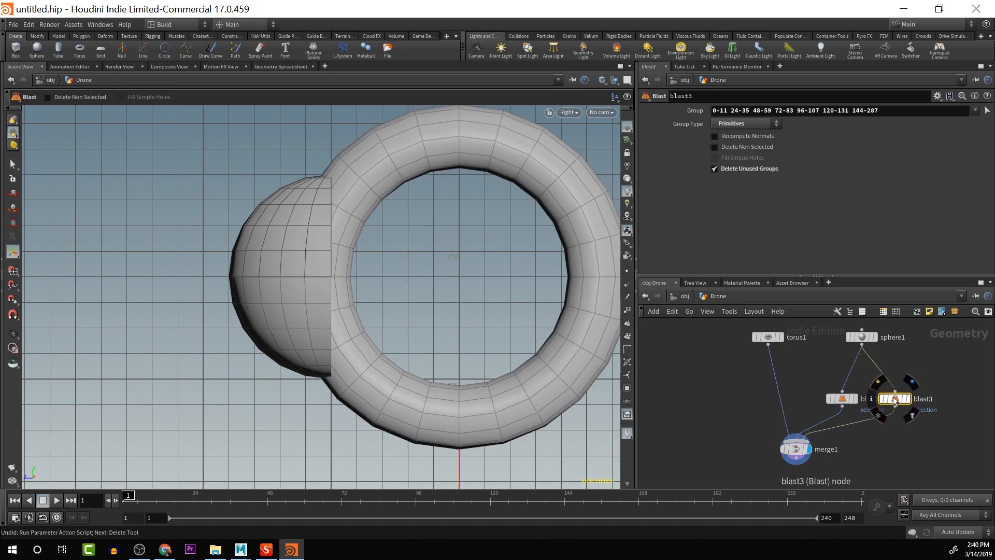
# Insert a Transform node between the quarter-sphere Blast and the Merge node, and set its Y translate to 0.3
pyautogui.press('Tab')
pyautogui.write('tran')
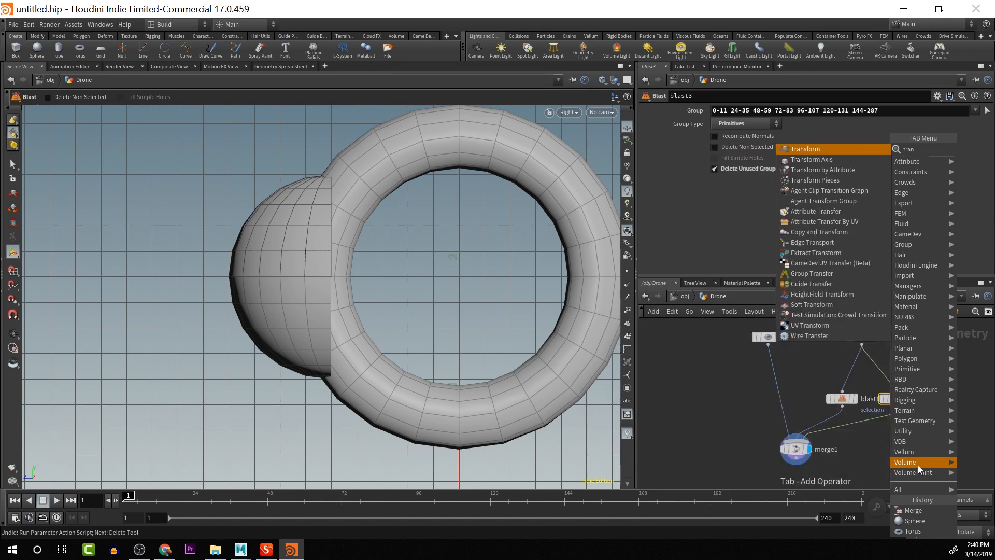
pyautogui.press('Return')
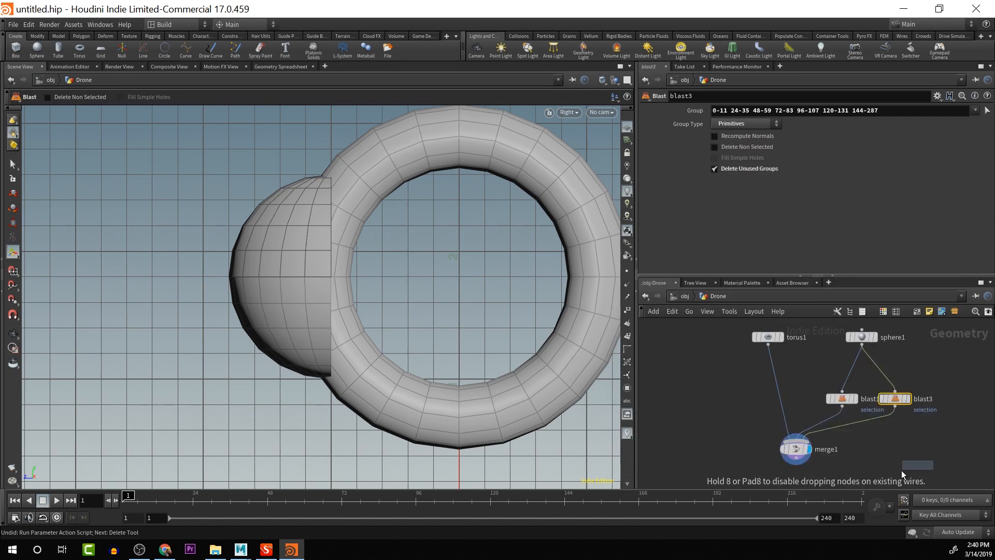
pyautogui.click(872, 420)
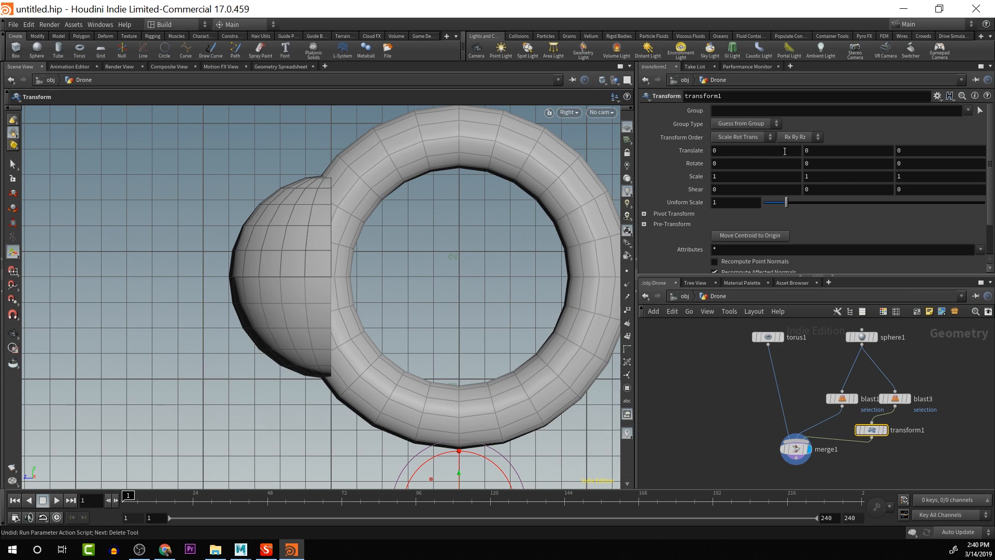
pyautogui.moveTo(869, 150)
pyautogui.mouseDown(button='middle')
pyautogui.moveTo(878, 151)
pyautogui.moveTo(870, 150)
pyautogui.mouseUp(button='middle')
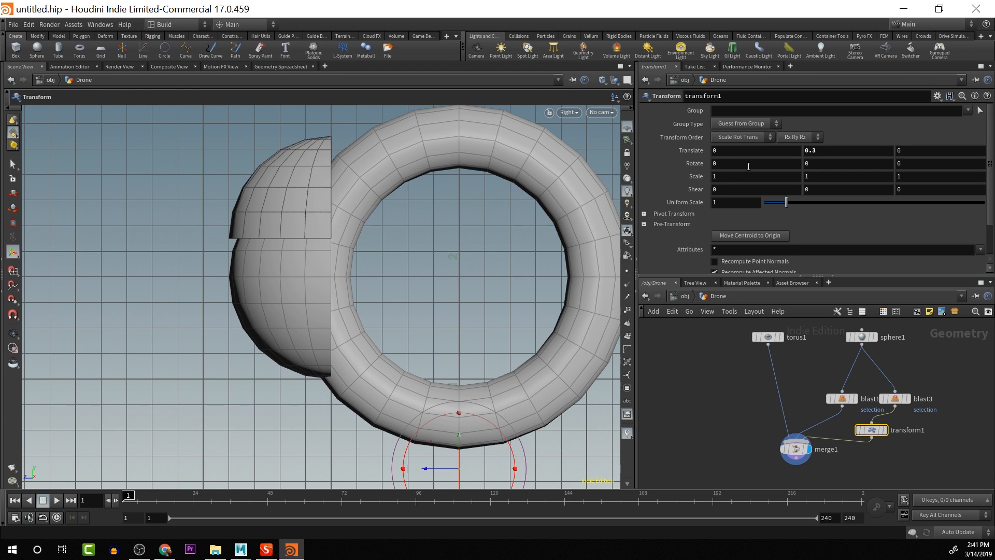
# Try a Y scale of 1.5 on the quarter-sphere's Transform node and undo it
pyautogui.moveTo(854, 175); pyautogui.dragTo(884, 178, button='middle')
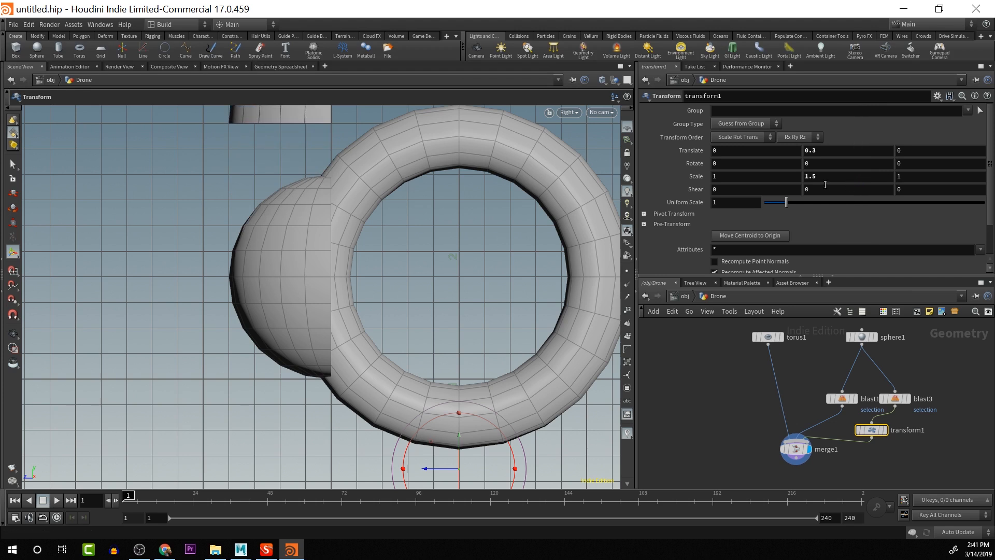
pyautogui.hotkey('ctrl', 'z')
pyautogui.press('Escape')
pyautogui.scroll(-3, 416, 236)
pyautogui.scroll(-2, 417, 235)
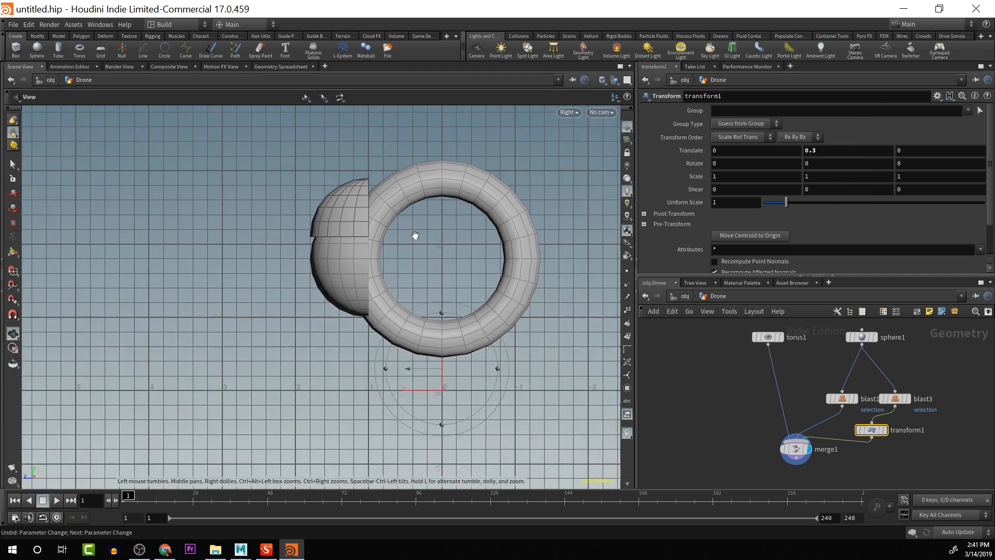
pyautogui.press('Return')
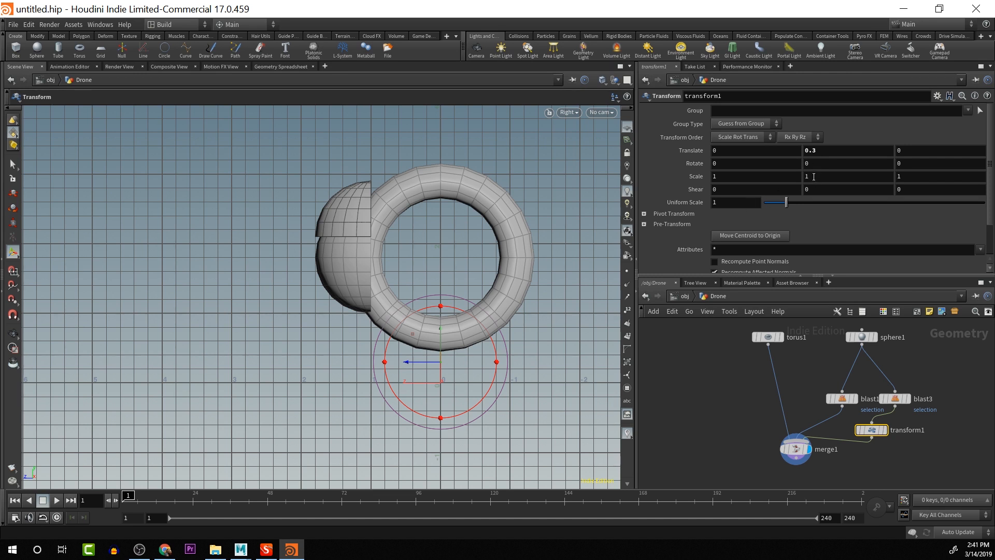
# Set the quarter-sphere Transform's Y translate to -1.5 and its Y scale to 1.5
pyautogui.moveTo(814, 176); pyautogui.dragTo(748, 183, button='middle')
pyautogui.click(830, 177)
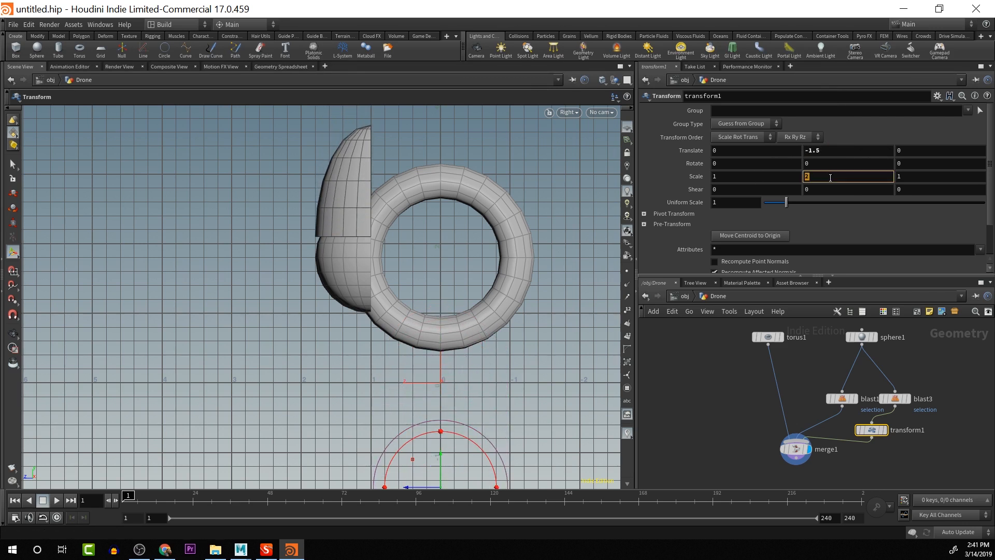
pyautogui.write('.15')
pyautogui.press('Return')
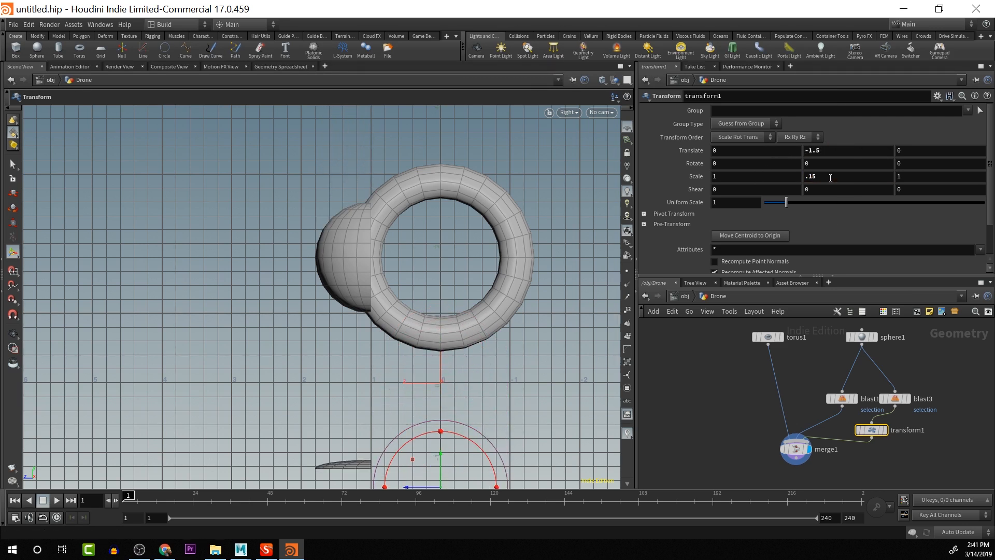
pyautogui.click(830, 177)
pyautogui.write('1.5')
pyautogui.press('Return')
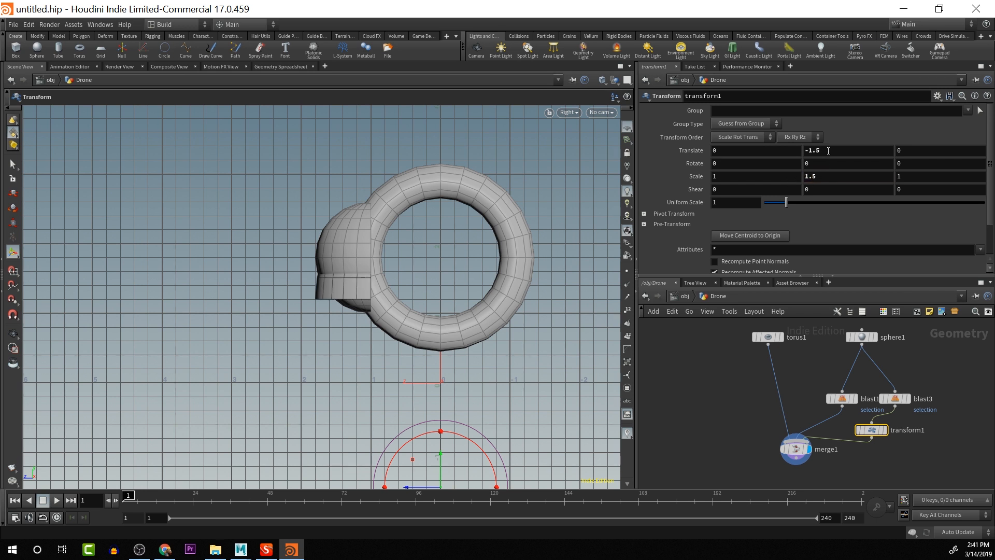
# Fit the upper shell over the lower one with Y translate -0.9, Z translate -0.2 and Z scale 1.2
pyautogui.moveTo(828, 151)
pyautogui.mouseDown(button='middle')
pyautogui.moveTo(866, 155)
pyautogui.moveTo(826, 151)
pyautogui.mouseUp(button='middle')
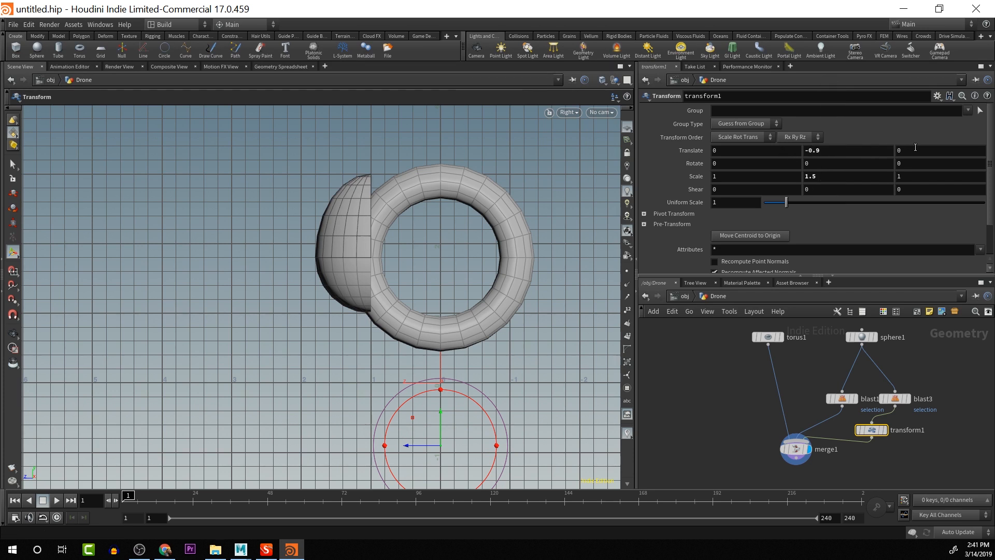
pyautogui.moveTo(913, 150)
pyautogui.mouseDown(button='middle')
pyautogui.moveTo(932, 151)
pyautogui.moveTo(916, 151)
pyautogui.mouseUp(button='middle')
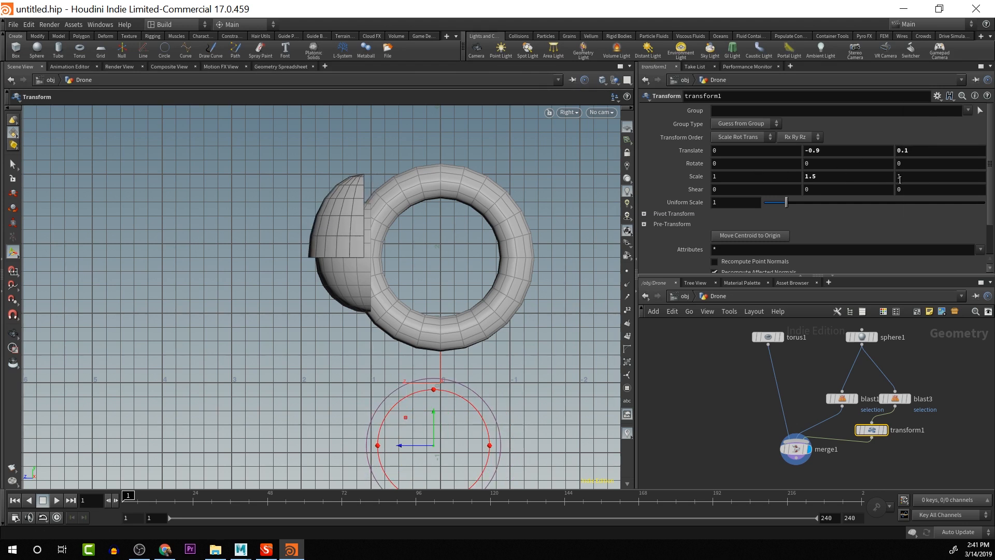
pyautogui.moveTo(900, 179); pyautogui.dragTo(897, 151, button='middle')
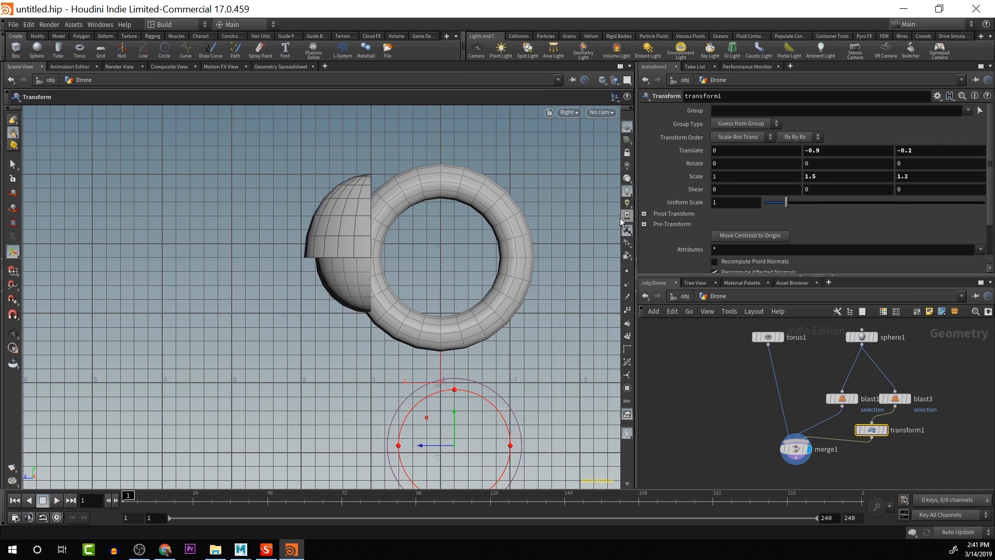
# Widen the upper shell by setting the Transform node's X scale to 1.23, judging it in the perspective view
pyautogui.press('Escape')
pyautogui.moveTo(592, 230); pyautogui.dragTo(529, 204)
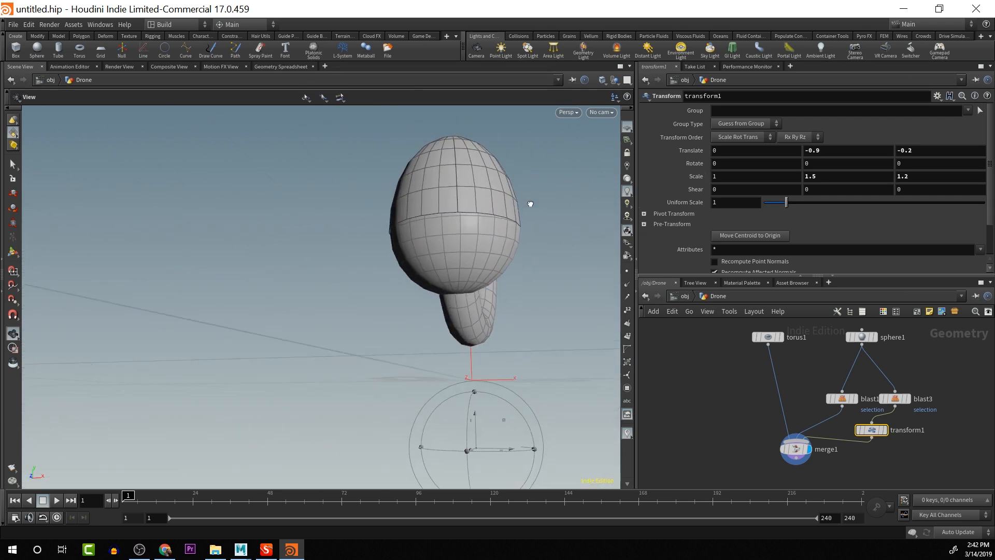
pyautogui.press('Return')
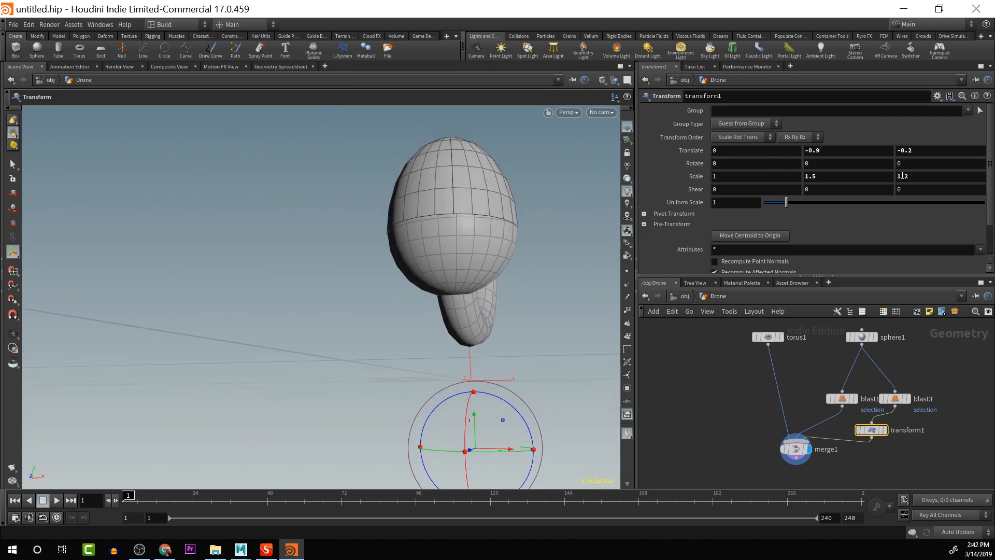
pyautogui.click(776, 177)
pyautogui.write('.')
pyautogui.press('BackSpace')
pyautogui.write('1.23')
pyautogui.press('Return')
# Select only the lower rim edges of the upper shell in edge selection mode and add an Edit node for them
pyautogui.press('Escape')
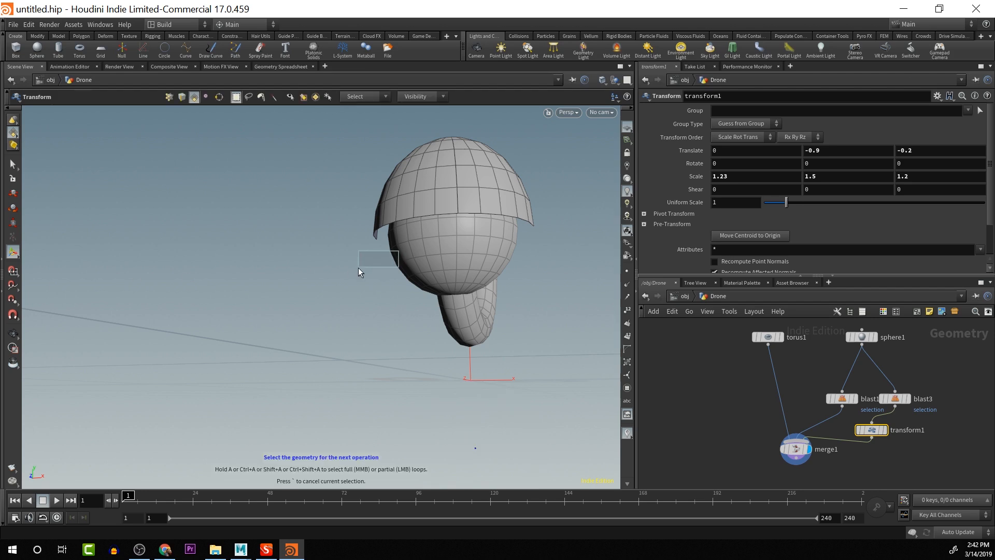
pyautogui.moveTo(360, 262); pyautogui.dragTo(290, 212)
pyautogui.press('t')
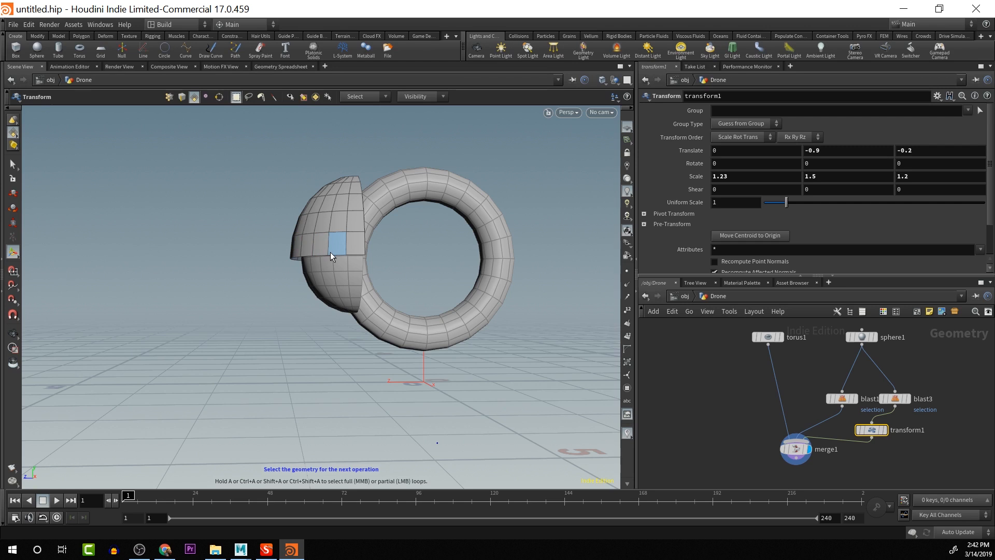
pyautogui.rightClick(15, 133)
pyautogui.click(59, 151)
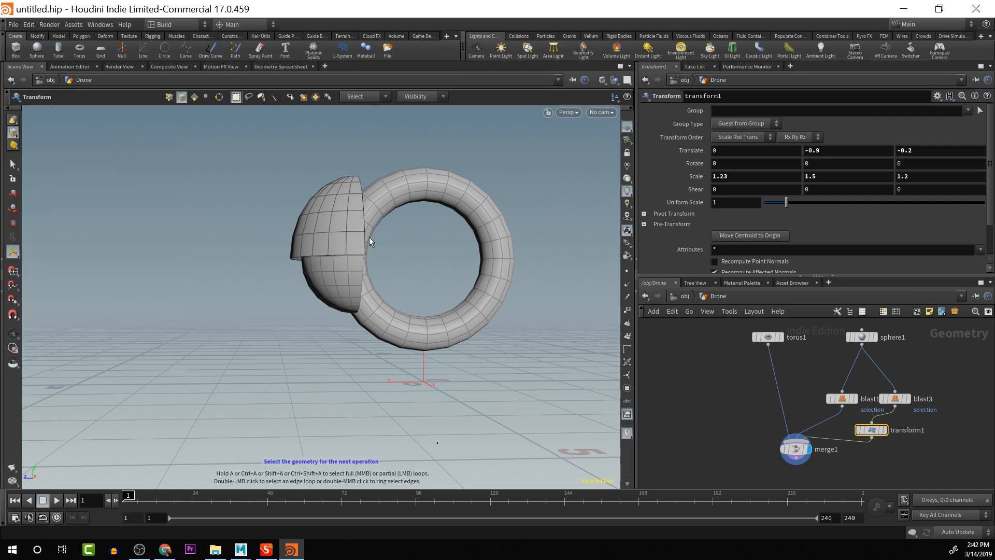
pyautogui.doubleClick(340, 253)
pyautogui.keyDown('ctrl'); pyautogui.moveTo(322, 146); pyautogui.dragTo(391, 248); pyautogui.keyUp('ctrl')
pyautogui.press('e')
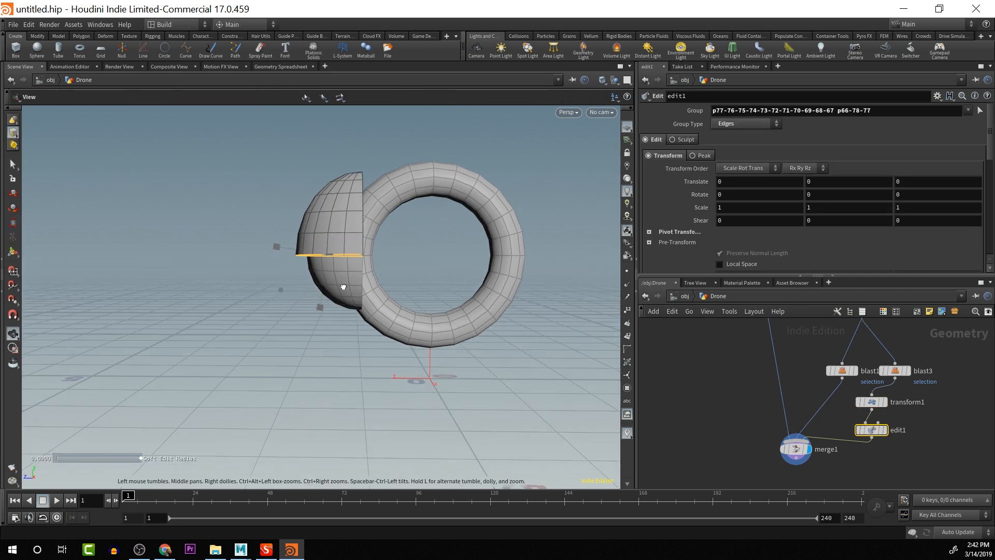
# Rotate the upper shell's lower rim edges about -21.2 degrees around X, excluding the rim edges beside the torus ring
pyautogui.keyDown('ctrl'); pyautogui.moveTo(389, 291); pyautogui.dragTo(310, 217); pyautogui.keyUp('ctrl')
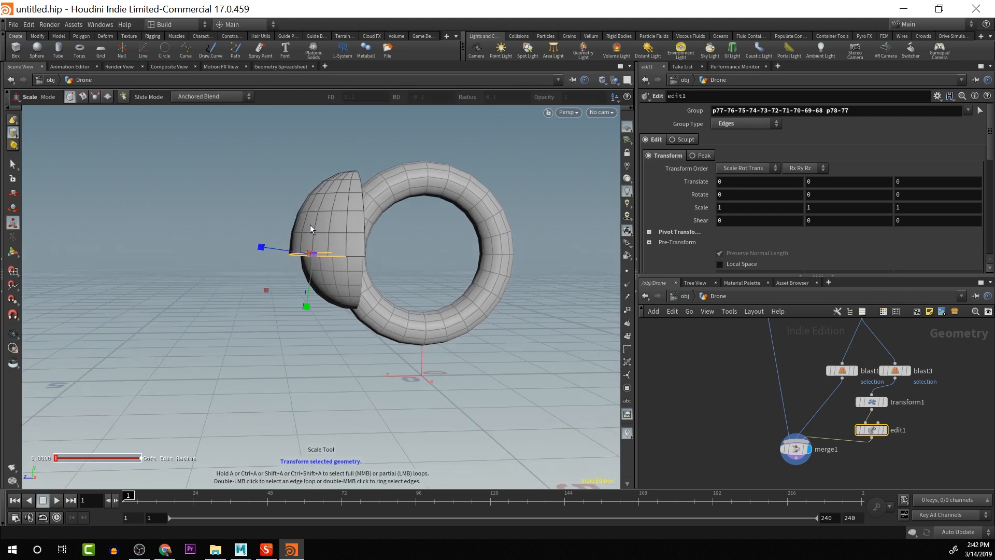
pyautogui.press('r')
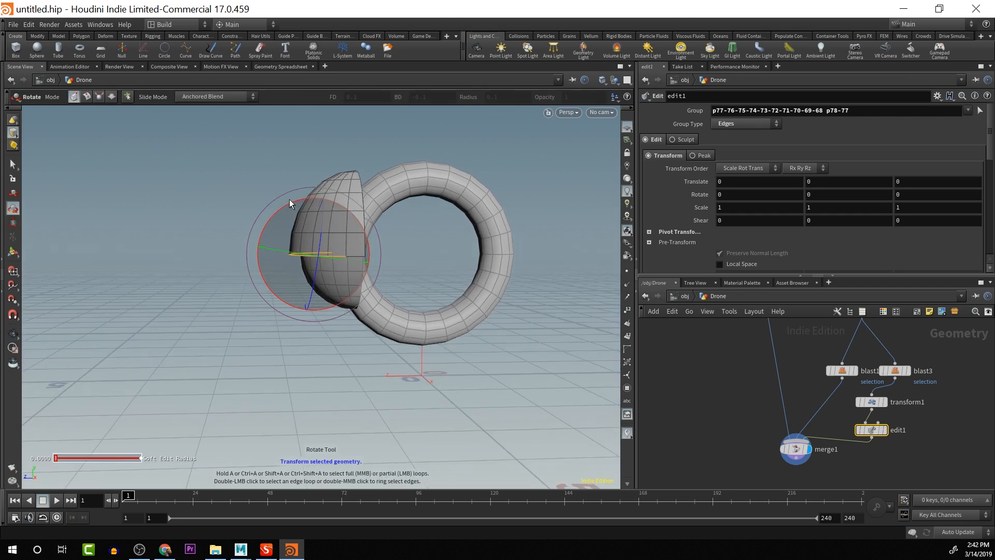
pyautogui.hotkey('ctrl', 'z')
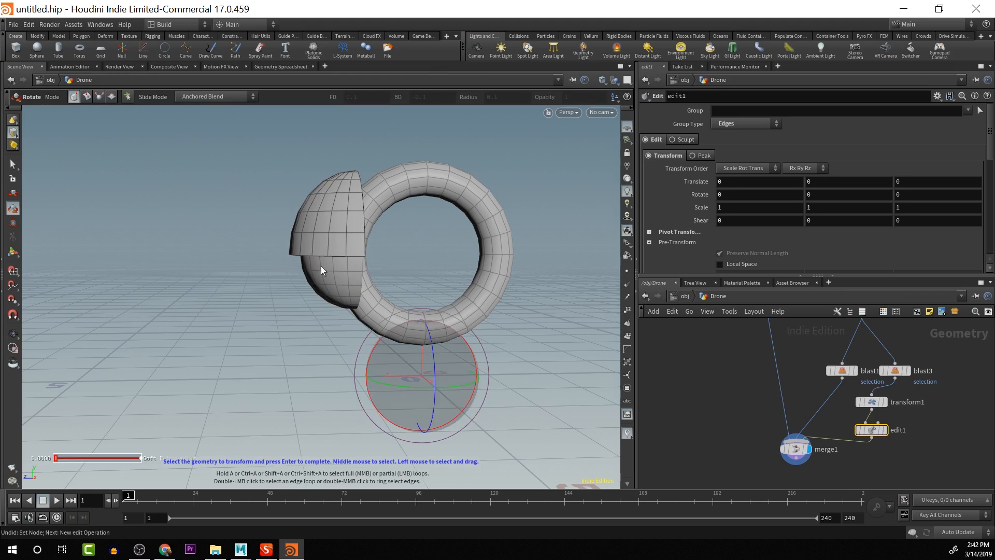
pyautogui.moveTo(276, 243); pyautogui.dragTo(328, 273)
pyautogui.keyDown('ctrl'); pyautogui.moveTo(255, 213); pyautogui.dragTo(352, 253); pyautogui.keyUp('ctrl')
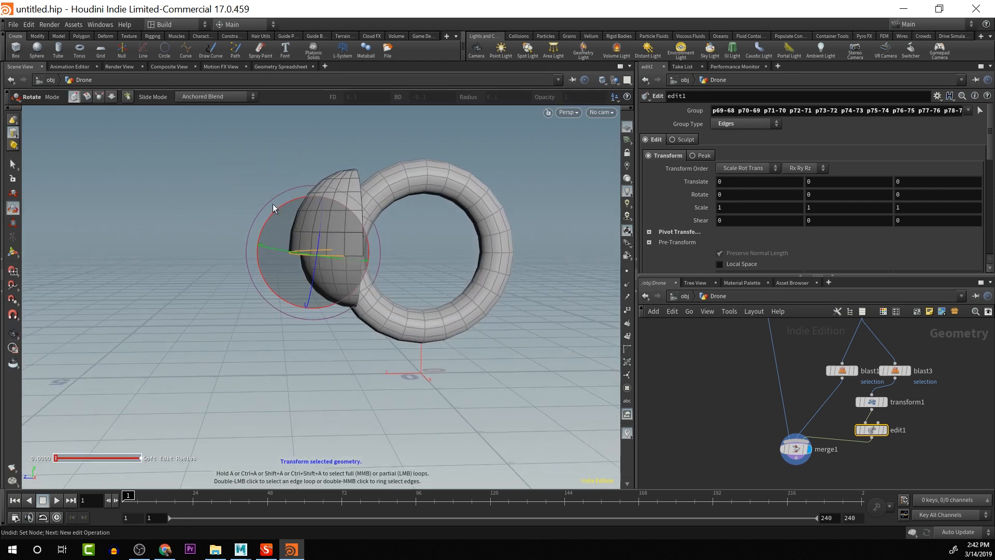
pyautogui.moveTo(277, 207); pyautogui.dragTo(300, 207)
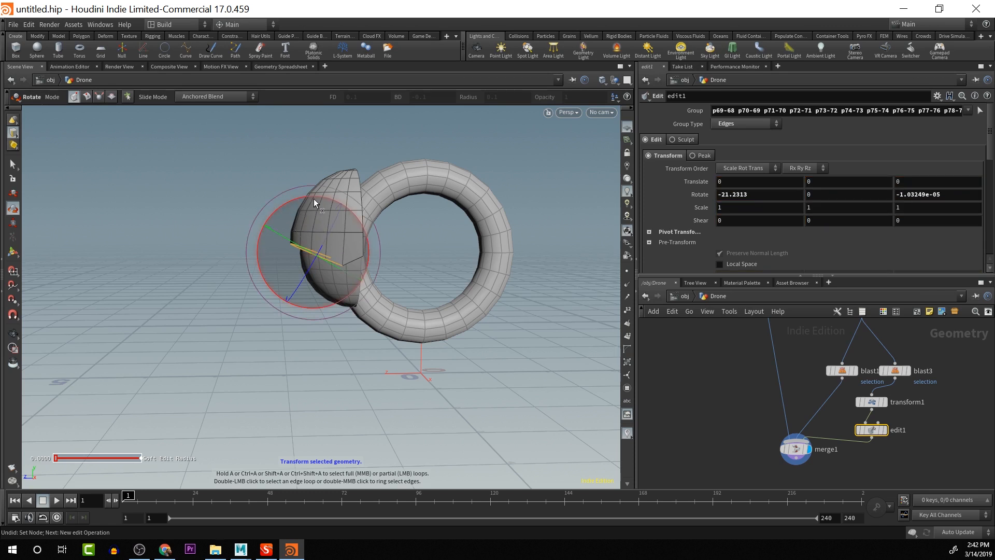
pyautogui.press('w')
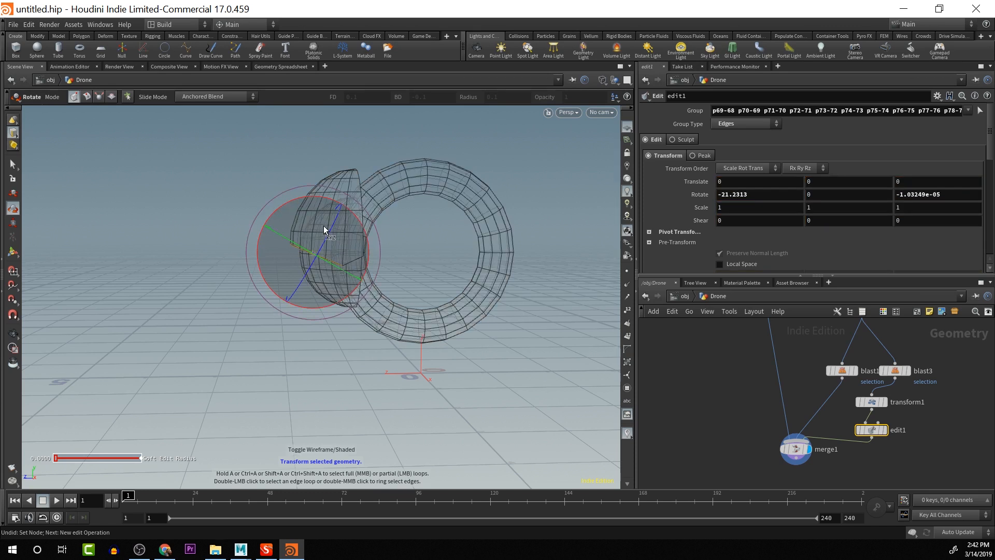
pyautogui.press('w')
pyautogui.click(156, 224)
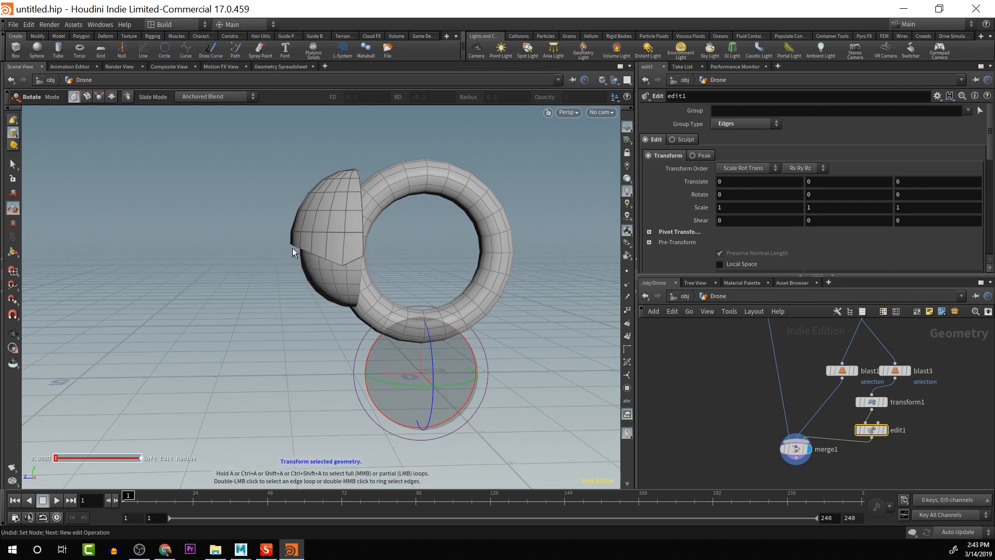
pyautogui.doubleClick(334, 233)
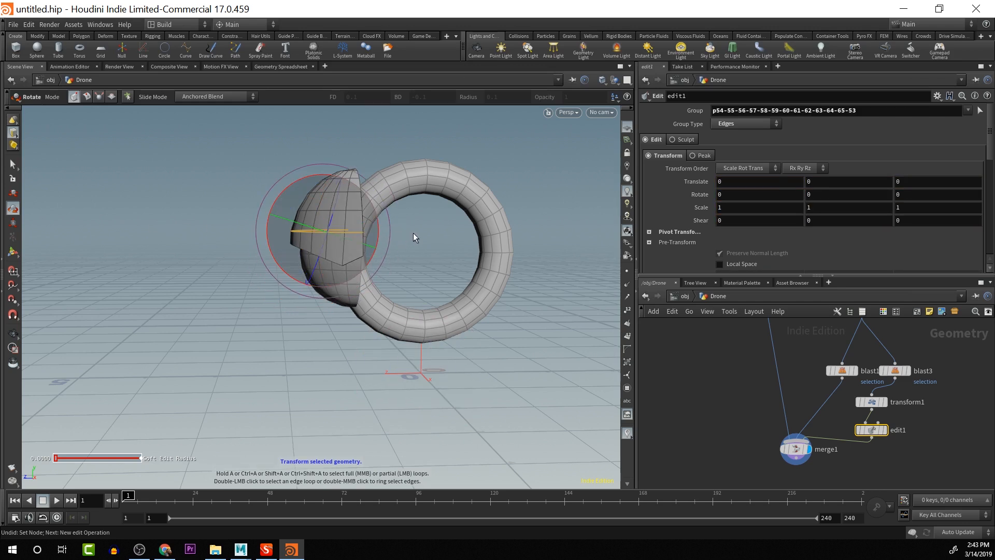
pyautogui.keyDown('alt'); pyautogui.moveTo(440, 240); pyautogui.dragTo(359, 238); pyautogui.keyUp('alt')
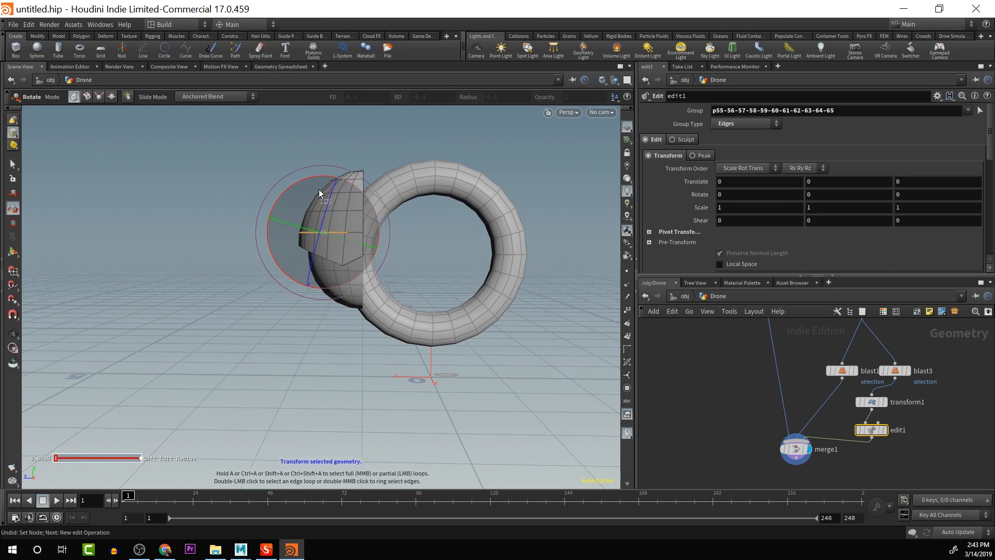
pyautogui.hotkey('ctrl', 'z')
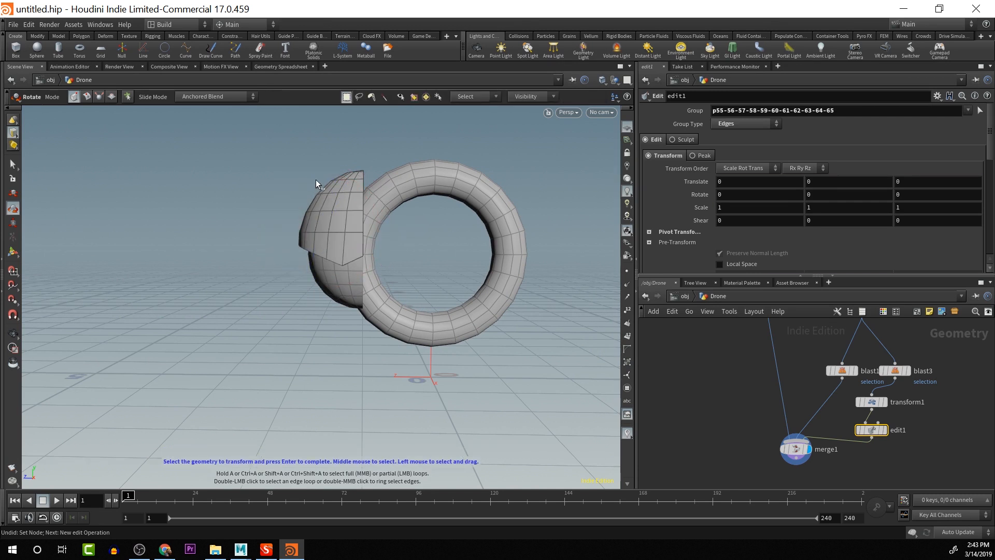
pyautogui.moveTo(292, 220); pyautogui.dragTo(338, 232)
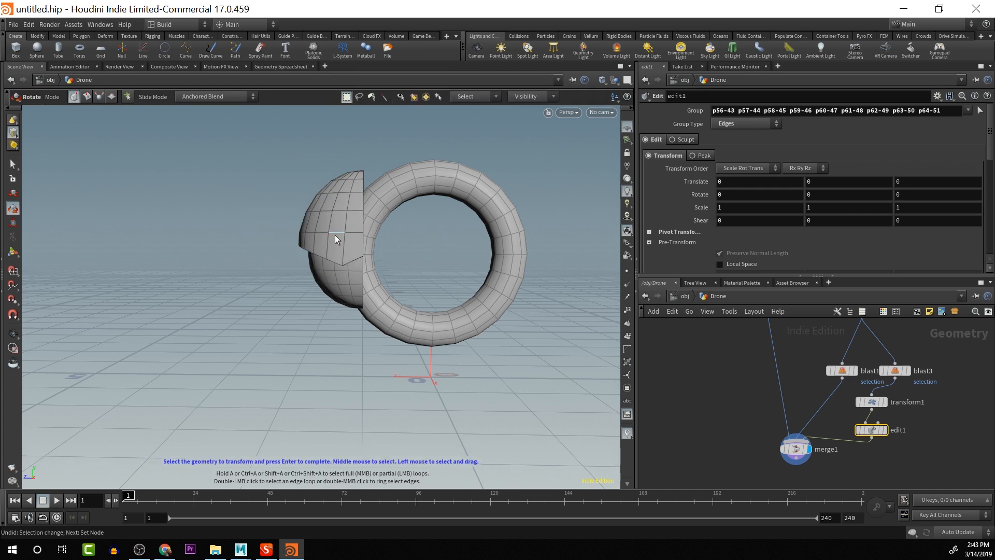
pyautogui.click(335, 234)
pyautogui.press('e')
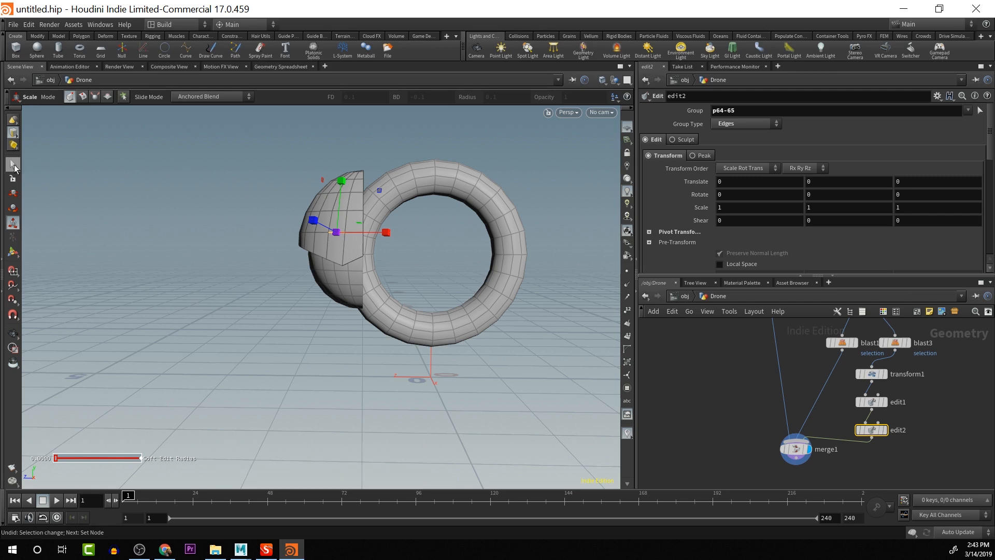
# Rotate the edge loop directly above the upper shell's rim about -12.6 degrees around X, excluding its edges beside the ring
pyautogui.press('s')
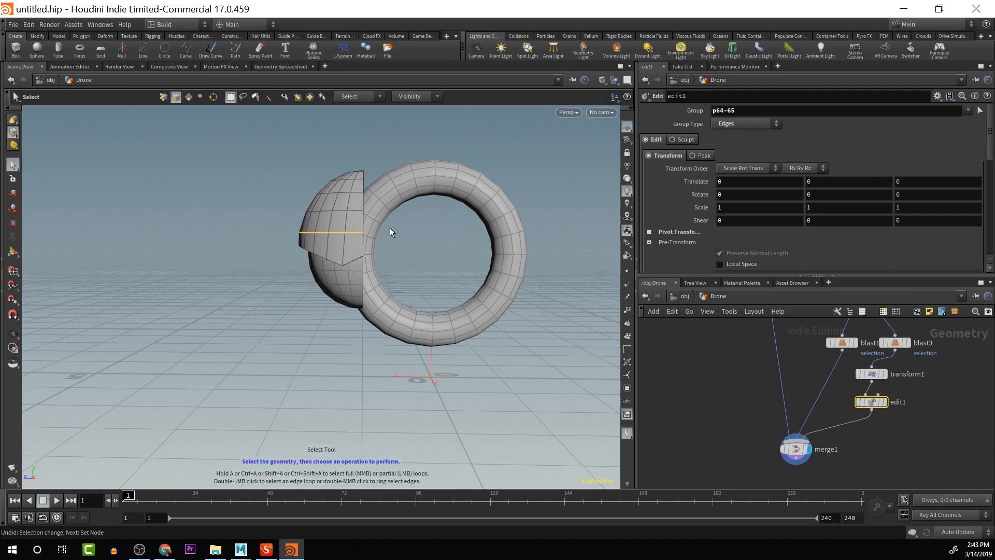
pyautogui.press('Escape')
pyautogui.moveTo(356, 242); pyautogui.dragTo(396, 238)
pyautogui.press('s')
pyautogui.press('Escape')
pyautogui.press('s')
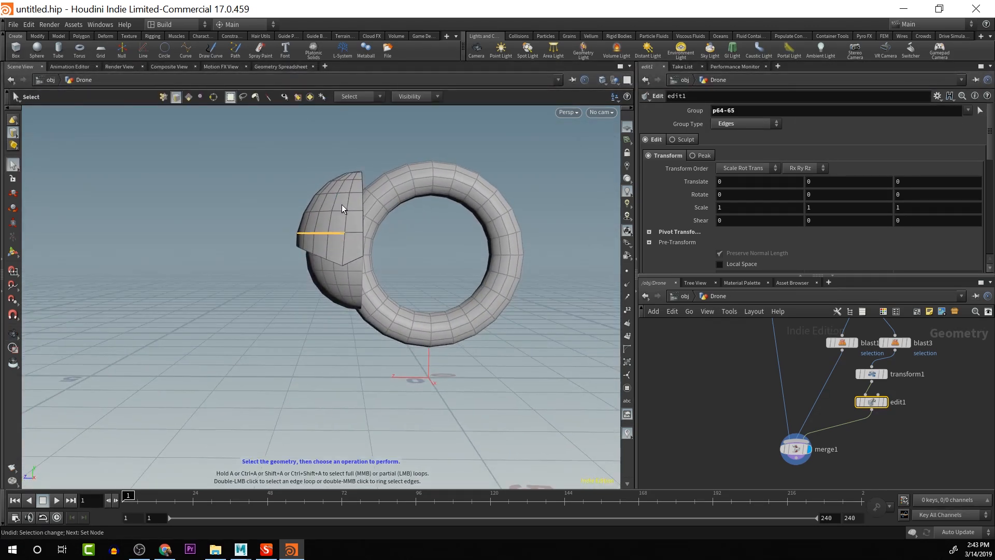
pyautogui.press('t')
pyautogui.press('r')
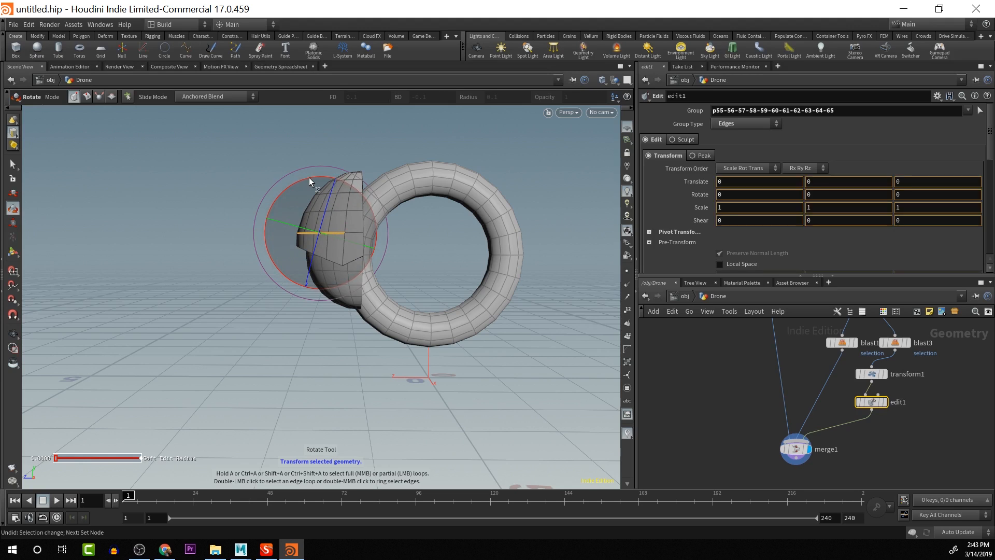
pyautogui.moveTo(308, 178); pyautogui.dragTo(323, 181)
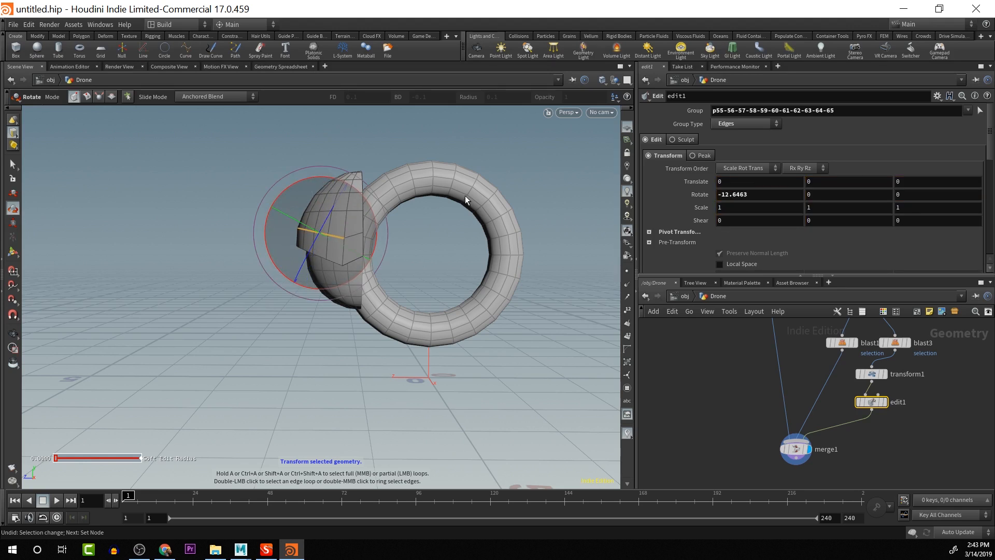
pyautogui.click(444, 136)
# Rotate the second edge loop above the upper shell's rim about -11.7 degrees around X, without its edges beside the ring
pyautogui.doubleClick(341, 209)
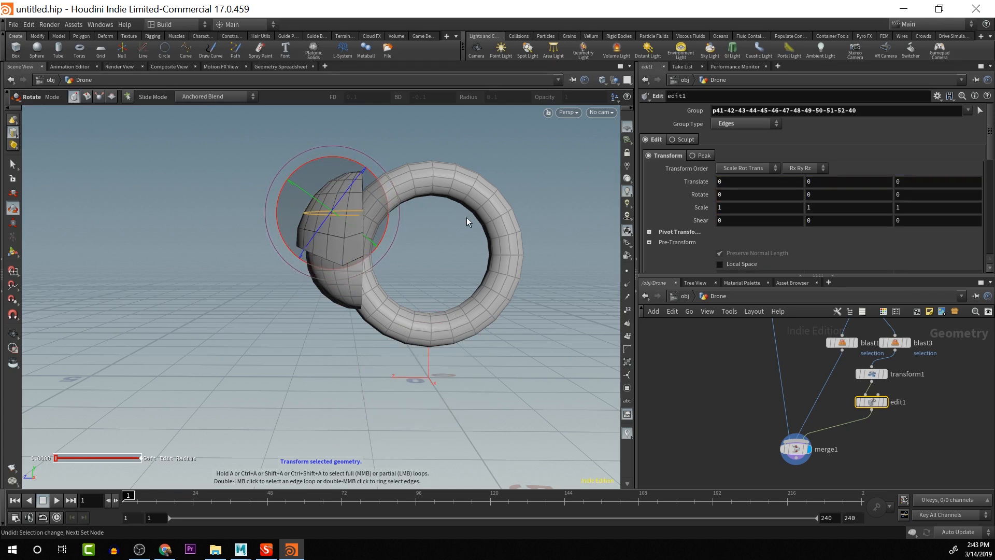
pyautogui.click(13, 164)
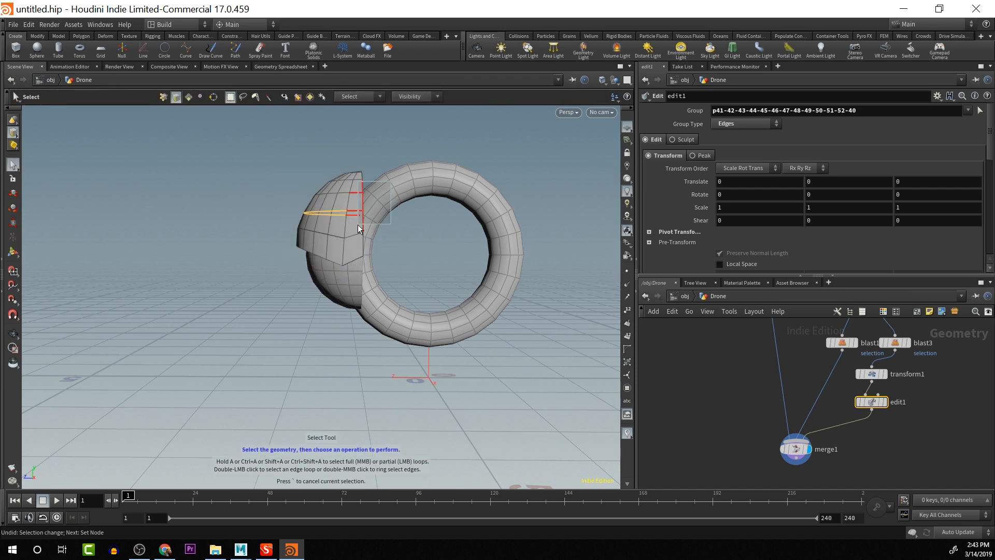
pyautogui.press('e')
pyautogui.press('r')
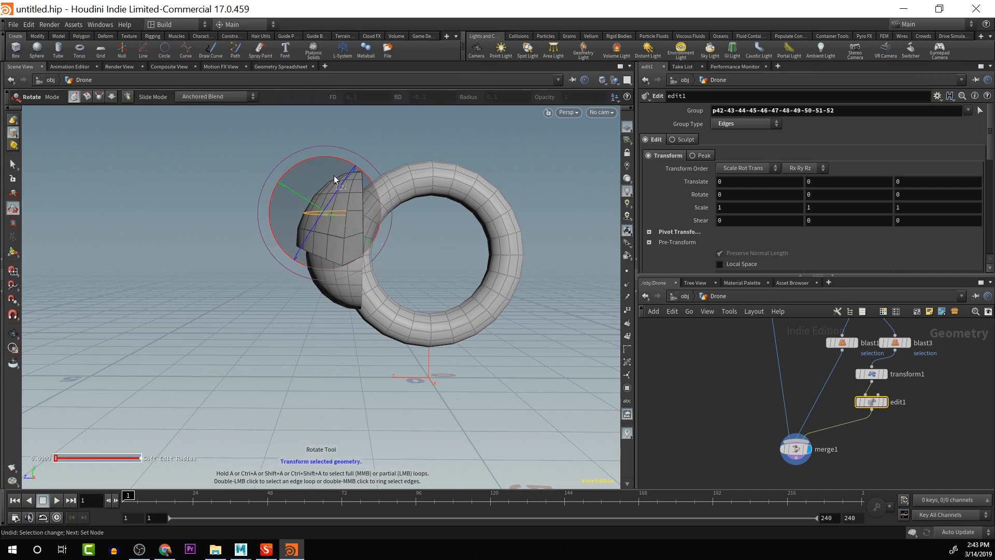
pyautogui.moveTo(318, 156); pyautogui.dragTo(329, 161)
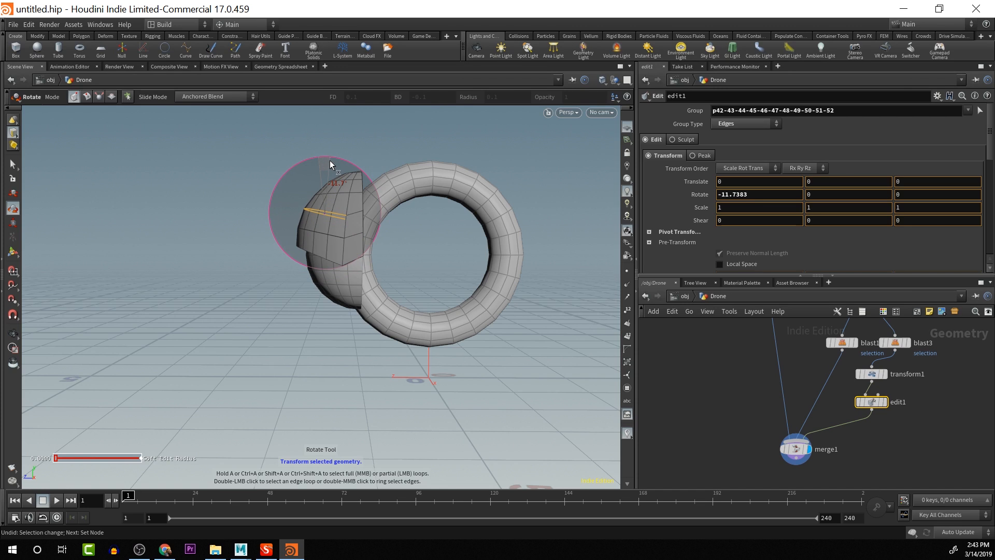
pyautogui.click(330, 161)
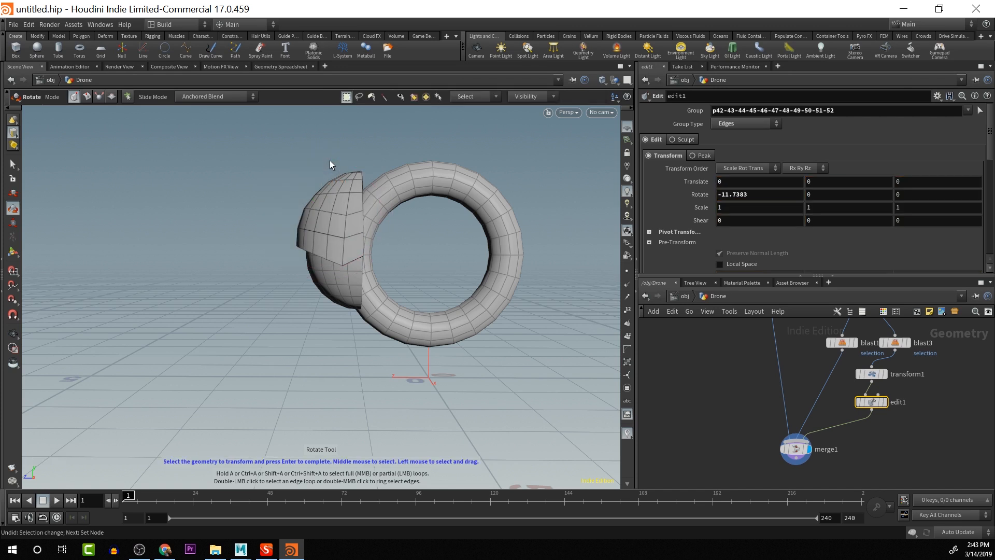
pyautogui.doubleClick(334, 214)
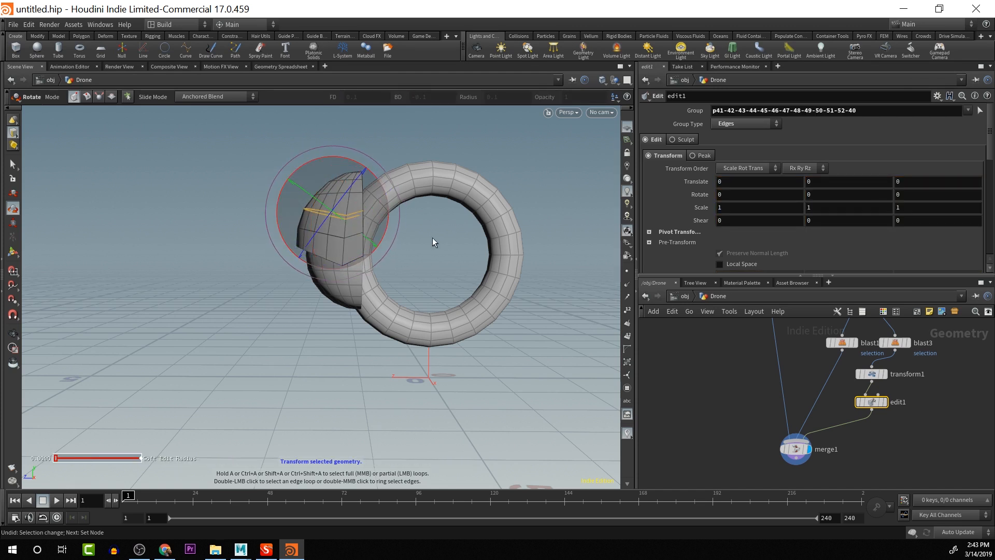
pyautogui.press('s')
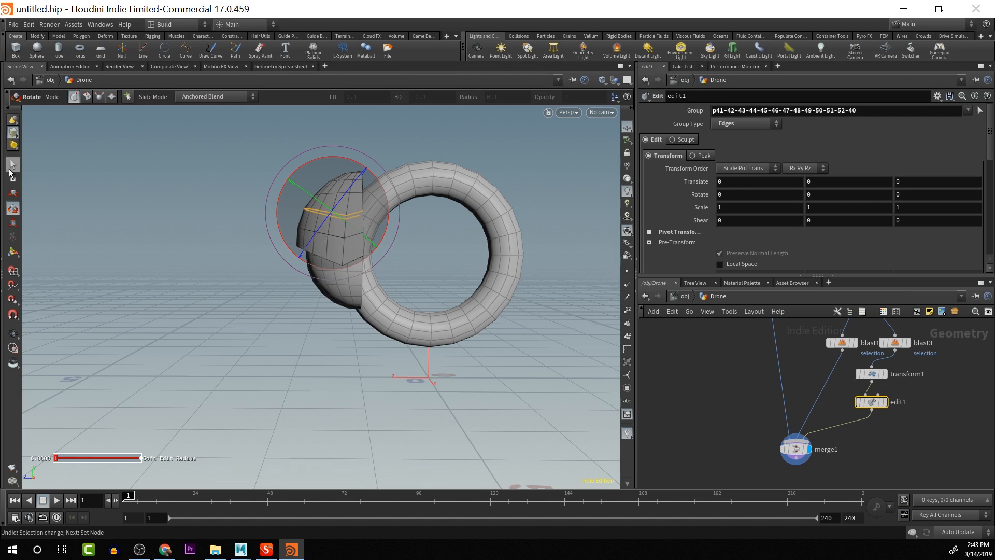
pyautogui.keyDown('shift'); pyautogui.doubleClick(331, 237); pyautogui.keyUp('shift')
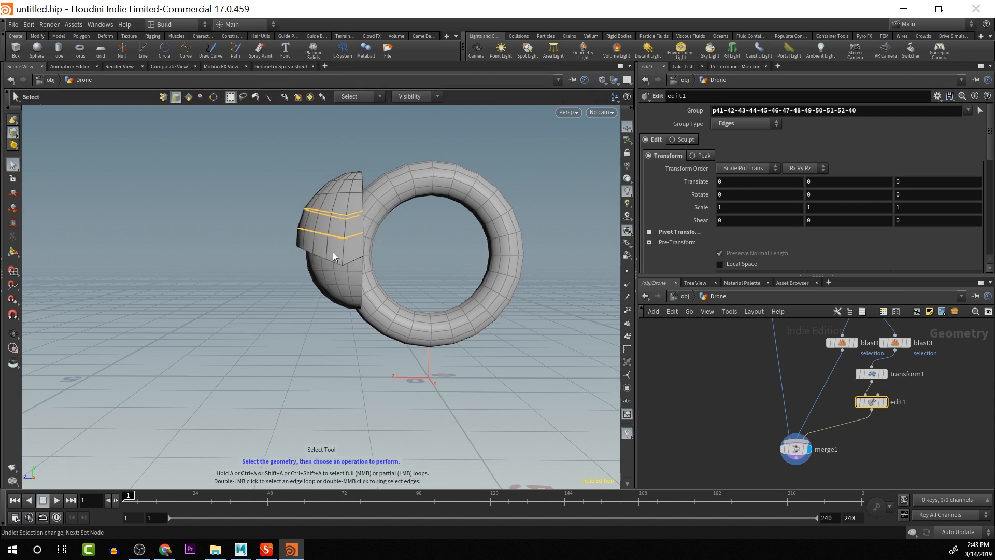
pyautogui.keyDown('shift'); pyautogui.doubleClick(332, 260); pyautogui.keyUp('shift')
pyautogui.keyDown('ctrl'); pyautogui.moveTo(356, 160); pyautogui.dragTo(440, 304); pyautogui.keyUp('ctrl')
pyautogui.press('e')
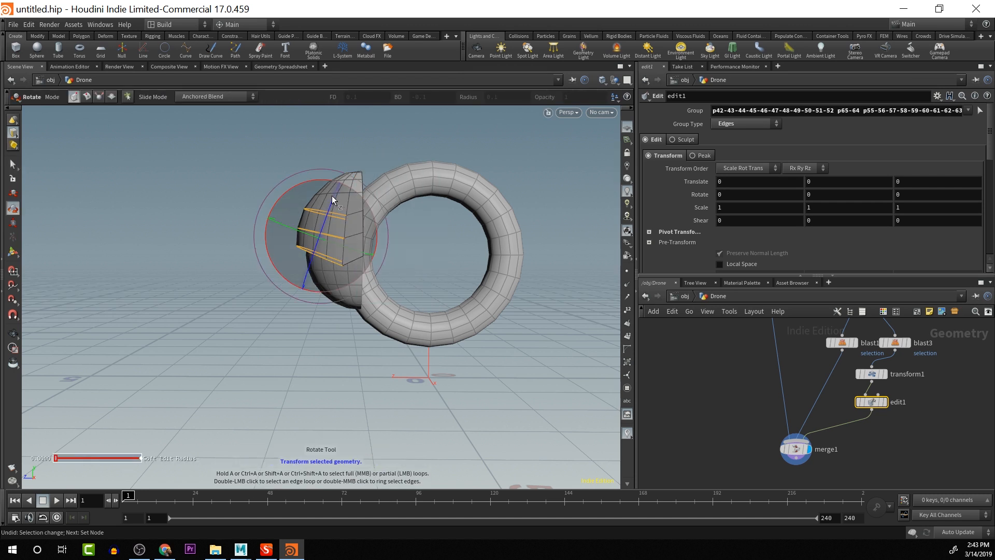
pyautogui.click(341, 185)
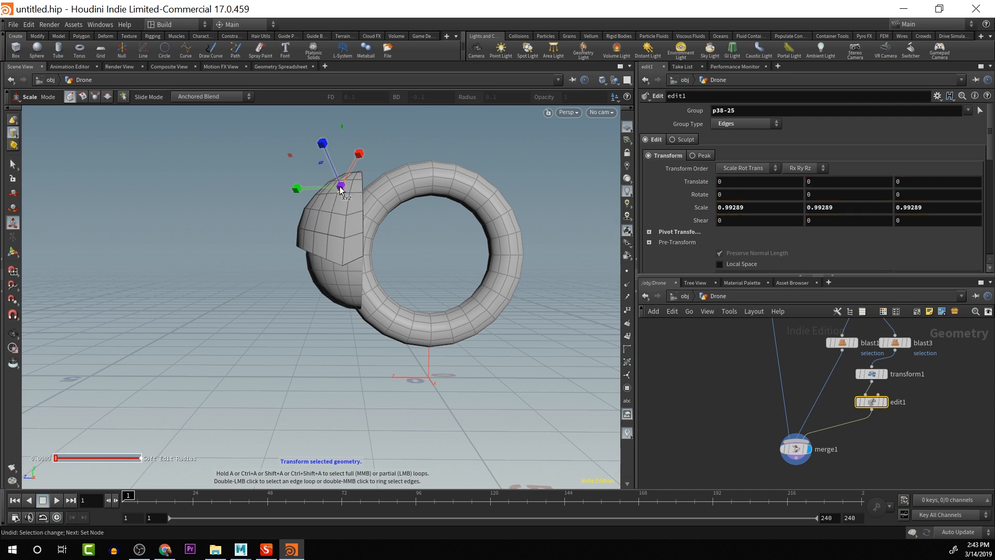
pyautogui.hotkey('ctrl', 'z')
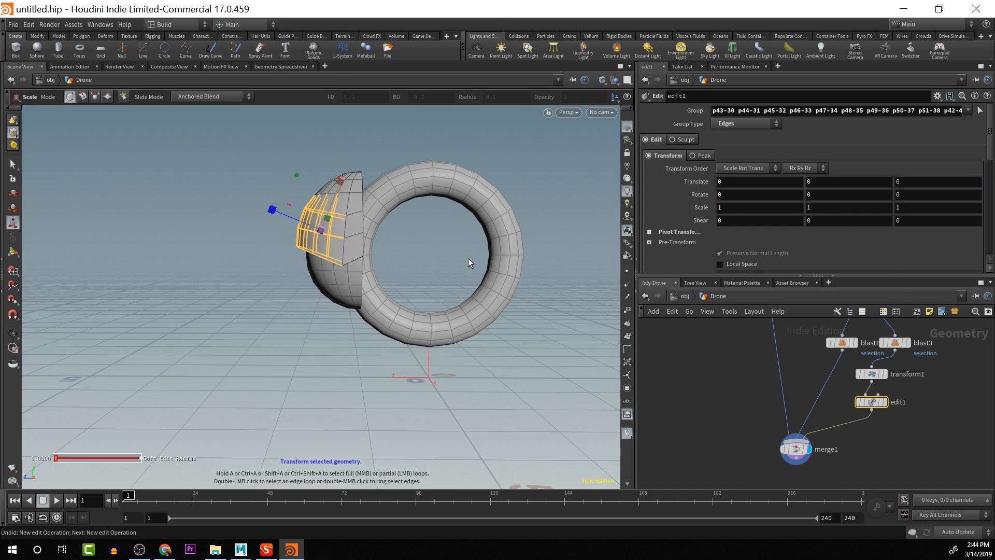
# Select the upper shell's three tilted edge loops without the edges beside the ring, and move them about 0.118 in Y and -0.042 in Z
pyautogui.click(451, 232)
pyautogui.doubleClick(338, 215)
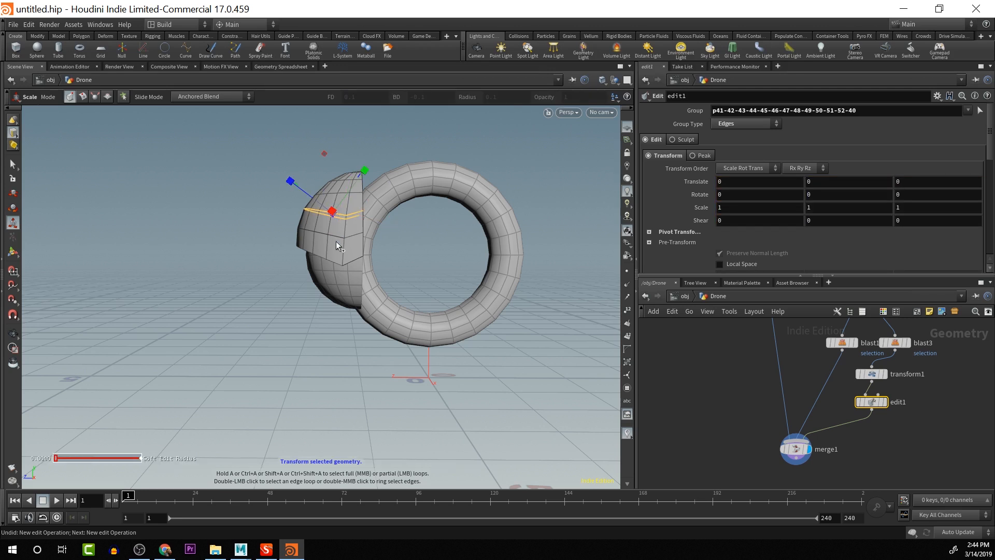
pyautogui.keyDown('shift'); pyautogui.doubleClick(337, 240); pyautogui.keyUp('shift')
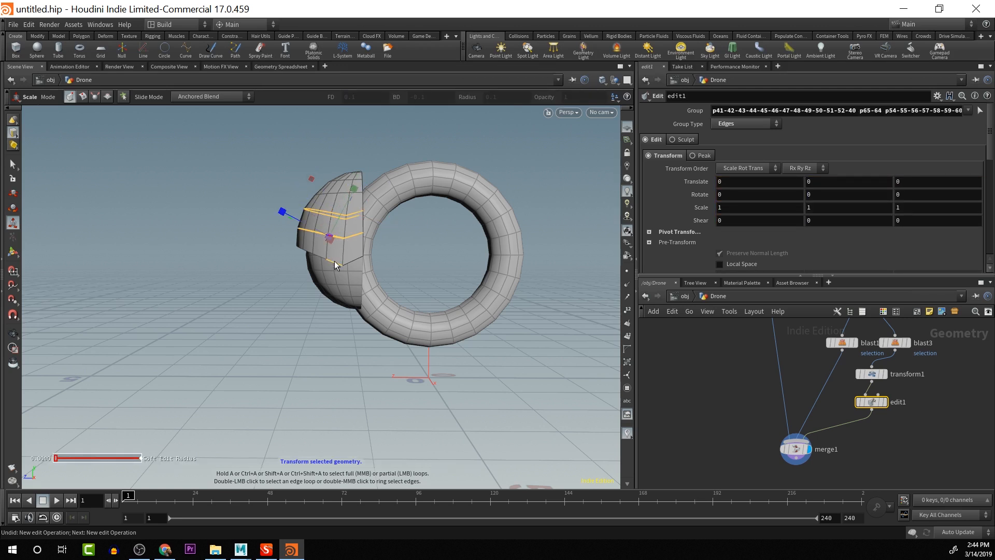
pyautogui.keyDown('shift'); pyautogui.doubleClick(364, 193); pyautogui.keyUp('shift')
pyautogui.keyDown('ctrl'); pyautogui.moveTo(356, 155); pyautogui.dragTo(403, 302); pyautogui.keyUp('ctrl')
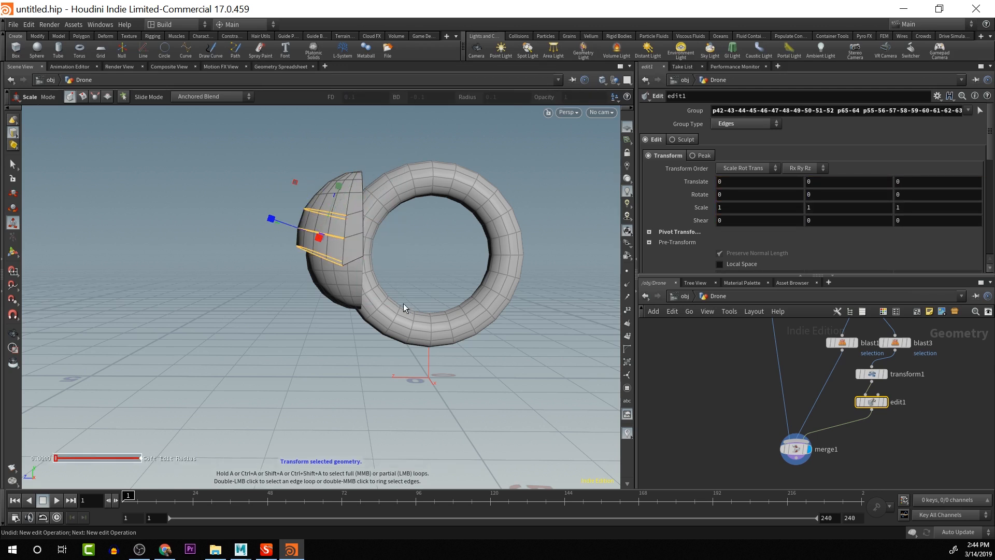
pyautogui.click(12, 166)
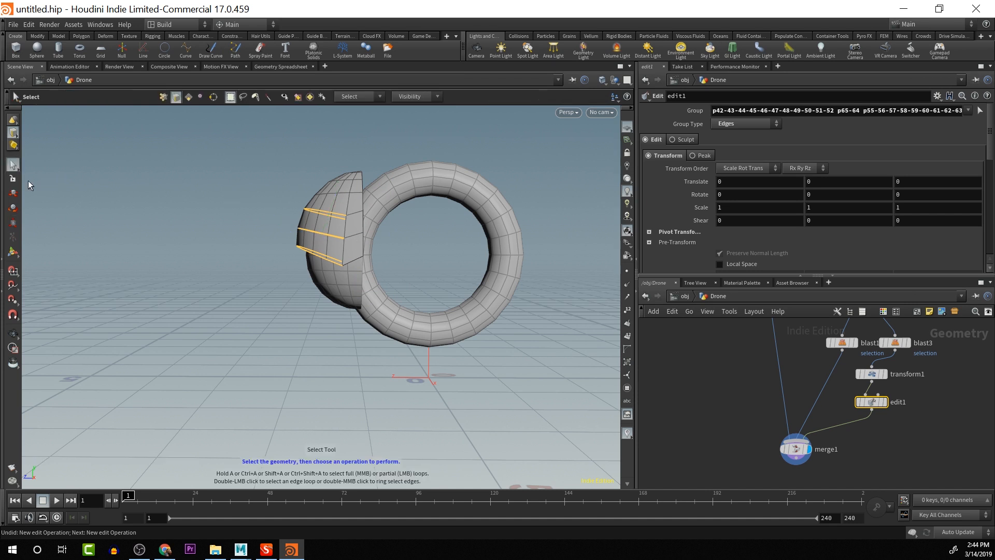
pyautogui.click(13, 194)
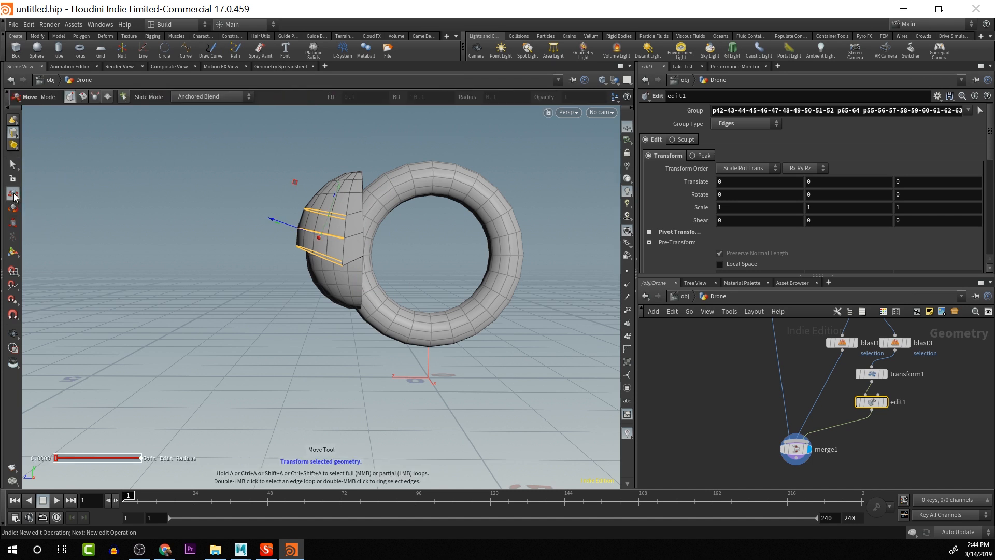
pyautogui.moveTo(336, 185); pyautogui.dragTo(338, 178)
# Scale the upper shell's three tilted edge loops to about 0.81 in Y, keeping their edges beside the ring excluded
pyautogui.click(337, 177)
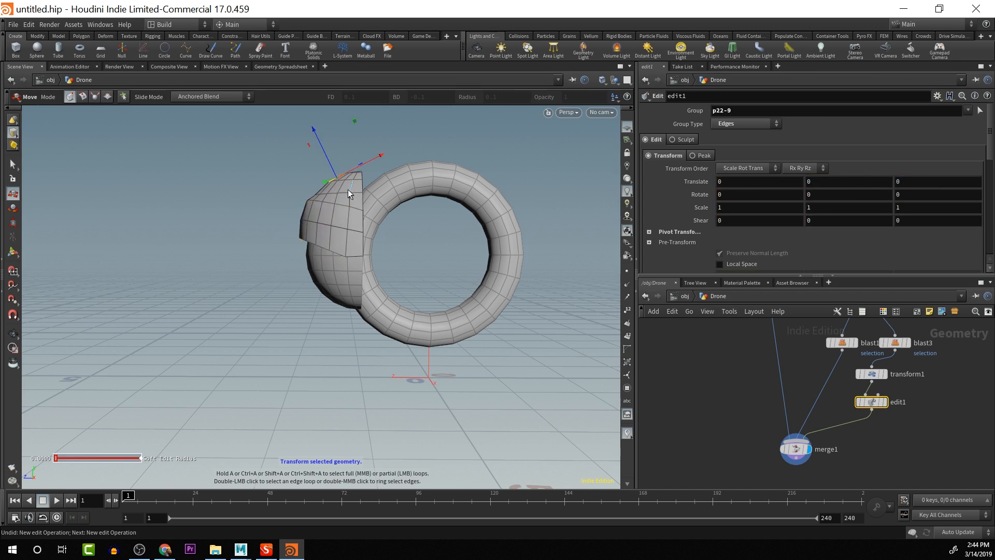
pyautogui.doubleClick(334, 212)
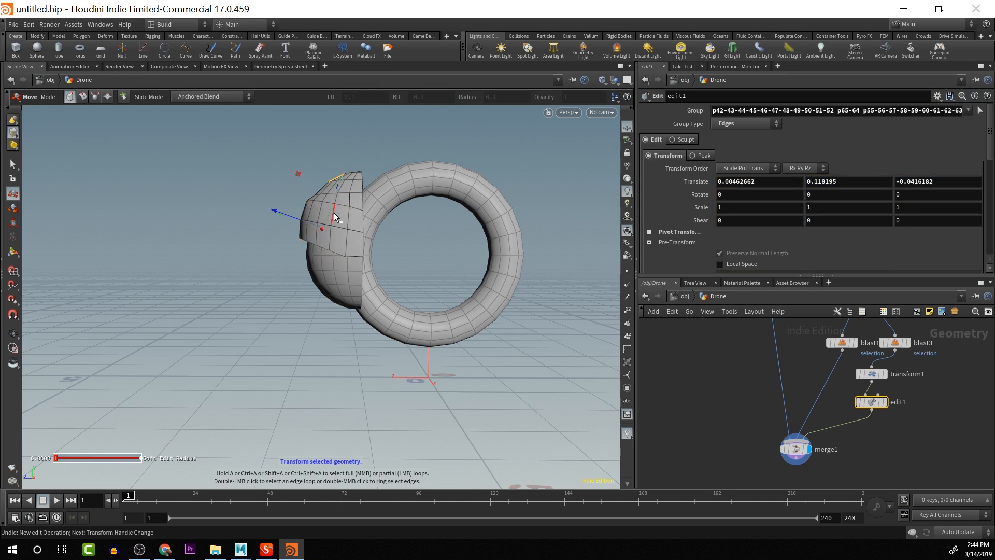
pyautogui.press('e')
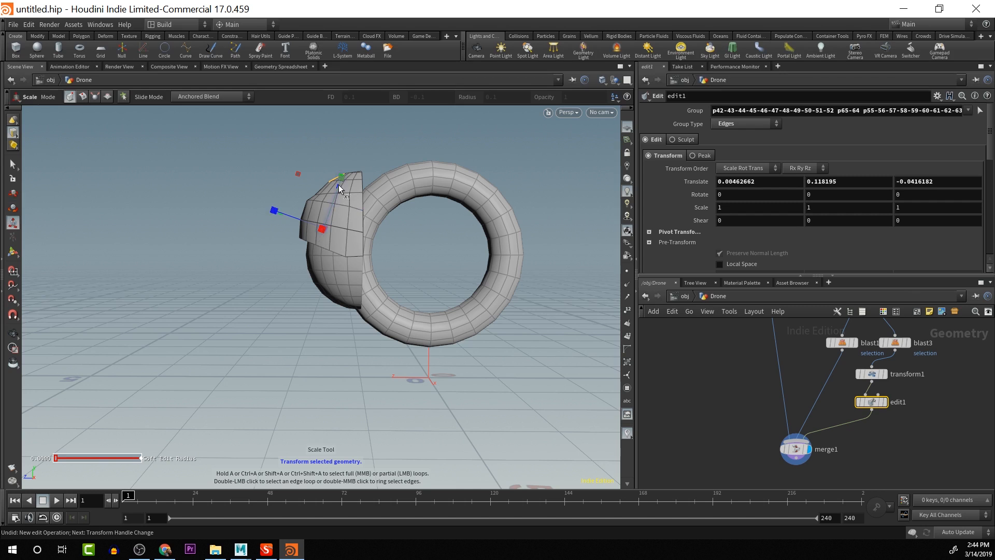
pyautogui.moveTo(340, 173); pyautogui.dragTo(340, 186)
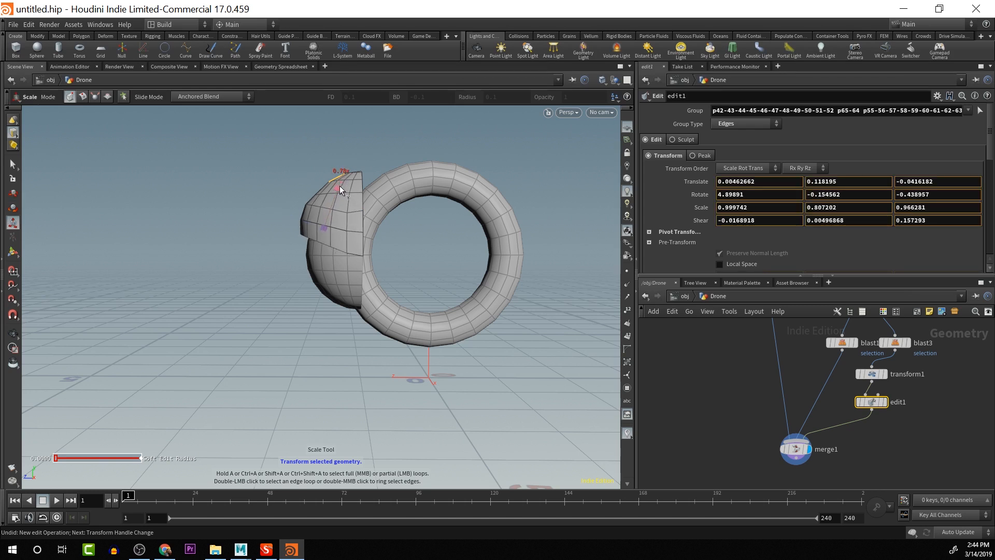
pyautogui.press('Escape')
pyautogui.moveTo(413, 240); pyautogui.dragTo(492, 265)
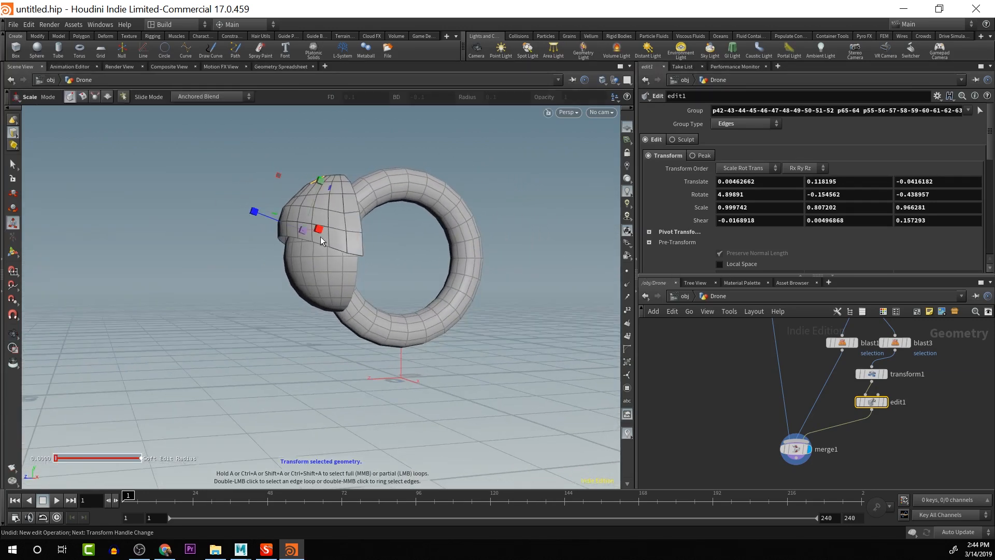
pyautogui.keyDown('alt'); pyautogui.moveTo(326, 198); pyautogui.dragTo(268, 210); pyautogui.keyUp('alt')
# Leave the current edit, re-enter the Drone geometry for selection, and select the third edge loop above the upper shell's rim
pyautogui.click(319, 193)
pyautogui.press('u')
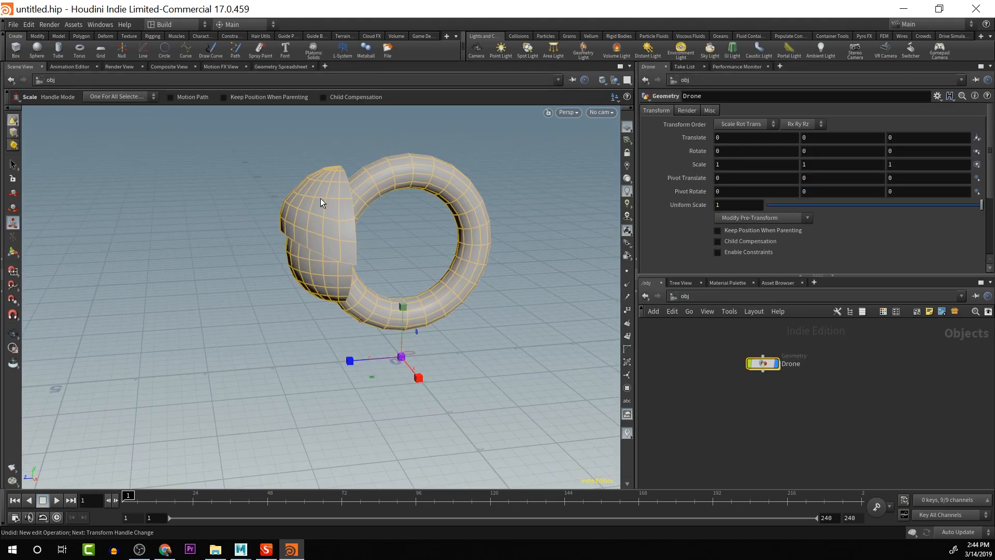
pyautogui.click(13, 164)
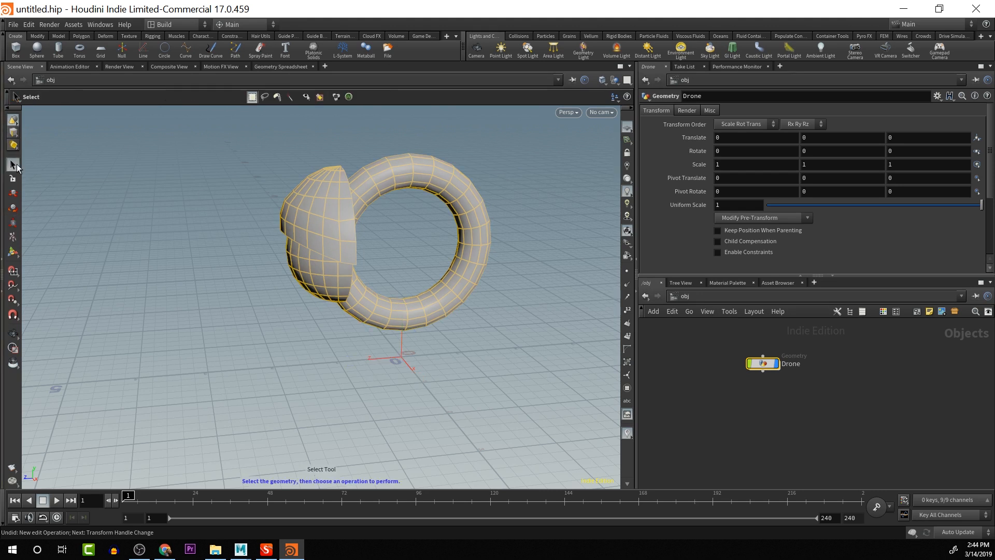
pyautogui.rightClick(14, 134)
pyautogui.click(45, 148)
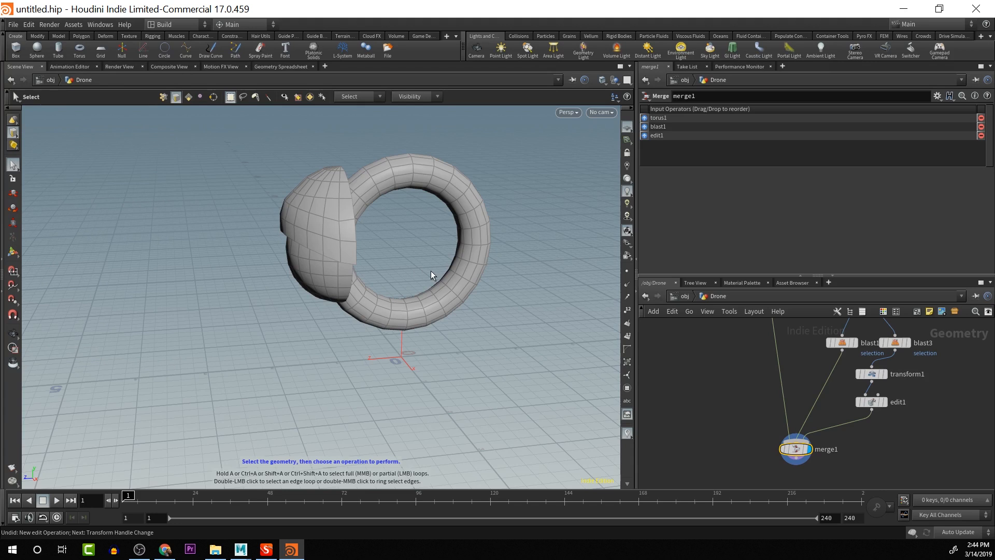
pyautogui.doubleClick(333, 204)
pyautogui.press('Escape')
pyautogui.moveTo(332, 204); pyautogui.dragTo(358, 202)
pyautogui.press('s')
pyautogui.press('Escape')
# Try to rotate the whole third edge loop above the upper shell's rim about -15.1 degrees around X
pyautogui.press('r')
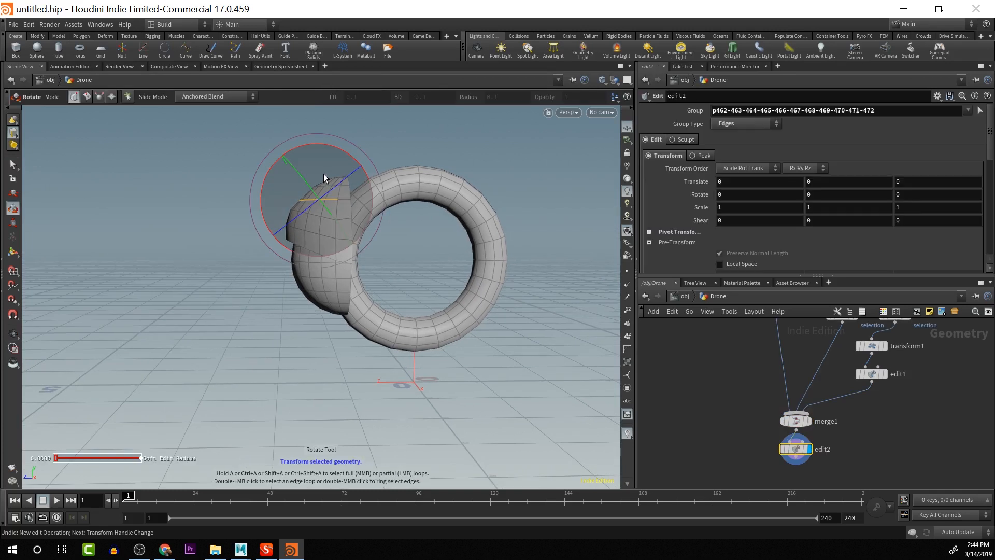
pyautogui.click(317, 142)
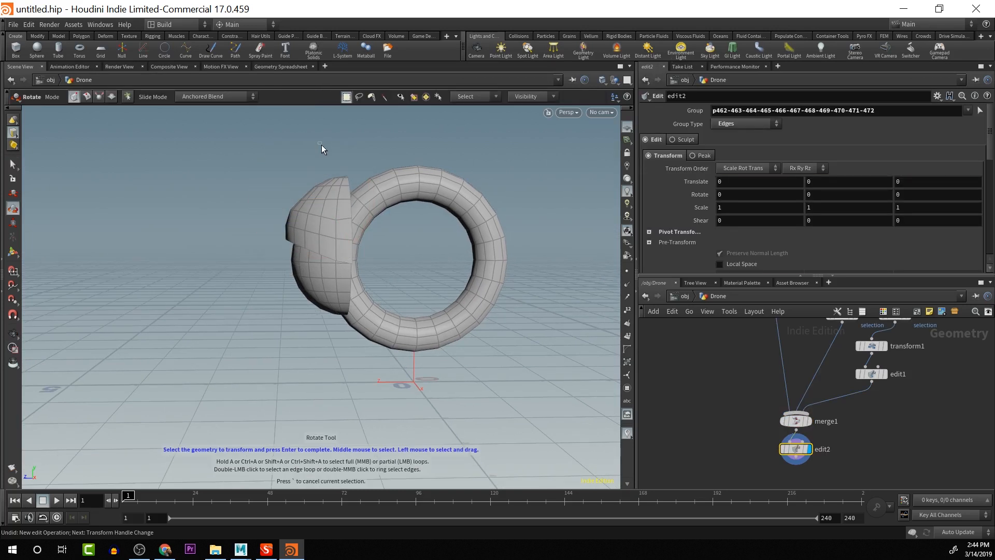
pyautogui.click(332, 198)
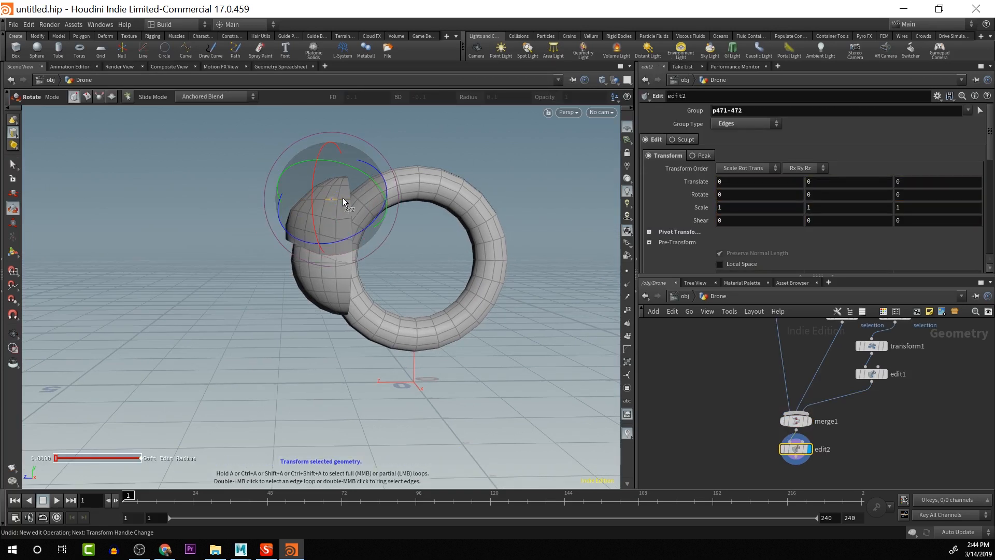
pyautogui.click(12, 165)
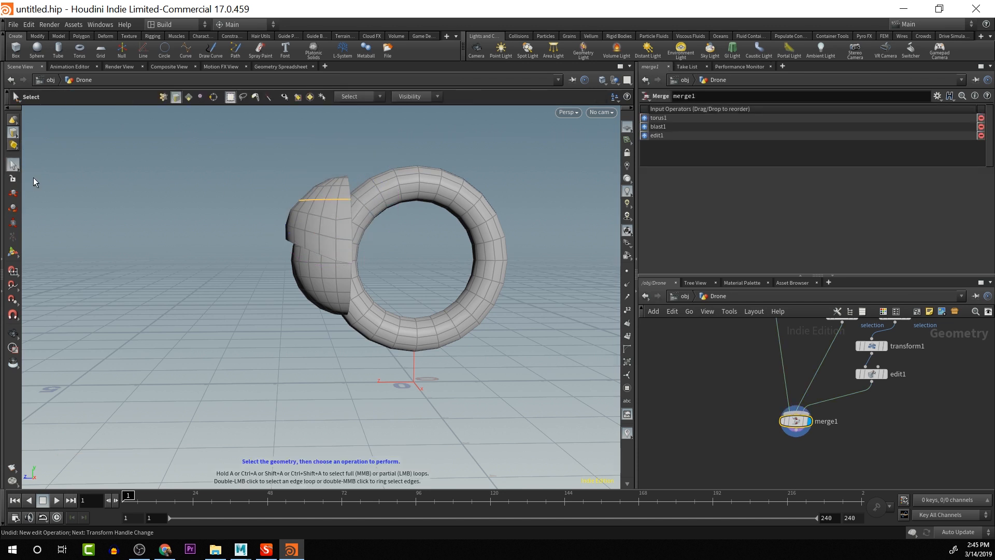
pyautogui.press('r')
pyautogui.moveTo(322, 142); pyautogui.dragTo(337, 146)
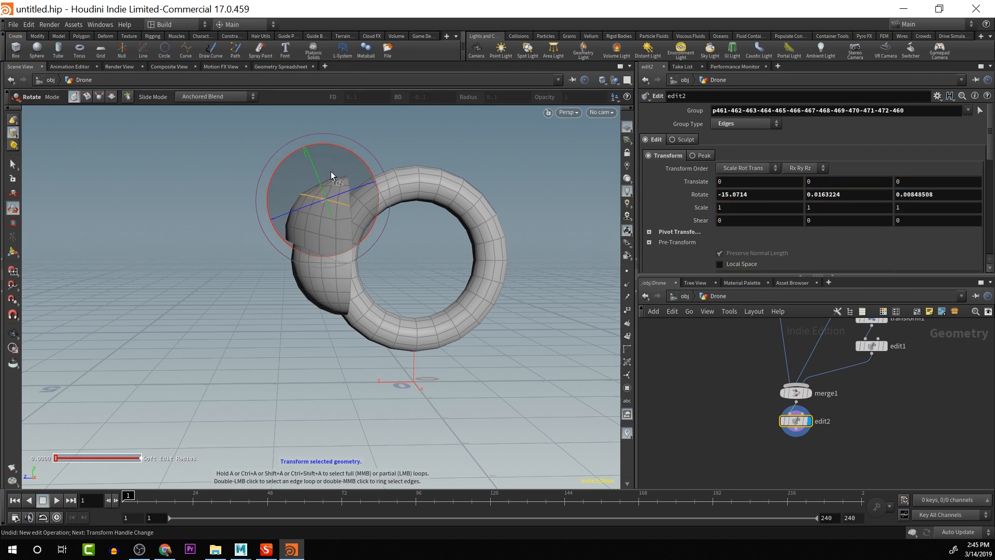
pyautogui.hotkey('ctrl', 'z')
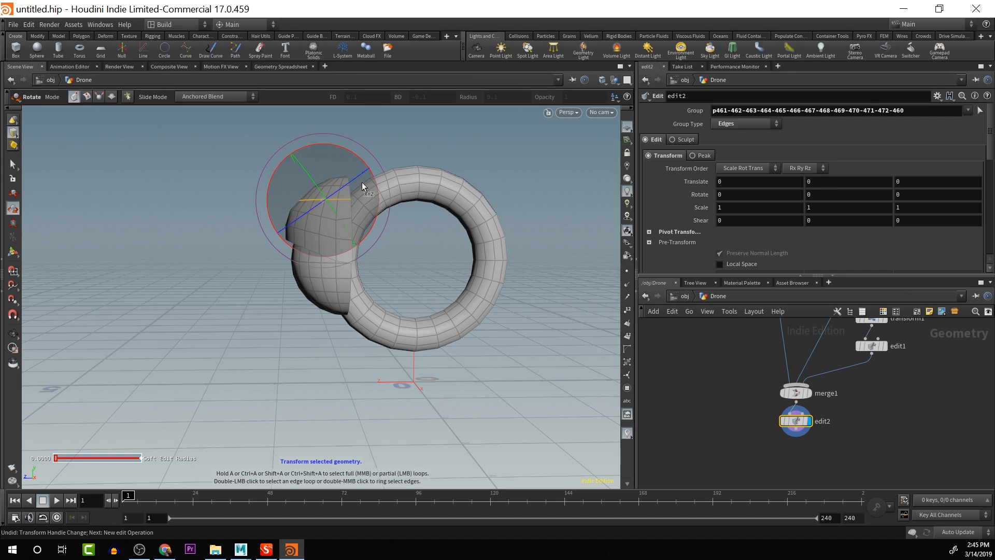
# Rotate the third edge loop above the upper shell's rim about -17.4 degrees around X, excluding its edges beside the ring
pyautogui.click(13, 164)
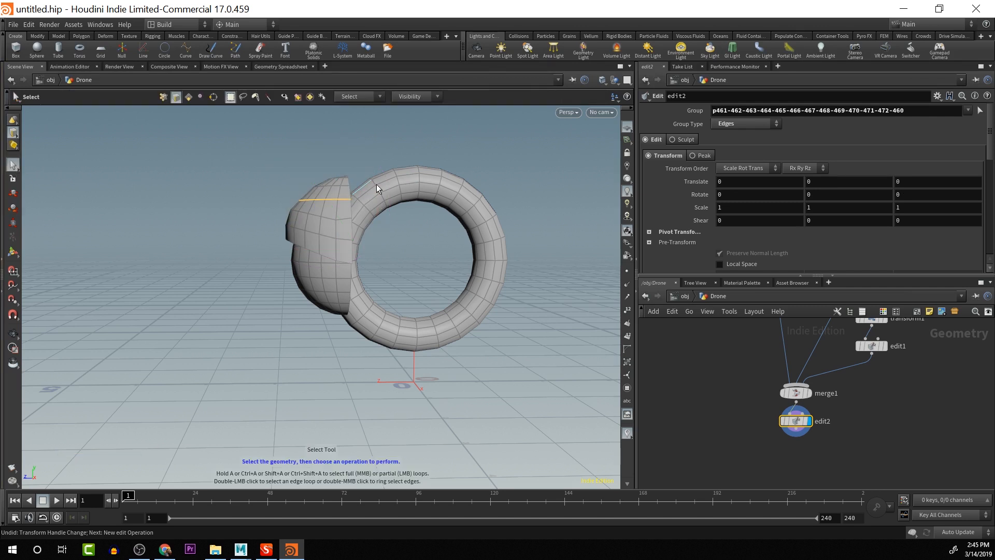
pyautogui.press('Escape')
pyautogui.moveTo(377, 184); pyautogui.dragTo(394, 248)
pyautogui.press('space')
pyautogui.press('s')
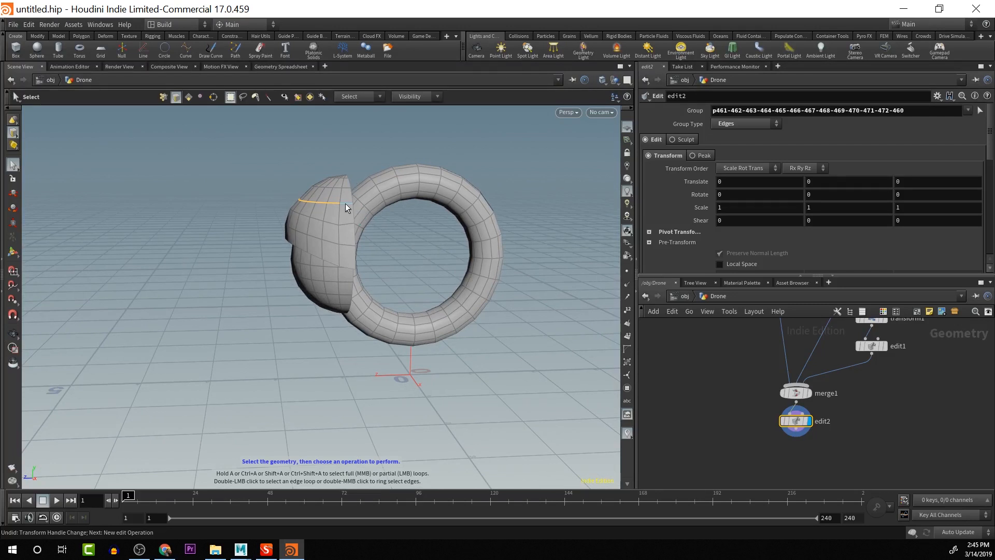
pyautogui.press('r')
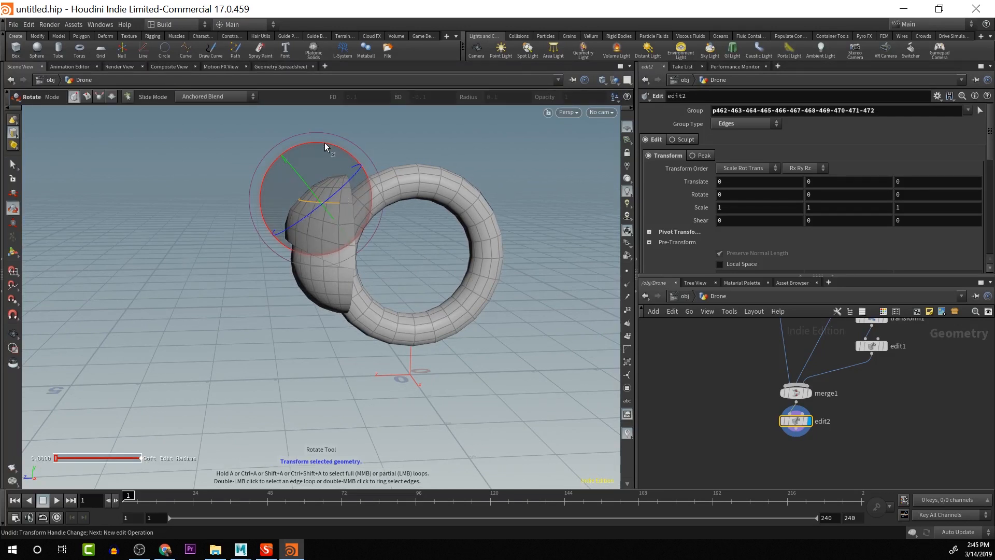
pyautogui.moveTo(324, 142); pyautogui.dragTo(343, 145)
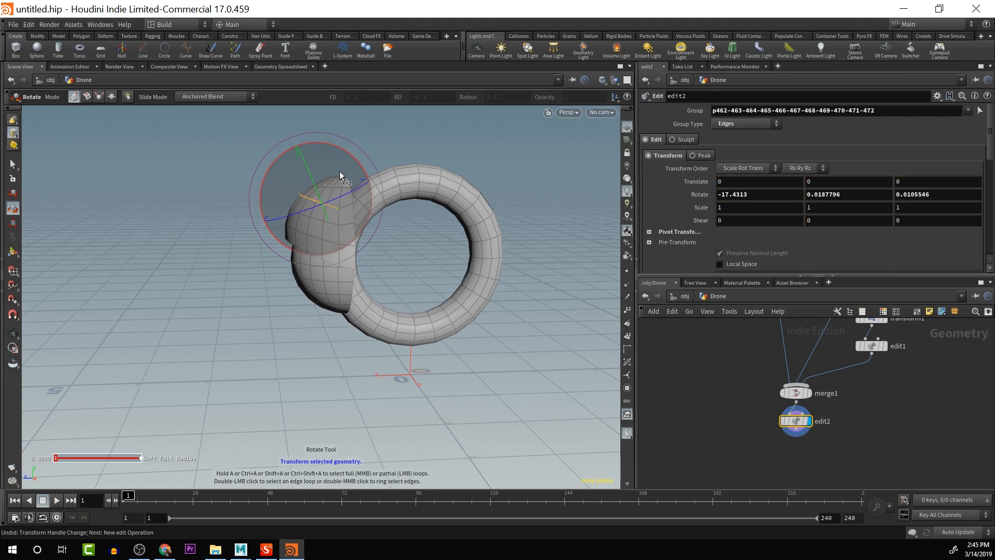
# Try scaling the rotated edge loop uniformly to about 0.93 and moving it about 0.004 in Y and -0.011 in Z
pyautogui.press('e')
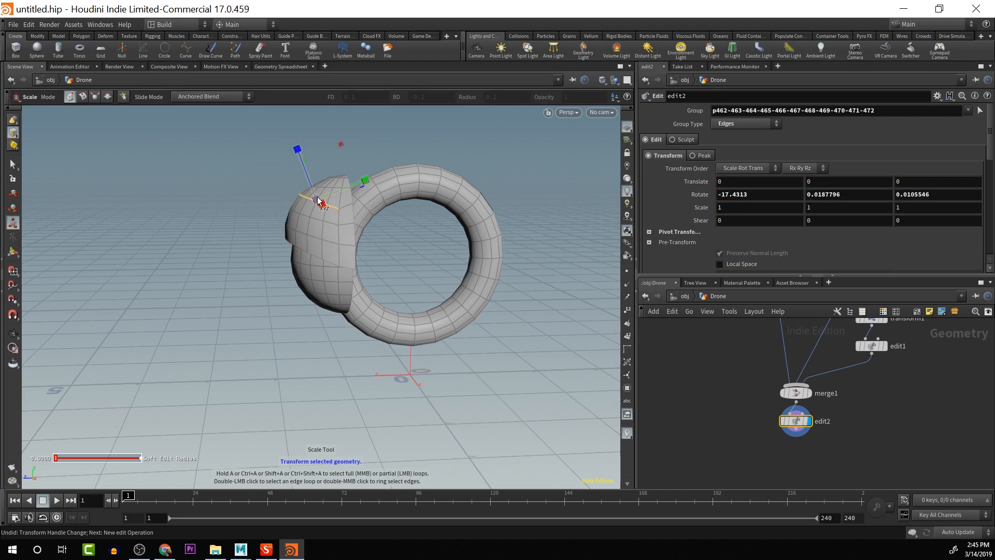
pyautogui.moveTo(318, 201); pyautogui.dragTo(313, 203)
pyautogui.press('r')
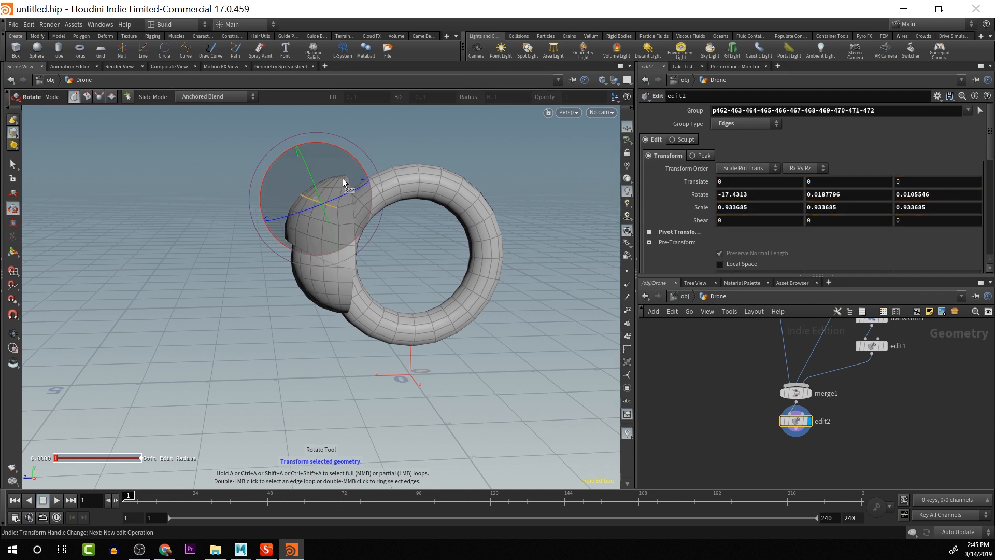
pyautogui.press('w')
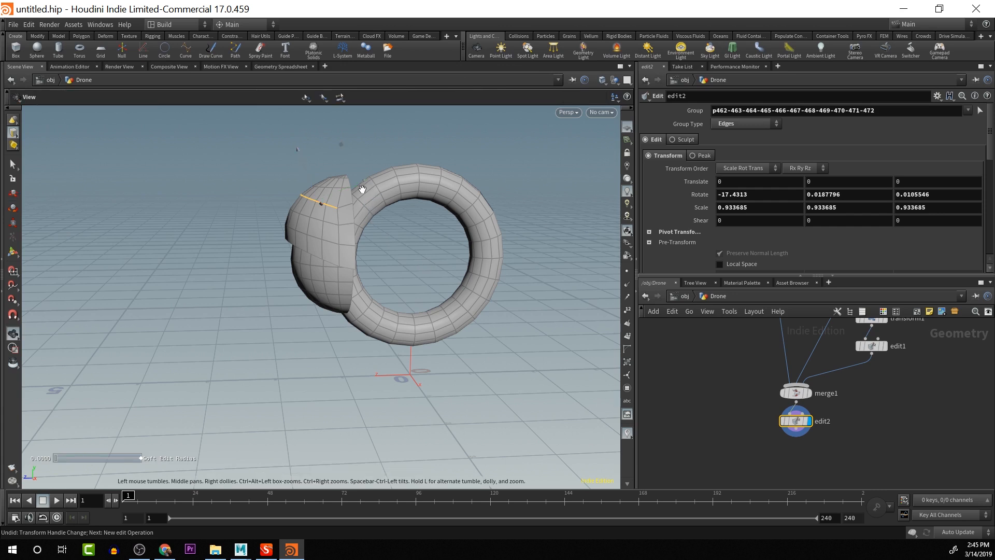
pyautogui.keyDown('alt'); pyautogui.moveTo(420, 265); pyautogui.dragTo(238, 272); pyautogui.keyUp('alt')
pyautogui.press('Escape')
pyautogui.press('t')
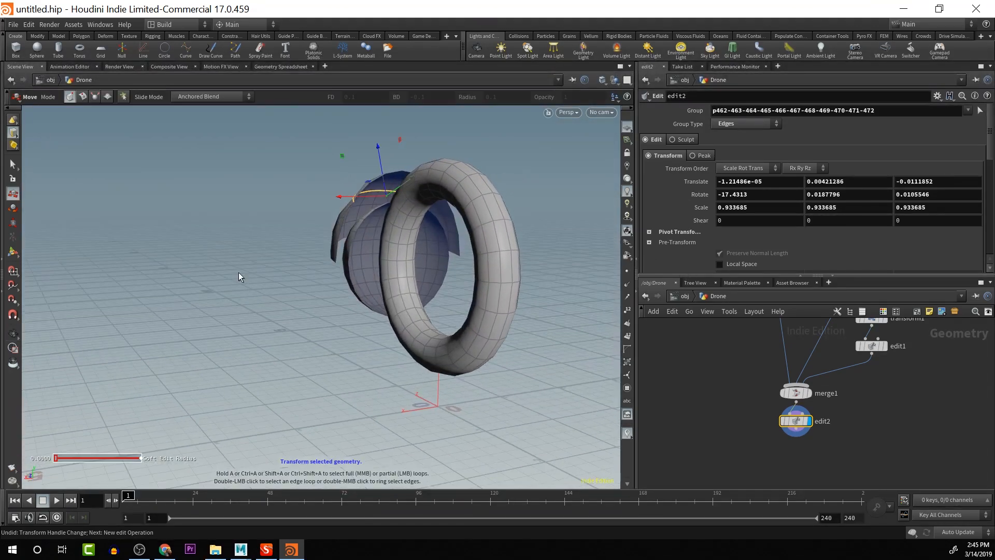
pyautogui.hotkey('ctrl', 'z')
pyautogui.hotkey('ctrl', 'z')
# Try moving the shell's border edge beside the ring, just above the rotated loop, about -0.03 in Y and -0.069 in Z
pyautogui.moveTo(387, 232); pyautogui.dragTo(387, 195)
pyautogui.press('Escape')
pyautogui.press('t')
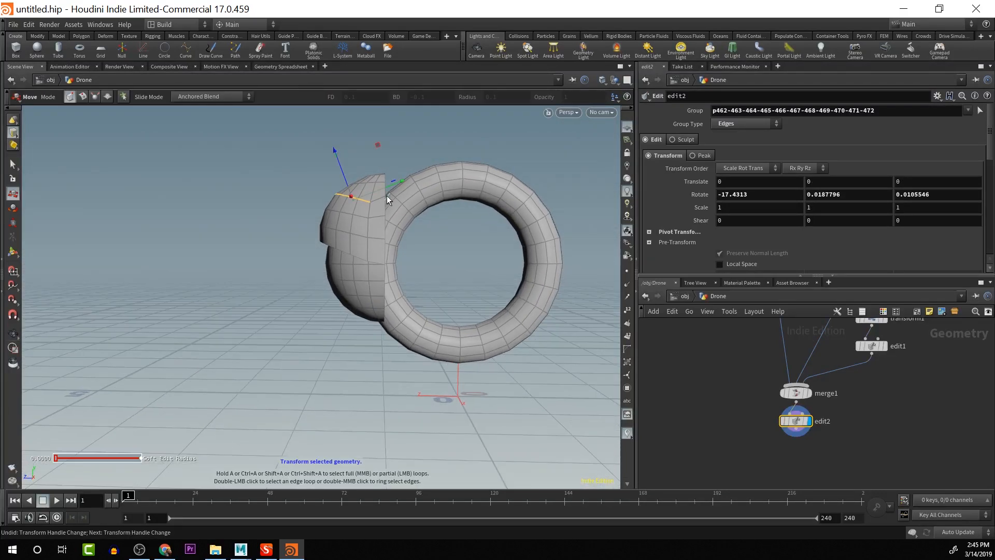
pyautogui.hotkey('ctrl', 'z')
pyautogui.hotkey('ctrl', 'z')
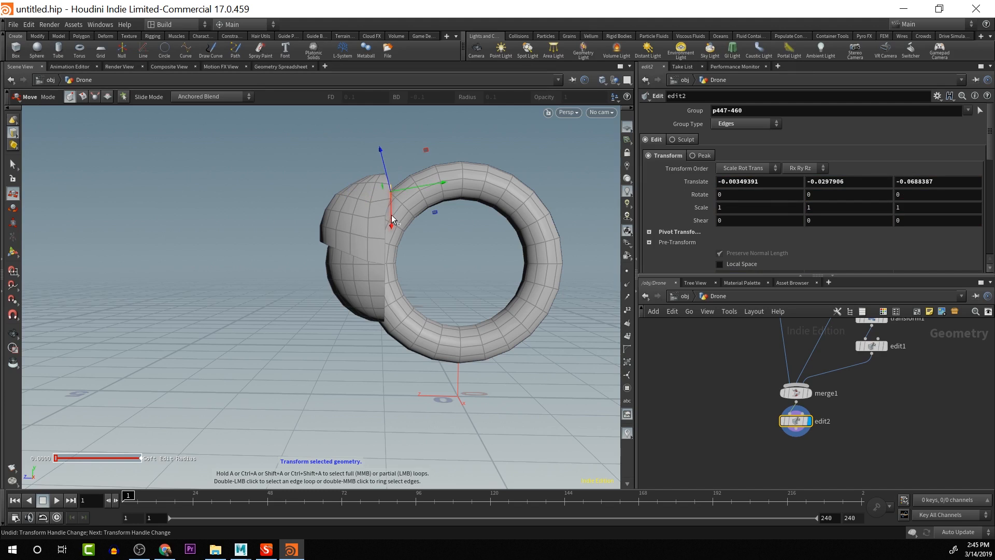
pyautogui.hotkey('ctrl', 'z')
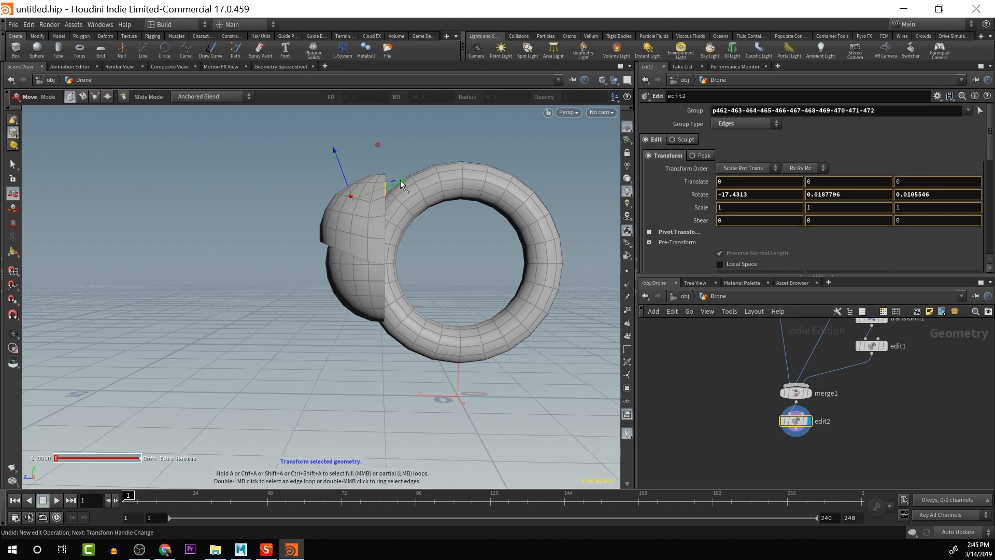
# Move the rotated third edge loop of the upper shell about 0.018 in Y and -0.049 in Z
pyautogui.moveTo(401, 178); pyautogui.dragTo(596, 207)
pyautogui.press('Escape')
pyautogui.keyDown('alt'); pyautogui.moveTo(674, 164); pyautogui.dragTo(341, 246); pyautogui.keyUp('alt')
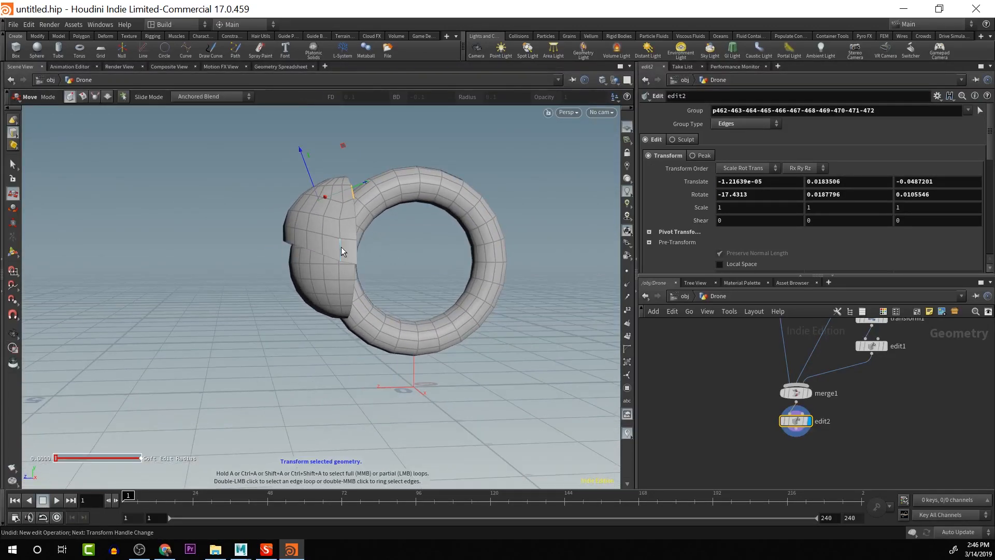
# Switch the component selection type from edges to primitives
pyautogui.rightClick(350, 251)
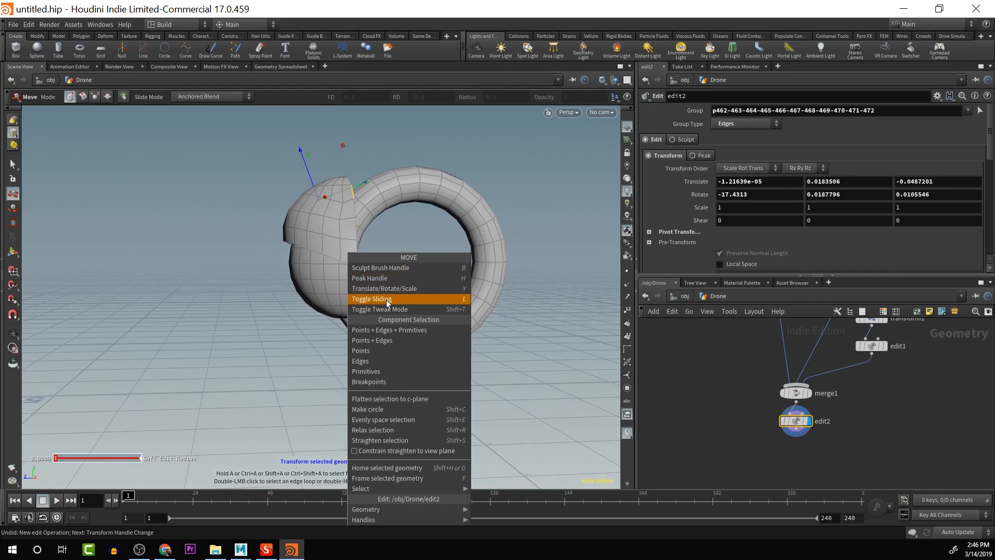
pyautogui.click(308, 241)
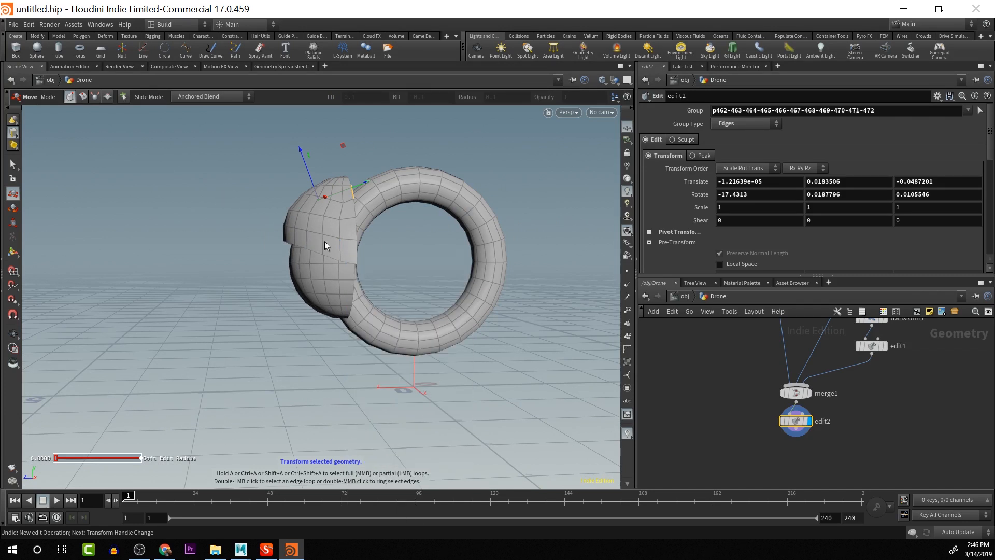
pyautogui.rightClick(341, 249)
pyautogui.click(328, 250)
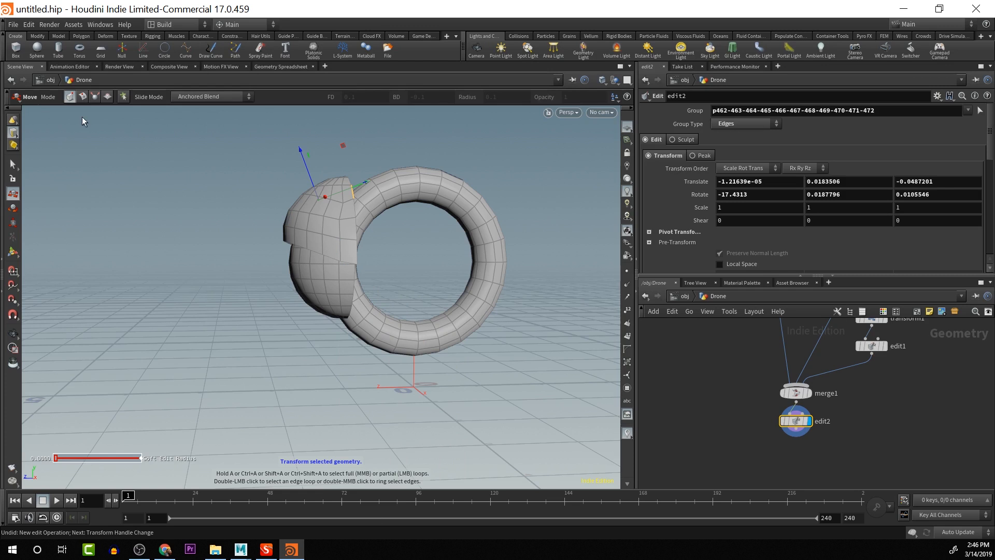
pyautogui.click(13, 135)
pyautogui.click(36, 151)
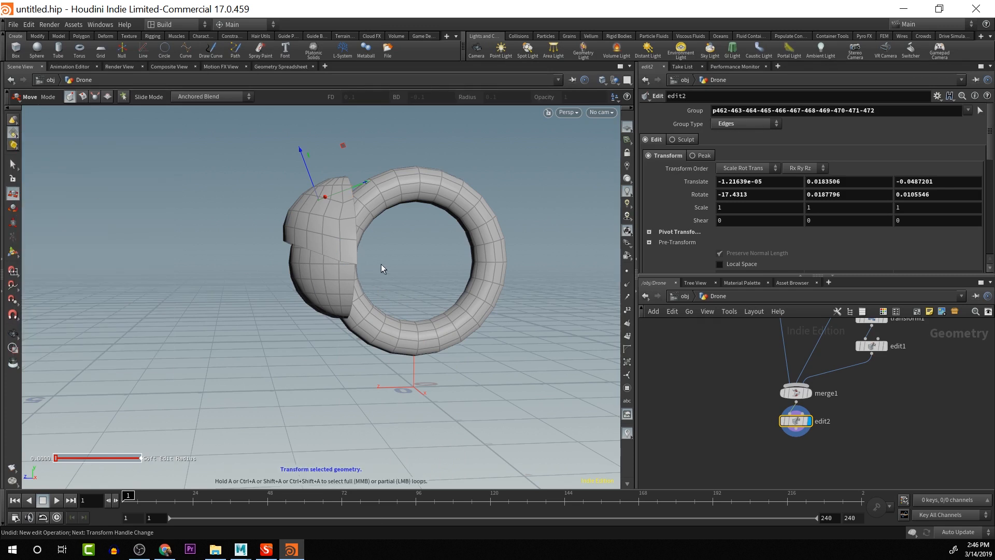
# Try selecting the faces along the upper shell's lower rim by picking the connected shell and individual faces
pyautogui.click(347, 246)
pyautogui.doubleClick(331, 247)
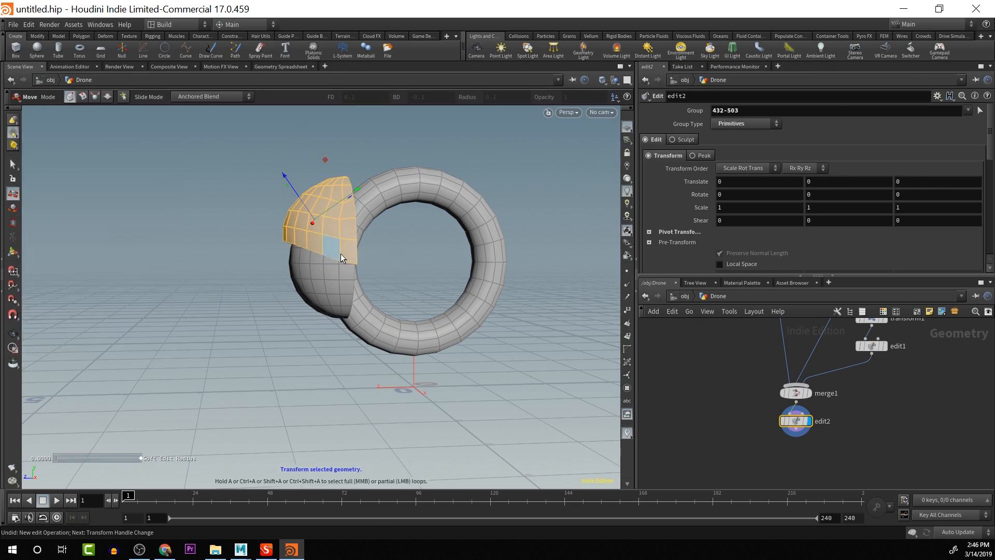
pyautogui.click(341, 253)
pyautogui.moveTo(275, 237); pyautogui.dragTo(369, 247)
pyautogui.click(347, 254)
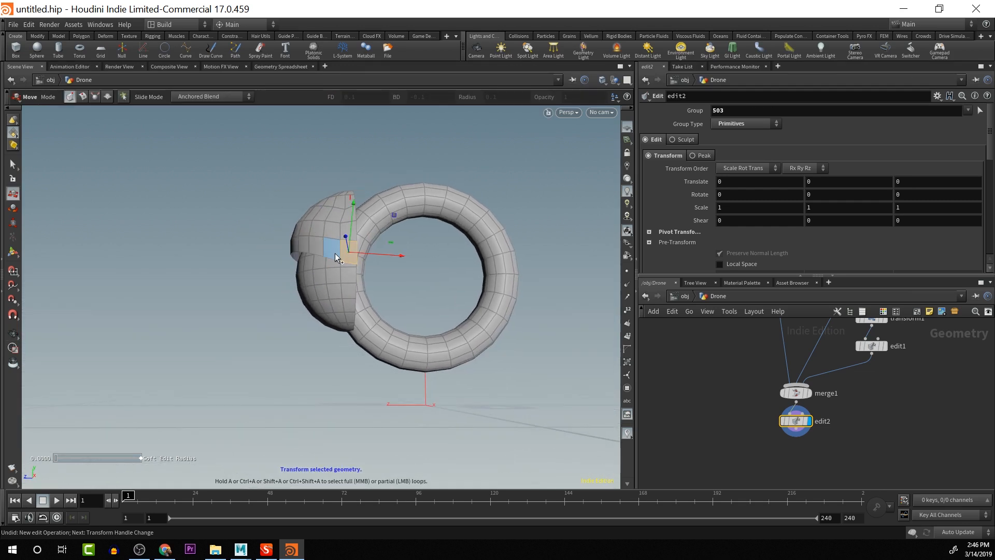
pyautogui.keyDown('shift'); pyautogui.click(332, 251); pyautogui.keyUp('shift')
pyautogui.click(319, 250)
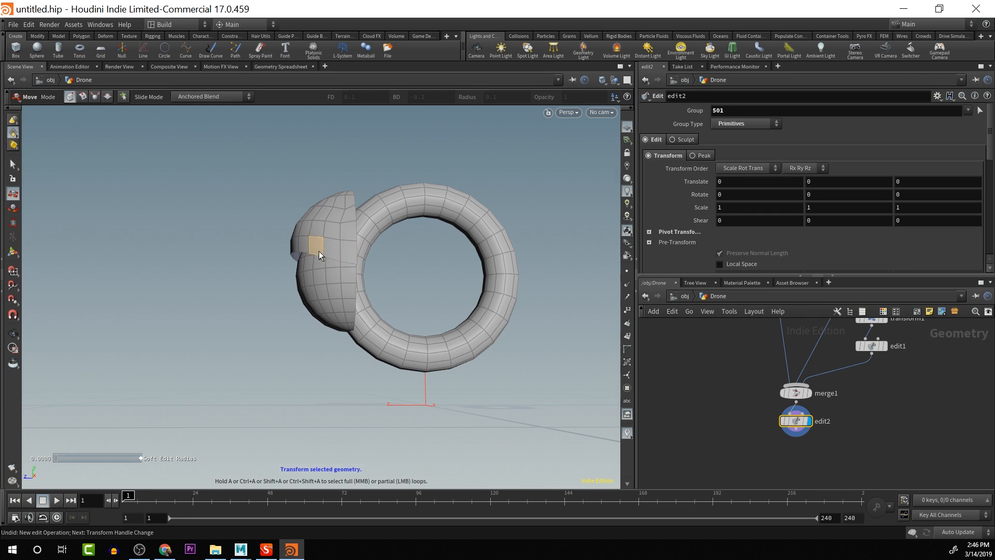
# Delete the row of faces along the upper shell's lower rim, primitives 492-503
pyautogui.click(346, 257)
pyautogui.moveTo(346, 256); pyautogui.dragTo(575, 261)
pyautogui.press('a')
pyautogui.click(215, 240)
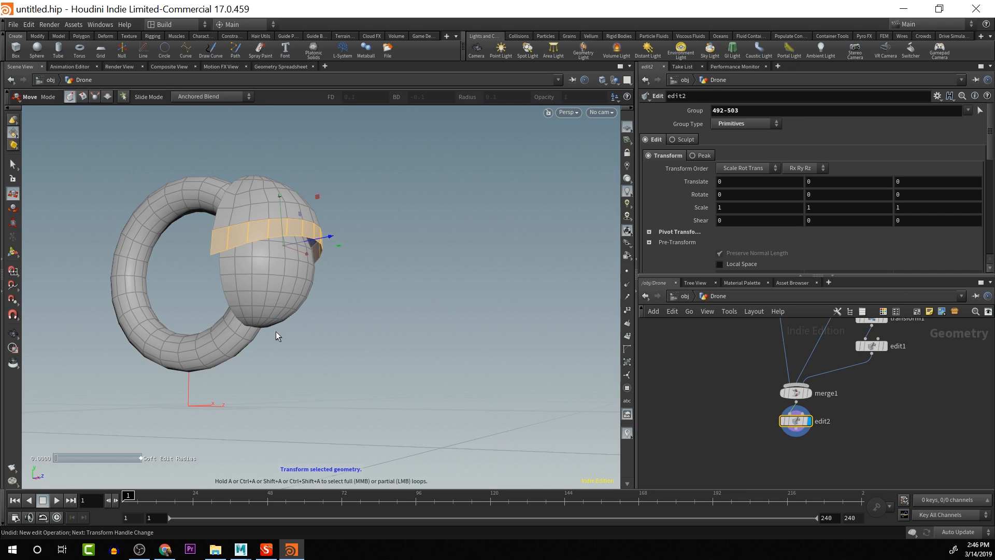
pyautogui.press('Delete')
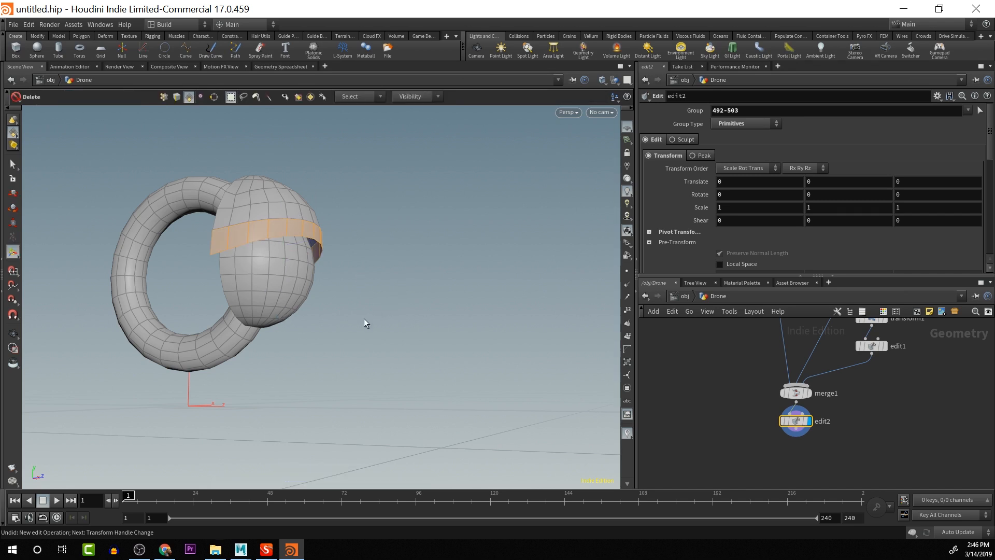
pyautogui.press('Return')
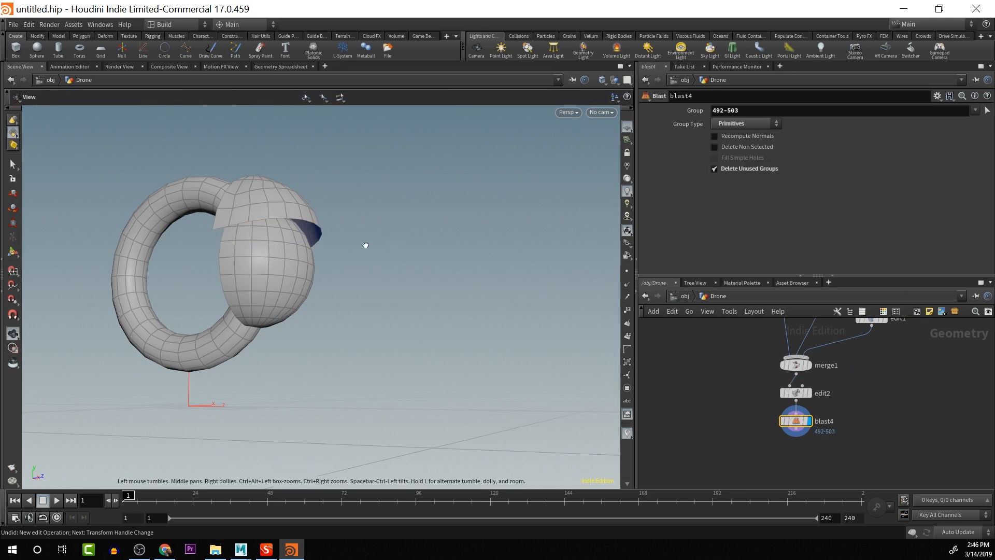
# Switch the component selection type to edges and select the edge loop along the upper shell's new lower rim
pyautogui.keyDown('alt'); pyautogui.moveTo(366, 245); pyautogui.dragTo(106, 259); pyautogui.keyUp('alt')
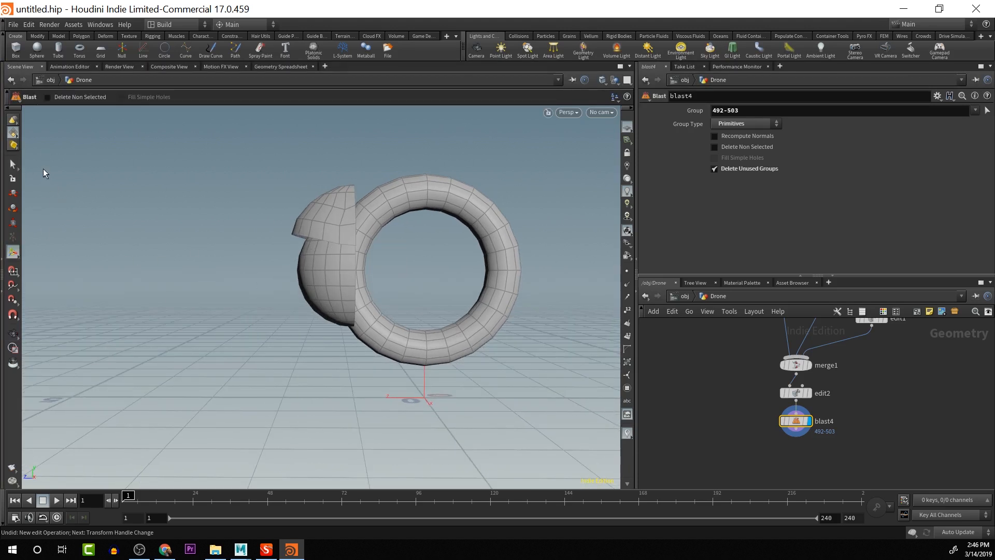
pyautogui.click(14, 165)
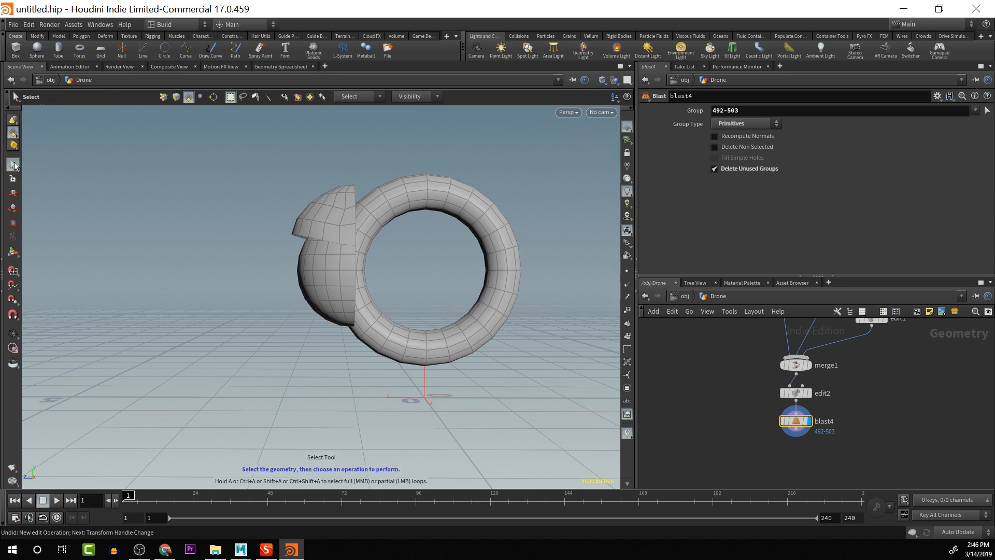
pyautogui.rightClick(12, 133)
pyautogui.click(45, 147)
pyautogui.press('4')
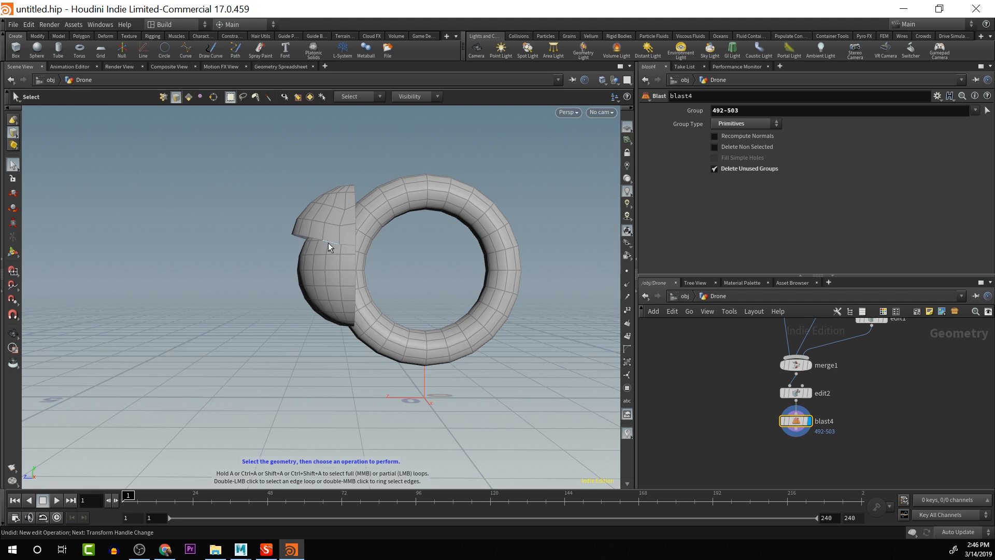
pyautogui.doubleClick(348, 239)
pyautogui.press('Escape')
pyautogui.moveTo(379, 223); pyautogui.dragTo(671, 237)
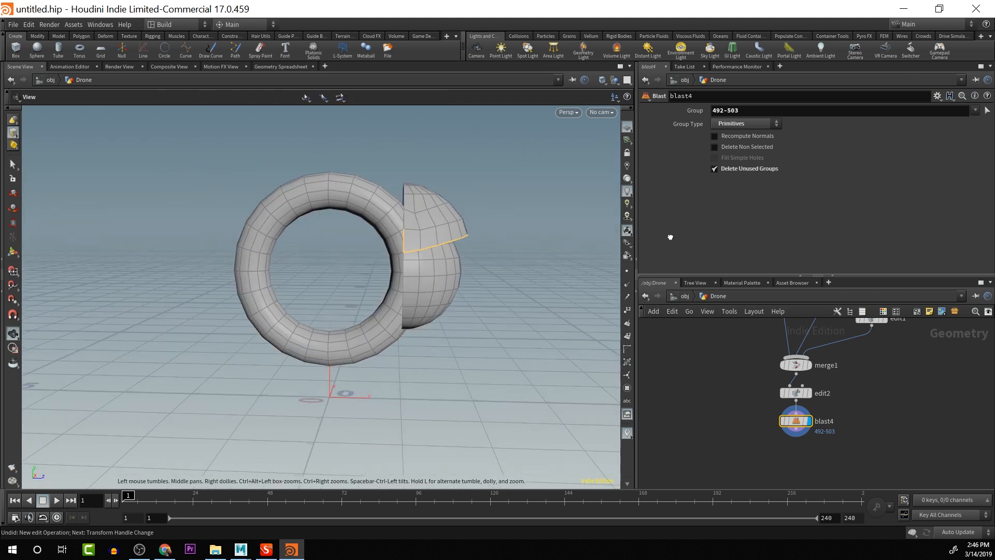
pyautogui.moveTo(418, 234); pyautogui.dragTo(489, 213)
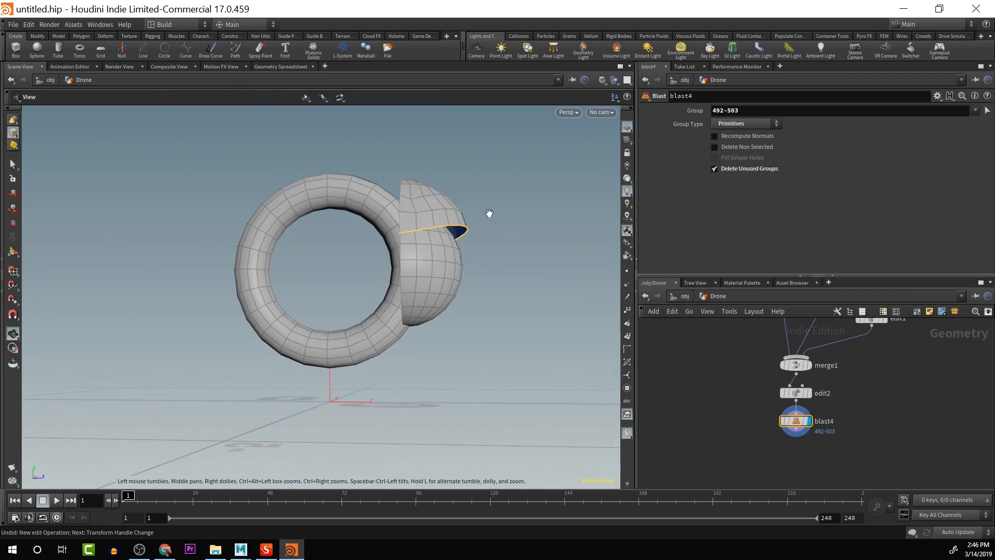
# Start moving the selected rim edges and align the transform handle to World
pyautogui.press('w')
pyautogui.press('w')
pyautogui.press('t')
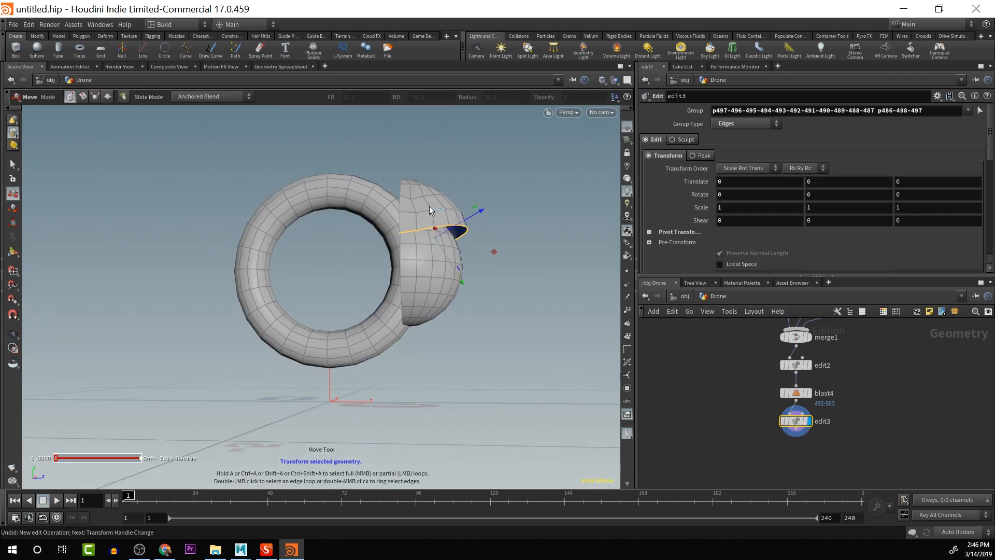
pyautogui.rightClick(439, 239)
pyautogui.moveTo(492, 273)
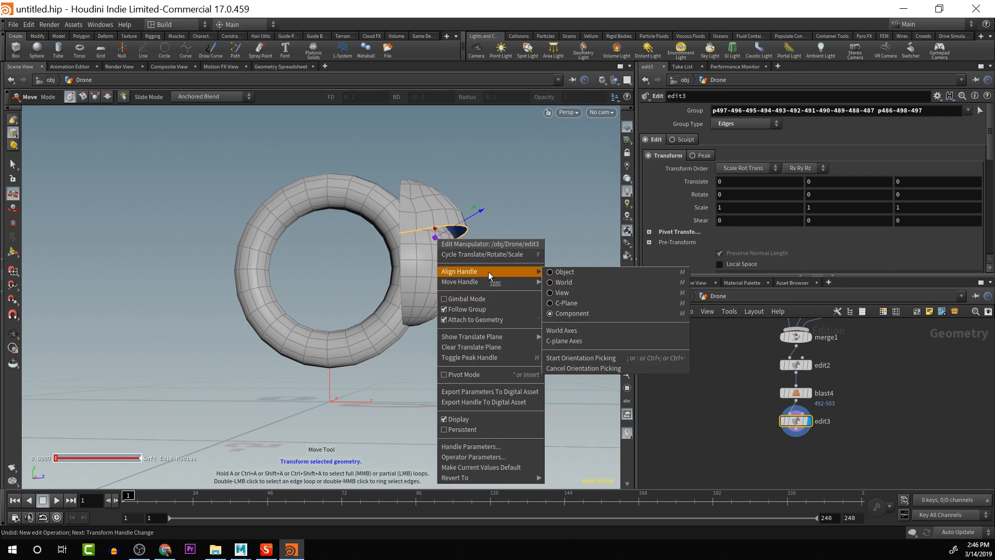
pyautogui.click(558, 283)
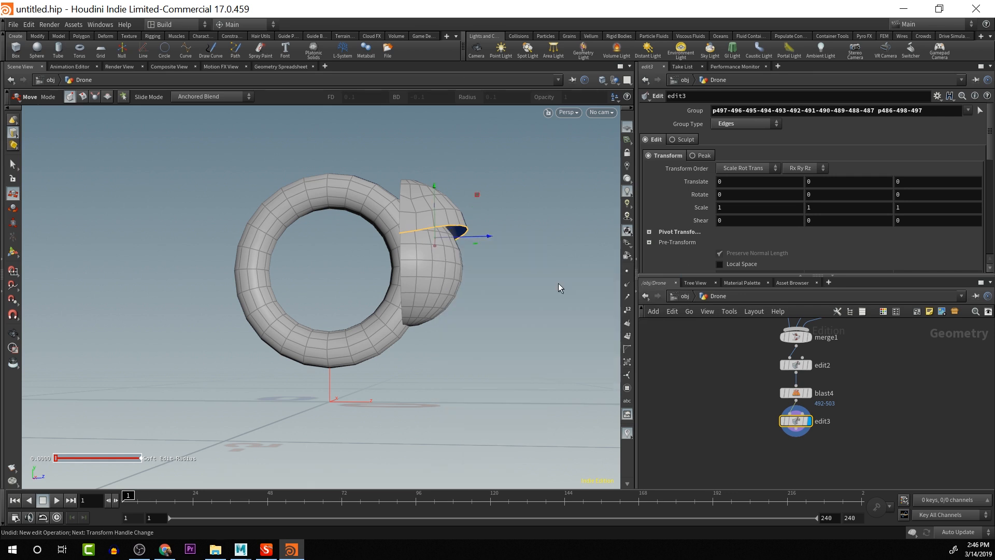
# Move the upper shell's lower rim edges about -0.243 in Y
pyautogui.press('Escape')
pyautogui.moveTo(559, 283); pyautogui.dragTo(256, 181)
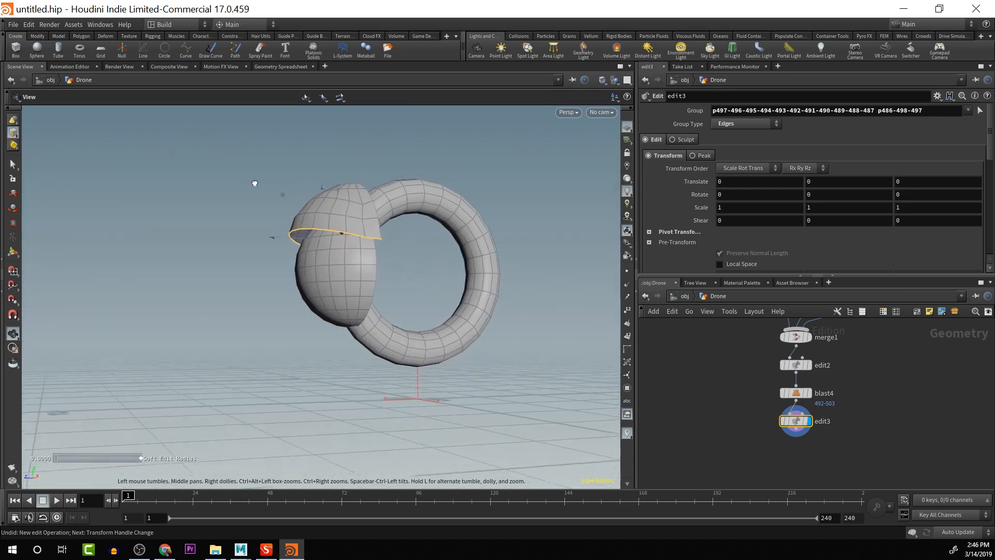
pyautogui.press('Return')
pyautogui.moveTo(323, 188); pyautogui.dragTo(362, 233)
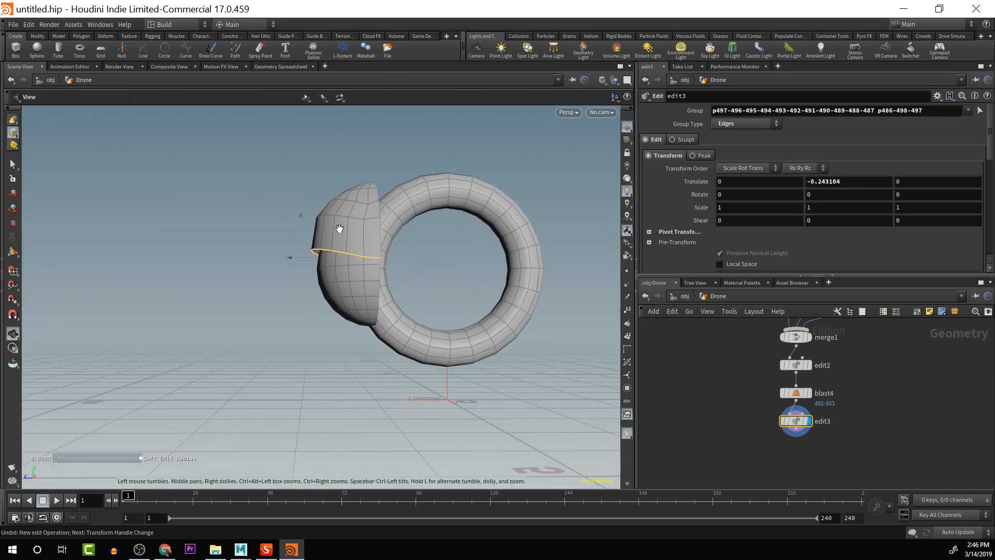
pyautogui.keyDown('alt'); pyautogui.moveTo(399, 294); pyautogui.dragTo(382, 294); pyautogui.keyUp('alt')
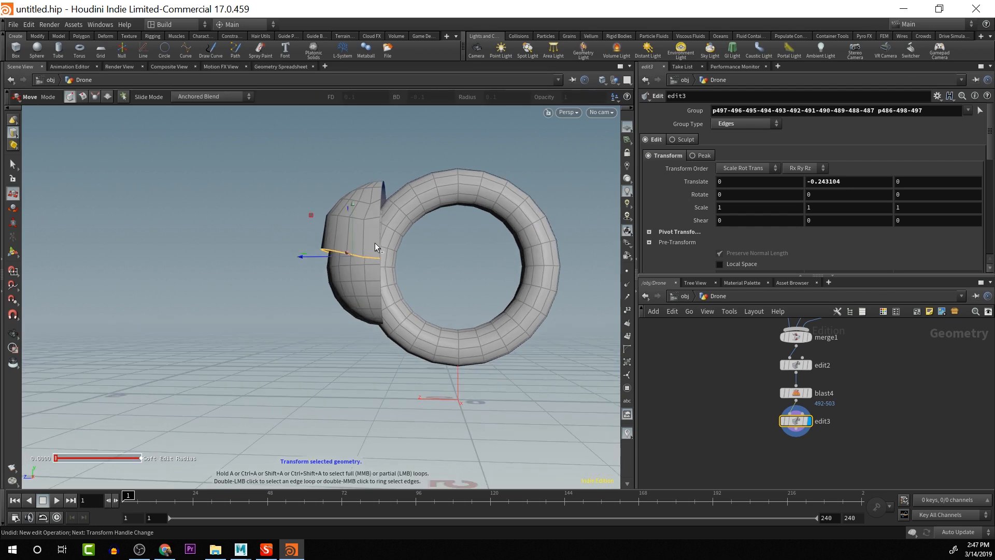
# Narrow the selection to the rim's outer edges, then raise them about 0.274 in Y and rotate them about -14.24 degrees in X
pyautogui.keyDown('ctrl'); pyautogui.moveTo(375, 243); pyautogui.dragTo(93, 314); pyautogui.keyUp('ctrl')
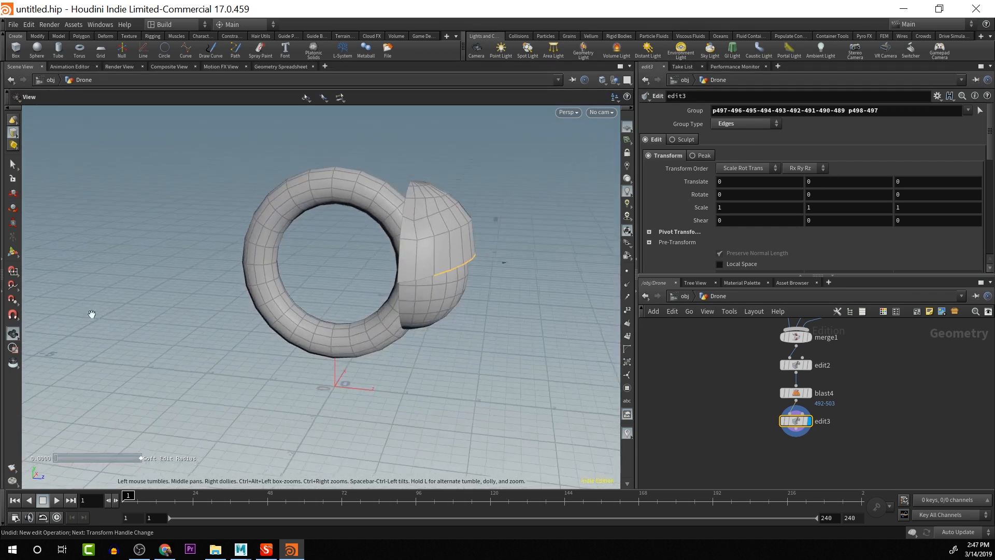
pyautogui.keyDown('shift'); pyautogui.click(427, 279); pyautogui.keyUp('shift')
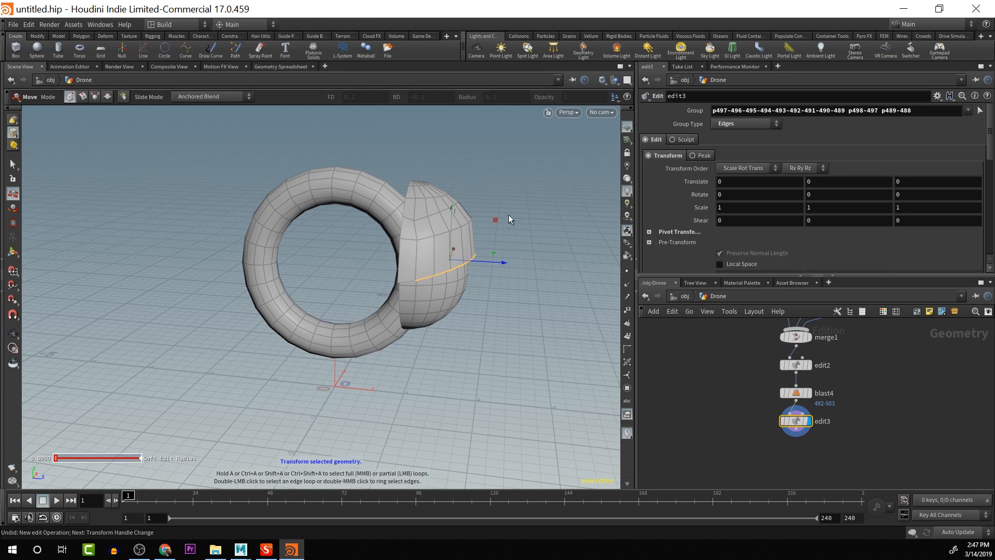
pyautogui.press('r')
pyautogui.moveTo(489, 219)
pyautogui.mouseDown()
pyautogui.moveTo(481, 213)
pyautogui.moveTo(489, 217)
pyautogui.mouseUp()
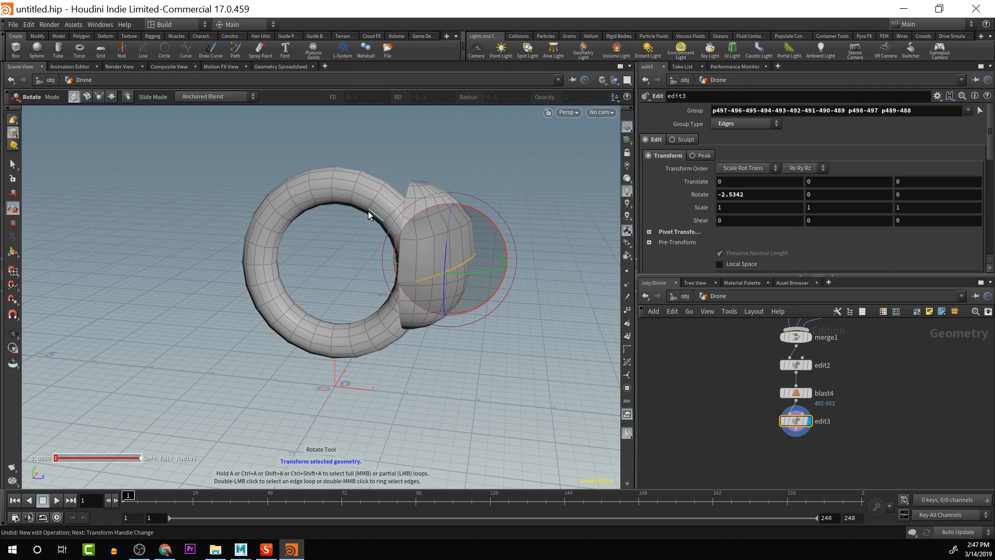
pyautogui.press('t')
pyautogui.moveTo(451, 210); pyautogui.dragTo(473, 180)
pyautogui.press('r')
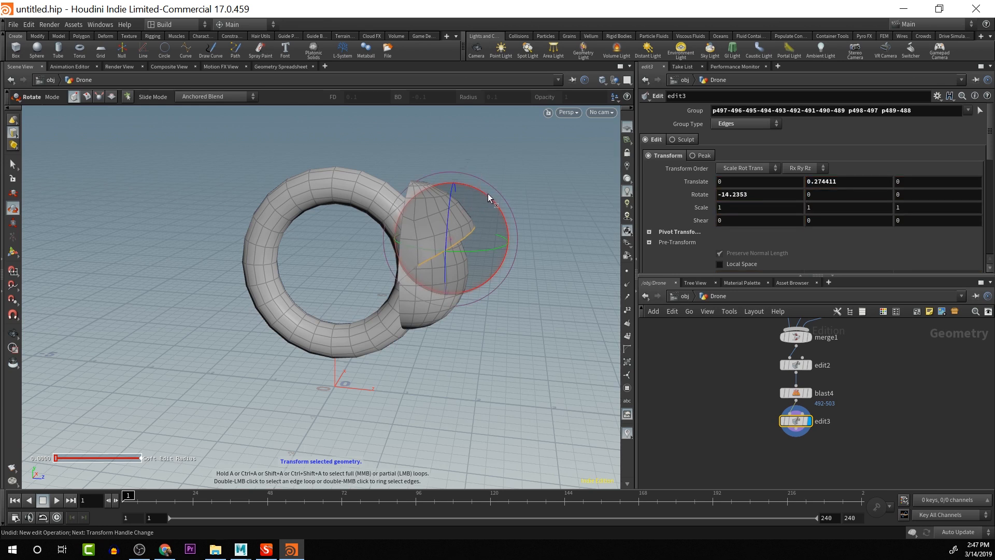
# Reselect the shell's border edge loop and remove the edges beside the ring, keeping only the lower rim's outer edges
pyautogui.press('s')
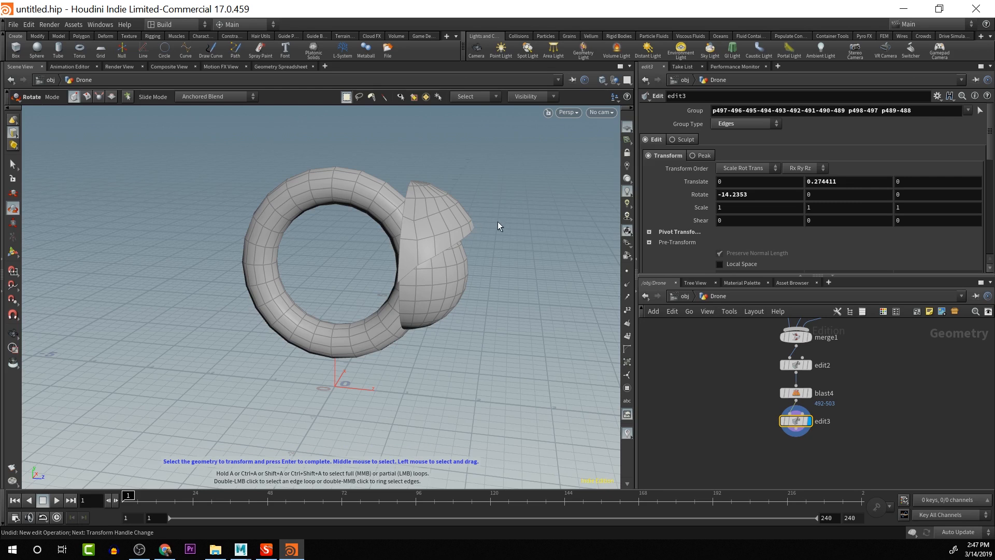
pyautogui.doubleClick(461, 238)
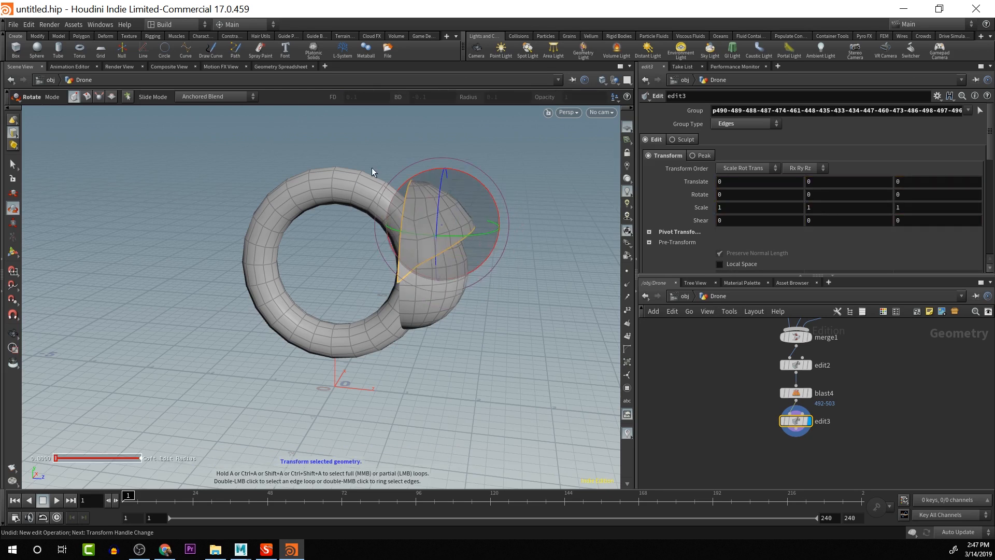
pyautogui.keyDown('alt'); pyautogui.moveTo(372, 167); pyautogui.dragTo(384, 151); pyautogui.keyUp('alt')
pyautogui.press('r')
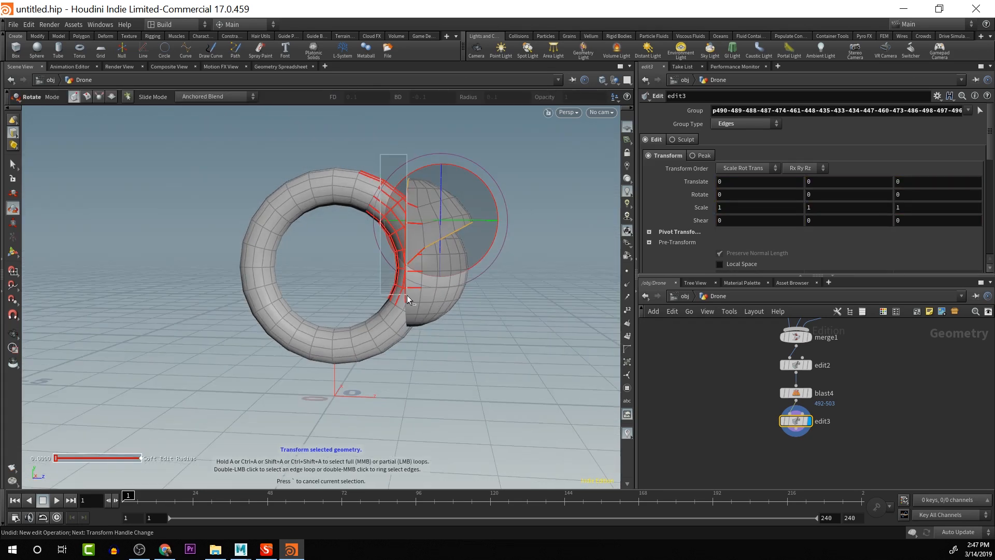
pyautogui.keyDown('alt'); pyautogui.moveTo(407, 296); pyautogui.dragTo(717, 316); pyautogui.keyUp('alt')
pyautogui.press('r')
pyautogui.moveTo(418, 159); pyautogui.dragTo(683, 325)
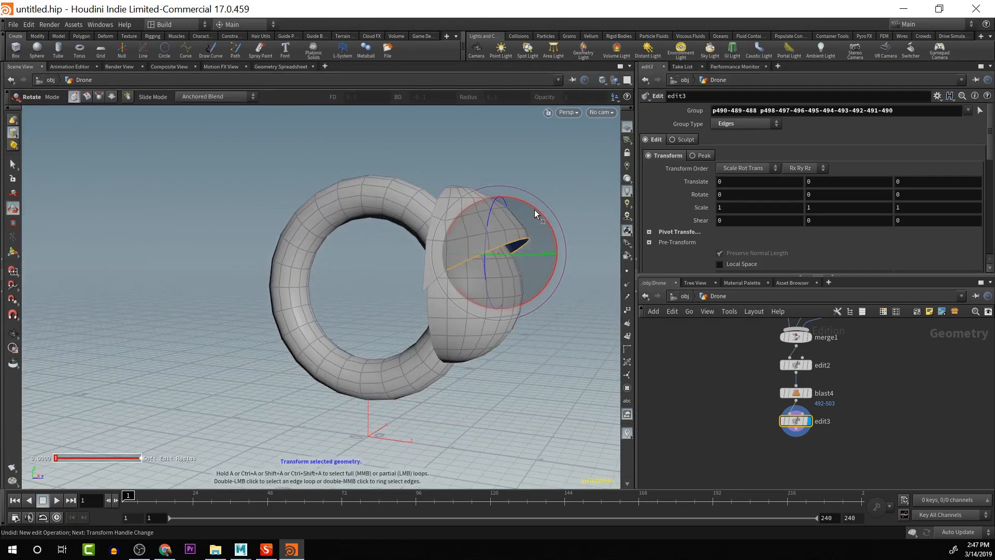
# Rotate the selected lower rim edges about -5.87 degrees in X
pyautogui.moveTo(534, 209); pyautogui.dragTo(533, 205)
pyautogui.press('Escape')
pyautogui.moveTo(536, 144); pyautogui.dragTo(318, 122)
pyautogui.scroll(-6, 398, 286)
pyautogui.moveTo(386, 291); pyautogui.dragTo(350, 264, button='middle')
pyautogui.press('r')
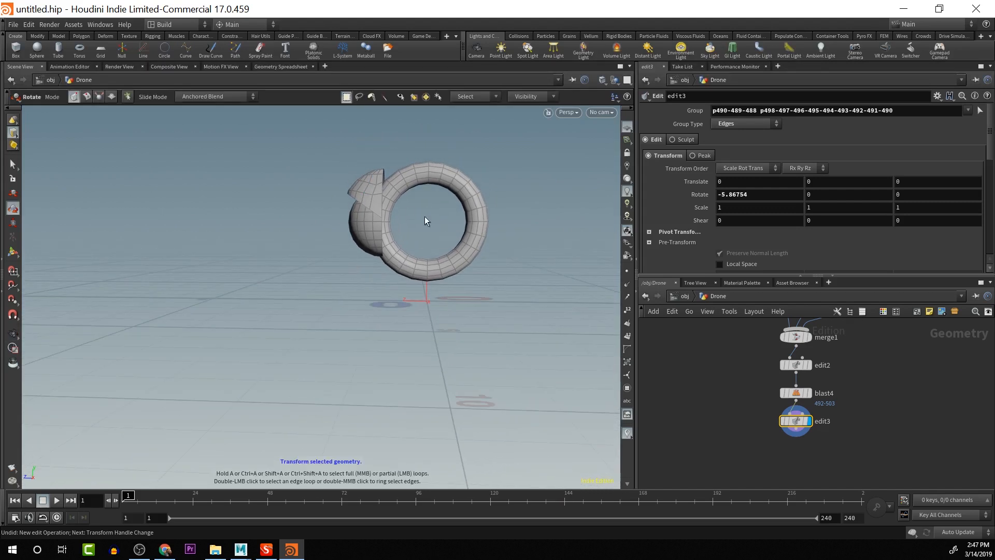
# Move the edit2, blast4 and edit3 nodes out from below merge1 and insert them between edit1 and merge1
pyautogui.scroll(-4, 789, 437)
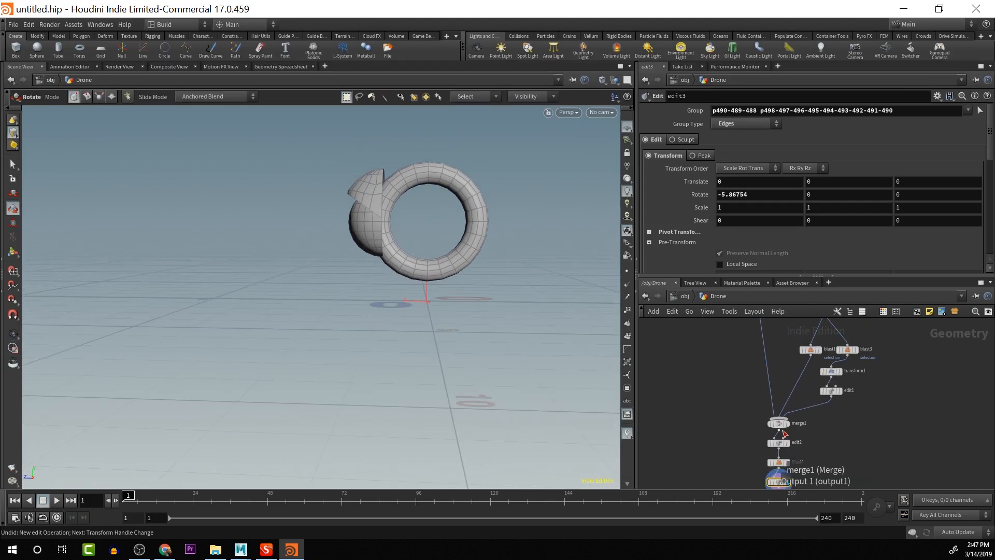
pyautogui.scroll(-1, 819, 431)
pyautogui.moveTo(806, 424); pyautogui.dragTo(736, 371, button='middle')
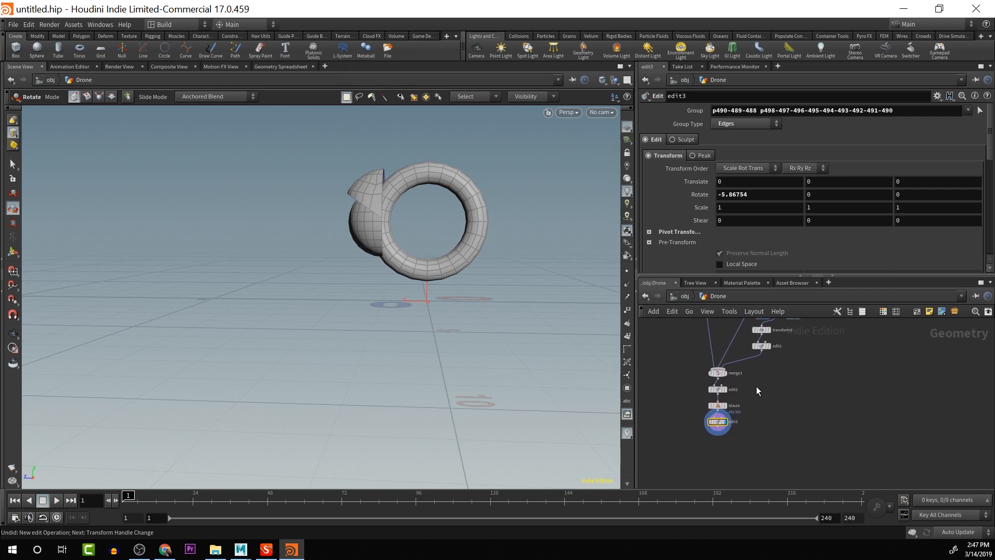
pyautogui.scroll(2, 767, 405)
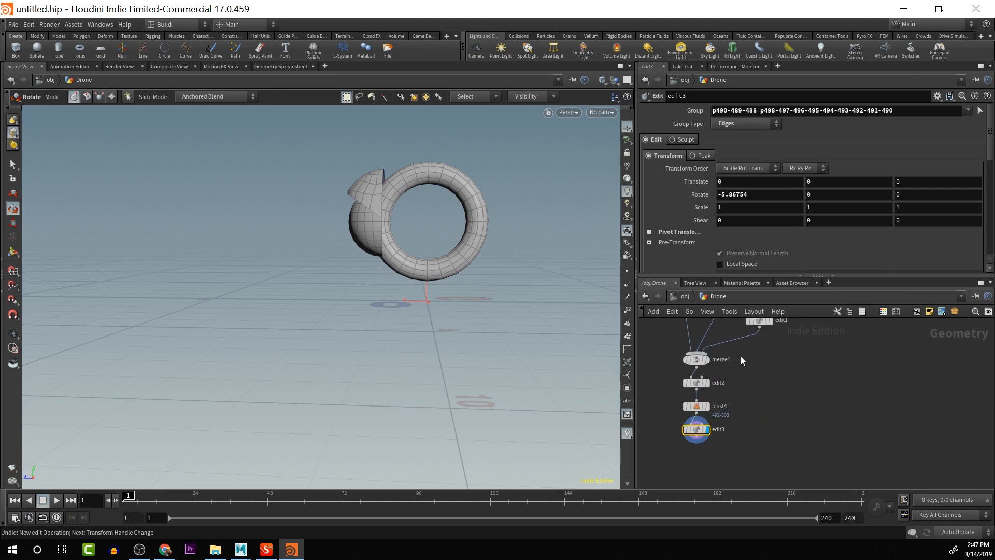
pyautogui.moveTo(706, 381)
pyautogui.moveTo(668, 374); pyautogui.dragTo(720, 450)
pyautogui.moveTo(697, 383); pyautogui.dragTo(751, 340)
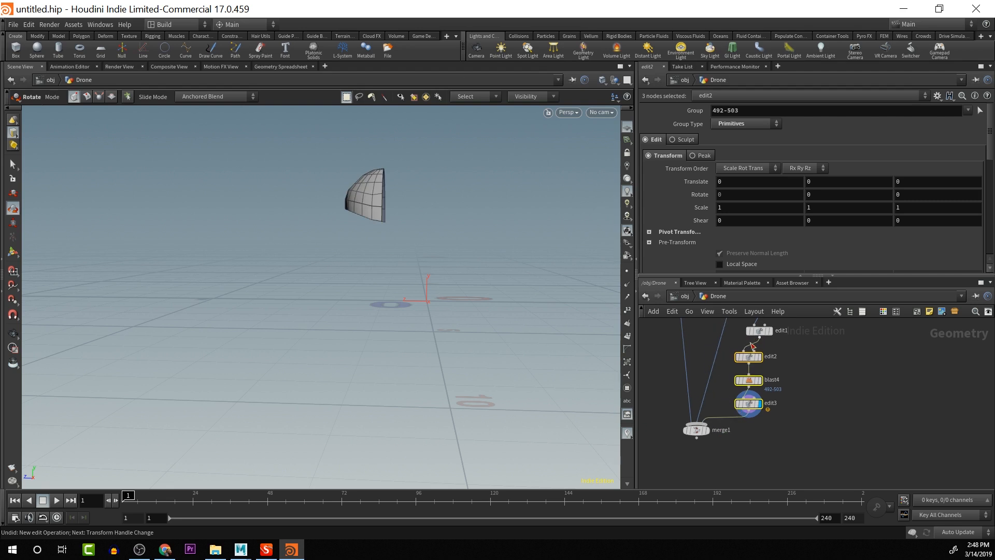
# Display the merge1 output and examine how the reshaped upper shell fits over the sphere and ring
pyautogui.click(705, 430)
pyautogui.press('Escape')
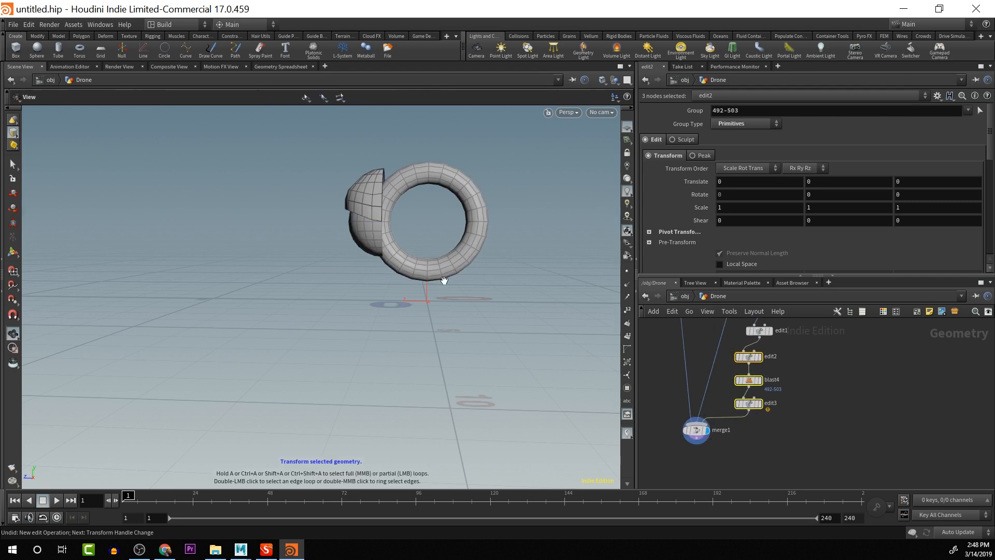
pyautogui.moveTo(444, 282); pyautogui.dragTo(426, 265)
pyautogui.press('r')
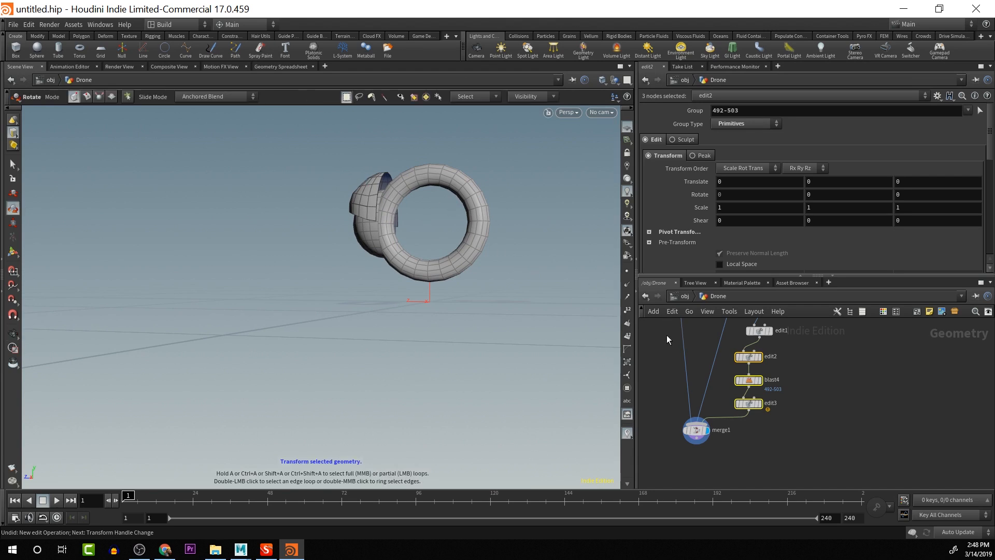
pyautogui.keyDown('alt'); pyautogui.moveTo(340, 205); pyautogui.dragTo(528, 178); pyautogui.keyUp('alt')
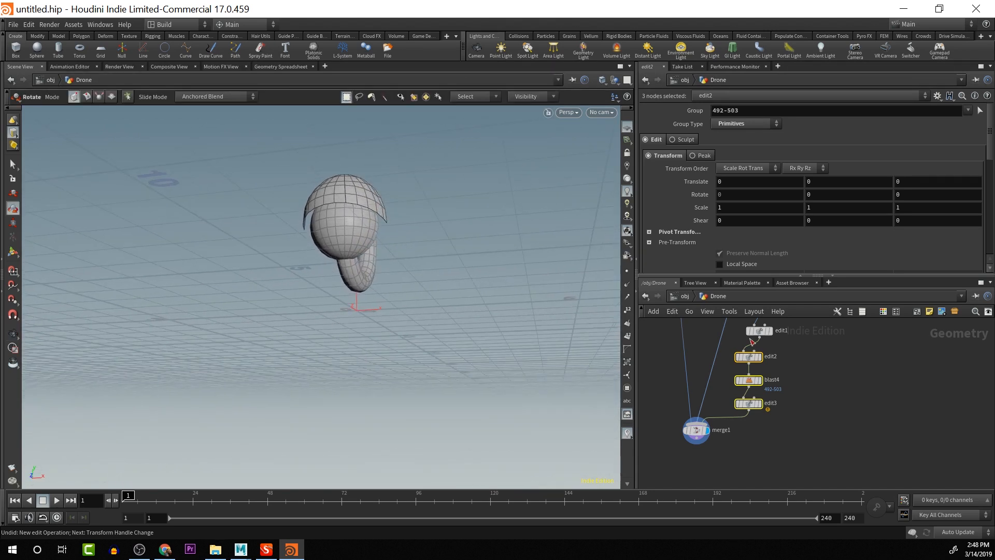
# Add a Transform node beside edit3, display edit3, and connect the Transform's input to edit3's output
pyautogui.click(783, 420)
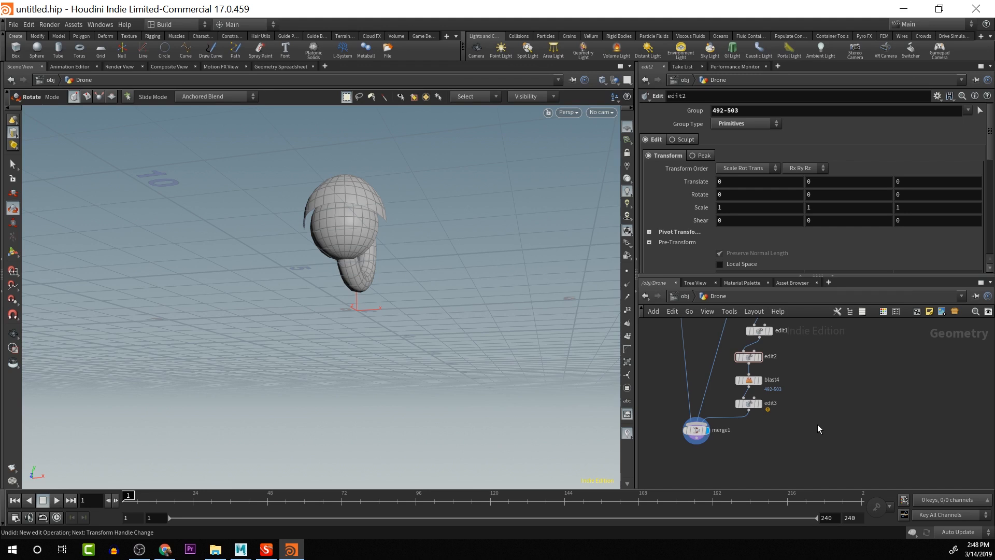
pyautogui.press('Tab')
pyautogui.write('yr')
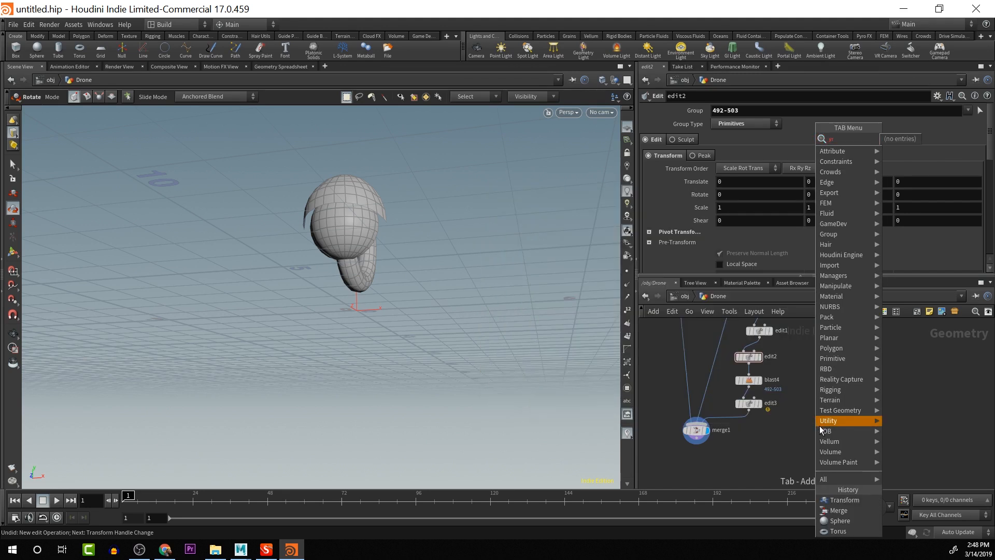
pyautogui.press('BackSpace')
pyautogui.press('BackSpace')
pyautogui.write('tran')
pyautogui.press('Return')
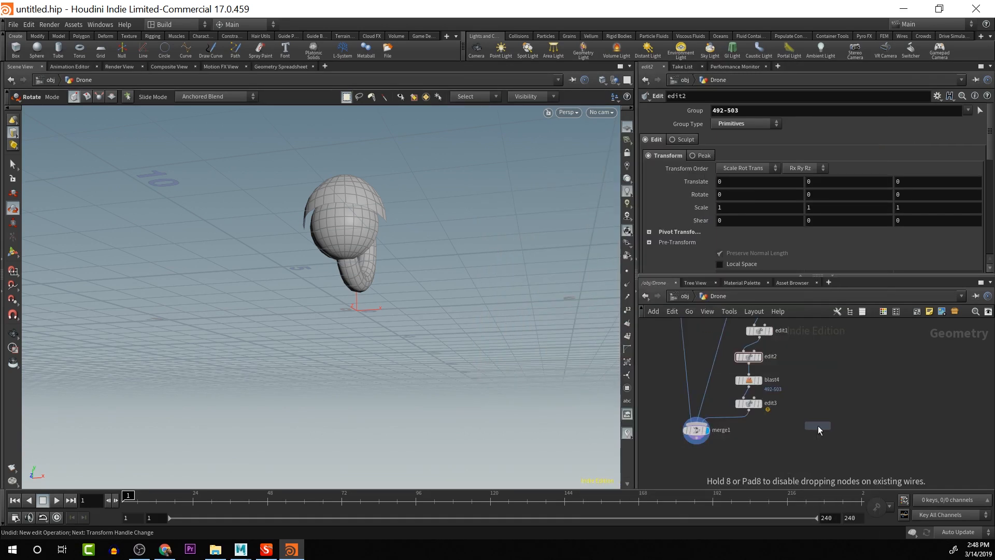
pyautogui.click(769, 468)
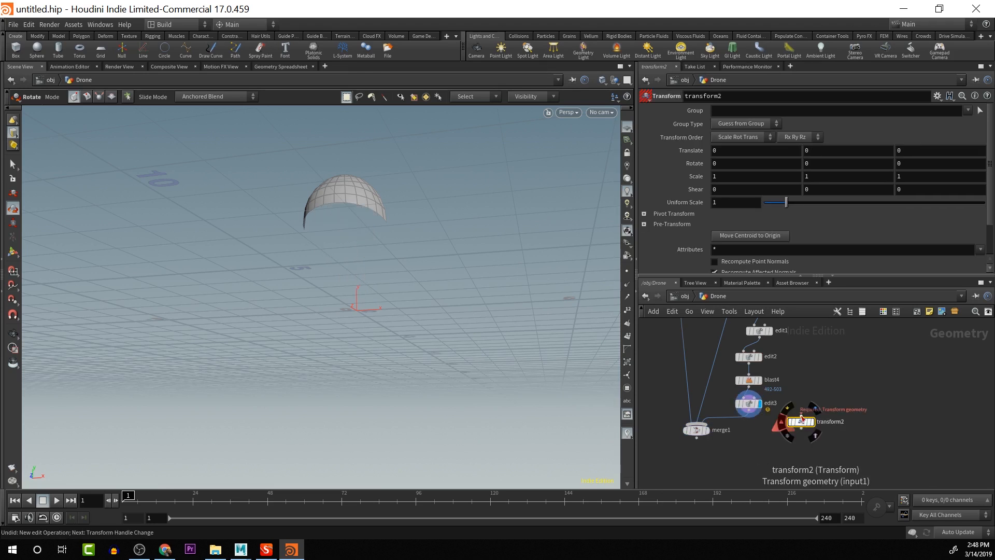
pyautogui.moveTo(802, 416); pyautogui.dragTo(751, 405)
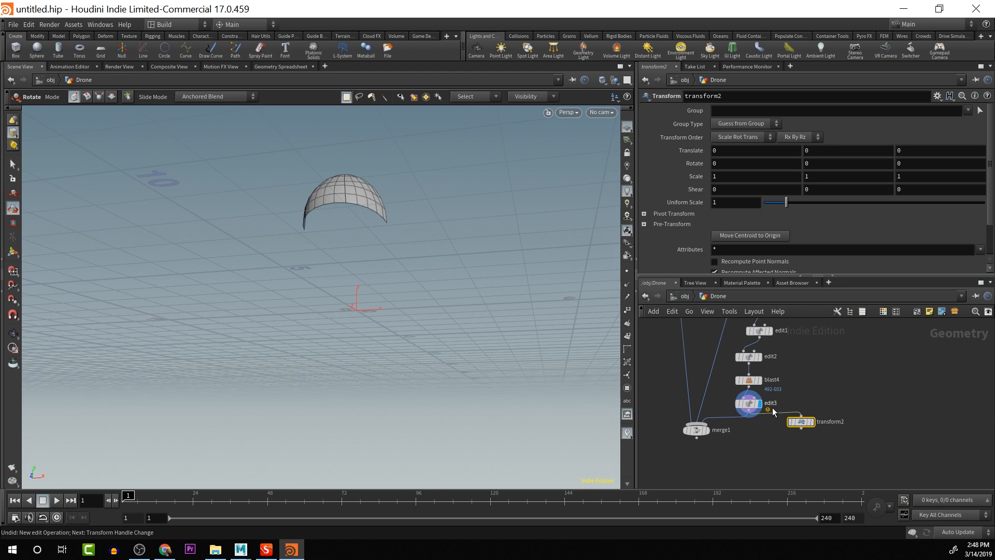
# Connect the Transform node's output to merge1 alongside edit3, and display the merge1 output
pyautogui.click(732, 403)
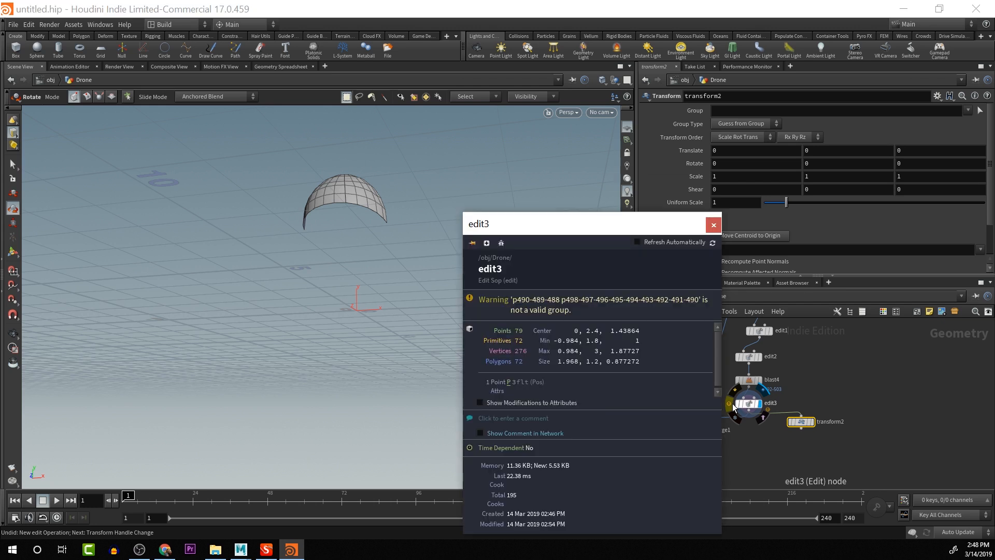
pyautogui.click(832, 403)
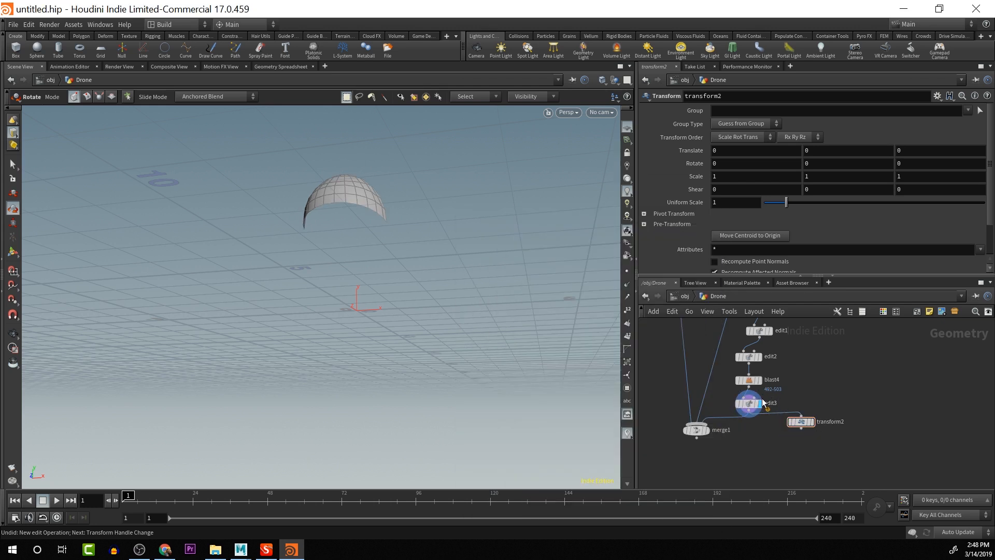
pyautogui.click(763, 402)
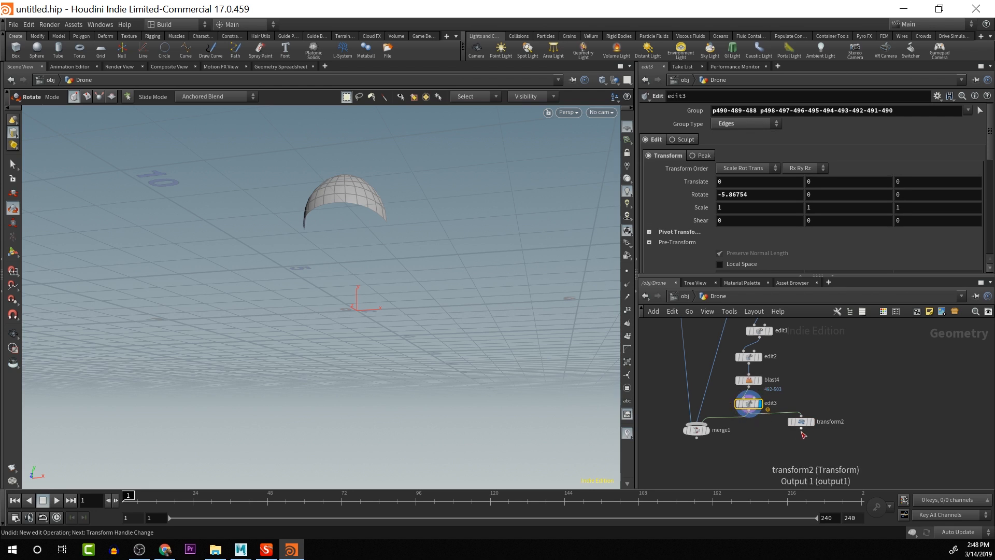
pyautogui.moveTo(803, 435); pyautogui.dragTo(697, 424)
pyautogui.click(798, 422)
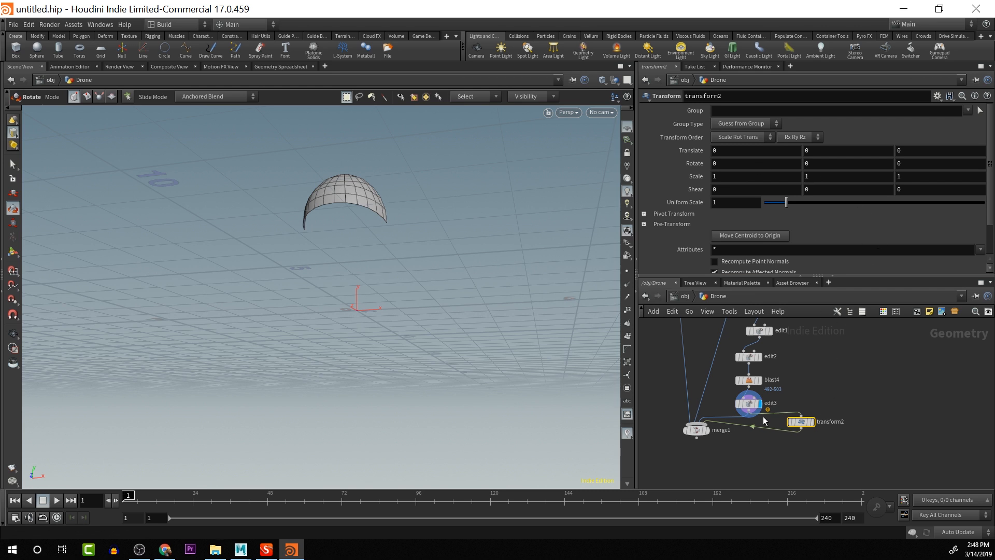
pyautogui.click(706, 430)
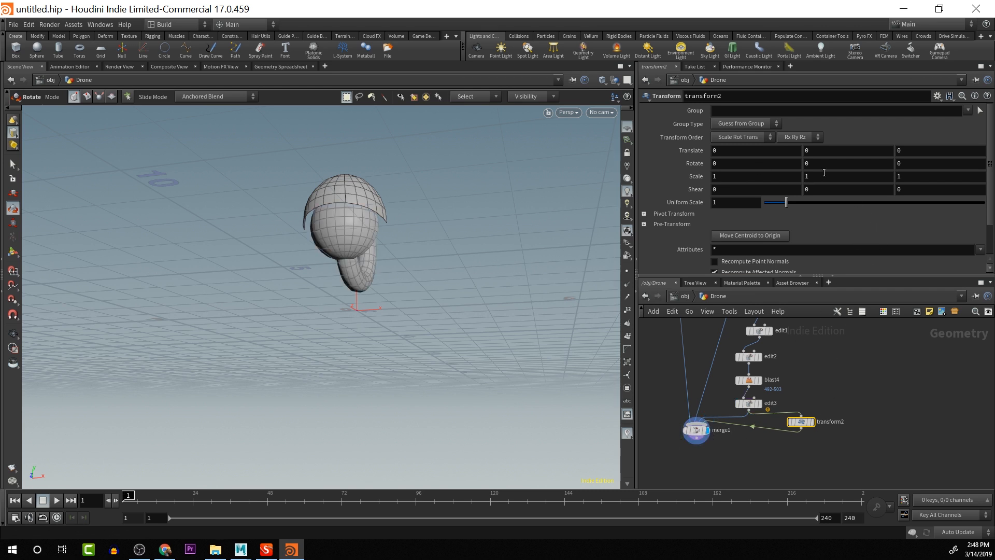
# Set the Transform node's Z rotation to 180 degrees to flip the copied shell
pyautogui.moveTo(802, 167); pyautogui.dragTo(777, 123, button='middle')
pyautogui.hotkey('ctrl', 'z')
pyautogui.moveTo(917, 163); pyautogui.dragTo(969, 119, button='middle')
pyautogui.hotkey('ctrl', 'z')
pyautogui.click(907, 165)
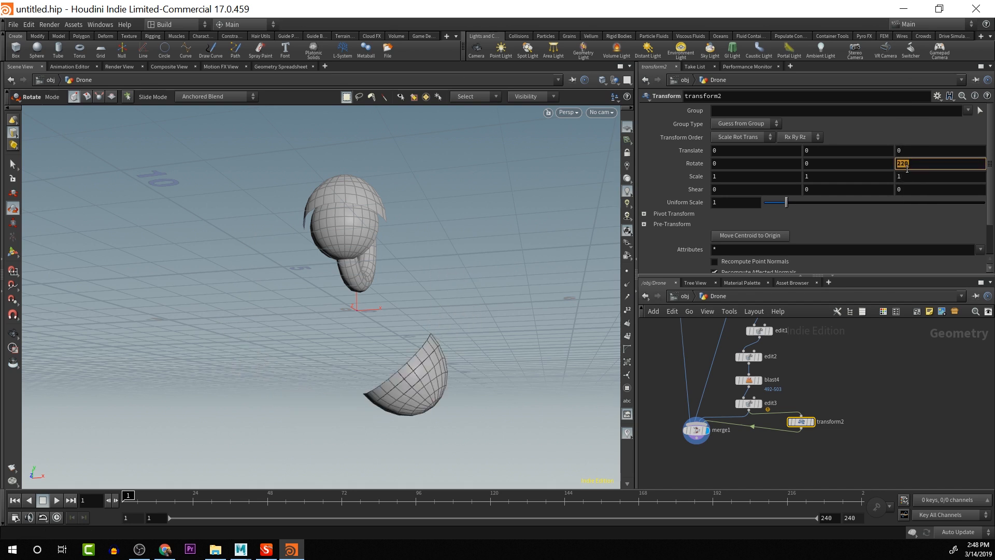
pyautogui.write('180')
pyautogui.press('Return')
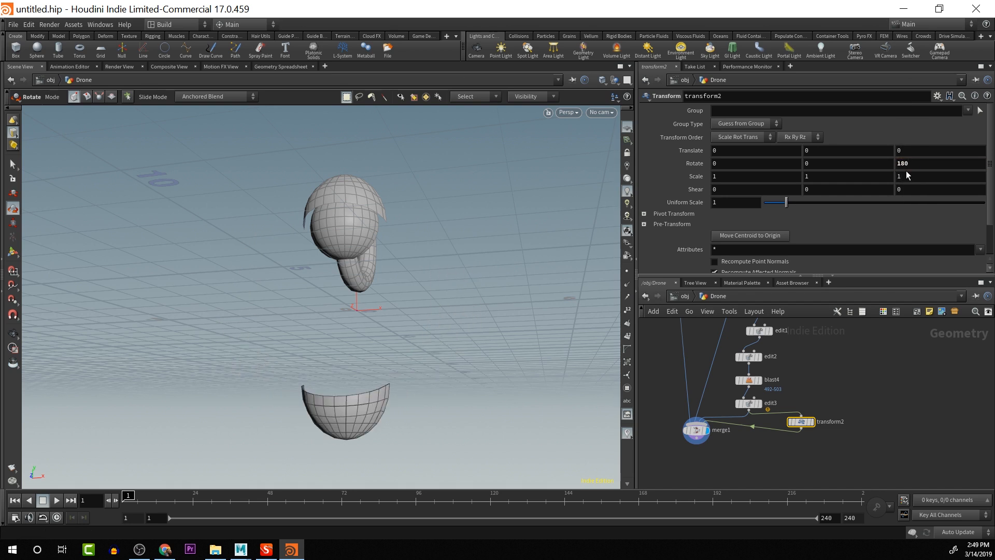
# Cut the wire between edit1 and edit2 and the wires from edit3 and the Transform node into merge1
pyautogui.press('Escape')
pyautogui.moveTo(420, 365); pyautogui.dragTo(351, 344)
pyautogui.press('r')
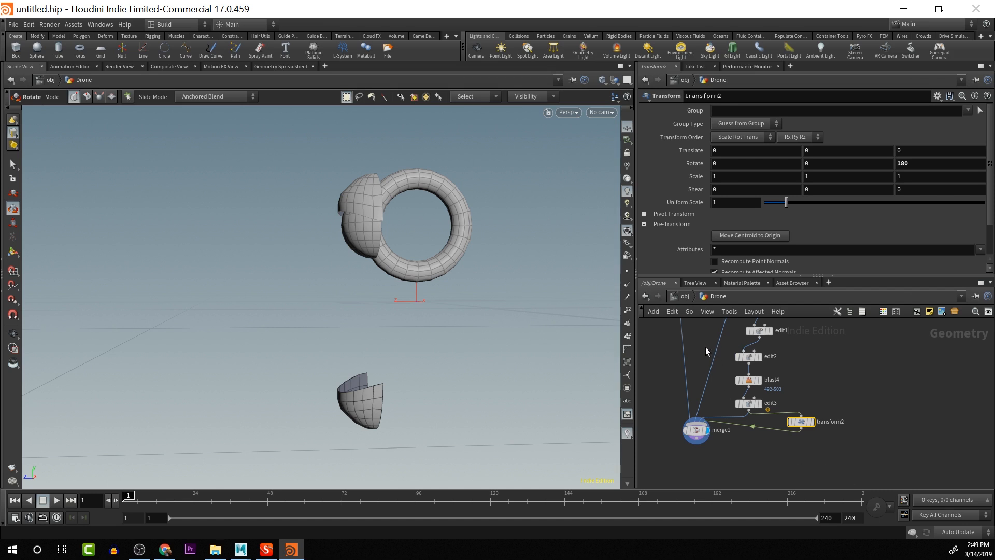
pyautogui.press('y')
pyautogui.moveTo(720, 353); pyautogui.dragTo(755, 401)
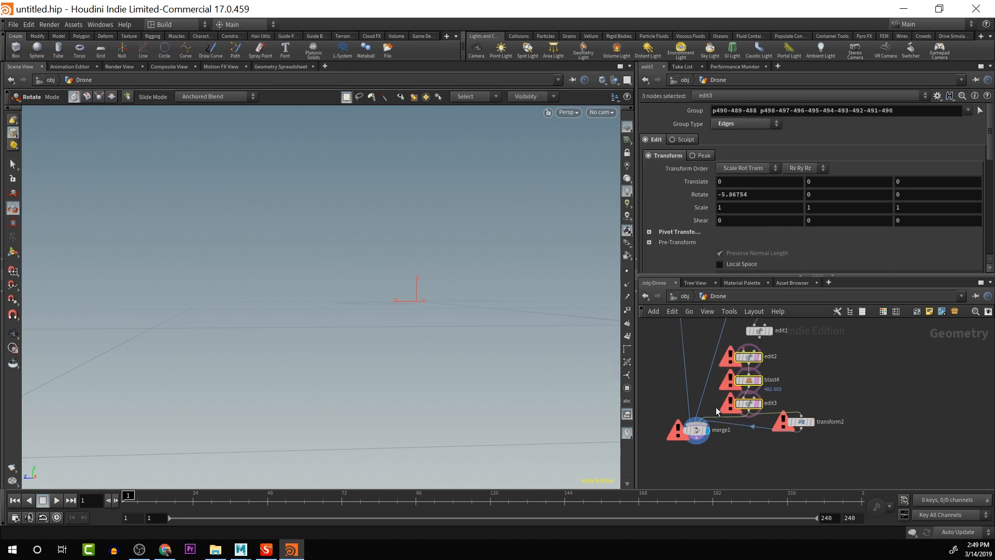
pyautogui.press('y')
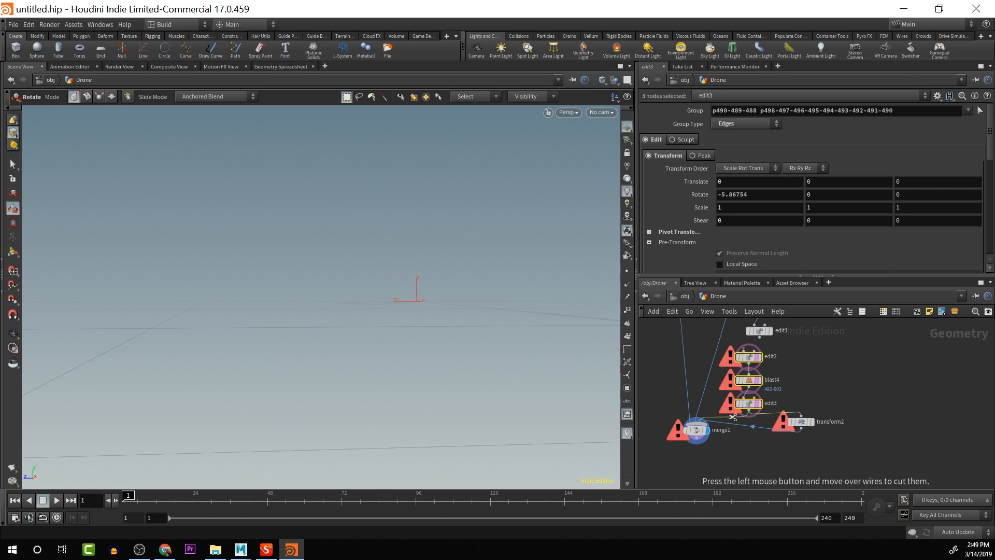
pyautogui.moveTo(725, 419); pyautogui.dragTo(739, 348)
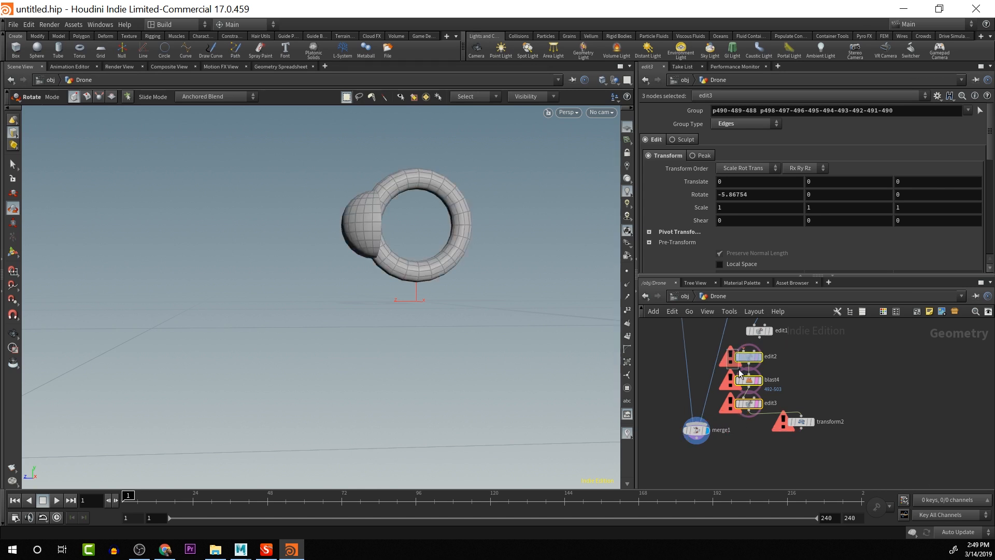
# Move the edit2, blast4, edit3 and transform2 nodes together to below merge1
pyautogui.keyDown('shift'); pyautogui.click(800, 422); pyautogui.keyUp('shift')
pyautogui.moveTo(801, 428); pyautogui.dragTo(808, 449)
pyautogui.press('space')
pyautogui.moveTo(843, 419); pyautogui.dragTo(862, 362, button='middle')
pyautogui.moveTo(771, 329); pyautogui.dragTo(724, 406)
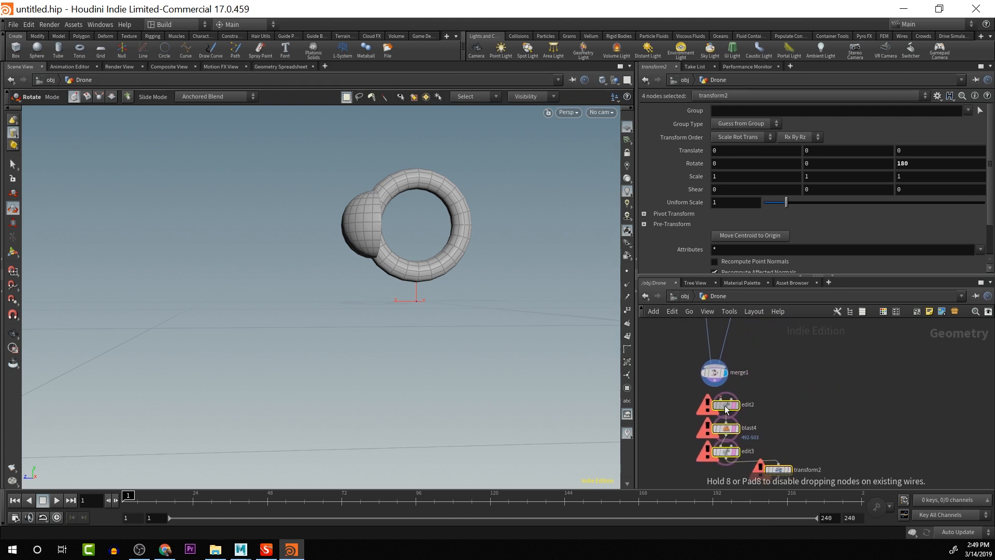
# Connect edit1's output into merge1 and merge1's output into edit2
pyautogui.press('space')
pyautogui.moveTo(778, 292); pyautogui.dragTo(779, 344, button='middle')
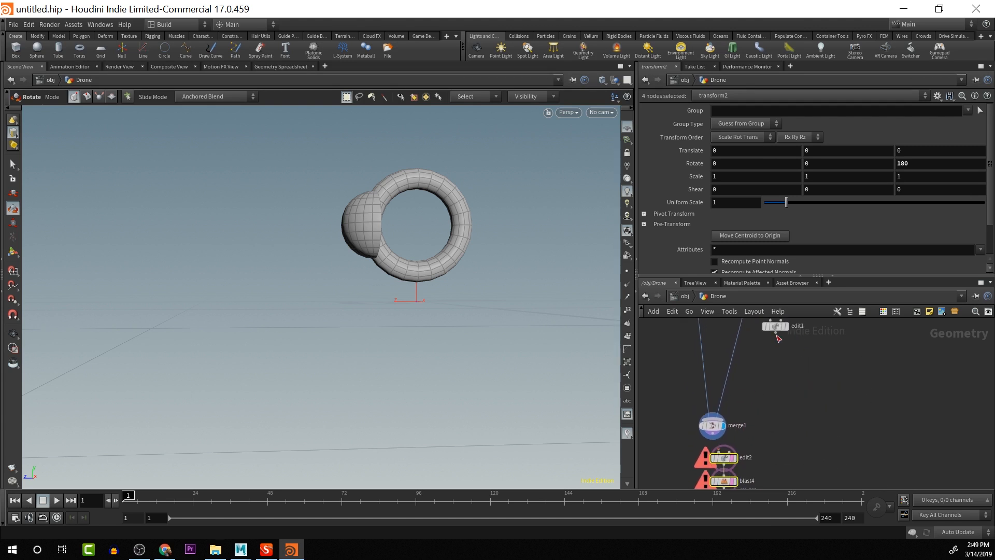
pyautogui.press('space')
pyautogui.moveTo(786, 435); pyautogui.dragTo(775, 352, button='middle')
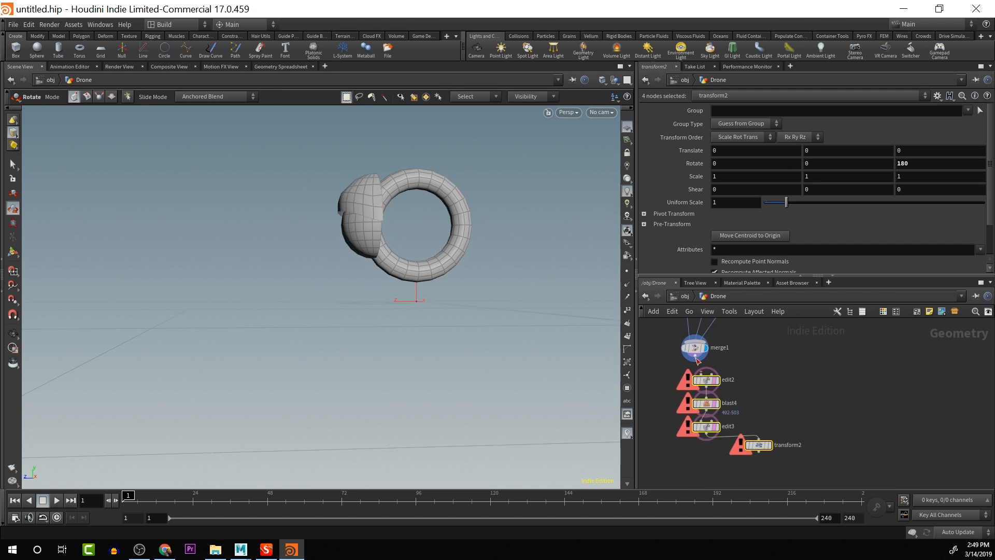
pyautogui.click(695, 362)
pyautogui.click(706, 374)
# Display the transform2 output and examine the rotated copy relative to the original geometry
pyautogui.moveTo(764, 444)
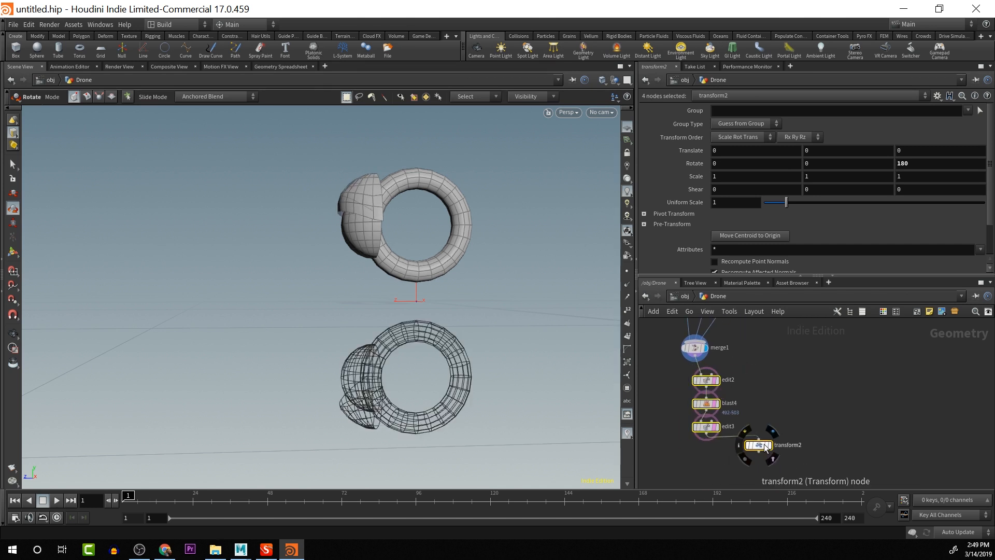
pyautogui.click(770, 446)
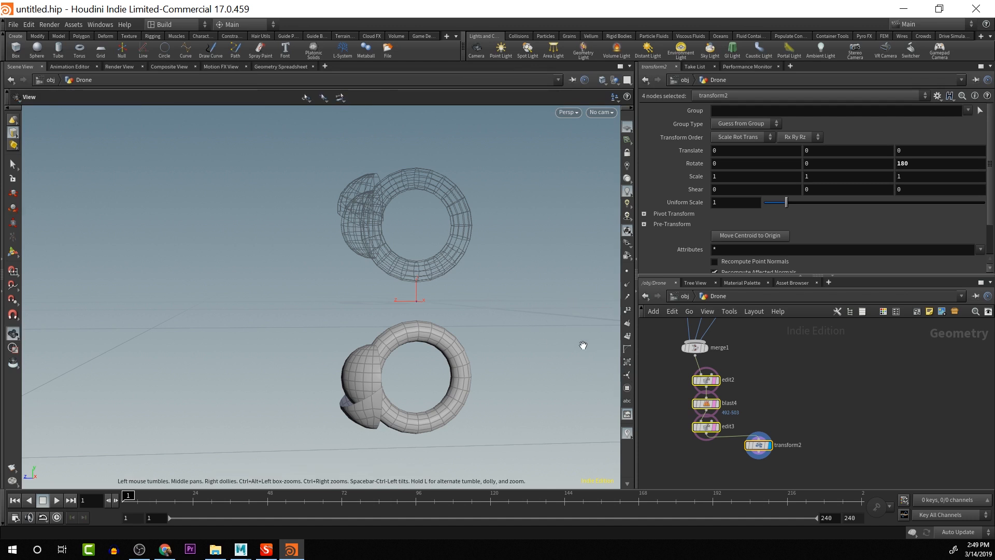
pyautogui.keyDown('alt'); pyautogui.moveTo(521, 352); pyautogui.dragTo(543, 389, button='middle'); pyautogui.keyUp('alt')
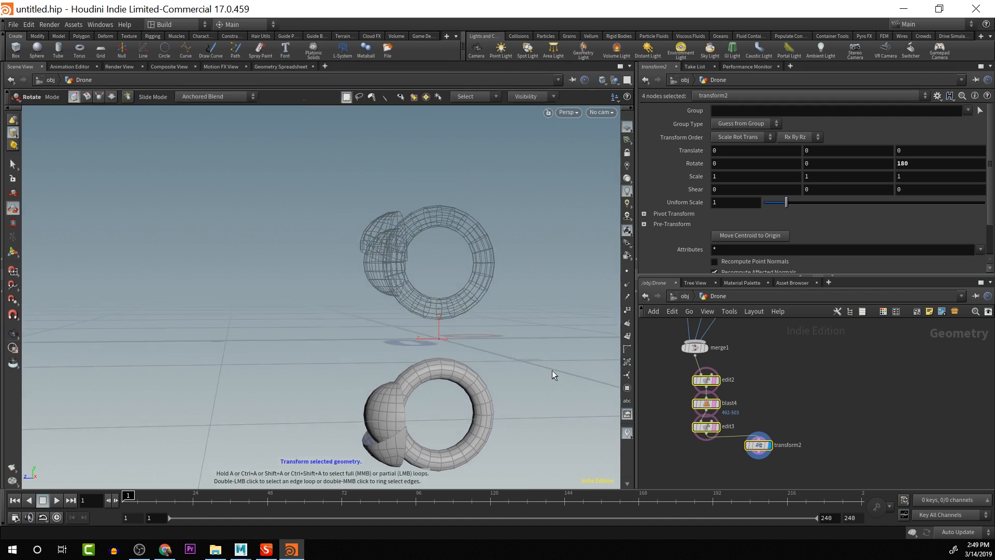
pyautogui.click(716, 380)
pyautogui.click(783, 397)
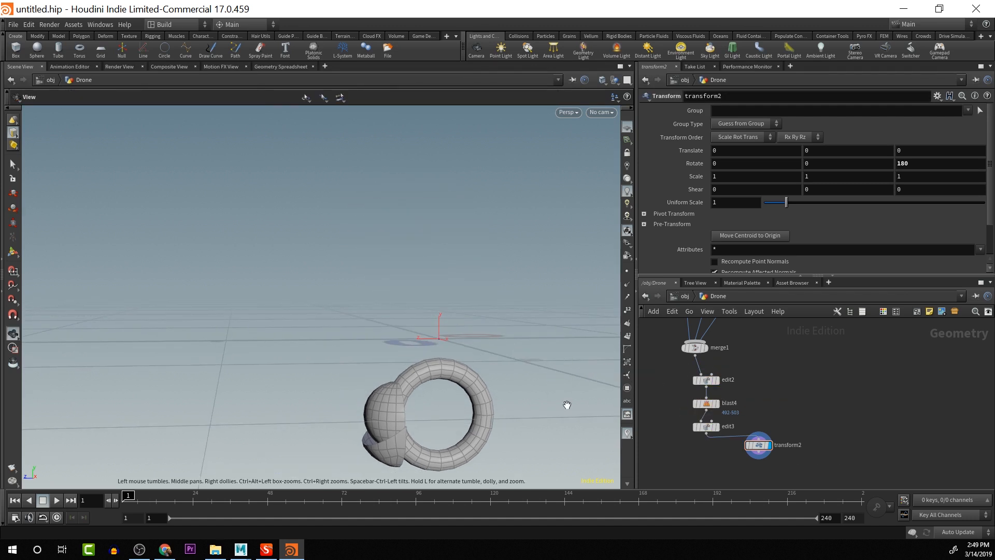
# Display edit3, disconnect transform2 from it and delete the transform2 node
pyautogui.click(717, 427)
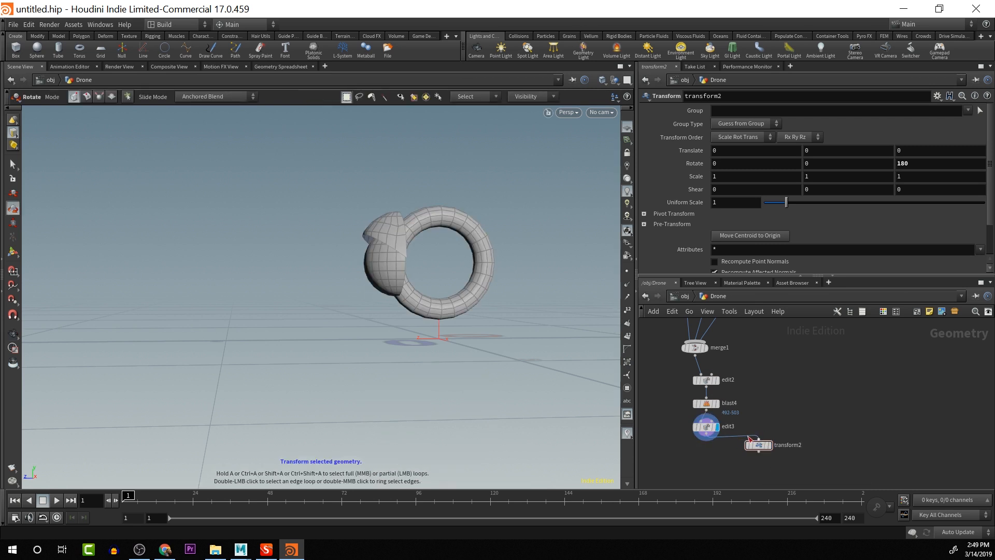
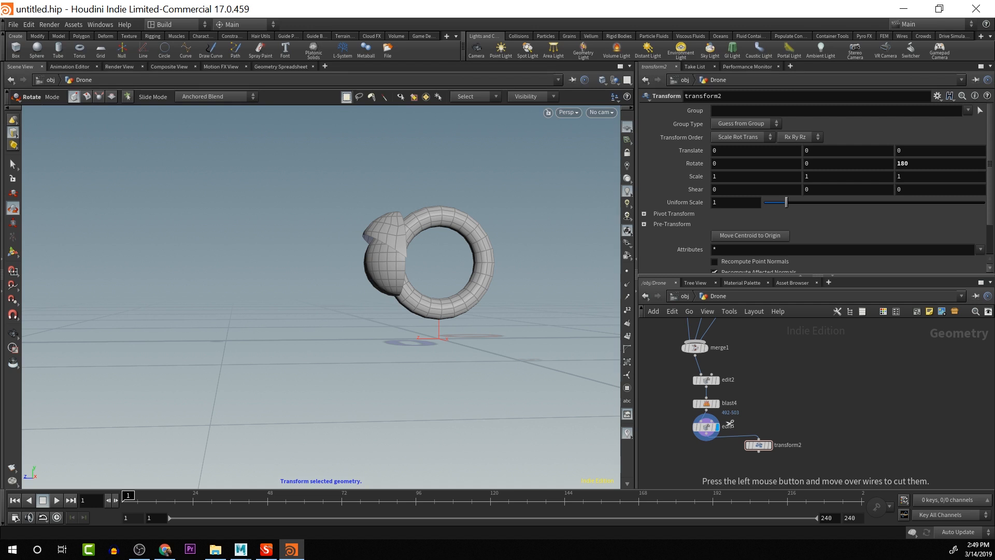
pyautogui.moveTo(761, 445)
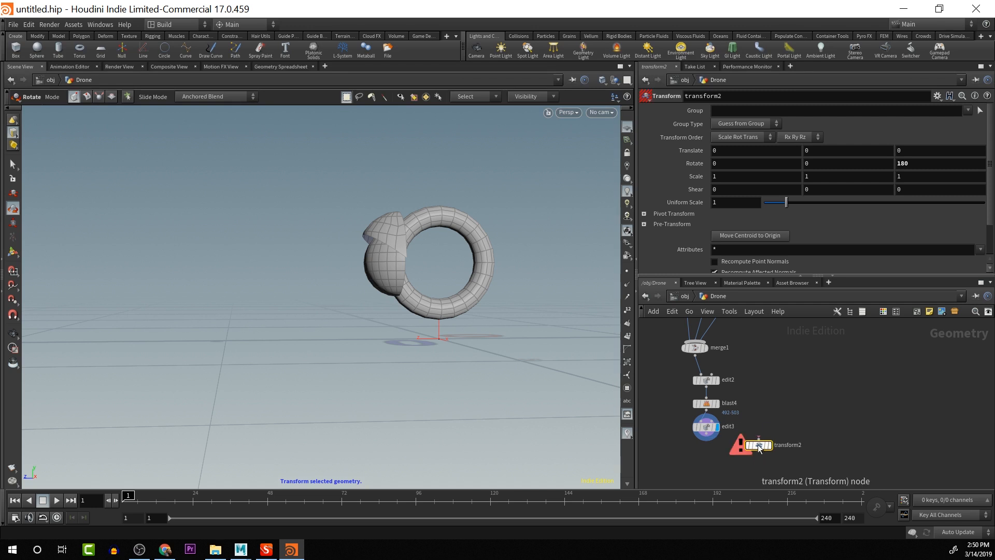
pyautogui.press('Delete')
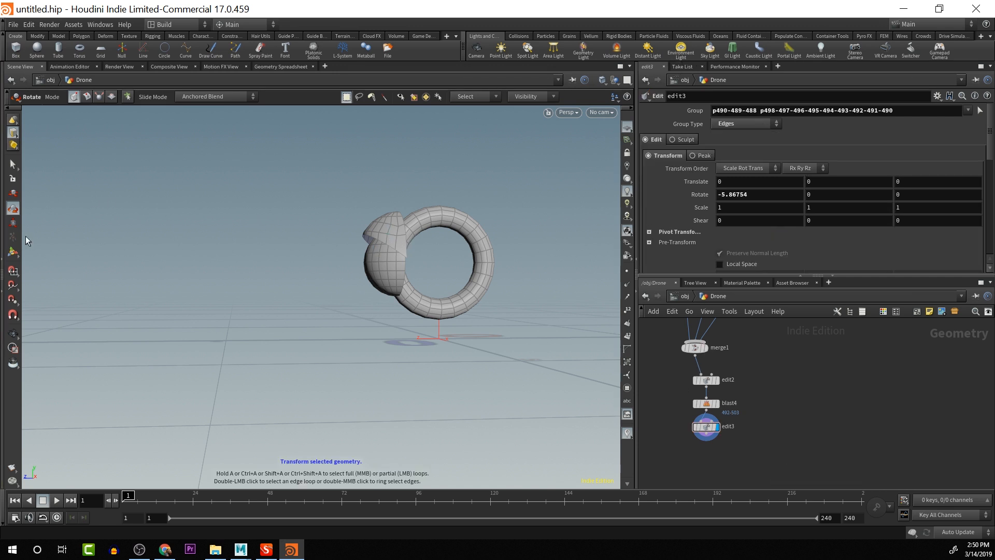
# Add a Blast node beside edit3, connect its input to edit3's output, and display it
pyautogui.press('Tab')
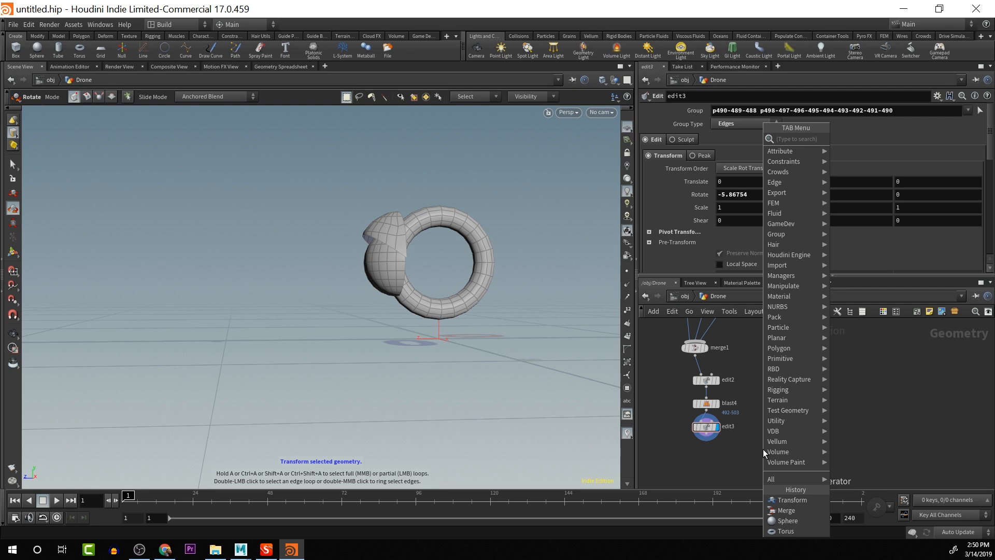
pyautogui.write('blad')
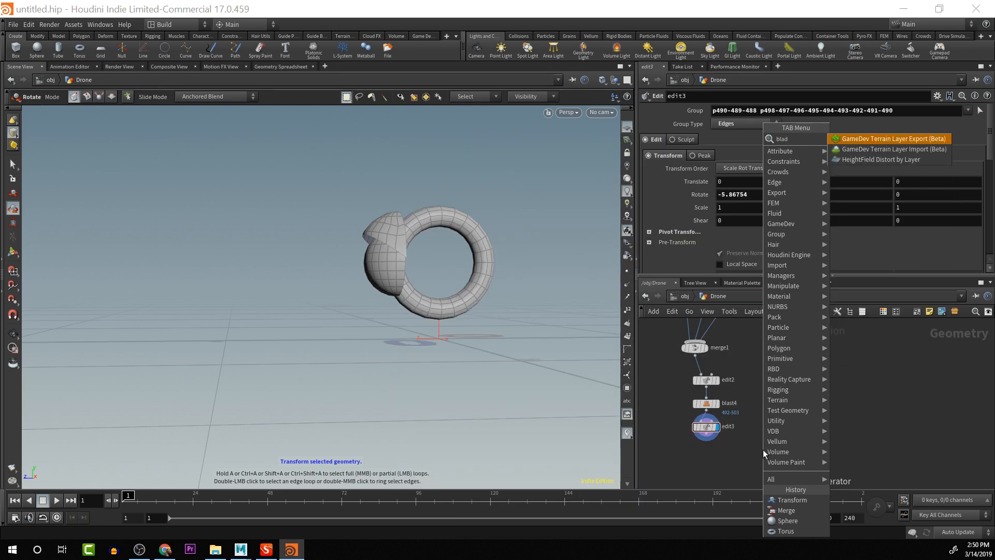
pyautogui.press('BackSpace')
pyautogui.write('s')
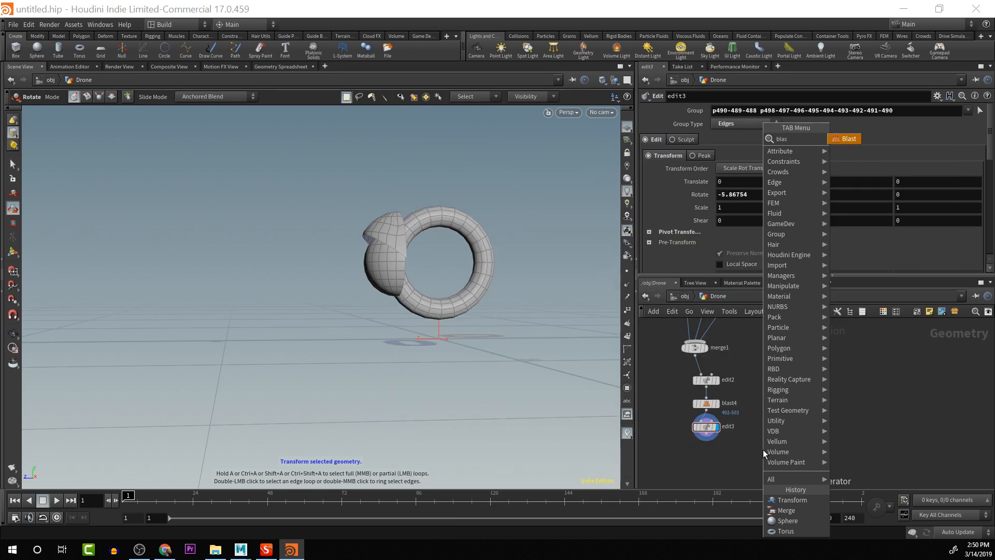
pyautogui.press('Return')
pyautogui.click(763, 449)
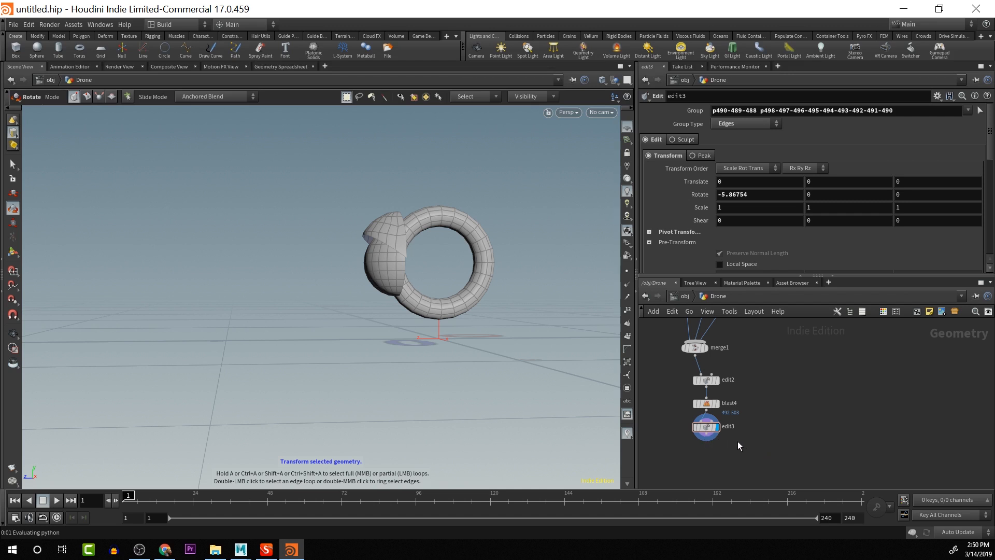
pyautogui.click(706, 439)
pyautogui.click(761, 445)
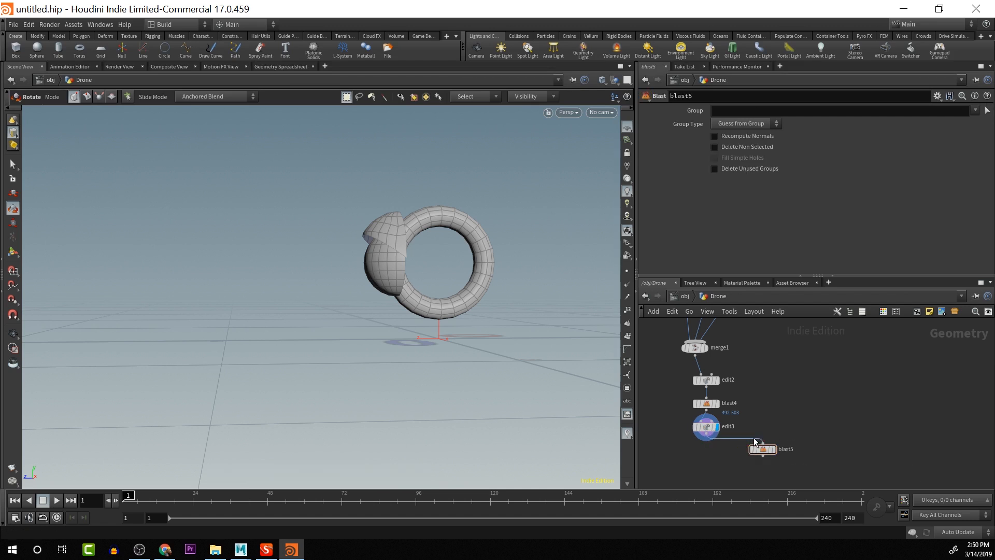
pyautogui.click(774, 450)
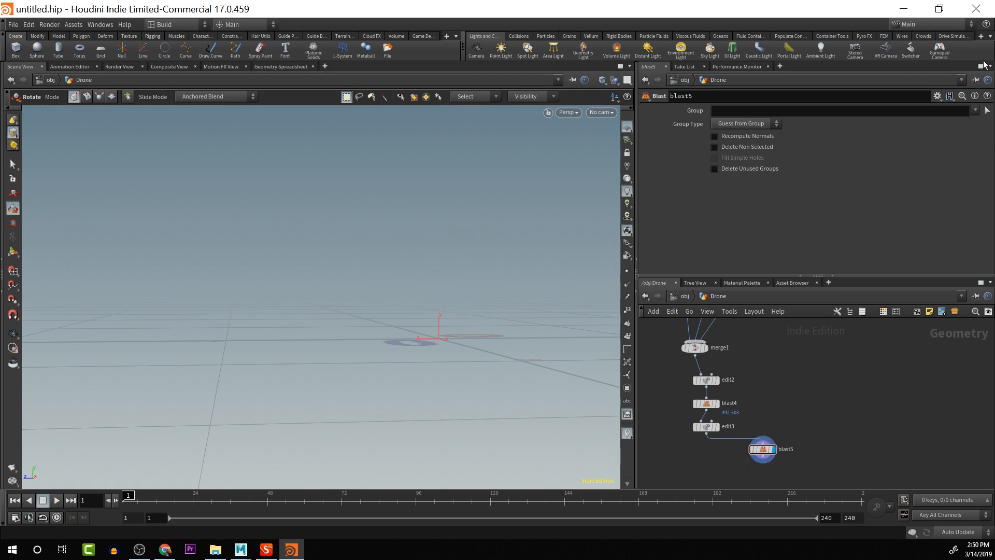
# Select all the upper shell's primitives as the Blast group and enable Delete Non Selected to isolate the shell
pyautogui.click(988, 111)
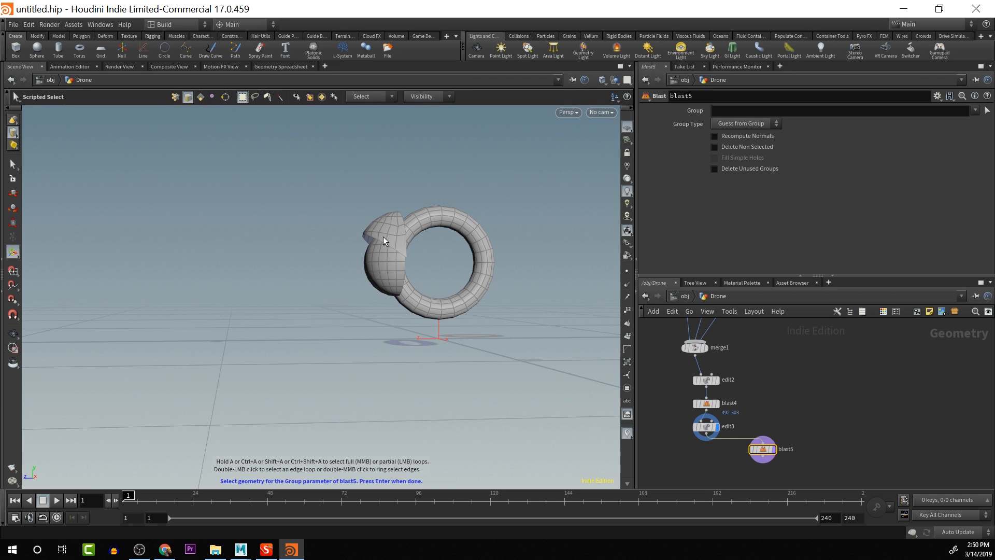
pyautogui.click(13, 133)
pyautogui.click(36, 159)
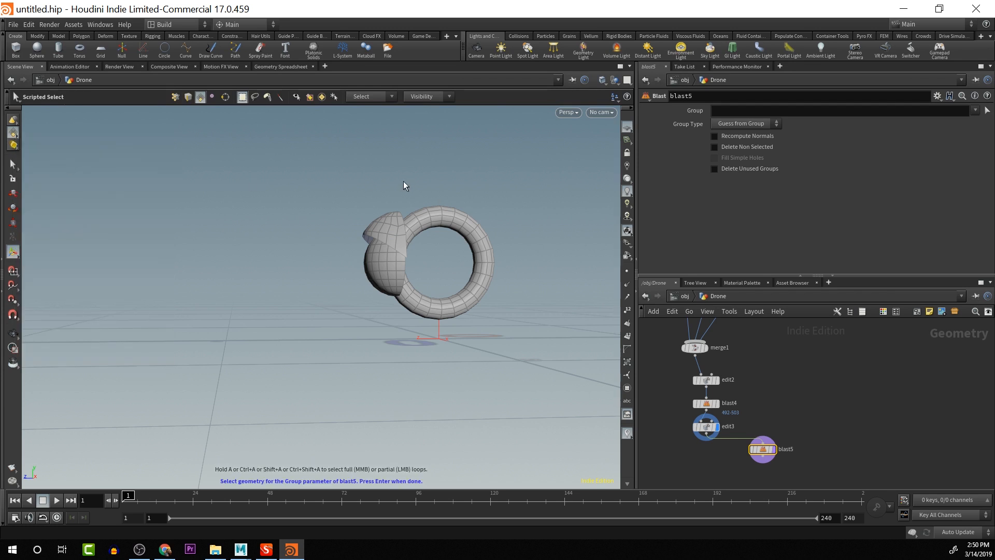
pyautogui.doubleClick(402, 245)
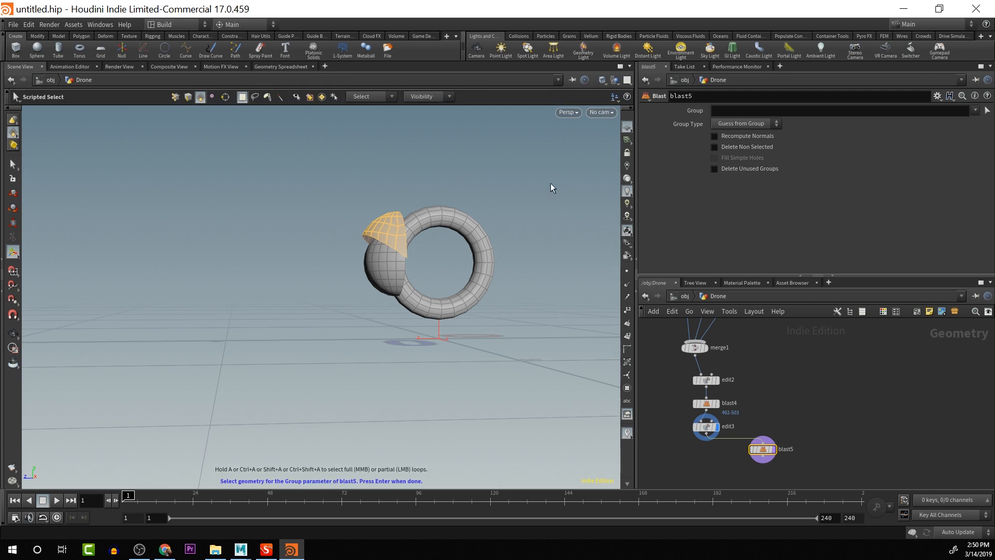
pyautogui.press('Return')
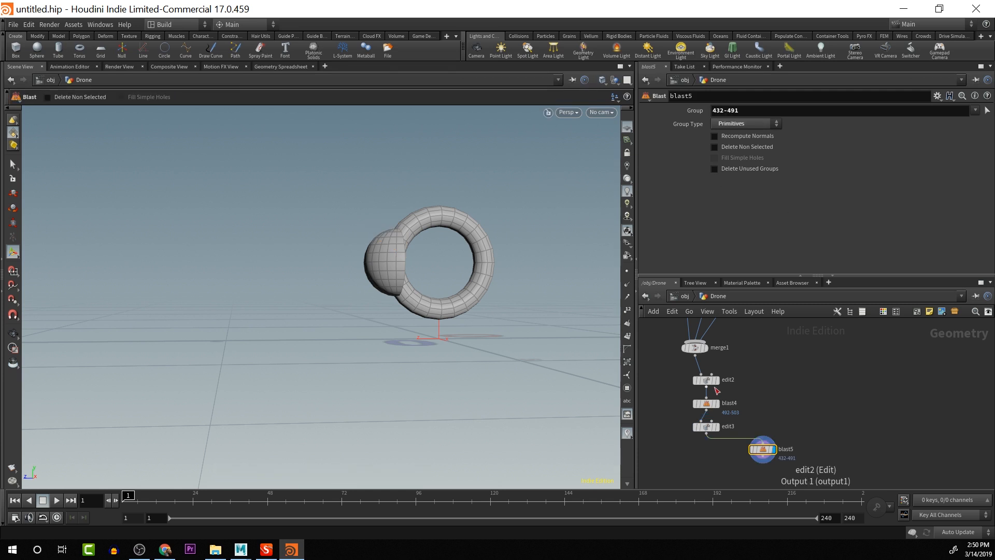
pyautogui.click(714, 147)
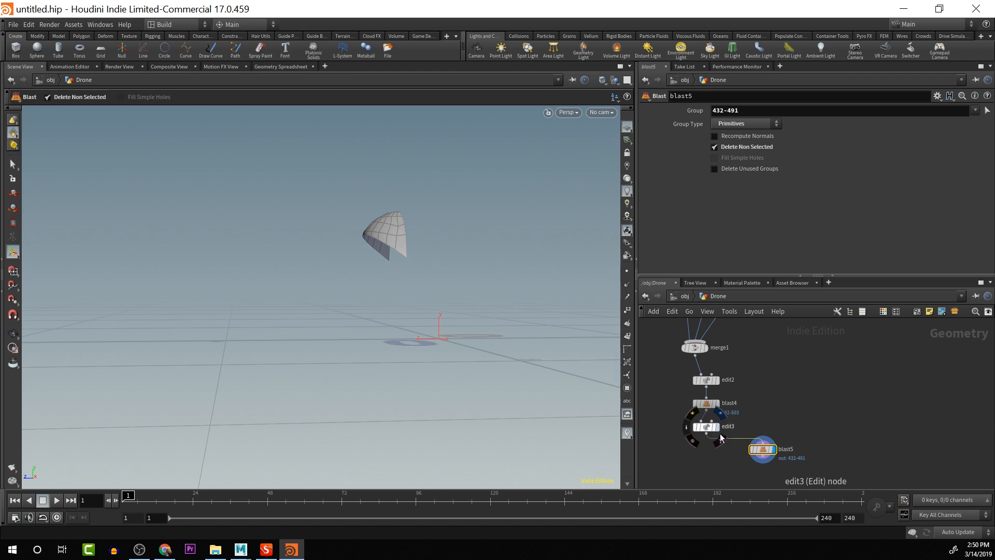
# Add a Transform node below blast5 and connect its input to the isolated shell's output
pyautogui.keyDown('alt'); pyautogui.moveTo(791, 442); pyautogui.dragTo(796, 362, button='middle'); pyautogui.keyUp('alt')
pyautogui.press('Tab')
pyautogui.write('y')
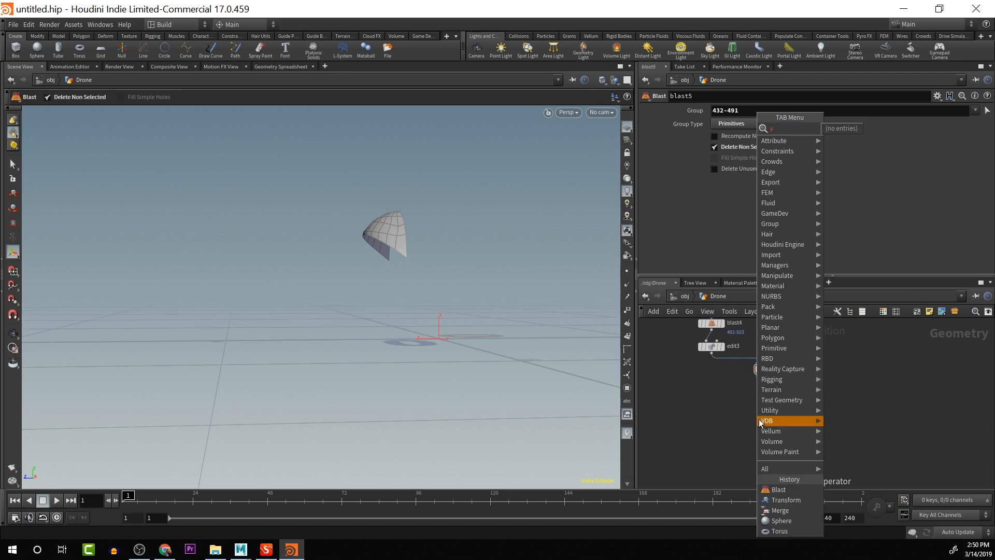
pyautogui.press('BackSpace')
pyautogui.write('trans')
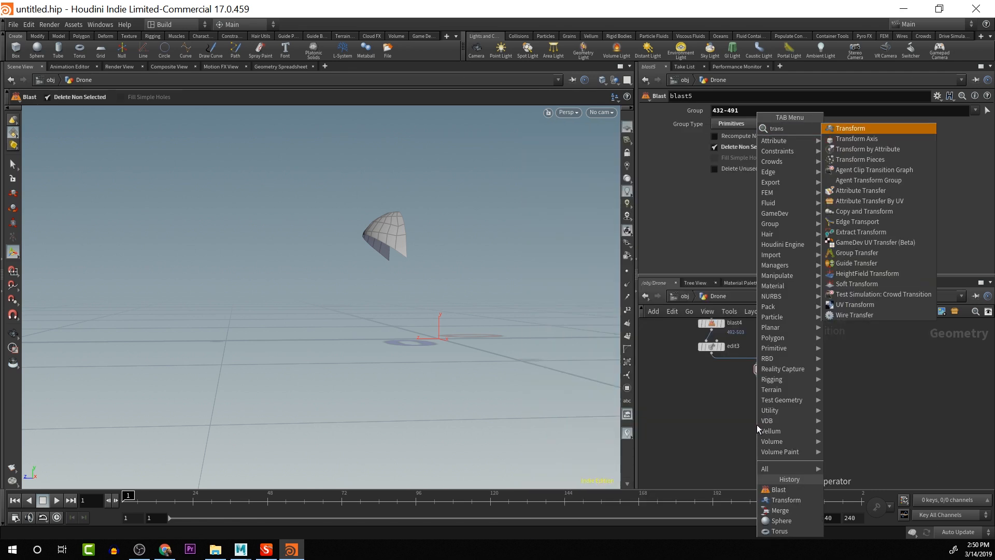
pyautogui.press('Return')
pyautogui.click(780, 411)
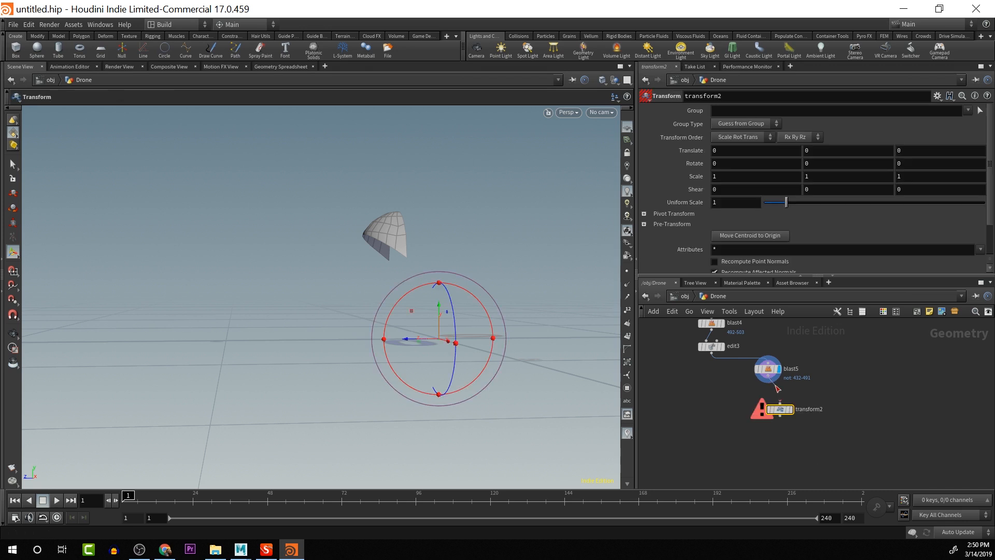
pyautogui.moveTo(768, 382); pyautogui.dragTo(780, 406)
# Add a Merge node below edit3, feed it both edit3 and transform2, and display the merged result
pyautogui.press('Tab')
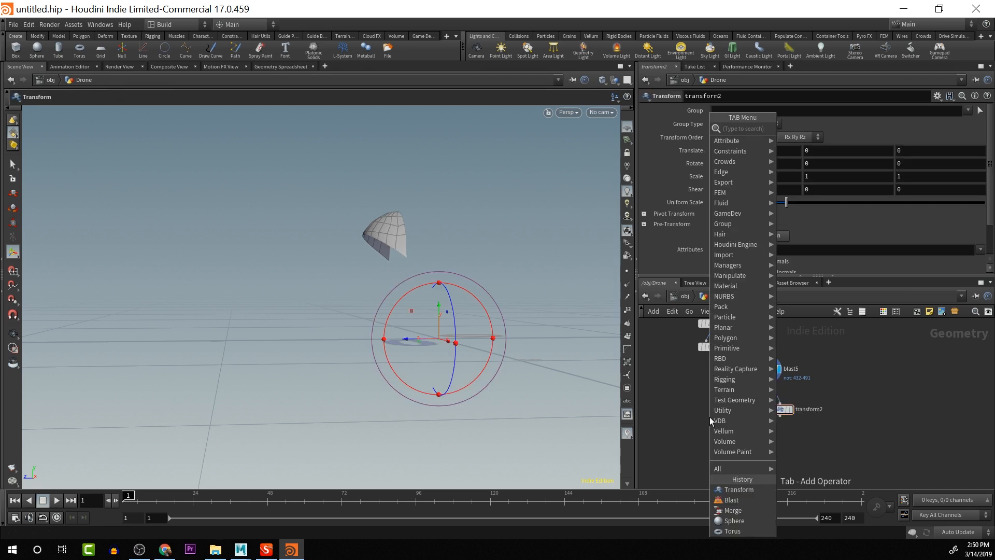
pyautogui.write('mer')
pyautogui.press('Return')
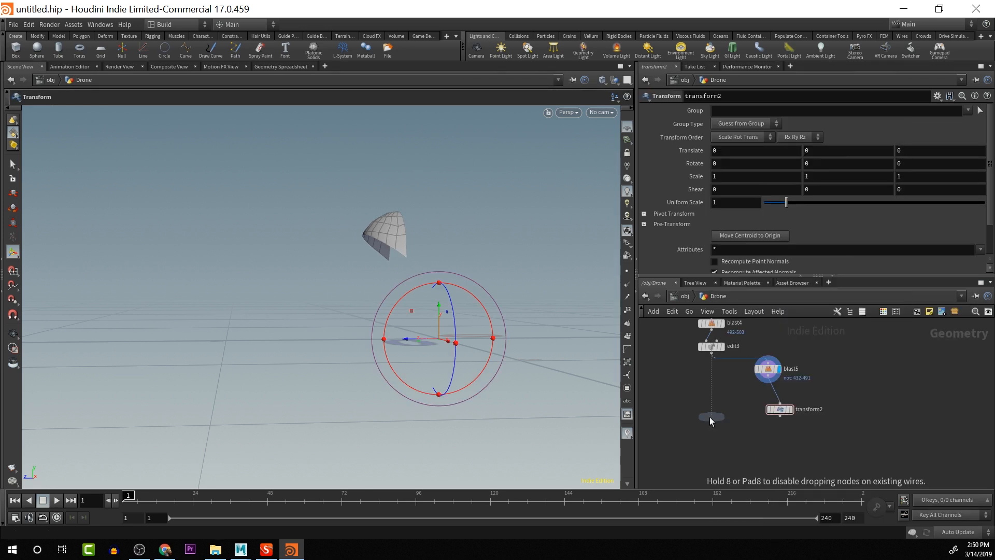
pyautogui.click(712, 423)
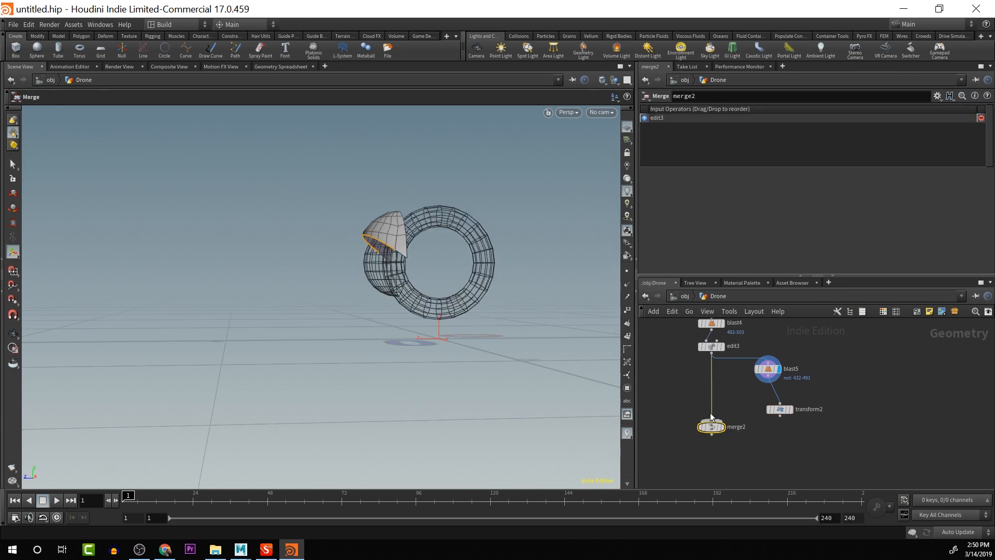
pyautogui.moveTo(780, 416); pyautogui.dragTo(723, 431)
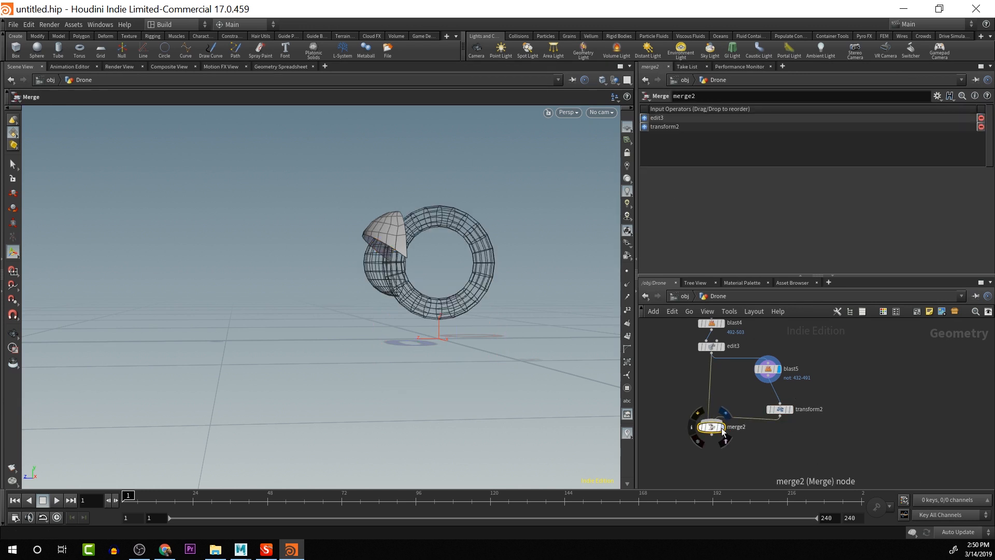
pyautogui.click(723, 429)
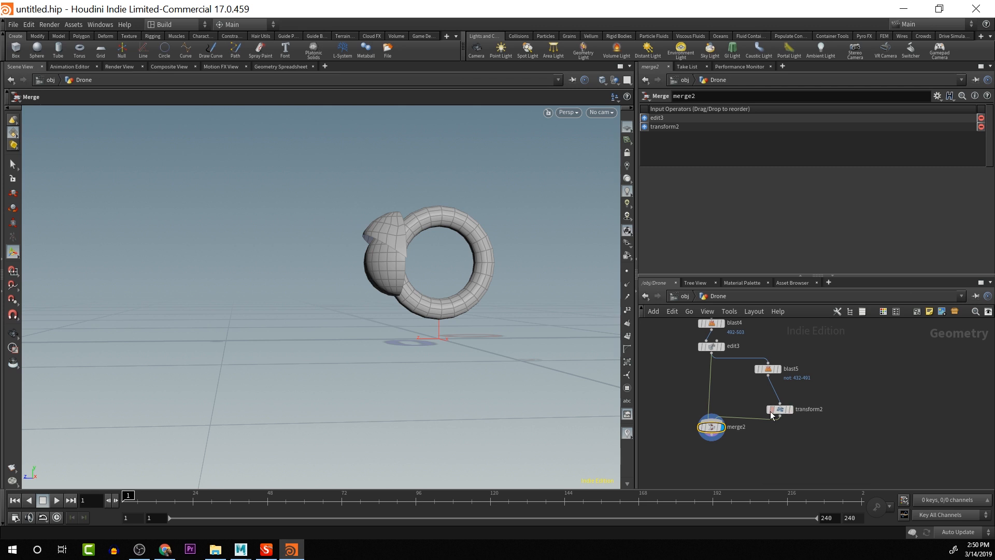
# In transform2, rotate the shell copy 180 degrees about Z and raise it about 3.745 in Y to meet the sphere's underside
pyautogui.click(780, 409)
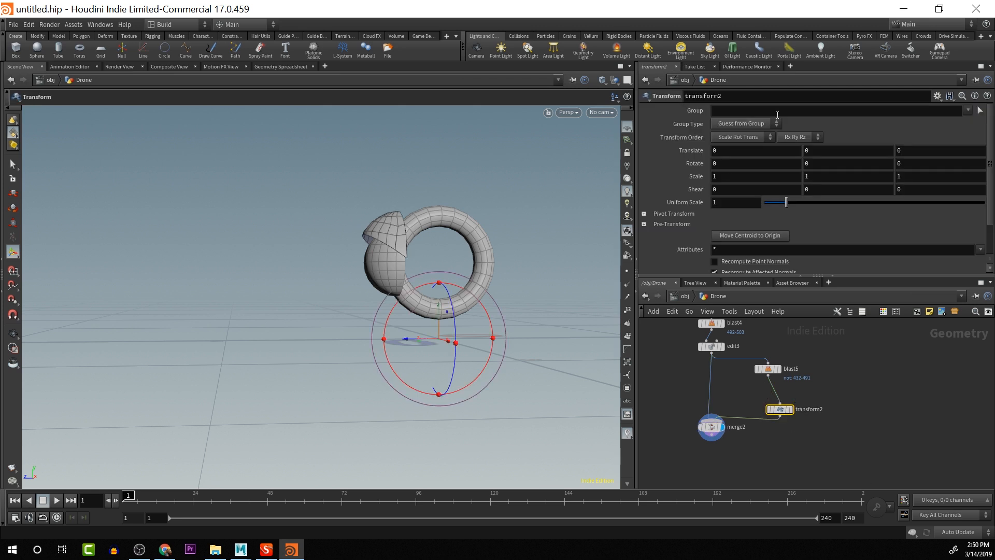
pyautogui.click(905, 165)
pyautogui.write('180')
pyautogui.press('Return')
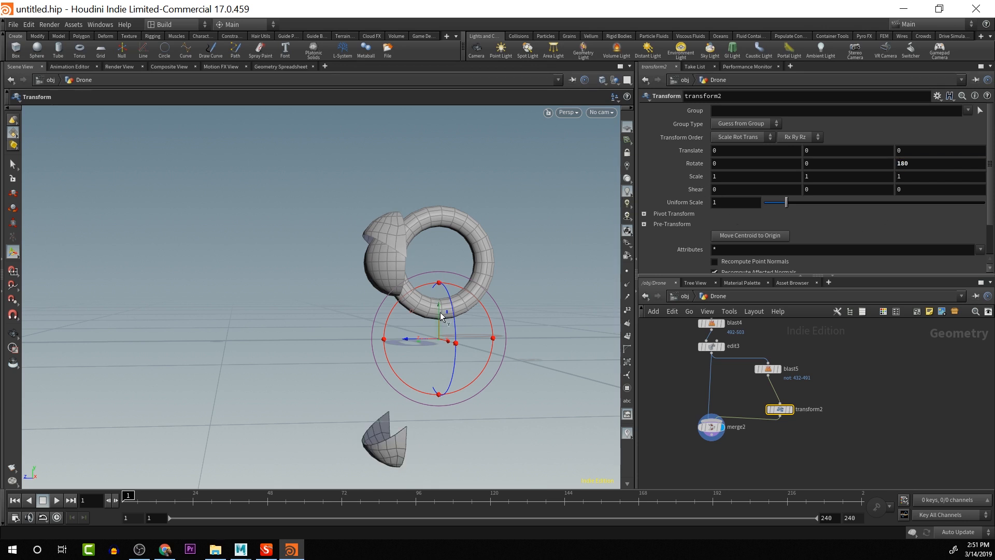
pyautogui.moveTo(440, 312); pyautogui.dragTo(436, 155)
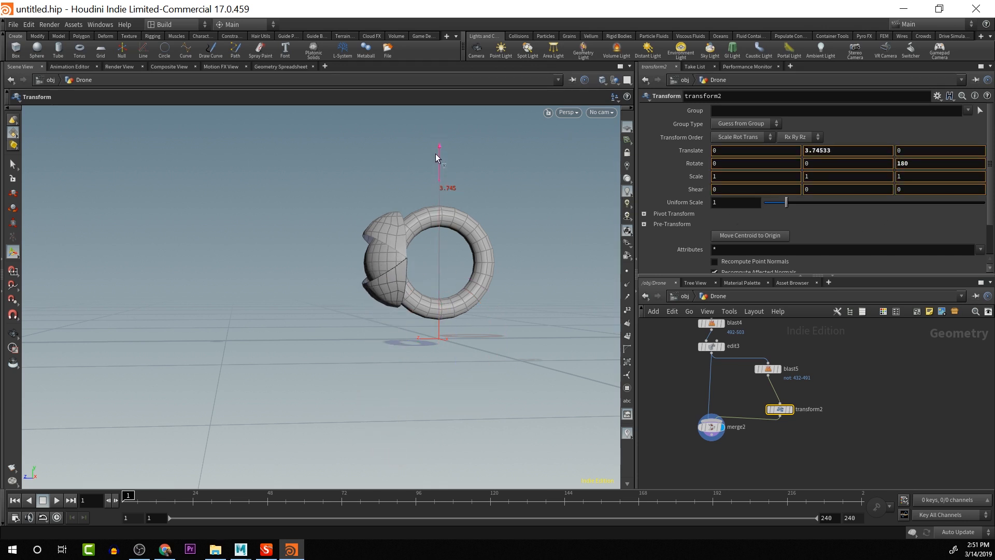
pyautogui.press('r')
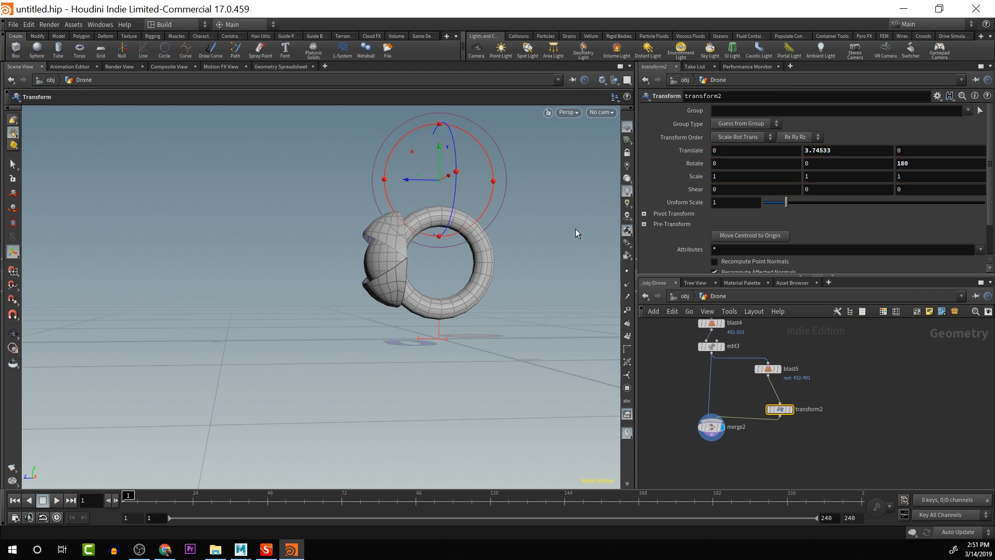
# Examine the flipped lower shell's fit against the sphere and ring from several angles
pyautogui.press('Escape')
pyautogui.moveTo(489, 233); pyautogui.dragTo(524, 240)
pyautogui.press('t')
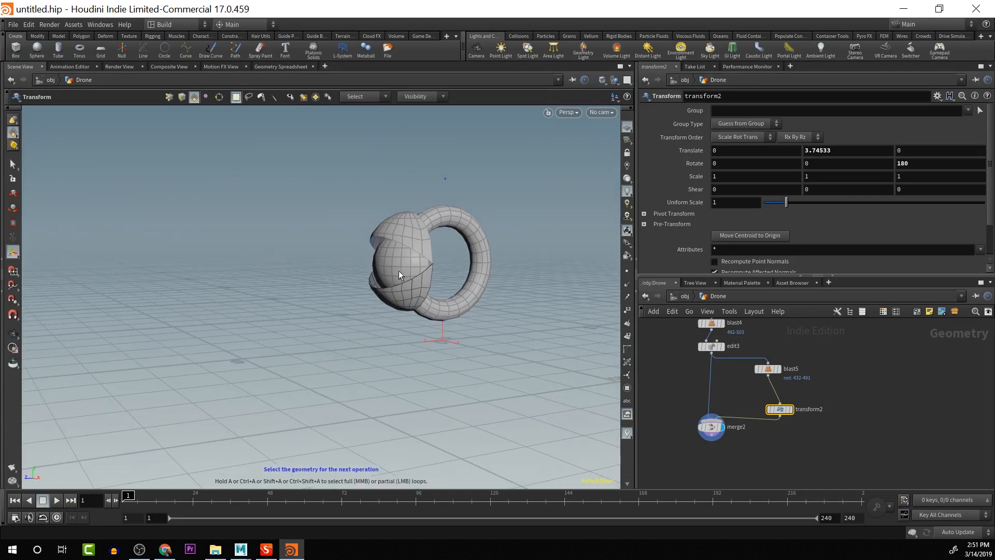
pyautogui.press('Escape')
pyautogui.moveTo(408, 262); pyautogui.dragTo(467, 298)
pyautogui.press('Escape')
pyautogui.moveTo(432, 266)
pyautogui.mouseDown()
pyautogui.moveTo(373, 282)
pyautogui.moveTo(534, 282)
pyautogui.moveTo(413, 262)
pyautogui.mouseUp()
pyautogui.press('Return')
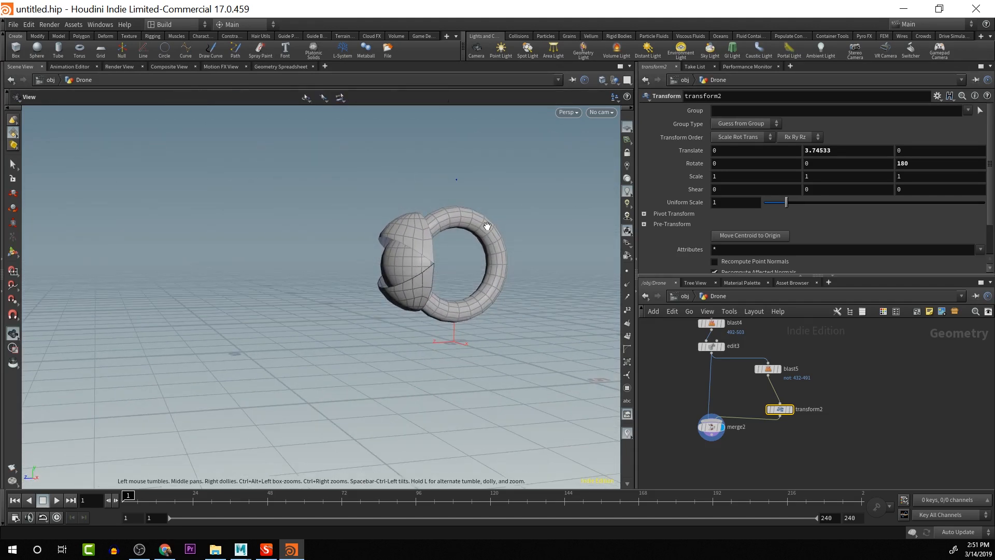
pyautogui.moveTo(491, 224); pyautogui.dragTo(567, 231)
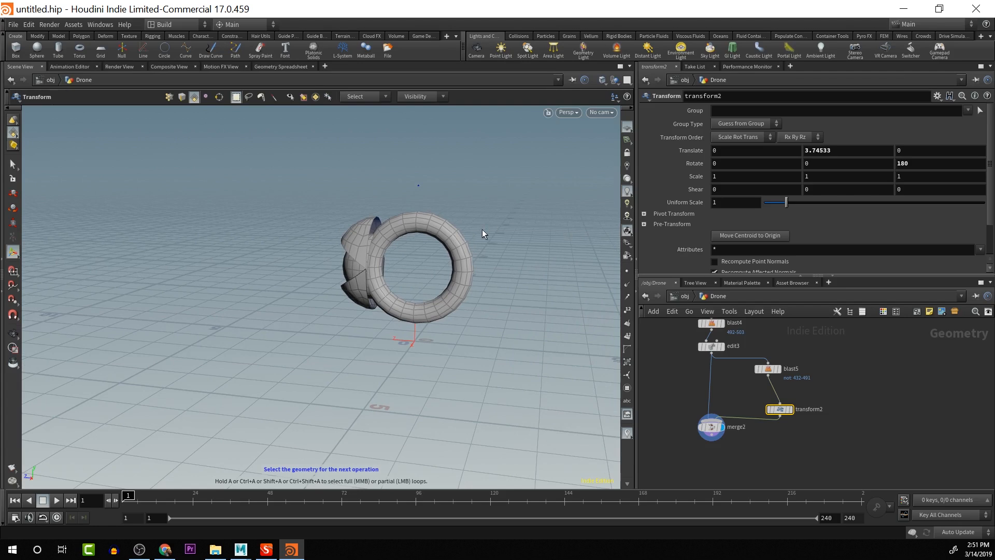
pyautogui.moveTo(395, 303)
pyautogui.mouseDown()
pyautogui.moveTo(477, 326)
pyautogui.moveTo(455, 304)
pyautogui.moveTo(462, 264)
pyautogui.moveTo(512, 263)
pyautogui.moveTo(444, 305)
pyautogui.moveTo(398, 311)
pyautogui.mouseUp()
pyautogui.press('Return')
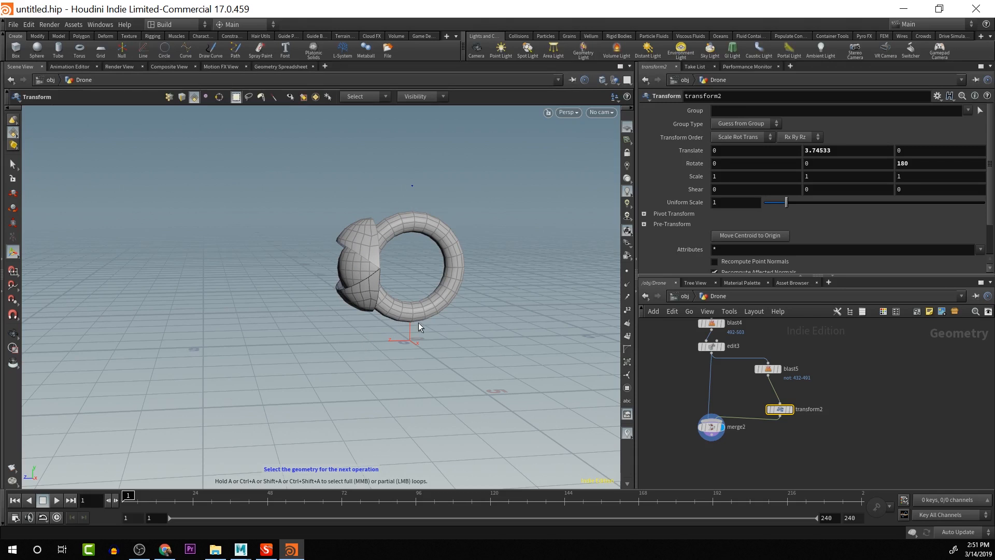
pyautogui.moveTo(402, 290); pyautogui.dragTo(363, 281)
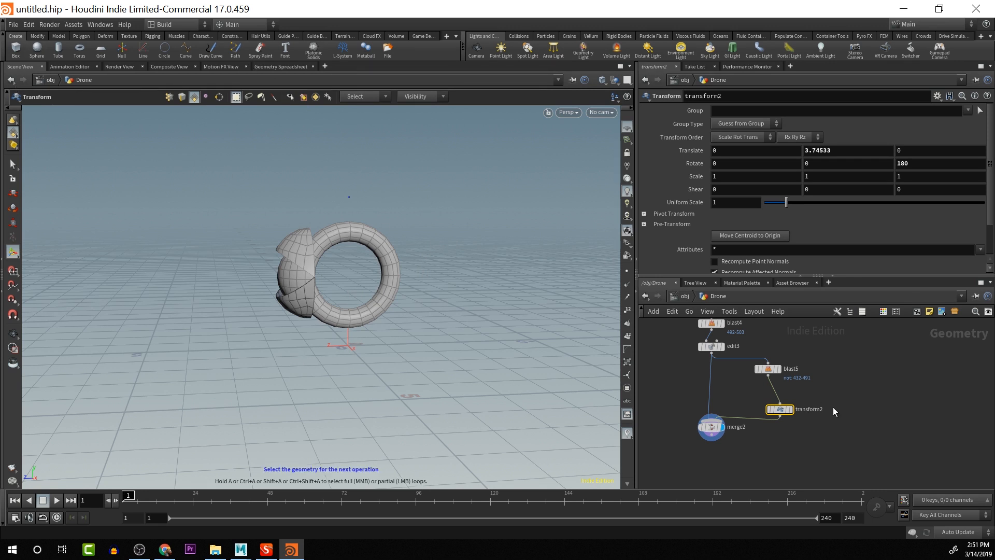
# Add a Box node to the network beside merge2
pyautogui.press('Tab')
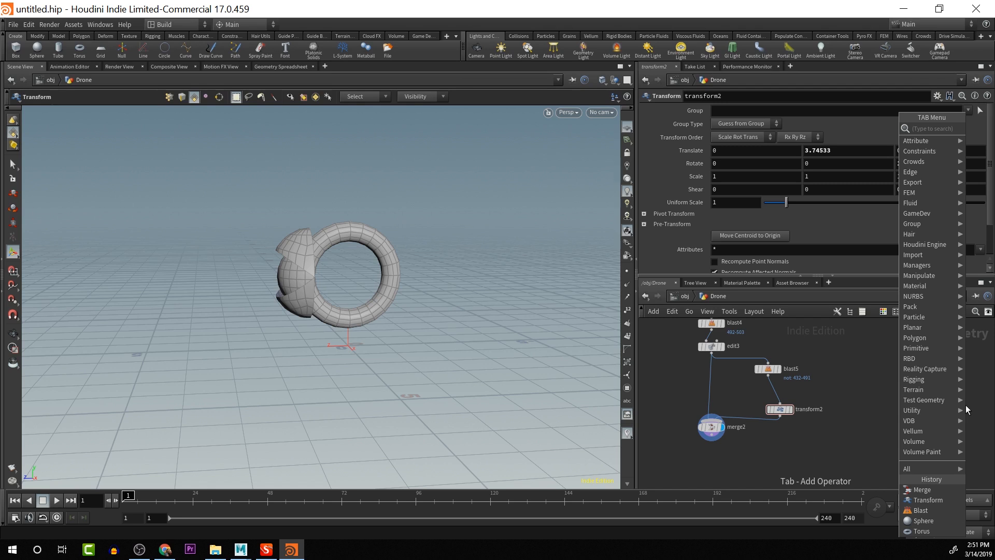
pyautogui.write('box')
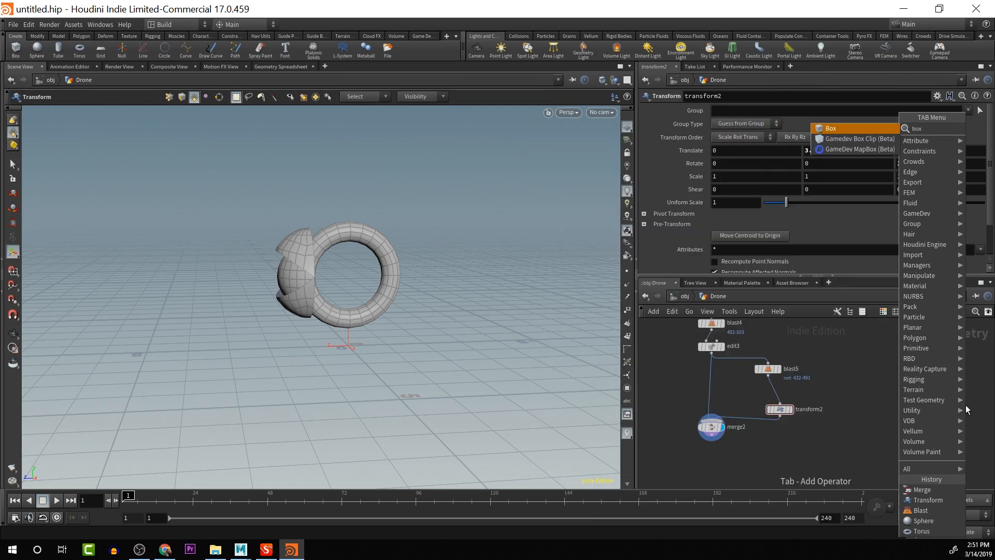
pyautogui.press('Return')
pyautogui.click(850, 426)
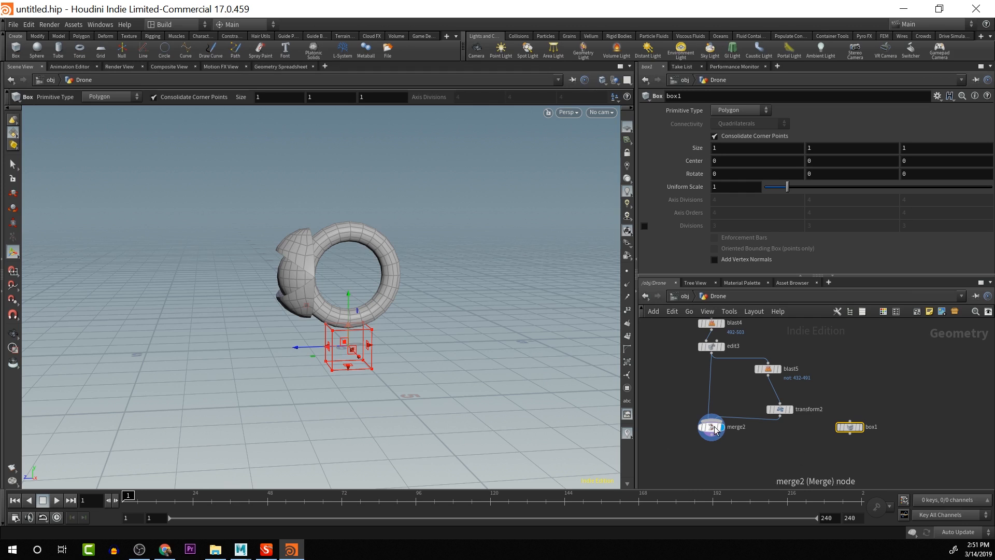
# Connect box1 to merge2 and arrange the blast5, transform2 and box1 nodes compactly above it
pyautogui.moveTo(711, 426); pyautogui.dragTo(711, 448)
pyautogui.moveTo(850, 433); pyautogui.dragTo(736, 446)
pyautogui.moveTo(849, 438); pyautogui.dragTo(736, 443)
pyautogui.moveTo(782, 415)
pyautogui.mouseDown()
pyautogui.moveTo(745, 400)
pyautogui.moveTo(744, 370)
pyautogui.mouseUp()
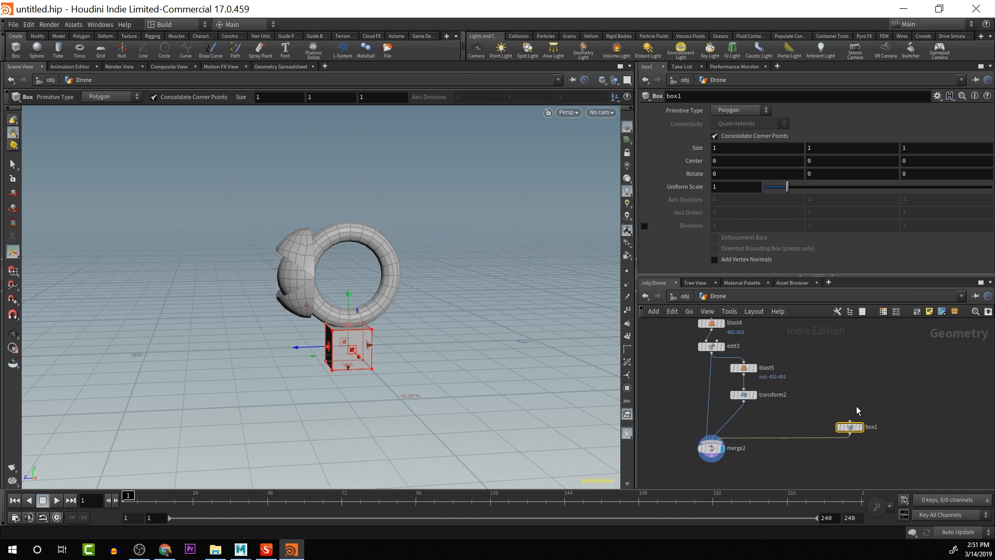
pyautogui.moveTo(850, 426); pyautogui.dragTo(795, 411)
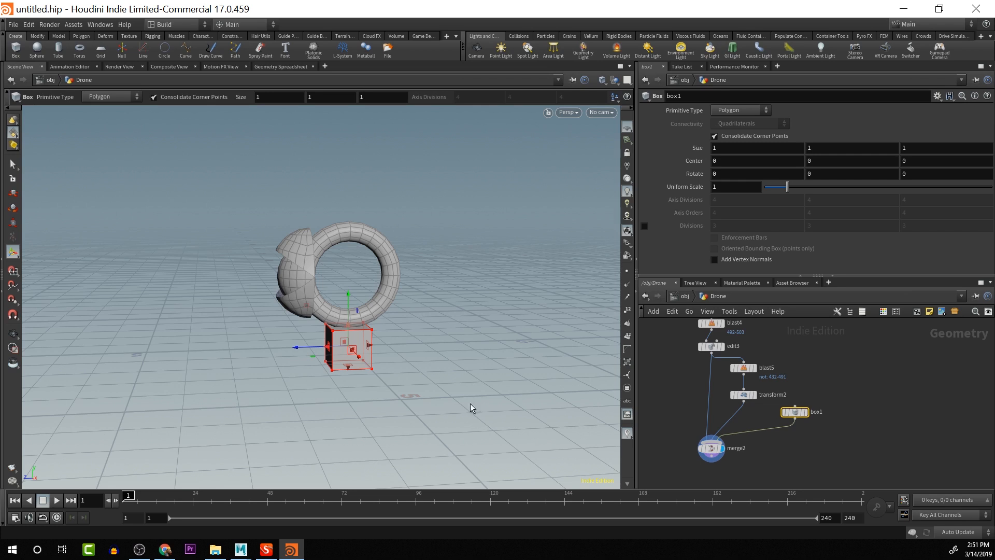
# Shrink the box to about 0.09 × 0.48 × 0.22, centred near 0.46, 0.26, 0.39 below the ring
pyautogui.moveTo(471, 408); pyautogui.dragTo(363, 366)
pyautogui.press('Return')
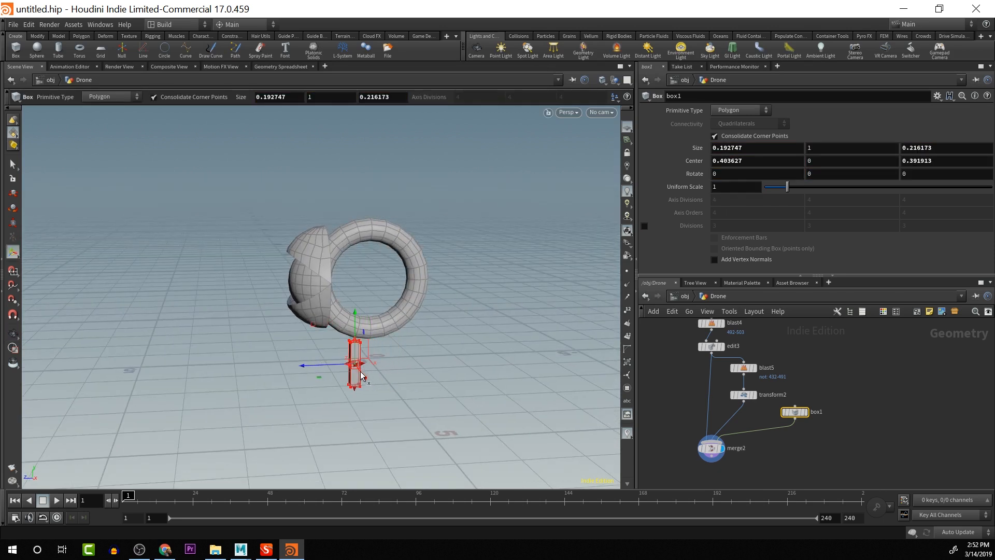
pyautogui.keyDown('alt'); pyautogui.scroll(3, 400, 357); pyautogui.keyUp('alt')
pyautogui.scroll(5, 399, 358)
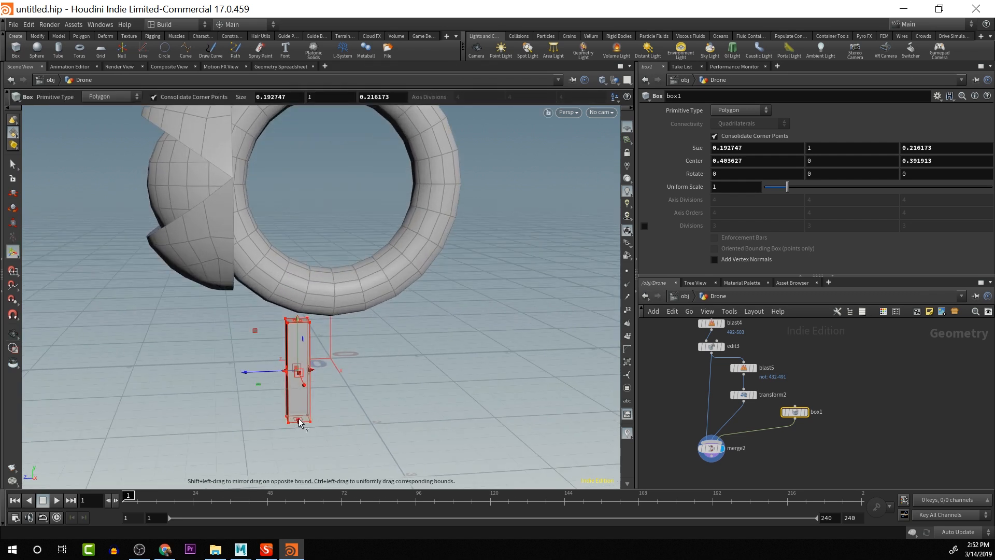
pyautogui.moveTo(313, 421); pyautogui.dragTo(308, 370)
pyautogui.press('Escape')
pyautogui.scroll(-3, 408, 342)
pyautogui.moveTo(407, 342); pyautogui.dragTo(445, 357)
pyautogui.moveTo(368, 344)
pyautogui.keyDown('alt'); pyautogui.mouseDown()
pyautogui.moveTo(394, 342)
pyautogui.moveTo(368, 346)
pyautogui.mouseUp(); pyautogui.keyUp('alt')
pyautogui.keyDown('alt'); pyautogui.moveTo(368, 346); pyautogui.dragTo(300, 333); pyautogui.keyUp('alt')
pyautogui.keyDown('alt'); pyautogui.moveTo(300, 333); pyautogui.dragTo(383, 342, button='right'); pyautogui.keyUp('alt')
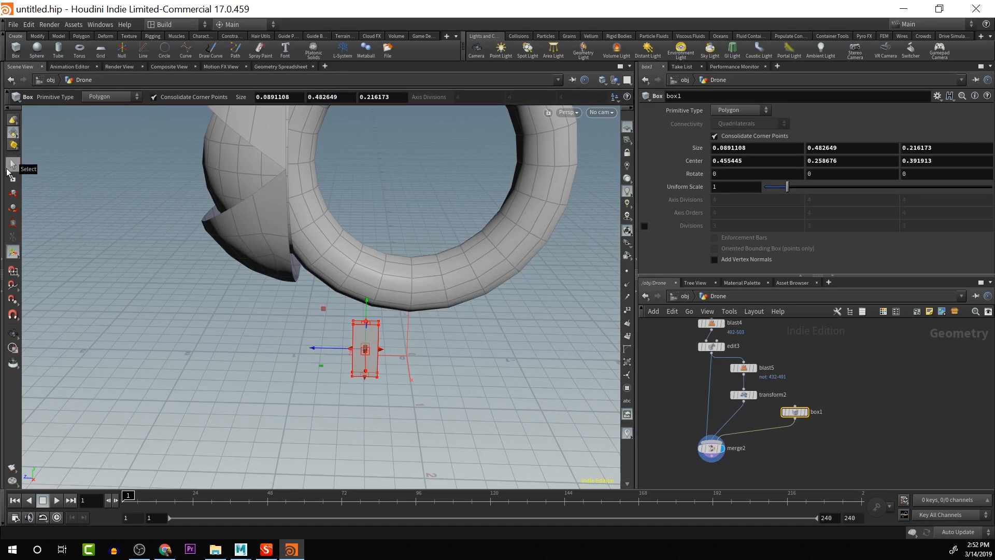
# Select the box's top face and widen it to a Z scale of about 1.51
pyautogui.click(13, 164)
pyautogui.click(14, 130)
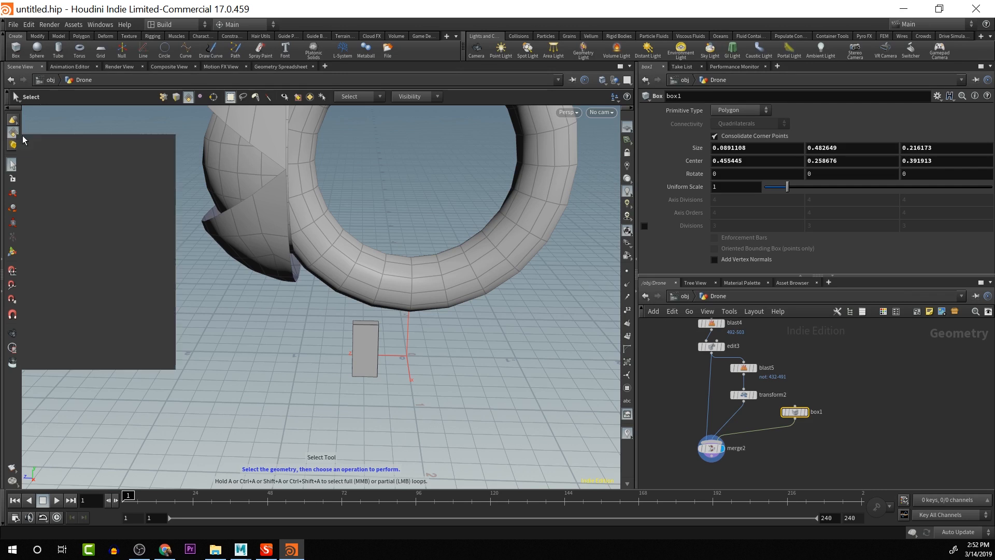
pyautogui.click(54, 160)
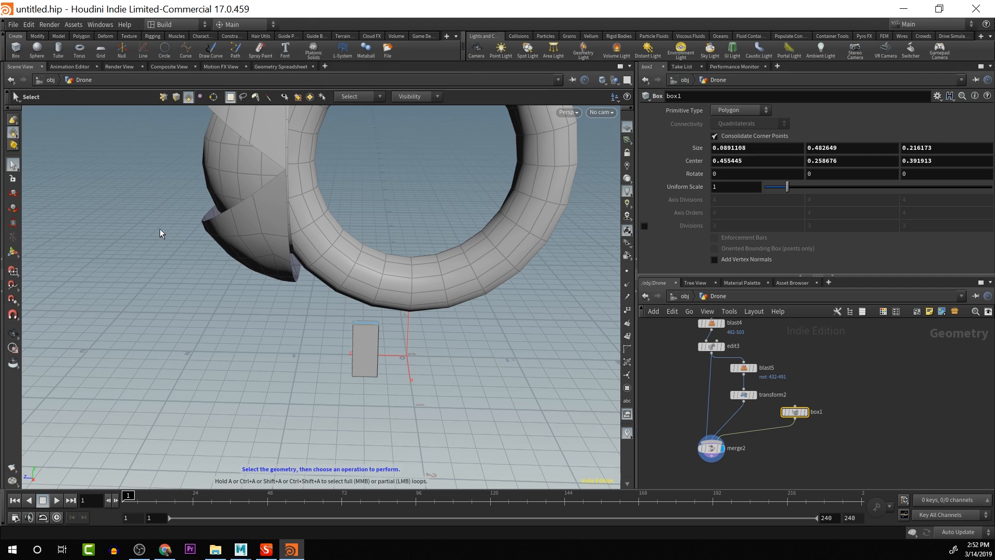
pyautogui.click(13, 209)
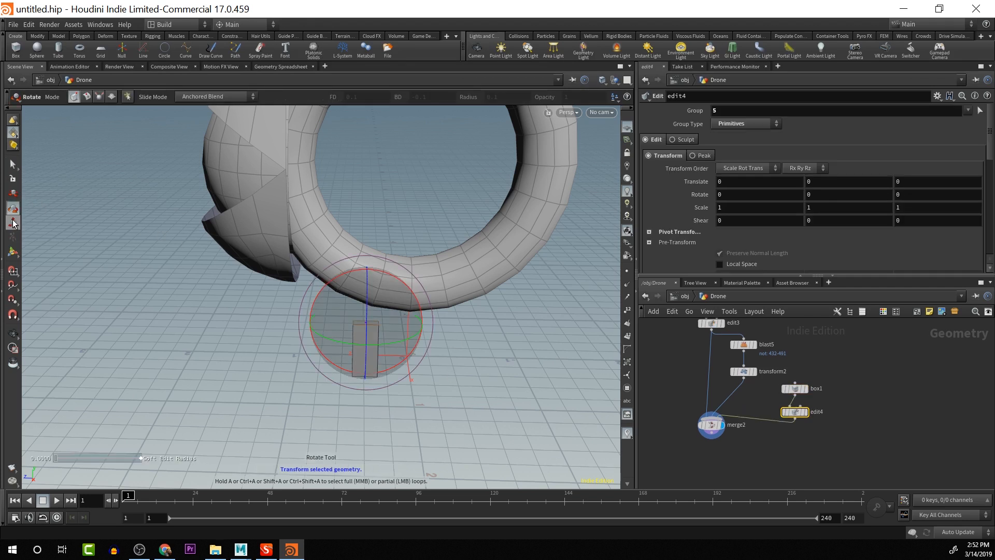
pyautogui.click(13, 223)
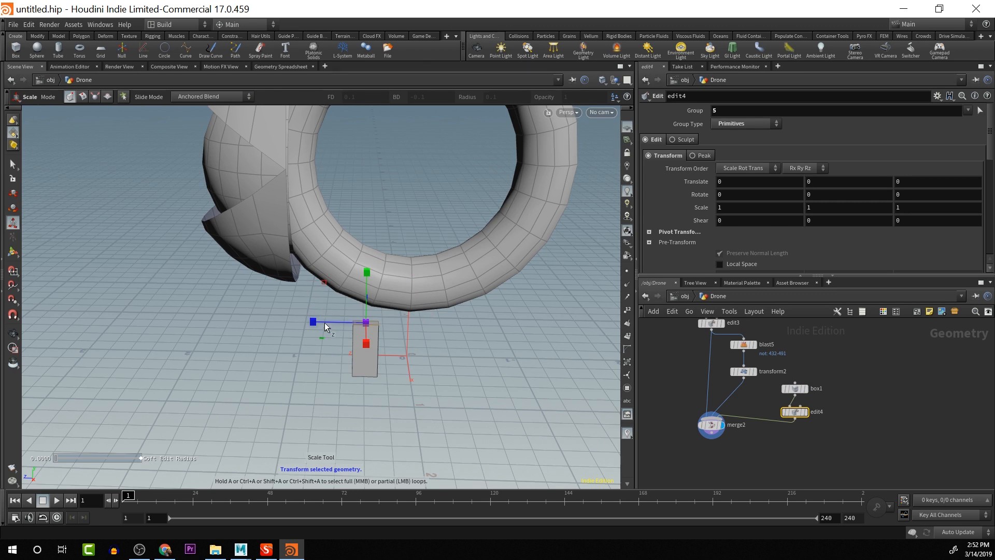
pyautogui.moveTo(313, 322); pyautogui.dragTo(290, 324)
pyautogui.keyDown('alt'); pyautogui.moveTo(370, 385); pyautogui.dragTo(382, 272); pyautogui.keyUp('alt')
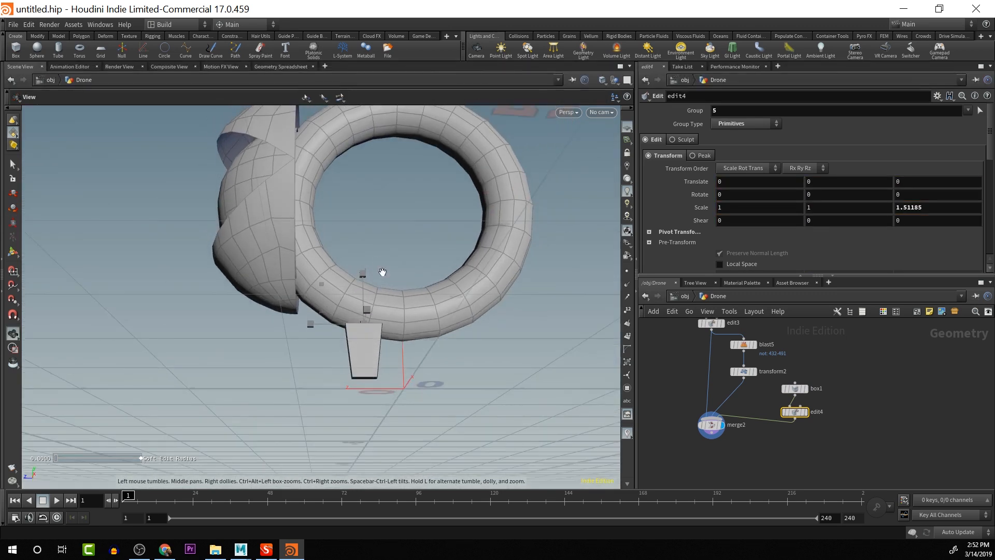
# Select the box's bottom face and narrow it to a Z scale of about 0.70
pyautogui.click(363, 377)
pyautogui.click(362, 379)
pyautogui.keyDown('alt'); pyautogui.moveTo(378, 384); pyautogui.dragTo(529, 344); pyautogui.keyUp('alt')
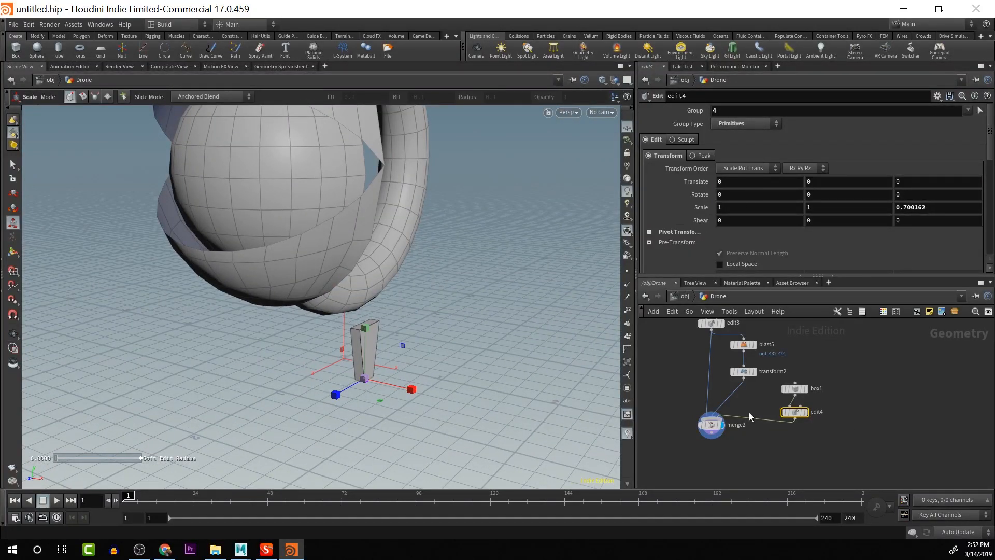
pyautogui.moveTo(785, 442); pyautogui.dragTo(817, 428)
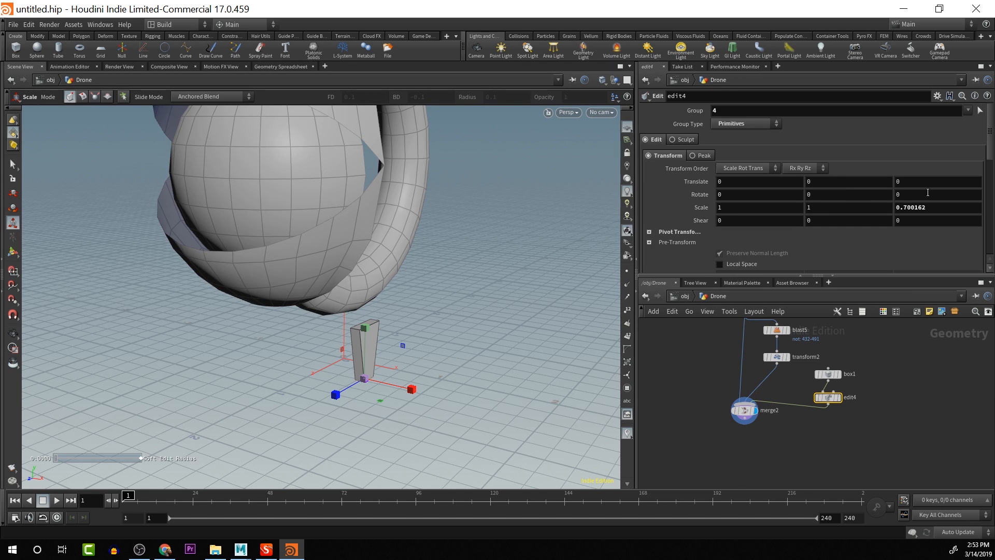
pyautogui.moveTo(927, 192); pyautogui.dragTo(965, 168, button='middle')
pyautogui.hotkey('ctrl', 'z')
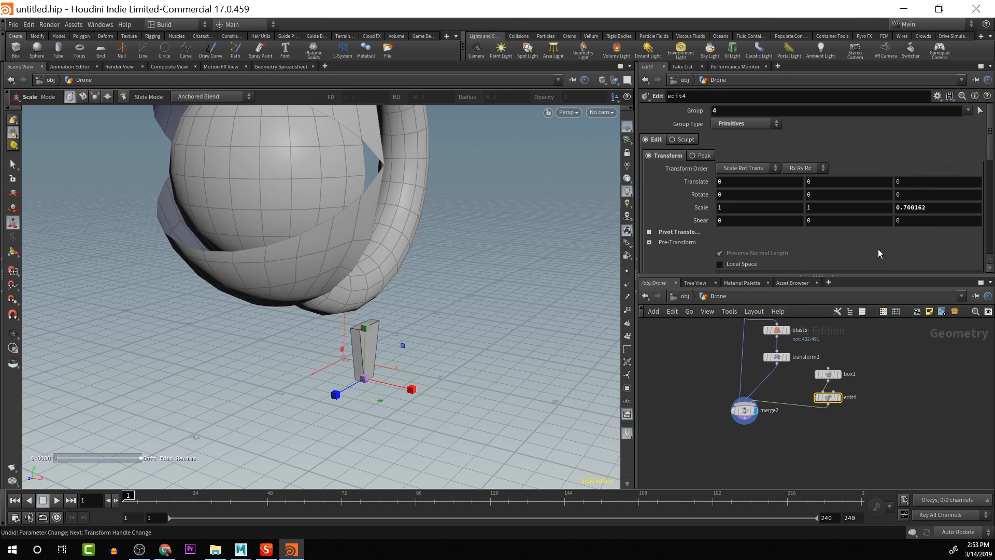
# Set box1's Z rotation to 20 degrees to tilt the tapered piece
pyautogui.click(829, 373)
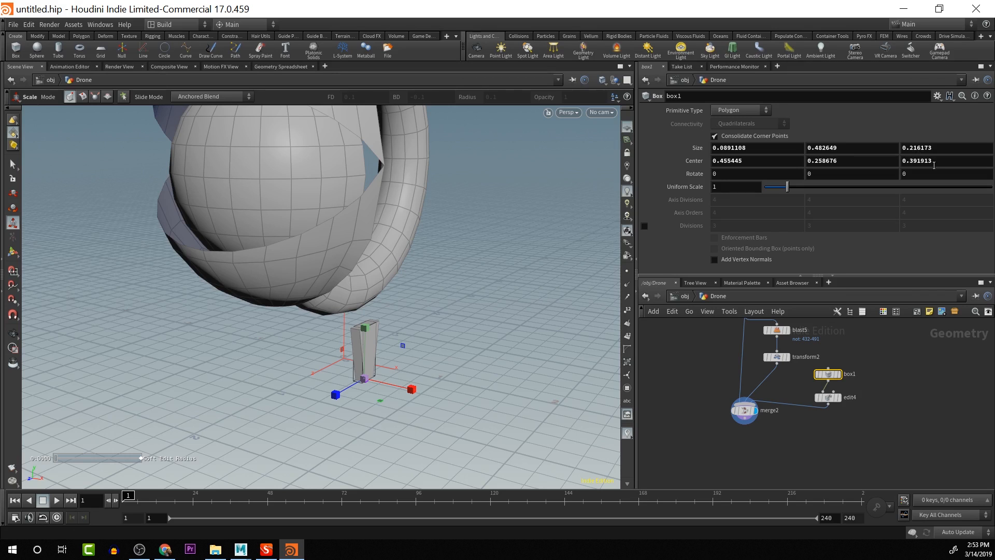
pyautogui.moveTo(915, 172); pyautogui.dragTo(933, 137, button='middle')
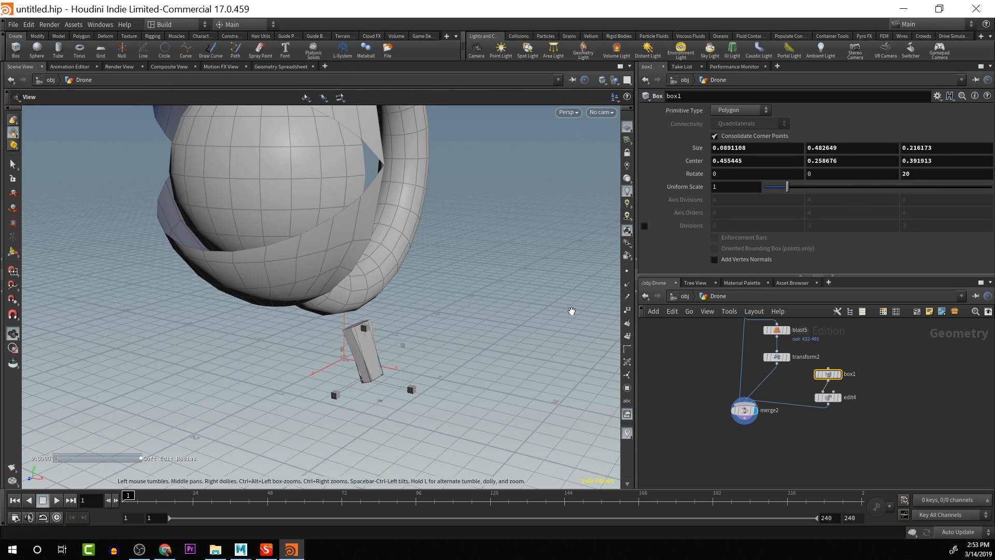
# Set box1's X rotation to 28 degrees so the tapered piece also leans along the ring
pyautogui.press('Escape')
pyautogui.keyDown('alt'); pyautogui.moveTo(481, 317); pyautogui.dragTo(382, 312); pyautogui.keyUp('alt')
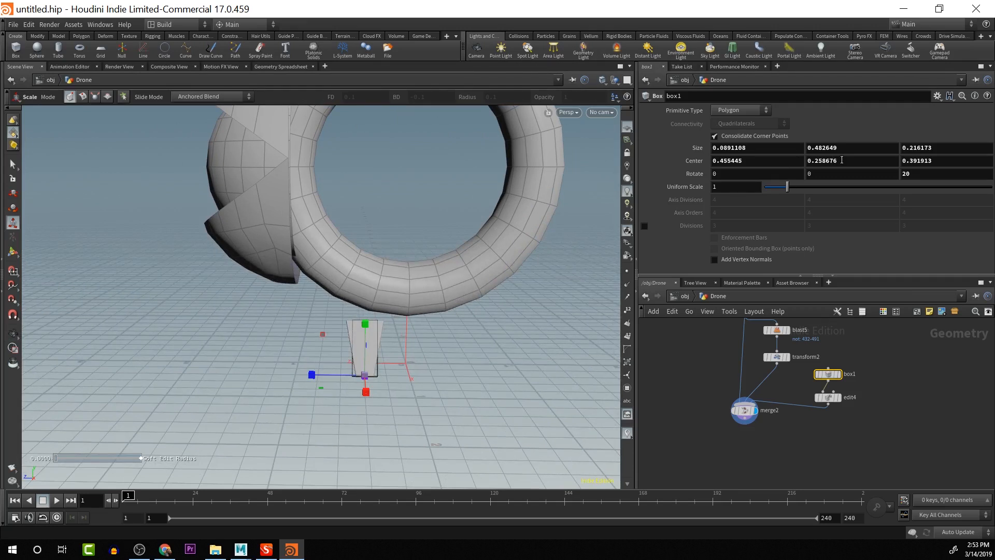
pyautogui.moveTo(786, 159); pyautogui.dragTo(764, 123, button='middle')
pyautogui.hotkey('ctrl', 'z')
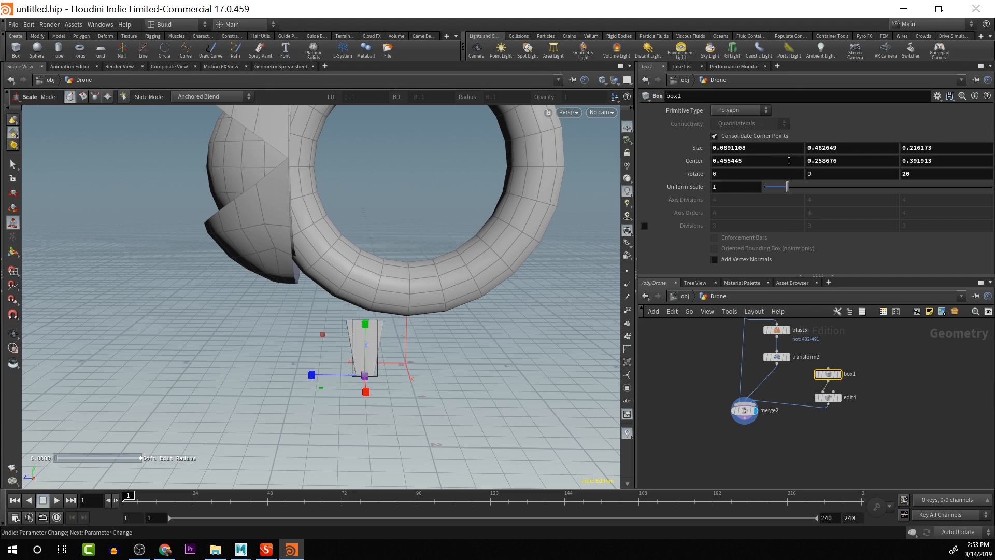
pyautogui.moveTo(761, 172); pyautogui.dragTo(895, 144, button='middle')
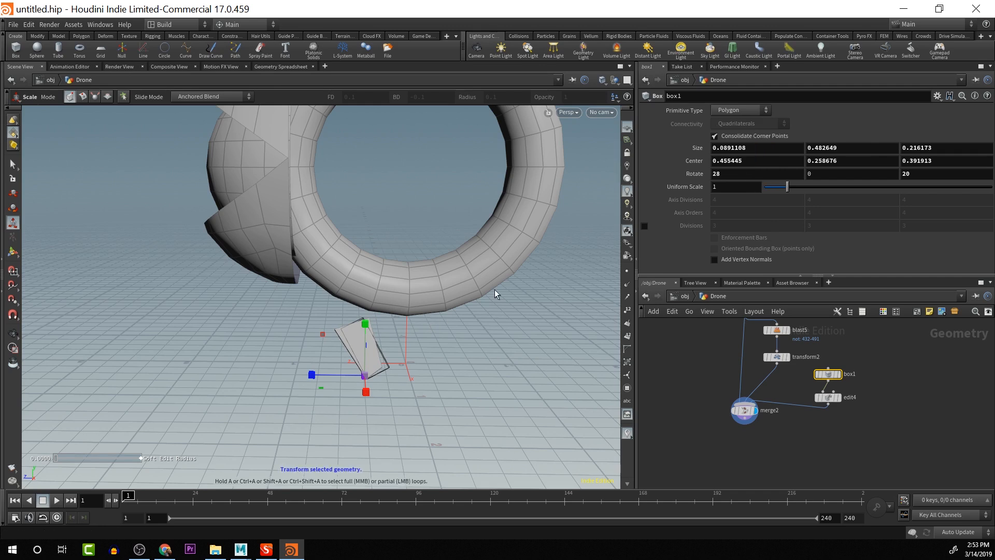
# Move box1 up against the ring and inward by setting its centre to 0.458676 in Y and 0.255445 in X
pyautogui.press('Escape')
pyautogui.moveTo(495, 299)
pyautogui.mouseDown()
pyautogui.moveTo(494, 311)
pyautogui.moveTo(566, 311)
pyautogui.moveTo(466, 318)
pyautogui.moveTo(498, 317)
pyautogui.mouseUp()
pyautogui.press('e')
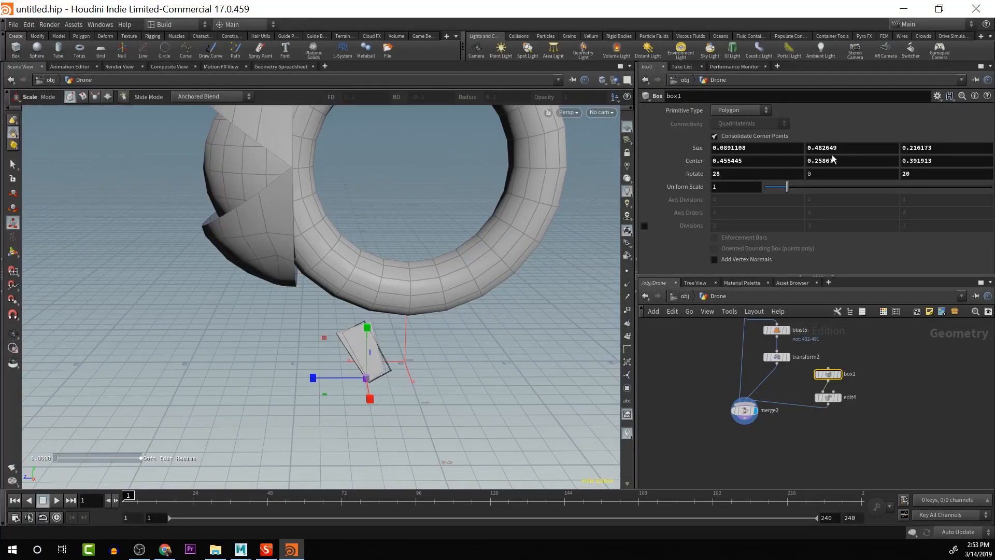
pyautogui.moveTo(833, 160)
pyautogui.mouseDown(button='middle')
pyautogui.moveTo(834, 147)
pyautogui.moveTo(882, 171)
pyautogui.moveTo(832, 164)
pyautogui.mouseUp(button='middle')
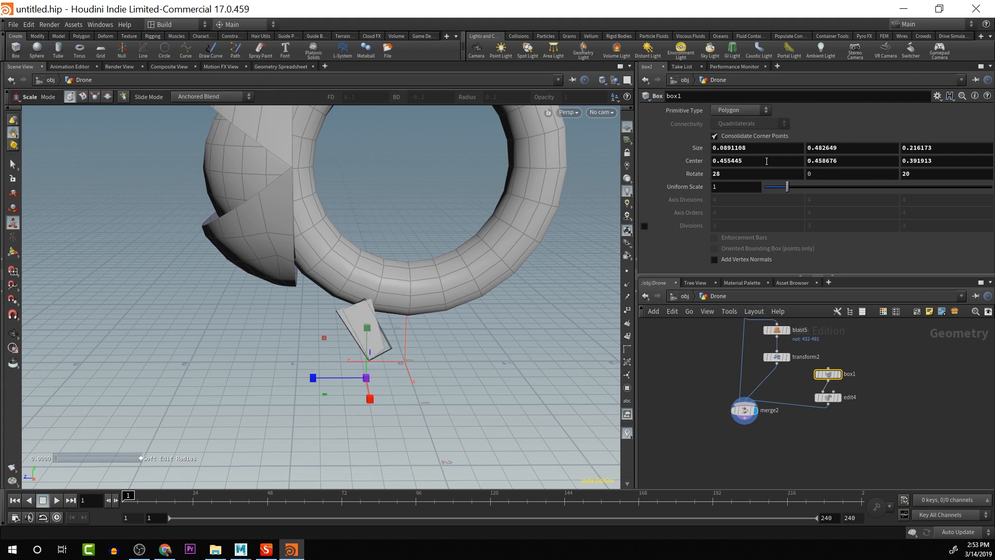
pyautogui.moveTo(426, 251); pyautogui.dragTo(542, 264)
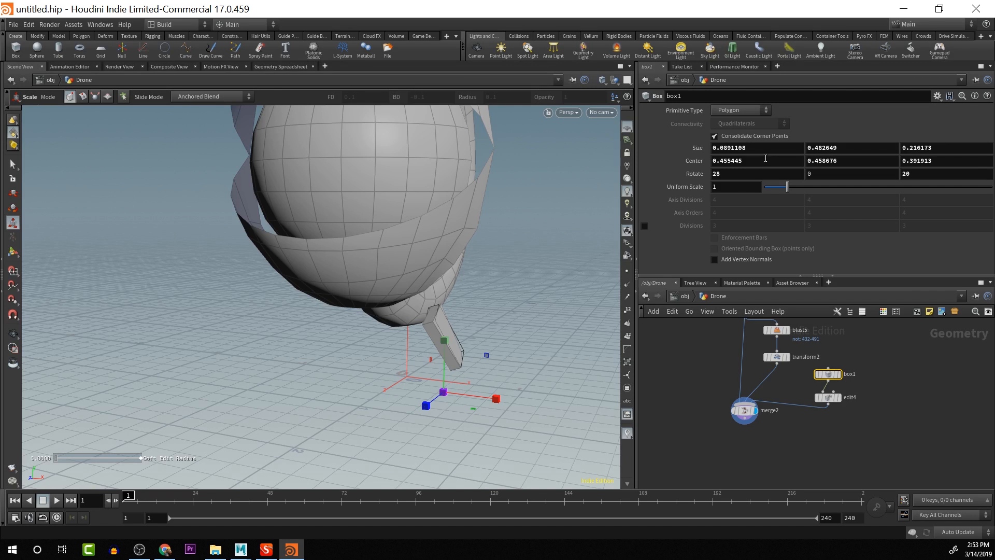
pyautogui.moveTo(779, 159); pyautogui.dragTo(757, 120, button='middle')
pyautogui.hotkey('ctrl', 'z')
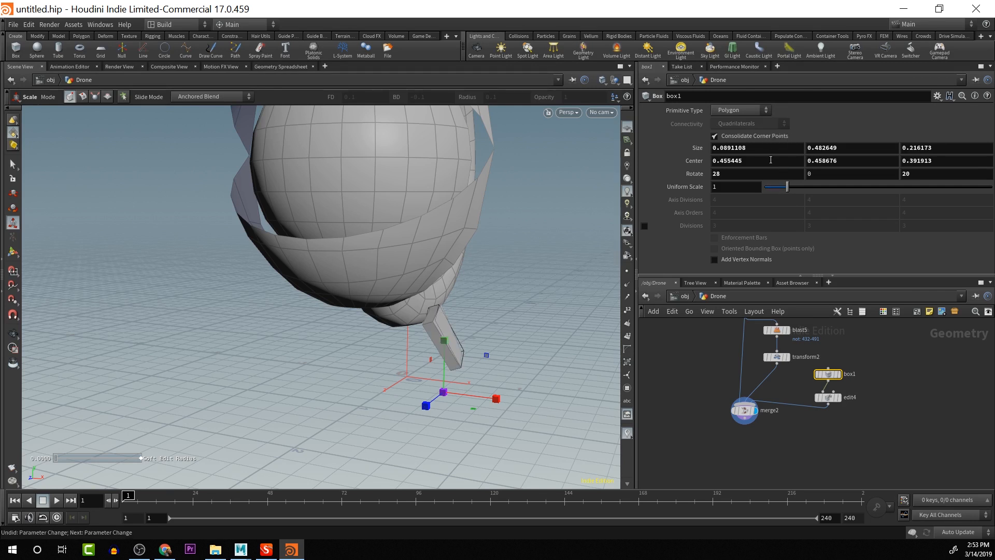
pyautogui.moveTo(770, 159); pyautogui.dragTo(751, 165, button='middle')
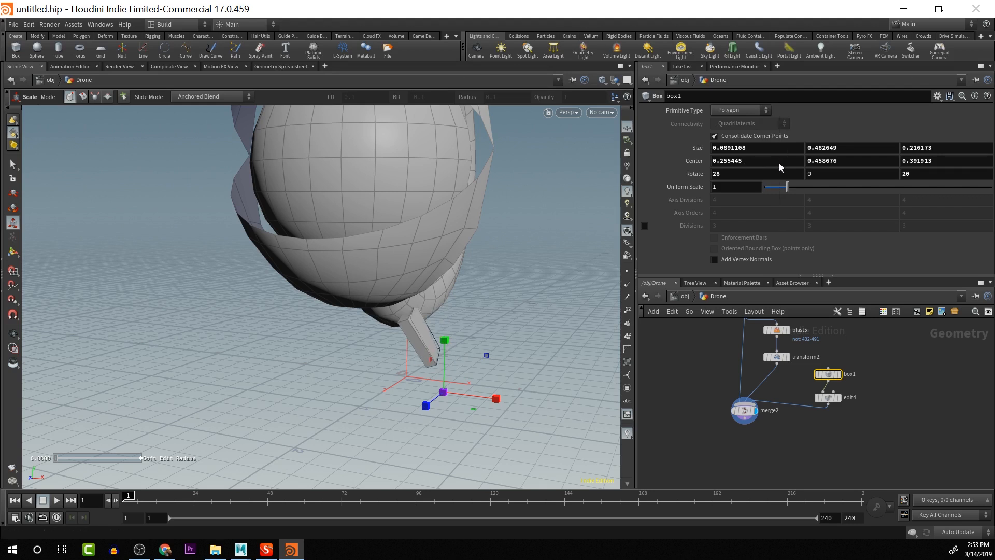
# Inspect the tapered leg against the ring, displaying edit4 on its own before returning the display to merge2
pyautogui.doubleClick(420, 336)
pyautogui.keyDown('alt'); pyautogui.moveTo(526, 333); pyautogui.dragTo(411, 333); pyautogui.keyUp('alt')
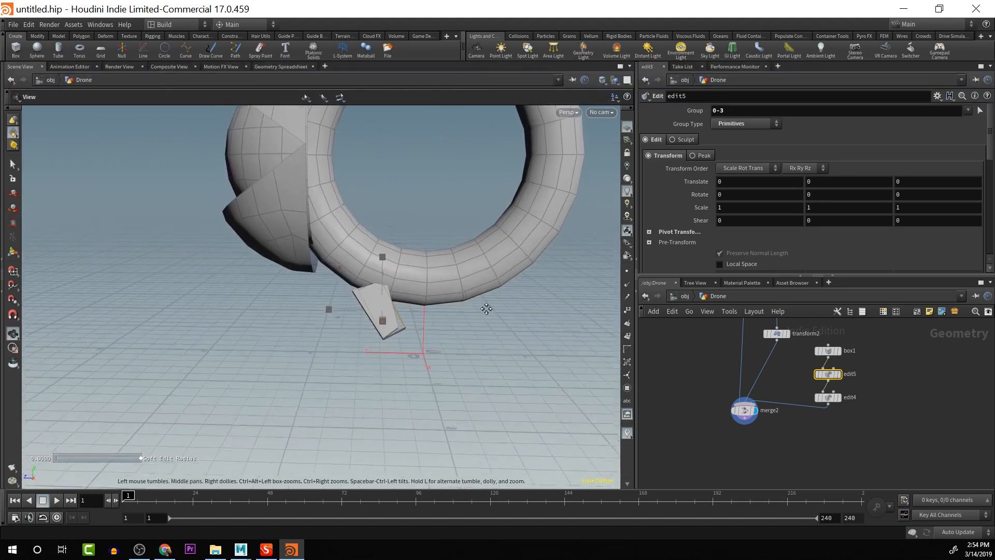
pyautogui.keyDown('alt'); pyautogui.moveTo(486, 309); pyautogui.dragTo(533, 244); pyautogui.keyUp('alt')
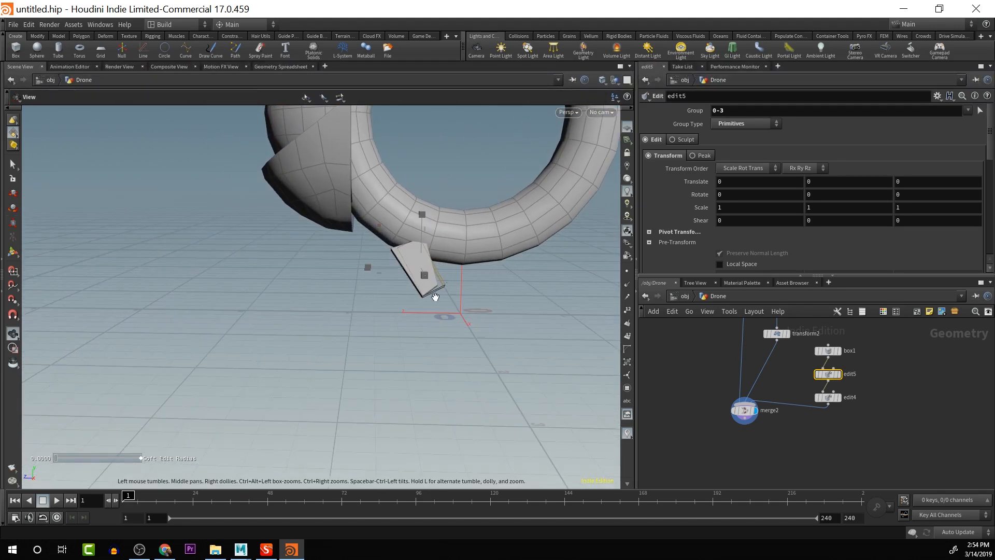
pyautogui.click(586, 309)
pyautogui.keyDown('alt'); pyautogui.moveTo(440, 304); pyautogui.dragTo(478, 327); pyautogui.keyUp('alt')
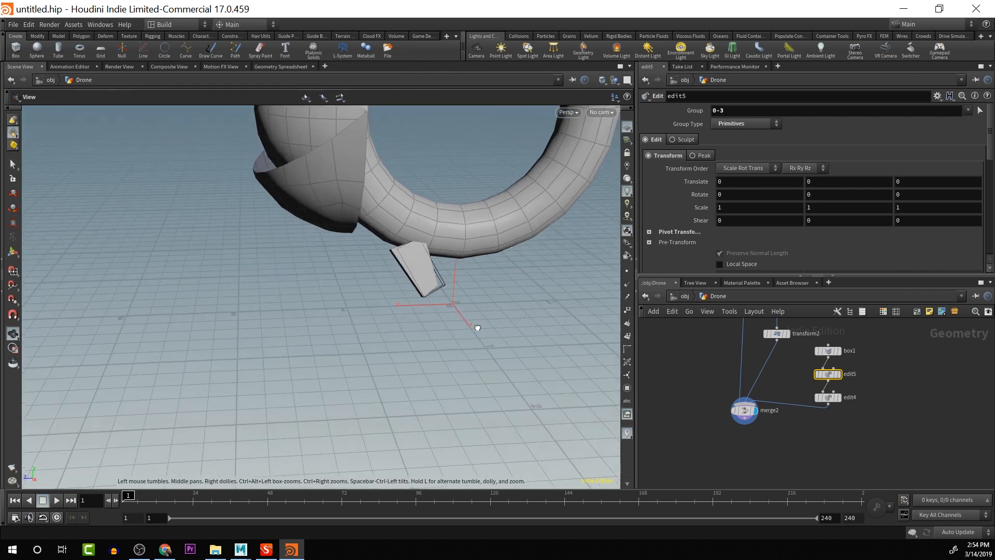
pyautogui.click(843, 401)
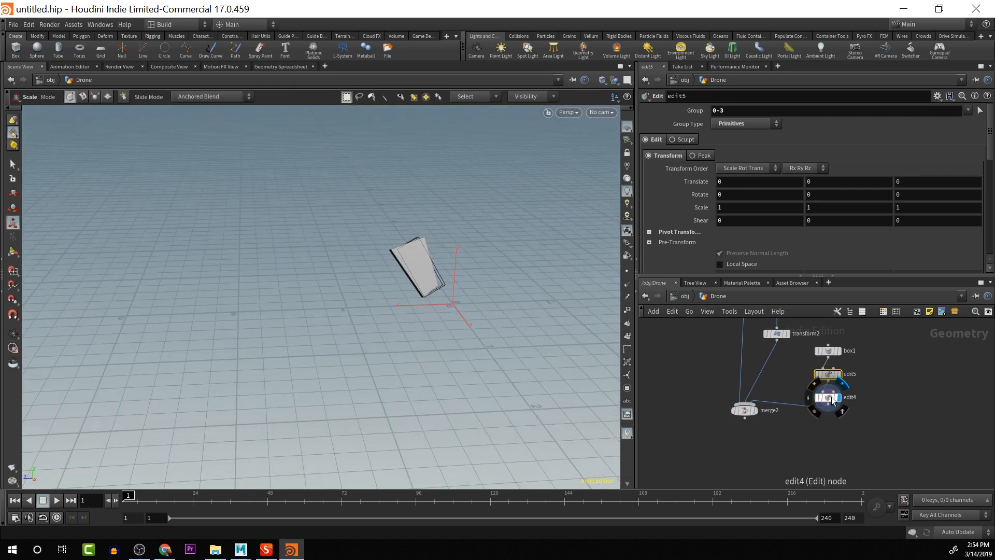
pyautogui.click(825, 397)
pyautogui.click(755, 412)
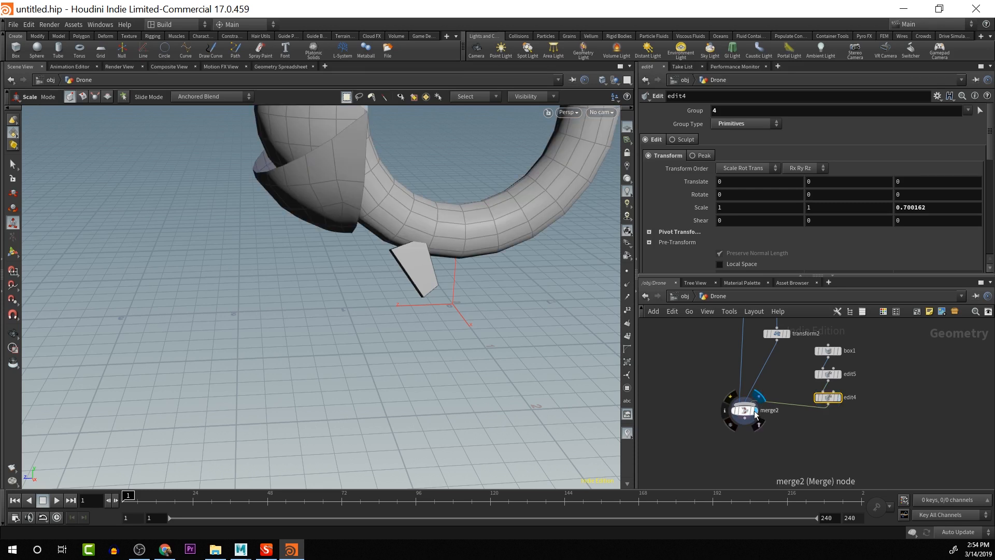
pyautogui.click(753, 411)
# Add a Transform node fed by edit4 and wire its output into merge2 for a second leg
pyautogui.press('space')
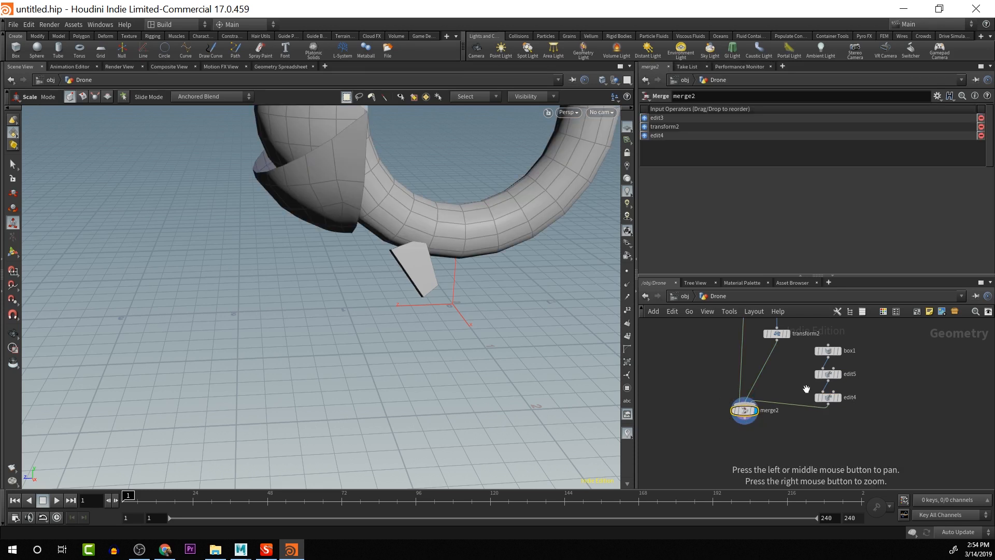
pyautogui.moveTo(875, 394); pyautogui.dragTo(794, 387)
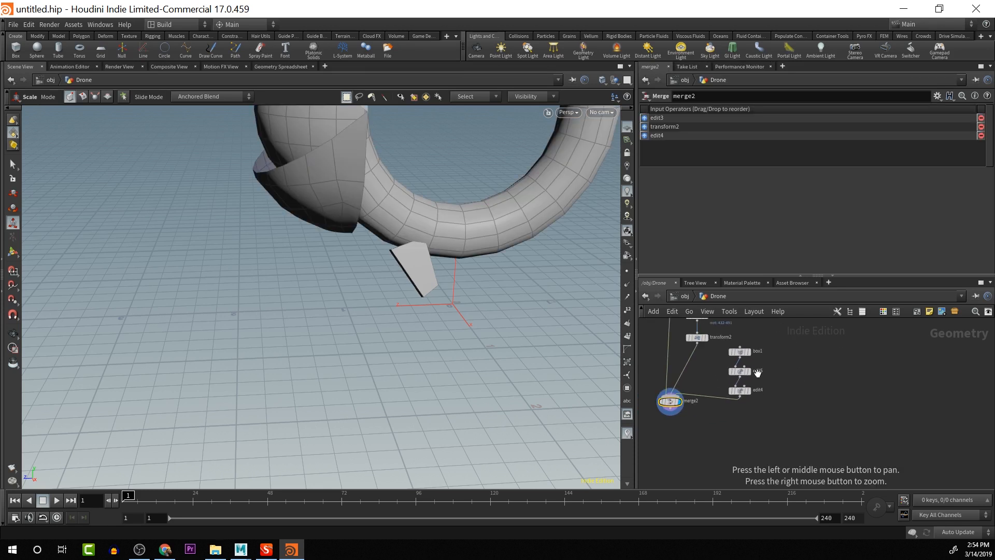
pyautogui.press('Tab')
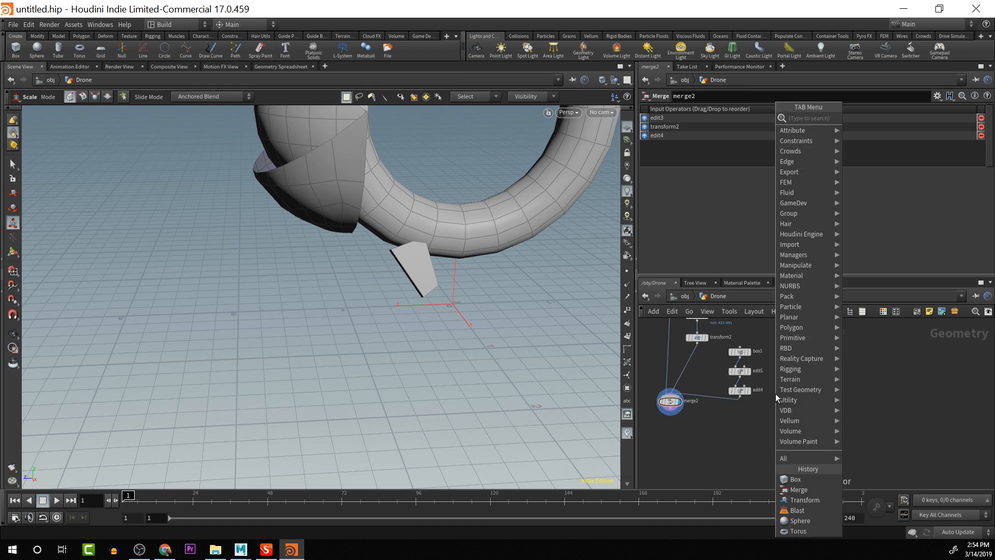
pyautogui.write('tran')
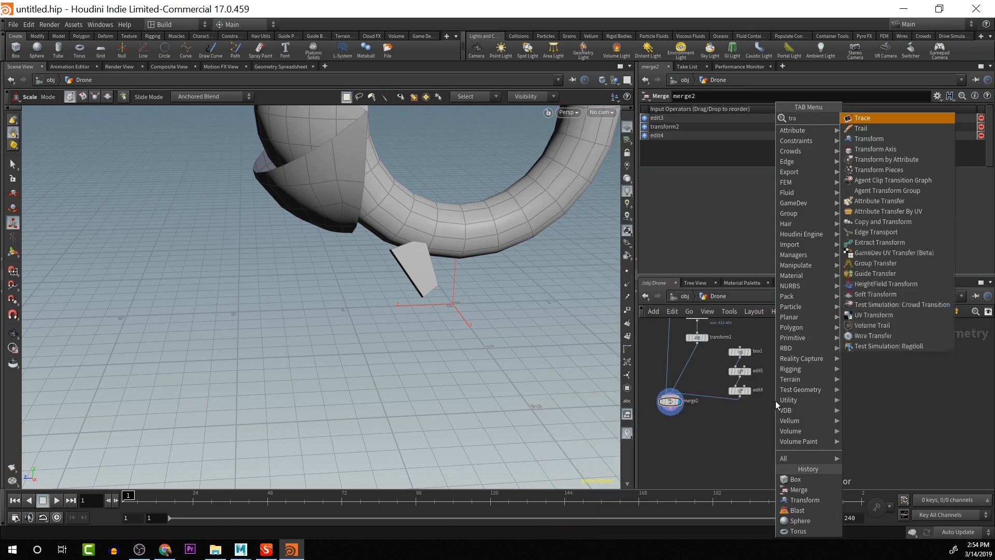
pyautogui.press('Return')
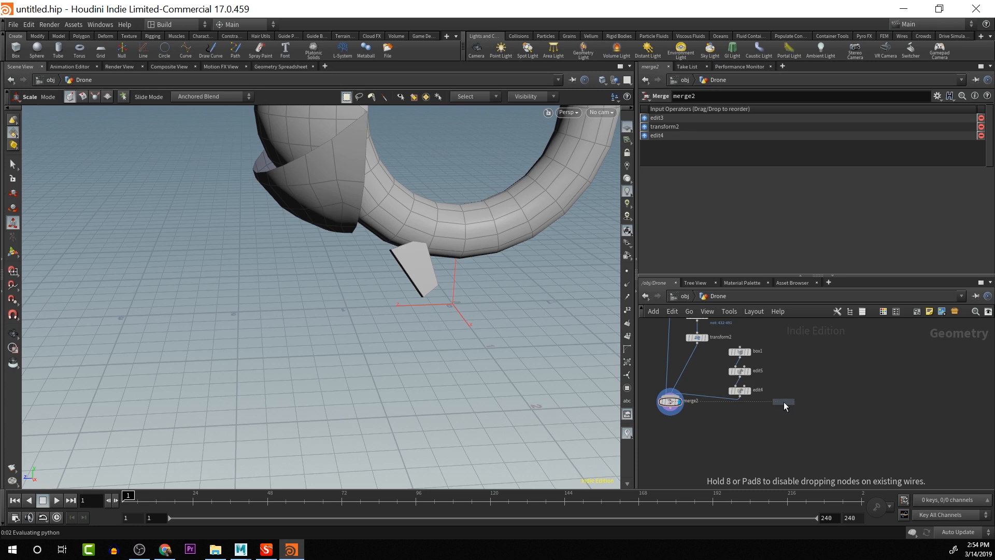
pyautogui.click(784, 402)
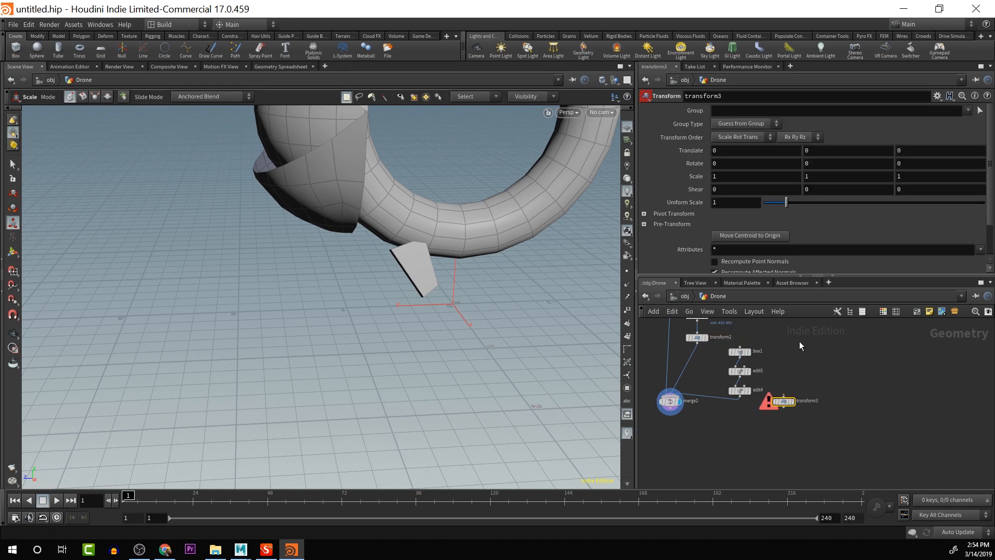
pyautogui.moveTo(786, 342); pyautogui.dragTo(745, 377)
pyautogui.moveTo(784, 408); pyautogui.dragTo(679, 399)
pyautogui.click(784, 401)
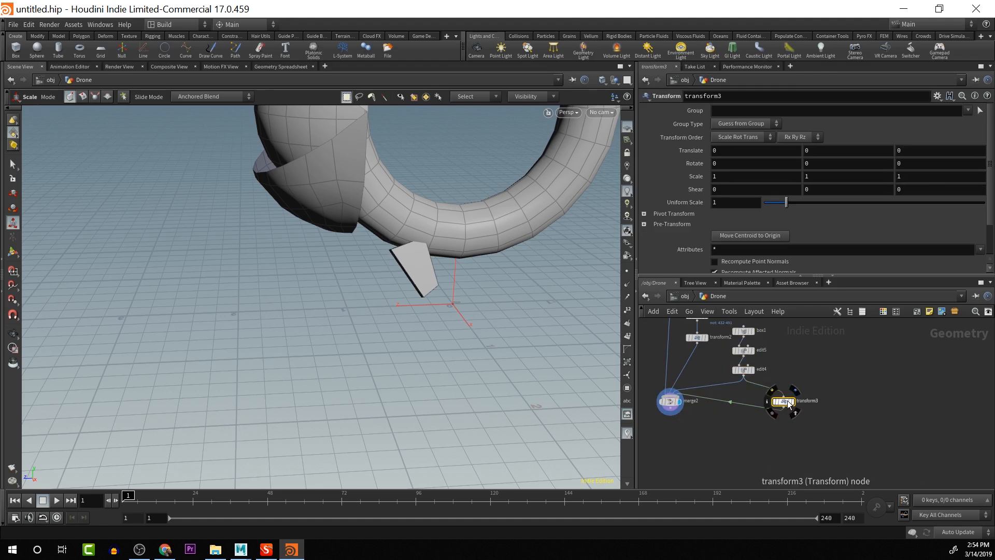
# Set transform3's Y rotation to 180 to place the second leg on the opposite side
pyautogui.click(831, 177)
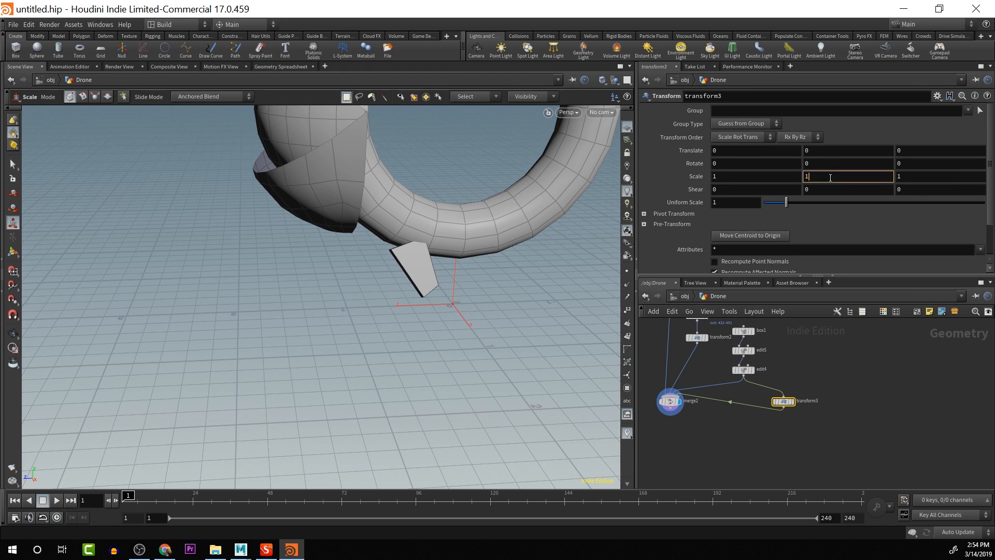
pyautogui.click(829, 165)
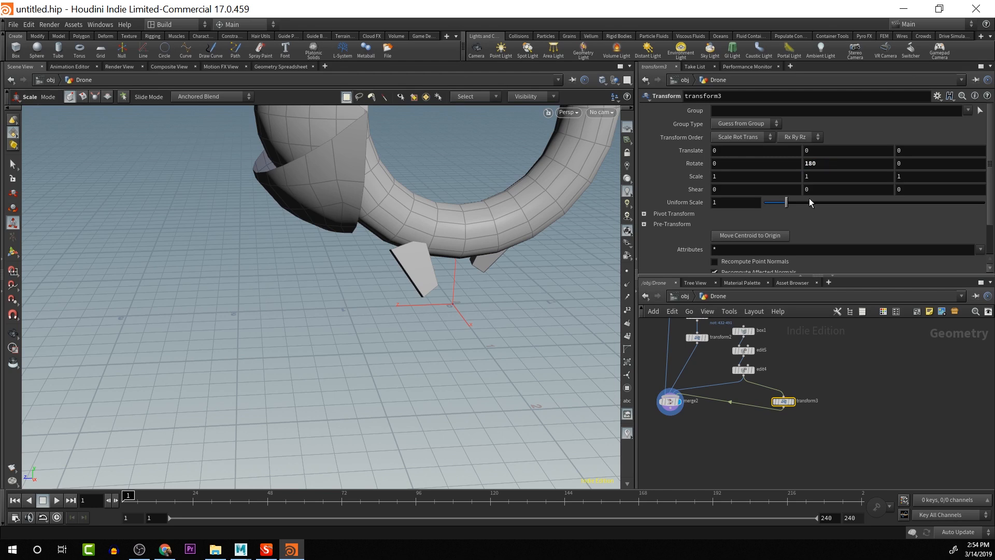
pyautogui.moveTo(461, 280)
pyautogui.keyDown('alt'); pyautogui.mouseDown()
pyautogui.moveTo(496, 304)
pyautogui.moveTo(316, 271)
pyautogui.moveTo(131, 289)
pyautogui.moveTo(467, 290)
pyautogui.mouseUp(); pyautogui.keyUp('alt')
pyautogui.press('e')
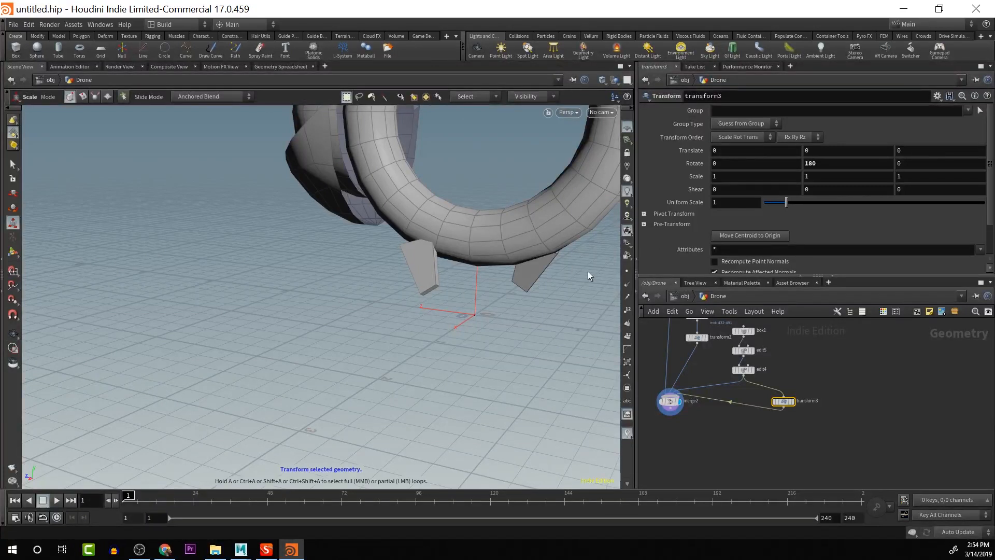
# Duplicate transform3 as another branch from edit4 and space the two Transform nodes apart
pyautogui.moveTo(783, 401)
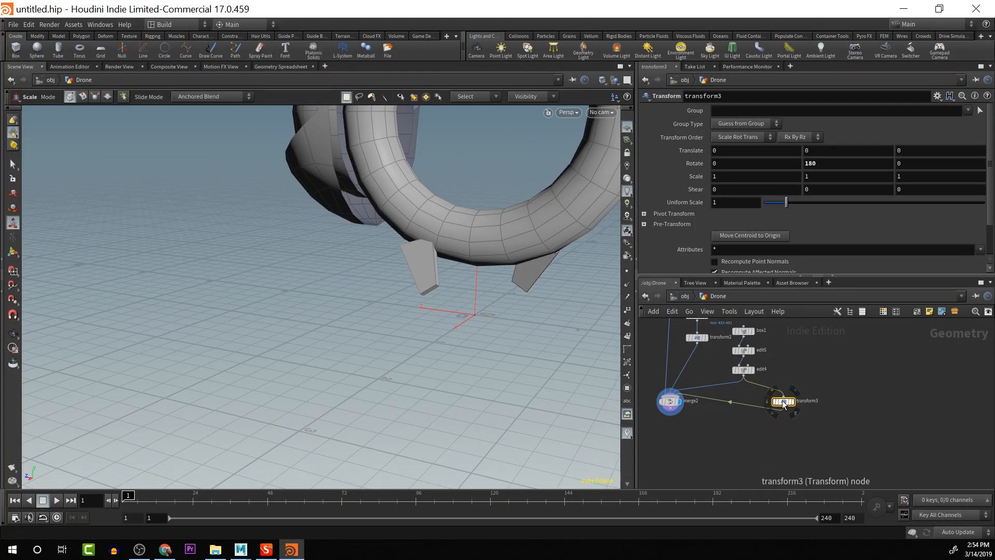
pyautogui.hotkey('ctrl', 'c')
pyautogui.hotkey('ctrl', 'v')
pyautogui.moveTo(782, 400)
pyautogui.mouseDown()
pyautogui.moveTo(824, 396)
pyautogui.moveTo(773, 400)
pyautogui.mouseUp()
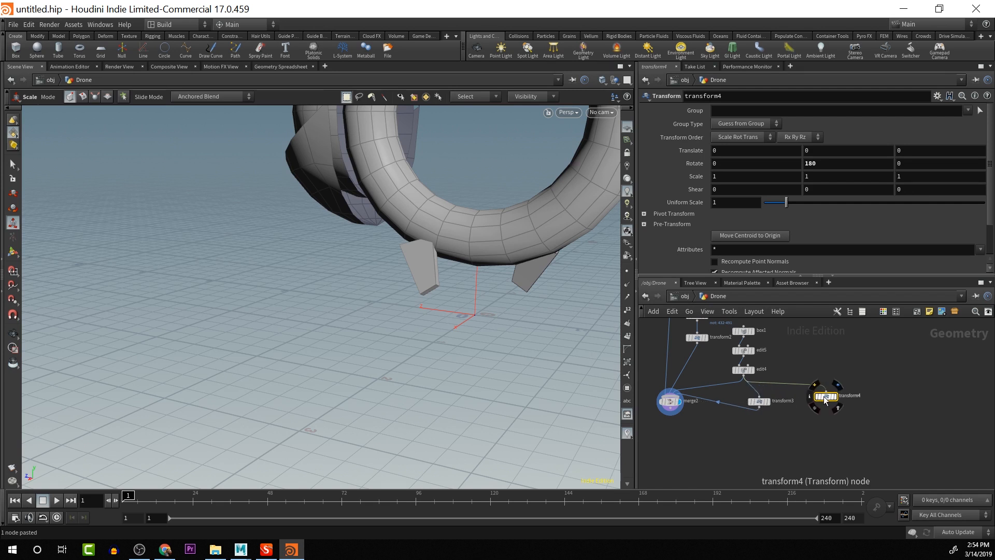
# Mirror the third leg by setting transform4's X scale to -1, and wire transform4 into merge2
pyautogui.click(729, 177)
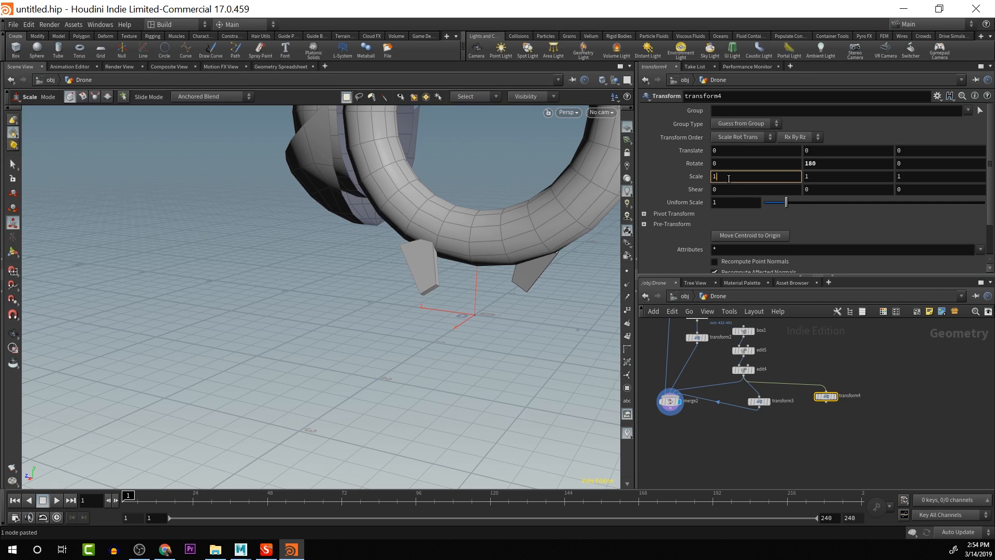
pyautogui.press('Tab')
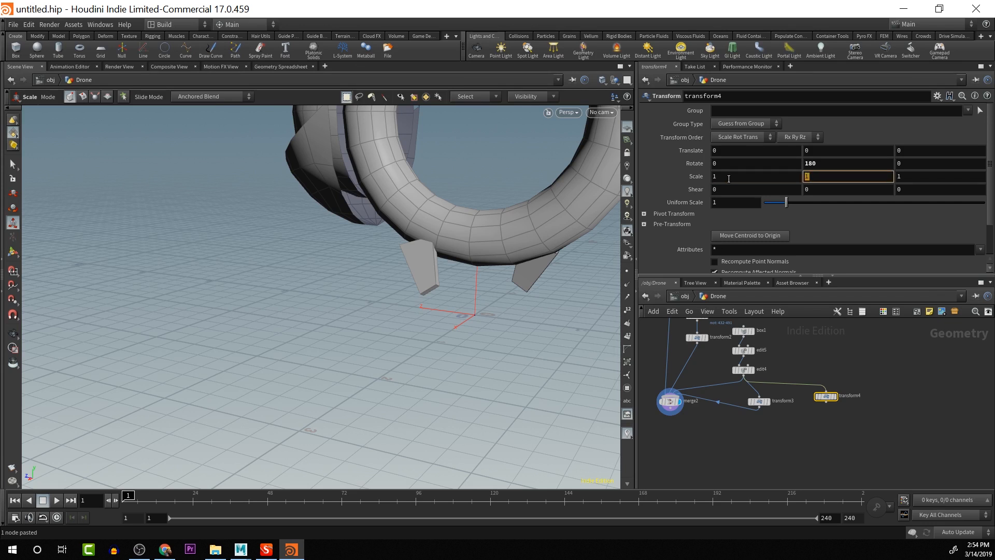
pyautogui.click(729, 177)
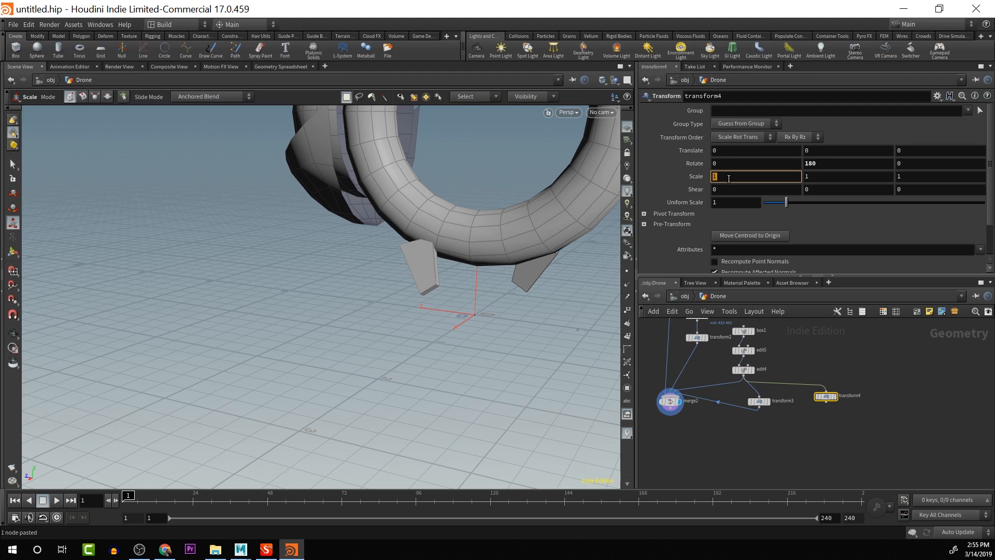
pyautogui.press('Return')
pyautogui.moveTo(826, 402); pyautogui.dragTo(674, 409)
pyautogui.keyDown('alt'); pyautogui.moveTo(480, 306); pyautogui.dragTo(617, 293); pyautogui.keyUp('alt')
pyautogui.moveTo(752, 398); pyautogui.dragTo(767, 391)
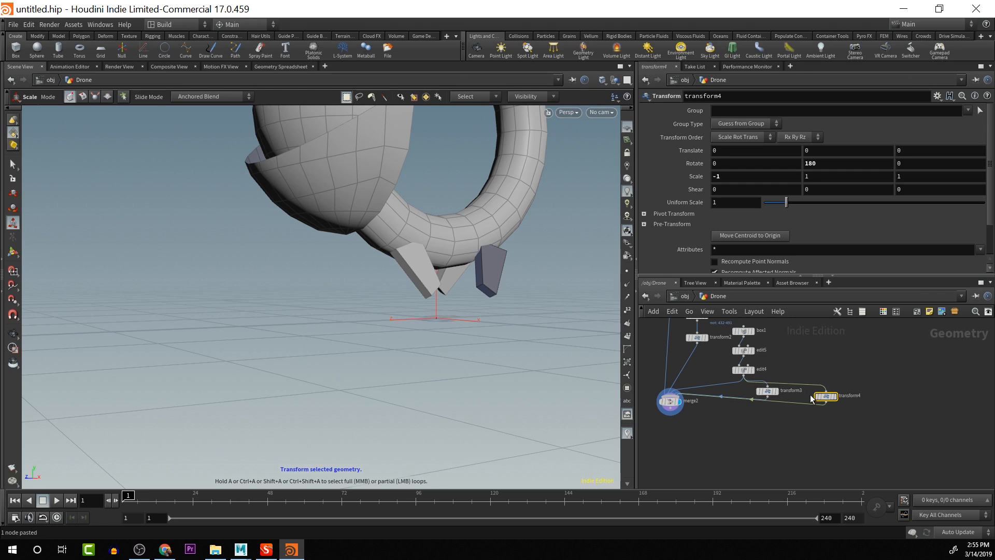
# Insert a Reverse node between transform4 and merge2 to flip the mirrored leg's normals
pyautogui.press('Tab')
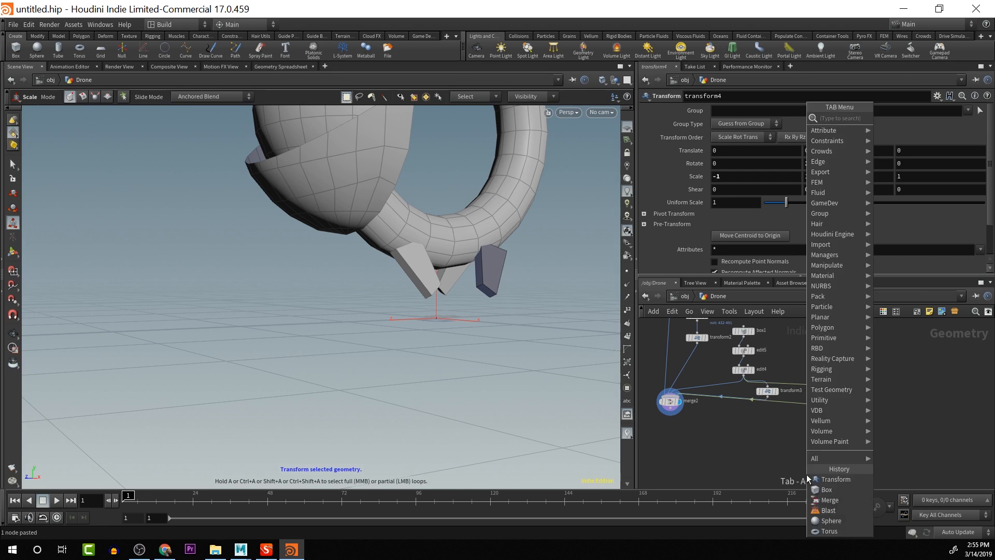
pyautogui.write('re')
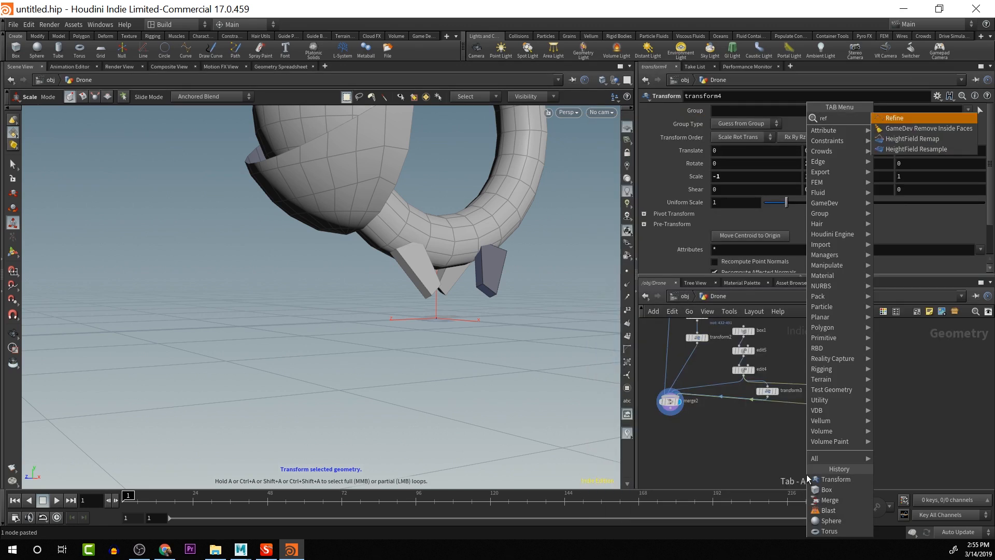
pyautogui.write('vers')
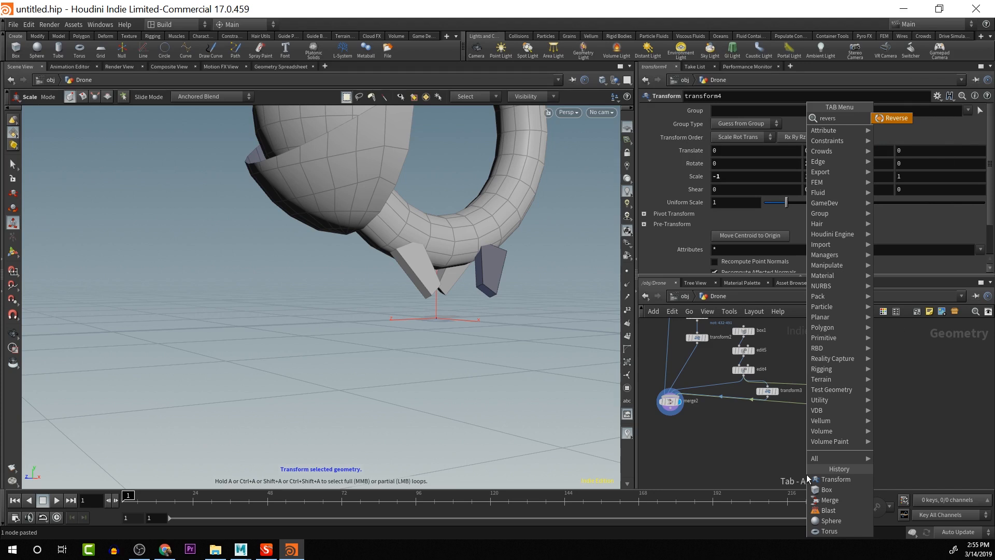
pyautogui.press('Return')
pyautogui.click(792, 407)
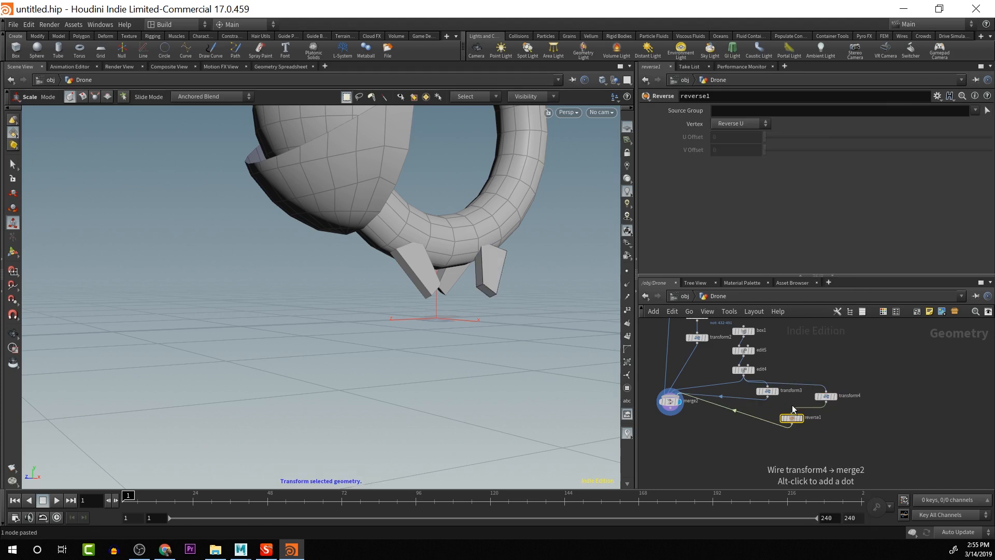
pyautogui.press('Escape')
pyautogui.moveTo(546, 296); pyautogui.dragTo(117, 304)
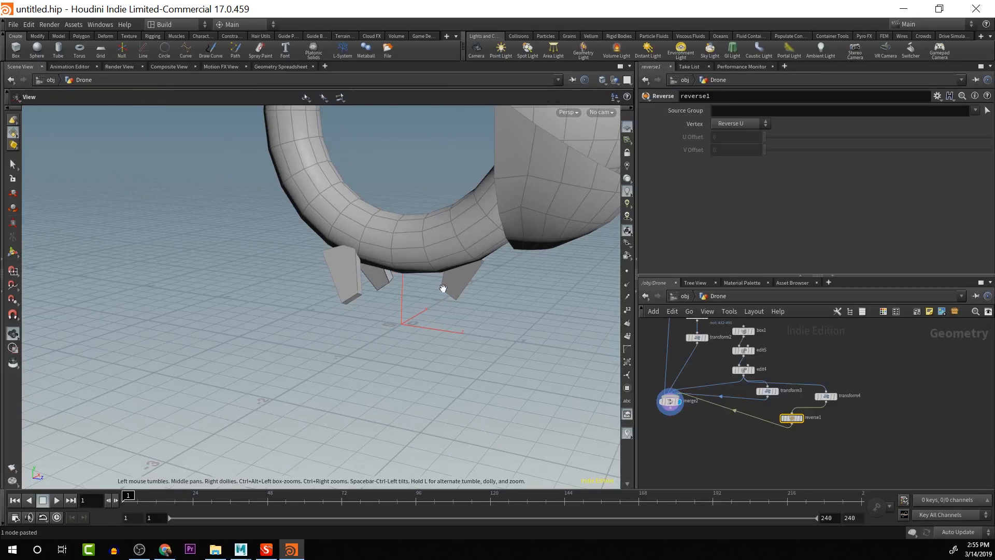
pyautogui.moveTo(367, 277); pyautogui.dragTo(509, 306)
pyautogui.press('r')
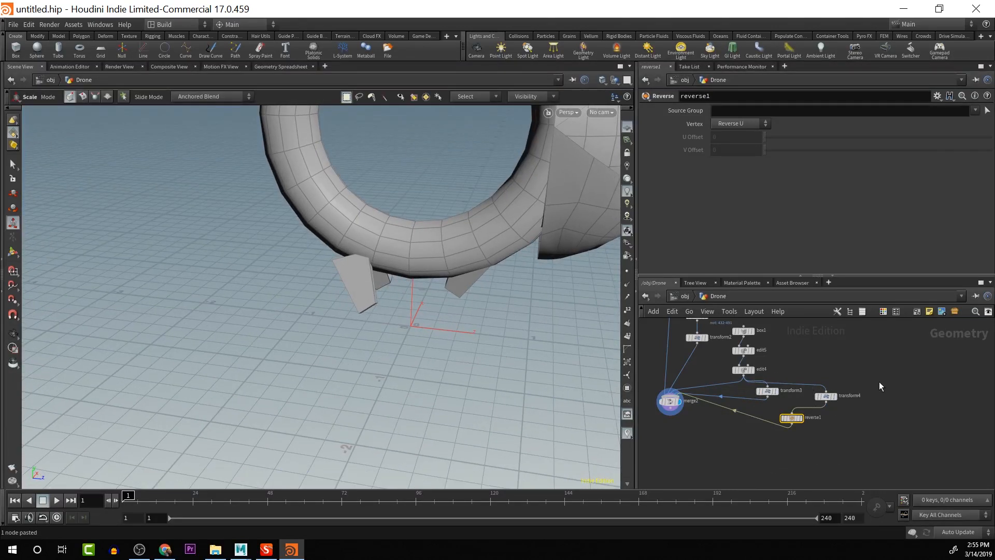
# Paste another Transform node branching from edit4, wire it into merge2 and display the merged drone
pyautogui.click(776, 391)
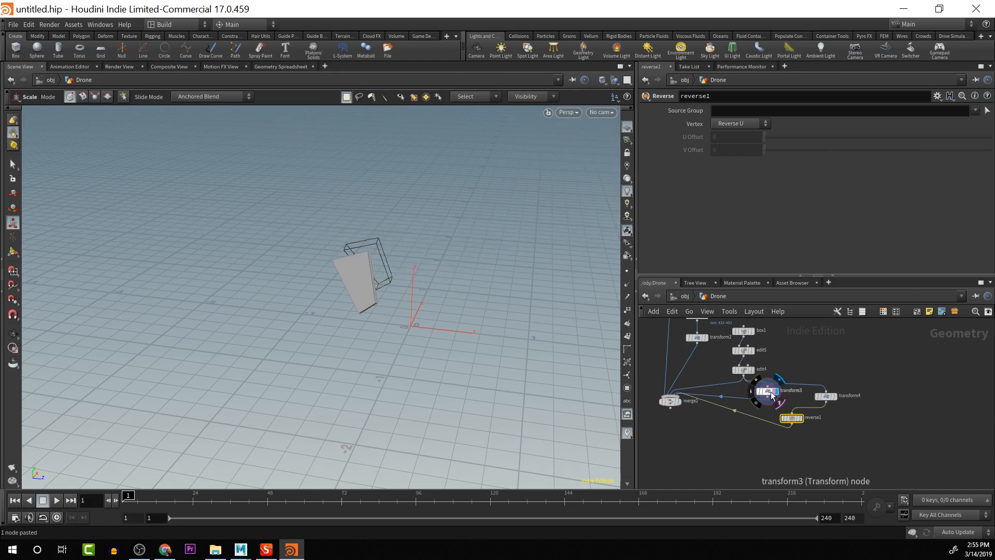
pyautogui.click(826, 396)
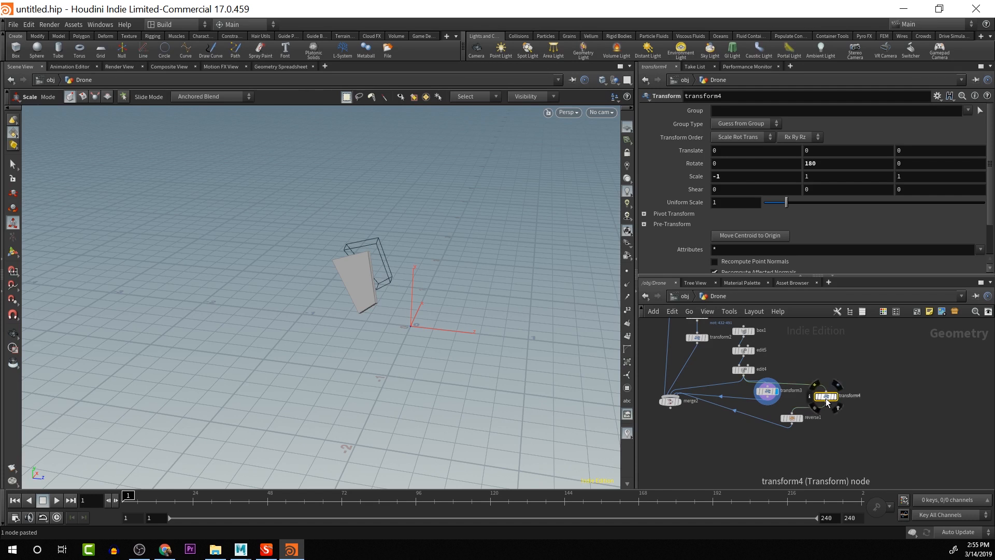
pyautogui.hotkey('ctrl', 'v')
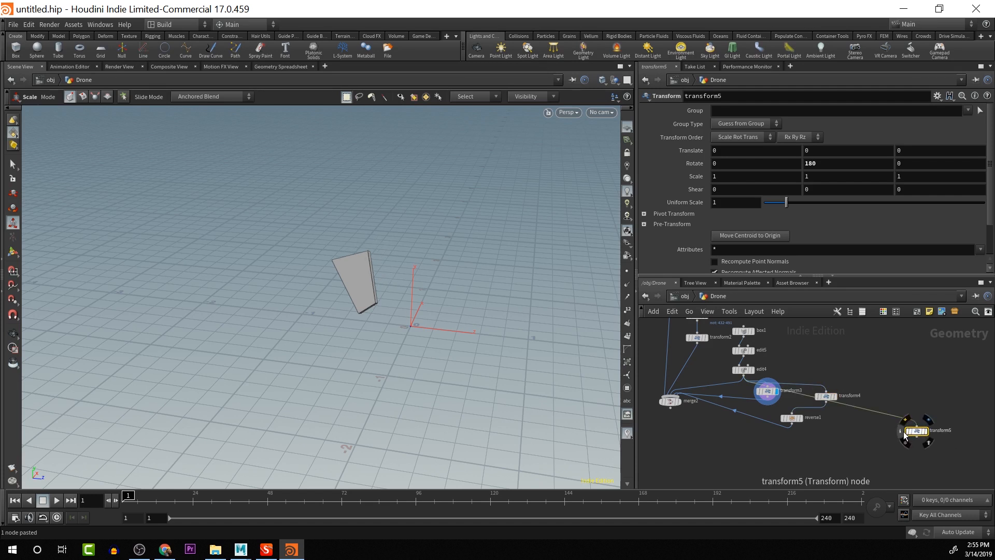
pyautogui.moveTo(917, 431); pyautogui.dragTo(672, 401)
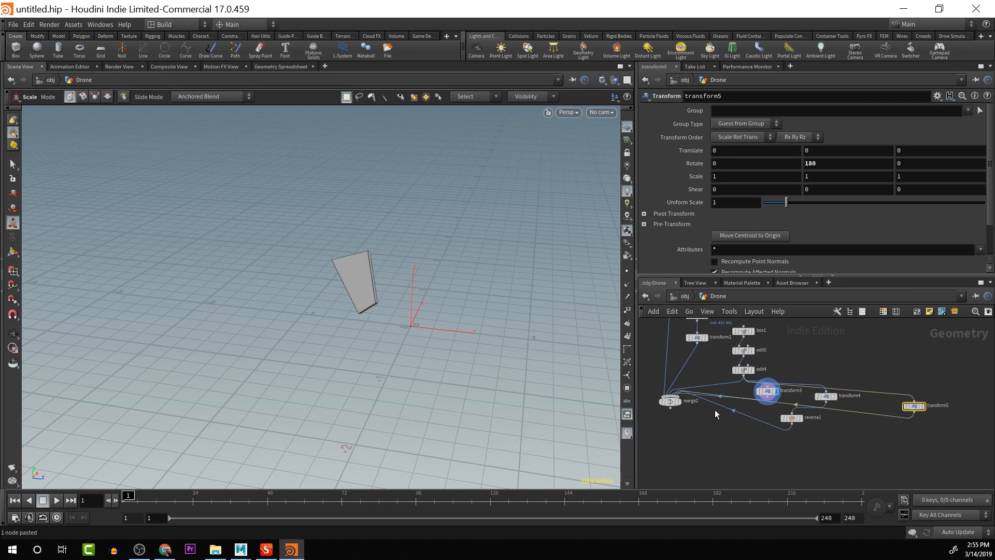
pyautogui.click(679, 403)
pyautogui.keyDown('alt'); pyautogui.moveTo(463, 308); pyautogui.dragTo(543, 316); pyautogui.keyUp('alt')
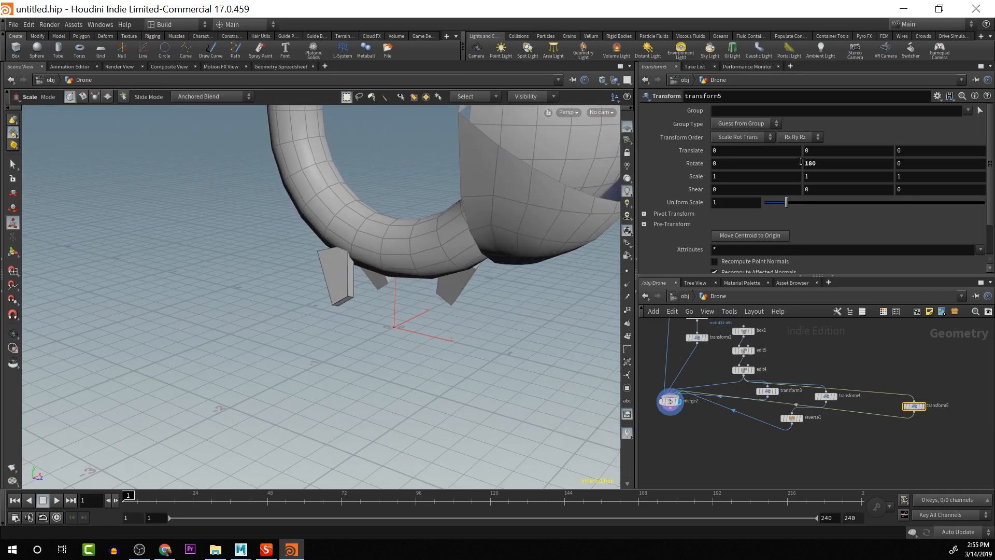
# Mirror the fourth leg by setting transform5's Y rotation to 0 and X scale to -1
pyautogui.click(846, 167)
pyautogui.doubleClick(846, 167)
pyautogui.press('BackSpace')
pyautogui.write('0')
pyautogui.press('Return')
pyautogui.doubleClick(773, 177)
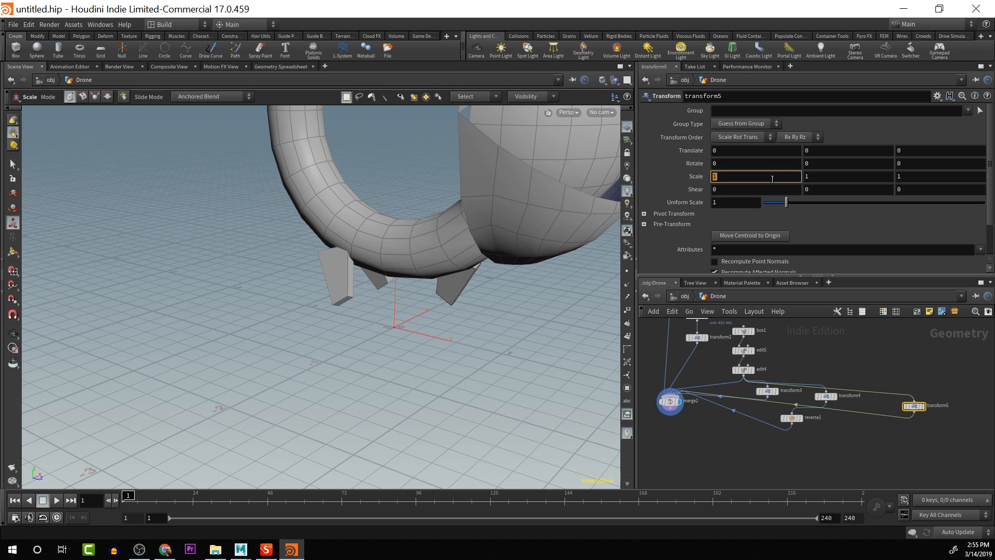
pyautogui.press('Return')
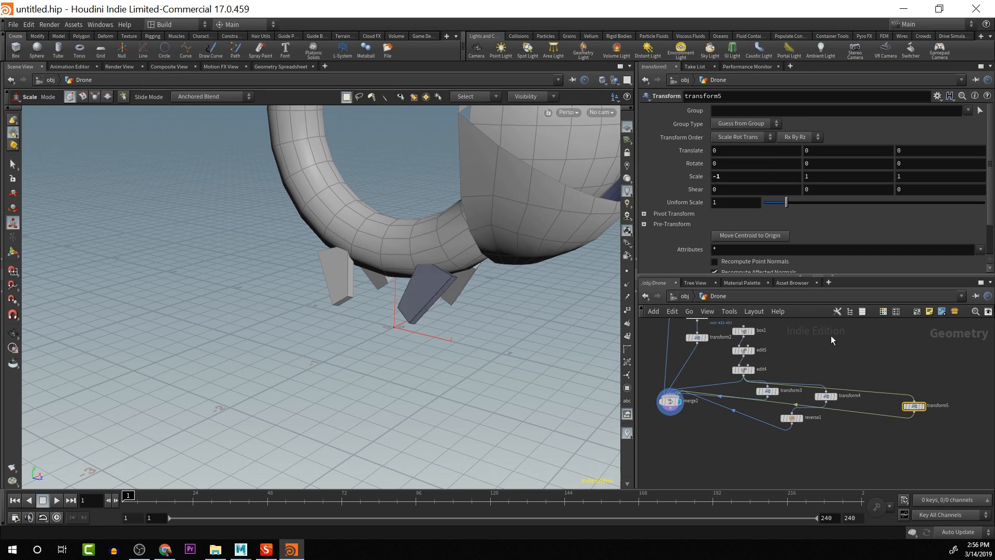
# Insert a Reverse node between transform5 and merge2 to flip the fourth leg's normals
pyautogui.click(795, 418)
pyautogui.press('Tab')
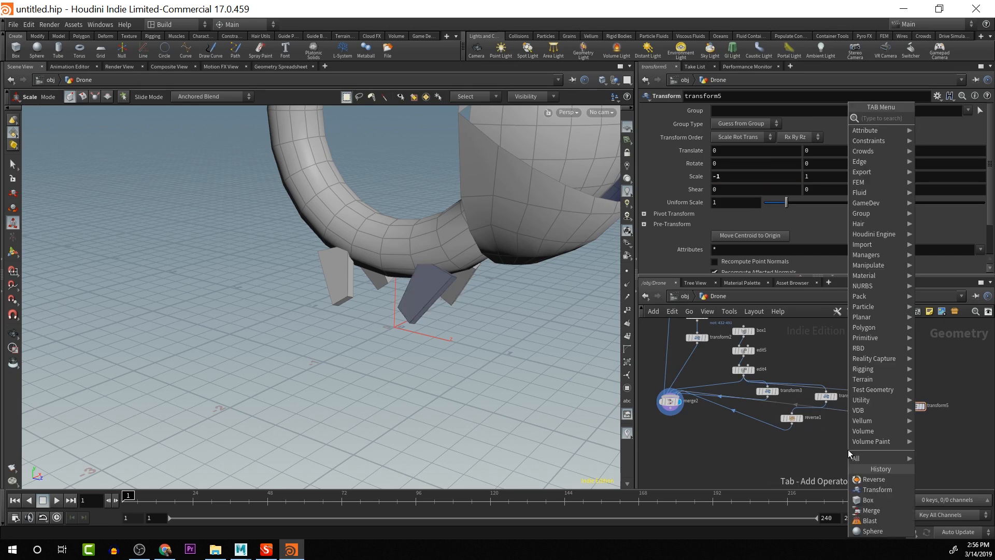
pyautogui.write('rever')
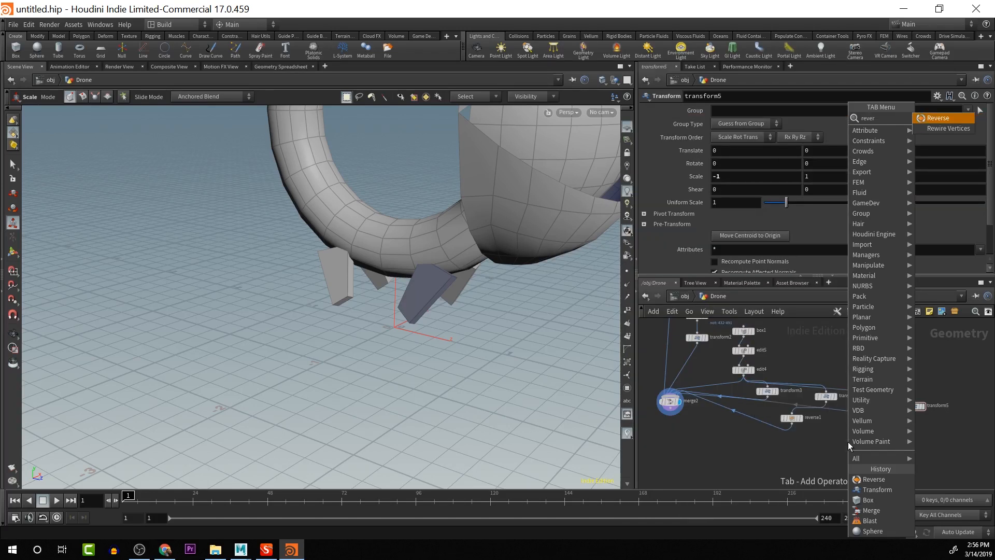
pyautogui.press('Return')
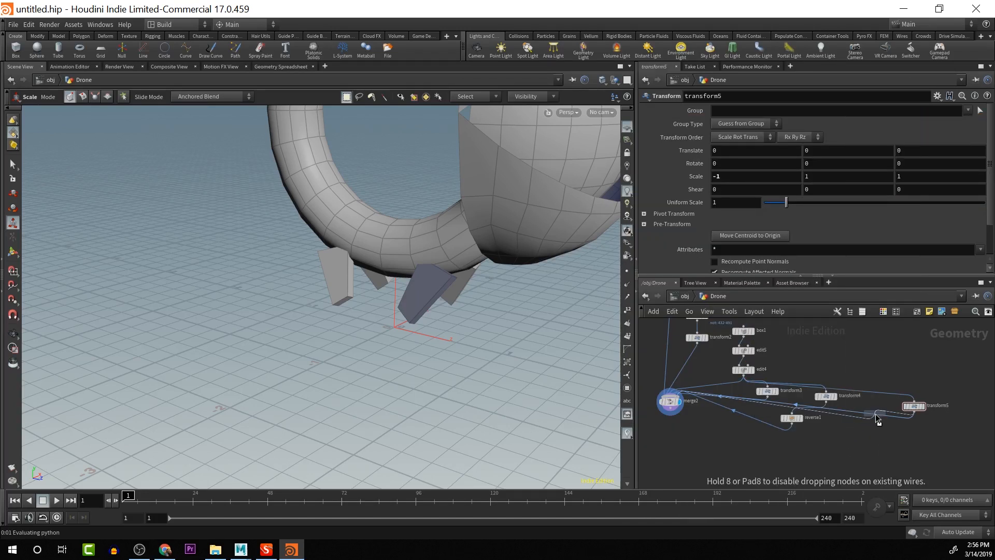
pyautogui.press('Escape')
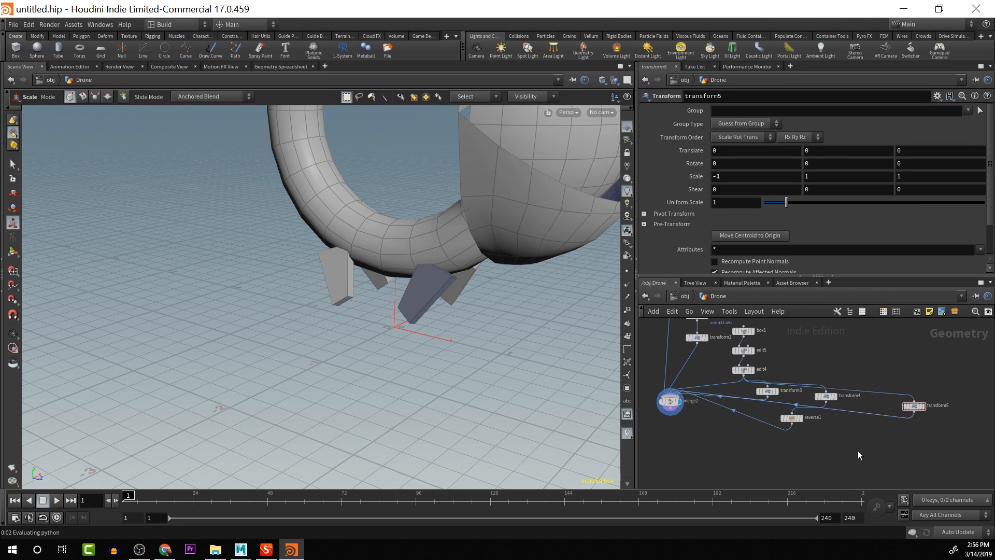
pyautogui.click(868, 437)
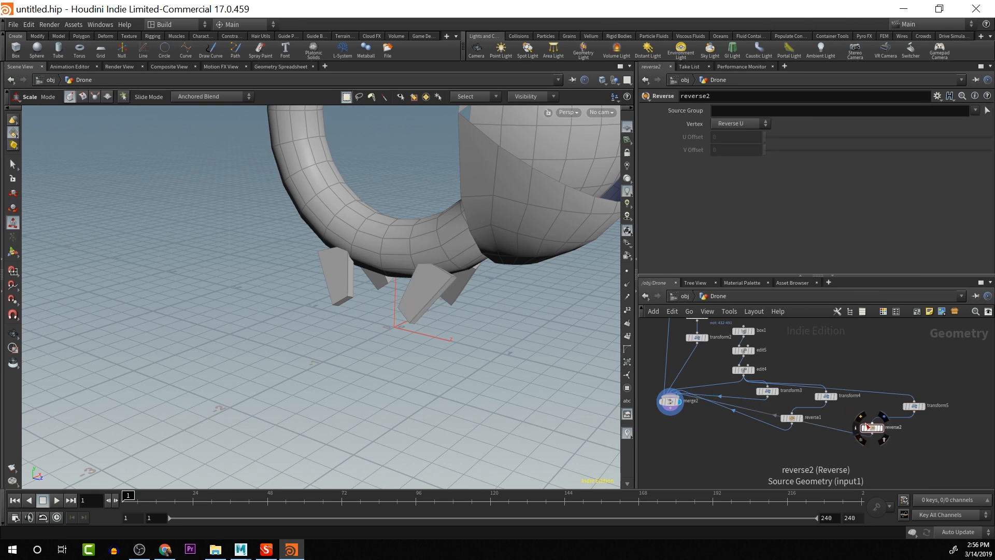
pyautogui.keyDown('alt'); pyautogui.moveTo(544, 384); pyautogui.dragTo(869, 337); pyautogui.keyUp('alt')
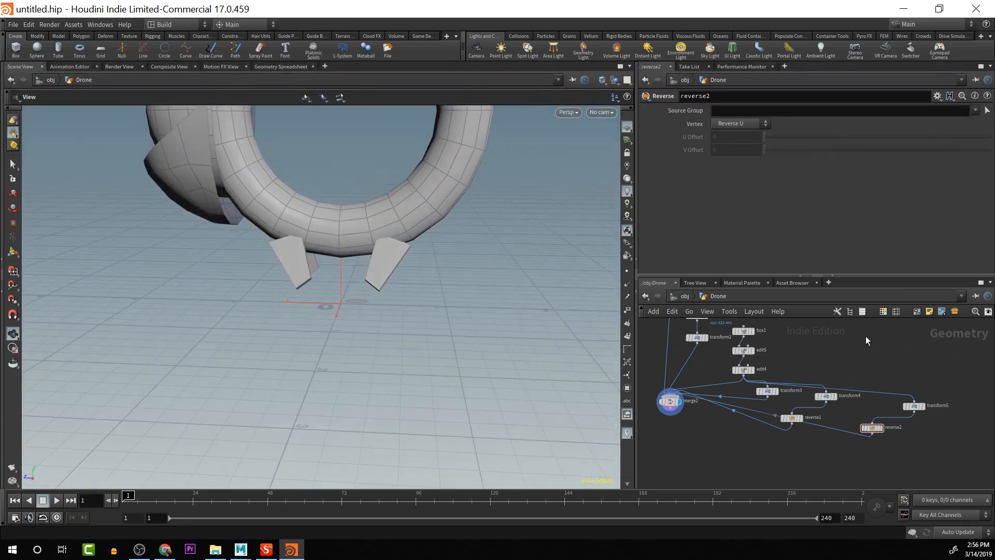
pyautogui.keyDown('alt'); pyautogui.moveTo(521, 313); pyautogui.dragTo(590, 332); pyautogui.keyUp('alt')
# Move the box1, edit5 and edit4 nodes away from the Transform nodes, keeping merge2 as the displayed node
pyautogui.moveTo(804, 340); pyautogui.dragTo(818, 352, button='middle')
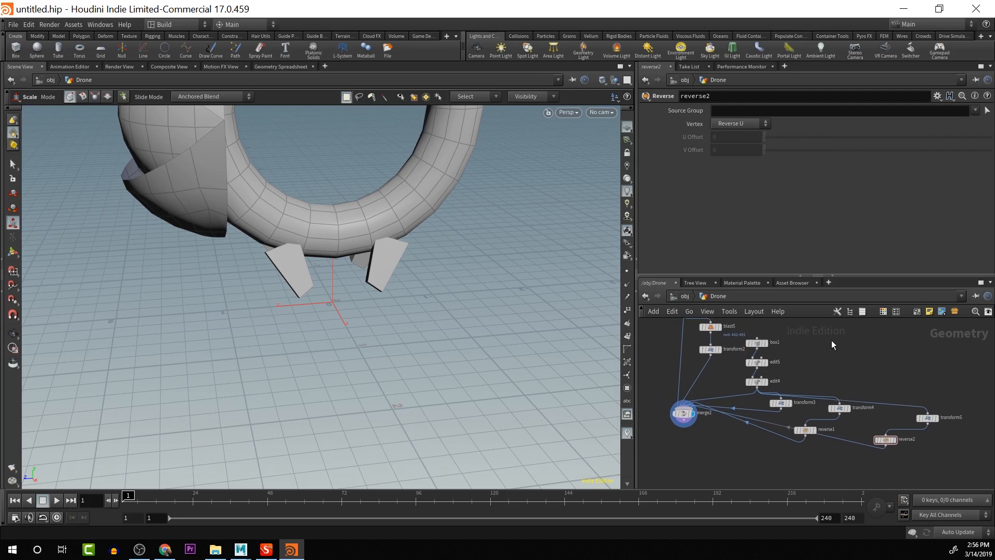
pyautogui.moveTo(791, 332); pyautogui.dragTo(775, 353)
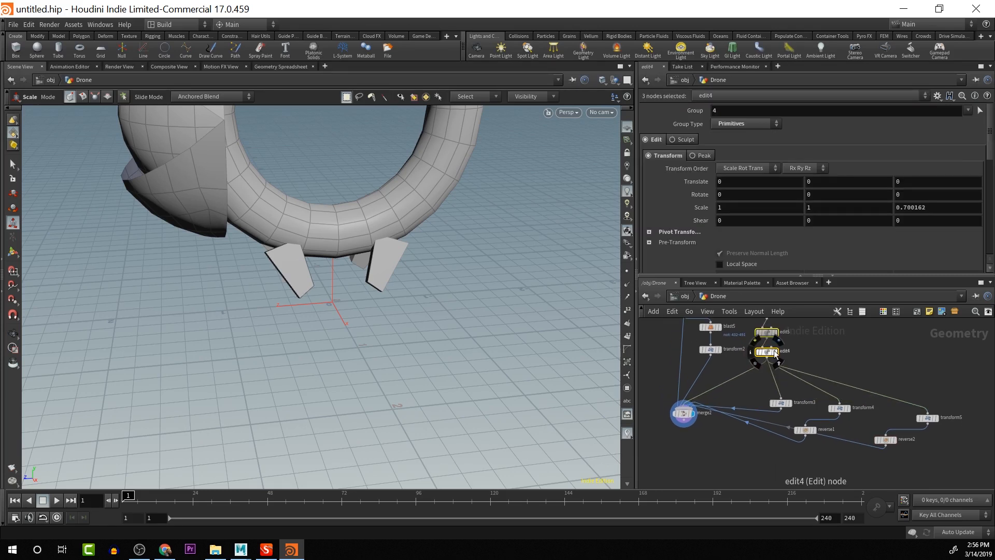
pyautogui.click(777, 355)
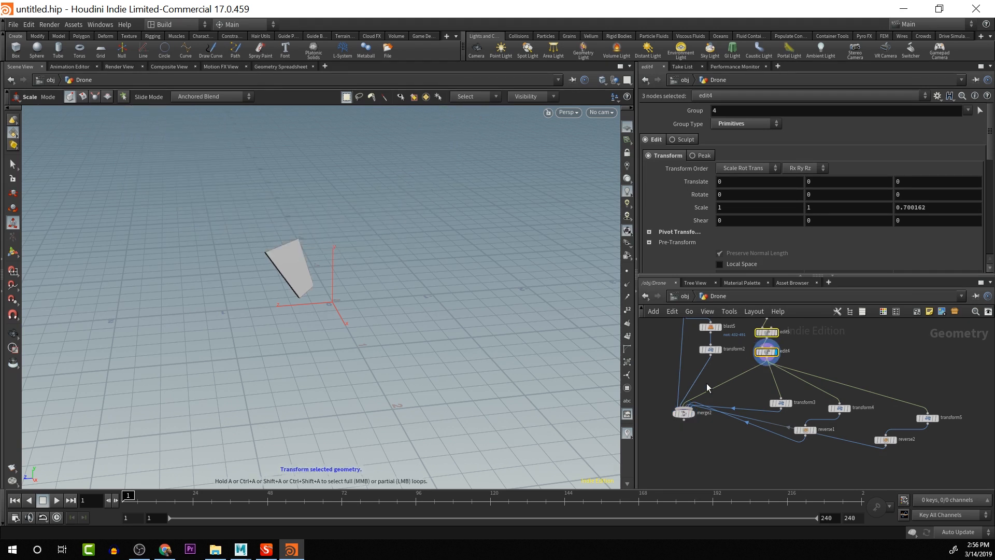
pyautogui.click(692, 413)
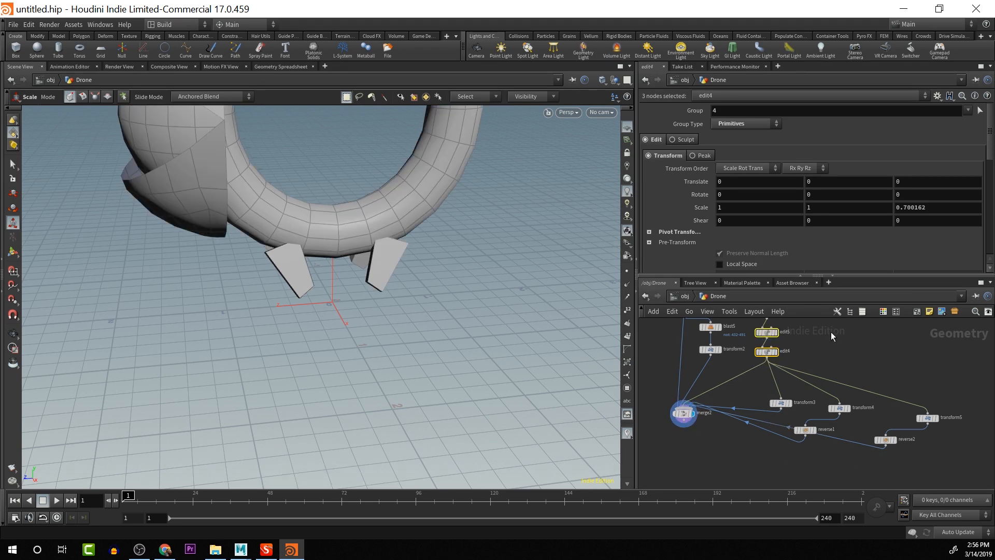
# Add a Merge node after edit4 so that it feeds merge2 and all three leg Transform nodes
pyautogui.click(853, 345)
pyautogui.press('Tab')
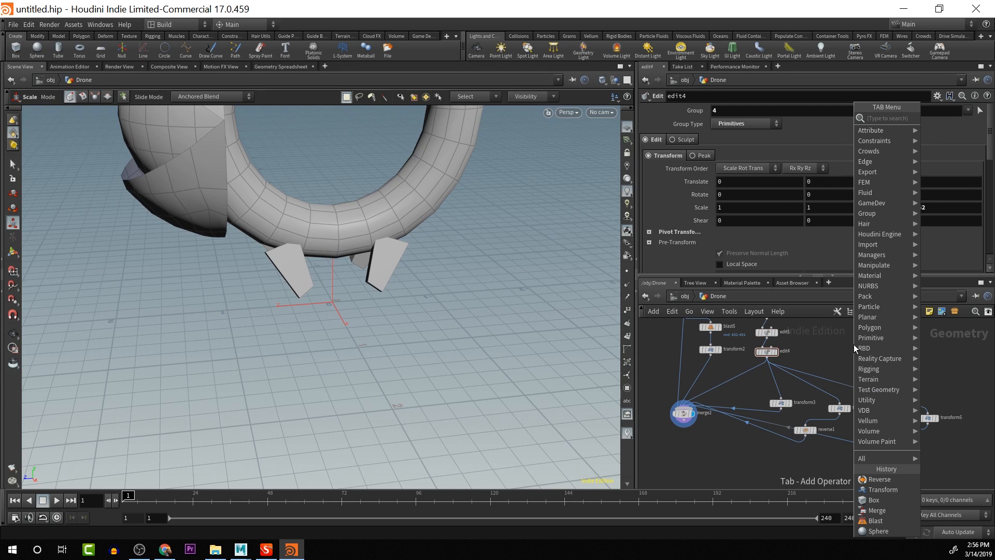
pyautogui.write('merge')
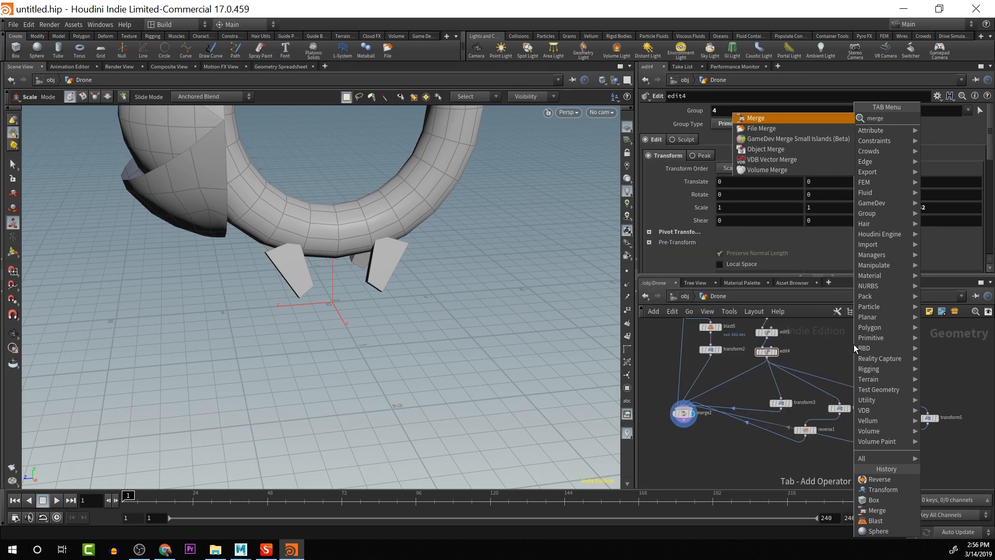
pyautogui.press('Return')
pyautogui.click(820, 386)
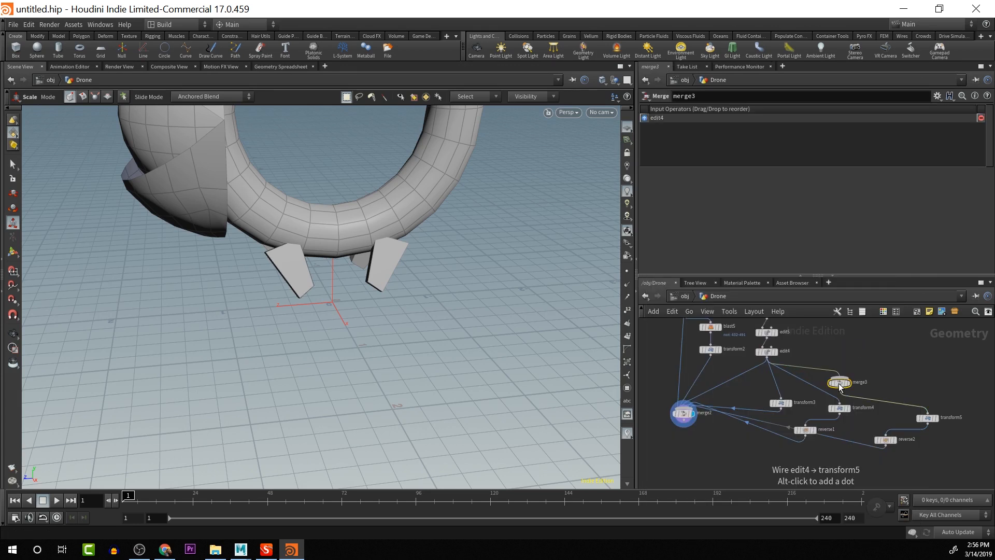
pyautogui.moveTo(815, 386)
pyautogui.mouseDown()
pyautogui.moveTo(782, 390)
pyautogui.moveTo(748, 377)
pyautogui.moveTo(811, 373)
pyautogui.mouseUp()
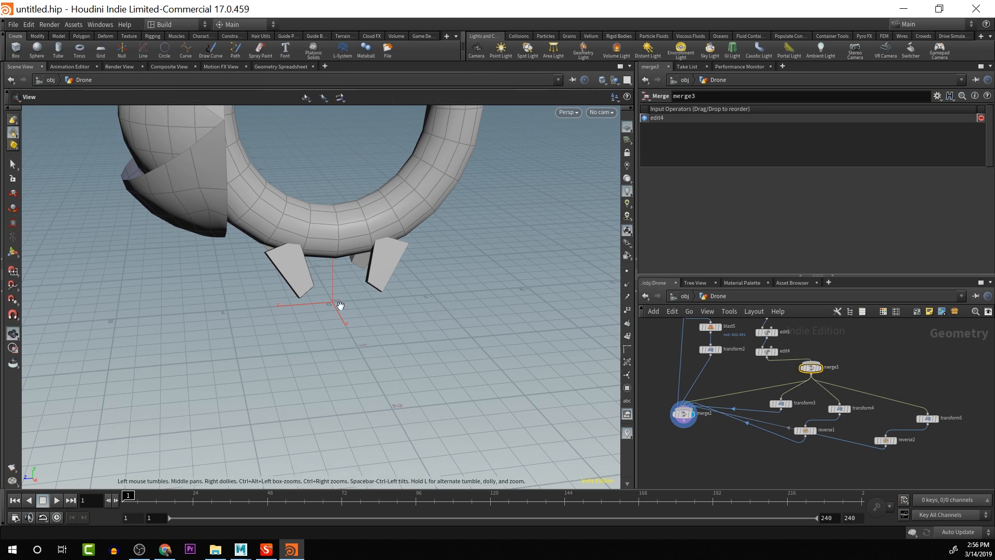
pyautogui.keyDown('alt'); pyautogui.moveTo(367, 302); pyautogui.dragTo(421, 290); pyautogui.keyUp('alt')
# Add a Tube node beside the leg's source nodes and wire it into merge3
pyautogui.scroll(-5, 837, 326)
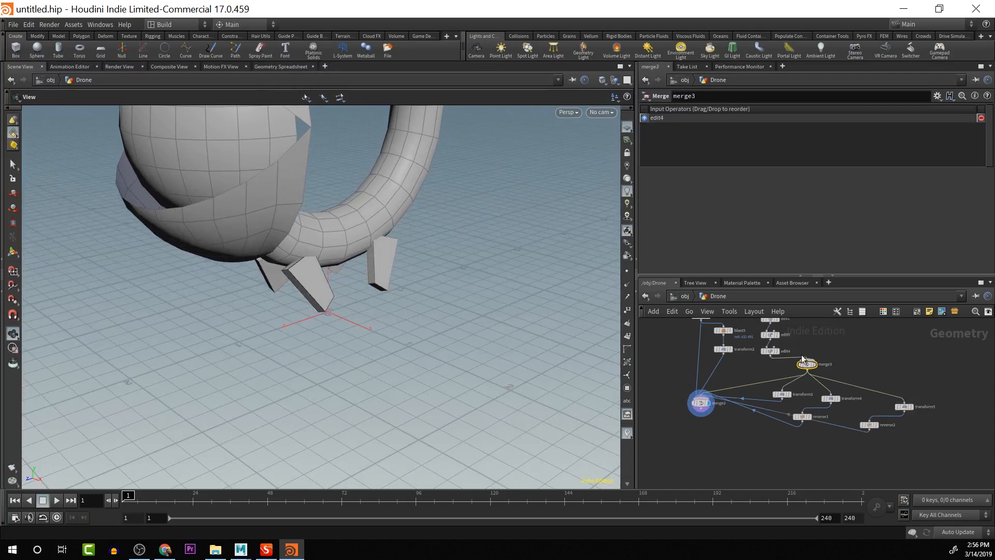
pyautogui.moveTo(747, 356)
pyautogui.mouseDown()
pyautogui.moveTo(757, 375)
pyautogui.moveTo(754, 364)
pyautogui.mouseUp()
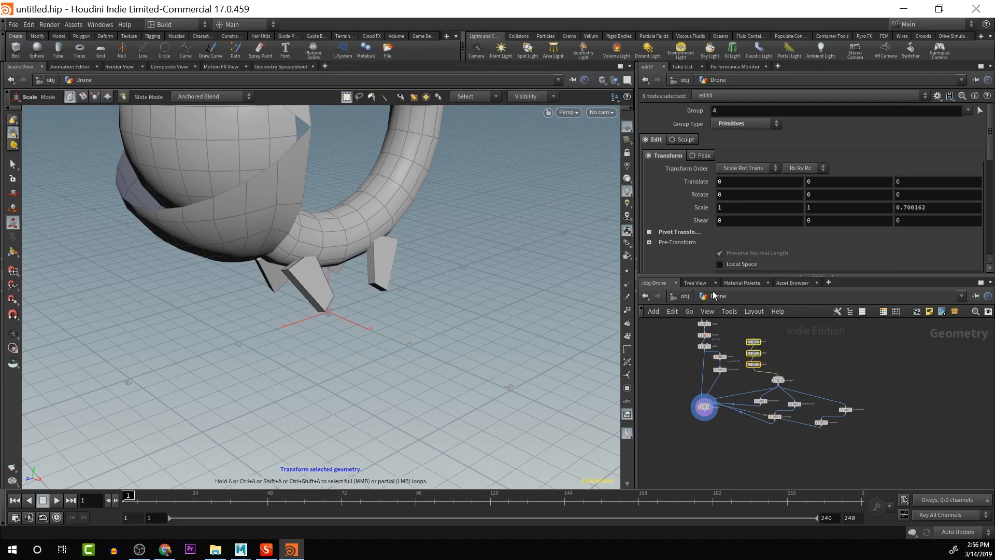
pyautogui.click(868, 365)
pyautogui.press('Tab')
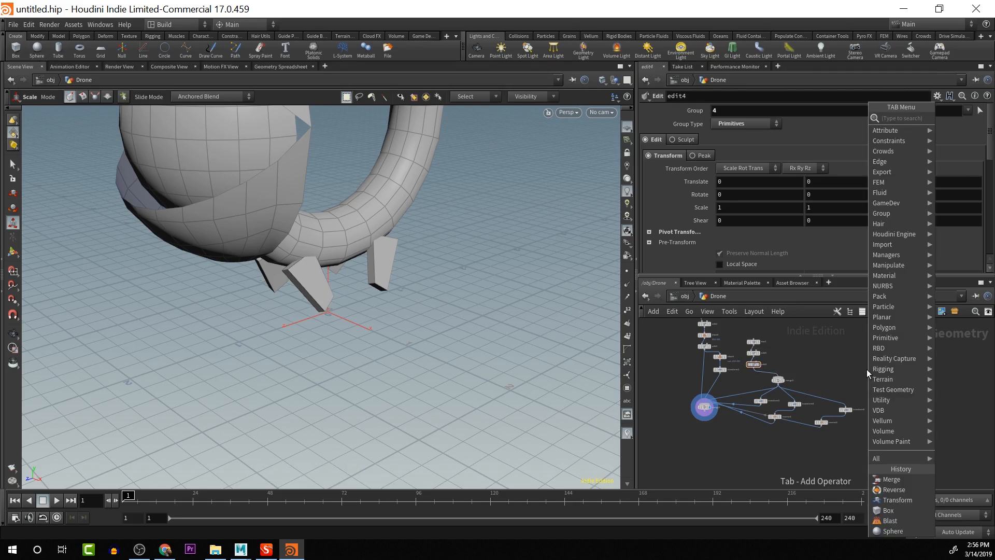
pyautogui.write('tube')
pyautogui.press('Return')
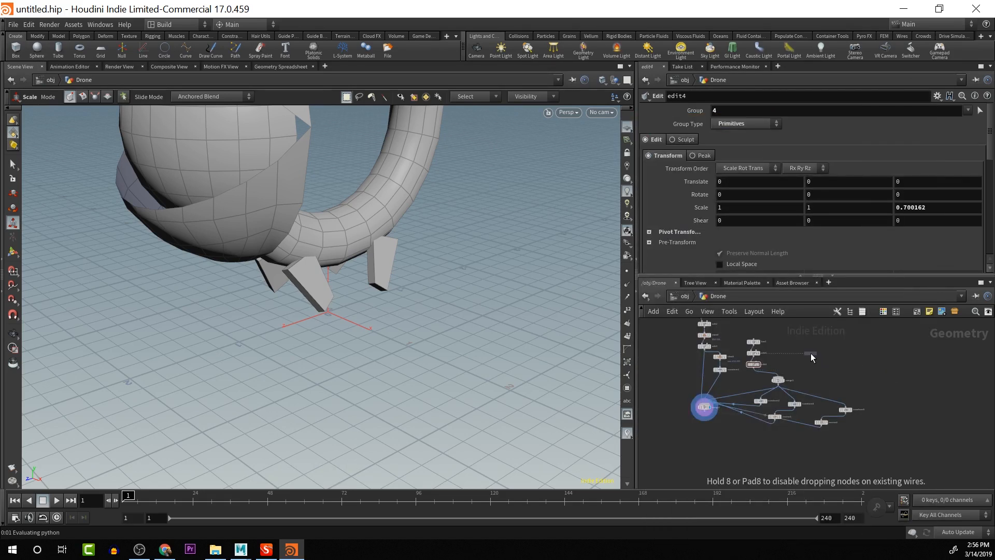
pyautogui.click(810, 353)
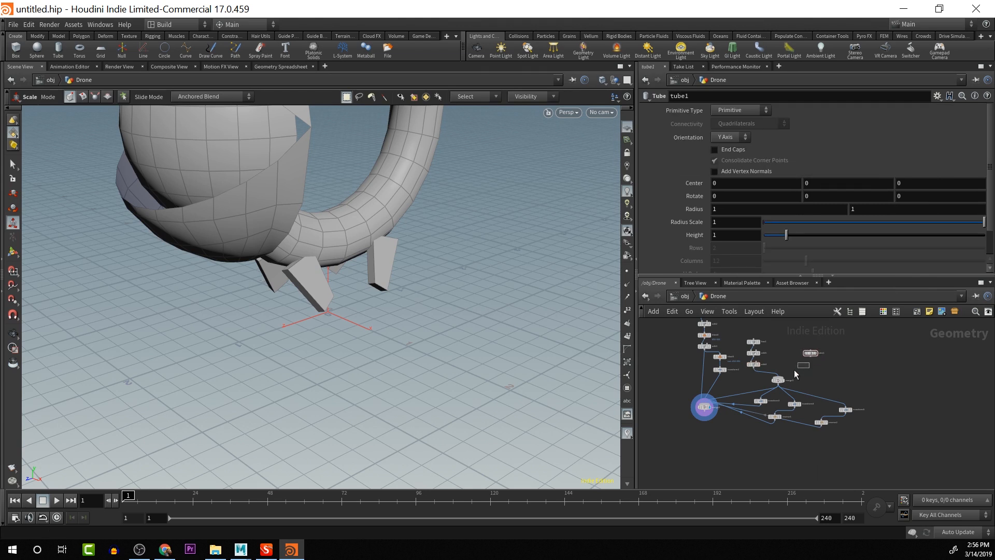
pyautogui.moveTo(811, 358); pyautogui.dragTo(794, 366)
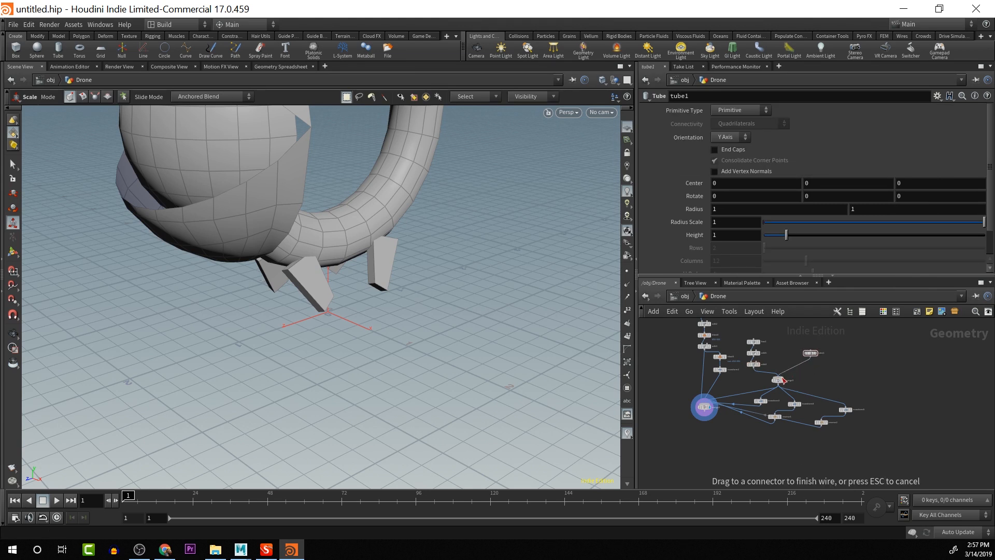
pyautogui.click(783, 378)
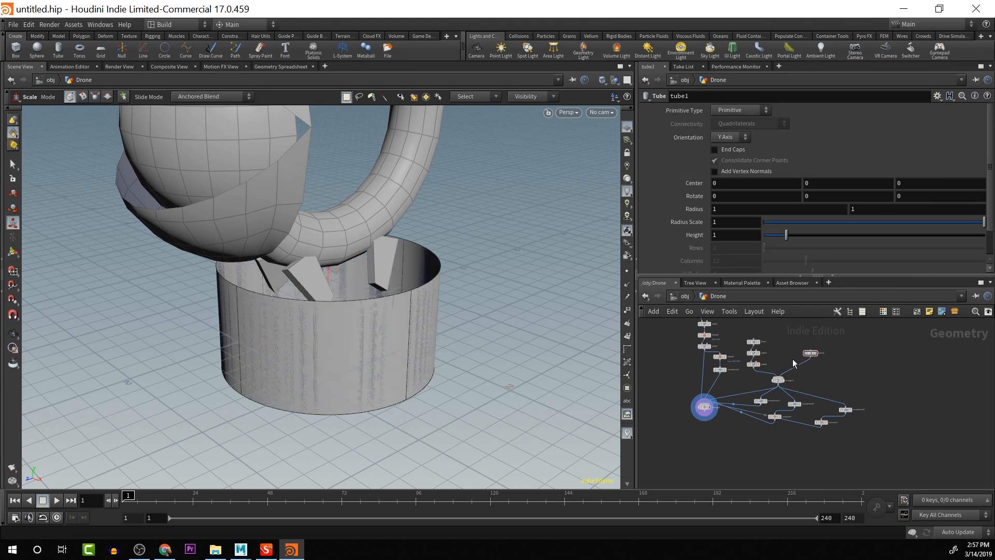
# Make tube1 a flat disc with end caps, Mesh primitive type, height 0.07 and both radii 0.2
pyautogui.click(714, 149)
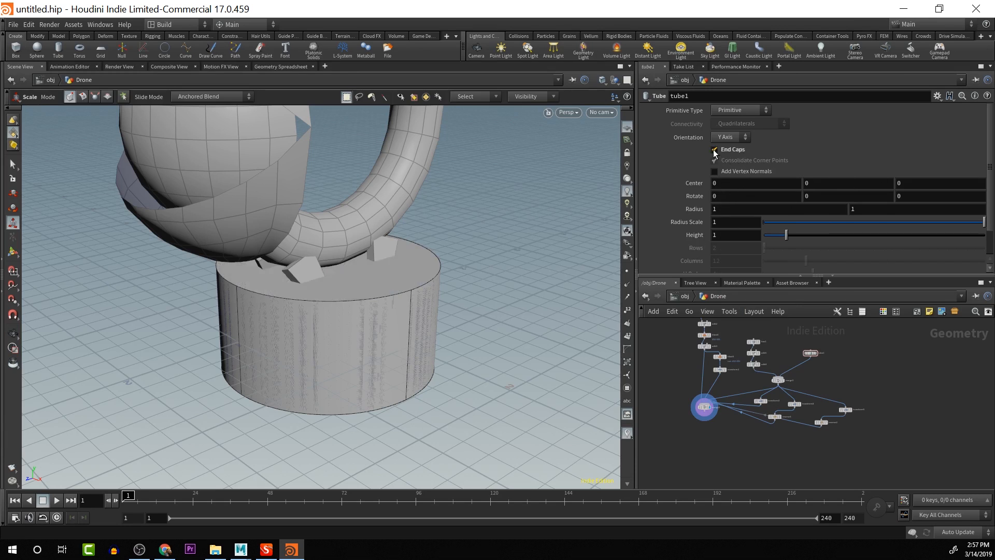
pyautogui.click(739, 109)
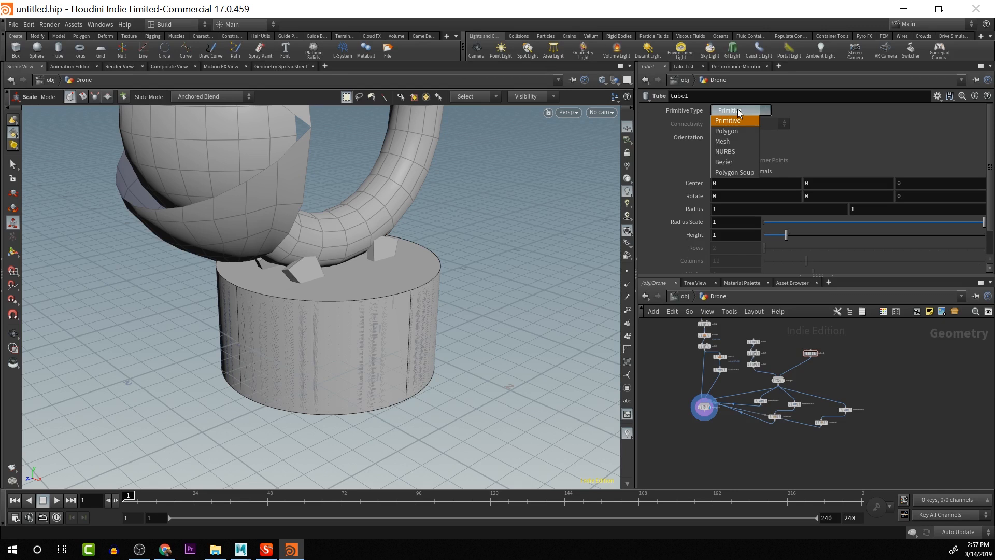
pyautogui.click(736, 143)
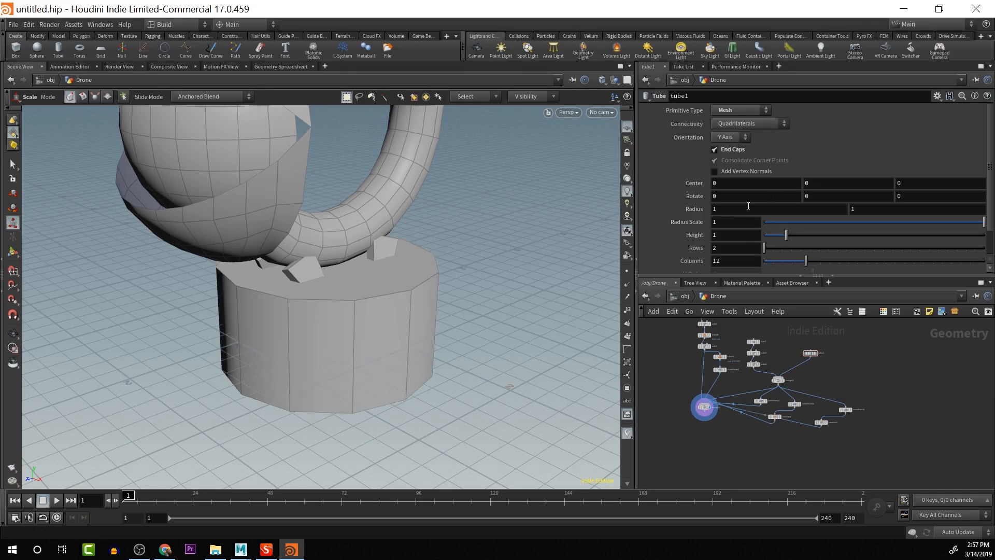
pyautogui.moveTo(785, 235); pyautogui.dragTo(768, 237)
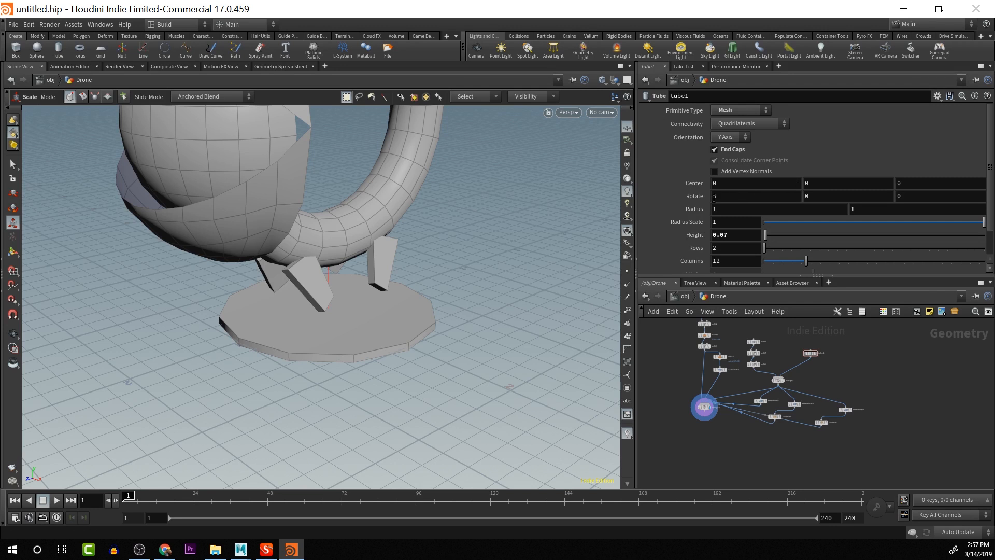
pyautogui.moveTo(701, 210); pyautogui.dragTo(656, 212, button='middle')
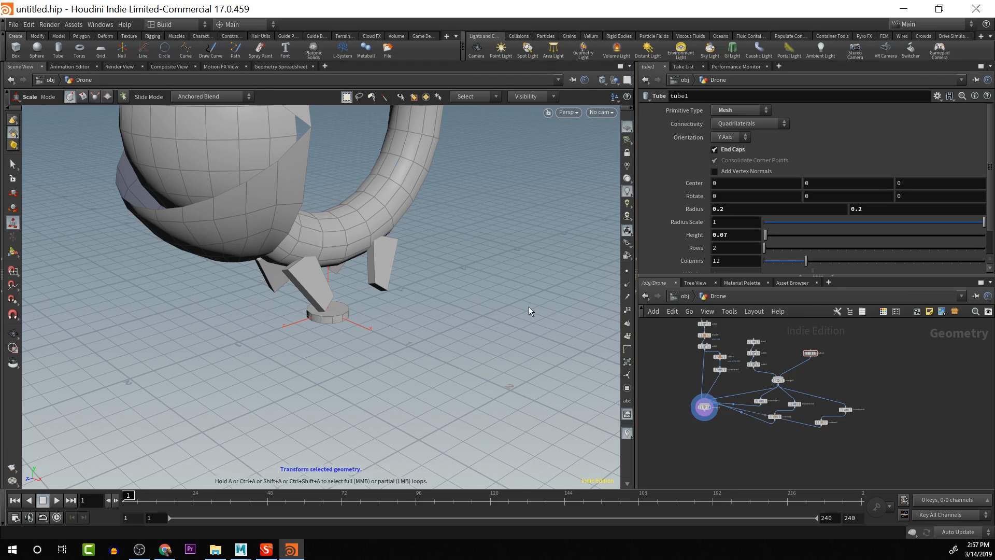
# Shorten the leg's source box1 by setting its Y size to 0.282649
pyautogui.keyDown('alt'); pyautogui.scroll(5, 814, 378); pyautogui.keyUp('alt')
pyautogui.keyDown('alt'); pyautogui.moveTo(811, 378); pyautogui.dragTo(841, 416, button='middle'); pyautogui.keyUp('alt')
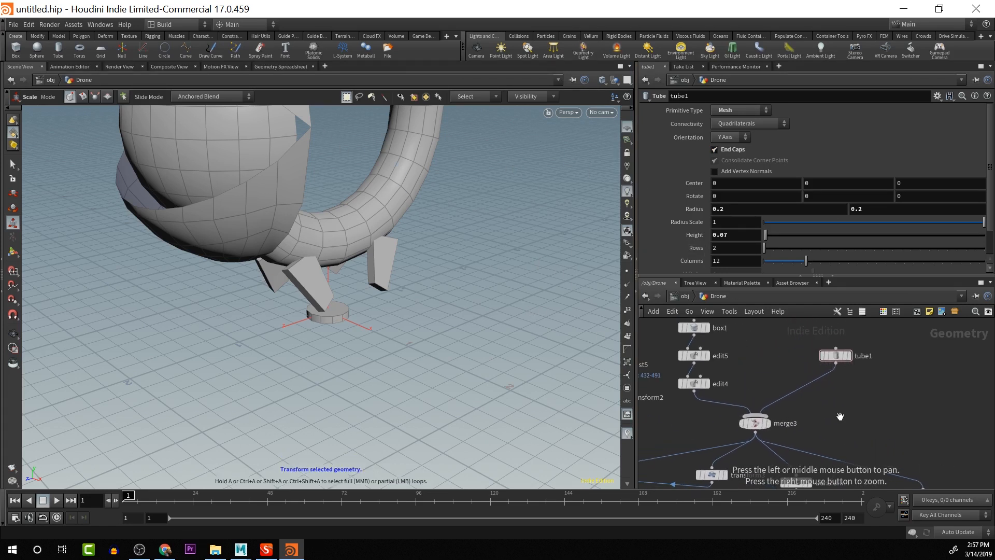
pyautogui.click(698, 326)
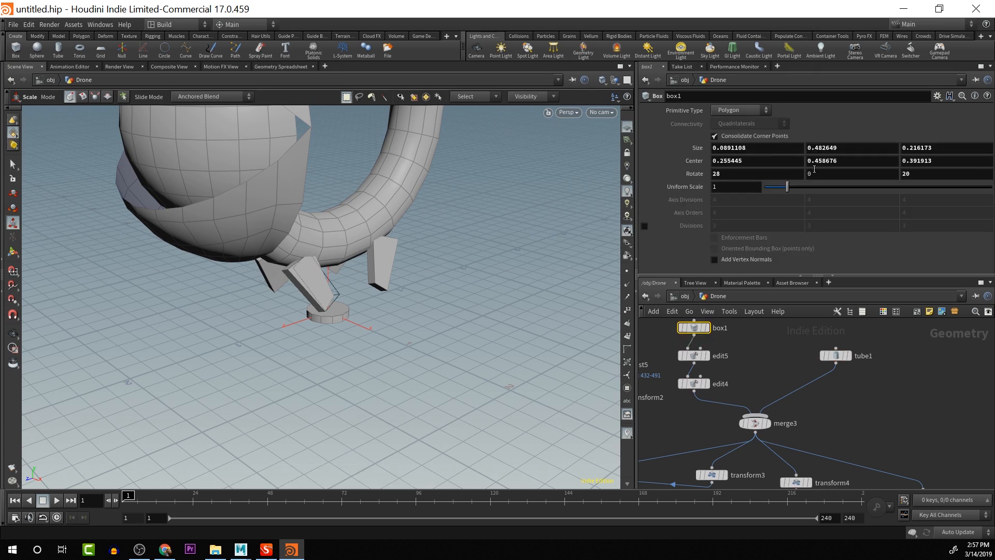
pyautogui.moveTo(849, 150); pyautogui.dragTo(833, 152, button='middle')
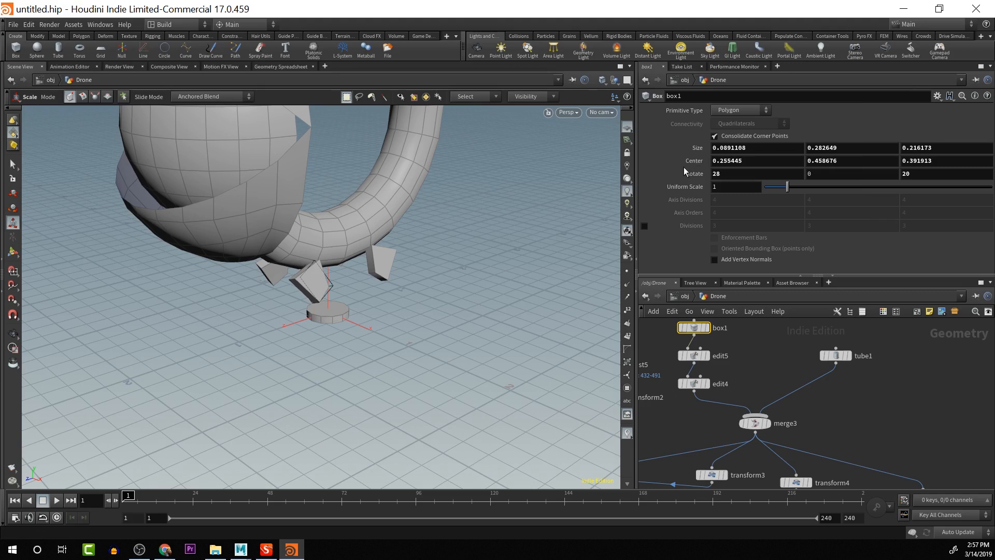
# Reposition box1 by setting its center Y to 0.598676 and center Z to 0.441913
pyautogui.press('Escape')
pyautogui.moveTo(480, 234); pyautogui.dragTo(397, 256)
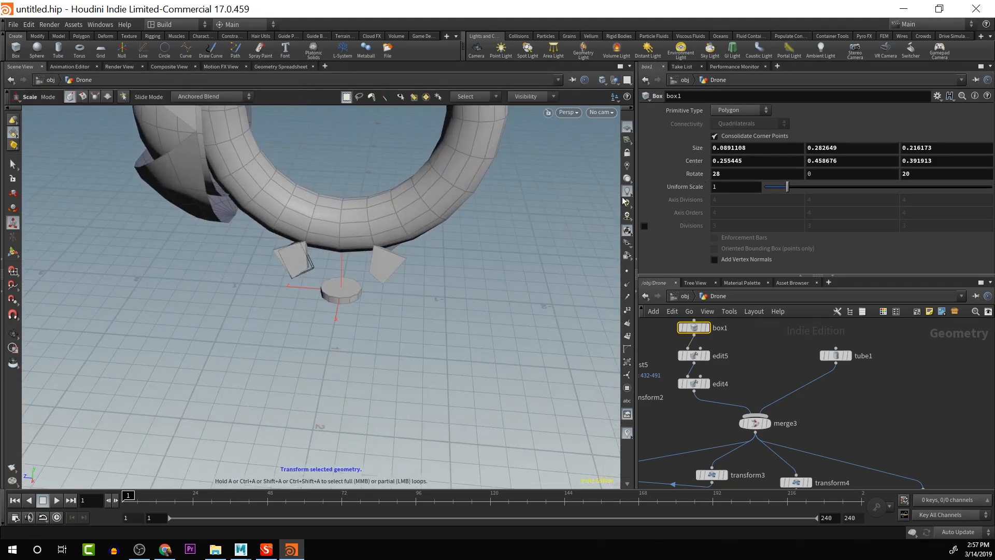
pyautogui.moveTo(826, 159); pyautogui.dragTo(932, 180, button='middle')
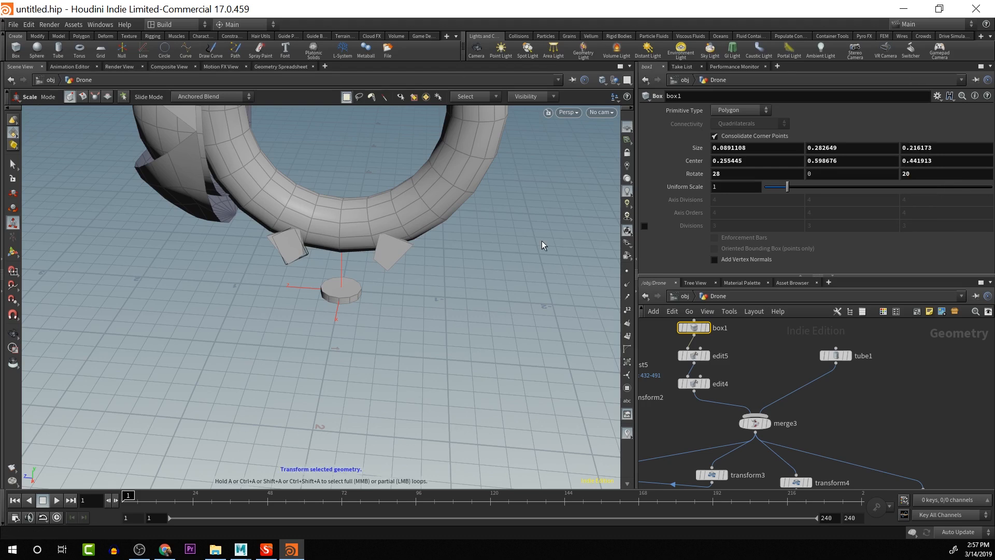
pyautogui.press('Escape')
pyautogui.moveTo(542, 240); pyautogui.dragTo(603, 214)
pyautogui.moveTo(544, 221); pyautogui.dragTo(528, 272)
pyautogui.press('e')
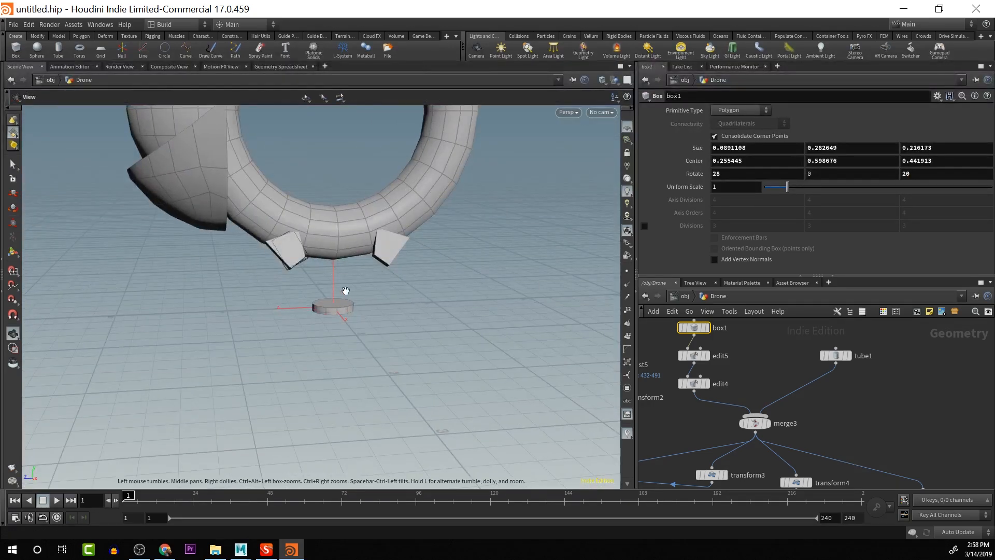
# Stand the tube1 disc upright by setting its Z rotation to -90, leaving X and Y rotation at 0
pyautogui.click(837, 360)
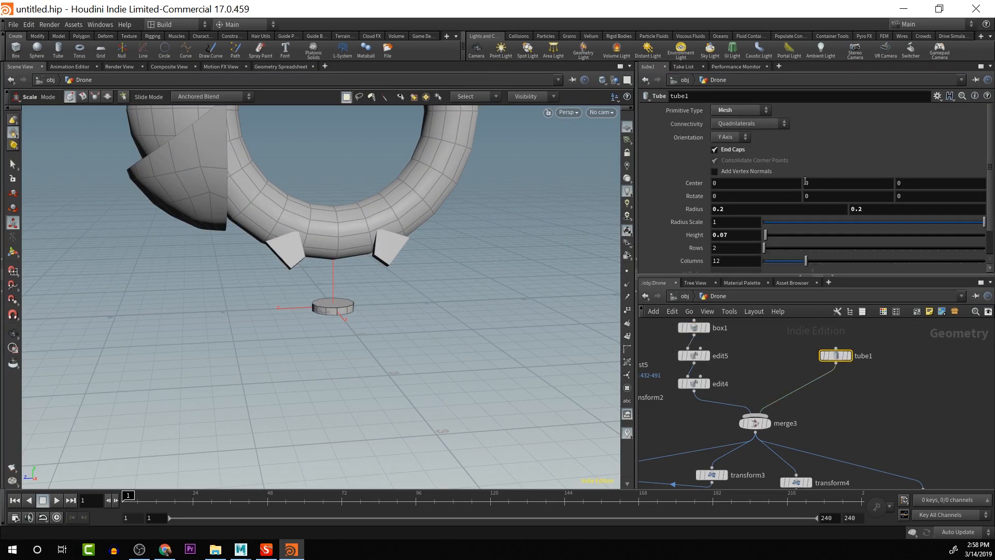
pyautogui.press('Escape')
pyautogui.moveTo(501, 276); pyautogui.dragTo(597, 294)
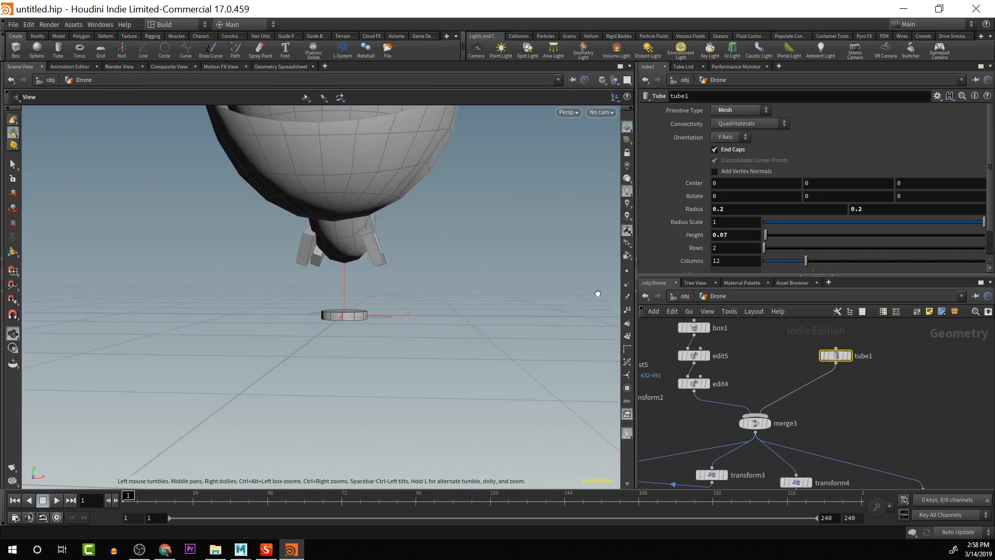
pyautogui.press('e')
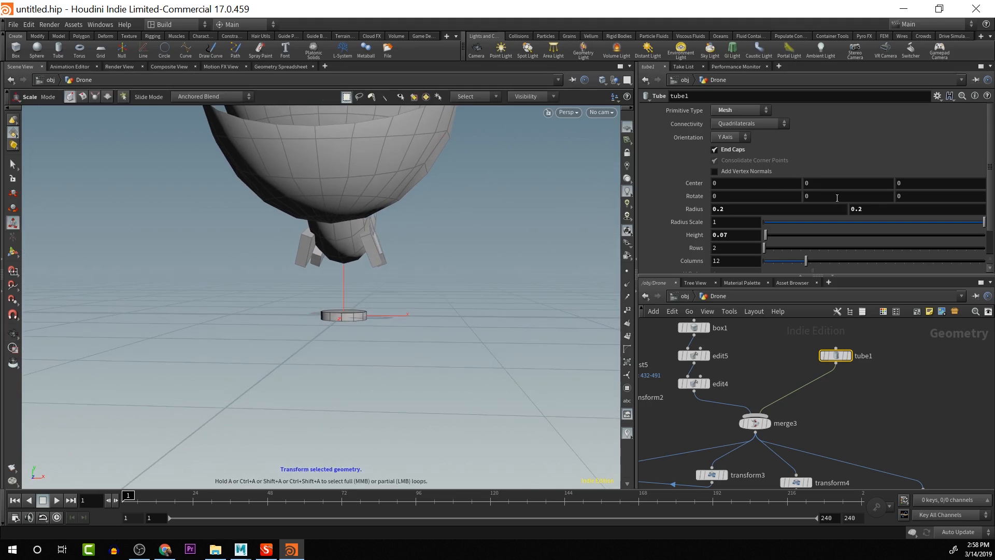
pyautogui.moveTo(816, 195)
pyautogui.mouseDown(button='middle')
pyautogui.moveTo(819, 158)
pyautogui.moveTo(819, 196)
pyautogui.mouseUp(button='middle')
pyautogui.moveTo(926, 197); pyautogui.dragTo(876, 159, button='middle')
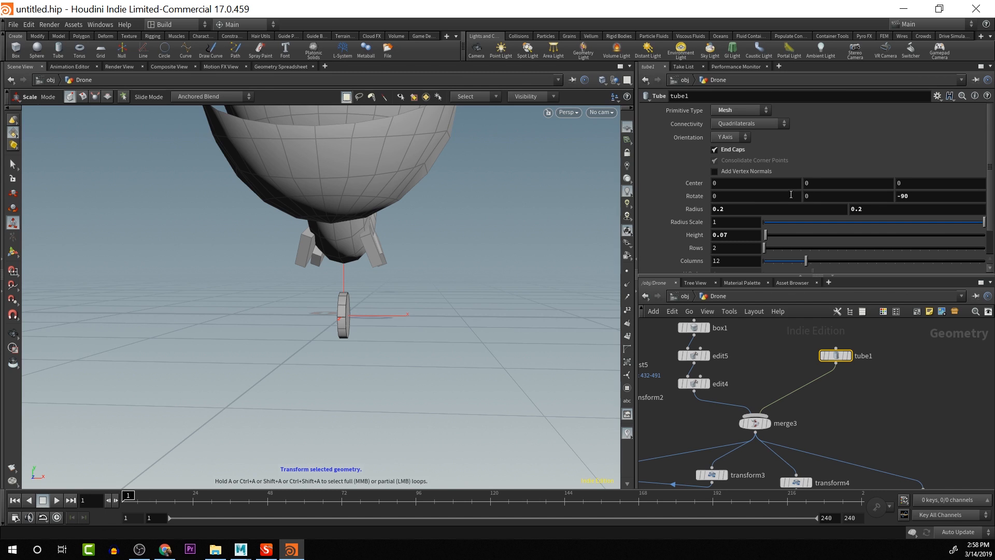
pyautogui.moveTo(791, 195); pyautogui.dragTo(841, 183, button='middle')
pyautogui.hotkey('ctrl', 'z')
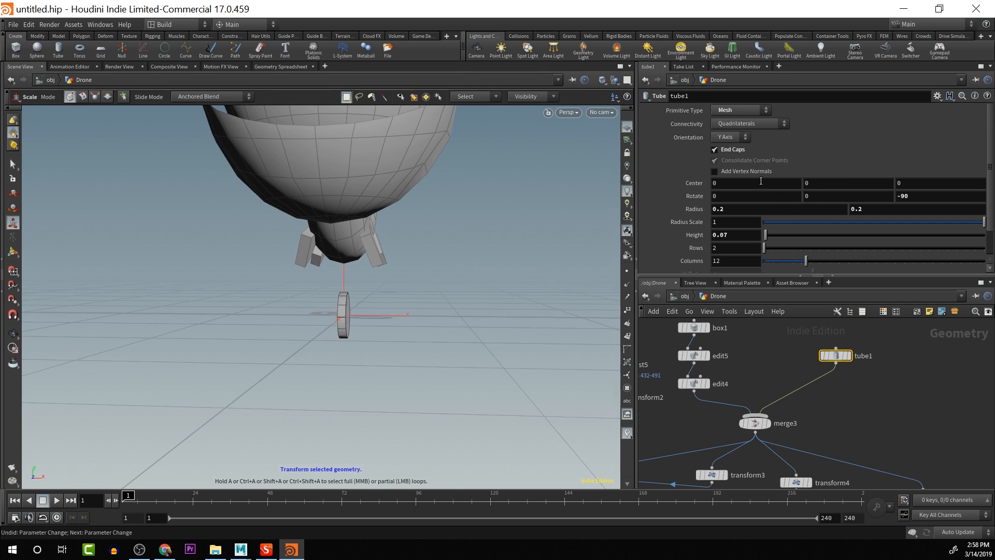
# Move tube1 beneath the leg by setting its center to 0.3, 0.4, 0.37
pyautogui.moveTo(760, 180)
pyautogui.mouseDown(button='middle')
pyautogui.moveTo(761, 163)
pyautogui.moveTo(761, 179)
pyautogui.moveTo(800, 181)
pyautogui.moveTo(763, 184)
pyautogui.mouseUp(button='middle')
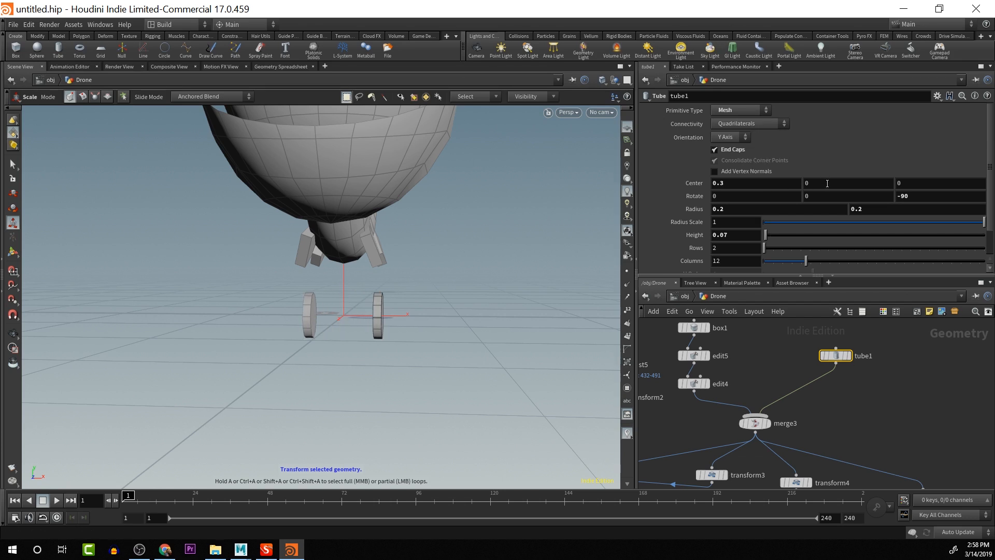
pyautogui.moveTo(827, 184); pyautogui.dragTo(863, 190, button='middle')
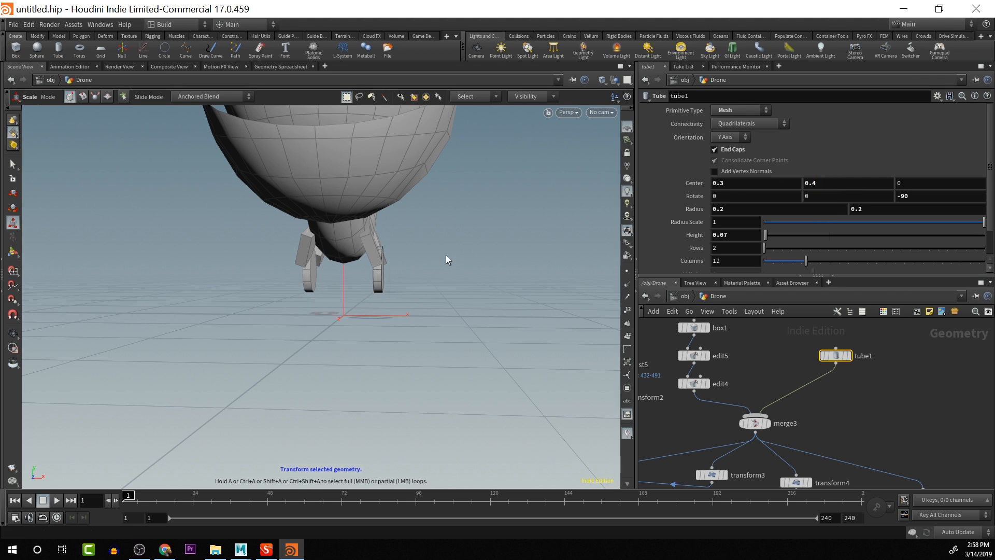
pyautogui.press('Escape')
pyautogui.moveTo(451, 271); pyautogui.dragTo(323, 288)
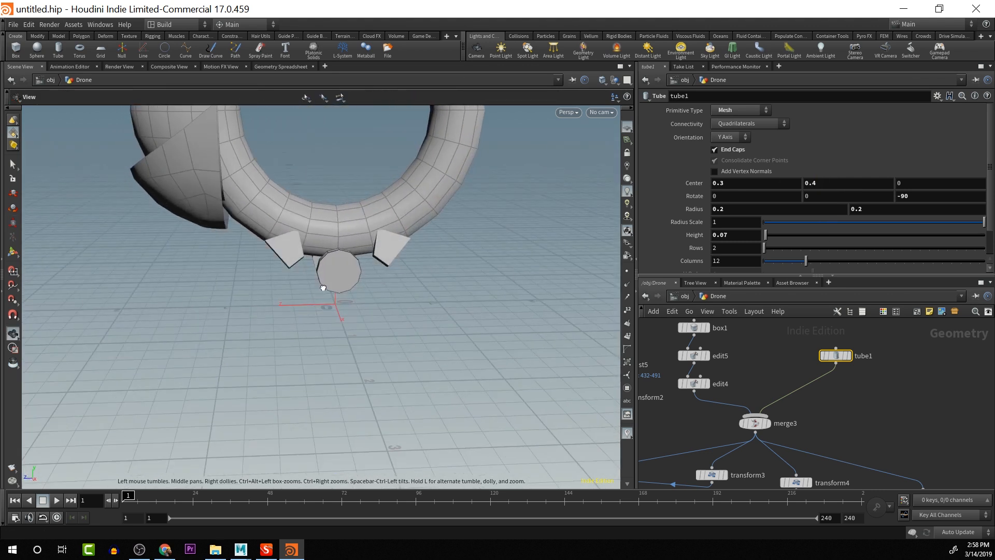
pyautogui.press('e')
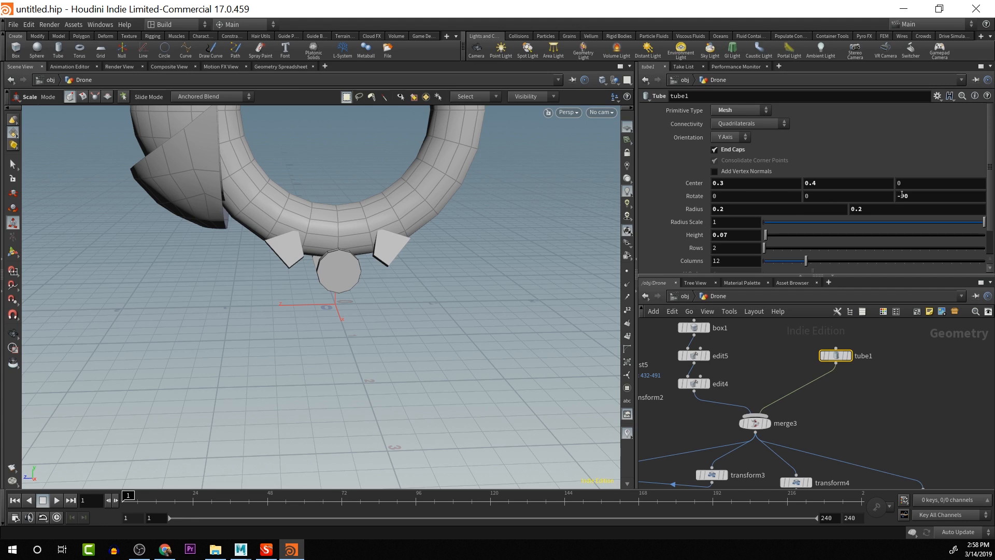
pyautogui.moveTo(906, 183)
pyautogui.mouseDown(button='middle')
pyautogui.moveTo(906, 199)
pyautogui.moveTo(964, 202)
pyautogui.moveTo(894, 183)
pyautogui.mouseUp(button='middle')
# Set both radii of tube1 to 0.11 and its height to 0.12
pyautogui.scroll(-1, 895, 184)
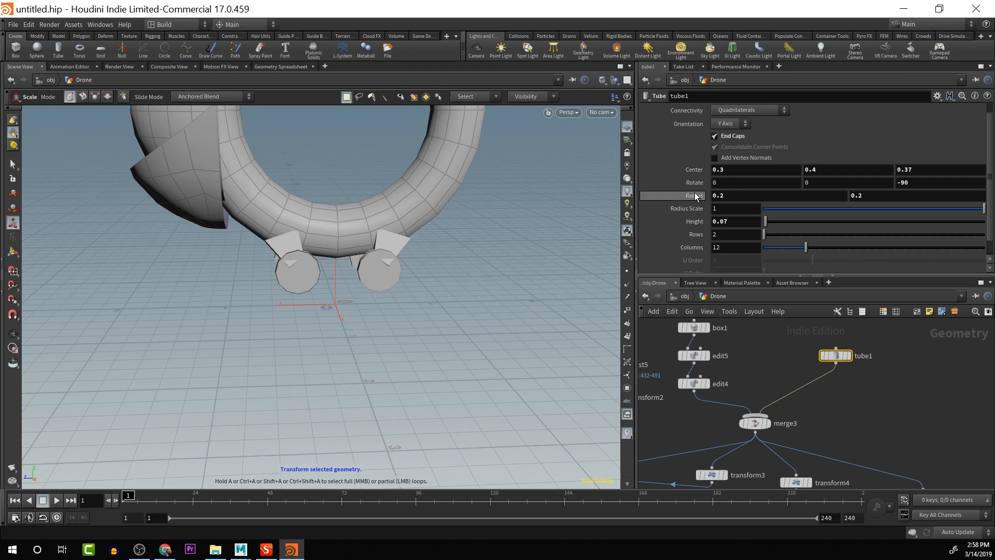
pyautogui.moveTo(695, 194)
pyautogui.mouseDown(button='middle')
pyautogui.moveTo(695, 174)
pyautogui.moveTo(693, 193)
pyautogui.moveTo(674, 196)
pyautogui.moveTo(689, 195)
pyautogui.moveTo(691, 207)
pyautogui.moveTo(641, 218)
pyautogui.moveTo(682, 192)
pyautogui.mouseUp(button='middle')
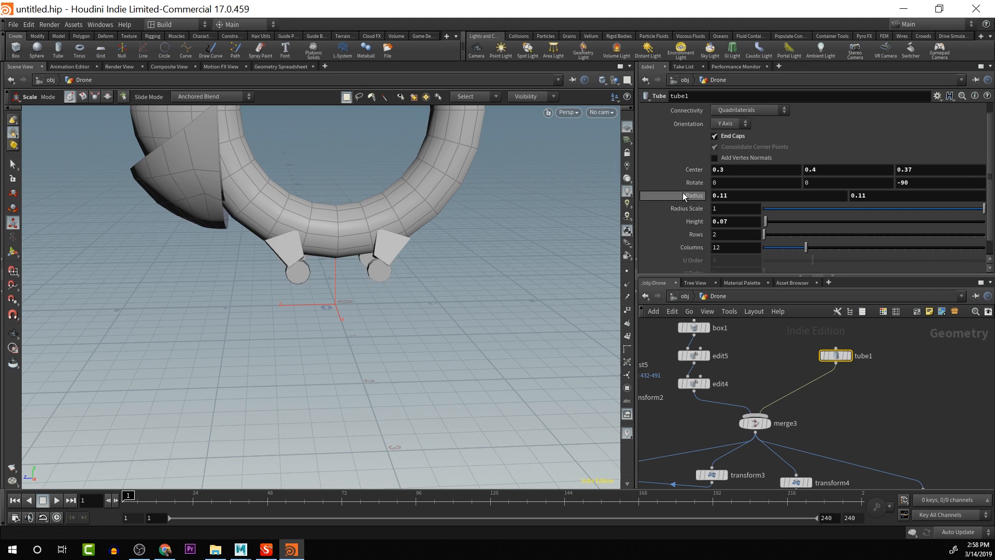
pyautogui.press('Escape')
pyautogui.moveTo(567, 276); pyautogui.dragTo(496, 291)
pyautogui.scroll(6, 458, 371)
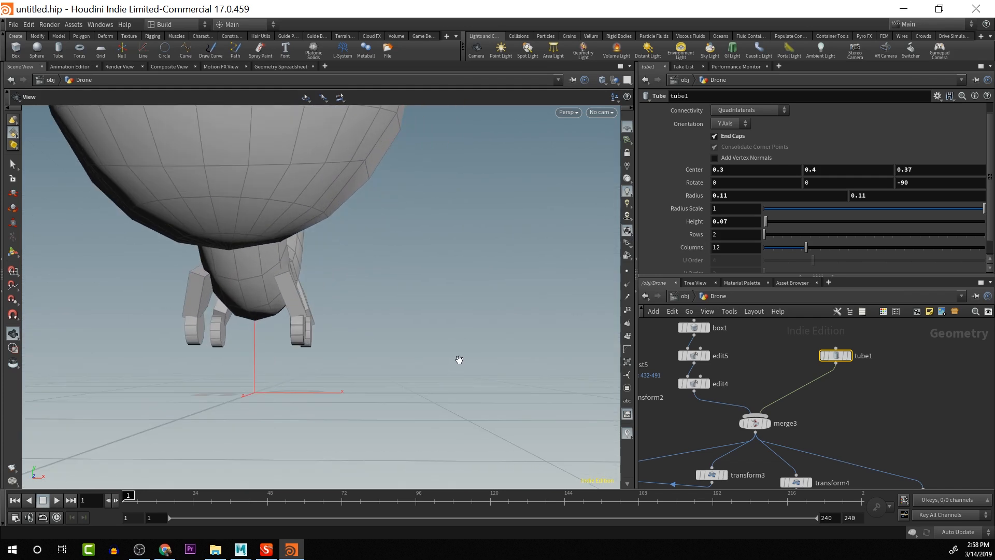
pyautogui.press('e')
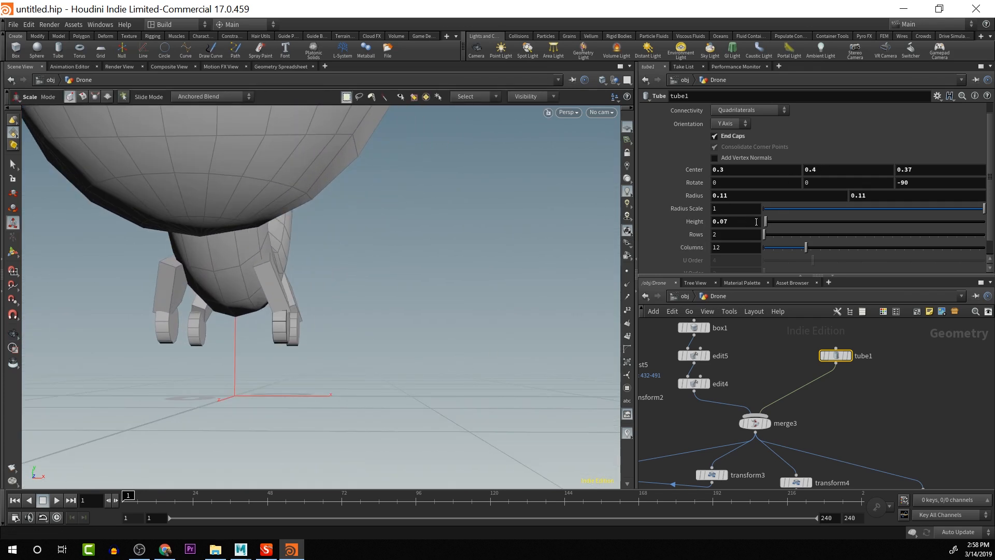
pyautogui.moveTo(733, 223); pyautogui.dragTo(763, 250, button='middle')
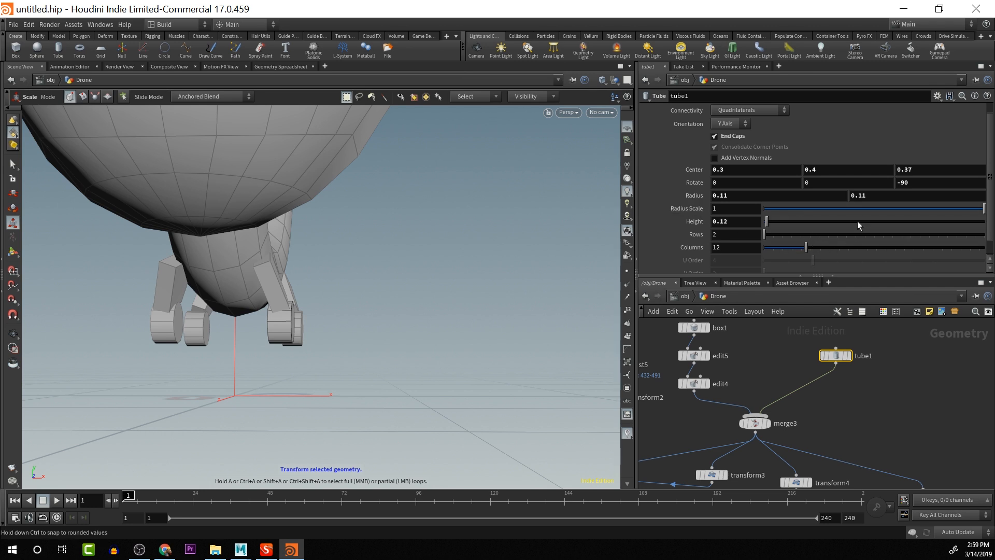
# Tilt tube1 to follow the leg's slant by setting its Z rotation to -70
pyautogui.press('Escape')
pyautogui.moveTo(540, 271); pyautogui.dragTo(737, 211)
pyautogui.press('e')
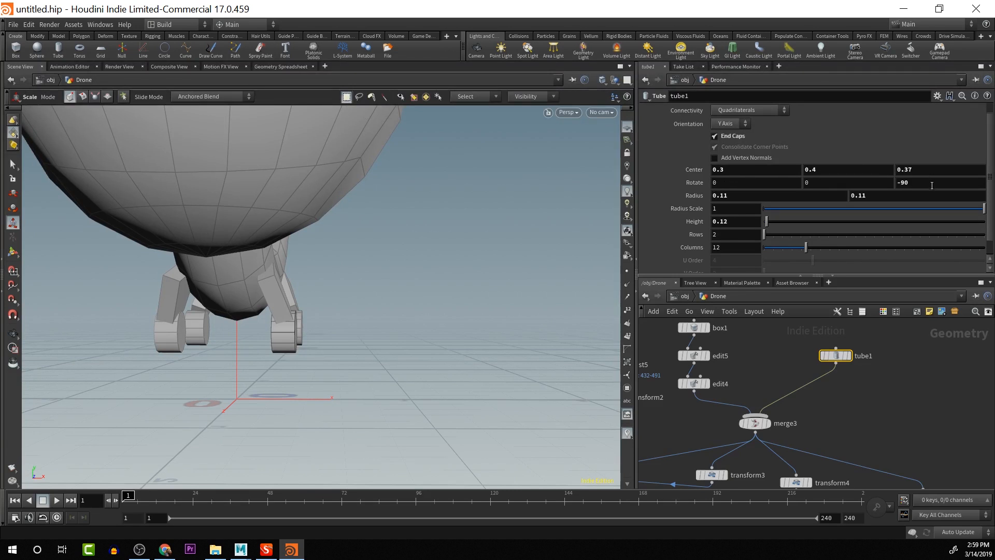
pyautogui.moveTo(932, 185); pyautogui.dragTo(974, 164, button='middle')
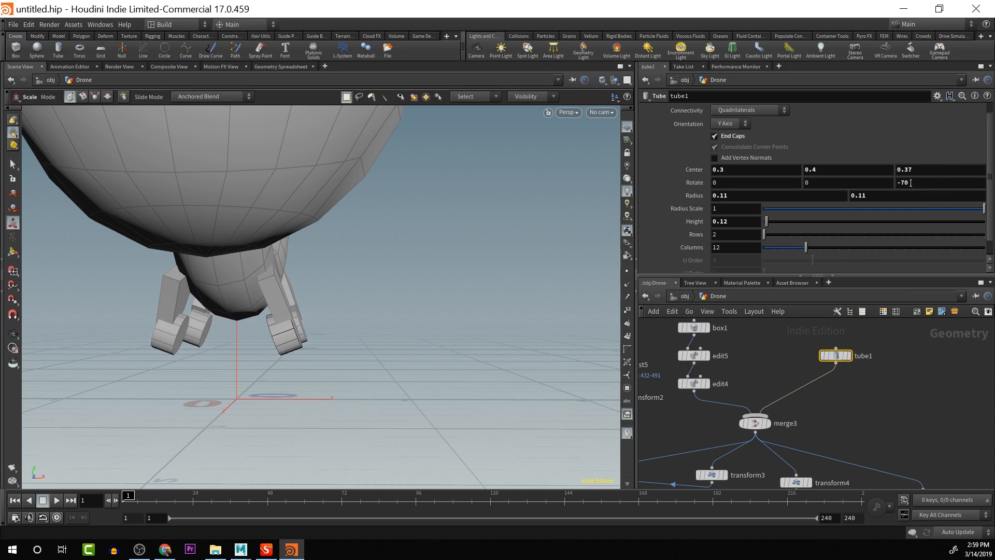
# Align tube1 with the leg's lower end by setting its center to 0.32, 0.43, 0.36
pyautogui.scroll(1, 777, 182)
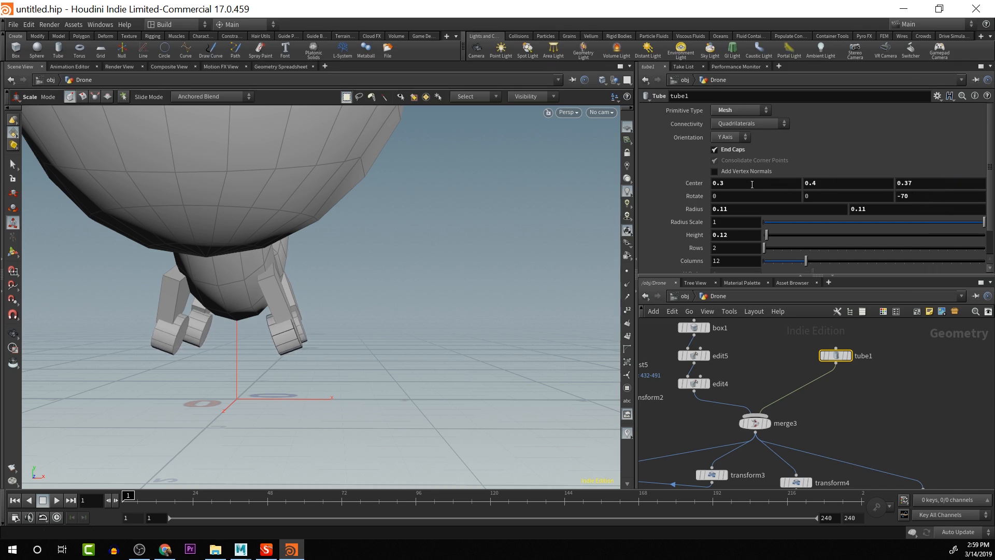
pyautogui.moveTo(755, 183); pyautogui.dragTo(777, 209, button='middle')
pyautogui.press('Escape')
pyautogui.moveTo(400, 260); pyautogui.dragTo(243, 320)
pyautogui.press('e')
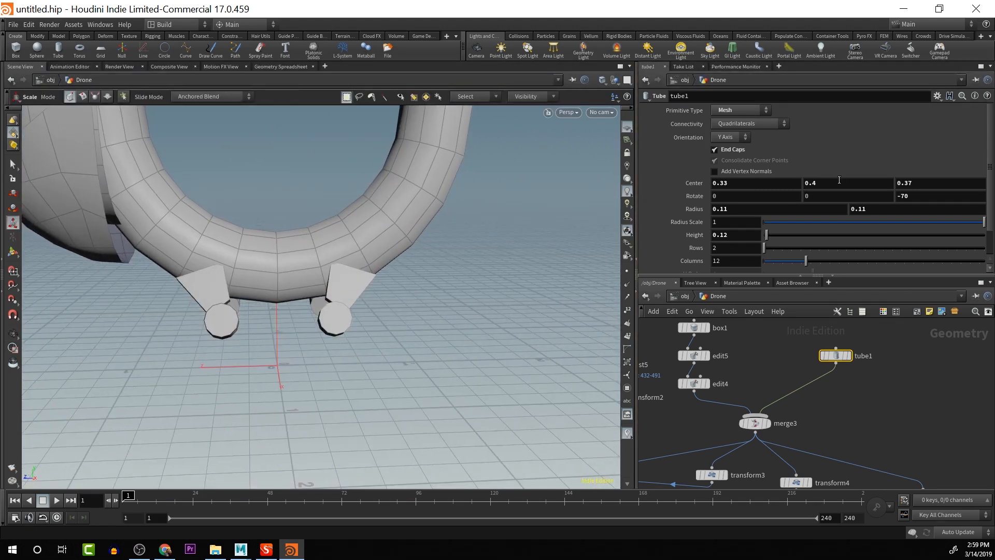
pyautogui.moveTo(920, 181); pyautogui.dragTo(881, 198, button='middle')
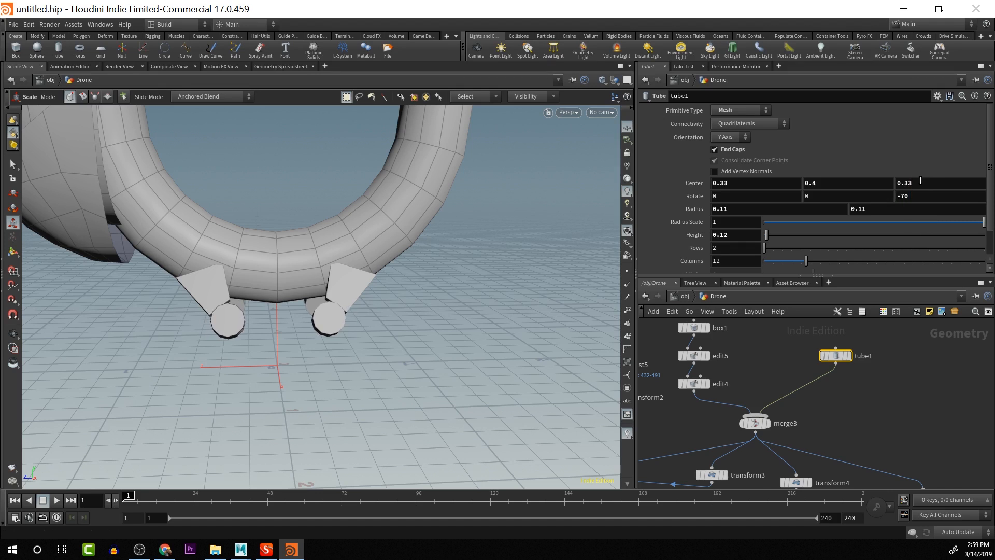
pyautogui.moveTo(824, 183); pyautogui.dragTo(856, 207, button='middle')
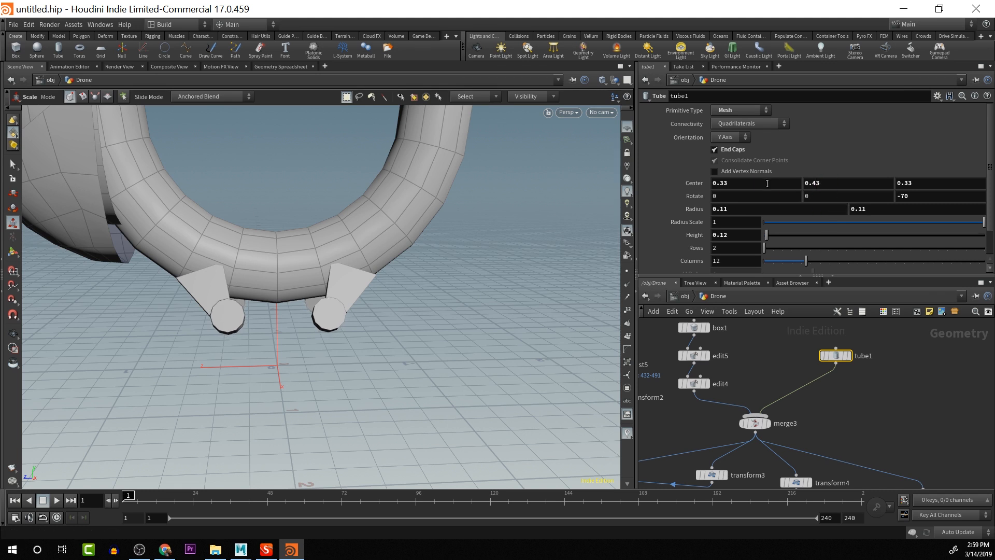
pyautogui.moveTo(767, 183)
pyautogui.mouseDown(button='middle')
pyautogui.moveTo(768, 197)
pyautogui.moveTo(742, 201)
pyautogui.moveTo(767, 179)
pyautogui.moveTo(767, 158)
pyautogui.moveTo(769, 194)
pyautogui.mouseUp(button='middle')
pyautogui.moveTo(916, 185); pyautogui.dragTo(918, 211, button='middle')
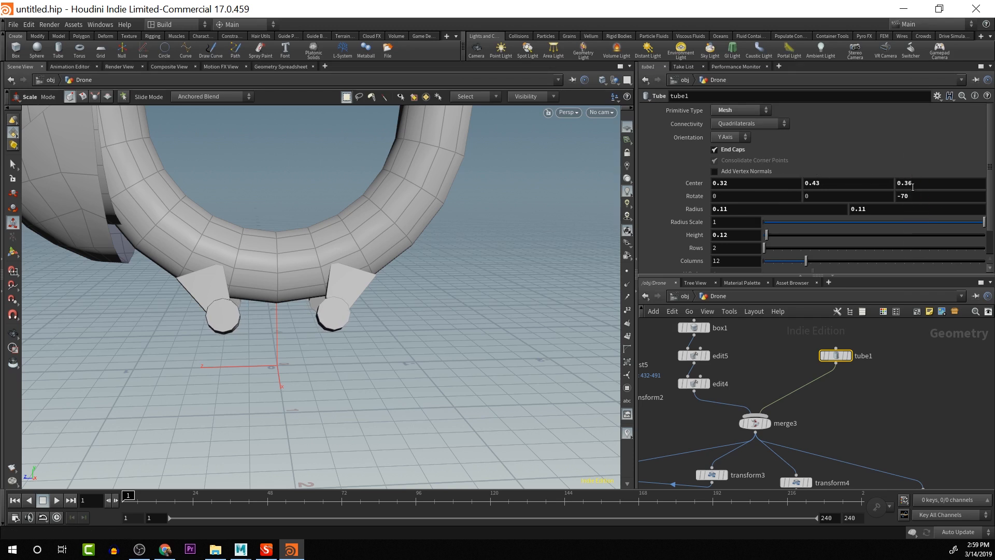
pyautogui.press('Escape')
pyautogui.moveTo(451, 322)
pyautogui.mouseDown()
pyautogui.moveTo(513, 303)
pyautogui.moveTo(570, 306)
pyautogui.moveTo(413, 331)
pyautogui.moveTo(445, 311)
pyautogui.moveTo(509, 313)
pyautogui.moveTo(453, 312)
pyautogui.mouseUp()
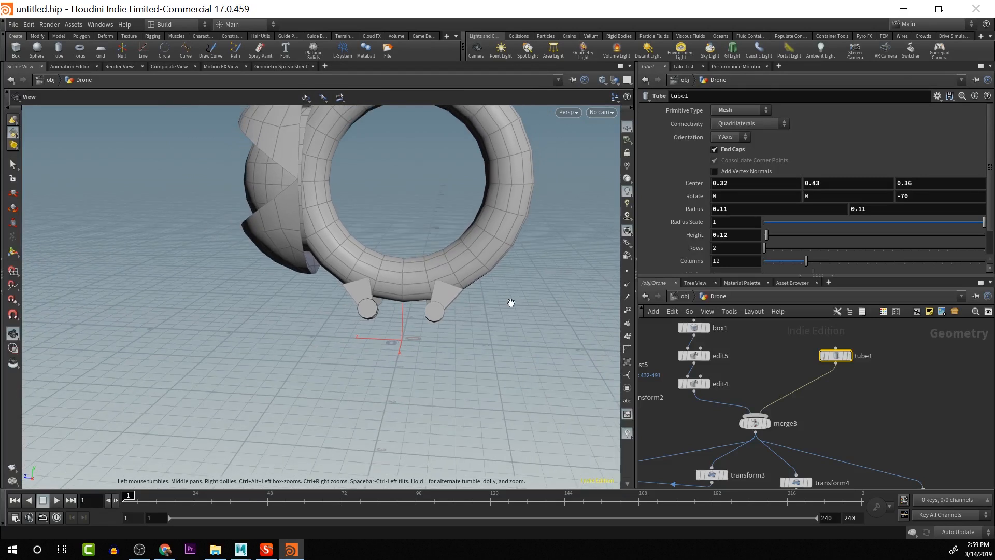
pyautogui.press('e')
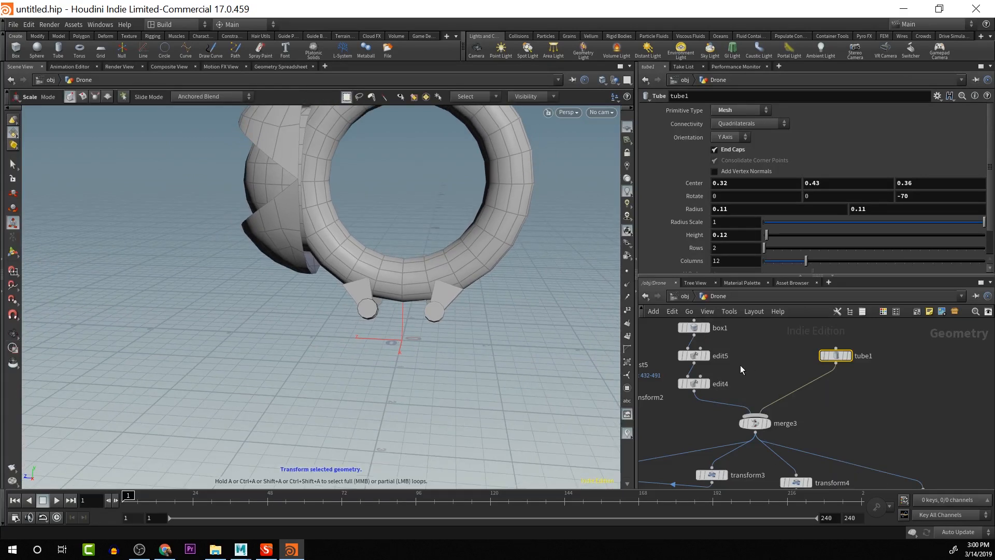
# Add a Transform node beside edit4, fed by edit4 and wired into merge3 as an additional input
pyautogui.doubleClick(722, 383)
pyautogui.click(829, 400)
pyautogui.press('Tab')
pyautogui.write('trans')
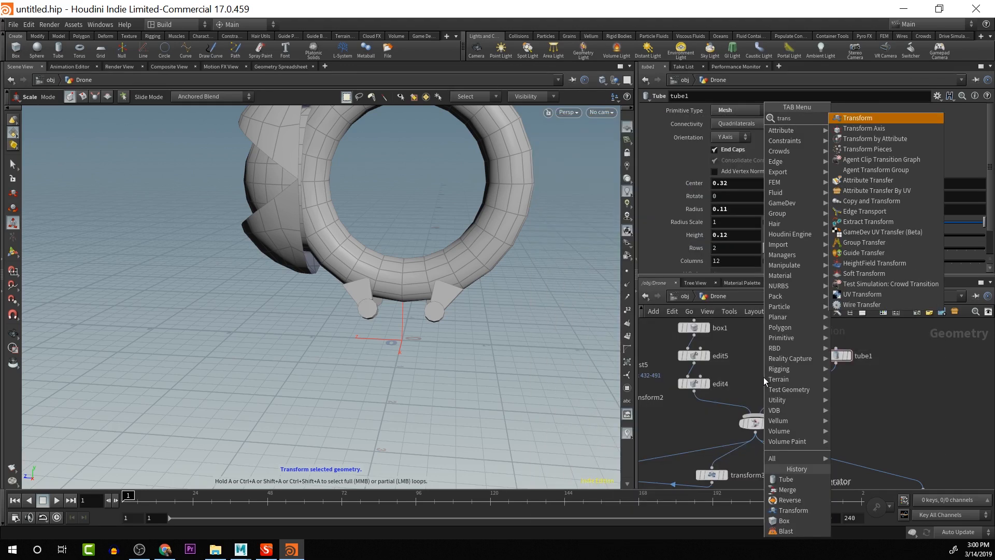
pyautogui.press('Return')
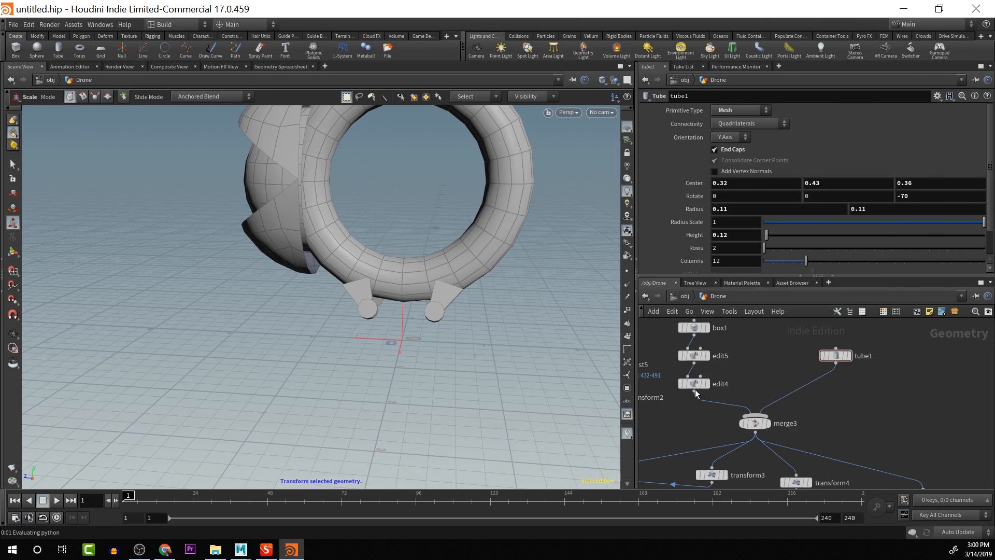
pyautogui.moveTo(695, 391); pyautogui.dragTo(750, 413)
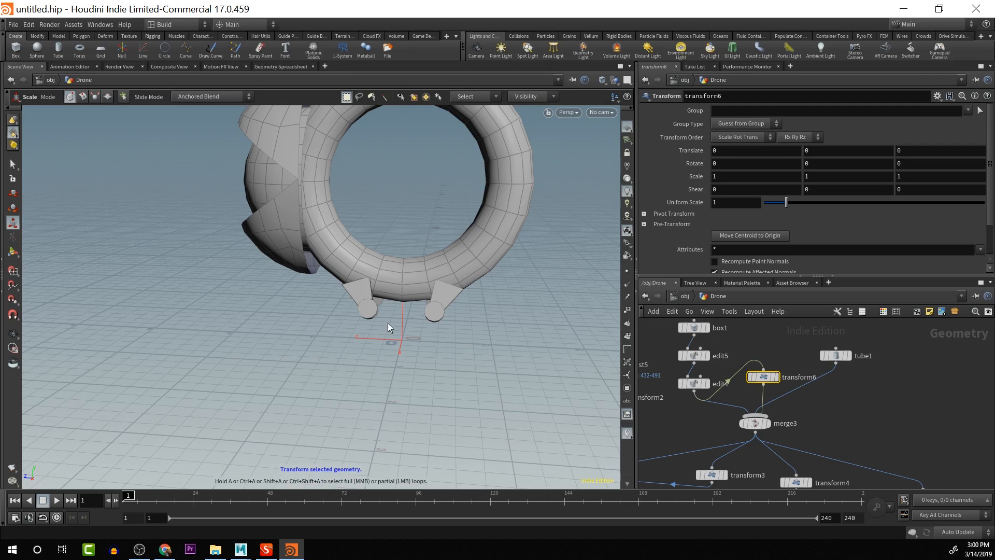
# Lower the duplicated leg segment by setting the new Transform node's Y translation to -0.5
pyautogui.keyDown('alt'); pyautogui.moveTo(386, 344); pyautogui.dragTo(440, 329); pyautogui.keyUp('alt')
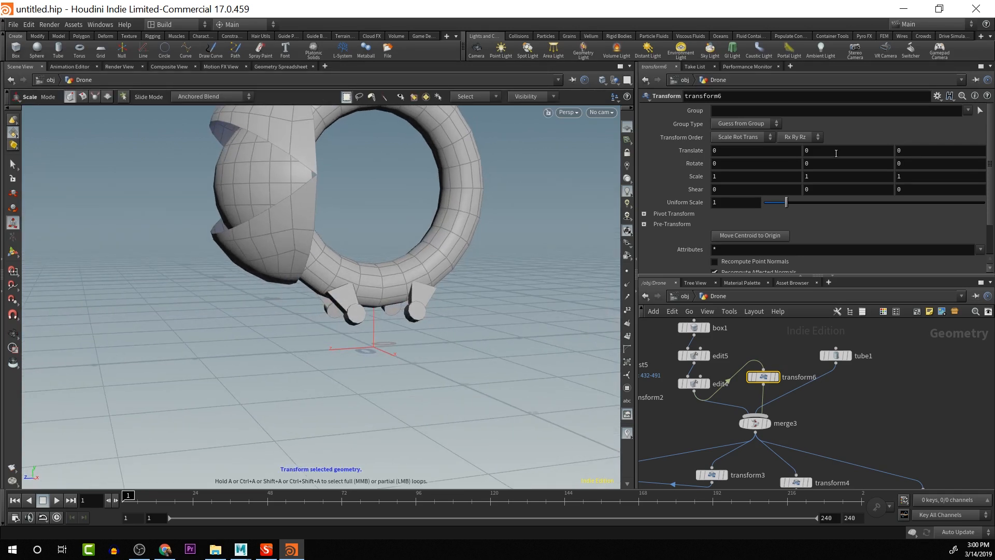
pyautogui.moveTo(836, 154); pyautogui.dragTo(729, 175, button='middle')
pyautogui.hotkey('ctrl', 'z')
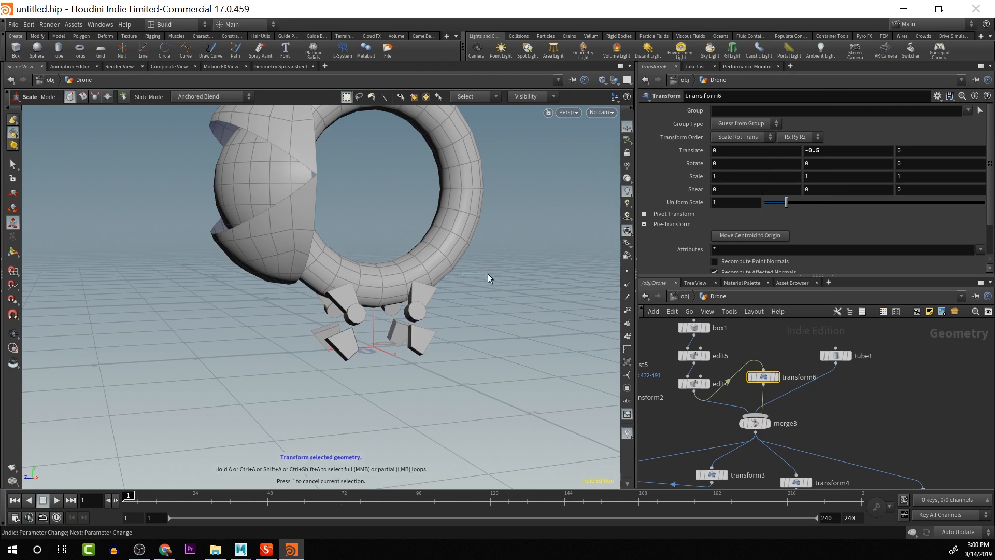
pyautogui.press('Escape')
pyautogui.moveTo(477, 184); pyautogui.dragTo(600, 296)
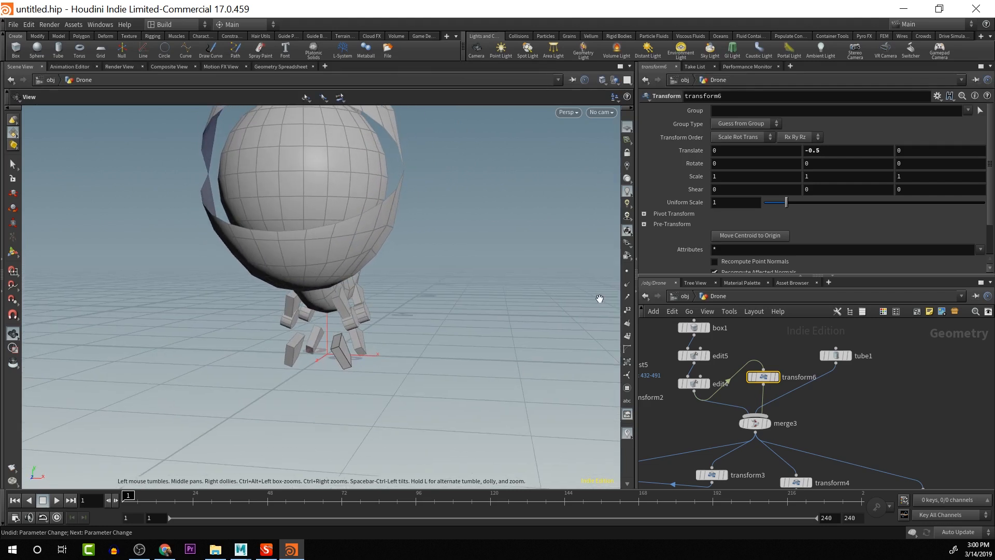
# Try shrinking the duplicated lower leg segment by setting transform6's uniform scale to 0.75
pyautogui.press('e')
pyautogui.moveTo(829, 166); pyautogui.dragTo(827, 165, button='middle')
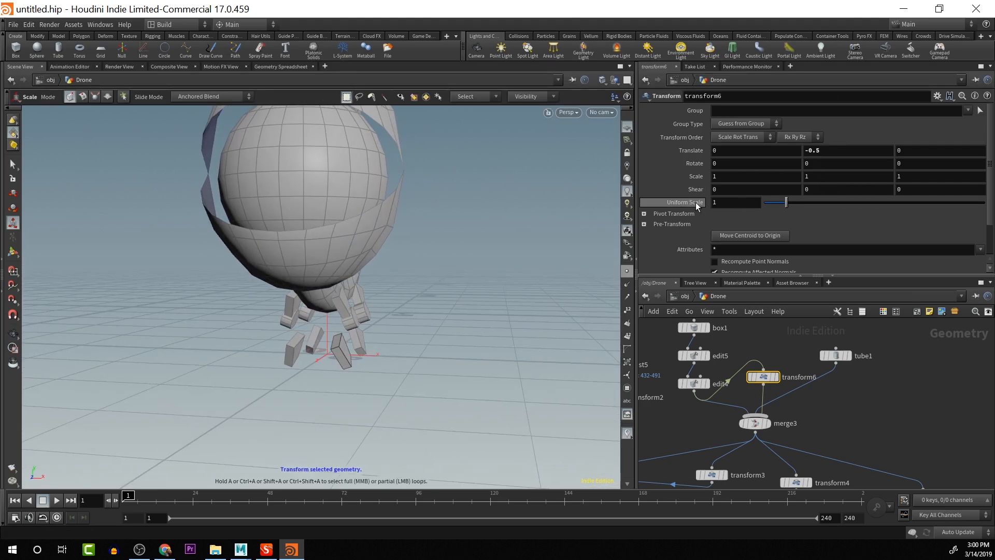
pyautogui.moveTo(696, 202); pyautogui.dragTo(573, 218, button='middle')
pyautogui.press('Escape')
pyautogui.moveTo(506, 298); pyautogui.dragTo(378, 301)
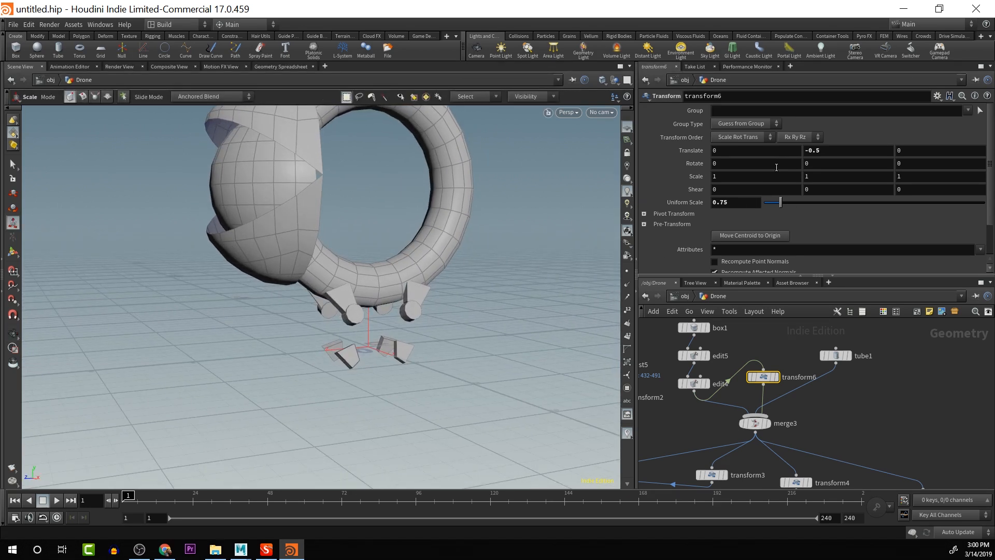
# Try reorienting the duplicated segment with transform6 at X rotation -86.3, Z translation 0.41 and Z shear 1.6
pyautogui.moveTo(776, 167); pyautogui.dragTo(755, 156, button='middle')
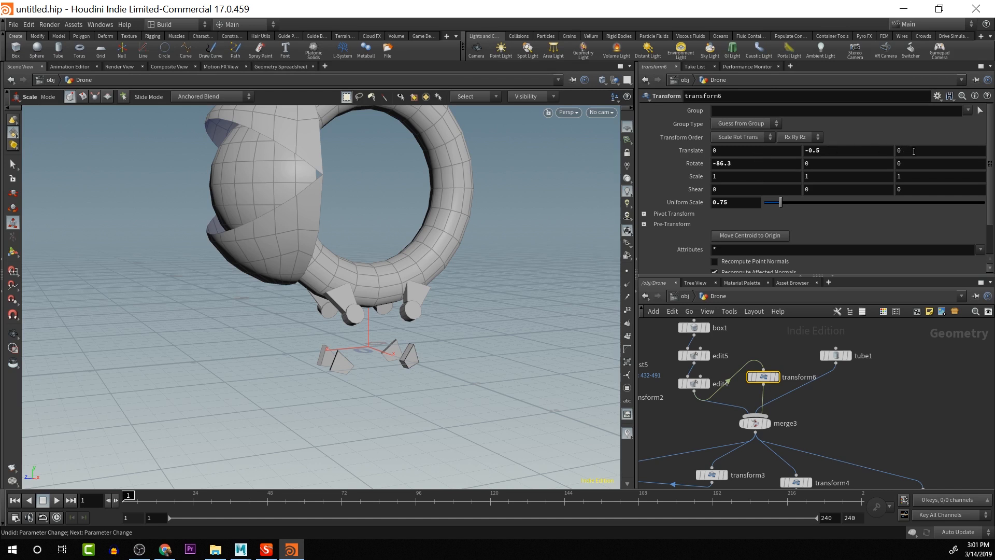
pyautogui.moveTo(914, 152); pyautogui.dragTo(990, 167, button='middle')
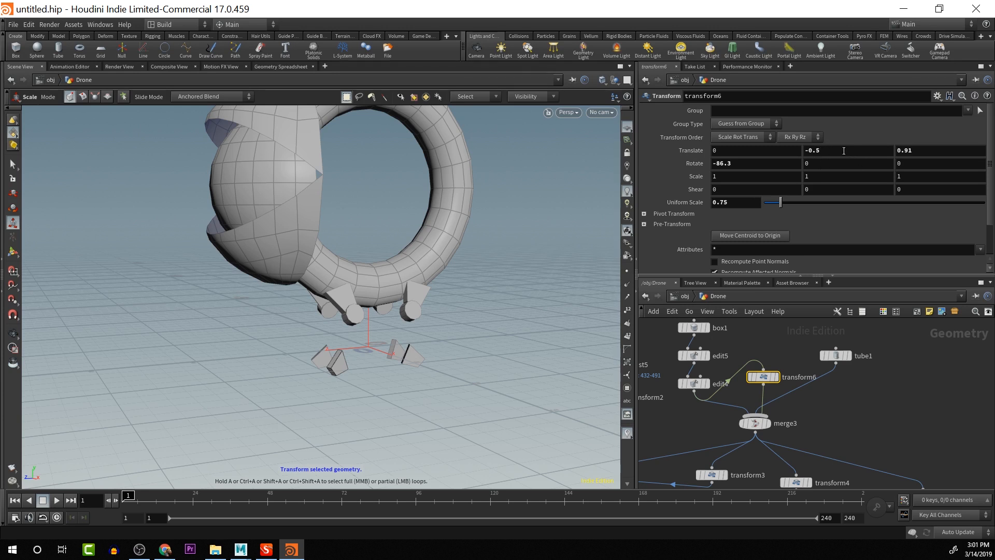
pyautogui.moveTo(926, 151); pyautogui.dragTo(990, 175, button='middle')
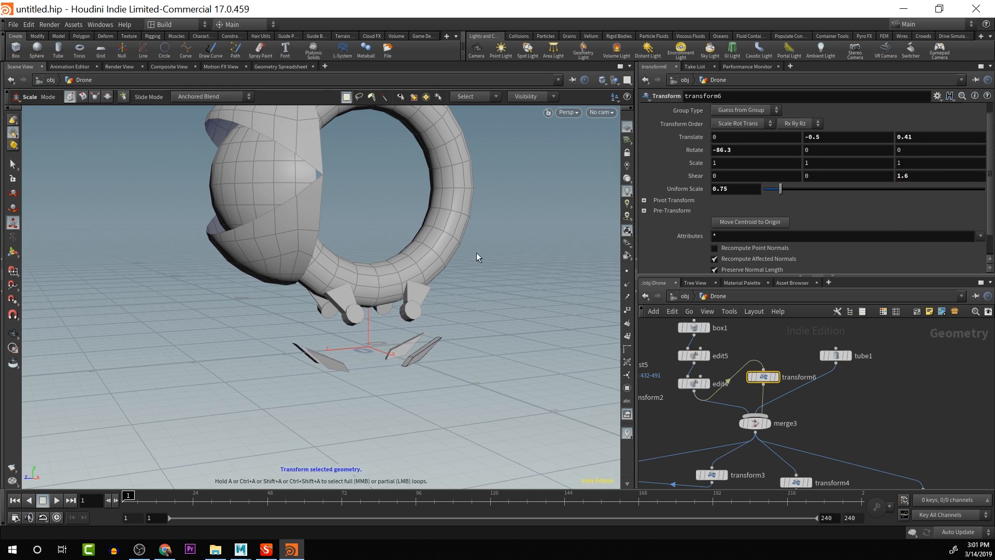
# Cut the wire from edit4 to transform6 and feed transform6 from box1 instead
pyautogui.keyDown('alt'); pyautogui.moveTo(409, 326); pyautogui.dragTo(344, 338); pyautogui.keyUp('alt')
pyautogui.press('e')
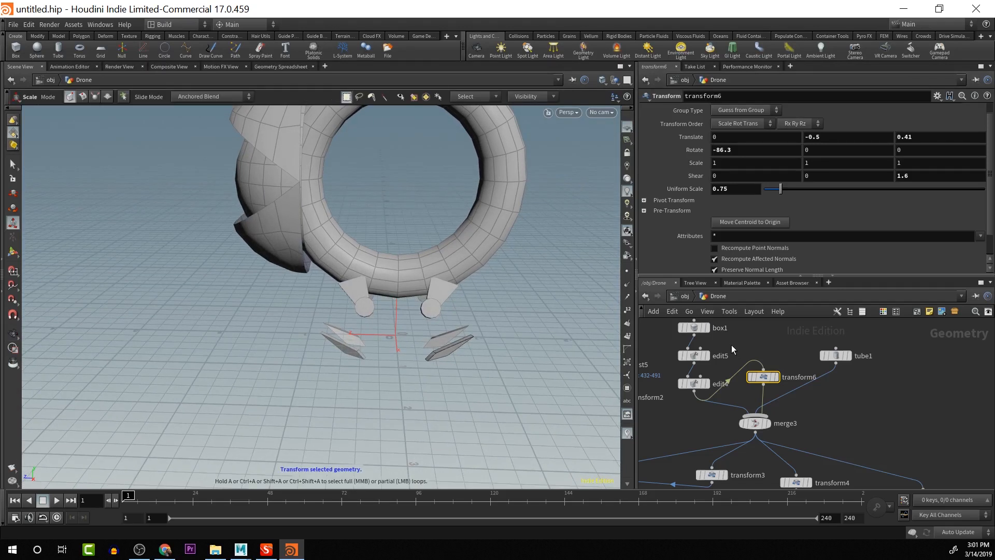
pyautogui.press('y')
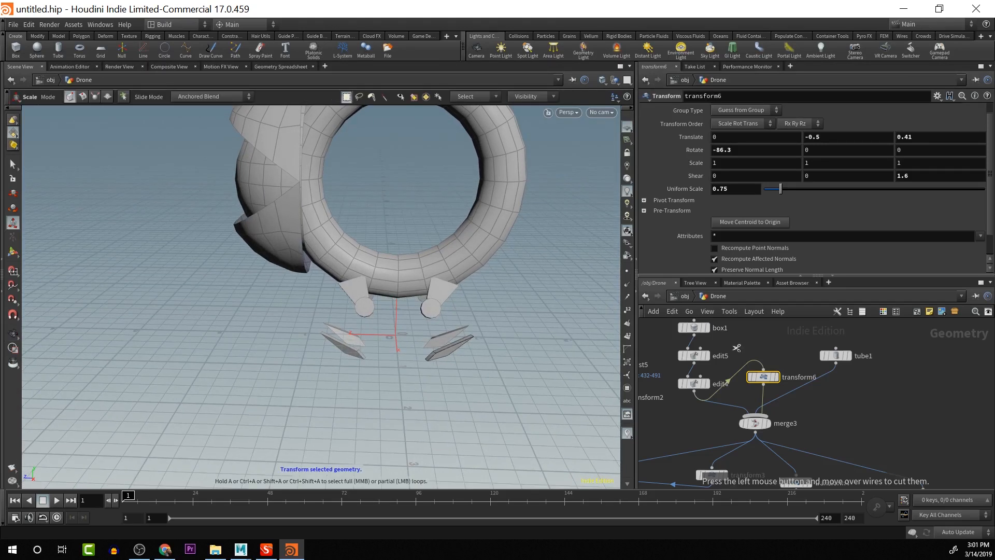
pyautogui.moveTo(733, 344); pyautogui.dragTo(737, 371)
pyautogui.moveTo(700, 339); pyautogui.dragTo(763, 372)
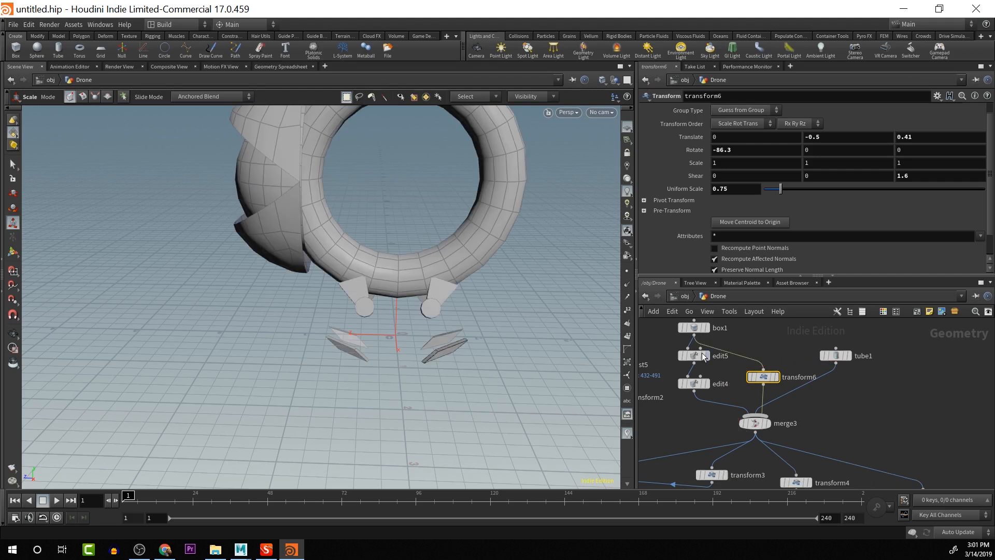
pyautogui.press('Return')
pyautogui.moveTo(515, 340); pyautogui.dragTo(588, 347)
pyautogui.press('Return')
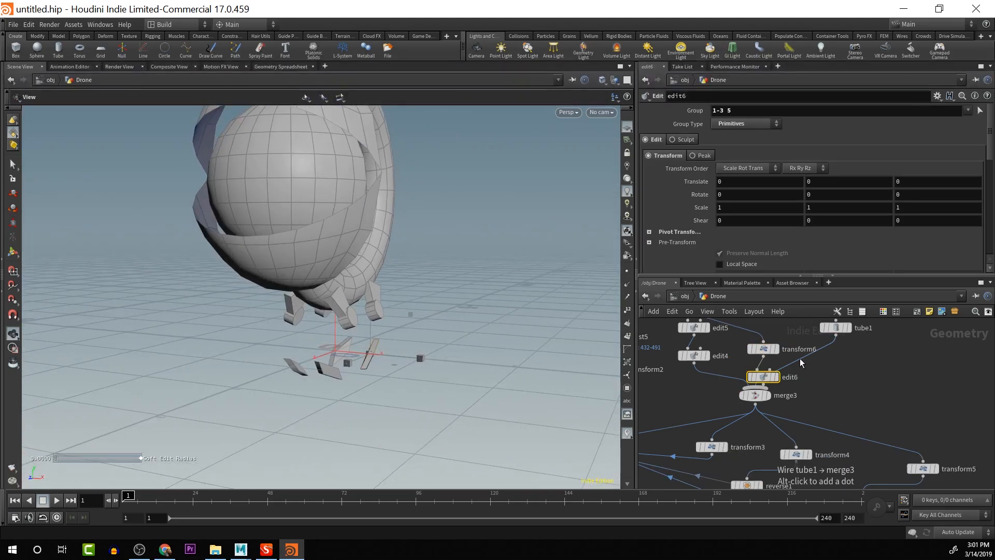
pyautogui.press('Escape')
pyautogui.moveTo(513, 382); pyautogui.dragTo(367, 384)
pyautogui.press('Return')
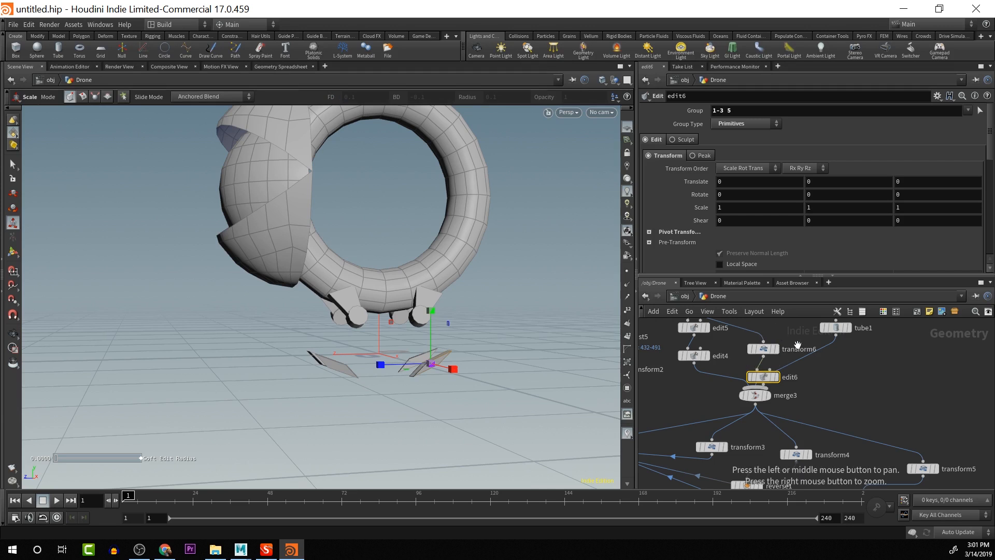
pyautogui.moveTo(766, 377); pyautogui.dragTo(769, 401, button='middle')
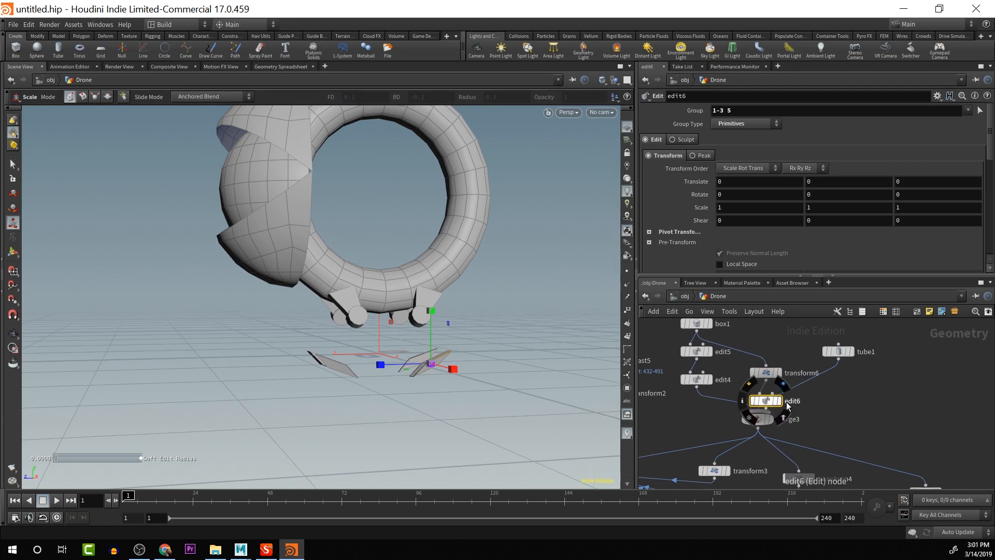
pyautogui.press('Delete')
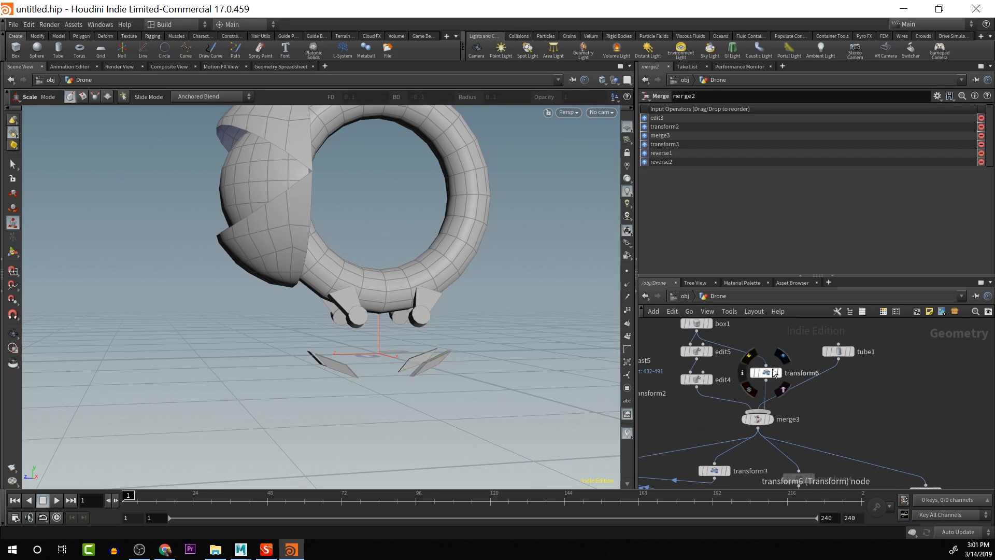
# Delete the transform6 node and the leftover wire from edit5 to merge3
pyautogui.click(772, 369)
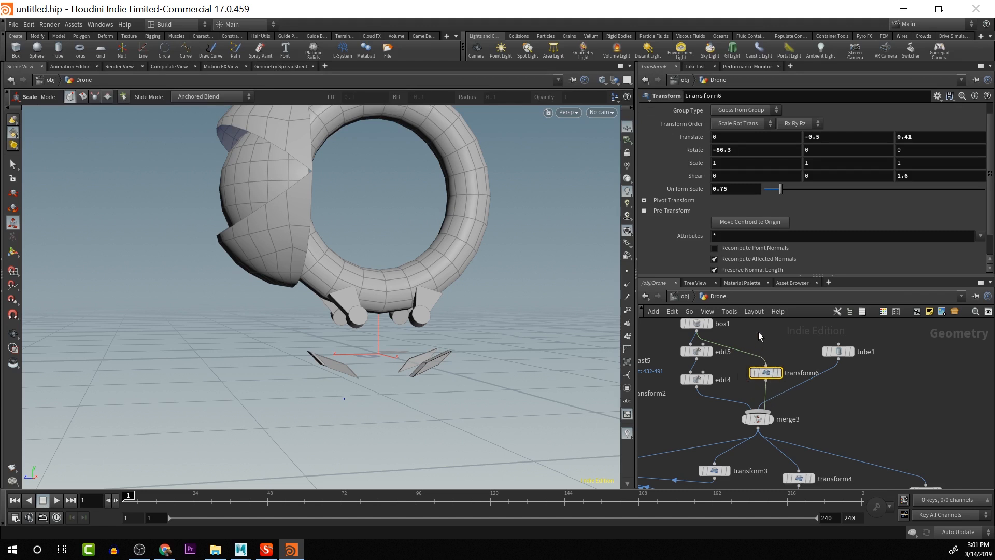
pyautogui.moveTo(764, 372)
pyautogui.press('Delete')
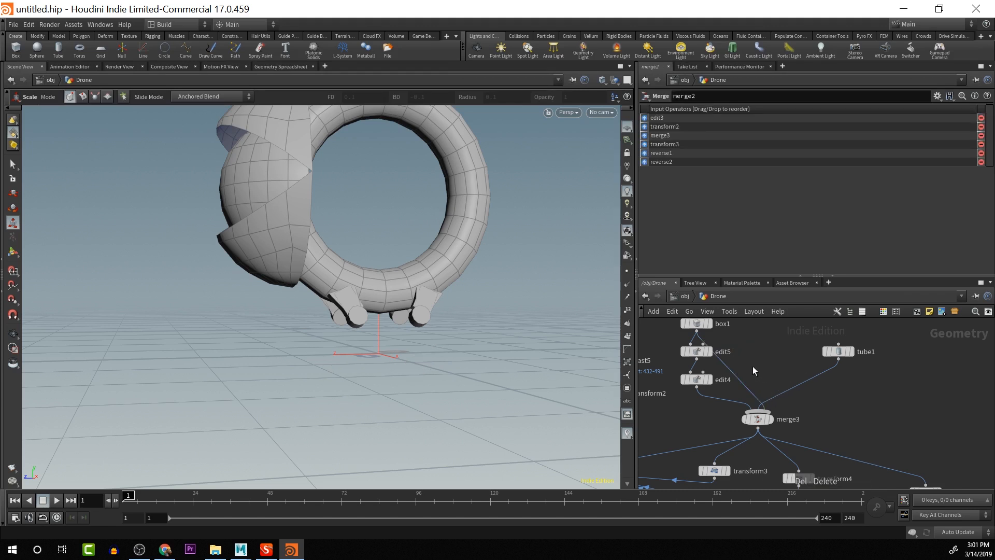
pyautogui.click(748, 397)
pyautogui.press('Delete')
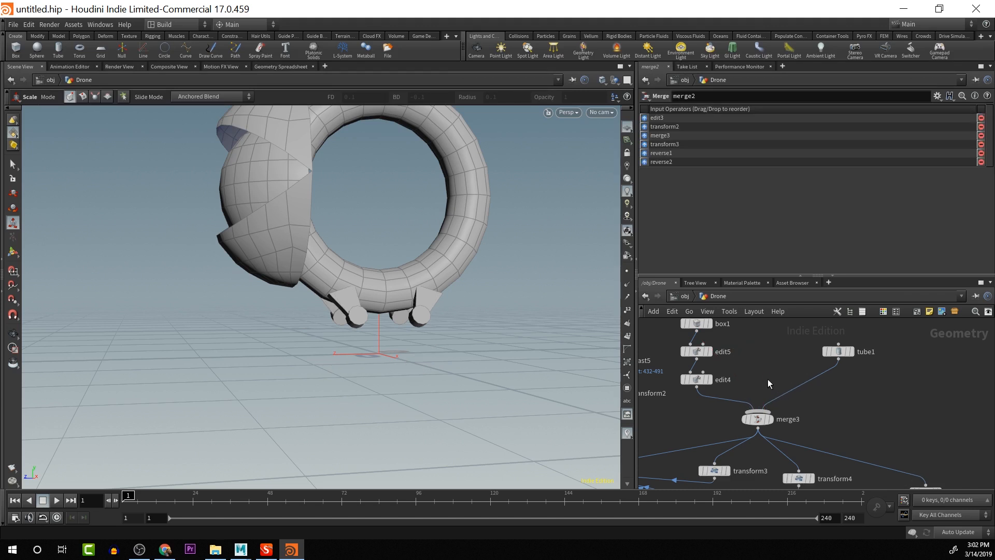
# Add a new Box node between edit4 and tube1 and wire it into merge3 as an additional input
pyautogui.press('Tab')
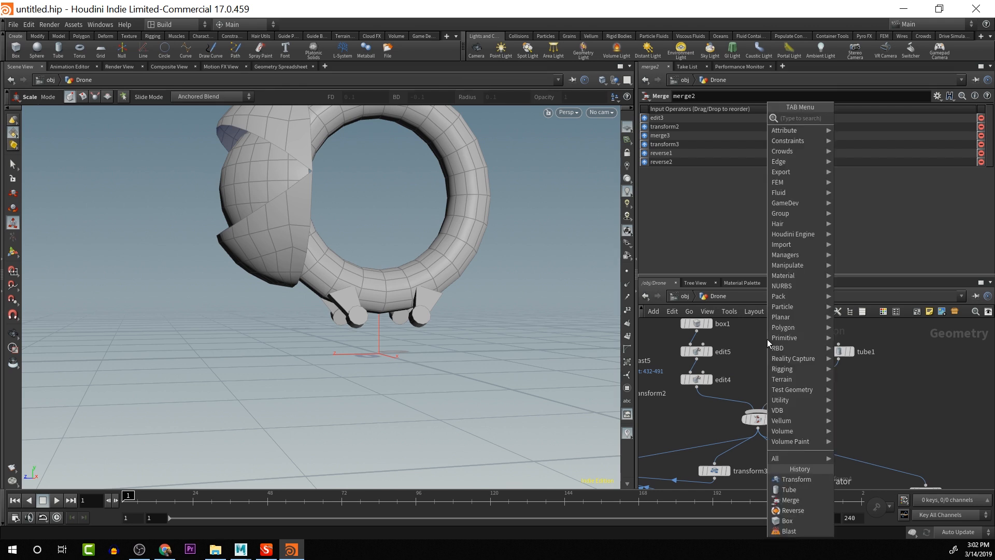
pyautogui.write('bo')
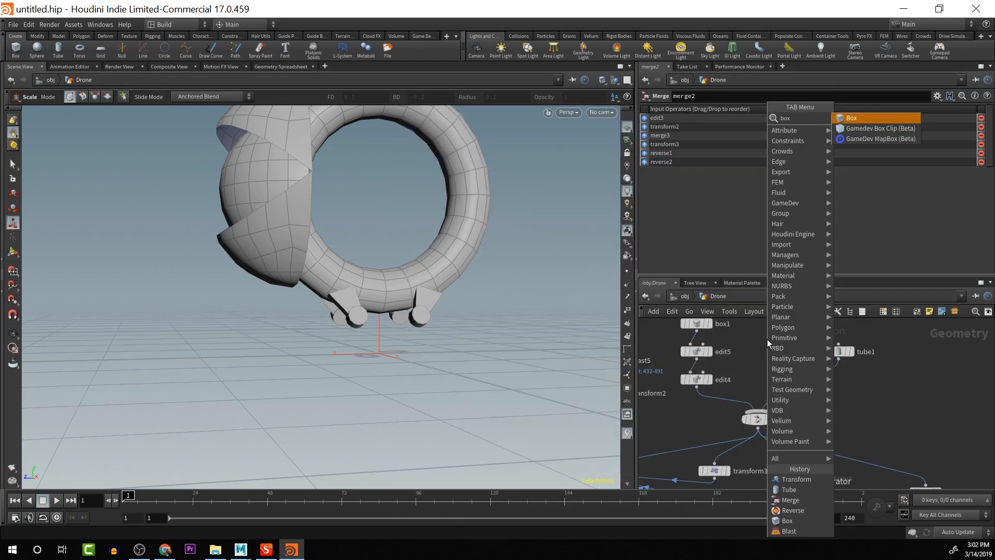
pyautogui.write('x')
pyautogui.press('Return')
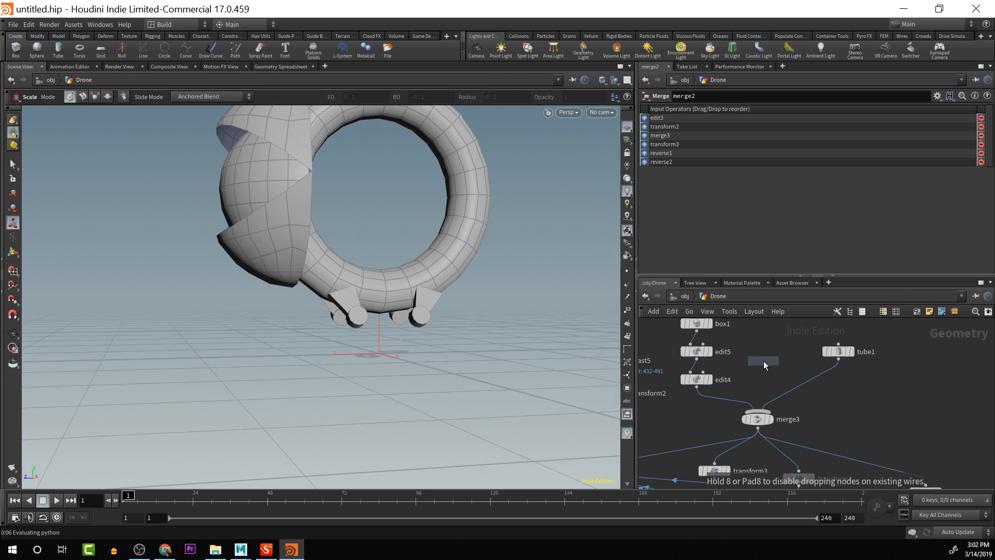
pyautogui.press('Escape')
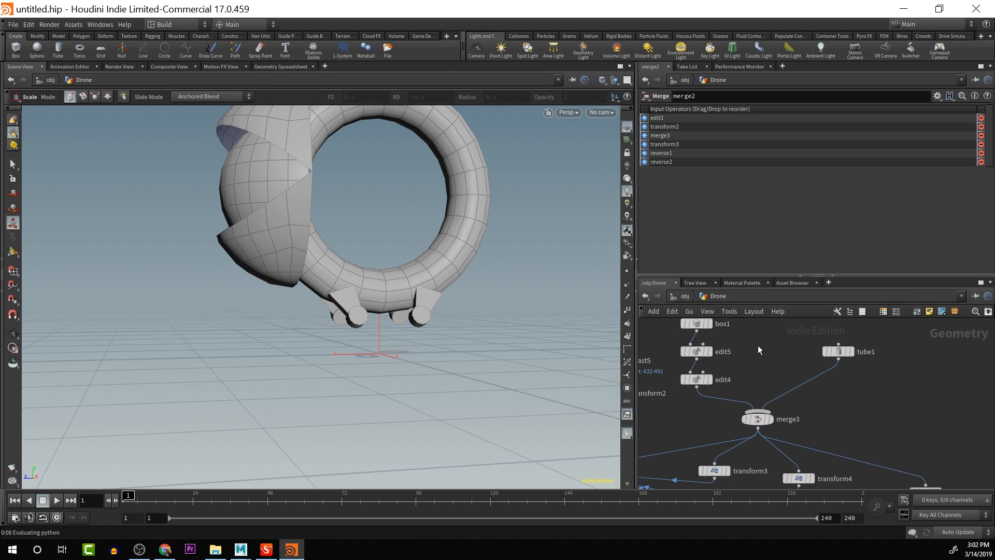
pyautogui.click(762, 360)
pyautogui.click(763, 368)
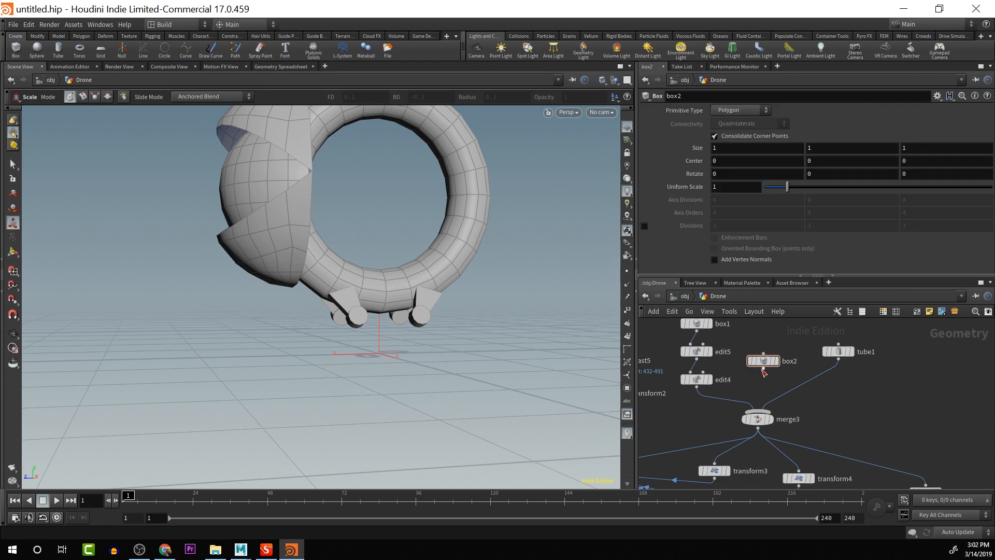
pyautogui.click(758, 412)
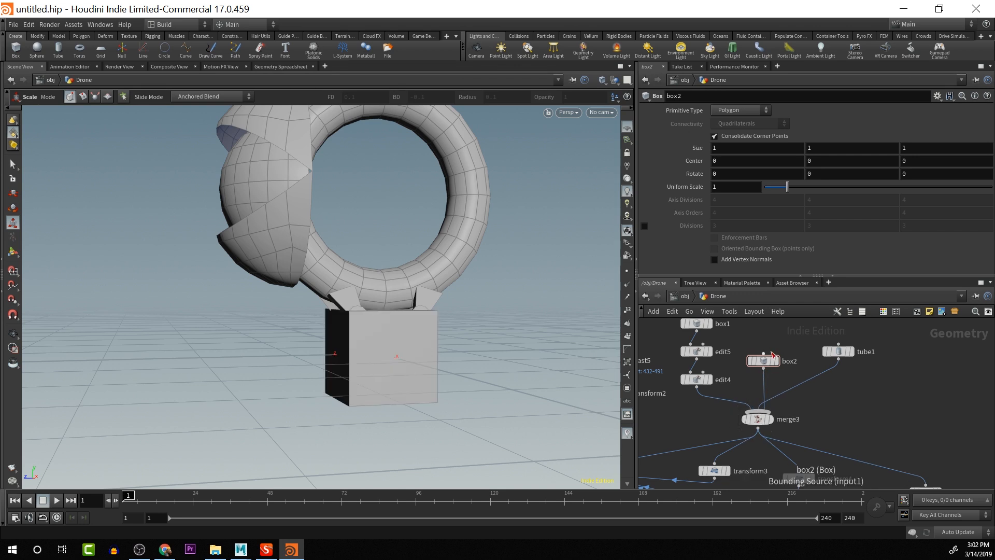
# Slim box2 with its handles to about 0.092 in X and 0.08 in Z, centered at about 0.454, 0, 0.46
pyautogui.click(763, 361)
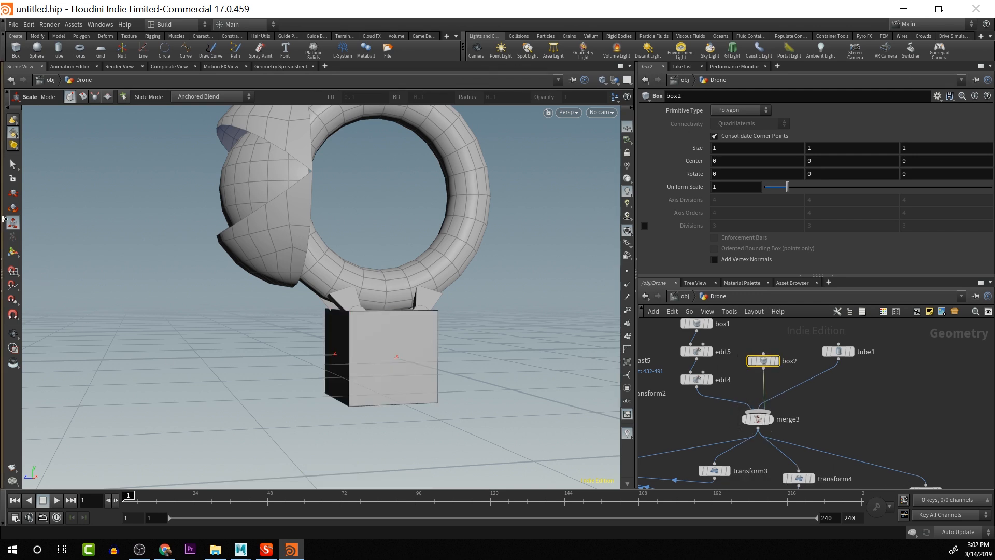
pyautogui.click(14, 253)
pyautogui.moveTo(312, 361); pyautogui.dragTo(330, 349)
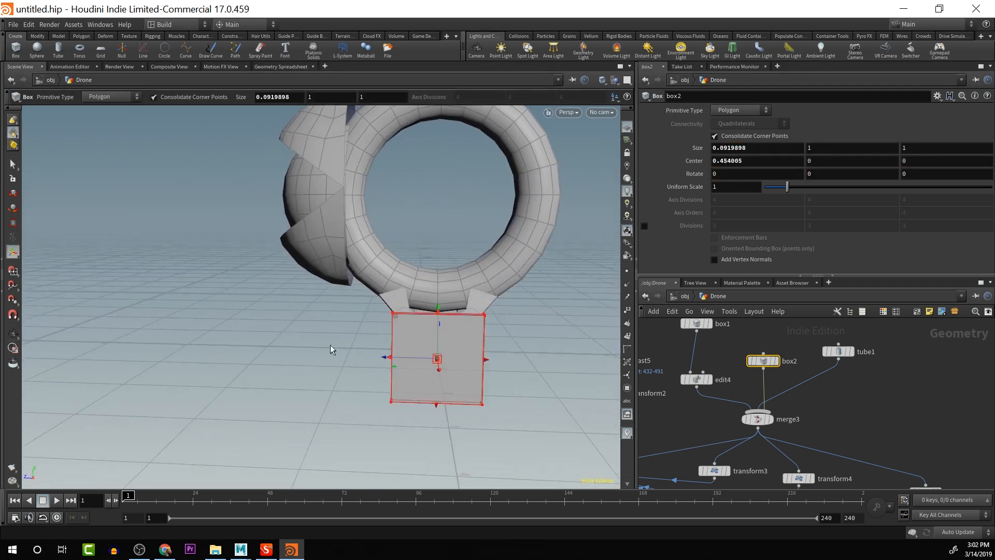
pyautogui.moveTo(487, 366)
pyautogui.mouseDown()
pyautogui.moveTo(399, 362)
pyautogui.moveTo(601, 349)
pyautogui.moveTo(648, 333)
pyautogui.moveTo(575, 355)
pyautogui.moveTo(429, 369)
pyautogui.moveTo(486, 381)
pyautogui.mouseUp()
pyautogui.press('Escape')
pyautogui.press('Return')
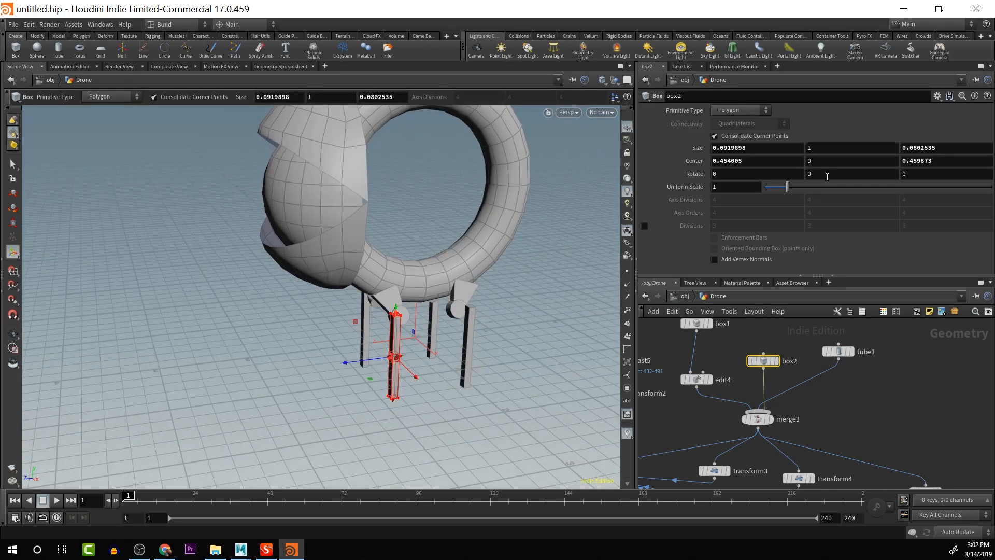
# Set box2's Y rotation to 3
pyautogui.moveTo(821, 174); pyautogui.dragTo(881, 155, button='middle')
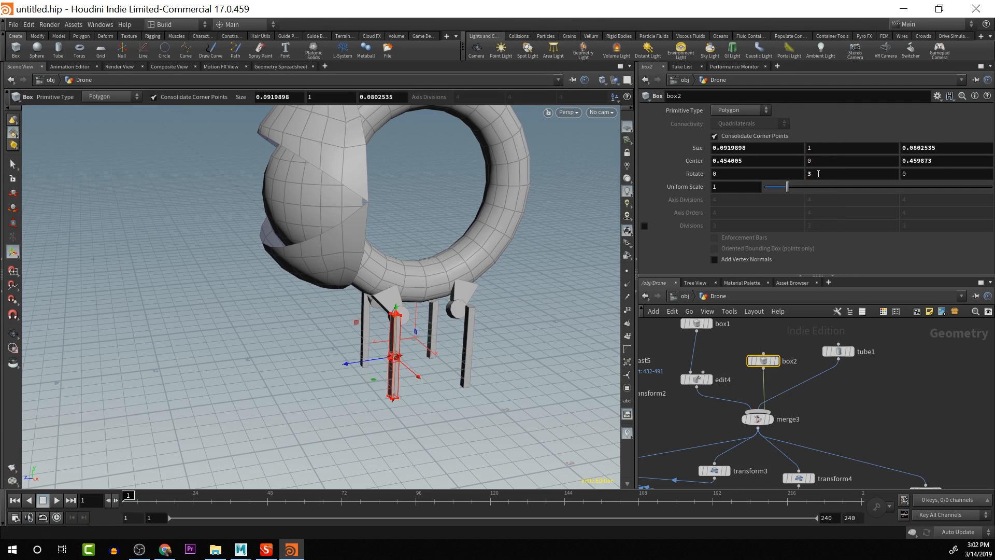
# Undo box2's last rotation change, set its X rotation to -50 and narrow its X size to 0.0534382
pyautogui.hotkey('ctrl', 'z')
pyautogui.moveTo(782, 161); pyautogui.dragTo(739, 147, button='middle')
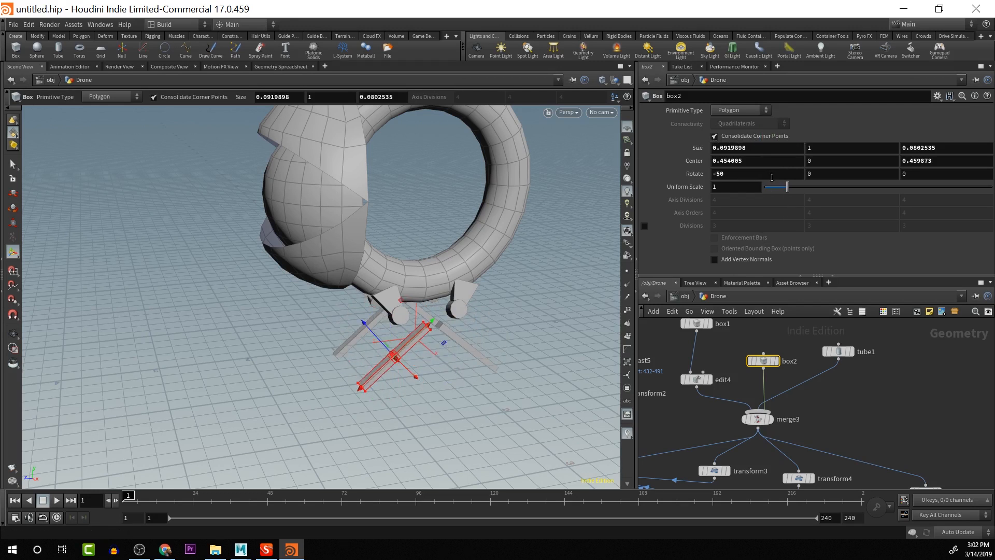
pyautogui.keyDown('alt'); pyautogui.moveTo(505, 349); pyautogui.dragTo(583, 356); pyautogui.keyUp('alt')
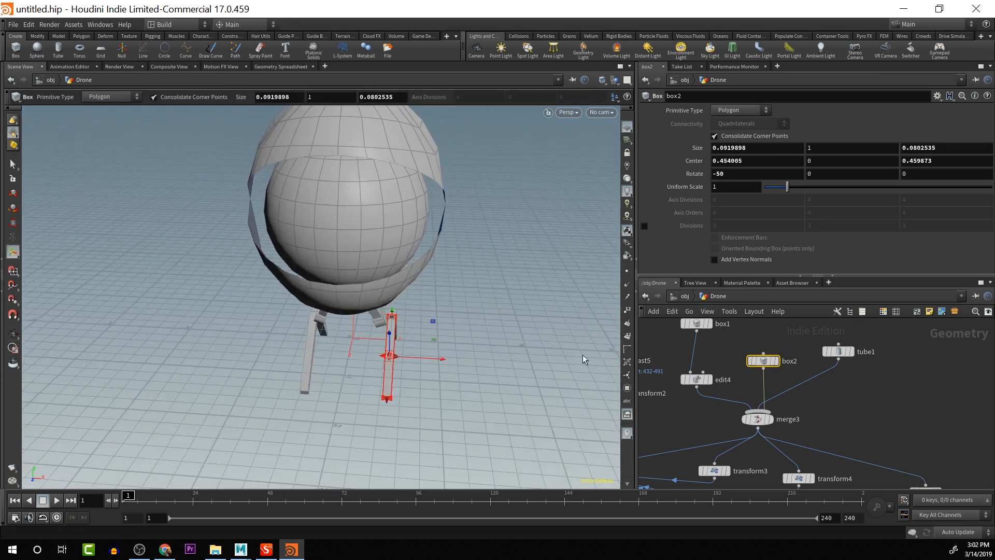
pyautogui.moveTo(399, 356); pyautogui.dragTo(329, 345)
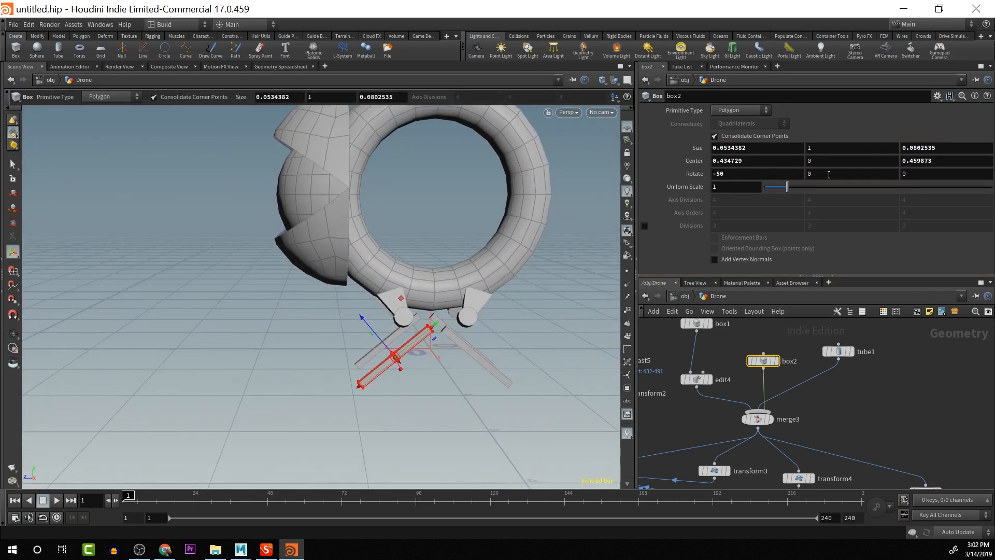
# Move box2 to center Y 0.2 and Z 0.859873 against the leg joint, and set its X rotation to -72
pyautogui.moveTo(832, 161); pyautogui.dragTo(850, 160, button='middle')
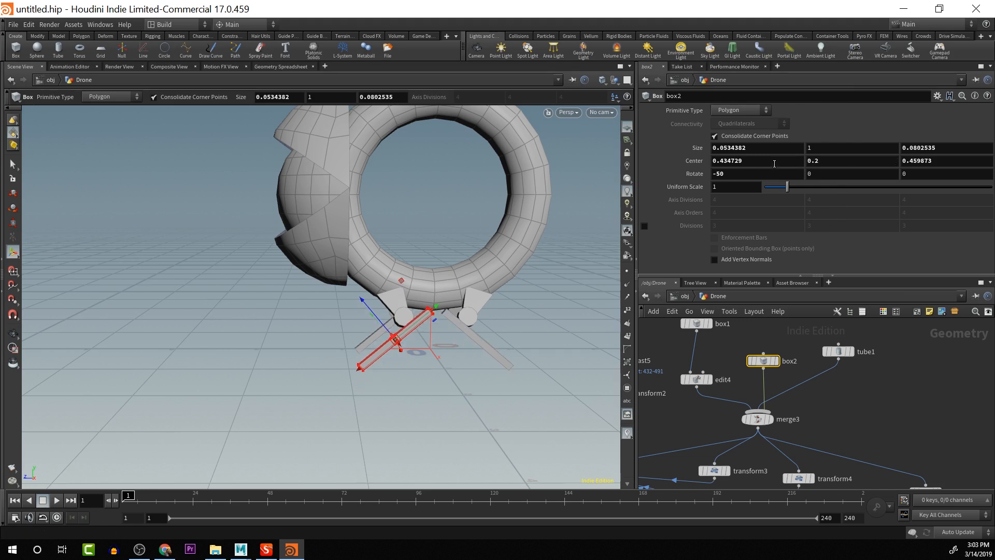
pyautogui.moveTo(942, 163); pyautogui.dragTo(940, 167, button='middle')
pyautogui.press('Escape')
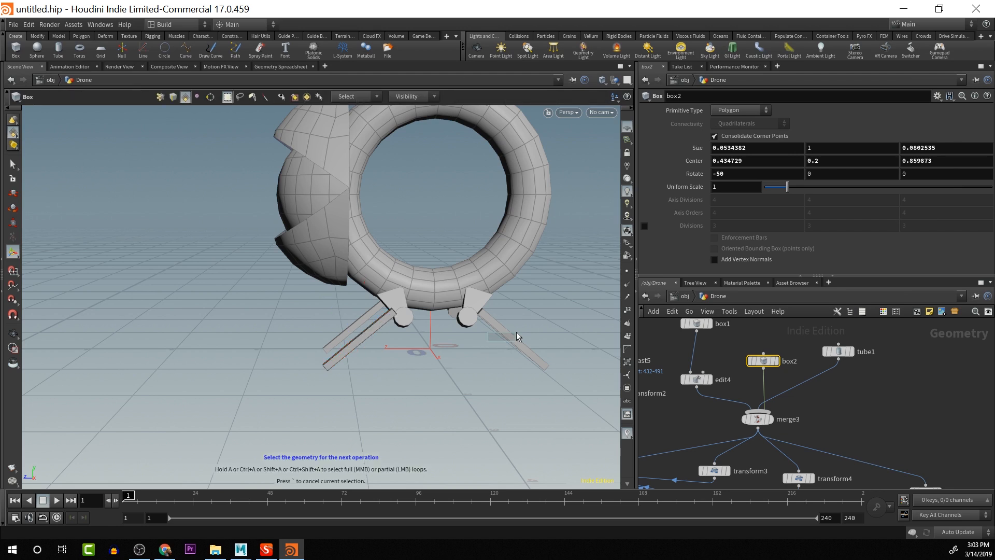
pyautogui.moveTo(500, 333); pyautogui.dragTo(595, 360)
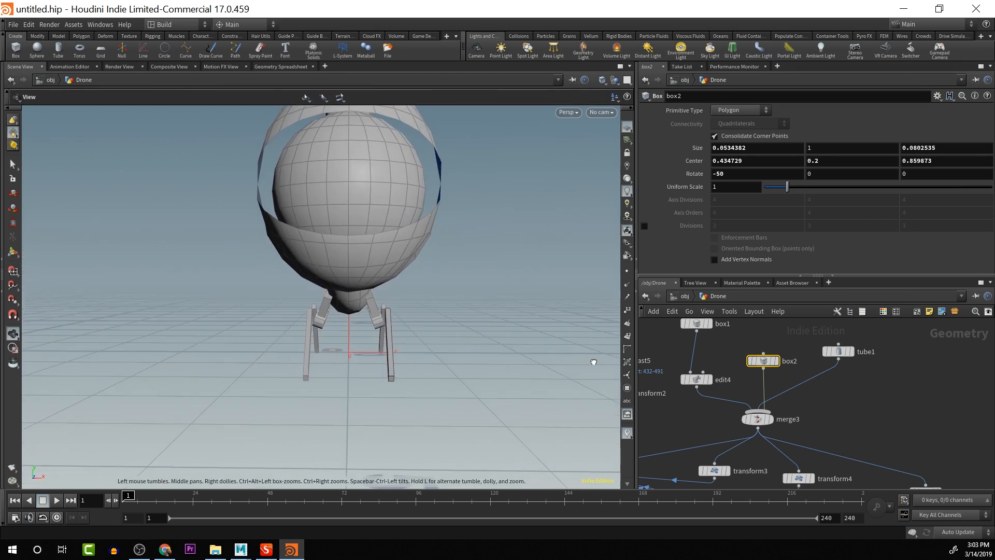
pyautogui.press('Return')
pyautogui.keyDown('alt'); pyautogui.moveTo(518, 251); pyautogui.dragTo(262, 311); pyautogui.keyUp('alt')
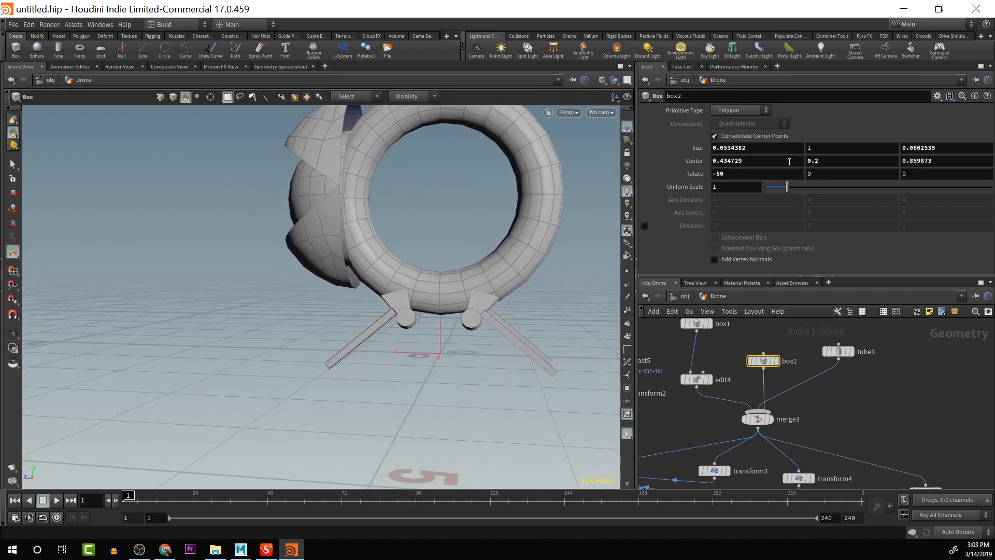
pyautogui.moveTo(786, 175); pyautogui.dragTo(680, 142, button='middle')
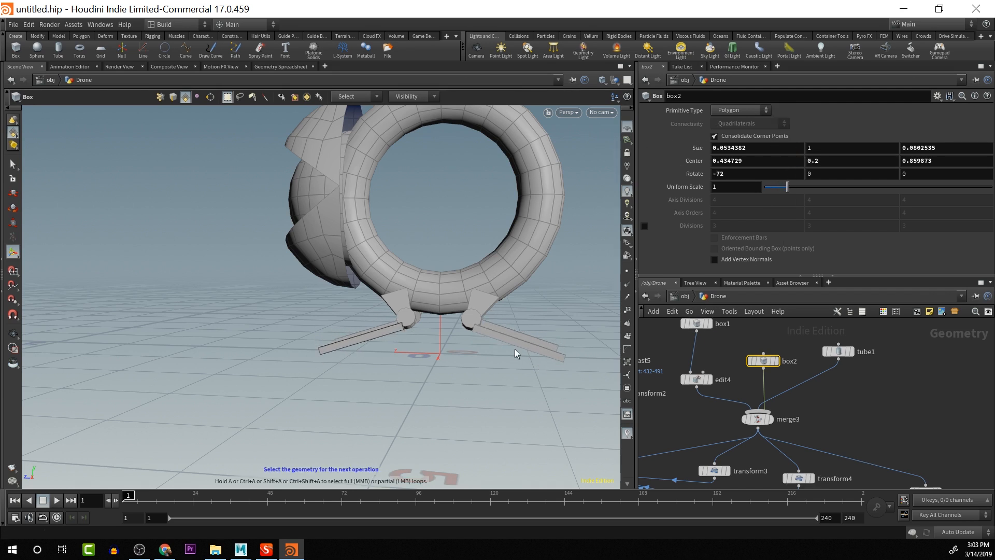
# Splay the lower leg outward by setting box2's Y rotation to 2 and Z rotation to 28.2
pyautogui.keyDown('alt'); pyautogui.moveTo(511, 358); pyautogui.dragTo(635, 395); pyautogui.keyUp('alt')
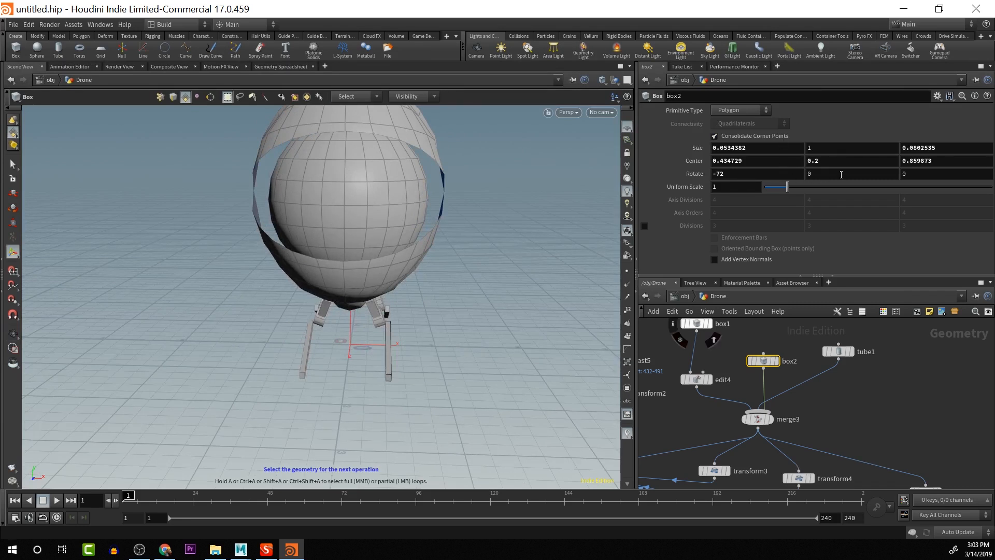
pyautogui.moveTo(843, 176); pyautogui.dragTo(939, 145, button='middle')
pyautogui.hotkey('ctrl', 'z')
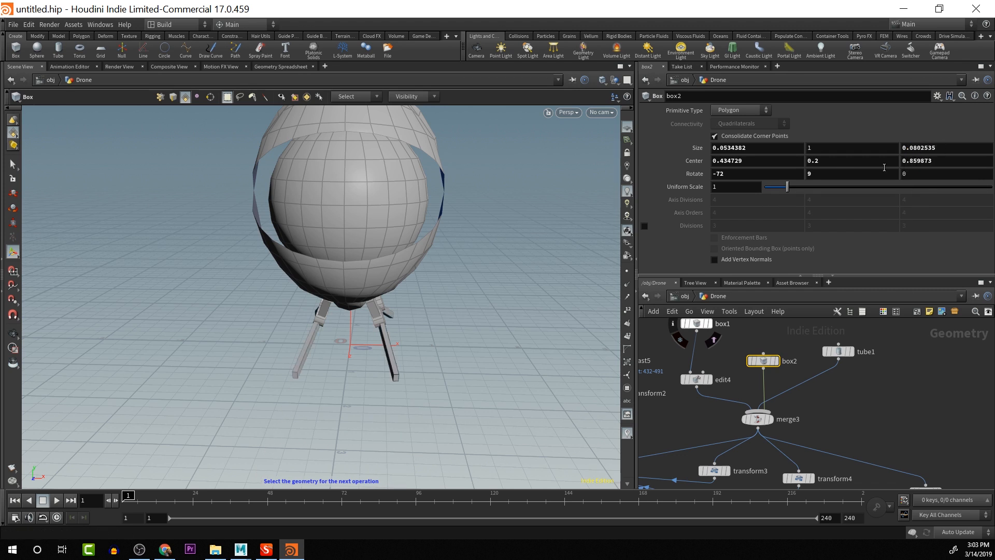
pyautogui.moveTo(904, 174); pyautogui.dragTo(174, 160, button='middle')
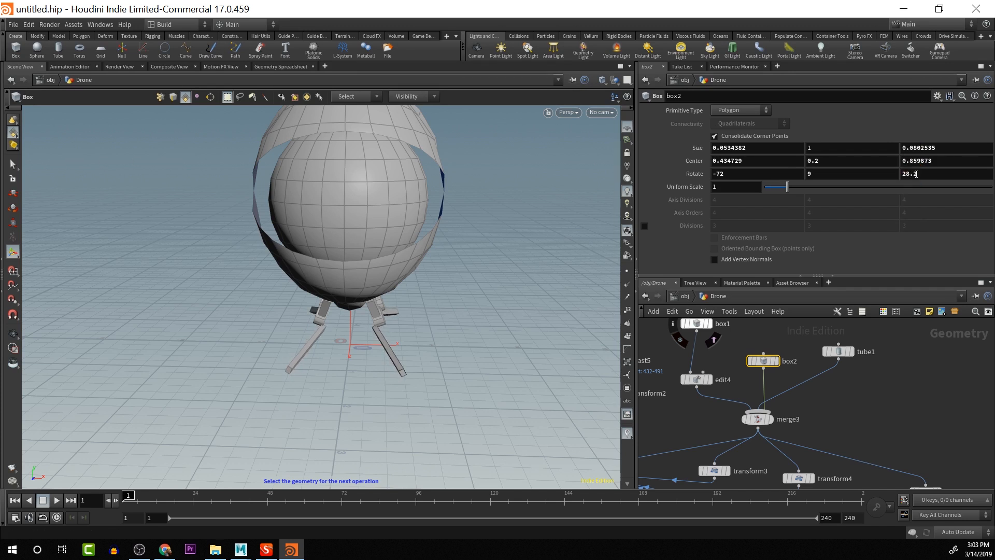
pyautogui.moveTo(854, 174); pyautogui.dragTo(856, 151, button='middle')
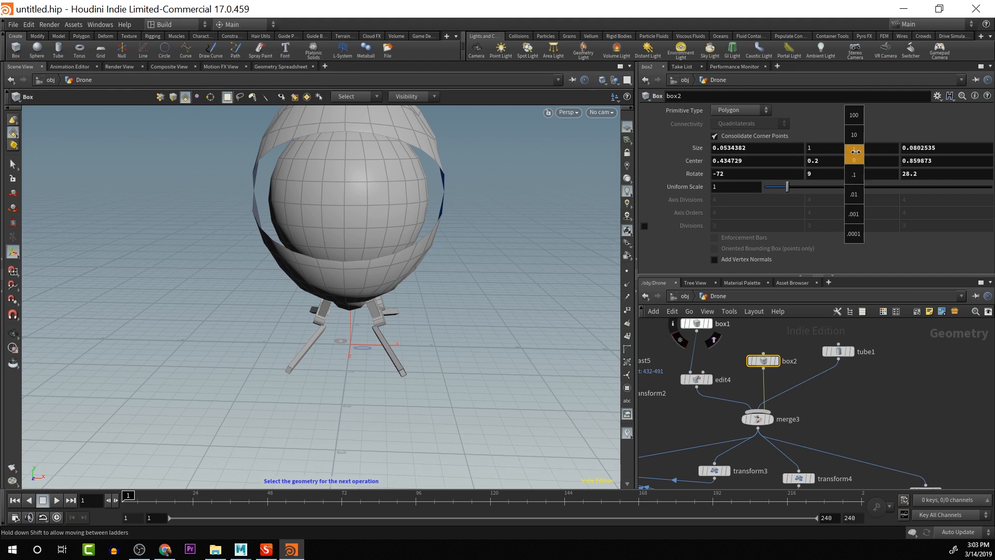
pyautogui.moveTo(855, 152); pyautogui.dragTo(812, 158, button='middle')
pyautogui.press('Escape')
# Refine the lower leg's placement by setting box2's center X to 0.420729 and Y rotation to -1.6
pyautogui.moveTo(421, 357); pyautogui.dragTo(585, 336)
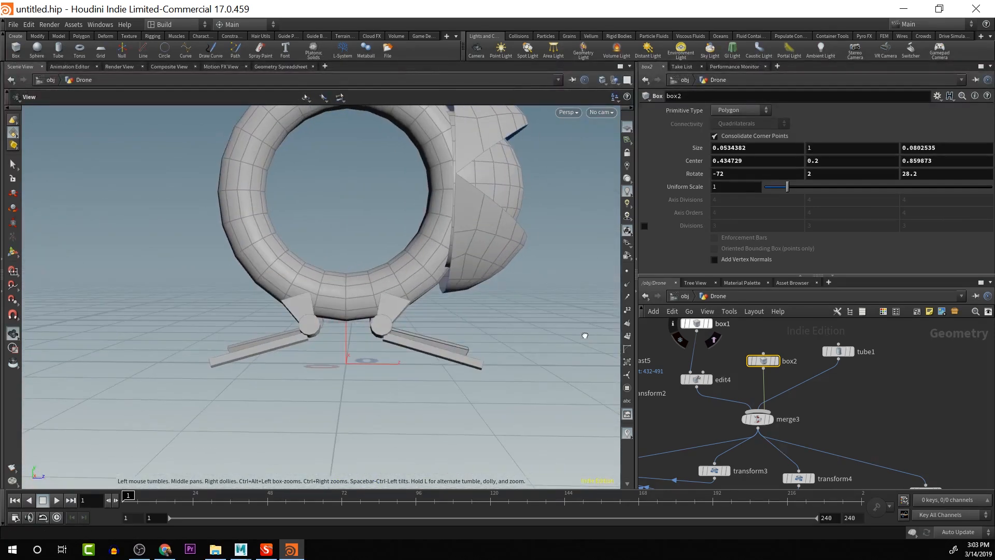
pyautogui.moveTo(569, 336); pyautogui.dragTo(533, 322, button='right')
pyautogui.moveTo(534, 322); pyautogui.dragTo(513, 285, button='middle')
pyautogui.moveTo(514, 285); pyautogui.dragTo(503, 287, button='right')
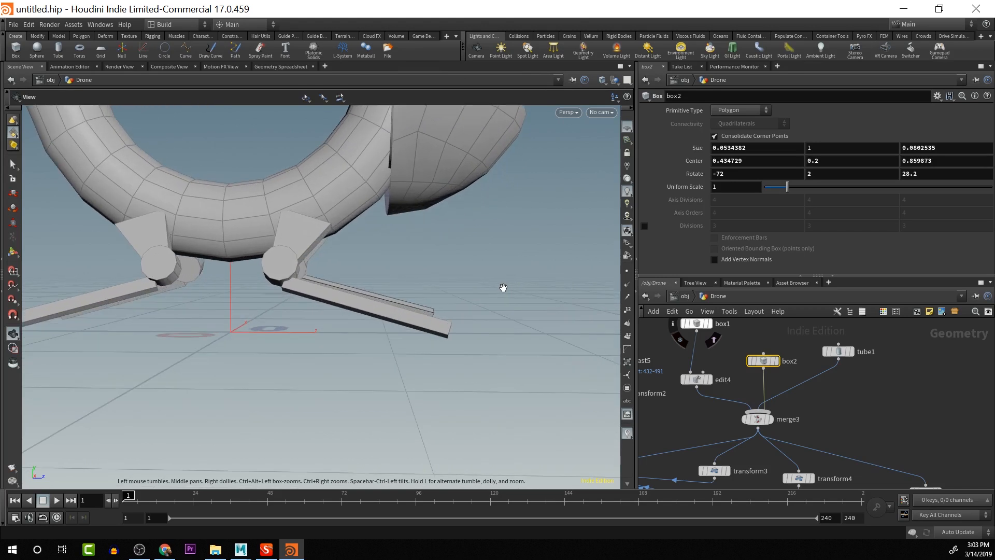
pyautogui.moveTo(520, 295); pyautogui.dragTo(445, 315)
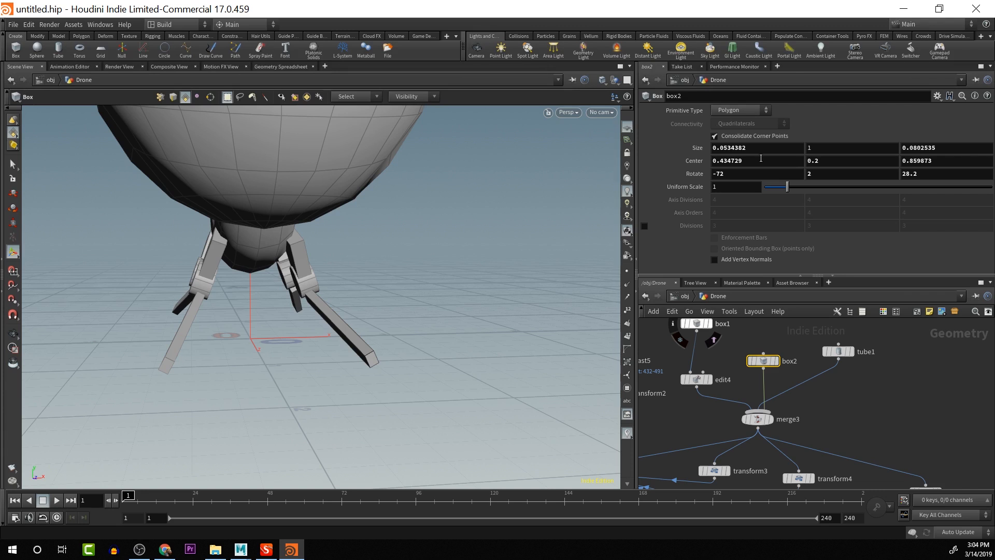
pyautogui.moveTo(760, 156); pyautogui.dragTo(779, 190, button='middle')
pyautogui.press('Escape')
pyautogui.moveTo(431, 260); pyautogui.dragTo(420, 263)
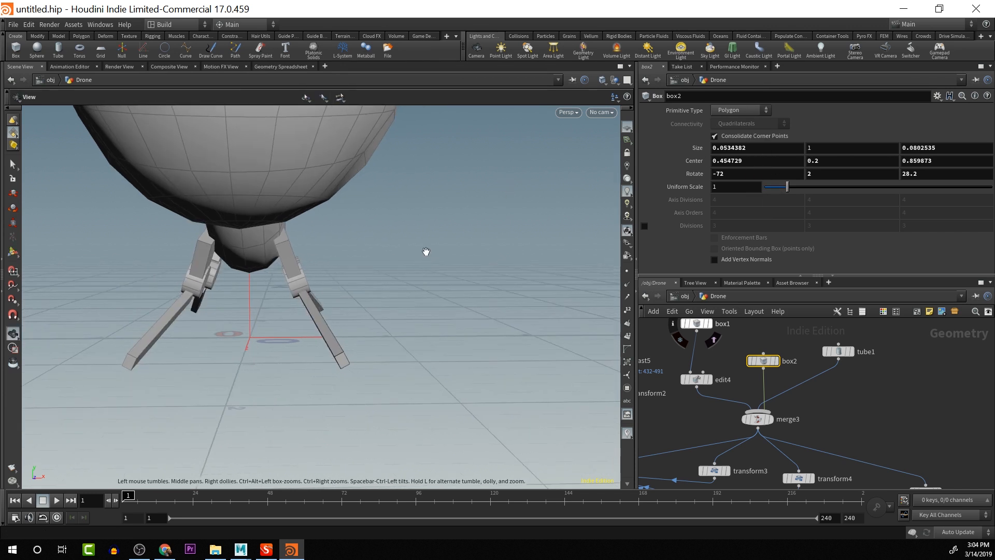
pyautogui.press('Return')
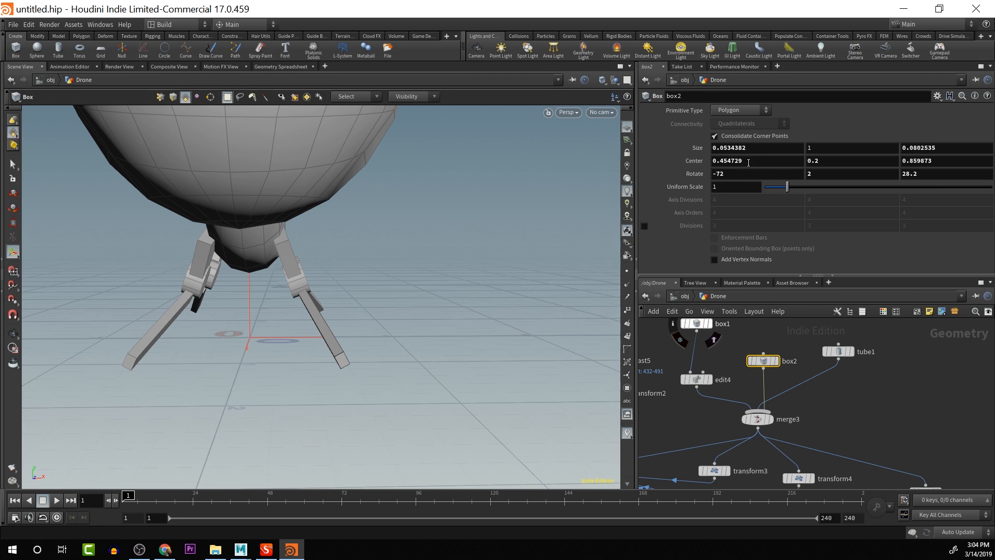
pyautogui.moveTo(748, 162); pyautogui.dragTo(728, 188, button='middle')
pyautogui.click(751, 161)
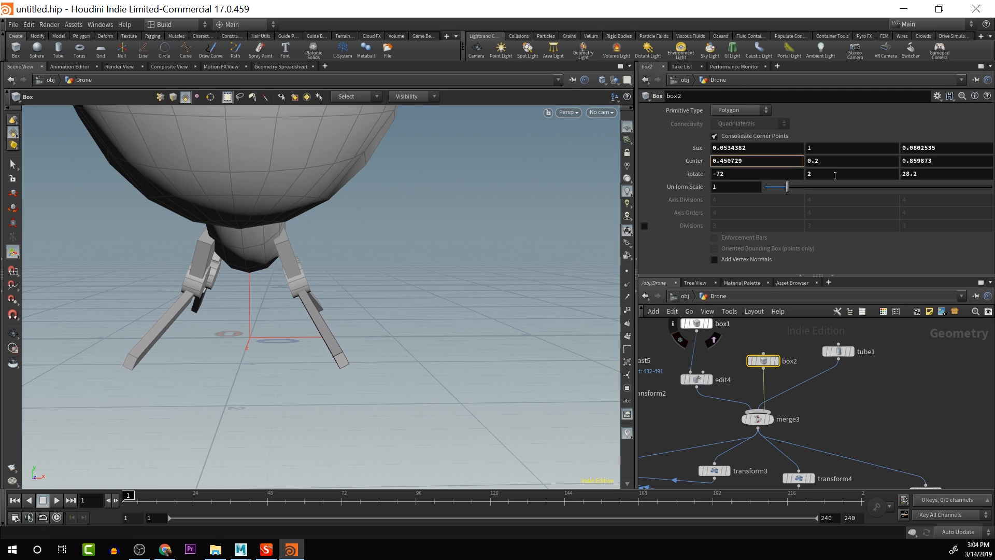
pyautogui.moveTo(835, 176); pyautogui.dragTo(669, 154, button='middle')
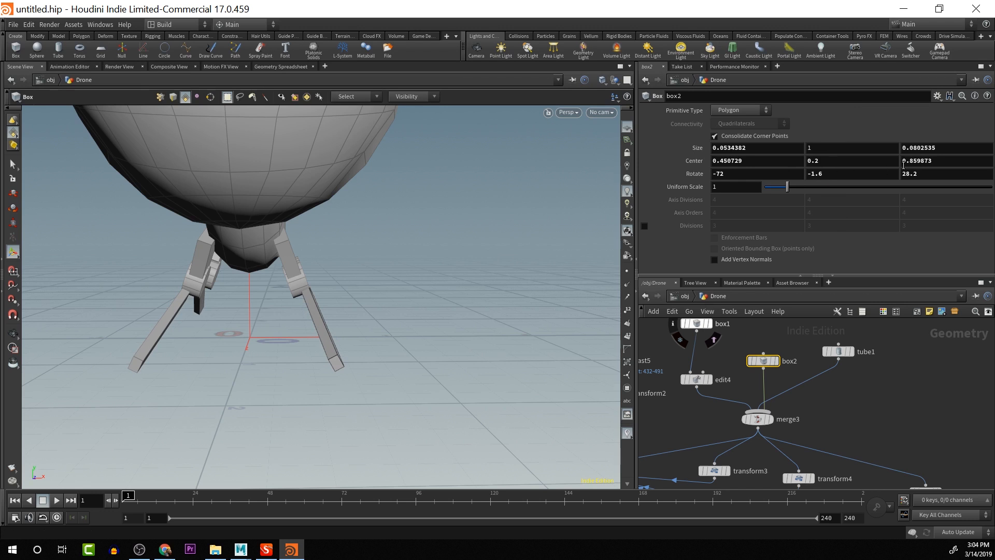
pyautogui.moveTo(767, 161); pyautogui.dragTo(758, 181, button='middle')
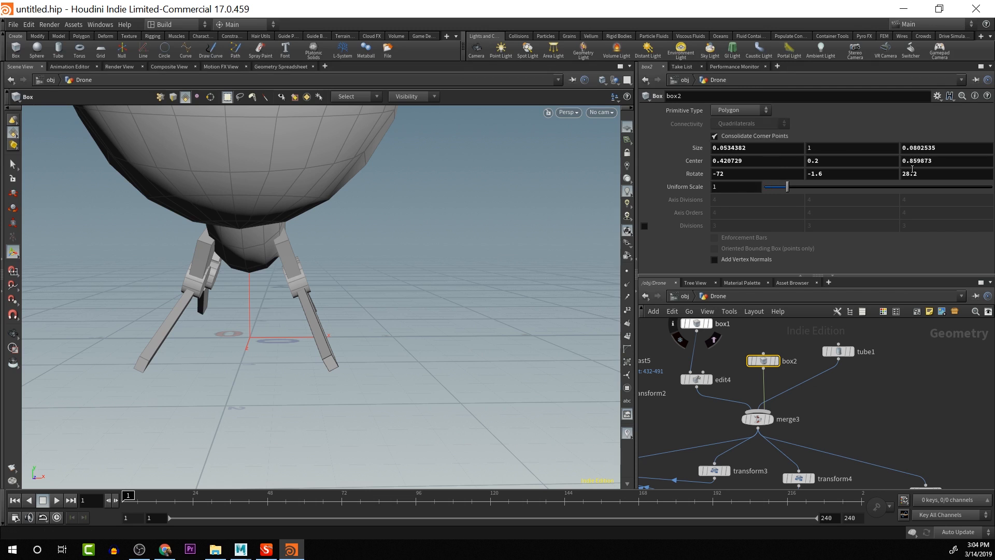
pyautogui.moveTo(922, 167); pyautogui.dragTo(923, 167, button='middle')
pyautogui.moveTo(923, 172); pyautogui.dragTo(722, 165, button='middle')
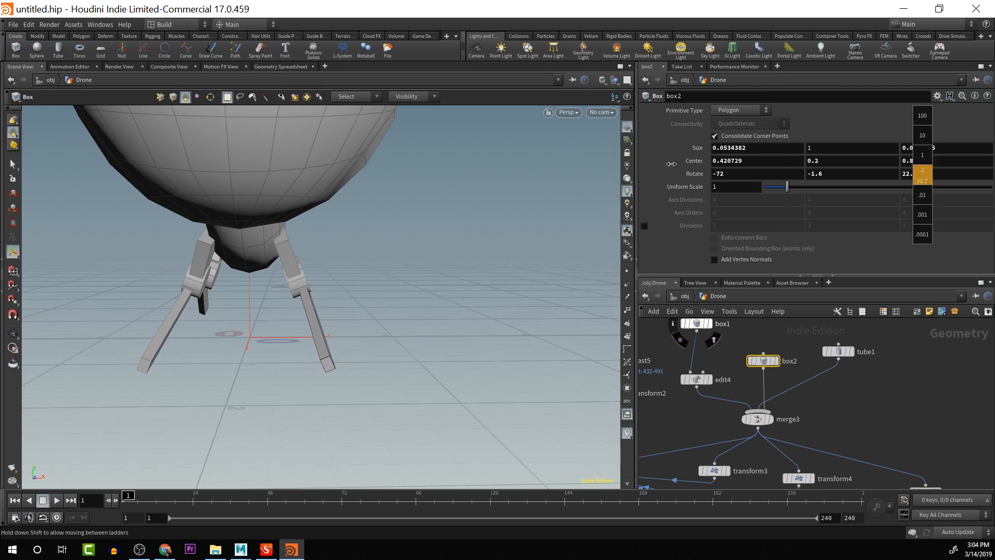
pyautogui.moveTo(652, 162); pyautogui.dragTo(663, 165, button='middle')
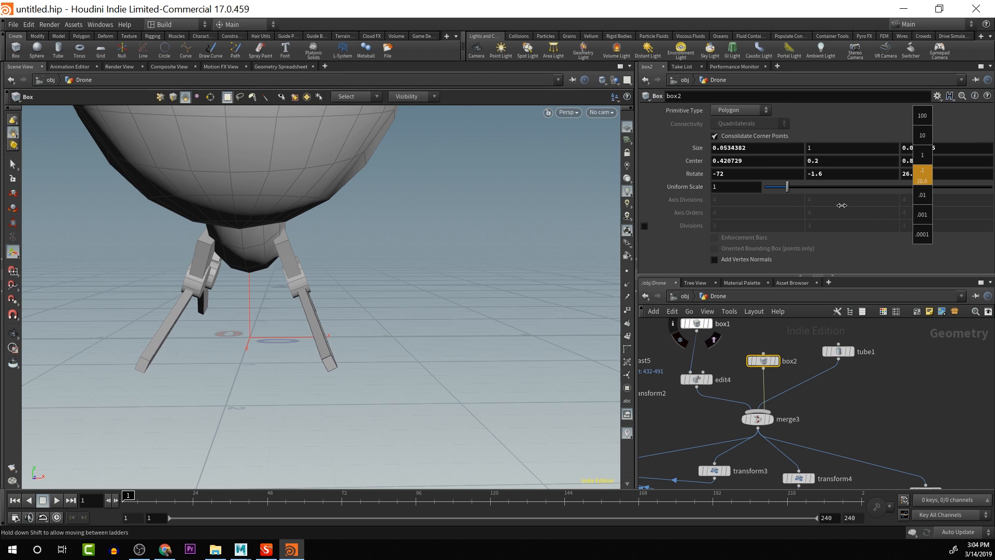
pyautogui.moveTo(842, 206); pyautogui.dragTo(915, 220, button='middle')
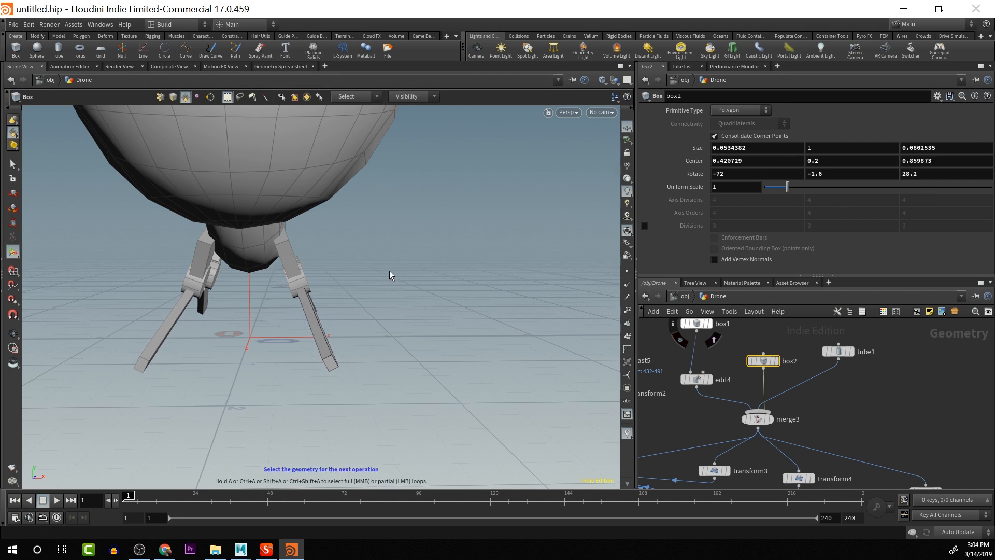
# Move the box2 node slightly higher in the network, farther away from merge3
pyautogui.moveTo(390, 271); pyautogui.dragTo(280, 316)
pyautogui.scroll(3, 282, 315)
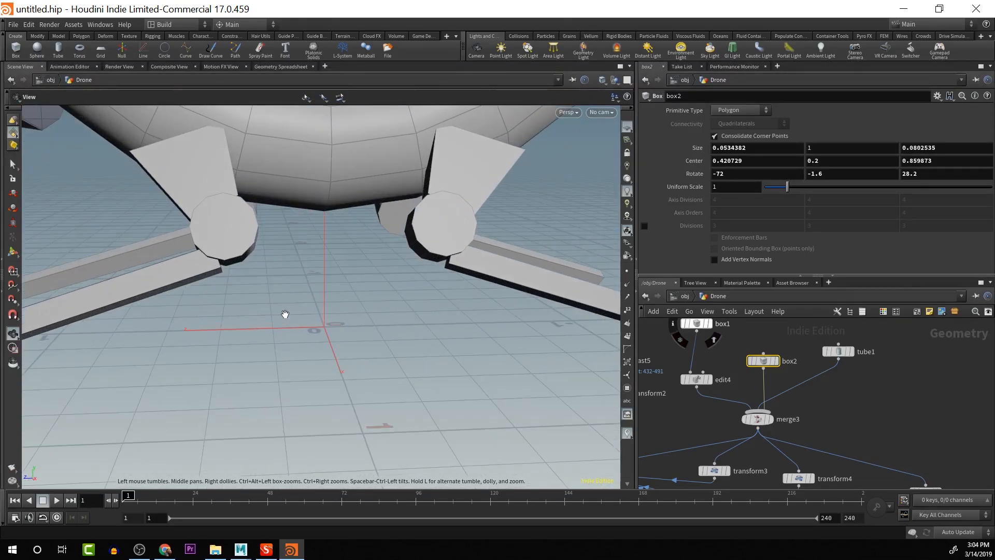
pyautogui.press('Return')
pyautogui.moveTo(763, 361); pyautogui.dragTo(758, 332)
pyautogui.scroll(-10, 353, 378)
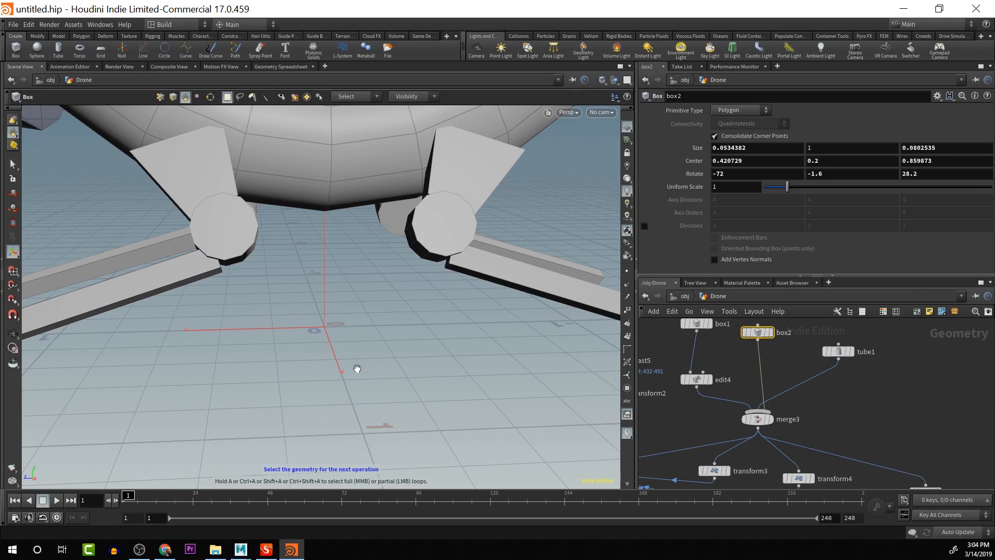
# Examine the drone's leg placement in perspective and in the front, top and right views
pyautogui.press('Escape')
pyautogui.moveTo(331, 354); pyautogui.dragTo(337, 262)
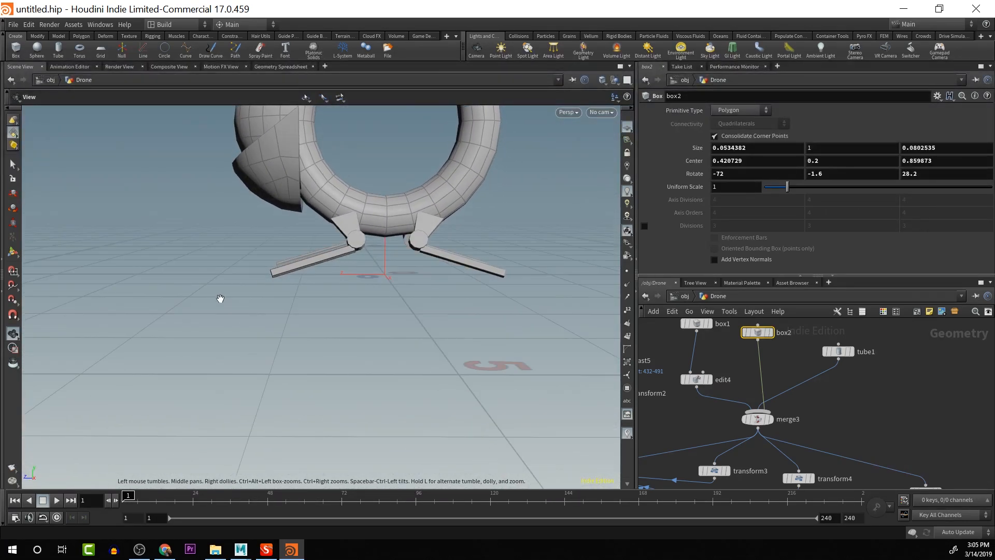
pyautogui.moveTo(220, 296); pyautogui.dragTo(300, 278)
pyautogui.hotkey('space', '3')
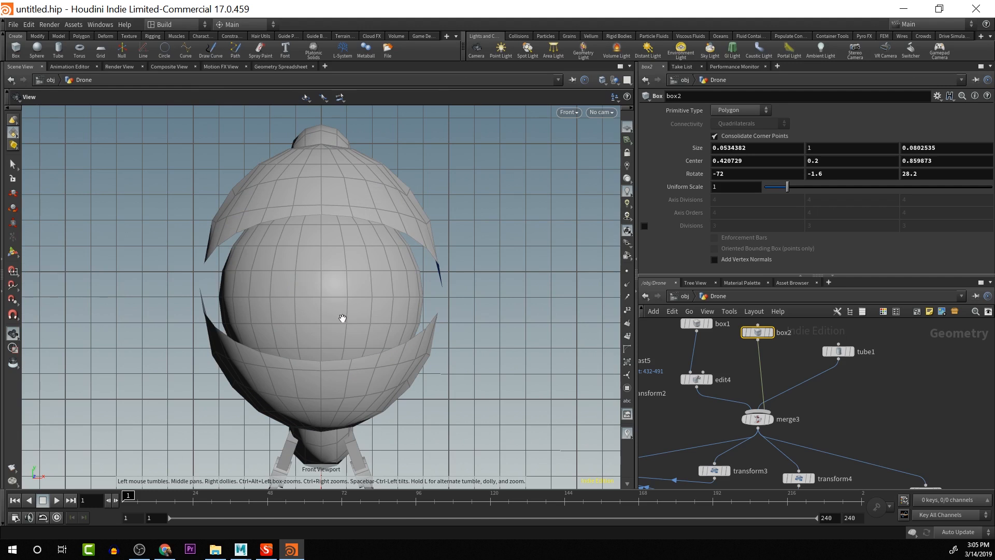
pyautogui.hotkey('space', '2')
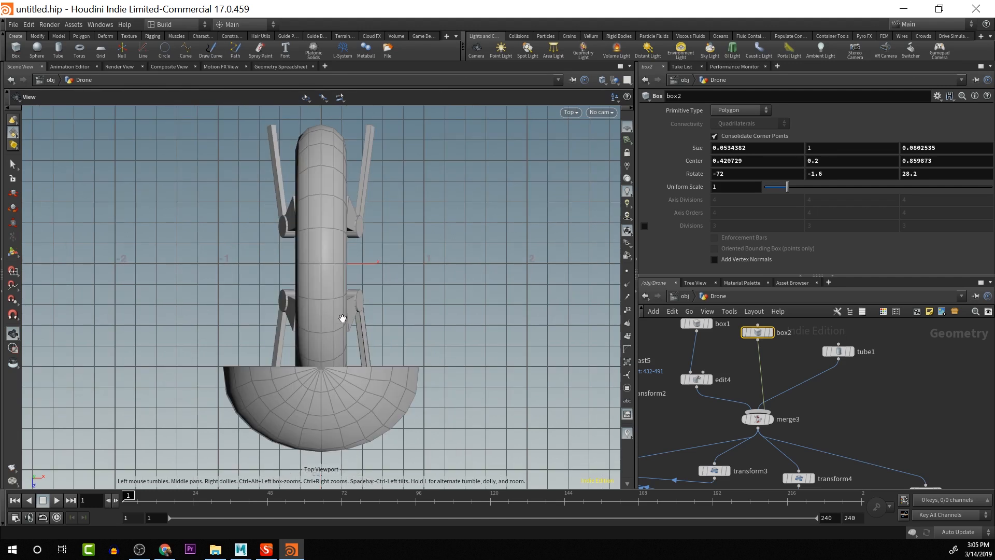
pyautogui.hotkey('space', '4')
pyautogui.press('Return')
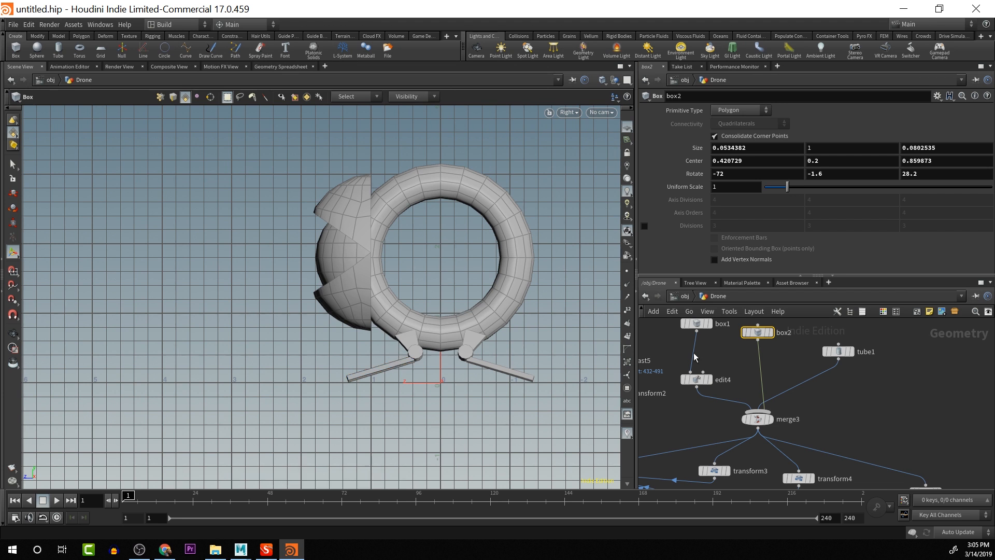
# Add a Transform node after the final merge, display it, and raise the whole drone by 0.24566 in Y
pyautogui.scroll(-4, 713, 397)
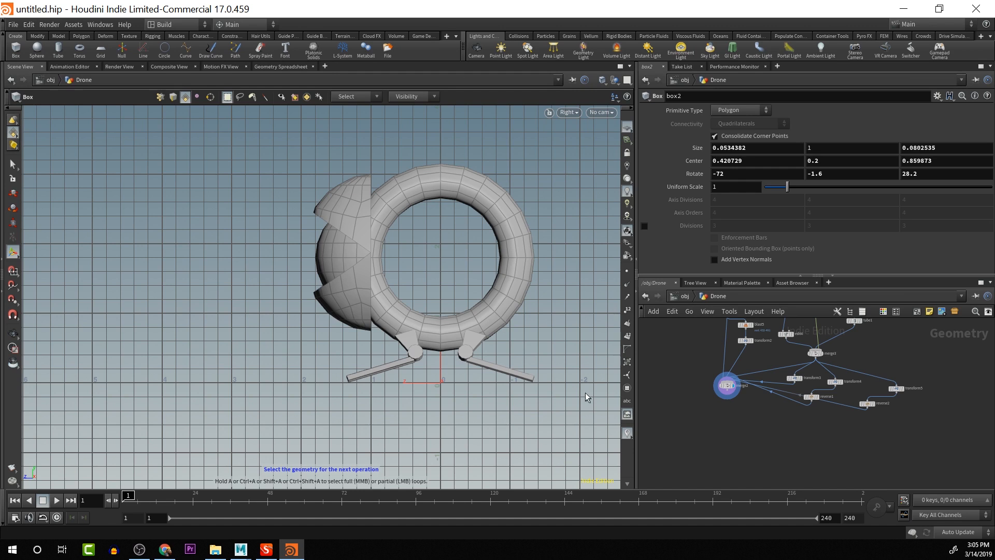
pyautogui.press('Tab')
pyautogui.write('tr')
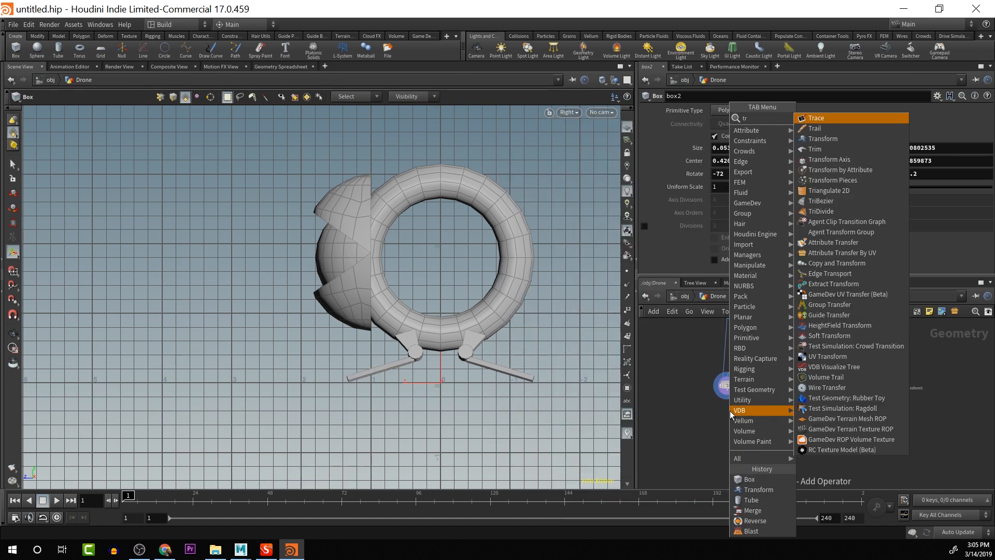
pyautogui.write('an')
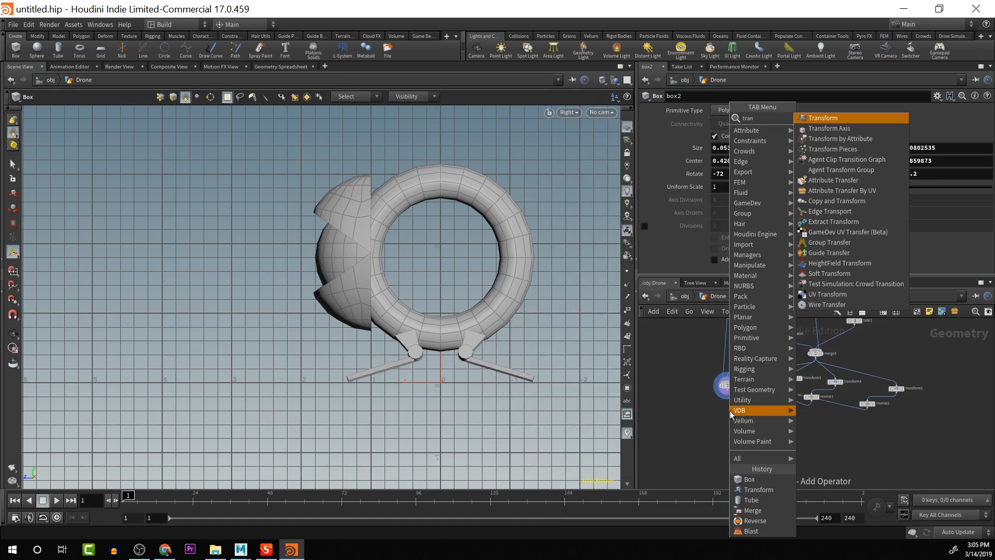
pyautogui.press('Return')
pyautogui.click(730, 411)
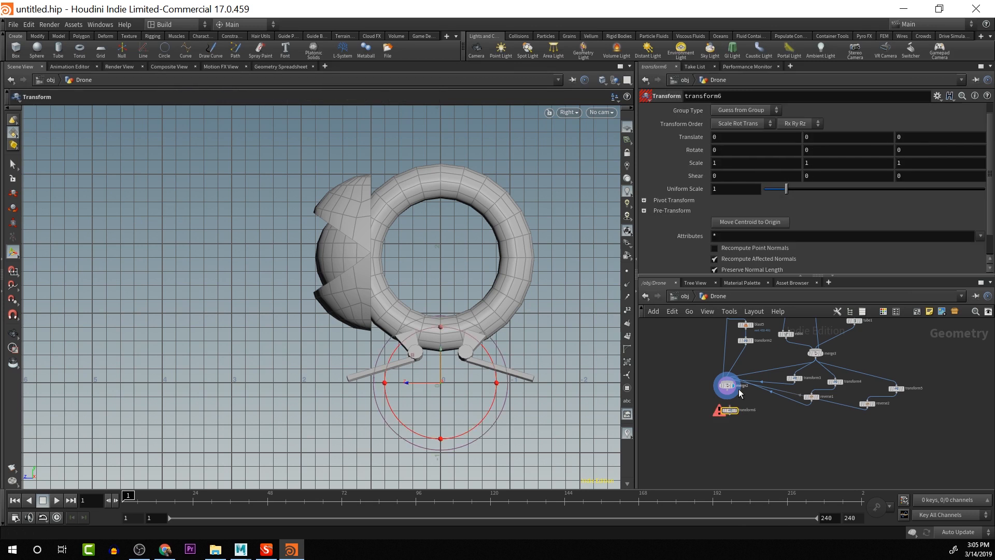
pyautogui.click(728, 397)
pyautogui.click(729, 407)
pyautogui.moveTo(736, 410)
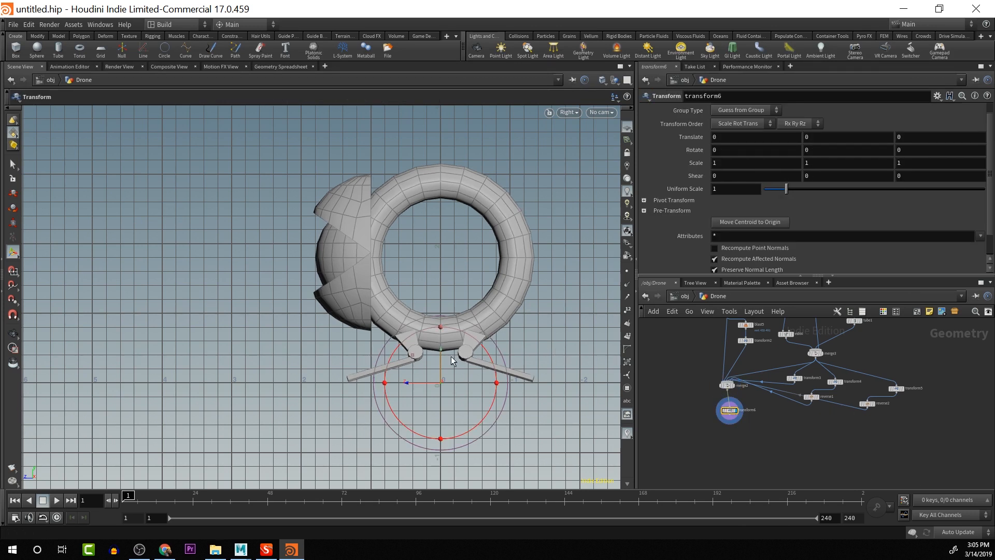
pyautogui.moveTo(438, 359); pyautogui.dragTo(441, 341)
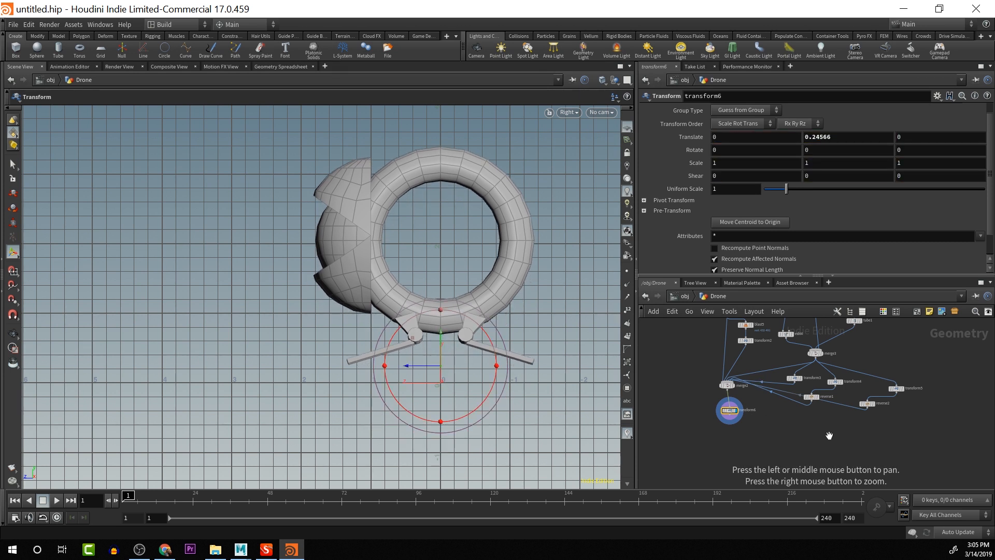
# Move the leg branch's nodes farther away from the final merge in the network
pyautogui.keyDown('alt'); pyautogui.moveTo(829, 362); pyautogui.dragTo(836, 418, button='middle'); pyautogui.keyUp('alt')
pyautogui.keyDown('alt'); pyautogui.moveTo(836, 418); pyautogui.dragTo(816, 402, button='right'); pyautogui.keyUp('alt')
pyautogui.moveTo(789, 341); pyautogui.dragTo(940, 433)
pyautogui.moveTo(866, 445)
pyautogui.click(809, 463)
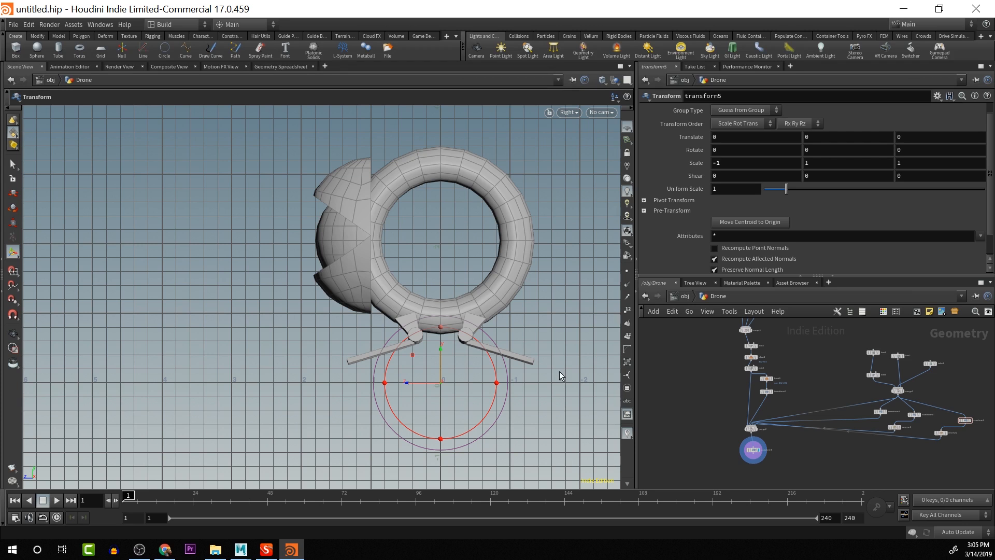
# Select the body's upstream nodes and move them closer to the final merge, tidying the main branch
pyautogui.scroll(-5, 804, 411)
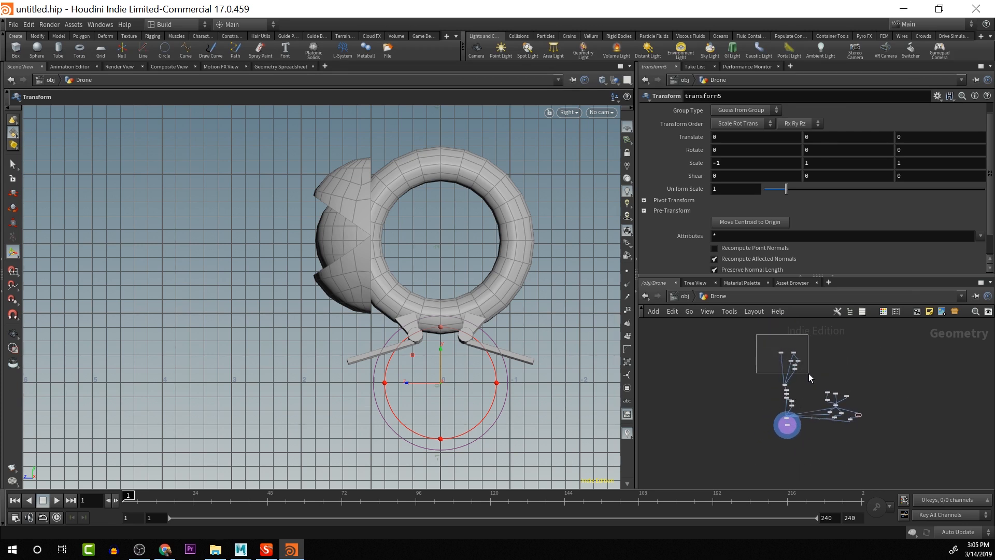
pyautogui.moveTo(809, 374); pyautogui.dragTo(807, 373)
pyautogui.moveTo(797, 367); pyautogui.dragTo(791, 374)
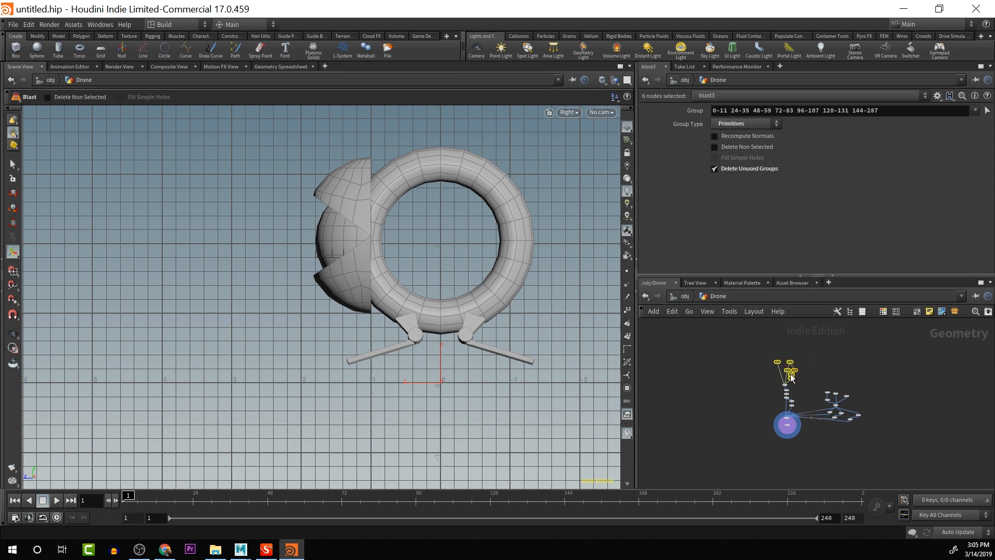
pyautogui.moveTo(755, 346); pyautogui.dragTo(784, 399)
pyautogui.press('space')
pyautogui.scroll(3, 829, 438)
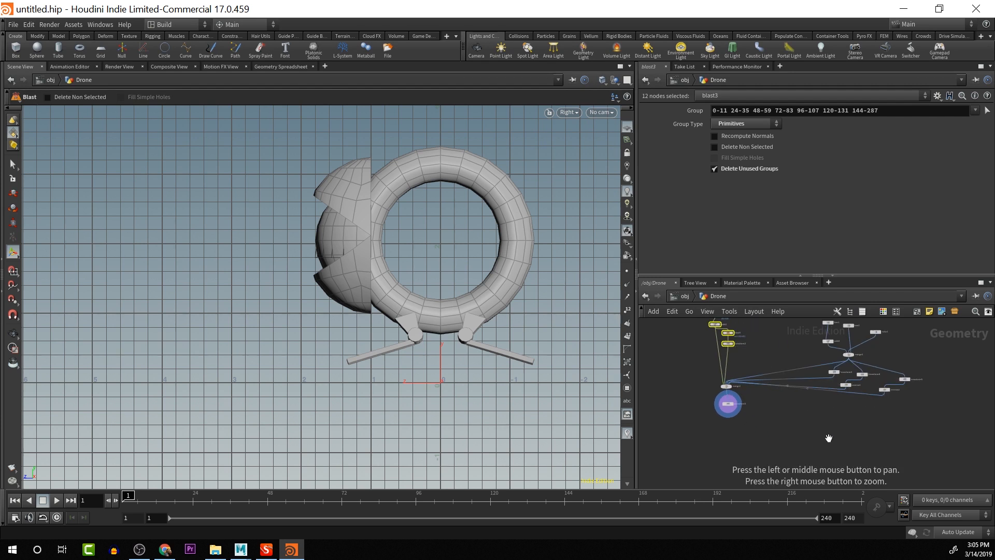
# Duplicate the box2 node in the leg branch
pyautogui.moveTo(829, 438); pyautogui.dragTo(775, 461)
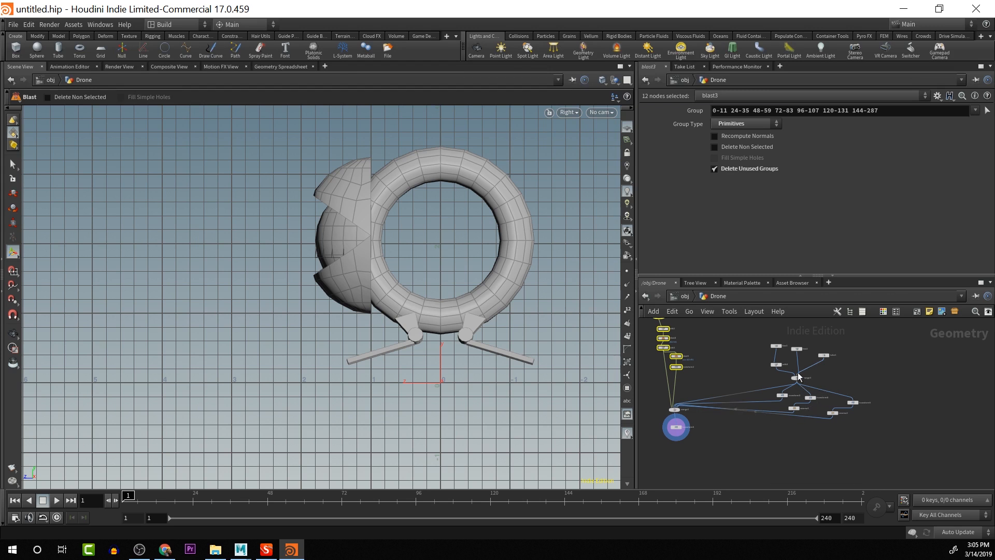
pyautogui.scroll(3, 797, 437)
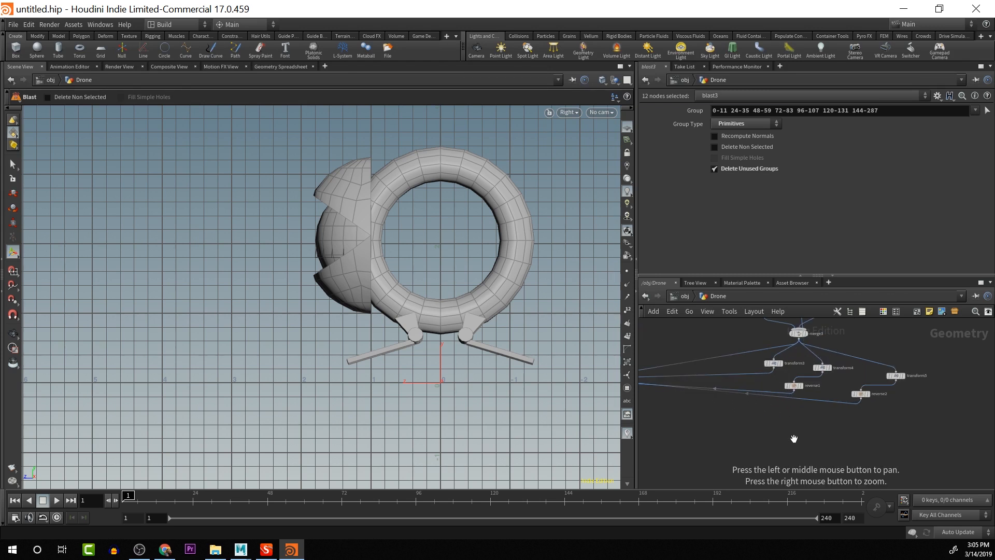
pyautogui.moveTo(805, 441); pyautogui.dragTo(804, 467)
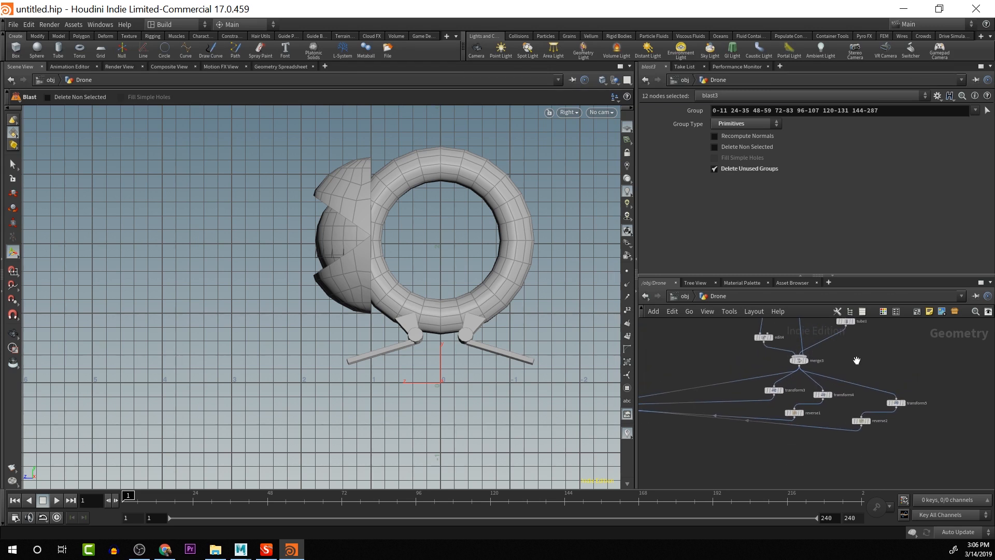
pyautogui.moveTo(856, 360); pyautogui.dragTo(855, 414)
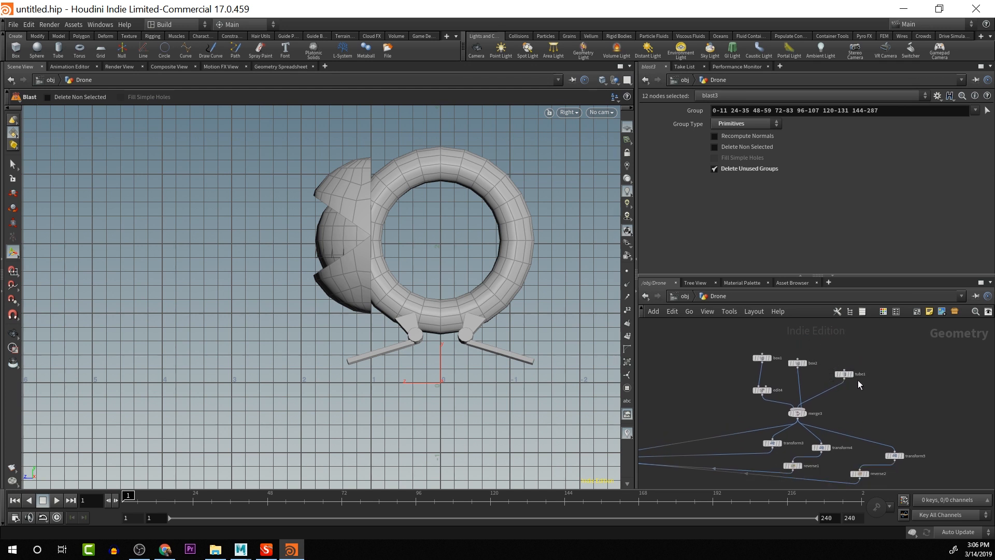
pyautogui.click(797, 363)
pyautogui.hotkey('ctrl', 'c')
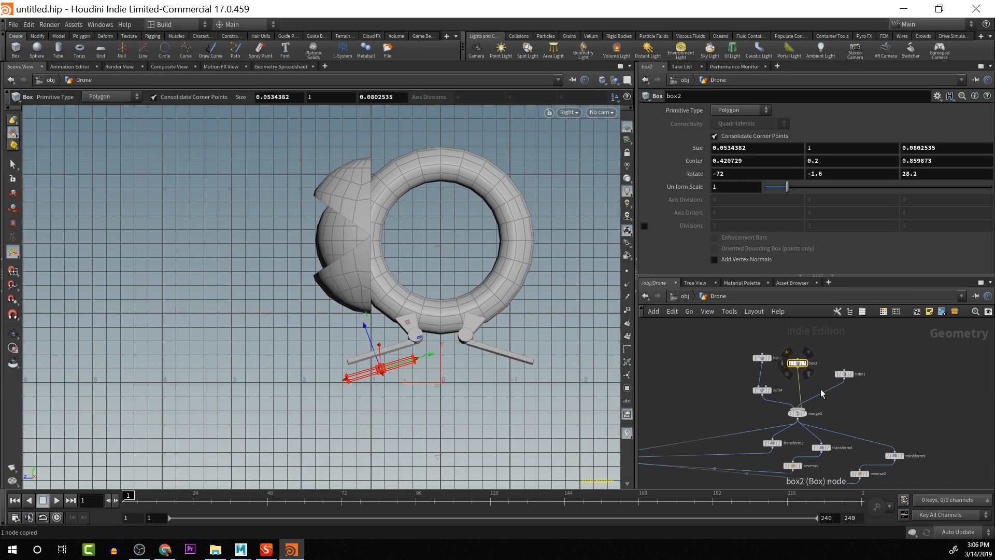
pyautogui.hotkey('ctrl', 'v')
# Connect the copied box to merge3 and spread out the tube and box nodes above the merge
pyautogui.click(789, 365)
pyautogui.moveTo(790, 365); pyautogui.dragTo(812, 412)
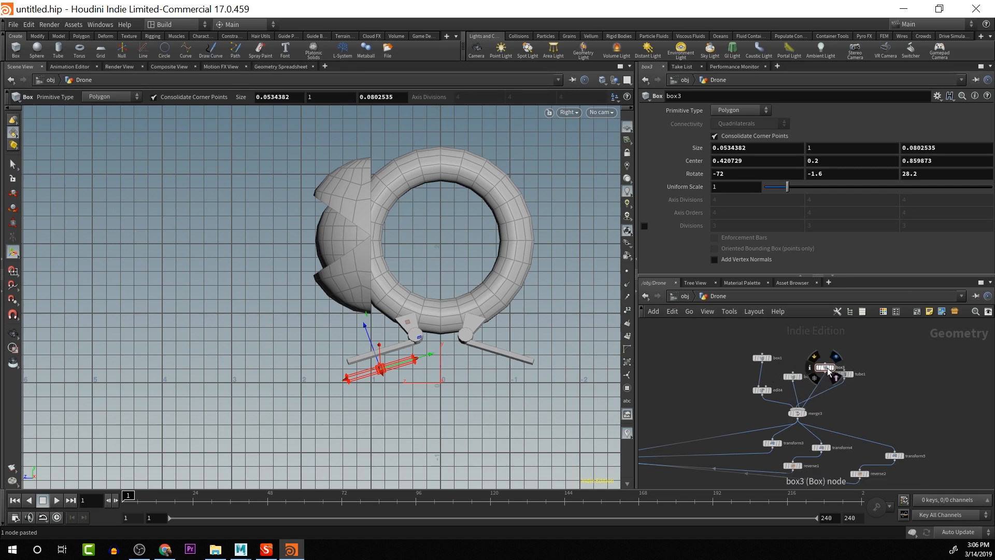
pyautogui.moveTo(827, 368); pyautogui.dragTo(806, 362)
pyautogui.click(795, 377)
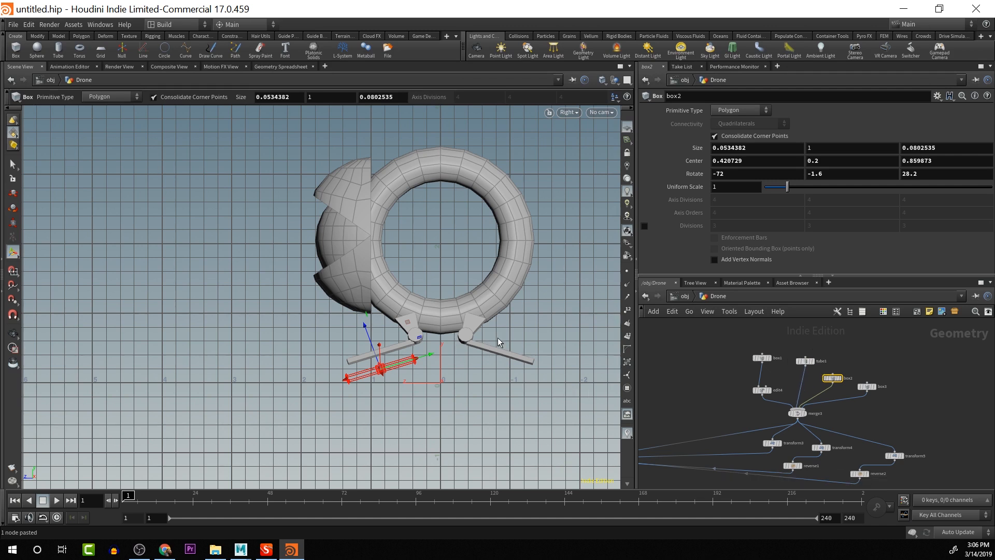
# Move box2 outward along the leg by setting its center Z to 1.35987
pyautogui.press('Escape')
pyautogui.moveTo(511, 334); pyautogui.dragTo(570, 325)
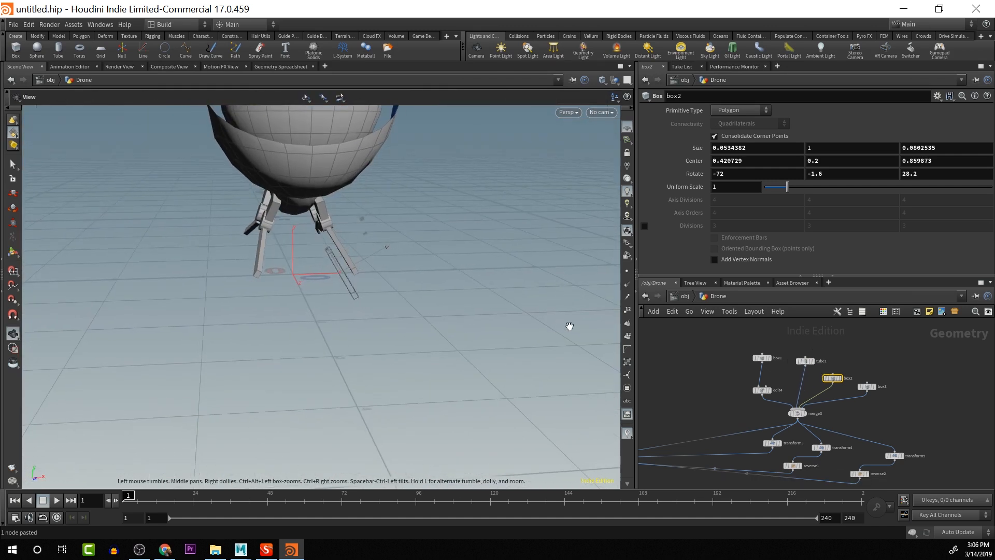
pyautogui.moveTo(899, 387); pyautogui.dragTo(906, 352, button='middle')
pyautogui.scroll(-1, 904, 378)
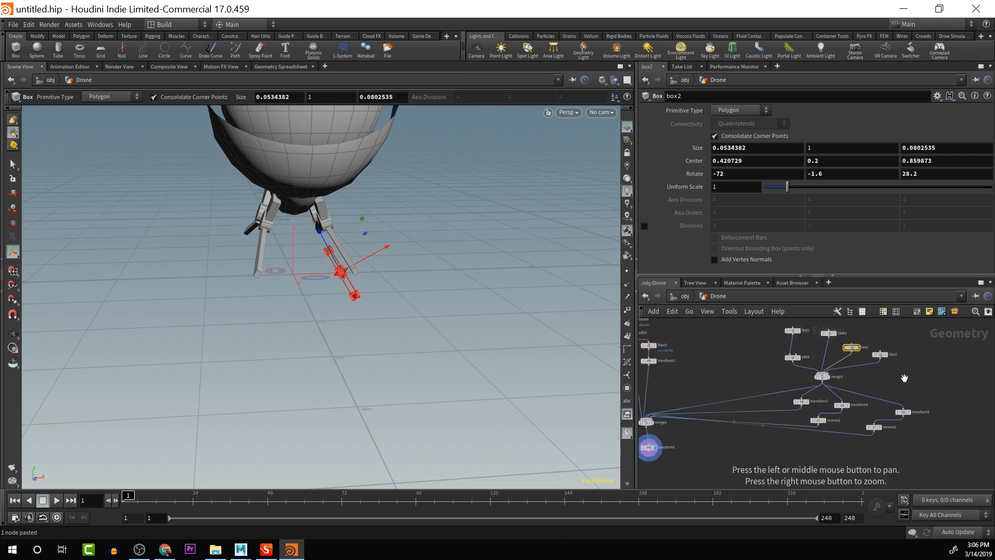
pyautogui.scroll(2, 902, 376)
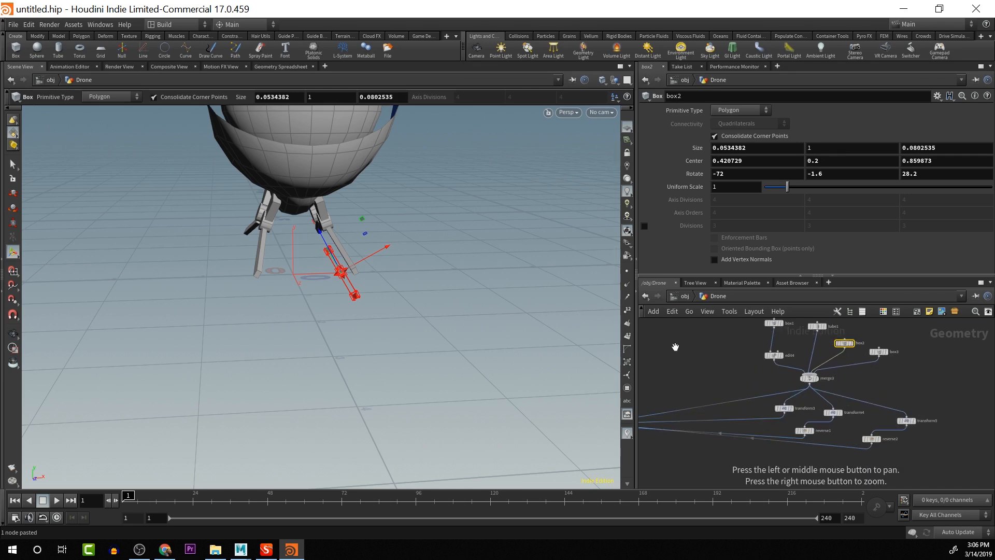
pyautogui.press('s')
pyautogui.keyDown('alt'); pyautogui.moveTo(466, 306); pyautogui.dragTo(380, 304); pyautogui.keyUp('alt')
pyautogui.click(845, 342)
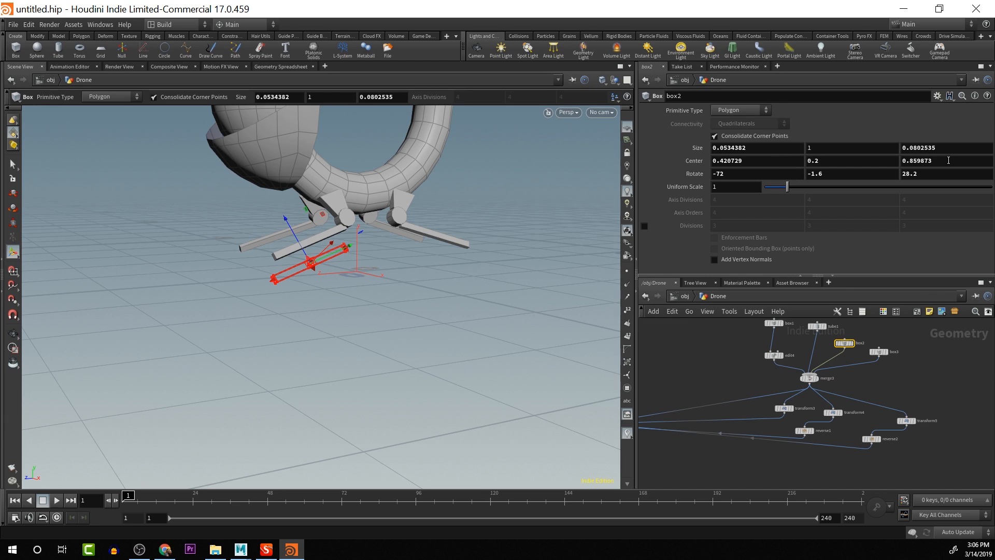
pyautogui.moveTo(947, 160); pyautogui.dragTo(981, 166, button='middle')
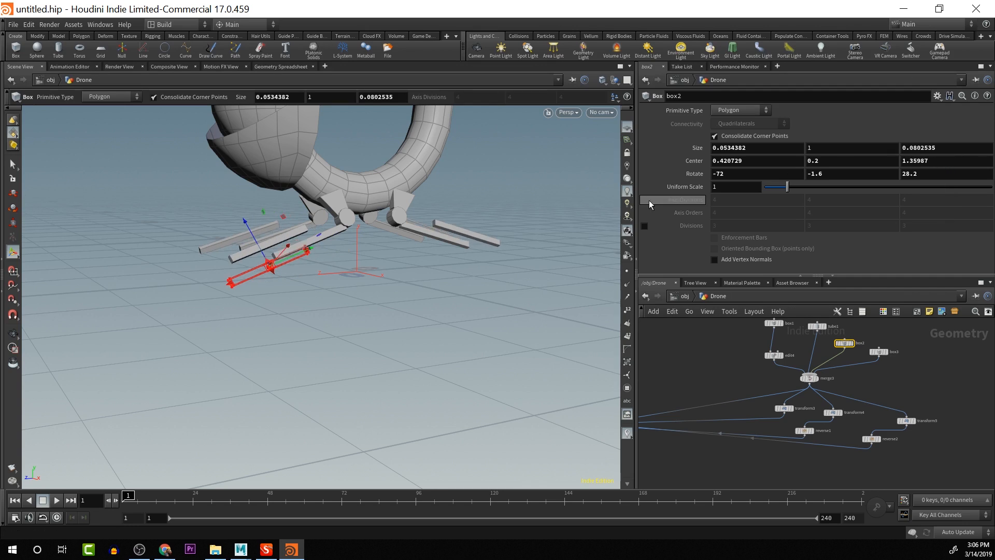
# Tilt box2 more steeply downward by setting its X rotation to -35
pyautogui.keyDown('alt'); pyautogui.moveTo(505, 252); pyautogui.dragTo(456, 246); pyautogui.keyUp('alt')
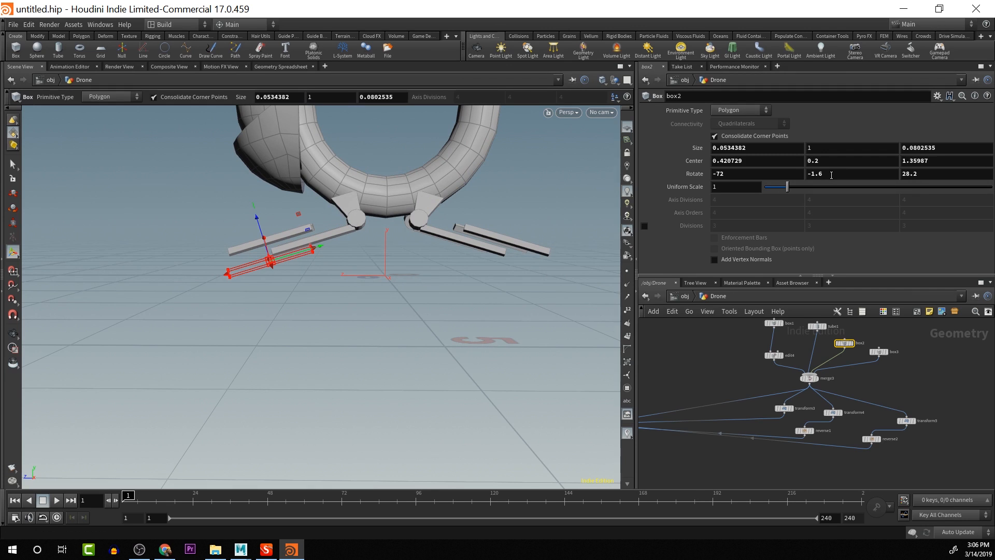
pyautogui.moveTo(776, 172); pyautogui.dragTo(939, 146, button='middle')
pyautogui.keyDown('alt'); pyautogui.moveTo(404, 294); pyautogui.dragTo(468, 310, button='middle'); pyautogui.keyUp('alt')
pyautogui.moveTo(468, 310); pyautogui.dragTo(539, 317)
pyautogui.press('Return')
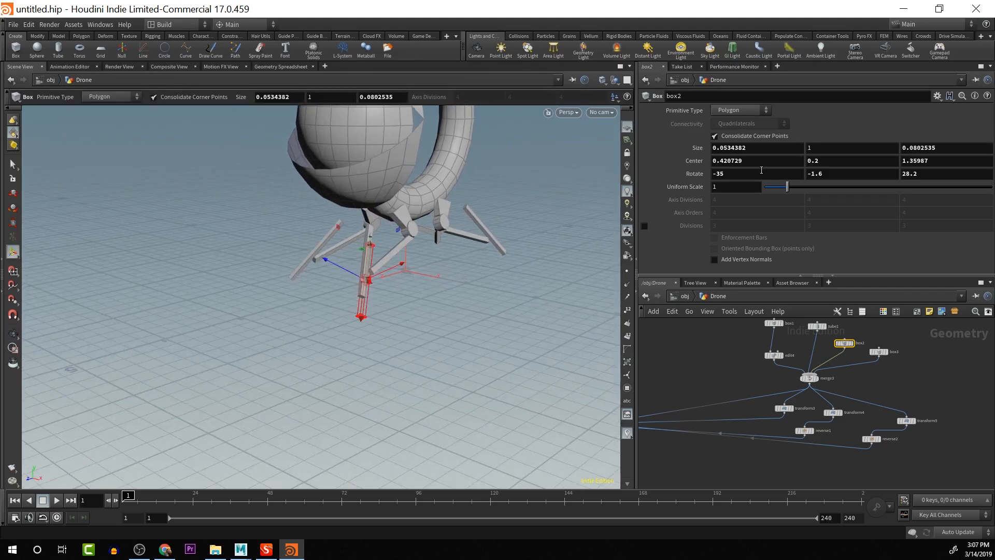
# Shorten box2 to a Y size of 0.42 and lower its center Y to -0.07
pyautogui.moveTo(837, 147); pyautogui.dragTo(574, 173, button='middle')
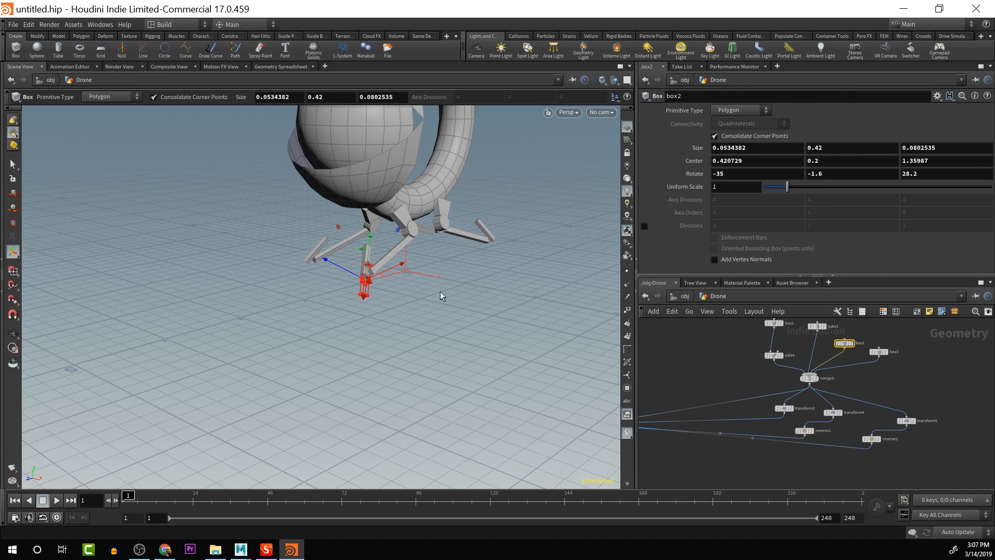
pyautogui.press('Escape')
pyautogui.moveTo(489, 298); pyautogui.dragTo(430, 282)
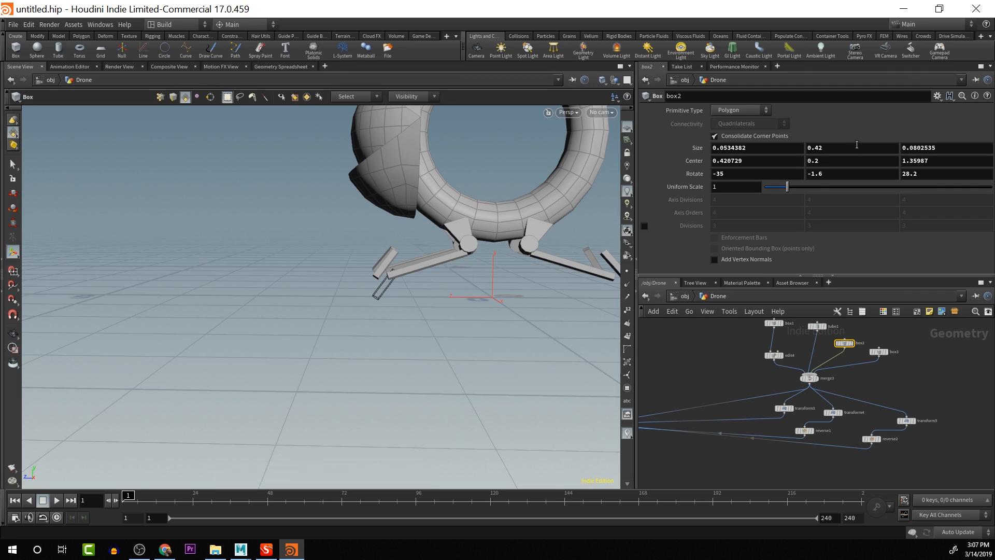
pyautogui.moveTo(844, 164); pyautogui.dragTo(715, 172, button='middle')
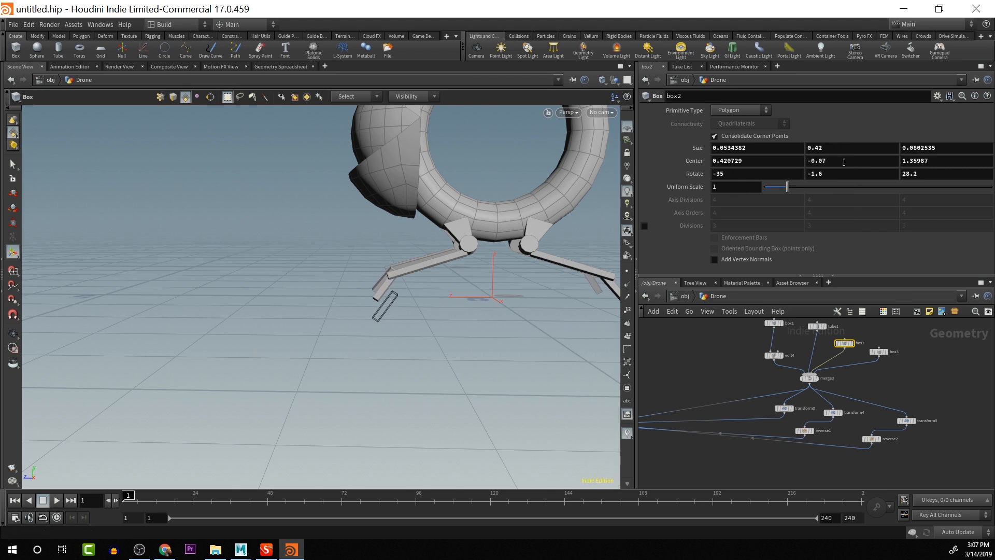
# Align box2 with the end of the leg segment by setting center X to 0.550729 and center Z to 1.42987
pyautogui.keyDown('alt'); pyautogui.moveTo(546, 316); pyautogui.dragTo(672, 317); pyautogui.keyUp('alt')
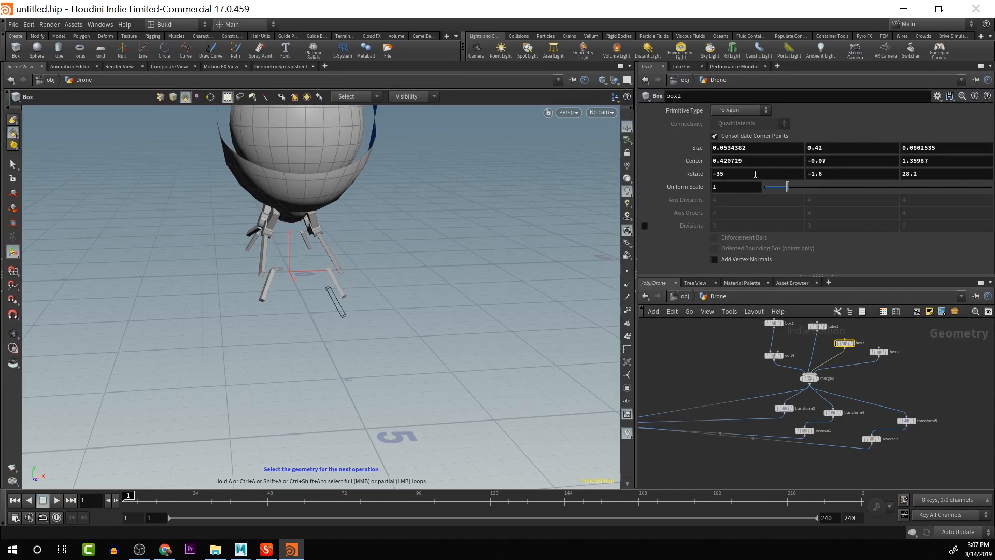
pyautogui.moveTo(761, 173); pyautogui.dragTo(828, 180, button='middle')
pyautogui.moveTo(369, 229); pyautogui.dragTo(242, 237)
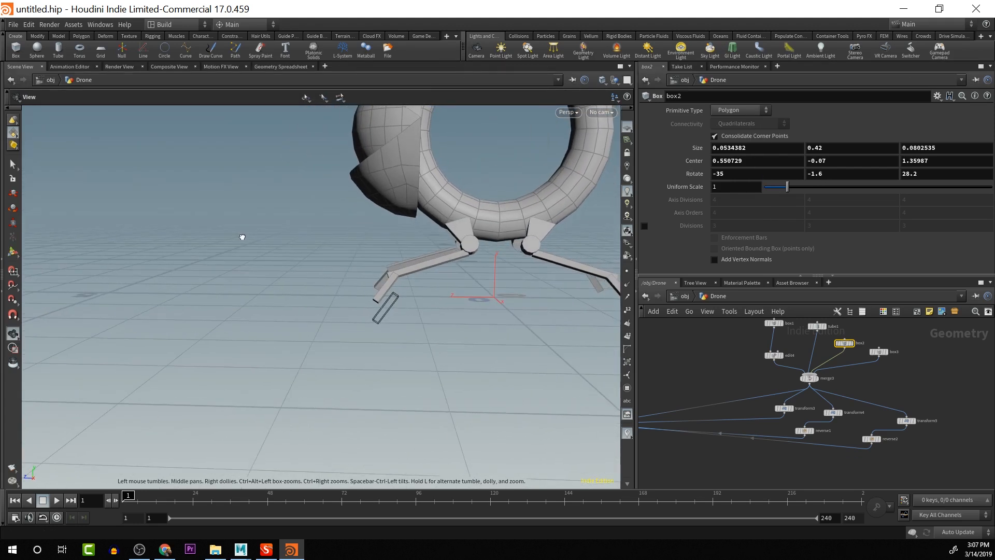
pyautogui.press('Return')
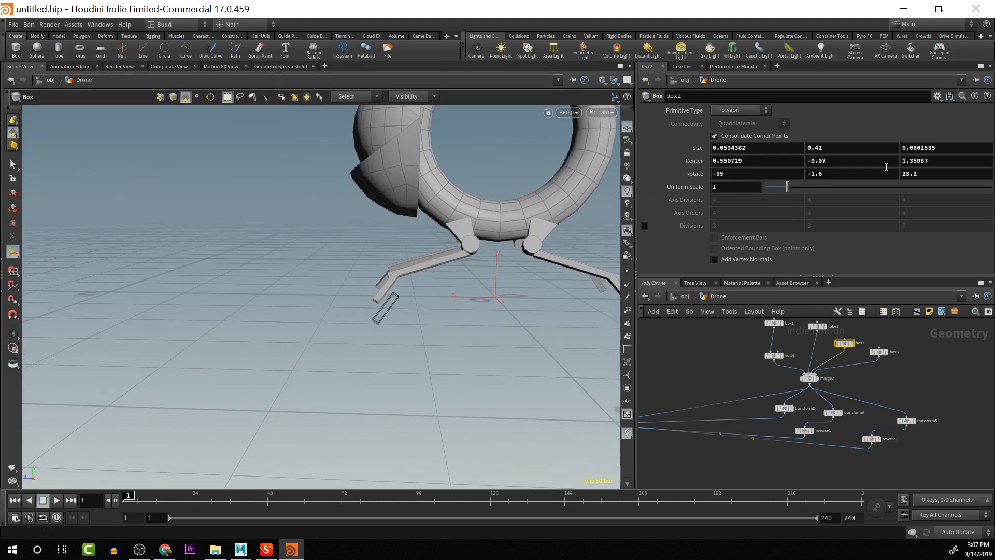
pyautogui.moveTo(952, 161); pyautogui.dragTo(990, 189, button='middle')
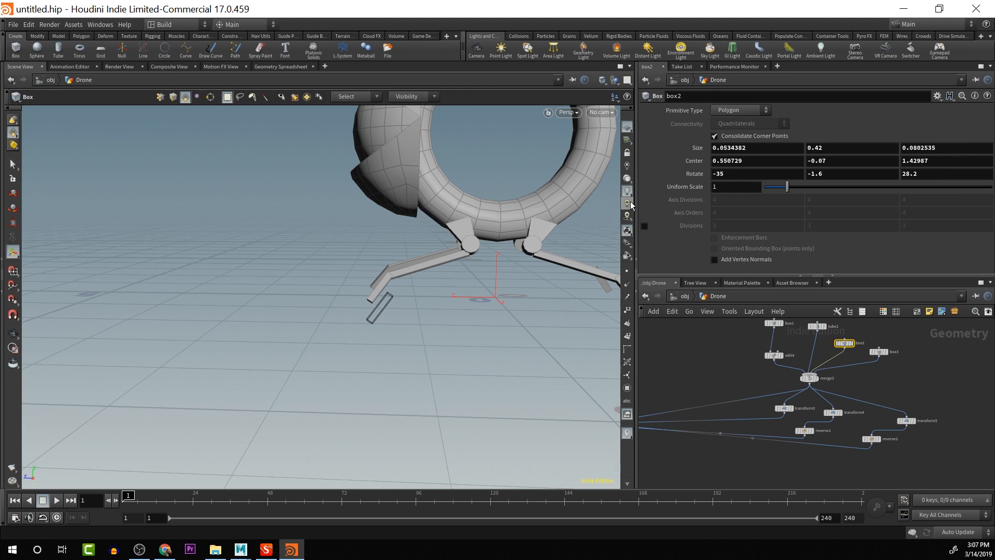
pyautogui.press('Escape')
pyautogui.moveTo(462, 340); pyautogui.dragTo(480, 297)
pyautogui.press('Return')
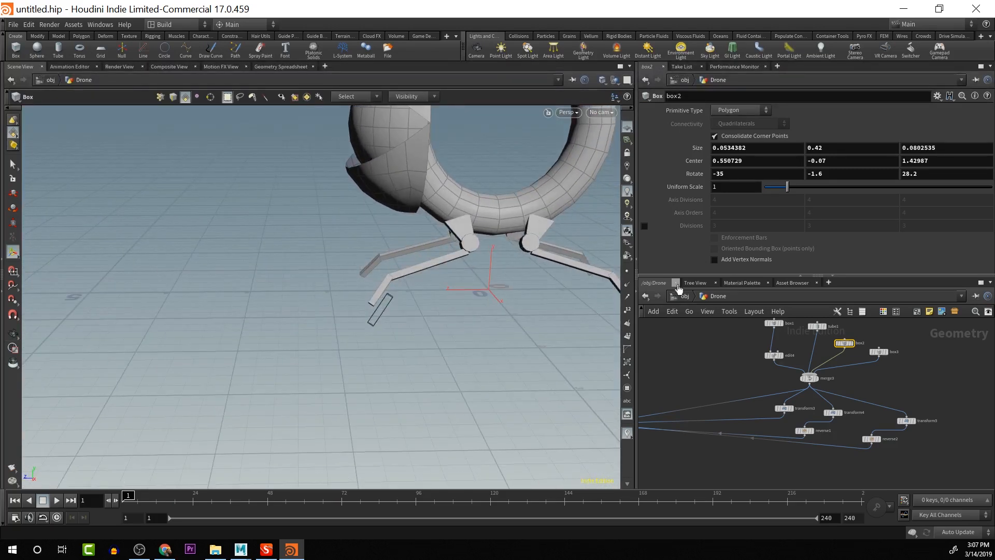
# Duplicate the tube1 joint node and connect the copy to merge3
pyautogui.click(815, 326)
pyautogui.hotkey('ctrl', 'c')
pyautogui.hotkey('ctrl', 'v')
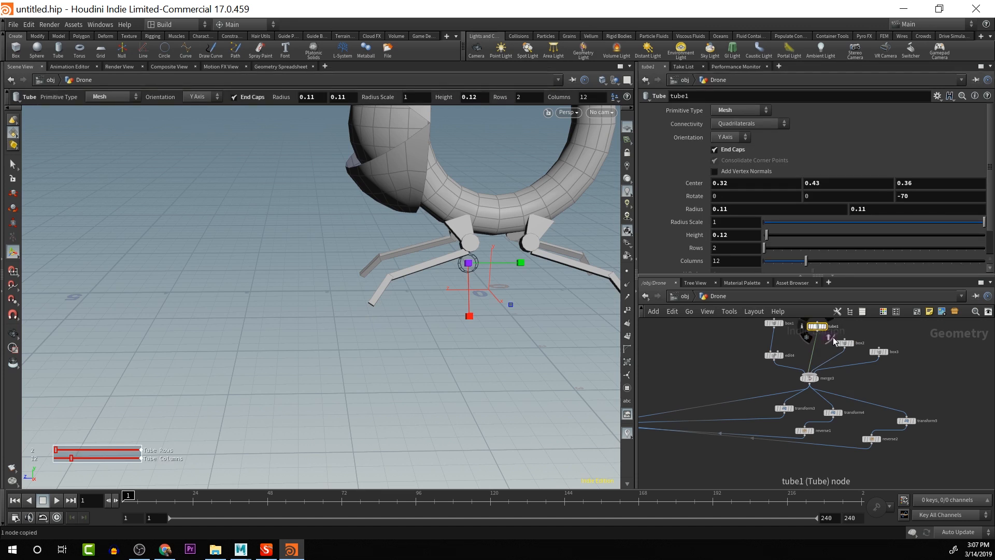
pyautogui.moveTo(831, 335); pyautogui.dragTo(905, 363)
pyautogui.click(840, 376)
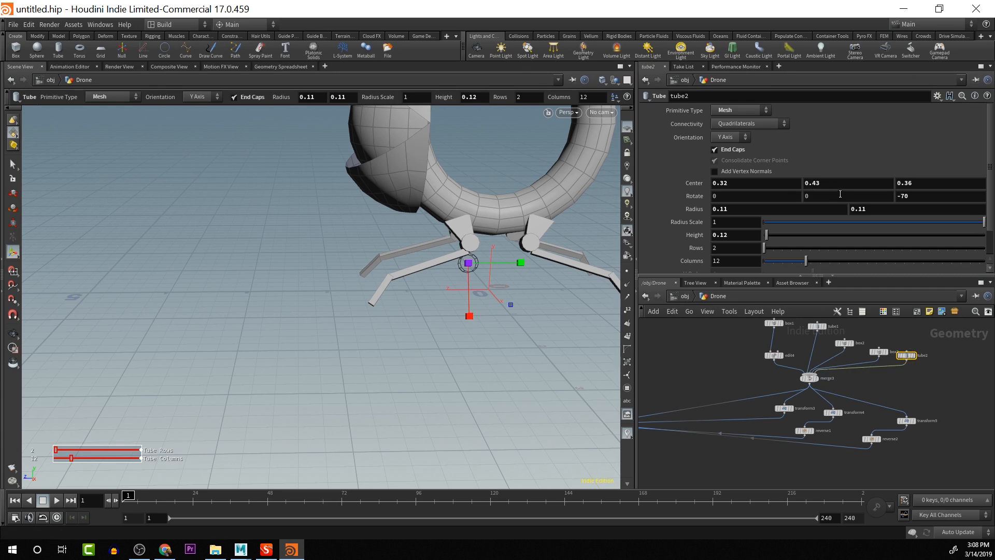
# Move the copied tube to the lower leg joint by setting center Y to 0.06 and center Z to 1.29
pyautogui.moveTo(841, 190); pyautogui.dragTo(897, 185, button='middle')
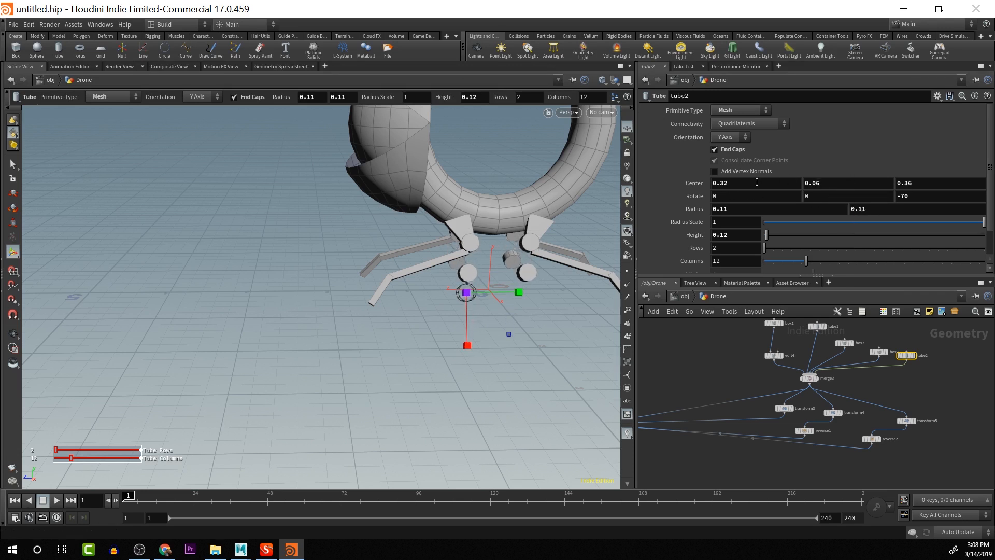
pyautogui.moveTo(932, 182); pyautogui.dragTo(987, 188, button='middle')
pyautogui.moveTo(919, 196); pyautogui.dragTo(991, 218, button='middle')
pyautogui.hotkey('ctrl', 'z')
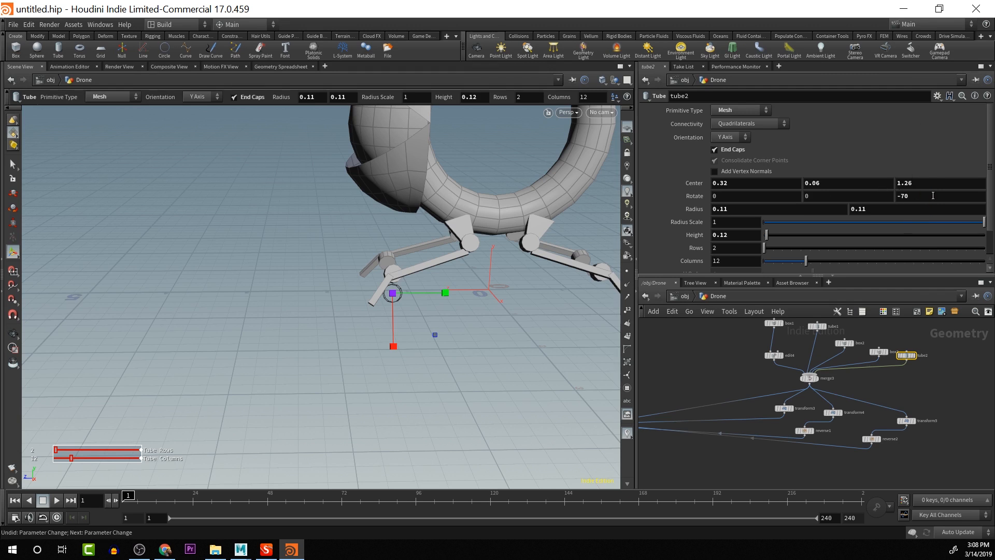
pyautogui.moveTo(928, 185); pyautogui.dragTo(957, 206, button='middle')
# Align the copied tube sideways with the leg joint by setting its center X to 0.47
pyautogui.press('Escape')
pyautogui.moveTo(426, 297); pyautogui.dragTo(606, 285)
pyautogui.press('Return')
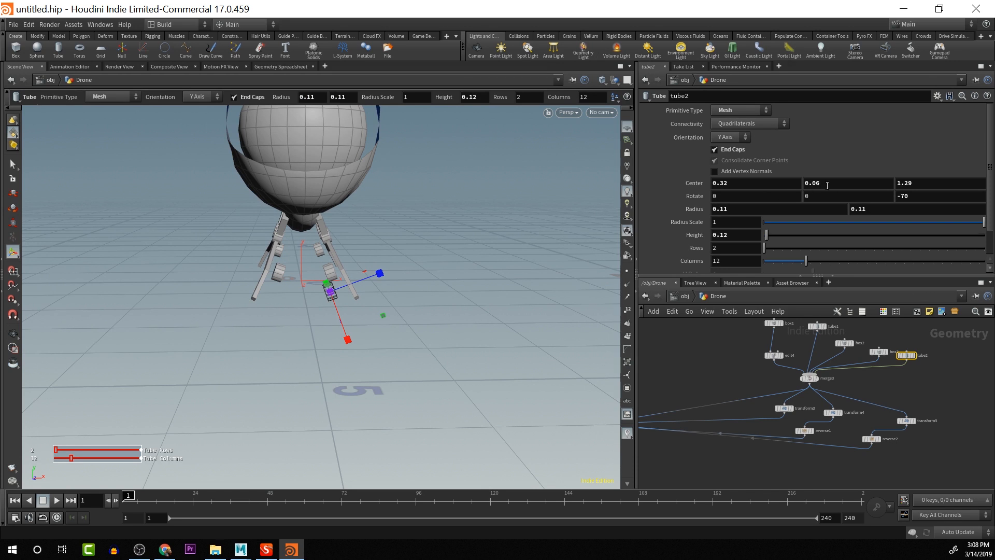
pyautogui.moveTo(779, 184); pyautogui.dragTo(854, 214, button='middle')
pyautogui.scroll(-1, 667, 194)
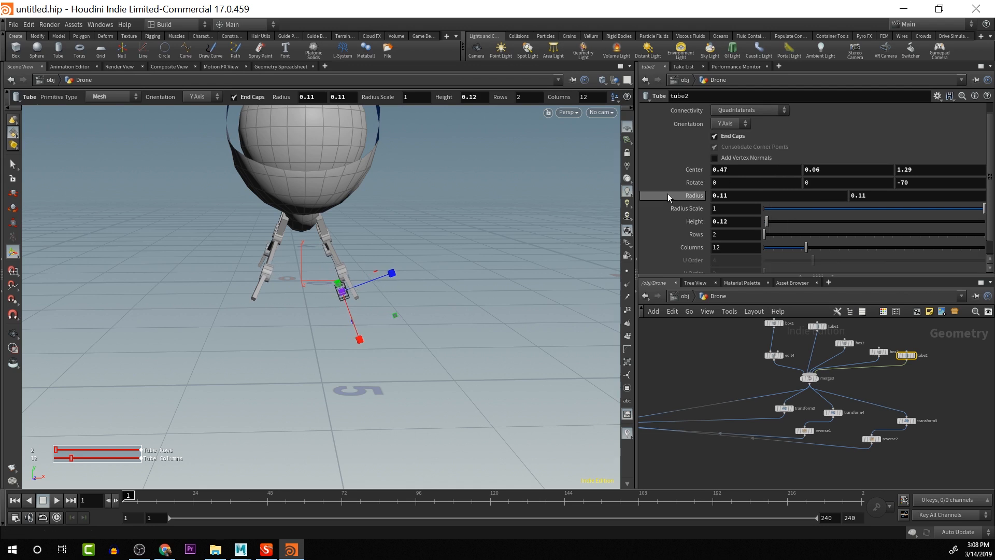
# Try reducing both radii of the copied tube to 0, and undo the change
pyautogui.press('Escape')
pyautogui.moveTo(426, 256); pyautogui.dragTo(310, 262)
pyautogui.press('Return')
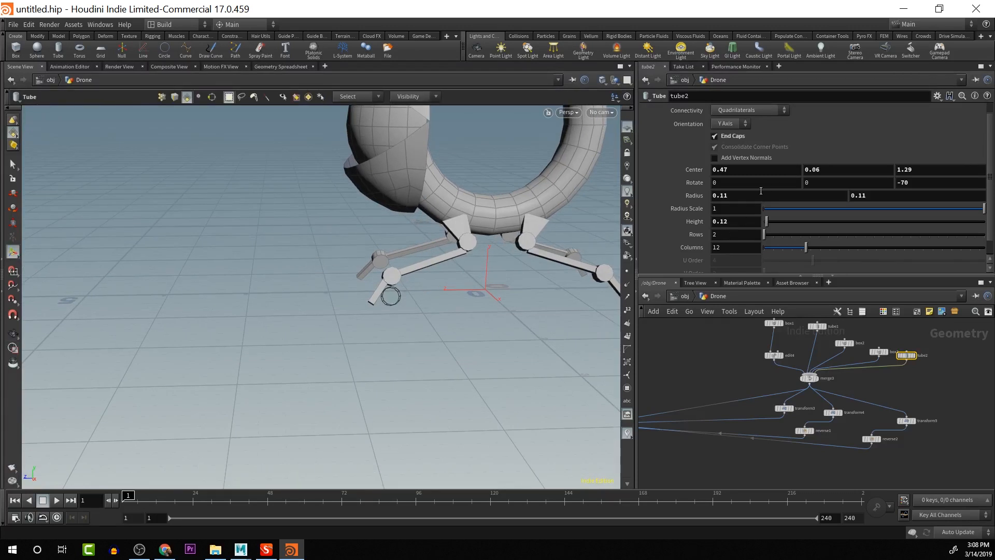
pyautogui.moveTo(699, 196)
pyautogui.mouseDown(button='middle')
pyautogui.moveTo(684, 195)
pyautogui.moveTo(703, 194)
pyautogui.mouseUp(button='middle')
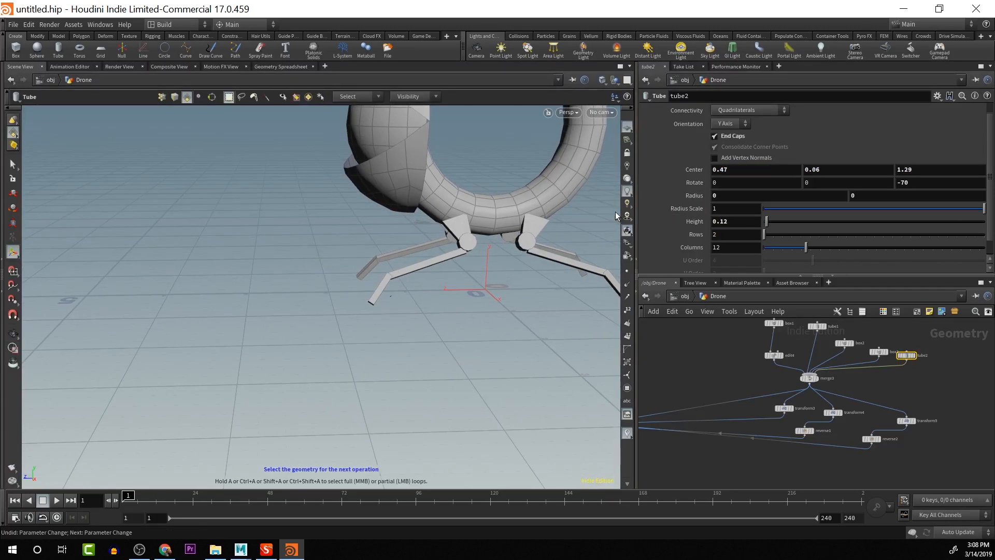
pyautogui.hotkey('ctrl', 'z')
pyautogui.hotkey('ctrl', 'z')
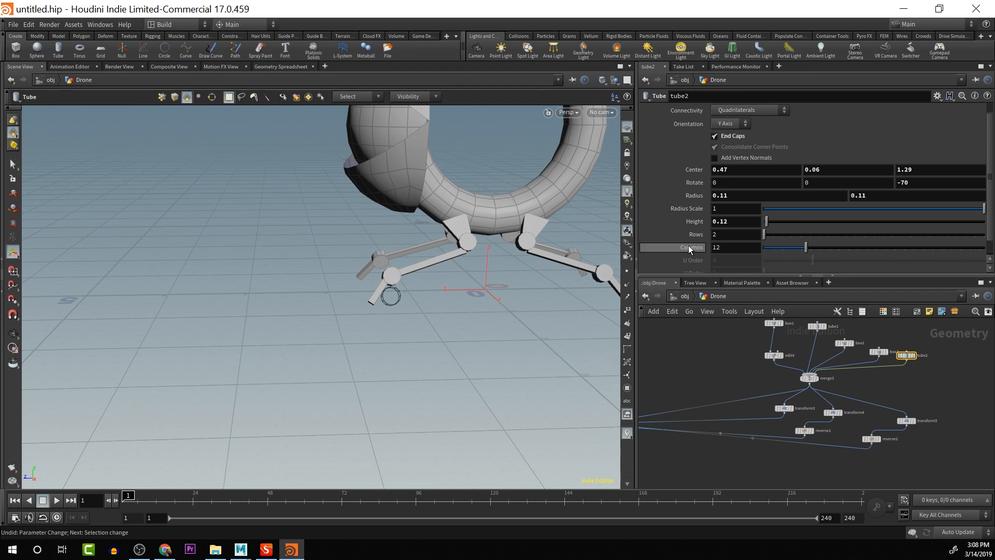
# Set both radii of the copied tube at the lower leg joint to 0.06
pyautogui.moveTo(705, 198); pyautogui.dragTo(468, 254, button='middle')
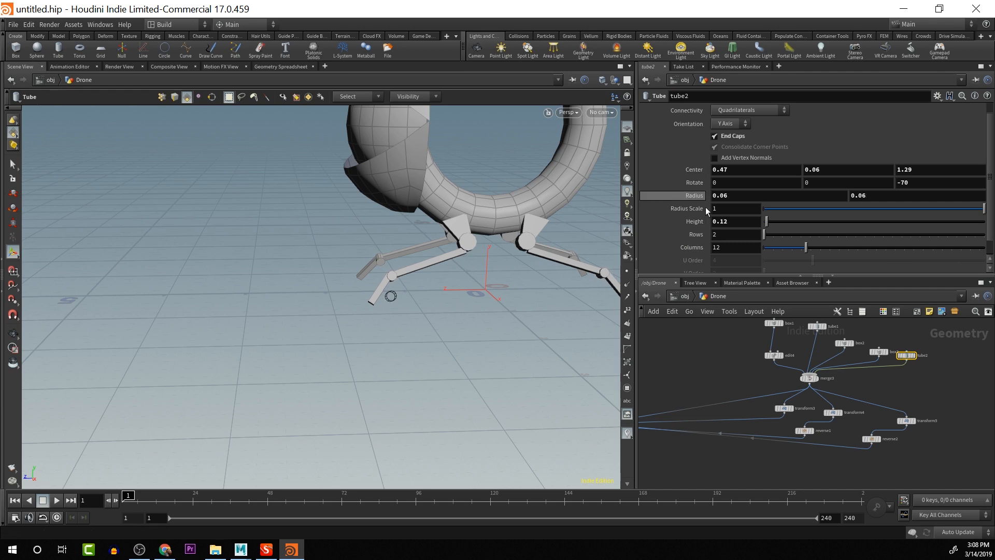
pyautogui.press('Escape')
pyautogui.moveTo(502, 295); pyautogui.dragTo(429, 300)
pyautogui.press('Return')
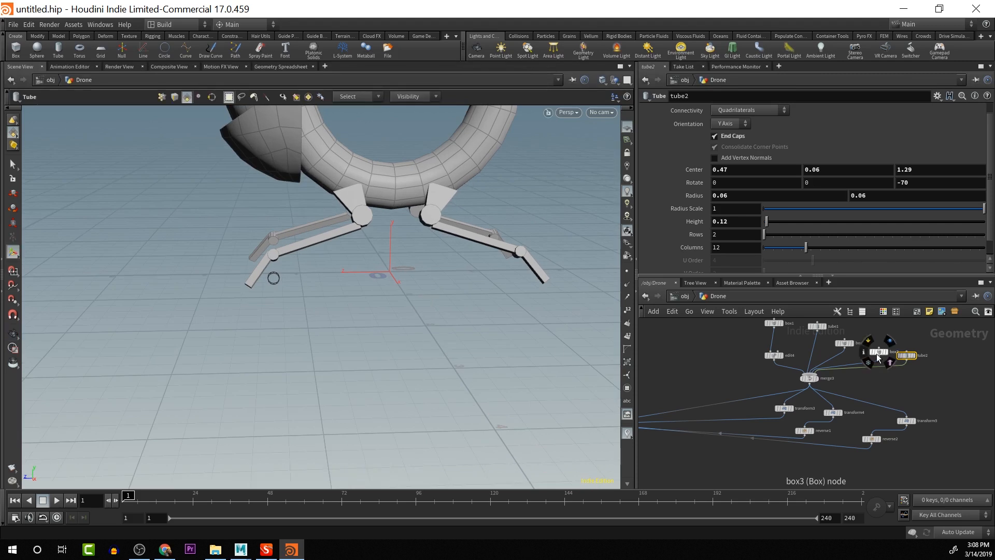
# Taper the lower leg segment box2 by scaling its bottom end face uniformly to about 0.277 with an Edit node
pyautogui.click(881, 351)
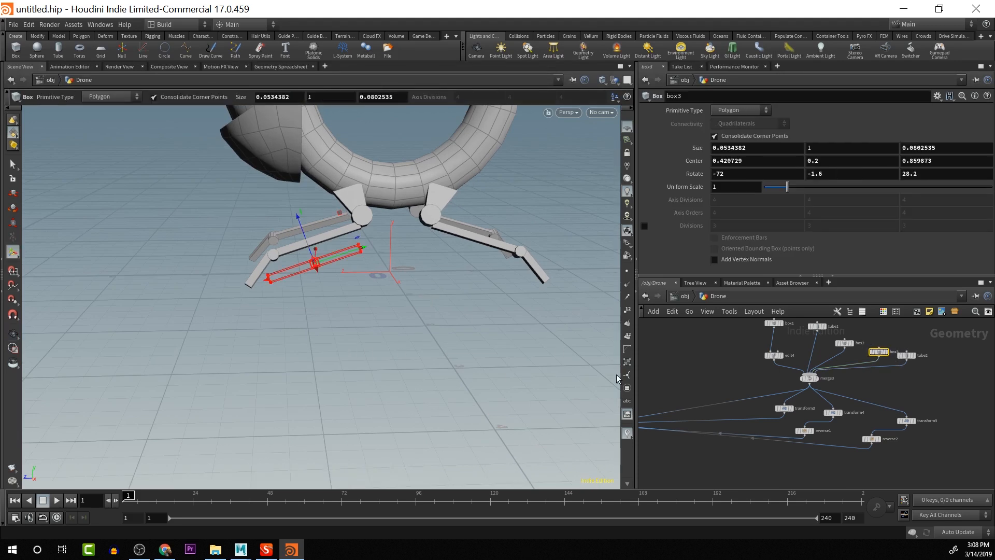
pyautogui.click(844, 343)
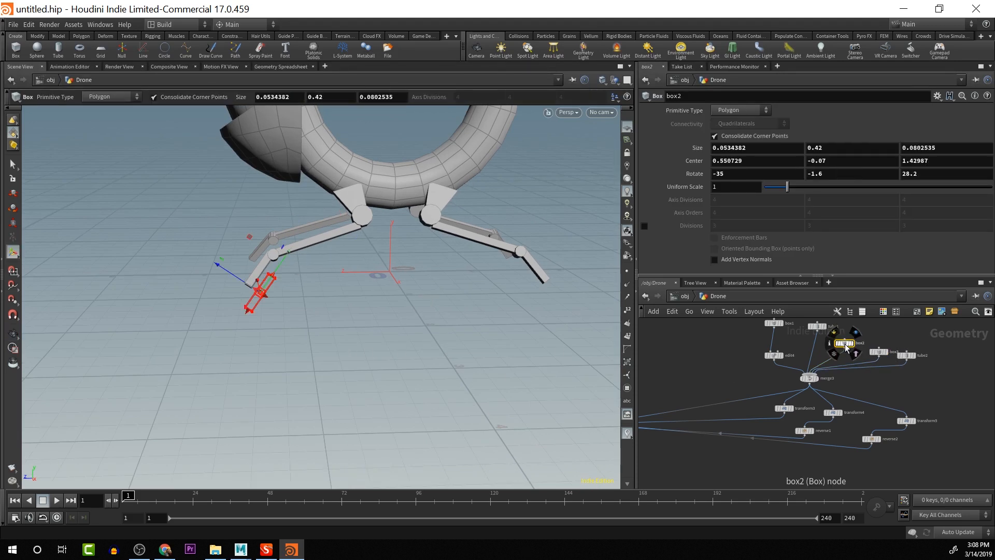
pyautogui.press('Escape')
pyautogui.moveTo(356, 390); pyautogui.dragTo(340, 343)
pyautogui.press('Return')
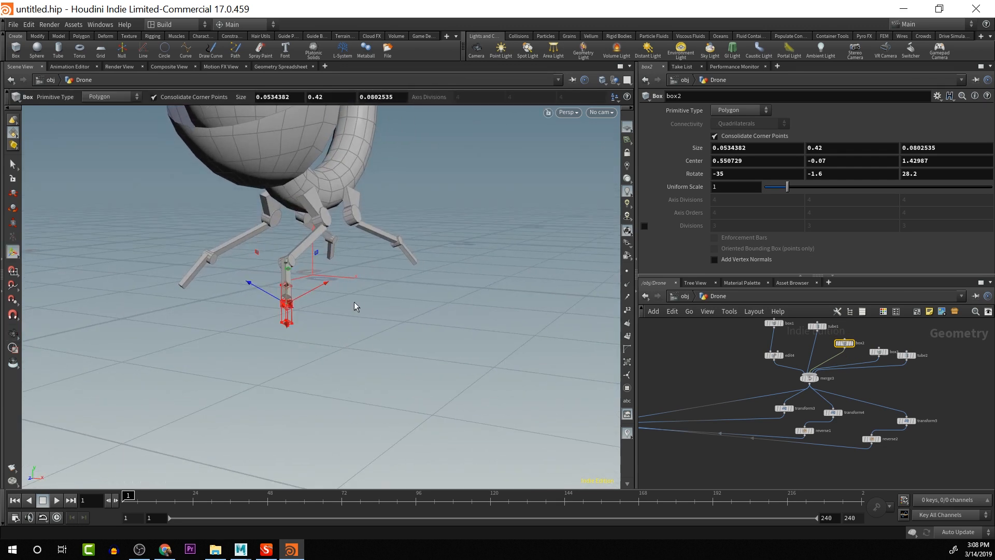
pyautogui.press('Escape')
pyautogui.moveTo(356, 307); pyautogui.dragTo(292, 291)
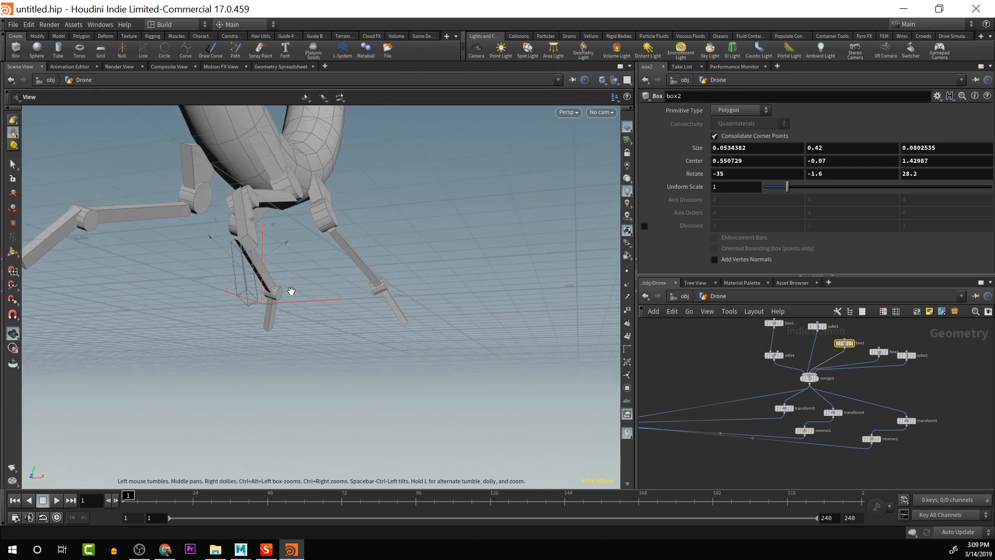
pyautogui.press('Return')
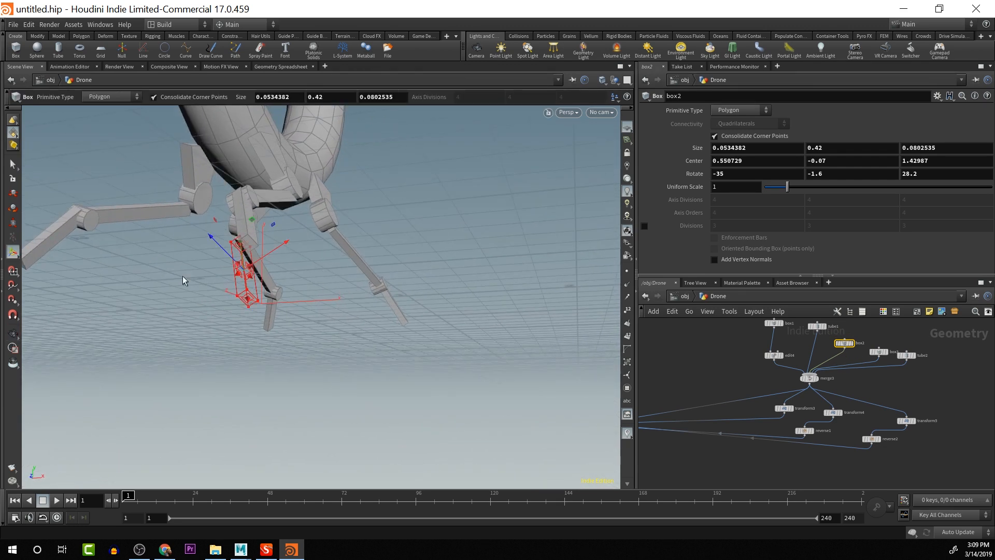
pyautogui.click(13, 165)
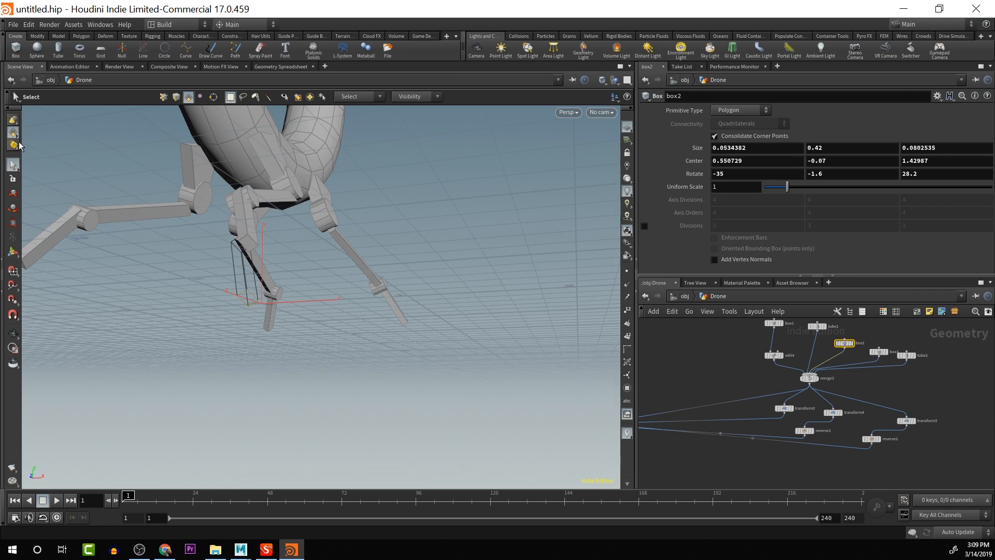
pyautogui.click(19, 144)
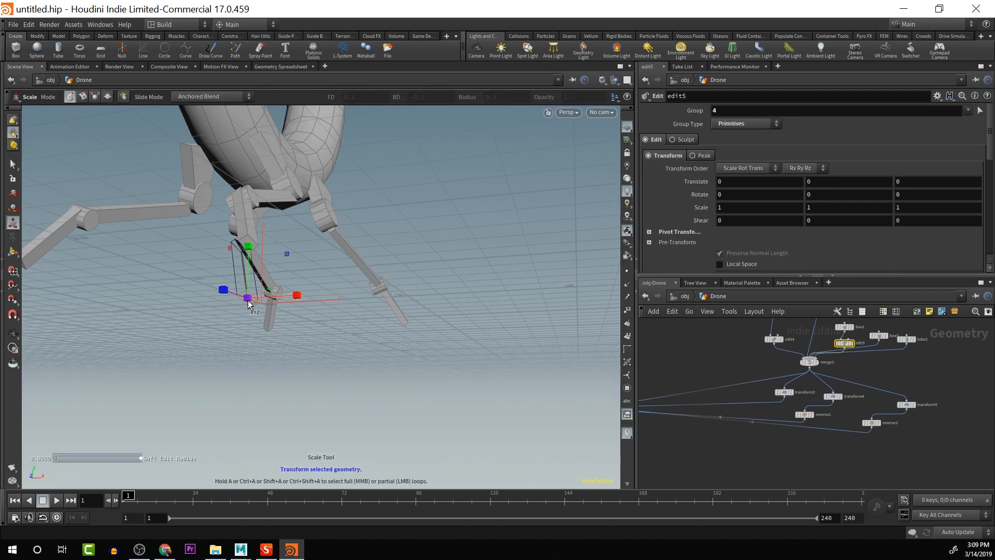
pyautogui.moveTo(248, 303); pyautogui.dragTo(83, 253)
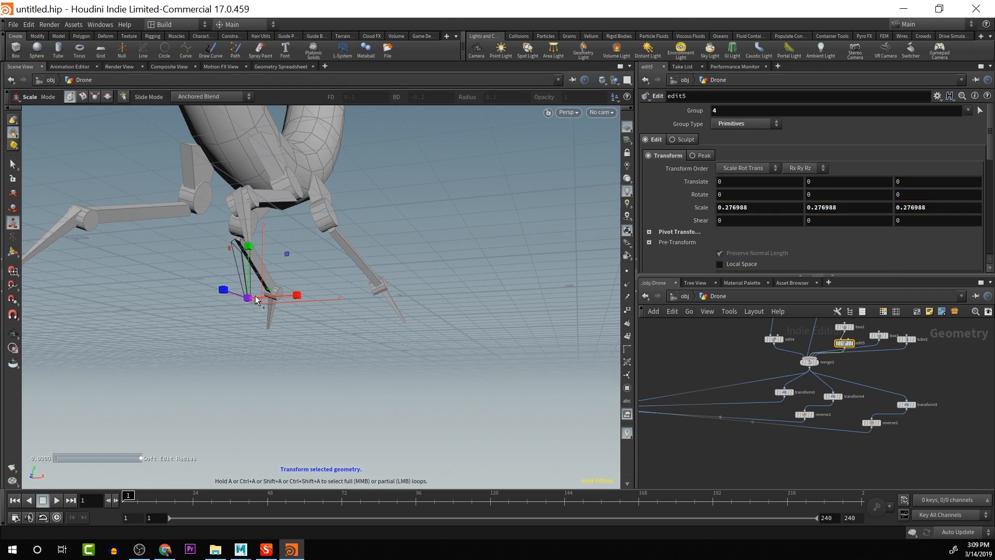
# Narrow the lower leg segment's end face further along Z to a scale of about 0.066
pyautogui.moveTo(223, 289); pyautogui.dragTo(240, 296)
pyautogui.keyDown('alt'); pyautogui.moveTo(377, 167); pyautogui.dragTo(261, 260); pyautogui.keyUp('alt')
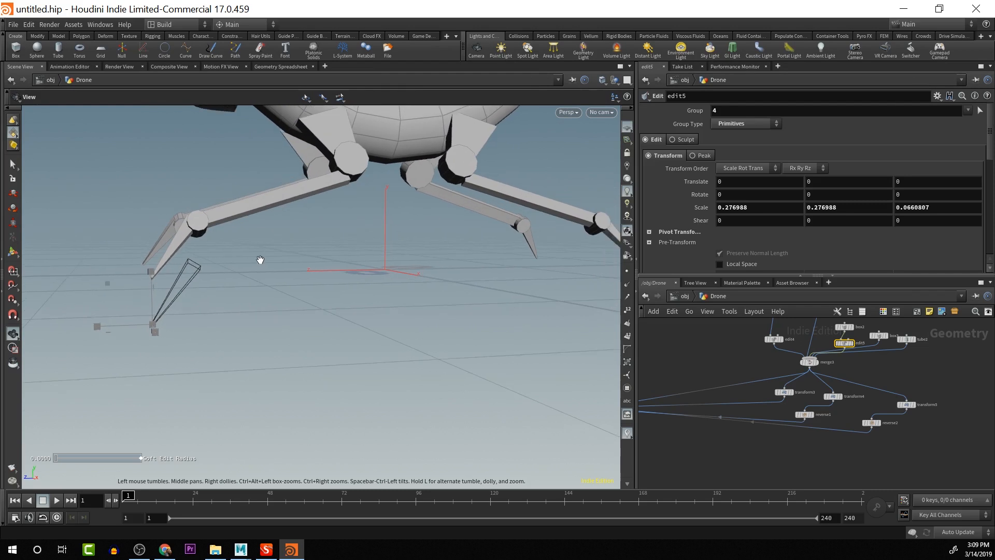
pyautogui.scroll(-10, 261, 260)
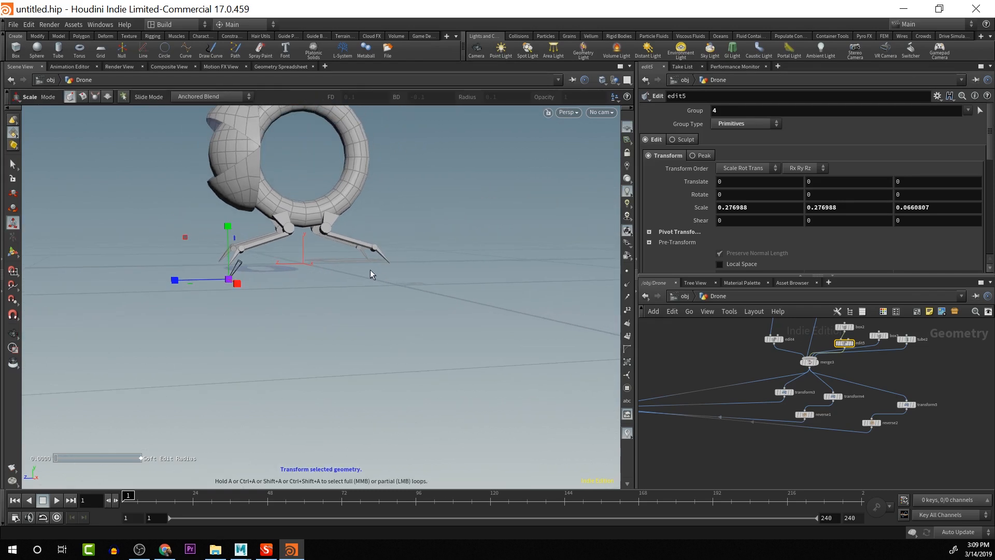
pyautogui.keyDown('alt'); pyautogui.moveTo(371, 269); pyautogui.dragTo(336, 329); pyautogui.keyUp('alt')
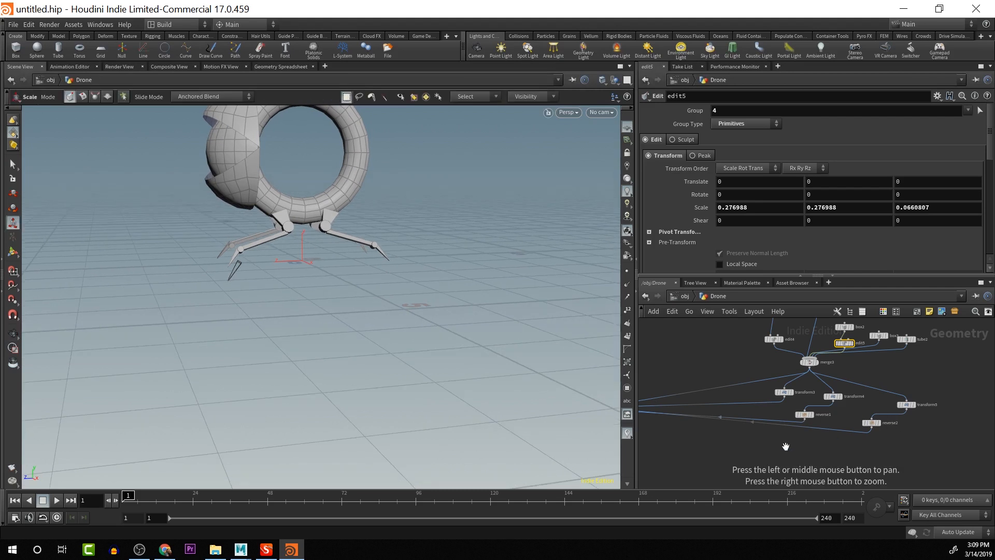
# Select all the leg nodes and move them slightly higher in the network, leaving room above the final merge
pyautogui.scroll(-5, 786, 446)
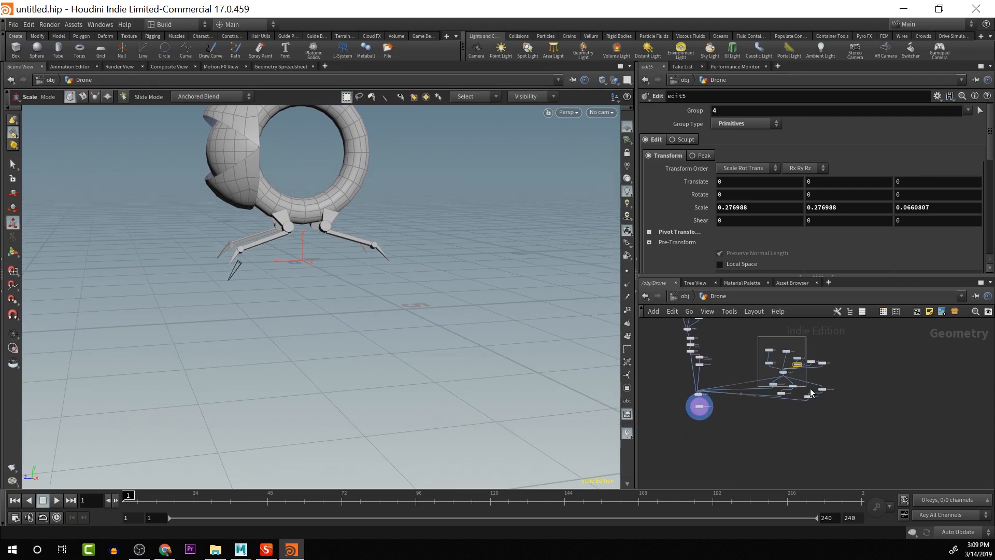
pyautogui.moveTo(811, 392); pyautogui.dragTo(882, 418)
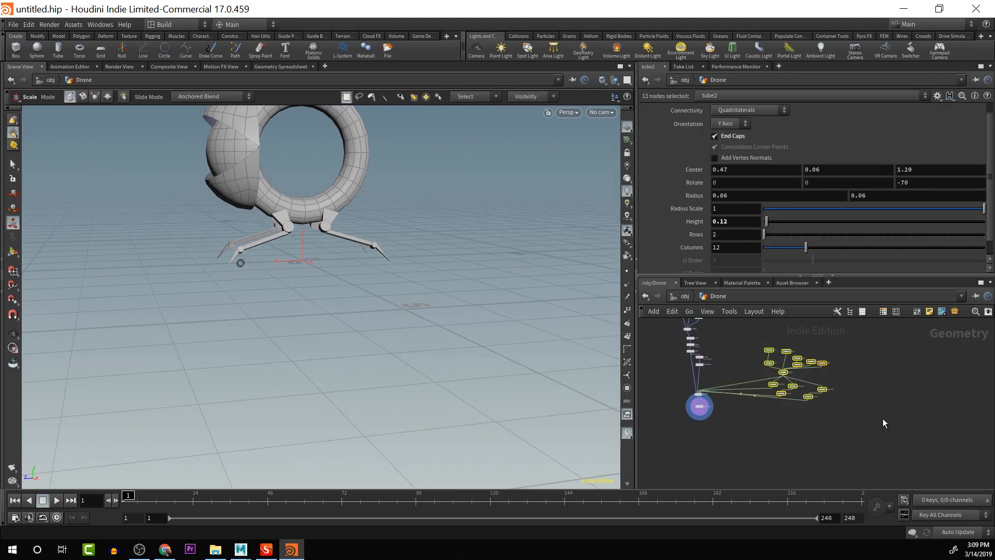
pyautogui.click(810, 397)
pyautogui.moveTo(750, 323); pyautogui.dragTo(808, 381)
pyautogui.press('space')
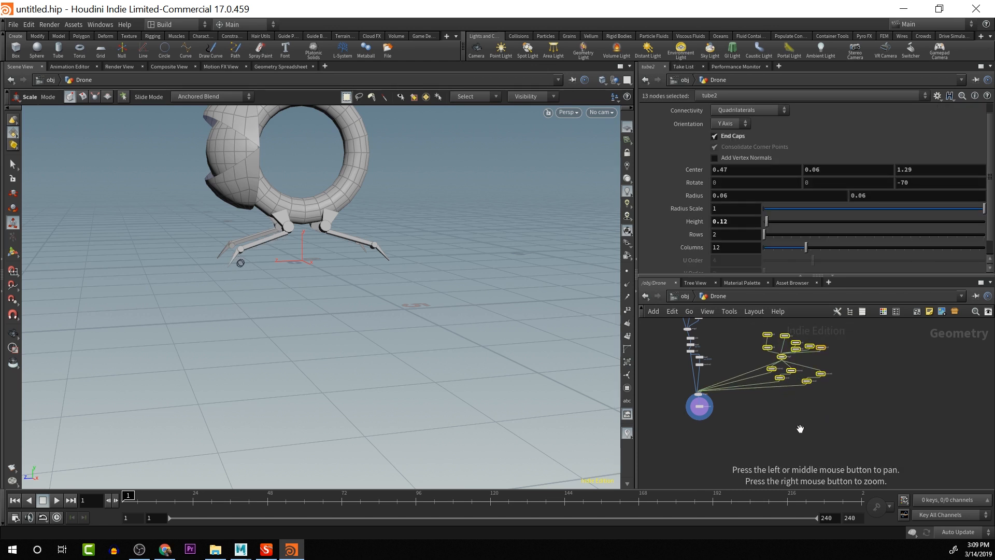
# Add a Merge node for the legs on the wire between reverse2 and the final merge
pyautogui.scroll(3, 800, 440)
pyautogui.moveTo(800, 440); pyautogui.dragTo(841, 457, button='middle')
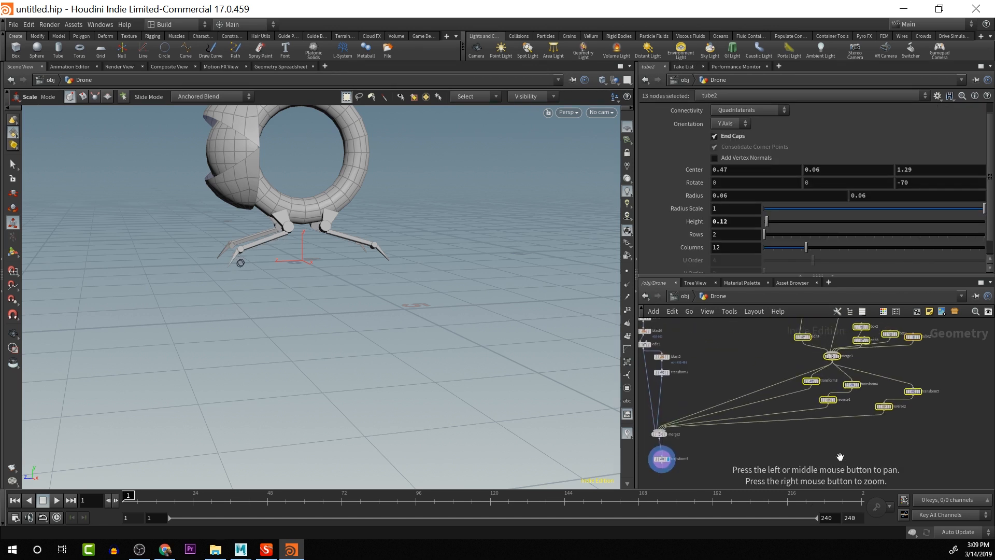
pyautogui.click(775, 449)
pyautogui.press('Tab')
pyautogui.write('mer')
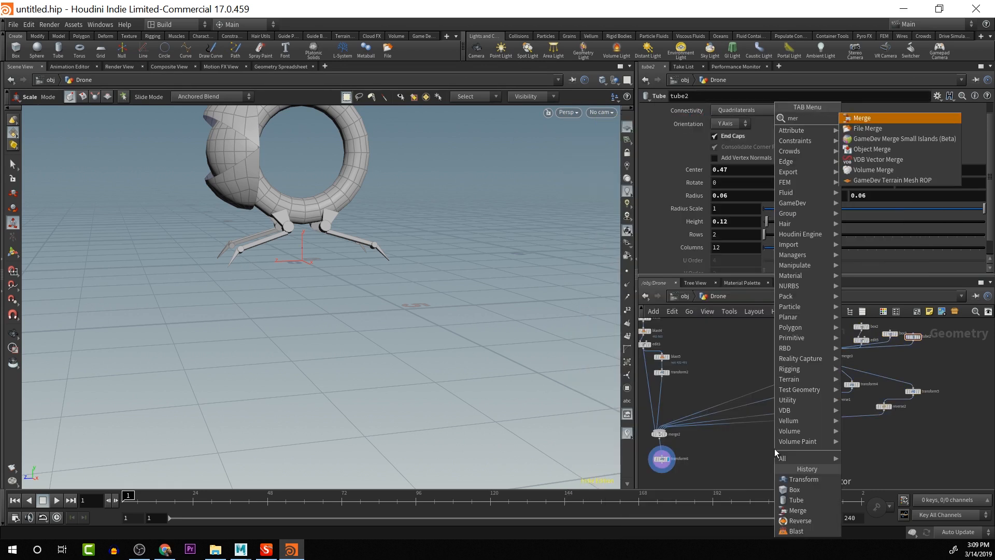
pyautogui.press('Return')
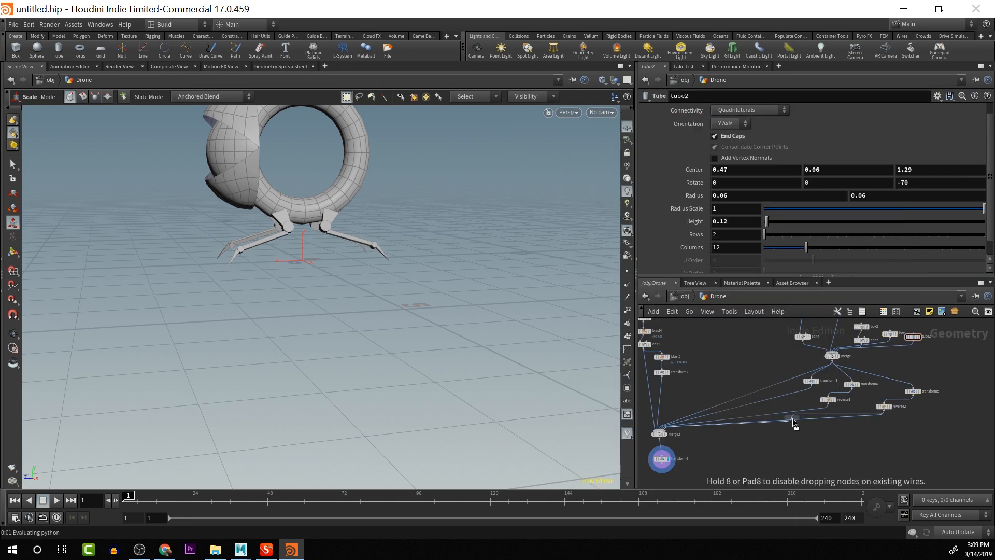
pyautogui.click(795, 421)
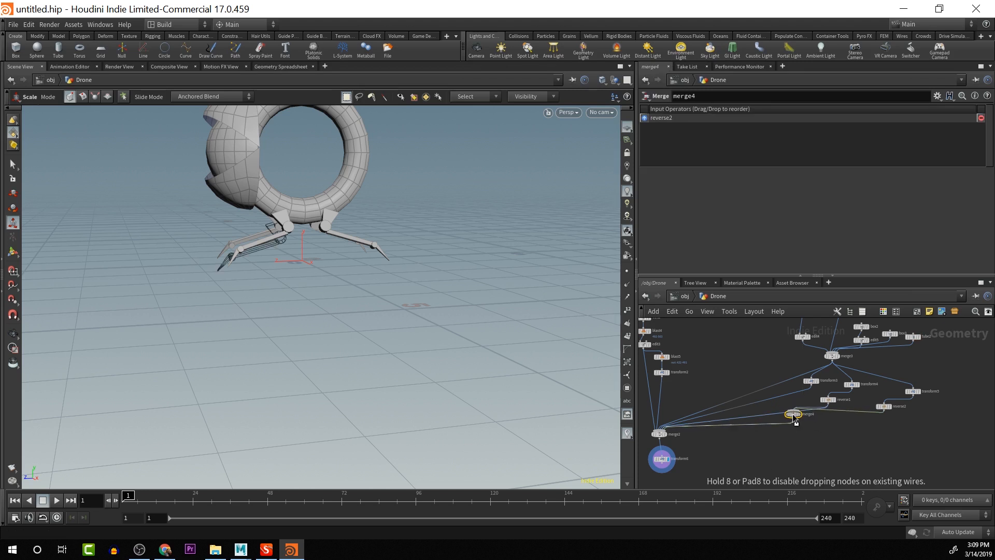
# Wire merge3, transform3, reverse1 and reverse2 into merge4 so that only merge4 feeds the legs to the final merge
pyautogui.moveTo(795, 421); pyautogui.dragTo(811, 386)
pyautogui.press('y')
pyautogui.moveTo(756, 400); pyautogui.dragTo(824, 408)
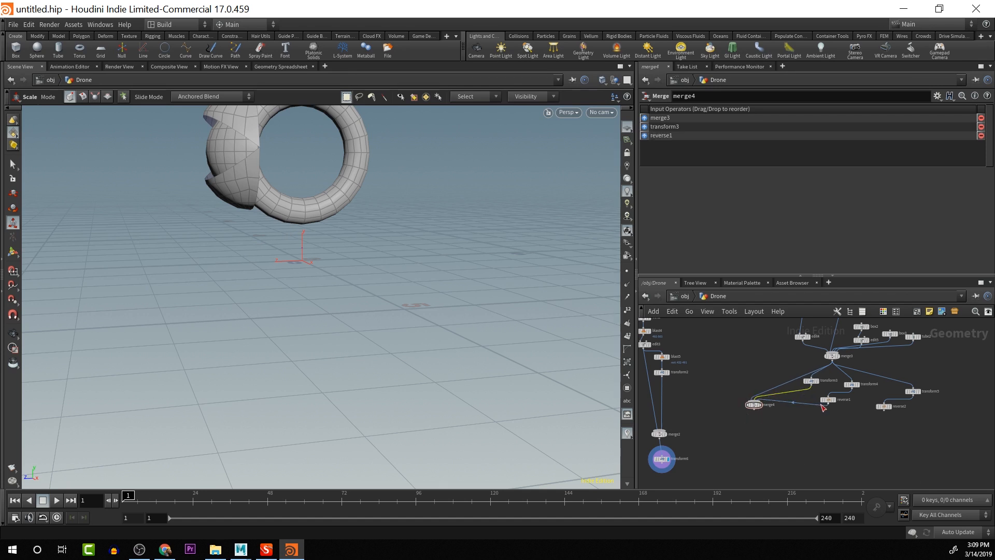
pyautogui.moveTo(885, 411); pyautogui.dragTo(675, 433)
# Display merge4 on its own and examine the four merged legs from above and from the side
pyautogui.click(761, 405)
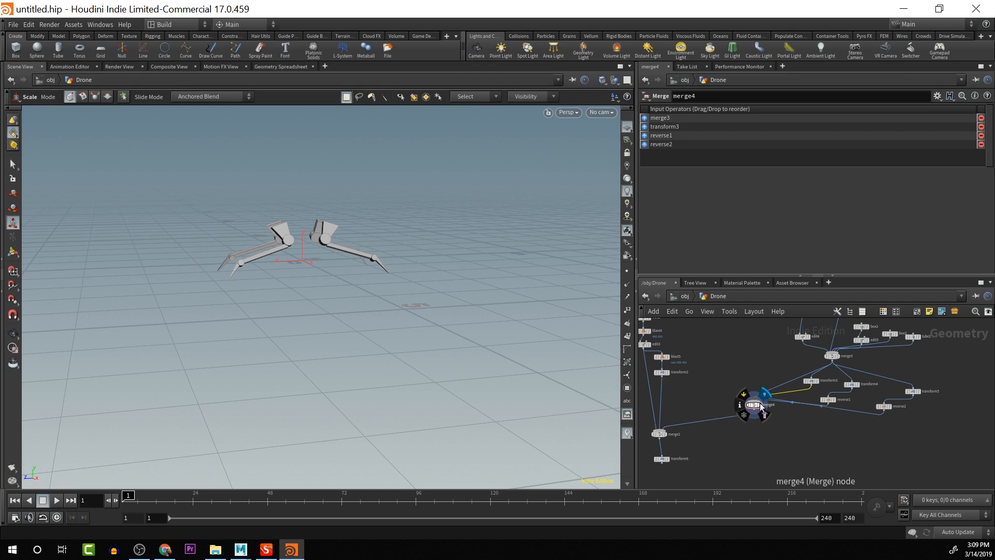
pyautogui.press('Escape')
pyautogui.moveTo(332, 280); pyautogui.dragTo(580, 333)
pyautogui.press('e')
pyautogui.moveTo(755, 408); pyautogui.dragTo(755, 415)
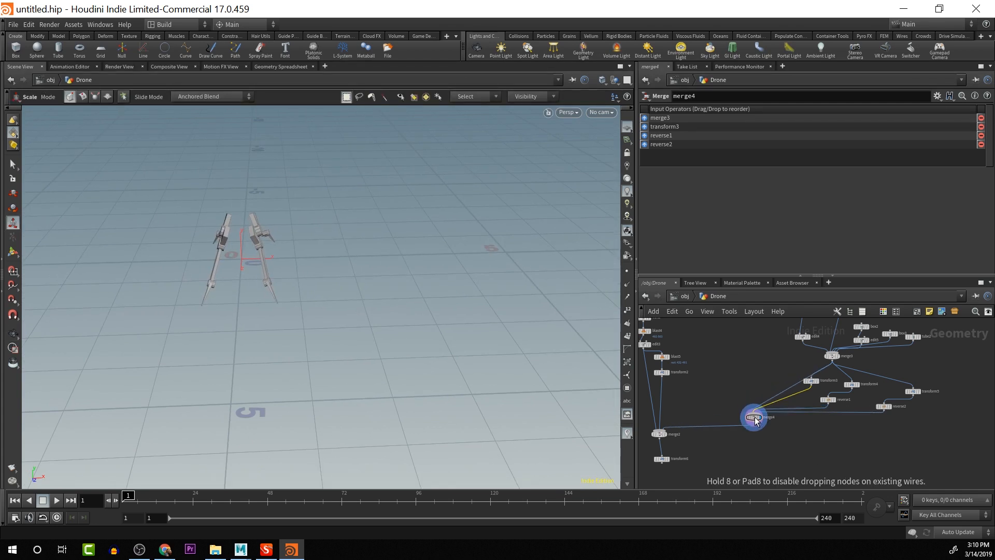
pyautogui.press('Escape')
pyautogui.moveTo(329, 254); pyautogui.dragTo(212, 236)
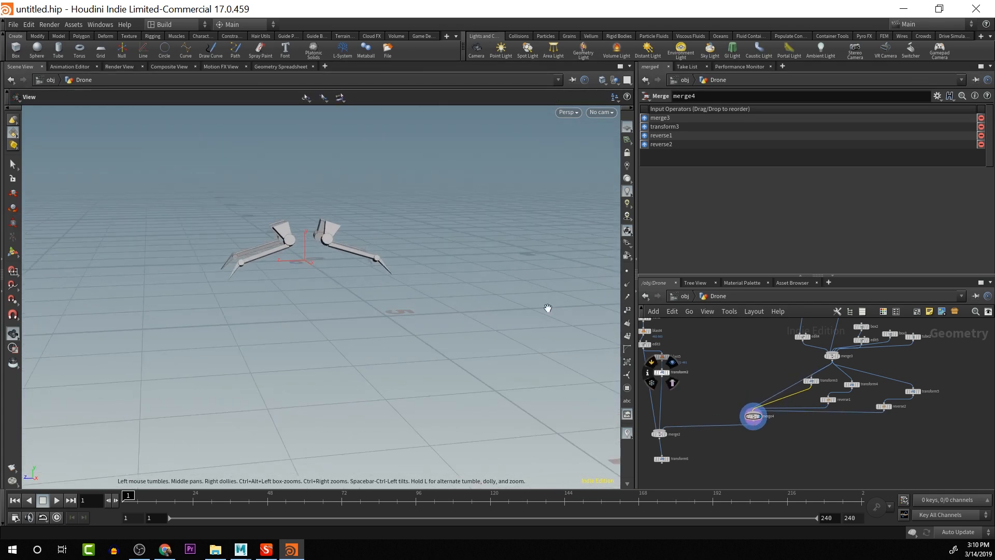
# Set the display back to transform6 to show the complete drone
pyautogui.moveTo(718, 459); pyautogui.dragTo(751, 416, button='middle')
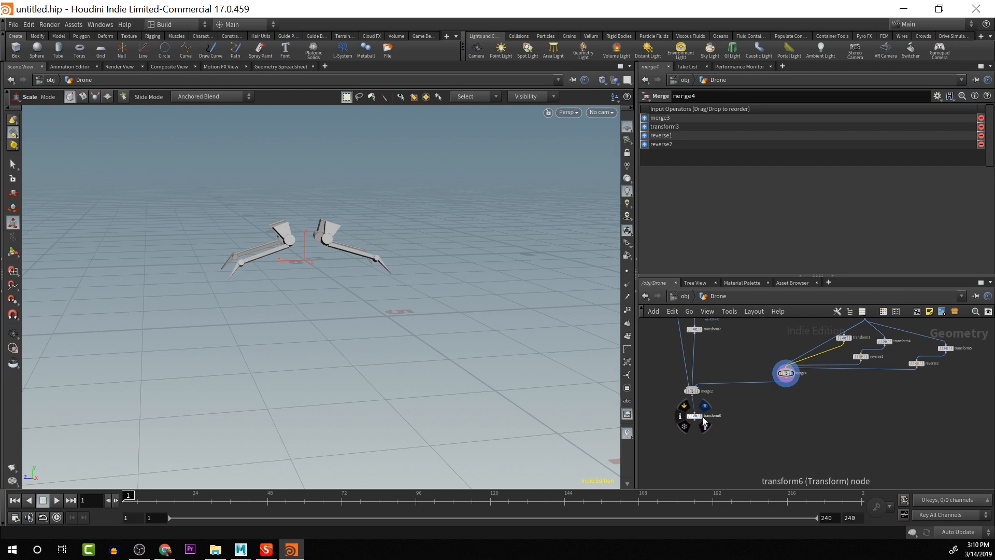
pyautogui.click(704, 406)
pyautogui.press('Escape')
pyautogui.moveTo(435, 378); pyautogui.dragTo(406, 327)
pyautogui.press('e')
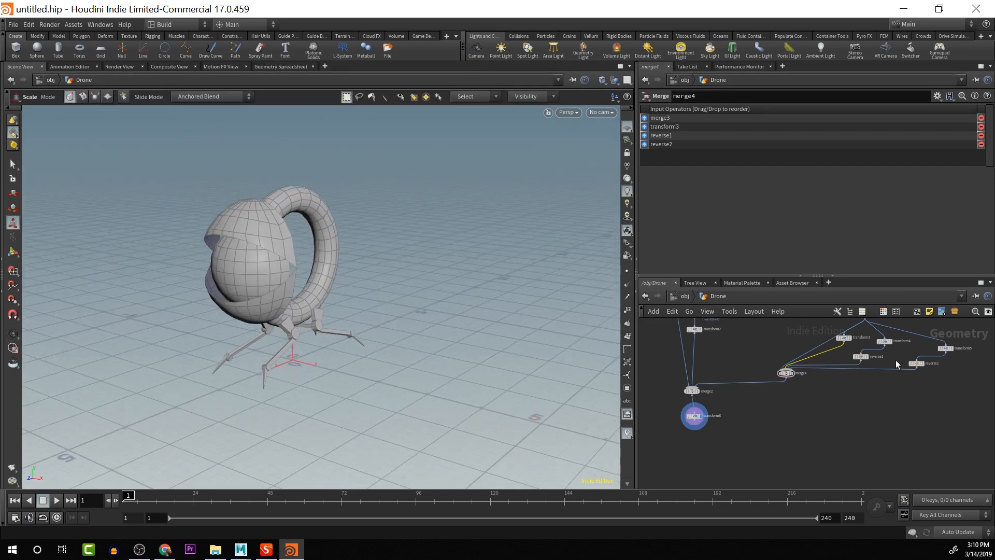
# Enclose all the leg nodes, including merge4, in a network box
pyautogui.scroll(-4, 896, 360)
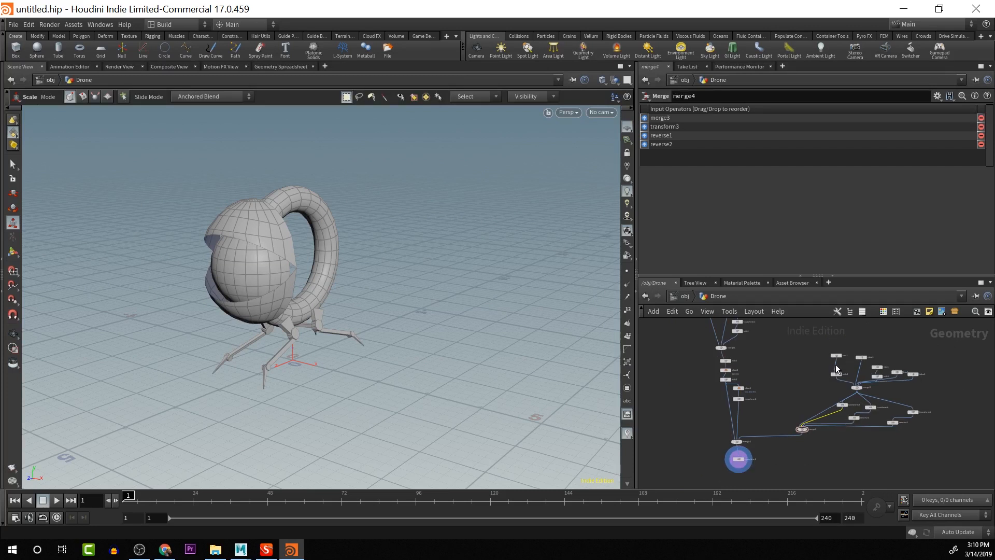
pyautogui.moveTo(807, 326); pyautogui.dragTo(932, 440)
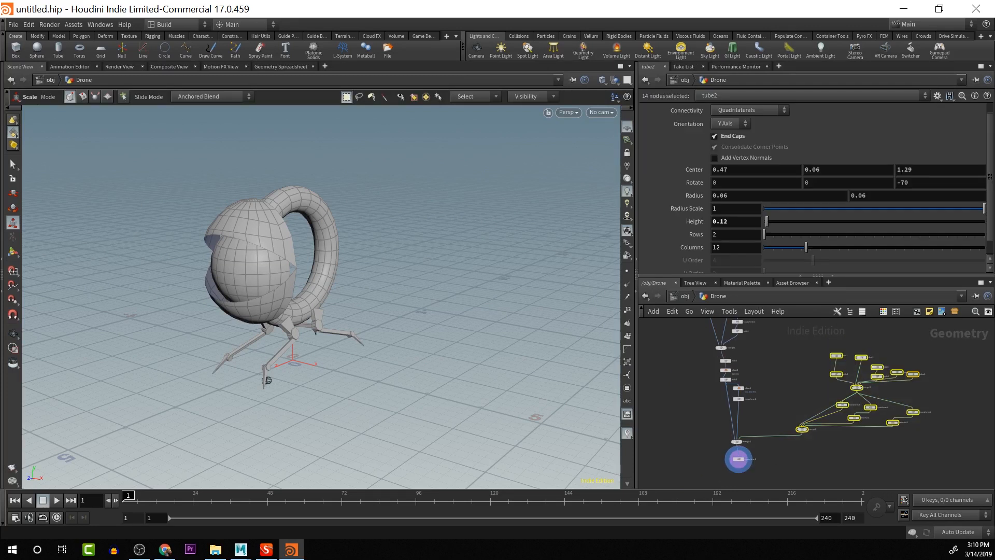
pyautogui.click(917, 314)
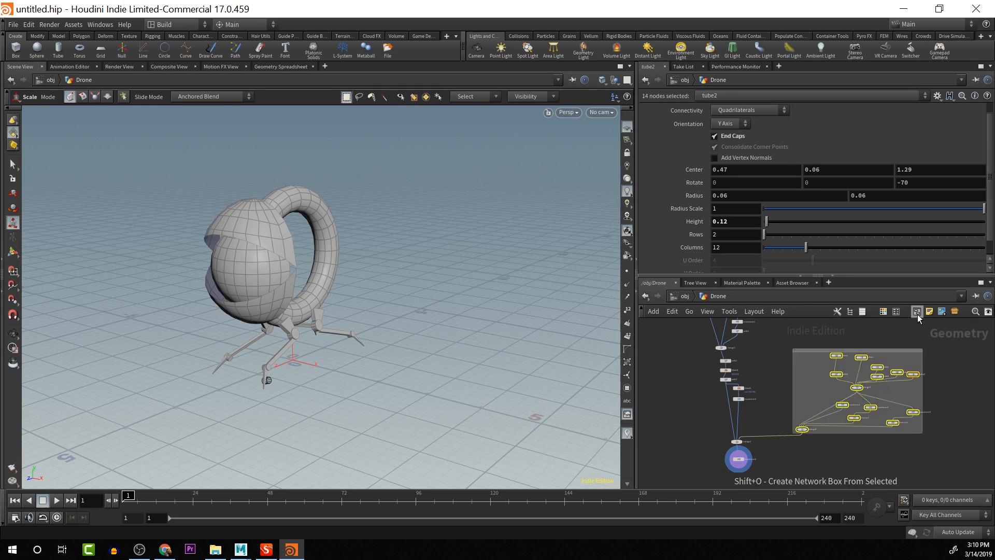
# Title the leg nodes' network box "legs" and collapse it
pyautogui.click(805, 352)
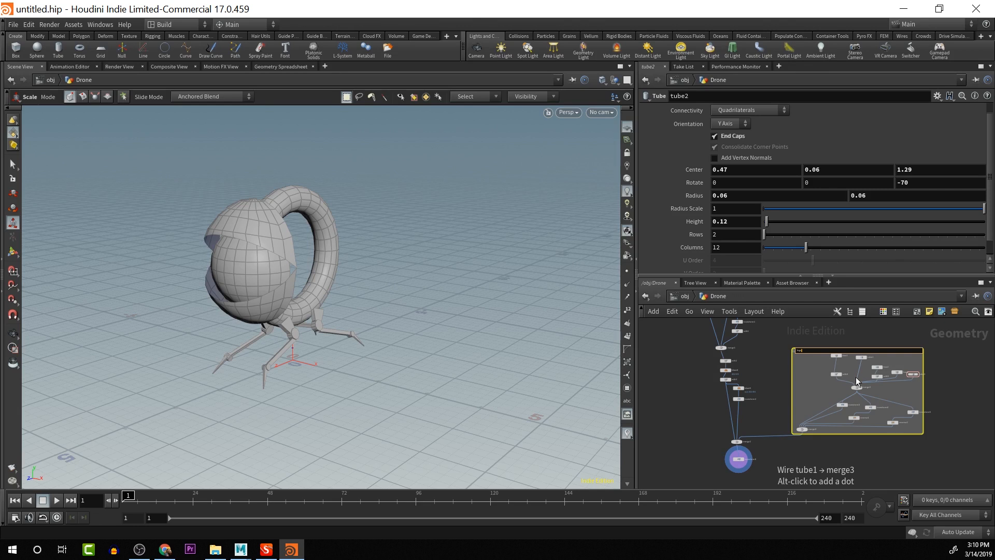
pyautogui.scroll(3, 810, 363)
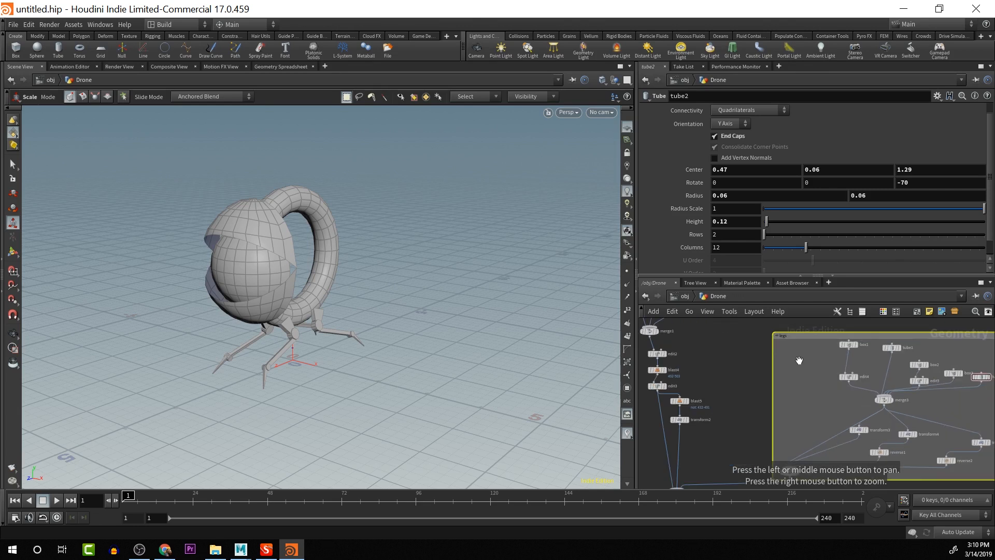
pyautogui.click(777, 337)
# Enclose the drone body nodes above the final merge in a second network box
pyautogui.keyDown('alt'); pyautogui.moveTo(817, 400); pyautogui.dragTo(912, 478, button='middle'); pyautogui.keyUp('alt')
pyautogui.scroll(-3, 872, 454)
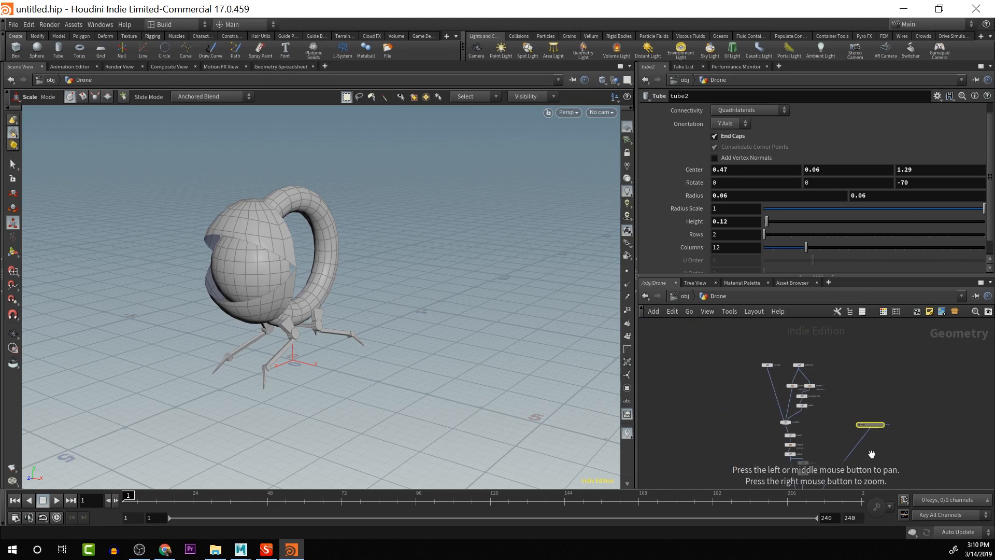
pyautogui.moveTo(837, 404)
pyautogui.keyDown('alt'); pyautogui.mouseDown(button='middle')
pyautogui.moveTo(830, 371)
pyautogui.moveTo(815, 373)
pyautogui.moveTo(822, 390)
pyautogui.mouseUp(button='middle'); pyautogui.keyUp('alt')
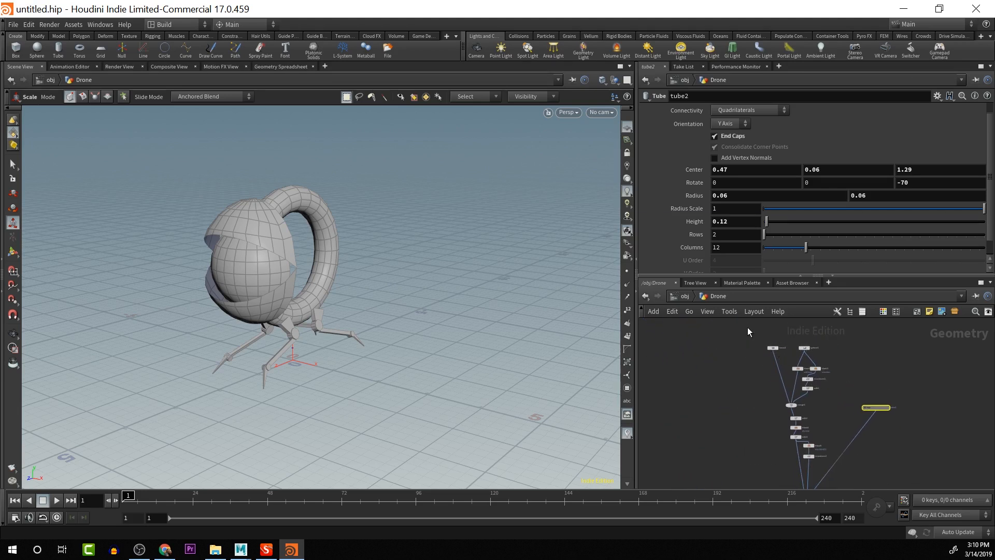
pyautogui.moveTo(748, 328); pyautogui.dragTo(840, 461)
pyautogui.keyDown('alt'); pyautogui.moveTo(840, 461); pyautogui.dragTo(846, 409, button='middle'); pyautogui.keyUp('alt')
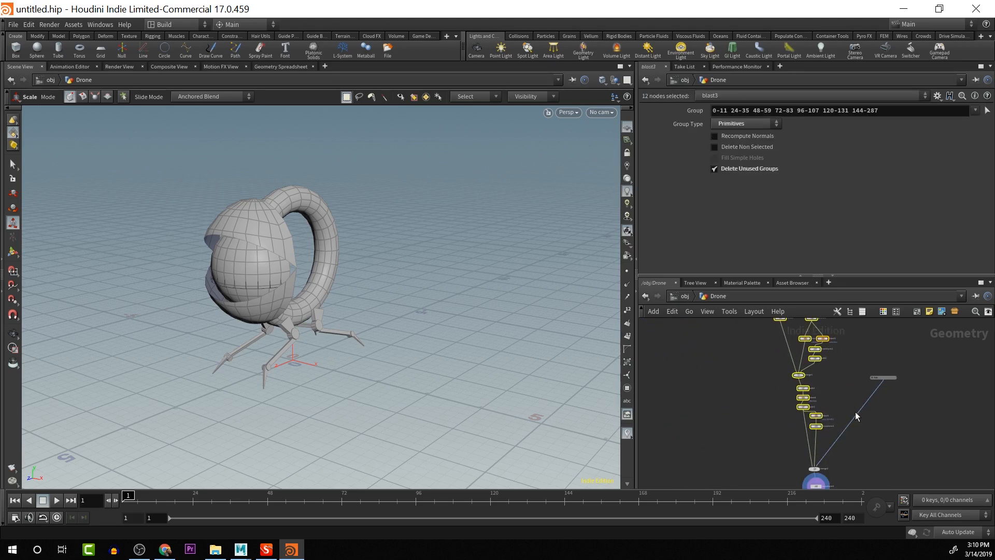
pyautogui.click(915, 313)
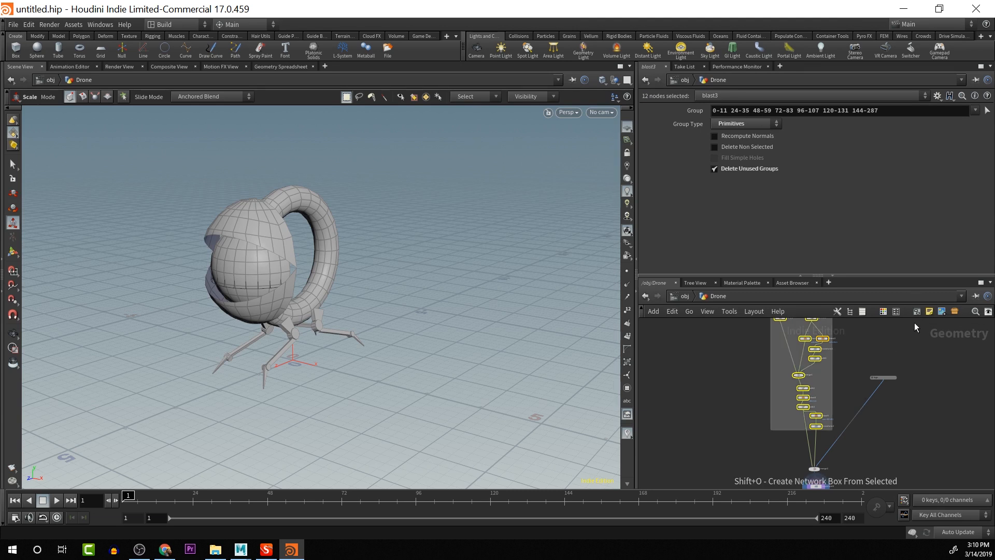
# Collapse the body nodes' network box to check its connections to the final merge, and expand it again
pyautogui.moveTo(838, 376); pyautogui.dragTo(836, 434, button='middle')
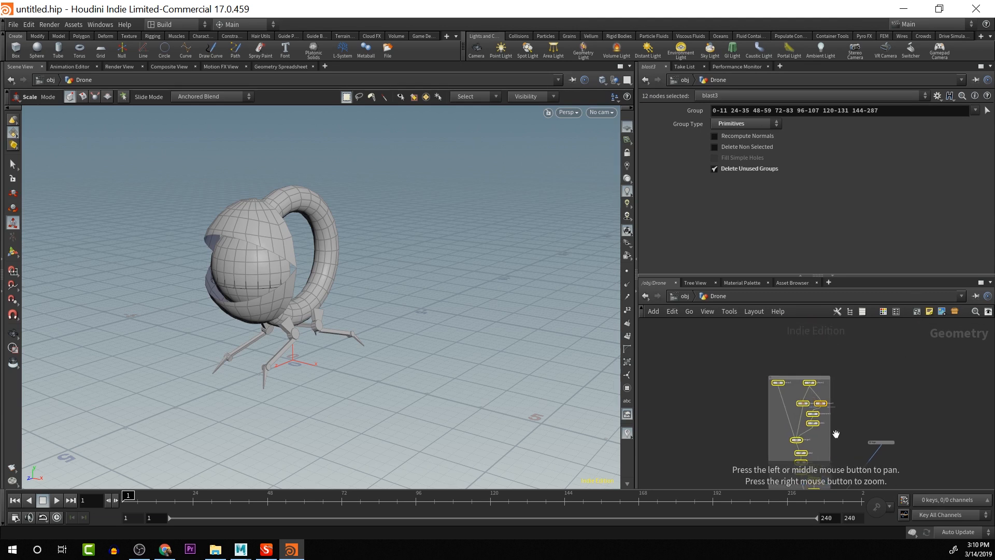
pyautogui.click(772, 378)
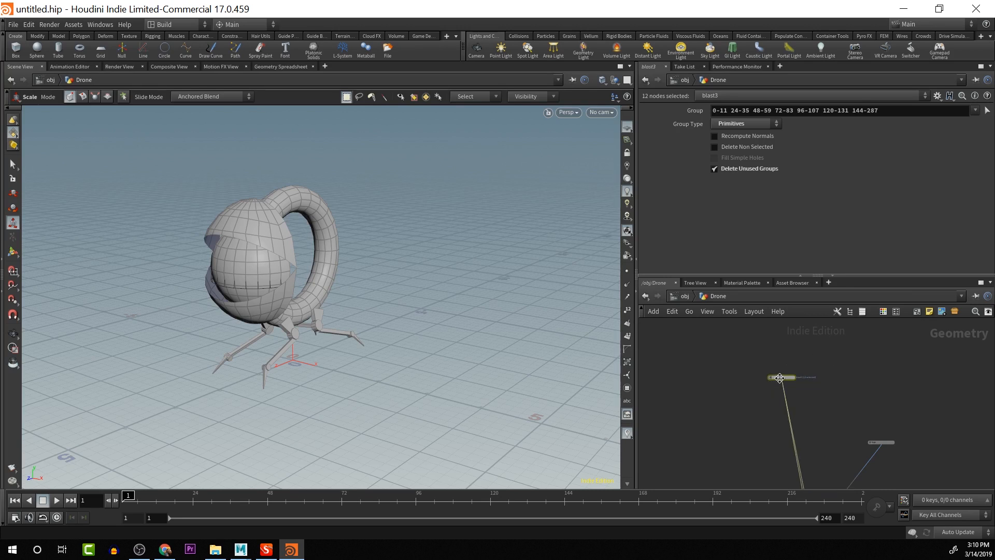
pyautogui.click(780, 378)
pyautogui.doubleClick(782, 377)
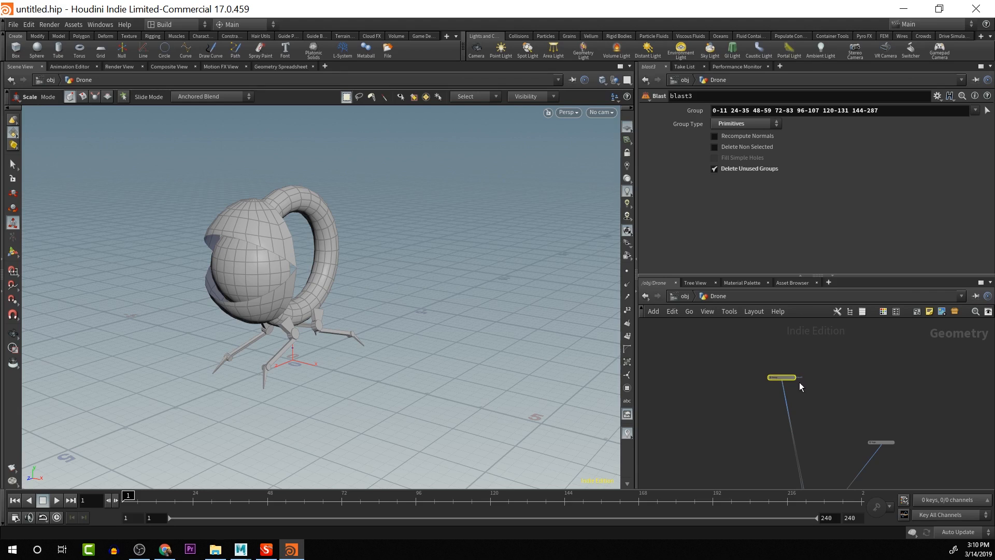
pyautogui.keyDown('alt'); pyautogui.moveTo(831, 372); pyautogui.dragTo(815, 355, button='middle'); pyautogui.keyUp('alt')
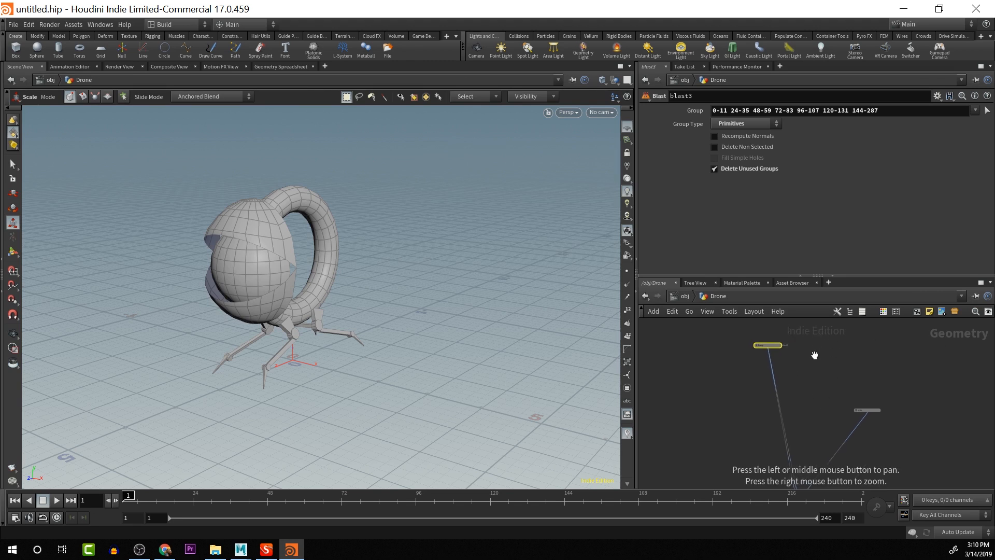
pyautogui.moveTo(867, 429)
pyautogui.keyDown('alt'); pyautogui.mouseDown(button='middle')
pyautogui.moveTo(910, 361)
pyautogui.moveTo(910, 343)
pyautogui.mouseUp(button='middle'); pyautogui.keyUp('alt')
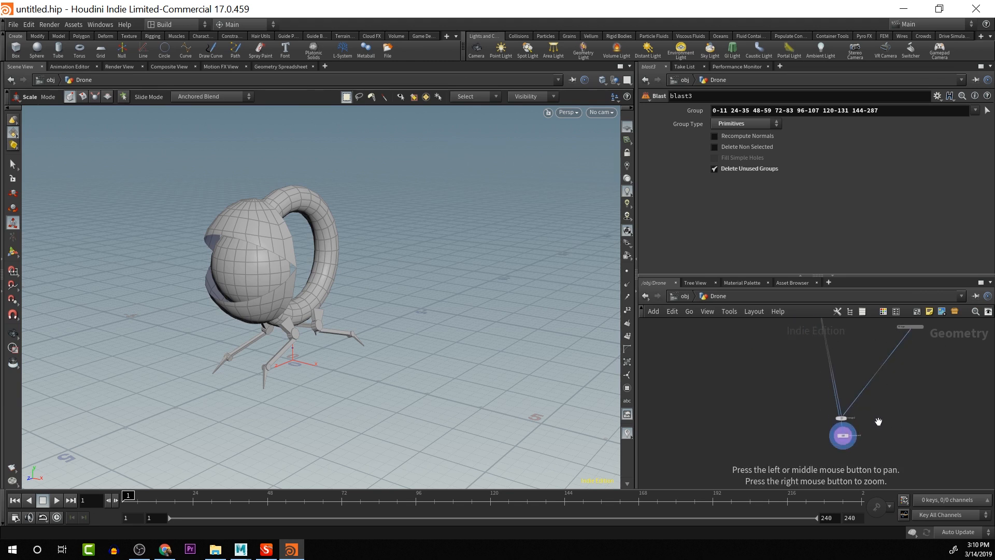
pyautogui.keyDown('alt'); pyautogui.moveTo(878, 421); pyautogui.dragTo(870, 403, button='middle'); pyautogui.keyUp('alt')
pyautogui.moveTo(839, 416); pyautogui.dragTo(819, 419)
pyautogui.keyDown('alt'); pyautogui.moveTo(834, 354); pyautogui.dragTo(864, 464, button='middle'); pyautogui.keyUp('alt')
pyautogui.keyDown('alt'); pyautogui.moveTo(864, 385); pyautogui.dragTo(868, 446, button='middle'); pyautogui.keyUp('alt')
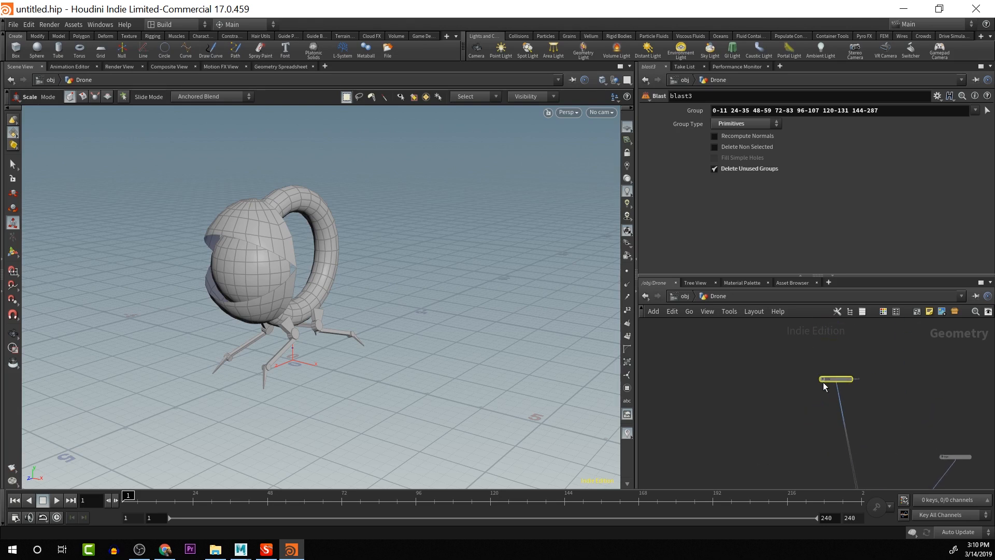
pyautogui.click(822, 380)
# Extend the body nodes' network box downward to make room for another node beneath its last nodes
pyautogui.moveTo(914, 384); pyautogui.dragTo(901, 268, button='middle')
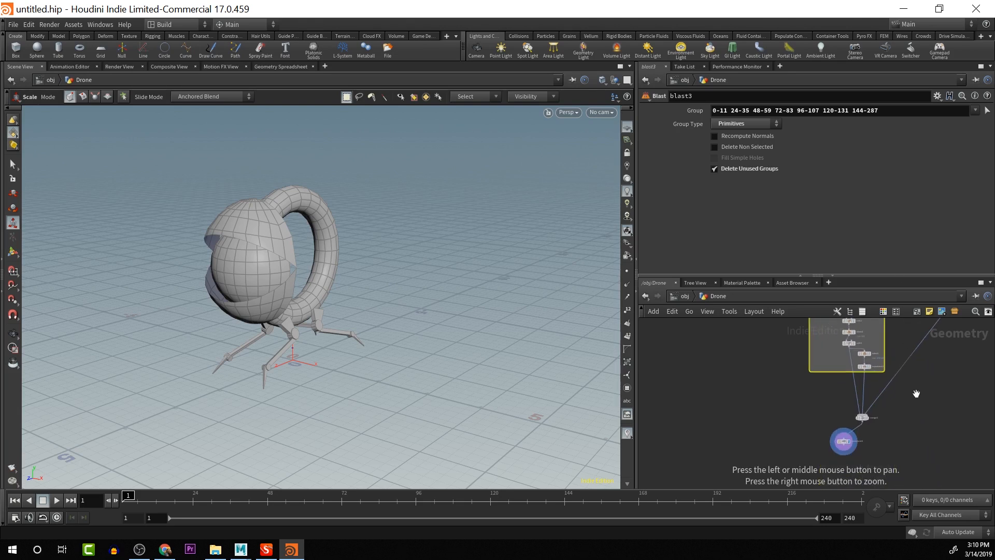
pyautogui.scroll(4, 916, 394)
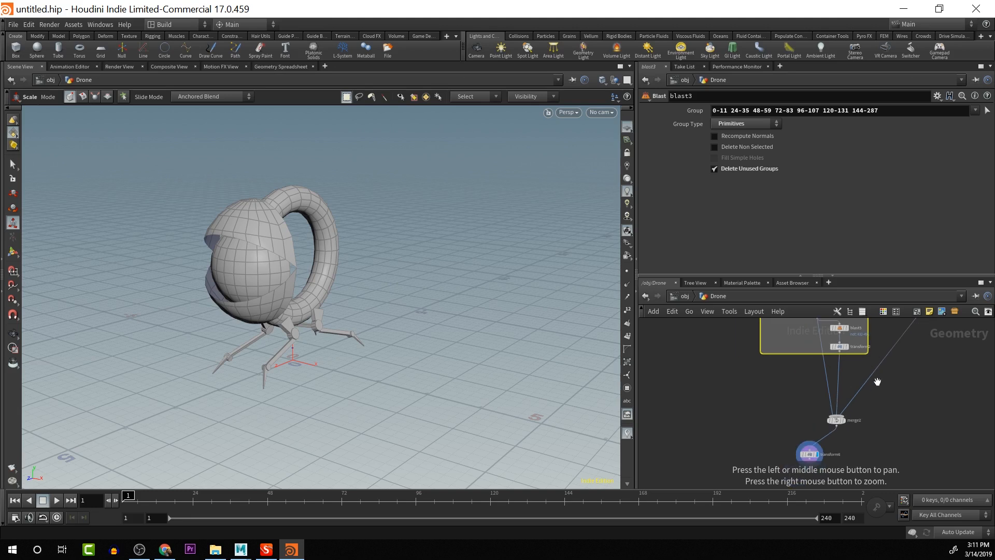
pyautogui.keyDown('alt'); pyautogui.moveTo(848, 341); pyautogui.dragTo(833, 474, button='middle'); pyautogui.keyUp('alt')
pyautogui.keyDown('alt'); pyautogui.scroll(-3, 835, 367); pyautogui.keyUp('alt')
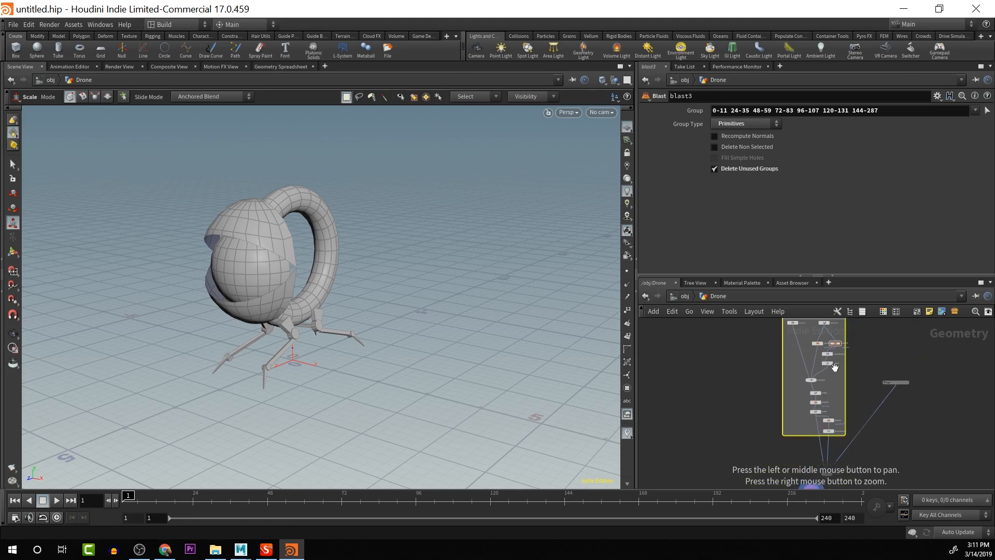
pyautogui.keyDown('alt'); pyautogui.scroll(-1, 835, 367); pyautogui.keyUp('alt')
pyautogui.keyDown('alt'); pyautogui.scroll(1, 829, 356); pyautogui.keyUp('alt')
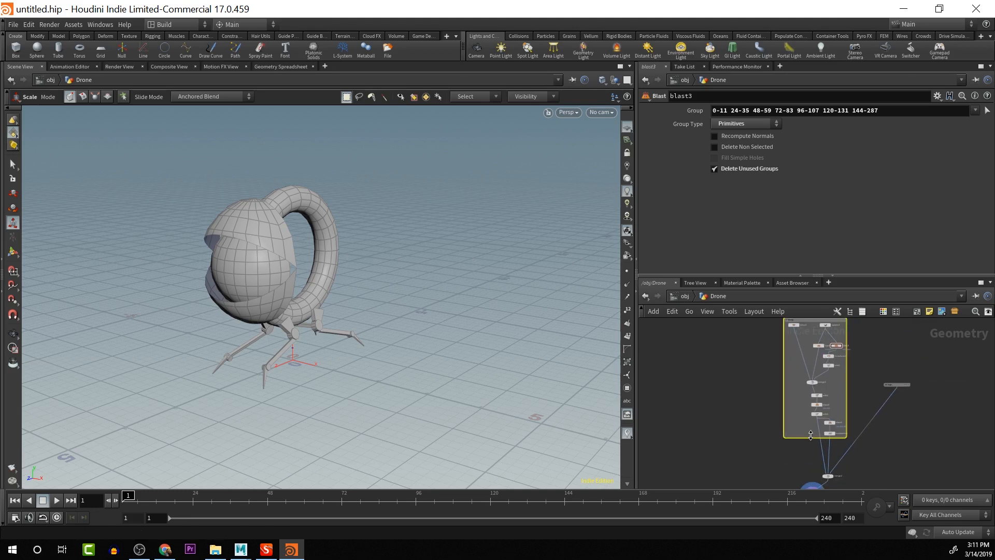
pyautogui.moveTo(811, 436); pyautogui.dragTo(812, 453)
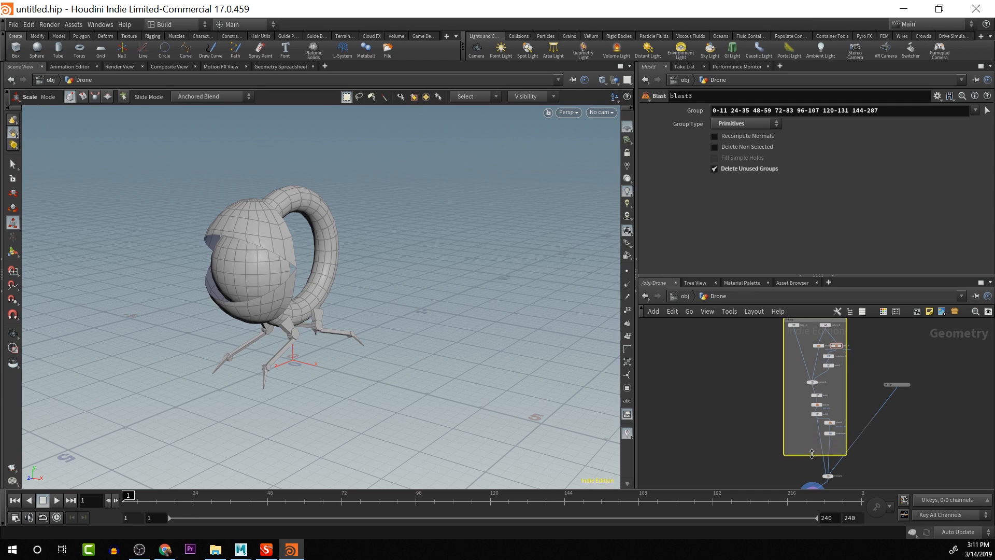
# Insert a Merge node on the edit3 output wire inside the body box and connect transform2 to it
pyautogui.press('Tab')
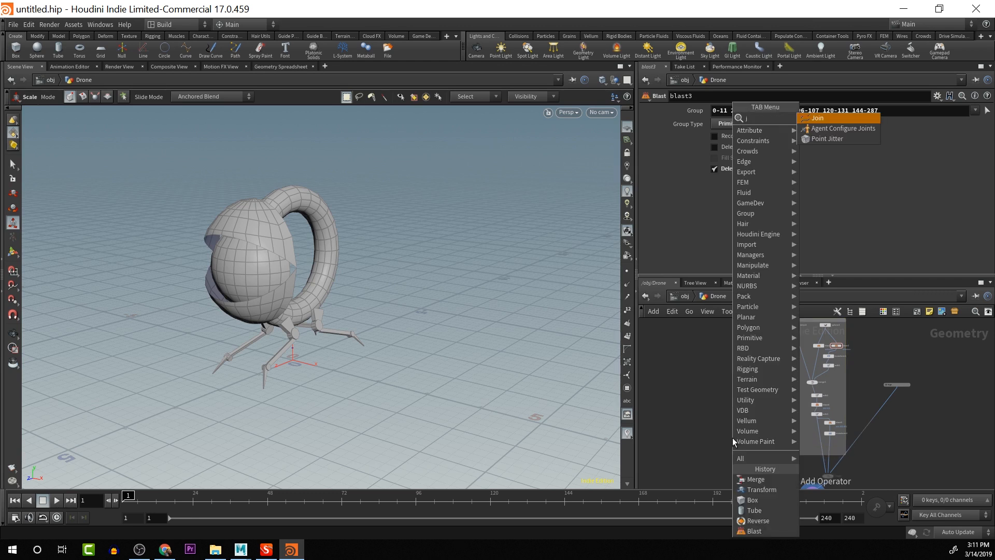
pyautogui.write('merg')
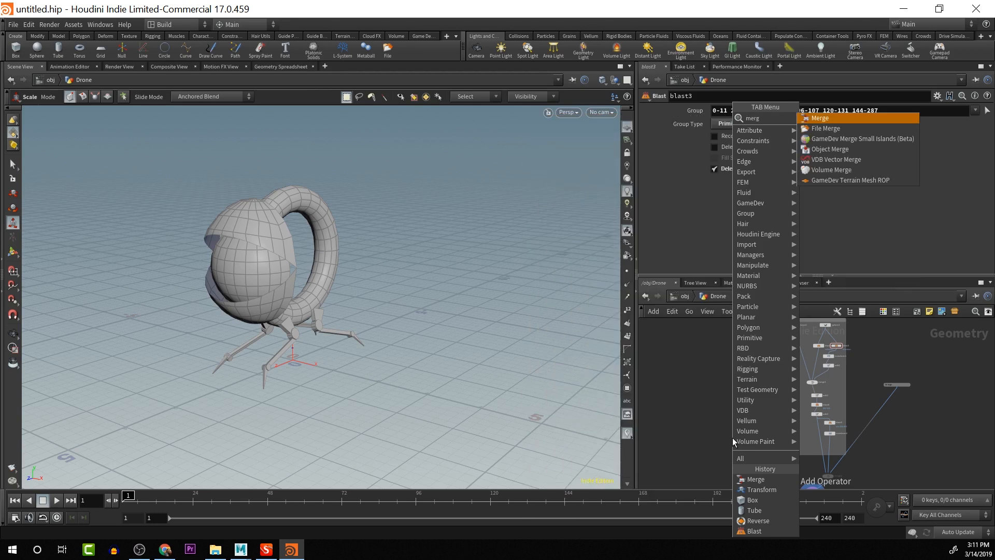
pyautogui.press('Return')
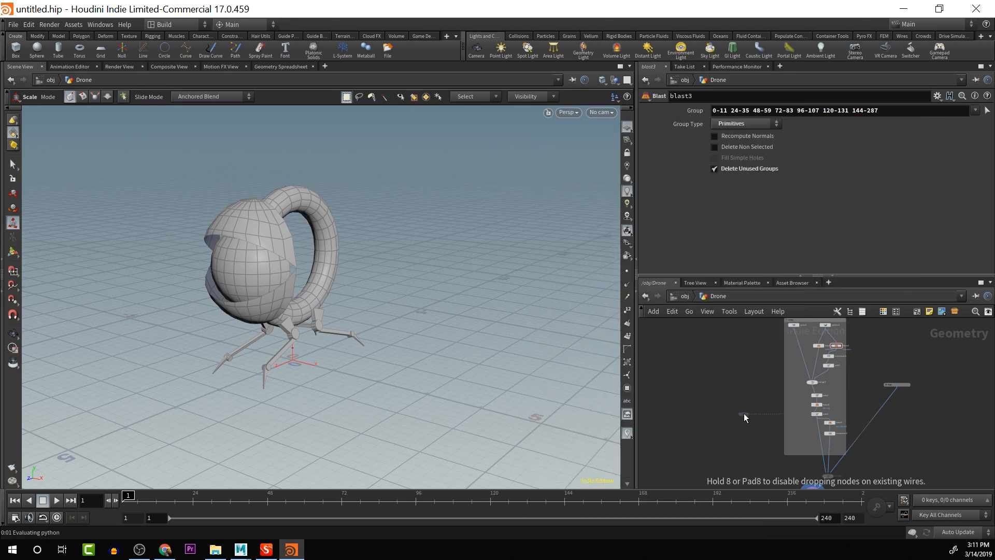
pyautogui.click(733, 413)
pyautogui.moveTo(733, 413); pyautogui.dragTo(828, 453)
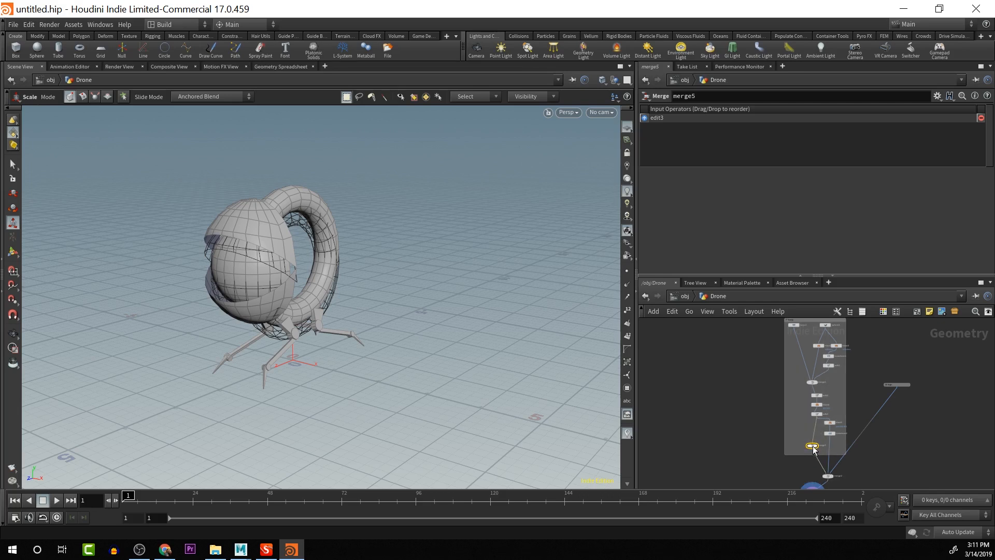
pyautogui.press('g')
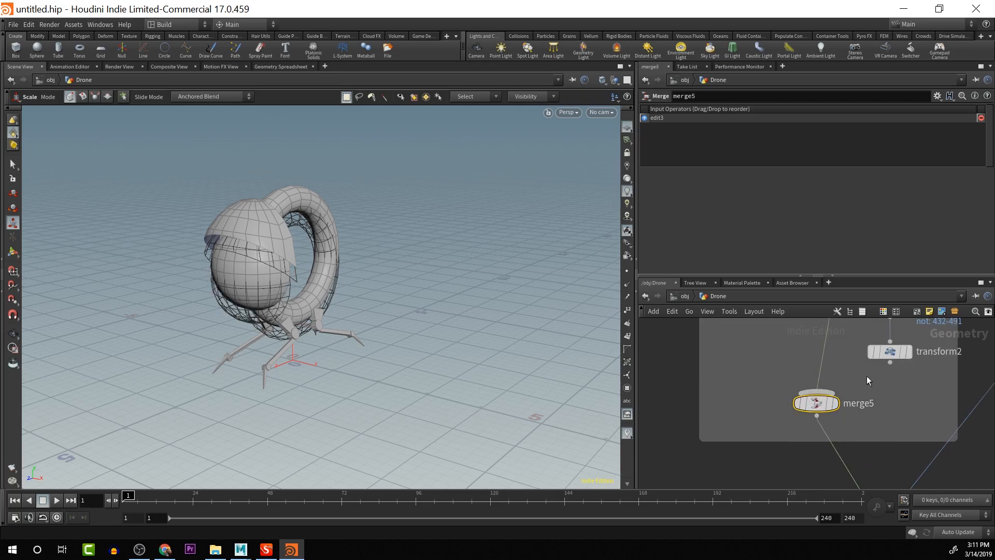
pyautogui.moveTo(890, 362); pyautogui.dragTo(824, 394)
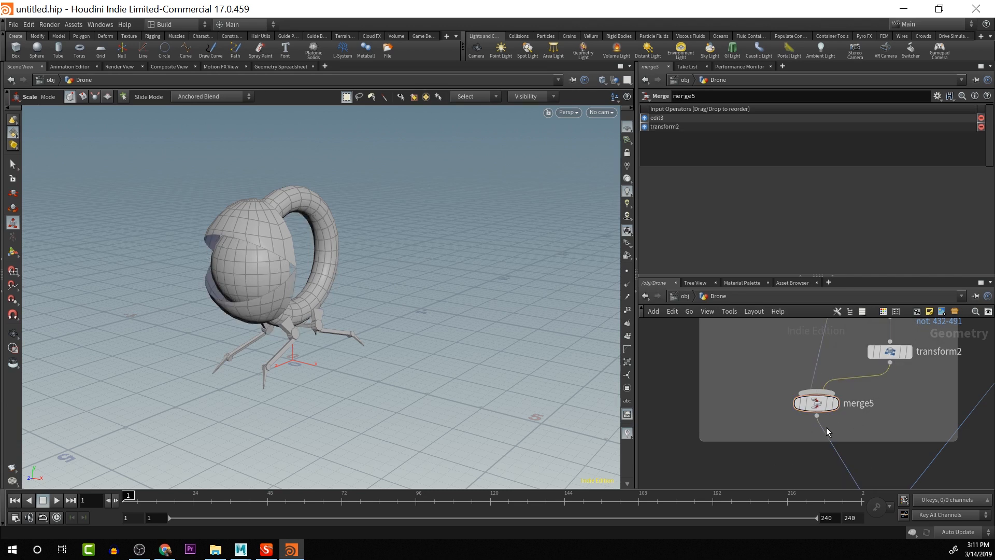
# Title the body nodes' network box "body" and collapse it
pyautogui.keyDown('alt'); pyautogui.moveTo(723, 339); pyautogui.dragTo(710, 368, button='right'); pyautogui.keyUp('alt')
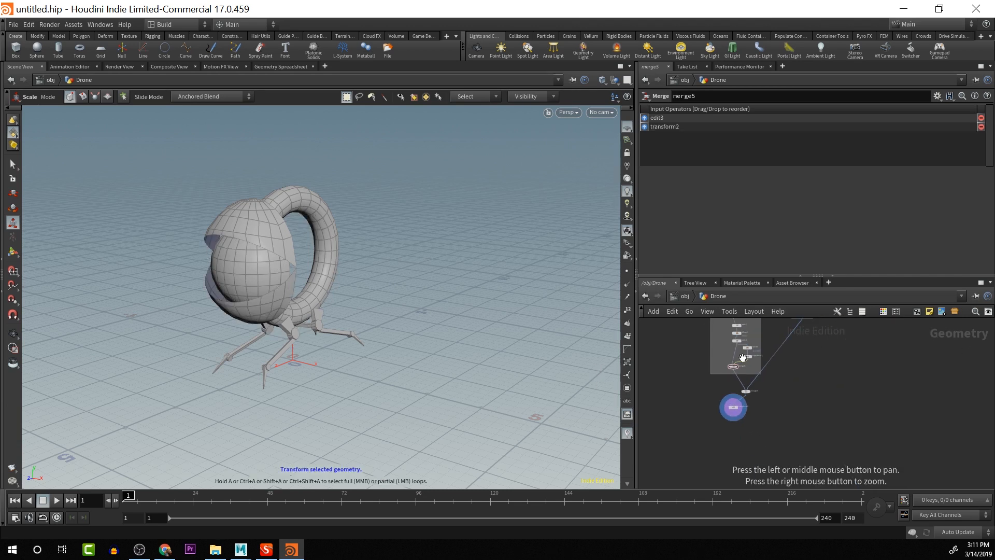
pyautogui.keyDown('alt'); pyautogui.moveTo(744, 358); pyautogui.dragTo(752, 410, button='middle'); pyautogui.keyUp('alt')
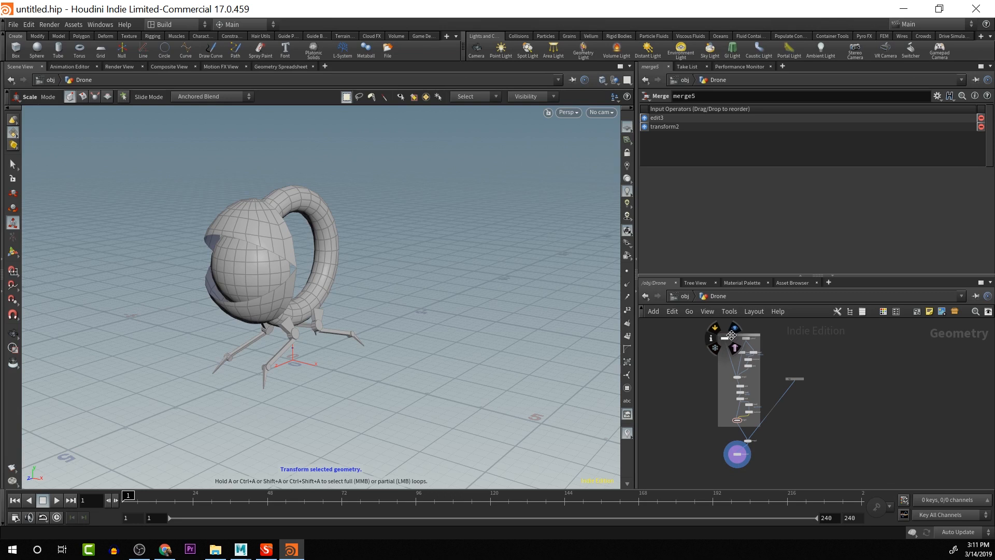
pyautogui.keyDown('alt'); pyautogui.moveTo(722, 340); pyautogui.dragTo(759, 359, button='right'); pyautogui.keyUp('alt')
pyautogui.keyDown('alt'); pyautogui.moveTo(759, 359); pyautogui.dragTo(769, 400, button='middle'); pyautogui.keyUp('alt')
pyautogui.scroll(5, 767, 371)
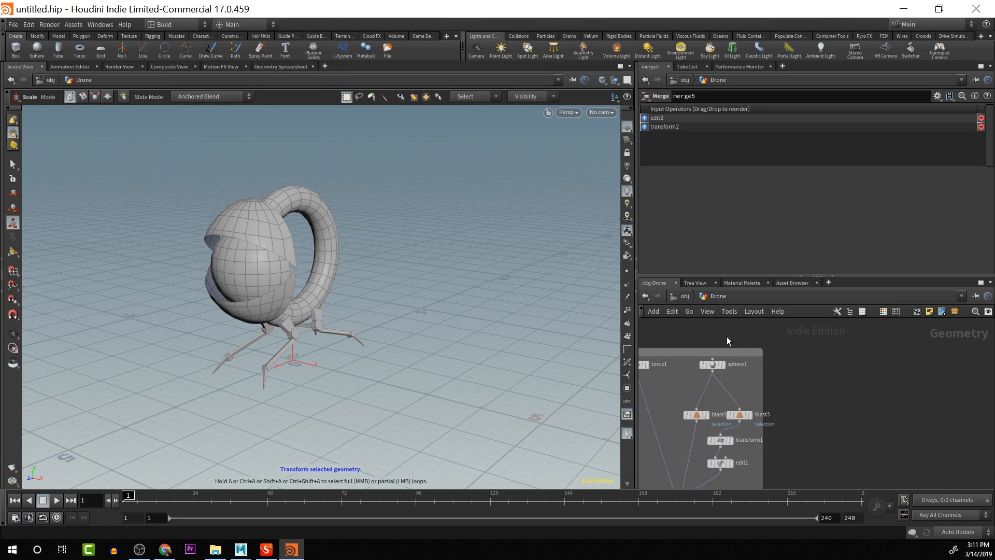
pyautogui.moveTo(747, 348); pyautogui.dragTo(771, 349)
pyautogui.press('e')
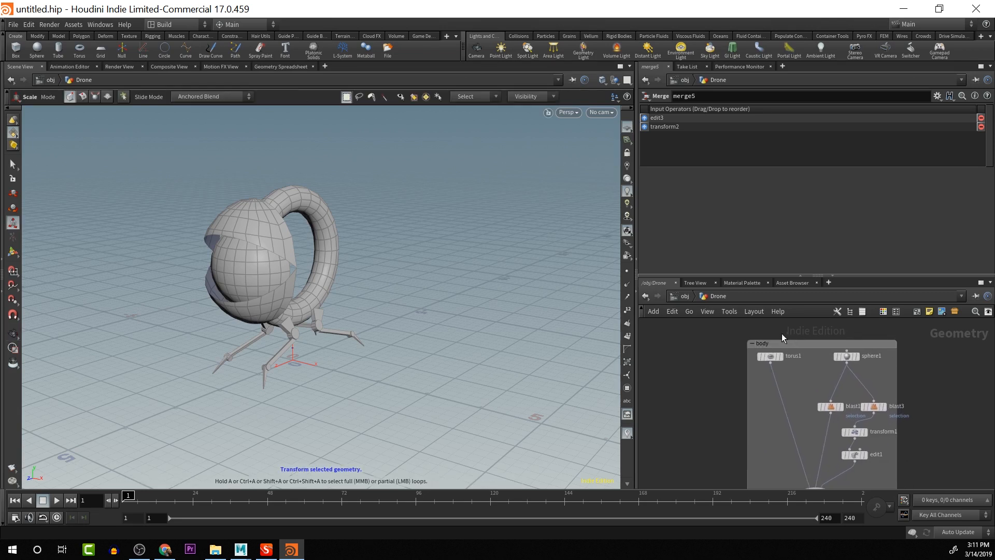
pyautogui.click(753, 343)
# Select transform6 and line it up directly beneath the final merge node
pyautogui.keyDown('alt'); pyautogui.moveTo(850, 382); pyautogui.dragTo(795, 370, button='right'); pyautogui.keyUp('alt')
pyautogui.keyDown('alt'); pyautogui.moveTo(795, 369); pyautogui.dragTo(809, 263); pyautogui.keyUp('alt')
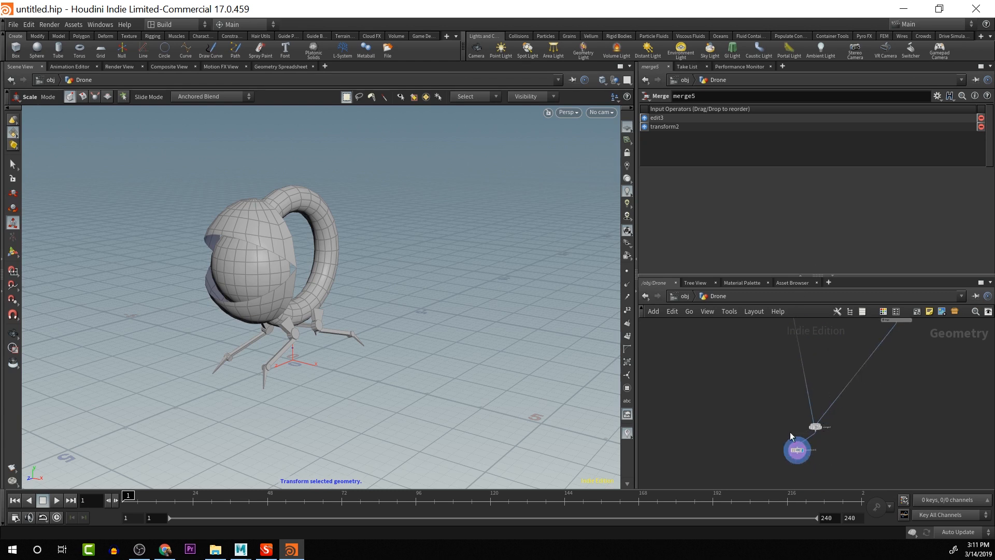
pyautogui.click(794, 450)
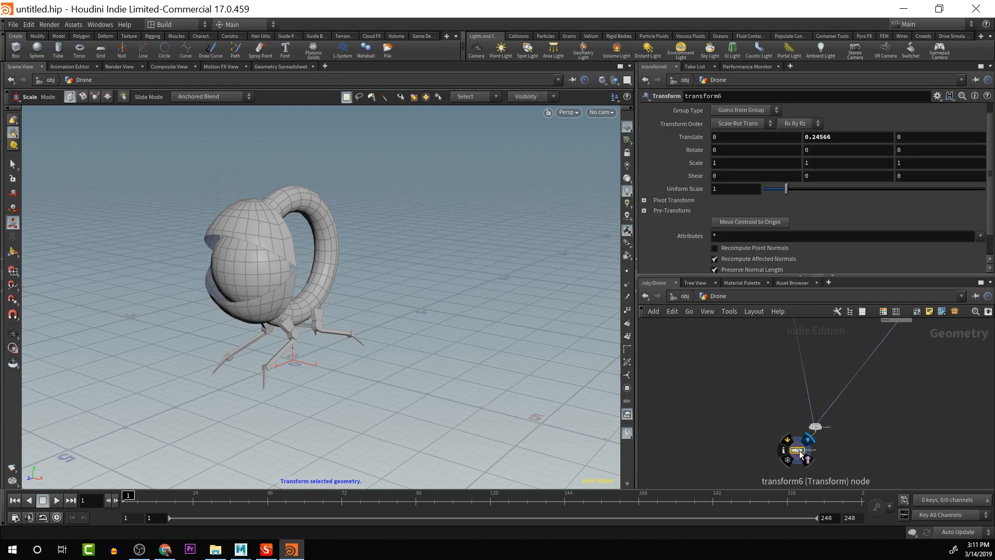
pyautogui.moveTo(815, 457); pyautogui.dragTo(830, 458)
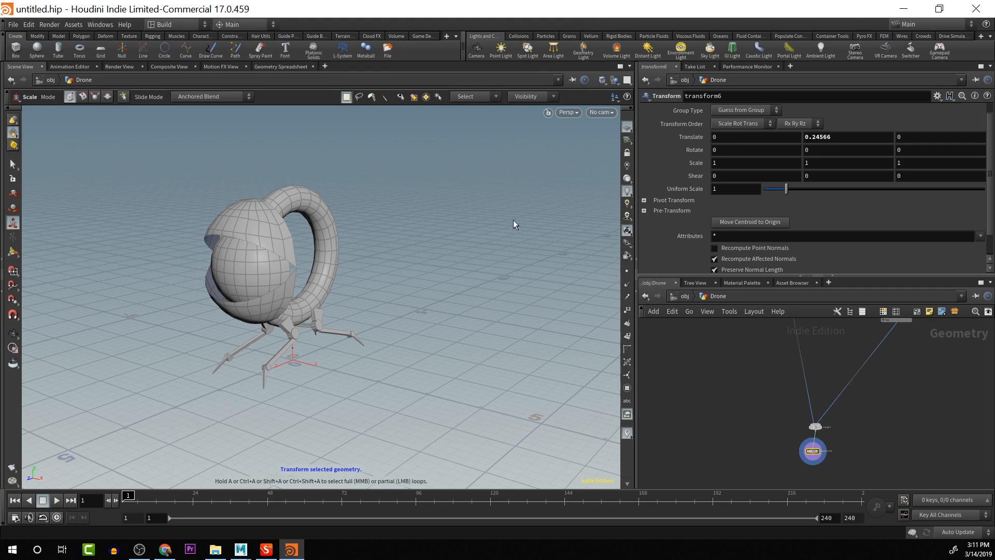
# Add a cube (Box) node beside the final merge and connect its output to that merge
pyautogui.press('Escape')
pyautogui.moveTo(449, 295); pyautogui.dragTo(357, 298)
pyautogui.press('e')
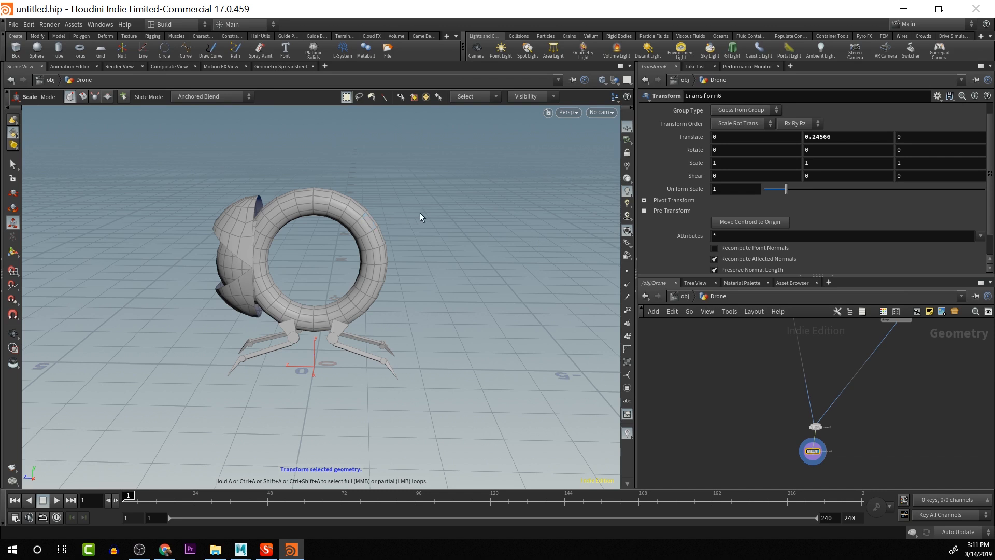
pyautogui.keyDown('alt'); pyautogui.moveTo(449, 207); pyautogui.dragTo(438, 264); pyautogui.keyUp('alt')
pyautogui.press('Tab')
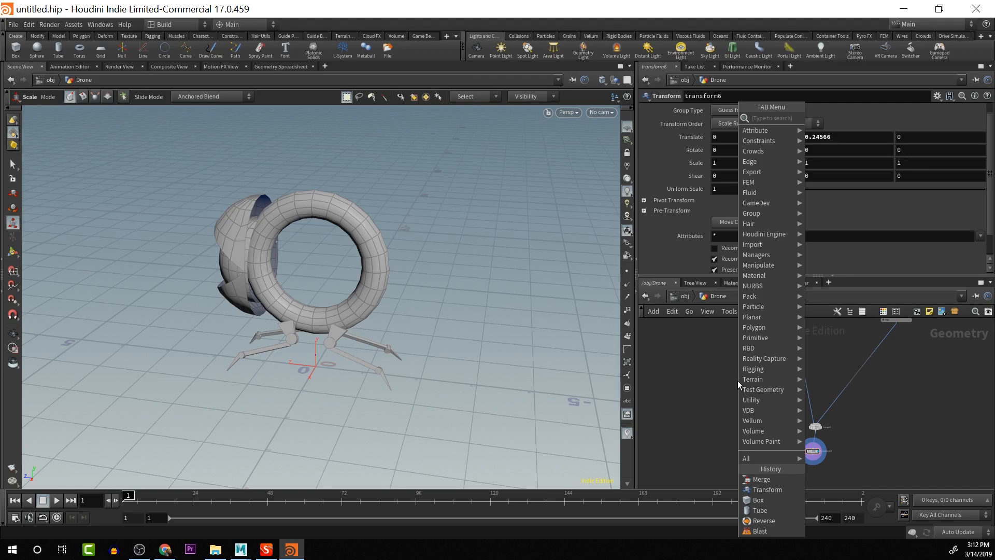
pyautogui.write('cir')
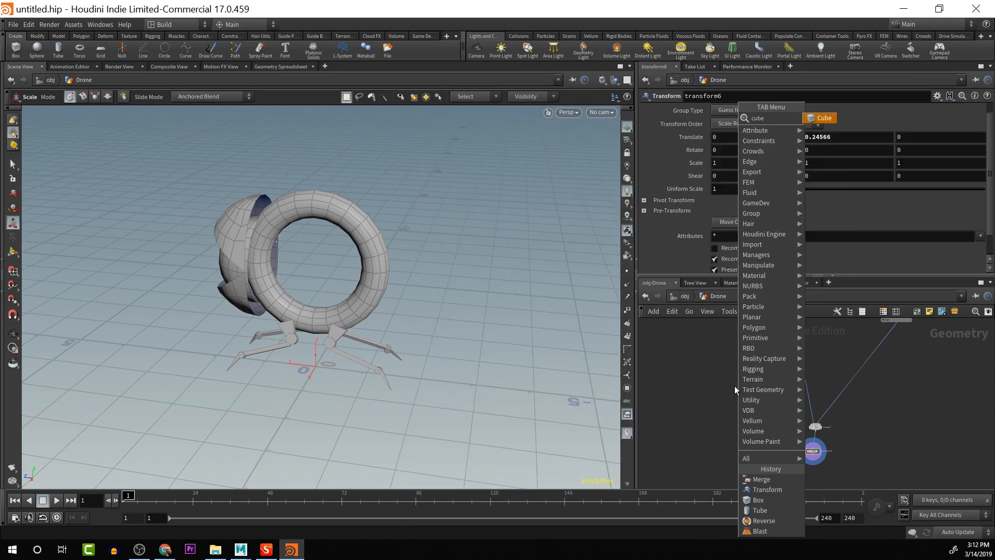
pyautogui.press('Return')
pyautogui.click(735, 386)
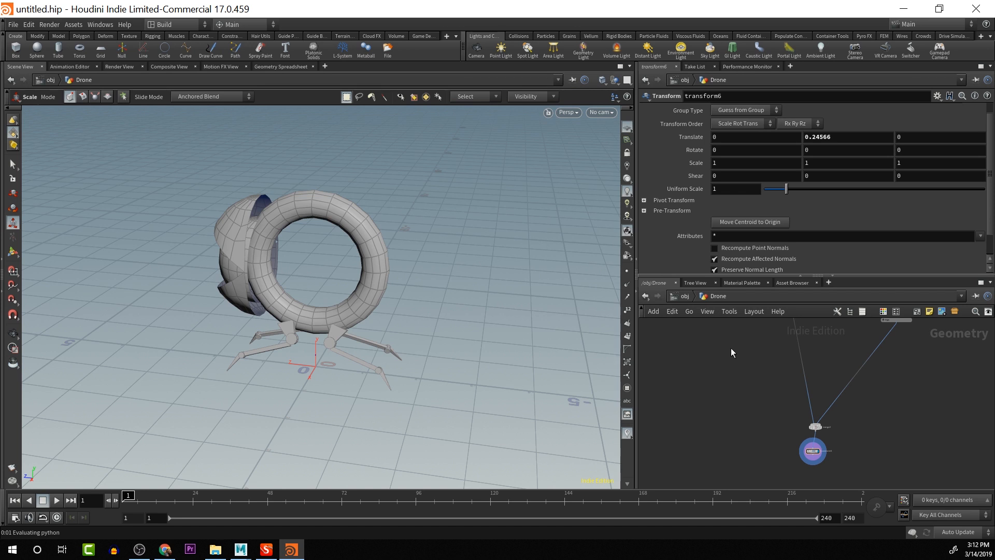
pyautogui.moveTo(736, 393); pyautogui.dragTo(815, 424)
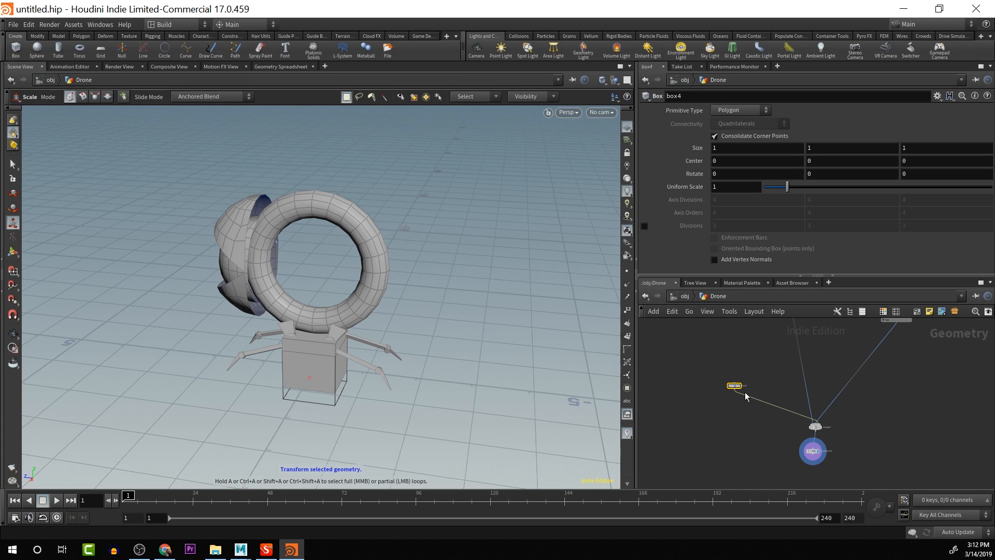
# Compare the displays of the final merge, transform6 and the new box, and leave the display on the final merge
pyautogui.moveTo(730, 386)
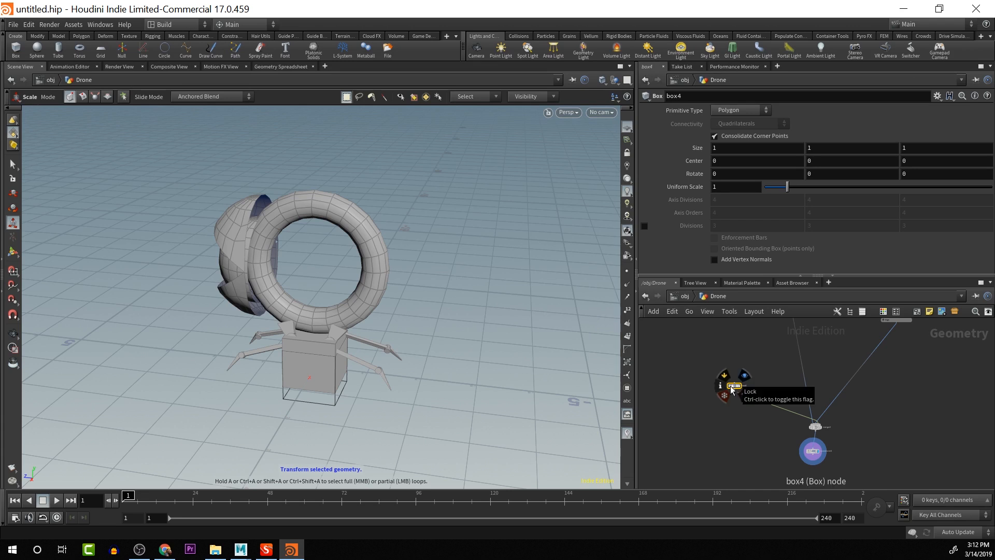
pyautogui.click(826, 417)
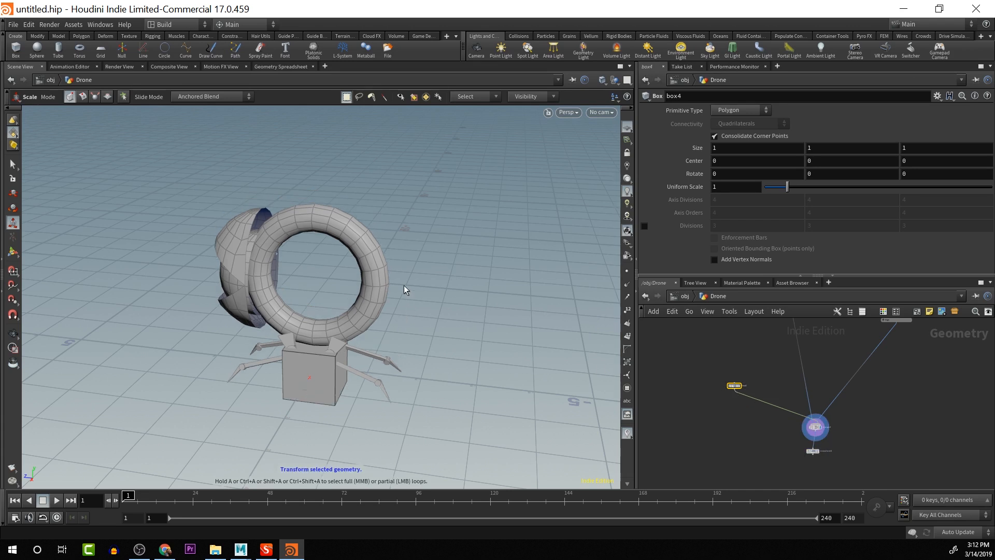
pyautogui.moveTo(404, 286); pyautogui.dragTo(473, 296)
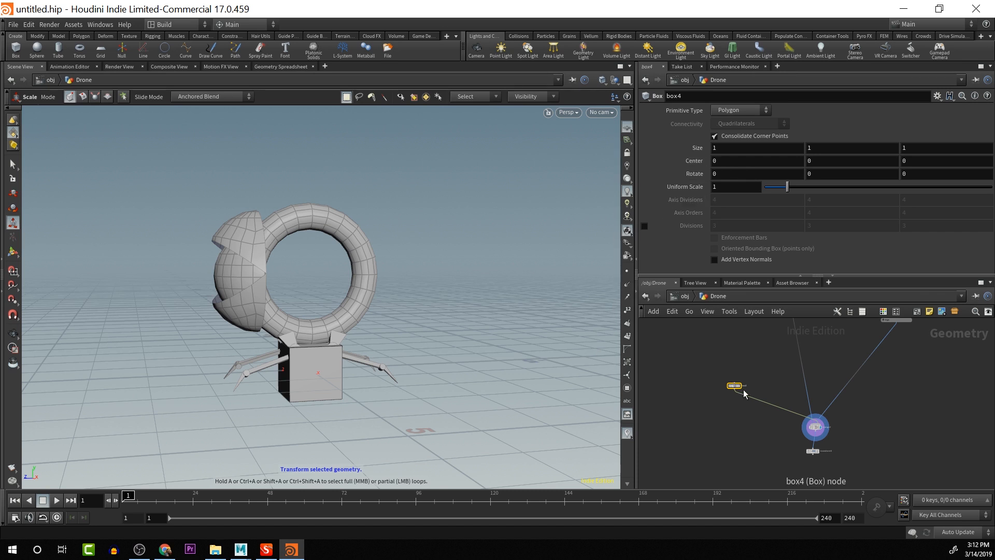
pyautogui.click(822, 441)
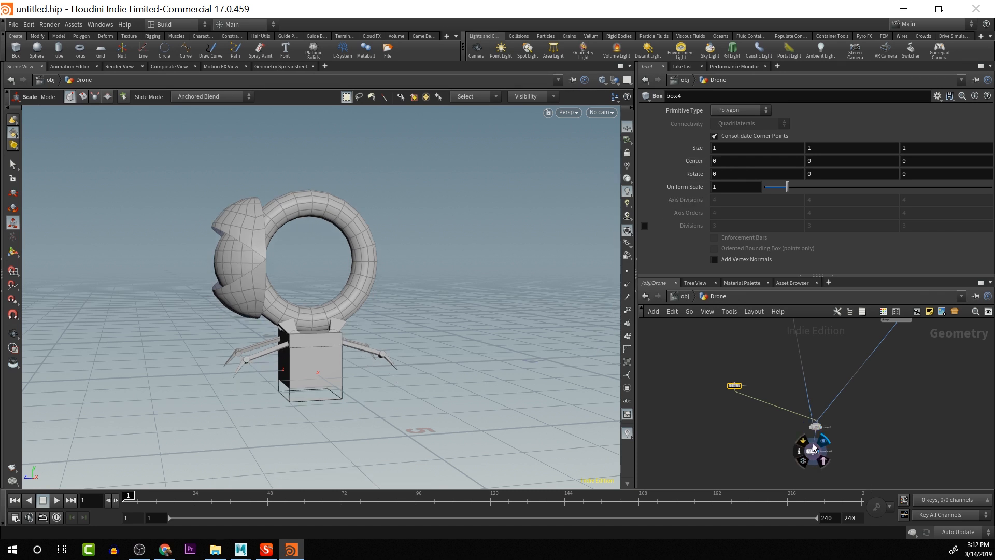
pyautogui.click(740, 386)
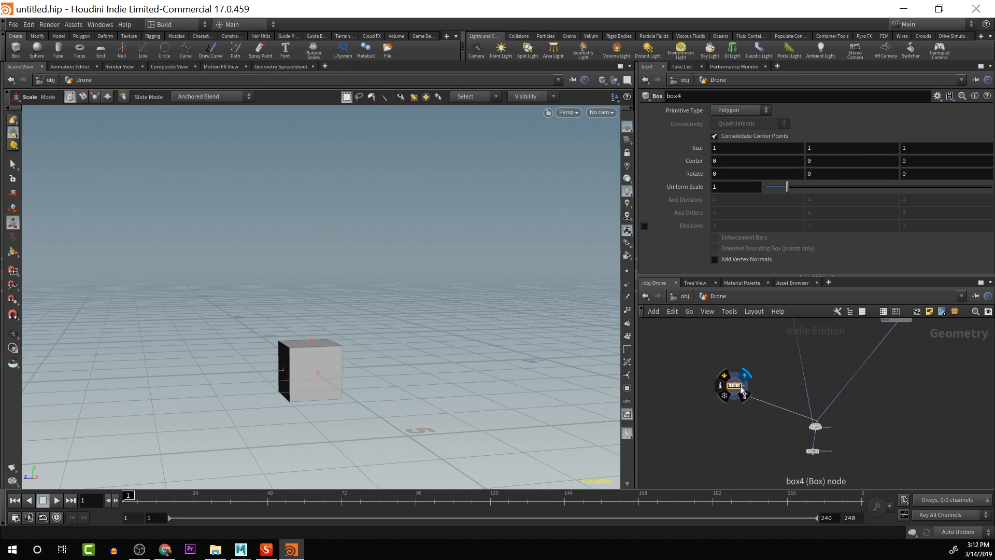
pyautogui.click(825, 417)
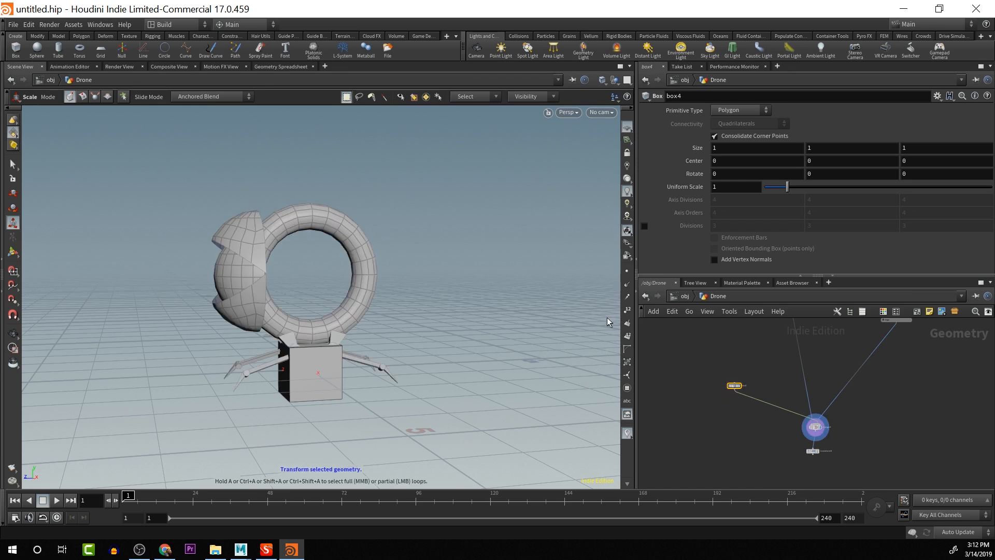
# Raise the new box above the ring and shift it backward, with its center at Y 3.28 and Z -2.1
pyautogui.moveTo(817, 153); pyautogui.dragTo(284, 158, button='middle')
pyautogui.hotkey('ctrl', 'z')
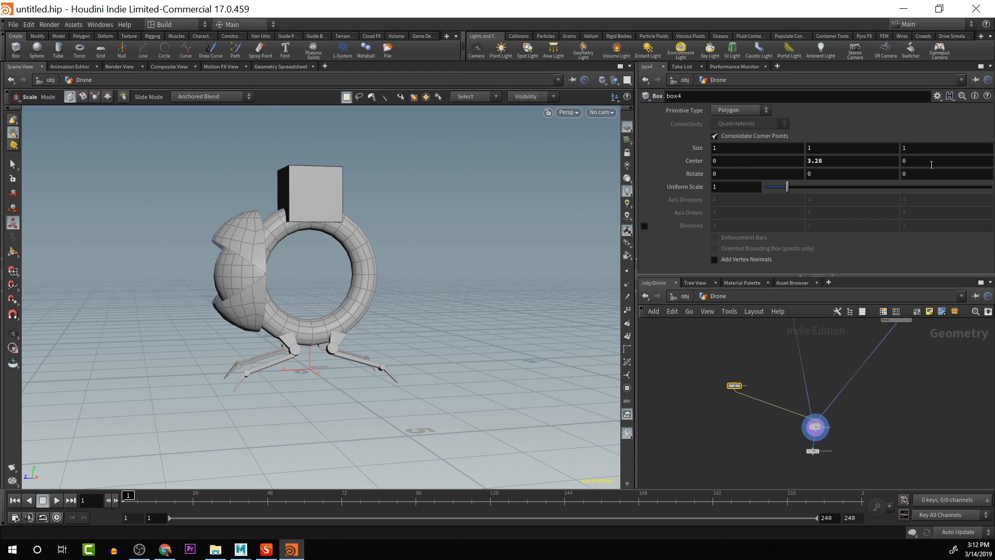
pyautogui.moveTo(932, 165); pyautogui.dragTo(830, 136, button='middle')
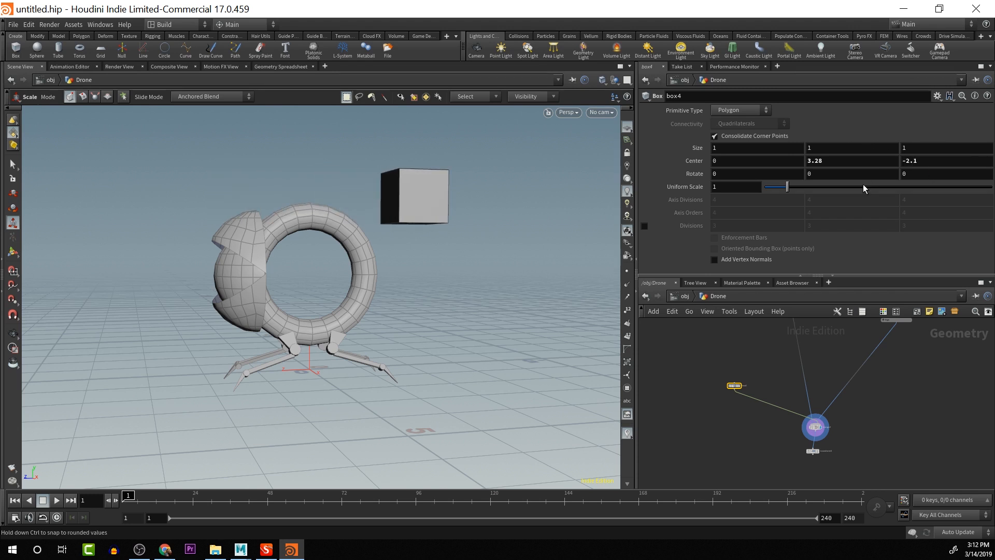
pyautogui.press('Escape')
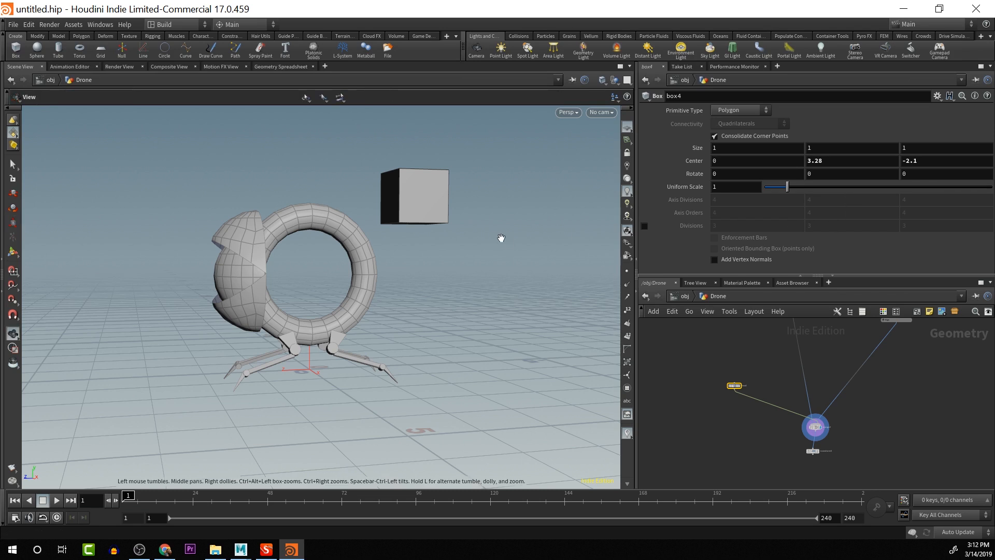
pyautogui.moveTo(503, 238); pyautogui.dragTo(537, 278)
pyautogui.press('e')
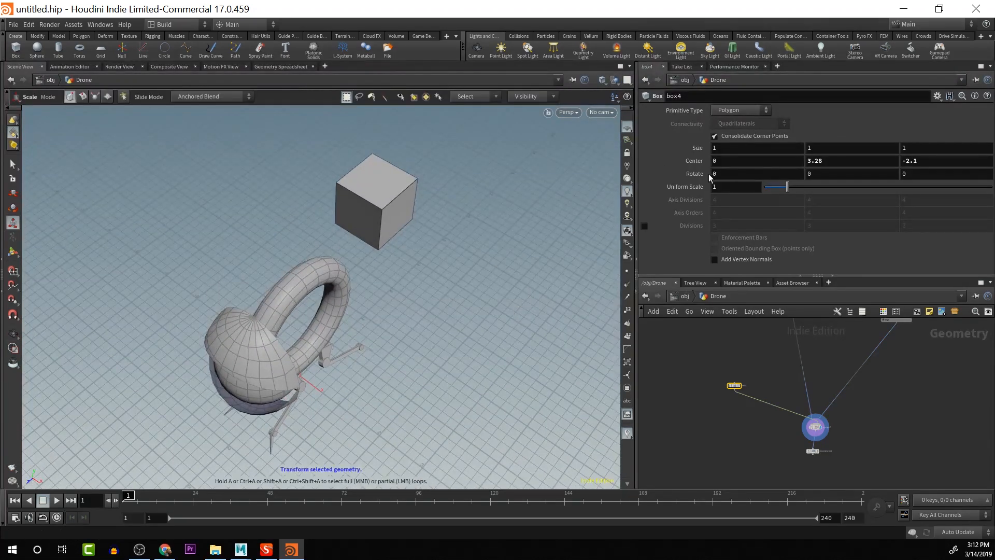
# Change the box's primitive type to Polygon Mesh and set its Y axis divisions to 2
pyautogui.click(750, 107)
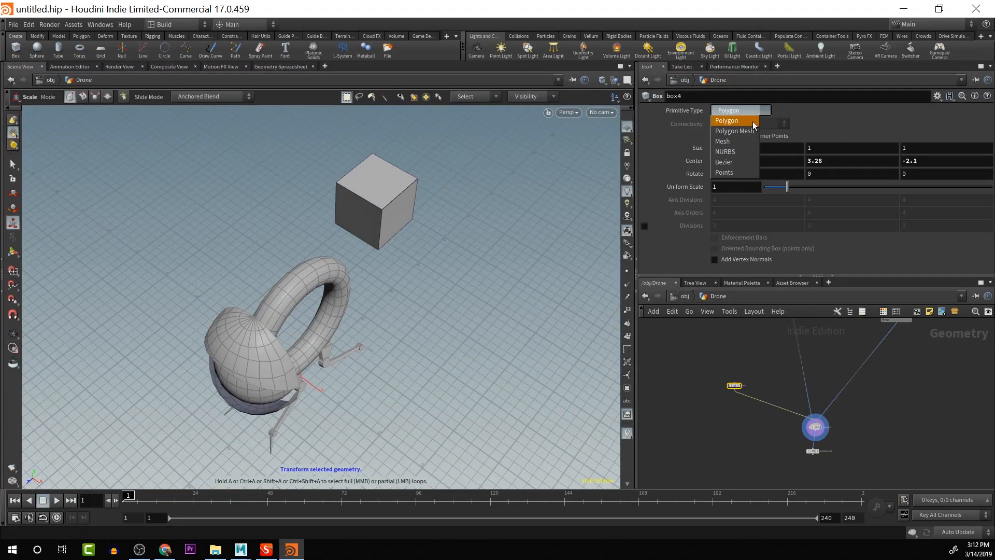
pyautogui.click(753, 133)
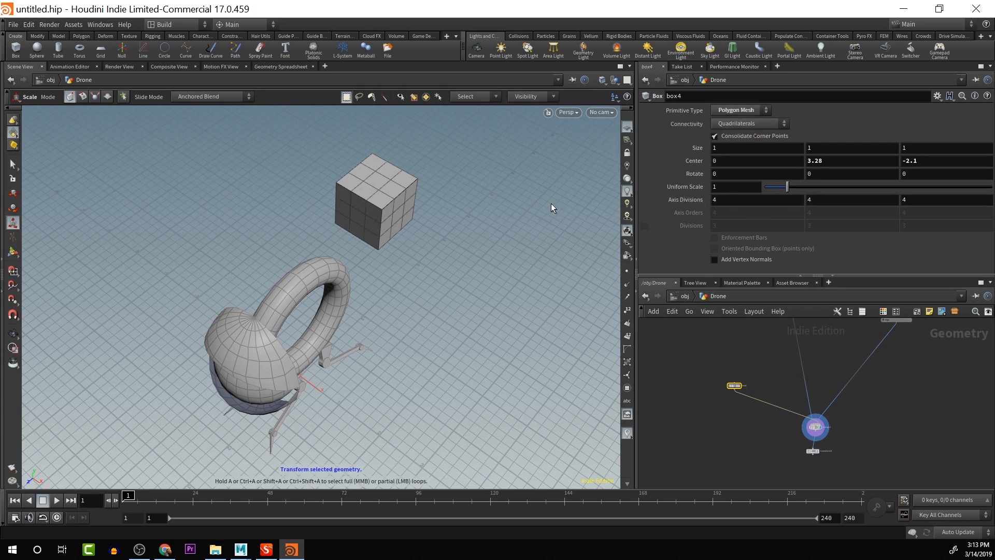
pyautogui.click(732, 202)
pyautogui.press('Tab')
pyautogui.write('2')
pyautogui.press('Return')
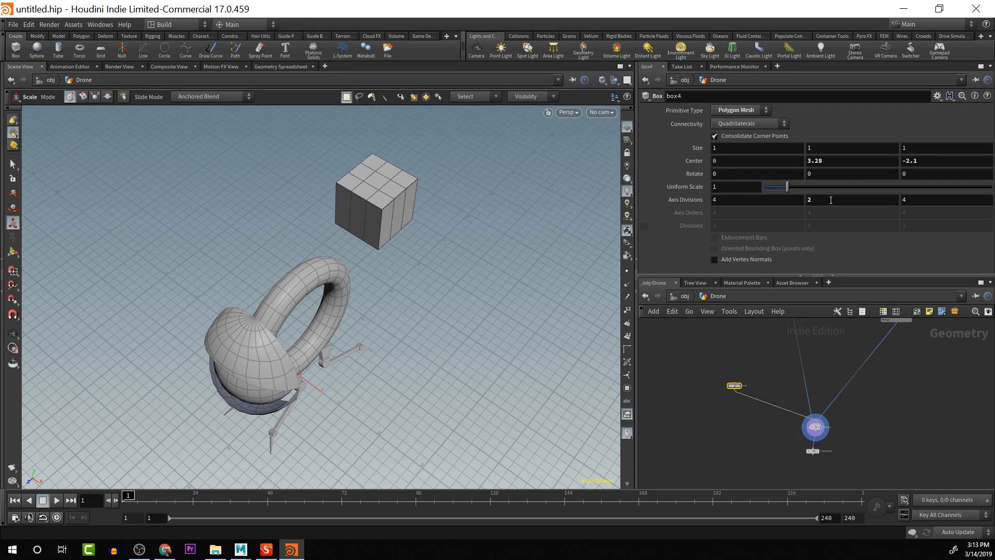
# Set the box's axis divisions to 3 in Y and 2 in Z
pyautogui.click(831, 200)
pyautogui.write('2')
pyautogui.press('Return')
pyautogui.click(831, 201)
pyautogui.write('3')
pyautogui.press('Return')
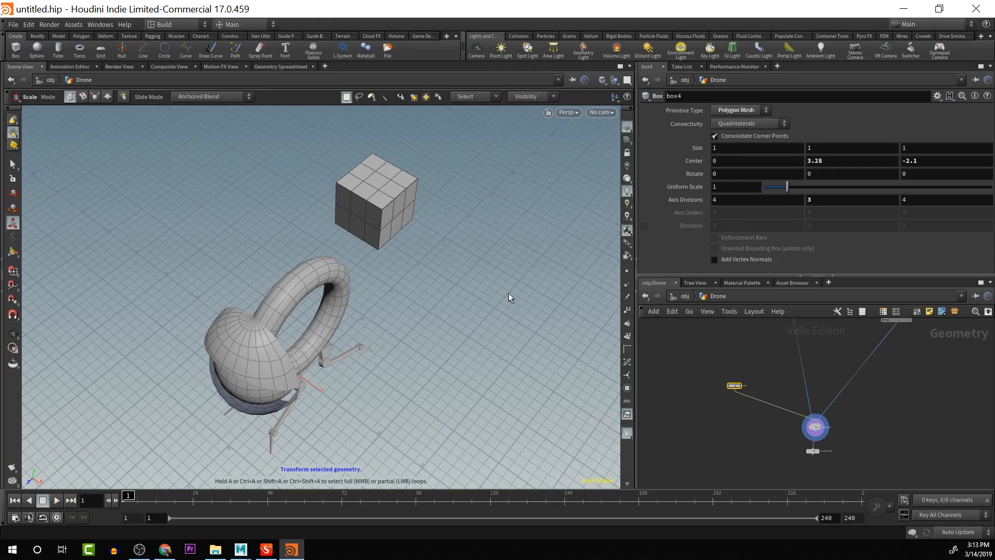
pyautogui.press('Escape')
pyautogui.moveTo(500, 282); pyautogui.dragTo(408, 263)
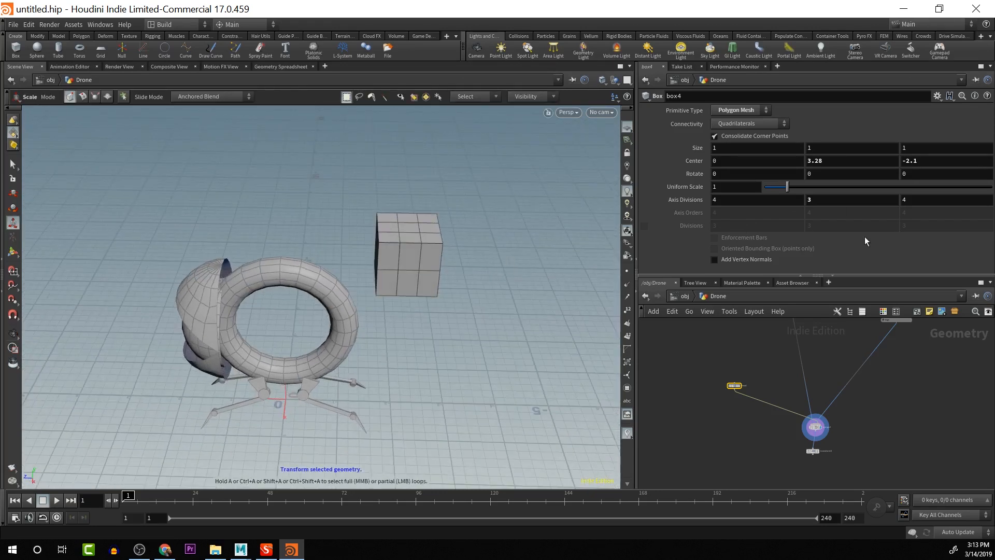
pyautogui.click(951, 199)
pyautogui.write('2')
pyautogui.press('Return')
pyautogui.keyDown('alt'); pyautogui.moveTo(485, 285); pyautogui.dragTo(446, 250); pyautogui.keyUp('alt')
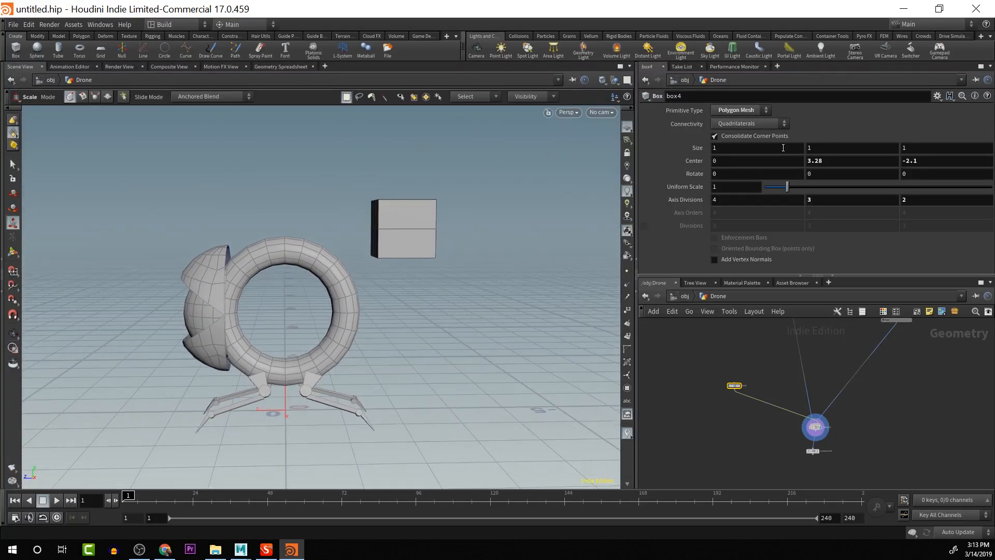
# Lengthen the box along Z by setting its Z size to 2.5
pyautogui.moveTo(929, 149)
pyautogui.mouseDown(button='middle')
pyautogui.moveTo(974, 147)
pyautogui.moveTo(921, 150)
pyautogui.mouseUp(button='middle')
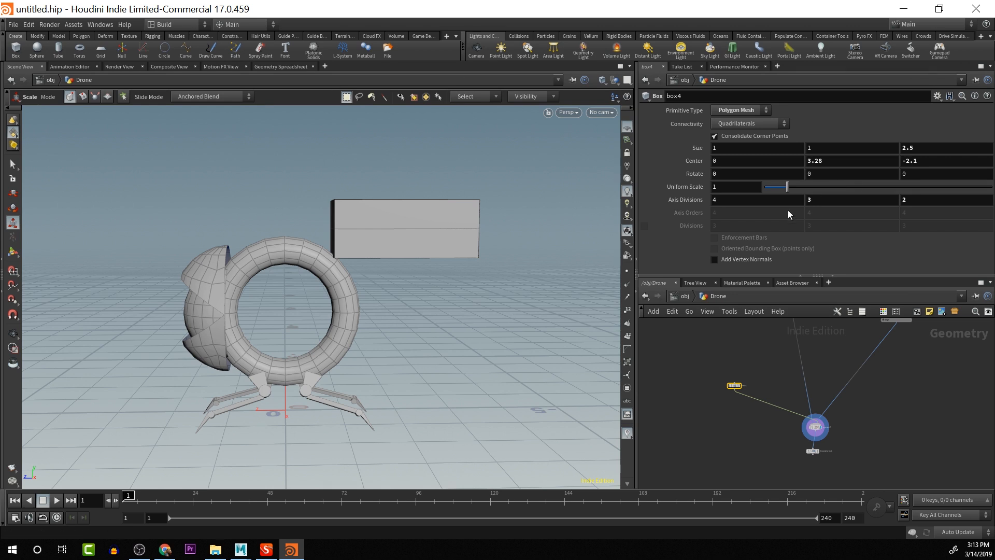
pyautogui.press('Escape')
pyautogui.moveTo(469, 304); pyautogui.dragTo(498, 244)
pyautogui.press('e')
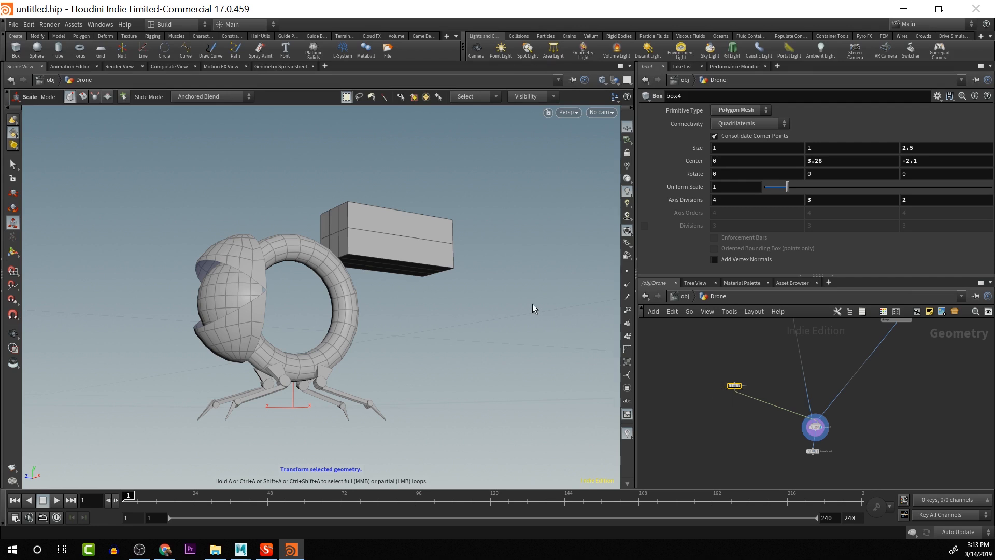
# Select the three lengthwise faces on the box's underside, try scaling them, and undo the scaling
pyautogui.press('Escape')
pyautogui.scroll(2, 417, 304)
pyautogui.scroll(2, 416, 303)
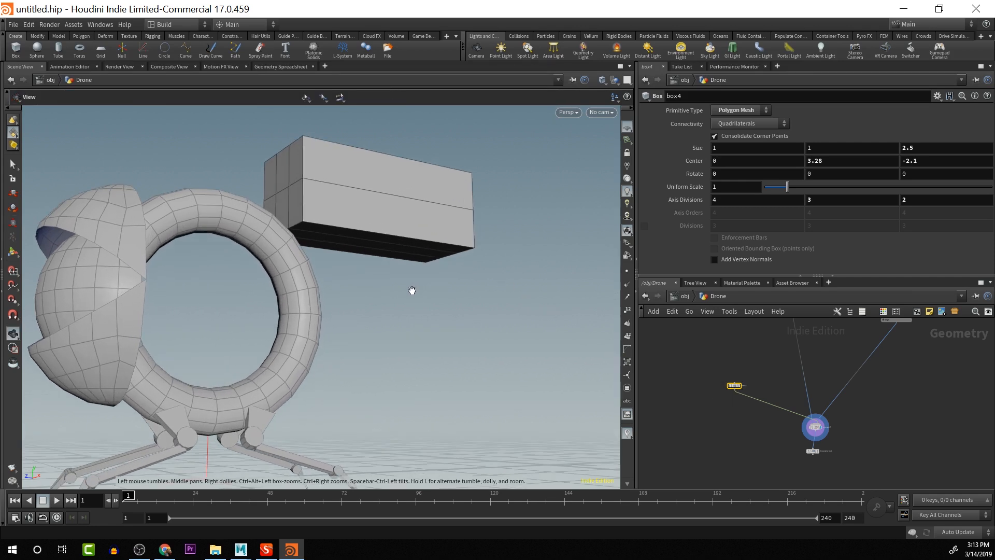
pyautogui.scroll(2, 412, 291)
pyautogui.moveTo(394, 289); pyautogui.dragTo(388, 257)
pyautogui.press('e')
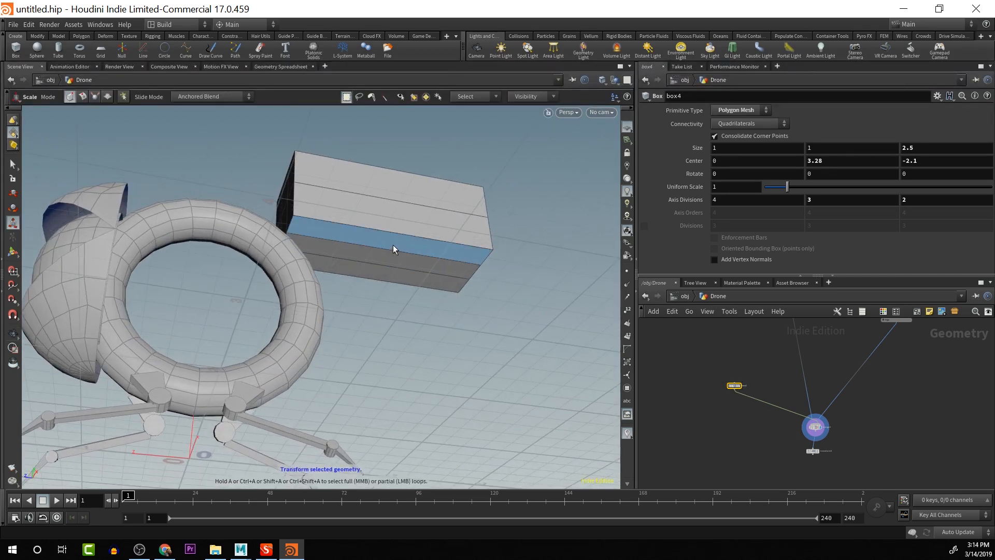
pyautogui.click(393, 246)
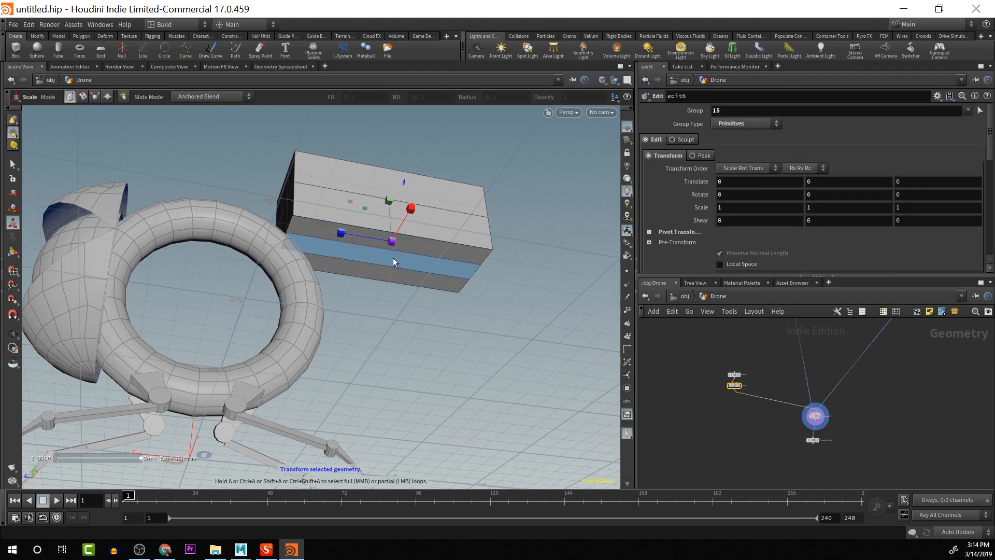
pyautogui.press('Escape')
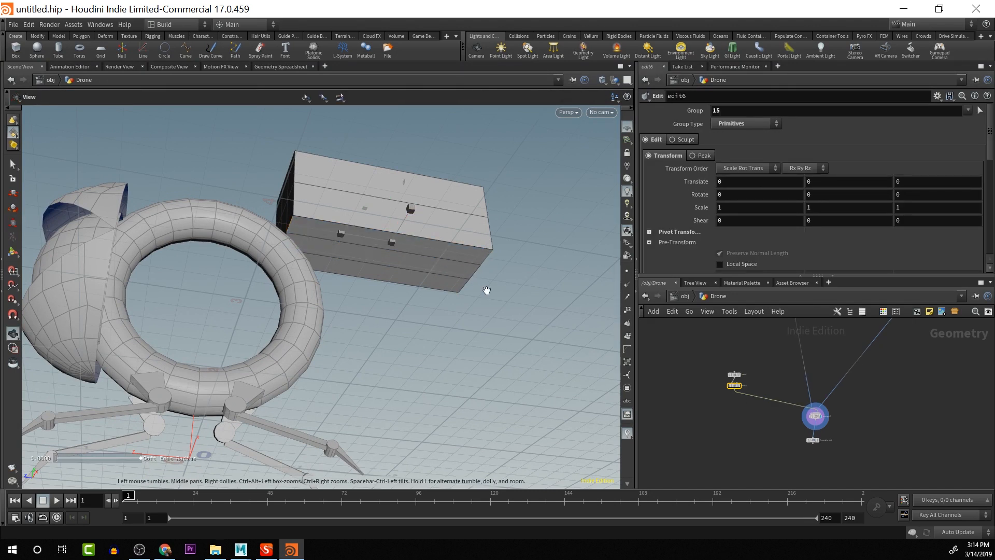
pyautogui.moveTo(484, 288)
pyautogui.mouseDown()
pyautogui.moveTo(588, 340)
pyautogui.moveTo(496, 299)
pyautogui.mouseUp()
pyautogui.press('e')
pyautogui.doubleClick(439, 266)
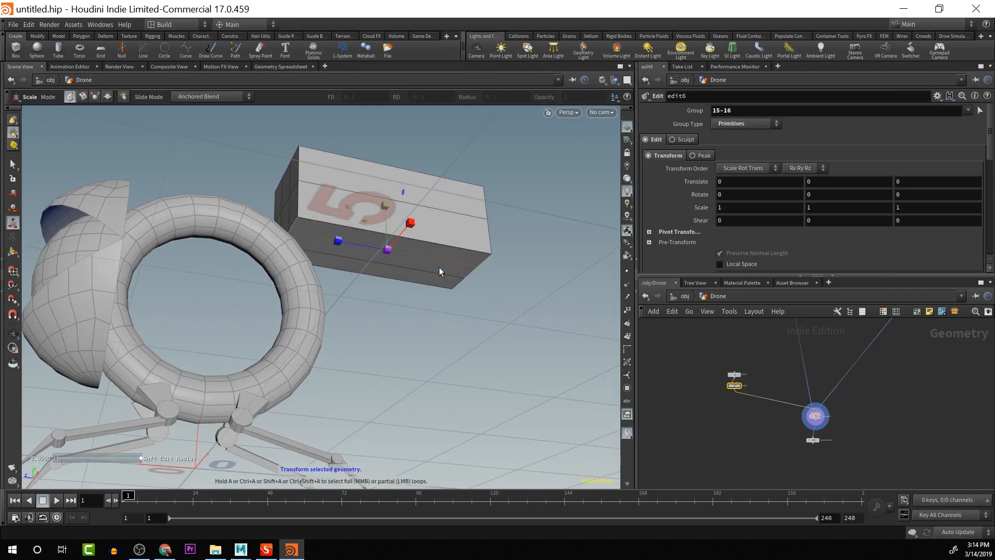
pyautogui.keyDown('alt'); pyautogui.moveTo(477, 259); pyautogui.dragTo(565, 312); pyautogui.keyUp('alt')
pyautogui.moveTo(319, 120); pyautogui.dragTo(326, 223)
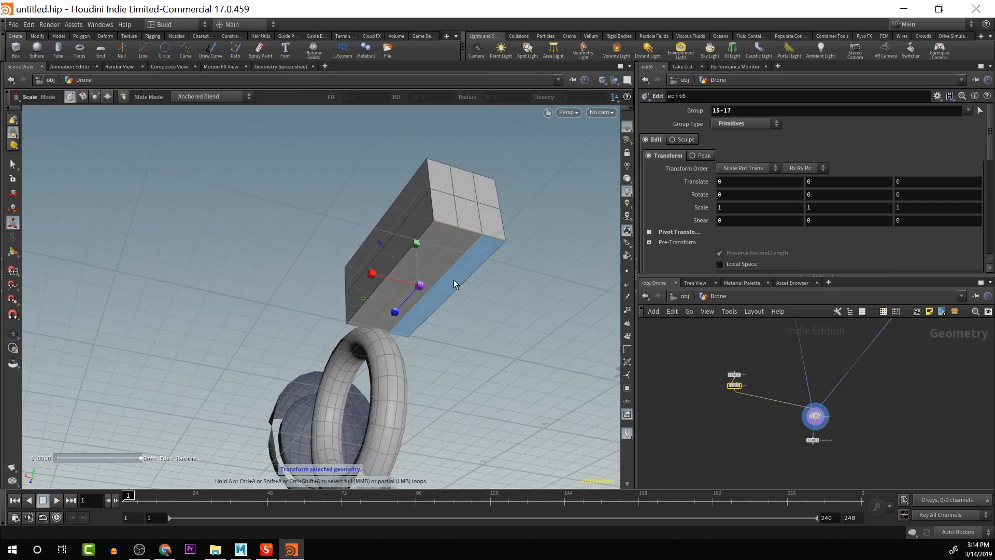
pyautogui.moveTo(420, 285); pyautogui.dragTo(416, 282)
pyautogui.hotkey('ctrl', 'z')
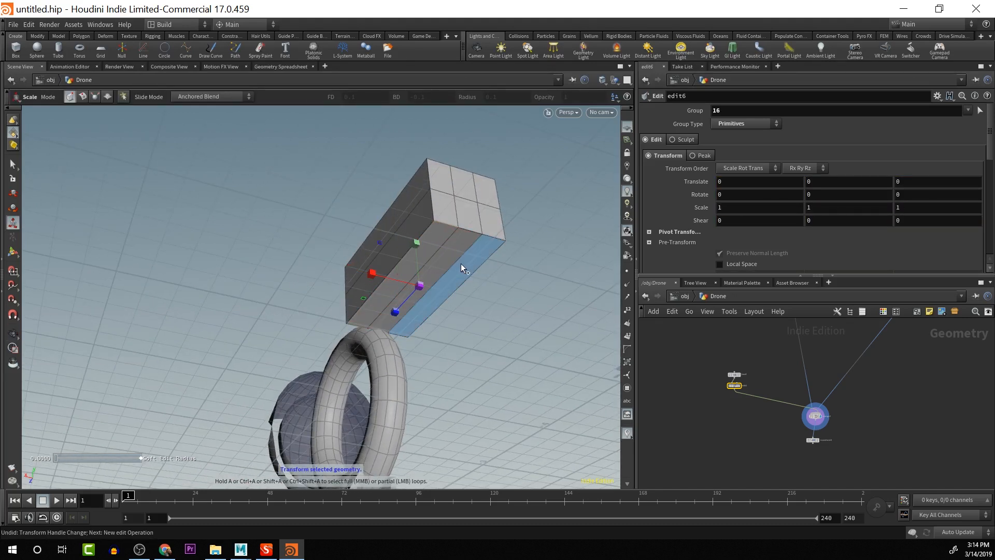
# Reselect only the three underside faces of the box and scale them to about 0.94 in X and 0.89 in Y and Z
pyautogui.press('Escape')
pyautogui.moveTo(498, 288); pyautogui.dragTo(602, 341)
pyautogui.moveTo(522, 238); pyautogui.dragTo(233, 283)
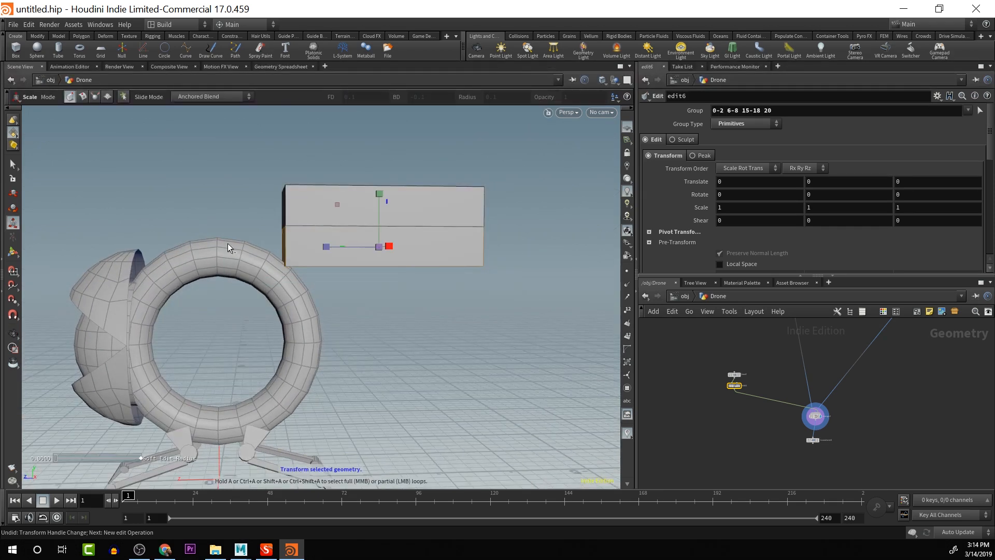
pyautogui.keyDown('ctrl'); pyautogui.moveTo(223, 204); pyautogui.dragTo(508, 232); pyautogui.keyUp('ctrl')
pyautogui.press('Escape')
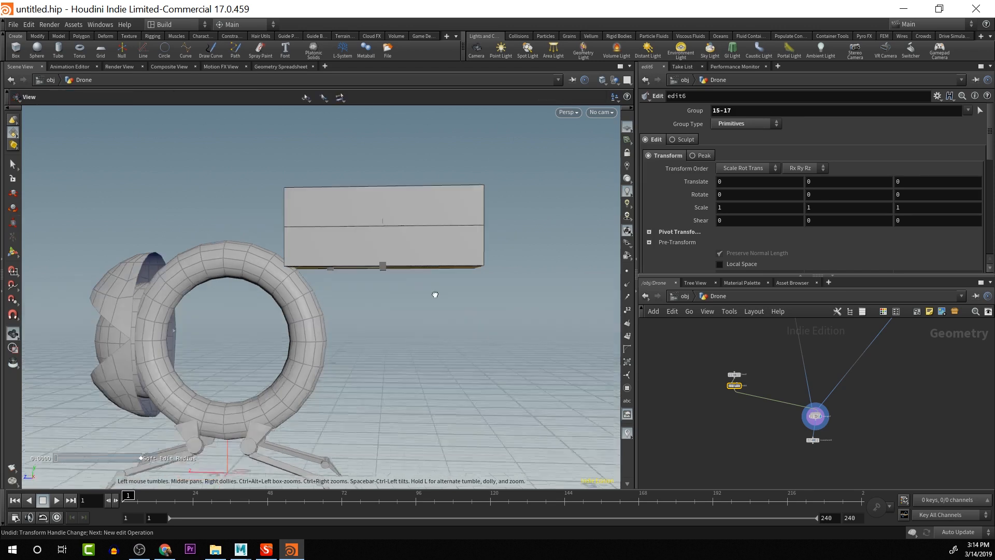
pyautogui.moveTo(436, 291); pyautogui.dragTo(392, 258)
pyautogui.press('e')
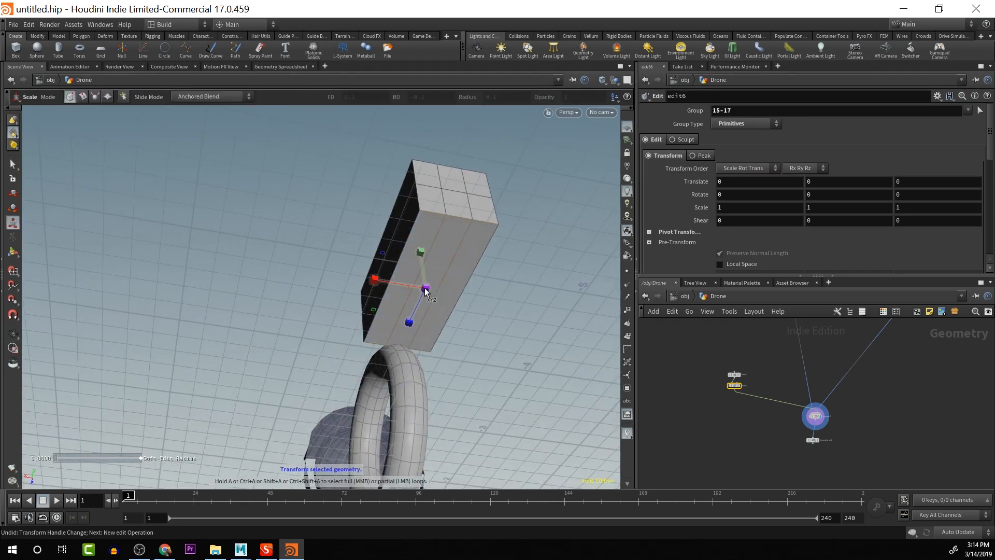
pyautogui.moveTo(433, 288); pyautogui.dragTo(371, 279)
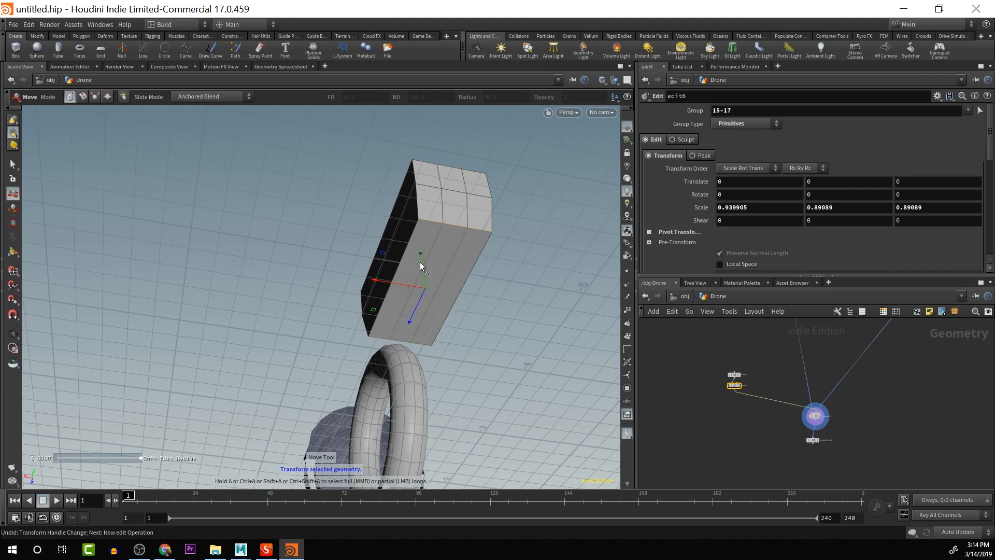
# Try moving the three underside faces vertically with the Move tool, and undo the move
pyautogui.press('n')
pyautogui.press('t')
pyautogui.moveTo(420, 263); pyautogui.dragTo(409, 226)
pyautogui.hotkey('ctrl', 'z')
pyautogui.hotkey('ctrl', 'z')
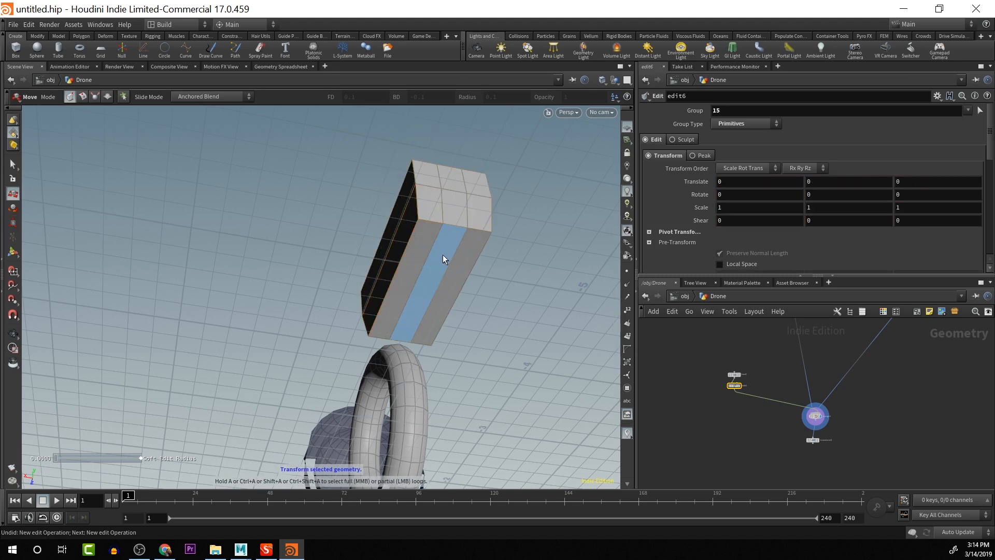
# Select the three underside faces one by one and move them about 0.61 up in Y, into the box
pyautogui.press('n')
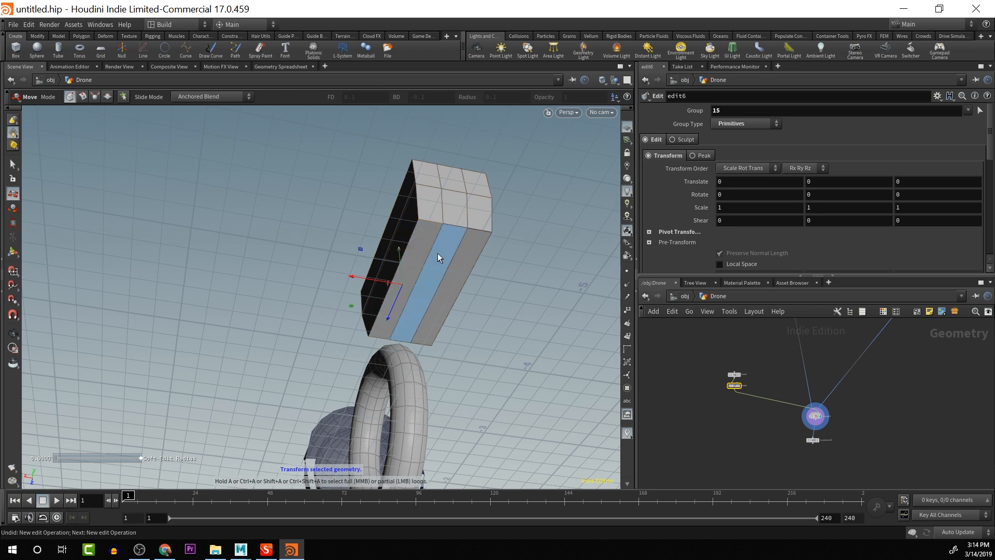
pyautogui.click(438, 254)
pyautogui.keyDown('shift'); pyautogui.click(427, 239); pyautogui.keyUp('shift')
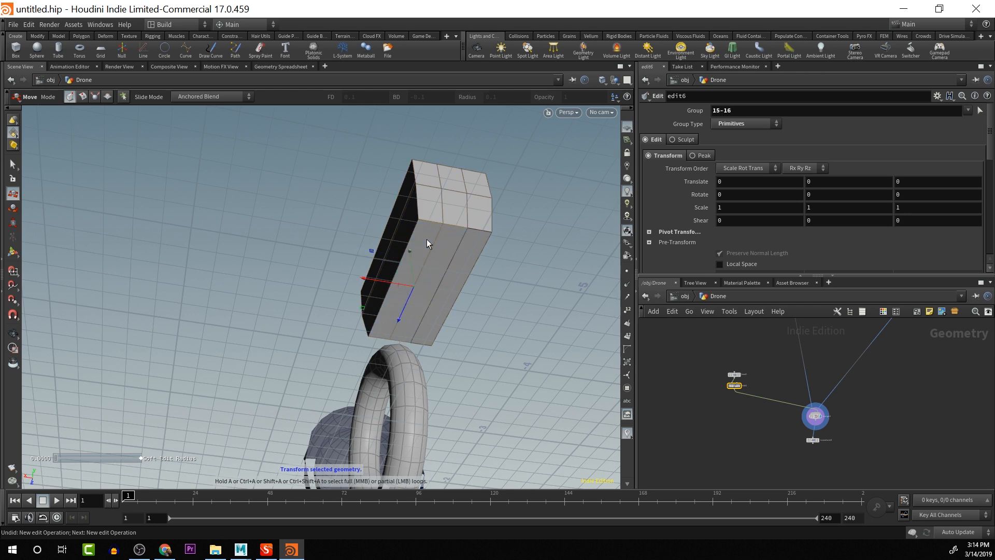
pyautogui.keyDown('shift'); pyautogui.click(458, 255); pyautogui.keyUp('shift')
pyautogui.moveTo(458, 255); pyautogui.dragTo(466, 303)
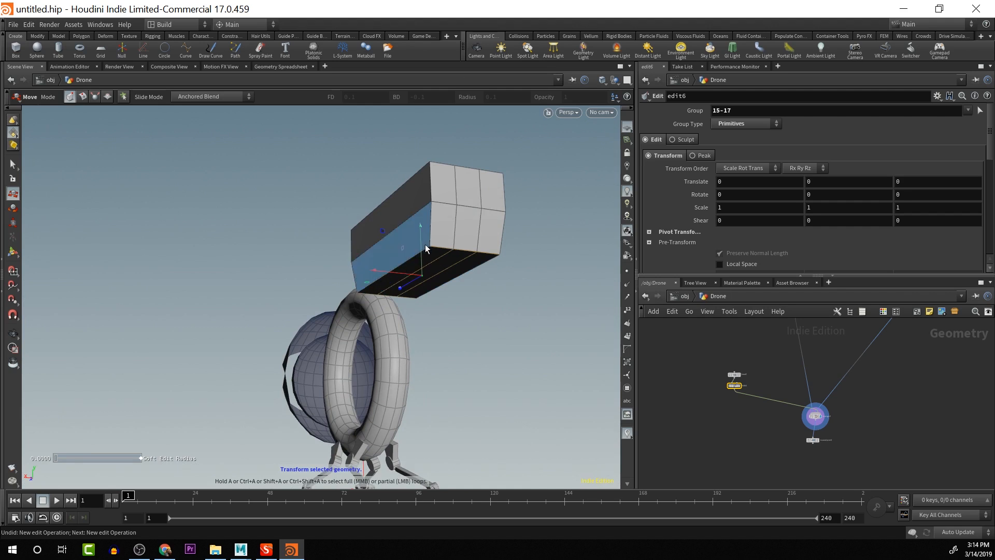
pyautogui.moveTo(421, 241); pyautogui.dragTo(453, 237)
# Try scaling the recessed underside faces uniformly to about 0.76 and inspect the hollow from below
pyautogui.press('e')
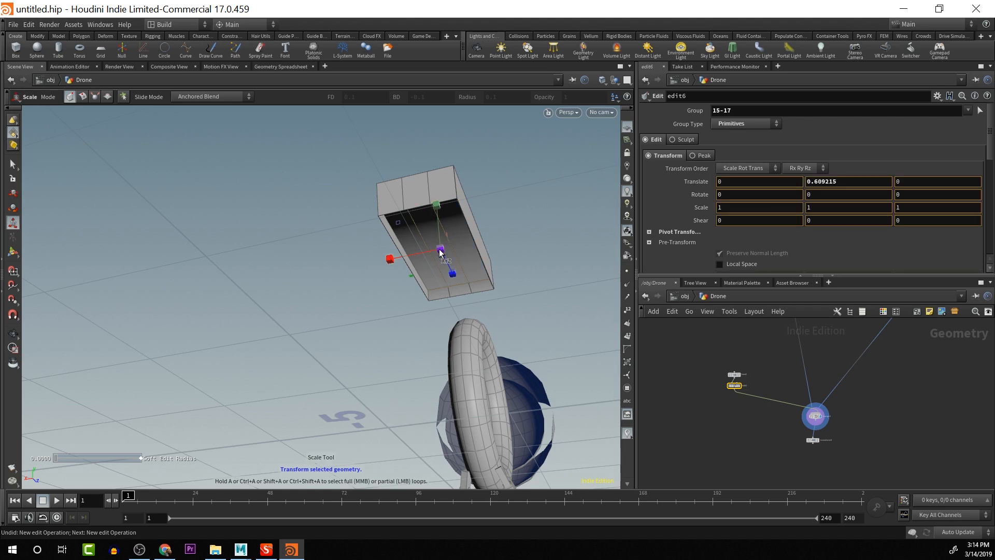
pyautogui.moveTo(422, 241); pyautogui.dragTo(753, 348)
pyautogui.press('Escape')
pyautogui.press('Return')
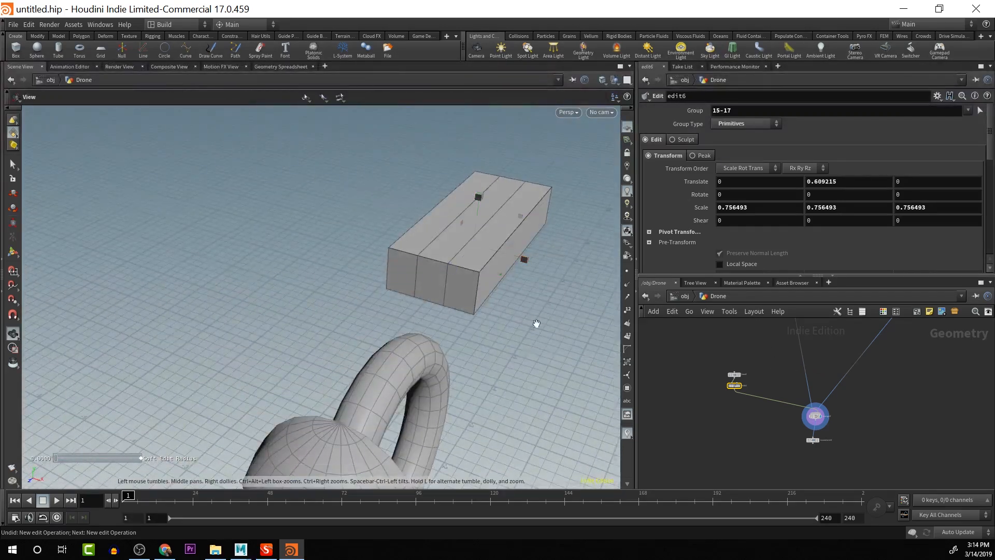
pyautogui.keyDown('alt'); pyautogui.moveTo(534, 326); pyautogui.dragTo(505, 224); pyautogui.keyUp('alt')
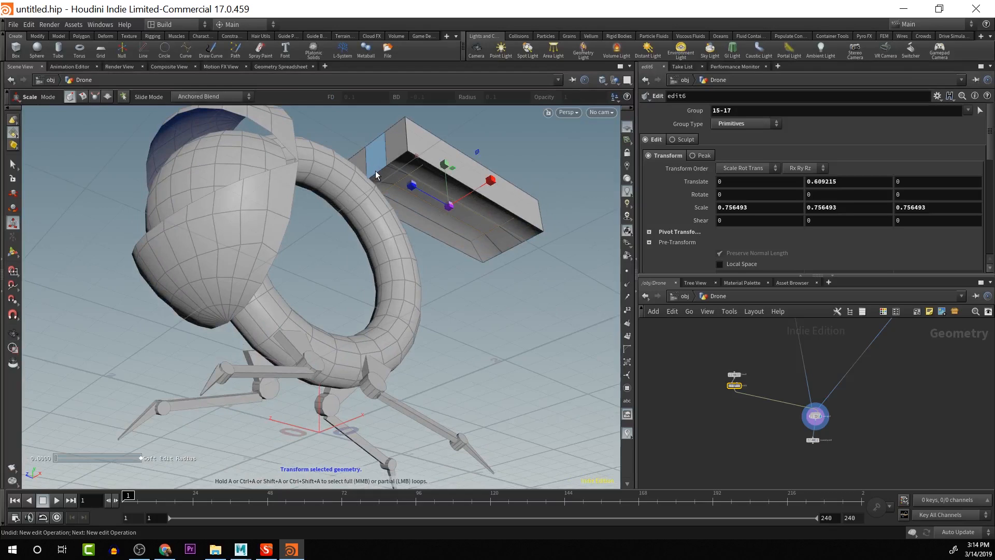
# Switch to edge selection and try moving the lower middle edge on the box's ring-facing end
pyautogui.rightClick(17, 138)
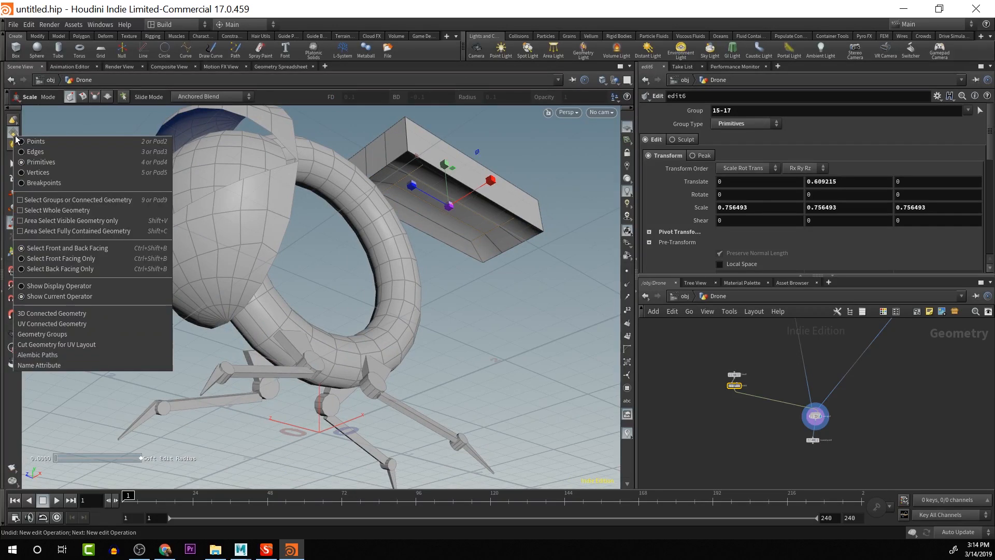
pyautogui.click(34, 151)
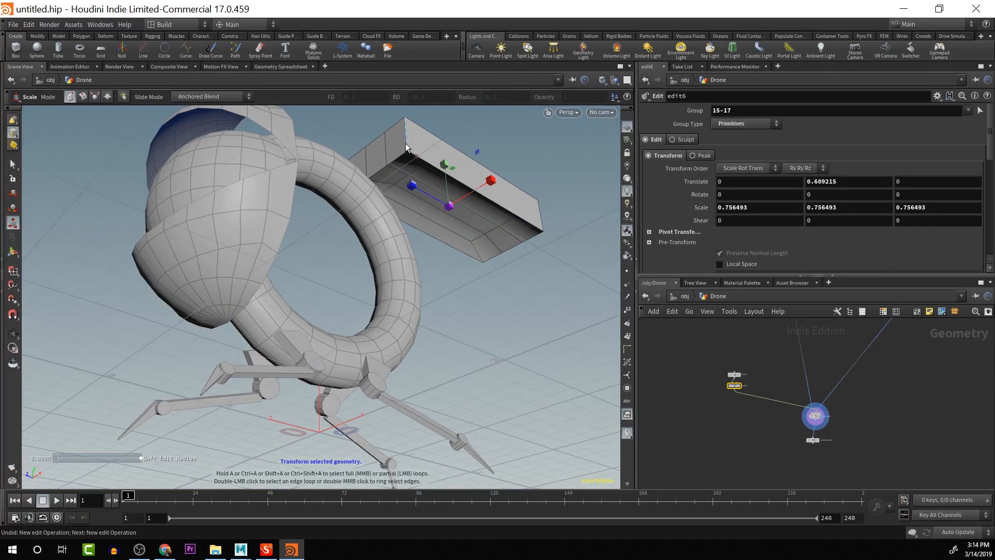
pyautogui.click(386, 168)
pyautogui.keyDown('alt'); pyautogui.moveTo(387, 168); pyautogui.dragTo(418, 212); pyautogui.keyUp('alt')
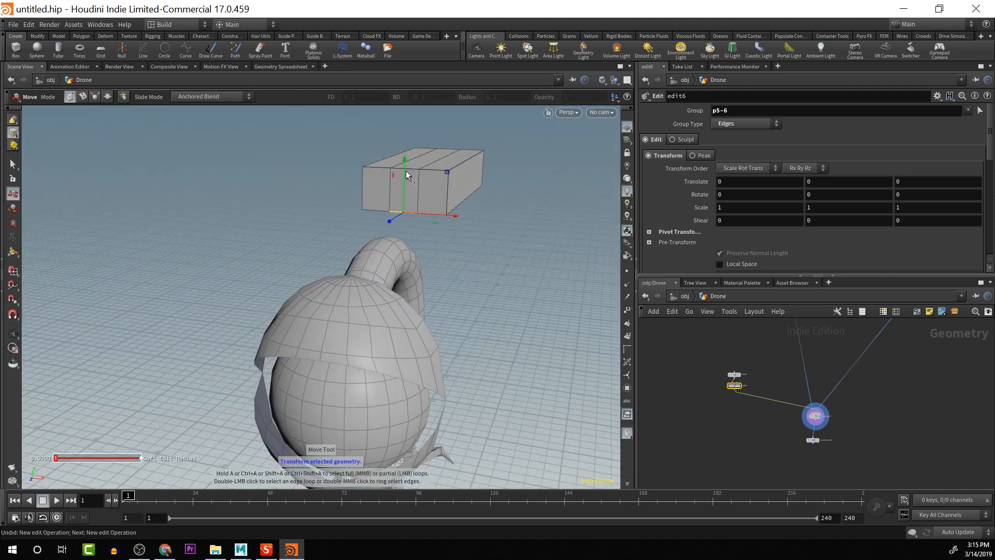
pyautogui.moveTo(406, 170); pyautogui.dragTo(371, 147)
# Undo the edge move and the uniform scaling of the recessed faces, and view the box's underside
pyautogui.hotkey('ctrl', 'z')
pyautogui.hotkey('ctrl', 'z')
pyautogui.hotkey('ctrl', 'z')
pyautogui.hotkey('ctrl', 'z')
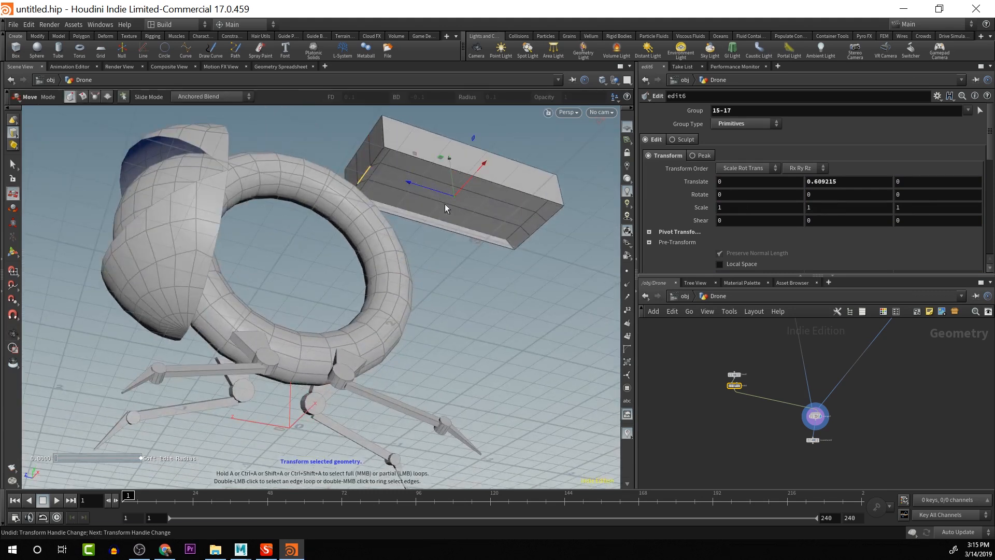
pyautogui.keyDown('alt'); pyautogui.moveTo(445, 203); pyautogui.dragTo(425, 174); pyautogui.keyUp('alt')
pyautogui.press('Escape')
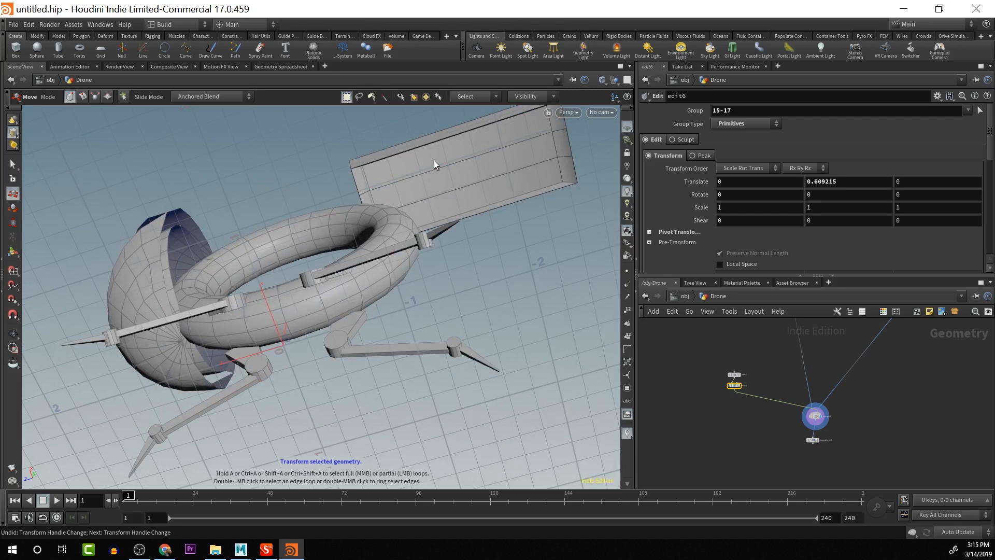
# Switch to face selection, select the three inner underside faces of the box and move them about 0.11 down in Y
pyautogui.click(16, 134)
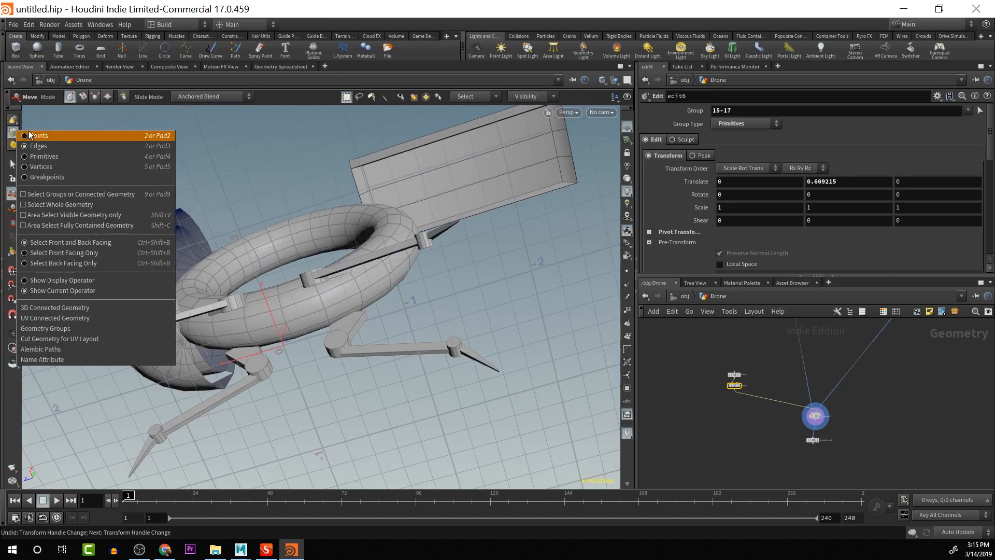
pyautogui.click(47, 153)
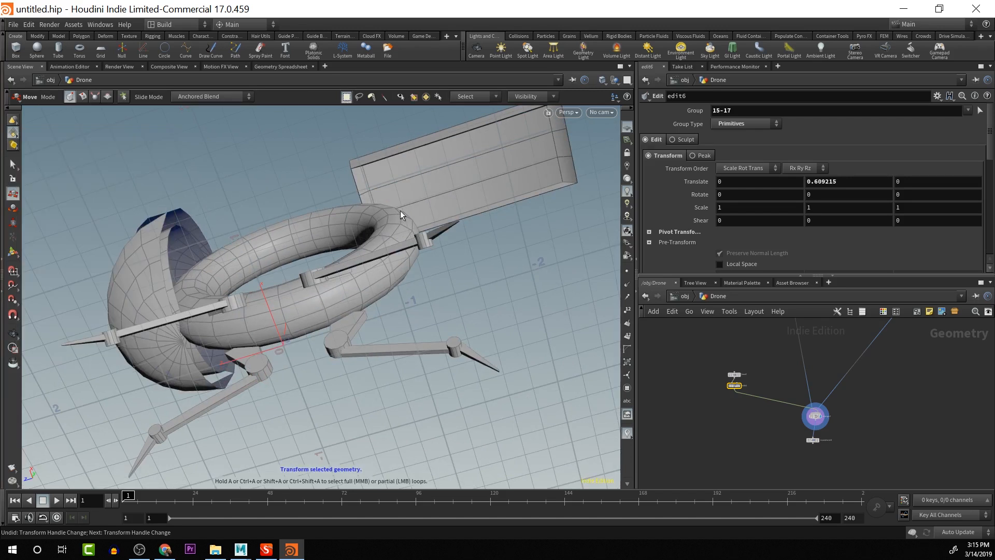
pyautogui.click(455, 150)
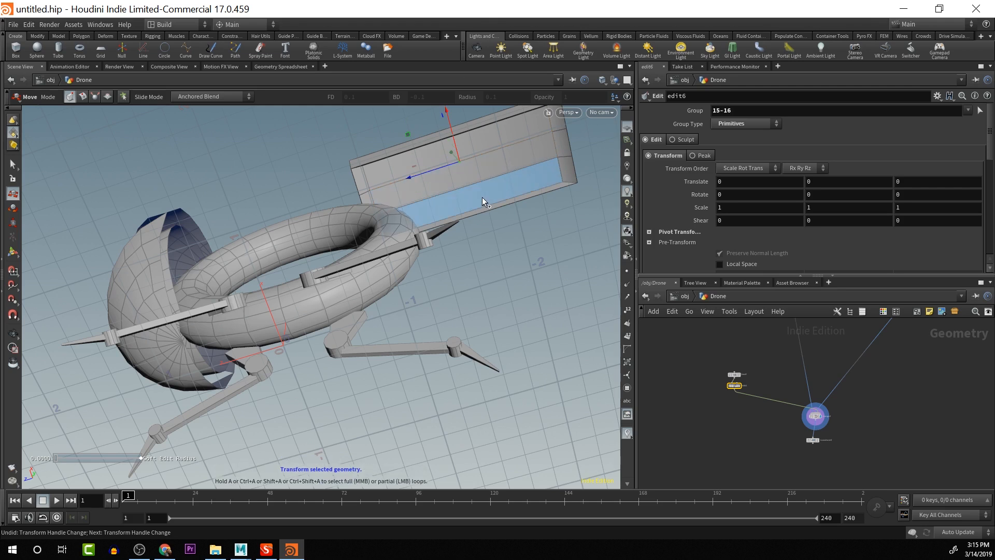
pyautogui.keyDown('shift'); pyautogui.click(482, 197); pyautogui.keyUp('shift')
pyautogui.keyDown('alt'); pyautogui.moveTo(482, 197); pyautogui.dragTo(440, 145); pyautogui.keyUp('alt')
pyautogui.press('Escape')
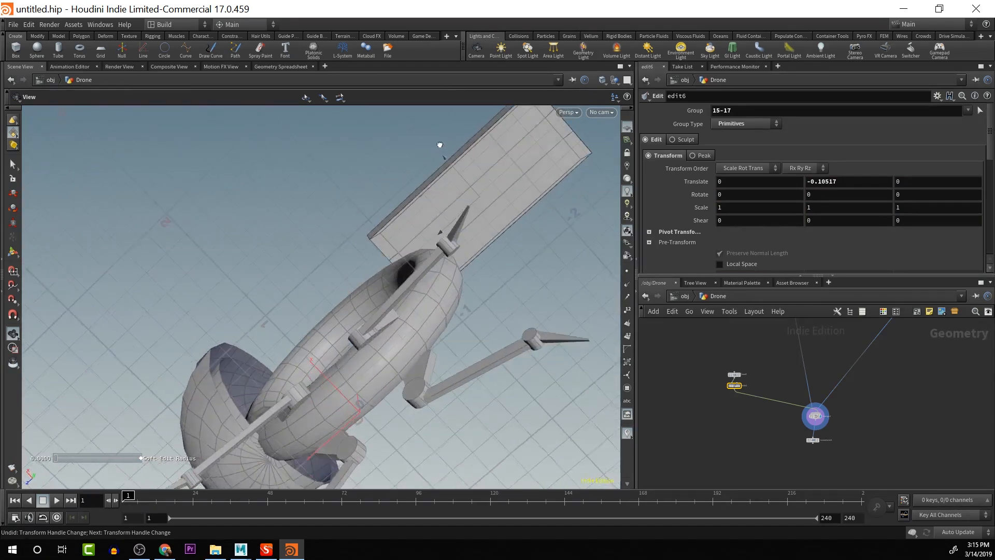
# Area-select the faces around the box's underside and scale them to about 0.18 in Y to level them
pyautogui.press('Return')
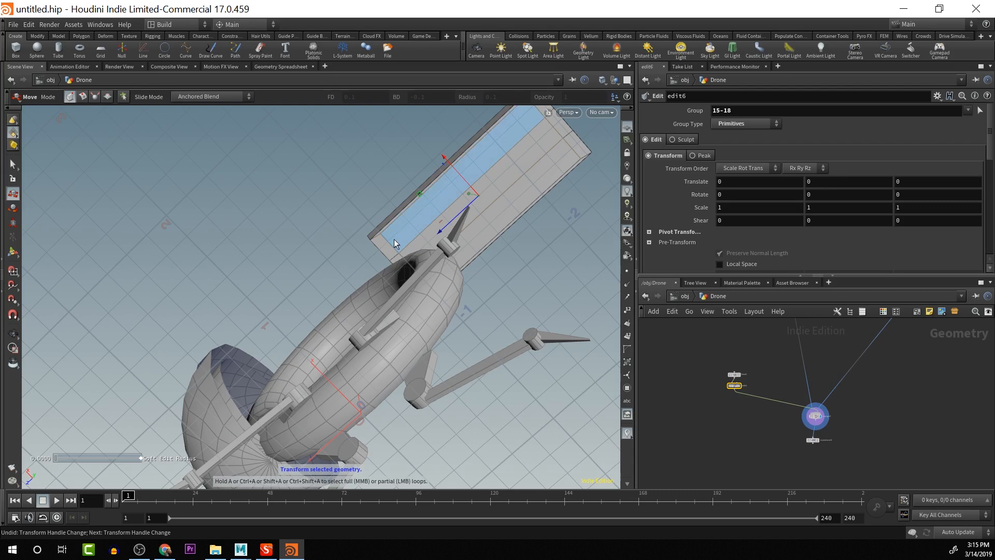
pyautogui.click(390, 244)
pyautogui.press('Escape')
pyautogui.moveTo(493, 216); pyautogui.dragTo(529, 283)
pyautogui.hotkey('space', '3')
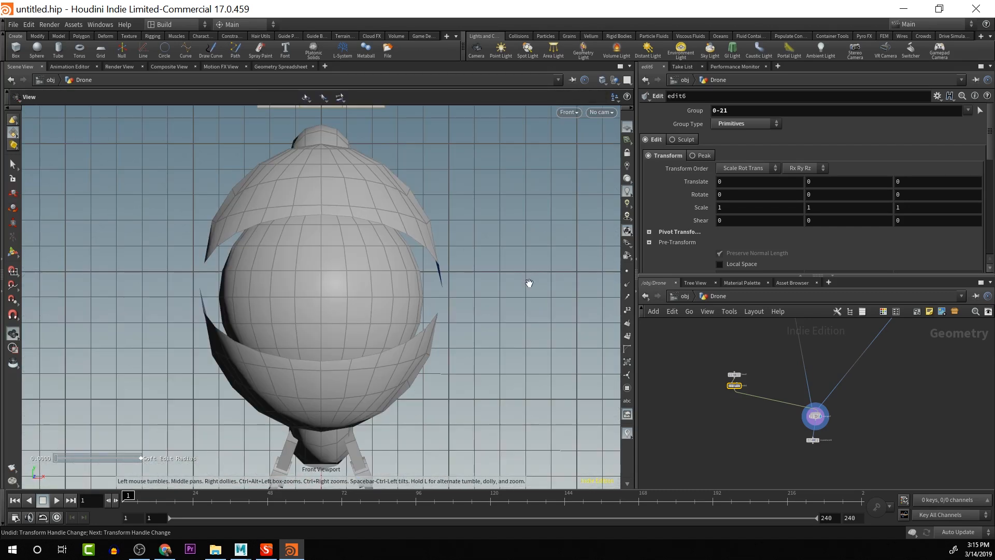
pyautogui.hotkey('space', '4')
pyautogui.moveTo(521, 193); pyautogui.dragTo(366, 227, button='middle')
pyautogui.moveTo(314, 117); pyautogui.dragTo(448, 148)
pyautogui.press('e')
pyautogui.press('Escape')
pyautogui.press('e')
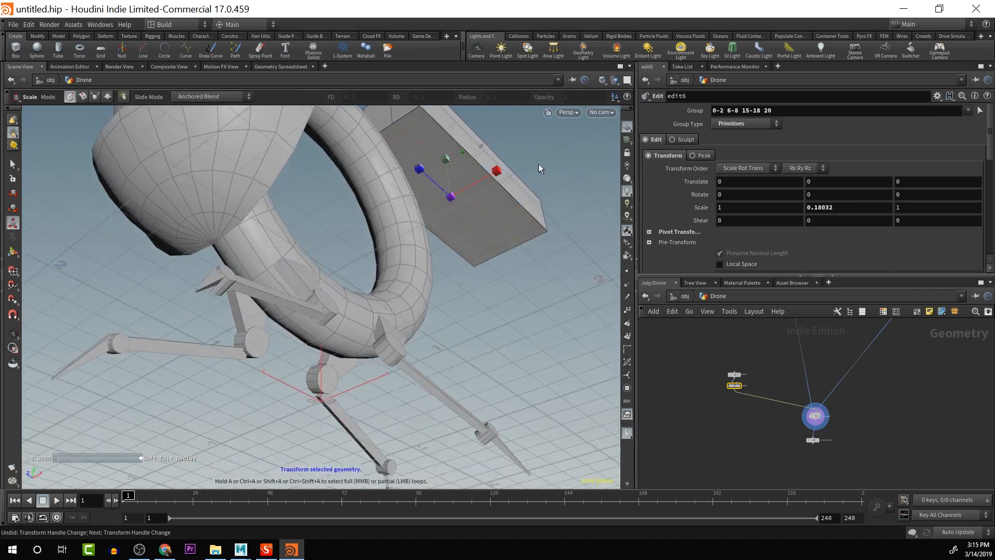
# Reselect only the three inner underside faces and scale them to about 0.84 in X, adjusting their Z scale as well
pyautogui.doubleClick(425, 172)
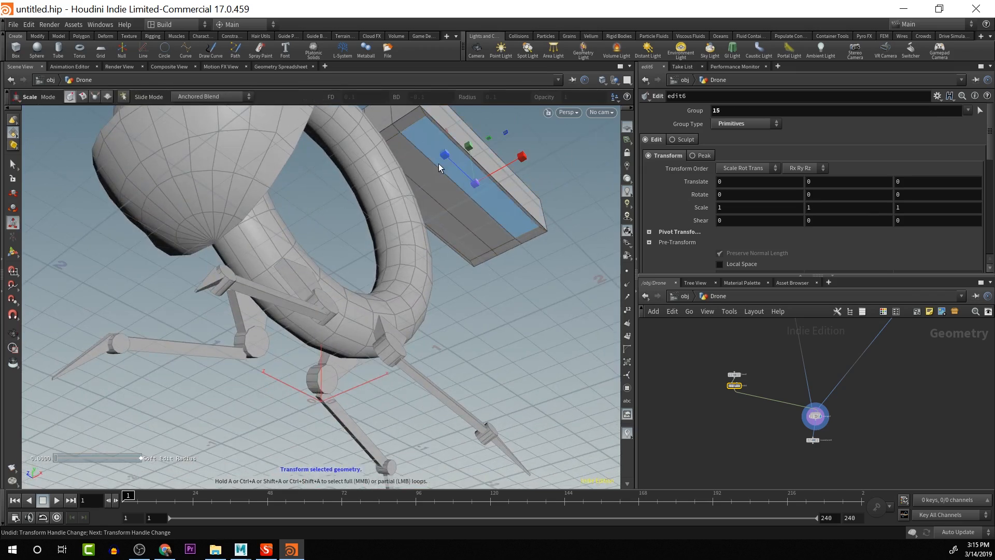
pyautogui.click(425, 172)
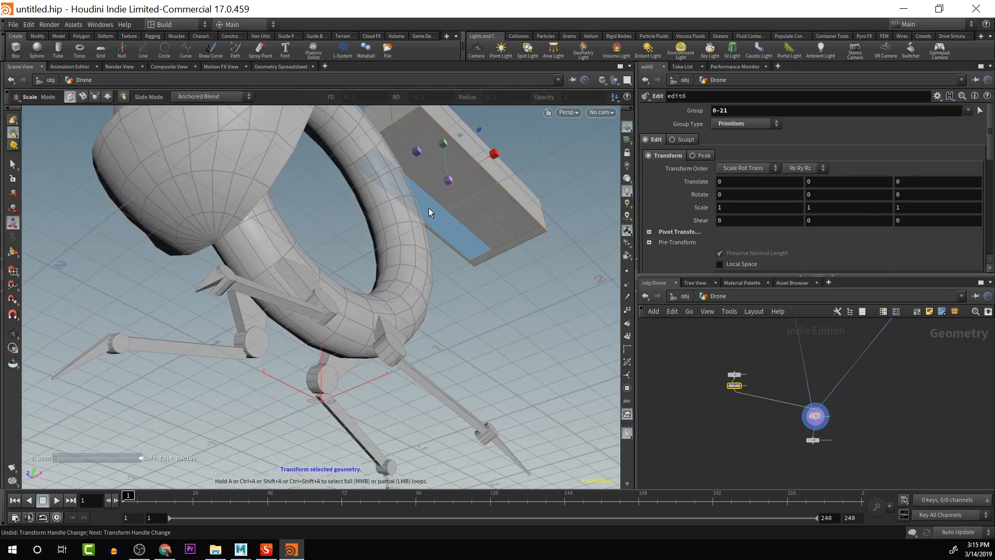
pyautogui.keyDown('shift'); pyautogui.click(484, 209); pyautogui.keyUp('shift')
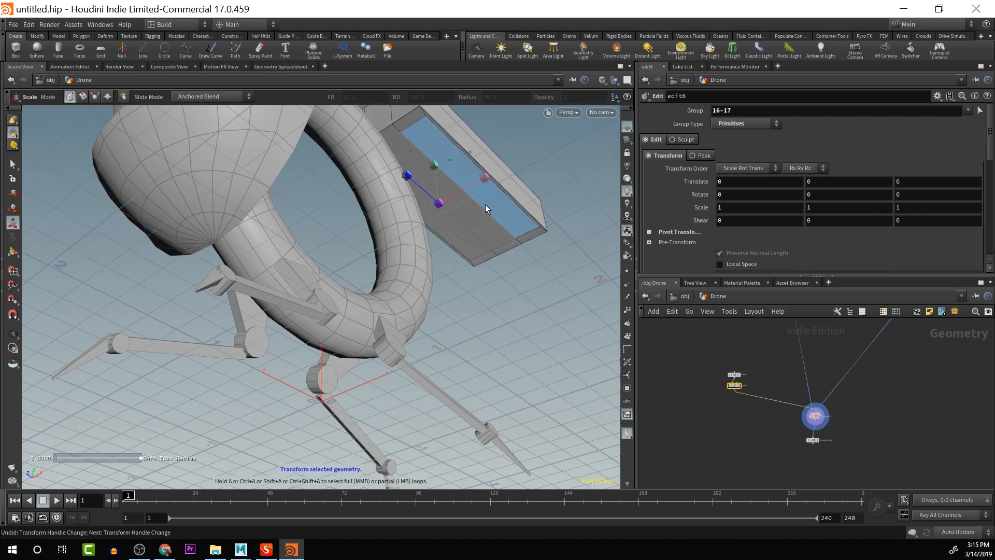
pyautogui.keyDown('shift'); pyautogui.click(485, 206); pyautogui.keyUp('shift')
pyautogui.keyDown('alt'); pyautogui.moveTo(531, 184); pyautogui.dragTo(513, 295); pyautogui.keyUp('alt')
pyautogui.press('e')
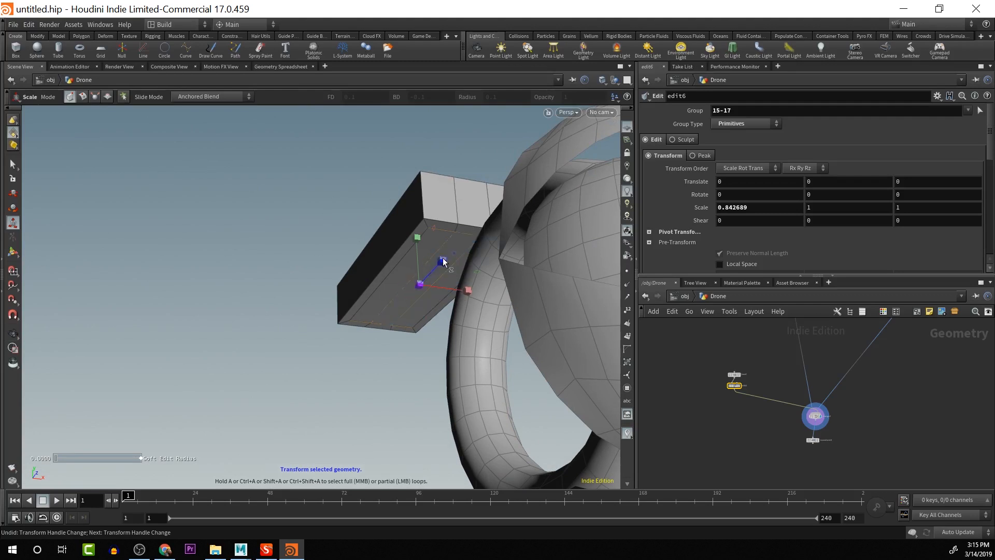
pyautogui.moveTo(445, 255); pyautogui.dragTo(446, 256)
# Extrude the middle underside face about 0.13 into the box with PolyExtrude
pyautogui.keyDown('alt'); pyautogui.moveTo(453, 297); pyautogui.dragTo(250, 296); pyautogui.keyUp('alt')
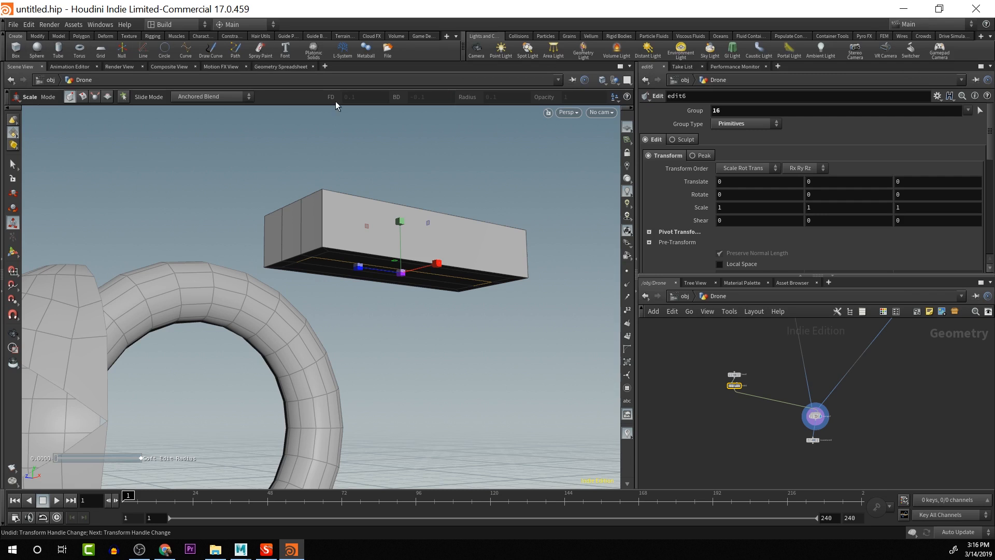
pyautogui.click(77, 36)
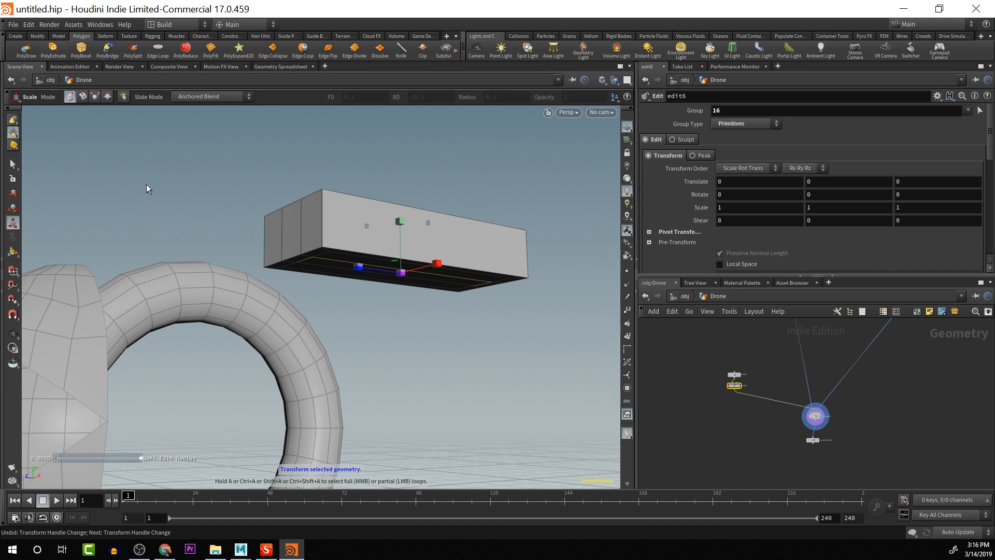
pyautogui.hotkey('ctrl', 'e')
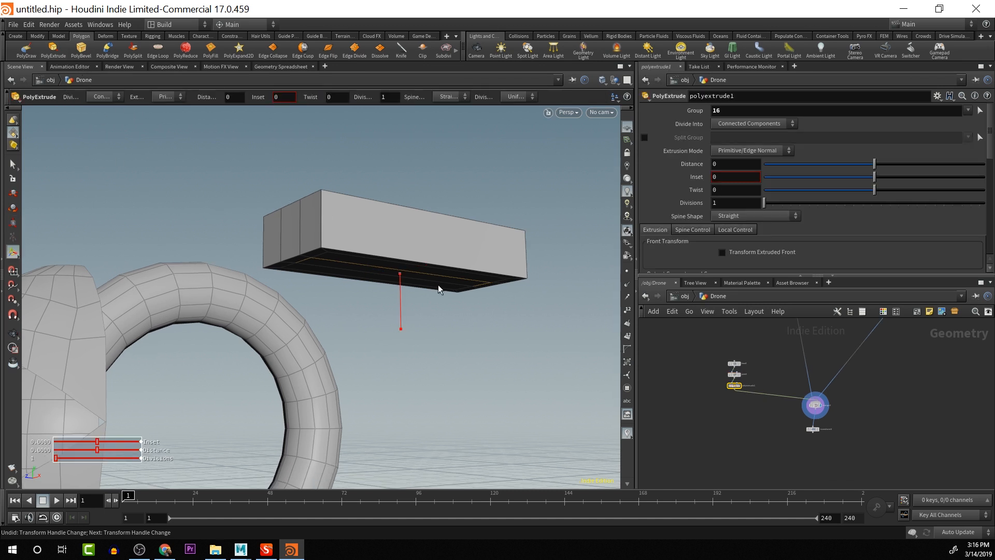
pyautogui.moveTo(400, 312); pyautogui.dragTo(398, 301)
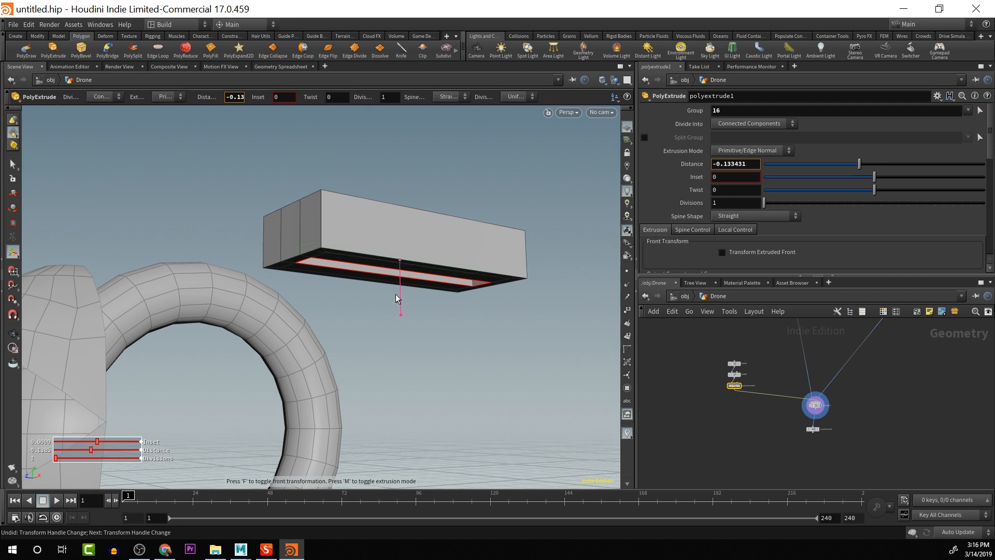
# Scale the extruded recess face to about 0.85 in Z
pyautogui.press('space')
pyautogui.moveTo(535, 313); pyautogui.dragTo(320, 241)
pyautogui.press('r')
pyautogui.press('e')
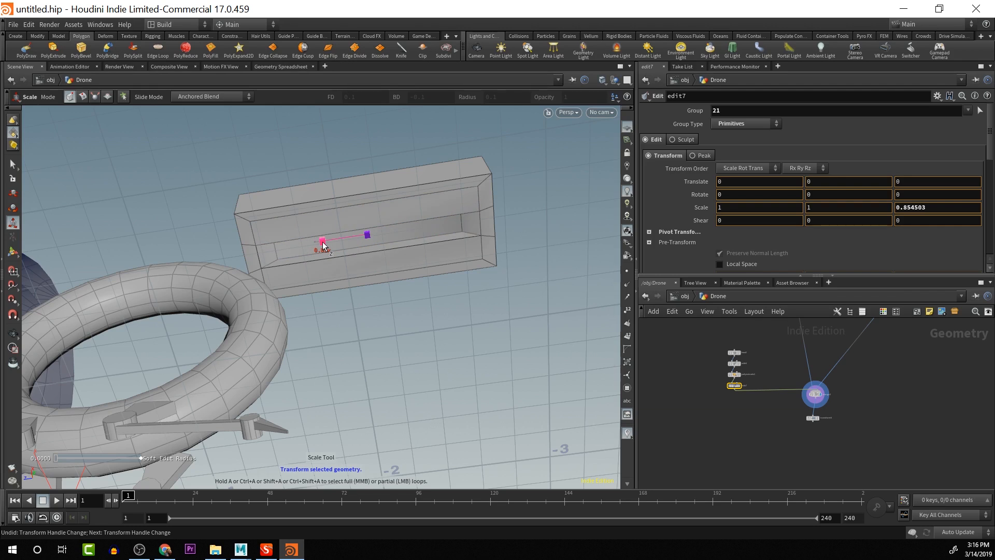
# Move the middle face of the box's ring-facing end about 0.12 up in Y
pyautogui.keyDown('alt'); pyautogui.moveTo(347, 198); pyautogui.dragTo(333, 226); pyautogui.keyUp('alt')
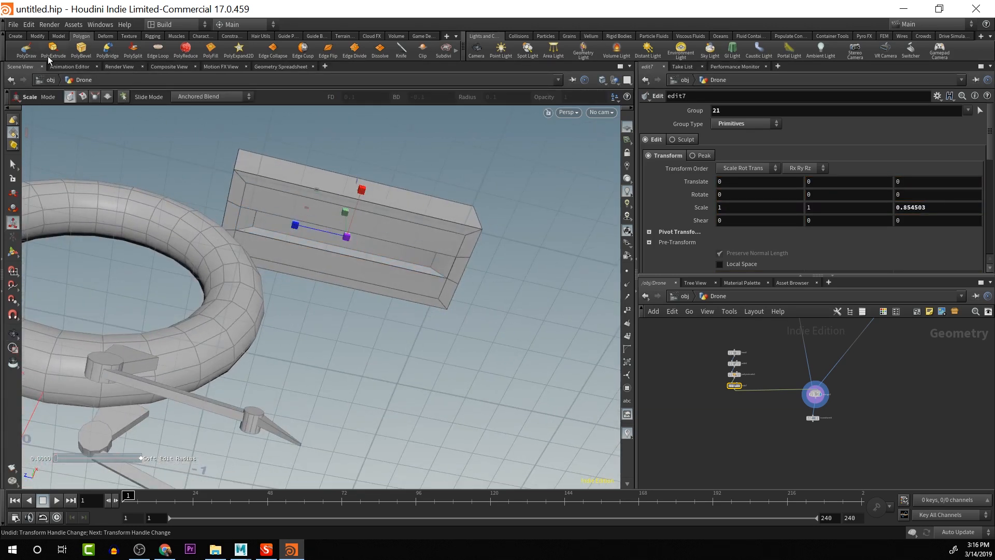
pyautogui.keyDown('alt'); pyautogui.moveTo(311, 145); pyautogui.dragTo(305, 230); pyautogui.keyUp('alt')
pyautogui.press('t')
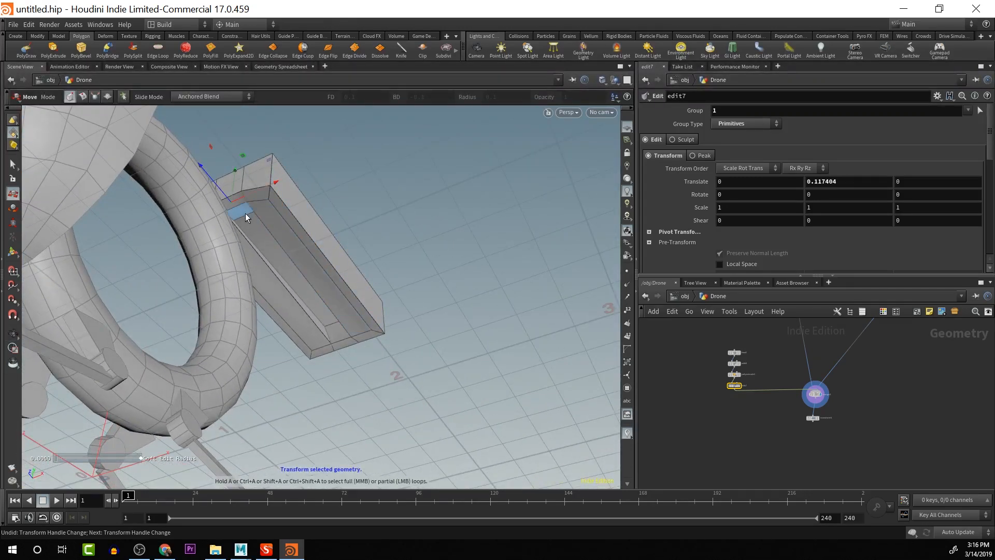
# Using edge selection at the ring-facing end, scale the recess's inner edge to about 0.62 and the lower middle edge to about 1.92 in X
pyautogui.rightClick(14, 136)
pyautogui.click(44, 147)
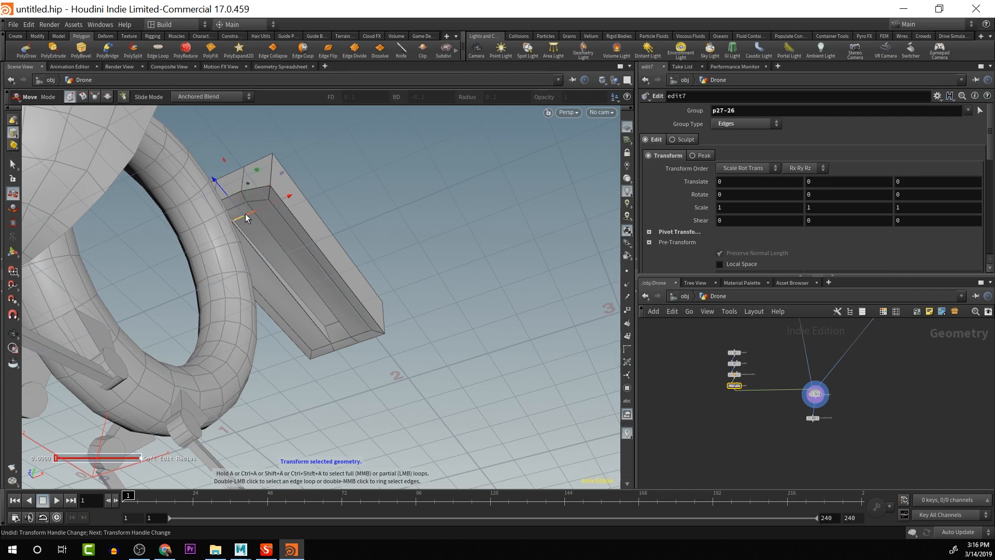
pyautogui.press('r')
pyautogui.moveTo(289, 195); pyautogui.dragTo(295, 200)
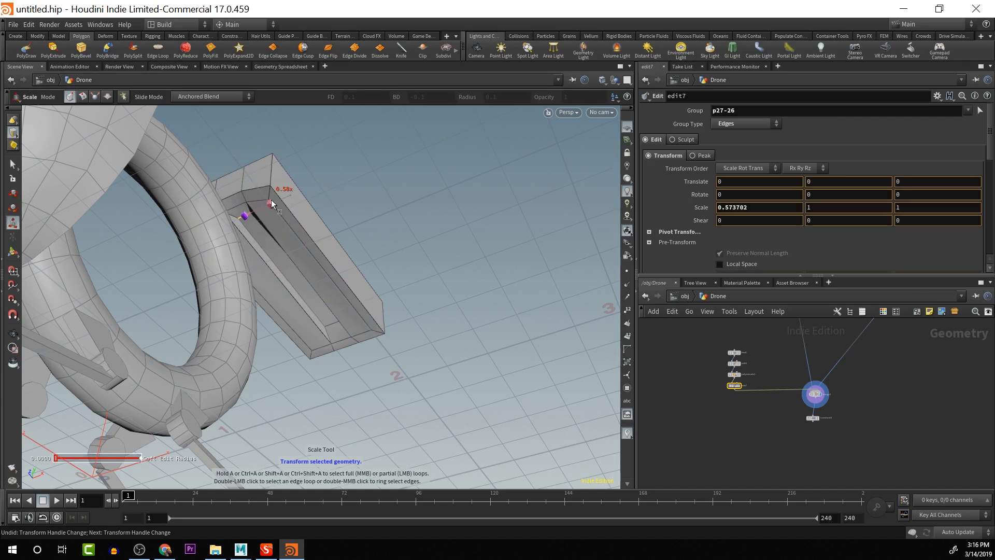
pyautogui.keyDown('alt'); pyautogui.moveTo(288, 204); pyautogui.dragTo(560, 176); pyautogui.keyUp('alt')
pyautogui.keyDown('alt'); pyautogui.moveTo(560, 175); pyautogui.dragTo(493, 192, button='right'); pyautogui.keyUp('alt')
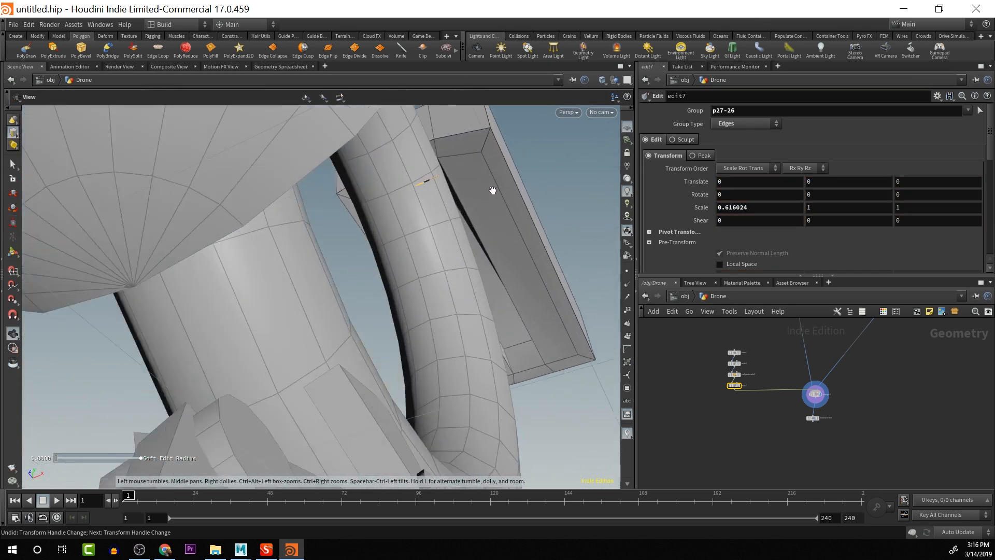
pyautogui.keyDown('alt'); pyautogui.moveTo(493, 191); pyautogui.dragTo(342, 208); pyautogui.keyUp('alt')
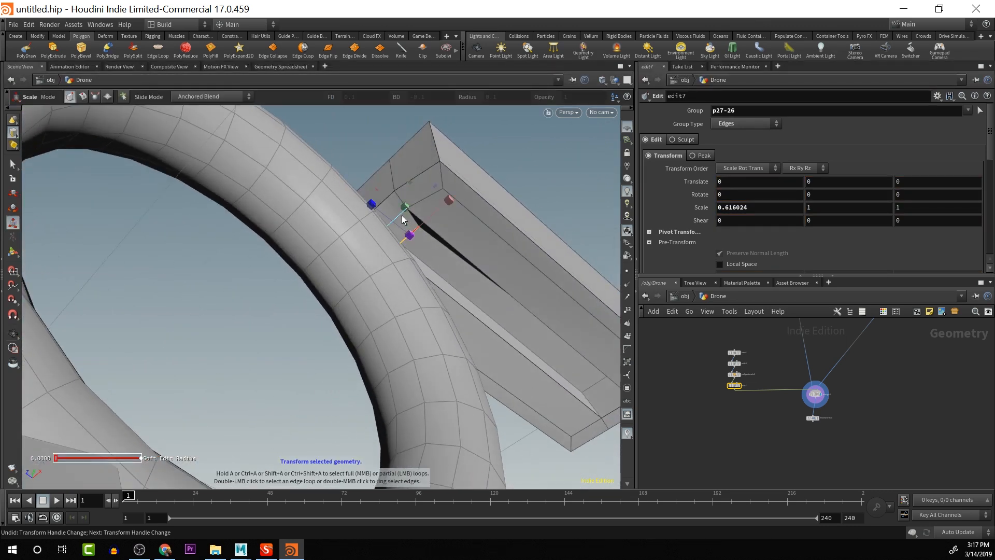
pyautogui.moveTo(437, 192); pyautogui.dragTo(305, 342)
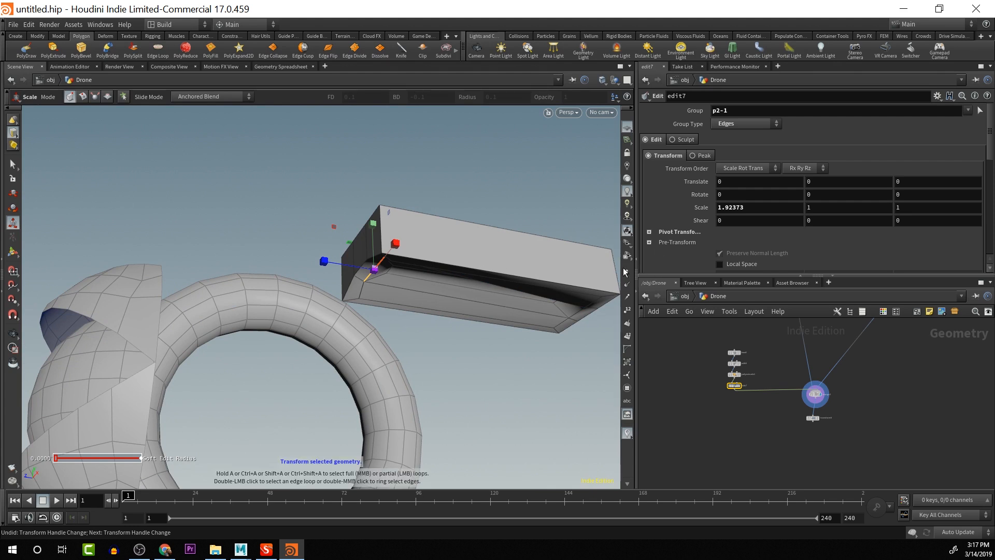
# Switch back to face selection and select the three faces on the box's far end
pyautogui.keyDown('alt'); pyautogui.moveTo(515, 344); pyautogui.dragTo(359, 284); pyautogui.keyUp('alt')
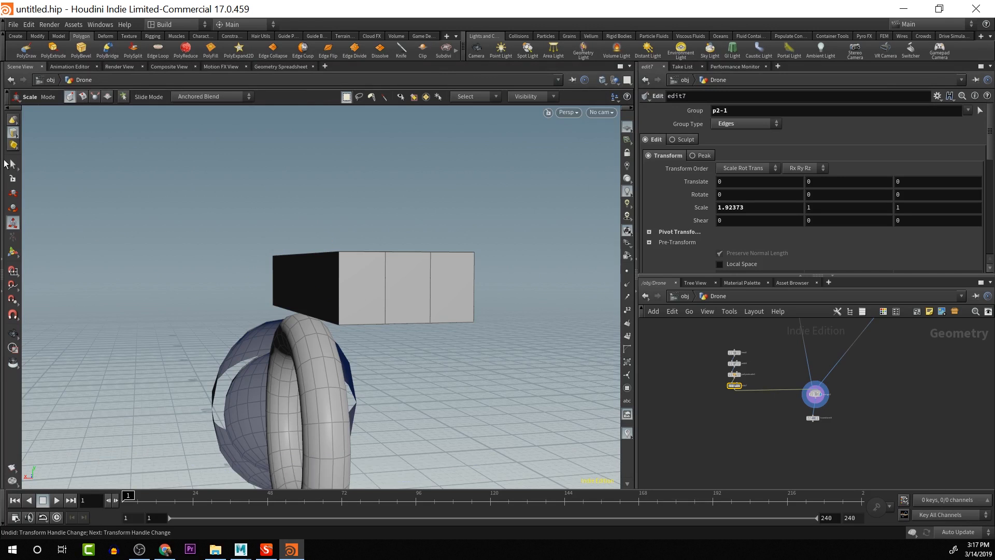
pyautogui.rightClick(21, 136)
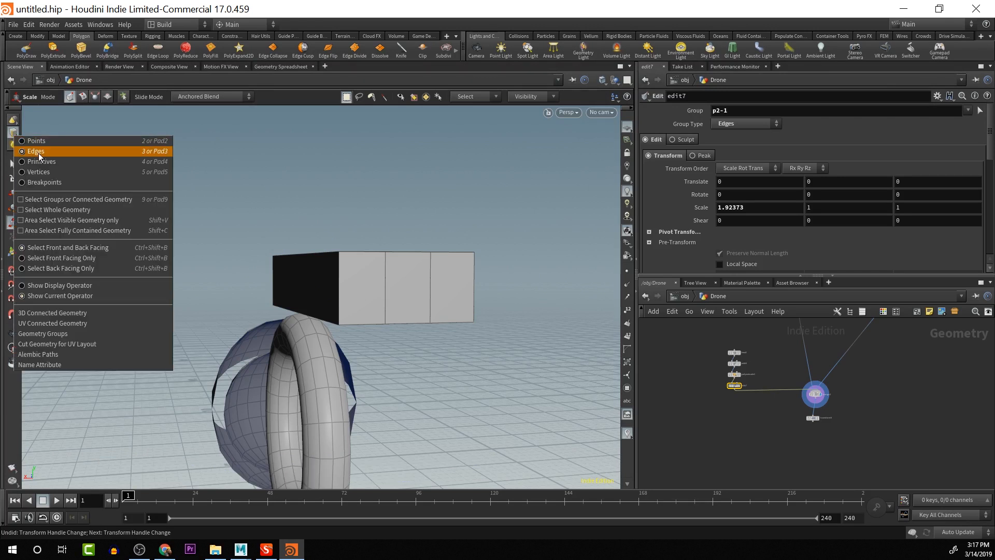
pyautogui.click(41, 161)
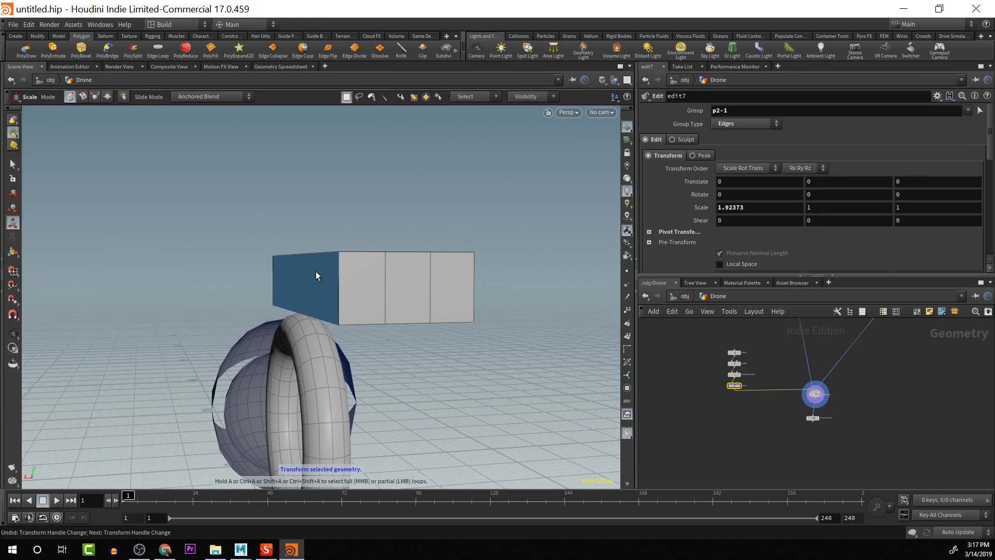
pyautogui.click(355, 283)
pyautogui.keyDown('shift'); pyautogui.click(403, 282); pyautogui.keyUp('shift')
pyautogui.keyDown('shift'); pyautogui.click(444, 290); pyautogui.keyUp('shift')
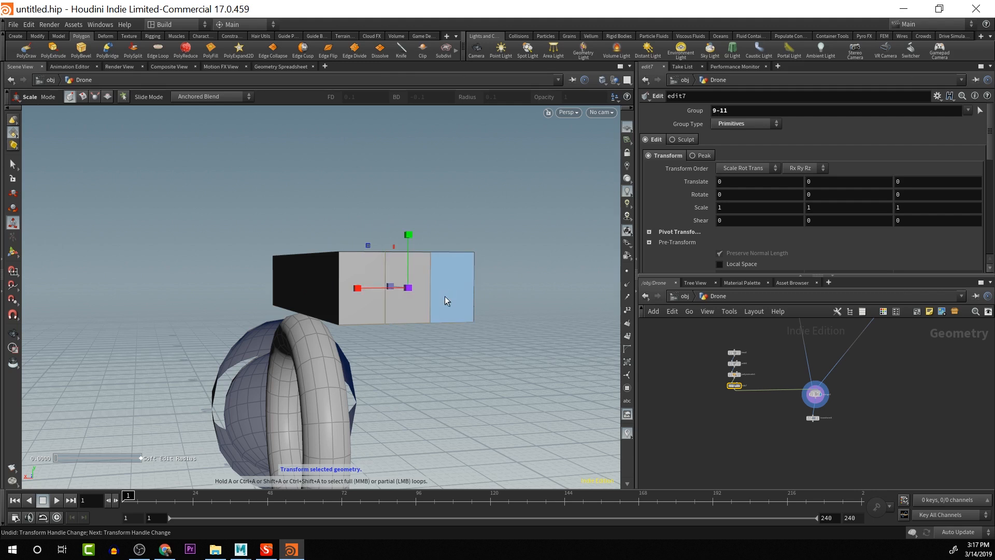
# Try area-selecting the faces around the box's far end and remove the recess face from the selection
pyautogui.press('Escape')
pyautogui.moveTo(444, 296); pyautogui.dragTo(568, 226)
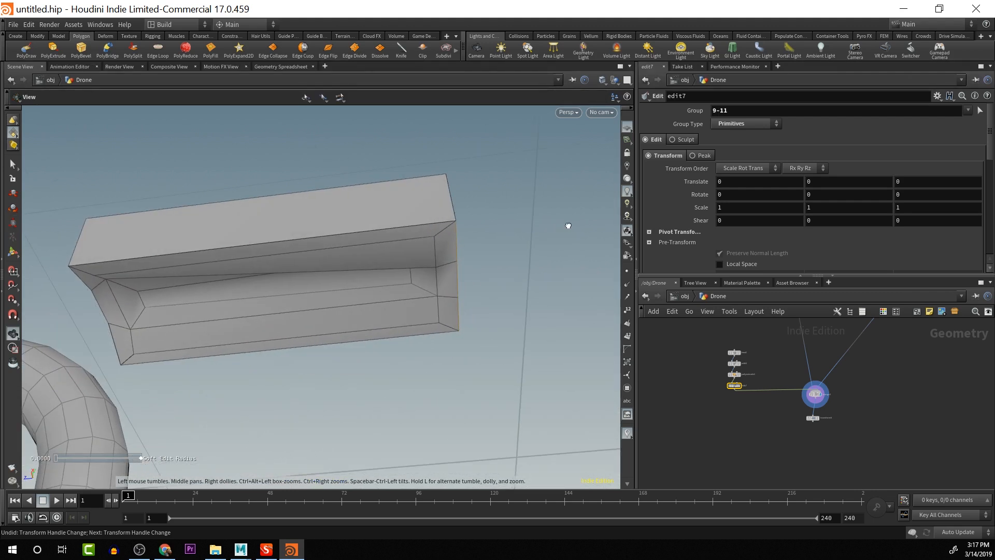
pyautogui.press('e')
pyautogui.moveTo(416, 154); pyautogui.dragTo(454, 333)
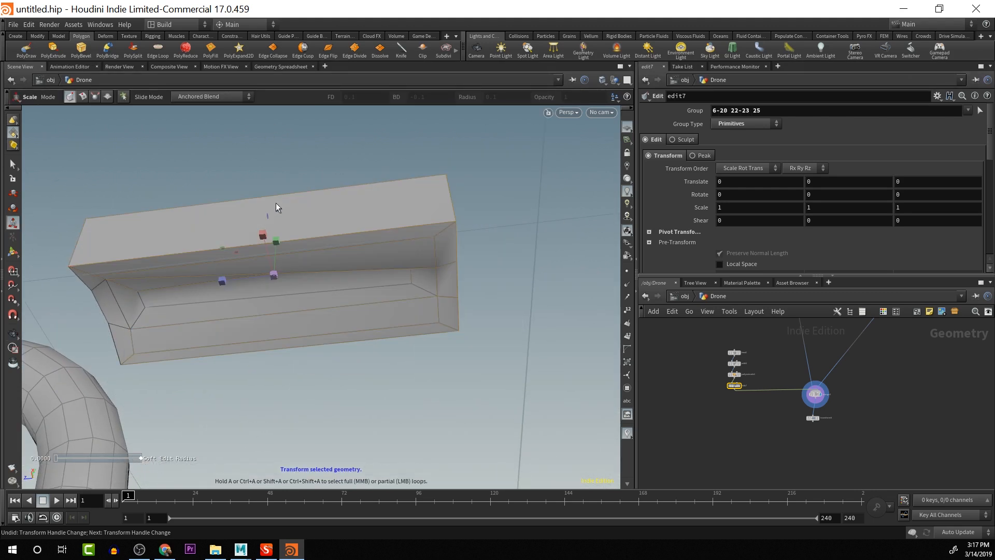
pyautogui.moveTo(275, 191); pyautogui.dragTo(394, 445)
pyautogui.press('Escape')
pyautogui.moveTo(411, 356); pyautogui.dragTo(393, 300)
pyautogui.press('e')
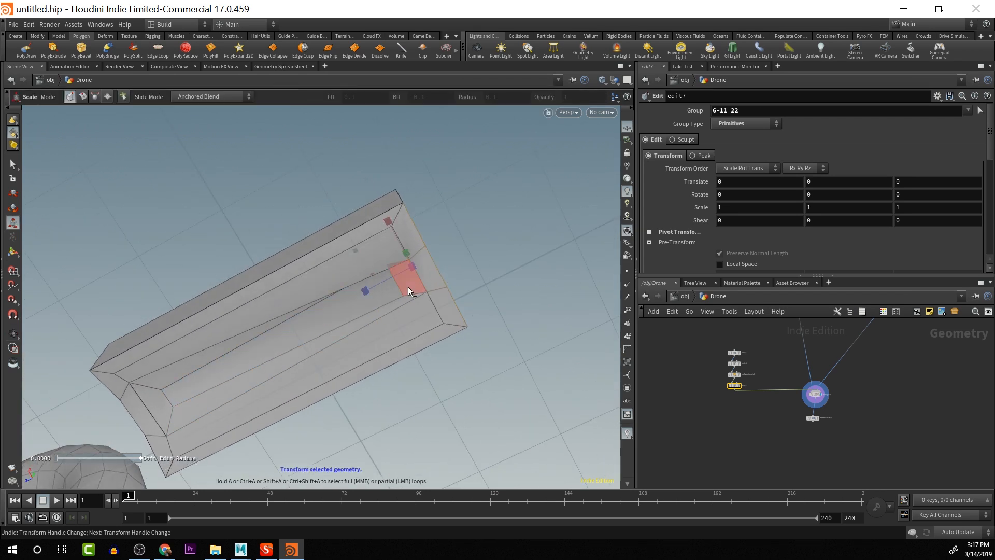
pyautogui.keyDown('ctrl'); pyautogui.click(408, 288); pyautogui.keyUp('ctrl')
# Redo the face selection at the box's far end and scale it to about 0.82 in Z
pyautogui.keyDown('alt'); pyautogui.moveTo(427, 408); pyautogui.dragTo(384, 390); pyautogui.keyUp('alt')
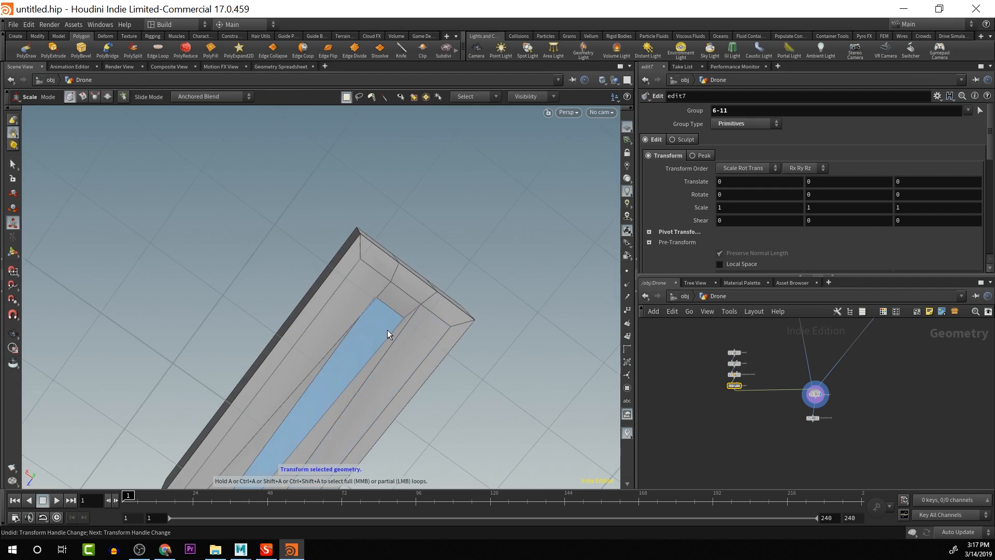
pyautogui.press('Escape')
pyautogui.moveTo(387, 330); pyautogui.dragTo(521, 468)
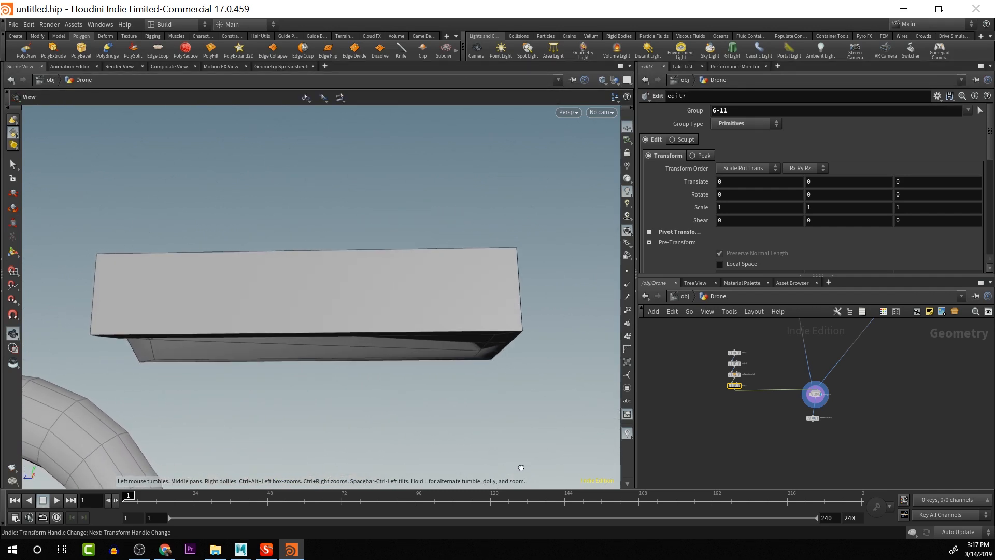
pyautogui.keyDown('alt'); pyautogui.moveTo(444, 239); pyautogui.dragTo(450, 275); pyautogui.keyUp('alt')
pyautogui.moveTo(444, 199); pyautogui.dragTo(522, 295)
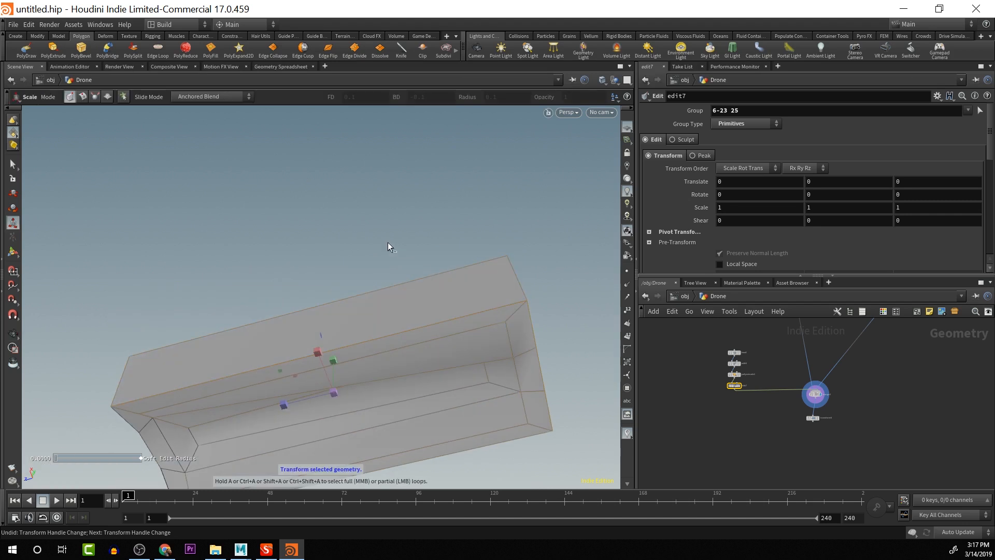
pyautogui.moveTo(388, 242); pyautogui.dragTo(438, 499)
pyautogui.keyDown('alt'); pyautogui.moveTo(480, 453); pyautogui.dragTo(393, 378); pyautogui.keyUp('alt')
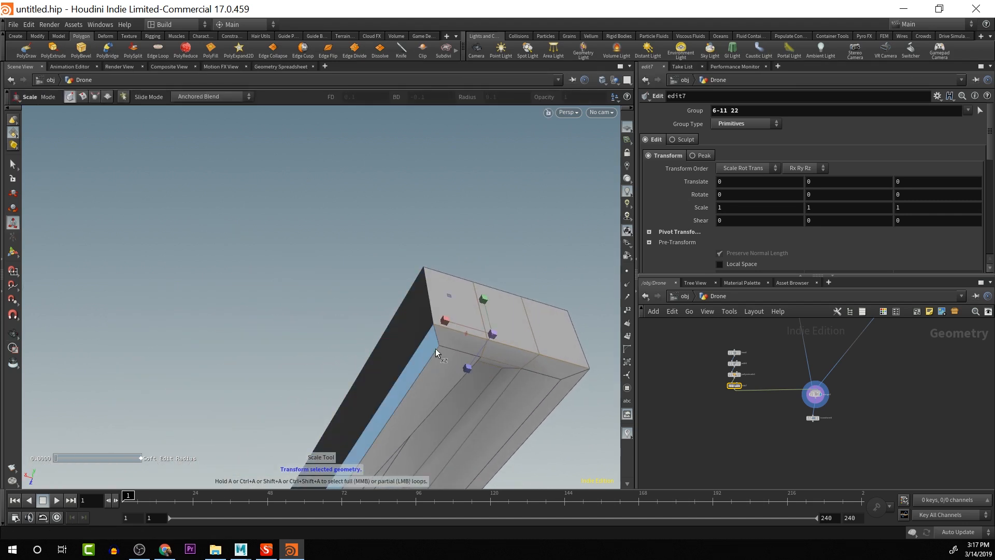
pyautogui.click(444, 317)
pyautogui.moveTo(443, 319); pyautogui.dragTo(457, 326)
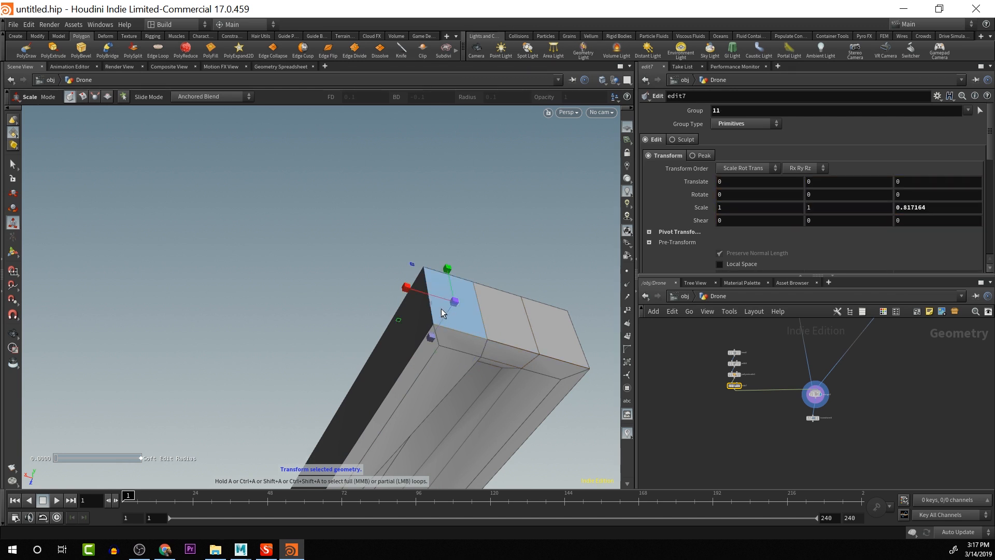
# Drop the trial X scale of the single face, then reselect the faces around the box's far end and narrow them in X
pyautogui.moveTo(406, 287); pyautogui.dragTo(422, 297)
pyautogui.hotkey('ctrl', 'z')
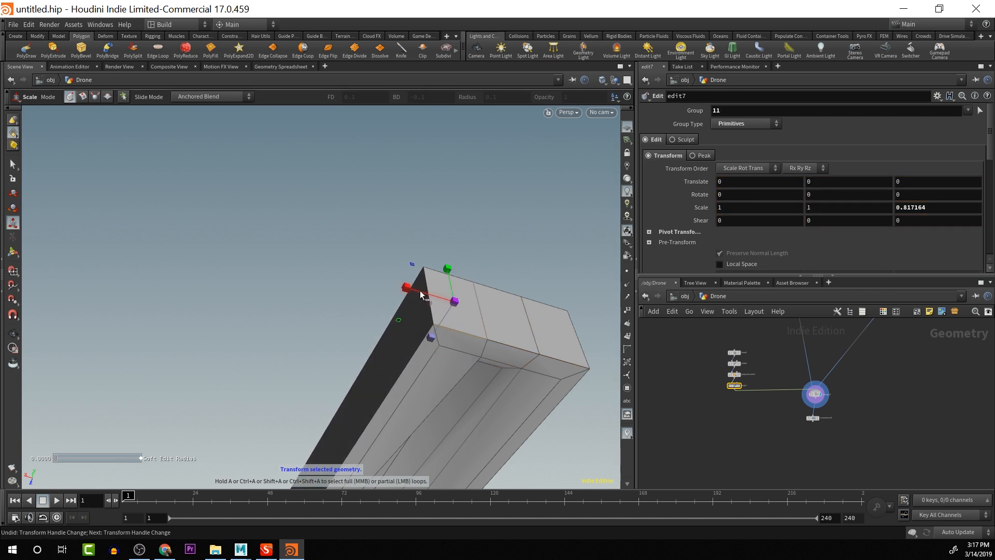
pyautogui.moveTo(383, 227); pyautogui.dragTo(642, 389)
pyautogui.keyDown('alt'); pyautogui.moveTo(487, 405); pyautogui.dragTo(382, 277); pyautogui.keyUp('alt')
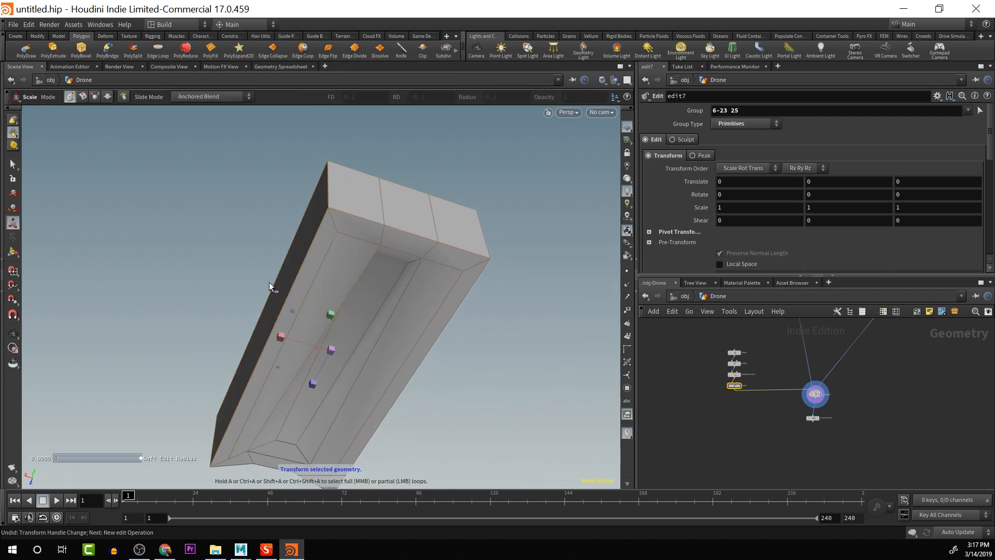
pyautogui.moveTo(248, 276); pyautogui.dragTo(523, 452)
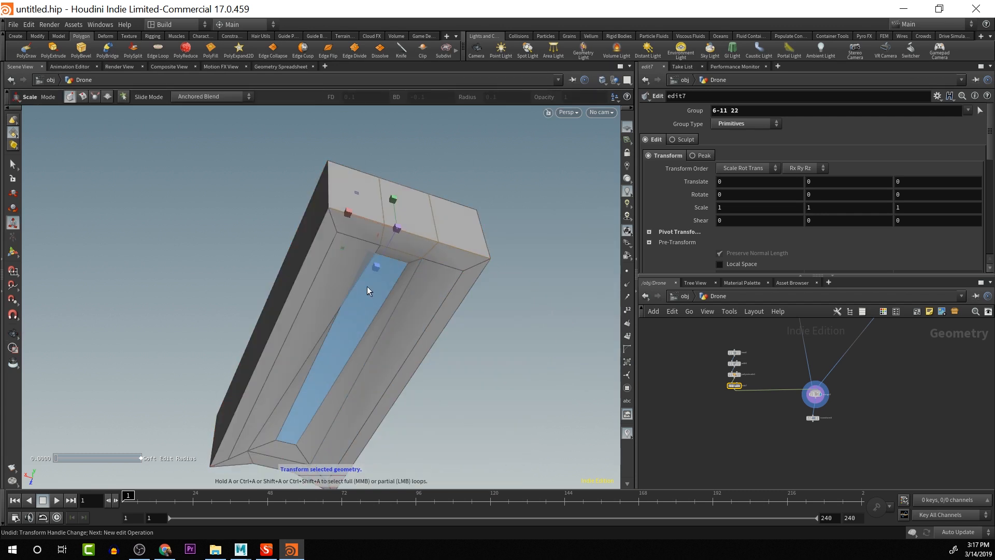
pyautogui.moveTo(347, 210); pyautogui.dragTo(371, 223)
pyautogui.keyDown('alt'); pyautogui.moveTo(369, 229); pyautogui.dragTo(403, 253); pyautogui.keyUp('alt')
# Select the middle face on the box's far end and raise it about 0.077 in Y
pyautogui.click(407, 249)
pyautogui.press('w')
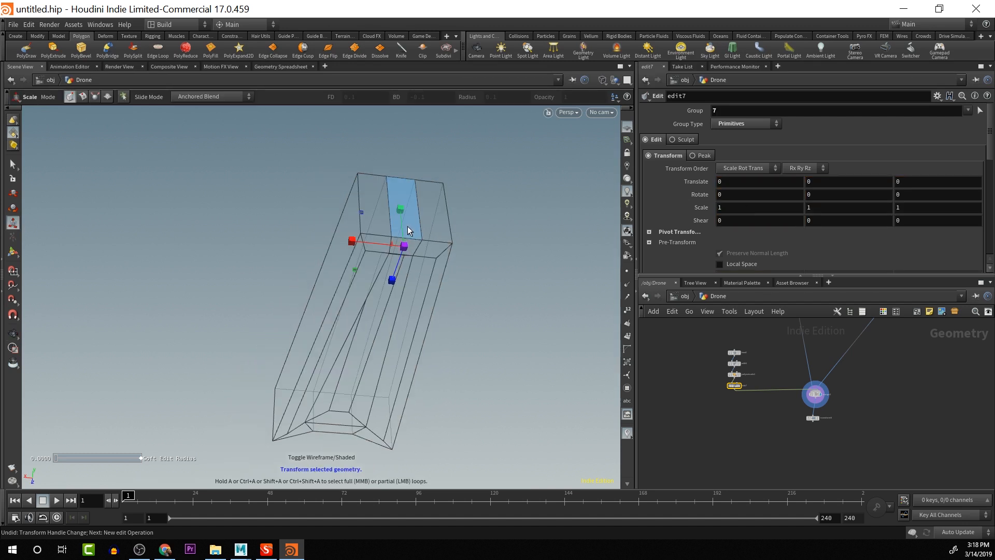
pyautogui.press('r')
pyautogui.press('w')
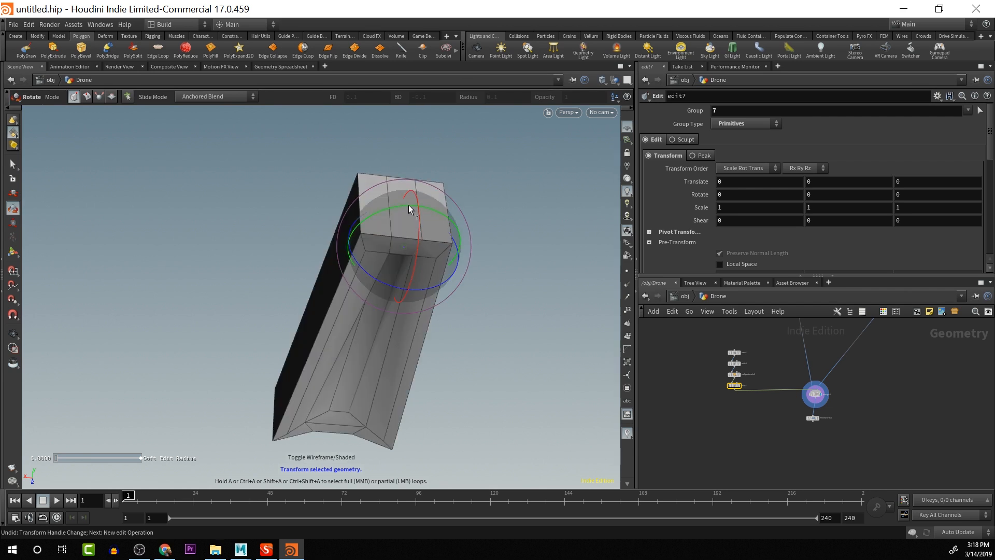
pyautogui.press('t')
pyautogui.moveTo(409, 253); pyautogui.dragTo(506, 318)
pyautogui.press('Escape')
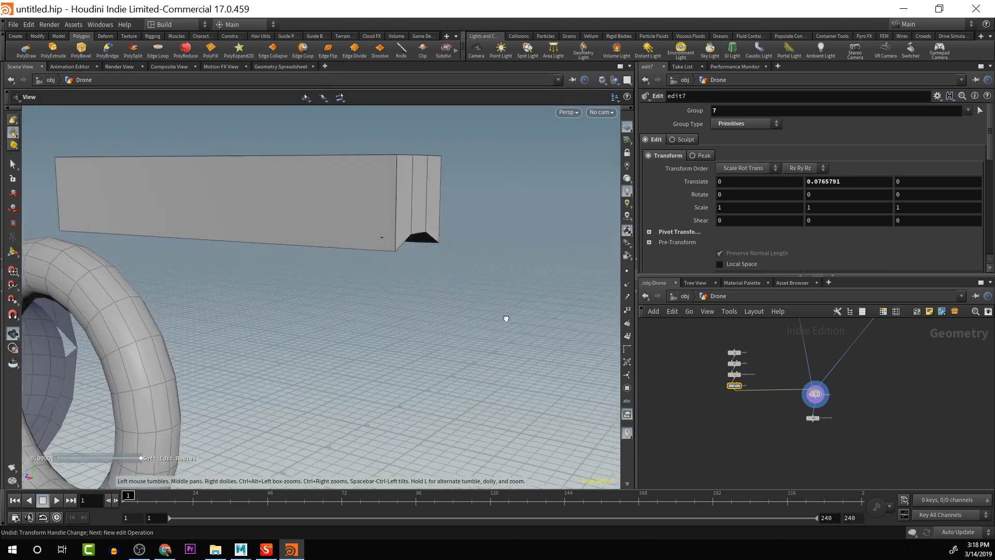
# Select the three faces on the box's far end, scale them to about 0.56 in Y and rotate them about -30 degrees in X
pyautogui.press('t')
pyautogui.click(404, 194)
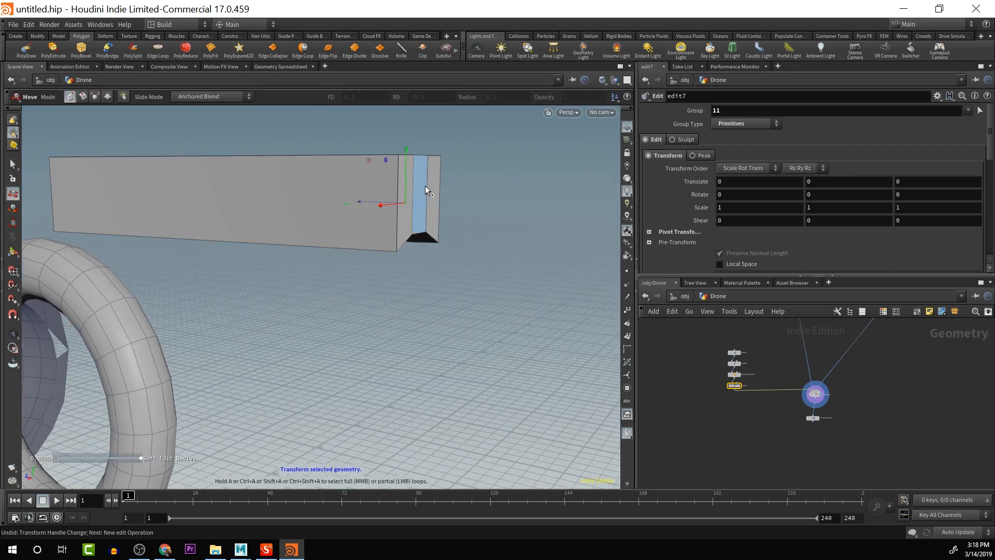
pyautogui.keyDown('shift'); pyautogui.click(425, 187); pyautogui.keyUp('shift')
pyautogui.keyDown('shift'); pyautogui.click(431, 189); pyautogui.keyUp('shift')
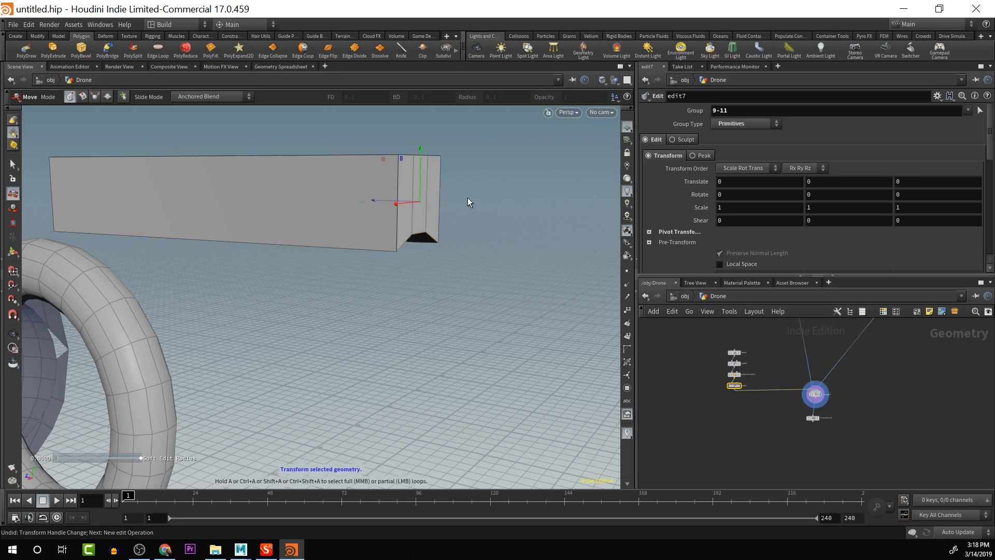
pyautogui.moveTo(468, 198); pyautogui.dragTo(497, 204)
pyautogui.press('e')
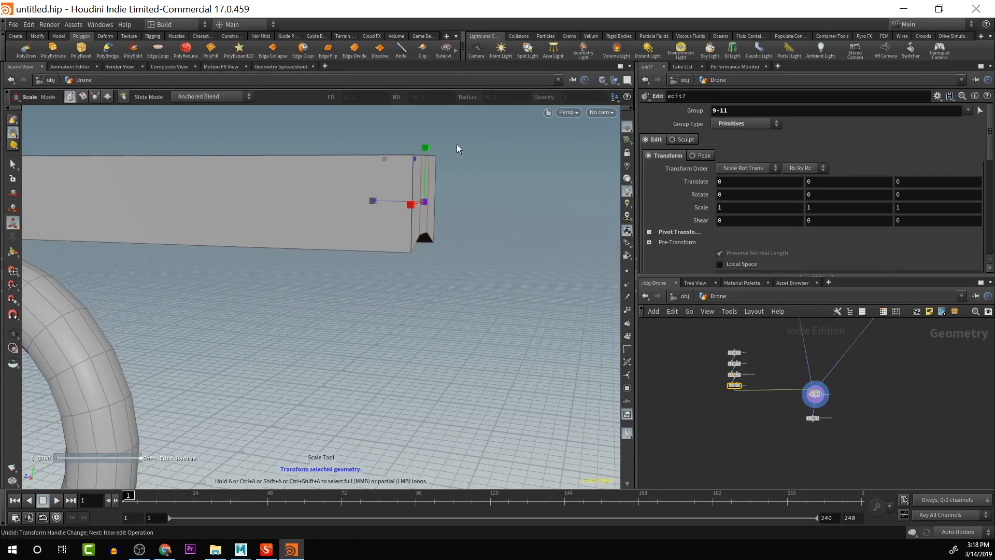
pyautogui.moveTo(428, 147); pyautogui.dragTo(487, 182)
pyautogui.press('r')
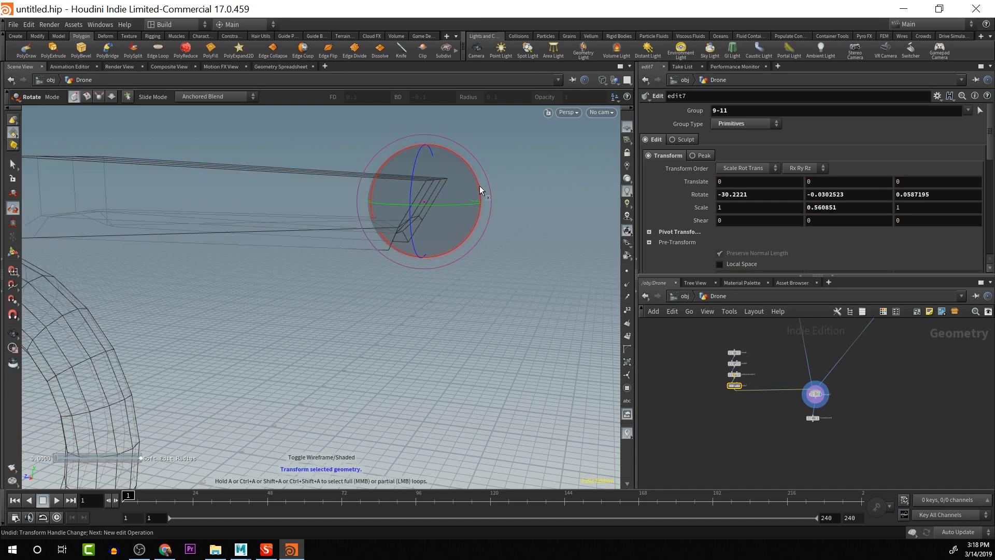
# Move the three tilted far-end faces about -0.047 in Z
pyautogui.press('t')
pyautogui.moveTo(402, 200)
pyautogui.mouseDown()
pyautogui.moveTo(387, 200)
pyautogui.moveTo(435, 177)
pyautogui.moveTo(371, 163)
pyautogui.moveTo(204, 207)
pyautogui.moveTo(432, 252)
pyautogui.moveTo(471, 216)
pyautogui.moveTo(415, 204)
pyautogui.moveTo(384, 156)
pyautogui.moveTo(411, 270)
pyautogui.moveTo(406, 206)
pyautogui.mouseUp()
pyautogui.press('Escape')
pyautogui.press('Return')
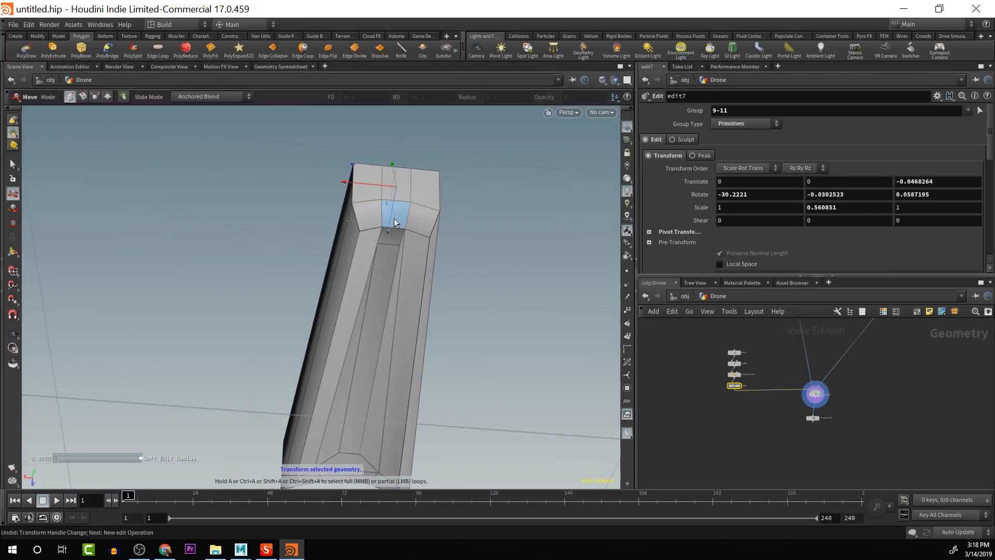
# Select the middle end face and the two recess faces beneath it at the far end, and scale them to about 0.85 in Y
pyautogui.click(394, 219)
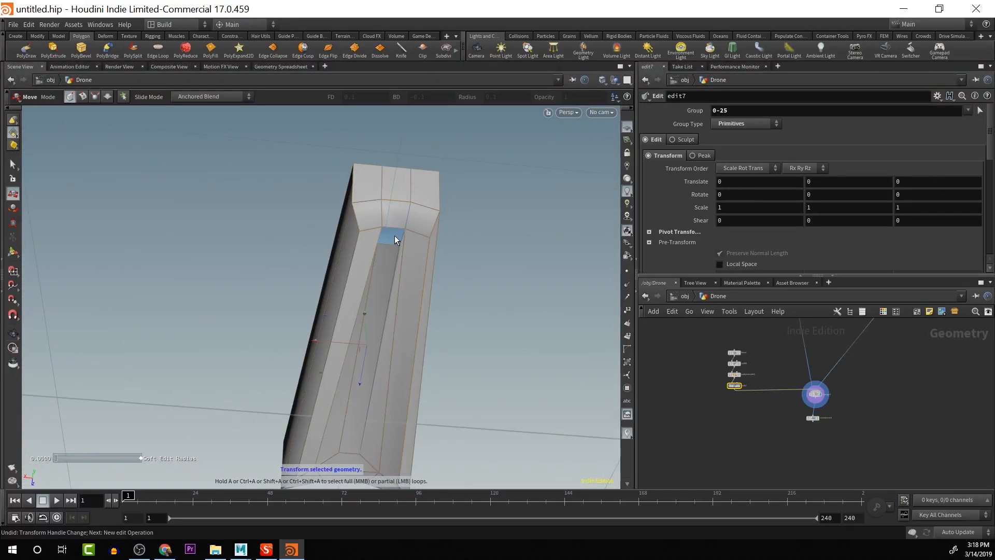
pyautogui.keyDown('shift'); pyautogui.click(400, 219); pyautogui.keyUp('shift')
pyautogui.keyDown('shift'); pyautogui.click(400, 188); pyautogui.keyUp('shift')
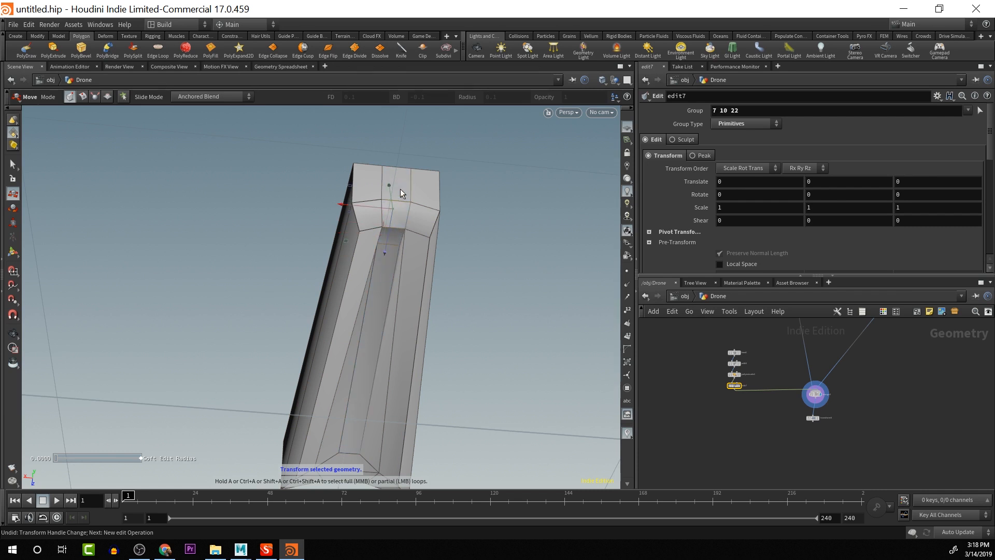
pyautogui.keyDown('alt'); pyautogui.moveTo(400, 188); pyautogui.dragTo(416, 295); pyautogui.keyUp('alt')
pyautogui.press('r')
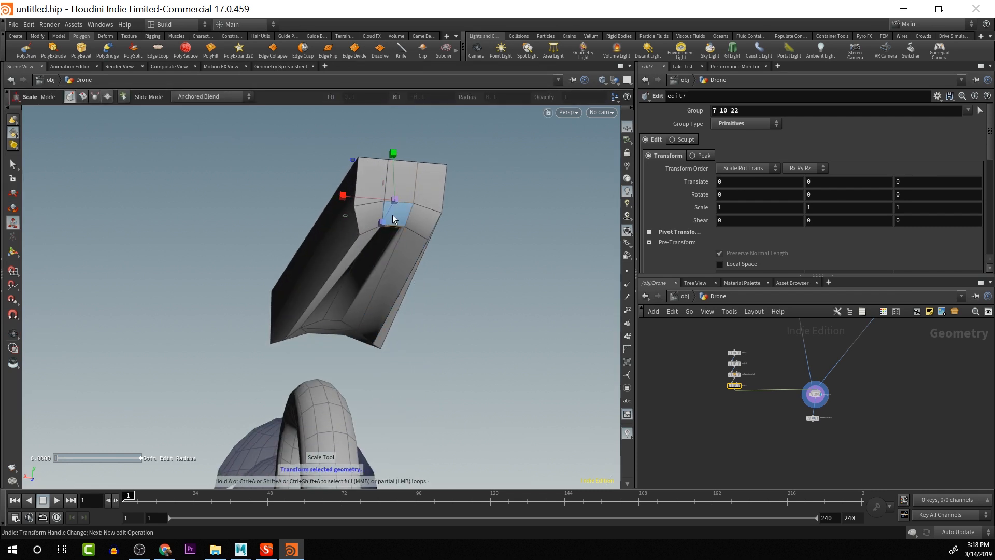
pyautogui.moveTo(394, 152); pyautogui.dragTo(421, 196)
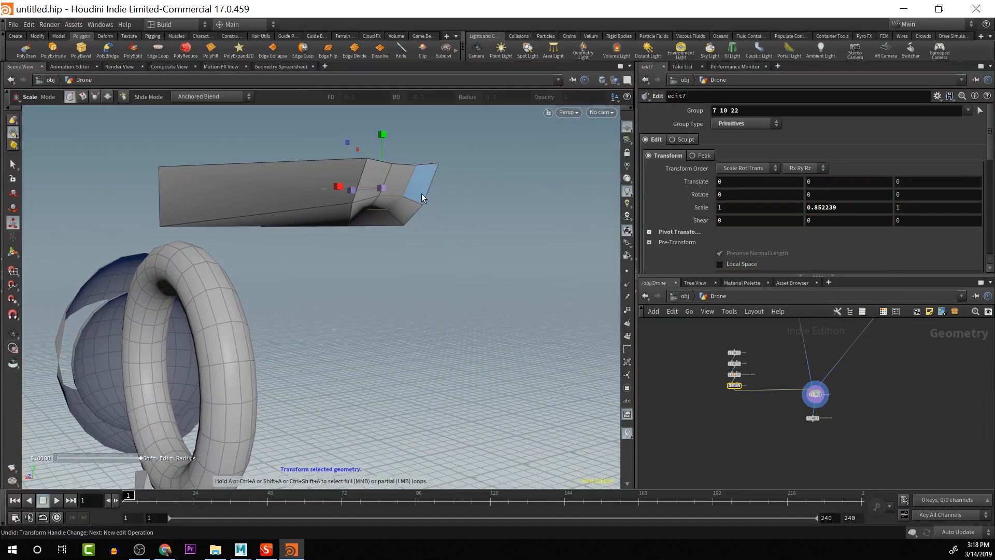
pyautogui.press('t')
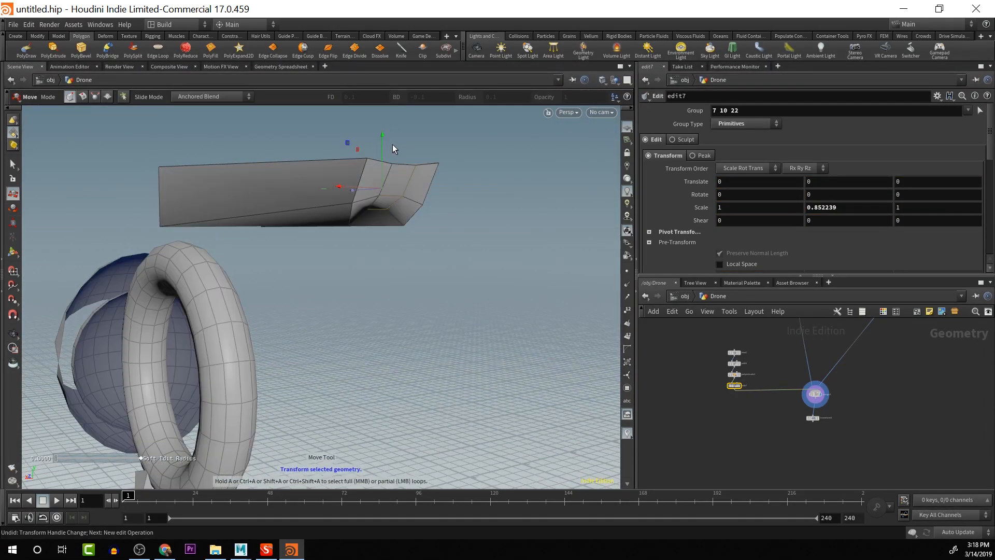
pyautogui.click(384, 131)
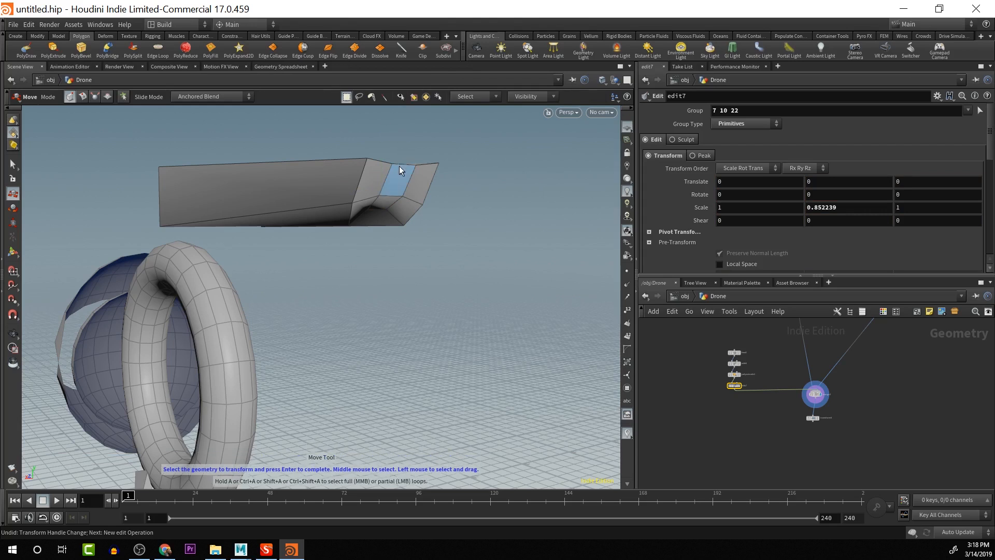
pyautogui.moveTo(399, 166)
pyautogui.keyDown('alt'); pyautogui.mouseDown()
pyautogui.moveTo(410, 174)
pyautogui.moveTo(397, 182)
pyautogui.moveTo(392, 219)
pyautogui.moveTo(455, 234)
pyautogui.moveTo(400, 178)
pyautogui.mouseUp(); pyautogui.keyUp('alt')
pyautogui.click(397, 182)
pyautogui.keyDown('shift'); pyautogui.click(430, 209); pyautogui.keyUp('shift')
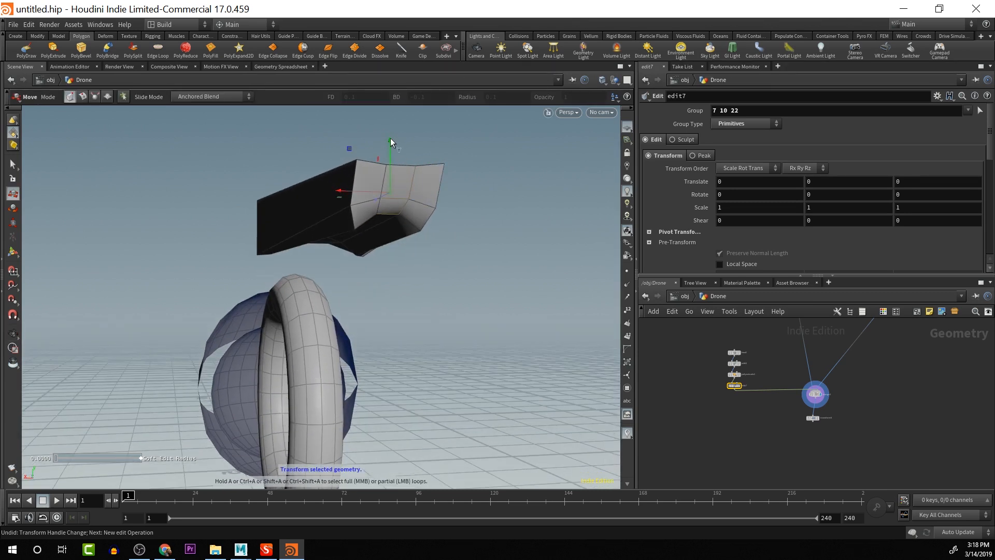
pyautogui.press('t')
pyautogui.hotkey('ctrl', 'z')
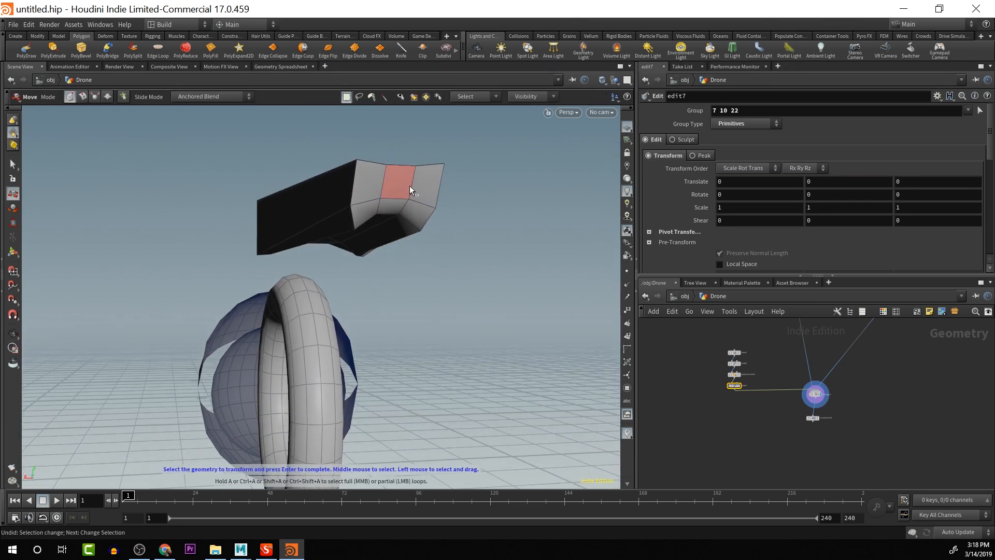
# Reselect the three middle faces at the box's far end and move them about 0.068 in Y and -0.087 in Z
pyautogui.click(397, 182)
pyautogui.keyDown('alt'); pyautogui.moveTo(415, 218); pyautogui.dragTo(388, 146); pyautogui.keyUp('alt')
pyautogui.hotkey('ctrl', 'z')
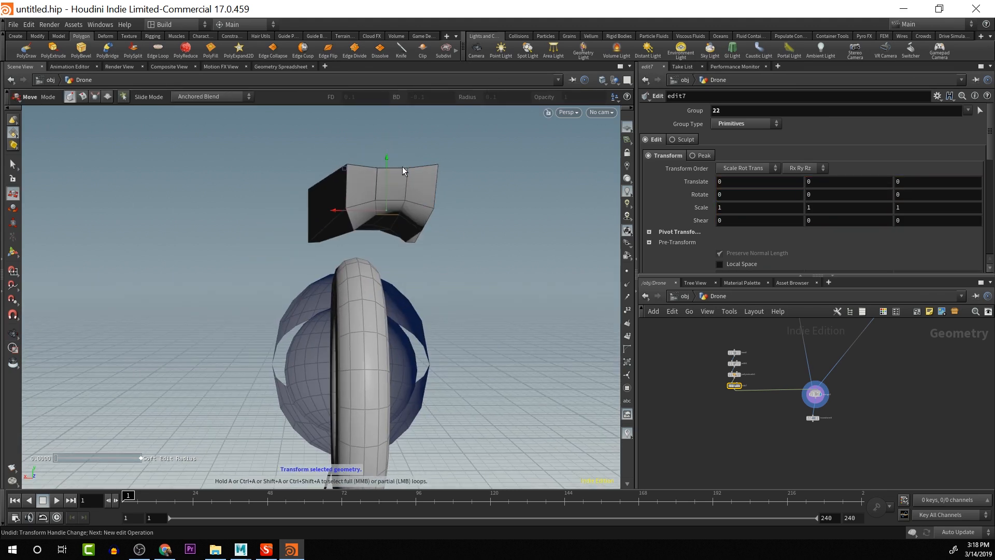
pyautogui.keyDown('shift'); pyautogui.click(396, 182); pyautogui.keyUp('shift')
pyautogui.moveTo(390, 141); pyautogui.dragTo(455, 191)
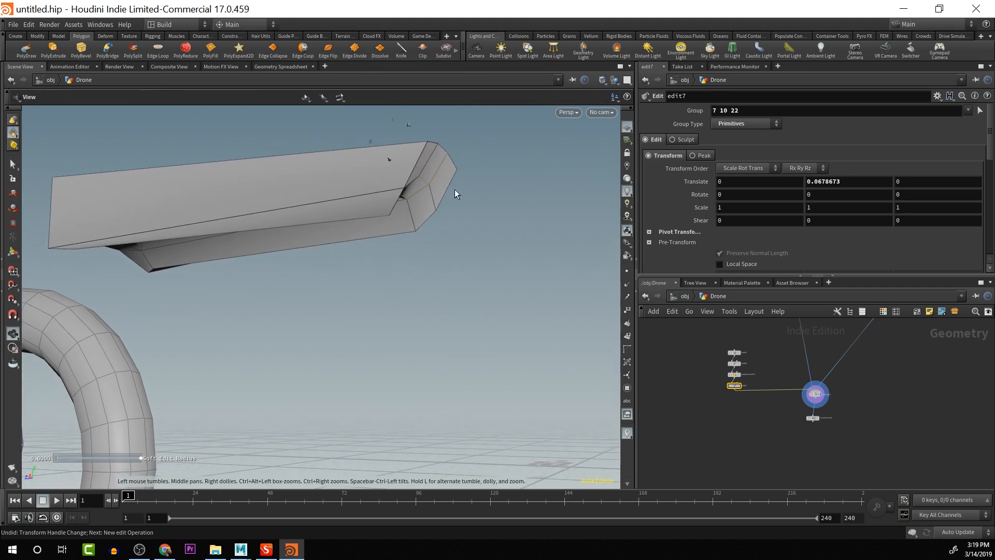
pyautogui.moveTo(382, 179); pyautogui.dragTo(509, 265)
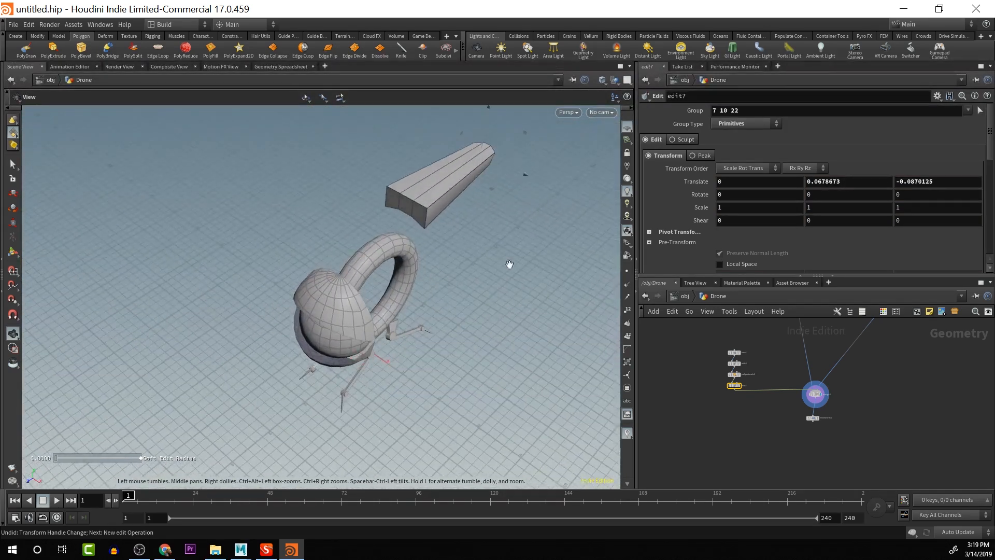
# Select the middle face on the box's ring-facing end and raise it about 0.137 in Y
pyautogui.click(404, 207)
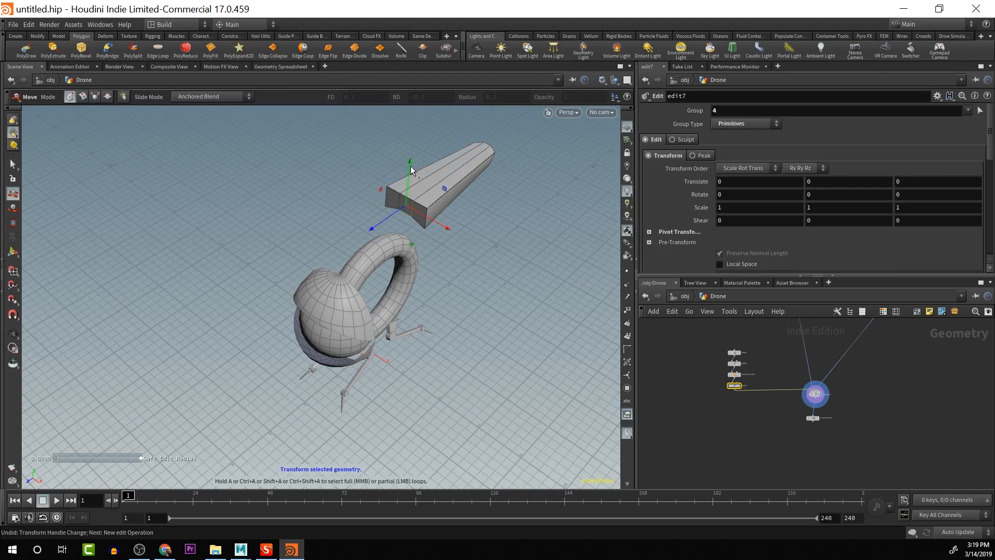
pyautogui.click(412, 161)
pyautogui.click(404, 208)
pyautogui.click(409, 163)
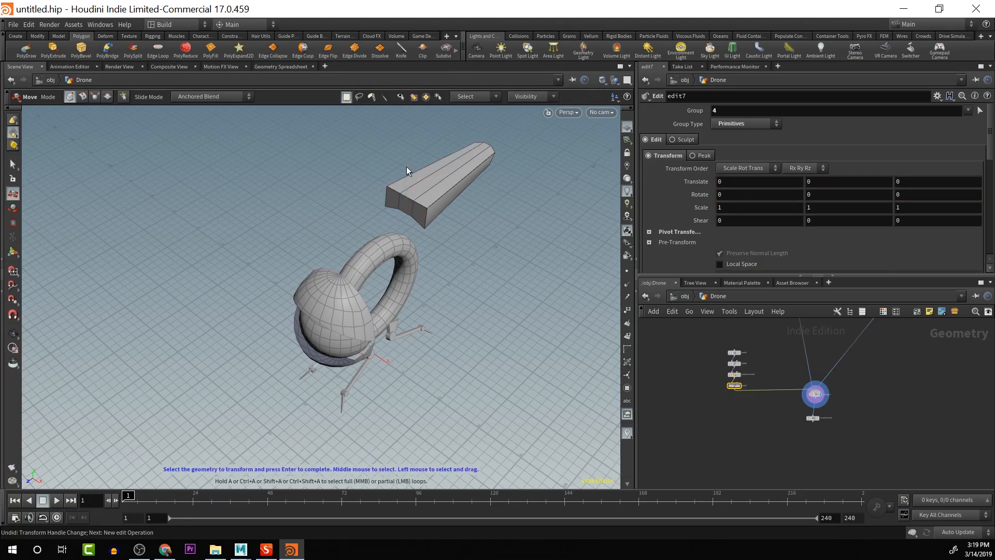
pyautogui.click(405, 207)
pyautogui.moveTo(409, 164); pyautogui.dragTo(468, 219)
pyautogui.press('Escape')
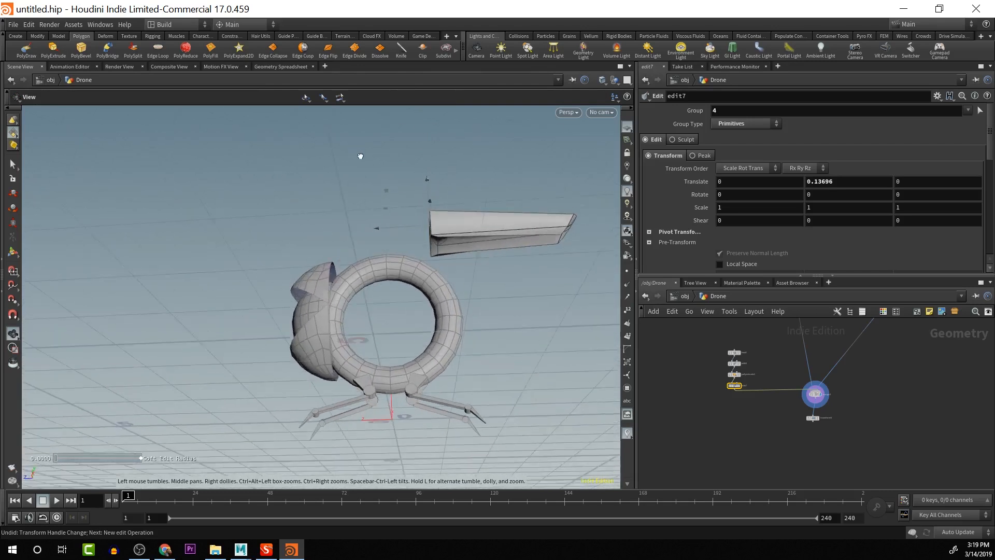
pyautogui.press('t')
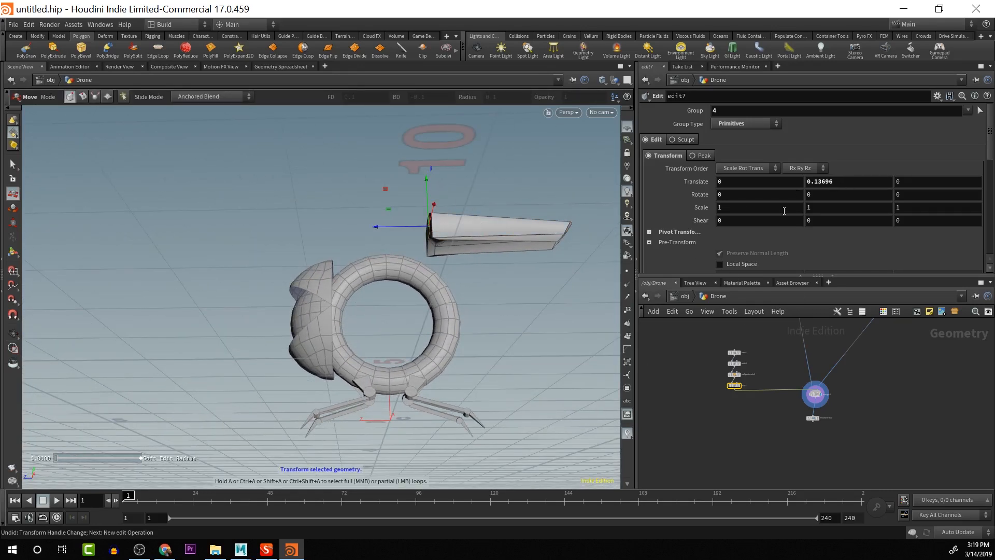
# Lower the source box onto the ring by setting its center to 2.88 in Y and -1.5 in Z
pyautogui.moveTo(734, 355)
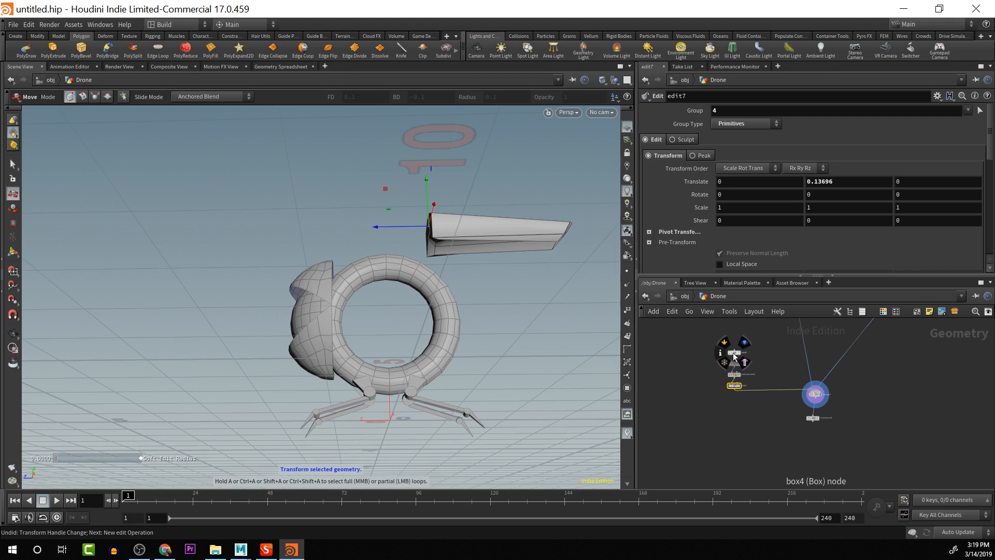
pyautogui.click(737, 354)
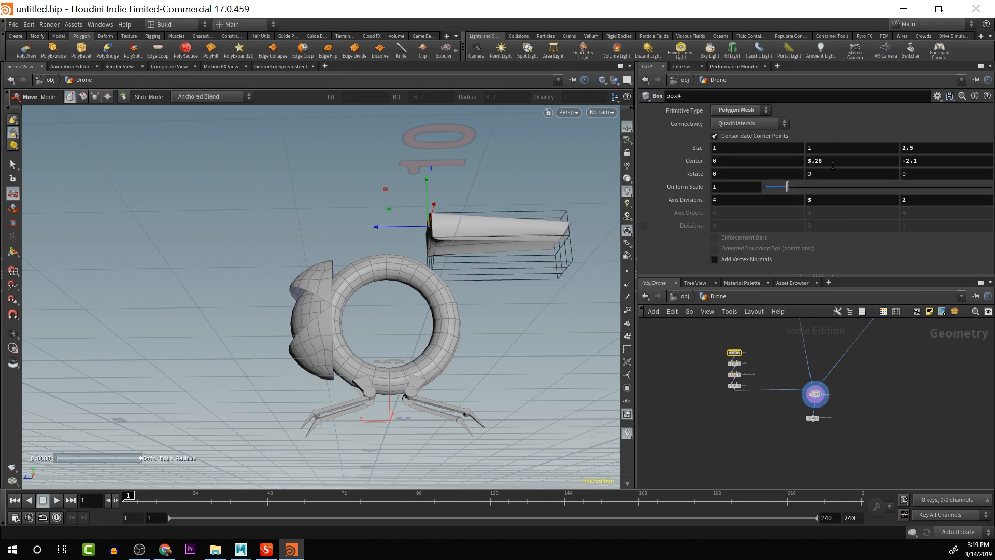
pyautogui.press('Escape')
pyautogui.moveTo(526, 284); pyautogui.dragTo(555, 309)
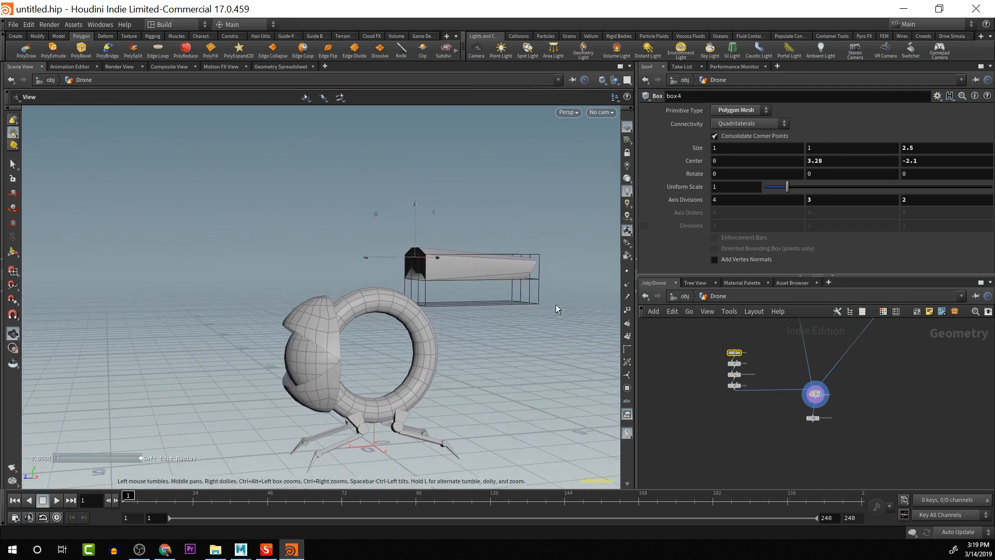
pyautogui.press('t')
pyautogui.moveTo(841, 159)
pyautogui.mouseDown(button='middle')
pyautogui.moveTo(840, 145)
pyautogui.moveTo(842, 166)
pyautogui.moveTo(824, 166)
pyautogui.moveTo(854, 160)
pyautogui.mouseUp(button='middle')
pyautogui.moveTo(929, 160); pyautogui.dragTo(966, 161, button='middle')
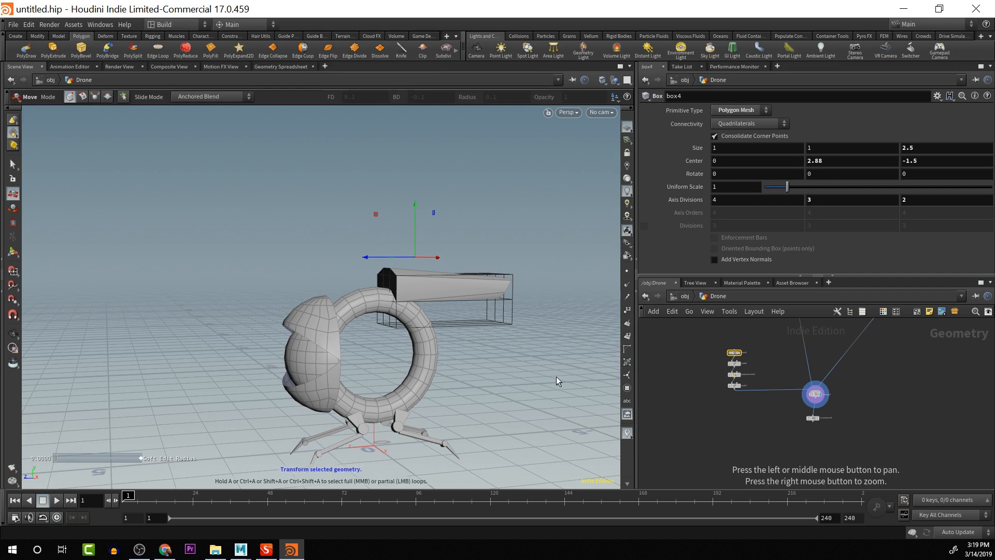
pyautogui.keyDown('alt'); pyautogui.moveTo(555, 359); pyautogui.dragTo(531, 373); pyautogui.keyUp('alt')
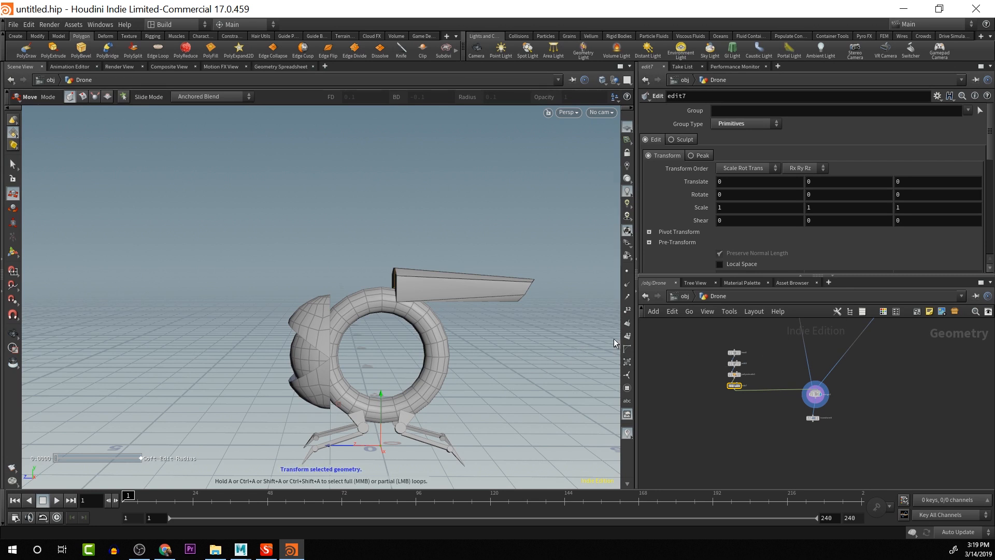
# Set the source box's center to -1.9 in Z and its rotation to -6 degrees in X
pyautogui.click(734, 352)
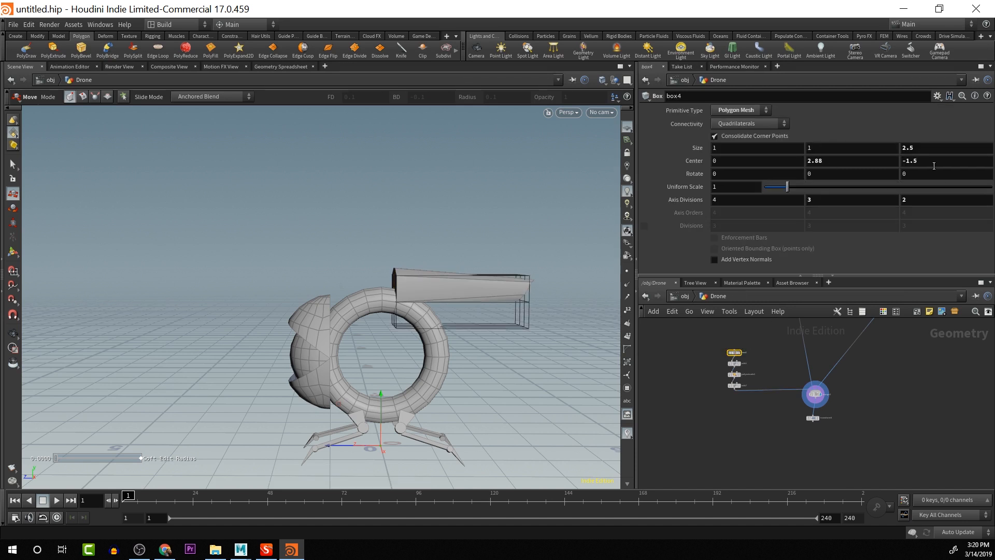
pyautogui.moveTo(934, 166); pyautogui.dragTo(902, 163, button='middle')
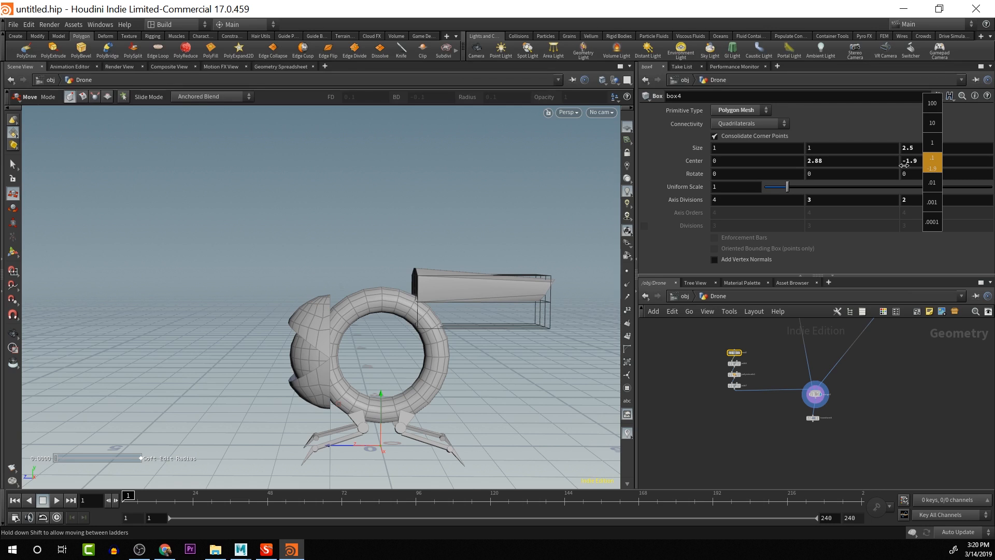
pyautogui.moveTo(904, 166); pyautogui.dragTo(904, 167, button='middle')
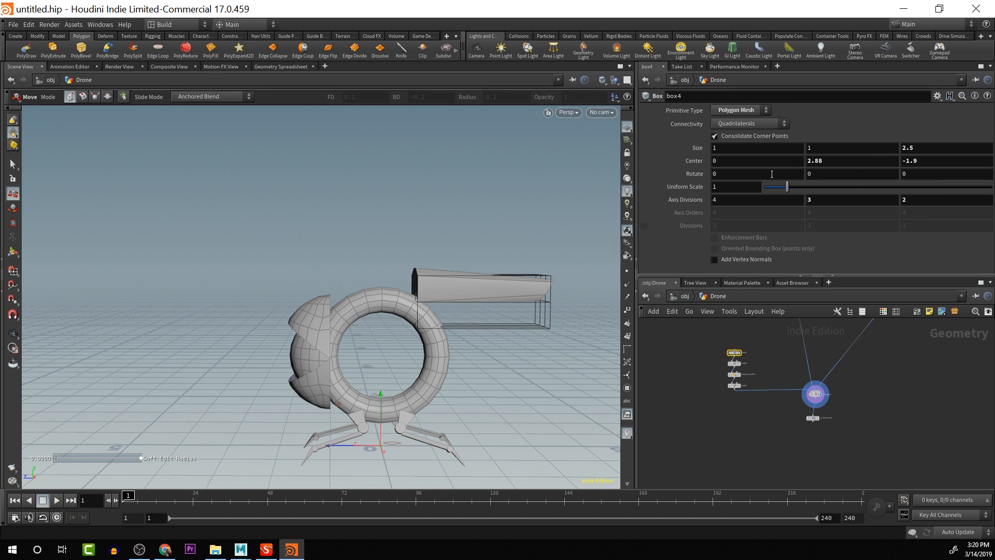
pyautogui.moveTo(771, 174)
pyautogui.mouseDown(button='middle')
pyautogui.moveTo(772, 158)
pyautogui.moveTo(710, 120)
pyautogui.moveTo(776, 178)
pyautogui.mouseUp(button='middle')
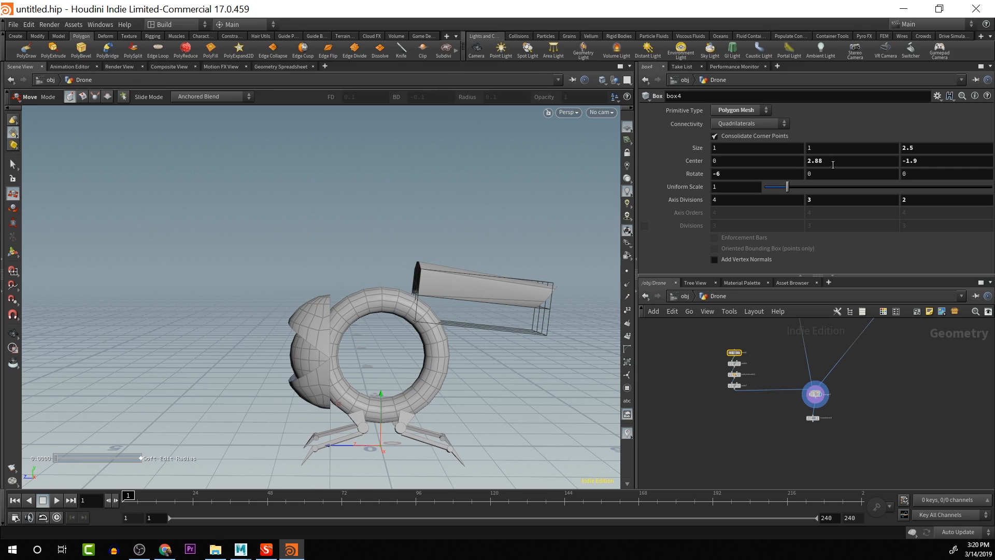
# Set the source box's center to 2.72 in Y and -1.52 in Z, and its size to 1.82 in Z
pyautogui.moveTo(834, 164); pyautogui.dragTo(756, 181, button='middle')
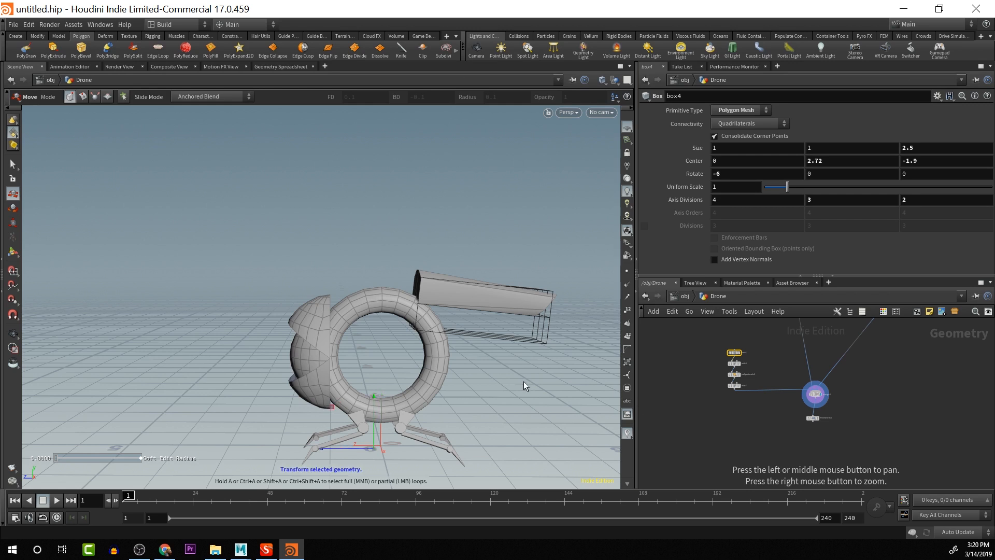
pyautogui.moveTo(586, 393); pyautogui.dragTo(531, 393, button='middle')
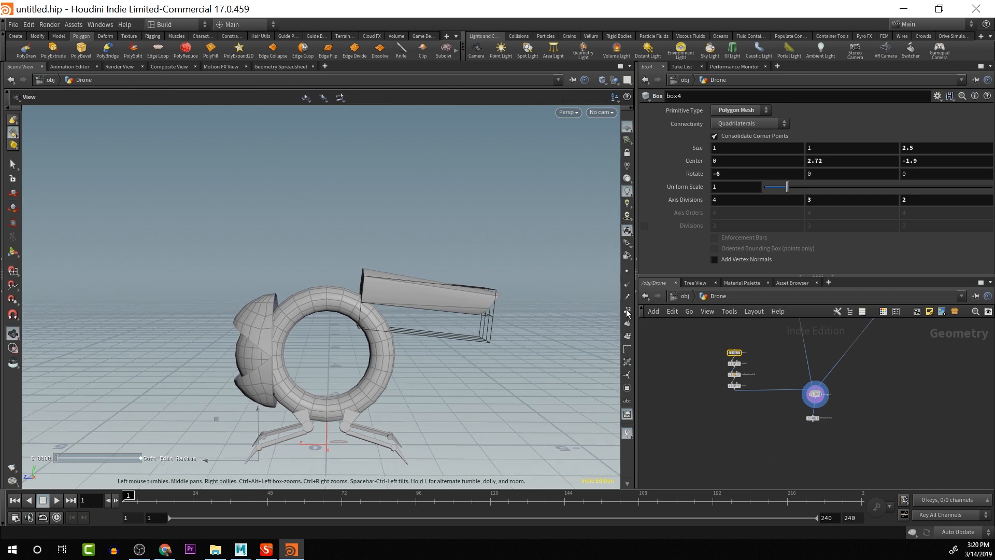
pyautogui.keyDown('alt'); pyautogui.moveTo(487, 386); pyautogui.dragTo(410, 359); pyautogui.keyUp('alt')
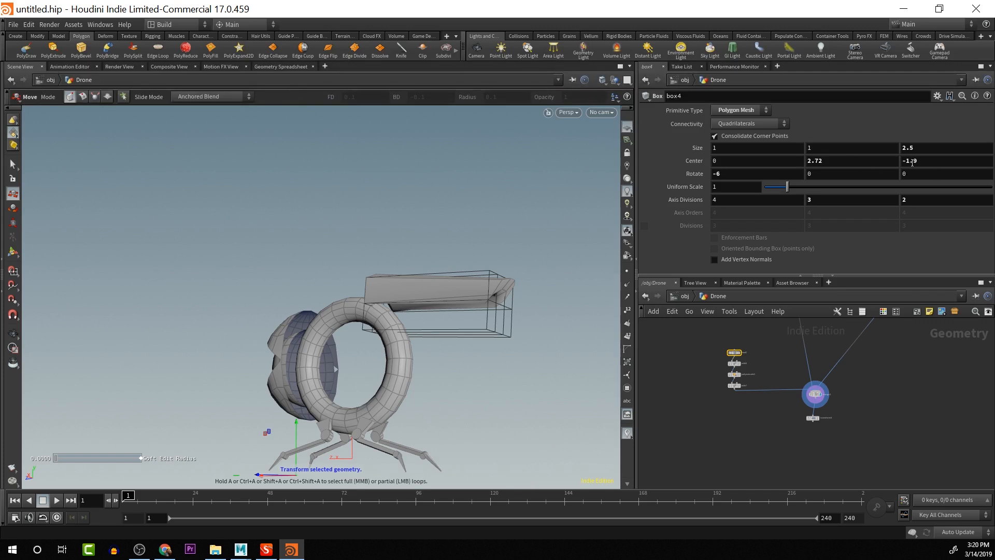
pyautogui.moveTo(933, 148); pyautogui.dragTo(881, 170, button='middle')
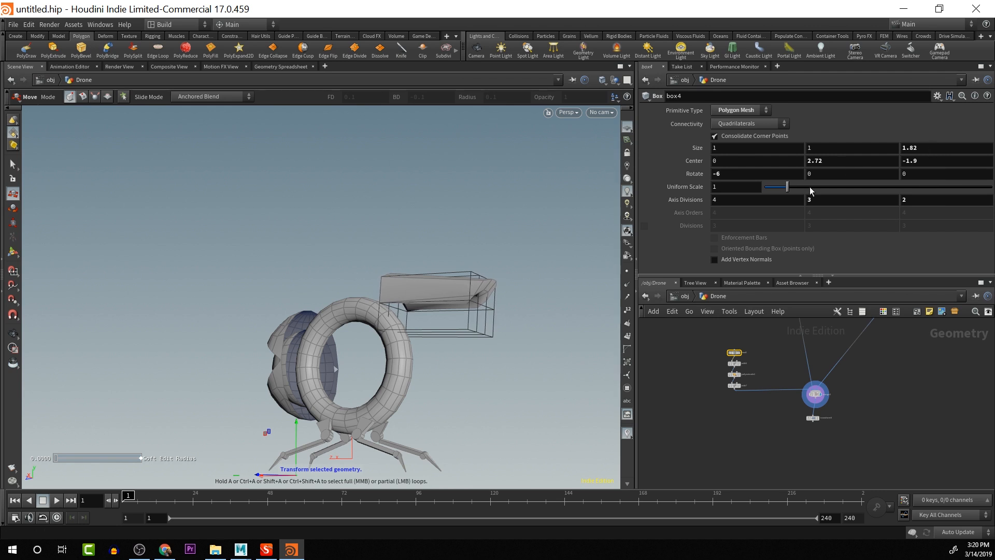
pyautogui.keyDown('alt'); pyautogui.moveTo(557, 331); pyautogui.dragTo(629, 344); pyautogui.keyUp('alt')
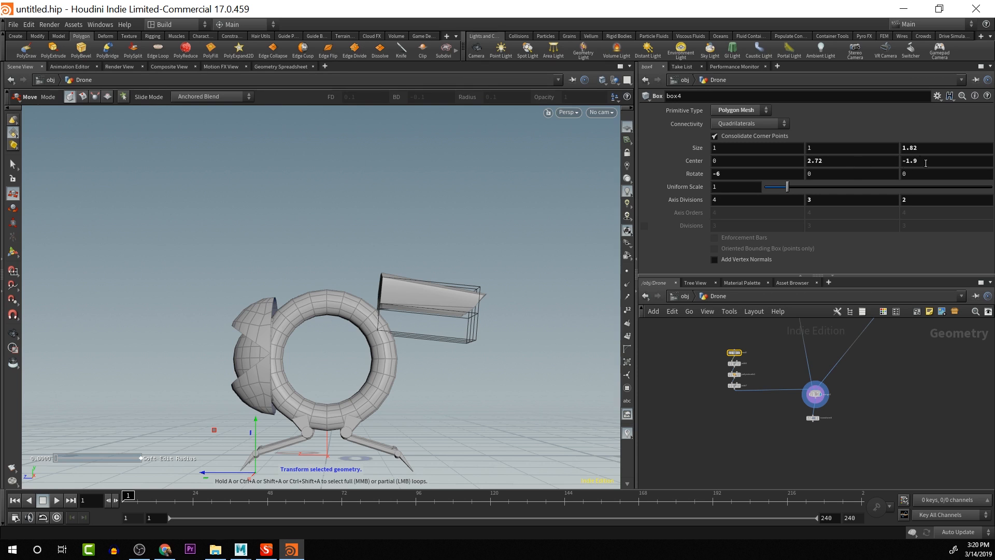
pyautogui.moveTo(926, 164); pyautogui.dragTo(987, 180, button='middle')
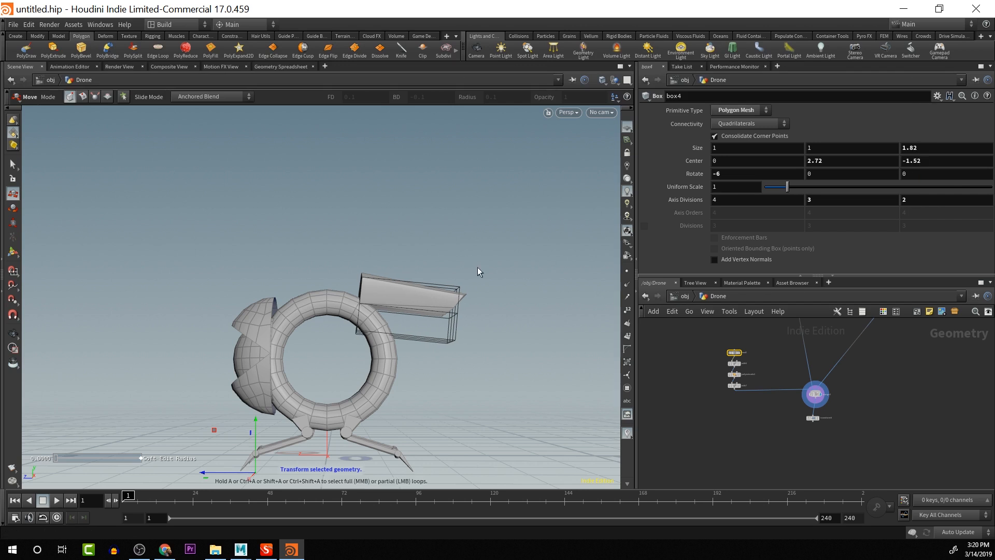
# Make the box's edit7 node current for selecting faces on its ring-facing end
pyautogui.keyDown('alt'); pyautogui.moveTo(492, 241); pyautogui.dragTo(599, 307); pyautogui.keyUp('alt')
pyautogui.scroll(2, 415, 258)
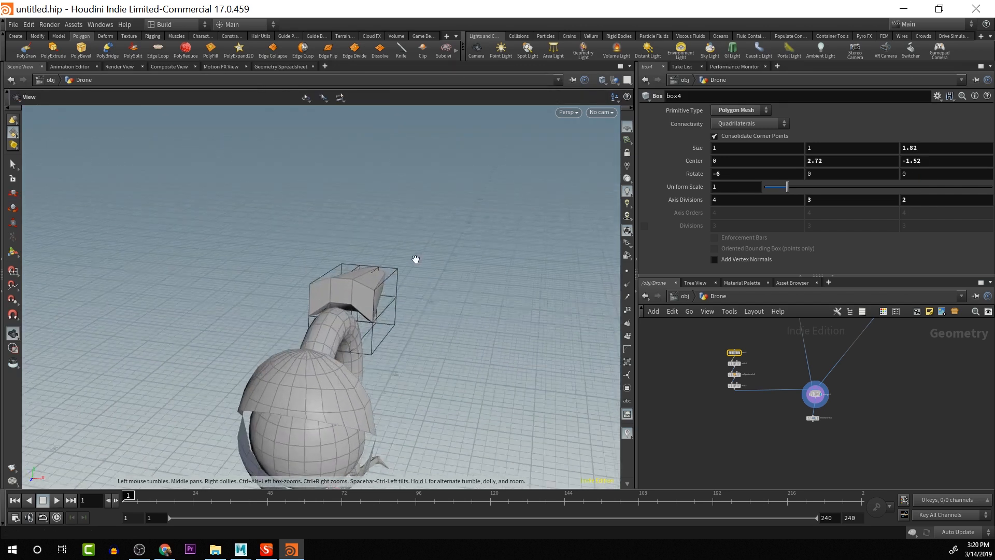
pyautogui.press('t')
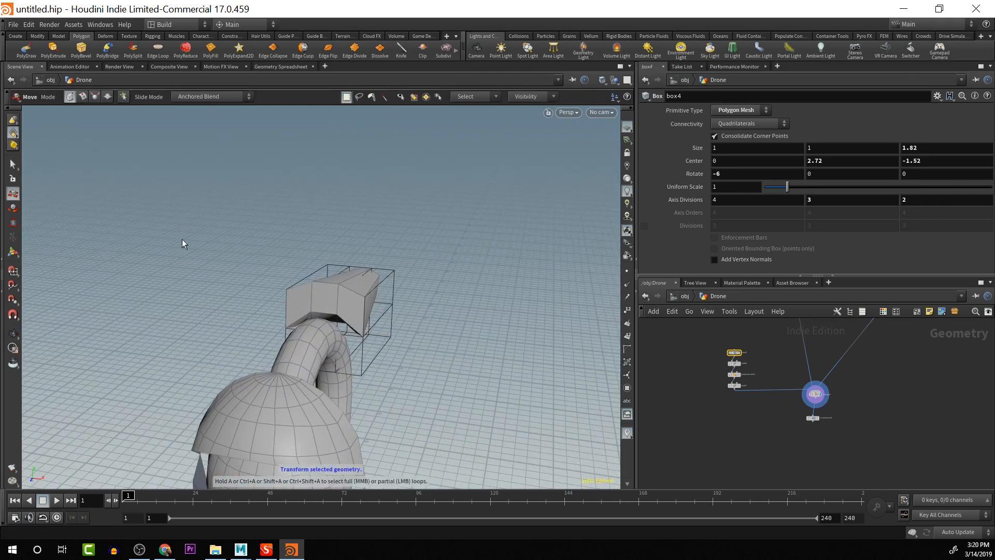
pyautogui.click(13, 165)
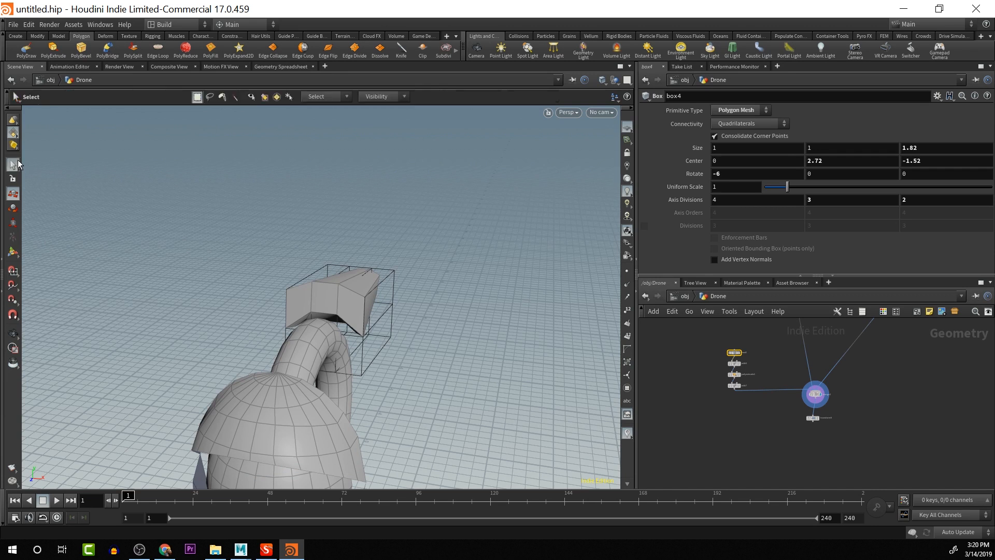
pyautogui.click(735, 385)
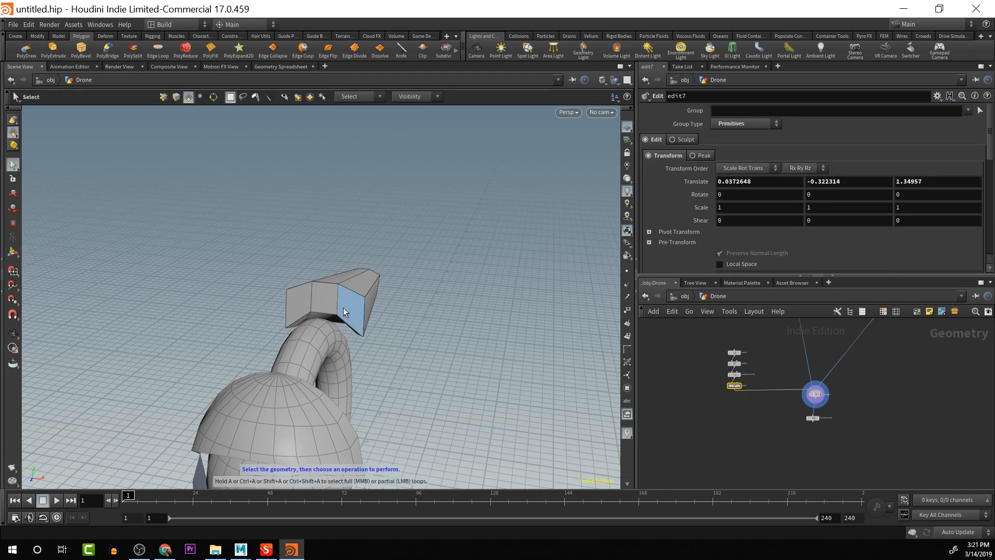
# Examine the box's ring-facing end and underside from several angles, including in wireframe, where it meets the ring
pyautogui.press('Escape')
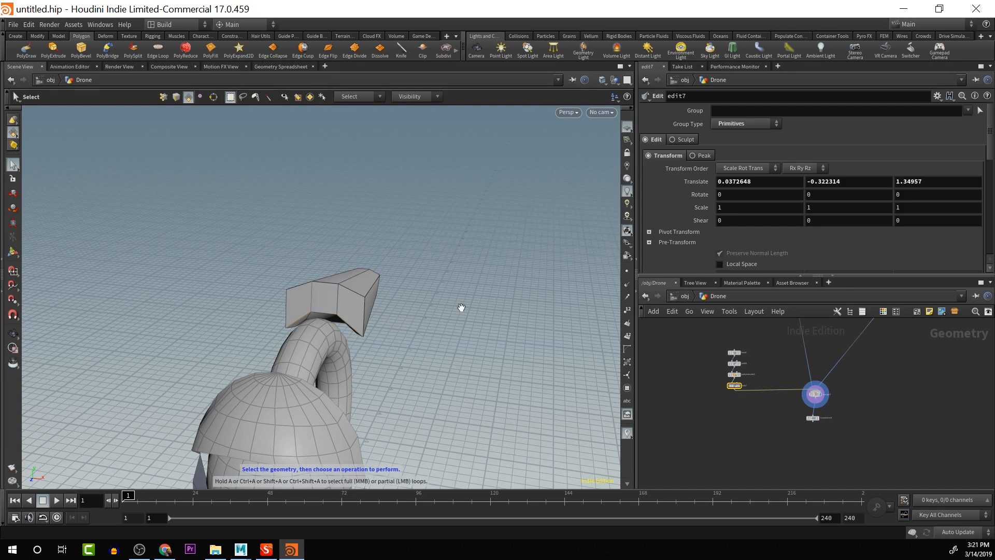
pyautogui.moveTo(459, 306)
pyautogui.mouseDown()
pyautogui.moveTo(446, 311)
pyautogui.moveTo(465, 314)
pyautogui.mouseUp()
pyautogui.press('s')
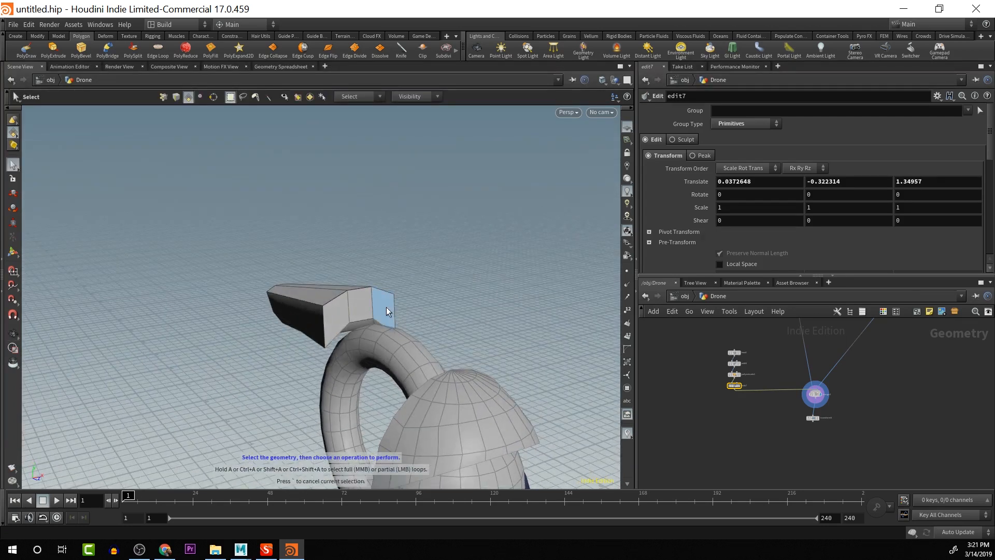
pyautogui.click(343, 313)
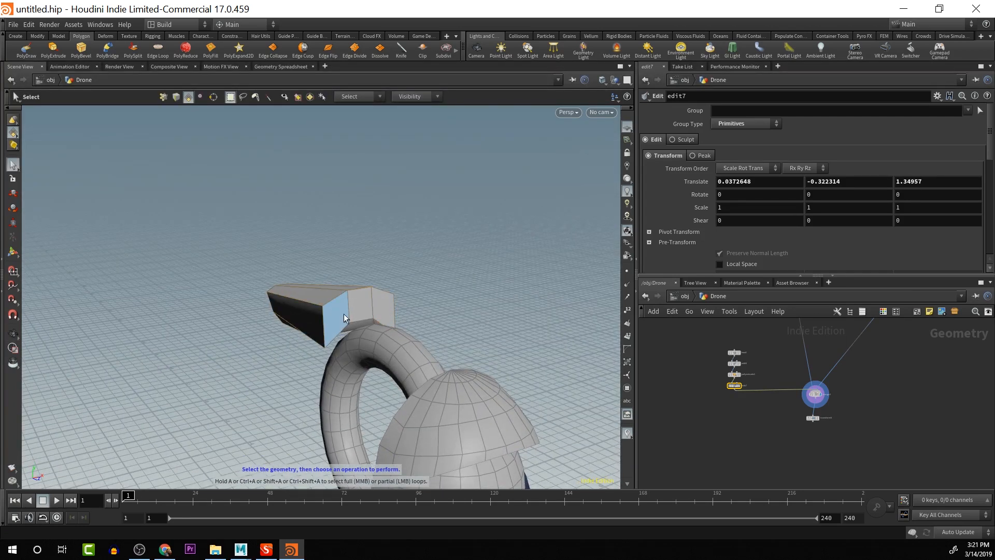
pyautogui.click(400, 302)
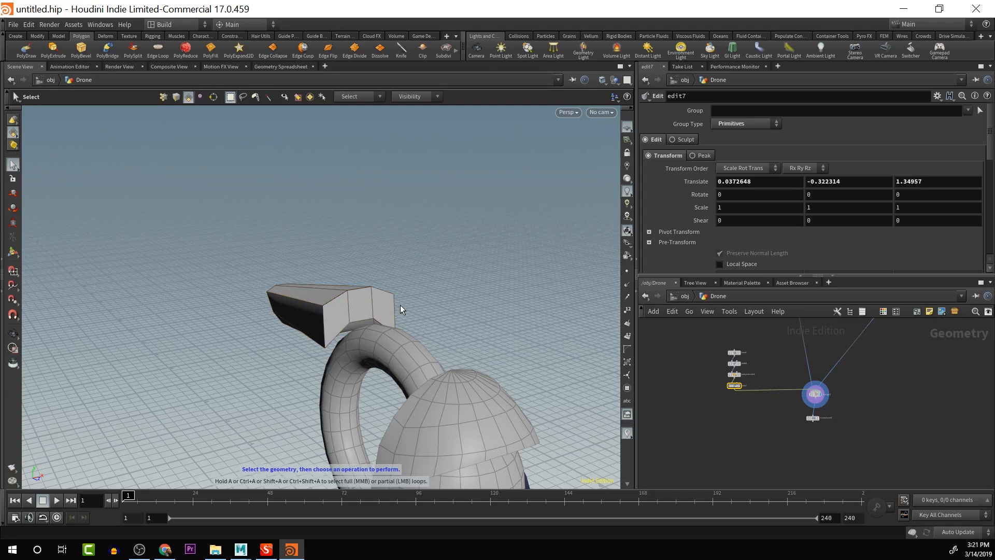
pyautogui.press('Escape')
pyautogui.moveTo(335, 315); pyautogui.dragTo(382, 347)
pyautogui.scroll(5, 382, 347)
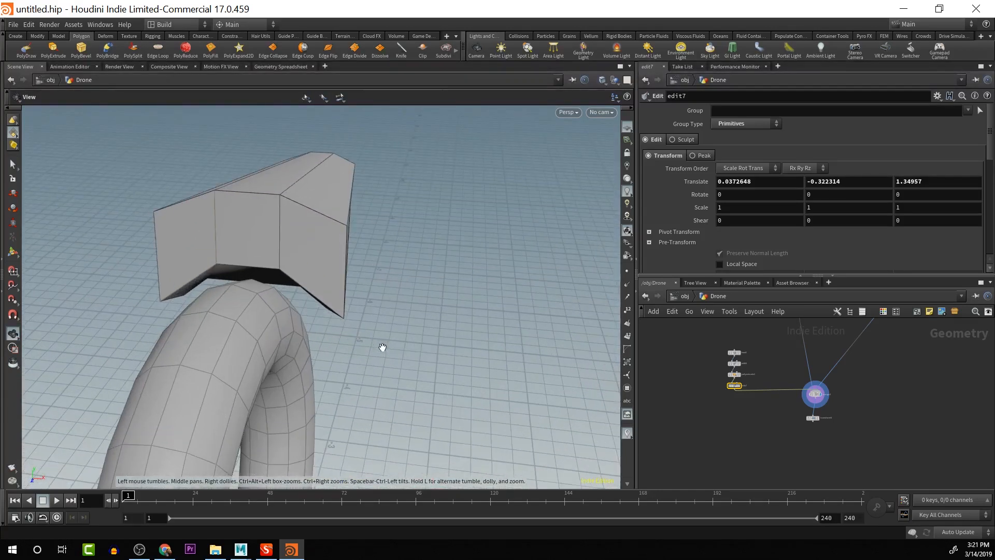
pyautogui.press('s')
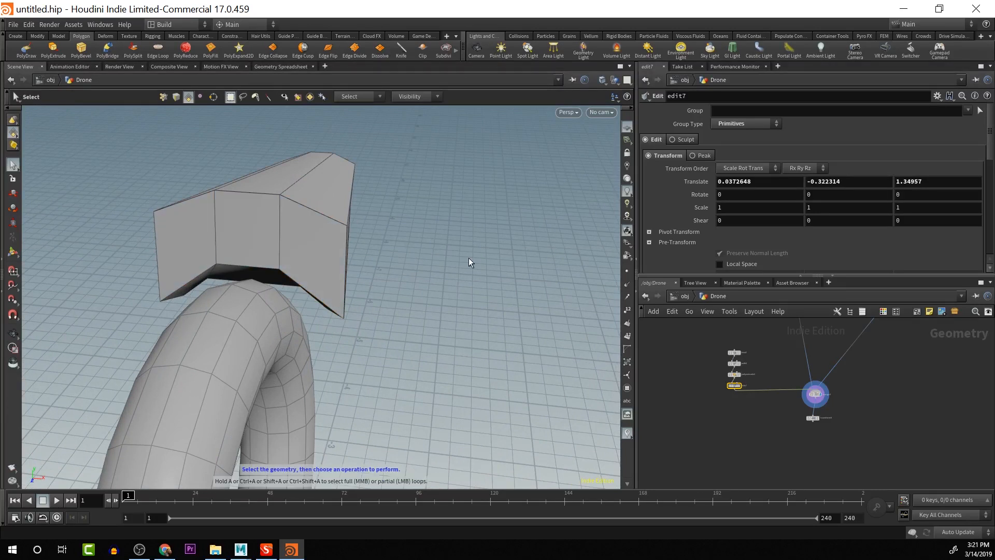
pyautogui.click(346, 256)
pyautogui.moveTo(221, 282); pyautogui.dragTo(352, 348)
pyautogui.press('s')
pyautogui.press('Escape')
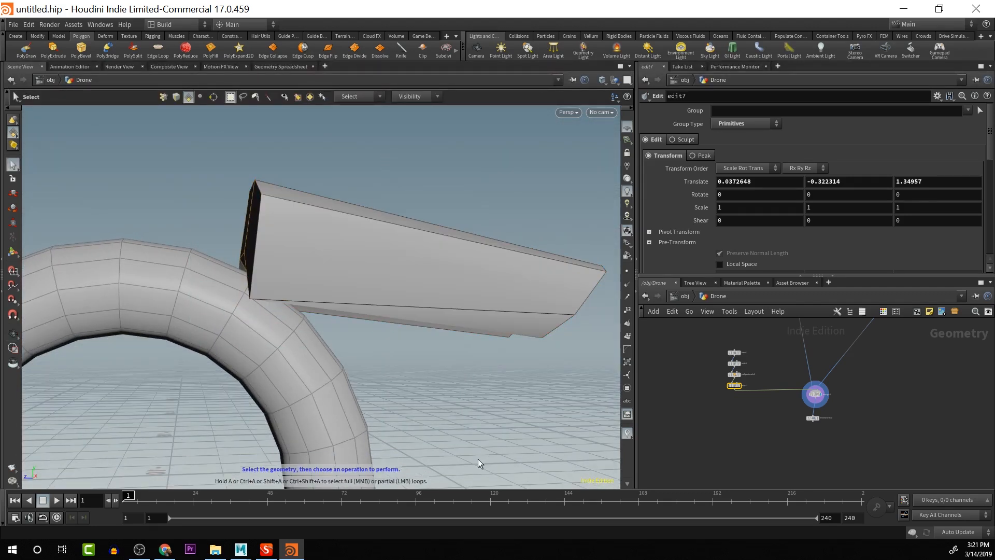
pyautogui.moveTo(478, 461); pyautogui.dragTo(358, 312)
pyautogui.press('s')
pyautogui.press('Escape')
pyautogui.press('s')
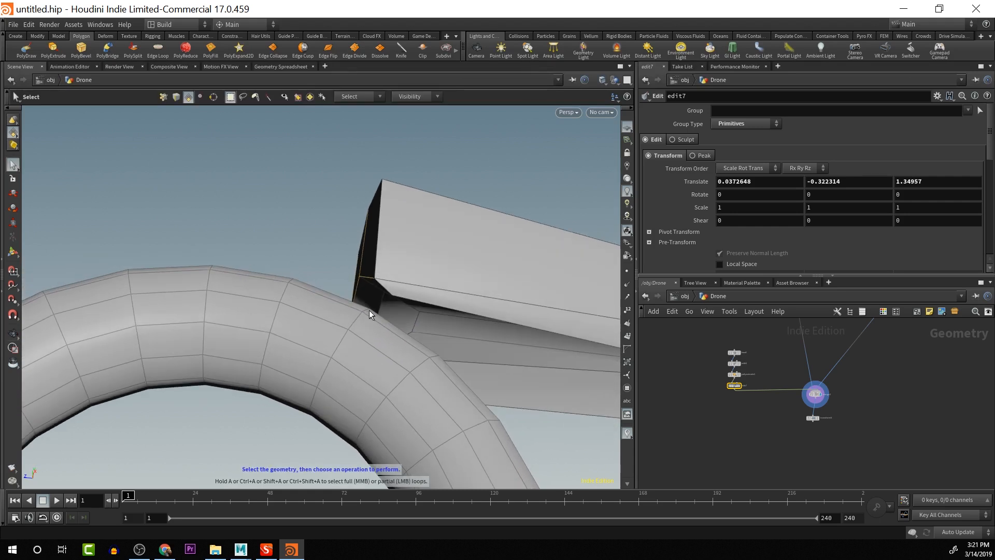
pyautogui.press('Escape')
pyautogui.moveTo(426, 366); pyautogui.dragTo(471, 233)
pyautogui.press('s')
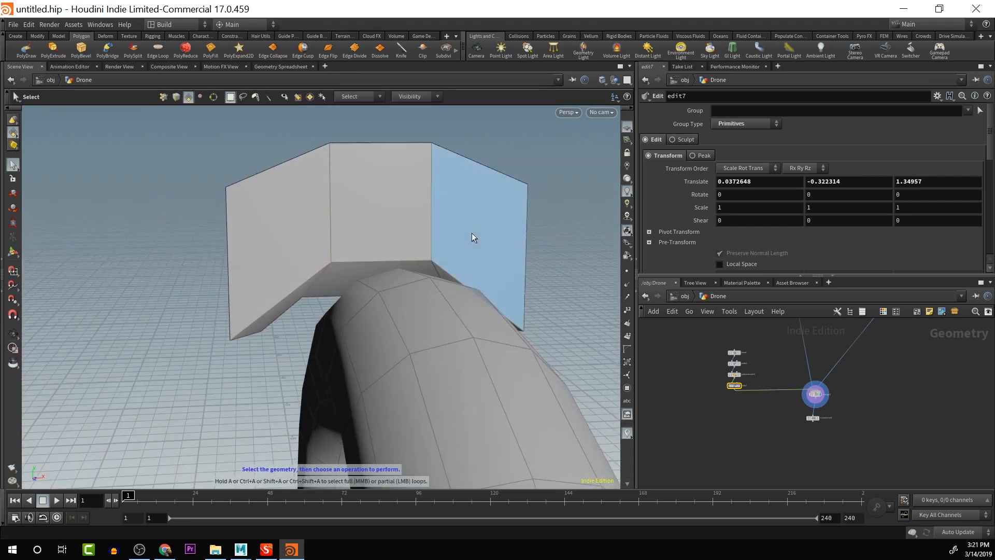
pyautogui.press('Escape')
pyautogui.moveTo(391, 307); pyautogui.dragTo(424, 384)
pyautogui.press('s')
pyautogui.press('w')
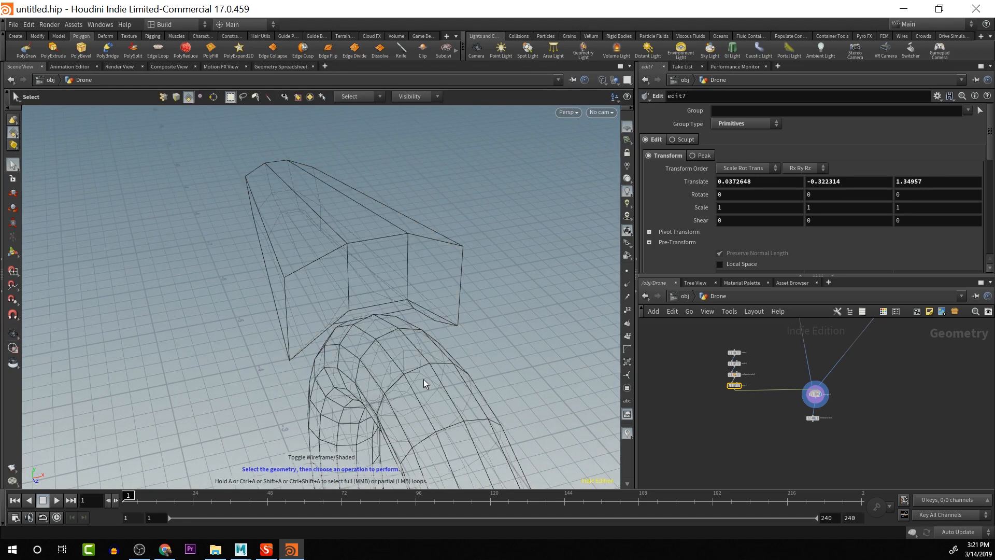
pyautogui.press('w')
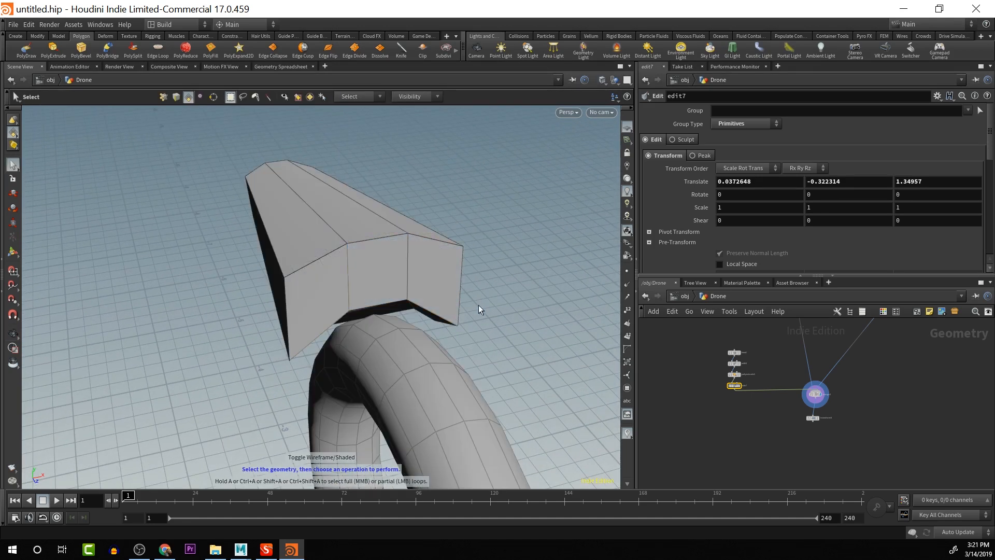
# Select the three faces on the box's ring-facing end, try moving them, and undo the move
pyautogui.click(357, 300)
pyautogui.press('t')
pyautogui.moveTo(398, 321)
pyautogui.mouseDown()
pyautogui.moveTo(409, 346)
pyautogui.moveTo(391, 332)
pyautogui.mouseUp()
pyautogui.hotkey('ctrl', 'z')
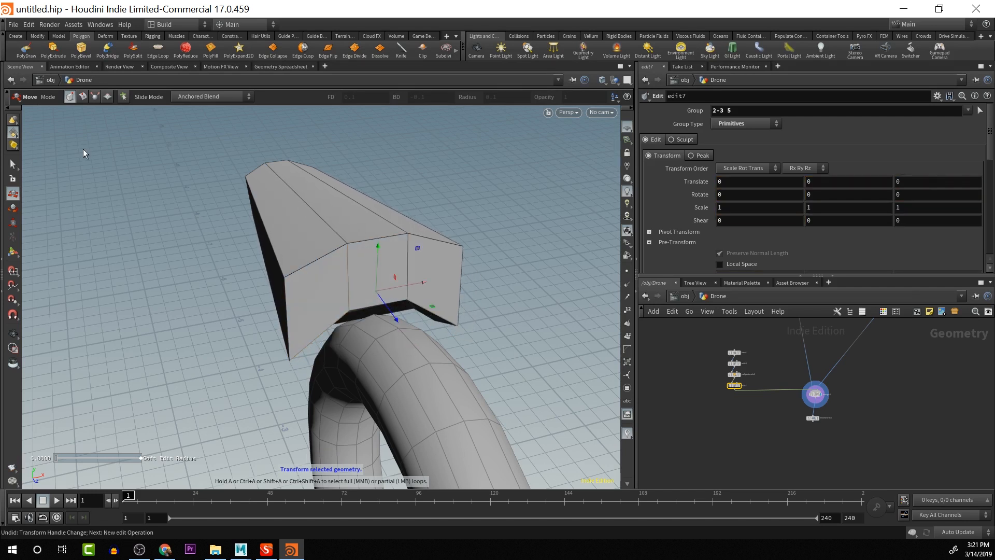
# Extrude the three faces on the box's ring-facing end by about 0.215 as connected components
pyautogui.click(53, 49)
pyautogui.moveTo(347, 368); pyautogui.dragTo(264, 284)
pyautogui.press('Escape')
pyautogui.press('Return')
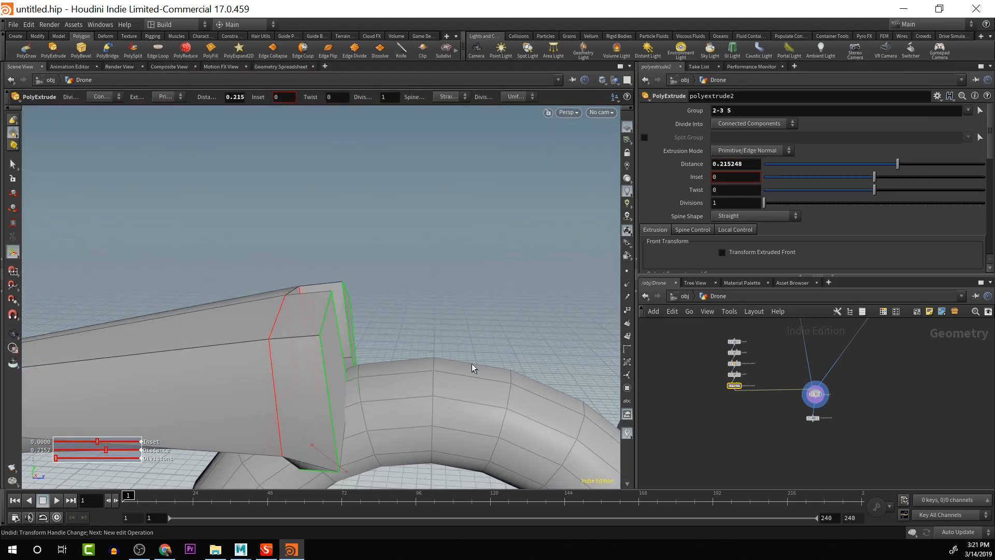
# Move the extruded end faces about -0.037 in Y and 0.22 in Z, and rotate them about 24 degrees in X
pyautogui.moveTo(512, 364); pyautogui.dragTo(458, 295)
pyautogui.press('t')
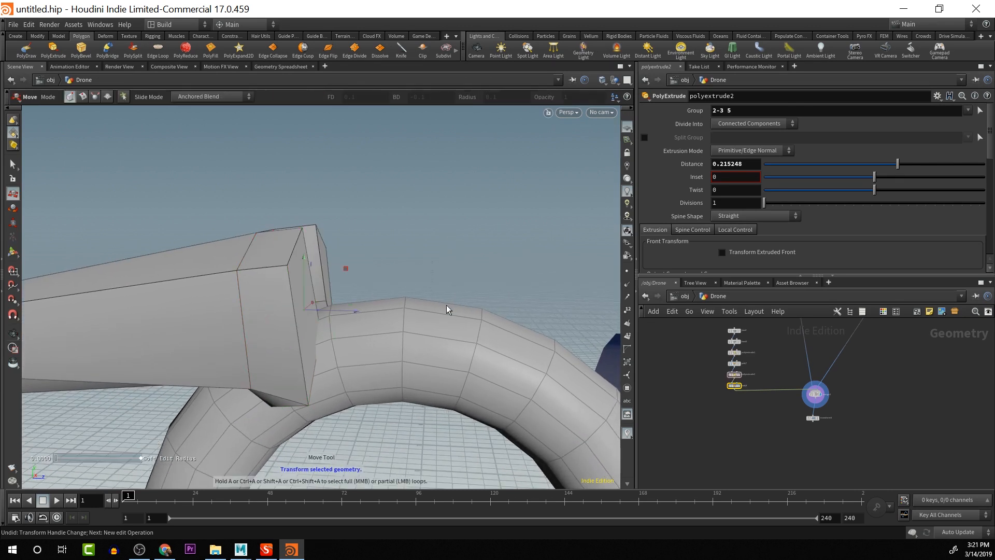
pyautogui.moveTo(303, 263); pyautogui.dragTo(399, 323)
pyautogui.press('r')
pyautogui.press('t')
pyautogui.press('Escape')
pyautogui.moveTo(468, 192); pyautogui.dragTo(376, 283)
pyautogui.press('t')
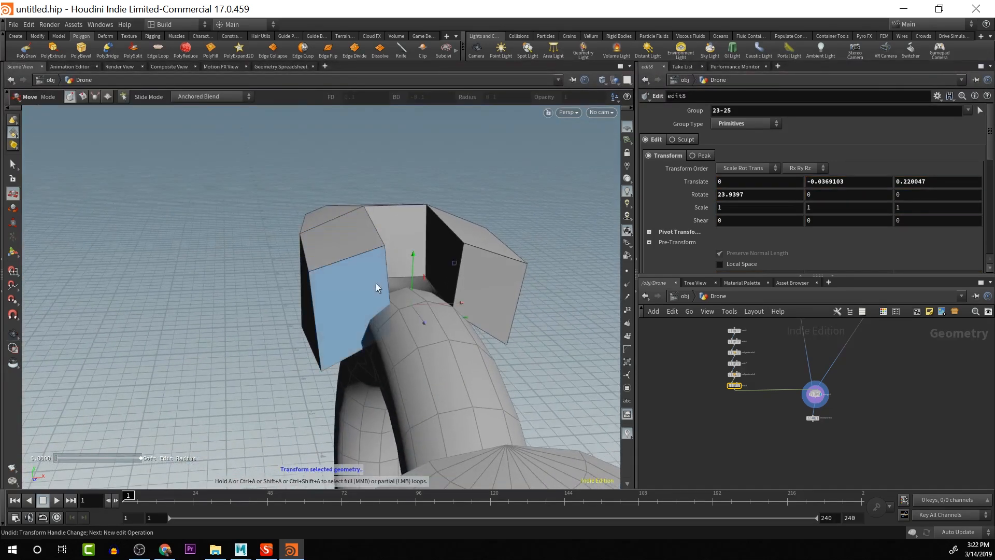
# Set the inset of the ring-end extrusion, polyextrude2, to 0.035
pyautogui.scroll(4, 719, 382)
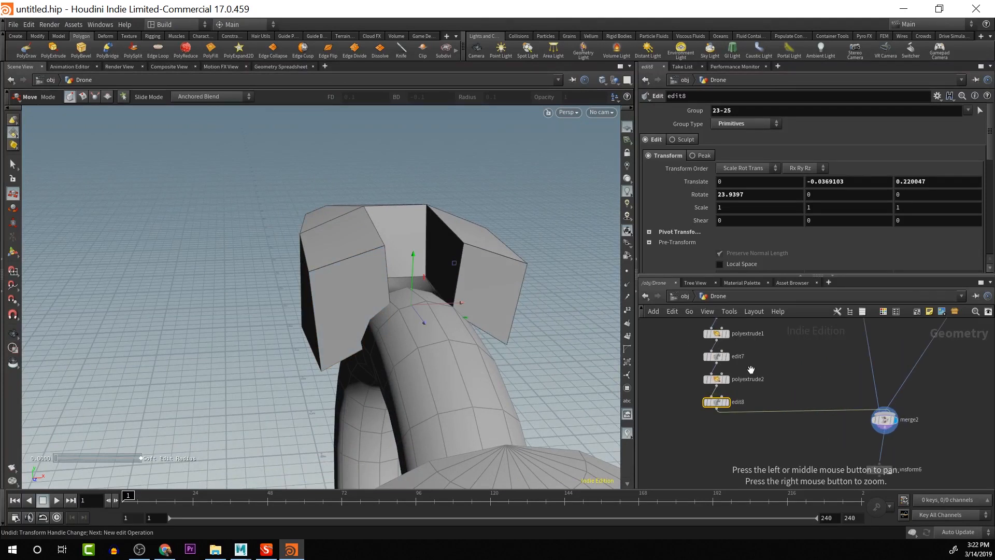
pyautogui.click(717, 381)
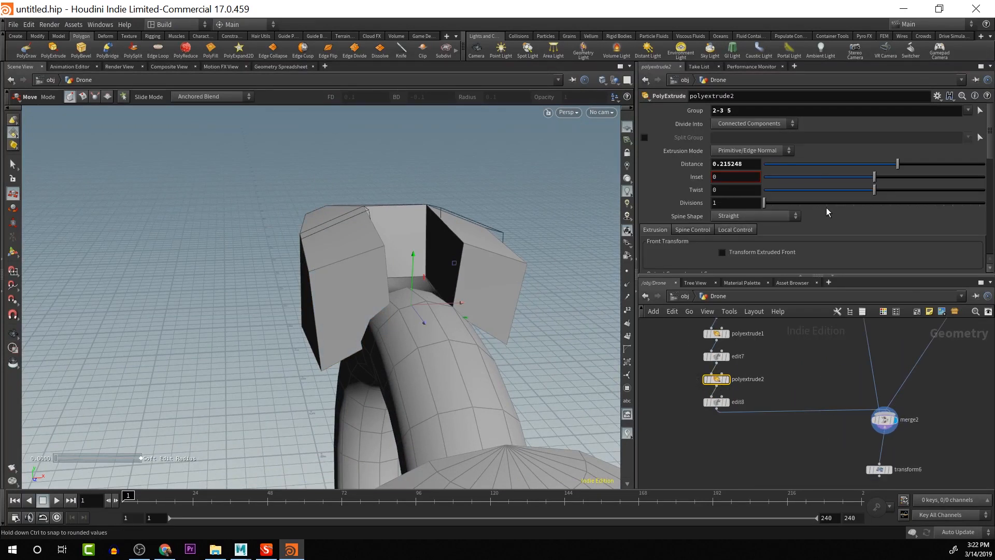
pyautogui.moveTo(872, 179)
pyautogui.mouseDown()
pyautogui.moveTo(880, 187)
pyautogui.moveTo(879, 177)
pyautogui.mouseUp()
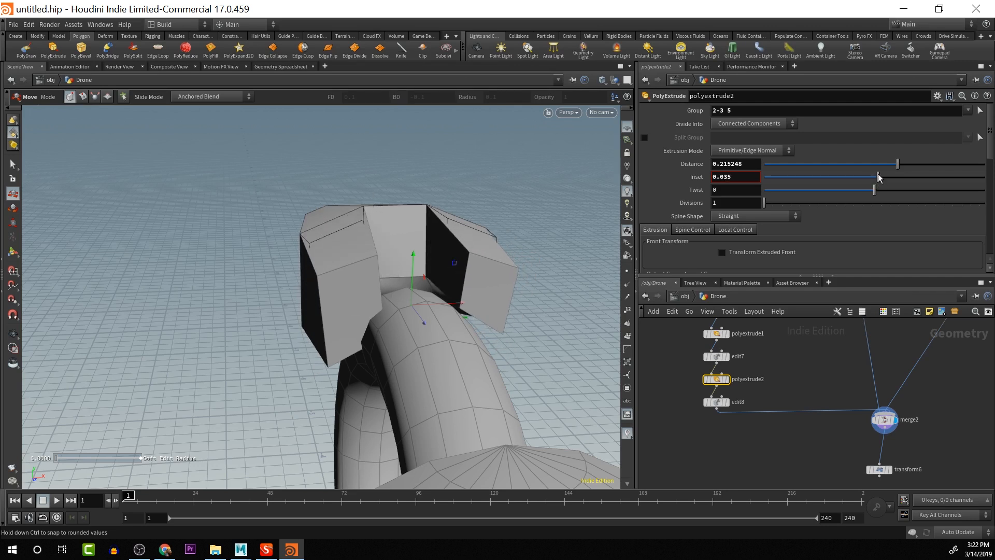
# Undo the extrusion's inset and the Z move of the extruded end faces
pyautogui.press('Escape')
pyautogui.moveTo(552, 314); pyautogui.dragTo(622, 248)
pyautogui.moveTo(570, 290); pyautogui.dragTo(465, 179)
pyautogui.hotkey('ctrl', 'z')
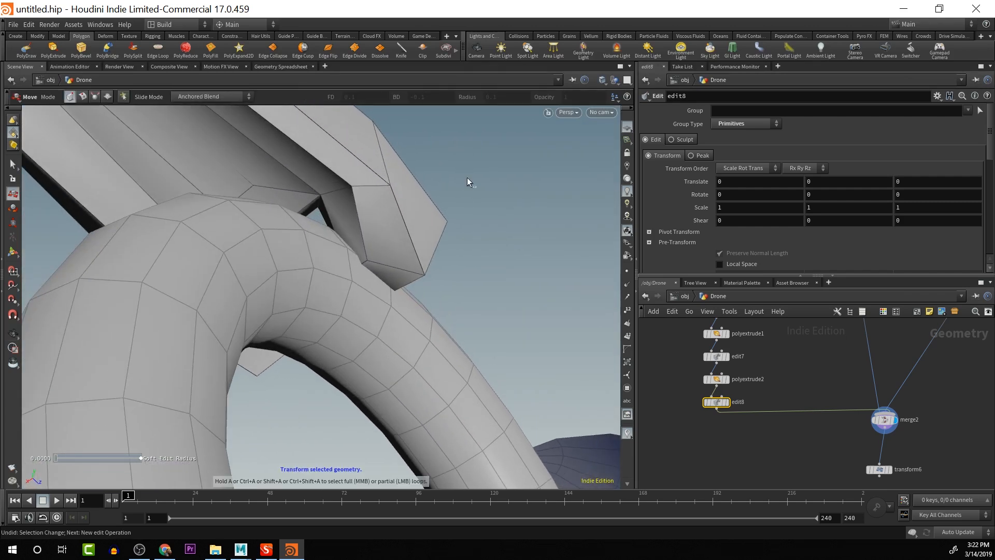
pyautogui.hotkey('ctrl', 'z')
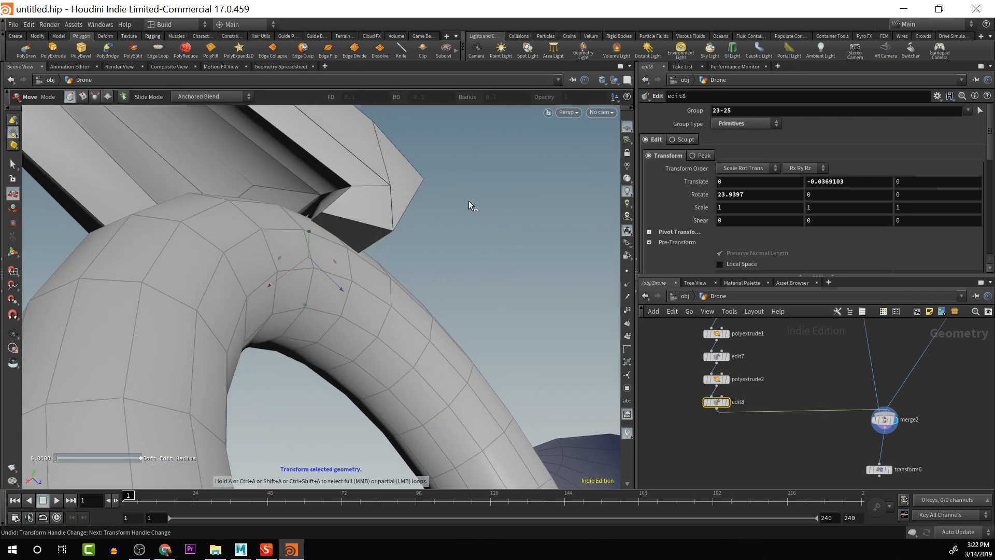
# Delete the polyextrude2 and edit8 nodes from the box's chain
pyautogui.click(716, 381)
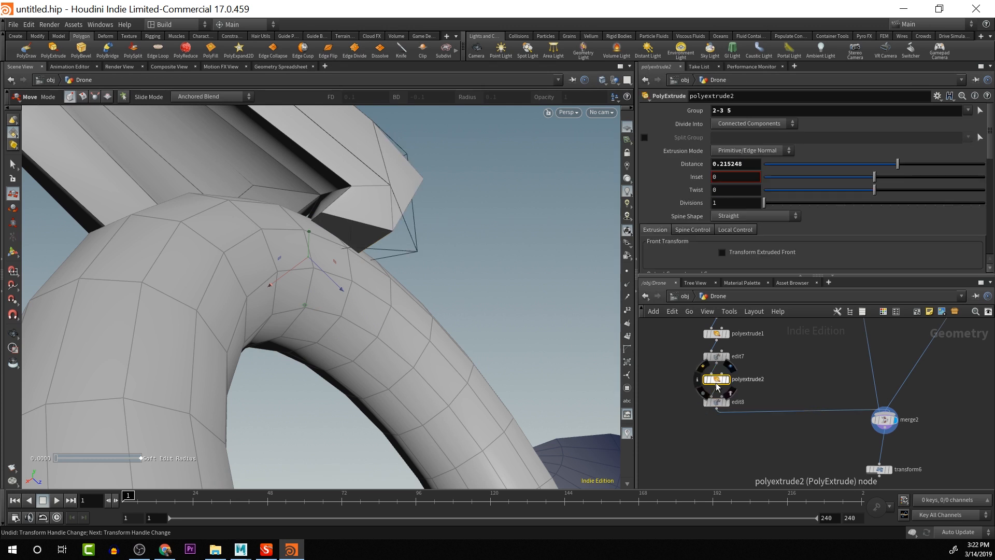
pyautogui.press('Delete')
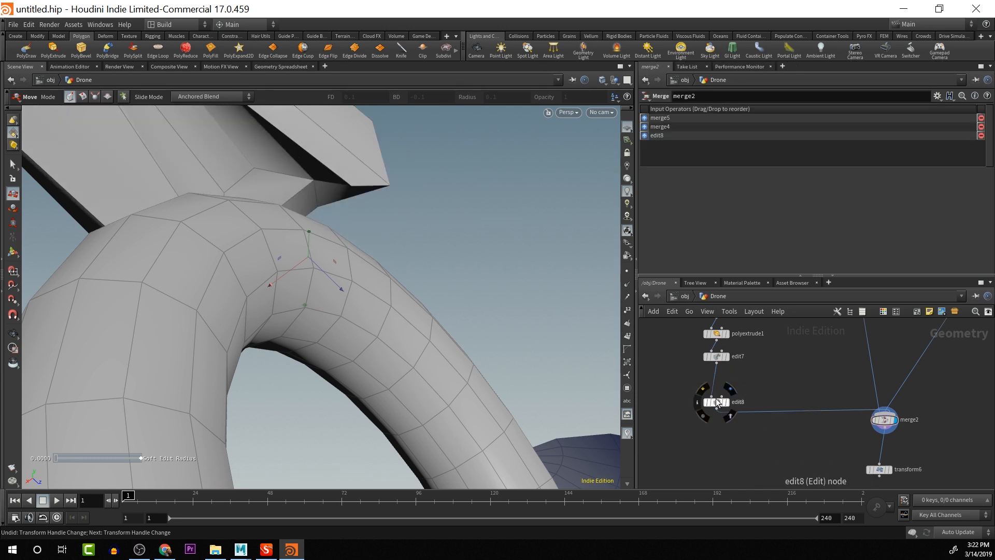
pyautogui.click(716, 402)
pyautogui.press('Delete')
pyautogui.moveTo(596, 348); pyautogui.dragTo(263, 400)
pyautogui.press('t')
pyautogui.click(275, 358)
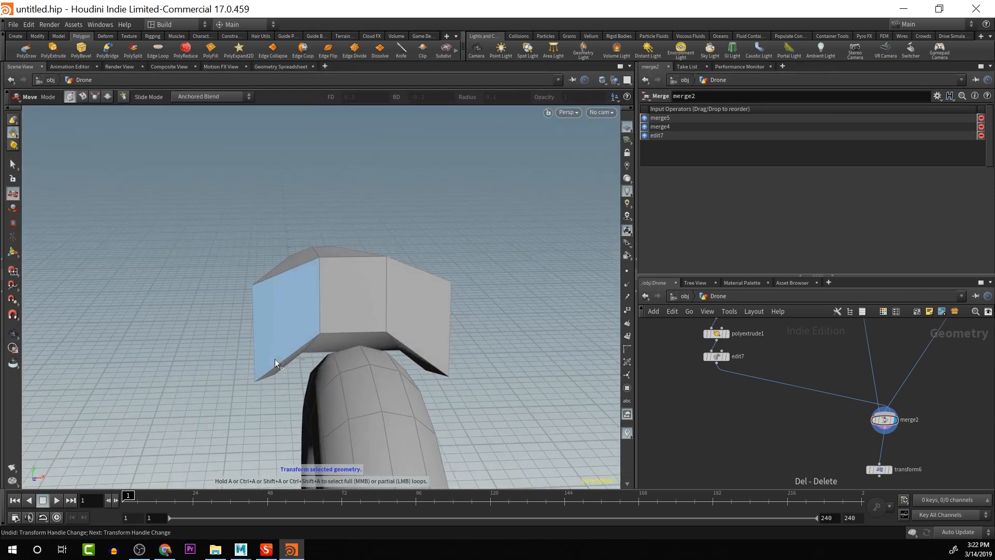
pyautogui.click(279, 315)
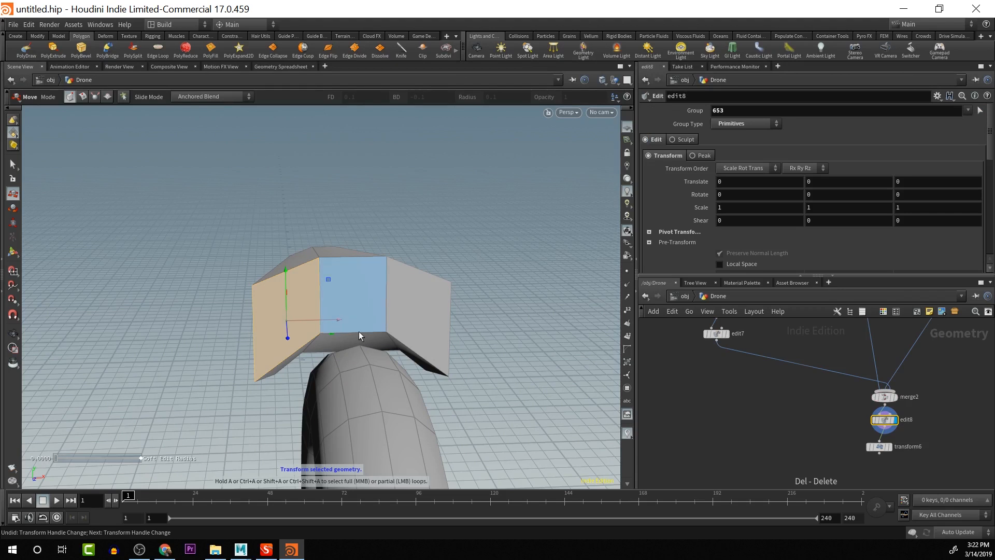
pyautogui.keyDown('shift'); pyautogui.click(415, 320); pyautogui.keyUp('shift')
pyautogui.moveTo(530, 383); pyautogui.dragTo(311, 337)
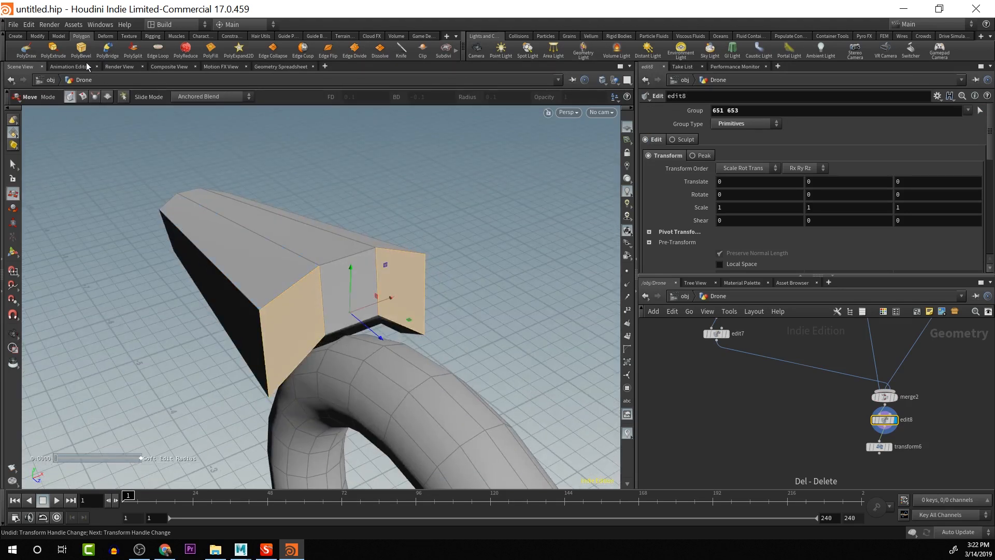
pyautogui.press('Delete')
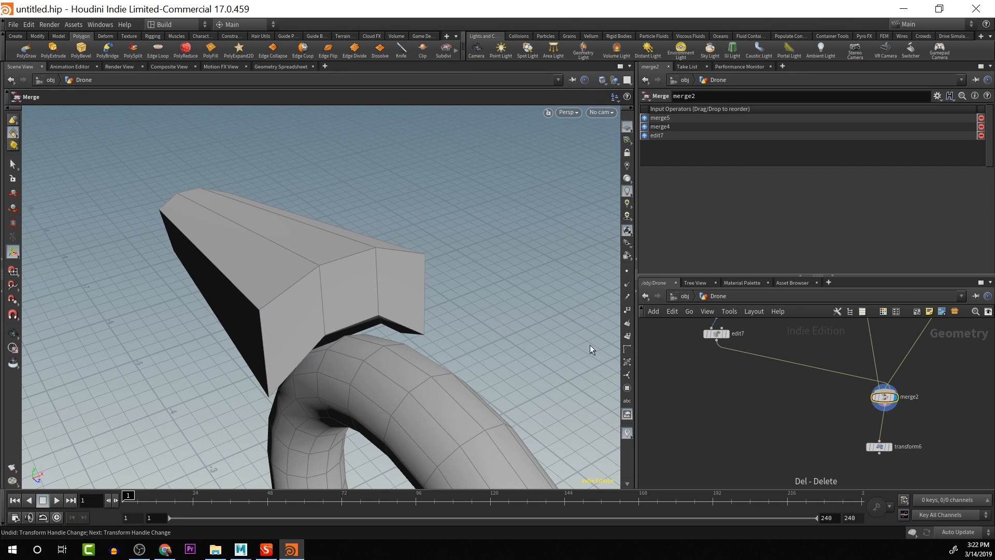
# Try an extrusion distance of -0.28 on the box's polyextrude1 node
pyautogui.moveTo(788, 410); pyautogui.dragTo(790, 464, button='middle')
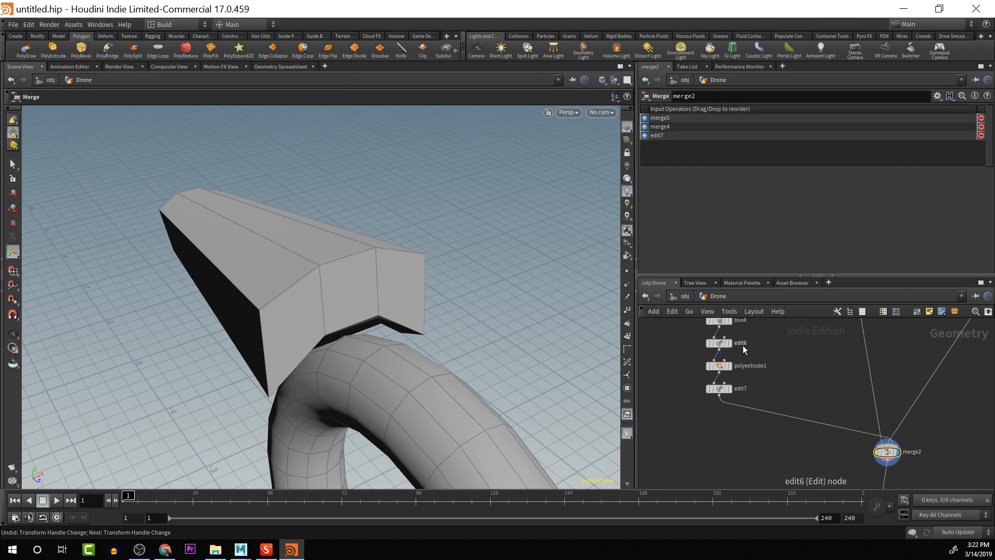
pyautogui.click(722, 370)
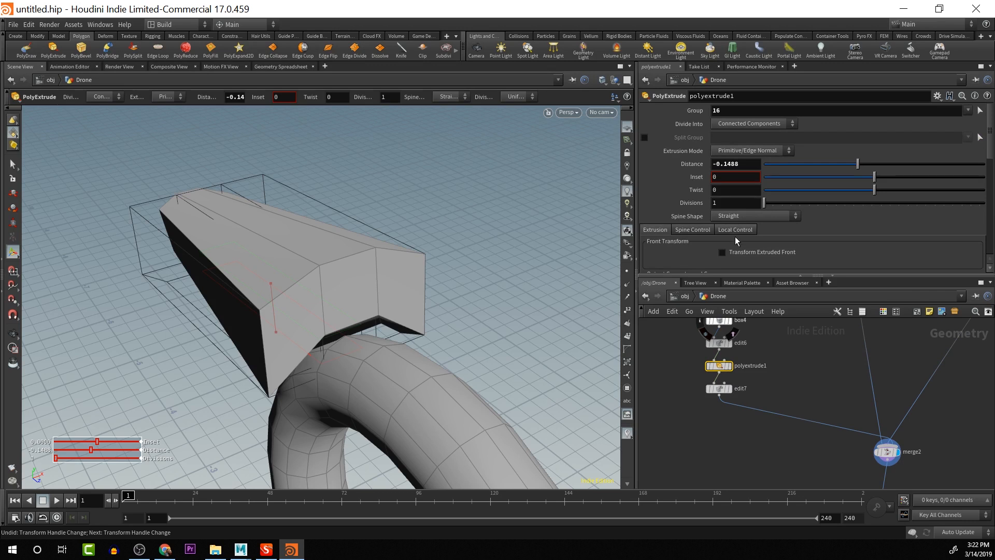
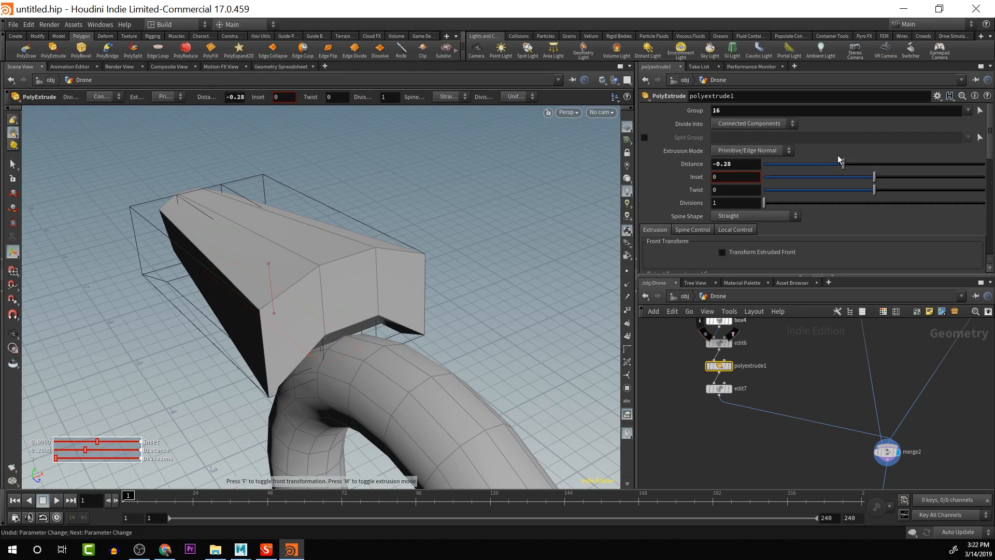
# Display the edit7 node and PolyExtrude the two outer faces at the box's ring end by about 0.32
pyautogui.click(720, 390)
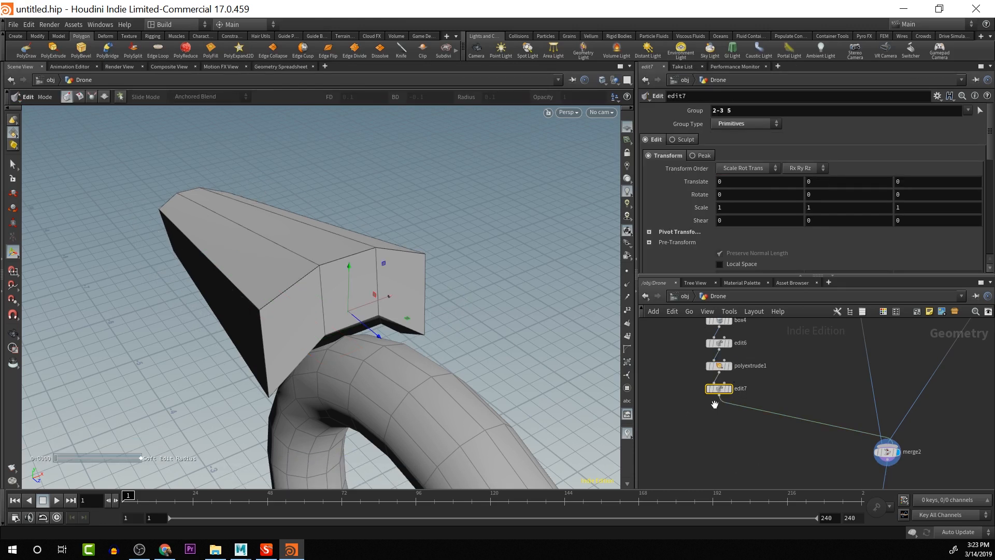
pyautogui.moveTo(715, 404); pyautogui.dragTo(701, 374, button='middle')
pyautogui.scroll(-4, 702, 410)
pyautogui.scroll(3, 703, 410)
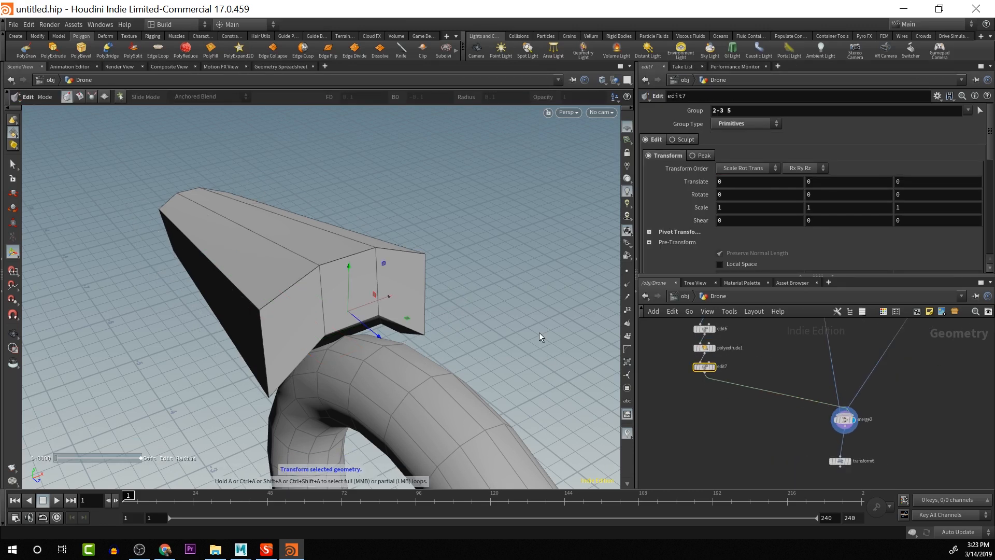
pyautogui.click(403, 279)
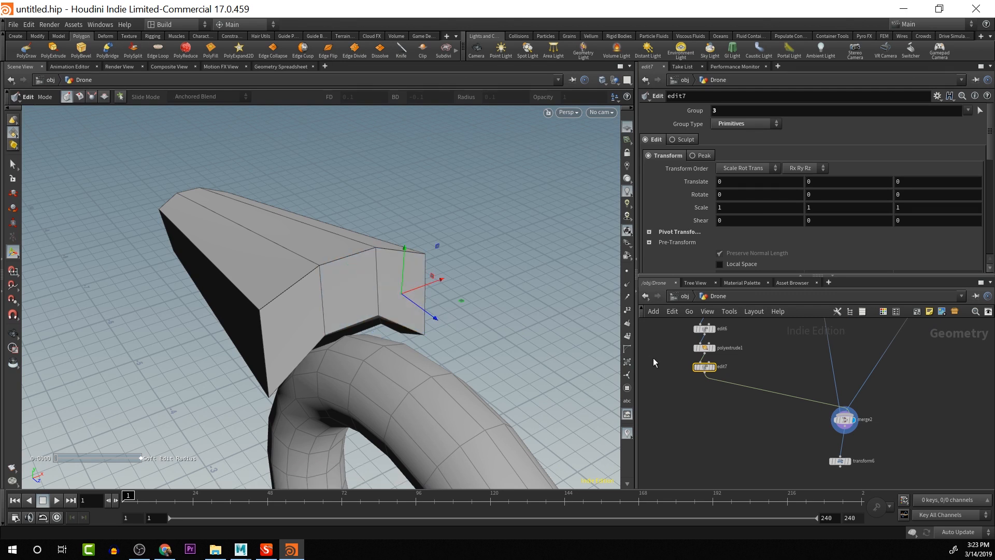
pyautogui.click(715, 361)
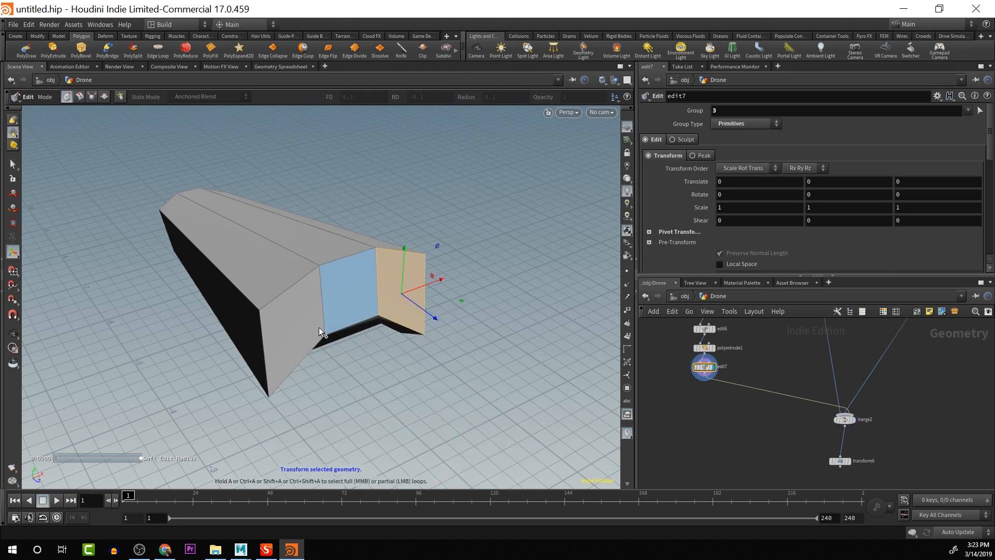
pyautogui.keyDown('shift'); pyautogui.click(295, 328); pyautogui.keyUp('shift')
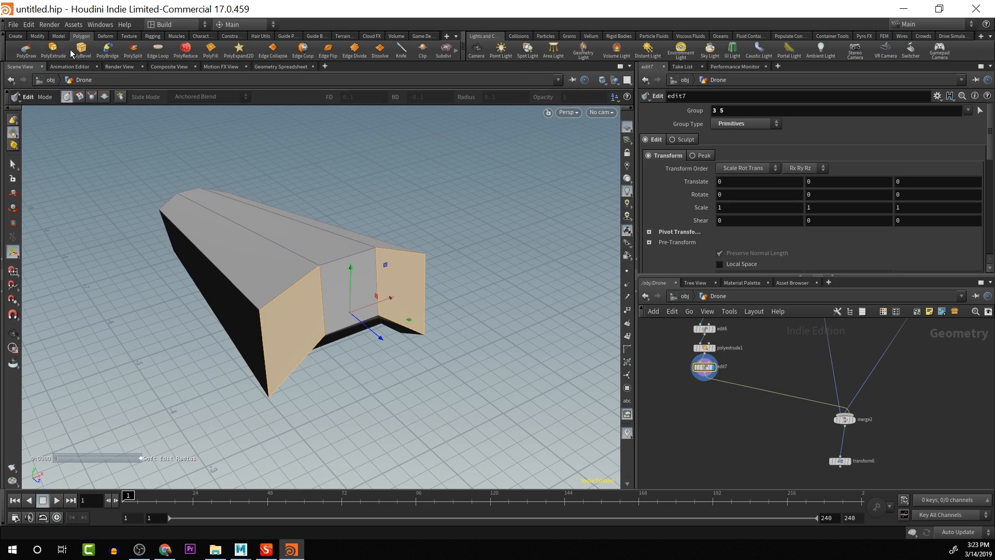
pyautogui.click(54, 50)
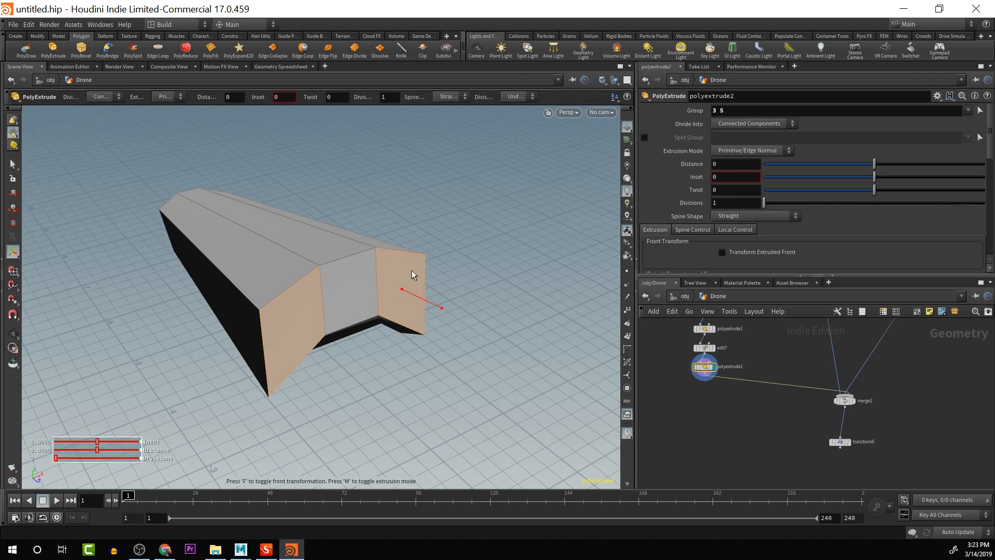
pyautogui.moveTo(439, 307); pyautogui.dragTo(484, 338)
pyautogui.press('Escape')
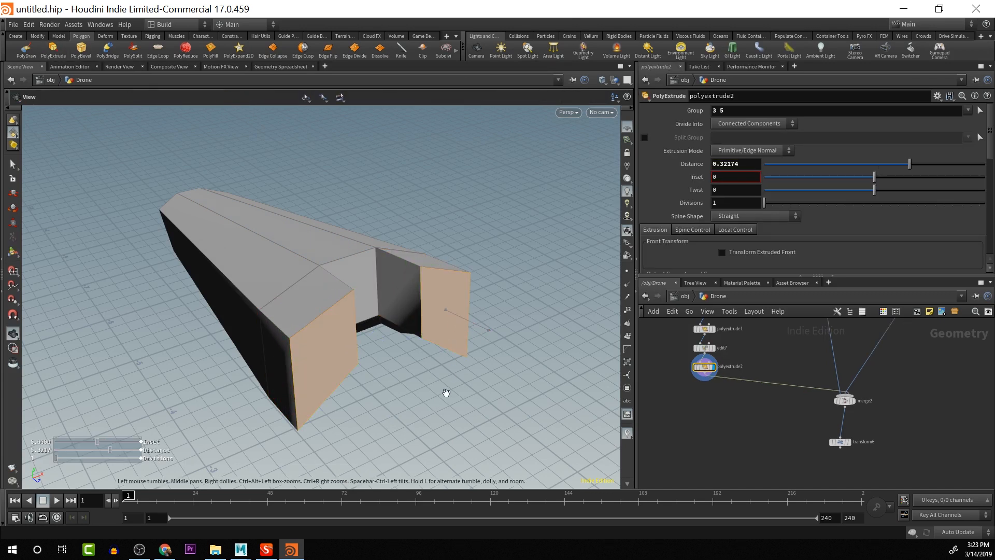
# Display the merge2 node again and examine how the two extruded prongs fit around the ring
pyautogui.moveTo(444, 395); pyautogui.dragTo(387, 349)
pyautogui.press('Return')
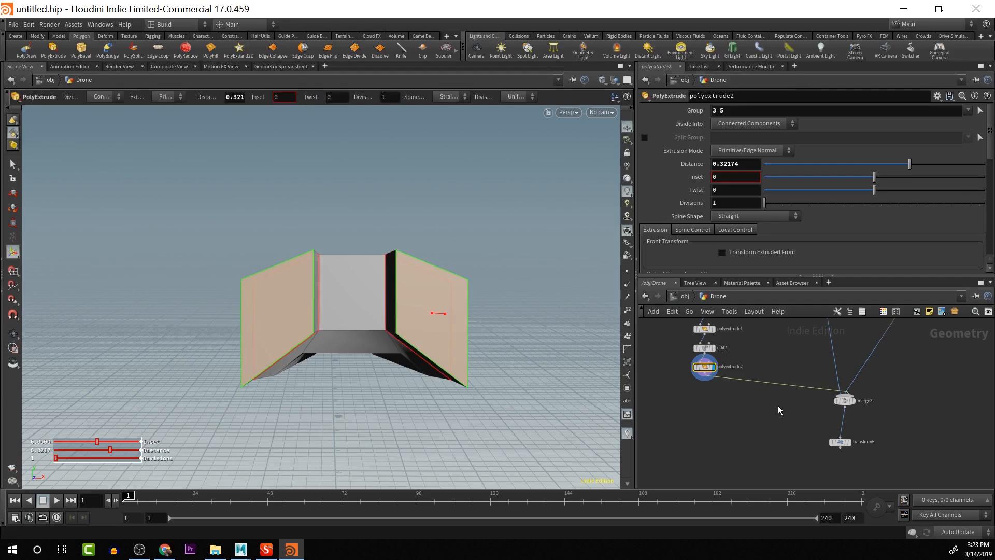
pyautogui.click(854, 405)
pyautogui.press('Escape')
pyautogui.moveTo(456, 373); pyautogui.dragTo(526, 369)
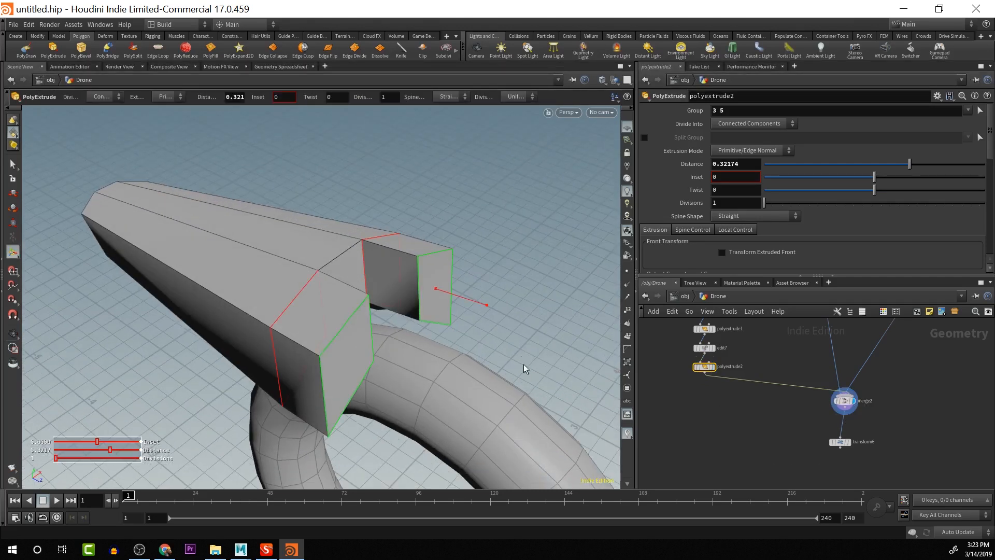
pyautogui.keyDown('alt'); pyautogui.moveTo(484, 336); pyautogui.dragTo(422, 301); pyautogui.keyUp('alt')
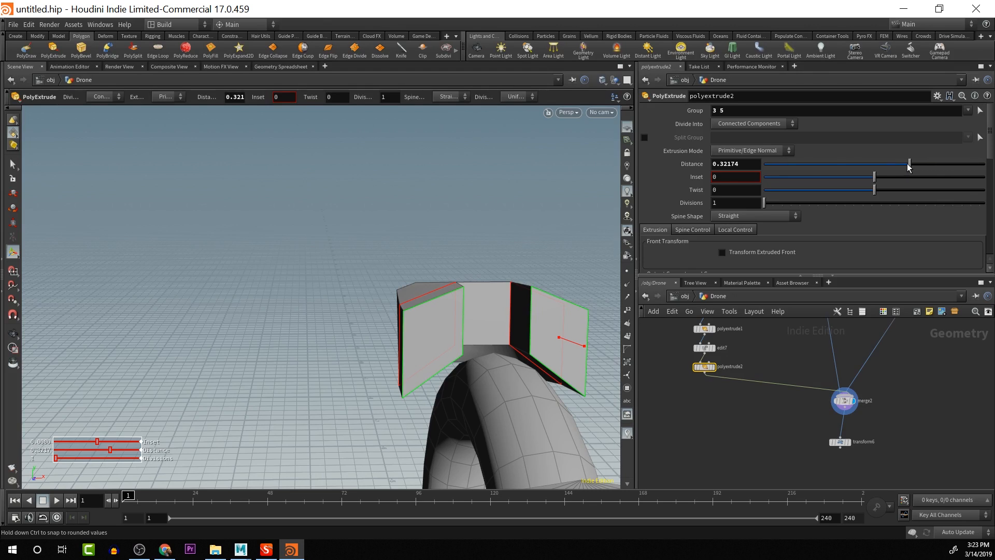
pyautogui.keyDown('alt'); pyautogui.moveTo(553, 252); pyautogui.dragTo(259, 275); pyautogui.keyUp('alt')
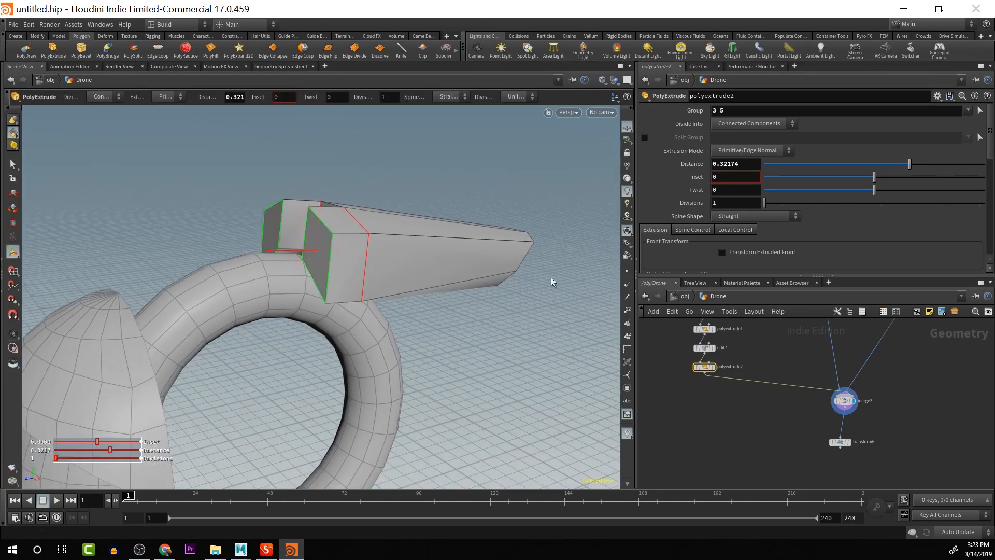
# Move the two extruded prong end faces about -0.11 in Y and rotate them about 21.8 degrees in X
pyautogui.press('t')
pyautogui.click(343, 249)
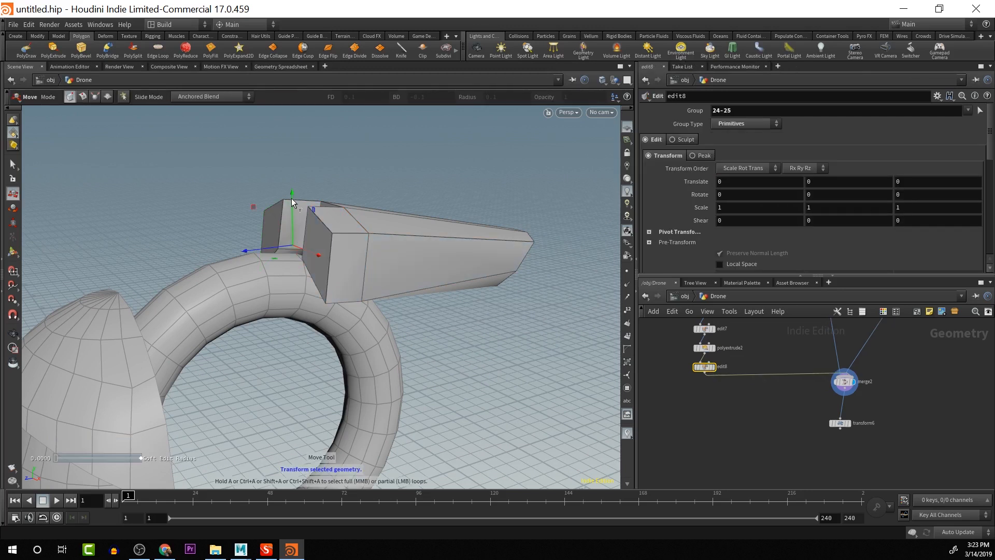
pyautogui.moveTo(292, 203); pyautogui.dragTo(397, 223)
pyautogui.press('r')
pyautogui.press('Escape')
pyautogui.press('r')
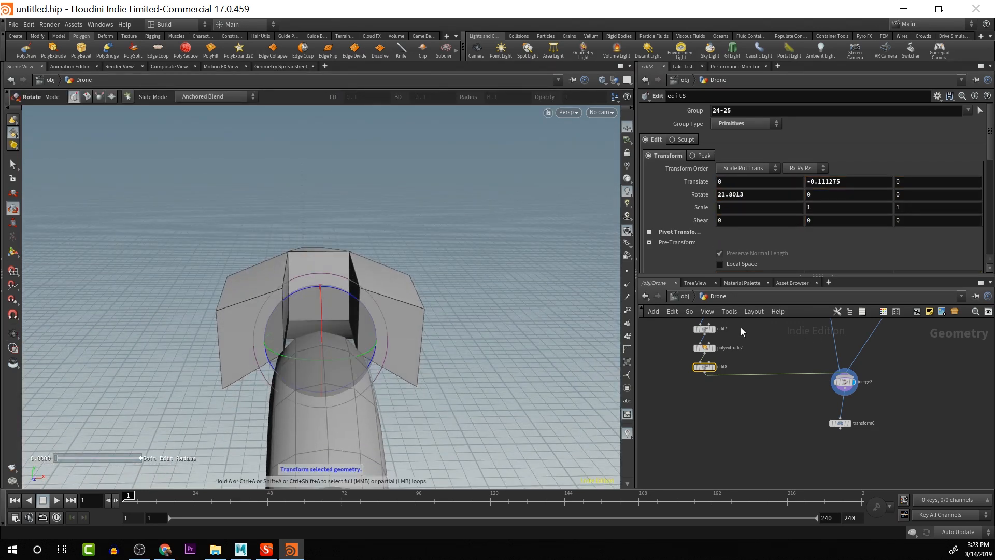
# Add a small positive inset to the polyextrude2 extrusion to narrow the prong ends
pyautogui.click(705, 348)
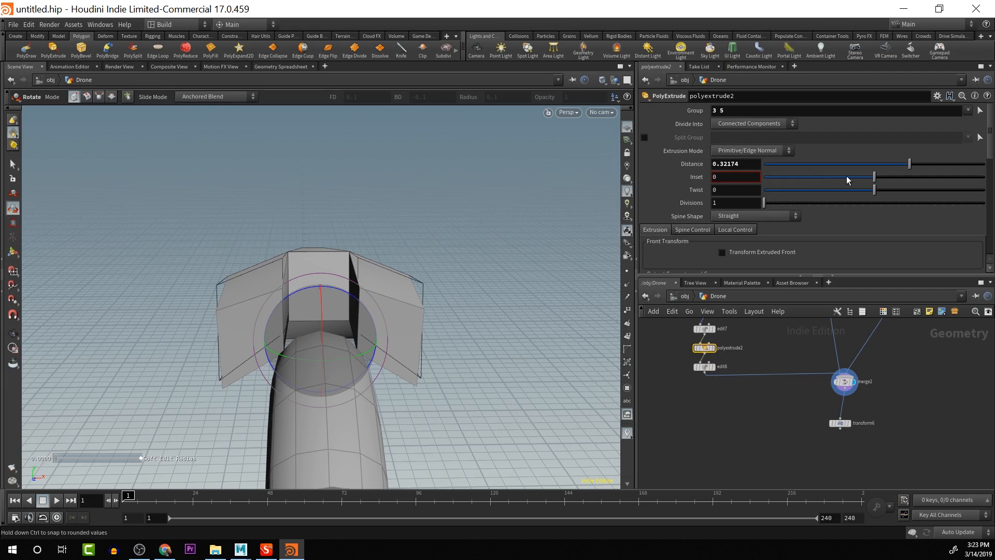
pyautogui.moveTo(874, 178); pyautogui.dragTo(881, 187)
pyautogui.click(556, 281)
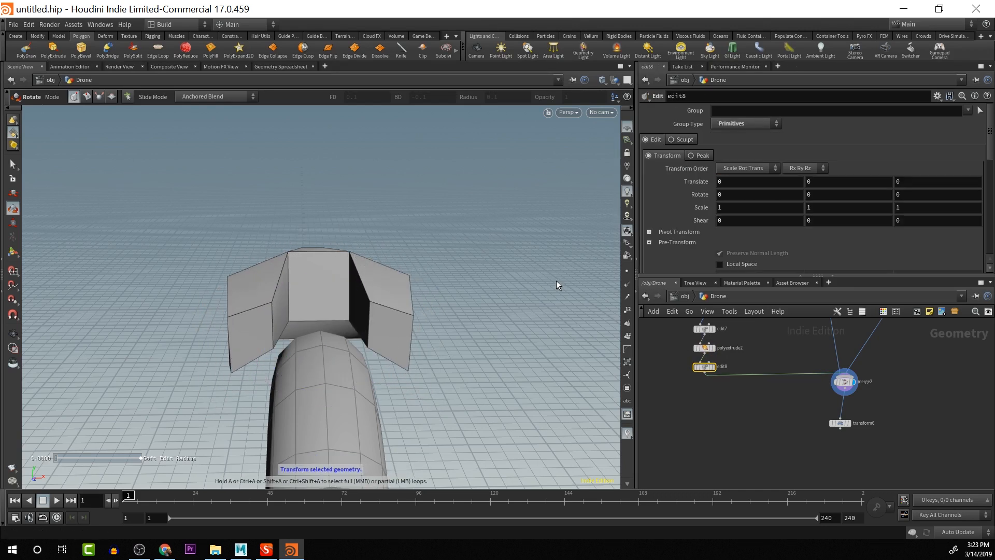
# Select both prong end faces and PolyExtrude them further forward along the ring
pyautogui.keyDown('alt'); pyautogui.moveTo(542, 300); pyautogui.dragTo(528, 316); pyautogui.keyUp('alt')
pyautogui.press('r')
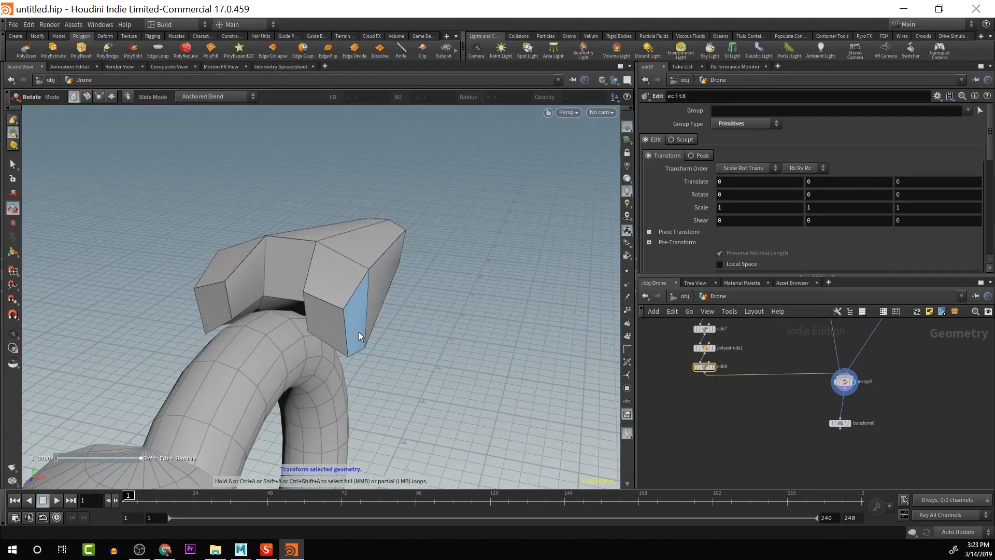
pyautogui.click(340, 325)
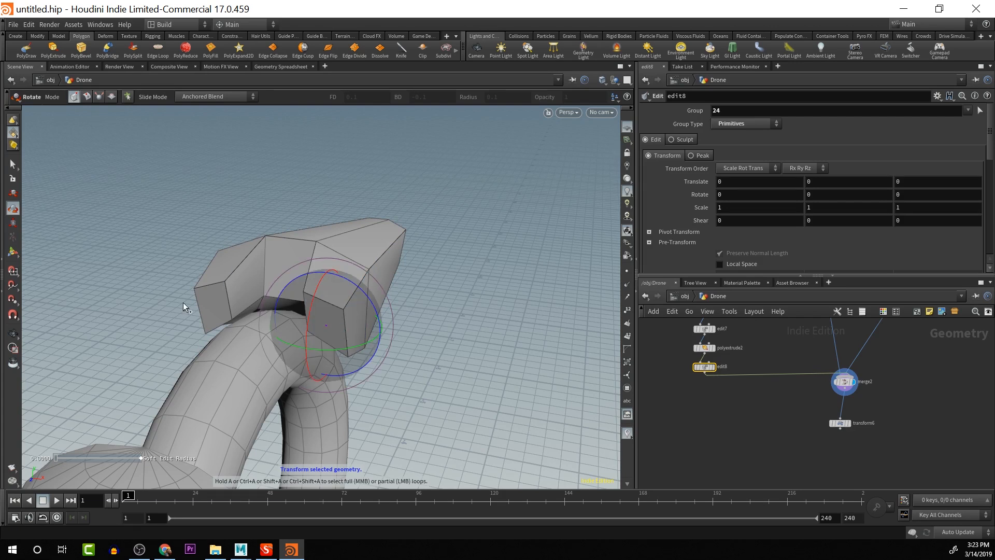
pyautogui.keyDown('shift'); pyautogui.click(205, 306); pyautogui.keyUp('shift')
pyautogui.press('Escape')
pyautogui.moveTo(322, 328)
pyautogui.mouseDown()
pyautogui.moveTo(185, 284)
pyautogui.moveTo(324, 325)
pyautogui.mouseUp()
pyautogui.press('r')
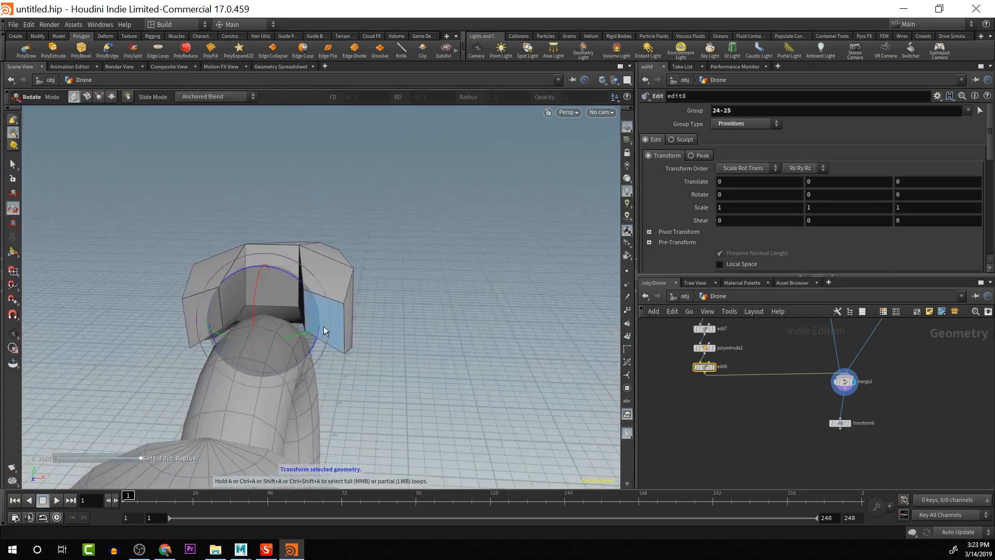
pyautogui.click(61, 54)
pyautogui.keyDown('alt'); pyautogui.moveTo(300, 271); pyautogui.dragTo(211, 262); pyautogui.keyUp('alt')
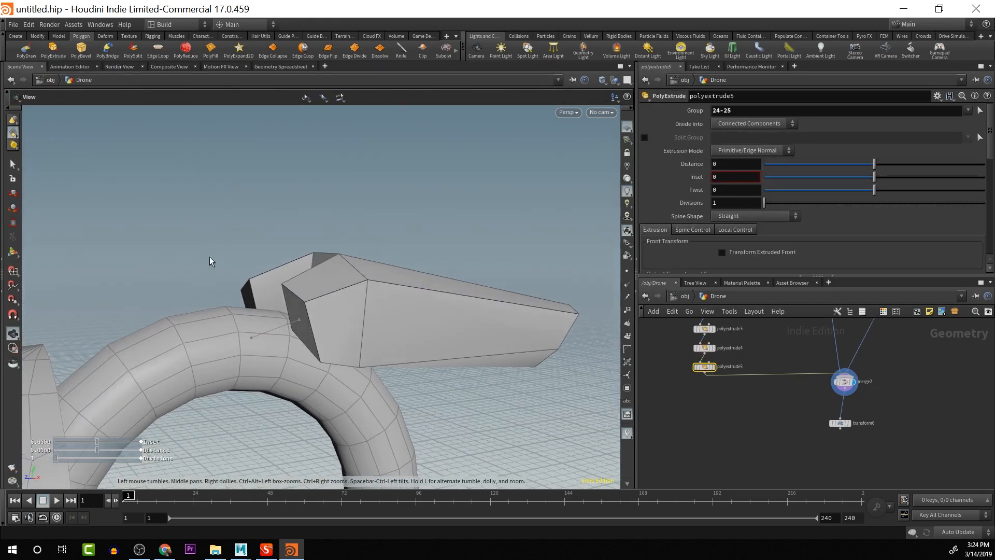
pyautogui.moveTo(263, 338); pyautogui.dragTo(449, 335)
# Move the newly extruded prong end faces up about 0.075 in Y
pyautogui.press('t')
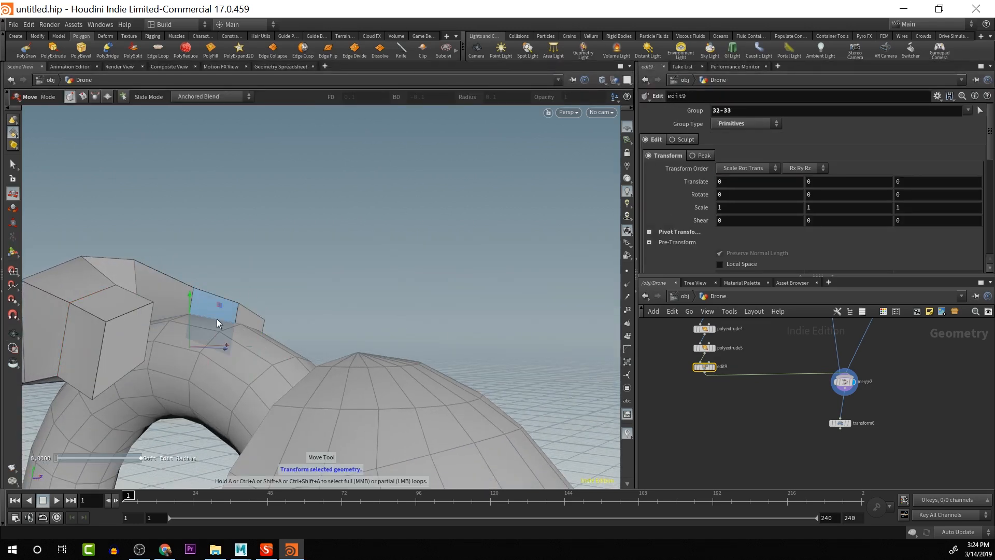
pyautogui.moveTo(190, 301); pyautogui.dragTo(188, 313)
pyautogui.press('Escape')
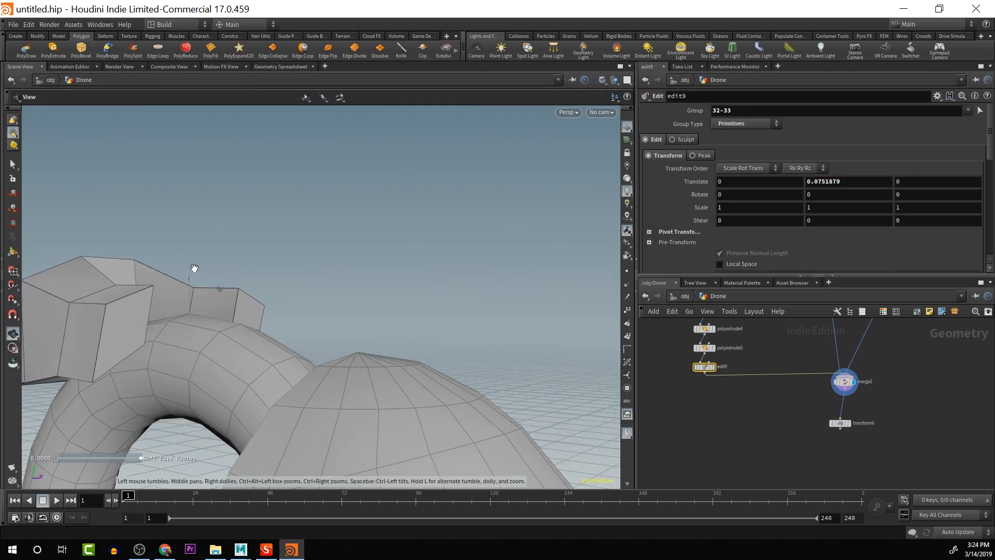
# Select the underside faces of both new prong segments and move them about -0.198 in Y
pyautogui.moveTo(193, 268); pyautogui.dragTo(284, 289)
pyautogui.press('t')
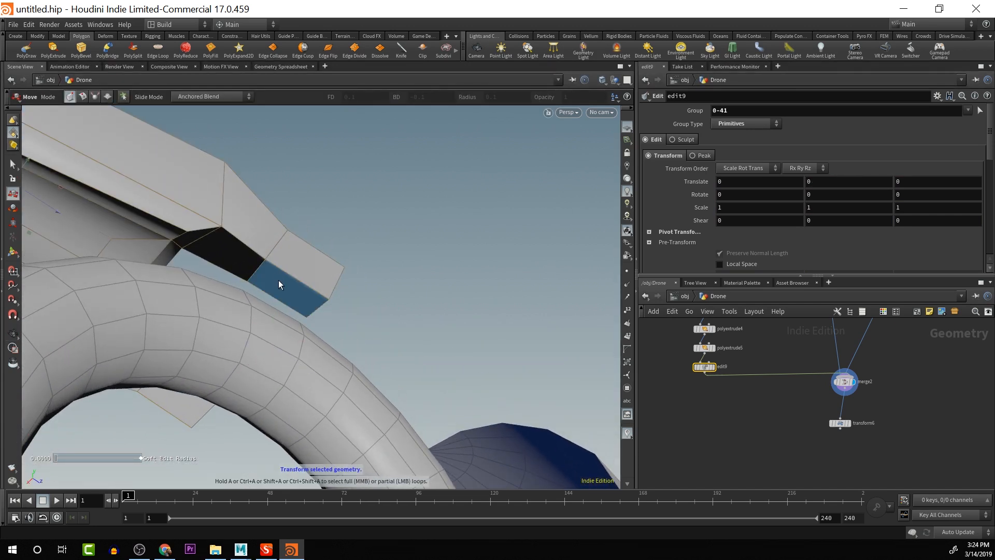
pyautogui.click(278, 282)
pyautogui.keyDown('shift'); pyautogui.click(173, 403); pyautogui.keyUp('shift')
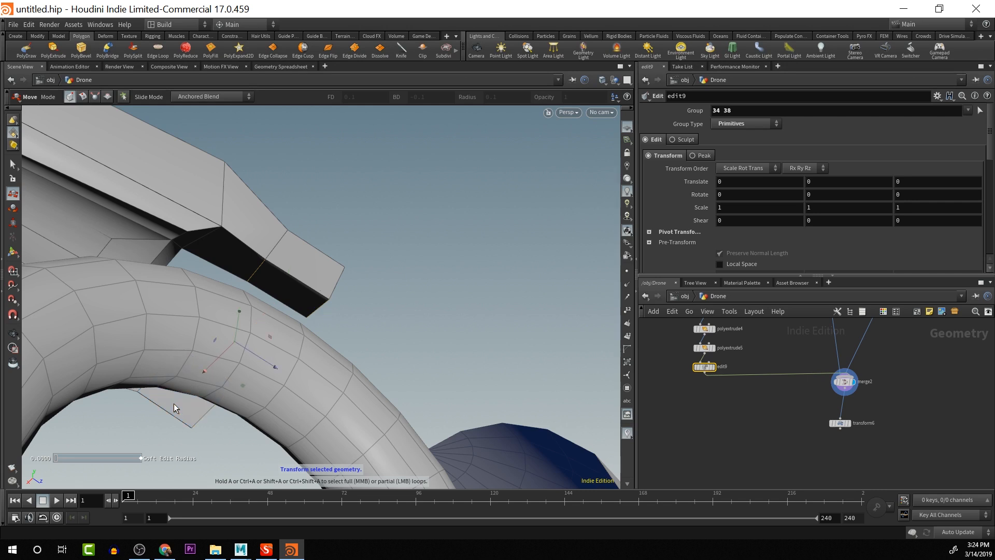
pyautogui.moveTo(237, 313); pyautogui.dragTo(233, 250)
pyautogui.press('t')
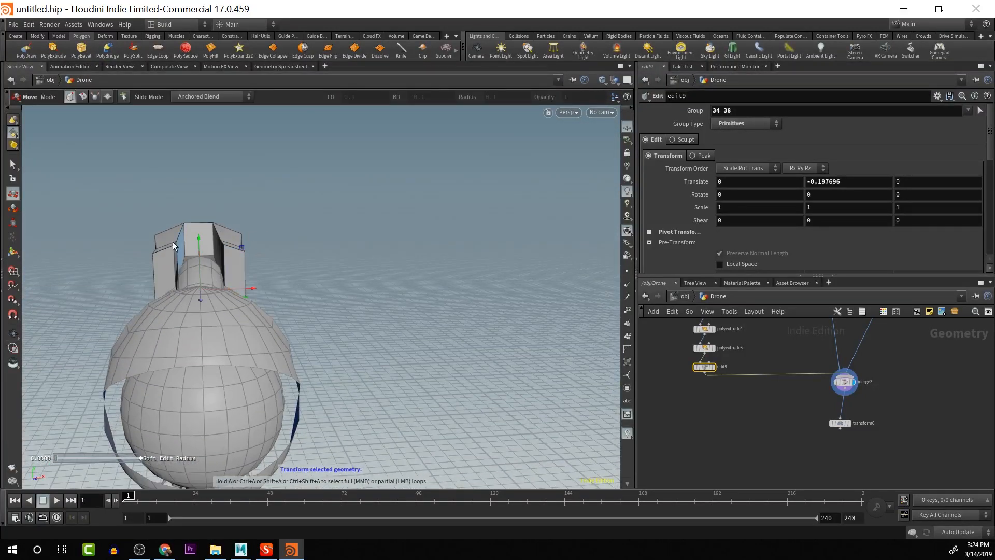
# Switch to edge selection and move the top end edges of both prongs about -0.132 in Y
pyautogui.click(15, 134)
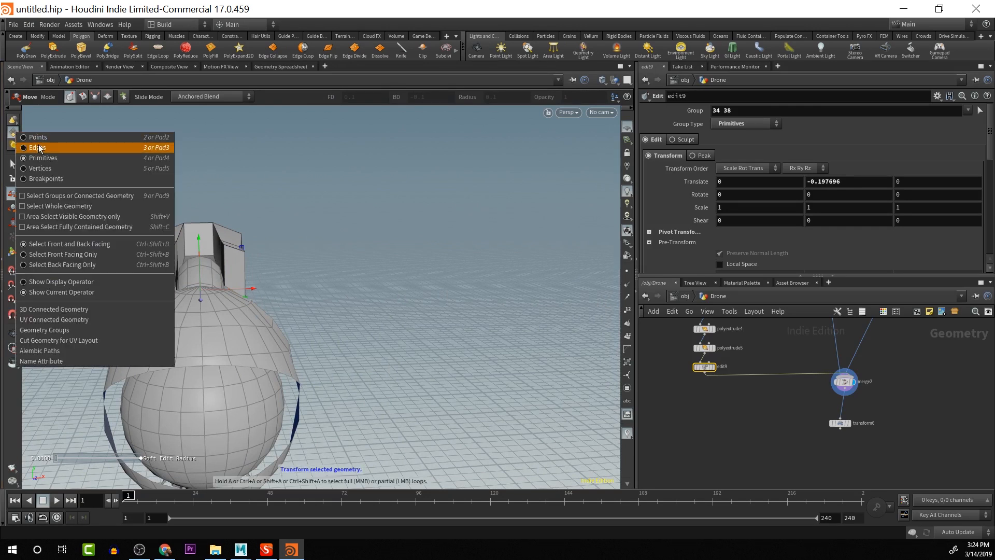
pyautogui.click(41, 148)
pyautogui.click(164, 250)
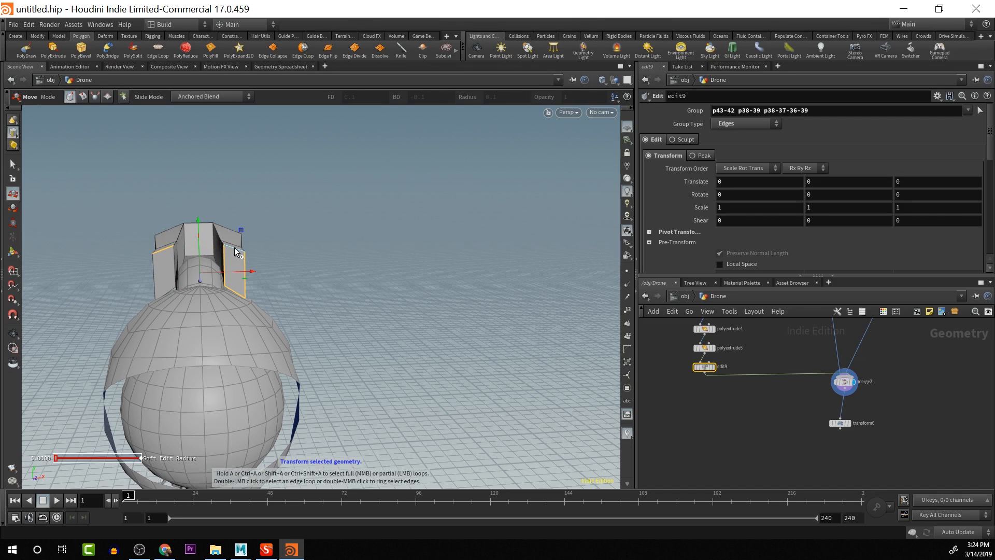
pyautogui.hotkey('ctrl', 'z')
pyautogui.hotkey('ctrl', 'z')
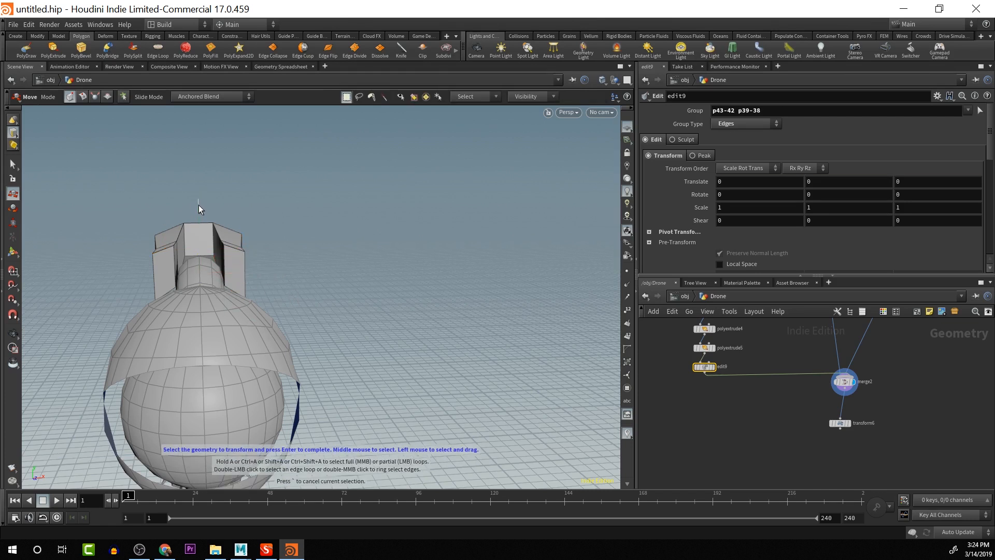
pyautogui.click(166, 250)
pyautogui.keyDown('shift'); pyautogui.click(238, 248); pyautogui.keyUp('shift')
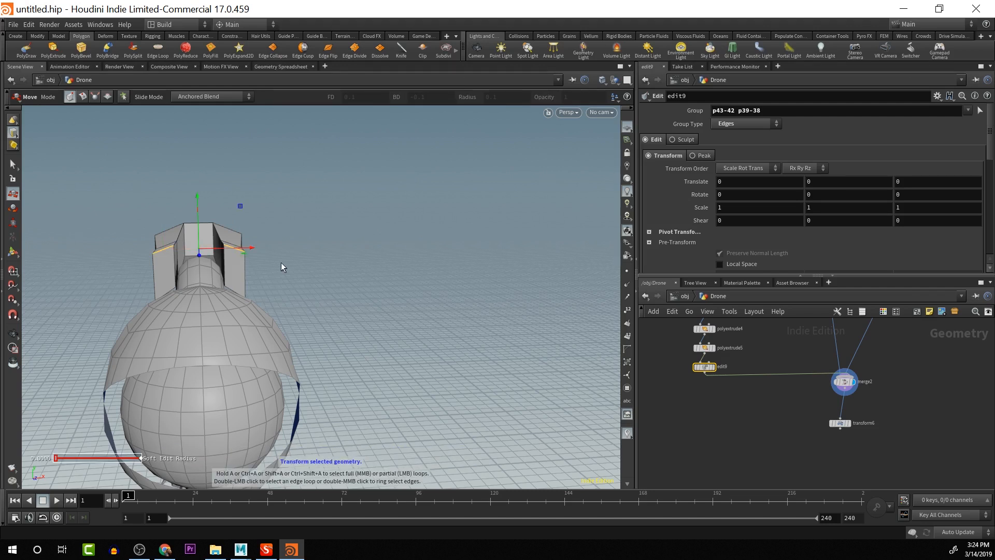
pyautogui.keyDown('alt'); pyautogui.moveTo(281, 262); pyautogui.dragTo(264, 209); pyautogui.keyUp('alt')
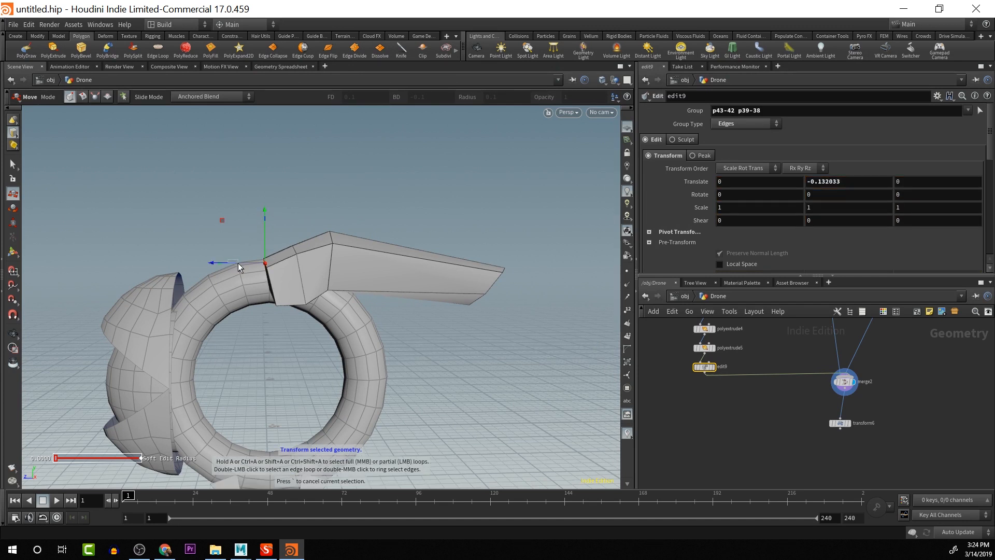
pyautogui.press('Return')
# Select only the top end edges of both prongs and move them about -0.086 in Z
pyautogui.doubleClick(265, 262)
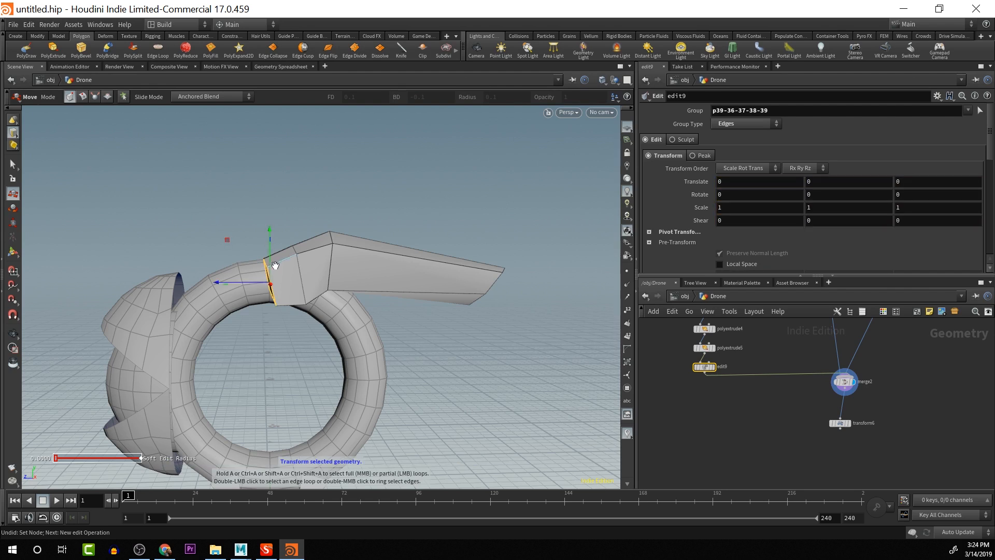
pyautogui.keyDown('alt'); pyautogui.moveTo(272, 265); pyautogui.dragTo(392, 311); pyautogui.keyUp('alt')
pyautogui.click(277, 274)
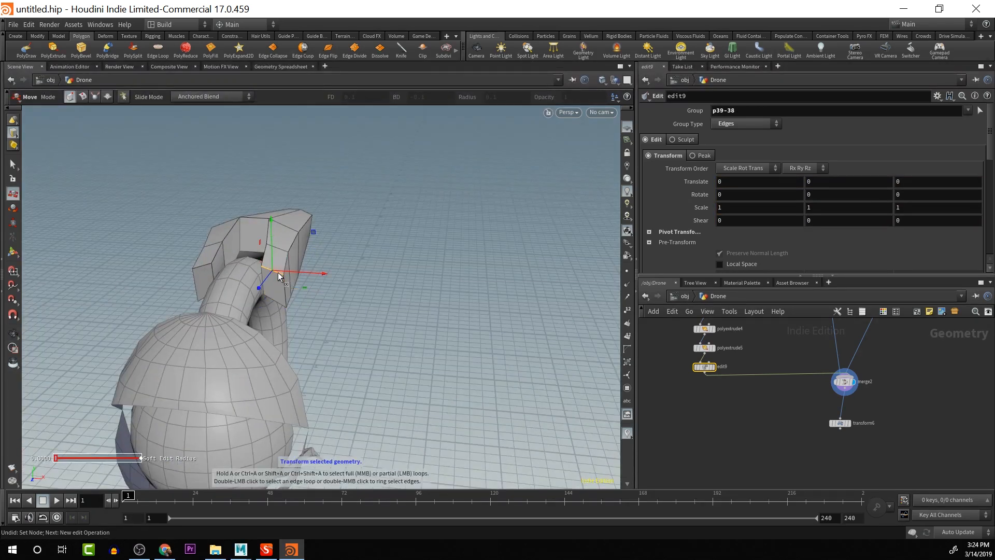
pyautogui.keyDown('shift'); pyautogui.click(204, 269); pyautogui.keyUp('shift')
pyautogui.keyDown('alt'); pyautogui.moveTo(241, 270); pyautogui.dragTo(505, 278); pyautogui.keyUp('alt')
# Examine the drone from both sides and the front to judge the prongs' shape against the ring
pyautogui.press('Escape')
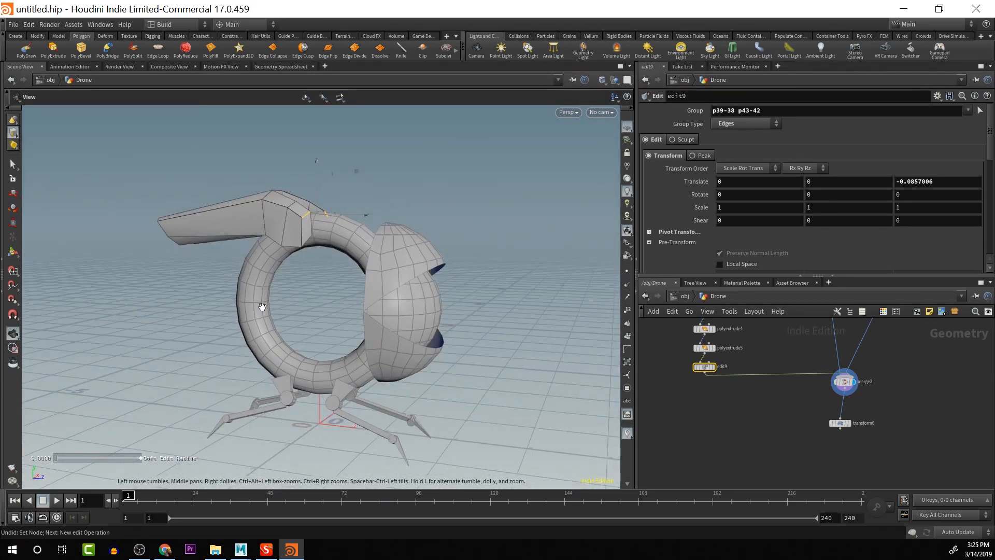
pyautogui.press('Return')
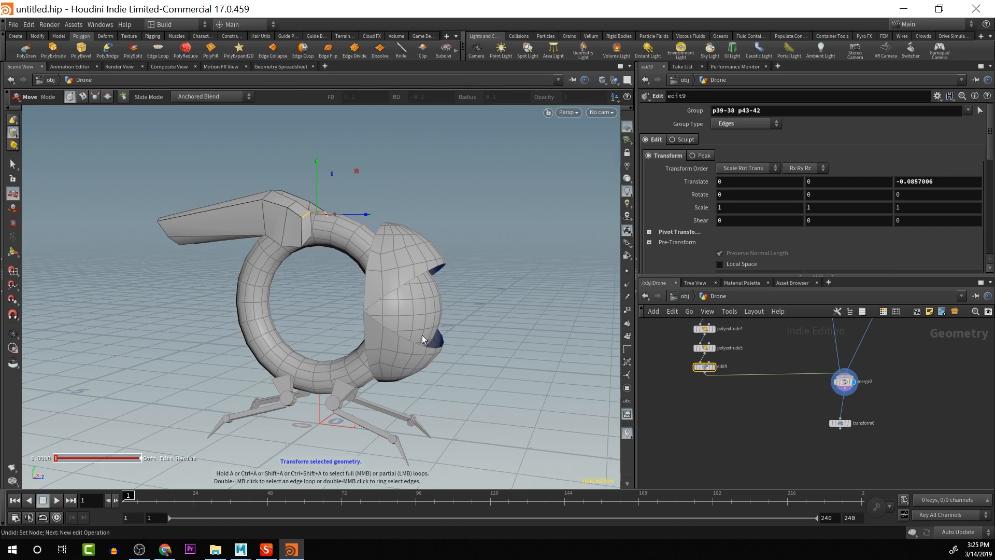
pyautogui.press('Escape')
pyautogui.moveTo(318, 301); pyautogui.dragTo(263, 303)
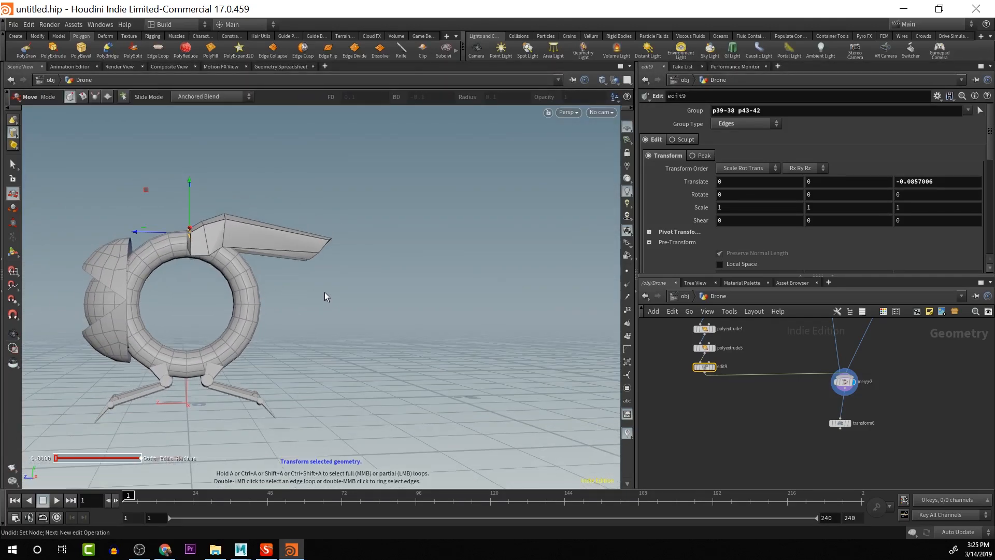
pyautogui.moveTo(334, 264); pyautogui.dragTo(433, 280)
pyautogui.press('Return')
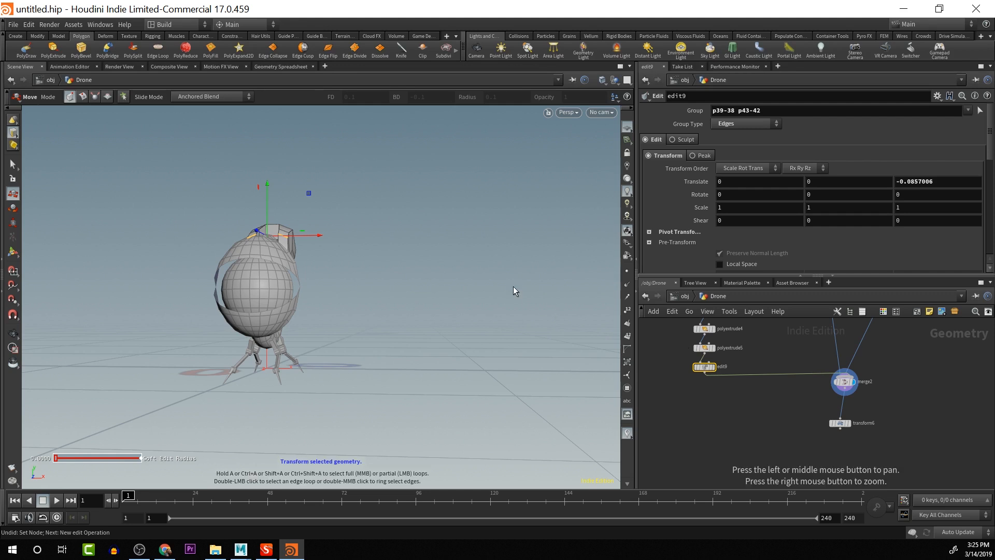
pyautogui.press('Escape')
pyautogui.moveTo(296, 284); pyautogui.dragTo(310, 299)
pyautogui.press('Return')
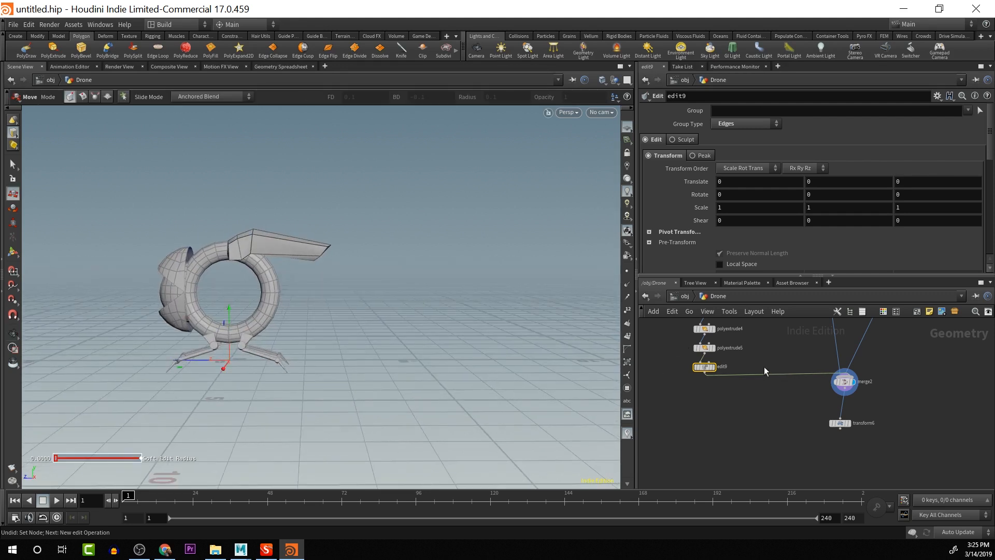
# Add a Transform node, feed it from edit9 and wire its output into merge2
pyautogui.press('Tab')
pyautogui.write('t')
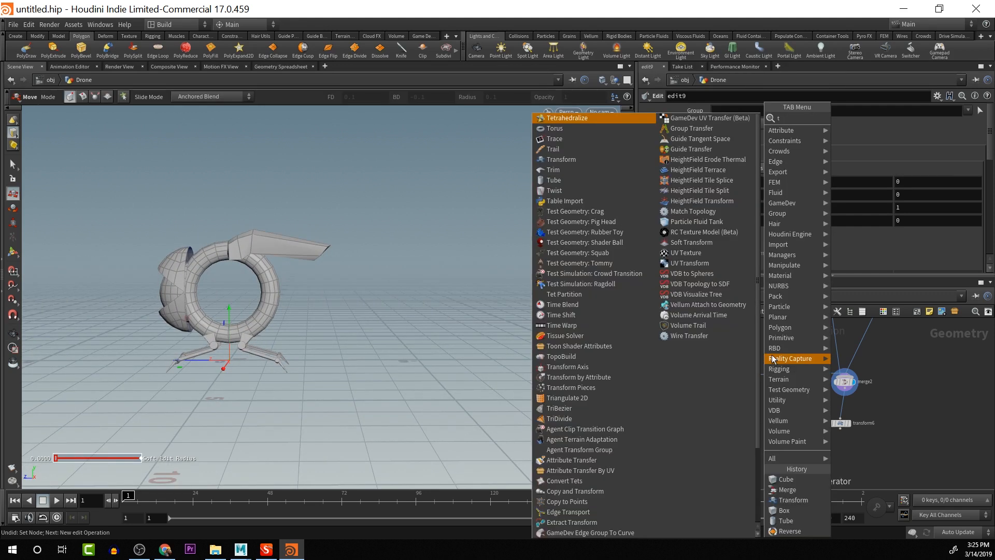
pyautogui.write('ran')
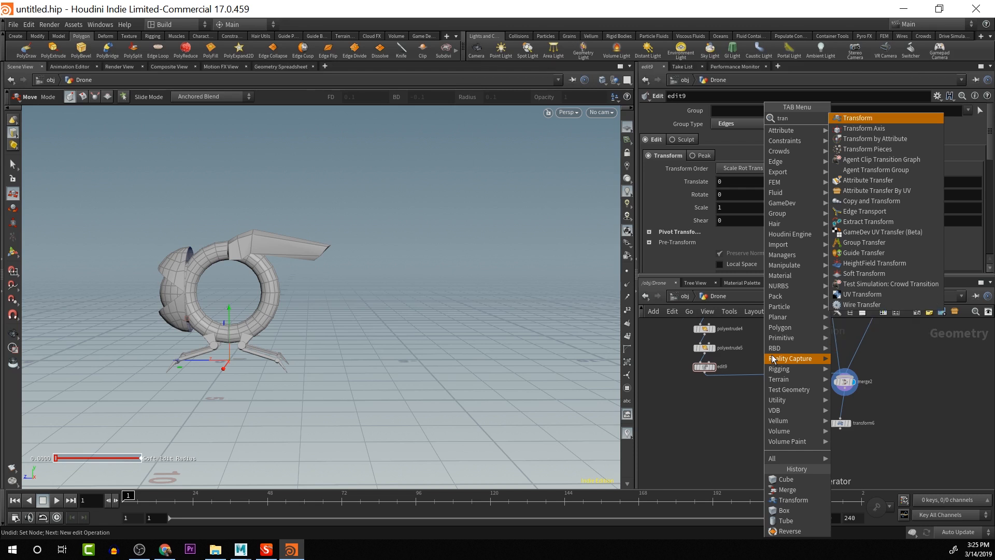
pyautogui.press('Return')
pyautogui.click(773, 354)
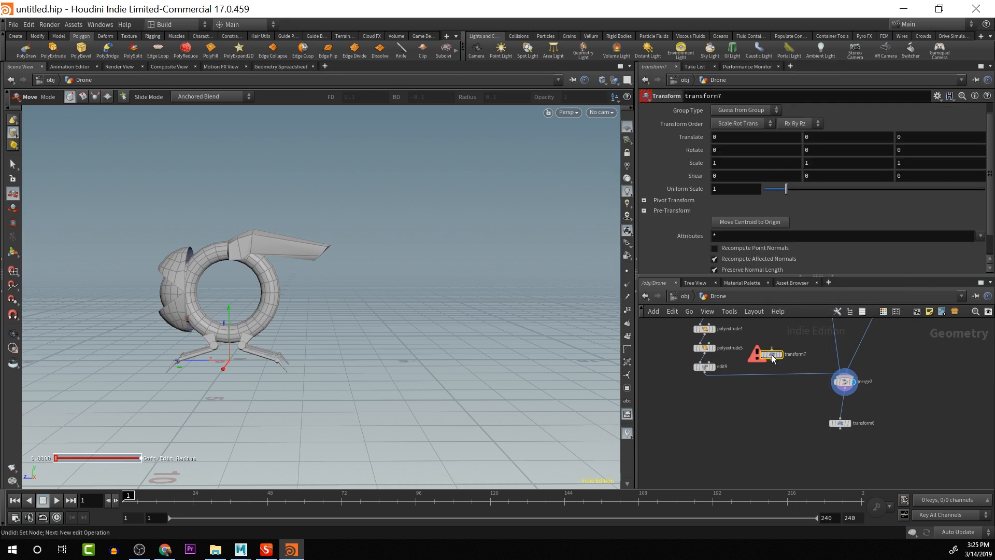
pyautogui.moveTo(705, 372); pyautogui.dragTo(763, 348)
pyautogui.click(771, 349)
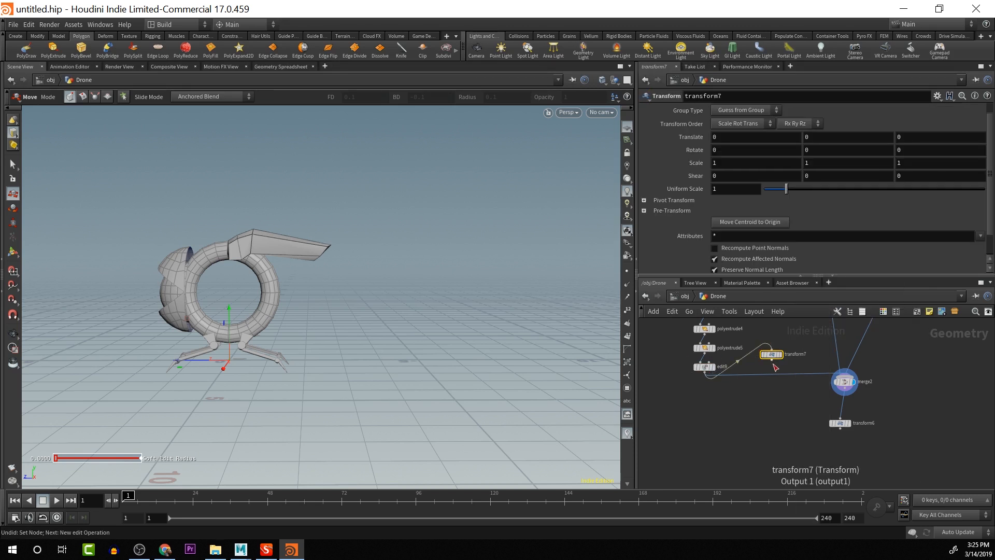
pyautogui.click(772, 361)
pyautogui.click(835, 376)
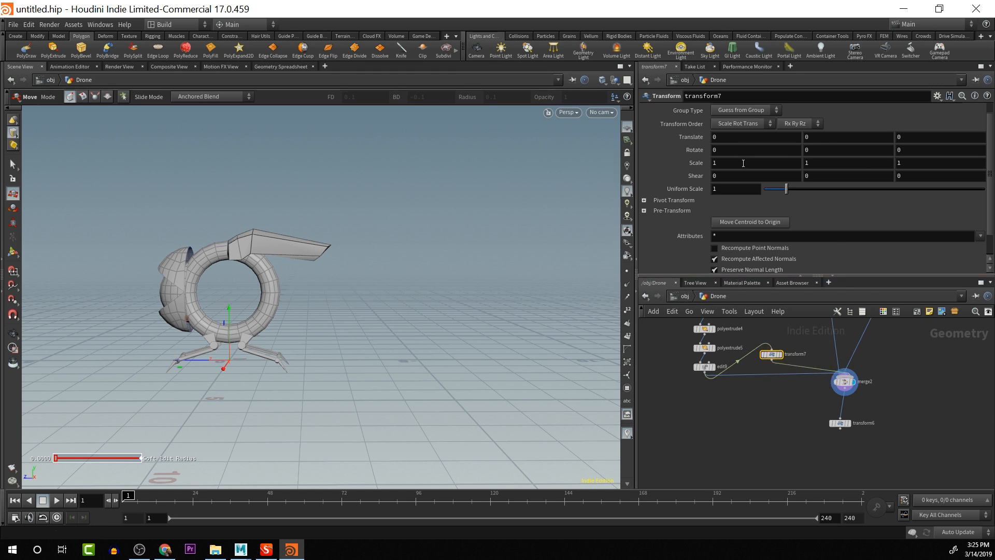
# Set the new Transform node's Z translation to -1.8 to place the copied box part behind the original
pyautogui.moveTo(739, 140)
pyautogui.mouseDown(button='middle')
pyautogui.moveTo(767, 139)
pyautogui.moveTo(726, 141)
pyautogui.mouseUp(button='middle')
pyautogui.hotkey('ctrl', 'z')
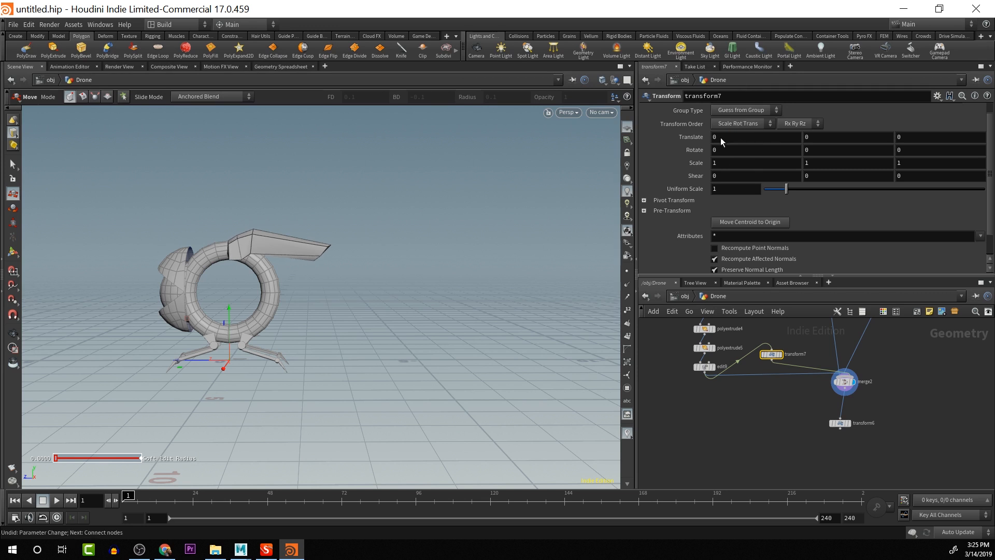
pyautogui.middleClick(707, 330)
pyautogui.moveTo(674, 382); pyautogui.dragTo(593, 425, button='middle')
pyautogui.scroll(-5, 685, 421)
pyautogui.moveTo(691, 420); pyautogui.dragTo(790, 439, button='middle')
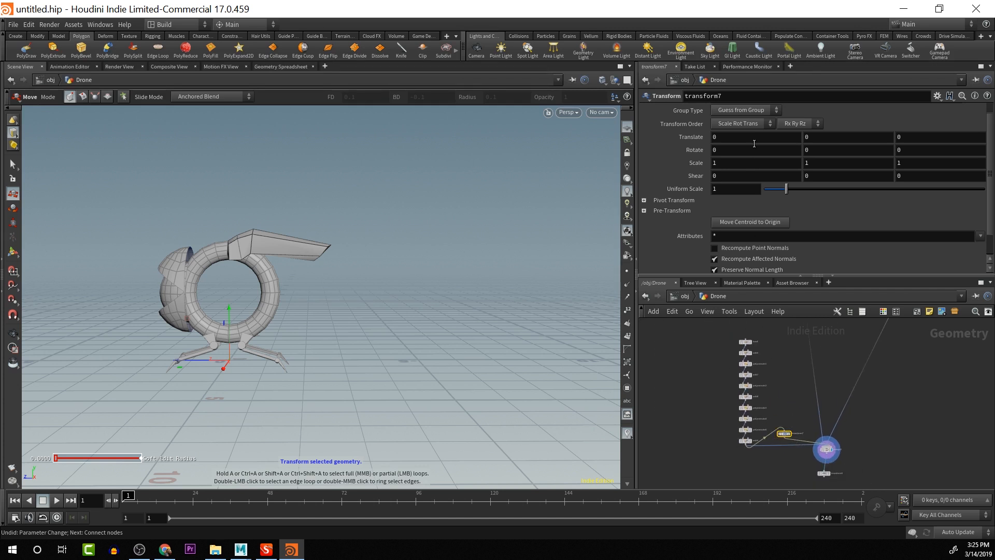
pyautogui.moveTo(754, 144)
pyautogui.mouseDown(button='middle')
pyautogui.moveTo(777, 145)
pyautogui.moveTo(752, 139)
pyautogui.mouseUp(button='middle')
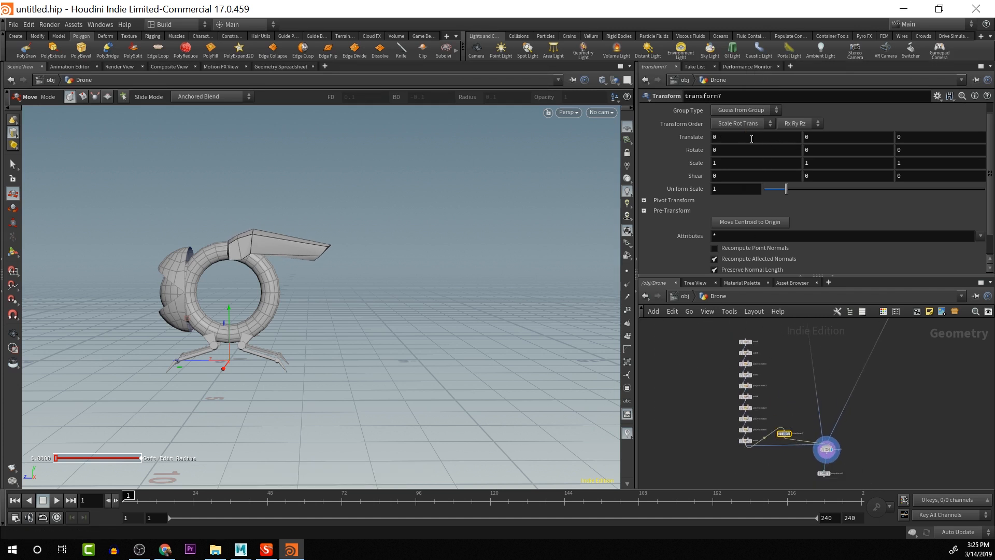
pyautogui.moveTo(914, 139); pyautogui.dragTo(826, 125, button='middle')
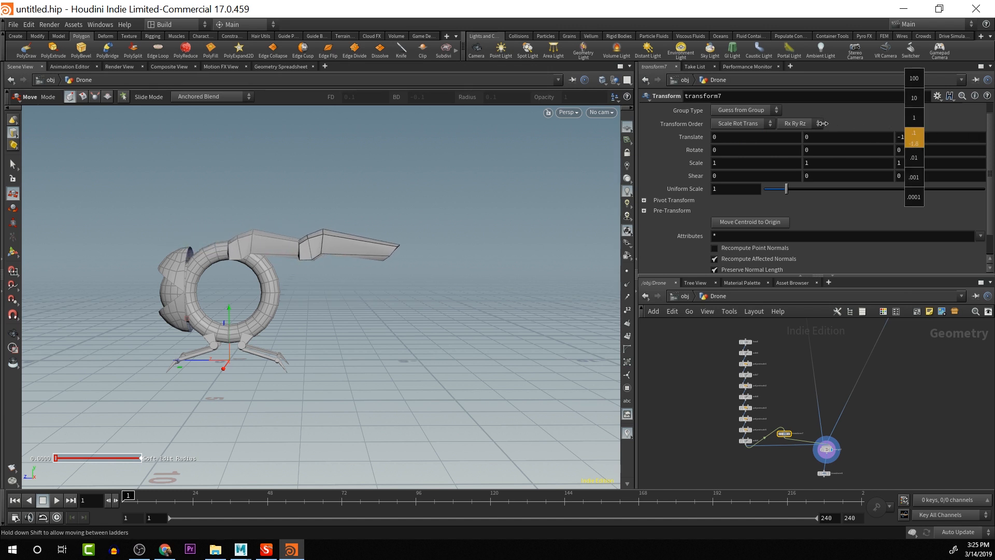
pyautogui.moveTo(826, 121); pyautogui.dragTo(826, 122, button='middle')
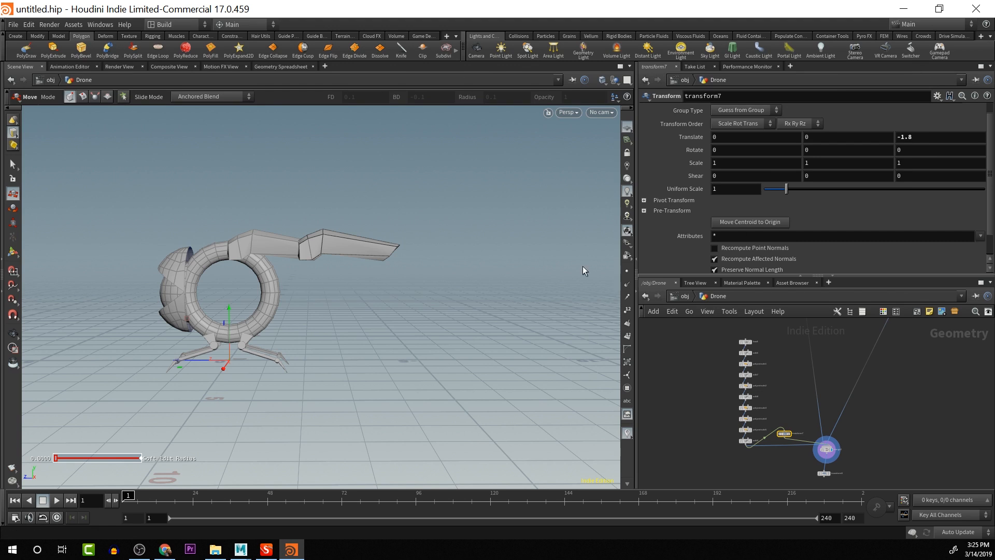
# Cut the wire from edit9 to transform7 and feed transform7 from edit8 instead
pyautogui.press('Escape')
pyautogui.moveTo(518, 287); pyautogui.dragTo(518, 316)
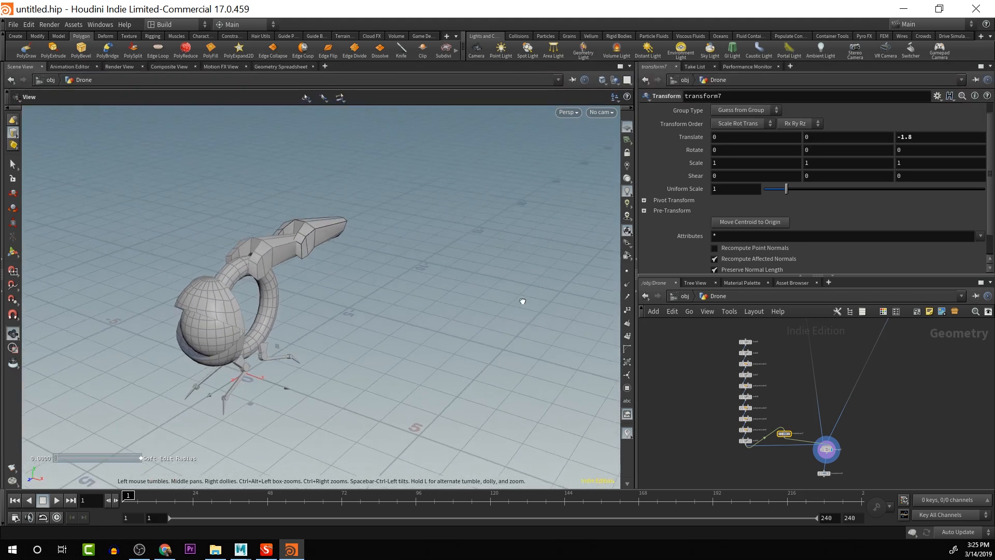
pyautogui.scroll(3, 792, 388)
pyautogui.scroll(1, 792, 387)
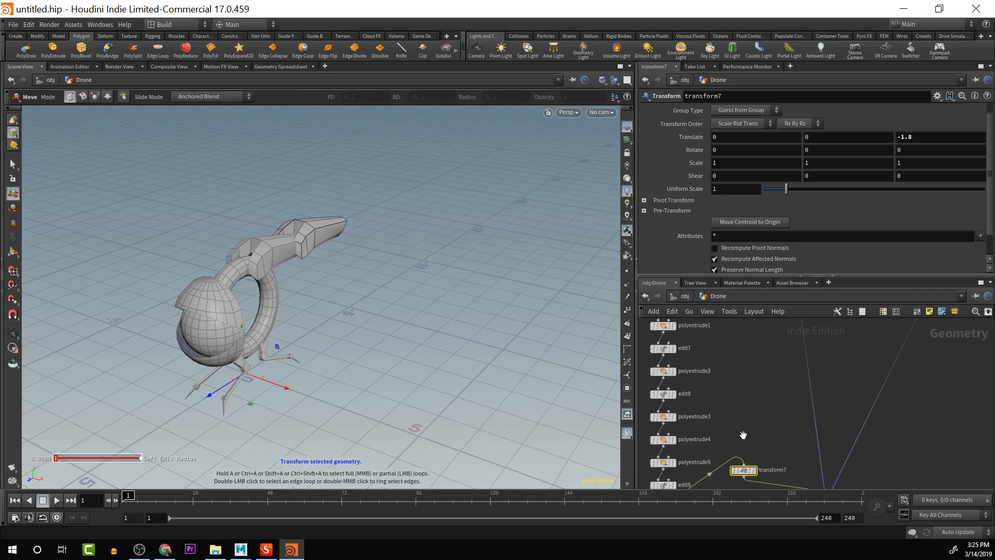
pyautogui.moveTo(742, 436); pyautogui.dragTo(743, 395, button='middle')
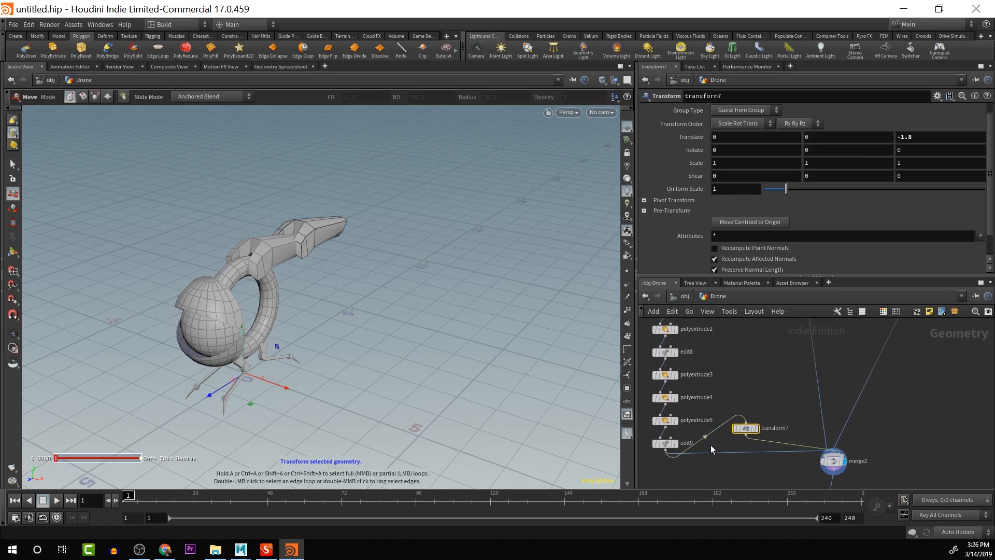
pyautogui.press('y')
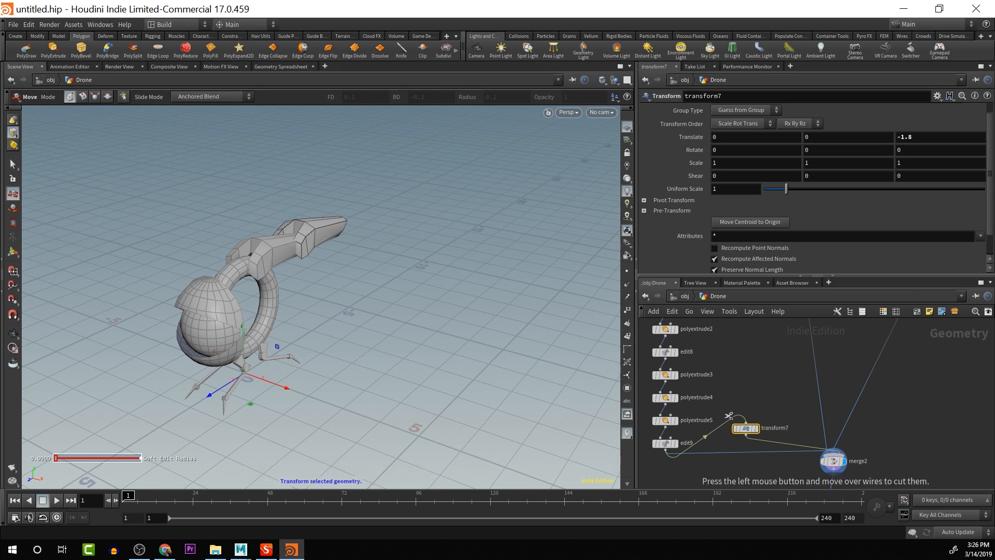
pyautogui.moveTo(729, 415); pyautogui.dragTo(727, 433)
pyautogui.moveTo(666, 352); pyautogui.dragTo(667, 339)
pyautogui.moveTo(693, 357); pyautogui.dragTo(696, 375, button='middle')
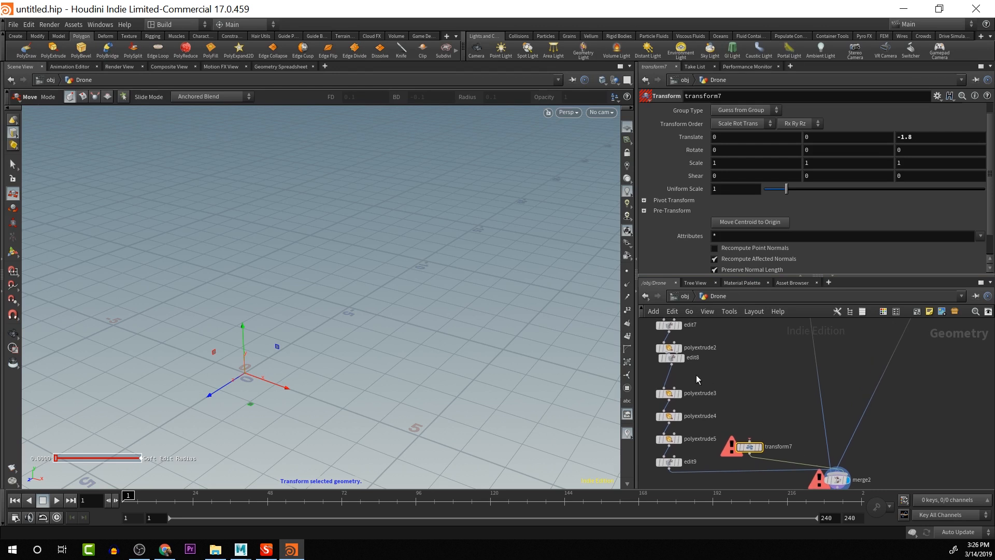
pyautogui.moveTo(672, 357); pyautogui.dragTo(749, 440)
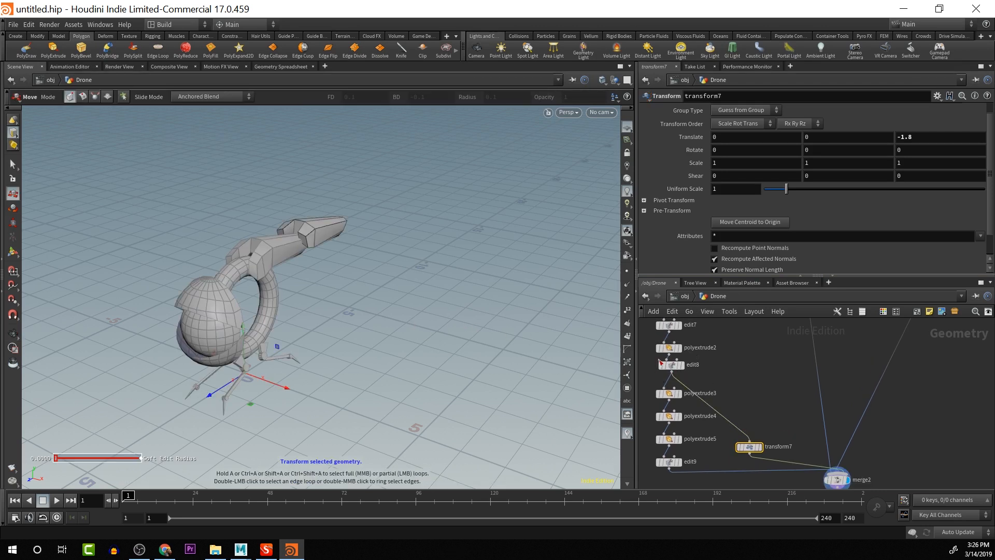
# Check the geometry at edit8 and edit7, and switch transform7's input from edit8 to edit7
pyautogui.click(684, 372)
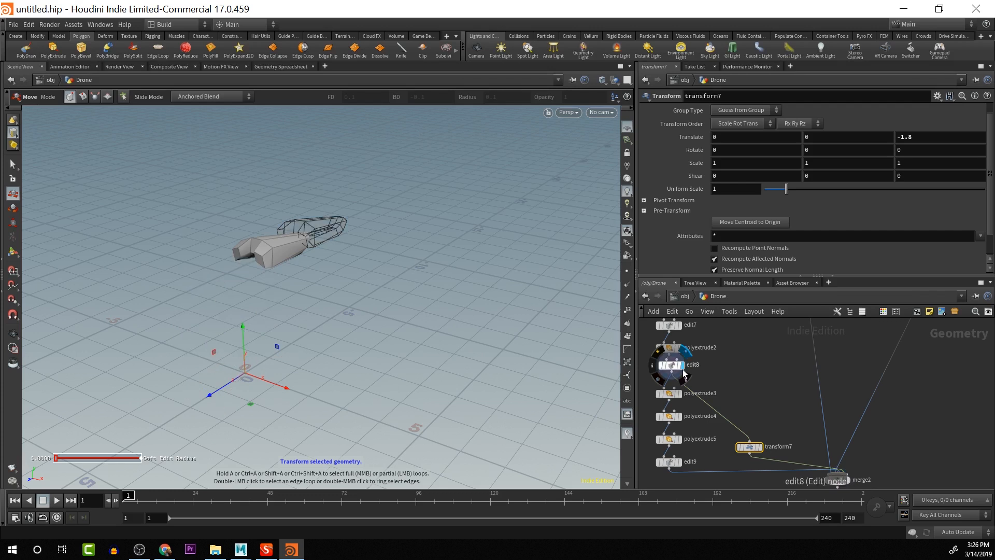
pyautogui.keyDown('alt'); pyautogui.moveTo(710, 370); pyautogui.dragTo(711, 408, button='middle'); pyautogui.keyUp('alt')
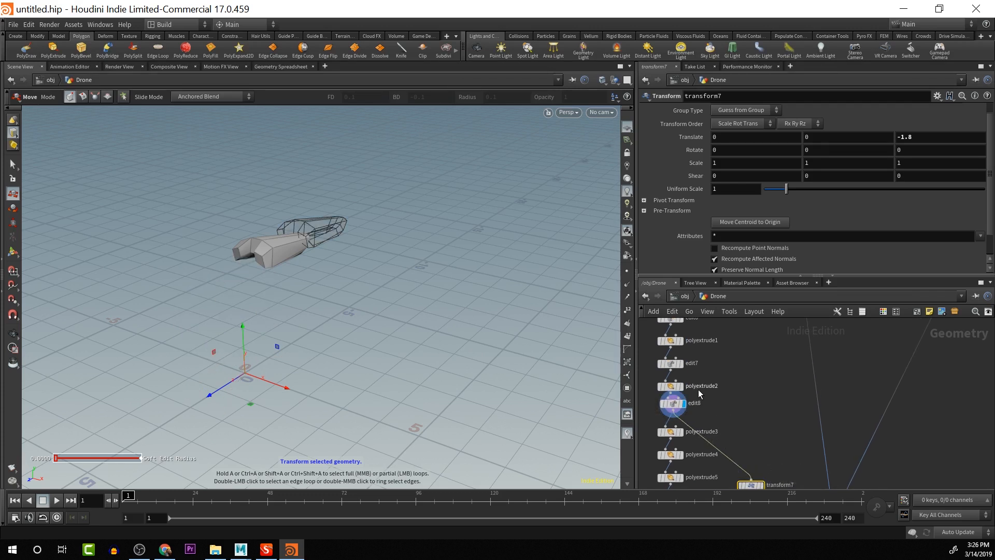
pyautogui.click(682, 364)
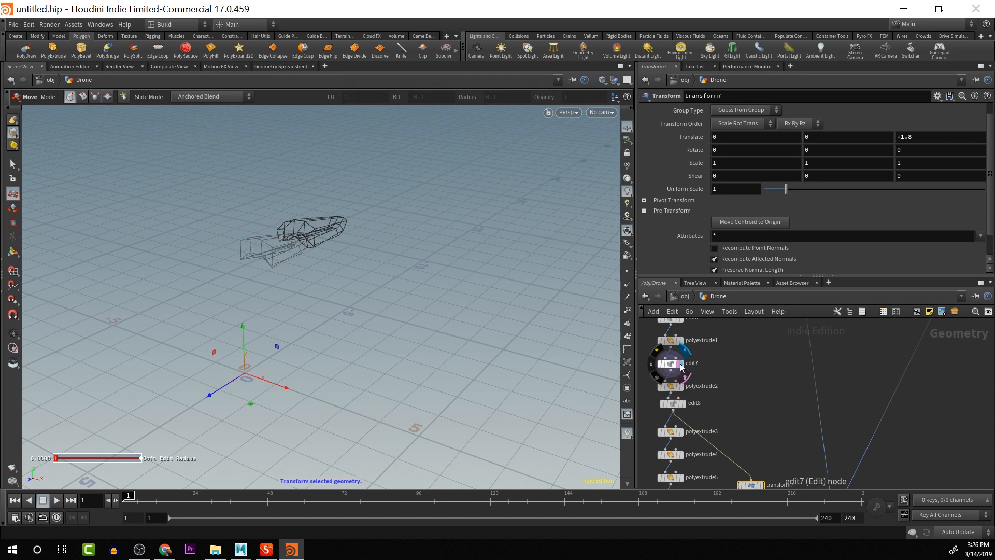
pyautogui.press('y')
pyautogui.moveTo(724, 440); pyautogui.dragTo(711, 458)
pyautogui.moveTo(674, 364)
pyautogui.mouseDown()
pyautogui.moveTo(757, 454)
pyautogui.moveTo(674, 348)
pyautogui.moveTo(676, 369)
pyautogui.mouseUp()
pyautogui.click(671, 367)
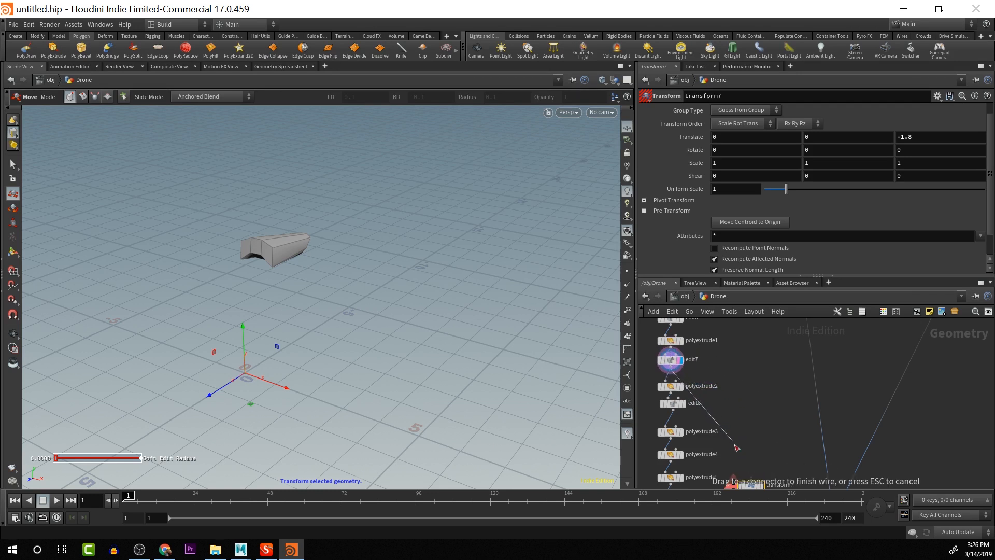
pyautogui.click(751, 478)
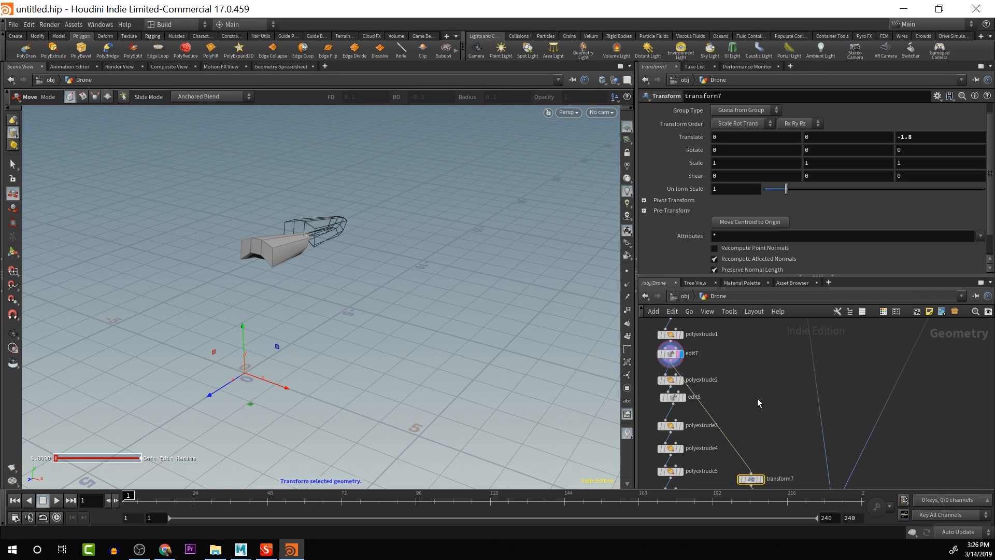
# Compare the displayed geometry of transform7 with that of edit7
pyautogui.keyDown('alt'); pyautogui.moveTo(780, 374); pyautogui.dragTo(757, 337, button='middle'); pyautogui.keyUp('alt')
pyautogui.click(738, 442)
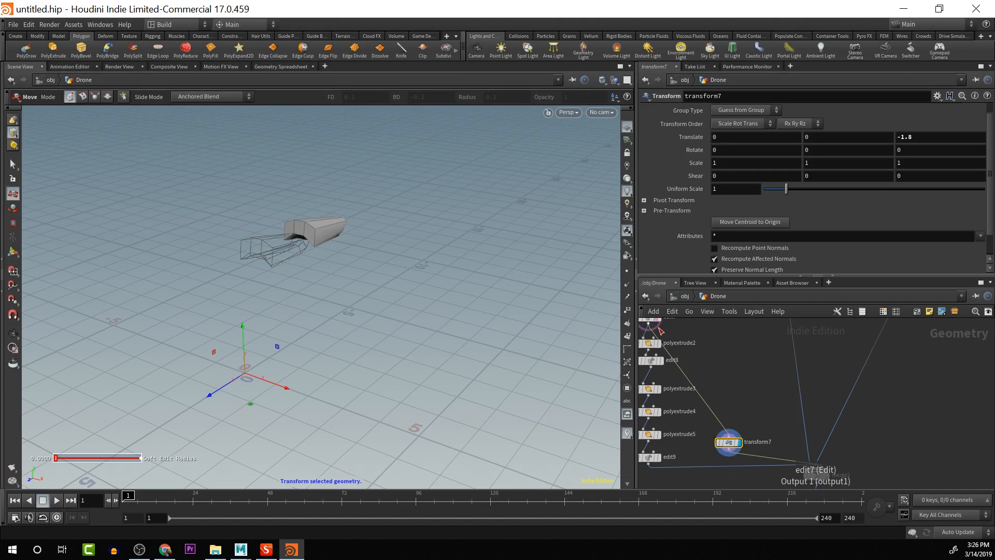
pyautogui.click(659, 322)
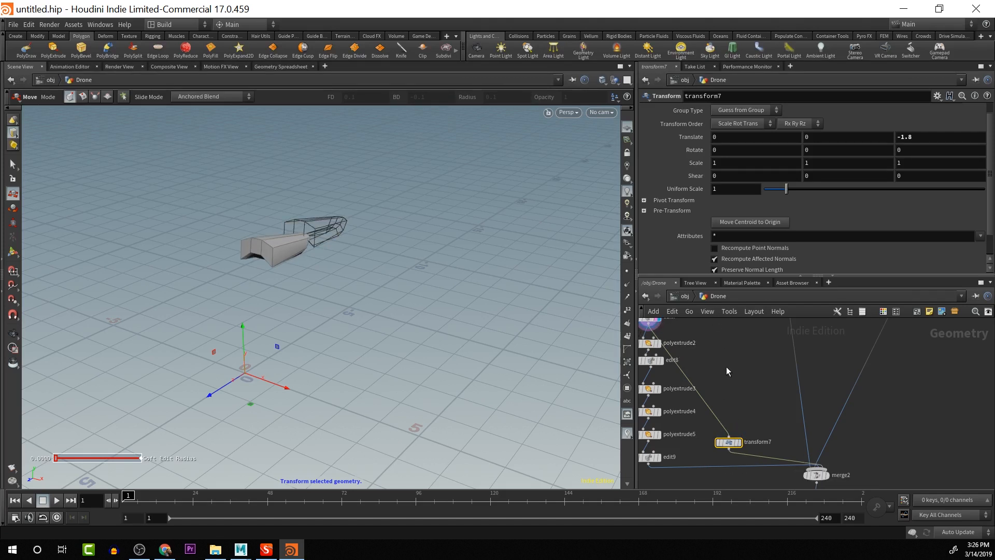
# Display transform7's geometry alone, then switch the display to merge2 to show the rear segment together with the whole drone
pyautogui.moveTo(727, 371); pyautogui.dragTo(746, 421, button='middle')
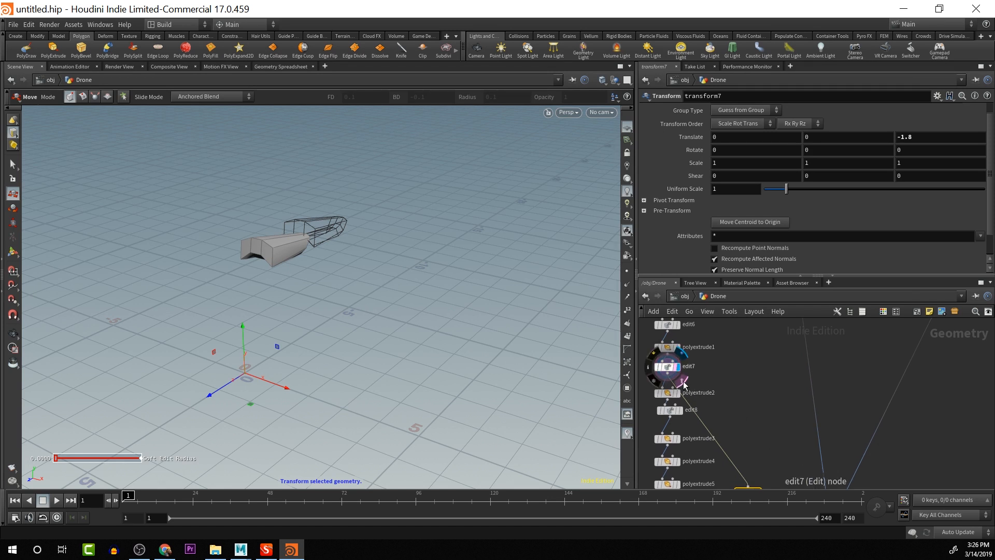
pyautogui.moveTo(784, 403); pyautogui.dragTo(744, 353, button='middle')
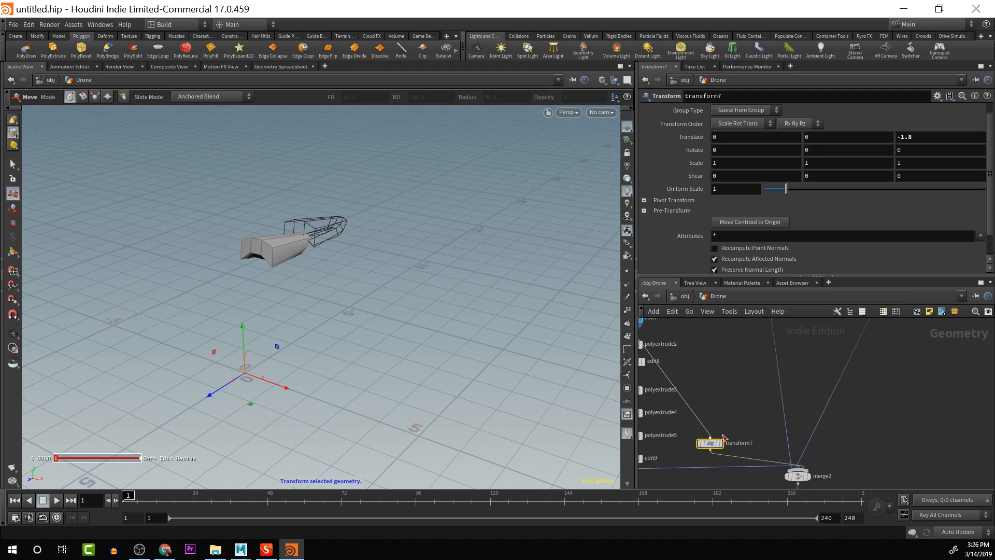
pyautogui.click(720, 443)
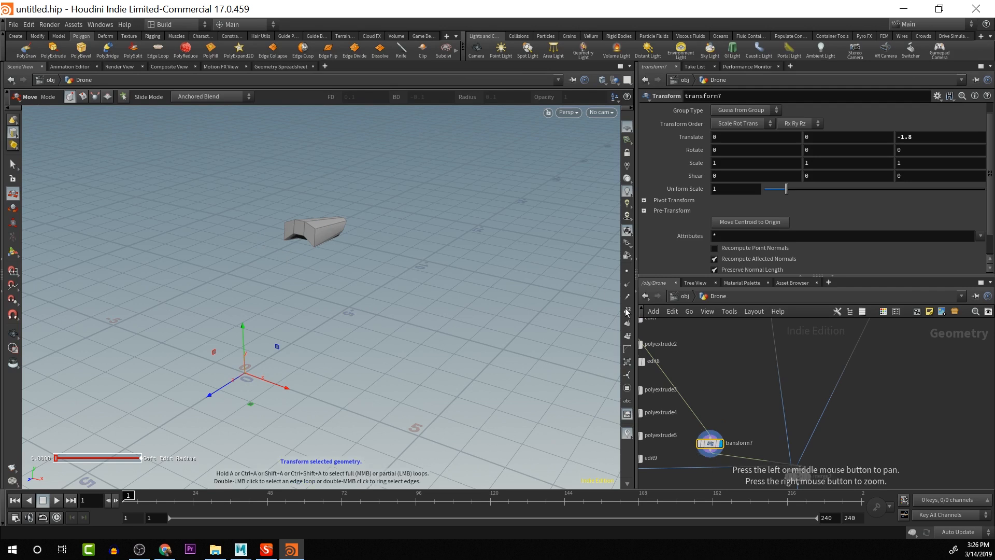
pyautogui.keyDown('alt'); pyautogui.moveTo(790, 446); pyautogui.dragTo(751, 353, button='middle'); pyautogui.keyUp('alt')
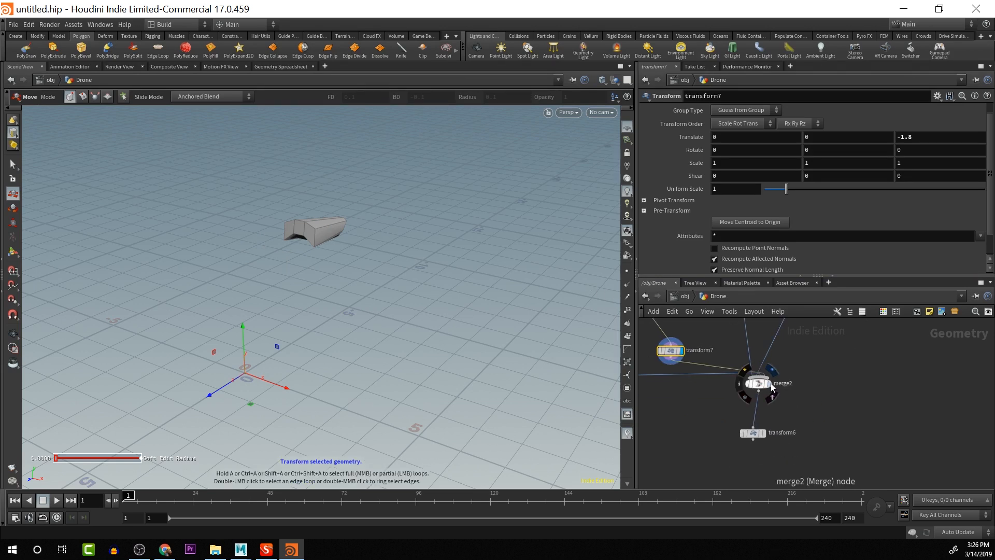
pyautogui.click(771, 388)
pyautogui.press('Escape')
pyautogui.moveTo(437, 315); pyautogui.dragTo(349, 262)
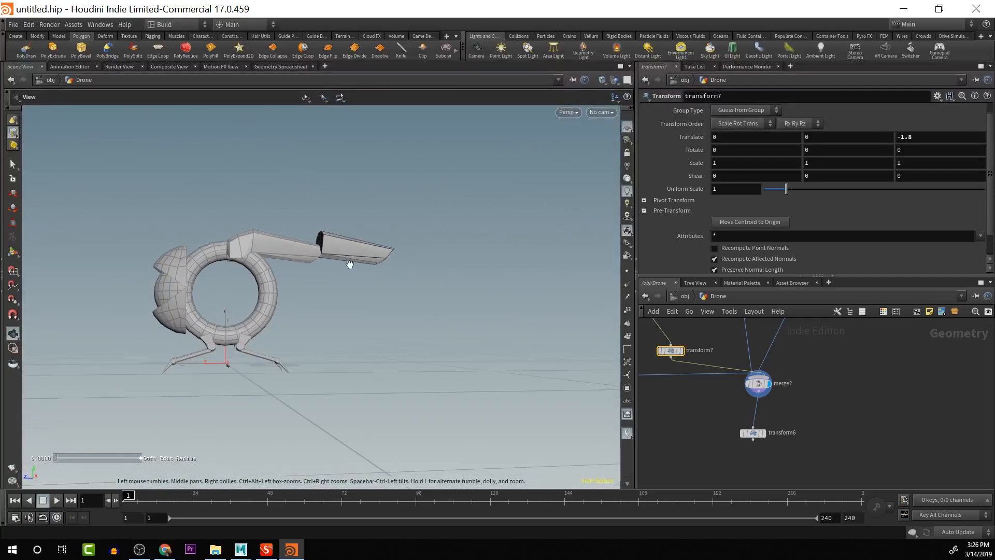
pyautogui.press('t')
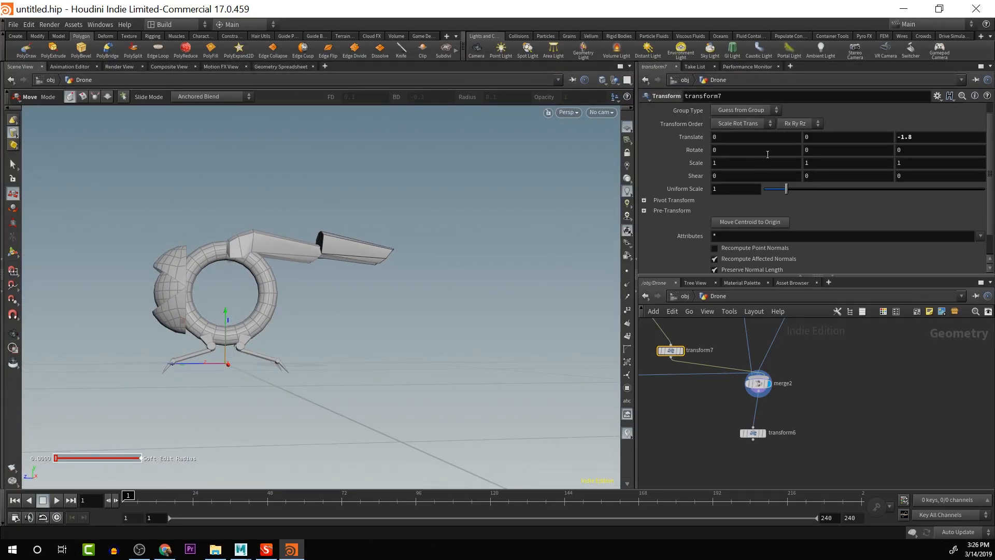
# Flatten the rear segment with a Y scale of 0.48 and raise it with a Y translation of 1.61 in transform7
pyautogui.moveTo(823, 163); pyautogui.dragTo(774, 165, button='middle')
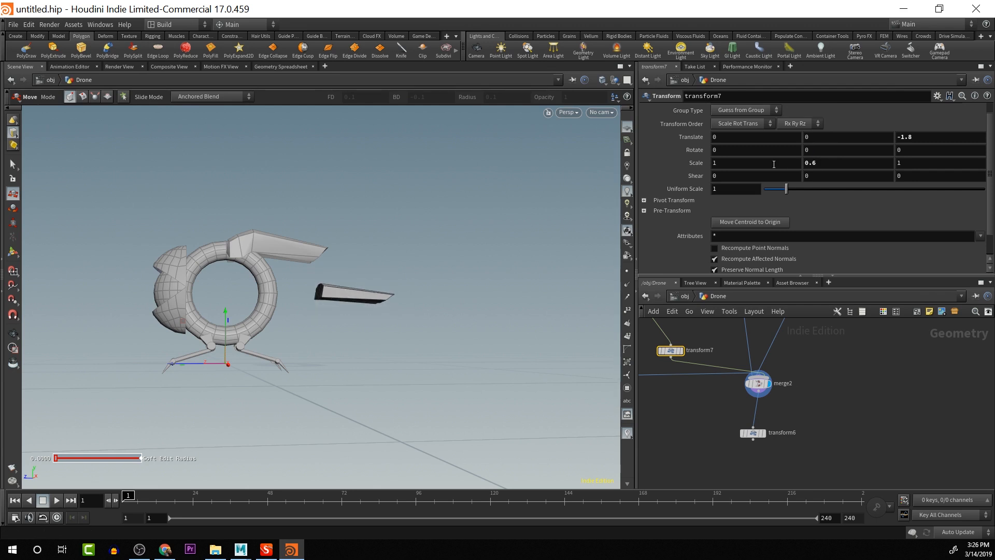
pyautogui.press('Escape')
pyautogui.moveTo(474, 248); pyautogui.dragTo(444, 249)
pyautogui.press('t')
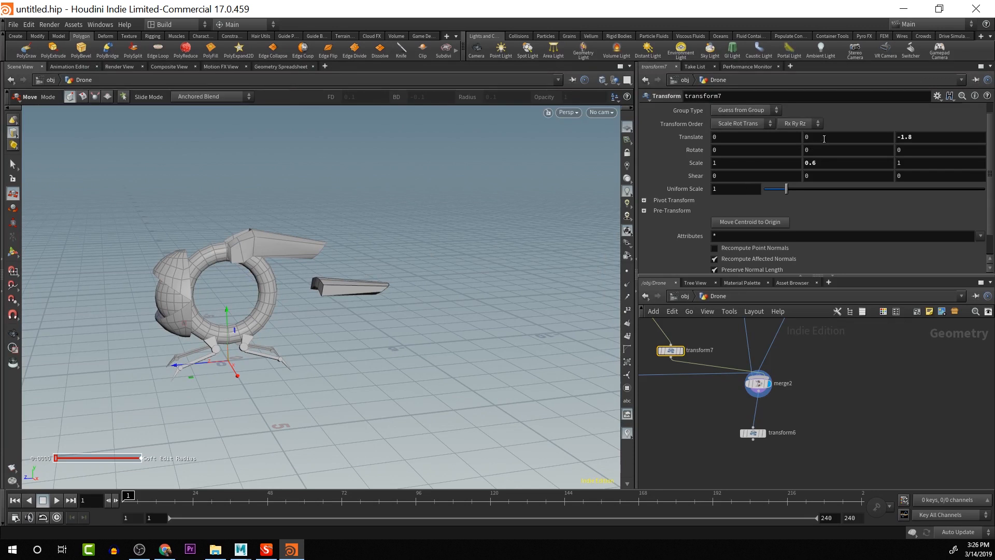
pyautogui.moveTo(824, 139); pyautogui.dragTo(991, 166, button='middle')
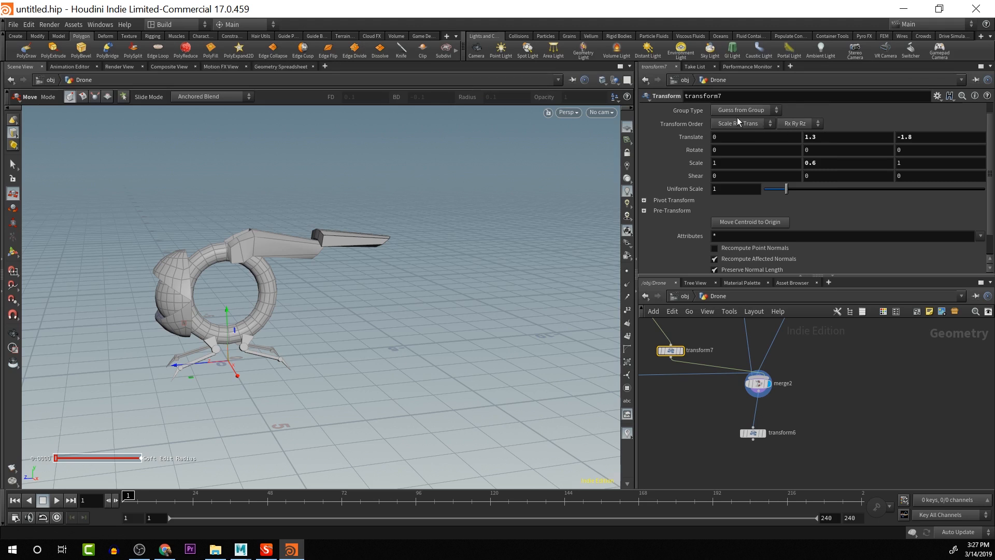
pyautogui.moveTo(826, 165); pyautogui.dragTo(763, 184, button='middle')
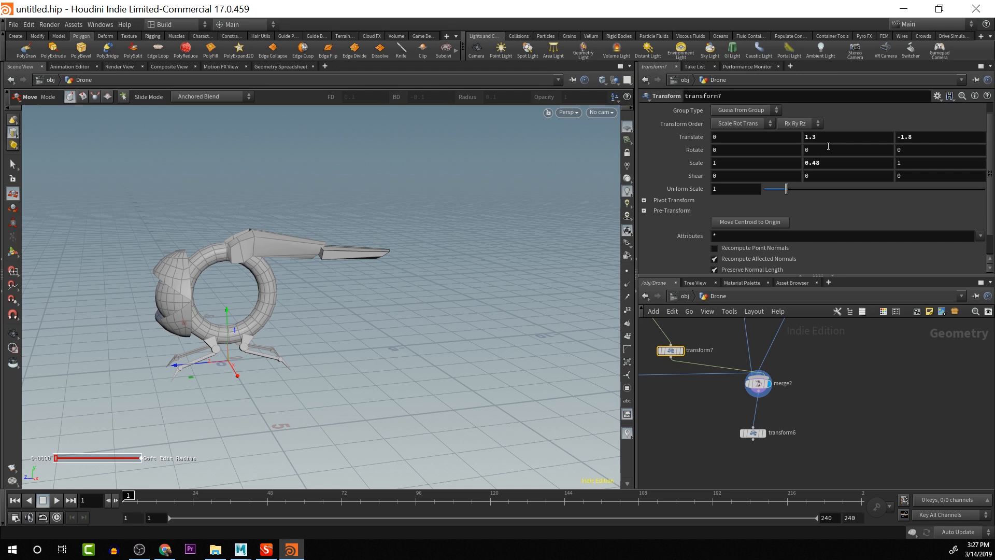
pyautogui.moveTo(836, 136); pyautogui.dragTo(815, 131, button='middle')
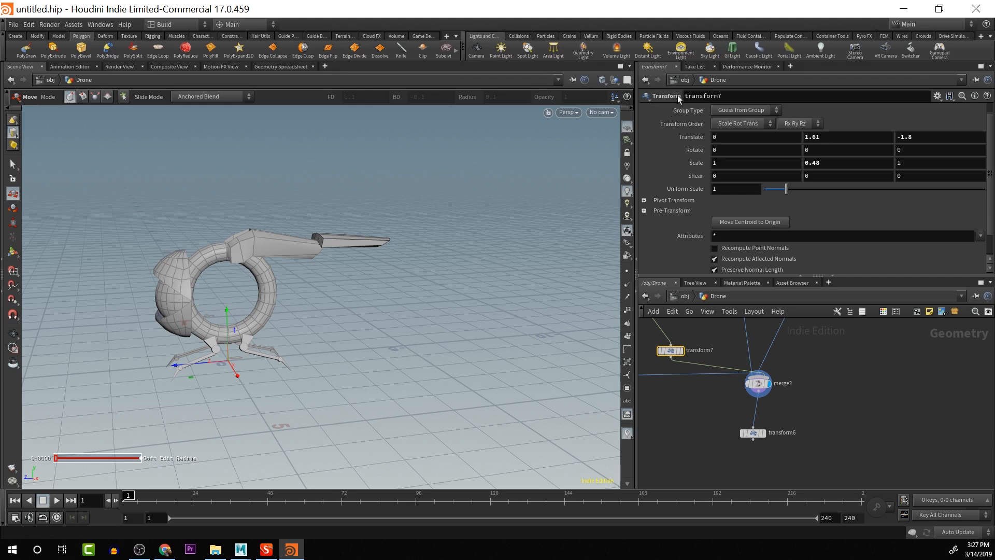
pyautogui.keyDown('alt'); pyautogui.moveTo(395, 305); pyautogui.dragTo(350, 278); pyautogui.keyUp('alt')
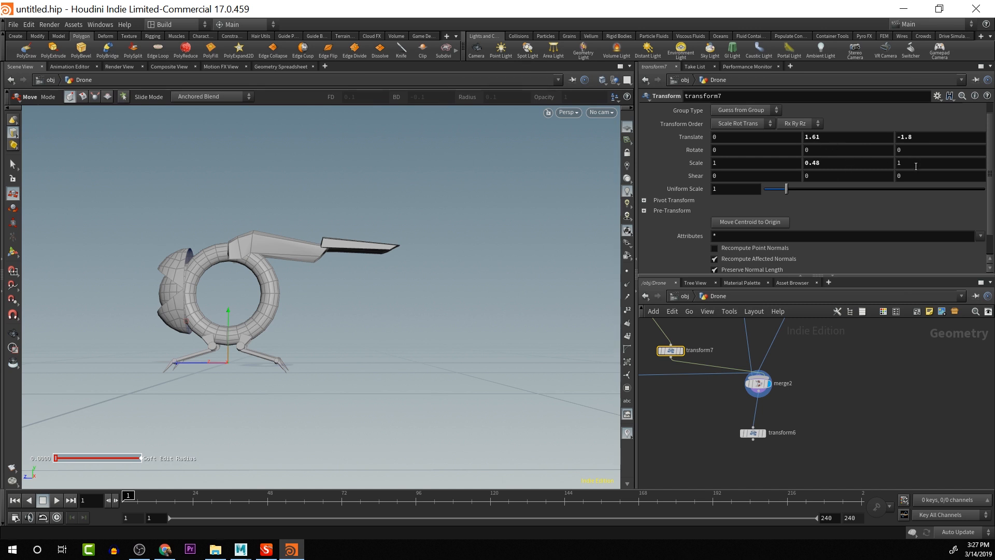
# Shorten the rear segment by setting transform7's Z scale to 0.8
pyautogui.moveTo(915, 163)
pyautogui.mouseDown(button='middle')
pyautogui.moveTo(887, 167)
pyautogui.moveTo(899, 168)
pyautogui.mouseUp(button='middle')
pyautogui.press('Escape')
pyautogui.moveTo(467, 262)
pyautogui.mouseDown()
pyautogui.moveTo(474, 289)
pyautogui.moveTo(498, 278)
pyautogui.moveTo(444, 262)
pyautogui.moveTo(474, 247)
pyautogui.mouseUp()
pyautogui.press('t')
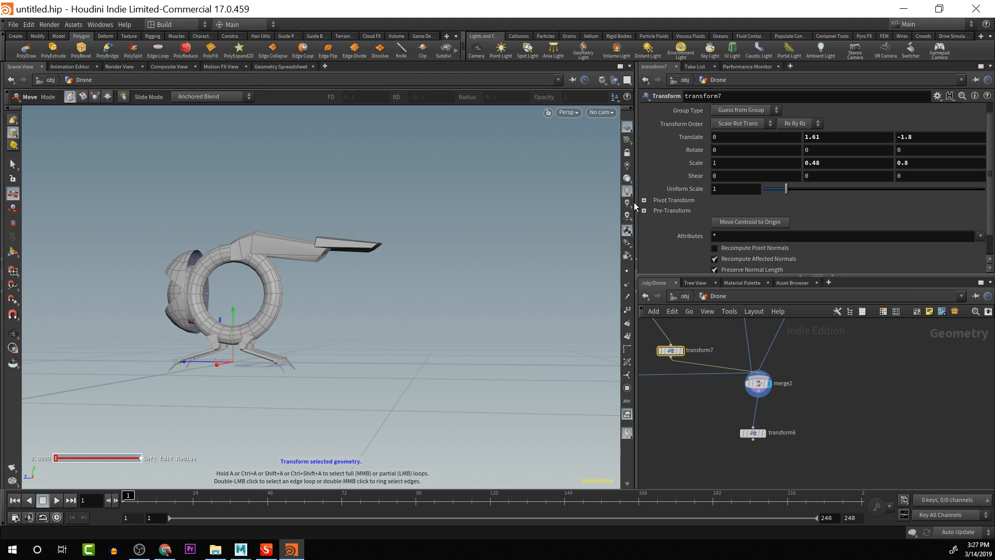
# Insert an edge loop around the rear segment near its front end, at about 0.29 along the edge
pyautogui.press('Escape')
pyautogui.moveTo(355, 282)
pyautogui.mouseDown()
pyautogui.moveTo(428, 322)
pyautogui.moveTo(396, 327)
pyautogui.moveTo(429, 313)
pyautogui.moveTo(333, 266)
pyautogui.moveTo(353, 272)
pyautogui.moveTo(363, 296)
pyautogui.mouseUp()
pyautogui.scroll(6, 344, 251)
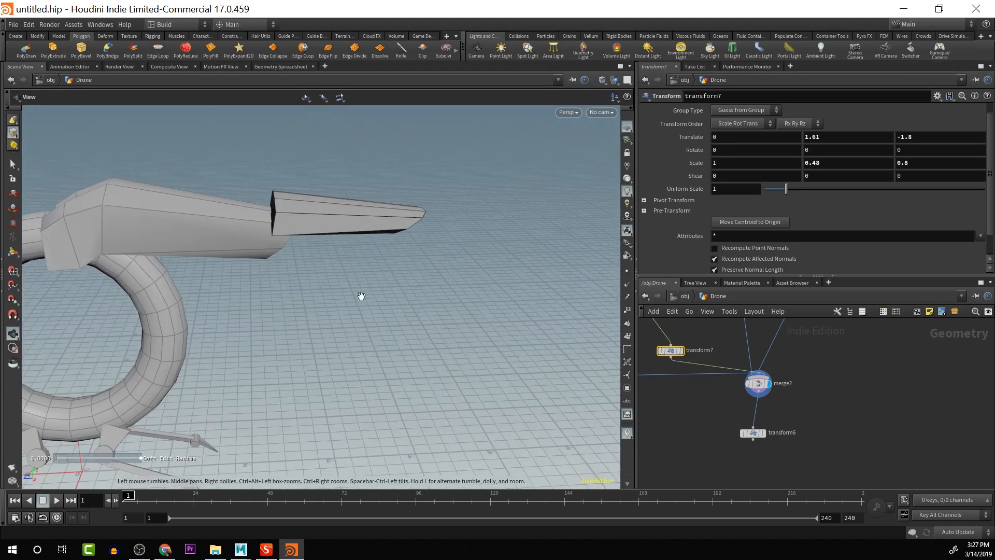
pyautogui.press('t')
pyautogui.click(317, 197)
pyautogui.click(158, 48)
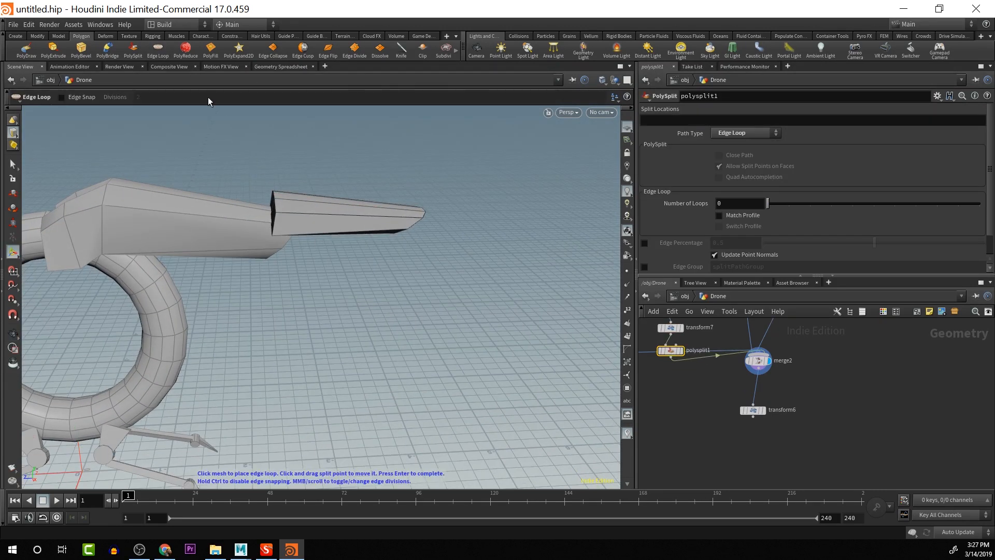
pyautogui.click(320, 214)
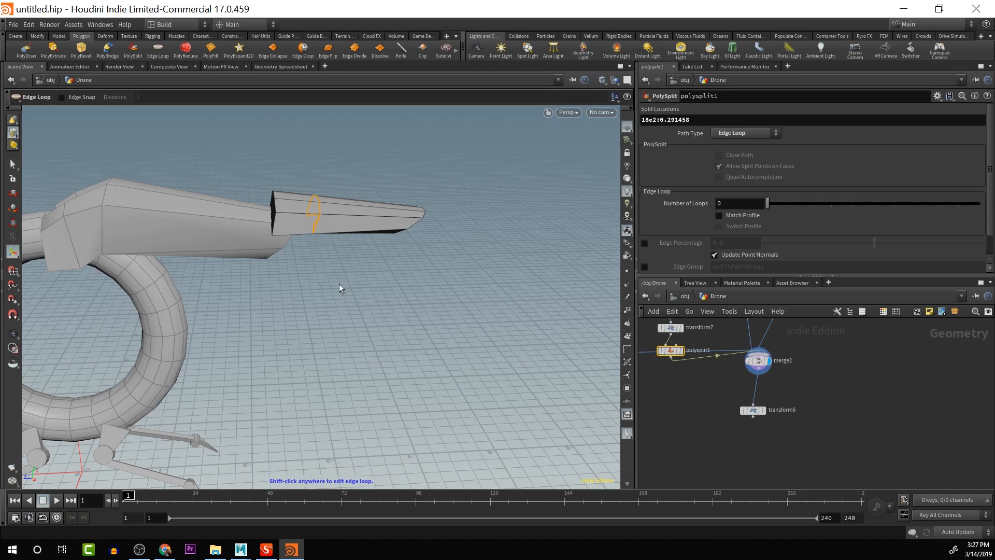
pyautogui.press('Escape')
pyautogui.moveTo(339, 284); pyautogui.dragTo(362, 195)
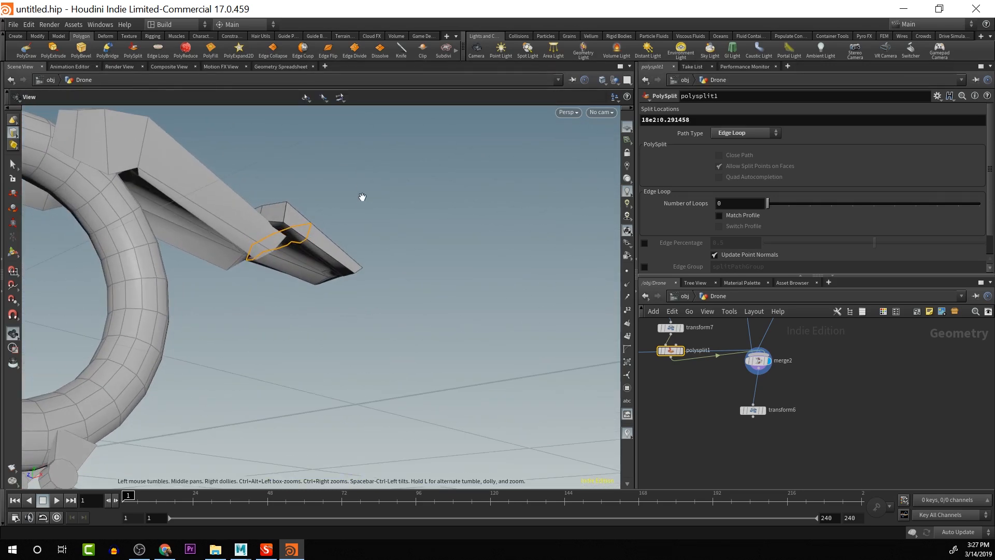
pyautogui.press('Return')
# Set the selection mode to primitives and bring the rear segment's underside into view
pyautogui.keyDown('alt'); pyautogui.moveTo(333, 240); pyautogui.dragTo(149, 202); pyautogui.keyUp('alt')
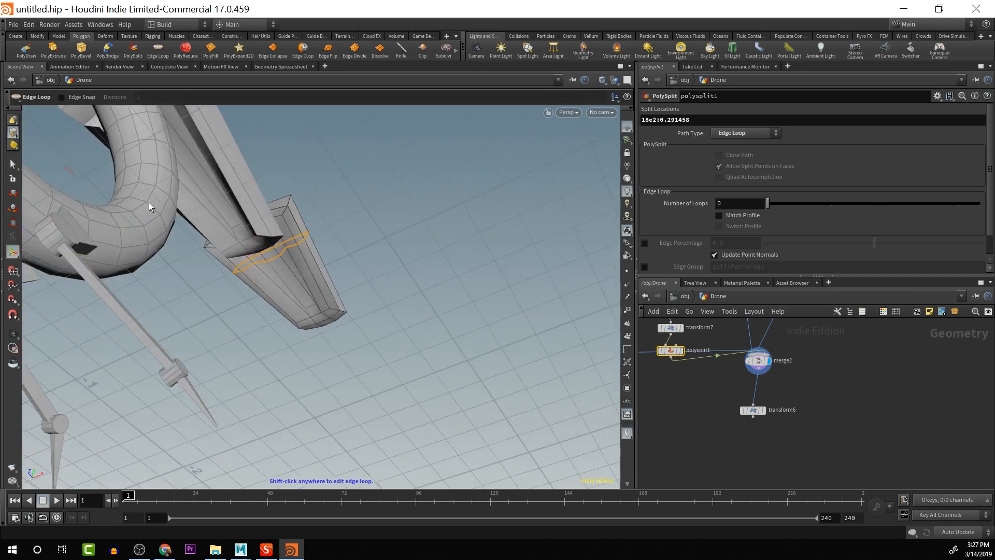
pyautogui.click(14, 133)
pyautogui.click(41, 158)
pyautogui.keyDown('alt'); pyautogui.moveTo(388, 177); pyautogui.dragTo(396, 181); pyautogui.keyUp('alt')
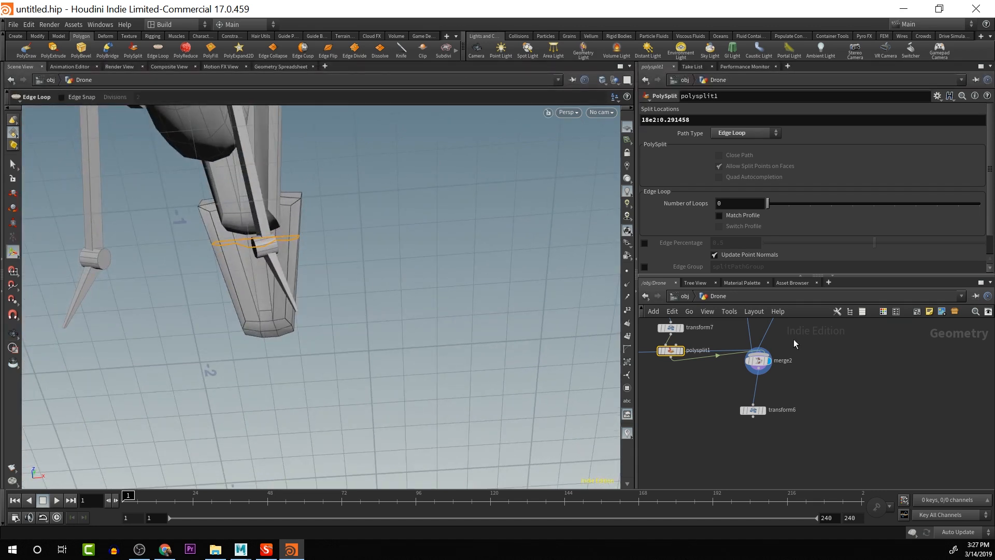
# Reposition the transform7 and polysplit1 nodes in the network beside the polyextrude chain, keeping polysplit1 selected
pyautogui.moveTo(670, 351); pyautogui.dragTo(715, 348)
pyautogui.moveTo(668, 347)
pyautogui.mouseDown()
pyautogui.moveTo(652, 322)
pyautogui.moveTo(666, 333)
pyautogui.mouseUp()
pyautogui.moveTo(718, 382); pyautogui.dragTo(737, 346)
pyautogui.scroll(-2, 762, 360)
pyautogui.click(737, 347)
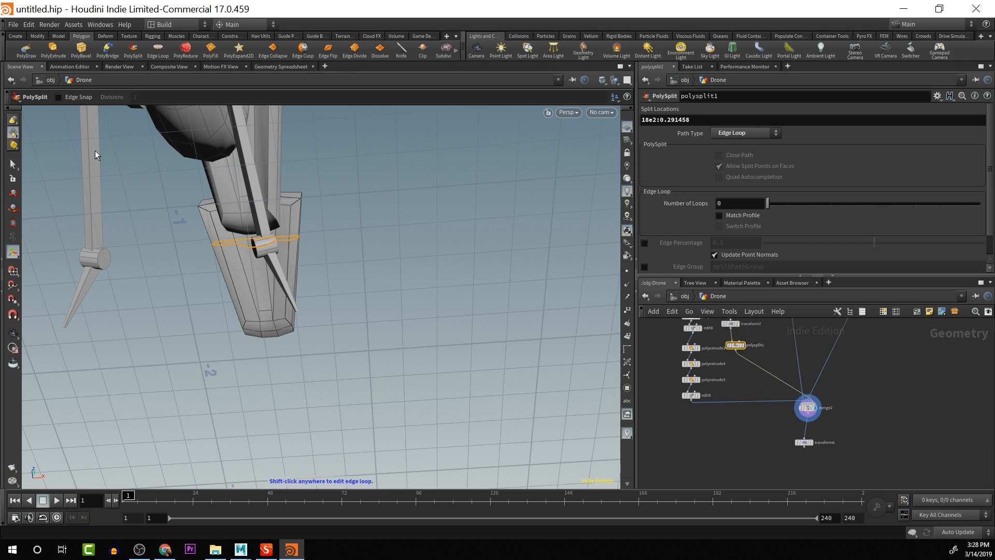
# Extrude the two outer underside faces ahead of the new edge loop (primitives 22 and 34) downward by 0.341 without twist
pyautogui.click(12, 164)
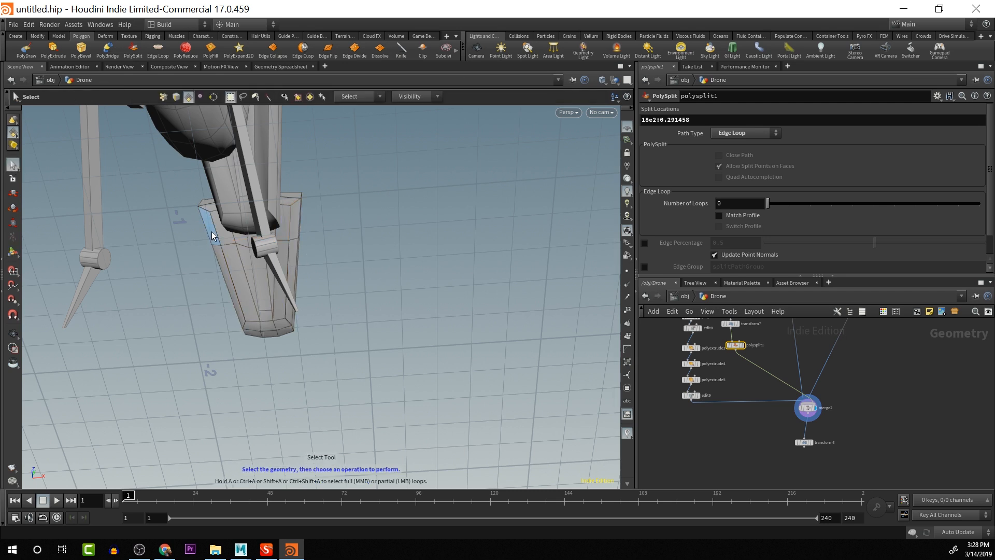
pyautogui.keyDown('alt'); pyautogui.moveTo(298, 289); pyautogui.dragTo(194, 331); pyautogui.keyUp('alt')
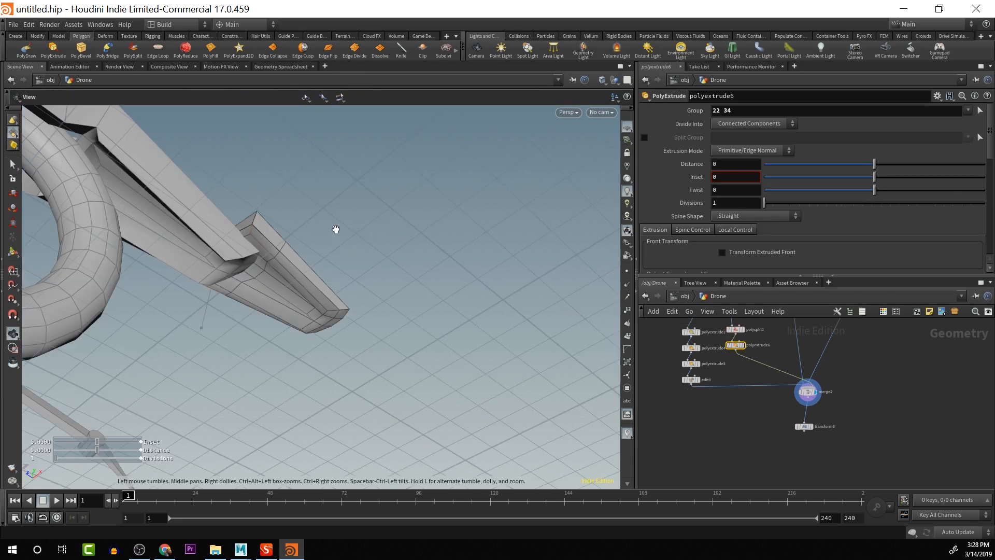
pyautogui.keyDown('alt'); pyautogui.moveTo(335, 227); pyautogui.dragTo(354, 223); pyautogui.keyUp('alt')
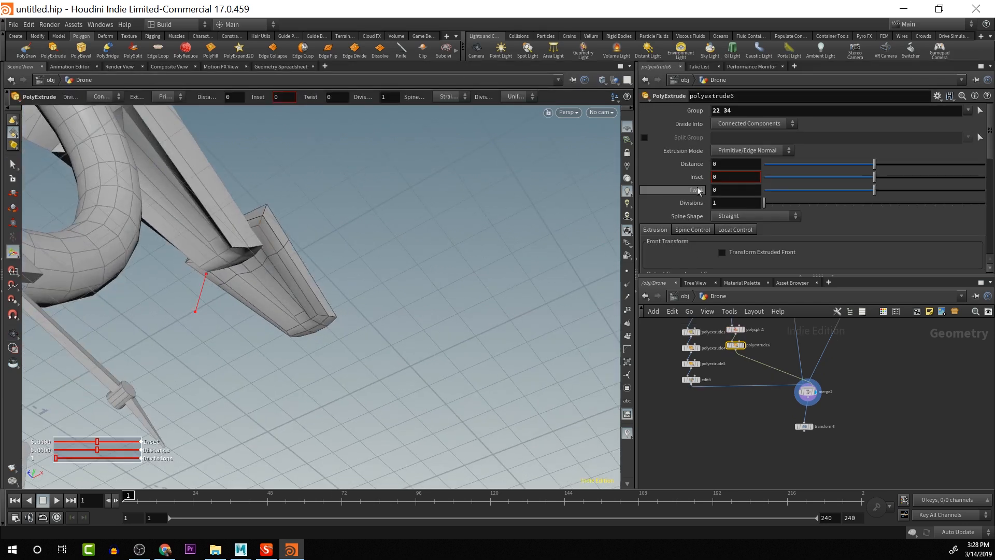
pyautogui.moveTo(876, 164); pyautogui.dragTo(601, 242)
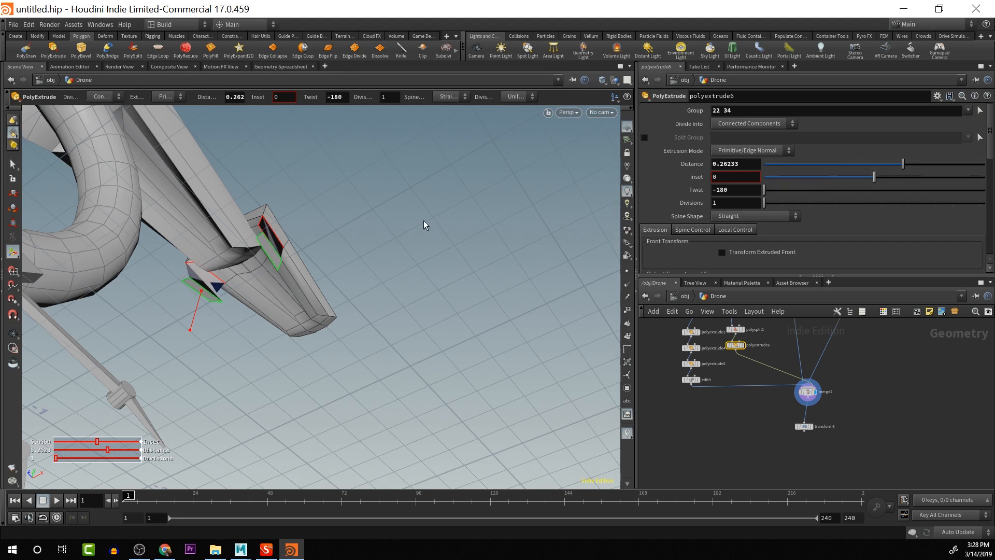
pyautogui.hotkey('ctrl', 'z')
pyautogui.moveTo(424, 224); pyautogui.dragTo(393, 305)
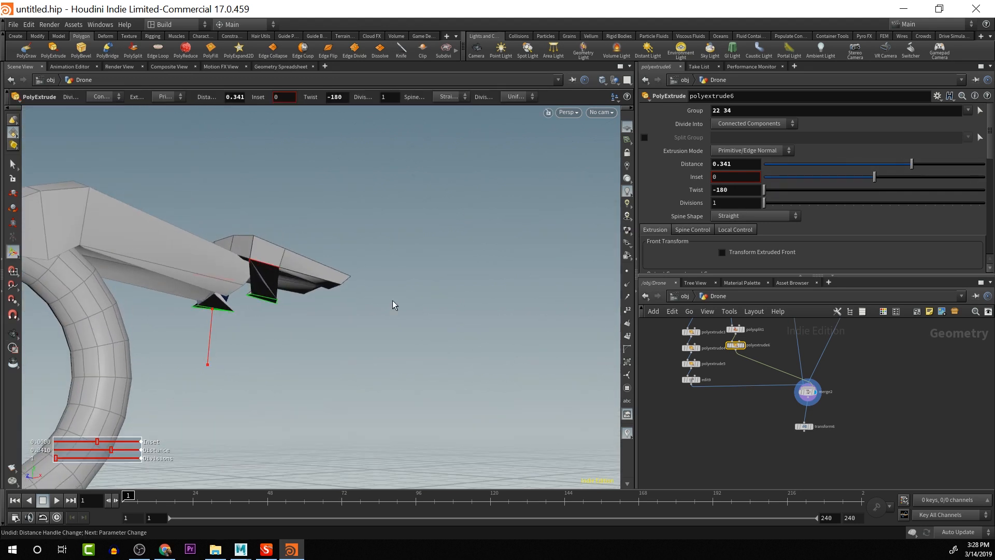
pyautogui.hotkey('ctrl', 'z')
pyautogui.moveTo(559, 203); pyautogui.dragTo(420, 227)
pyautogui.press('Return')
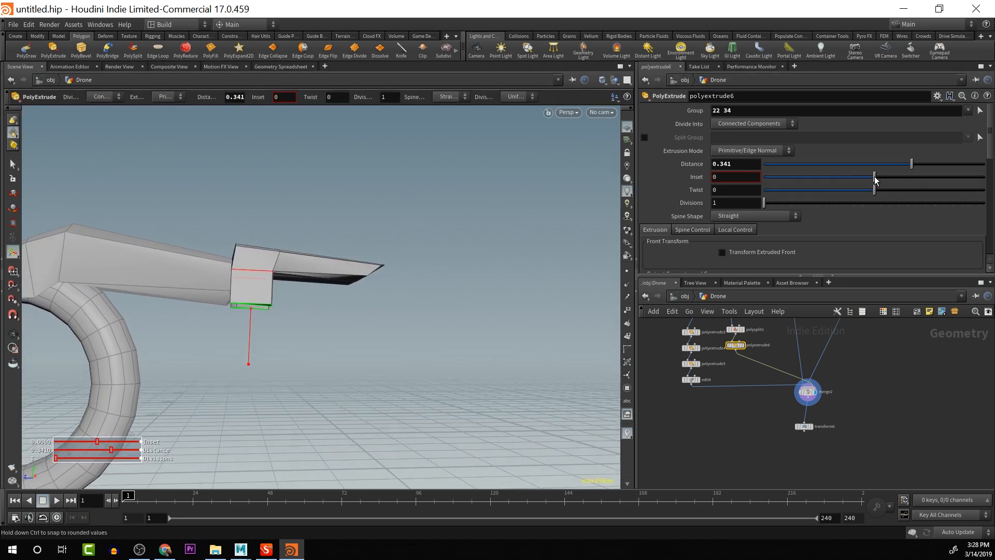
# Taper the extruded side flaps with an inset of 0.021 and shorten their extrusion distance to about 0.189
pyautogui.moveTo(875, 176); pyautogui.dragTo(888, 179)
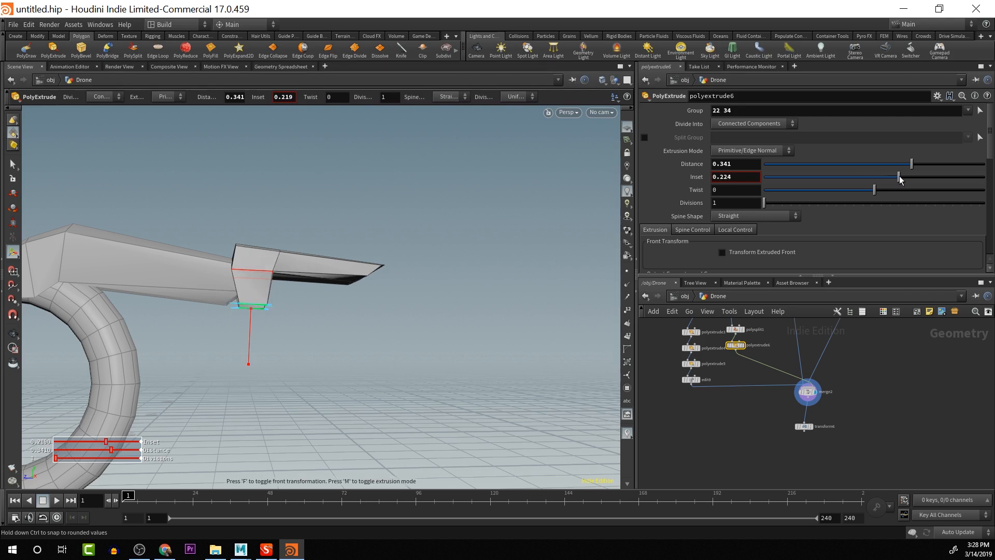
pyautogui.moveTo(887, 179); pyautogui.dragTo(878, 184)
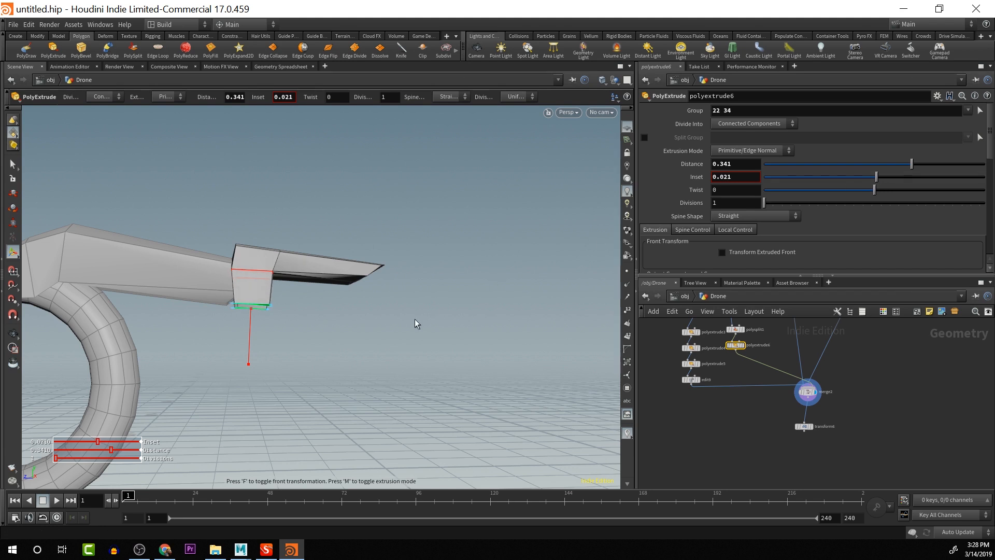
pyautogui.moveTo(418, 324); pyautogui.dragTo(441, 316, button='middle')
pyautogui.press('Escape')
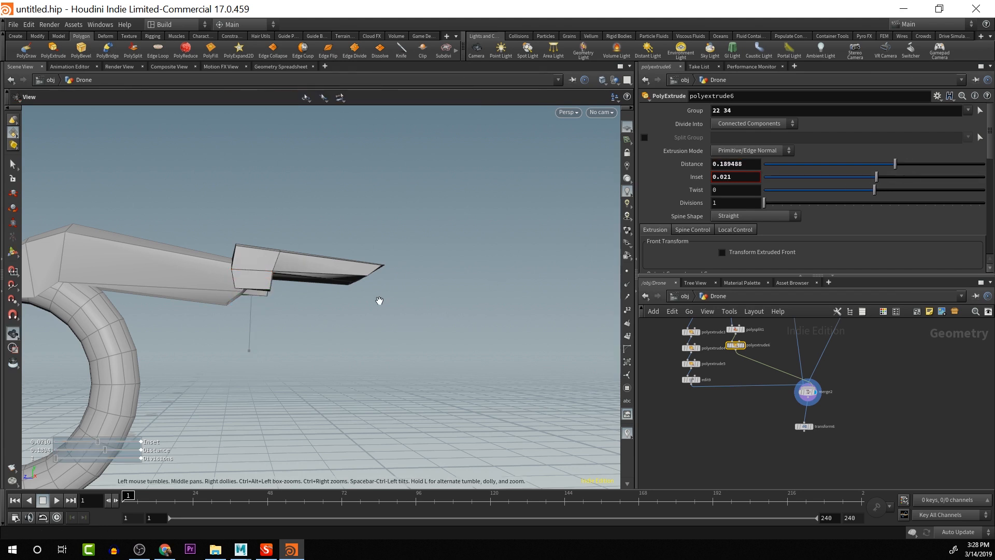
pyautogui.moveTo(380, 302); pyautogui.dragTo(216, 402)
pyautogui.press('Return')
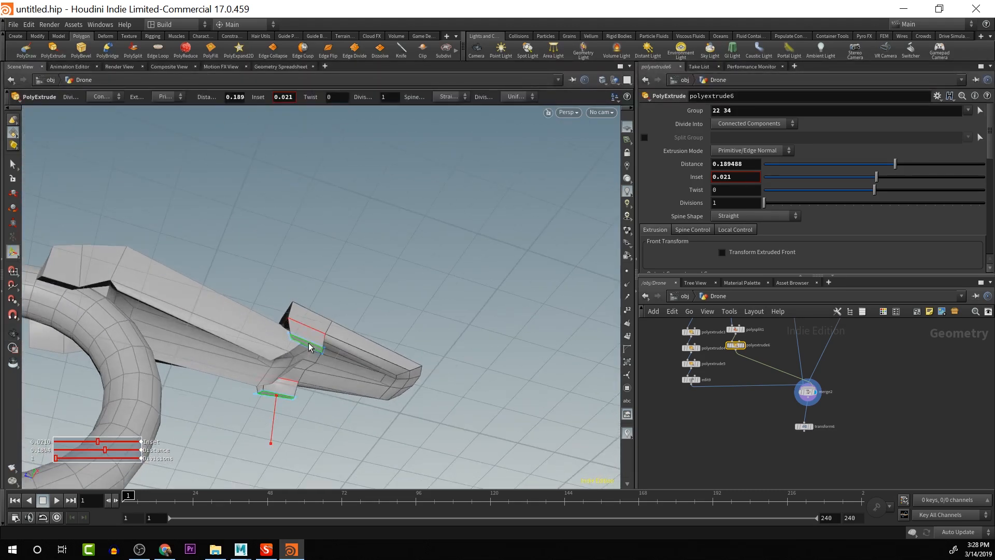
# Move the flaps' two end faces (primitives 36-37) about 0.067 along Z
pyautogui.press('t')
pyautogui.keyDown('alt'); pyautogui.moveTo(316, 363); pyautogui.dragTo(290, 336); pyautogui.keyUp('alt')
pyautogui.press('Escape')
pyautogui.press('Return')
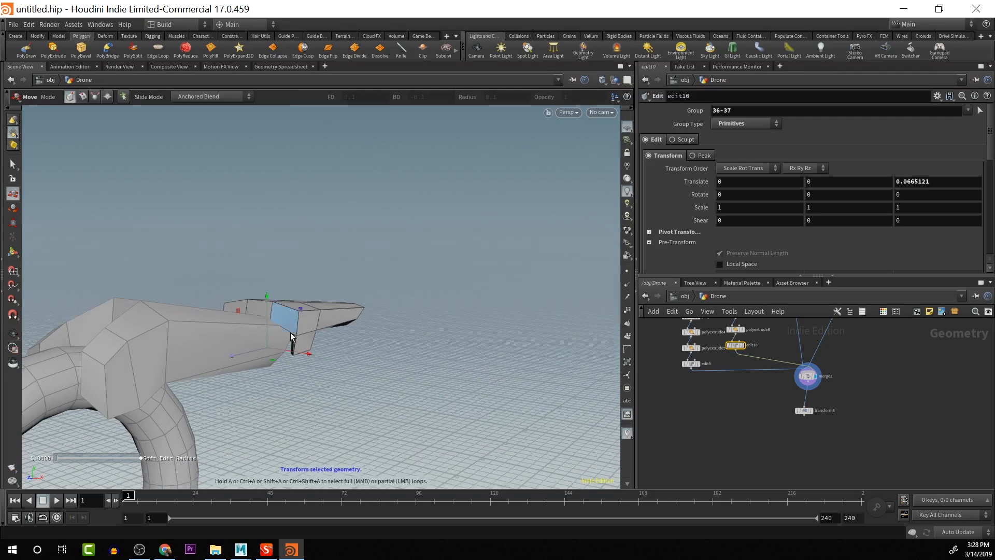
# Select edges p4-5-6-7 at the rear segment's open front end and move them about 0.06 in Y and 0.15 in Z
pyautogui.click(14, 144)
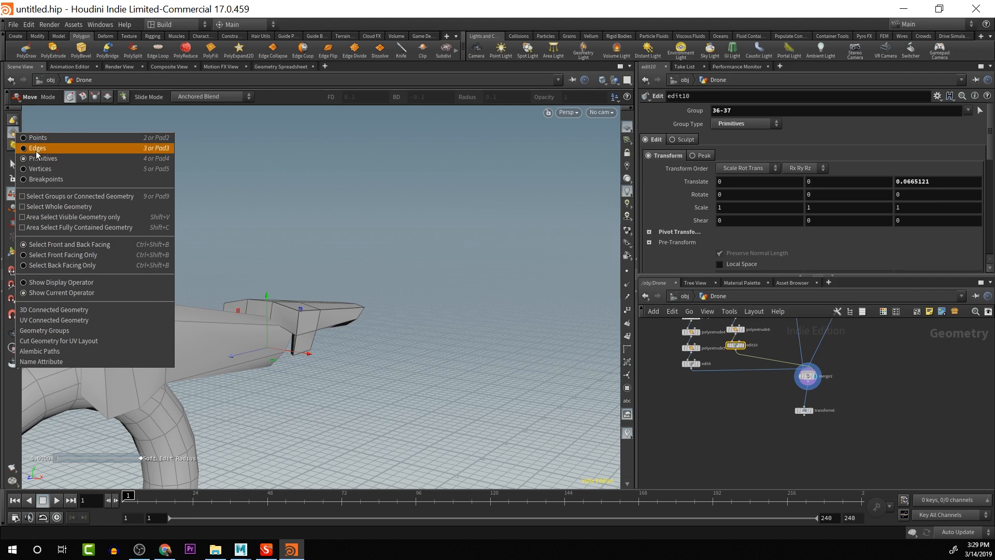
pyautogui.click(31, 149)
pyautogui.doubleClick(293, 338)
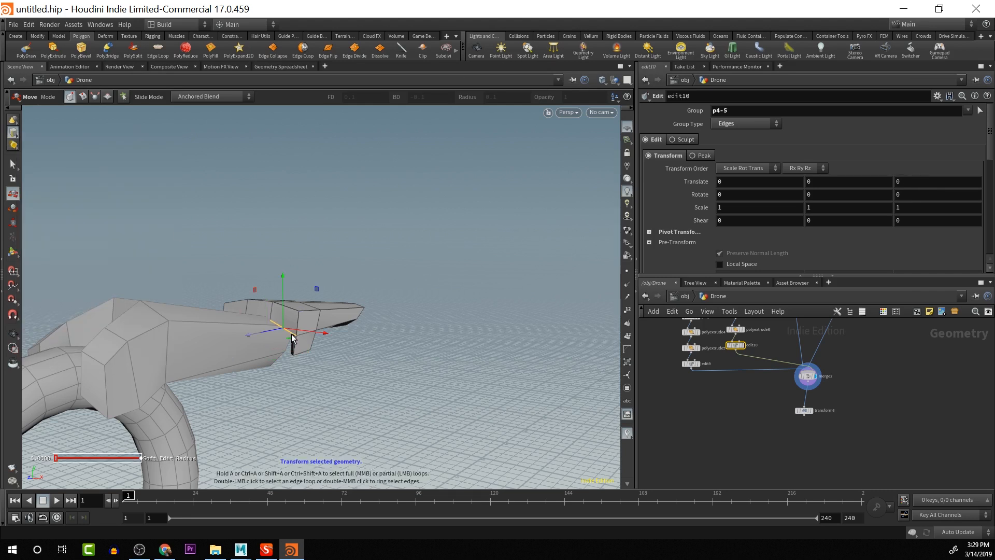
pyautogui.keyDown('alt'); pyautogui.moveTo(295, 336); pyautogui.dragTo(249, 330); pyautogui.keyUp('alt')
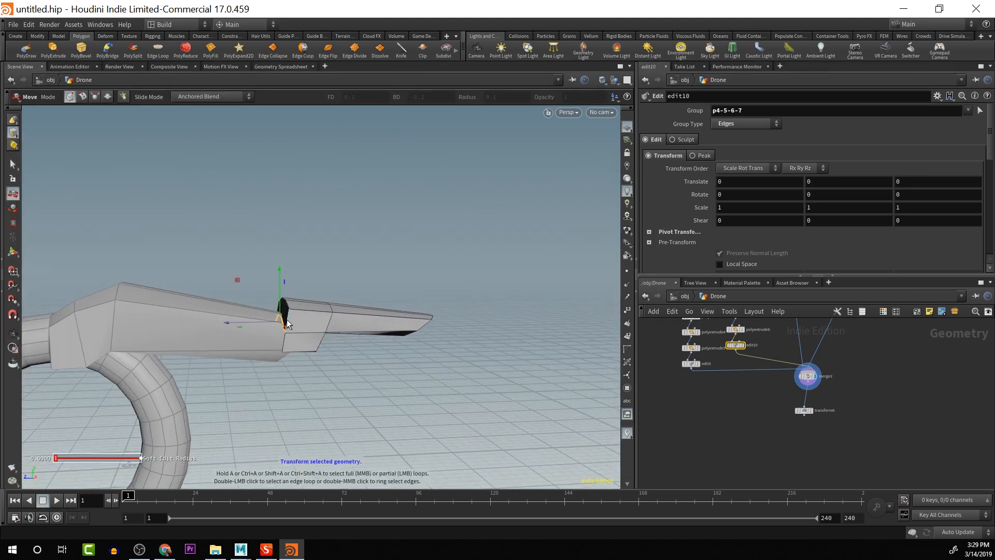
pyautogui.moveTo(282, 300); pyautogui.dragTo(240, 313)
pyautogui.click(266, 267)
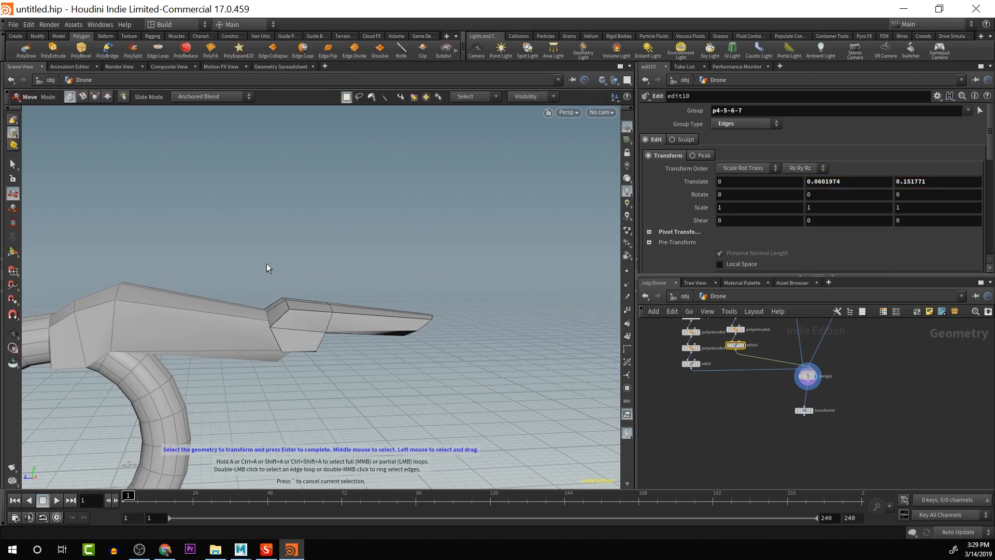
pyautogui.doubleClick(266, 322)
pyautogui.moveTo(267, 314); pyautogui.dragTo(267, 268)
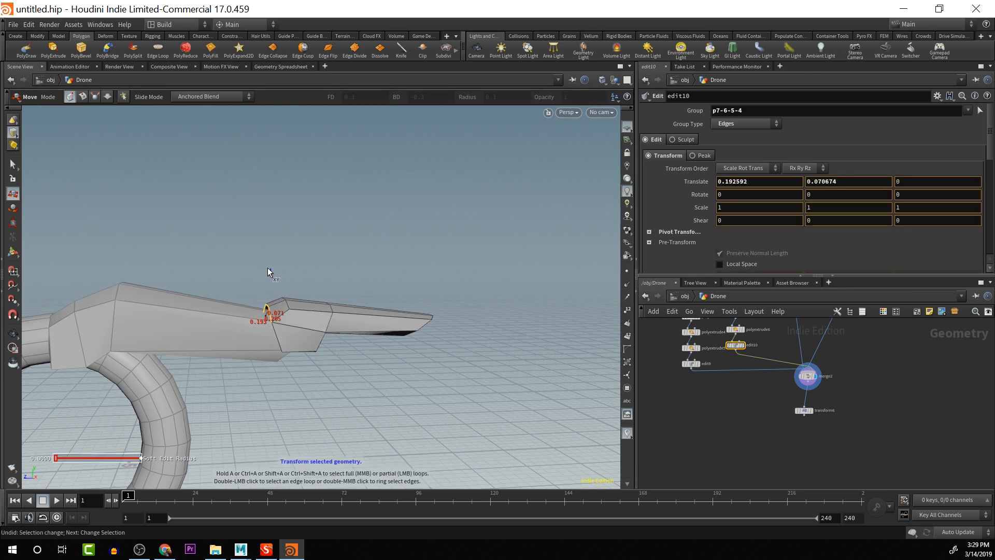
pyautogui.hotkey('ctrl', 'z')
pyautogui.click(266, 264)
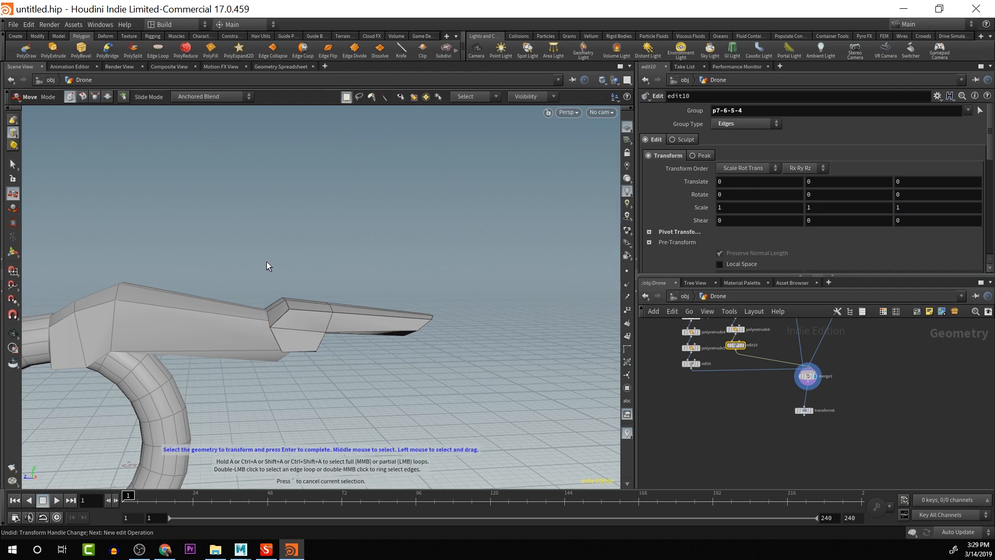
# Select the edge chain p7-6-5-4 at the rear segment's open front end and raise it about 0.029 in Y
pyautogui.keyDown('alt'); pyautogui.moveTo(267, 265); pyautogui.dragTo(321, 357); pyautogui.keyUp('alt')
pyautogui.doubleClick(261, 319)
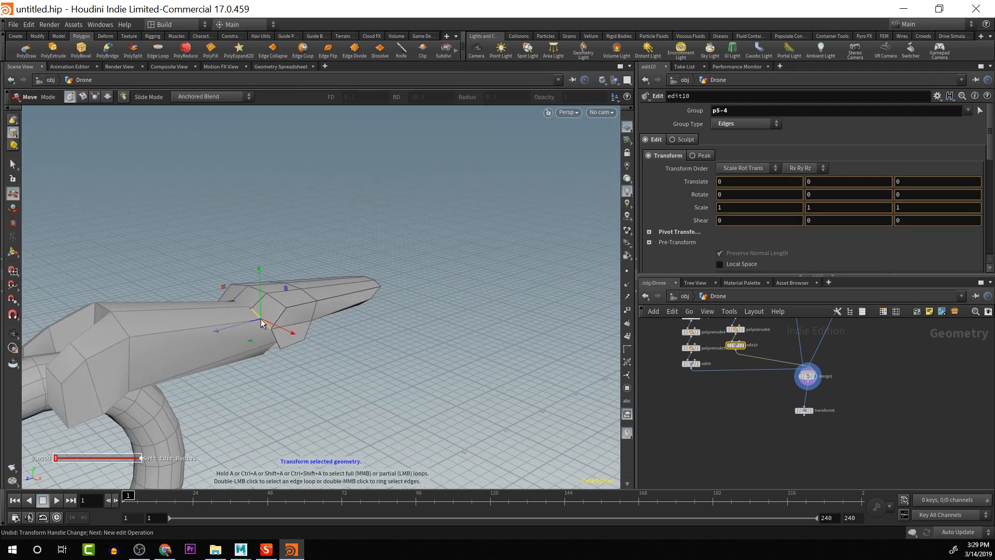
pyautogui.keyDown('alt'); pyautogui.moveTo(261, 320); pyautogui.dragTo(351, 340); pyautogui.keyUp('alt')
pyautogui.moveTo(225, 288); pyautogui.dragTo(232, 284)
pyautogui.press('Escape')
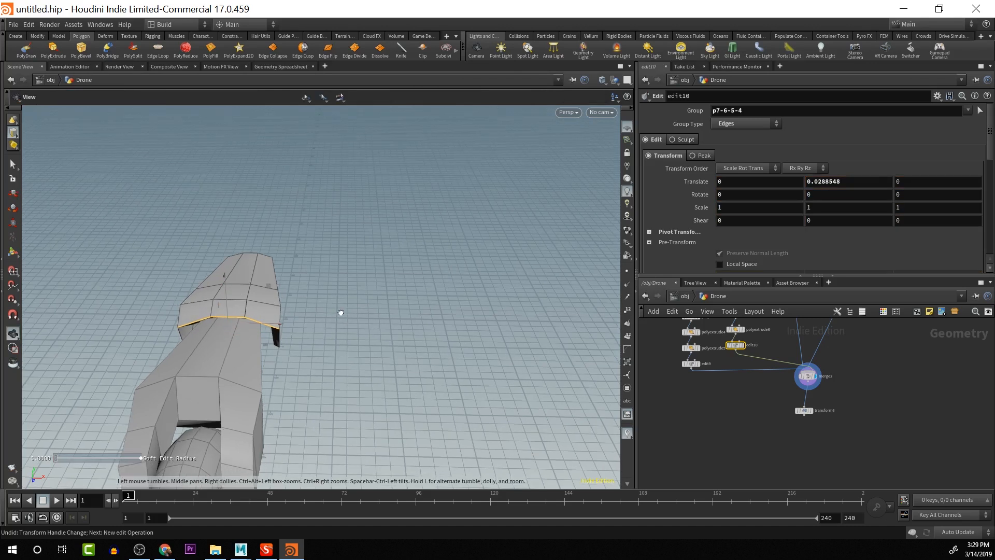
# Scale the selected front edge chain p7-6-5-4 to about 0.754 along X
pyautogui.moveTo(340, 313); pyautogui.dragTo(301, 284)
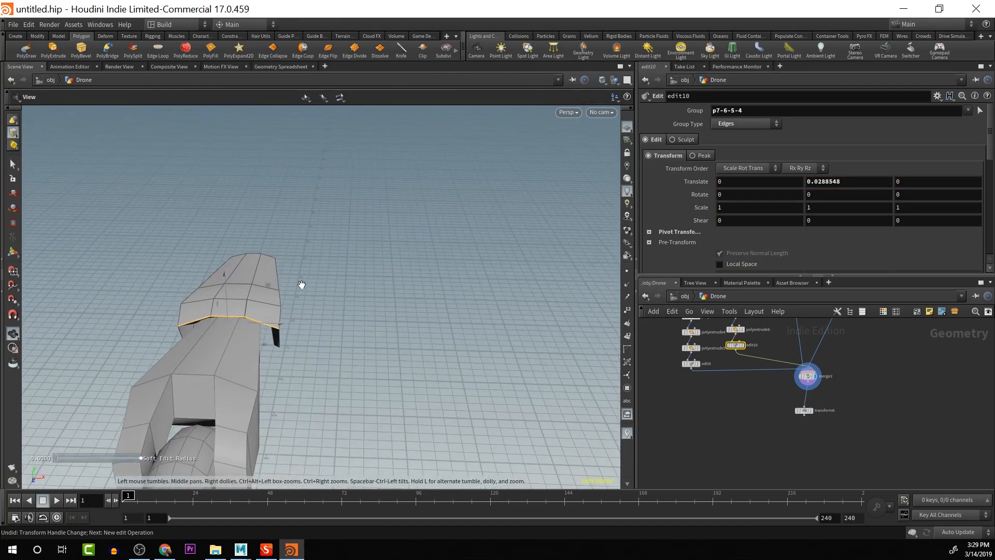
pyautogui.press('Return')
pyautogui.press('e')
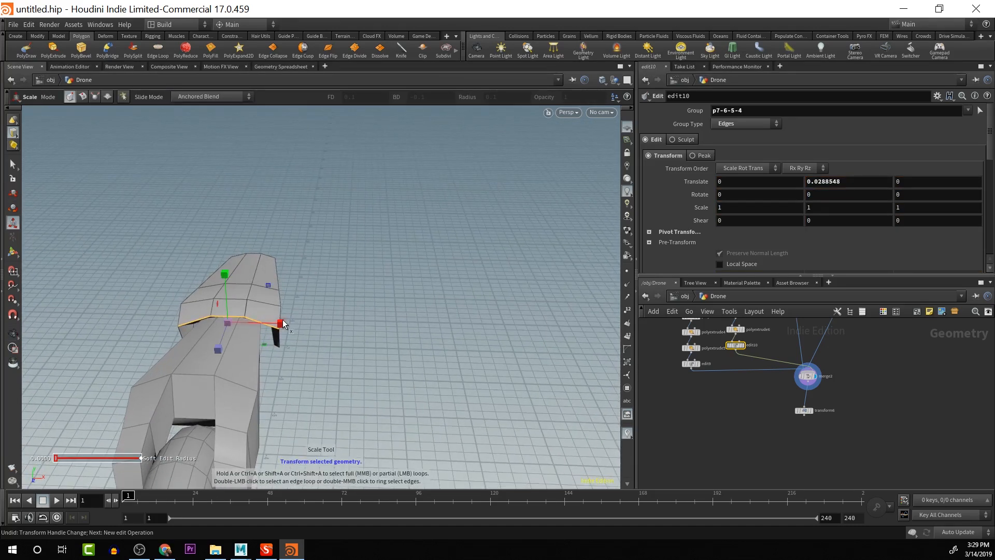
pyautogui.moveTo(283, 320); pyautogui.dragTo(280, 320)
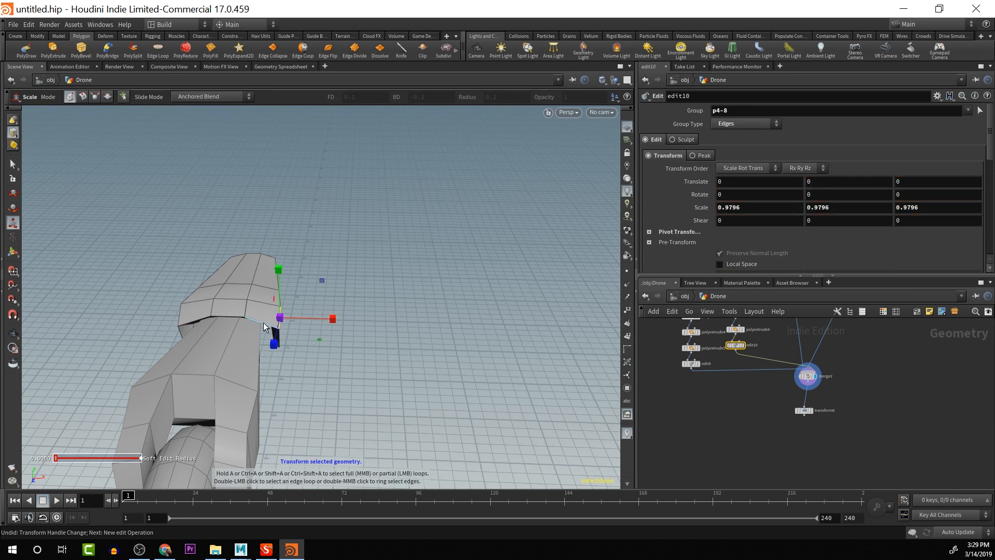
pyautogui.hotkey('ctrl', 'z')
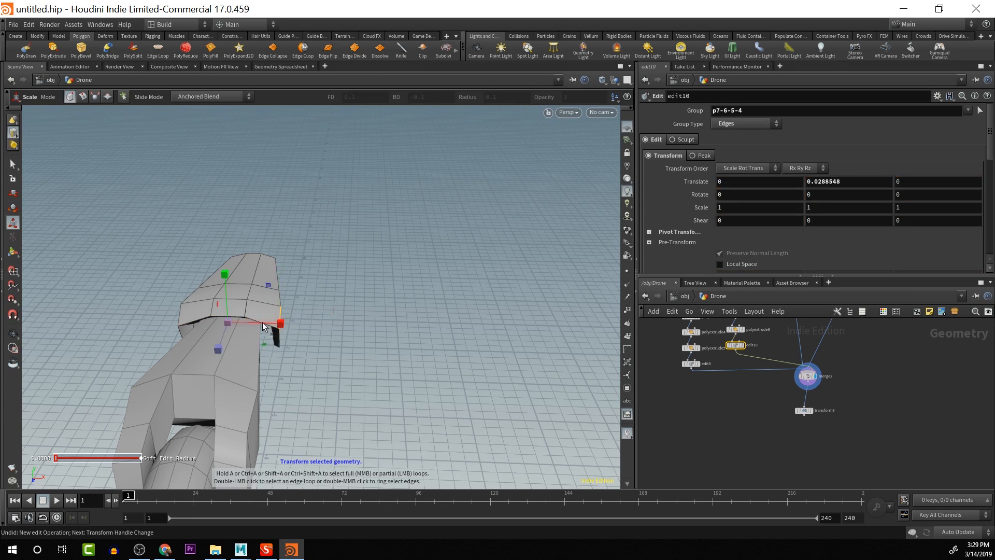
pyautogui.moveTo(283, 325); pyautogui.dragTo(269, 327)
pyautogui.press('Escape')
pyautogui.moveTo(380, 335); pyautogui.dragTo(279, 362)
pyautogui.press('e')
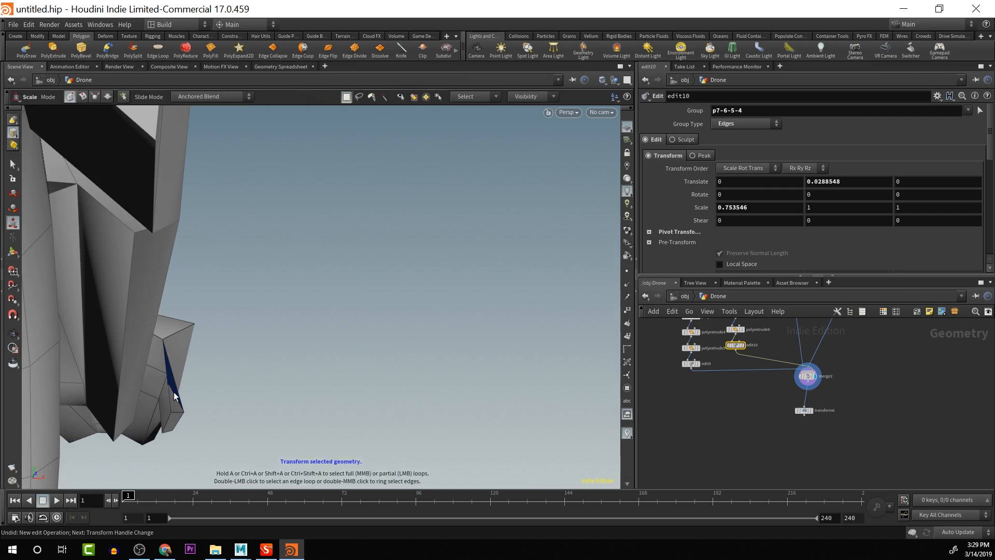
pyautogui.click(169, 393)
pyautogui.keyDown('alt'); pyautogui.moveTo(170, 392); pyautogui.dragTo(236, 317); pyautogui.keyUp('alt')
pyautogui.keyDown('shift'); pyautogui.click(126, 340); pyautogui.keyUp('shift')
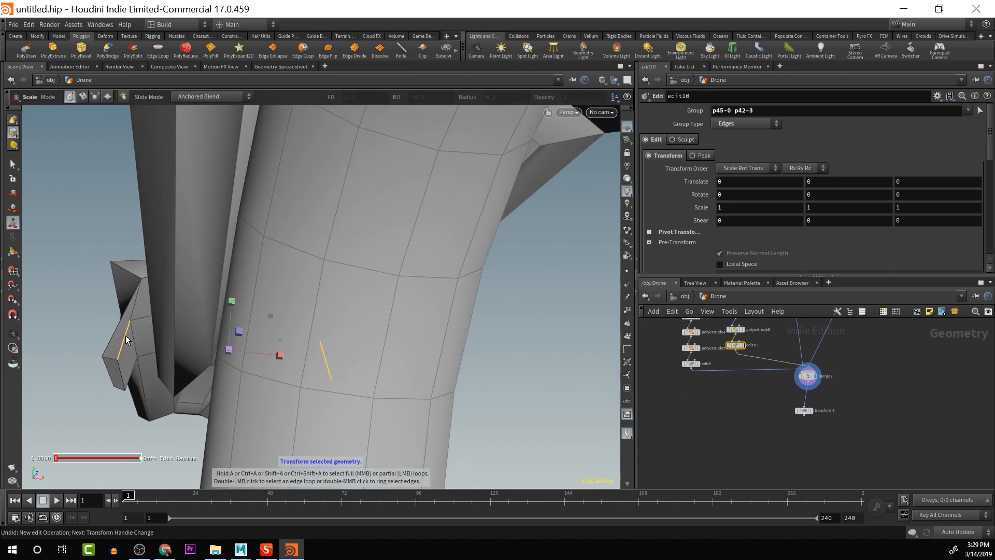
pyautogui.click(278, 354)
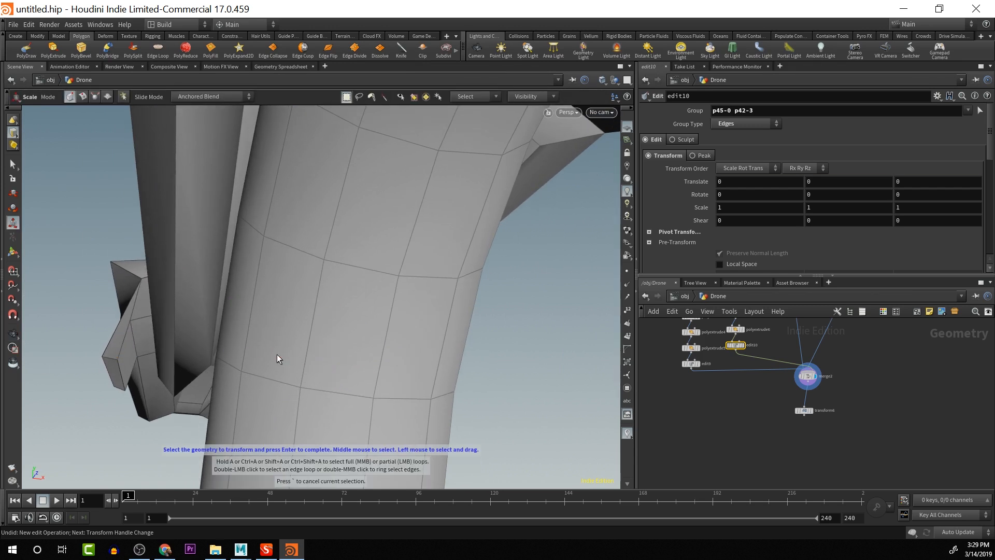
pyautogui.click(128, 340)
pyautogui.keyDown('alt'); pyautogui.moveTo(340, 338); pyautogui.dragTo(451, 311); pyautogui.keyUp('alt')
pyautogui.keyDown('shift'); pyautogui.click(589, 296); pyautogui.keyUp('shift')
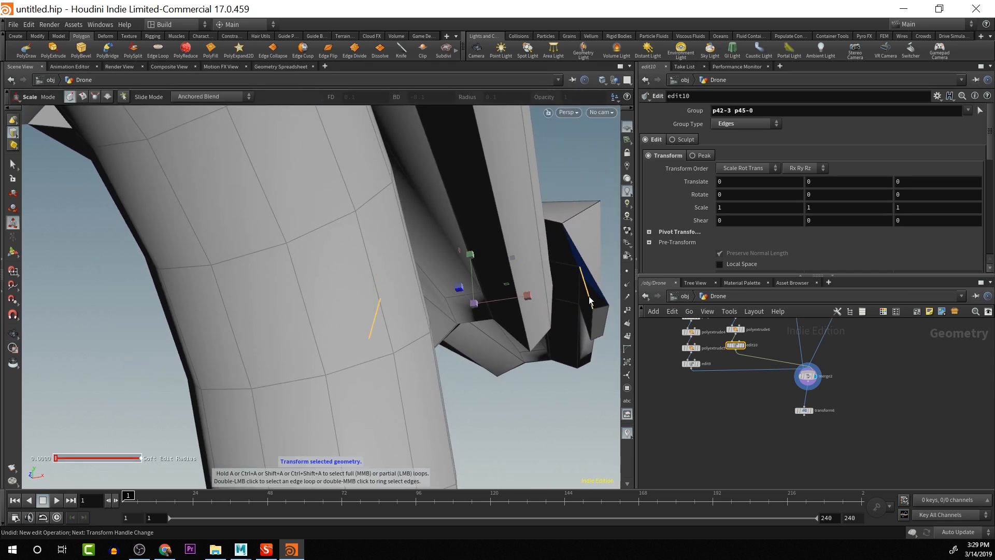
pyautogui.click(527, 295)
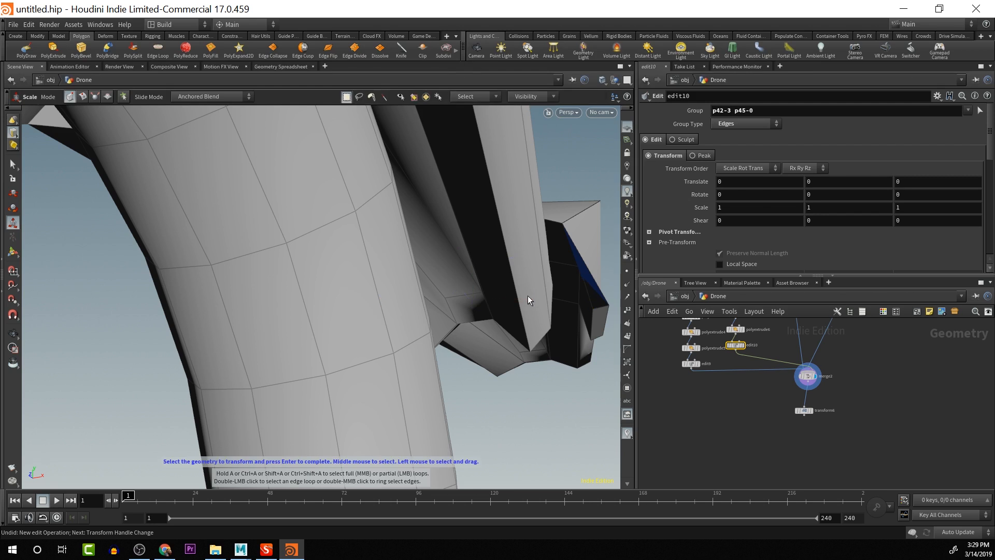
# Select edges p45-0 and p42-3 on the two side flaps, scale them inward along X, and clear the selection
pyautogui.click(590, 298)
pyautogui.keyDown('alt'); pyautogui.moveTo(496, 309); pyautogui.dragTo(518, 313); pyautogui.keyUp('alt')
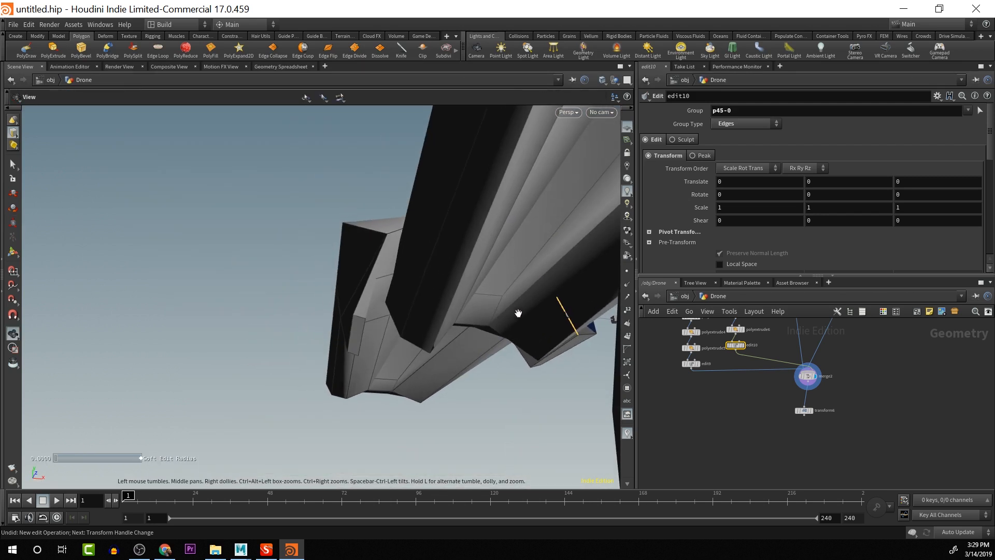
pyautogui.keyDown('alt'); pyautogui.moveTo(382, 300); pyautogui.dragTo(355, 311); pyautogui.keyUp('alt')
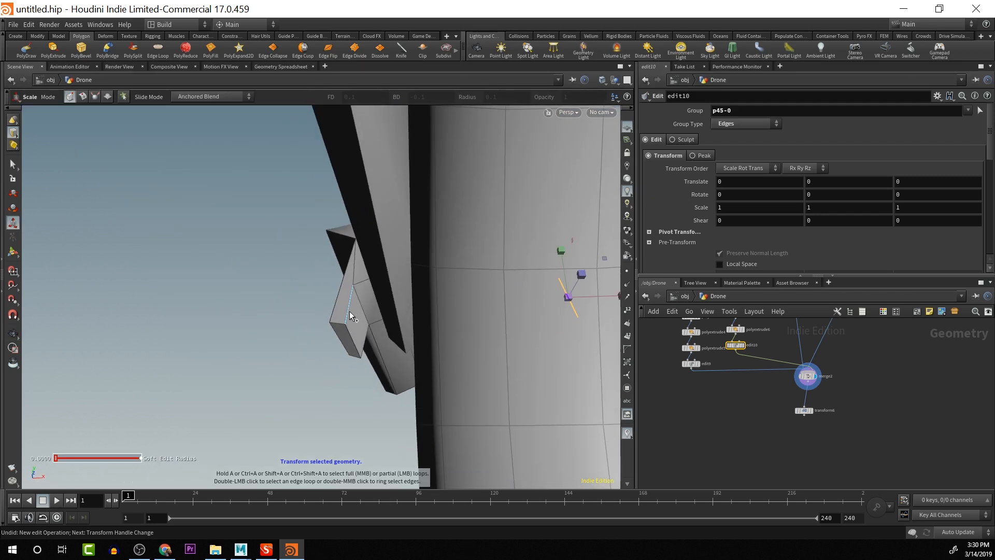
pyautogui.keyDown('shift'); pyautogui.click(350, 311); pyautogui.keyUp('shift')
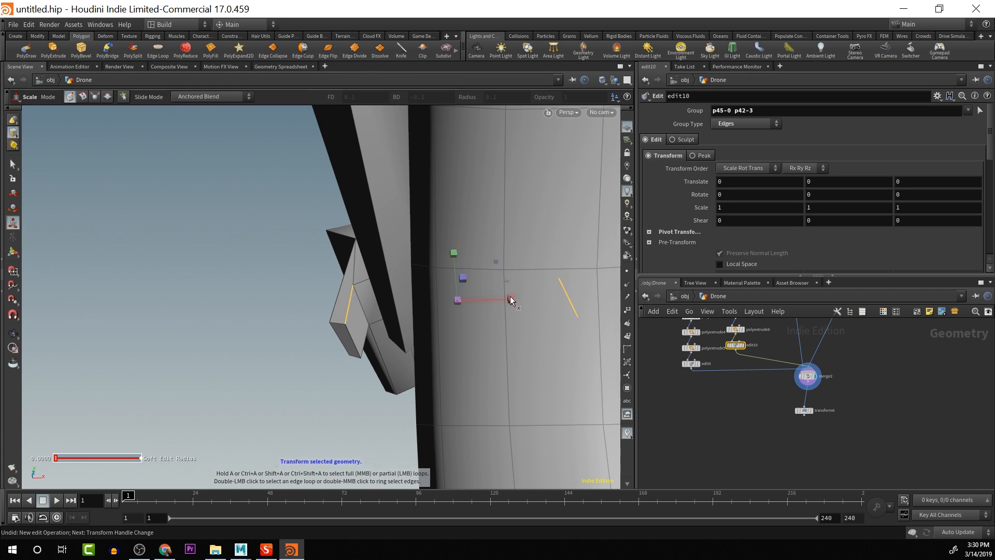
pyautogui.moveTo(511, 296); pyautogui.dragTo(487, 309)
pyautogui.click(531, 403)
pyautogui.click(522, 415)
# Select the edit9 node of the larger pronged segment and open the geometry selection type options
pyautogui.moveTo(490, 313); pyautogui.dragTo(525, 332, button='middle')
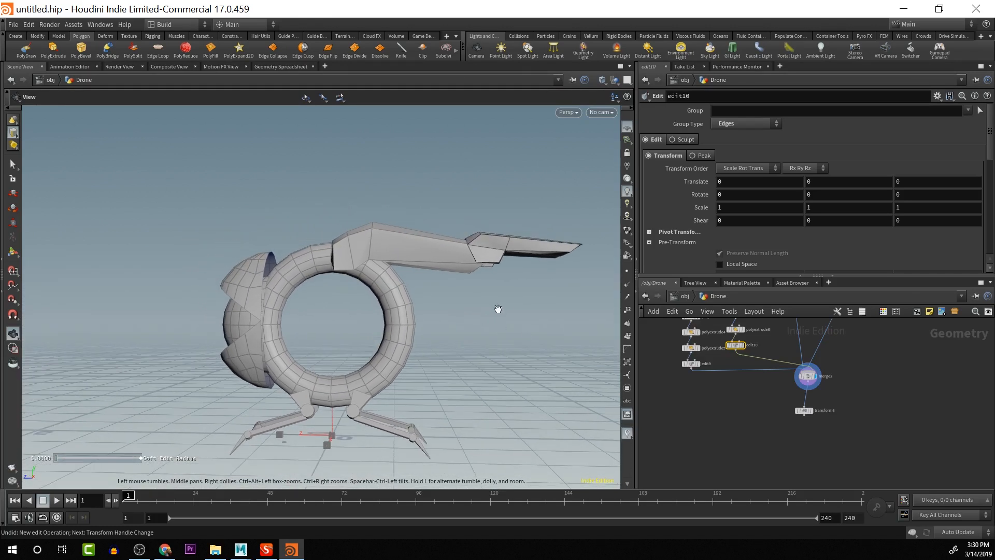
pyautogui.press('e')
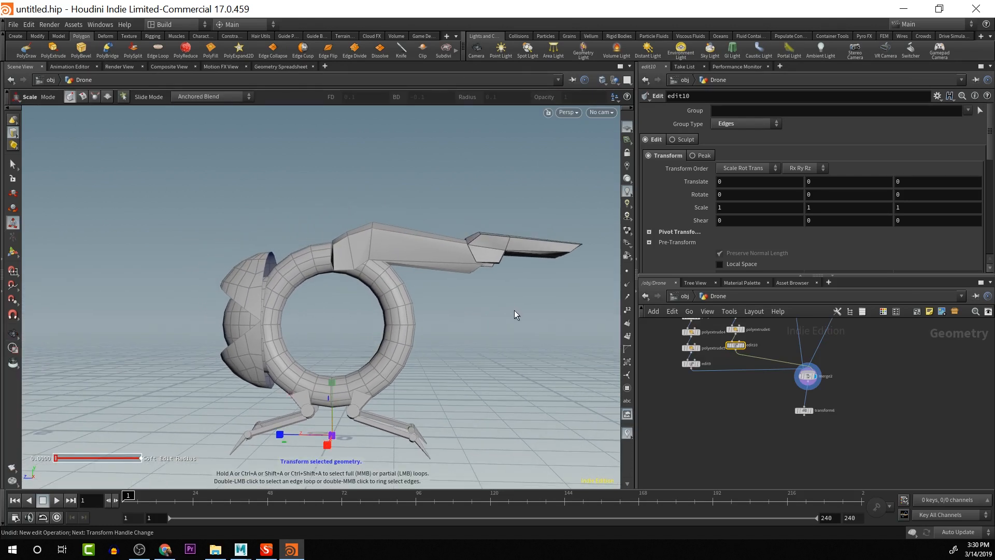
pyautogui.moveTo(529, 302); pyautogui.dragTo(453, 255)
pyautogui.moveTo(511, 269); pyautogui.dragTo(351, 225)
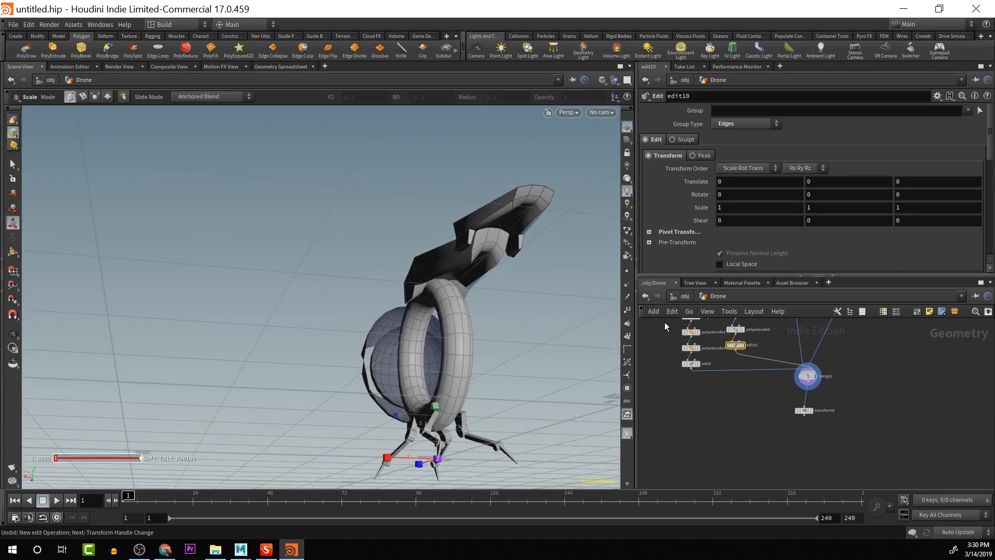
pyautogui.click(692, 364)
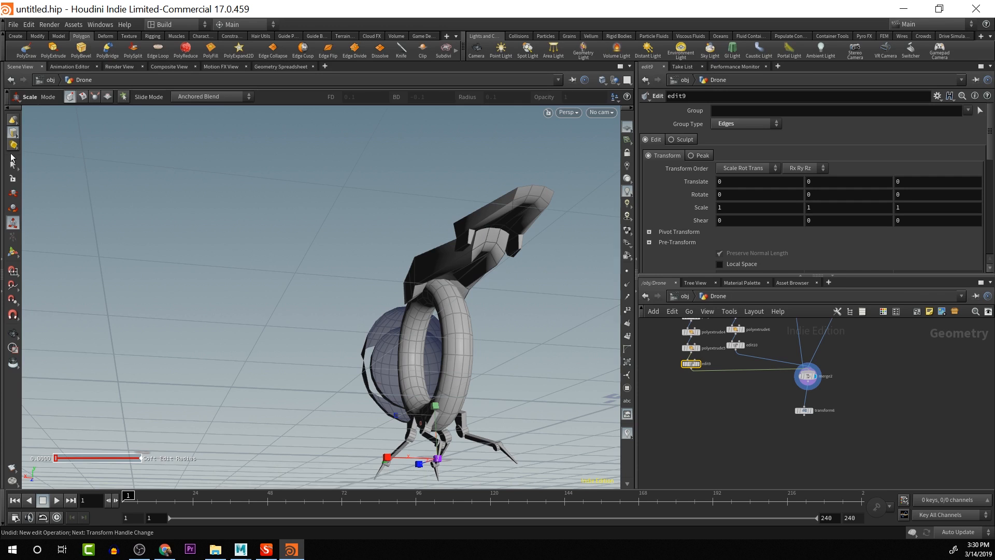
pyautogui.click(17, 136)
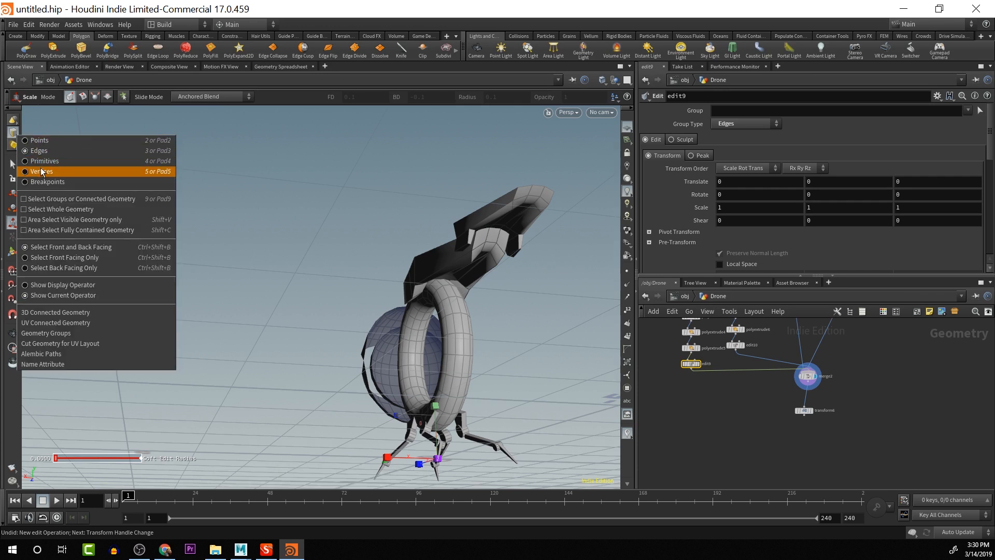
# In the edit9 node, select primitives 7 and 9 near the tail joint and move them about -0.156 in Z
pyautogui.click(36, 162)
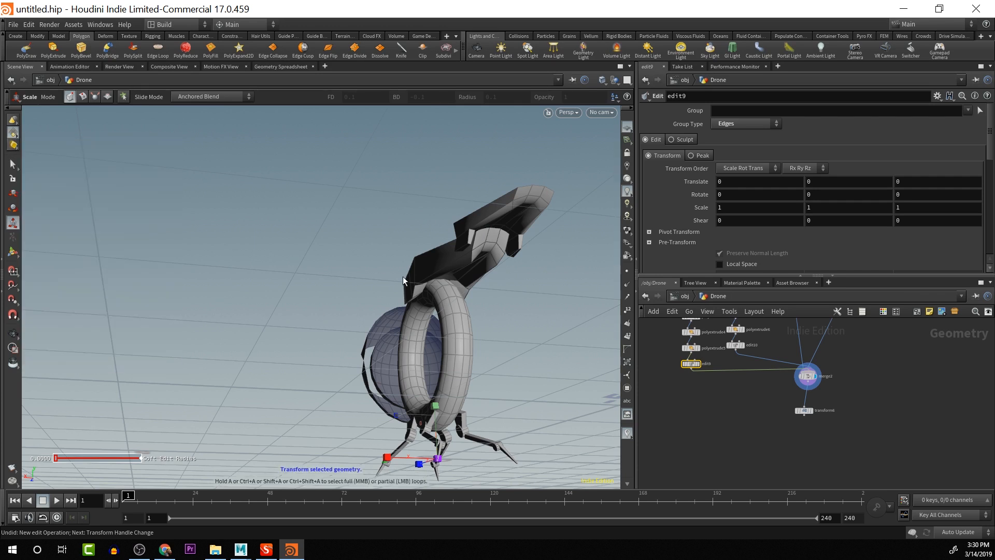
pyautogui.click(478, 247)
pyautogui.keyDown('shift'); pyautogui.click(503, 245); pyautogui.keyUp('shift')
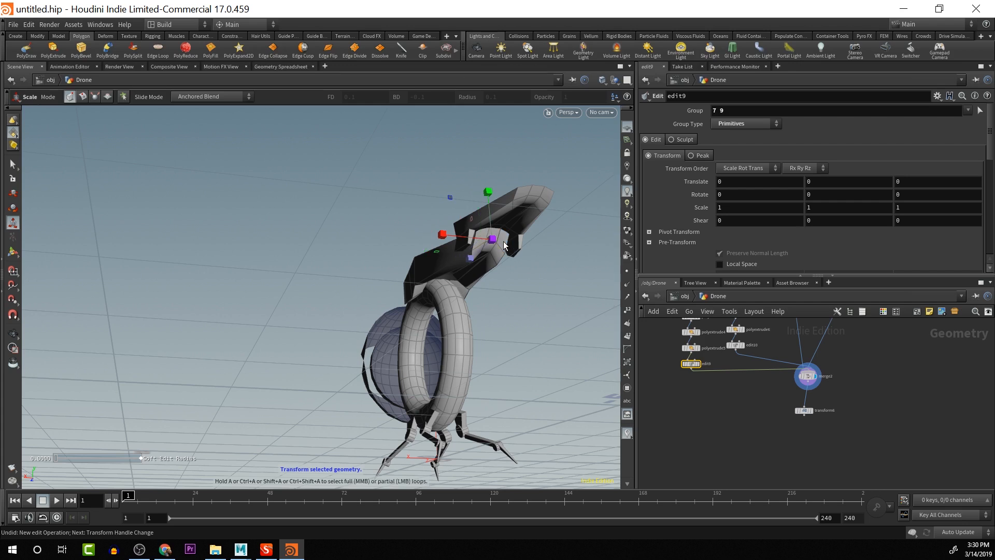
pyautogui.moveTo(504, 246)
pyautogui.keyDown('alt'); pyautogui.mouseDown()
pyautogui.moveTo(540, 249)
pyautogui.moveTo(504, 244)
pyautogui.mouseUp(); pyautogui.keyUp('alt')
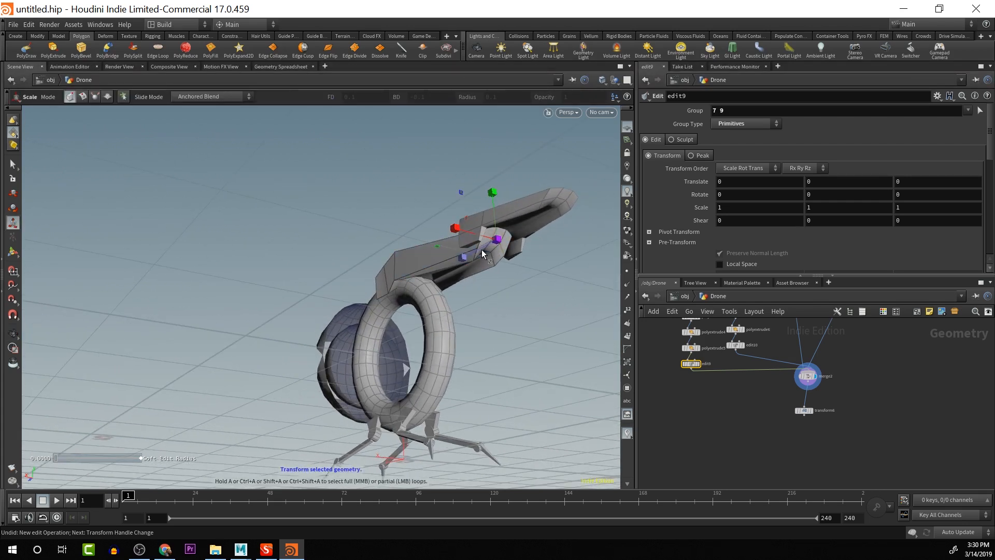
pyautogui.press('t')
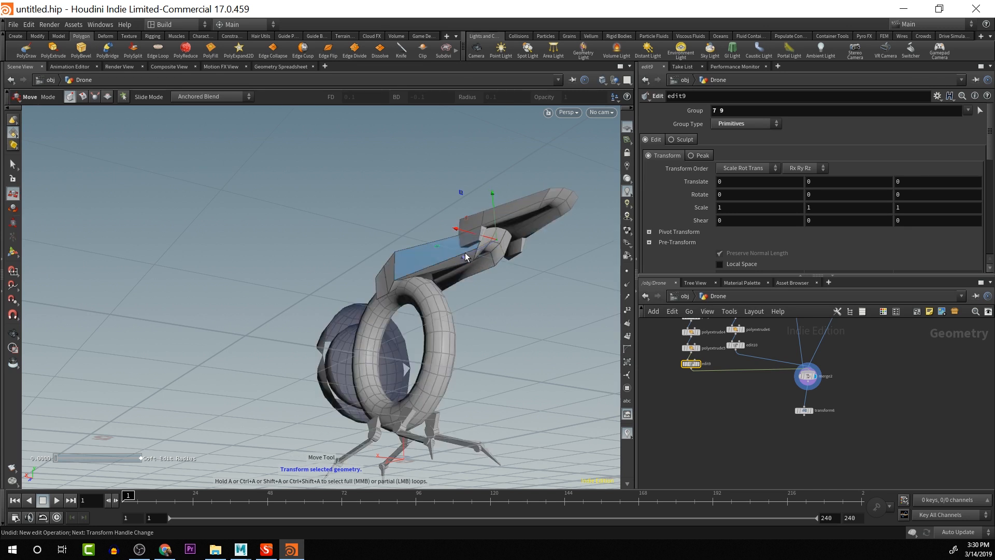
pyautogui.moveTo(465, 253); pyautogui.dragTo(475, 254)
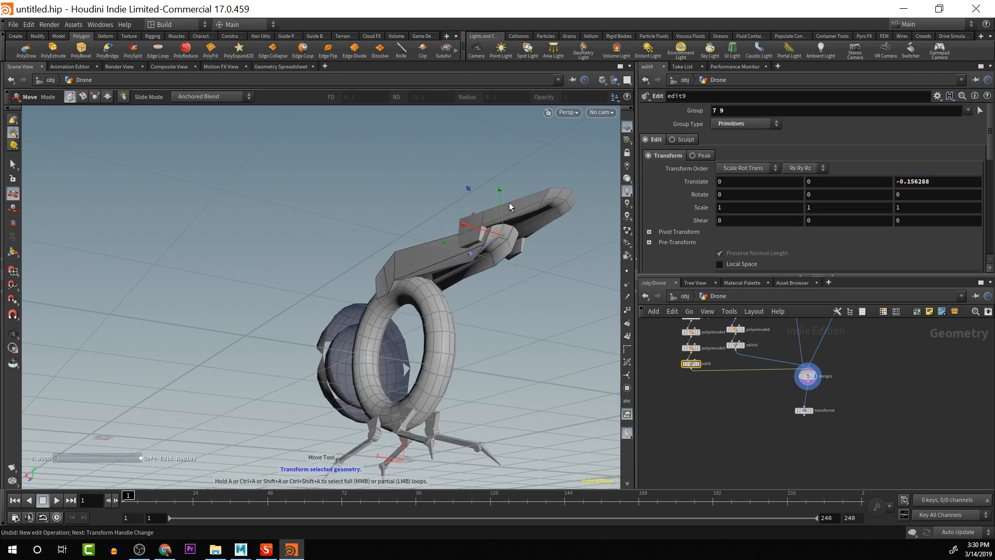
# Scale the two tail joint faces to about 0.58 in Y and adjust their Z scale
pyautogui.press('r')
pyautogui.press('e')
pyautogui.moveTo(501, 188); pyautogui.dragTo(508, 207)
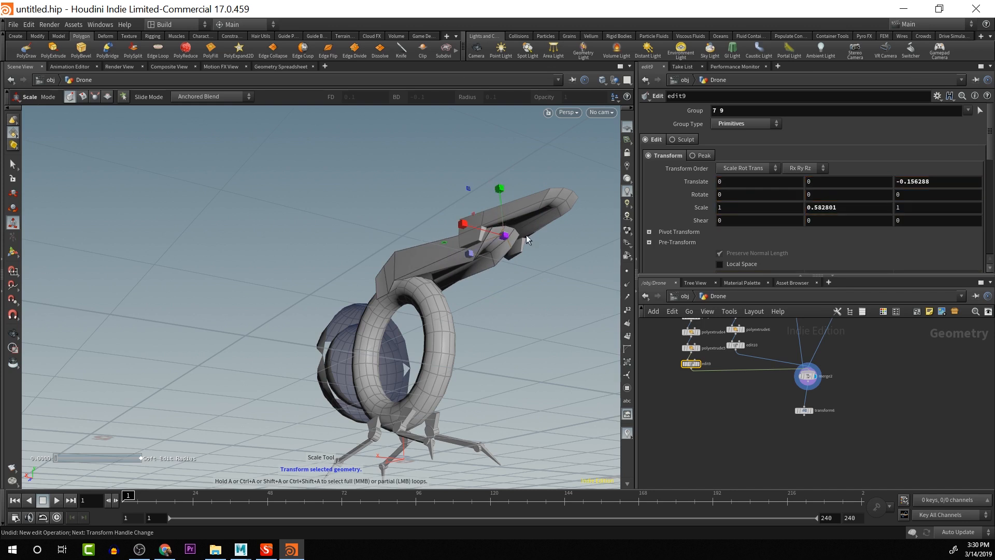
pyautogui.moveTo(470, 254); pyautogui.dragTo(625, 267)
pyautogui.click(485, 258)
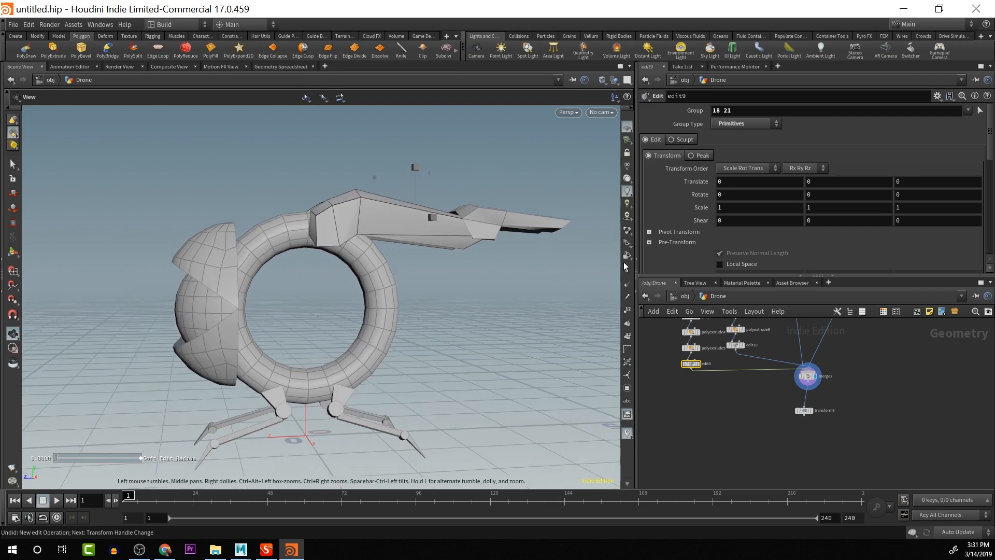
pyautogui.click(483, 293)
pyautogui.scroll(-5, 511, 309)
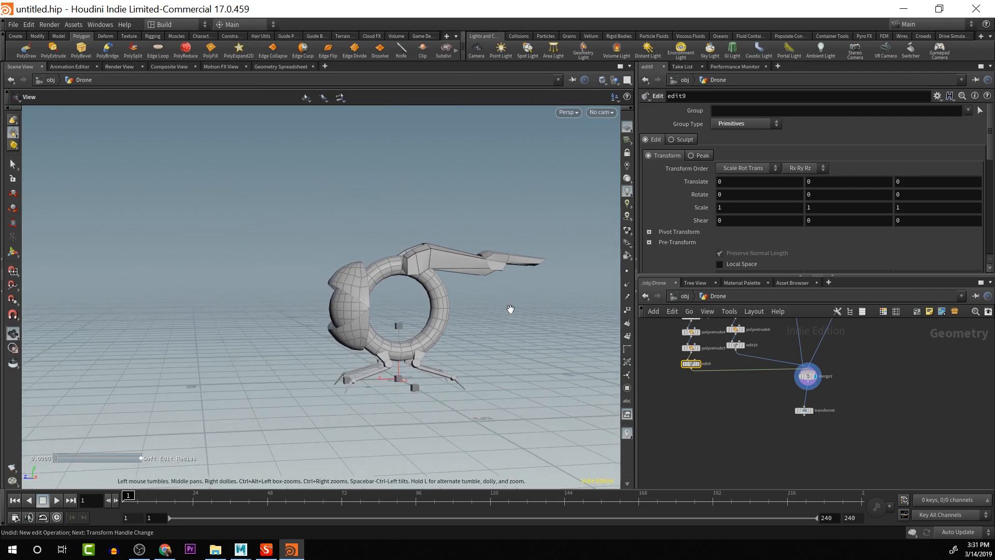
pyautogui.keyDown('alt'); pyautogui.moveTo(511, 309); pyautogui.dragTo(399, 301); pyautogui.keyUp('alt')
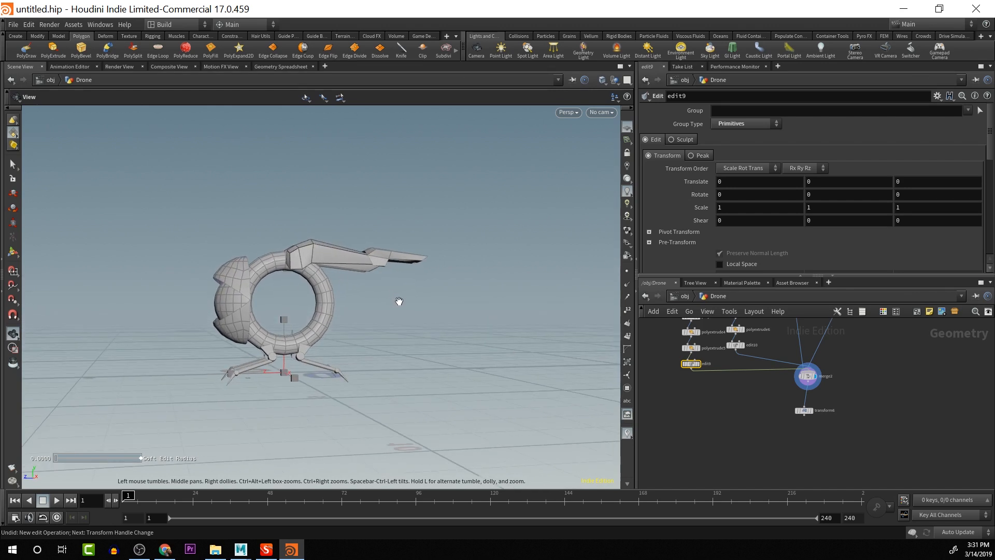
pyautogui.scroll(10, 399, 301)
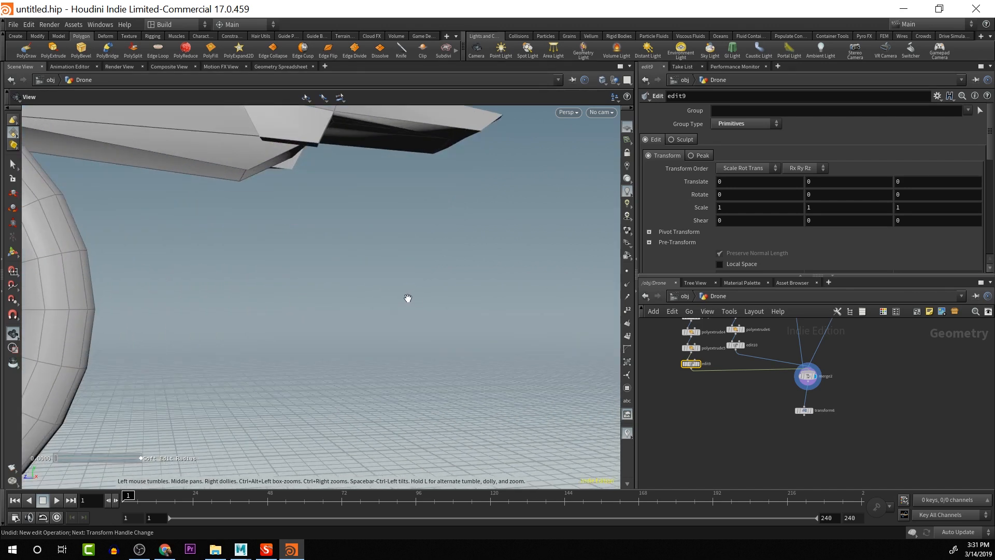
pyautogui.keyDown('alt'); pyautogui.moveTo(408, 298); pyautogui.dragTo(211, 284, button='right'); pyautogui.keyUp('alt')
pyautogui.keyDown('alt'); pyautogui.moveTo(254, 438); pyautogui.dragTo(451, 276); pyautogui.keyUp('alt')
# Switch to the edit10 node and select edges p39-38 and p33-32 on the underside of the tail's end segment
pyautogui.press('e')
pyautogui.click(736, 343)
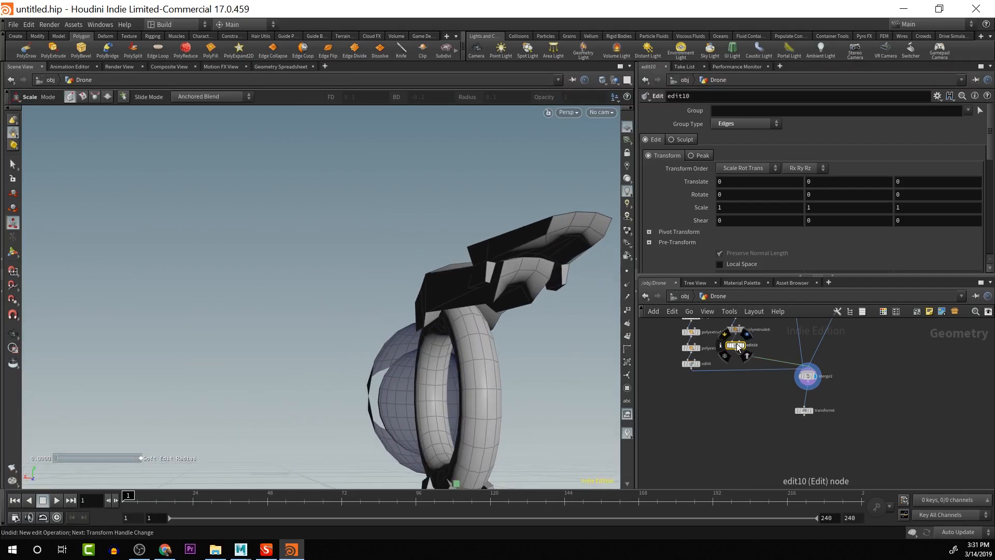
pyautogui.rightClick(13, 135)
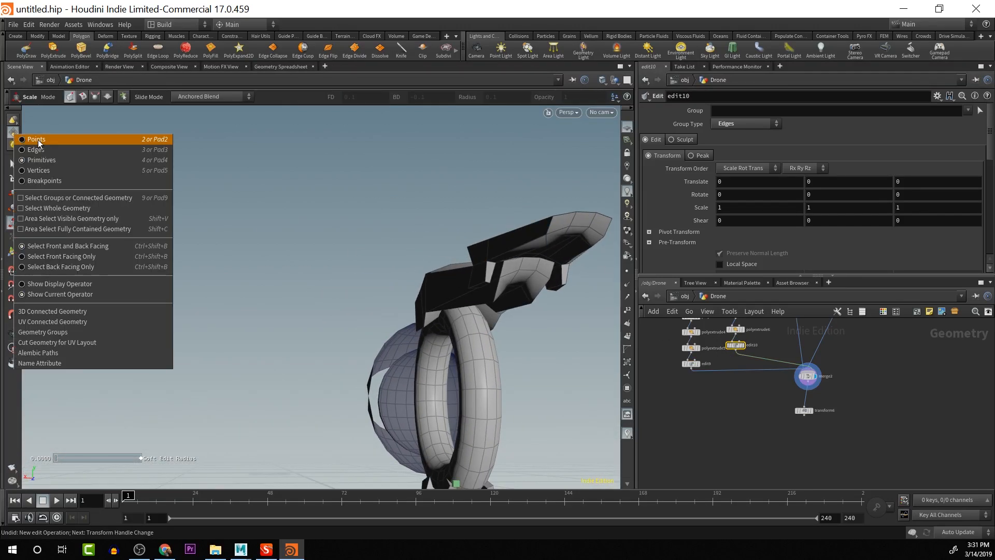
pyautogui.click(39, 149)
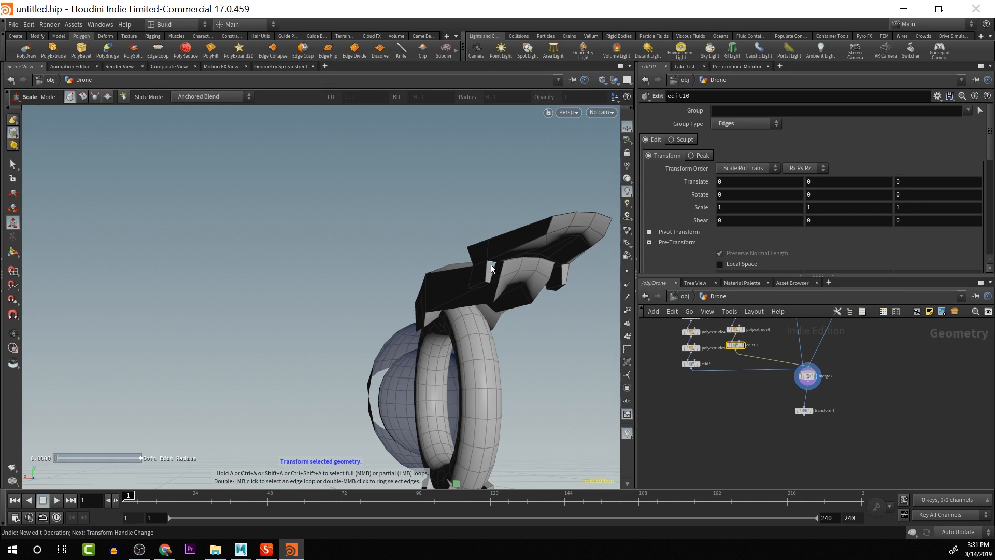
pyautogui.click(491, 265)
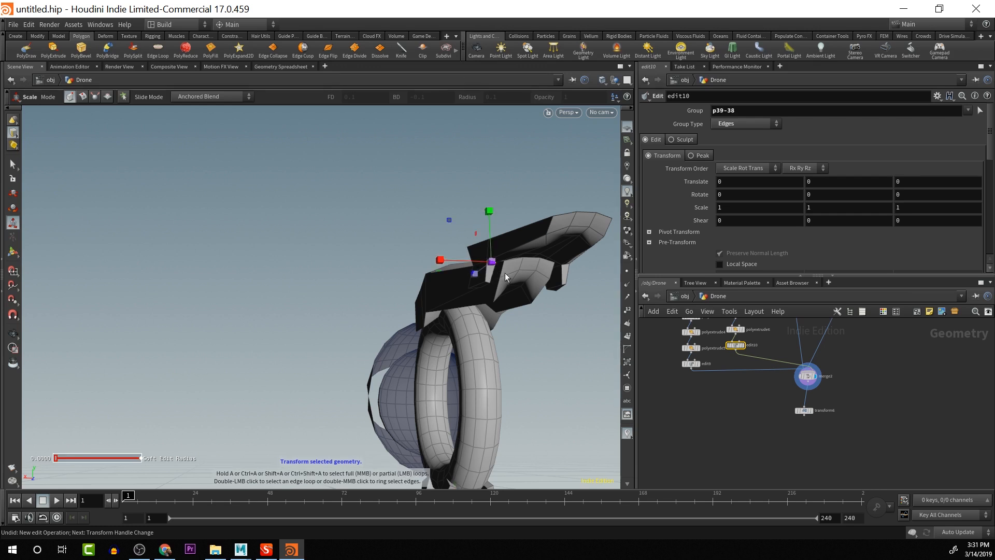
pyautogui.keyDown('shift'); pyautogui.click(567, 263); pyautogui.keyUp('shift')
# Try to move the two selected edges of the tail's end segment
pyautogui.keyDown('alt'); pyautogui.moveTo(567, 264); pyautogui.dragTo(609, 270); pyautogui.keyUp('alt')
pyautogui.press('w')
pyautogui.press('w')
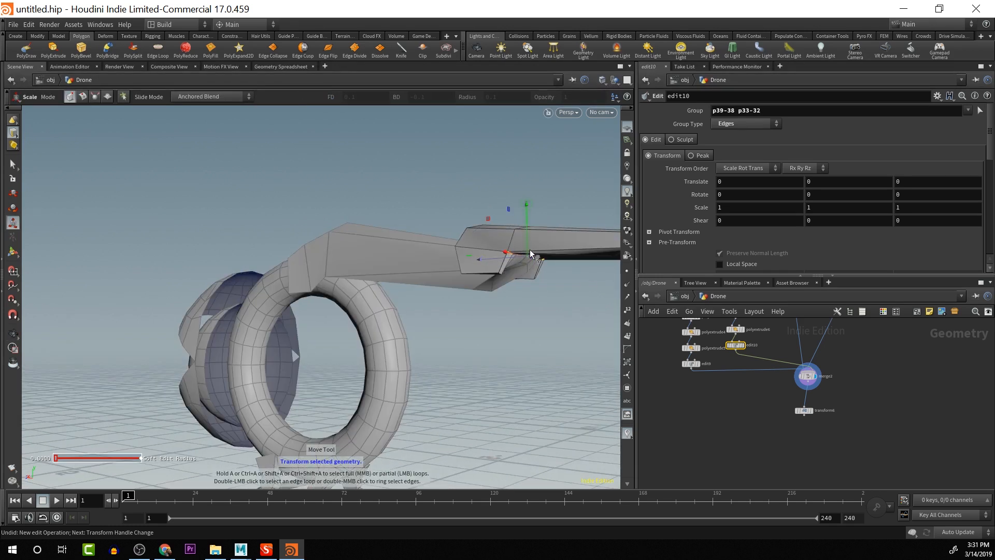
pyautogui.press('t')
pyautogui.keyDown('alt'); pyautogui.moveTo(509, 244); pyautogui.dragTo(553, 246); pyautogui.keyUp('alt')
pyautogui.moveTo(463, 251); pyautogui.dragTo(464, 156)
pyautogui.press('Escape')
pyautogui.press('t')
pyautogui.hotkey('ctrl', 'z')
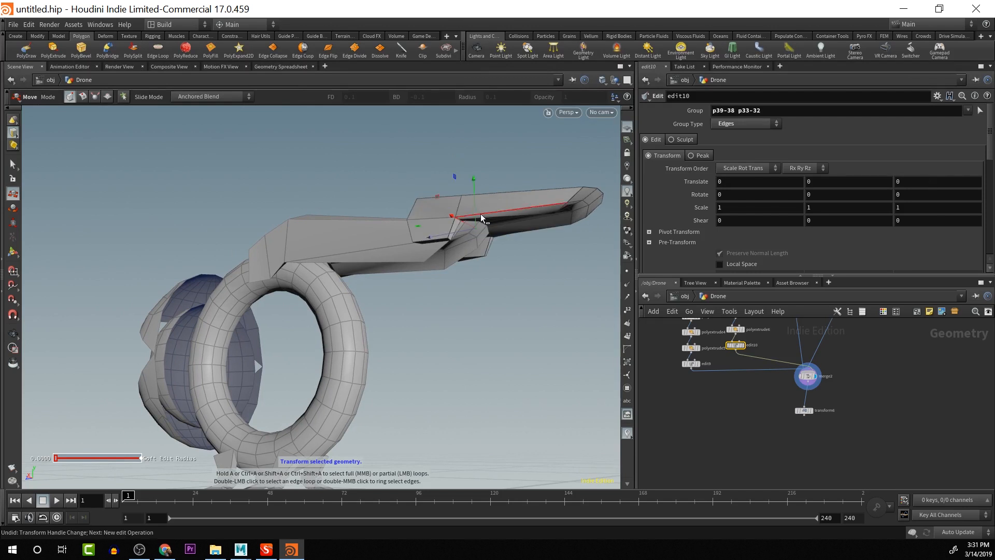
# Move the two edges of the tail's end segment about -0.109 in Y and -0.327 in Z
pyautogui.moveTo(439, 238); pyautogui.dragTo(447, 241)
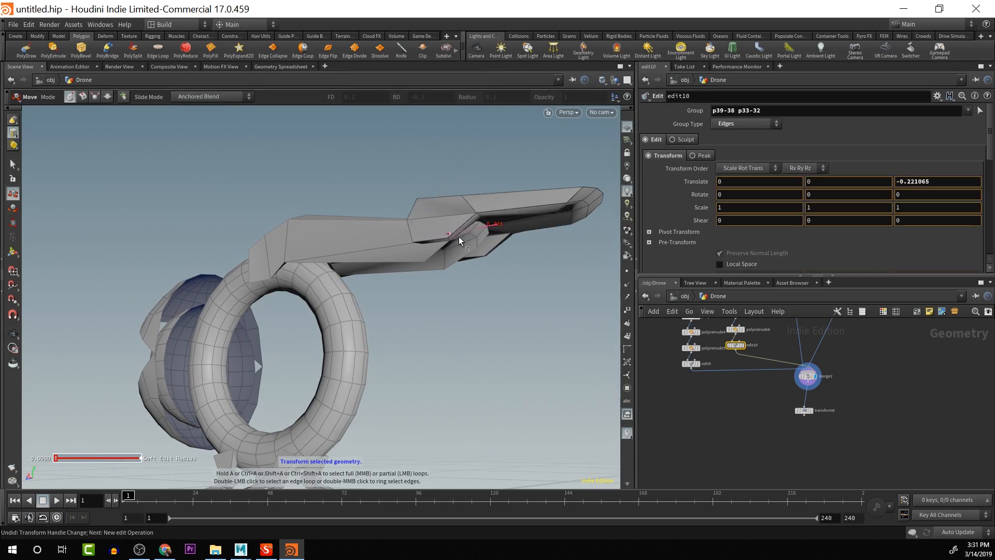
pyautogui.moveTo(500, 182); pyautogui.dragTo(531, 252)
pyautogui.press('Escape')
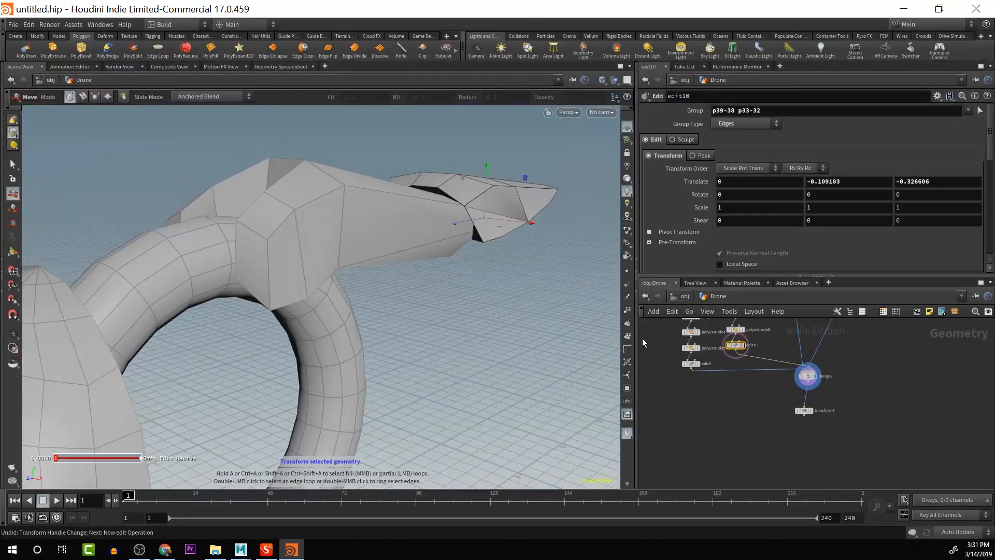
# Scale the two edges of the tail's end segment to about 0.81 in X
pyautogui.press('r')
pyautogui.press('e')
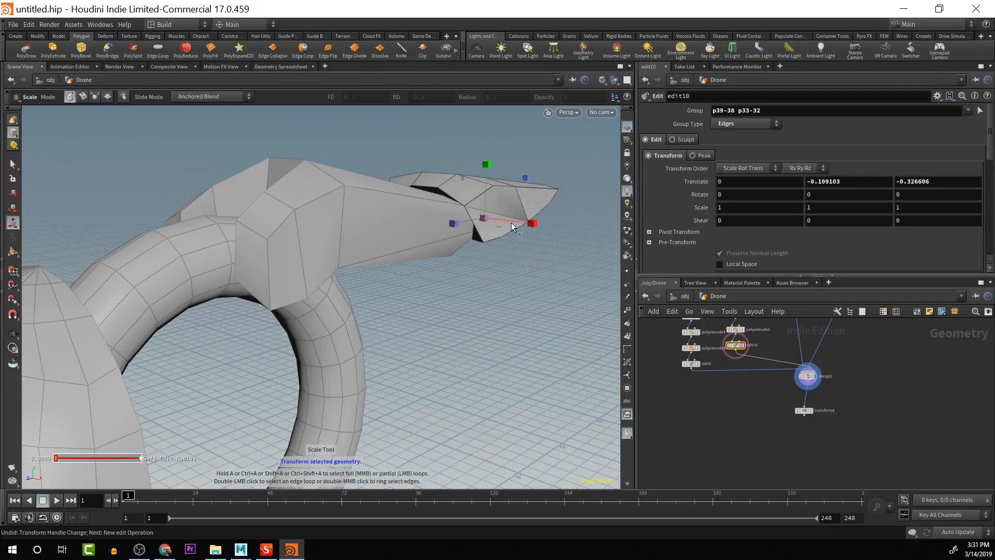
pyautogui.moveTo(533, 224); pyautogui.dragTo(406, 265)
pyautogui.press('Escape')
pyautogui.press('e')
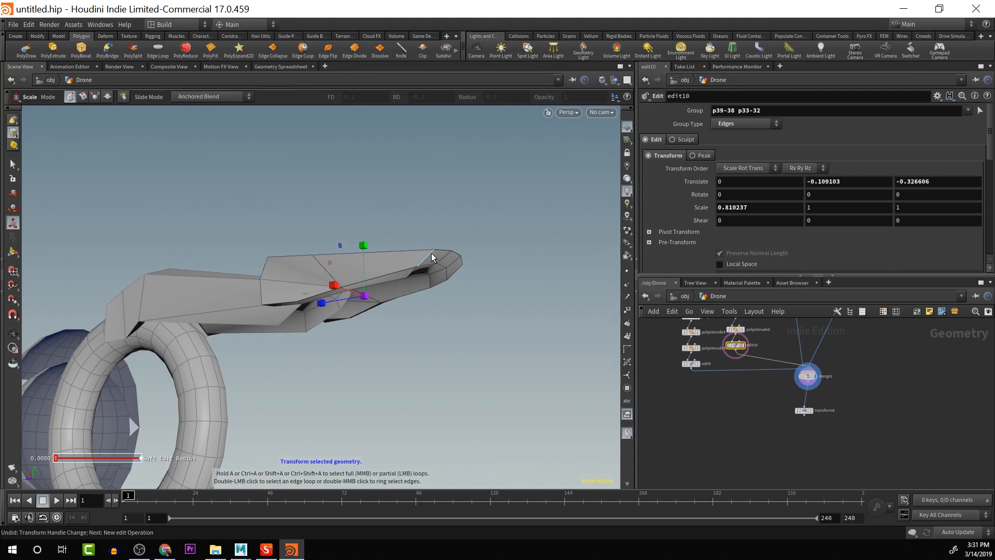
# Select primitives 9-11 at the tail tip and scale them to about 0.66 in X, 0.71 in Y and 0.56 in Z
pyautogui.rightClick(13, 133)
pyautogui.click(51, 157)
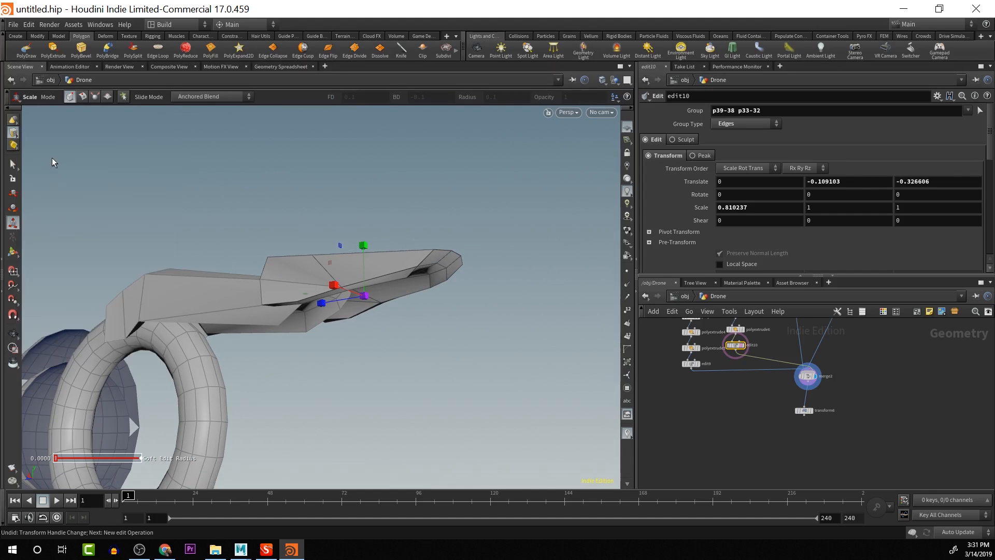
pyautogui.click(446, 260)
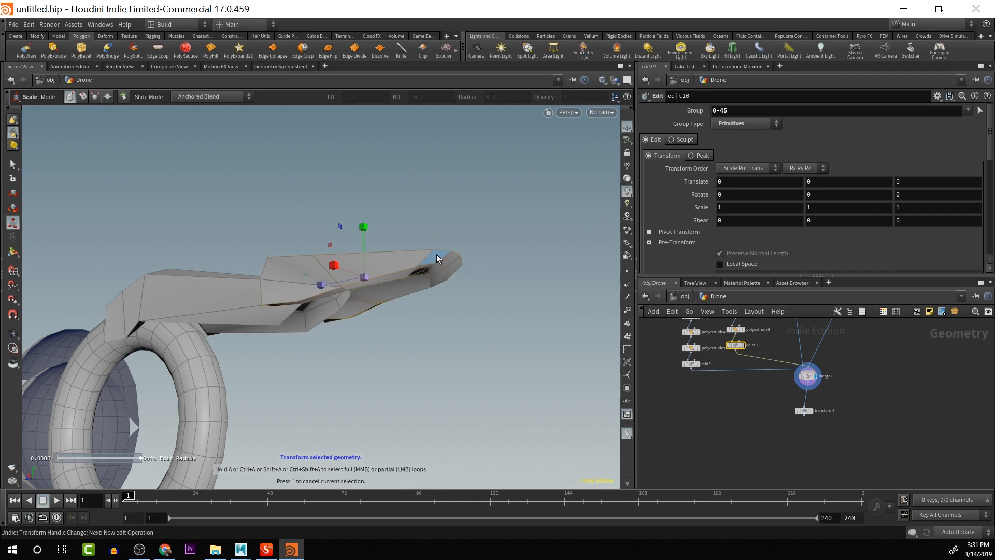
pyautogui.click(450, 265)
pyautogui.keyDown('shift'); pyautogui.click(451, 266); pyautogui.keyUp('shift')
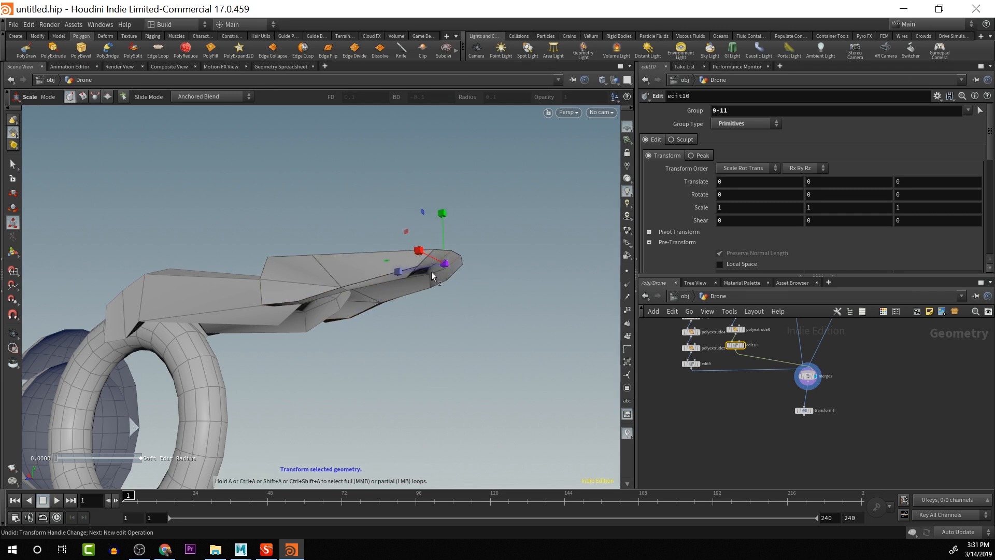
pyautogui.hotkey('space', 'h')
pyautogui.keyDown('alt'); pyautogui.moveTo(432, 272); pyautogui.dragTo(543, 238); pyautogui.keyUp('alt')
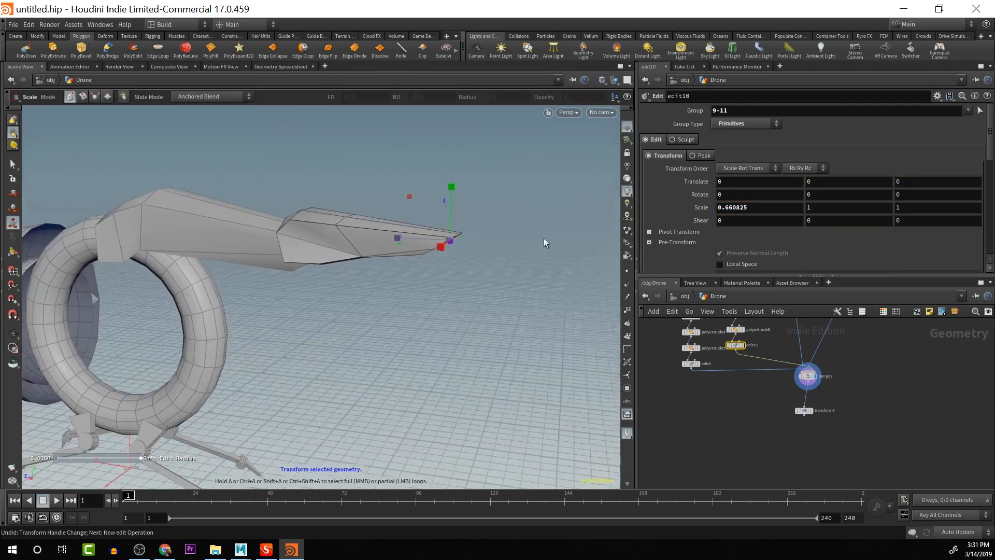
pyautogui.moveTo(405, 241); pyautogui.dragTo(418, 248)
pyautogui.moveTo(452, 186); pyautogui.dragTo(424, 280)
pyautogui.press('Escape')
pyautogui.scroll(-5, 420, 337)
pyautogui.scroll(3, 402, 375)
pyautogui.press('e')
pyautogui.press('Escape')
pyautogui.press('e')
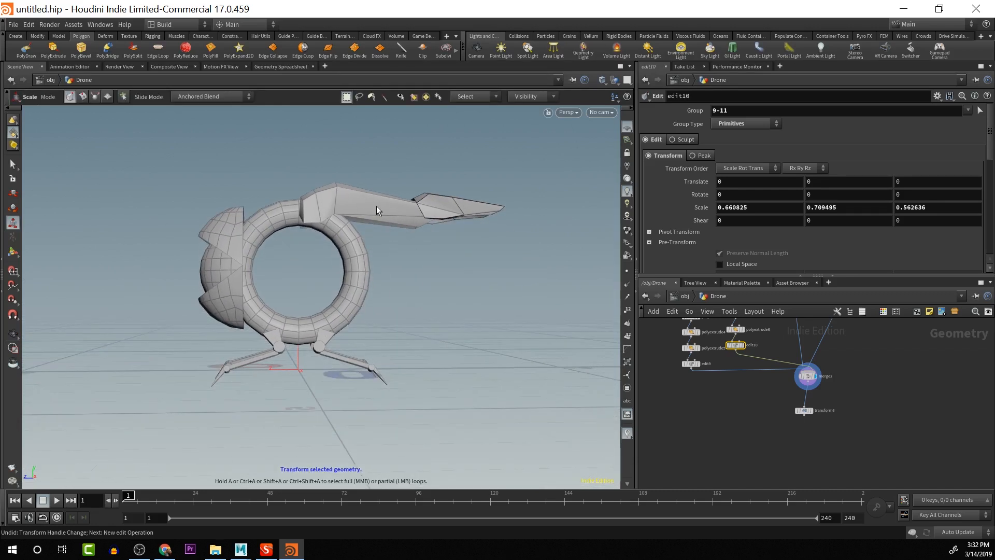
pyautogui.keyDown('alt'); pyautogui.moveTo(343, 200); pyautogui.dragTo(419, 261); pyautogui.keyUp('alt')
pyautogui.moveTo(331, 155)
pyautogui.keyDown('alt'); pyautogui.mouseDown()
pyautogui.moveTo(382, 196)
pyautogui.moveTo(317, 169)
pyautogui.mouseUp(); pyautogui.keyUp('alt')
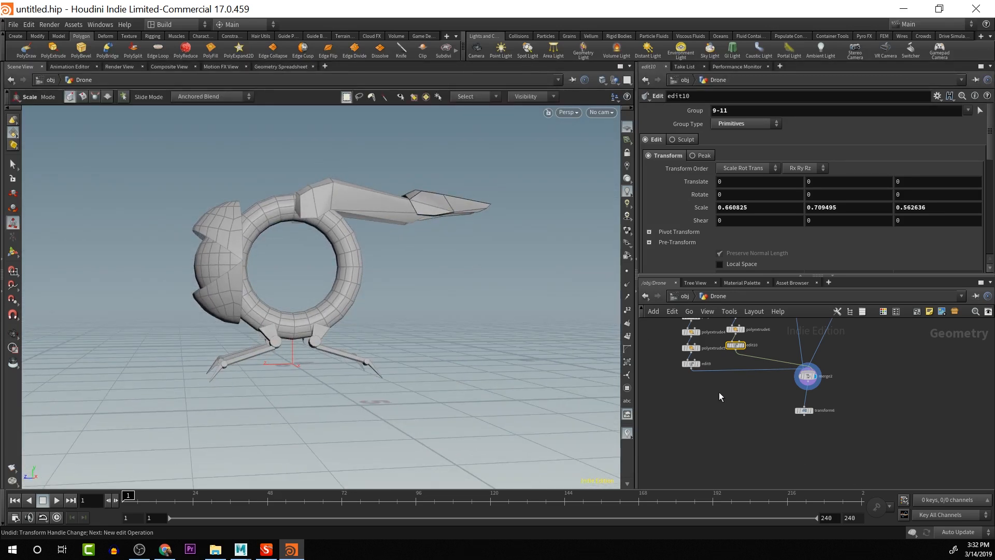
# Add a Transform node fed by edit9 and connect its output to the merge node
pyautogui.press('Tab')
pyautogui.write('trans')
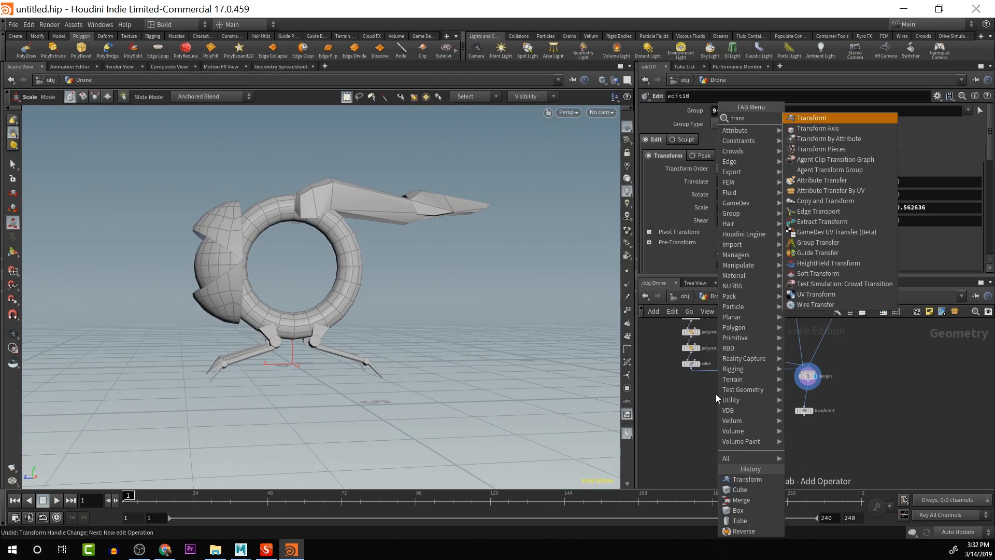
pyautogui.press('Return')
pyautogui.click(712, 389)
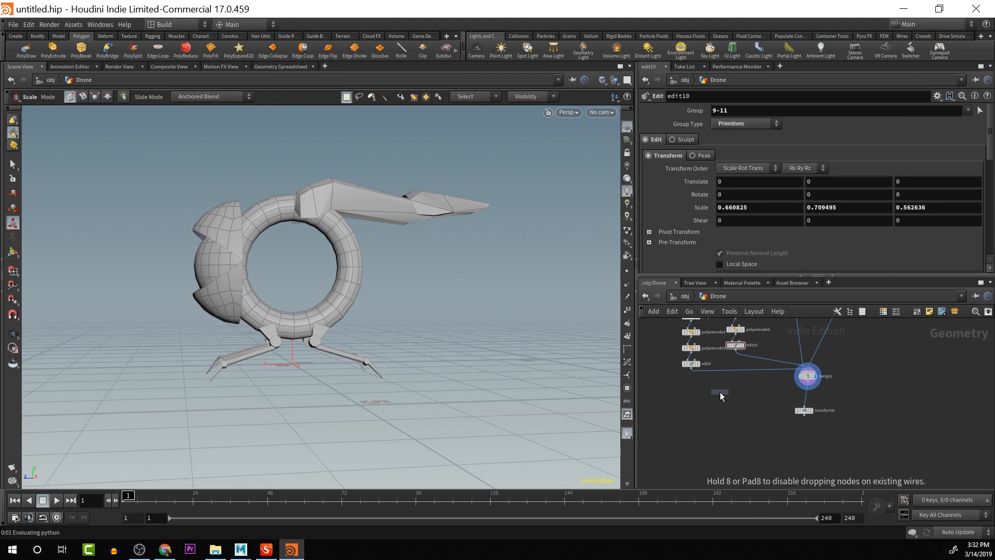
pyautogui.click(691, 369)
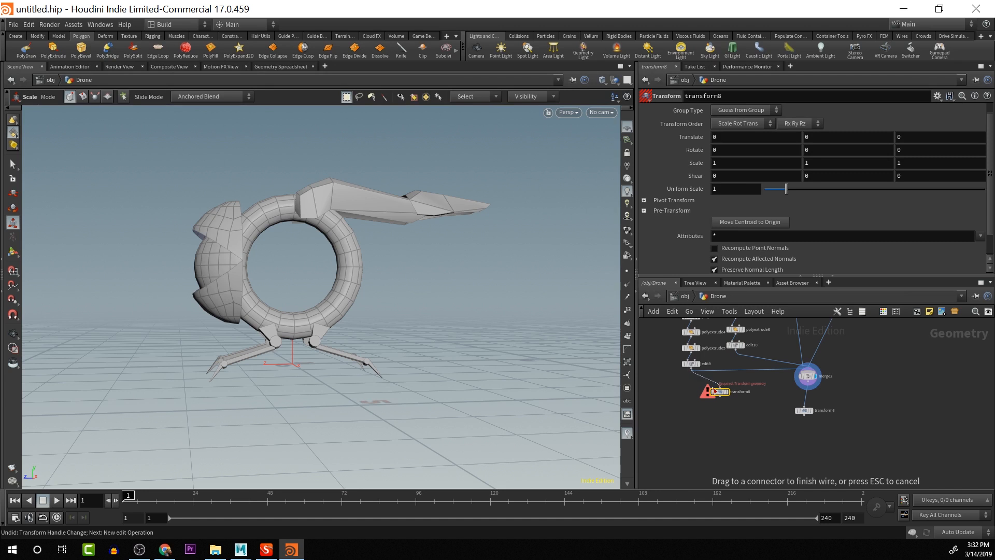
pyautogui.click(718, 392)
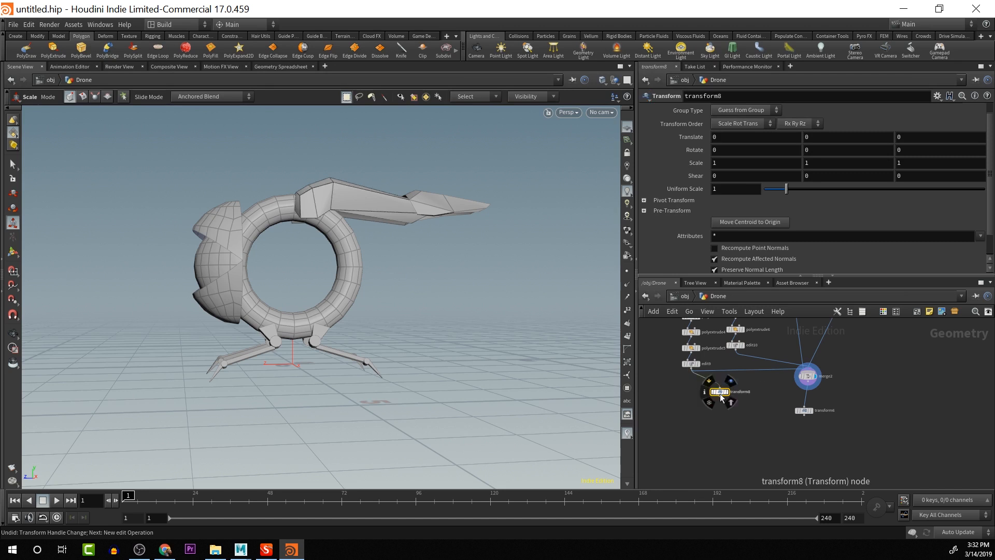
pyautogui.click(803, 375)
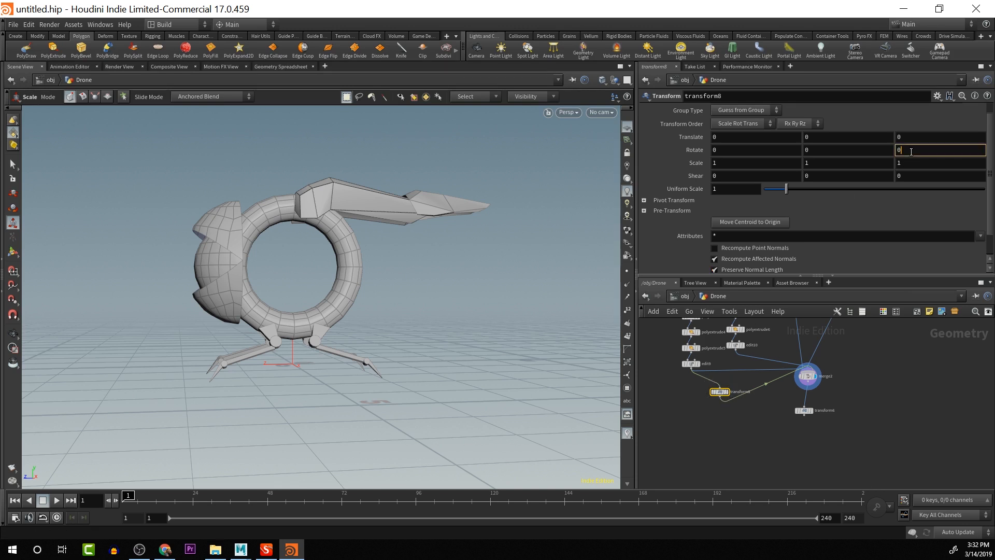
# Set the new Transform node's Z rotation to 180 to flip the tail segment copy
pyautogui.press('Return')
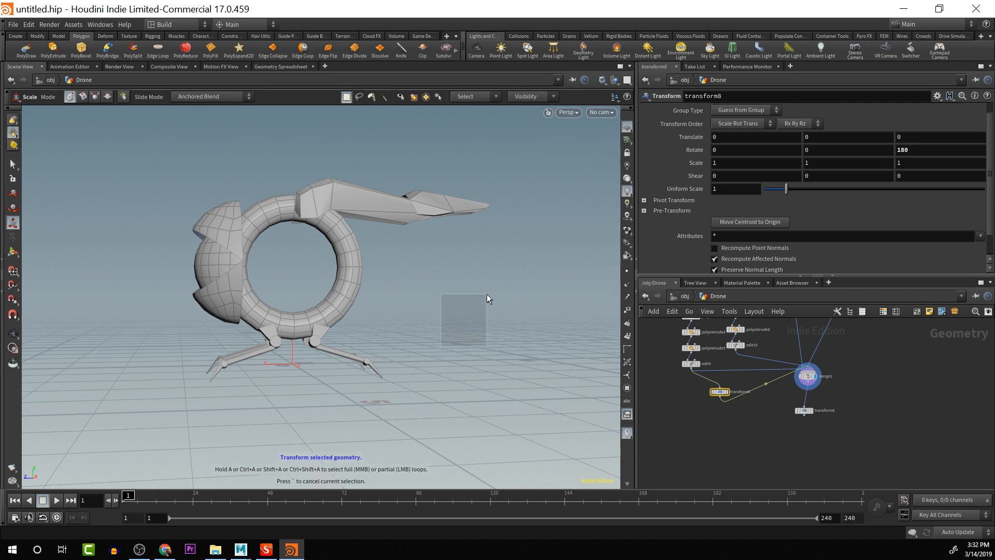
pyautogui.press('Escape')
pyautogui.moveTo(487, 294); pyautogui.dragTo(507, 331)
pyautogui.press('e')
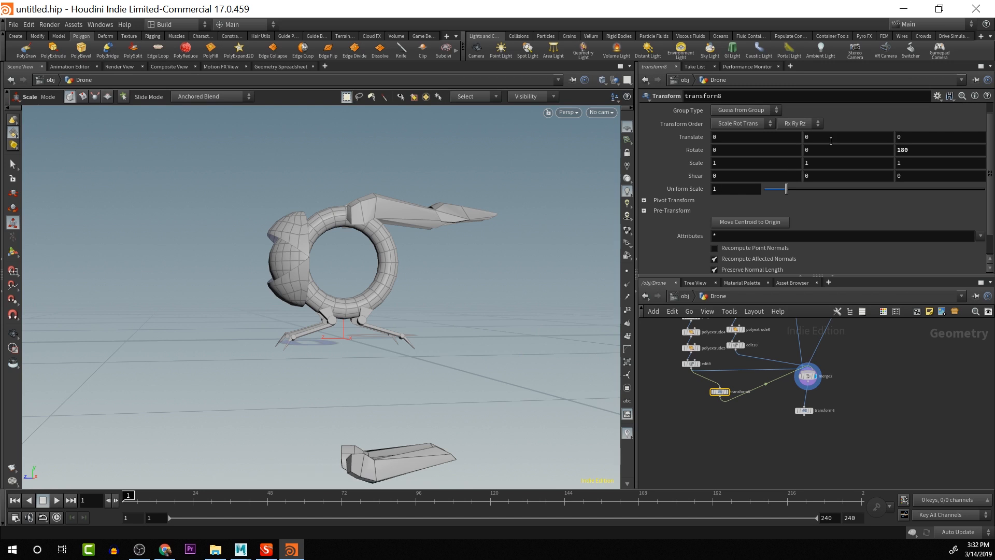
# Set the tail segment copy's Y translation to 5 and its scale to 0.6 on all three axes
pyautogui.moveTo(829, 137)
pyautogui.mouseDown(button='middle')
pyautogui.moveTo(949, 124)
pyautogui.moveTo(855, 127)
pyautogui.moveTo(832, 139)
pyautogui.mouseUp(button='middle')
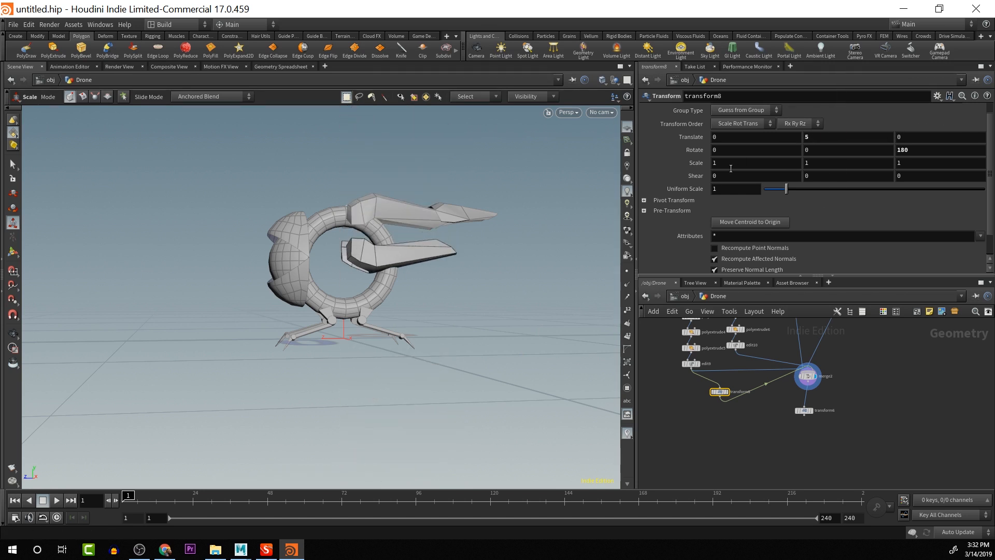
pyautogui.moveTo(700, 165); pyautogui.dragTo(674, 162, button='middle')
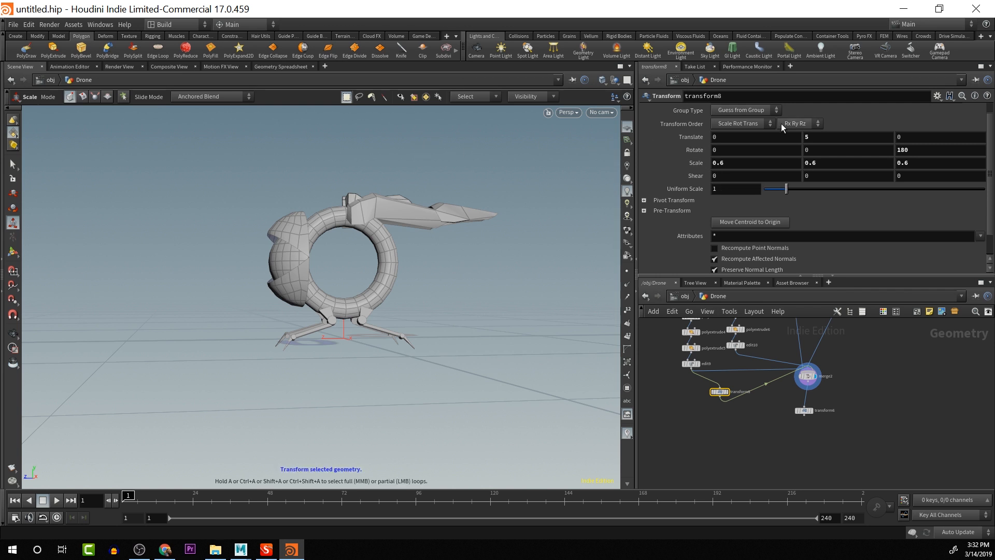
# Set the tail segment copy's Y translation to 3.19, Z translation to 0.1 and X rotation to -40
pyautogui.moveTo(817, 134); pyautogui.dragTo(839, 151, button='middle')
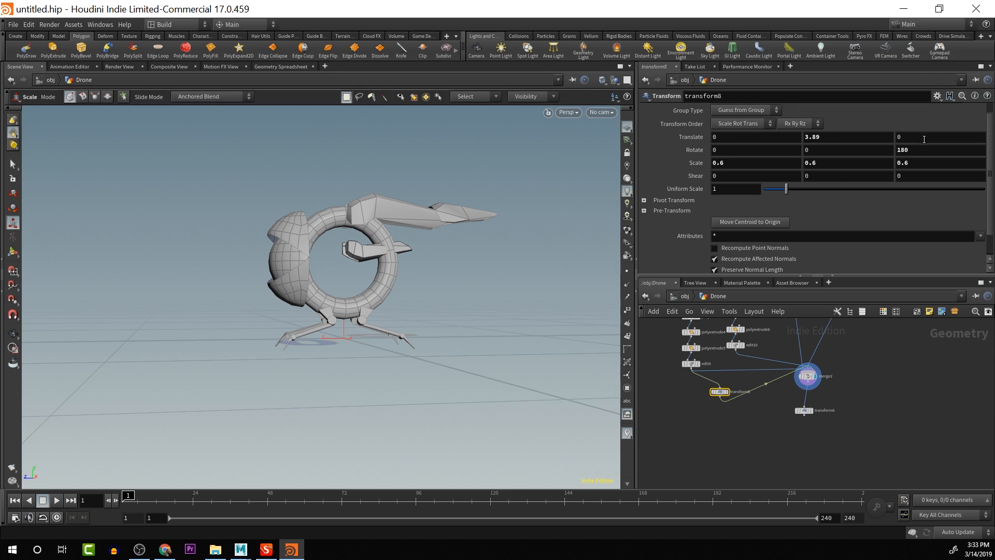
pyautogui.moveTo(924, 139)
pyautogui.mouseDown(button='middle')
pyautogui.moveTo(869, 140)
pyautogui.moveTo(924, 139)
pyautogui.mouseUp(button='middle')
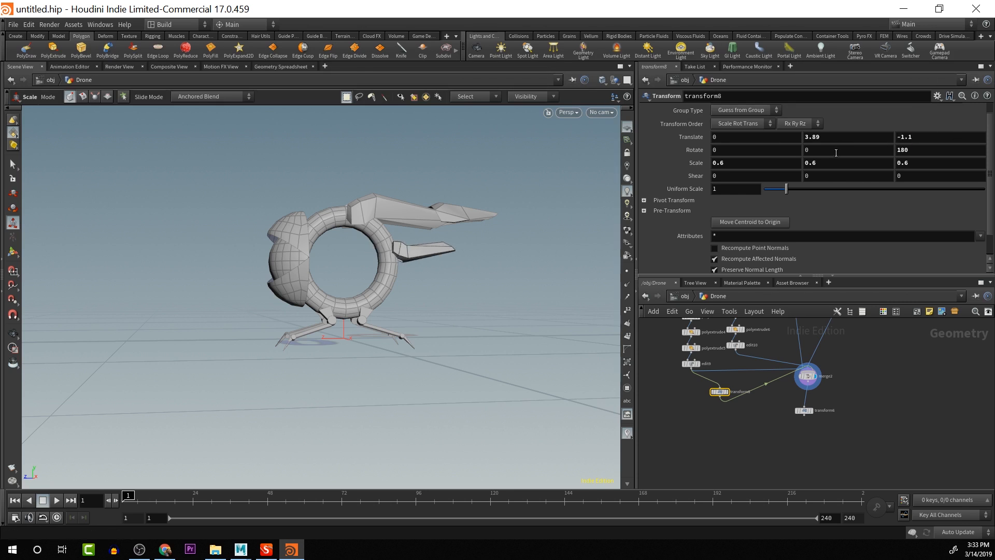
pyautogui.moveTo(765, 155); pyautogui.dragTo(736, 110, button='middle')
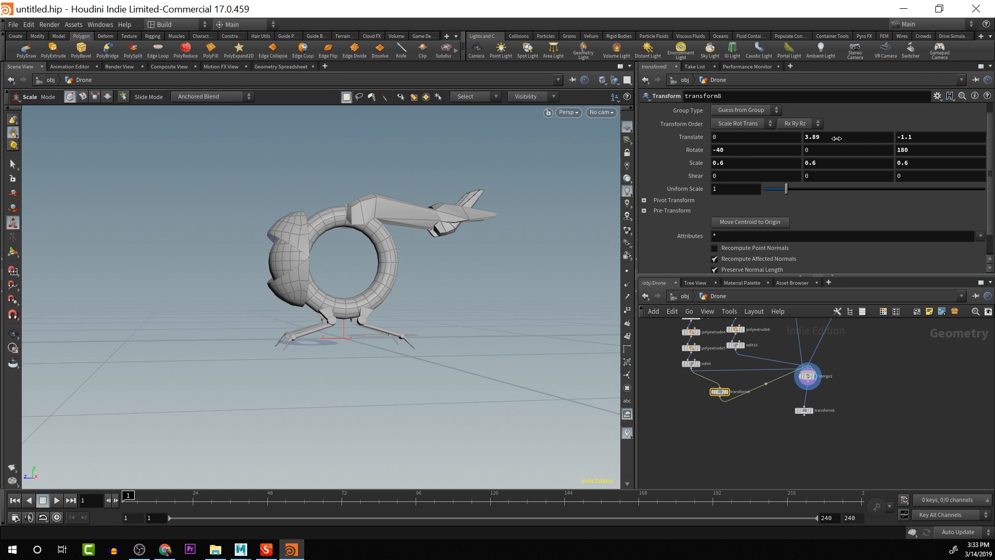
pyautogui.moveTo(837, 139); pyautogui.dragTo(796, 144, button='middle')
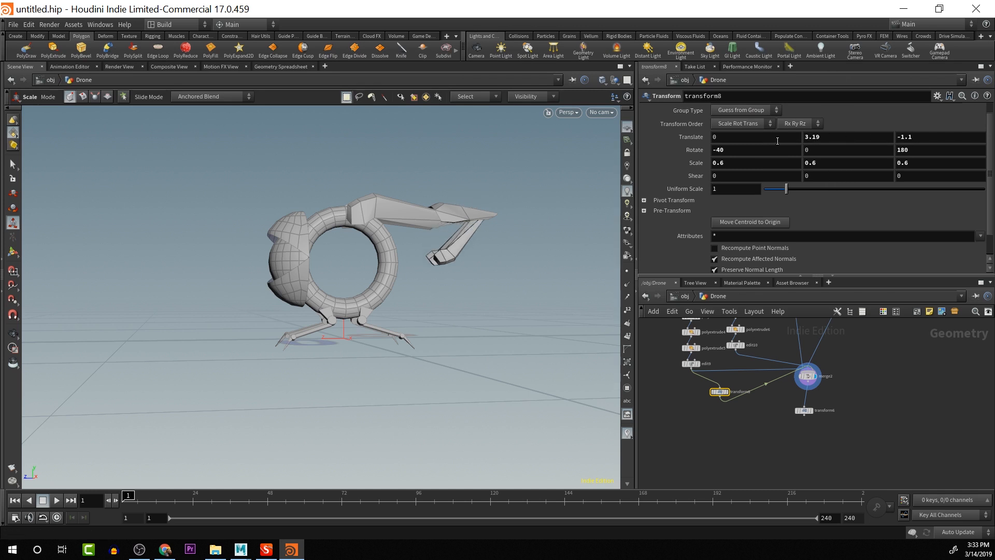
pyautogui.moveTo(926, 137); pyautogui.dragTo(989, 120, button='middle')
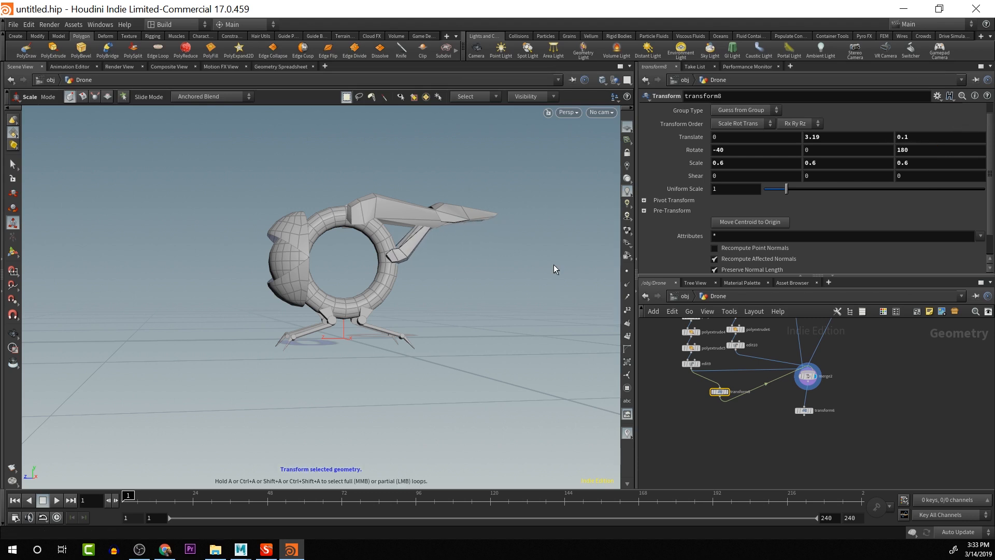
# Select primitives 0, 24-29 and 31-41 of the tail segment copy and scale them to about 1.78 in X
pyautogui.press('Escape')
pyautogui.moveTo(511, 285); pyautogui.dragTo(456, 287)
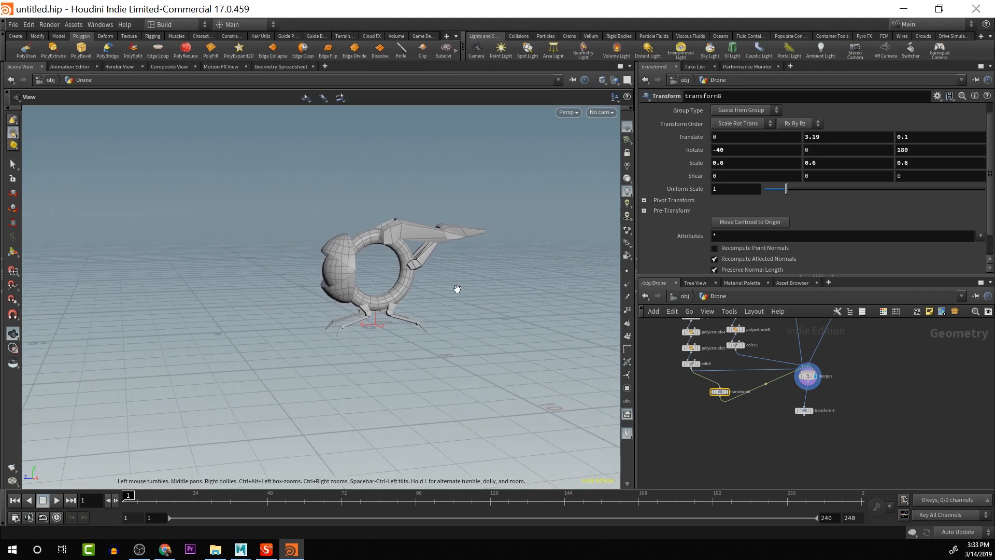
pyautogui.press('r')
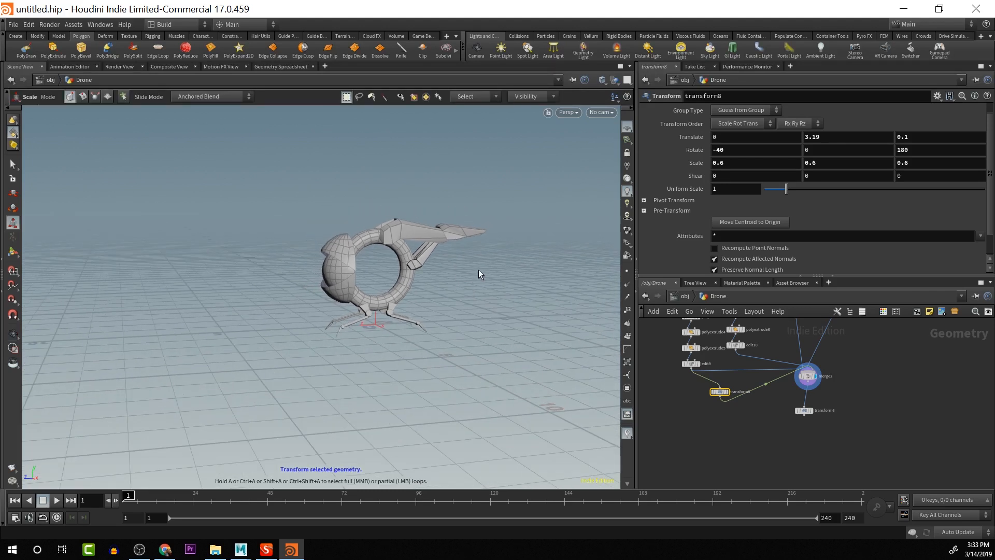
pyautogui.keyDown('alt'); pyautogui.moveTo(422, 284); pyautogui.dragTo(519, 316); pyautogui.keyUp('alt')
pyautogui.scroll(5, 454, 280)
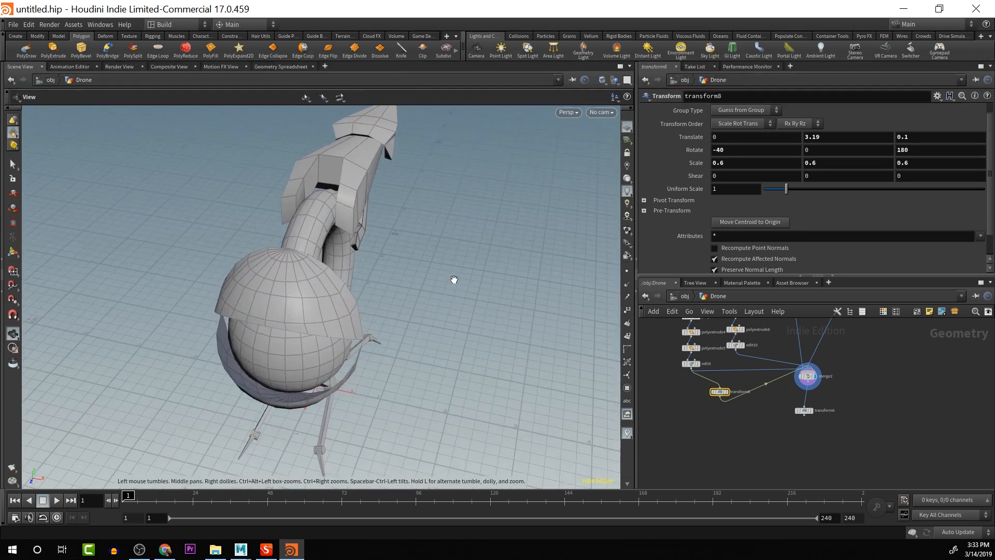
pyautogui.scroll(10, 454, 280)
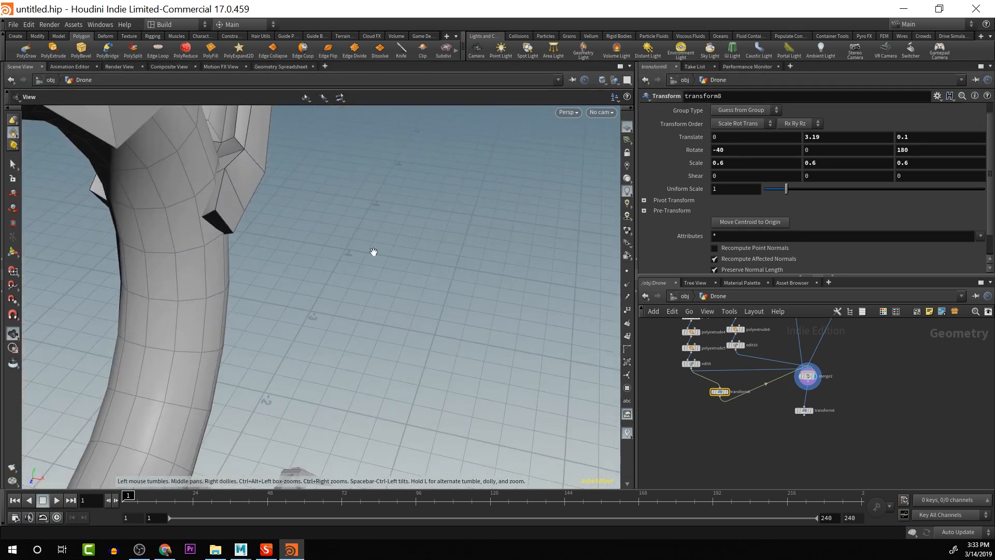
pyautogui.moveTo(373, 251); pyautogui.dragTo(226, 293)
pyautogui.keyDown('alt'); pyautogui.moveTo(331, 268); pyautogui.dragTo(345, 335); pyautogui.keyUp('alt')
pyautogui.keyDown('alt'); pyautogui.moveTo(345, 335); pyautogui.dragTo(363, 408, button='middle'); pyautogui.keyUp('alt')
pyautogui.keyDown('ctrl'); pyautogui.moveTo(270, 167); pyautogui.dragTo(386, 322); pyautogui.keyUp('ctrl')
pyautogui.press('e')
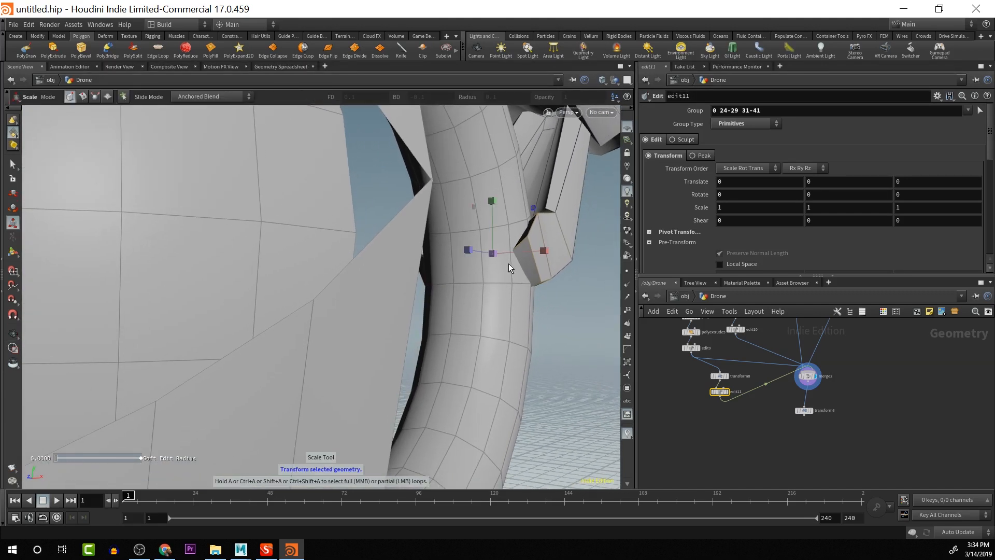
pyautogui.moveTo(545, 251); pyautogui.dragTo(507, 346)
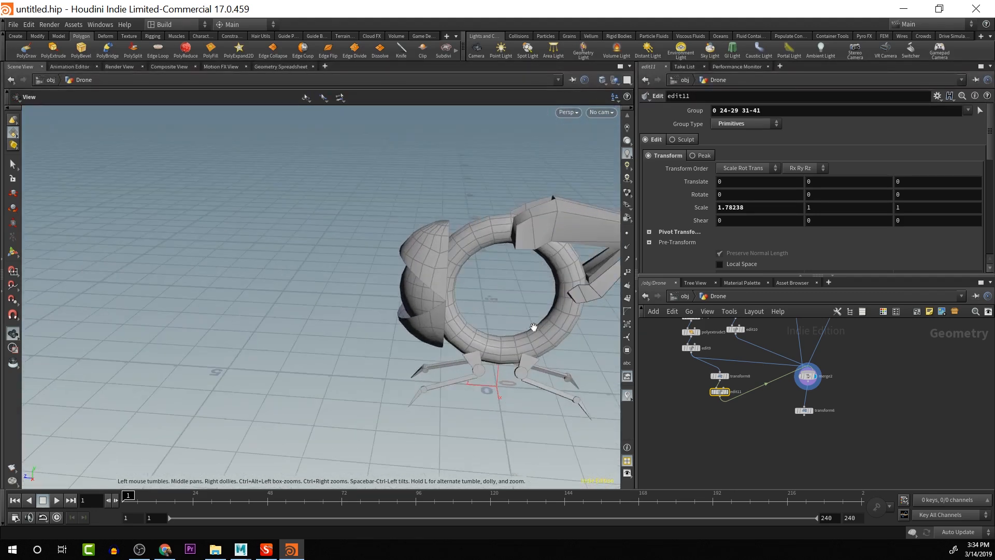
# Try to scale primitives 27, 29 and 39 at the copy's ring end to about 0.71 in X
pyautogui.keyDown('alt'); pyautogui.moveTo(522, 290); pyautogui.dragTo(449, 256, button='middle'); pyautogui.keyUp('alt')
pyautogui.keyDown('alt'); pyautogui.moveTo(449, 256); pyautogui.dragTo(414, 250); pyautogui.keyUp('alt')
pyautogui.keyDown('alt'); pyautogui.scroll(3, 414, 250); pyautogui.keyUp('alt')
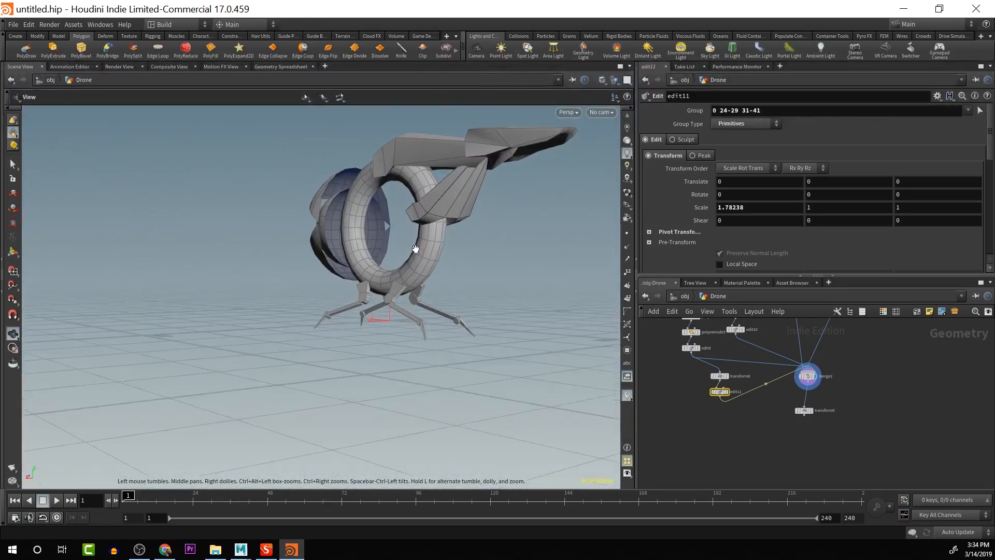
pyautogui.click(418, 207)
pyautogui.keyDown('shift'); pyautogui.click(411, 210); pyautogui.keyUp('shift')
pyautogui.keyDown('alt'); pyautogui.moveTo(523, 243); pyautogui.dragTo(332, 243); pyautogui.keyUp('alt')
pyautogui.press('n')
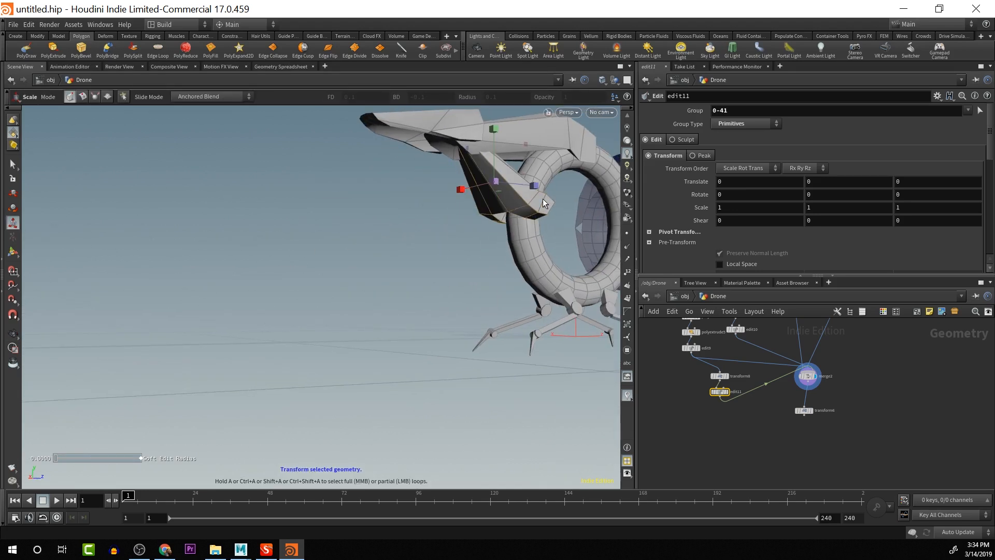
pyautogui.hotkey('ctrl', 'z')
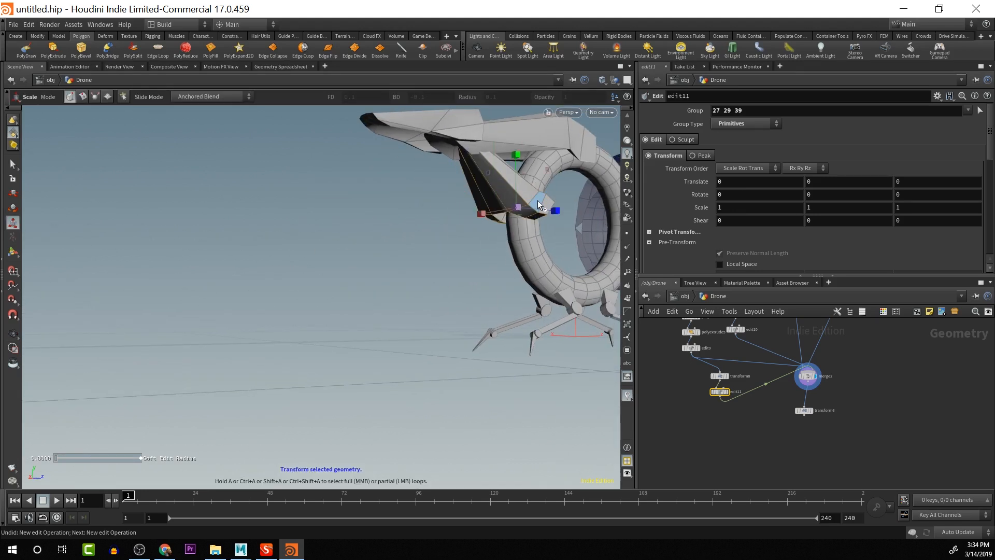
pyautogui.keyDown('alt'); pyautogui.moveTo(548, 201); pyautogui.dragTo(473, 206); pyautogui.keyUp('alt')
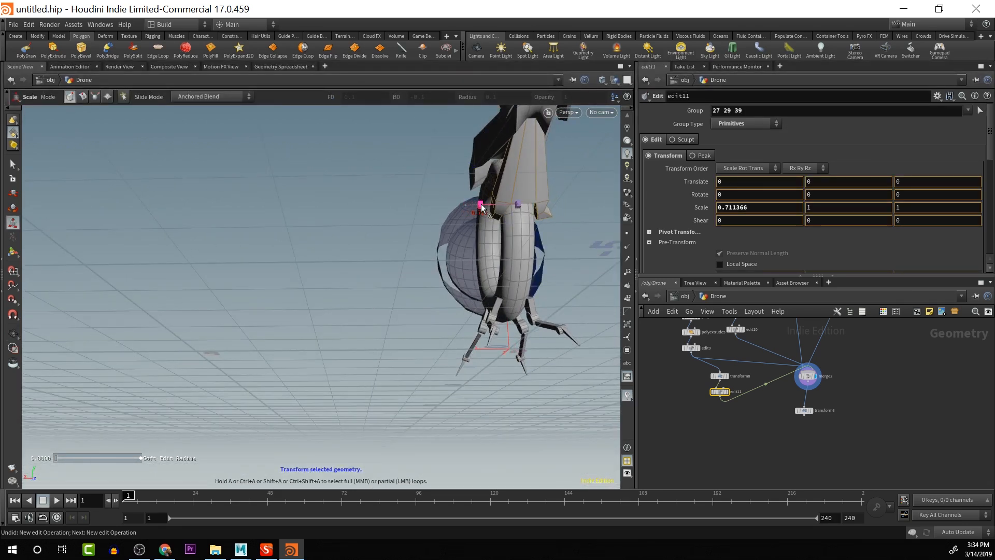
pyautogui.moveTo(481, 205); pyautogui.dragTo(482, 205)
pyautogui.hotkey('ctrl', 'z')
# Select primitives 27, 29, 37 and 39 at the copy's ring end and scale them to about 0.64 in X
pyautogui.keyDown('alt'); pyautogui.moveTo(594, 224); pyautogui.dragTo(503, 227); pyautogui.keyUp('alt')
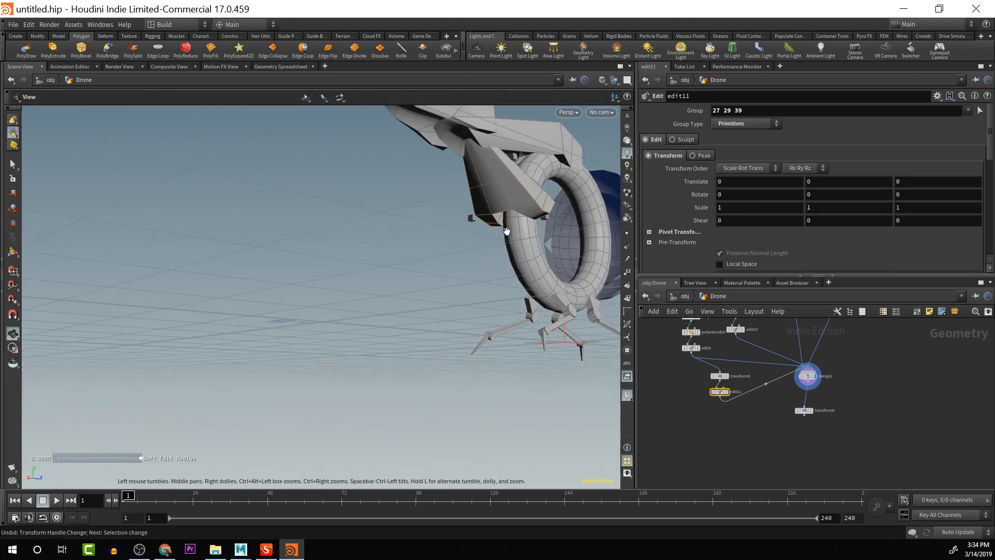
pyautogui.click(475, 218)
pyautogui.keyDown('alt'); pyautogui.moveTo(486, 220); pyautogui.dragTo(687, 194); pyautogui.keyUp('alt')
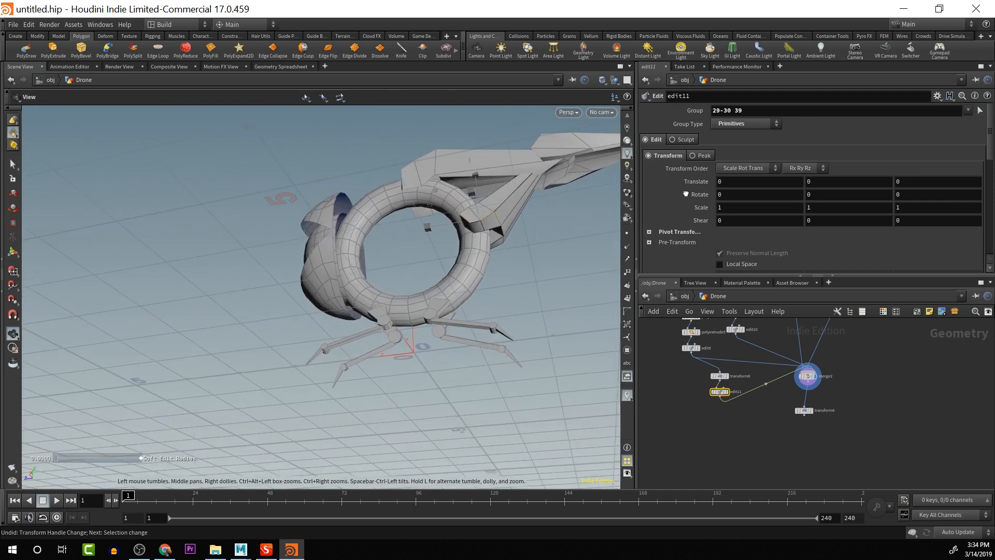
pyautogui.keyDown('alt'); pyautogui.moveTo(618, 198); pyautogui.dragTo(548, 254); pyautogui.keyUp('alt')
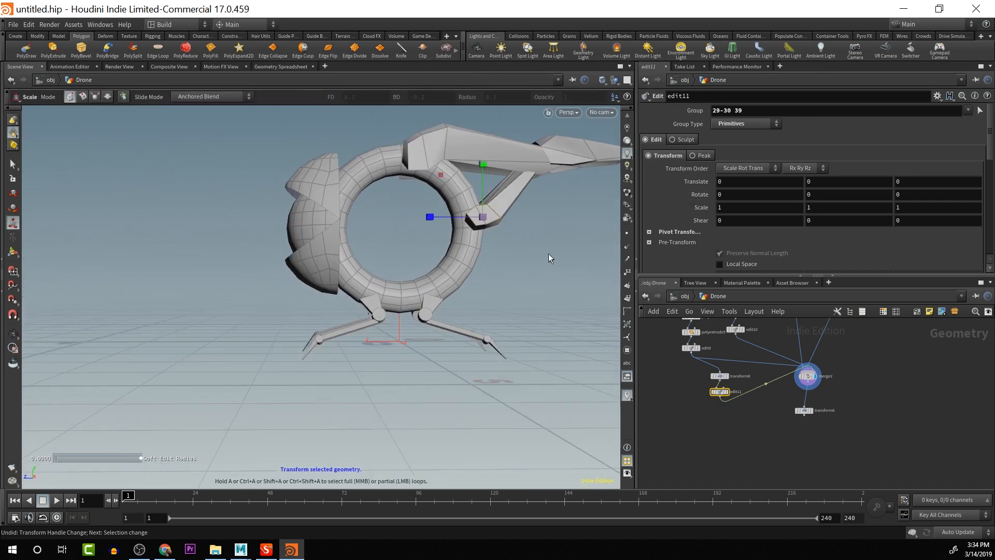
pyautogui.click(489, 222)
pyautogui.keyDown('shift'); pyautogui.click(474, 220); pyautogui.keyUp('shift')
pyautogui.keyDown('alt'); pyautogui.moveTo(475, 220); pyautogui.dragTo(666, 283); pyautogui.keyUp('alt')
pyautogui.keyDown('alt'); pyautogui.moveTo(596, 290); pyautogui.dragTo(378, 318); pyautogui.keyUp('alt')
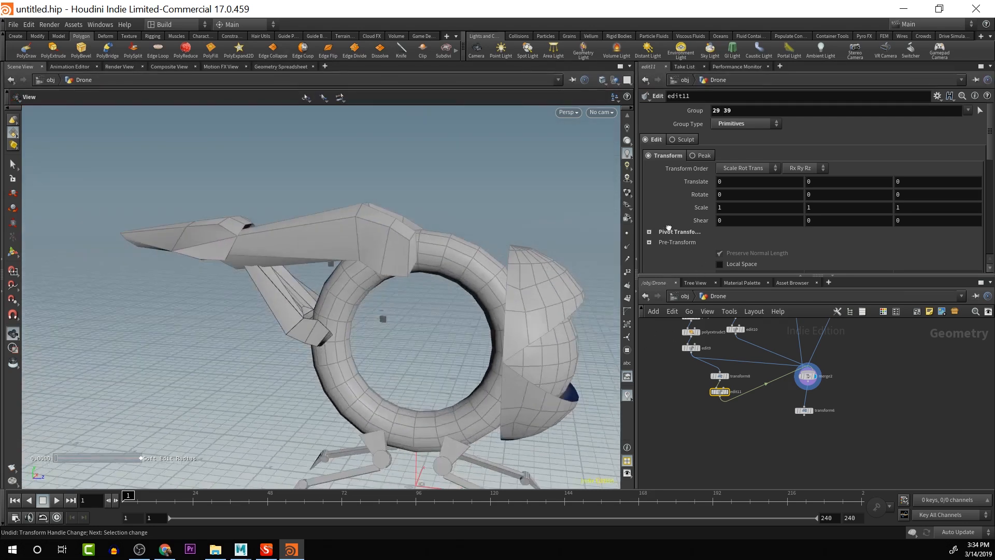
pyautogui.keyDown('shift'); pyautogui.click(310, 331); pyautogui.keyUp('shift')
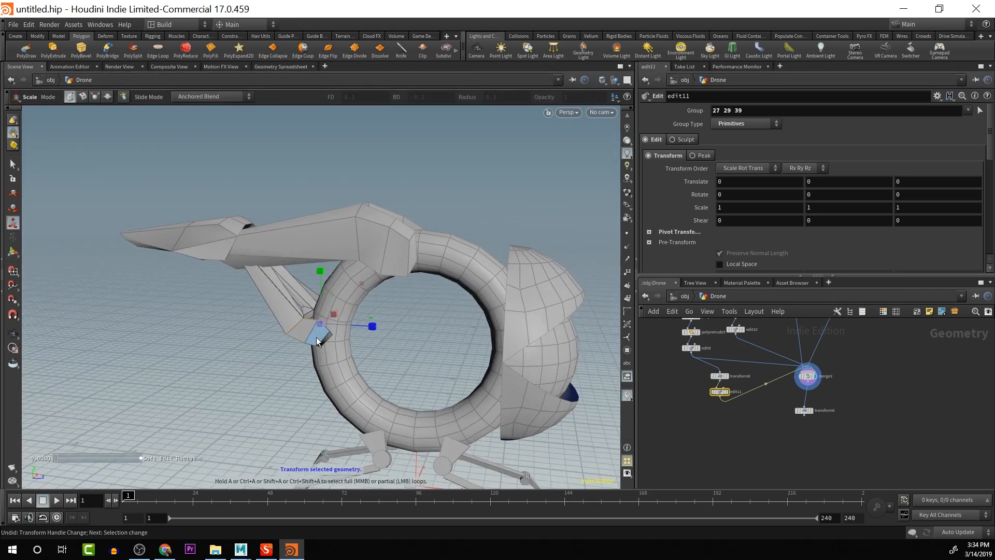
pyautogui.keyDown('alt'); pyautogui.moveTo(316, 337); pyautogui.dragTo(524, 315); pyautogui.keyUp('alt')
pyautogui.keyDown('shift'); pyautogui.click(232, 326); pyautogui.keyUp('shift')
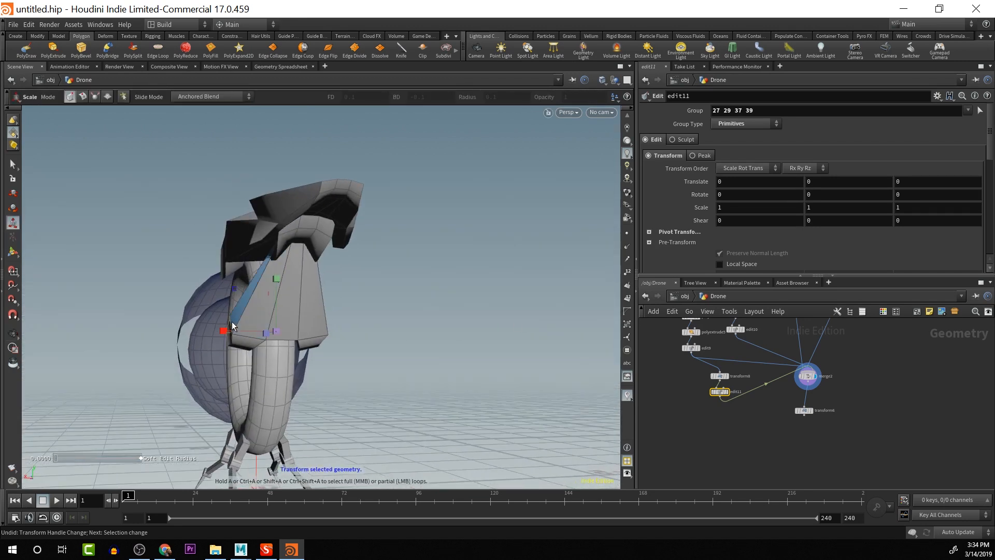
pyautogui.moveTo(223, 331); pyautogui.dragTo(244, 338)
pyautogui.press('Escape')
pyautogui.moveTo(390, 249); pyautogui.dragTo(573, 259)
pyautogui.press('e')
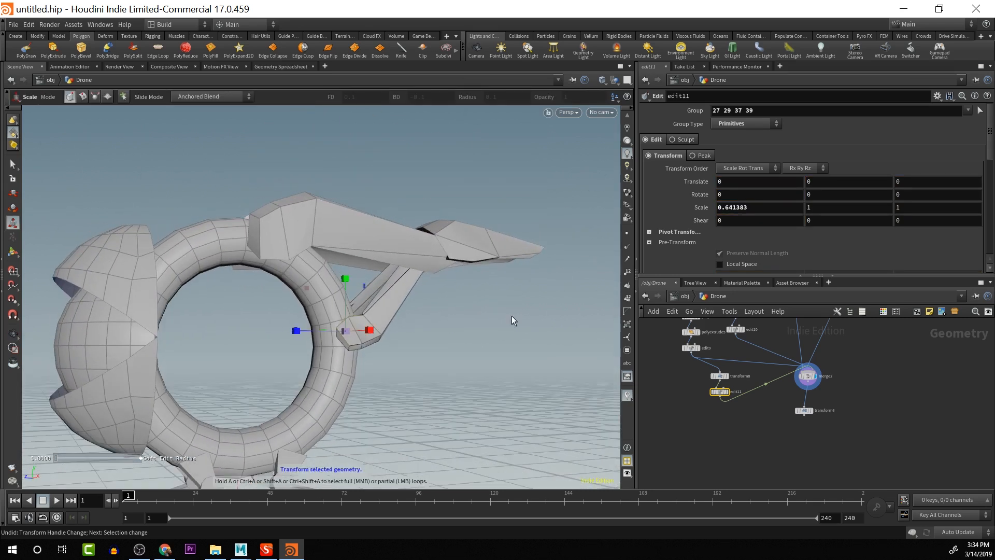
pyautogui.press('Escape')
pyautogui.moveTo(413, 349); pyautogui.dragTo(381, 400)
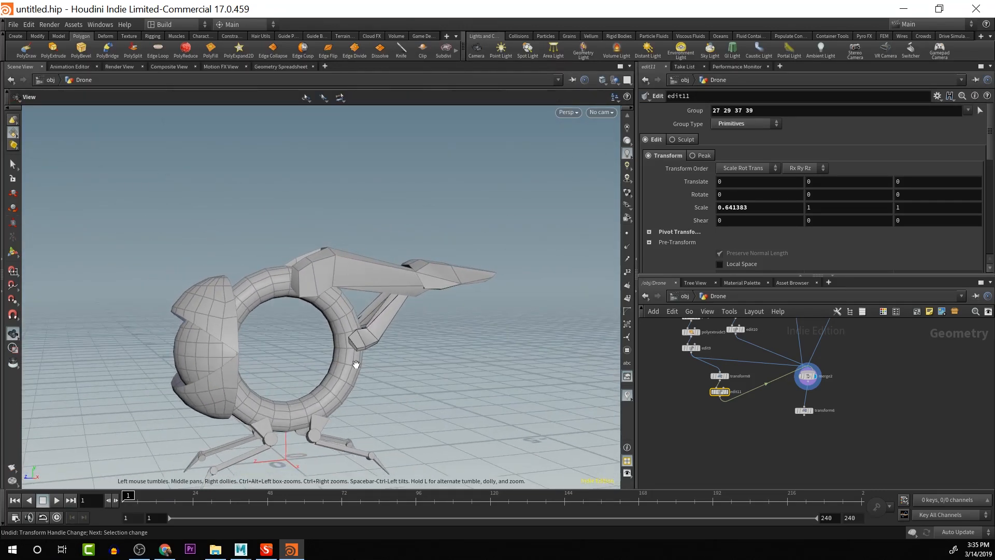
pyautogui.moveTo(351, 344); pyautogui.dragTo(346, 403)
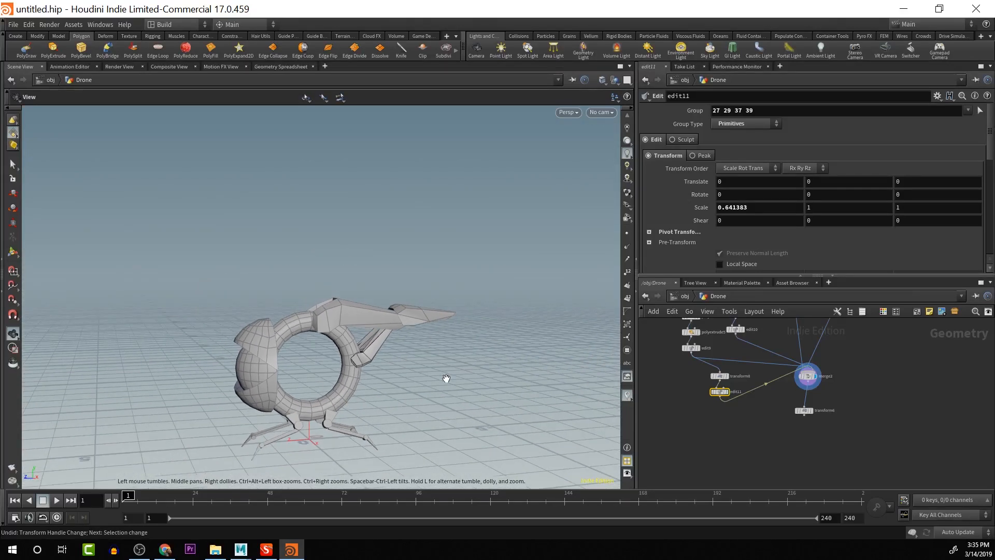
pyautogui.press('e')
# Select all 16 tail nodes, move them away from the merge node and enclose them in a network box
pyautogui.scroll(-6, 722, 377)
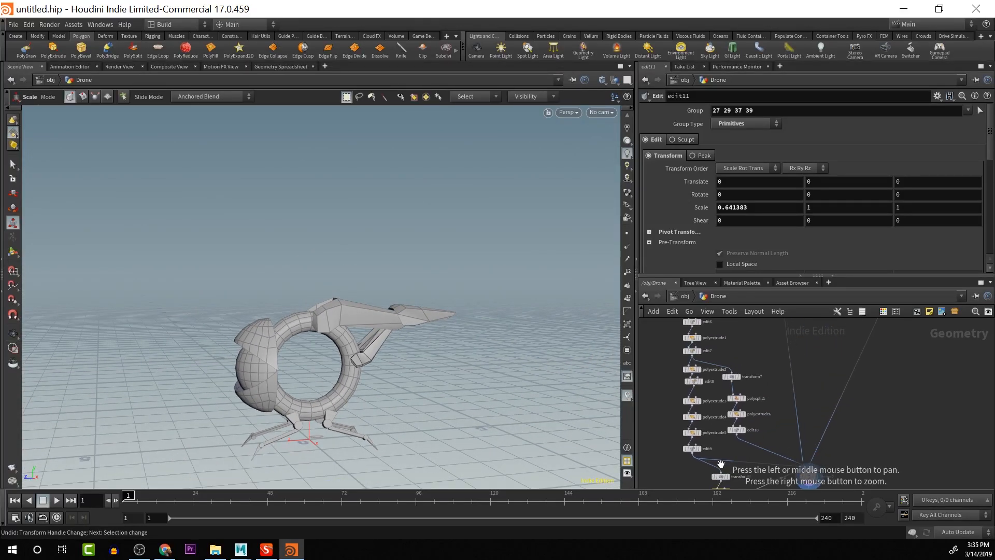
pyautogui.moveTo(740, 508); pyautogui.dragTo(733, 460)
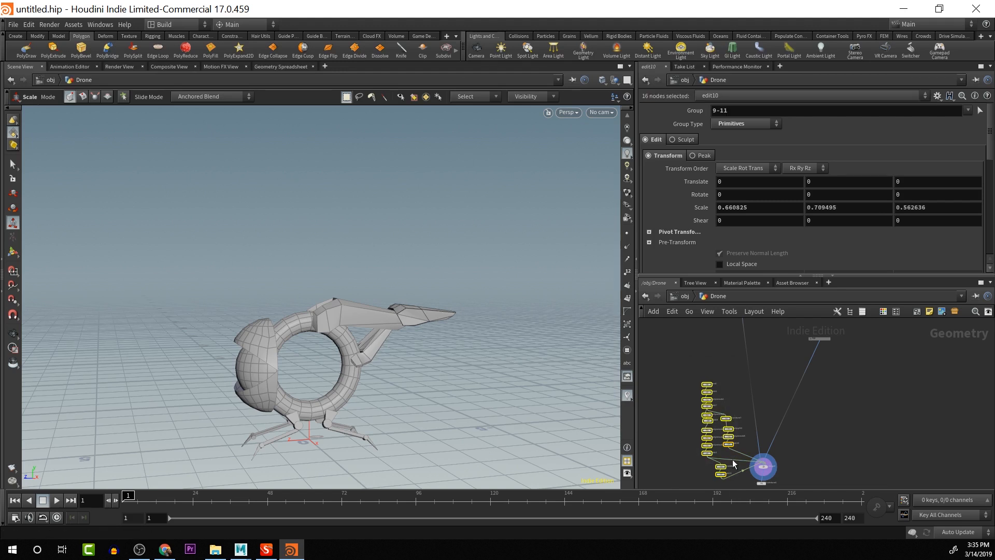
pyautogui.click(705, 436)
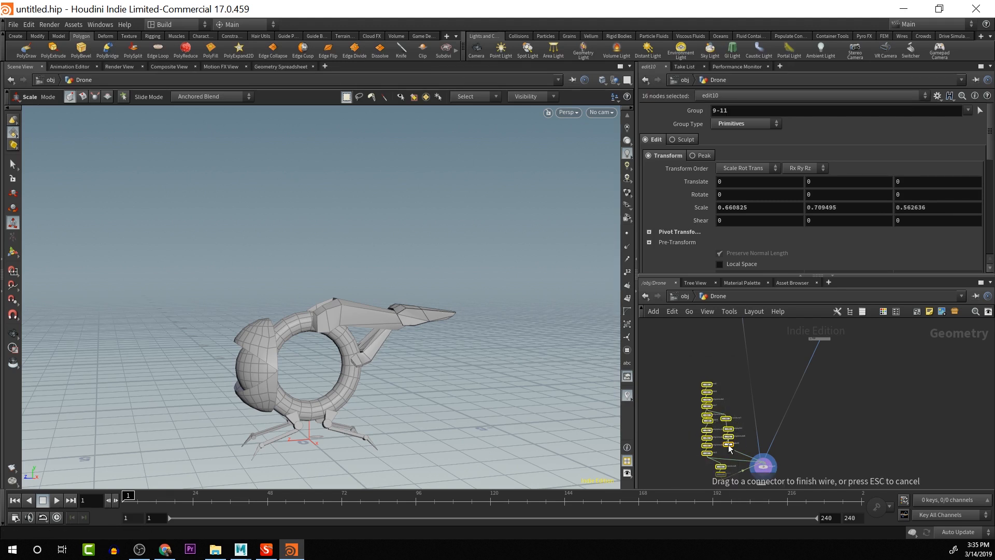
pyautogui.click(747, 433)
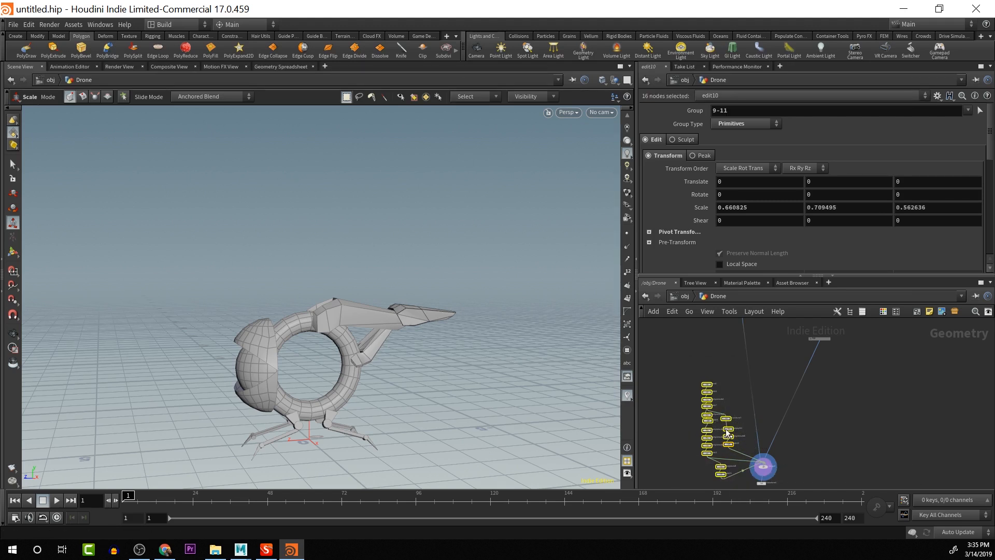
pyautogui.click(664, 359)
pyautogui.moveTo(682, 407); pyautogui.dragTo(736, 491)
pyautogui.click(737, 495)
pyautogui.moveTo(728, 444); pyautogui.dragTo(677, 406)
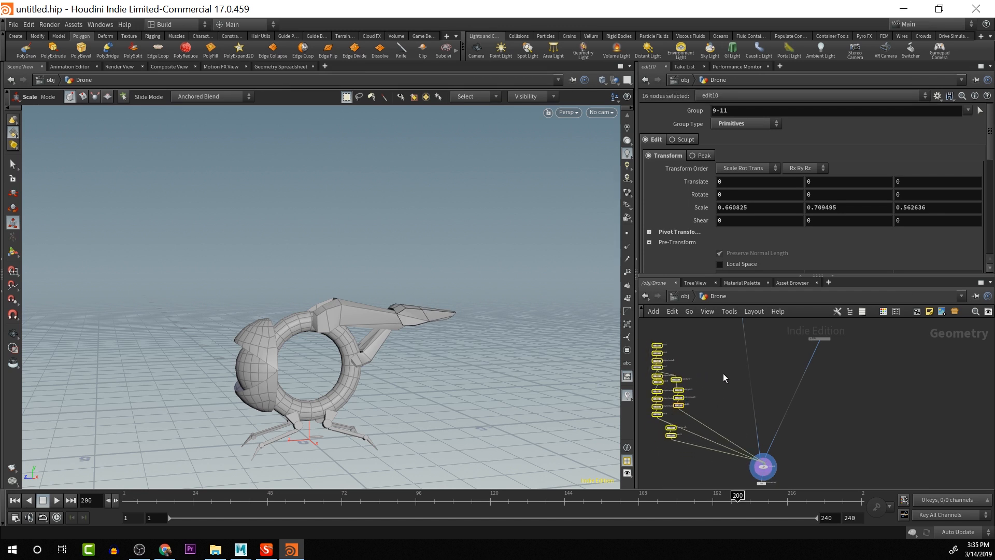
pyautogui.click(916, 313)
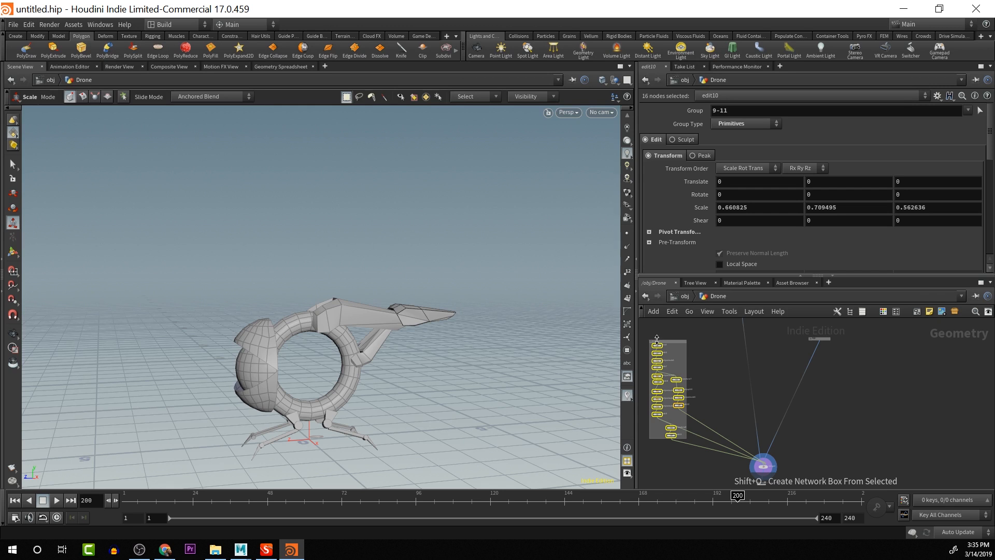
# Bypass the selected tail nodes inside the network box
pyautogui.moveTo(653, 347)
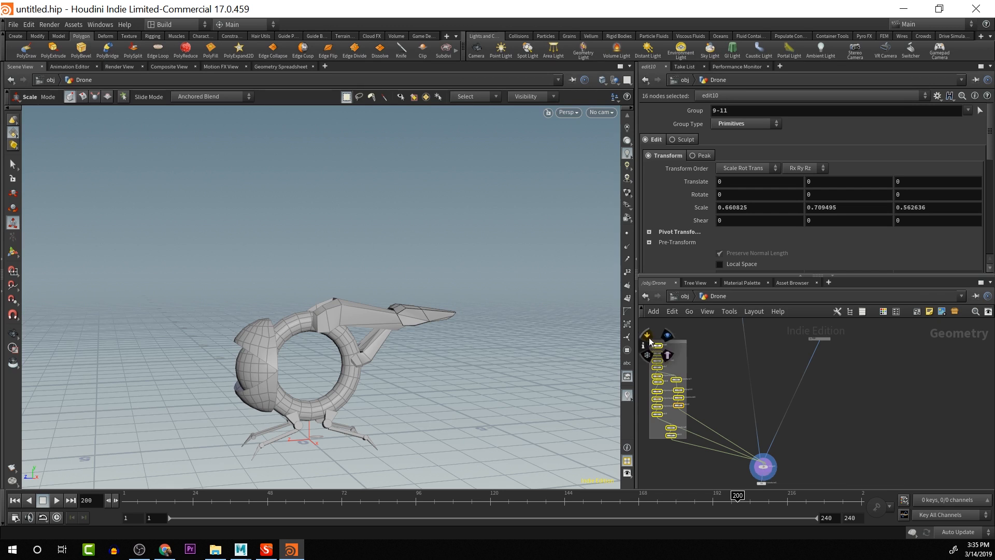
pyautogui.click(649, 338)
pyautogui.scroll(2, 760, 400)
pyautogui.moveTo(761, 400); pyautogui.dragTo(800, 410)
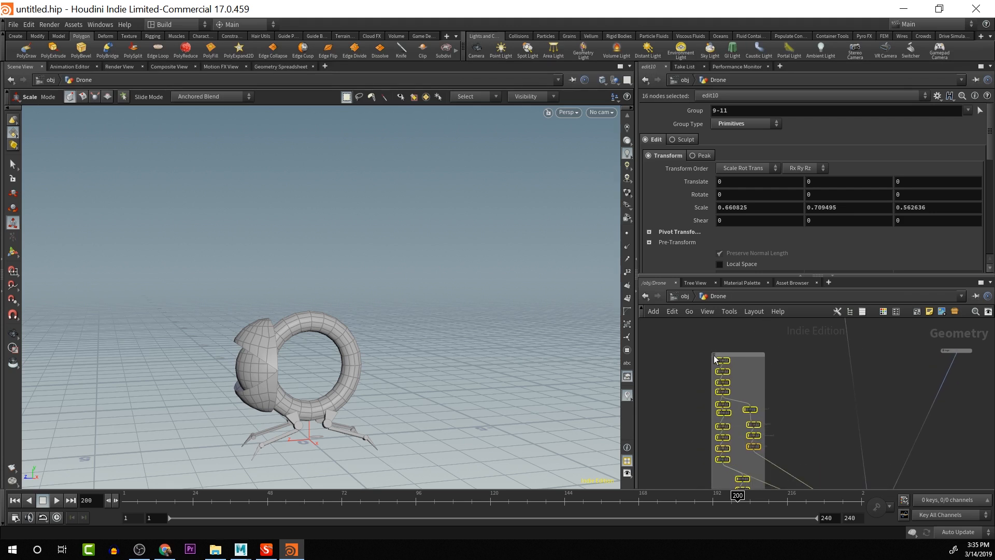
# Collapse the network box around the tail nodes and expand it again
pyautogui.click(715, 357)
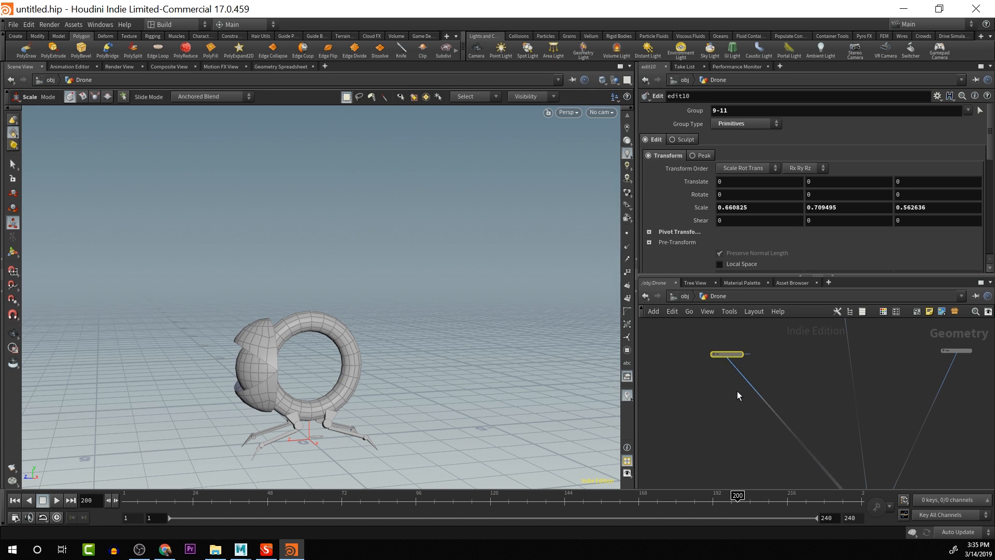
pyautogui.moveTo(780, 410)
pyautogui.mouseDown()
pyautogui.moveTo(760, 393)
pyautogui.moveTo(753, 369)
pyautogui.moveTo(784, 427)
pyautogui.moveTo(763, 359)
pyautogui.moveTo(725, 366)
pyautogui.moveTo(721, 348)
pyautogui.moveTo(787, 408)
pyautogui.mouseUp()
pyautogui.click(738, 364)
pyautogui.moveTo(754, 353); pyautogui.dragTo(785, 426)
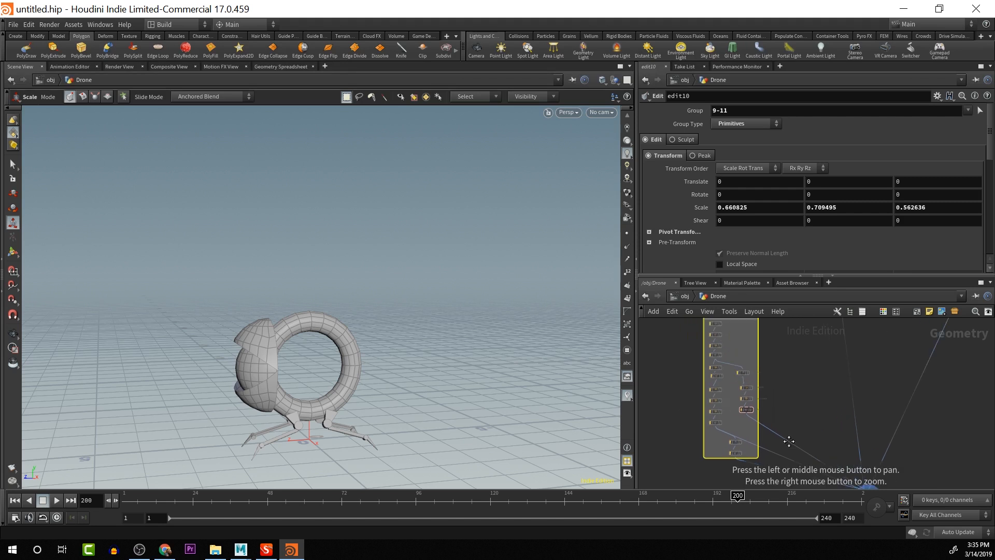
pyautogui.doubleClick(728, 327)
pyautogui.click(727, 338)
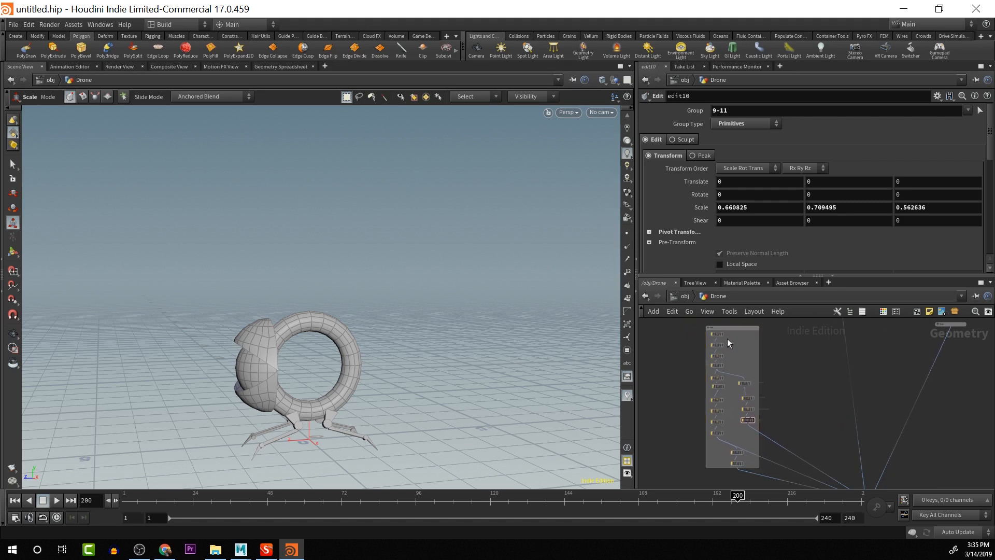
# Select all 16 tail nodes in the network box and turn off their bypass, including box4
pyautogui.press('Return')
pyautogui.moveTo(724, 334)
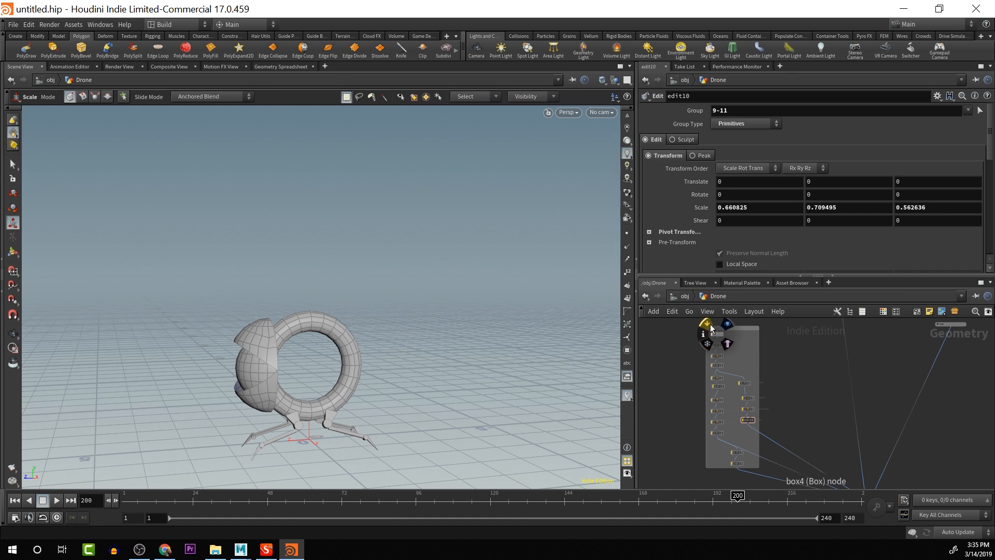
pyautogui.click(708, 324)
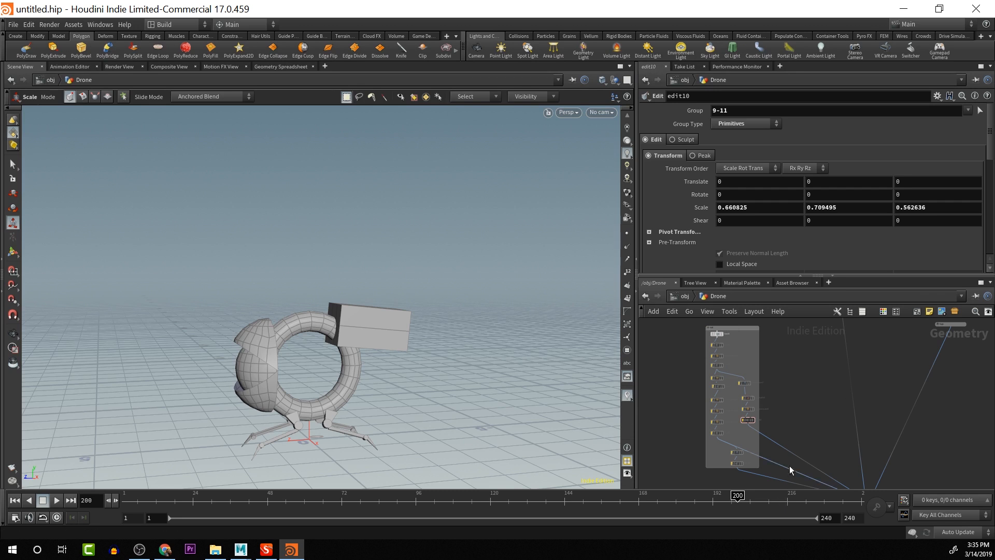
pyautogui.moveTo(758, 442); pyautogui.dragTo(712, 337)
pyautogui.moveTo(708, 353)
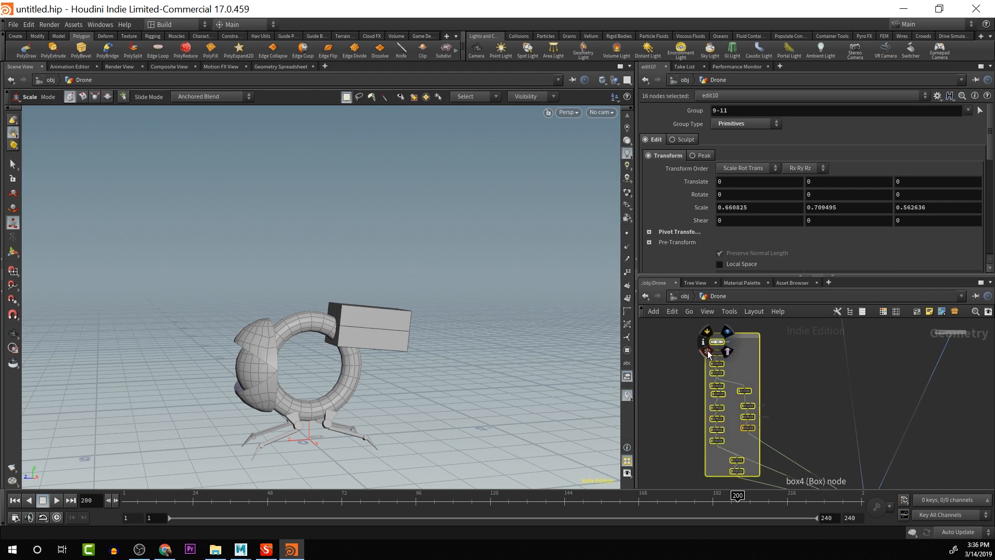
pyautogui.click(707, 330)
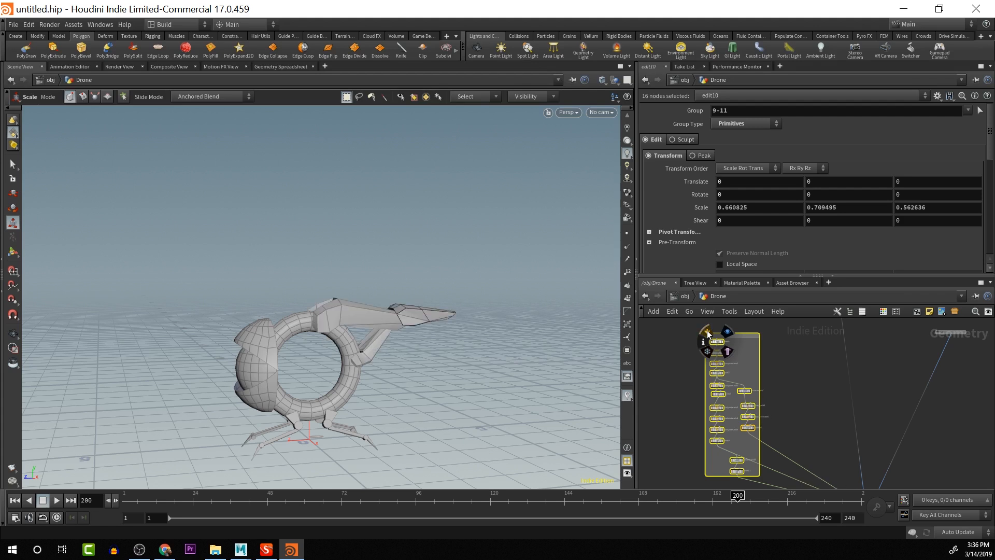
pyautogui.click(707, 330)
pyautogui.click(788, 348)
# Collapse the network box that holds the tail nodes
pyautogui.press('space')
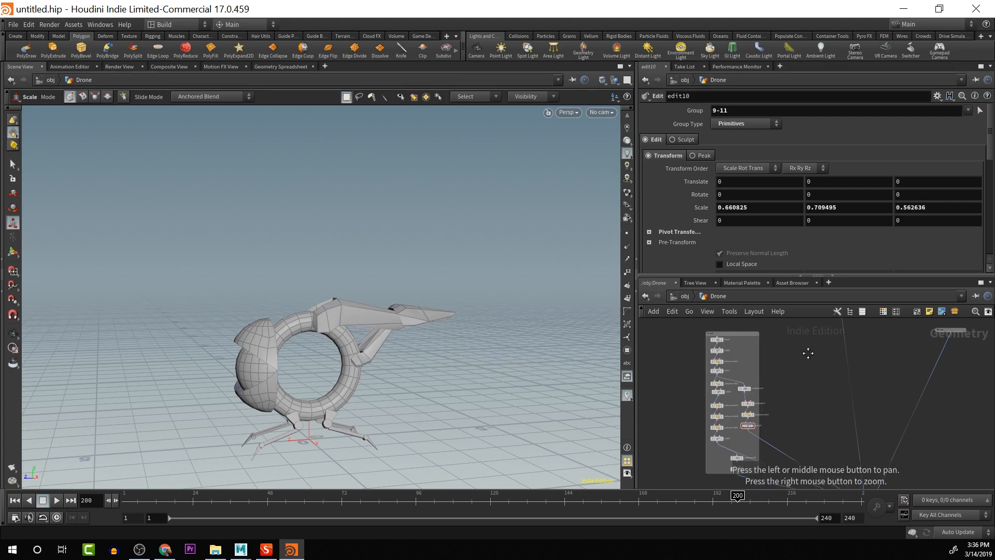
pyautogui.scroll(2, 753, 357)
pyautogui.moveTo(753, 357); pyautogui.dragTo(723, 360)
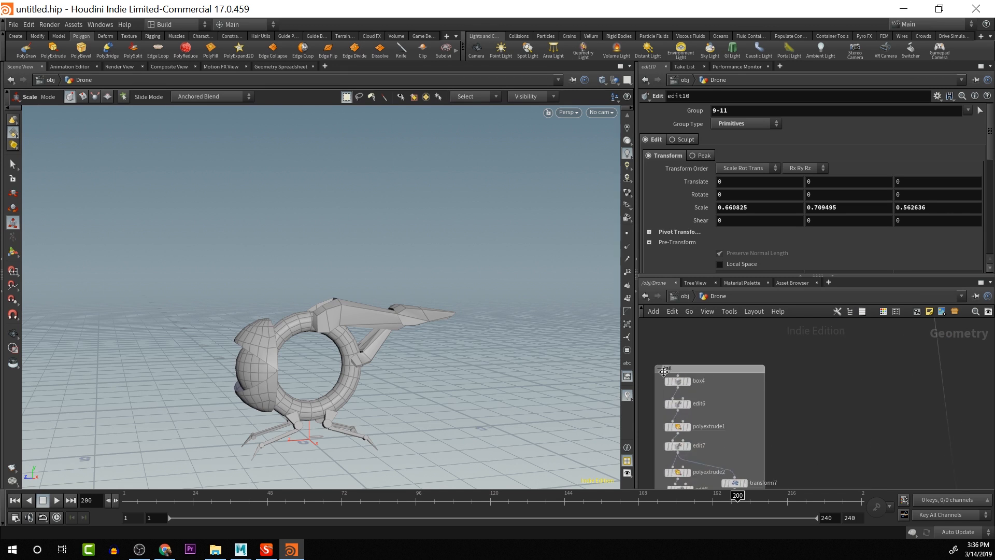
pyautogui.click(659, 369)
pyautogui.press('space')
pyautogui.scroll(-4, 766, 388)
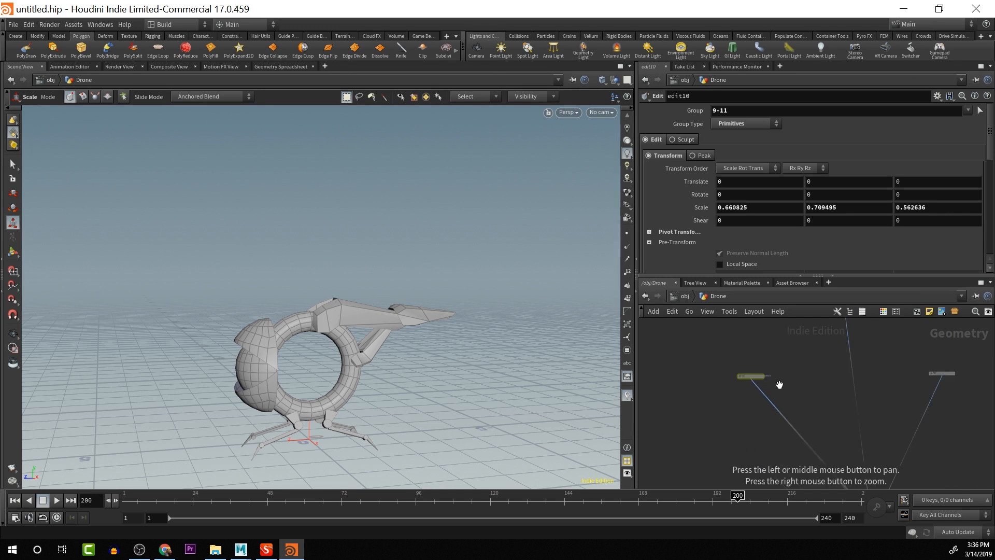
pyautogui.press('space')
pyautogui.moveTo(440, 404); pyautogui.dragTo(424, 351)
pyautogui.press('space')
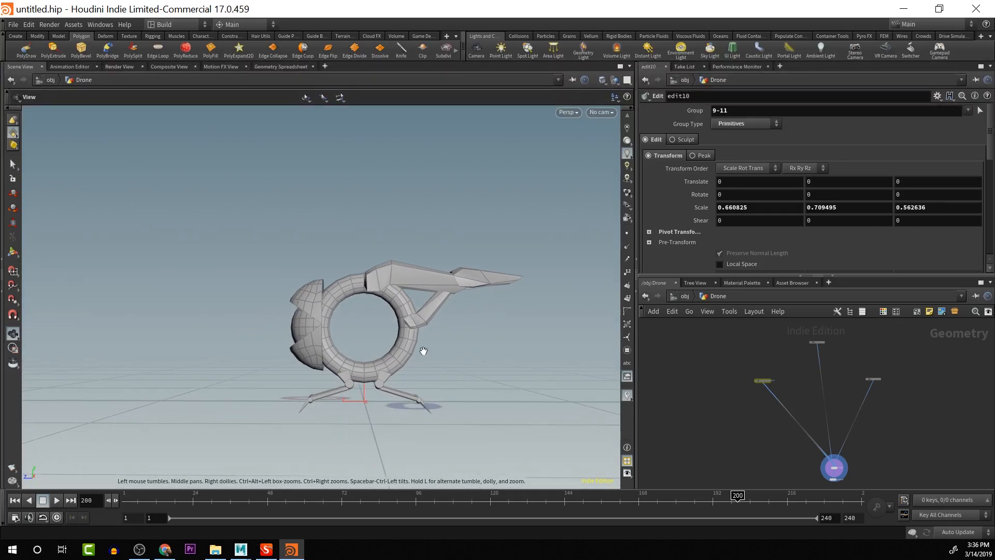
pyautogui.press('e')
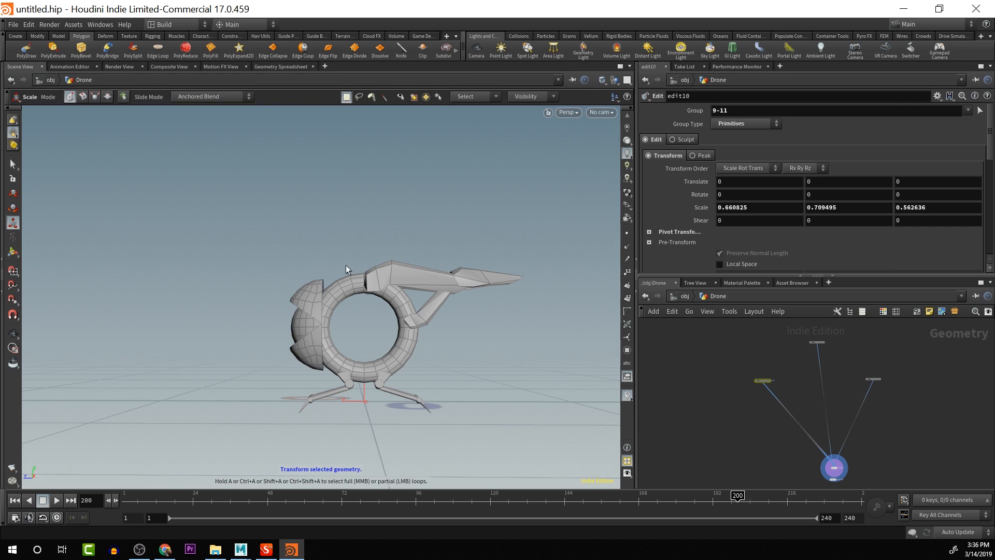
pyautogui.press('Escape')
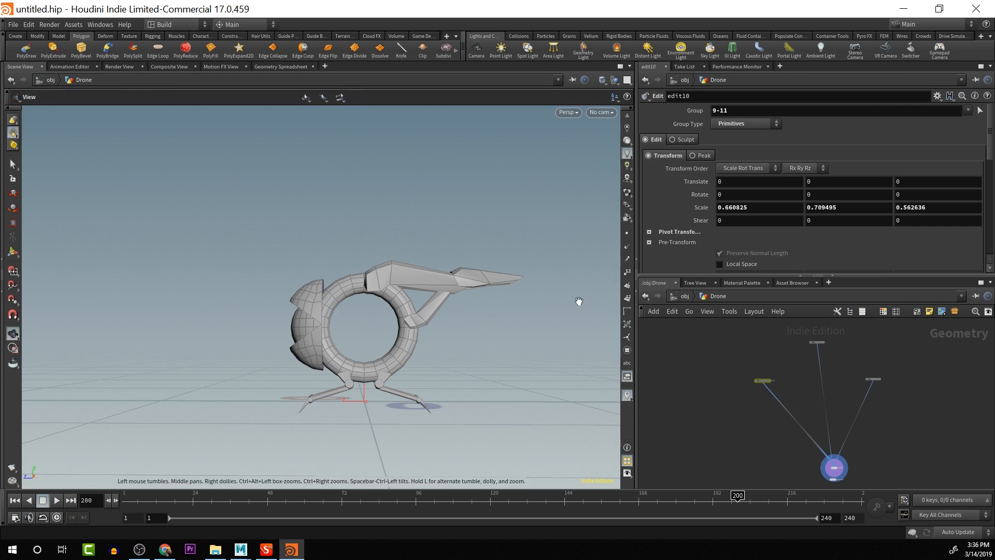
pyautogui.press('e')
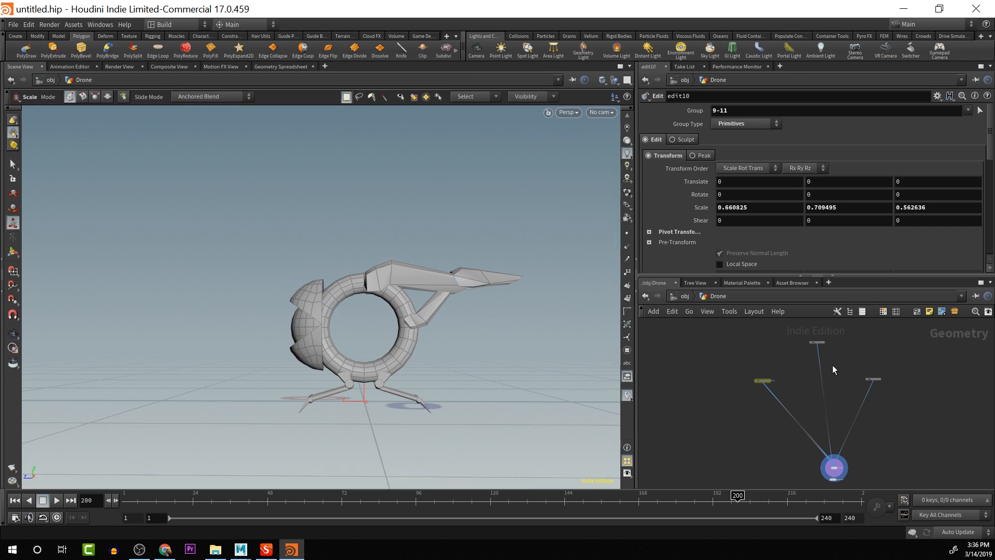
# Expand the collapsed network box above the final merge node and move the collapsed tail box clear of it
pyautogui.scroll(4, 843, 359)
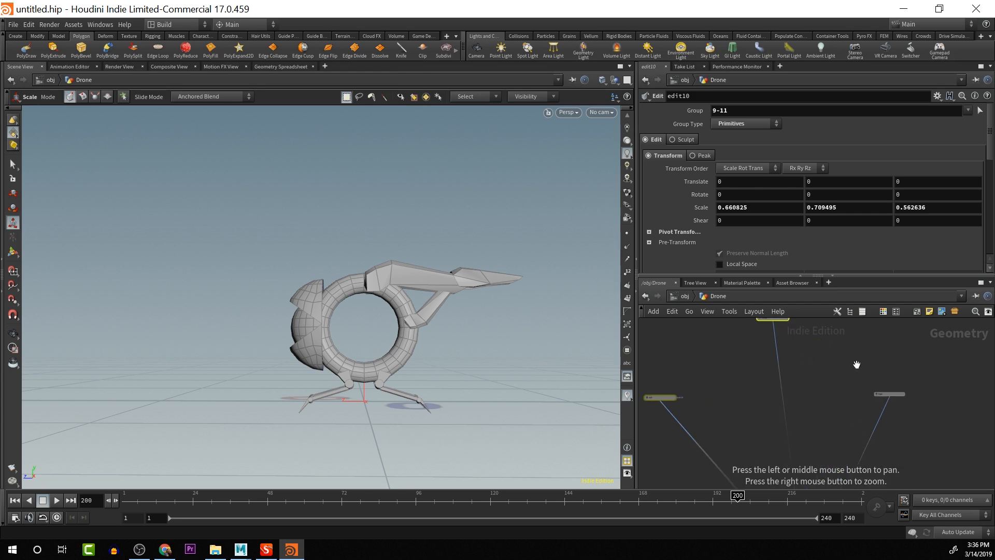
pyautogui.moveTo(856, 362); pyautogui.dragTo(853, 422, button='middle')
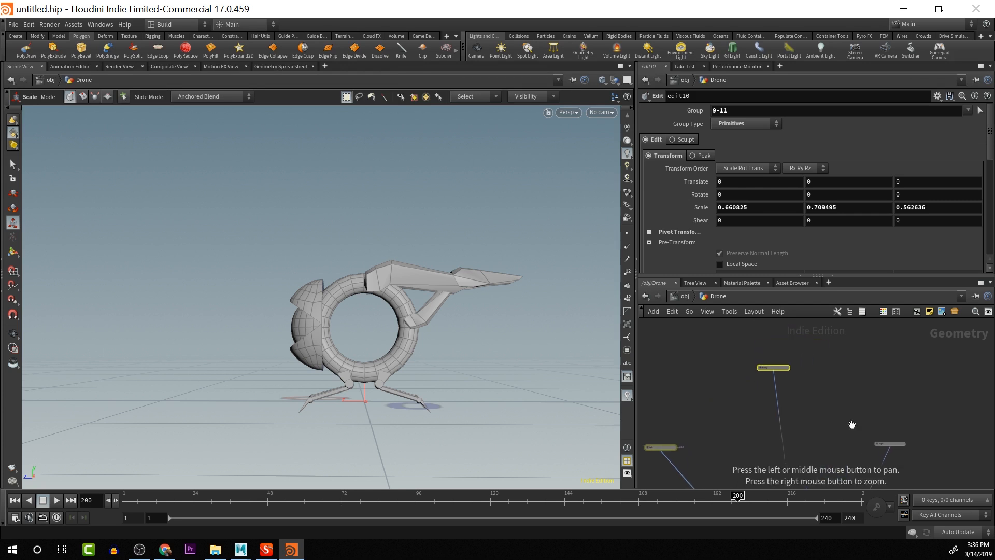
pyautogui.click(762, 369)
pyautogui.moveTo(787, 371); pyautogui.dragTo(756, 319)
pyautogui.moveTo(836, 339); pyautogui.dragTo(818, 369, button='middle')
pyautogui.scroll(-4, 846, 381)
pyautogui.moveTo(773, 345); pyautogui.dragTo(763, 323)
pyautogui.moveTo(772, 404); pyautogui.dragTo(801, 440)
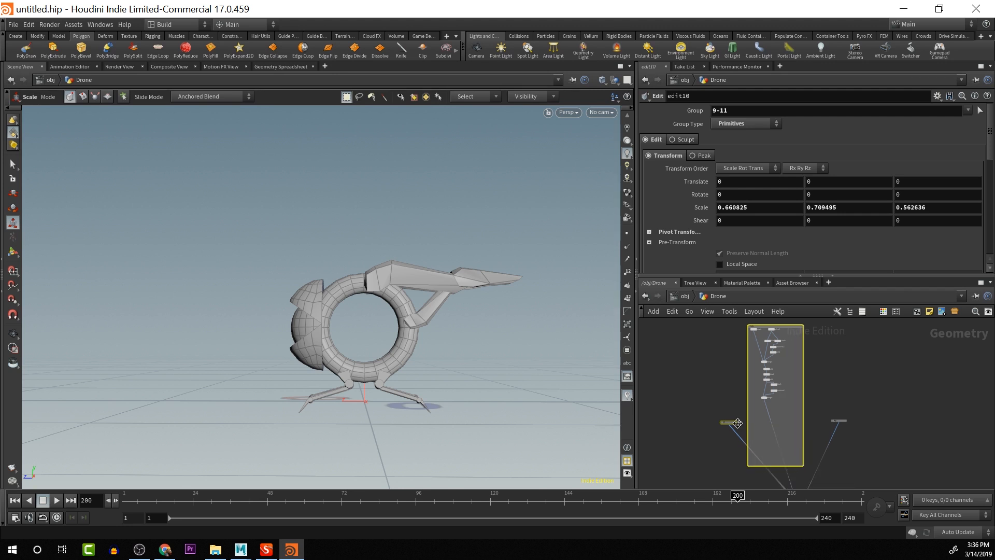
pyautogui.moveTo(738, 423); pyautogui.dragTo(706, 465)
# Add a Sphere node beside merge5 in the expanded network box and set its primitive type to Polygon Mesh
pyautogui.scroll(5, 858, 335)
pyautogui.keyDown('alt'); pyautogui.moveTo(868, 353); pyautogui.dragTo(952, 288, button='middle'); pyautogui.keyUp('alt')
pyautogui.keyDown('alt'); pyautogui.moveTo(814, 412); pyautogui.dragTo(895, 394, button='middle'); pyautogui.keyUp('alt')
pyautogui.scroll(2, 843, 389)
pyautogui.click(739, 395)
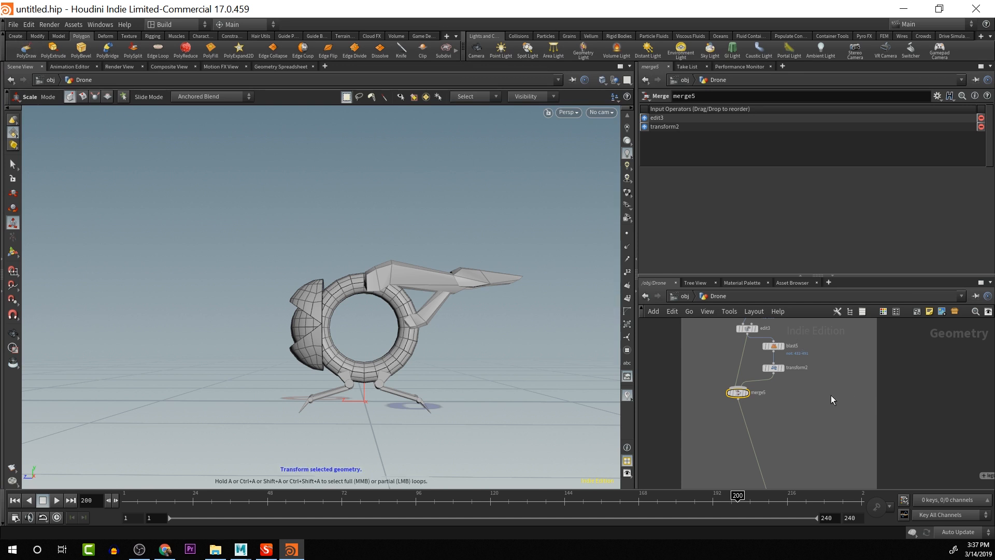
pyautogui.press('Tab')
pyautogui.write('dph')
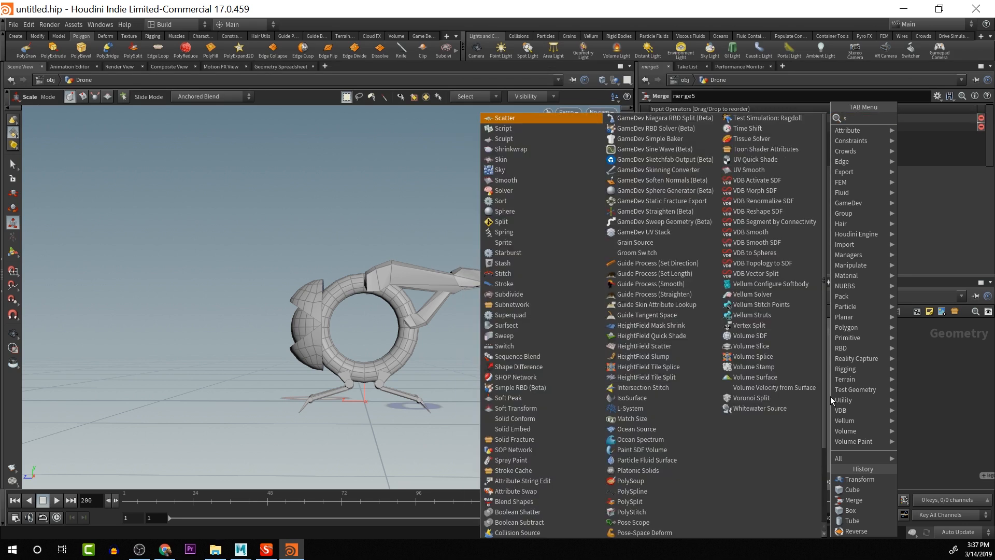
pyautogui.press('Return')
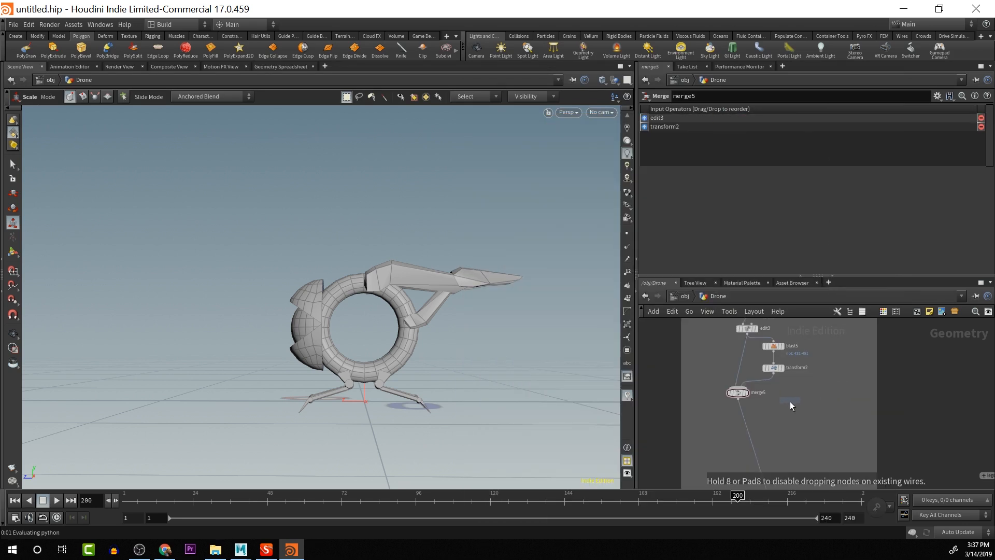
pyautogui.click(789, 402)
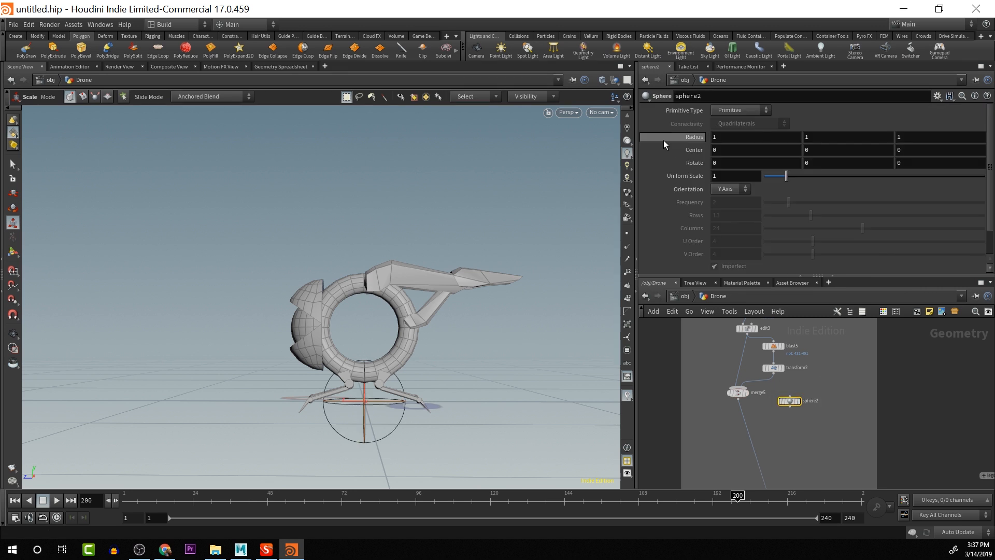
pyautogui.click(739, 108)
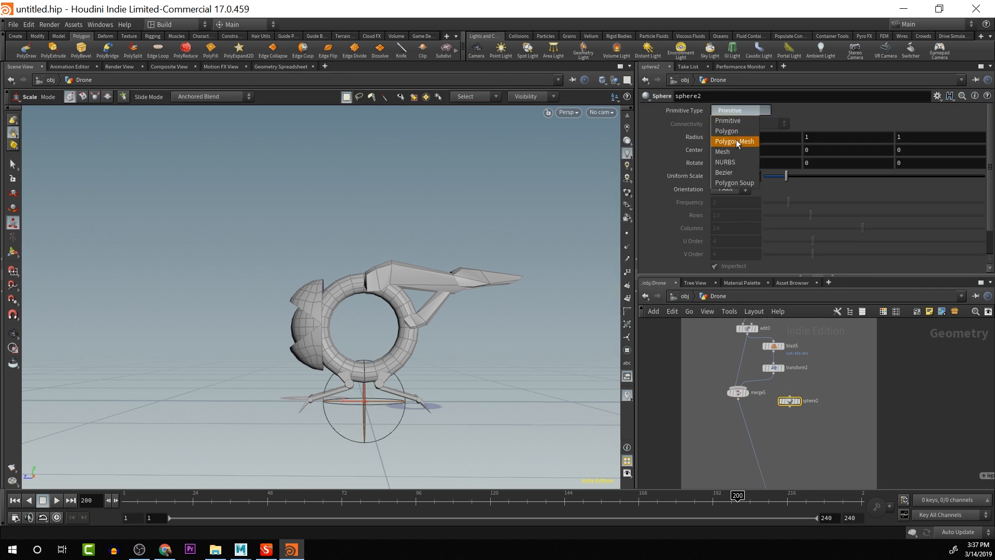
pyautogui.click(736, 141)
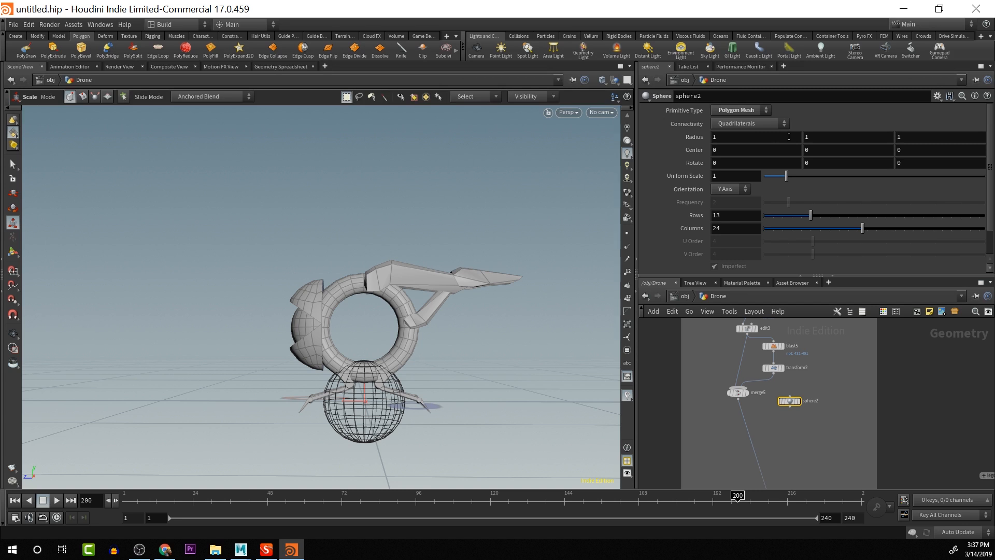
# Set the sphere's center Y to 1.8 and its radius to 0.2 on all three axes
pyautogui.moveTo(832, 151); pyautogui.dragTo(923, 155, button='middle')
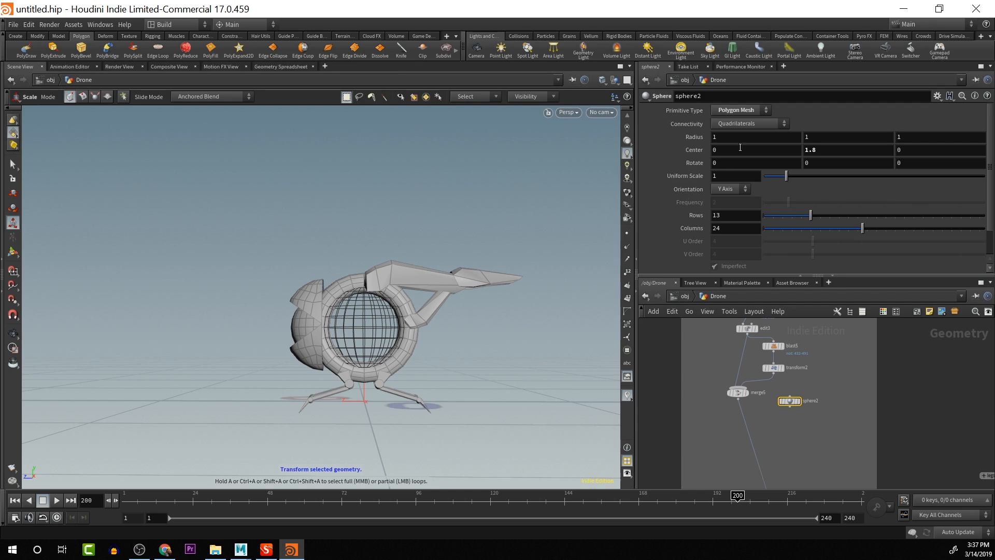
pyautogui.middleClick(697, 137)
pyautogui.moveTo(698, 137); pyautogui.dragTo(652, 136, button='middle')
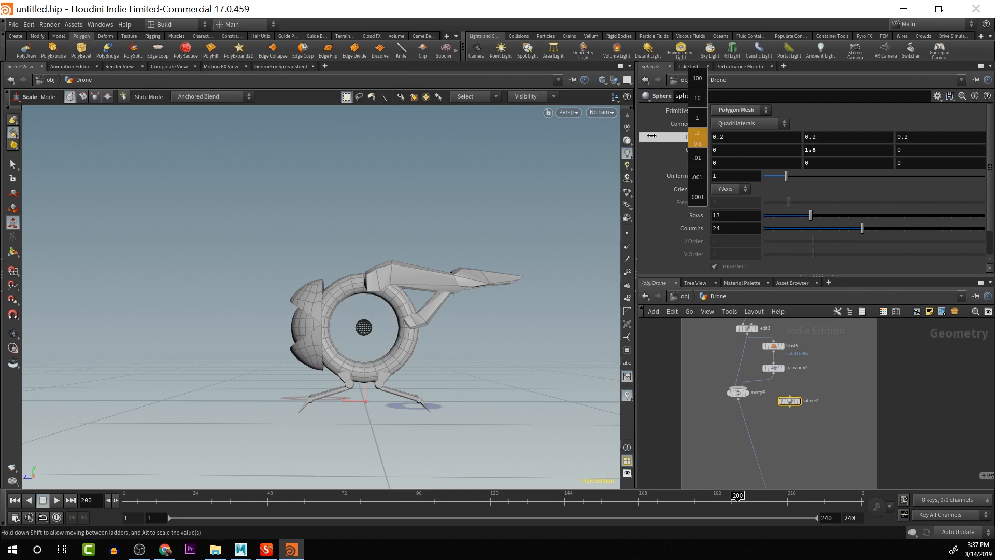
# Keep the sphere as Polygon Mesh and set it to 10 rows and 19 columns
pyautogui.click(739, 109)
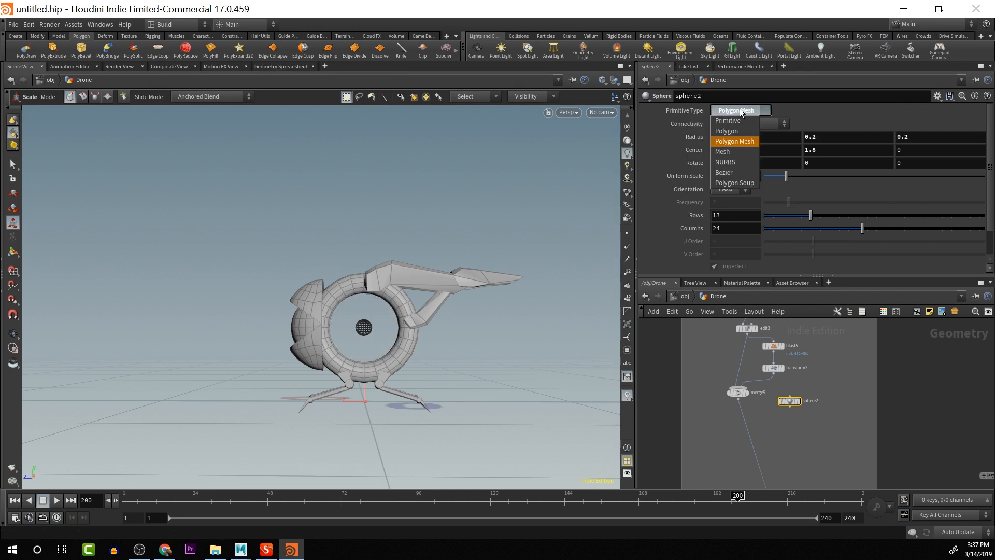
pyautogui.click(729, 215)
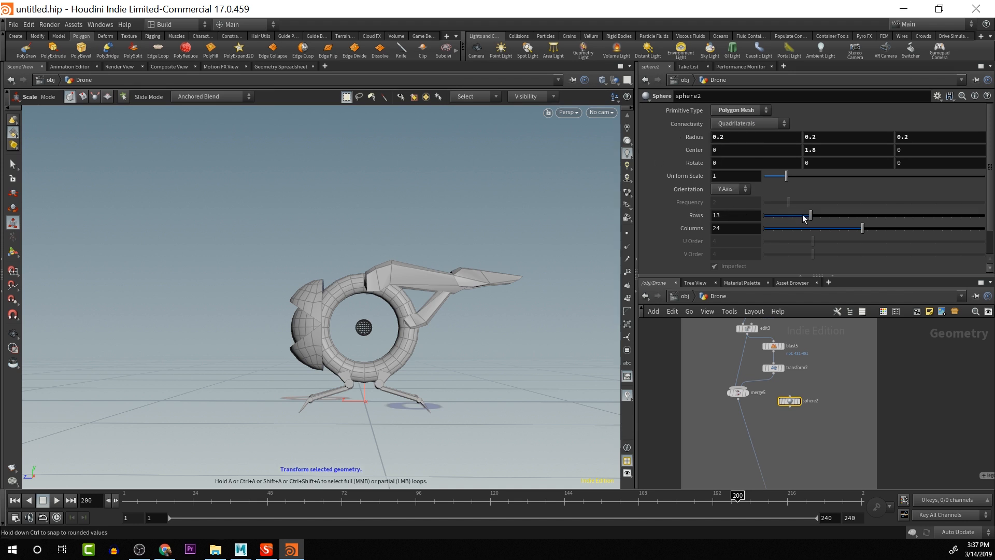
pyautogui.moveTo(811, 217); pyautogui.dragTo(797, 220)
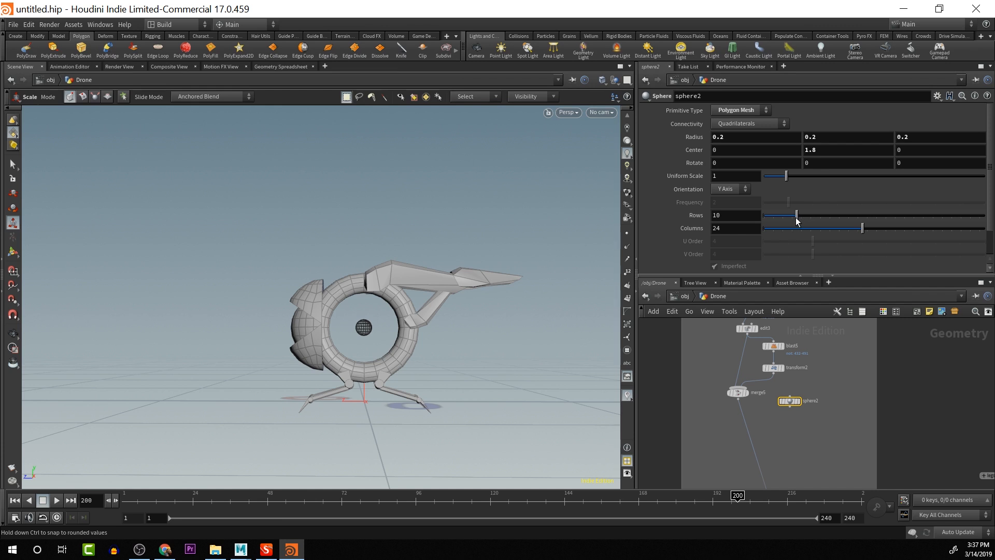
pyautogui.moveTo(860, 231); pyautogui.dragTo(839, 231)
pyautogui.press('Escape')
# Move merge5 lower in the network and connect sphere2 to it as an additional input
pyautogui.scroll(6, 461, 350)
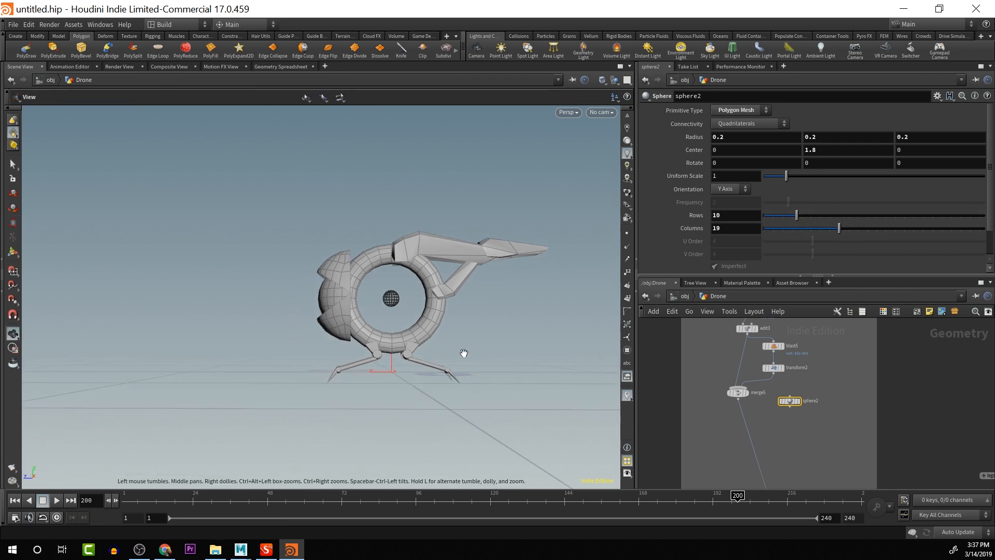
pyautogui.press('e')
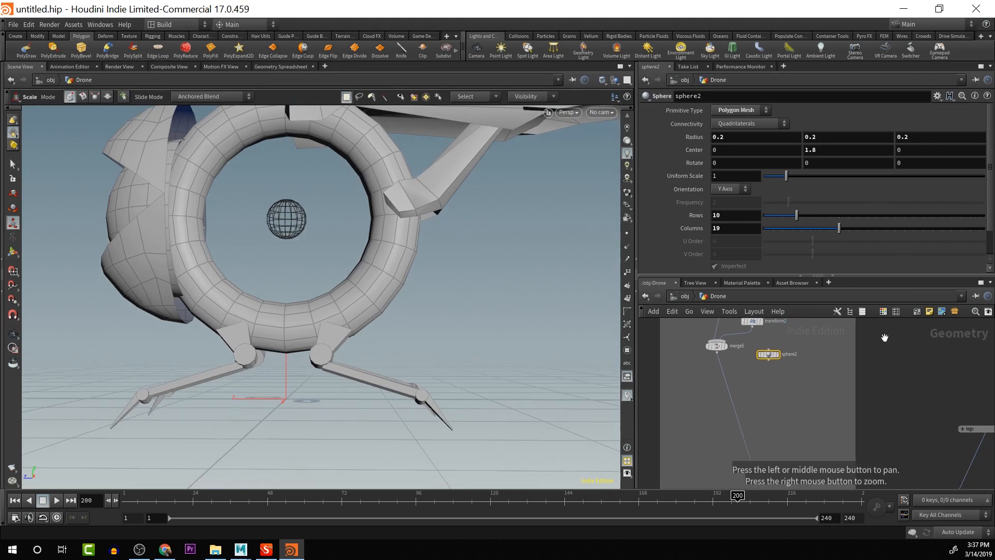
pyautogui.click(717, 347)
pyautogui.moveTo(718, 354); pyautogui.dragTo(719, 387)
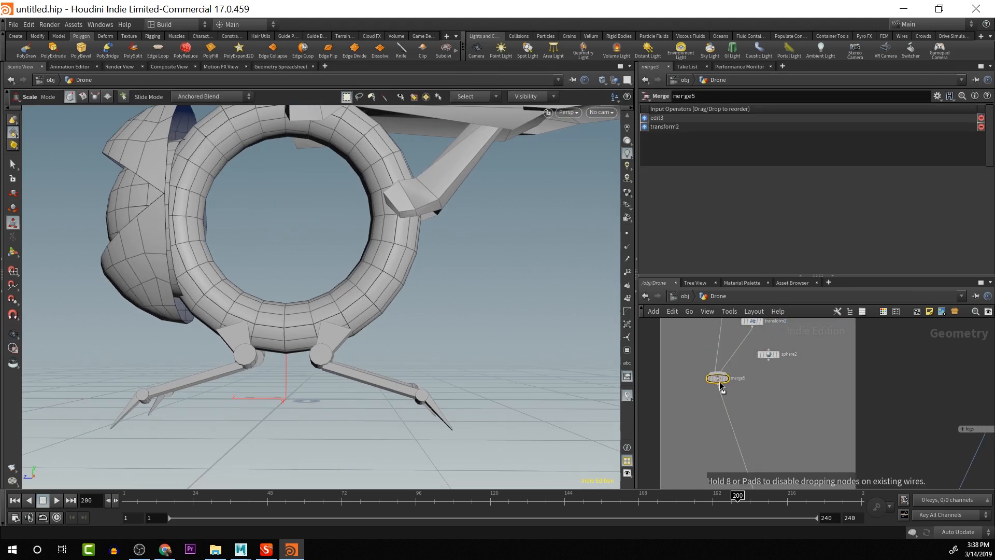
pyautogui.moveTo(769, 359); pyautogui.dragTo(741, 380)
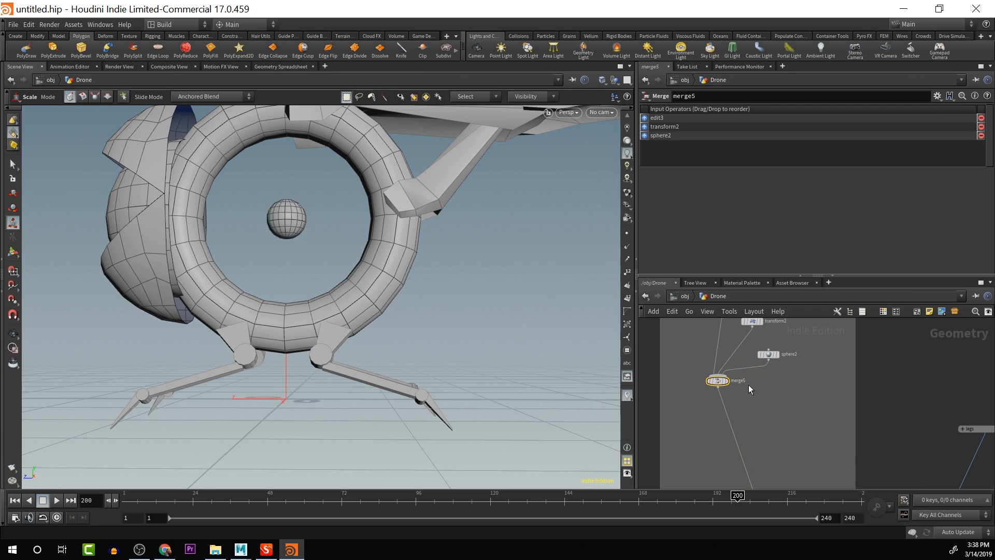
# Examine the small sphere at the center of the ring from a raised angle and review the surrounding node network
pyautogui.press('space')
pyautogui.moveTo(485, 315); pyautogui.dragTo(511, 389)
pyautogui.scroll(-1, 520, 357)
pyautogui.scroll(3, 504, 353)
pyautogui.scroll(3, 503, 353)
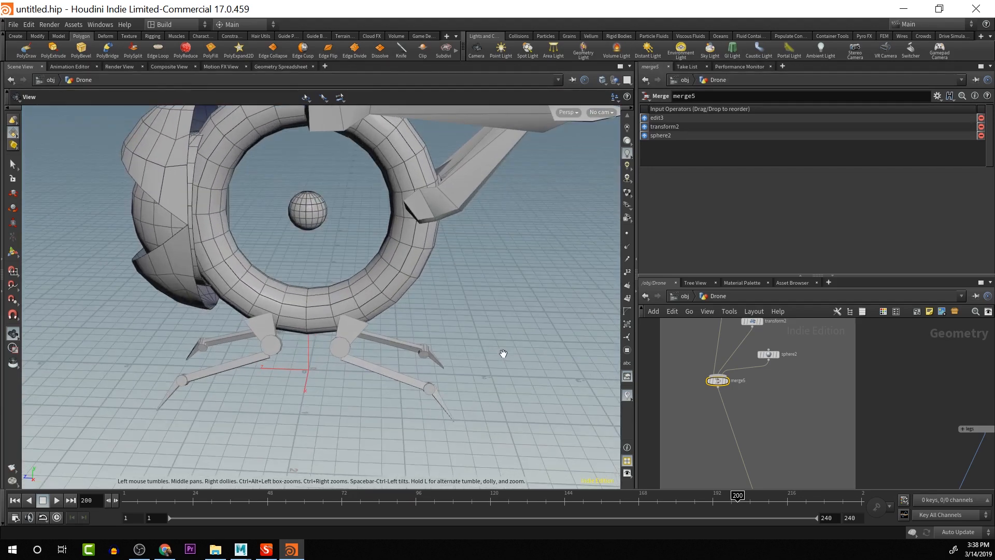
pyautogui.scroll(3, 505, 356)
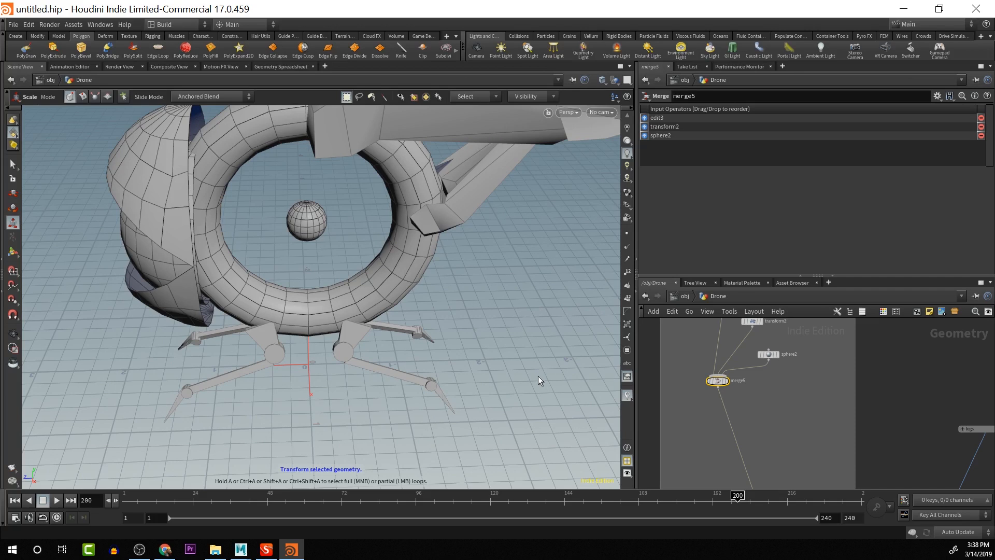
pyautogui.moveTo(565, 304)
pyautogui.mouseDown()
pyautogui.moveTo(575, 271)
pyautogui.moveTo(565, 289)
pyautogui.mouseUp()
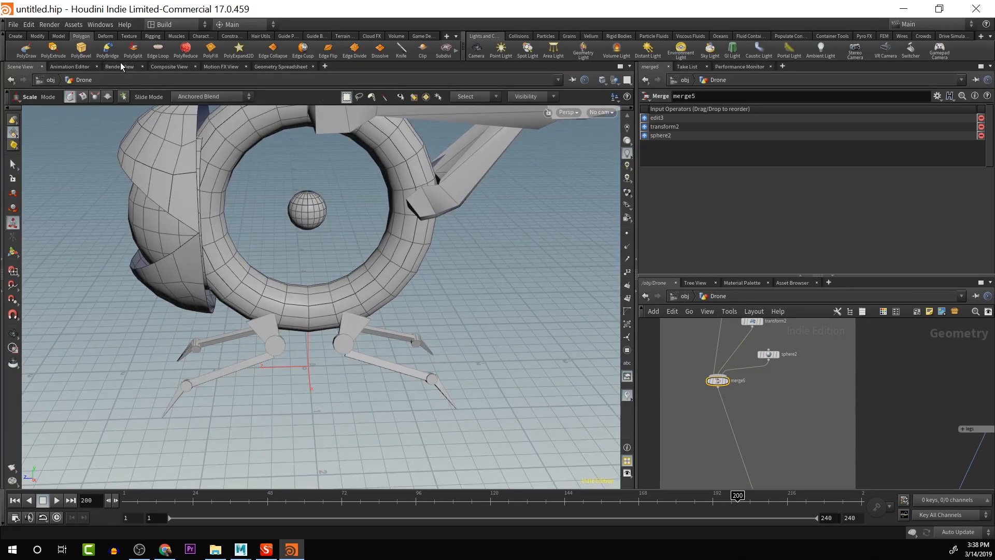
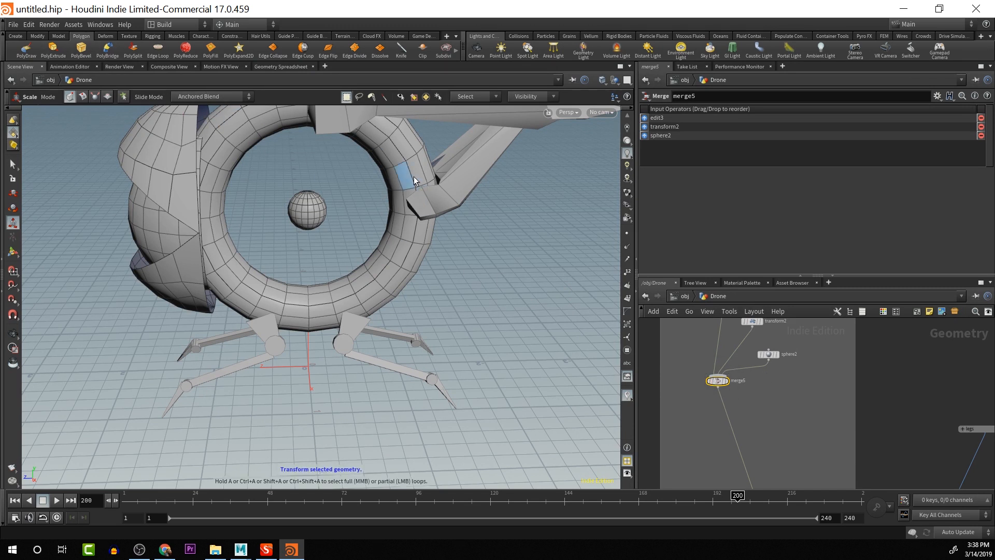
pyautogui.scroll(-3, 888, 433)
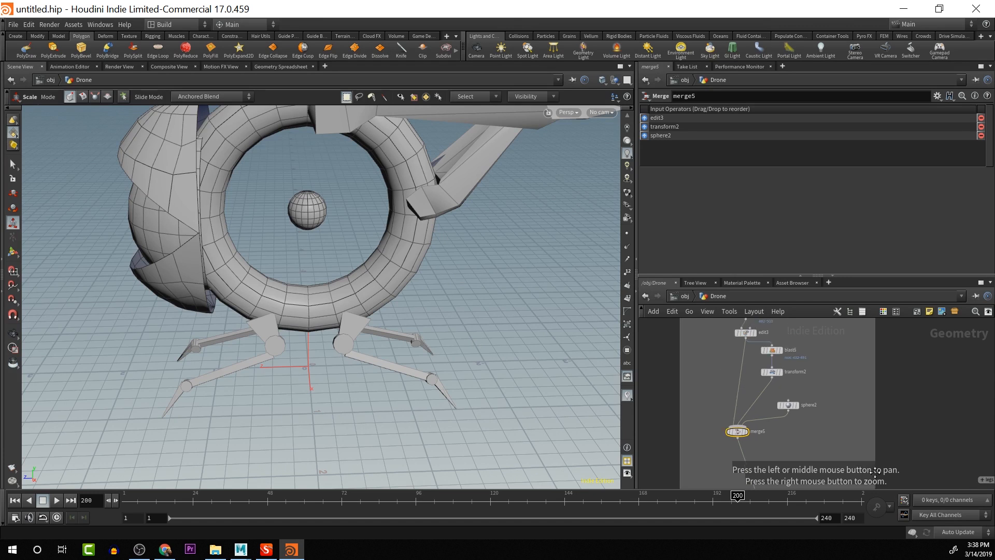
pyautogui.scroll(-2, 868, 435)
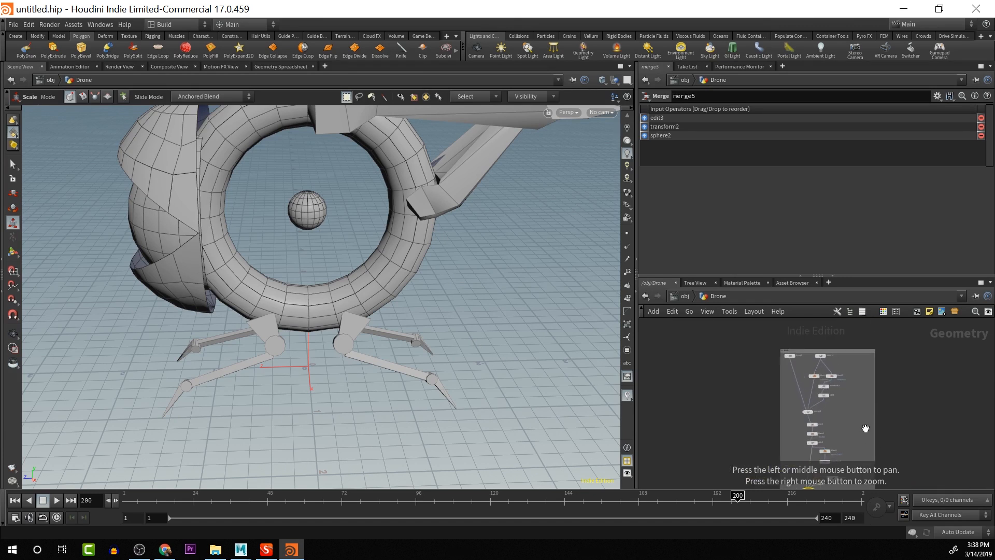
# Add a Transform node to the body network box, beside the merge1 and edit nodes
pyautogui.scroll(3, 865, 428)
pyautogui.scroll(1, 897, 402)
pyautogui.keyDown('alt'); pyautogui.moveTo(862, 426); pyautogui.dragTo(920, 500, button='middle'); pyautogui.keyUp('alt')
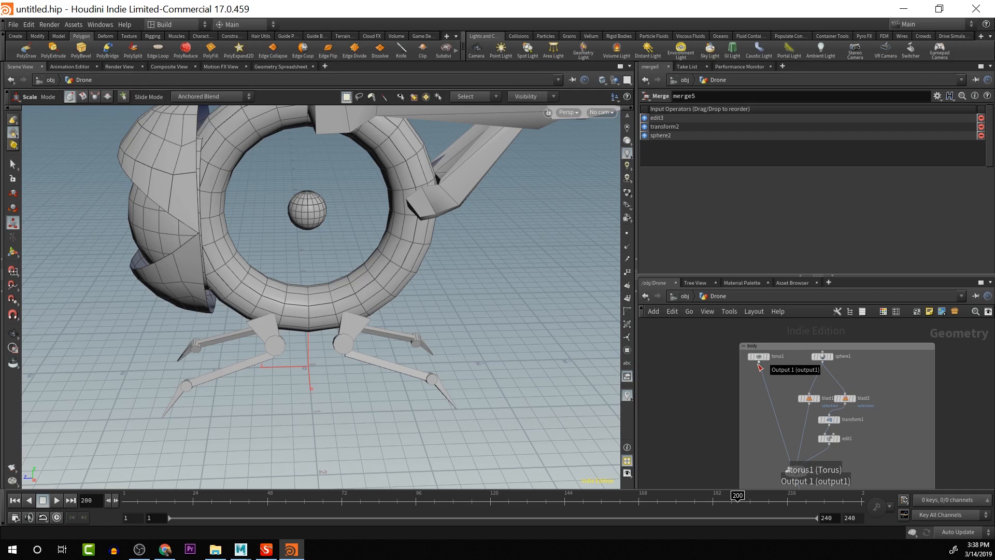
pyautogui.moveTo(938, 450); pyautogui.dragTo(933, 338, button='middle')
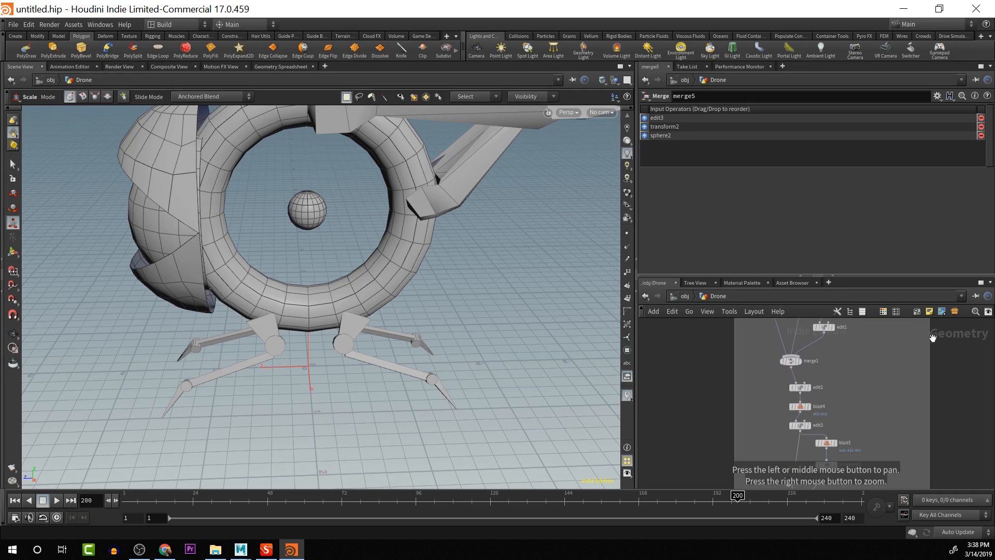
pyautogui.moveTo(933, 338); pyautogui.dragTo(933, 367, button='right')
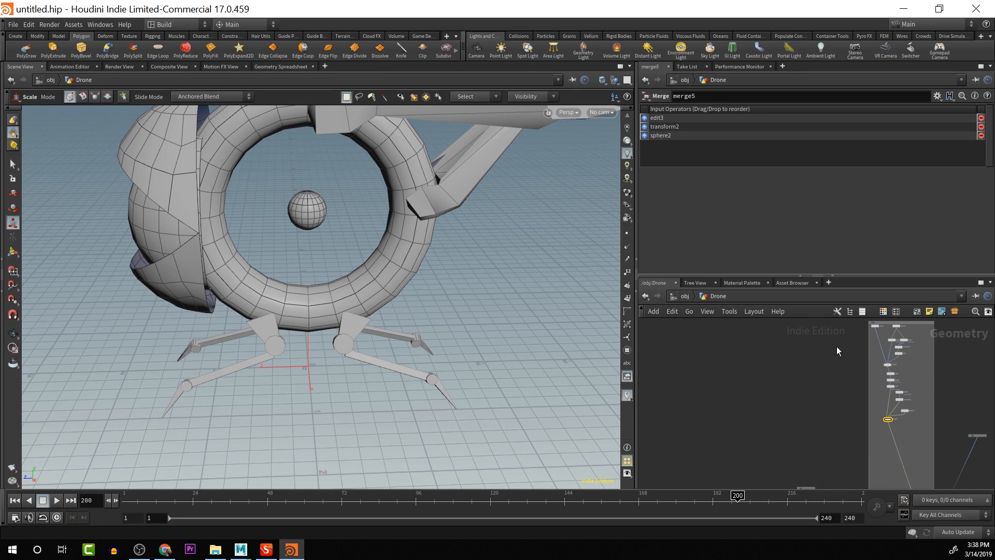
pyautogui.press('Tab')
pyautogui.click(928, 364)
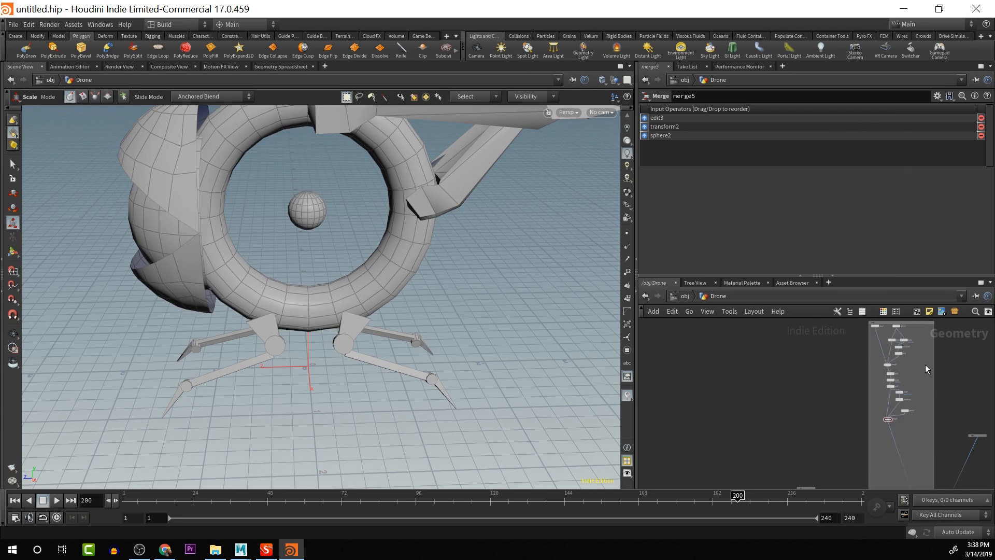
pyautogui.press('Tab')
pyautogui.write('tra')
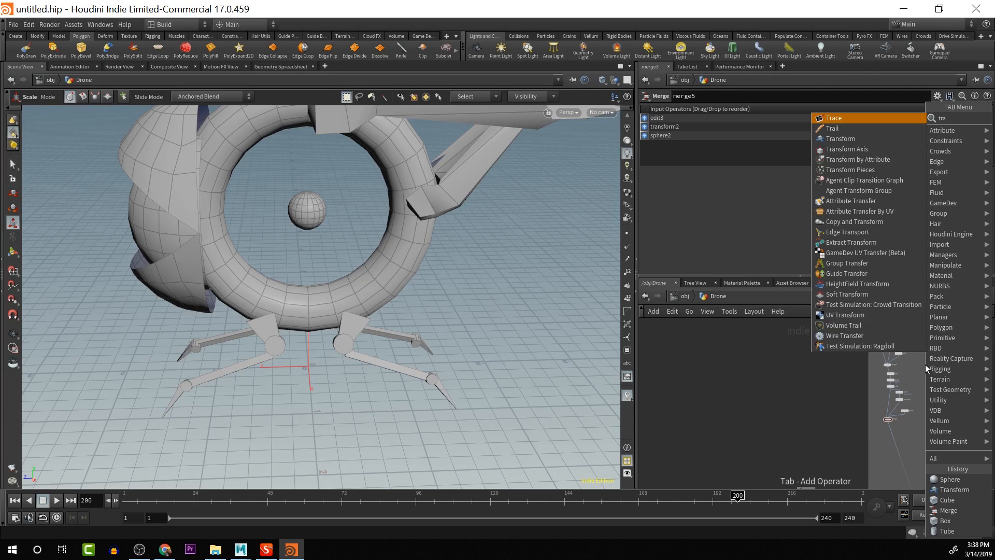
pyautogui.write('n')
pyautogui.press('Return')
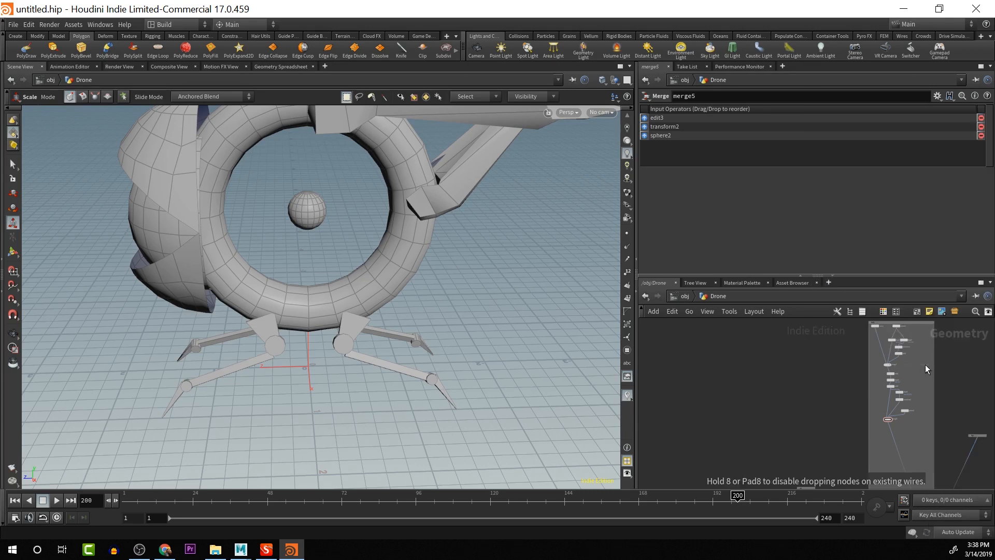
pyautogui.click(925, 364)
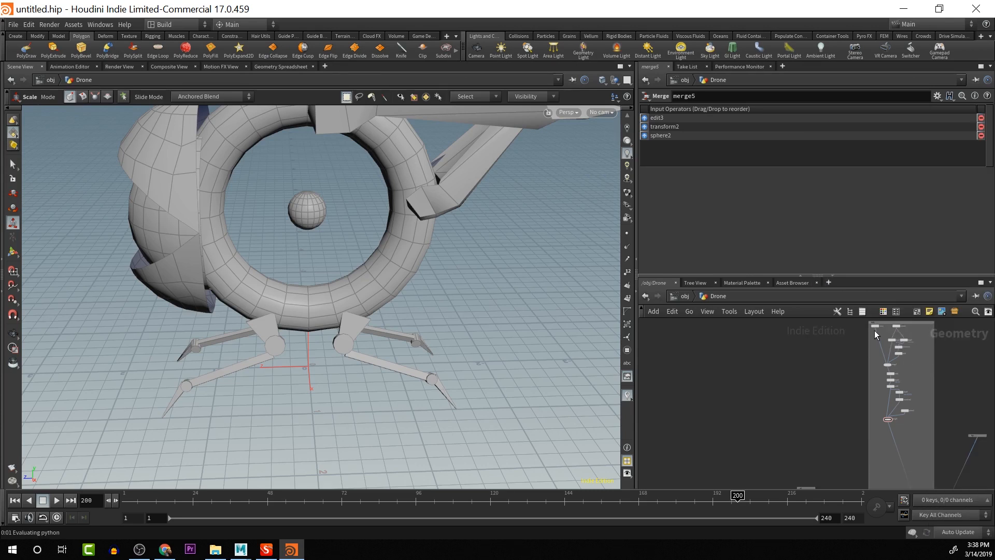
# Connect torus1's output to the new Transform node and place the node beside sphere2, above merge5
pyautogui.scroll(2, 920, 369)
pyautogui.keyDown('alt'); pyautogui.moveTo(889, 362); pyautogui.dragTo(893, 371, button='middle'); pyautogui.keyUp('alt')
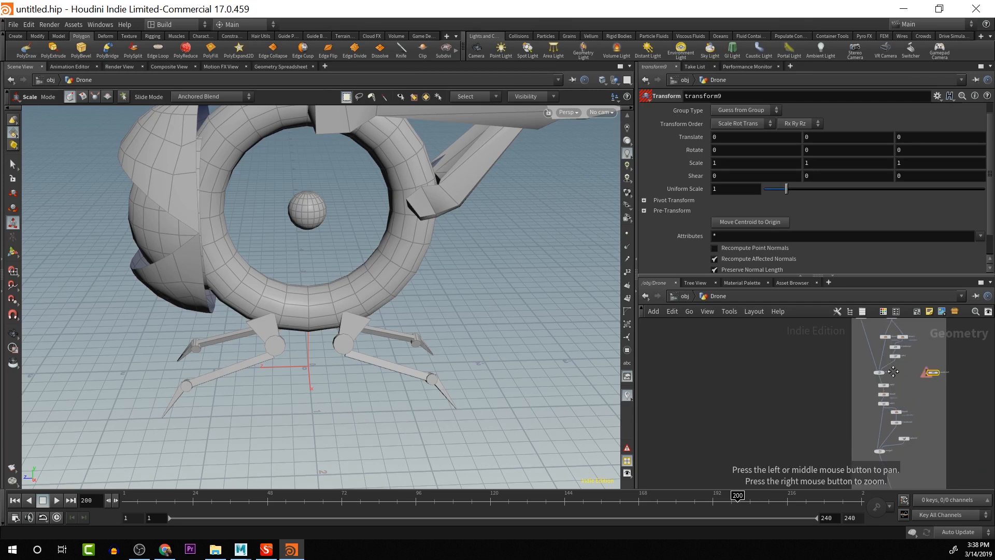
pyautogui.scroll(2, 854, 344)
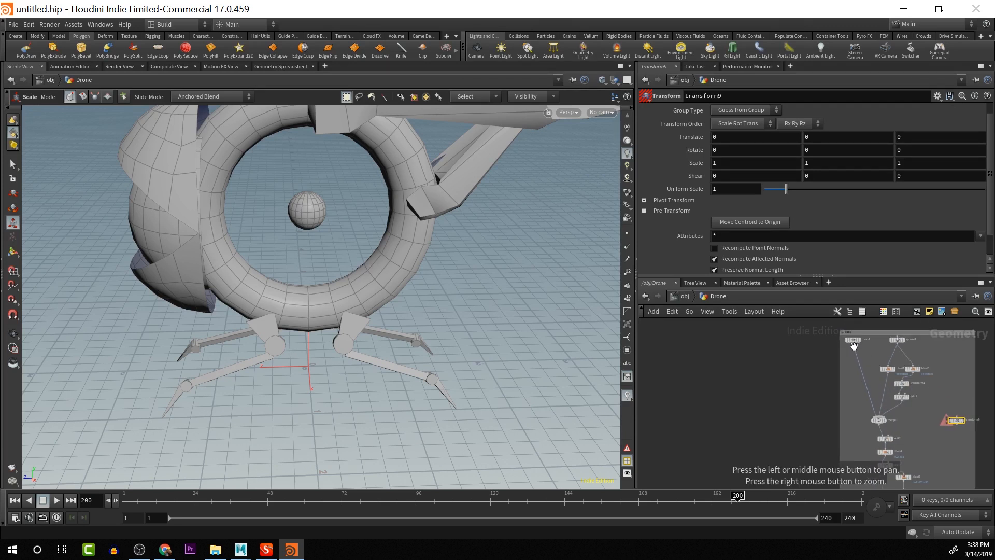
pyautogui.scroll(2, 854, 344)
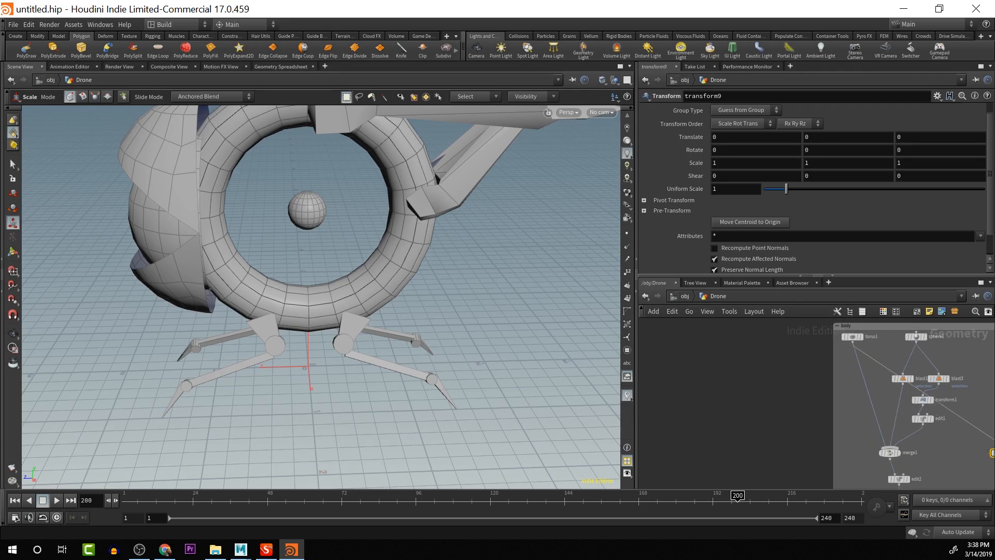
pyautogui.moveTo(952, 458); pyautogui.dragTo(863, 375, button='middle')
pyautogui.moveTo(866, 368); pyautogui.dragTo(845, 464)
pyautogui.moveTo(844, 464); pyautogui.dragTo(837, 390, button='middle')
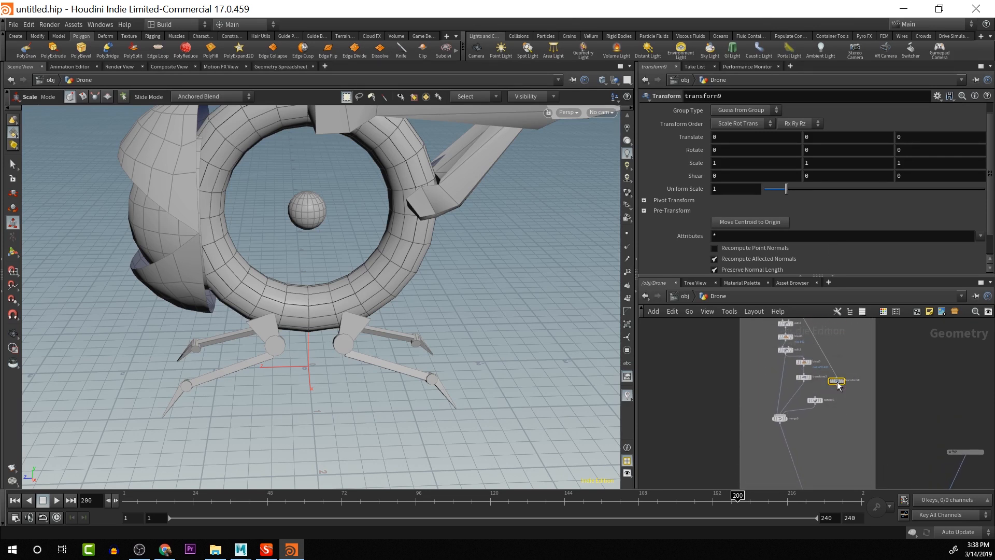
pyautogui.moveTo(839, 381)
pyautogui.mouseDown()
pyautogui.moveTo(840, 399)
pyautogui.moveTo(838, 389)
pyautogui.mouseUp()
# Set the torus copy's Uniform Scale to 0.3 and connect its Transform node to merge5
pyautogui.moveTo(709, 188); pyautogui.dragTo(654, 184, button='middle')
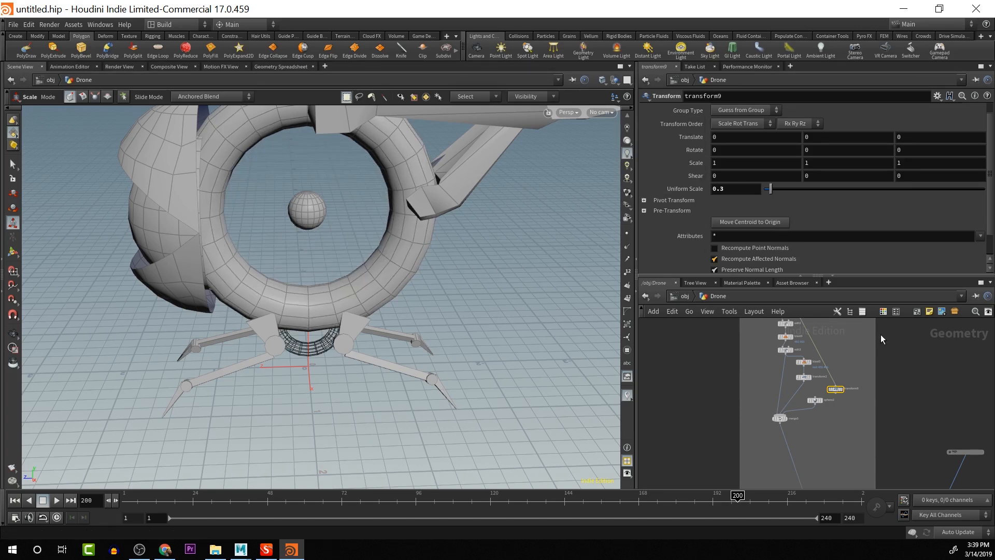
pyautogui.click(780, 418)
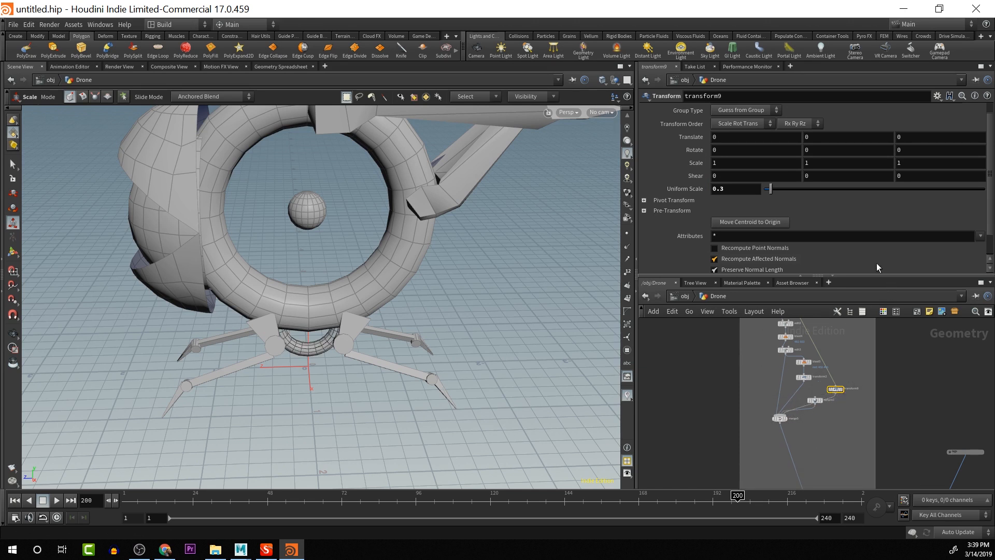
# Raise the torus copy toward the small sphere by setting its Translate Y to 1.25
pyautogui.moveTo(815, 136); pyautogui.dragTo(888, 138, button='middle')
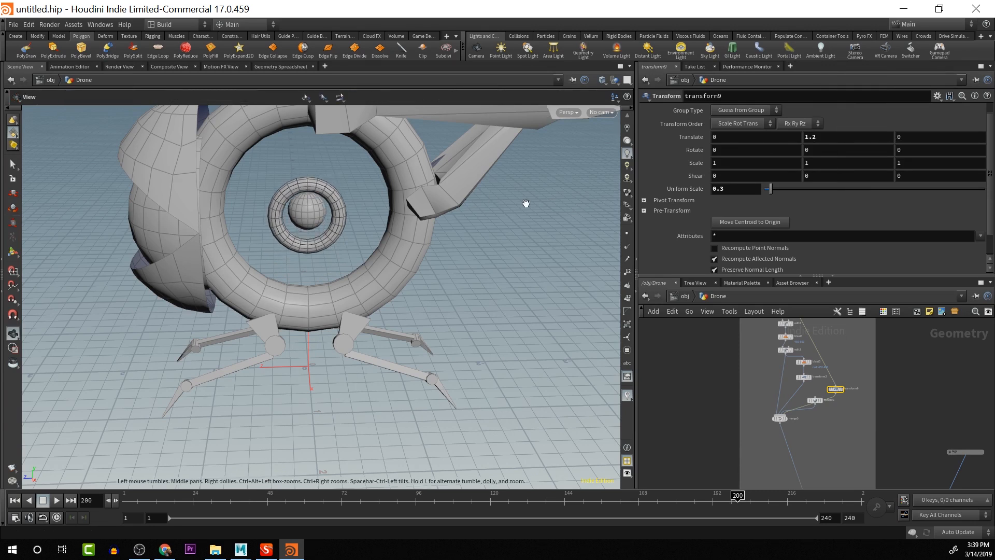
pyautogui.keyDown('alt'); pyautogui.moveTo(524, 201); pyautogui.dragTo(573, 207); pyautogui.keyUp('alt')
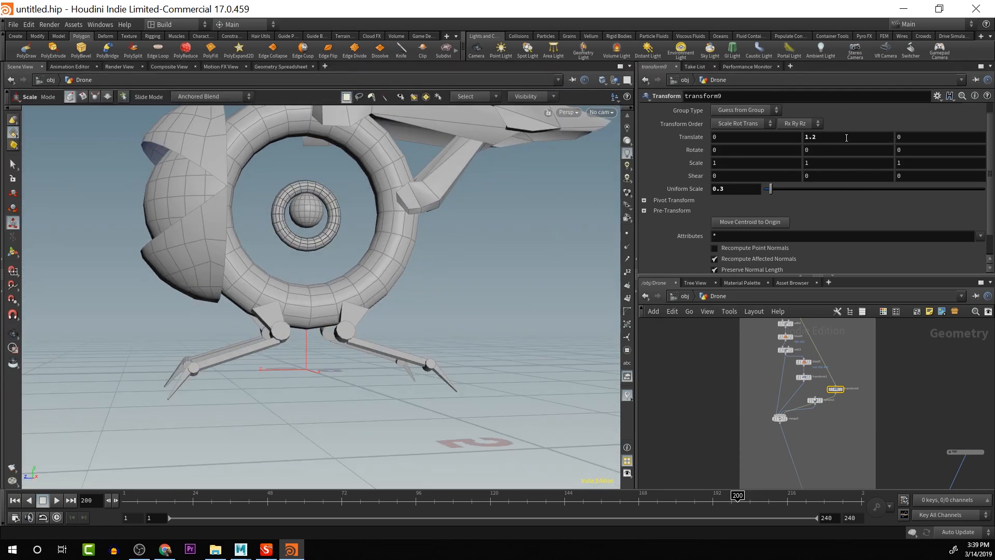
pyautogui.moveTo(847, 137); pyautogui.dragTo(858, 155, button='middle')
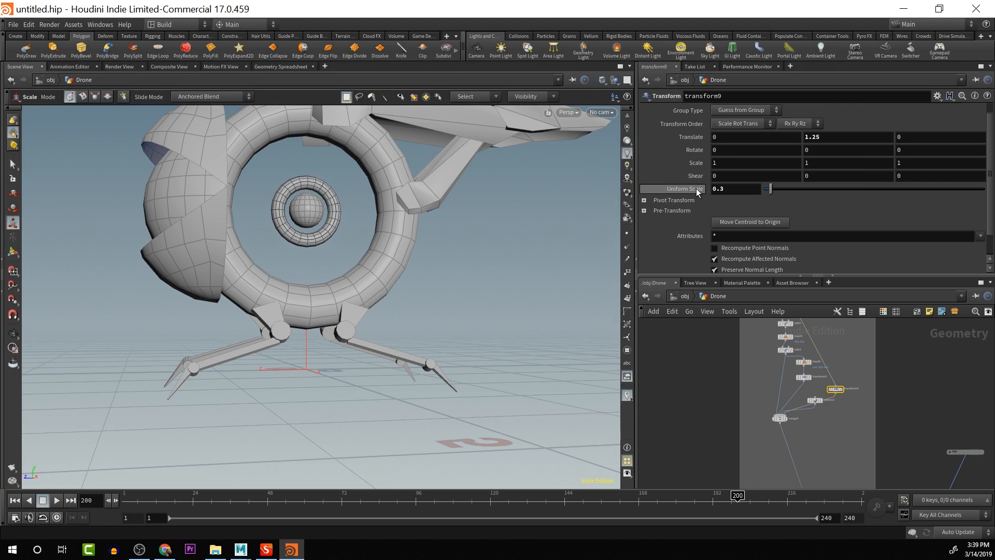
# Set the torus copy's Uniform Scale to 0.2 and its Translate Y to 1.45 so it encircles the small sphere
pyautogui.moveTo(698, 191); pyautogui.dragTo(681, 189, button='middle')
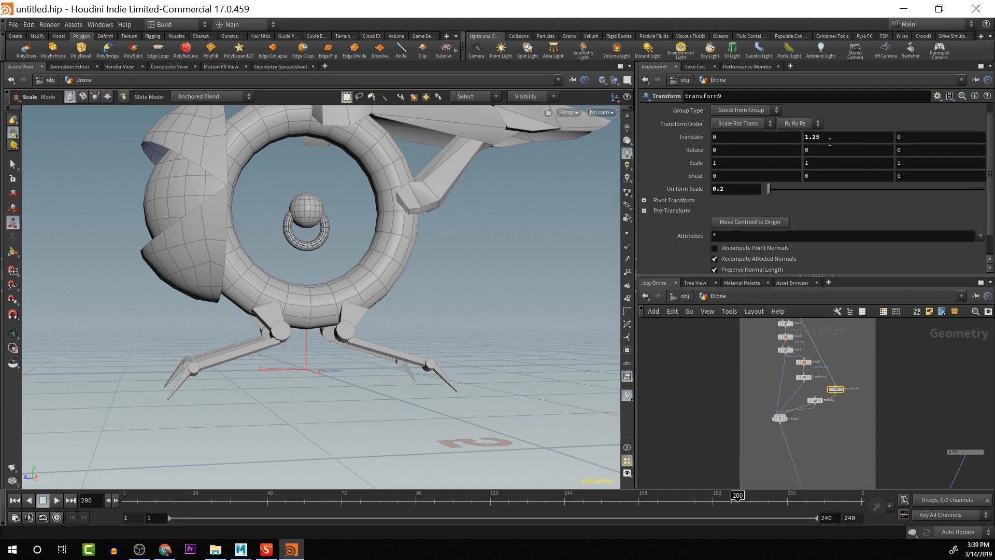
pyautogui.moveTo(842, 136); pyautogui.dragTo(861, 143, button='middle')
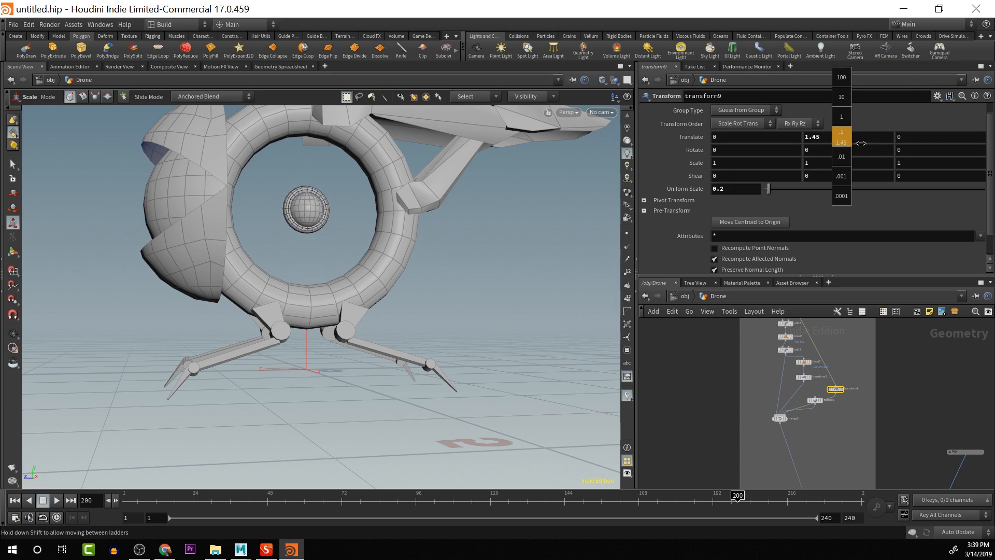
pyautogui.press('Escape')
# Start a scale edit on the small ring around the sphere and select primitive 75 on its inner side
pyautogui.moveTo(511, 182); pyautogui.dragTo(487, 234)
pyautogui.scroll(5, 483, 247)
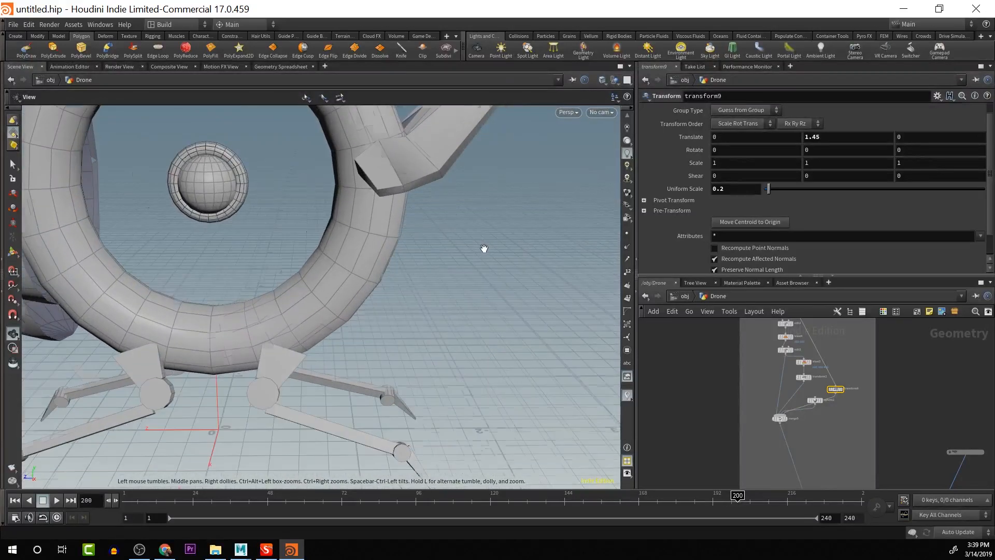
pyautogui.moveTo(757, 287); pyautogui.dragTo(710, 300, button='middle')
pyautogui.scroll(4, 618, 266)
pyautogui.moveTo(617, 266); pyautogui.dragTo(631, 314, button='middle')
pyautogui.scroll(3, 546, 262)
pyautogui.moveTo(564, 263); pyautogui.dragTo(508, 224, button='middle')
pyautogui.press('e')
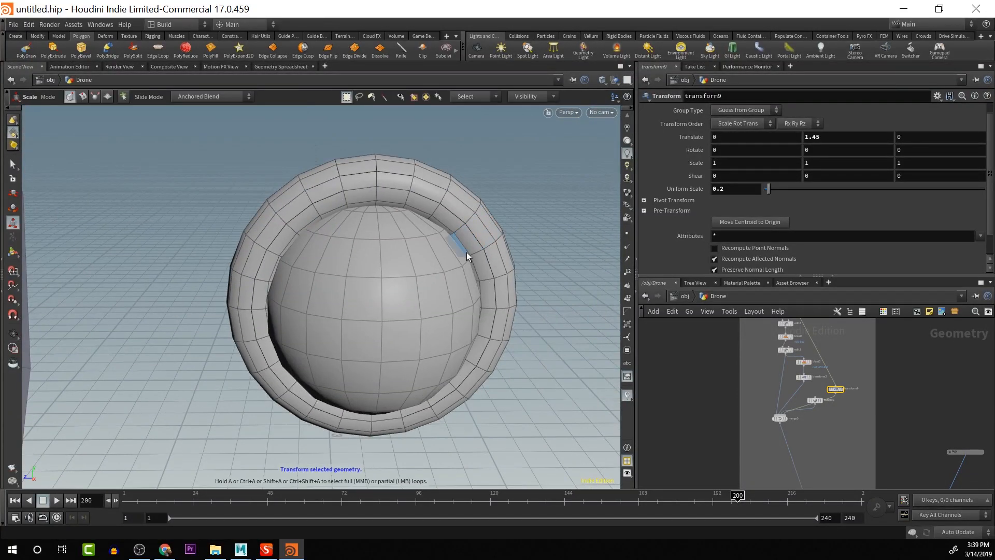
pyautogui.doubleClick(472, 248)
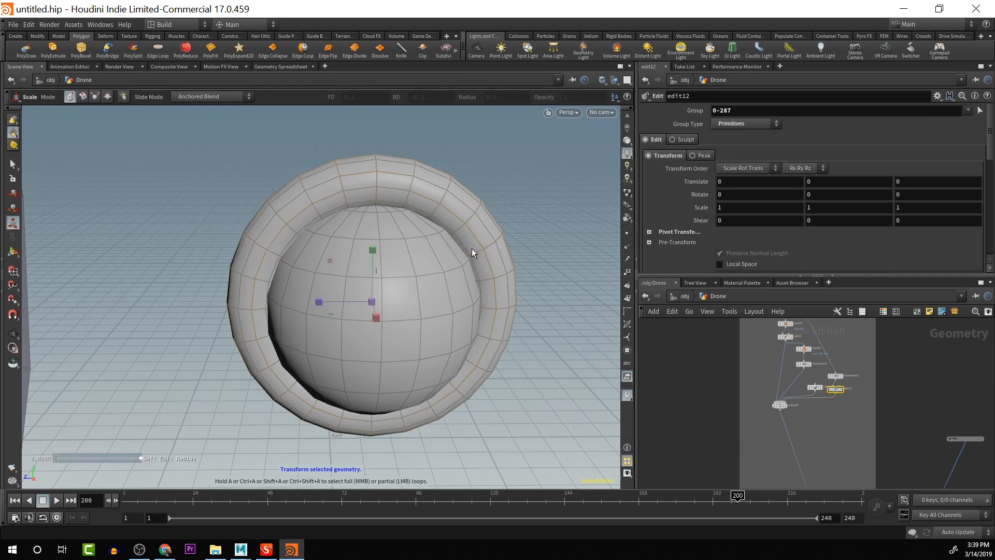
pyautogui.click(472, 250)
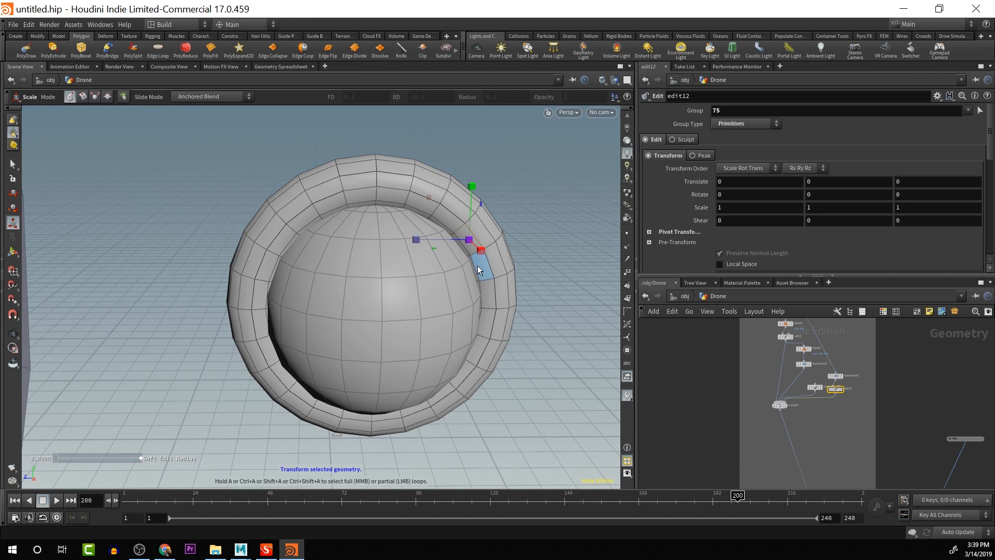
pyautogui.click(477, 265)
pyautogui.keyDown('ctrl'); pyautogui.click(467, 241); pyautogui.keyUp('ctrl')
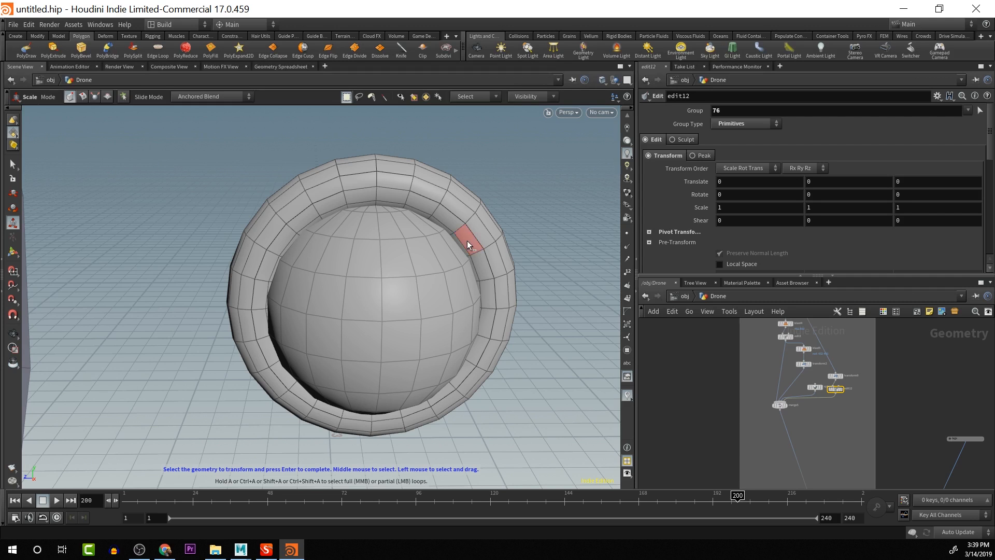
pyautogui.click(468, 241)
# Extend the selection to the full inner face loop around the small ring, primitives 72-95
pyautogui.press('a')
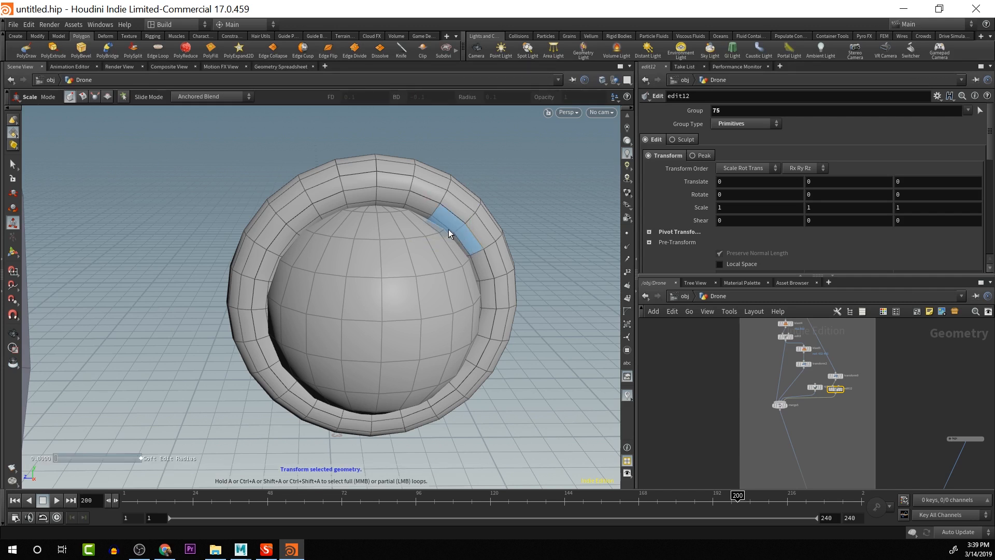
pyautogui.click(270, 255)
pyautogui.press('alt')
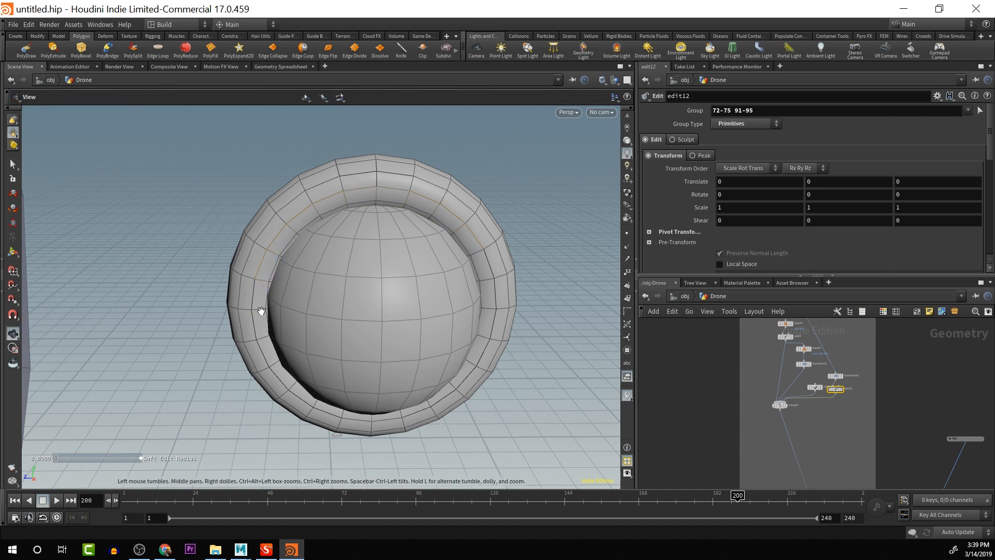
pyautogui.click(267, 351)
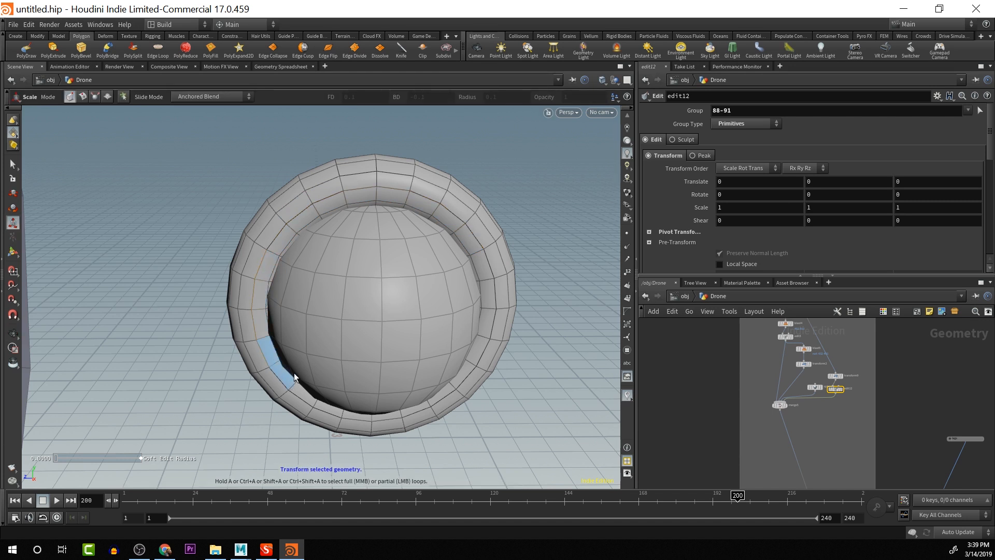
pyautogui.click(335, 412)
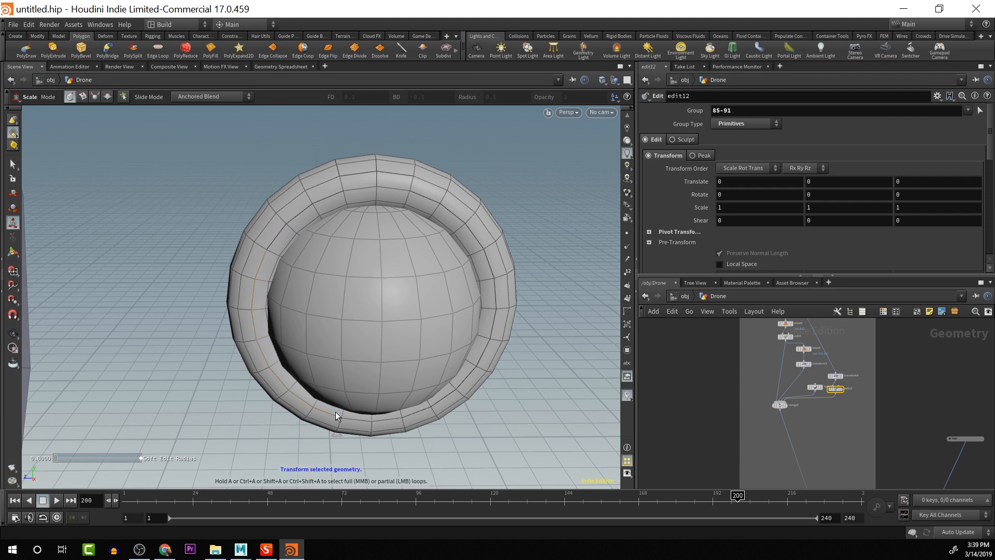
pyautogui.click(462, 371)
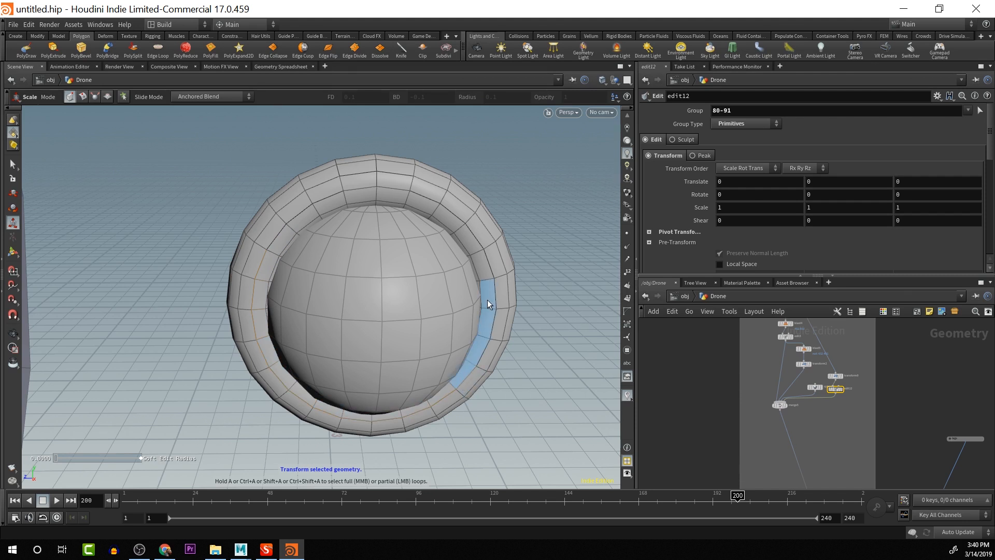
pyautogui.click(480, 263)
pyautogui.click(427, 205)
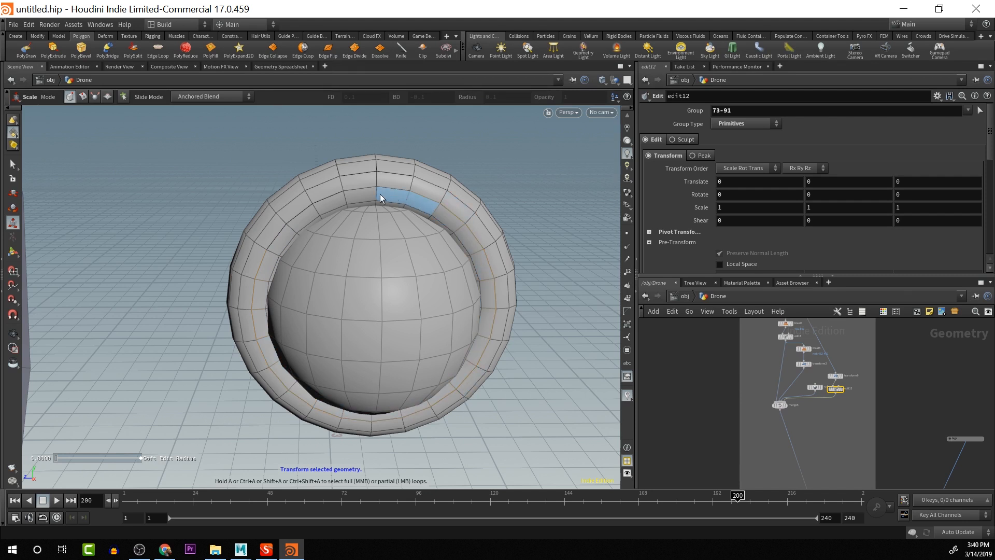
pyautogui.click(356, 198)
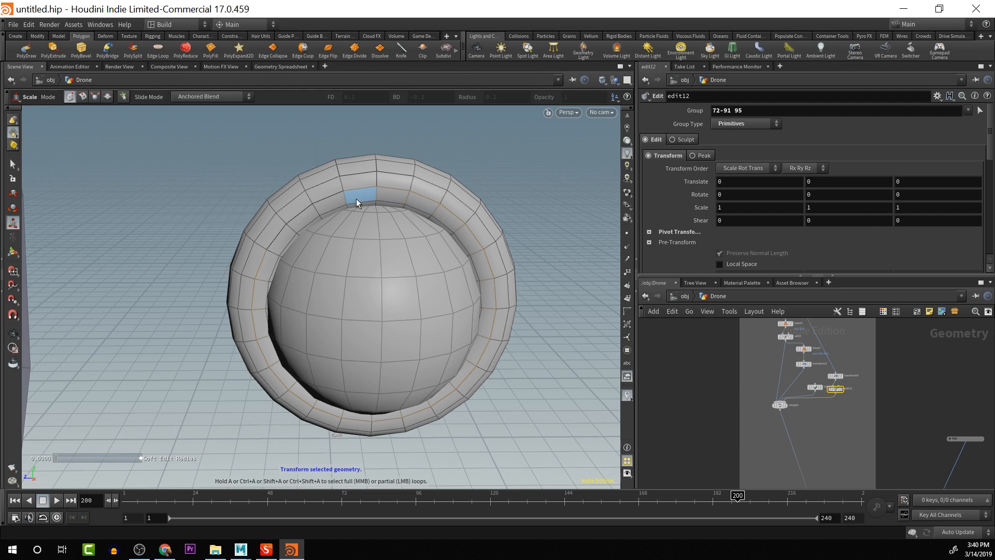
pyautogui.click(289, 229)
pyautogui.press('Return')
# Add primitives 209-214 on the small ring's adjacent inner face loop to the edit selection
pyautogui.press('Escape')
pyautogui.moveTo(402, 262); pyautogui.dragTo(648, 250)
pyautogui.press('e')
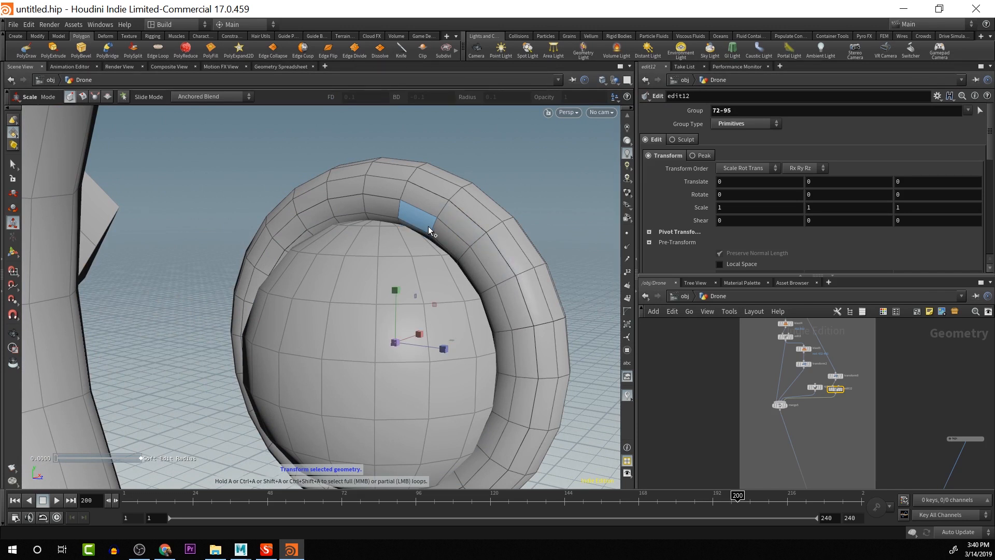
pyautogui.keyDown('shift'); pyautogui.click(428, 226); pyautogui.keyUp('shift')
pyautogui.hotkey('shift', 'a')
pyautogui.keyDown('shift'); pyautogui.click(505, 381); pyautogui.keyUp('shift')
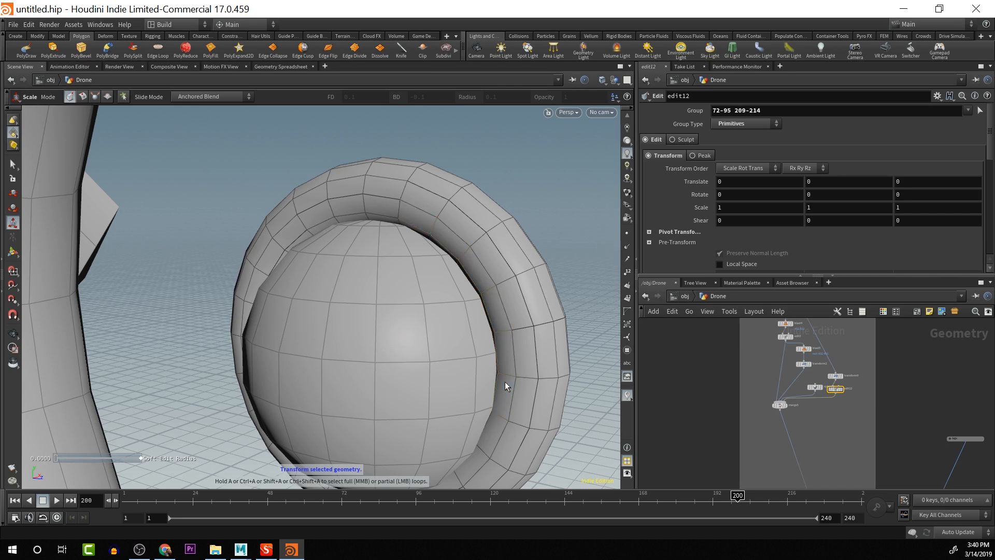
# Extend the selection around the small ring's second face loop to include primitives 194-214
pyautogui.keyDown('alt'); pyautogui.moveTo(526, 442); pyautogui.dragTo(633, 284, button='middle'); pyautogui.keyUp('alt')
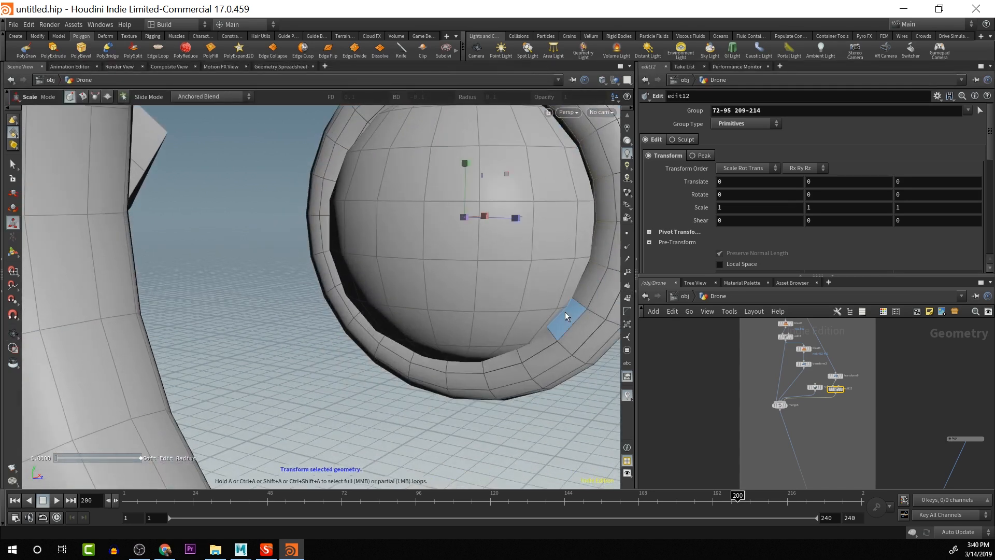
pyautogui.moveTo(565, 312); pyautogui.dragTo(532, 426)
pyautogui.moveTo(529, 380); pyautogui.dragTo(497, 330)
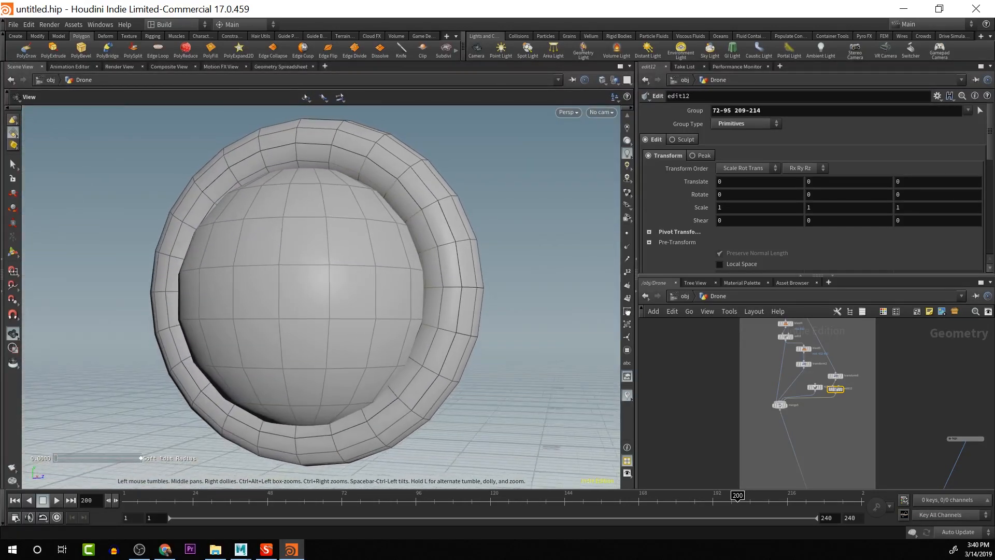
pyautogui.press('r')
pyautogui.press('a')
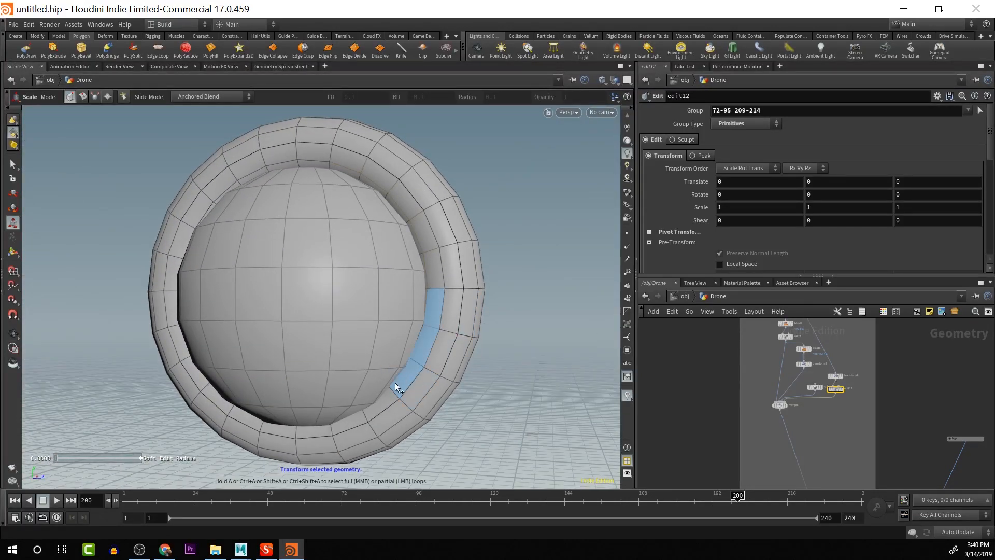
pyautogui.click(292, 426)
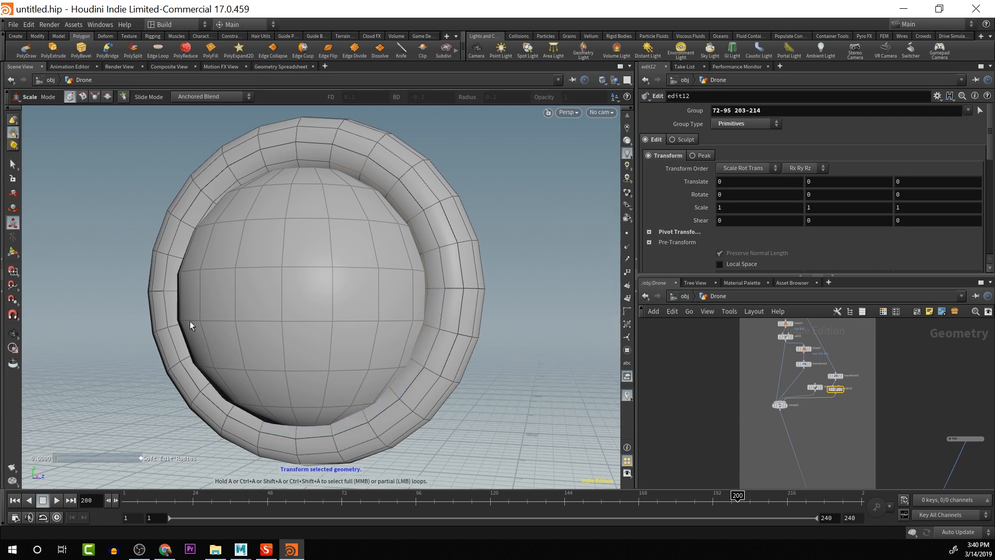
pyautogui.click(167, 302)
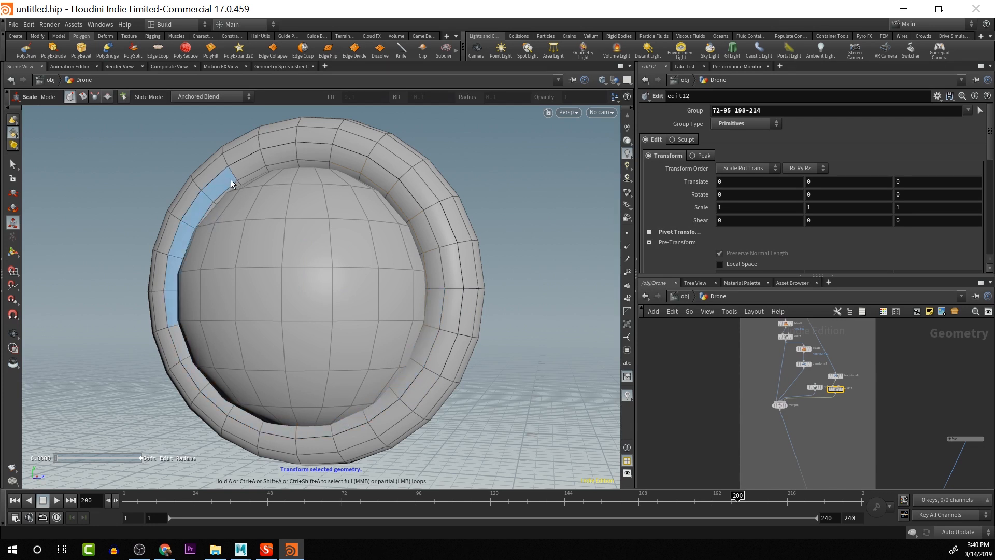
pyautogui.click(297, 157)
# Undo the scale edit on the small ring's inner face loops
pyautogui.press('Escape')
pyautogui.moveTo(467, 215); pyautogui.dragTo(449, 244)
pyautogui.press('e')
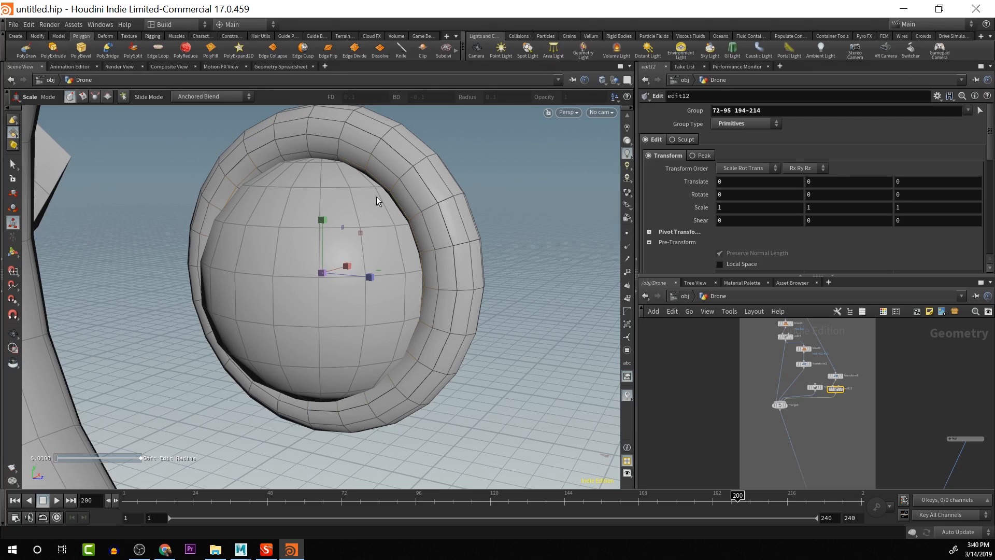
pyautogui.hotkey('ctrl', 'z')
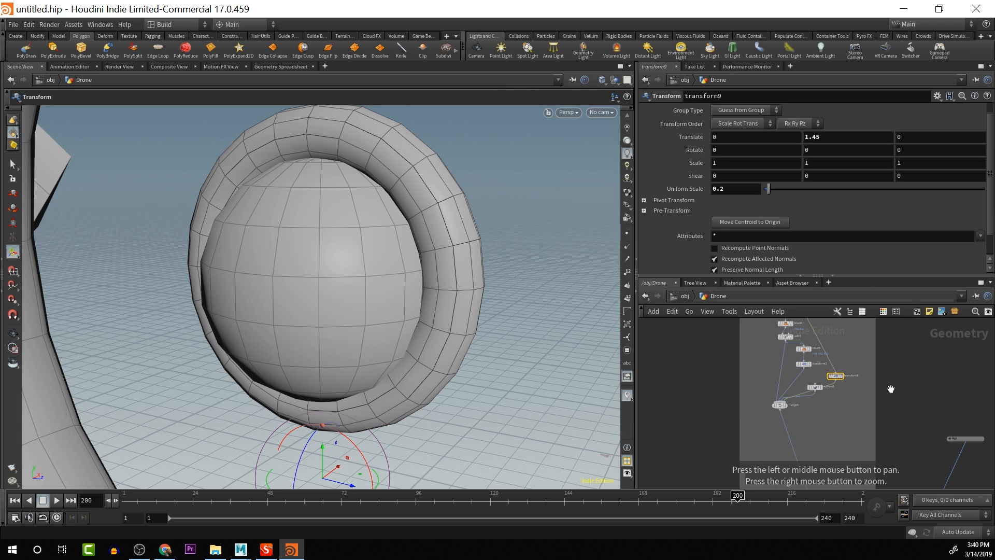
# Apply a PolyExtrude to primitives 1 and 265 on the small ring's outer side
pyautogui.moveTo(891, 389); pyautogui.dragTo(868, 399, button='middle')
pyautogui.scroll(2, 862, 402)
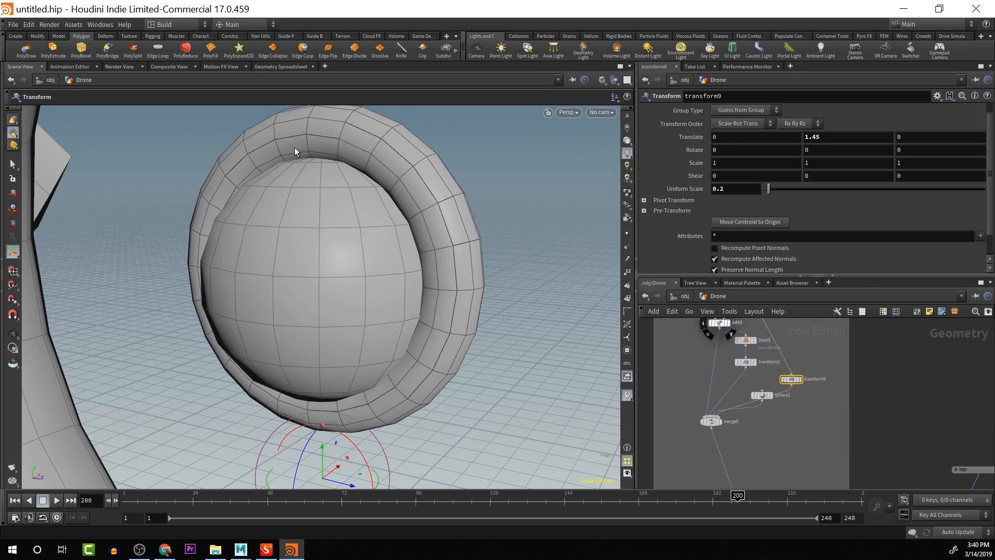
pyautogui.keyDown('alt'); pyautogui.moveTo(453, 289); pyautogui.dragTo(428, 225, button='middle'); pyautogui.keyUp('alt')
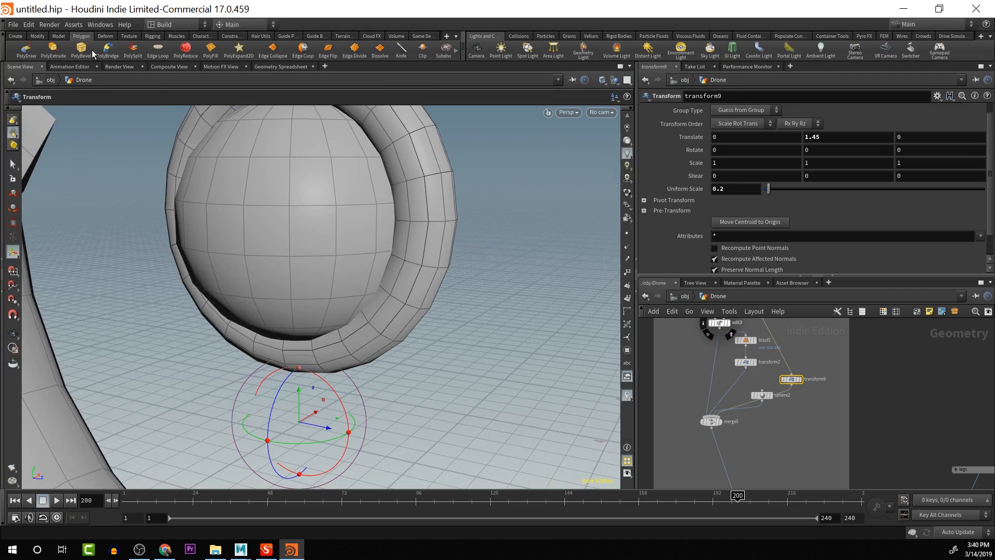
pyautogui.click(54, 49)
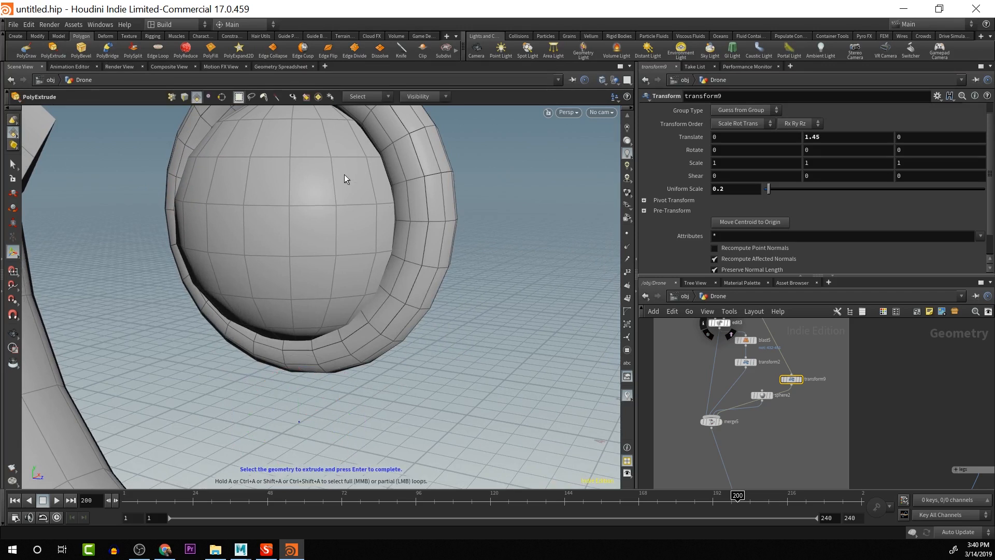
pyautogui.keyDown('alt'); pyautogui.moveTo(546, 297); pyautogui.dragTo(271, 238); pyautogui.keyUp('alt')
pyautogui.keyDown('alt'); pyautogui.moveTo(450, 257); pyautogui.dragTo(379, 319, button='right'); pyautogui.keyUp('alt')
pyautogui.keyDown('alt'); pyautogui.moveTo(435, 281); pyautogui.dragTo(233, 314, button='middle'); pyautogui.keyUp('alt')
pyautogui.keyDown('alt'); pyautogui.moveTo(291, 314); pyautogui.dragTo(232, 354); pyautogui.keyUp('alt')
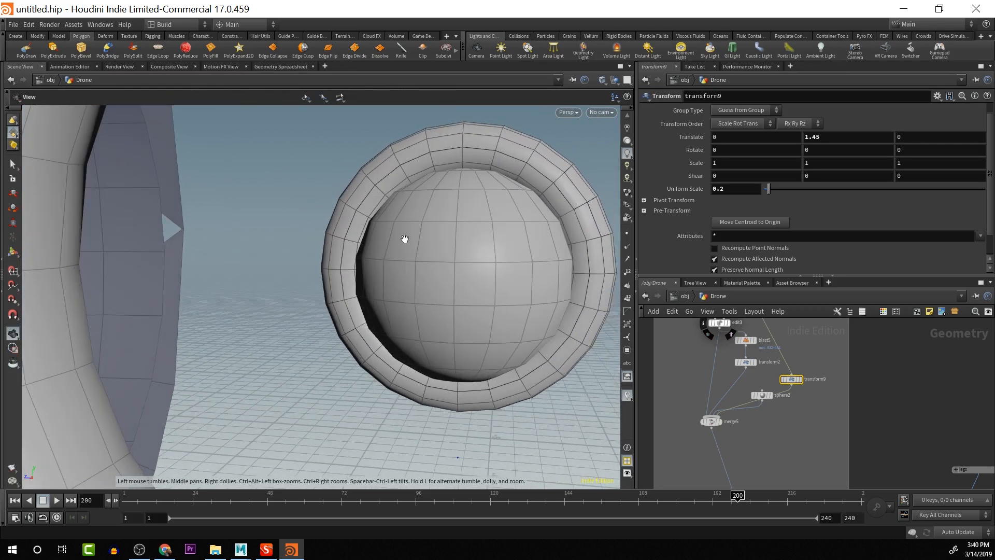
pyautogui.keyDown('alt'); pyautogui.moveTo(483, 191); pyautogui.dragTo(372, 286, button='middle'); pyautogui.keyUp('alt')
pyautogui.keyDown('alt'); pyautogui.moveTo(372, 286); pyautogui.dragTo(422, 250); pyautogui.keyUp('alt')
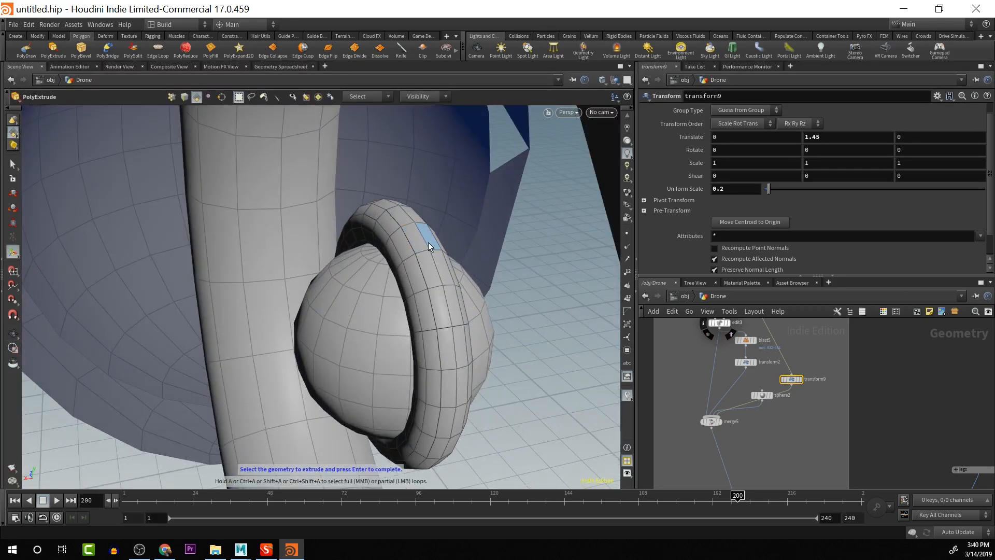
pyautogui.click(445, 285)
pyautogui.press('Return')
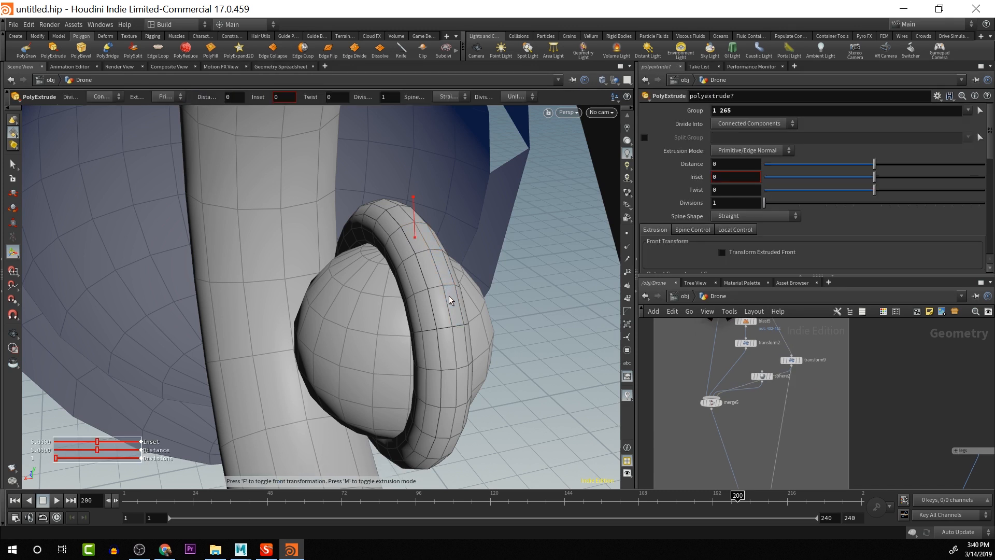
# Move the polyextrude7 node directly beneath transform9 and rewire it between transform9 and merge5
pyautogui.press('q')
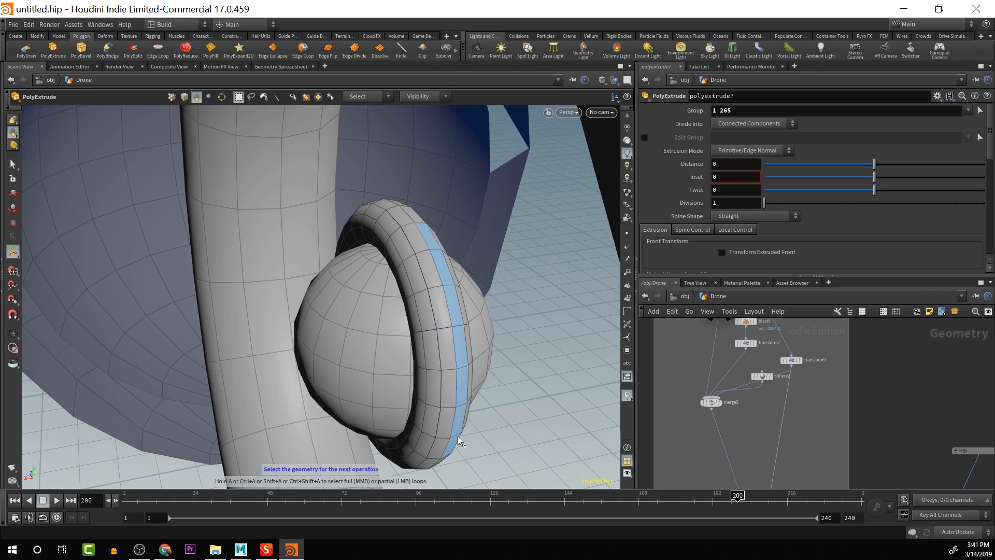
pyautogui.keyDown('alt'); pyautogui.moveTo(428, 238); pyautogui.dragTo(461, 171); pyautogui.keyUp('alt')
pyautogui.keyDown('alt'); pyautogui.moveTo(478, 75); pyautogui.dragTo(480, 67); pyautogui.keyUp('alt')
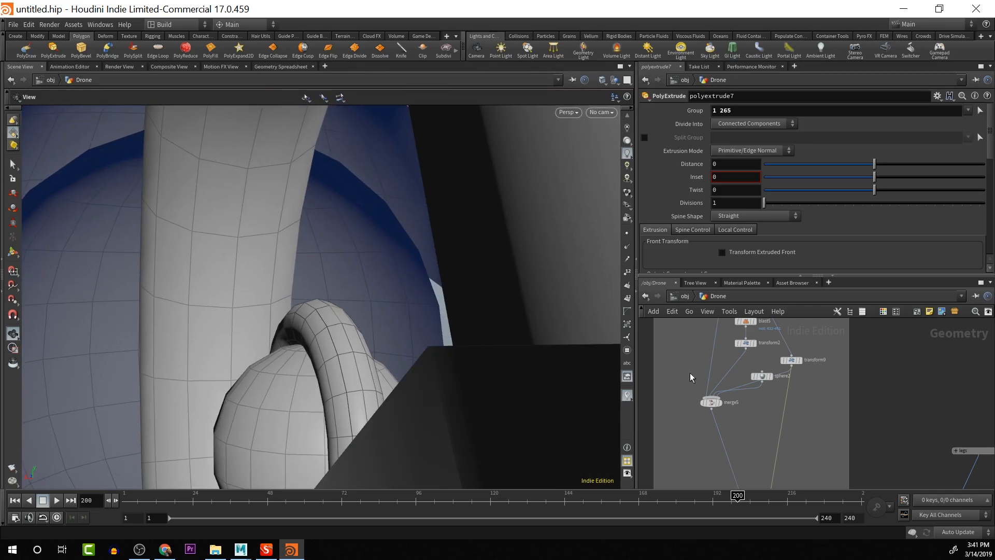
pyautogui.keyDown('alt'); pyautogui.moveTo(806, 383); pyautogui.dragTo(785, 236, button='middle'); pyautogui.keyUp('alt')
pyautogui.keyDown('alt'); pyautogui.scroll(-4, 781, 404); pyautogui.keyUp('alt')
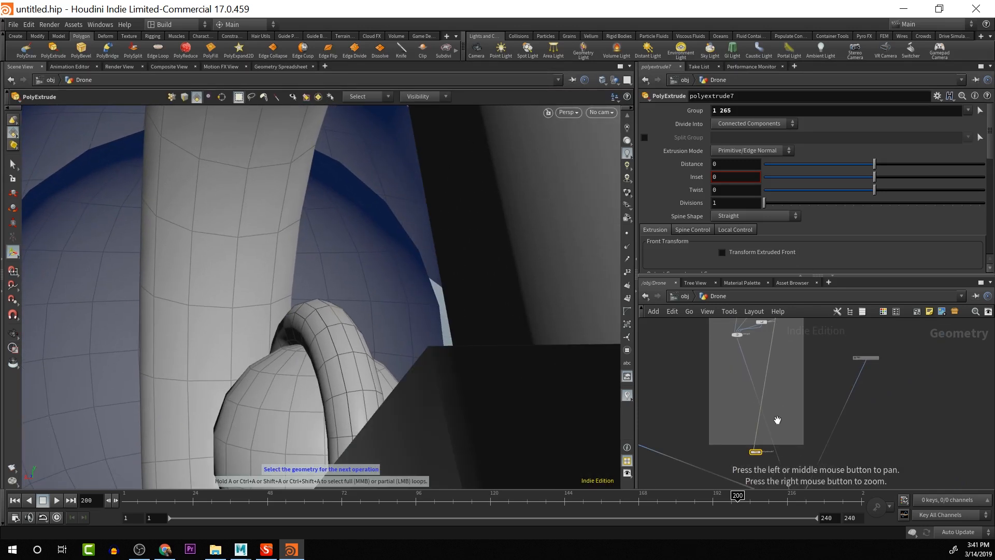
pyautogui.moveTo(757, 454); pyautogui.dragTo(783, 348)
pyautogui.keyDown('alt'); pyautogui.scroll(5, 785, 349); pyautogui.keyUp('alt')
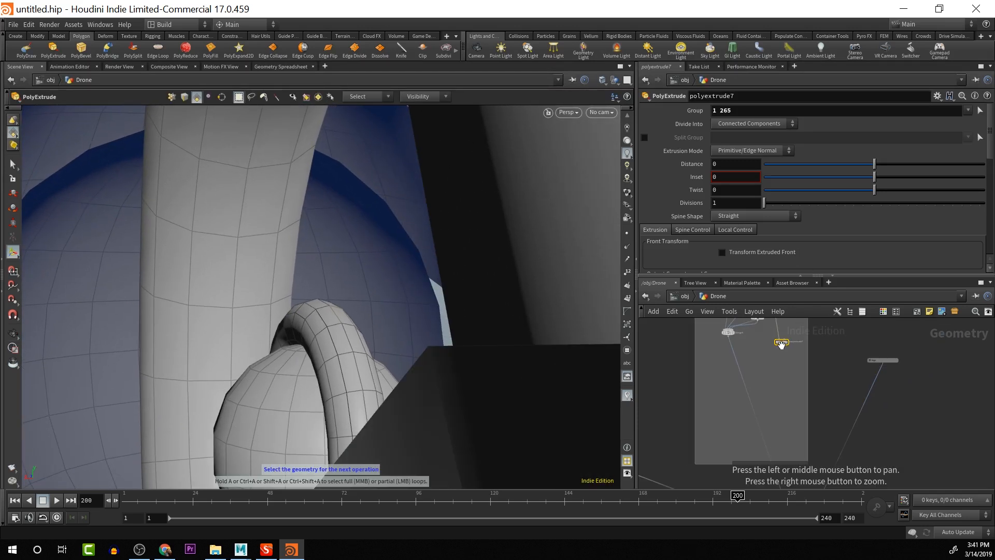
pyautogui.keyDown('alt'); pyautogui.moveTo(785, 341); pyautogui.dragTo(793, 433, button='middle'); pyautogui.keyUp('alt')
pyautogui.scroll(-5, 791, 408)
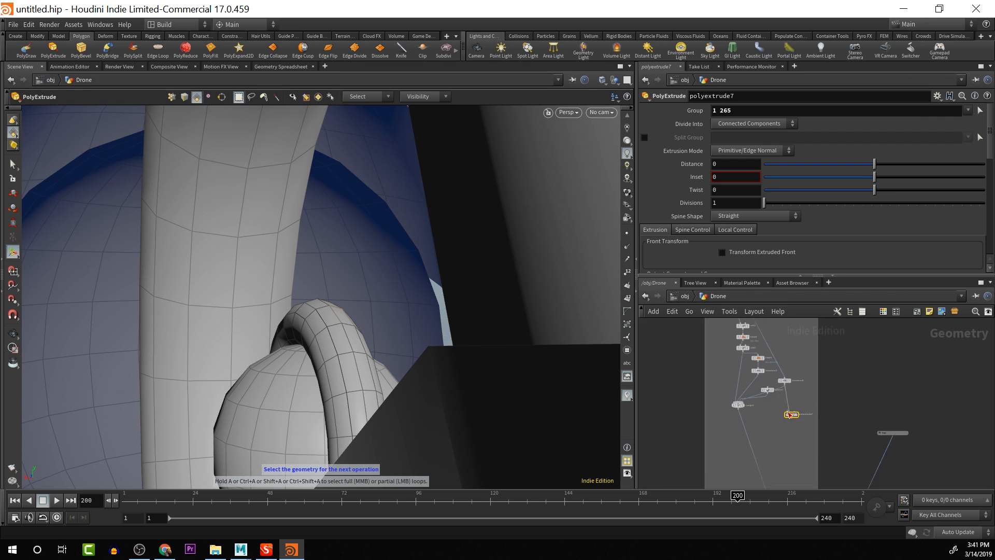
pyautogui.press('y')
pyautogui.moveTo(778, 387)
pyautogui.mouseDown()
pyautogui.moveTo(785, 402)
pyautogui.moveTo(741, 403)
pyautogui.moveTo(784, 394)
pyautogui.mouseUp()
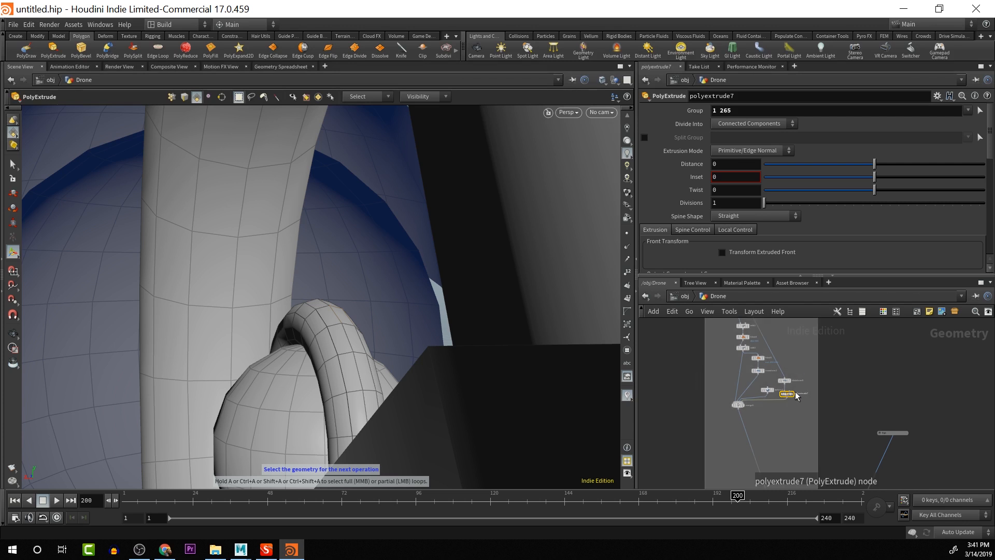
# Try an extrusion distance of -0.007 and delete the polyextrude7 node
pyautogui.moveTo(875, 163); pyautogui.dragTo(867, 170)
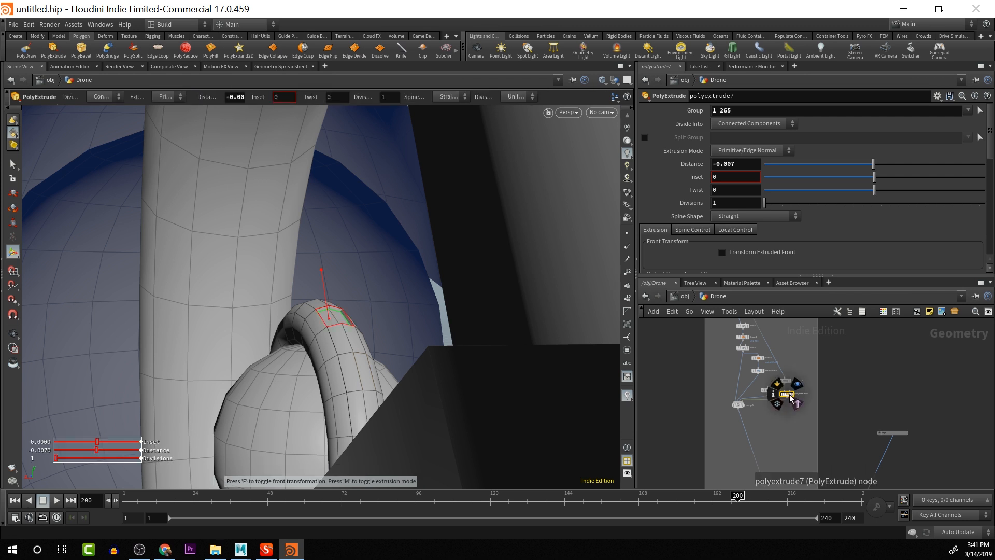
pyautogui.press('Delete')
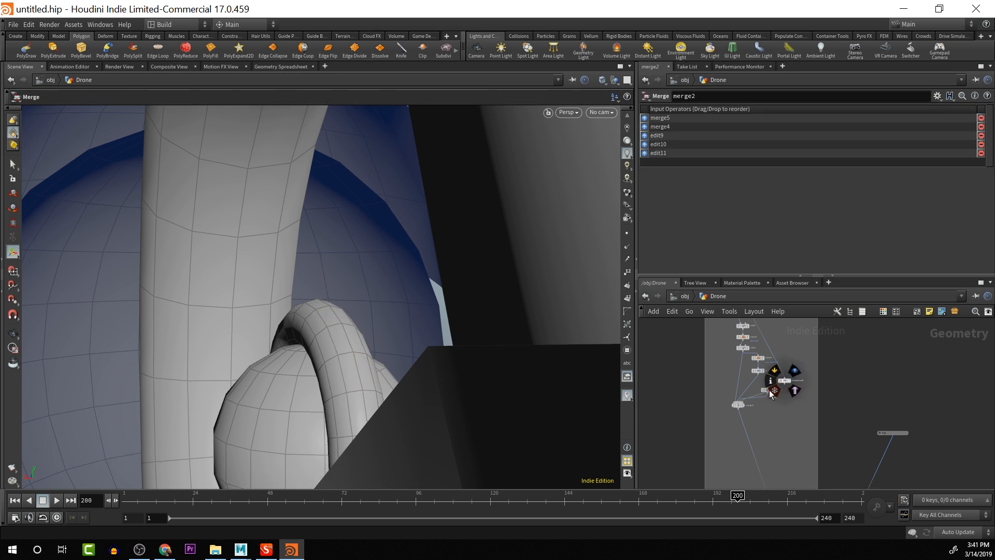
# Tidy the sphere2 node's position beside transform9 and display only the small ring from transform9
pyautogui.click(766, 389)
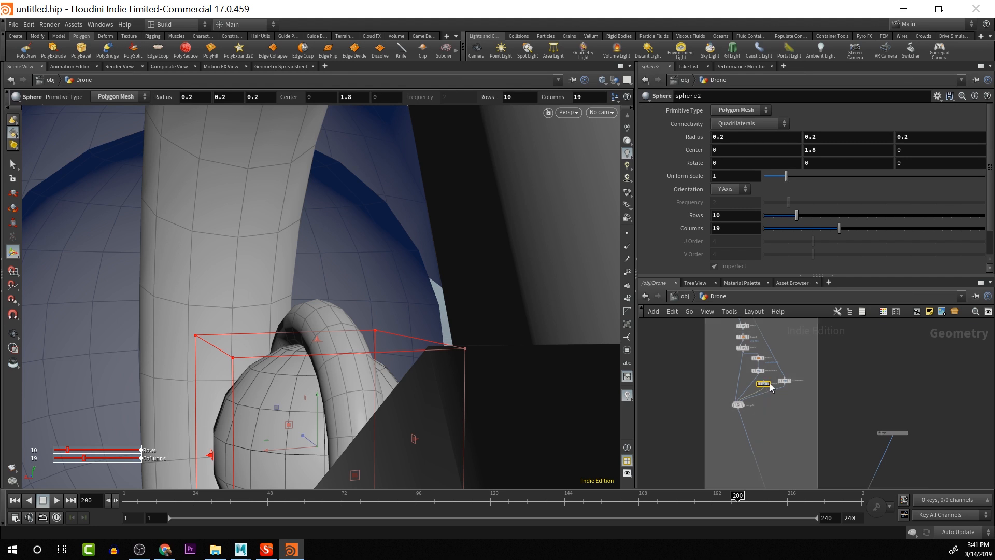
pyautogui.click(786, 381)
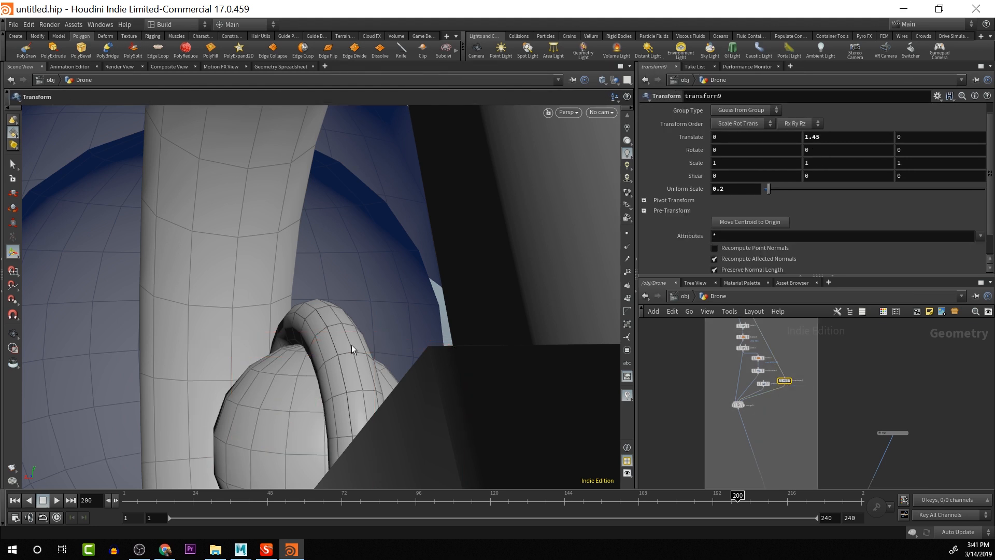
pyautogui.press('Escape')
pyautogui.moveTo(185, 204); pyautogui.dragTo(392, 260)
pyautogui.press('t')
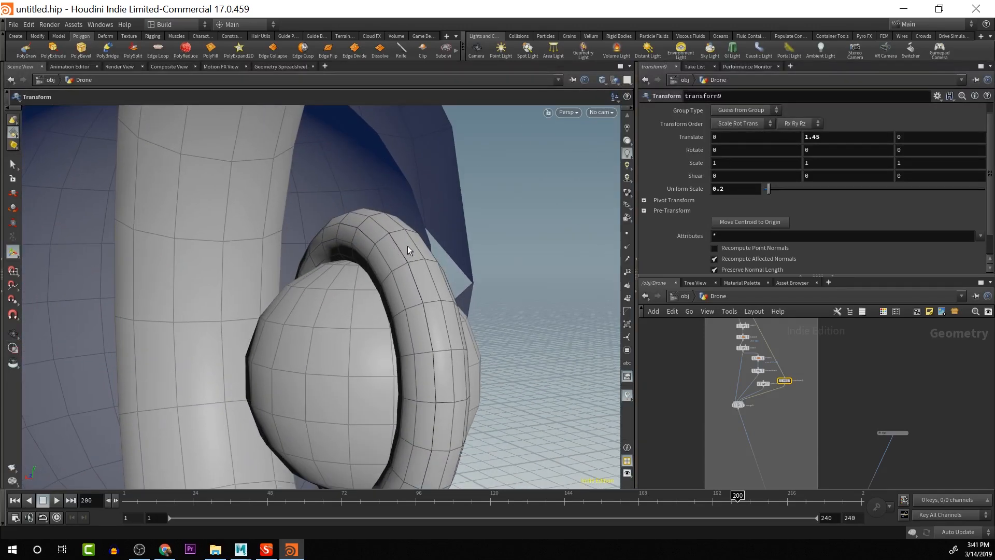
pyautogui.press('s')
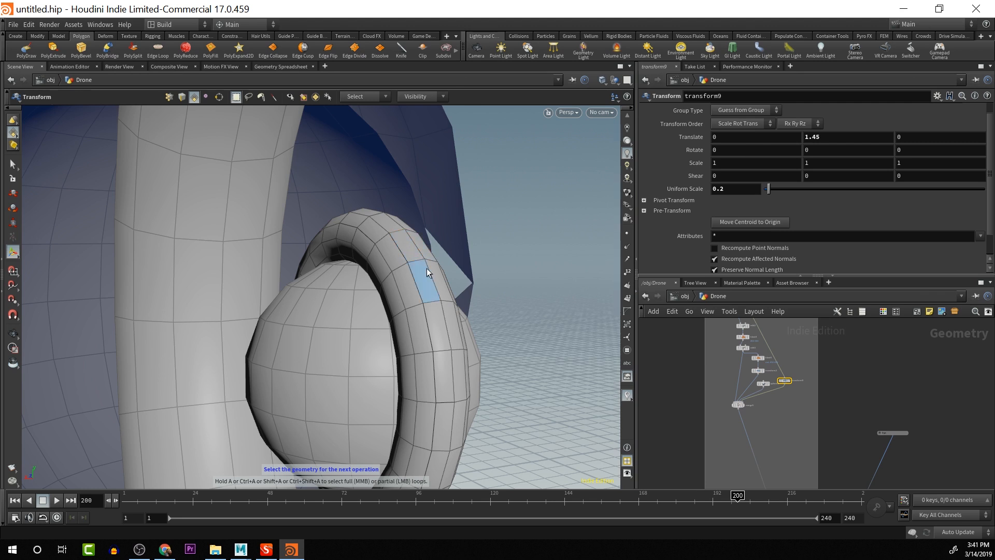
pyautogui.click(790, 383)
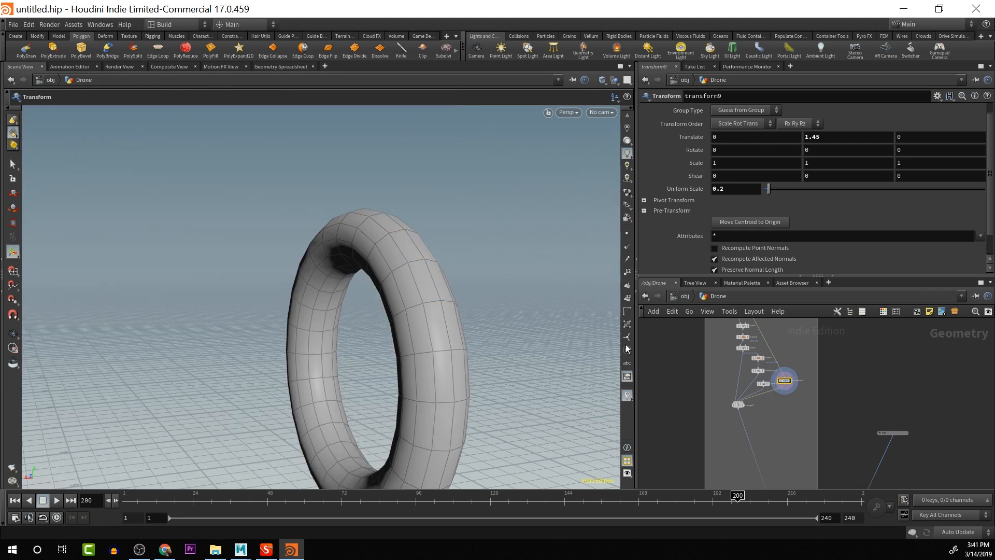
# Select a single row of faces along the small ring's outer rim, from its top around to its bottom
pyautogui.press('s')
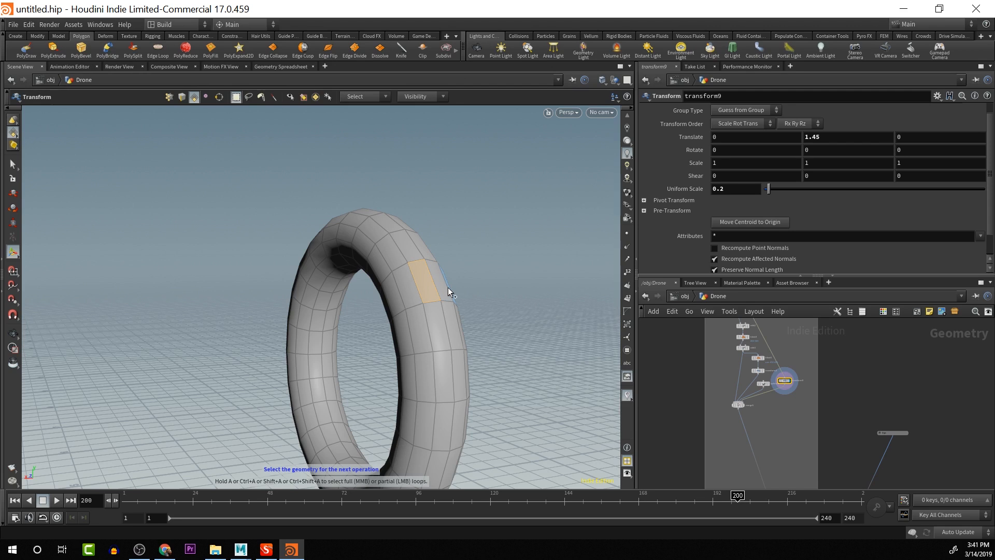
pyautogui.keyDown('alt'); pyautogui.moveTo(444, 288); pyautogui.dragTo(453, 341); pyautogui.keyUp('alt')
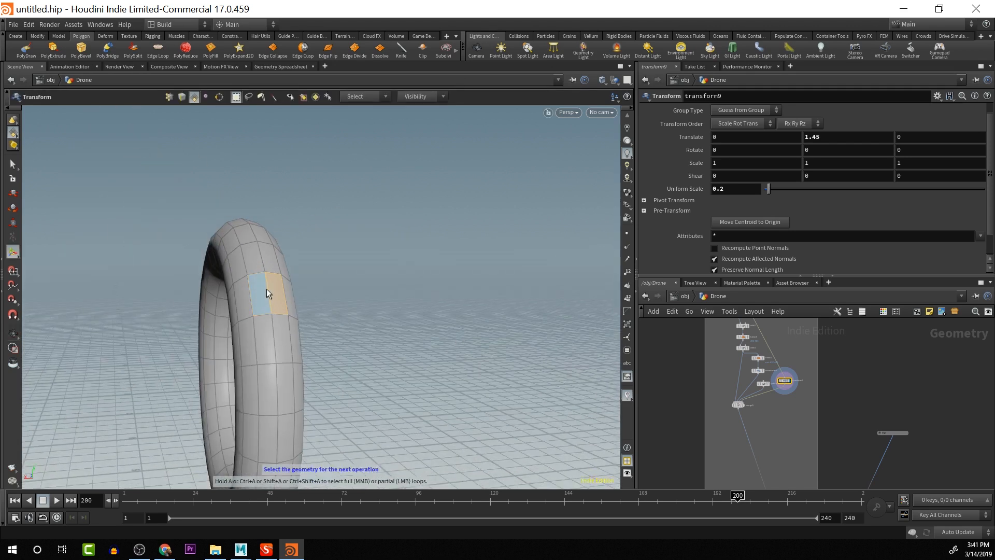
pyautogui.keyDown('alt'); pyautogui.moveTo(281, 301); pyautogui.dragTo(389, 284); pyautogui.keyUp('alt')
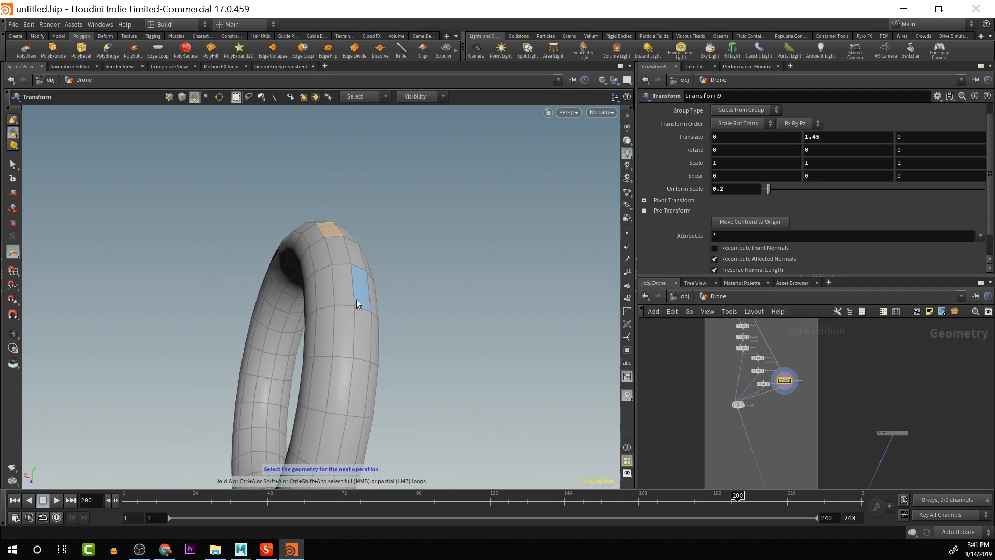
pyautogui.click(325, 450)
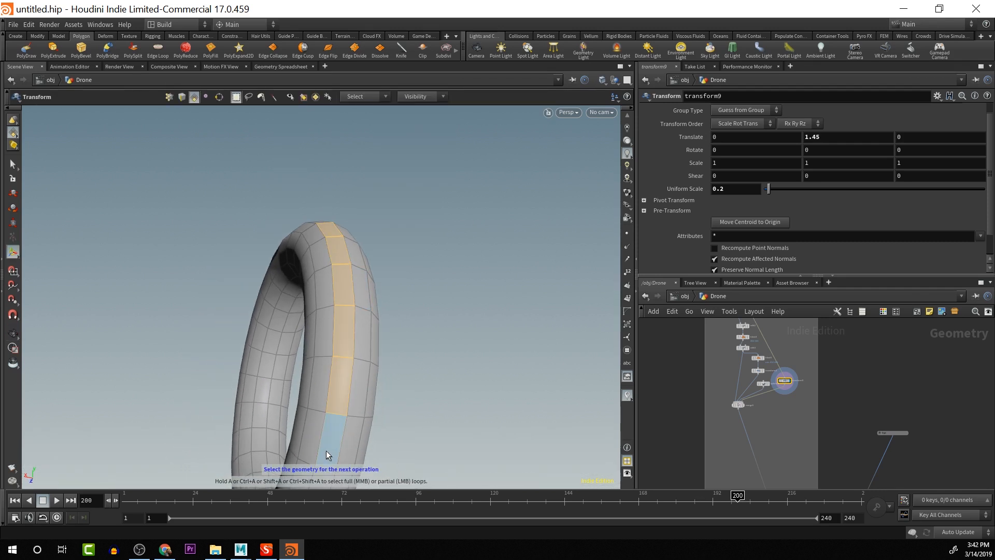
pyautogui.keyDown('alt'); pyautogui.moveTo(394, 318); pyautogui.dragTo(547, 114); pyautogui.keyUp('alt')
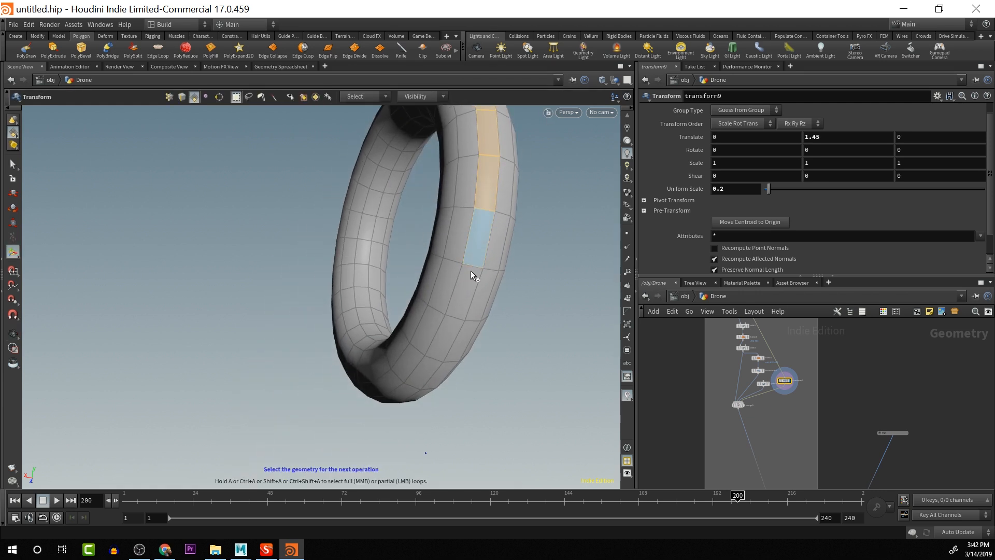
pyautogui.click(380, 401)
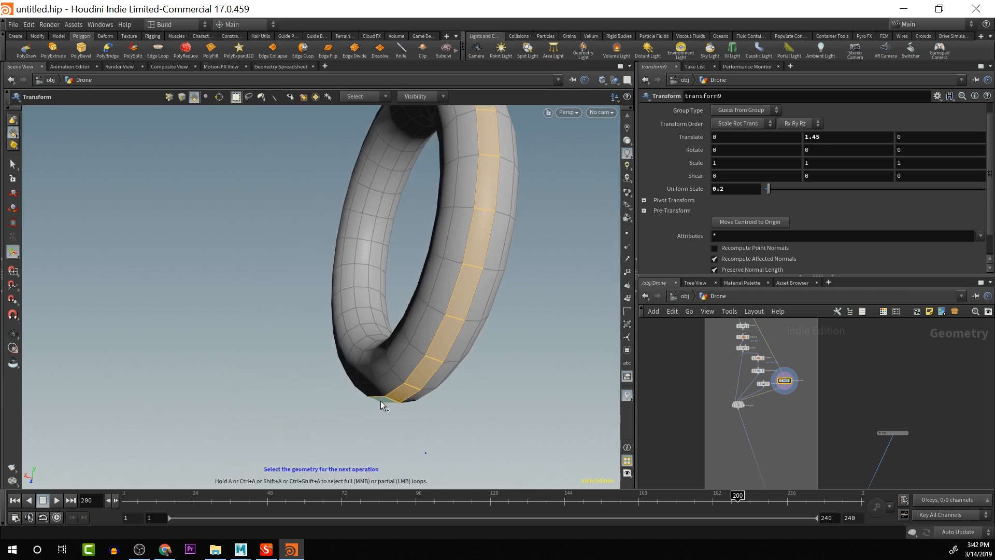
# Extend the outer-rim face selection around the far side of the small ring
pyautogui.keyDown('alt'); pyautogui.moveTo(380, 400); pyautogui.dragTo(408, 340); pyautogui.keyUp('alt')
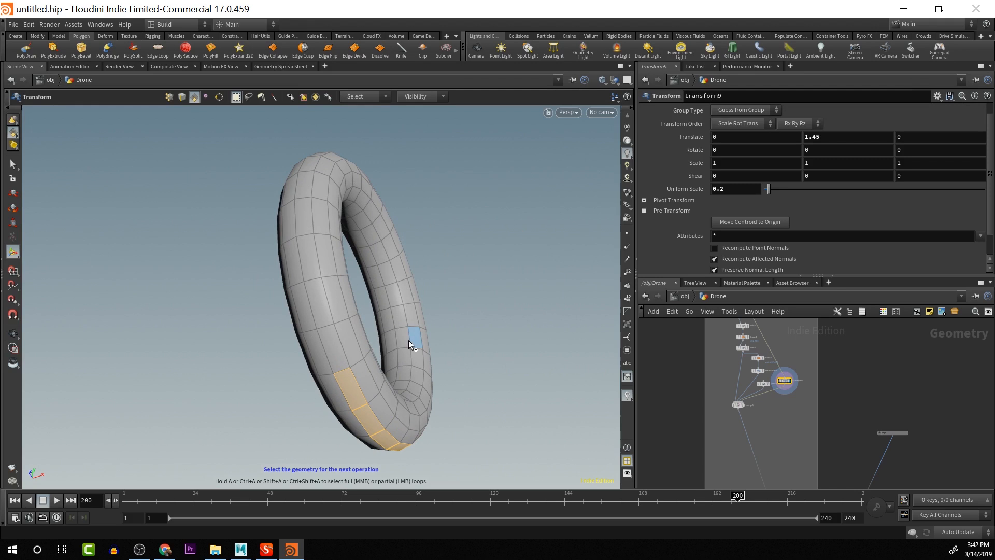
pyautogui.click(306, 251)
pyautogui.keyDown('alt'); pyautogui.moveTo(322, 238); pyautogui.dragTo(374, 482); pyautogui.keyUp('alt')
pyautogui.click(331, 214)
pyautogui.keyDown('alt'); pyautogui.moveTo(330, 214); pyautogui.dragTo(370, 223); pyautogui.keyUp('alt')
pyautogui.click(449, 172)
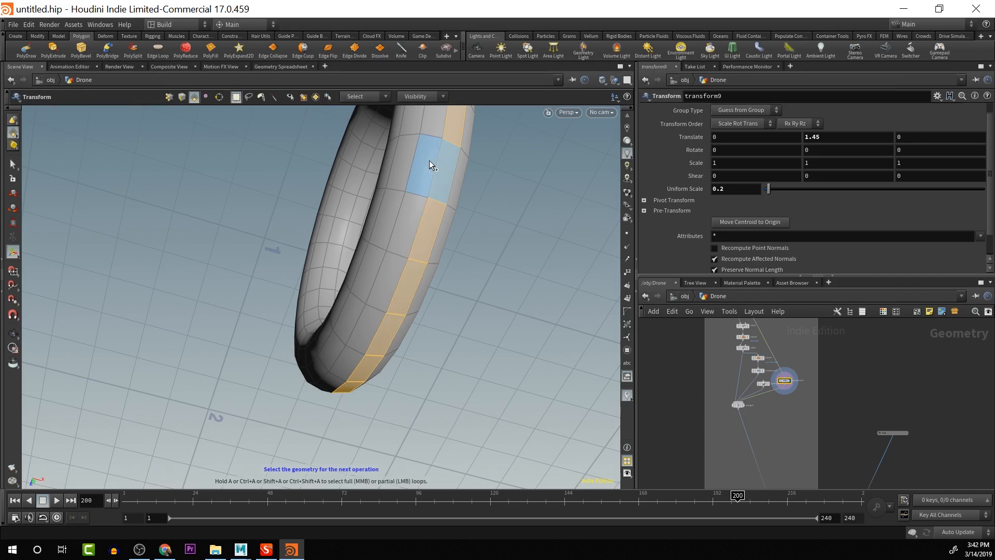
# Add the adjacent row of outer faces to the selection and apply PolyExtrude to primitives 0-23 and 264-287
pyautogui.click(359, 349)
pyautogui.keyDown('alt'); pyautogui.moveTo(358, 349); pyautogui.dragTo(461, 194); pyautogui.keyUp('alt')
pyautogui.keyDown('alt'); pyautogui.moveTo(318, 460); pyautogui.dragTo(441, 290); pyautogui.keyUp('alt')
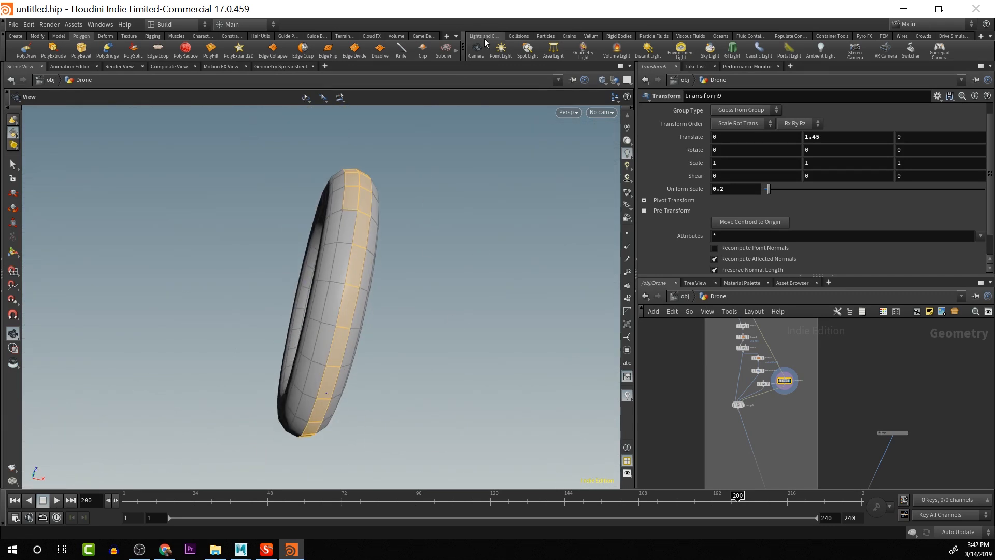
pyautogui.keyDown('alt'); pyautogui.moveTo(301, 415); pyautogui.dragTo(406, 165); pyautogui.keyUp('alt')
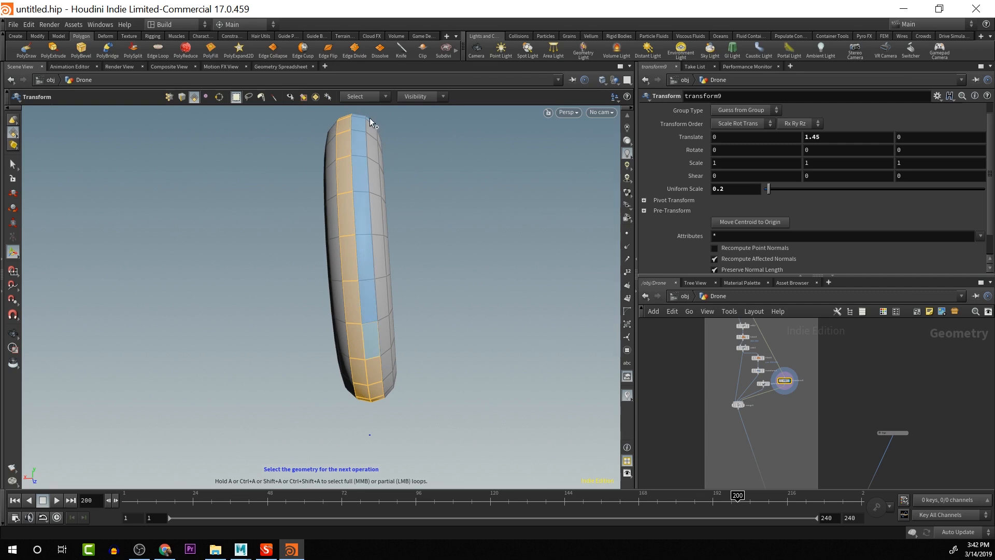
pyautogui.keyDown('alt'); pyautogui.moveTo(357, 122); pyautogui.dragTo(384, 248); pyautogui.keyUp('alt')
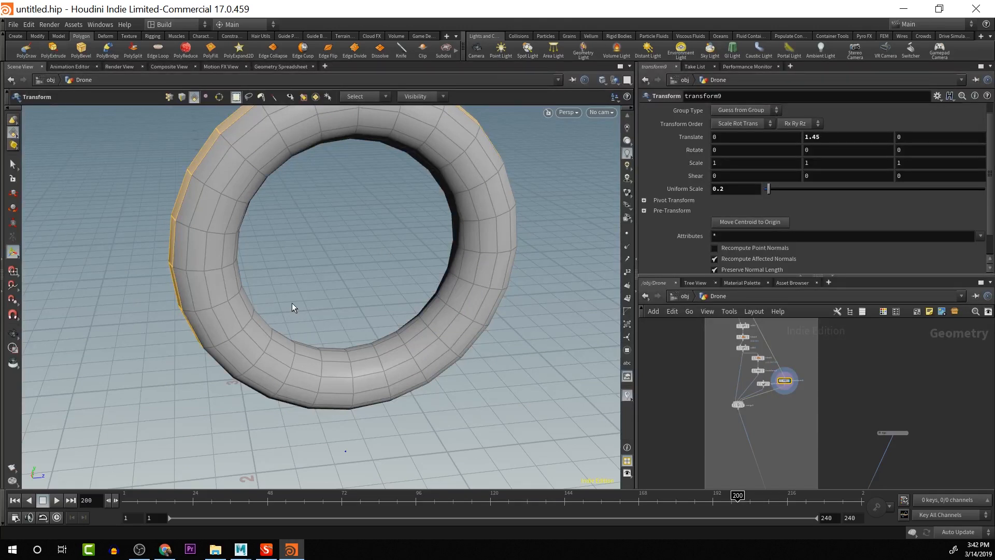
pyautogui.press('Return')
# Set the outer groove's extrusion distance to -0.0167549
pyautogui.keyDown('alt'); pyautogui.moveTo(273, 280); pyautogui.dragTo(394, 315); pyautogui.keyUp('alt')
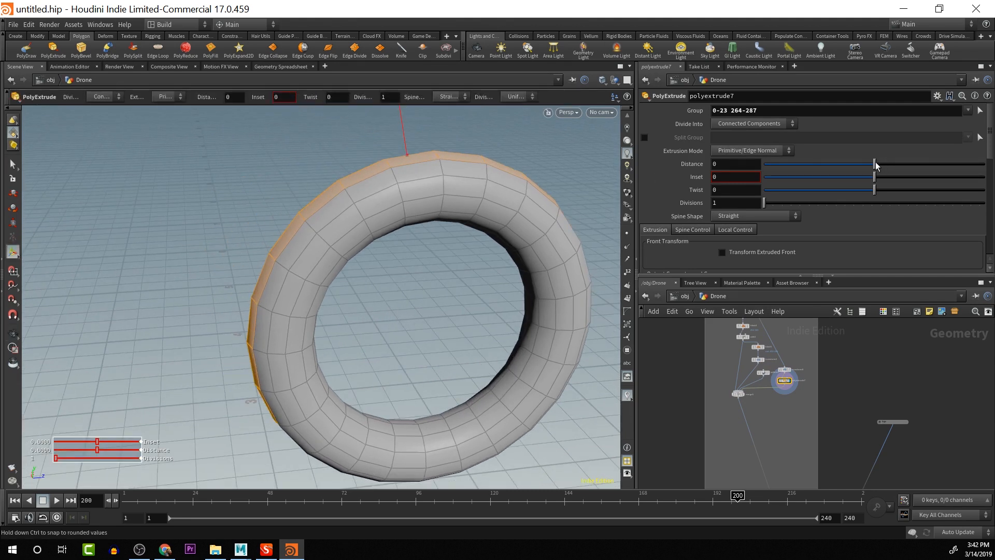
pyautogui.moveTo(875, 164); pyautogui.dragTo(873, 165)
pyautogui.moveTo(460, 143); pyautogui.dragTo(540, 119, button='middle')
pyautogui.press('Escape')
pyautogui.moveTo(540, 120); pyautogui.dragTo(446, 90)
# Select the first row of faces around the small ring's inner side
pyautogui.press('s')
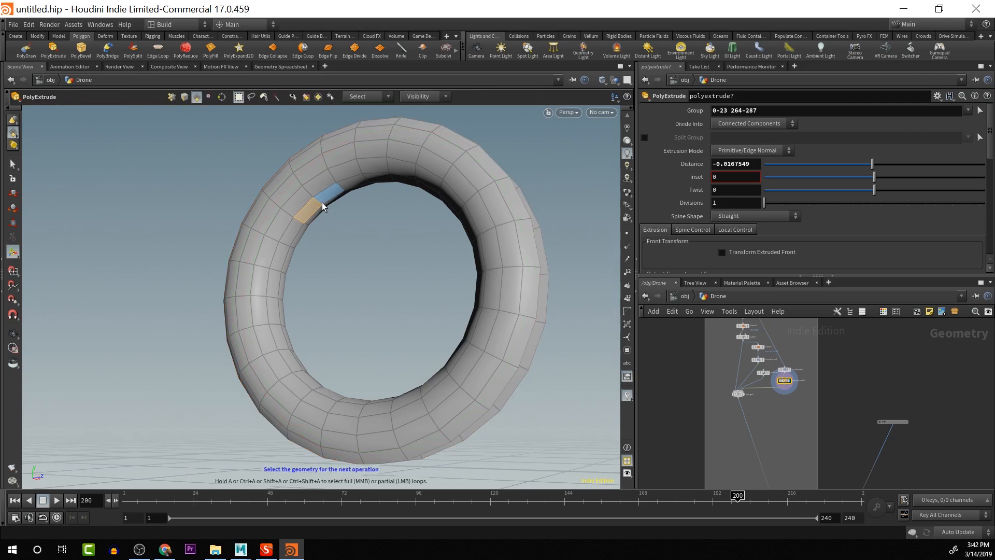
pyautogui.keyDown('alt'); pyautogui.moveTo(341, 208); pyautogui.dragTo(351, 292); pyautogui.keyUp('alt')
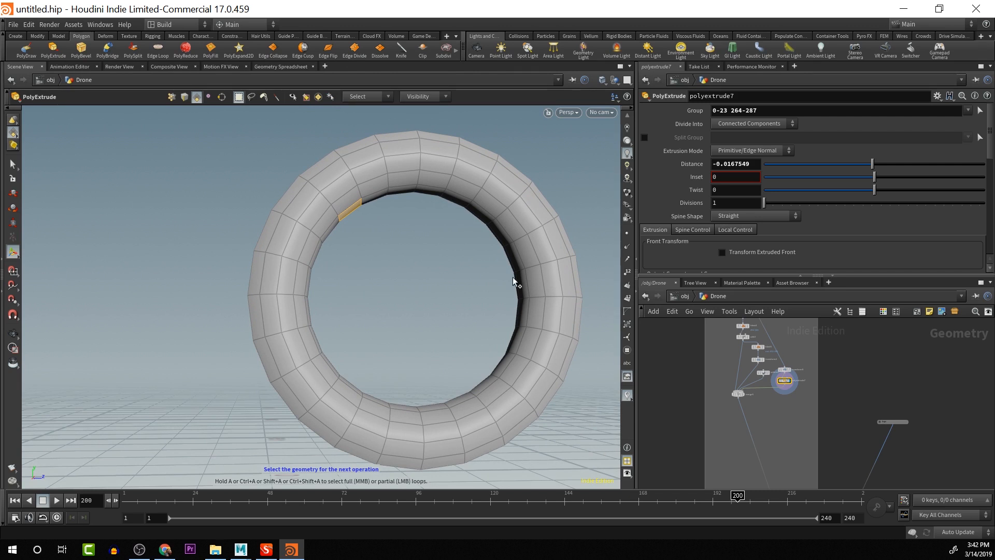
pyautogui.press('a')
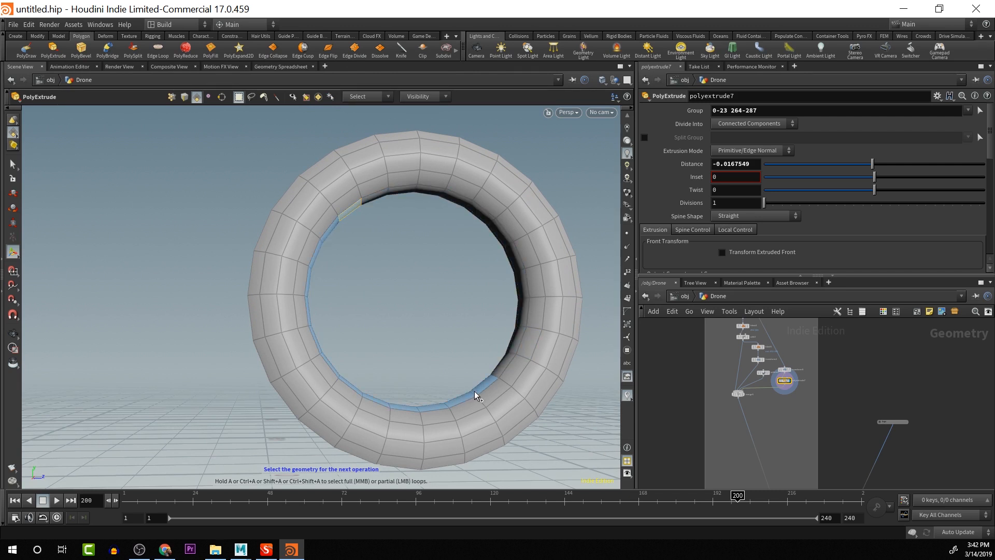
pyautogui.click(475, 391)
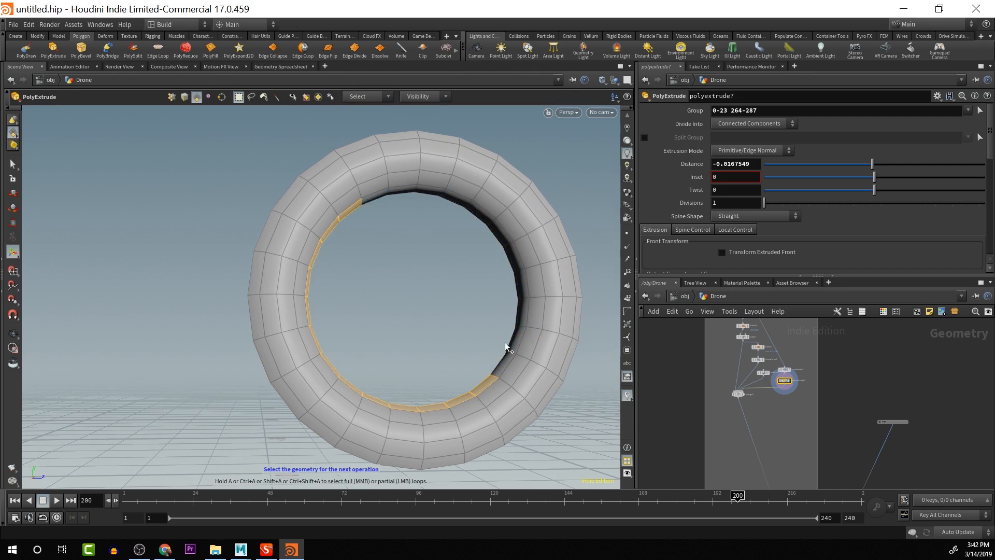
pyautogui.click(384, 191)
pyautogui.moveTo(402, 201)
pyautogui.keyDown('alt'); pyautogui.mouseDown()
pyautogui.moveTo(627, 171)
pyautogui.moveTo(573, 167)
pyautogui.moveTo(420, 196)
pyautogui.mouseUp(); pyautogui.keyUp('alt')
pyautogui.keyDown('alt'); pyautogui.rightClick(627, 171); pyautogui.keyUp('alt')
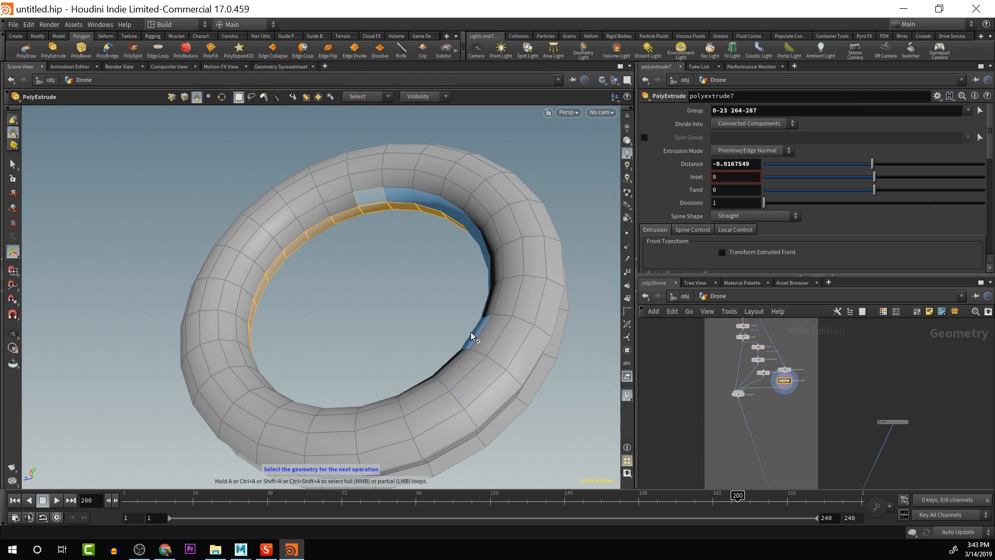
# Add the second row of inner faces to complete the two-row loop around the small ring's inside
pyautogui.keyDown('alt'); pyautogui.moveTo(474, 334); pyautogui.dragTo(322, 368); pyautogui.keyUp('alt')
pyautogui.keyDown('shift'); pyautogui.click(434, 339); pyautogui.keyUp('shift')
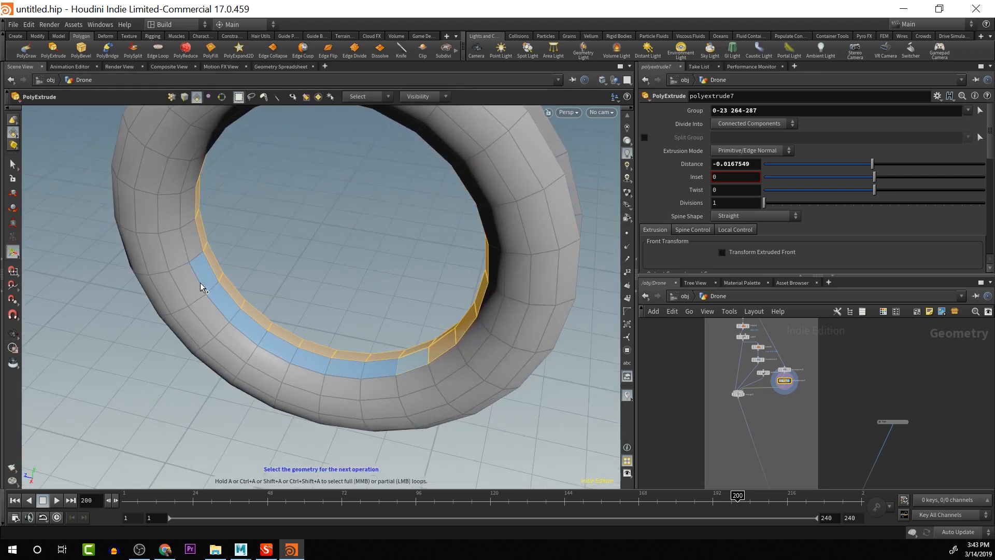
pyautogui.keyDown('shift'); pyautogui.click(188, 211); pyautogui.keyUp('shift')
pyautogui.keyDown('alt'); pyautogui.moveTo(188, 212); pyautogui.dragTo(346, 287); pyautogui.keyUp('alt')
pyautogui.press('Escape')
pyautogui.scroll(-3, 315, 298)
pyautogui.press('Return')
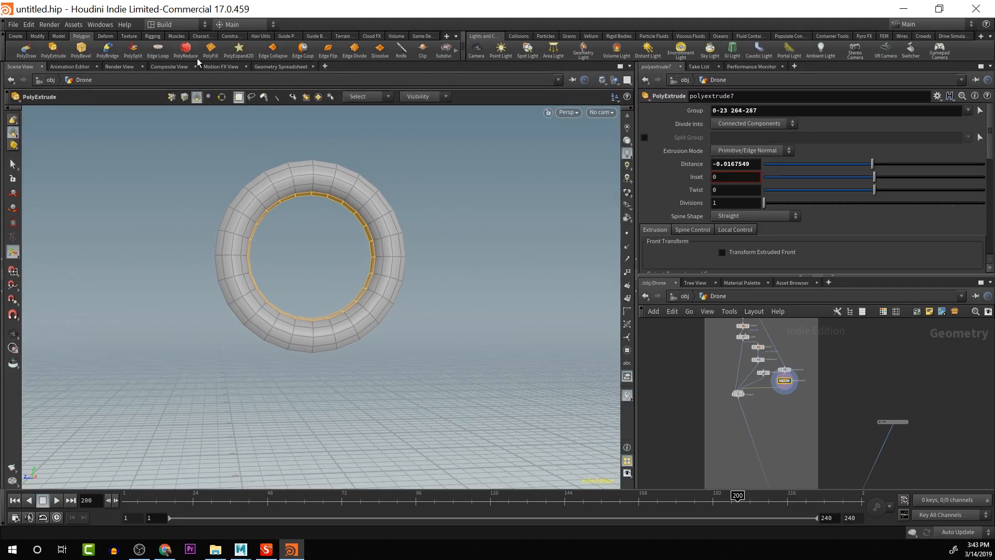
# Apply PolyExtrude to the inner face loop, primitives 96-143, with a distance of -0.0185839
pyautogui.click(51, 50)
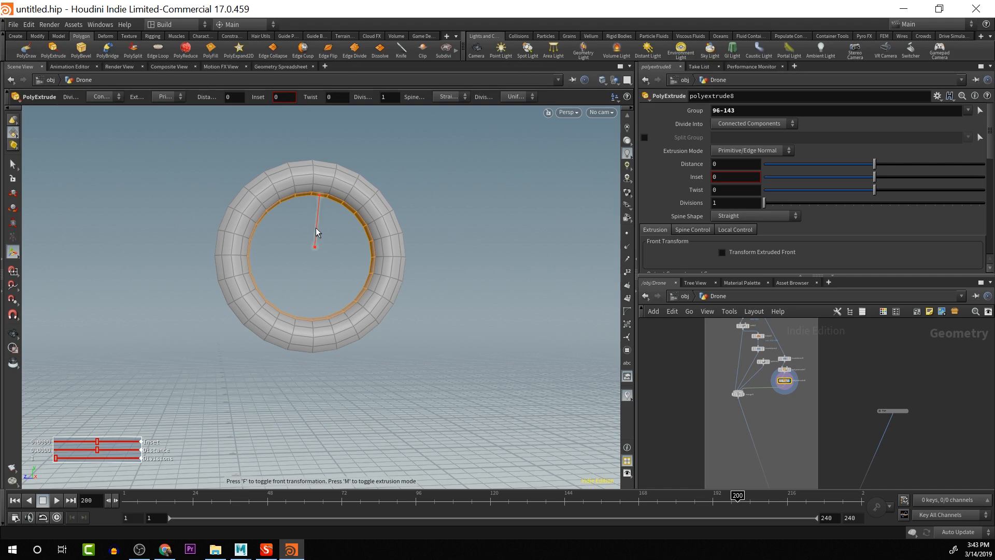
pyautogui.moveTo(316, 228); pyautogui.dragTo(318, 221)
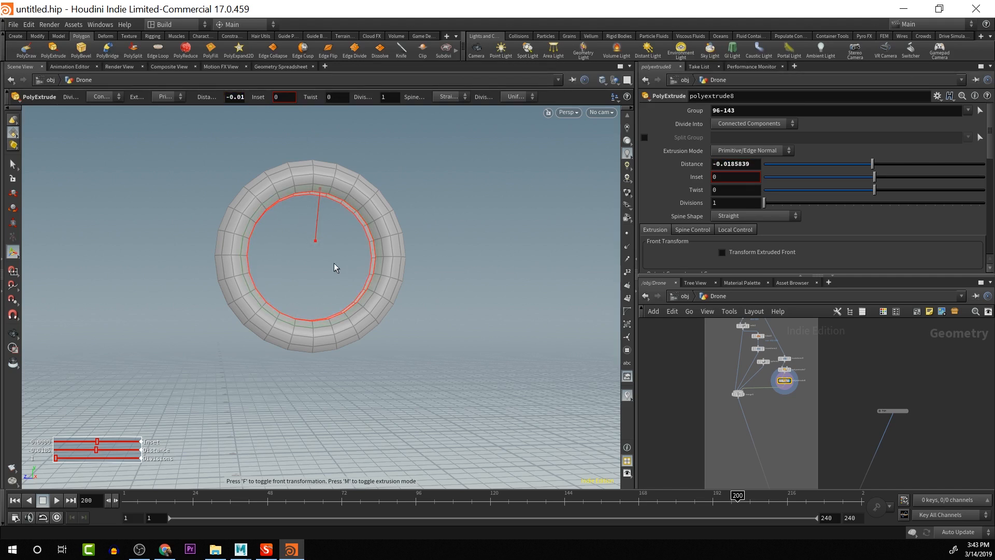
pyautogui.press('Escape')
pyautogui.moveTo(334, 263); pyautogui.dragTo(395, 238)
pyautogui.press('Return')
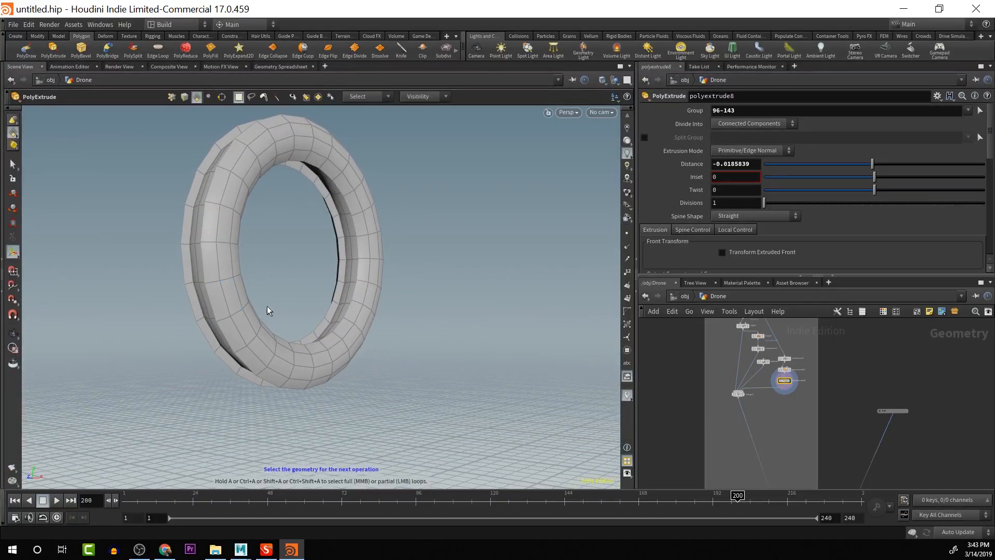
# Display the merge2 node's output to show the grooved ring together with the whole drone
pyautogui.keyDown('alt'); pyautogui.moveTo(828, 404); pyautogui.dragTo(816, 388, button='middle'); pyautogui.keyUp('alt')
pyautogui.keyDown('alt'); pyautogui.scroll(-1, 814, 406); pyautogui.keyUp('alt')
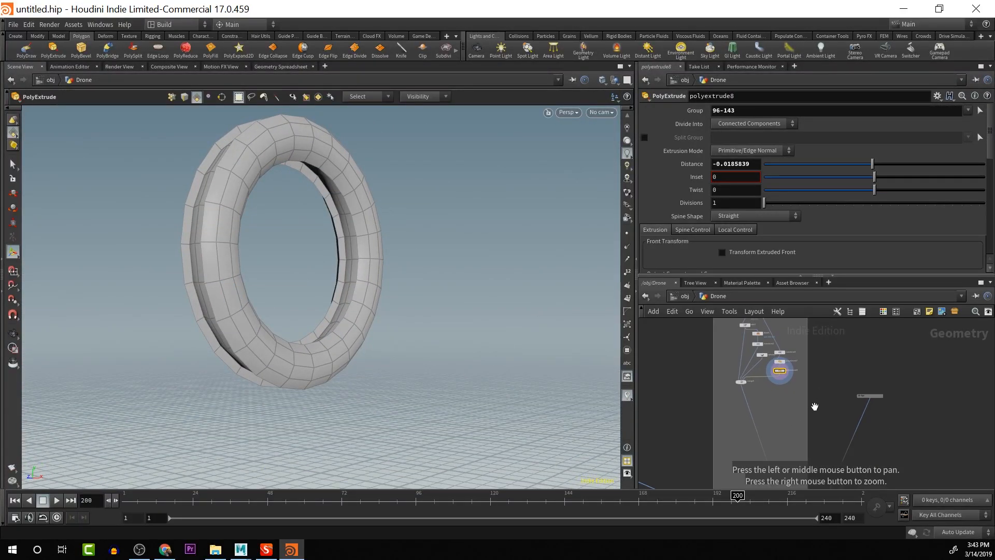
pyautogui.scroll(4, 791, 365)
pyautogui.click(792, 377)
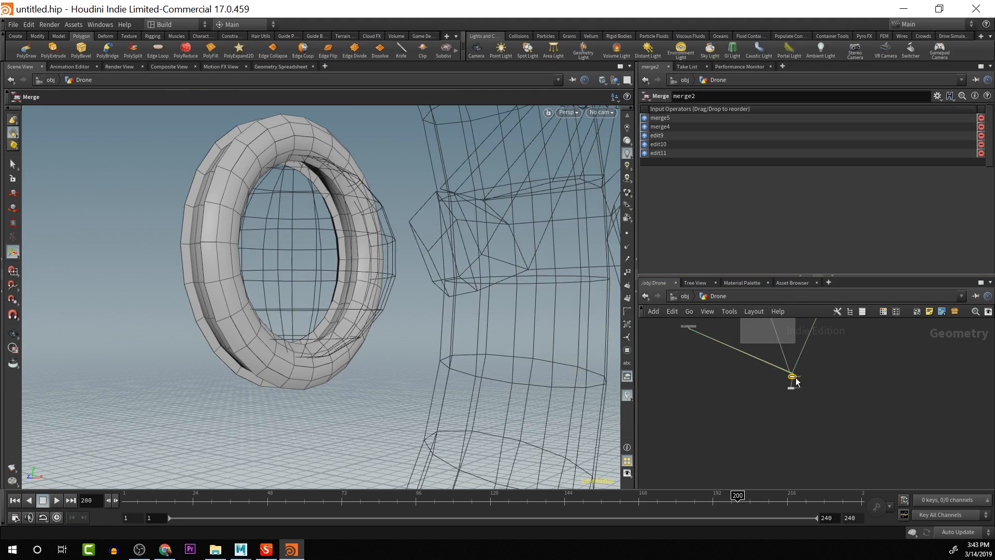
pyautogui.keyDown('alt'); pyautogui.scroll(5, 770, 366); pyautogui.keyUp('alt')
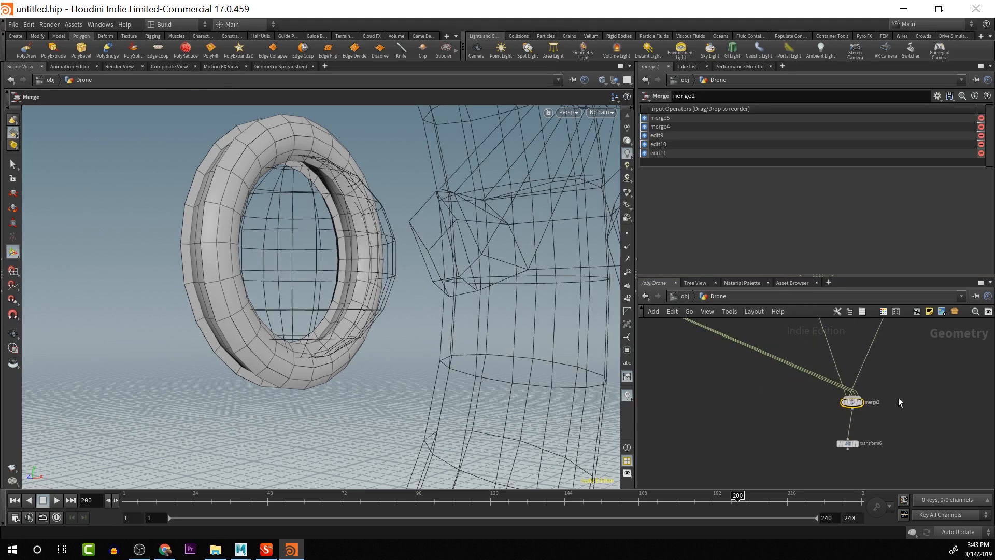
pyautogui.click(863, 408)
pyautogui.press('Escape')
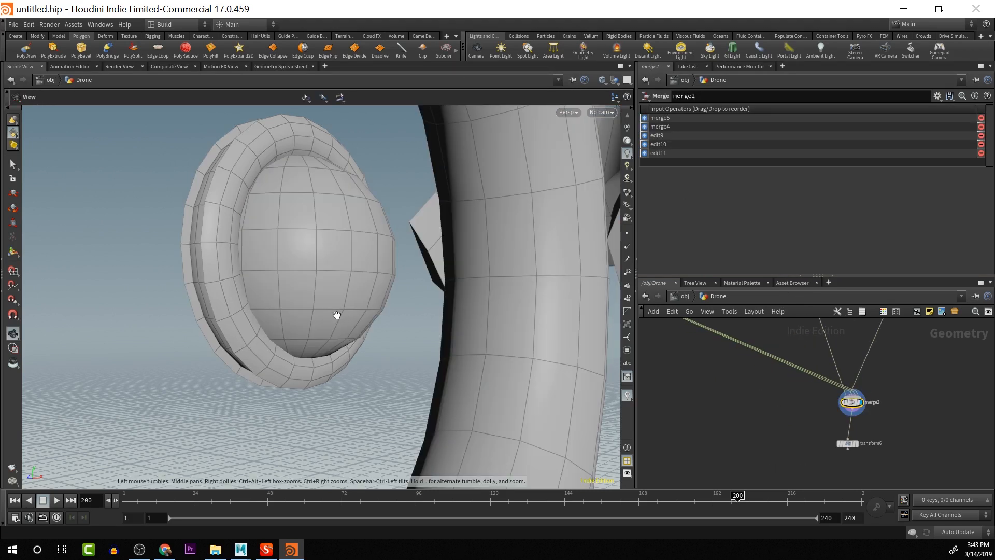
pyautogui.keyDown('alt'); pyautogui.moveTo(355, 401); pyautogui.dragTo(290, 403); pyautogui.keyUp('alt')
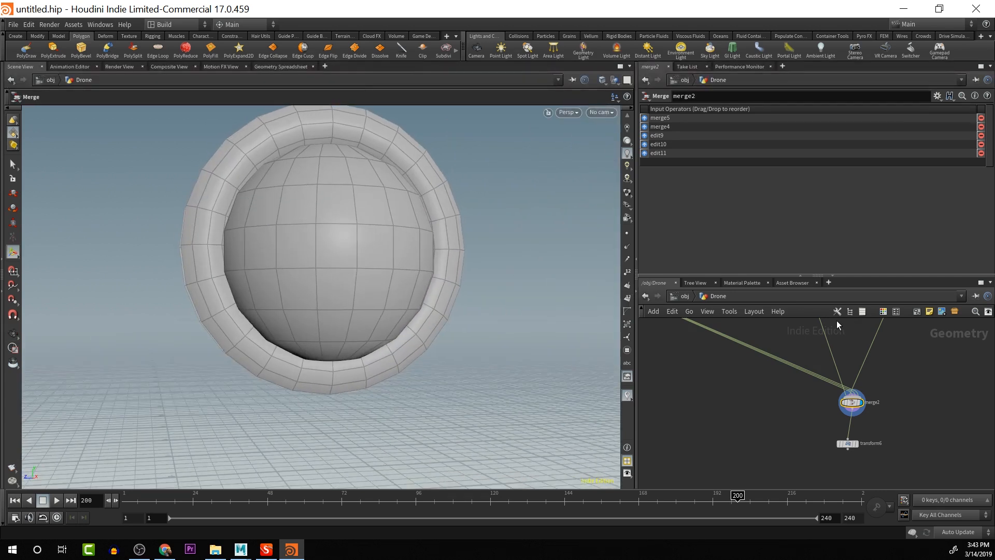
# Delete the sphere2 node inside the small ring
pyautogui.moveTo(777, 340); pyautogui.dragTo(652, 559, button='middle')
pyautogui.scroll(-3, 765, 339)
pyautogui.moveTo(777, 349); pyautogui.dragTo(816, 430, button='middle')
pyautogui.scroll(2, 783, 385)
pyautogui.moveTo(826, 393); pyautogui.dragTo(838, 471, button='middle')
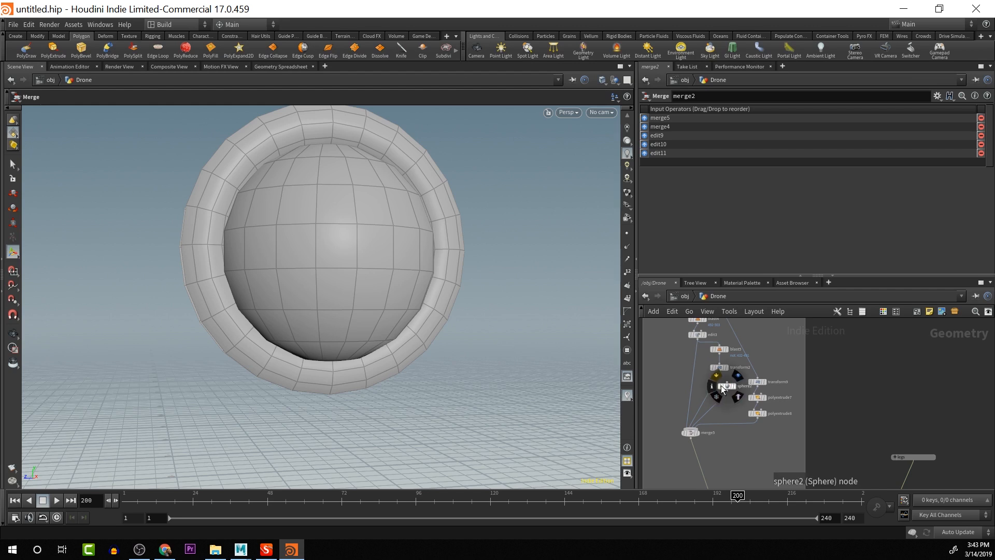
pyautogui.click(727, 386)
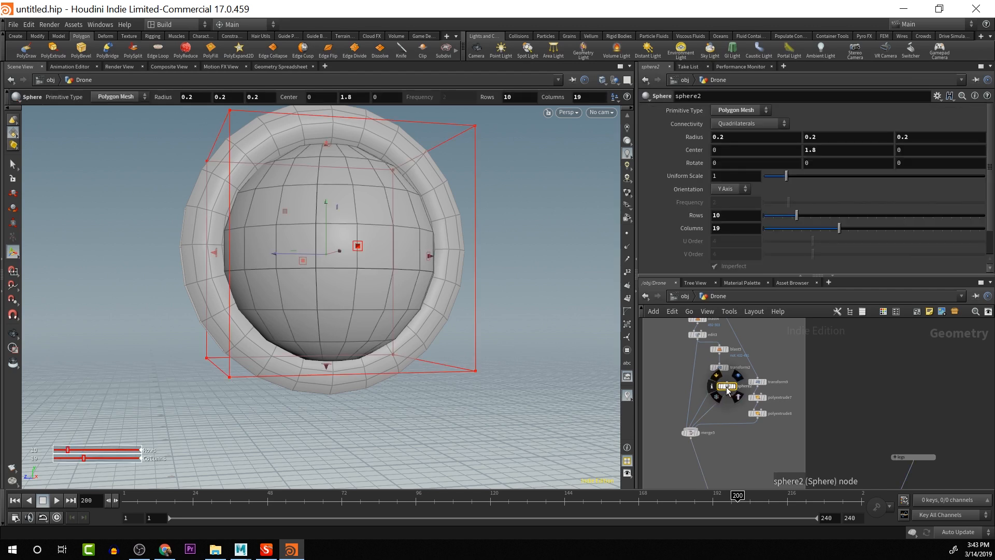
pyautogui.press('Delete')
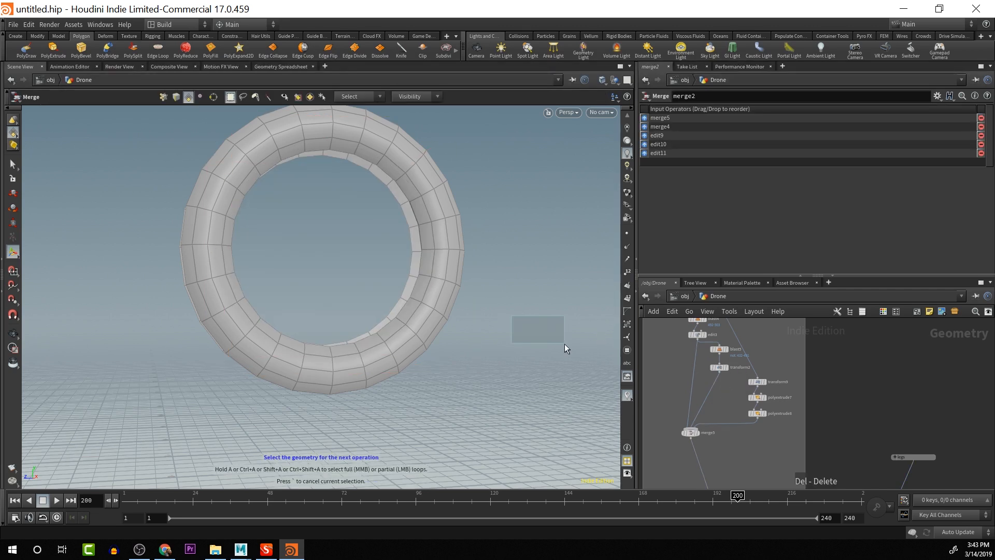
pyautogui.press('Escape')
pyautogui.moveTo(492, 322); pyautogui.dragTo(518, 330)
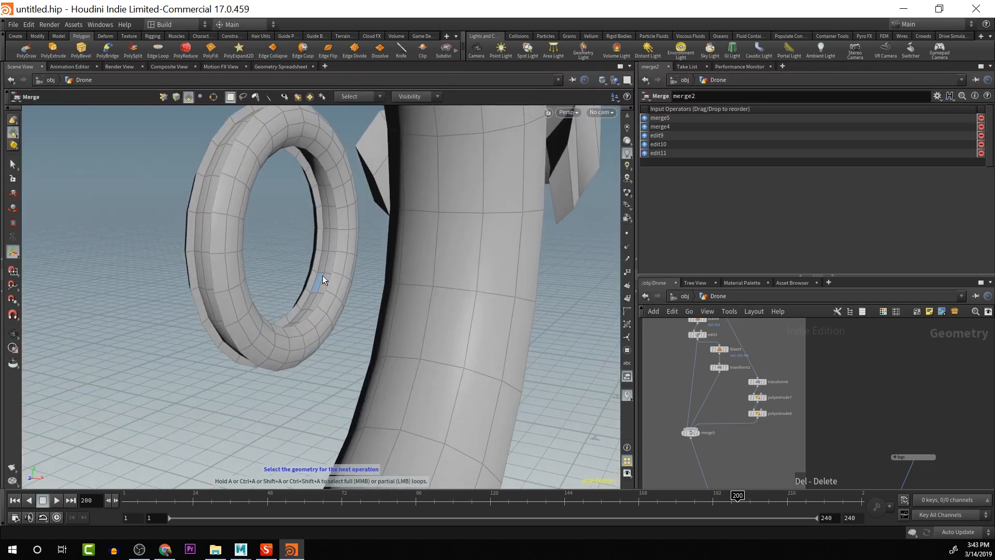
# Select the torus1 node of the large ring at the start of the body network
pyautogui.press('Escape')
pyautogui.moveTo(323, 275); pyautogui.dragTo(371, 95)
pyautogui.keyDown('alt'); pyautogui.moveTo(371, 340); pyautogui.dragTo(478, 195); pyautogui.keyUp('alt')
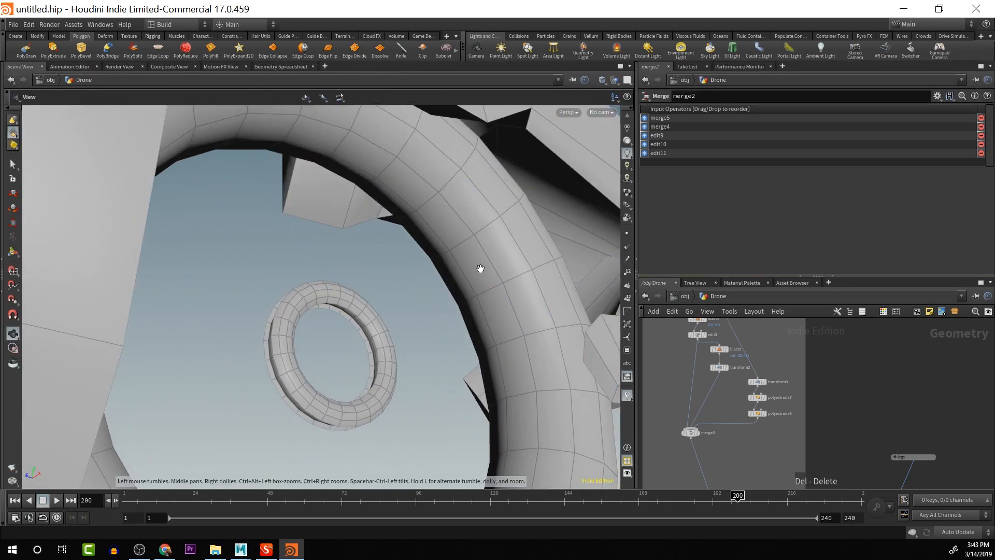
pyautogui.keyDown('alt'); pyautogui.moveTo(486, 273); pyautogui.dragTo(473, 267); pyautogui.keyUp('alt')
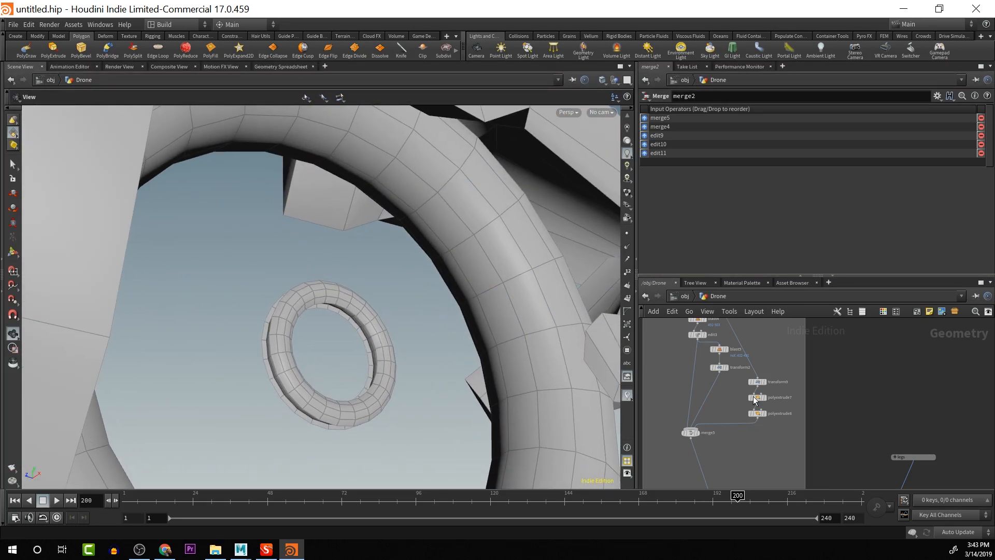
pyautogui.keyDown('alt'); pyautogui.moveTo(754, 400); pyautogui.dragTo(767, 488); pyautogui.keyUp('alt')
pyautogui.keyDown('alt'); pyautogui.moveTo(737, 378); pyautogui.dragTo(753, 417); pyautogui.keyUp('alt')
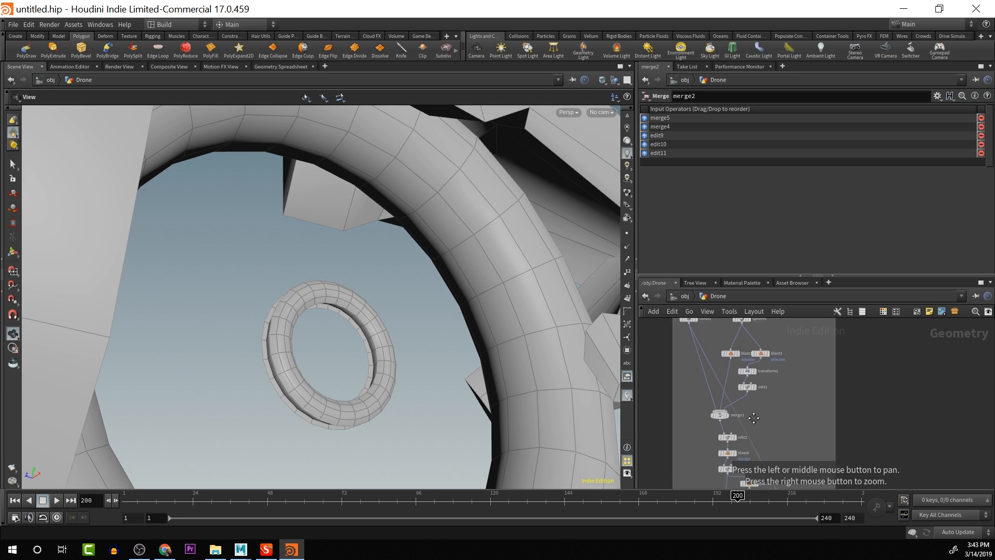
pyautogui.moveTo(740, 461)
pyautogui.keyDown('alt'); pyautogui.mouseDown()
pyautogui.moveTo(732, 417)
pyautogui.moveTo(733, 469)
pyautogui.mouseUp(); pyautogui.keyUp('alt')
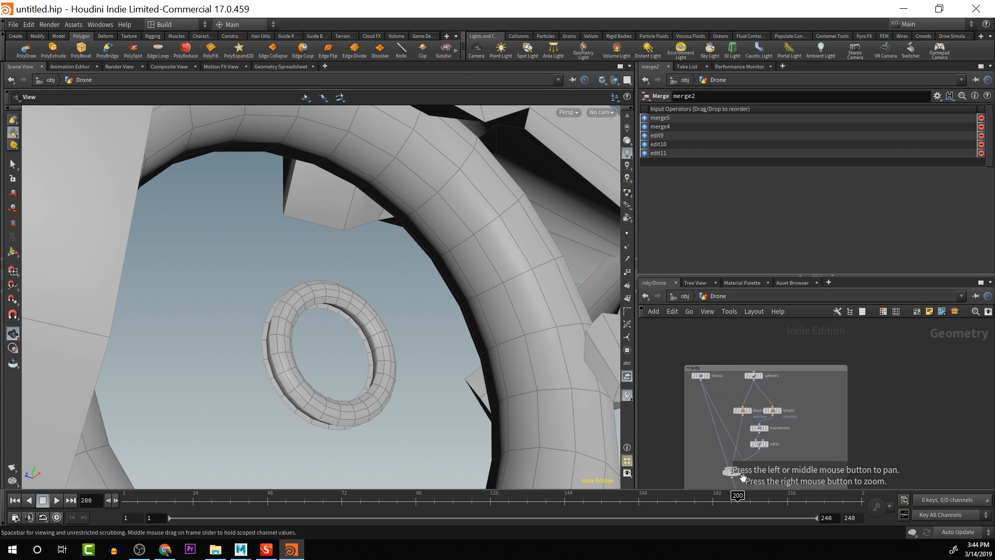
pyautogui.click(699, 379)
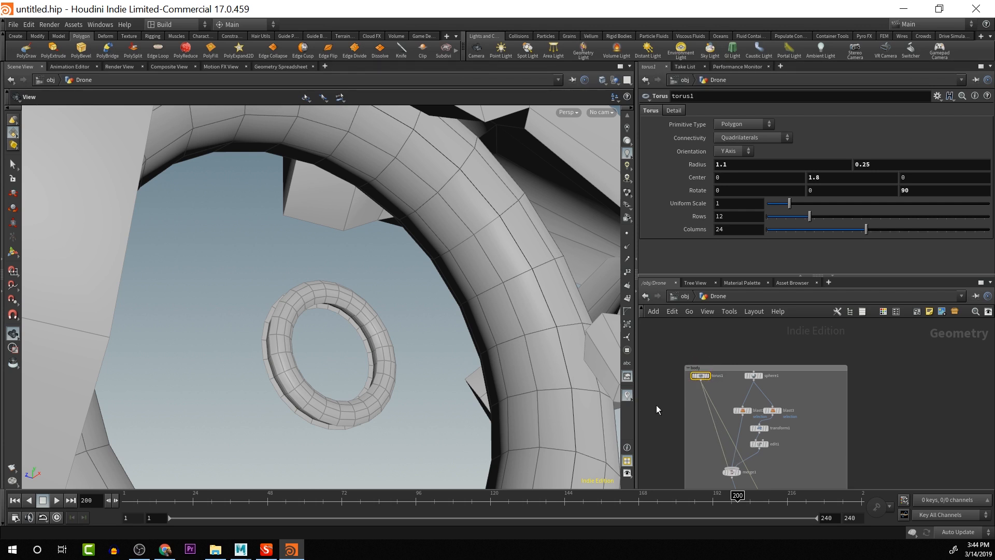
# Insert a PolyExtrude node on the wire between torus1 and merge1 and display its output
pyautogui.press('Tab')
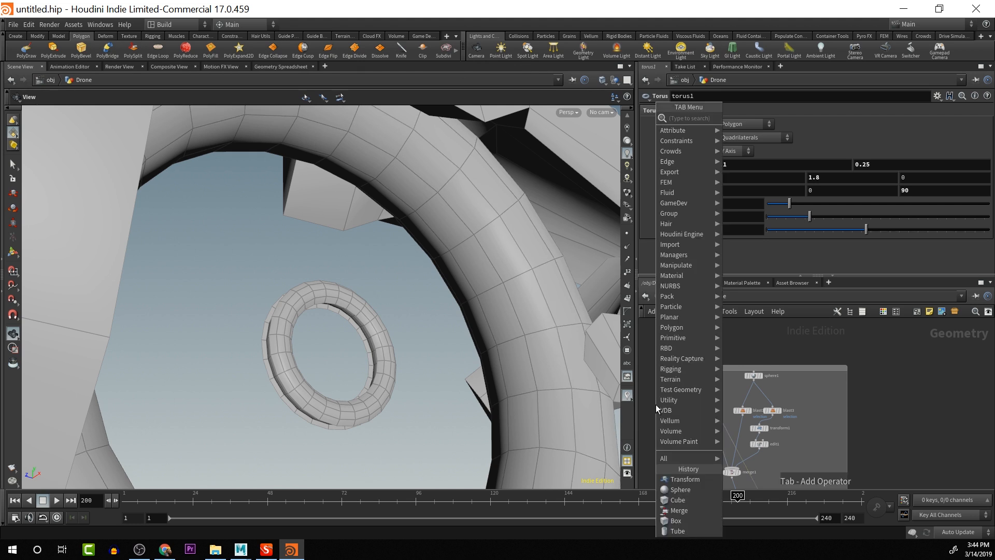
pyautogui.moveTo(679, 217)
pyautogui.write('e')
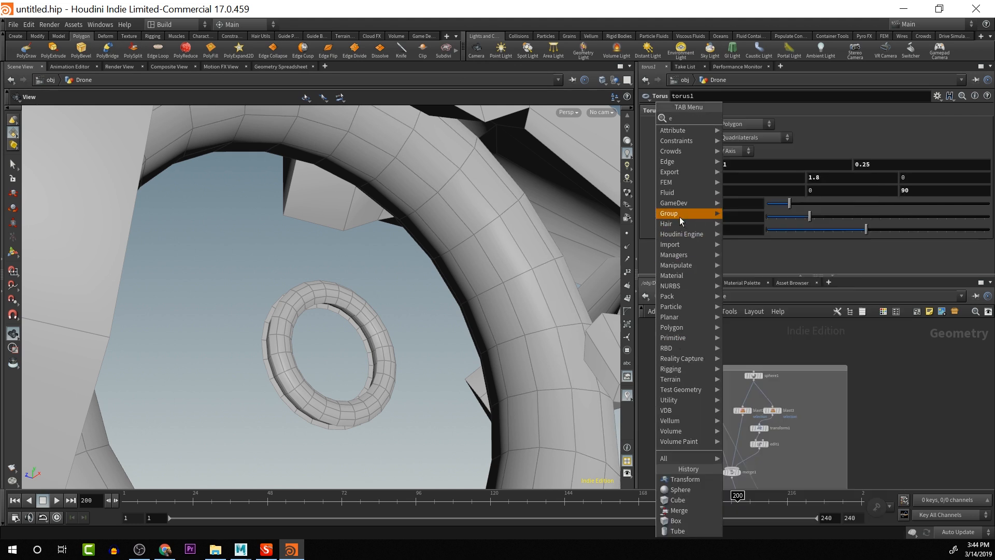
pyautogui.write('xtr')
pyautogui.press('BackSpace')
pyautogui.press('BackSpace')
pyautogui.press('BackSpace')
pyautogui.press('BackSpace')
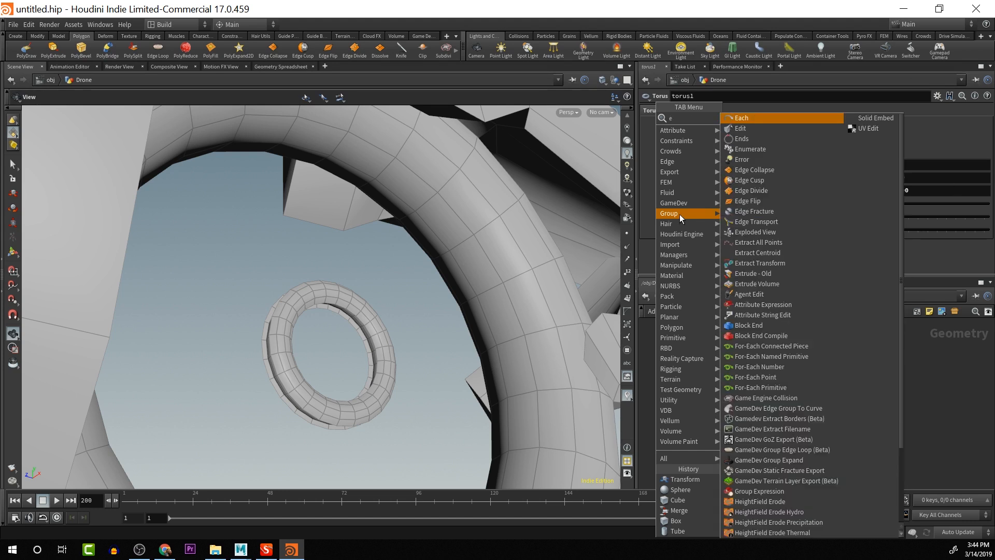
pyautogui.write('poly')
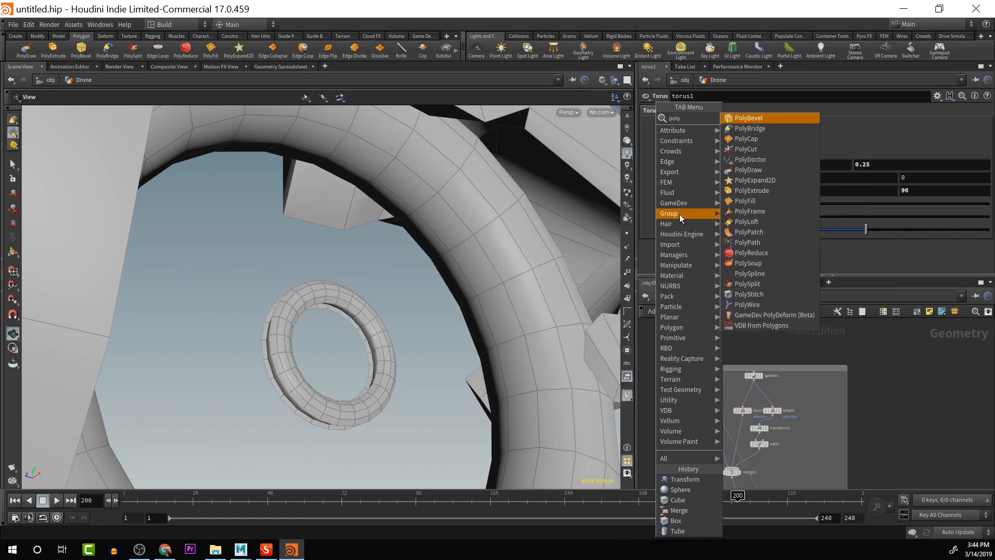
pyautogui.press('Return')
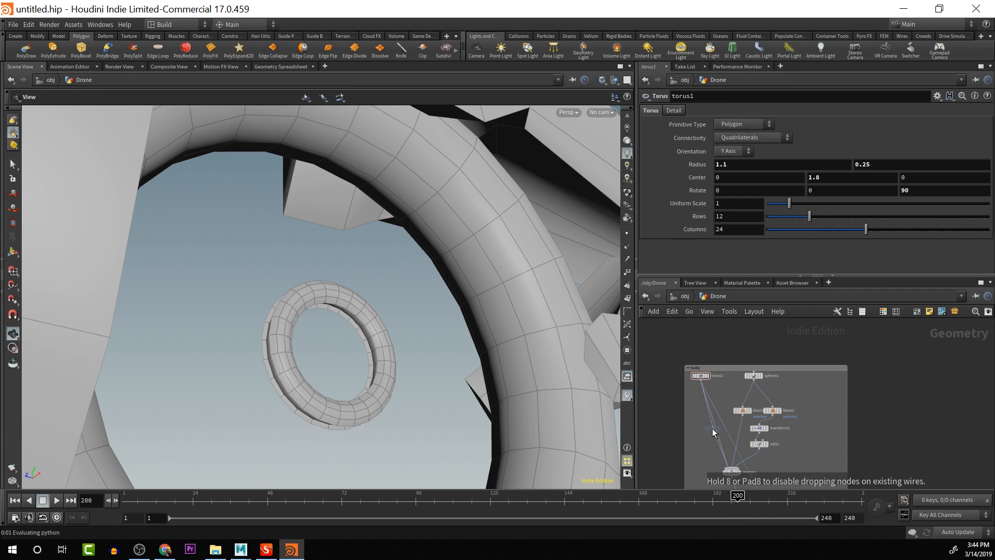
pyautogui.click(717, 431)
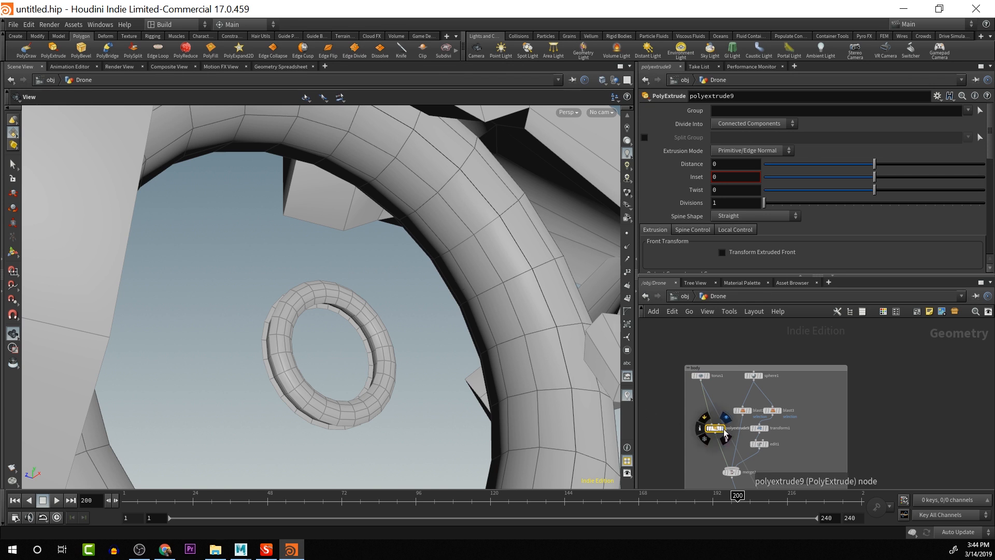
pyautogui.click(724, 428)
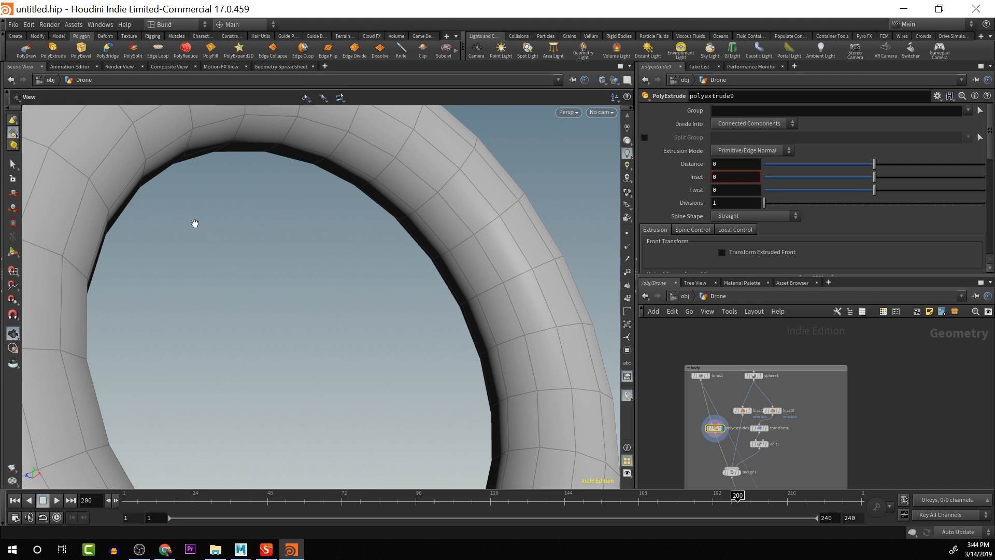
pyautogui.moveTo(195, 222); pyautogui.dragTo(274, 176)
pyautogui.press('s')
pyautogui.press('n')
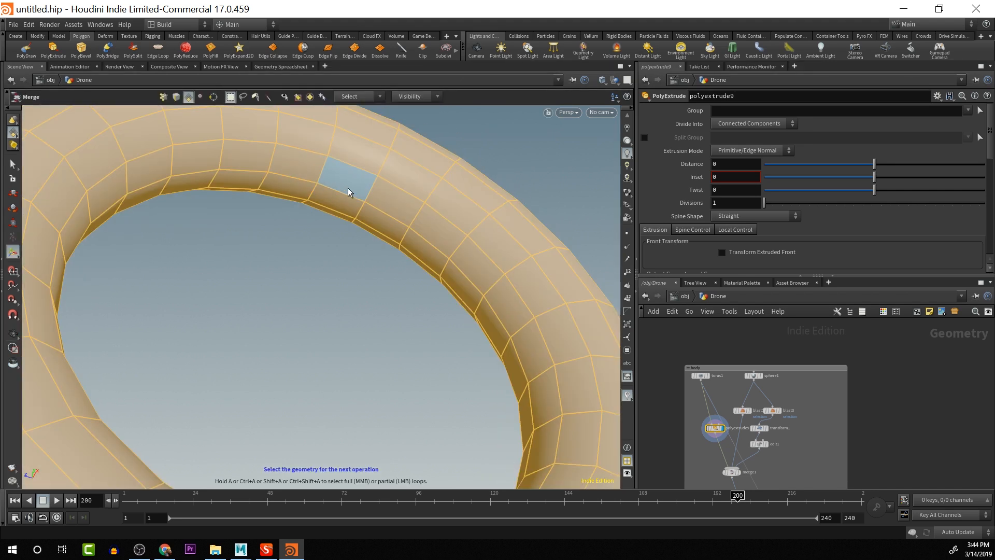
pyautogui.click(299, 271)
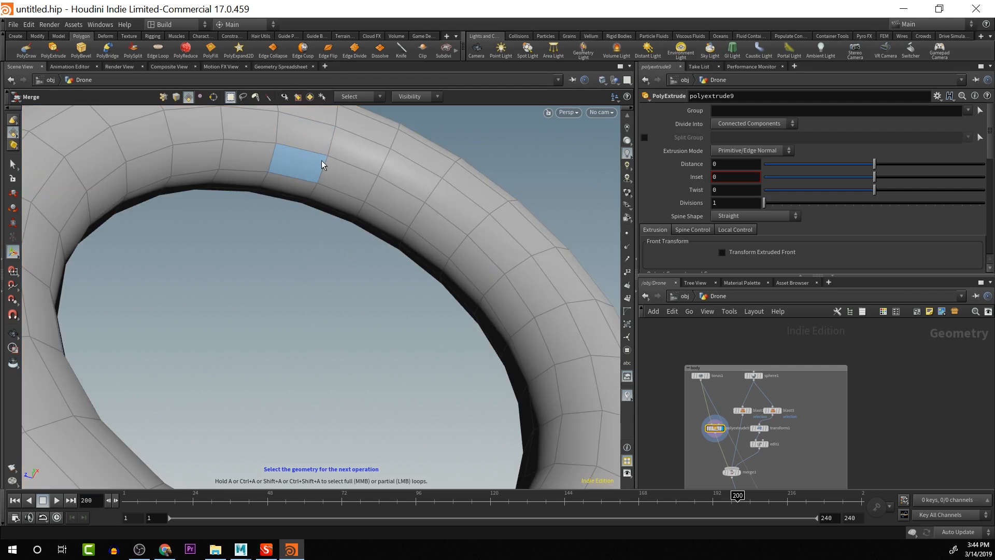
pyautogui.press('n')
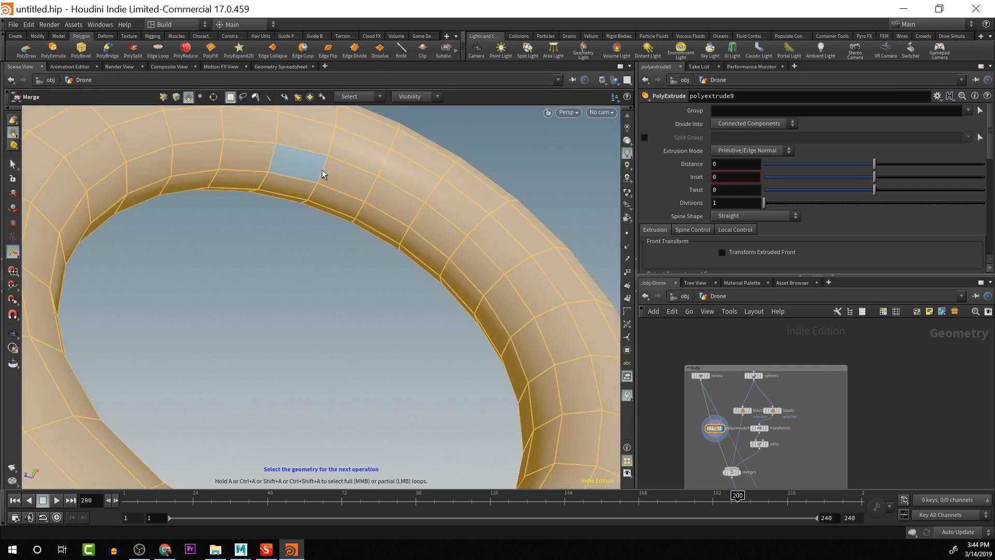
pyautogui.click(320, 248)
pyautogui.doubleClick(306, 163)
pyautogui.click(296, 279)
pyautogui.press('Escape')
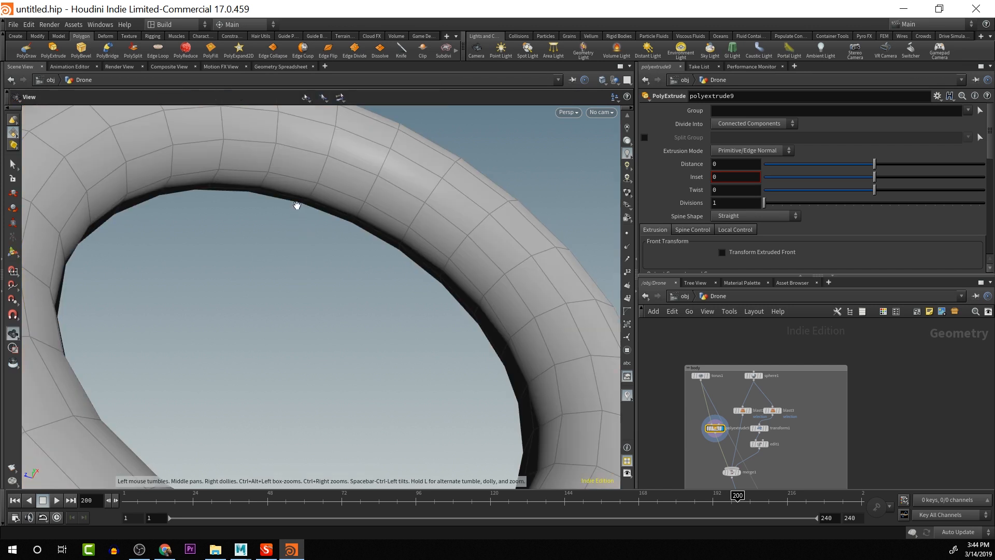
pyautogui.press('s')
pyautogui.doubleClick(305, 169)
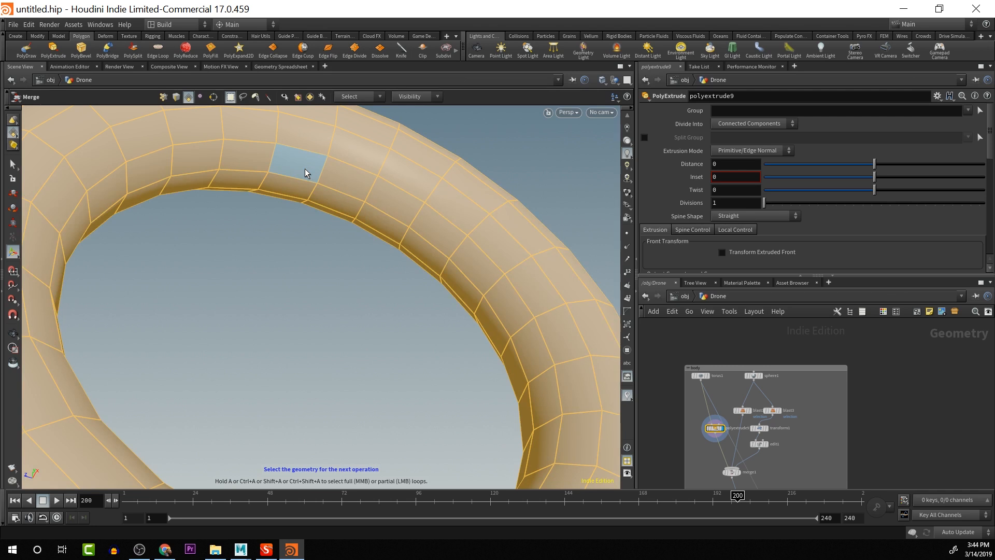
pyautogui.click(247, 211)
pyautogui.doubleClick(334, 195)
pyautogui.press('Escape')
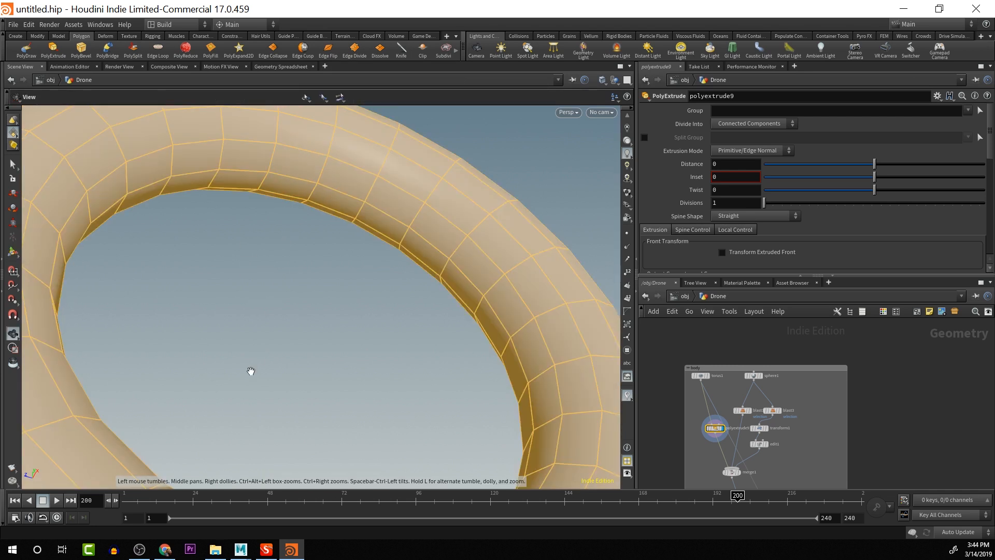
pyautogui.keyDown('alt'); pyautogui.moveTo(251, 371); pyautogui.dragTo(275, 353); pyautogui.keyUp('alt')
pyautogui.click(290, 310)
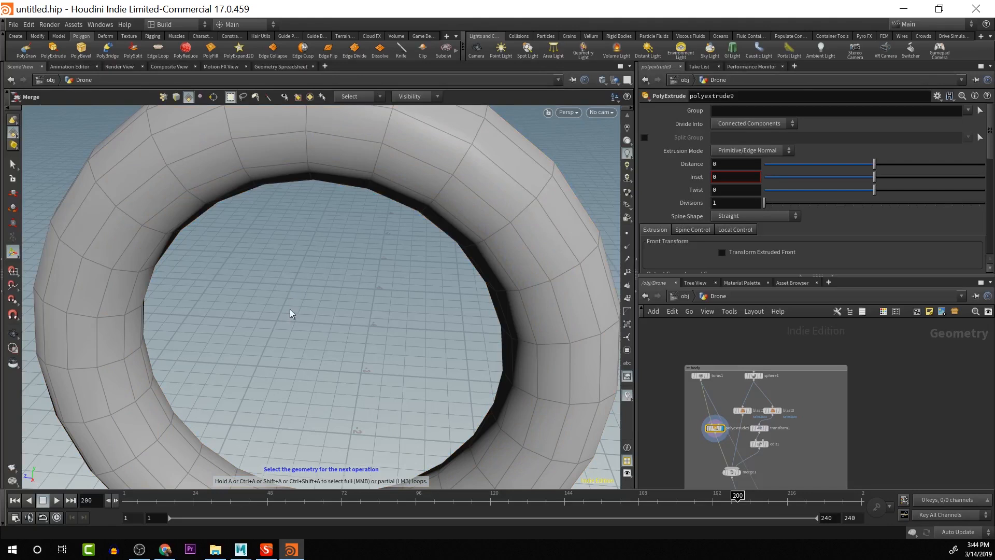
pyautogui.doubleClick(139, 359)
pyautogui.click(247, 337)
pyautogui.doubleClick(135, 369)
# Make the new PolyExtrude node current and select one full row of faces around the large torus's inside
pyautogui.moveTo(714, 428); pyautogui.dragTo(706, 434)
pyautogui.click(760, 357)
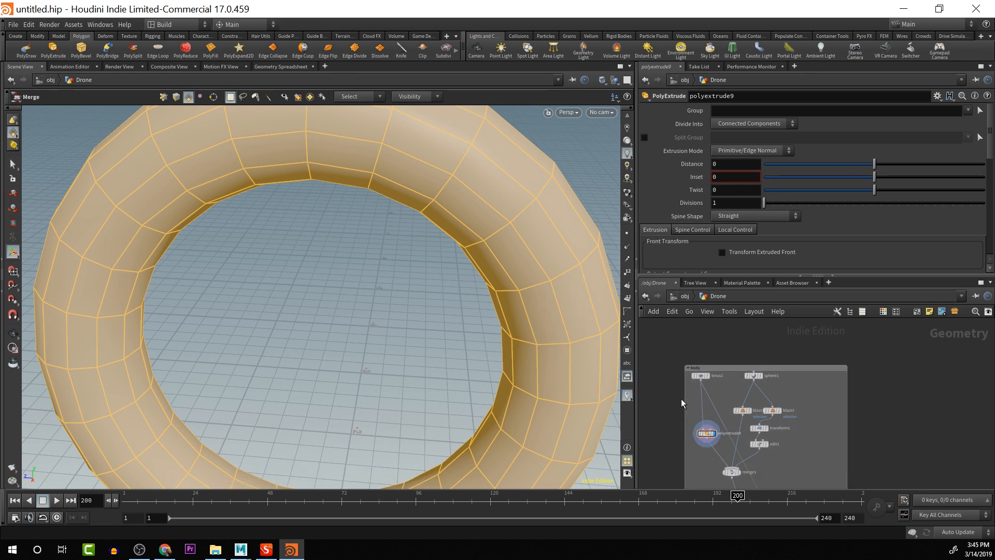
pyautogui.click(707, 433)
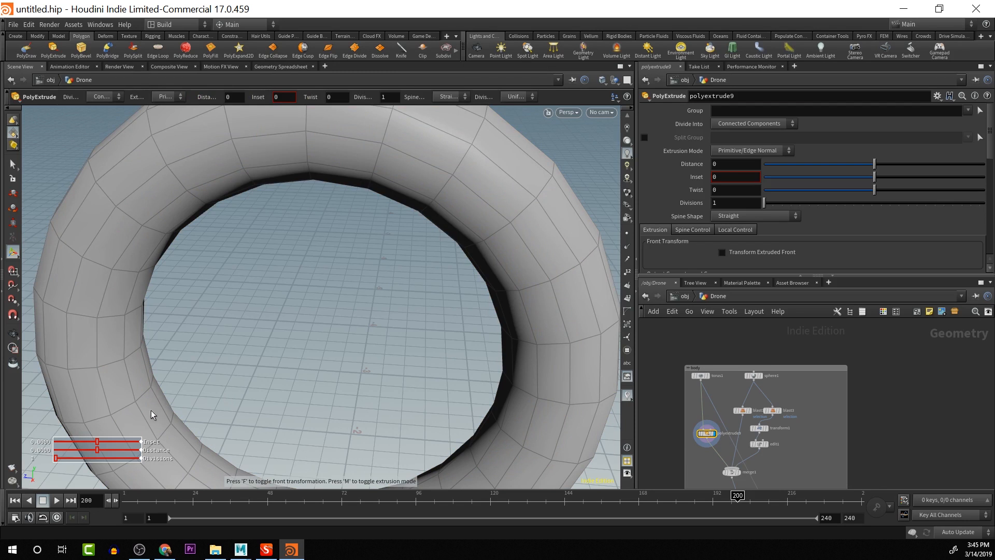
pyautogui.press('s')
pyautogui.click(155, 424)
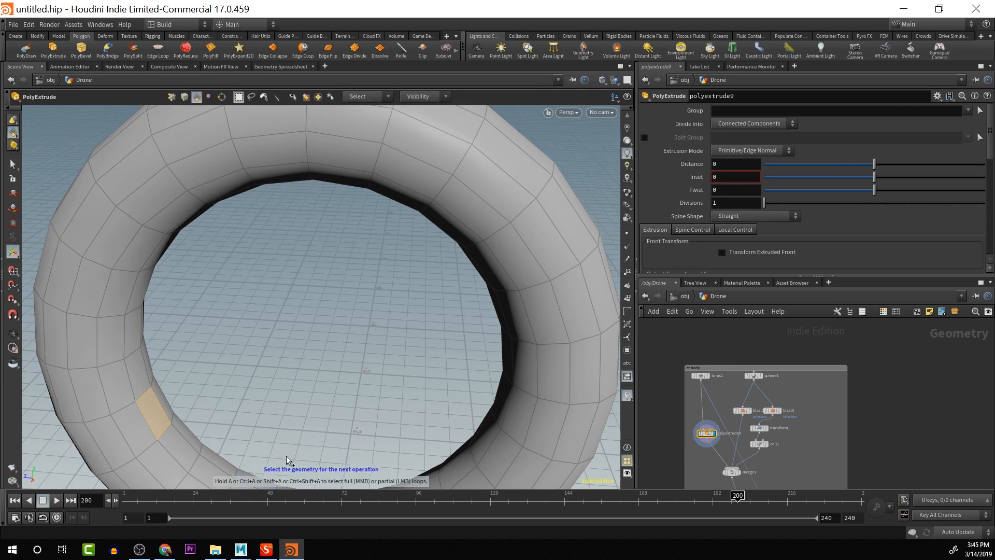
pyautogui.press('a')
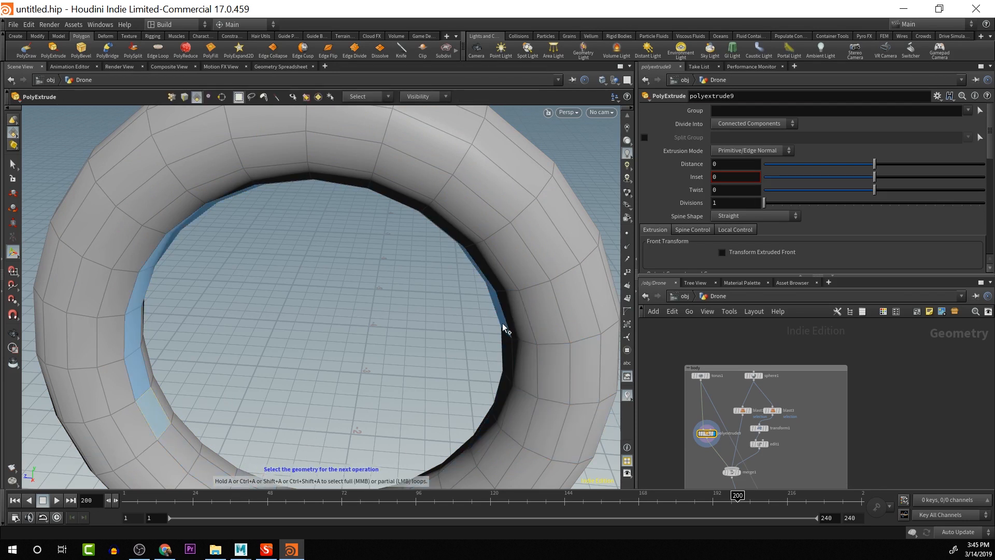
pyautogui.click(502, 322)
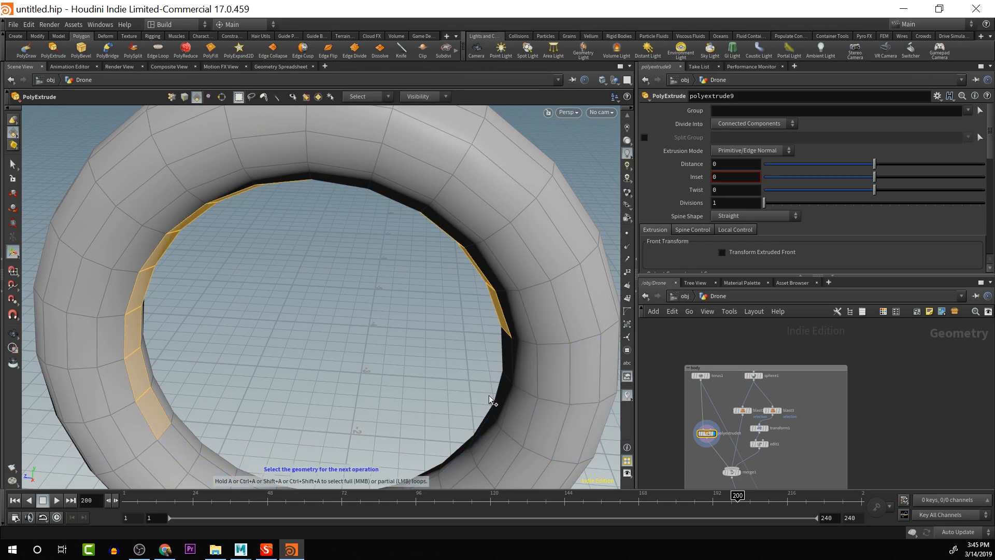
pyautogui.click(165, 443)
# Add the neighbouring row of inner faces to complete the two-row loop around the large torus's inside
pyautogui.click(176, 427)
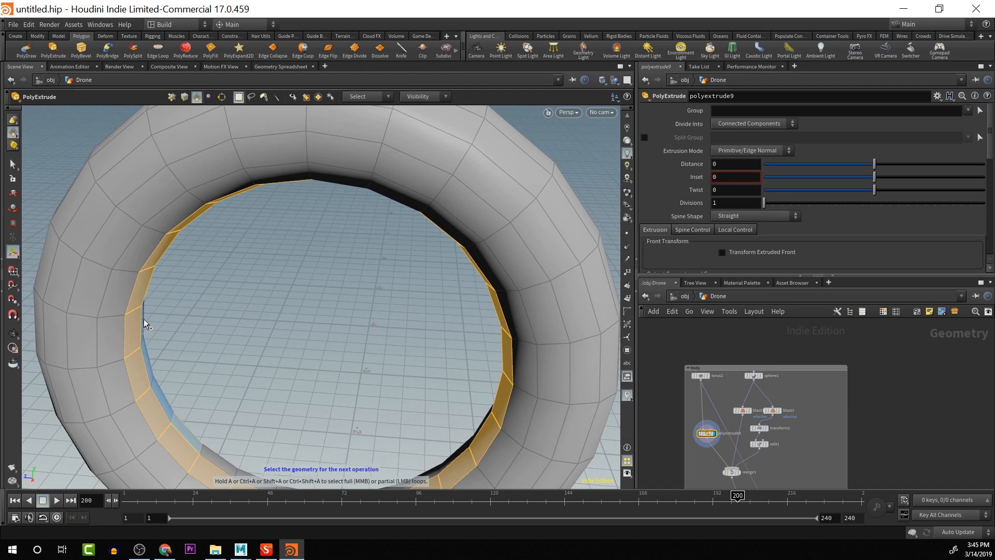
pyautogui.press('Escape')
pyautogui.moveTo(166, 322); pyautogui.dragTo(539, 375)
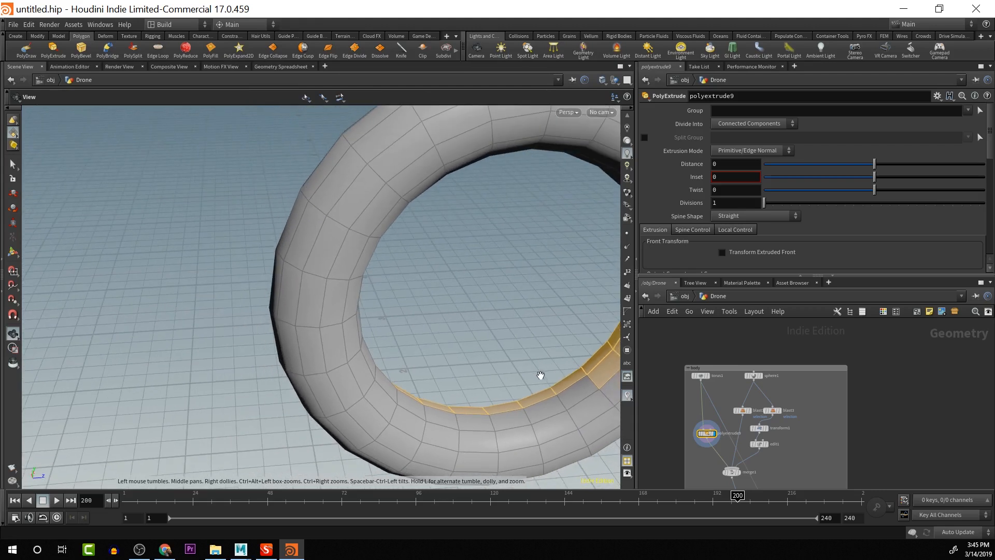
pyautogui.press('Return')
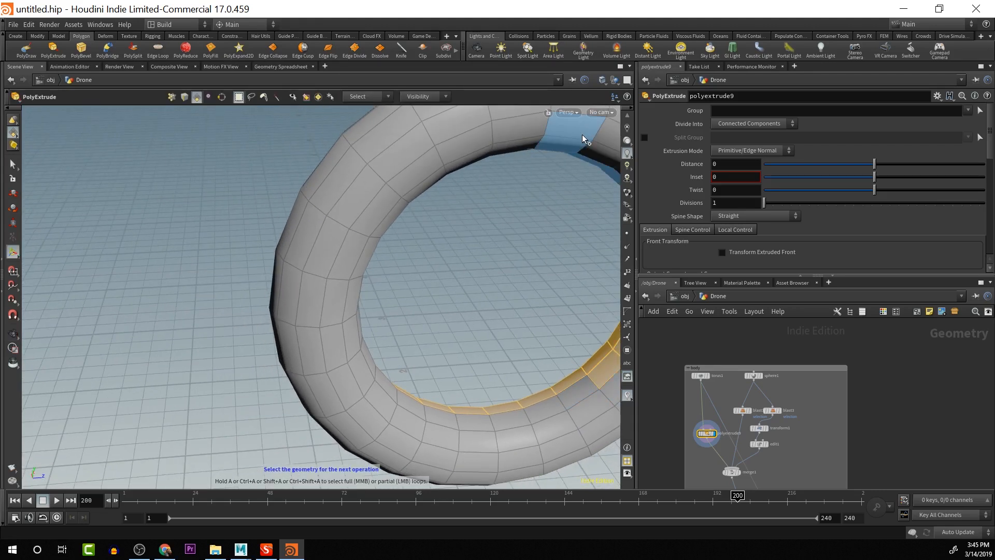
pyautogui.press('Escape')
pyautogui.moveTo(564, 160); pyautogui.dragTo(490, 138)
pyautogui.press('Return')
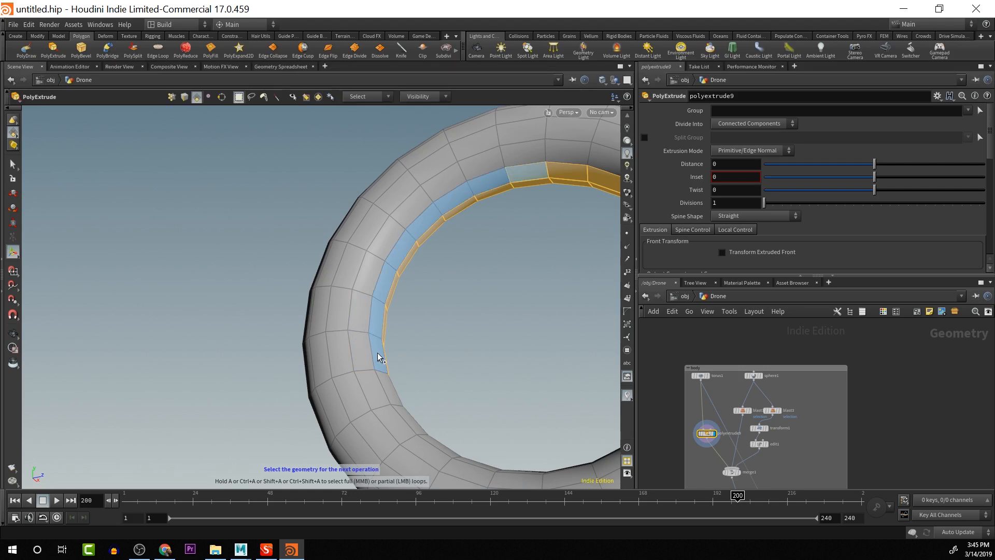
pyautogui.moveTo(380, 358); pyautogui.dragTo(592, 393)
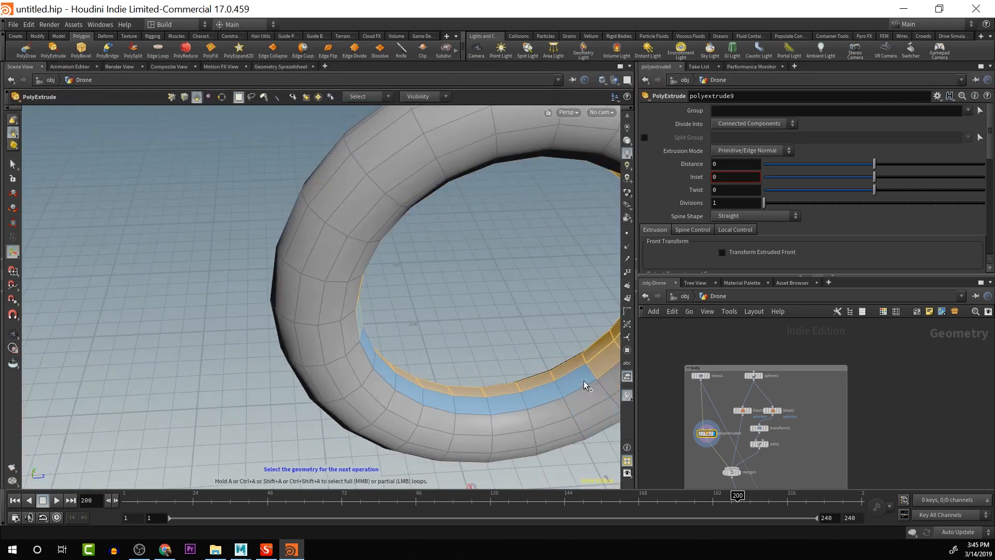
pyautogui.keyDown('shift'); pyautogui.click(583, 381); pyautogui.keyUp('shift')
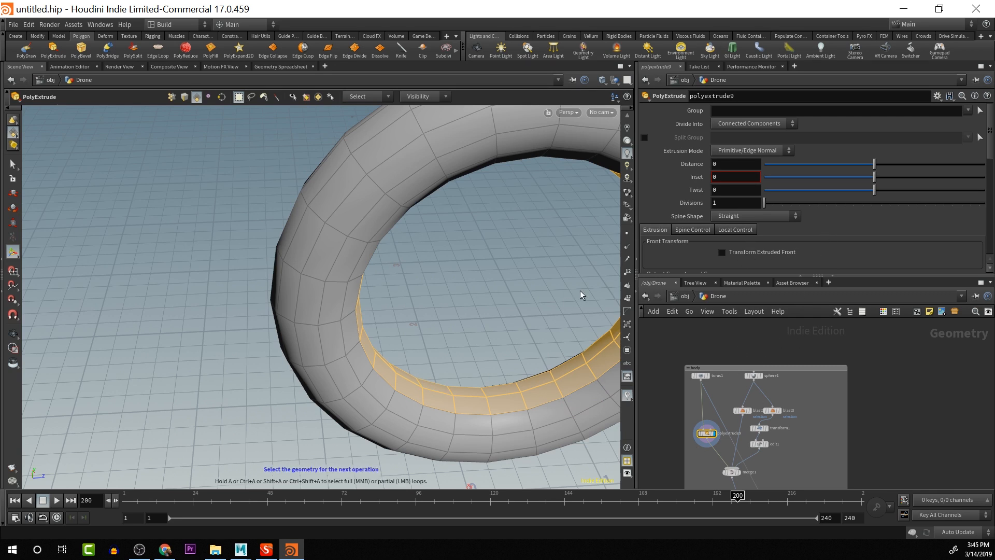
# Create a primitive group from the selected inner faces, 120-167, and move its node outside the body network box
pyautogui.moveTo(580, 291); pyautogui.dragTo(416, 285)
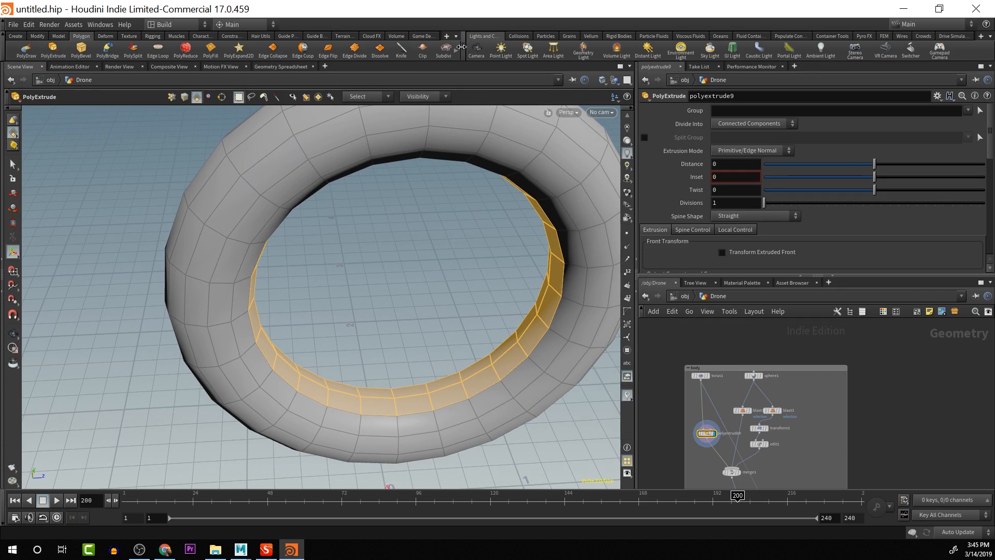
pyautogui.moveTo(461, 47); pyautogui.dragTo(660, 85)
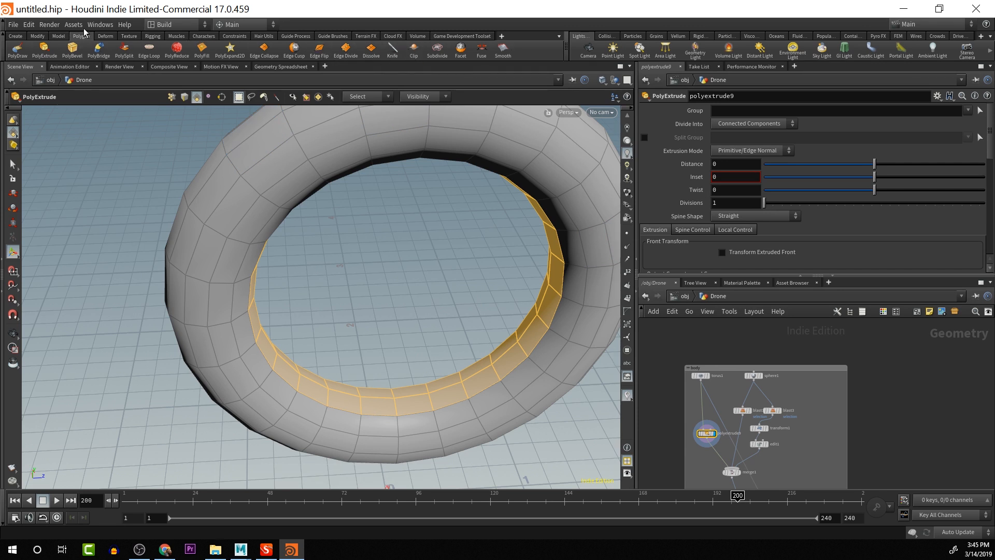
pyautogui.click(59, 36)
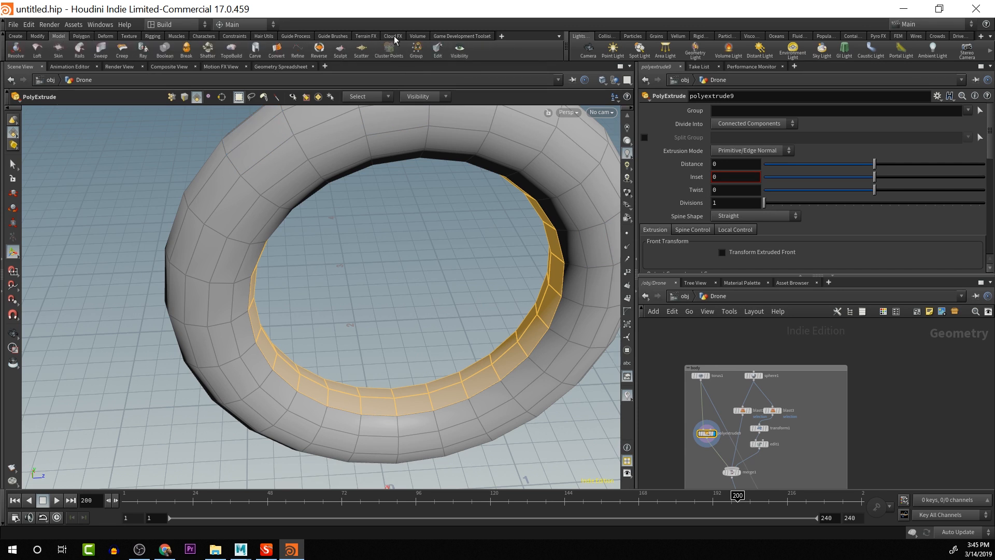
pyautogui.click(417, 52)
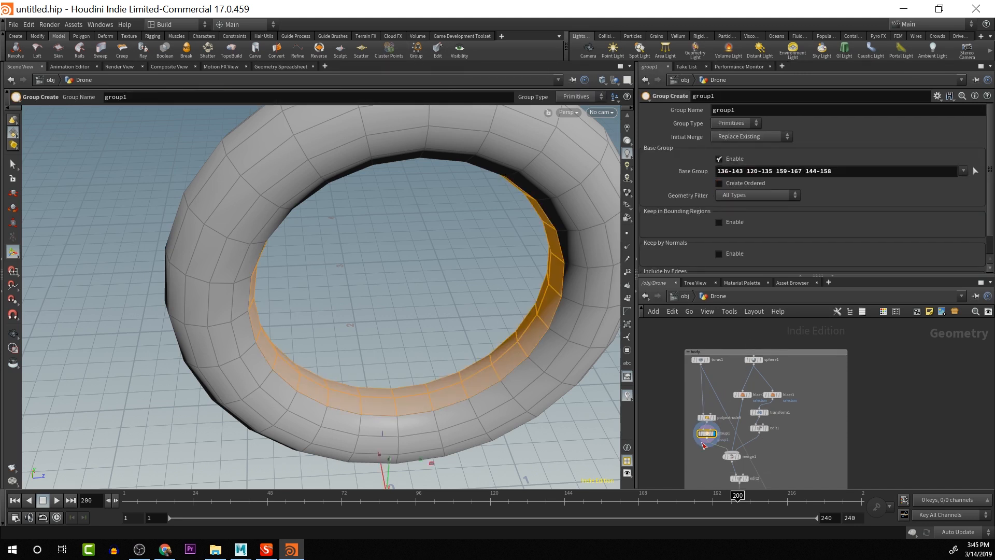
pyautogui.moveTo(720, 438); pyautogui.dragTo(684, 424)
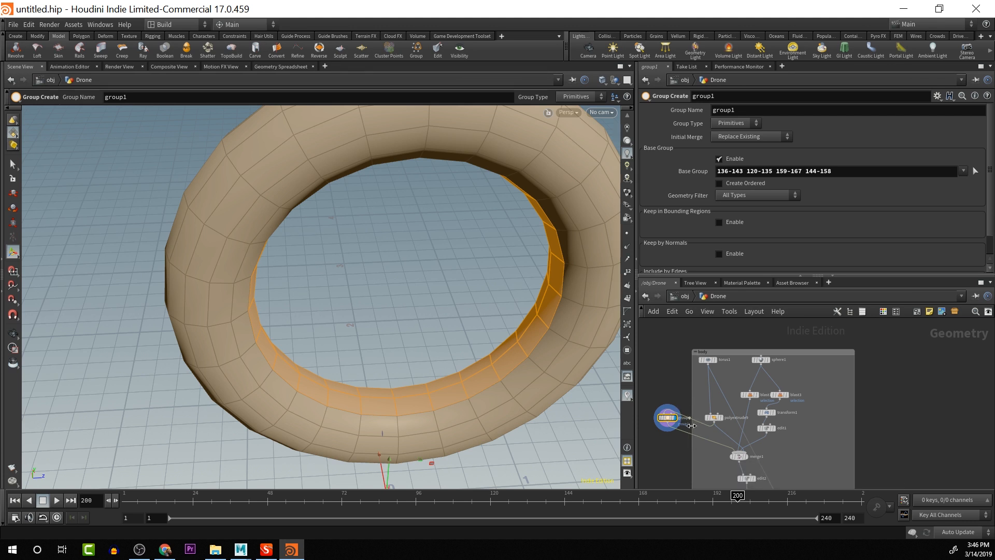
# Place the group node between torus1 and polyextrude9 in the body box and name its group ring
pyautogui.moveTo(691, 425); pyautogui.dragTo(709, 396)
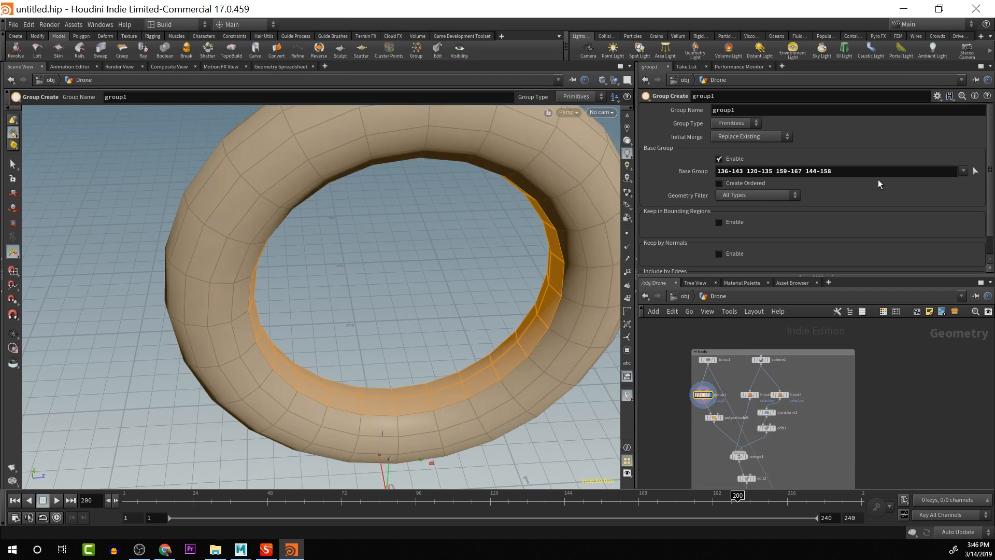
pyautogui.doubleClick(788, 113)
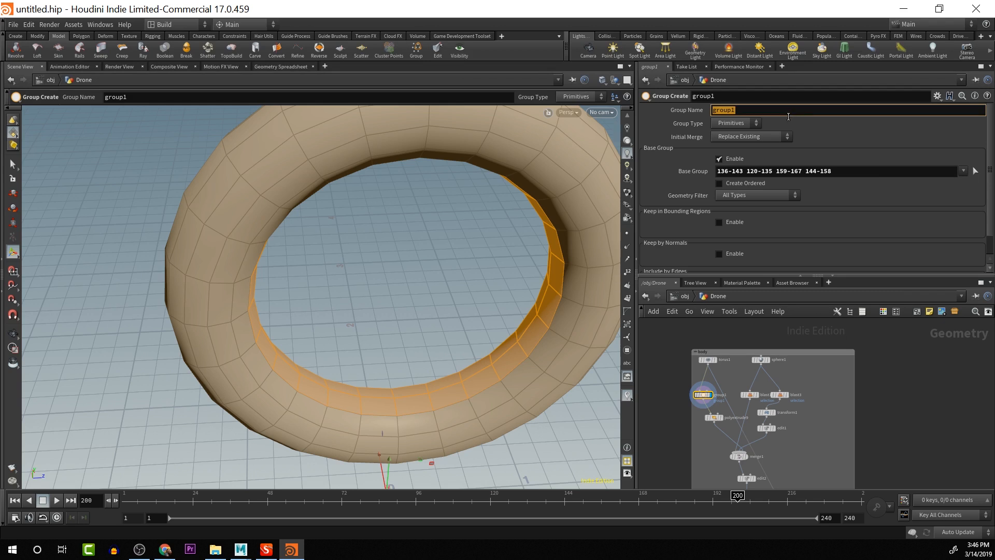
pyautogui.press('Return')
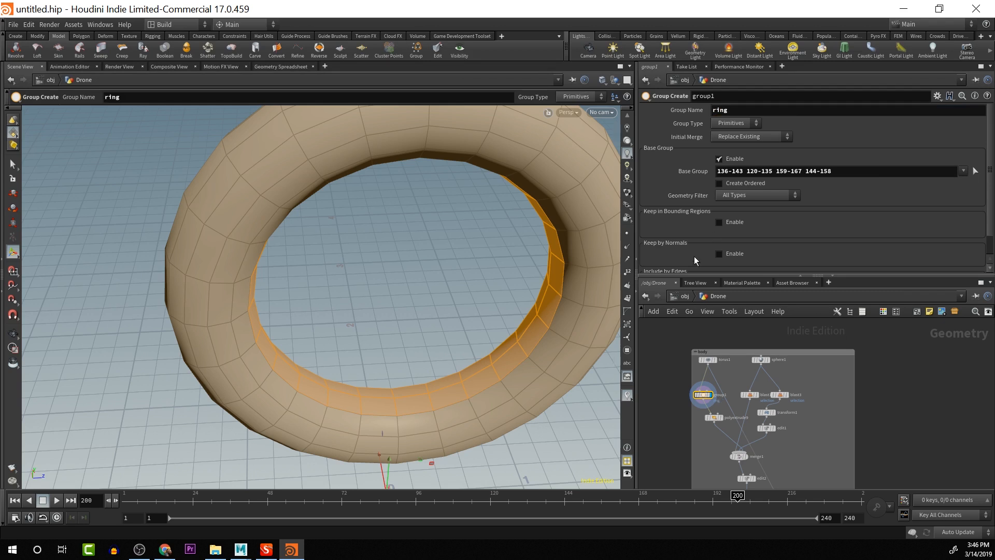
# Limit polyextrude9 to the ring group and extrude those faces inward by a distance of about -0.10
pyautogui.click(714, 417)
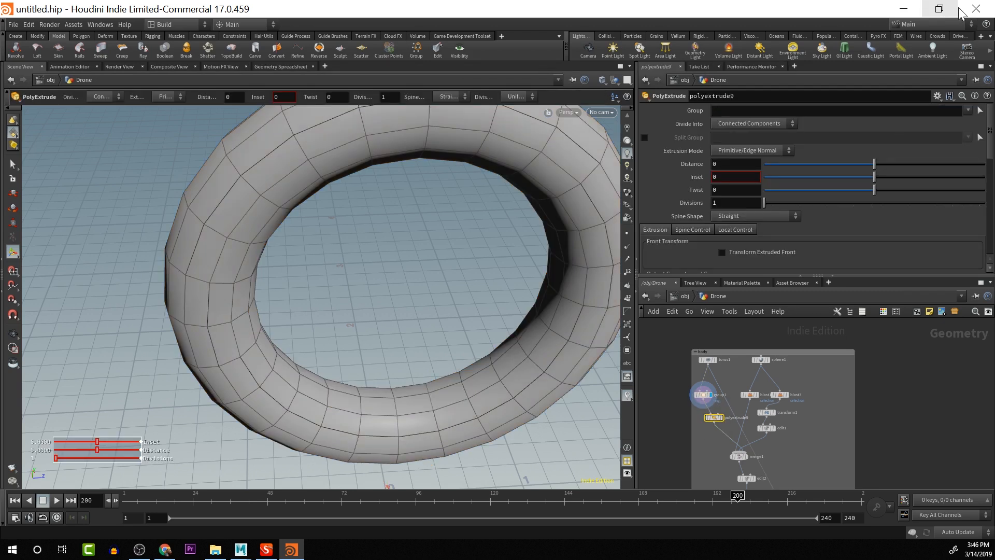
pyautogui.click(968, 111)
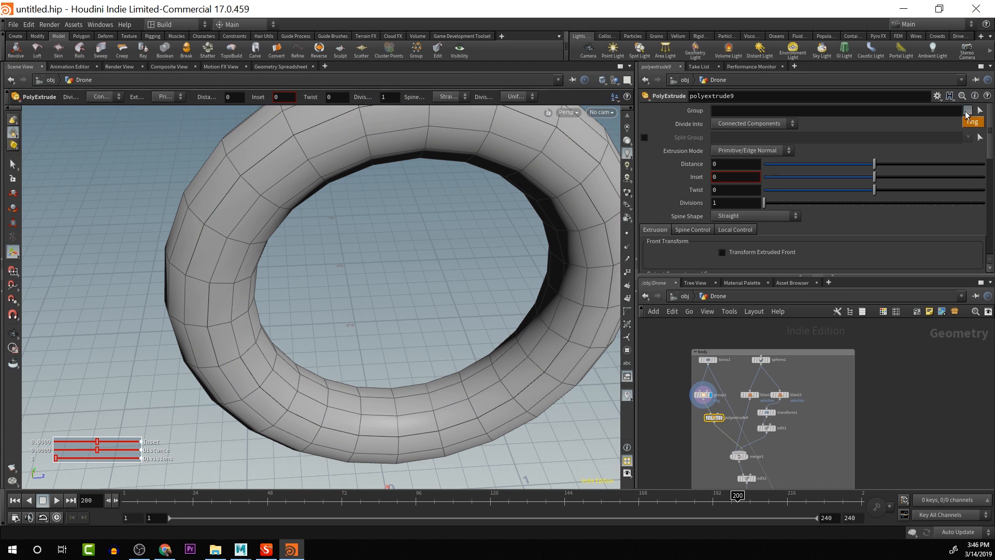
pyautogui.click(972, 121)
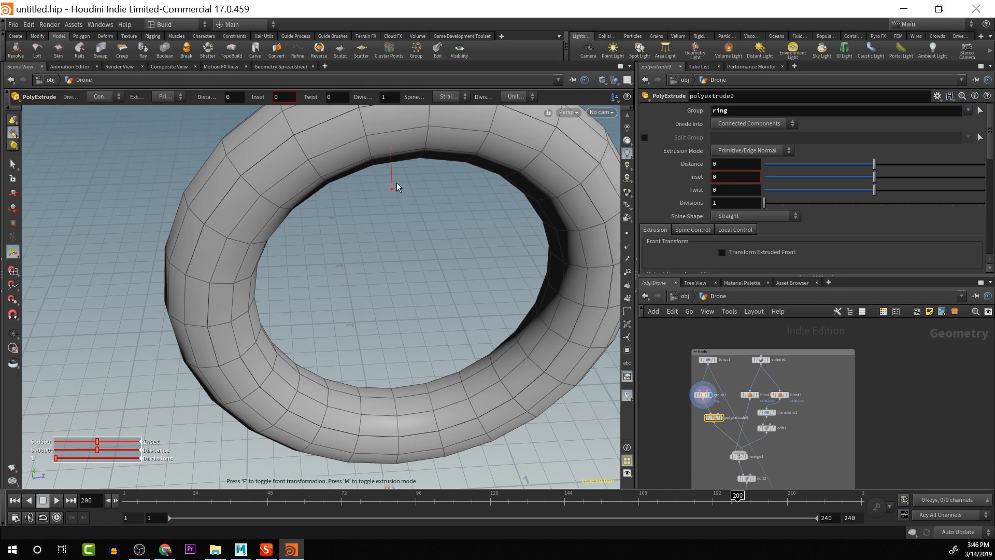
pyautogui.moveTo(390, 179); pyautogui.dragTo(394, 165)
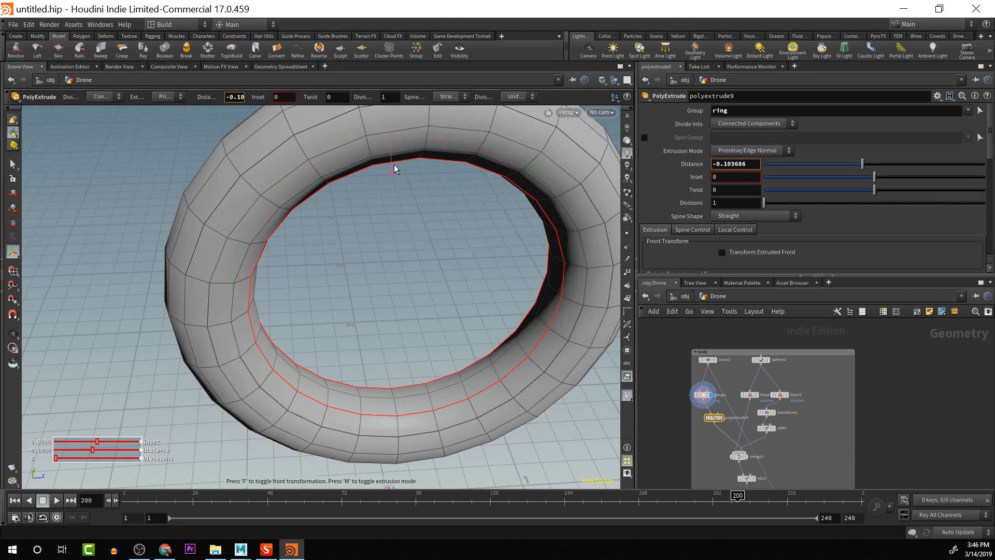
# Display polyextrude9's output and examine the groove around the large torus's inside
pyautogui.click(722, 417)
pyautogui.press('Escape')
pyautogui.moveTo(515, 378)
pyautogui.mouseDown()
pyautogui.moveTo(574, 366)
pyautogui.moveTo(607, 328)
pyautogui.moveTo(592, 300)
pyautogui.moveTo(520, 291)
pyautogui.moveTo(553, 271)
pyautogui.moveTo(497, 469)
pyautogui.moveTo(508, 446)
pyautogui.moveTo(492, 386)
pyautogui.moveTo(523, 413)
pyautogui.moveTo(536, 396)
pyautogui.moveTo(524, 382)
pyautogui.mouseUp()
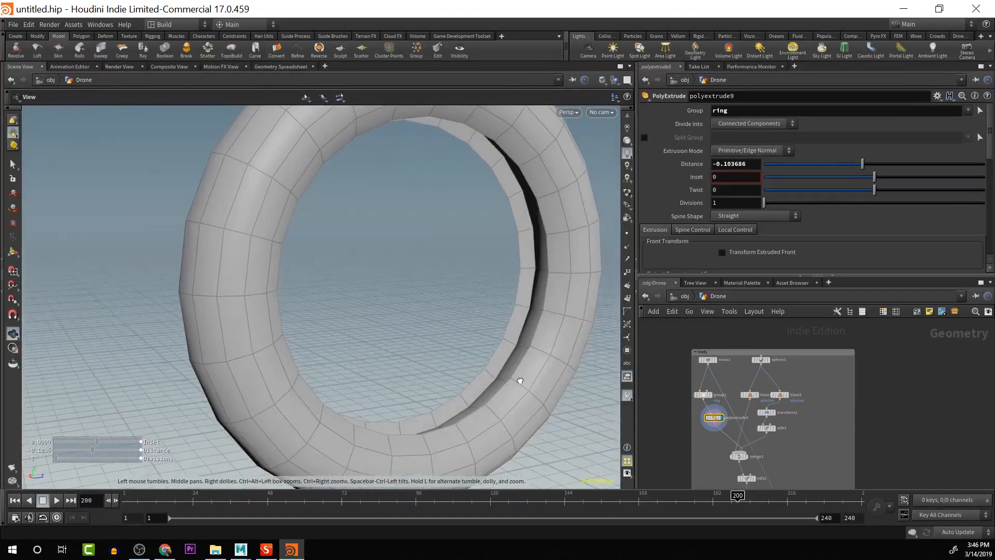
pyautogui.press('Return')
# Display the output of merge2 and examine the large grooved ring together with the rest of the drone
pyautogui.moveTo(895, 422); pyautogui.dragTo(853, 304, button='middle')
pyautogui.scroll(-3, 853, 393)
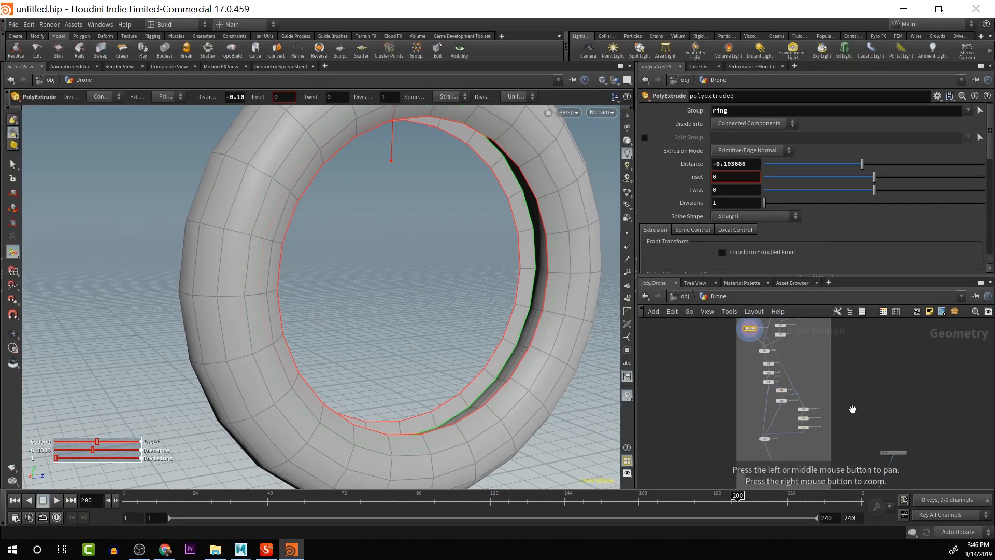
pyautogui.moveTo(850, 409); pyautogui.dragTo(833, 306, button='middle')
pyautogui.moveTo(832, 387); pyautogui.dragTo(815, 283, button='middle')
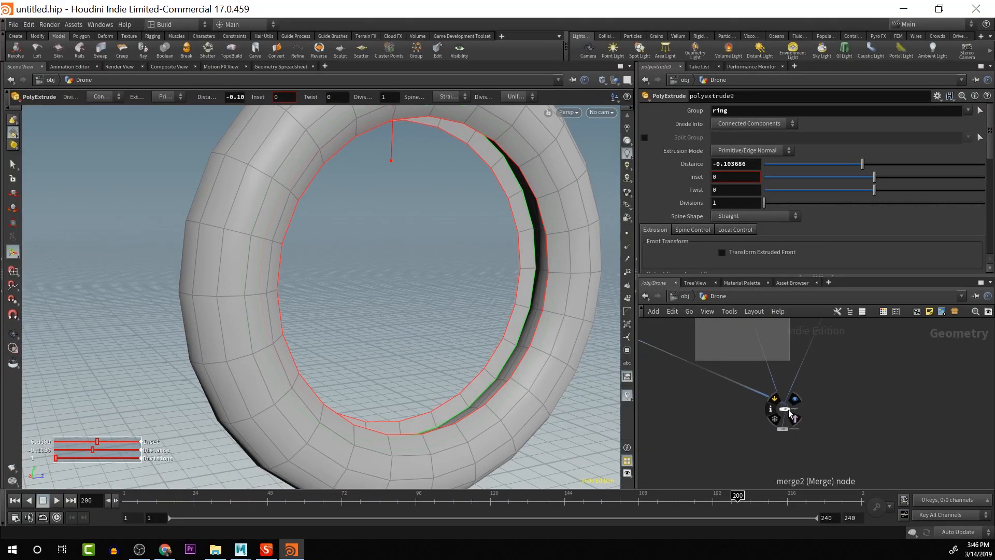
pyautogui.click(792, 413)
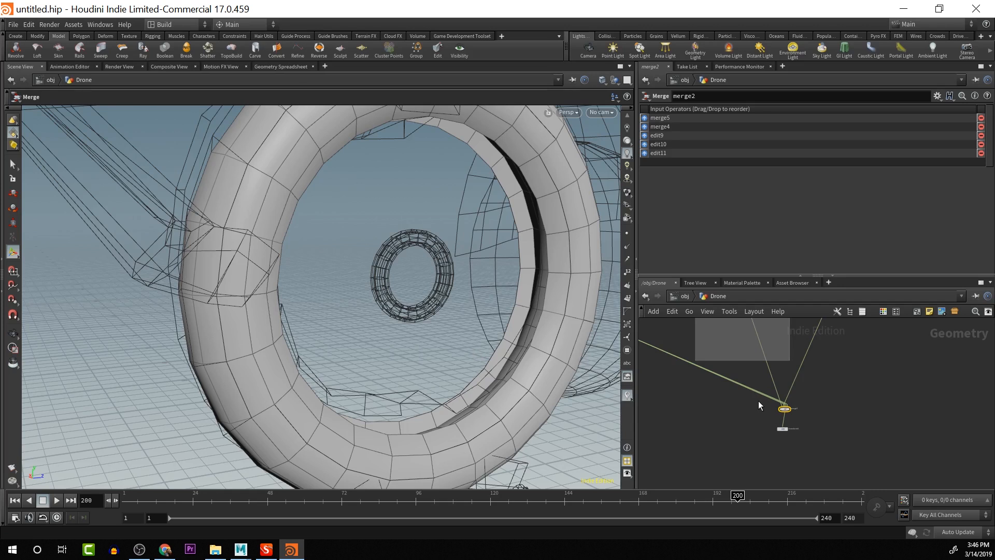
pyautogui.scroll(2, 783, 410)
pyautogui.click(798, 408)
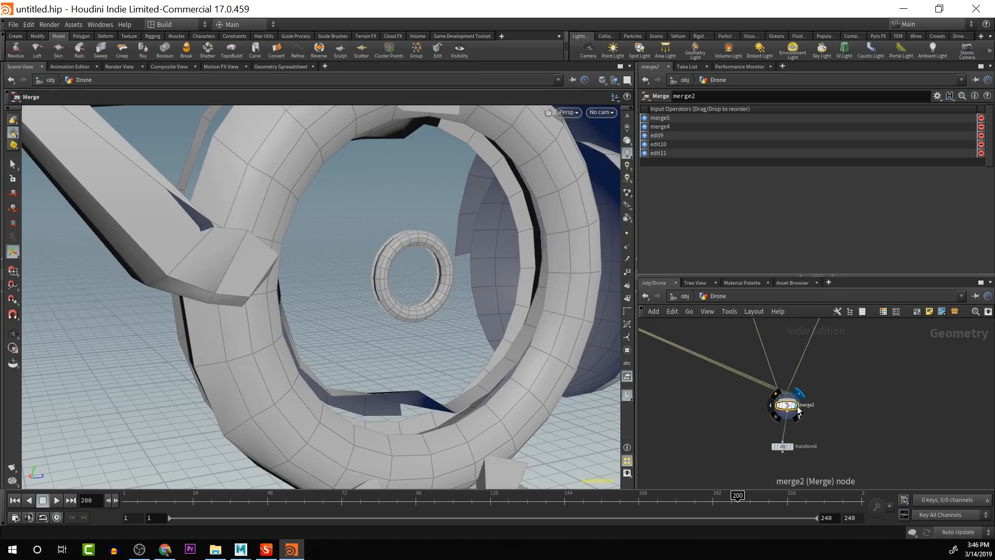
pyautogui.press('Escape')
pyautogui.moveTo(462, 325); pyautogui.dragTo(402, 277)
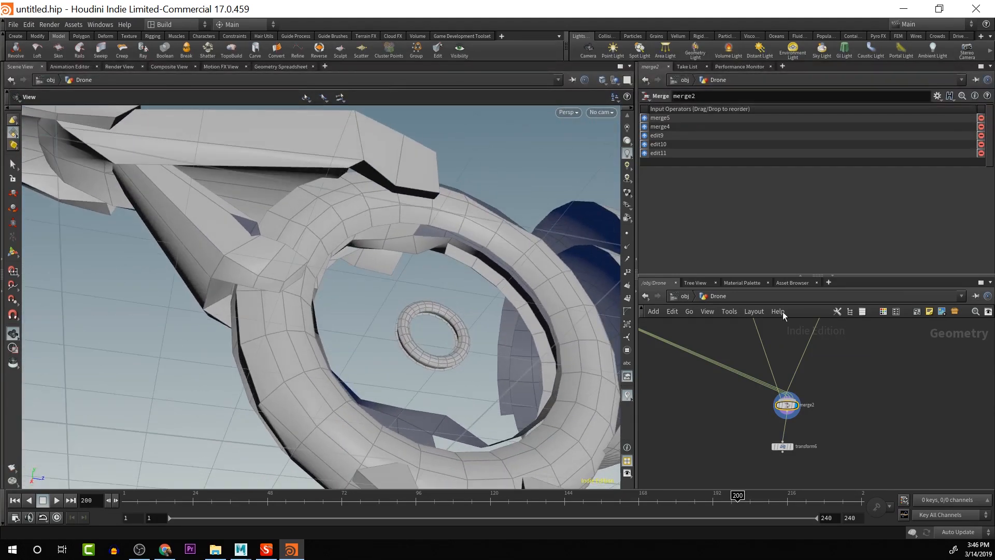
pyautogui.moveTo(733, 355); pyautogui.dragTo(820, 504, button='middle')
pyautogui.moveTo(745, 386); pyautogui.dragTo(791, 539, button='middle')
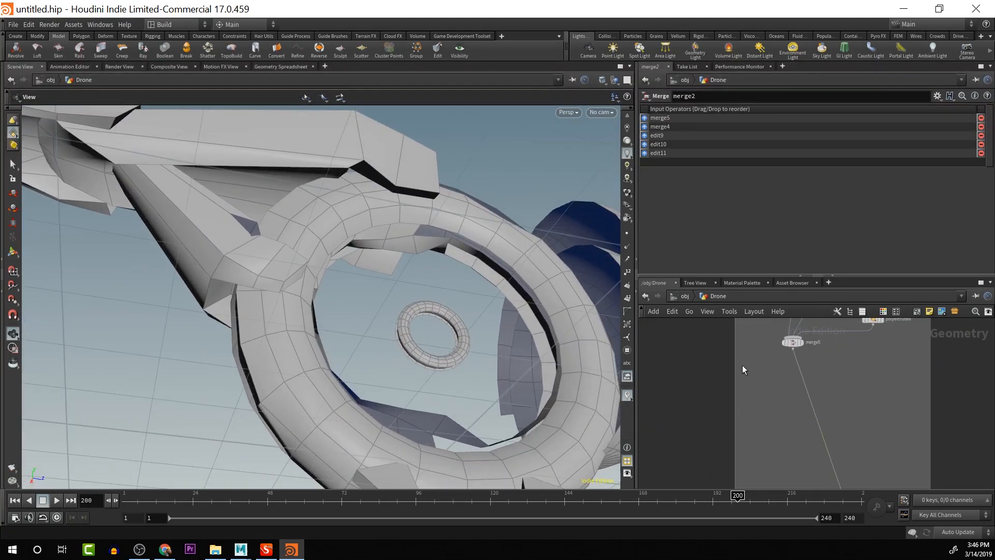
pyautogui.moveTo(743, 366); pyautogui.dragTo(730, 462, button='middle')
pyautogui.keyDown('alt'); pyautogui.moveTo(723, 362); pyautogui.dragTo(719, 441, button='middle'); pyautogui.keyUp('alt')
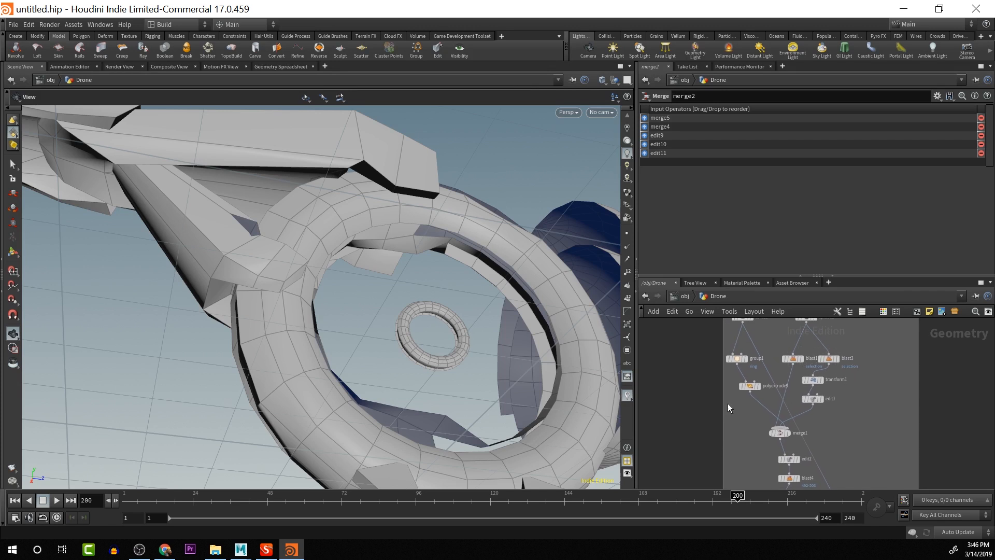
pyautogui.press('f')
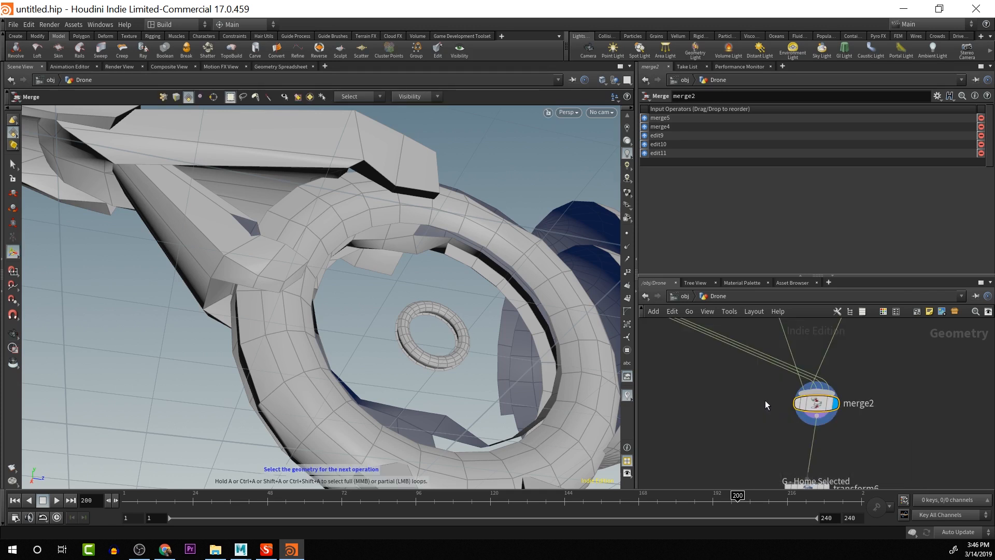
pyautogui.keyDown('alt'); pyautogui.moveTo(746, 342); pyautogui.dragTo(792, 461, button='middle'); pyautogui.keyUp('alt')
pyautogui.keyDown('alt'); pyautogui.scroll(-10, 737, 380); pyautogui.keyUp('alt')
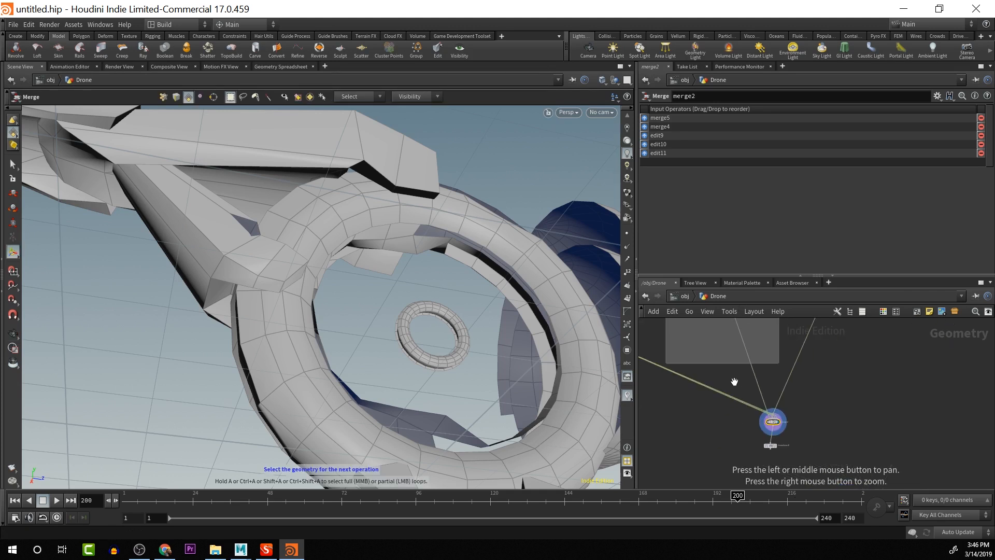
pyautogui.keyDown('alt'); pyautogui.moveTo(735, 382); pyautogui.dragTo(772, 469, button='middle'); pyautogui.keyUp('alt')
pyautogui.keyDown('alt'); pyautogui.scroll(3, 731, 424); pyautogui.keyUp('alt')
pyautogui.keyDown('alt'); pyautogui.scroll(4, 731, 424); pyautogui.keyUp('alt')
pyautogui.keyDown('alt'); pyautogui.moveTo(732, 354); pyautogui.dragTo(714, 430, button='middle'); pyautogui.keyUp('alt')
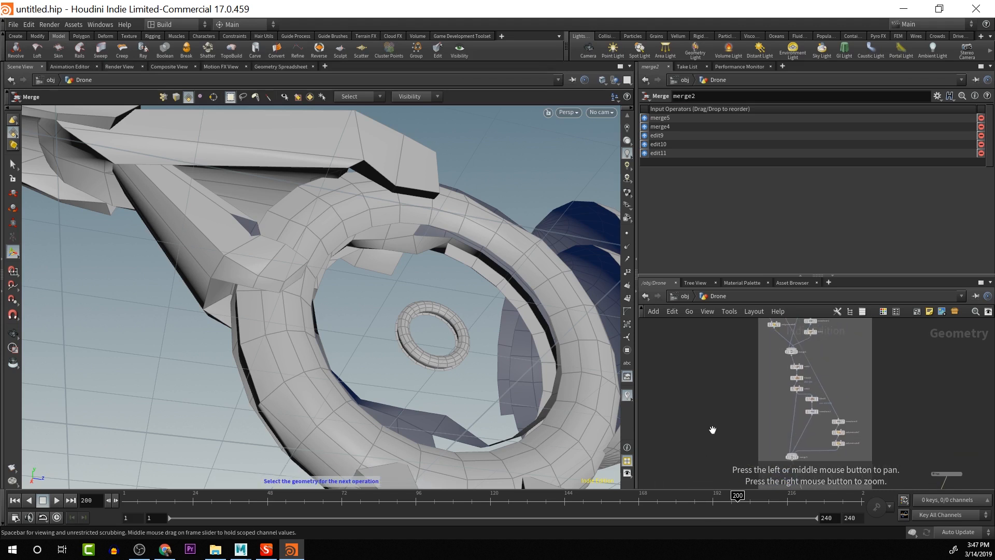
pyautogui.keyDown('alt'); pyautogui.moveTo(731, 393); pyautogui.dragTo(719, 456, button='middle'); pyautogui.keyUp('alt')
pyautogui.press('f')
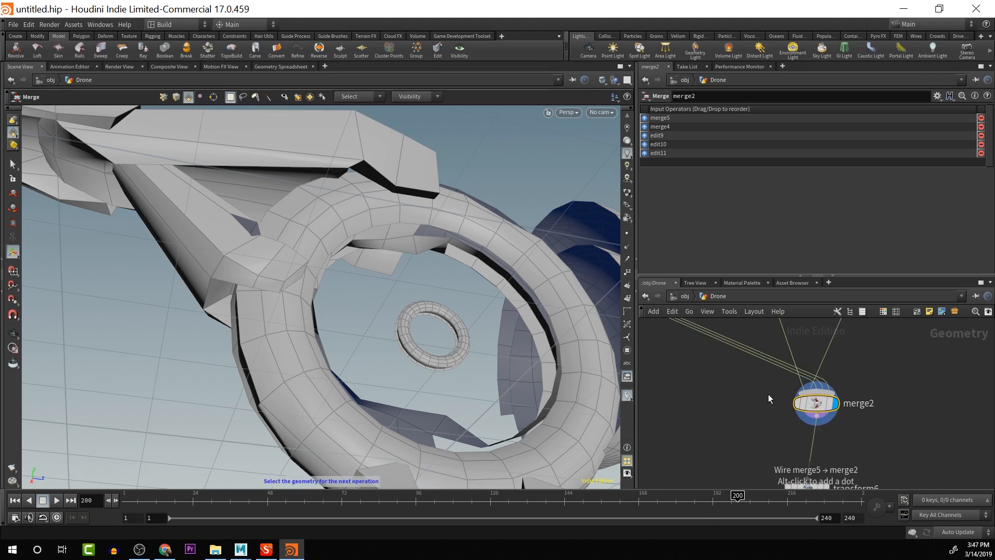
# Cut the wire that connects polyextrude9 to merge1 in the body network box
pyautogui.keyDown('alt'); pyautogui.moveTo(768, 397); pyautogui.dragTo(823, 531, button='middle'); pyautogui.keyUp('alt')
pyautogui.keyDown('alt'); pyautogui.scroll(-6, 763, 383); pyautogui.keyUp('alt')
pyautogui.keyDown('alt'); pyautogui.scroll(-8, 763, 382); pyautogui.keyUp('alt')
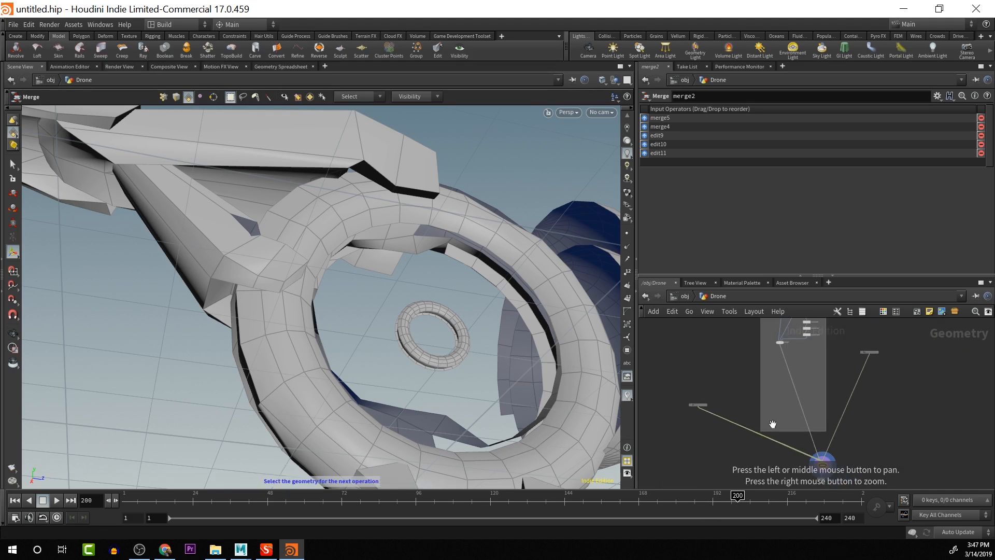
pyautogui.keyDown('alt'); pyautogui.scroll(6, 765, 414); pyautogui.keyUp('alt')
pyautogui.keyDown('alt'); pyautogui.moveTo(764, 413); pyautogui.dragTo(696, 271, button='middle'); pyautogui.keyUp('alt')
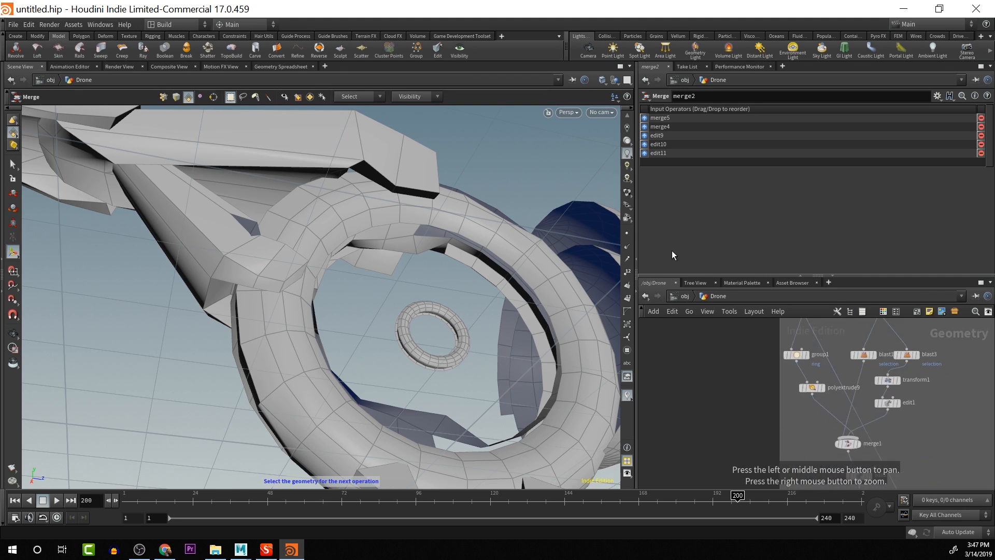
pyautogui.press('y')
pyautogui.moveTo(832, 404); pyautogui.dragTo(825, 414)
# Move polyextrude9 down beside the lower blast and transform nodes and wire its output into merge5
pyautogui.scroll(-8, 819, 410)
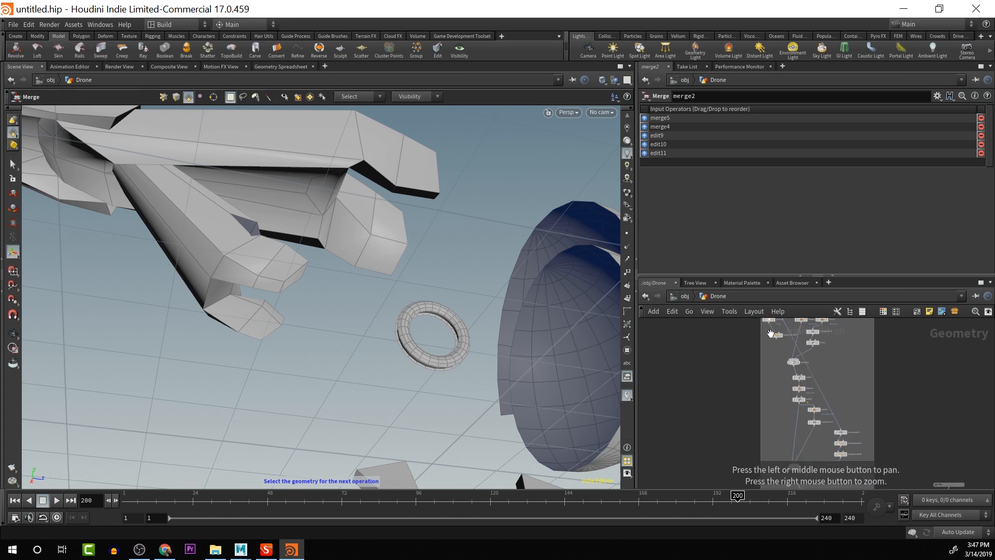
pyautogui.moveTo(777, 335)
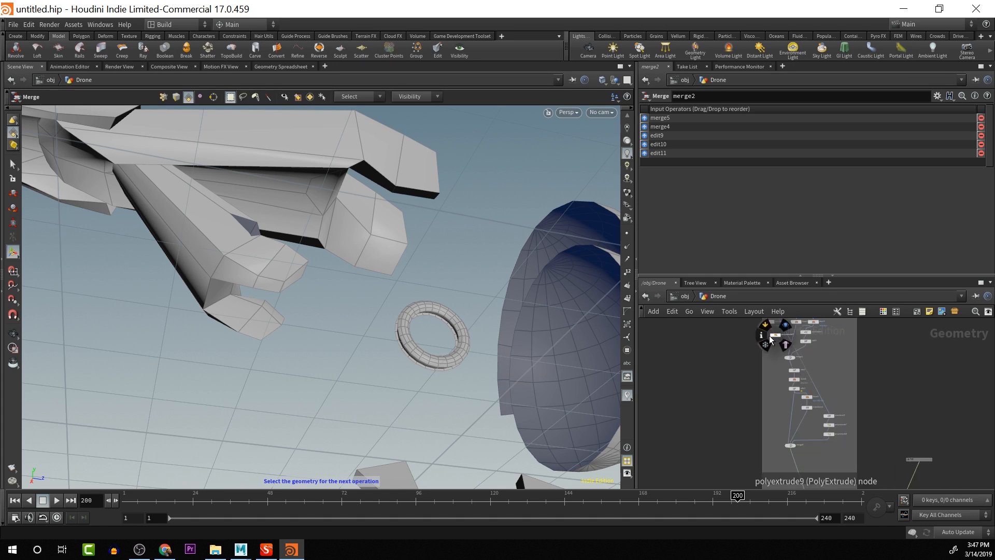
pyautogui.moveTo(770, 337); pyautogui.dragTo(775, 427)
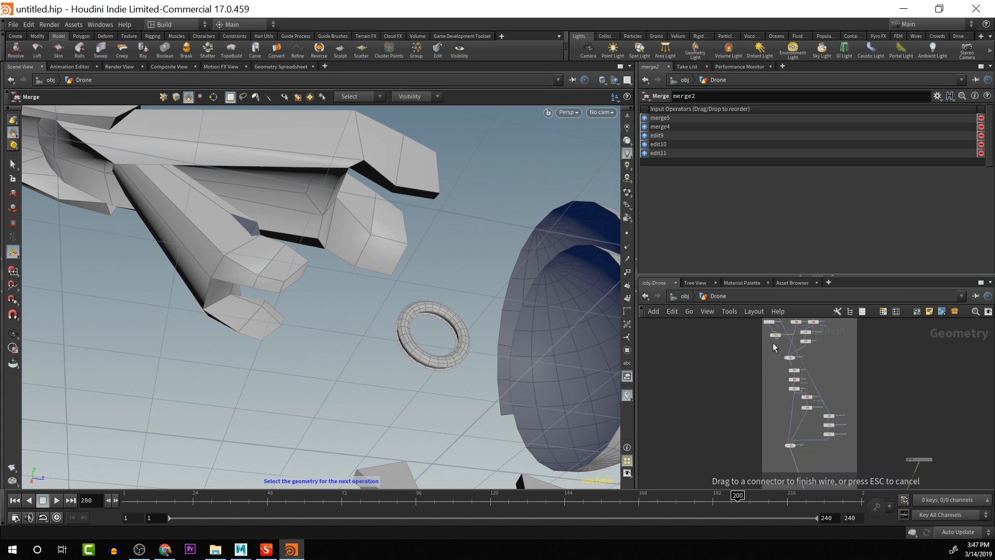
pyautogui.moveTo(773, 344); pyautogui.dragTo(775, 460)
pyautogui.keyDown('alt'); pyautogui.moveTo(819, 409); pyautogui.dragTo(801, 259, button='middle'); pyautogui.keyUp('alt')
pyautogui.click(745, 323)
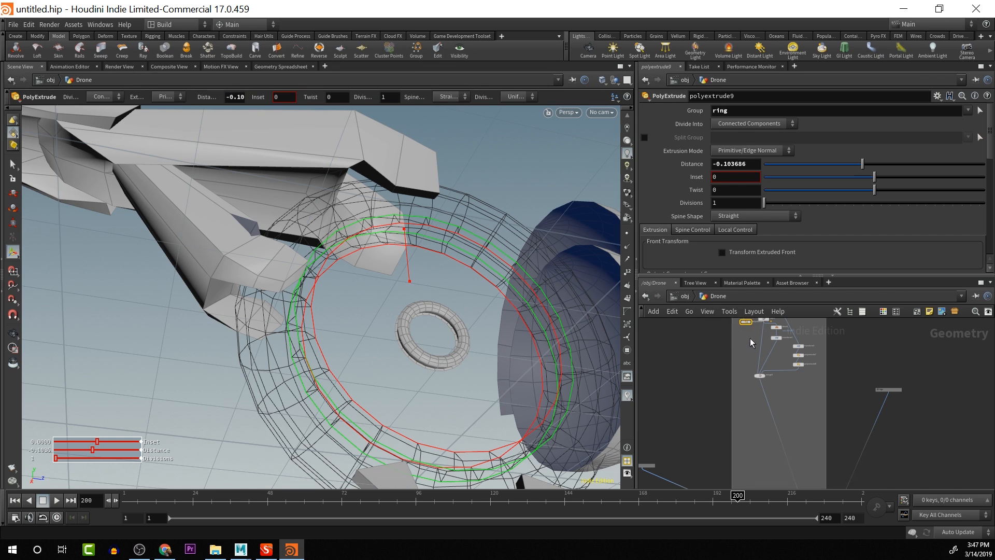
pyautogui.keyDown('alt'); pyautogui.moveTo(746, 328); pyautogui.dragTo(744, 397, button='middle'); pyautogui.keyUp('alt')
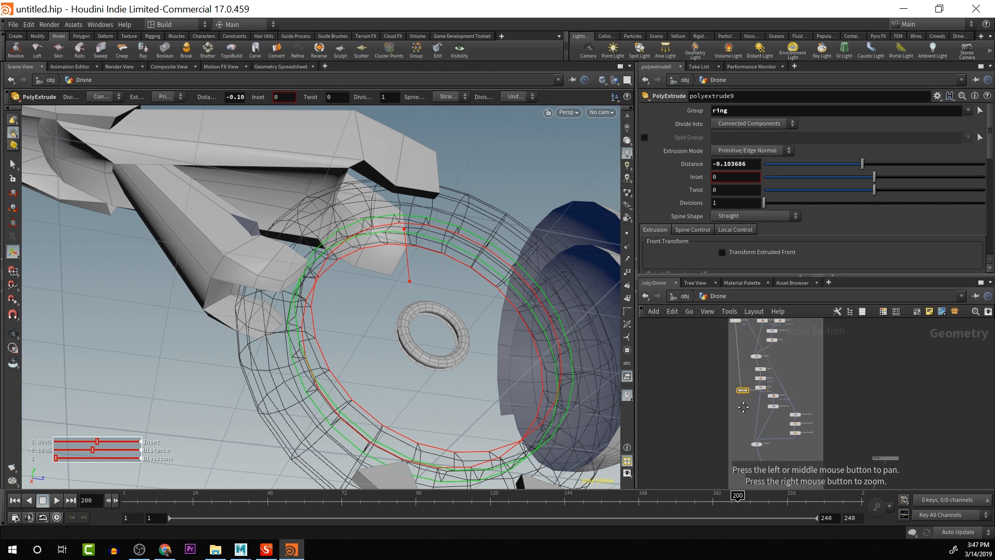
pyautogui.scroll(3, 724, 408)
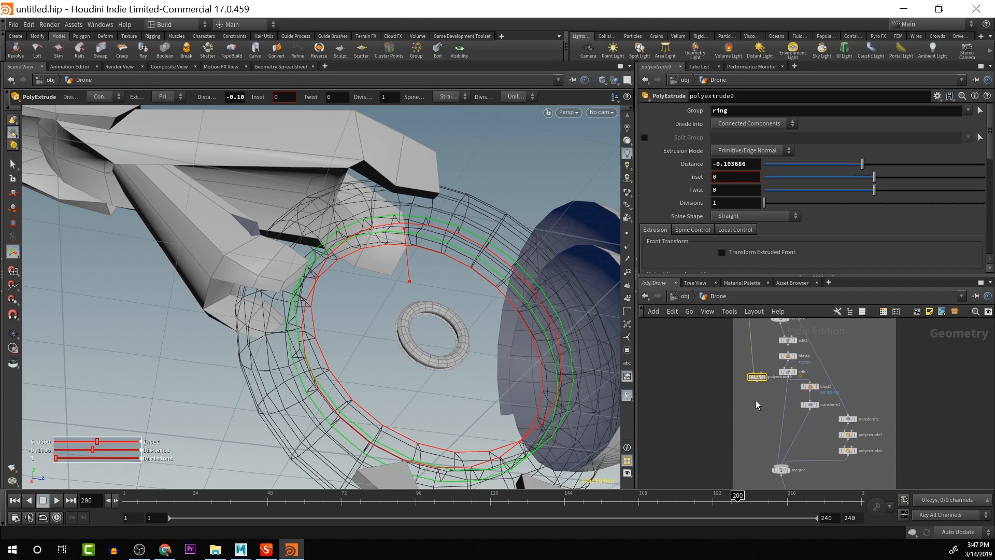
pyautogui.moveTo(759, 379); pyautogui.dragTo(779, 454)
# Undo the accidental inset change on polyextrude9
pyautogui.scroll(-5, 529, 368)
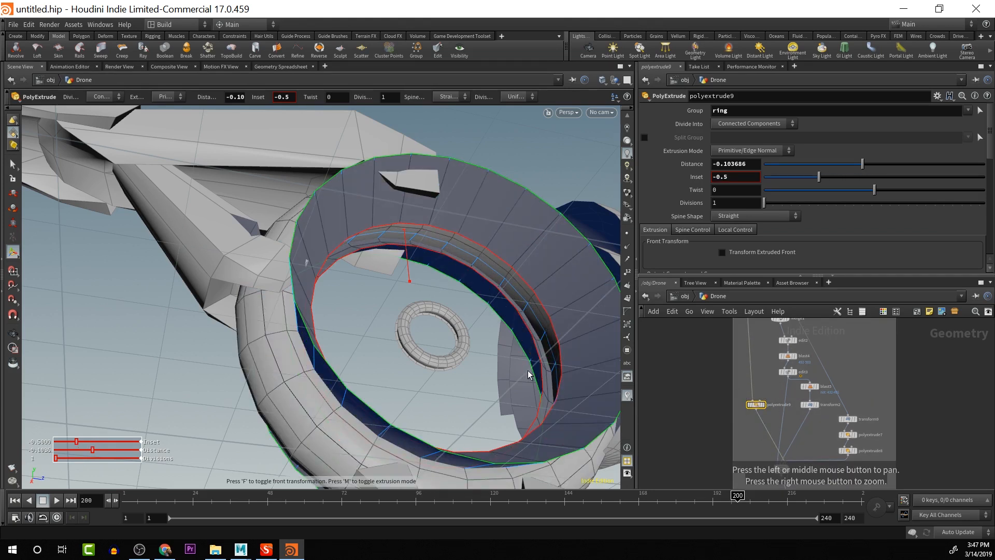
pyautogui.hotkey('ctrl', 'z')
pyautogui.press('s')
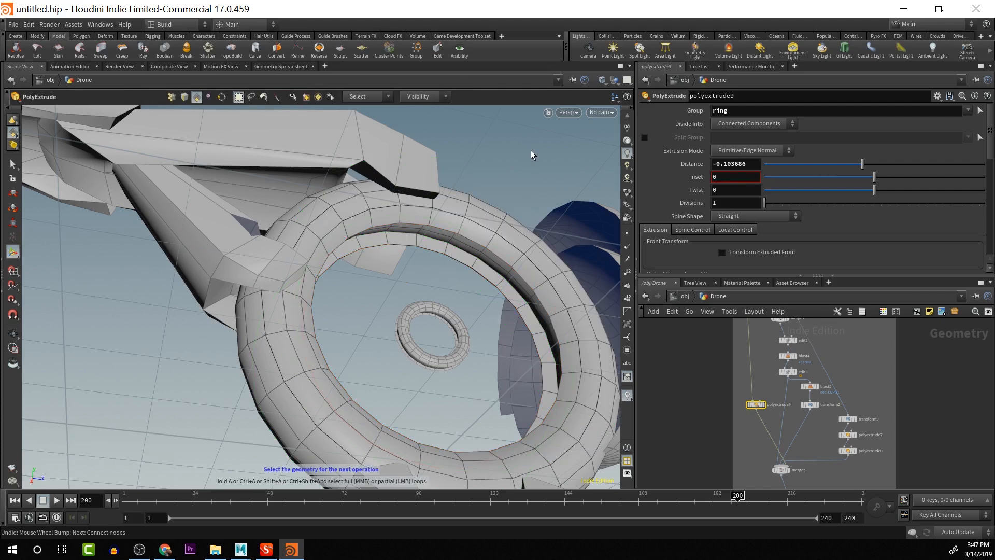
pyautogui.press('Escape')
# Examine the whole drone, including the grooved ring and the legs, from above and from the side
pyautogui.scroll(-3, 533, 238)
pyautogui.moveTo(534, 238); pyautogui.dragTo(399, 28, button='middle')
pyautogui.scroll(-1, 435, 162)
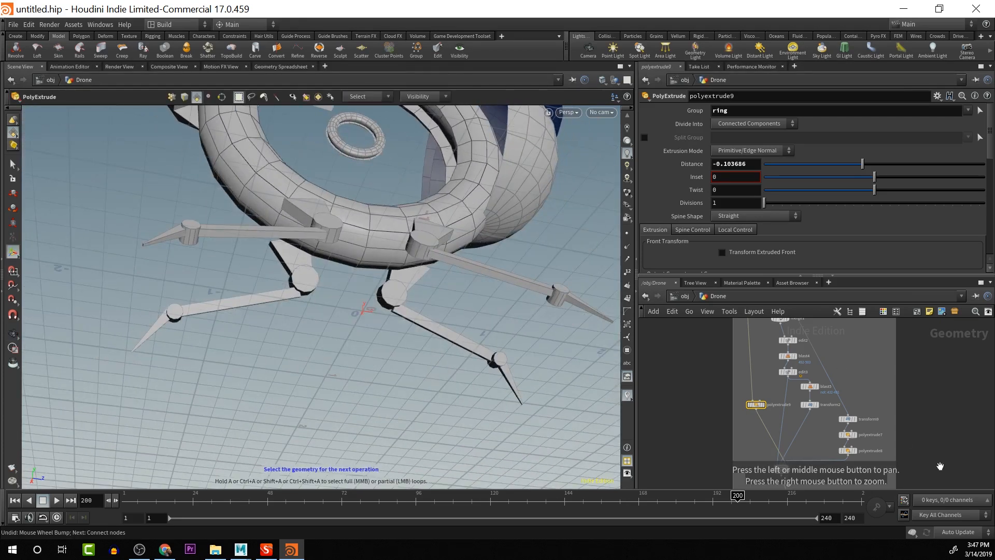
pyautogui.scroll(-3, 939, 466)
pyautogui.moveTo(928, 452); pyautogui.dragTo(897, 349, button='middle')
pyautogui.scroll(-1, 919, 437)
pyautogui.moveTo(919, 436); pyautogui.dragTo(894, 347, button='middle')
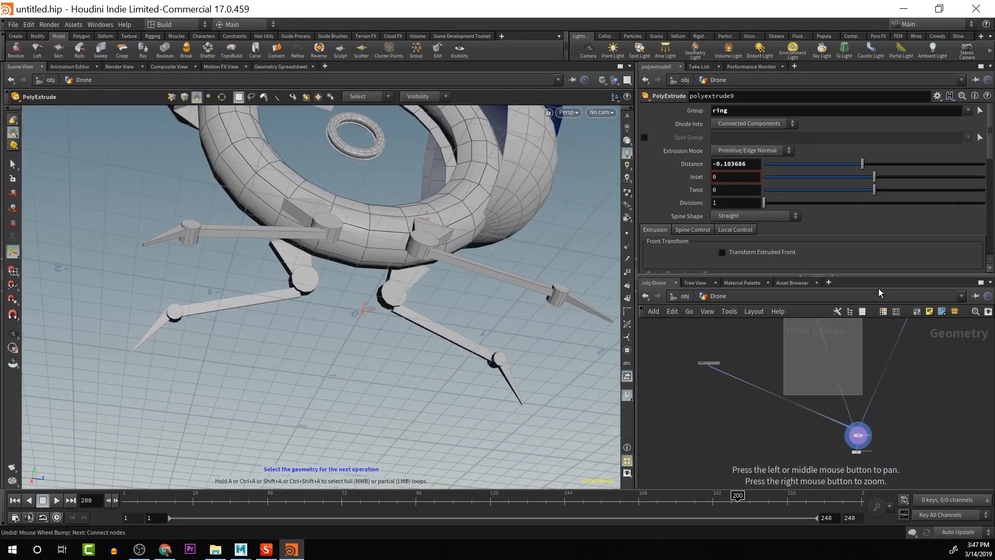
pyautogui.click(870, 428)
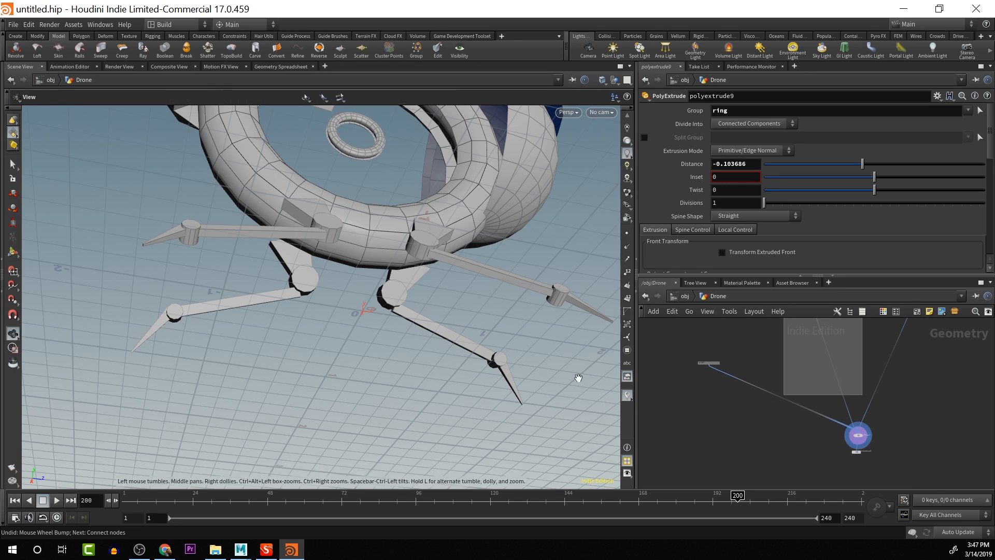
pyautogui.moveTo(469, 377); pyautogui.dragTo(407, 406)
pyautogui.scroll(8, 439, 366)
pyautogui.press('Return')
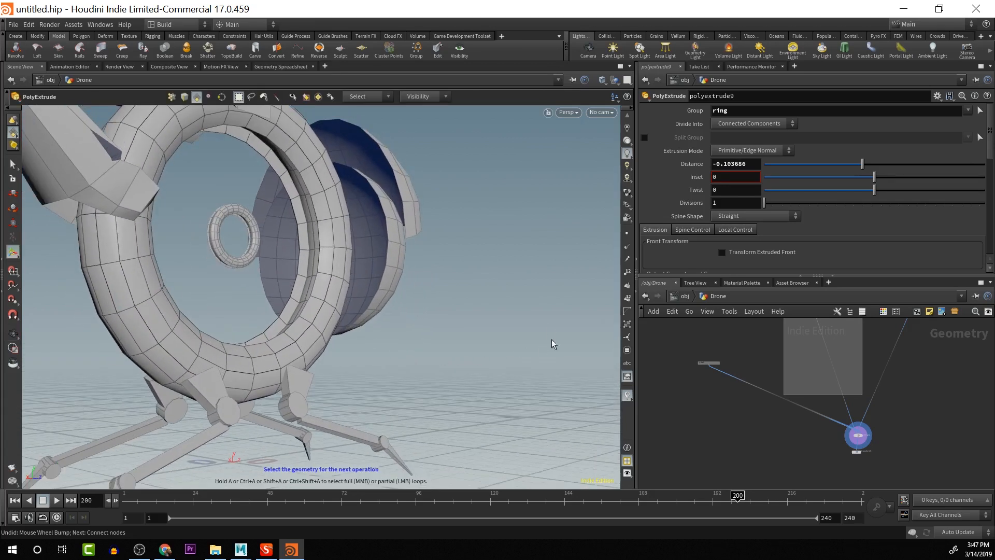
# Move the merge5 node lower in the body network box, away from the nodes that feed it
pyautogui.press('space')
pyautogui.moveTo(888, 362); pyautogui.dragTo(862, 447, button='middle')
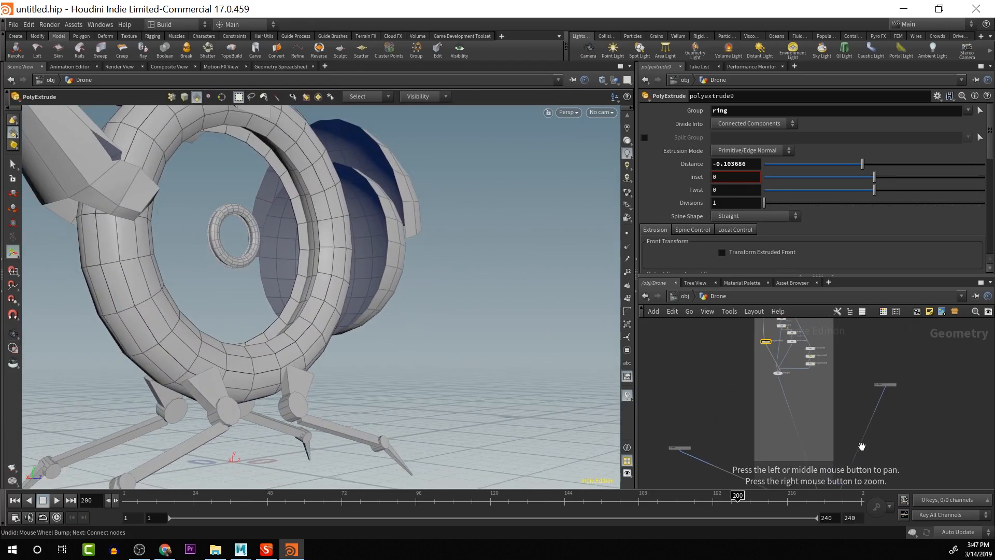
pyautogui.scroll(4, 838, 384)
pyautogui.moveTo(715, 359); pyautogui.dragTo(711, 442)
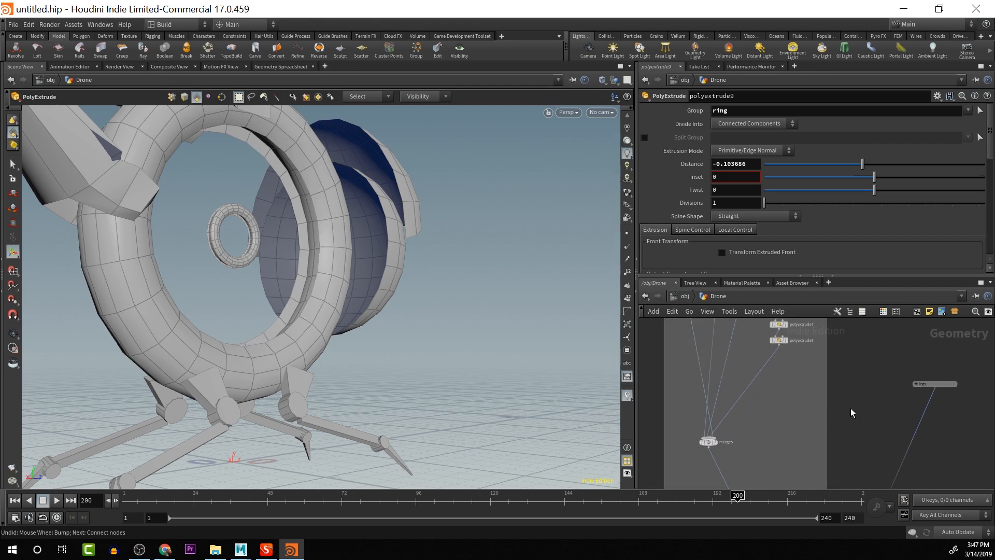
# Add a Box node inside the body network box and wire its output into merge5
pyautogui.press('Tab')
pyautogui.write('ox')
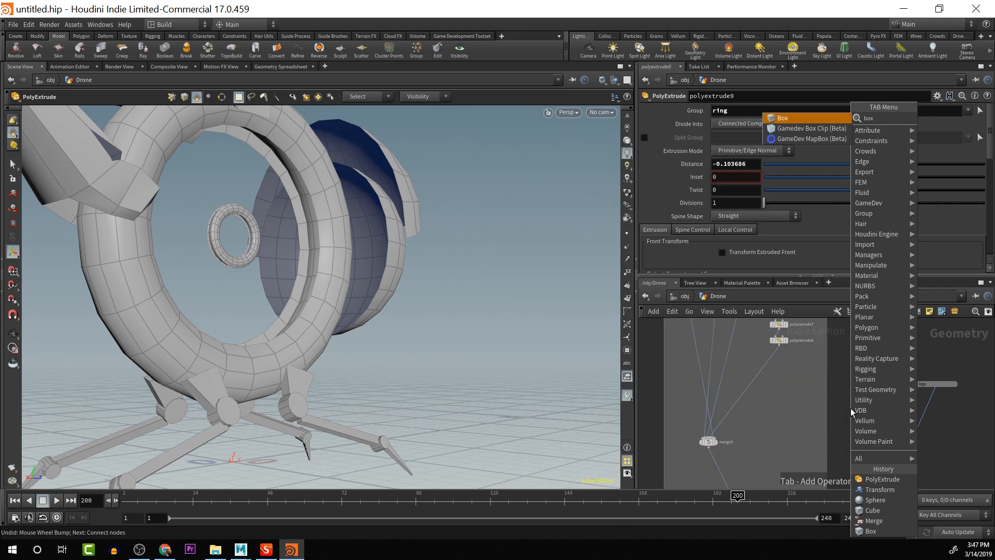
pyautogui.press('Return')
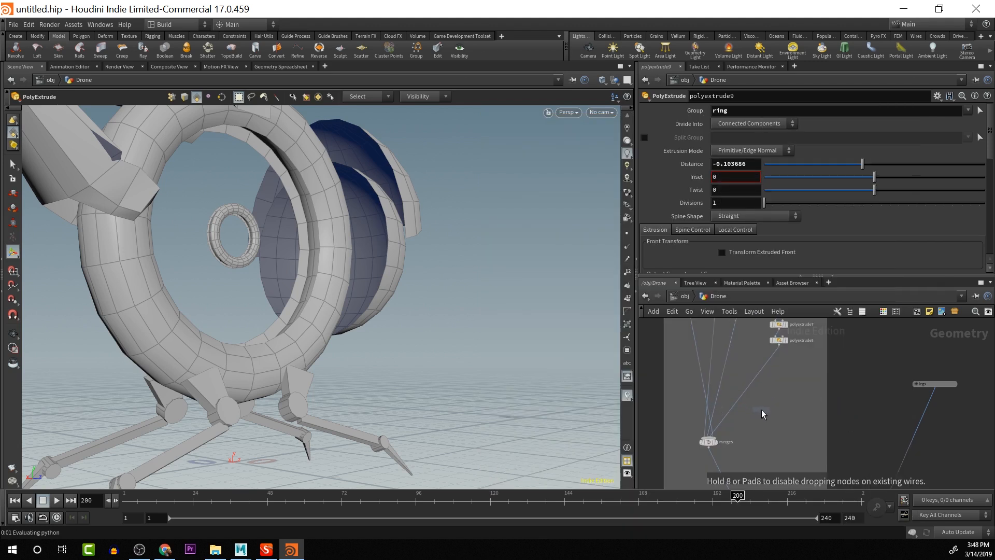
pyautogui.click(766, 415)
pyautogui.moveTo(763, 420); pyautogui.dragTo(713, 439)
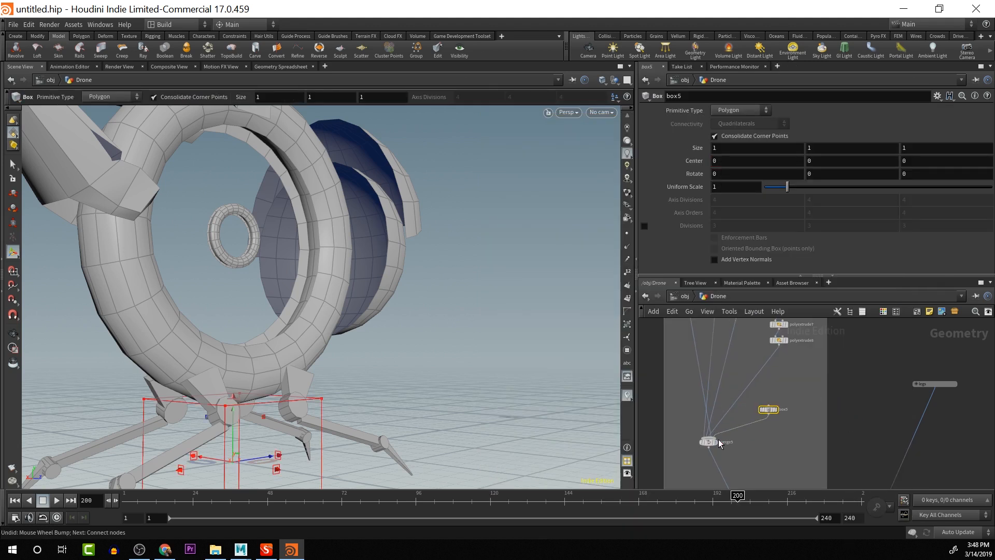
# Flatten the new box to a Y size of about 0.174 and raise its Y centre to about 0.413, beneath the large ring
pyautogui.keyDown('alt'); pyautogui.moveTo(477, 434); pyautogui.dragTo(369, 429); pyautogui.keyUp('alt')
pyautogui.press('Return')
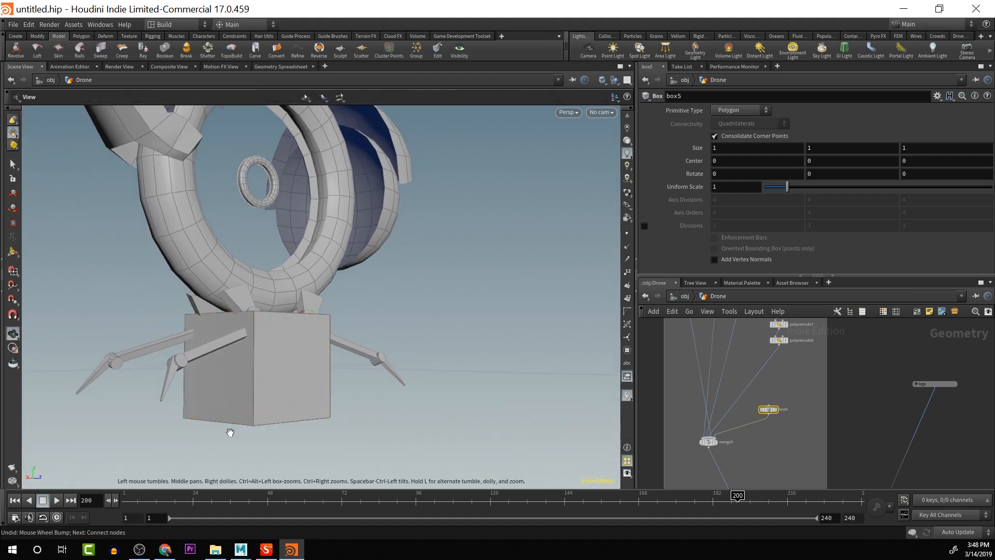
pyautogui.keyDown('alt'); pyautogui.moveTo(233, 434); pyautogui.dragTo(396, 422); pyautogui.keyUp('alt')
pyautogui.press('Escape')
pyautogui.press('Return')
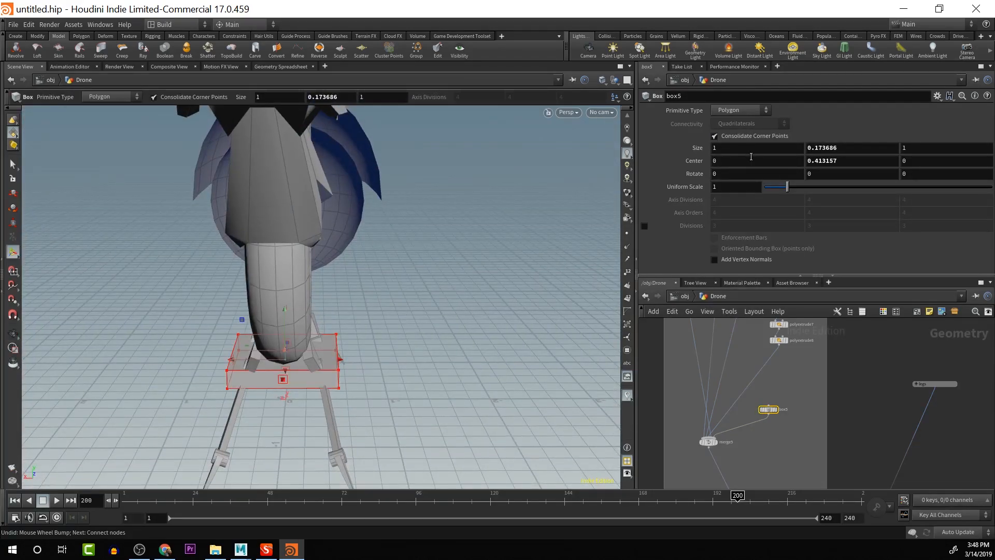
# Narrow the box between the legs to an X size of 0.19
pyautogui.moveTo(757, 147); pyautogui.dragTo(724, 160, button='middle')
pyautogui.write('_____')
pyautogui.press('Return')
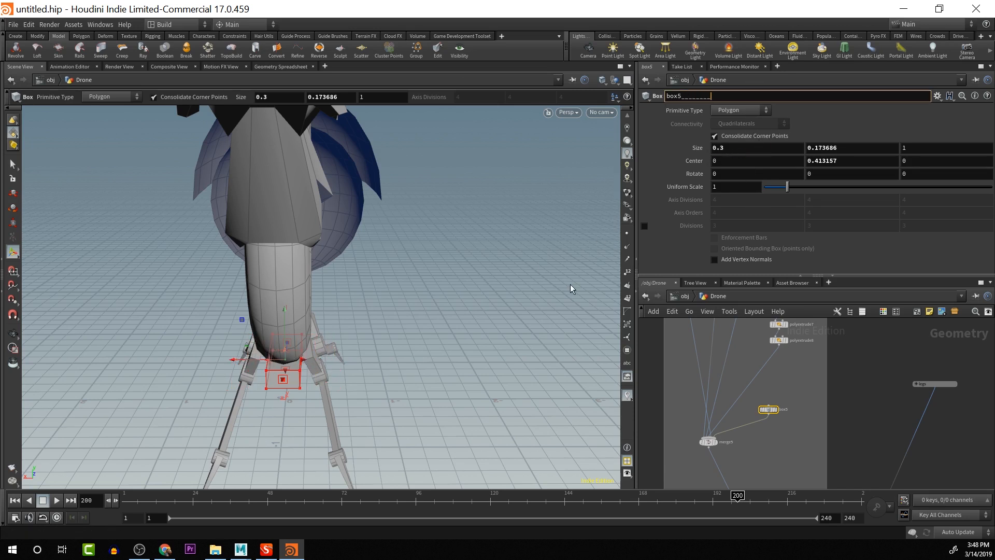
pyautogui.press('Escape')
pyautogui.moveTo(574, 258); pyautogui.dragTo(445, 273)
pyautogui.press('Return')
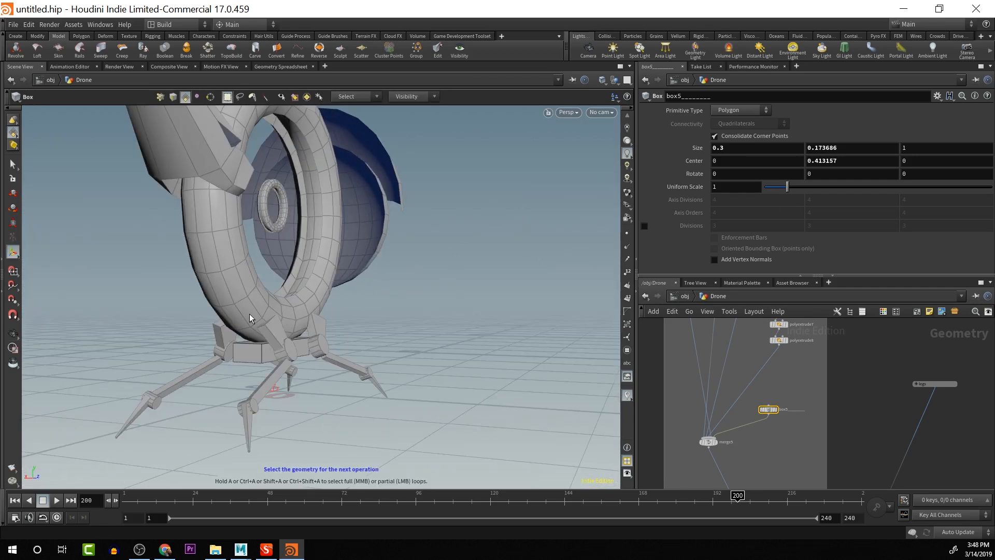
pyautogui.moveTo(784, 148); pyautogui.dragTo(728, 174, button='middle')
pyautogui.press('Escape')
pyautogui.scroll(5, 412, 322)
pyautogui.moveTo(361, 350); pyautogui.dragTo(382, 288)
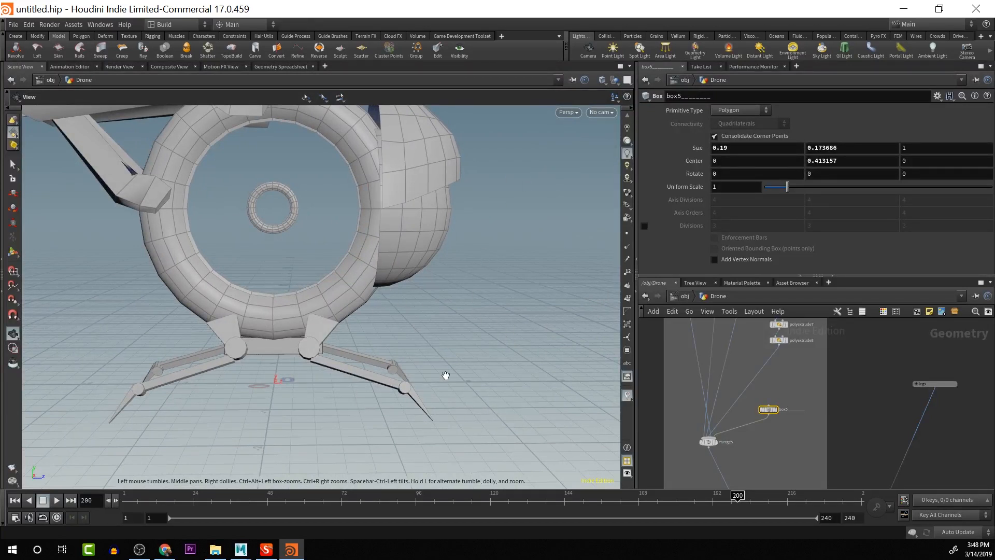
pyautogui.moveTo(362, 415); pyautogui.dragTo(434, 366, button='middle')
pyautogui.press('Return')
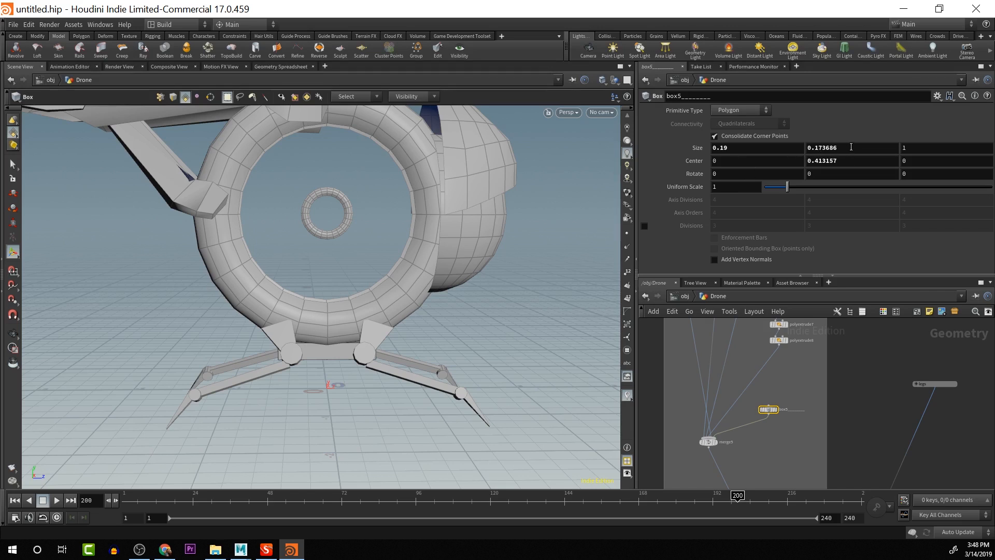
pyautogui.moveTo(853, 149)
pyautogui.mouseDown(button='middle')
pyautogui.moveTo(866, 125)
pyautogui.moveTo(832, 147)
pyautogui.moveTo(850, 147)
pyautogui.moveTo(847, 159)
pyautogui.mouseUp(button='middle')
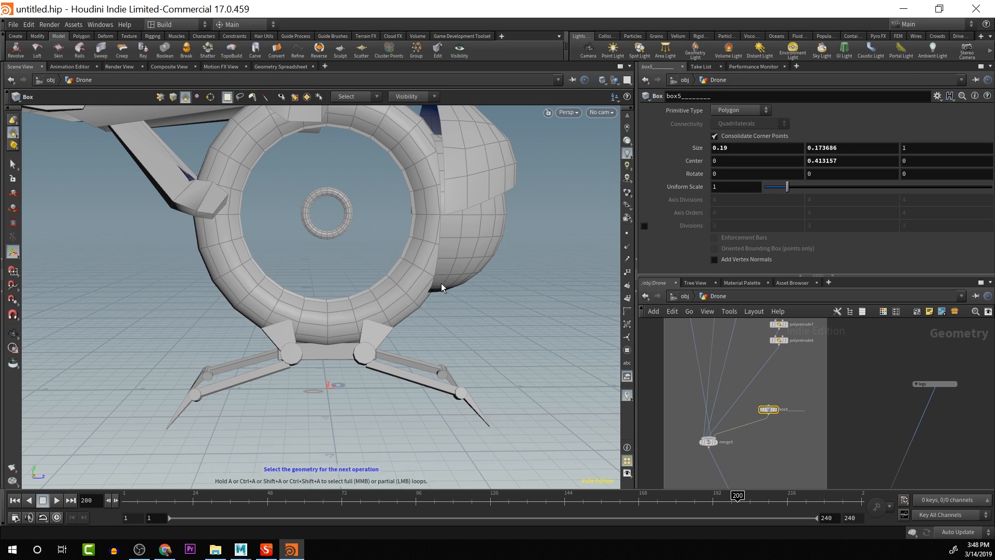
pyautogui.press('Escape')
pyautogui.click(849, 147)
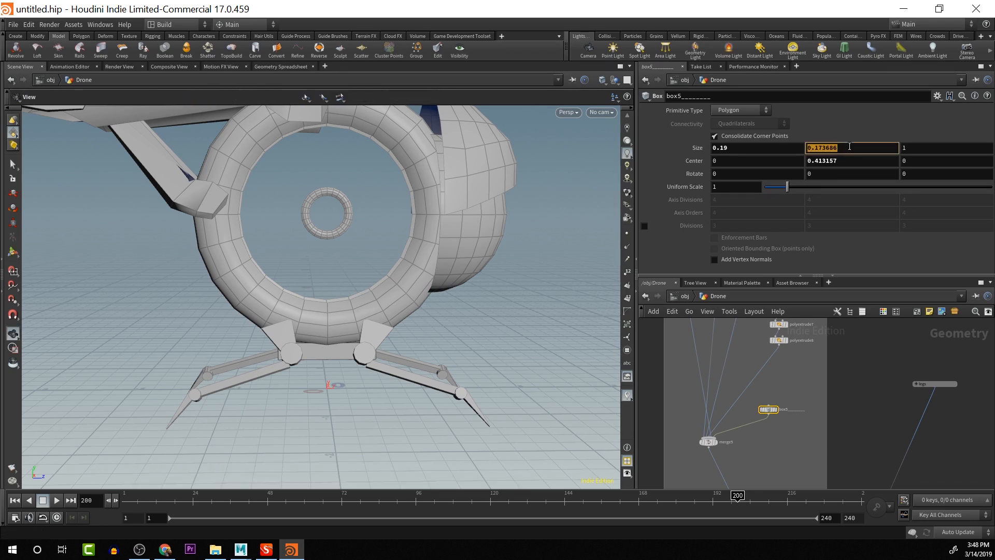
pyautogui.write('0')
pyautogui.press('Return')
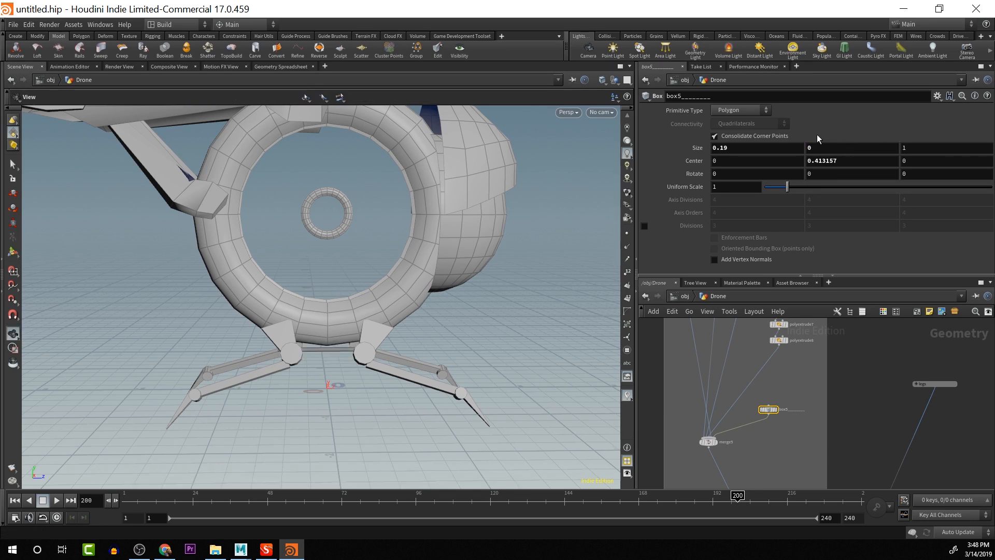
pyautogui.hotkey('ctrl', 'z')
# Set the box's Y centre to 0
pyautogui.click(851, 160)
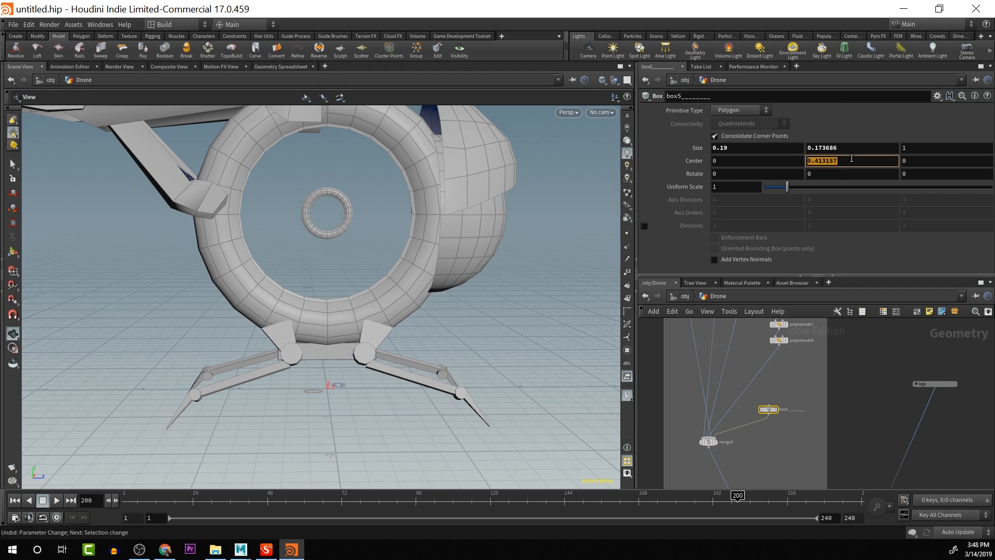
pyautogui.write('0')
pyautogui.press('Return')
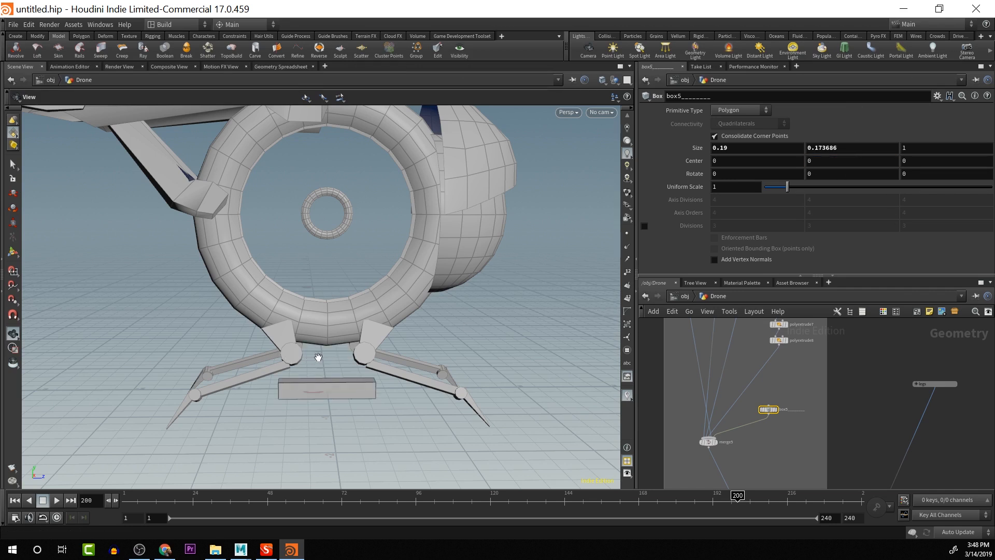
# Change the box's primitive type to Polygon Mesh and set its axis divisions to 2, 2 and 2
pyautogui.moveTo(318, 358); pyautogui.dragTo(463, 305)
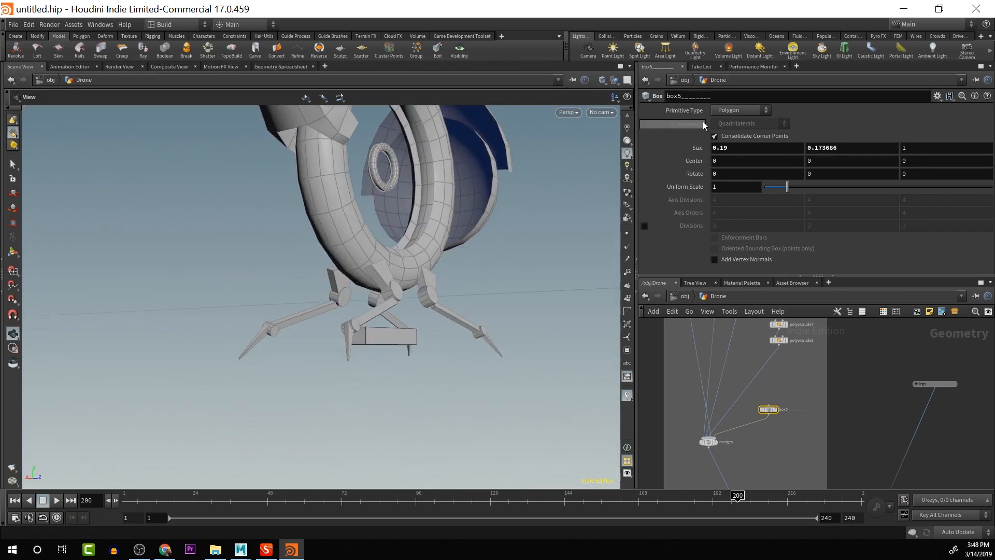
pyautogui.click(728, 111)
pyautogui.click(734, 132)
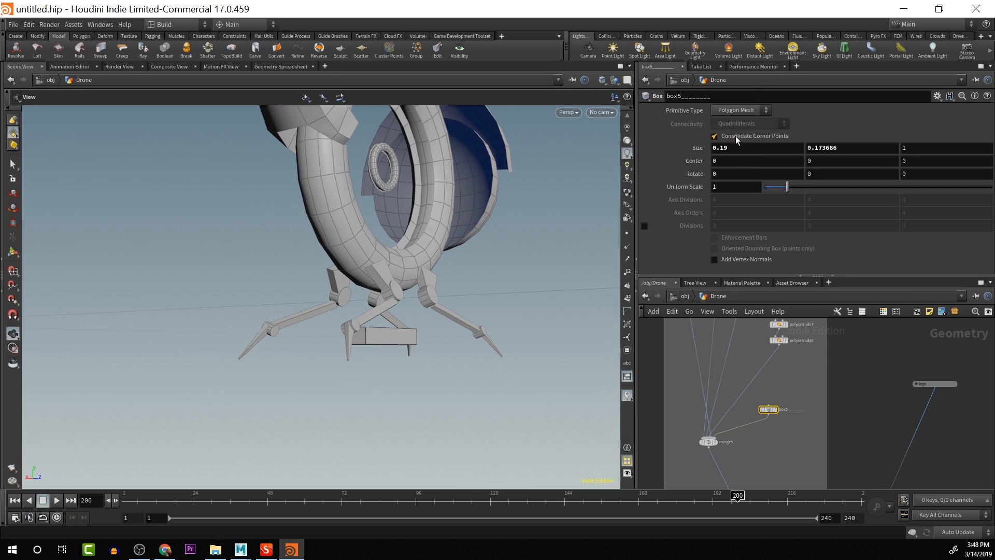
pyautogui.click(766, 202)
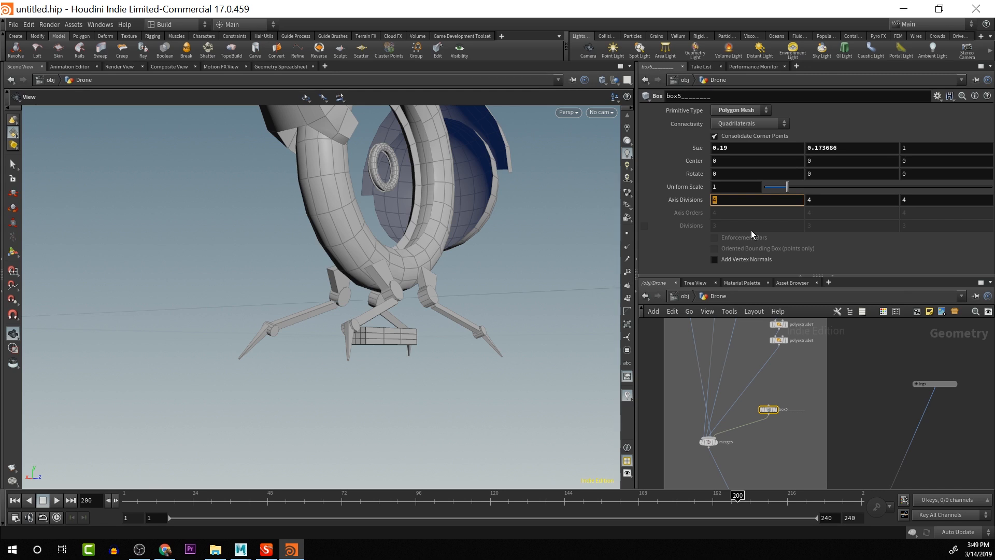
pyautogui.write('2')
pyautogui.press('Tab')
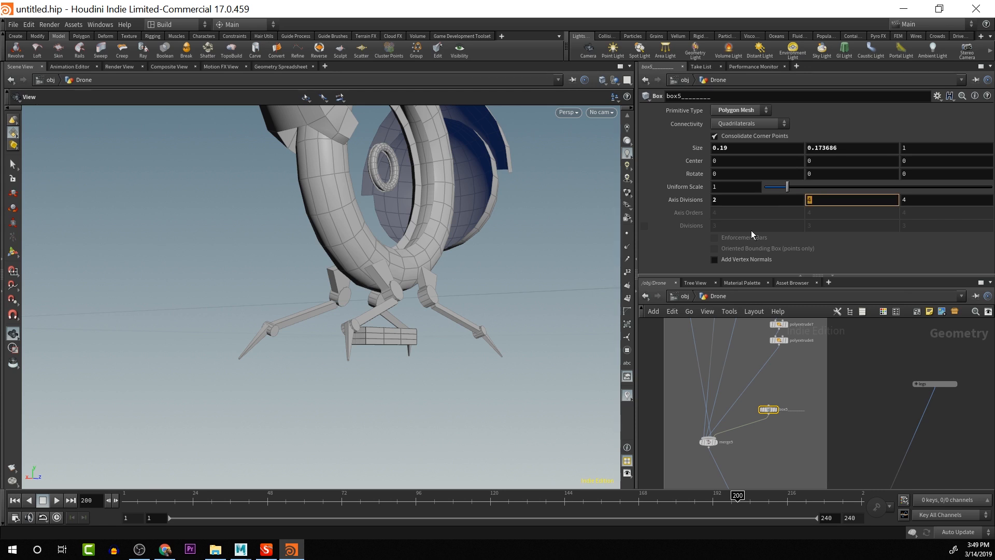
pyautogui.write('2')
pyautogui.press('Tab')
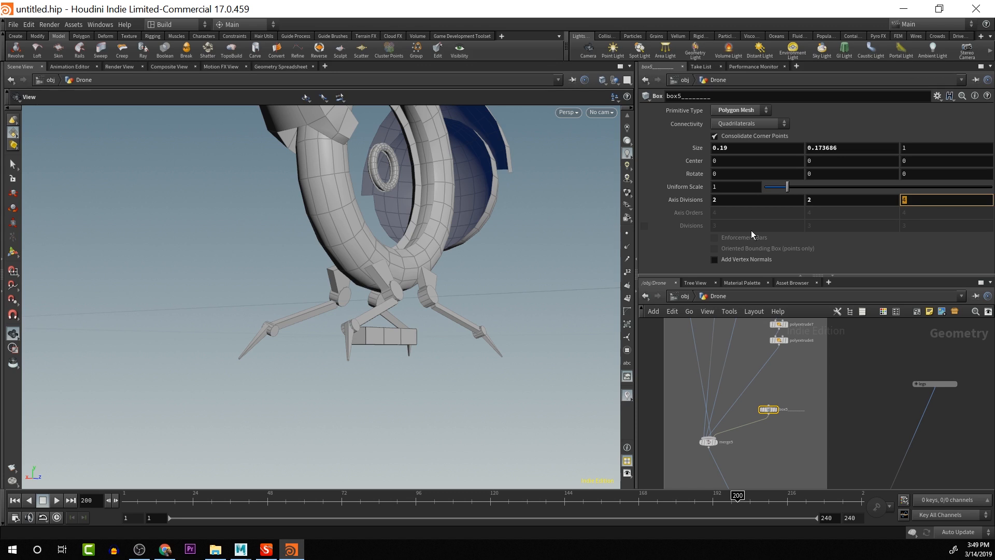
pyautogui.write('2')
pyautogui.press('Tab')
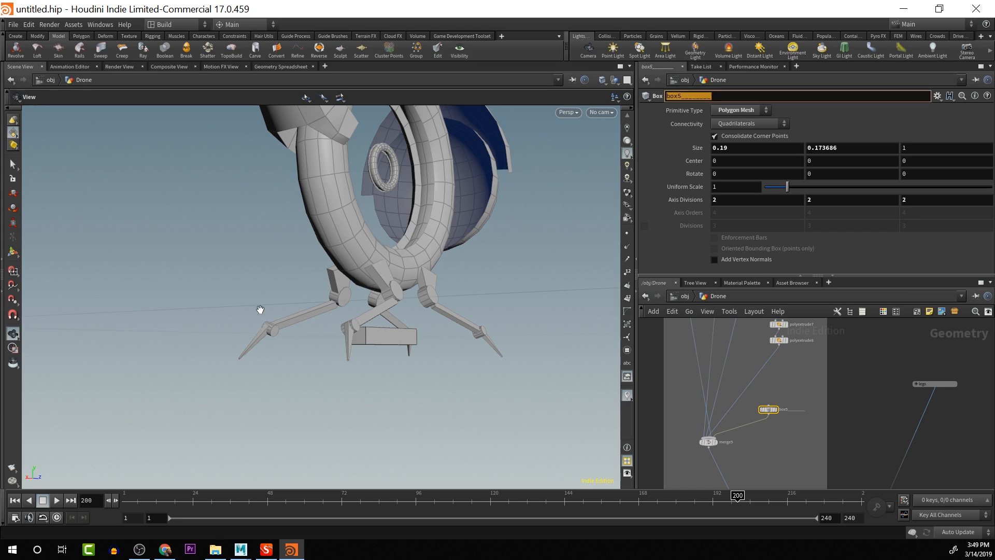
pyautogui.write('_')
pyautogui.moveTo(371, 412); pyautogui.dragTo(128, 436)
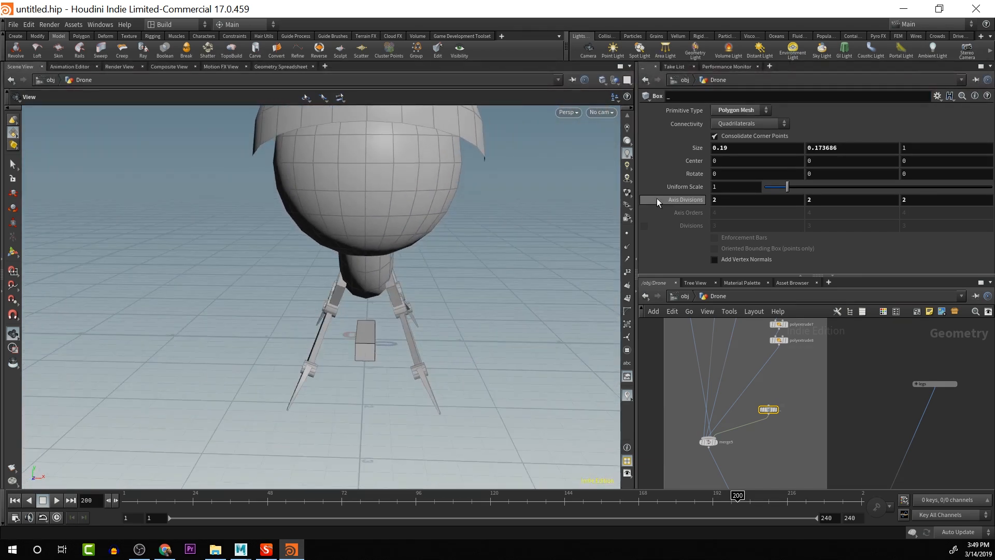
# Set the box's X axis divisions to 3
pyautogui.click(733, 199)
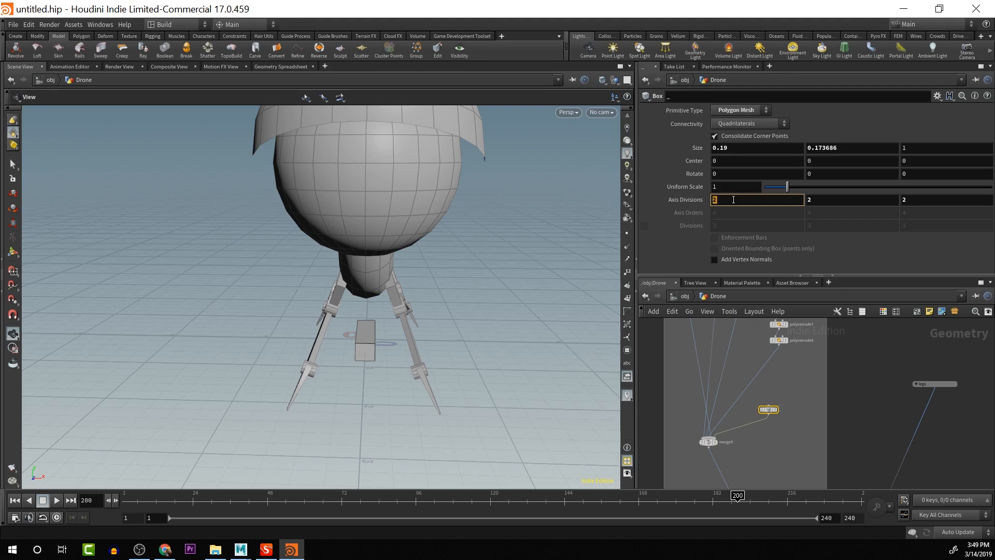
pyautogui.write('3')
pyautogui.press('Return')
# Reduce the box's Y size to about 0.064 and move its node up beneath the polyextrude nodes
pyautogui.moveTo(422, 355); pyautogui.dragTo(353, 359)
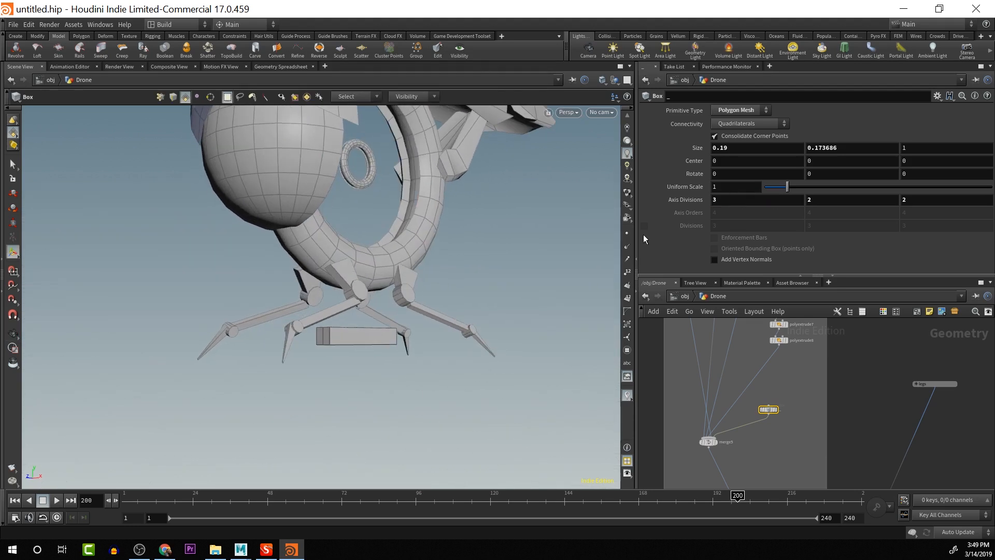
pyautogui.moveTo(850, 148); pyautogui.dragTo(793, 186, button='middle')
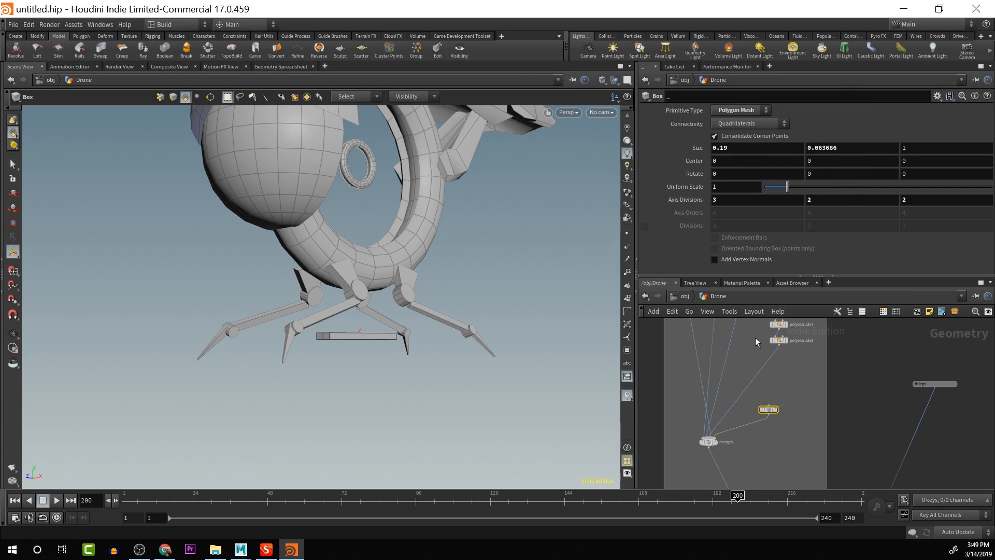
pyautogui.click(769, 409)
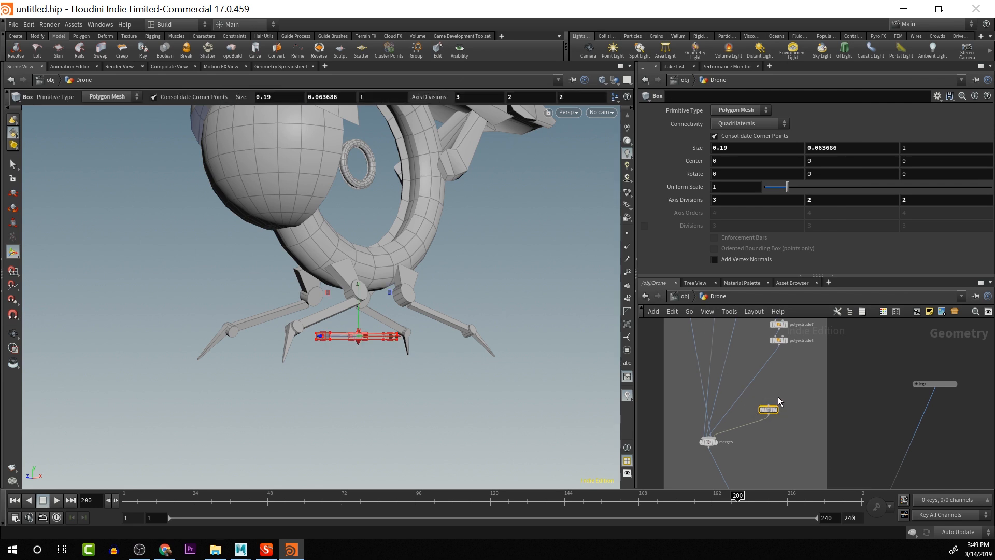
pyautogui.moveTo(769, 413); pyautogui.dragTo(779, 393)
# Select the edge loop running lengthwise around the middle of the box and move it up about 0.058 on Y
pyautogui.keyDown('alt'); pyautogui.moveTo(401, 338); pyautogui.dragTo(448, 360); pyautogui.keyUp('alt')
pyautogui.keyDown('alt'); pyautogui.scroll(8, 431, 367); pyautogui.keyUp('alt')
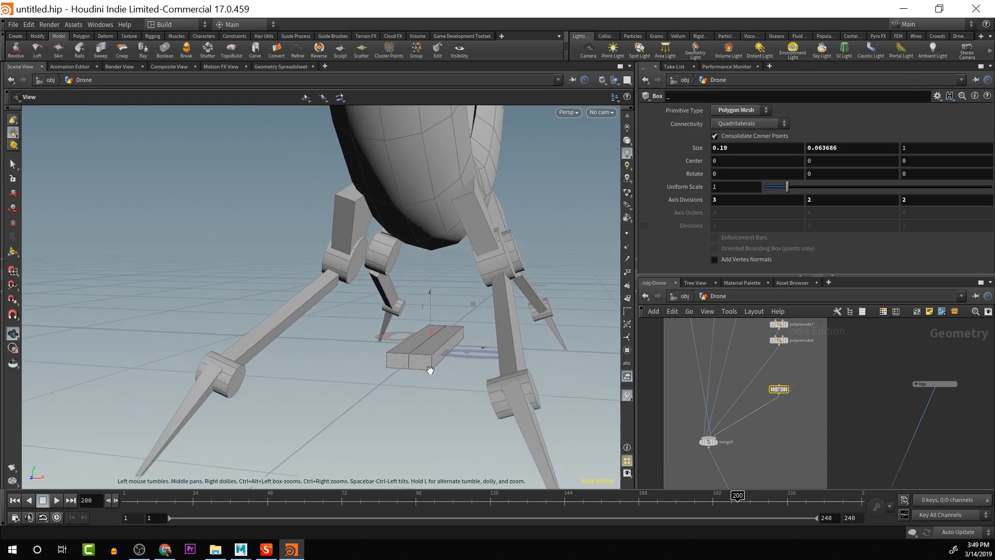
pyautogui.moveTo(13, 136); pyautogui.dragTo(41, 148)
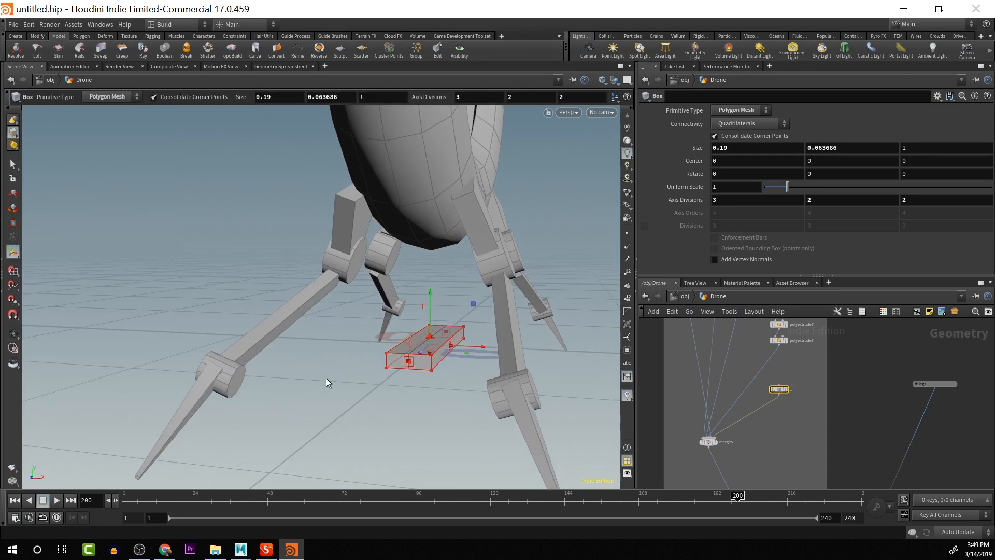
pyautogui.press('s')
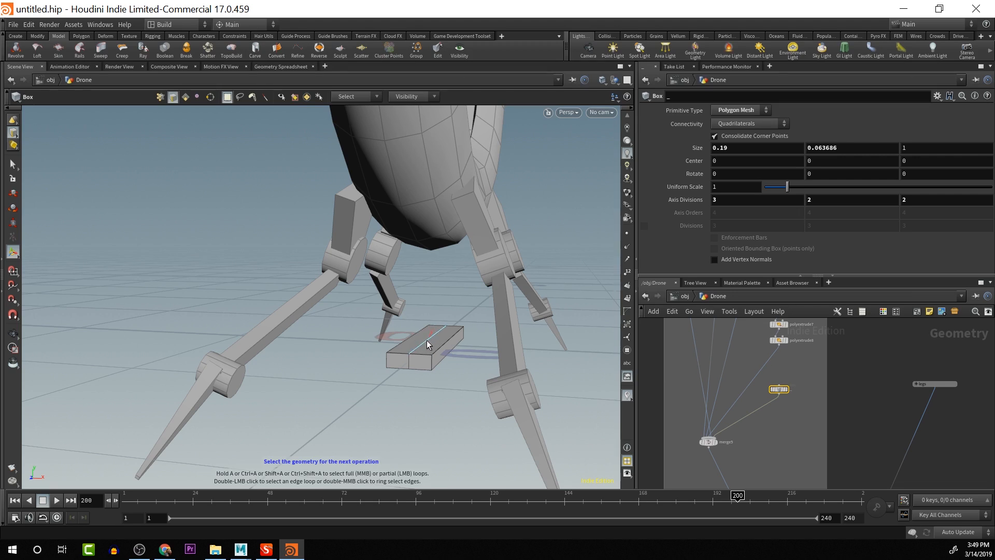
pyautogui.moveTo(428, 340)
pyautogui.keyDown('alt'); pyautogui.mouseDown()
pyautogui.moveTo(420, 321)
pyautogui.moveTo(446, 332)
pyautogui.moveTo(434, 350)
pyautogui.mouseUp(); pyautogui.keyUp('alt')
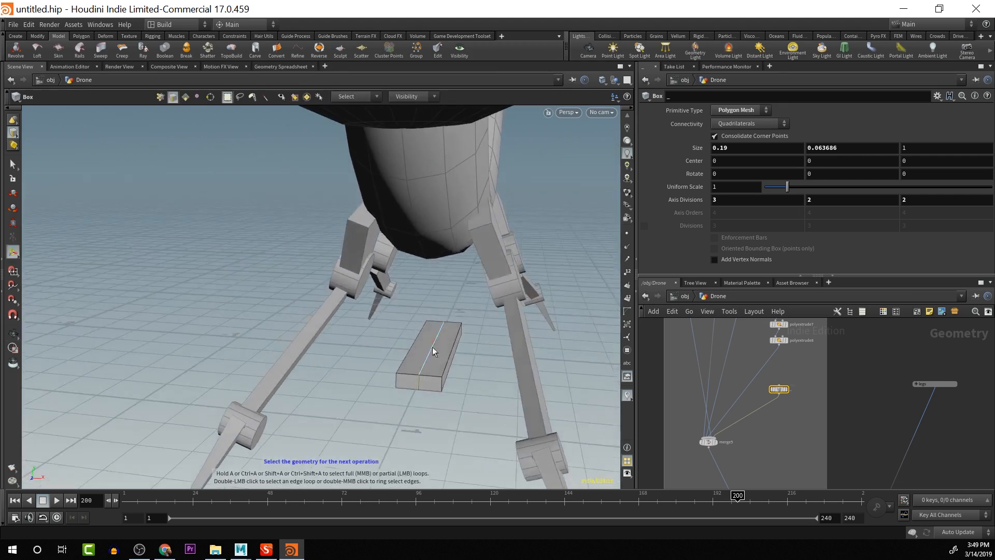
pyautogui.press('t')
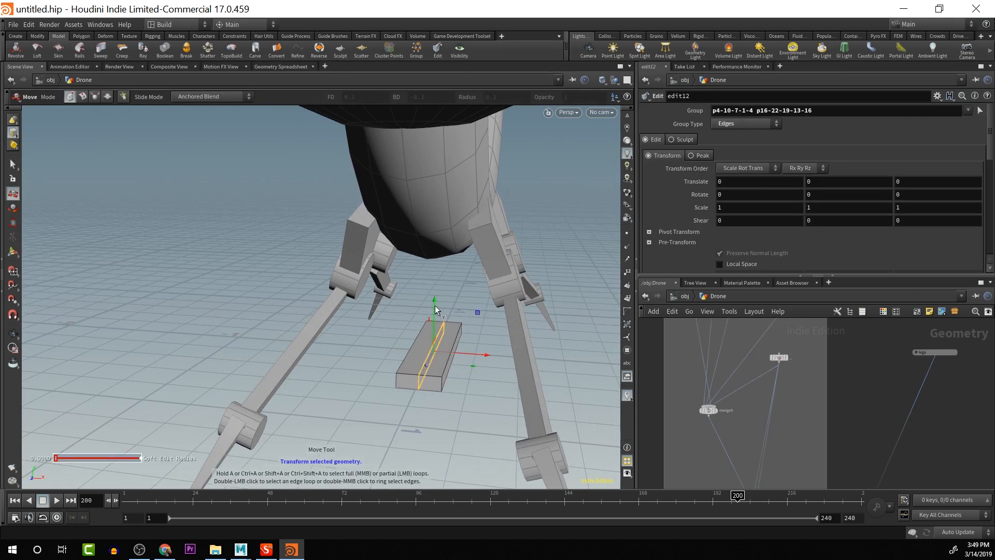
pyautogui.moveTo(434, 306); pyautogui.dragTo(437, 293)
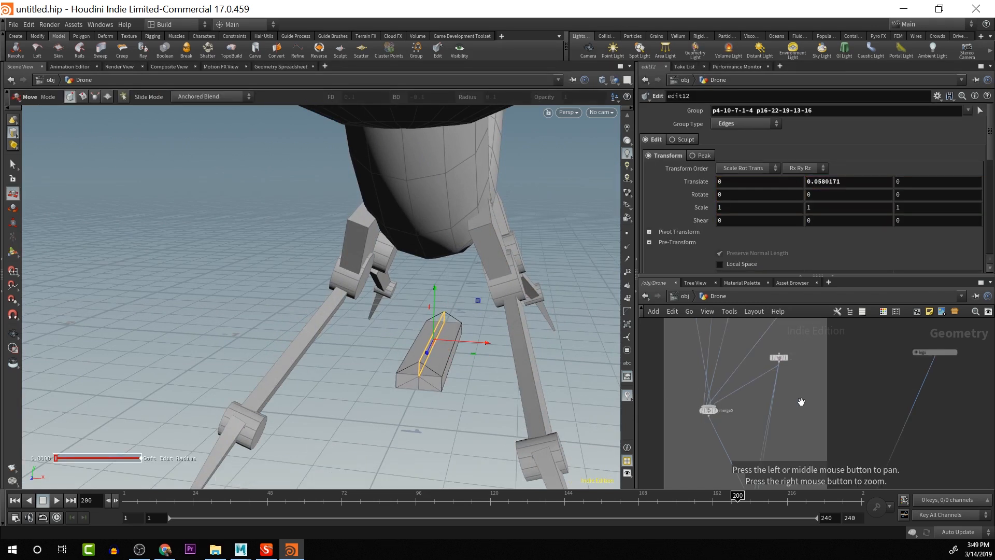
# Delete the extra merge node directly above edit12, along with the wire connecting them
pyautogui.keyDown('alt'); pyautogui.moveTo(723, 402); pyautogui.dragTo(696, 266, button='middle'); pyautogui.keyUp('alt')
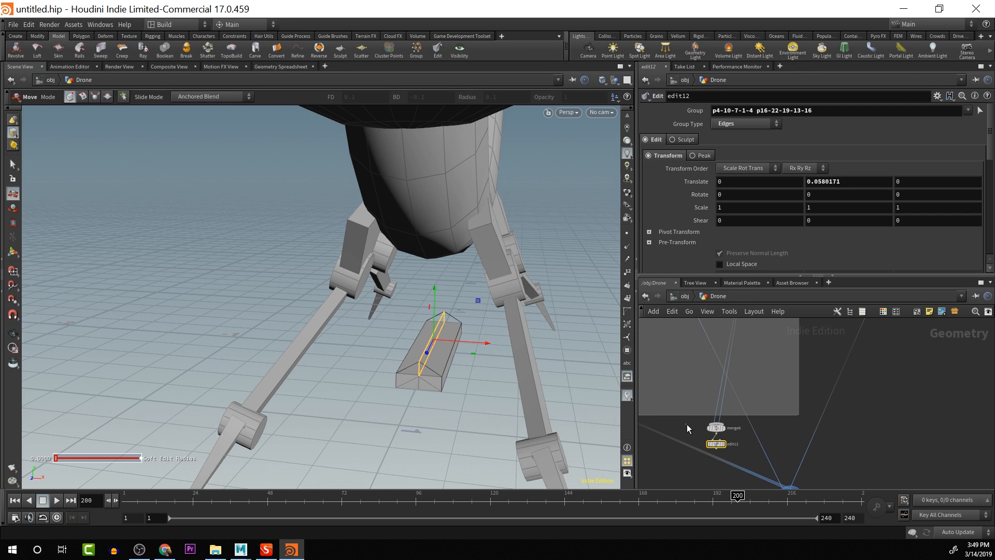
pyautogui.moveTo(686, 424); pyautogui.dragTo(731, 426)
pyautogui.click(722, 421)
pyautogui.press('Delete')
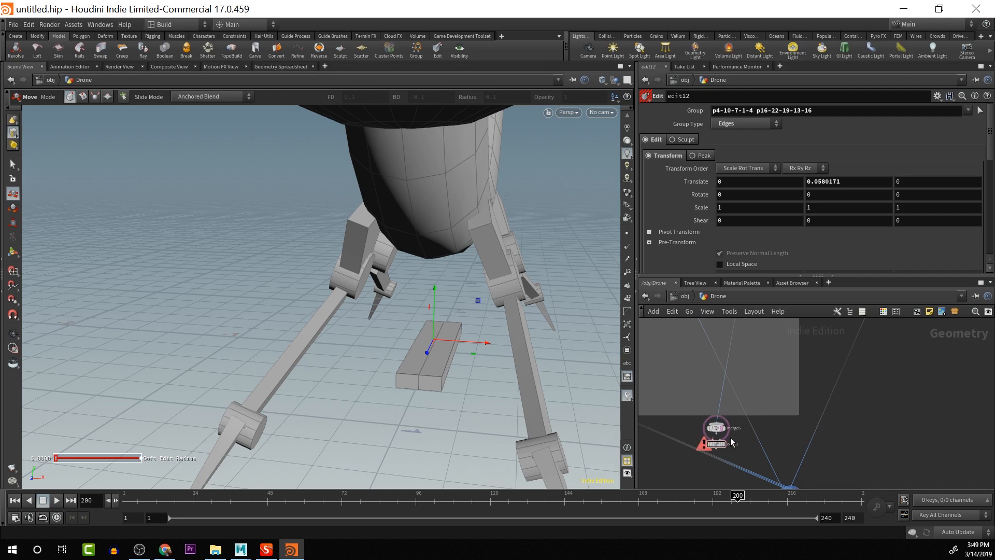
pyautogui.click(718, 429)
pyautogui.press('Delete')
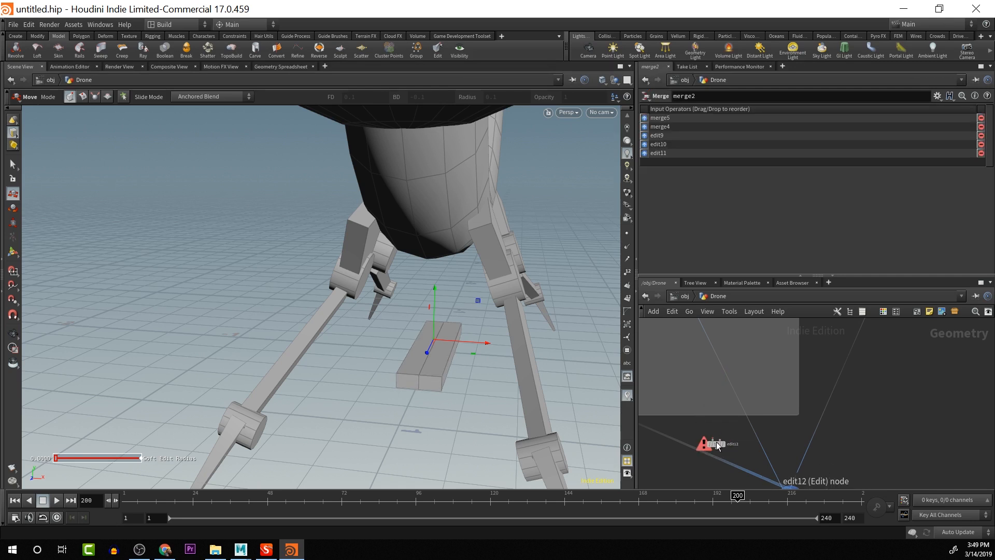
# Move the edit12 node up the network and insert it between the box node and merge5
pyautogui.moveTo(717, 443); pyautogui.dragTo(761, 320)
pyautogui.click(716, 443)
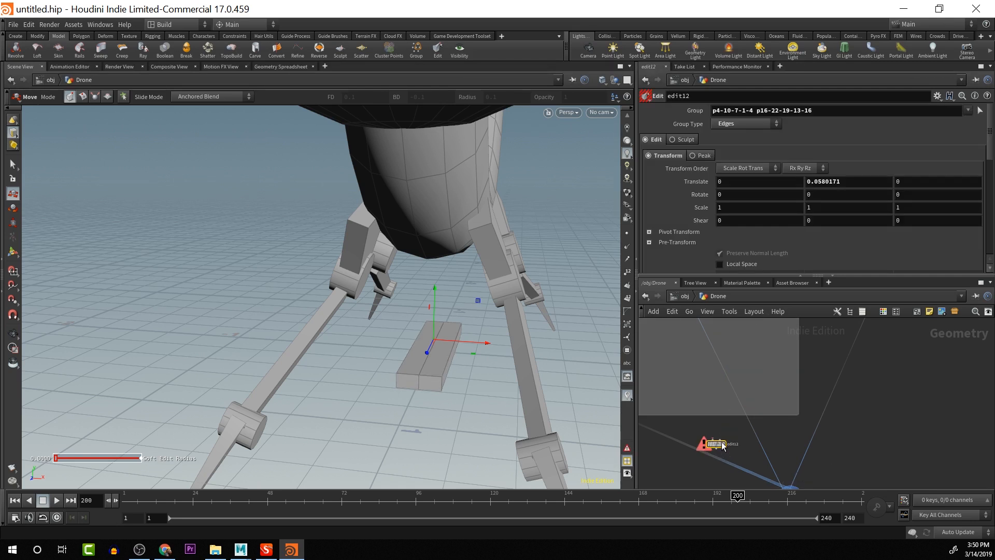
pyautogui.moveTo(720, 445); pyautogui.dragTo(754, 349)
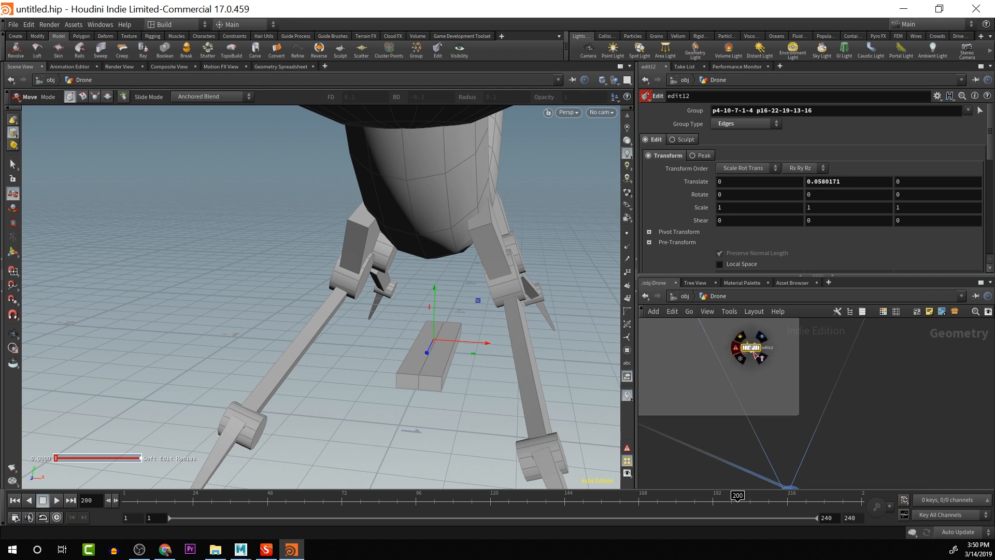
pyautogui.keyDown('alt'); pyautogui.moveTo(754, 377); pyautogui.dragTo(765, 490, button='middle'); pyautogui.keyUp('alt')
pyautogui.moveTo(761, 453)
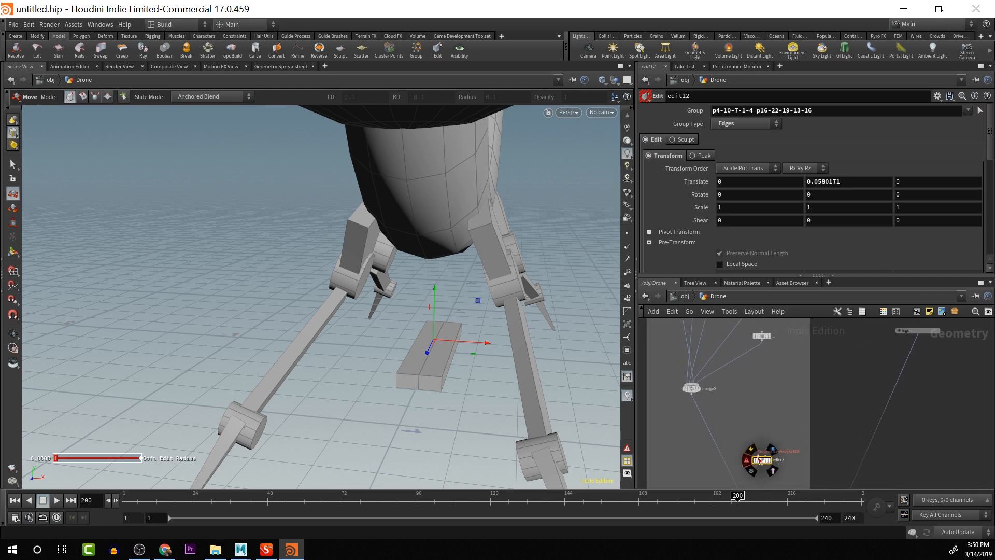
pyautogui.moveTo(763, 460); pyautogui.dragTo(750, 356)
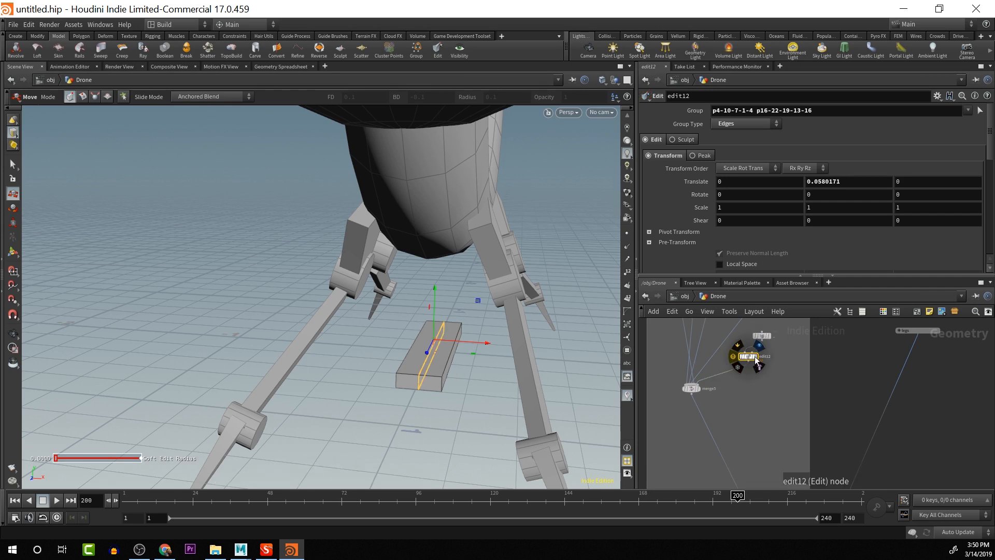
# Compare the edit12 and merge5 outputs, then display only edit12 and select it for editing
pyautogui.click(756, 355)
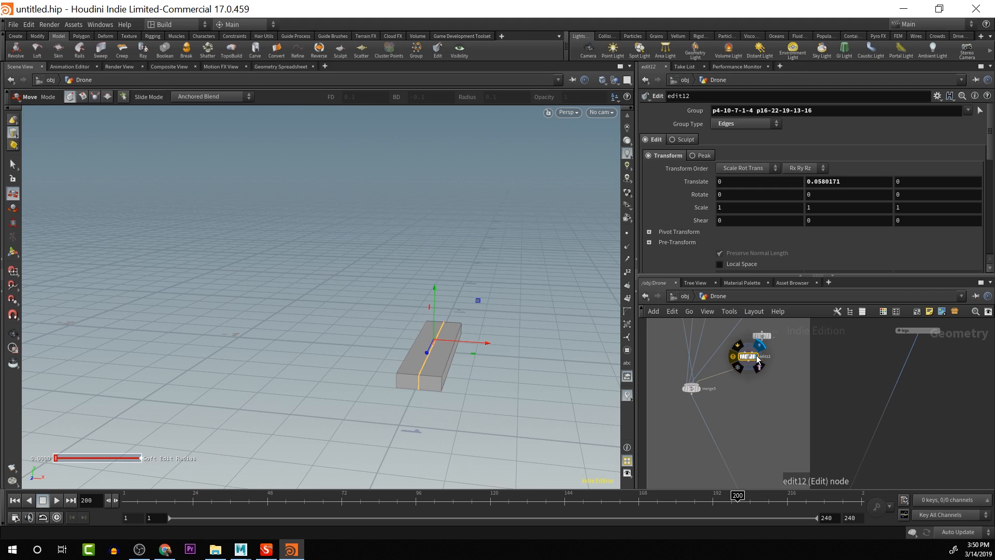
pyautogui.click(697, 388)
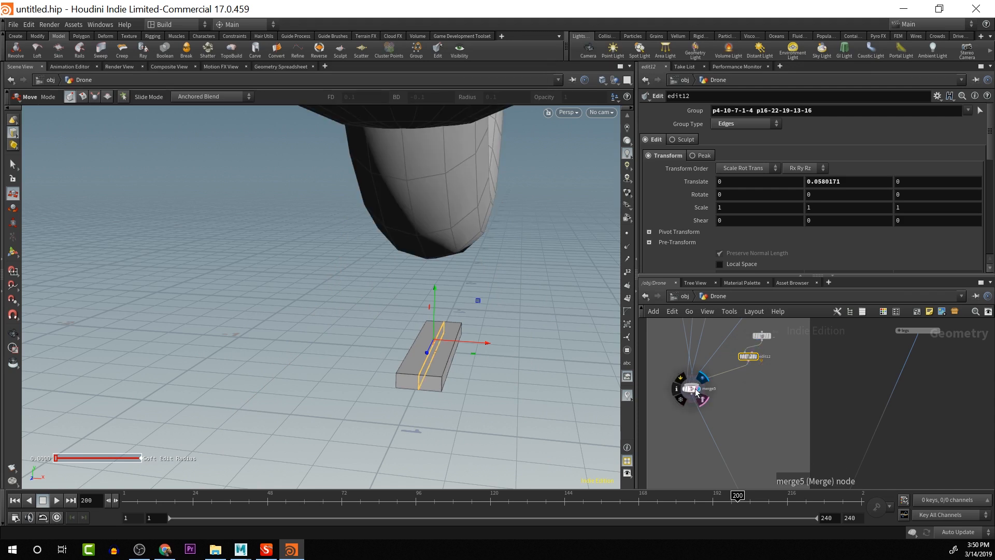
pyautogui.click(695, 388)
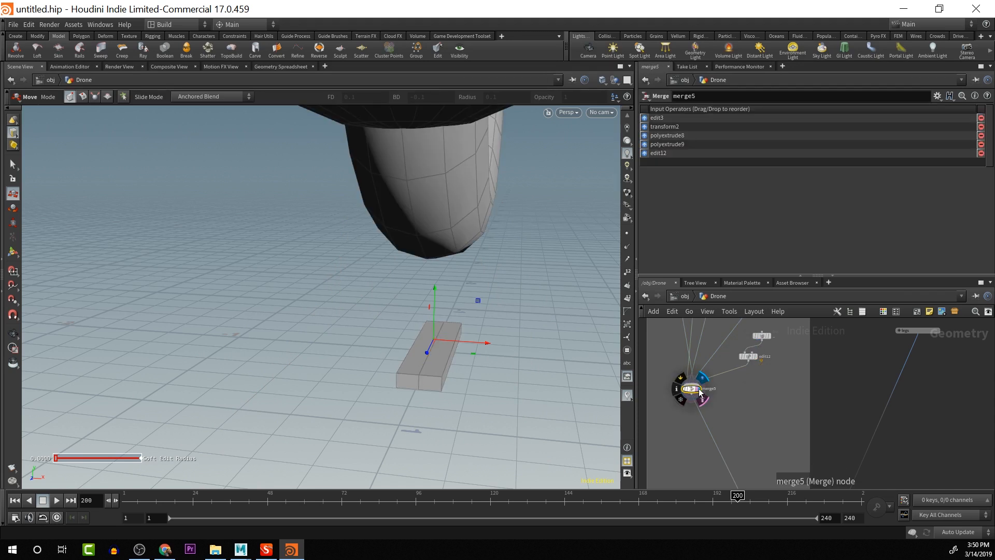
pyautogui.click(757, 358)
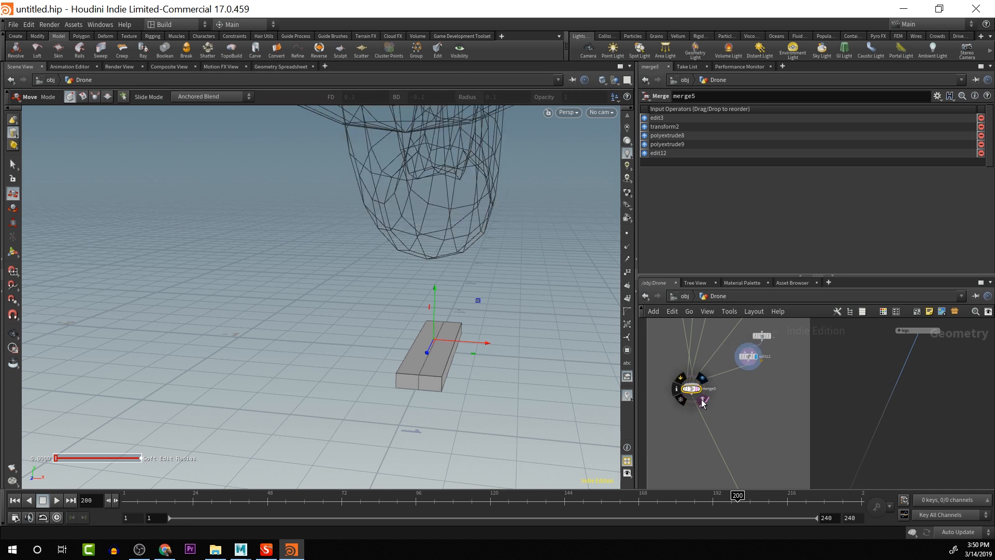
pyautogui.click(749, 357)
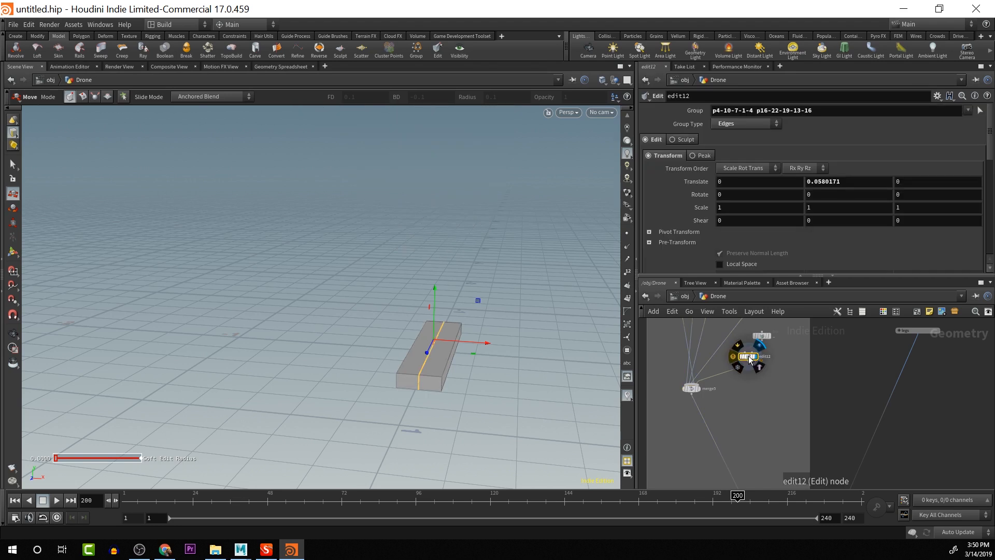
# Try to raise the box's lengthwise middle edge loop to about 0.11 on Y
pyautogui.moveTo(435, 291); pyautogui.dragTo(435, 281)
pyautogui.keyDown('alt'); pyautogui.moveTo(510, 363); pyautogui.dragTo(485, 338); pyautogui.keyUp('alt')
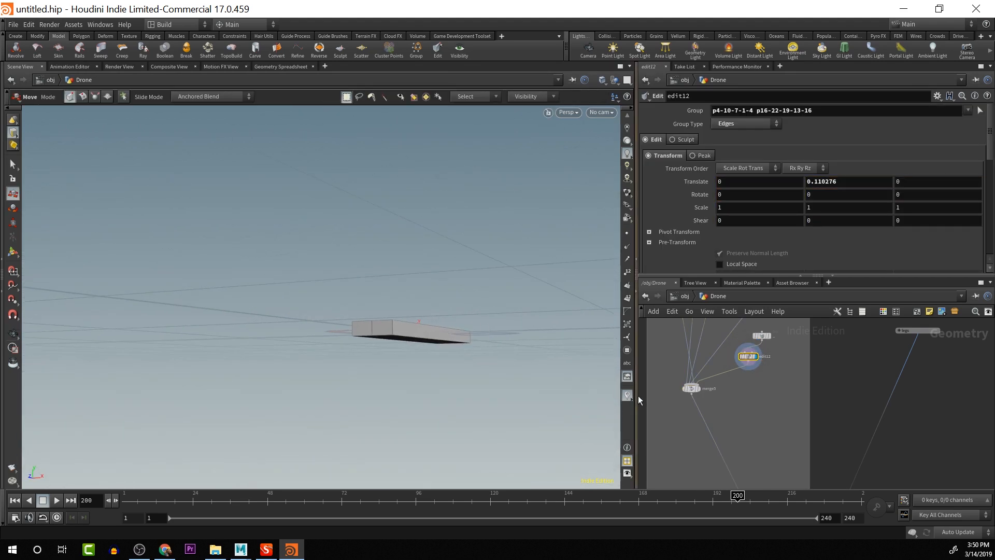
pyautogui.moveTo(747, 357)
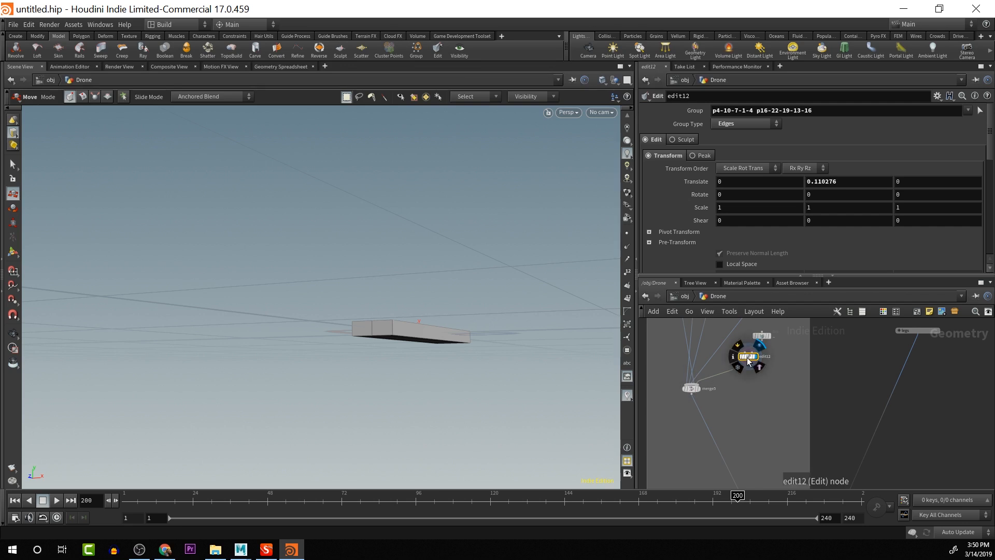
# Select the lengthwise middle edges on the box's upper and end faces and move them up about 0.038 on Y
pyautogui.keyDown('alt'); pyautogui.moveTo(434, 326); pyautogui.dragTo(407, 375); pyautogui.keyUp('alt')
pyautogui.click(416, 384)
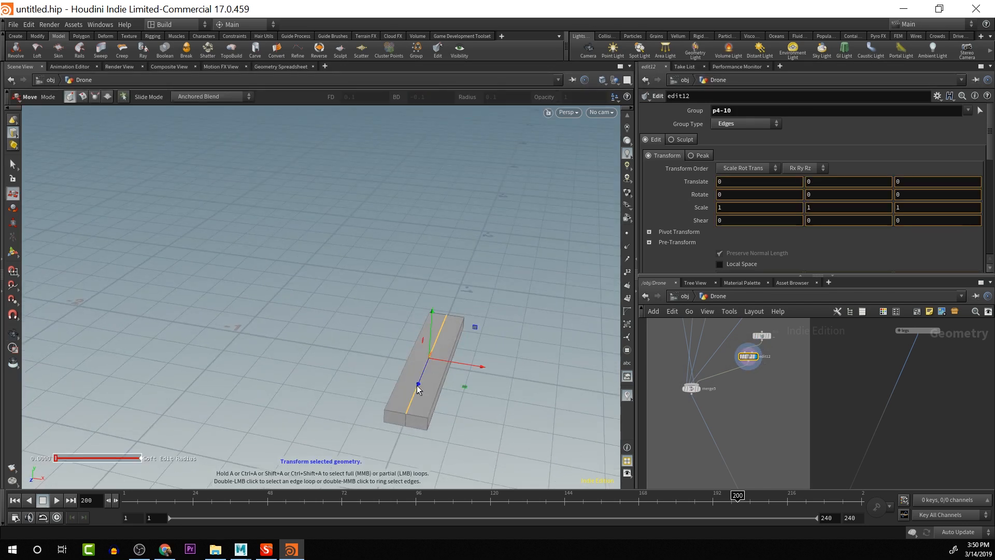
pyautogui.moveTo(432, 322); pyautogui.dragTo(476, 434)
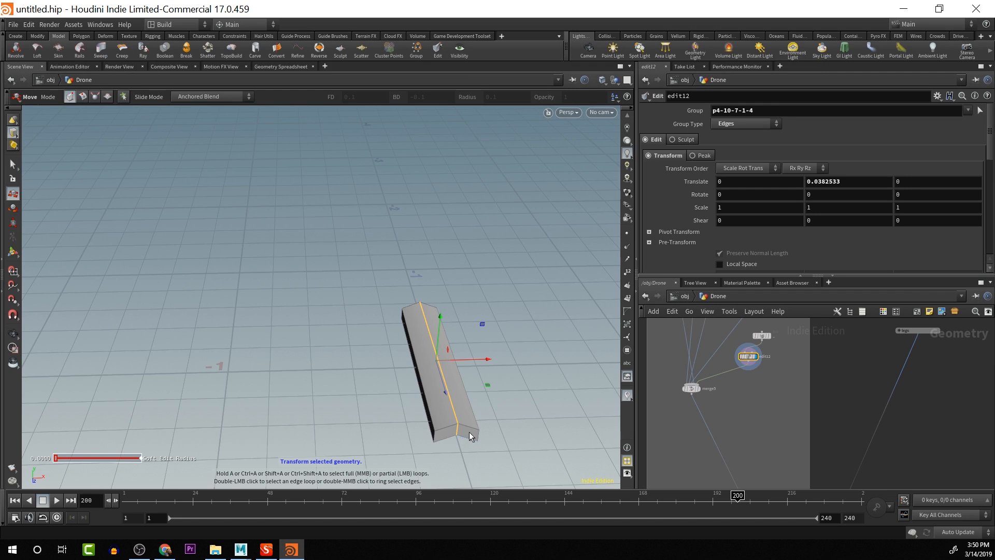
# Switch the selection type to primitives and select both faces at one end of the ridged box
pyautogui.click(13, 133)
pyautogui.click(36, 160)
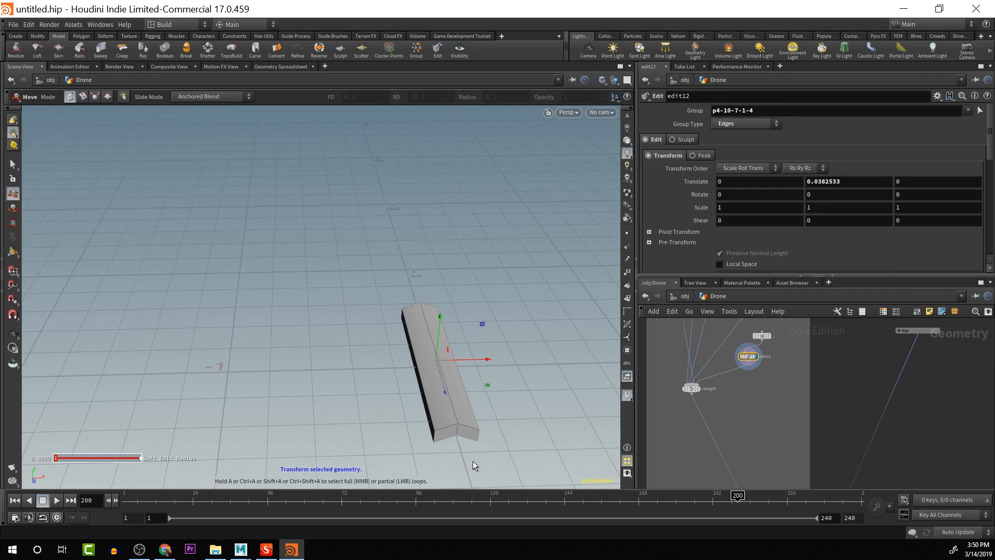
pyautogui.click(442, 431)
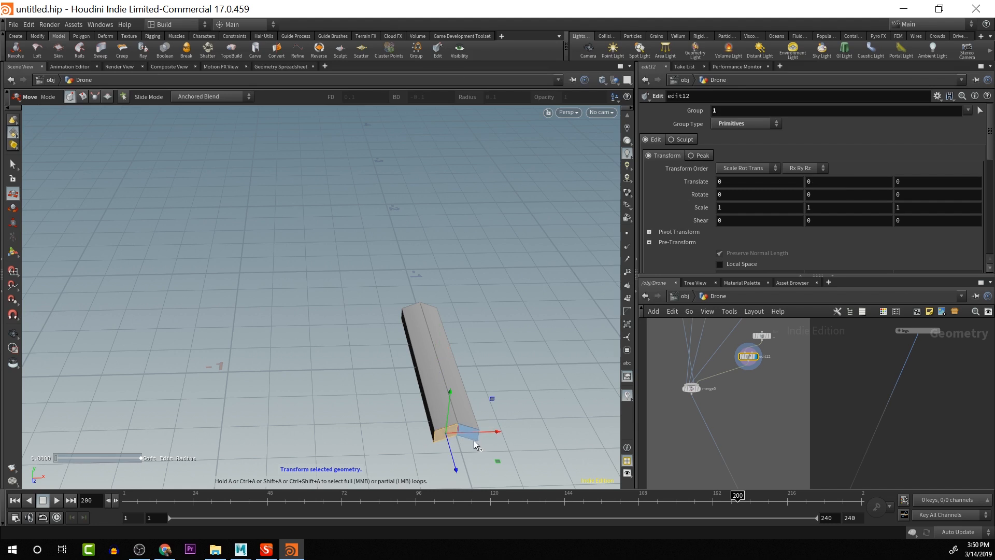
pyautogui.keyDown('shift'); pyautogui.click(472, 436); pyautogui.keyUp('shift')
pyautogui.press('Escape')
pyautogui.moveTo(473, 430); pyautogui.dragTo(433, 404)
pyautogui.press('t')
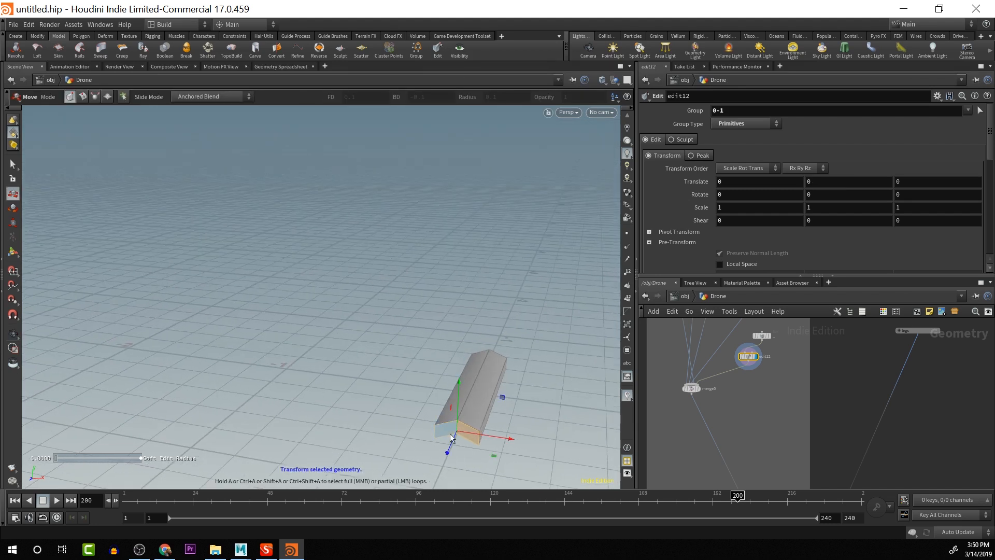
# Try scaling a single end face of the box, and undo the change
pyautogui.press('r')
pyautogui.press('e')
pyautogui.click(446, 431)
pyautogui.moveTo(499, 437); pyautogui.dragTo(446, 430)
pyautogui.hotkey('ctrl', 'z')
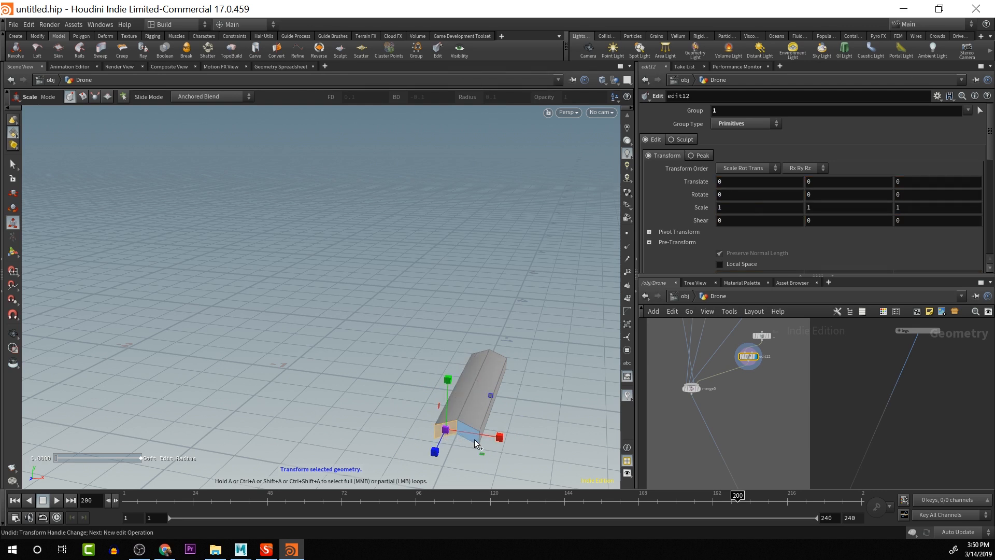
# Try scaling the box's two end faces along Z
pyautogui.doubleClick(471, 439)
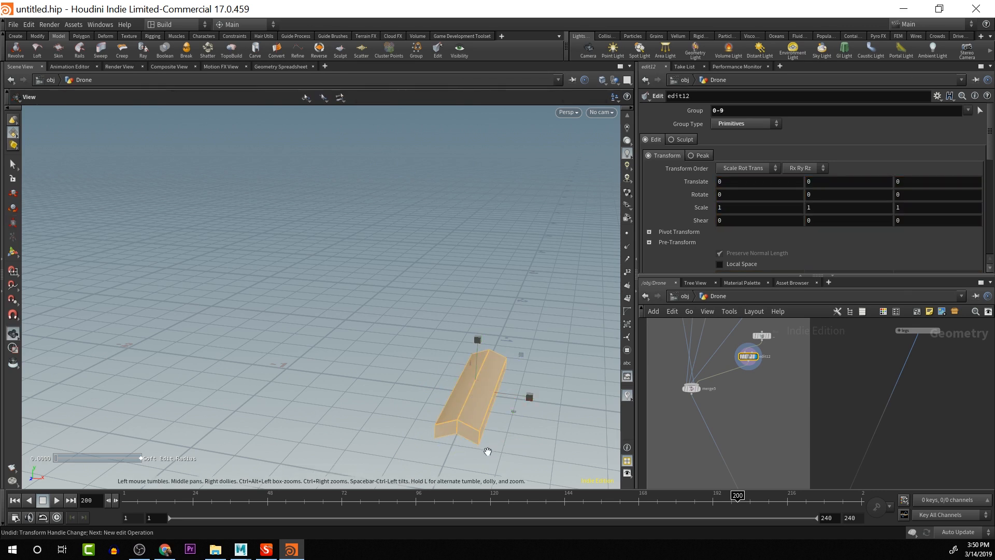
pyautogui.keyDown('alt'); pyautogui.moveTo(489, 450); pyautogui.dragTo(389, 404); pyautogui.keyUp('alt')
pyautogui.keyDown('ctrl'); pyautogui.moveTo(554, 381); pyautogui.dragTo(777, 551); pyautogui.keyUp('ctrl')
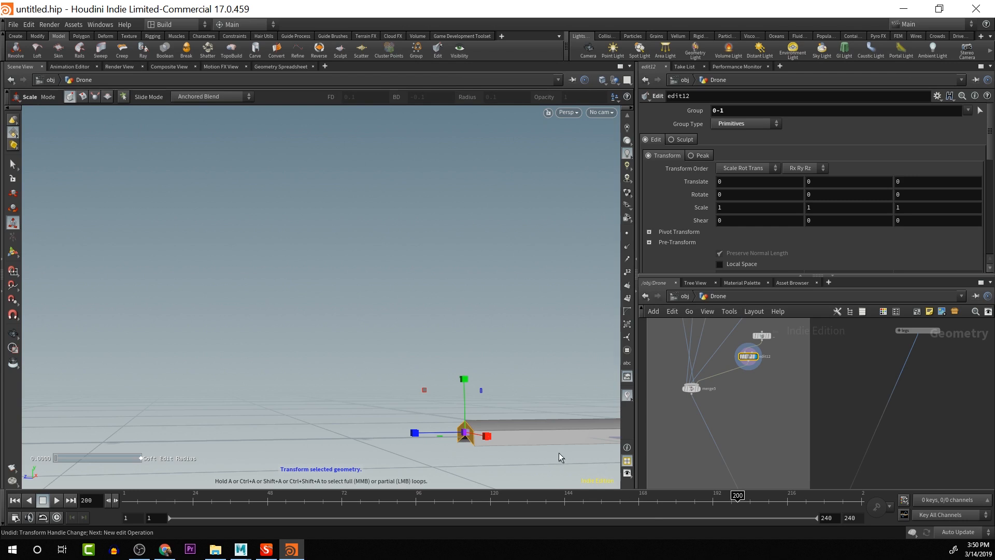
pyautogui.moveTo(558, 453)
pyautogui.mouseDown(button='middle')
pyautogui.moveTo(469, 427)
pyautogui.moveTo(431, 429)
pyautogui.mouseUp(button='middle')
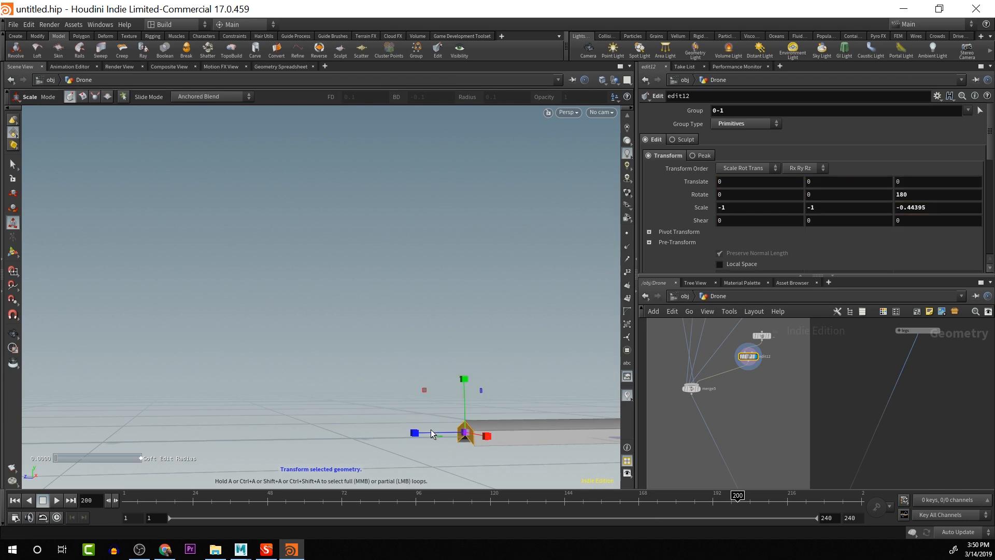
# Select the two faces at one end of the box and scale them uniformly to about 0.4
pyautogui.doubleClick(476, 434)
pyautogui.keyDown('alt'); pyautogui.moveTo(475, 434); pyautogui.dragTo(516, 531); pyautogui.keyUp('alt')
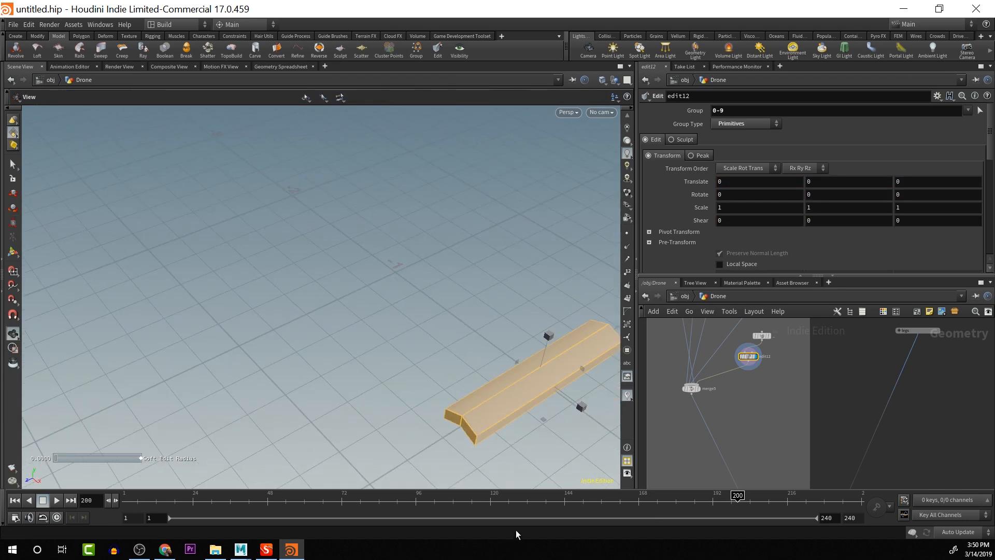
pyautogui.scroll(-2, 489, 411)
pyautogui.keyDown('ctrl'); pyautogui.moveTo(528, 272); pyautogui.dragTo(680, 422); pyautogui.keyUp('ctrl')
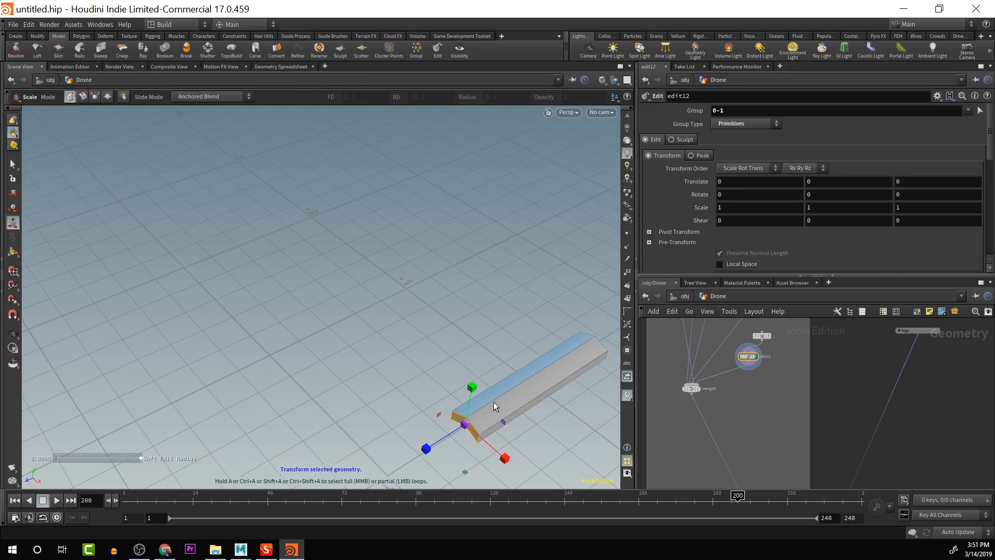
pyautogui.moveTo(465, 424); pyautogui.dragTo(343, 371)
pyautogui.press('Escape')
pyautogui.moveTo(440, 349); pyautogui.dragTo(289, 253)
pyautogui.press('e')
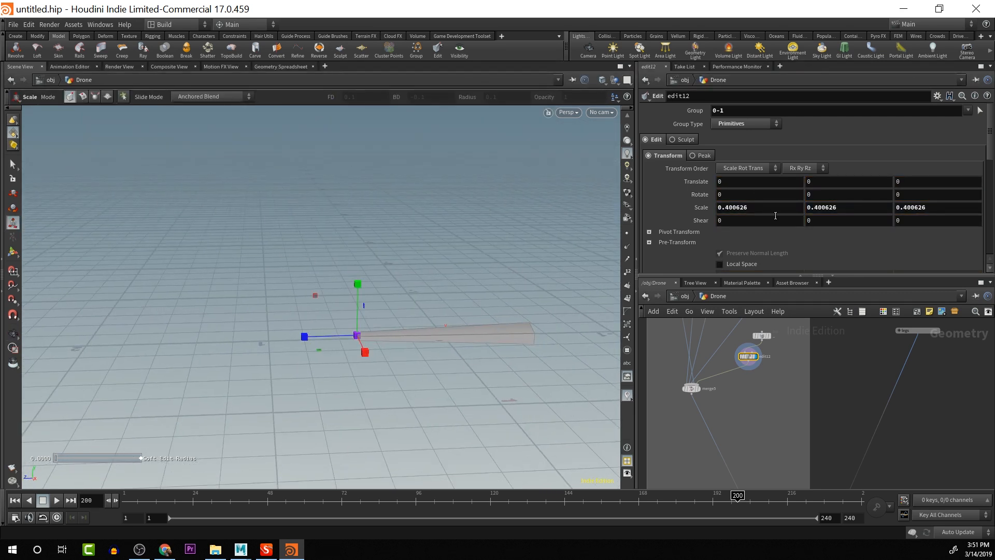
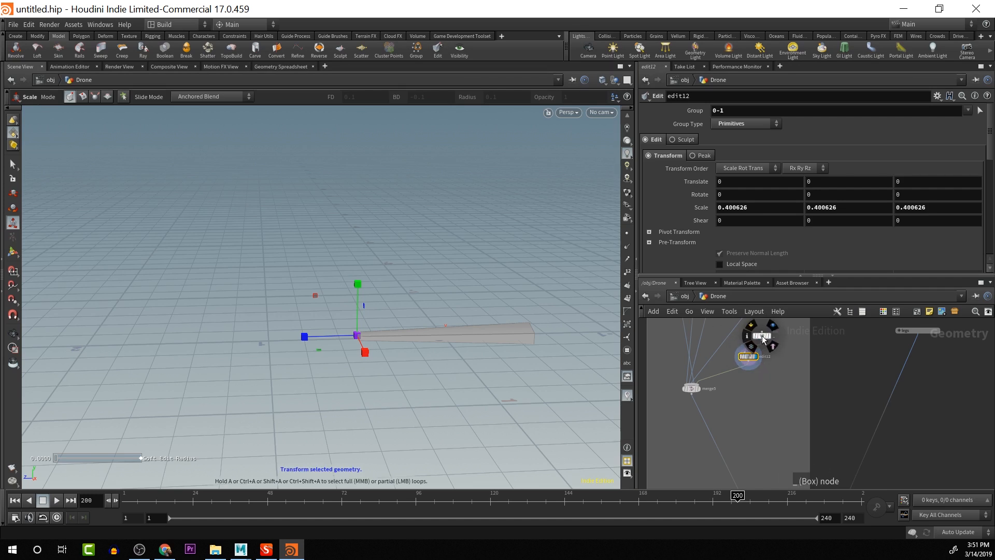
# Rename the box node feeding edit12 as box
pyautogui.click(765, 338)
pyautogui.click(775, 338)
pyautogui.write('b')
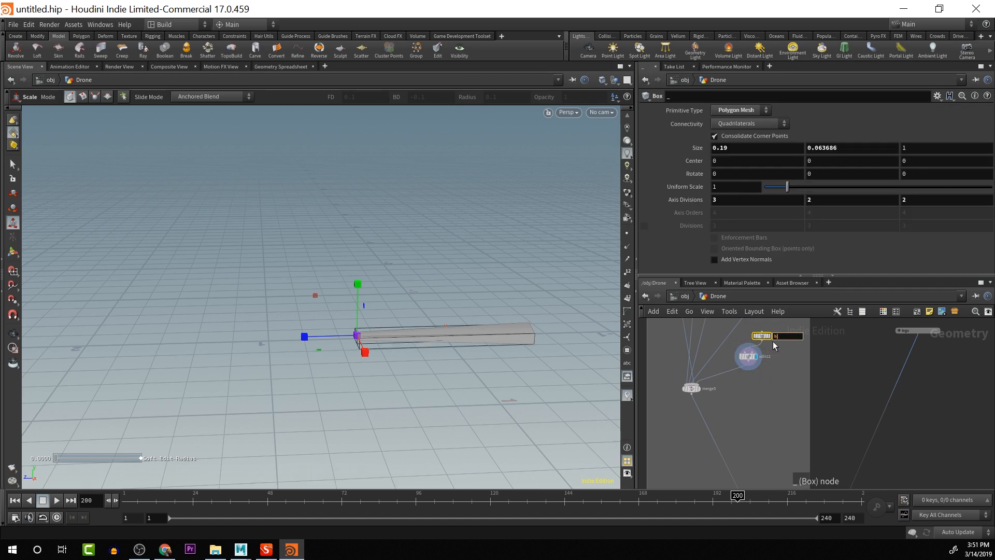
pyautogui.write('ox')
pyautogui.press('Return')
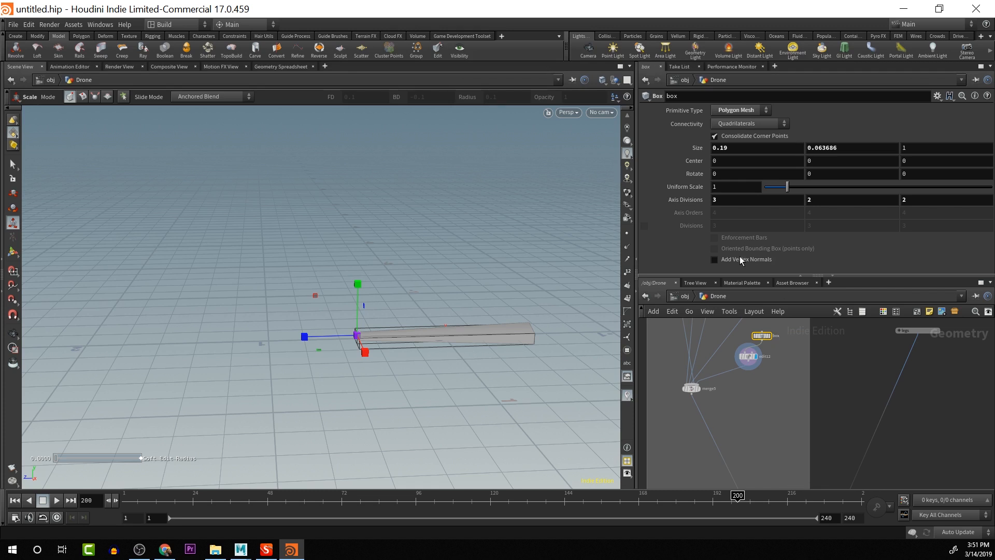
# Reference the box's Z size in its Z center with the expression ch("sizez")*.2
pyautogui.moveTo(763, 334)
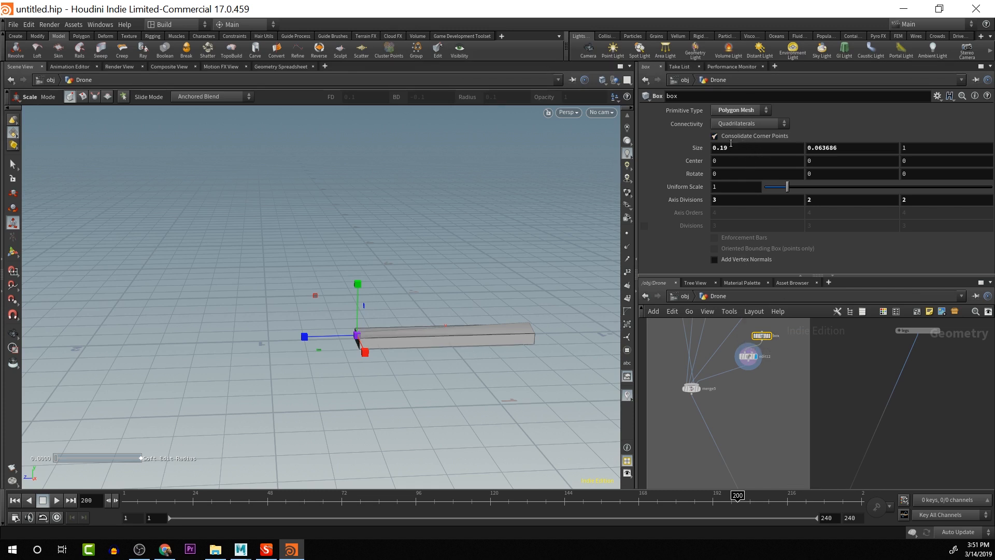
pyautogui.click(913, 149)
pyautogui.rightClick(925, 151)
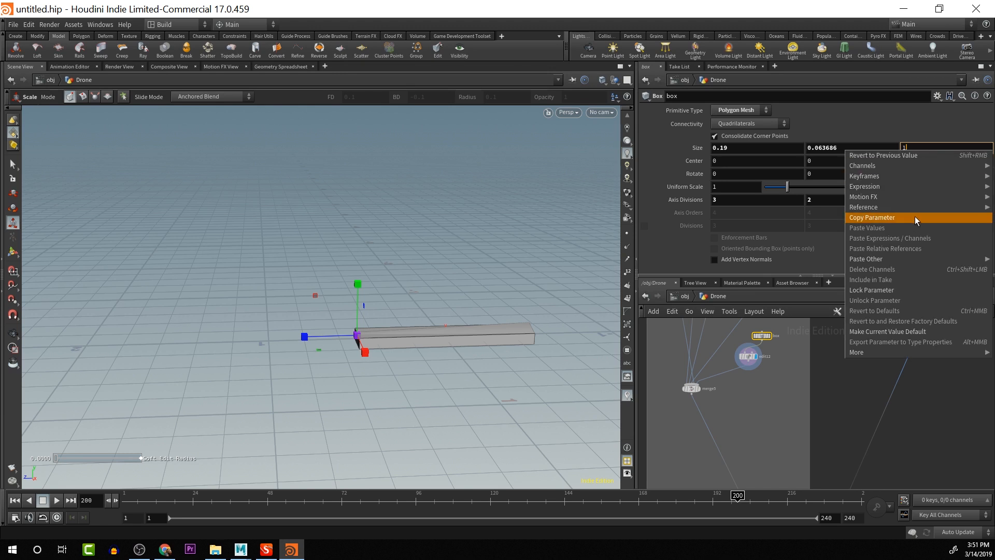
pyautogui.moveTo(906, 207)
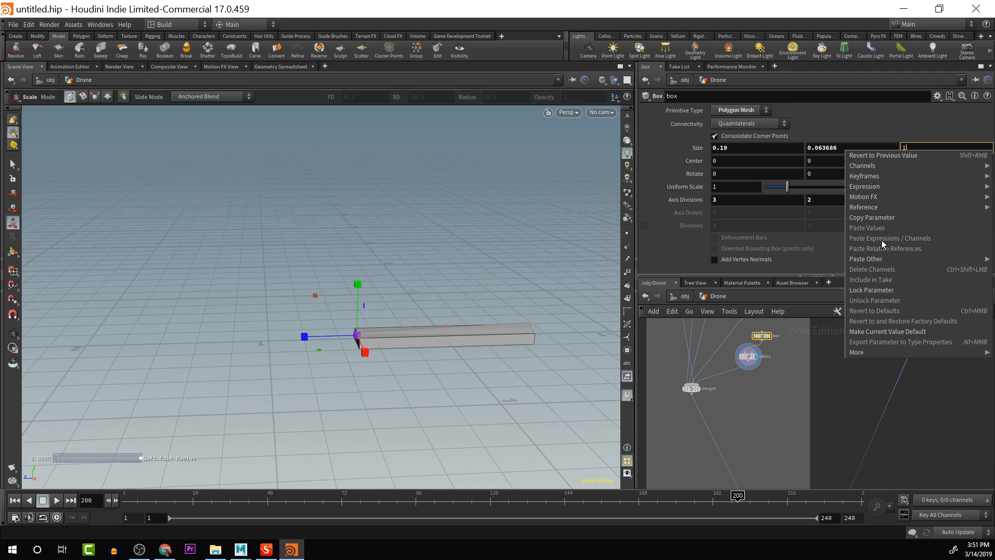
pyautogui.rightClick(922, 149)
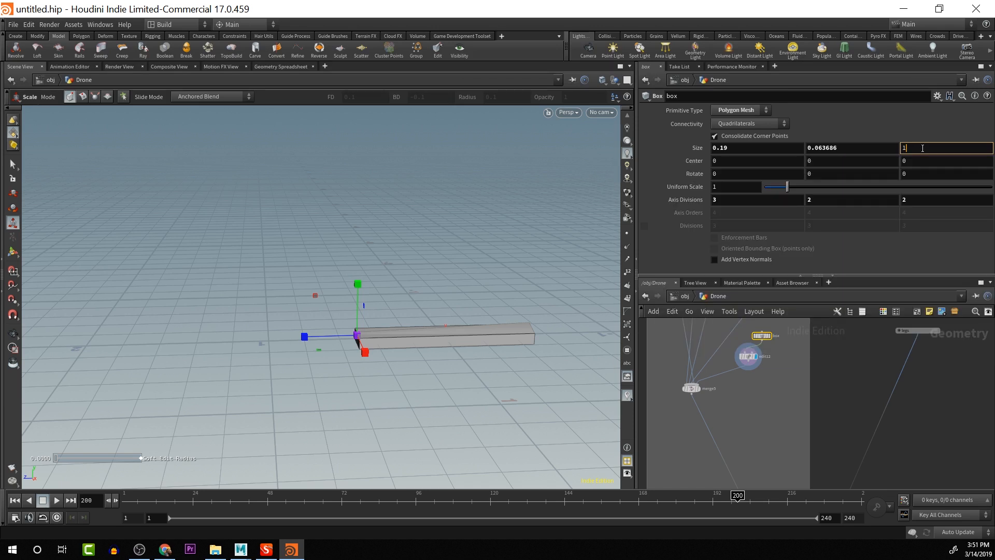
pyautogui.rightClick(923, 149)
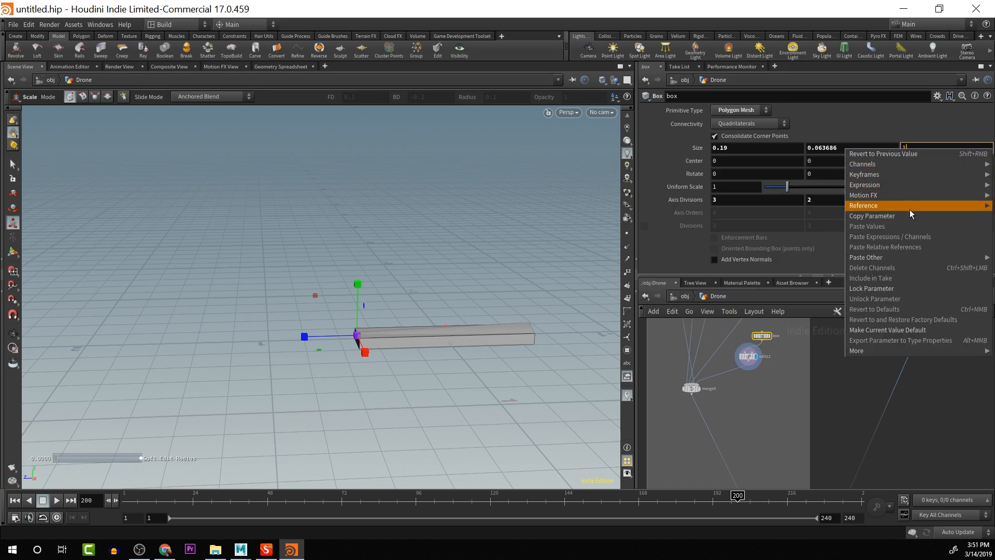
pyautogui.click(909, 218)
pyautogui.click(919, 162)
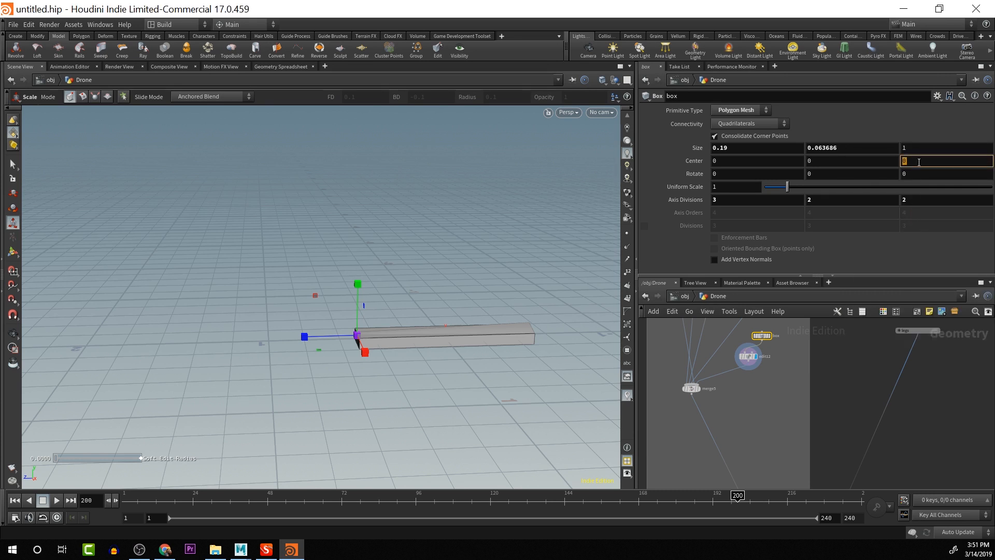
pyautogui.rightClick(919, 162)
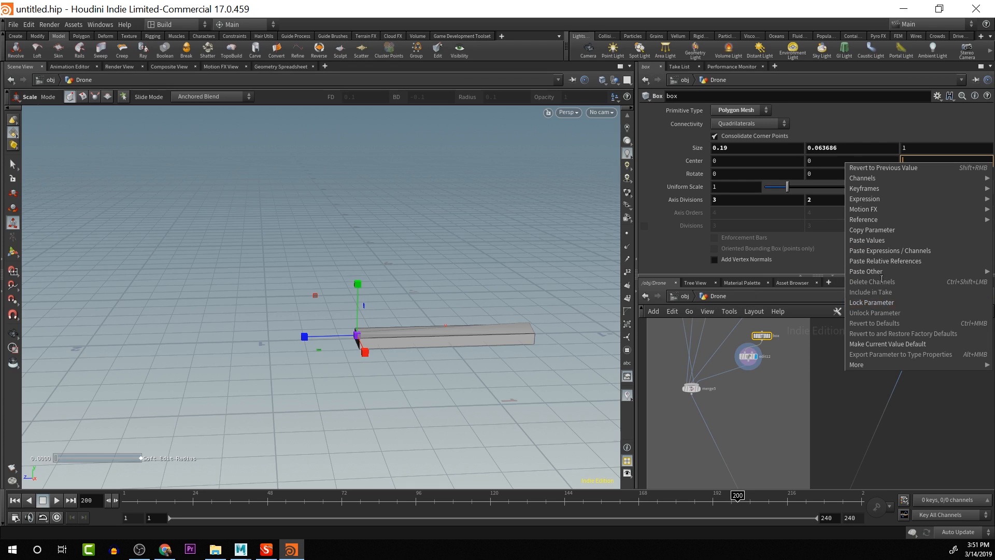
pyautogui.click(885, 261)
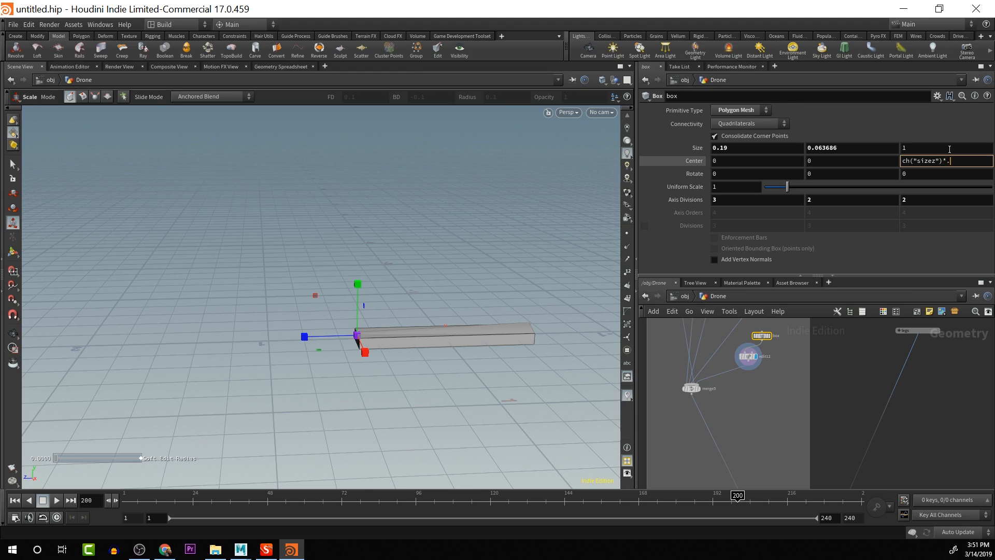
pyautogui.press('Return')
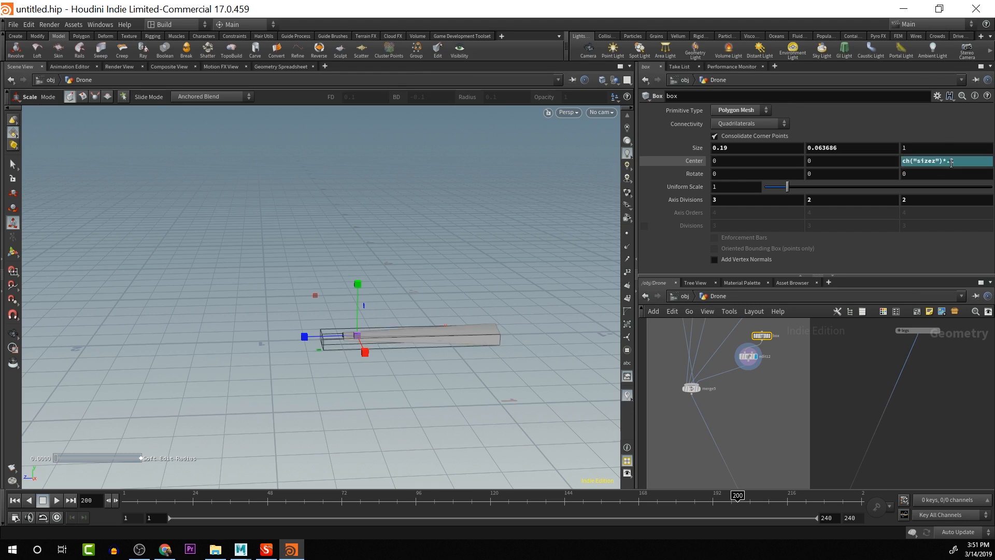
# Change the box's Z center expression to ch("sizez")*.5
pyautogui.click(959, 159)
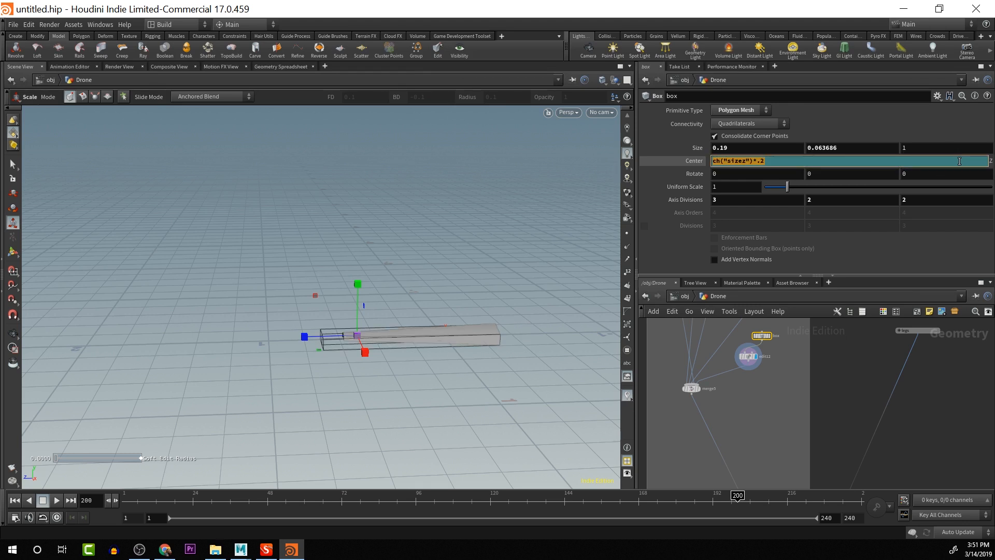
pyautogui.click(959, 165)
pyautogui.write('5')
pyautogui.press('Return')
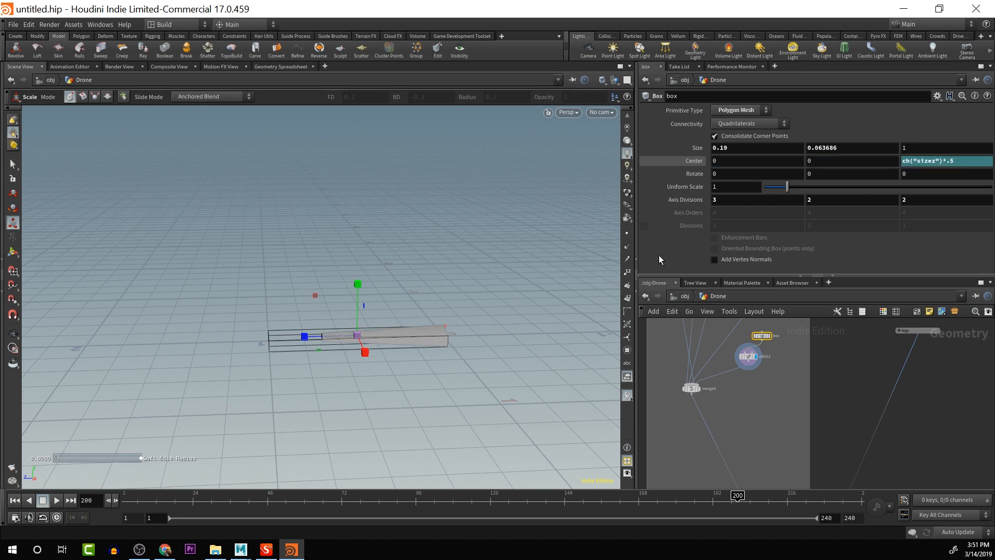
pyautogui.press('Escape')
pyautogui.moveTo(428, 344); pyautogui.dragTo(366, 403)
pyautogui.press('t')
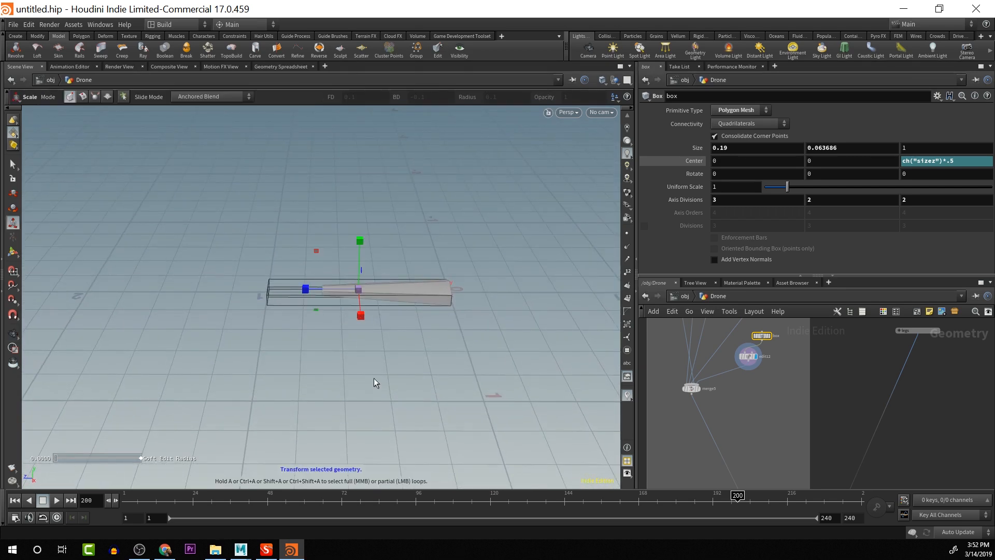
pyautogui.press('Escape')
pyautogui.moveTo(540, 362); pyautogui.dragTo(446, 348)
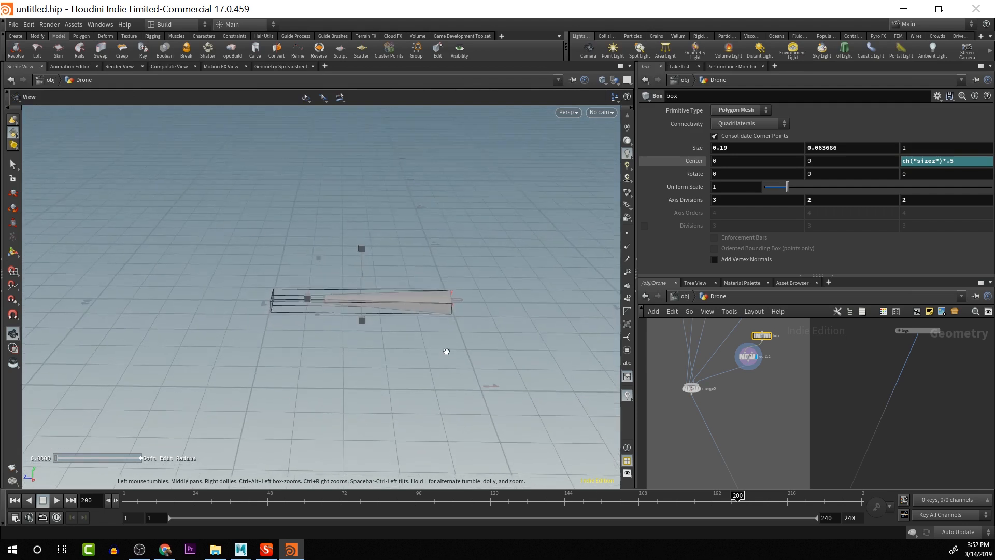
pyautogui.press('e')
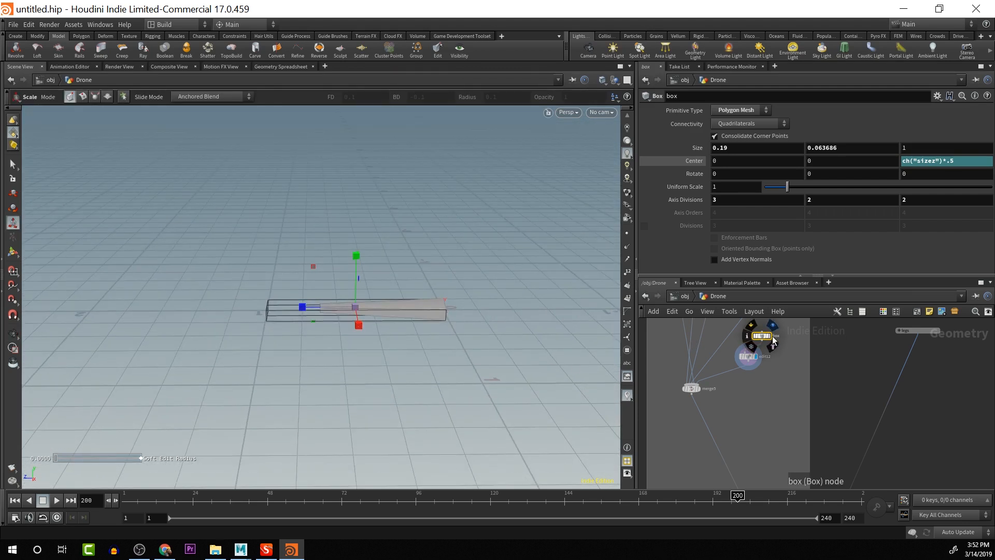
# Display the box, edit12 and merge5 outputs in turn, keep merge5 displayed, and select edit12
pyautogui.click(772, 338)
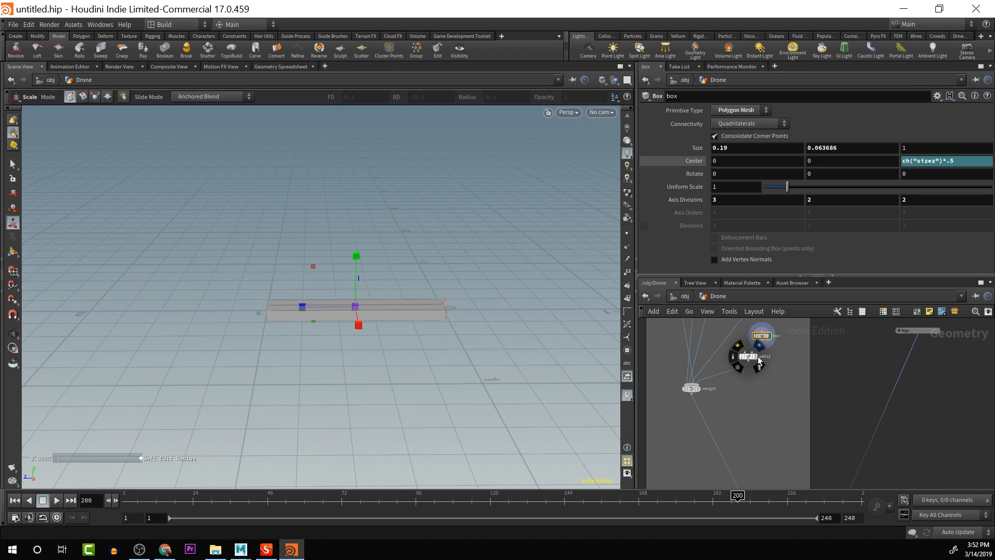
pyautogui.click(758, 360)
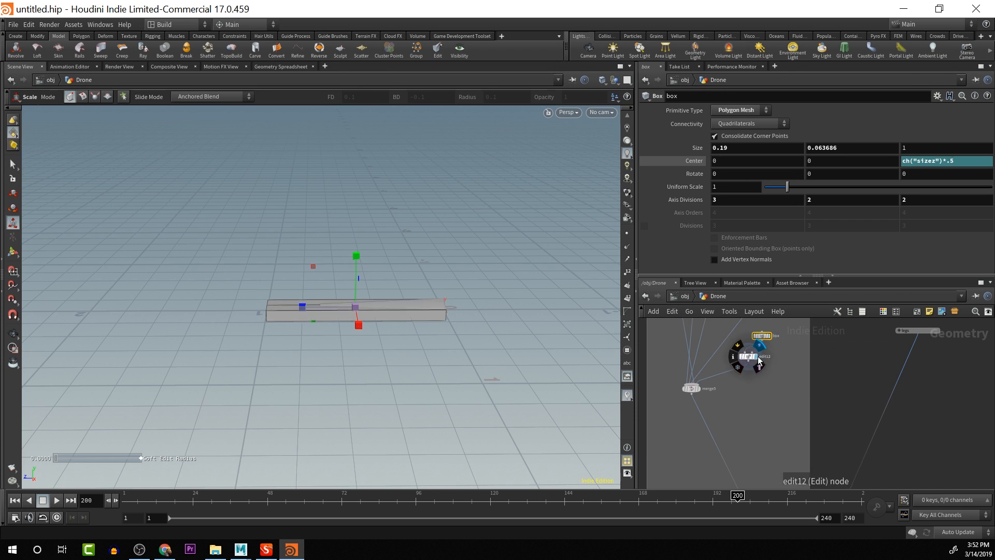
pyautogui.click(698, 389)
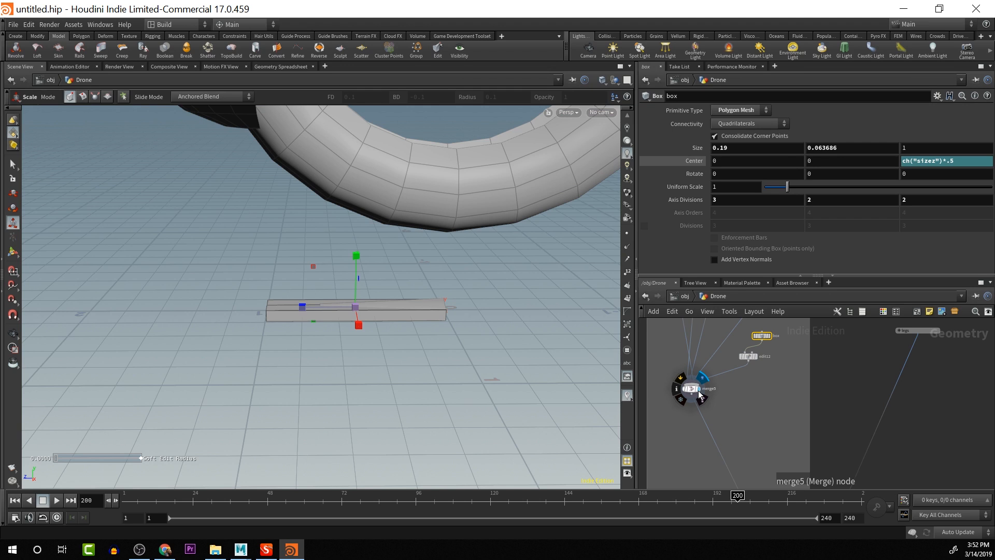
pyautogui.click(750, 357)
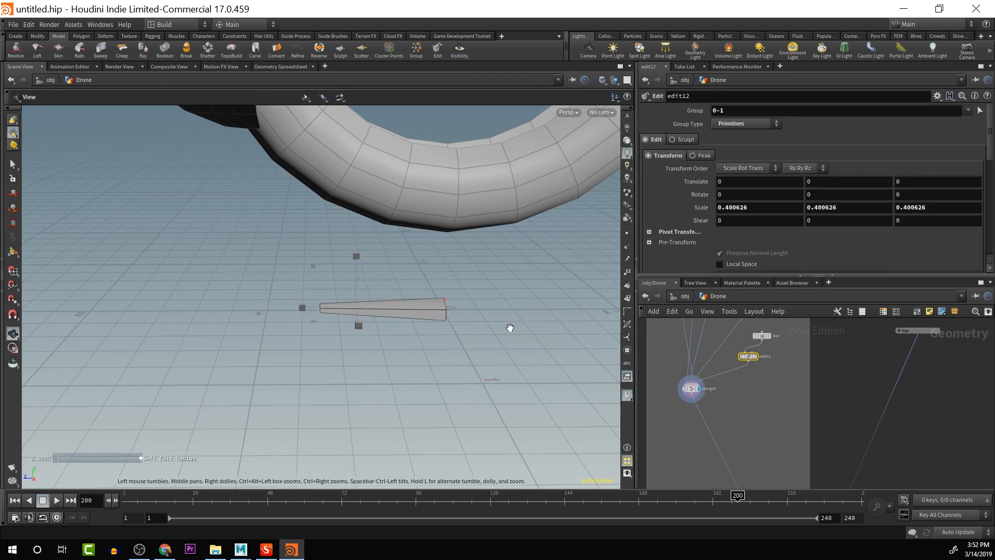
pyautogui.keyDown('alt'); pyautogui.moveTo(510, 328); pyautogui.dragTo(463, 395, button='middle'); pyautogui.keyUp('alt')
pyautogui.moveTo(463, 396); pyautogui.dragTo(561, 323)
pyautogui.press('e')
pyautogui.press('Escape')
pyautogui.press('e')
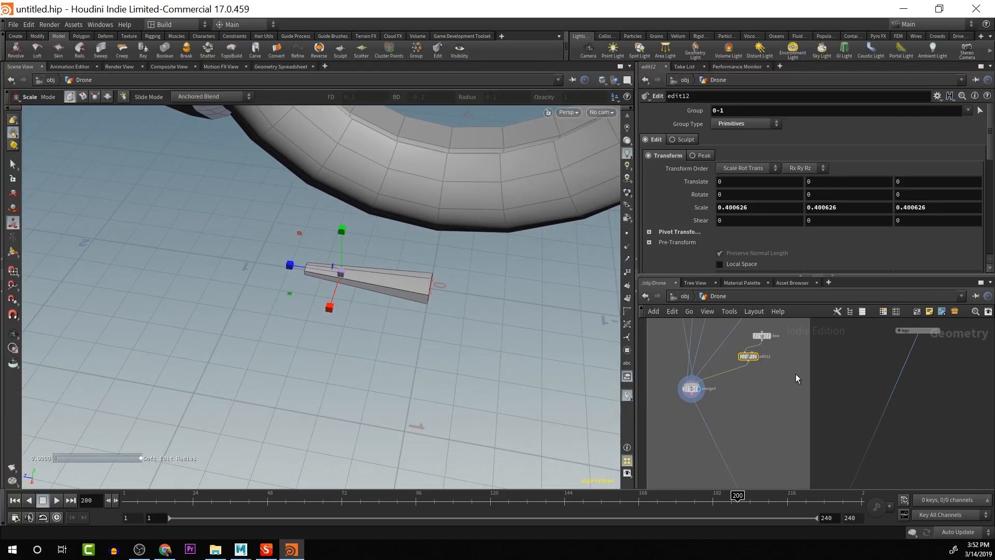
# Try negating the box's Z center expression as ch("sizez")*-.5, and undo the change
pyautogui.click(761, 338)
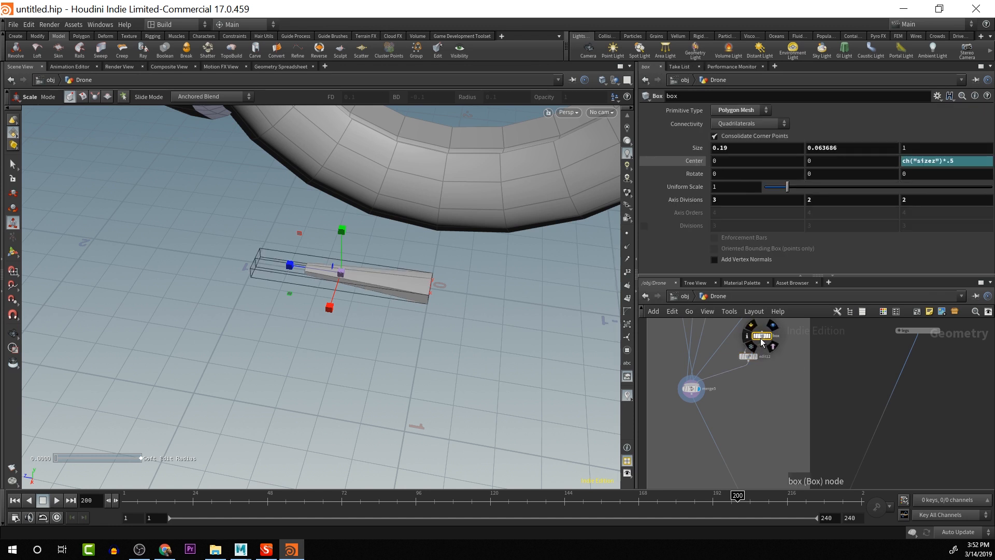
pyautogui.click(947, 162)
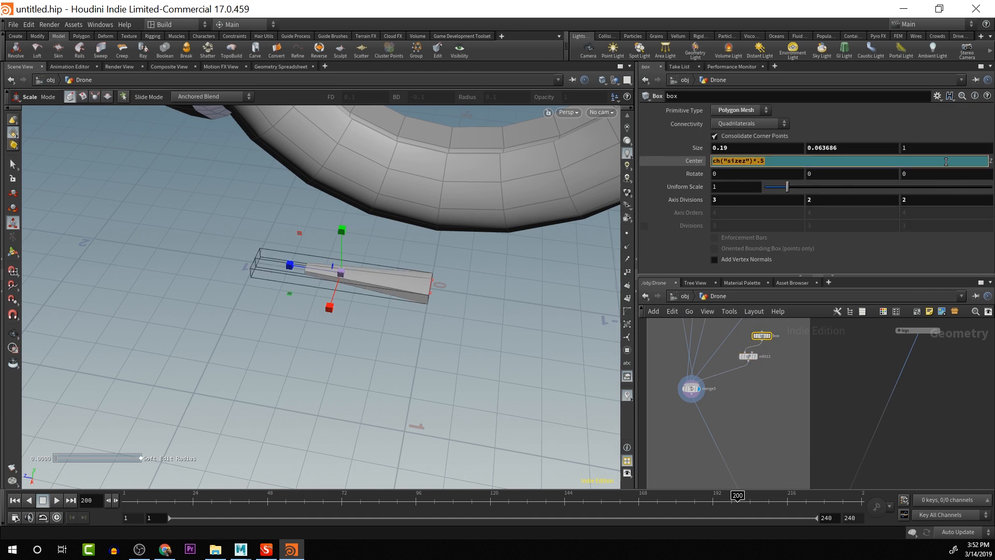
pyautogui.click(758, 161)
pyautogui.write('-')
pyautogui.press('Return')
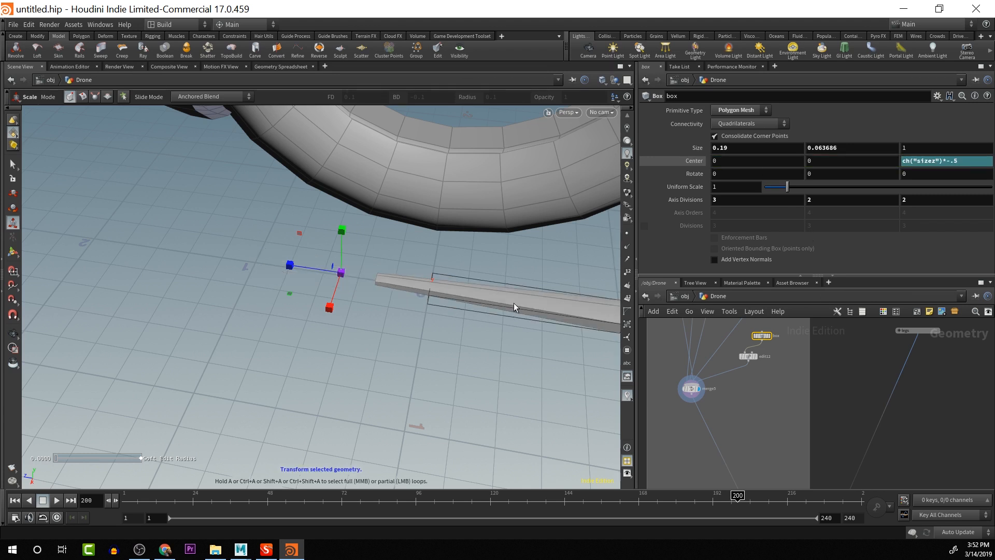
pyautogui.keyDown('alt'); pyautogui.scroll(-3, 384, 326); pyautogui.keyUp('alt')
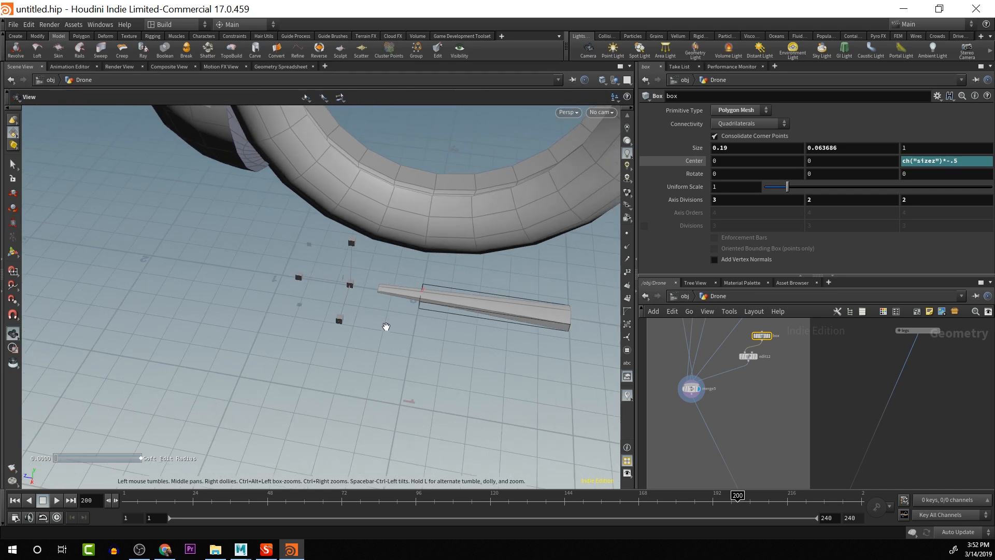
pyautogui.keyDown('alt'); pyautogui.moveTo(384, 327); pyautogui.dragTo(399, 288); pyautogui.keyUp('alt')
pyautogui.press('e')
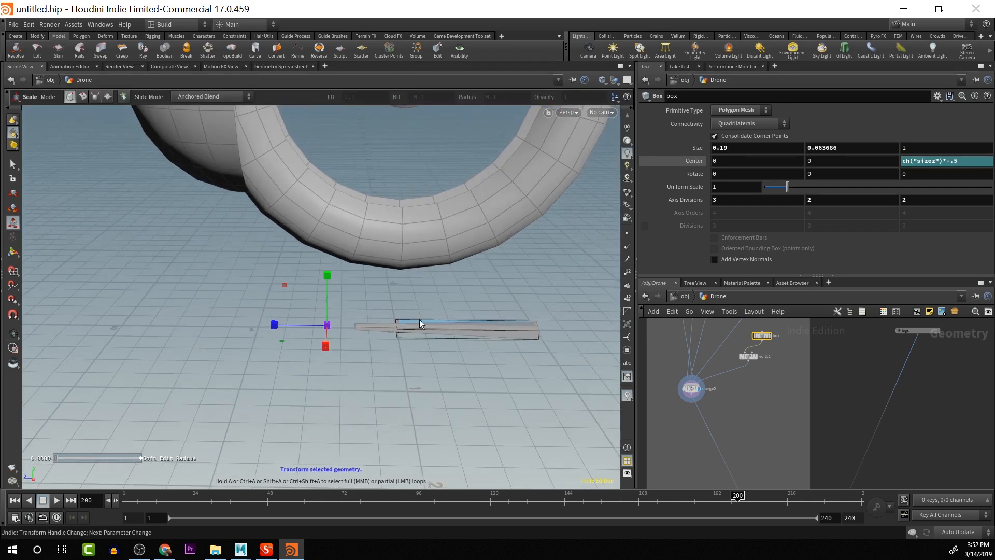
pyautogui.hotkey('ctrl', 'z')
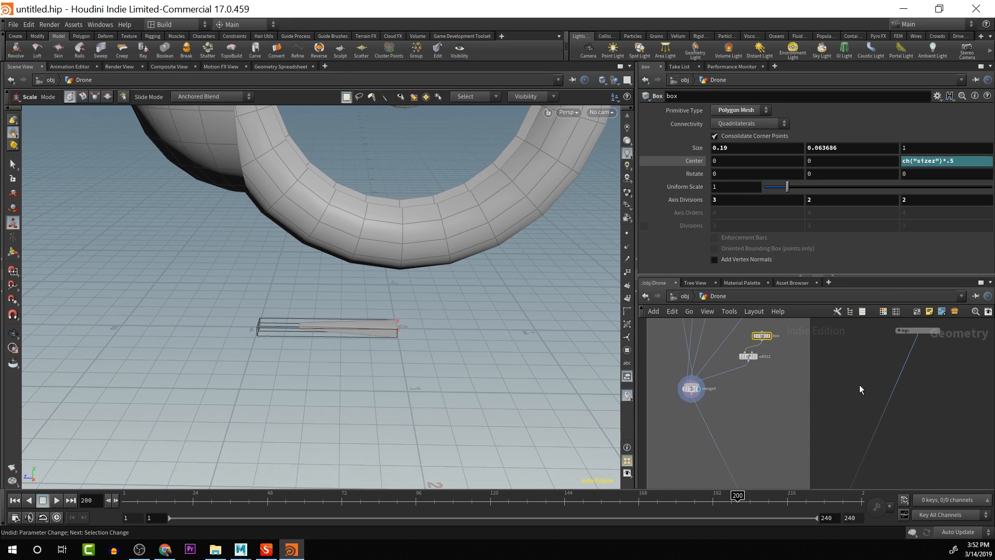
# Add a Circle node to the drone network below edit12, beside merge5
pyautogui.press('Tab')
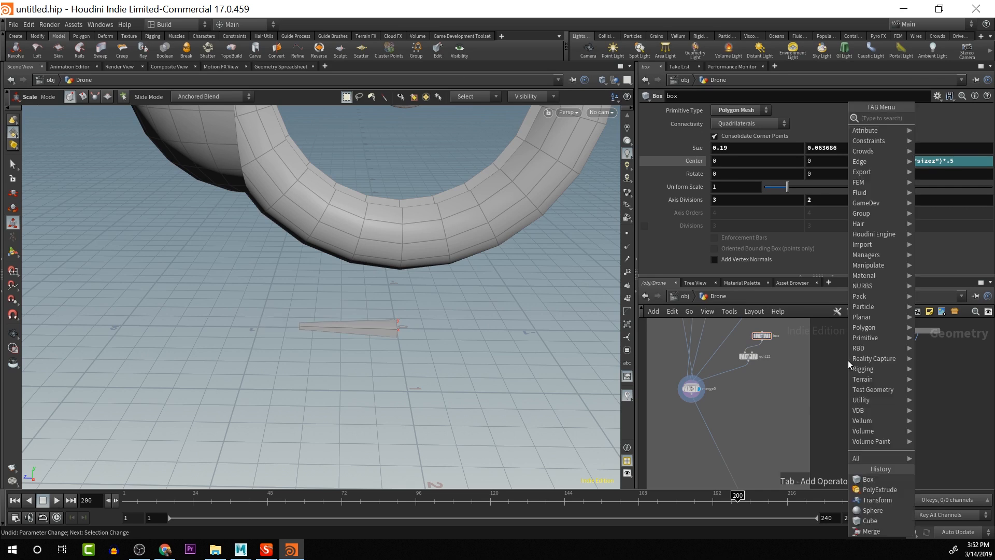
pyautogui.write('circ')
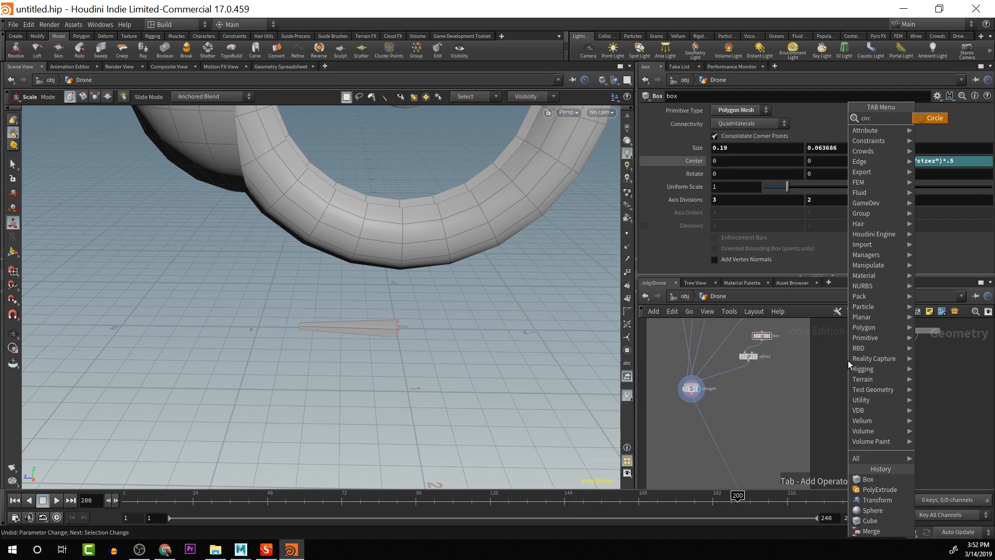
pyautogui.press('Return')
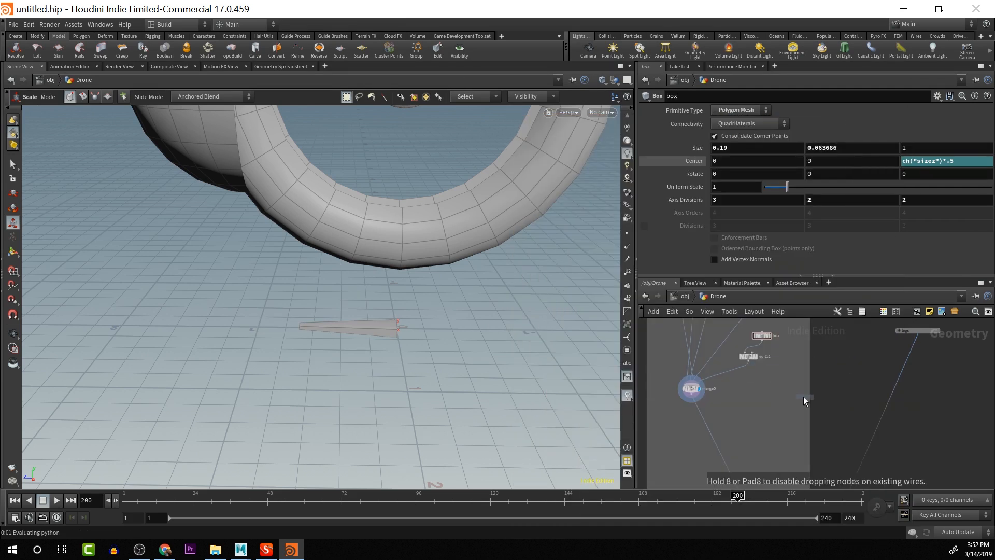
pyautogui.click(779, 386)
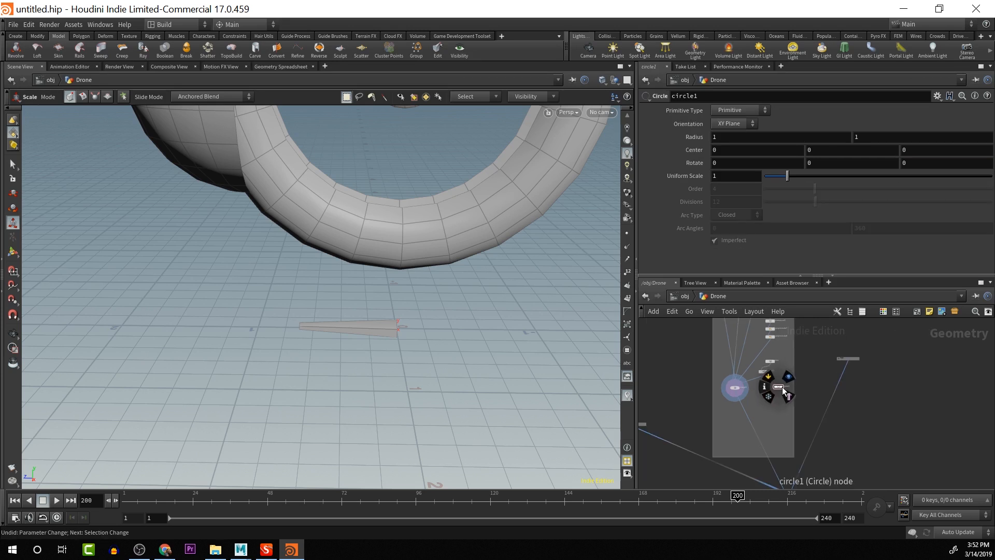
pyautogui.click(777, 385)
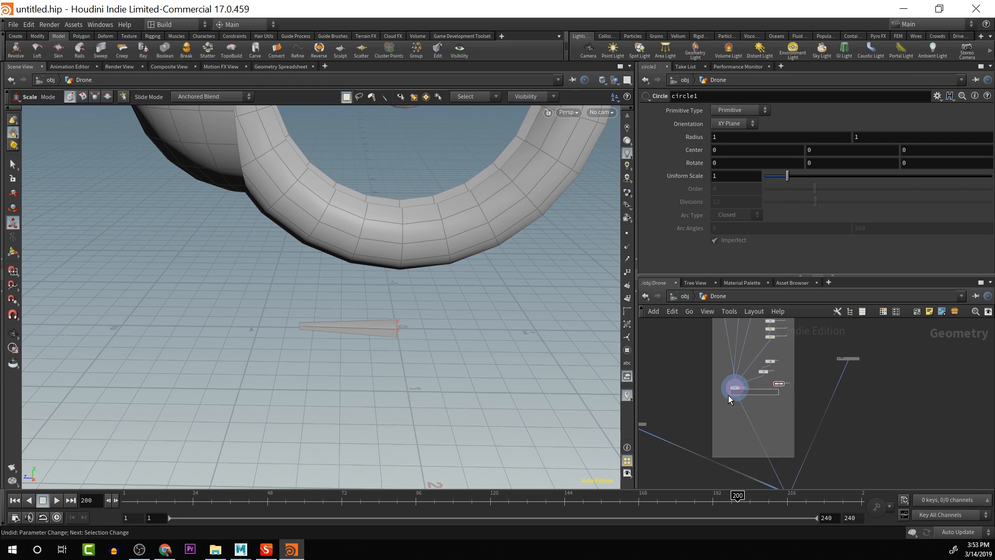
# Connect the new circle node's output to the input of merge5
pyautogui.scroll(5, 741, 383)
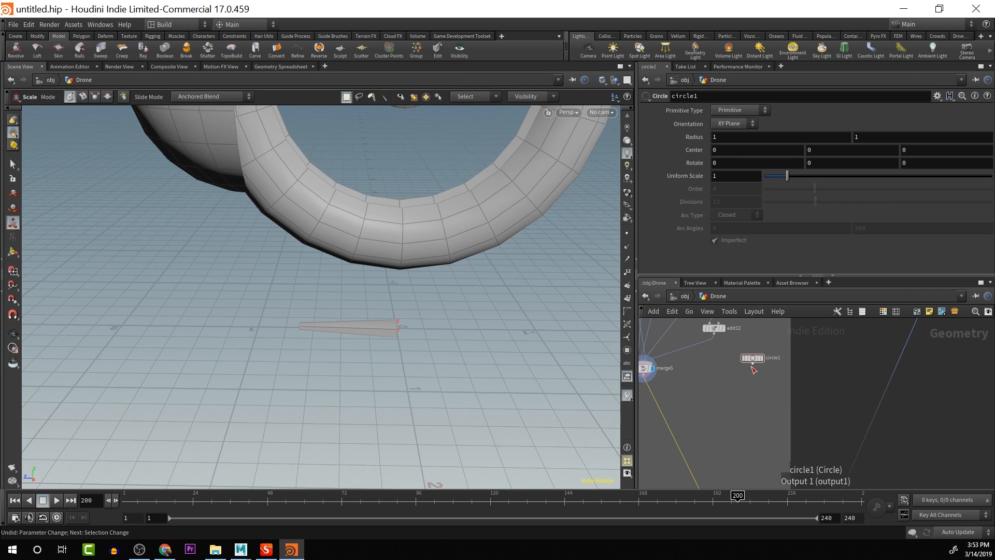
pyautogui.moveTo(752, 365); pyautogui.dragTo(647, 367)
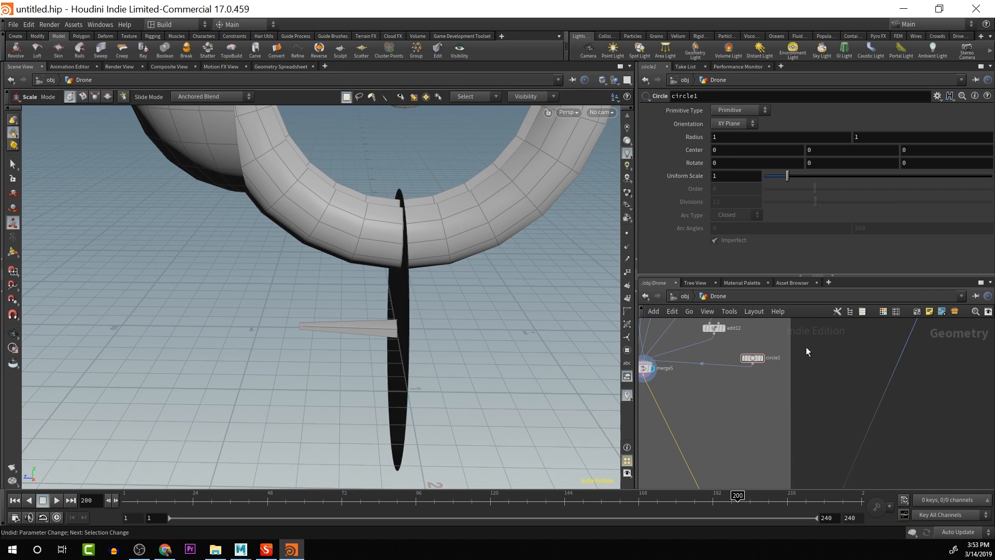
pyautogui.keyDown('alt'); pyautogui.scroll(-5, 482, 311); pyautogui.keyUp('alt')
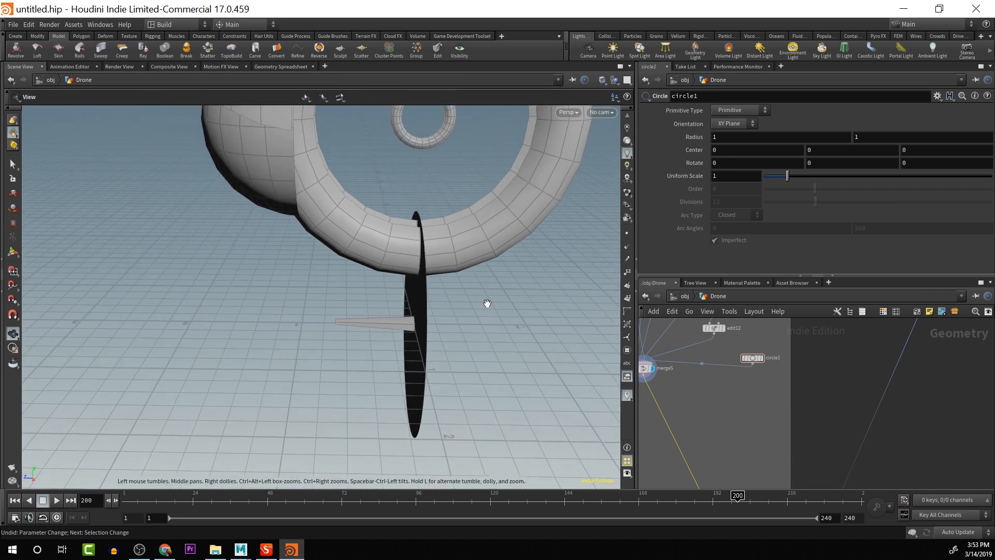
pyautogui.keyDown('alt'); pyautogui.moveTo(479, 310); pyautogui.dragTo(468, 319); pyautogui.keyUp('alt')
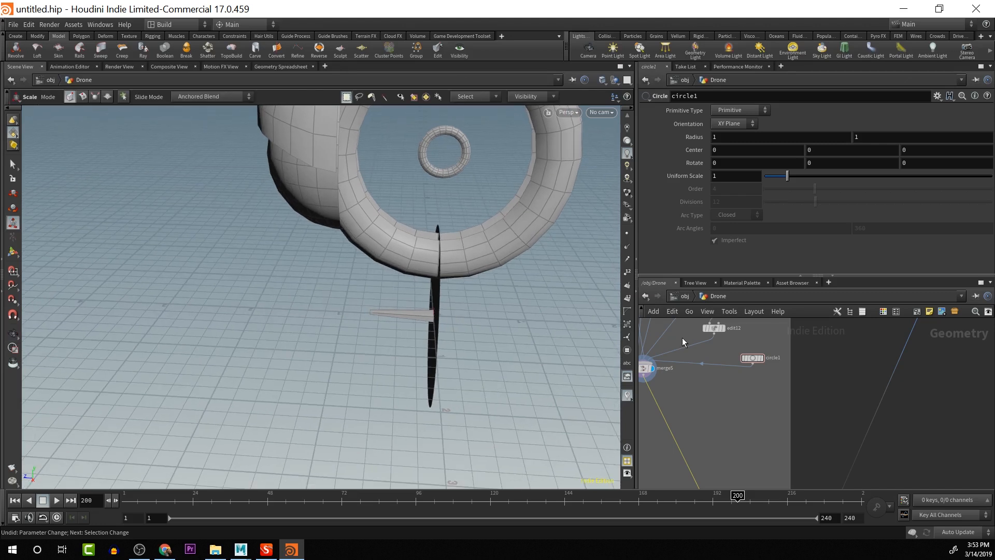
pyautogui.press('h')
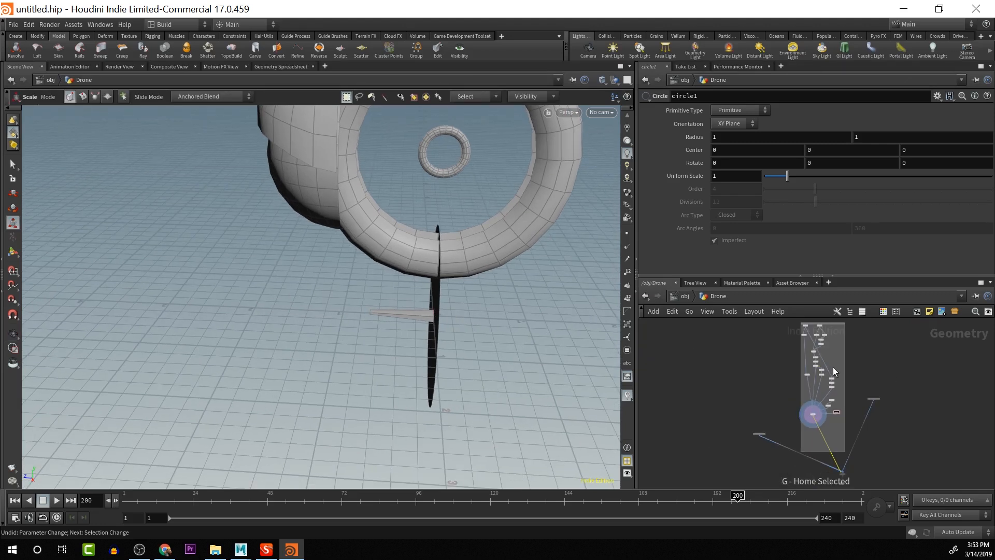
# Cut the polyextrude8 wire that runs past the box node into merge5
pyautogui.keyDown('alt'); pyautogui.scroll(8, 848, 356); pyautogui.keyUp('alt')
pyautogui.keyDown('alt'); pyautogui.moveTo(848, 346); pyautogui.dragTo(868, 182, button='middle'); pyautogui.keyUp('alt')
pyautogui.keyDown('alt'); pyautogui.moveTo(869, 406); pyautogui.dragTo(882, 340, button='middle'); pyautogui.keyUp('alt')
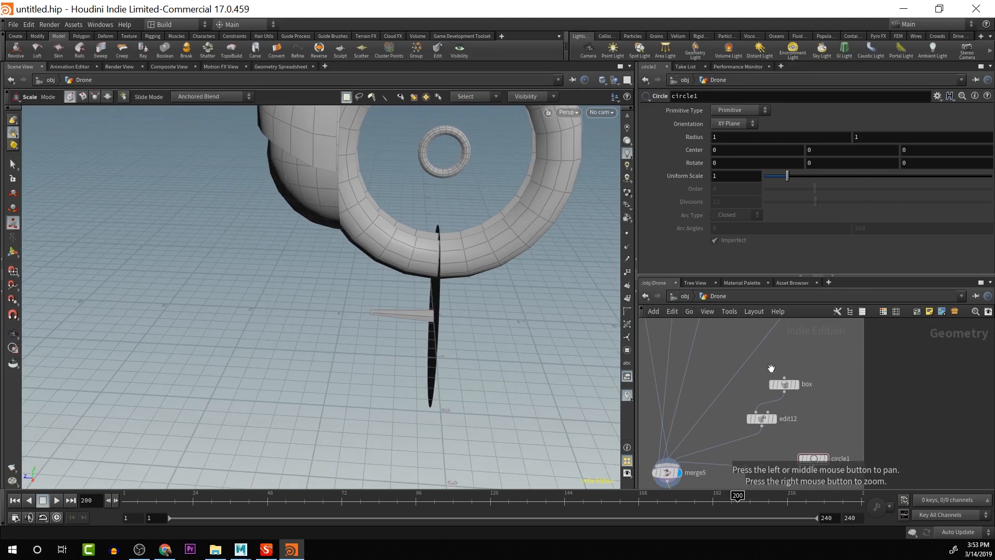
pyautogui.press('y')
pyautogui.moveTo(738, 359); pyautogui.dragTo(754, 379)
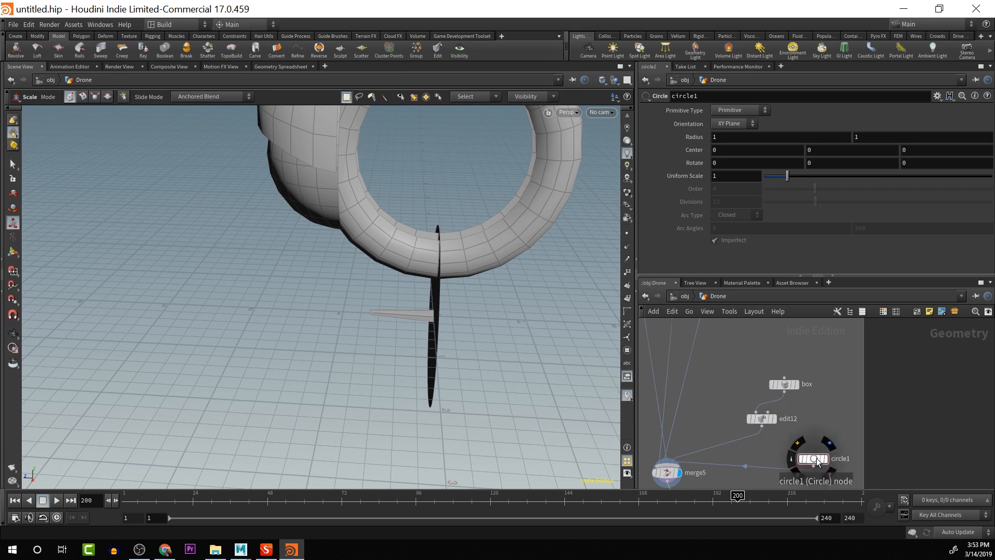
# Nudge the circle1 node slightly upward and set its orientation to YZ Plane
pyautogui.moveTo(816, 458); pyautogui.dragTo(816, 453)
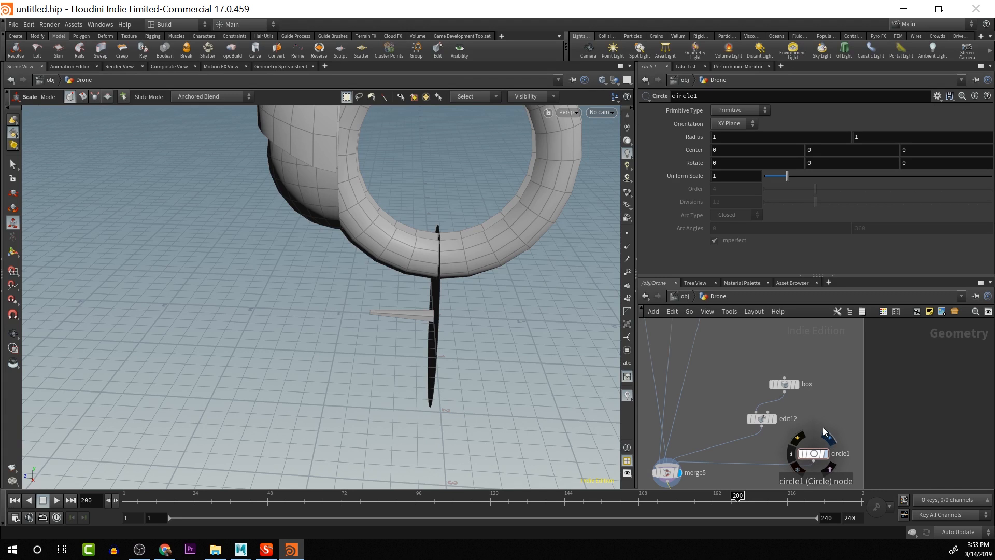
pyautogui.click(749, 125)
pyautogui.click(727, 145)
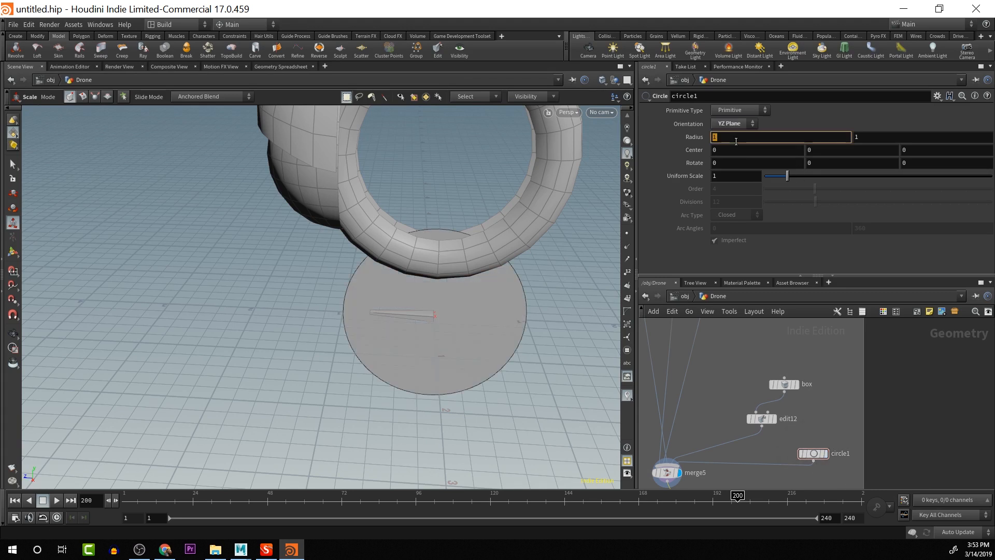
# Reconnect polyextrude8's output to the input of merge5
pyautogui.keyDown('alt'); pyautogui.moveTo(336, 377); pyautogui.dragTo(275, 435, button='middle'); pyautogui.keyUp('alt')
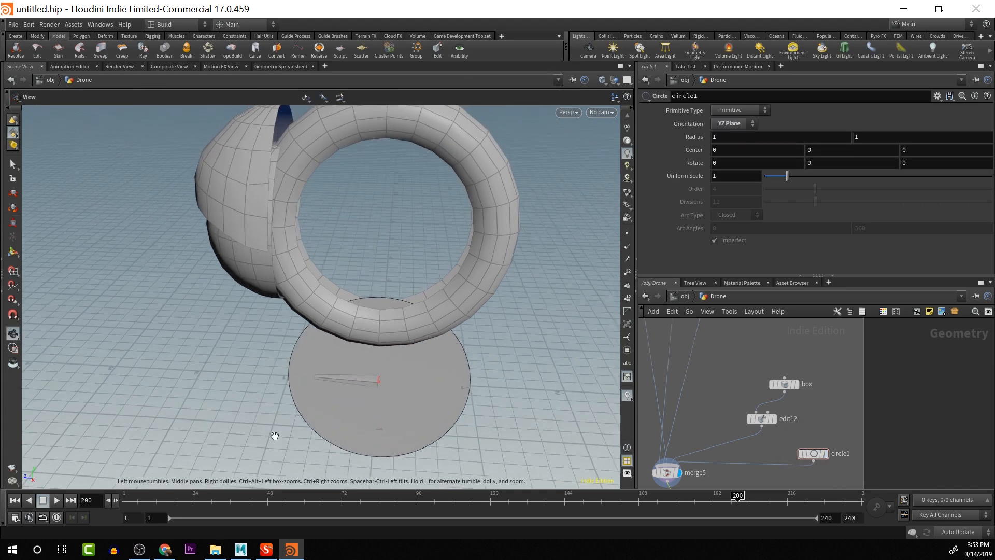
pyautogui.keyDown('alt'); pyautogui.moveTo(327, 298); pyautogui.dragTo(350, 244); pyautogui.keyUp('alt')
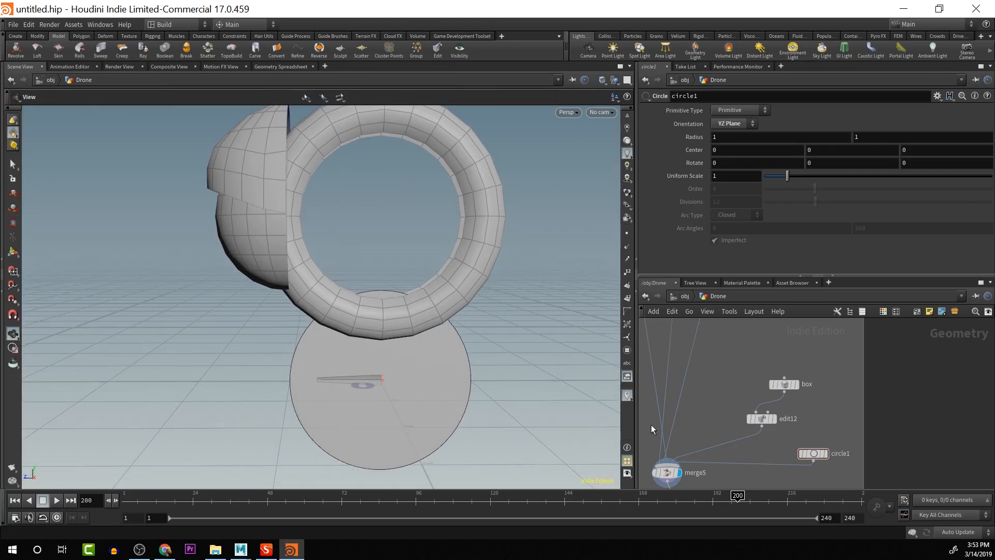
pyautogui.scroll(-3, 780, 422)
pyautogui.moveTo(823, 409); pyautogui.dragTo(801, 434, button='middle')
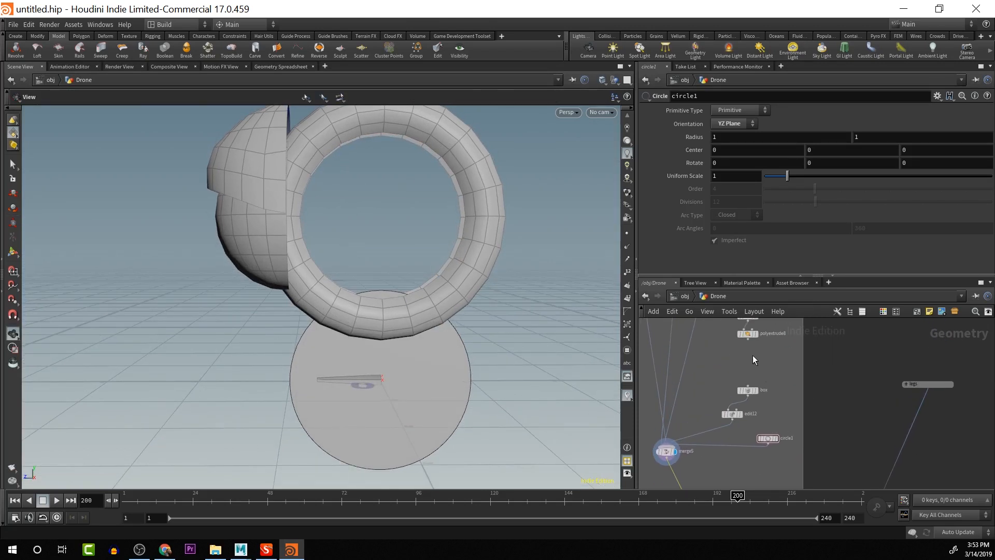
pyautogui.press('e')
pyautogui.moveTo(744, 354); pyautogui.dragTo(680, 437)
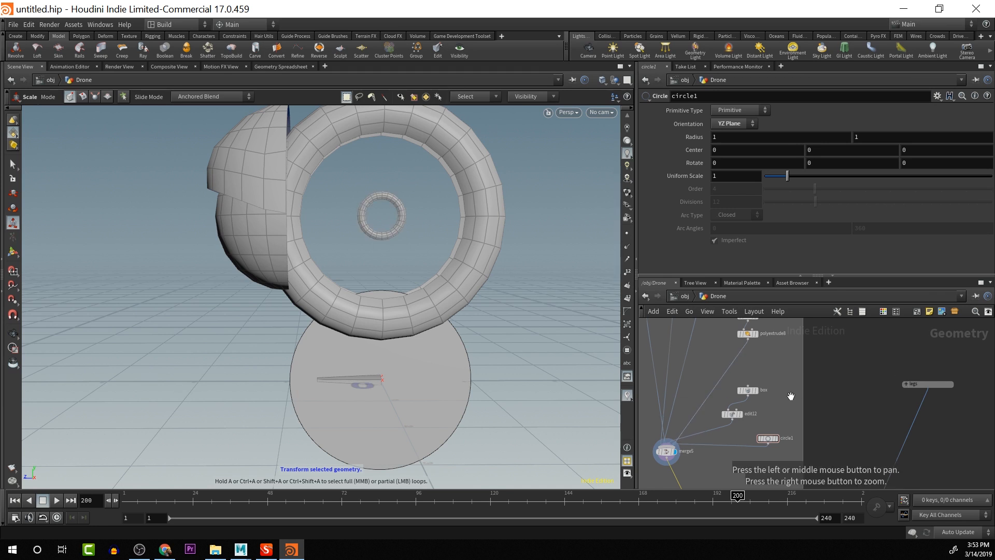
# Raise circle1 into the middle of the ring by setting its center Y to 1.8
pyautogui.moveTo(825, 397); pyautogui.dragTo(826, 345)
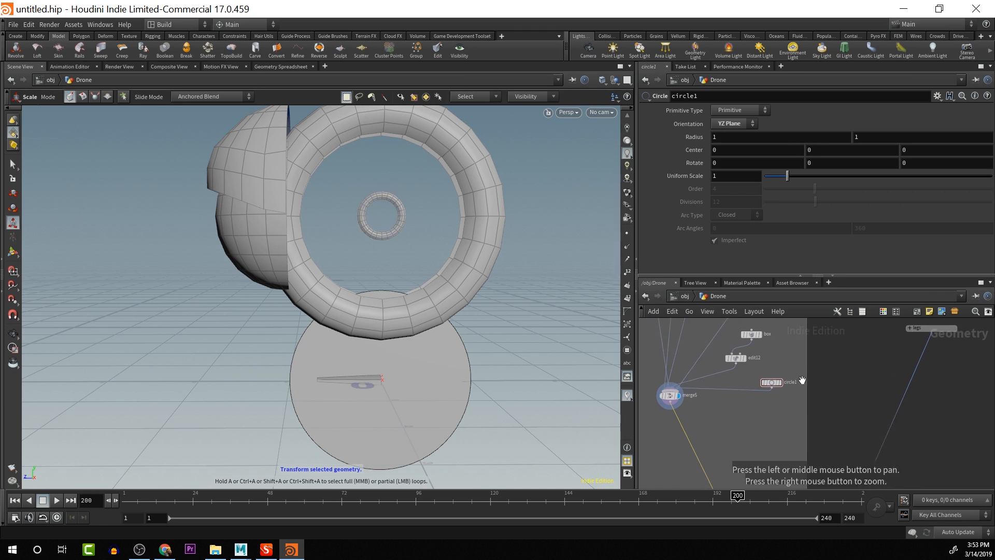
pyautogui.press('Escape')
pyautogui.moveTo(545, 289); pyautogui.dragTo(533, 306)
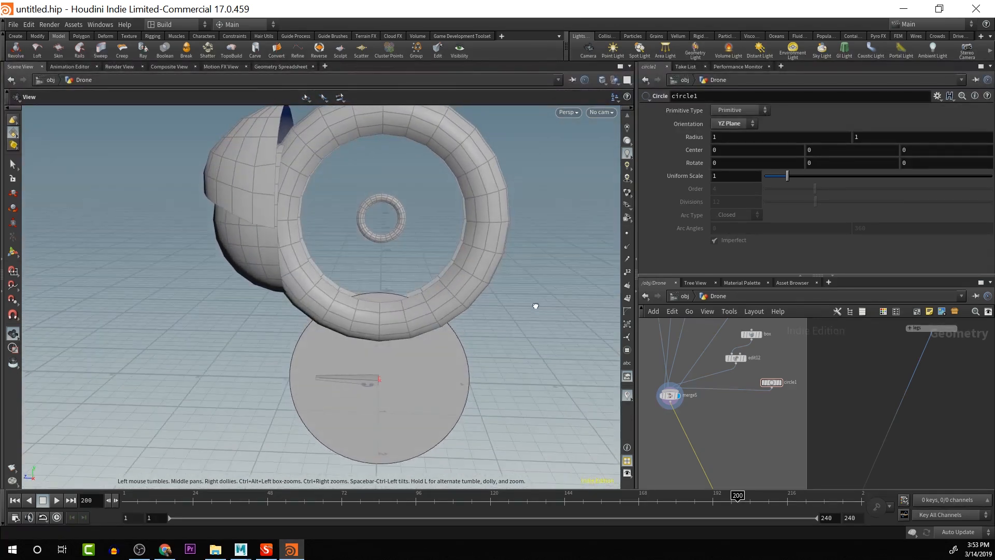
pyautogui.press('e')
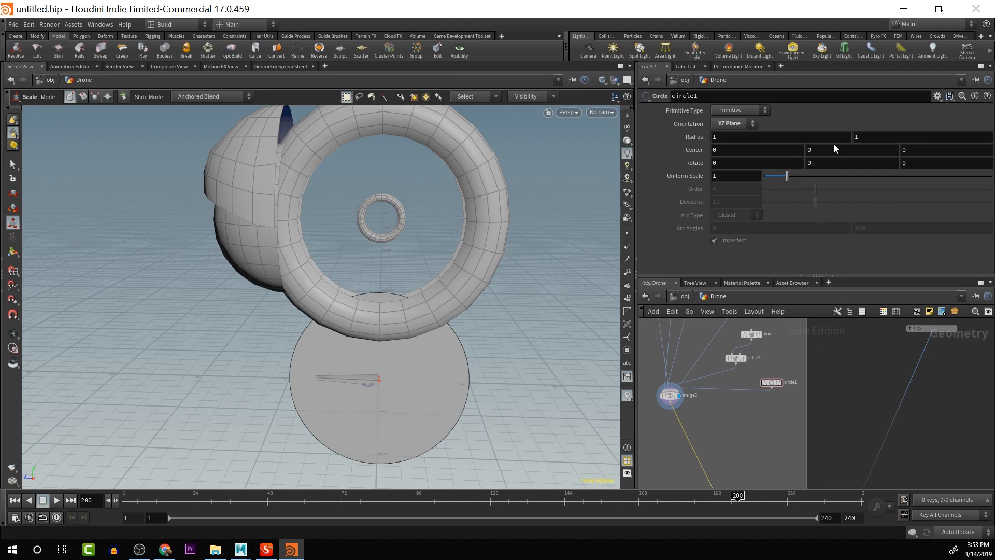
pyautogui.moveTo(845, 150); pyautogui.dragTo(935, 158, button='middle')
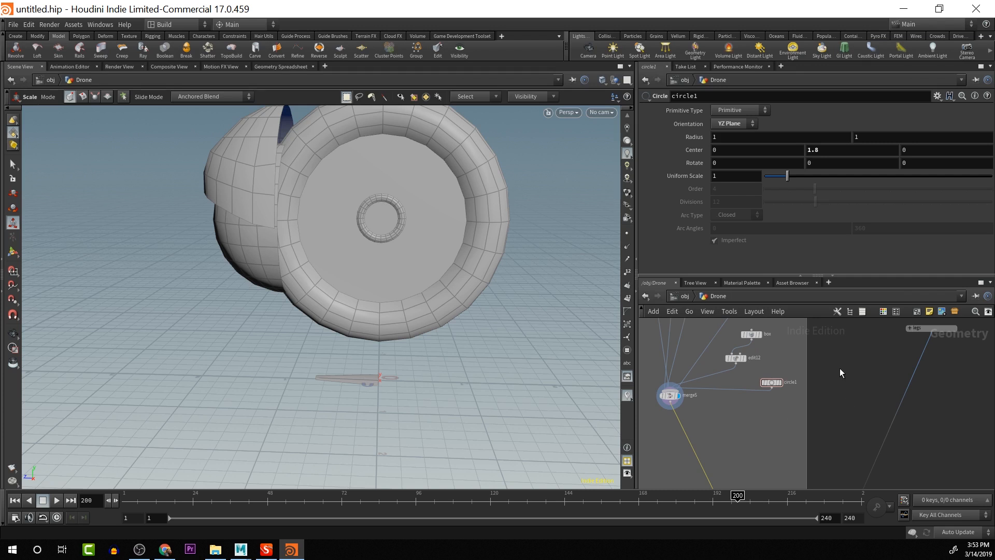
# Add a Sweep node to the network below circle1, beside merge5
pyautogui.keyDown('alt'); pyautogui.moveTo(846, 387); pyautogui.dragTo(851, 343, button='middle'); pyautogui.keyUp('alt')
pyautogui.keyDown('alt'); pyautogui.moveTo(841, 358); pyautogui.dragTo(830, 377, button='right'); pyautogui.keyUp('alt')
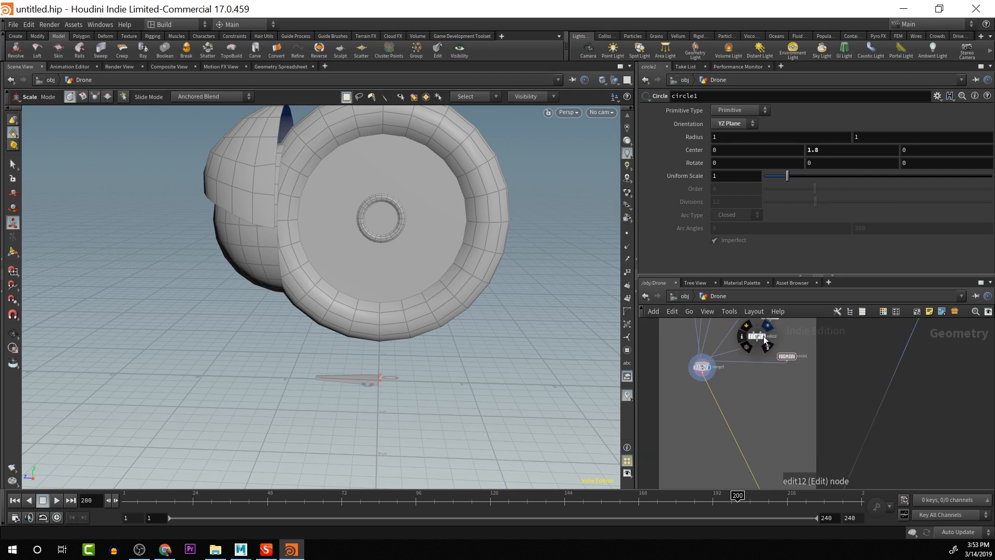
pyautogui.press('Tab')
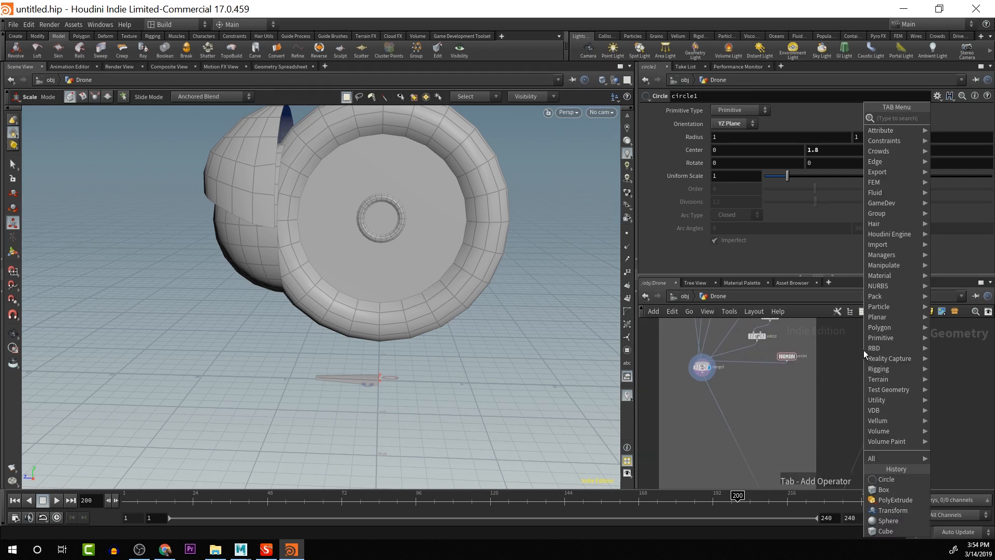
pyautogui.write('swee')
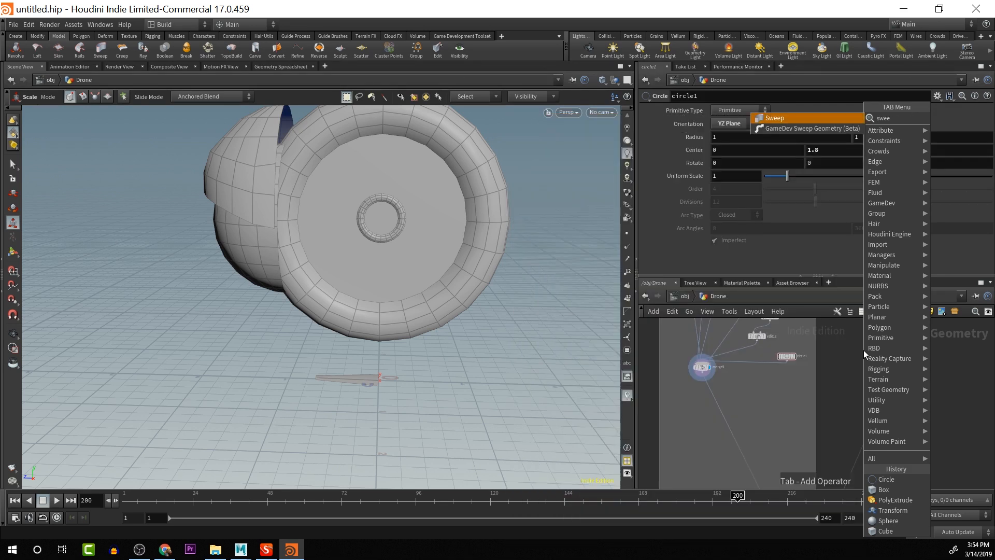
pyautogui.press('Return')
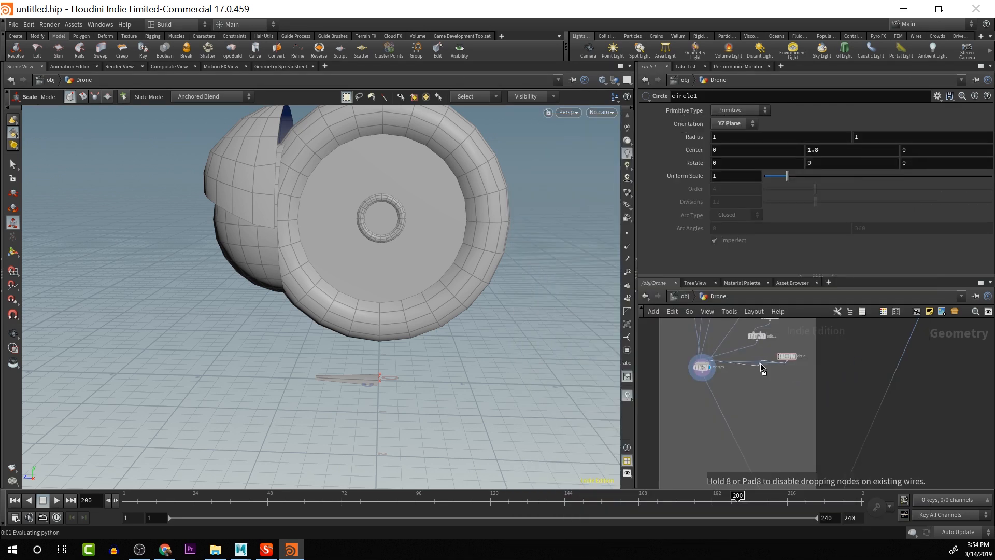
pyautogui.click(762, 396)
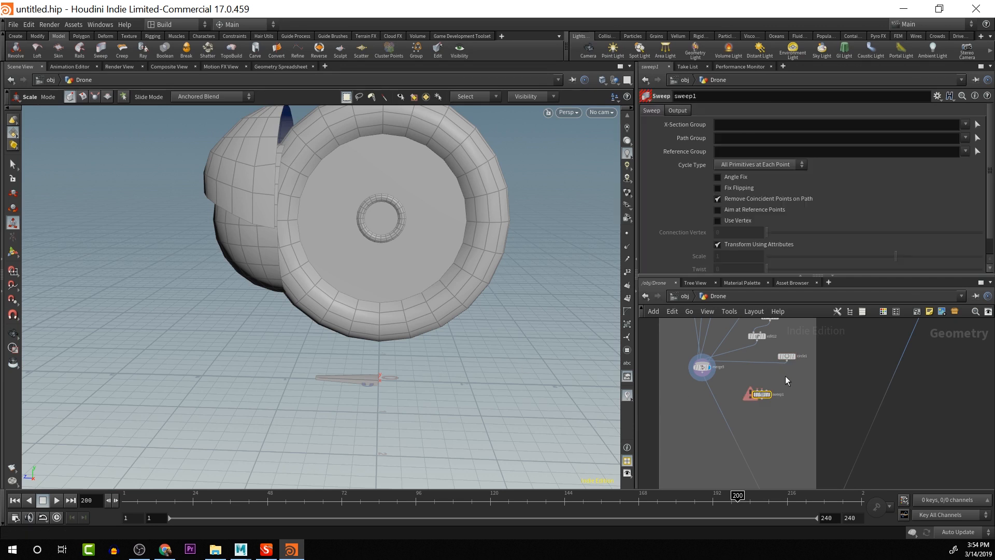
# Connect circle1 to an input of sweep1, and sweep1's output to merge5
pyautogui.scroll(4, 760, 395)
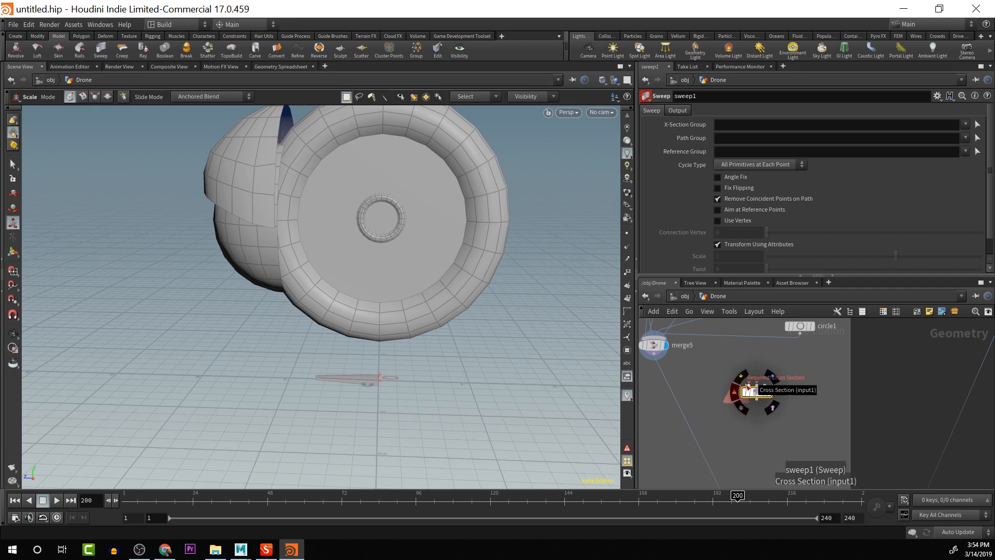
pyautogui.click(748, 386)
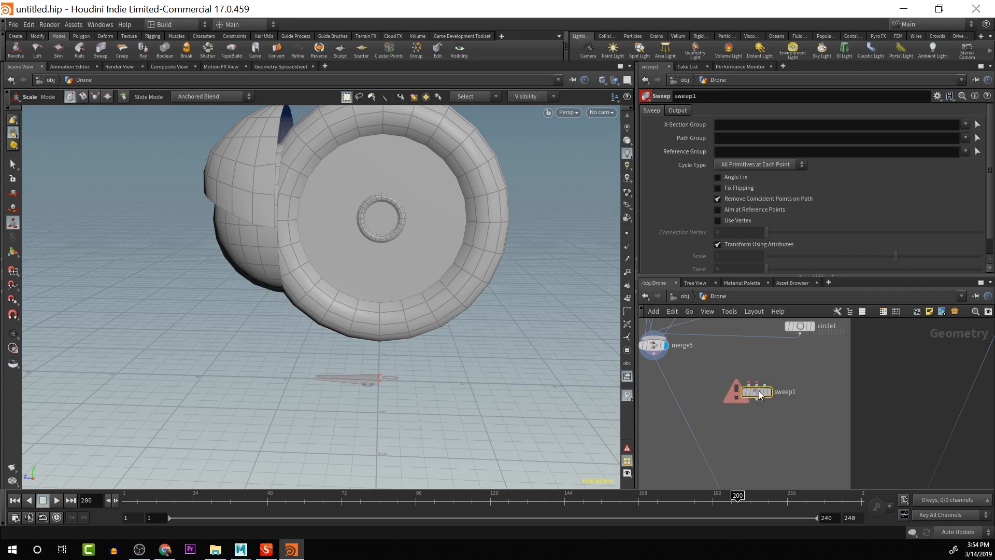
pyautogui.click(799, 349)
pyautogui.scroll(-3, 845, 368)
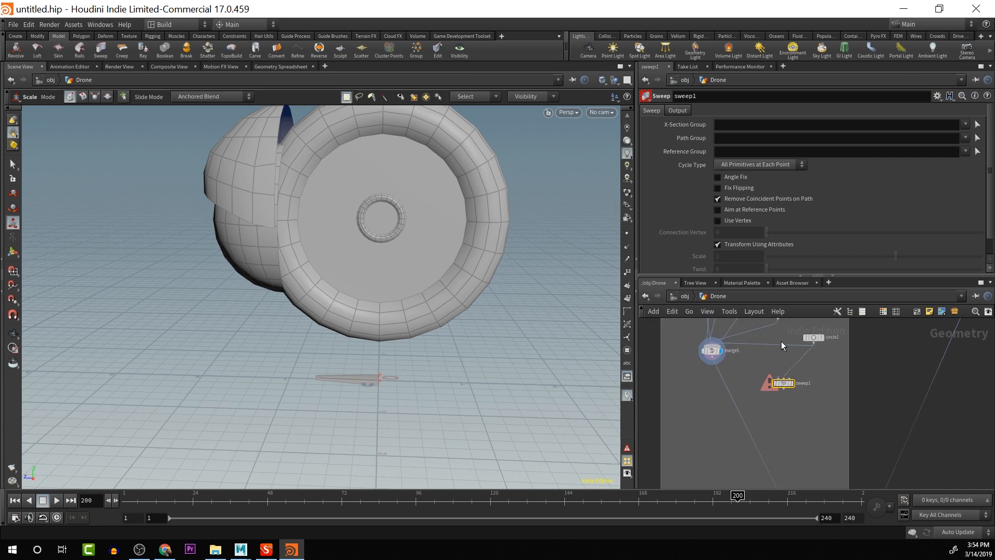
pyautogui.moveTo(783, 390); pyautogui.dragTo(724, 358)
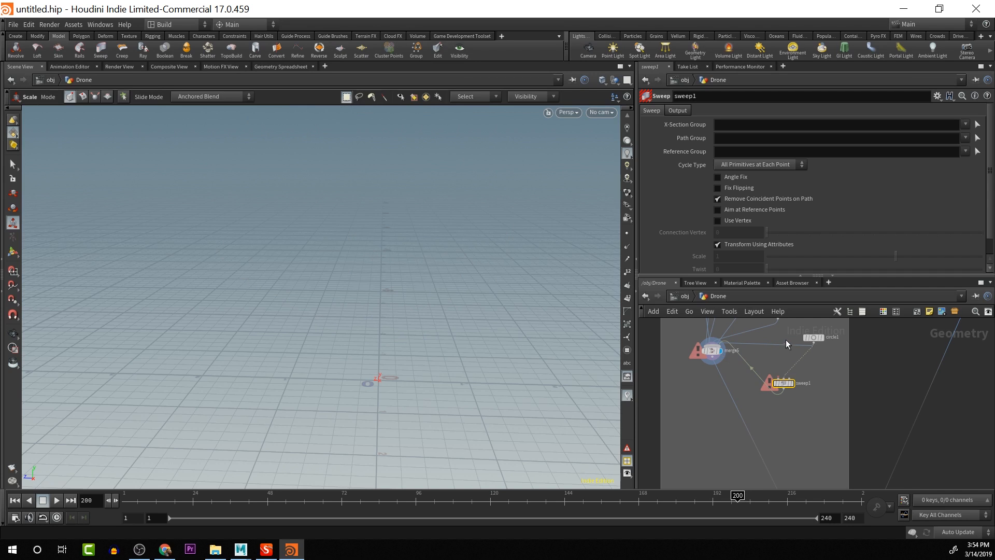
# Disconnect circle1 and edit12 from merge5, and feed edit12 into sweep1
pyautogui.press('y')
pyautogui.moveTo(788, 334); pyautogui.dragTo(788, 354)
pyautogui.press('y')
pyautogui.moveTo(765, 322)
pyautogui.mouseDown()
pyautogui.moveTo(779, 334)
pyautogui.moveTo(779, 377)
pyautogui.mouseUp()
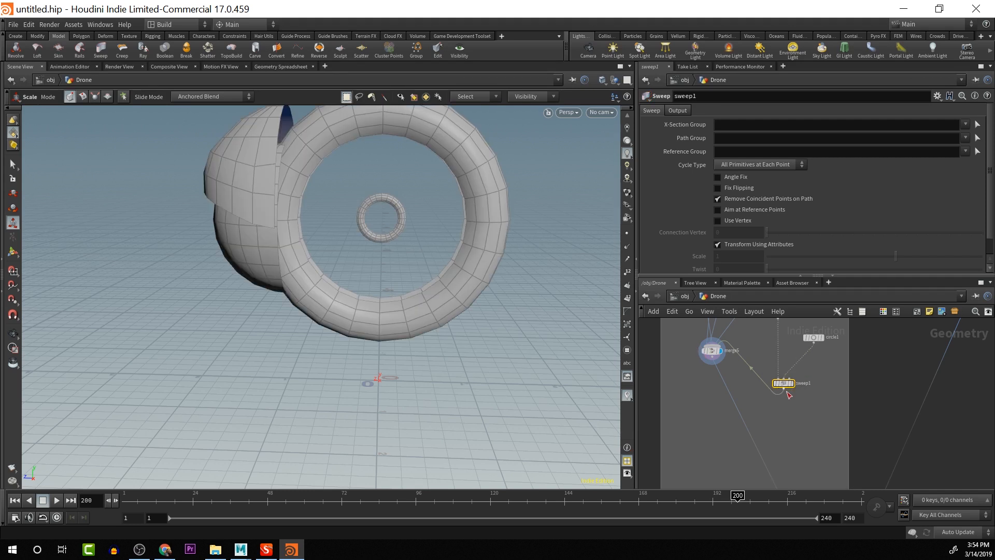
# Try rewiring edit12 and circle1 into sweep1 the other way round, and undo the last connection
pyautogui.moveTo(786, 385); pyautogui.dragTo(836, 433)
pyautogui.press('y')
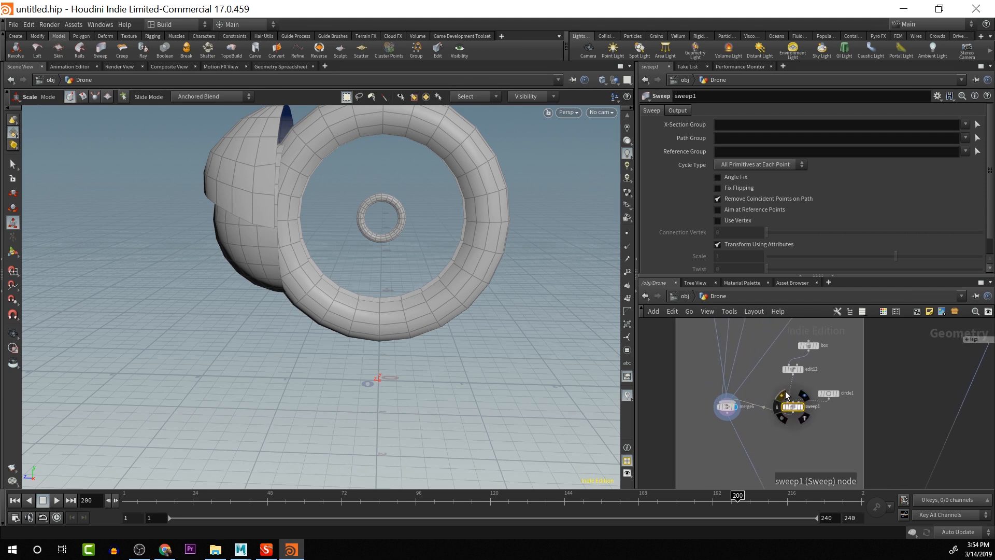
pyautogui.moveTo(788, 383); pyautogui.dragTo(814, 400)
pyautogui.moveTo(790, 399); pyautogui.dragTo(793, 374)
pyautogui.click(793, 374)
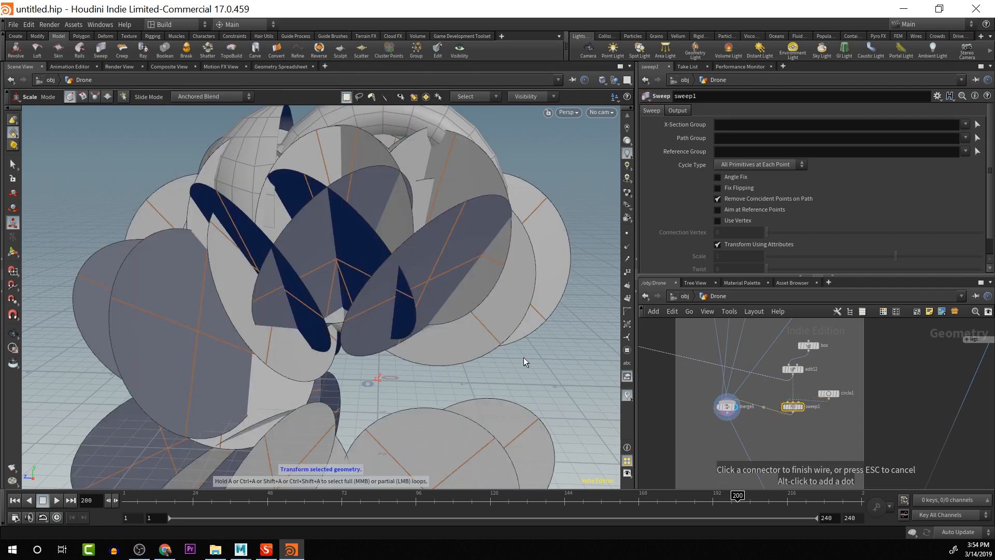
pyautogui.press('Escape')
pyautogui.moveTo(529, 355); pyautogui.dragTo(501, 298)
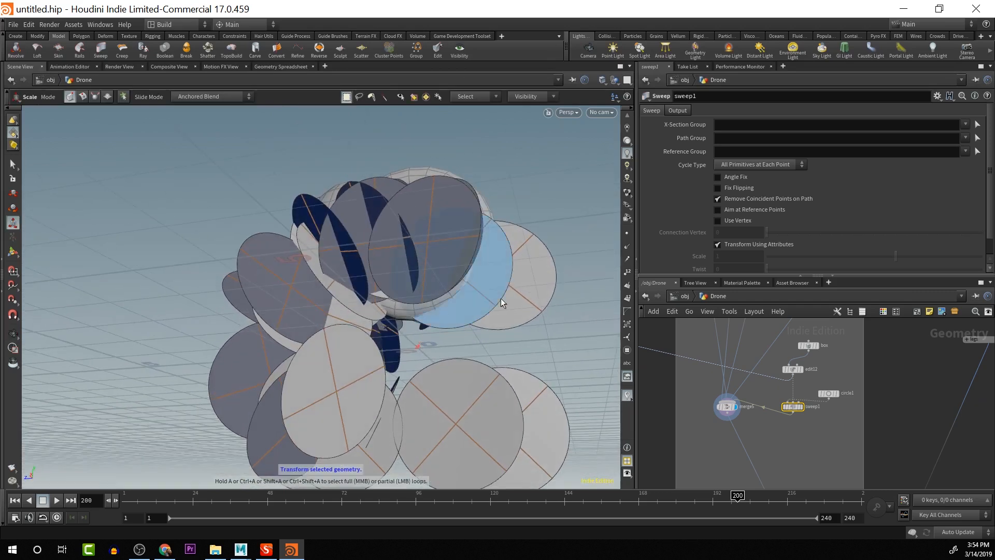
pyautogui.hotkey('ctrl', 'z')
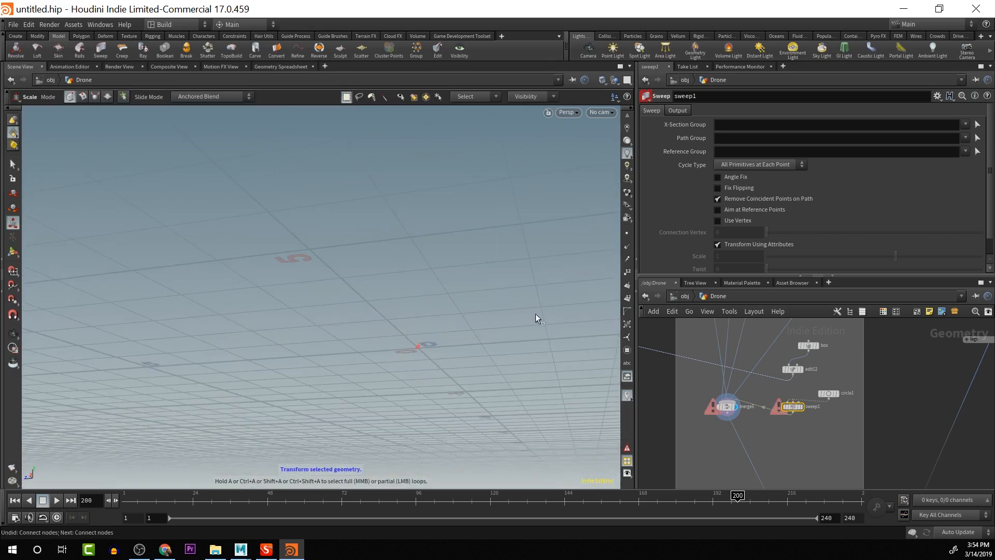
# Reconnect circle1 to sweep1 and move the circle1 node up, clear of the sweep node
pyautogui.click(790, 407)
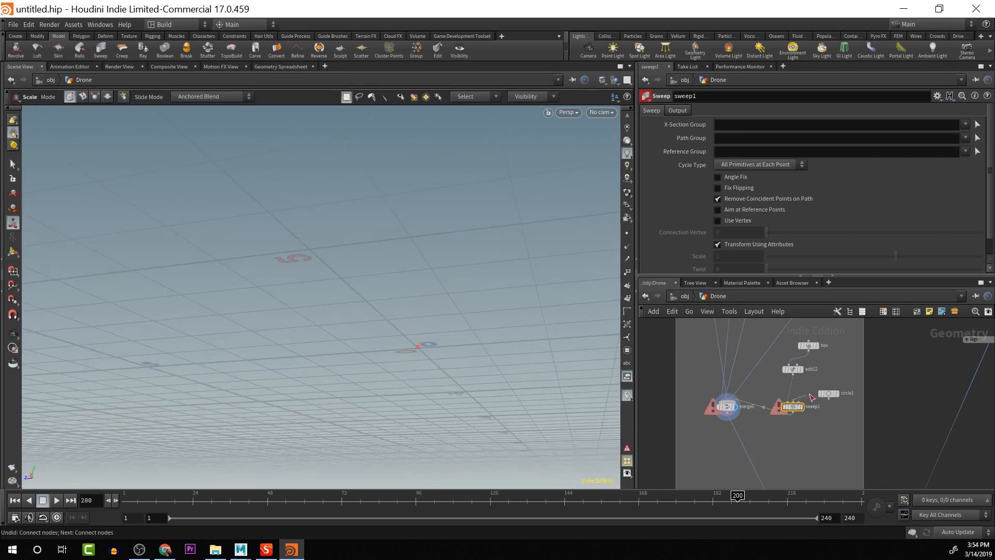
pyautogui.moveTo(824, 397); pyautogui.dragTo(800, 408)
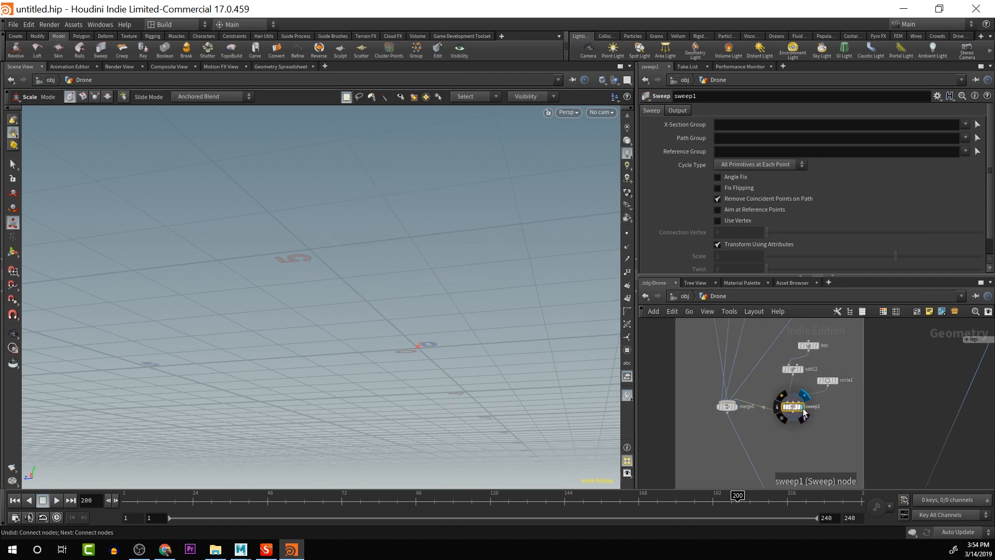
# Display merge5 and sweep1 in turn to examine the sweep's result against the drone body
pyautogui.click(735, 407)
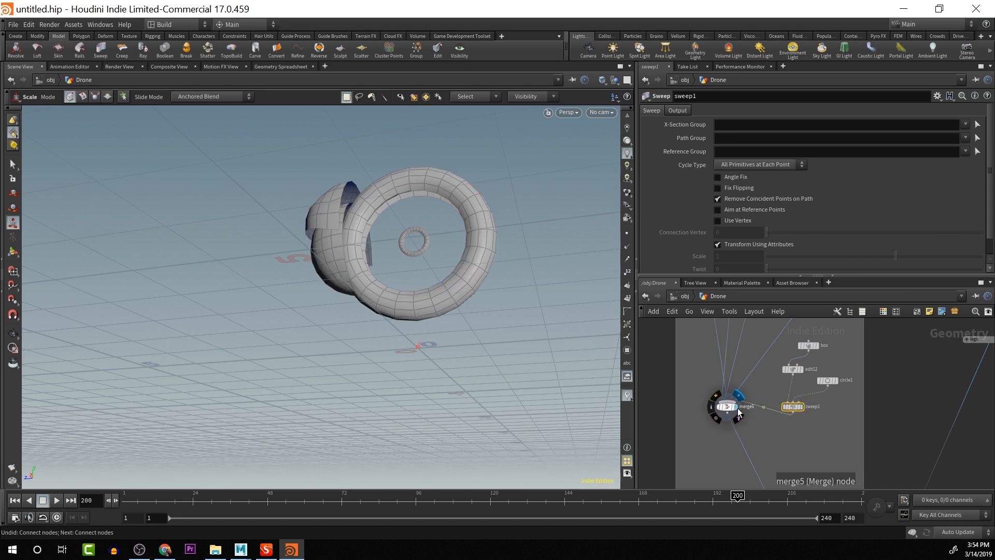
pyautogui.keyDown('alt'); pyautogui.moveTo(535, 334); pyautogui.dragTo(534, 279); pyautogui.keyUp('alt')
pyautogui.scroll(3, 566, 349)
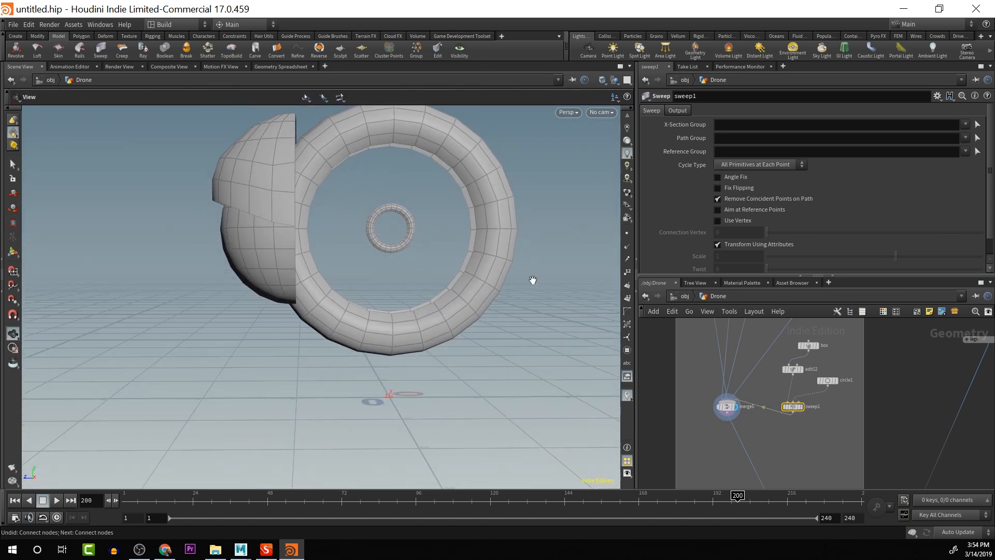
pyautogui.press('e')
pyautogui.click(802, 406)
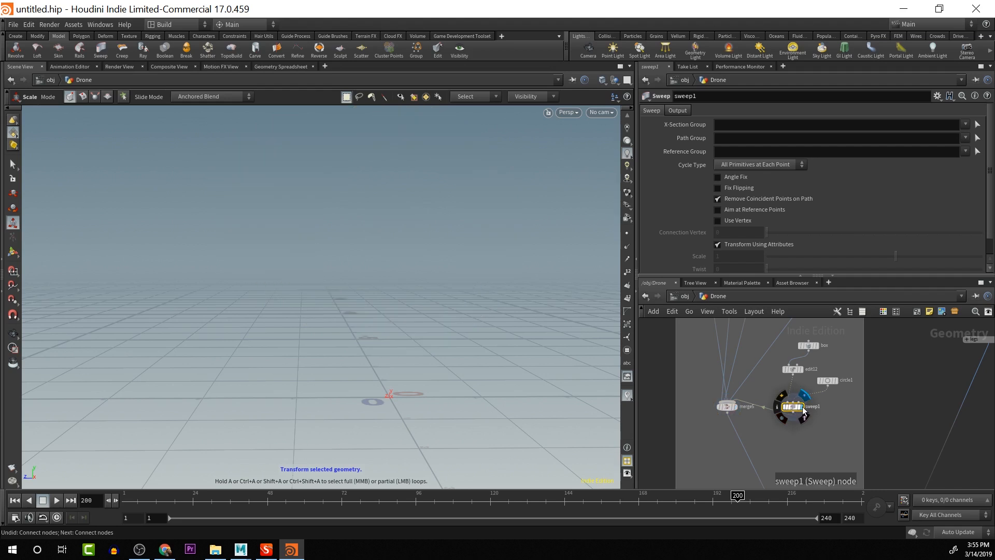
pyautogui.press('Escape')
pyautogui.moveTo(410, 330); pyautogui.dragTo(452, 321)
pyautogui.press('e')
pyautogui.moveTo(468, 288); pyautogui.dragTo(409, 283)
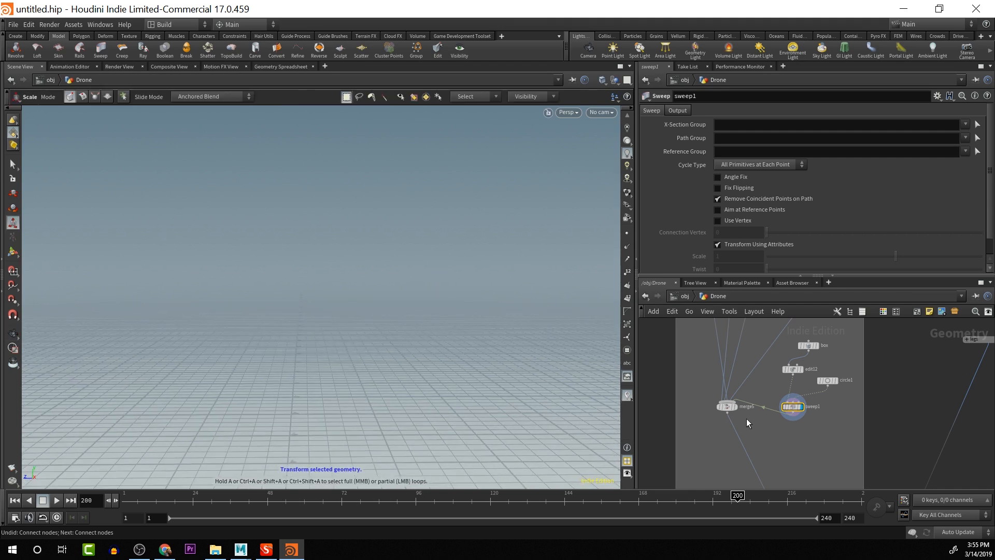
pyautogui.click(728, 407)
pyautogui.hotkey('space', 'h')
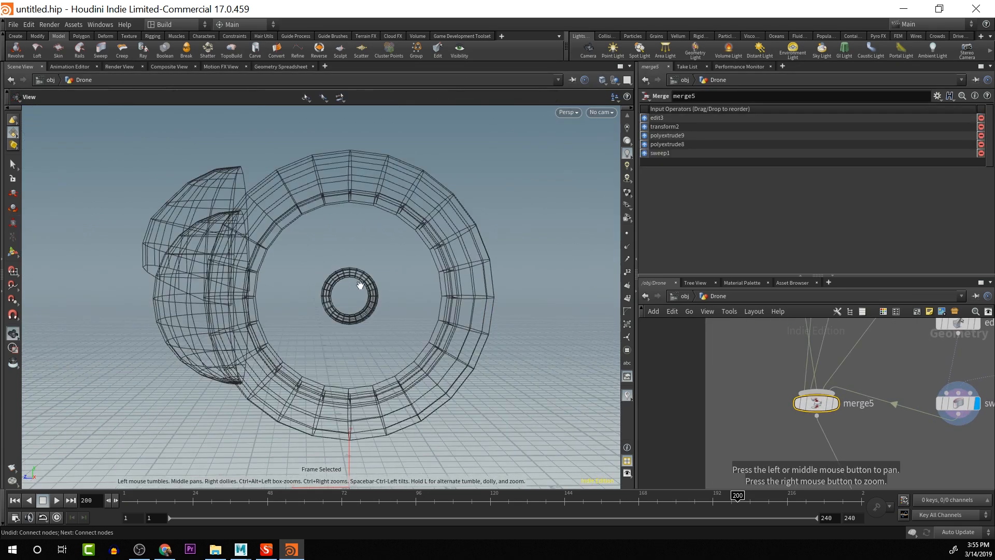
pyautogui.moveTo(379, 303); pyautogui.dragTo(425, 292)
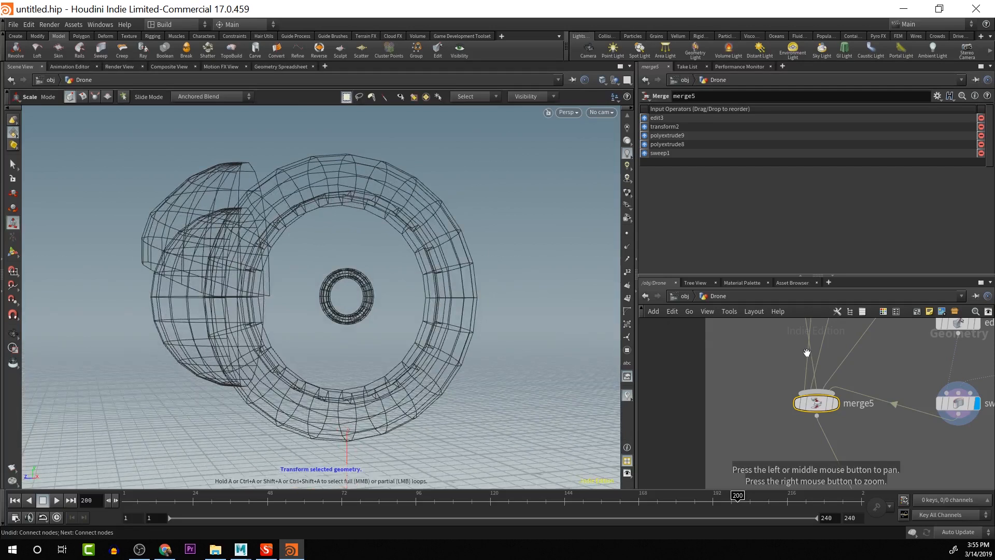
pyautogui.moveTo(906, 361); pyautogui.dragTo(714, 386)
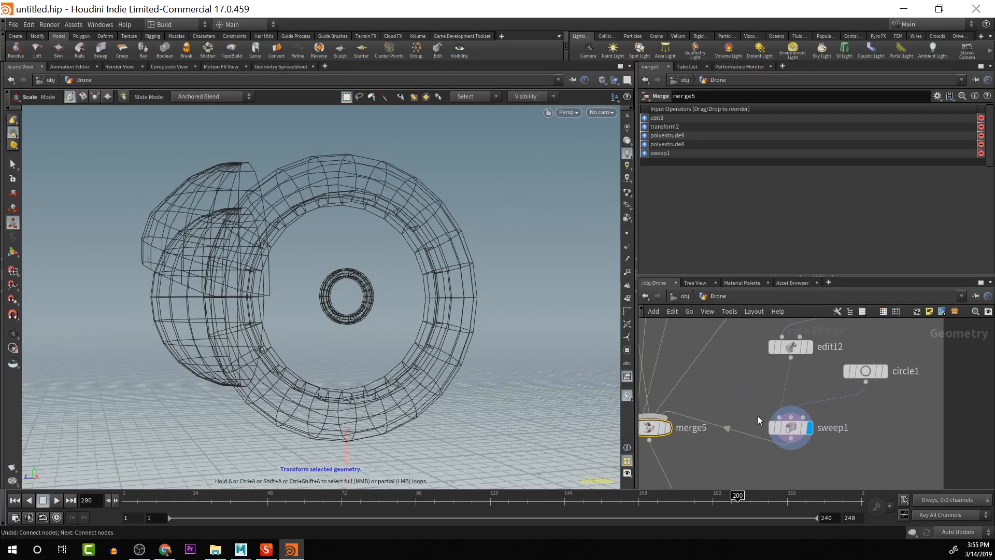
# Cut sweep1's connections to edit12, circle1 and merge5, and delete the sweep1 node
pyautogui.click(791, 427)
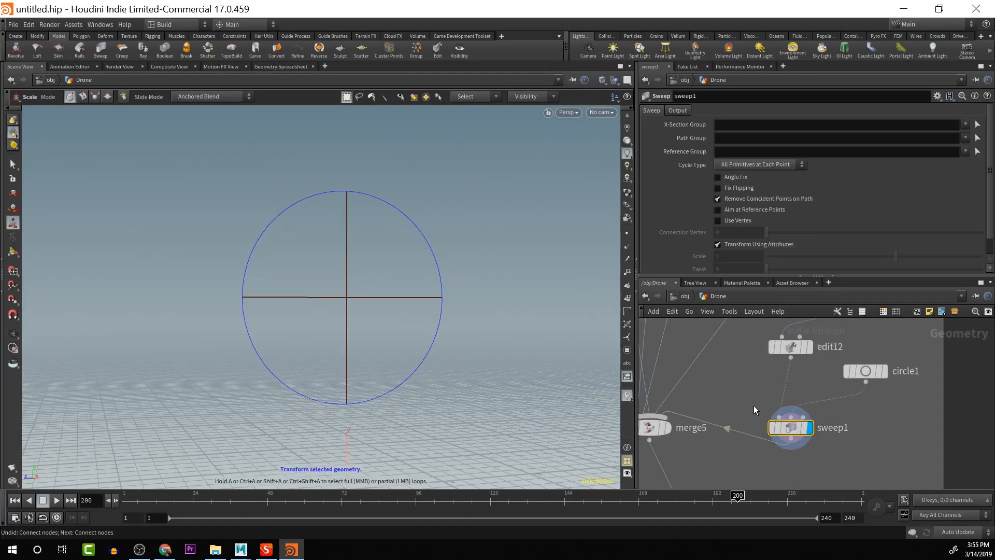
pyautogui.press('y')
pyautogui.moveTo(754, 405)
pyautogui.mouseDown()
pyautogui.moveTo(785, 376)
pyautogui.moveTo(759, 451)
pyautogui.moveTo(758, 435)
pyautogui.mouseUp()
pyautogui.moveTo(796, 427)
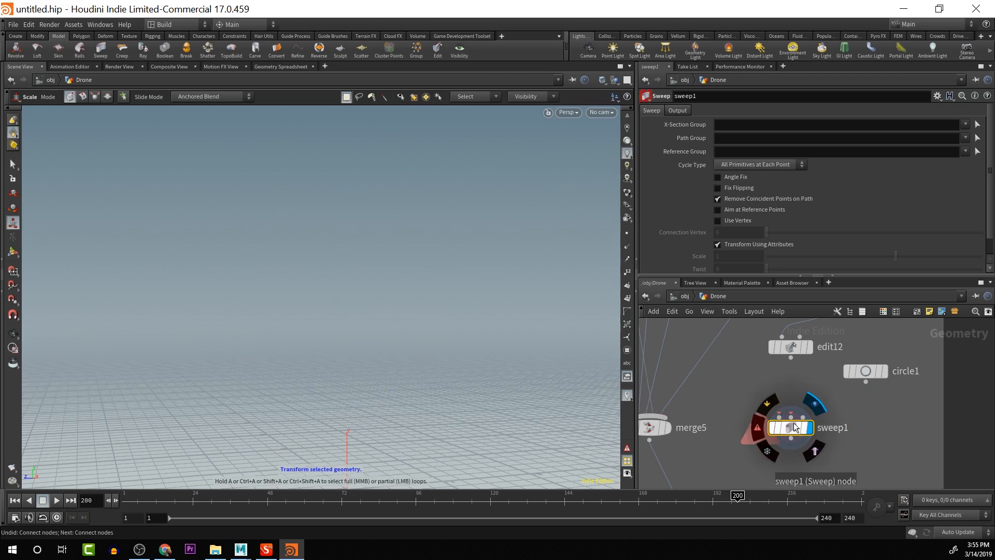
pyautogui.press('Delete')
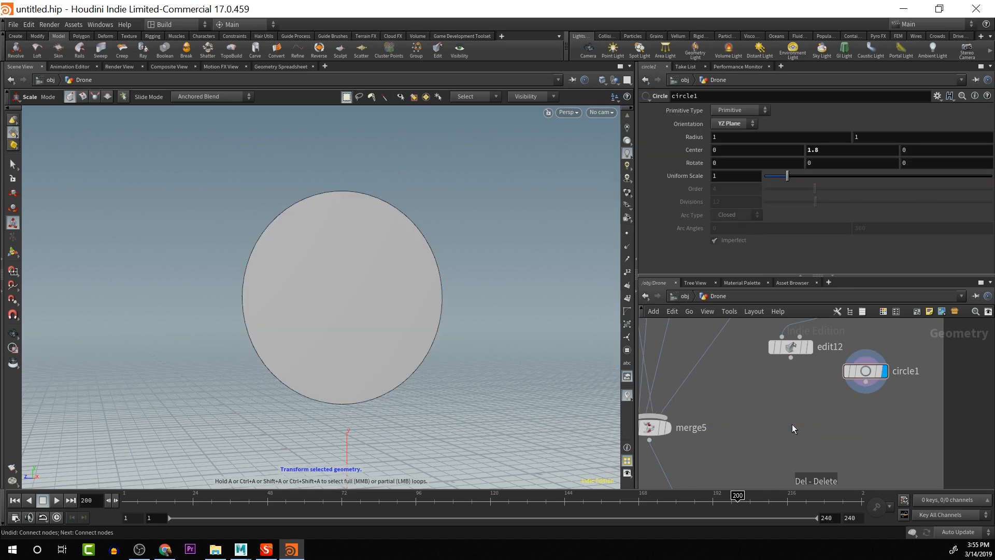
# Search the available nodes for a copy operator to add below edit12
pyautogui.press('Tab')
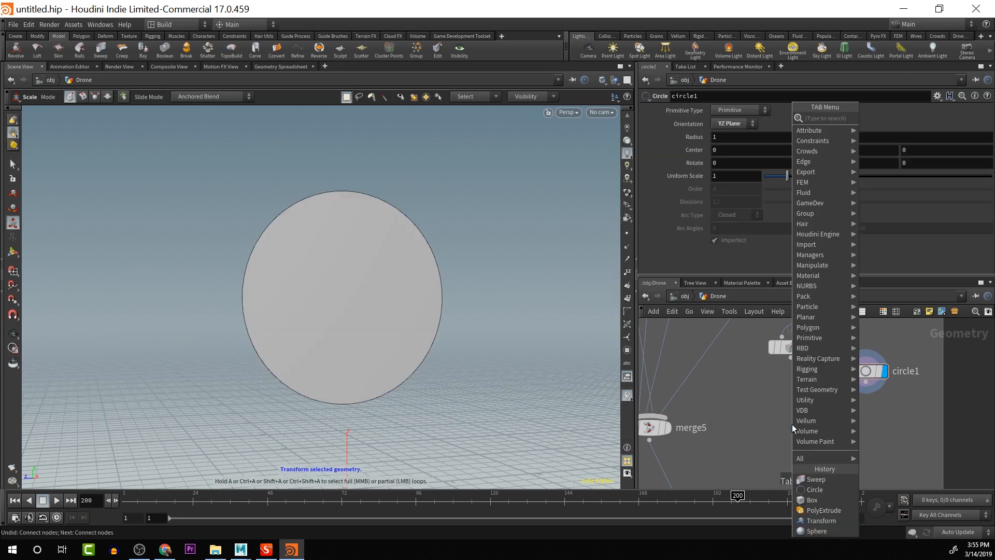
pyautogui.write('copy')
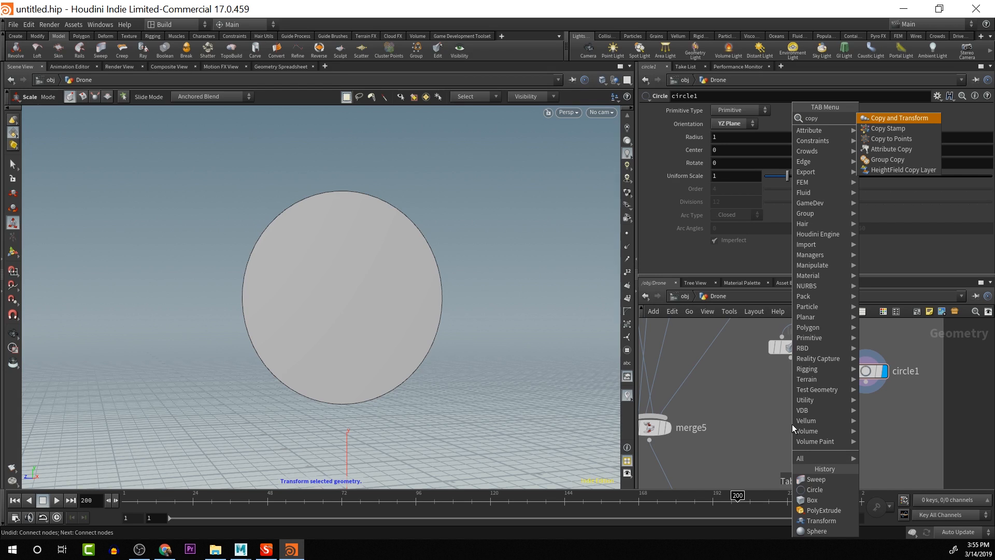
# Add a Copy Stamp node fed by edit12 and circle1, display it, and connect its output to merge5
pyautogui.press('Return')
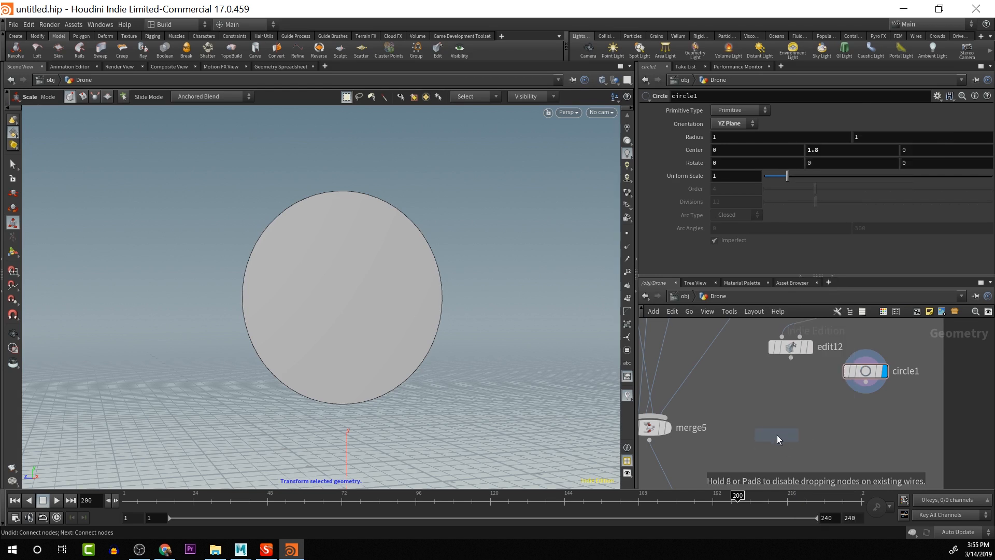
pyautogui.click(783, 424)
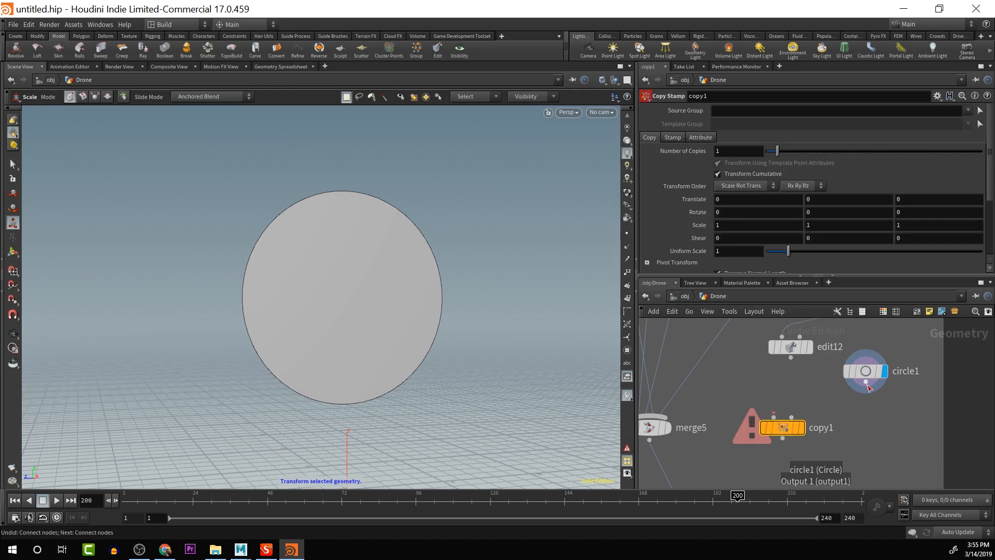
pyautogui.moveTo(776, 417); pyautogui.dragTo(810, 358)
pyautogui.click(809, 347)
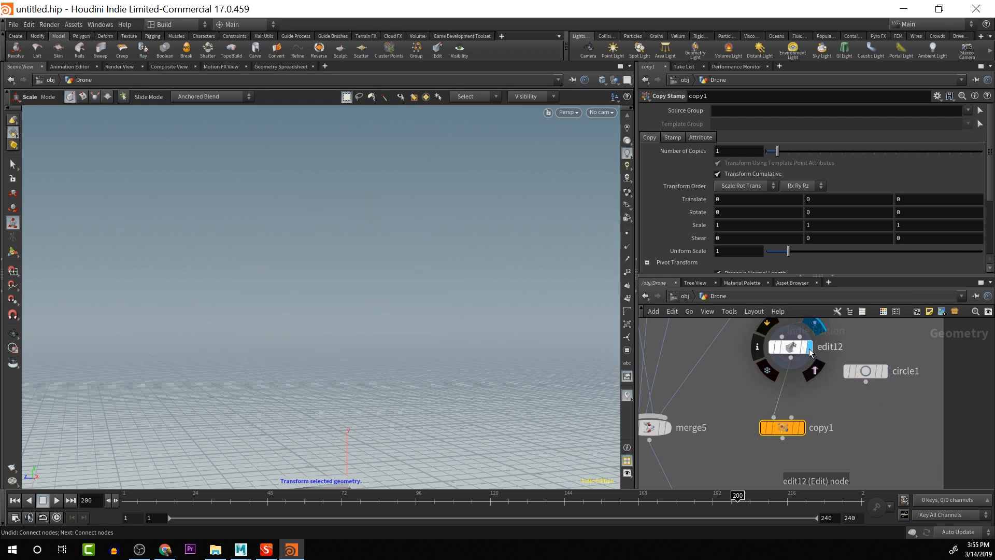
pyautogui.keyDown('alt'); pyautogui.moveTo(465, 382); pyautogui.dragTo(459, 318, button='middle'); pyautogui.keyUp('alt')
pyautogui.moveTo(874, 386); pyautogui.dragTo(656, 415)
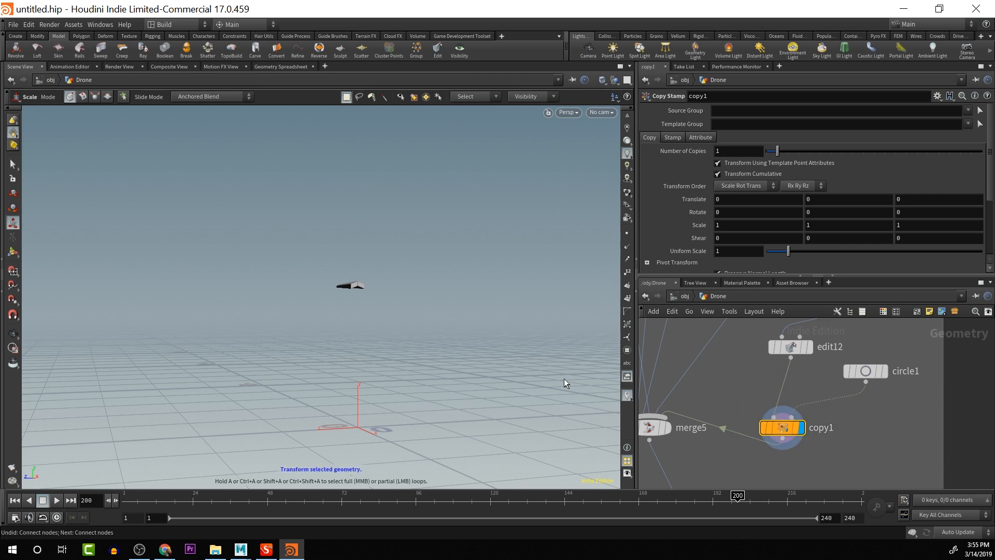
# Change circle1's primitive type to NURBS Curve so the box piece is copied around the circle
pyautogui.press('Escape')
pyautogui.moveTo(564, 378); pyautogui.dragTo(518, 371)
pyautogui.press('e')
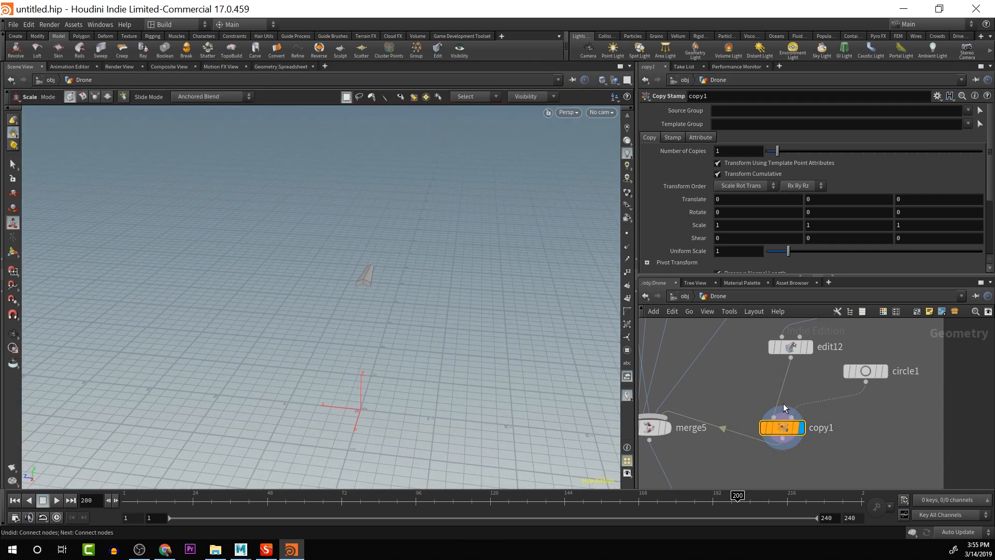
pyautogui.click(872, 372)
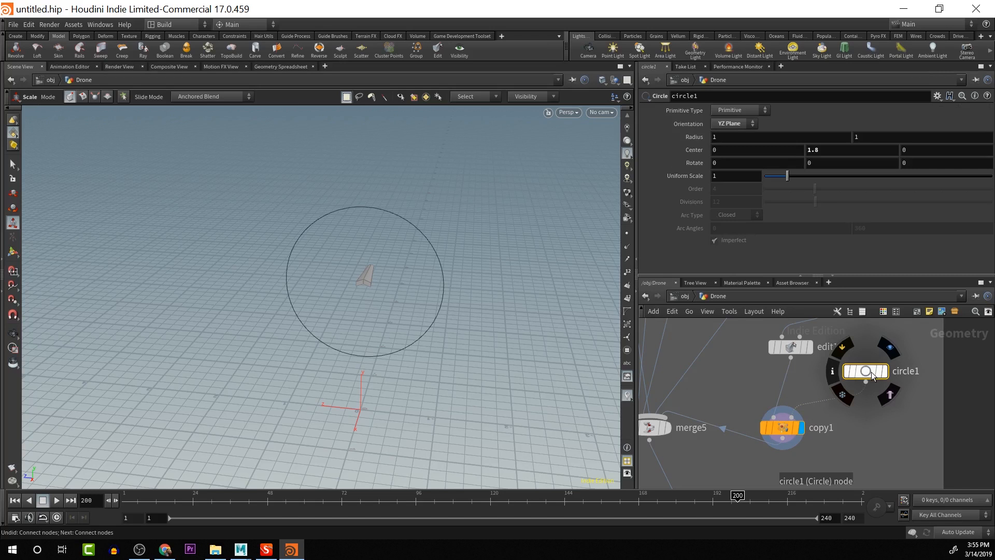
pyautogui.click(750, 111)
pyautogui.click(749, 142)
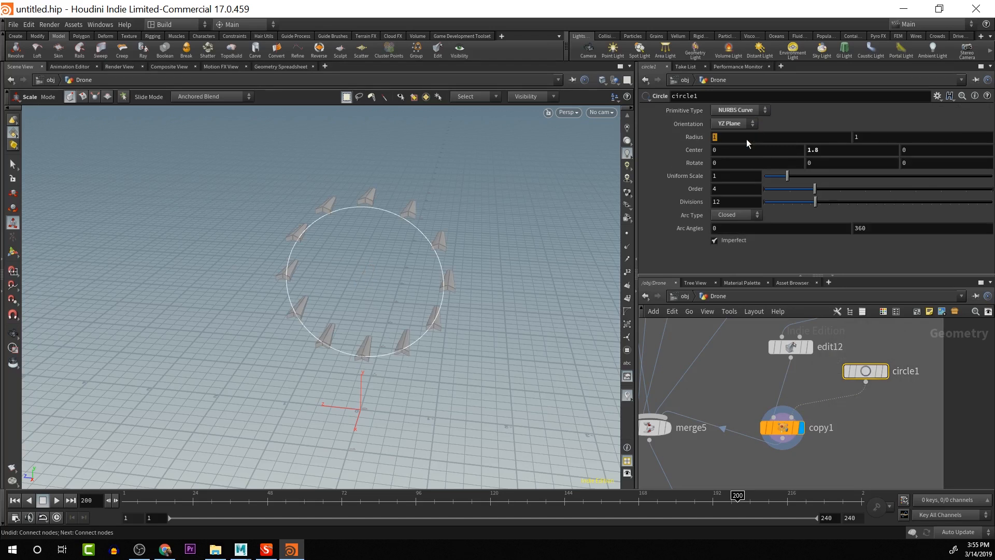
pyautogui.click(748, 138)
pyautogui.press('Escape')
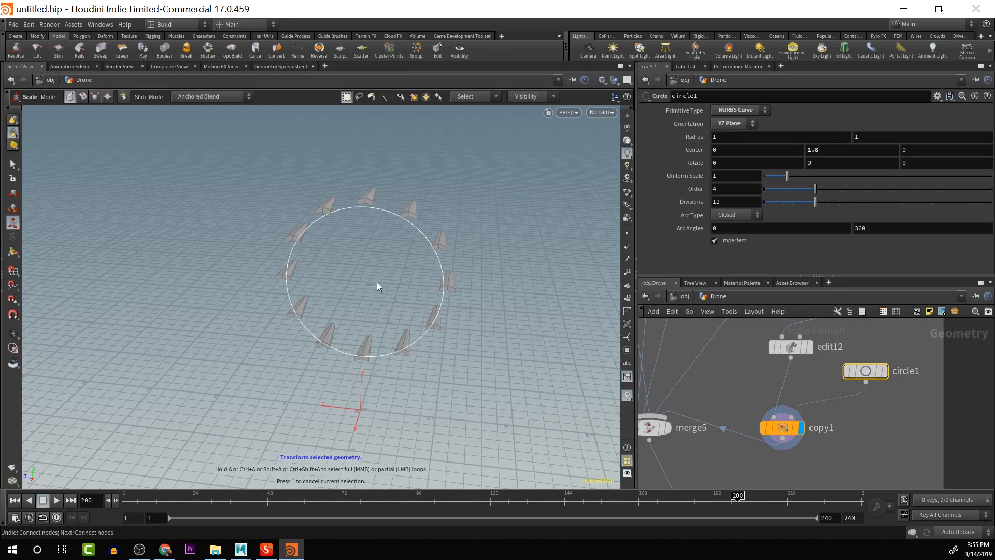
# Display merge5 and inspect how the copied pieces sit against the drone's large ring
pyautogui.press('space')
pyautogui.moveTo(356, 281); pyautogui.dragTo(335, 267)
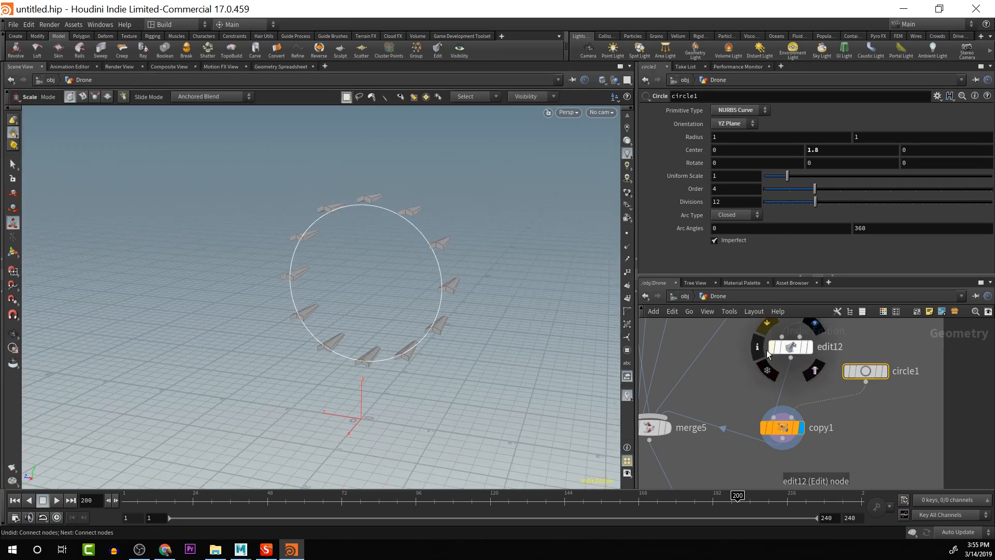
pyautogui.click(668, 428)
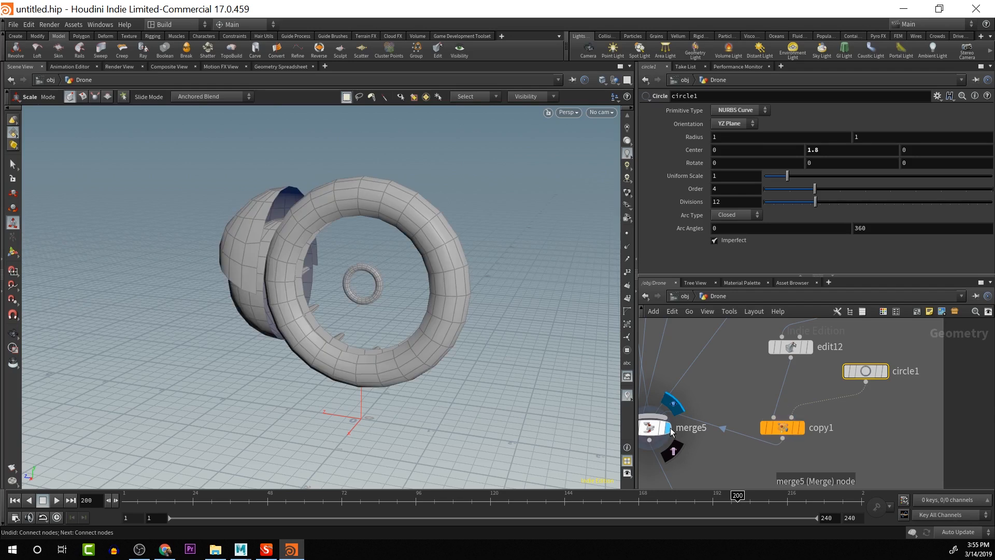
pyautogui.press('space')
pyautogui.moveTo(480, 360); pyautogui.dragTo(573, 367)
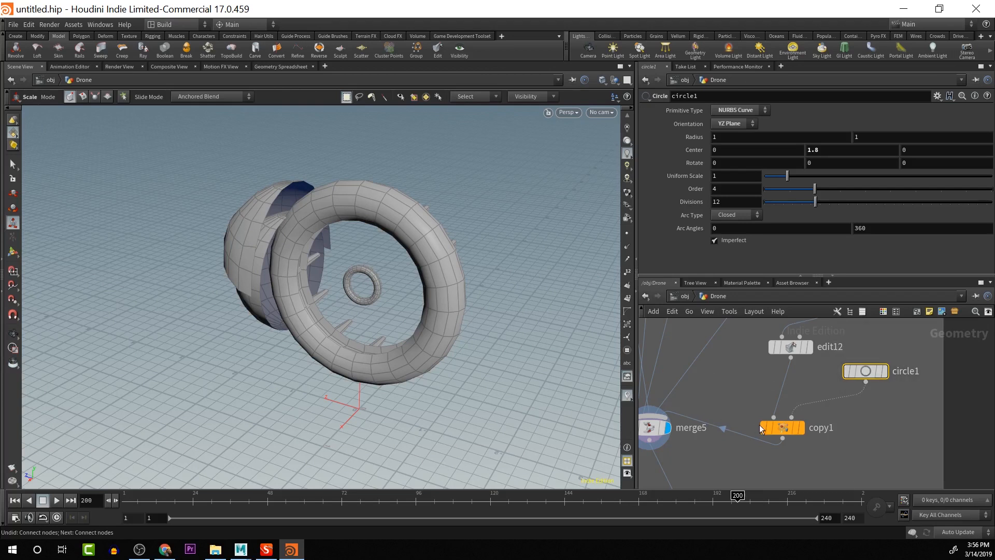
# Try a Y rotation of 60 on the copy1 node, and undo it
pyautogui.click(780, 427)
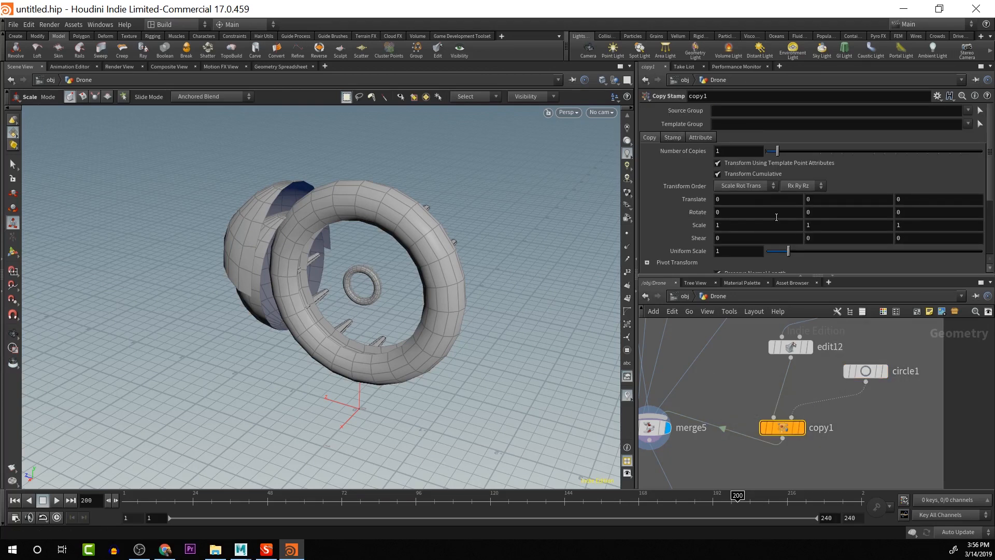
pyautogui.moveTo(826, 210); pyautogui.dragTo(761, 210, button='middle')
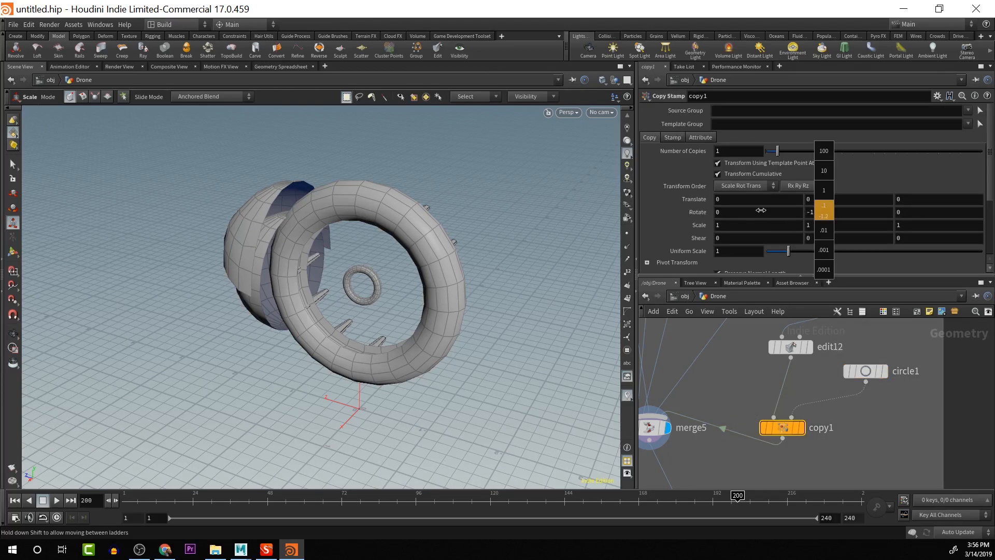
pyautogui.moveTo(828, 206); pyautogui.dragTo(828, 176, button='middle')
pyautogui.moveTo(902, 174); pyautogui.dragTo(903, 173, button='middle')
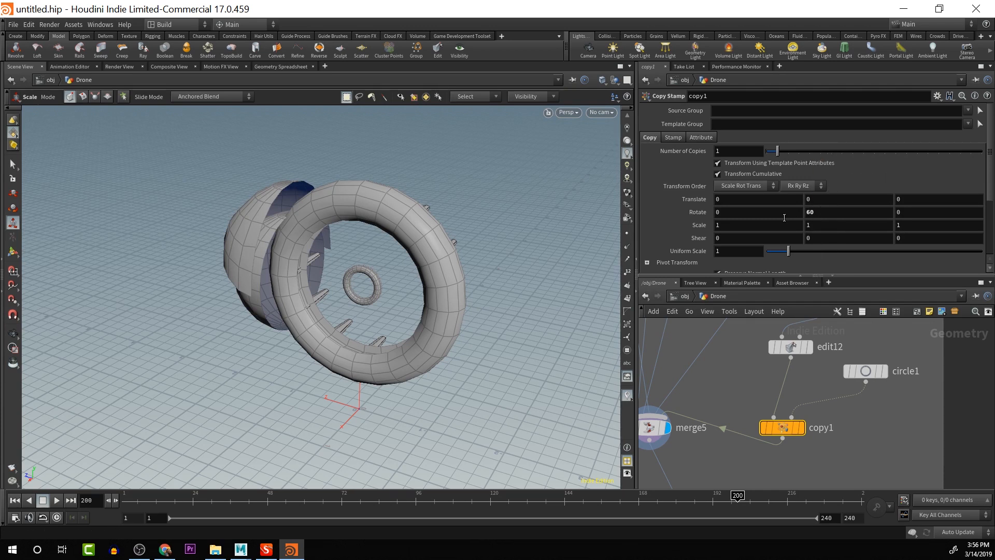
pyautogui.hotkey('ctrl', 'z')
# Turn off Transform Cumulative on copy1 and set its Y rotation to 90
pyautogui.click(750, 172)
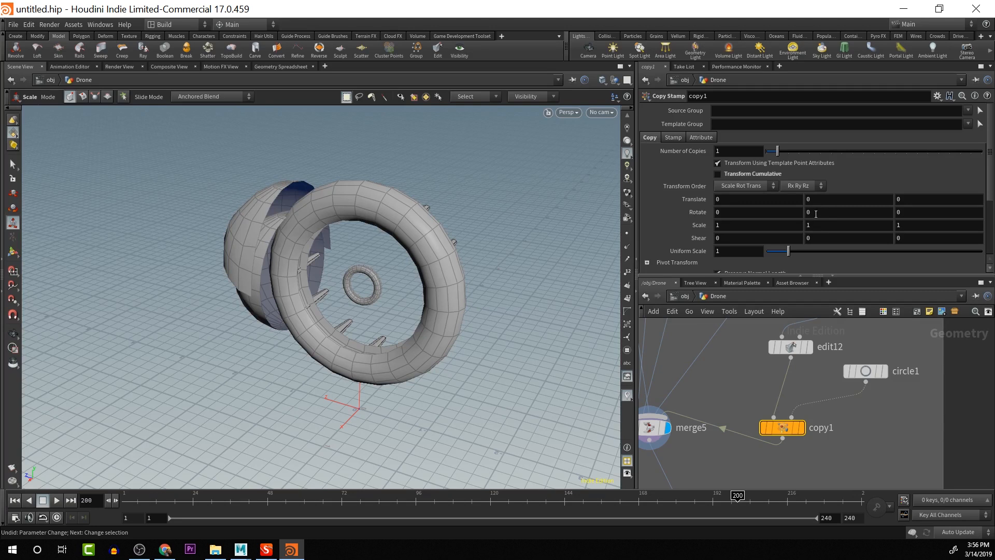
pyautogui.moveTo(816, 213); pyautogui.dragTo(613, 168, button='middle')
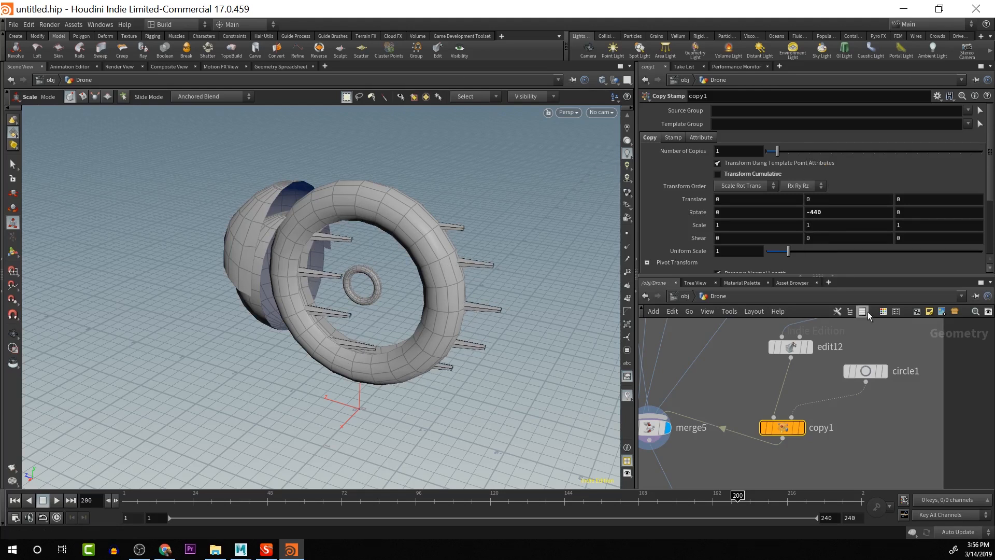
pyautogui.click(850, 214)
pyautogui.write('90')
pyautogui.press('Return')
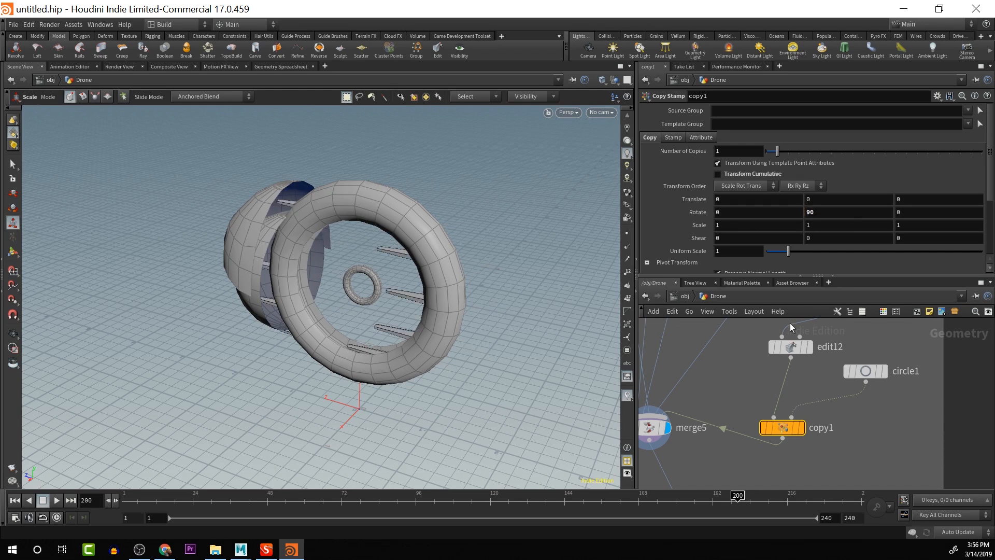
# Insert a Transform node between edit12 and copy1 and set its Y rotation to 100
pyautogui.press('Tab')
pyautogui.write('tran')
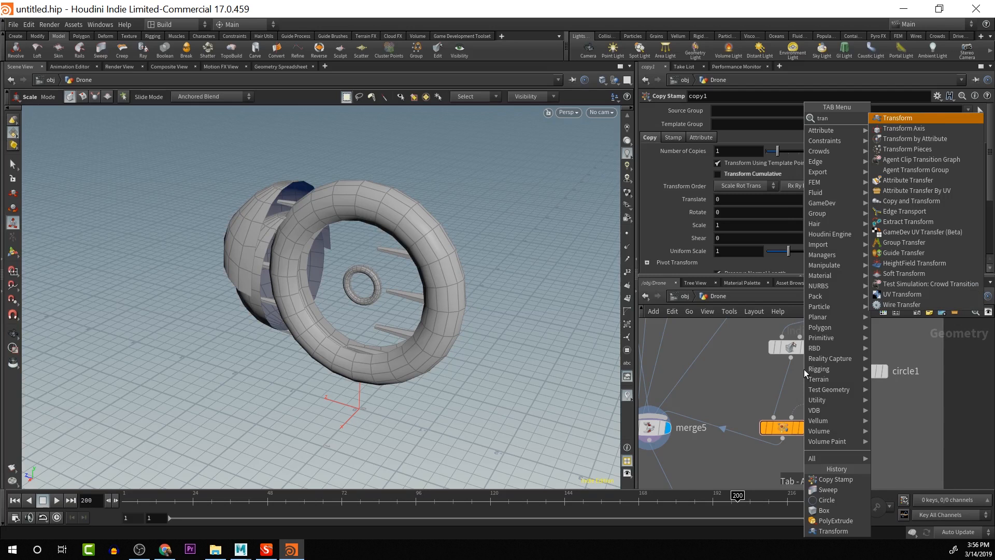
pyautogui.press('Return')
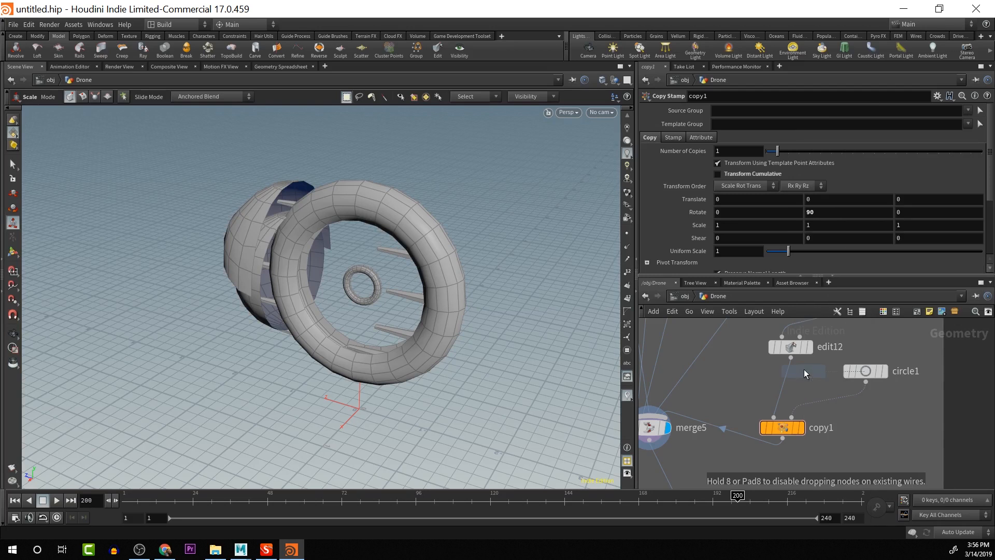
pyautogui.press('Escape')
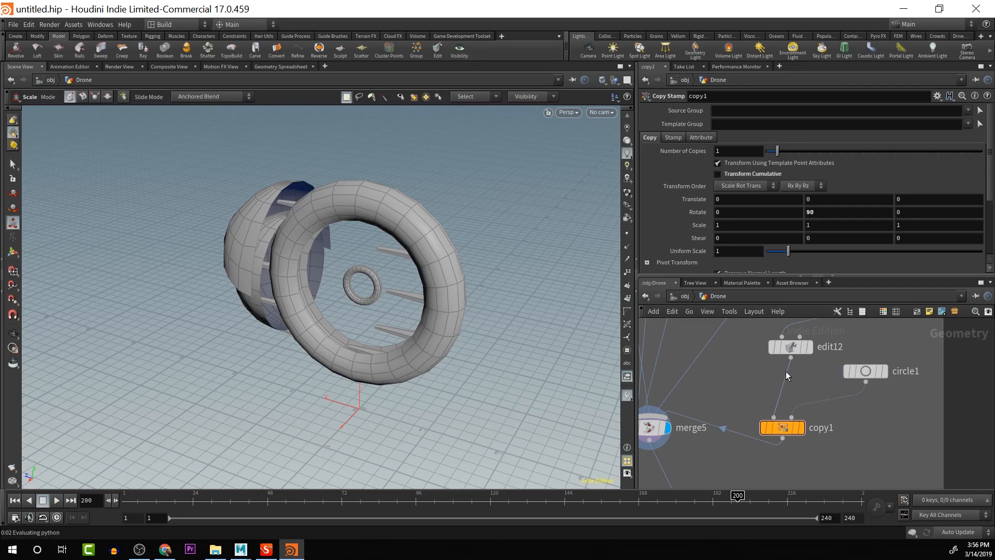
pyautogui.click(786, 371)
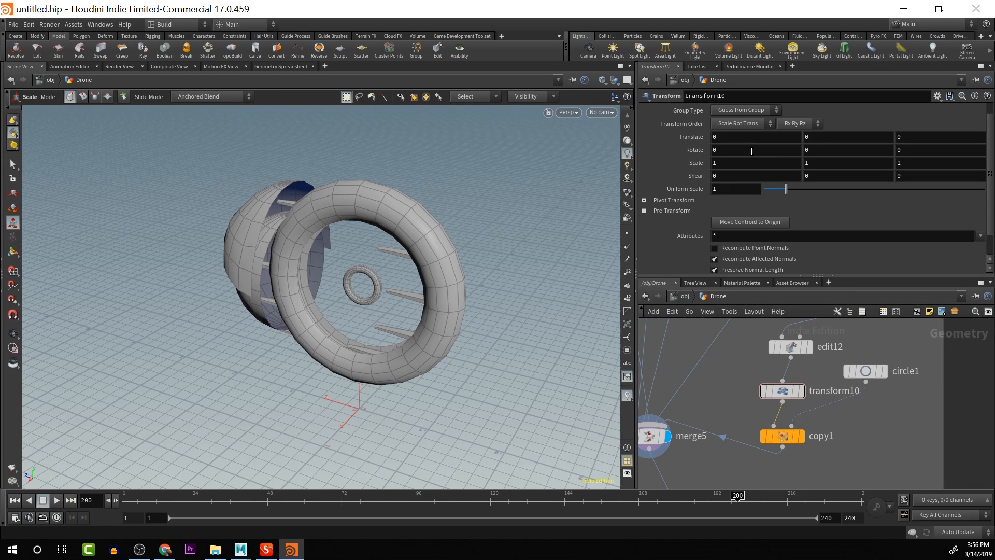
pyautogui.moveTo(812, 152); pyautogui.dragTo(888, 118, button='middle')
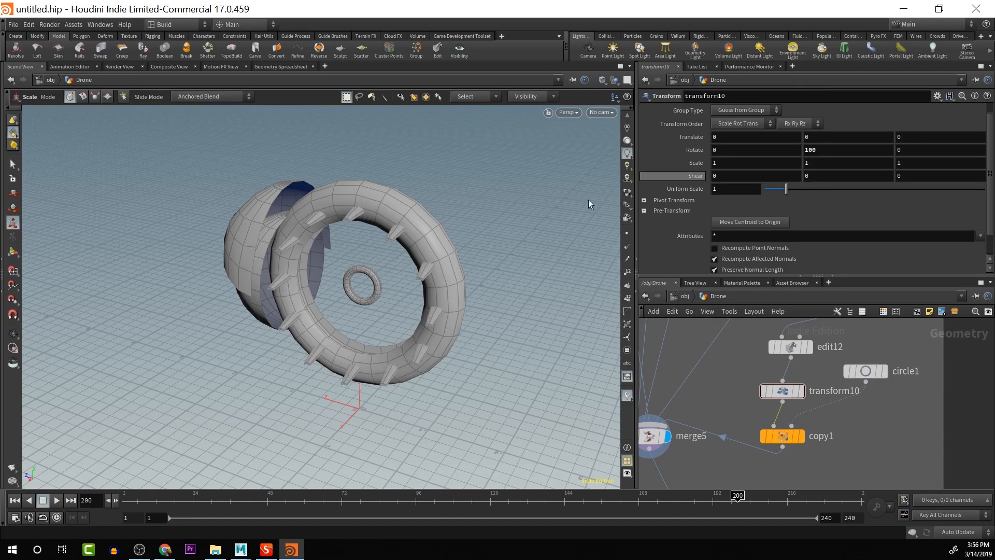
# Check the tilt of the copied pieces around the ring and set transform10's X rotation to -18.9
pyautogui.press('Escape')
pyautogui.moveTo(514, 260); pyautogui.dragTo(506, 327)
pyautogui.press('e')
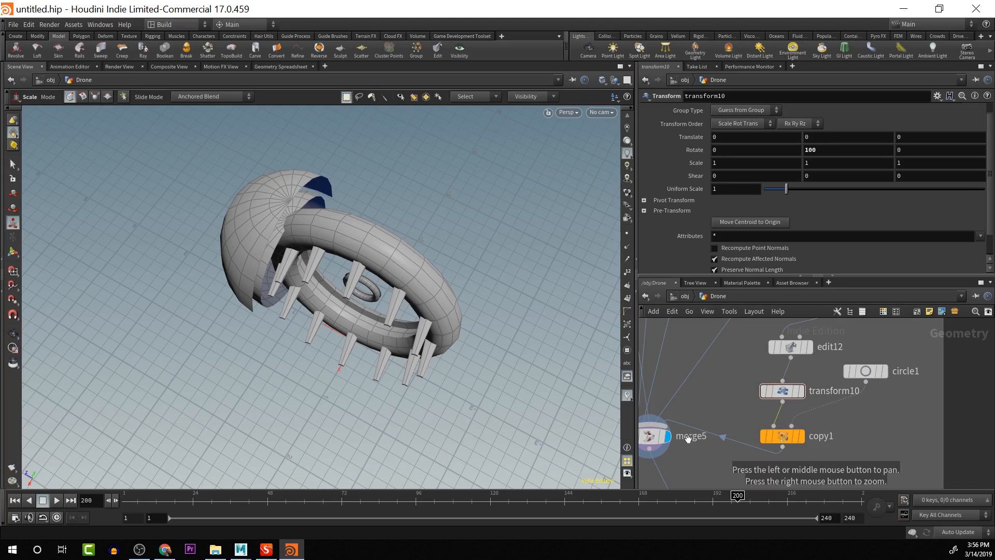
pyautogui.scroll(-3, 765, 466)
pyautogui.press('Escape')
pyautogui.moveTo(466, 373); pyautogui.dragTo(433, 270)
pyautogui.press('e')
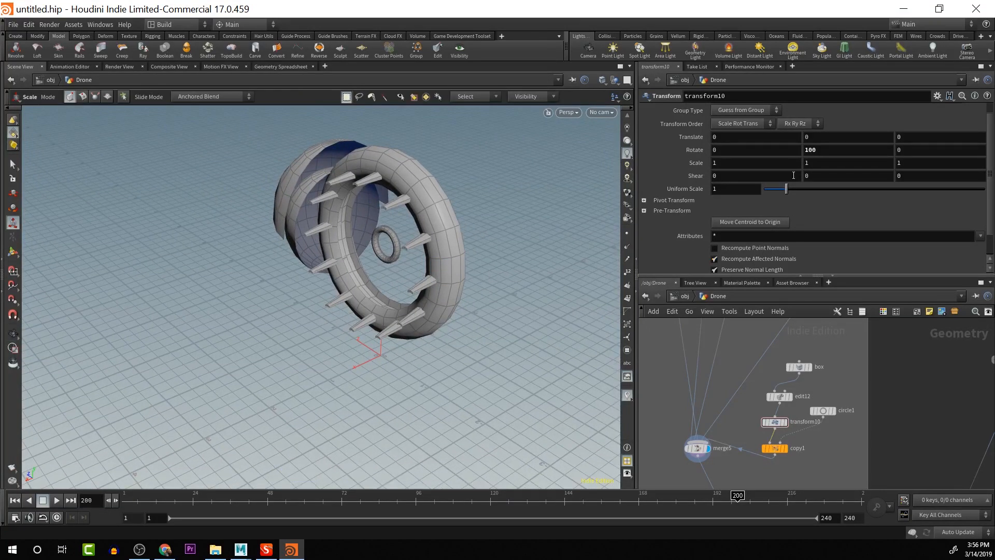
pyautogui.moveTo(777, 153); pyautogui.dragTo(746, 148, button='middle')
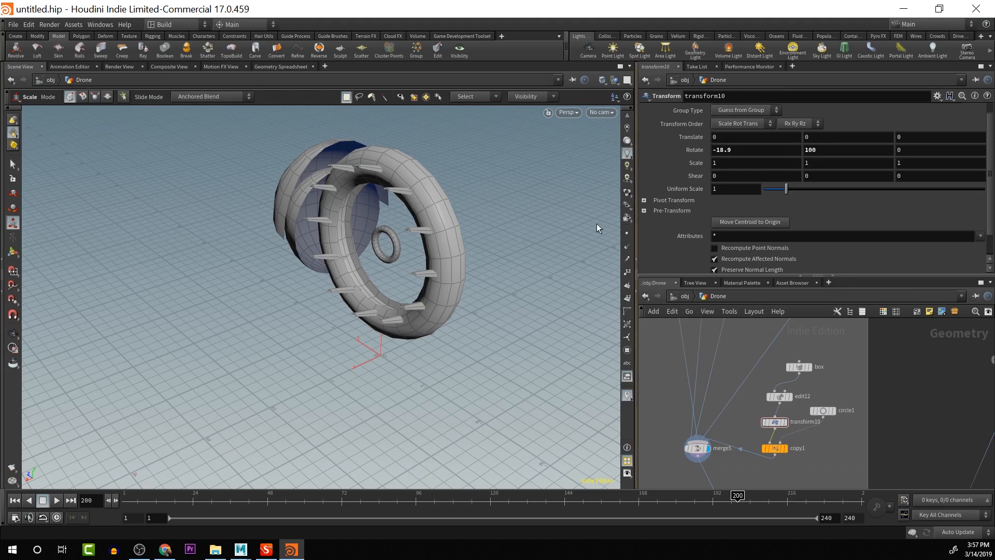
# Try a Z rotation of 70 on the copy1 node, and undo it
pyautogui.keyDown('alt'); pyautogui.moveTo(540, 244); pyautogui.dragTo(535, 288, button='middle'); pyautogui.keyUp('alt')
pyautogui.scroll(1, 821, 151)
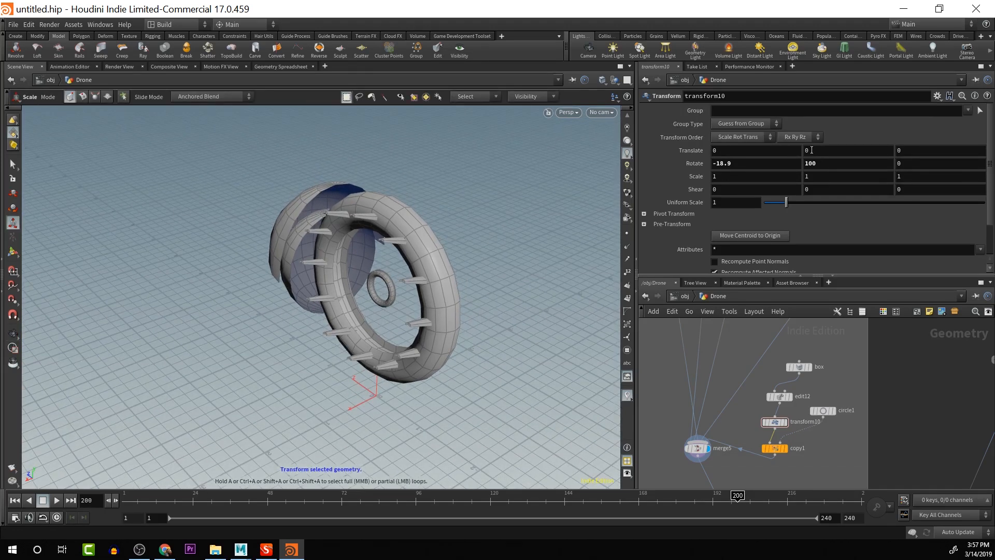
pyautogui.scroll(-1, 806, 185)
pyautogui.scroll(1, 772, 222)
pyautogui.click(778, 453)
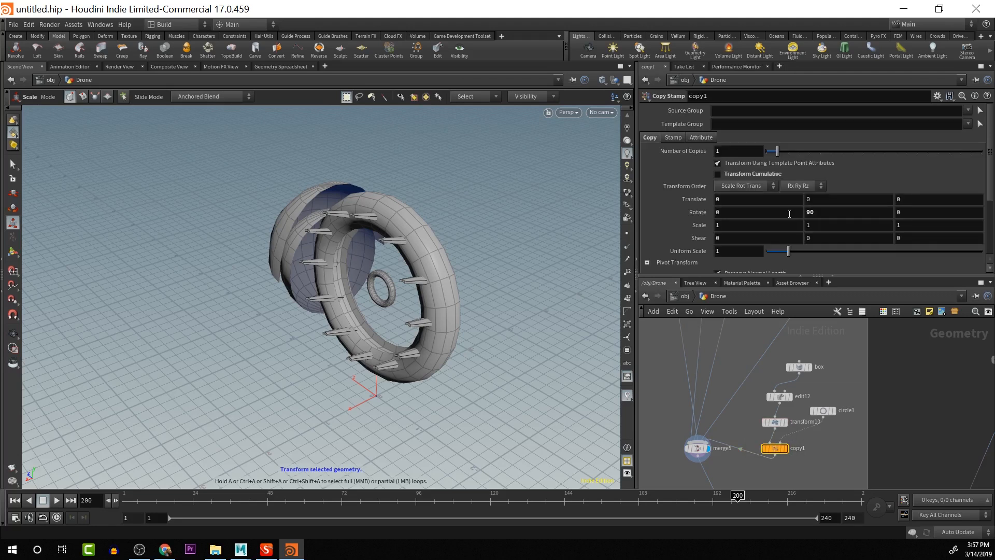
pyautogui.moveTo(899, 210); pyautogui.dragTo(928, 171, button='middle')
pyautogui.hotkey('ctrl', 'z')
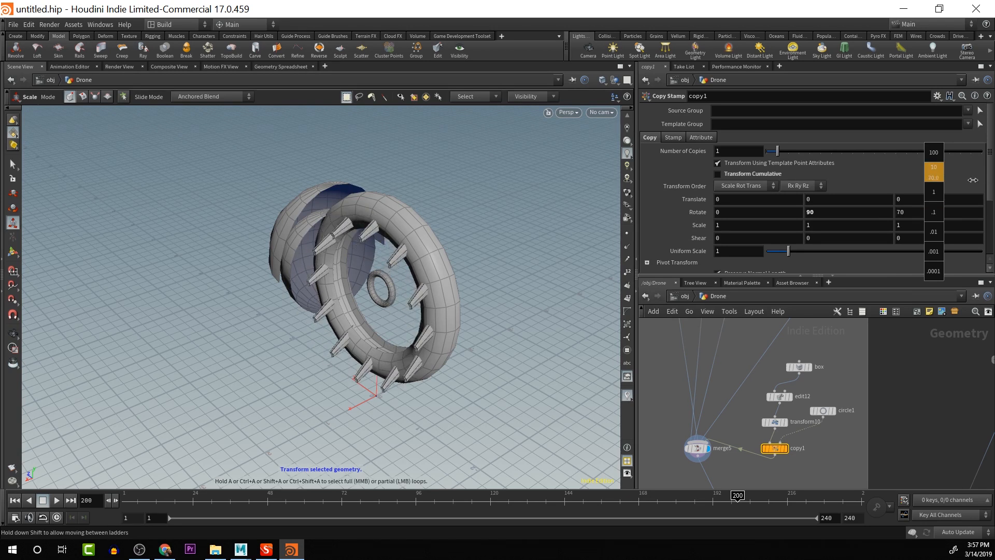
pyautogui.hotkey('ctrl', 'z')
# Set copy1's rotation to 93.5 in Y and 140 in Z, undoing the trial X rotation
pyautogui.moveTo(766, 217); pyautogui.dragTo(841, 212, button='middle')
pyautogui.hotkey('ctrl', 'z')
pyautogui.moveTo(910, 209); pyautogui.dragTo(976, 166, button='middle')
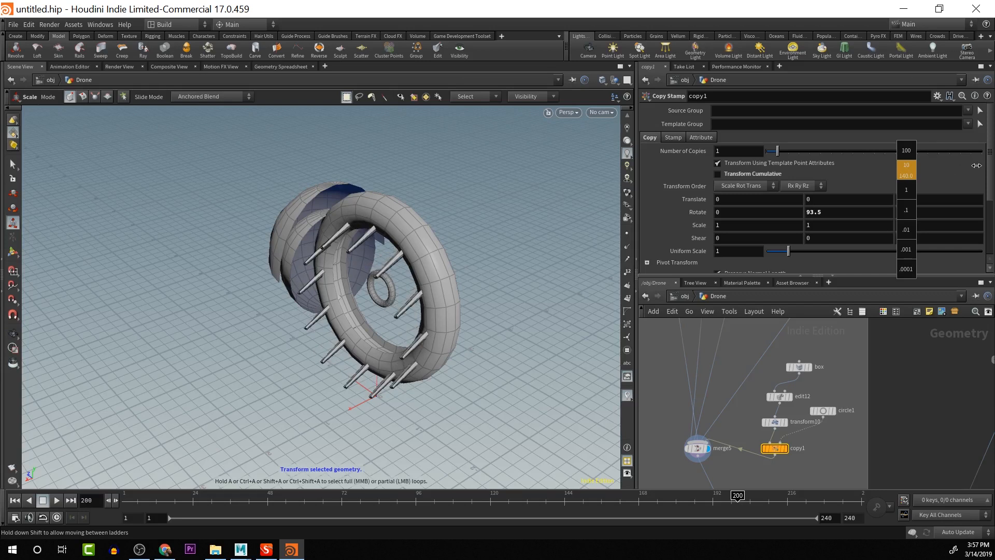
pyautogui.moveTo(778, 212); pyautogui.dragTo(932, 177, button='middle')
pyautogui.hotkey('ctrl', 'z')
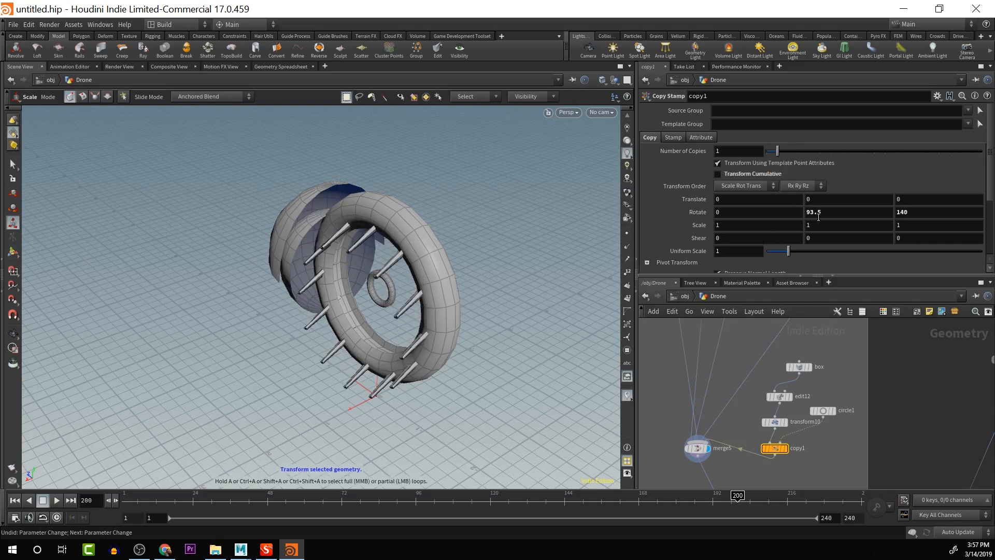
# Reset copy1's Y and Z rotation to 0
pyautogui.click(824, 213)
pyautogui.write('0')
pyautogui.press('Tab')
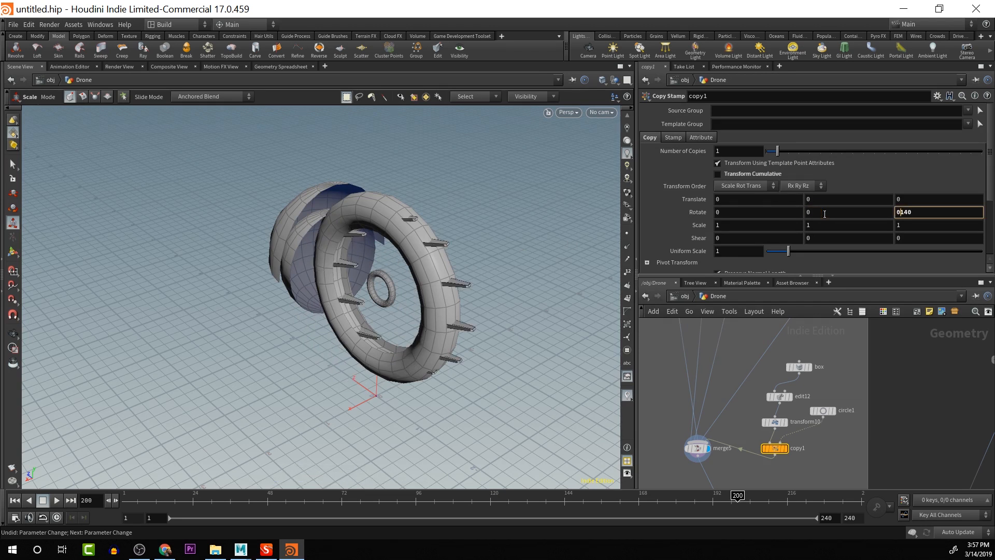
pyautogui.press('Return')
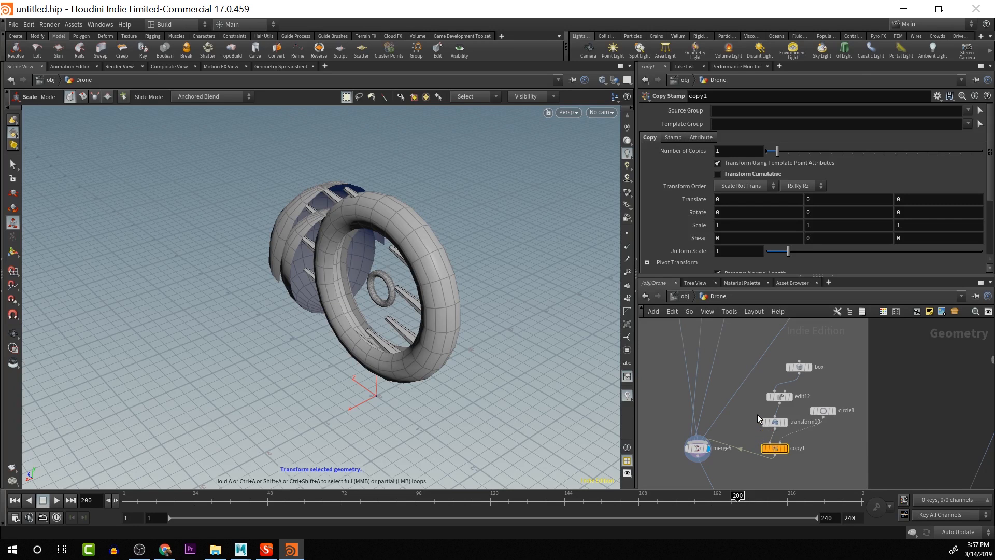
# Delete the transform10 and copy1 nodes from the Drone network
pyautogui.moveTo(782, 451); pyautogui.dragTo(783, 453)
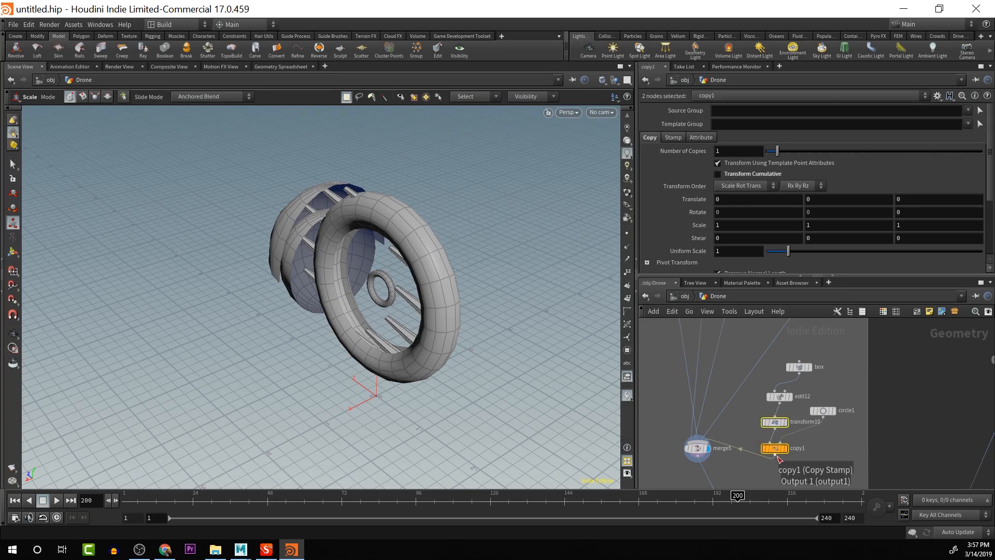
pyautogui.press('Delete')
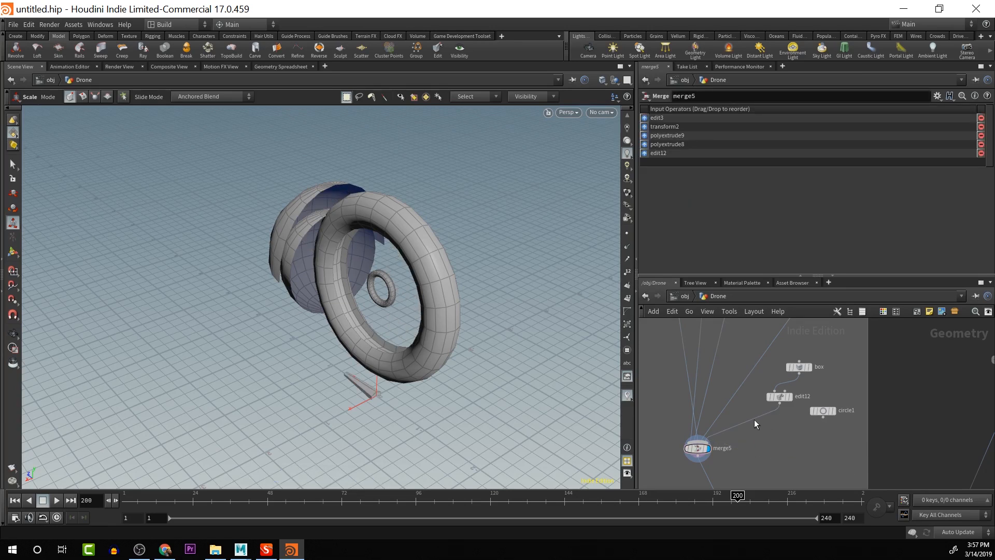
# Add a Sweep node to the Drone network below edit12
pyautogui.press('Tab')
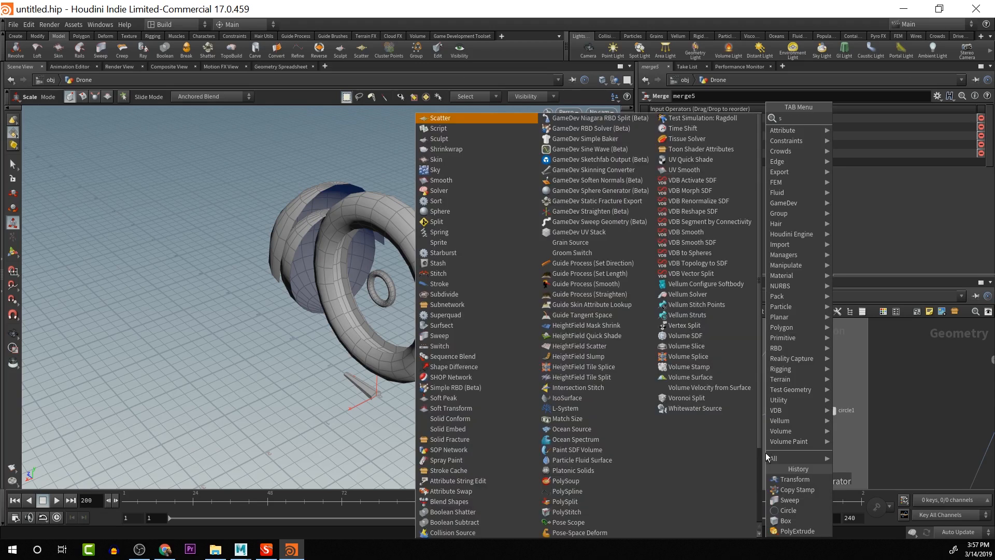
pyautogui.write('sweep')
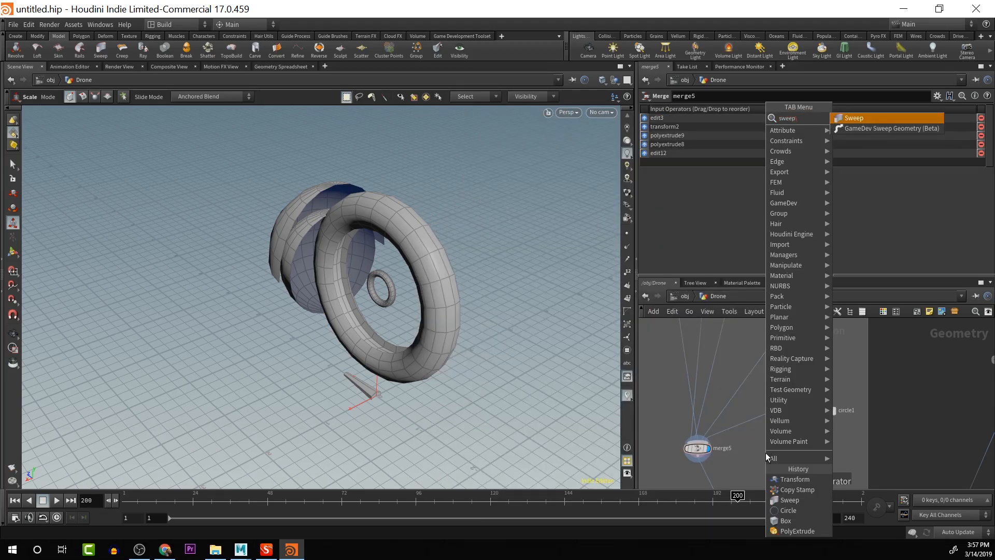
pyautogui.press('Return')
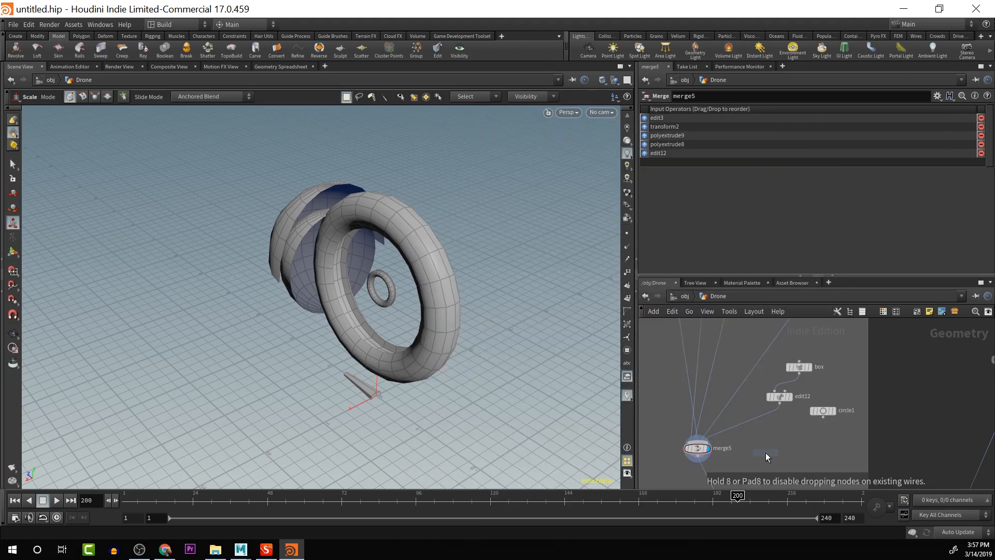
pyautogui.click(766, 453)
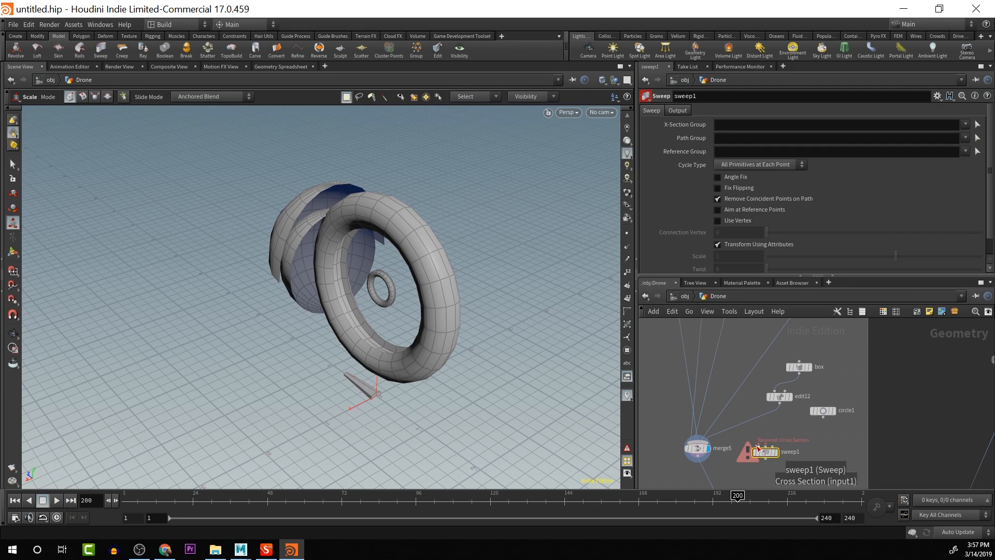
# Try wiring circle1 as the cross section and edit12 as the backbone of the Sweep node, and disconnect both wires
pyautogui.click(758, 447)
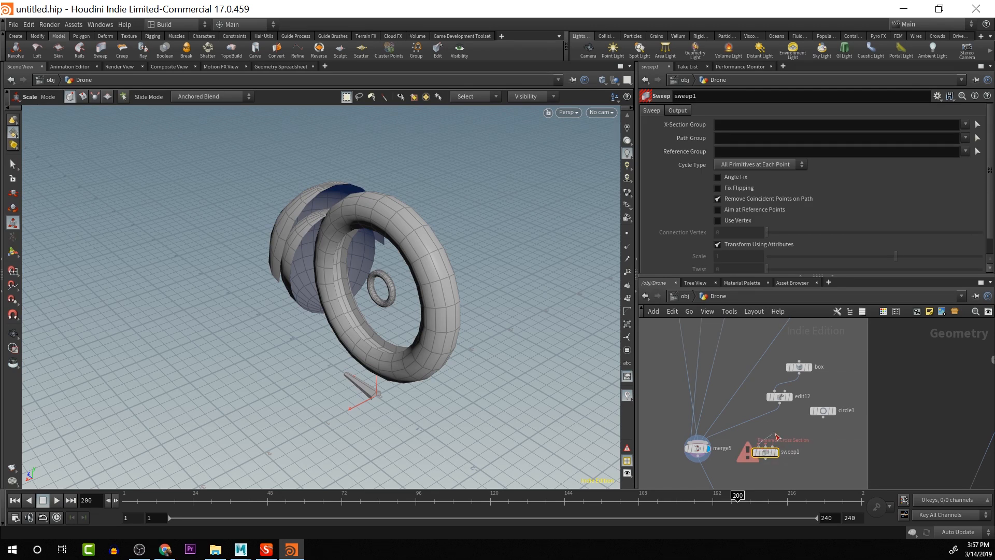
pyautogui.click(766, 446)
pyautogui.click(780, 404)
pyautogui.click(780, 404)
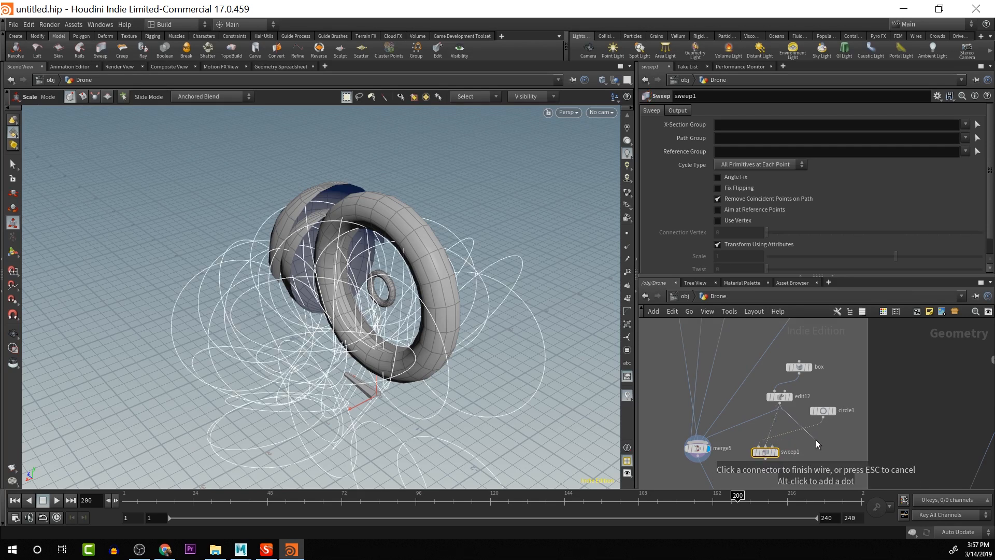
pyautogui.press('Escape')
pyautogui.press('y')
pyautogui.moveTo(763, 424); pyautogui.dragTo(796, 441)
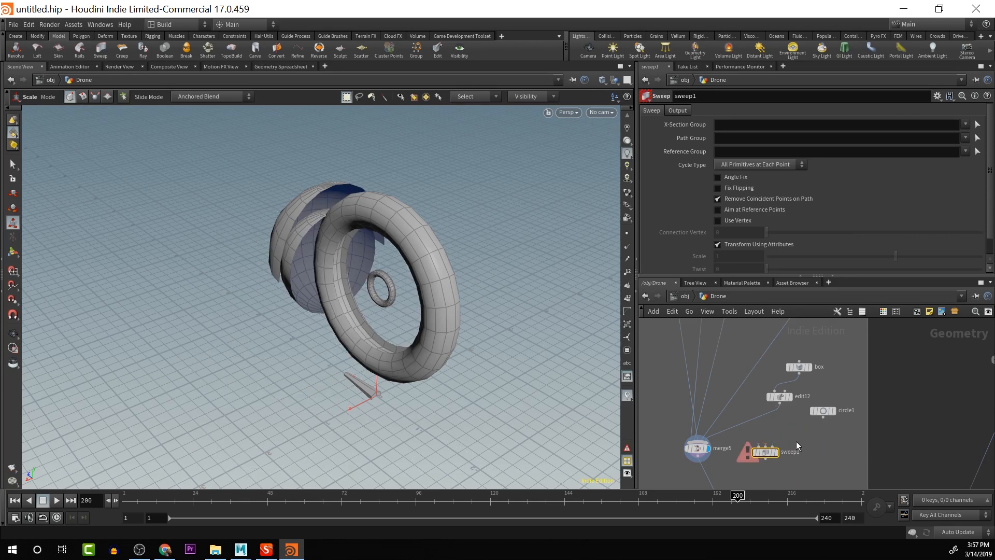
# Wire edit12 as the Sweep node's cross section and circle1 as its backbone, and connect the sweep to merge5 in place of edit12
pyautogui.click(766, 446)
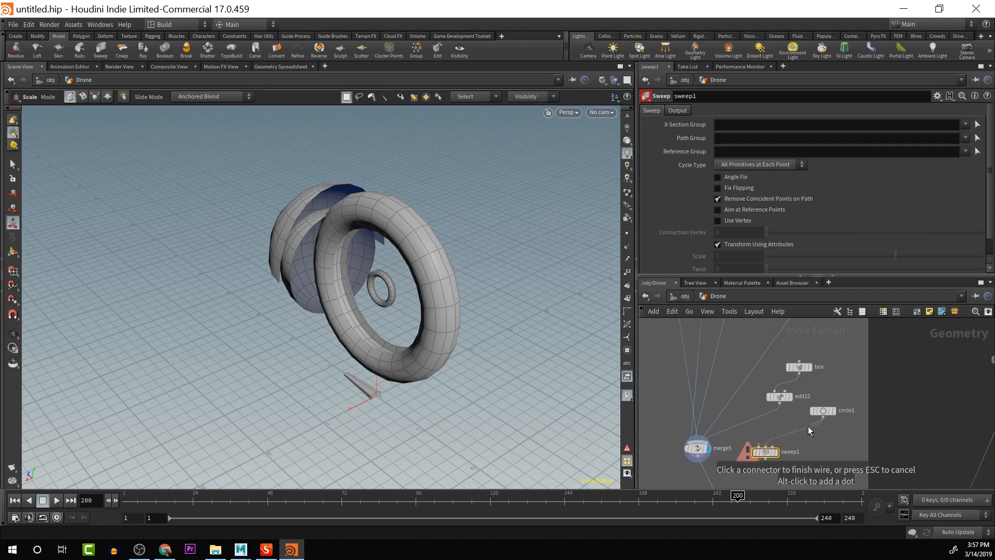
pyautogui.click(808, 430)
pyautogui.click(771, 408)
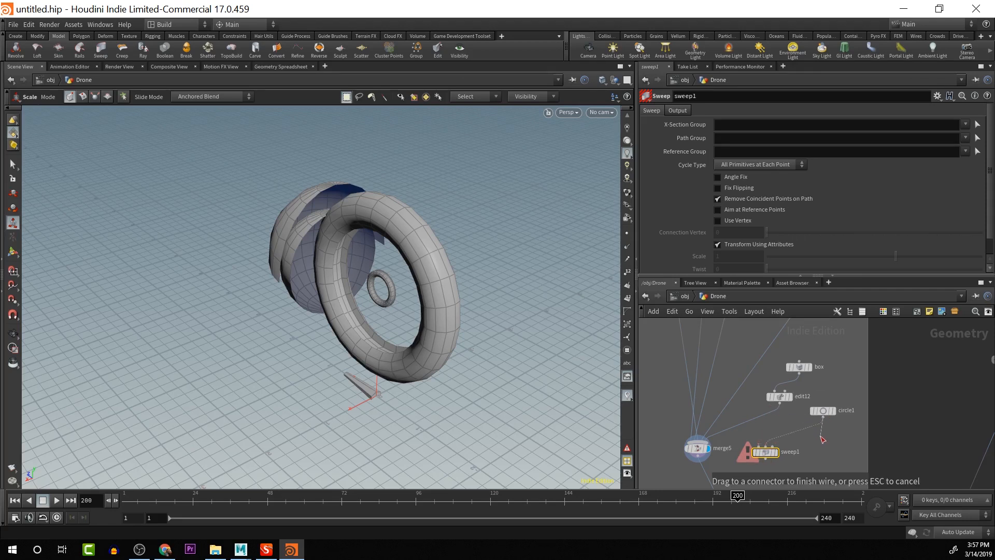
pyautogui.click(765, 446)
pyautogui.moveTo(768, 425); pyautogui.dragTo(779, 404)
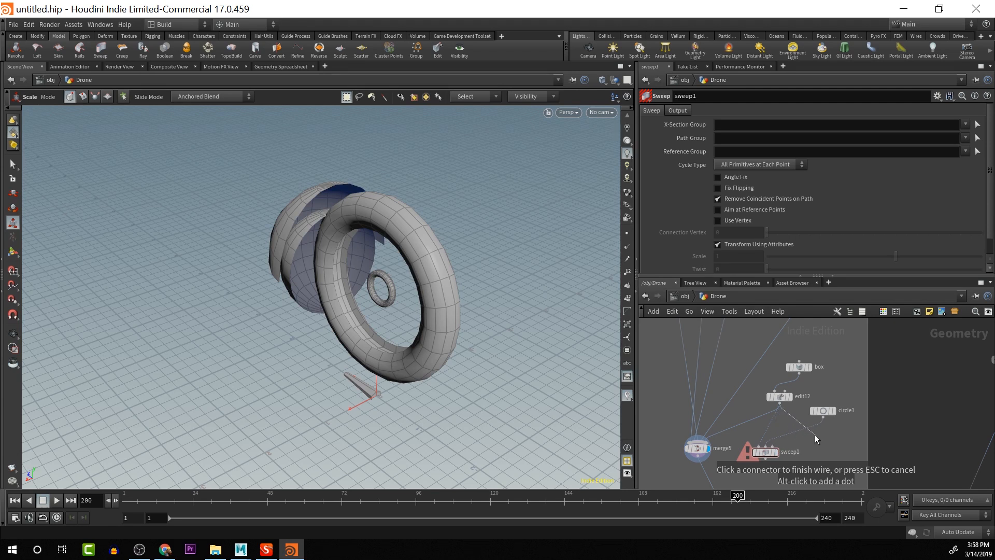
pyautogui.press('Escape')
pyautogui.click(774, 452)
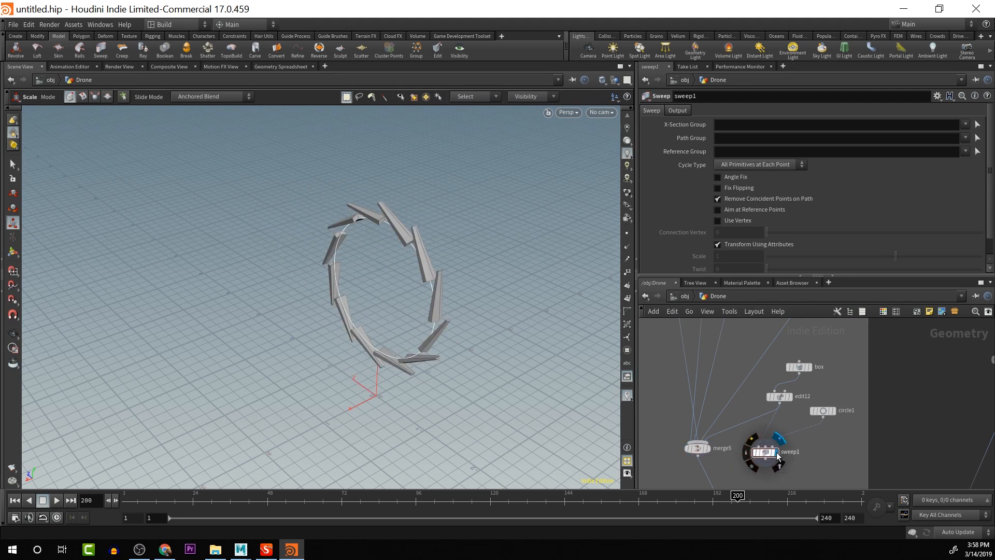
pyautogui.moveTo(770, 455); pyautogui.dragTo(716, 448)
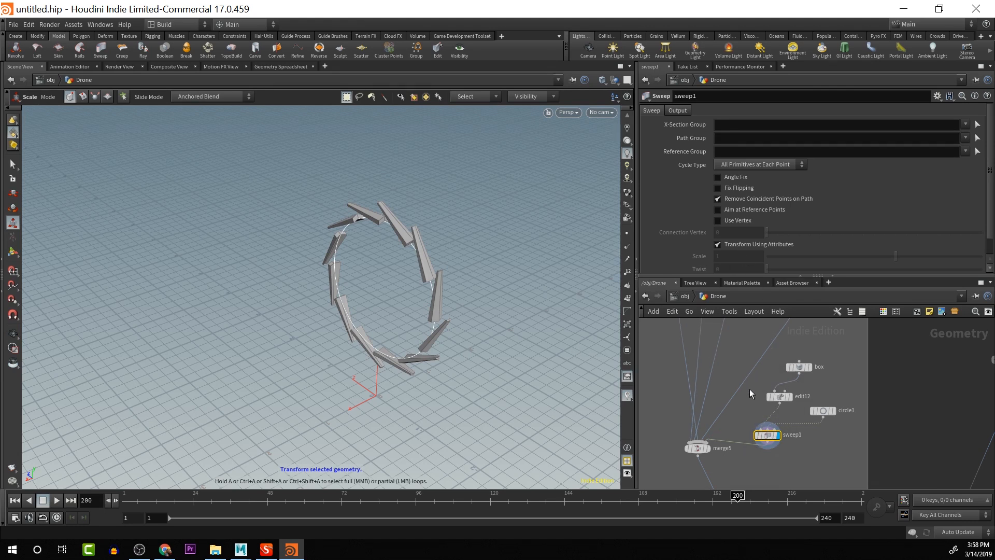
# Insert a Transform node between edit12 and the Sweep node
pyautogui.press('Tab')
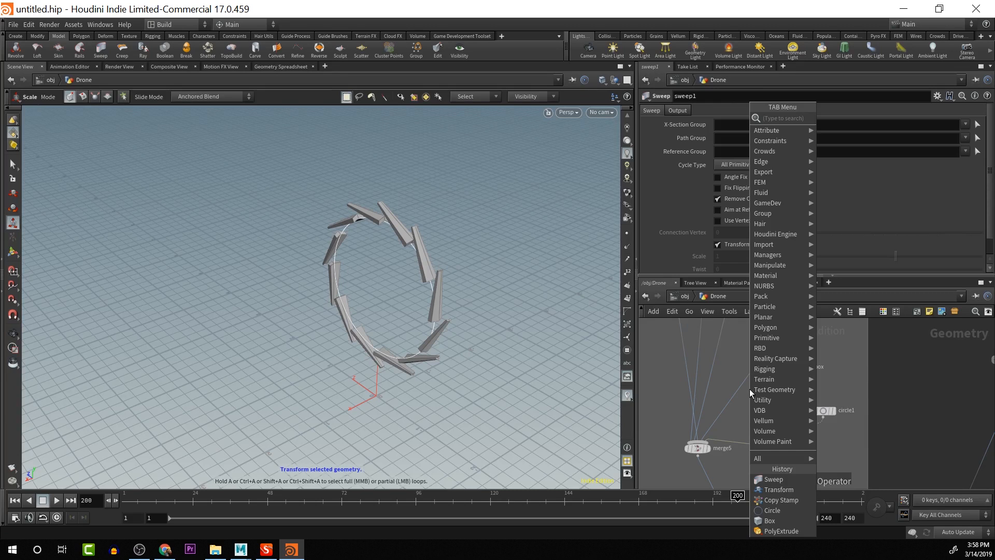
pyautogui.moveTo(770, 387)
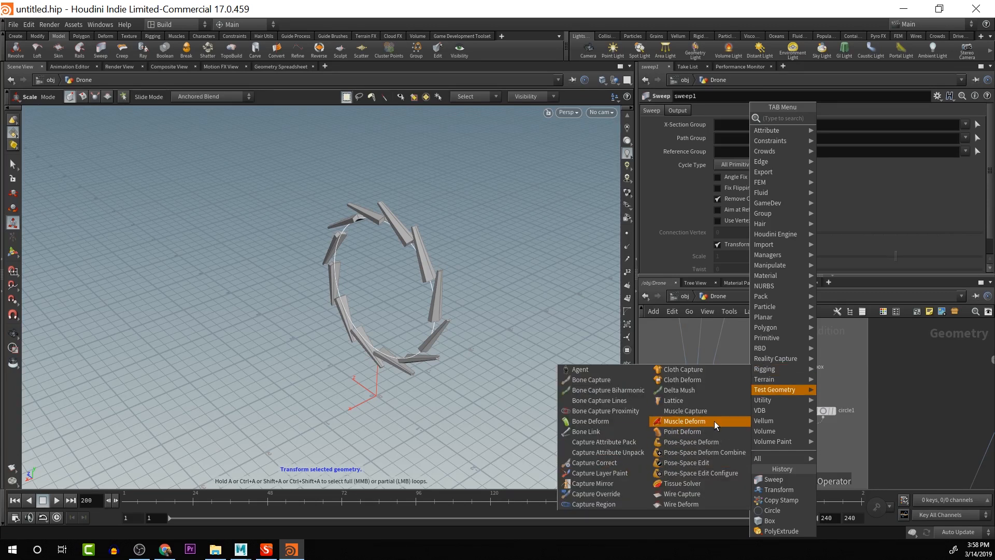
pyautogui.write('transform')
pyautogui.press('Return')
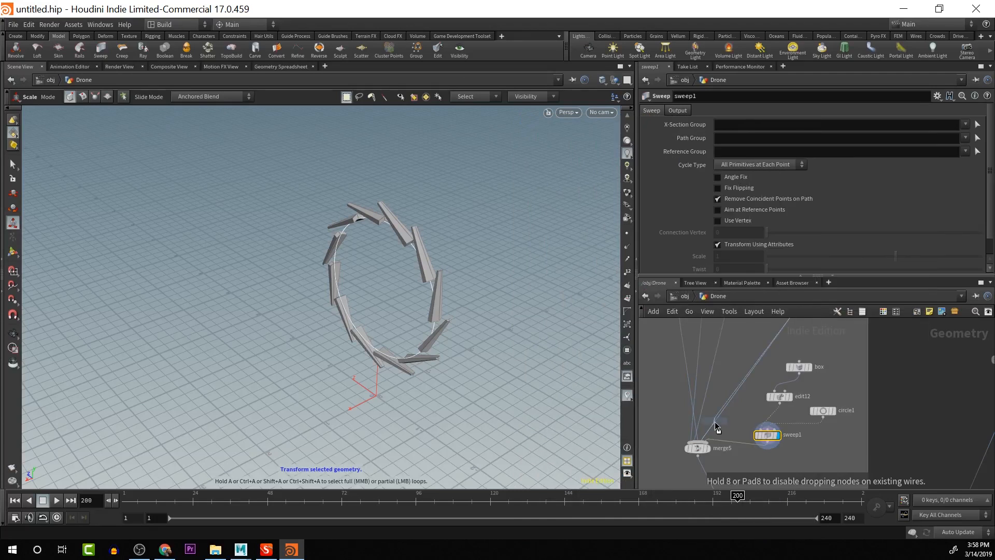
pyautogui.click(768, 433)
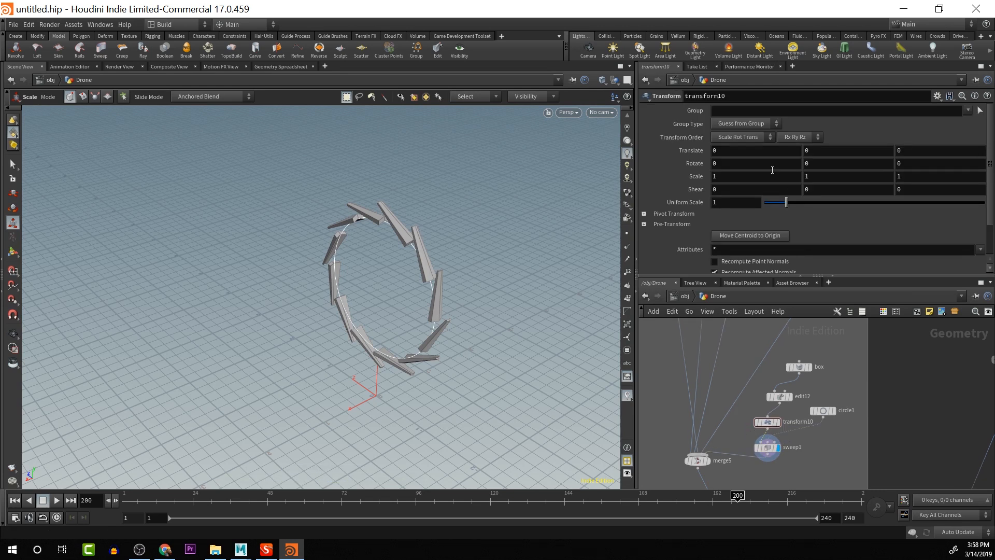
# Set the new Transform node's X rotation to 90 and display merge5 to check the spokes between the two rings
pyautogui.moveTo(757, 163); pyautogui.dragTo(794, 133, button='middle')
pyautogui.press('Escape')
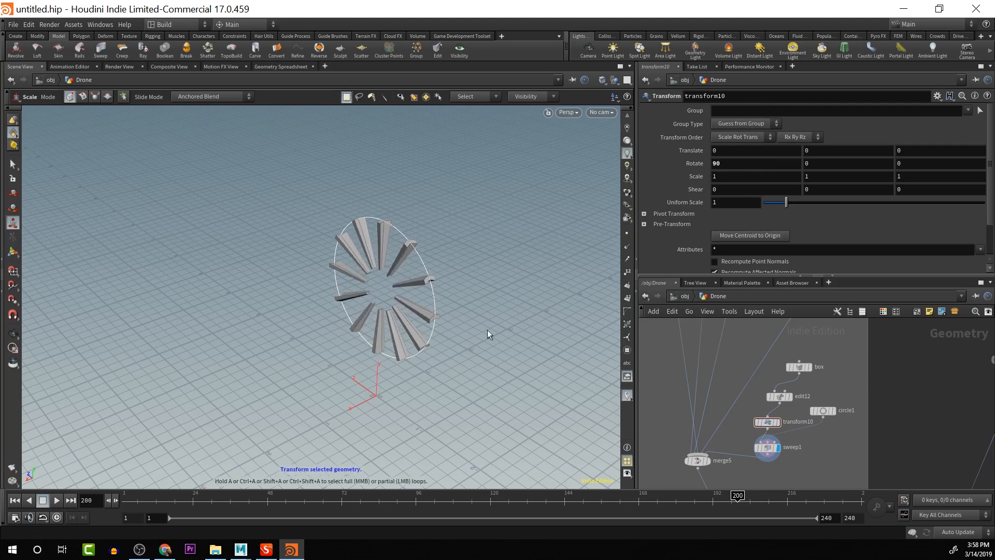
pyautogui.keyDown('alt'); pyautogui.moveTo(544, 314); pyautogui.dragTo(602, 285); pyautogui.keyUp('alt')
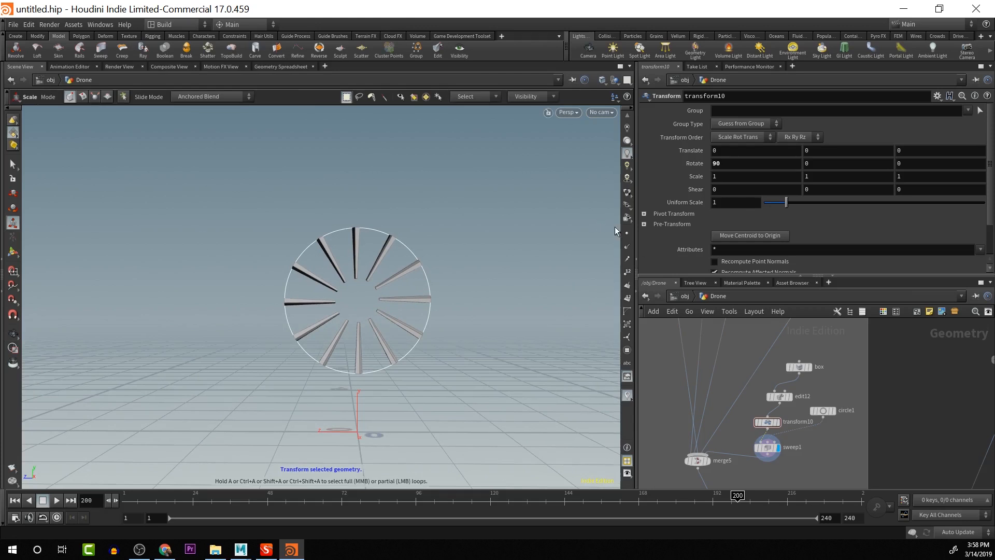
pyautogui.click(708, 462)
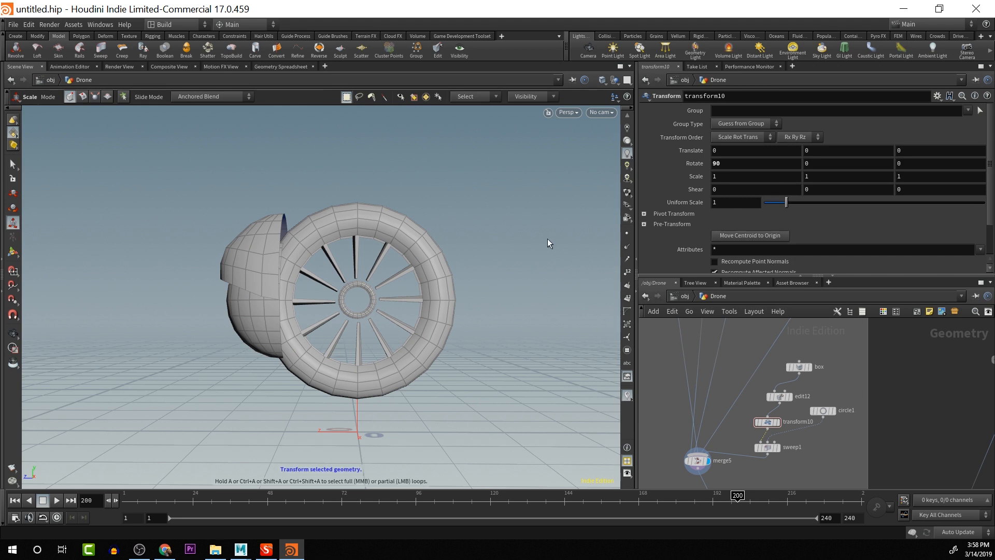
pyautogui.keyDown('alt'); pyautogui.moveTo(504, 251); pyautogui.dragTo(412, 357); pyautogui.keyUp('alt')
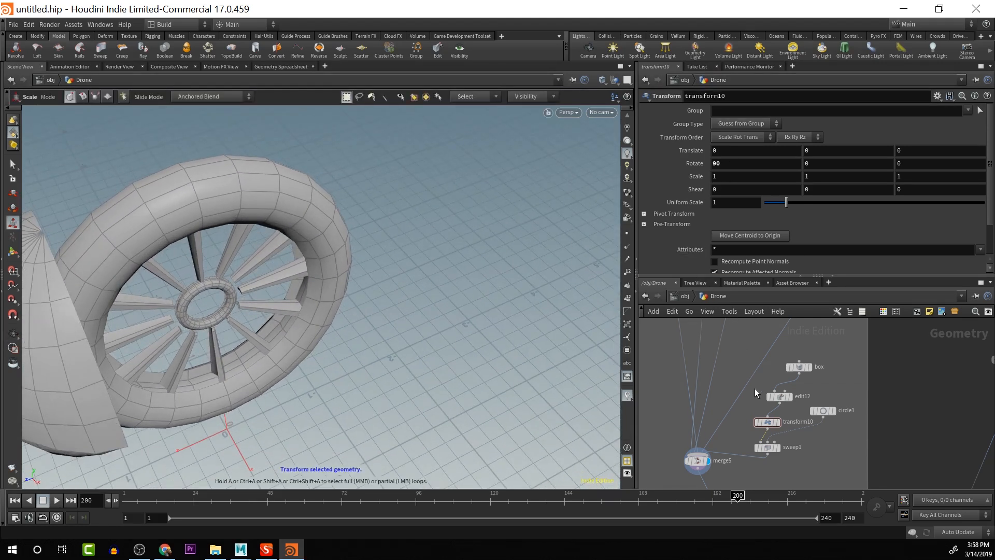
# Set the transform10 node's scale to 0.58 in X and 1.09 in Z
pyautogui.click(767, 422)
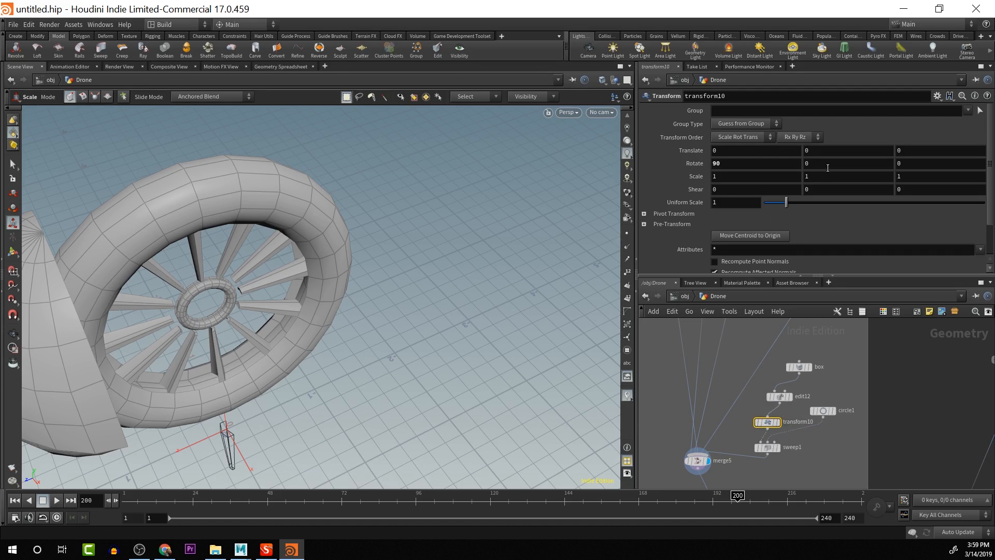
pyautogui.middleClick(918, 177)
pyautogui.moveTo(918, 182); pyautogui.dragTo(966, 199, button='middle')
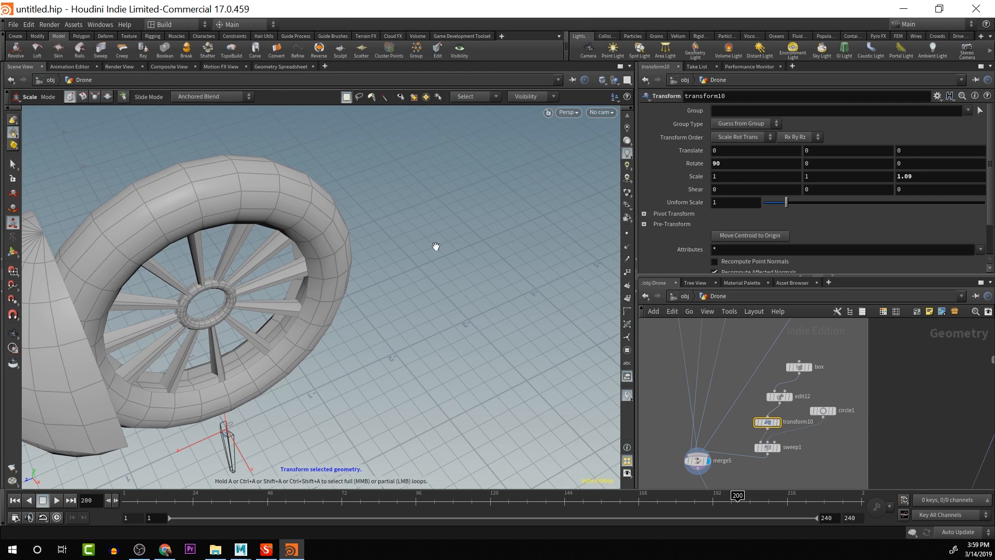
pyautogui.press('Escape')
pyautogui.moveTo(396, 309); pyautogui.dragTo(197, 268)
pyautogui.scroll(3, 384, 307)
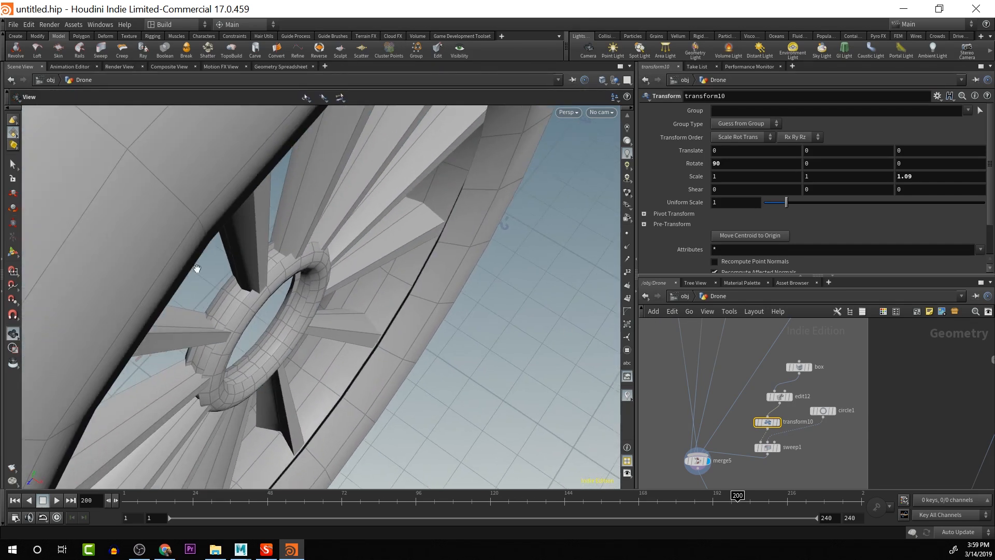
pyautogui.press('e')
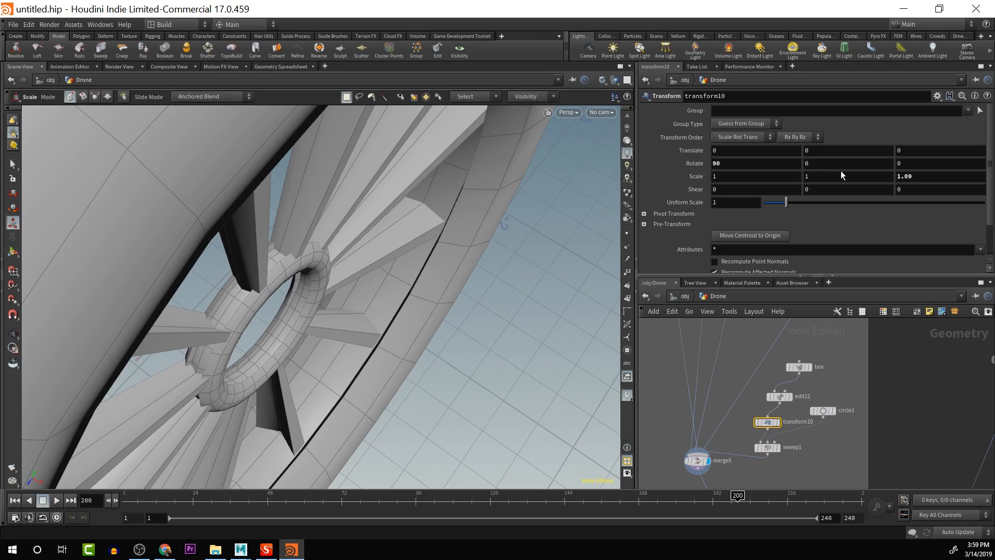
pyautogui.moveTo(769, 175); pyautogui.dragTo(574, 179, button='middle')
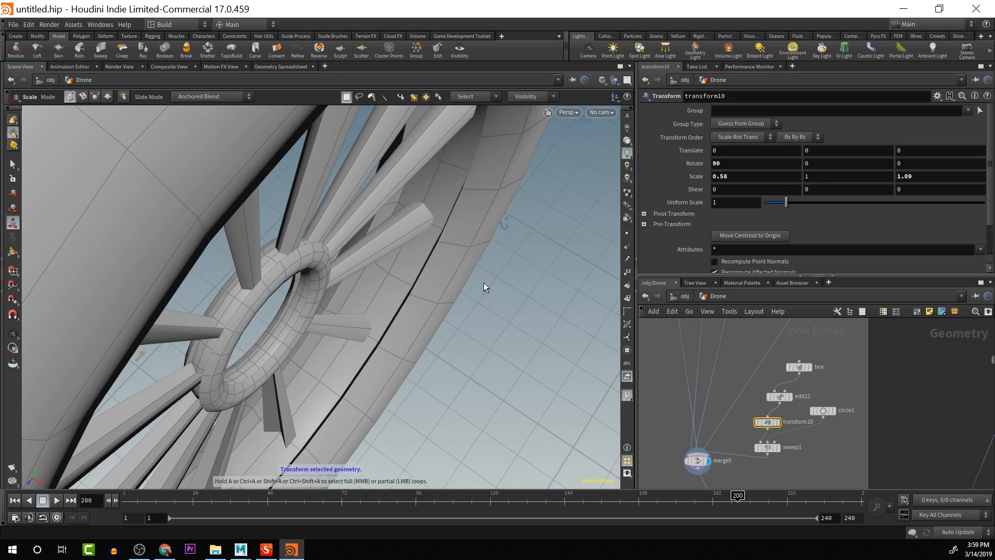
# Select the edit12 node for editing while keeping merge5 as the displayed result
pyautogui.press('Escape')
pyautogui.moveTo(483, 282); pyautogui.dragTo(540, 269)
pyautogui.press('e')
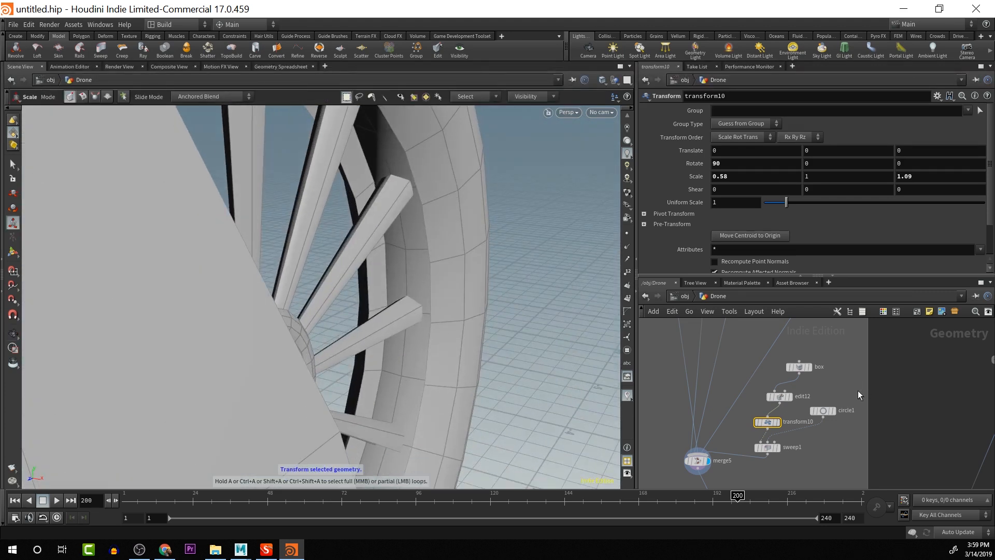
pyautogui.click(779, 399)
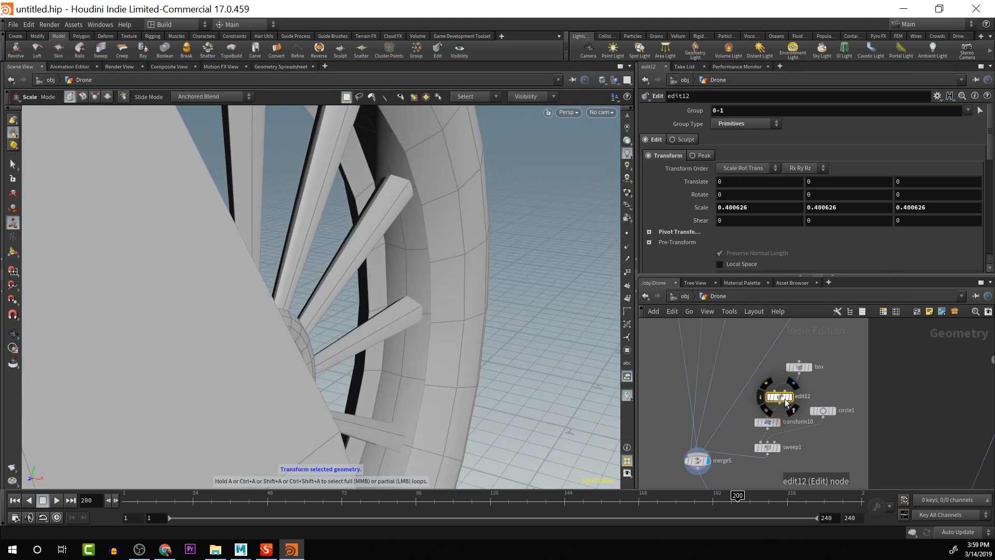
pyautogui.click(791, 400)
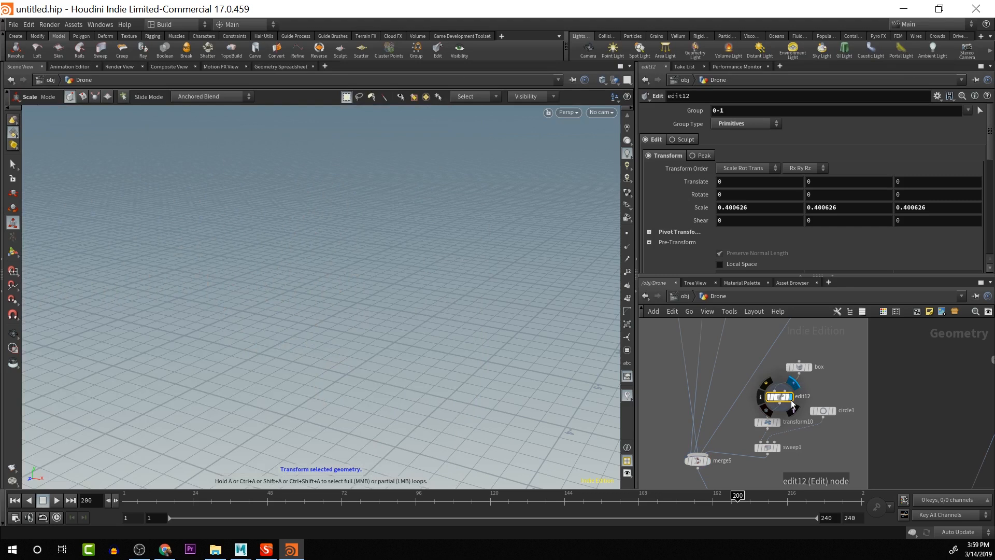
pyautogui.click(704, 459)
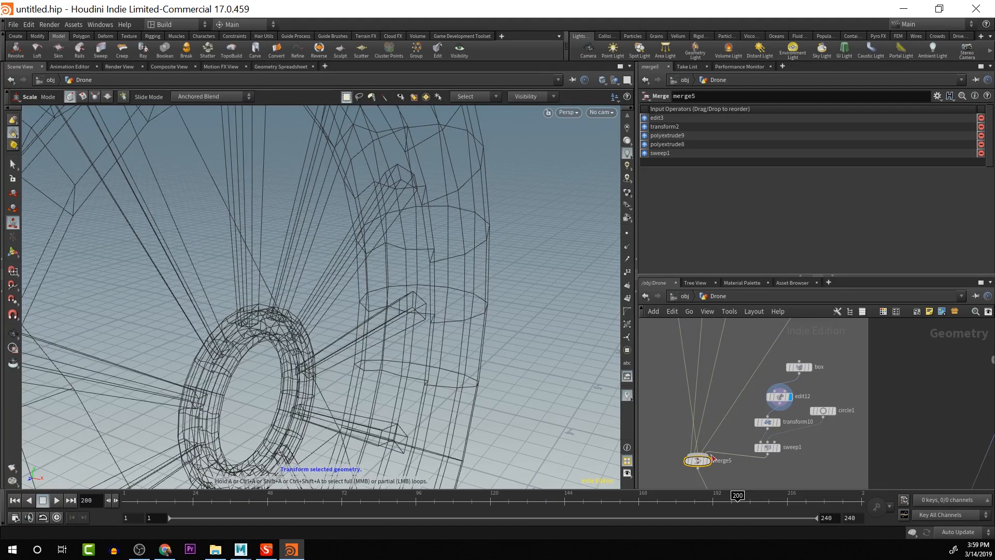
pyautogui.click(780, 397)
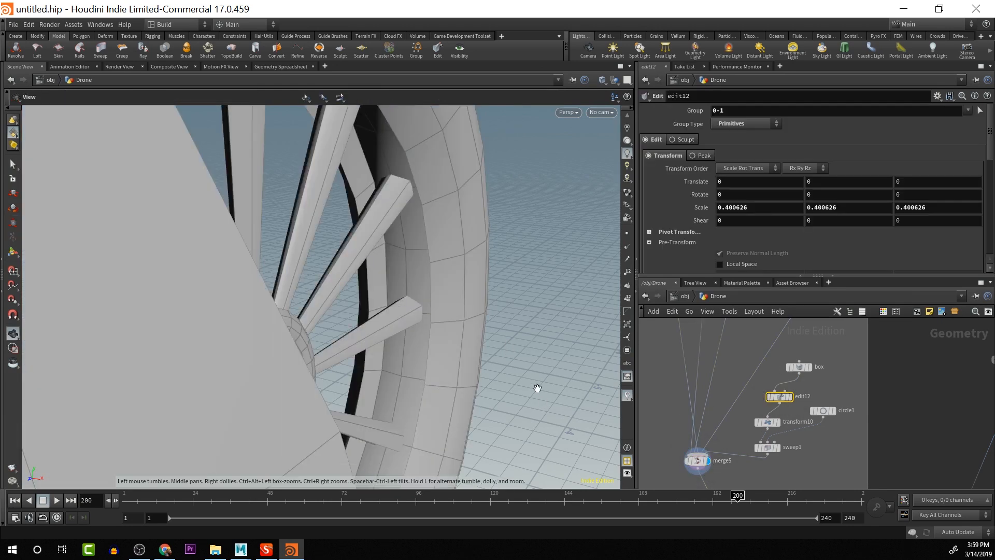
# Select the long side faces, primitives 2-3, on edit12's tapered spoke piece
pyautogui.moveTo(538, 388); pyautogui.dragTo(373, 2)
pyautogui.moveTo(365, 107); pyautogui.dragTo(381, 176)
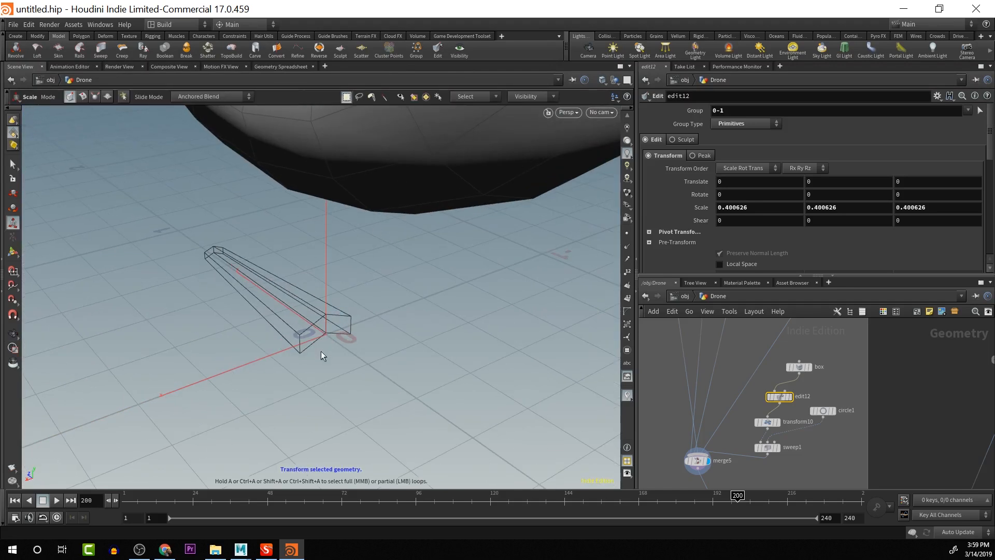
pyautogui.click(336, 327)
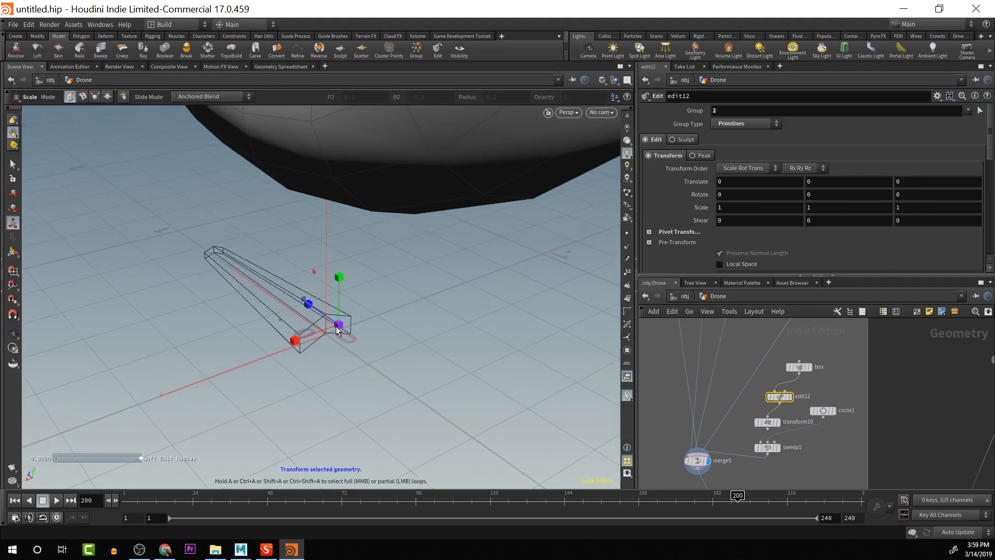
pyautogui.keyDown('shift'); pyautogui.click(309, 340); pyautogui.keyUp('shift')
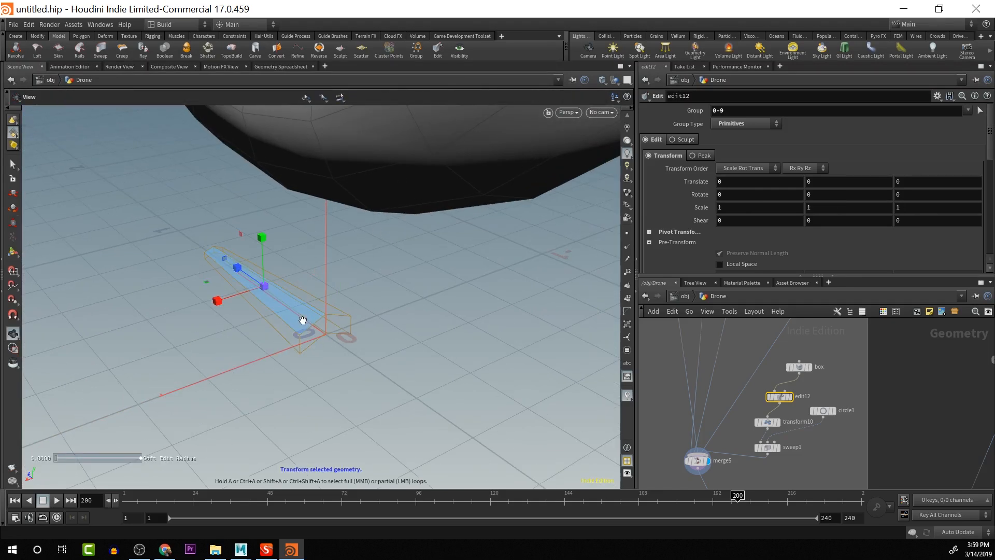
pyautogui.keyDown('alt'); pyautogui.moveTo(302, 323); pyautogui.dragTo(337, 316); pyautogui.keyUp('alt')
pyautogui.moveTo(107, 220); pyautogui.dragTo(293, 352)
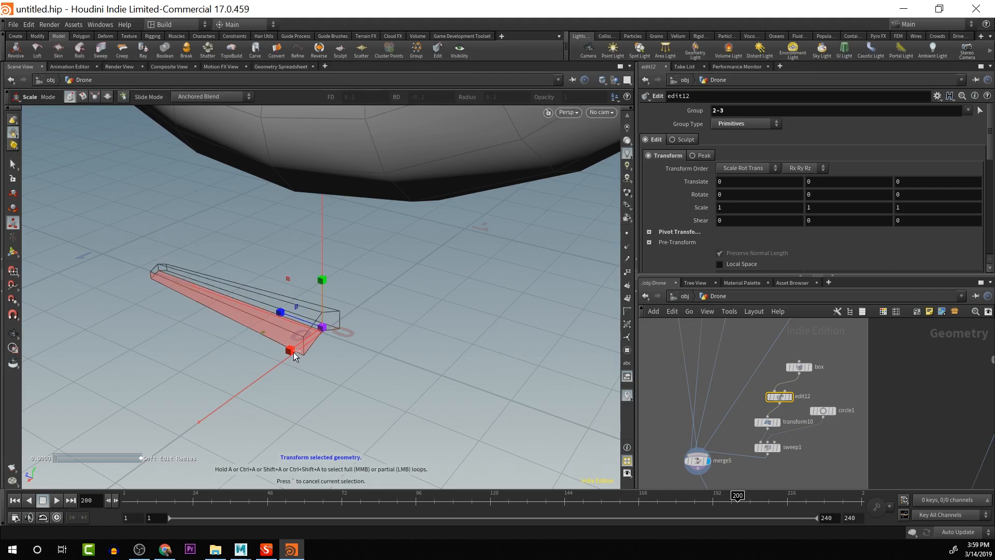
pyautogui.click(406, 372)
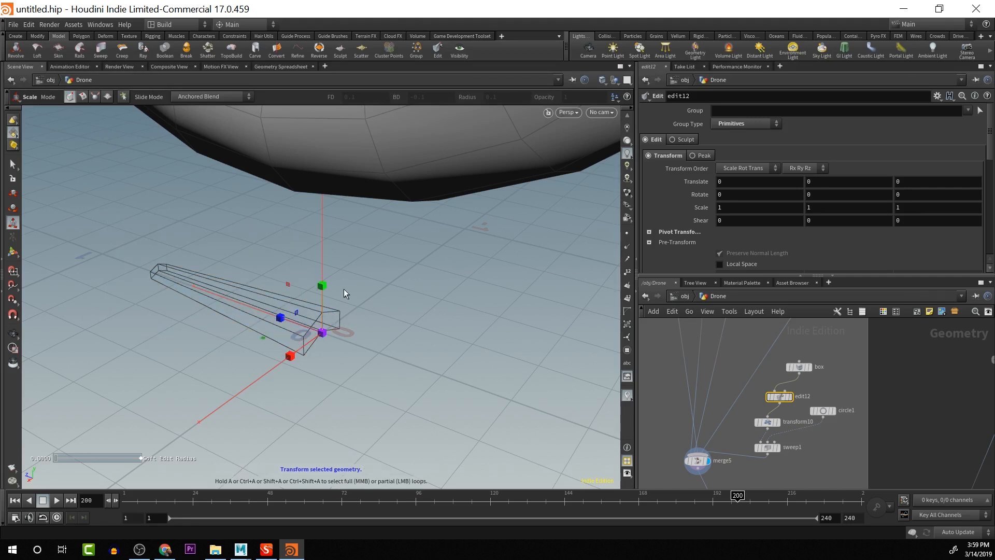
pyautogui.keyDown('alt'); pyautogui.moveTo(344, 289); pyautogui.dragTo(373, 297); pyautogui.keyUp('alt')
pyautogui.doubleClick(306, 331)
pyautogui.keyDown('ctrl'); pyautogui.moveTo(231, 264); pyautogui.dragTo(270, 397); pyautogui.keyUp('ctrl')
pyautogui.keyDown('alt'); pyautogui.moveTo(385, 326); pyautogui.dragTo(331, 343); pyautogui.keyUp('alt')
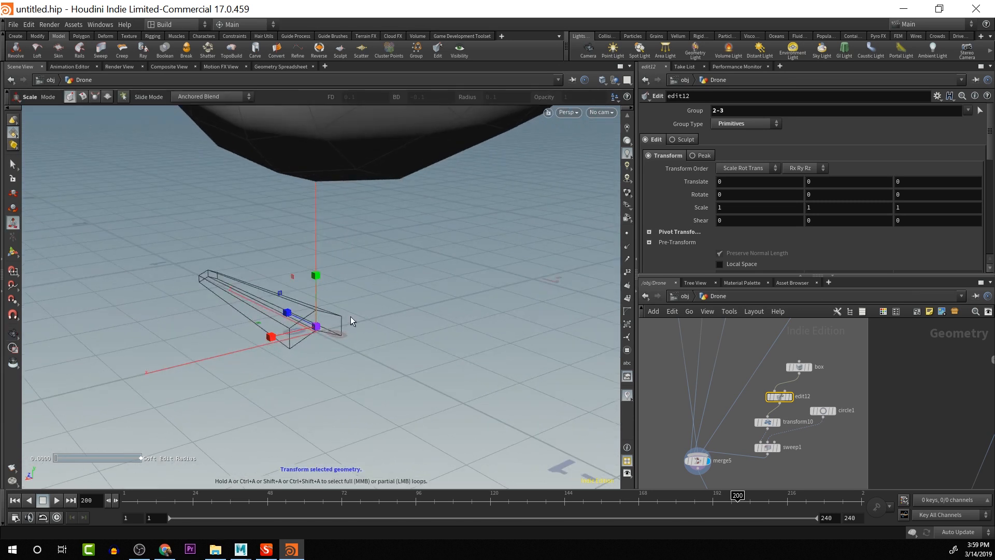
# Scale the selected spoke faces in edit12 to about 1.39 in X
pyautogui.keyDown('alt'); pyautogui.scroll(-3, 406, 304); pyautogui.keyUp('alt')
pyautogui.keyDown('alt'); pyautogui.moveTo(400, 324); pyautogui.dragTo(411, 377, button='middle'); pyautogui.keyUp('alt')
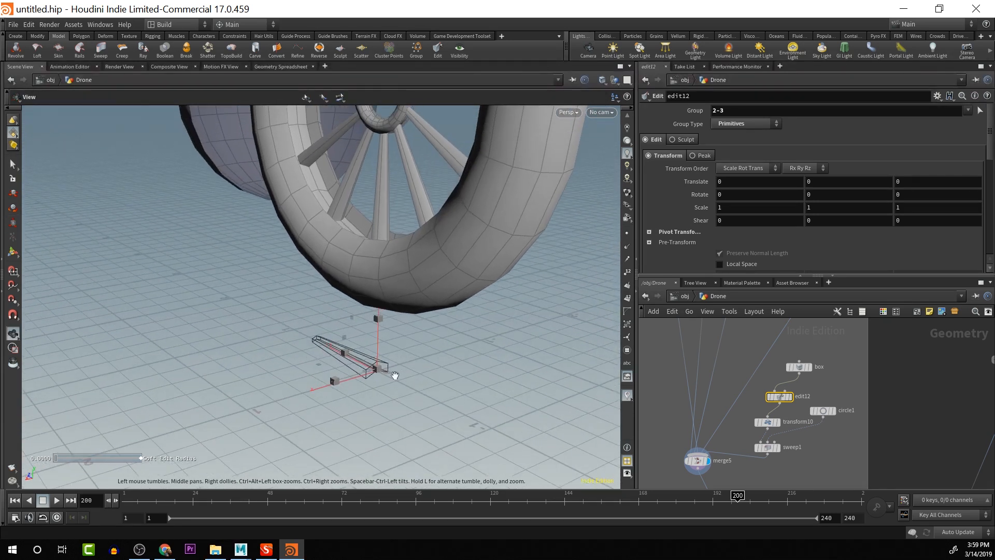
pyautogui.moveTo(335, 382)
pyautogui.mouseDown()
pyautogui.moveTo(304, 389)
pyautogui.moveTo(315, 384)
pyautogui.mouseUp()
pyautogui.press('Escape')
pyautogui.moveTo(472, 342); pyautogui.dragTo(527, 368)
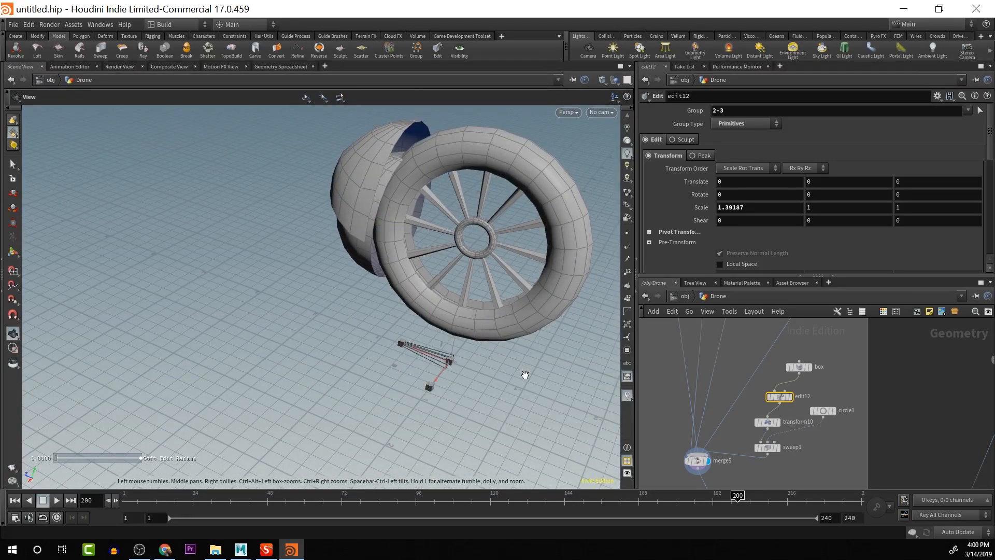
# Set circle1's divisions to 37 to increase the number of spokes
pyautogui.hotkey('space', 'b')
pyautogui.hotkey('space', 'b')
pyautogui.moveTo(509, 382); pyautogui.dragTo(350, 474)
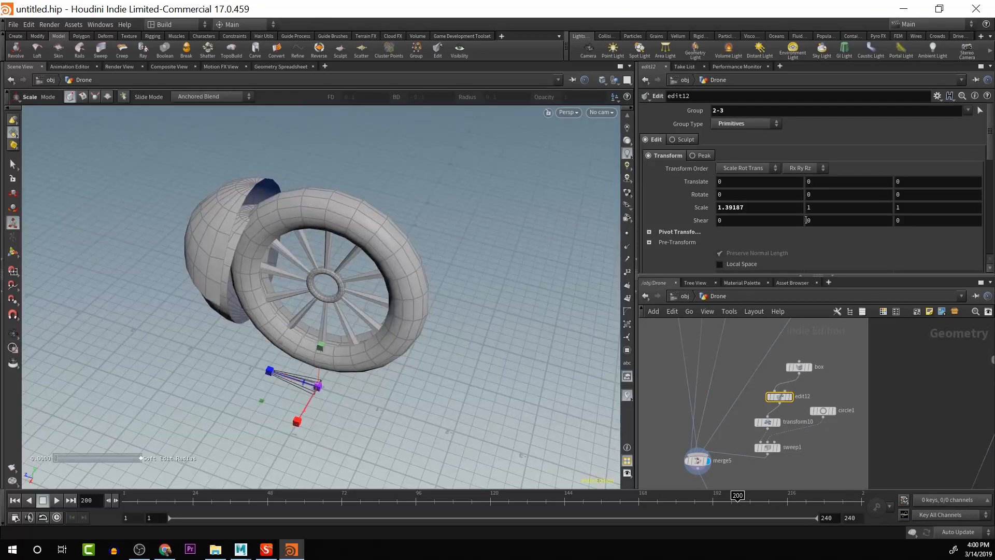
pyautogui.click(822, 410)
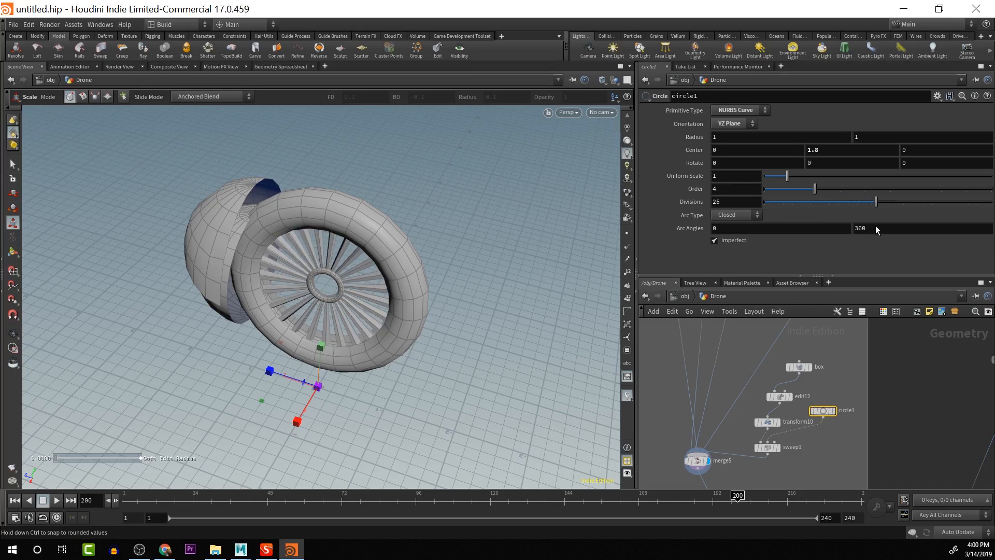
pyautogui.moveTo(944, 247)
pyautogui.mouseDown()
pyautogui.moveTo(955, 244)
pyautogui.moveTo(929, 241)
pyautogui.mouseUp()
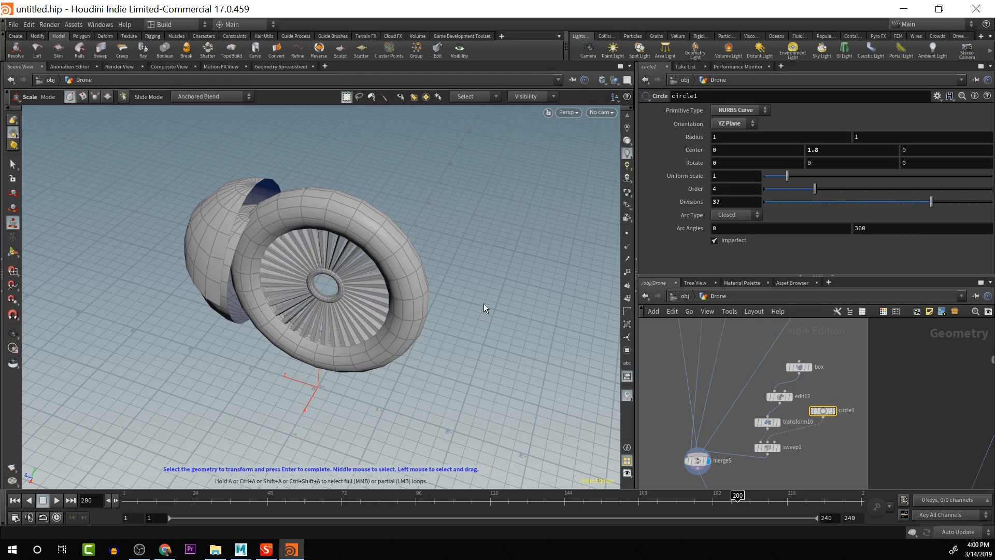
# Examine the denser spokes between the rings and display merge2 to view the complete drone
pyautogui.press('Escape')
pyautogui.moveTo(484, 304); pyautogui.dragTo(502, 261)
pyautogui.scroll(6, 493, 253)
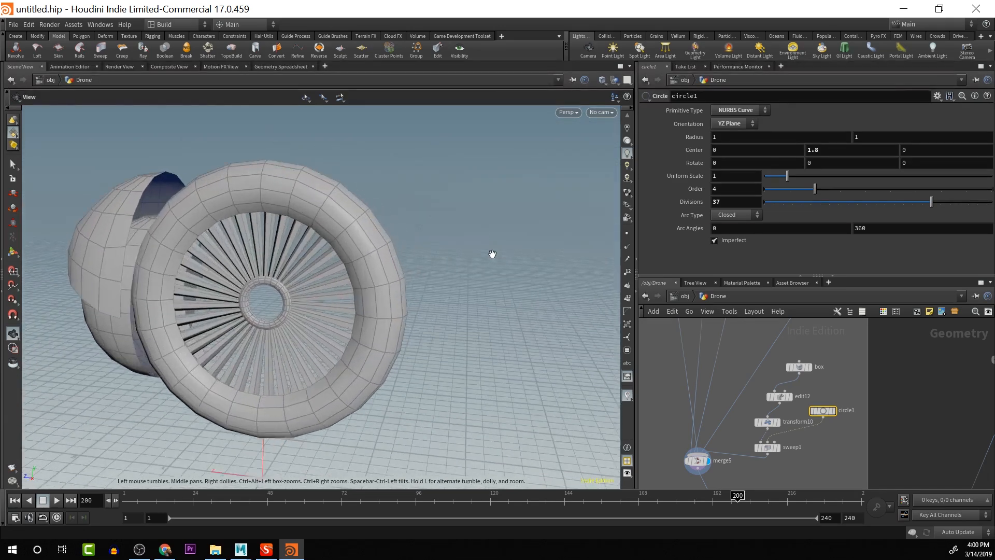
pyautogui.moveTo(487, 257); pyautogui.dragTo(602, 206, button='middle')
pyautogui.moveTo(602, 206); pyautogui.dragTo(476, 396)
pyautogui.press('e')
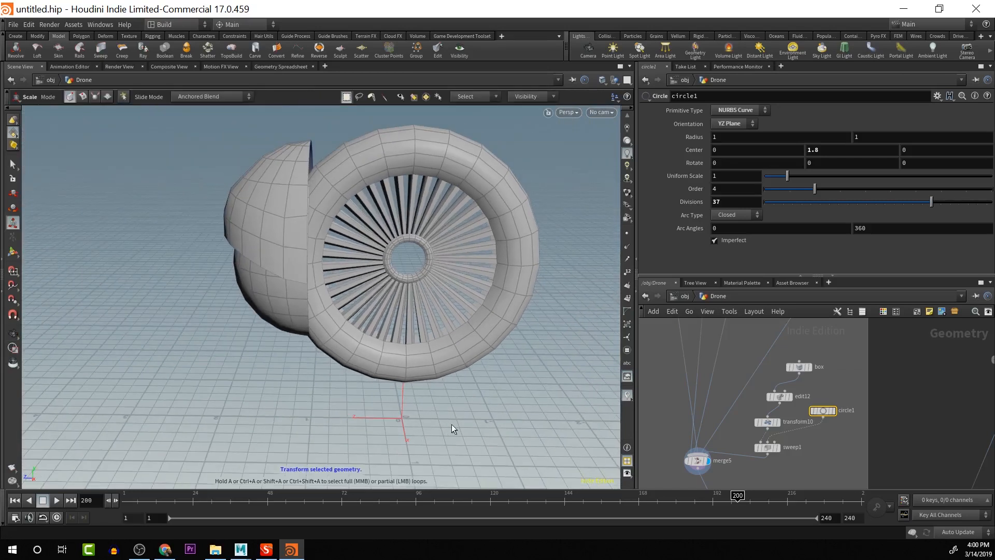
pyautogui.scroll(-5, 803, 457)
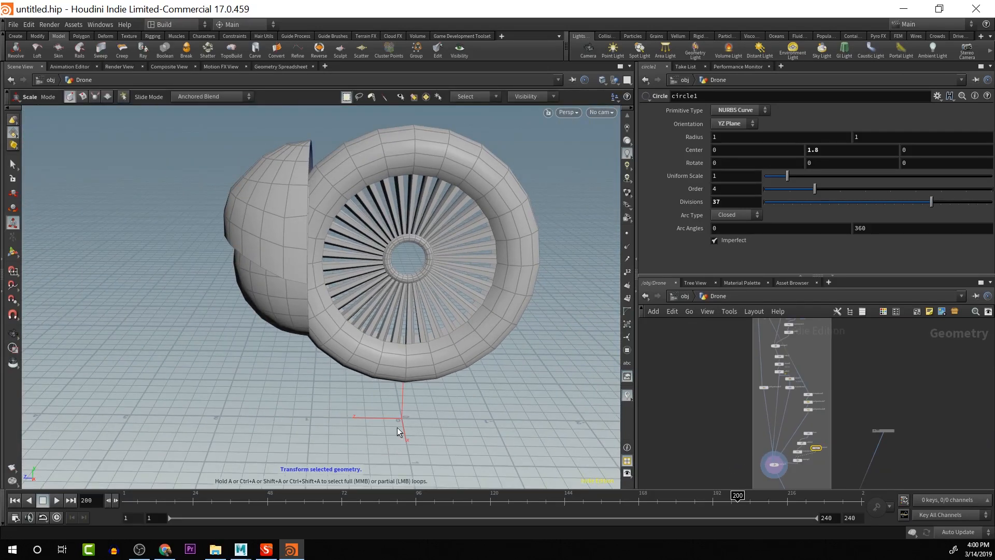
pyautogui.press('Escape')
pyautogui.keyDown('alt'); pyautogui.moveTo(854, 444); pyautogui.dragTo(852, 323, button='middle'); pyautogui.keyUp('alt')
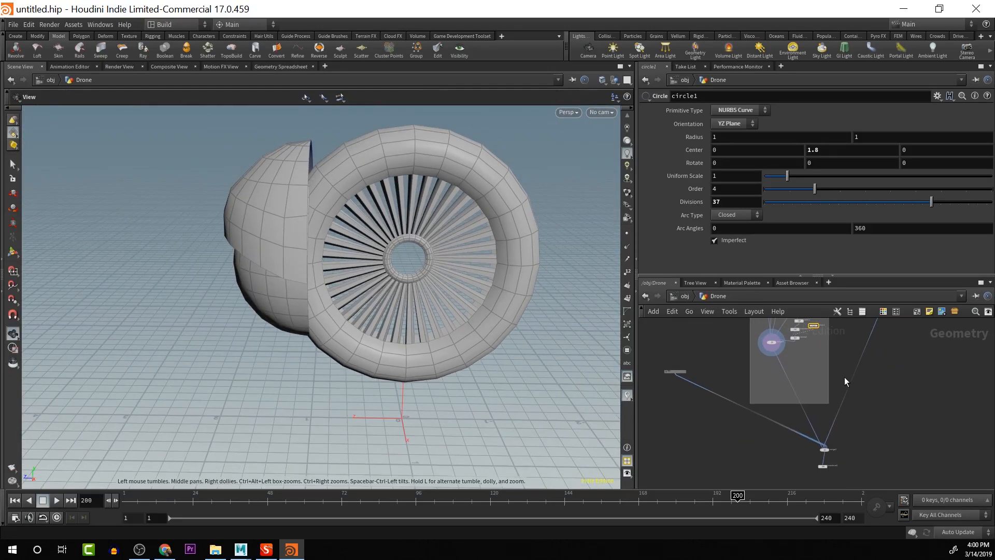
pyautogui.click(825, 450)
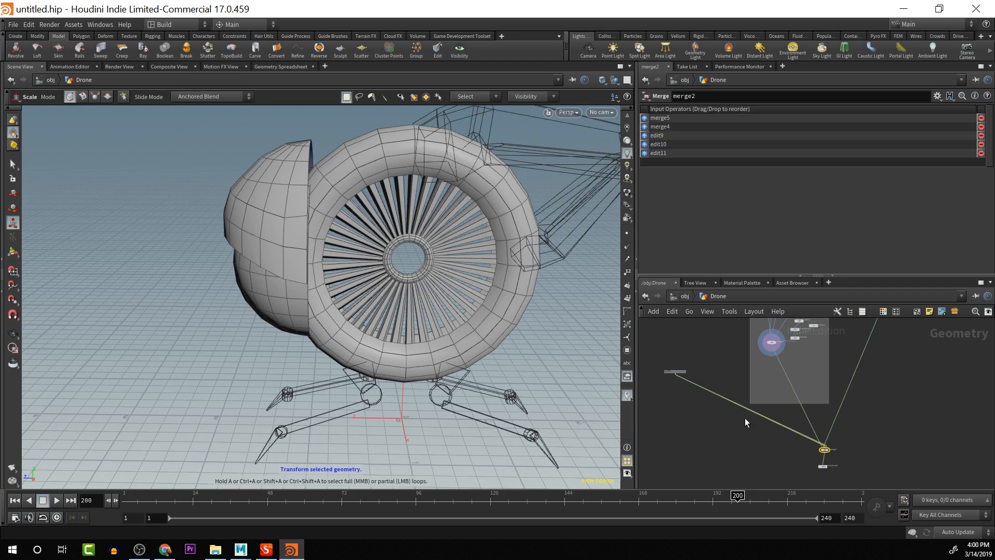
pyautogui.keyDown('alt'); pyautogui.scroll(5, 846, 441); pyautogui.keyUp('alt')
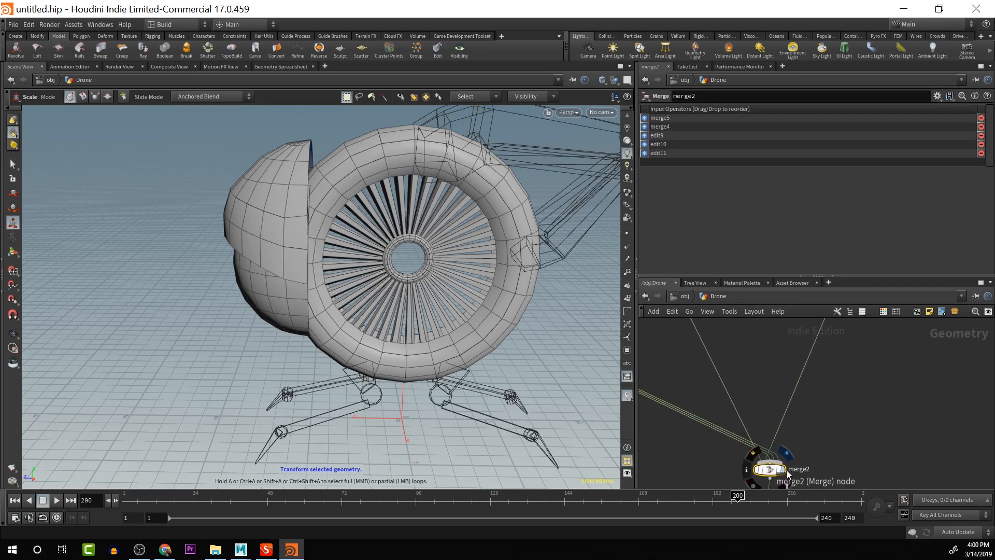
pyautogui.click(787, 471)
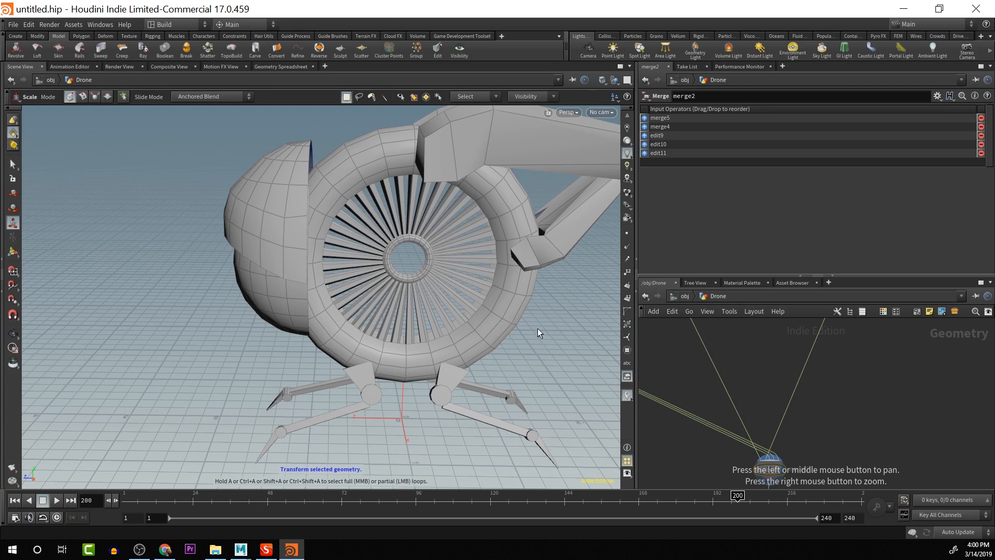
# Select the upper head shell of the complete drone for transforming, using a new Edit node after merge2
pyautogui.press('Escape')
pyautogui.moveTo(549, 338); pyautogui.dragTo(608, 278)
pyautogui.moveTo(608, 277); pyautogui.dragTo(575, 320, button='right')
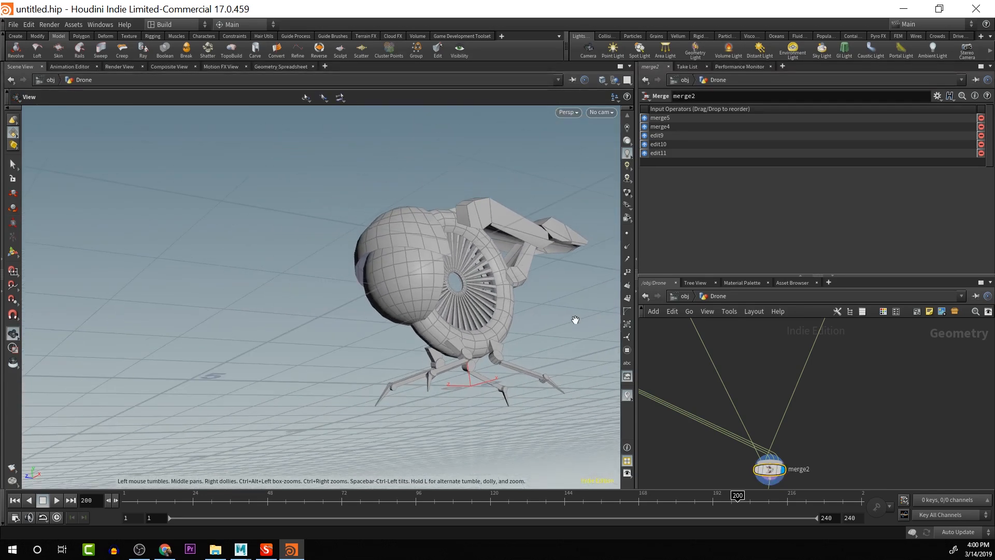
pyautogui.moveTo(540, 317); pyautogui.dragTo(577, 391, button='middle')
pyautogui.moveTo(461, 283); pyautogui.dragTo(474, 360)
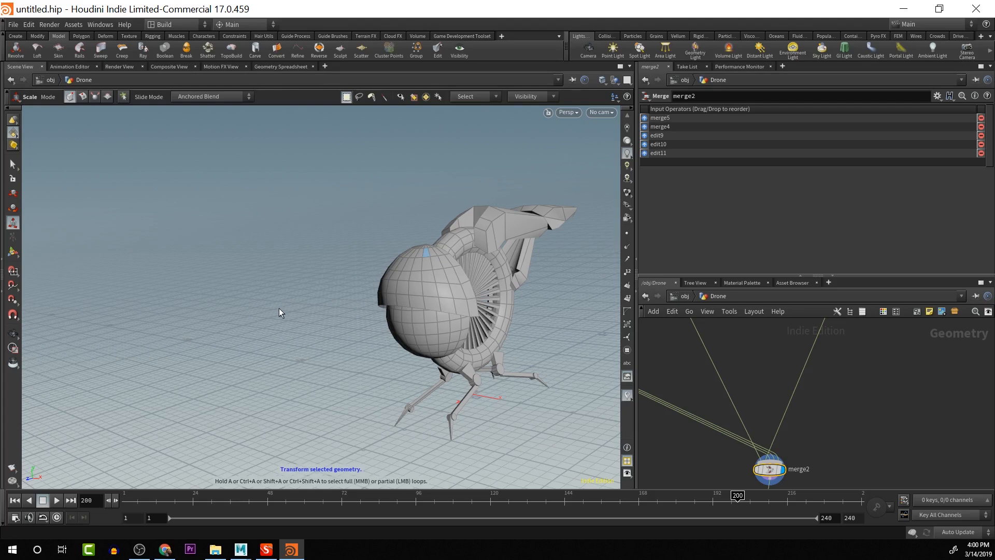
pyautogui.moveTo(497, 372); pyautogui.dragTo(470, 347)
# Collapse the body network box in the node graph
pyautogui.moveTo(789, 373); pyautogui.dragTo(875, 431, button='middle')
pyautogui.moveTo(659, 374); pyautogui.dragTo(949, 406, button='middle')
pyautogui.moveTo(903, 400); pyautogui.dragTo(882, 404, button='right')
pyautogui.moveTo(897, 405); pyautogui.dragTo(783, 499, button='middle')
pyautogui.scroll(8, 826, 419)
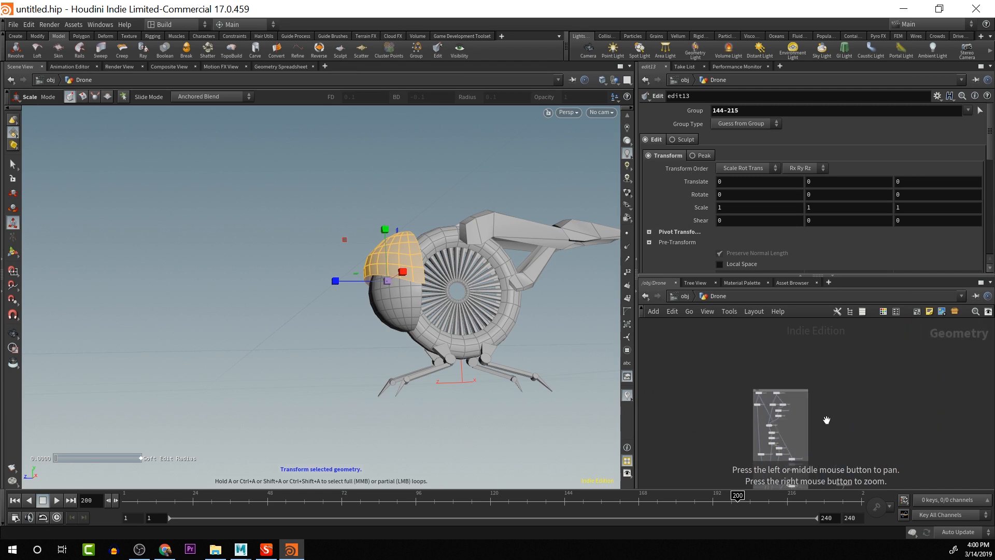
pyautogui.moveTo(782, 375); pyautogui.dragTo(936, 375, button='middle')
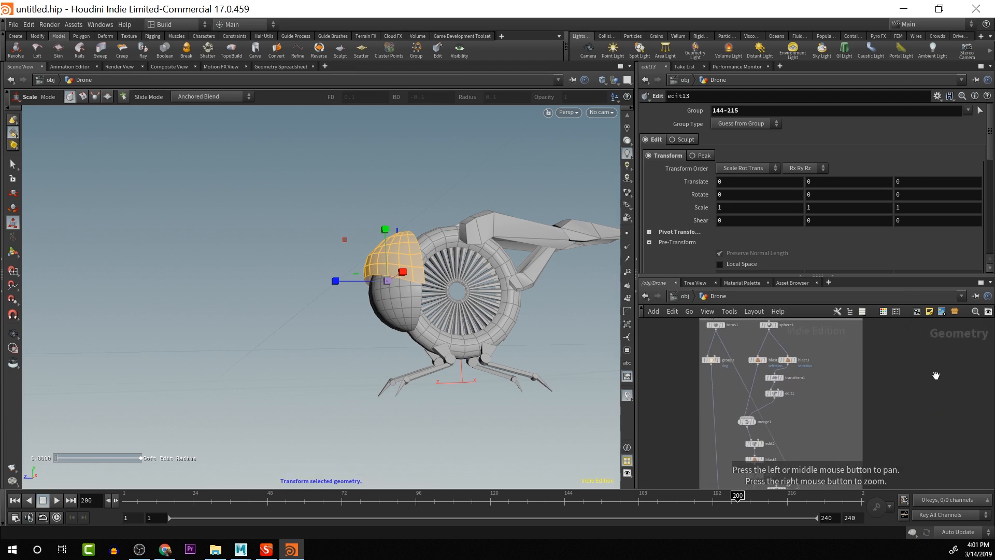
pyautogui.moveTo(683, 365); pyautogui.dragTo(694, 393, button='middle')
pyautogui.click(713, 344)
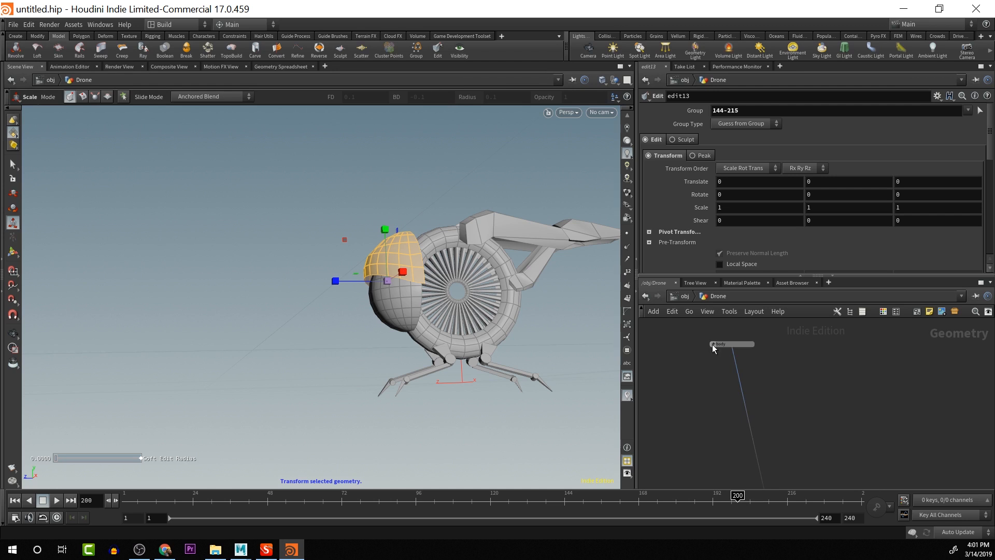
# Expand the collapsed network box that contains the edit9, edit10 and edit11 nodes
pyautogui.moveTo(751, 472); pyautogui.dragTo(693, 124, button='middle')
pyautogui.moveTo(720, 420); pyautogui.dragTo(733, 219, button='middle')
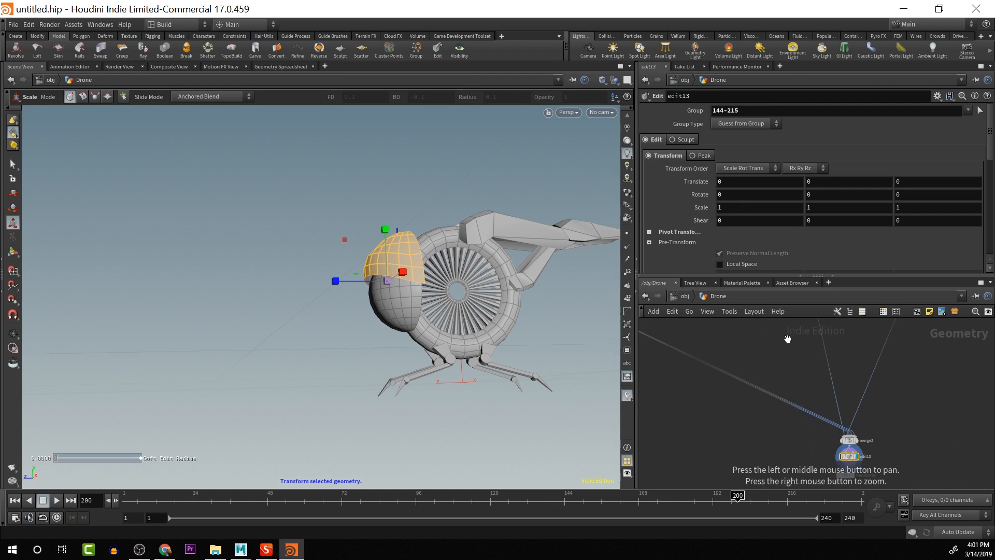
pyautogui.moveTo(788, 339); pyautogui.dragTo(854, 425, button='middle')
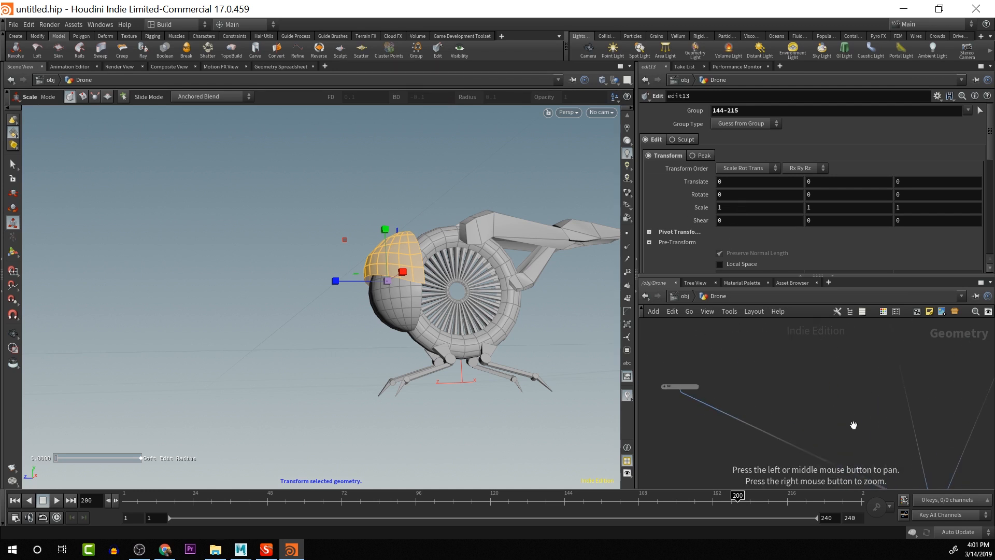
pyautogui.click(664, 386)
pyautogui.moveTo(664, 388); pyautogui.dragTo(778, 411, button='middle')
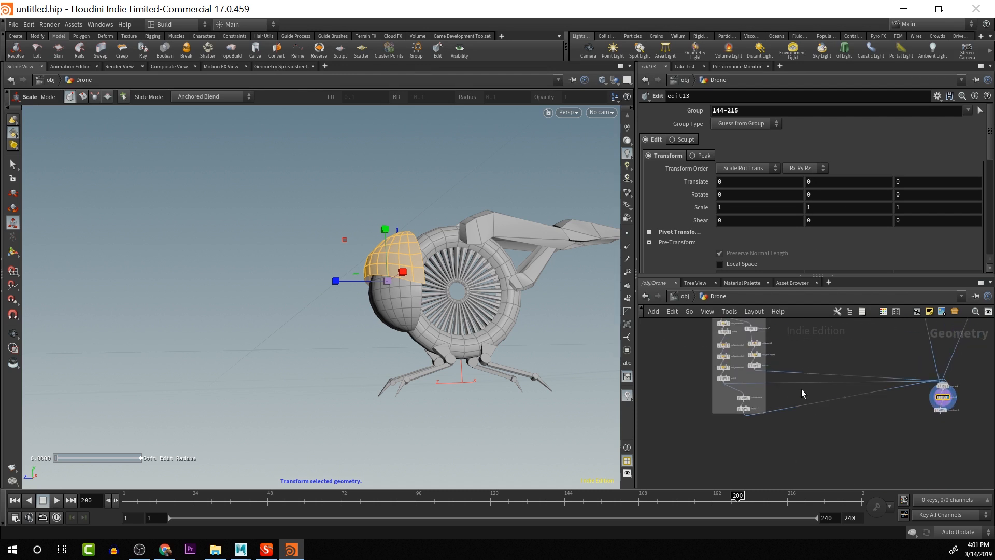
# Add a Merge node on the wire between edit10 and merge2
pyautogui.press('Tab')
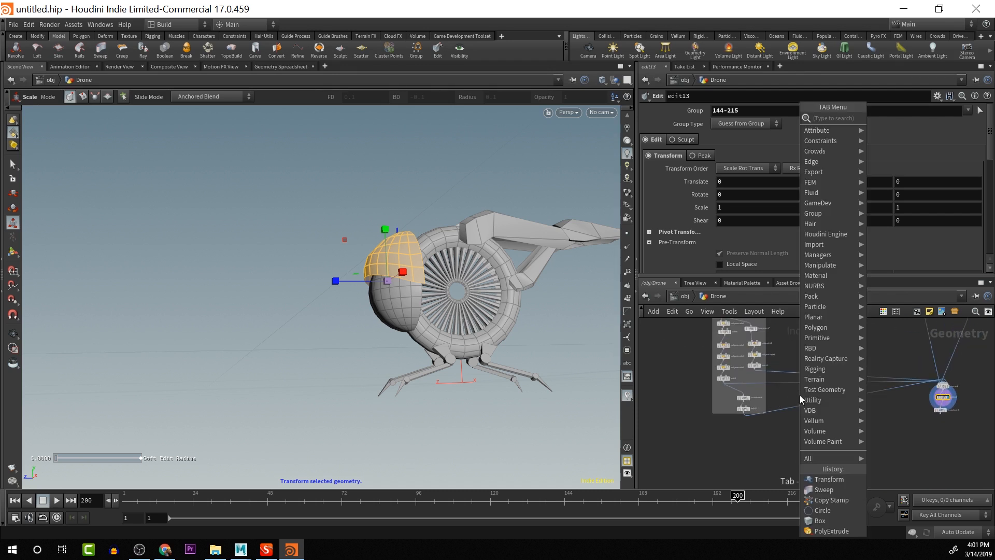
pyautogui.write('merg')
pyautogui.press('Return')
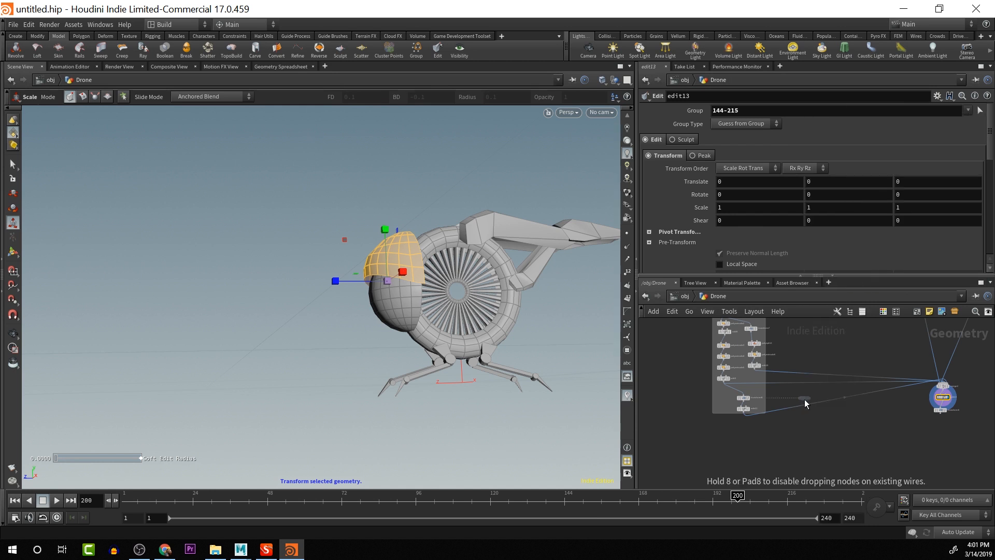
pyautogui.click(803, 380)
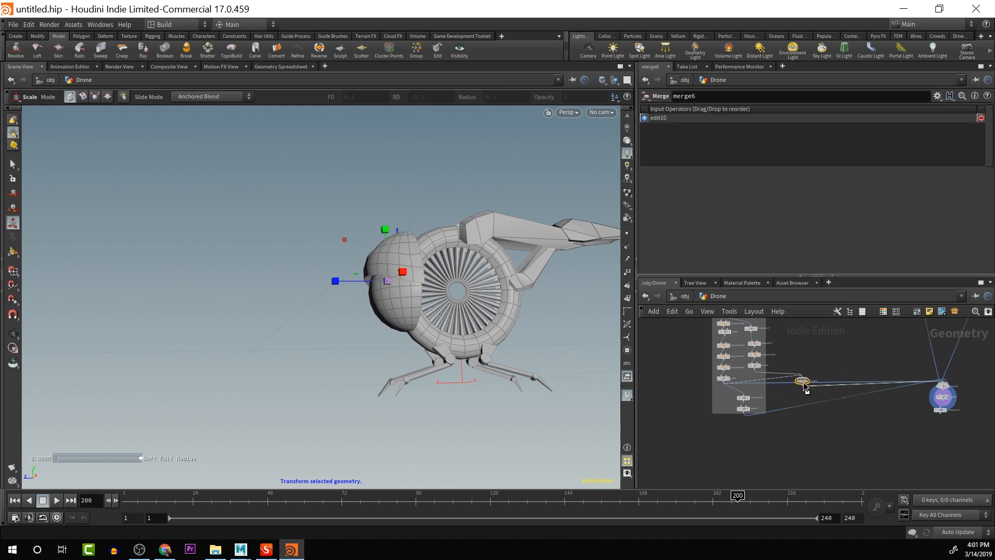
pyautogui.moveTo(802, 386); pyautogui.dragTo(804, 409)
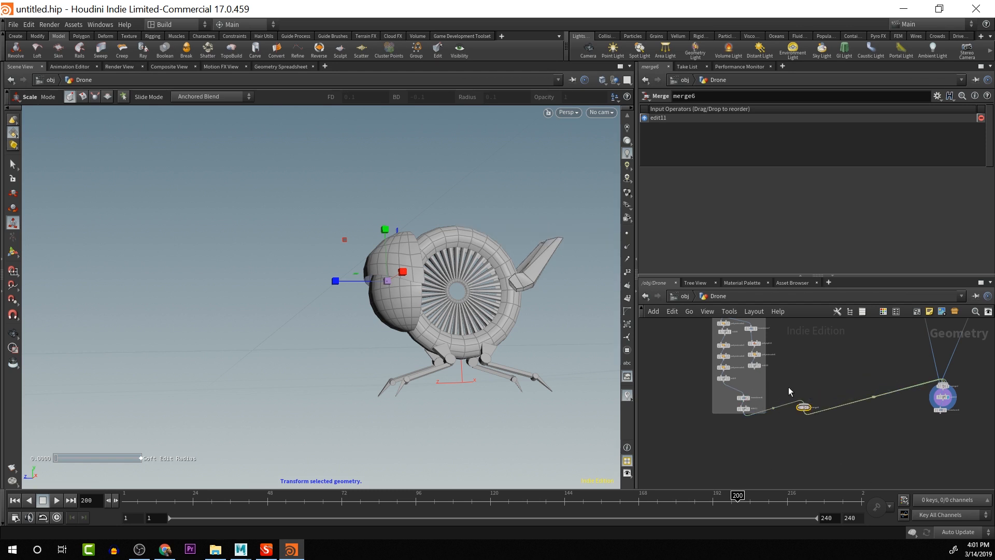
pyautogui.hotkey('ctrl', 'z')
pyautogui.hotkey('ctrl', 'z')
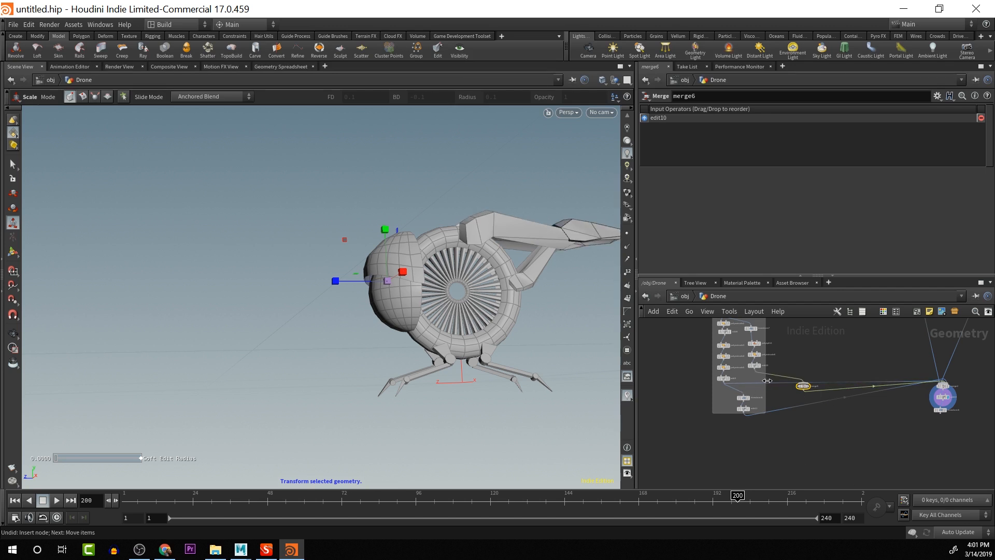
# Cut the direct wires running from edit9 and edit11 into merge2
pyautogui.press('y')
pyautogui.moveTo(778, 381); pyautogui.dragTo(782, 428)
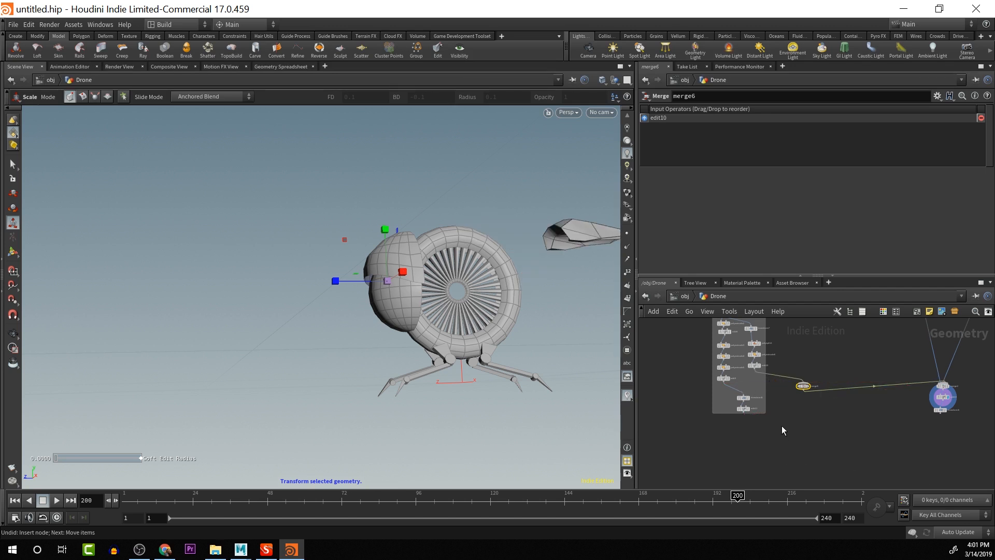
# Connect edit9 and edit11 to the merge6 node and move merge6 into their network box
pyautogui.click(728, 383)
pyautogui.click(803, 384)
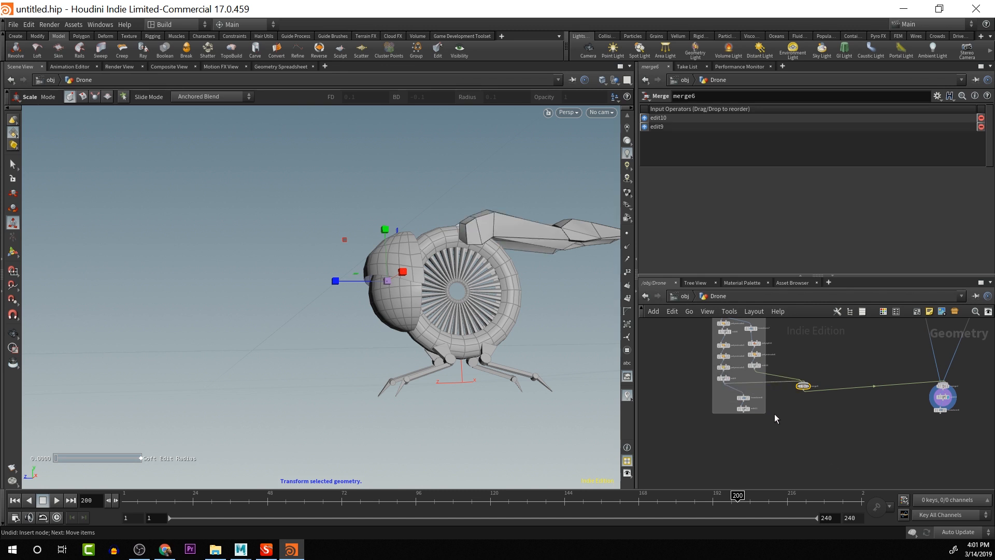
pyautogui.click(744, 414)
pyautogui.click(803, 386)
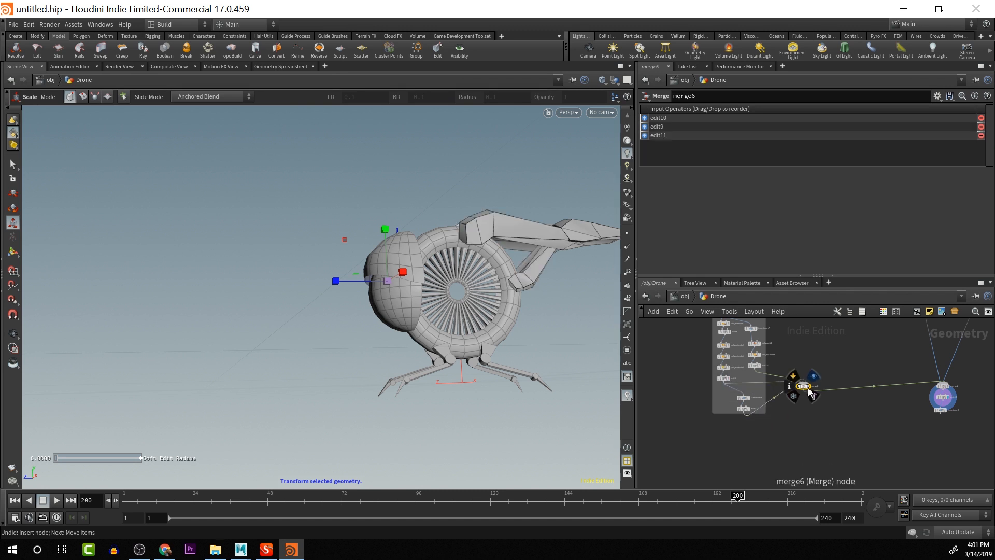
pyautogui.moveTo(804, 388); pyautogui.dragTo(760, 389)
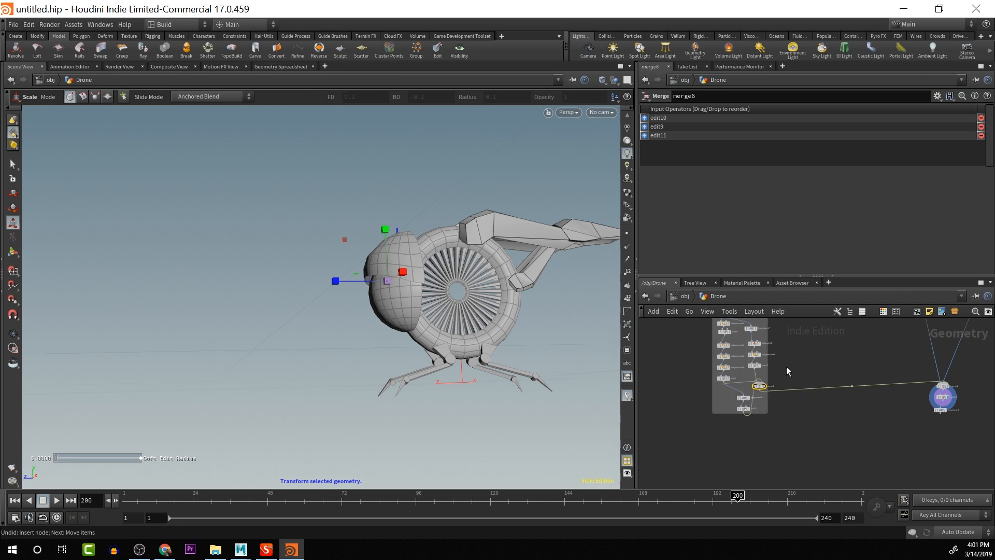
# Collapse the network box that holds merge6 and expand the body network box
pyautogui.moveTo(788, 367); pyautogui.dragTo(788, 400)
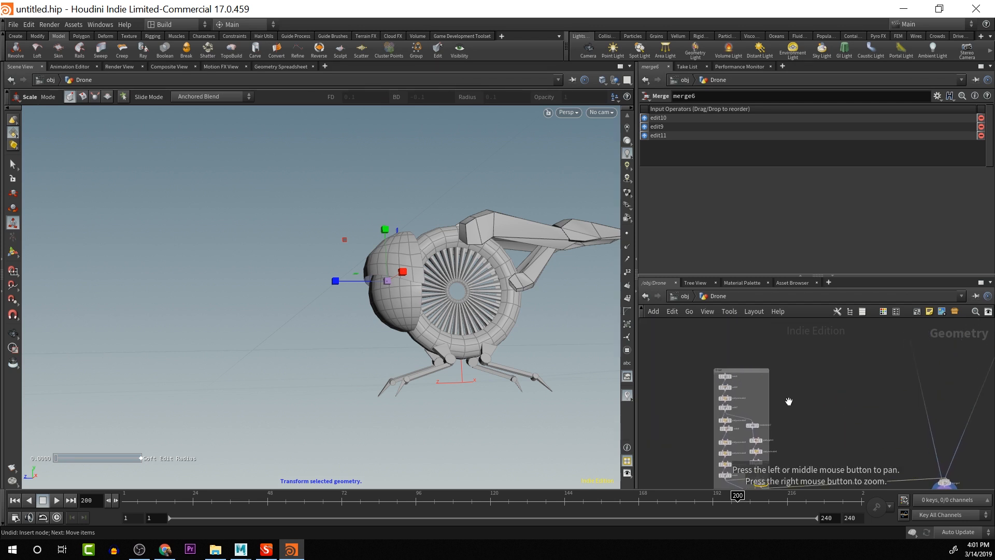
pyautogui.click(718, 371)
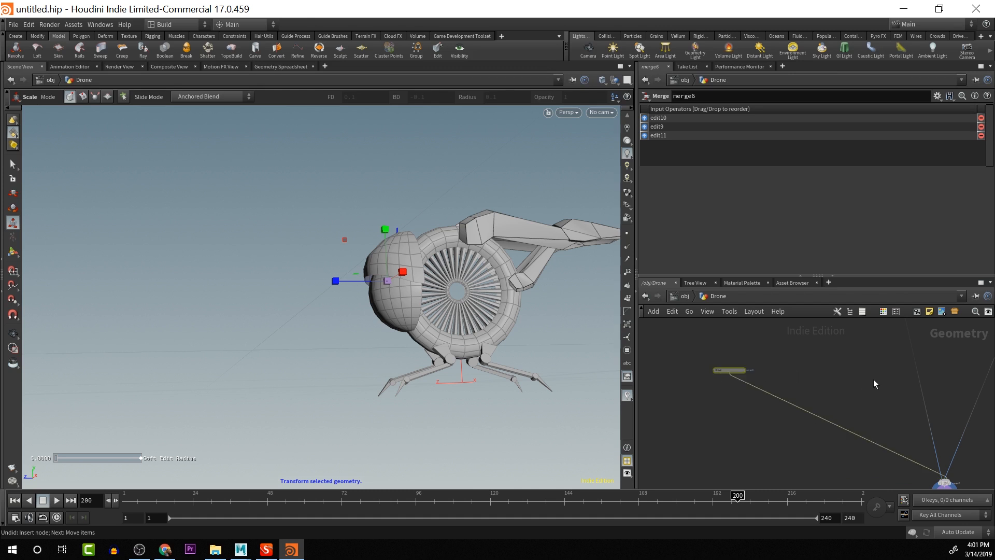
pyautogui.moveTo(874, 383); pyautogui.dragTo(795, 481)
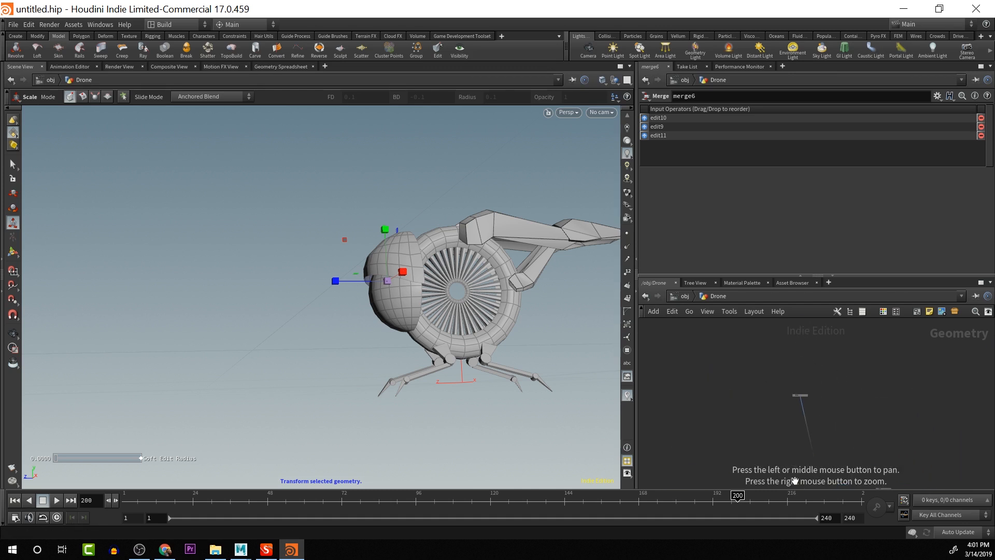
pyautogui.moveTo(794, 396); pyautogui.dragTo(751, 372)
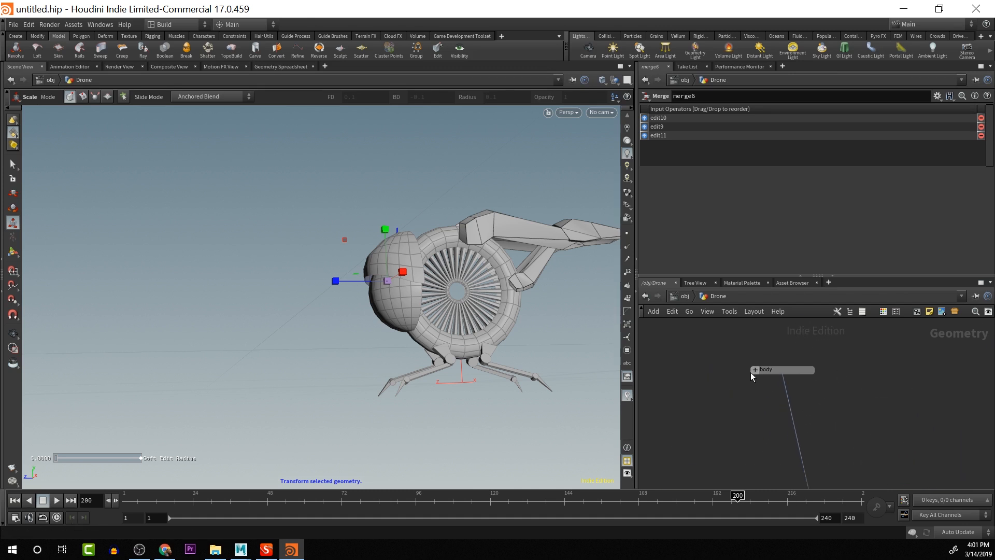
pyautogui.click(754, 371)
pyautogui.press('space')
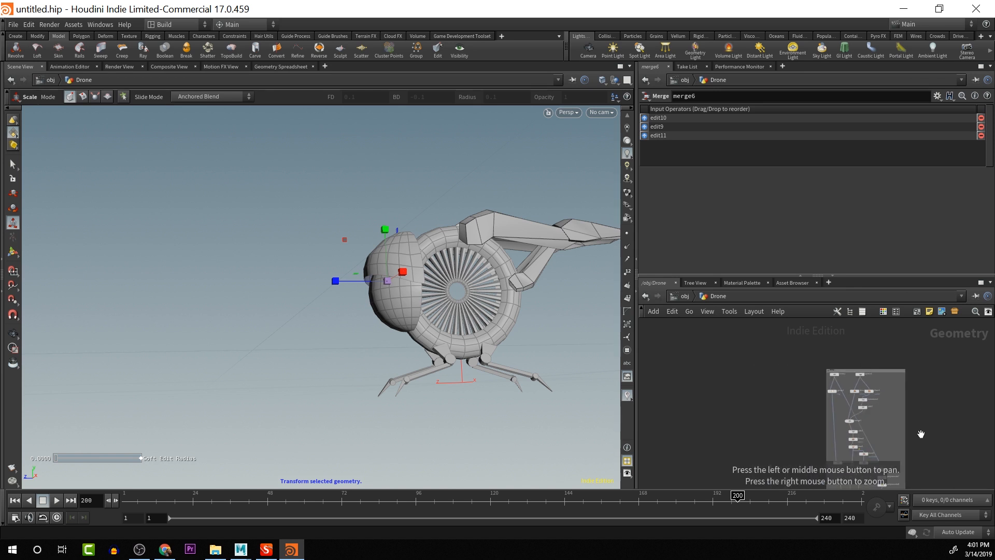
pyautogui.moveTo(921, 434); pyautogui.dragTo(893, 408)
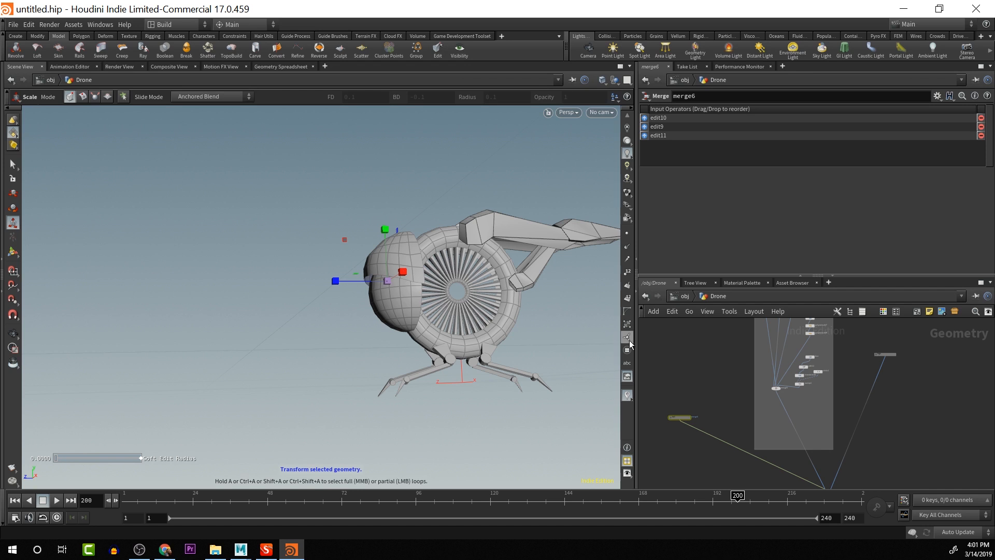
# Display polyextrude9, merge1, edit1 and blast1 one after another to examine which body part each outputs
pyautogui.scroll(5, 780, 368)
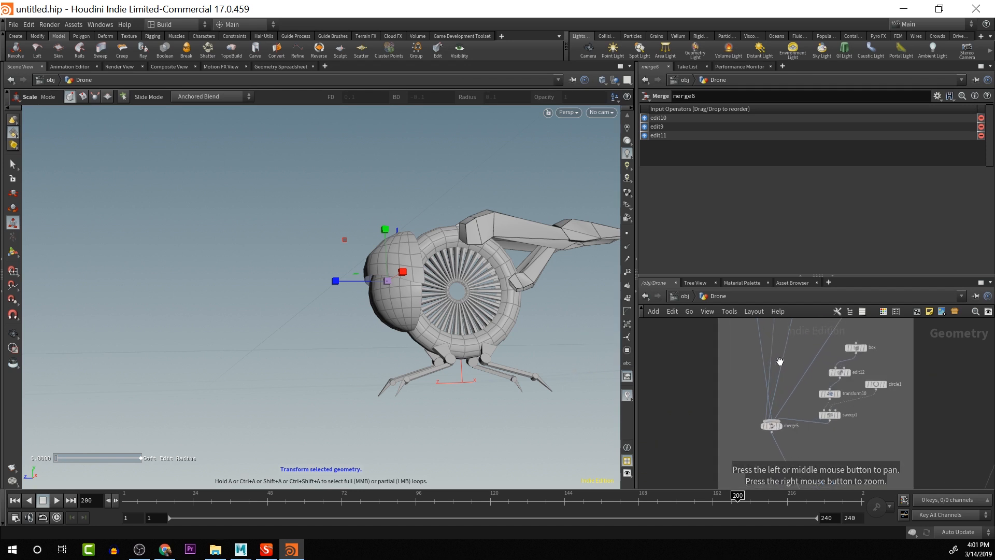
pyautogui.moveTo(779, 368); pyautogui.dragTo(760, 393, button='middle')
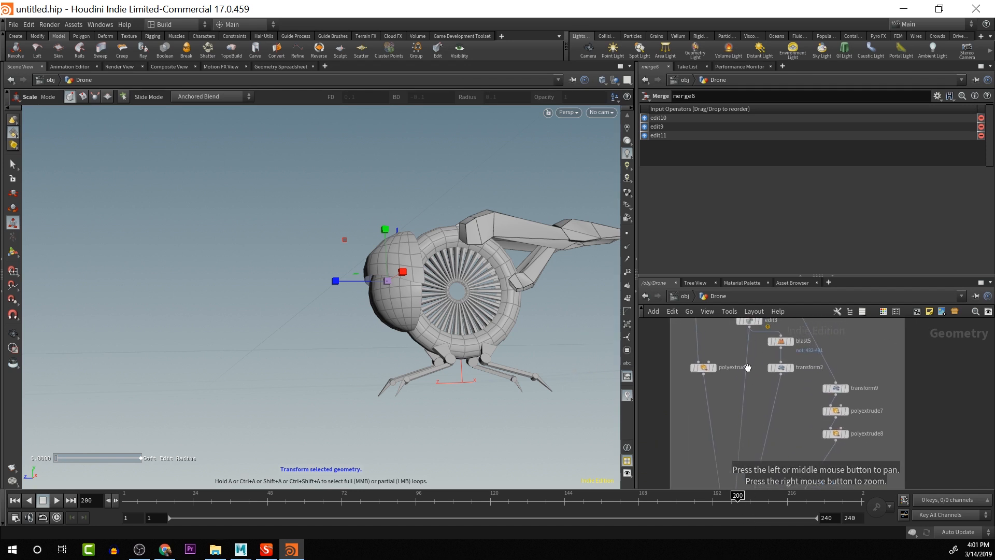
pyautogui.scroll(-1, 727, 374)
pyautogui.click(717, 371)
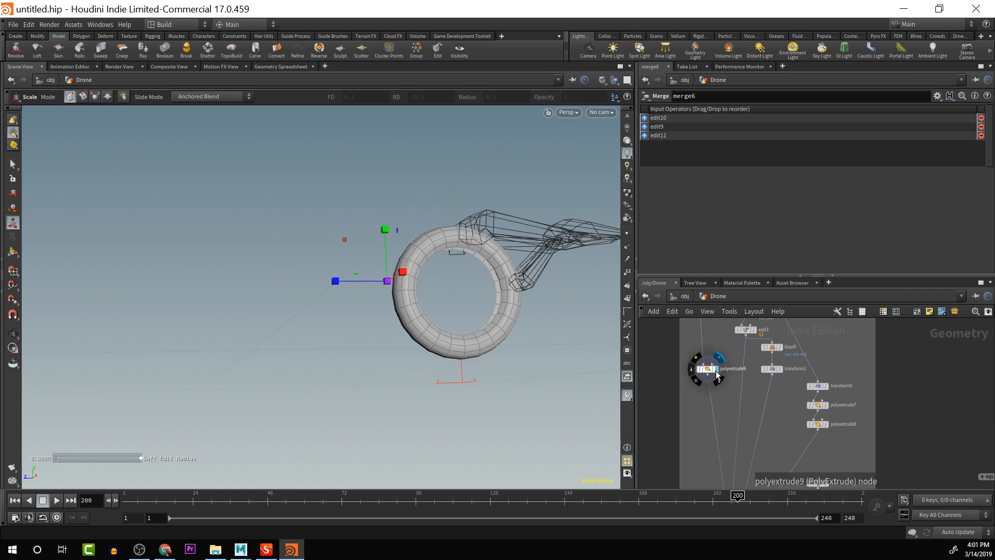
pyautogui.moveTo(731, 324); pyautogui.dragTo(740, 404, button='middle')
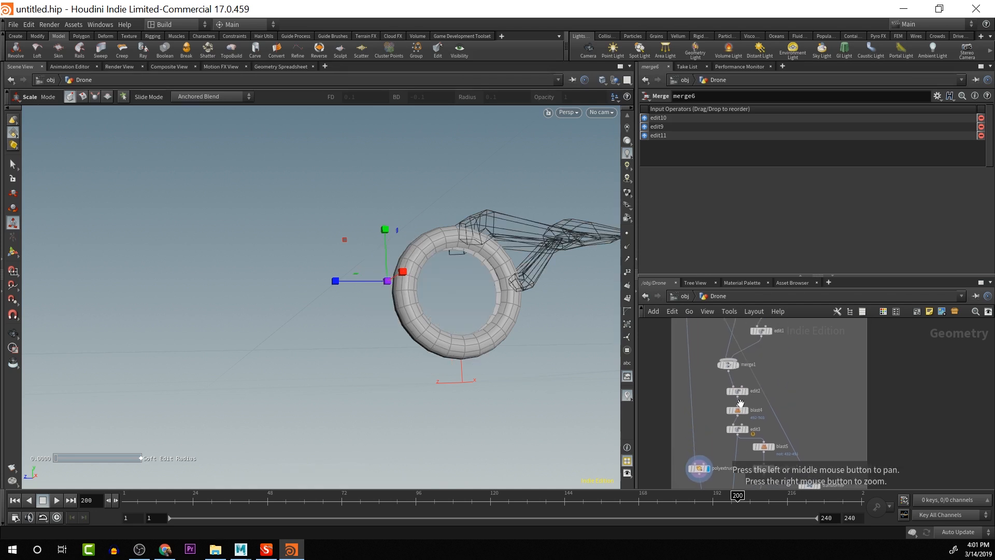
pyautogui.click(737, 366)
pyautogui.moveTo(770, 339); pyautogui.dragTo(772, 373, button='middle')
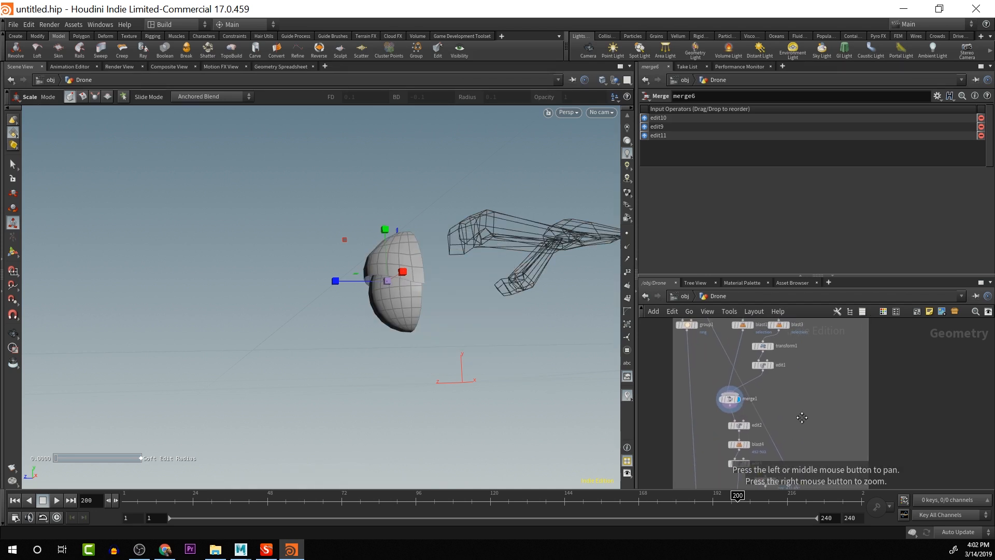
pyautogui.click(774, 368)
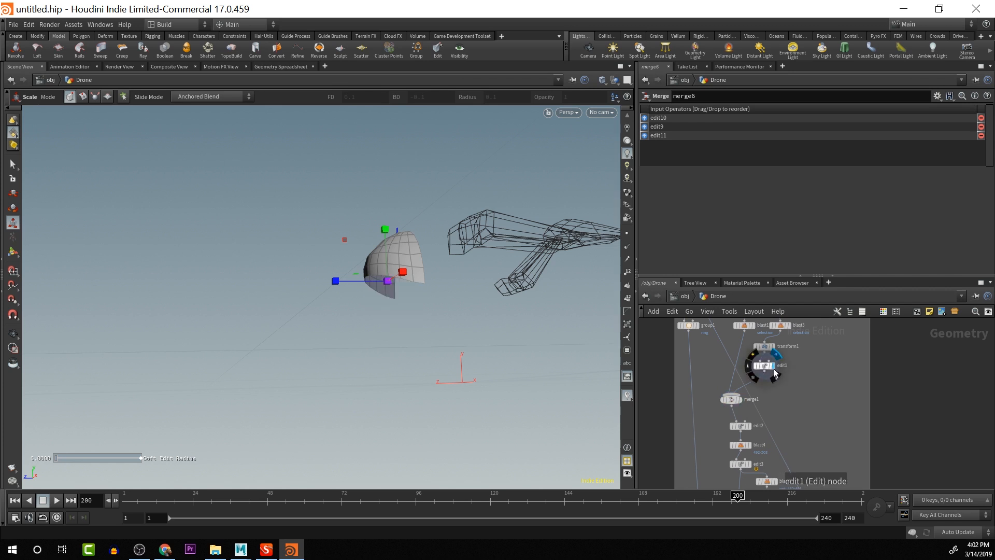
pyautogui.moveTo(776, 372); pyautogui.dragTo(740, 390, button='middle')
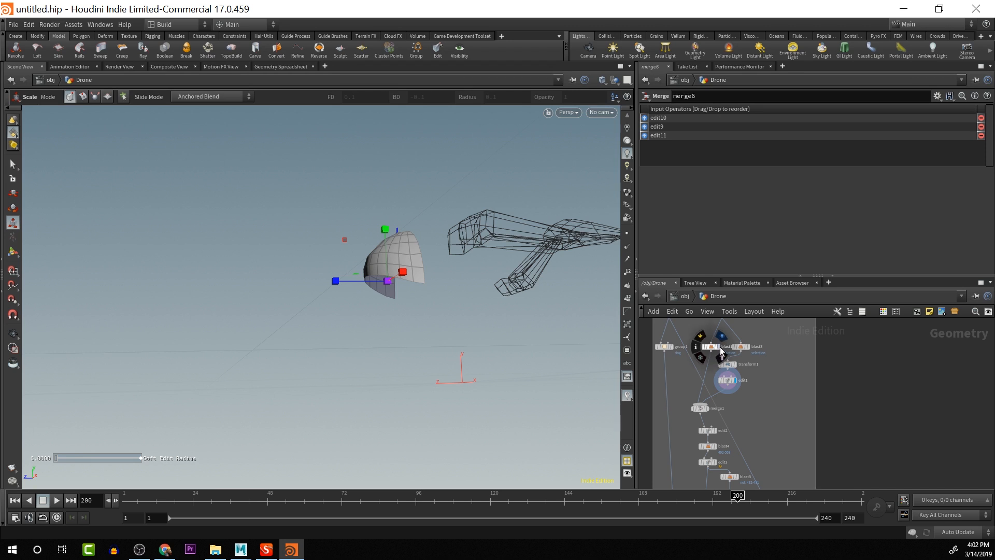
pyautogui.click(720, 348)
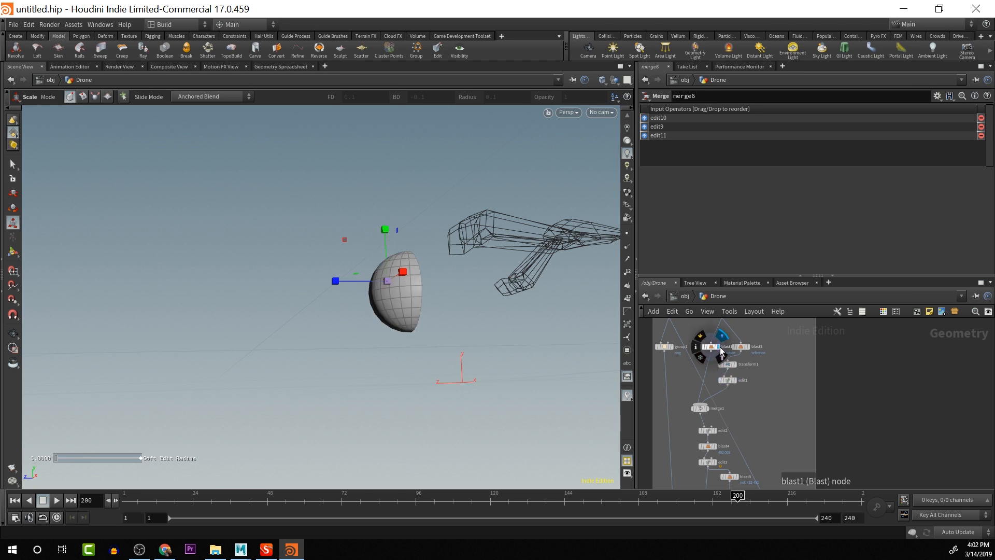
pyautogui.click(735, 381)
pyautogui.moveTo(799, 406); pyautogui.dragTo(798, 358, button='middle')
pyautogui.scroll(-2, 801, 357)
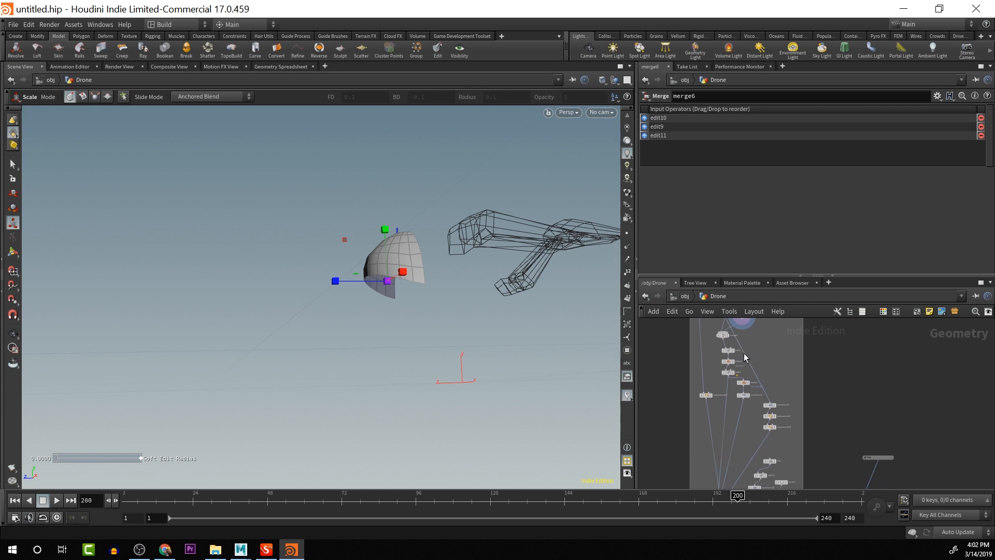
# Display blast4, edit3, blast5 and transform2 in turn to check the head shell geometry along that branch
pyautogui.scroll(1, 743, 359)
pyautogui.scroll(2, 743, 359)
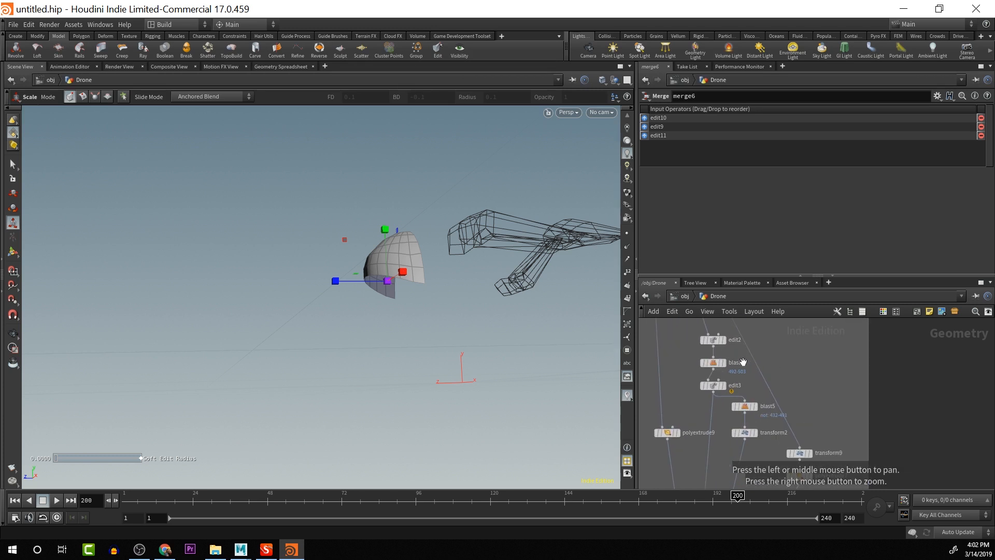
pyautogui.click(724, 364)
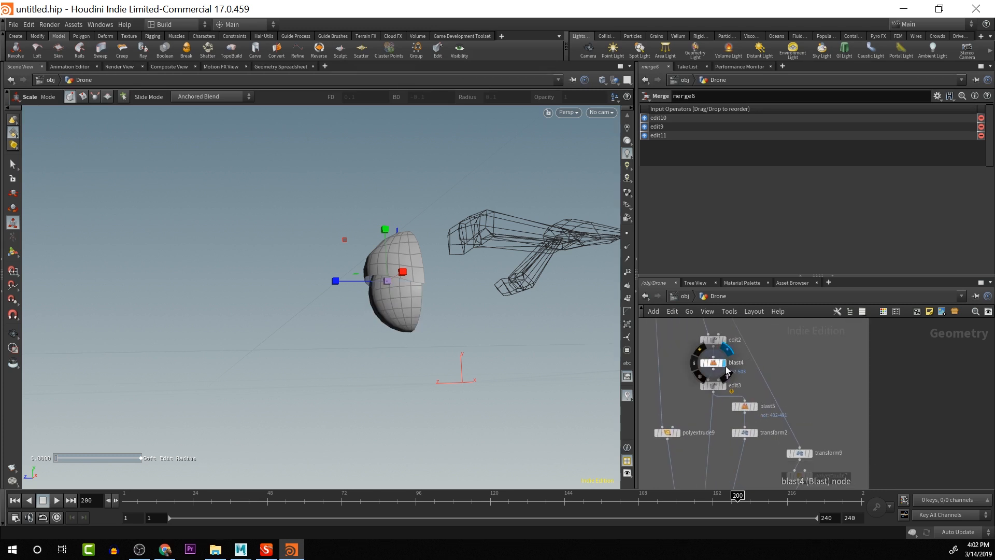
pyautogui.click(725, 386)
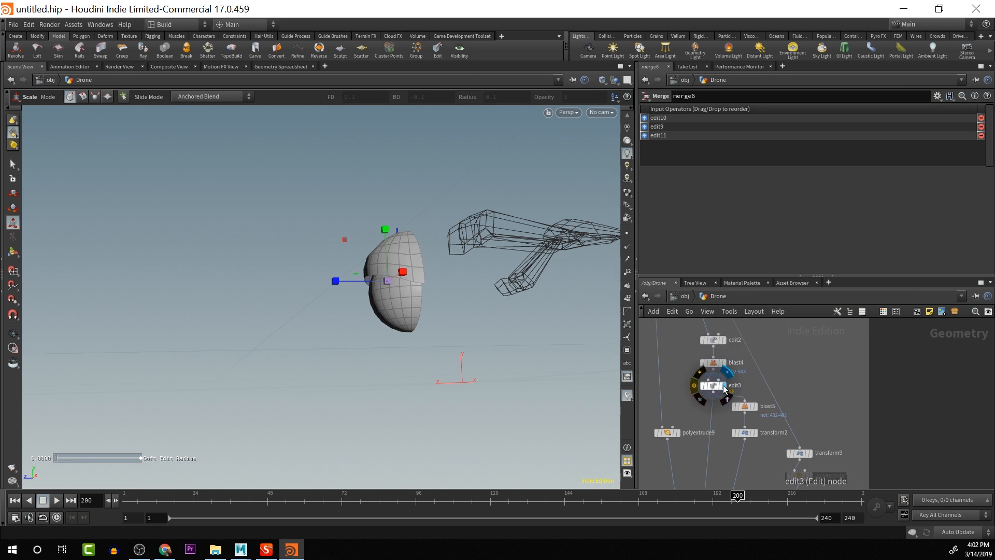
pyautogui.click(754, 408)
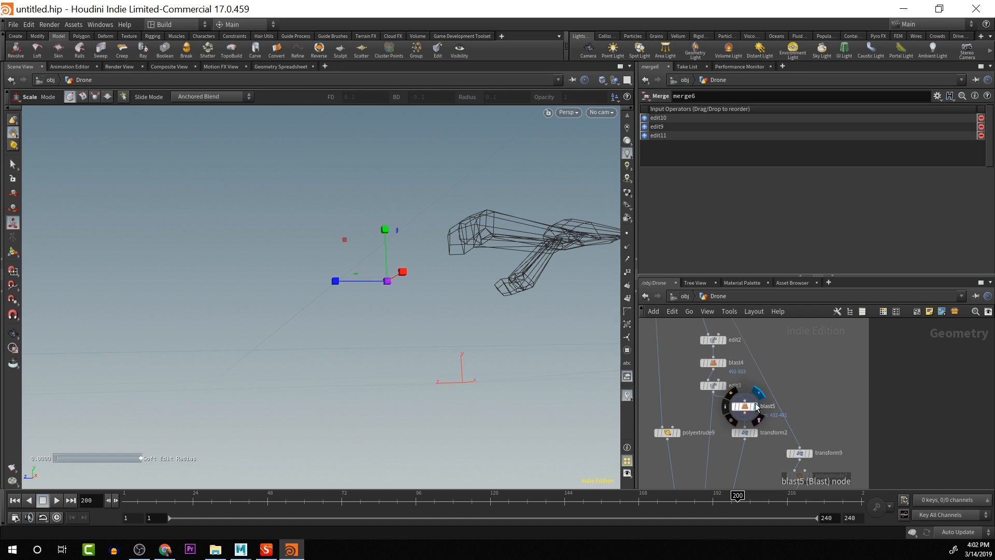
pyautogui.moveTo(757, 407); pyautogui.dragTo(758, 370)
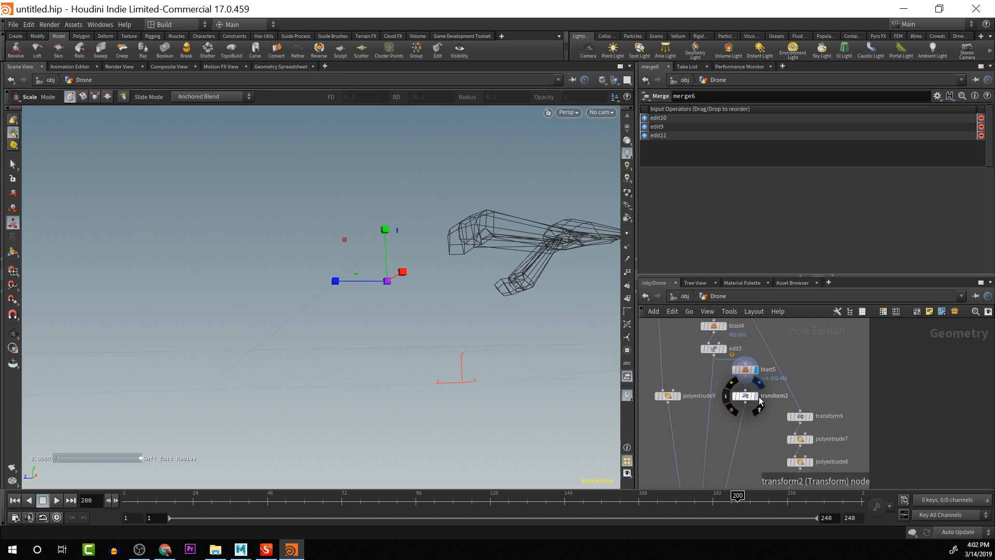
pyautogui.click(758, 397)
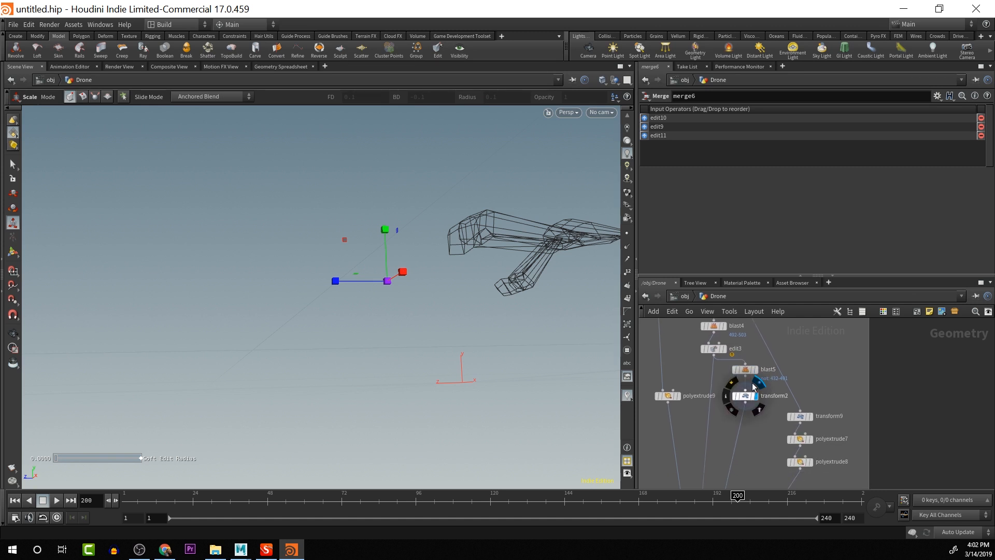
# Inspect the parameters of the blast5 and edit3 nodes and how they are wired to transform2
pyautogui.click(745, 369)
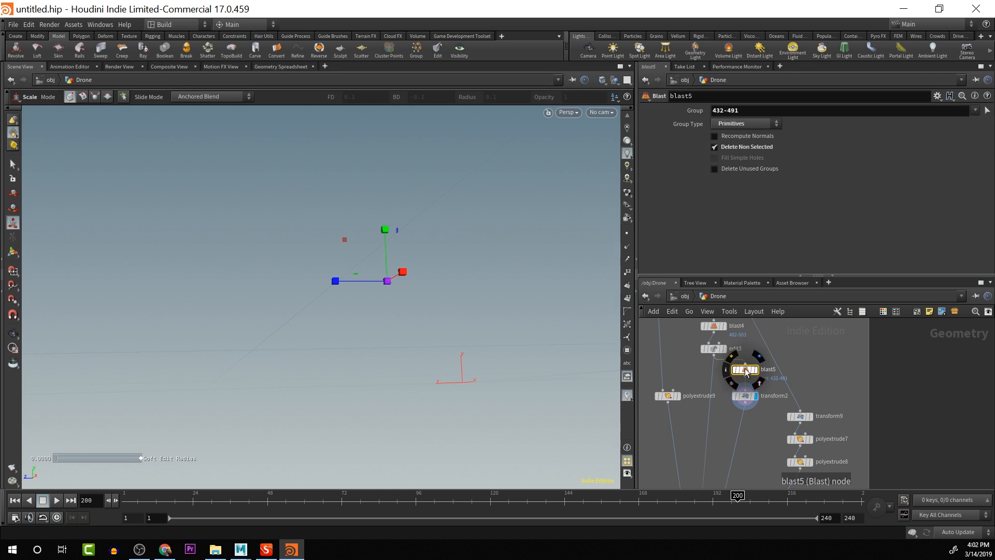
pyautogui.click(712, 347)
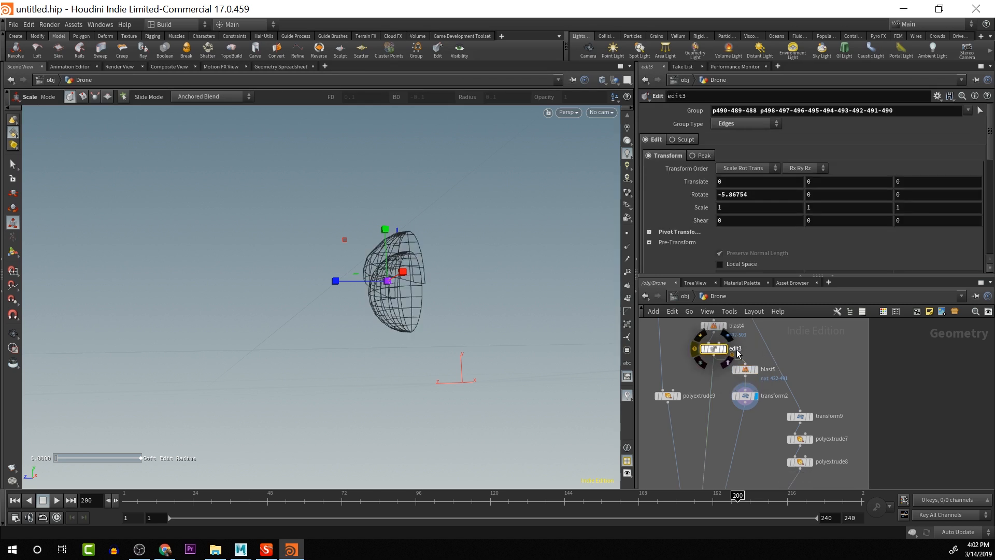
pyautogui.moveTo(749, 366)
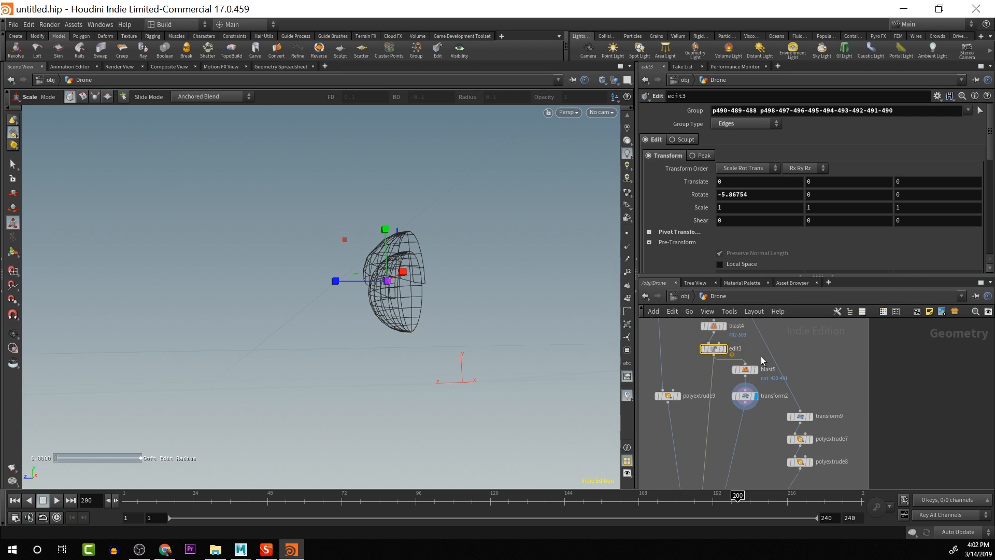
pyautogui.scroll(3, 752, 370)
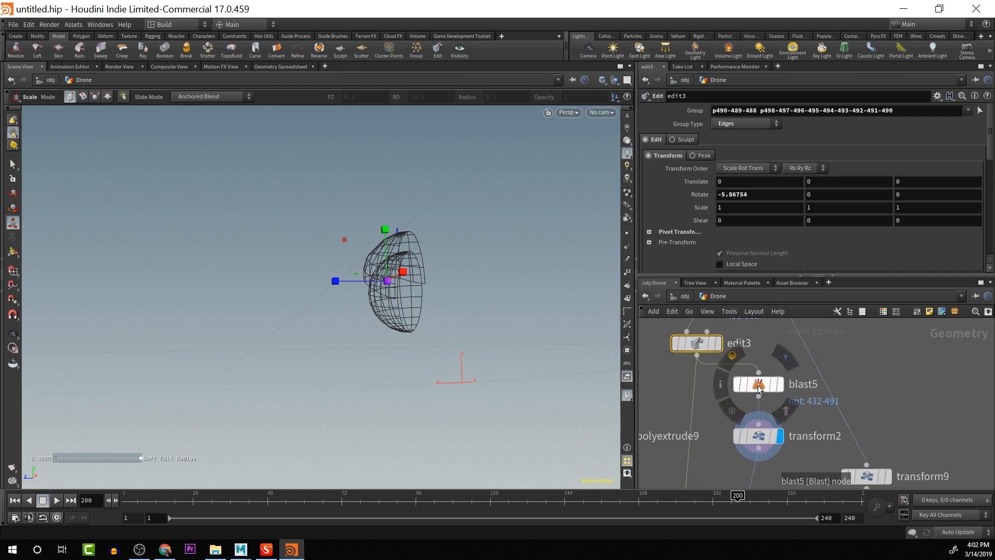
pyautogui.scroll(-8, 758, 389)
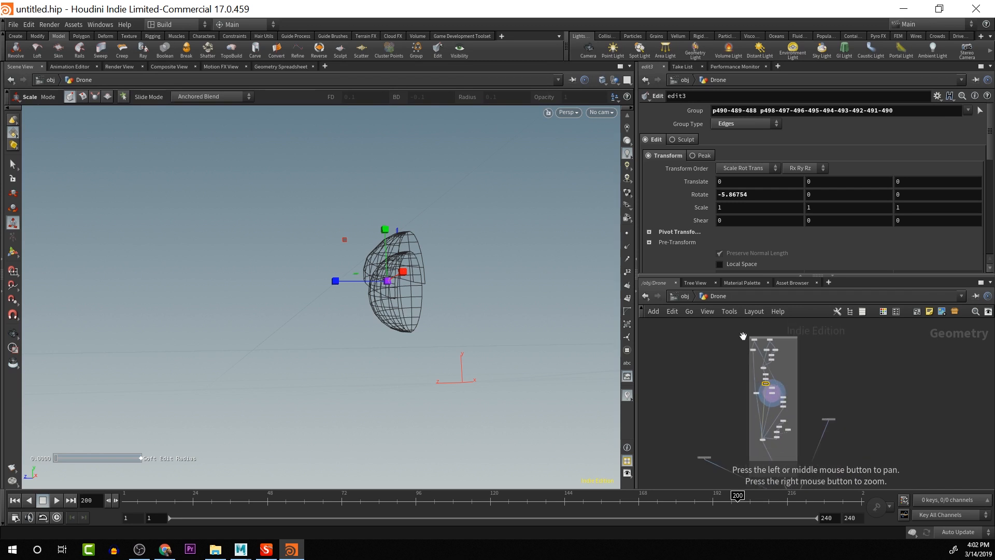
pyautogui.scroll(5, 816, 394)
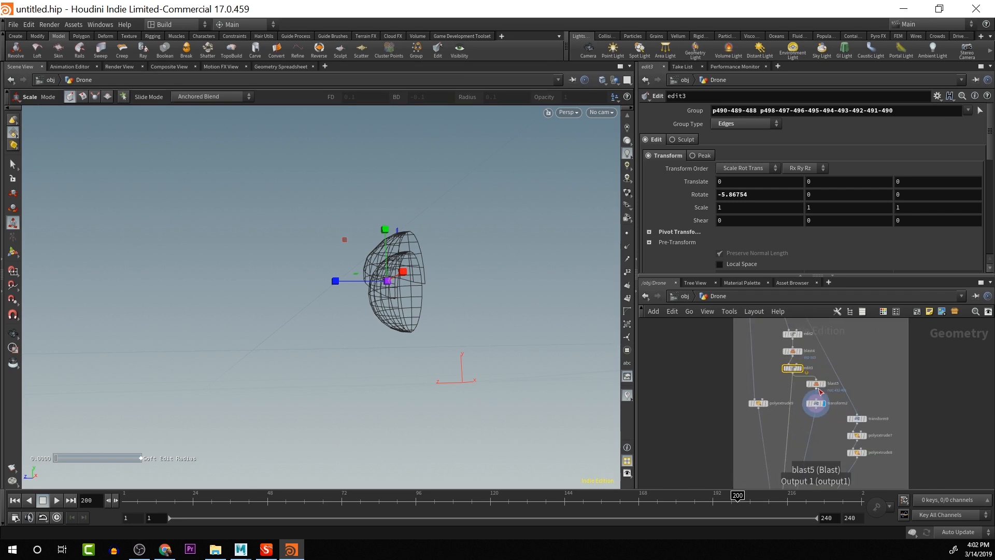
# Replace the blast5 node's group with the upper half of the head shell, primitives 144-215
pyautogui.click(816, 384)
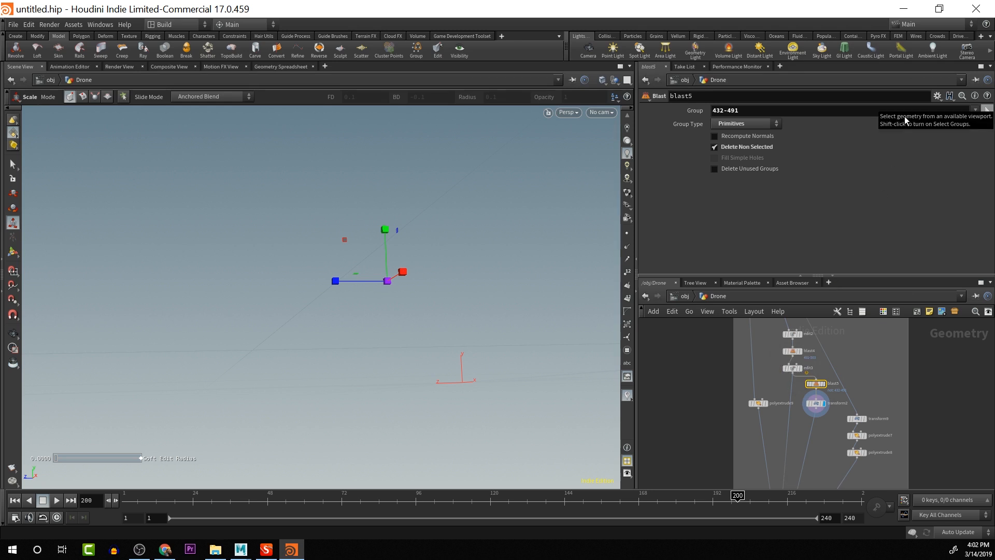
pyautogui.click(864, 110)
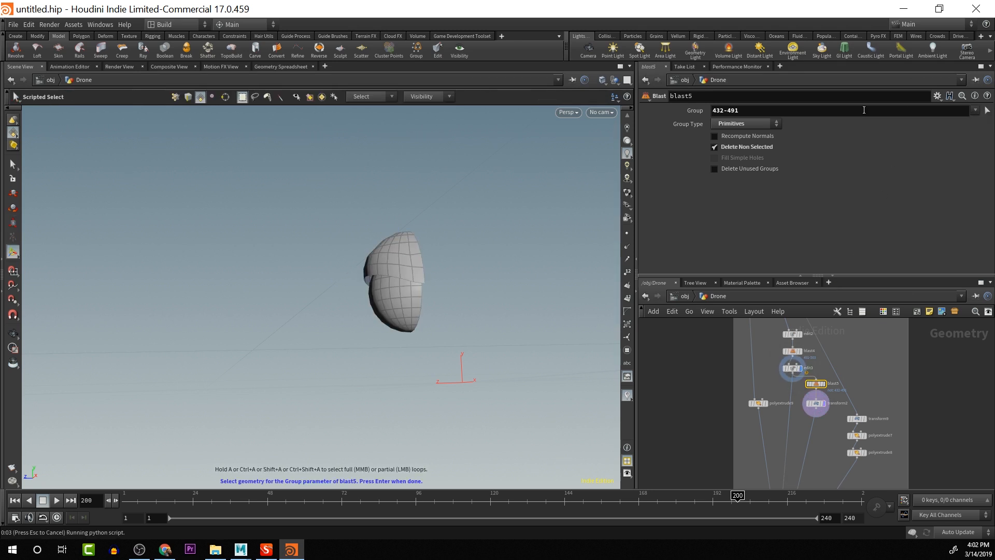
pyautogui.doubleClick(864, 110)
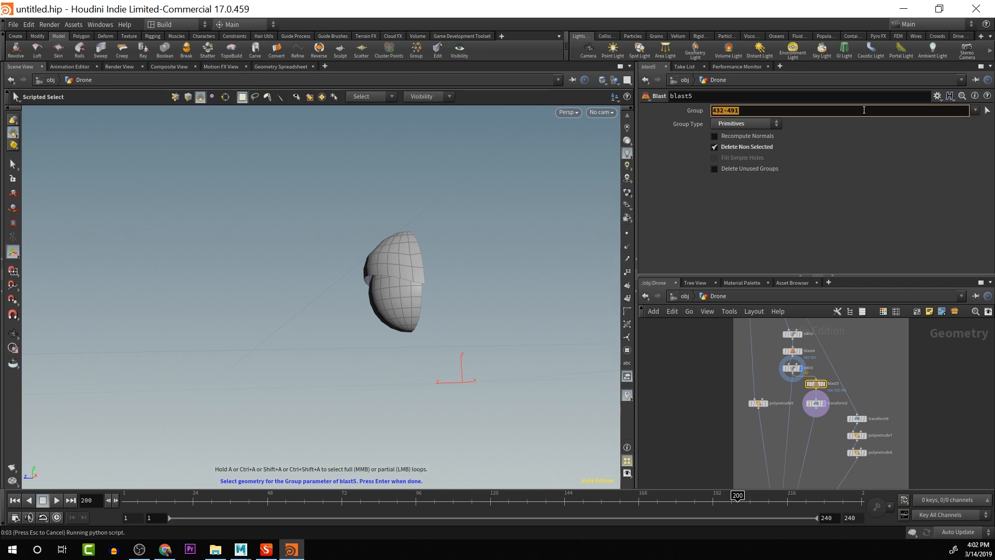
pyautogui.press('BackSpace')
pyautogui.doubleClick(404, 250)
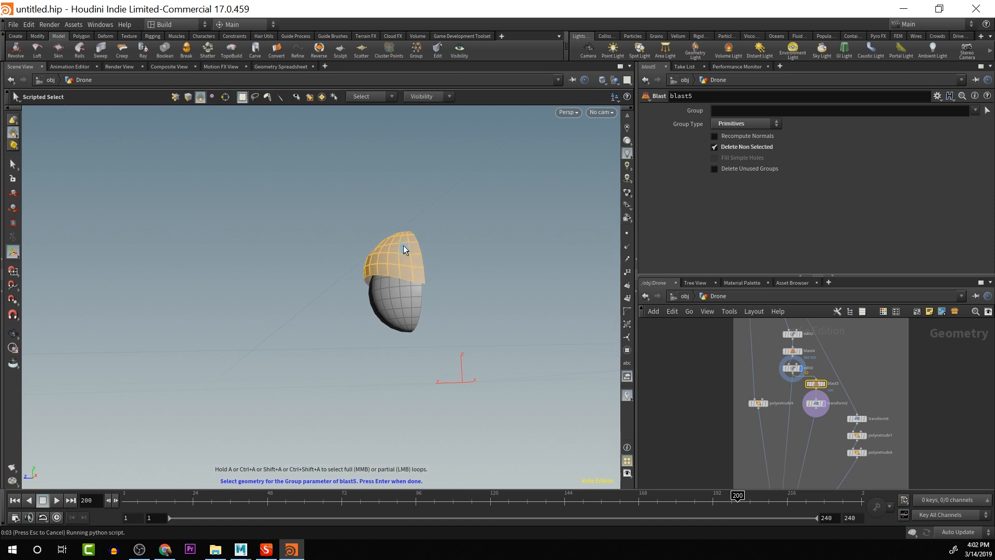
pyautogui.press('Return')
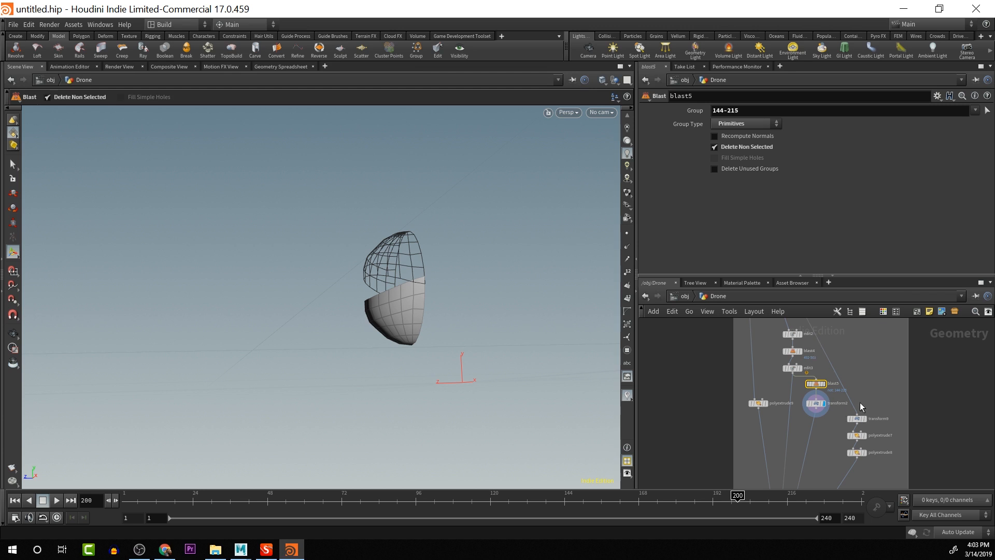
# Set the display to the merge2 node to show the whole assembled drone
pyautogui.keyDown('alt'); pyautogui.moveTo(936, 391); pyautogui.dragTo(918, 358, button='middle'); pyautogui.keyUp('alt')
pyautogui.keyDown('alt'); pyautogui.moveTo(919, 359); pyautogui.dragTo(915, 400, button='right'); pyautogui.keyUp('alt')
pyautogui.keyDown('alt'); pyautogui.moveTo(915, 400); pyautogui.dragTo(887, 333, button='middle'); pyautogui.keyUp('alt')
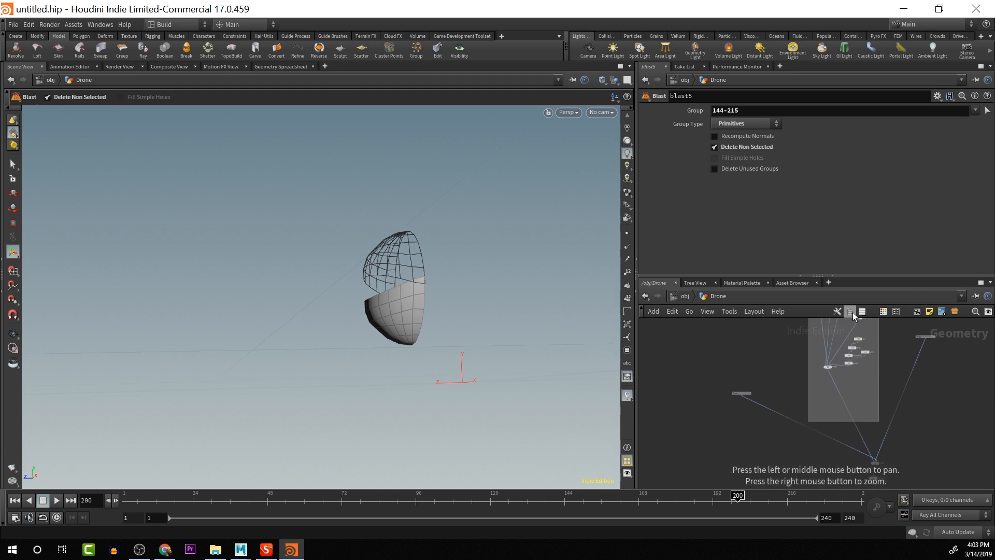
pyautogui.keyDown('alt'); pyautogui.moveTo(887, 443); pyautogui.dragTo(864, 391, button='middle'); pyautogui.keyUp('alt')
pyautogui.keyDown('alt'); pyautogui.scroll(2, 867, 401); pyautogui.keyUp('alt')
pyautogui.scroll(3, 867, 402)
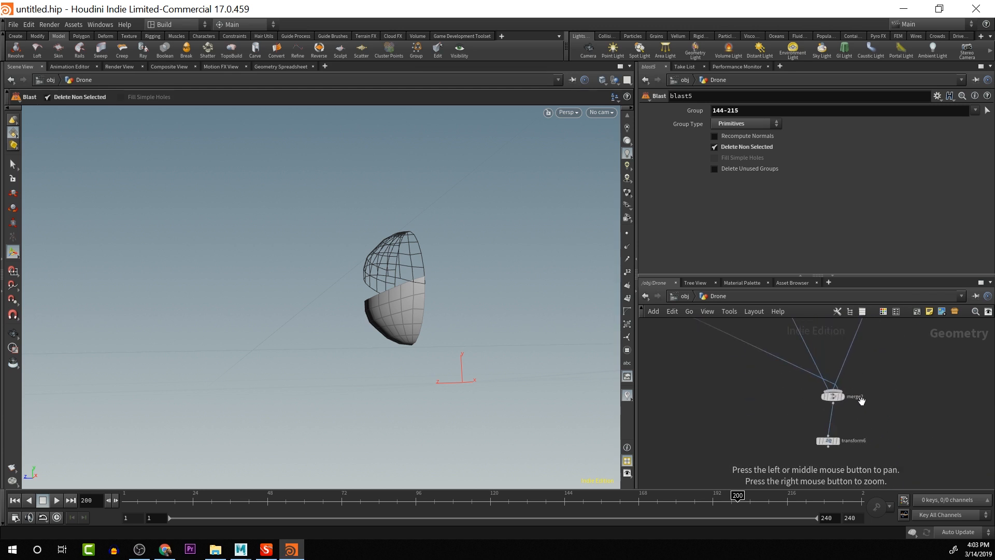
pyautogui.click(839, 396)
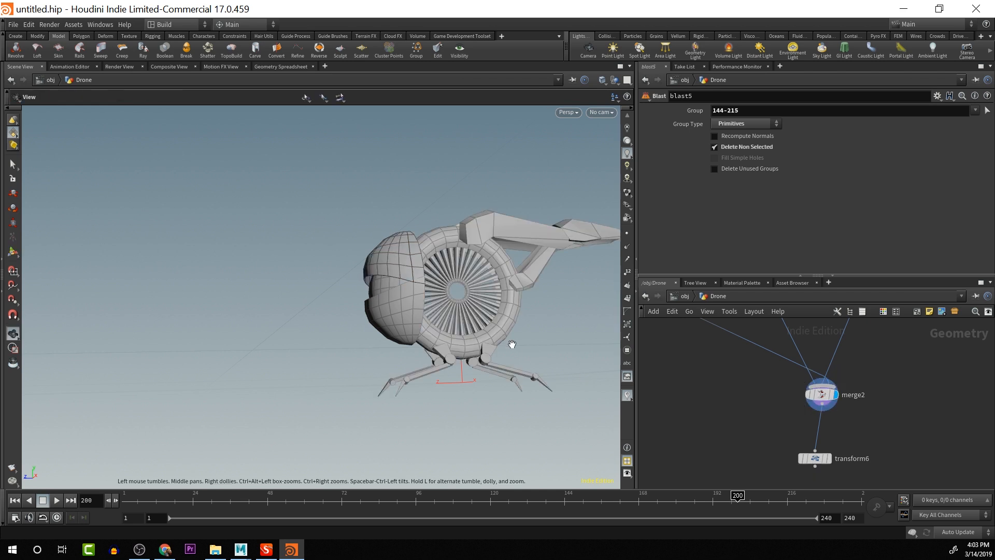
# Replace the blast4 node's group with the band of faces along the upper head shell's lower rim, primitives 204-215
pyautogui.keyDown('alt'); pyautogui.moveTo(547, 367); pyautogui.dragTo(532, 329); pyautogui.keyUp('alt')
pyautogui.press('Return')
pyautogui.moveTo(827, 346); pyautogui.dragTo(828, 463)
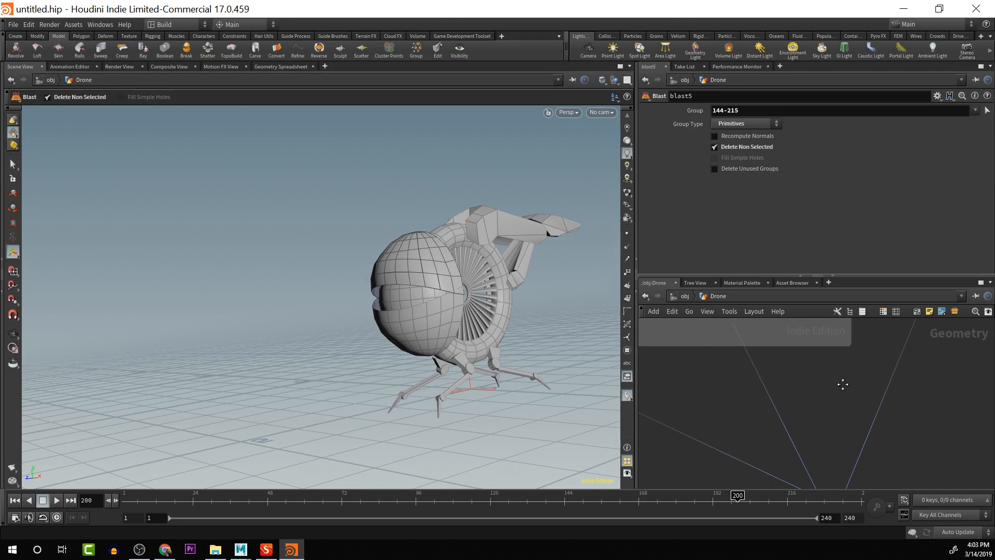
pyautogui.moveTo(843, 384); pyautogui.dragTo(835, 506, button='middle')
pyautogui.scroll(-5, 847, 370)
pyautogui.moveTo(868, 357); pyautogui.dragTo(892, 482, button='middle')
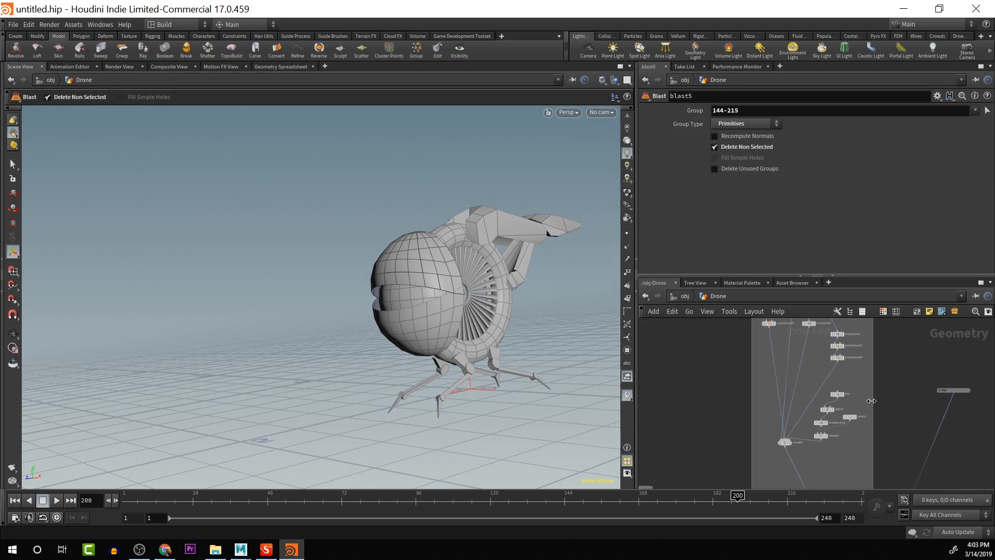
pyautogui.scroll(4, 871, 401)
pyautogui.moveTo(871, 402); pyautogui.dragTo(920, 436, button='middle')
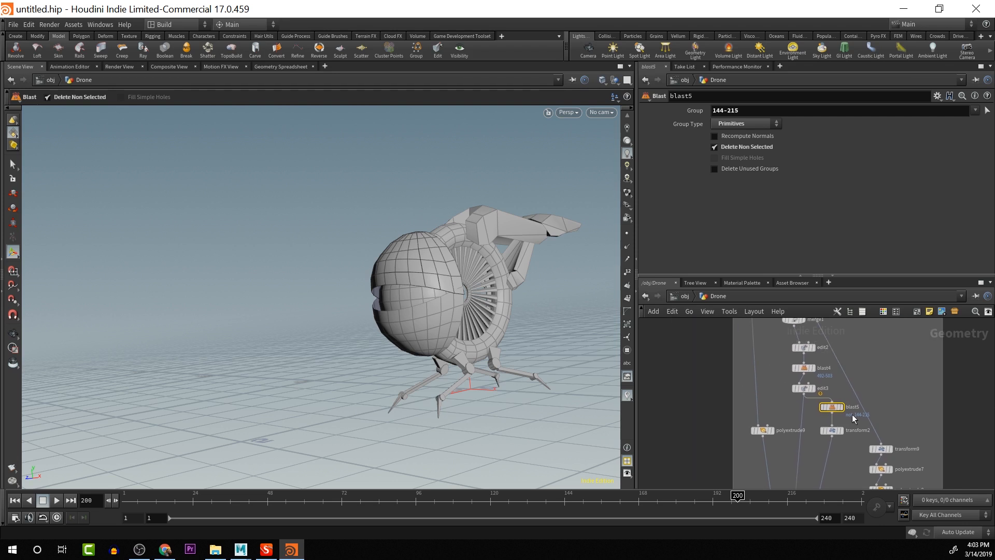
pyautogui.click(802, 367)
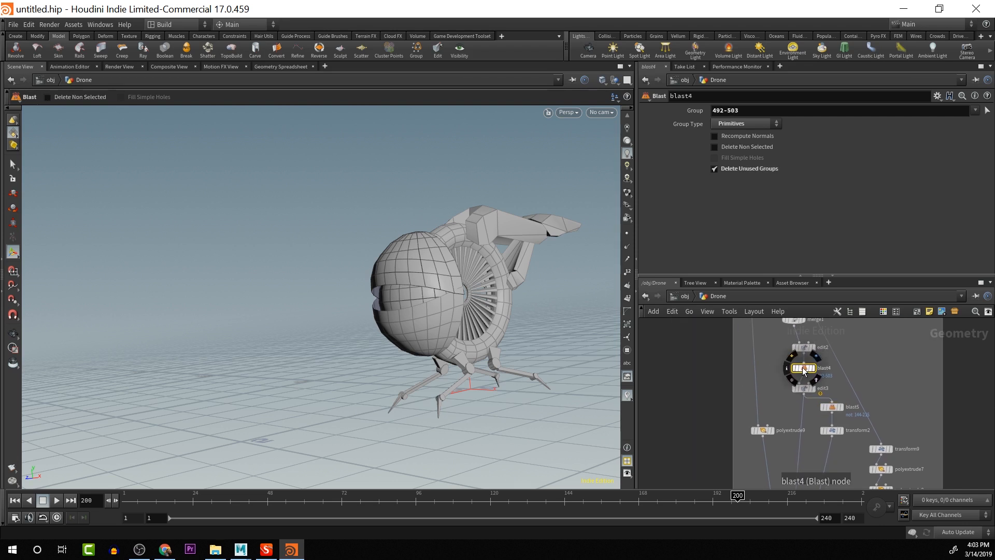
pyautogui.click(988, 110)
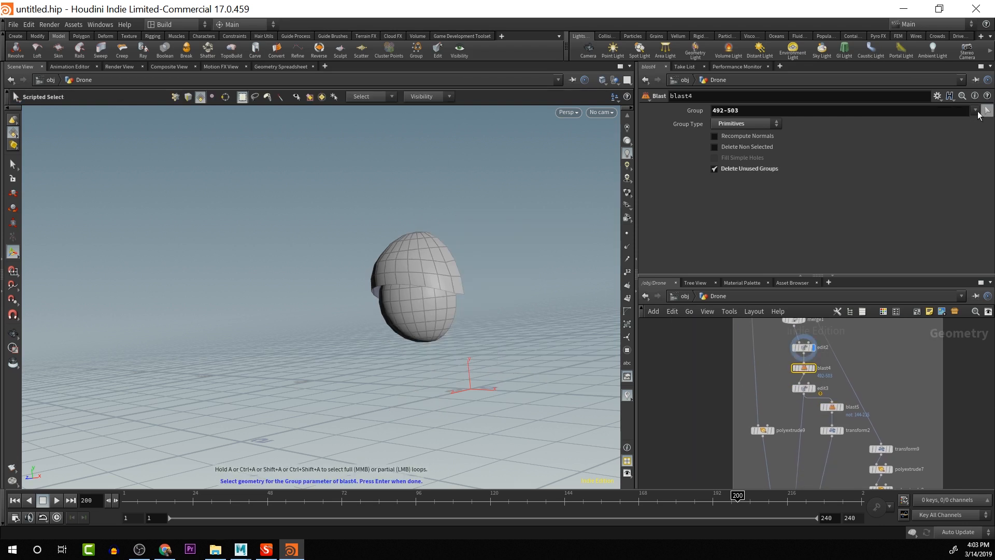
pyautogui.keyDown('alt'); pyautogui.moveTo(453, 284); pyautogui.dragTo(647, 274); pyautogui.keyUp('alt')
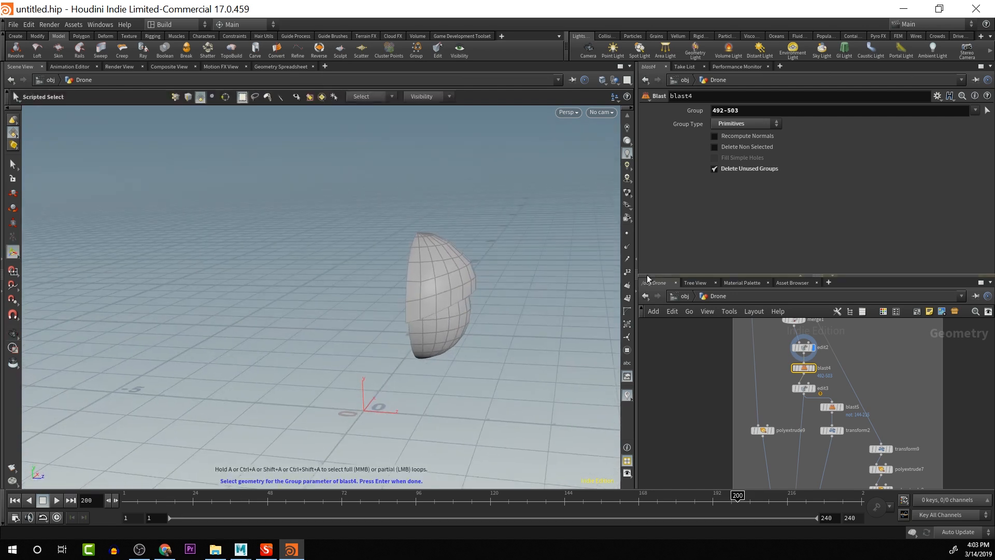
pyautogui.press('a')
pyautogui.middleClick(416, 313)
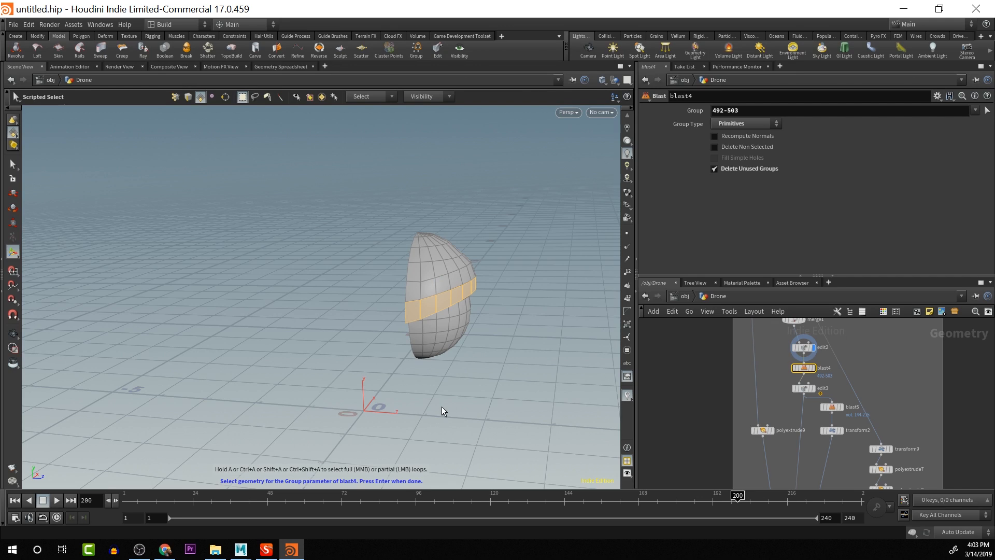
pyautogui.press('Return')
# Set the display to the edit3 node to isolate the head pieces and view them from the side
pyautogui.keyDown('alt'); pyautogui.moveTo(544, 291); pyautogui.dragTo(497, 271); pyautogui.keyUp('alt')
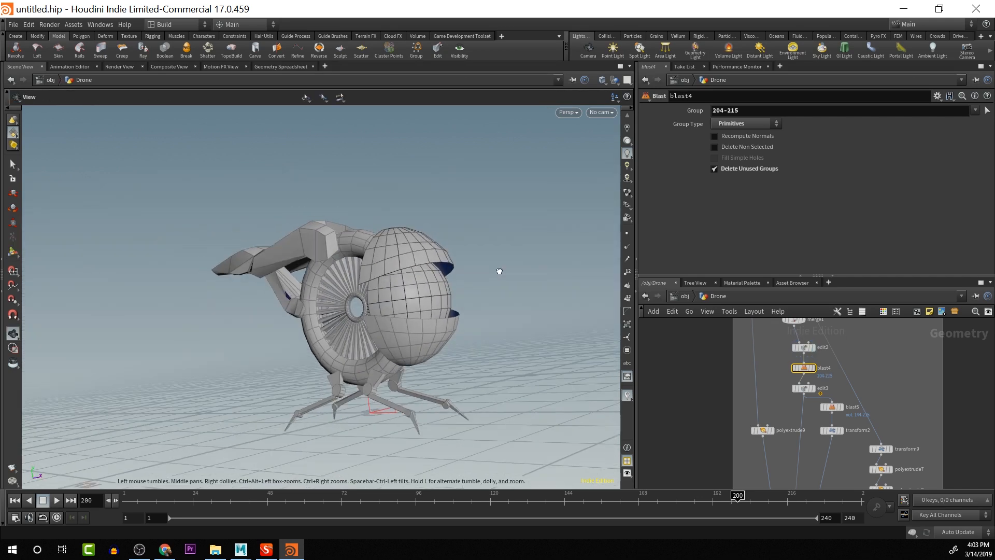
pyautogui.scroll(-2, 931, 419)
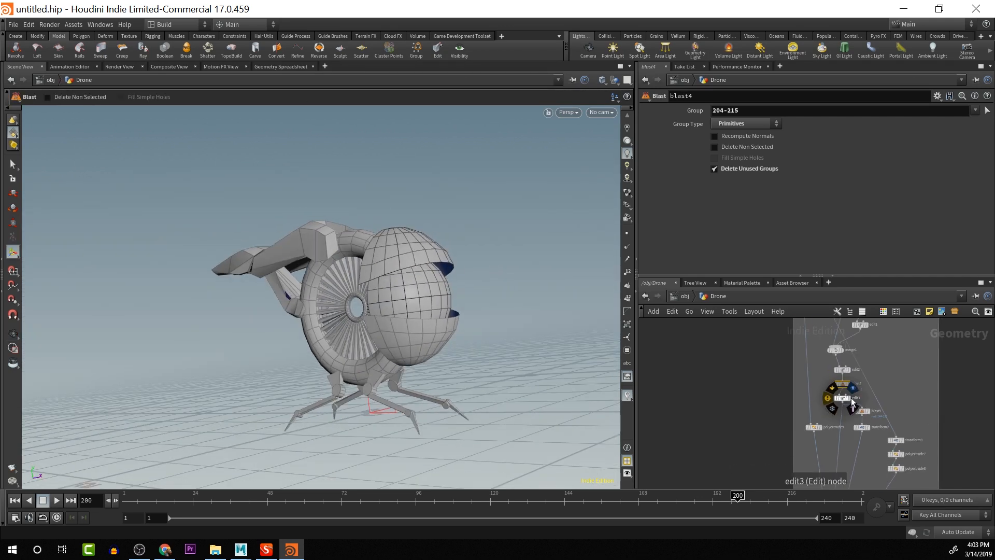
pyautogui.click(851, 397)
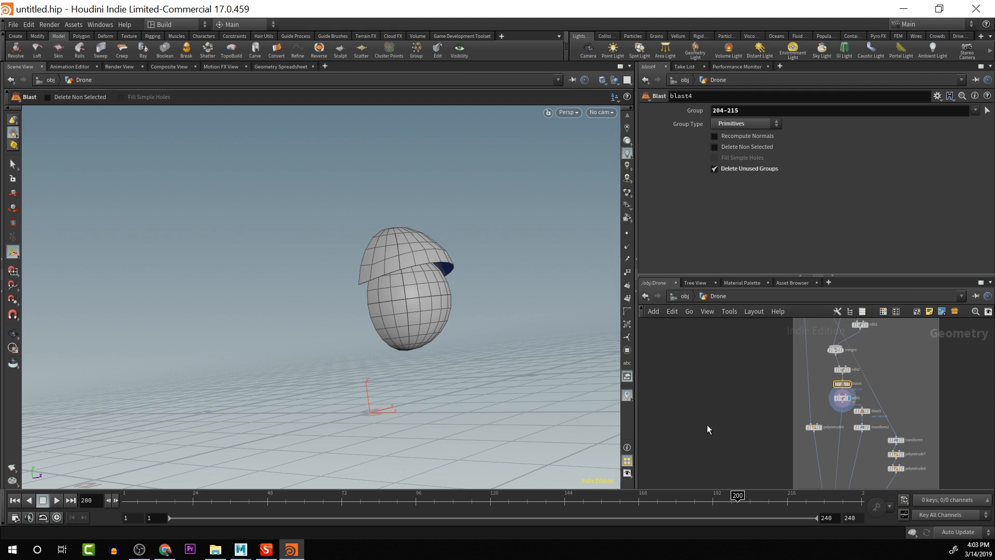
pyautogui.keyDown('alt'); pyautogui.moveTo(424, 308); pyautogui.dragTo(493, 282); pyautogui.keyUp('alt')
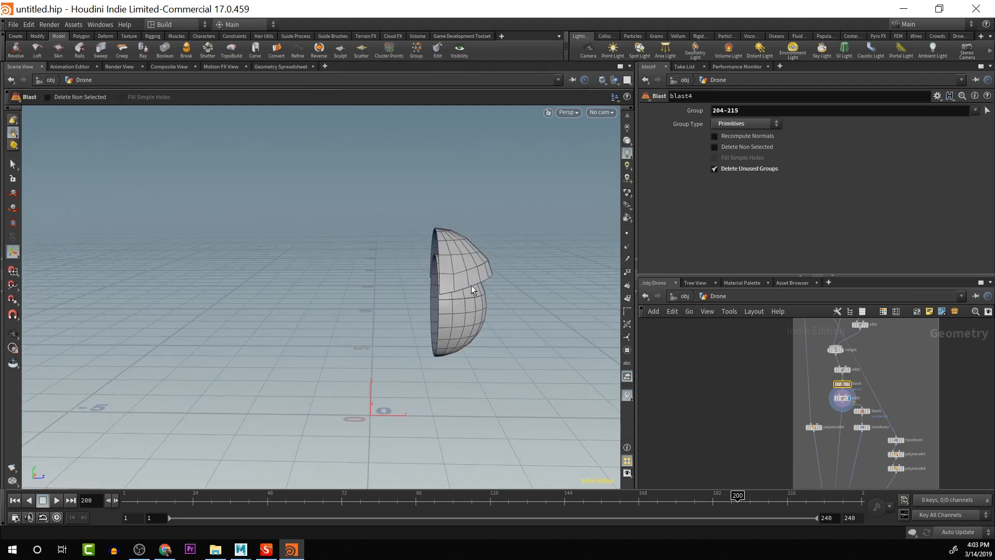
# Select the edges along the upper head shell's lower rim and scale them vertically to about a tenth to flatten the rim
pyautogui.press('Return')
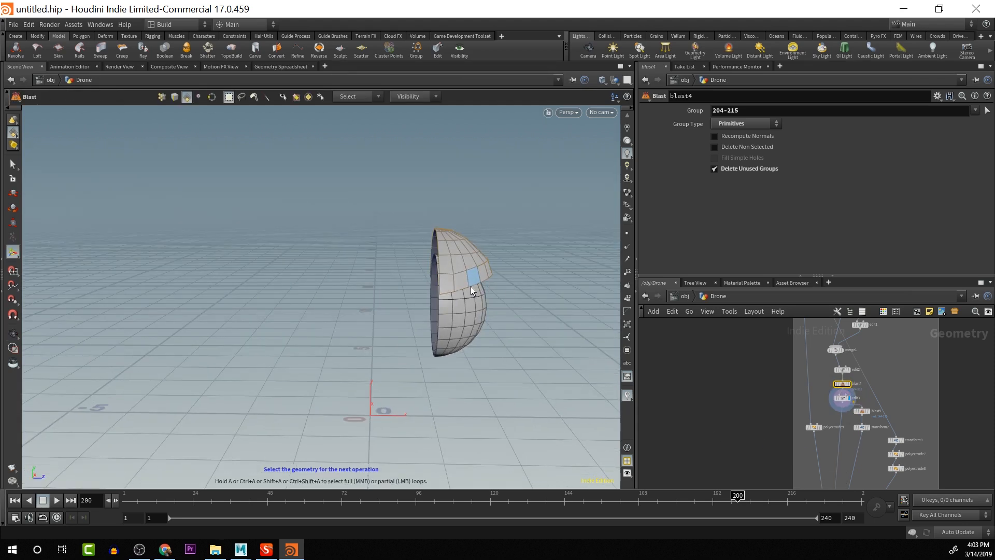
pyautogui.click(13, 136)
pyautogui.click(29, 137)
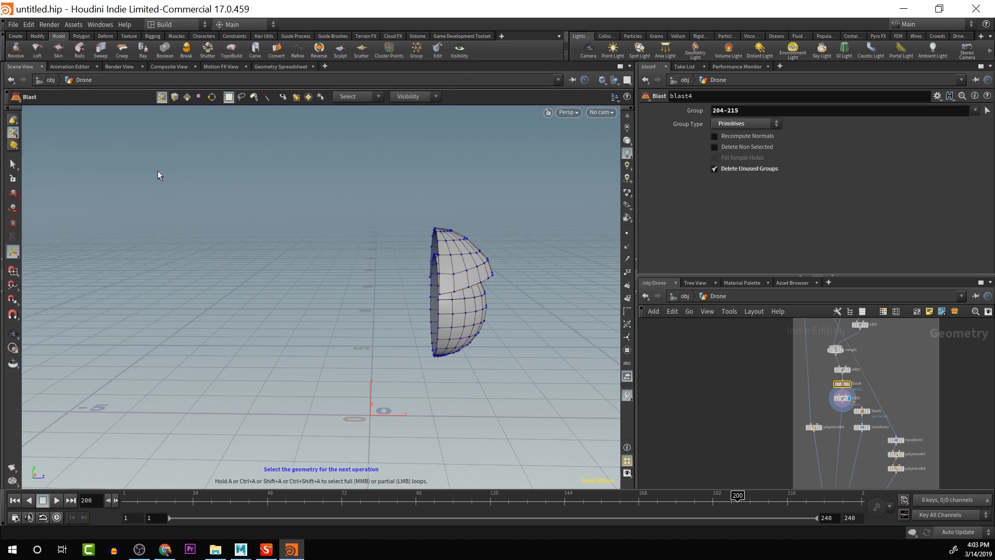
pyautogui.click(14, 134)
pyautogui.click(32, 147)
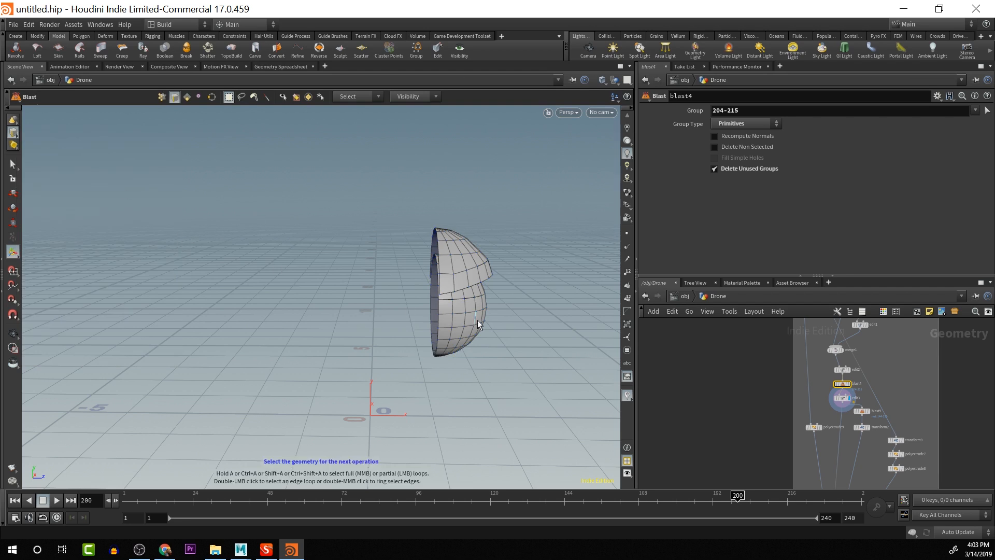
pyautogui.doubleClick(464, 288)
pyautogui.moveTo(403, 200); pyautogui.dragTo(435, 265)
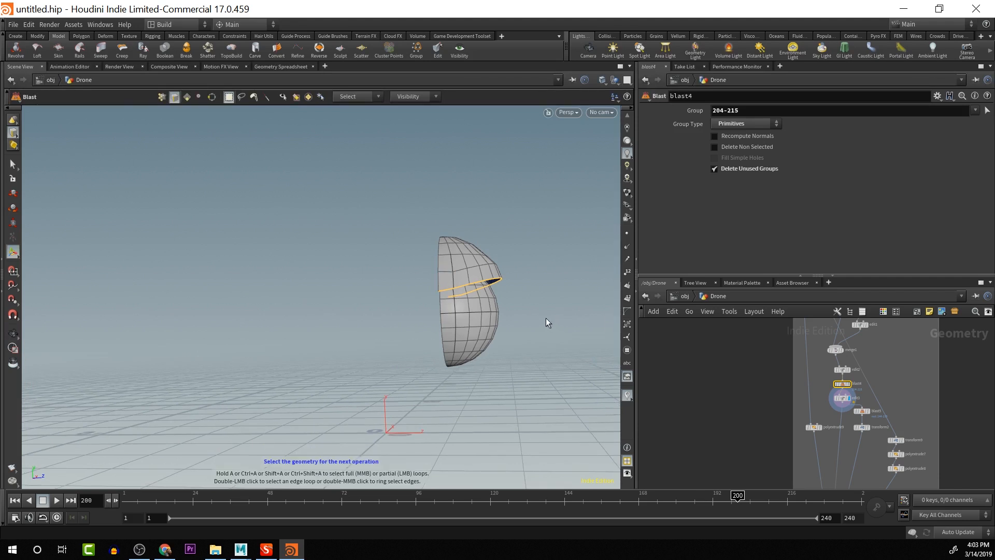
pyautogui.press('e')
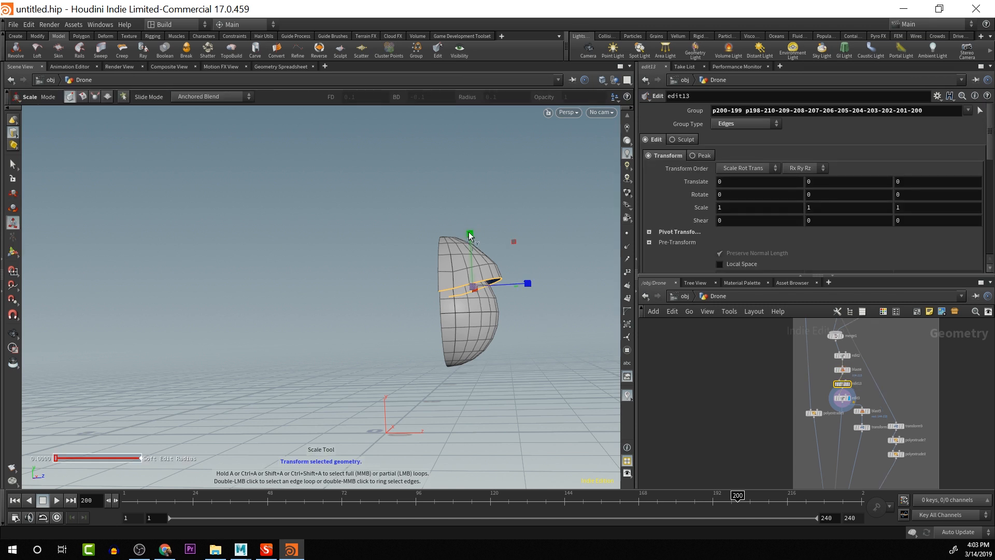
pyautogui.moveTo(470, 235); pyautogui.dragTo(478, 293)
# Try tilting the flattened rim edges about 23 degrees around X, and undo the rotation
pyautogui.press('r')
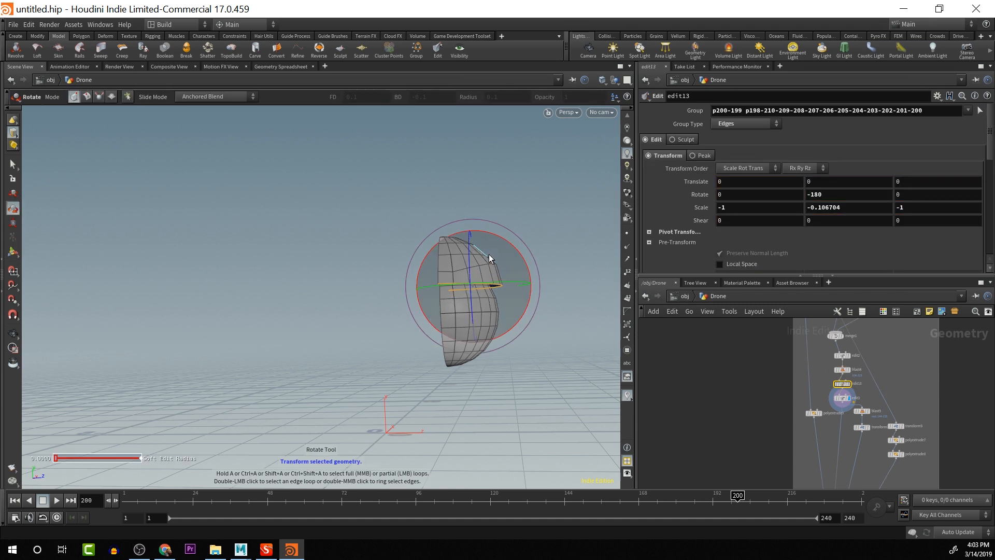
pyautogui.moveTo(512, 246); pyautogui.dragTo(493, 236)
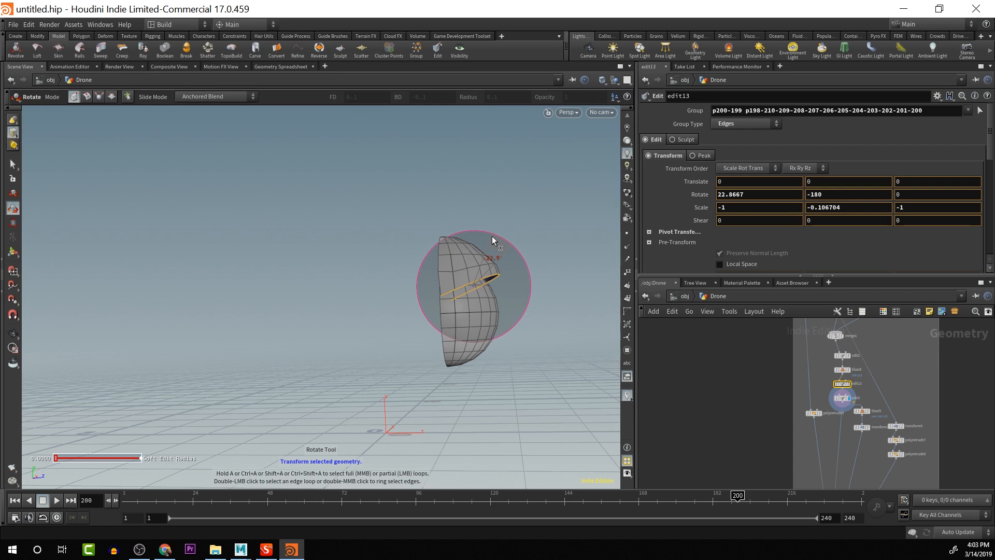
pyautogui.hotkey('ctrl', 'z')
pyautogui.press('Escape')
pyautogui.keyDown('alt'); pyautogui.moveTo(409, 242); pyautogui.dragTo(452, 277); pyautogui.keyUp('alt')
pyautogui.hotkey('ctrl', 'z')
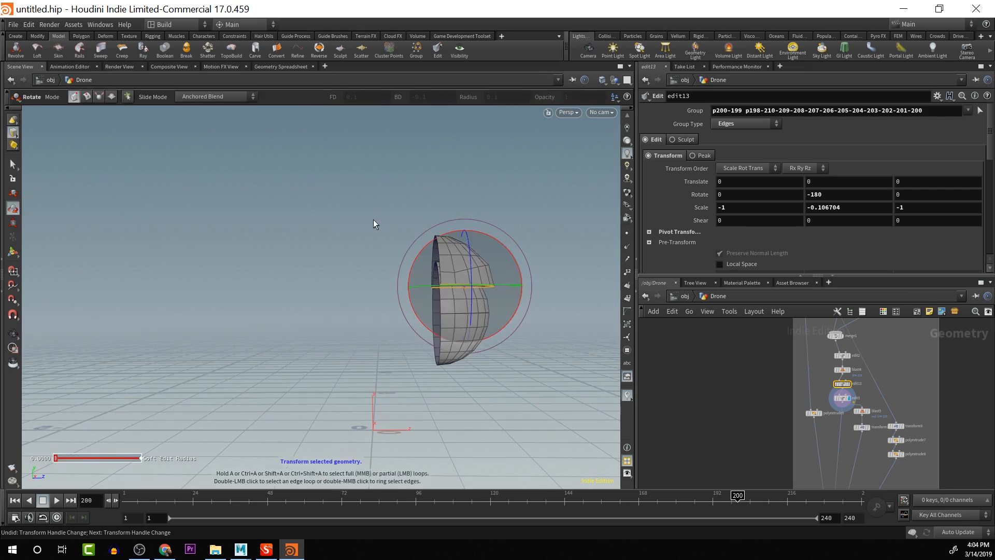
# Reduce the selection to the rim's front edges, points 200-209, and rotate them about -33.5 degrees around X
pyautogui.press('s')
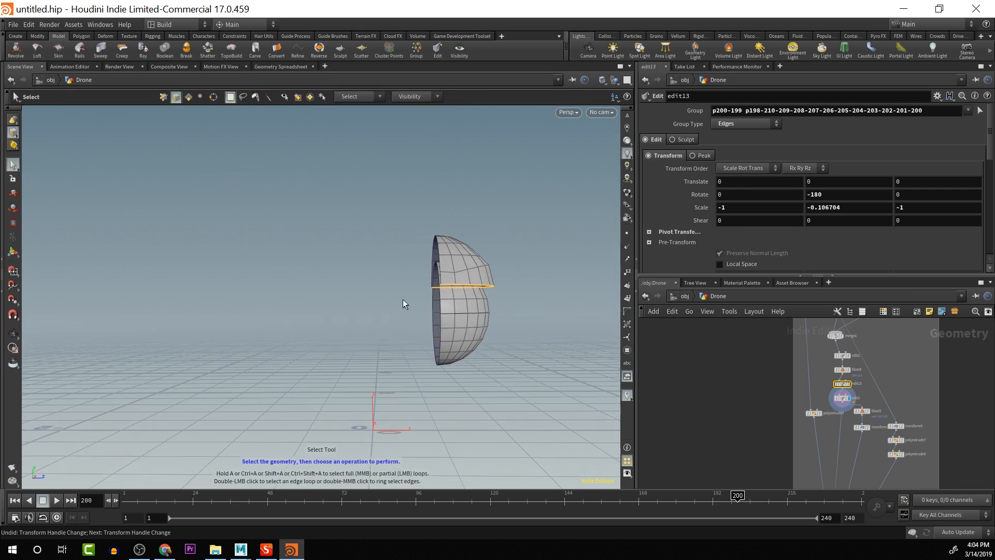
pyautogui.moveTo(391, 258); pyautogui.dragTo(446, 318)
pyautogui.press('t')
pyautogui.press('r')
pyautogui.moveTo(496, 234); pyautogui.dragTo(464, 232)
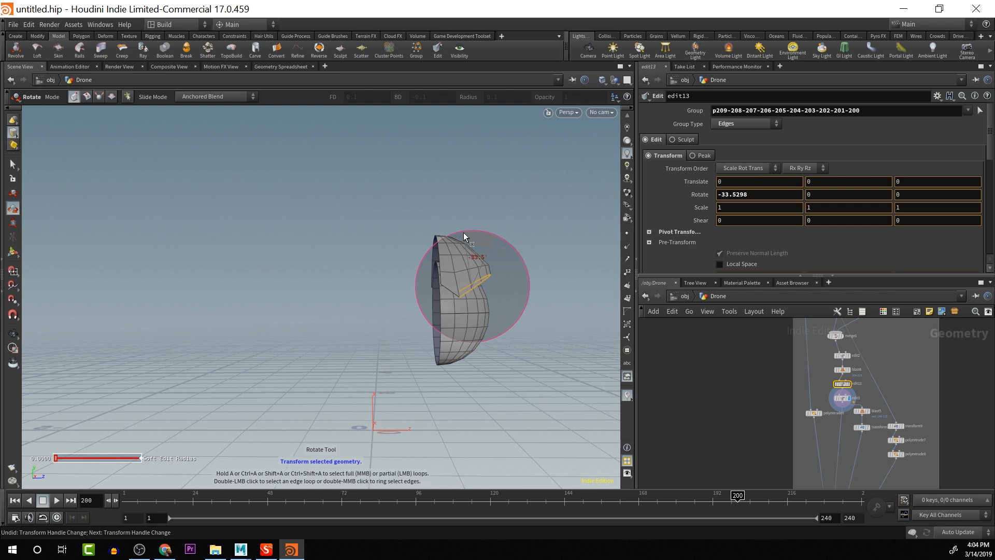
pyautogui.press('Escape')
pyautogui.moveTo(532, 280); pyautogui.dragTo(481, 279)
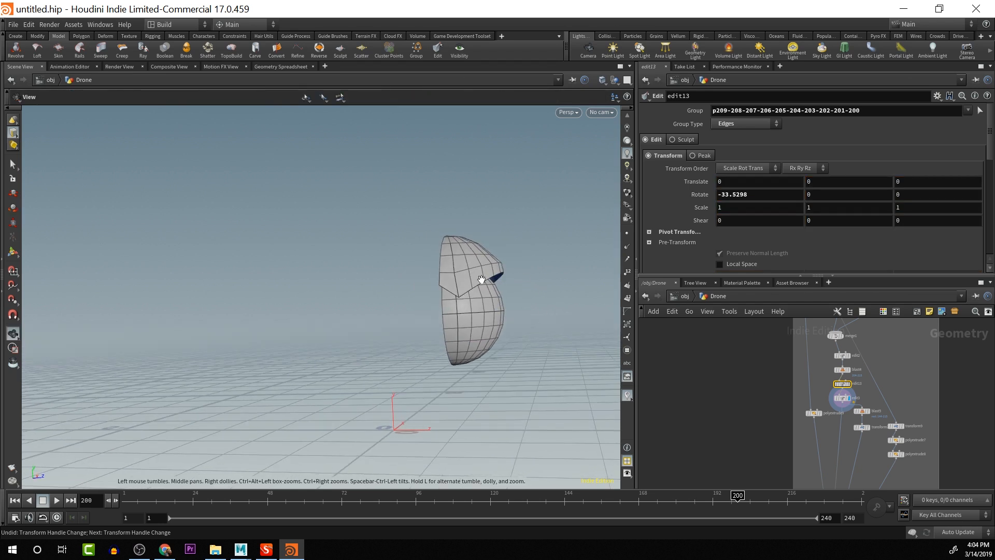
# Select the rim's two rear corner points, 198-199, and move them down about 0.37 units in Y
pyautogui.press('r')
pyautogui.press('s')
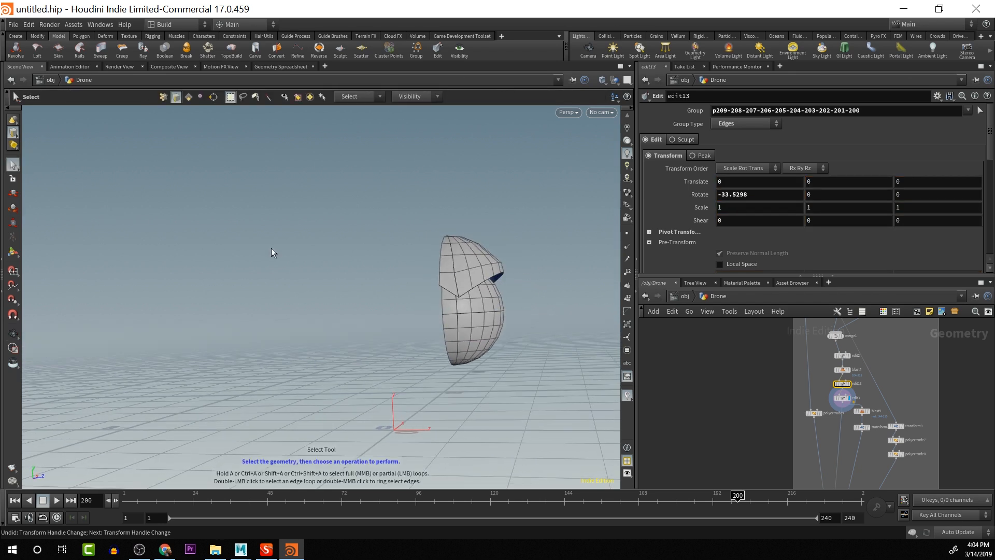
pyautogui.rightClick(17, 134)
pyautogui.click(50, 143)
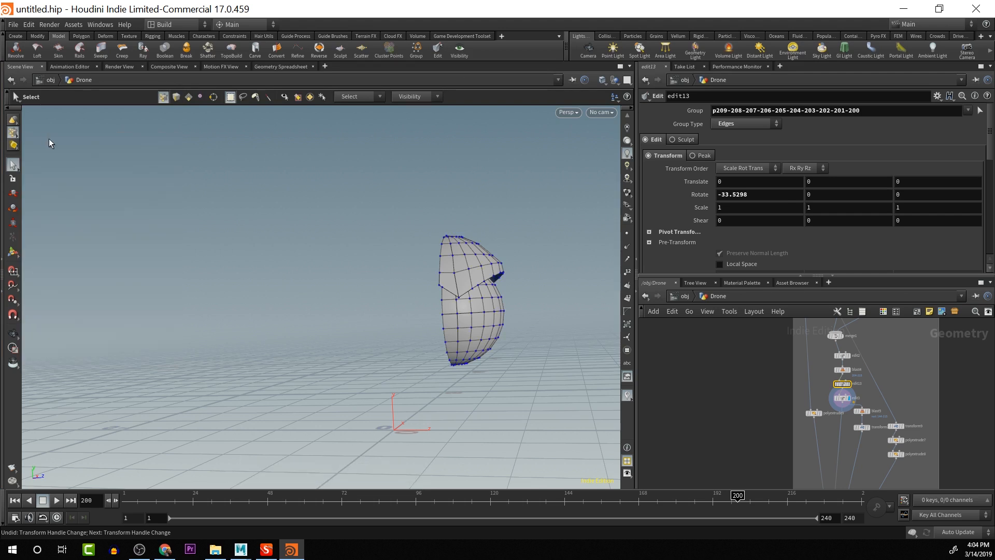
pyautogui.keyDown('alt'); pyautogui.moveTo(409, 273); pyautogui.dragTo(449, 291); pyautogui.keyUp('alt')
pyautogui.doubleClick(447, 288)
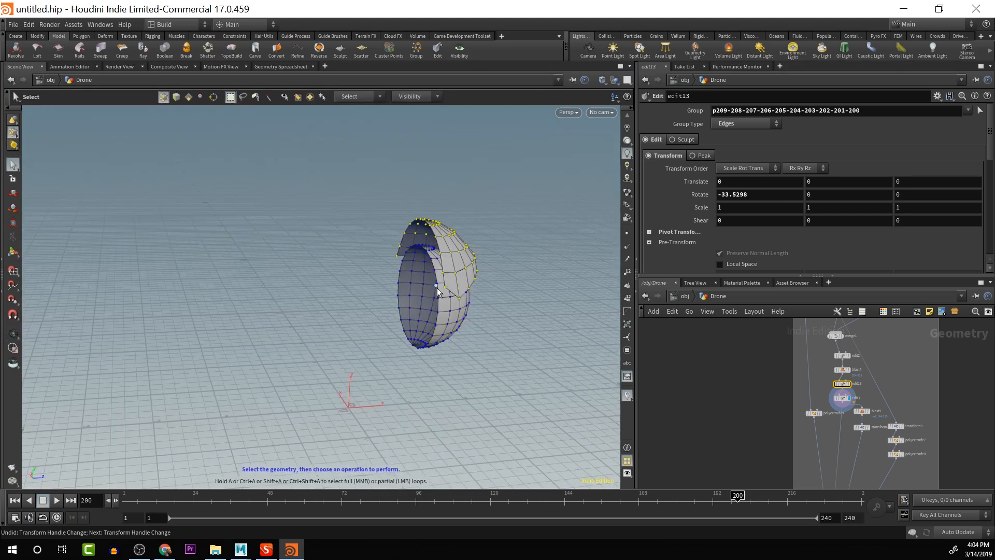
pyautogui.click(444, 292)
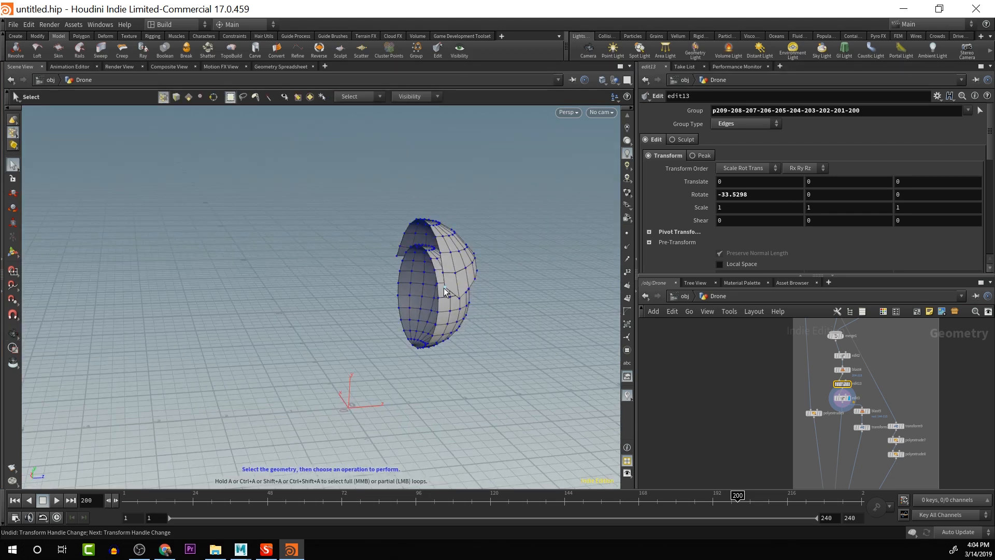
pyautogui.keyDown('shift'); pyautogui.click(396, 256); pyautogui.keyUp('shift')
pyautogui.keyDown('alt'); pyautogui.moveTo(464, 300); pyautogui.dragTo(431, 273); pyautogui.keyUp('alt')
pyautogui.press('t')
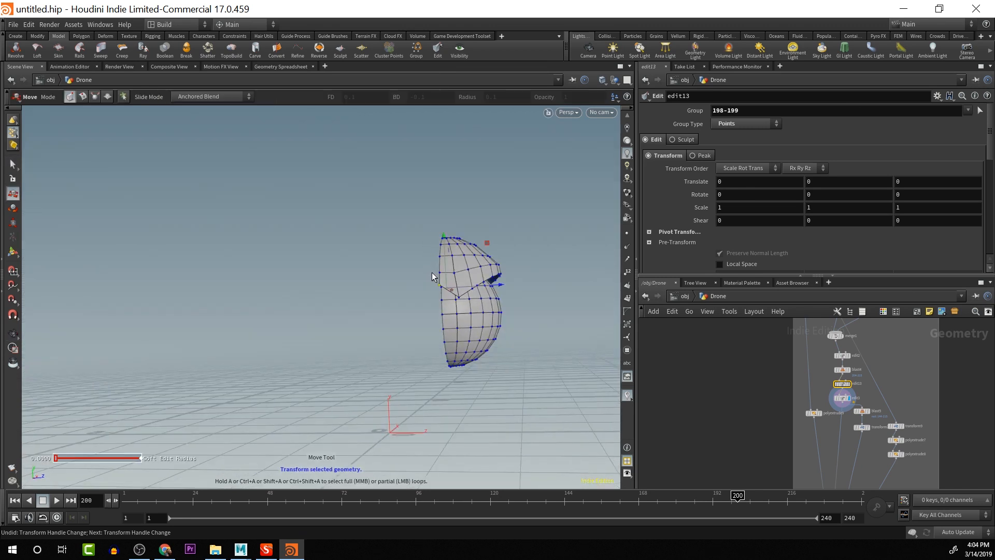
pyautogui.moveTo(443, 237); pyautogui.dragTo(449, 261)
# Delete the edit3 node and set the display to merge2 to show the whole drone
pyautogui.click(851, 399)
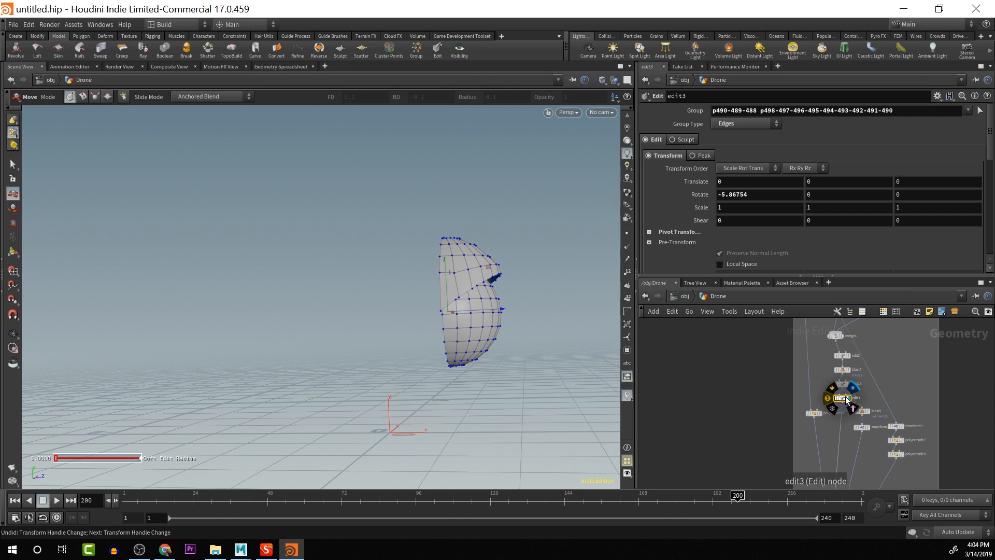
pyautogui.press('Delete')
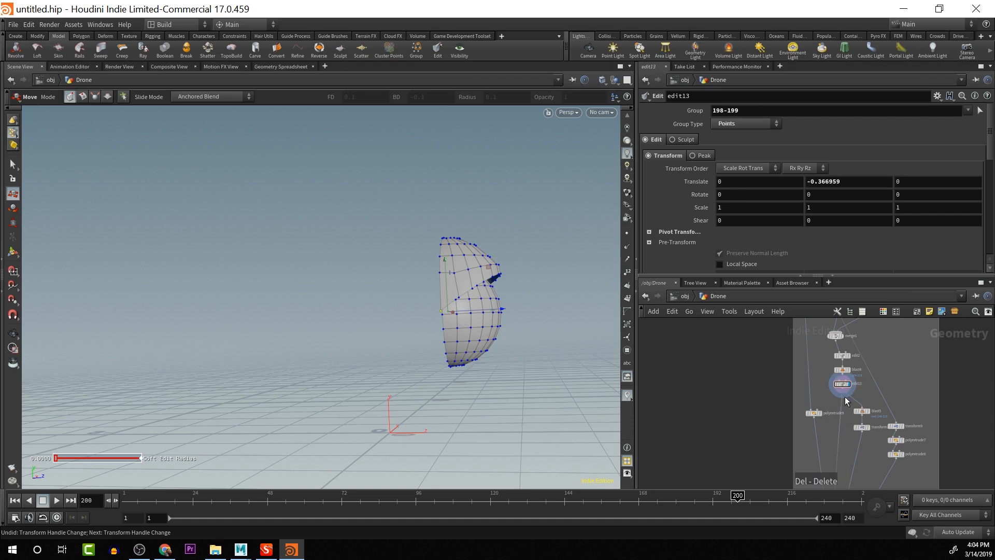
pyautogui.keyDown('alt'); pyautogui.scroll(-5, 930, 422); pyautogui.keyUp('alt')
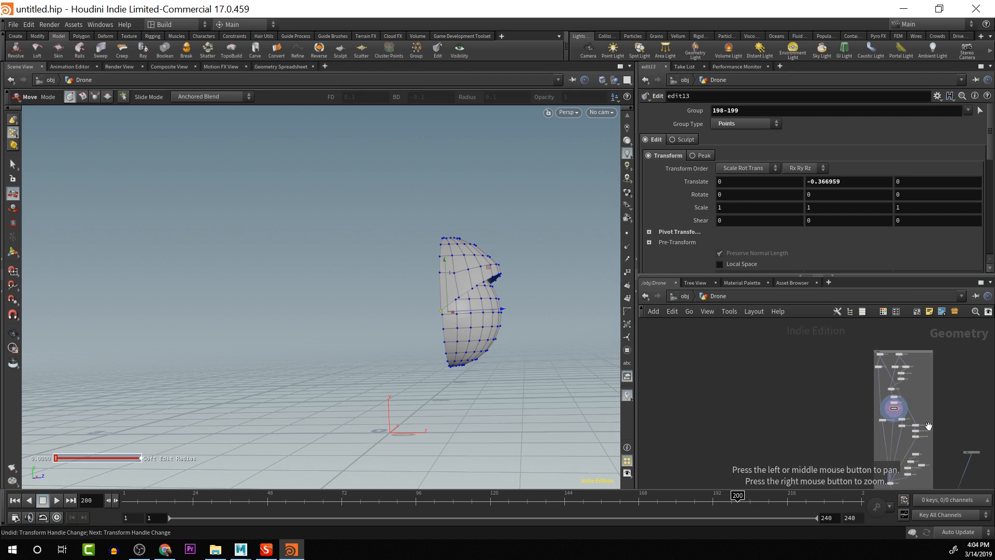
pyautogui.keyDown('alt'); pyautogui.moveTo(929, 425); pyautogui.dragTo(862, 285, button='middle'); pyautogui.keyUp('alt')
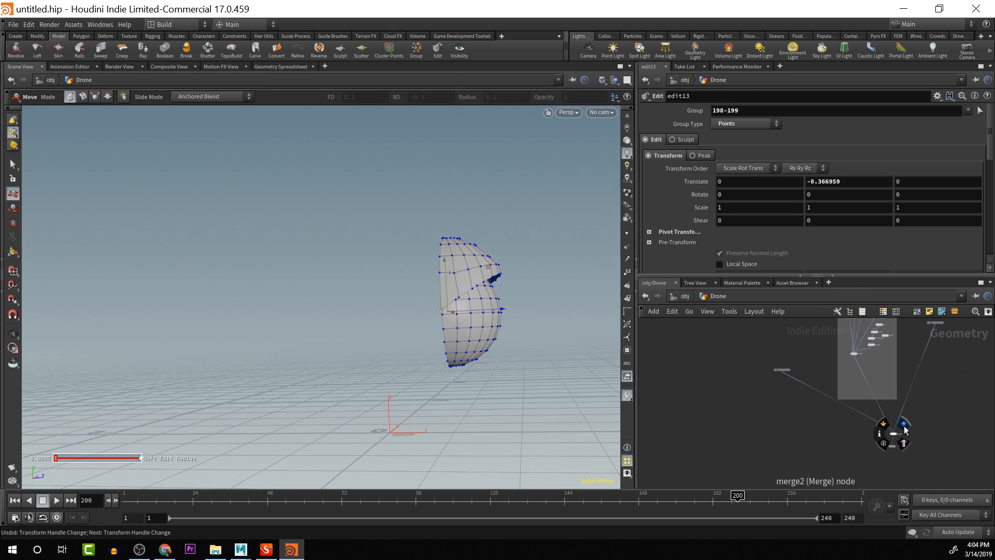
pyautogui.click(904, 425)
pyautogui.moveTo(484, 333); pyautogui.dragTo(421, 333)
pyautogui.press('Return')
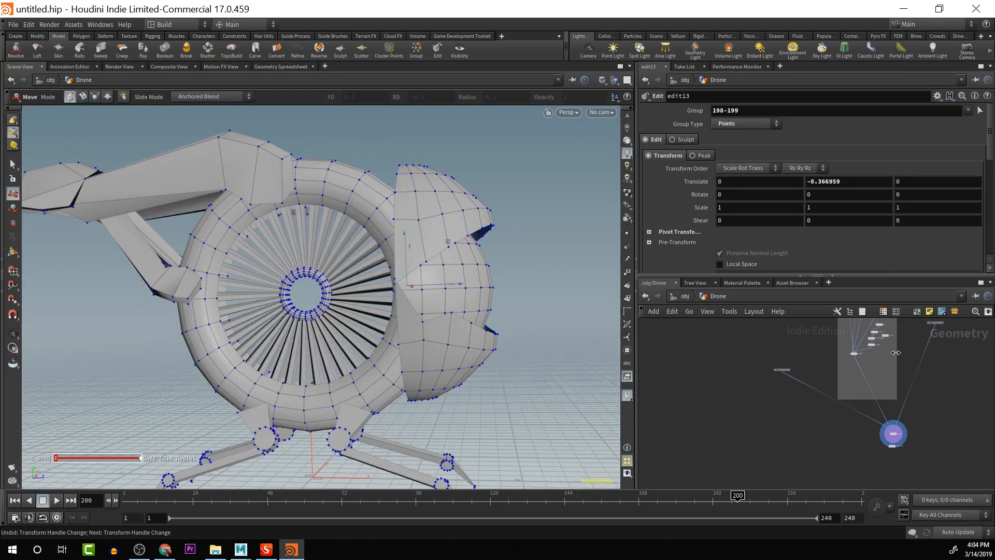
# Add an Edit node after transform2 and select only the lower shell rim's two side points, 55 and 65
pyautogui.scroll(5, 868, 406)
pyautogui.scroll(2, 900, 378)
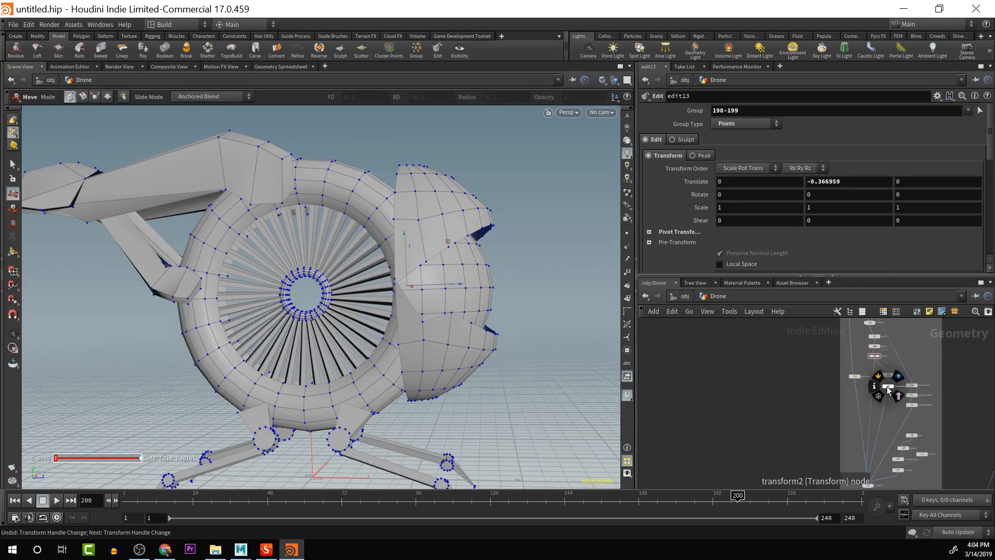
pyautogui.click(888, 386)
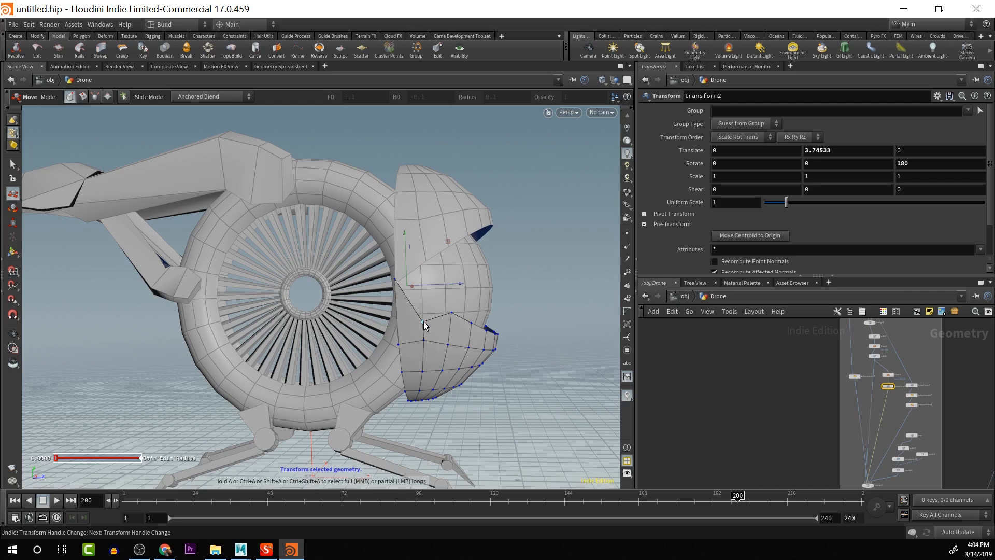
pyautogui.press('n')
pyautogui.keyDown('alt'); pyautogui.moveTo(494, 329); pyautogui.dragTo(459, 326); pyautogui.keyUp('alt')
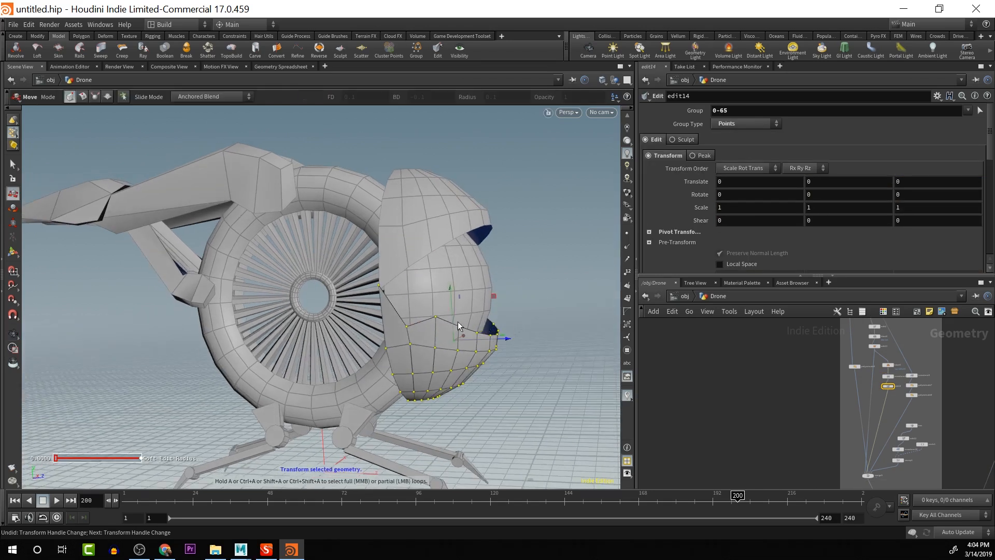
pyautogui.click(408, 327)
pyautogui.moveTo(433, 326); pyautogui.dragTo(342, 353)
pyautogui.moveTo(550, 307); pyautogui.dragTo(362, 239)
pyautogui.press('t')
pyautogui.press('Escape')
pyautogui.press('t')
pyautogui.keyDown('shift'); pyautogui.click(429, 257); pyautogui.keyUp('shift')
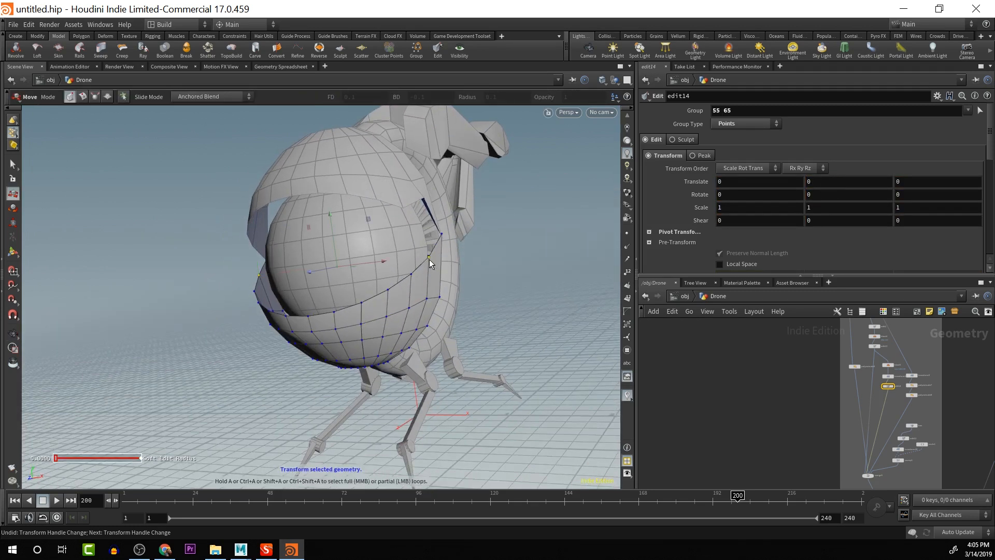
# Try scaling the lower rim's side points 55 and 65 to about 0.12 in Y and 0.065 in Z
pyautogui.moveTo(429, 259); pyautogui.dragTo(400, 253)
pyautogui.press('r')
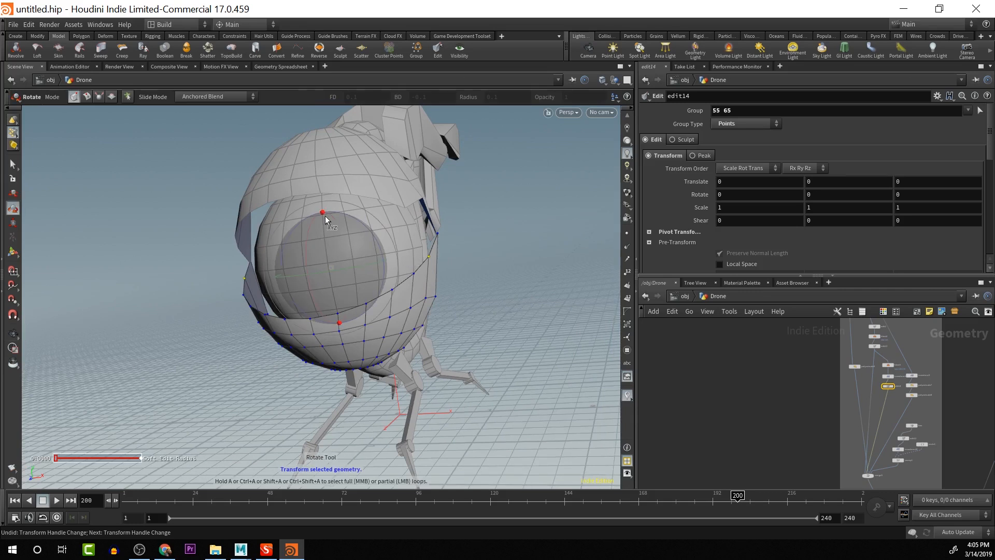
pyautogui.press('e')
pyautogui.moveTo(328, 215); pyautogui.dragTo(270, 258)
pyautogui.moveTo(340, 256); pyautogui.dragTo(495, 230)
pyautogui.press('Escape')
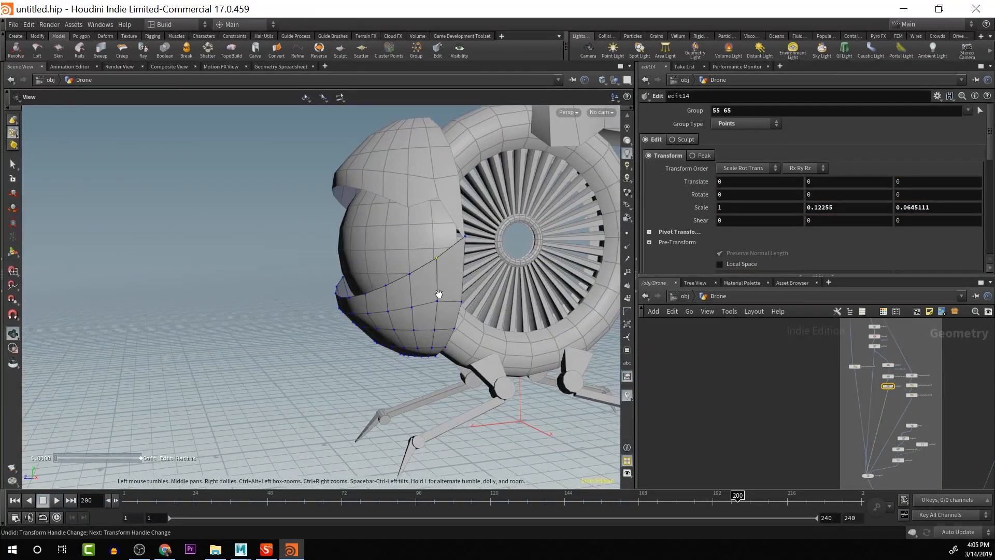
pyautogui.moveTo(435, 301); pyautogui.dragTo(489, 324)
pyautogui.press('e')
# Display and select the transform6 node, switch component selection to primitives, and inspect the drone's head shell
pyautogui.scroll(5, 727, 360)
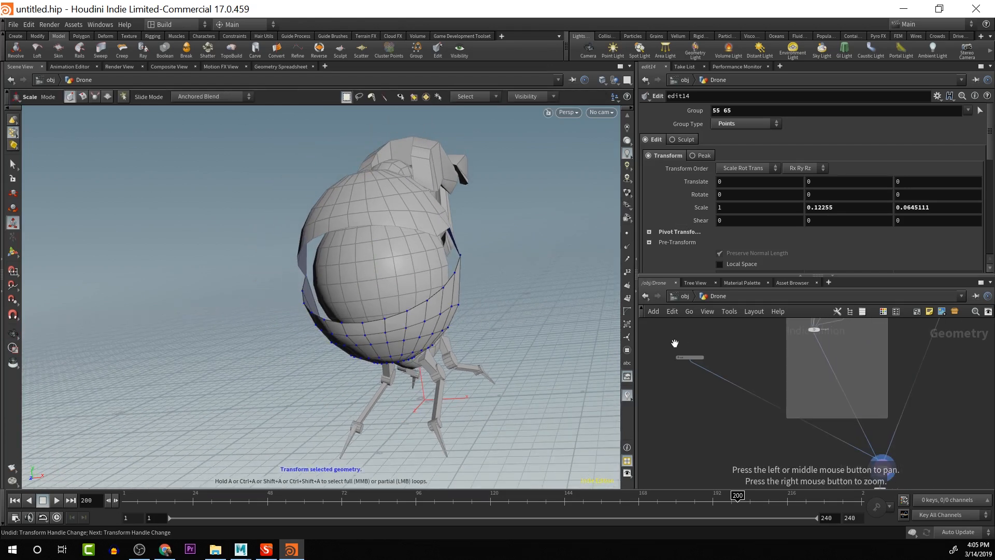
pyautogui.scroll(-5, 675, 343)
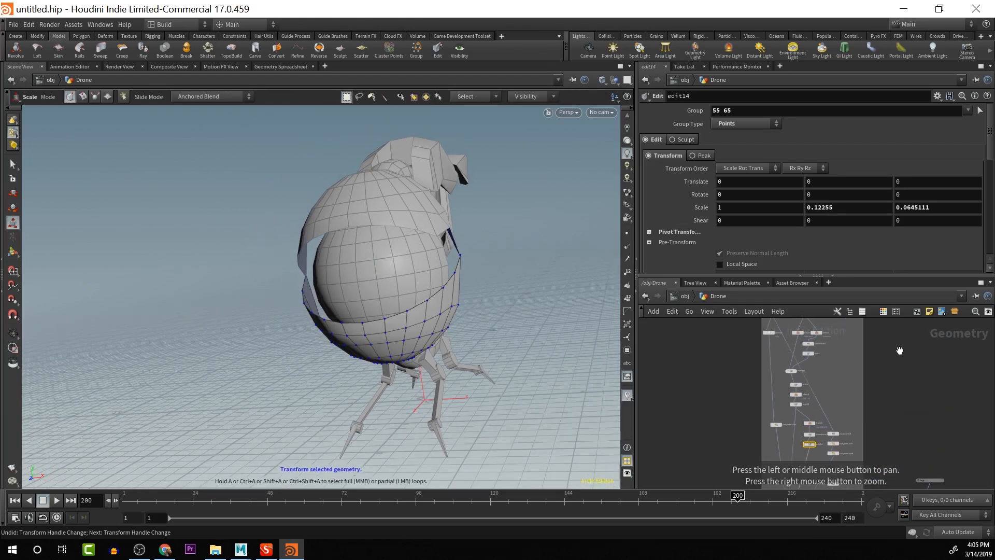
pyautogui.scroll(3, 731, 408)
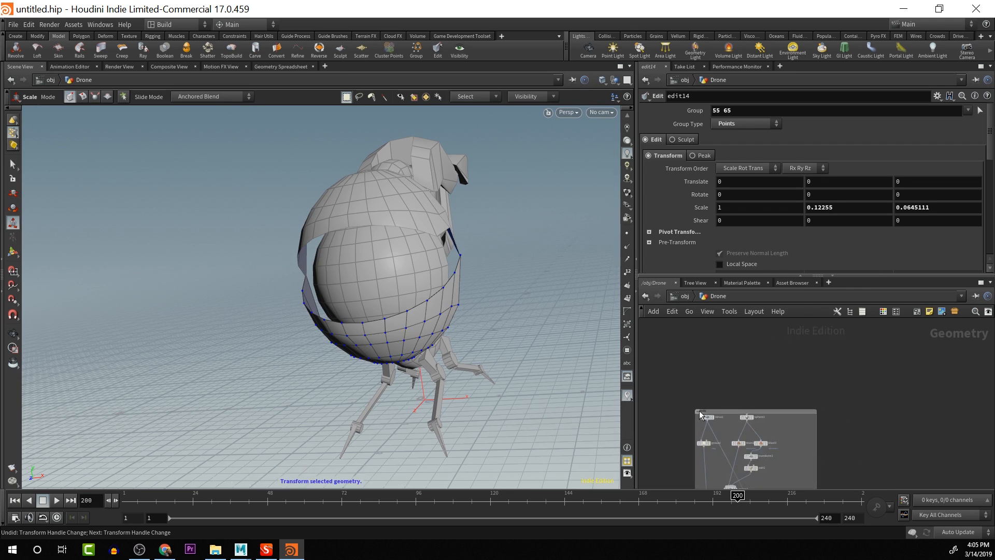
pyautogui.scroll(6, 838, 460)
pyautogui.moveTo(817, 402)
pyautogui.mouseDown(button='middle')
pyautogui.moveTo(802, 335)
pyautogui.moveTo(813, 391)
pyautogui.mouseUp(button='middle')
pyautogui.moveTo(894, 411); pyautogui.dragTo(828, 382, button='middle')
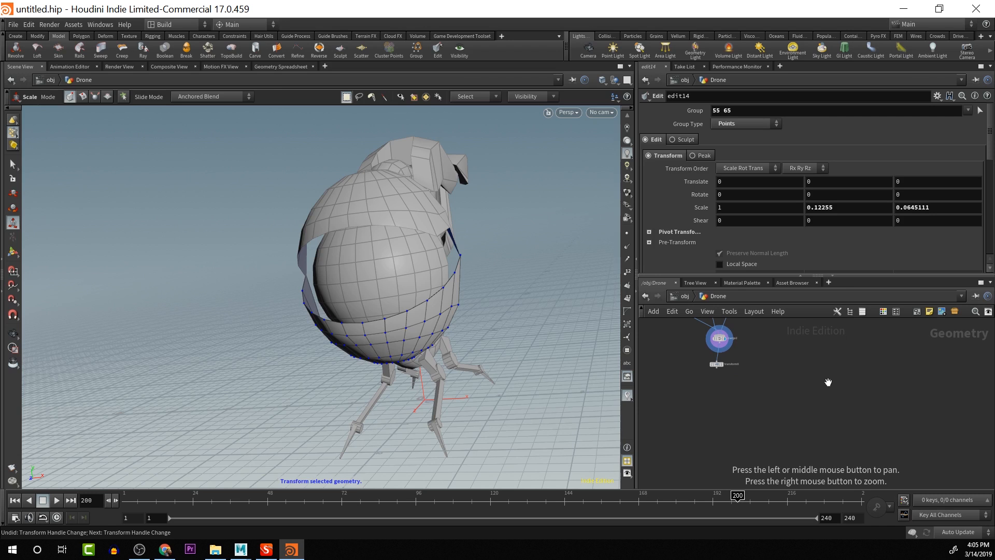
pyautogui.click(722, 364)
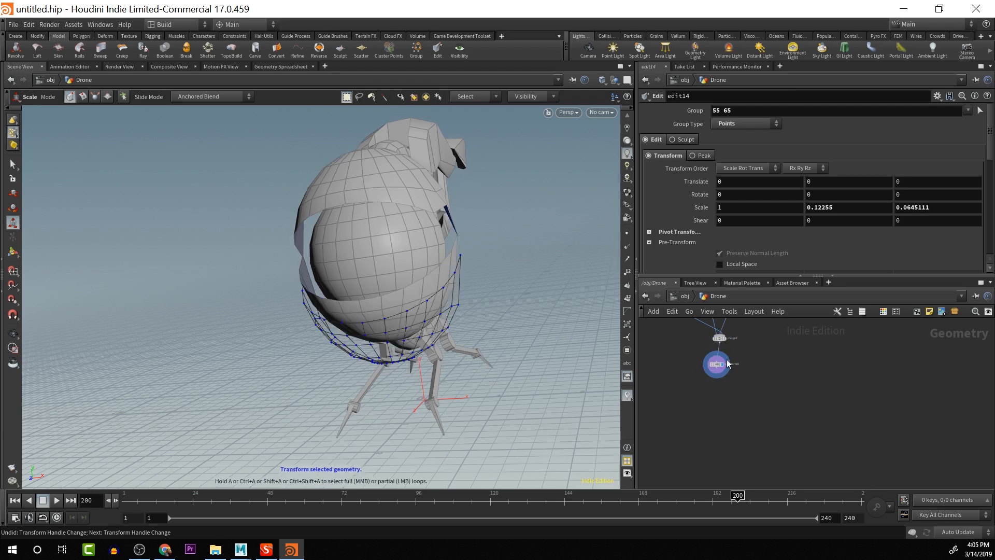
pyautogui.click(716, 365)
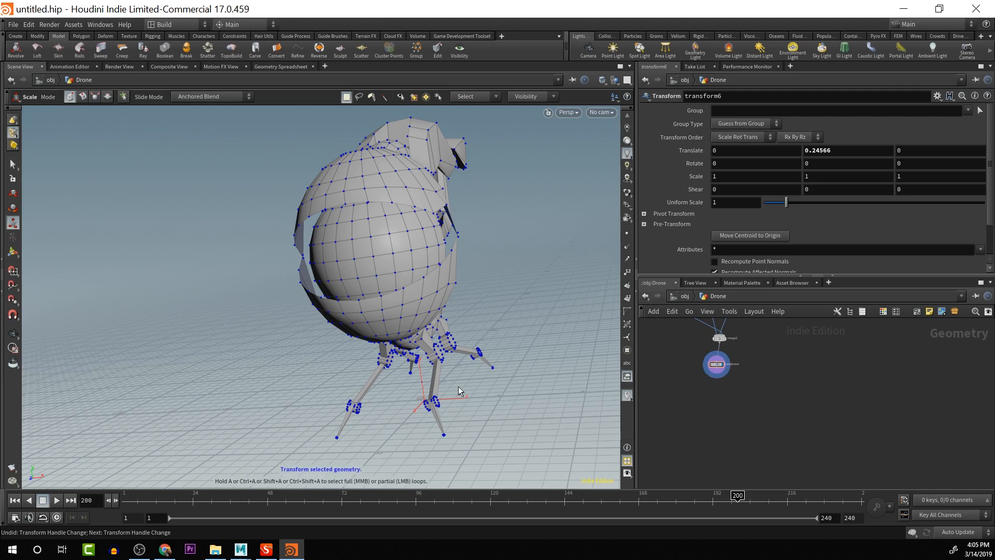
pyautogui.click(13, 133)
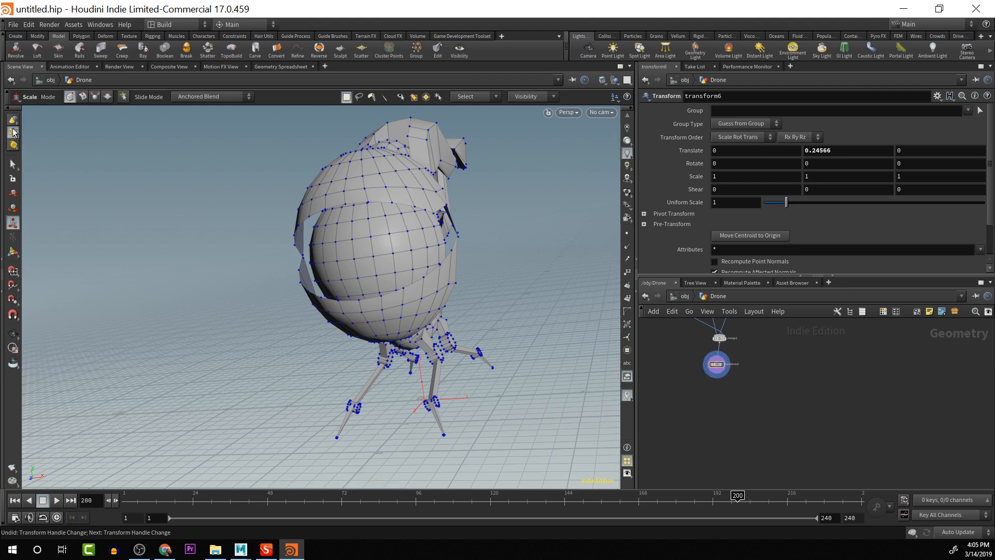
pyautogui.click(41, 158)
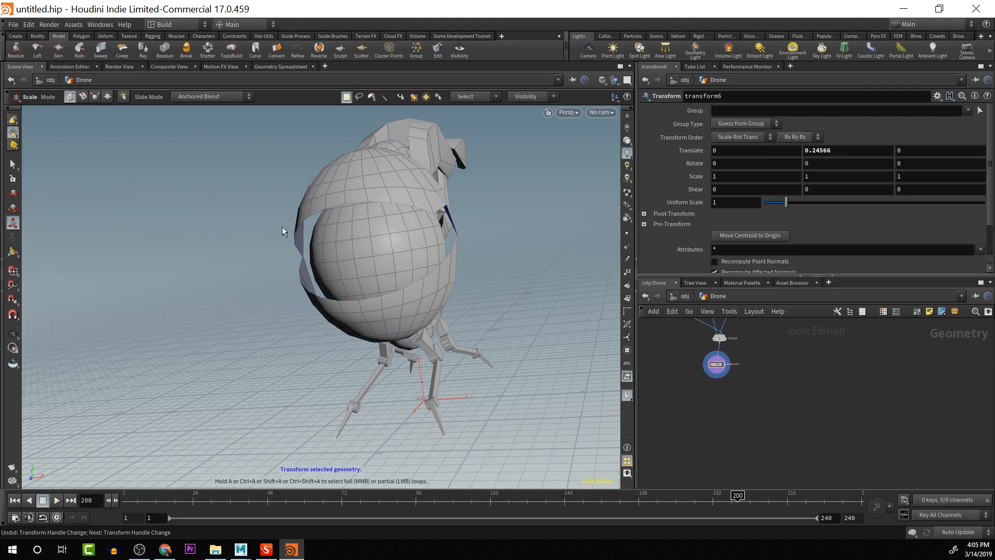
pyautogui.press('Escape')
pyautogui.moveTo(515, 284); pyautogui.dragTo(445, 204)
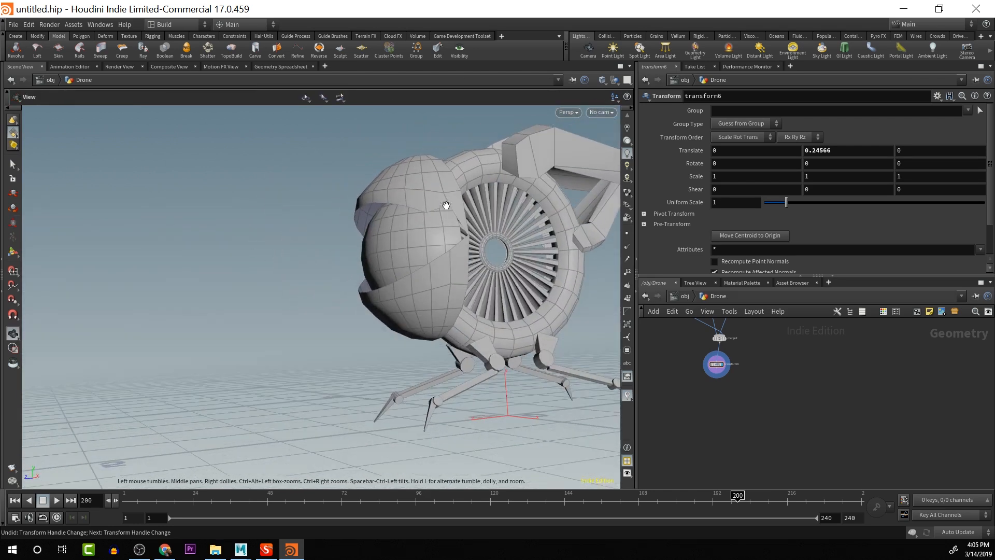
pyautogui.press('e')
# Delete the edit14 node from the lower shell's branch
pyautogui.moveTo(736, 357); pyautogui.dragTo(766, 454, button='middle')
pyautogui.moveTo(747, 363); pyautogui.dragTo(756, 449, button='middle')
pyautogui.moveTo(726, 411); pyautogui.dragTo(733, 366, button='middle')
pyautogui.moveTo(863, 453); pyautogui.dragTo(735, 323, button='right')
pyautogui.moveTo(758, 404); pyautogui.dragTo(750, 337, button='middle')
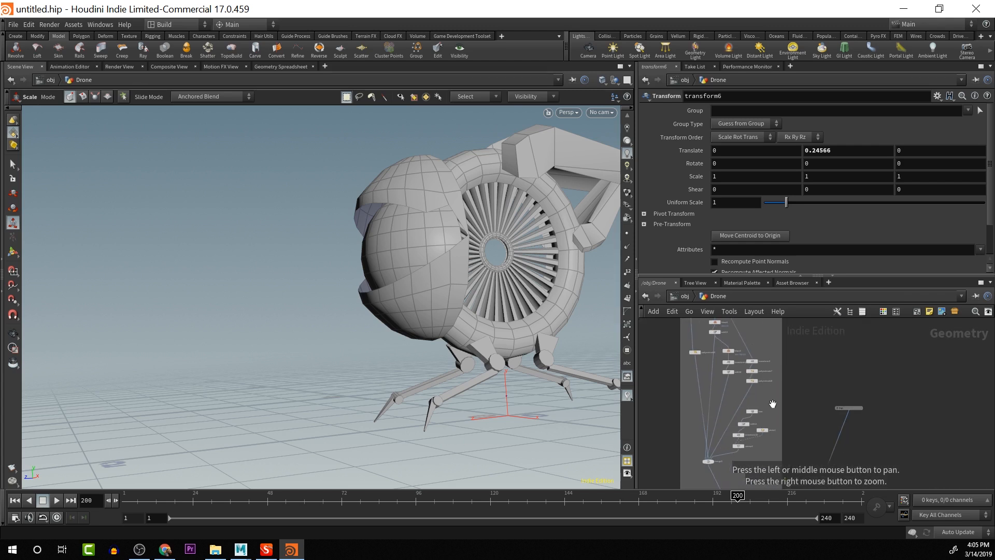
pyautogui.moveTo(773, 404); pyautogui.dragTo(775, 477, button='right')
pyautogui.moveTo(775, 477); pyautogui.dragTo(845, 549, button='middle')
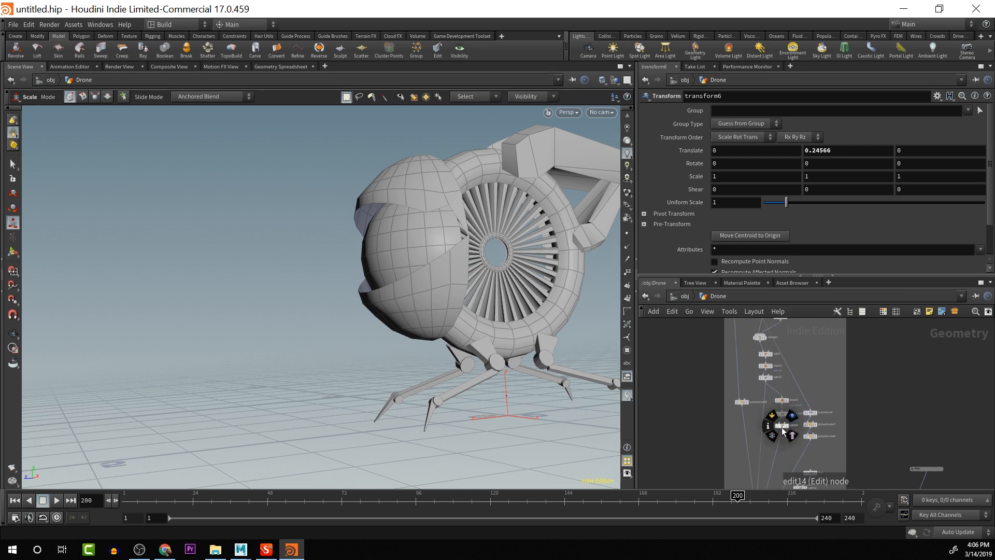
pyautogui.click(766, 377)
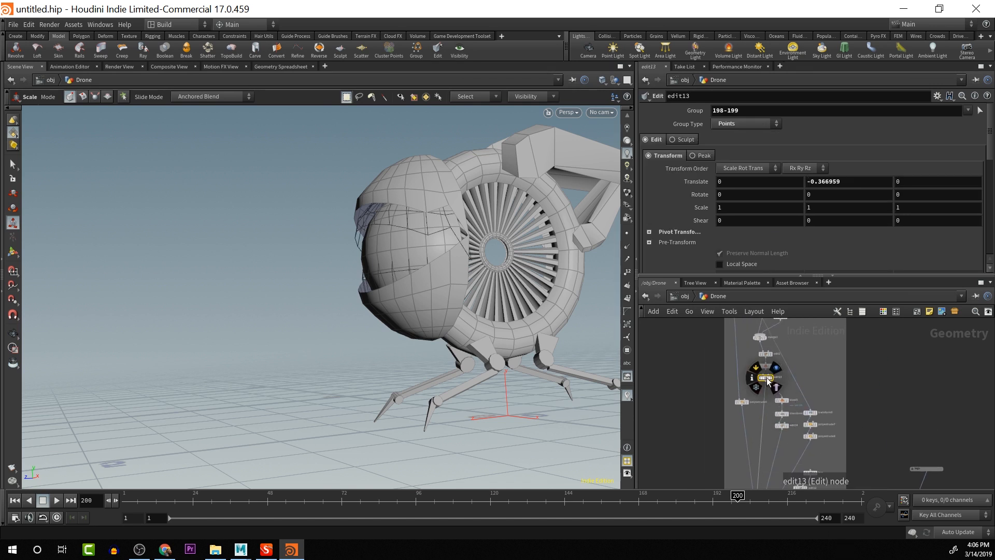
pyautogui.click(781, 424)
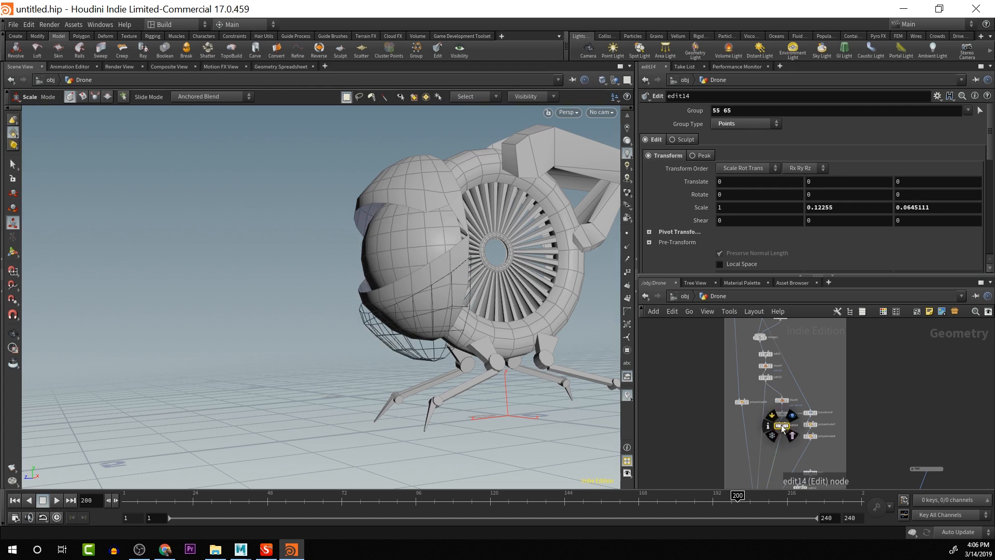
pyautogui.press('Delete')
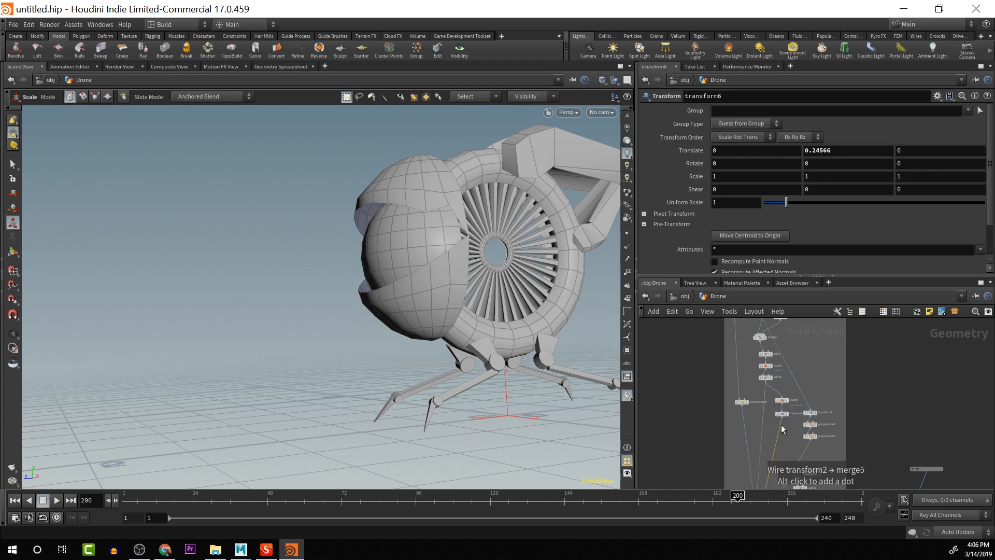
# Select the edit13 node, set the display to it, and switch component selection to points
pyautogui.click(766, 377)
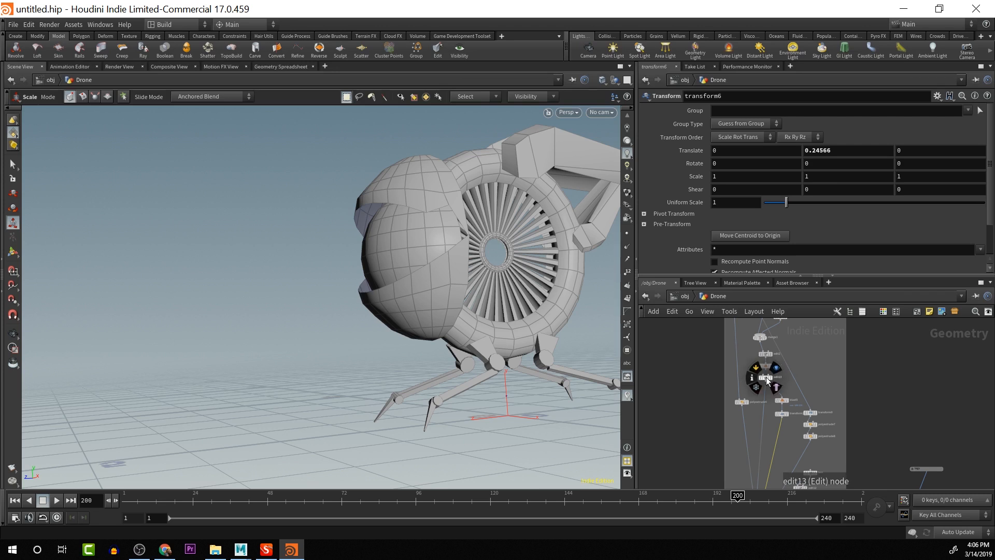
pyautogui.moveTo(766, 380)
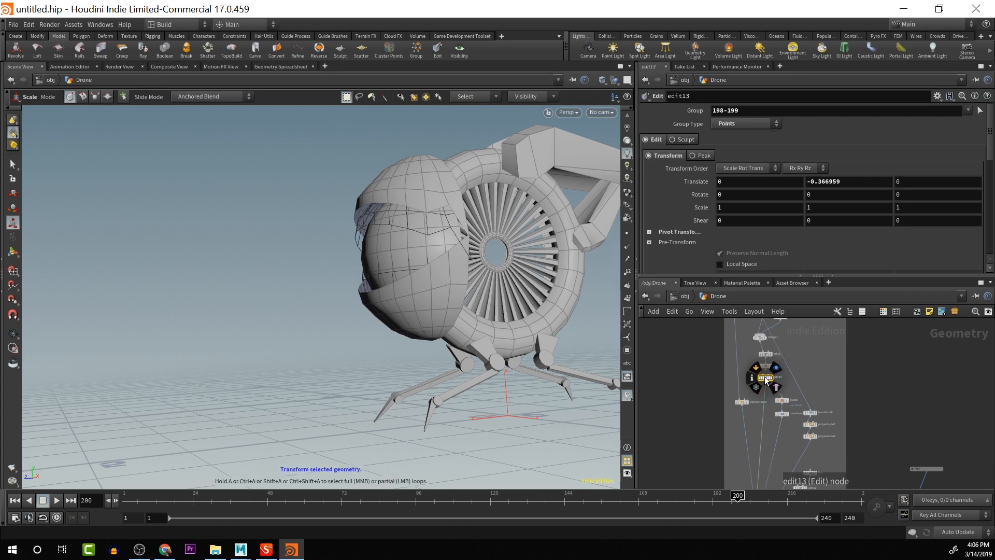
pyautogui.click(773, 378)
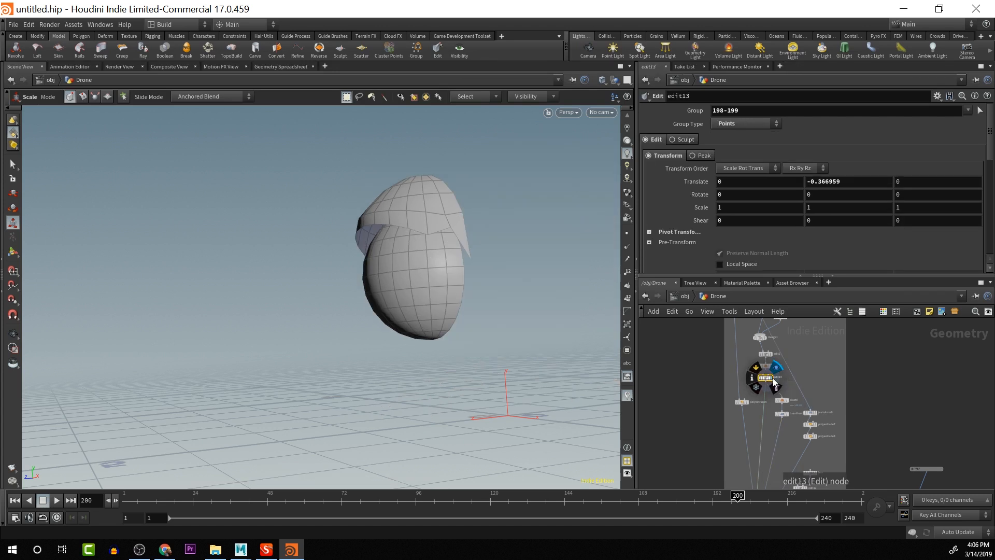
pyautogui.click(18, 139)
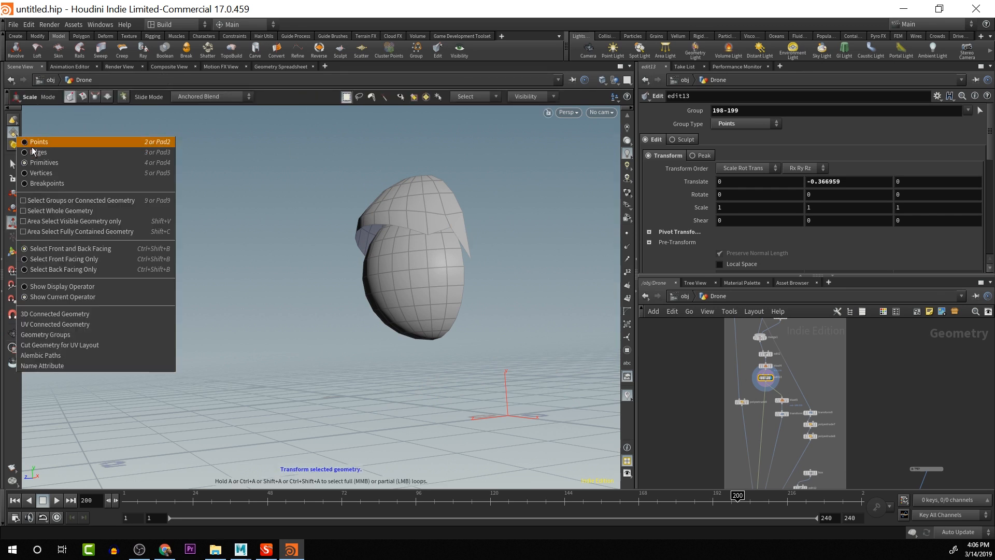
pyautogui.click(36, 145)
# Scale the upper rim's side points 200 and 210 to about 0.0045 in Y and 0.049 in Z, and move them down about 0.12 units
pyautogui.click(452, 228)
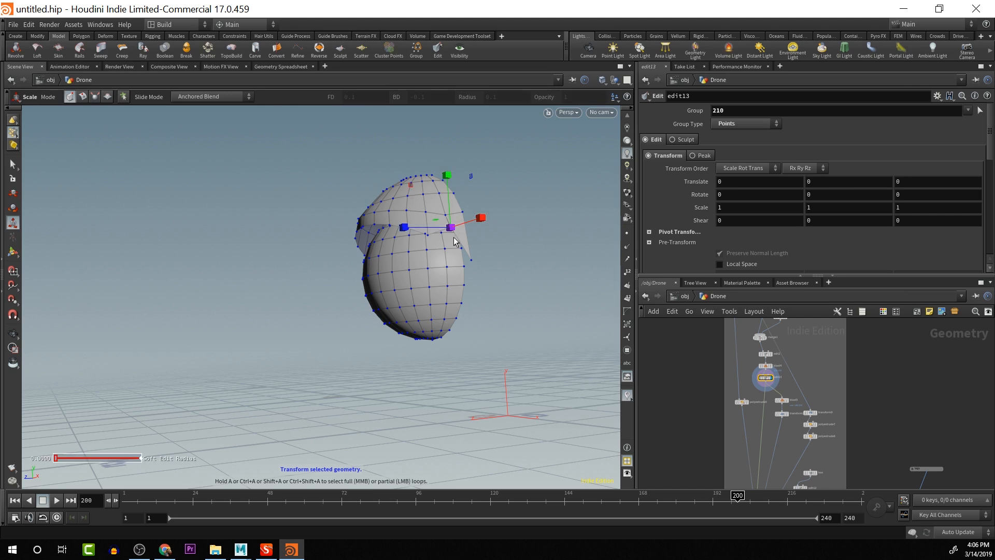
pyautogui.keyDown('alt'); pyautogui.moveTo(454, 239); pyautogui.dragTo(595, 211); pyautogui.keyUp('alt')
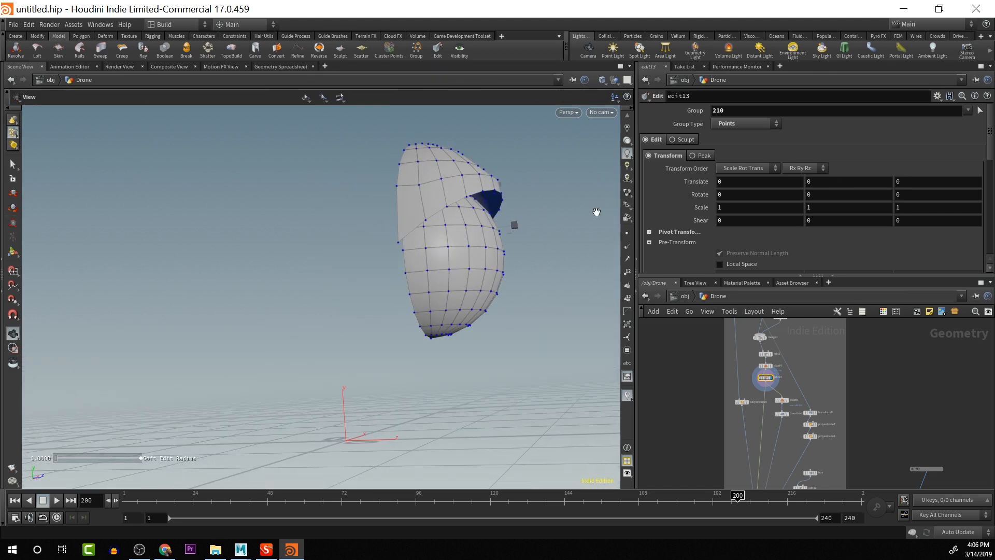
pyautogui.keyDown('shift'); pyautogui.click(425, 221); pyautogui.keyUp('shift')
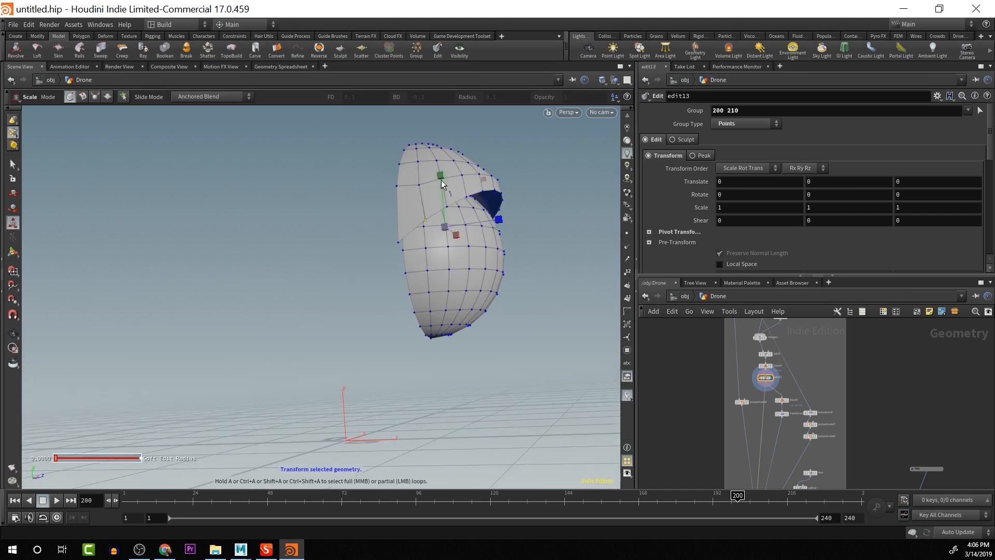
pyautogui.moveTo(442, 179); pyautogui.dragTo(449, 228)
pyautogui.press('w')
pyautogui.press('w')
pyautogui.press('t')
pyautogui.moveTo(442, 177); pyautogui.dragTo(443, 183)
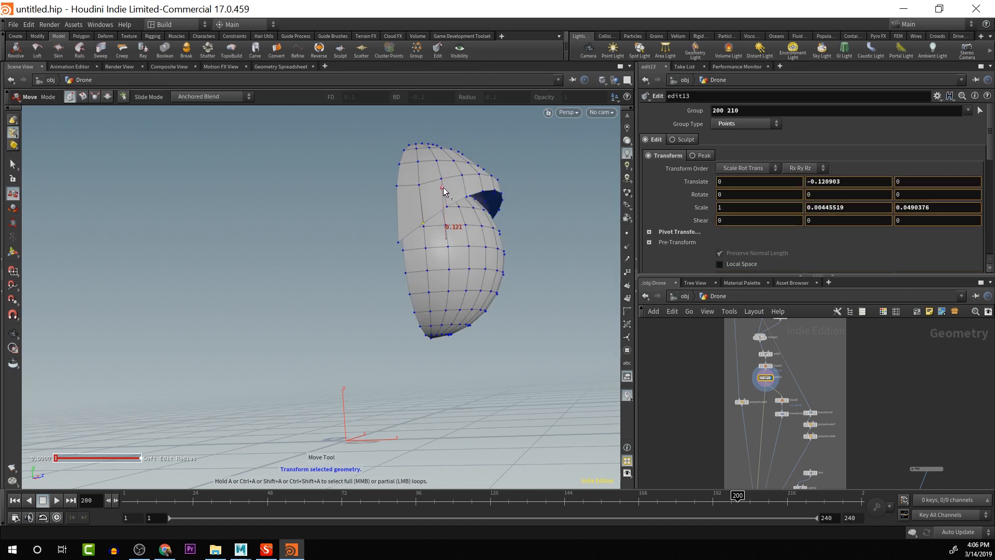
pyautogui.press('Escape')
pyautogui.moveTo(515, 193); pyautogui.dragTo(369, 225)
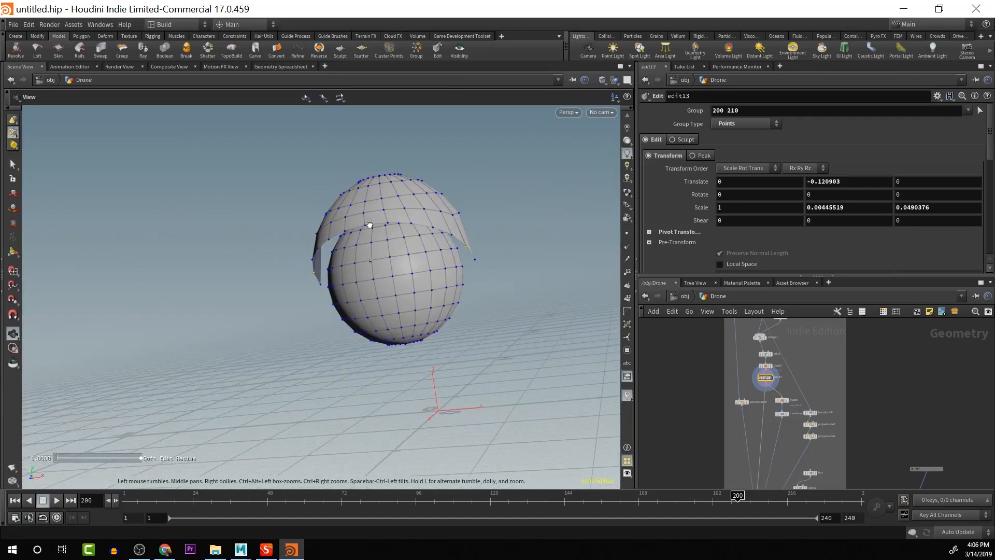
pyautogui.press('Return')
# Set the display to merge2 to show the whole drone, and switch component selection to primitives
pyautogui.scroll(-4, 886, 425)
pyautogui.keyDown('alt'); pyautogui.moveTo(886, 423); pyautogui.dragTo(864, 298, button='middle'); pyautogui.keyUp('alt')
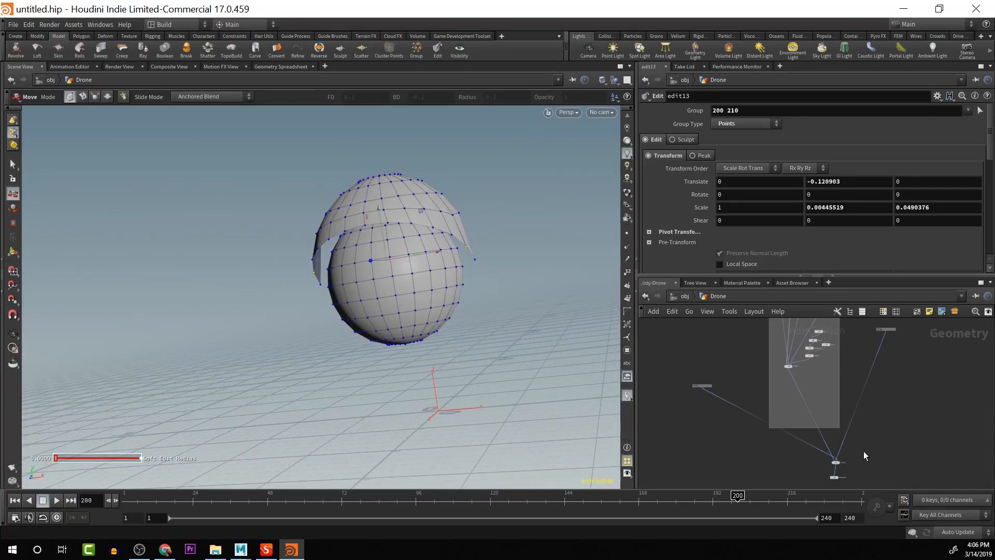
pyautogui.keyDown('alt'); pyautogui.moveTo(863, 440); pyautogui.dragTo(835, 353, button='middle'); pyautogui.keyUp('alt')
pyautogui.scroll(4, 847, 392)
pyautogui.click(773, 360)
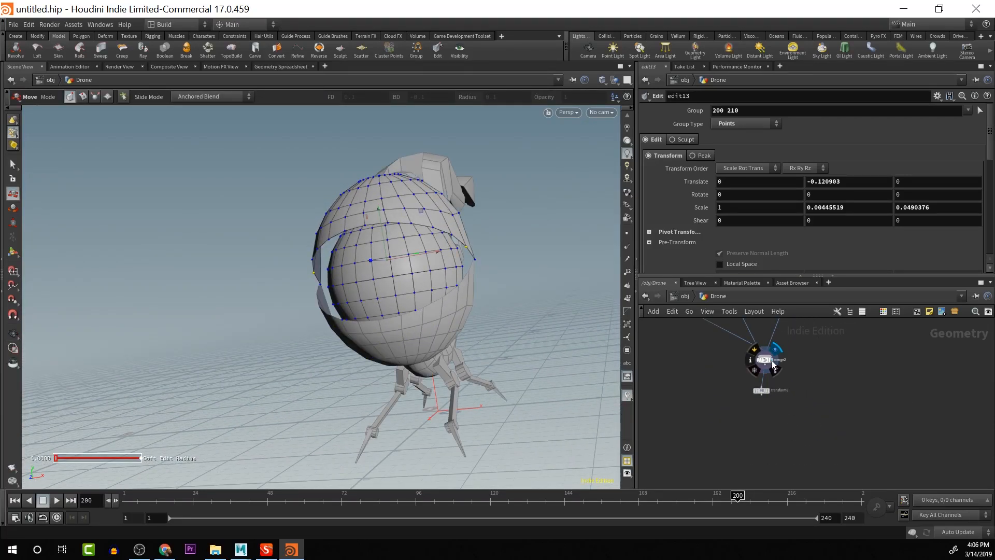
pyautogui.press('Escape')
pyautogui.press('Return')
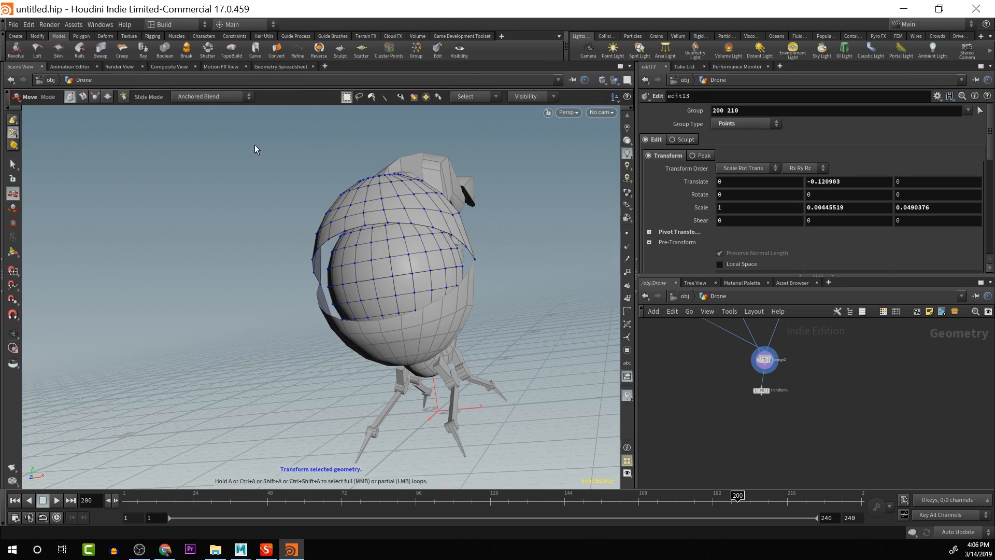
pyautogui.rightClick(18, 134)
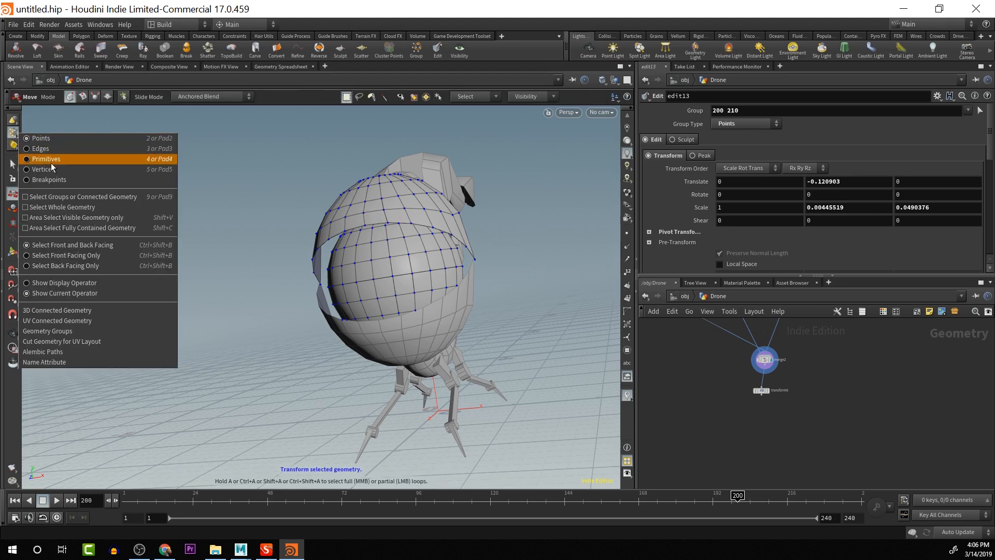
pyautogui.click(51, 159)
pyautogui.press('Escape')
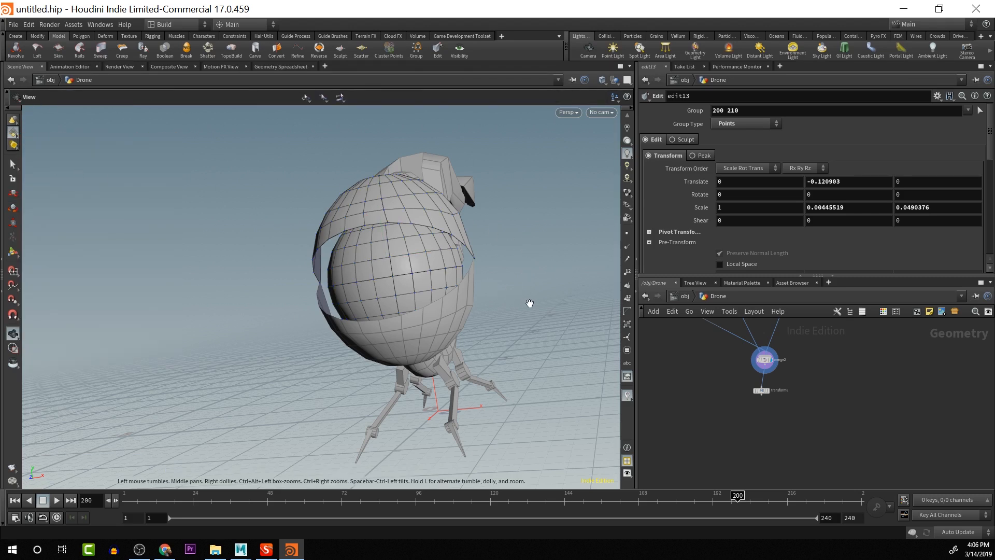
pyautogui.moveTo(530, 303); pyautogui.dragTo(403, 315)
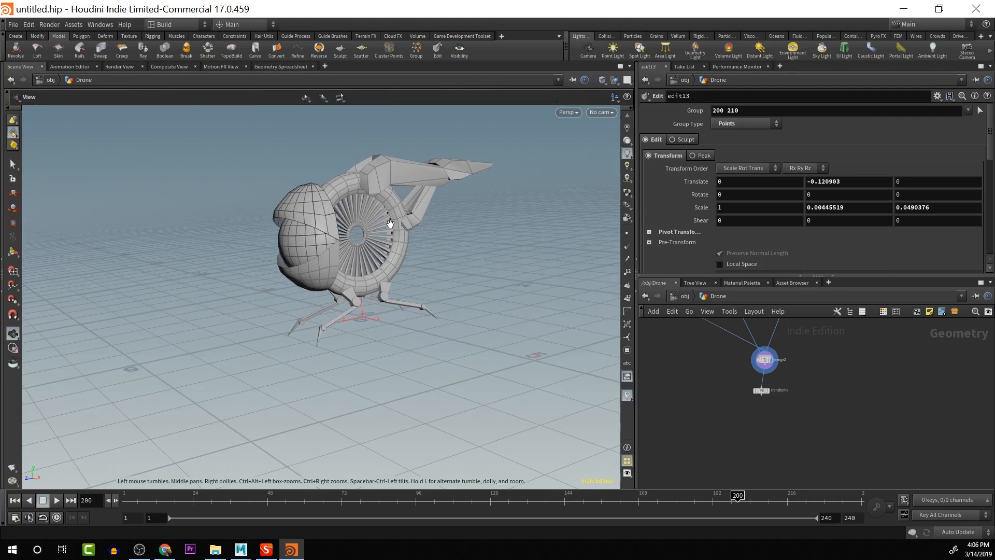
# Select all faces of the drone's upper head shell, primitives 144-203, in the edit13 node
pyautogui.moveTo(390, 224); pyautogui.dragTo(532, 250)
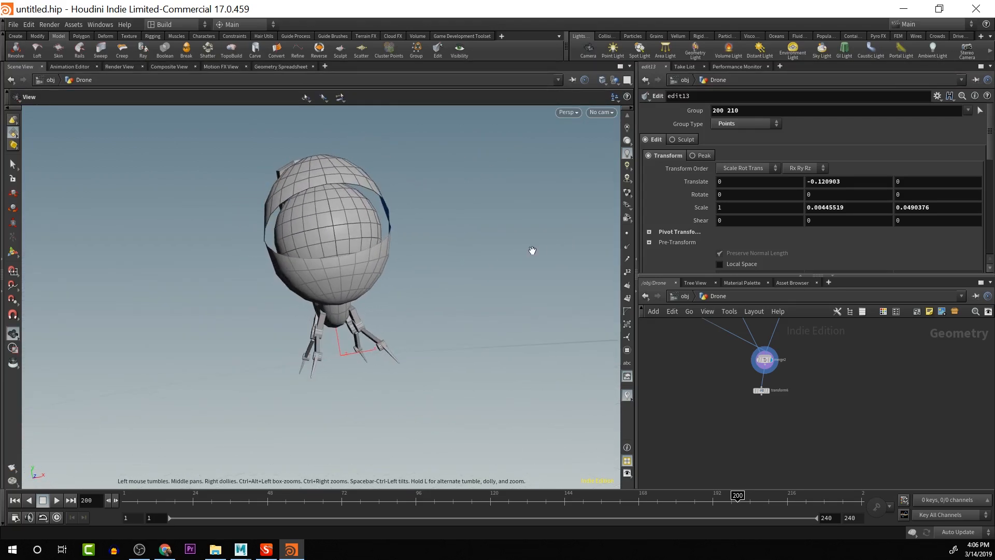
pyautogui.moveTo(728, 381); pyautogui.dragTo(725, 495, button='middle')
pyautogui.scroll(-2, 759, 425)
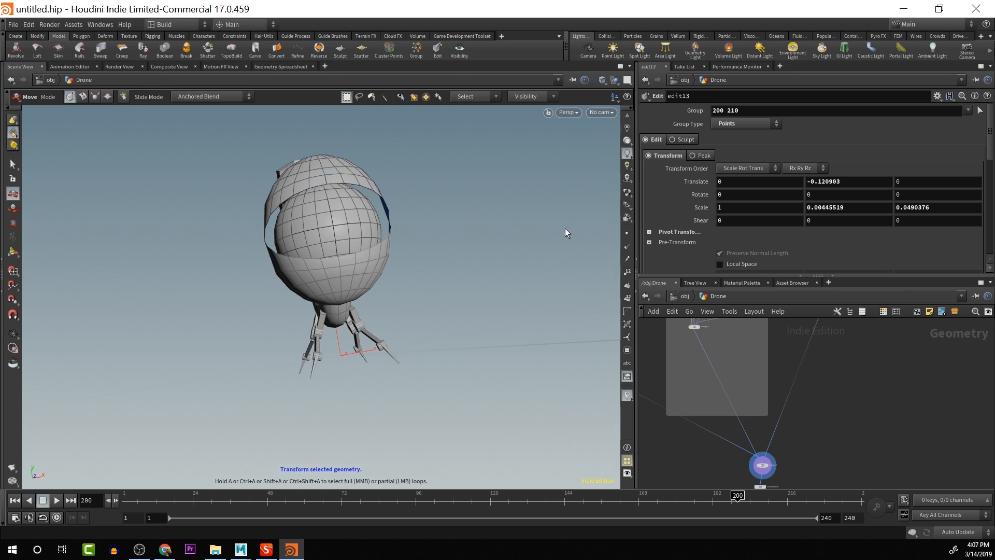
pyautogui.moveTo(788, 385); pyautogui.dragTo(816, 517, button='middle')
pyautogui.scroll(2, 784, 412)
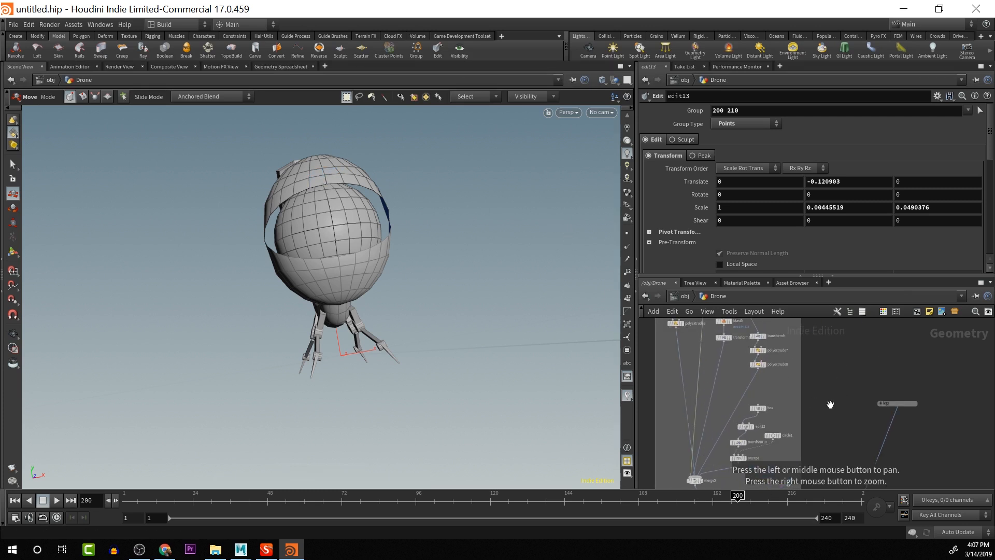
pyautogui.moveTo(811, 384); pyautogui.dragTo(841, 497, button='middle')
pyautogui.scroll(4, 745, 405)
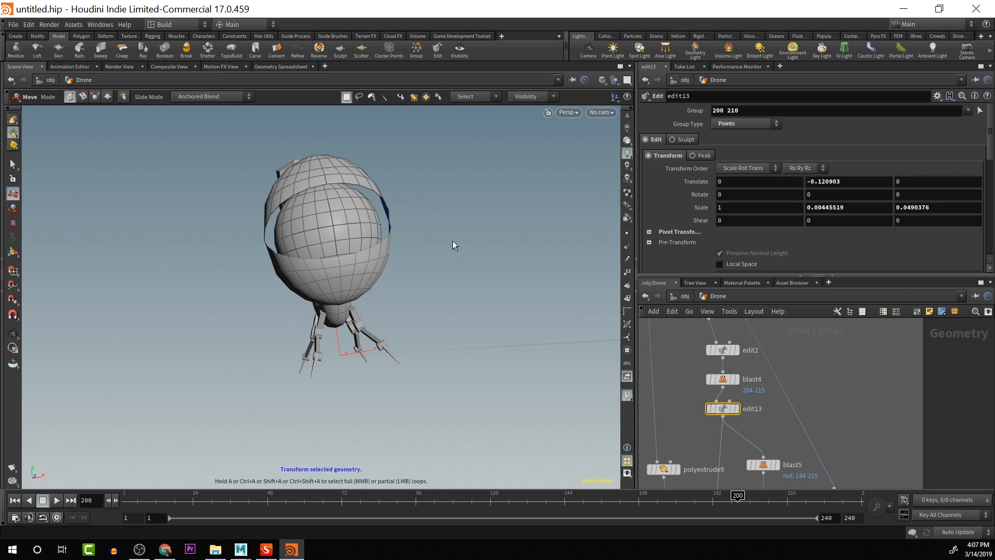
pyautogui.press('Escape')
pyautogui.moveTo(437, 225); pyautogui.dragTo(491, 304)
pyautogui.press('t')
pyautogui.click(343, 207)
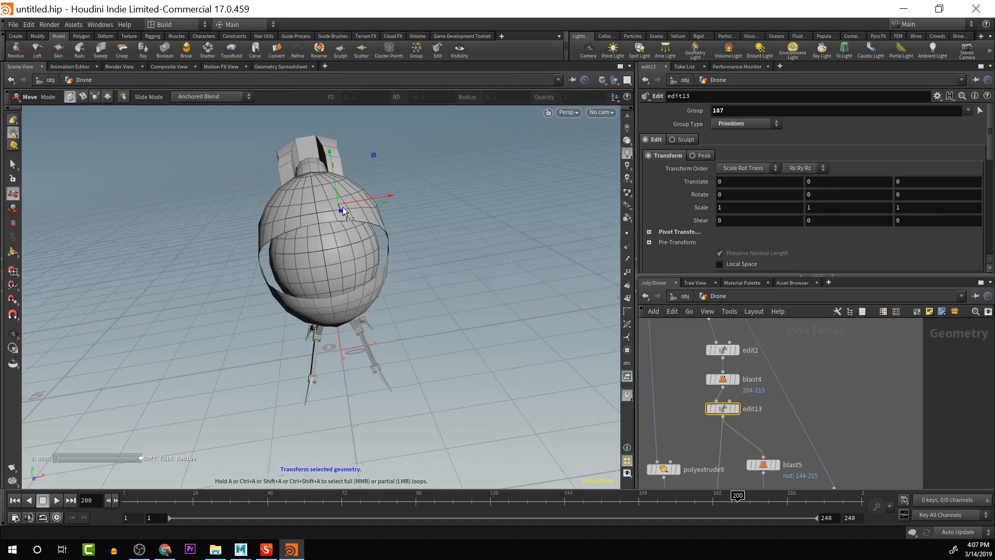
pyautogui.doubleClick(343, 208)
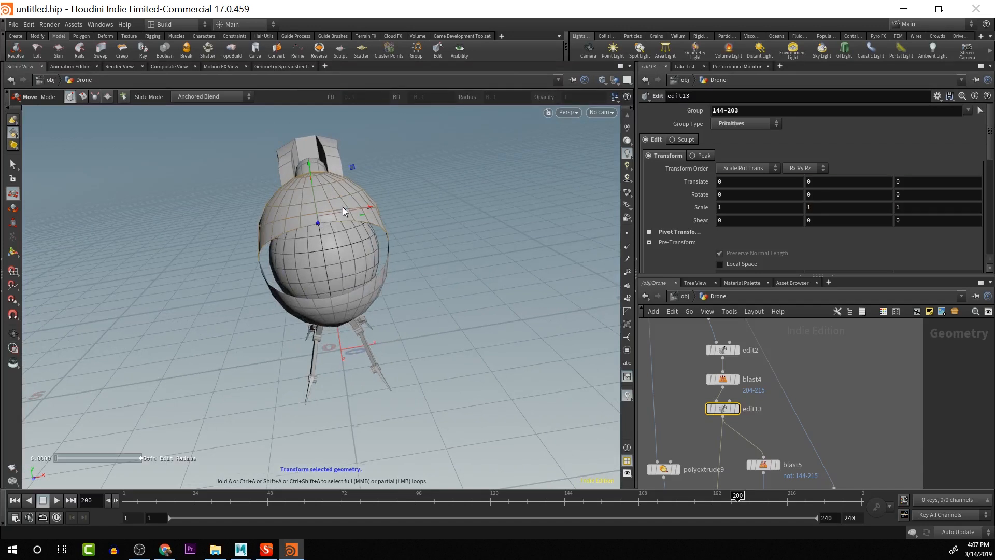
# Extrude the selected upper shell faces with PolyExtrude by a distance of about 0.065
pyautogui.click(80, 37)
pyautogui.click(44, 49)
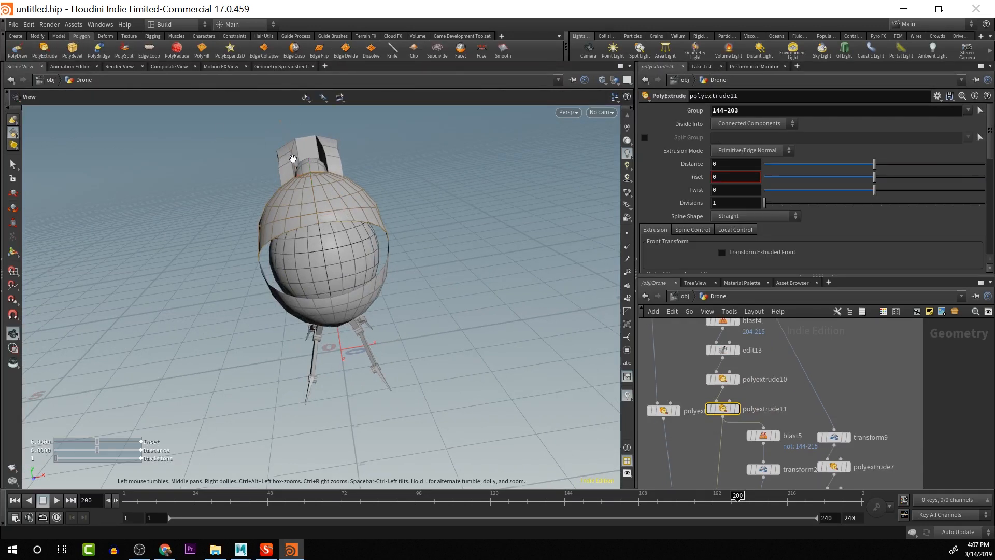
pyautogui.moveTo(286, 143); pyautogui.dragTo(284, 139)
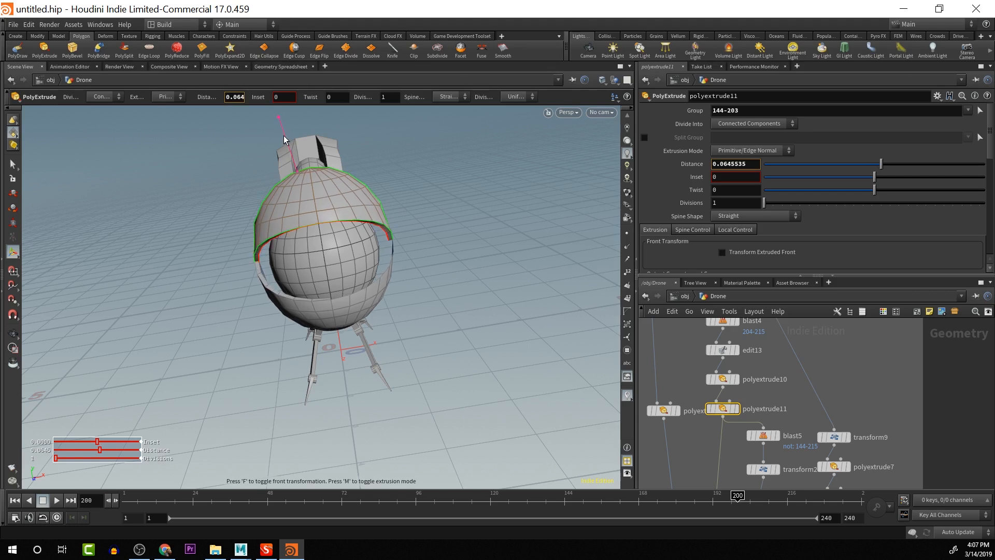
# Enable back face output on the polyextrude11 node so the upper shell becomes a closed solid
pyautogui.press('Escape')
pyautogui.moveTo(440, 220); pyautogui.dragTo(449, 200)
pyautogui.press('Return')
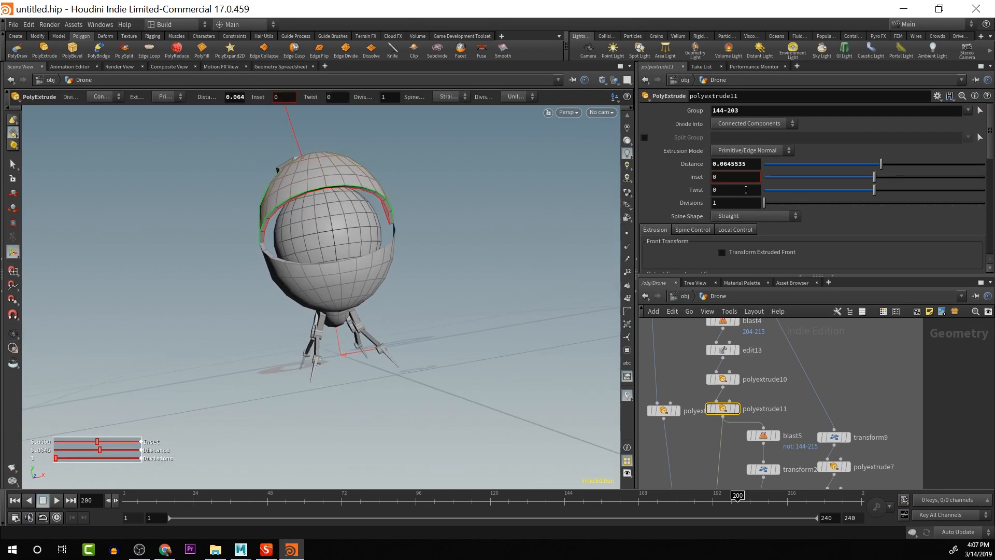
pyautogui.scroll(-3, 744, 191)
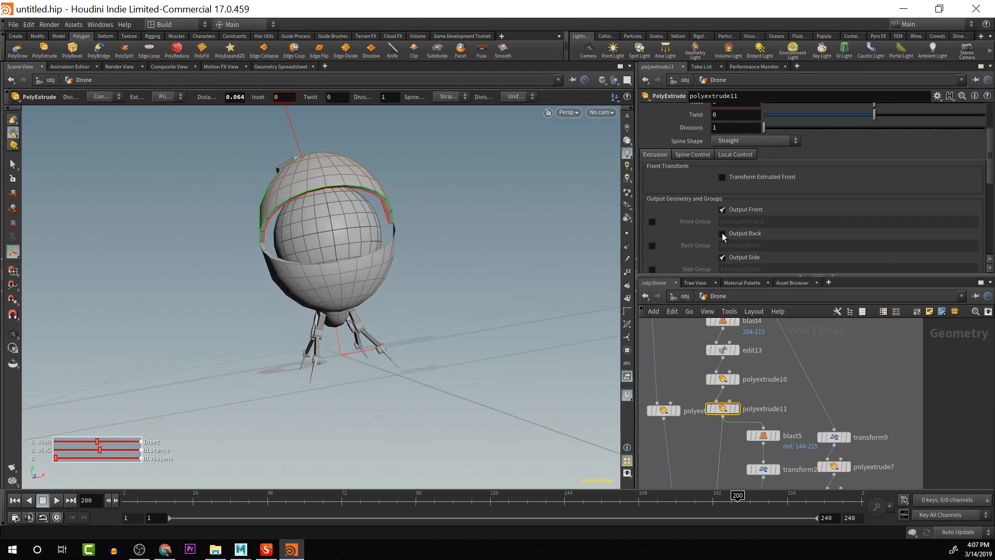
pyautogui.click(722, 234)
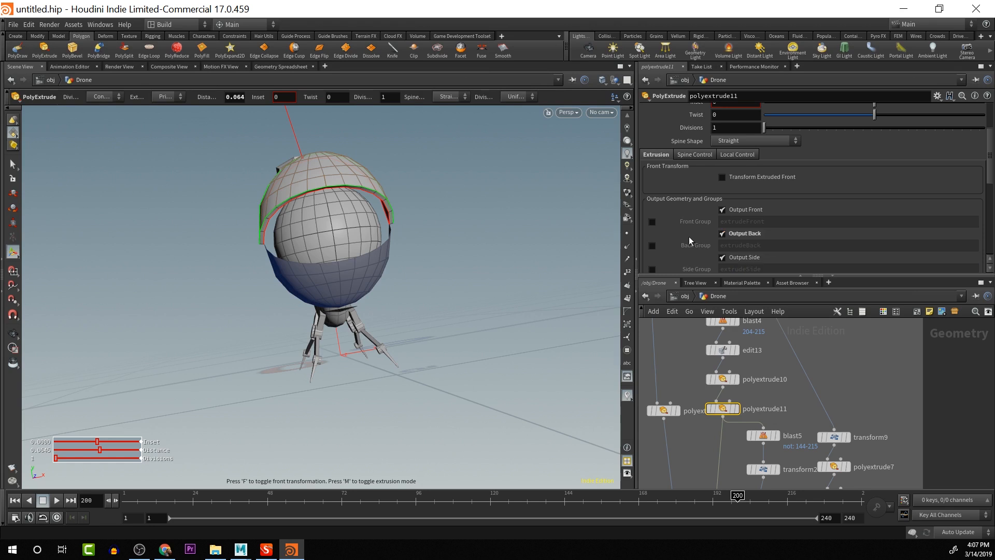
pyautogui.moveTo(449, 236); pyautogui.dragTo(418, 238)
pyautogui.click(460, 230)
pyautogui.hotkey('ctrl', 'z')
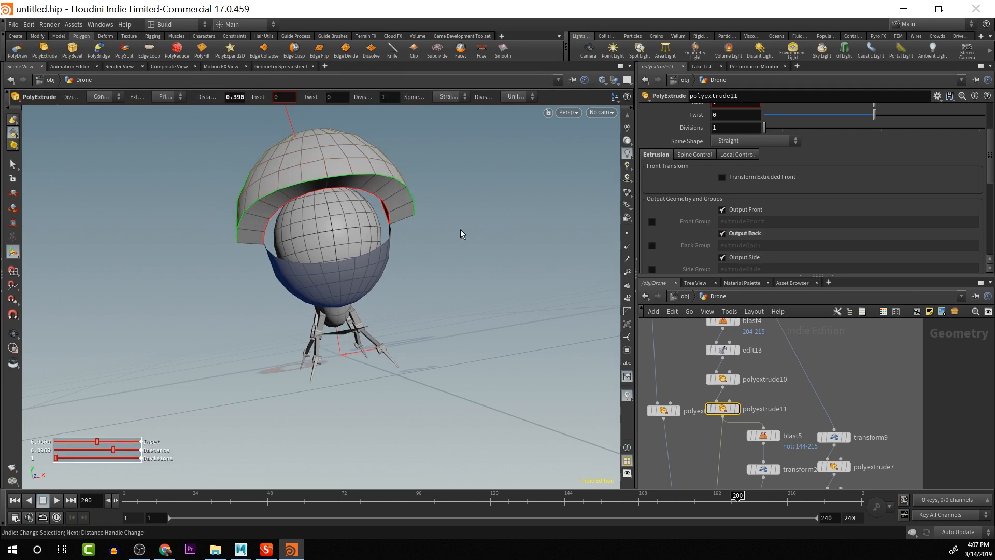
pyautogui.hotkey('ctrl', 'z')
# Insert a Reverse node into the lower shell's branch, directly below its transform node
pyautogui.press('Escape')
pyautogui.moveTo(475, 222); pyautogui.dragTo(590, 305)
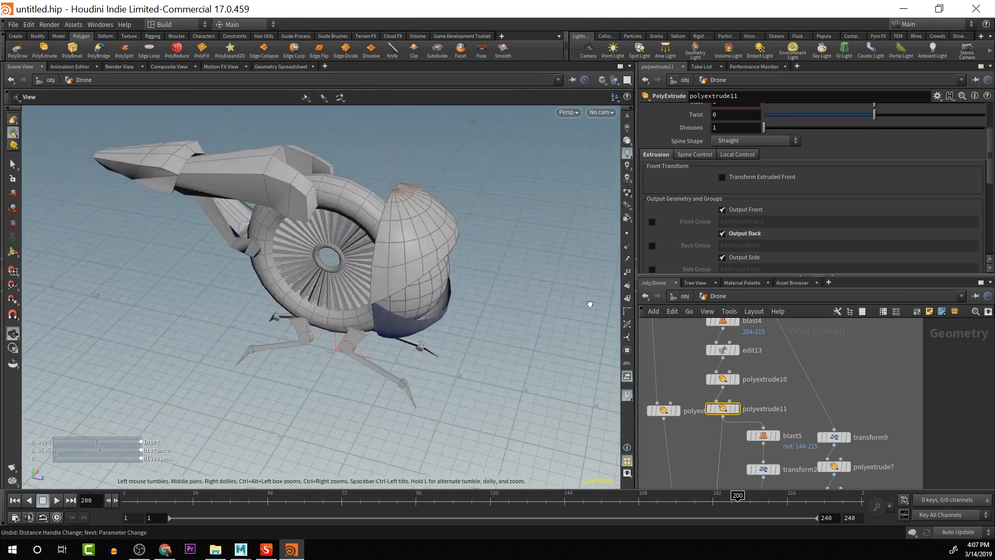
pyautogui.moveTo(431, 311); pyautogui.dragTo(381, 280)
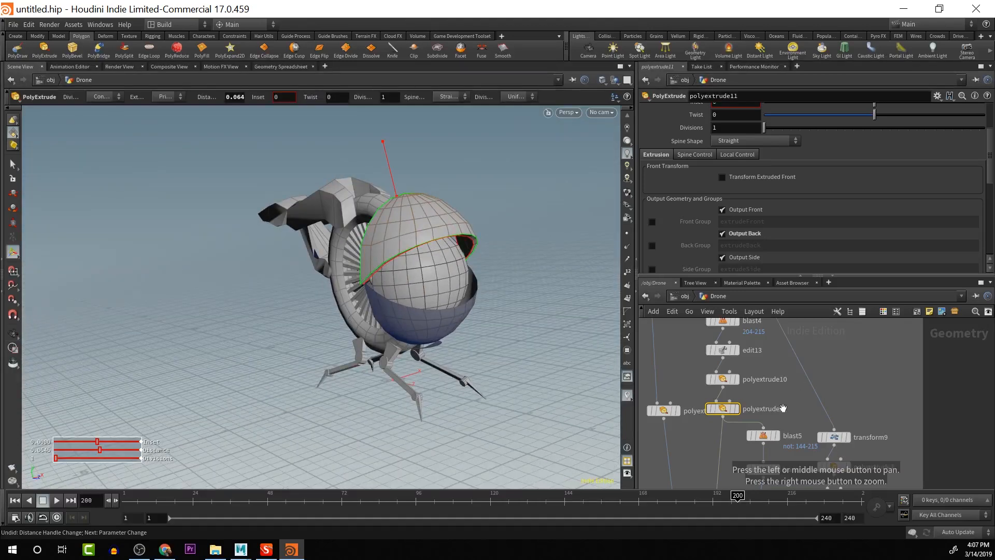
pyautogui.moveTo(771, 427); pyautogui.dragTo(773, 323, button='middle')
pyautogui.press('Tab')
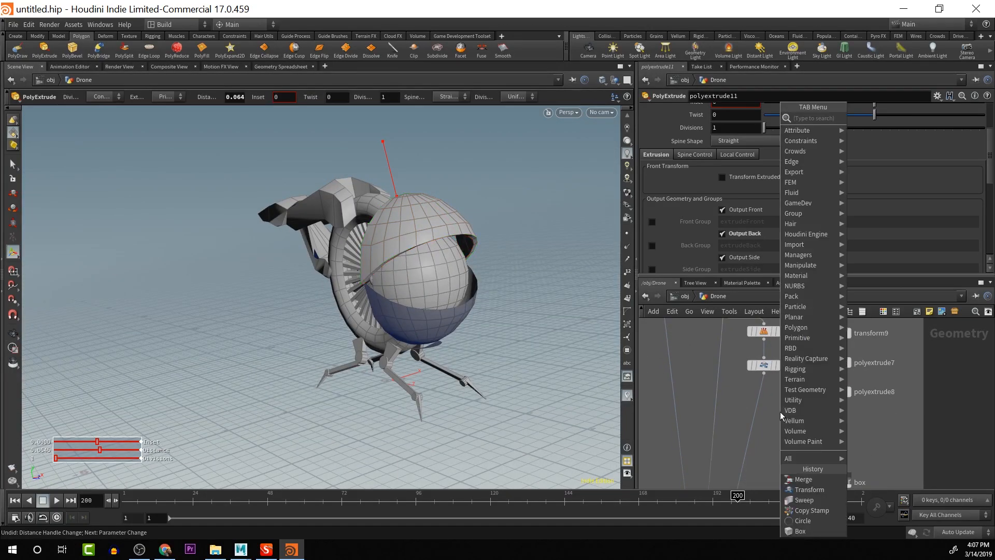
pyautogui.write('mer')
pyautogui.press('Return')
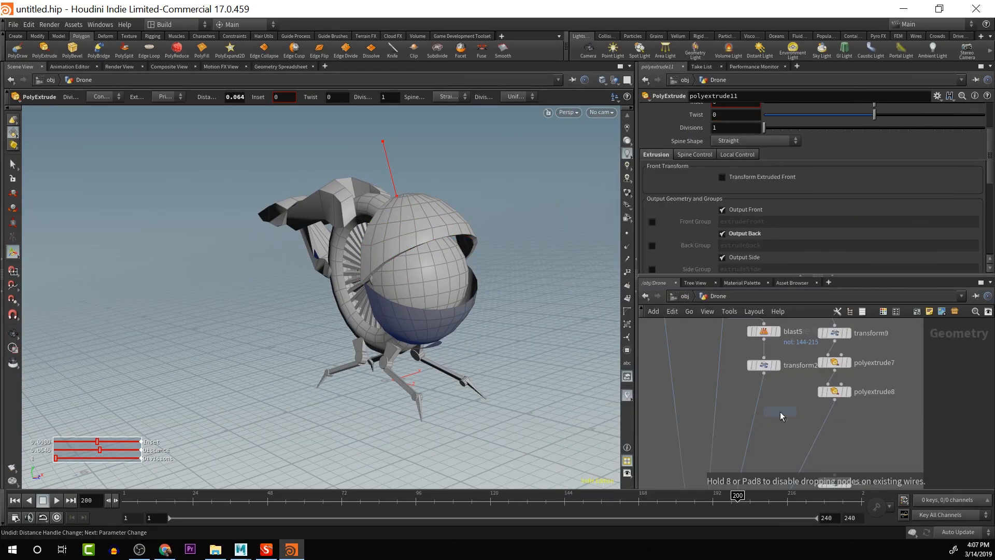
pyautogui.click(755, 405)
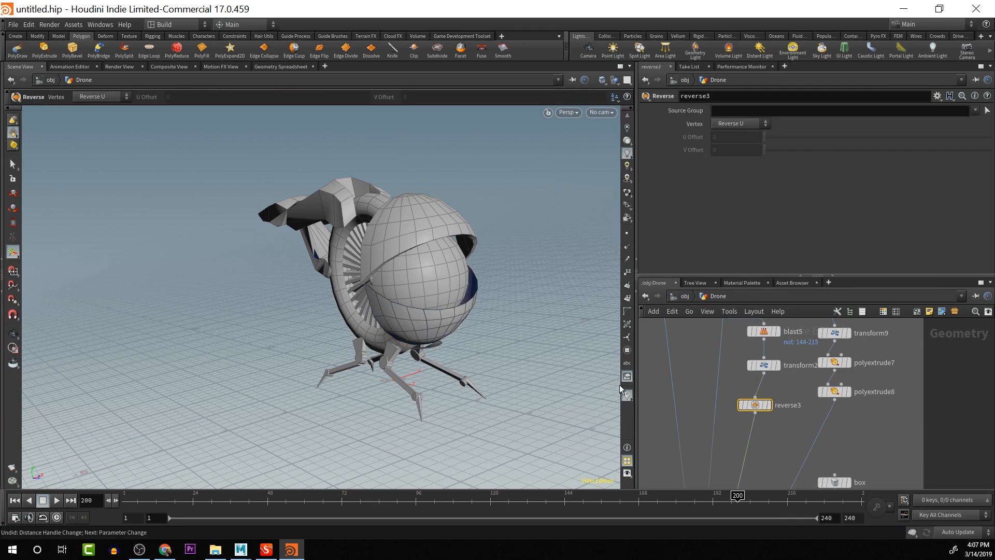
# Reselect the blast5 node's group to cover the whole extruded upper shell, primitives 144-285
pyautogui.press('Escape')
pyautogui.moveTo(506, 311); pyautogui.dragTo(627, 218)
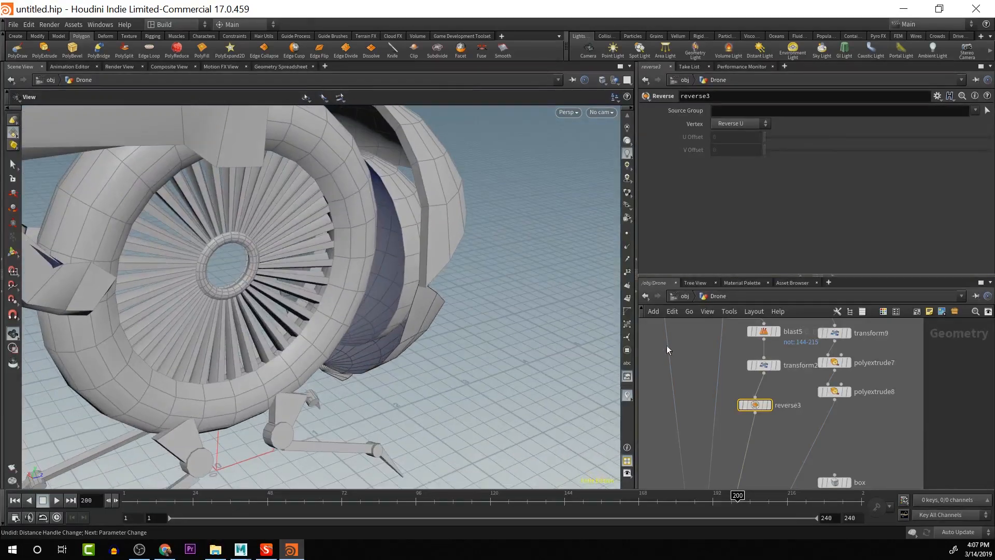
pyautogui.scroll(-1, 726, 359)
pyautogui.moveTo(745, 376); pyautogui.dragTo(737, 421, button='middle')
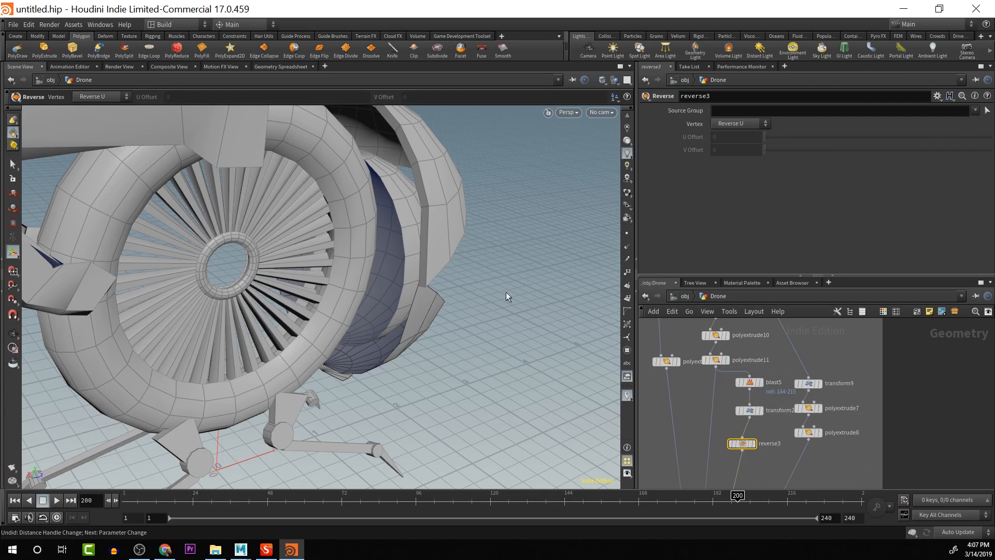
pyautogui.press('Escape')
pyautogui.moveTo(524, 300); pyautogui.dragTo(492, 332)
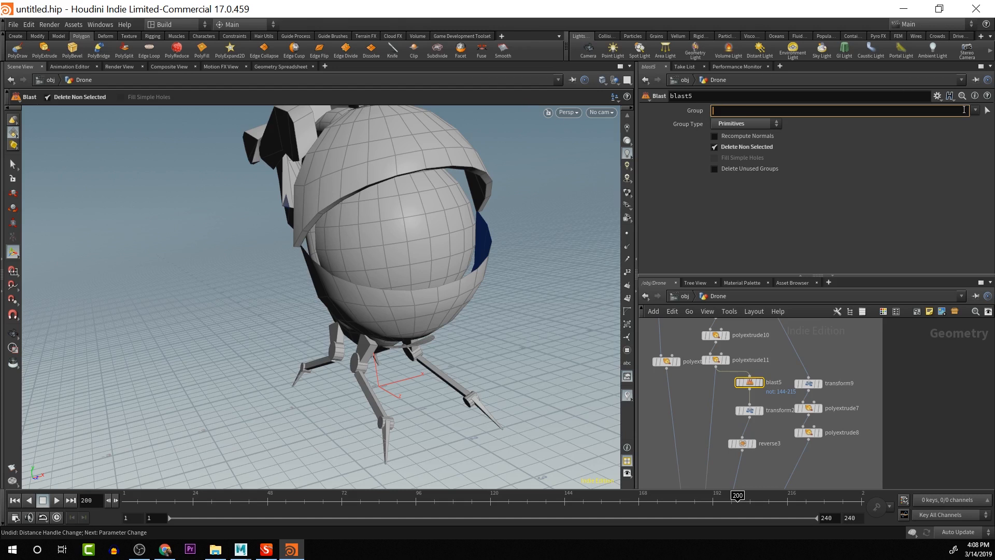
pyautogui.click(986, 112)
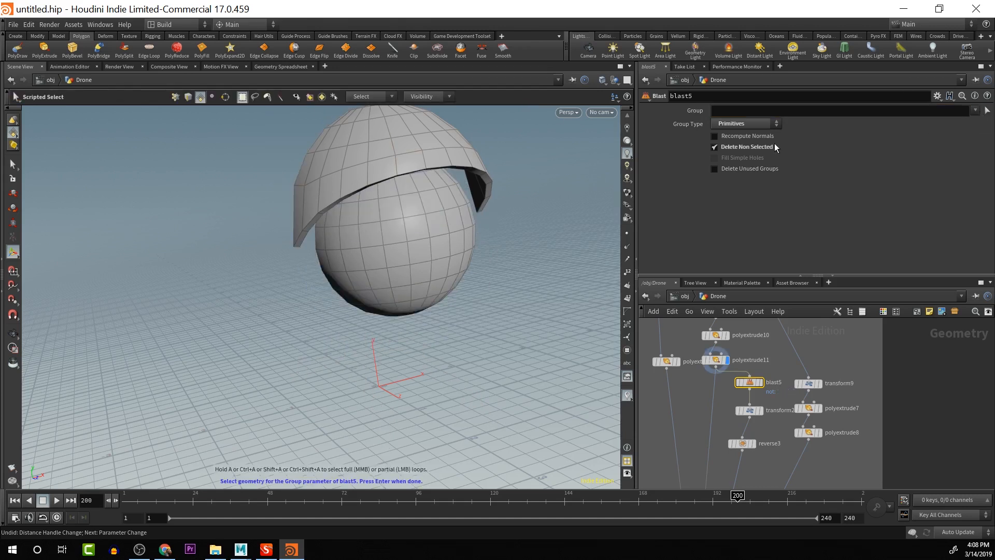
pyautogui.doubleClick(458, 167)
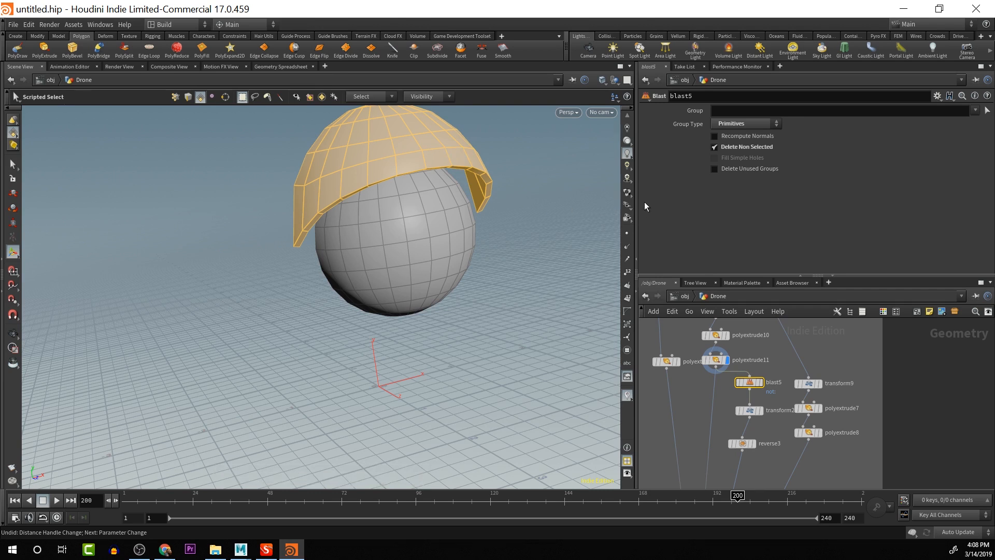
pyautogui.press('Return')
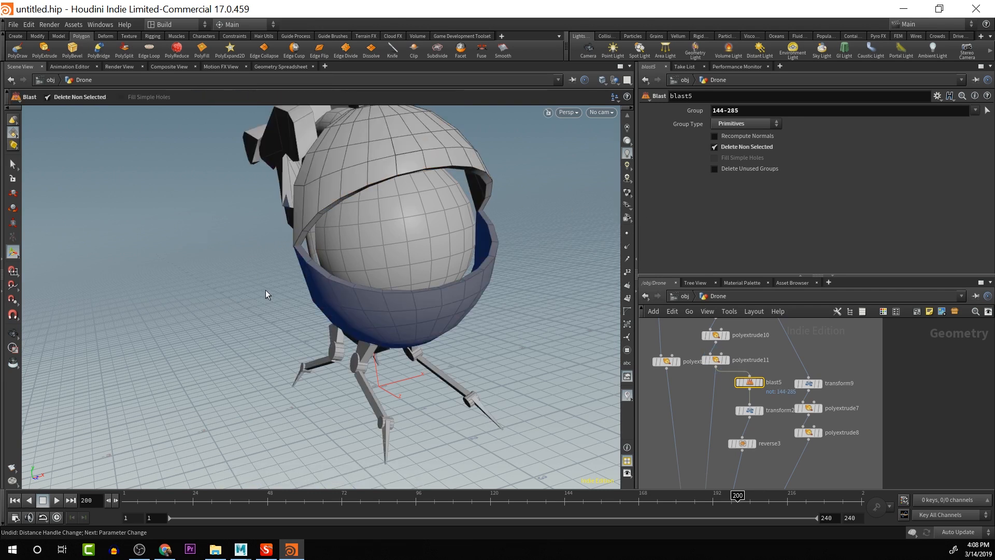
# Delete the reverse3 node from the lower shell's branch
pyautogui.press('Escape')
pyautogui.moveTo(549, 321); pyautogui.dragTo(406, 327)
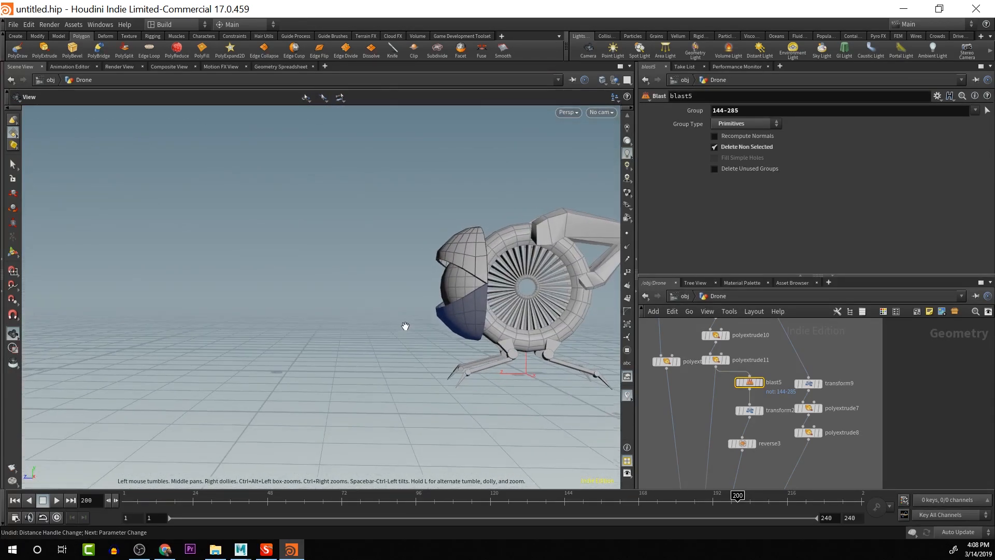
pyautogui.moveTo(471, 371); pyautogui.dragTo(437, 321)
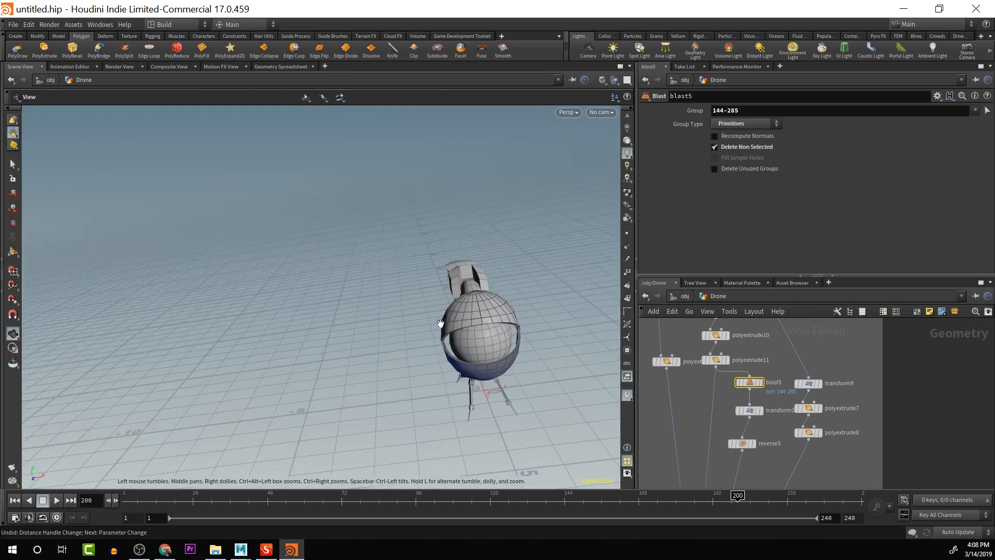
pyautogui.scroll(5, 437, 322)
pyautogui.moveTo(438, 322); pyautogui.dragTo(188, 252, button='middle')
pyautogui.scroll(-5, 189, 252)
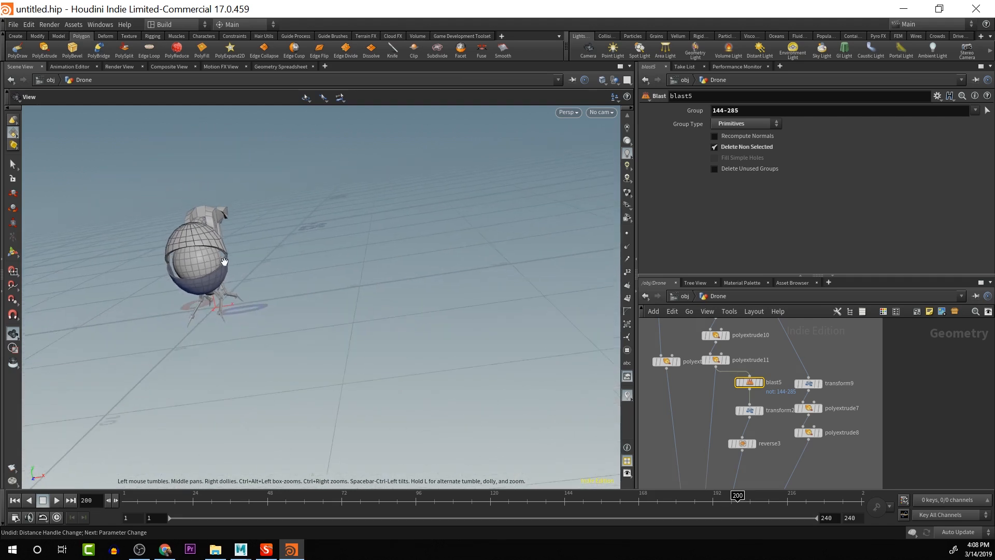
pyautogui.moveTo(189, 253); pyautogui.dragTo(298, 284)
pyautogui.press('Return')
pyautogui.moveTo(354, 252); pyautogui.dragTo(403, 229, button='middle')
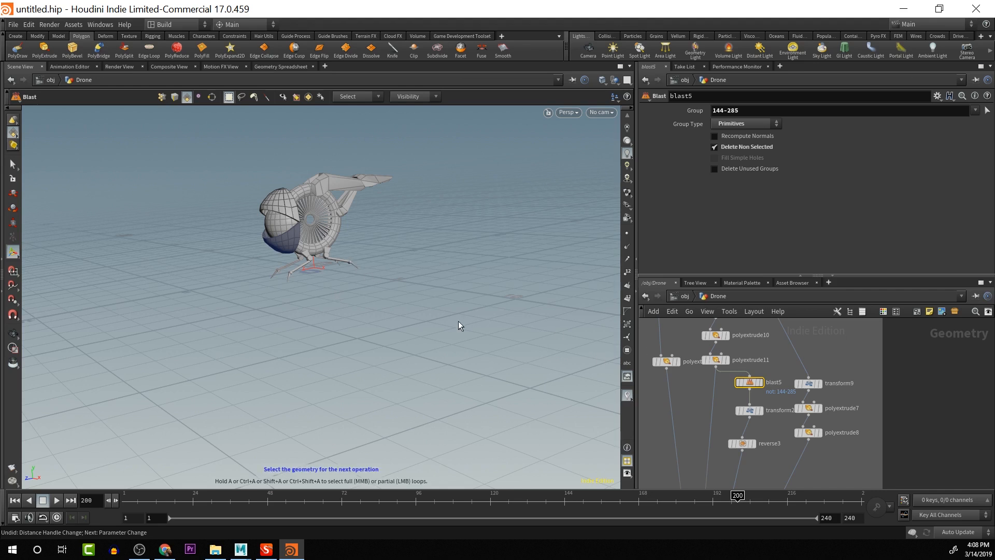
pyautogui.click(743, 444)
pyautogui.press('Delete')
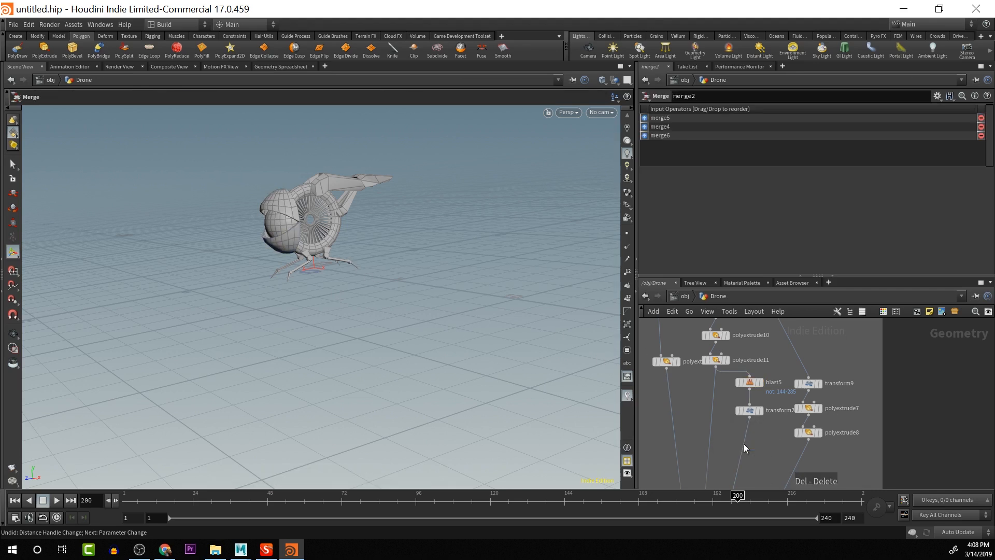
# Examine the thickened upper and lower head shells on the whole drone from the side and front
pyautogui.press('Escape')
pyautogui.moveTo(360, 256); pyautogui.dragTo(384, 257)
pyautogui.moveTo(385, 258); pyautogui.dragTo(528, 278, button='middle')
pyautogui.scroll(2, 529, 278)
pyautogui.moveTo(474, 262); pyautogui.dragTo(374, 266, button='middle')
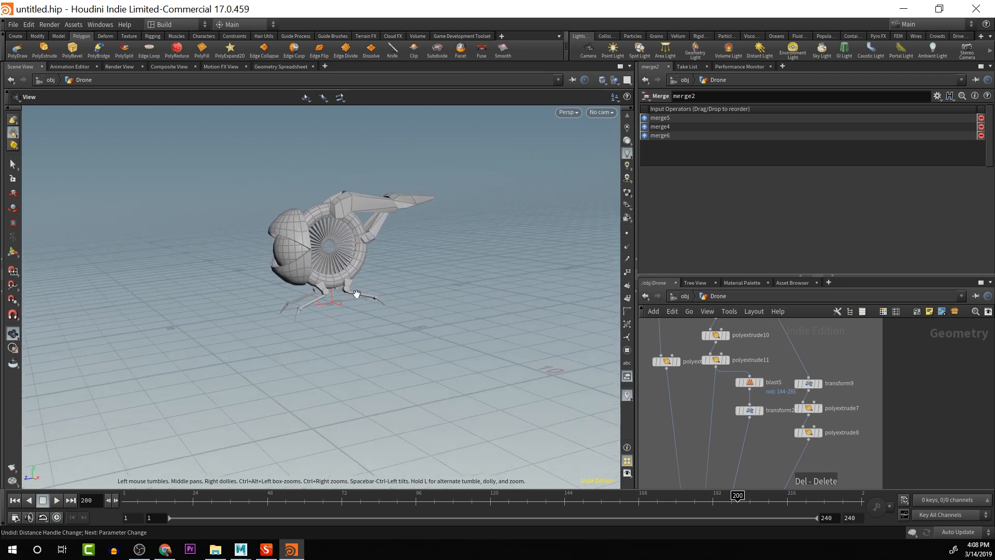
pyautogui.scroll(2, 371, 265)
pyautogui.moveTo(370, 266); pyautogui.dragTo(414, 280)
pyautogui.scroll(5, 382, 276)
pyautogui.scroll(2, 397, 261)
pyautogui.press('Escape')
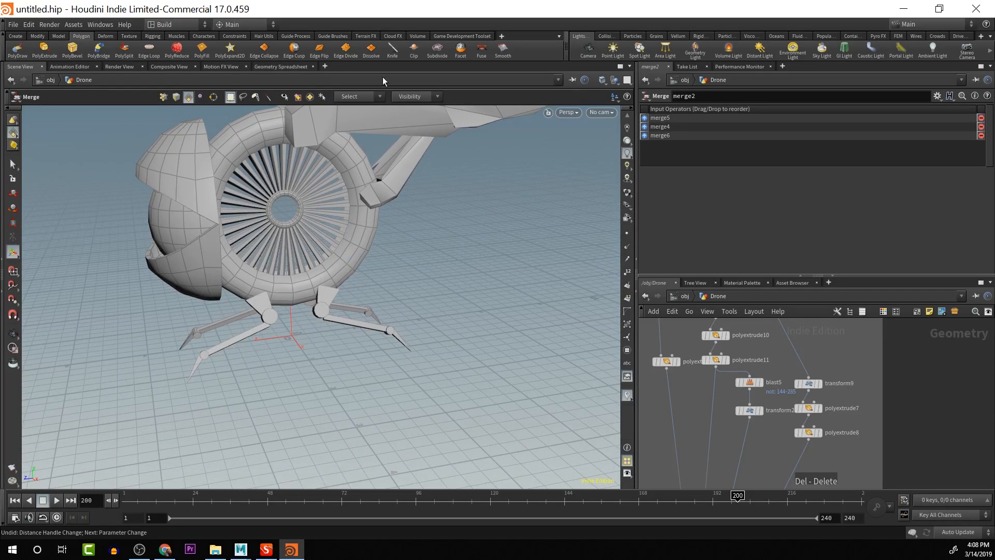
pyautogui.keyDown('alt'); pyautogui.scroll(-5, 385, 243); pyautogui.keyUp('alt')
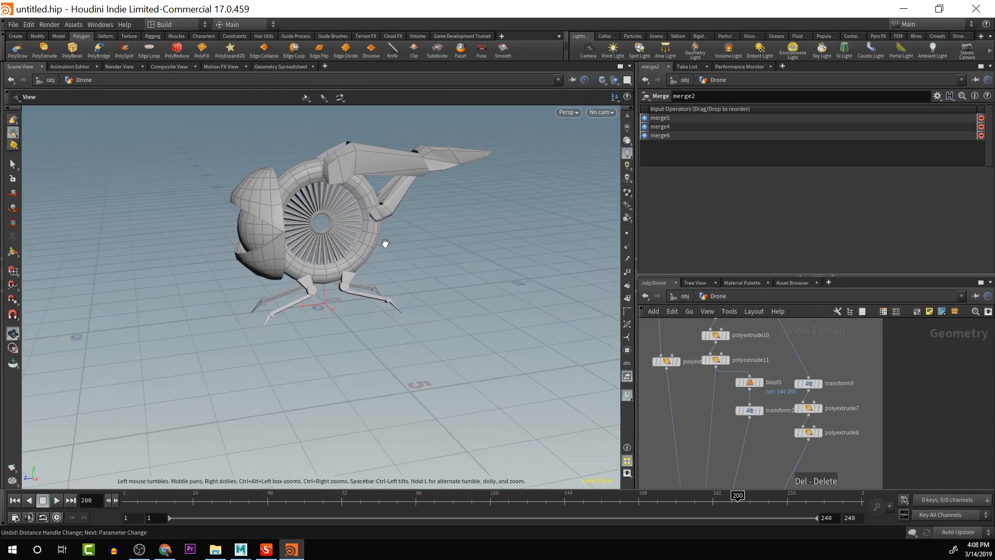
pyautogui.scroll(-2, 386, 249)
pyautogui.keyDown('alt'); pyautogui.moveTo(403, 261); pyautogui.dragTo(454, 265); pyautogui.keyUp('alt')
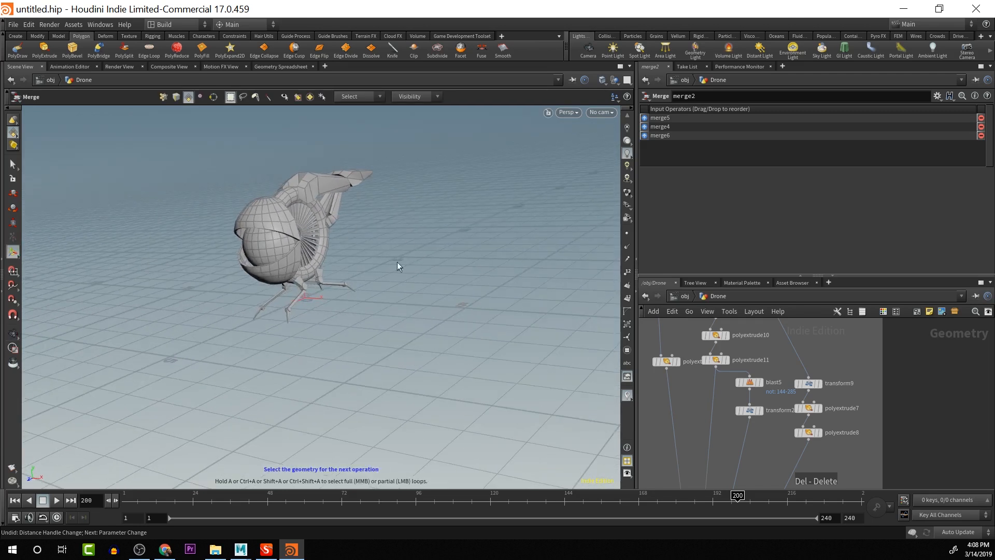
# Inspect the drone's legs and joints up close, including where they attach to the ring body
pyautogui.keyDown('alt'); pyautogui.moveTo(343, 292); pyautogui.dragTo(453, 291); pyautogui.keyUp('alt')
pyautogui.scroll(6, 454, 290)
pyautogui.scroll(3, 454, 290)
pyautogui.keyDown('alt'); pyautogui.moveTo(362, 289); pyautogui.dragTo(356, 326); pyautogui.keyUp('alt')
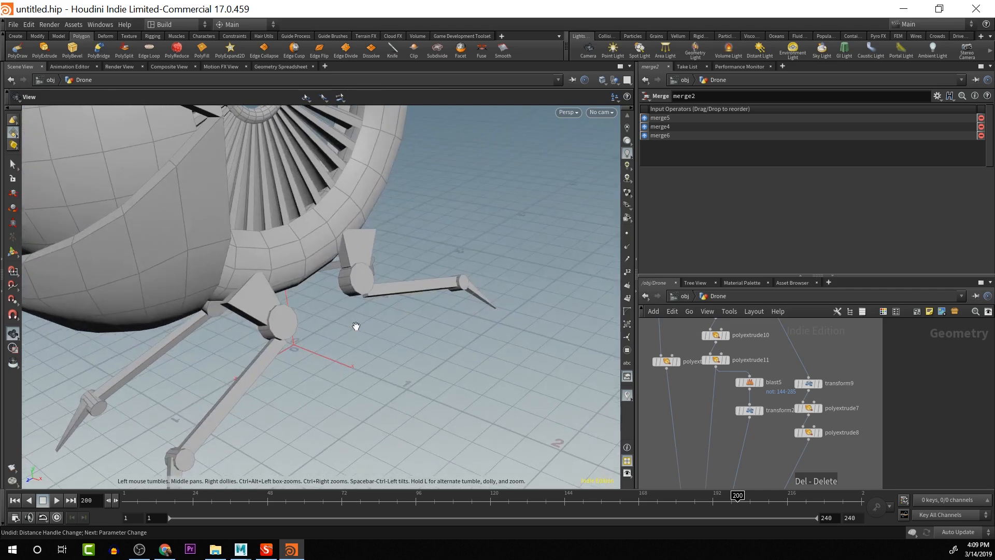
pyautogui.press('s')
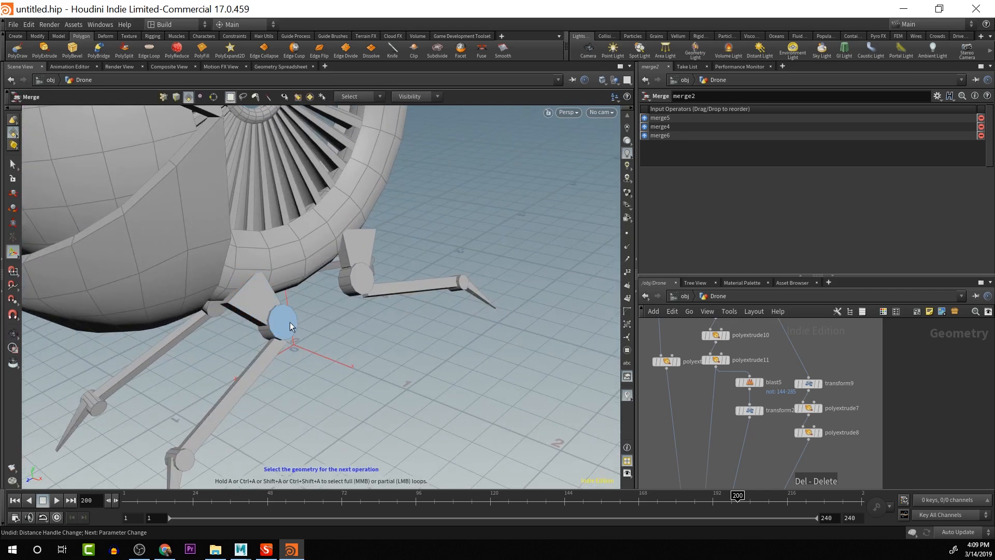
pyautogui.keyDown('alt'); pyautogui.moveTo(291, 322); pyautogui.dragTo(235, 263); pyautogui.keyUp('alt')
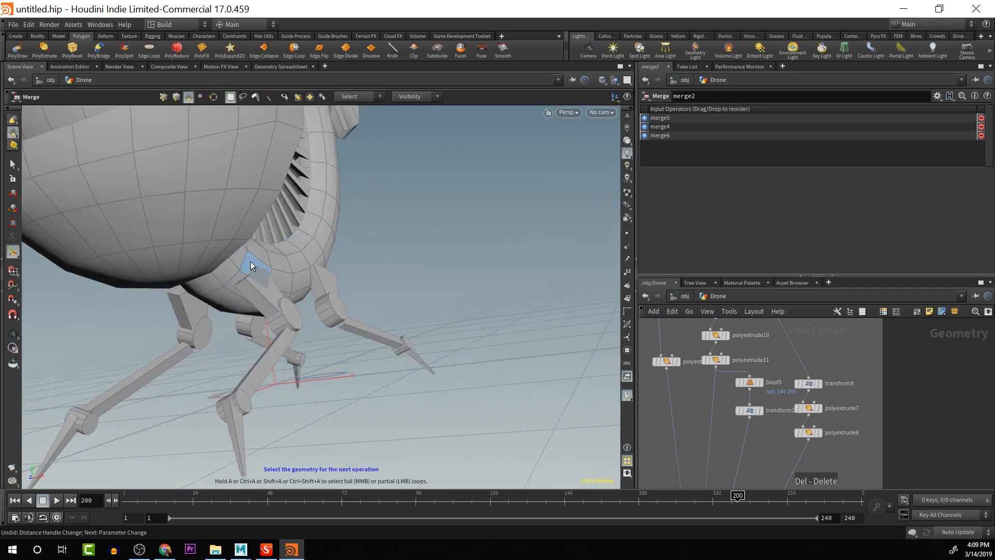
# Examine the underside of the ring body and the upper leg joints from several angles to judge how the legs meet the ring
pyautogui.press('Escape')
pyautogui.moveTo(328, 286); pyautogui.dragTo(414, 297)
pyautogui.press('Escape')
pyautogui.moveTo(410, 297); pyautogui.dragTo(380, 312, button='middle')
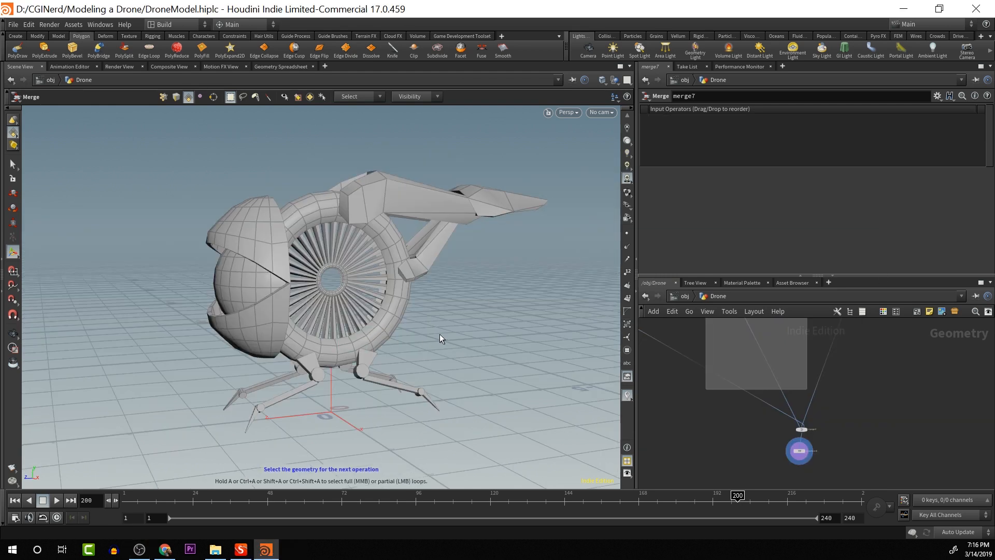
pyautogui.press('space')
pyautogui.moveTo(440, 334); pyautogui.dragTo(345, 297)
pyautogui.scroll(6, 350, 351)
pyautogui.scroll(3, 404, 333)
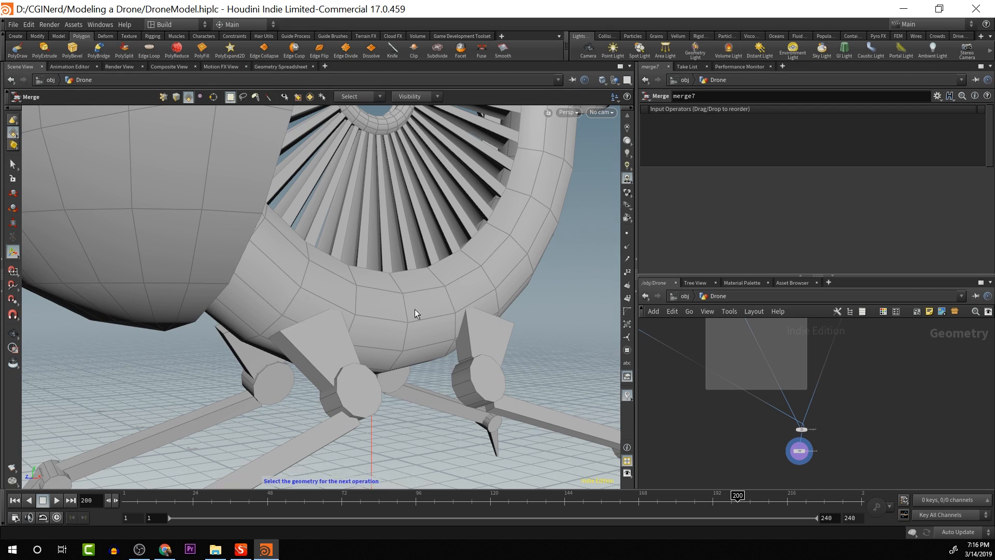
pyautogui.moveTo(415, 313); pyautogui.dragTo(346, 346)
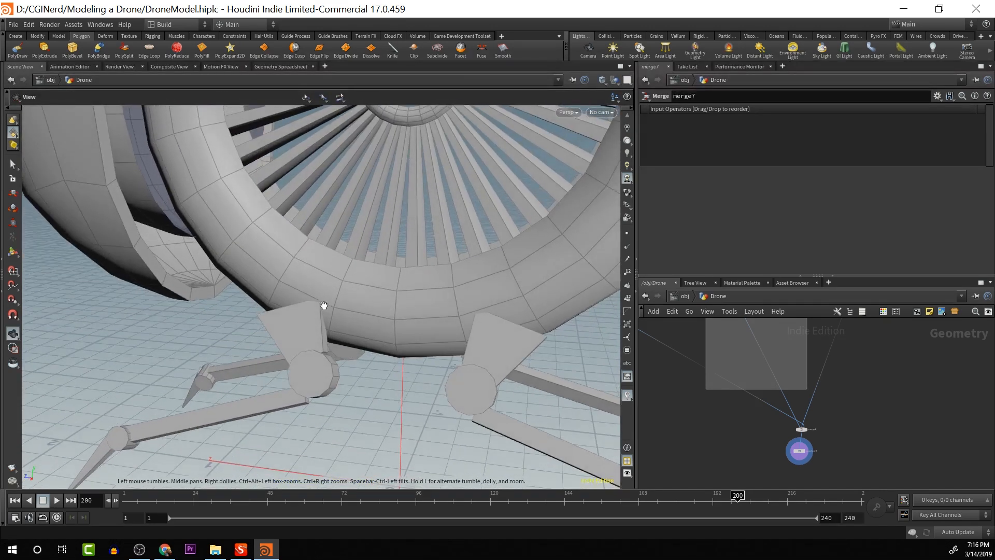
pyautogui.moveTo(510, 311); pyautogui.dragTo(571, 297)
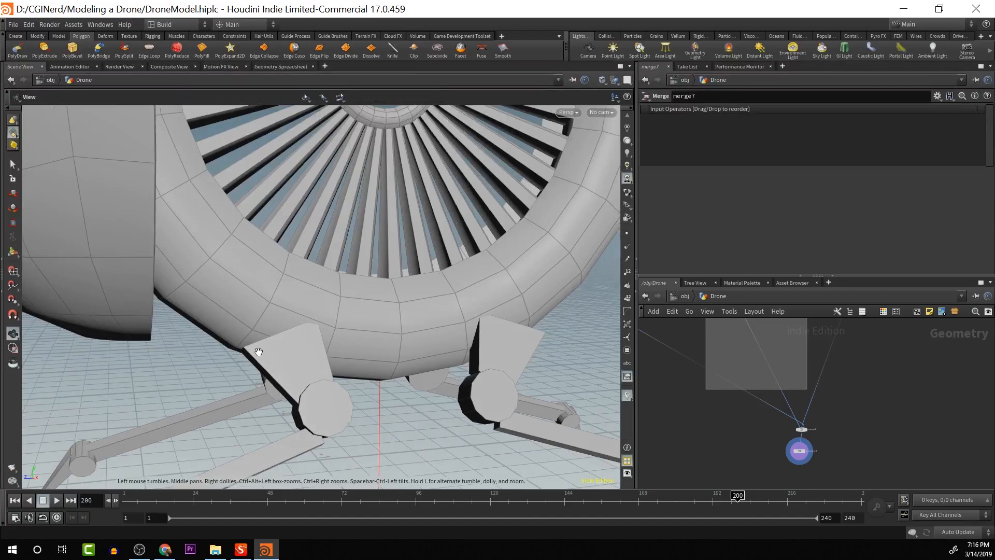
pyautogui.moveTo(256, 349); pyautogui.dragTo(324, 343)
pyautogui.moveTo(284, 368); pyautogui.dragTo(241, 402)
pyautogui.scroll(-5, 232, 411)
pyautogui.scroll(8, 273, 405)
pyautogui.scroll(2, 252, 382)
pyautogui.press('Escape')
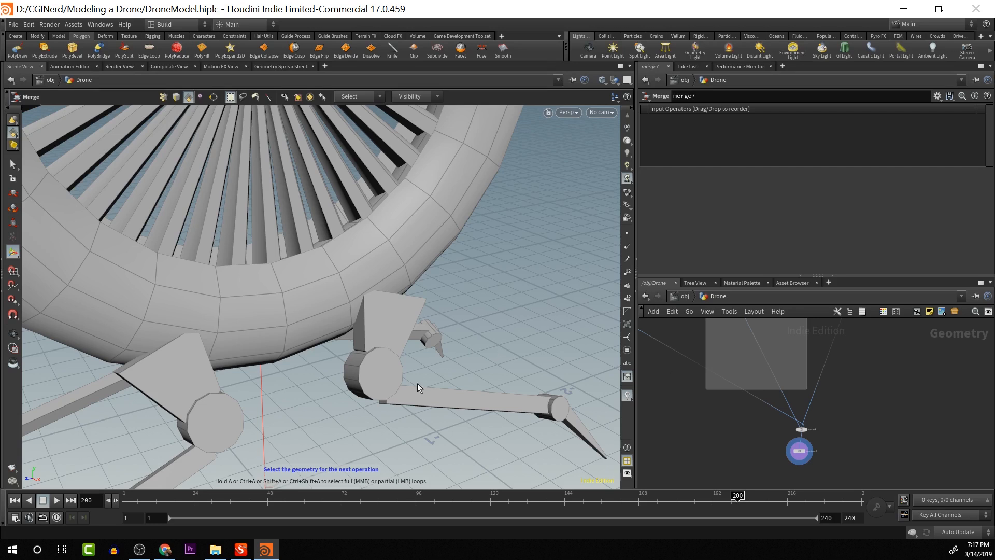
pyautogui.moveTo(420, 388)
pyautogui.mouseDown()
pyautogui.moveTo(460, 384)
pyautogui.moveTo(447, 403)
pyautogui.moveTo(436, 397)
pyautogui.mouseUp()
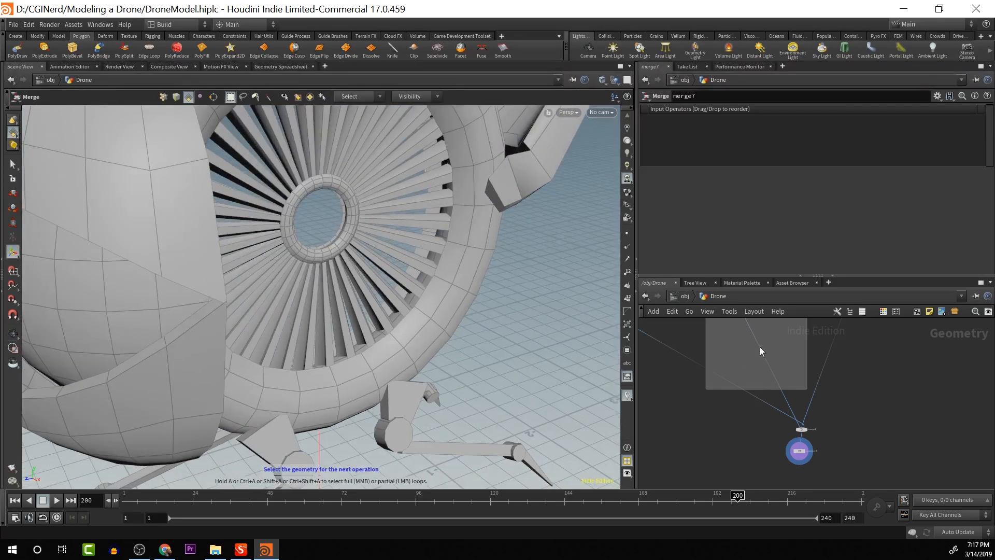
pyautogui.moveTo(761, 351); pyautogui.dragTo(740, 399, button='middle')
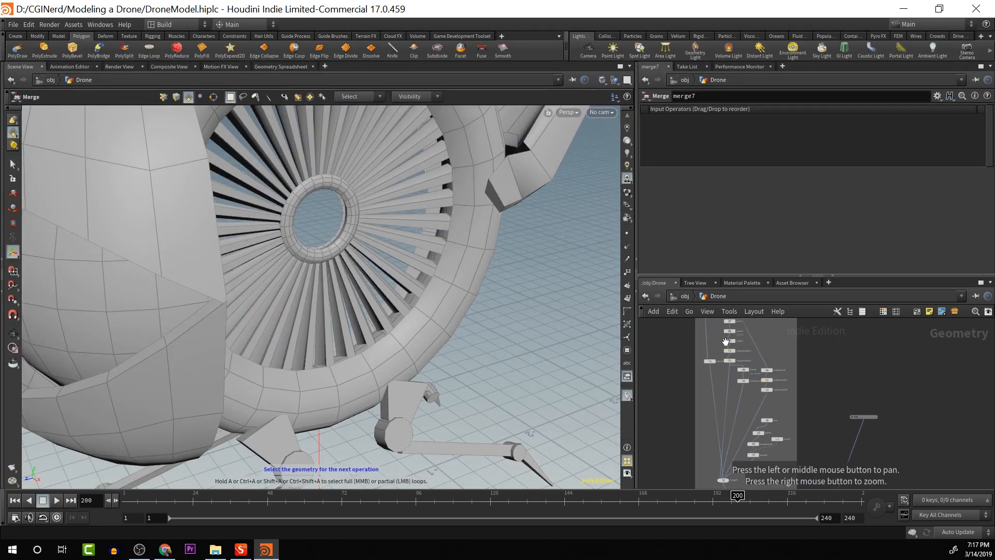
pyautogui.scroll(4, 422, 378)
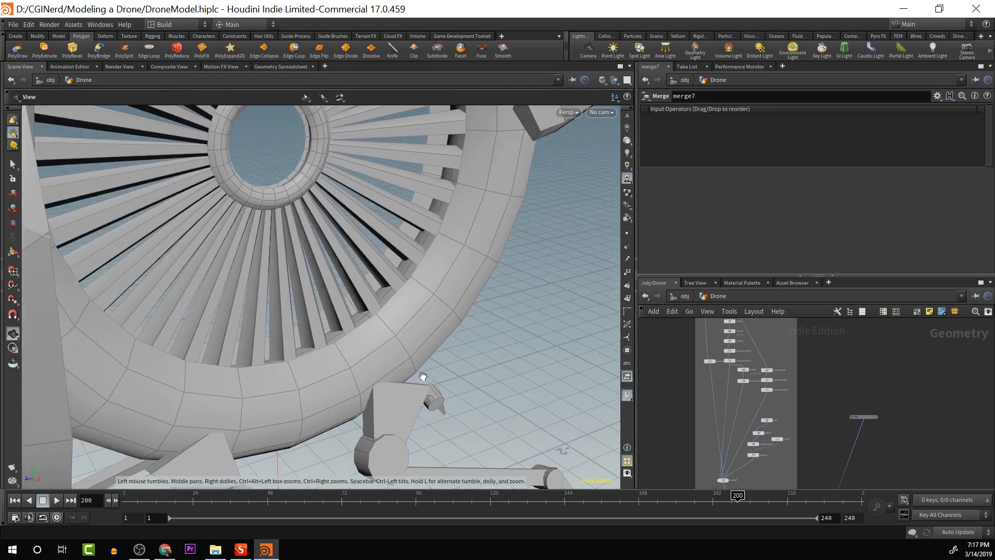
pyautogui.keyDown('alt'); pyautogui.moveTo(427, 375); pyautogui.dragTo(378, 322); pyautogui.keyUp('alt')
pyautogui.scroll(-8, 378, 322)
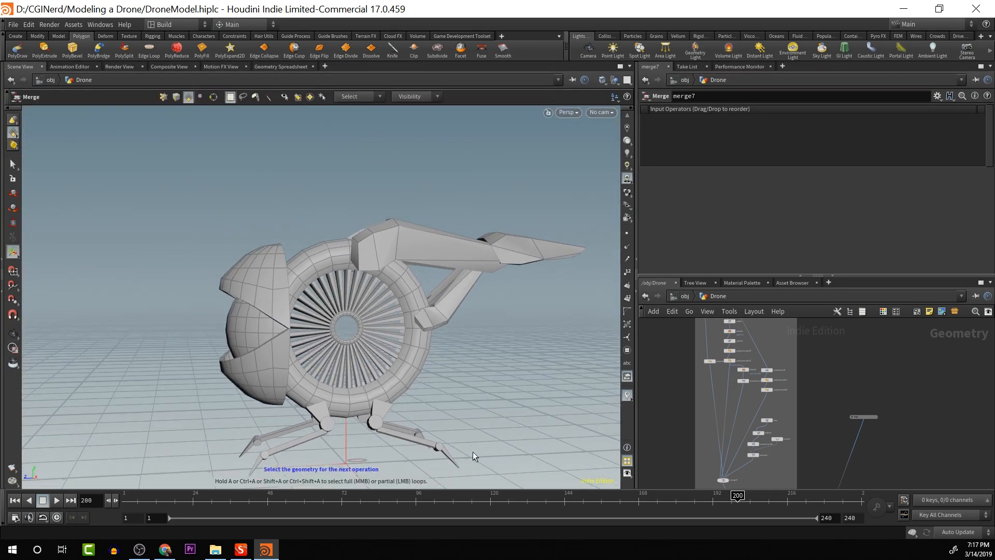
pyautogui.scroll(5, 406, 372)
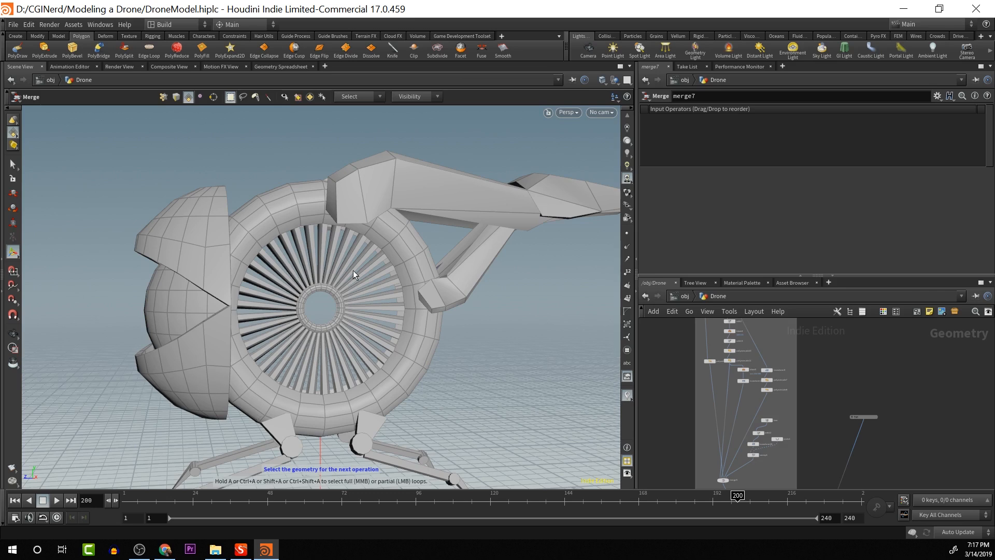
pyautogui.scroll(8, 382, 371)
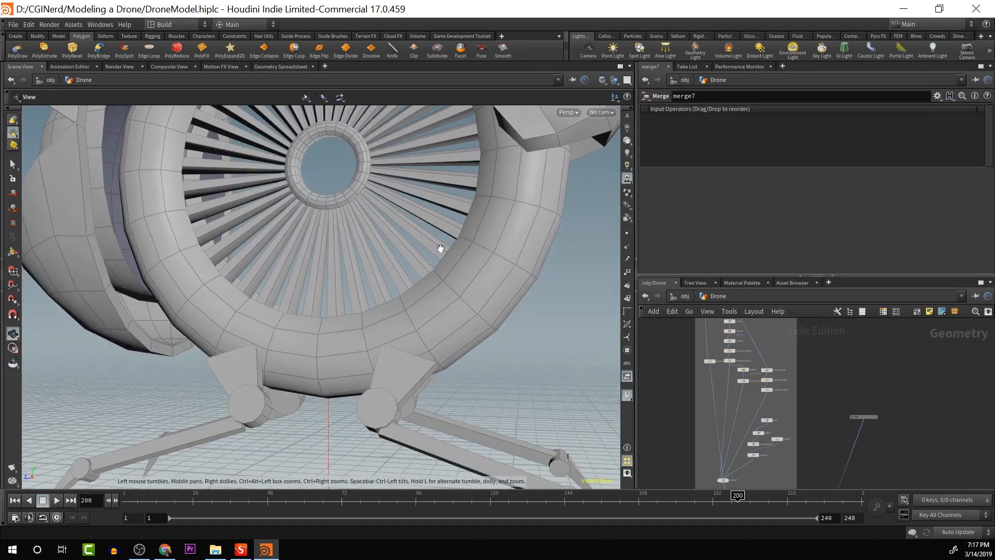
pyautogui.scroll(-3, 440, 248)
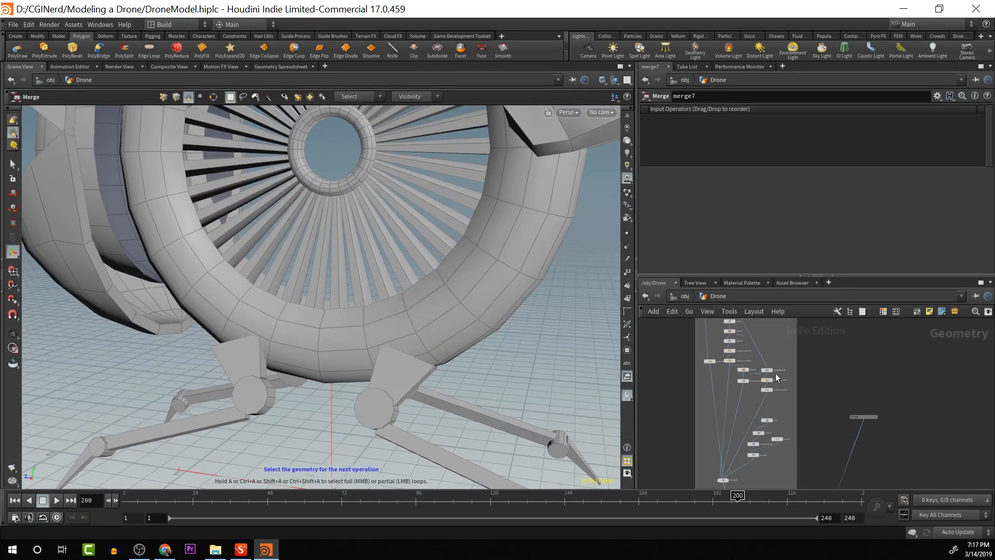
# Select the polyextrude9 node that builds the ring body
pyautogui.keyDown('alt'); pyautogui.moveTo(803, 357); pyautogui.dragTo(801, 378, button='middle'); pyautogui.keyUp('alt')
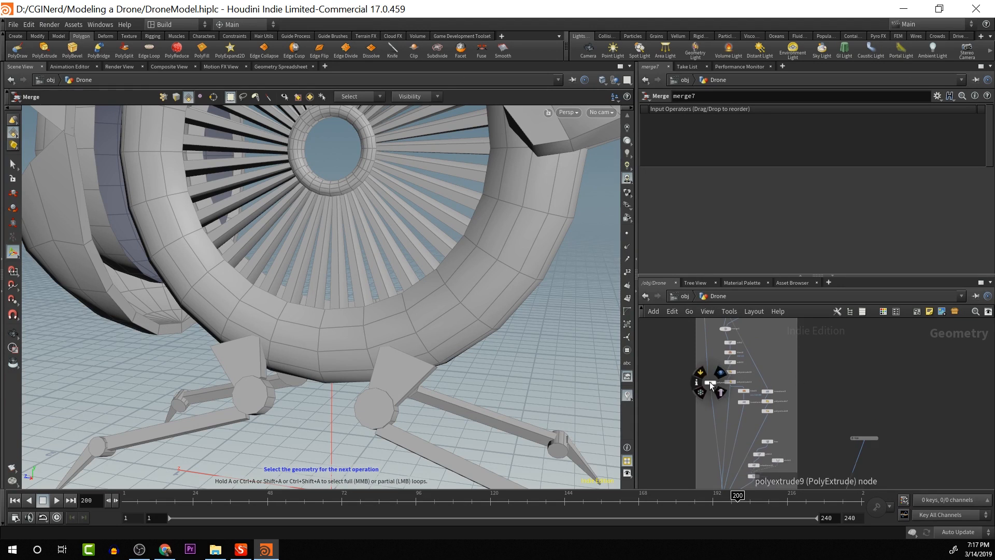
pyautogui.click(710, 383)
pyautogui.keyDown('alt'); pyautogui.moveTo(539, 363); pyautogui.dragTo(531, 291, button='middle'); pyautogui.keyUp('alt')
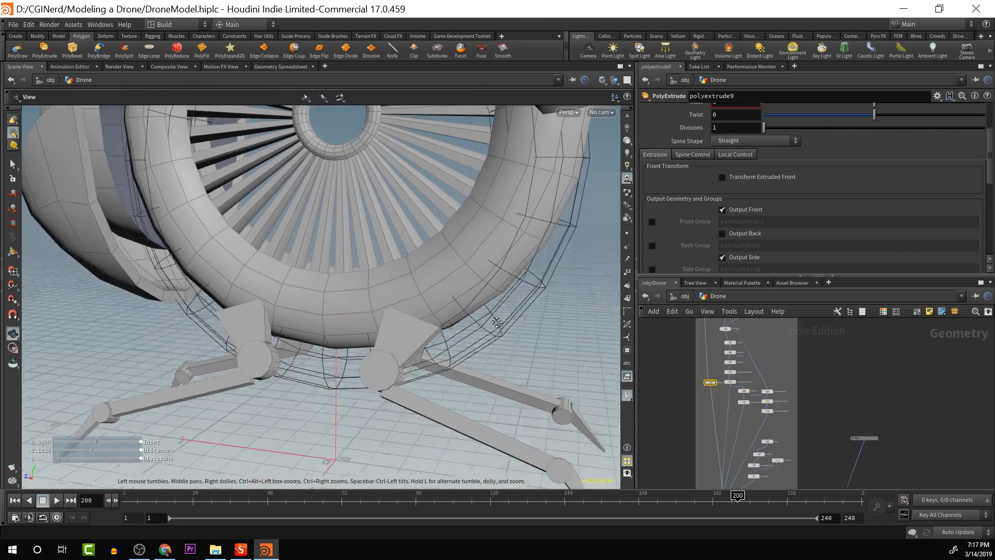
# Set the viewport to display the merge2 node's output
pyautogui.moveTo(716, 382)
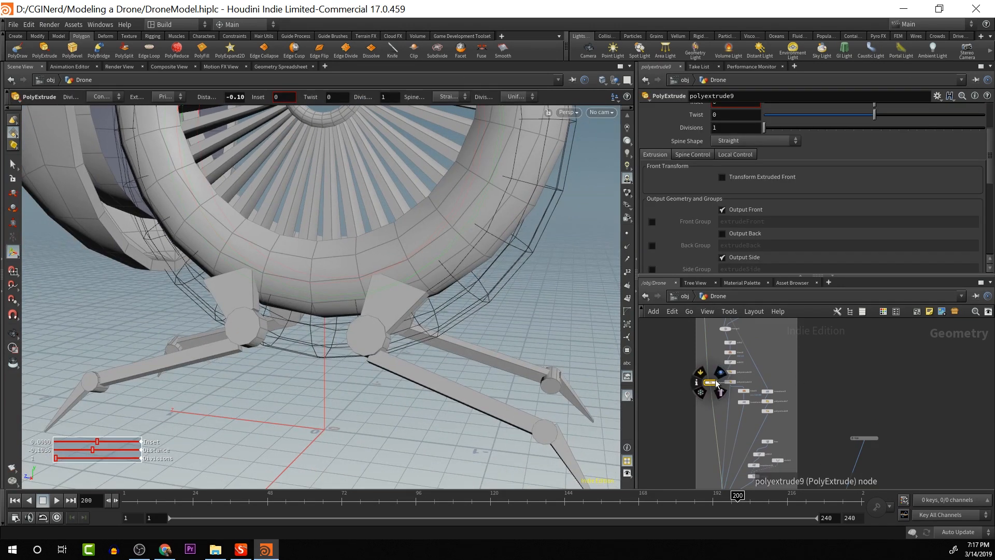
pyautogui.scroll(-1, 570, 364)
pyautogui.moveTo(650, 391); pyautogui.dragTo(625, 285, button='middle')
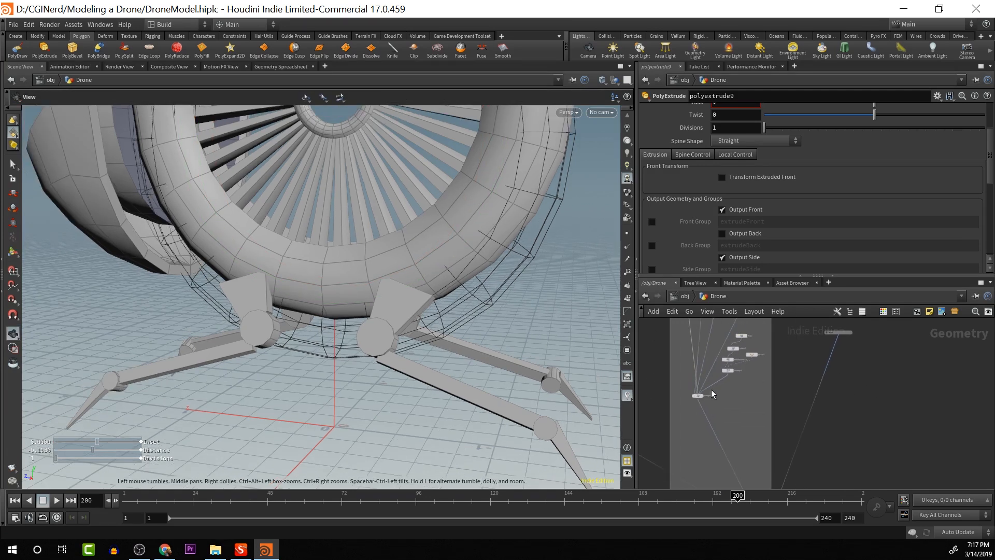
pyautogui.scroll(2, 704, 394)
pyautogui.middleClick(704, 394)
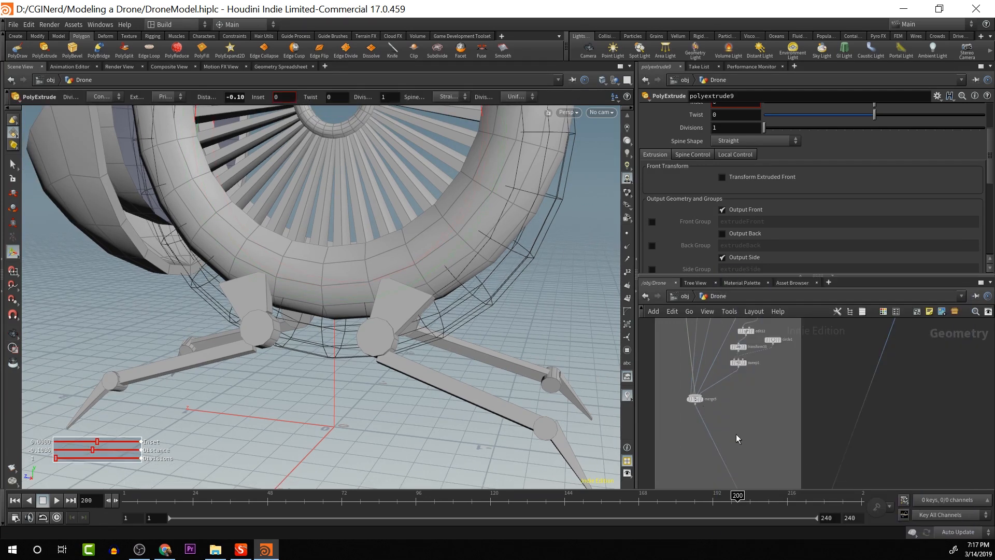
pyautogui.keyDown('alt'); pyautogui.moveTo(736, 436); pyautogui.dragTo(742, 321, button='middle'); pyautogui.keyUp('alt')
pyautogui.scroll(-1, 744, 354)
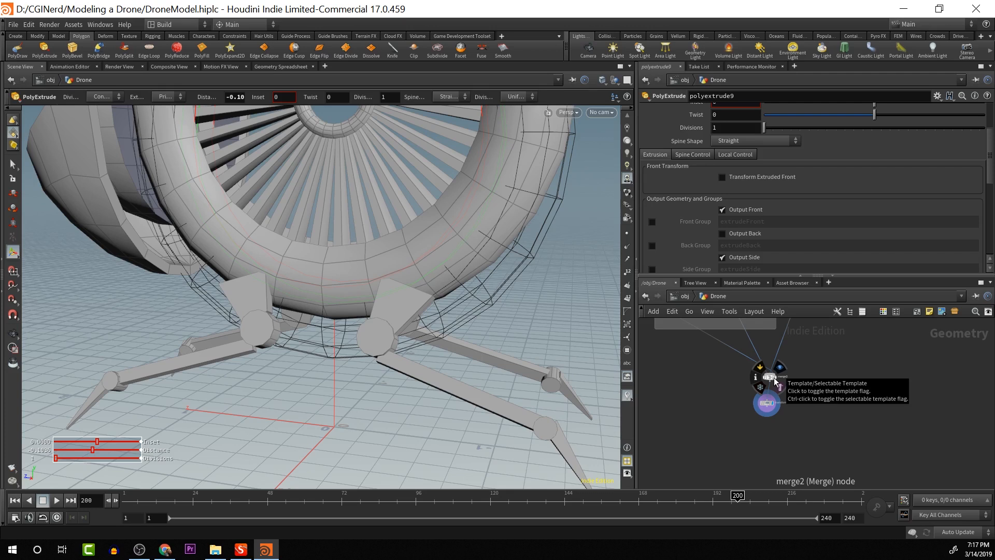
pyautogui.click(776, 378)
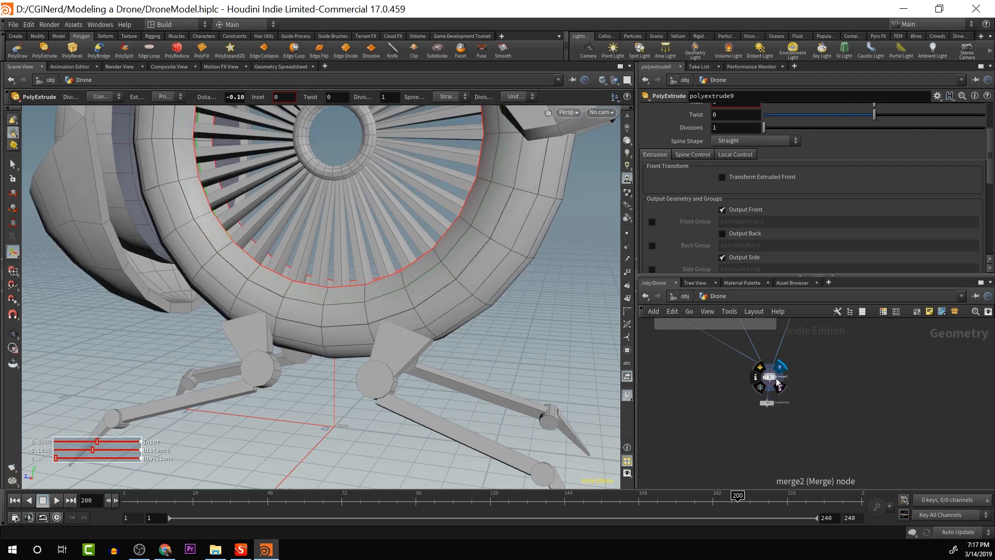
# Set the viewport to display the polyextrude9 node, isolating the ring body
pyautogui.moveTo(700, 343); pyautogui.dragTo(717, 455, button='middle')
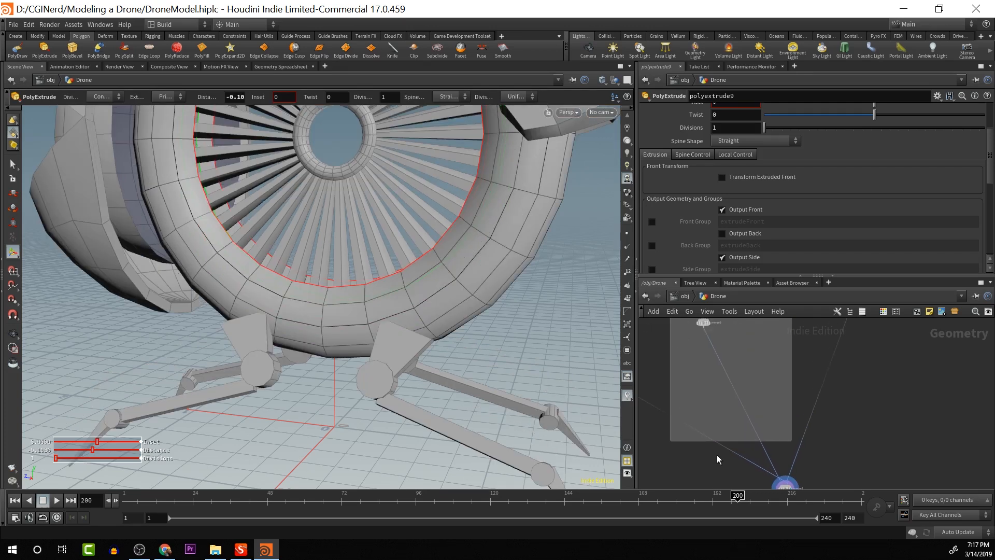
pyautogui.moveTo(667, 330); pyautogui.dragTo(681, 457, button='middle')
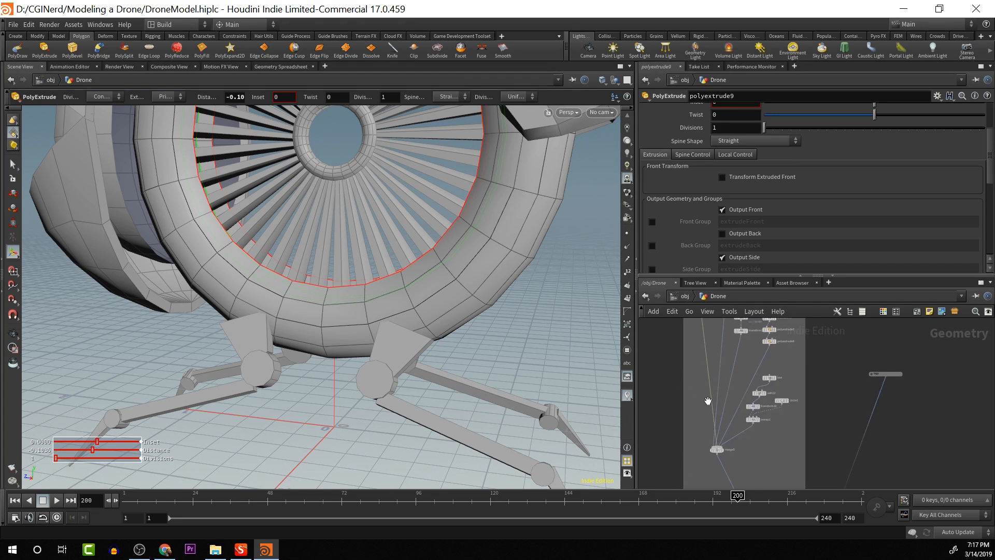
pyautogui.moveTo(666, 364); pyautogui.dragTo(683, 474, button='middle')
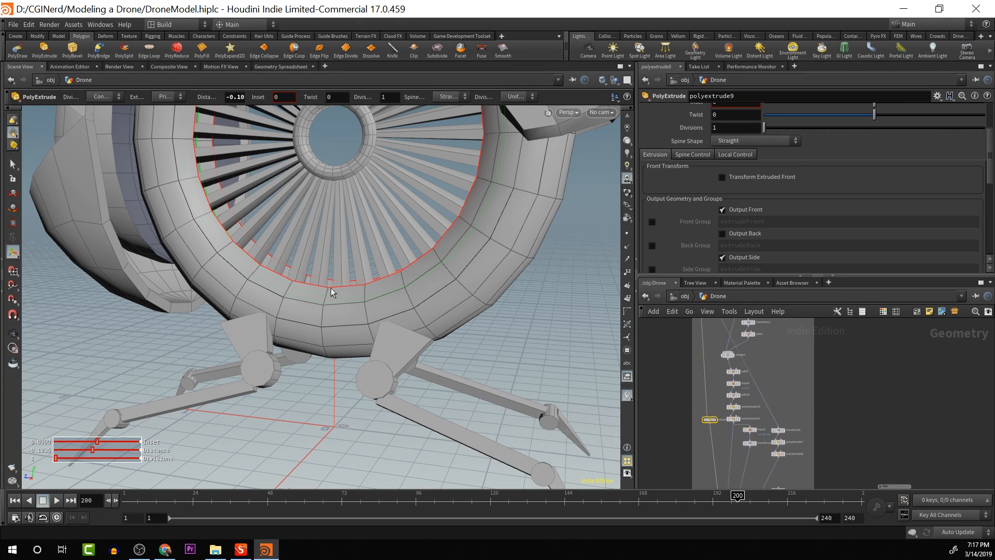
pyautogui.click(717, 422)
pyautogui.press('Escape')
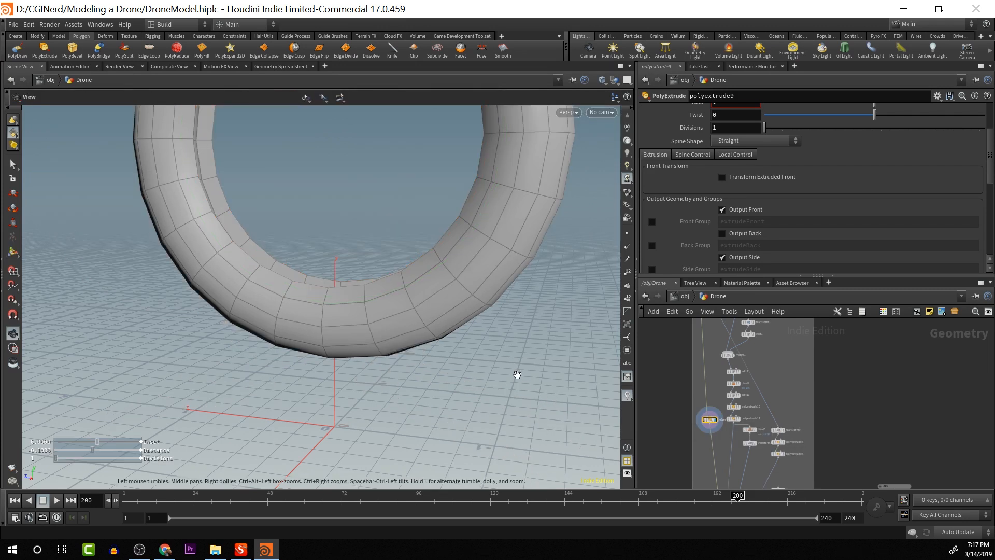
# Turn on templating for the merge2 node to overlay the rest of the drone as a wireframe guide
pyautogui.scroll(-4, 777, 421)
pyautogui.moveTo(778, 430); pyautogui.dragTo(735, 208, button='middle')
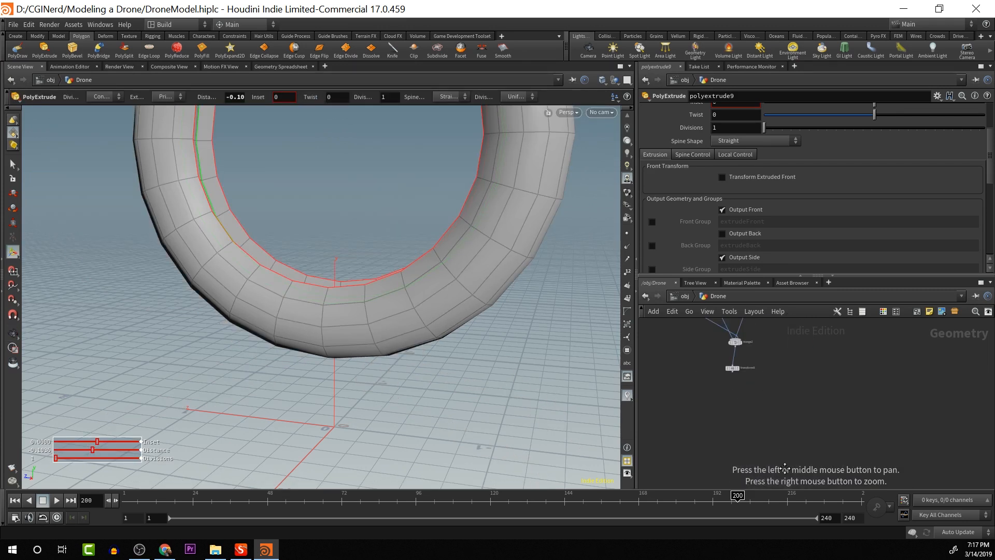
pyautogui.scroll(3, 773, 416)
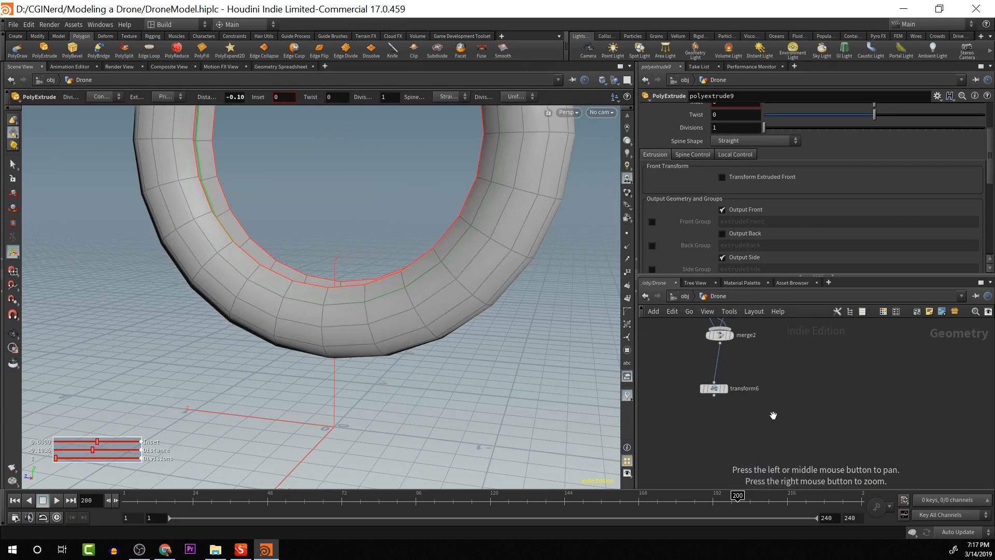
pyautogui.click(730, 339)
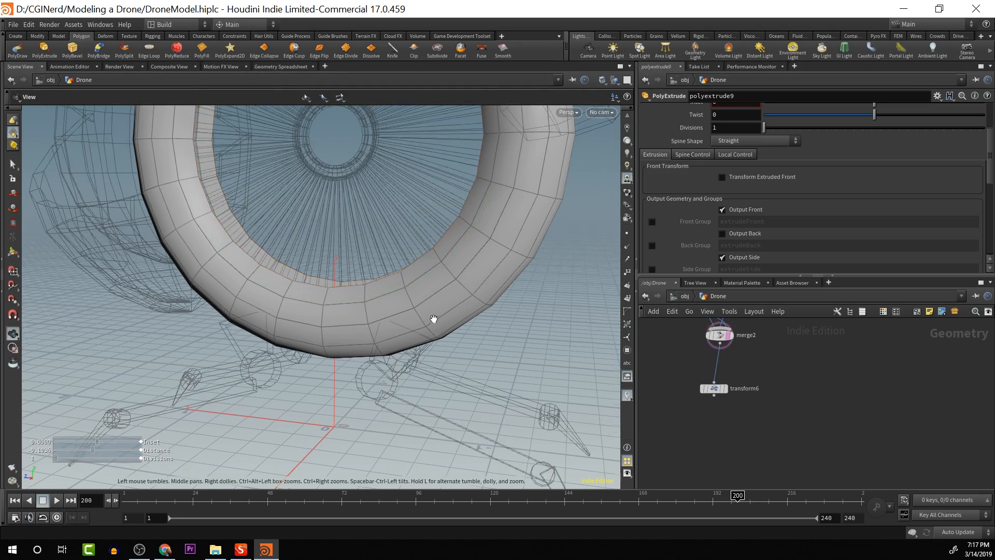
pyautogui.moveTo(433, 320)
pyautogui.keyDown('alt'); pyautogui.mouseDown()
pyautogui.moveTo(529, 298)
pyautogui.moveTo(432, 318)
pyautogui.mouseUp(); pyautogui.keyUp('alt')
pyautogui.keyDown('alt'); pyautogui.scroll(1, 432, 318); pyautogui.keyUp('alt')
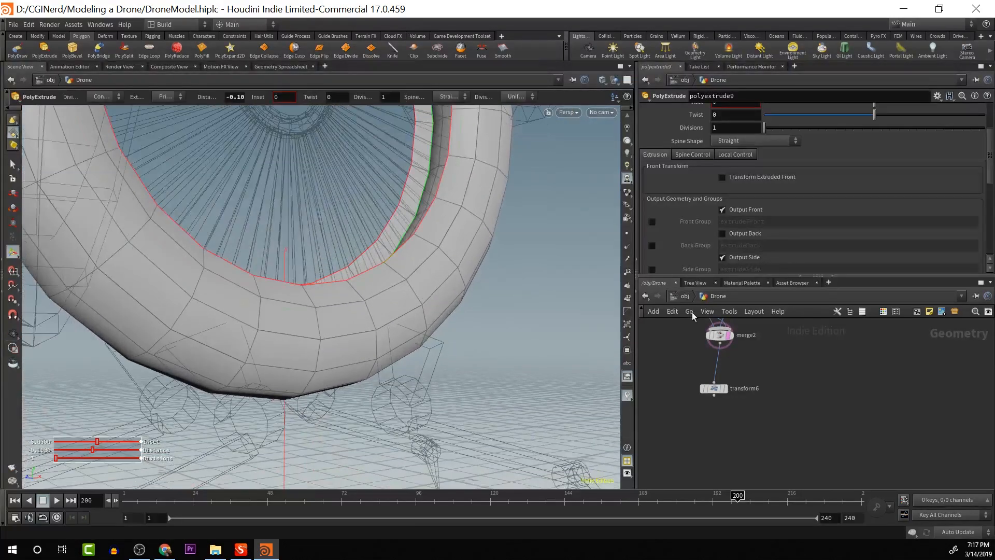
# Select the ring body faces above the front and rear legs on one side of the drone, using the wireframe as a guide
pyautogui.keyDown('alt'); pyautogui.moveTo(808, 343); pyautogui.dragTo(849, 411, button='middle'); pyautogui.keyUp('alt')
pyautogui.keyDown('alt'); pyautogui.moveTo(807, 371); pyautogui.dragTo(834, 410, button='middle'); pyautogui.keyUp('alt')
pyautogui.keyDown('alt'); pyautogui.scroll(-4, 834, 410); pyautogui.keyUp('alt')
pyautogui.keyDown('alt'); pyautogui.moveTo(806, 377); pyautogui.dragTo(838, 459, button='middle'); pyautogui.keyUp('alt')
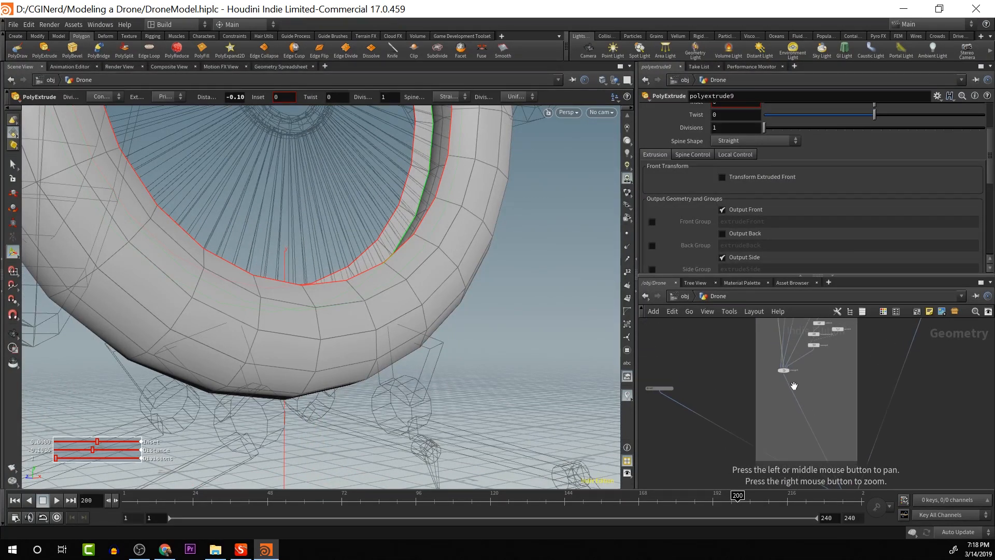
pyautogui.keyDown('alt'); pyautogui.scroll(3, 777, 360); pyautogui.keyUp('alt')
pyautogui.keyDown('alt'); pyautogui.scroll(-1, 777, 359); pyautogui.keyUp('alt')
pyautogui.keyDown('alt'); pyautogui.moveTo(764, 362); pyautogui.dragTo(780, 478, button='middle'); pyautogui.keyUp('alt')
pyautogui.keyDown('alt'); pyautogui.scroll(2, 748, 420); pyautogui.keyUp('alt')
pyautogui.keyDown('alt'); pyautogui.moveTo(748, 420); pyautogui.dragTo(742, 481, button='middle'); pyautogui.keyUp('alt')
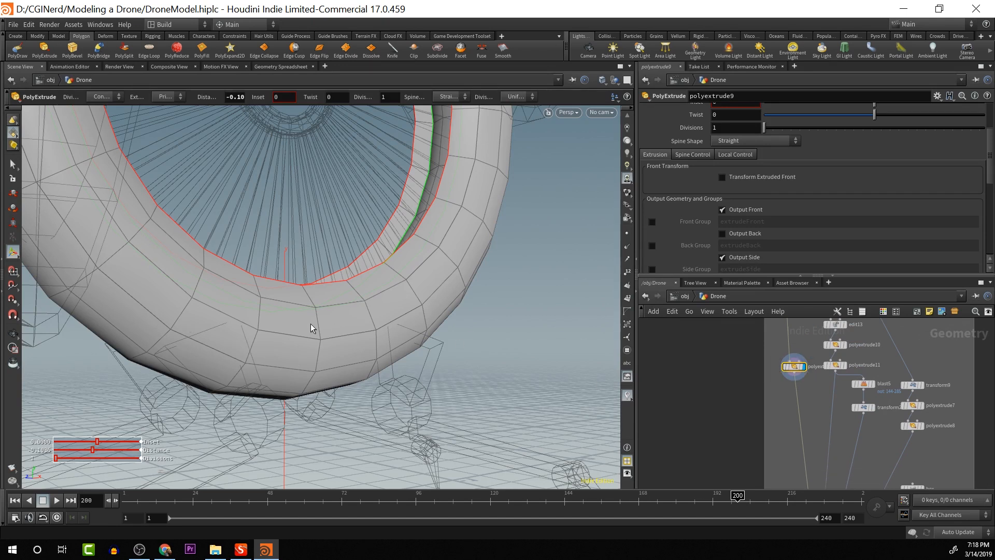
pyautogui.press('q')
pyautogui.click(191, 328)
pyautogui.keyDown('shift'); pyautogui.click(169, 341); pyautogui.keyUp('shift')
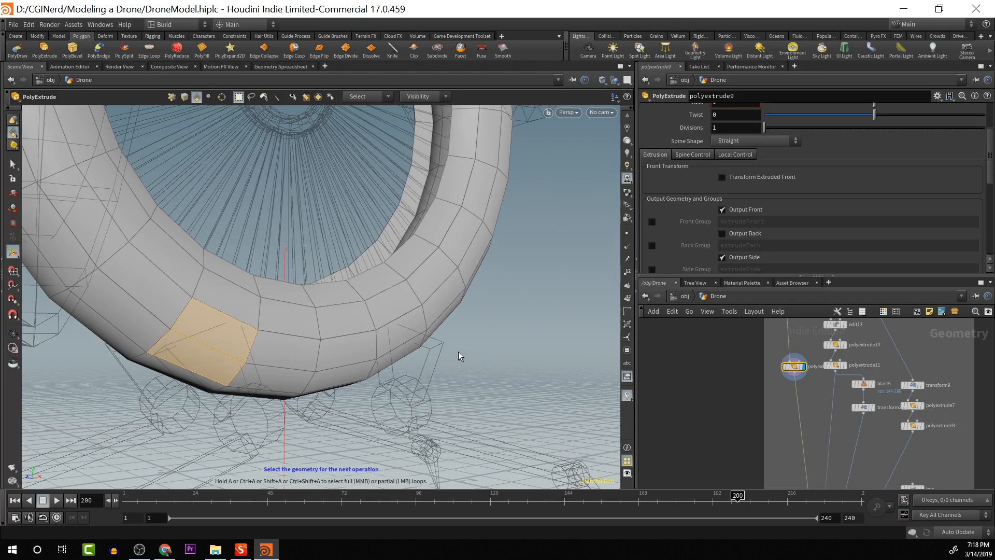
pyautogui.keyDown('shift'); pyautogui.click(403, 354); pyautogui.keyUp('shift')
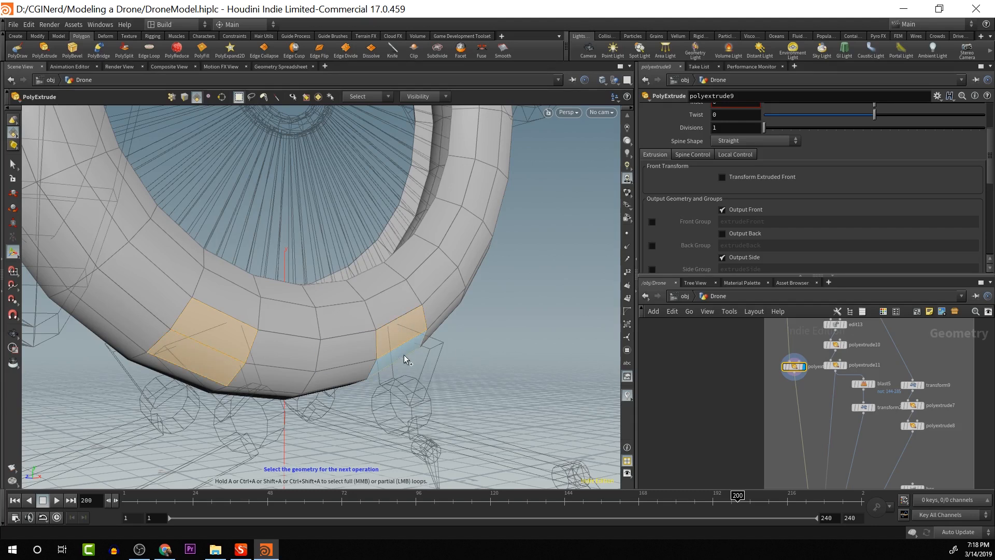
# Add the matching ring body faces above both legs on the opposite side to the selection
pyautogui.keyDown('alt'); pyautogui.moveTo(403, 354); pyautogui.dragTo(411, 330); pyautogui.keyUp('alt')
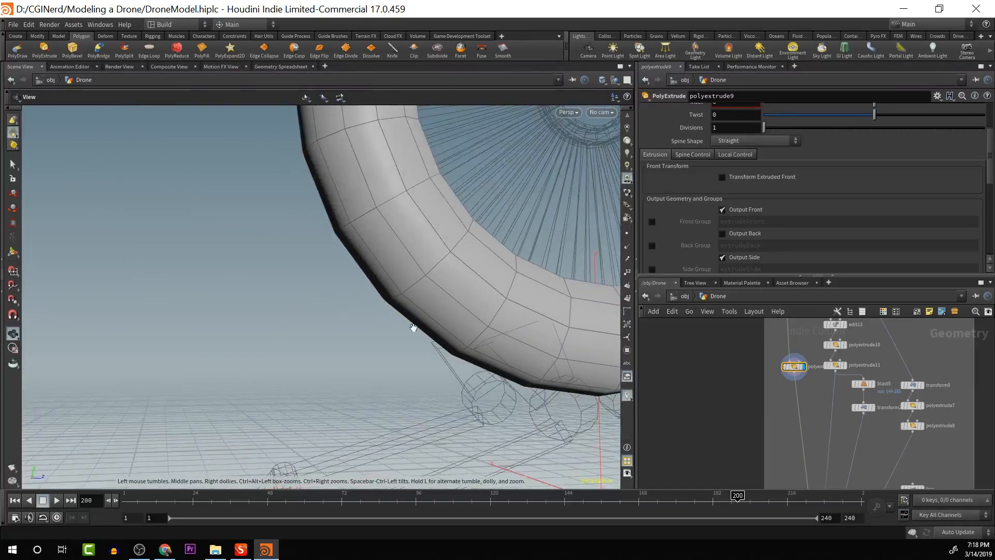
pyautogui.keyDown('shift'); pyautogui.click(502, 315); pyautogui.keyUp('shift')
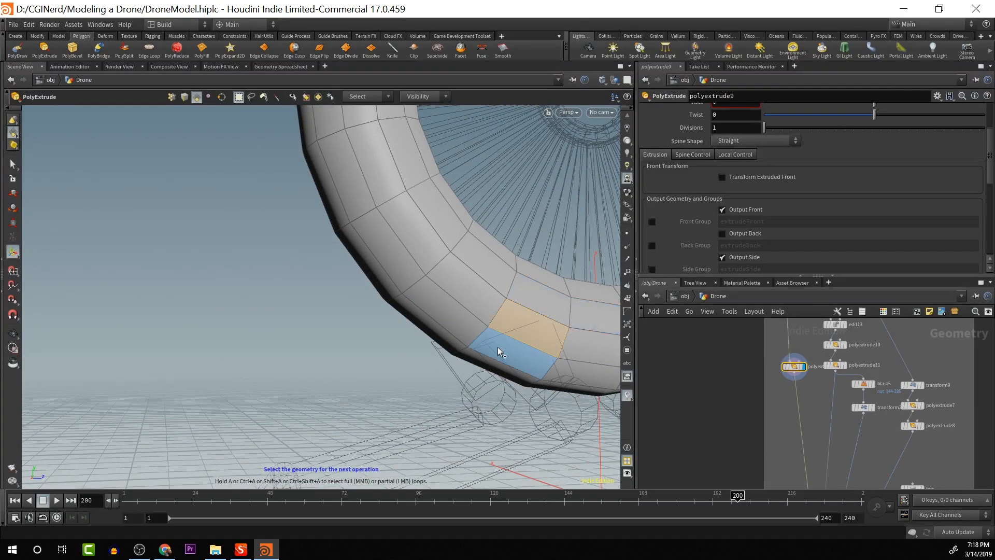
pyautogui.keyDown('alt'); pyautogui.moveTo(498, 346); pyautogui.dragTo(457, 265); pyautogui.keyUp('alt')
pyautogui.keyDown('shift'); pyautogui.click(447, 275); pyautogui.keyUp('shift')
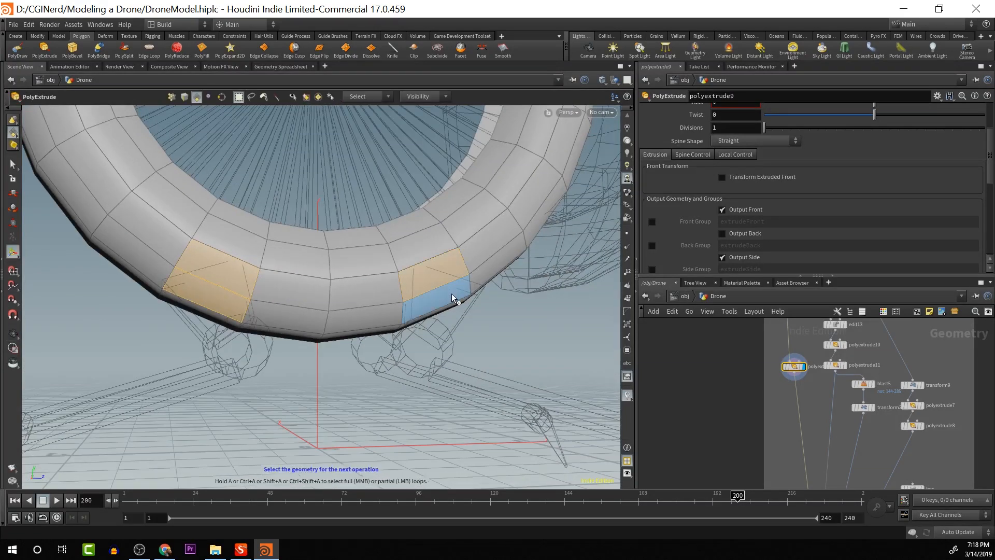
pyautogui.keyDown('shift'); pyautogui.click(452, 293); pyautogui.keyUp('shift')
pyautogui.keyDown('alt'); pyautogui.moveTo(595, 291); pyautogui.dragTo(338, 297); pyautogui.keyUp('alt')
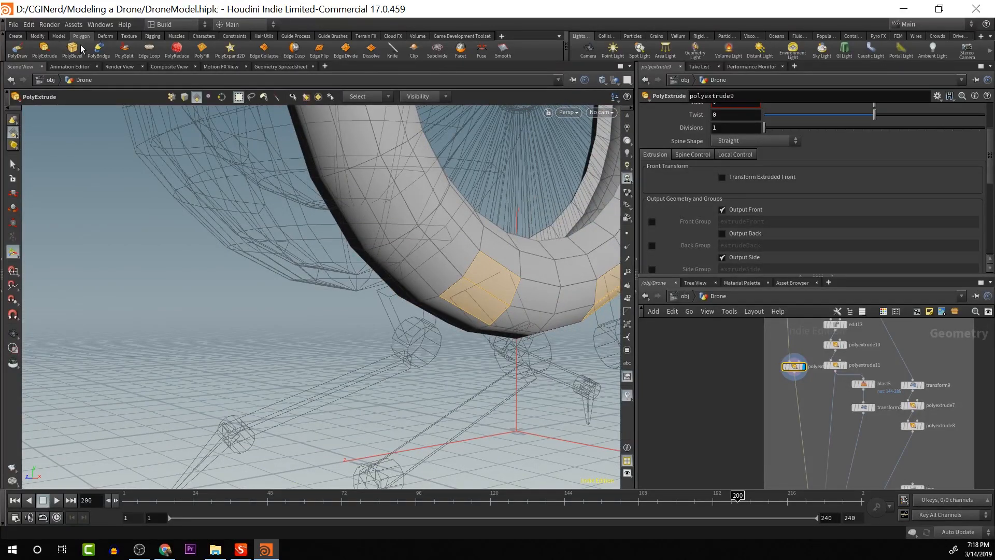
# Extrude the selected leg-attachment faces of the ring body inward with PolyExtrude, using a distance of about -0.021
pyautogui.click(46, 48)
pyautogui.keyDown('alt'); pyautogui.moveTo(556, 267); pyautogui.dragTo(348, 236); pyautogui.keyUp('alt')
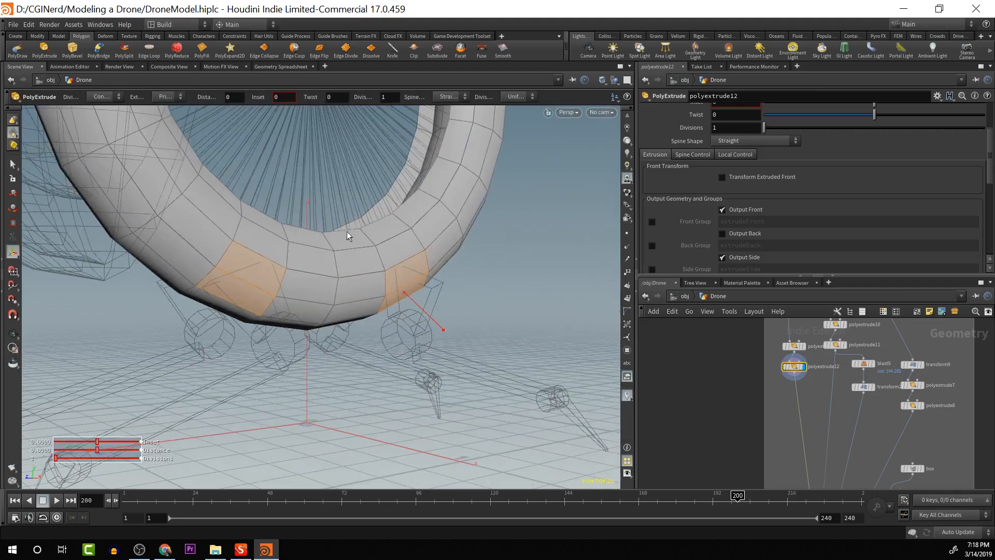
pyautogui.moveTo(428, 316); pyautogui.dragTo(417, 306)
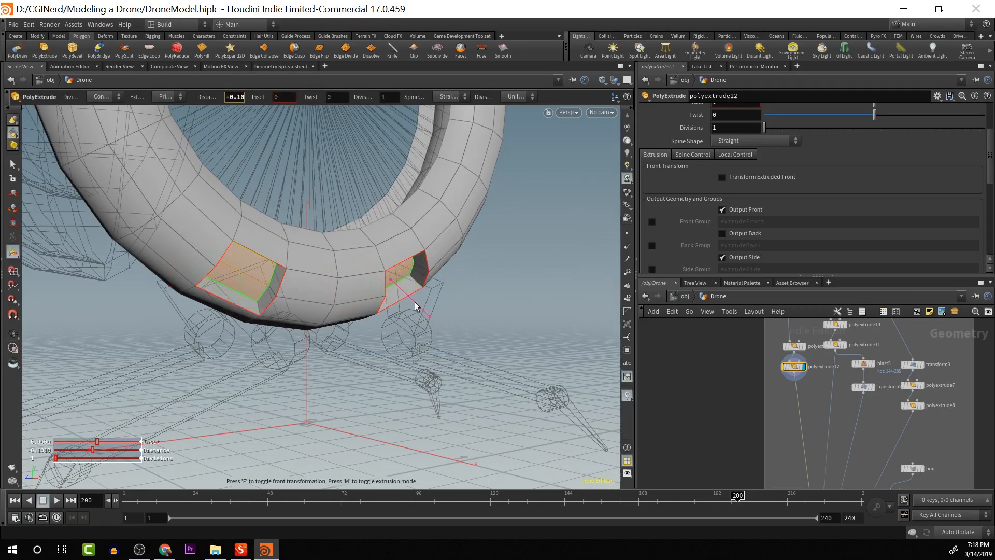
pyautogui.press('Escape')
pyautogui.moveTo(507, 253); pyautogui.dragTo(409, 269)
pyautogui.press('Return')
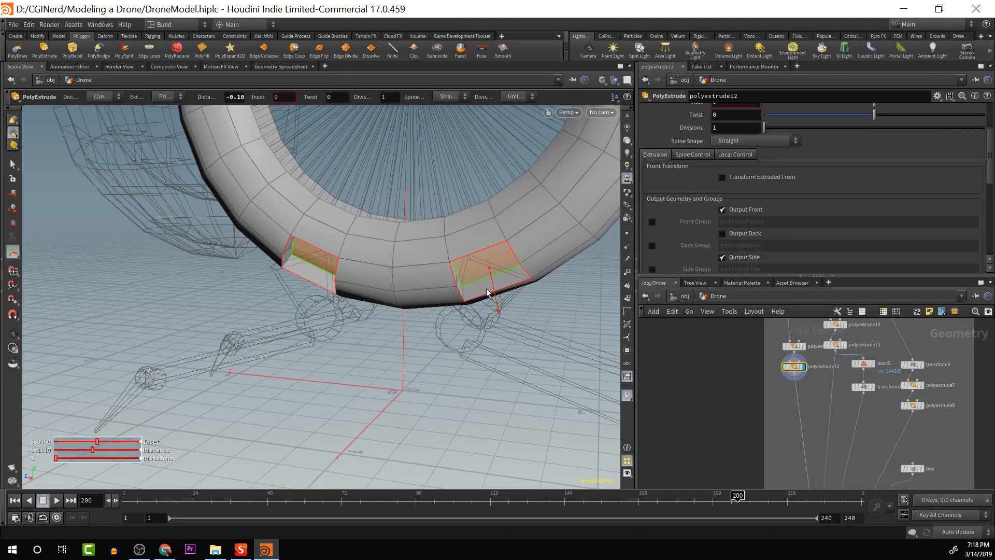
pyautogui.moveTo(494, 299); pyautogui.dragTo(496, 311)
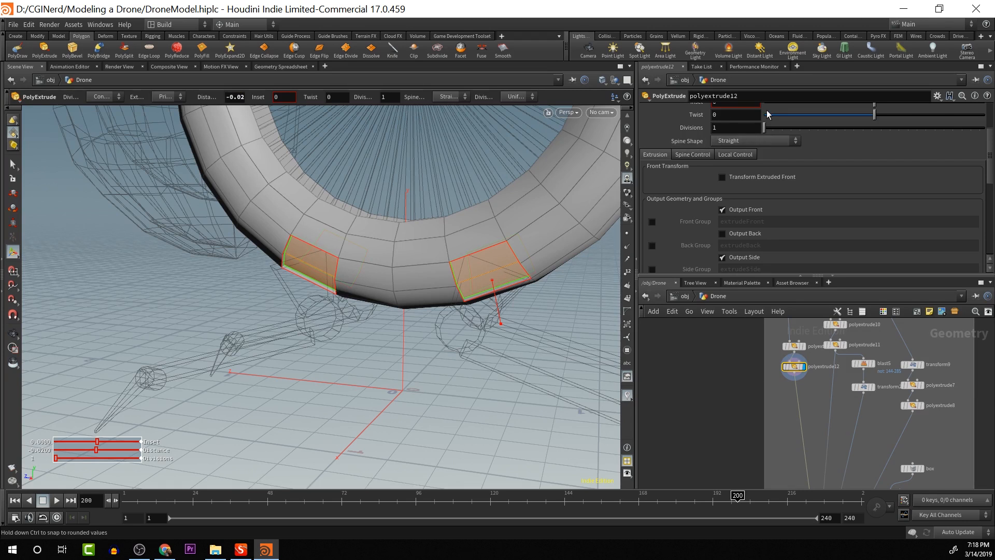
pyautogui.moveTo(503, 244); pyautogui.dragTo(503, 333)
pyautogui.hotkey('ctrl', 'z')
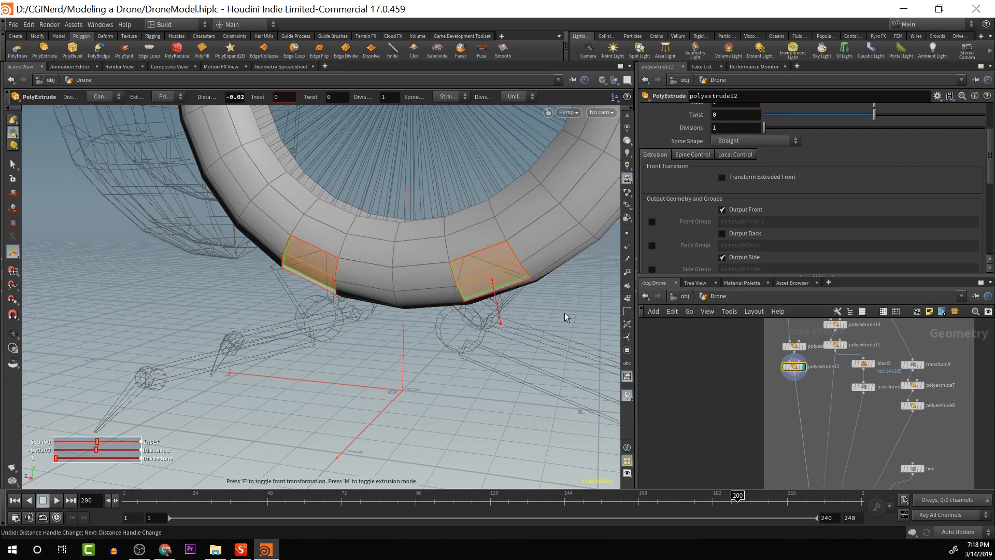
# Set the inset of the leg-attachment face extrusion to 0.021
pyautogui.press('Escape')
pyautogui.keyDown('alt'); pyautogui.moveTo(567, 283); pyautogui.dragTo(535, 323, button='middle'); pyautogui.keyUp('alt')
pyautogui.scroll(3, 734, 109)
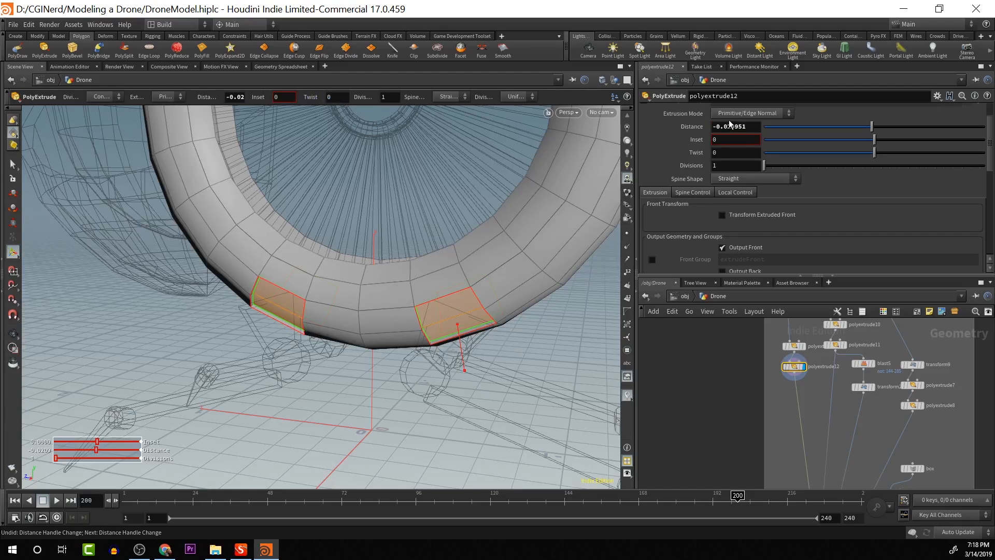
pyautogui.moveTo(875, 137); pyautogui.dragTo(876, 136)
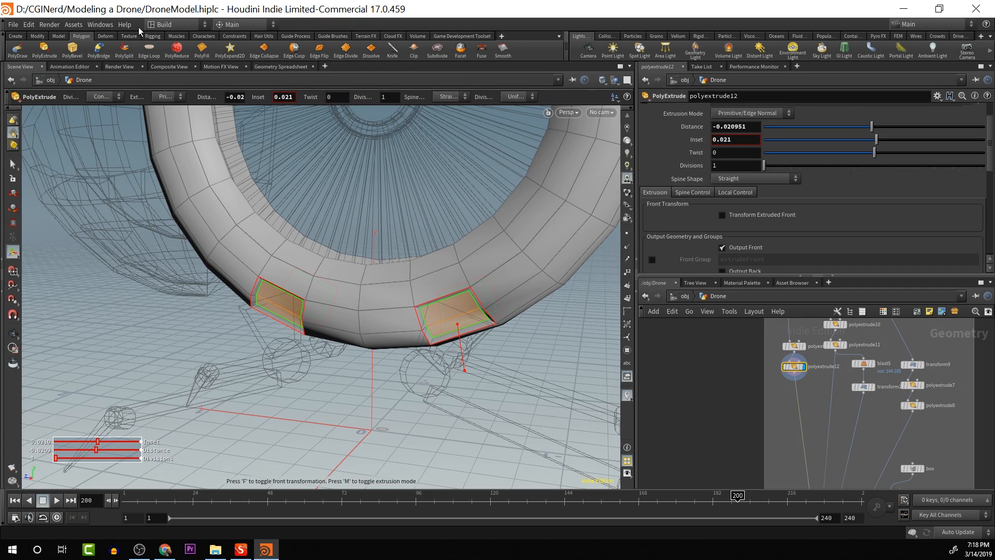
# Add a second PolyExtrude to the inset faces and push them inward by about -0.104 to form the leg sockets
pyautogui.click(44, 49)
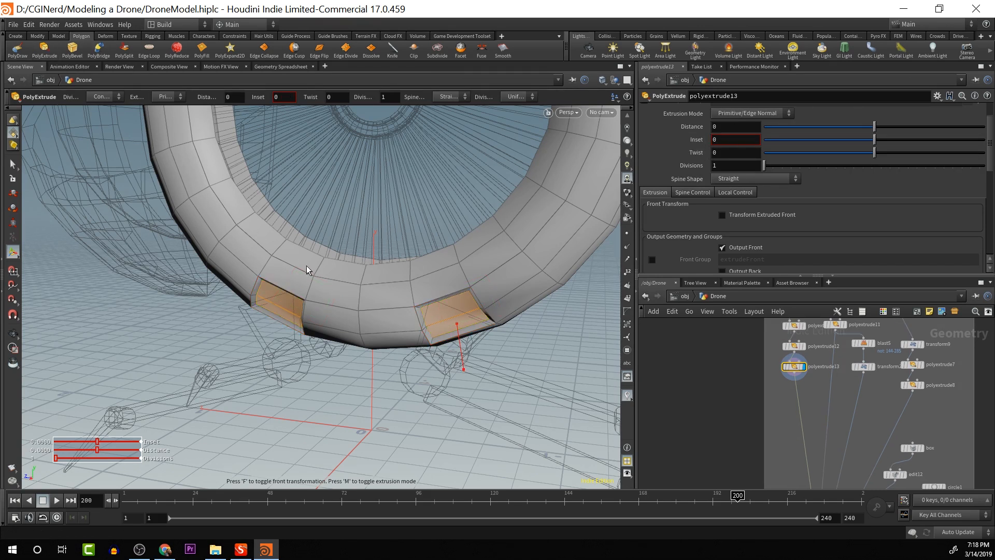
pyautogui.moveTo(463, 362); pyautogui.dragTo(462, 362)
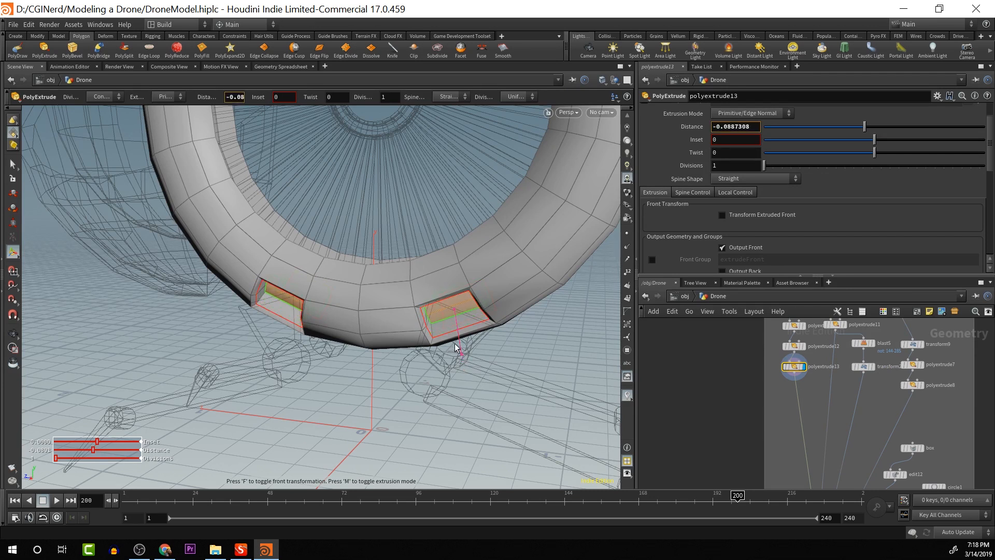
pyautogui.press('Escape')
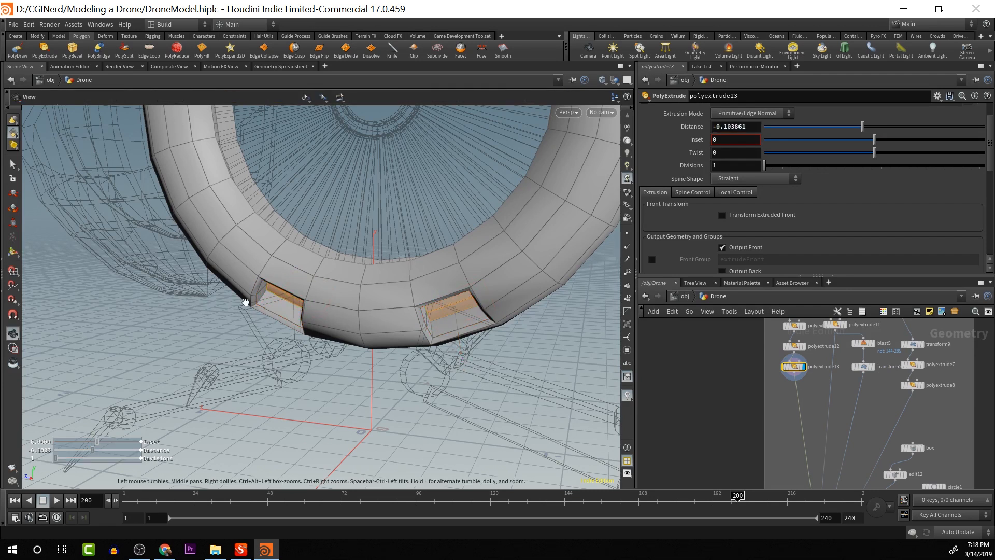
pyautogui.moveTo(244, 301); pyautogui.dragTo(473, 290)
pyautogui.moveTo(324, 285); pyautogui.dragTo(324, 309)
pyautogui.moveTo(324, 309); pyautogui.dragTo(473, 320, button='right')
pyautogui.press('Return')
# Display the edit4 node below box1 in the legs network box and select it for editing
pyautogui.moveTo(942, 364); pyautogui.dragTo(777, 374, button='middle')
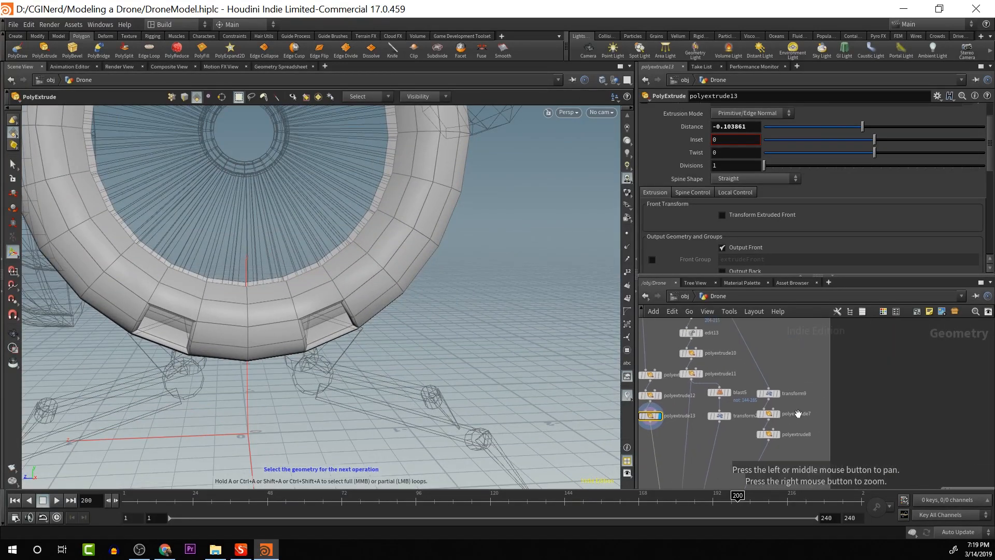
pyautogui.scroll(-6, 755, 411)
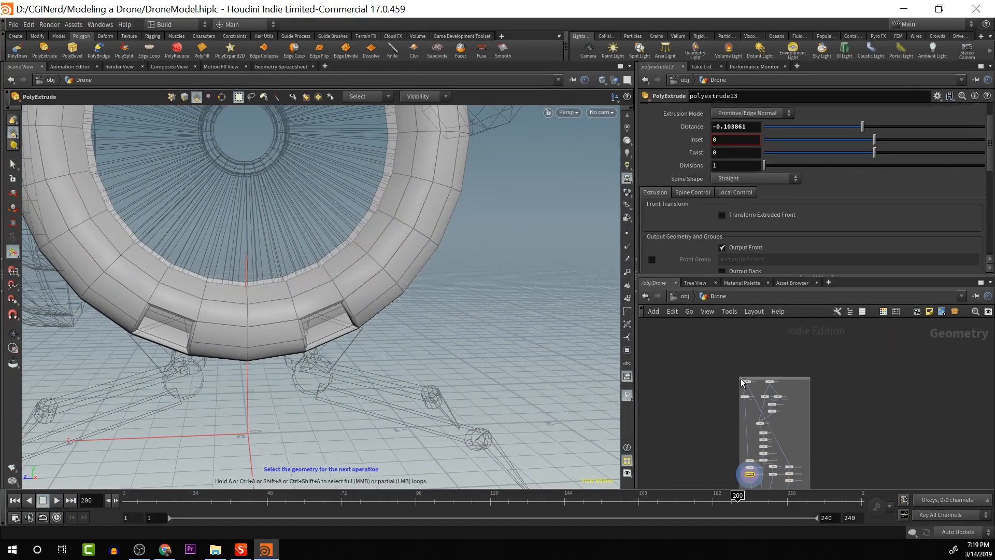
pyautogui.scroll(6, 741, 382)
pyautogui.moveTo(670, 453); pyautogui.dragTo(896, 418, button='middle')
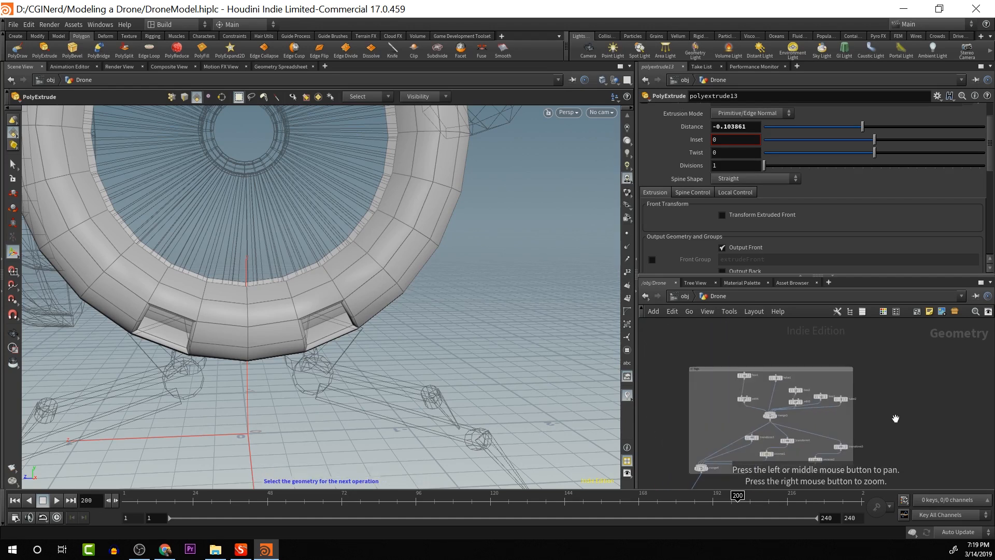
pyautogui.scroll(3, 896, 418)
pyautogui.moveTo(843, 437); pyautogui.dragTo(912, 445, button='middle')
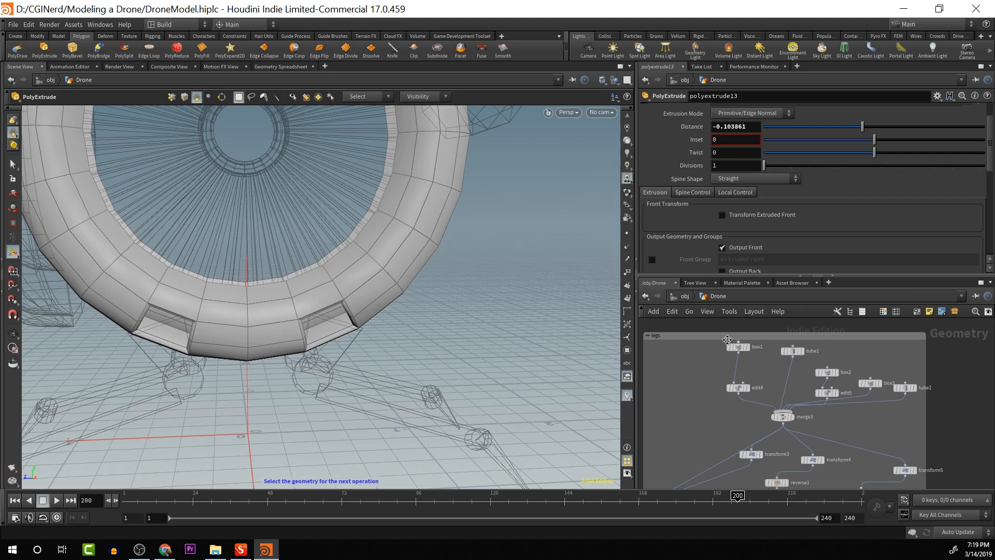
pyautogui.click(751, 353)
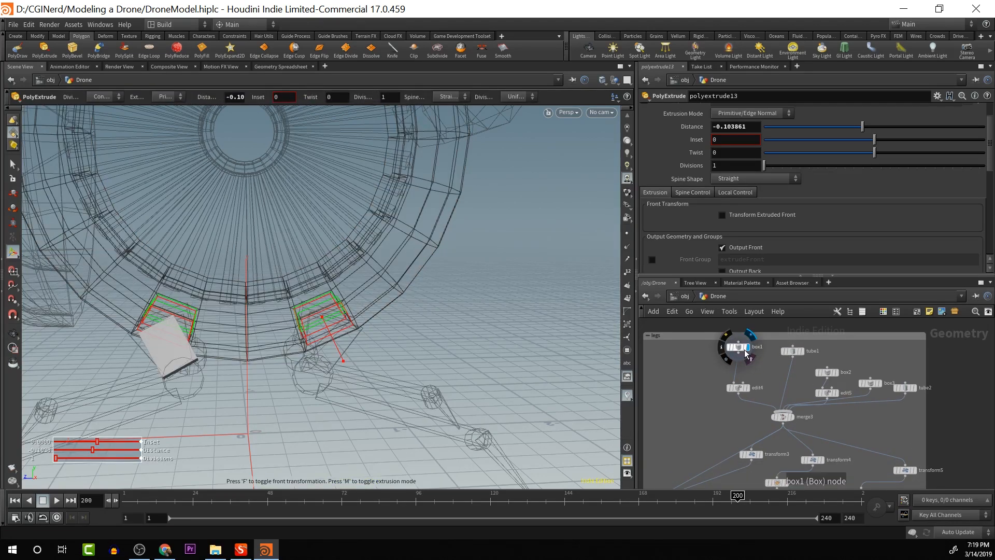
pyautogui.press('Escape')
pyautogui.moveTo(417, 340); pyautogui.dragTo(542, 366)
pyautogui.press('Return')
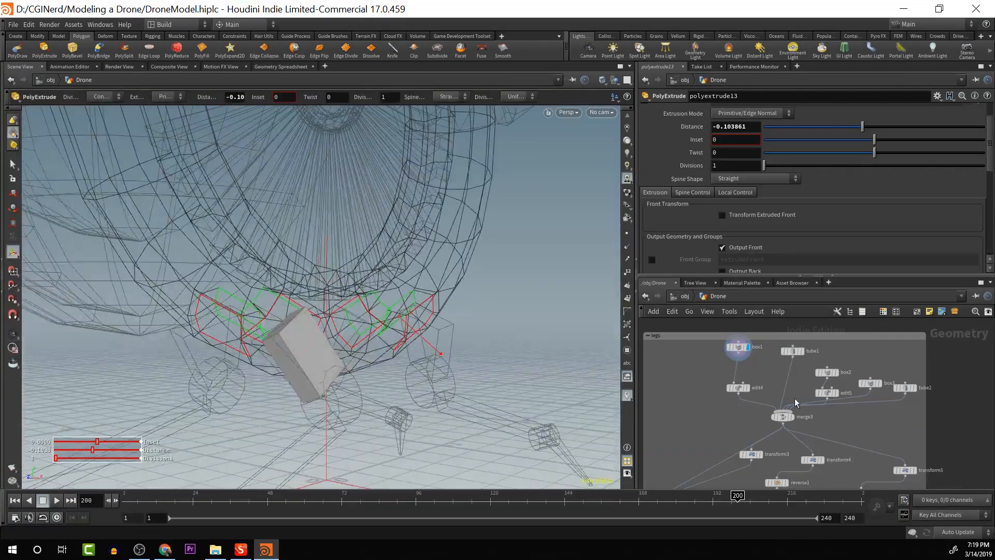
pyautogui.moveTo(747, 388)
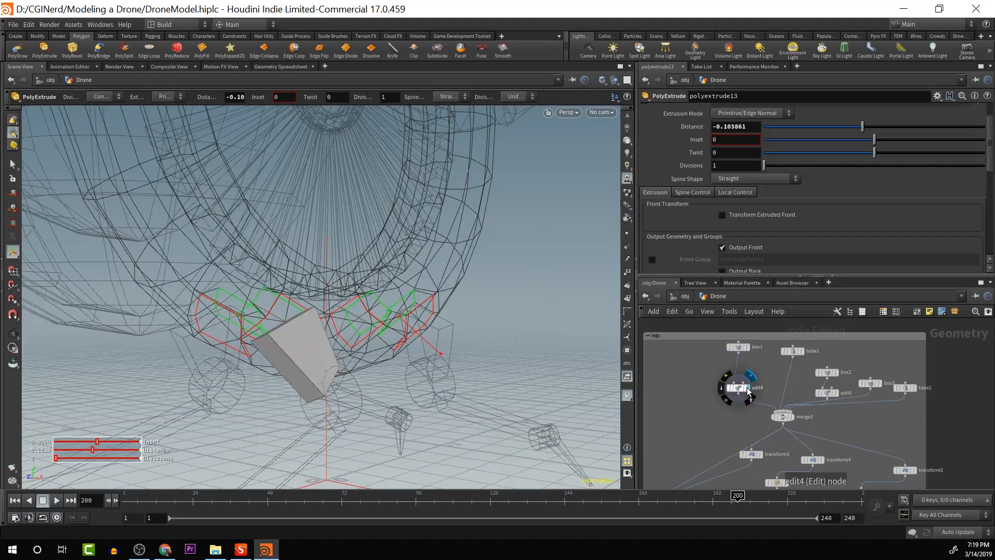
pyautogui.moveTo(477, 373); pyautogui.dragTo(429, 362)
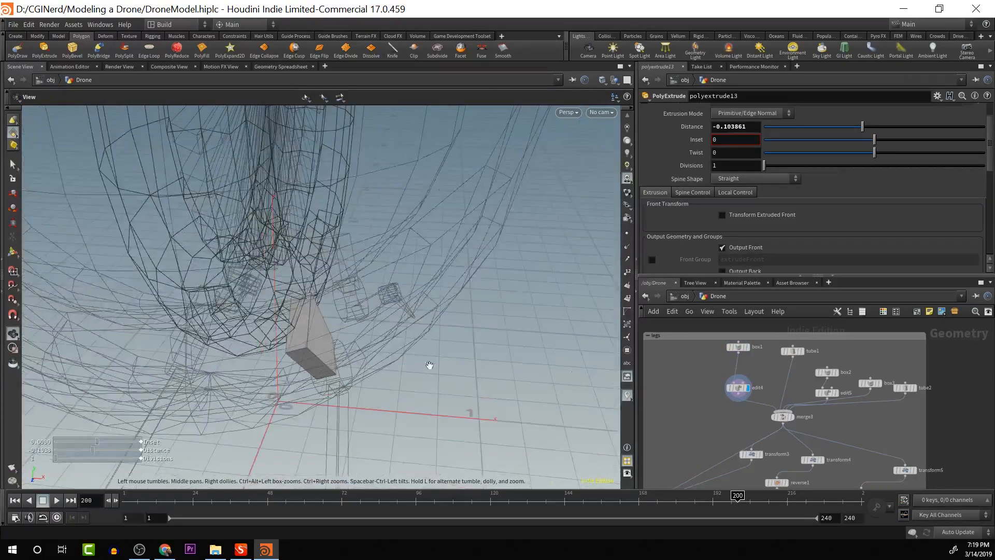
pyautogui.click(736, 386)
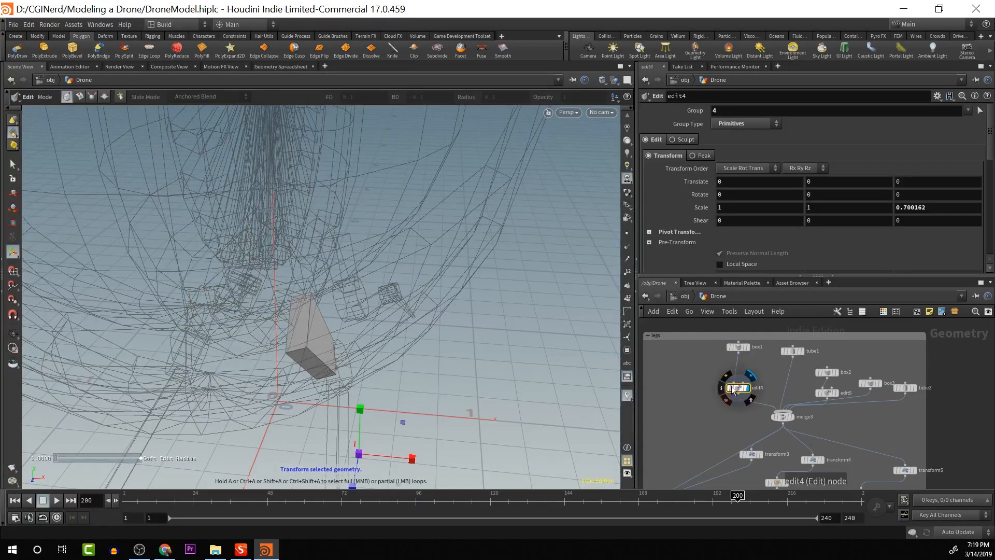
# Select the upper end face of the leg's connector box and scale it uniformly to about 0.36
pyautogui.click(295, 334)
pyautogui.press('Escape')
pyautogui.moveTo(296, 333); pyautogui.dragTo(227, 337)
pyautogui.press('Return')
pyautogui.moveTo(313, 325); pyautogui.dragTo(318, 285)
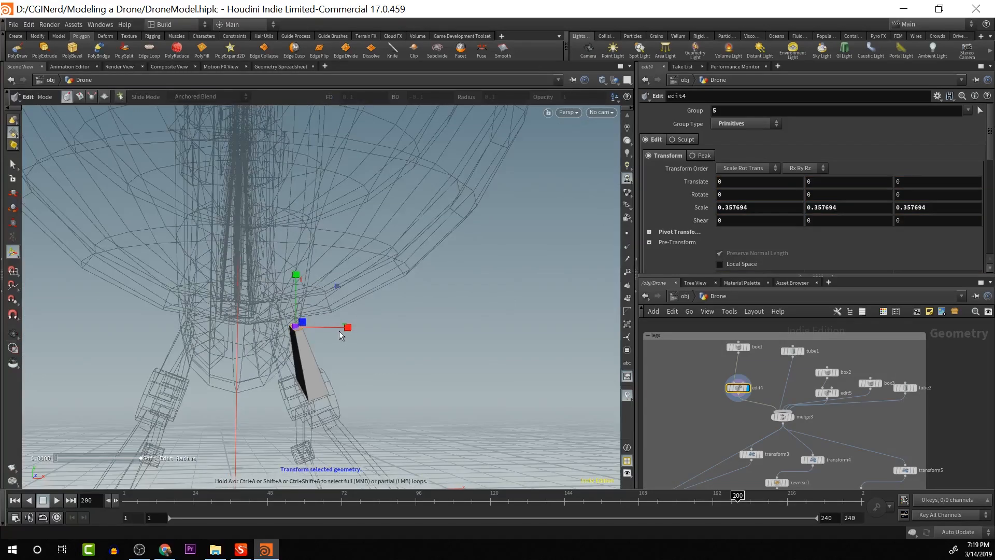
# Move the connector's upper end face about -0.077 in X and 0.046 in Y toward the ring socket
pyautogui.keyDown('alt'); pyautogui.moveTo(357, 328); pyautogui.dragTo(184, 344); pyautogui.keyUp('alt')
pyautogui.press('e')
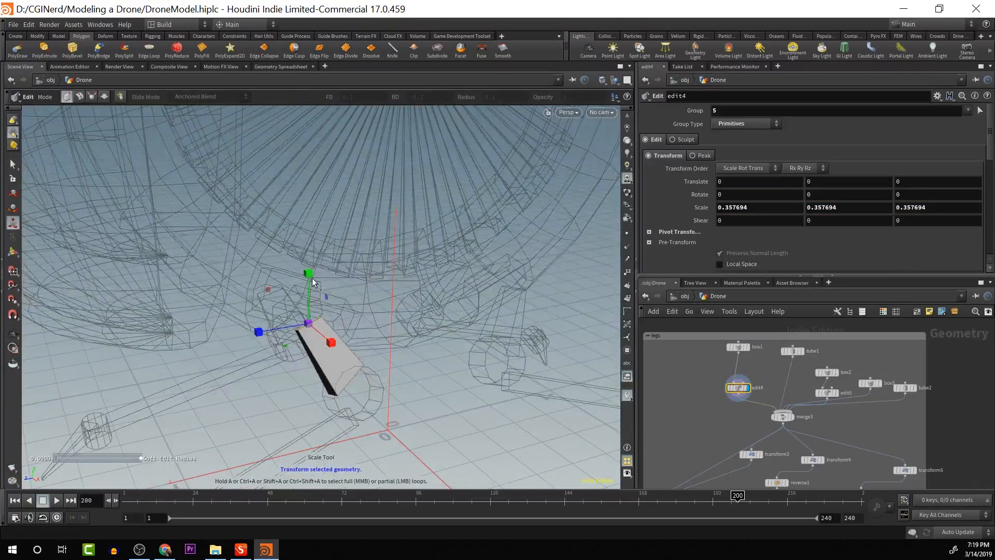
pyautogui.press('r')
pyautogui.press('t')
pyautogui.moveTo(312, 284); pyautogui.dragTo(353, 250)
pyautogui.press('Escape')
pyautogui.press('Return')
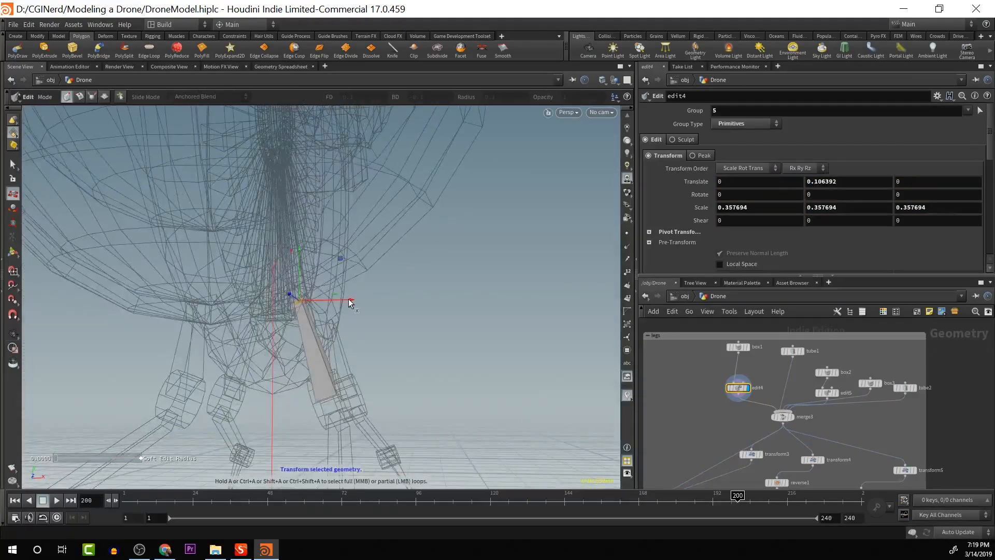
pyautogui.moveTo(348, 299); pyautogui.dragTo(324, 300)
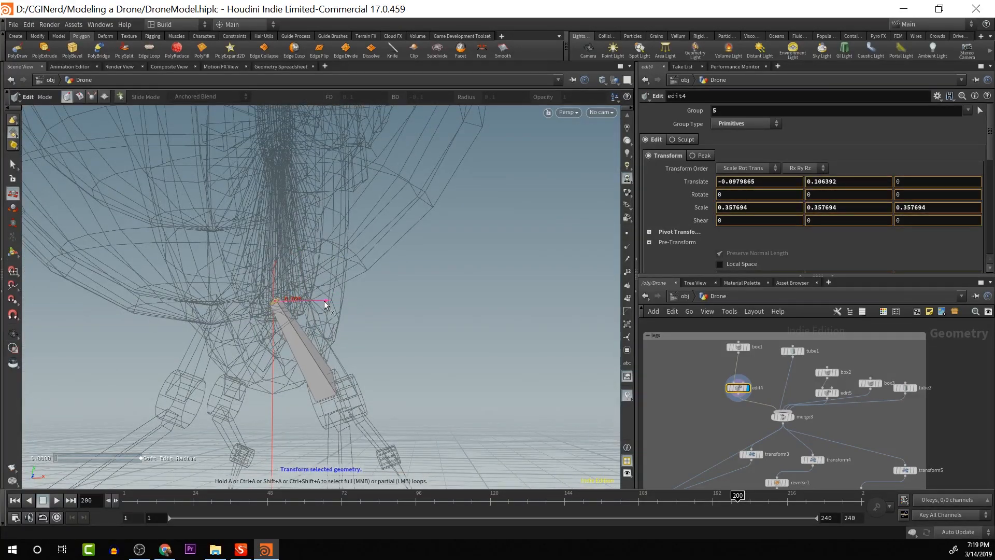
pyautogui.press('s')
pyautogui.keyDown('alt'); pyautogui.moveTo(276, 271); pyautogui.dragTo(251, 263); pyautogui.keyUp('alt')
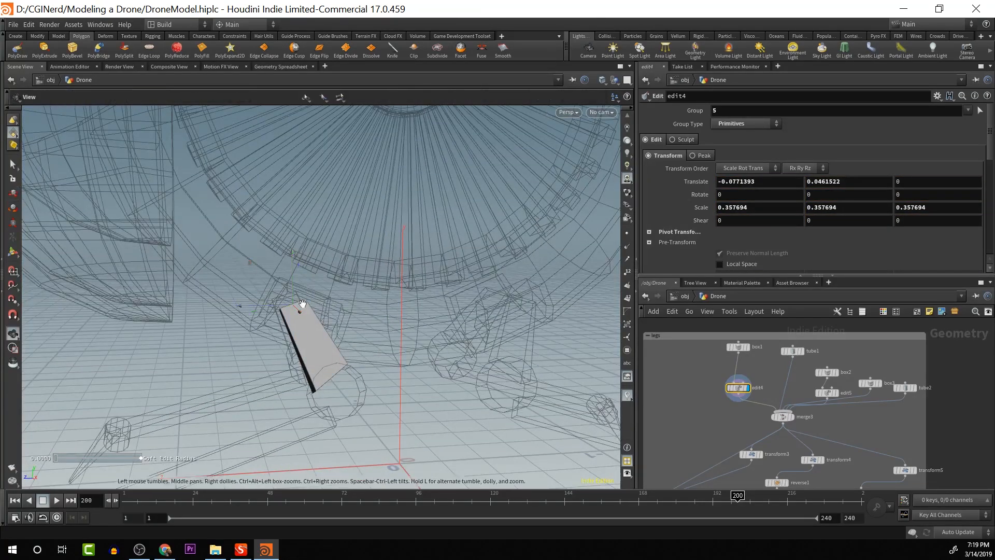
# Select the connector's lower end face and scale it to narrow its width
pyautogui.keyDown('alt'); pyautogui.moveTo(365, 345); pyautogui.dragTo(303, 333); pyautogui.keyUp('alt')
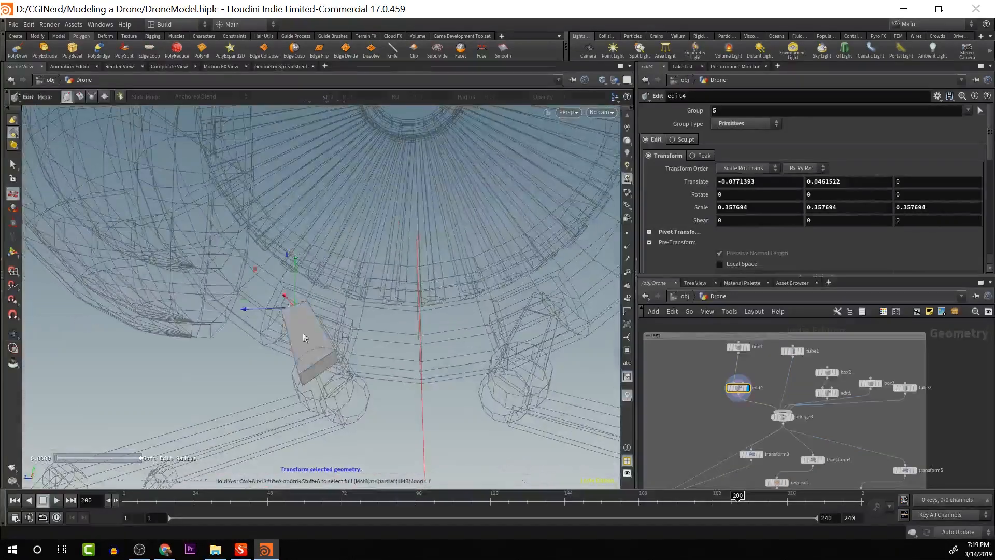
pyautogui.click(319, 365)
pyautogui.press('t')
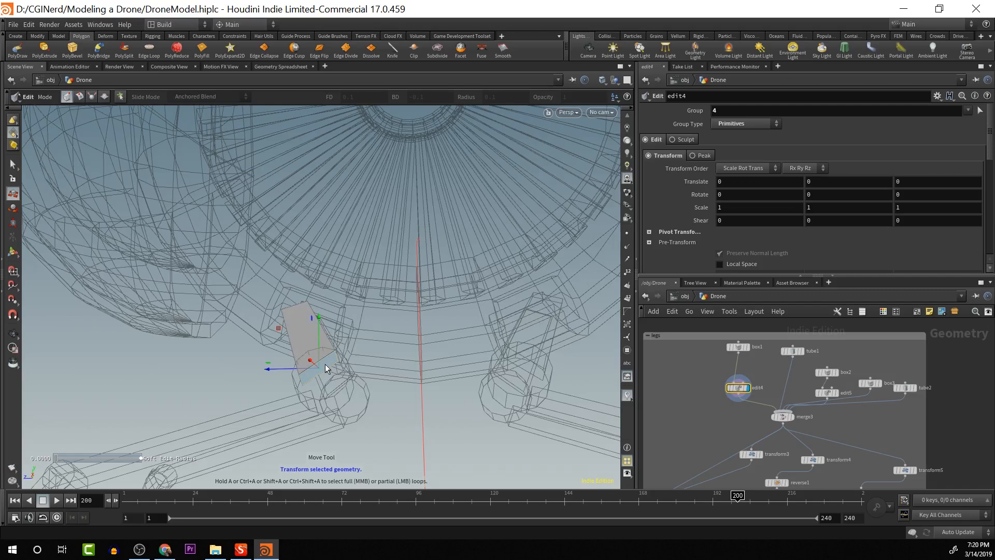
pyautogui.press('e')
pyautogui.moveTo(325, 364); pyautogui.dragTo(197, 368)
pyautogui.keyDown('alt'); pyautogui.moveTo(242, 330); pyautogui.dragTo(383, 343); pyautogui.keyUp('alt')
pyautogui.press('Return')
# Reselect the connector's upper end face and scale it to about 0.79 in X and 0.21 in Z
pyautogui.doubleClick(353, 314)
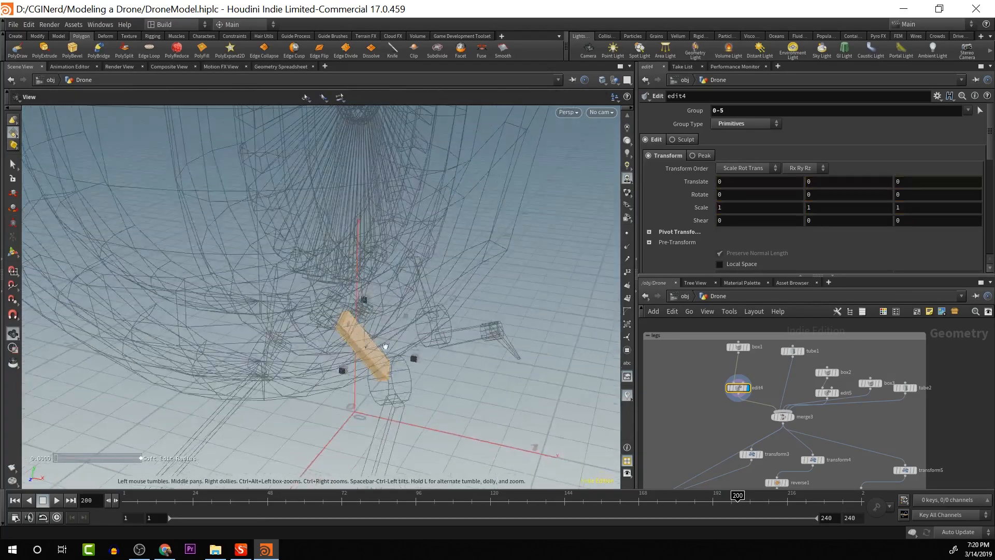
pyautogui.click(344, 318)
pyautogui.press('s')
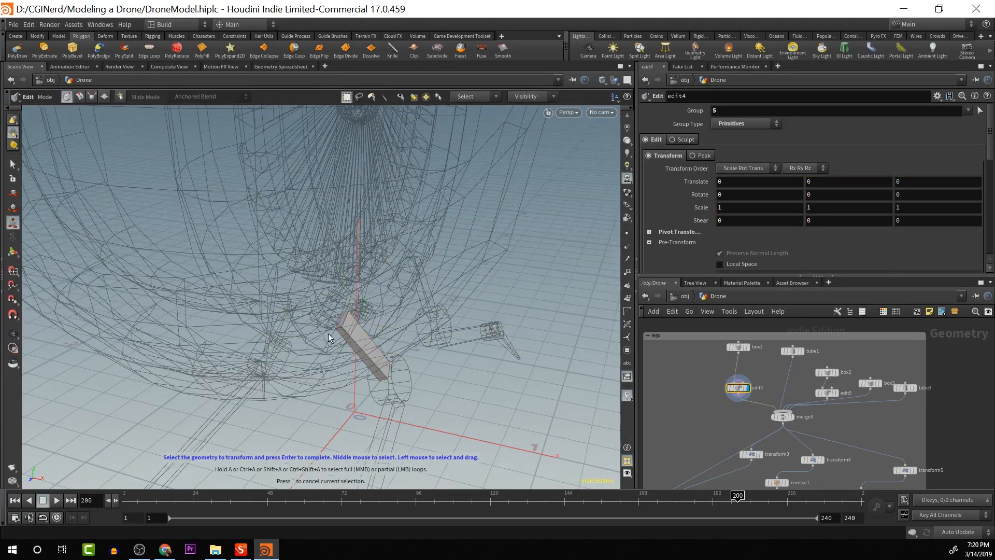
pyautogui.click(331, 334)
pyautogui.click(341, 320)
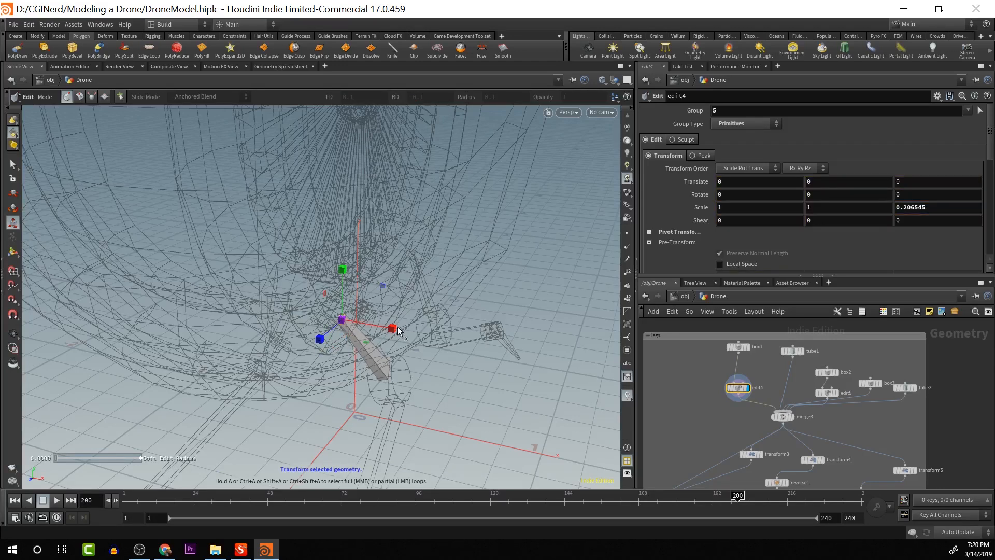
pyautogui.moveTo(396, 331); pyautogui.dragTo(326, 312)
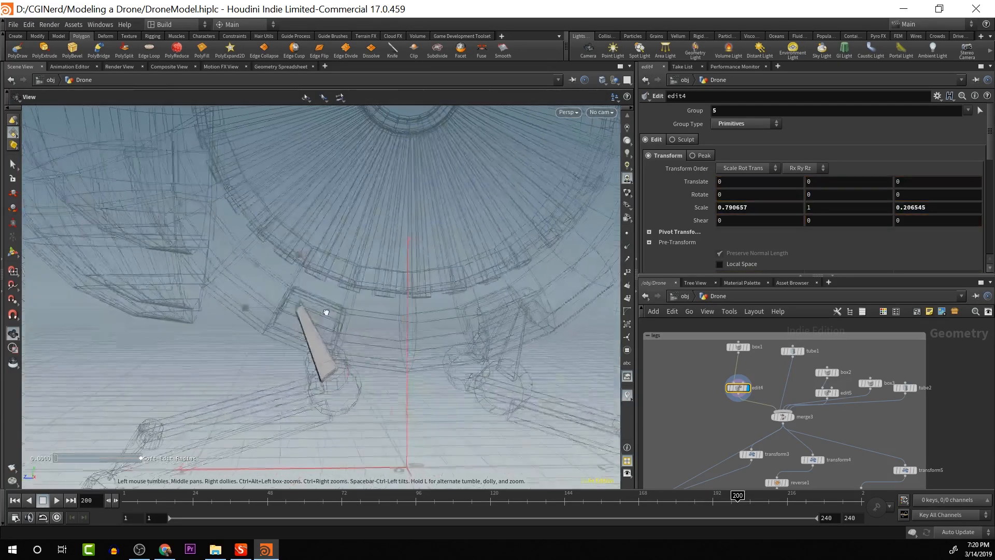
# Examine the reshaped leg connector against the drone wireframe from several angles to check its fit with the socket
pyautogui.keyDown('alt'); pyautogui.scroll(-5, 429, 382); pyautogui.keyUp('alt')
pyautogui.keyDown('alt'); pyautogui.moveTo(429, 384); pyautogui.dragTo(413, 317, button='middle'); pyautogui.keyUp('alt')
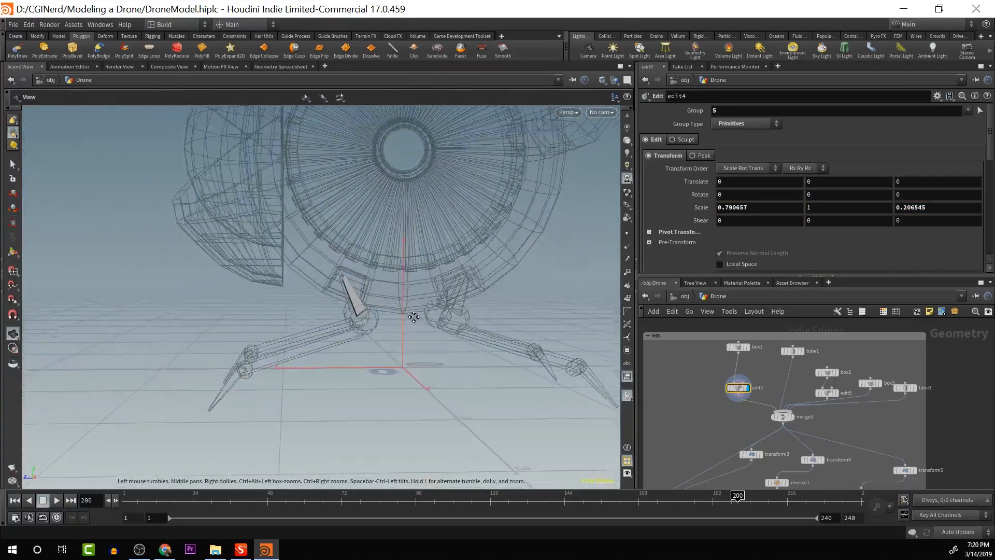
pyautogui.keyDown('alt'); pyautogui.moveTo(414, 317); pyautogui.dragTo(334, 306); pyautogui.keyUp('alt')
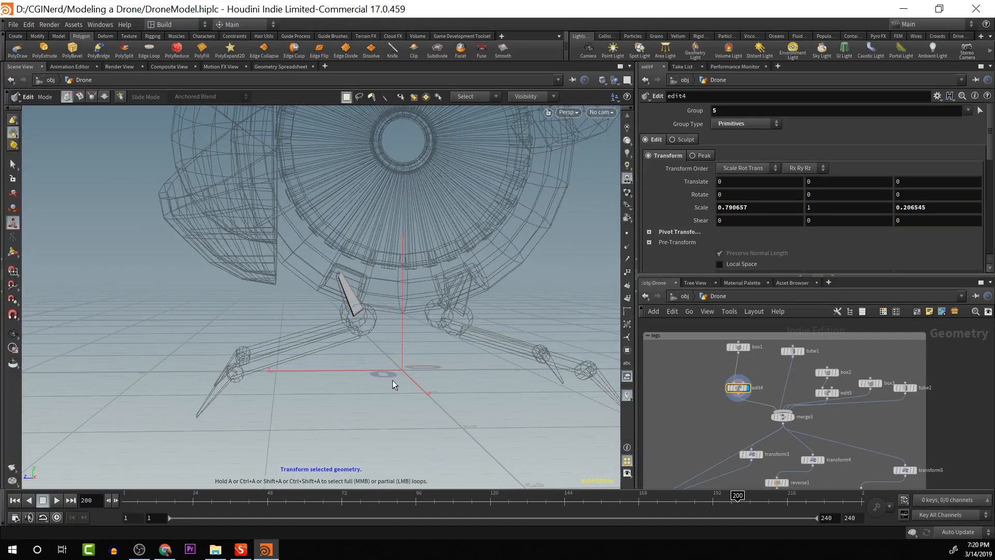
pyautogui.keyDown('alt'); pyautogui.moveTo(452, 362); pyautogui.dragTo(493, 384, button='middle'); pyautogui.keyUp('alt')
pyautogui.keyDown('alt'); pyautogui.moveTo(428, 334); pyautogui.dragTo(465, 349); pyautogui.keyUp('alt')
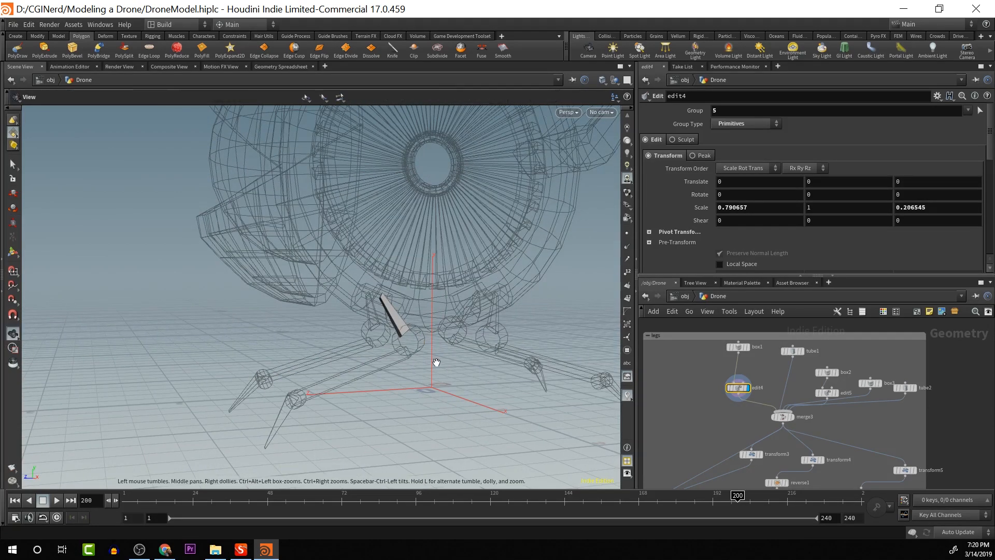
pyautogui.keyDown('alt'); pyautogui.moveTo(435, 361); pyautogui.dragTo(399, 381, button='middle'); pyautogui.keyUp('alt')
pyautogui.keyDown('alt'); pyautogui.scroll(4, 399, 382); pyautogui.keyUp('alt')
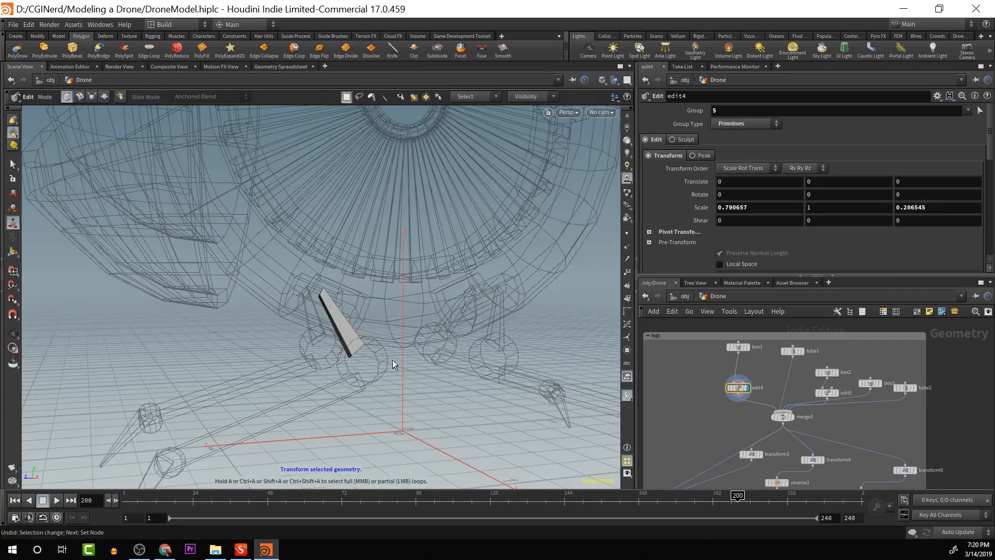
pyautogui.moveTo(435, 357)
pyautogui.keyDown('alt'); pyautogui.mouseDown()
pyautogui.moveTo(535, 350)
pyautogui.moveTo(482, 358)
pyautogui.moveTo(431, 345)
pyautogui.mouseUp(); pyautogui.keyUp('alt')
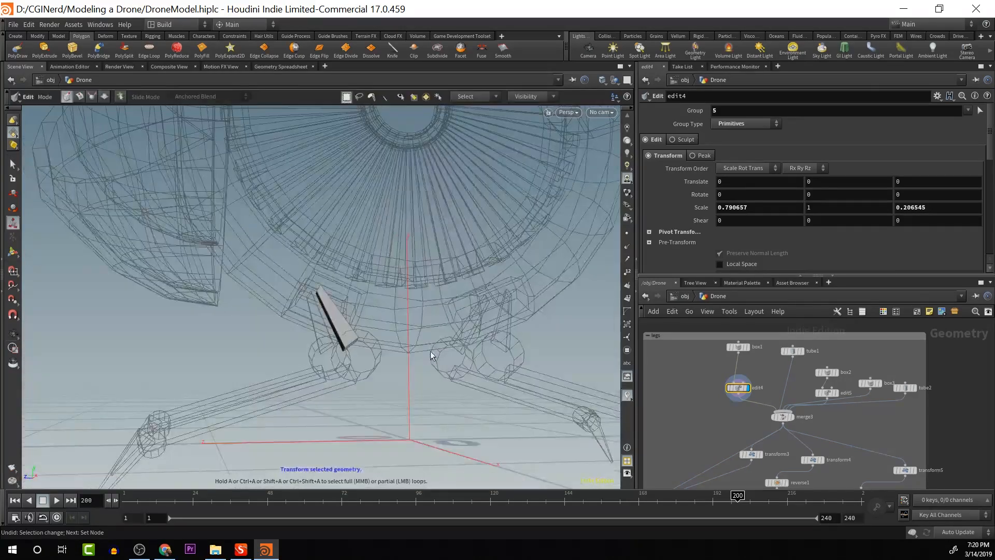
# Set the merge2 node as the displayed node to show the whole drone
pyautogui.keyDown('alt'); pyautogui.scroll(-4, 746, 399); pyautogui.keyUp('alt')
pyautogui.moveTo(750, 394)
pyautogui.keyDown('alt'); pyautogui.mouseDown(button='middle')
pyautogui.moveTo(765, 353)
pyautogui.moveTo(752, 364)
pyautogui.moveTo(863, 437)
pyautogui.mouseUp(button='middle'); pyautogui.keyUp('alt')
pyautogui.keyDown('alt'); pyautogui.scroll(4, 749, 362); pyautogui.keyUp('alt')
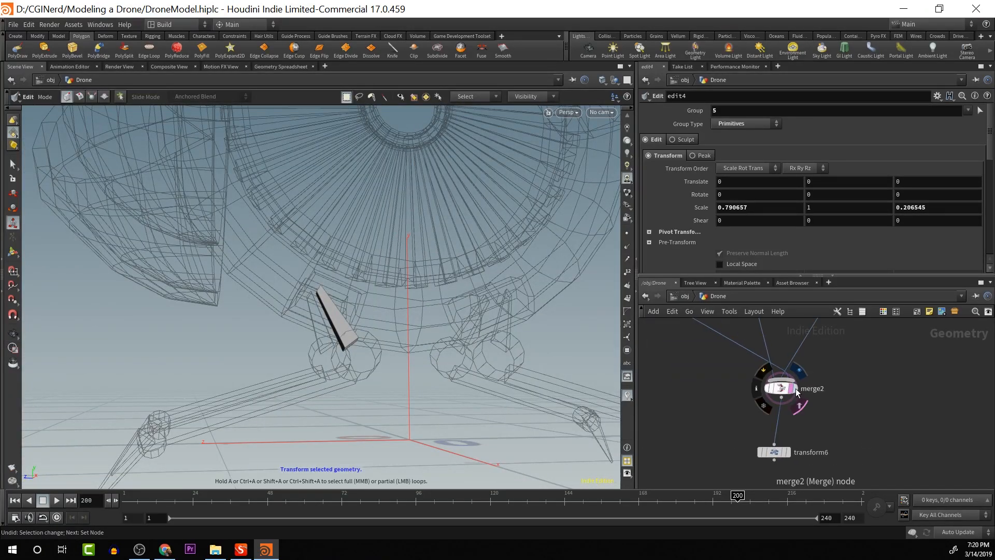
pyautogui.click(795, 388)
# Examine the leg connectors and their ring sockets on the shaded drone from several angles and distances
pyautogui.press('Escape')
pyautogui.moveTo(343, 407); pyautogui.dragTo(477, 333)
pyautogui.press('space')
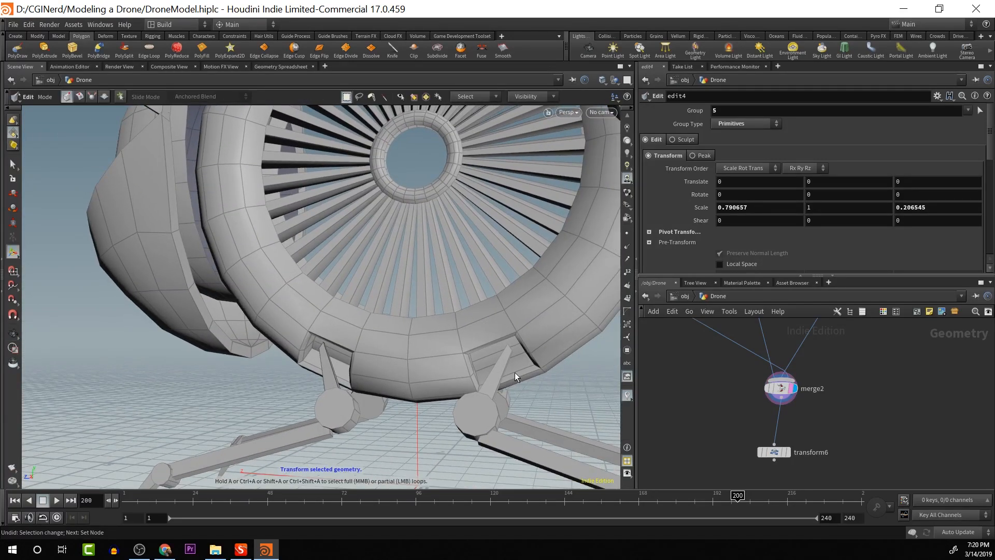
pyautogui.press('space')
pyautogui.moveTo(475, 320); pyautogui.dragTo(535, 331)
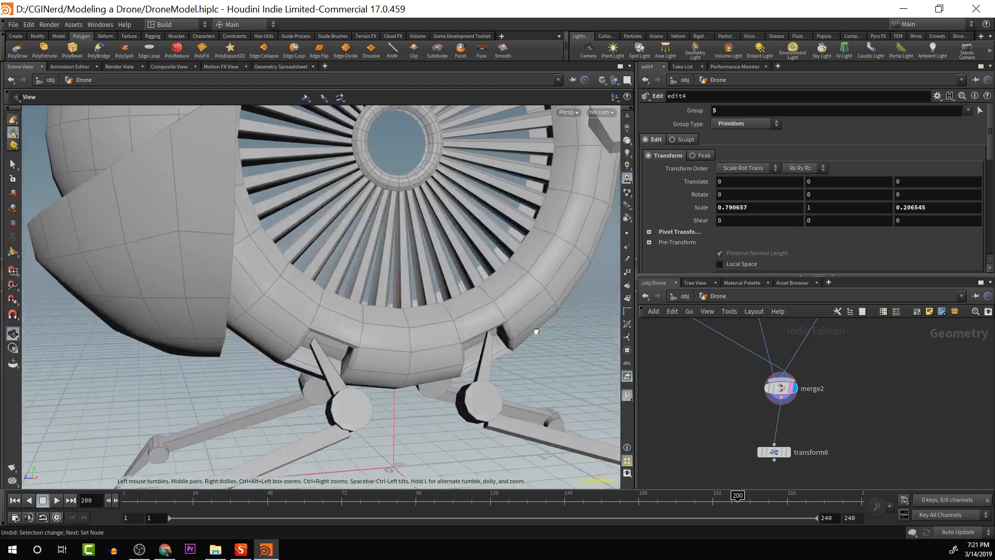
pyautogui.scroll(-8, 401, 364)
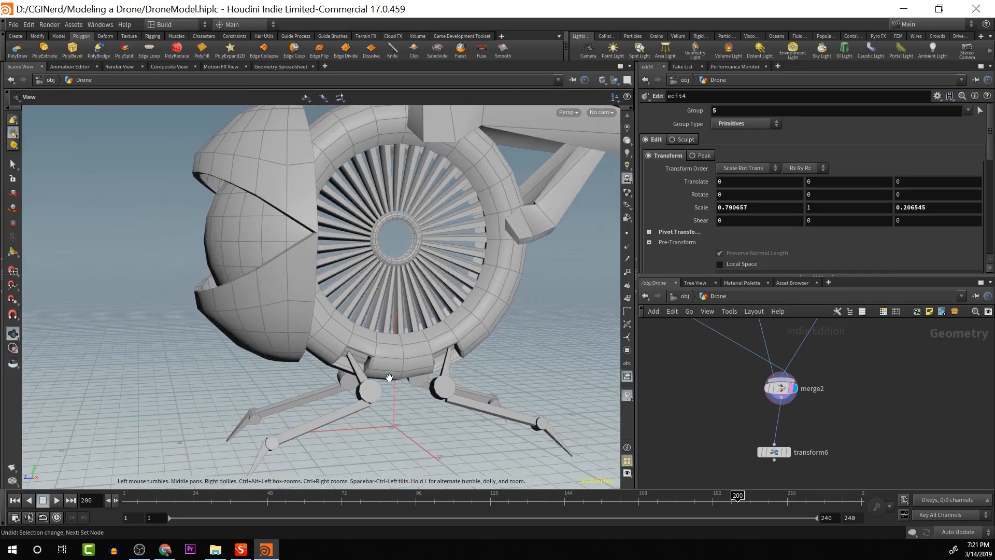
pyautogui.moveTo(384, 356); pyautogui.dragTo(425, 340)
pyautogui.scroll(2, 425, 340)
pyautogui.scroll(4, 424, 338)
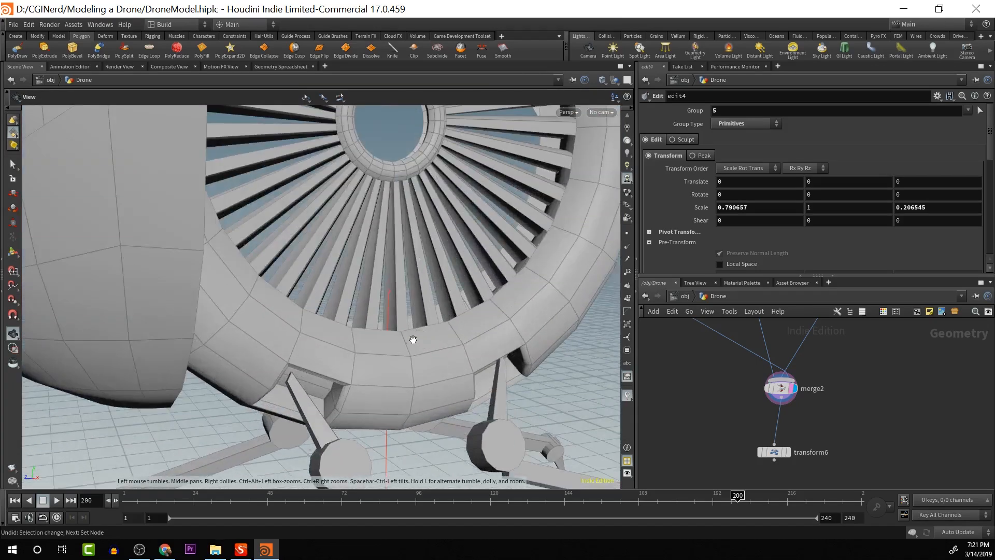
pyautogui.scroll(3, 363, 324)
pyautogui.press('Return')
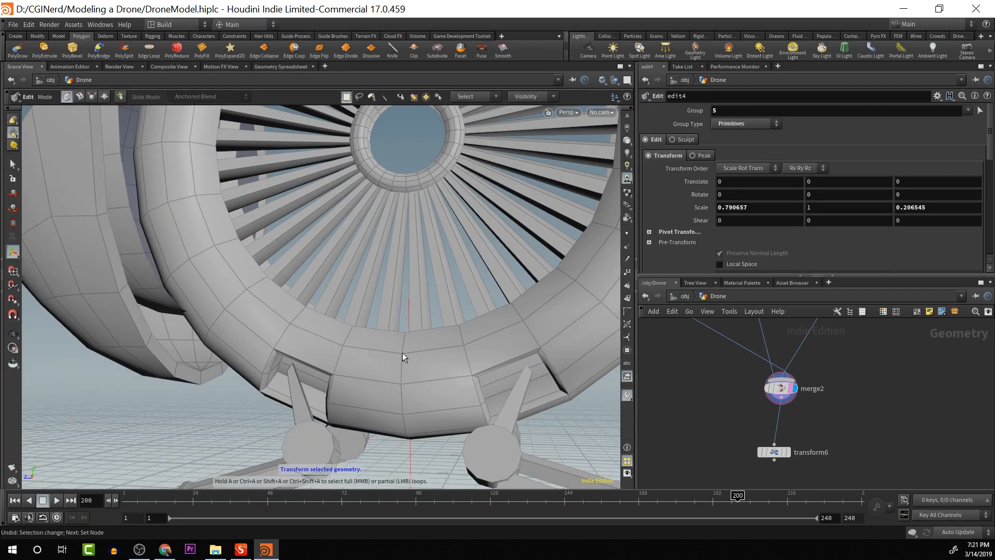
pyautogui.press('Escape')
pyautogui.moveTo(394, 362); pyautogui.dragTo(396, 368)
pyautogui.scroll(-2, 396, 369)
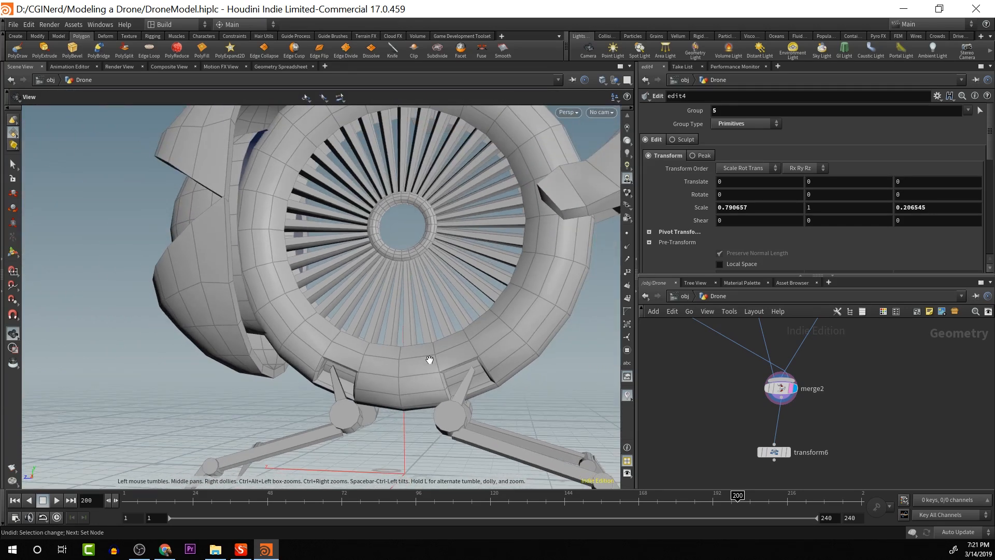
pyautogui.keyDown('alt'); pyautogui.scroll(-2, 402, 361); pyautogui.keyUp('alt')
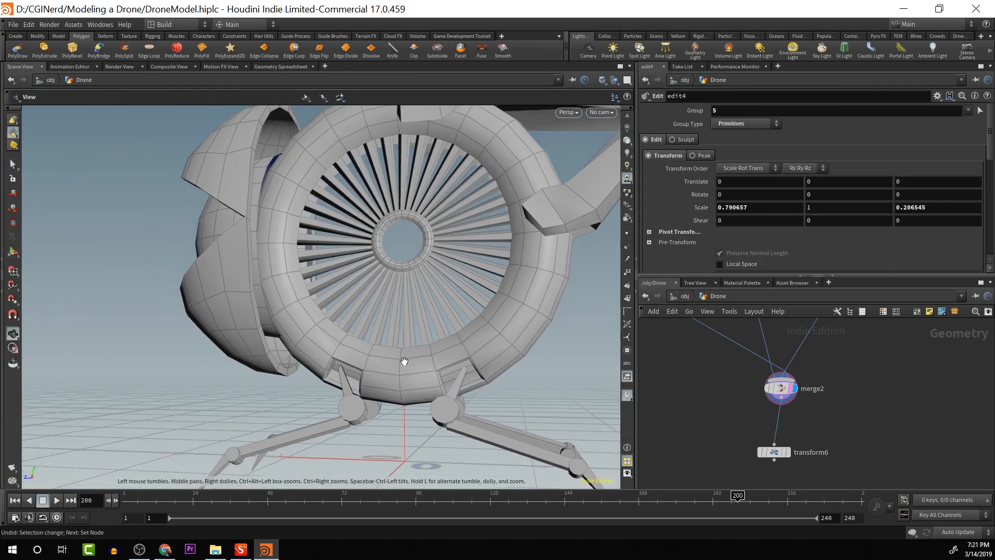
pyautogui.moveTo(350, 316)
pyautogui.keyDown('alt'); pyautogui.mouseDown()
pyautogui.moveTo(419, 335)
pyautogui.moveTo(363, 326)
pyautogui.mouseUp(); pyautogui.keyUp('alt')
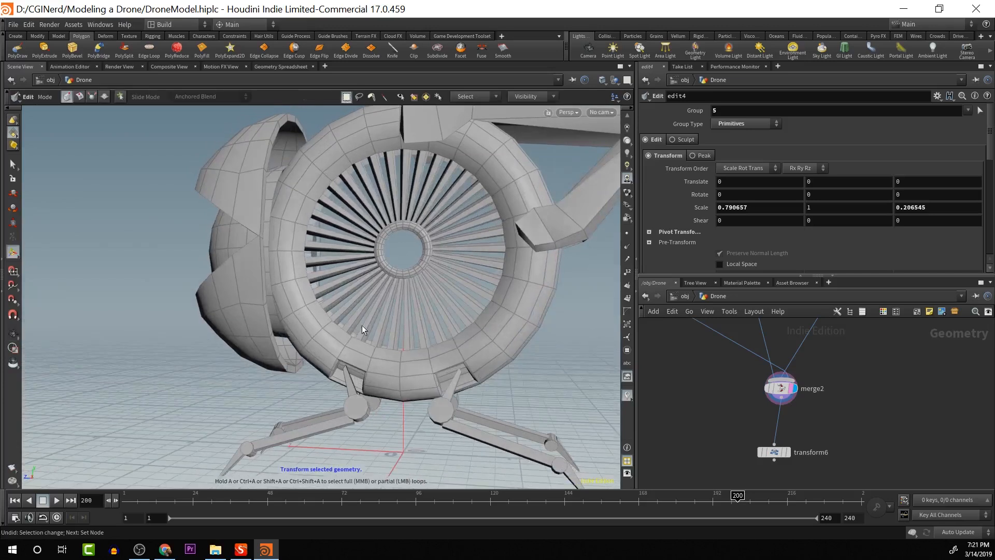
pyautogui.keyDown('alt'); pyautogui.moveTo(286, 279); pyautogui.dragTo(314, 298); pyautogui.keyUp('alt')
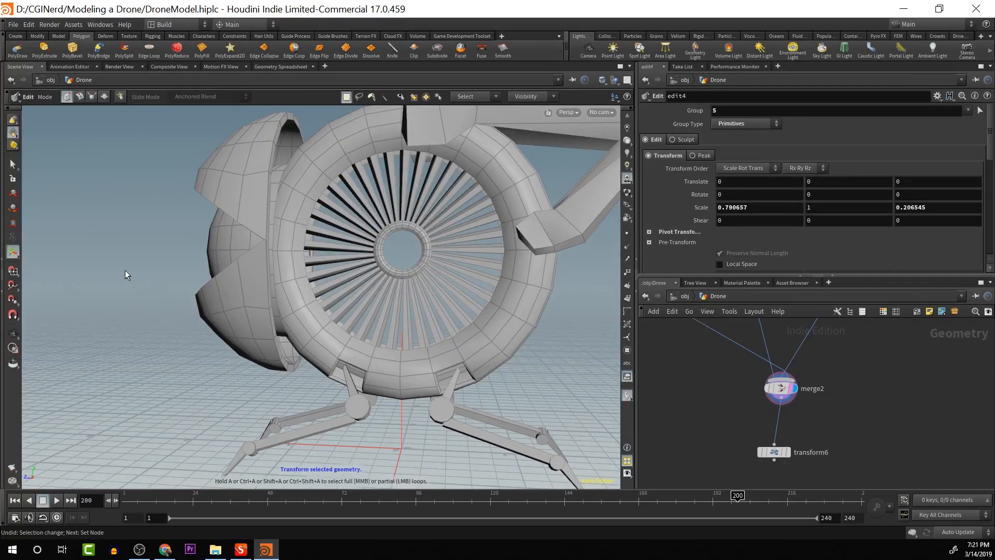
# Expand the collapsed body network box to reveal the nodes that build the drone's body
pyautogui.keyDown('alt'); pyautogui.scroll(-5, 826, 395); pyautogui.keyUp('alt')
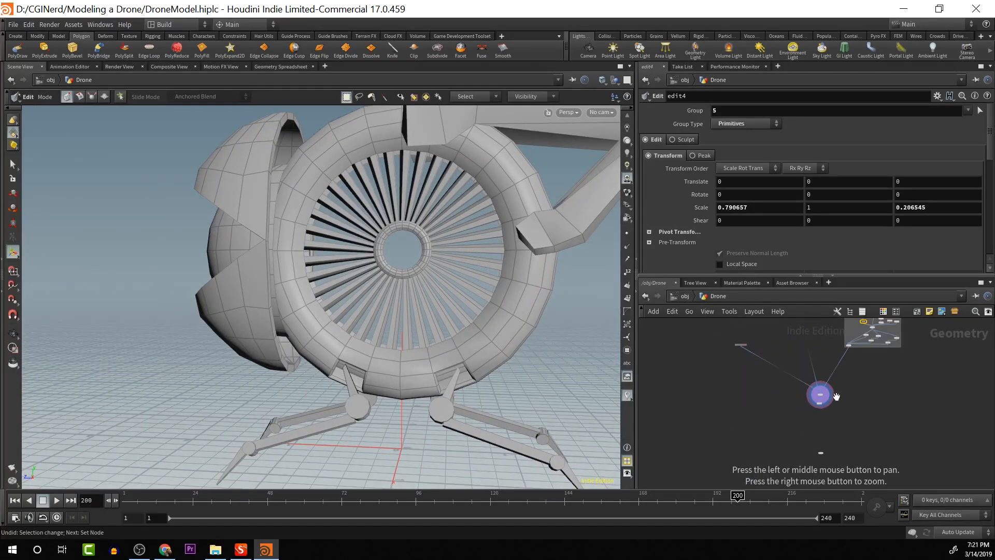
pyautogui.keyDown('alt'); pyautogui.moveTo(855, 381); pyautogui.dragTo(802, 483); pyautogui.keyUp('alt')
pyautogui.keyDown('alt'); pyautogui.scroll(5, 824, 409); pyautogui.keyUp('alt')
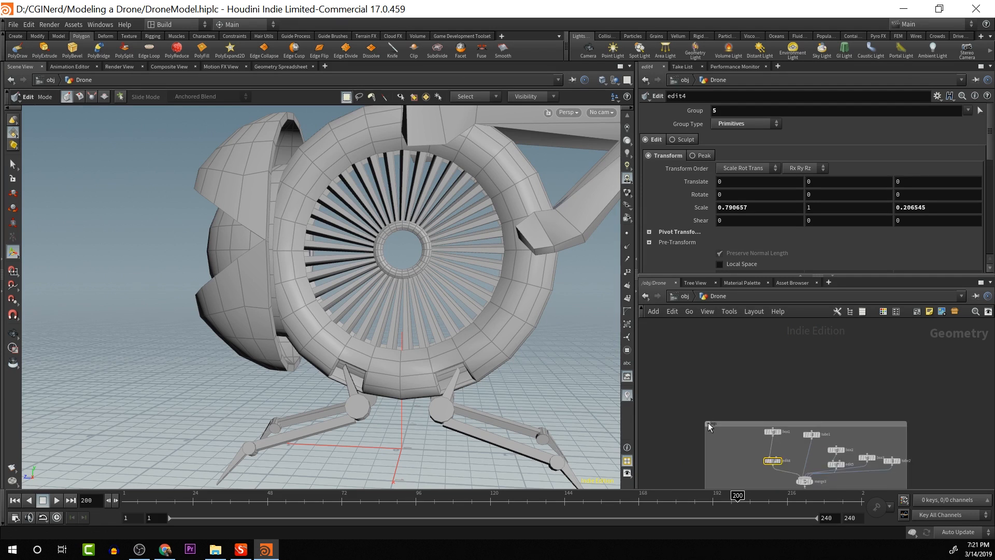
pyautogui.keyDown('alt'); pyautogui.moveTo(742, 383); pyautogui.dragTo(989, 407); pyautogui.keyUp('alt')
pyautogui.keyDown('alt'); pyautogui.scroll(-5, 847, 401); pyautogui.keyUp('alt')
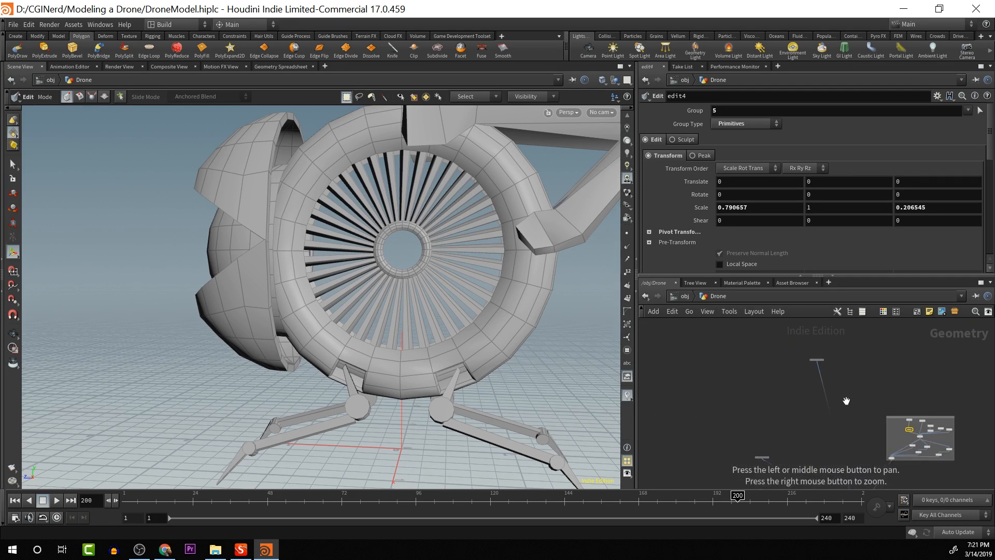
pyautogui.keyDown('alt'); pyautogui.scroll(3, 832, 404); pyautogui.keyUp('alt')
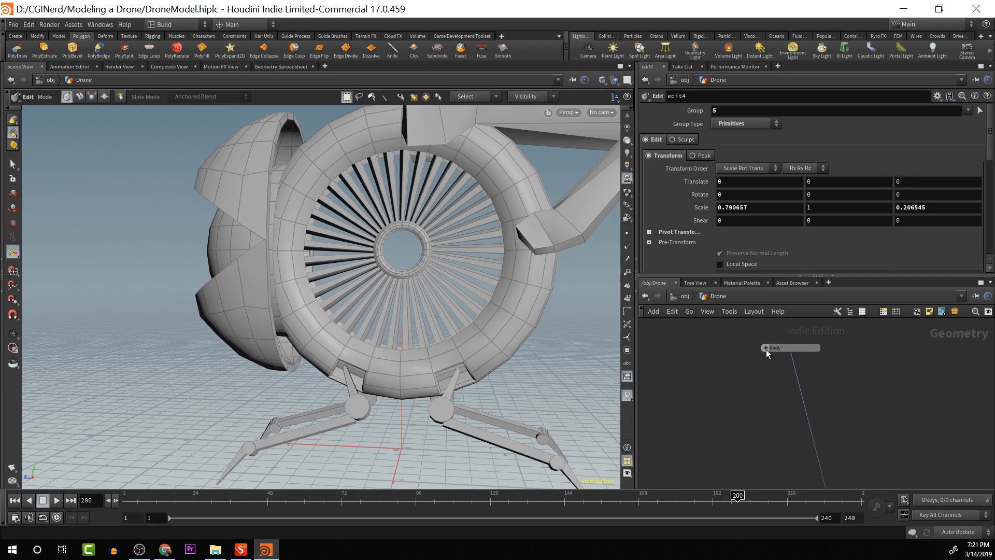
pyautogui.click(766, 347)
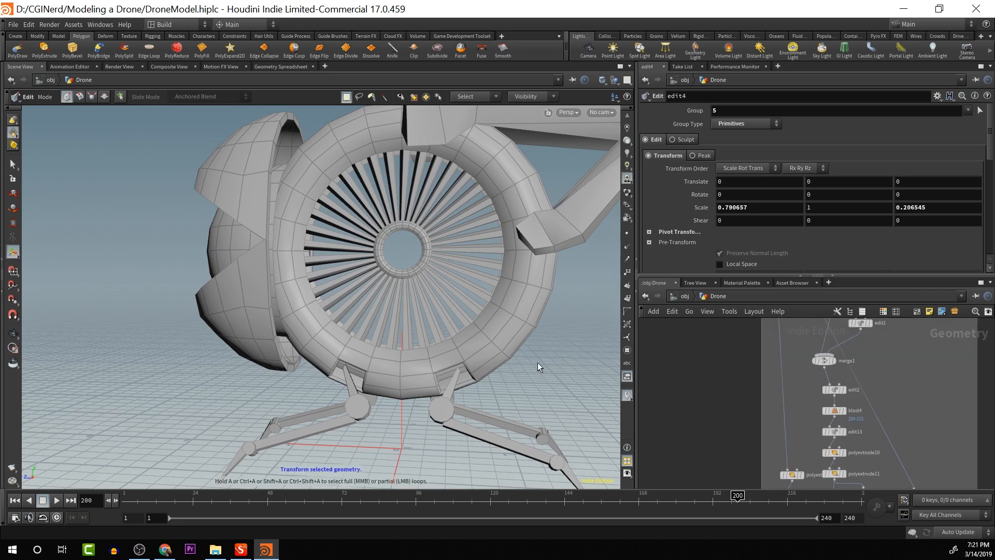
pyautogui.press('Escape')
pyautogui.moveTo(537, 363); pyautogui.dragTo(597, 373)
pyautogui.moveTo(566, 359); pyautogui.dragTo(564, 442, button='middle')
pyautogui.moveTo(564, 442); pyautogui.dragTo(502, 363)
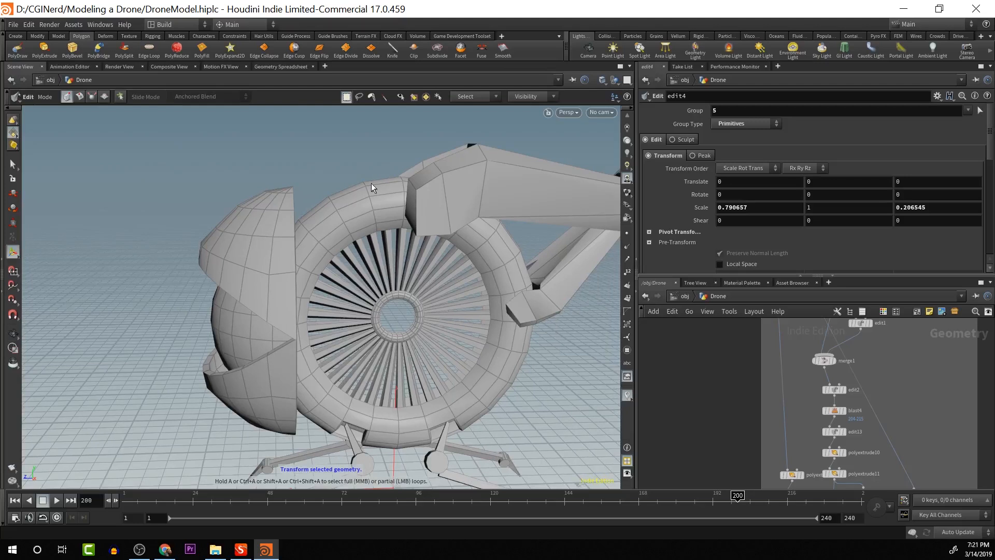
# Select the polyextrude13 node of the ring branch and display its output
pyautogui.press('space')
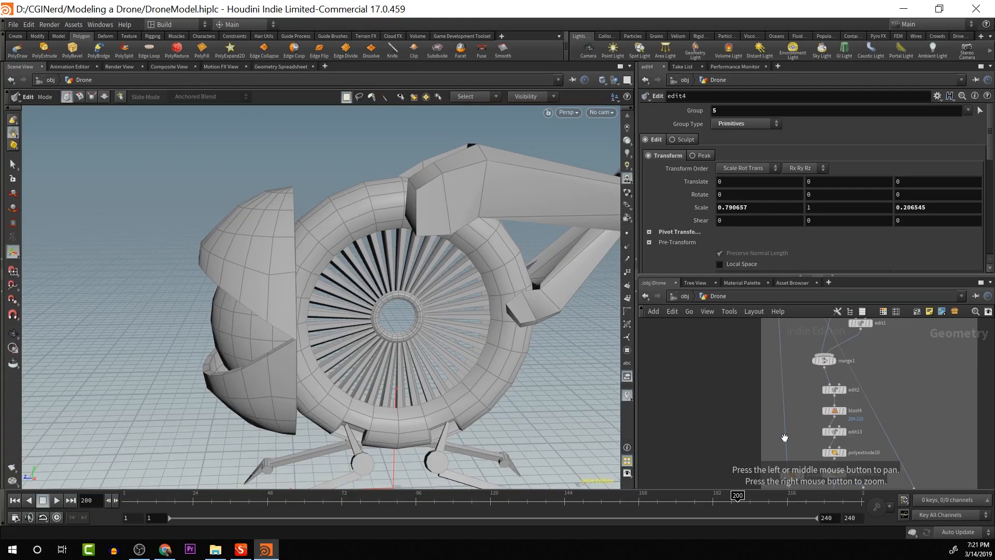
pyautogui.moveTo(748, 452); pyautogui.dragTo(690, 320)
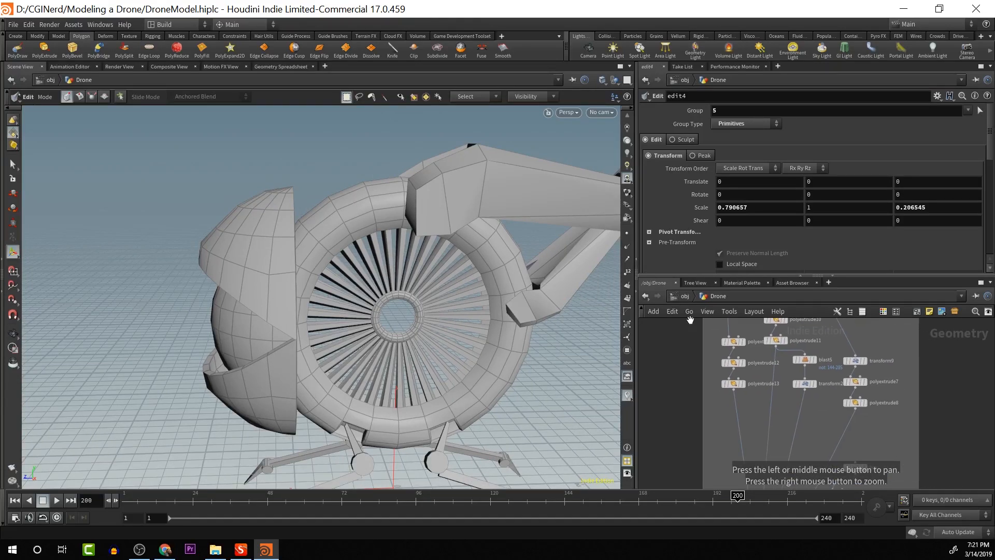
pyautogui.click(733, 383)
pyautogui.moveTo(502, 458); pyautogui.dragTo(441, 340)
pyautogui.press('Return')
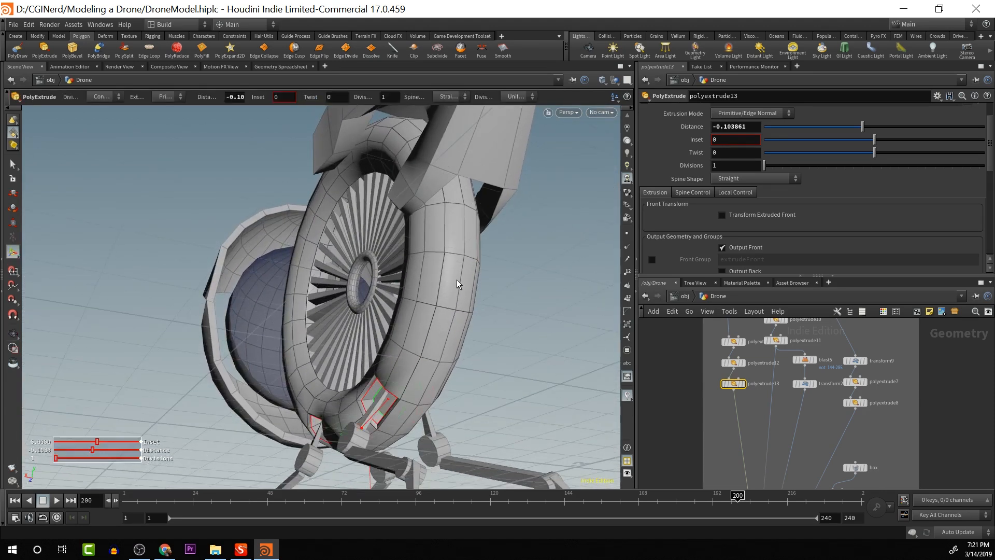
pyautogui.press('s')
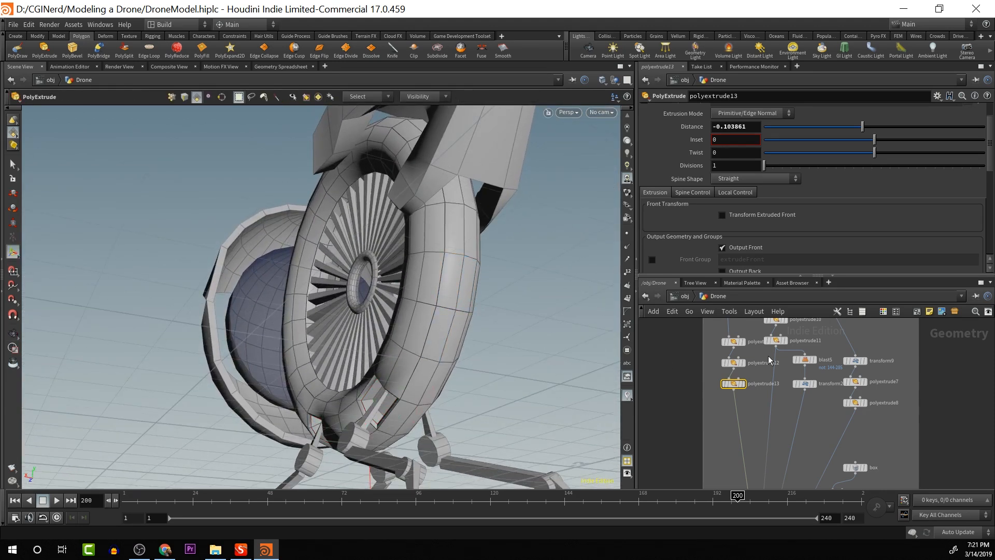
pyautogui.click(735, 385)
pyautogui.press('Escape')
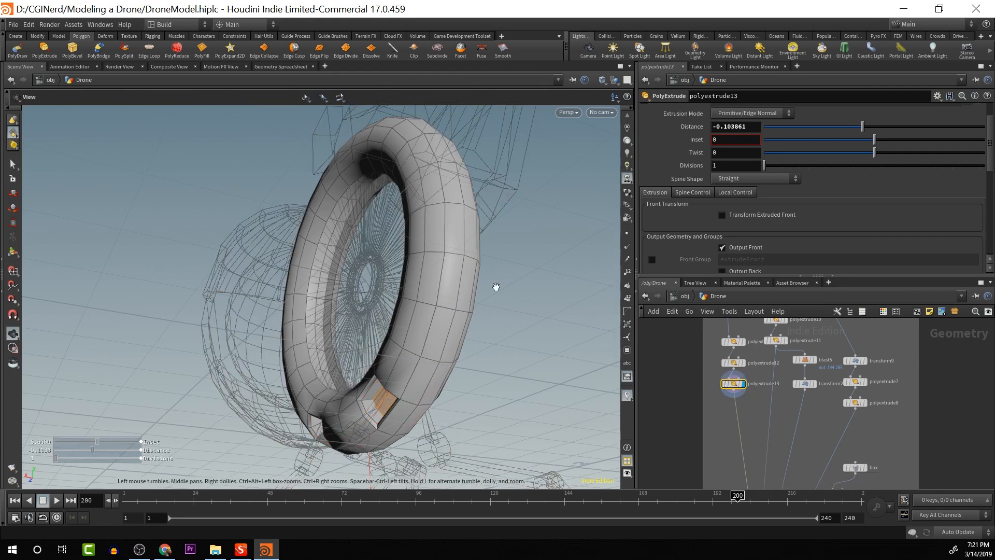
# Select part of the face loop along the ring's outer rim
pyautogui.moveTo(493, 285); pyautogui.dragTo(514, 348)
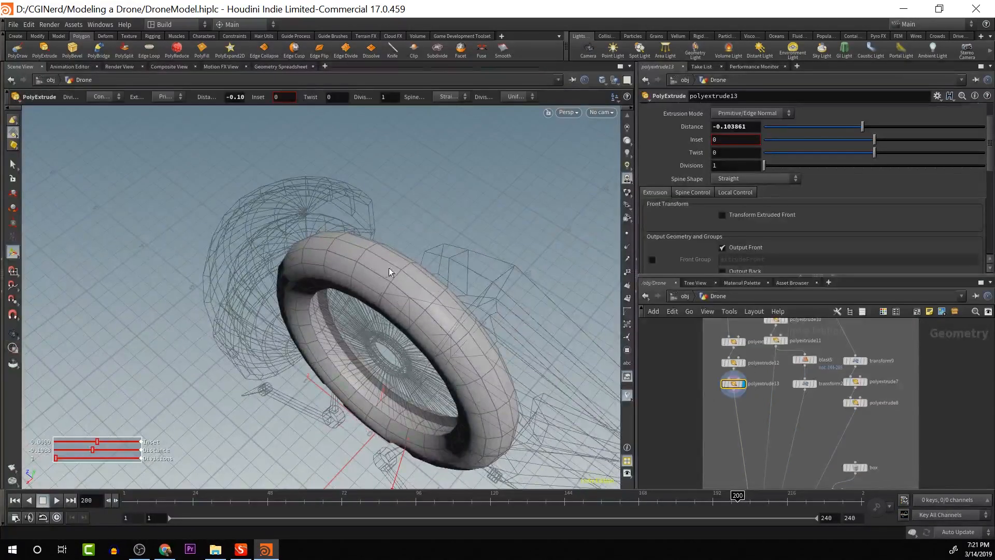
pyautogui.press('s')
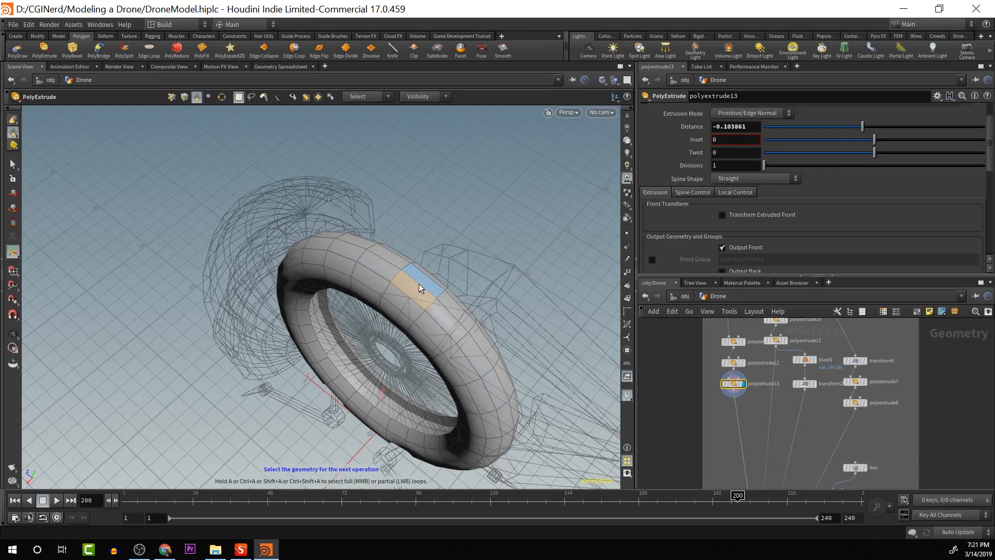
pyautogui.press('a')
pyautogui.click(507, 438)
pyautogui.press('space')
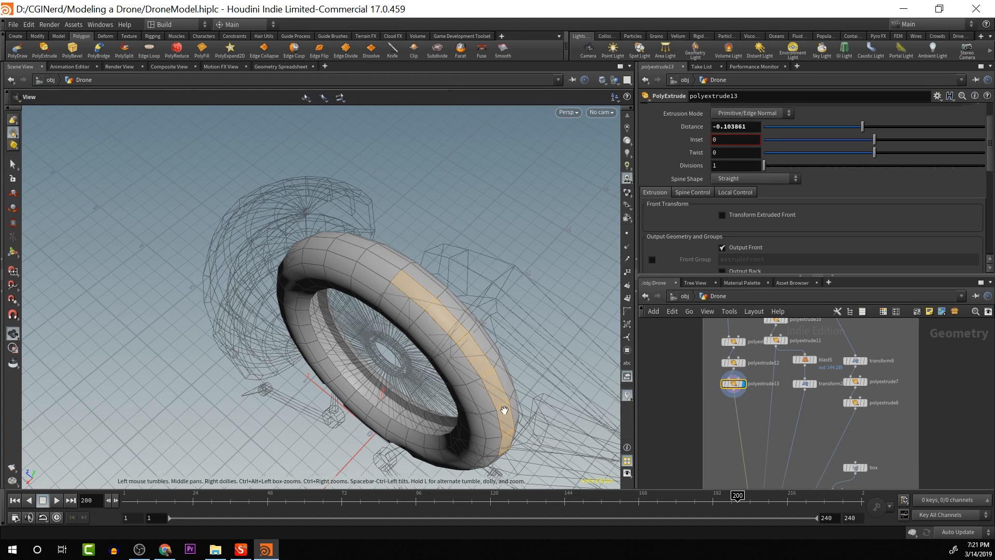
pyautogui.moveTo(504, 410); pyautogui.dragTo(432, 338)
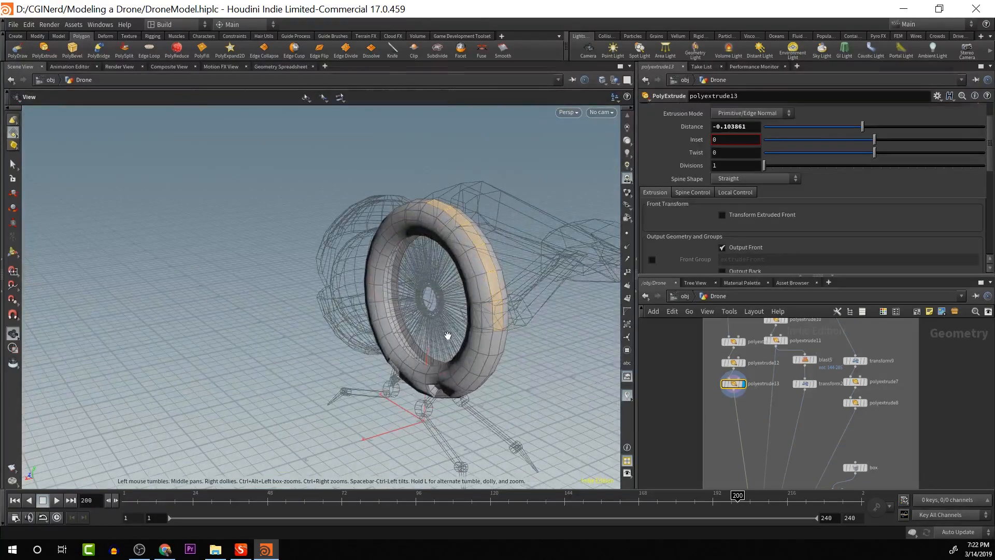
# Select the ring's central band of faces in the front view, excluding the socket faces on both sides
pyautogui.hotkey('space', '4')
pyautogui.hotkey('space', '3')
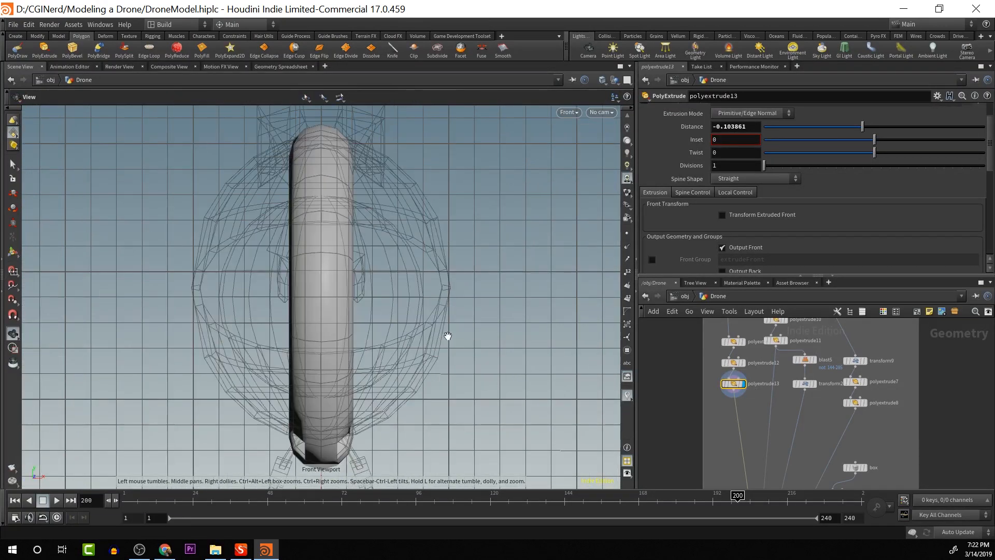
pyautogui.press('Return')
pyautogui.moveTo(312, 116); pyautogui.dragTo(334, 472)
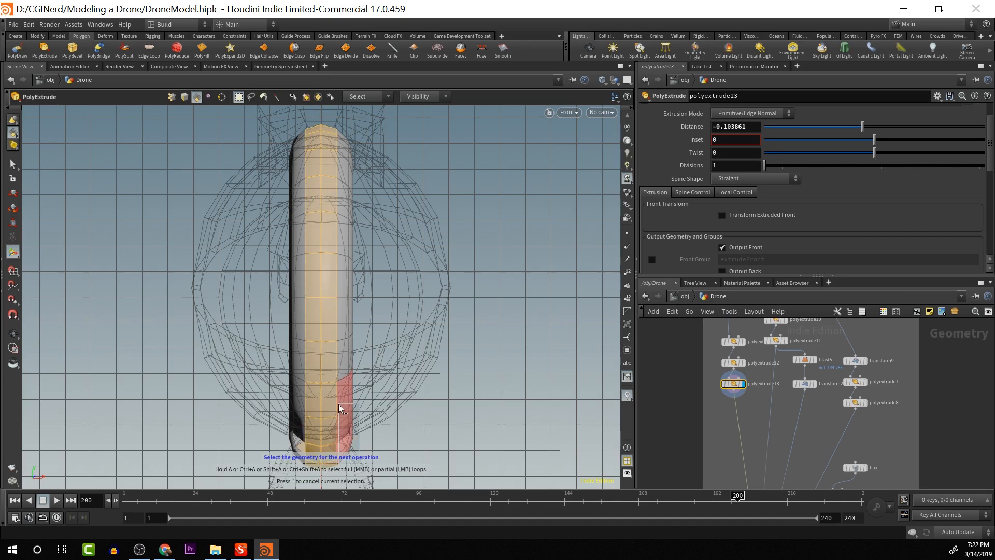
pyautogui.moveTo(271, 387); pyautogui.dragTo(299, 481)
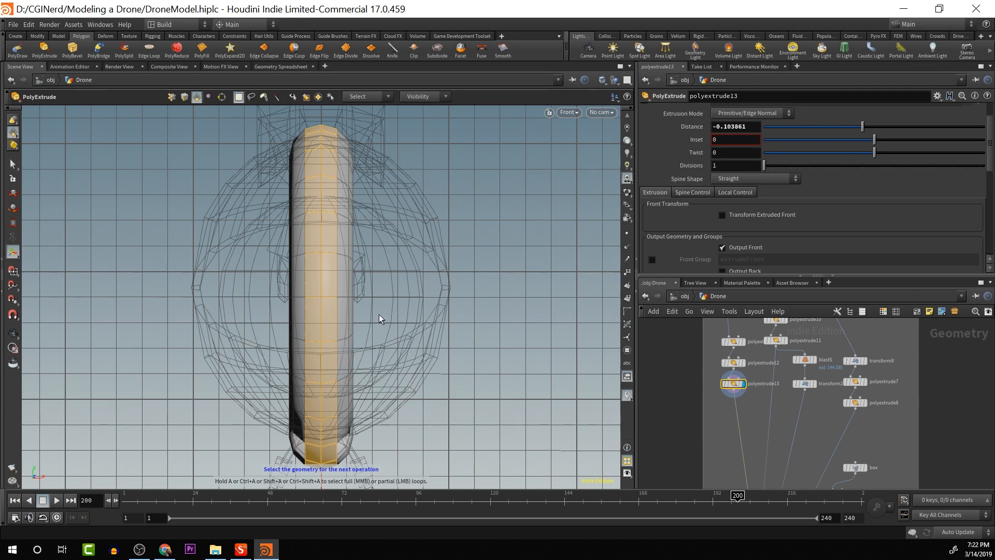
pyautogui.press('Escape')
pyautogui.moveTo(379, 318); pyautogui.dragTo(333, 296)
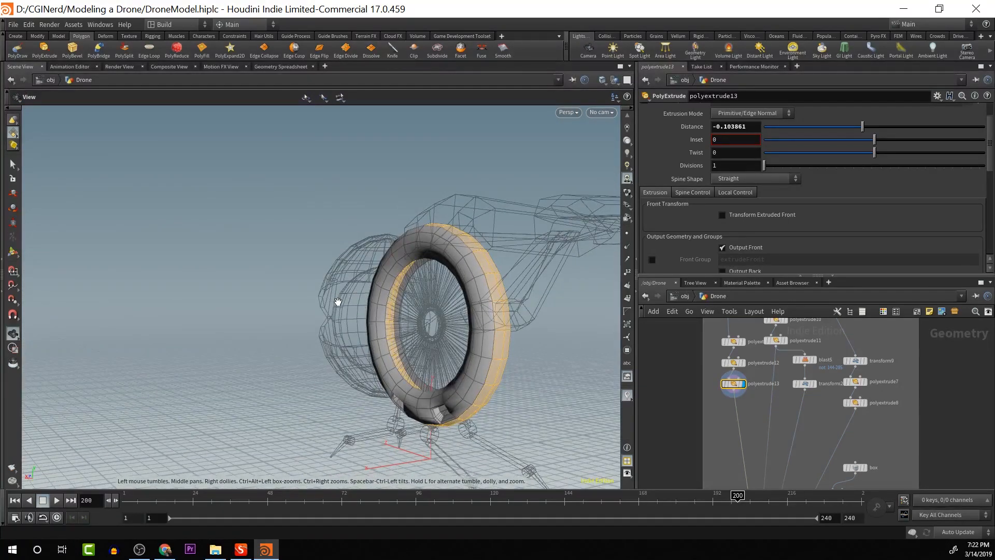
# Deselect the ring's inner faces in the right wireframe view so only the outer rim band stays selected
pyautogui.hotkey('space', '3')
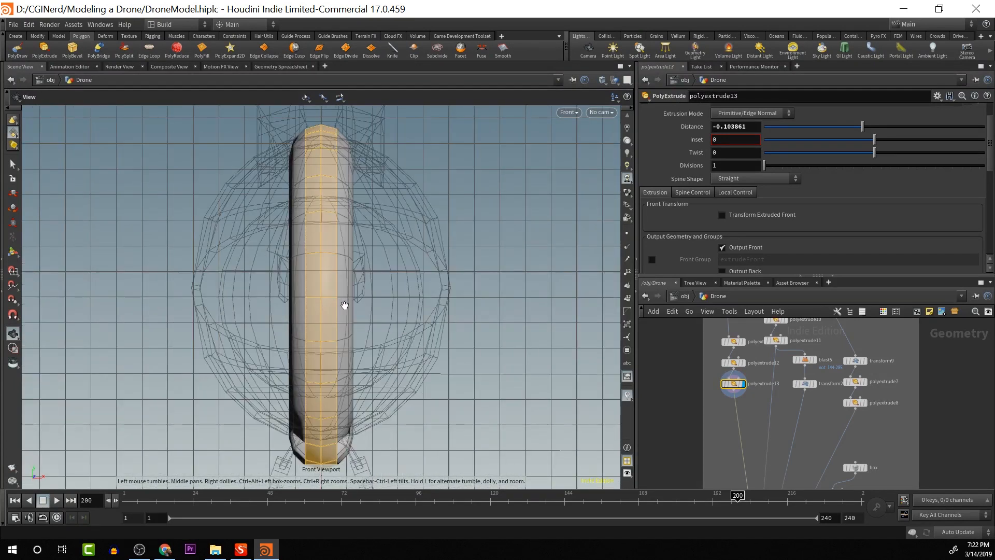
pyautogui.hotkey('space', '4')
pyautogui.press('Return')
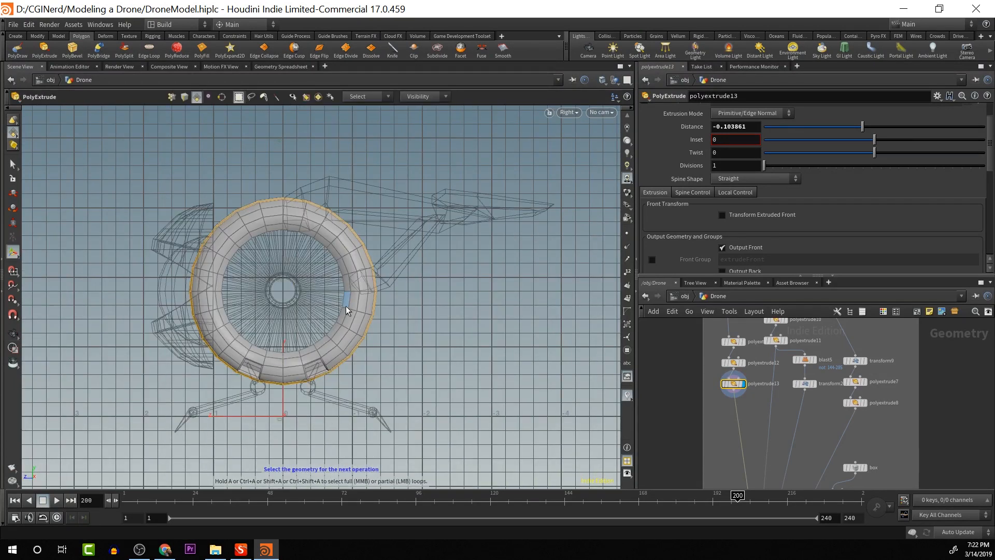
pyautogui.press('w')
pyautogui.scroll(3, 329, 300)
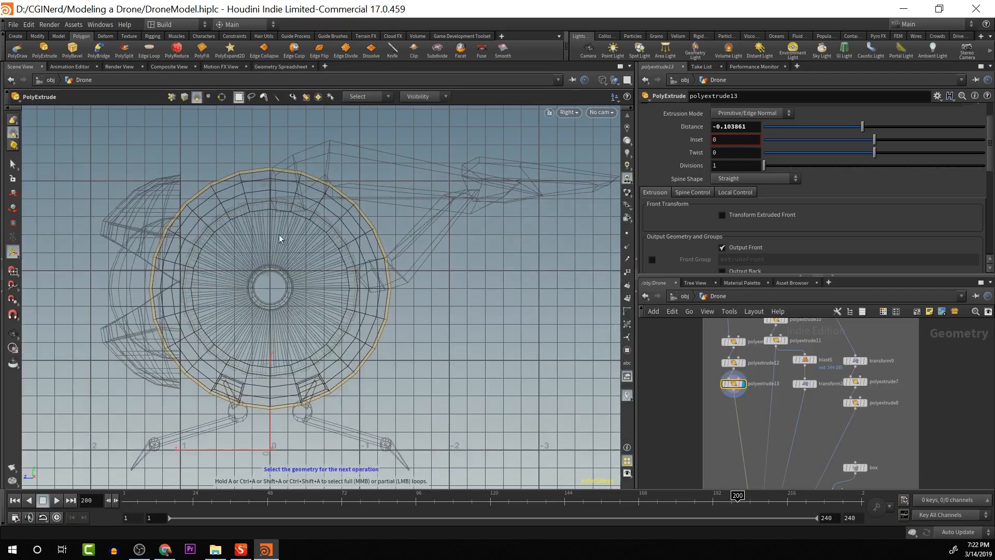
pyautogui.click(316, 245)
pyautogui.moveTo(316, 211); pyautogui.dragTo(340, 258)
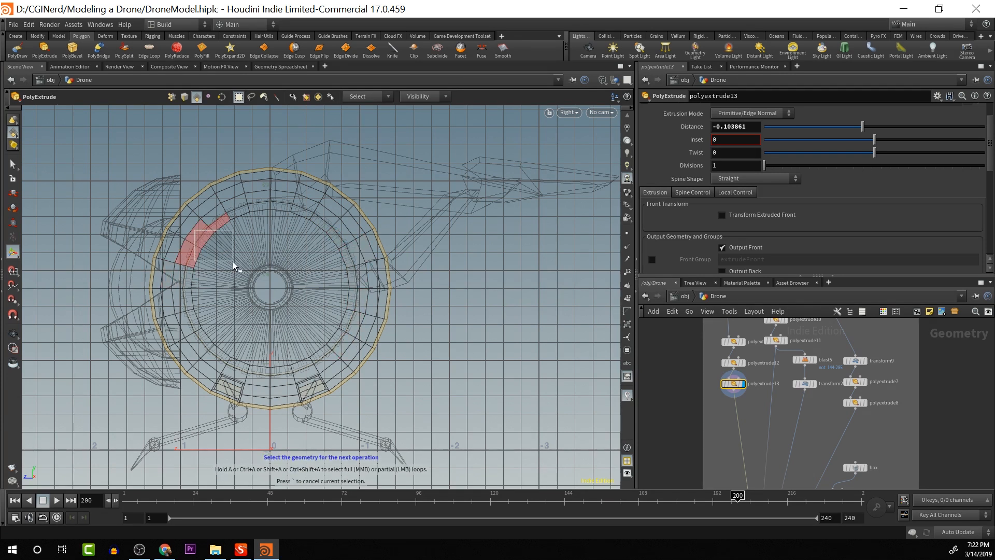
pyautogui.moveTo(185, 249); pyautogui.dragTo(309, 379)
pyautogui.moveTo(301, 308); pyautogui.dragTo(334, 363)
pyautogui.moveTo(319, 268); pyautogui.dragTo(365, 334)
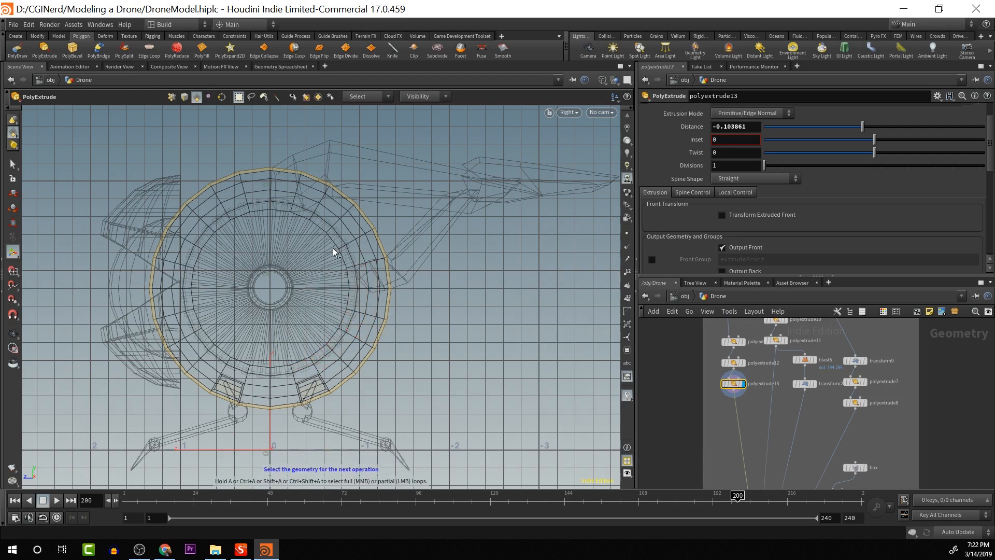
pyautogui.moveTo(336, 236)
pyautogui.mouseDown()
pyautogui.moveTo(359, 284)
pyautogui.moveTo(445, 284)
pyautogui.moveTo(486, 248)
pyautogui.moveTo(444, 213)
pyautogui.moveTo(454, 296)
pyautogui.moveTo(433, 260)
pyautogui.moveTo(406, 244)
pyautogui.moveTo(568, 244)
pyautogui.moveTo(522, 295)
pyautogui.moveTo(506, 358)
pyautogui.moveTo(479, 240)
pyautogui.mouseUp()
pyautogui.press('Escape')
pyautogui.press('Escape')
pyautogui.press('Escape')
pyautogui.press('Escape')
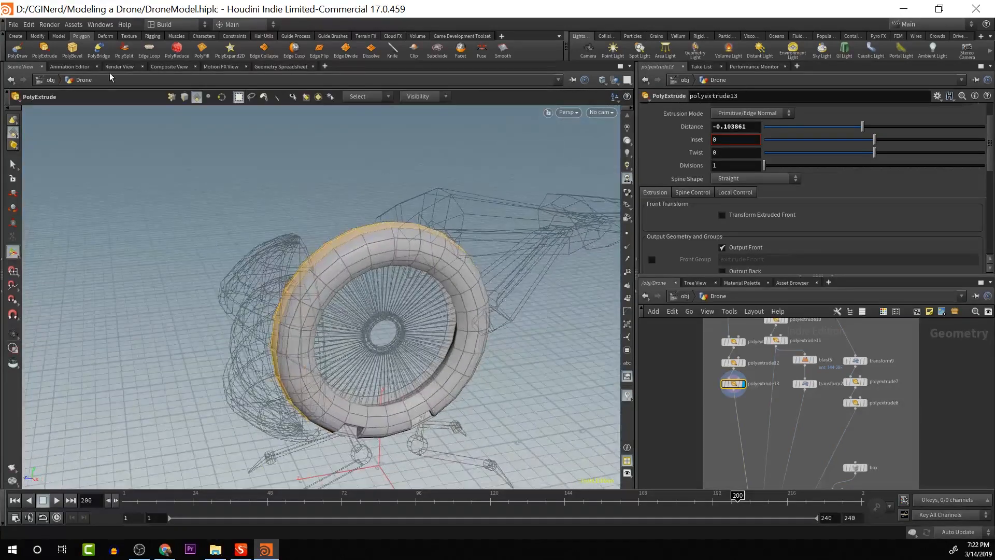
# Apply a PolyExtrude to the selected outer rim faces of the ring with an inset of 0.111
pyautogui.click(45, 49)
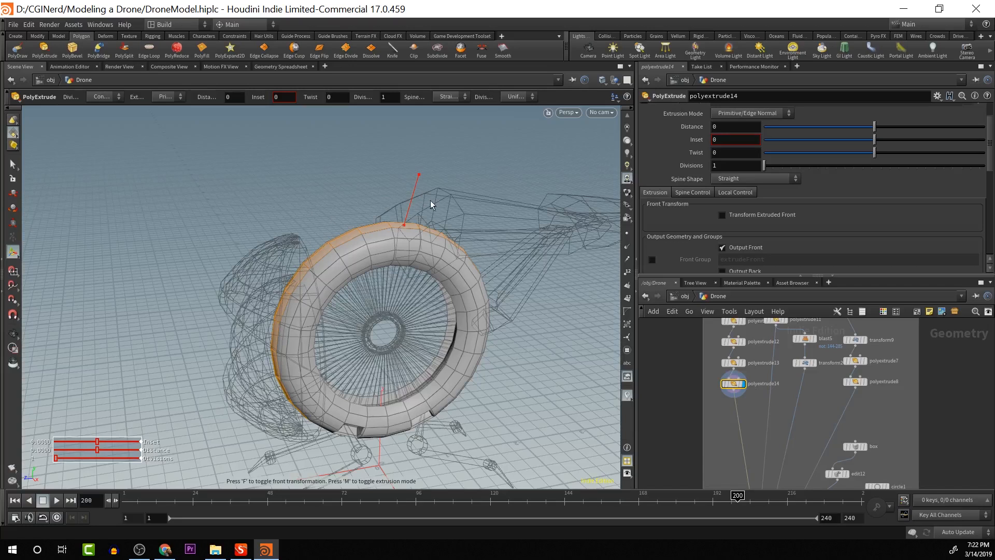
pyautogui.keyDown('alt'); pyautogui.moveTo(546, 373); pyautogui.dragTo(623, 390); pyautogui.keyUp('alt')
pyautogui.keyDown('alt'); pyautogui.scroll(3, 571, 397); pyautogui.keyUp('alt')
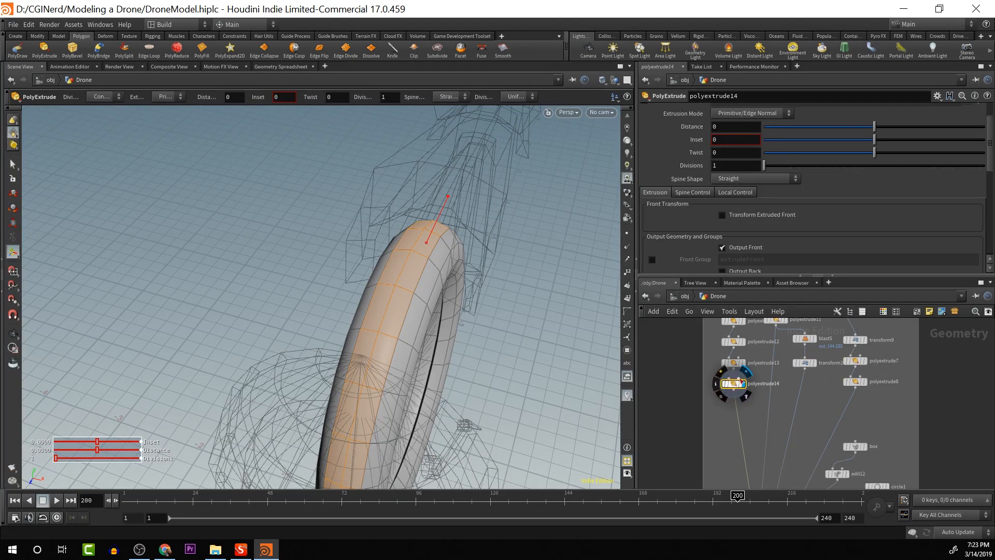
pyautogui.moveTo(875, 139)
pyautogui.mouseDown()
pyautogui.moveTo(862, 138)
pyautogui.moveTo(916, 138)
pyautogui.moveTo(871, 136)
pyautogui.moveTo(891, 133)
pyautogui.mouseUp()
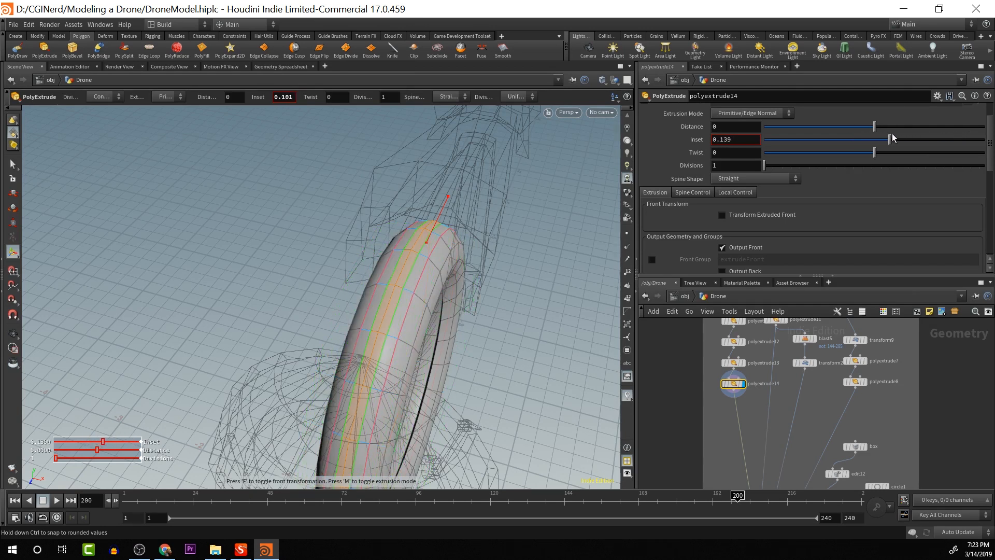
pyautogui.hotkey('ctrl', 'z')
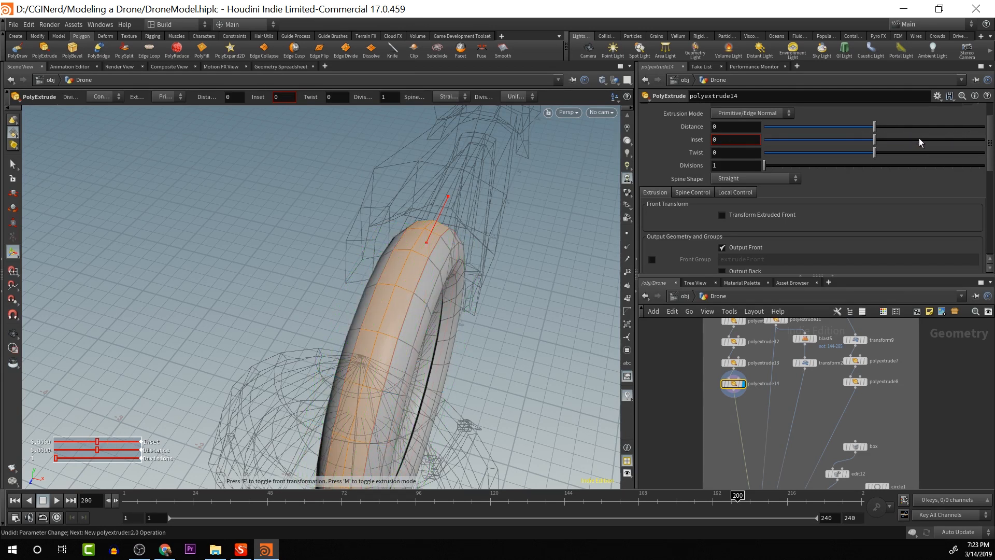
pyautogui.moveTo(881, 141)
pyautogui.mouseDown()
pyautogui.moveTo(867, 139)
pyautogui.moveTo(887, 145)
pyautogui.mouseUp()
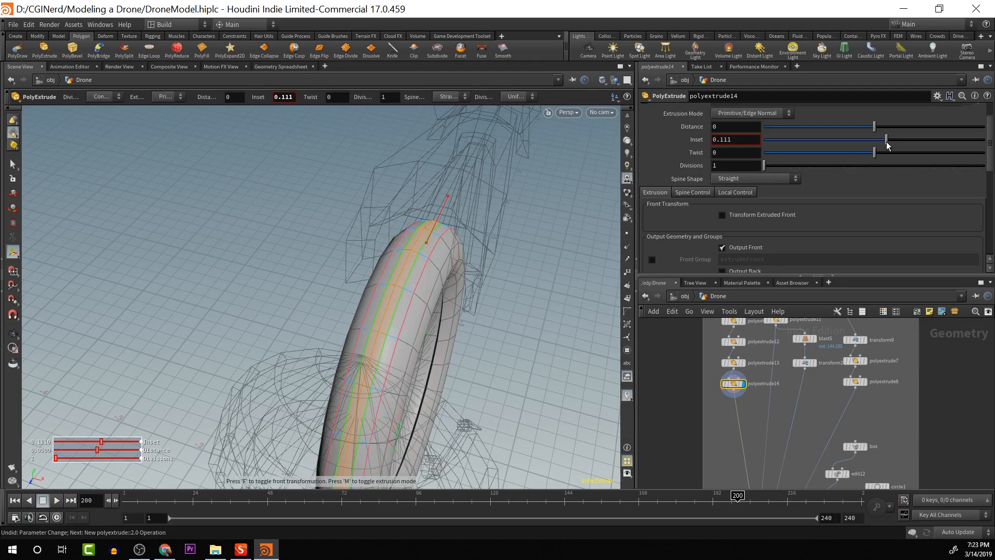
pyautogui.moveTo(513, 267); pyautogui.dragTo(558, 181)
pyautogui.hotkey('ctrl', 'z')
pyautogui.press('Escape')
pyautogui.press('Return')
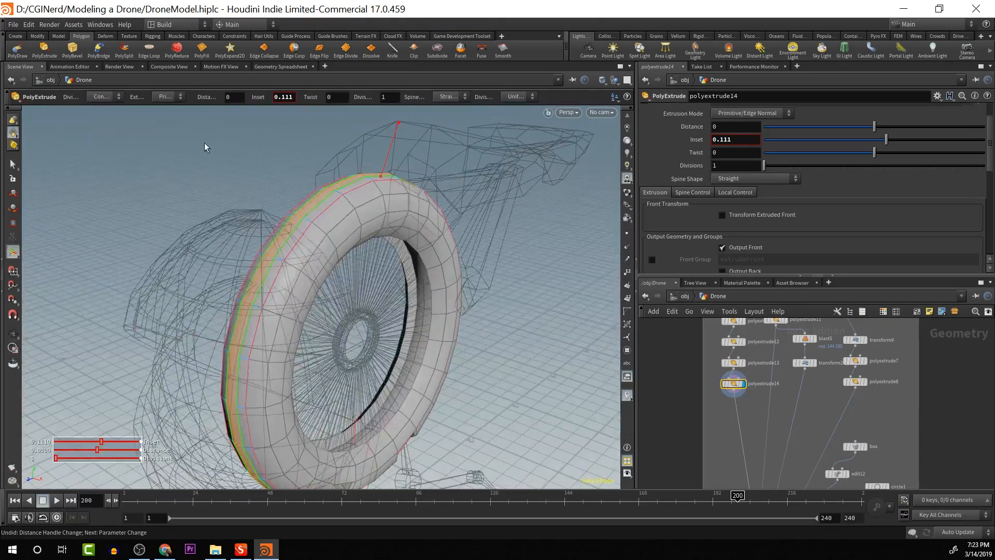
# Extrude the inset rim strip inward with a second PolyExtrude, using a distance of about -0.042 and an inset of 0.026
pyautogui.click(44, 48)
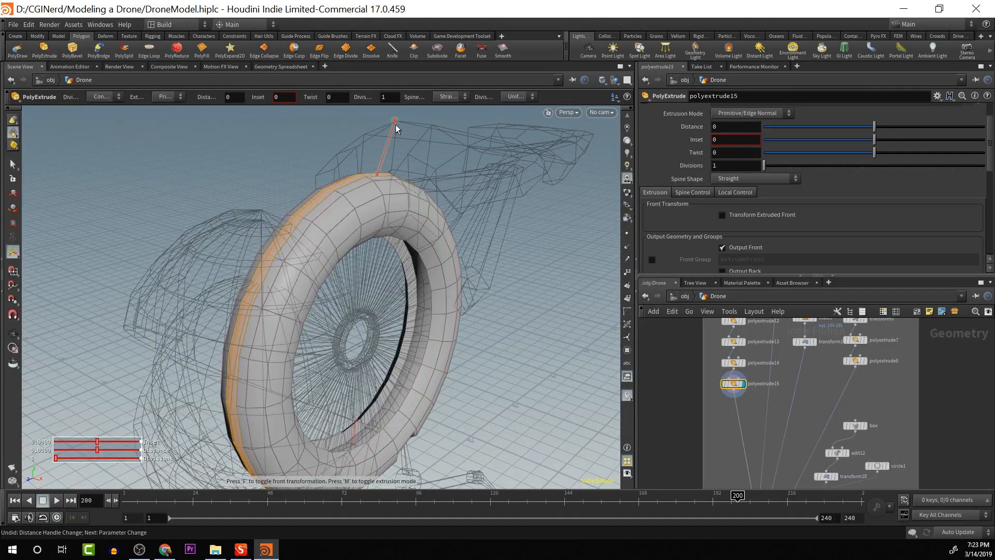
pyautogui.moveTo(396, 124); pyautogui.dragTo(396, 130)
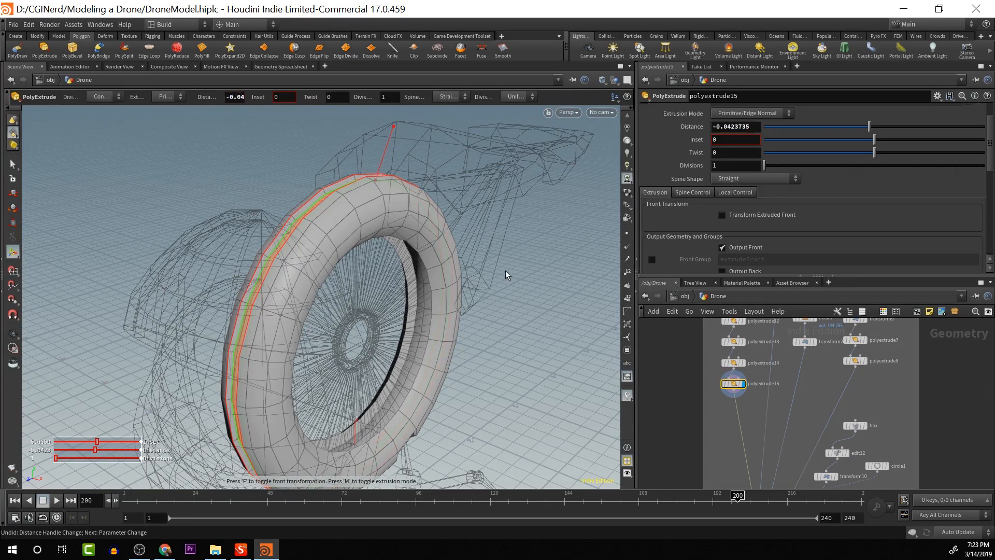
pyautogui.press('Escape')
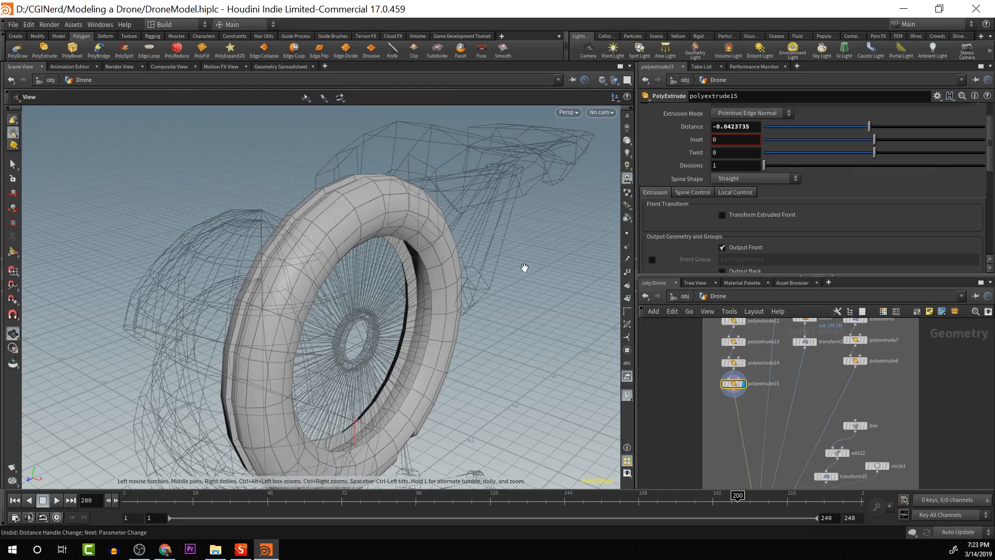
pyautogui.moveTo(524, 266); pyautogui.dragTo(523, 296)
pyautogui.press('Escape')
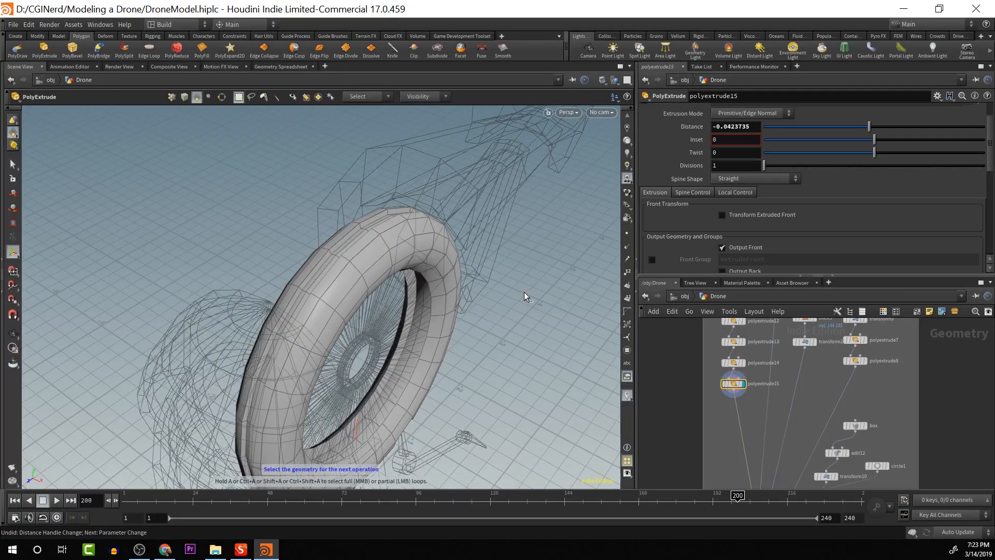
pyautogui.press('Escape')
pyautogui.moveTo(535, 276); pyautogui.dragTo(586, 355)
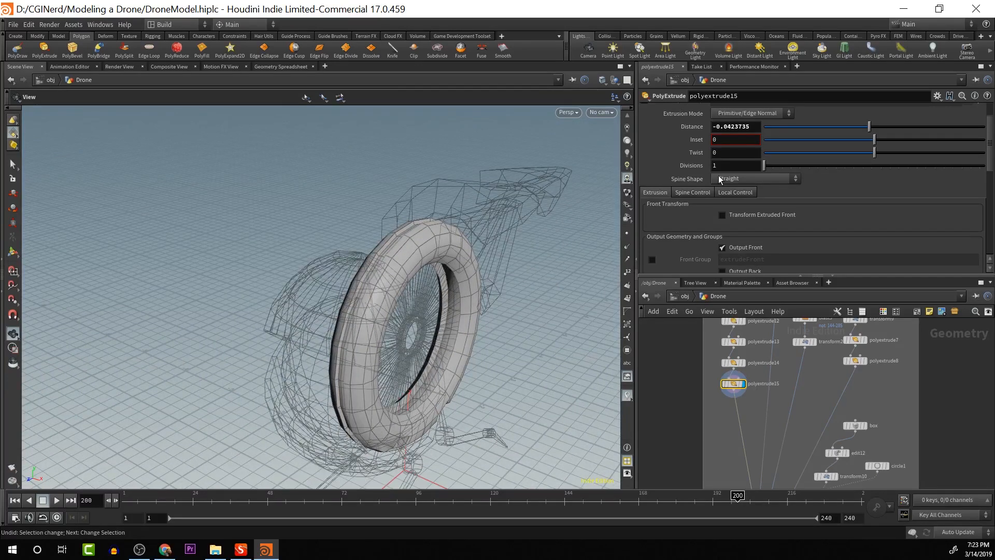
pyautogui.moveTo(876, 141)
pyautogui.mouseDown()
pyautogui.moveTo(890, 143)
pyautogui.moveTo(877, 145)
pyautogui.mouseUp()
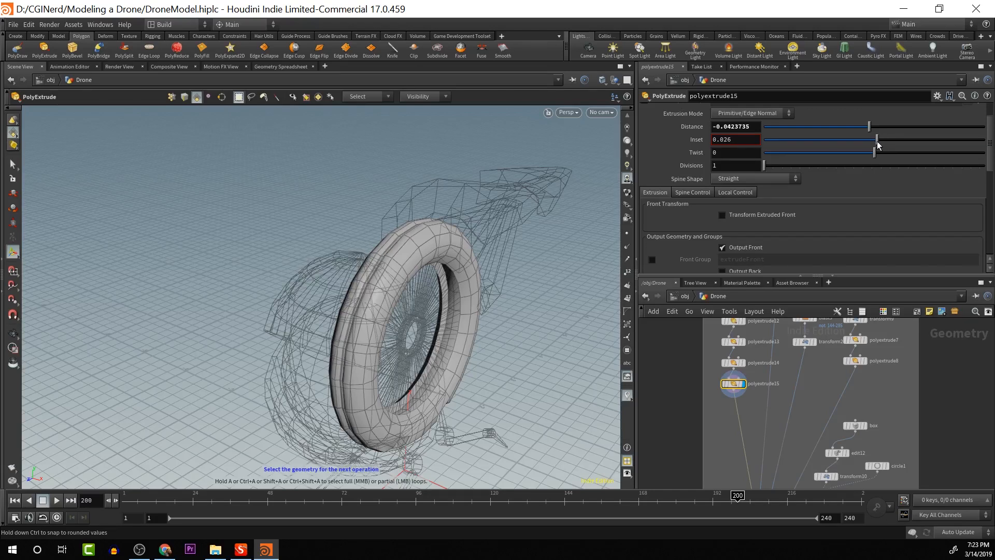
# Examine the recessed groove around the ring's outer rim from the front, above and the side
pyautogui.press('Escape')
pyautogui.moveTo(540, 311); pyautogui.dragTo(432, 310)
pyautogui.press('Return')
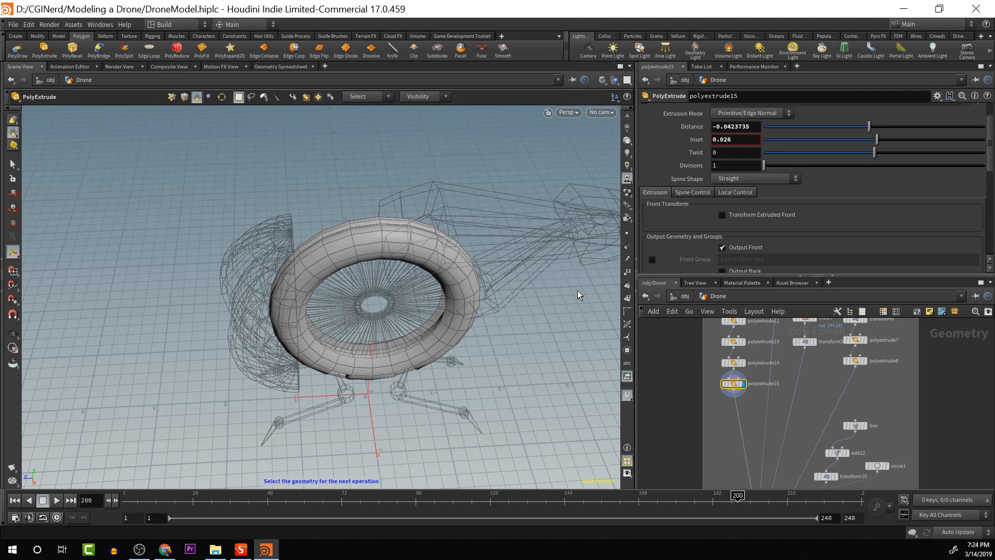
pyautogui.press('Escape')
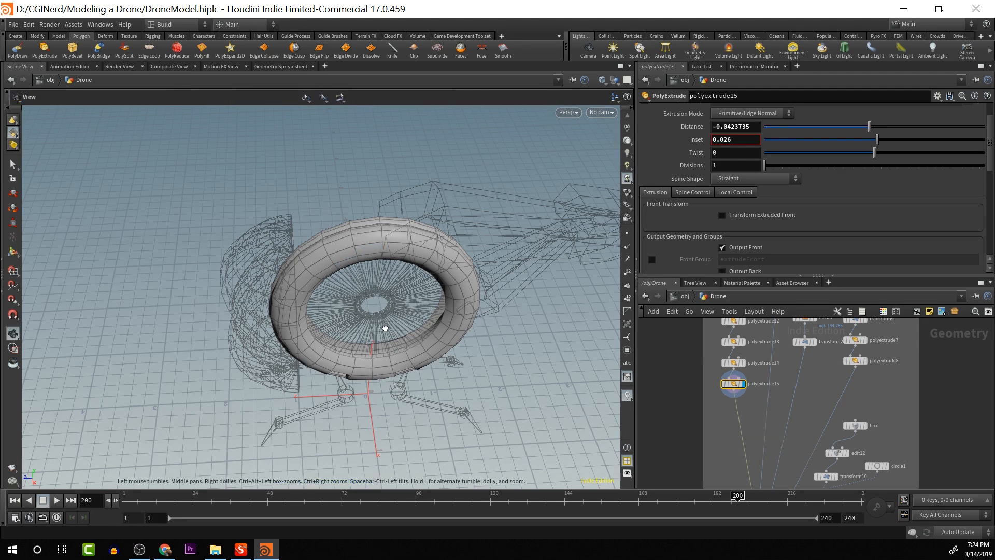
pyautogui.moveTo(384, 328); pyautogui.dragTo(378, 254)
pyautogui.scroll(2, 371, 285)
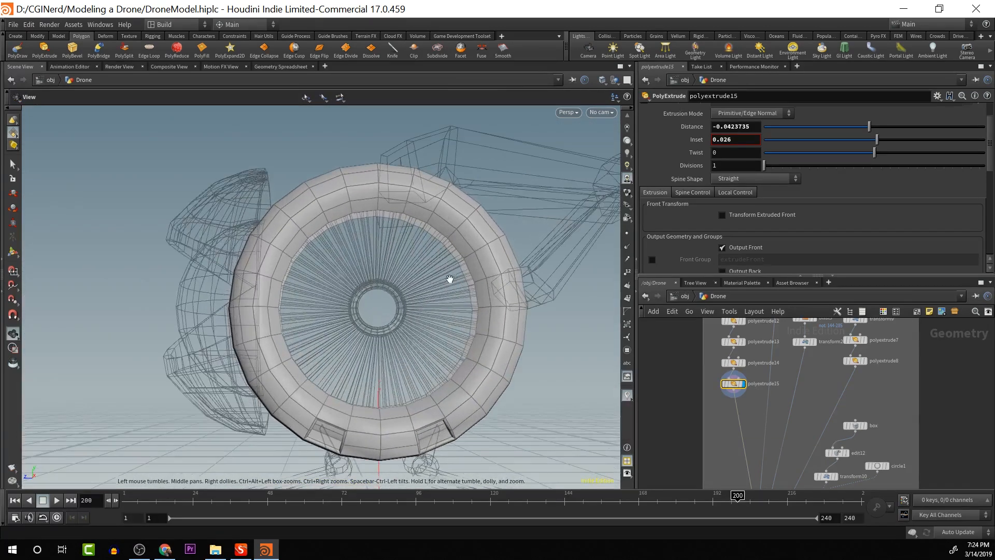
pyautogui.moveTo(449, 279); pyautogui.dragTo(395, 273)
pyautogui.moveTo(237, 348); pyautogui.dragTo(277, 344)
pyautogui.press('Return')
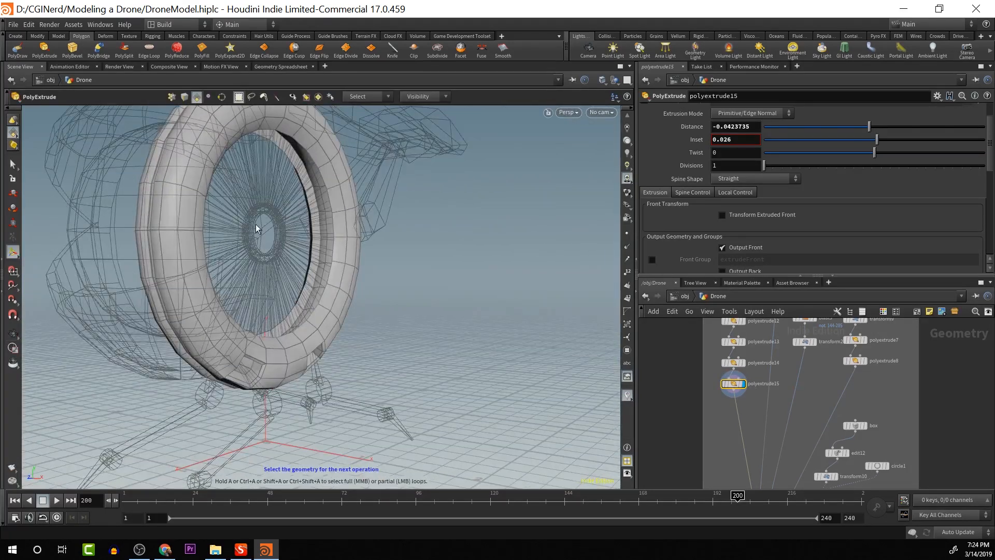
# Select the merge5 node of the body branch and display its merged output
pyautogui.scroll(-5, 768, 341)
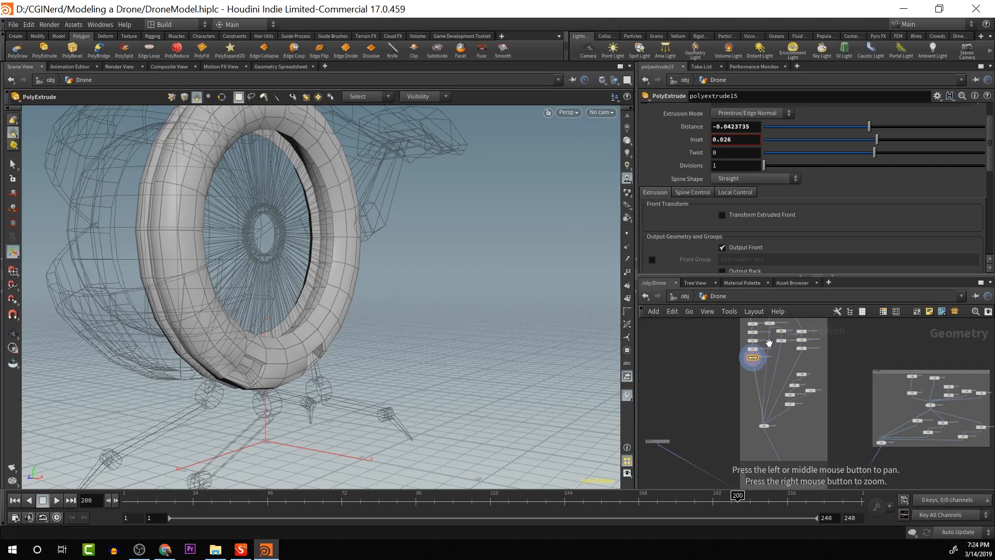
pyautogui.click(767, 425)
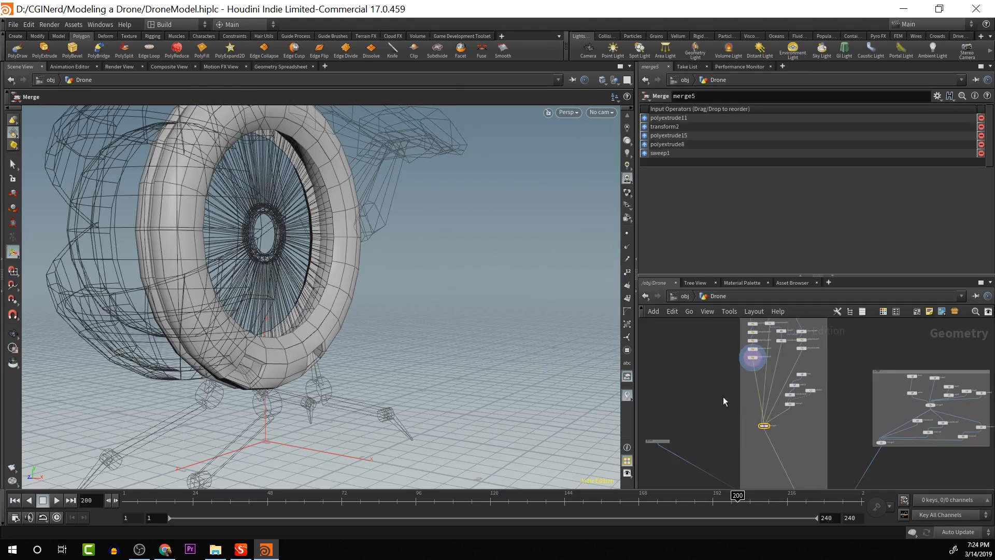
pyautogui.scroll(1, 776, 405)
pyautogui.moveTo(778, 388); pyautogui.dragTo(718, 200, button='middle')
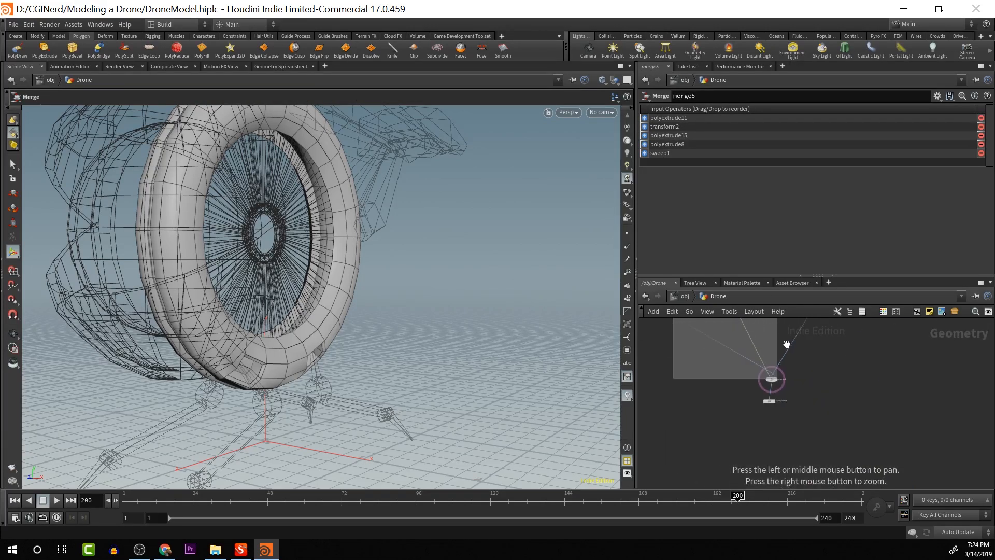
pyautogui.moveTo(757, 355); pyautogui.dragTo(860, 437, button='middle')
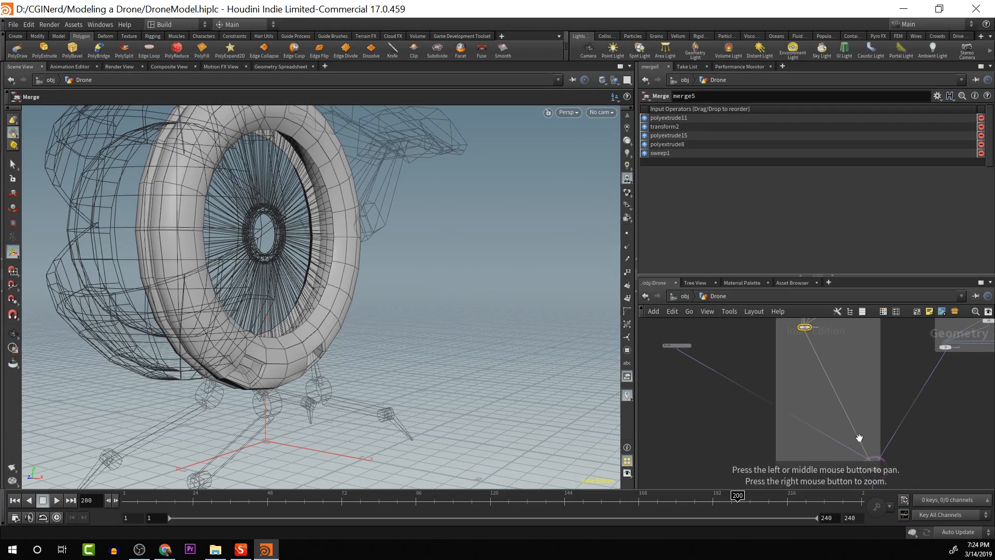
pyautogui.click(665, 345)
pyautogui.scroll(3, 730, 359)
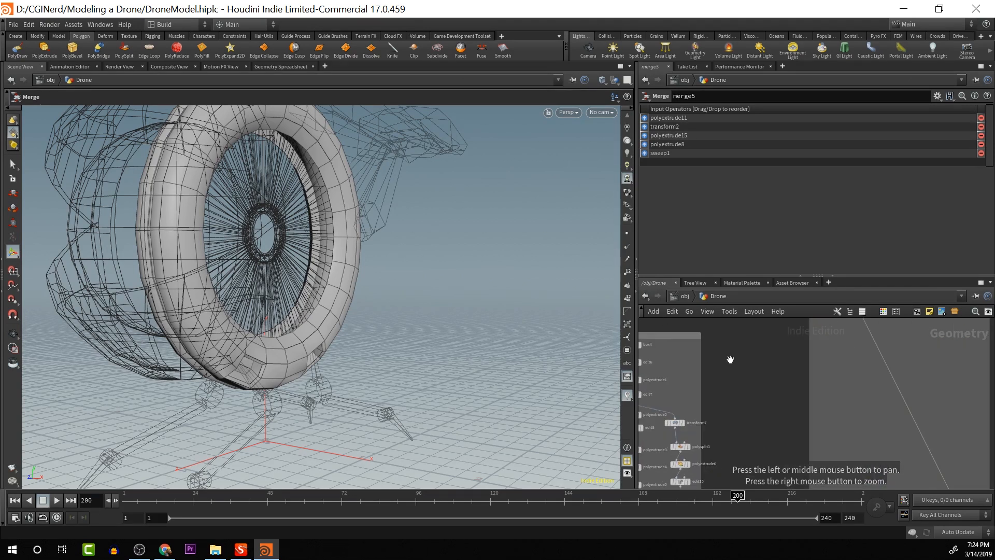
pyautogui.moveTo(739, 358); pyautogui.dragTo(569, 403, button='middle')
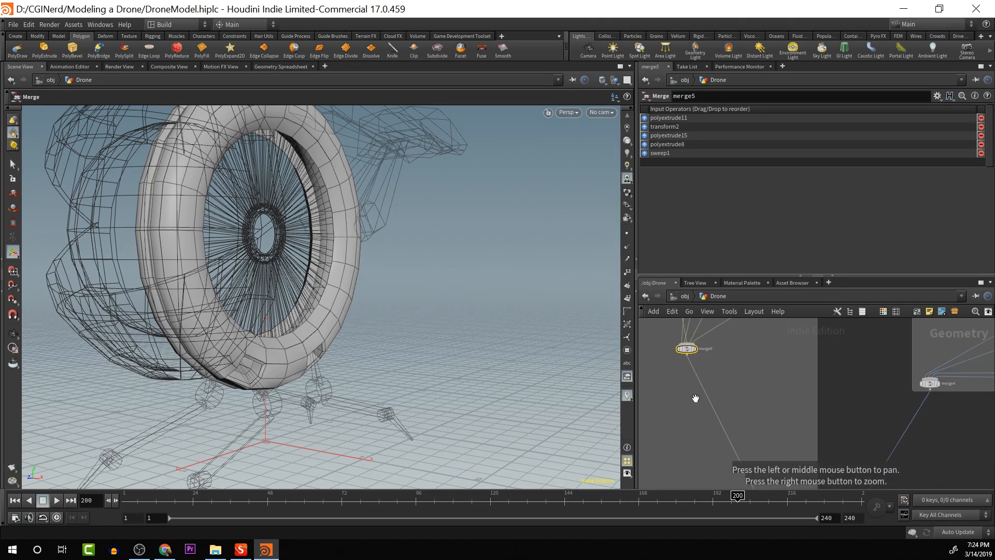
pyautogui.scroll(-4, 742, 396)
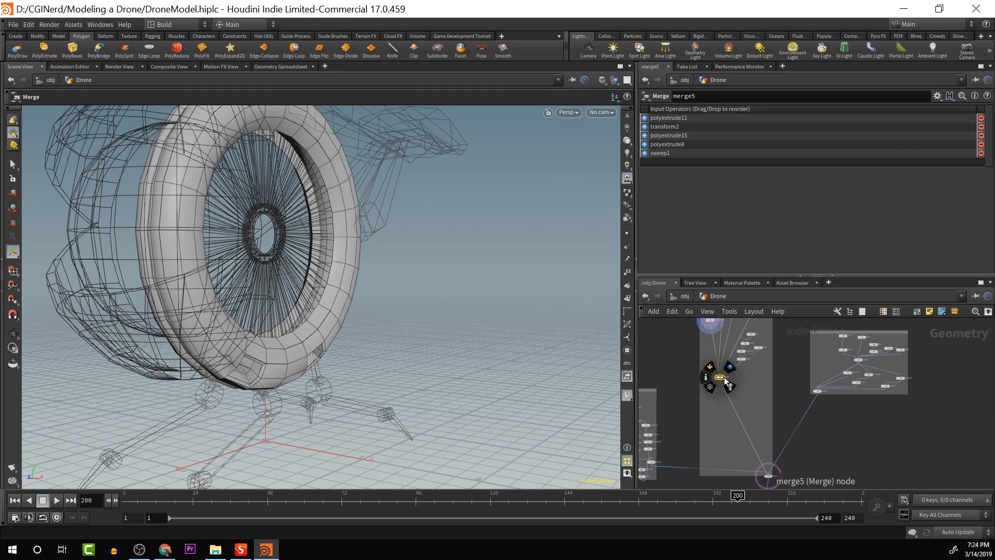
pyautogui.click(724, 378)
# Examine the inner sphere, the outer shell and the ring of the merged body up close from several angles
pyautogui.press('Escape')
pyautogui.moveTo(498, 365); pyautogui.dragTo(42, 242)
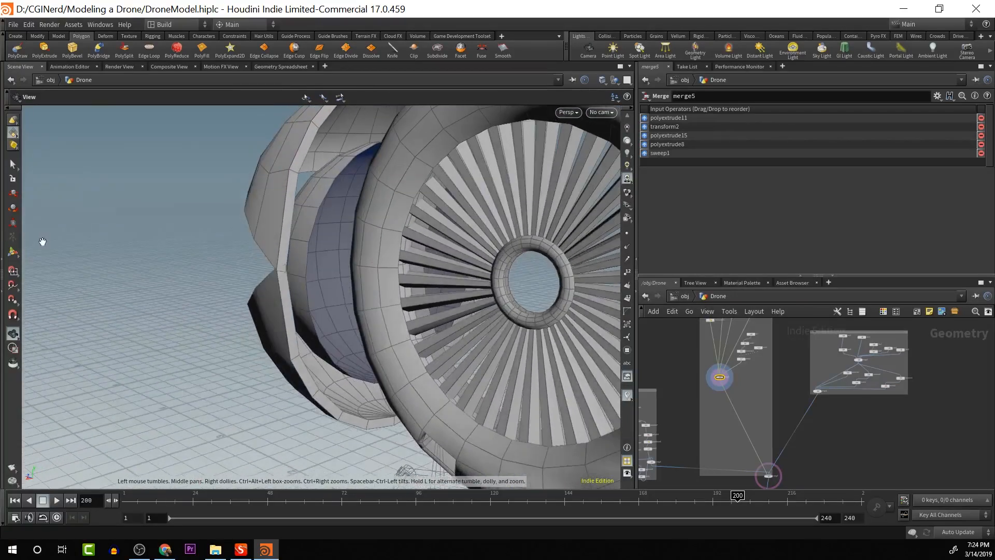
pyautogui.press('Return')
pyautogui.press('Escape')
pyautogui.moveTo(319, 212); pyautogui.dragTo(461, 257)
pyautogui.moveTo(234, 278); pyautogui.dragTo(91, 303)
pyautogui.moveTo(256, 301); pyautogui.dragTo(252, 227)
pyautogui.press('Return')
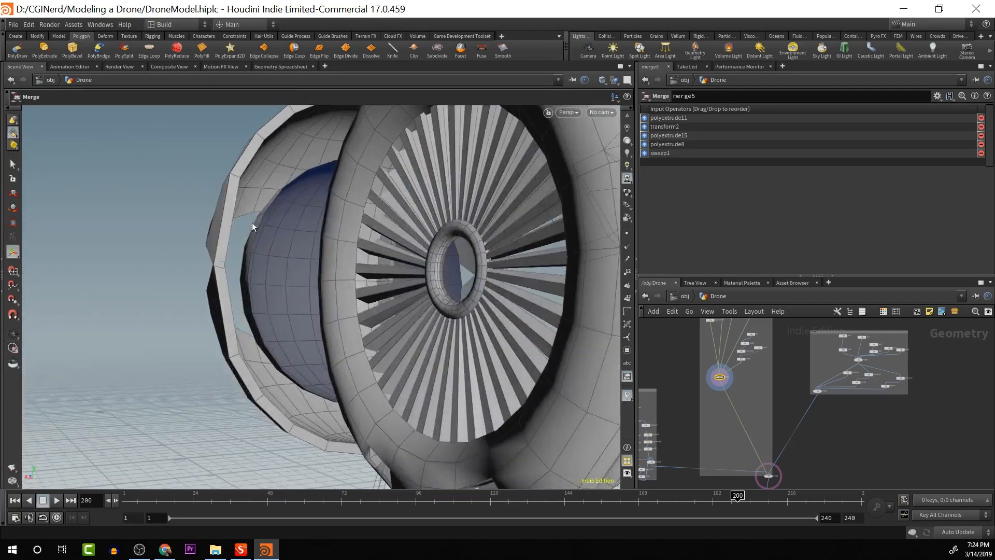
# Widen the parameter and network panes and give the network editor more height, keeping the merged body in view
pyautogui.scroll(4, 767, 368)
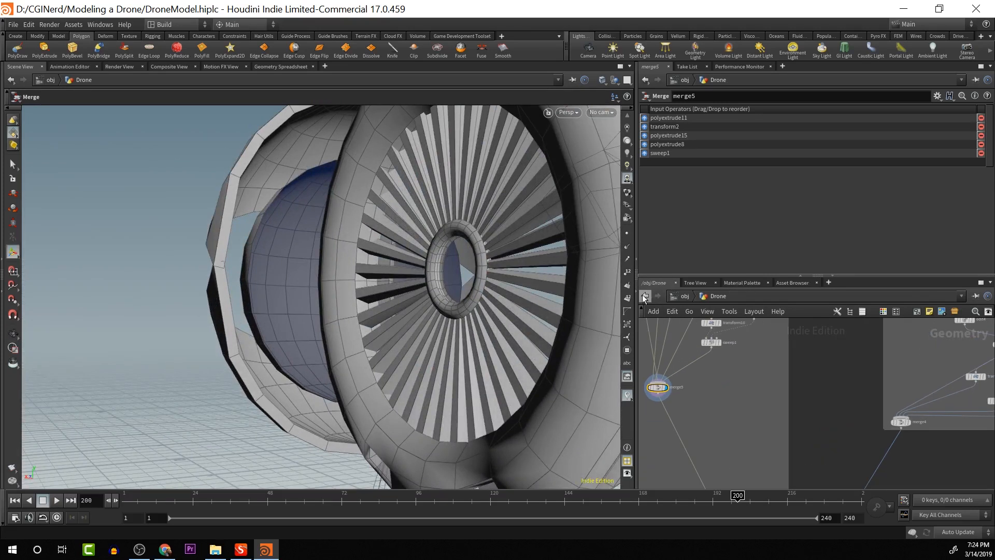
pyautogui.moveTo(643, 296); pyautogui.dragTo(426, 306)
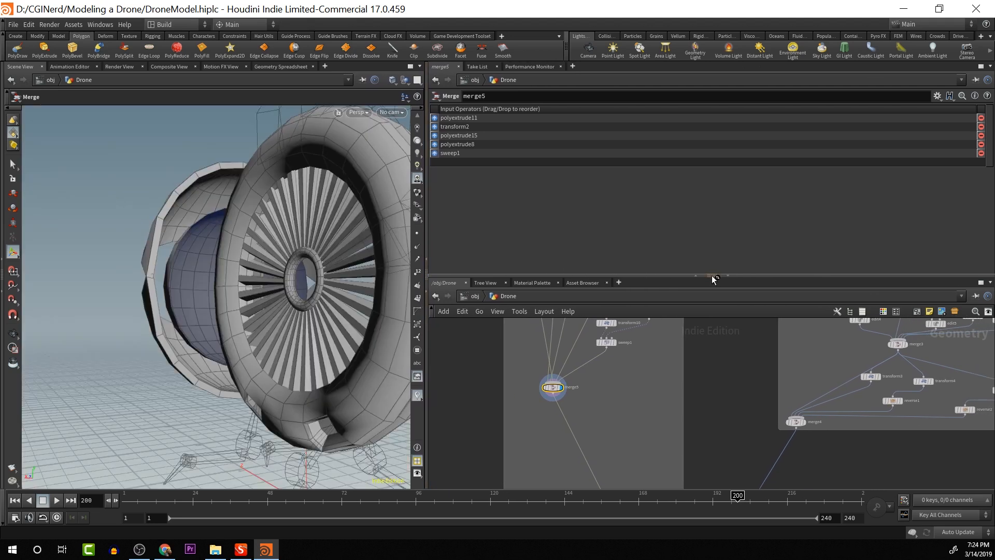
pyautogui.click(717, 275)
pyautogui.click(717, 275)
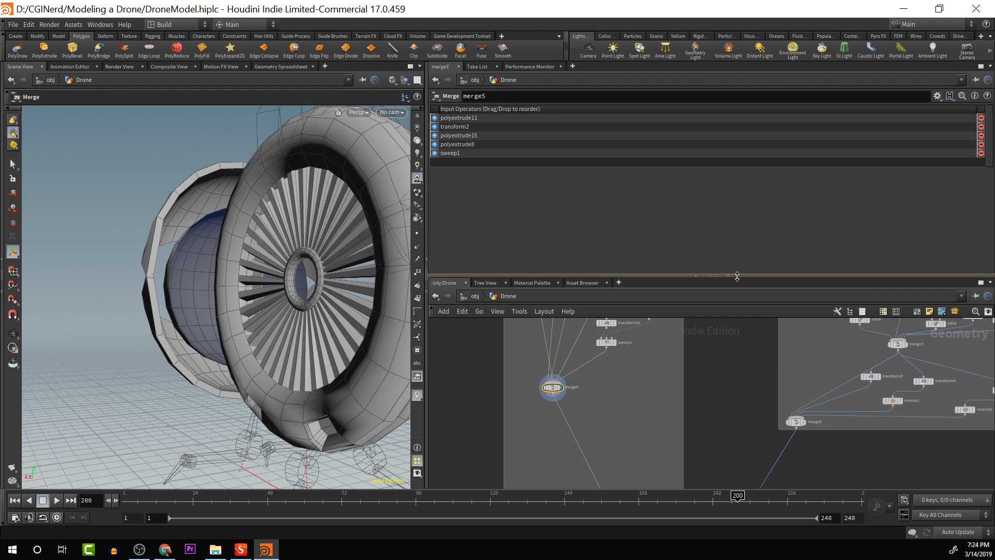
pyautogui.moveTo(738, 276); pyautogui.dragTo(734, 201)
pyautogui.keyDown('alt'); pyautogui.moveTo(207, 321); pyautogui.dragTo(304, 326); pyautogui.keyUp('alt')
pyautogui.keyDown('alt'); pyautogui.moveTo(304, 326); pyautogui.dragTo(267, 322, button='right'); pyautogui.keyUp('alt')
pyautogui.keyDown('alt'); pyautogui.moveTo(267, 322); pyautogui.dragTo(133, 153); pyautogui.keyUp('alt')
pyautogui.moveTo(150, 195); pyautogui.dragTo(147, 225)
pyautogui.press('Escape')
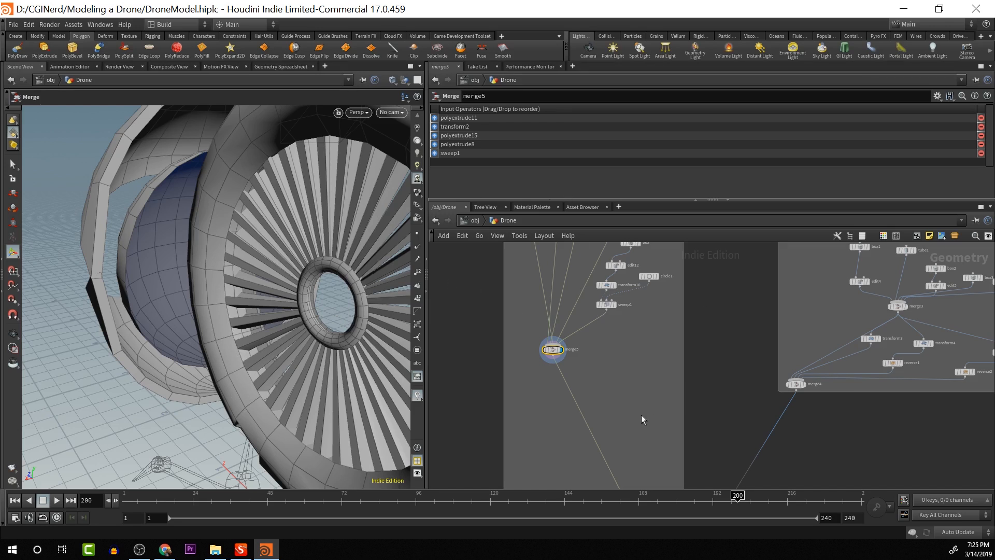
# Select the sphere1 node in the body network and display the edit1 output to compare the shell piece with the original sphere
pyautogui.moveTo(726, 331); pyautogui.dragTo(733, 391)
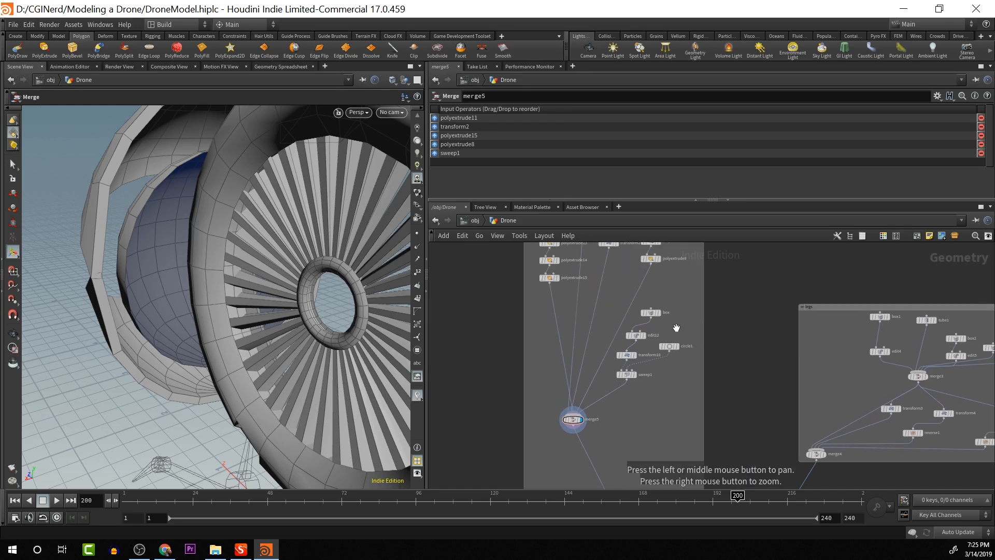
pyautogui.moveTo(733, 324); pyautogui.dragTo(745, 402)
pyautogui.moveTo(733, 335); pyautogui.dragTo(741, 459)
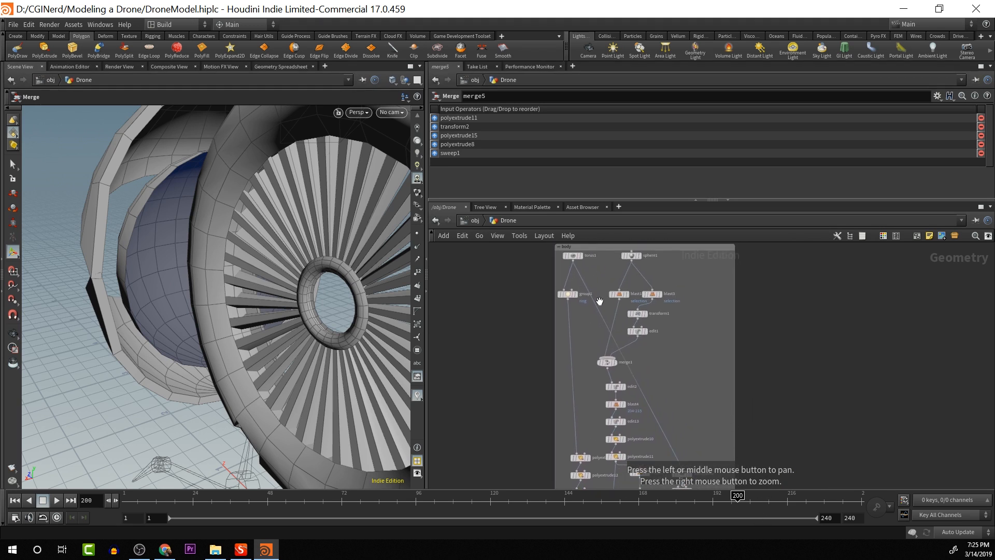
pyautogui.click(630, 255)
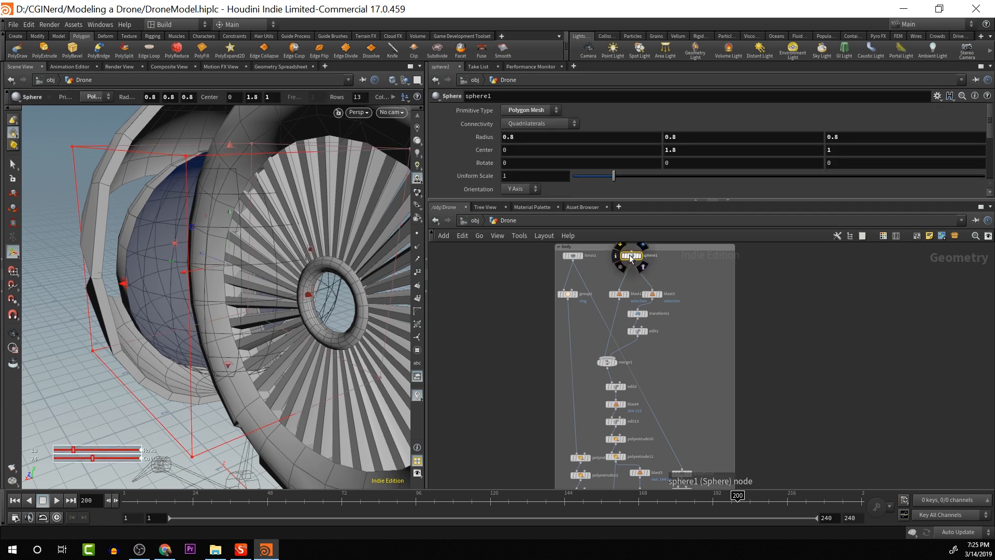
pyautogui.click(647, 335)
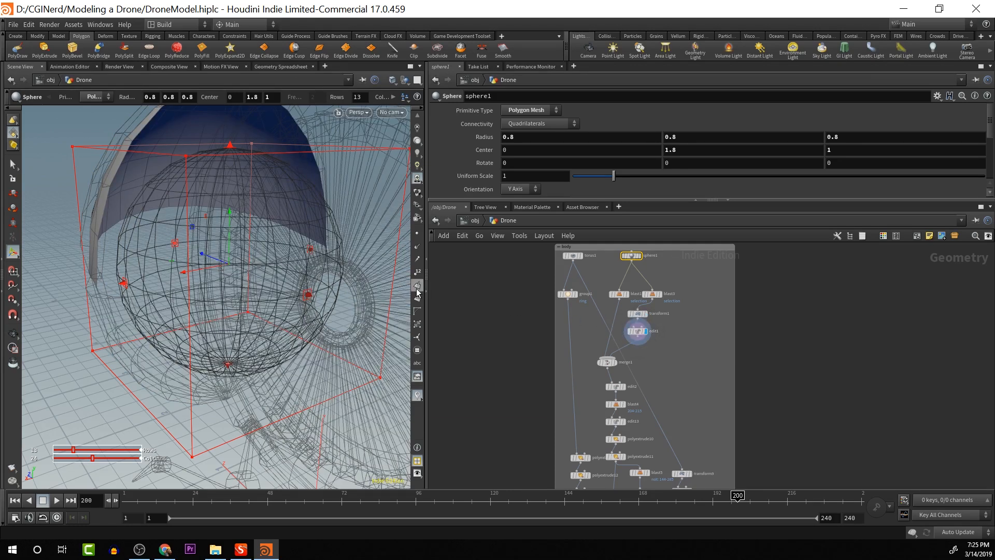
pyautogui.moveTo(308, 294); pyautogui.dragTo(347, 293)
pyautogui.hotkey('ctrl', 'z')
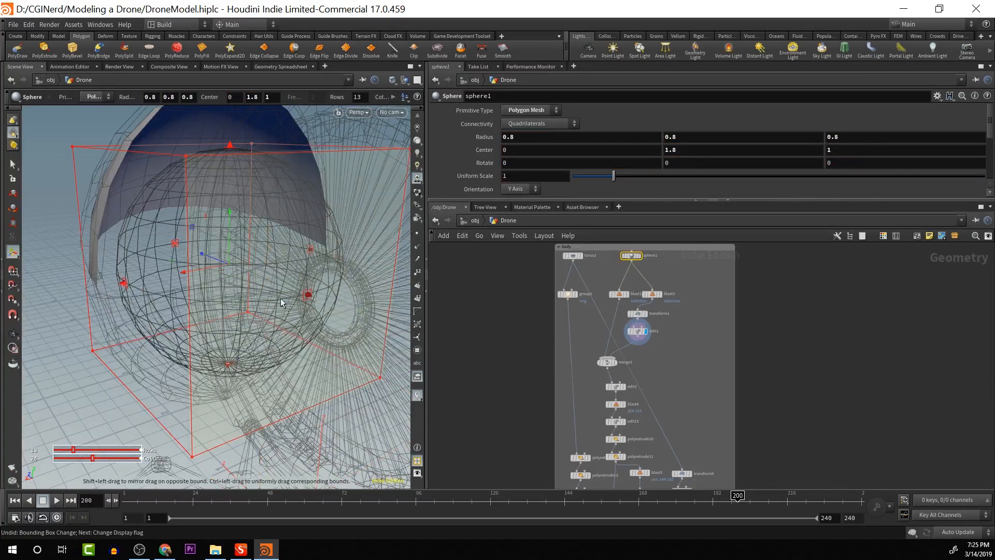
pyautogui.press('Escape')
pyautogui.moveTo(78, 322); pyautogui.dragTo(233, 317)
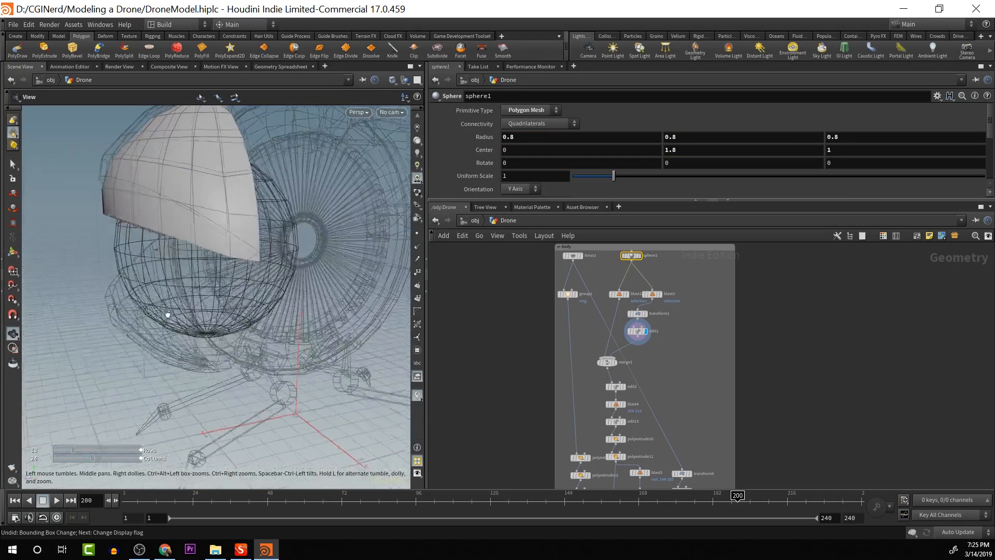
# Compare the blast1 and merge1 outputs, ending with blast1 displayed and the open side of its half sphere in view
pyautogui.press('Return')
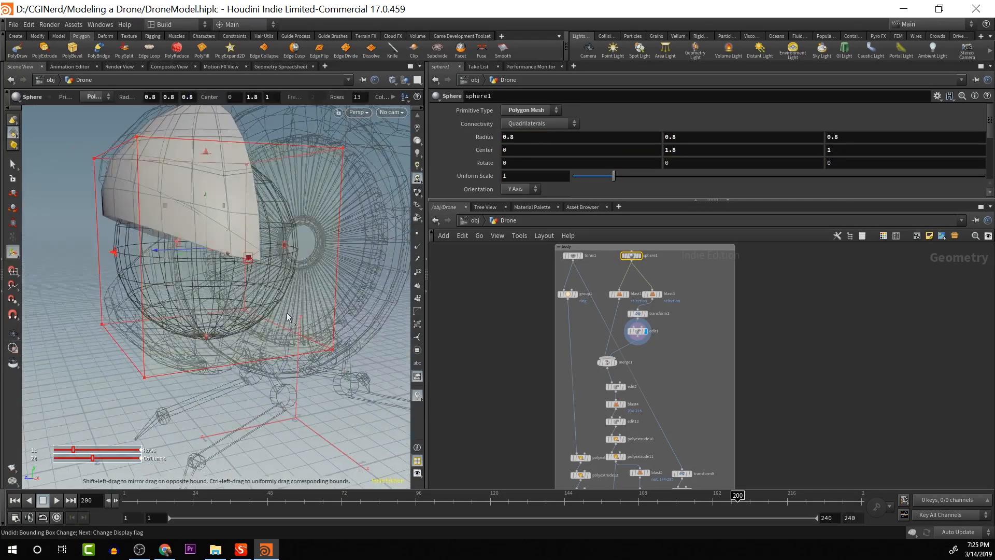
pyautogui.click(628, 295)
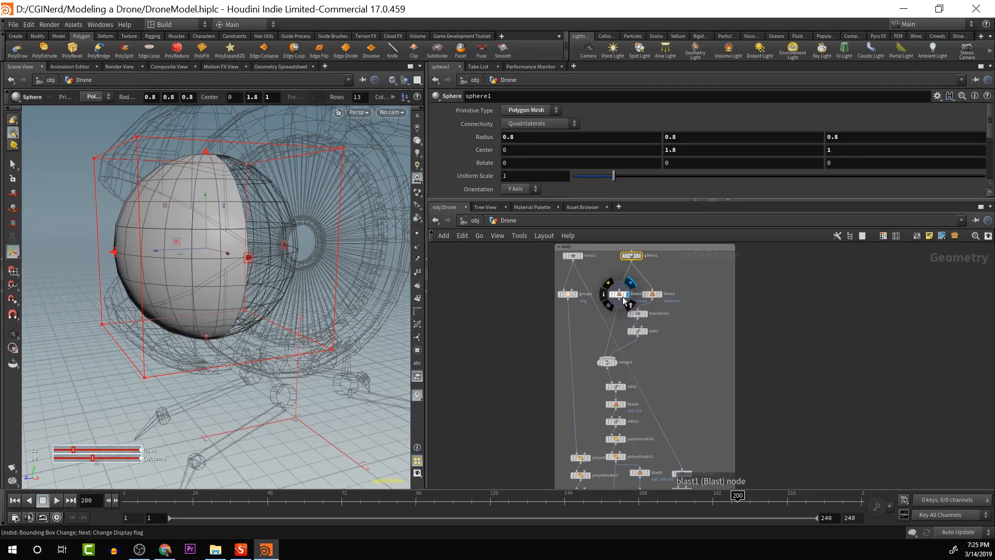
pyautogui.click(615, 362)
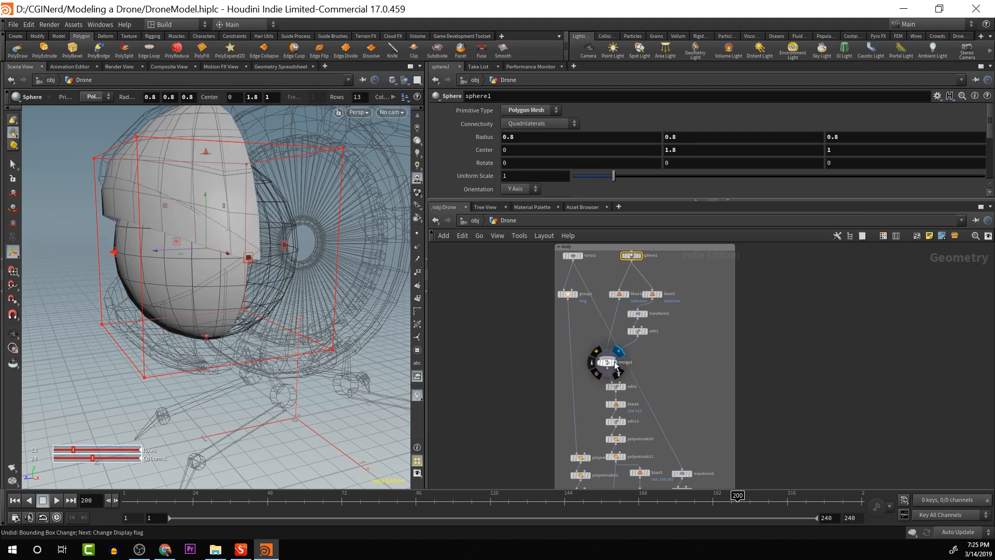
pyautogui.click(629, 295)
pyautogui.keyDown('alt'); pyautogui.moveTo(331, 316); pyautogui.dragTo(363, 334); pyautogui.keyUp('alt')
# Try a Fillet node between blast1 and merge1 to close the open half sphere, and display its output
pyautogui.press('Tab')
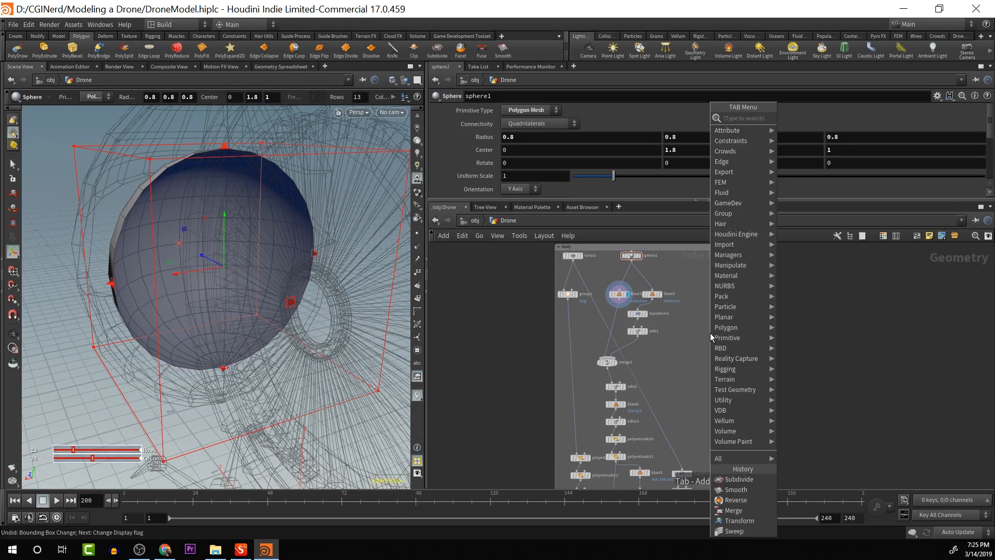
pyautogui.write('fi')
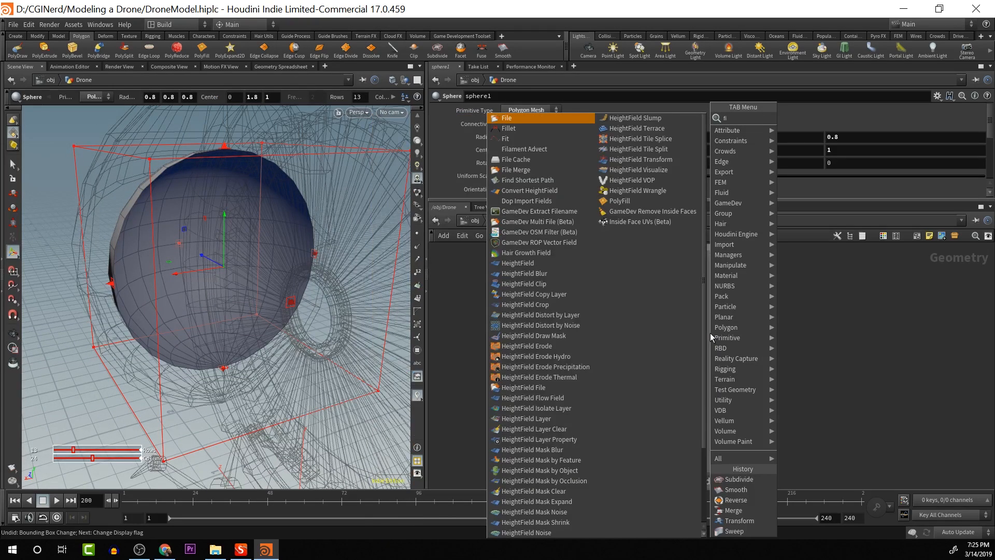
pyautogui.write('ll')
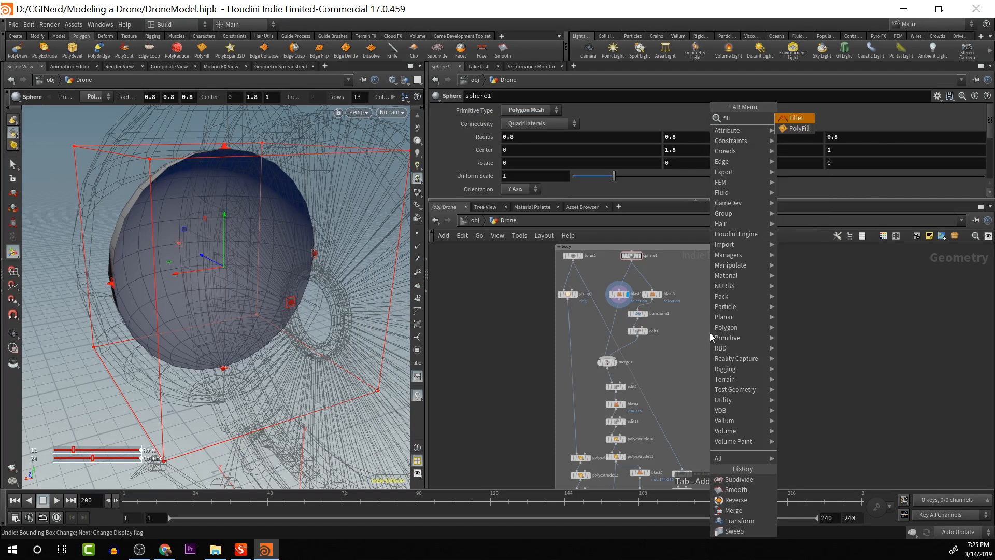
pyautogui.press('Return')
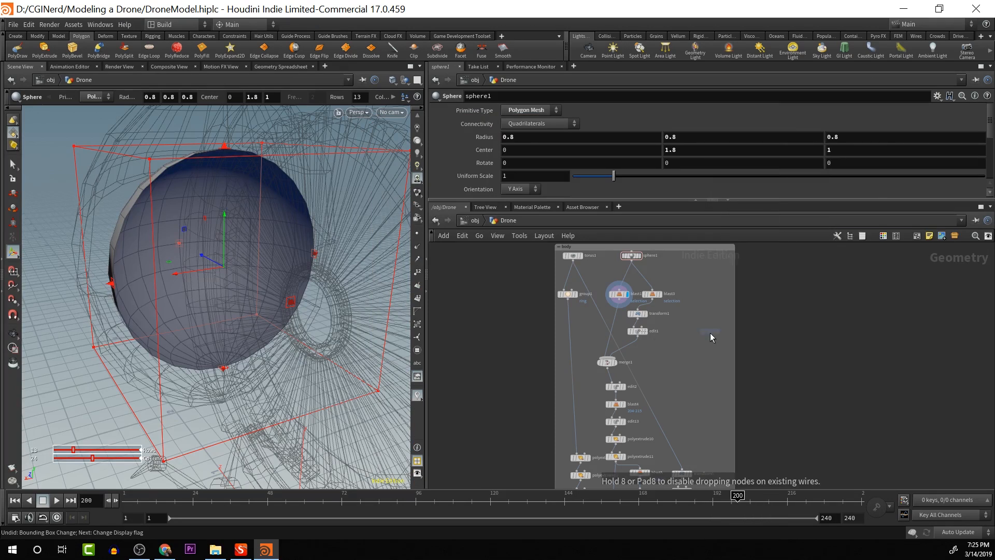
pyautogui.click(620, 316)
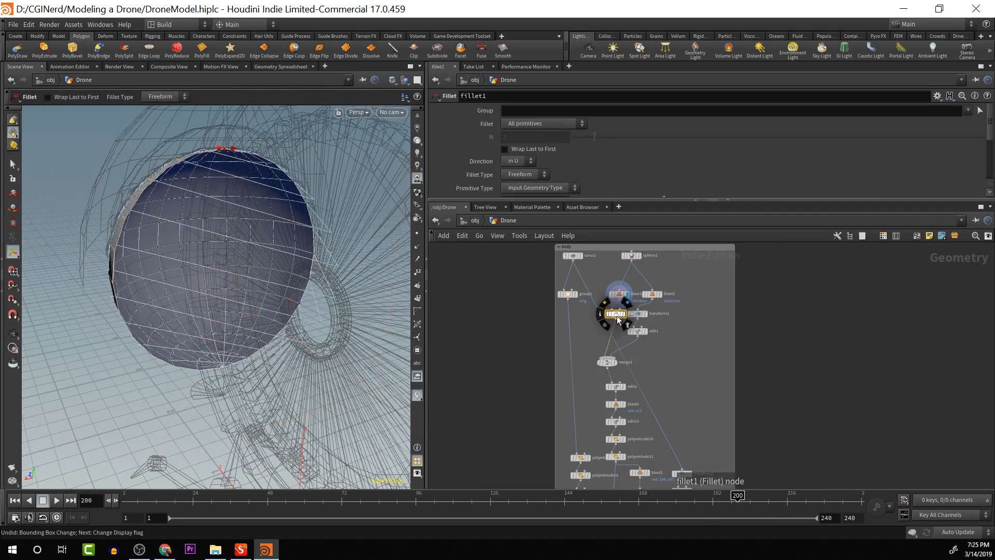
pyautogui.press('s')
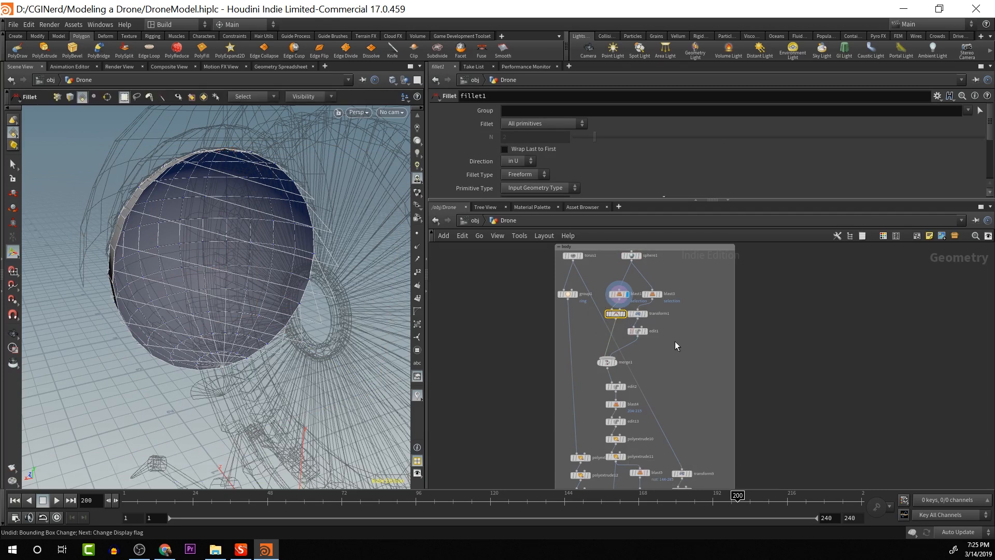
pyautogui.click(624, 315)
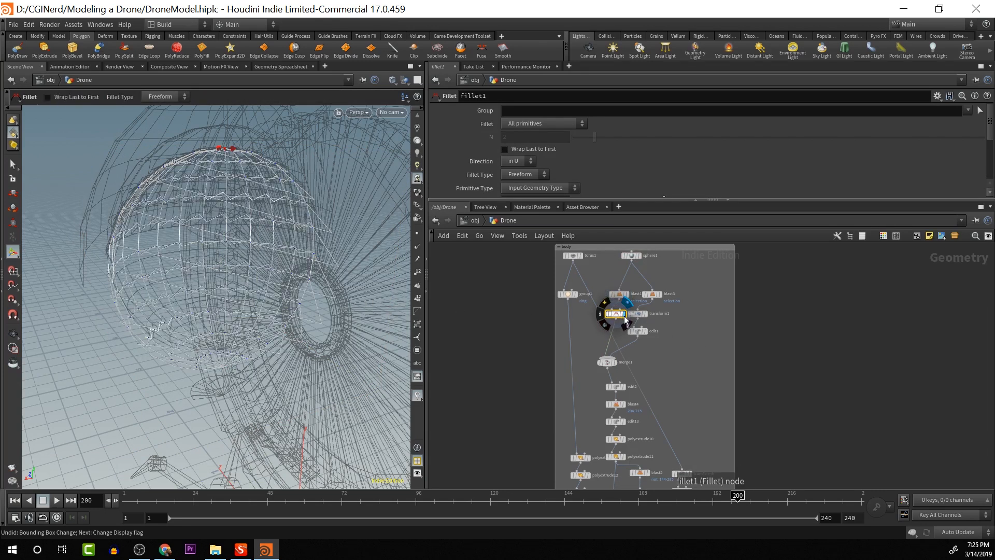
# Delete the Fillet node below blast1 and display the blast1 output again
pyautogui.keyDown('alt'); pyautogui.moveTo(340, 300); pyautogui.dragTo(294, 309); pyautogui.keyUp('alt')
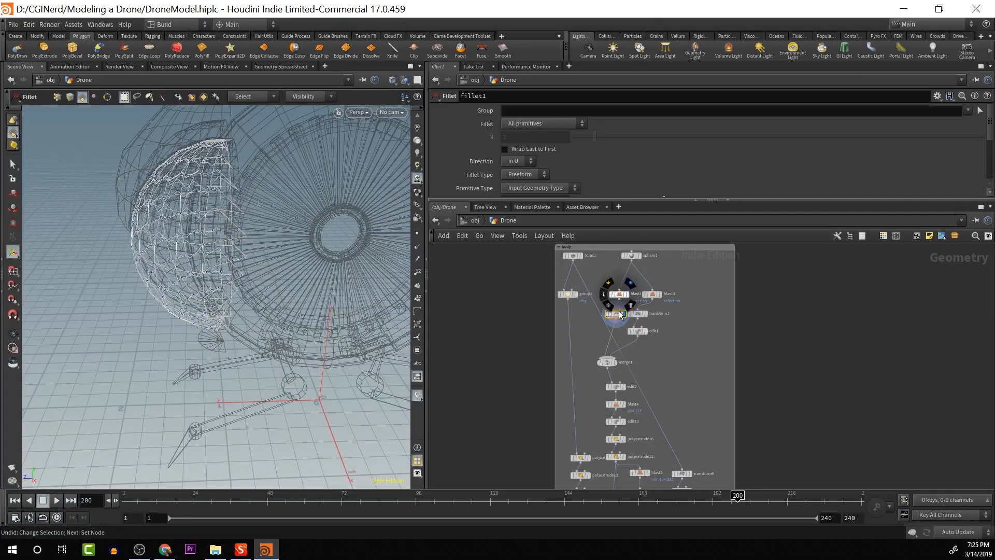
pyautogui.press('Return')
pyautogui.press('Delete')
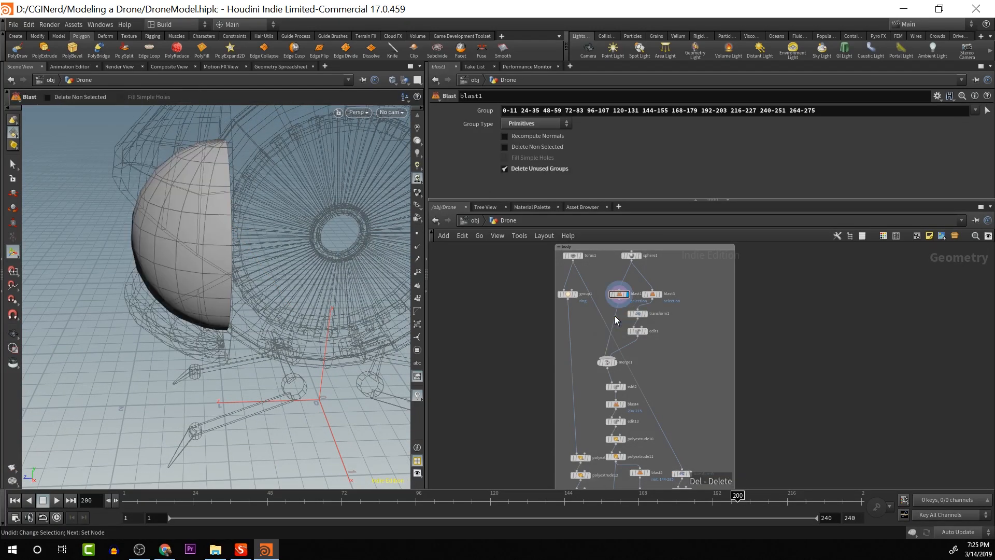
# Inspect the open cut side of the half sphere from an angle and select the blast1 node
pyautogui.press('Escape')
pyautogui.moveTo(305, 311); pyautogui.dragTo(235, 291)
pyautogui.moveTo(177, 238); pyautogui.dragTo(205, 220)
pyautogui.press('Return')
pyautogui.click(619, 294)
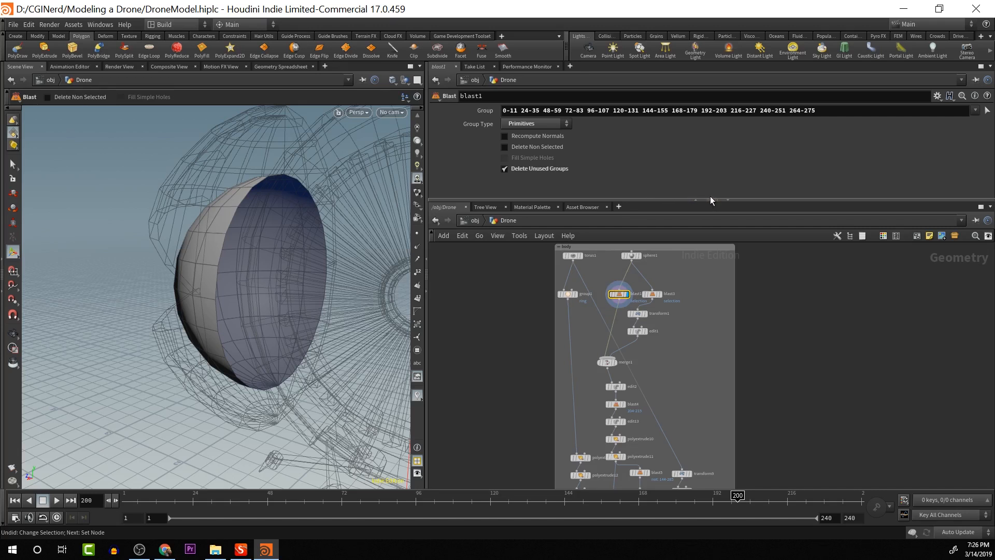
# Give the parameter pane more height and copy the whole primitive group list of blast1
pyautogui.moveTo(711, 200); pyautogui.dragTo(696, 236)
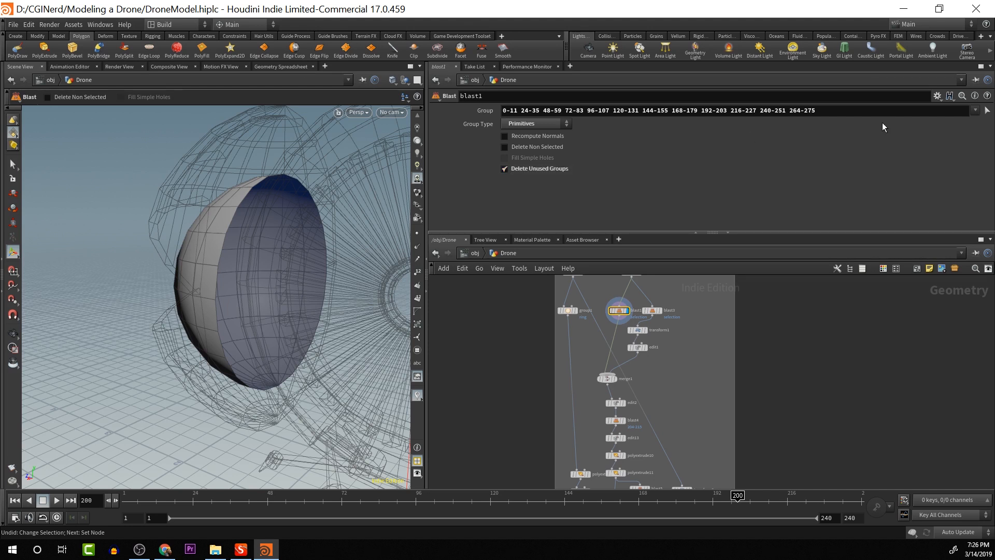
pyautogui.moveTo(876, 113); pyautogui.dragTo(474, 105)
pyautogui.hotkey('ctrl', 'c')
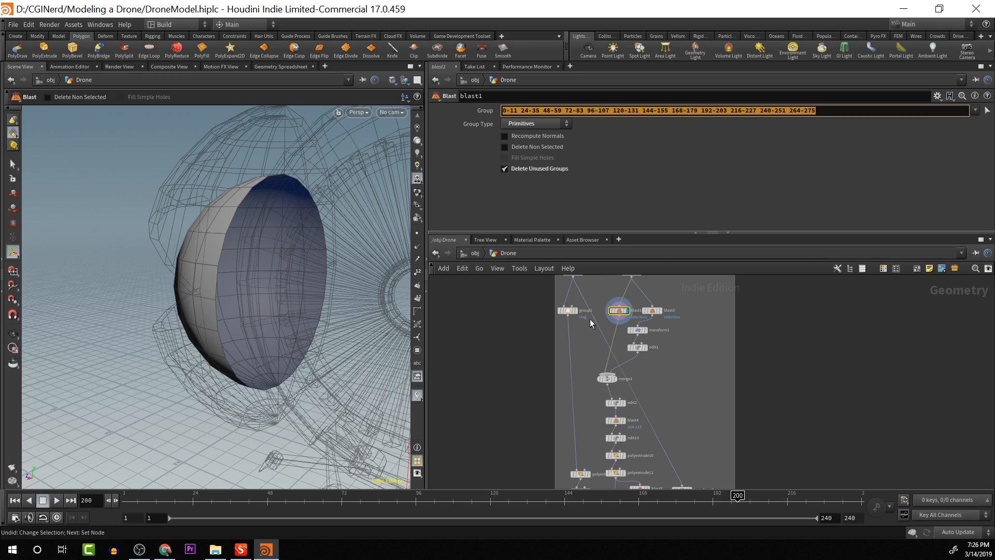
# Remove the blast1 node so that sphere1 feeds merge1 directly, with the full sphere displayed
pyautogui.moveTo(617, 311)
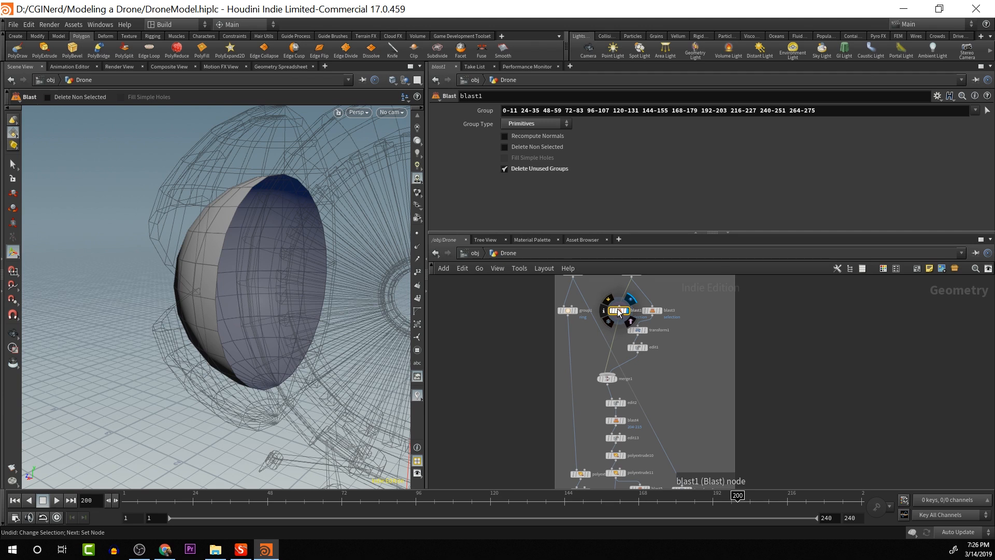
pyautogui.press('Up')
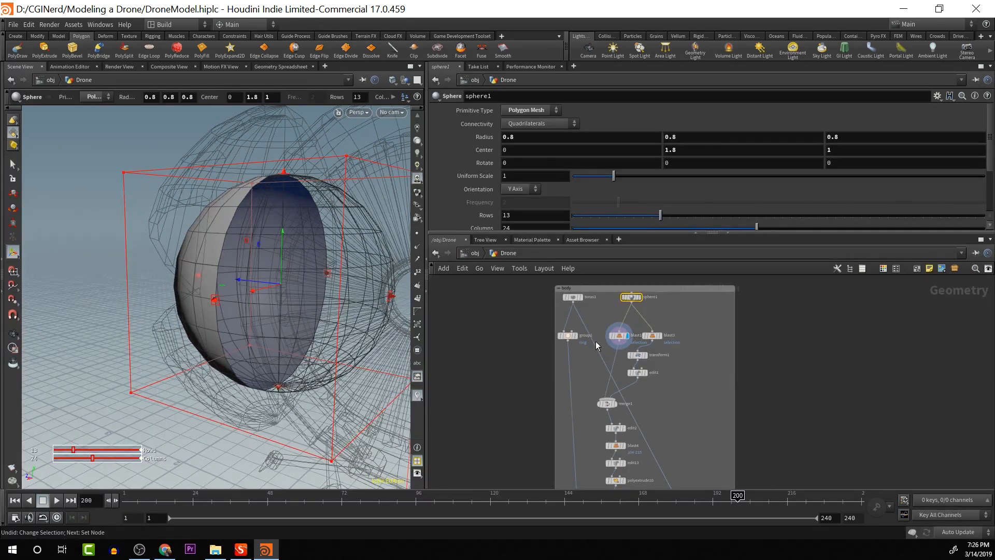
pyautogui.click(619, 337)
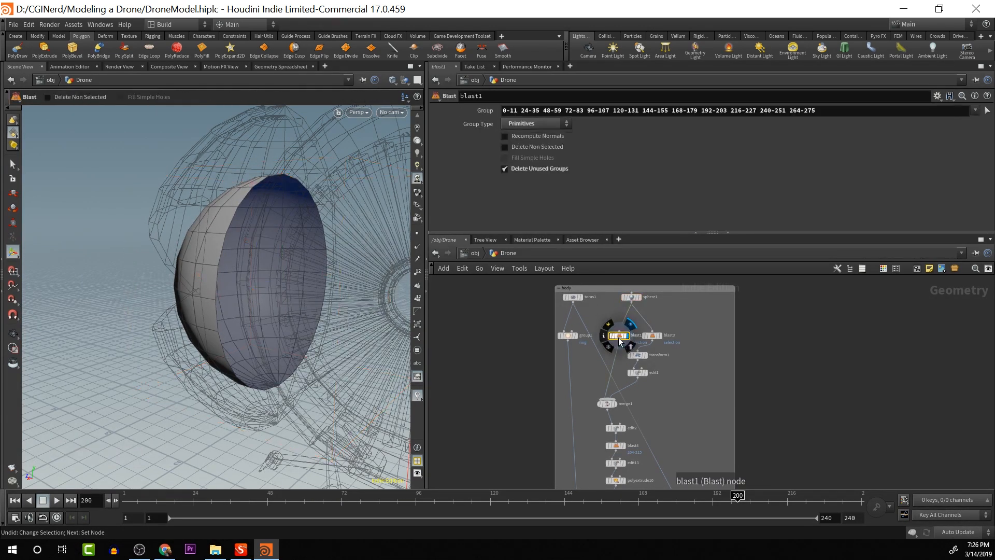
pyautogui.press('Up')
# Insert a Transform node on the wire between sphere1 and merge1
pyautogui.press('Tab')
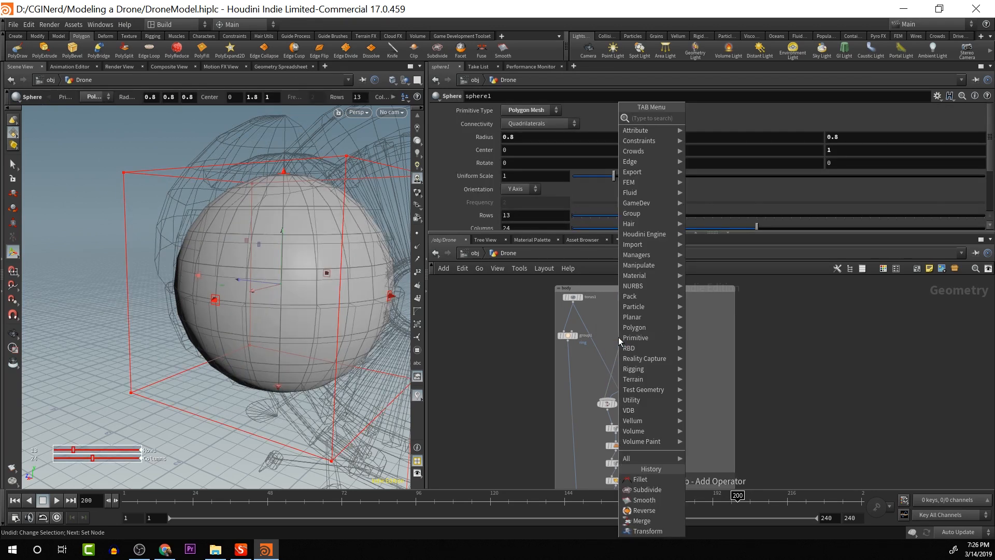
pyautogui.moveTo(623, 339)
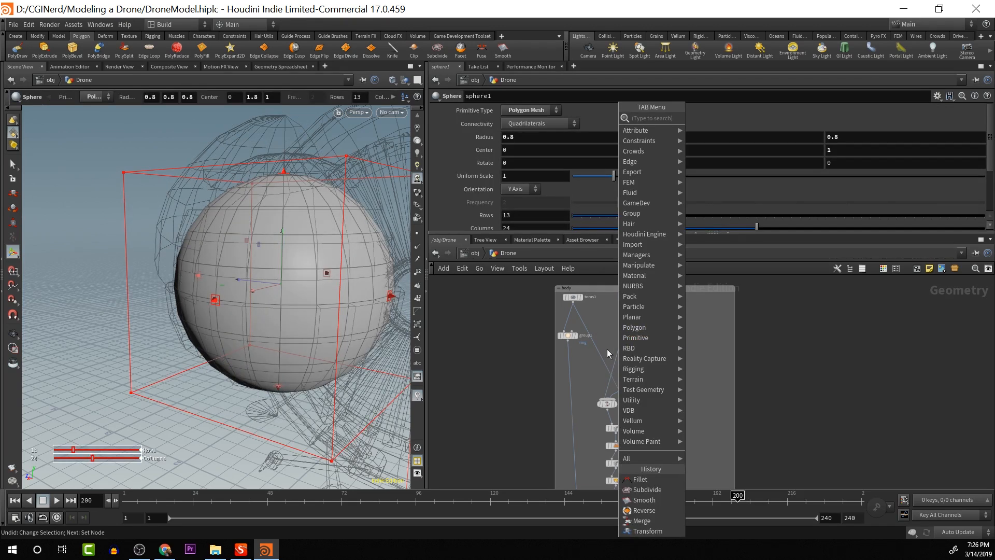
pyautogui.write('tran')
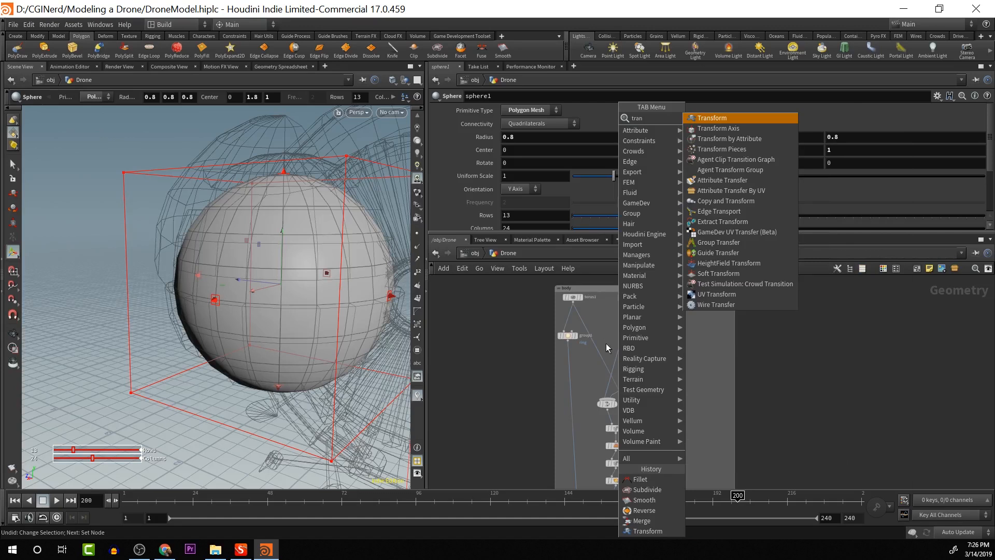
pyautogui.press('Return')
pyautogui.scroll(1, 606, 343)
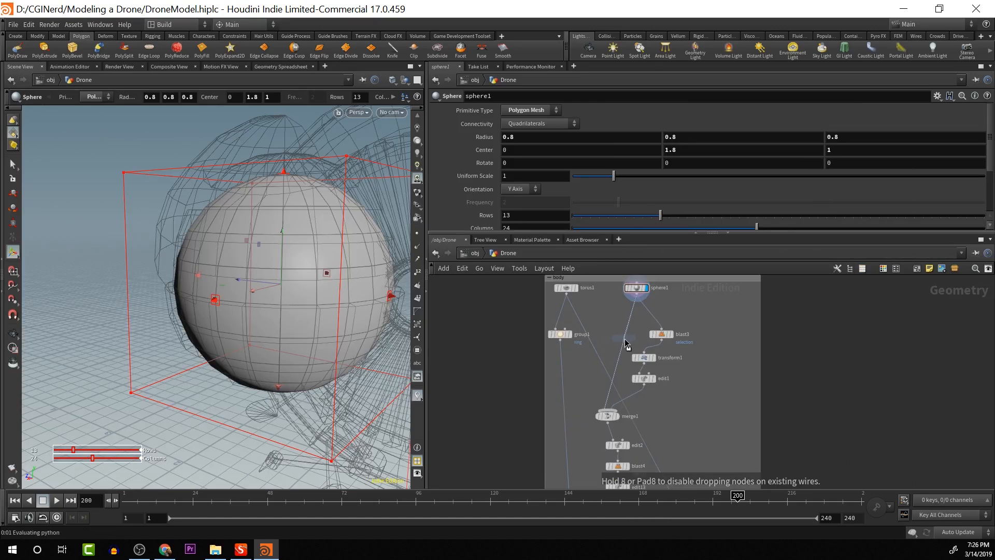
pyautogui.click(624, 338)
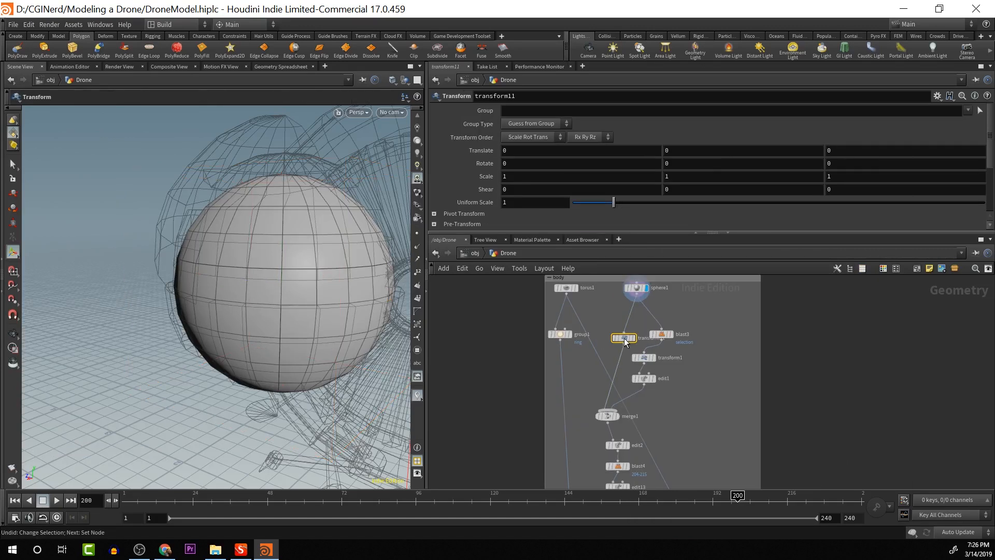
# Set transform11's group to the copied primitive ranges from 0-11 through 264-275 and try scaling it to -0.2 in X
pyautogui.click(610, 111)
pyautogui.hotkey('ctrl', 'v')
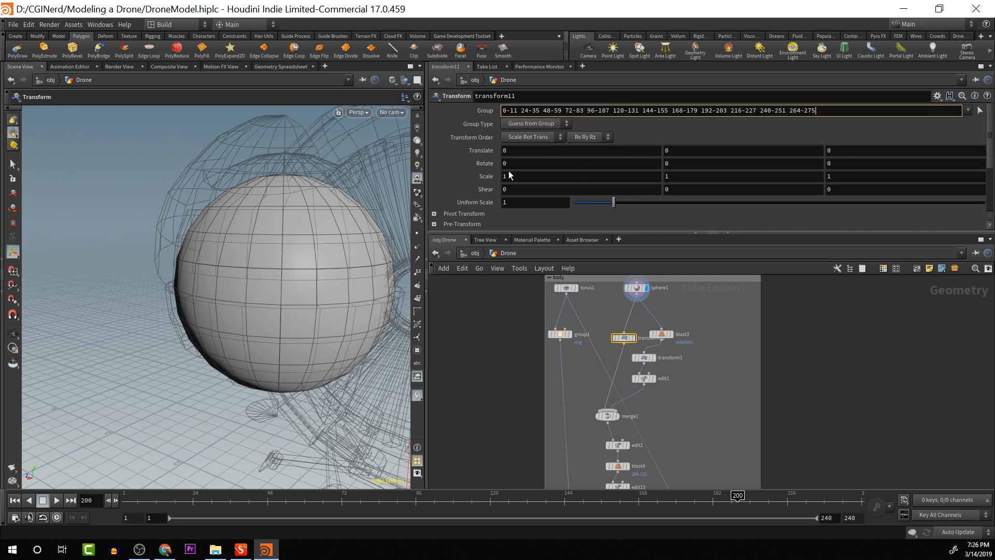
pyautogui.click(564, 175)
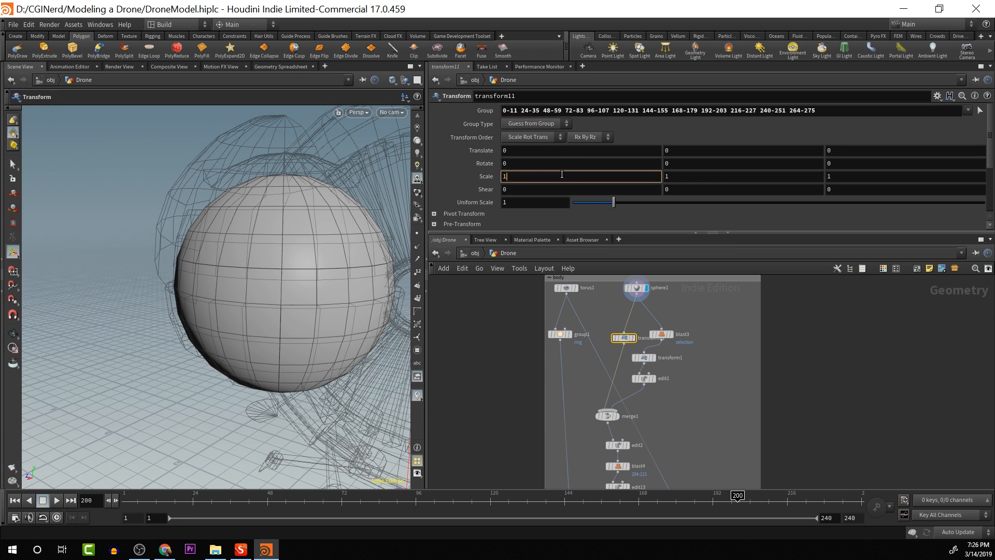
pyautogui.moveTo(556, 175); pyautogui.dragTo(496, 172, button='middle')
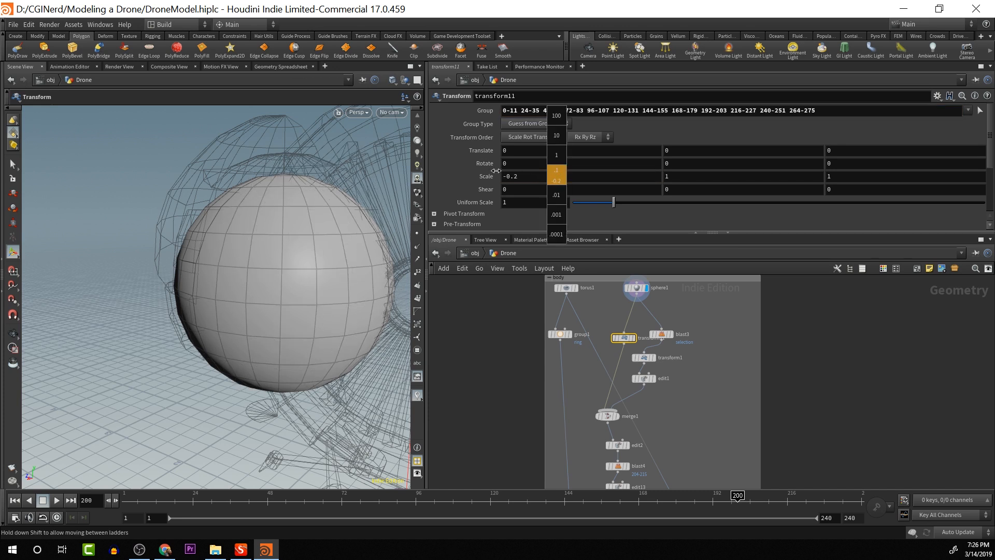
pyautogui.hotkey('ctrl', 'z')
# Display transform11's output and flatten the grouped half of the sphere by setting its Z scale to 0
pyautogui.moveTo(631, 342)
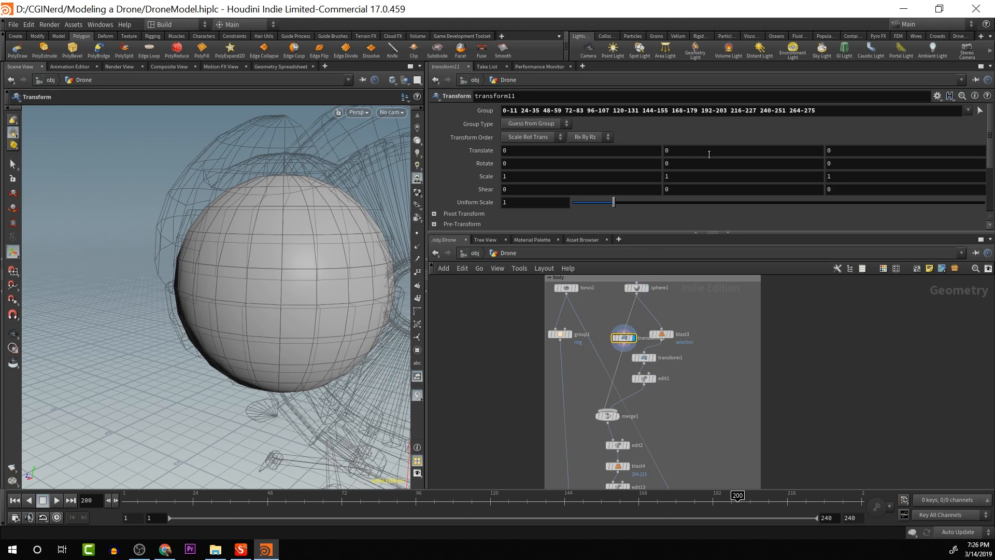
pyautogui.moveTo(858, 175); pyautogui.dragTo(790, 174, button='middle')
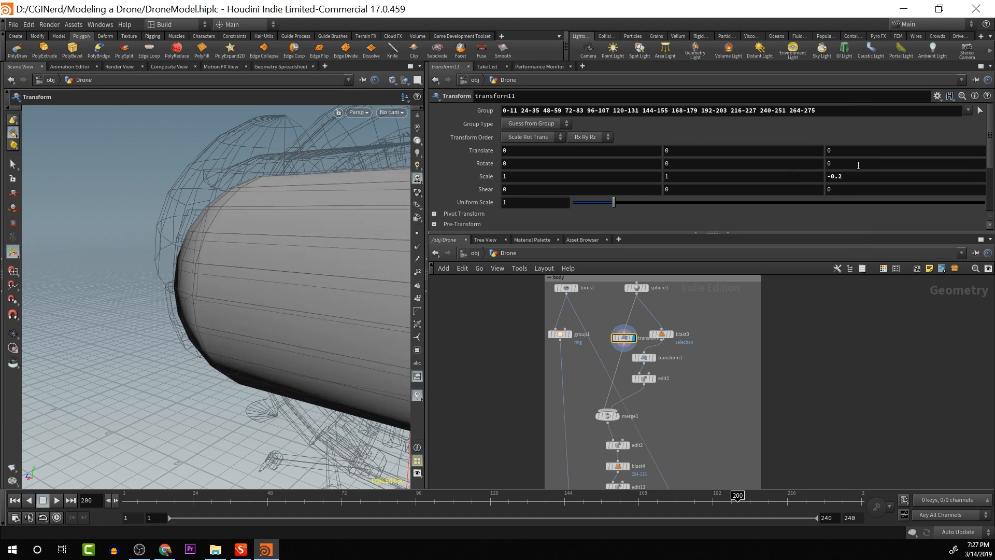
pyautogui.click(840, 177)
pyautogui.write('0')
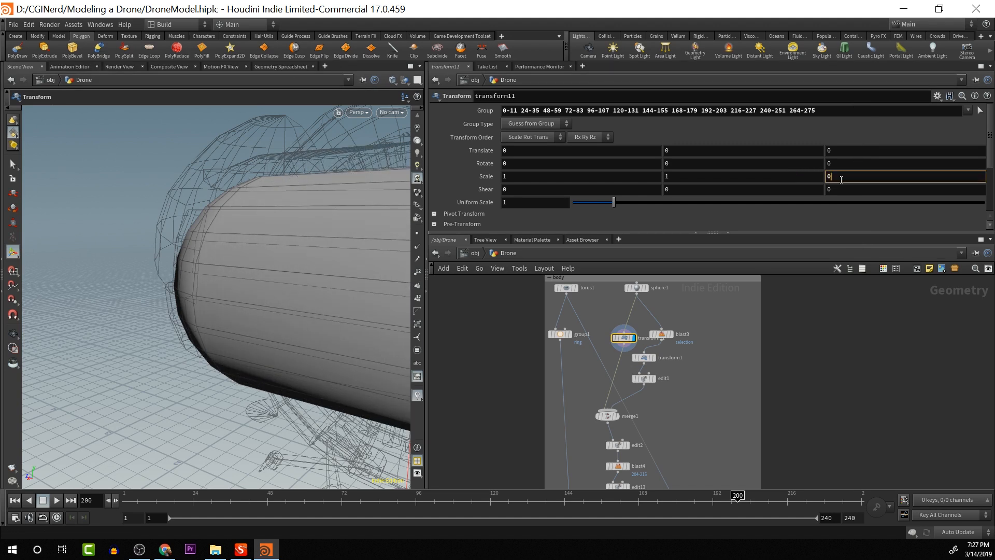
pyautogui.press('Return')
pyautogui.press('Escape')
pyautogui.moveTo(169, 200); pyautogui.dragTo(289, 289)
pyautogui.press('Return')
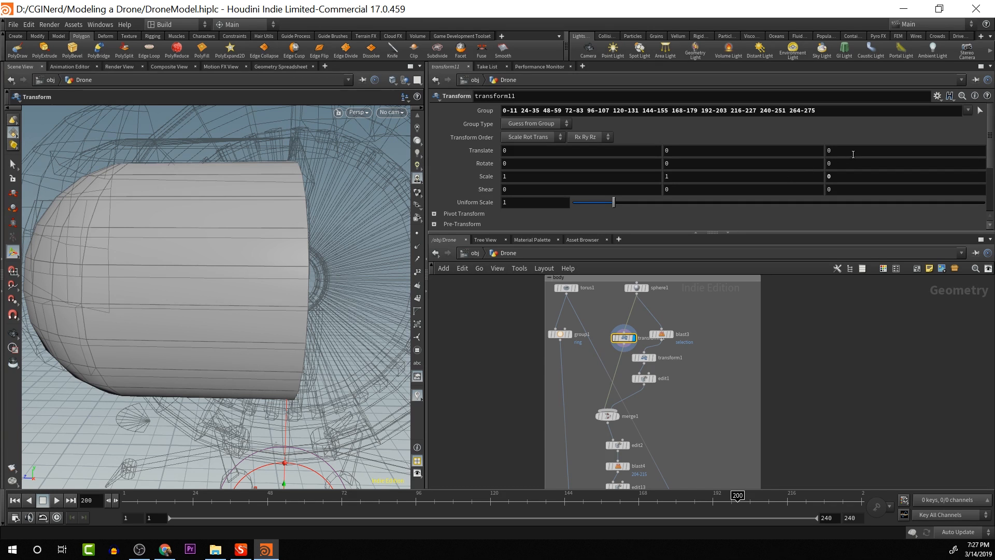
# Show transform11 without the template overlay and move the flattened primitives to a Z translation of 1.031
pyautogui.moveTo(629, 340)
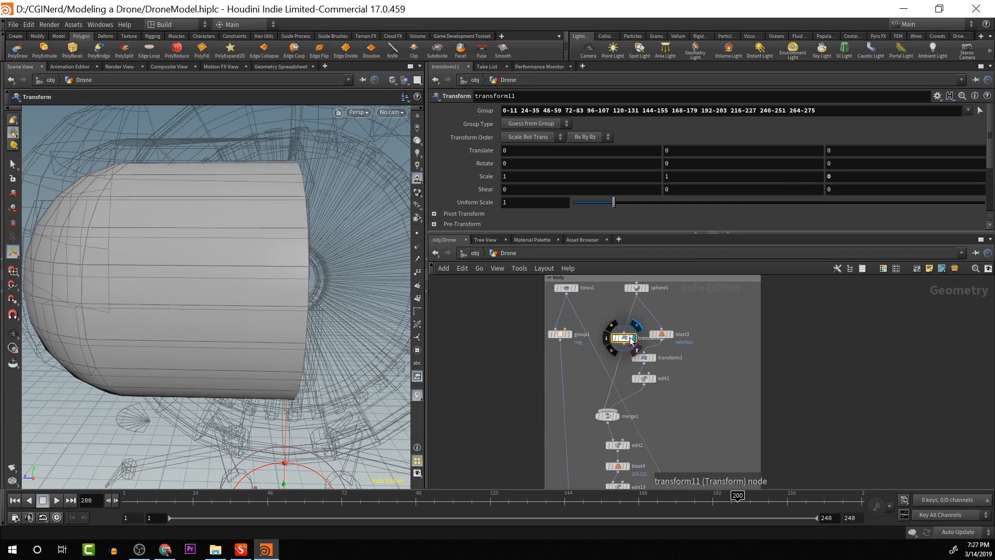
pyautogui.click(636, 326)
pyautogui.moveTo(846, 153); pyautogui.dragTo(900, 153, button='middle')
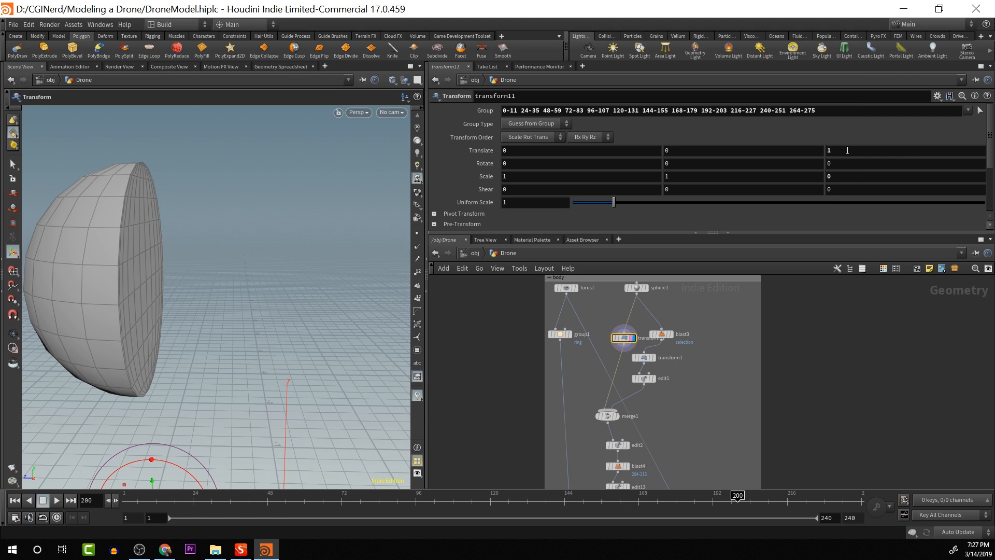
pyautogui.moveTo(848, 150); pyautogui.dragTo(845, 198, button='middle')
pyautogui.keyDown('alt'); pyautogui.moveTo(215, 216); pyautogui.dragTo(311, 248); pyautogui.keyUp('alt')
pyautogui.moveTo(633, 338)
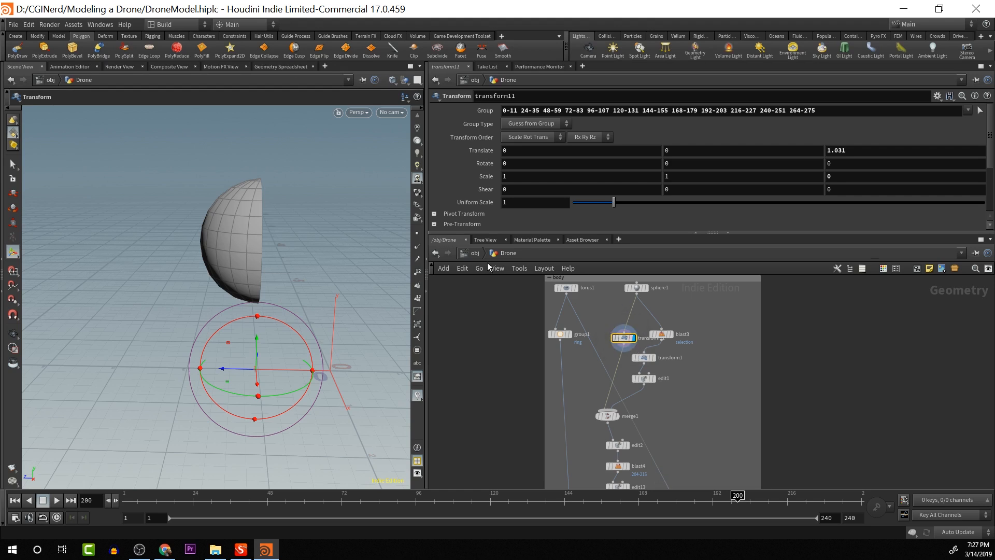
# Display the merge1 output, then the merge5 output, to check the flattened hemisphere within the drone body
pyautogui.click(616, 416)
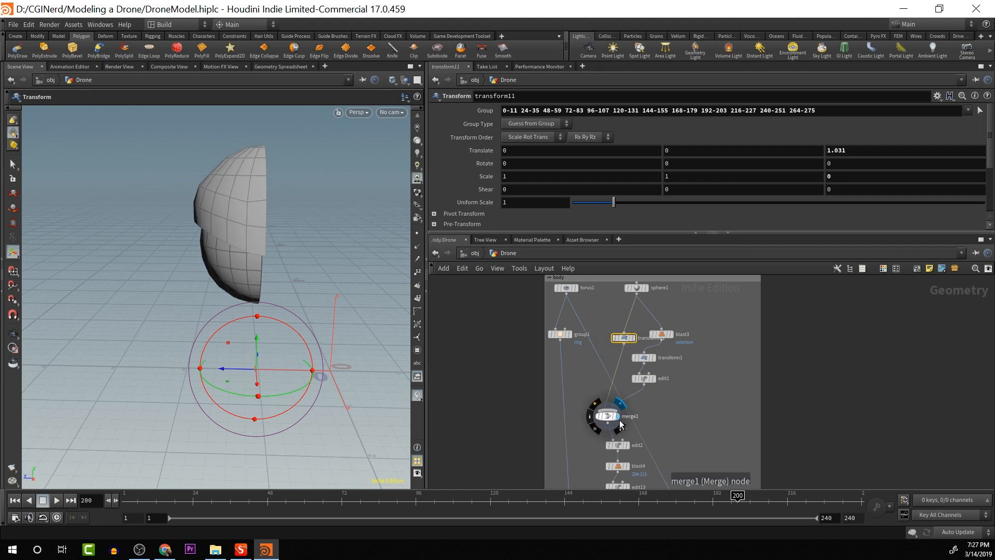
pyautogui.press('Escape')
pyautogui.moveTo(238, 272); pyautogui.dragTo(280, 155)
pyautogui.scroll(-3, 650, 381)
pyautogui.moveTo(691, 378); pyautogui.dragTo(661, 268, button='middle')
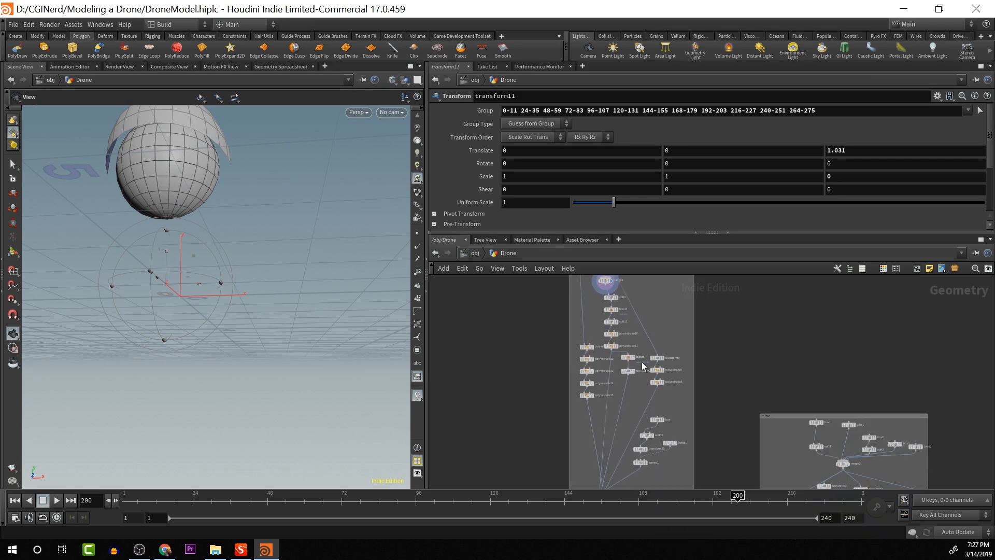
pyautogui.moveTo(688, 414); pyautogui.dragTo(687, 308, button='middle')
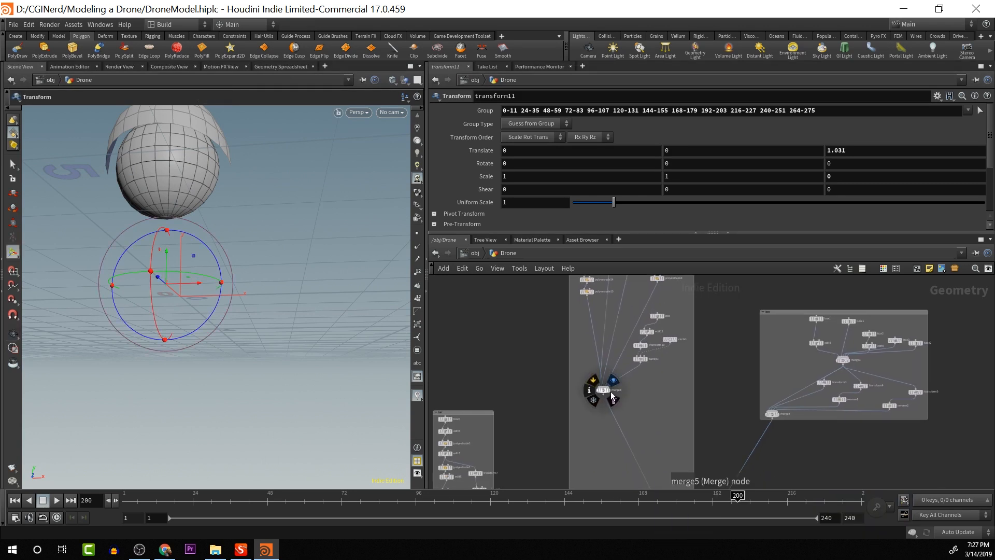
pyautogui.click(614, 381)
pyautogui.keyDown('alt'); pyautogui.moveTo(286, 253); pyautogui.dragTo(378, 306); pyautogui.keyUp('alt')
# Undo the display changes, the Z translation and scale edits, and the group entry on transform11
pyautogui.hotkey('ctrl', 'z')
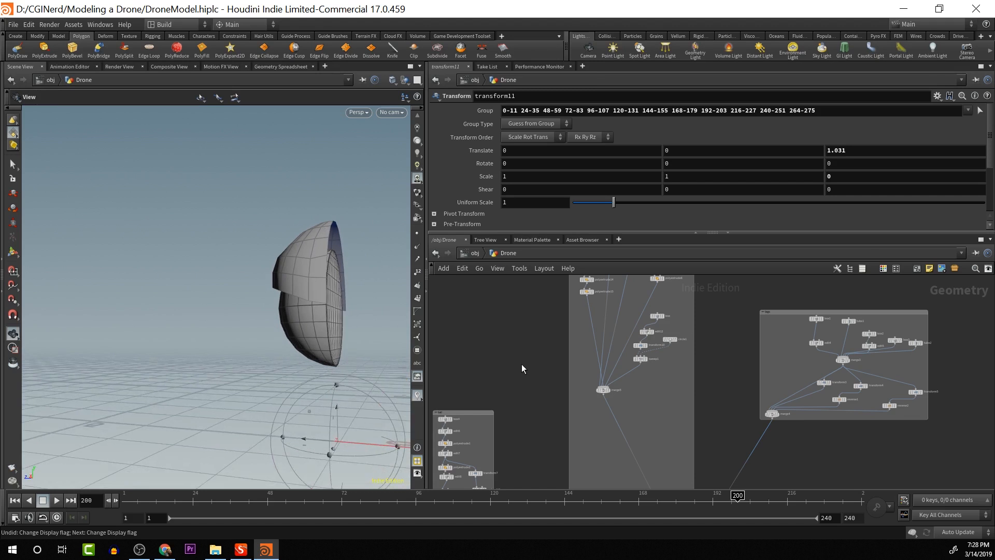
pyautogui.moveTo(522, 369); pyautogui.dragTo(490, 469, button='middle')
pyautogui.hotkey('ctrl', 'z')
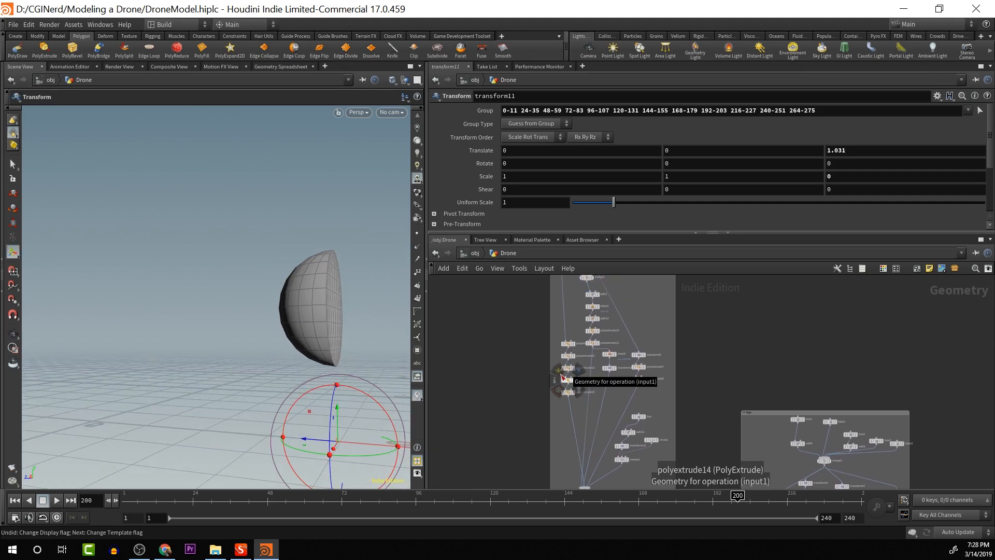
pyautogui.moveTo(613, 328); pyautogui.dragTo(621, 369, button='middle')
pyautogui.hotkey('ctrl', 'z')
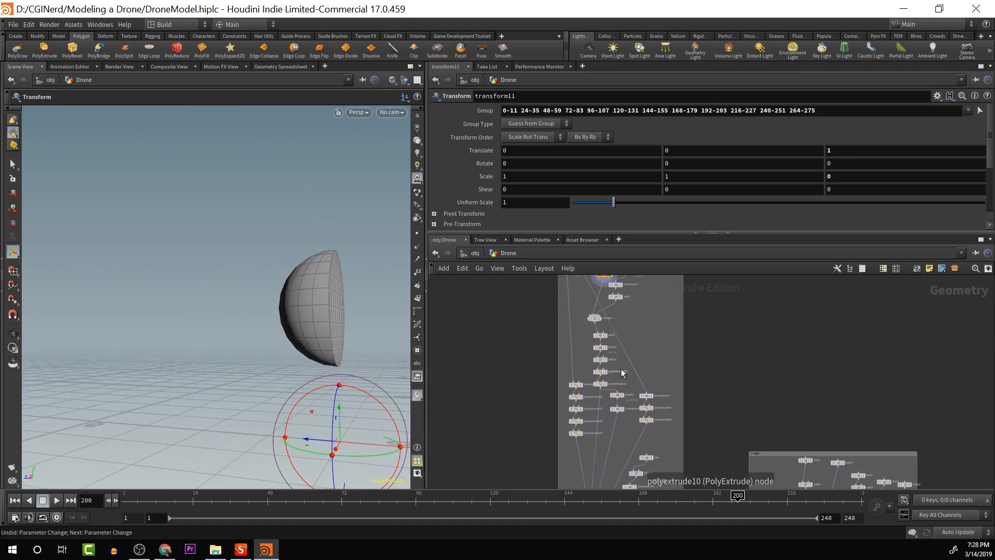
pyautogui.hotkey('ctrl', 'z')
pyautogui.hotkey('ctrl', 'z')
pyautogui.hotkey('ctrl', 'z')
pyautogui.hotkey('ctrl', 'z')
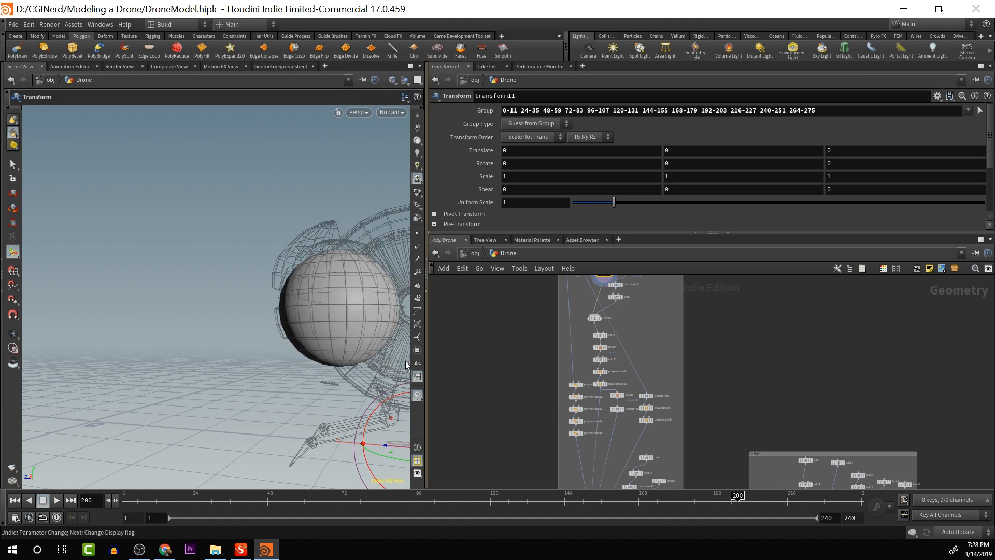
pyautogui.moveTo(349, 328); pyautogui.dragTo(177, 319, button='middle')
pyautogui.hotkey('ctrl', 'z')
pyautogui.hotkey('ctrl', 'z')
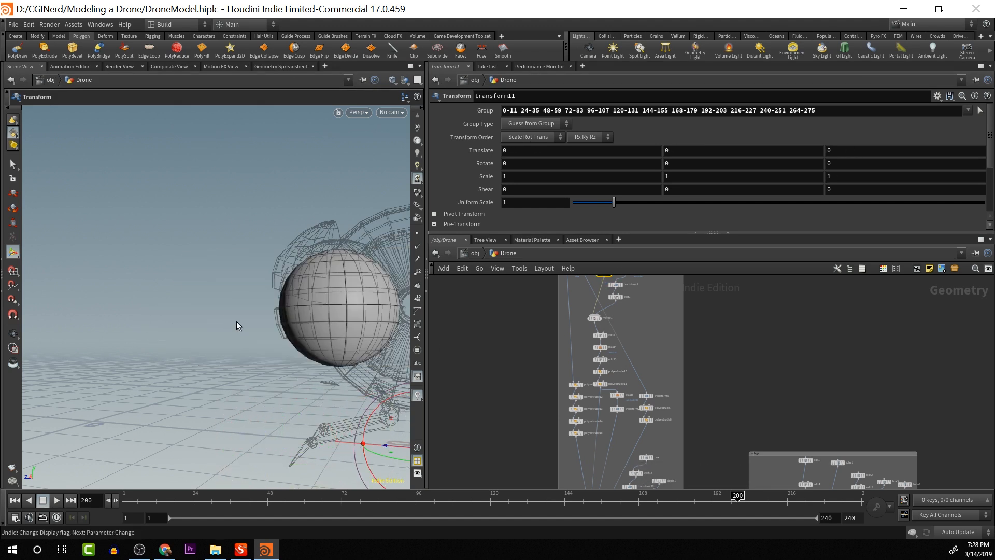
pyautogui.hotkey('ctrl', 'z')
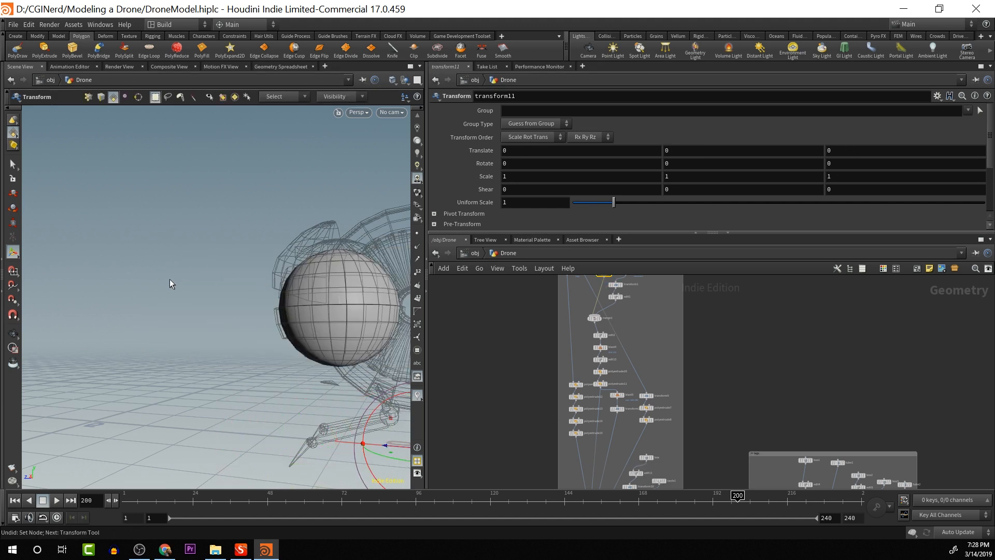
# Undo the insertion of transform11 to restore blast1 below the sphere, and select blast1
pyautogui.hotkey('ctrl', 'z')
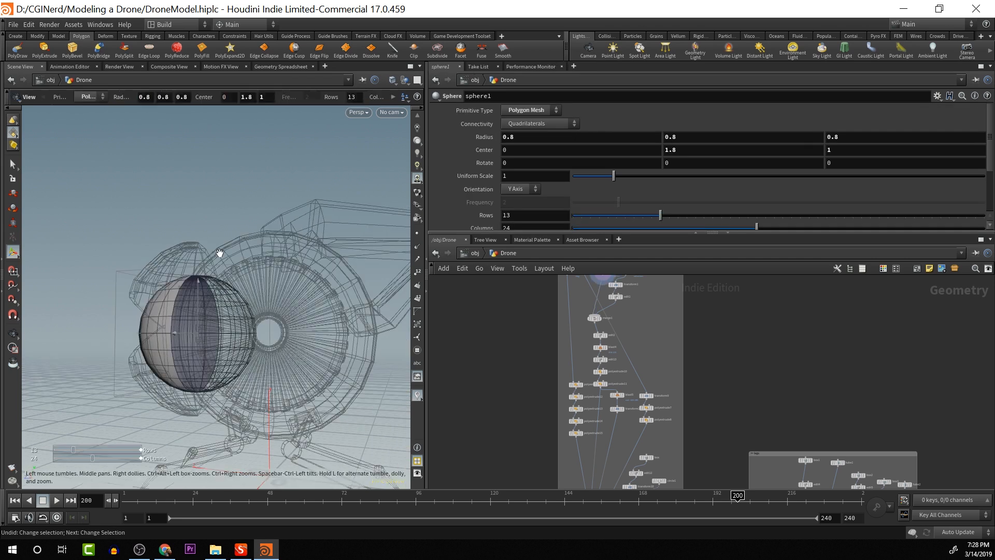
pyautogui.hotkey('ctrl', 'z')
pyautogui.hotkey('ctrl', 'z')
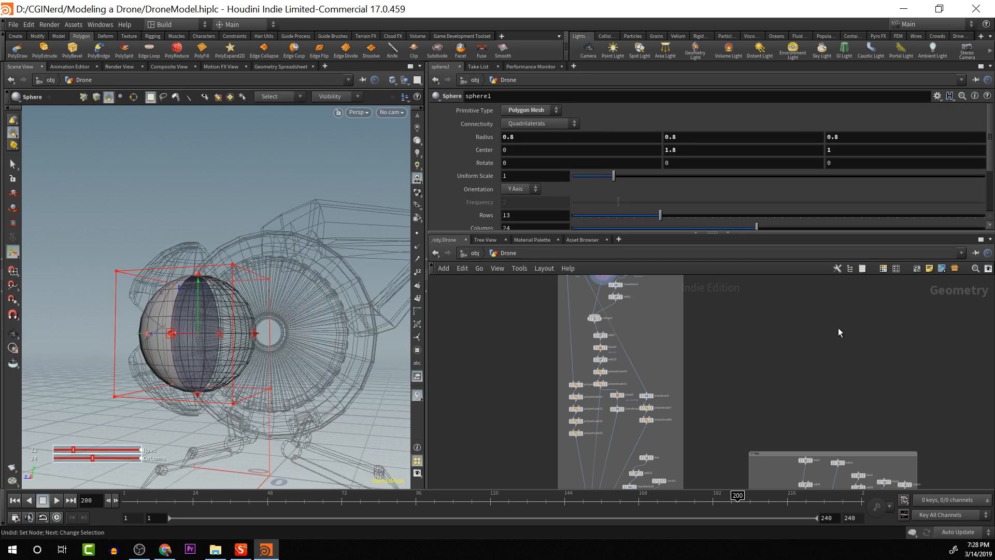
pyautogui.moveTo(737, 325); pyautogui.dragTo(736, 368, button='middle')
pyautogui.moveTo(737, 368); pyautogui.dragTo(842, 434, button='middle')
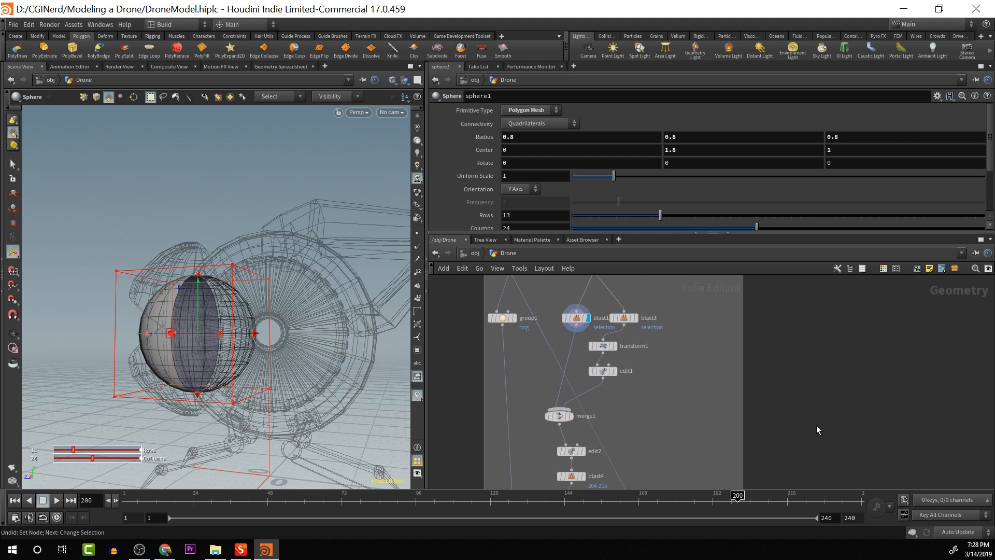
pyautogui.click(577, 317)
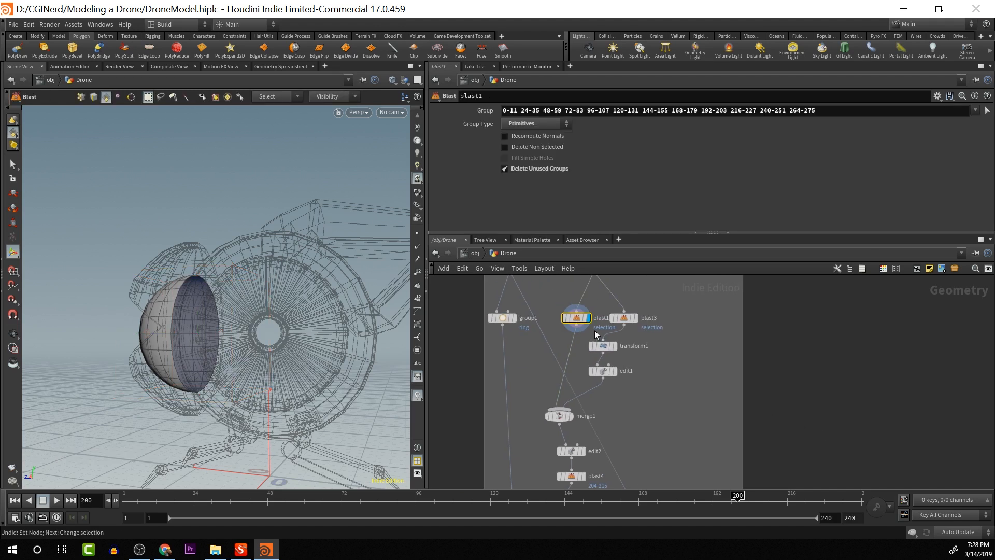
# Display transform2's output and examine the body network's branches between polyextrude10 and merge5
pyautogui.moveTo(793, 422); pyautogui.dragTo(792, 274, button='middle')
pyautogui.moveTo(776, 374); pyautogui.dragTo(776, 276, button='middle')
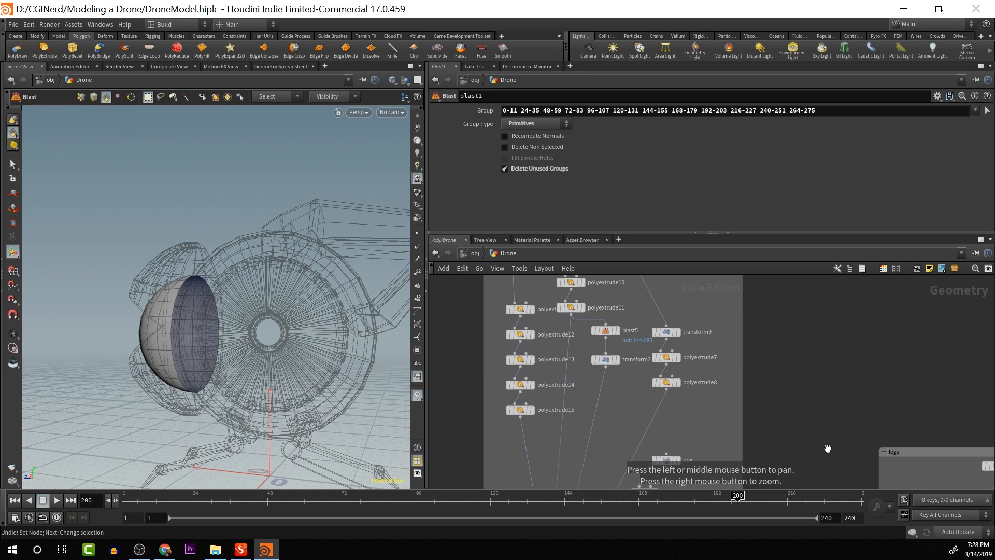
pyautogui.moveTo(783, 429); pyautogui.dragTo(803, 388, button='middle')
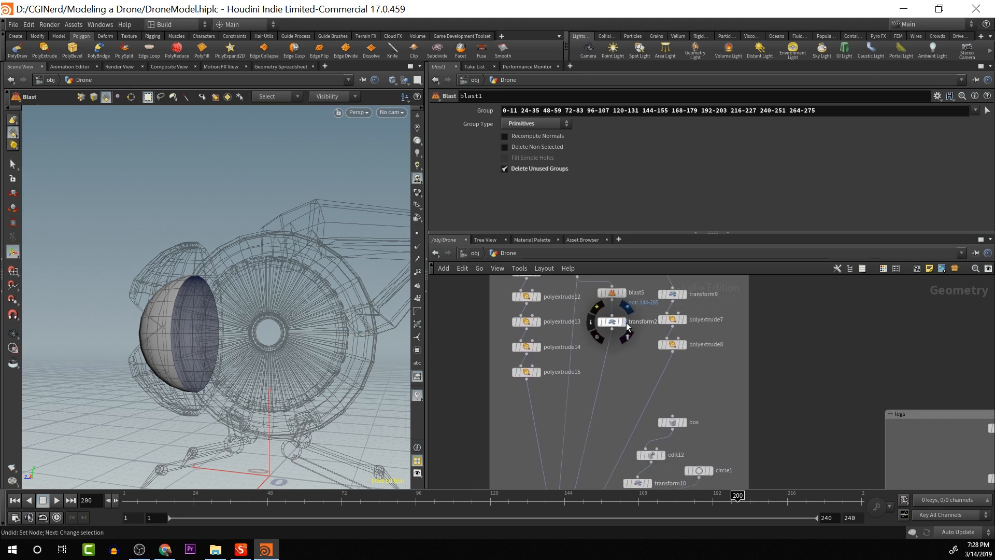
pyautogui.click(626, 322)
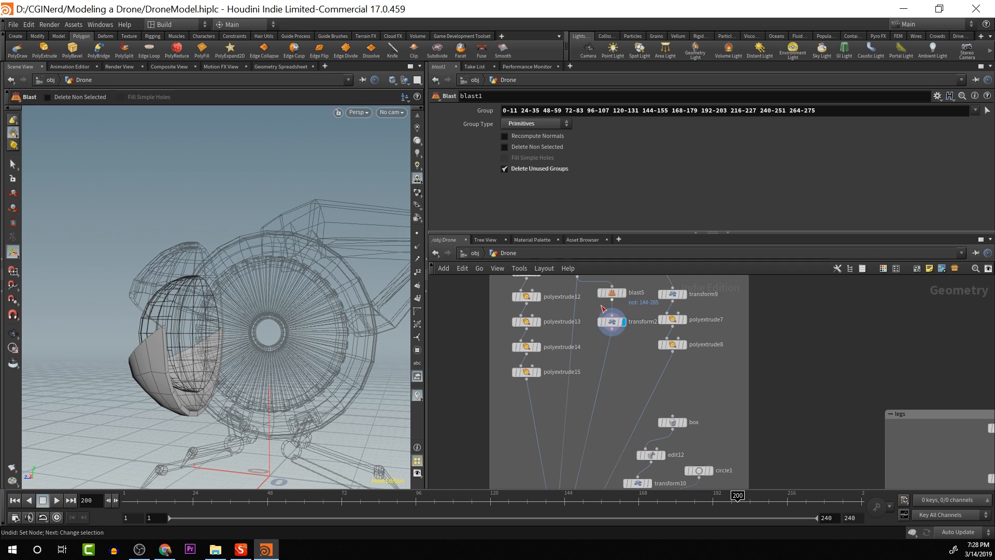
pyautogui.moveTo(632, 401); pyautogui.dragTo(661, 285, button='middle')
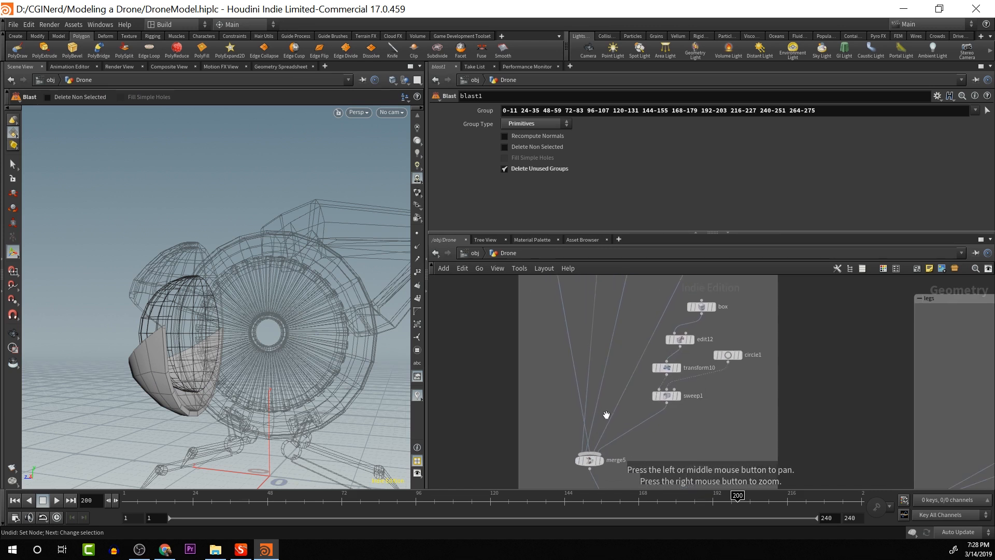
pyautogui.moveTo(606, 415); pyautogui.dragTo(642, 517, button='middle')
pyautogui.moveTo(640, 347); pyautogui.dragTo(640, 411, button='middle')
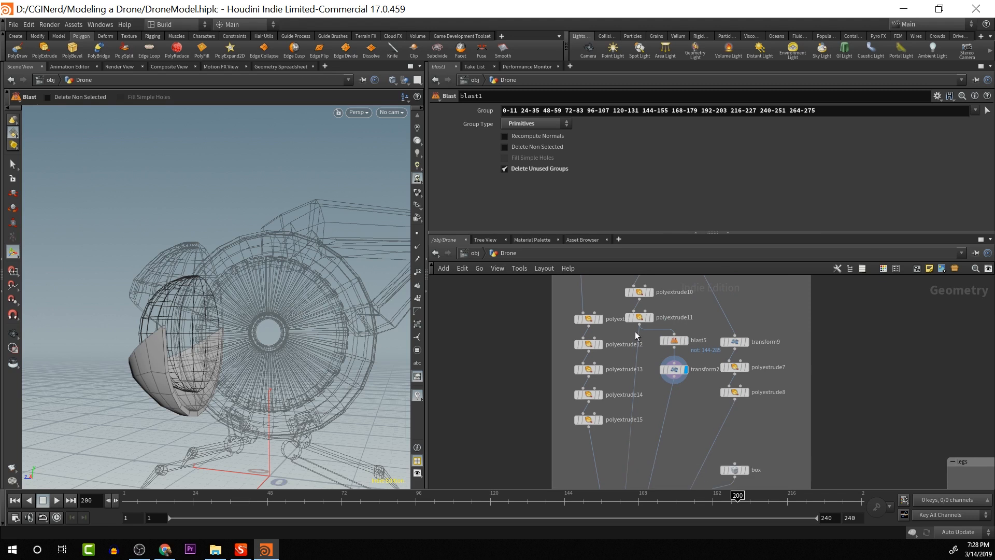
# Select polyextrude11, display its output, and inspect the open hemisphere beneath the extruded upper shell
pyautogui.click(641, 318)
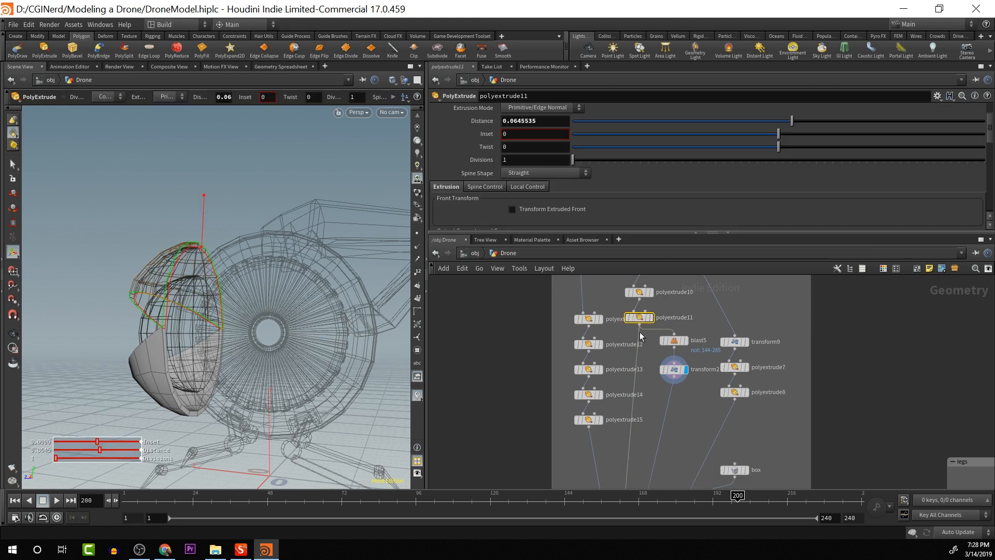
pyautogui.press('space')
pyautogui.press('f')
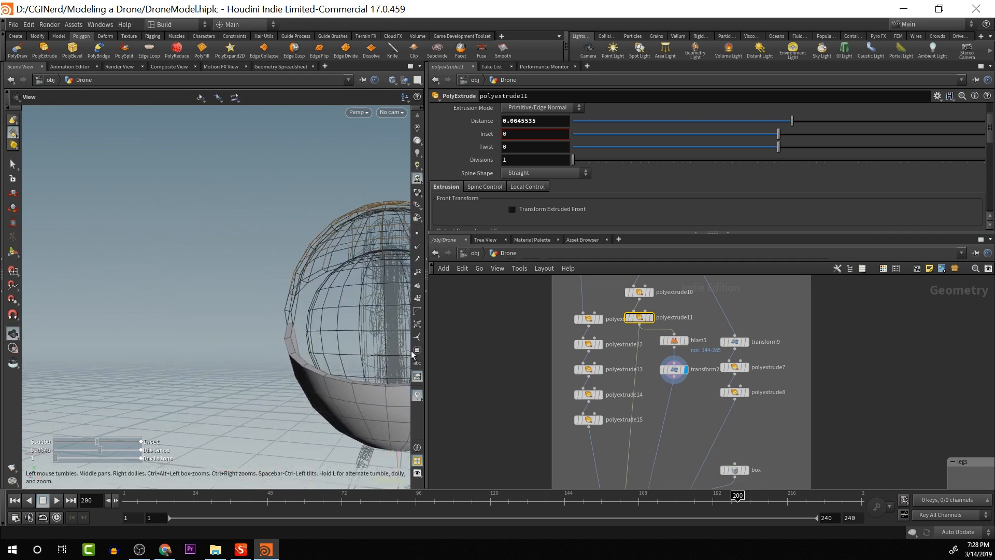
pyautogui.click(649, 317)
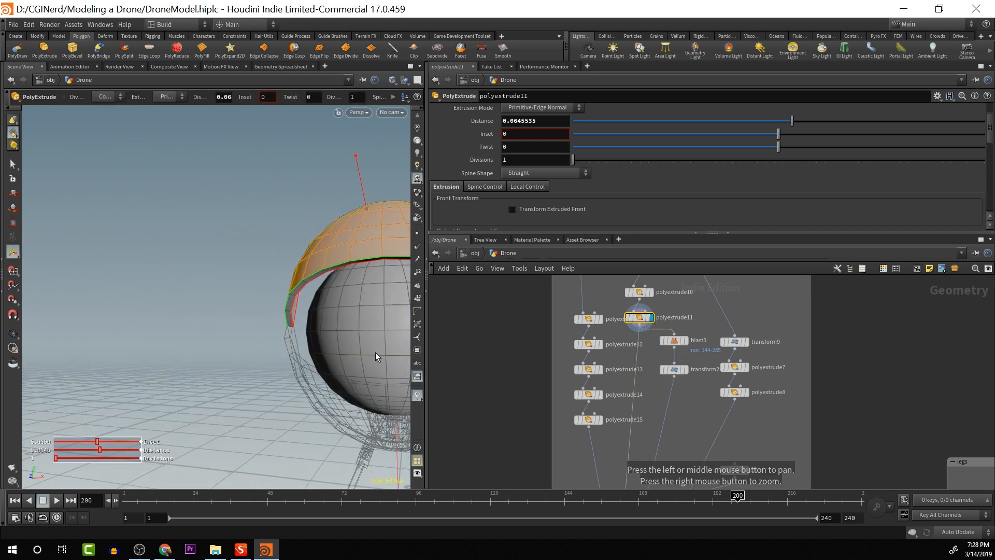
pyautogui.moveTo(375, 352); pyautogui.dragTo(241, 337, button='middle')
pyautogui.hotkey('ctrl', 'z')
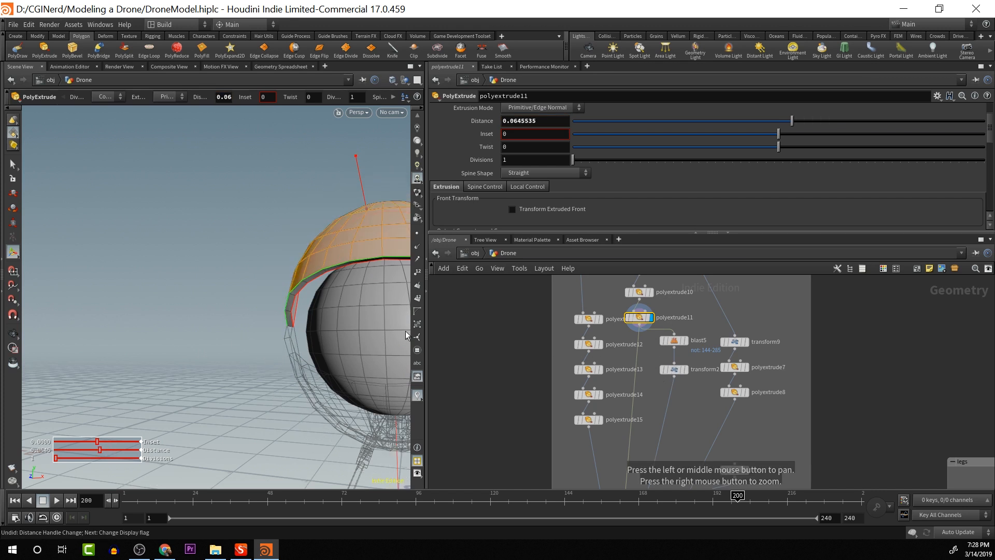
pyautogui.press('Escape')
pyautogui.moveTo(204, 328); pyautogui.dragTo(158, 328)
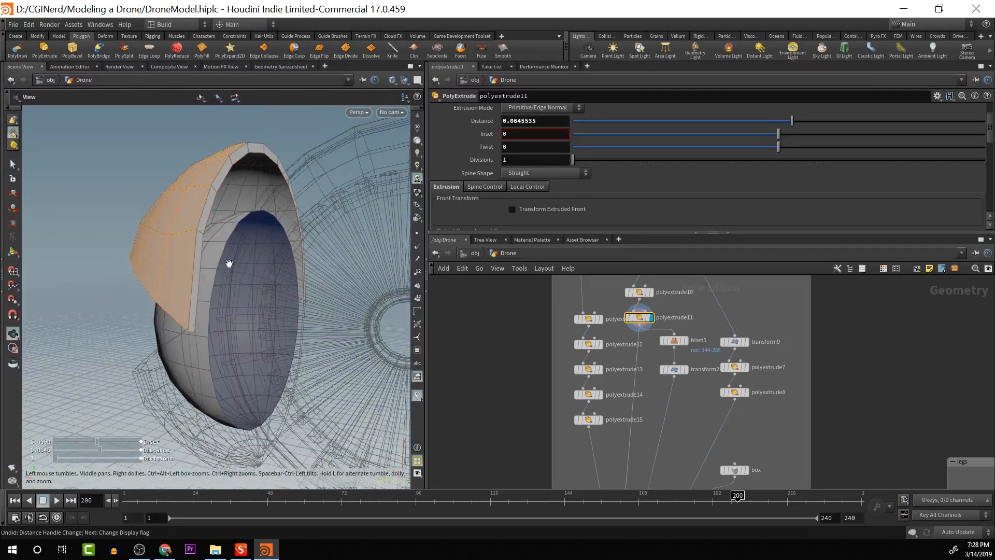
pyautogui.press('Return')
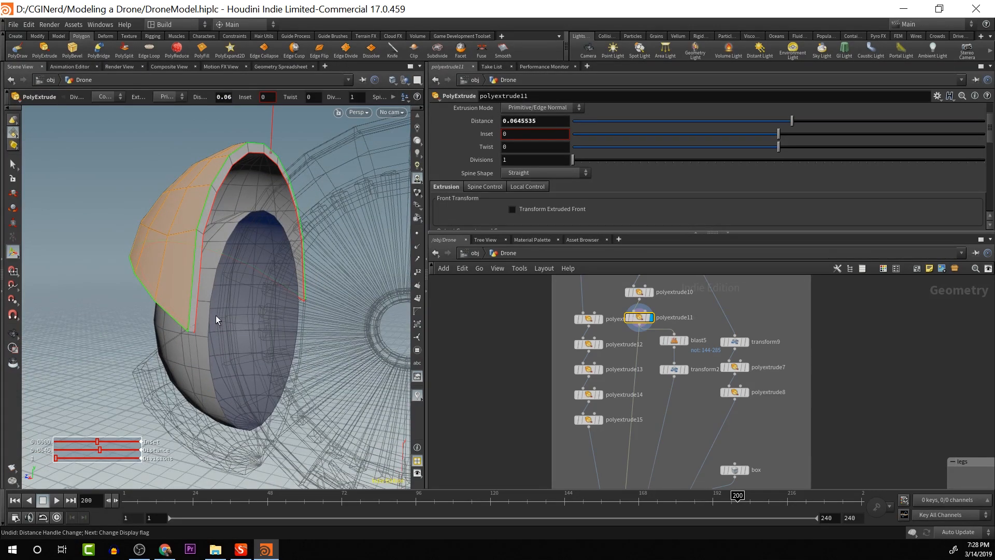
pyautogui.keyDown('alt'); pyautogui.moveTo(216, 315); pyautogui.dragTo(228, 317); pyautogui.keyUp('alt')
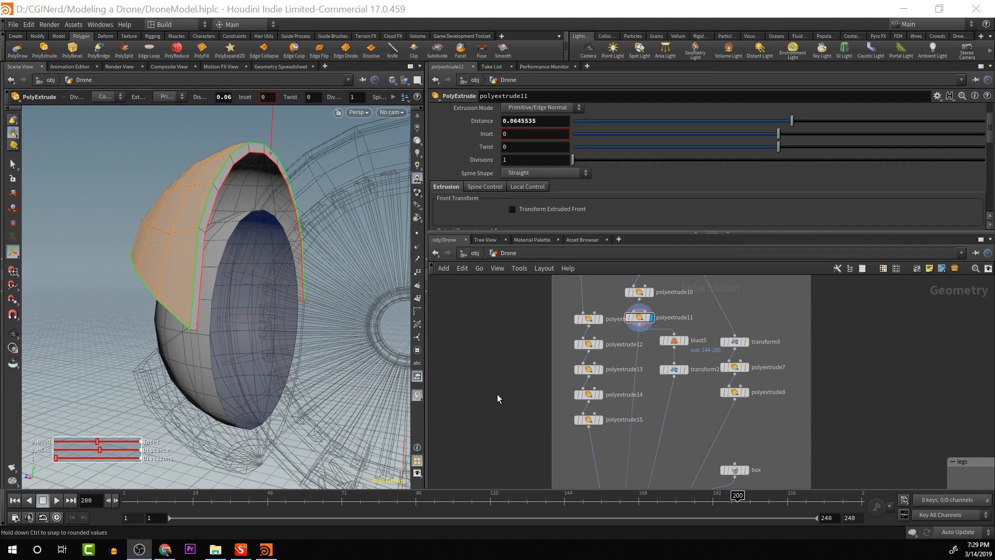
# Insert a PolyFill node between polyextrude11 and merge5 to cap the open hemisphere, and display its output
pyautogui.press('Tab')
pyautogui.write('fill')
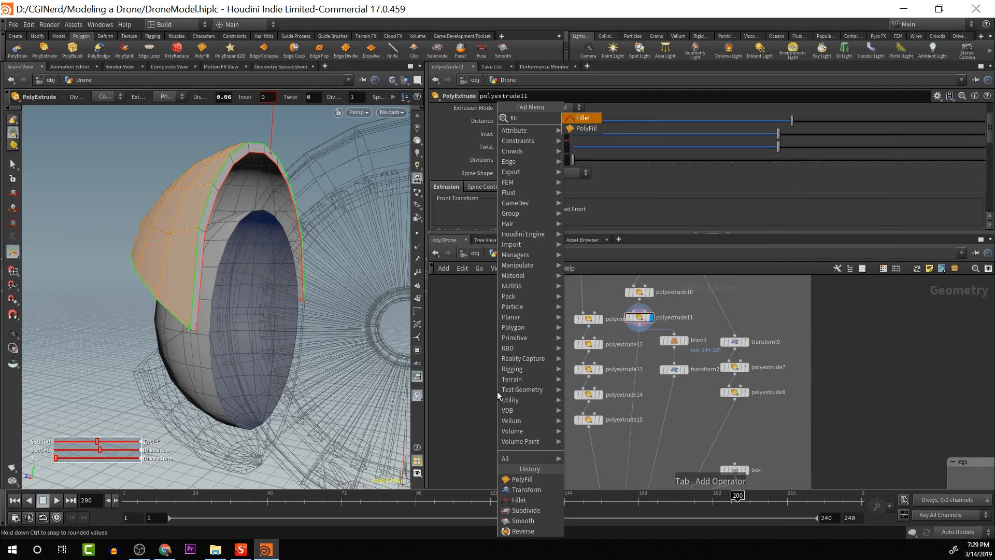
pyautogui.press('Down')
pyautogui.press('Return')
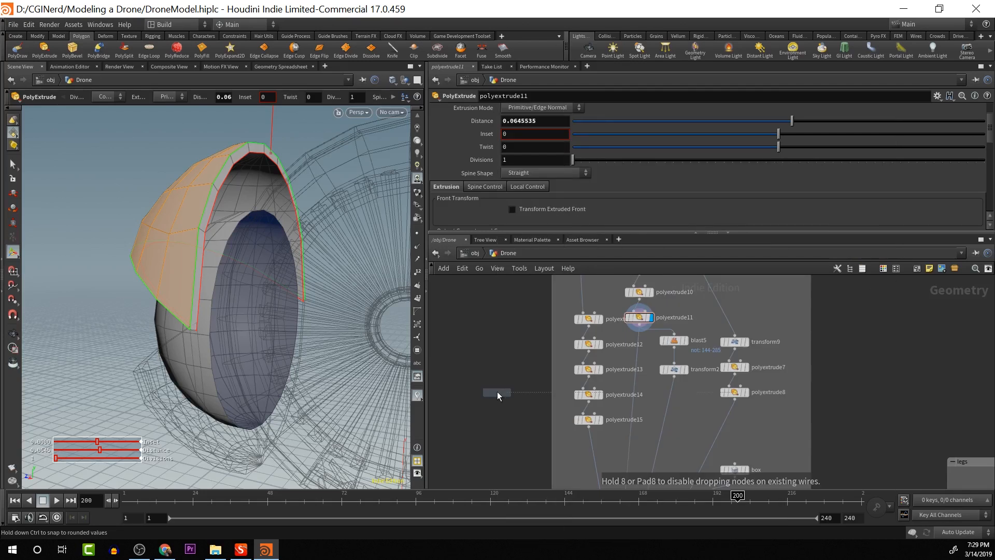
pyautogui.click(633, 410)
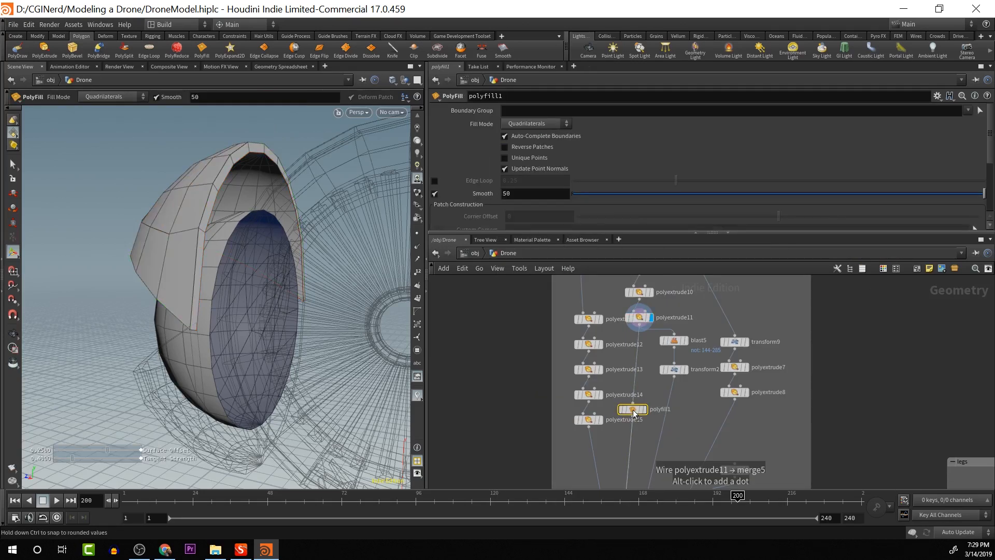
pyautogui.press('Escape')
pyautogui.moveTo(211, 239); pyautogui.dragTo(282, 275)
pyautogui.scroll(5, 321, 266)
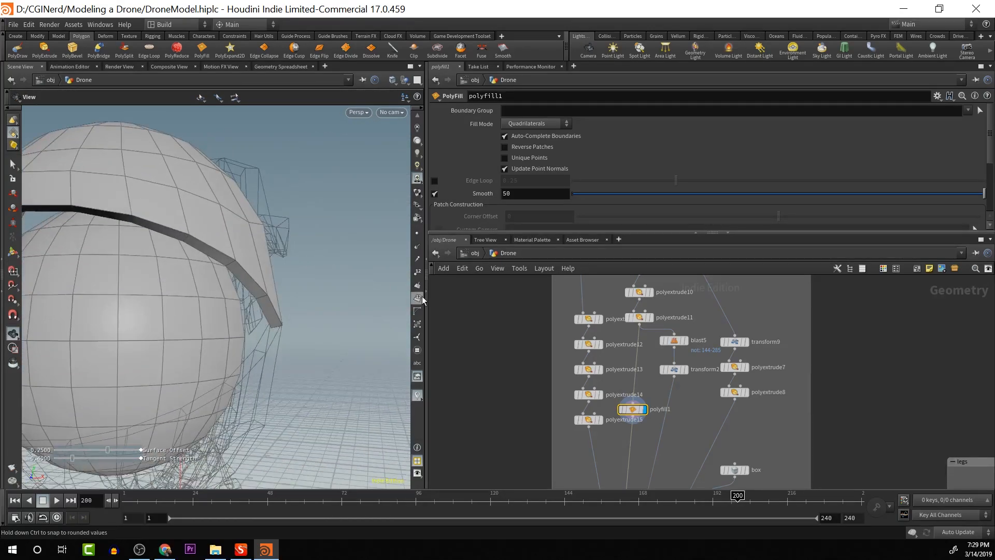
# Check the polyfill node's geometry information, then display merge5's output to view the complete drone body
pyautogui.scroll(-2, 659, 369)
pyautogui.middleClick(637, 403)
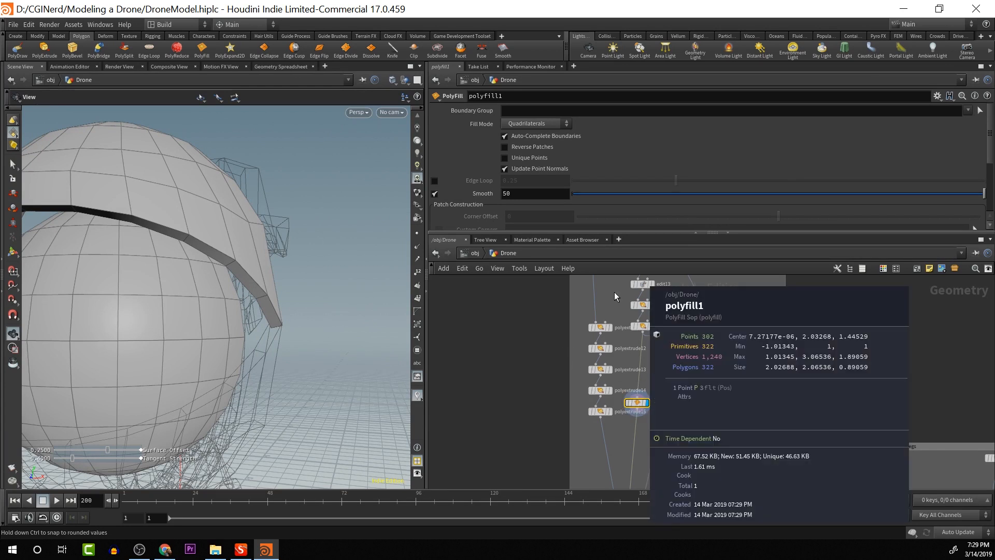
pyautogui.moveTo(639, 467); pyautogui.dragTo(596, 424, button='middle')
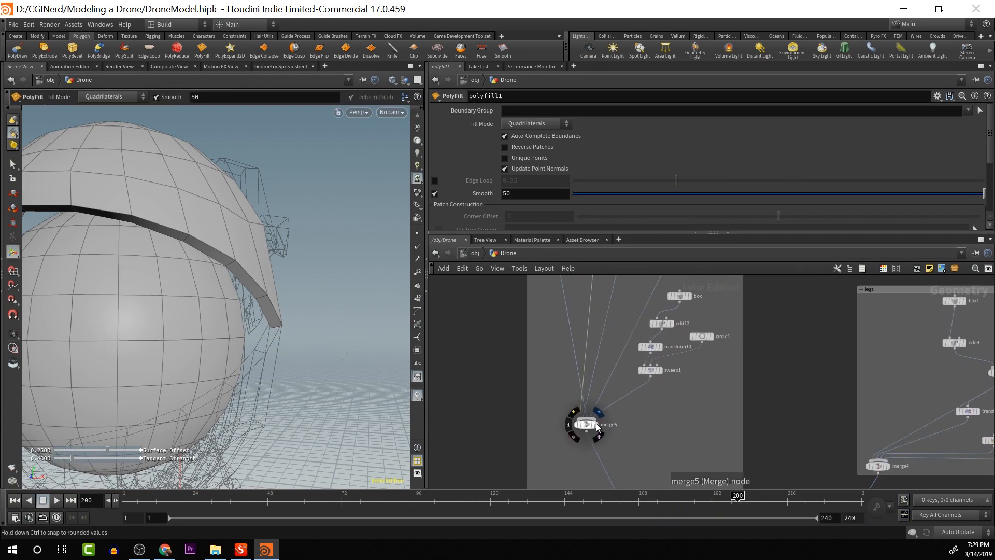
pyautogui.click(596, 424)
pyautogui.moveTo(280, 244); pyautogui.dragTo(249, 267)
pyautogui.press('Return')
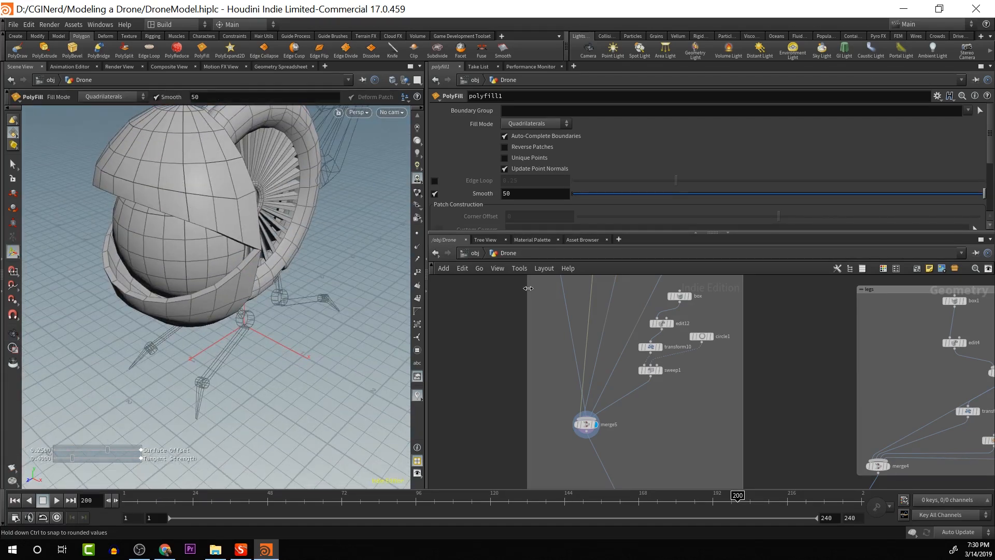
# Add a Tube node below sweep1 and wire its output into merge5
pyautogui.press('Tab')
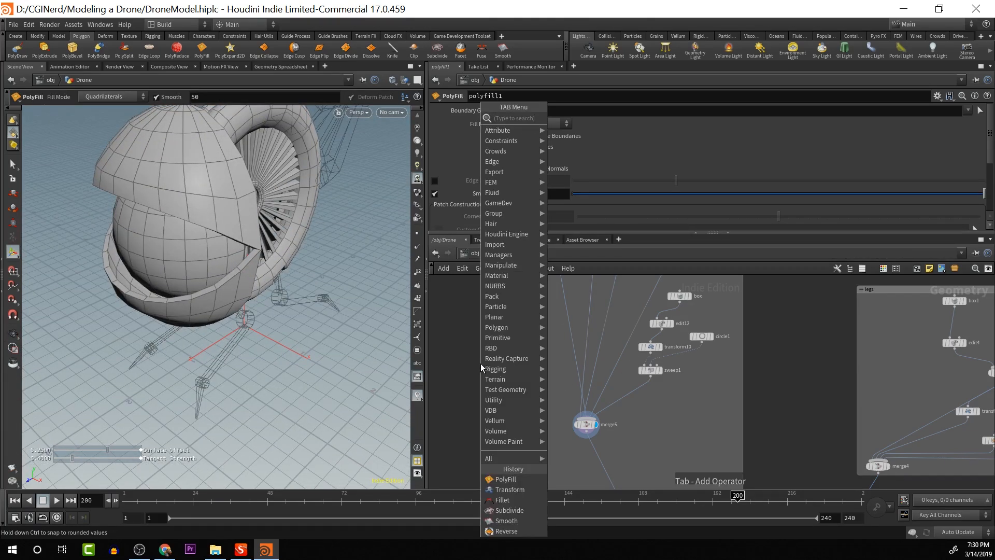
pyautogui.write('tub')
pyautogui.press('Return')
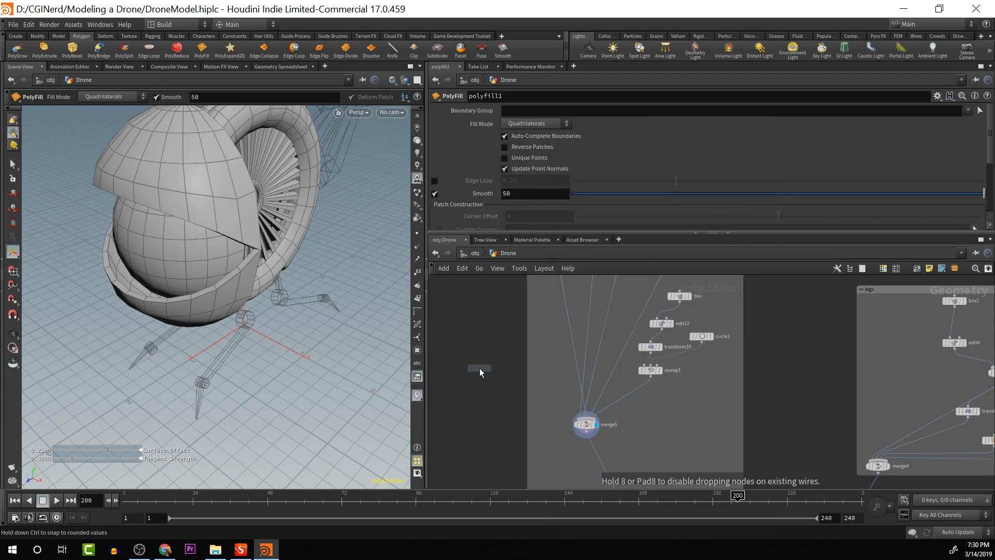
pyautogui.click(661, 406)
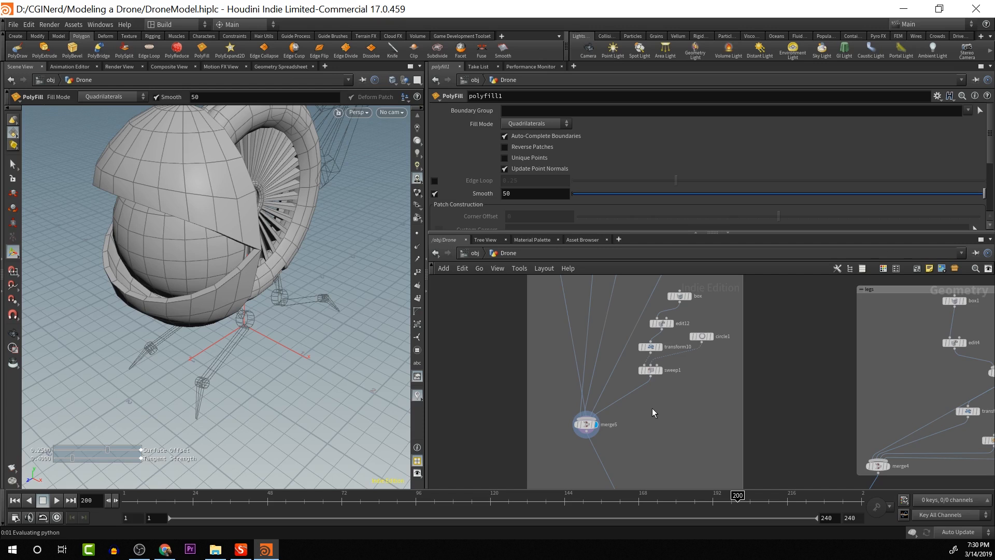
pyautogui.moveTo(661, 413); pyautogui.dragTo(607, 422)
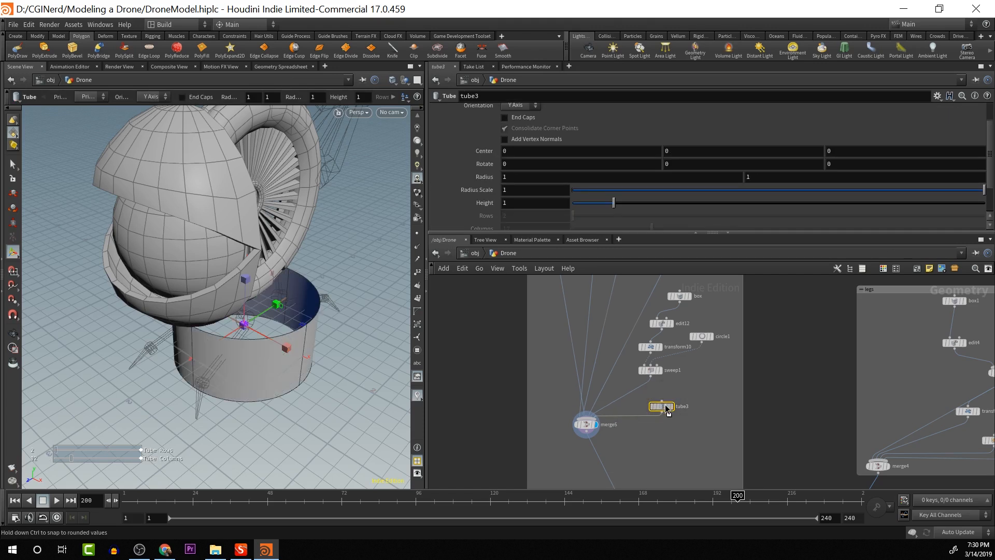
pyautogui.moveTo(668, 411); pyautogui.dragTo(678, 401)
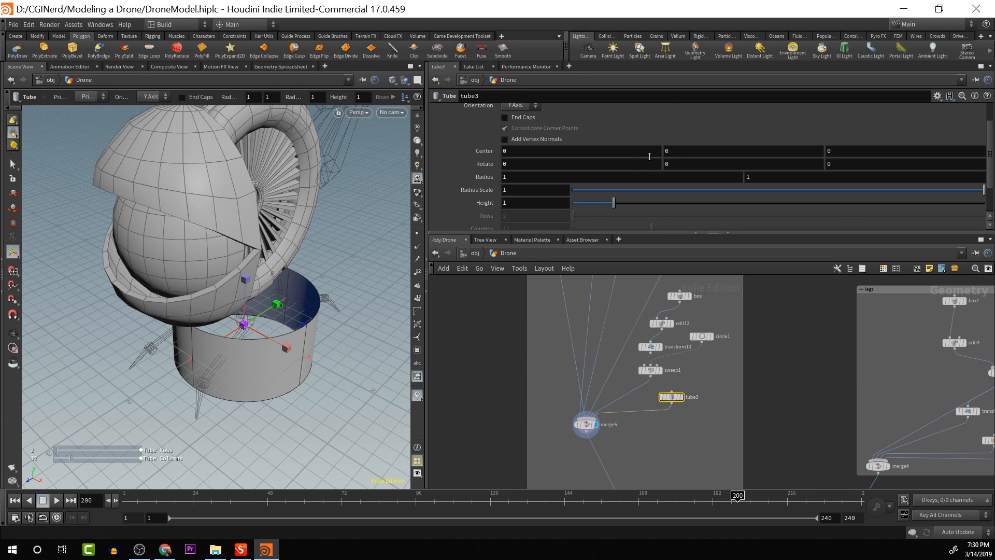
# Set the tube's primitive type to Mesh, enable End Caps, and orient it along the X Axis
pyautogui.scroll(2, 537, 112)
pyautogui.click(539, 111)
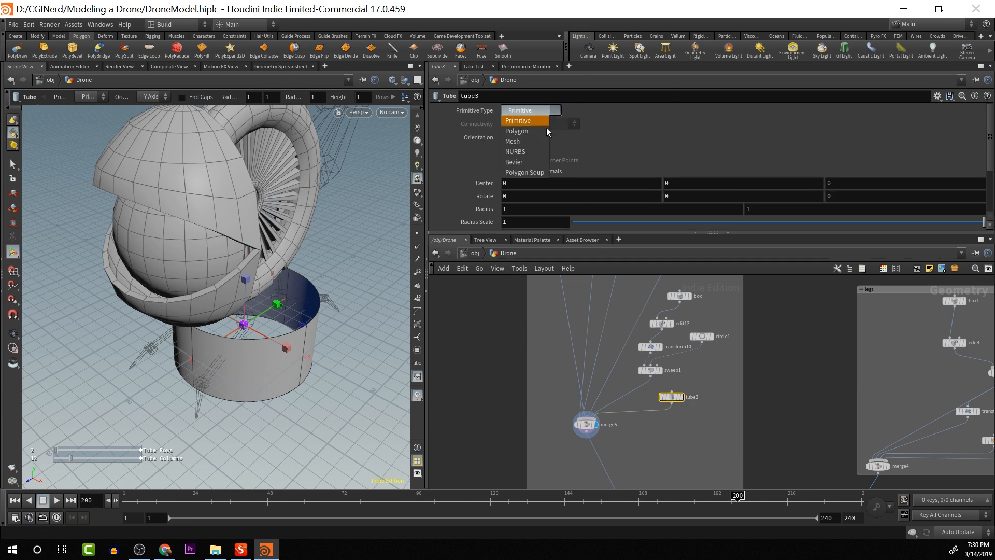
pyautogui.click(532, 141)
pyautogui.click(533, 138)
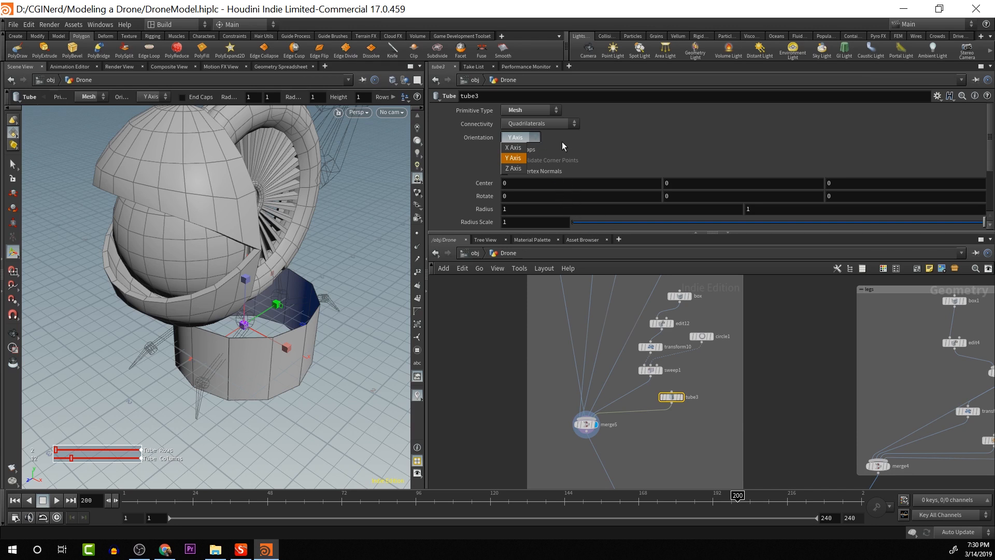
pyautogui.click(593, 148)
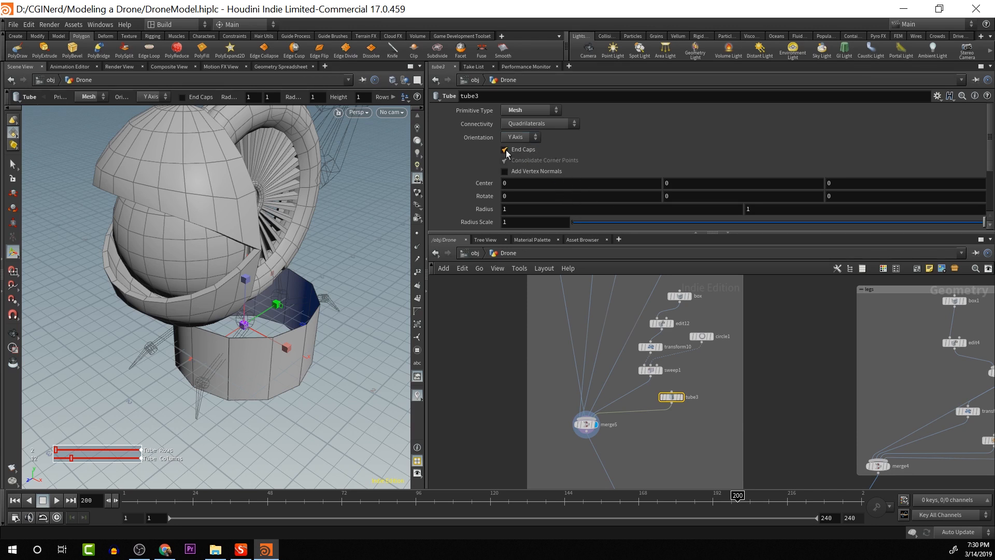
pyautogui.click(505, 149)
pyautogui.click(528, 139)
pyautogui.click(523, 148)
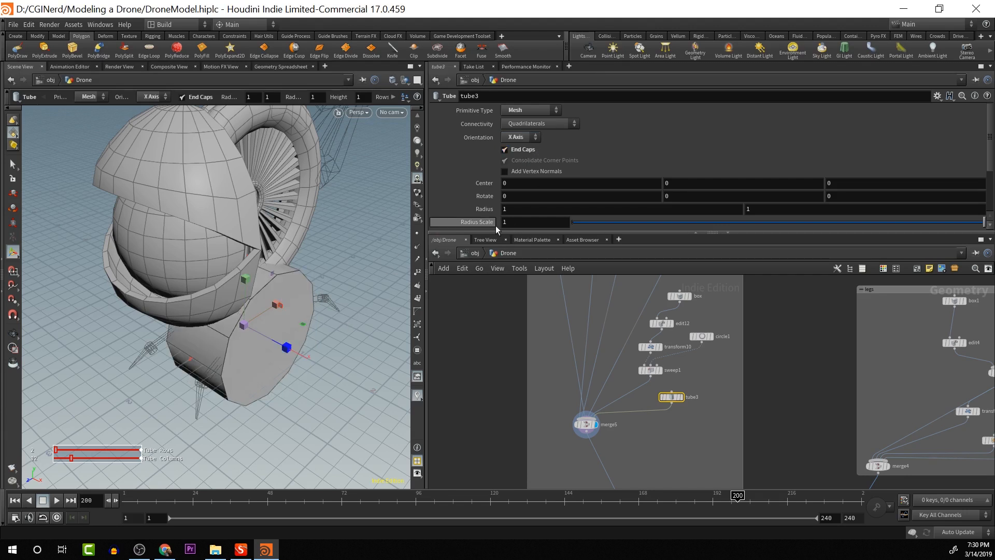
# Undo a trial uniform scaling of the tube and set both of its radii to 0.3
pyautogui.scroll(-4, 503, 225)
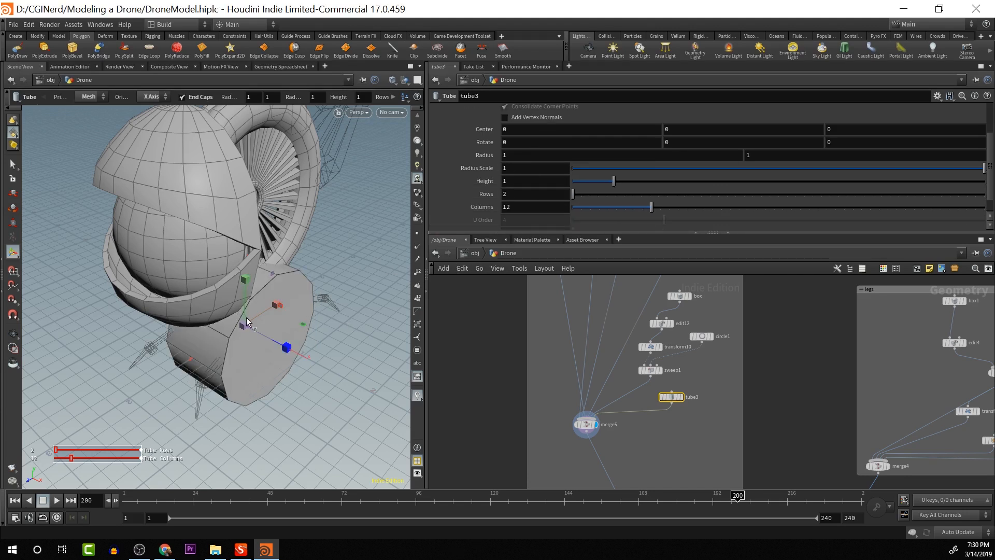
pyautogui.moveTo(247, 322); pyautogui.dragTo(231, 302)
pyautogui.press('Return')
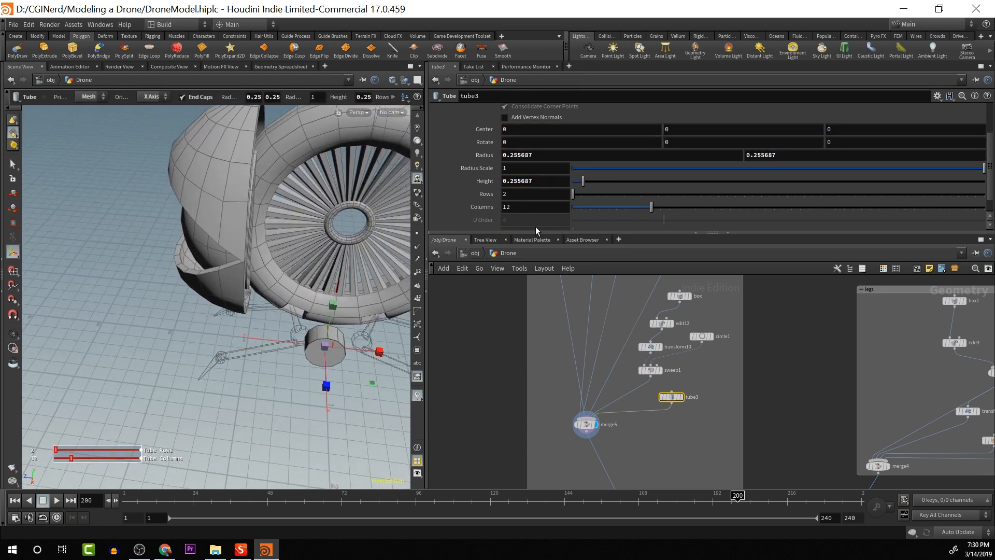
pyautogui.hotkey('ctrl', 'z')
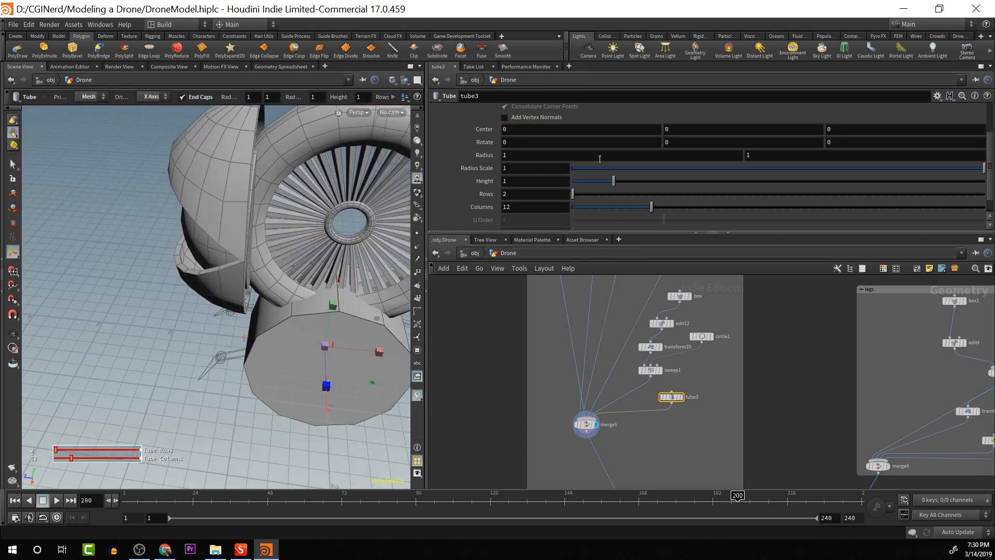
pyautogui.moveTo(489, 156); pyautogui.dragTo(449, 160, button='middle')
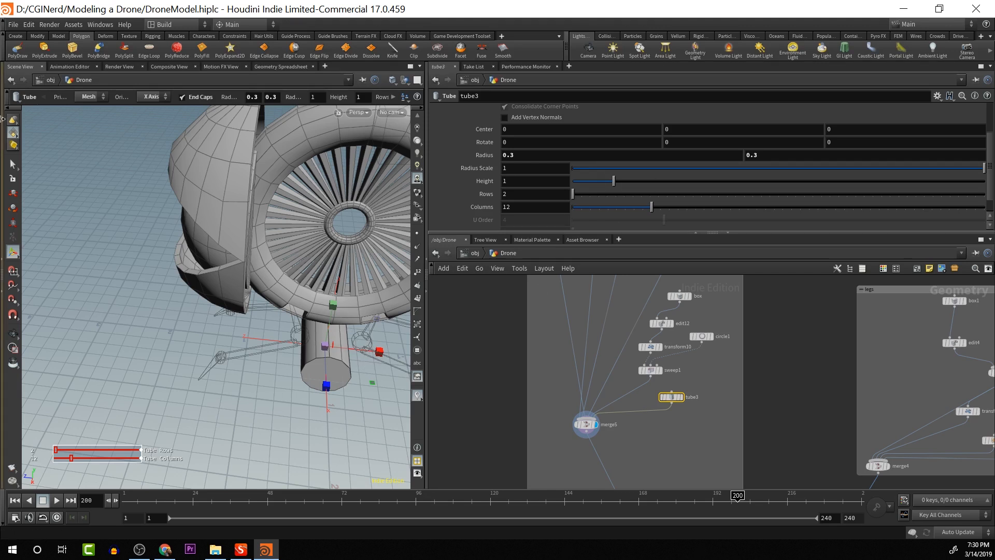
pyautogui.click(13, 165)
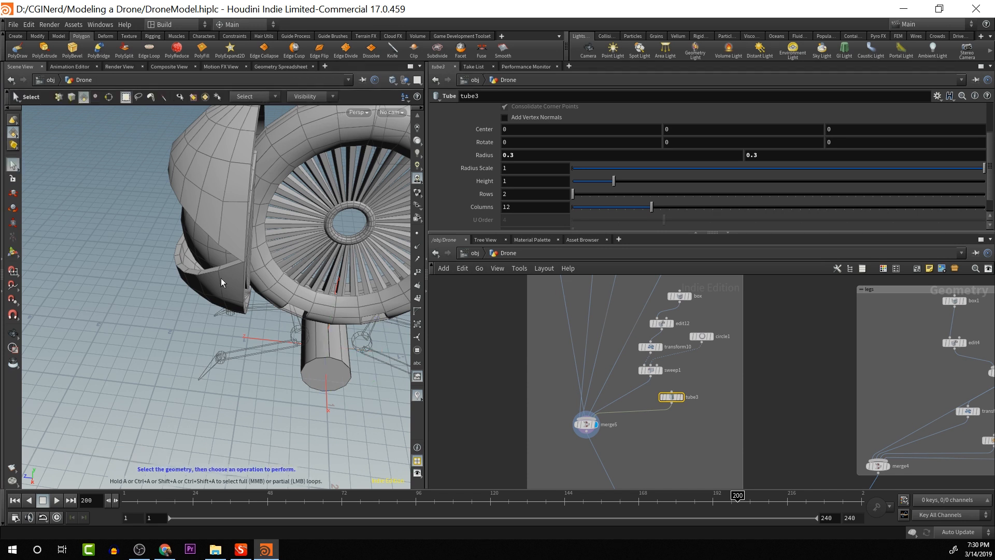
pyautogui.press('t')
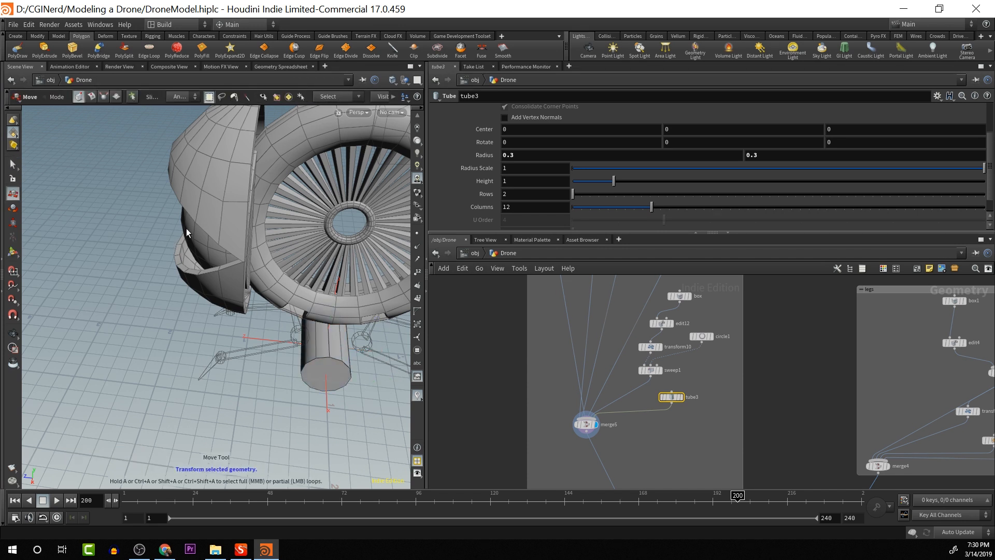
pyautogui.click(11, 165)
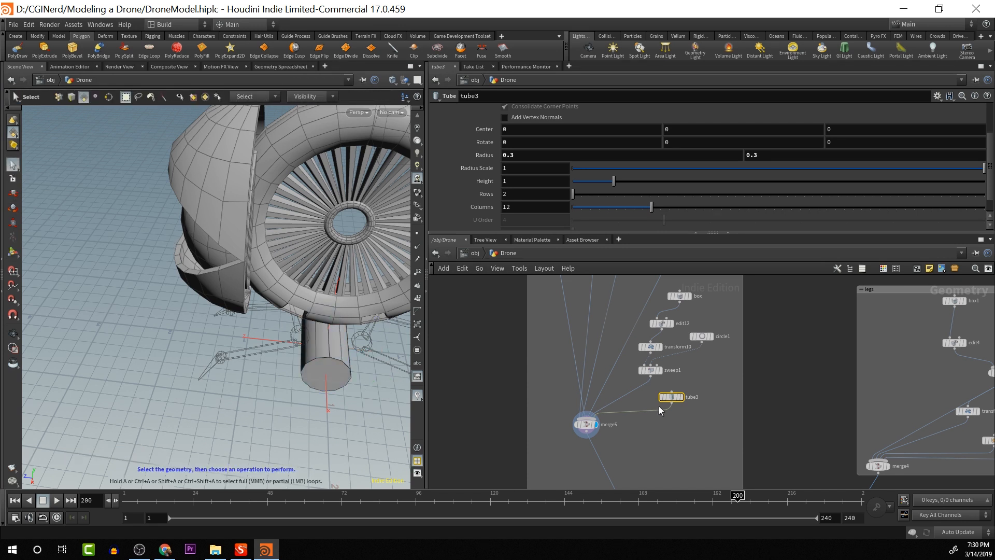
pyautogui.press('Tab')
pyautogui.write('tra')
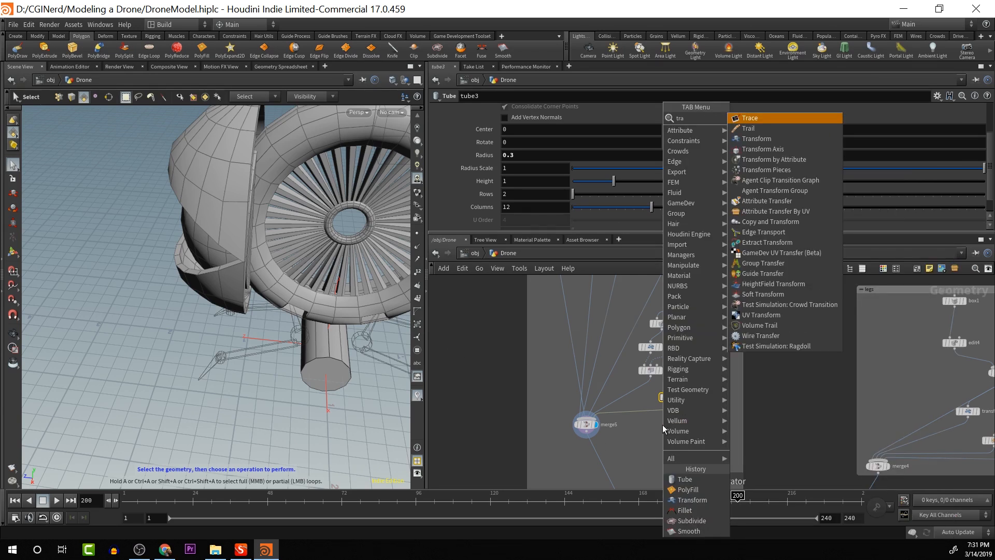
pyautogui.press('Escape')
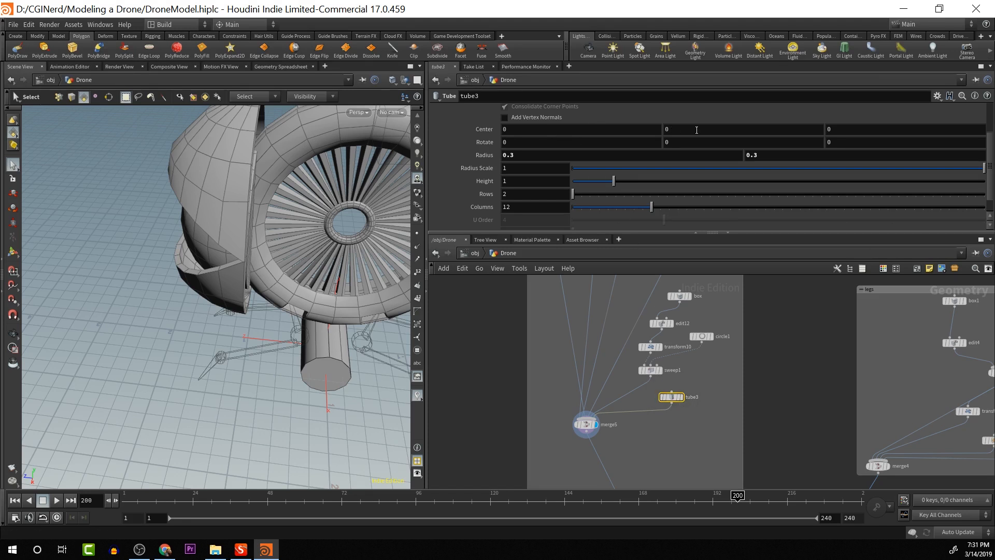
# Set the tube's center to 0.8, 1.7, 1.2 and its height to 0.39 so it sits at the body's side
pyautogui.moveTo(697, 130)
pyautogui.mouseDown(button='middle')
pyautogui.moveTo(631, 133)
pyautogui.moveTo(796, 130)
pyautogui.moveTo(683, 130)
pyautogui.mouseUp(button='middle')
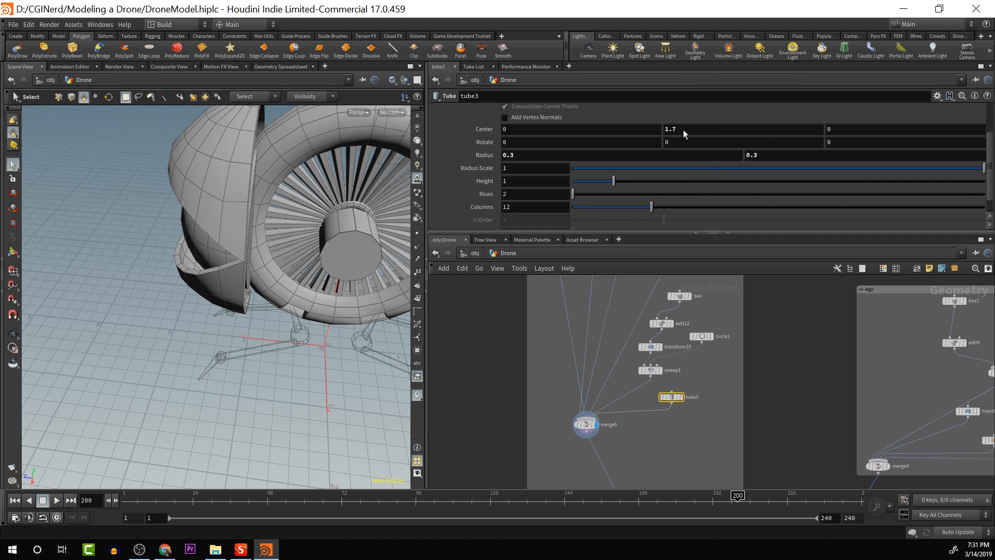
pyautogui.moveTo(877, 133); pyautogui.dragTo(884, 153, button='middle')
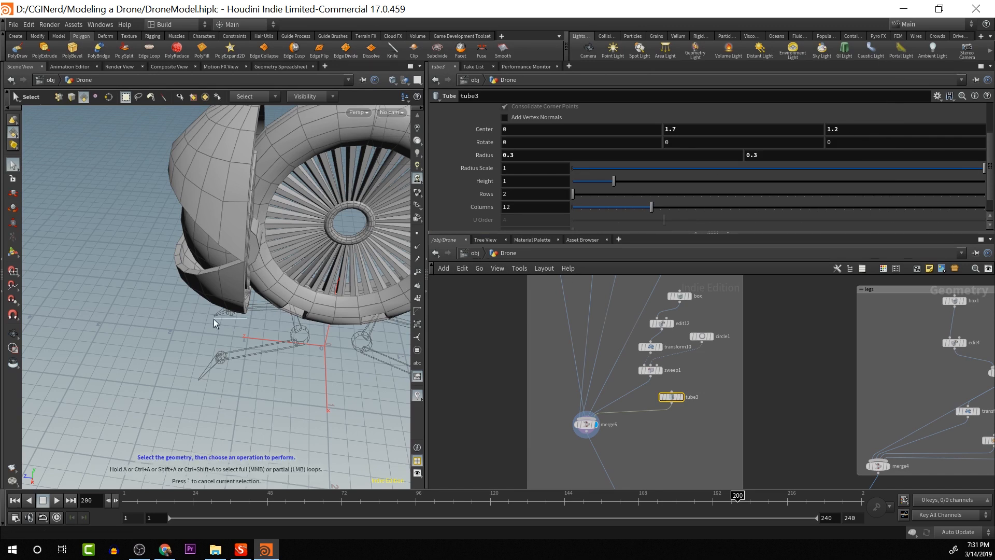
pyautogui.keyDown('alt'); pyautogui.moveTo(246, 334); pyautogui.dragTo(174, 324); pyautogui.keyUp('alt')
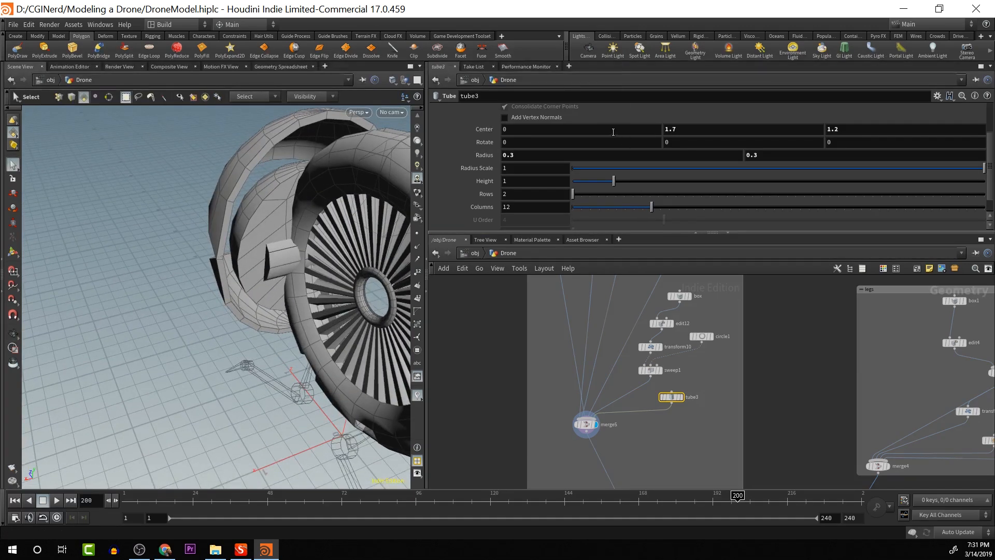
pyautogui.moveTo(613, 131); pyautogui.dragTo(650, 148, button='middle')
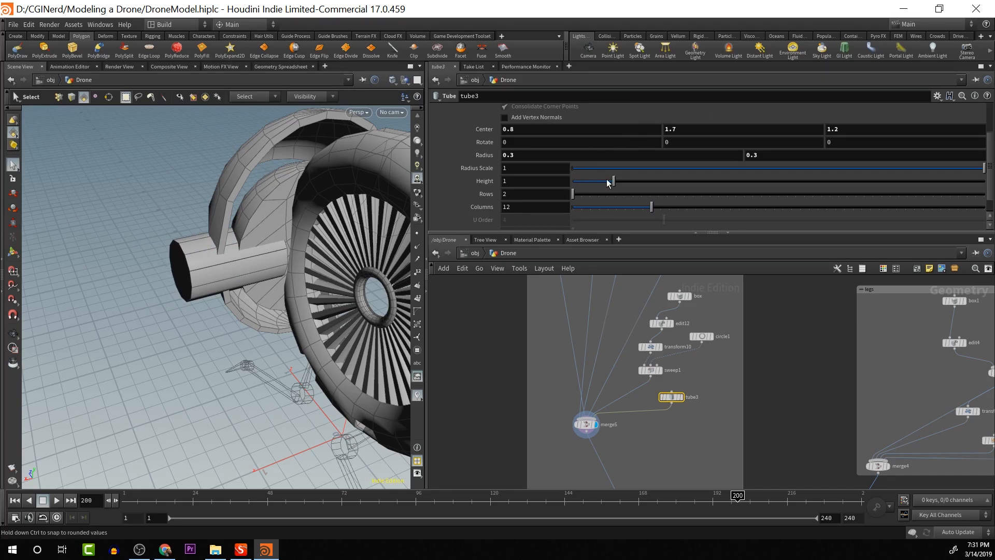
pyautogui.moveTo(612, 178); pyautogui.dragTo(589, 185)
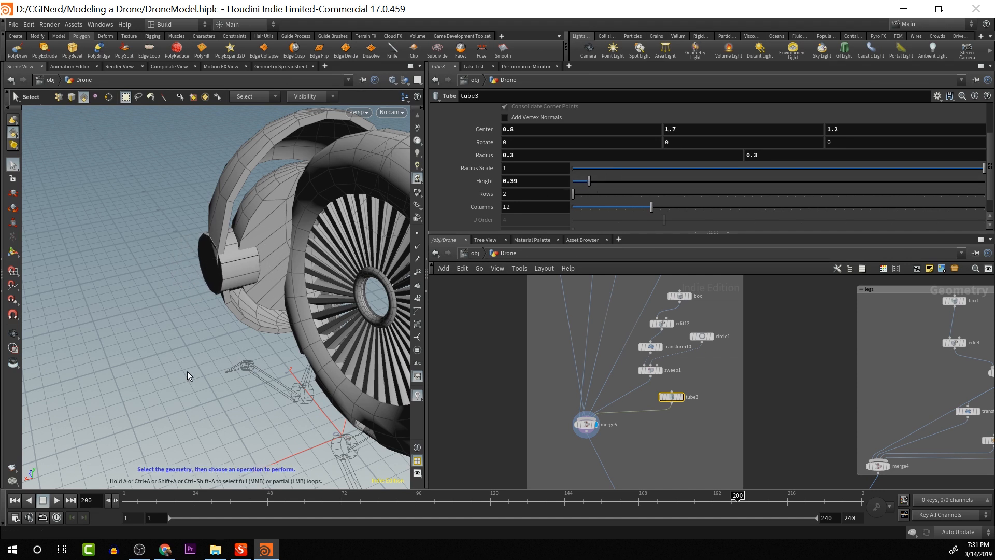
# Refine the tube's center to 0.85, 1.78, 1.04 to fit between the upper and lower shells
pyautogui.press('Escape')
pyautogui.moveTo(178, 347); pyautogui.dragTo(246, 326)
pyautogui.moveTo(304, 296); pyautogui.dragTo(270, 313)
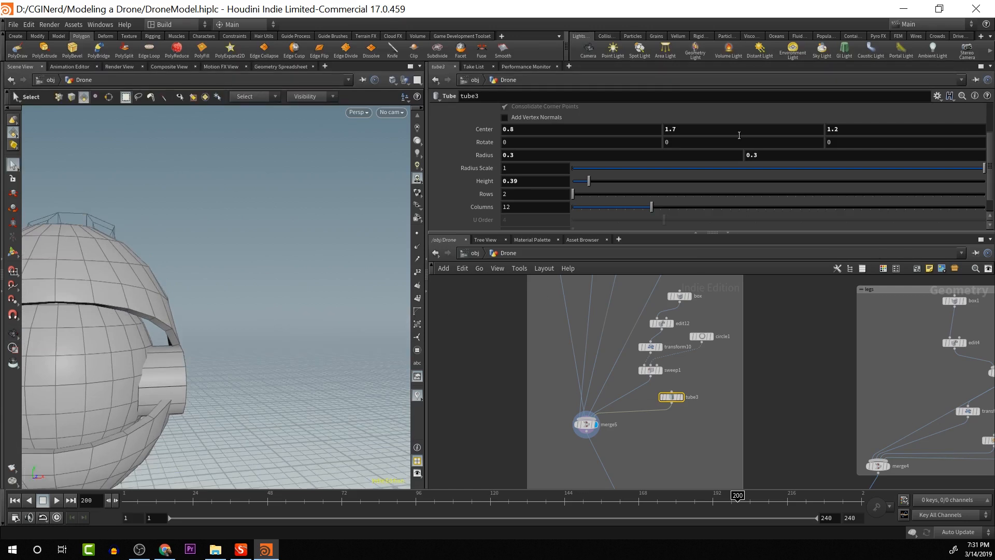
pyautogui.moveTo(739, 136); pyautogui.dragTo(762, 150, button='middle')
pyautogui.scroll(-6, 242, 307)
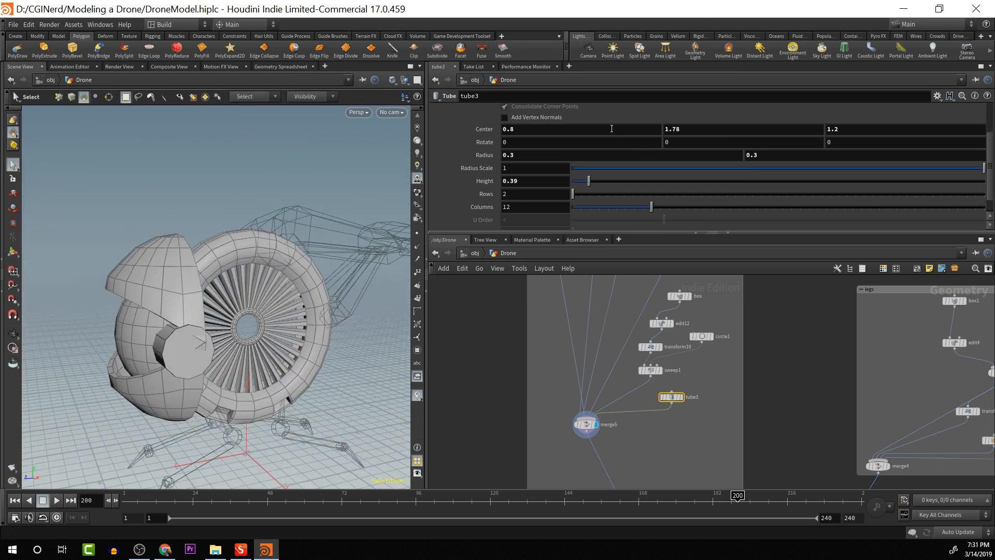
pyautogui.moveTo(612, 128); pyautogui.dragTo(649, 159, button='middle')
pyautogui.moveTo(883, 127); pyautogui.dragTo(789, 159, button='middle')
pyautogui.press('Escape')
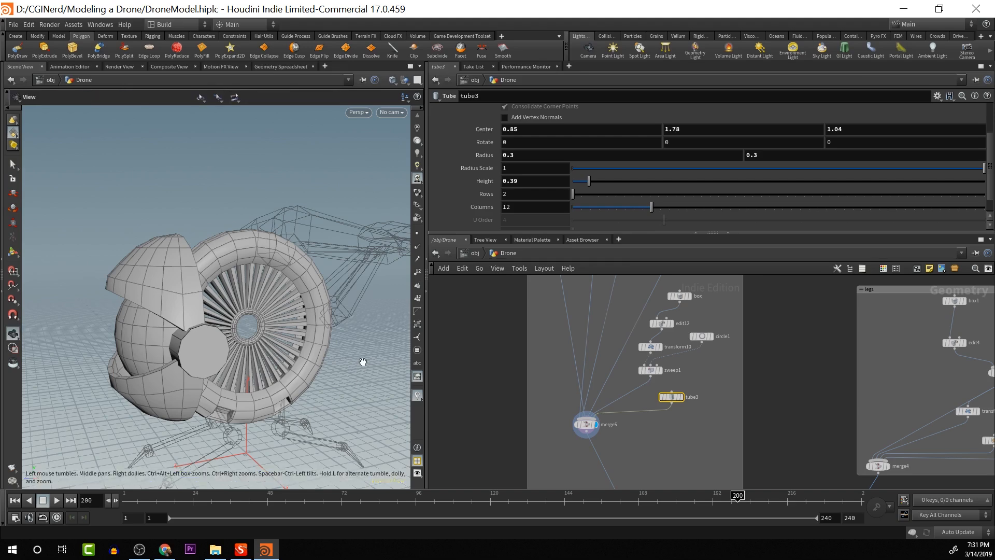
# Set the tube's first radius to 0.297 and height to 0.18, and shift its center X to 0.93
pyautogui.moveTo(316, 404); pyautogui.dragTo(540, 317)
pyautogui.press('s')
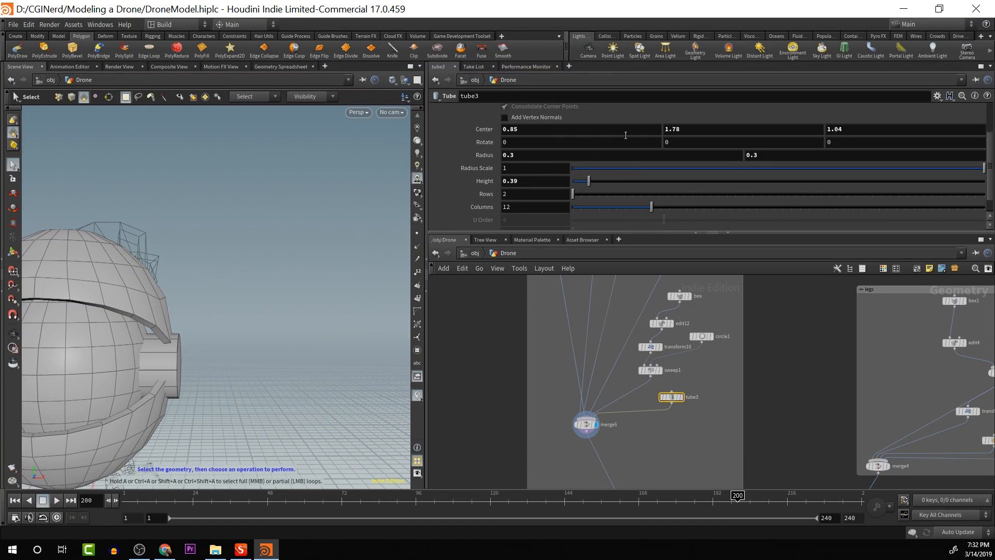
pyautogui.middleClick(587, 129)
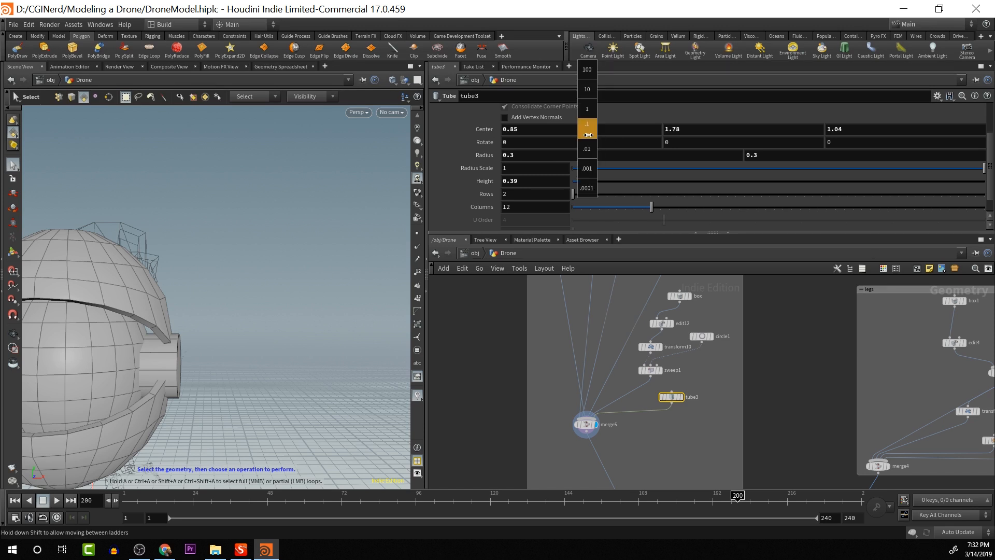
pyautogui.moveTo(585, 156); pyautogui.dragTo(562, 191, button='middle')
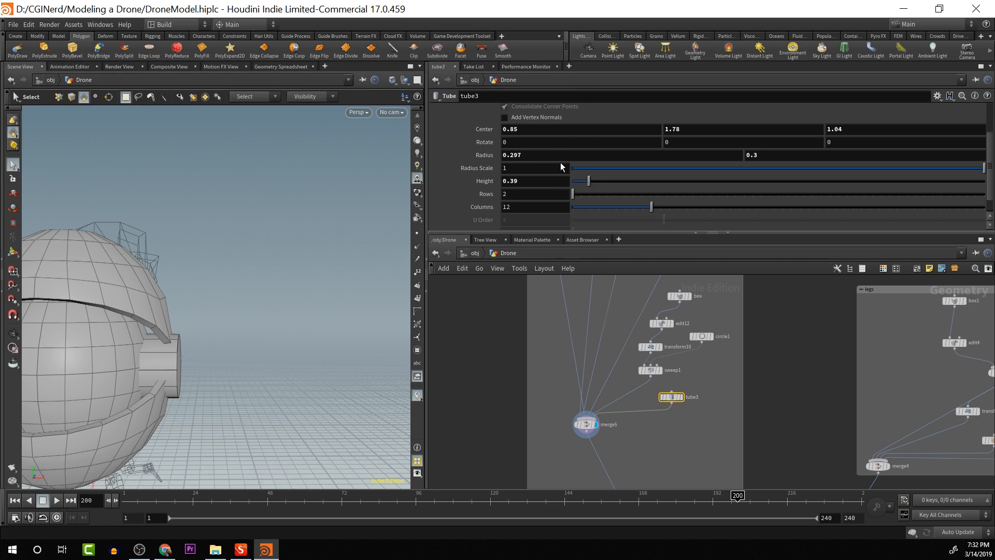
pyautogui.moveTo(585, 181); pyautogui.dragTo(581, 185)
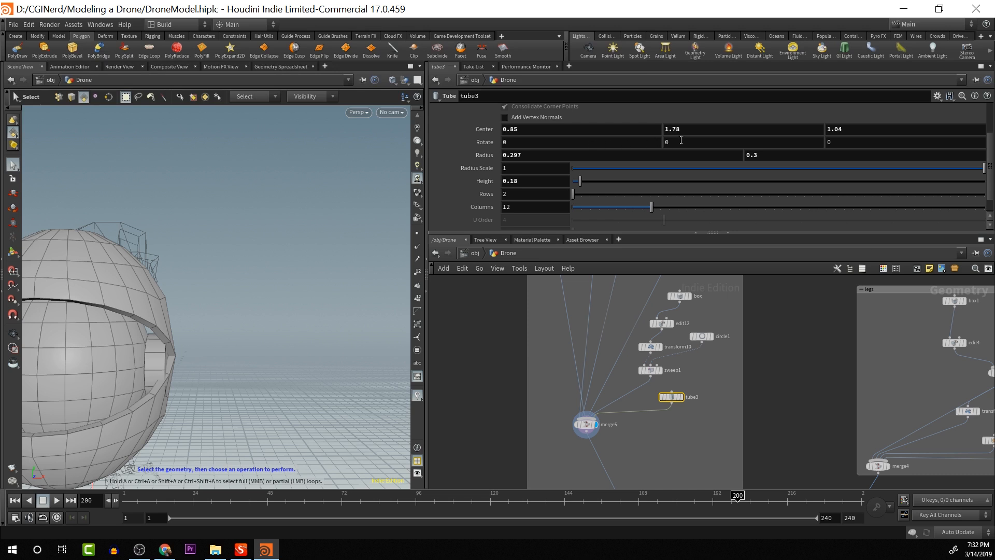
pyautogui.moveTo(620, 134); pyautogui.dragTo(666, 166, button='middle')
pyautogui.scroll(-1, 617, 134)
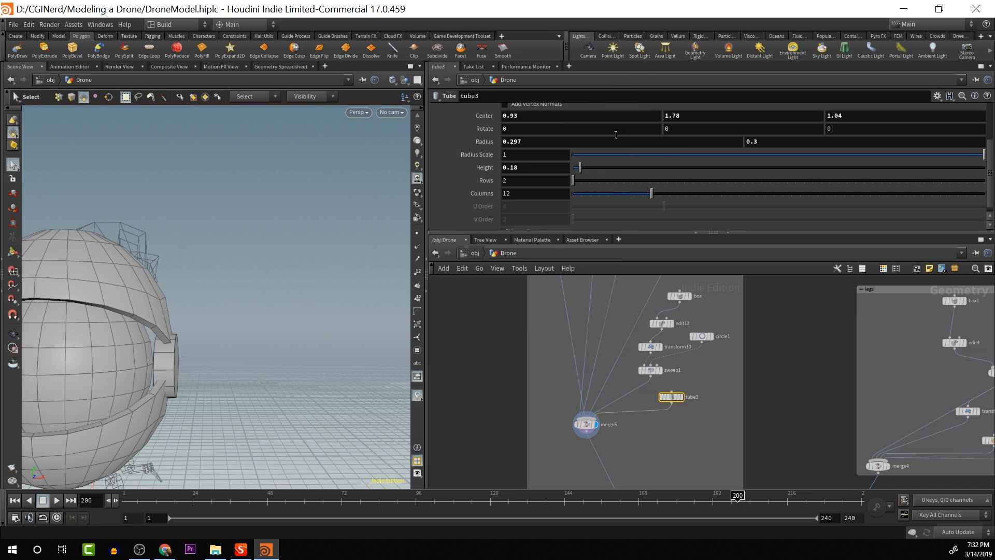
# Inspect the tube's fit between the shells and display the tube node on its own
pyautogui.keyDown('alt'); pyautogui.moveTo(254, 337); pyautogui.dragTo(267, 356); pyautogui.keyUp('alt')
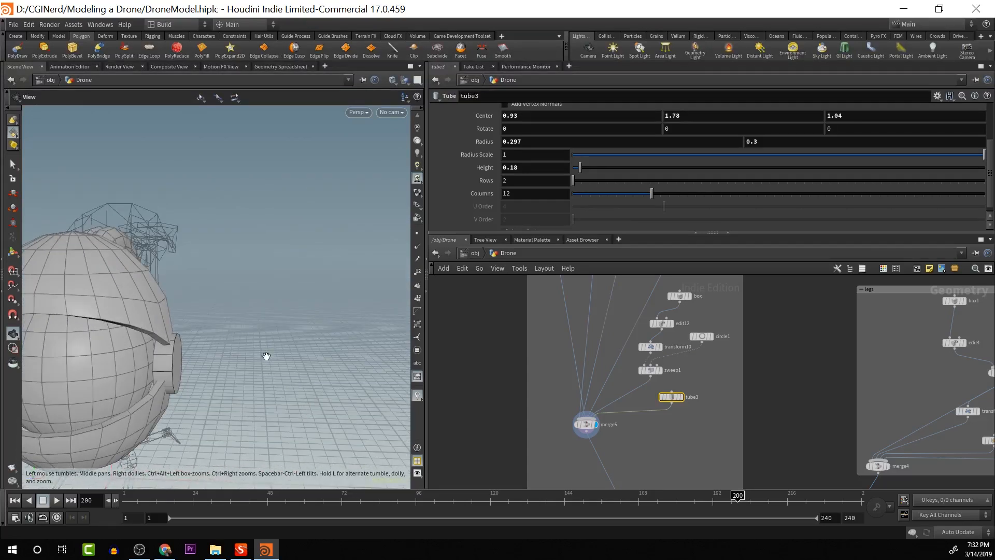
pyautogui.scroll(5, 111, 349)
pyautogui.press('s')
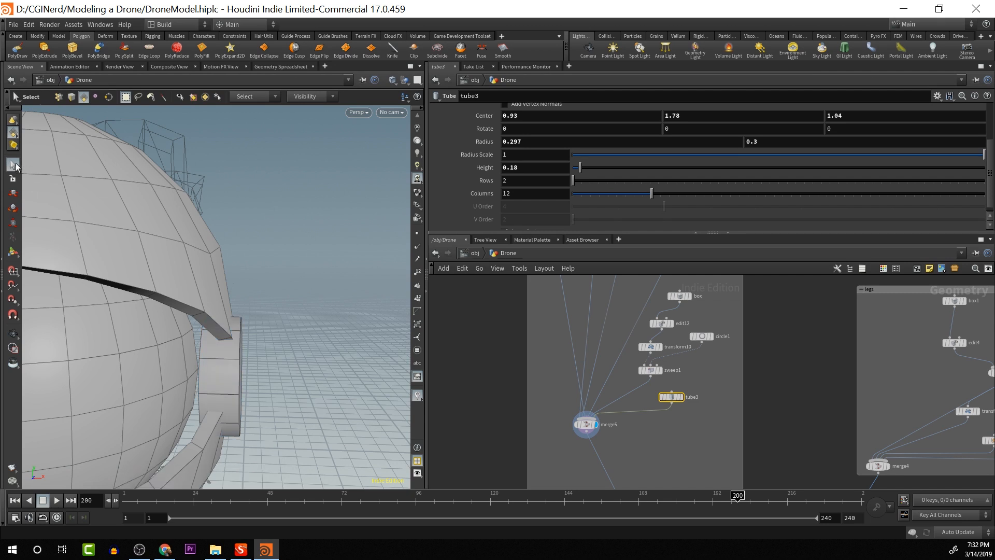
pyautogui.press('Escape')
pyautogui.moveTo(212, 377); pyautogui.dragTo(209, 331)
pyautogui.press('s')
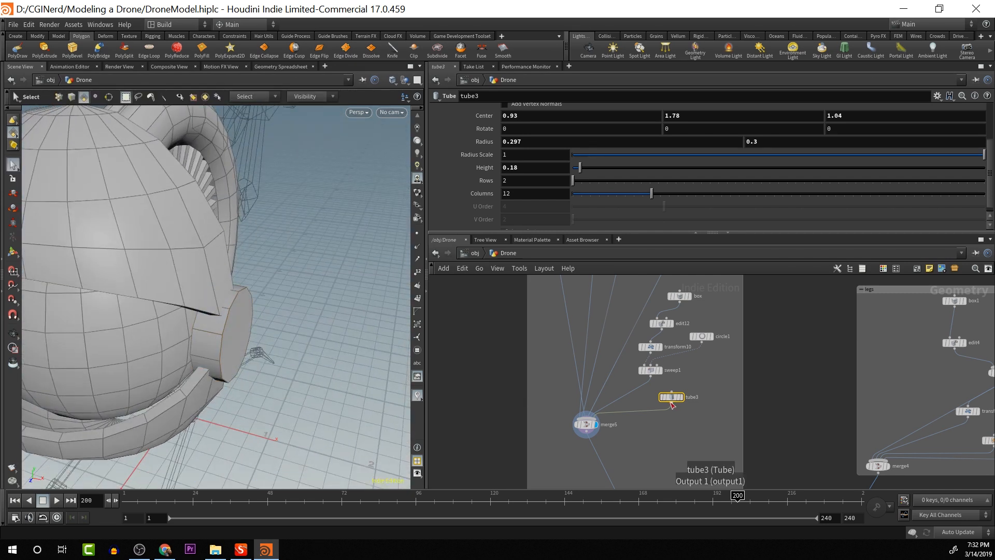
pyautogui.moveTo(678, 402)
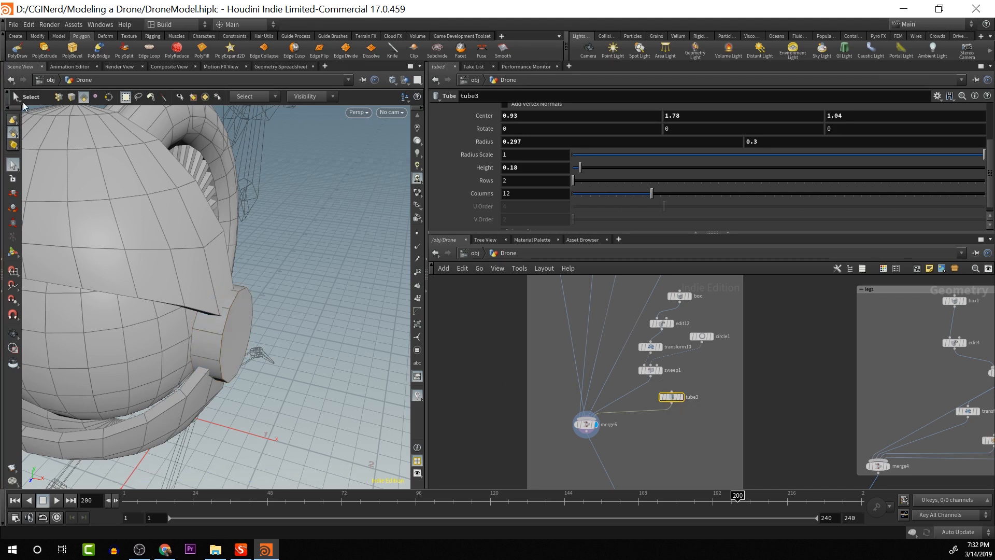
pyautogui.moveTo(12, 140); pyautogui.dragTo(52, 167)
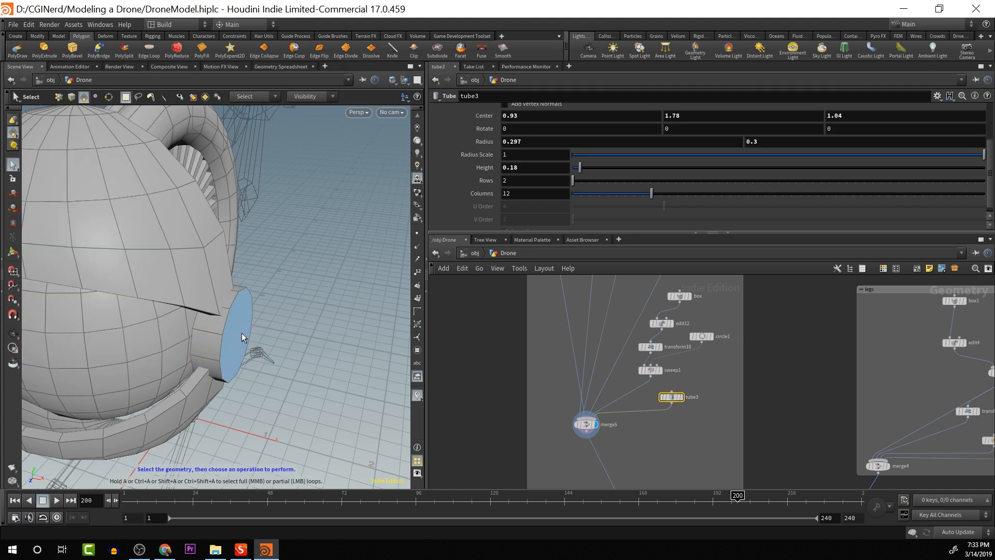
pyautogui.keyDown('alt'); pyautogui.moveTo(203, 344); pyautogui.dragTo(140, 327); pyautogui.keyUp('alt')
pyautogui.click(681, 397)
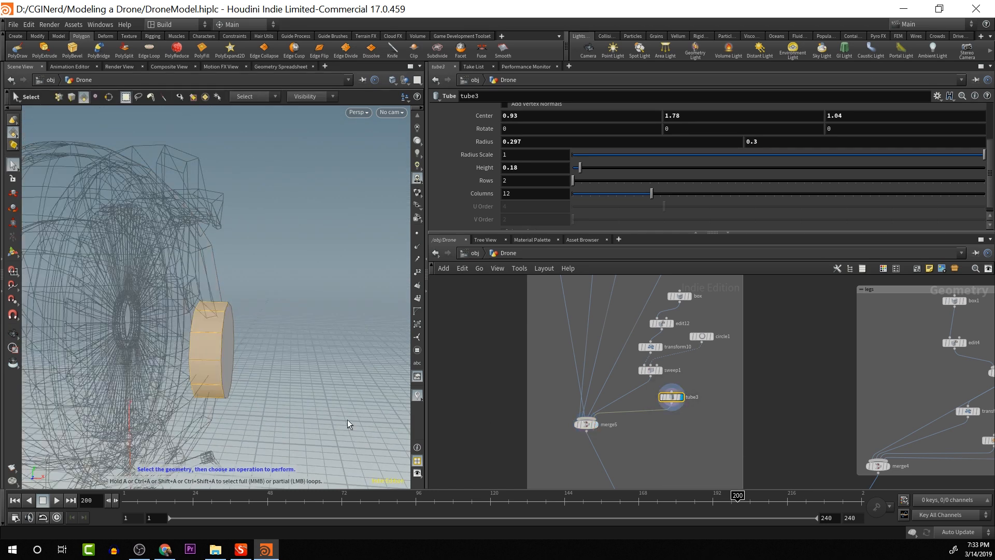
# Try to pick a single side face of the tube for a PolyExtrude
pyautogui.press('Escape')
pyautogui.moveTo(255, 338); pyautogui.dragTo(135, 249)
pyautogui.press('s')
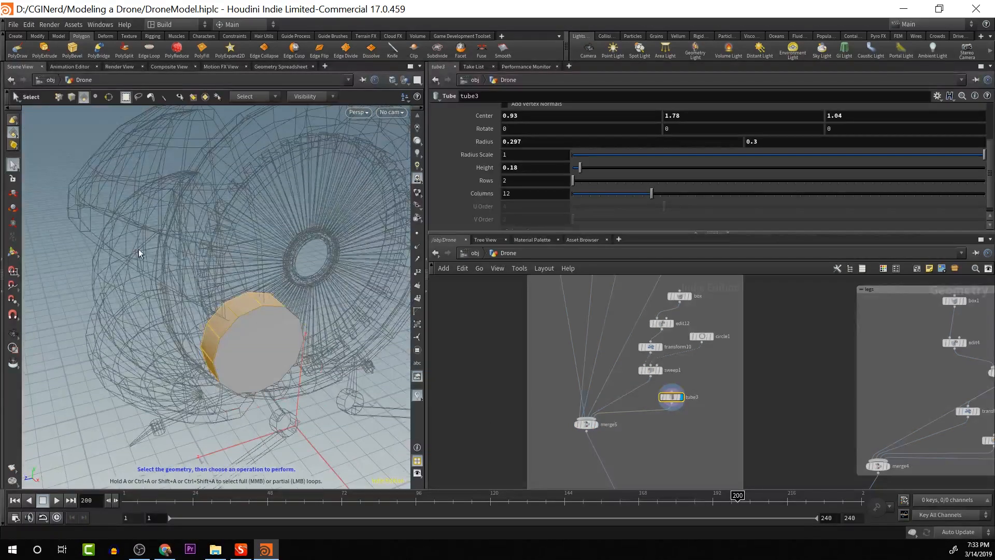
pyautogui.press('Escape')
pyautogui.moveTo(261, 342); pyautogui.dragTo(336, 349)
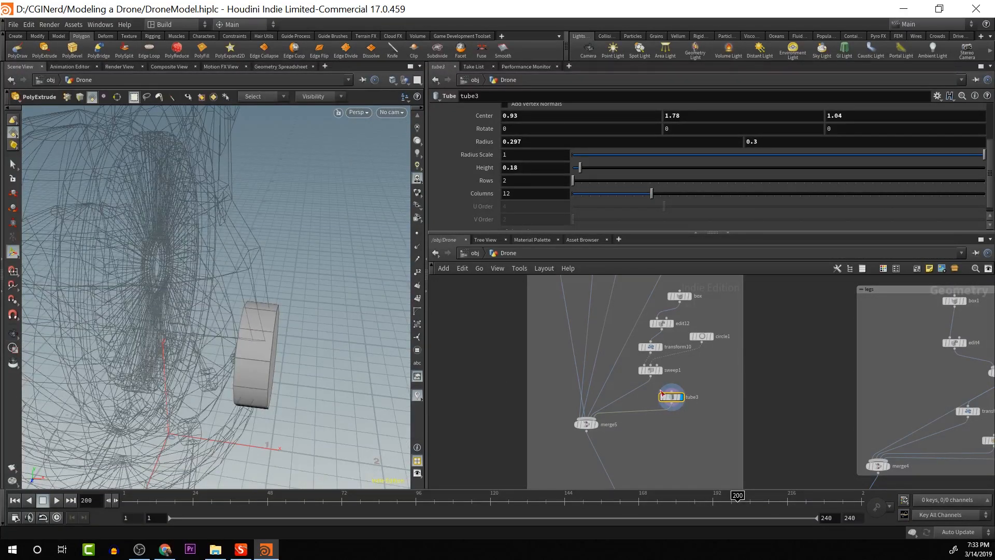
pyautogui.moveTo(673, 402); pyautogui.dragTo(675, 393)
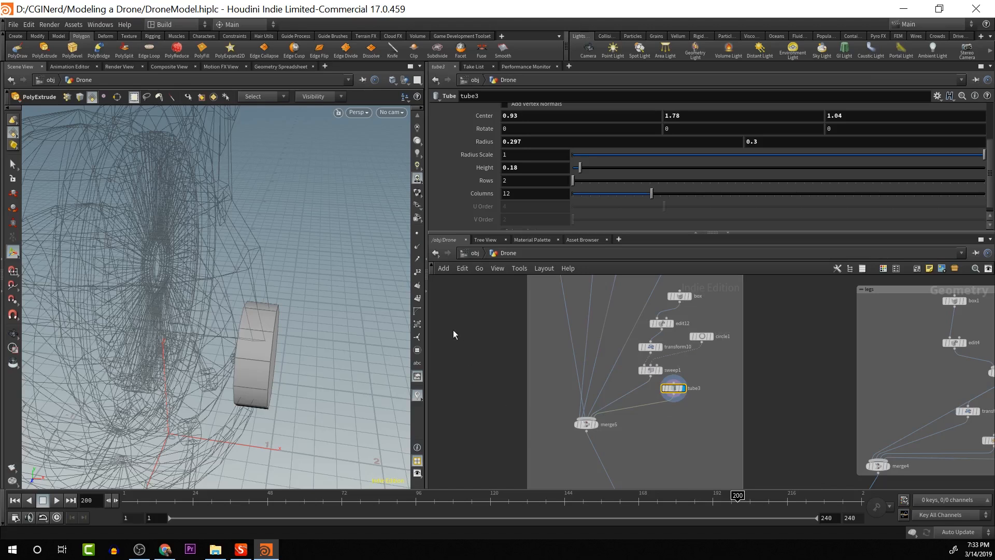
pyautogui.press('Escape')
pyautogui.moveTo(256, 349); pyautogui.dragTo(289, 293)
pyautogui.press('Return')
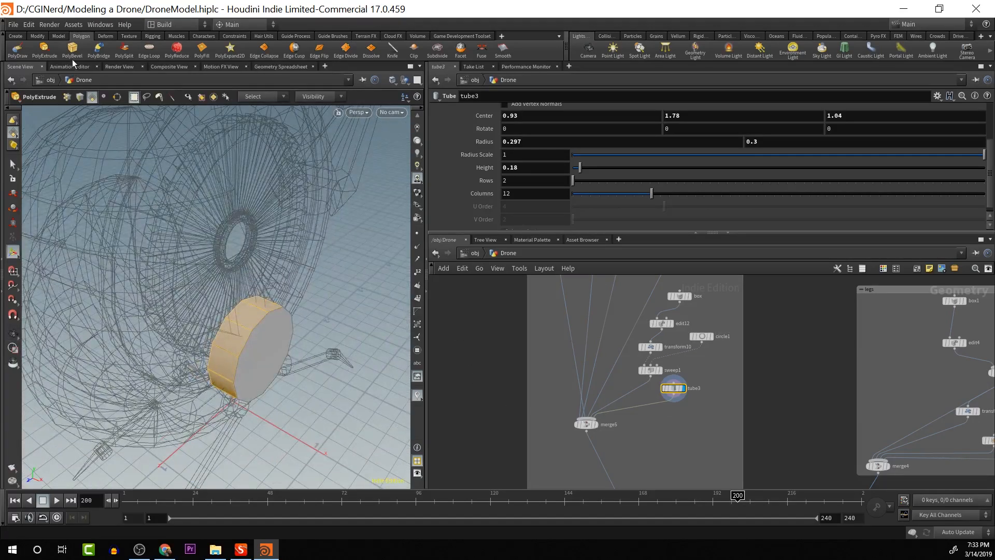
pyautogui.click(45, 52)
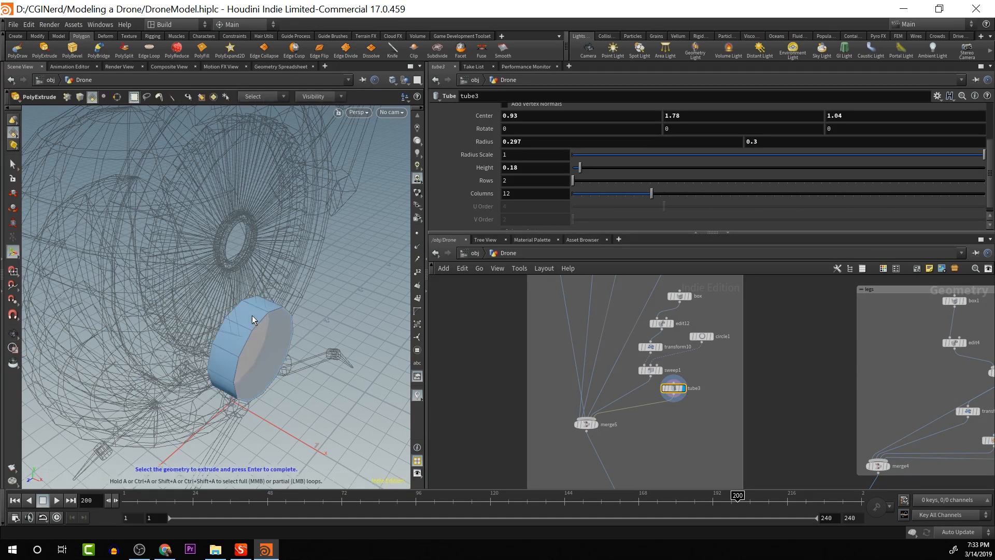
pyautogui.click(252, 319)
pyautogui.click(13, 166)
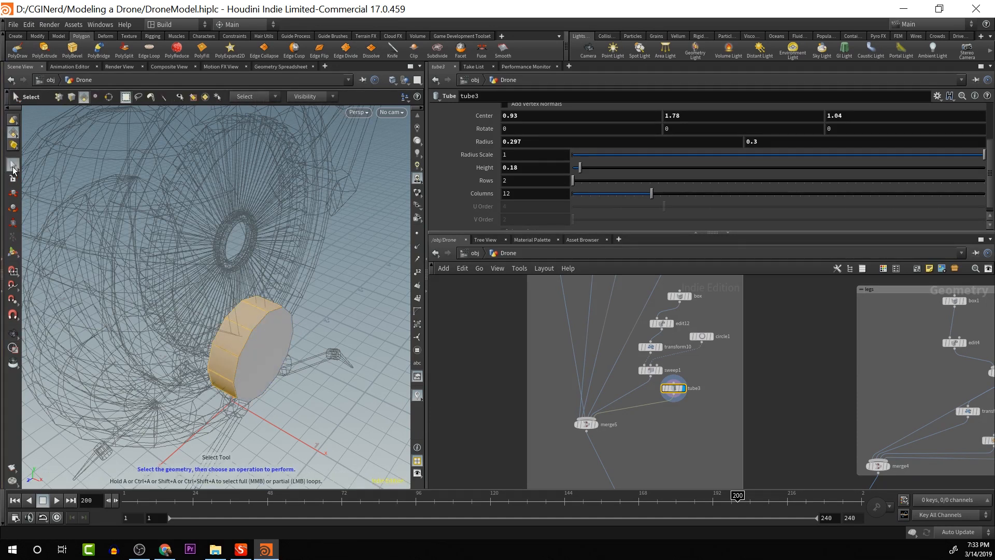
# Clear the face selection, reselect the tube's side and retry PolyExtrude on it
pyautogui.click(361, 347)
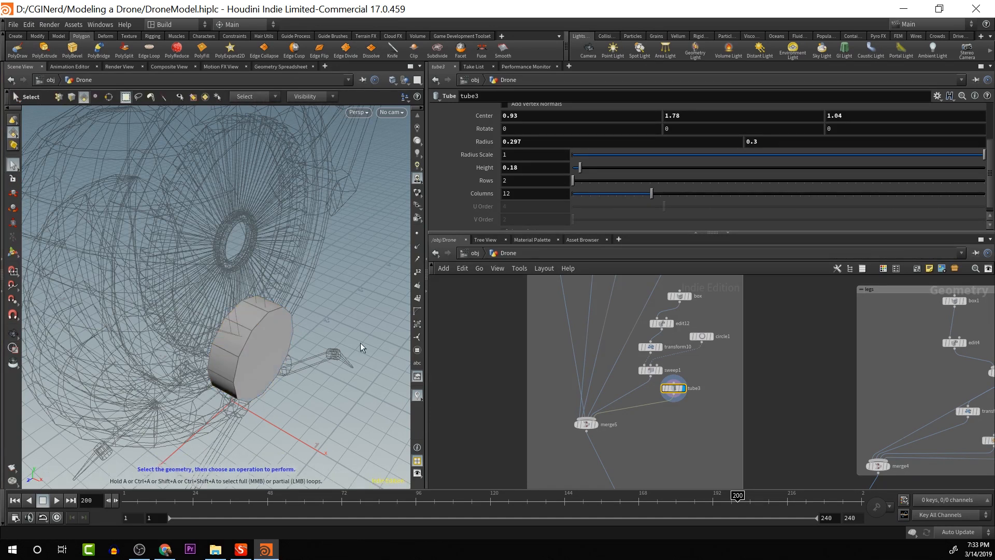
pyautogui.click(255, 319)
pyautogui.press('Escape')
pyautogui.moveTo(266, 360); pyautogui.dragTo(198, 264)
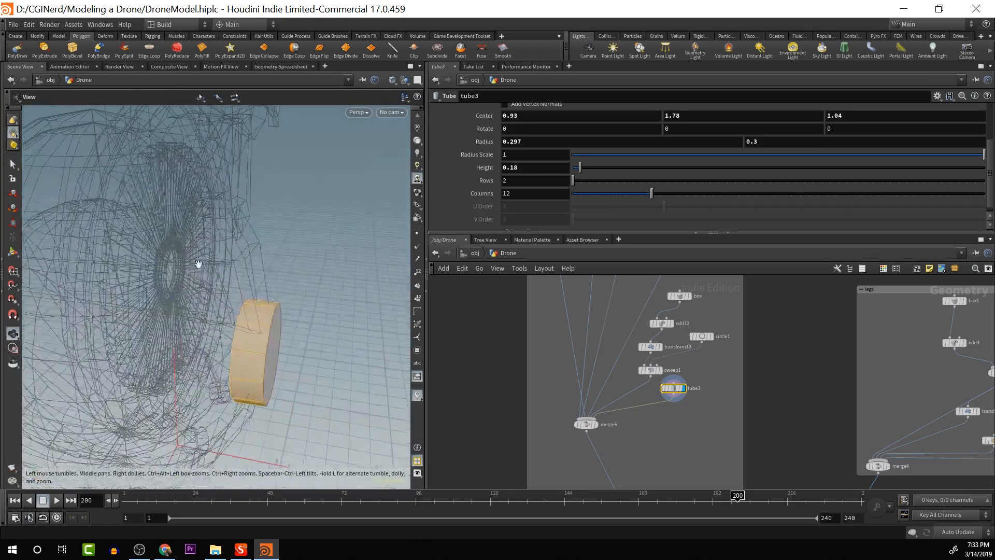
pyautogui.click(44, 54)
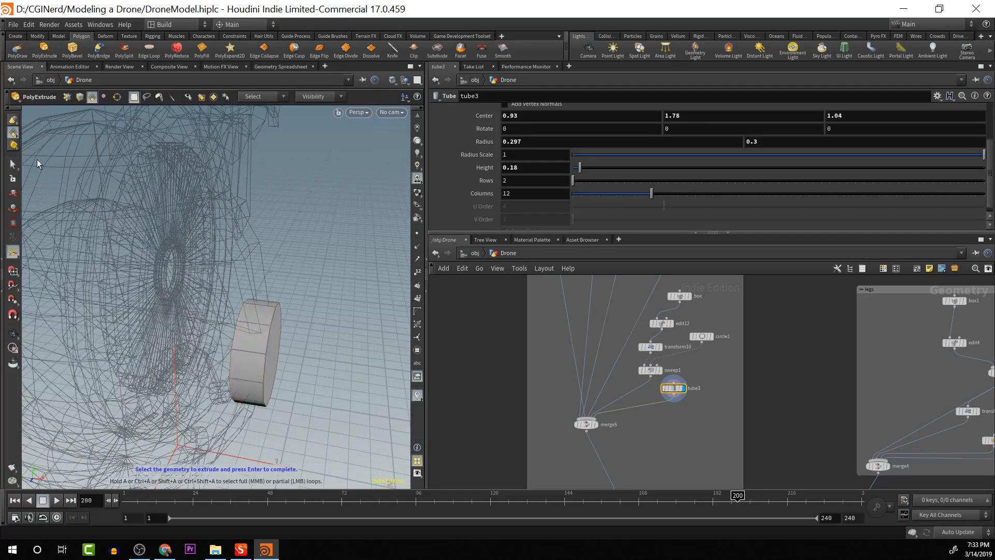
pyautogui.click(13, 164)
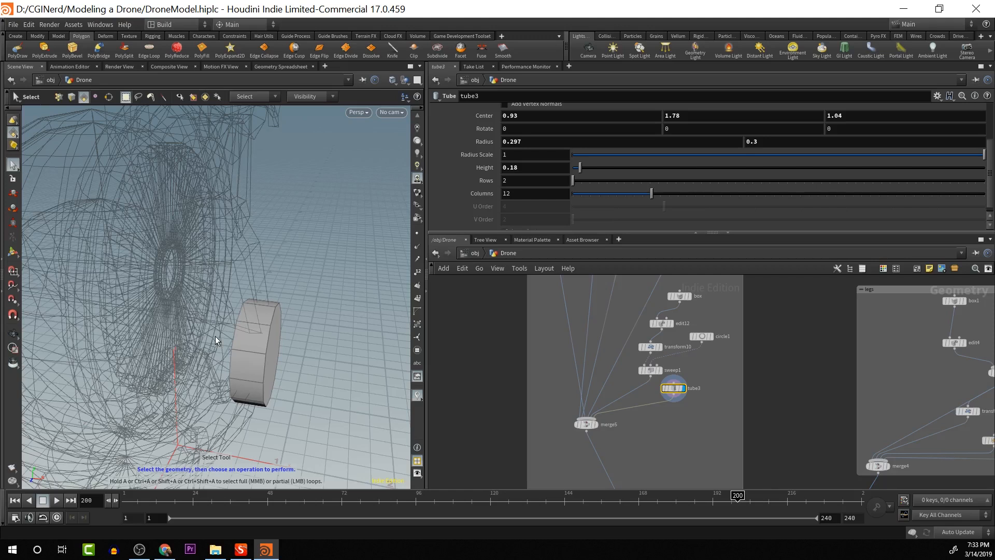
pyautogui.click(253, 337)
pyautogui.moveTo(312, 352); pyautogui.dragTo(383, 277)
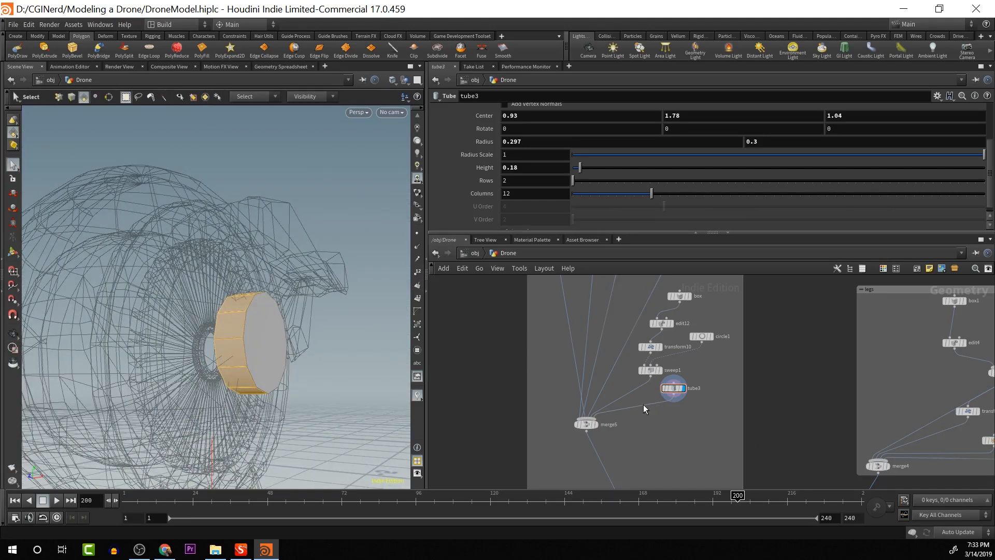
# Insert an Edit node between the tube and the merge node
pyautogui.press('Tab')
pyautogui.write('ed')
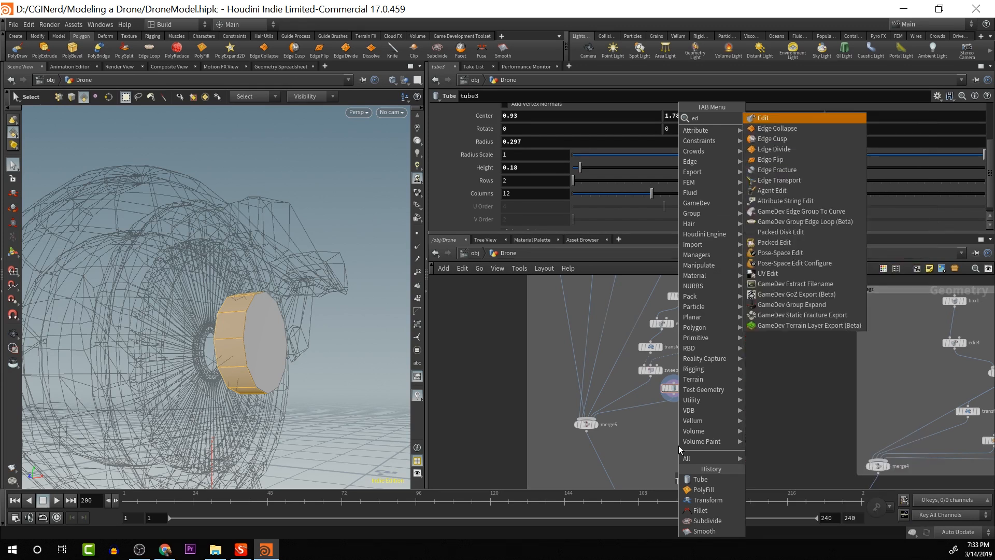
pyautogui.press('Return')
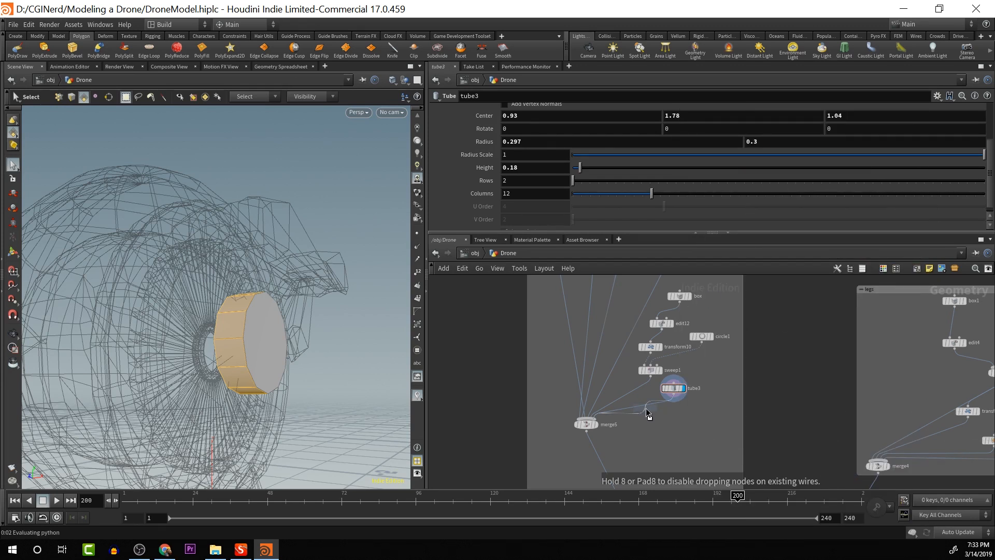
pyautogui.click(648, 413)
# Select one edge across the tube's side in Edges mode, and switch the selection mode back to Primitives
pyautogui.keyDown('alt'); pyautogui.moveTo(228, 328); pyautogui.dragTo(235, 304); pyautogui.keyUp('alt')
pyautogui.click(14, 138)
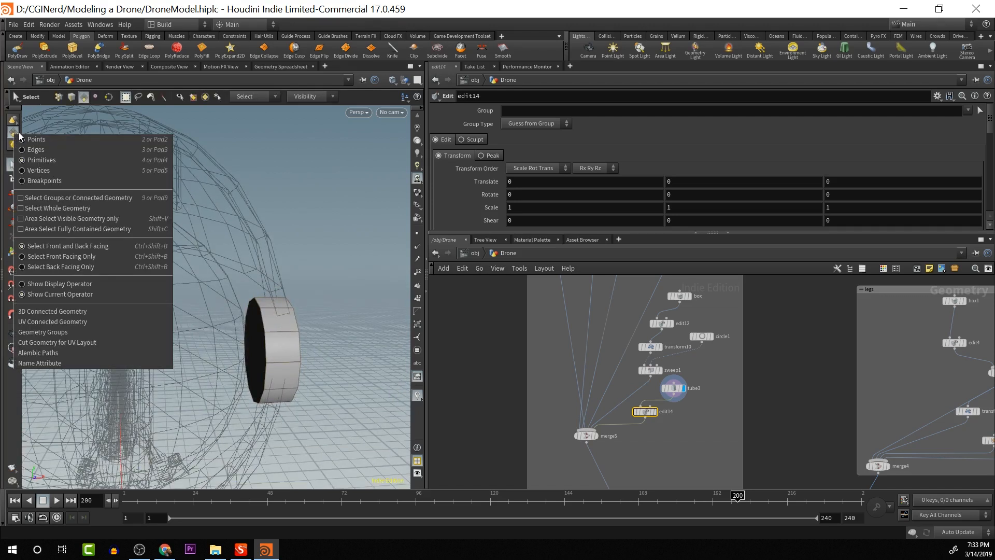
pyautogui.click(33, 139)
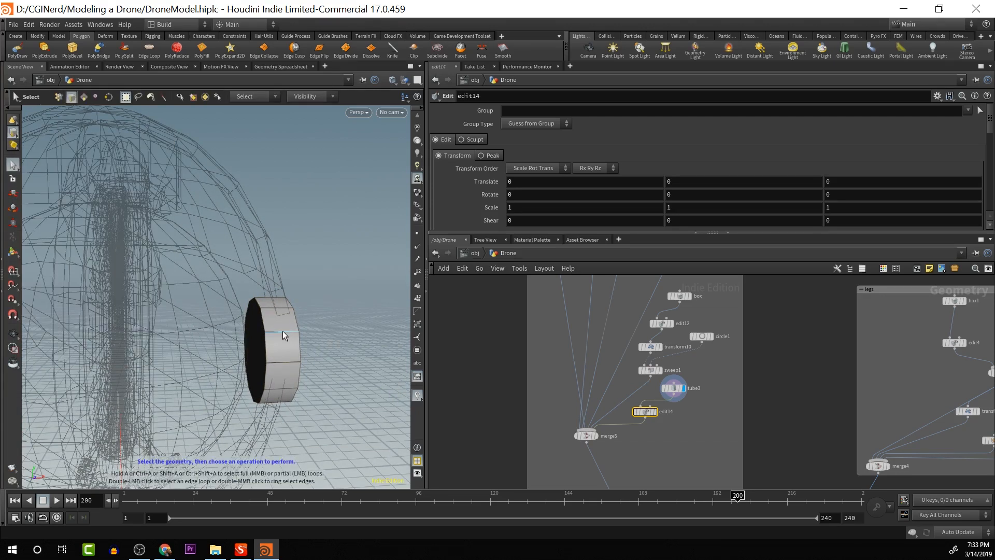
pyautogui.click(279, 362)
pyautogui.press('Return')
pyautogui.click(16, 136)
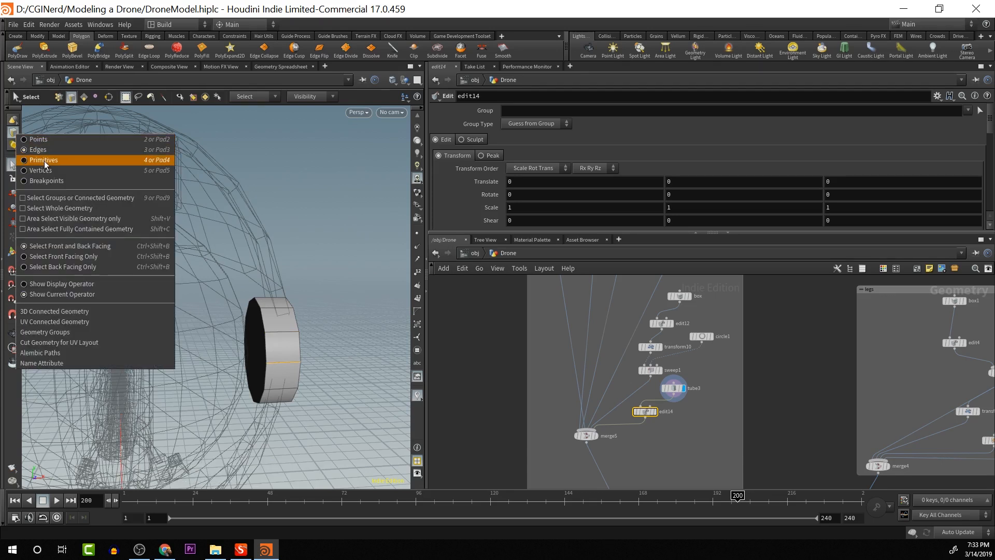
pyautogui.click(44, 160)
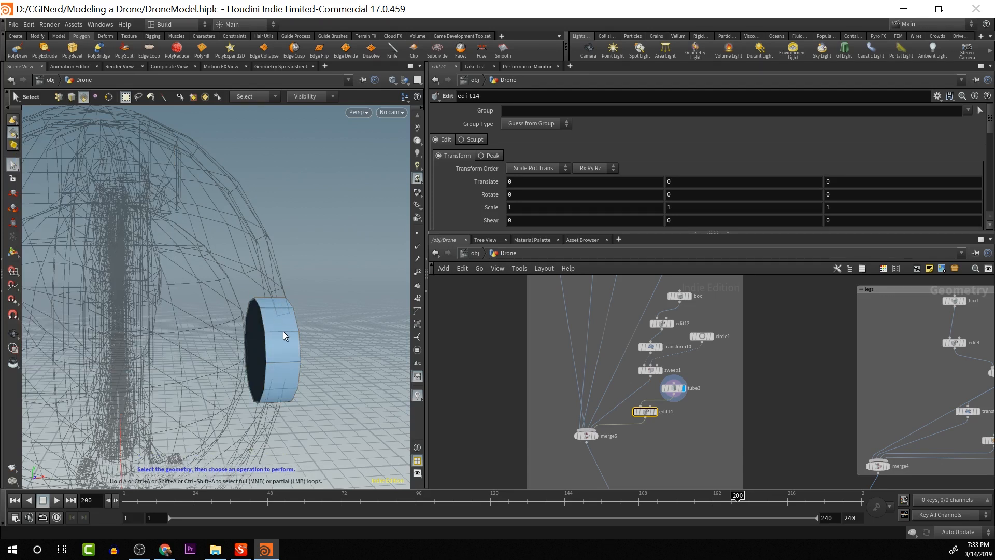
# Try to select a single side face with the Edit node displayed, and delete the Edit node
pyautogui.keyDown('alt'); pyautogui.moveTo(283, 332); pyautogui.dragTo(272, 407); pyautogui.keyUp('alt')
pyautogui.press('Escape')
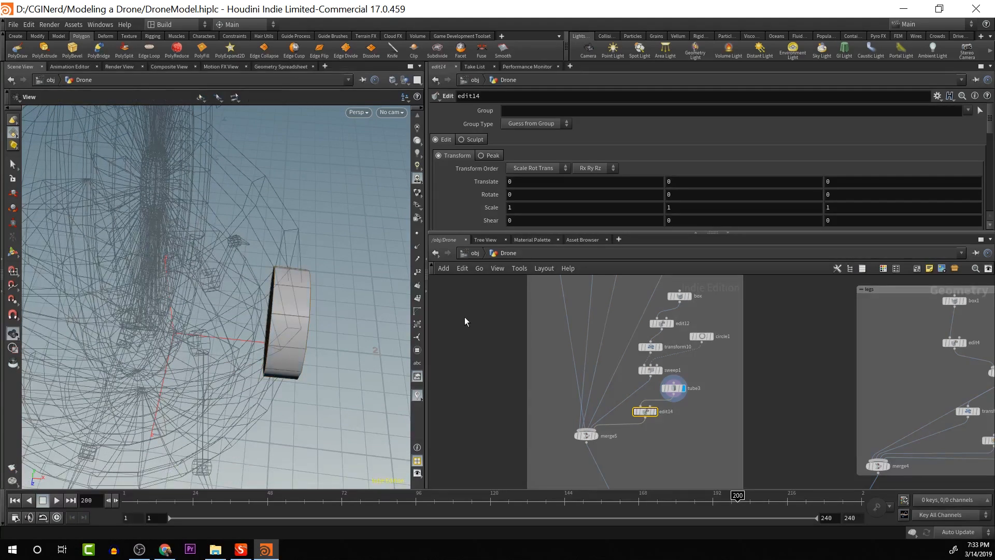
pyautogui.click(655, 412)
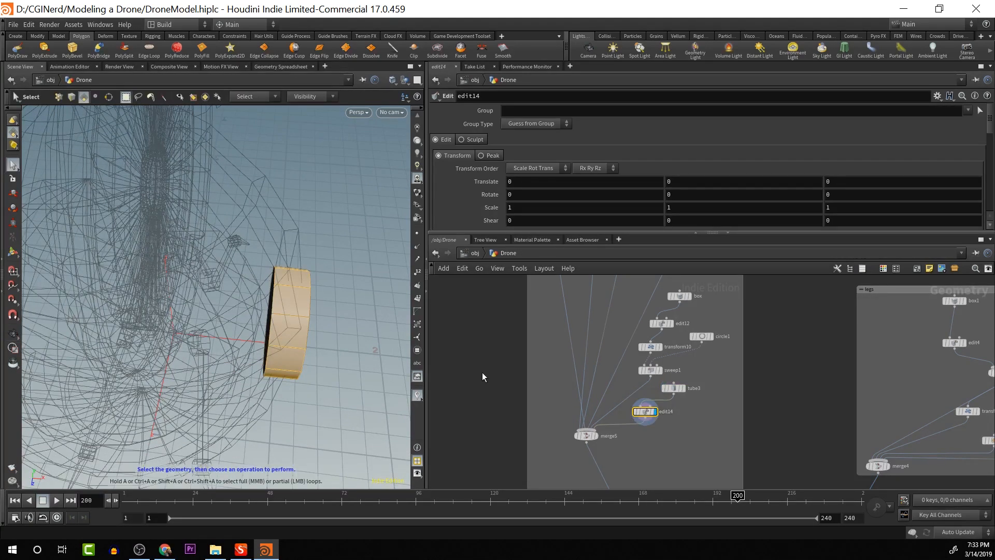
pyautogui.click(322, 254)
pyautogui.click(288, 297)
pyautogui.press('Escape')
pyautogui.moveTo(345, 338); pyautogui.dragTo(290, 311)
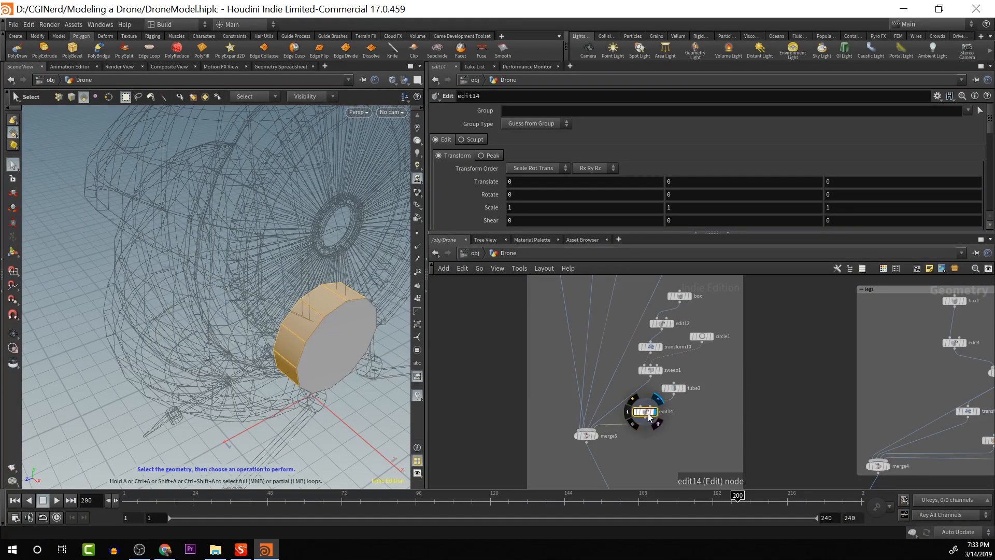
pyautogui.press('Delete')
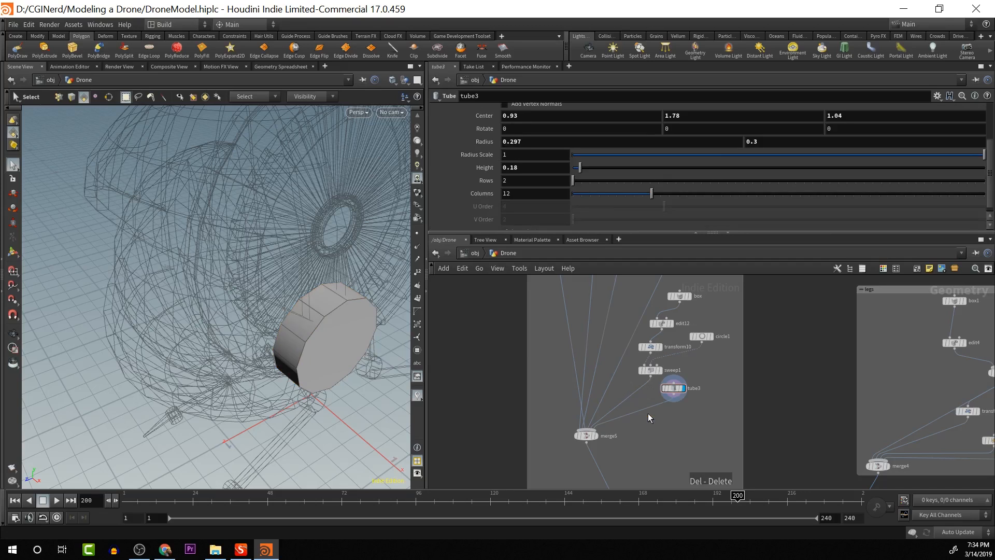
# Insert a PolyExtrude node between the tube and the merge node
pyautogui.press('Tab')
pyautogui.write('e')
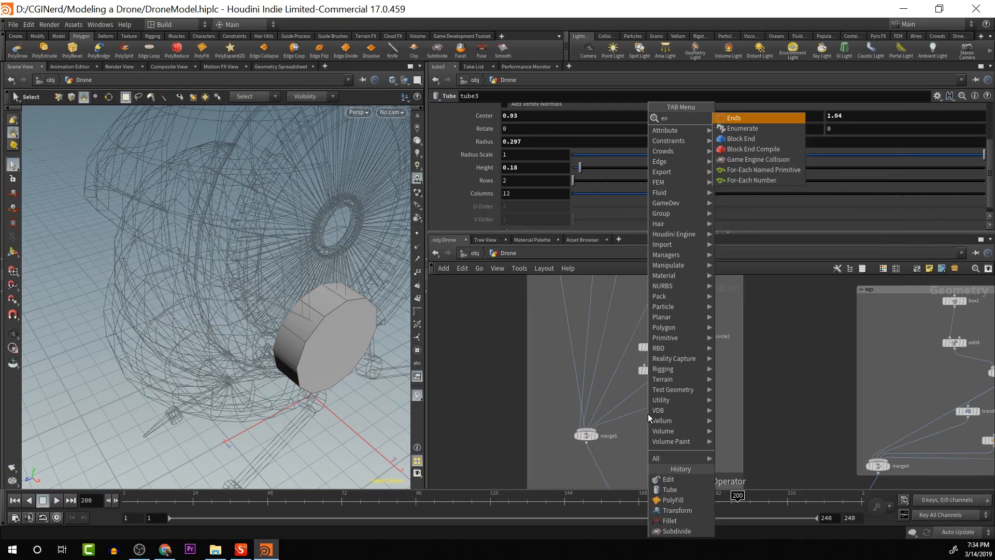
pyautogui.write('xtru')
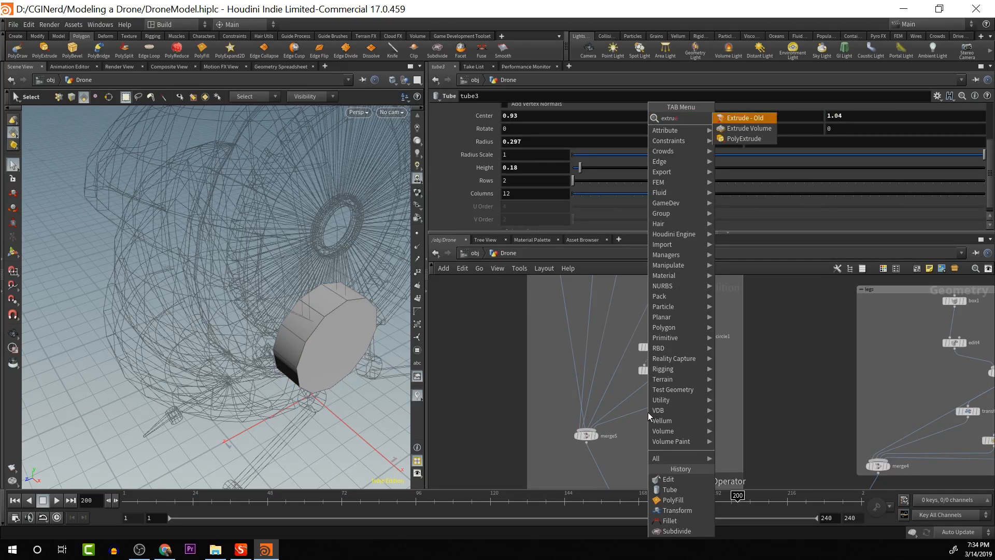
pyautogui.press('Down')
pyautogui.press('Down')
pyautogui.press('Return')
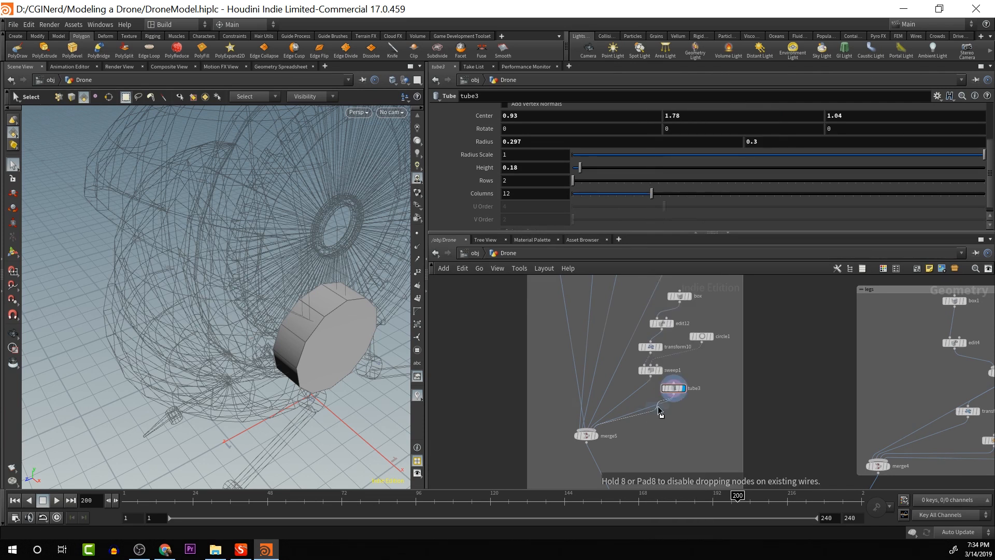
pyautogui.press('Escape')
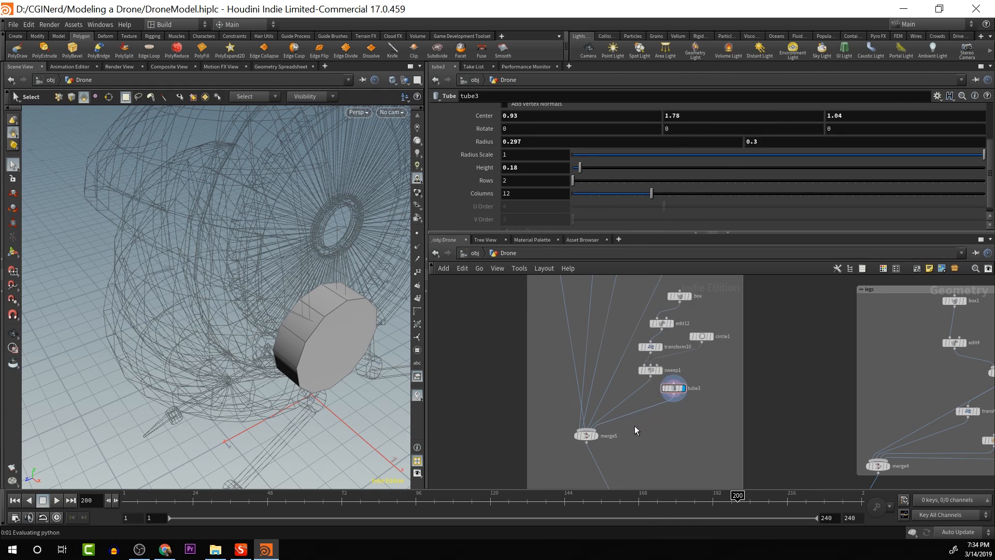
pyautogui.click(640, 415)
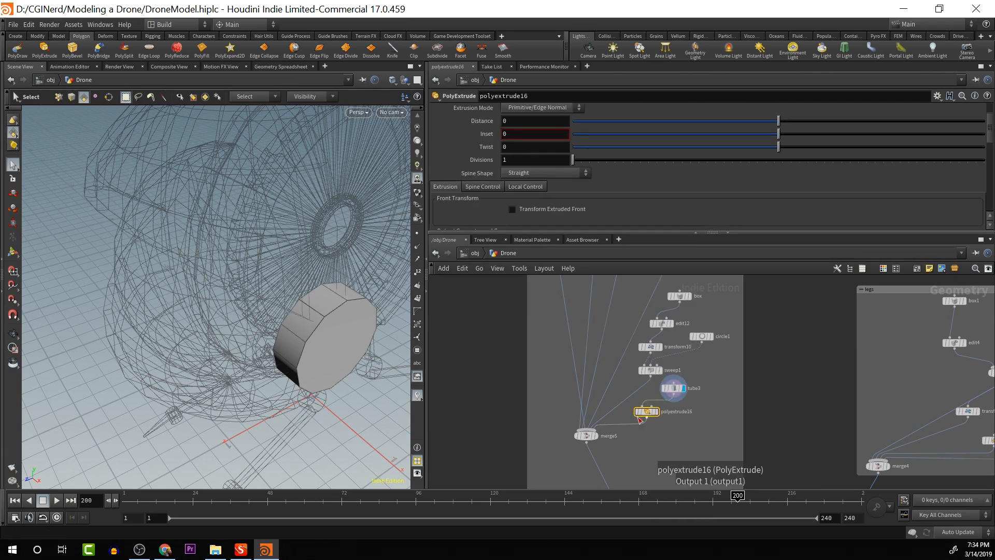
# Display the PolyExtrude with a distance of about 0.071 and assign the tube's side as its group
pyautogui.moveTo(779, 120)
pyautogui.mouseDown()
pyautogui.moveTo(765, 123)
pyautogui.moveTo(794, 123)
pyautogui.mouseUp()
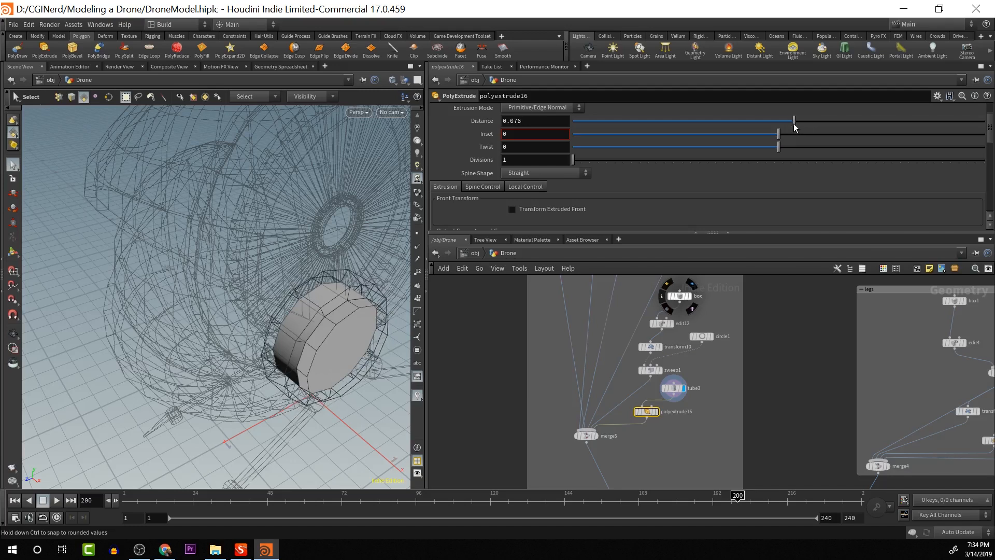
pyautogui.click(659, 417)
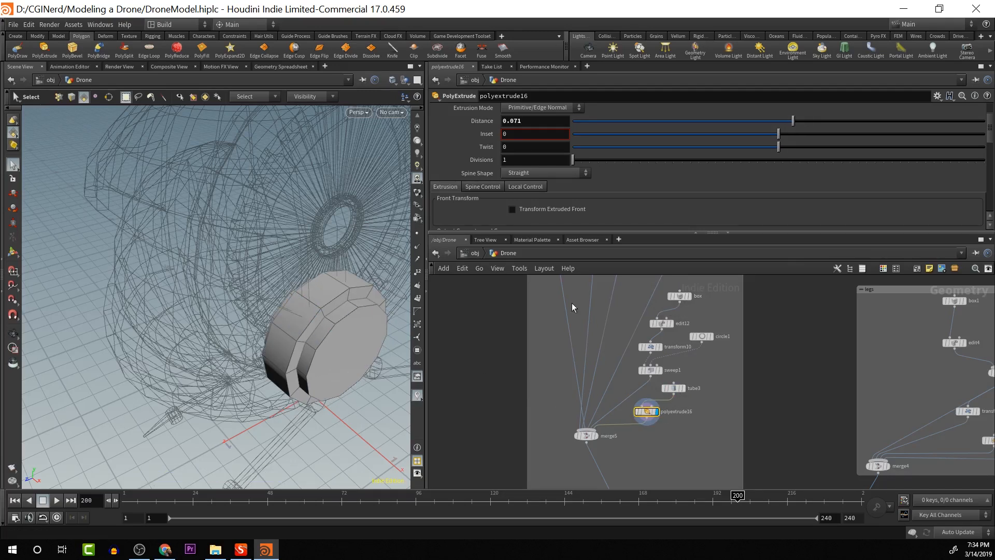
pyautogui.scroll(3, 740, 134)
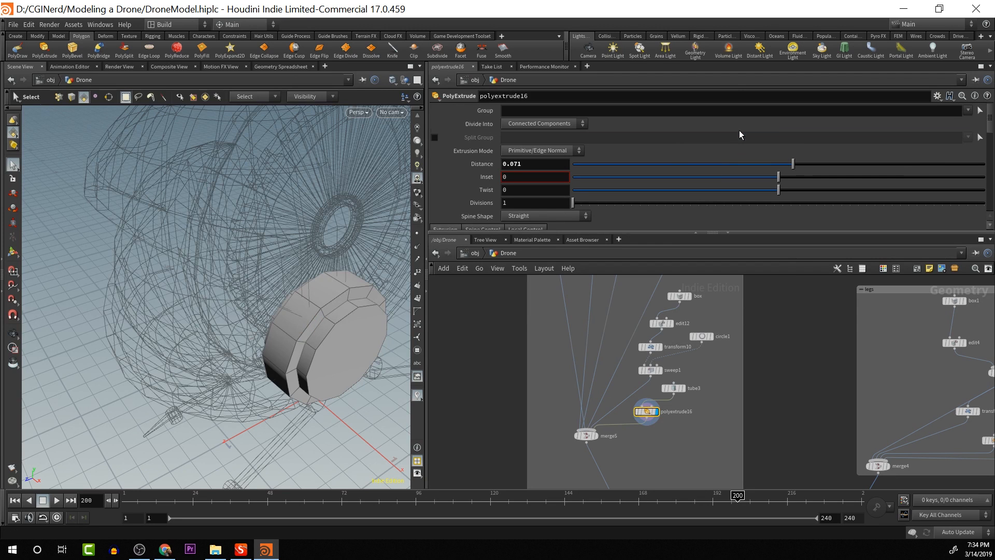
pyautogui.click(979, 109)
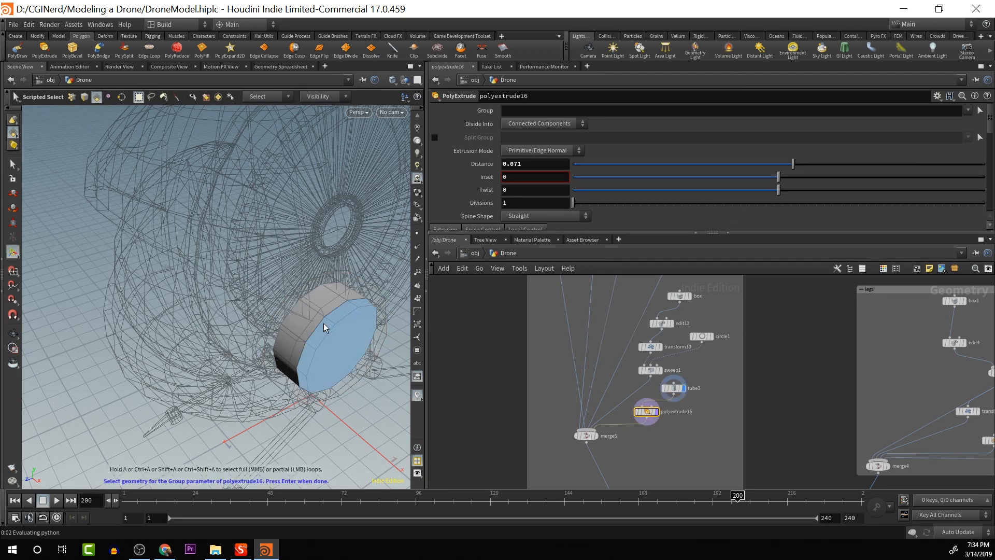
pyautogui.click(308, 315)
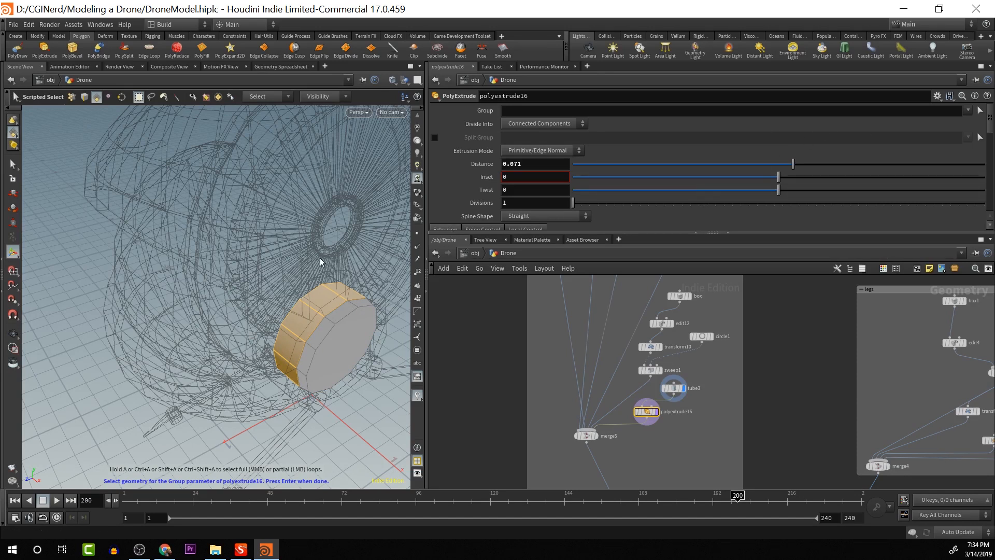
pyautogui.press('Return')
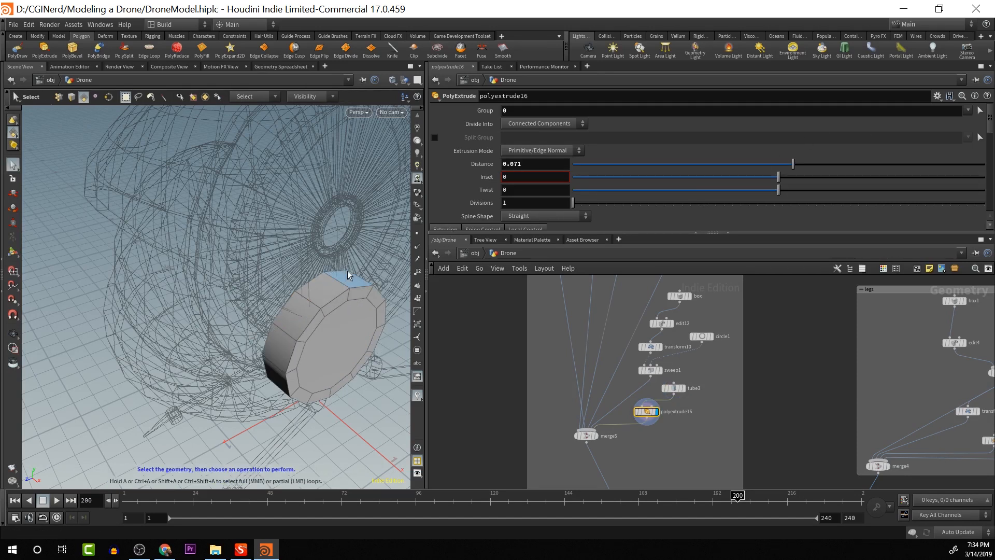
# Set the PolyExtrude distance to 0 and its inset to about 0.053
pyautogui.click(528, 164)
pyautogui.write('0')
pyautogui.press('Return')
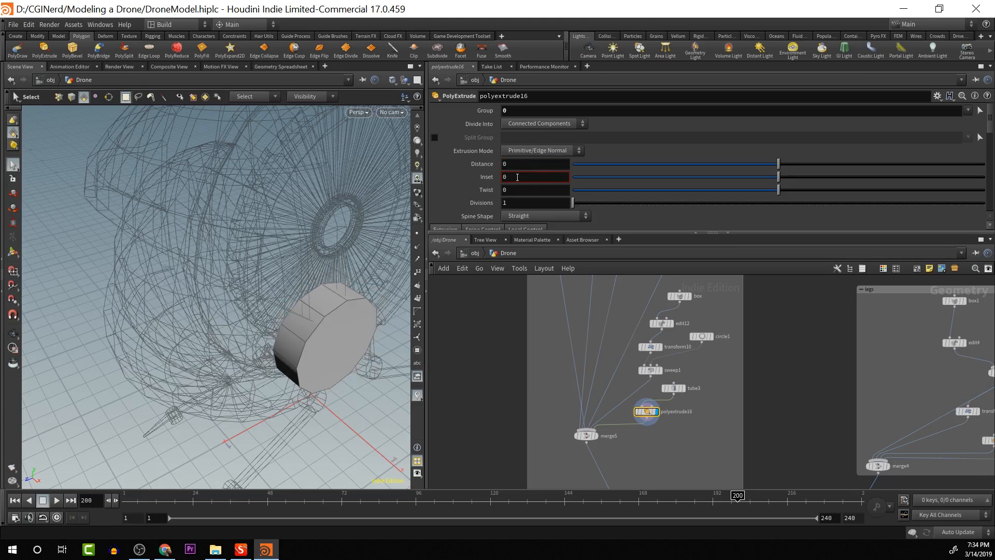
pyautogui.moveTo(779, 179); pyautogui.dragTo(791, 186)
# Set the side tube's primitive type to Polygon
pyautogui.click(673, 388)
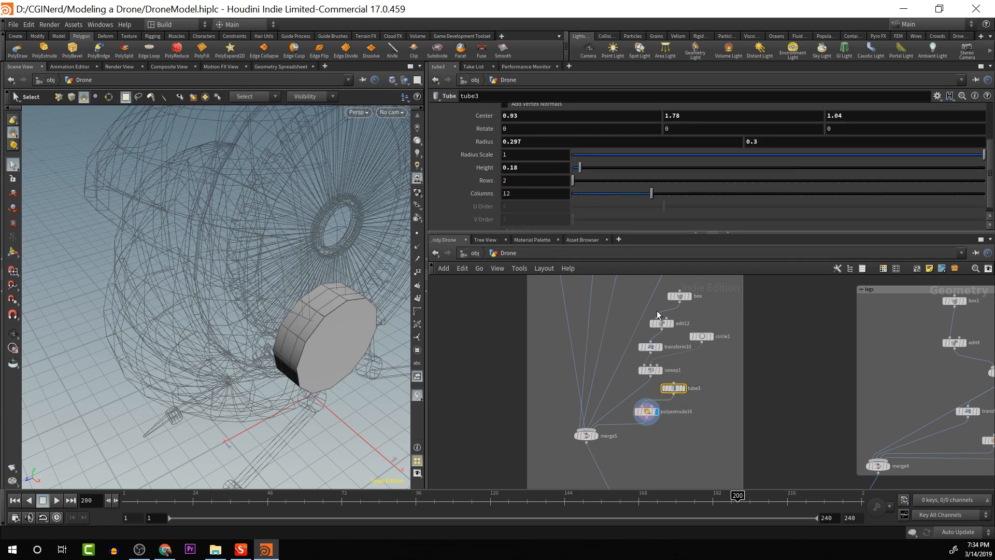
pyautogui.scroll(5, 645, 162)
pyautogui.click(550, 110)
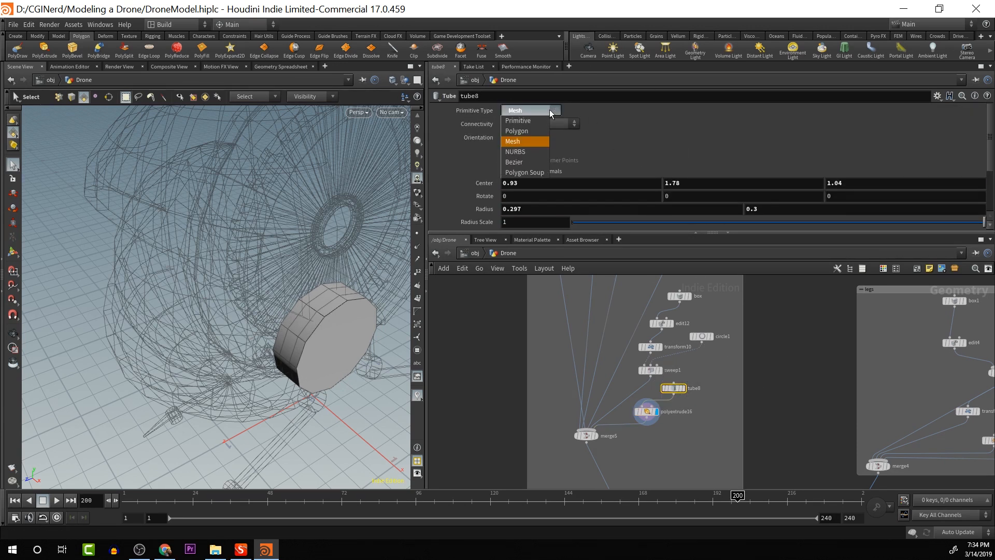
pyautogui.click(536, 133)
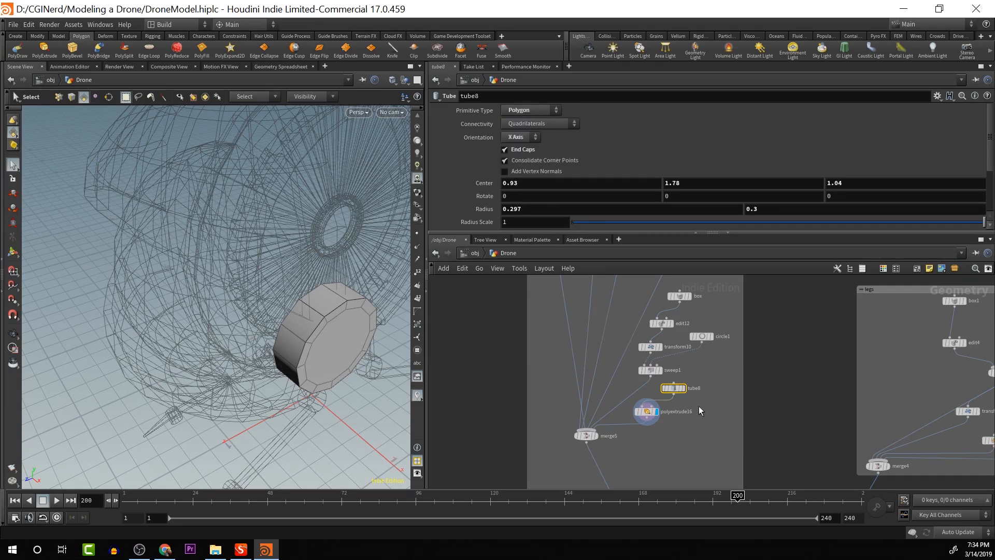
# Delete the PolyExtrude node below the tube, undoing any mistaken deletion, and display the tube node
pyautogui.click(649, 412)
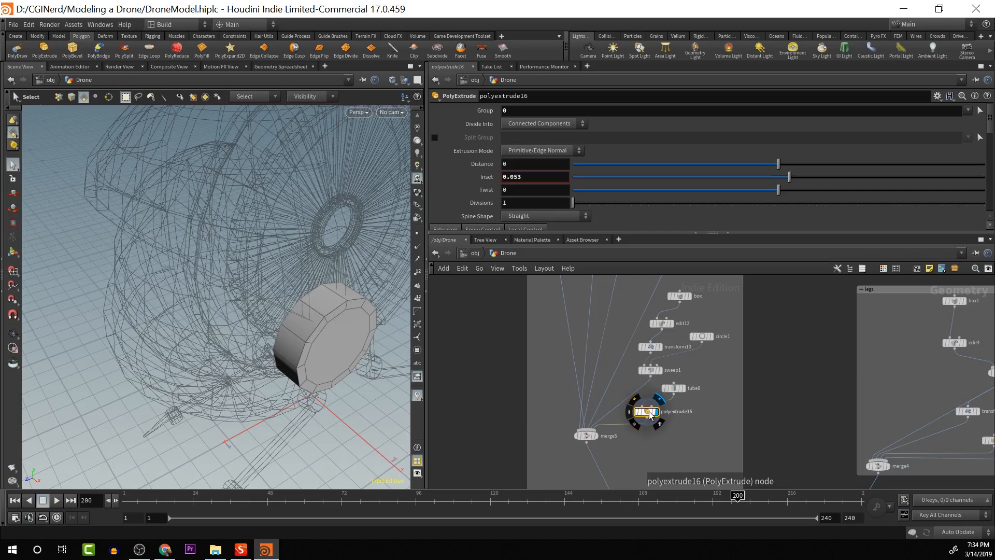
pyautogui.press('Up')
pyautogui.press('Down')
pyautogui.press('Up')
pyautogui.moveTo(650, 413); pyautogui.dragTo(653, 423)
pyautogui.press('Delete')
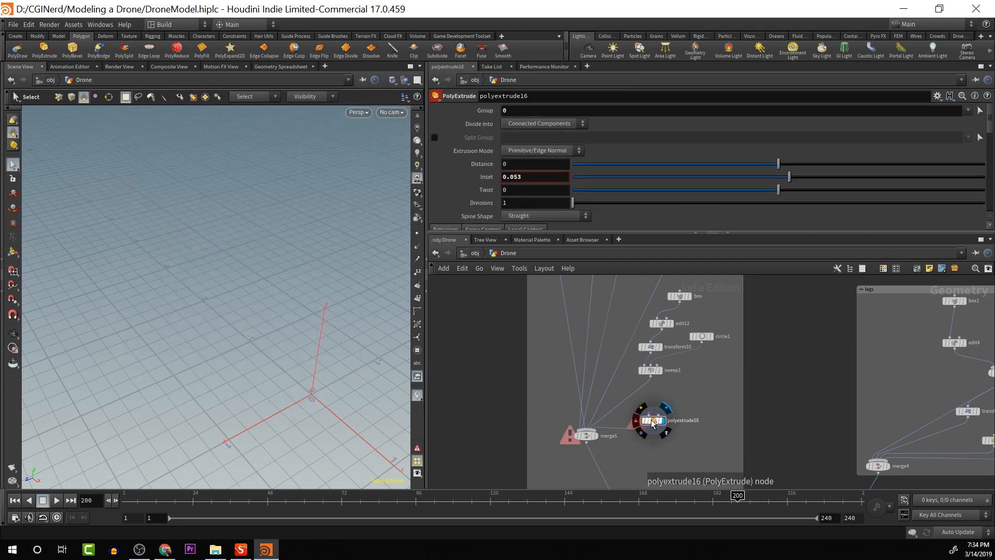
pyautogui.hotkey('ctrl', 'z')
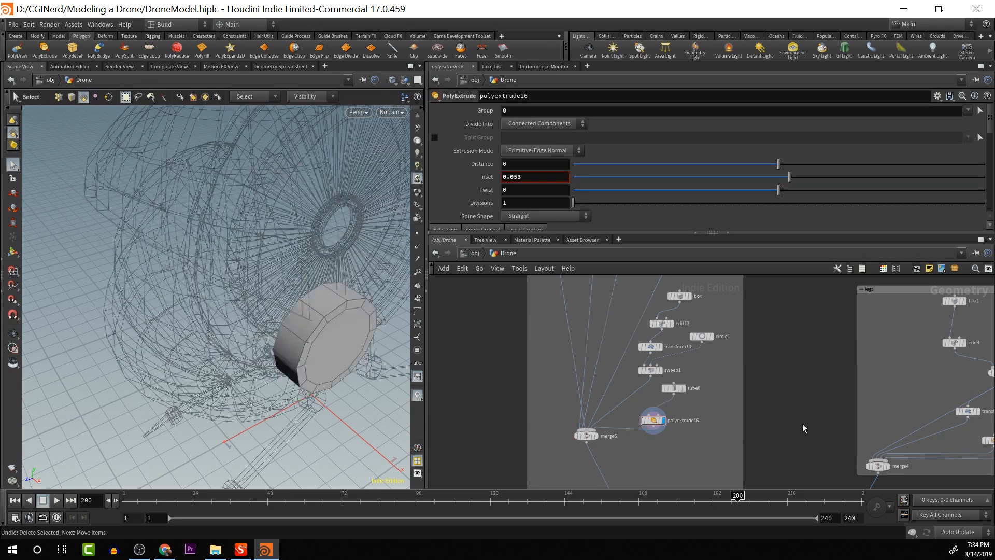
pyautogui.moveTo(654, 425)
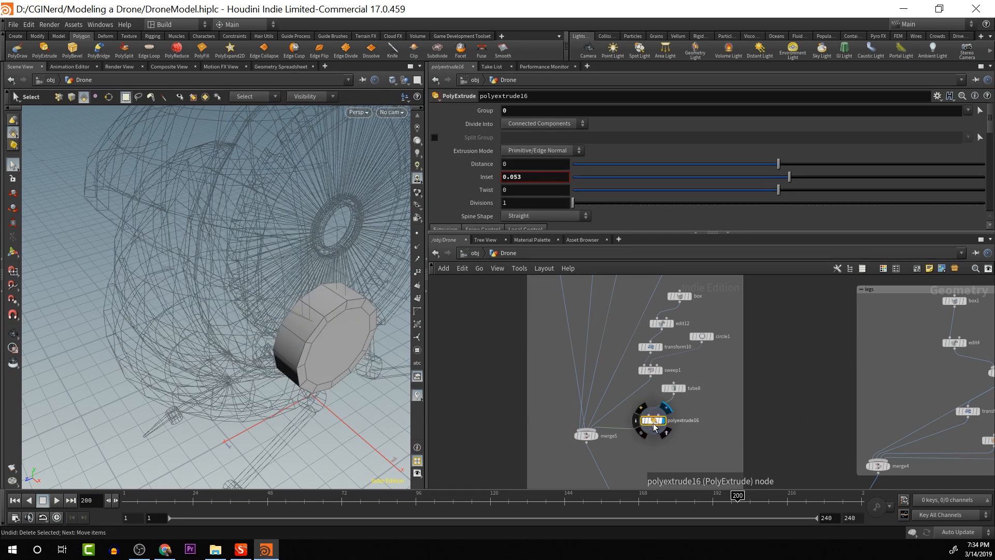
pyautogui.click(673, 388)
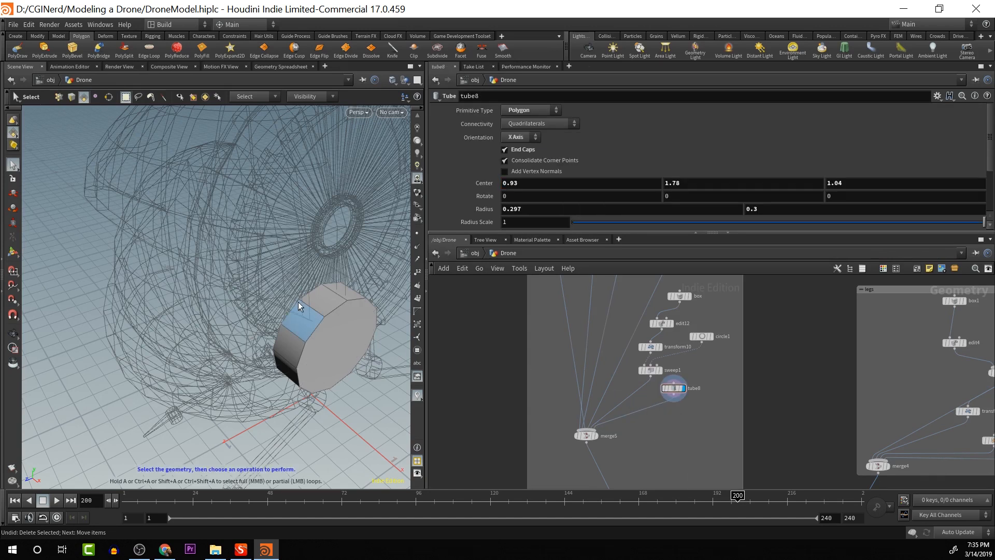
# Select the ring of side faces around the tube and apply PolyExtrude to them with an inset of 0.033
pyautogui.moveTo(326, 305)
pyautogui.keyDown('alt'); pyautogui.mouseDown()
pyautogui.moveTo(351, 329)
pyautogui.moveTo(334, 294)
pyautogui.mouseUp(); pyautogui.keyUp('alt')
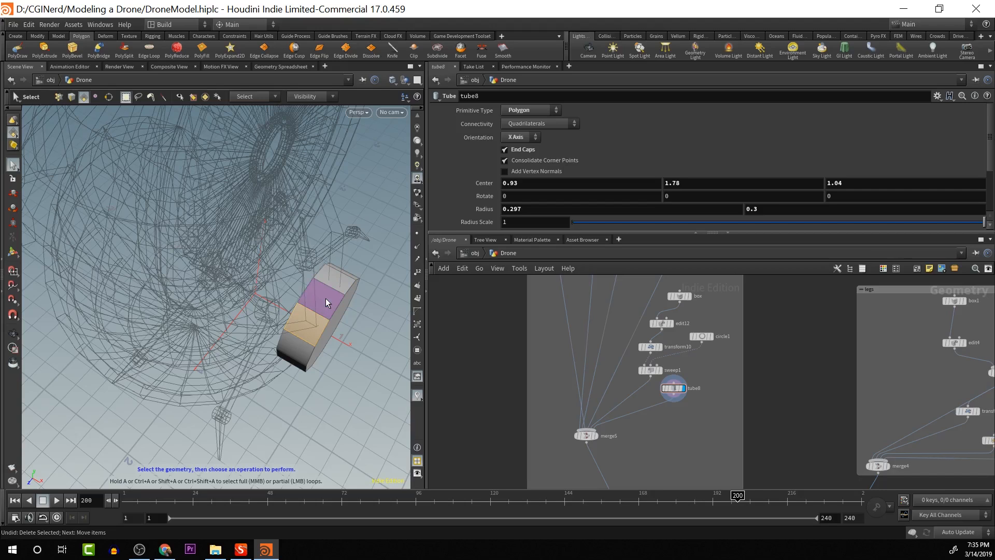
pyautogui.press('Escape')
pyautogui.moveTo(341, 325); pyautogui.dragTo(375, 325)
pyautogui.press('s')
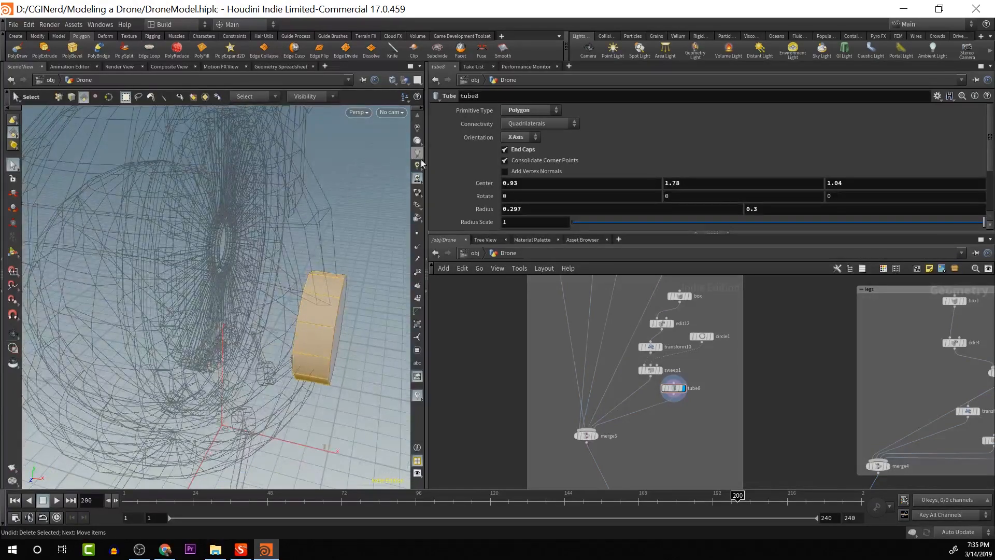
pyautogui.click(44, 48)
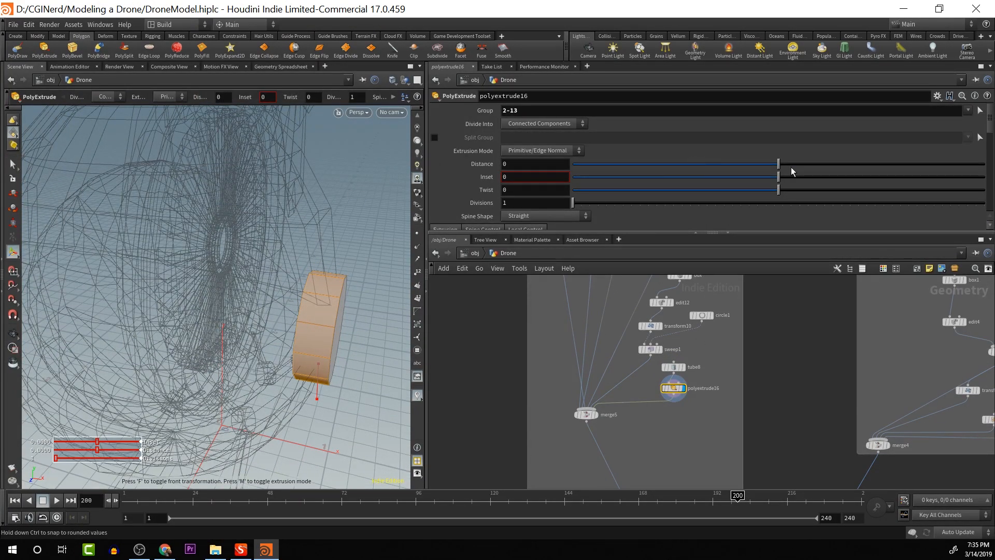
pyautogui.moveTo(777, 178); pyautogui.dragTo(785, 179)
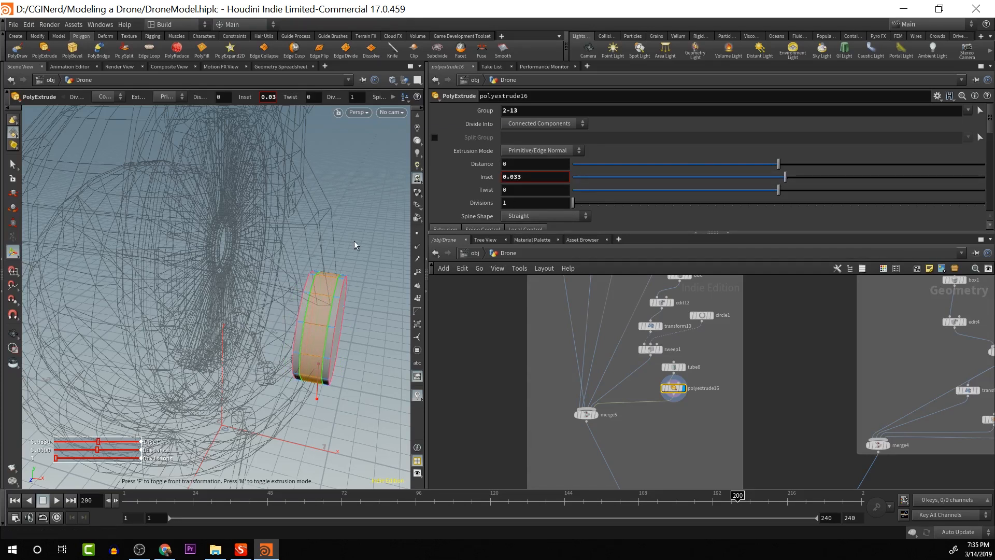
pyautogui.moveTo(354, 242); pyautogui.dragTo(355, 229, button='middle')
pyautogui.hotkey('ctrl', 'z')
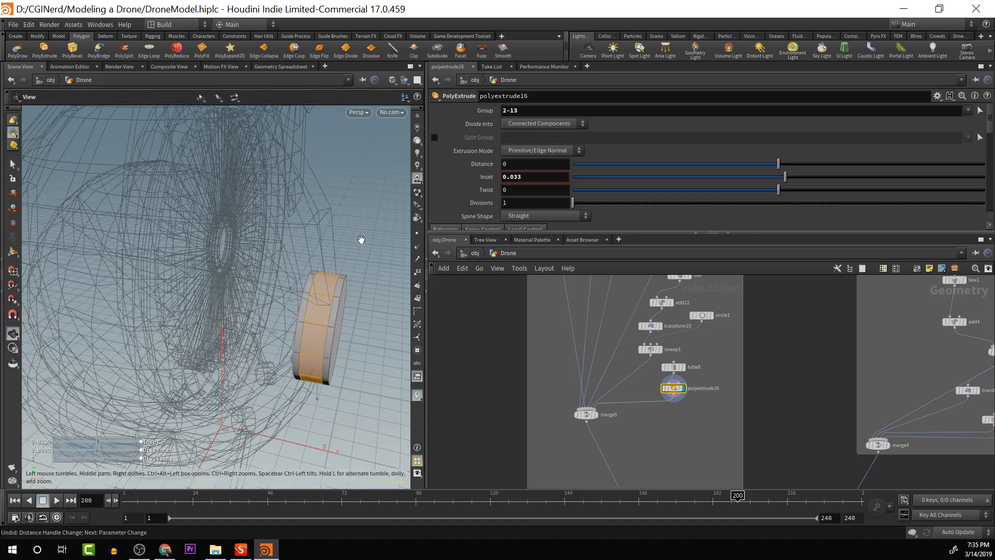
# Apply a second PolyExtrude to the inset side band with a distance of -0.035, recessing it into a groove
pyautogui.moveTo(362, 240)
pyautogui.keyDown('alt'); pyautogui.mouseDown()
pyautogui.moveTo(380, 210)
pyautogui.moveTo(367, 223)
pyautogui.mouseUp(); pyautogui.keyUp('alt')
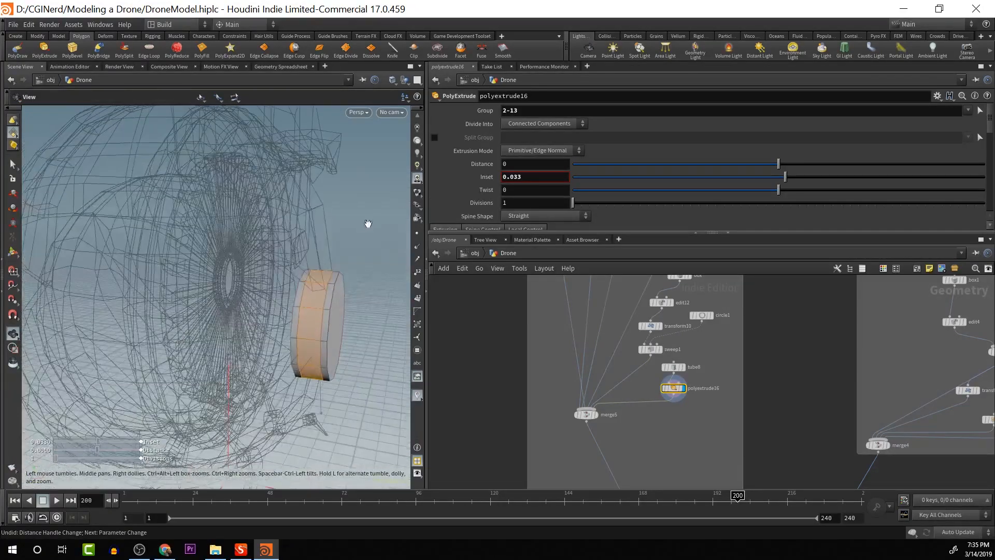
pyautogui.click(44, 52)
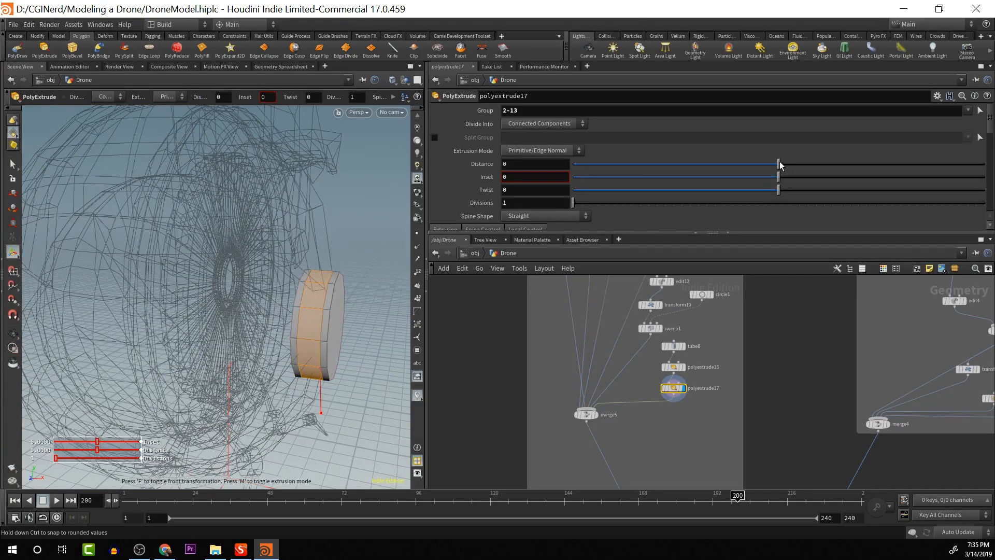
pyautogui.moveTo(781, 165)
pyautogui.mouseDown()
pyautogui.moveTo(770, 165)
pyautogui.moveTo(773, 174)
pyautogui.mouseUp()
# Select both end caps of the tube and apply PolyExtrude to them with an inset of 0.169
pyautogui.press('s')
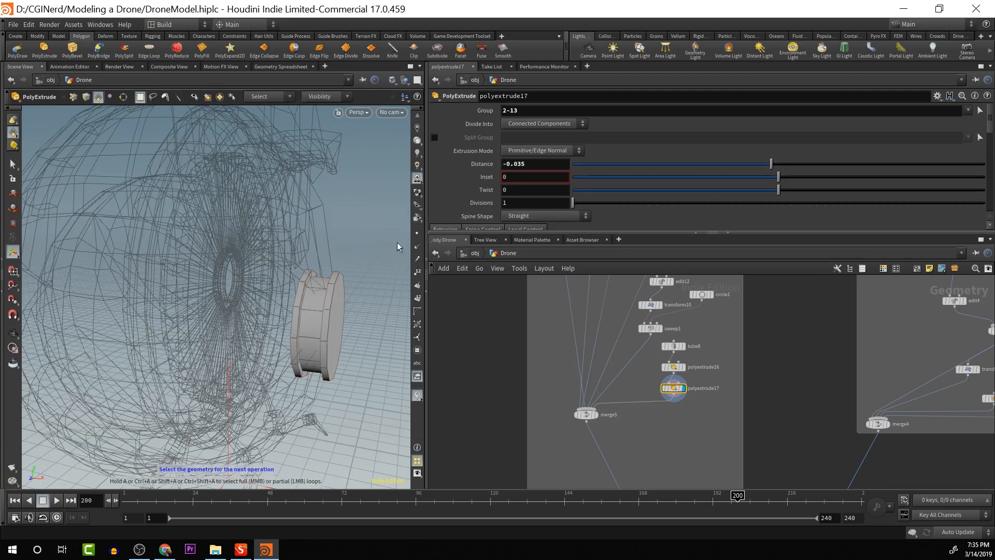
pyautogui.keyDown('alt'); pyautogui.moveTo(397, 241); pyautogui.dragTo(502, 344); pyautogui.keyUp('alt')
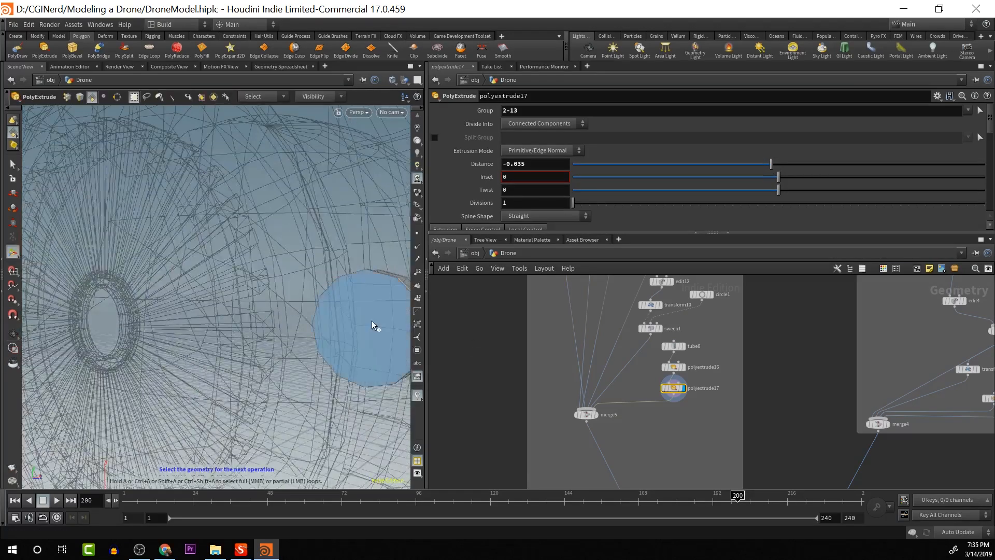
pyautogui.click(373, 321)
pyautogui.keyDown('alt'); pyautogui.moveTo(372, 323); pyautogui.dragTo(237, 314); pyautogui.keyUp('alt')
pyautogui.moveTo(232, 322); pyautogui.dragTo(104, 324)
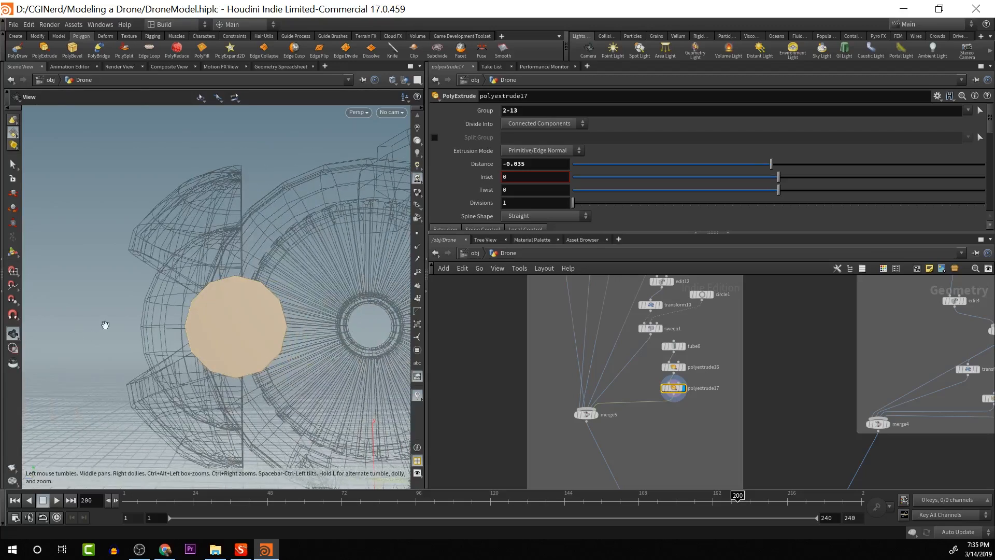
pyautogui.click(43, 50)
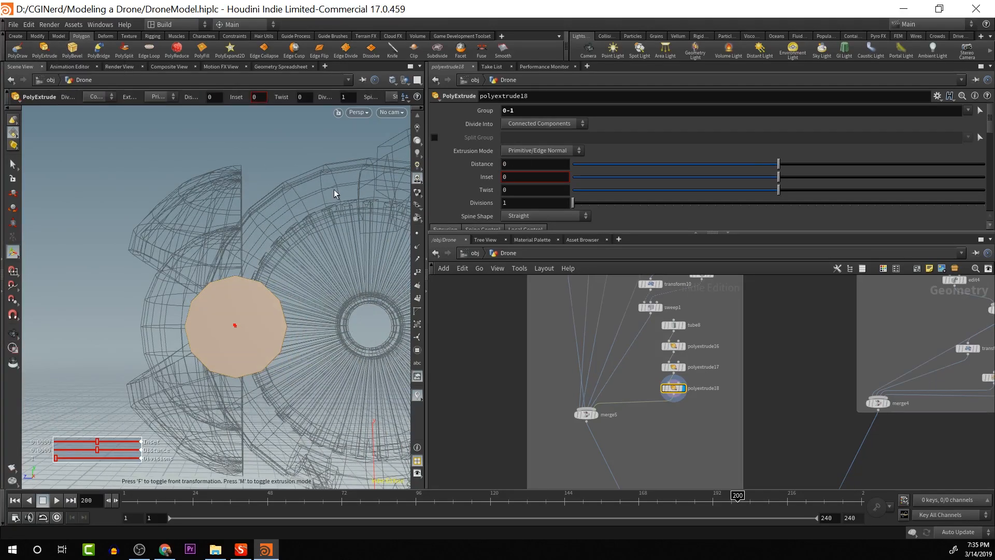
pyautogui.moveTo(781, 164); pyautogui.dragTo(813, 178)
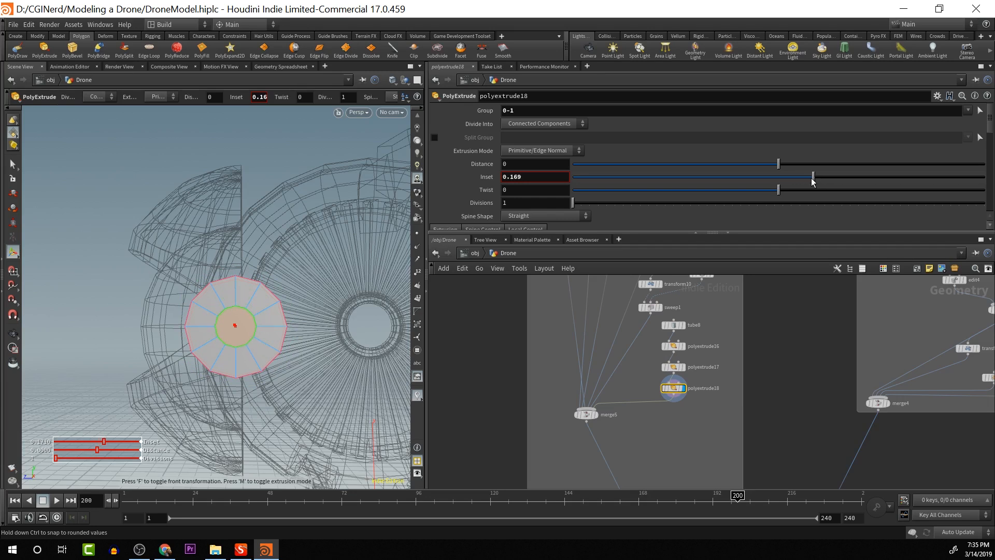
# Set the end caps' PolyExtrude distance to about 0.03 so their centres bulge outward
pyautogui.press('Escape')
pyautogui.moveTo(335, 282); pyautogui.dragTo(356, 271)
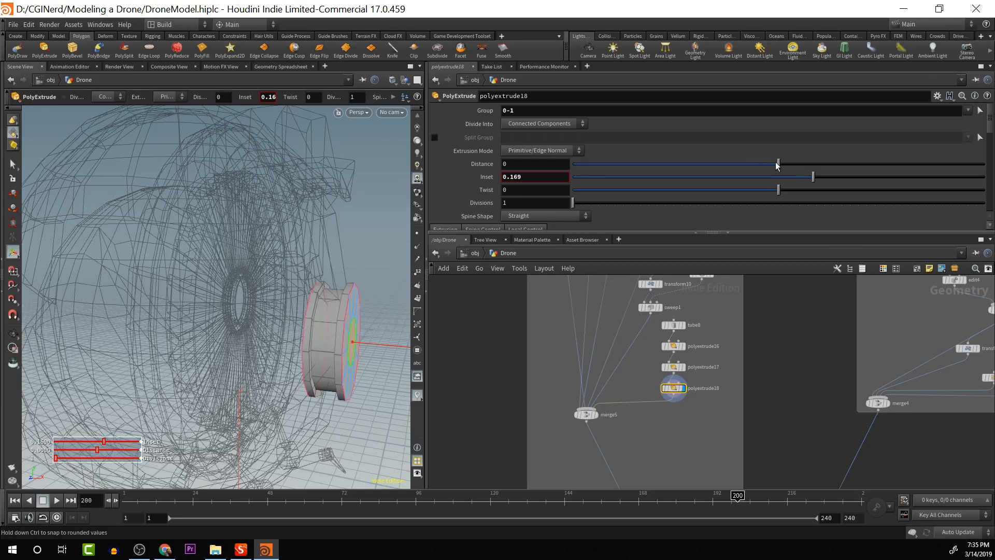
pyautogui.moveTo(777, 165); pyautogui.dragTo(786, 165)
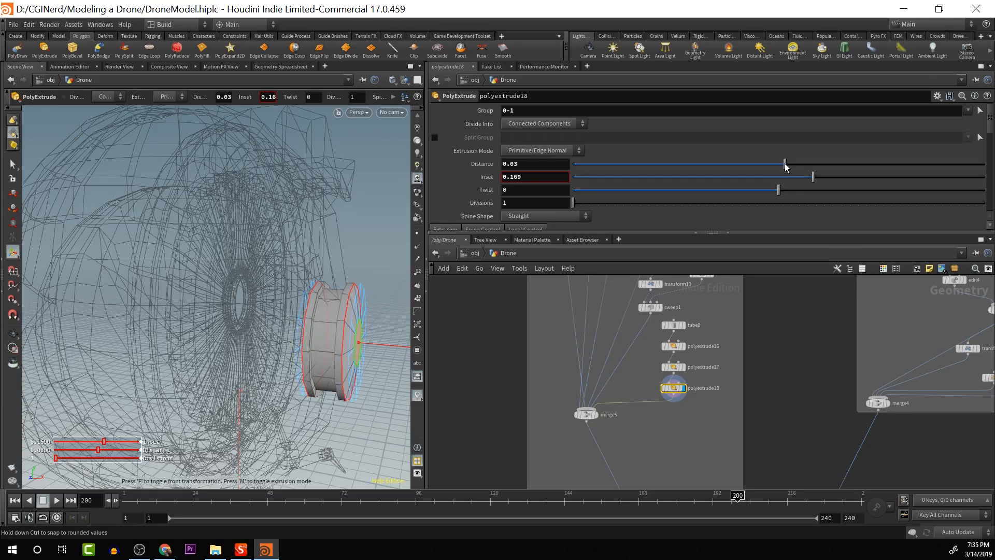
pyautogui.moveTo(379, 249); pyautogui.dragTo(382, 234, button='middle')
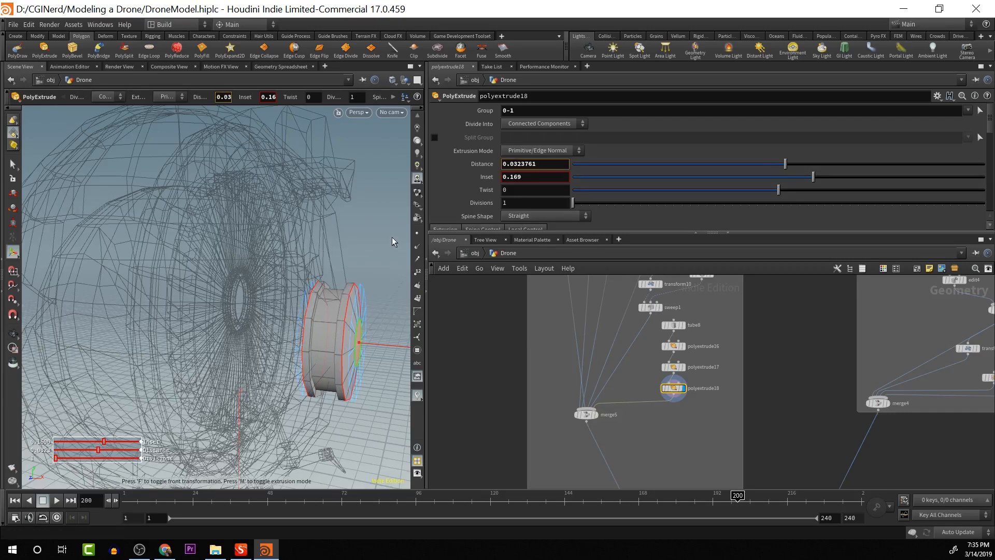
# Increase the PolyExtrude distance on the tube's end caps to about 0.084 so their centres bulge further outward
pyautogui.keyDown('alt'); pyautogui.moveTo(395, 237); pyautogui.dragTo(325, 217); pyautogui.keyUp('alt')
pyautogui.press('Return')
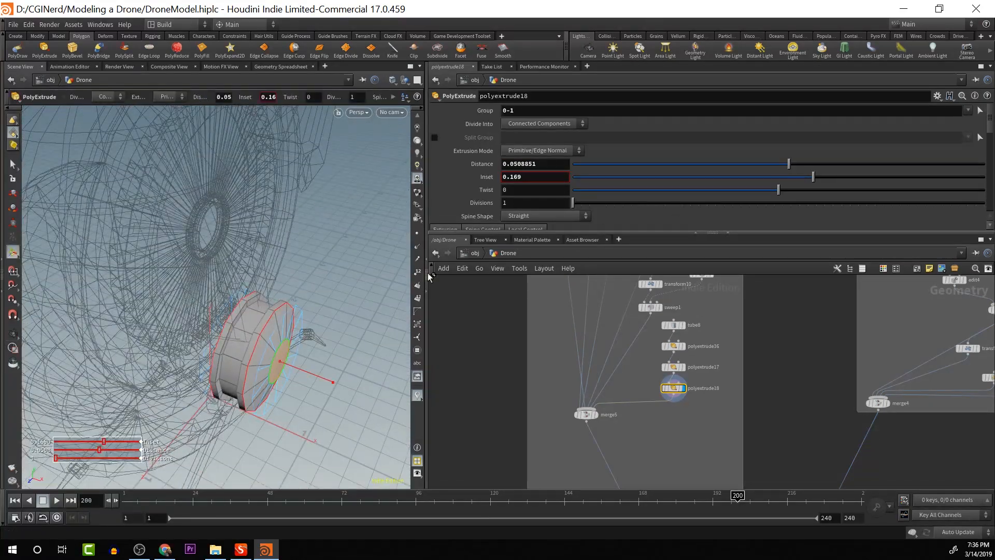
pyautogui.moveTo(381, 229)
pyautogui.mouseDown(button='middle')
pyautogui.moveTo(366, 223)
pyautogui.moveTo(388, 229)
pyautogui.mouseUp(button='middle')
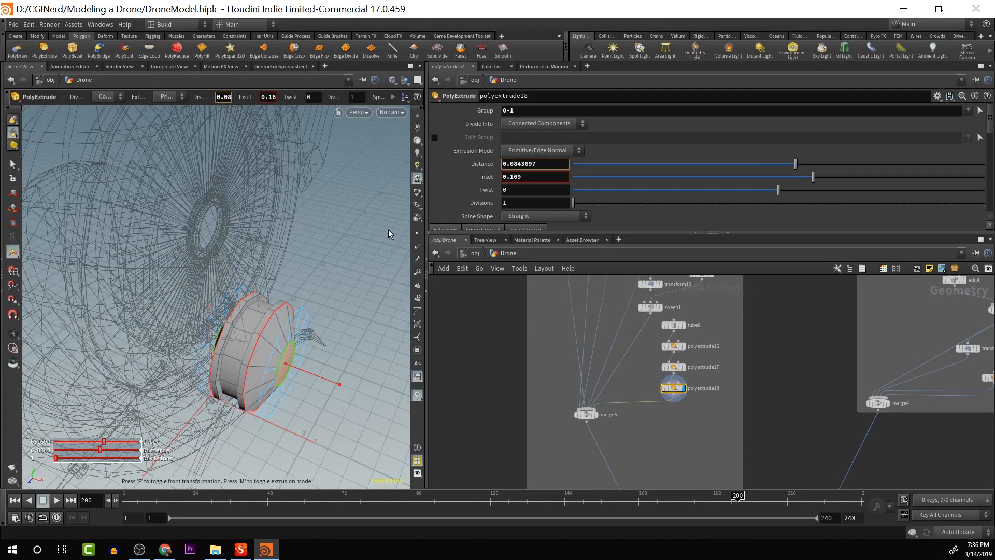
pyautogui.press('Escape')
pyautogui.moveTo(388, 229); pyautogui.dragTo(386, 213)
pyautogui.press('Return')
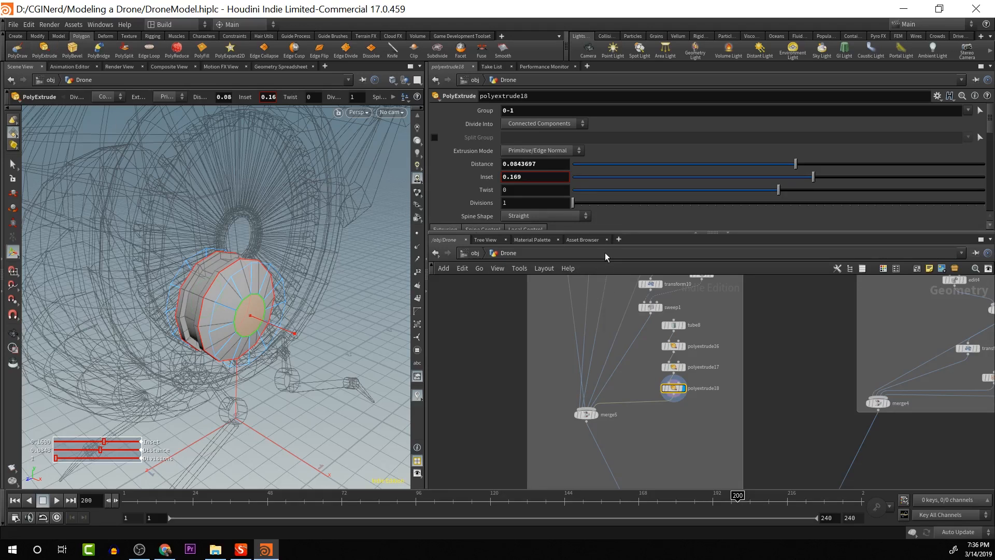
# Apply PolyExtrude to both cap centres with inset 0.033 and distance -0.018, and again with distance -0.063 to recess them into holes
pyautogui.press('q')
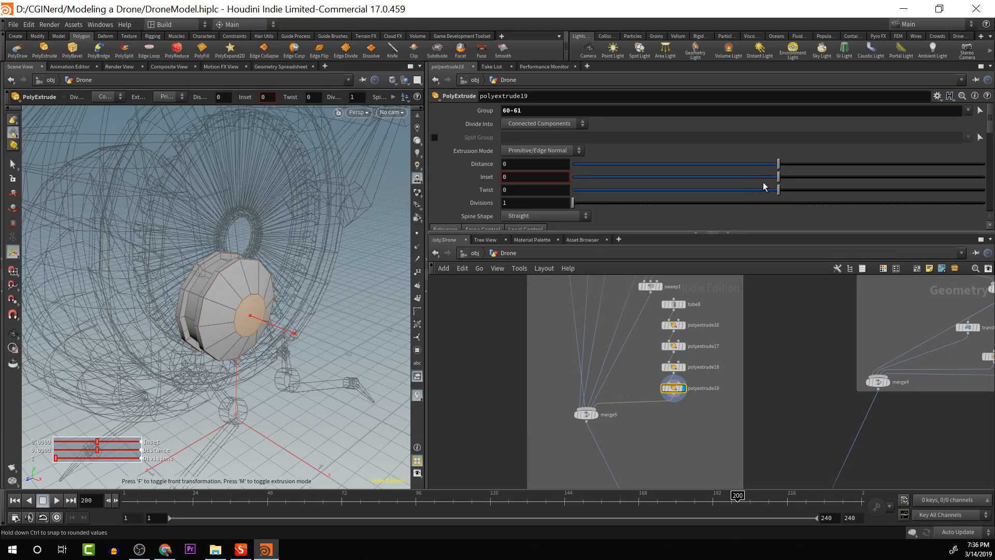
pyautogui.moveTo(778, 177)
pyautogui.mouseDown()
pyautogui.moveTo(786, 185)
pyautogui.moveTo(776, 166)
pyautogui.mouseUp()
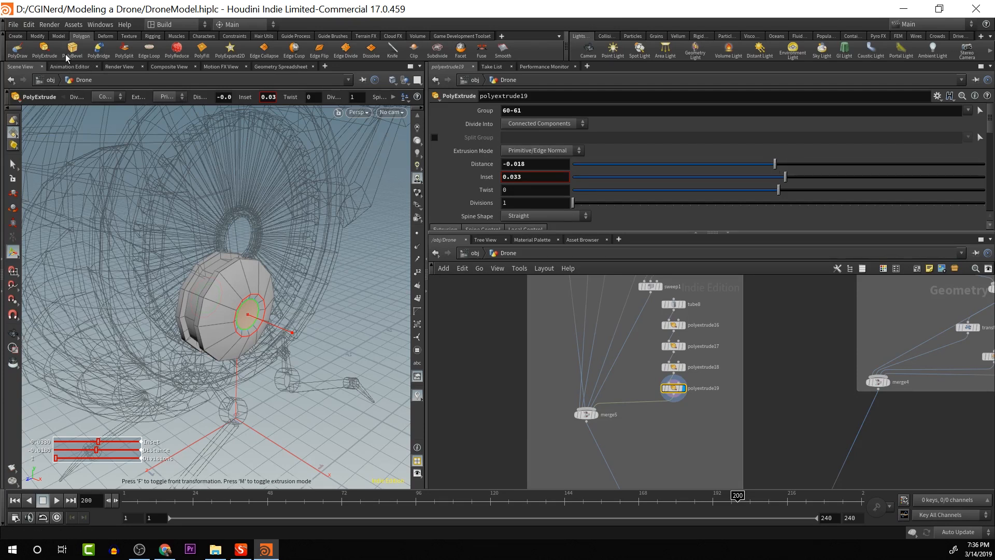
pyautogui.click(47, 53)
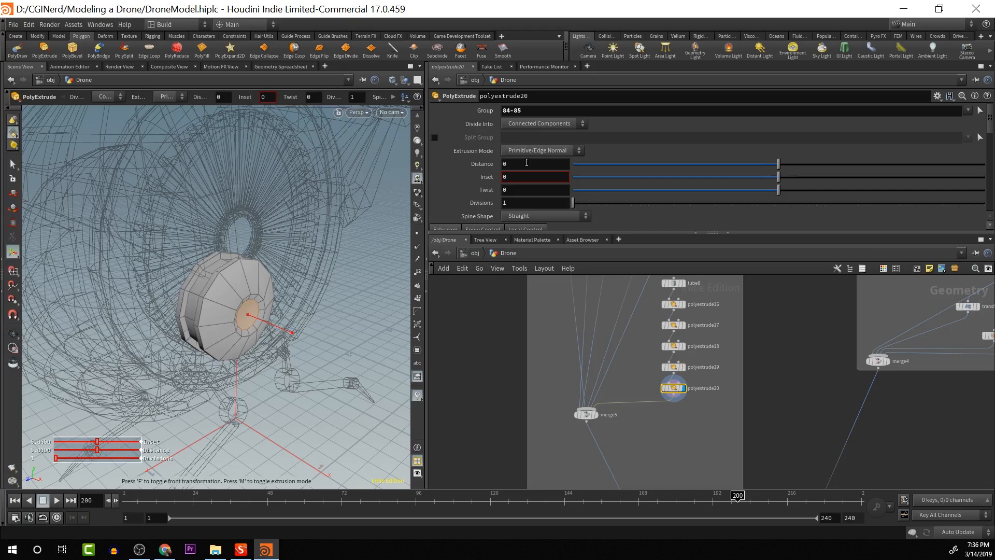
pyautogui.moveTo(779, 165); pyautogui.dragTo(767, 171)
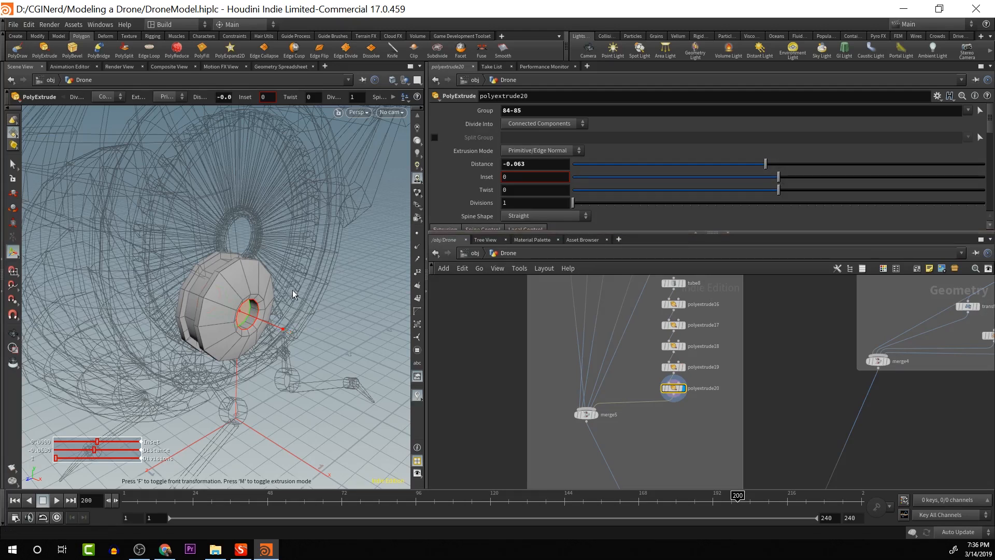
pyautogui.press('Escape')
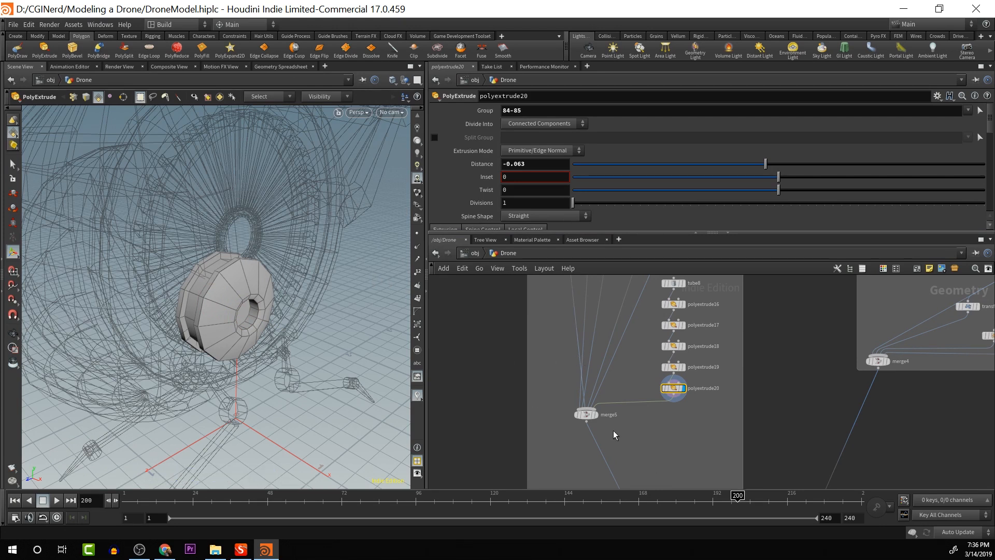
# Display the merged body and insert a Transform node on a second branch between the last tube PolyExtrude and merge5
pyautogui.click(597, 416)
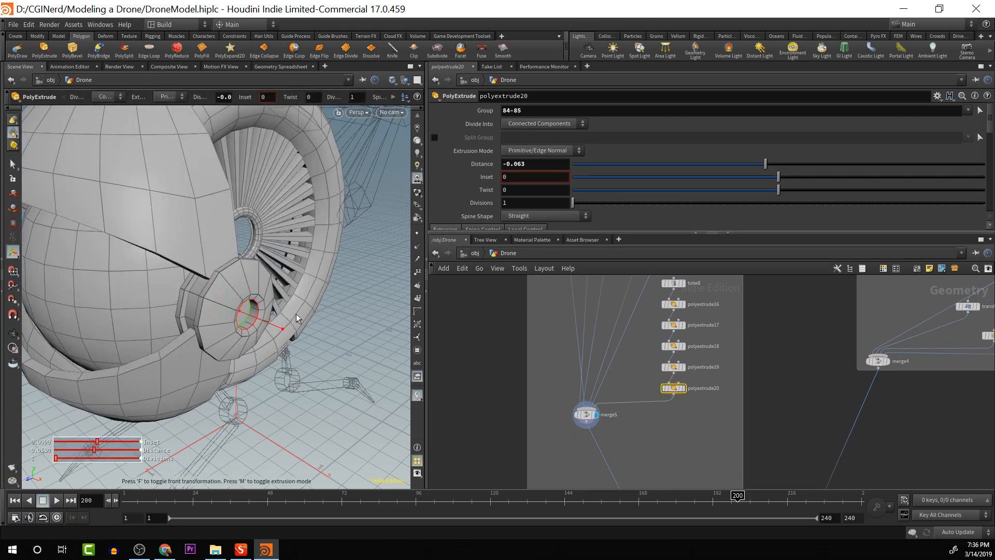
pyautogui.moveTo(371, 346); pyautogui.dragTo(361, 319)
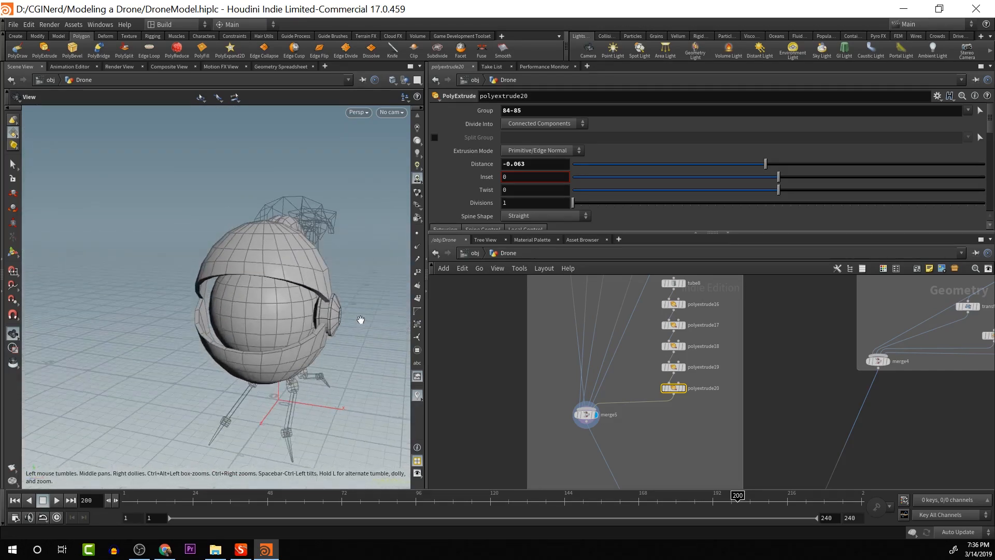
pyautogui.press('Return')
pyautogui.press('Tab')
pyautogui.write('tra')
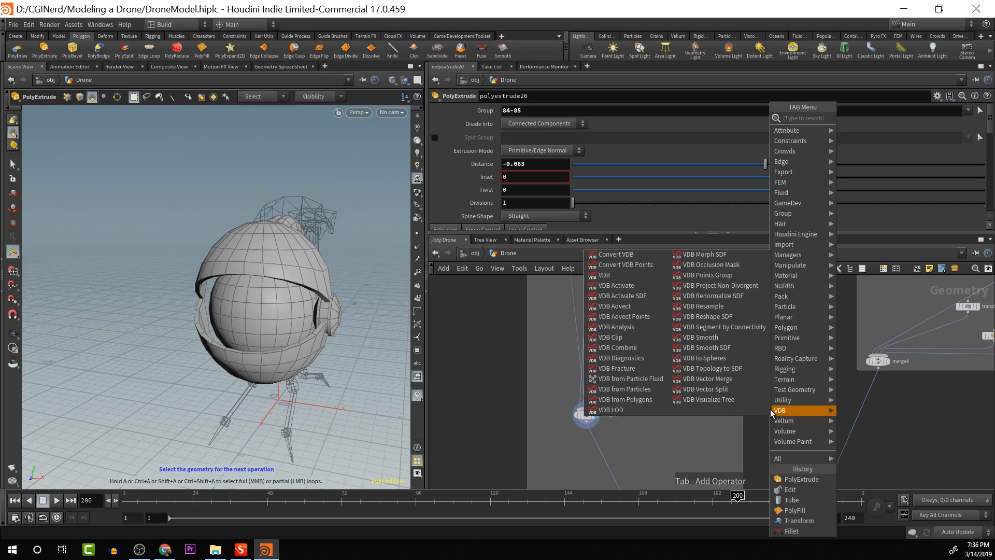
pyautogui.write('n')
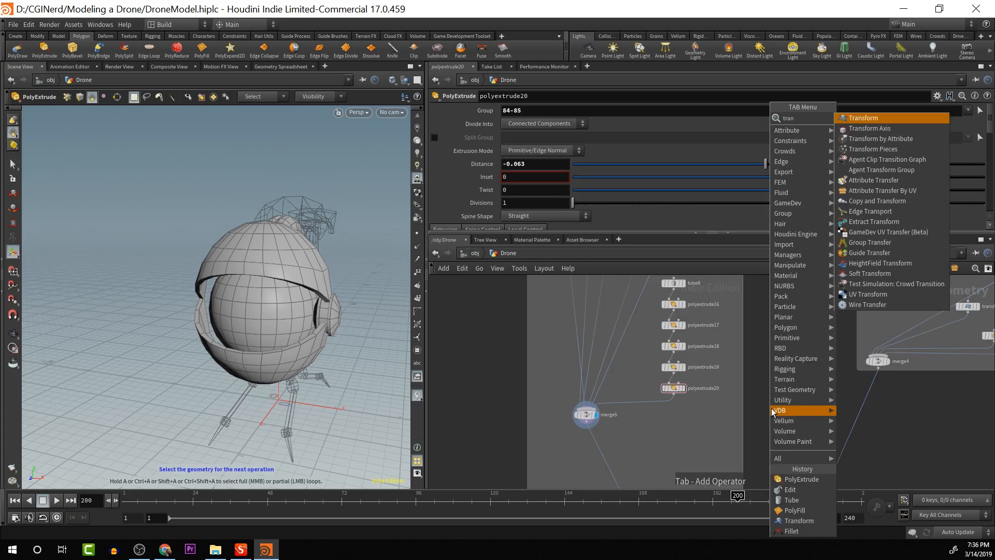
pyautogui.press('Return')
pyautogui.click(697, 414)
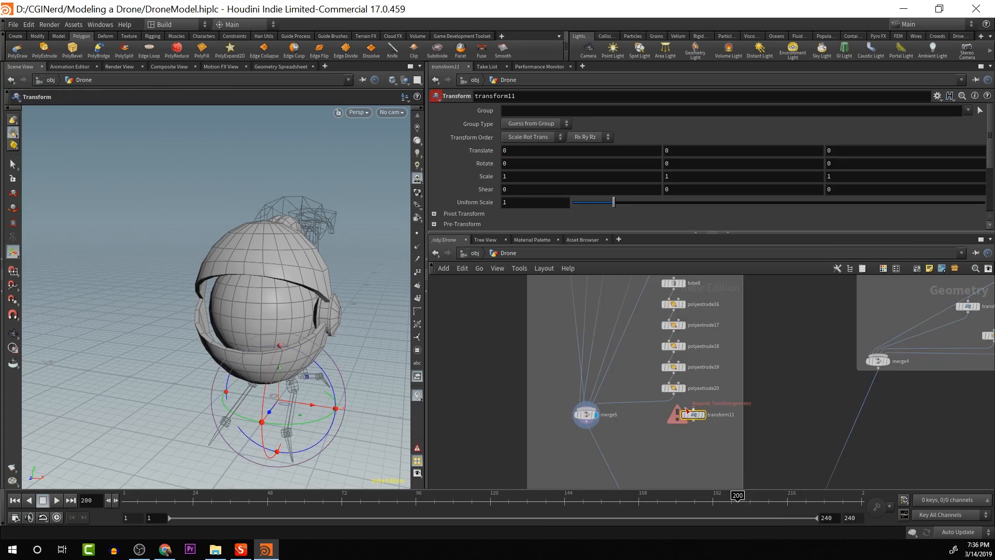
pyautogui.click(693, 421)
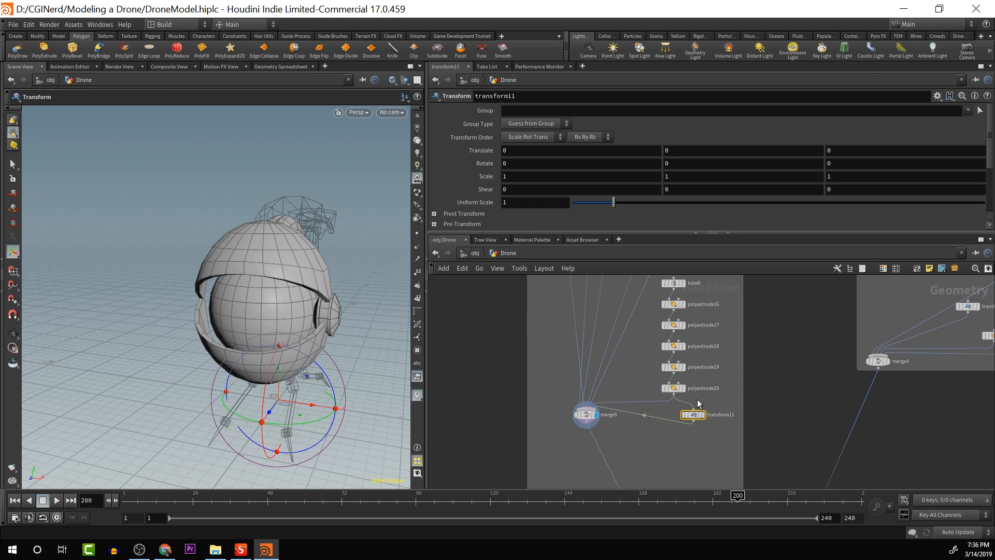
# Set the new Transform's X scale to -1 to mirror the side tube onto the opposite side of the body
pyautogui.click(575, 179)
pyautogui.write('-')
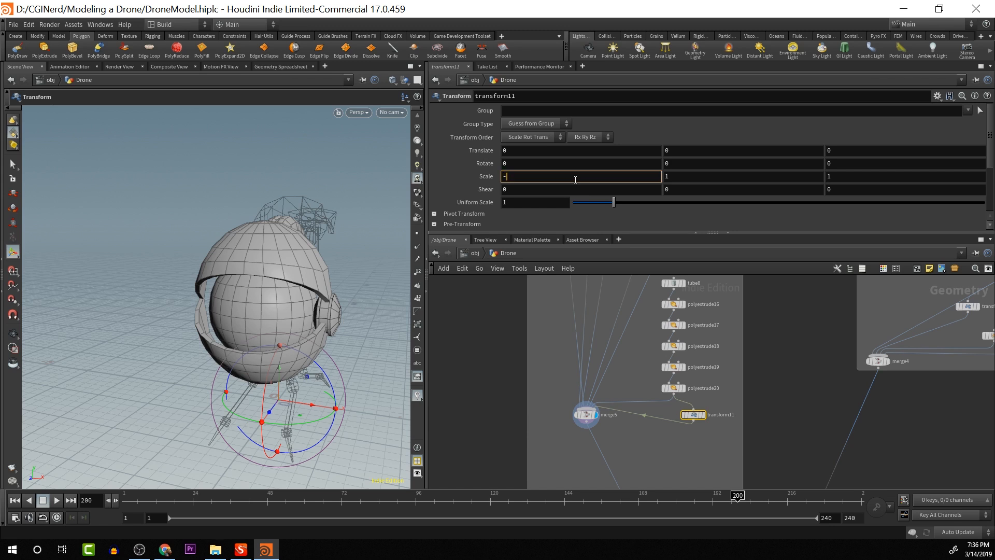
pyautogui.write('1')
pyautogui.press('Return')
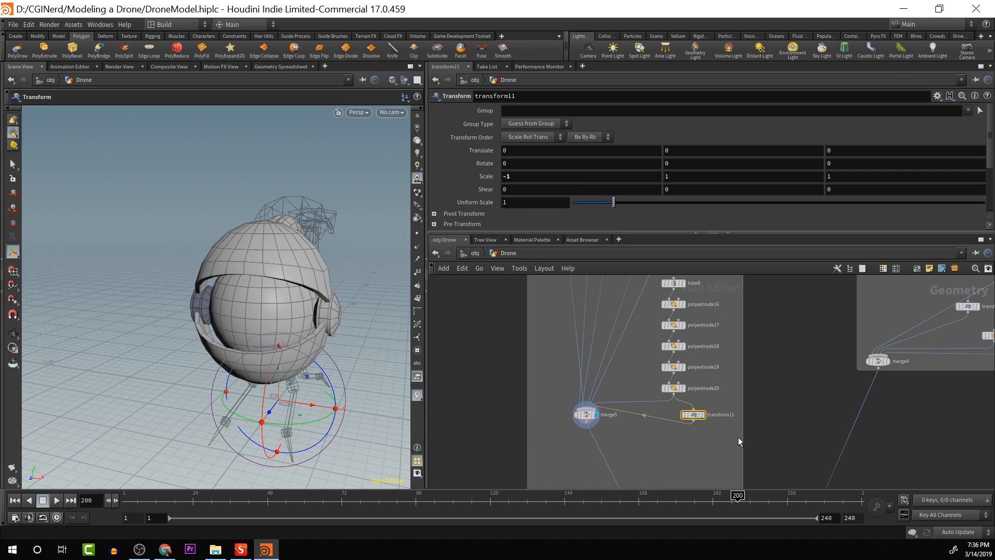
# Insert a Reverse node between the mirroring Transform and merge5 to flip the mirrored tube's normals, and check both sides of the body
pyautogui.press('Tab')
pyautogui.write('rev')
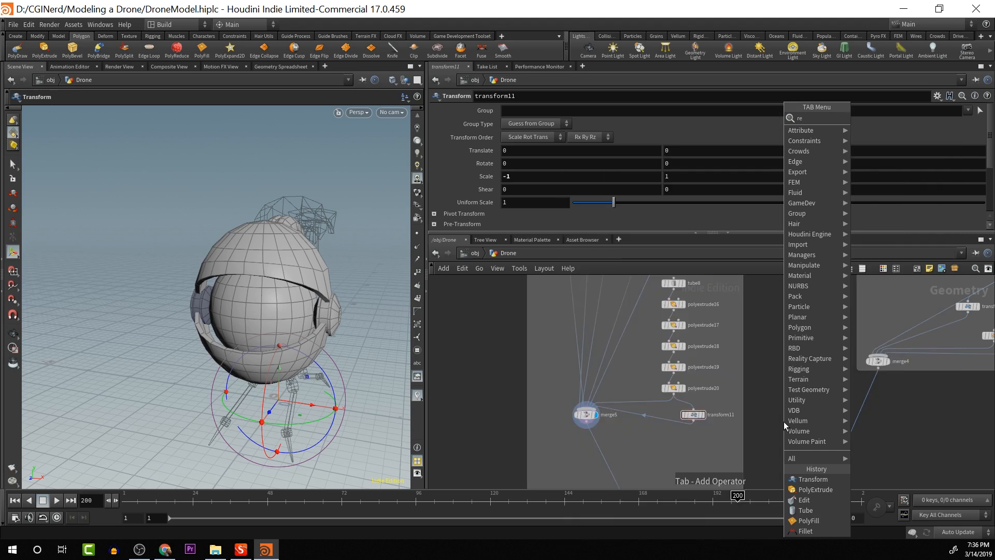
pyautogui.press('Return')
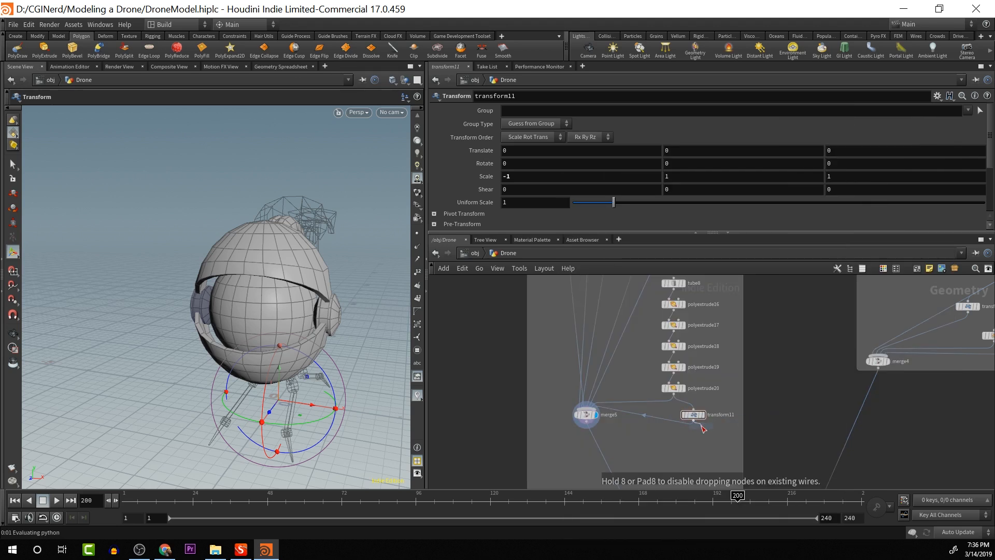
pyautogui.click(654, 418)
pyautogui.moveTo(654, 418); pyautogui.dragTo(661, 437)
pyautogui.keyDown('alt'); pyautogui.moveTo(382, 385); pyautogui.dragTo(148, 358); pyautogui.keyUp('alt')
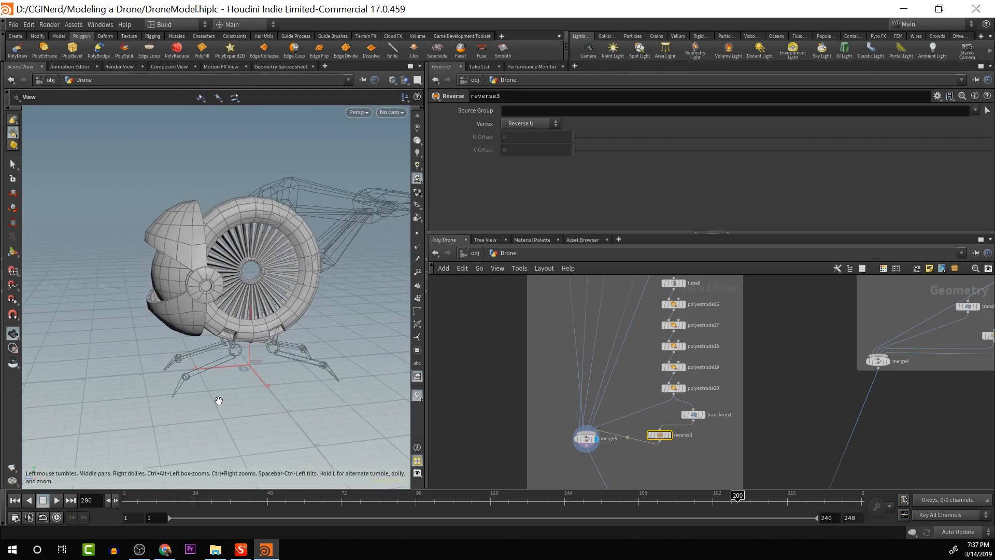
pyautogui.moveTo(218, 401); pyautogui.dragTo(139, 333)
pyautogui.moveTo(217, 370); pyautogui.dragTo(242, 359)
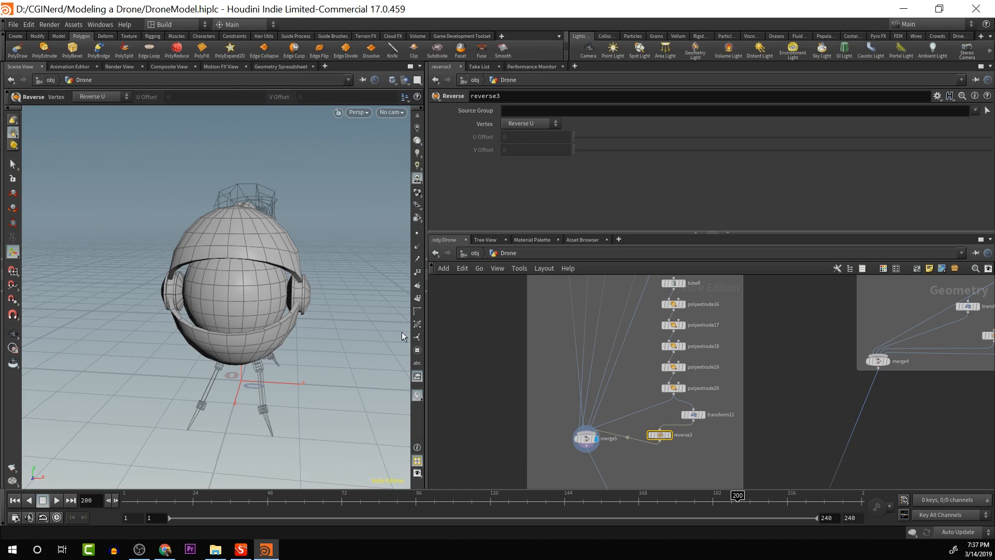
pyautogui.moveTo(318, 349); pyautogui.dragTo(193, 315)
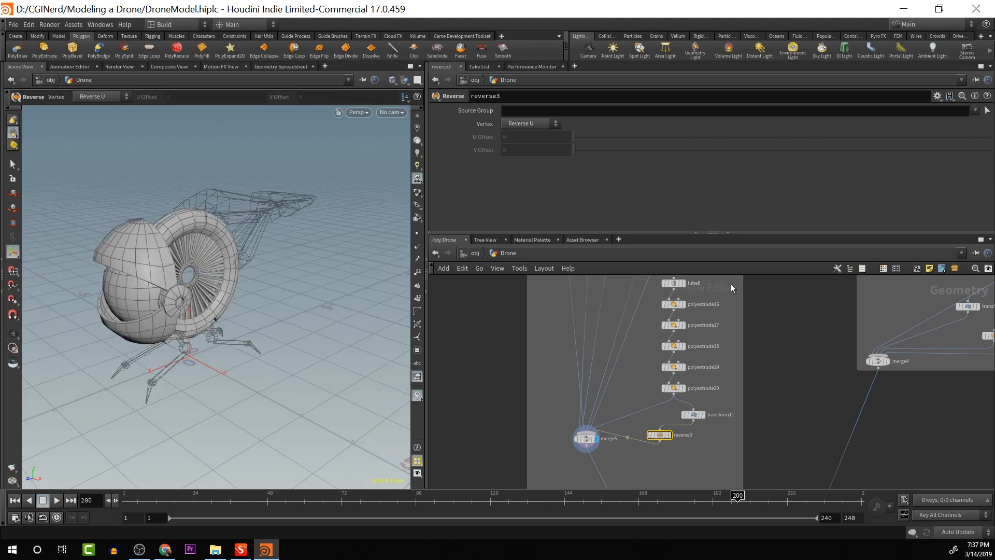
pyautogui.keyDown('alt'); pyautogui.moveTo(228, 354); pyautogui.dragTo(187, 356); pyautogui.keyUp('alt')
pyautogui.keyDown('alt'); pyautogui.scroll(5, 199, 345); pyautogui.keyUp('alt')
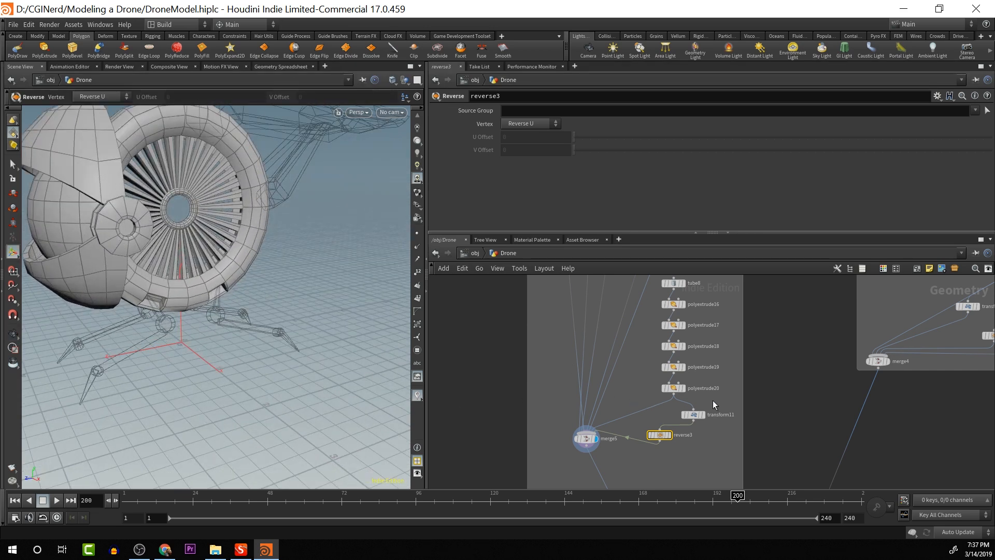
# Copy the side tube node with its five PolyExtrude nodes and paste them into the empty network area below the merge4 box
pyautogui.moveTo(762, 332); pyautogui.dragTo(766, 372, button='middle')
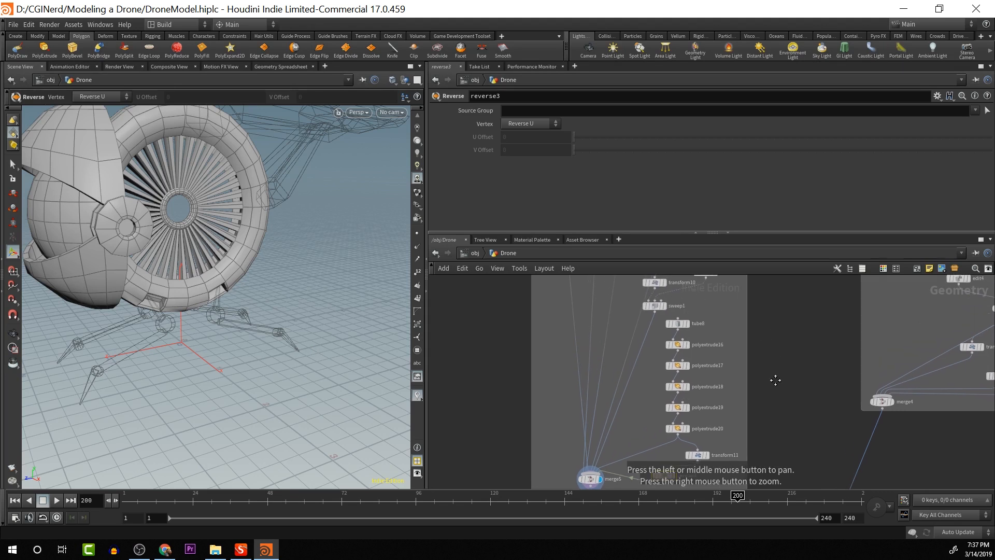
pyautogui.moveTo(716, 313); pyautogui.dragTo(678, 435)
pyautogui.hotkey('ctrl', 'c')
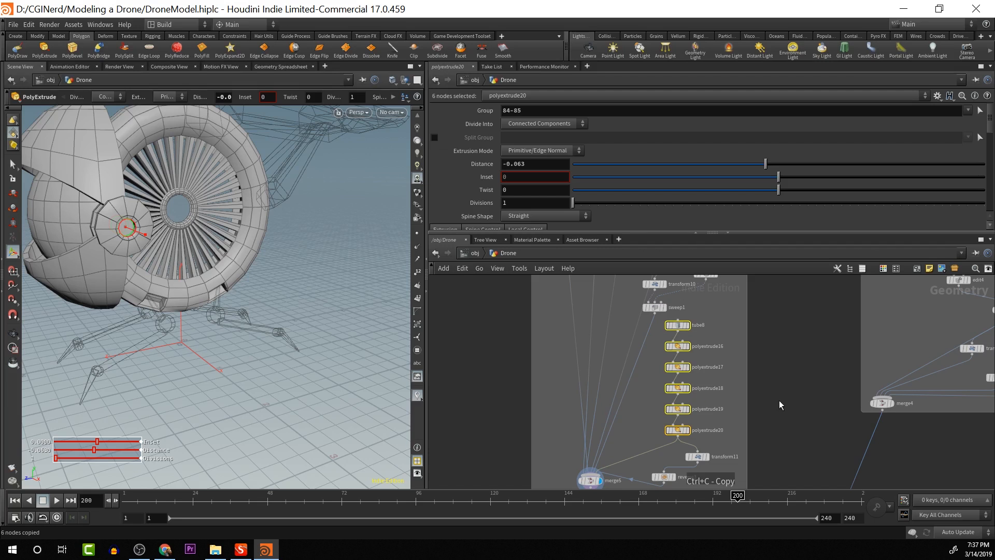
pyautogui.keyDown('alt'); pyautogui.moveTo(784, 392); pyautogui.dragTo(689, 292, button='middle'); pyautogui.keyUp('alt')
pyautogui.click(925, 355)
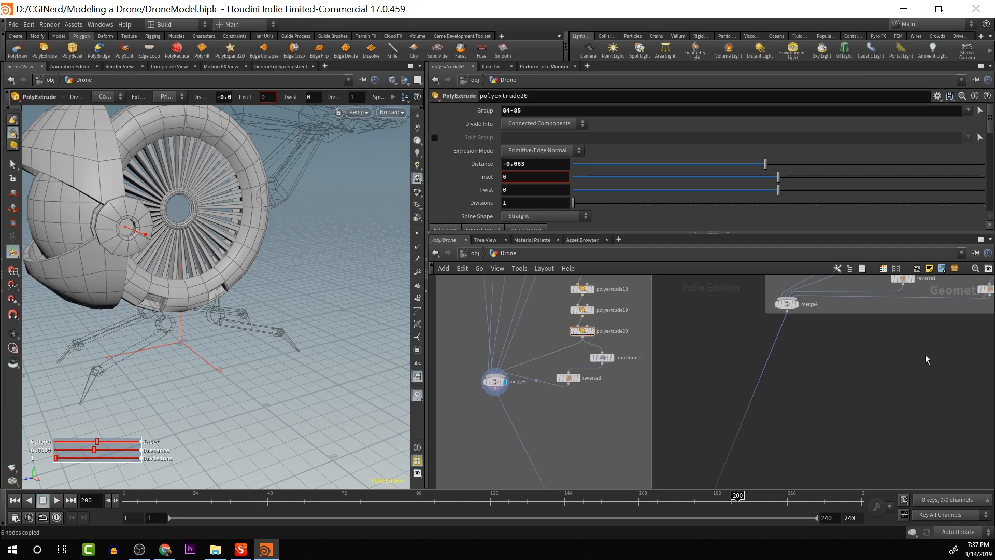
pyautogui.hotkey('ctrl', 'v')
pyautogui.moveTo(925, 309); pyautogui.dragTo(947, 360)
pyautogui.moveTo(785, 382); pyautogui.dragTo(738, 357)
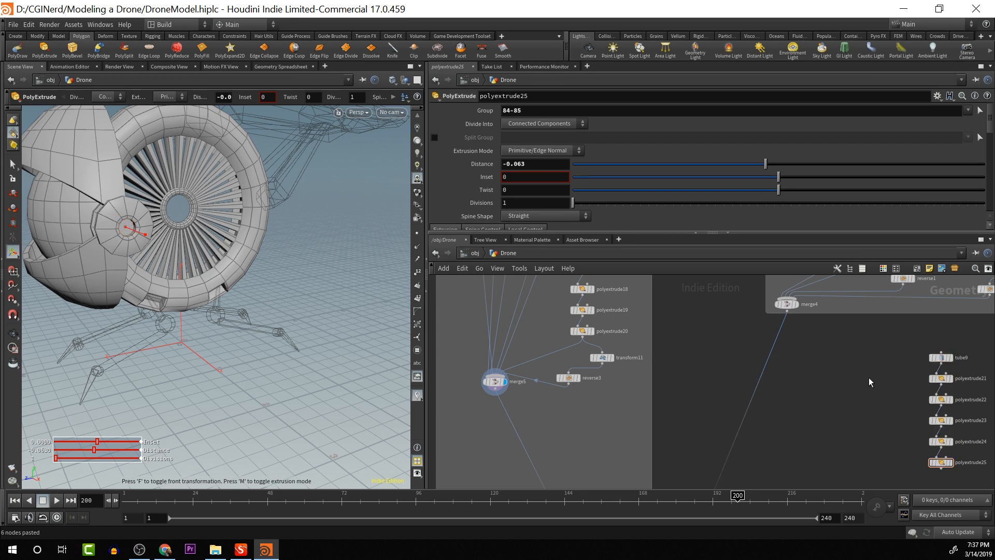
# Examine the underside of the fan ring around the leg openings, picking out the faces beside and between them
pyautogui.keyDown('alt'); pyautogui.moveTo(791, 389); pyautogui.dragTo(589, 491, button='middle'); pyautogui.keyUp('alt')
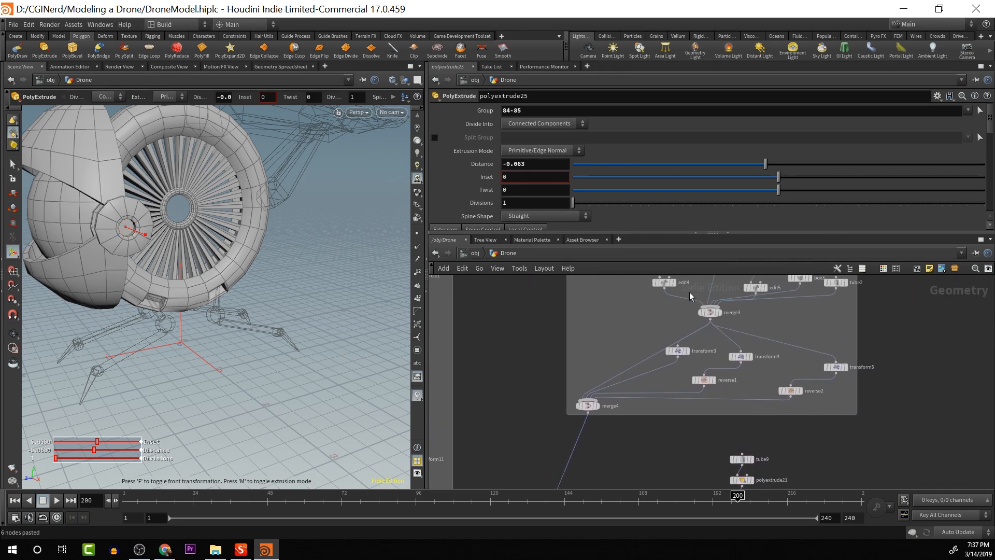
pyautogui.keyDown('alt'); pyautogui.moveTo(679, 398); pyautogui.dragTo(631, 500, button='middle'); pyautogui.keyUp('alt')
pyautogui.keyDown('alt'); pyautogui.scroll(-3, 631, 500); pyautogui.keyUp('alt')
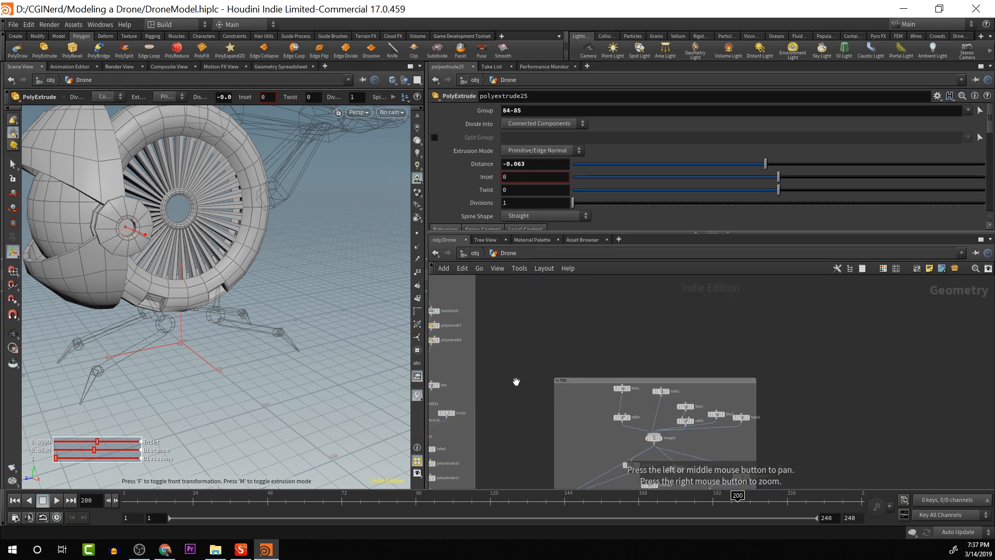
pyautogui.keyDown('alt'); pyautogui.moveTo(516, 382); pyautogui.dragTo(568, 348, button='middle'); pyautogui.keyUp('alt')
pyautogui.keyDown('alt'); pyautogui.moveTo(209, 263); pyautogui.dragTo(285, 151); pyautogui.keyUp('alt')
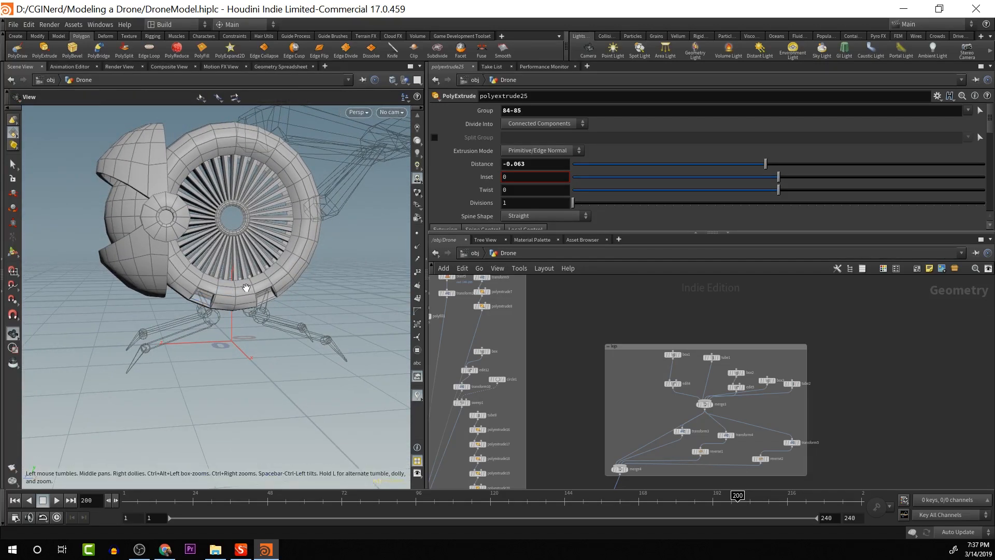
pyautogui.keyDown('alt'); pyautogui.moveTo(244, 284); pyautogui.dragTo(290, 231); pyautogui.keyUp('alt')
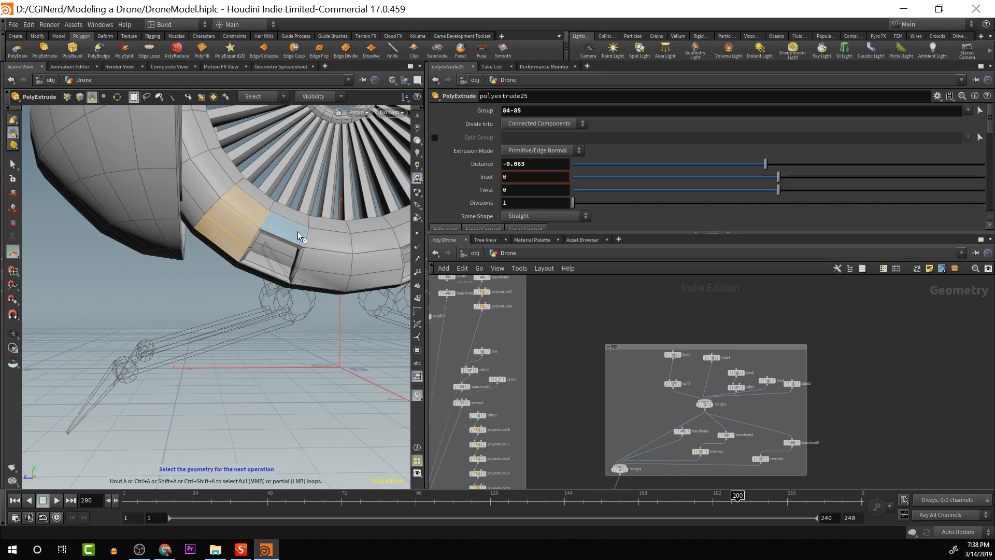
pyautogui.keyDown('alt'); pyautogui.moveTo(318, 276); pyautogui.dragTo(266, 277); pyautogui.keyUp('alt')
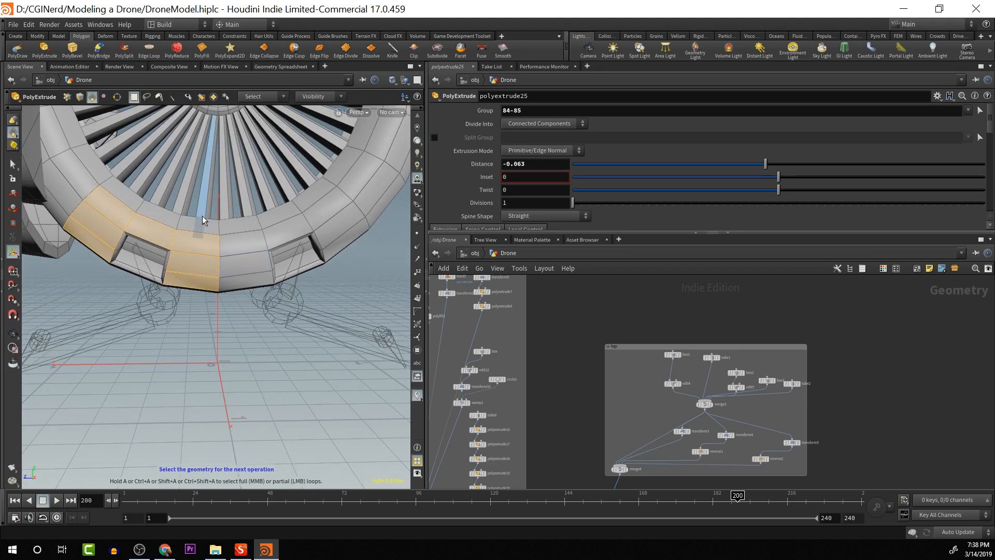
pyautogui.keyDown('alt'); pyautogui.moveTo(203, 216); pyautogui.dragTo(209, 201); pyautogui.keyUp('alt')
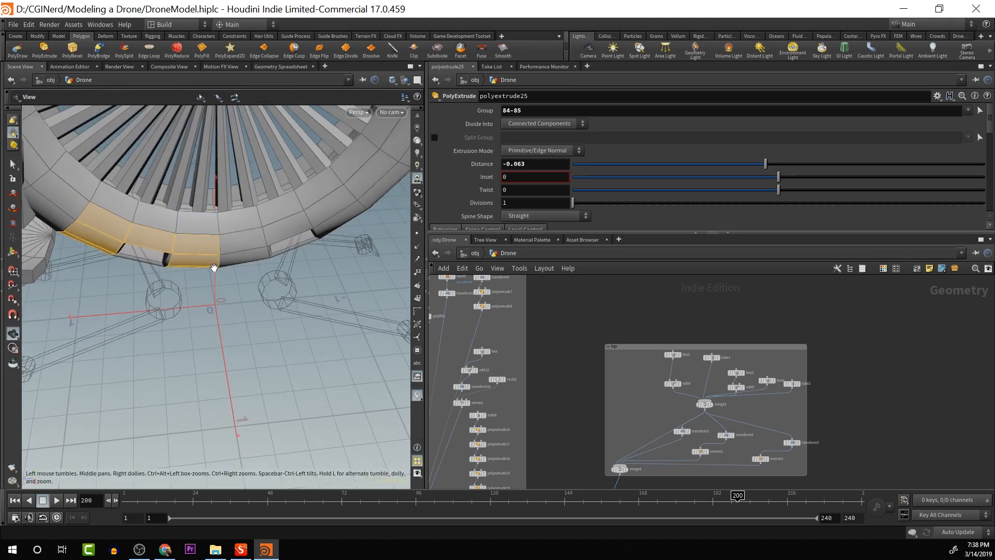
pyautogui.keyDown('alt'); pyautogui.moveTo(214, 268); pyautogui.dragTo(208, 227); pyautogui.keyUp('alt')
pyautogui.keyDown('alt'); pyautogui.moveTo(209, 291); pyautogui.dragTo(205, 257); pyautogui.keyUp('alt')
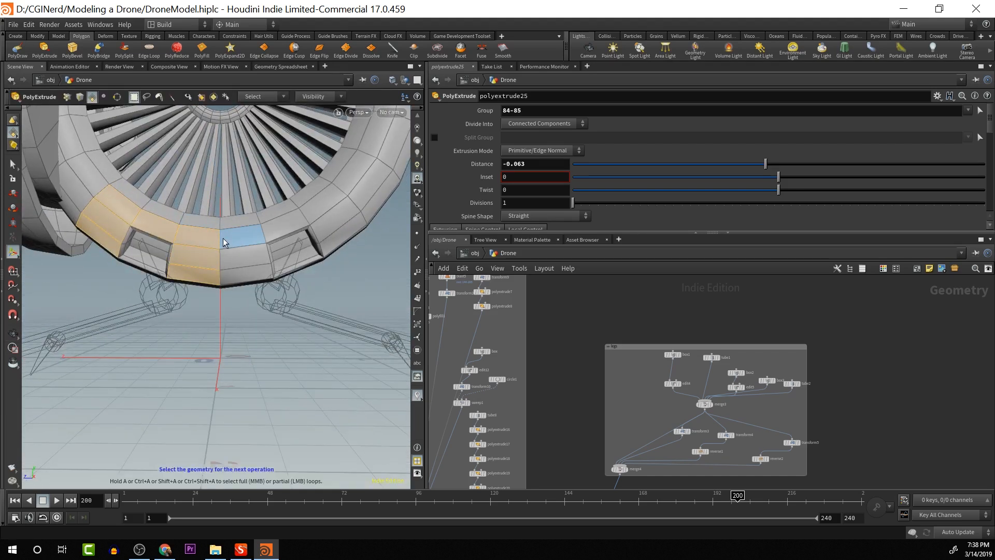
pyautogui.click(221, 244)
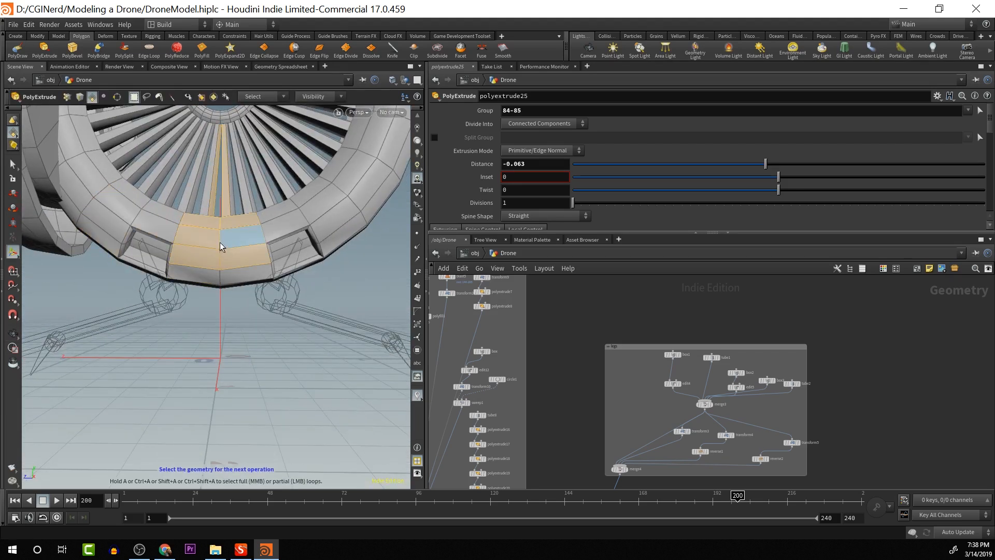
pyautogui.keyDown('alt'); pyautogui.moveTo(220, 241); pyautogui.dragTo(231, 265); pyautogui.keyUp('alt')
pyautogui.click(231, 266)
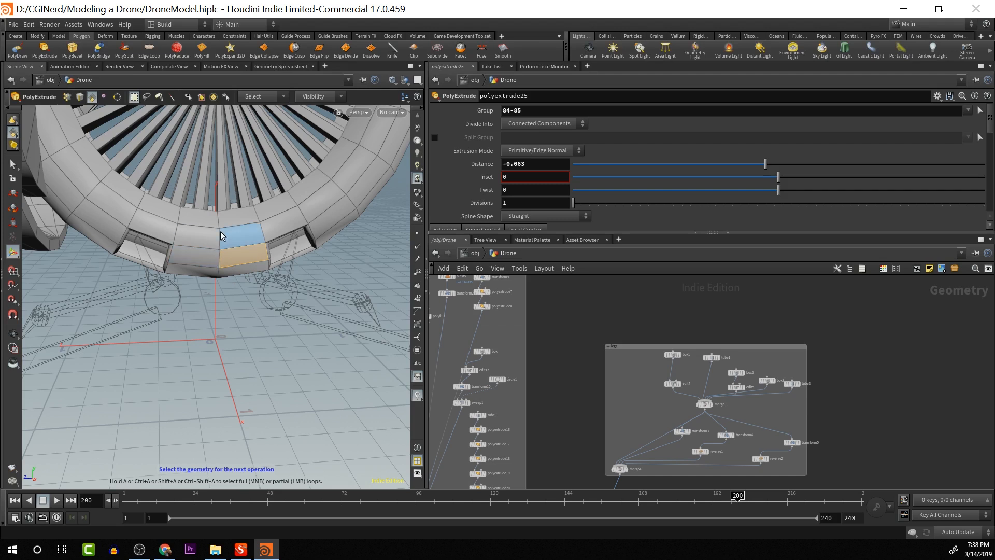
# Select the innermost face loop around the fan opening on one side of the ring
pyautogui.click(211, 221)
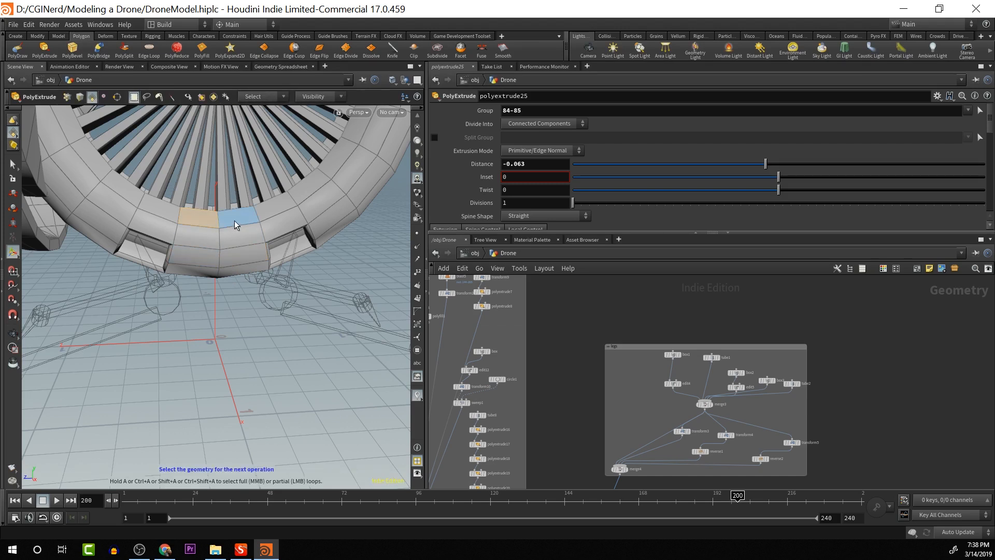
pyautogui.keyDown('alt'); pyautogui.moveTo(234, 223); pyautogui.dragTo(263, 191); pyautogui.keyUp('alt')
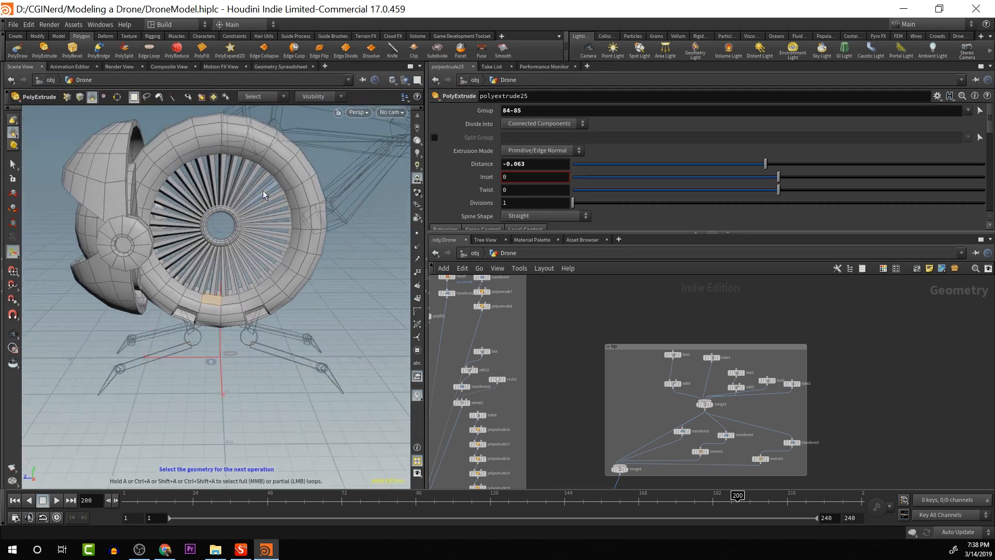
pyautogui.click(253, 162)
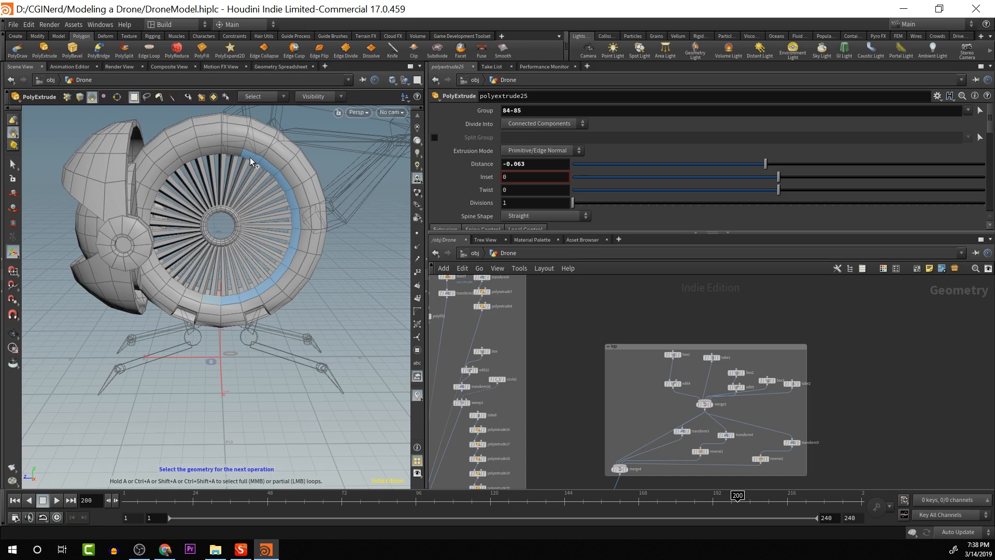
pyautogui.keyDown('shift'); pyautogui.click(175, 284); pyautogui.keyUp('shift')
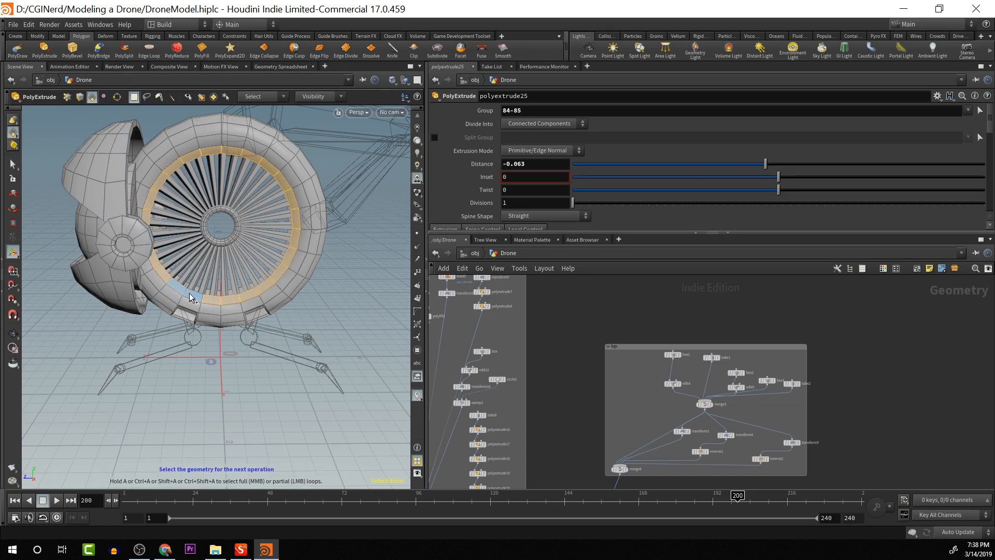
# Add the matching innermost face loop on the opposite side of the fan ring to the selection
pyautogui.keyDown('alt'); pyautogui.moveTo(268, 292); pyautogui.dragTo(66, 233); pyautogui.keyUp('alt')
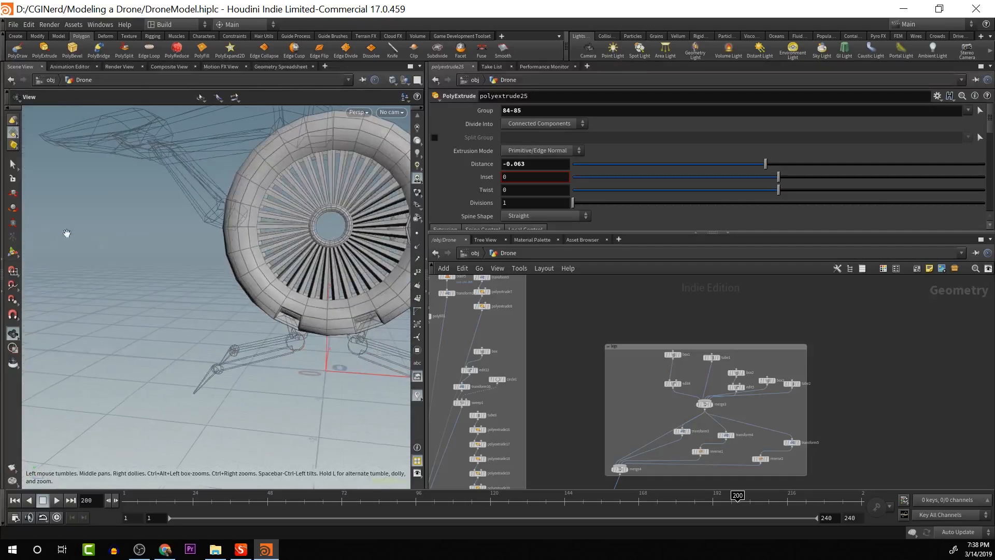
pyautogui.keyDown('shift'); pyautogui.moveTo(266, 182); pyautogui.dragTo(307, 155); pyautogui.keyUp('shift')
pyautogui.hotkey('ctrl', 'z')
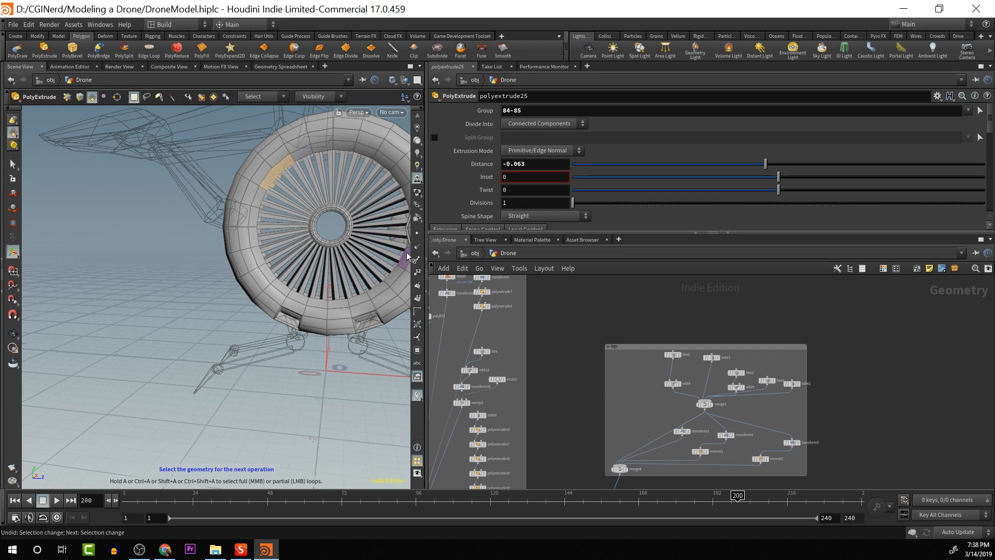
pyautogui.keyDown('shift'); pyautogui.click(397, 272); pyautogui.keyUp('shift')
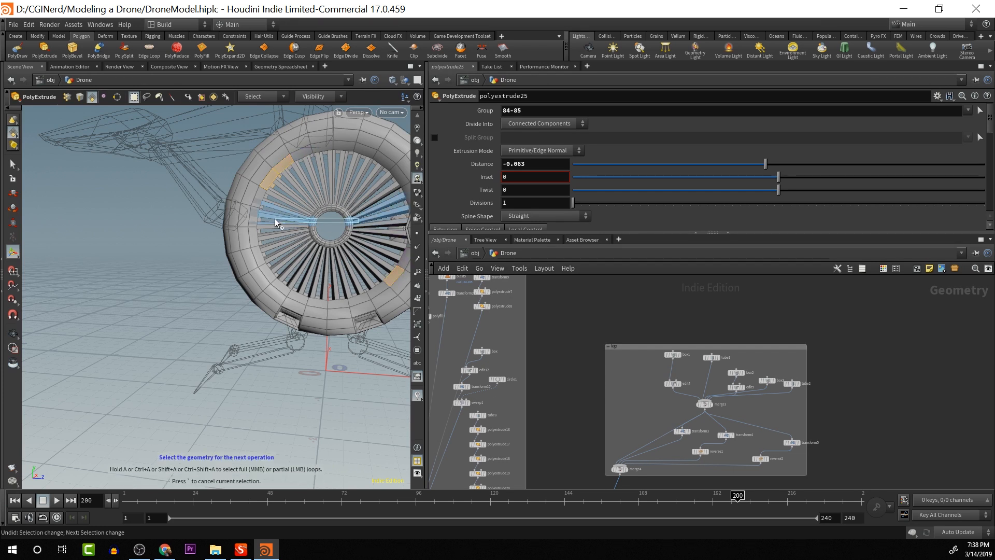
pyautogui.keyDown('shift'); pyautogui.click(305, 153); pyautogui.keyUp('shift')
pyautogui.keyDown('shift'); pyautogui.click(397, 172); pyautogui.keyUp('shift')
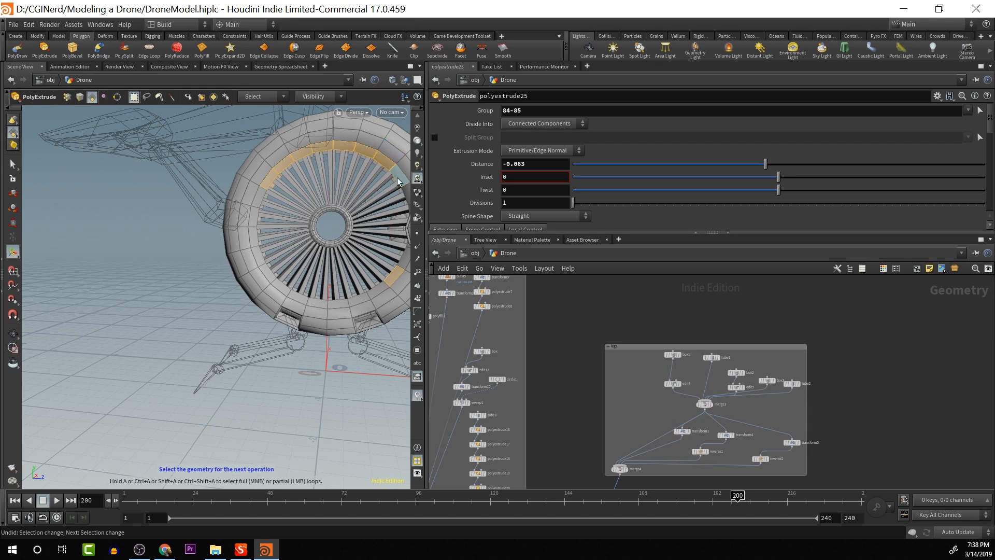
pyautogui.press('space')
pyautogui.moveTo(400, 243); pyautogui.dragTo(338, 262)
pyautogui.keyDown('shift'); pyautogui.click(334, 257); pyautogui.keyUp('shift')
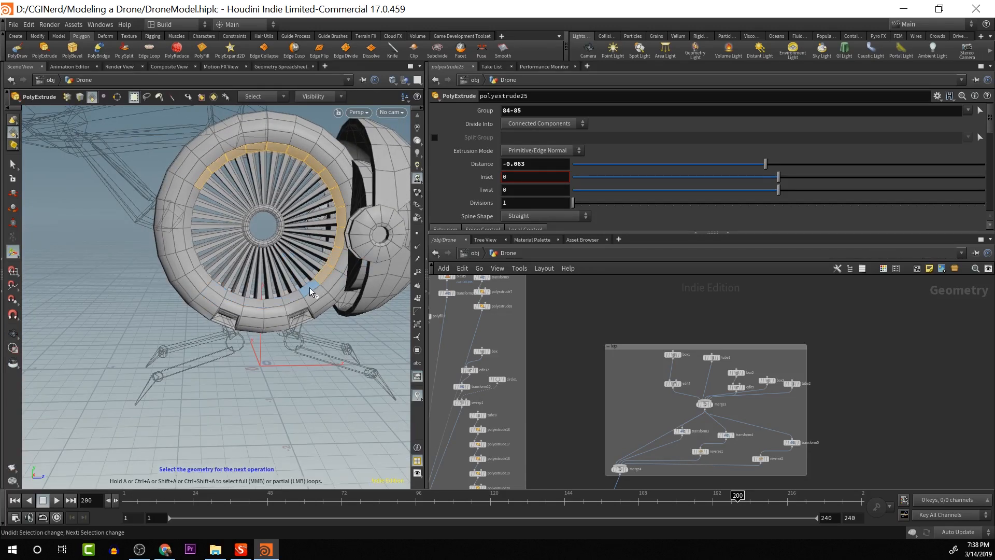
pyautogui.keyDown('shift'); pyautogui.click(191, 198); pyautogui.keyUp('shift')
# Add the ring's bottom faces between the two leg openings, on both sides, to the selected face loops
pyautogui.keyDown('alt'); pyautogui.moveTo(213, 282); pyautogui.dragTo(433, 311); pyautogui.keyUp('alt')
pyautogui.keyDown('alt'); pyautogui.moveTo(252, 260); pyautogui.dragTo(285, 278); pyautogui.keyUp('alt')
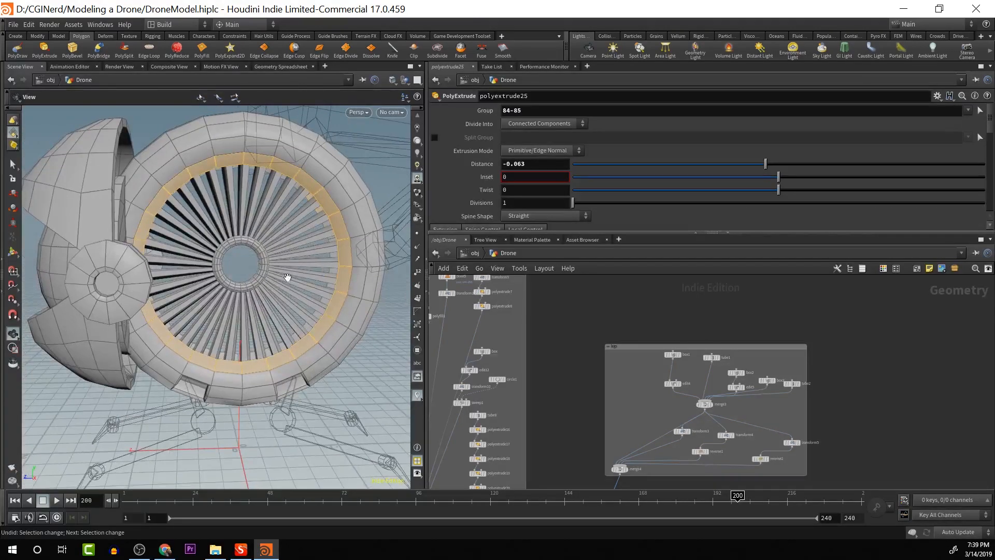
pyautogui.keyDown('alt'); pyautogui.moveTo(285, 278); pyautogui.dragTo(265, 213, button='middle'); pyautogui.keyUp('alt')
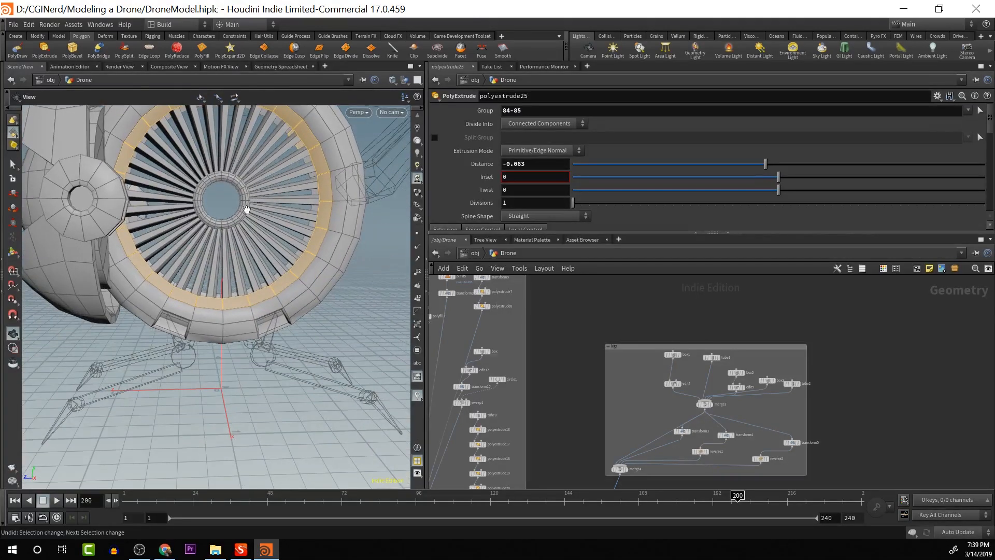
pyautogui.keyDown('shift'); pyautogui.click(216, 319); pyautogui.keyUp('shift')
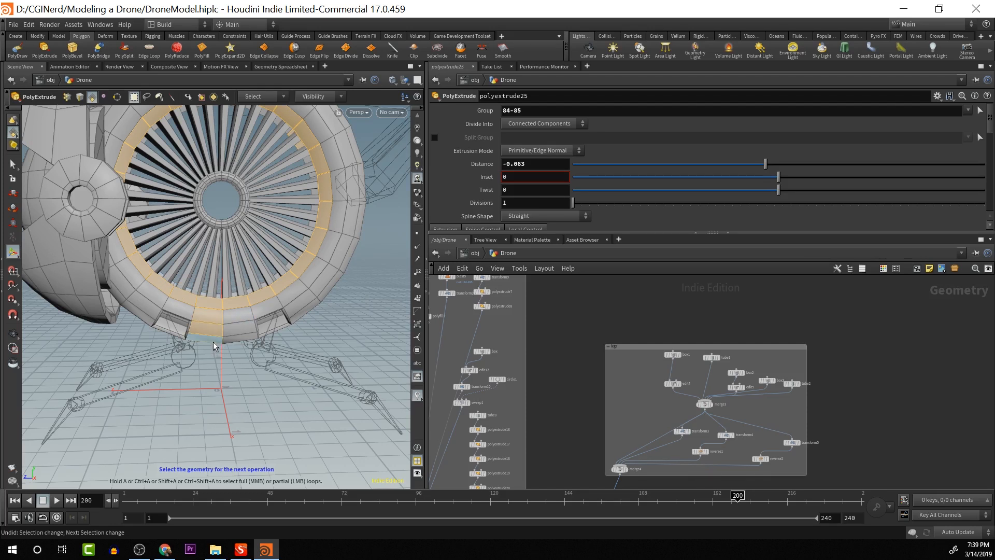
pyautogui.press('Escape')
pyautogui.moveTo(244, 347); pyautogui.dragTo(389, 352)
pyautogui.press('Return')
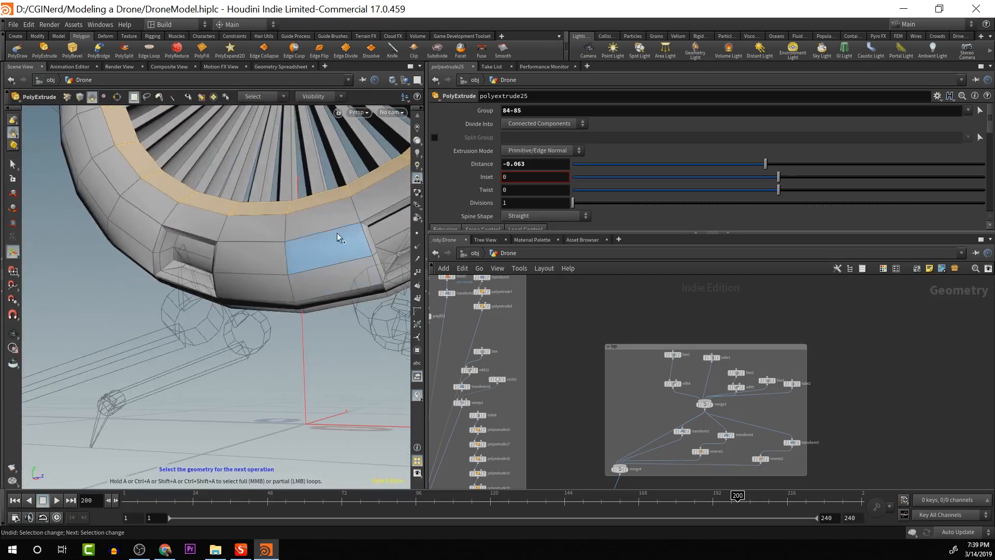
pyautogui.keyDown('shift'); pyautogui.click(303, 226); pyautogui.keyUp('shift')
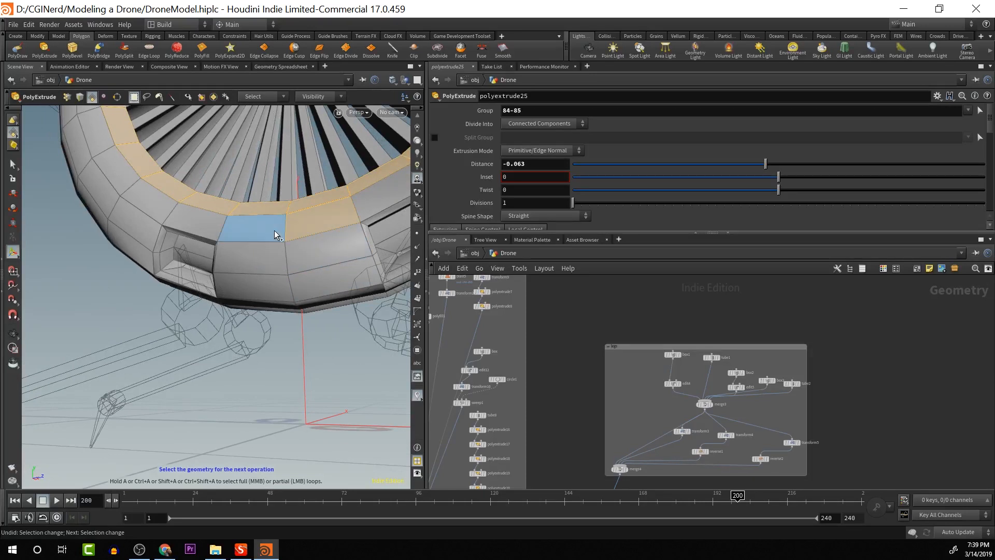
pyautogui.keyDown('shift'); pyautogui.click(266, 294); pyautogui.keyUp('shift')
pyautogui.press('Escape')
# Try to PolyExtrude the selected ring faces with an inset of 0.043 and a distance of -0.0148638
pyautogui.moveTo(318, 252); pyautogui.dragTo(285, 272)
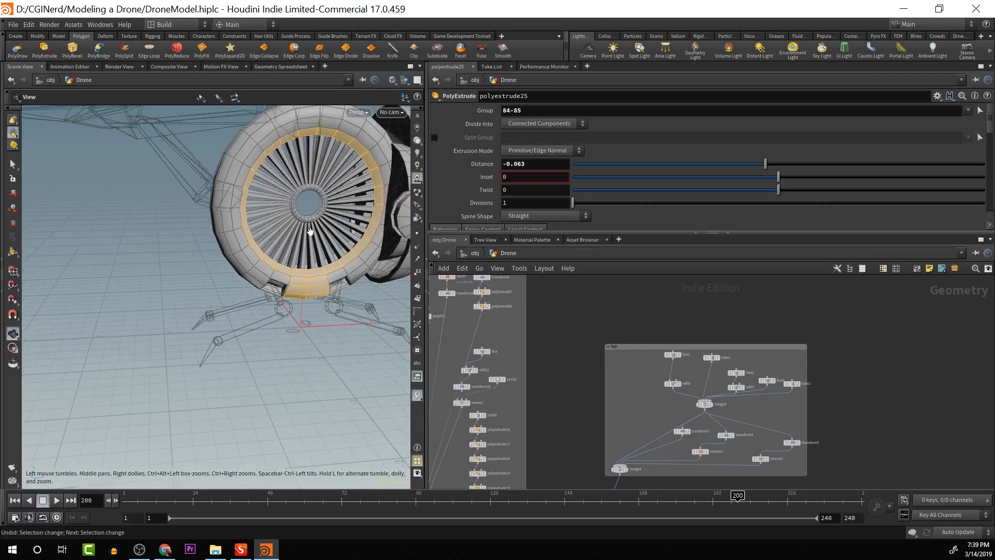
pyautogui.moveTo(310, 232); pyautogui.dragTo(190, 175)
pyautogui.scroll(6, 223, 290)
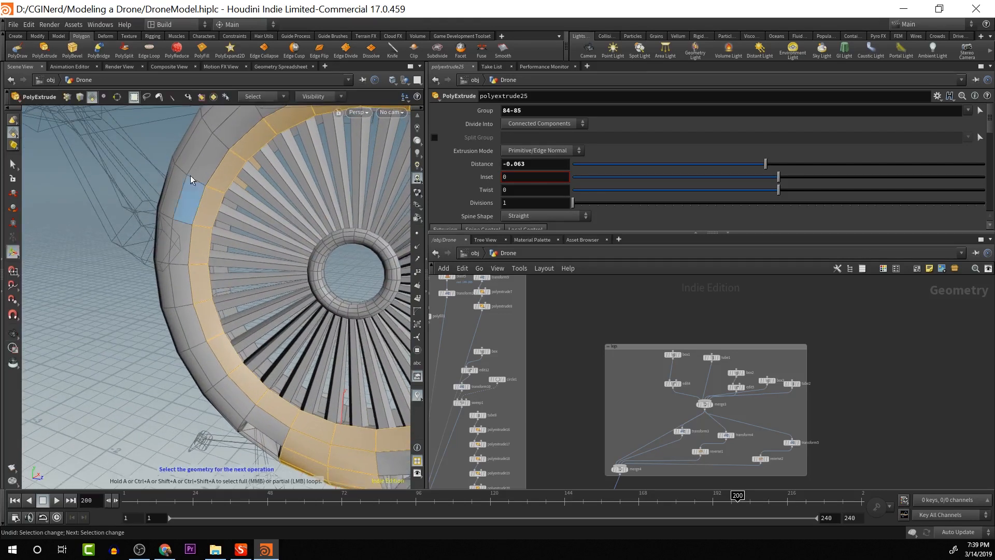
pyautogui.click(50, 54)
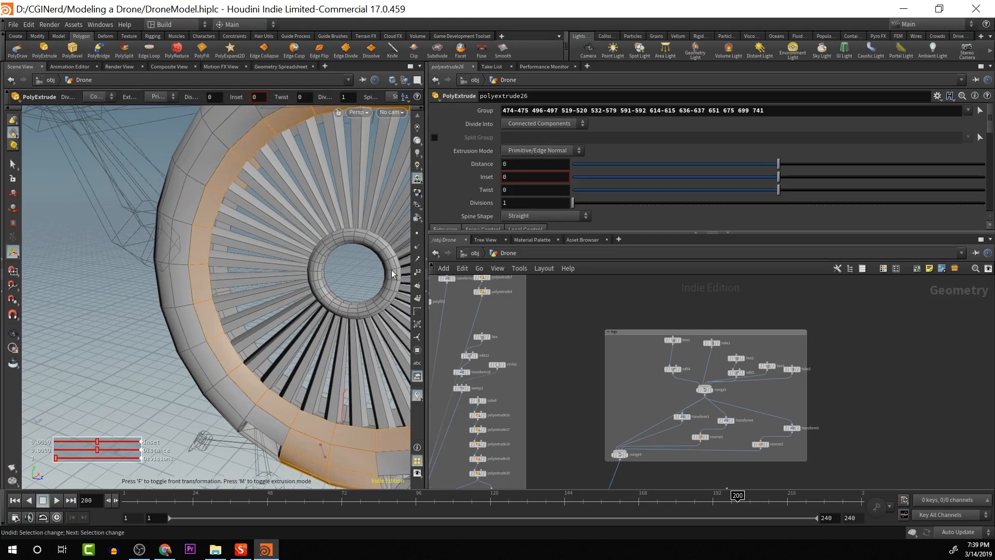
pyautogui.moveTo(778, 179)
pyautogui.mouseDown()
pyautogui.moveTo(807, 183)
pyautogui.moveTo(790, 188)
pyautogui.mouseUp()
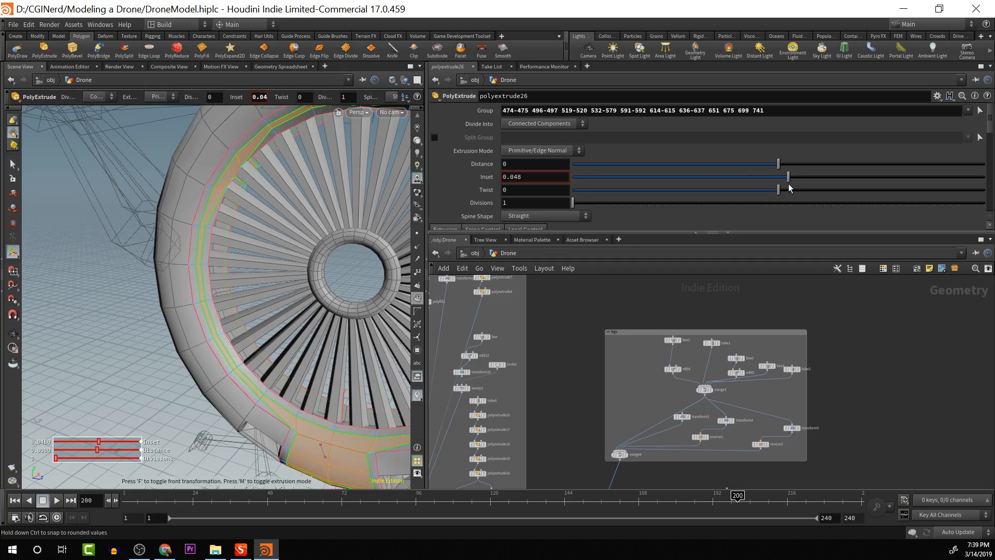
pyautogui.moveTo(357, 269); pyautogui.dragTo(291, 191)
# Undo the new PolyExtrude on the ring faces together with its distance and inset changes
pyautogui.press('s')
pyautogui.click(305, 206)
pyautogui.press('Escape')
pyautogui.hotkey('ctrl', 'z')
pyautogui.hotkey('ctrl', 'z')
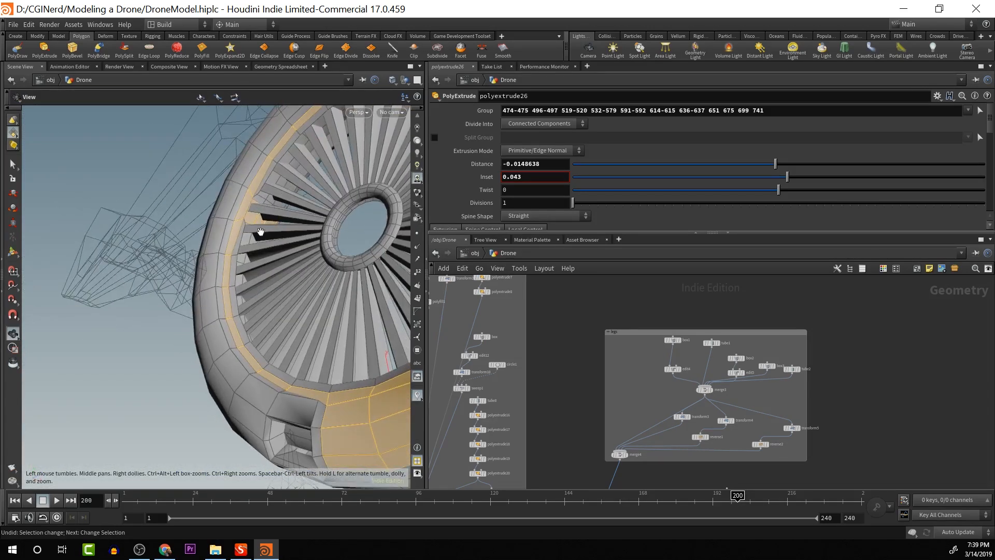
pyautogui.moveTo(261, 232); pyautogui.dragTo(300, 248)
pyautogui.hotkey('ctrl', 'z')
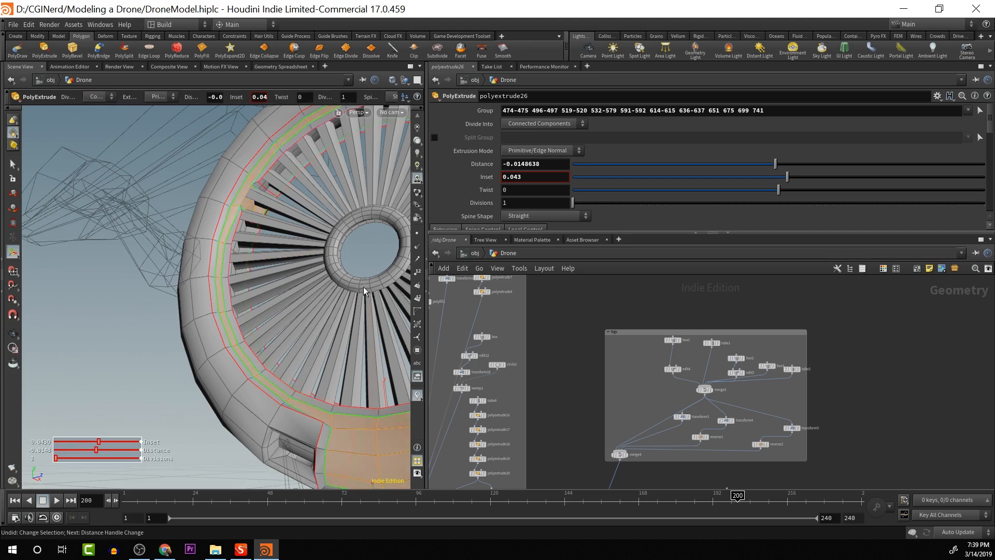
pyautogui.hotkey('ctrl', 'z')
pyautogui.moveTo(342, 257); pyautogui.dragTo(317, 243)
pyautogui.hotkey('ctrl', 'z')
pyautogui.hotkey('ctrl', 'z')
# Select the polyextrude15 node feeding merge5 and display its output to work on the fan ring alone
pyautogui.moveTo(555, 400); pyautogui.dragTo(613, 256)
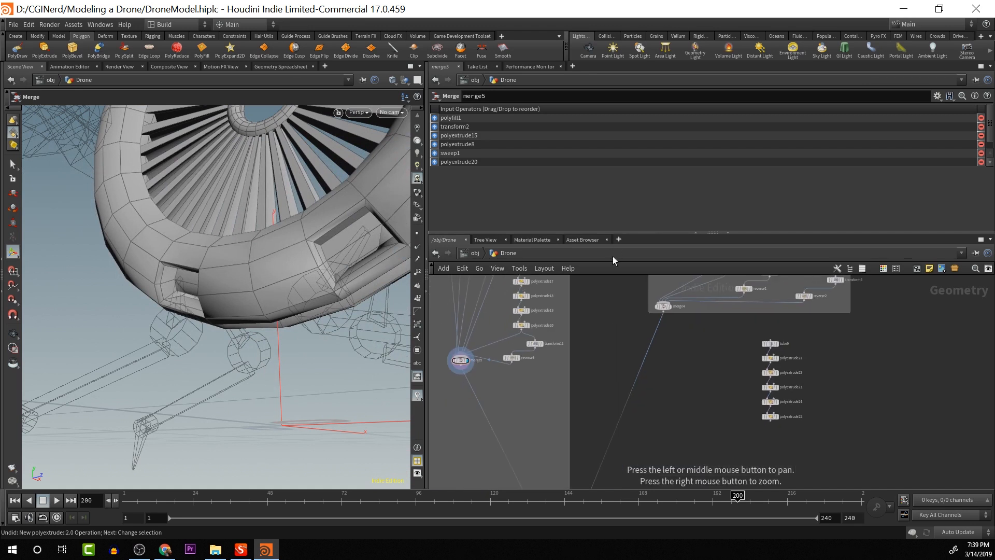
pyautogui.moveTo(590, 338); pyautogui.dragTo(669, 360)
pyautogui.moveTo(555, 375)
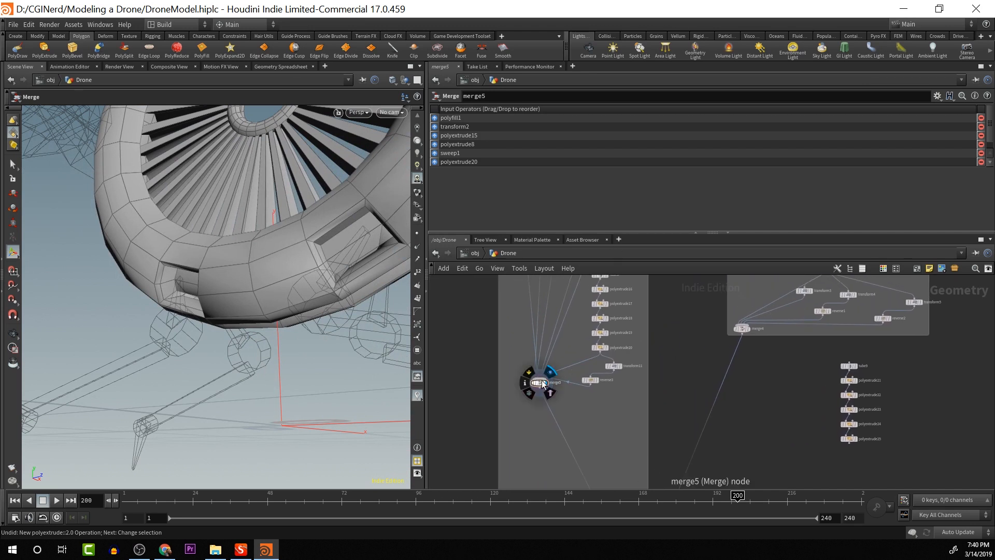
pyautogui.moveTo(542, 383); pyautogui.dragTo(593, 480, button='middle')
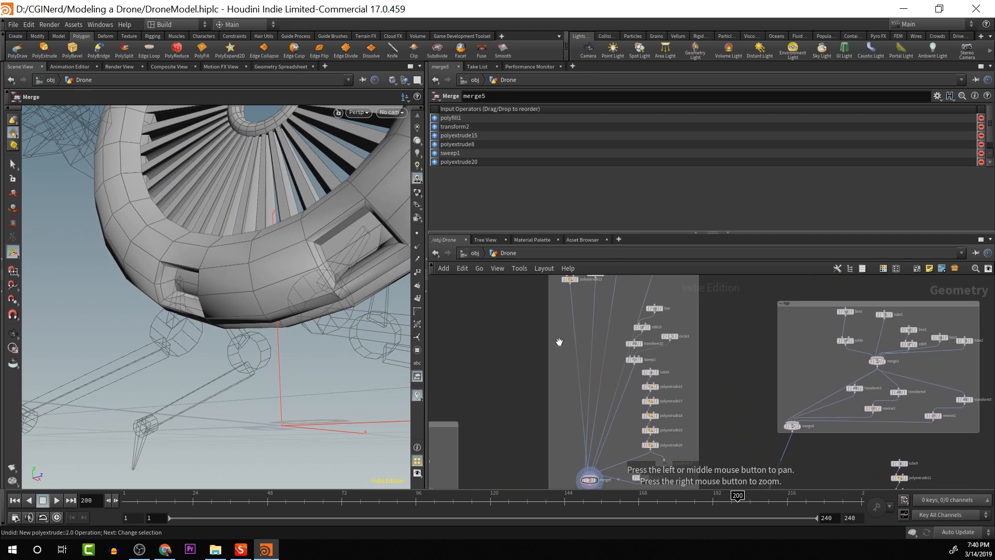
pyautogui.click(569, 283)
pyautogui.moveTo(329, 322); pyautogui.dragTo(313, 416)
pyautogui.moveTo(511, 351); pyautogui.dragTo(499, 477, button='middle')
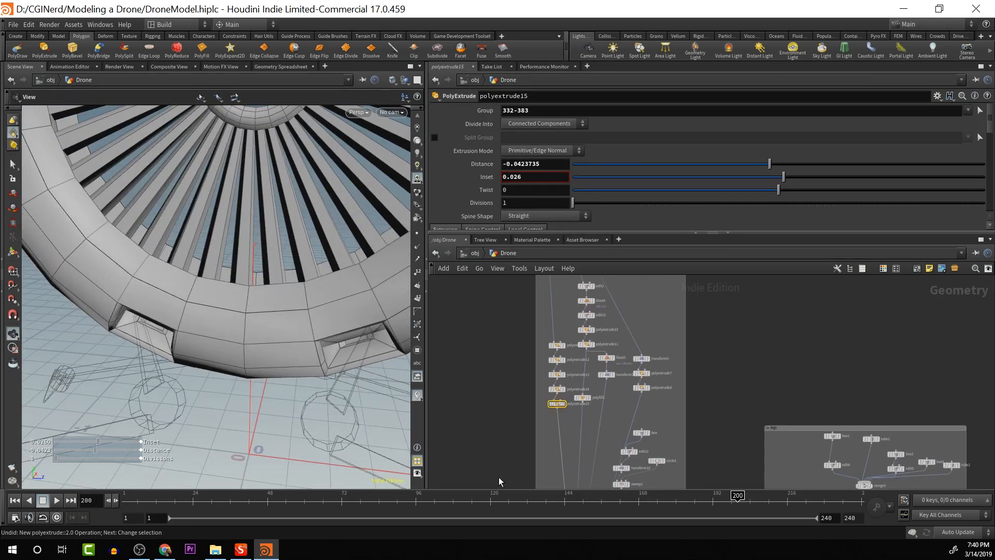
pyautogui.moveTo(521, 346)
pyautogui.mouseDown(button='middle')
pyautogui.moveTo(518, 393)
pyautogui.moveTo(511, 336)
pyautogui.mouseUp(button='middle')
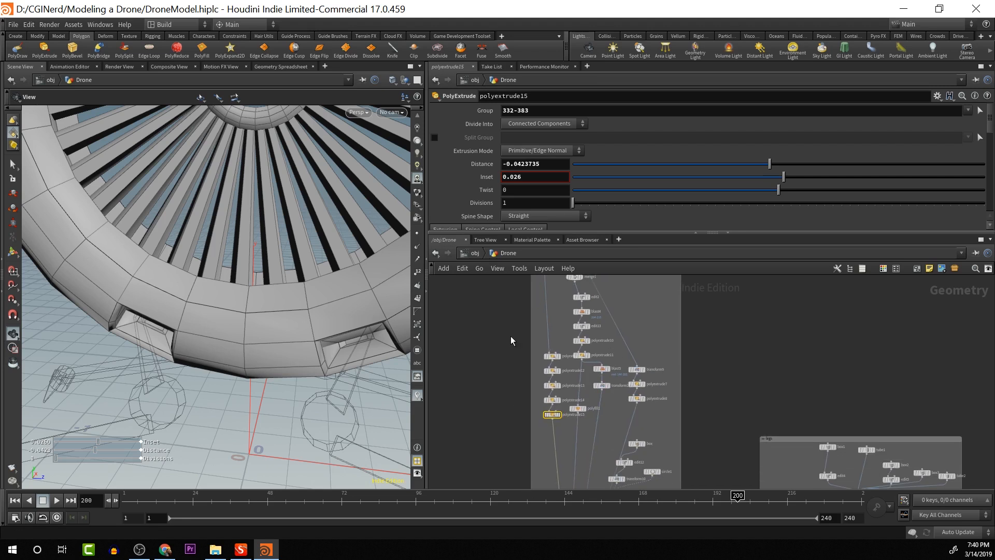
pyautogui.press('Return')
pyautogui.press('s')
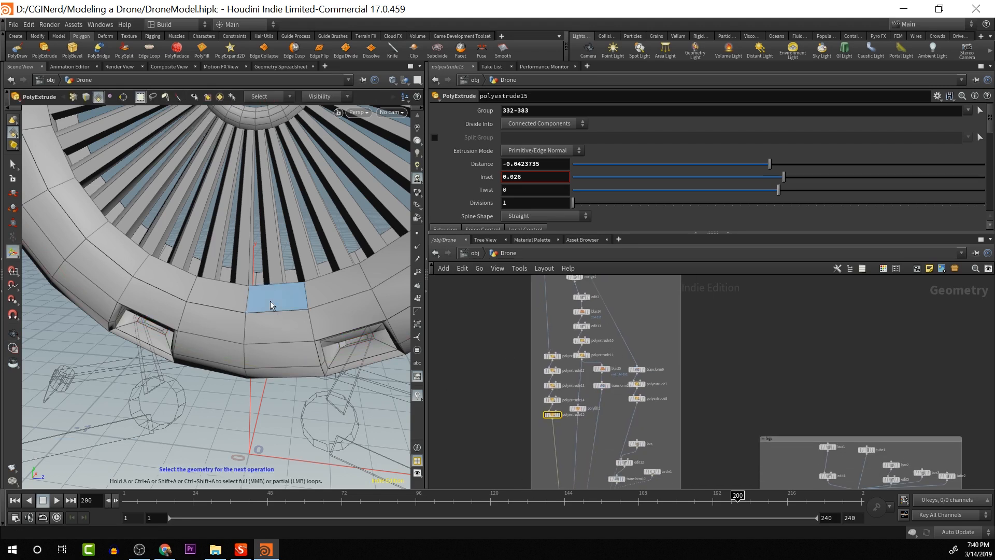
pyautogui.keyDown('alt'); pyautogui.moveTo(285, 300); pyautogui.dragTo(287, 324); pyautogui.keyUp('alt')
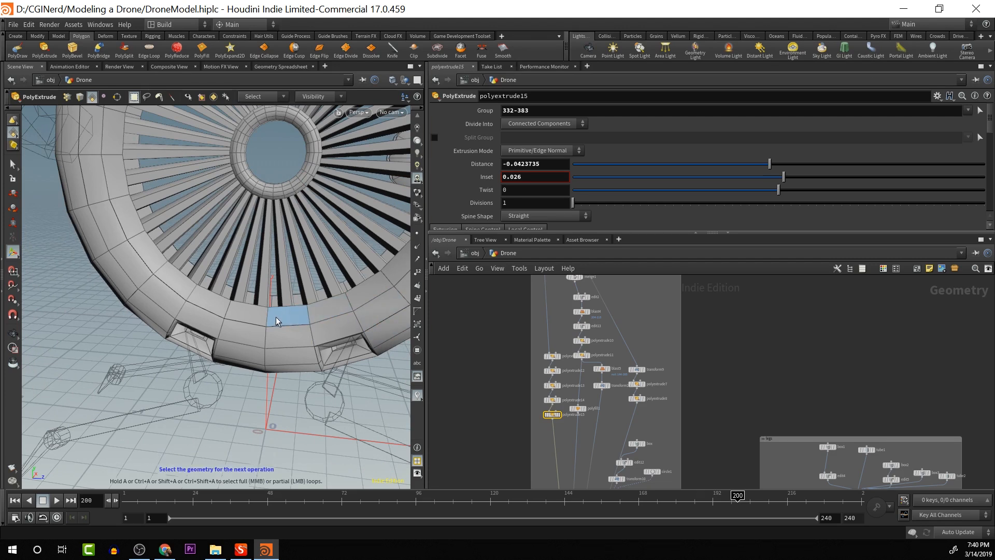
pyautogui.click(562, 406)
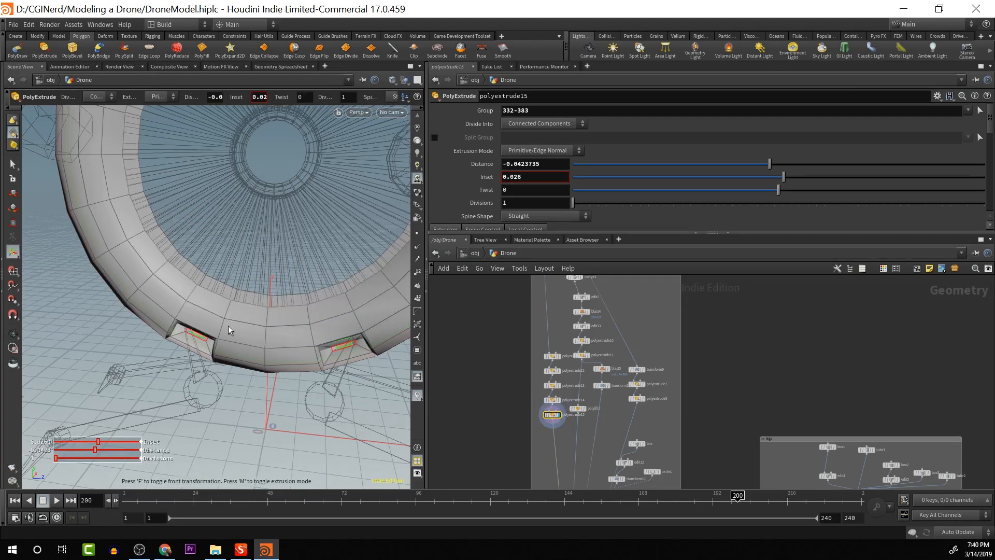
# Select the inner face loop around one side of the fan ring in the polyextrude15 output
pyautogui.press('s')
pyautogui.moveTo(332, 301)
pyautogui.keyDown('alt'); pyautogui.mouseDown()
pyautogui.moveTo(326, 311)
pyautogui.moveTo(331, 282)
pyautogui.mouseUp(); pyautogui.keyUp('alt')
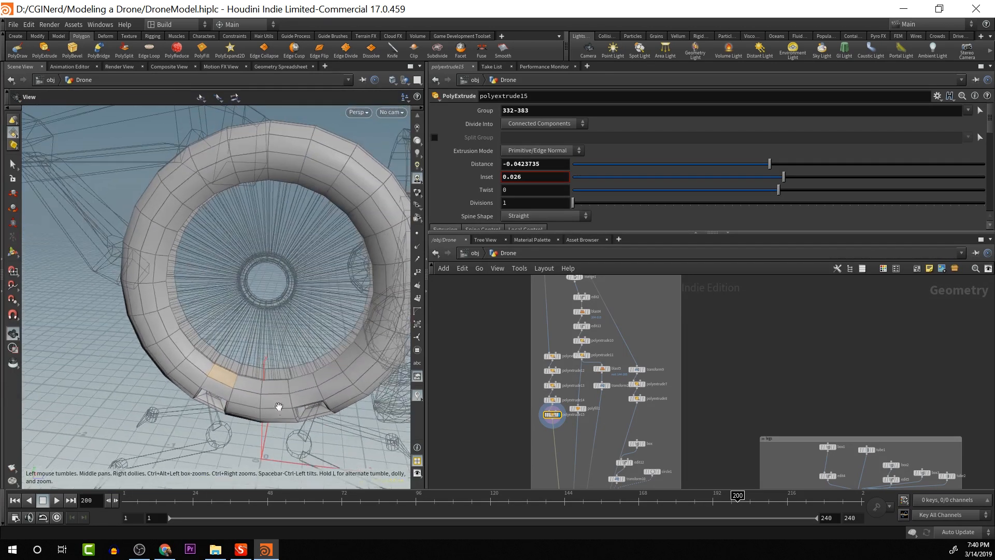
pyautogui.click(356, 215)
pyautogui.click(216, 189)
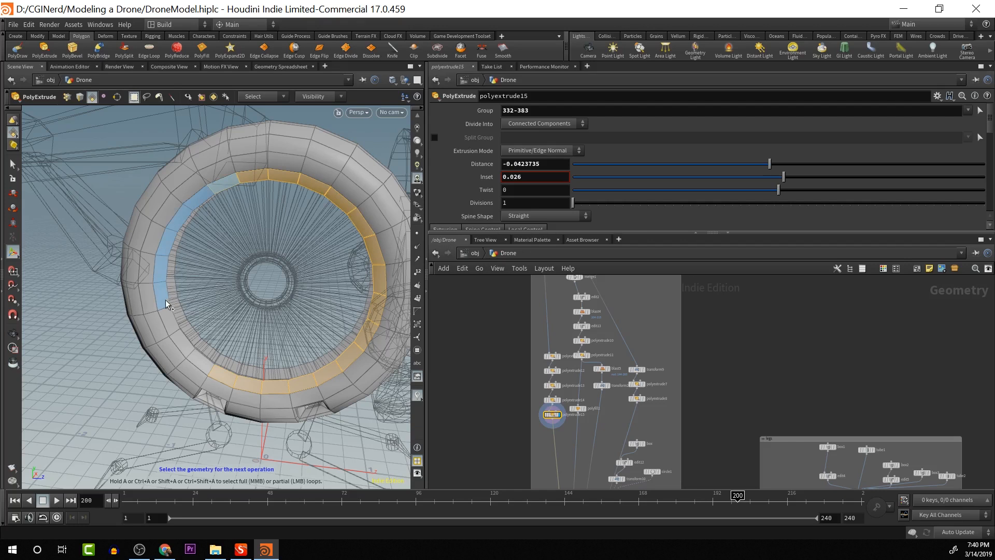
pyautogui.click(210, 366)
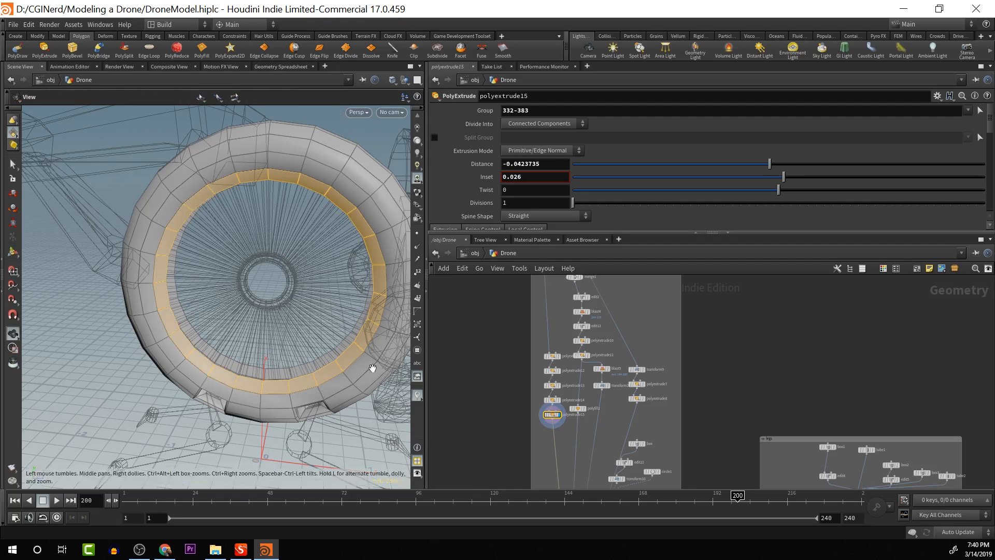
# Reselect the loop of faces bordering the fan ring's inner opening, going all the way around
pyautogui.keyDown('alt'); pyautogui.moveTo(371, 369); pyautogui.dragTo(339, 393); pyautogui.keyUp('alt')
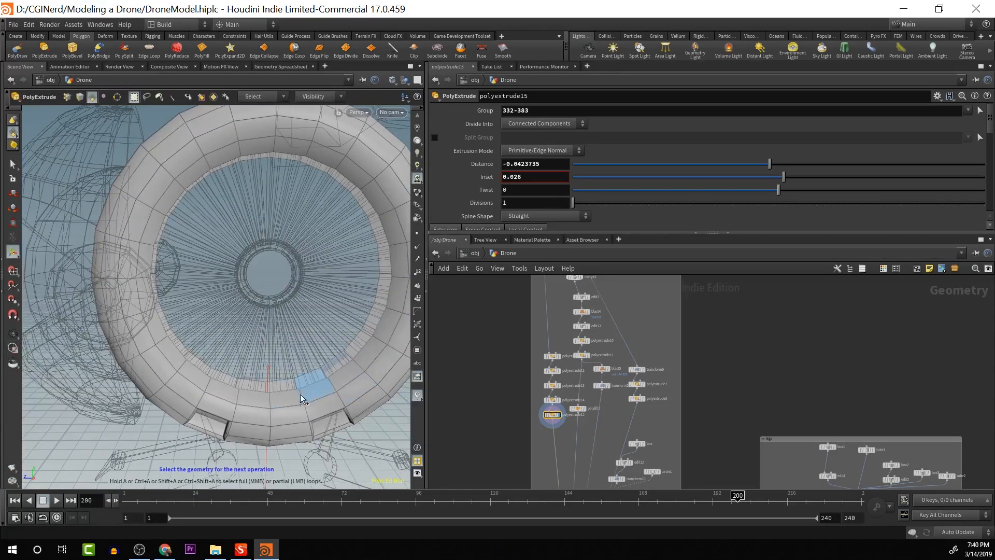
pyautogui.hotkey('ctrl', 'z')
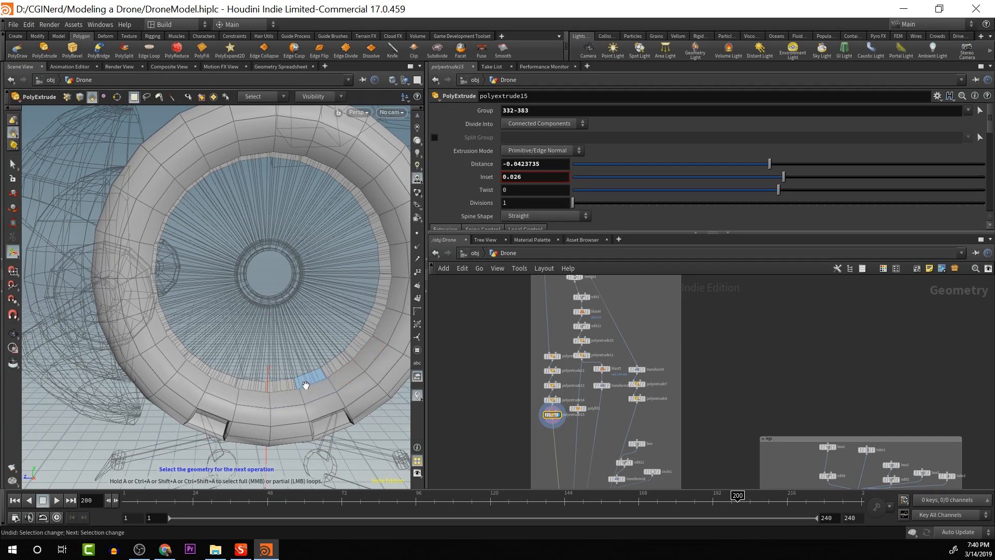
pyautogui.keyDown('alt'); pyautogui.moveTo(305, 385); pyautogui.dragTo(290, 378); pyautogui.keyUp('alt')
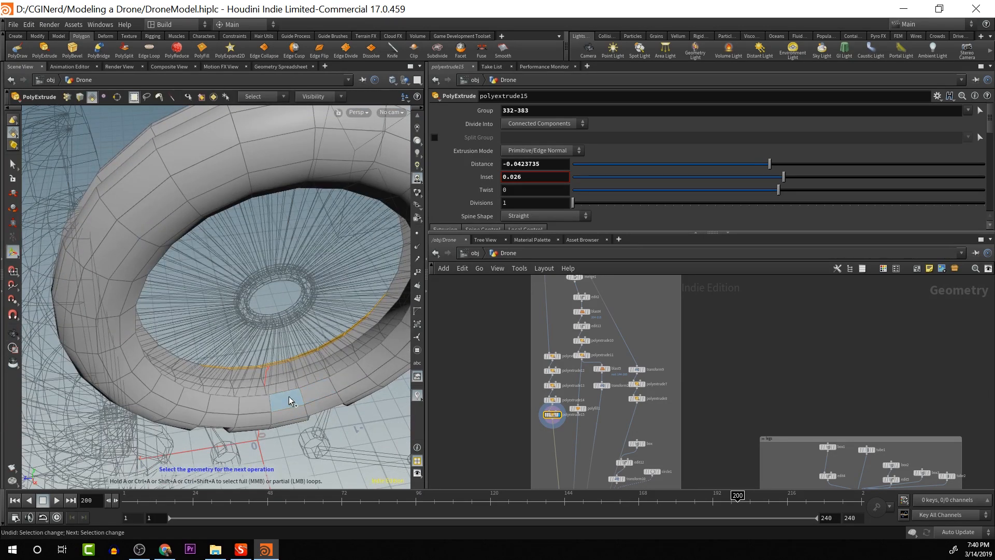
pyautogui.keyDown('alt'); pyautogui.moveTo(284, 382); pyautogui.dragTo(351, 350); pyautogui.keyUp('alt')
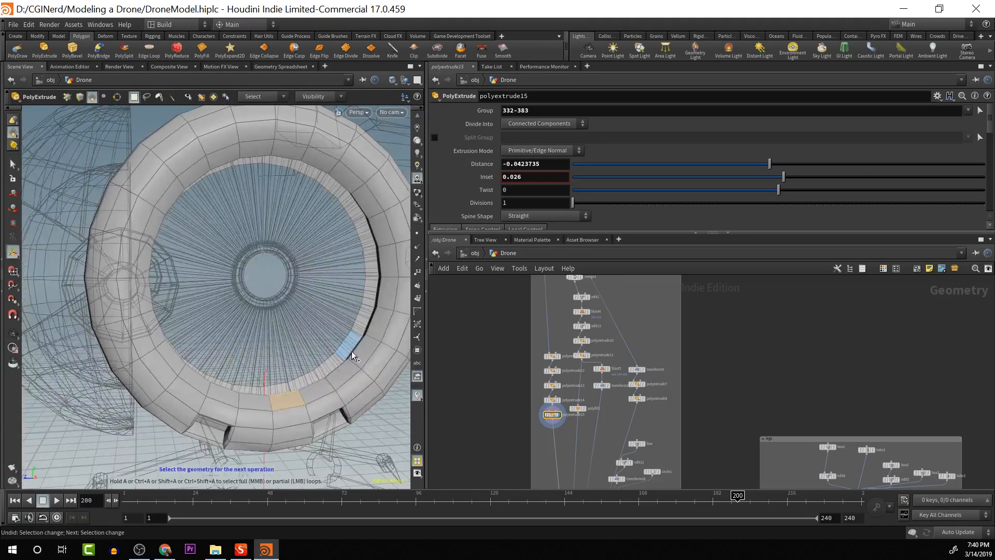
pyautogui.click(369, 213)
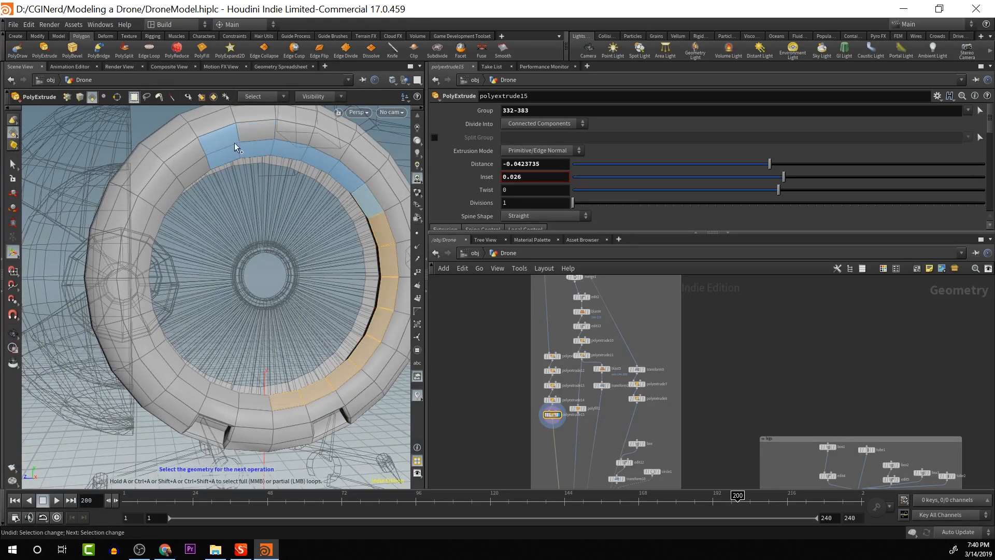
pyautogui.keyDown('shift'); pyautogui.click(169, 195); pyautogui.keyUp('shift')
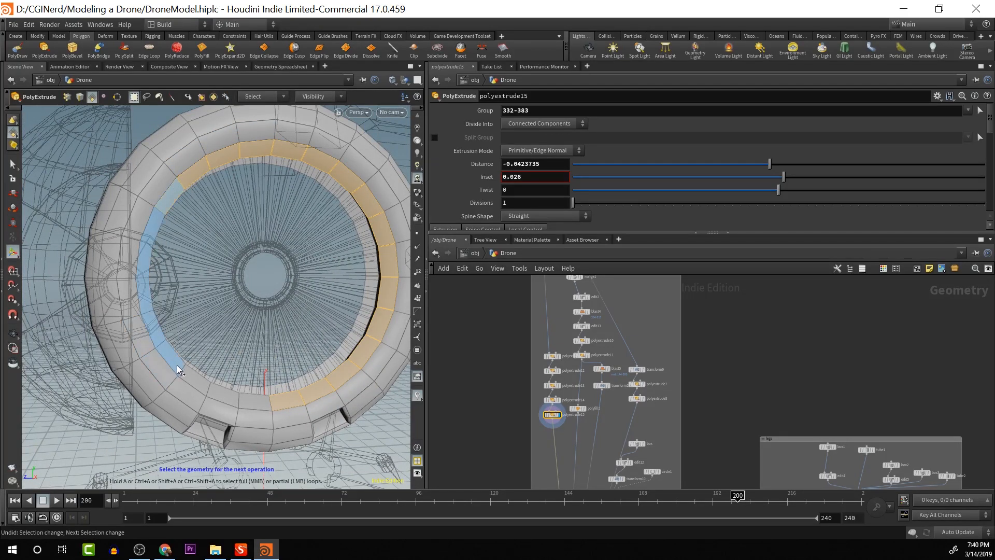
pyautogui.keyDown('shift'); pyautogui.click(231, 393); pyautogui.keyUp('shift')
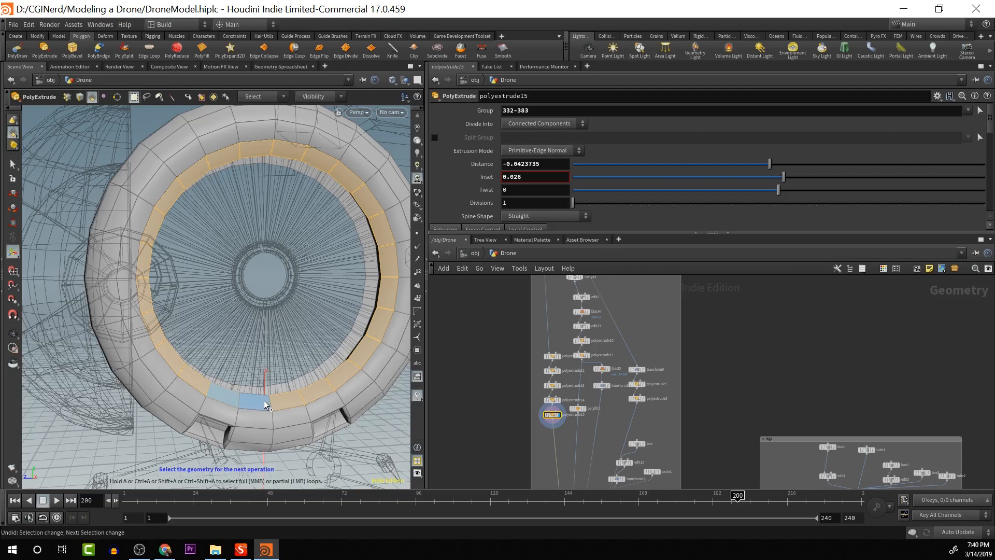
# Add the faces between the two notches on the ring's lower section to the face selection
pyautogui.keyDown('shift'); pyautogui.click(258, 447); pyautogui.keyUp('shift')
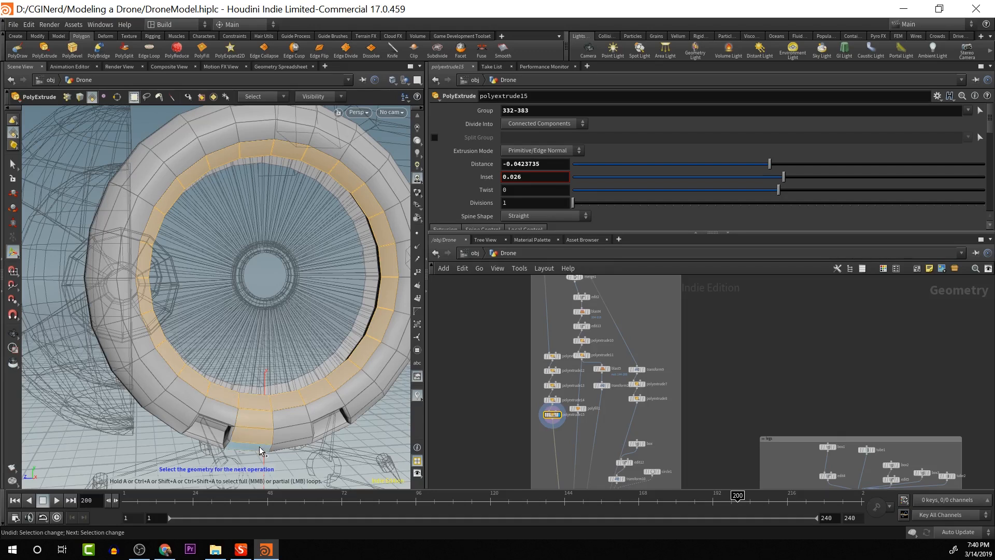
pyautogui.keyDown('shift'); pyautogui.click(288, 417); pyautogui.keyUp('shift')
pyautogui.keyDown('alt'); pyautogui.moveTo(288, 418); pyautogui.dragTo(458, 411); pyautogui.keyUp('alt')
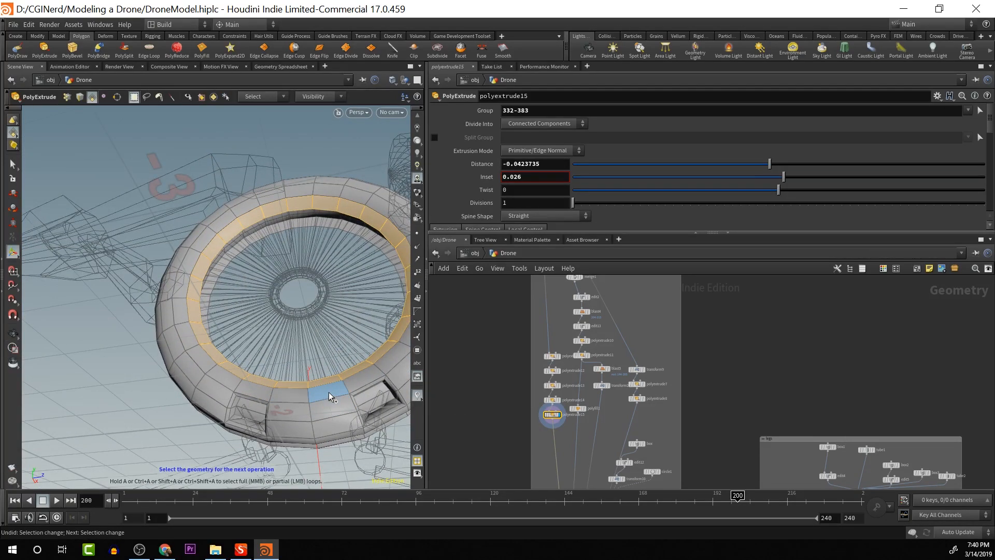
pyautogui.keyDown('shift'); pyautogui.click(301, 435); pyautogui.keyUp('shift')
pyautogui.keyDown('shift'); pyautogui.click(331, 421); pyautogui.keyUp('shift')
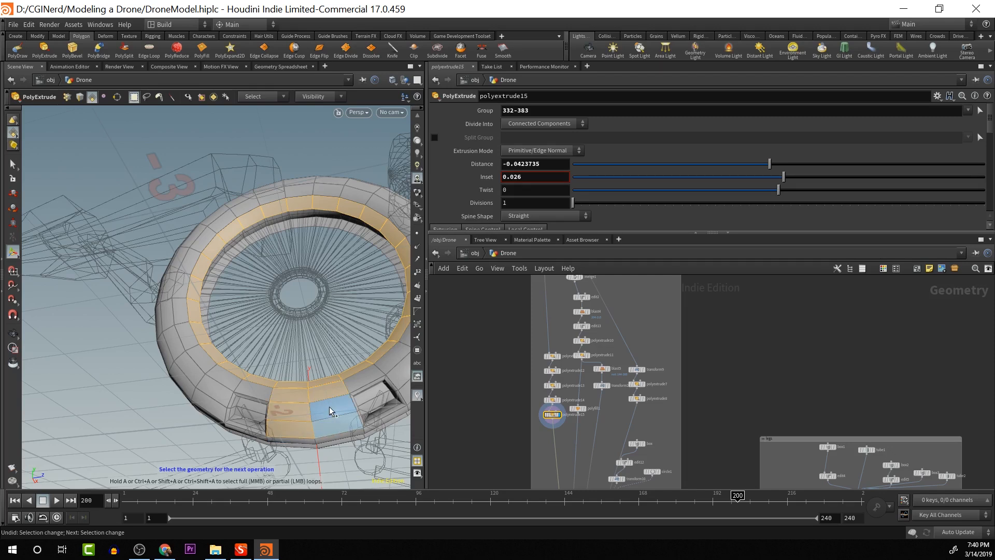
pyautogui.keyDown('shift'); pyautogui.click(328, 407); pyautogui.keyUp('shift')
# PolyExtrude the selected ring faces with an inset of 0.05
pyautogui.keyDown('alt'); pyautogui.moveTo(320, 437); pyautogui.dragTo(202, 431); pyautogui.keyUp('alt')
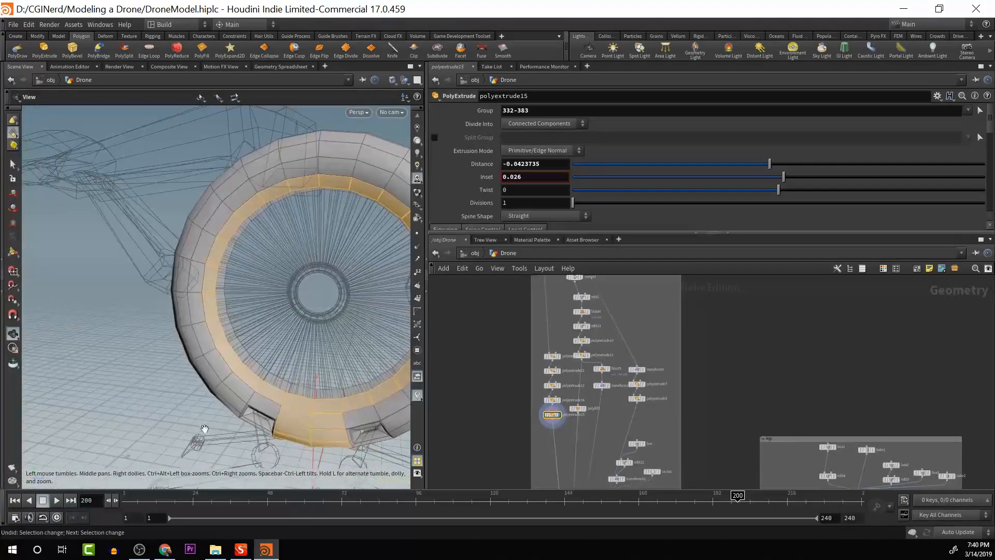
pyautogui.click(44, 52)
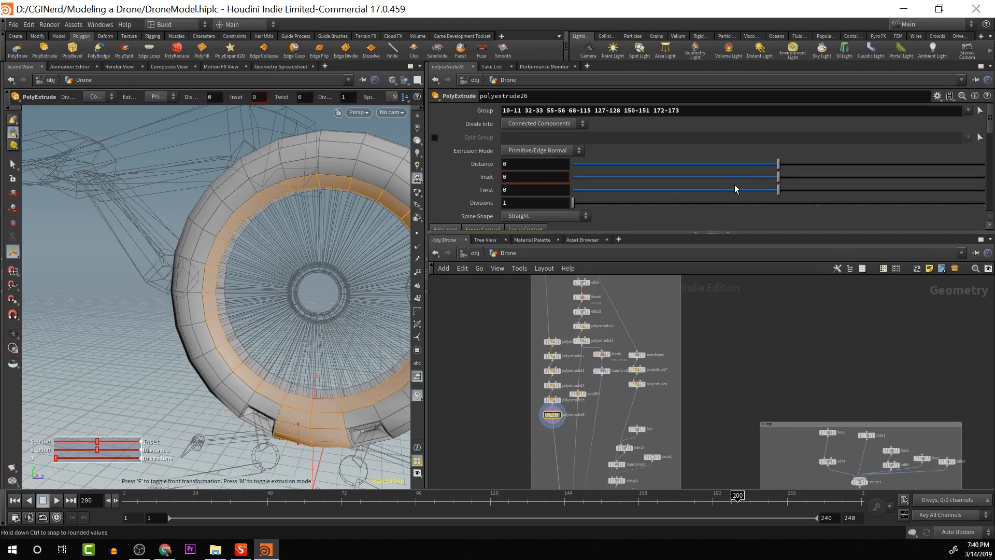
pyautogui.moveTo(781, 175)
pyautogui.mouseDown()
pyautogui.moveTo(773, 176)
pyautogui.moveTo(790, 183)
pyautogui.mouseUp()
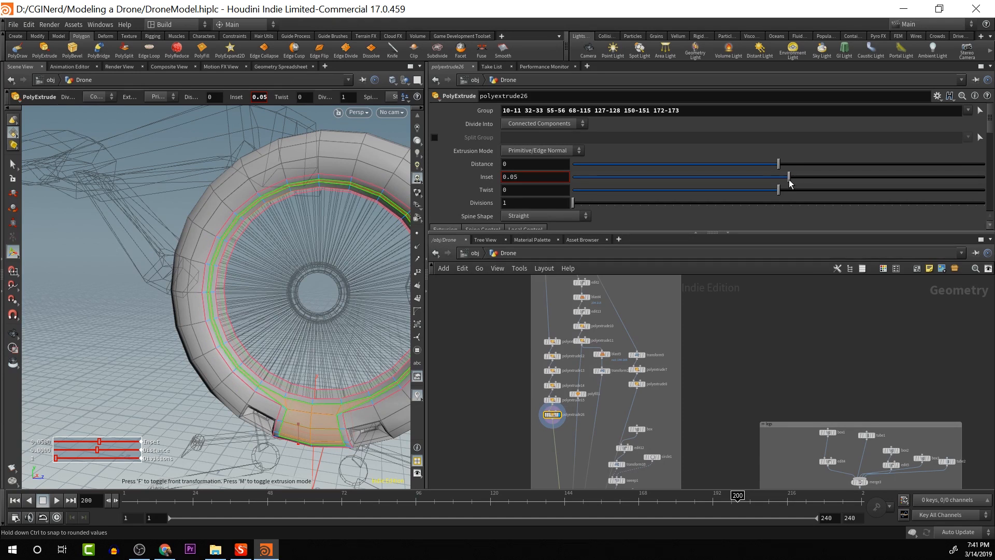
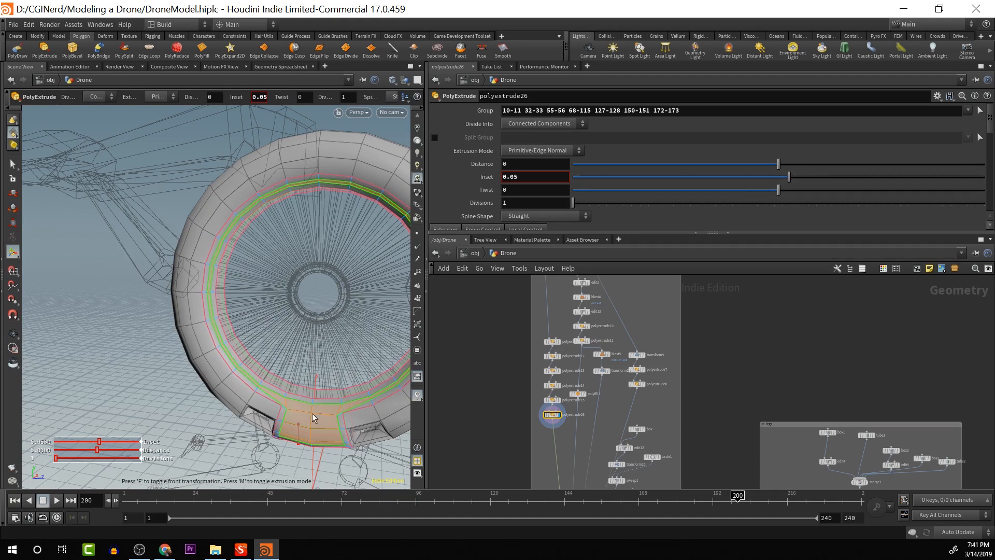
# Switch to edge selection and start selecting the inset edges beside the two notches on the ring's lower section
pyautogui.moveTo(337, 433); pyautogui.dragTo(285, 351)
pyautogui.press('s')
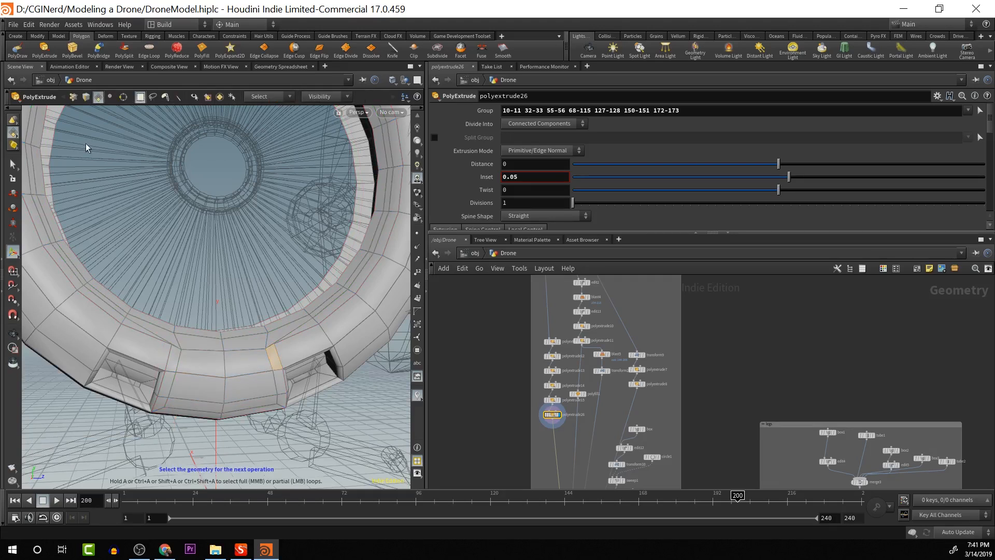
pyautogui.rightClick(13, 132)
pyautogui.click(45, 144)
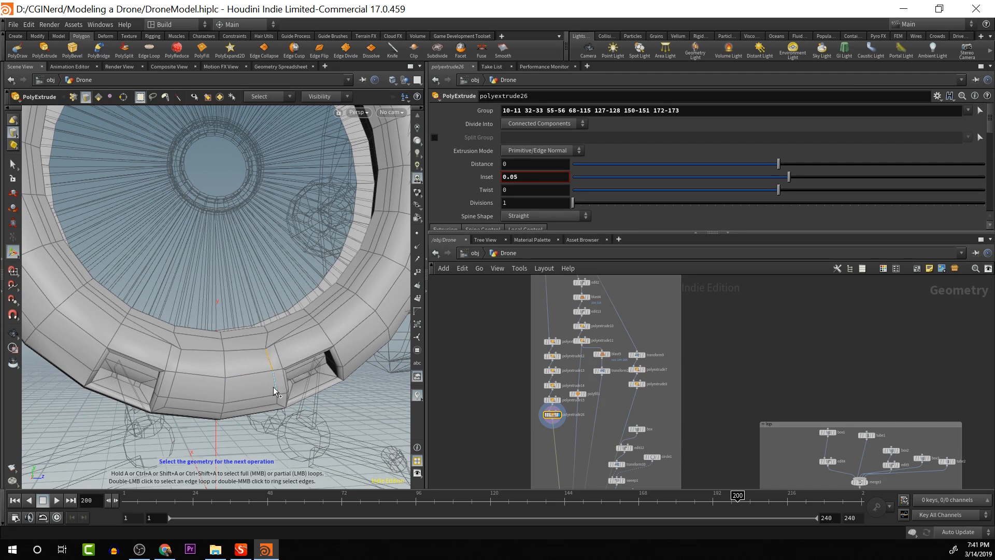
pyautogui.keyDown('shift'); pyautogui.click(179, 363); pyautogui.keyUp('shift')
pyautogui.keyDown('shift'); pyautogui.click(169, 403); pyautogui.keyUp('shift')
# Complete the selection of both inset edge rows running down the lower section beside the notches
pyautogui.keyDown('alt'); pyautogui.moveTo(174, 381); pyautogui.dragTo(381, 357); pyautogui.keyUp('alt')
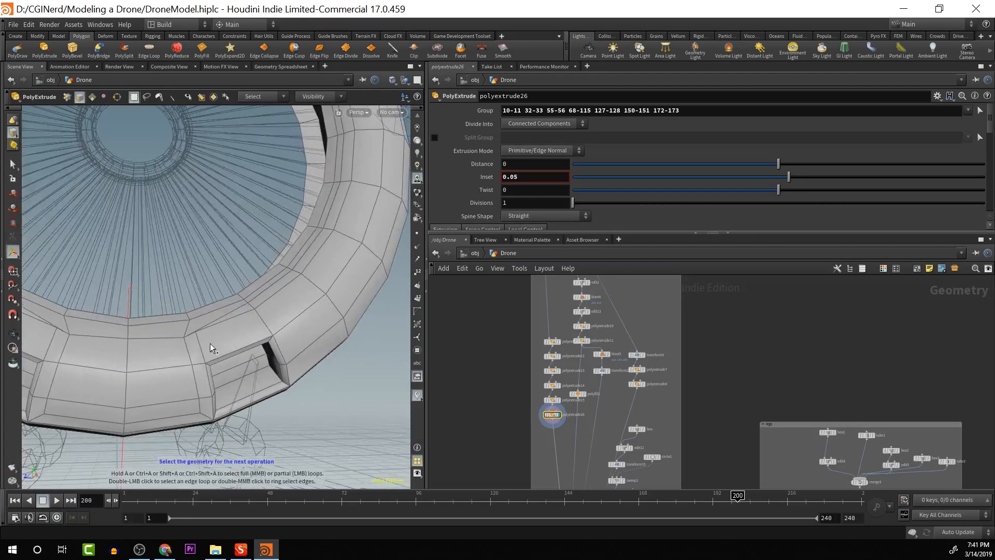
pyautogui.keyDown('shift'); pyautogui.click(58, 357); pyautogui.keyUp('shift')
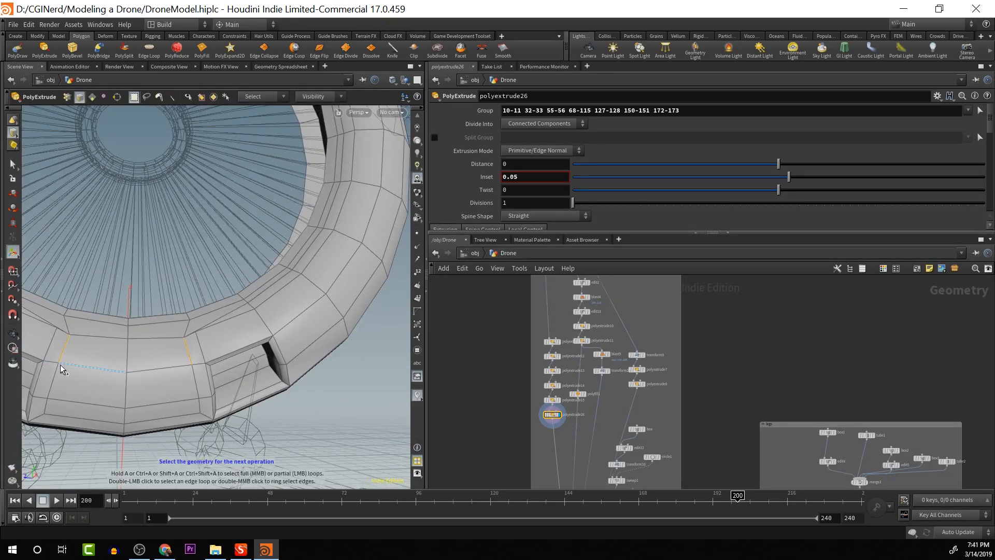
pyautogui.keyDown('shift'); pyautogui.click(46, 408); pyautogui.keyUp('shift')
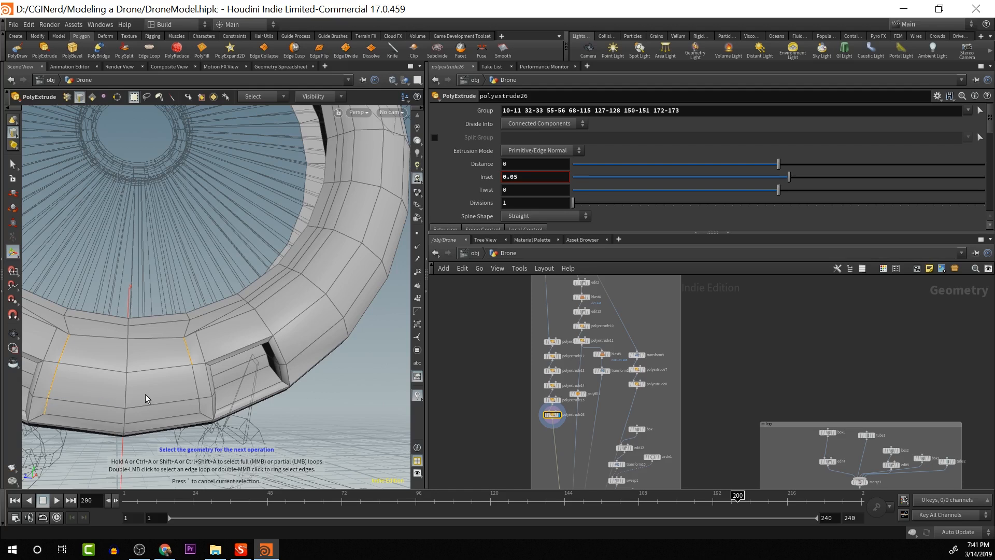
pyautogui.keyDown('shift'); pyautogui.click(194, 380); pyautogui.keyUp('shift')
pyautogui.keyDown('shift'); pyautogui.click(200, 400); pyautogui.keyUp('shift')
pyautogui.moveTo(112, 354)
pyautogui.keyDown('alt'); pyautogui.mouseDown()
pyautogui.moveTo(211, 332)
pyautogui.moveTo(255, 344)
pyautogui.moveTo(40, 370)
pyautogui.moveTo(52, 347)
pyautogui.moveTo(39, 344)
pyautogui.mouseUp(); pyautogui.keyUp('alt')
pyautogui.keyDown('alt'); pyautogui.moveTo(177, 330); pyautogui.dragTo(34, 289); pyautogui.keyUp('alt')
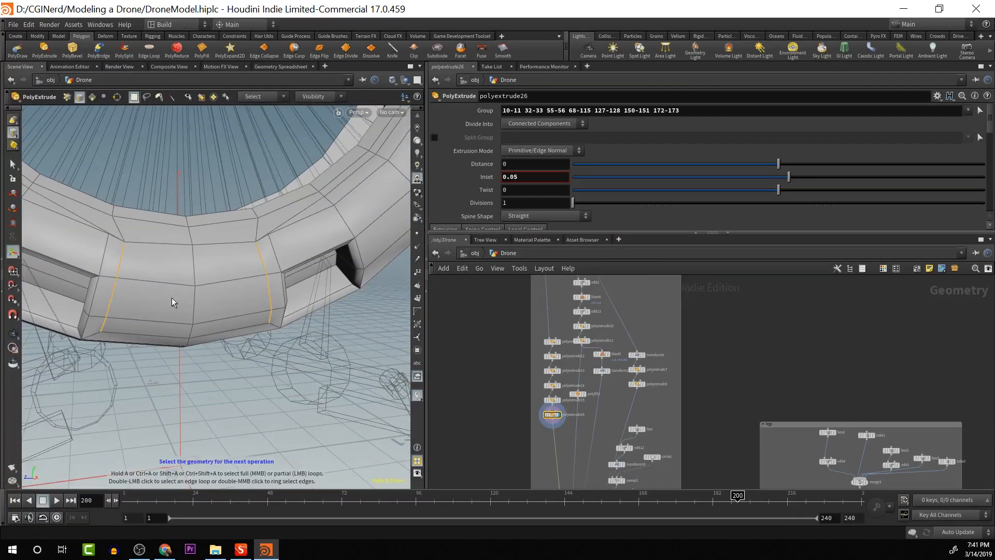
pyautogui.press('e')
pyautogui.moveTo(132, 285); pyautogui.dragTo(155, 285)
pyautogui.hotkey('ctrl', 'z')
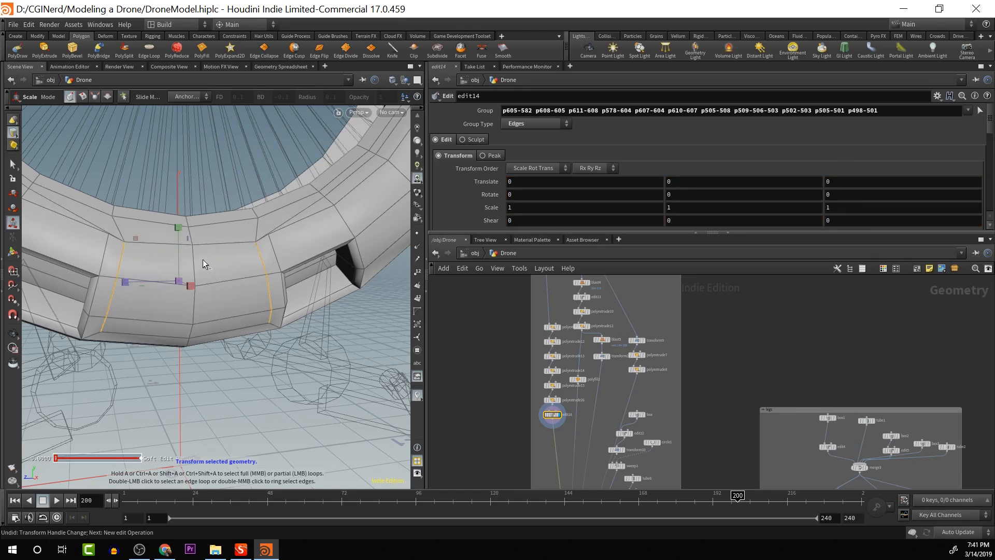
# Extend both selected edge rows with the short edges leading up toward the ring's inner opening
pyautogui.keyDown('shift'); pyautogui.click(259, 226); pyautogui.keyUp('shift')
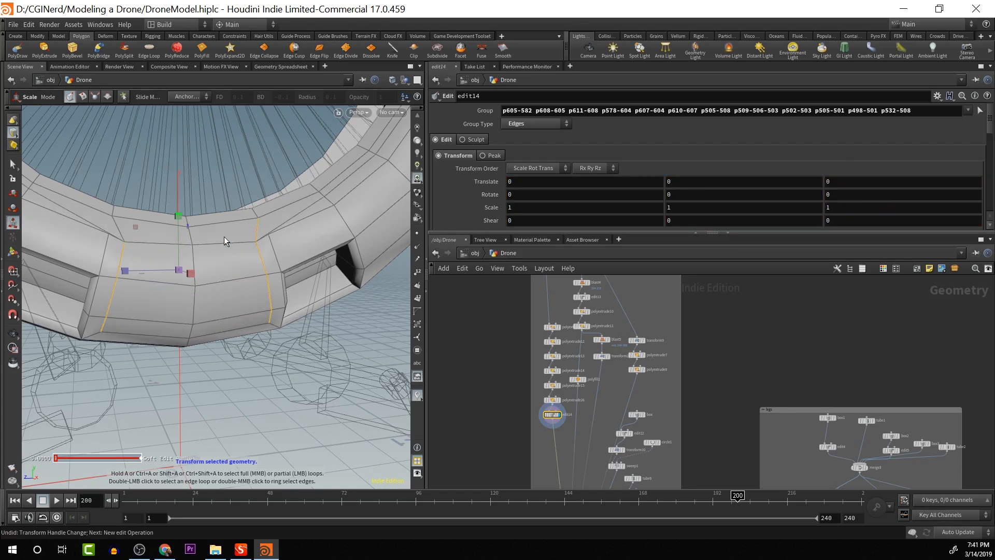
pyautogui.keyDown('shift'); pyautogui.click(121, 231); pyautogui.keyUp('shift')
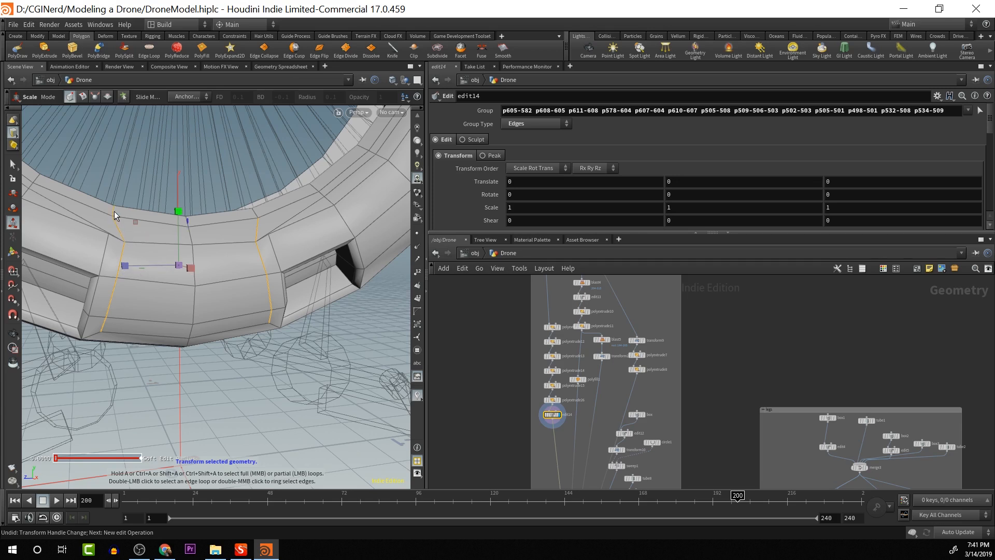
pyautogui.keyDown('alt'); pyautogui.moveTo(301, 243); pyautogui.dragTo(262, 283); pyautogui.keyUp('alt')
# Scale the two selected edge rows toward the centre of the lower section, to 0.163119 along Z
pyautogui.press('e')
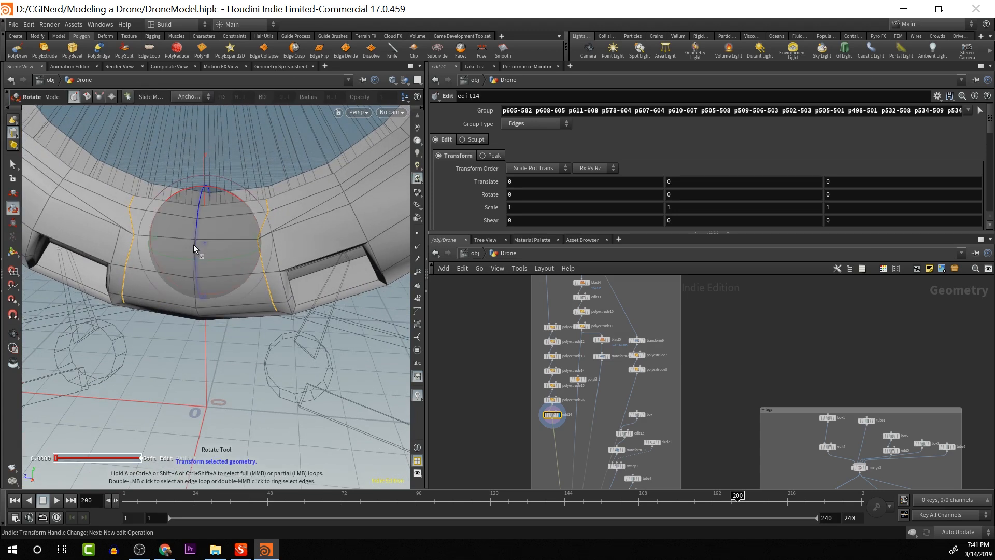
pyautogui.moveTo(158, 242)
pyautogui.mouseDown()
pyautogui.moveTo(200, 241)
pyautogui.moveTo(209, 218)
pyautogui.moveTo(214, 229)
pyautogui.mouseUp()
pyautogui.hotkey('shift', 'w')
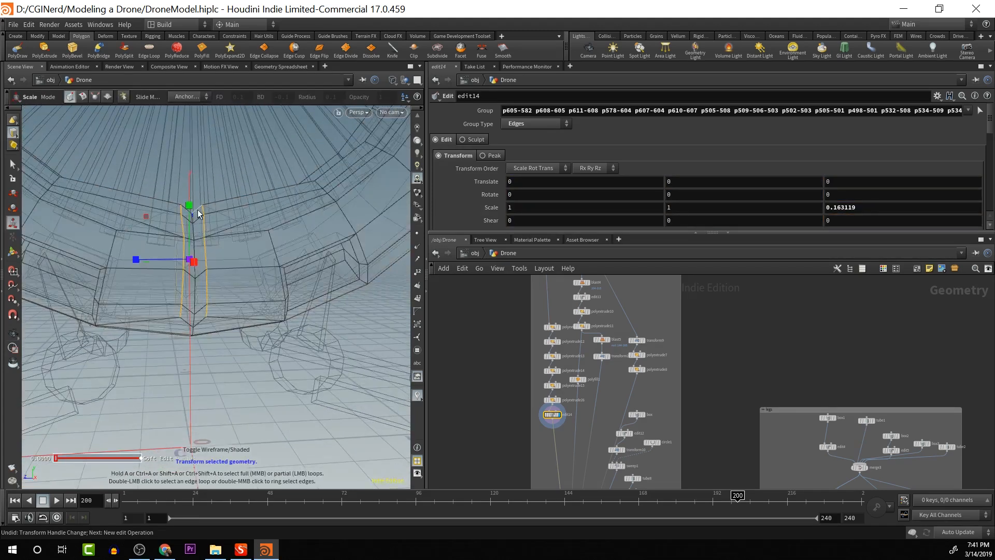
pyautogui.hotkey('shift', 'w')
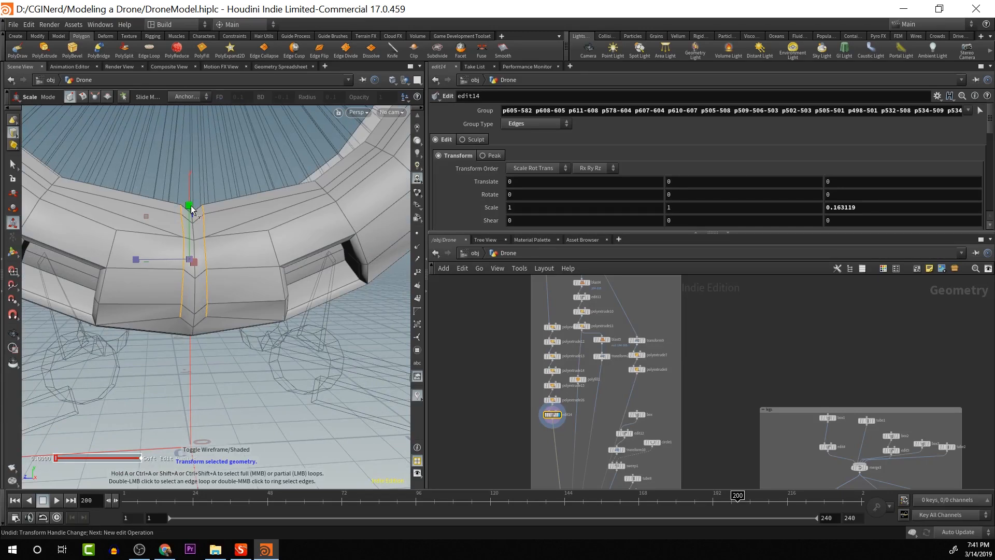
# Move the selected edge rows down by 0.0363256 along Y
pyautogui.press('t')
pyautogui.moveTo(191, 209)
pyautogui.mouseDown()
pyautogui.moveTo(190, 193)
pyautogui.moveTo(189, 213)
pyautogui.mouseUp()
pyautogui.press('Escape')
pyautogui.moveTo(218, 260); pyautogui.dragTo(230, 233)
pyautogui.scroll(4, 230, 232)
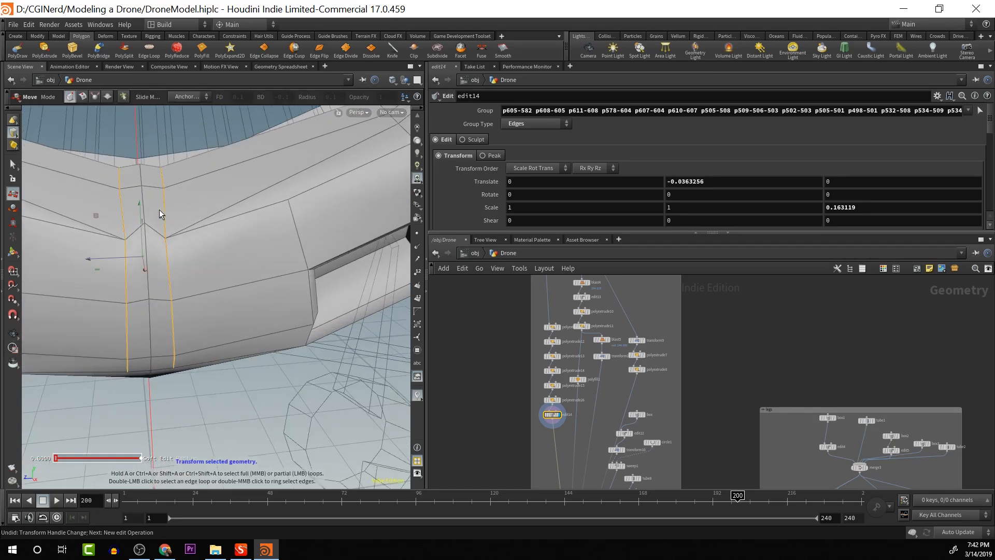
# Select only the two short upper edges of the rows and scale them to 0.35835 along Y
pyautogui.press('s')
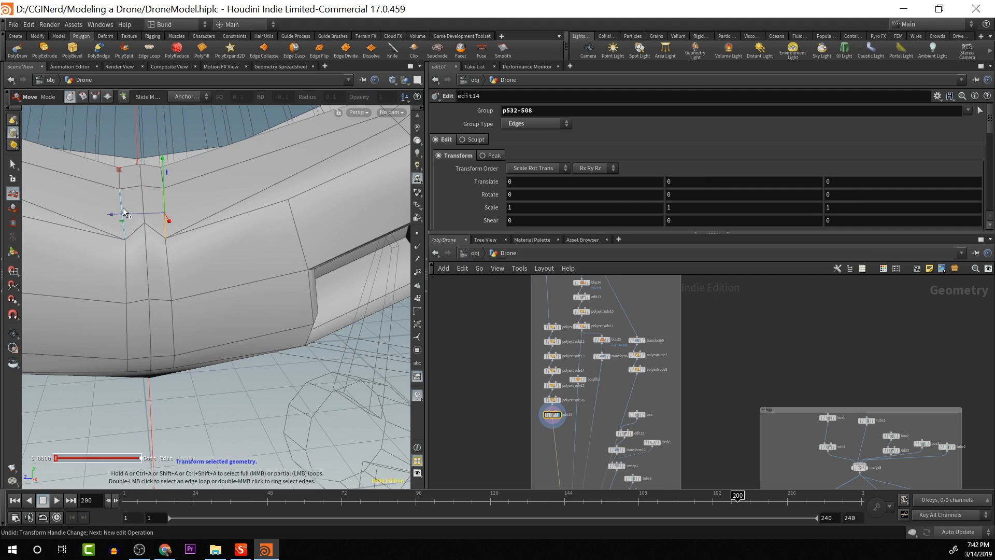
pyautogui.keyDown('shift'); pyautogui.click(120, 207); pyautogui.keyUp('shift')
pyautogui.press('e')
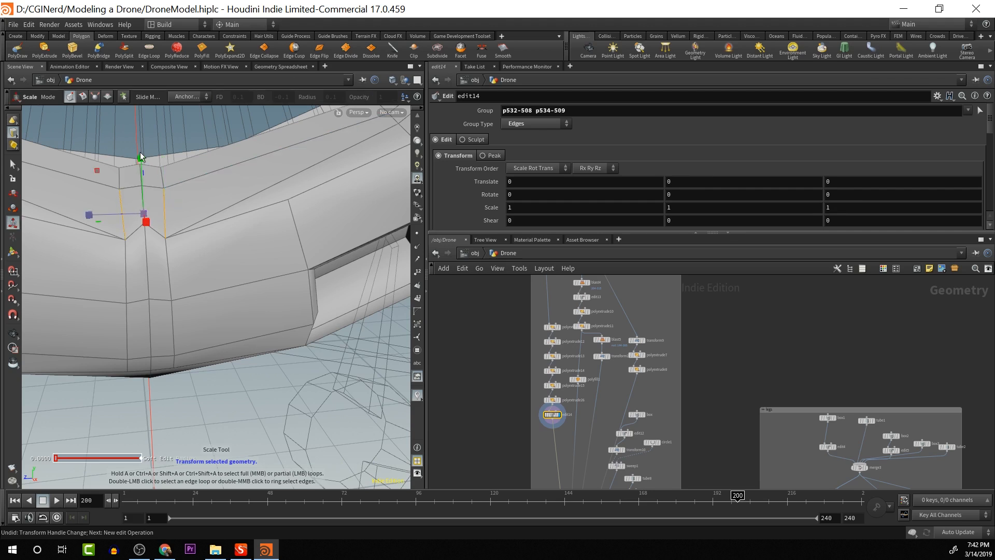
pyautogui.keyDown('alt'); pyautogui.moveTo(140, 157); pyautogui.dragTo(328, 186); pyautogui.keyUp('alt')
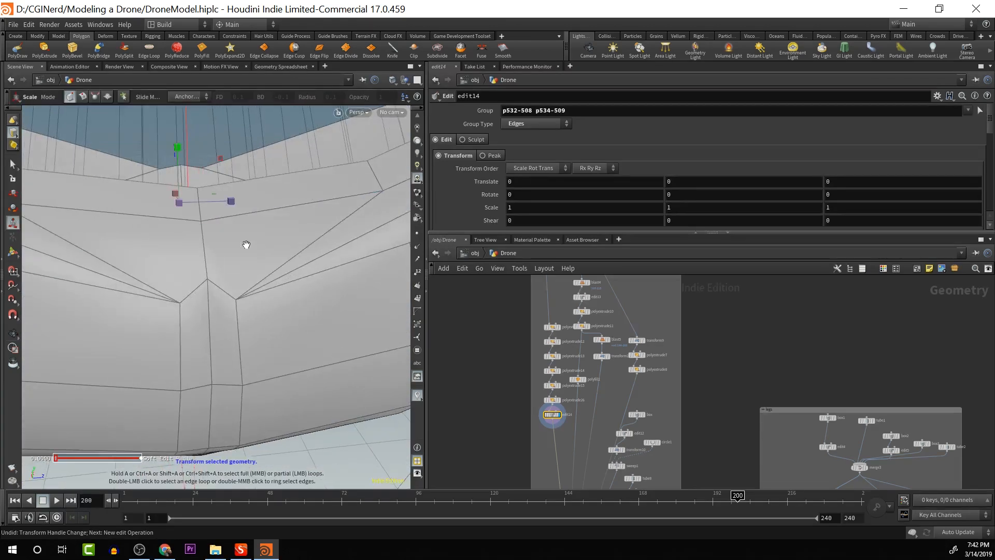
pyautogui.keyDown('alt'); pyautogui.moveTo(246, 244); pyautogui.dragTo(254, 279); pyautogui.keyUp('alt')
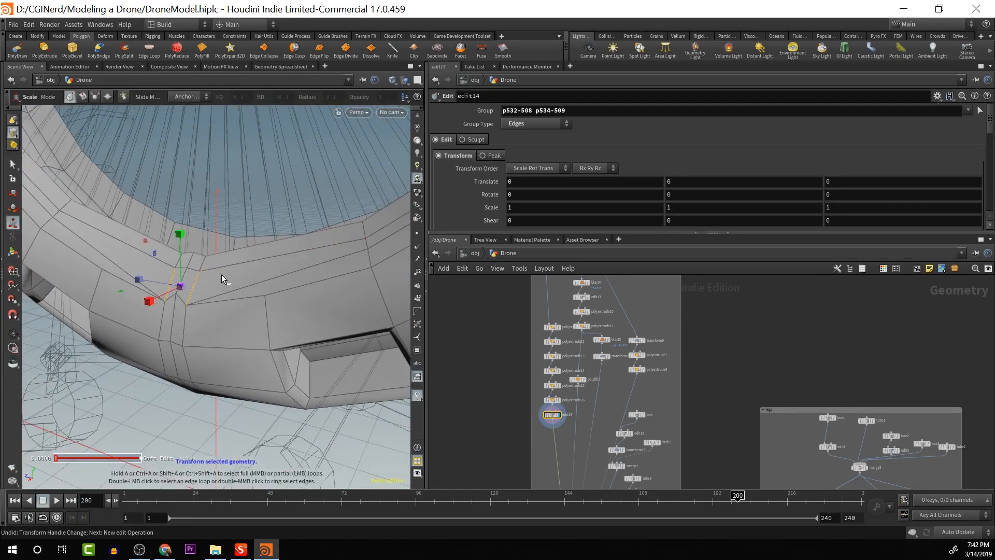
pyautogui.moveTo(184, 240)
pyautogui.mouseDown()
pyautogui.moveTo(184, 261)
pyautogui.moveTo(211, 282)
pyautogui.moveTo(257, 260)
pyautogui.moveTo(237, 263)
pyautogui.mouseUp()
pyautogui.press('w')
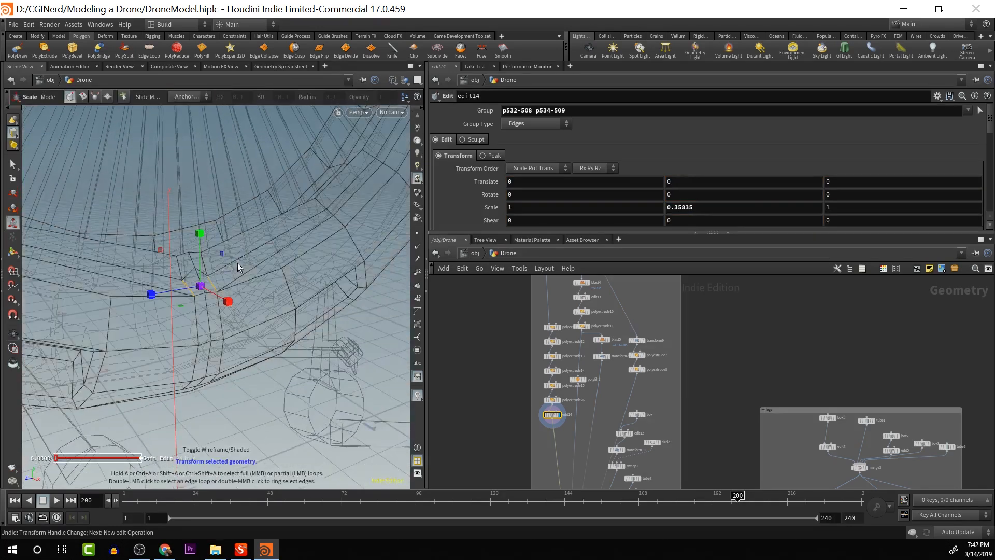
# Undo the short-edge scaling, the downward move and the Z scaling of the edge rows
pyautogui.hotkey('ctrl', 'z')
pyautogui.hotkey('ctrl', 'z')
pyautogui.hotkey('ctrl', 'z')
pyautogui.hotkey('ctrl', 'z')
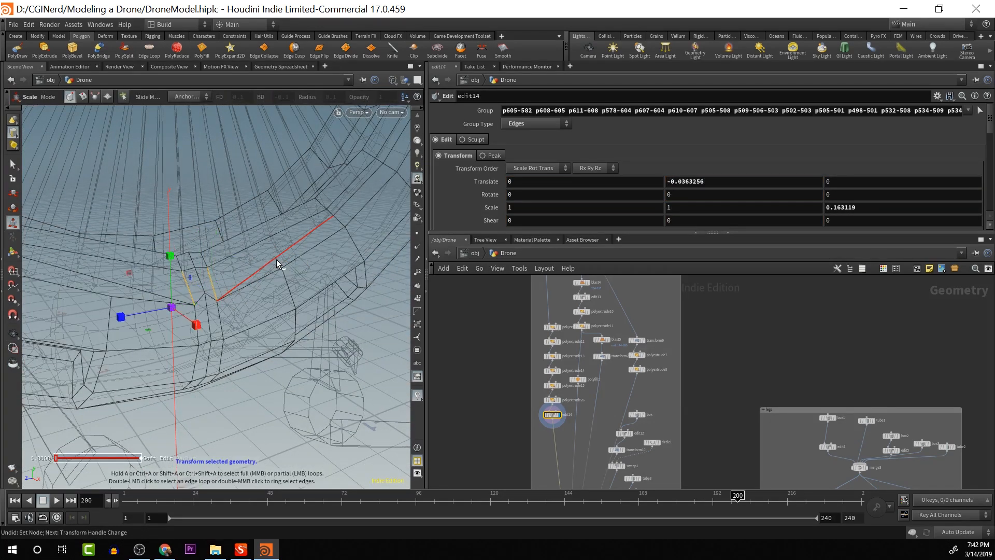
pyautogui.keyDown('alt'); pyautogui.moveTo(234, 255); pyautogui.dragTo(146, 266); pyautogui.keyUp('alt')
pyautogui.hotkey('ctrl', 'z')
pyautogui.hotkey('ctrl', 'z')
pyautogui.hotkey('ctrl', 'z')
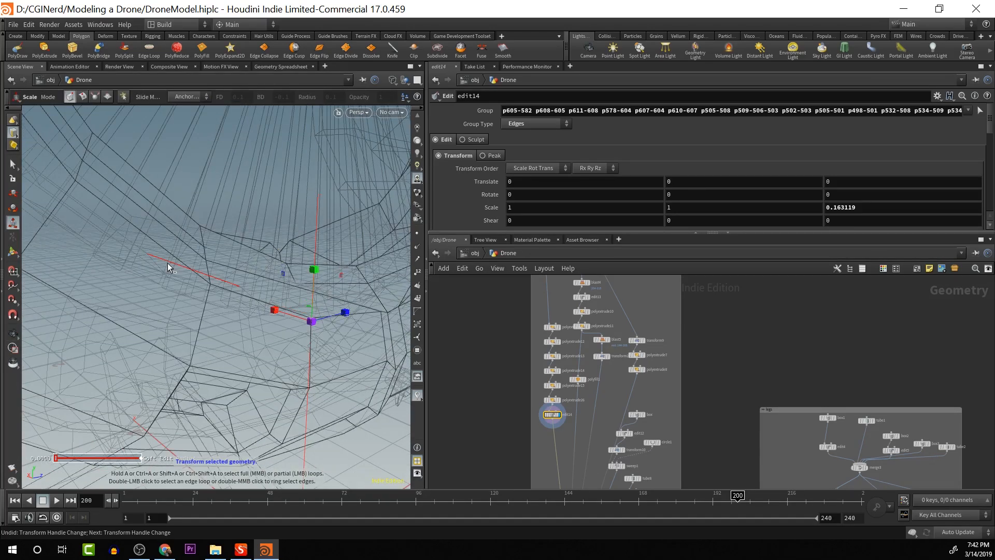
pyautogui.moveTo(167, 263)
pyautogui.keyDown('alt'); pyautogui.mouseDown()
pyautogui.moveTo(187, 303)
pyautogui.moveTo(342, 364)
pyautogui.moveTo(188, 334)
pyautogui.mouseUp(); pyautogui.keyUp('alt')
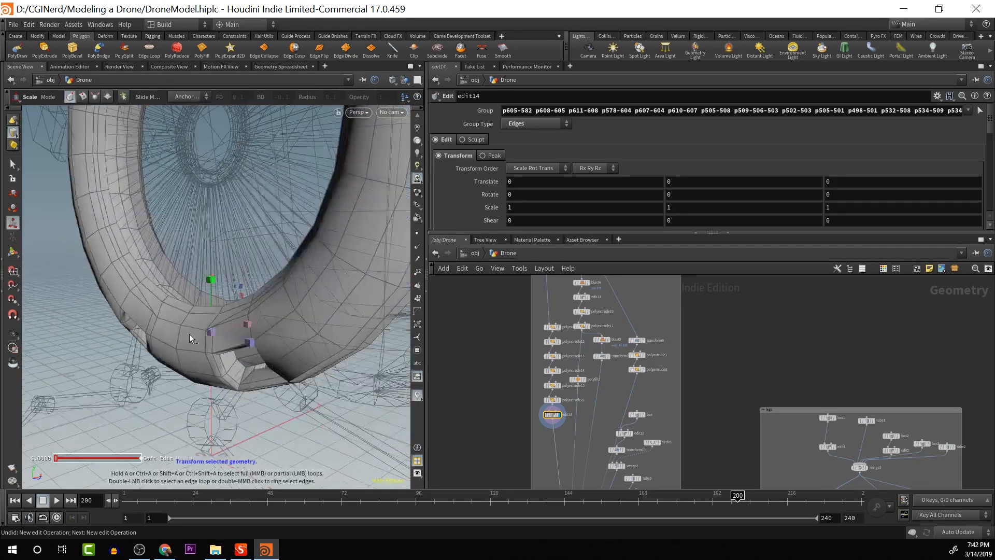
# Undo the last edit, reselect the two edge rows flanking the lower section's centre, and transform them to 0.280602 Z scale and -0.0281939 Y translation
pyautogui.keyDown('alt'); pyautogui.moveTo(269, 354); pyautogui.dragTo(171, 362); pyautogui.keyUp('alt')
pyautogui.hotkey('ctrl', 'z')
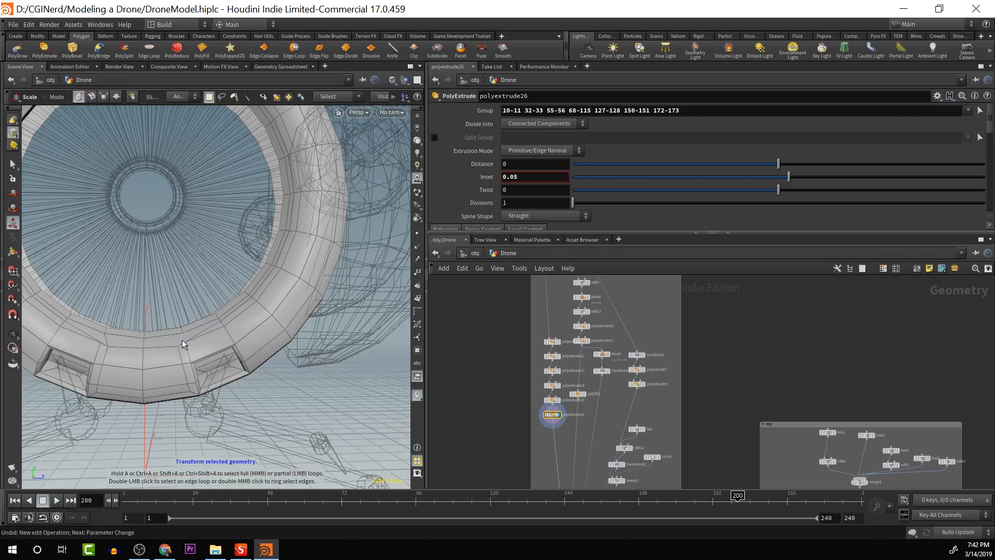
pyautogui.doubleClick(180, 341)
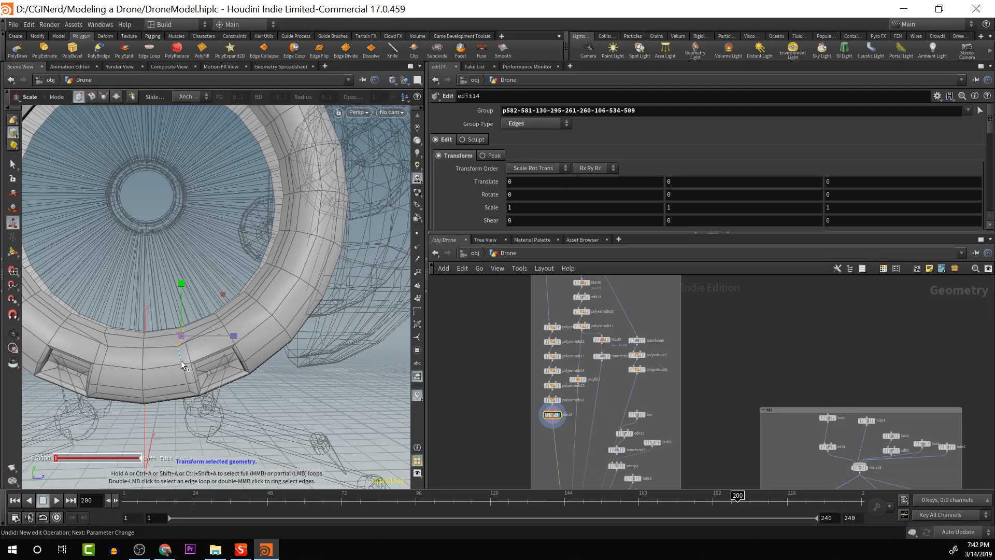
pyautogui.keyDown('shift'); pyautogui.click(182, 360); pyautogui.keyUp('shift')
pyautogui.keyDown('shift'); pyautogui.click(187, 379); pyautogui.keyUp('shift')
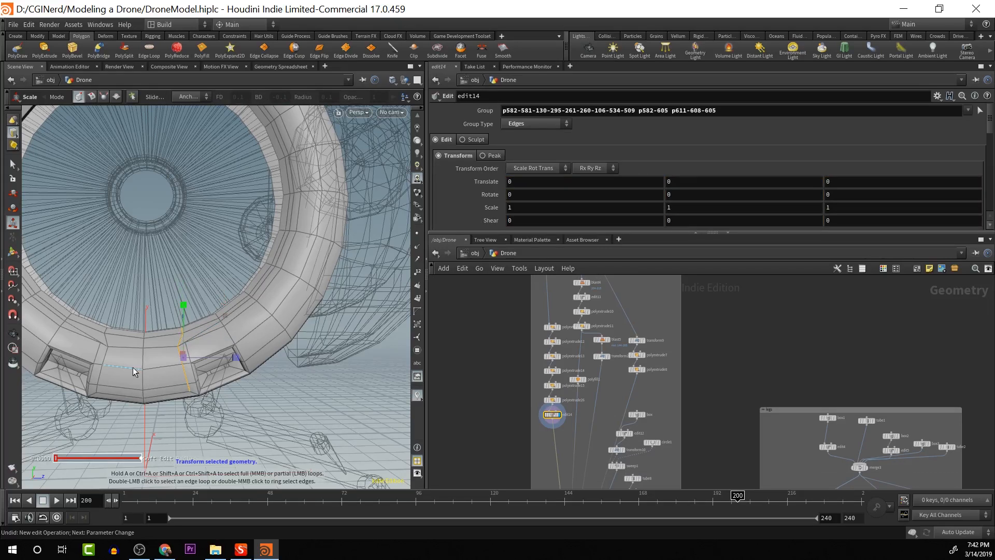
pyautogui.keyDown('shift'); pyautogui.click(107, 352); pyautogui.keyUp('shift')
pyautogui.keyDown('shift'); pyautogui.doubleClick(105, 339); pyautogui.keyUp('shift')
pyautogui.press('space')
pyautogui.moveTo(105, 339); pyautogui.dragTo(213, 369)
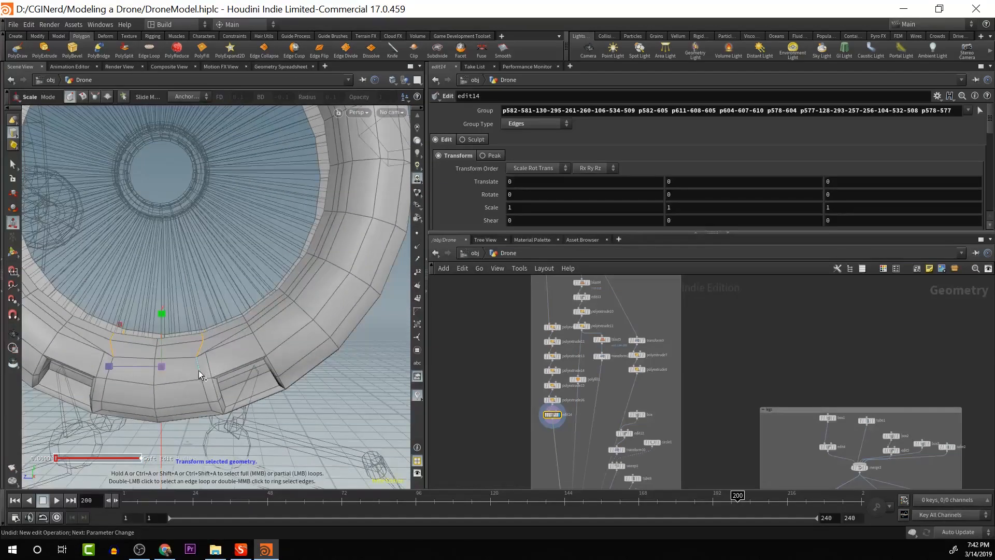
pyautogui.keyDown('shift'); pyautogui.click(199, 372); pyautogui.keyUp('shift')
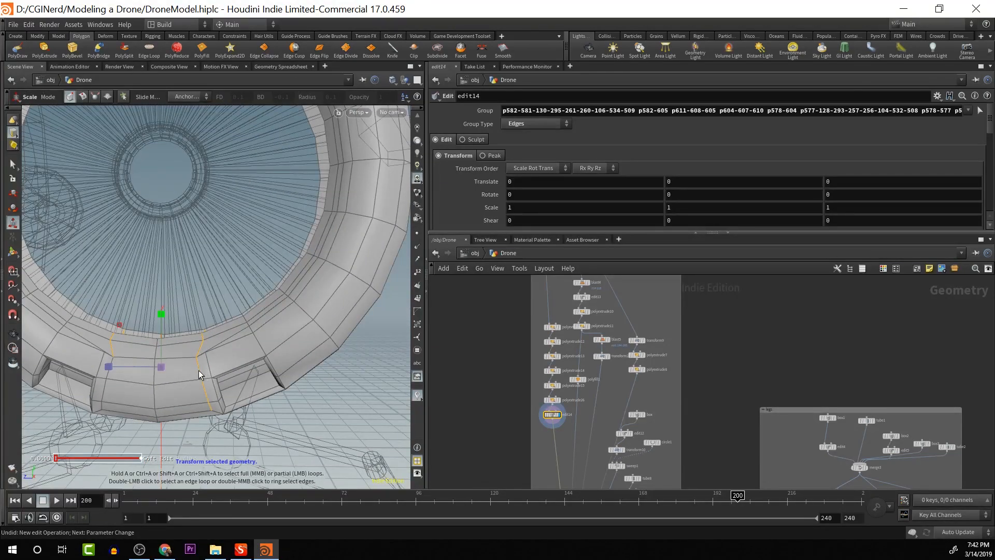
pyautogui.keyDown('shift'); pyautogui.click(107, 375); pyautogui.keyUp('shift')
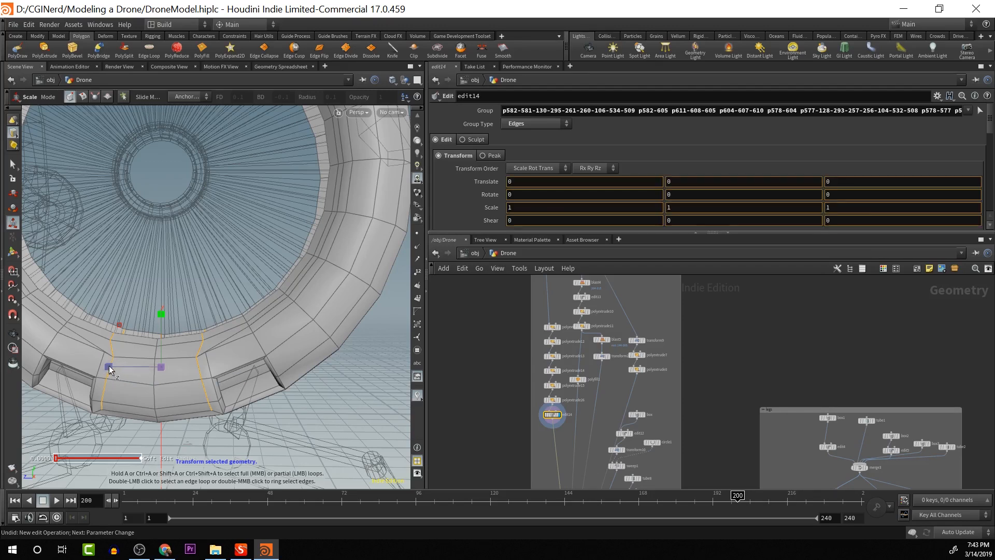
pyautogui.moveTo(110, 369); pyautogui.dragTo(186, 328)
pyautogui.press('t')
pyautogui.press('Escape')
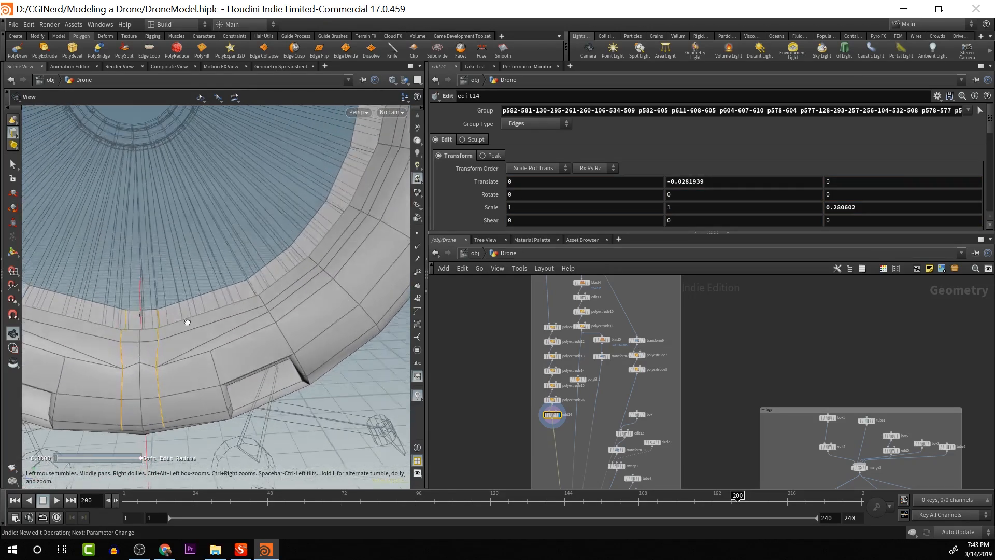
# Select only the short upper edges of the two narrowed rows, on both rims of the lower section
pyautogui.press('t')
pyautogui.click(158, 351)
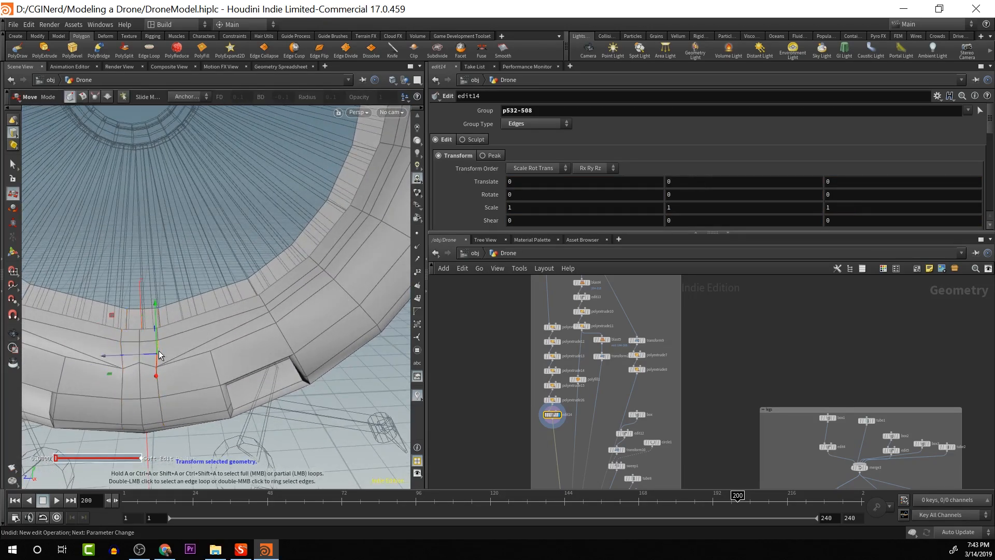
pyautogui.keyDown('shift'); pyautogui.click(119, 346); pyautogui.keyUp('shift')
pyautogui.moveTo(120, 347); pyautogui.dragTo(264, 353)
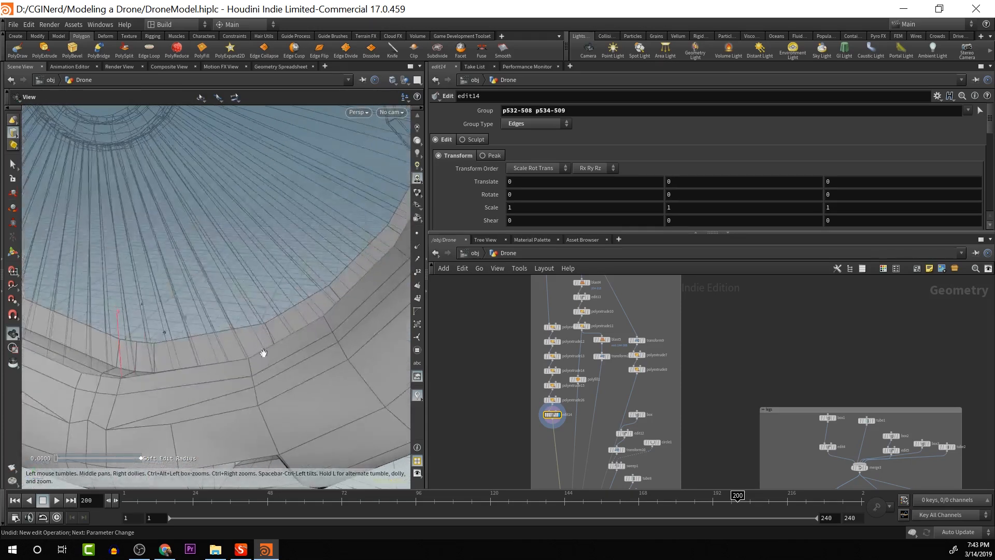
pyautogui.press('t')
pyautogui.keyDown('shift'); pyautogui.click(114, 405); pyautogui.keyUp('shift')
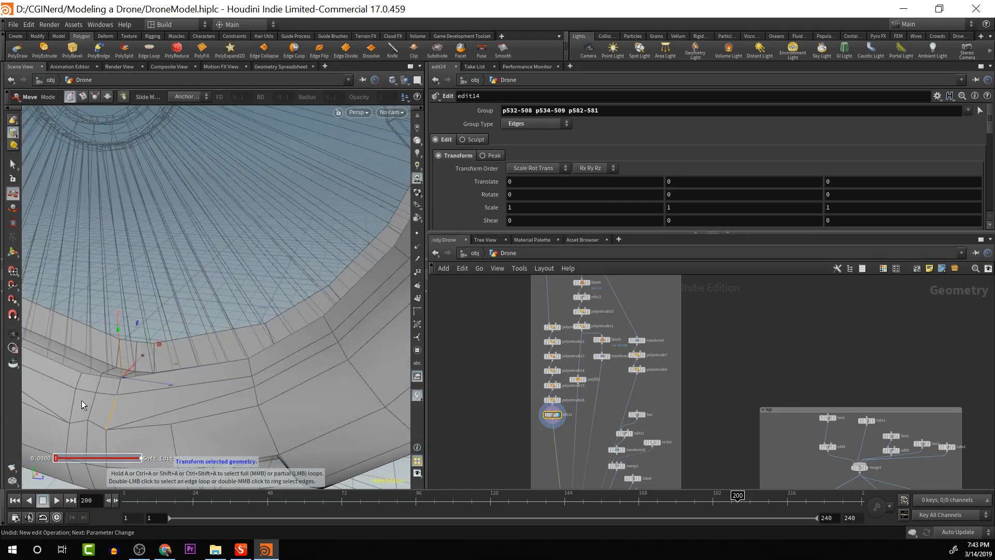
# Try scaling the selected short edges to 0.182516 along Y, and undo the attempt
pyautogui.press('r')
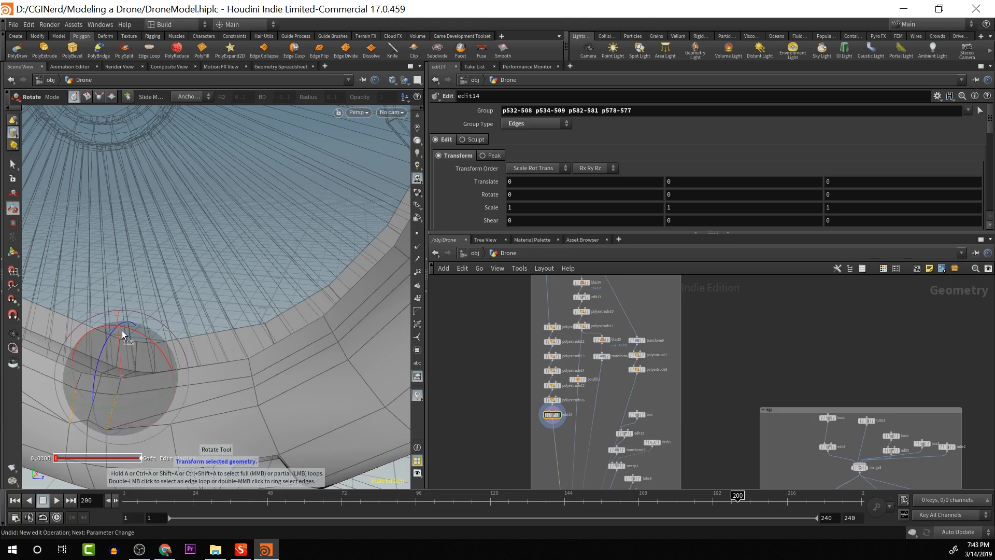
pyautogui.press('e')
pyautogui.moveTo(123, 331); pyautogui.dragTo(130, 371)
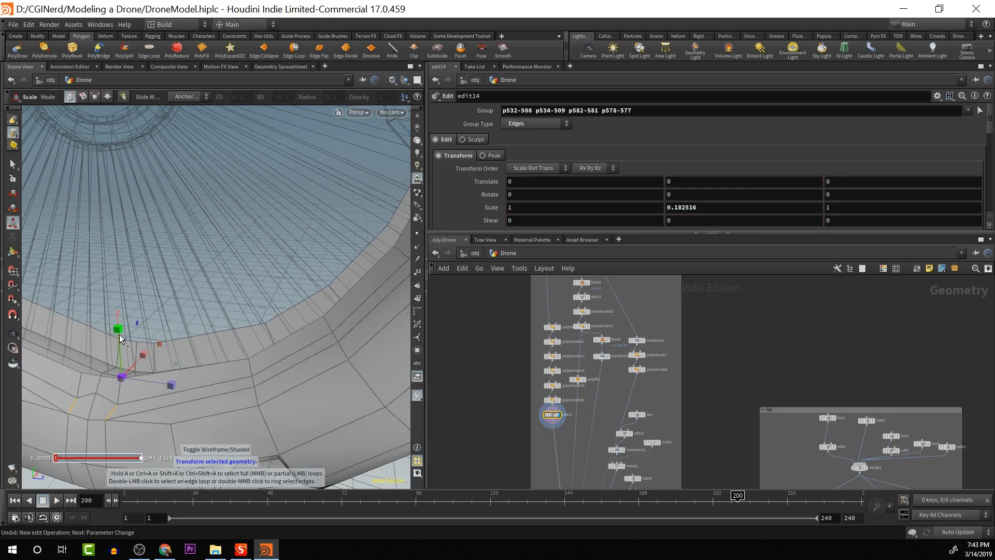
pyautogui.press('w')
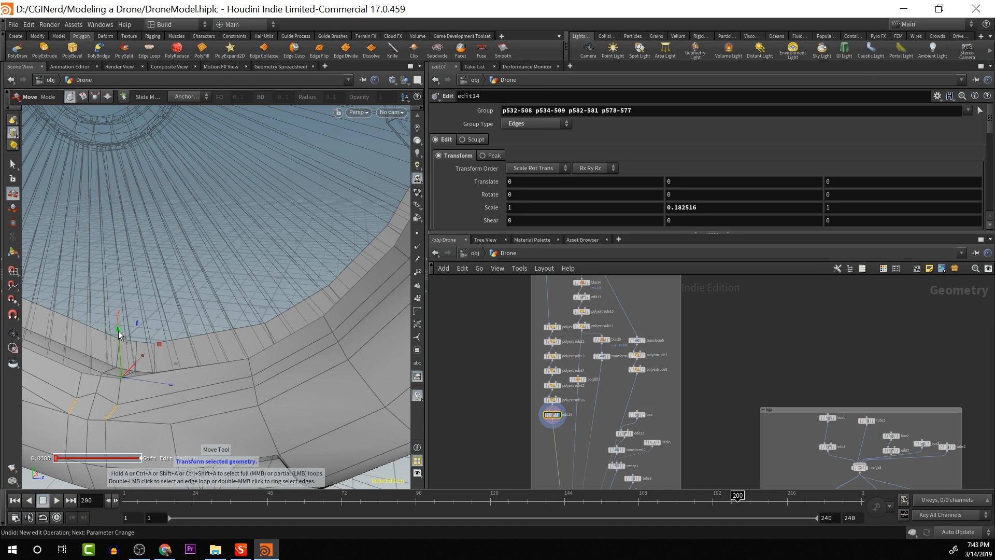
pyautogui.moveTo(119, 331); pyautogui.dragTo(120, 334)
pyautogui.hotkey('ctrl', 'z')
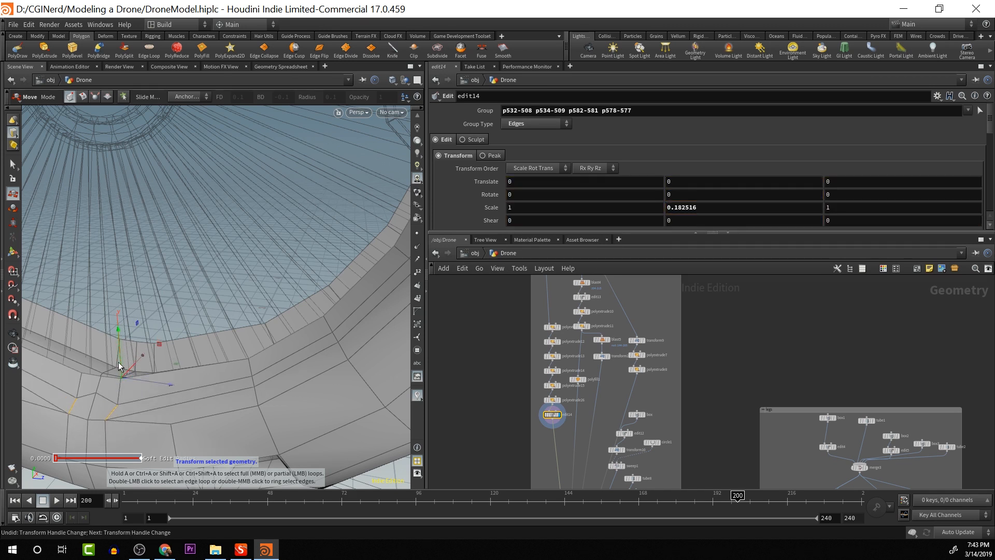
pyautogui.hotkey('ctrl', 'z')
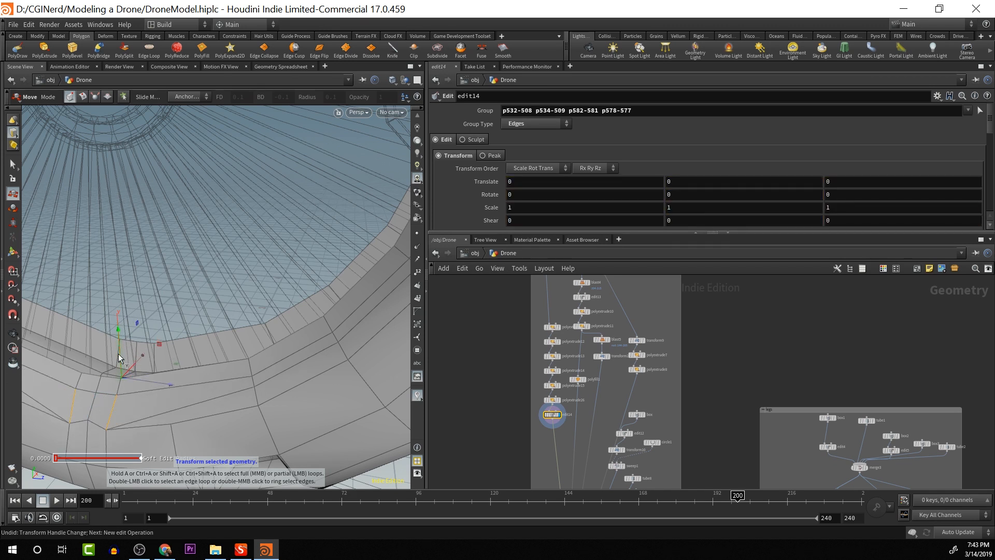
# Scale the selected short edges to 0.680295 along Y and move them up by 0.0122519
pyautogui.press('e')
pyautogui.moveTo(118, 328)
pyautogui.mouseDown()
pyautogui.moveTo(121, 352)
pyautogui.moveTo(120, 331)
pyautogui.mouseUp()
pyautogui.press('w')
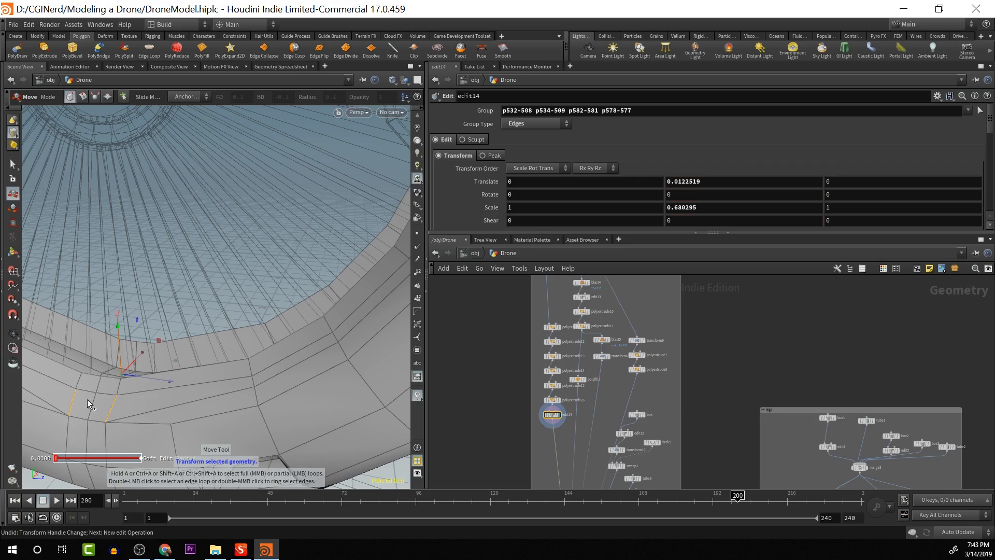
# Add the middle short edges between the rows to the selection, scale all to 0.362356 along Y and move them up by 0.0352296
pyautogui.keyDown('shift'); pyautogui.click(93, 413); pyautogui.keyUp('shift')
pyautogui.keyDown('alt'); pyautogui.moveTo(92, 412); pyautogui.dragTo(126, 367); pyautogui.keyUp('alt')
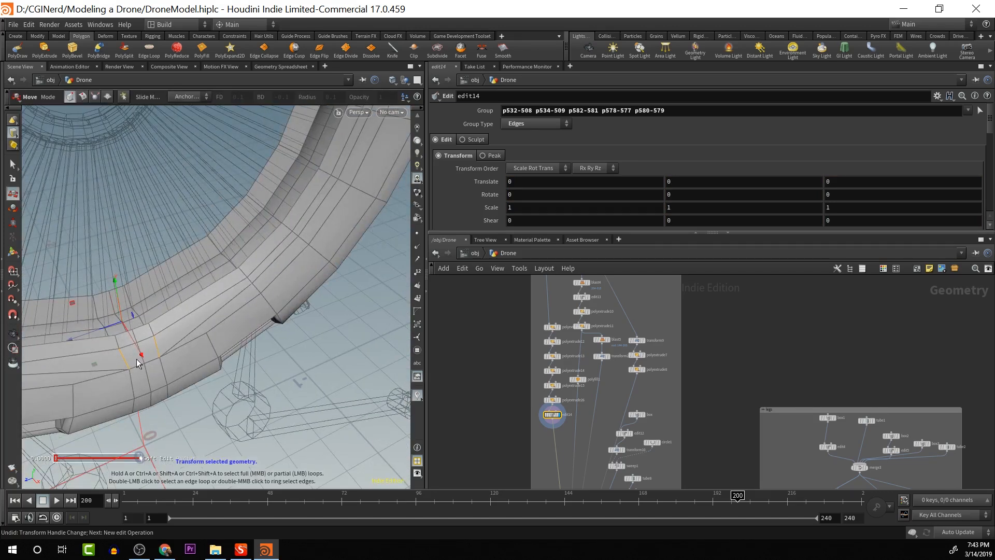
pyautogui.press('e')
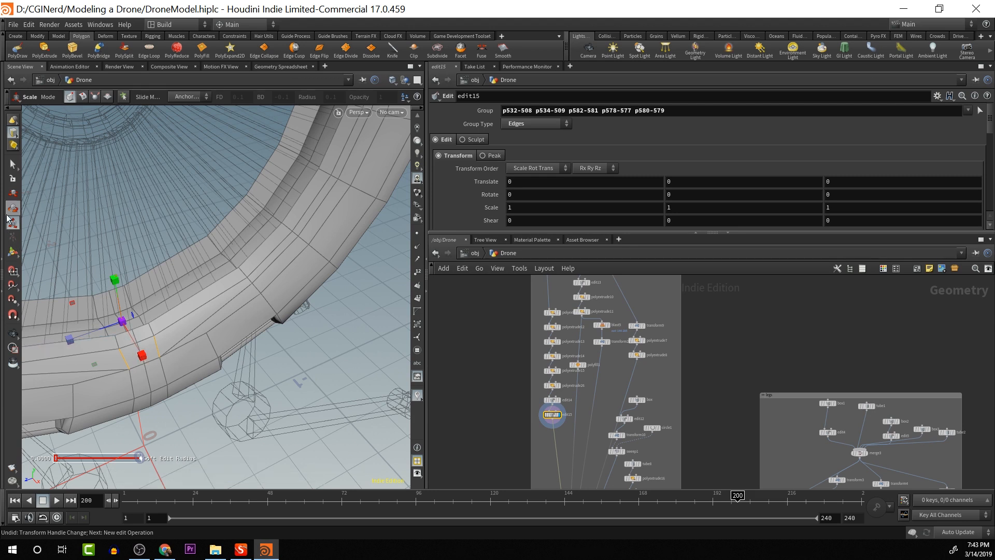
pyautogui.press('s')
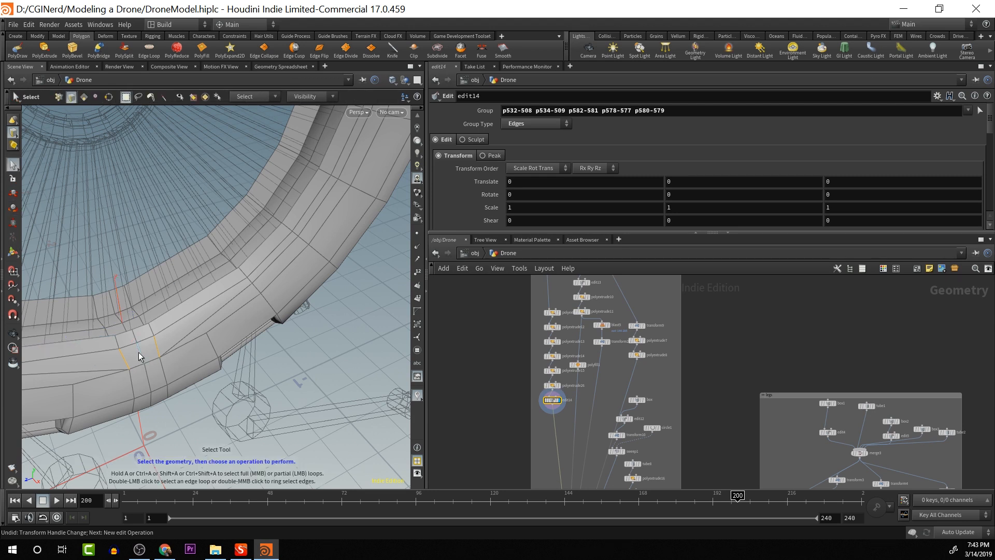
pyautogui.keyDown('alt'); pyautogui.moveTo(137, 350); pyautogui.dragTo(94, 283); pyautogui.keyUp('alt')
pyautogui.press('e')
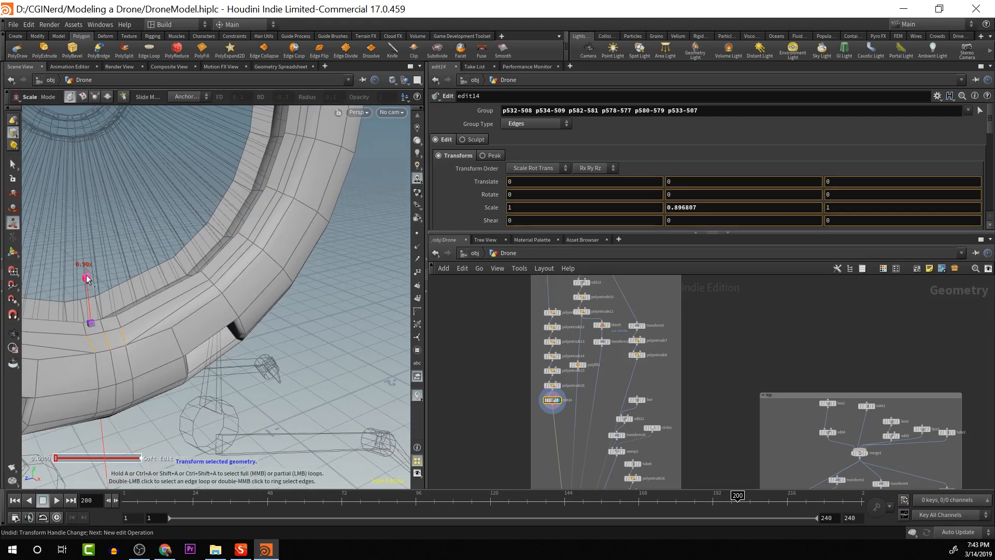
pyautogui.click(88, 300)
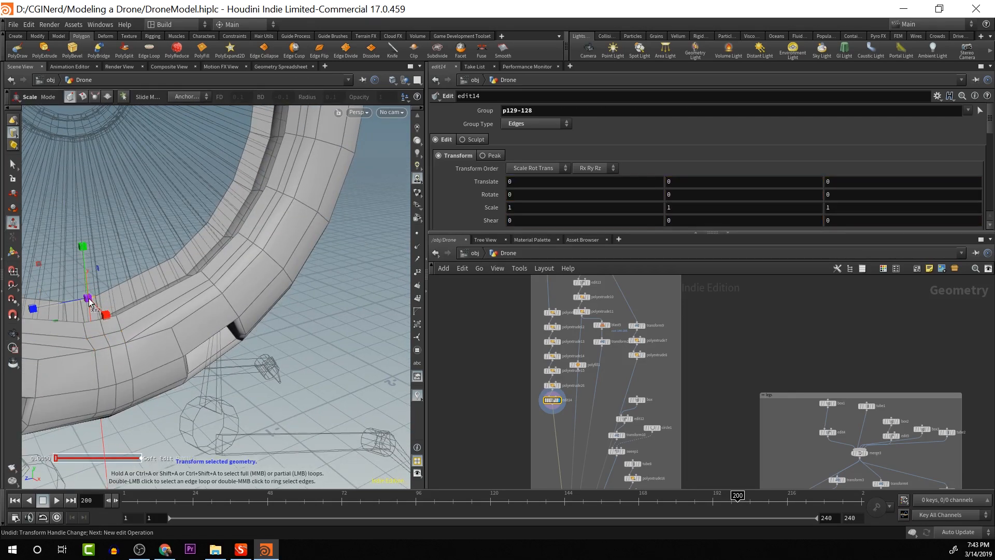
pyautogui.hotkey('ctrl', 'z')
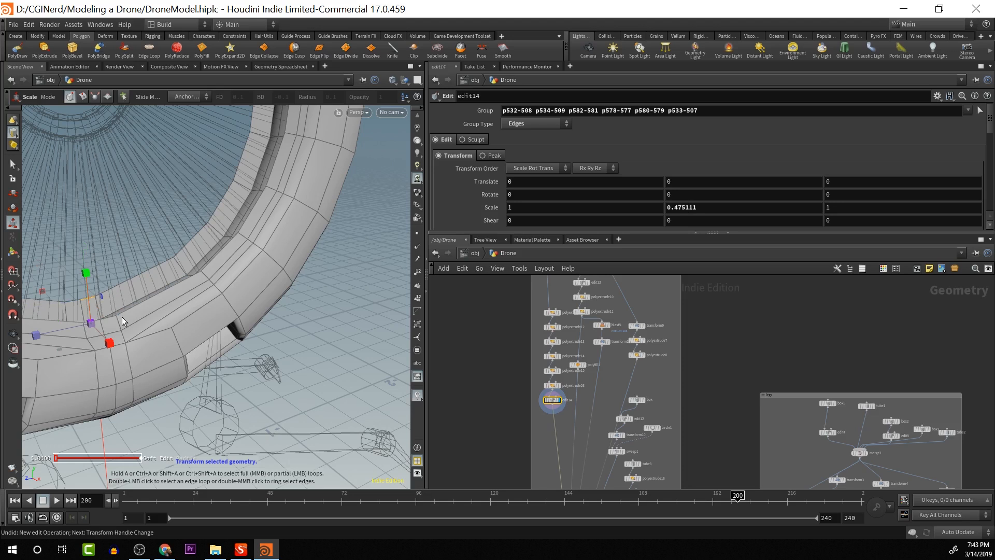
pyautogui.moveTo(88, 275)
pyautogui.mouseDown()
pyautogui.moveTo(89, 293)
pyautogui.moveTo(85, 266)
pyautogui.mouseUp()
pyautogui.press('w')
pyautogui.press('w')
pyautogui.press('t')
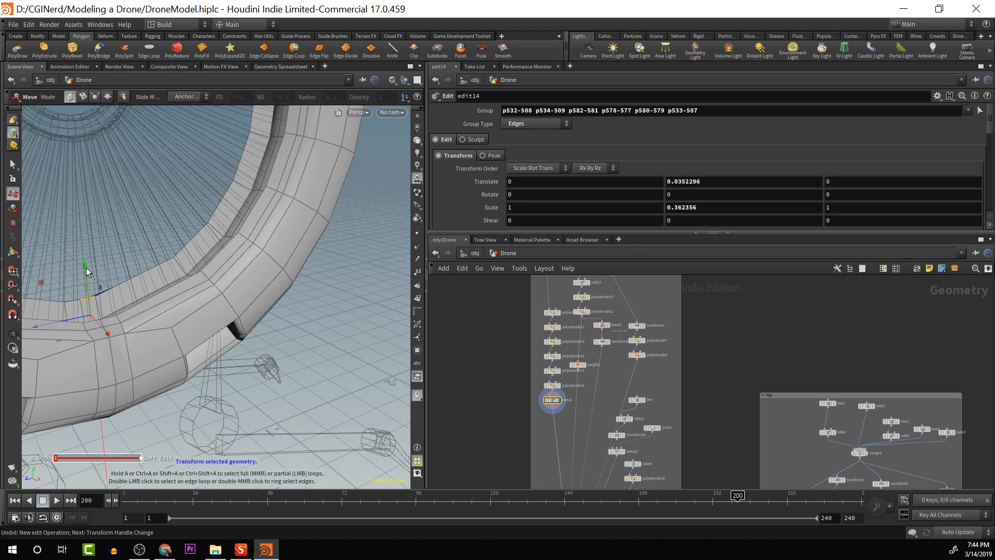
# Select the two full edge rows around the lower section's centre line and scale them to 0.346947 along Z
pyautogui.doubleClick(90, 339)
pyautogui.keyDown('alt'); pyautogui.moveTo(171, 355); pyautogui.dragTo(122, 364); pyautogui.keyUp('alt')
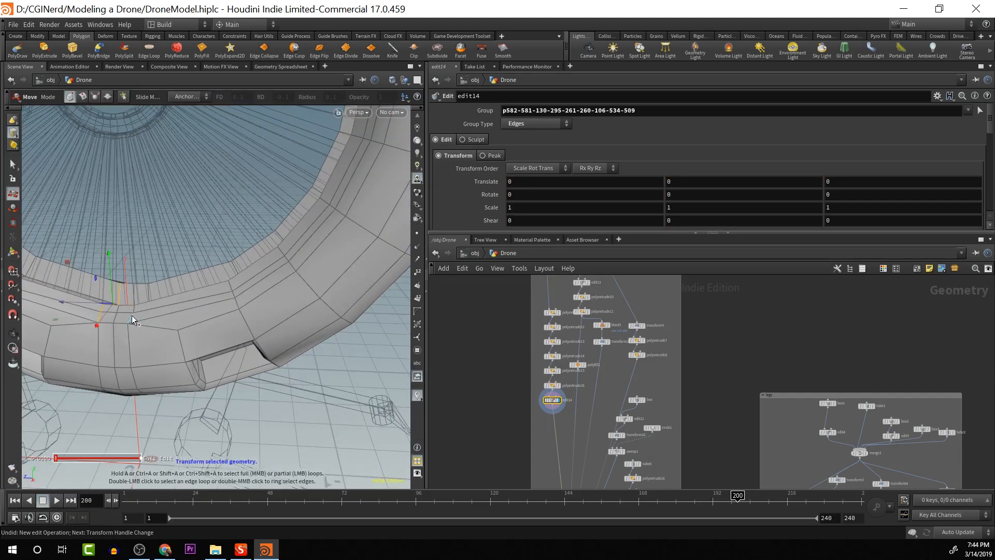
pyautogui.keyDown('shift'); pyautogui.doubleClick(132, 315); pyautogui.keyUp('shift')
pyautogui.keyDown('shift'); pyautogui.doubleClick(130, 349); pyautogui.keyUp('shift')
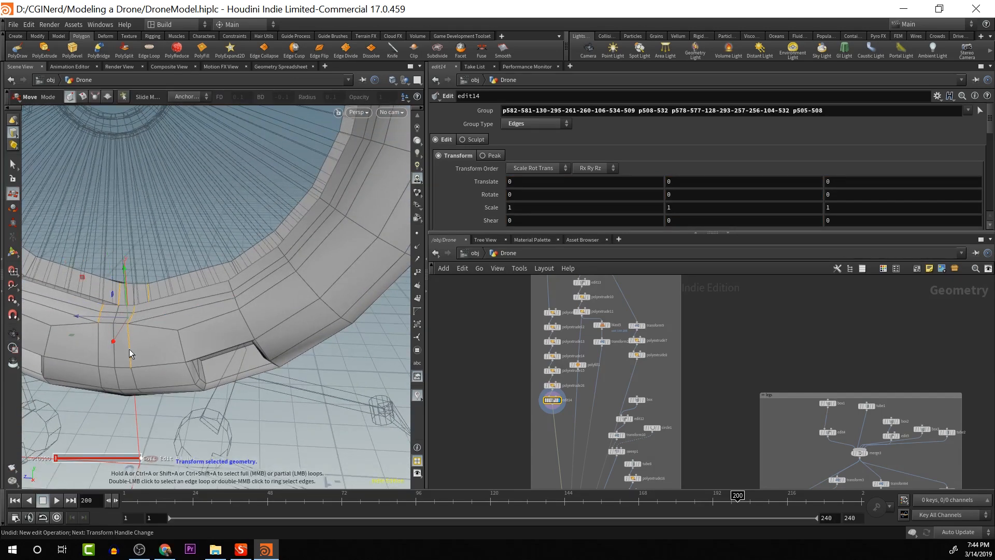
pyautogui.keyDown('shift'); pyautogui.doubleClick(98, 344); pyautogui.keyUp('shift')
pyautogui.keyDown('alt'); pyautogui.moveTo(99, 345); pyautogui.dragTo(269, 344); pyautogui.keyUp('alt')
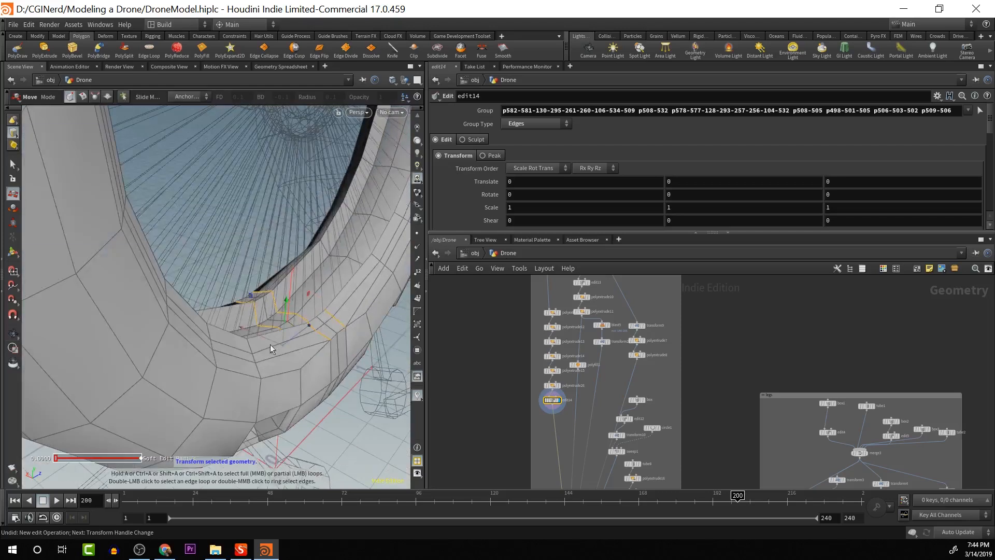
pyautogui.keyDown('shift'); pyautogui.doubleClick(330, 362); pyautogui.keyUp('shift')
pyautogui.keyDown('alt'); pyautogui.moveTo(331, 362); pyautogui.dragTo(271, 346); pyautogui.keyUp('alt')
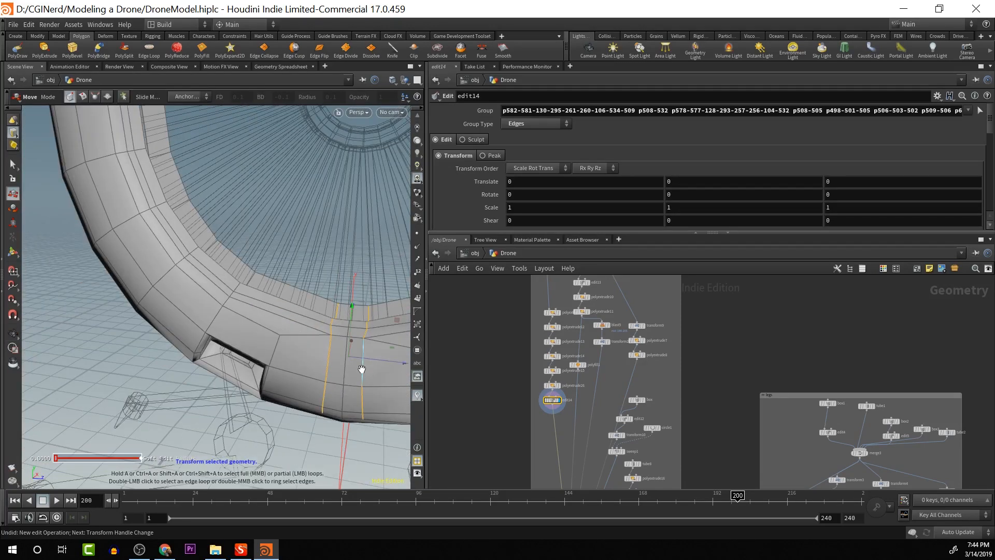
pyautogui.keyDown('alt'); pyautogui.moveTo(357, 368); pyautogui.dragTo(211, 356); pyautogui.keyUp('alt')
pyautogui.press('r')
pyautogui.press('e')
pyautogui.press('Escape')
pyautogui.scroll(4, 260, 355)
pyautogui.press('e')
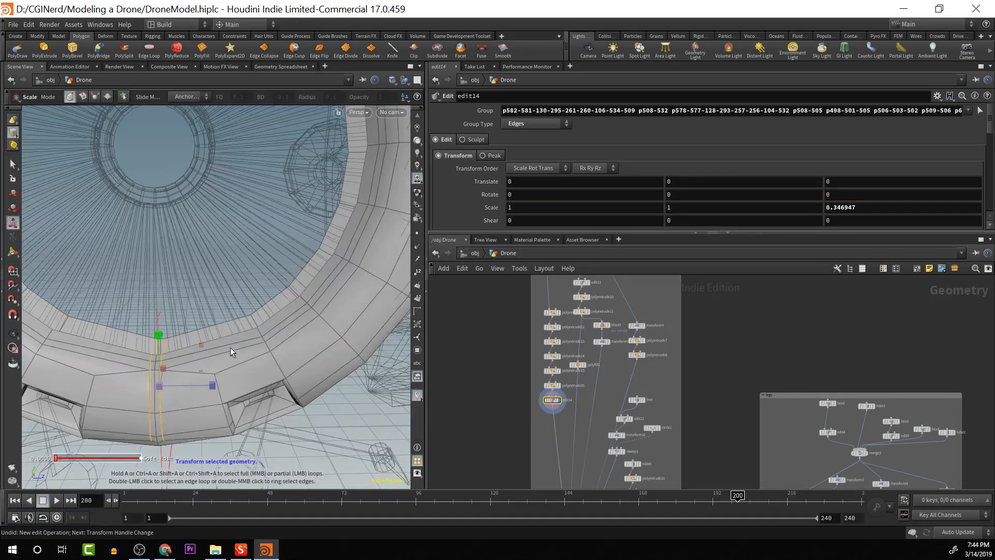
# Switch the edit to face selection and select the thin inner face loop around one side of the fan ring
pyautogui.click(14, 136)
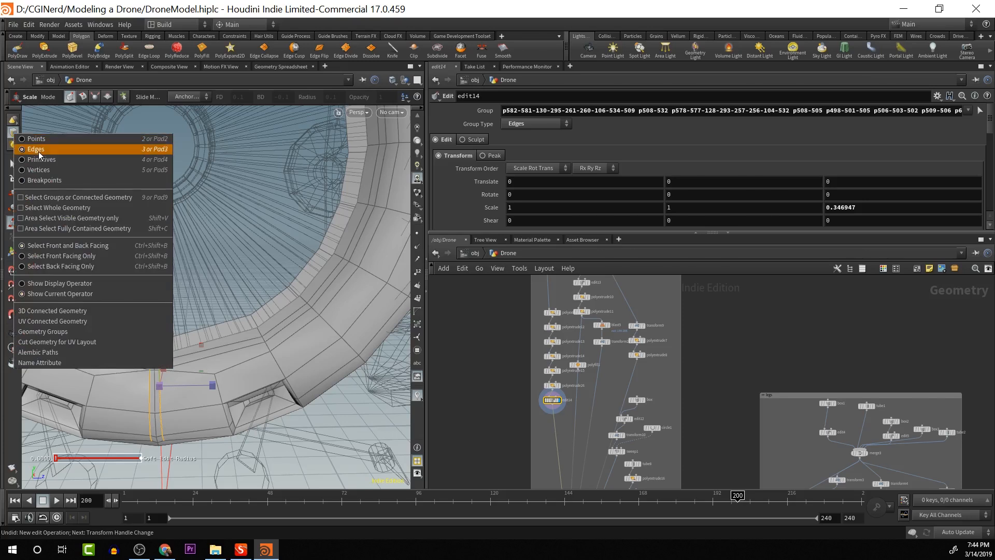
pyautogui.click(44, 160)
pyautogui.click(238, 344)
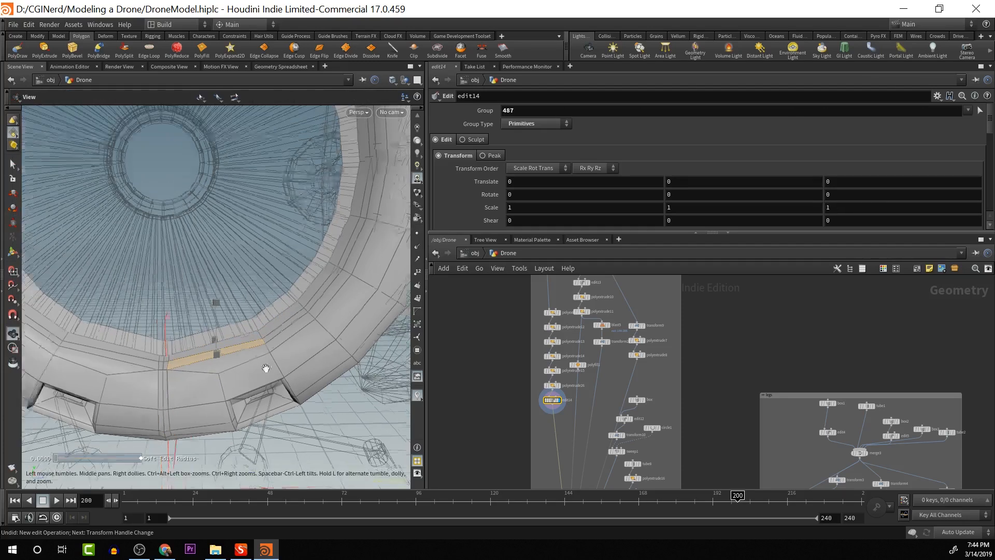
pyautogui.scroll(-5, 279, 365)
pyautogui.press('a')
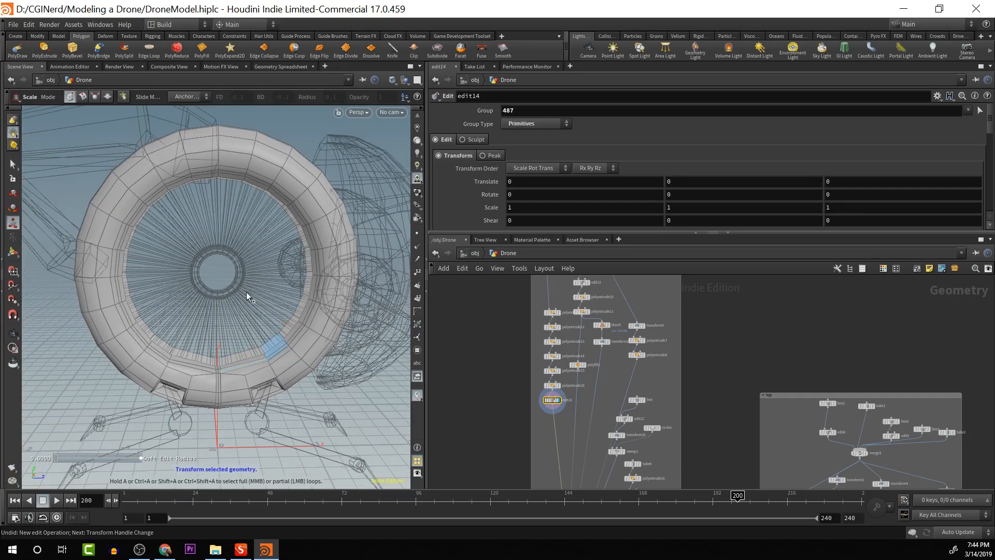
pyautogui.click(200, 175)
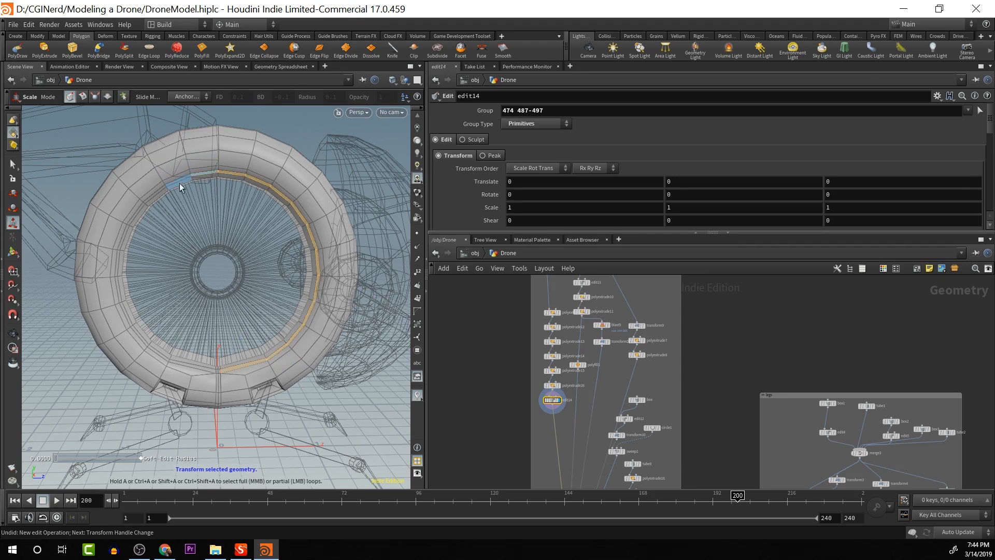
pyautogui.click(191, 366)
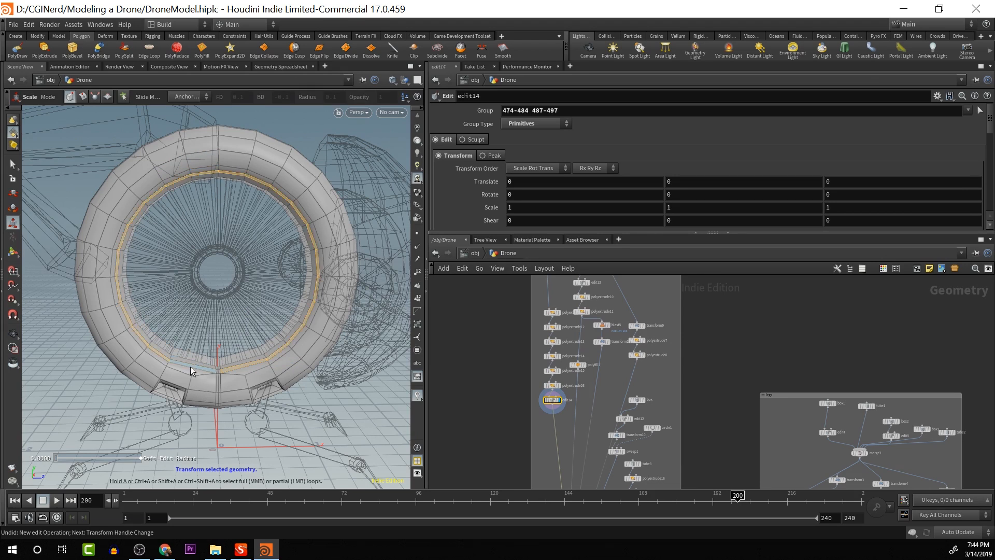
# Add the narrow strip of faces along the lower section's centre line to the selection
pyautogui.scroll(5, 196, 356)
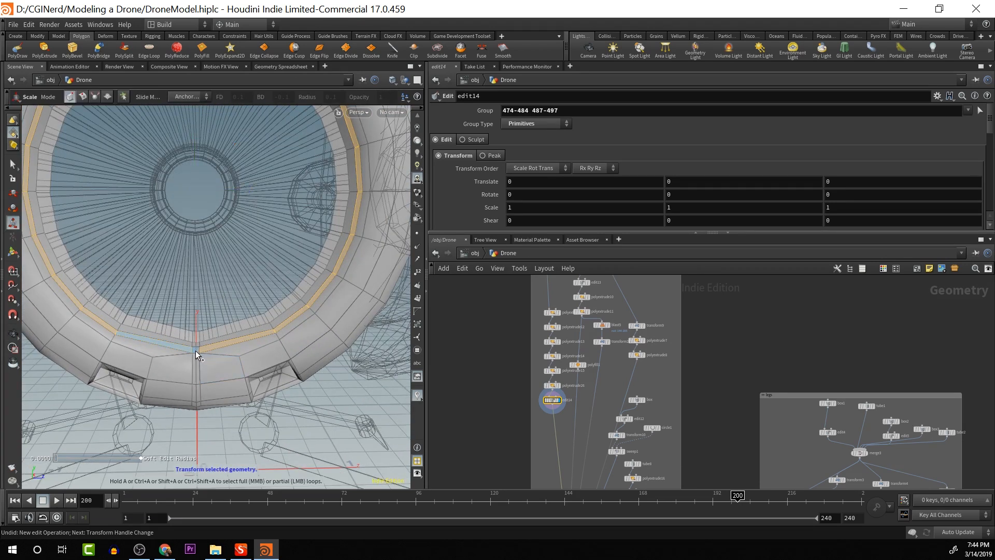
pyautogui.click(194, 406)
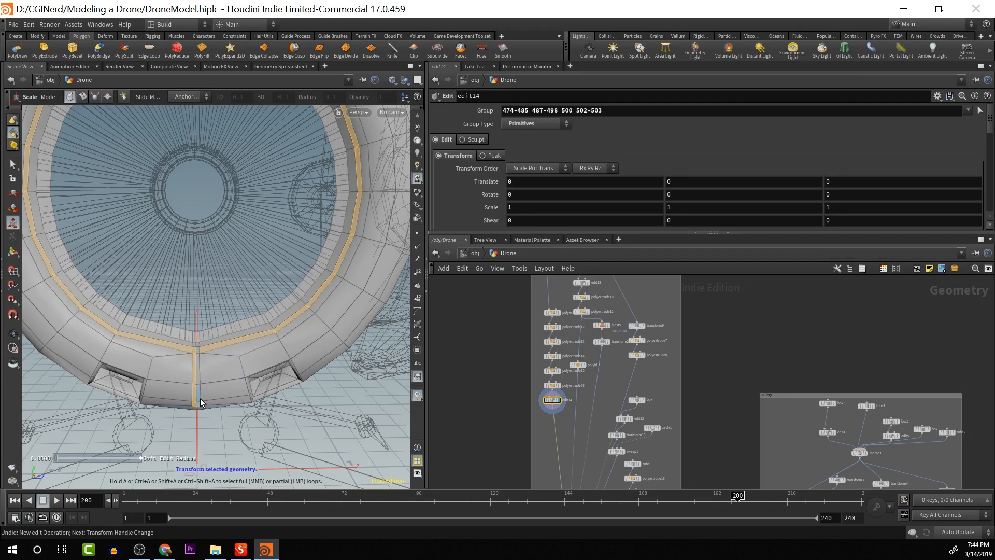
pyautogui.click(197, 363)
# Add the matching thin inner face loop on the opposite side of the fan ring to the selection
pyautogui.press('Escape')
pyautogui.moveTo(198, 352); pyautogui.dragTo(355, 404)
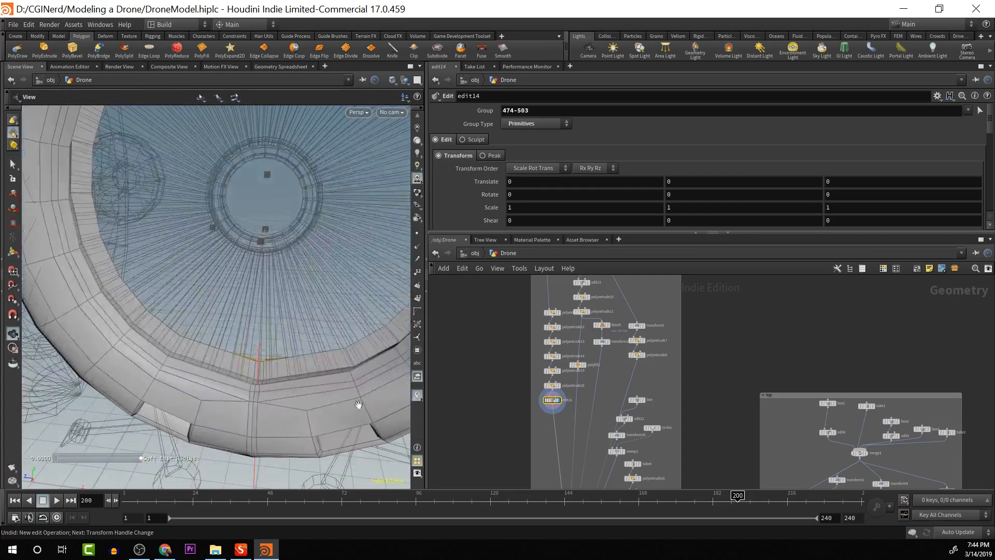
pyautogui.press('e')
pyautogui.keyDown('shift'); pyautogui.click(253, 397); pyautogui.keyUp('shift')
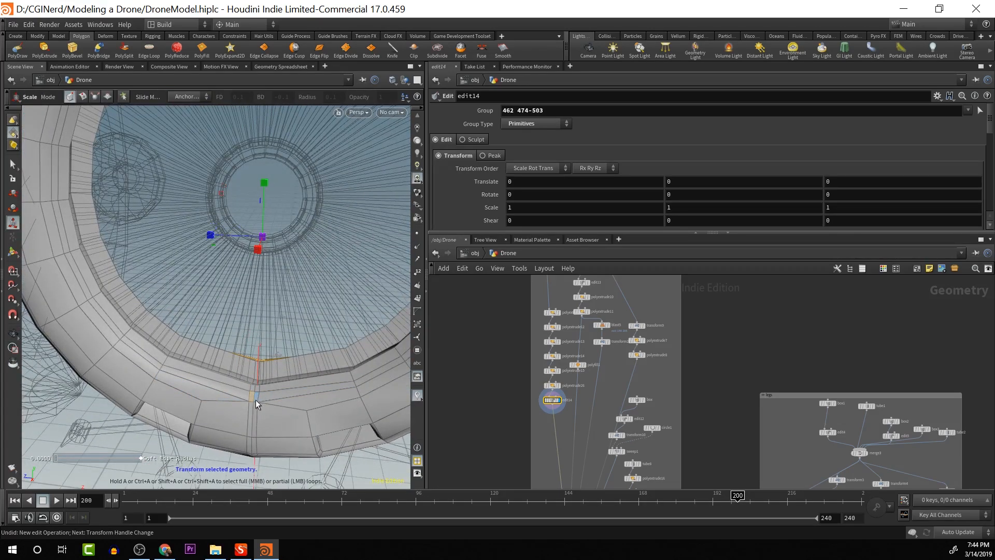
pyautogui.moveTo(267, 397); pyautogui.dragTo(281, 202)
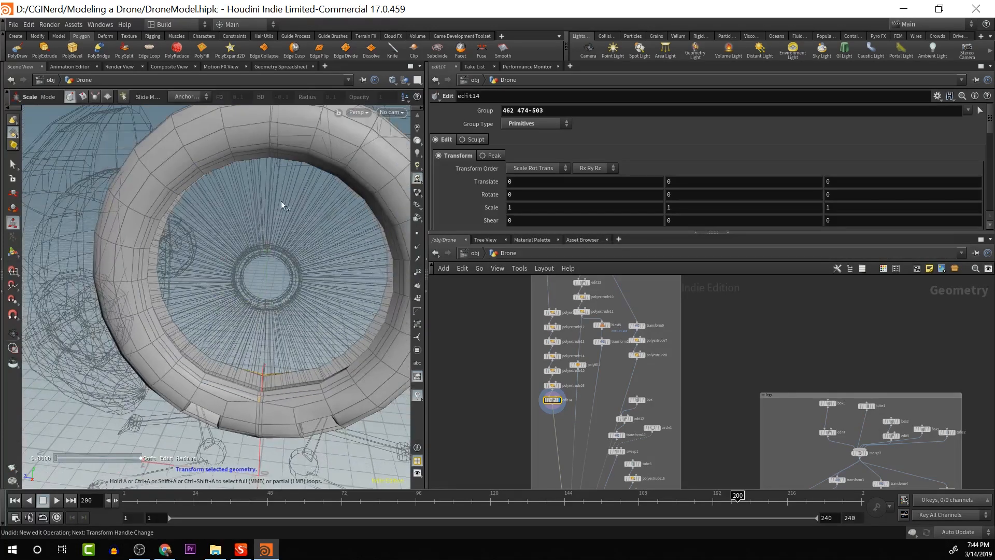
pyautogui.keyDown('shift'); pyautogui.click(329, 166); pyautogui.keyUp('shift')
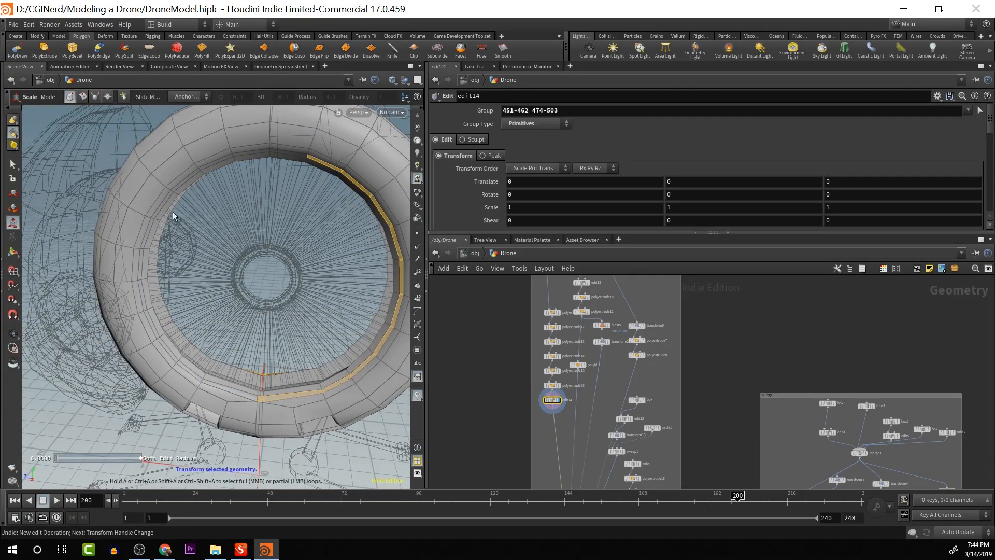
pyautogui.keyDown('shift'); pyautogui.click(141, 272); pyautogui.keyUp('shift')
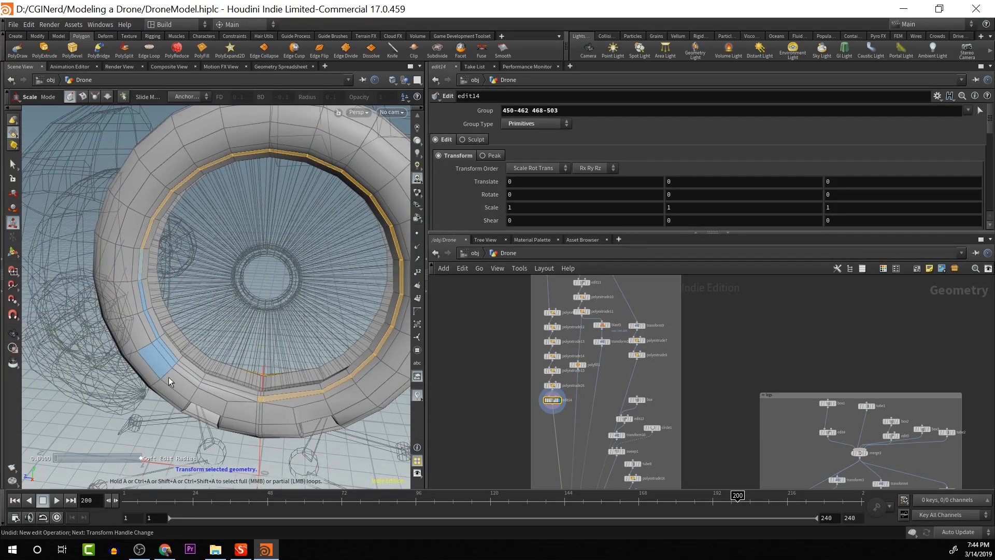
pyautogui.keyDown('shift'); pyautogui.click(241, 391); pyautogui.keyUp('shift')
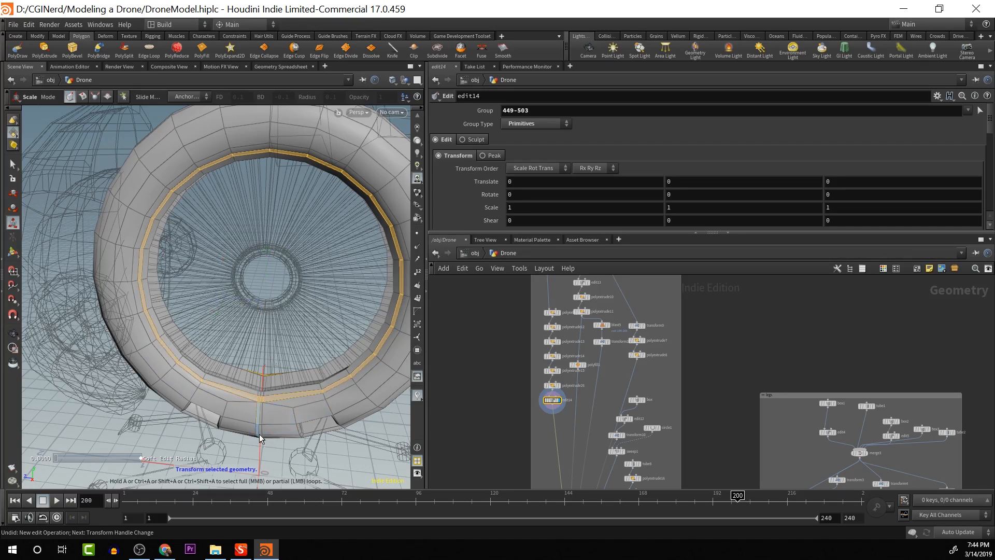
# Add the remaining centre-strip faces on the opposite side, joining the strip to that side's face loop
pyautogui.keyDown('alt'); pyautogui.moveTo(259, 434); pyautogui.dragTo(291, 387); pyautogui.keyUp('alt')
pyautogui.scroll(2, 290, 390)
pyautogui.hotkey('shift', 'a')
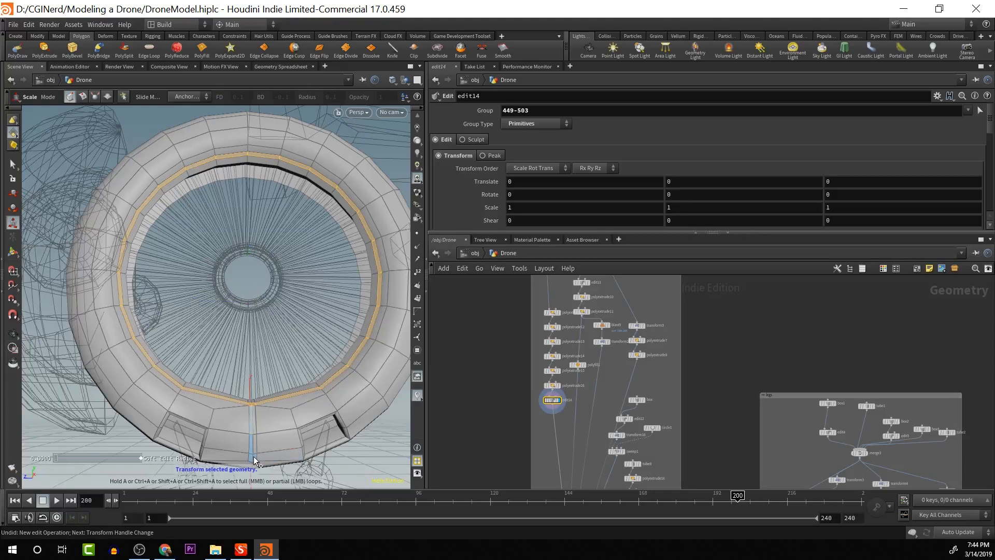
pyautogui.keyDown('shift'); pyautogui.click(254, 409); pyautogui.keyUp('shift')
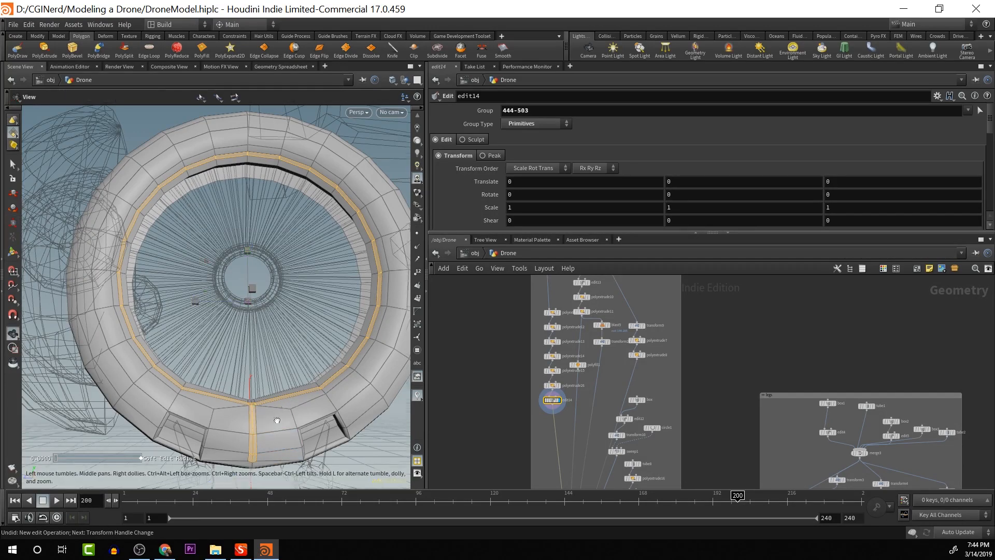
# PolyExtrude the selected loops and centre strip with a distance of -0.03, undoing the deeper extrusion attempt
pyautogui.keyDown('alt'); pyautogui.moveTo(254, 409); pyautogui.dragTo(334, 344); pyautogui.keyUp('alt')
pyautogui.click(47, 49)
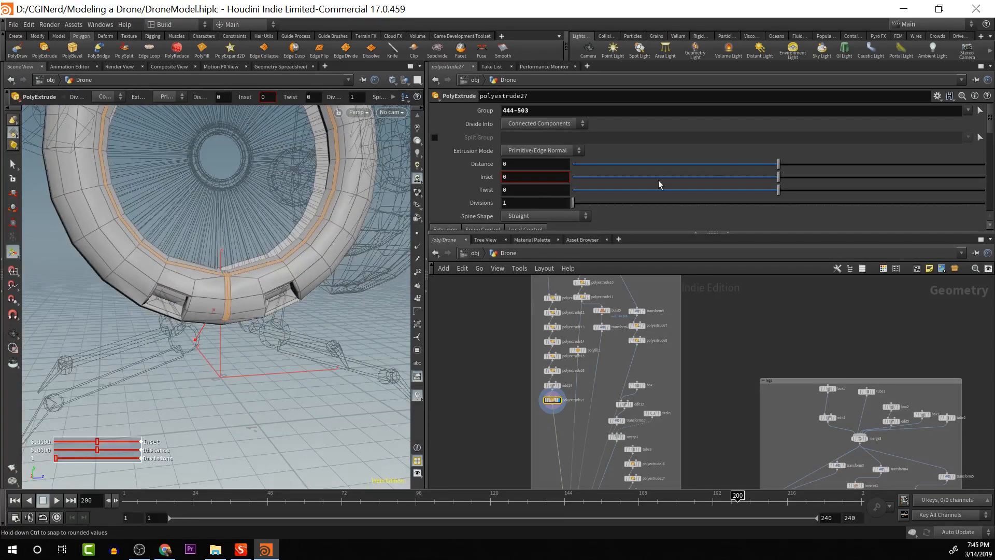
pyautogui.moveTo(779, 163); pyautogui.dragTo(773, 166)
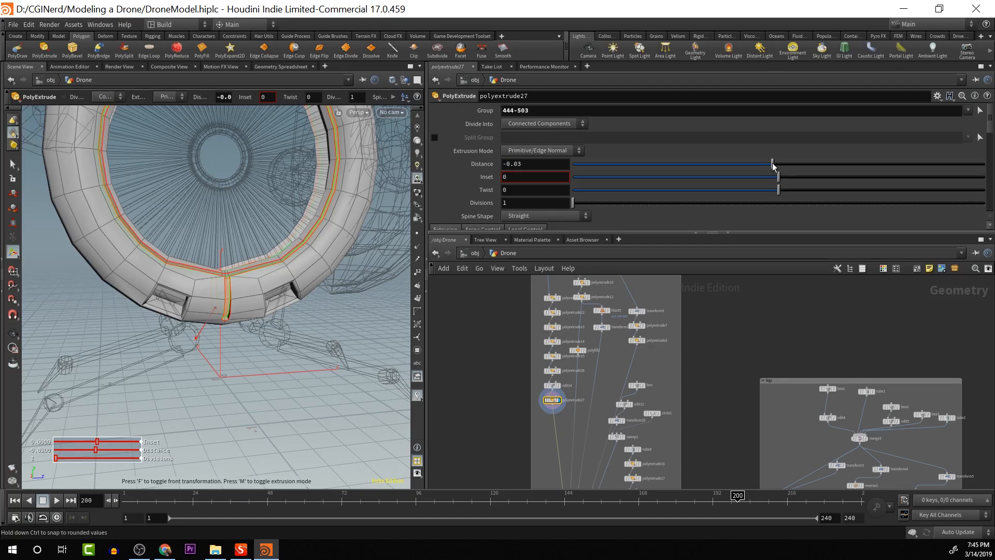
pyautogui.moveTo(355, 307); pyautogui.dragTo(372, 309, button='middle')
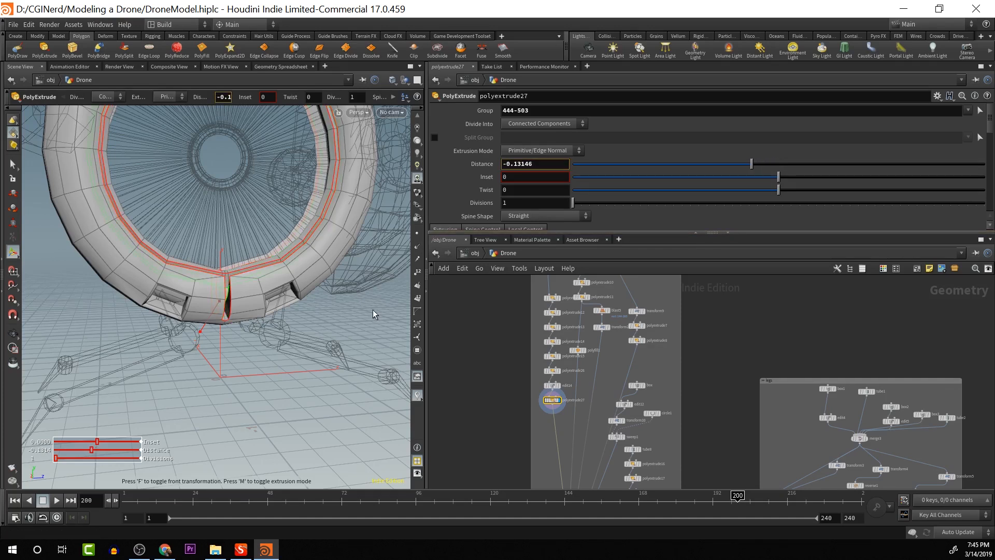
pyautogui.hotkey('ctrl', 'z')
# Display the merge node that combines the fan ring with the blades and the rest of the body
pyautogui.press('Escape')
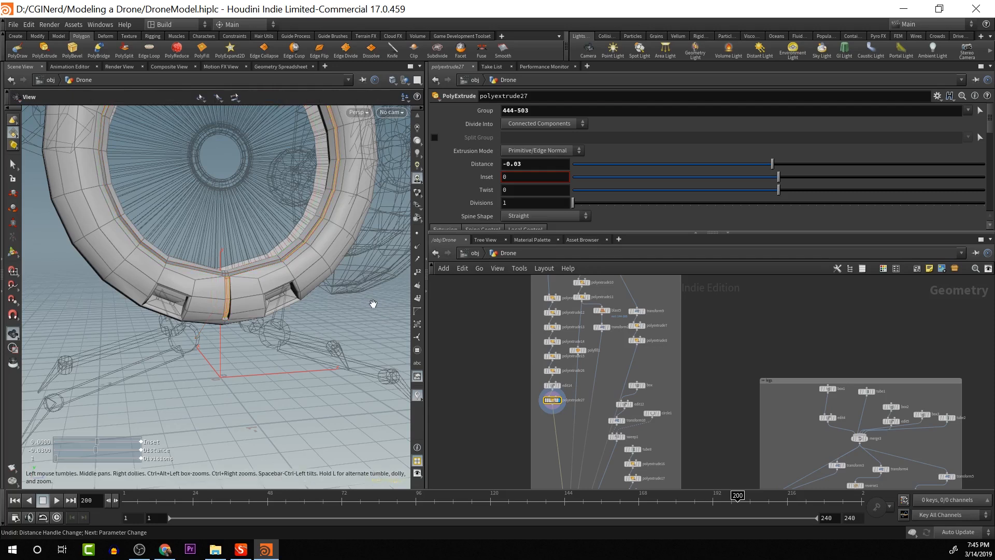
pyautogui.keyDown('alt'); pyautogui.moveTo(378, 317); pyautogui.dragTo(354, 273); pyautogui.keyUp('alt')
pyautogui.keyDown('alt'); pyautogui.moveTo(363, 348); pyautogui.dragTo(372, 366); pyautogui.keyUp('alt')
pyautogui.keyDown('alt'); pyautogui.moveTo(480, 408); pyautogui.dragTo(463, 282); pyautogui.keyUp('alt')
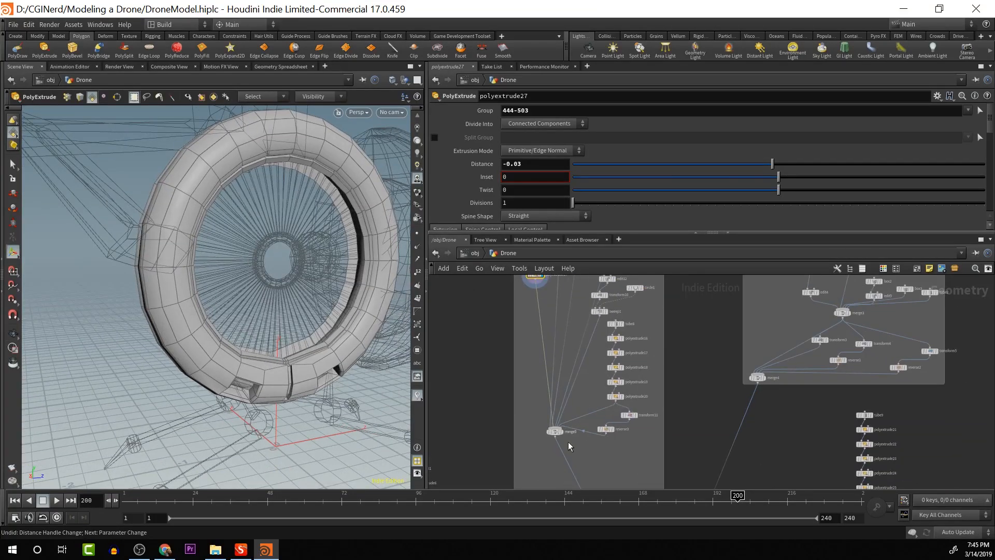
pyautogui.click(562, 437)
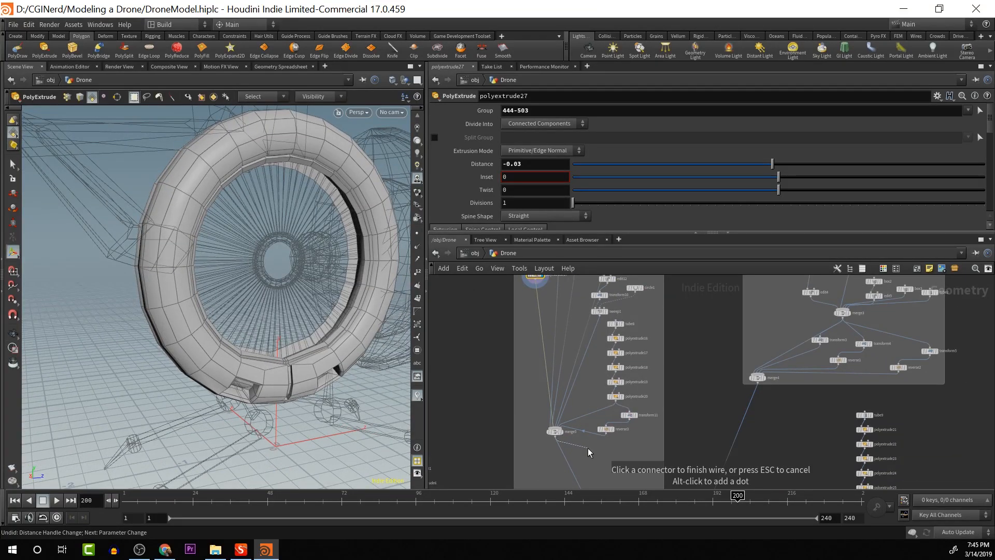
pyautogui.press('Escape')
pyautogui.click(561, 431)
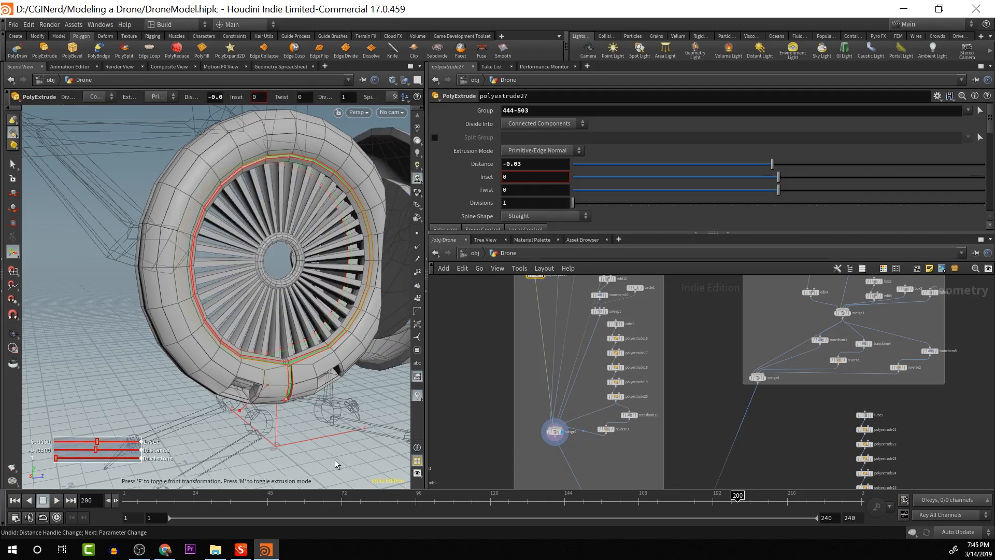
# Adjust the groove extrusion's distance to -0.0275223 and examine the recessed loops and centre strip on both sides
pyautogui.moveTo(337, 464); pyautogui.dragTo(125, 396)
pyautogui.keyDown('alt'); pyautogui.moveTo(125, 396); pyautogui.dragTo(258, 392, button='right'); pyautogui.keyUp('alt')
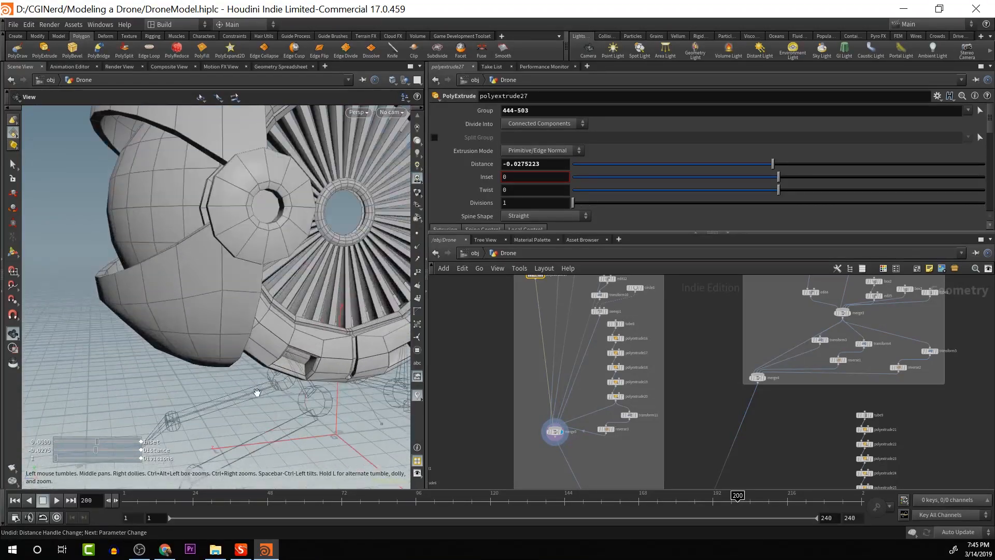
pyautogui.keyDown('alt'); pyautogui.moveTo(257, 393); pyautogui.dragTo(346, 394); pyautogui.keyUp('alt')
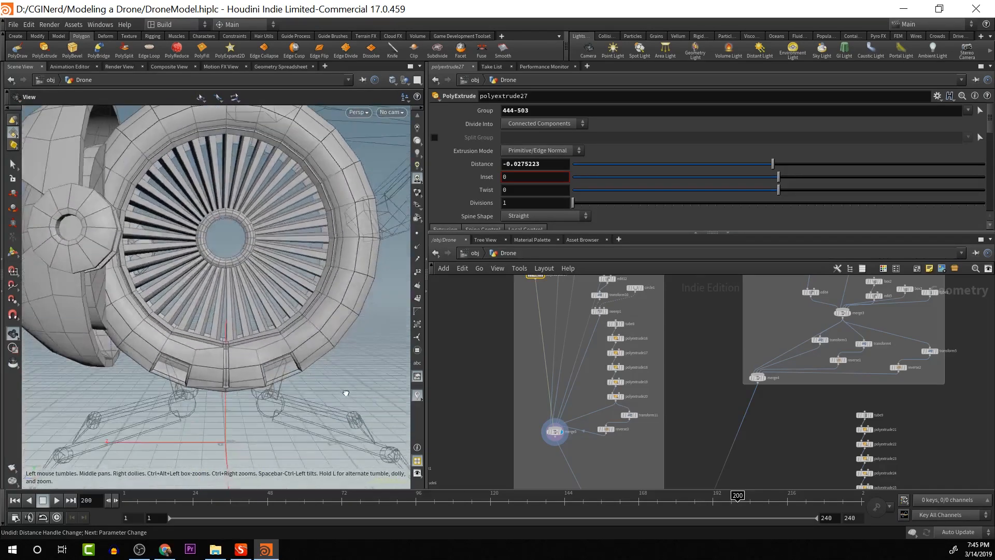
pyautogui.scroll(5, 340, 394)
pyautogui.moveTo(325, 395); pyautogui.dragTo(246, 371)
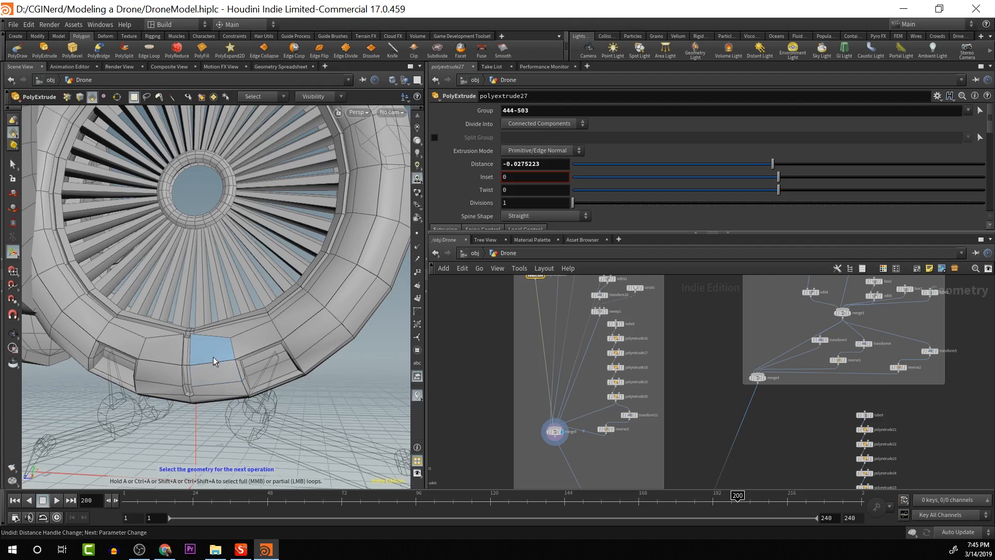
# Display the groove's polyextrude27 node again instead of the merged body
pyautogui.click(536, 276)
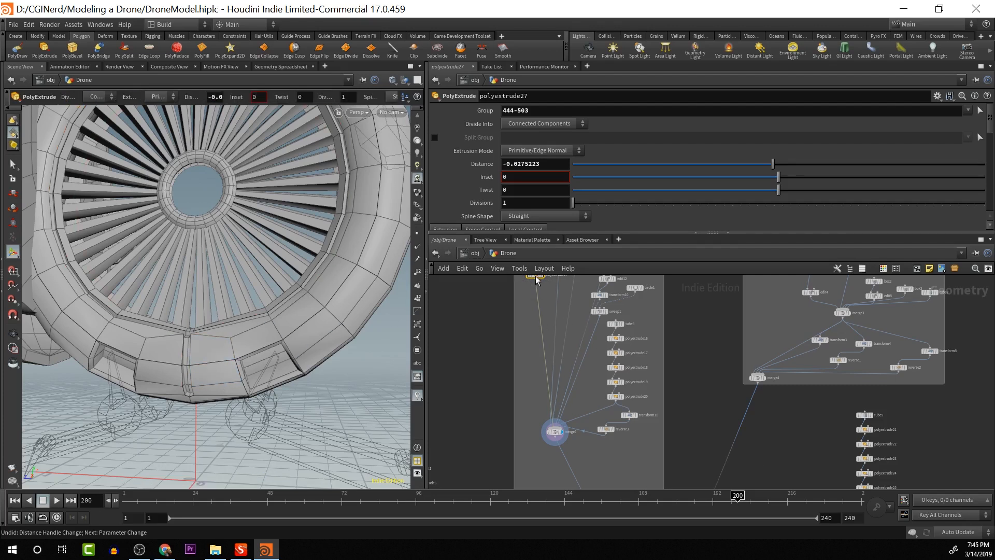
pyautogui.moveTo(541, 281); pyautogui.dragTo(554, 334, button='middle')
pyautogui.click(559, 328)
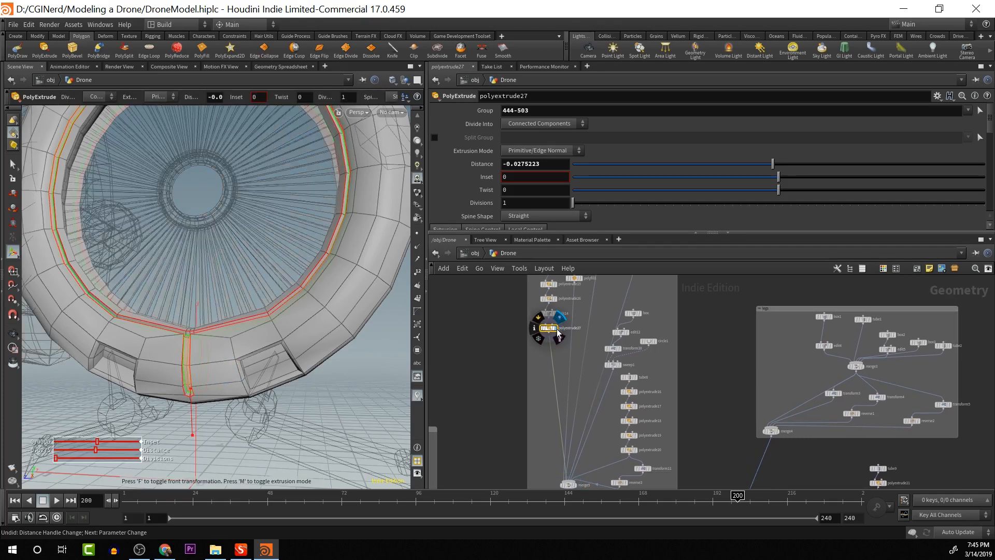
# Select the lower panel faces around the leg cutouts on both halves of the ring's first side
pyautogui.press('s')
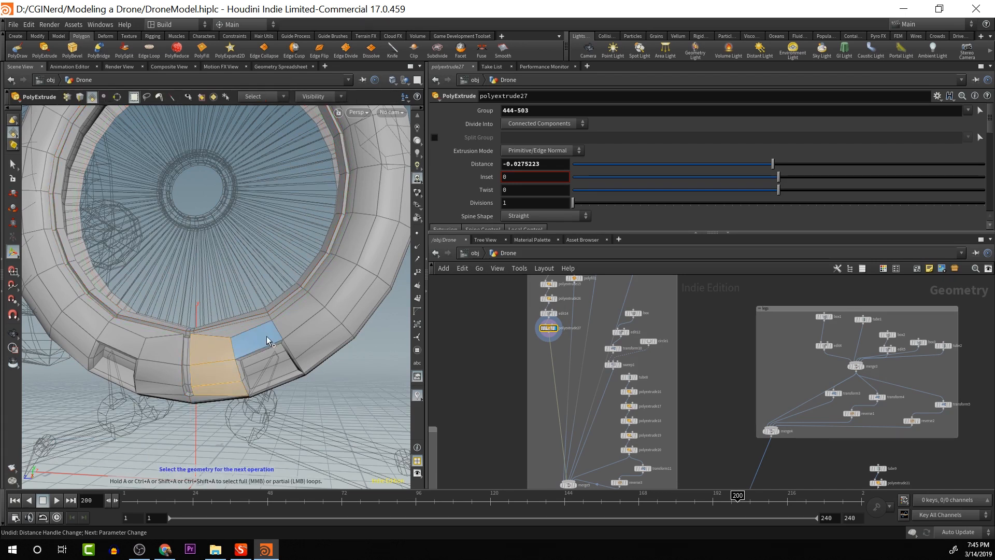
pyautogui.keyDown('shift'); pyautogui.click(310, 341); pyautogui.keyUp('shift')
pyautogui.press('Escape')
pyautogui.moveTo(310, 341); pyautogui.dragTo(156, 374)
pyautogui.press('s')
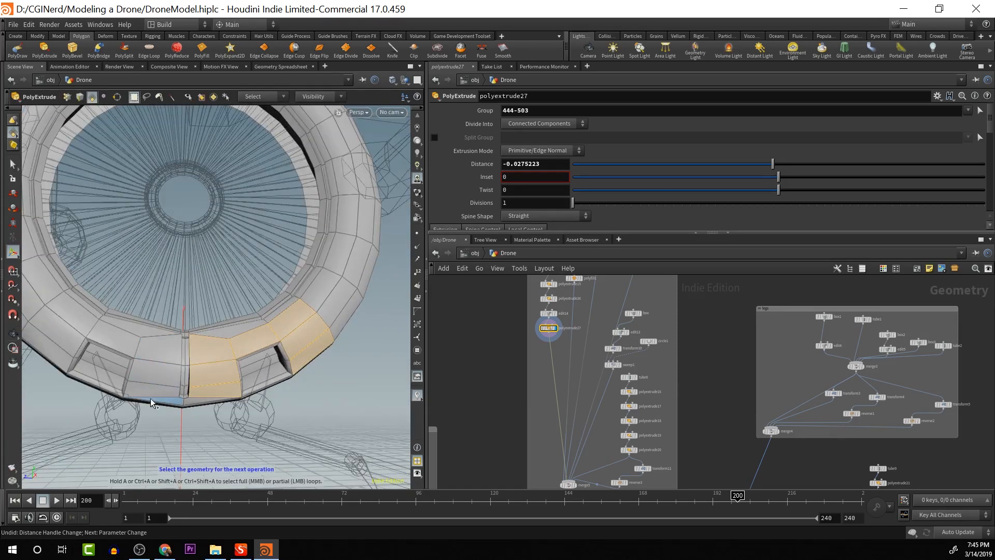
pyautogui.keyDown('shift'); pyautogui.click(92, 329); pyautogui.keyUp('shift')
# Add the matching lower panel faces around the leg cutouts on the ring's opposite side to the selection
pyautogui.keyDown('alt'); pyautogui.moveTo(150, 356); pyautogui.dragTo(299, 359); pyautogui.keyUp('alt')
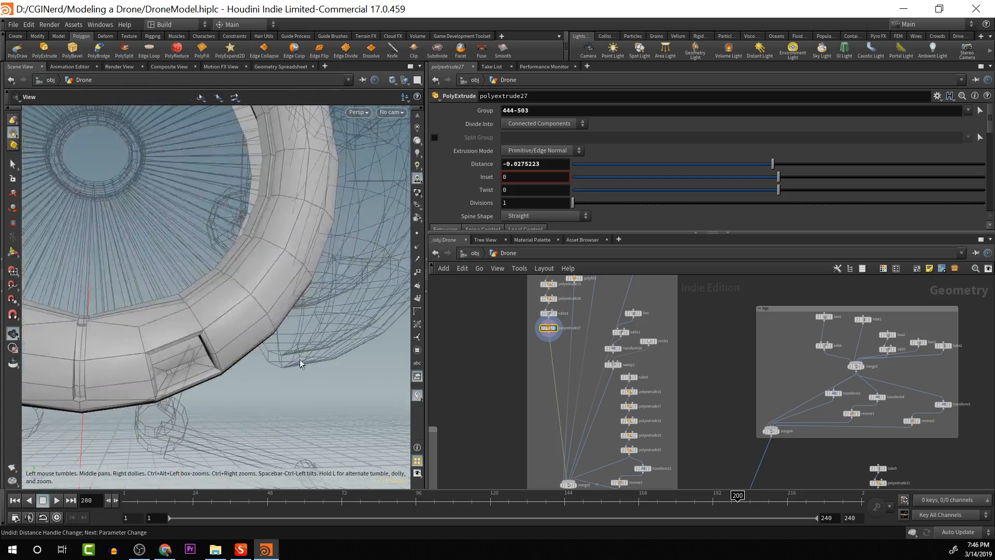
pyautogui.keyDown('shift'); pyautogui.click(172, 319); pyautogui.keyUp('shift')
pyautogui.keyDown('shift'); pyautogui.click(114, 389); pyautogui.keyUp('shift')
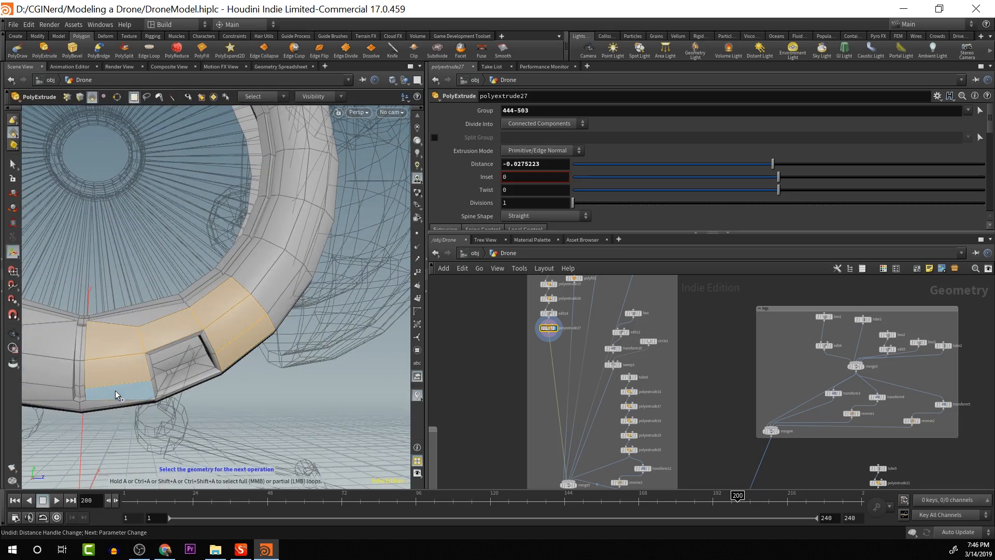
pyautogui.keyDown('alt'); pyautogui.moveTo(115, 390); pyautogui.dragTo(316, 341); pyautogui.keyUp('alt')
pyautogui.keyDown('shift'); pyautogui.click(274, 371); pyautogui.keyUp('shift')
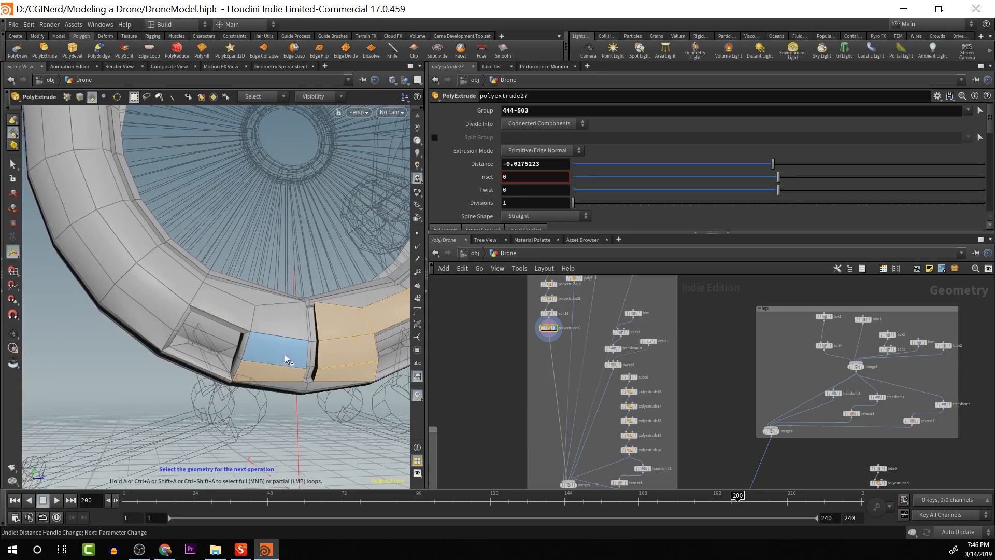
pyautogui.keyDown('shift'); pyautogui.click(236, 315); pyautogui.keyUp('shift')
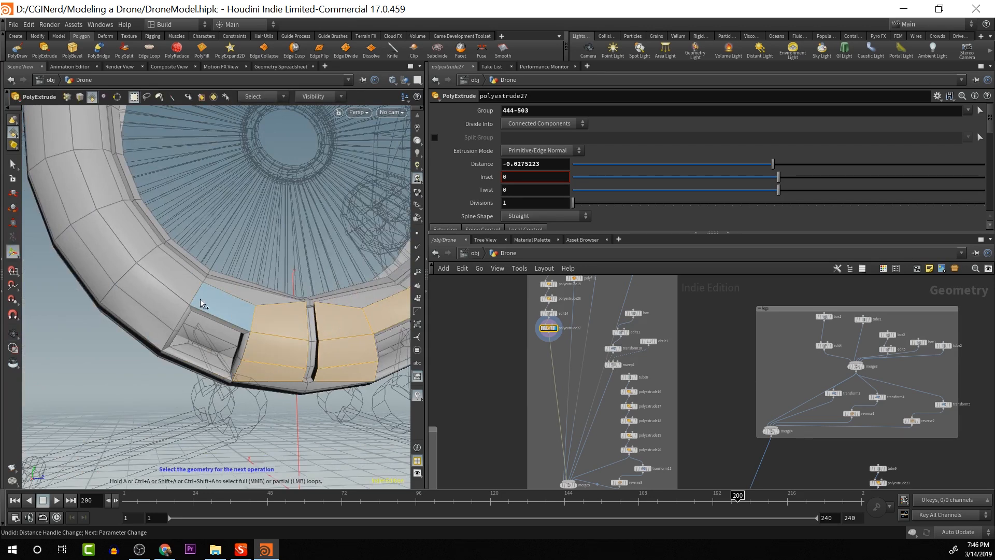
pyautogui.keyDown('shift'); pyautogui.click(154, 319); pyautogui.keyUp('shift')
# Extrude the selected lower panel faces around the leg cutouts with an inset of 0.023
pyautogui.keyDown('alt'); pyautogui.moveTo(155, 319); pyautogui.dragTo(119, 204); pyautogui.keyUp('alt')
pyautogui.press('Return')
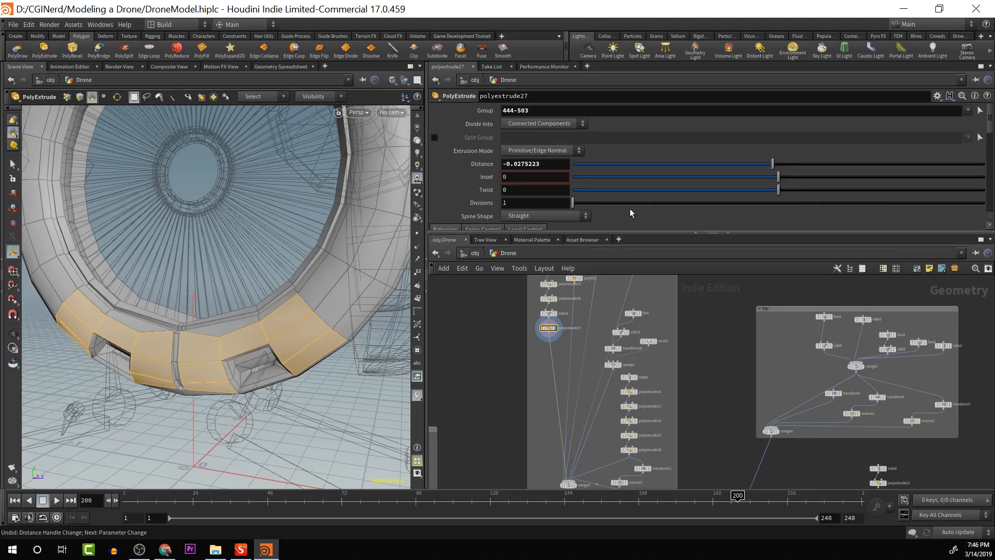
pyautogui.press('Return')
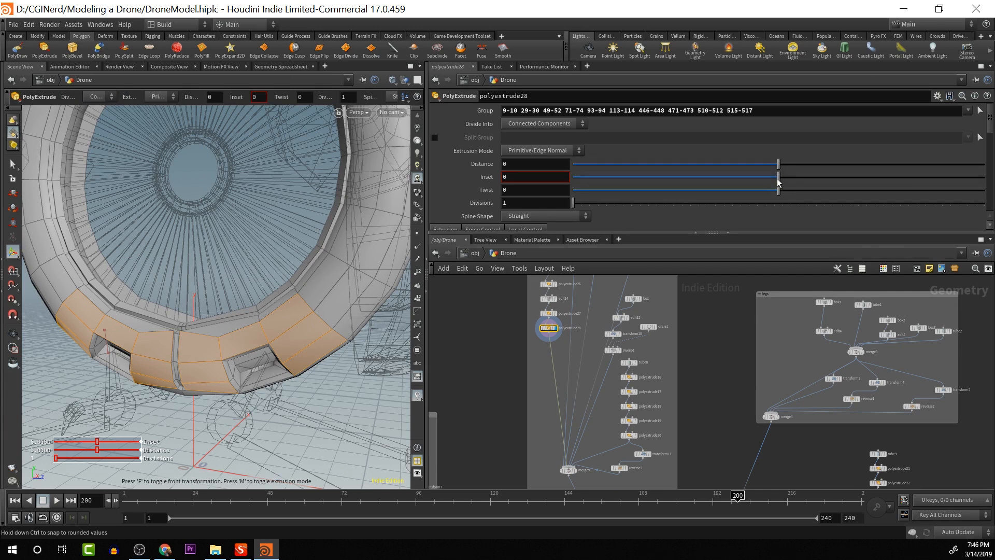
pyautogui.moveTo(779, 177); pyautogui.dragTo(786, 185)
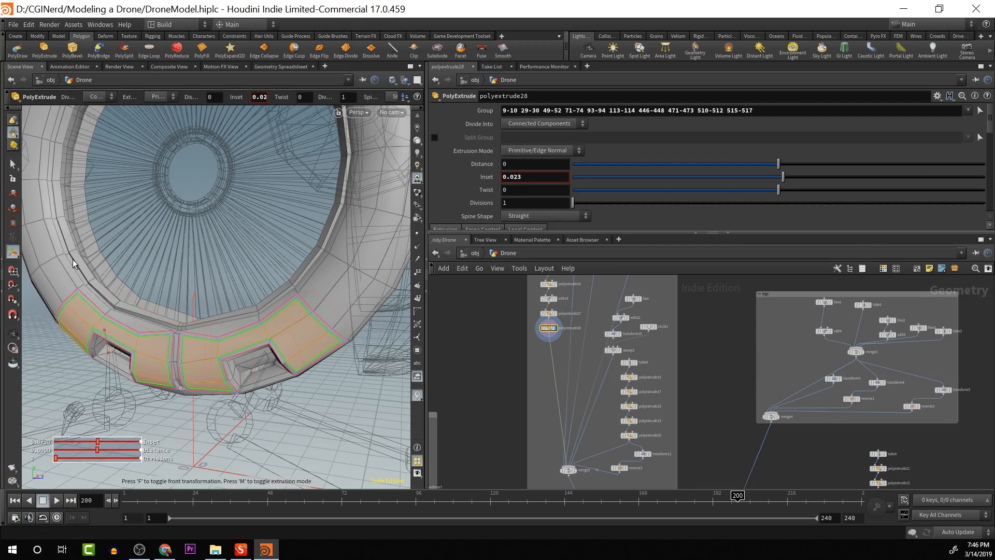
# Extrude the inset panel faces again, with a distance of 0.111, to raise them from the ring
pyautogui.click(44, 49)
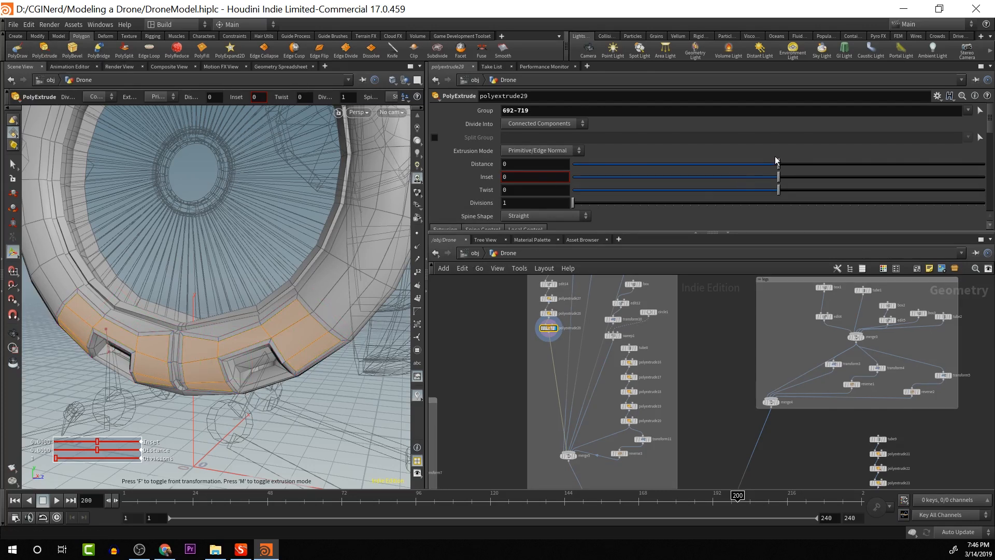
pyautogui.moveTo(777, 163); pyautogui.dragTo(801, 163)
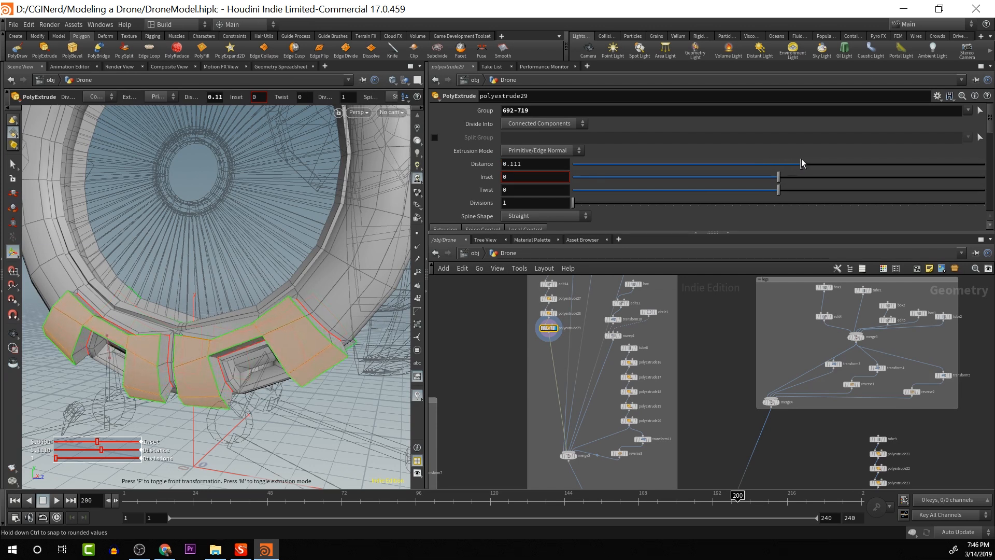
pyautogui.moveTo(330, 427); pyautogui.dragTo(391, 292)
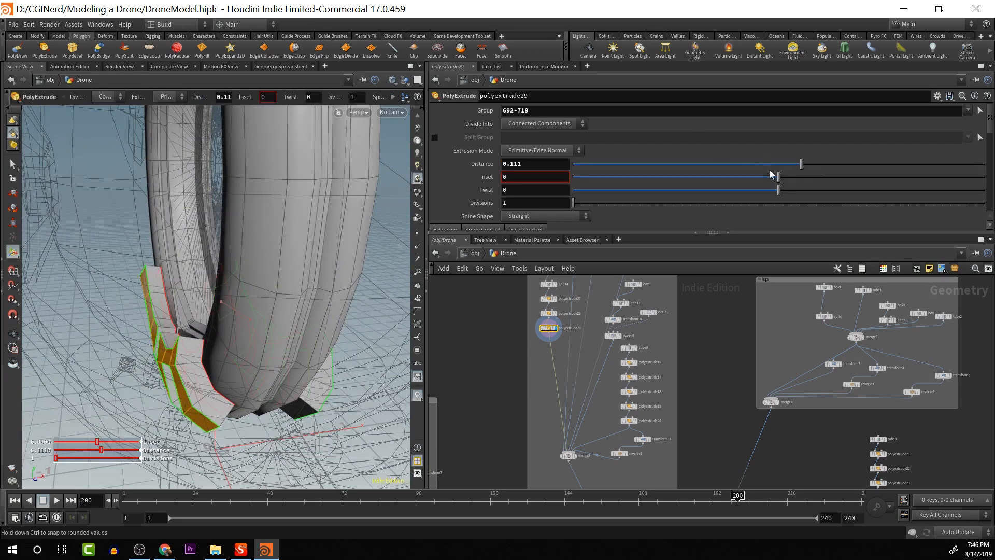
# Try an inset of -0.65 on the raised panels and reset it to 0
pyautogui.moveTo(779, 177); pyautogui.dragTo(645, 185)
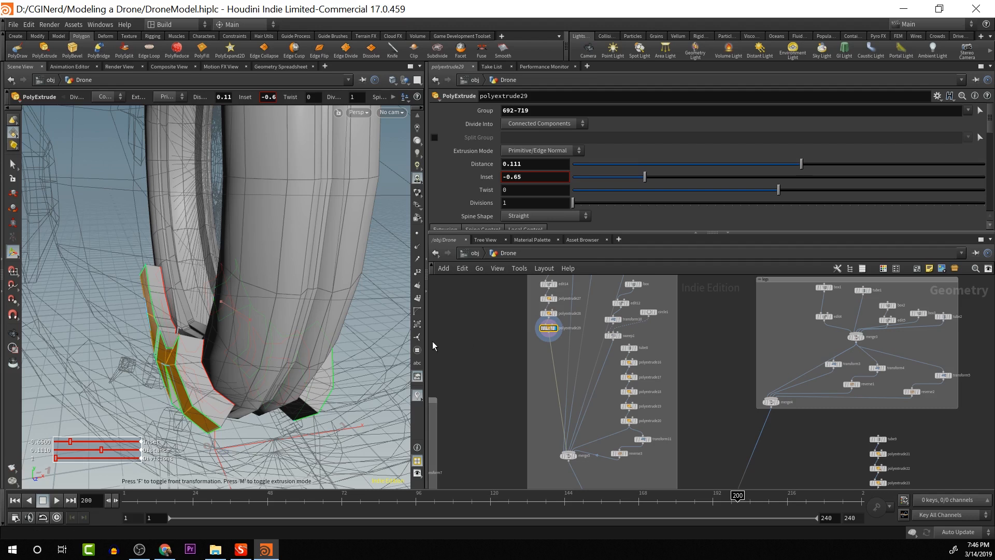
pyautogui.moveTo(383, 357); pyautogui.dragTo(316, 365)
pyautogui.hotkey('ctrl', 'z')
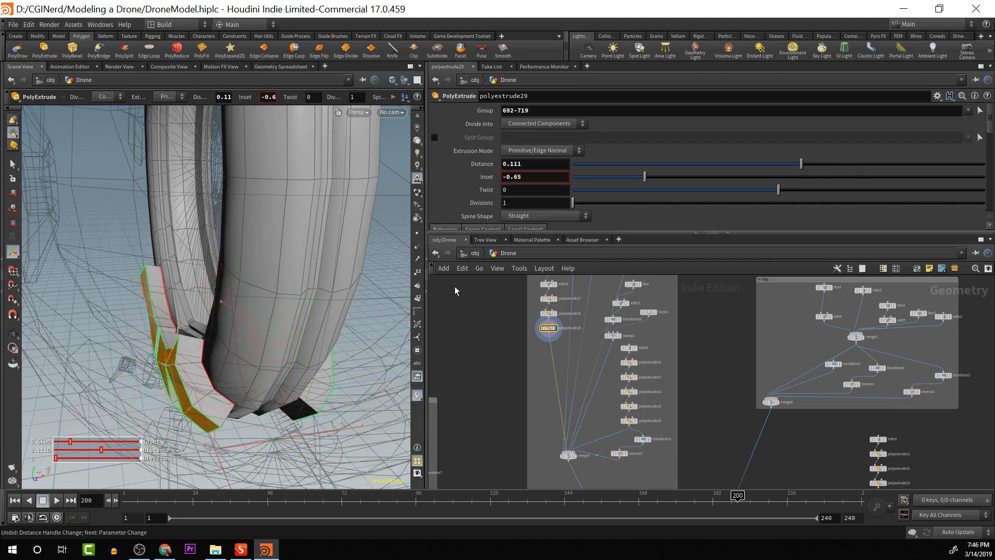
pyautogui.moveTo(390, 347); pyautogui.dragTo(399, 343)
pyautogui.hotkey('ctrl', 'z')
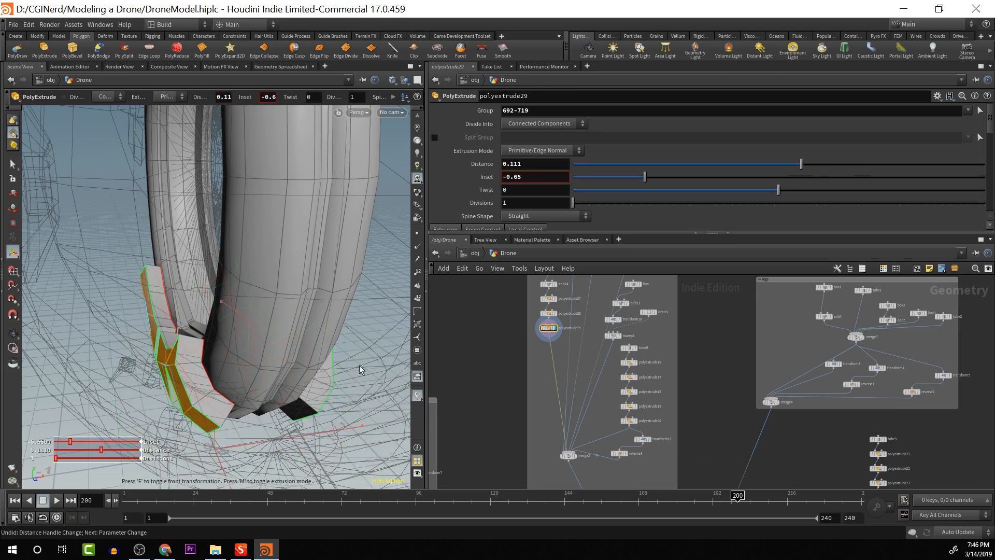
pyautogui.press('Escape')
pyautogui.moveTo(296, 456); pyautogui.dragTo(388, 421)
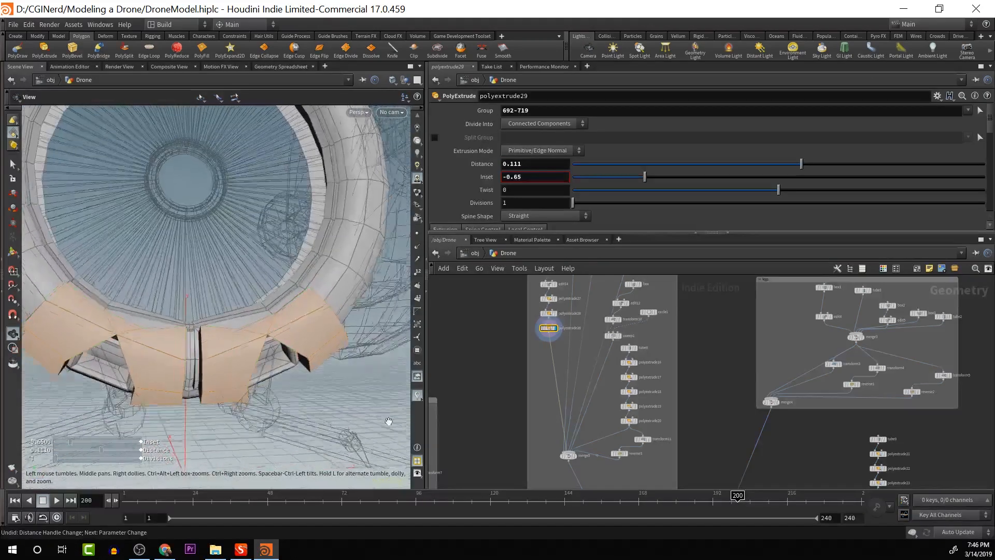
pyautogui.press('Return')
pyautogui.moveTo(647, 179); pyautogui.dragTo(780, 192)
pyautogui.press('Escape')
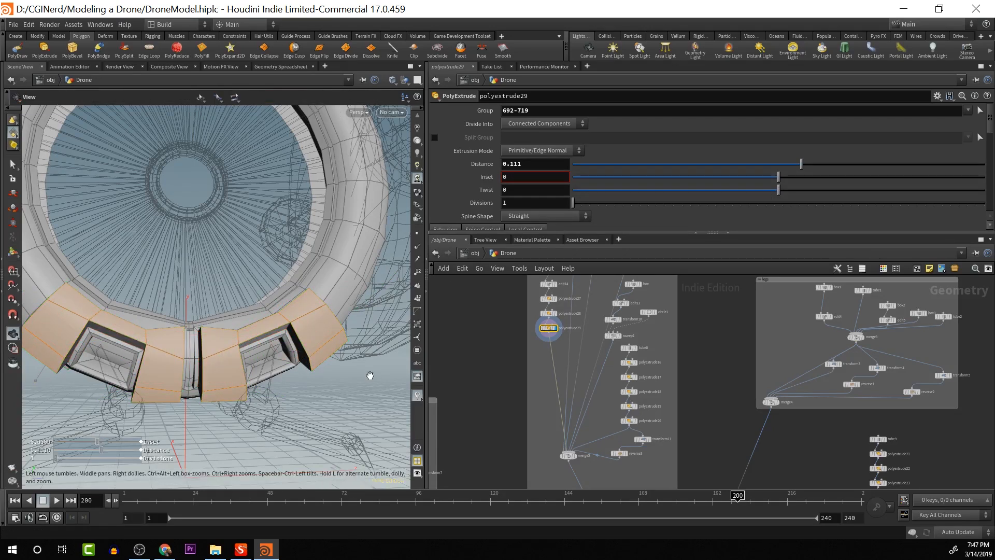
# Select the narrow upper face of the raised panel beside the centre strip and convert the selection from primitives to edges
pyautogui.moveTo(365, 378); pyautogui.dragTo(408, 306)
pyautogui.scroll(4, 276, 297)
pyautogui.scroll(2, 277, 297)
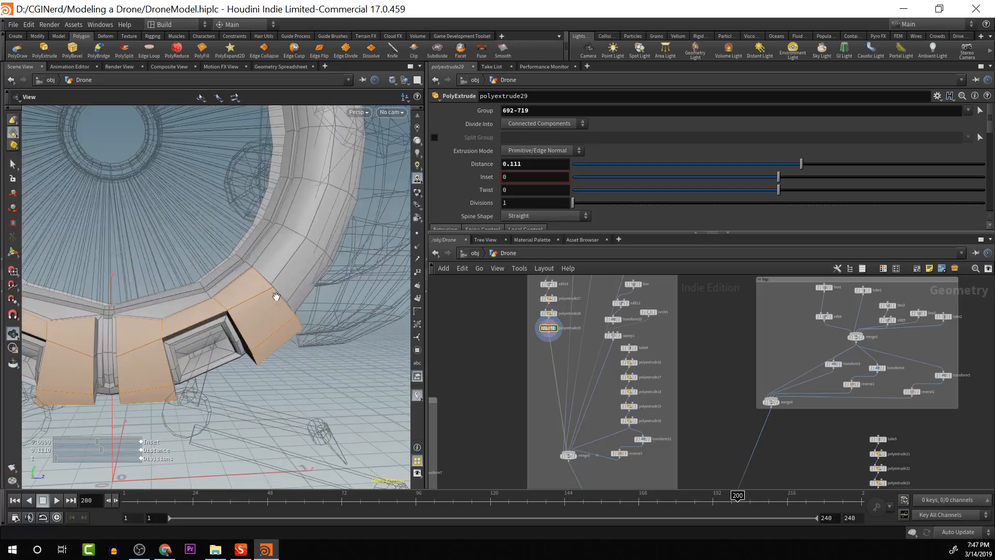
pyautogui.scroll(2, 264, 308)
pyautogui.moveTo(265, 298); pyautogui.dragTo(384, 303)
pyautogui.moveTo(273, 314); pyautogui.dragTo(225, 329)
pyautogui.press('s')
pyautogui.click(224, 333)
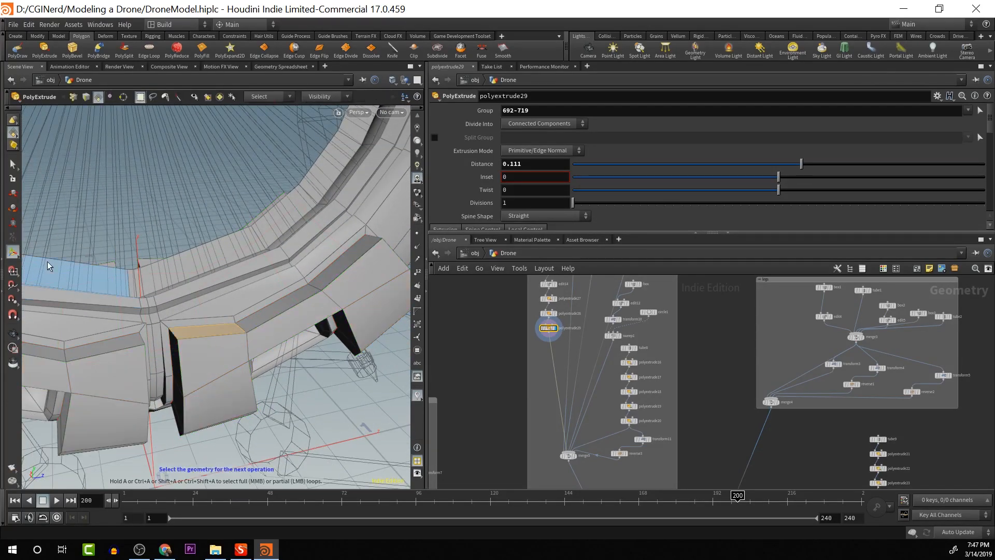
pyautogui.click(12, 165)
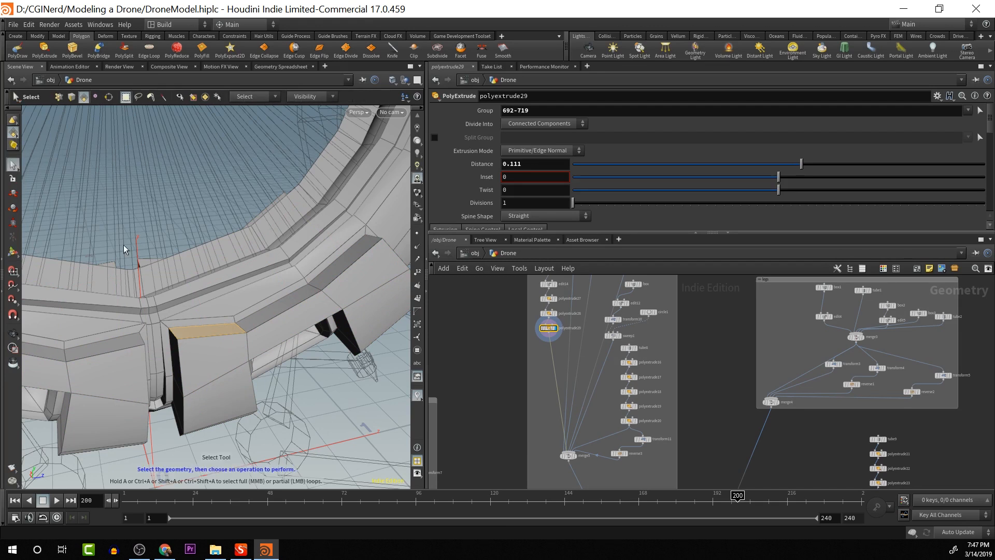
pyautogui.click(12, 132)
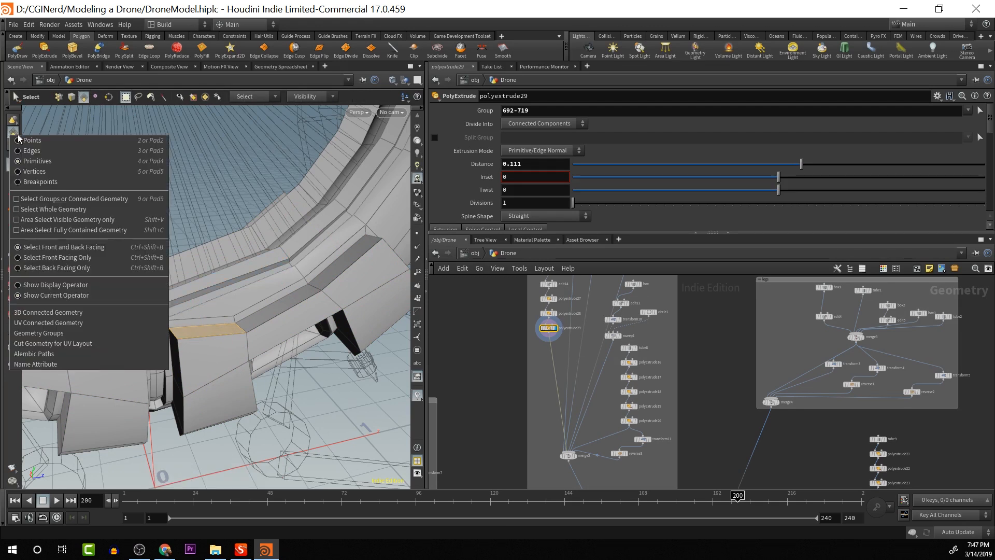
pyautogui.click(41, 146)
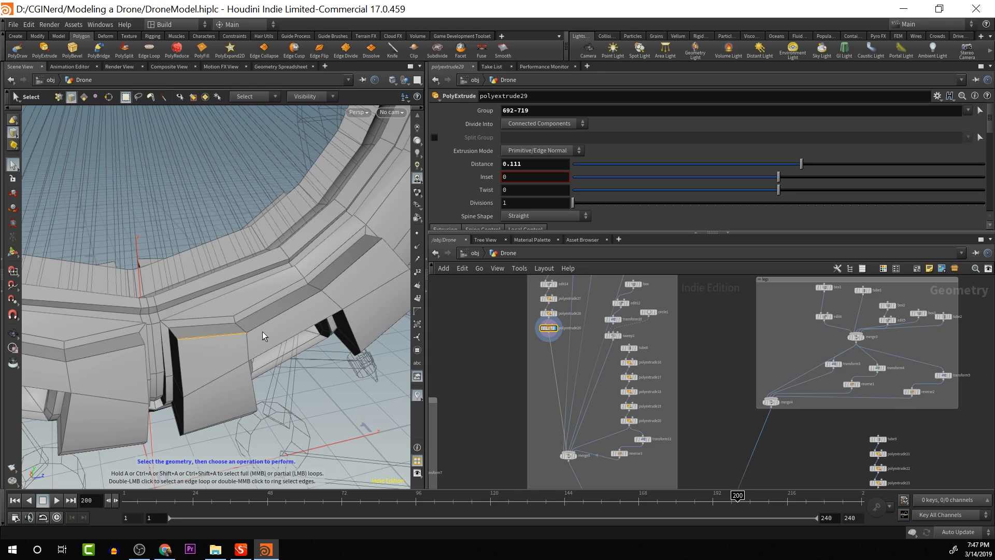
# Select the raised panels' upper edges along the ring and start a Move edit on the edge beside the centre strip
pyautogui.keyDown('alt'); pyautogui.moveTo(264, 326); pyautogui.dragTo(227, 291); pyautogui.keyUp('alt')
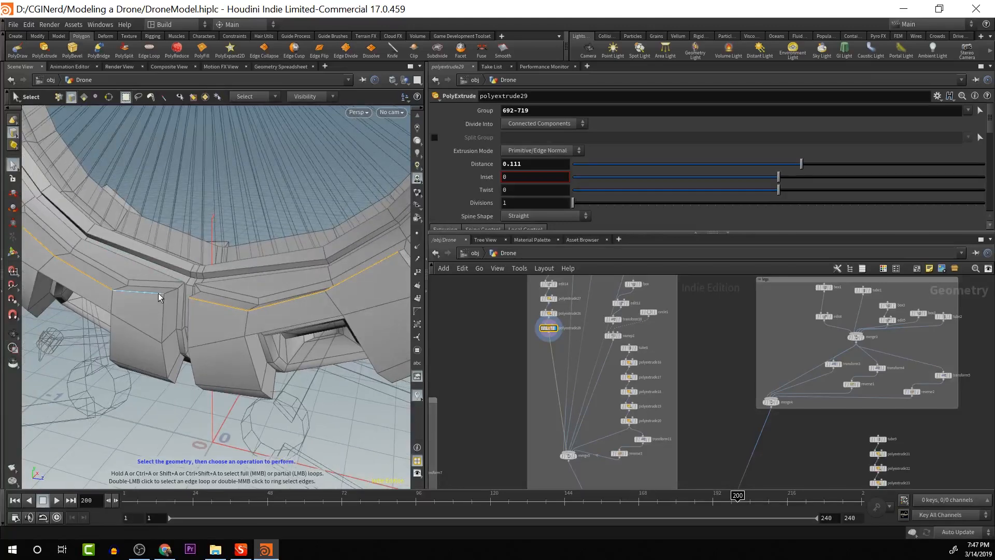
pyautogui.keyDown('alt'); pyautogui.moveTo(111, 303); pyautogui.dragTo(244, 294); pyautogui.keyUp('alt')
pyautogui.press('w')
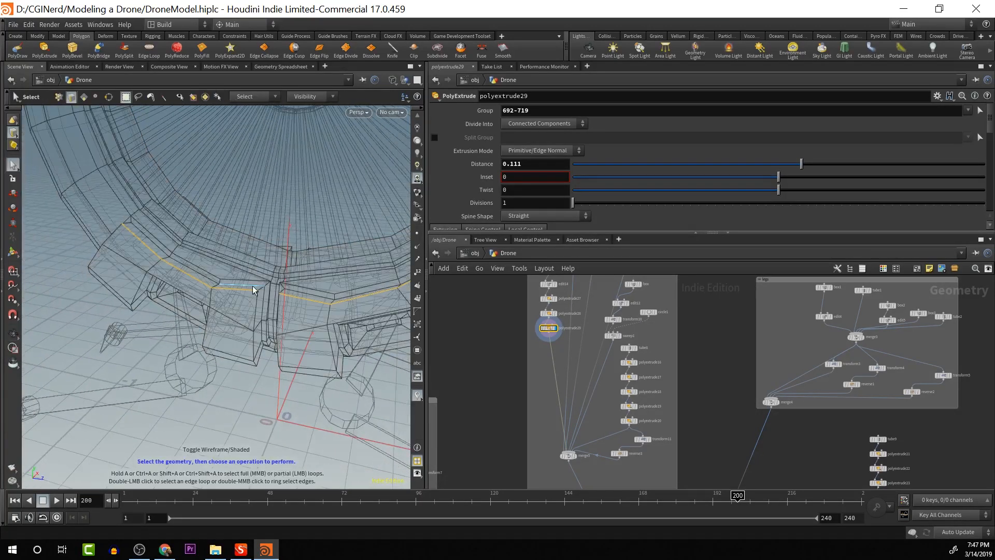
pyautogui.press('w')
pyautogui.press('t')
pyautogui.keyDown('alt'); pyautogui.moveTo(309, 233); pyautogui.dragTo(244, 200); pyautogui.keyUp('alt')
pyautogui.moveTo(339, 223)
pyautogui.keyDown('alt'); pyautogui.mouseDown()
pyautogui.moveTo(296, 234)
pyautogui.moveTo(351, 244)
pyautogui.moveTo(355, 235)
pyautogui.mouseUp(); pyautogui.keyUp('alt')
pyautogui.click(284, 281)
pyautogui.keyDown('alt'); pyautogui.moveTo(328, 269); pyautogui.dragTo(309, 243); pyautogui.keyUp('alt')
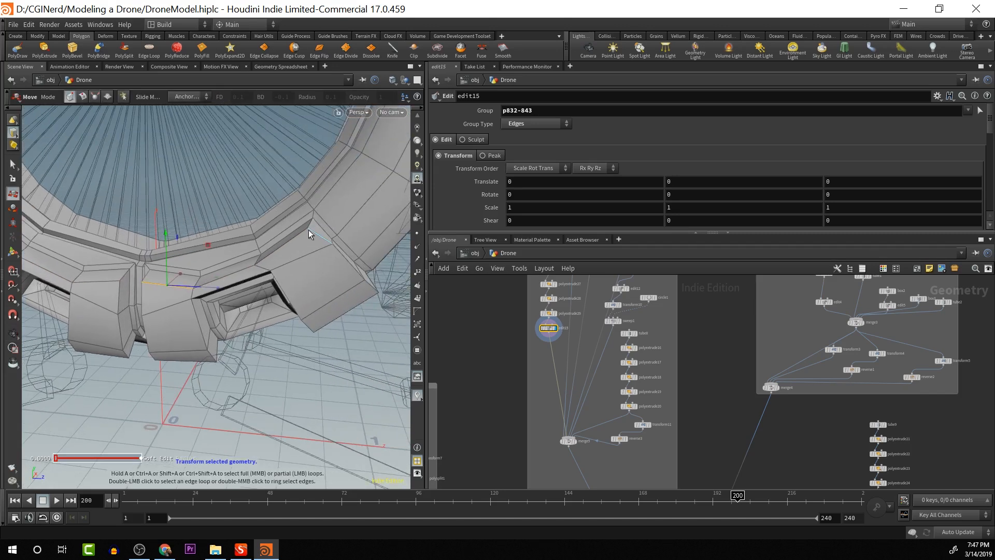
# Switch to point selection and scale the raised panel's two upper end points to 0.816858
pyautogui.rightClick(15, 134)
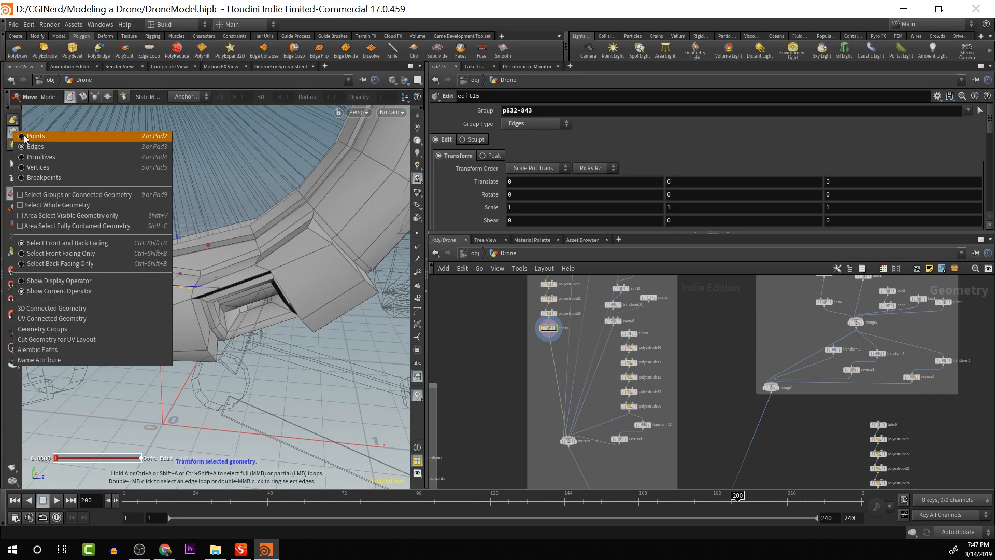
pyautogui.click(28, 138)
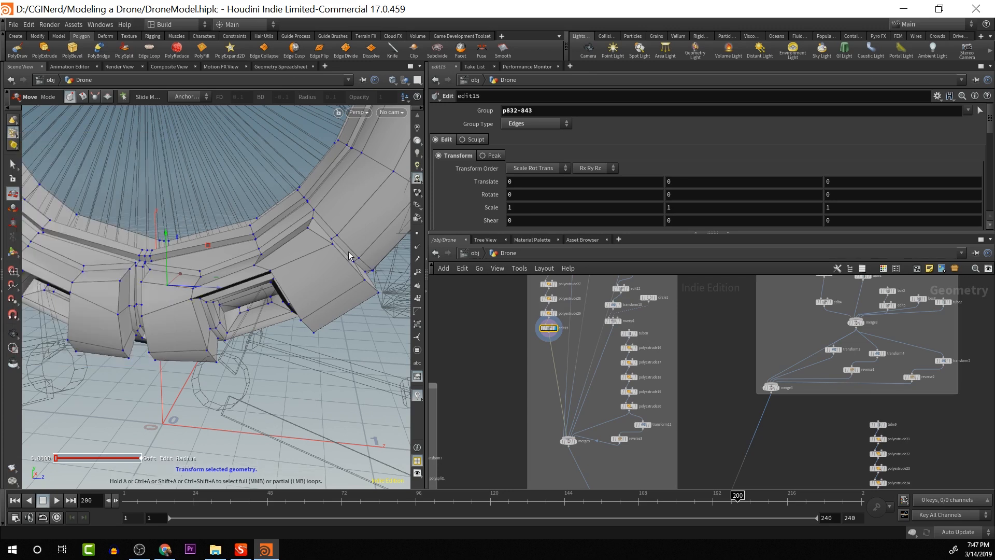
pyautogui.click(306, 228)
pyautogui.keyDown('shift'); pyautogui.click(141, 282); pyautogui.keyUp('shift')
pyautogui.press('e')
pyautogui.press('r')
pyautogui.moveTo(220, 259); pyautogui.dragTo(170, 262)
pyautogui.press('t')
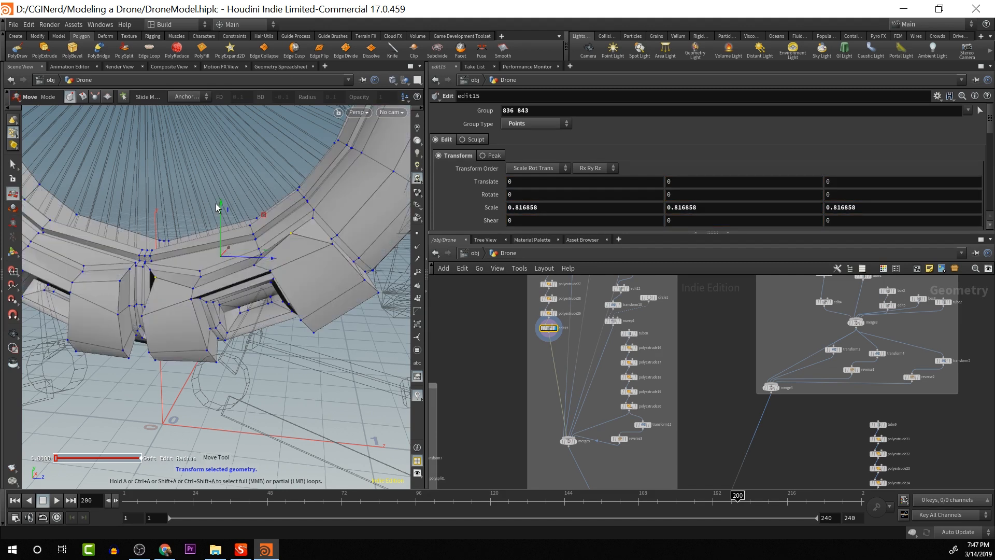
# Move the two upper end points -0.057745 in Y, and shift the one beside the centre strip 0.0123374 in Z
pyautogui.click(220, 203)
pyautogui.click(156, 278)
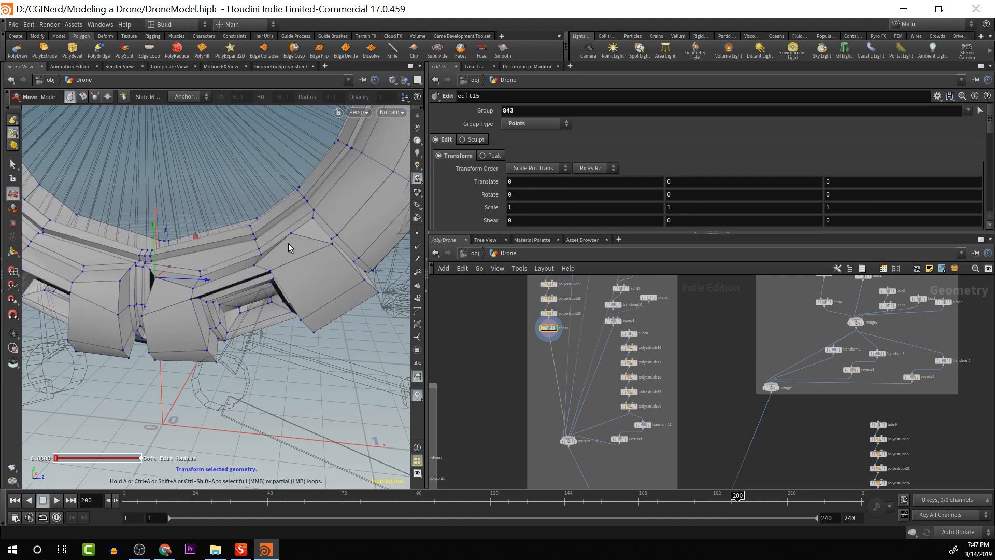
pyautogui.keyDown('shift'); pyautogui.click(292, 233); pyautogui.keyUp('shift')
pyautogui.moveTo(221, 211); pyautogui.dragTo(222, 228)
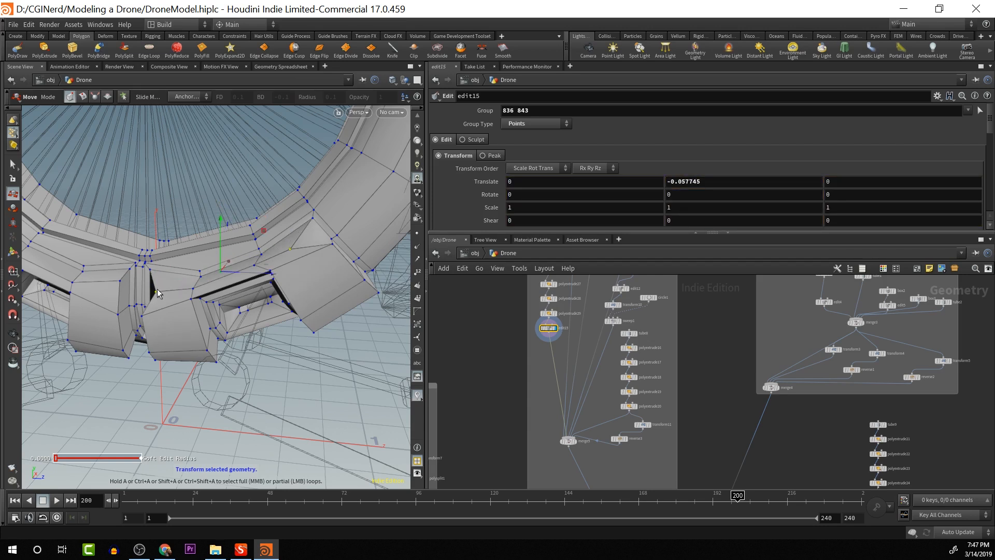
pyautogui.moveTo(158, 293); pyautogui.dragTo(267, 221)
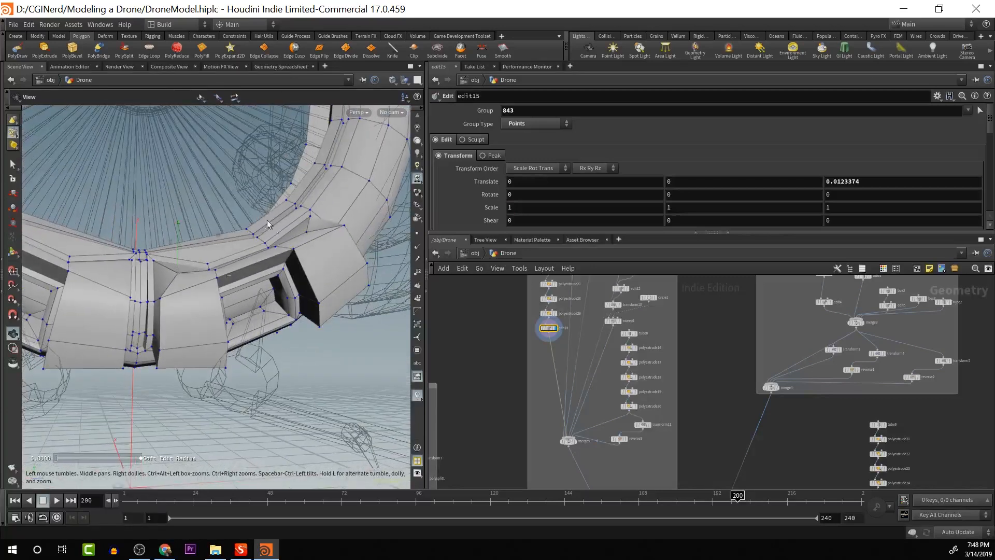
# Move the raised panel's two points above the leg cutout by -0.0236756, -0.0793369, 0.0709871
pyautogui.click(217, 277)
pyautogui.moveTo(220, 279)
pyautogui.keyDown('alt'); pyautogui.mouseDown()
pyautogui.moveTo(243, 265)
pyautogui.moveTo(232, 278)
pyautogui.mouseUp(); pyautogui.keyUp('alt')
pyautogui.press('n')
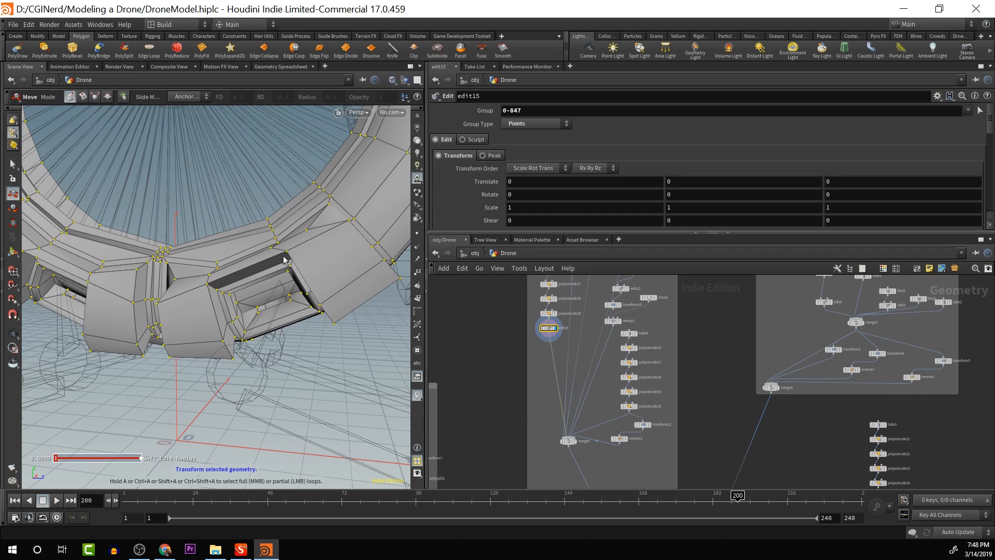
pyautogui.click(286, 253)
pyautogui.keyDown('shift'); pyautogui.click(210, 281); pyautogui.keyUp('shift')
pyautogui.keyDown('alt'); pyautogui.moveTo(211, 282); pyautogui.dragTo(275, 295); pyautogui.keyUp('alt')
pyautogui.keyDown('alt'); pyautogui.moveTo(274, 294); pyautogui.dragTo(310, 240); pyautogui.keyUp('alt')
pyautogui.moveTo(269, 282)
pyautogui.keyDown('alt'); pyautogui.mouseDown()
pyautogui.moveTo(146, 288)
pyautogui.moveTo(297, 267)
pyautogui.moveTo(277, 289)
pyautogui.mouseUp(); pyautogui.keyUp('alt')
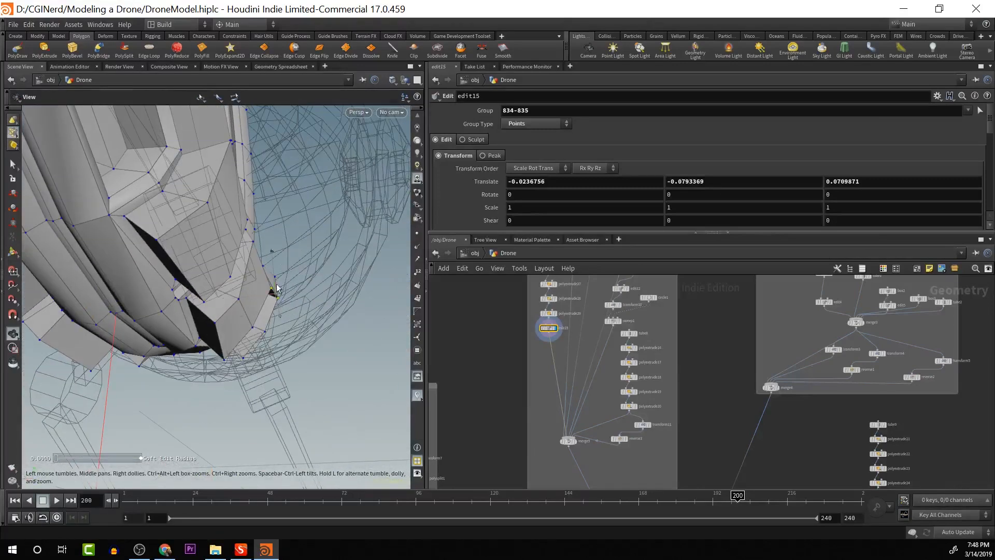
# Select the lower corner points of the raised panels on both sides of the leg cutout
pyautogui.click(214, 324)
pyautogui.keyDown('shift'); pyautogui.click(223, 359); pyautogui.keyUp('shift')
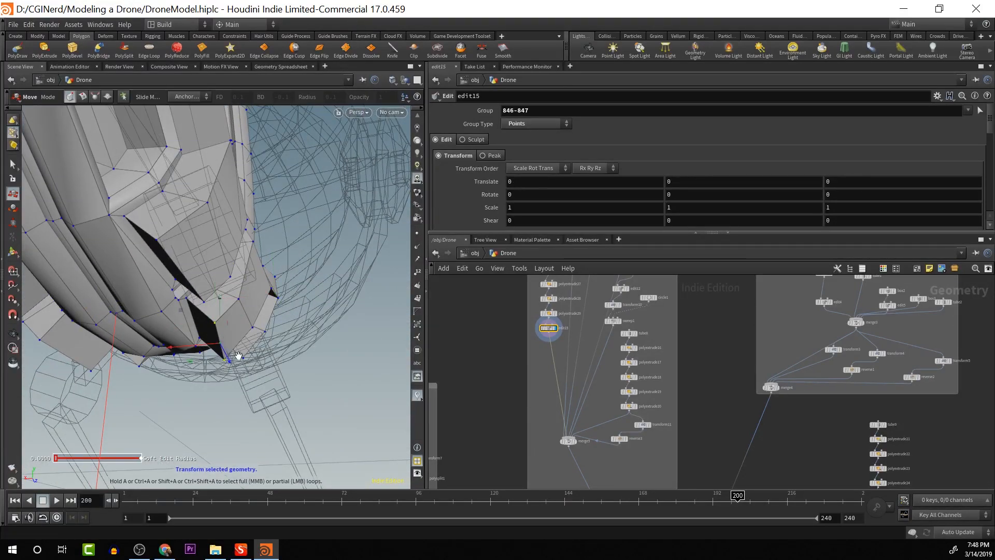
pyautogui.keyDown('alt'); pyautogui.moveTo(224, 361); pyautogui.dragTo(336, 342); pyautogui.keyUp('alt')
pyautogui.keyDown('shift'); pyautogui.click(338, 331); pyautogui.keyUp('shift')
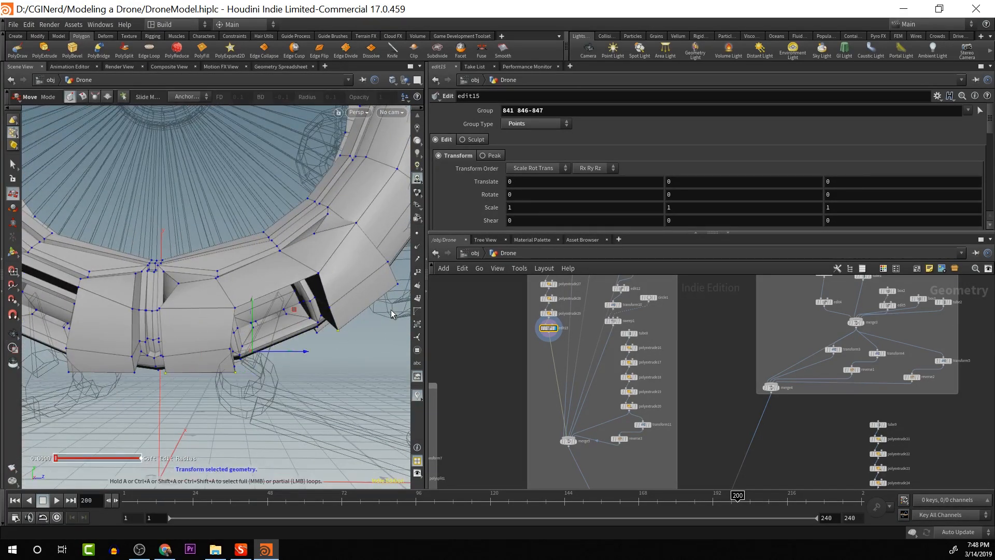
pyautogui.keyDown('alt'); pyautogui.moveTo(397, 289); pyautogui.dragTo(321, 318); pyautogui.keyUp('alt')
pyautogui.keyDown('shift'); pyautogui.click(351, 327); pyautogui.keyUp('shift')
pyautogui.keyDown('alt'); pyautogui.moveTo(300, 331); pyautogui.dragTo(248, 348); pyautogui.keyUp('alt')
# Select the raised panel's bottom point beside the cutout together with the facing point on the outer panel and adjust them
pyautogui.click(257, 354)
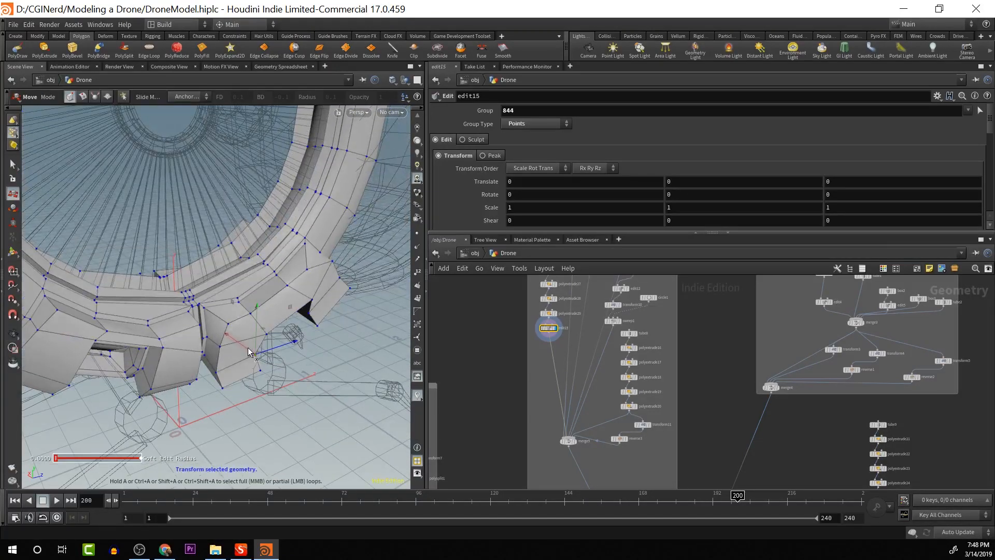
pyautogui.keyDown('shift'); pyautogui.click(309, 317); pyautogui.keyUp('shift')
pyautogui.moveTo(257, 324); pyautogui.dragTo(266, 328)
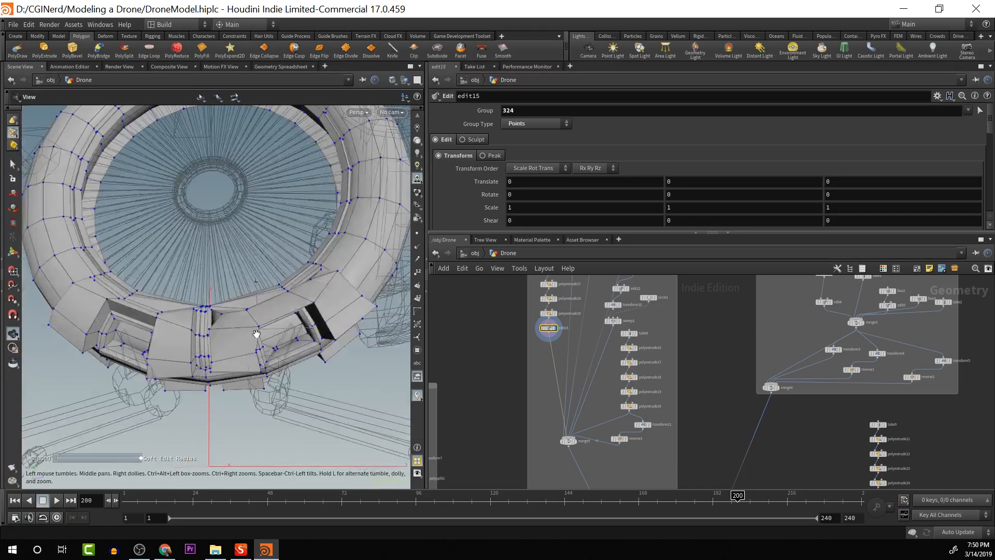
# Check the raised panels from the side and reselect the two raised points above the leg cutout for moving
pyautogui.scroll(6, 172, 366)
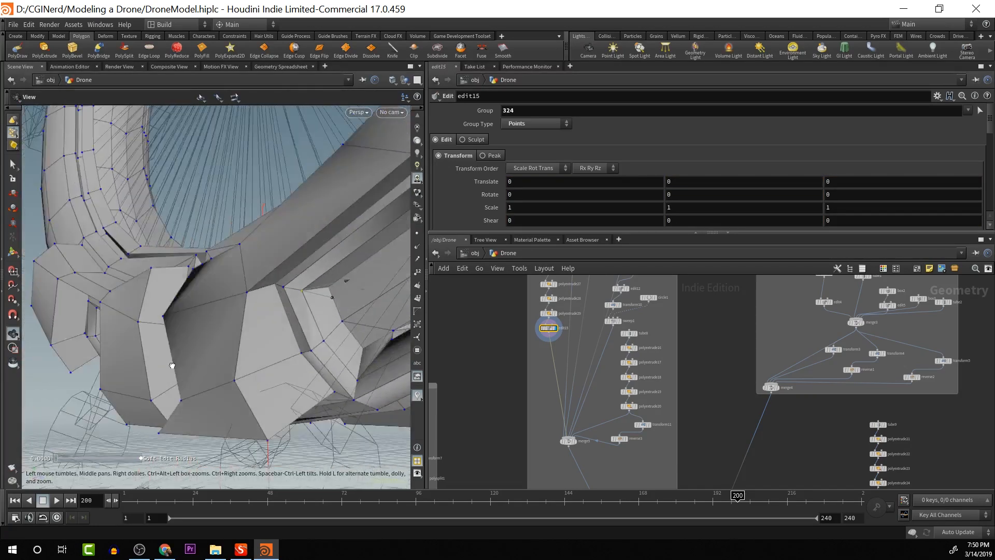
pyautogui.moveTo(173, 366); pyautogui.dragTo(225, 371)
pyautogui.scroll(-3, 259, 373)
pyautogui.moveTo(269, 404); pyautogui.dragTo(343, 392)
pyautogui.press('t')
pyautogui.click(269, 355)
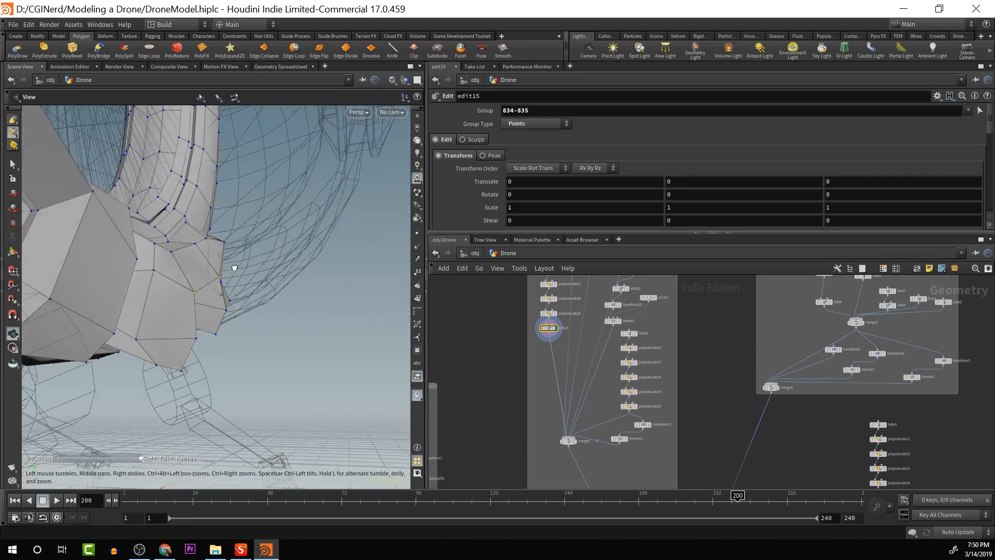
pyautogui.moveTo(216, 290)
pyautogui.mouseDown()
pyautogui.moveTo(225, 306)
pyautogui.moveTo(224, 285)
pyautogui.mouseUp()
# Select the raised panel's two bottom points (846-847) beside the leg cutout and scale them uniformly to 0.734216
pyautogui.moveTo(163, 323); pyautogui.dragTo(129, 355)
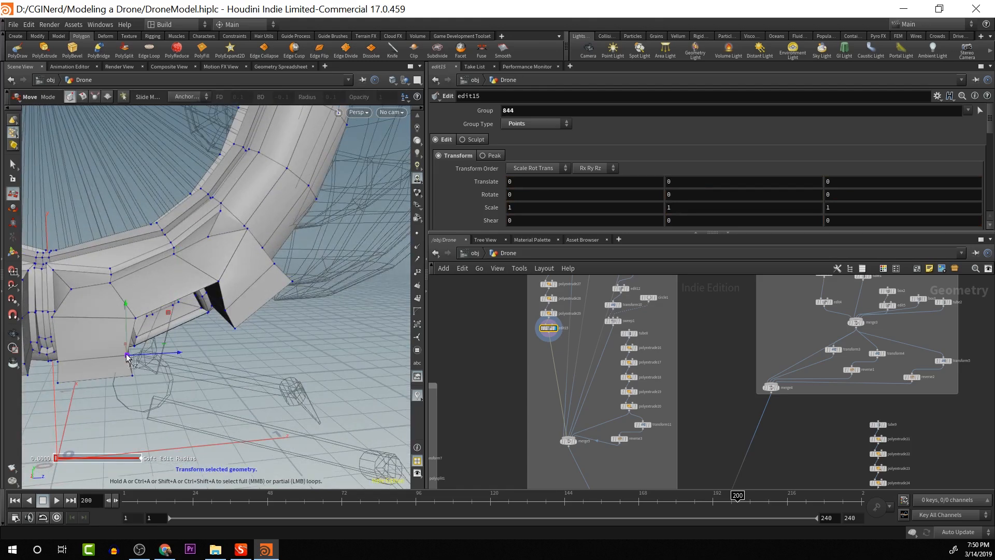
pyautogui.moveTo(132, 372); pyautogui.dragTo(165, 425)
pyautogui.press('n')
pyautogui.keyDown('shift'); pyautogui.click(147, 402); pyautogui.keyUp('shift')
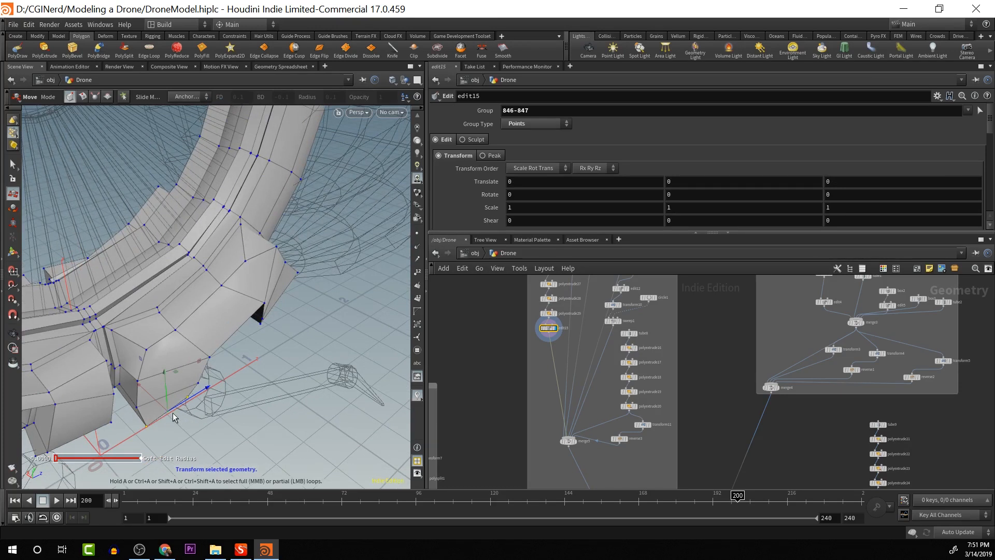
pyautogui.press('5')
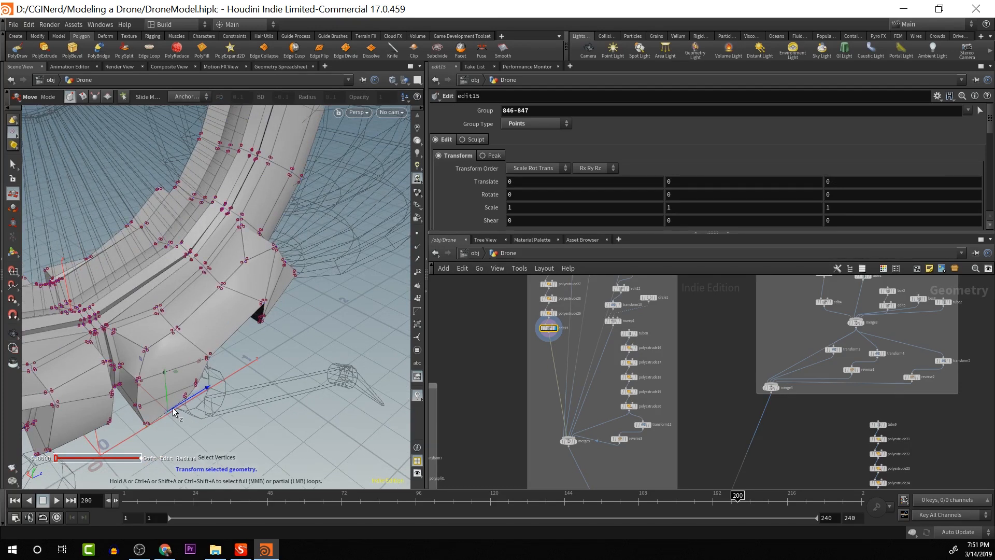
pyautogui.press('4')
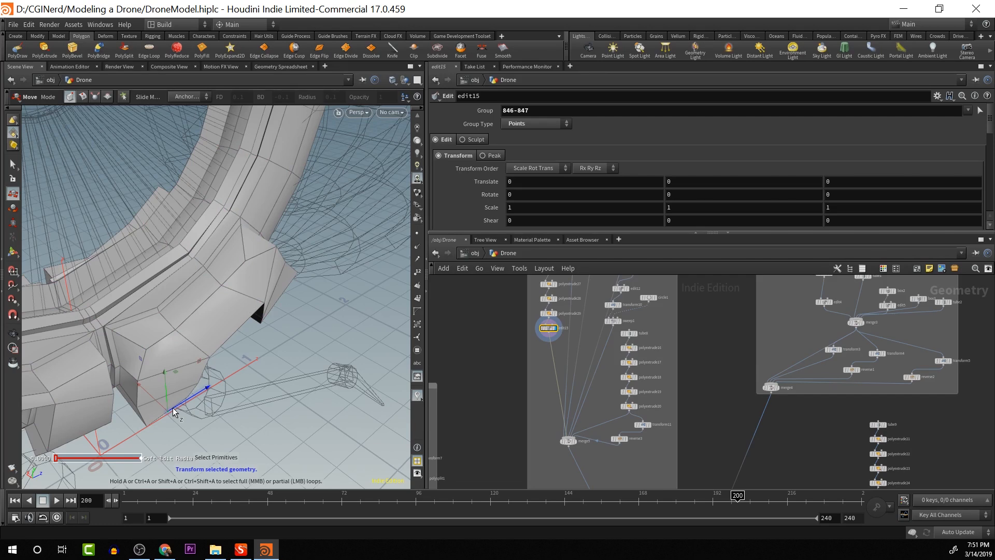
pyautogui.moveTo(167, 412)
pyautogui.mouseDown()
pyautogui.moveTo(101, 405)
pyautogui.moveTo(191, 463)
pyautogui.moveTo(247, 435)
pyautogui.mouseUp()
pyautogui.press('w')
pyautogui.press('w')
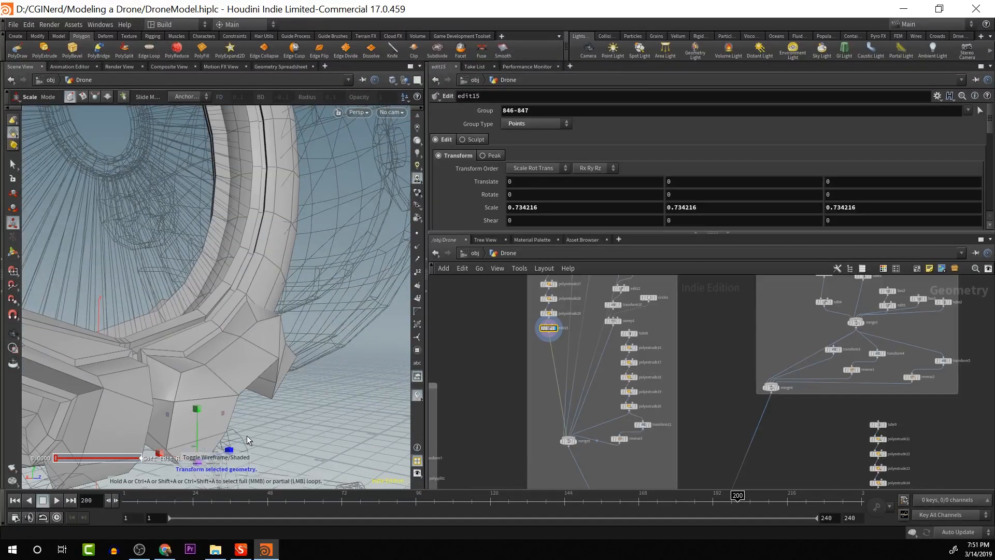
# Move the raised panel's two scaled bottom points by -0.0263216 along X
pyautogui.press('t')
pyautogui.moveTo(247, 436); pyautogui.dragTo(241, 274, button='middle')
pyautogui.hotkey('ctrl', 'z')
pyautogui.keyDown('alt'); pyautogui.moveTo(285, 349); pyautogui.dragTo(260, 235, button='middle'); pyautogui.keyUp('alt')
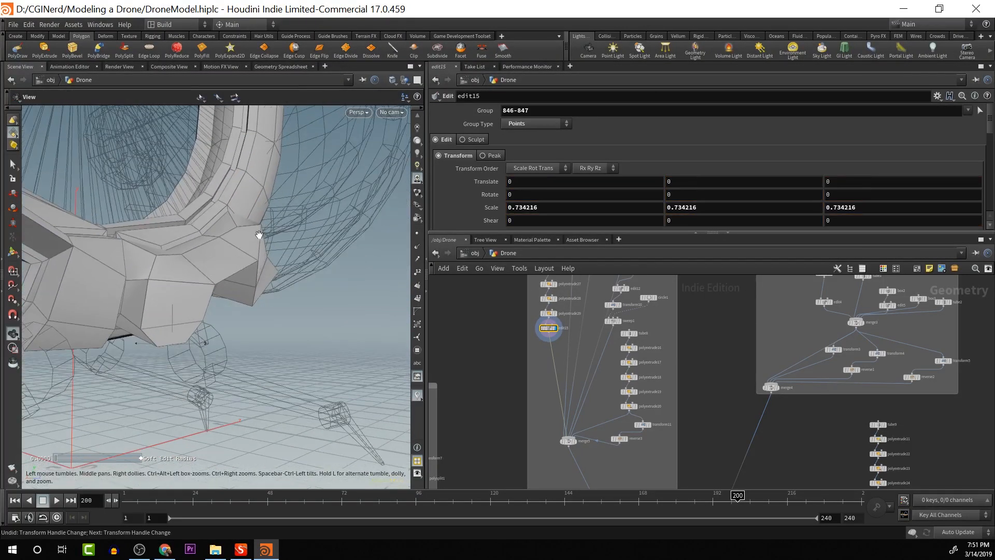
pyautogui.keyDown('alt'); pyautogui.moveTo(259, 234); pyautogui.dragTo(278, 327); pyautogui.keyUp('alt')
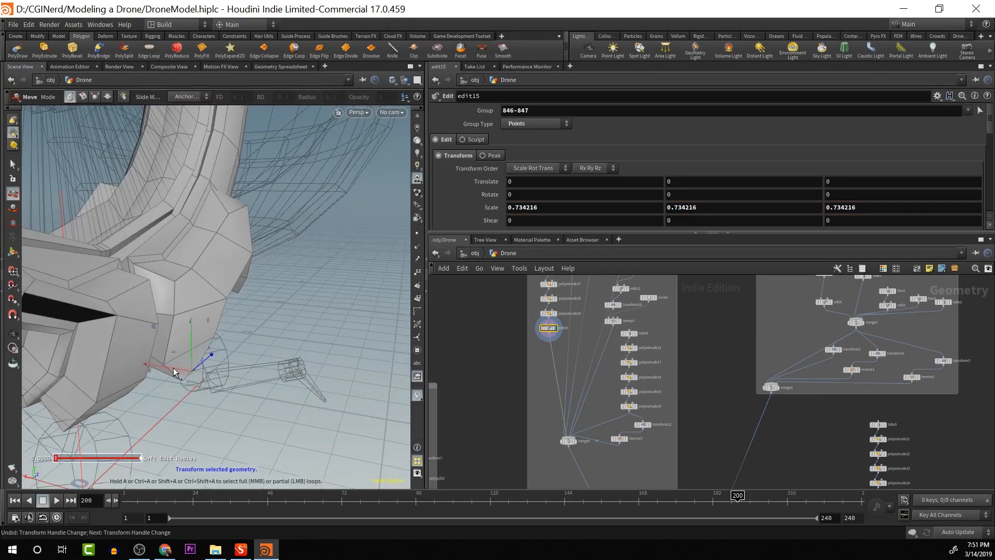
pyautogui.moveTo(171, 365); pyautogui.dragTo(172, 370, button='middle')
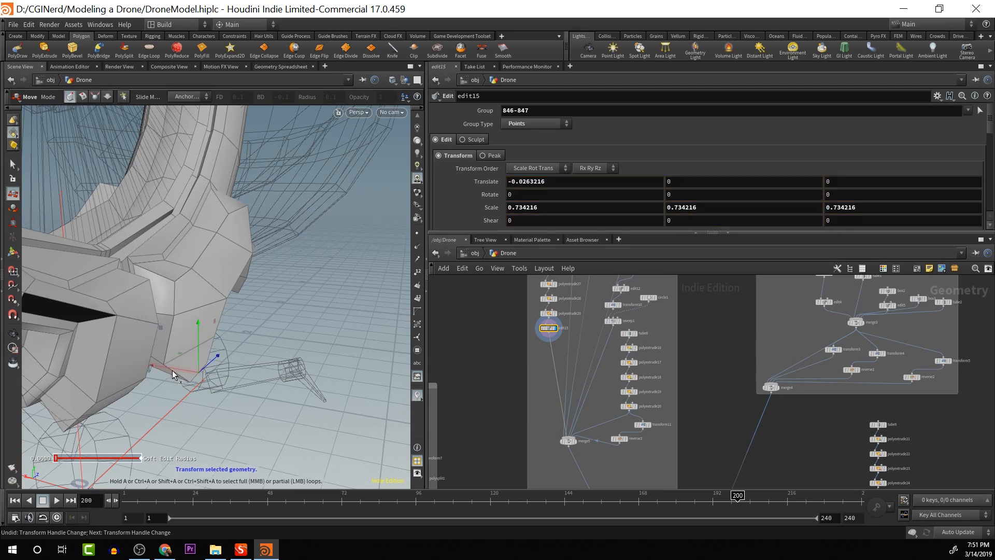
# Adjust the raised panel's lower face, and move the face above the leg cutout (primitive 778) by -0.055088 along X
pyautogui.keyDown('alt'); pyautogui.moveTo(172, 370); pyautogui.dragTo(220, 350); pyautogui.keyUp('alt')
pyautogui.click(161, 344)
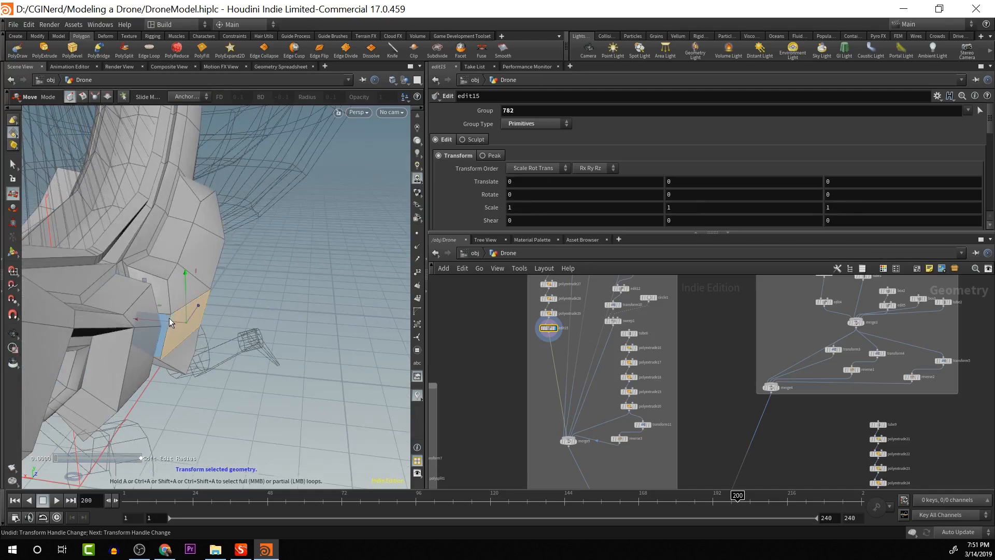
pyautogui.moveTo(169, 319); pyautogui.dragTo(217, 270)
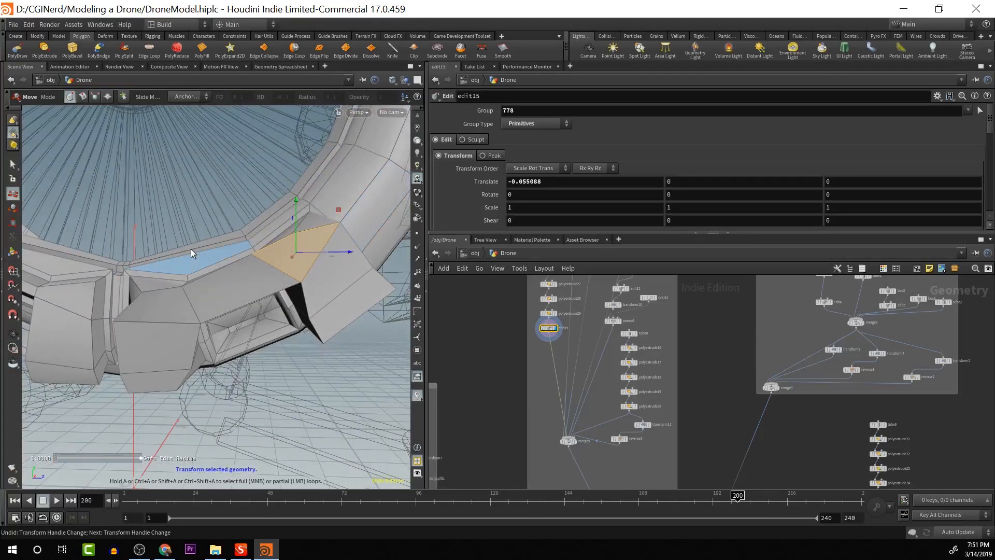
# Reposition the points above the leg cutout, moving point 834 by -0.0175711, -0.0368518, -0.12159
pyautogui.click(14, 134)
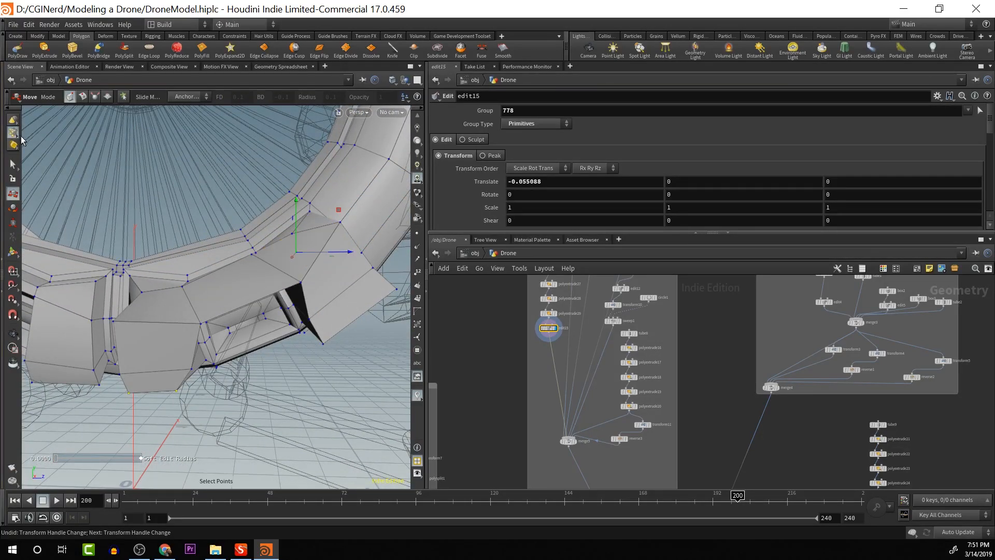
pyautogui.click(339, 222)
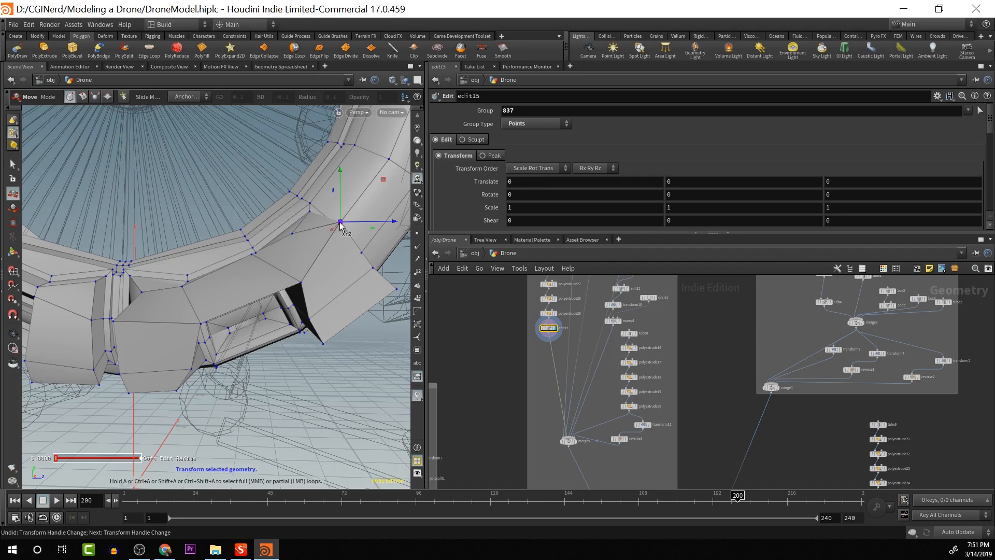
pyautogui.moveTo(340, 224); pyautogui.dragTo(259, 303)
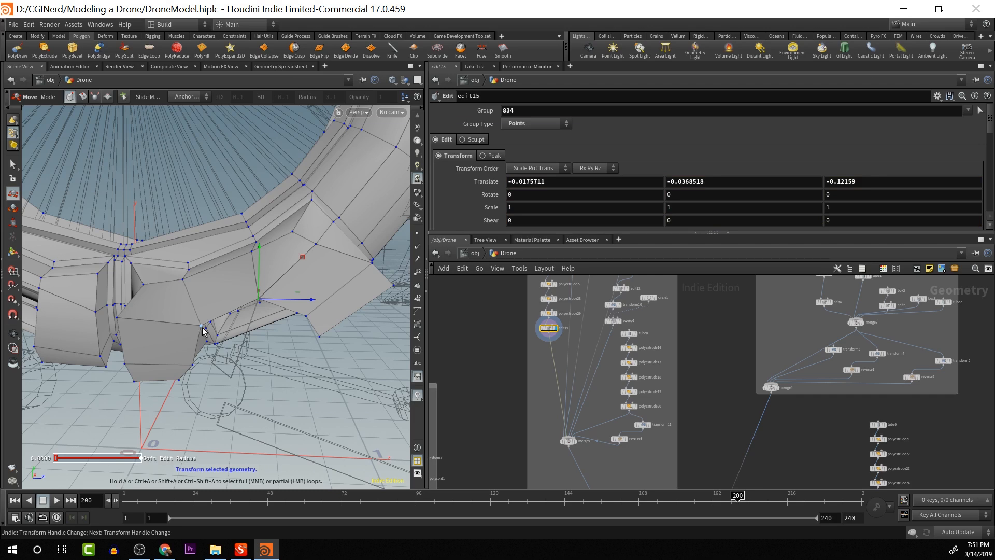
# Undo the move of point 716 and shift the raised panel's corner point 842 by 0.0904729, -0.0177116, 0.0480712
pyautogui.moveTo(202, 325); pyautogui.dragTo(165, 312)
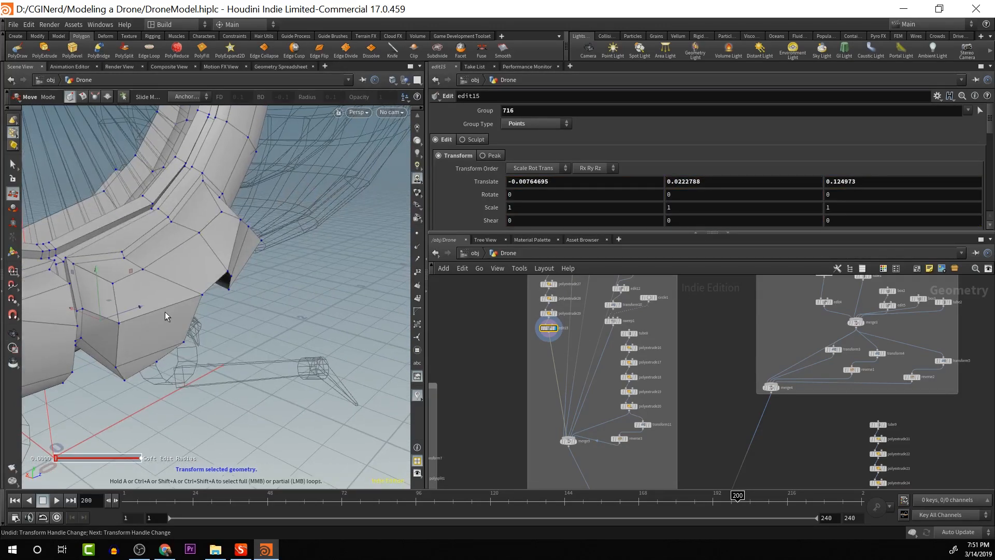
pyautogui.hotkey('ctrl', 'z')
pyautogui.click(121, 323)
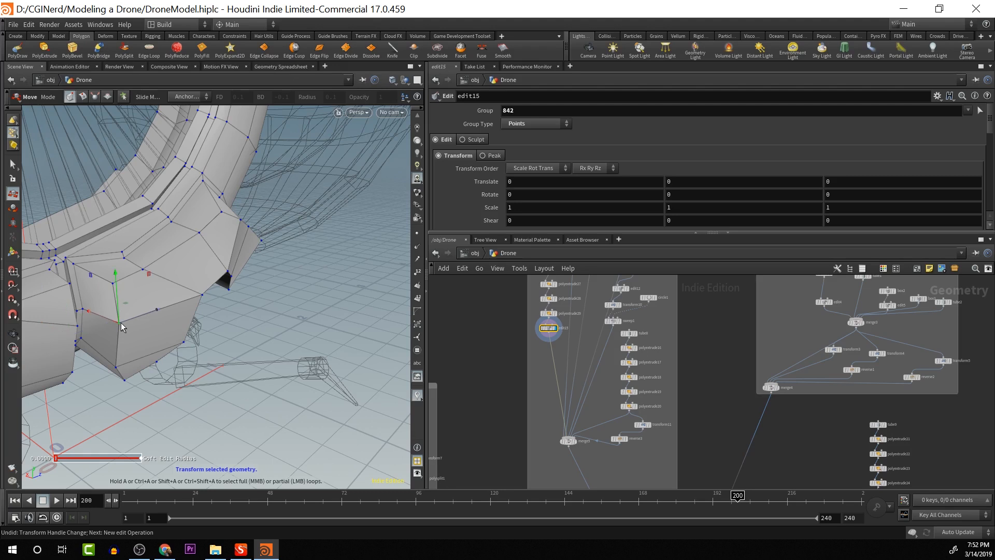
pyautogui.moveTo(120, 323); pyautogui.dragTo(95, 319)
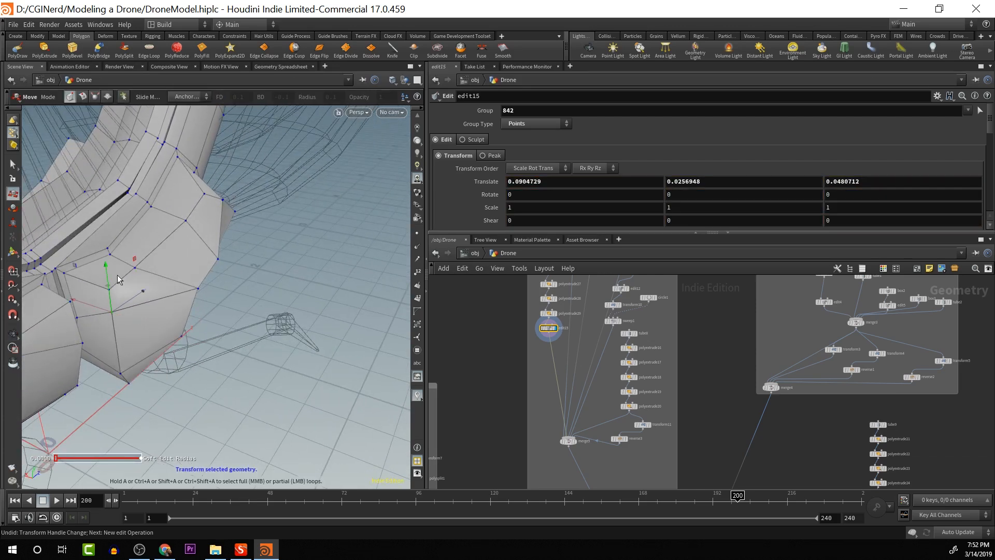
pyautogui.moveTo(105, 267); pyautogui.dragTo(88, 240)
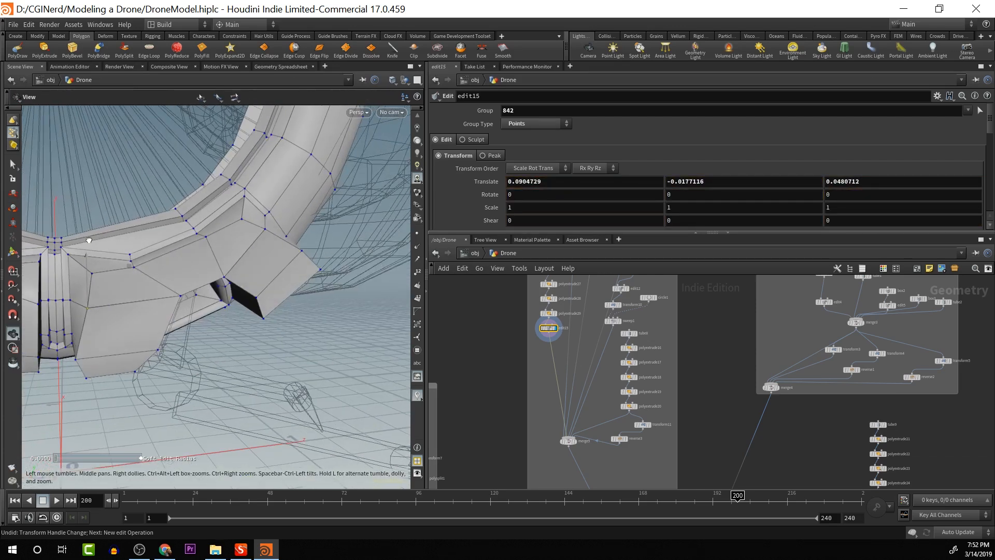
# Select points 838-839 on the outer raised panel and move them by -0.113194 along X
pyautogui.keyDown('alt'); pyautogui.moveTo(157, 272); pyautogui.dragTo(172, 237); pyautogui.keyUp('alt')
pyautogui.click(232, 204)
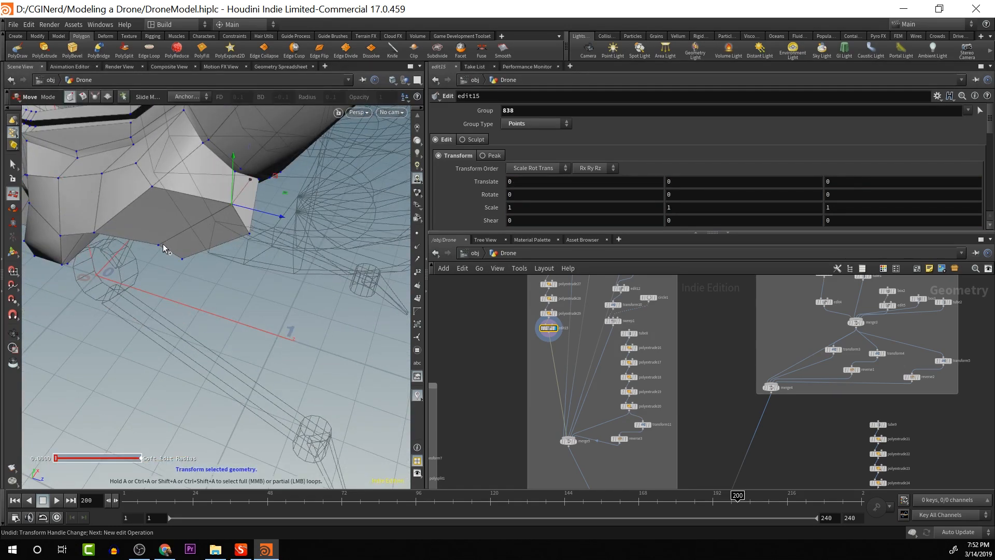
pyautogui.keyDown('shift'); pyautogui.click(160, 244); pyautogui.keyUp('shift')
pyautogui.moveTo(208, 234)
pyautogui.keyDown('alt'); pyautogui.mouseDown()
pyautogui.moveTo(182, 228)
pyautogui.moveTo(215, 207)
pyautogui.moveTo(234, 207)
pyautogui.moveTo(205, 217)
pyautogui.moveTo(220, 238)
pyautogui.moveTo(275, 207)
pyautogui.moveTo(322, 207)
pyautogui.moveTo(253, 205)
pyautogui.moveTo(206, 231)
pyautogui.moveTo(224, 245)
pyautogui.mouseUp(); pyautogui.keyUp('alt')
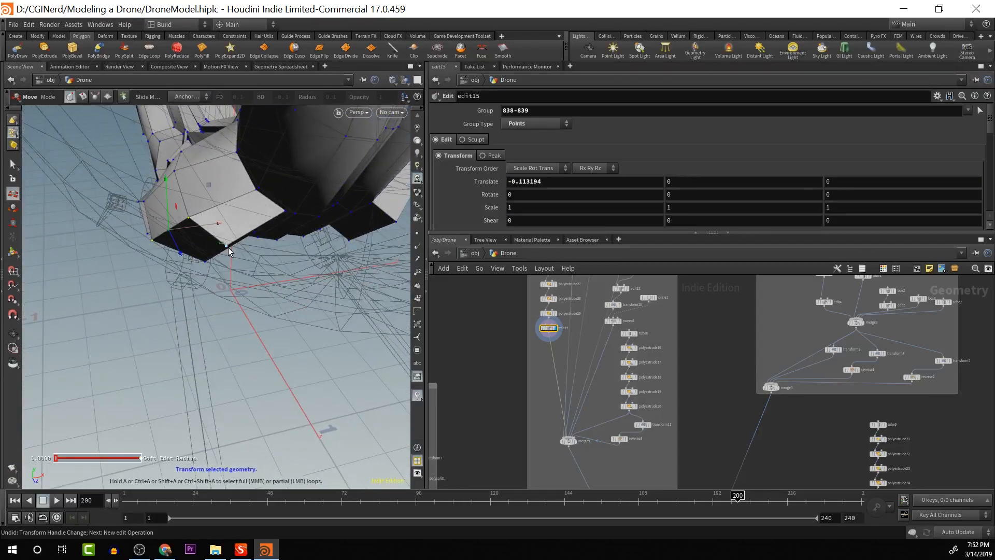
# Select the outer raised panel's bottom points 840-841 and move them by -0.0376522 along X
pyautogui.keyDown('shift'); pyautogui.click(204, 262); pyautogui.keyUp('shift')
pyautogui.moveTo(251, 248); pyautogui.dragTo(144, 290)
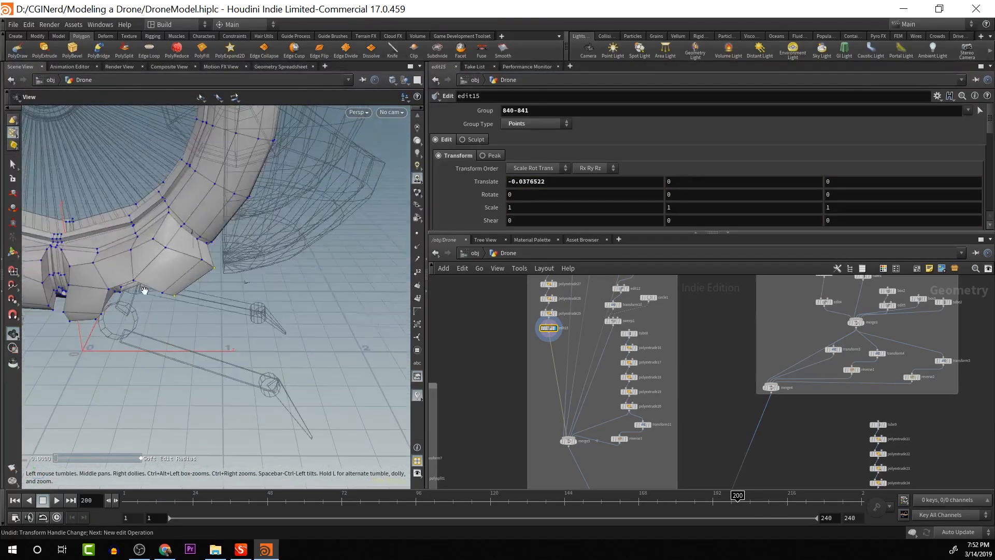
pyautogui.moveTo(220, 344); pyautogui.dragTo(230, 363)
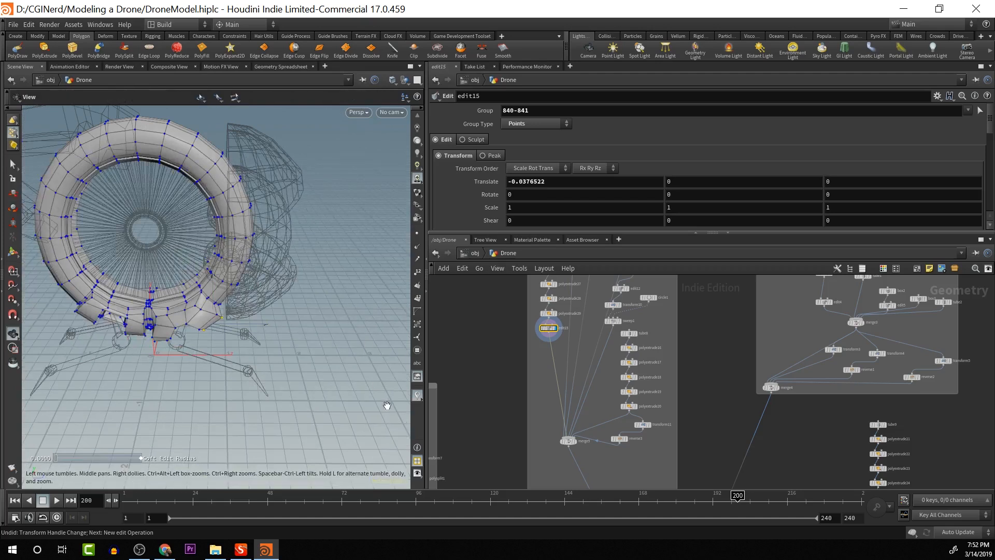
# Display the transform6 node's output to show the complete drone
pyautogui.moveTo(488, 414); pyautogui.dragTo(465, 304, button='middle')
pyautogui.scroll(-1, 465, 304)
pyautogui.scroll(-2, 605, 385)
pyautogui.moveTo(606, 385); pyautogui.dragTo(601, 286, button='middle')
pyautogui.click(608, 372)
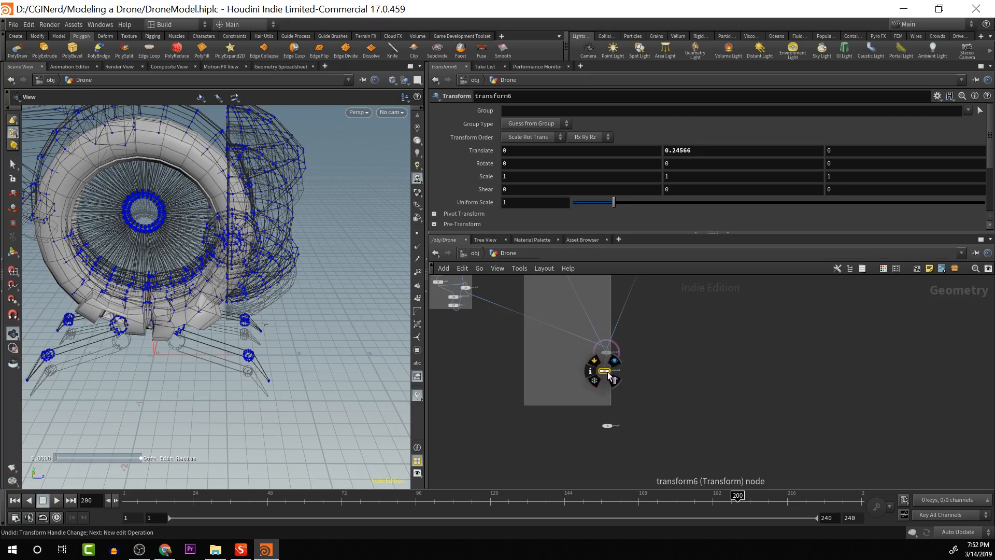
pyautogui.click(615, 363)
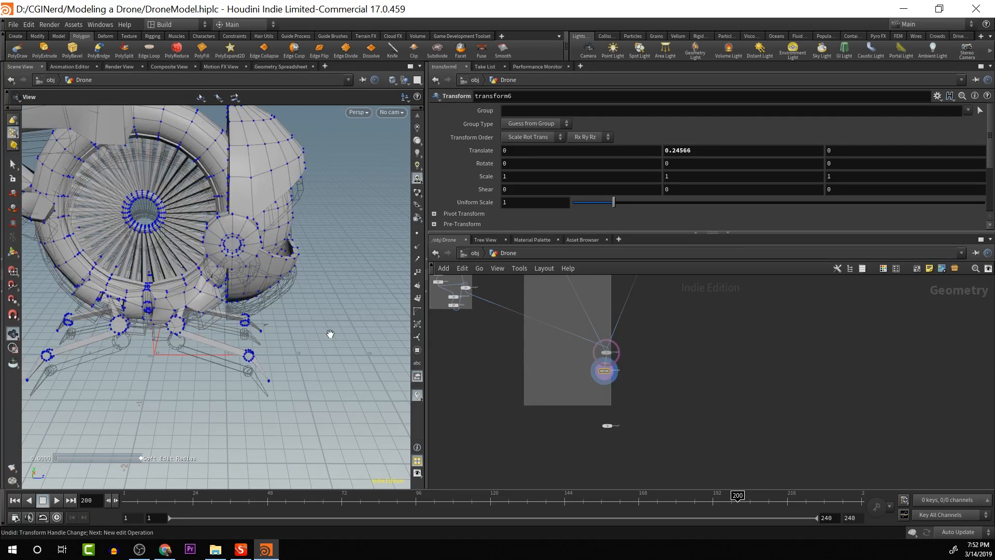
pyautogui.keyDown('alt'); pyautogui.moveTo(330, 333); pyautogui.dragTo(282, 311); pyautogui.keyUp('alt')
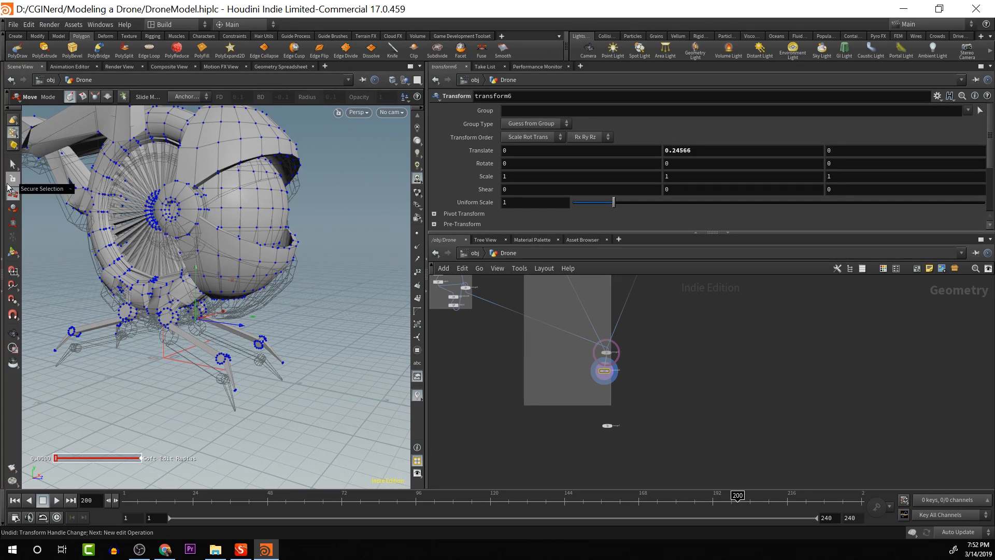
# Turn off the merge2 node's template display and view the complete drone at object level
pyautogui.click(12, 167)
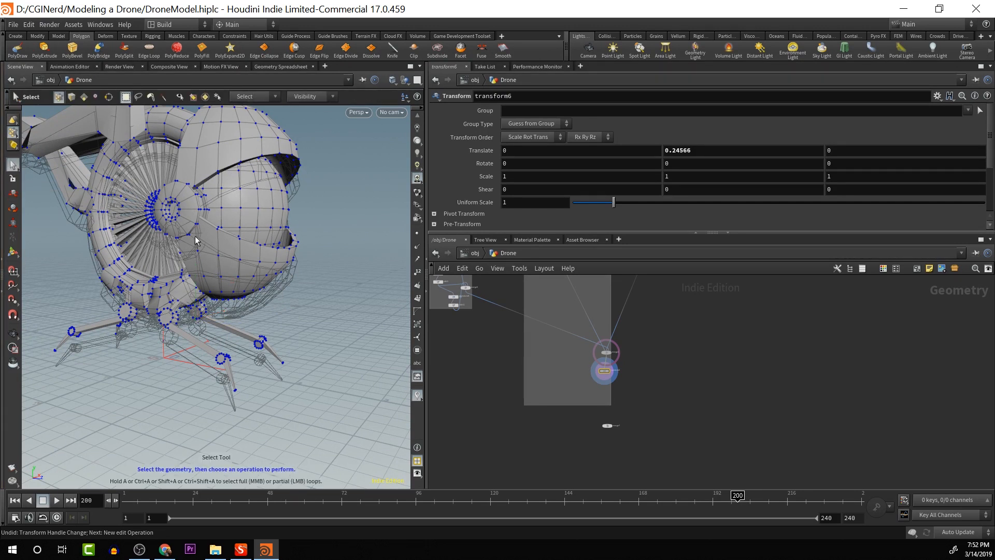
pyautogui.moveTo(605, 424); pyautogui.dragTo(693, 365)
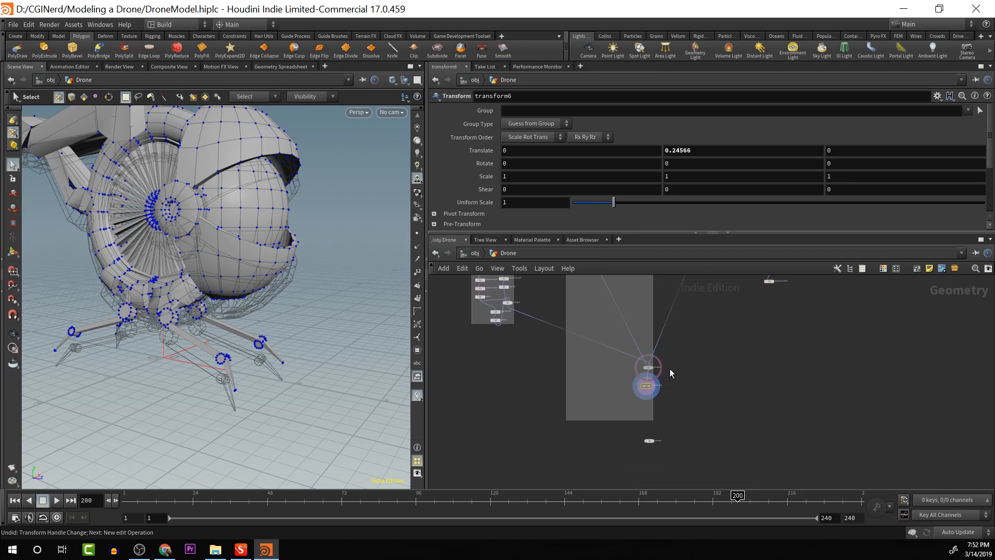
pyautogui.scroll(6, 653, 372)
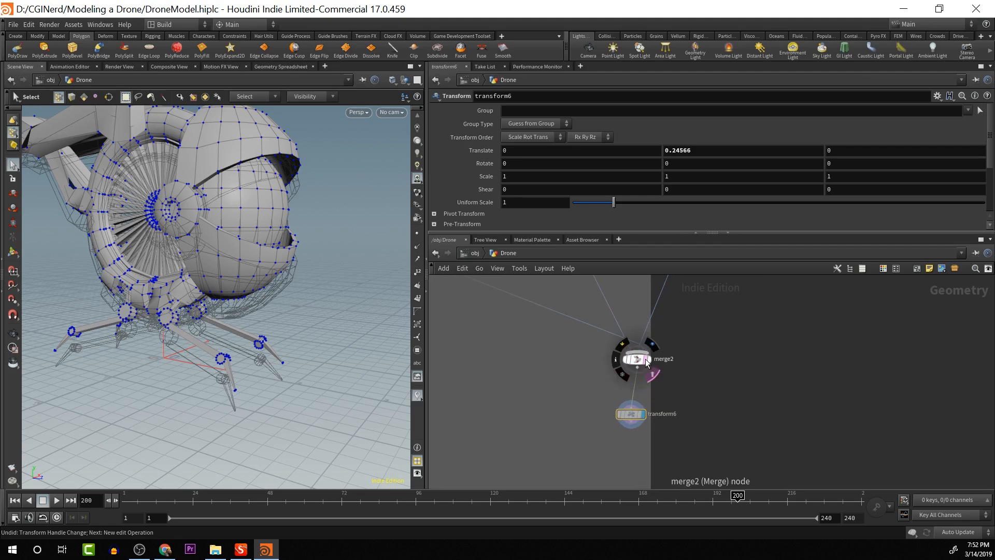
pyautogui.moveTo(645, 417)
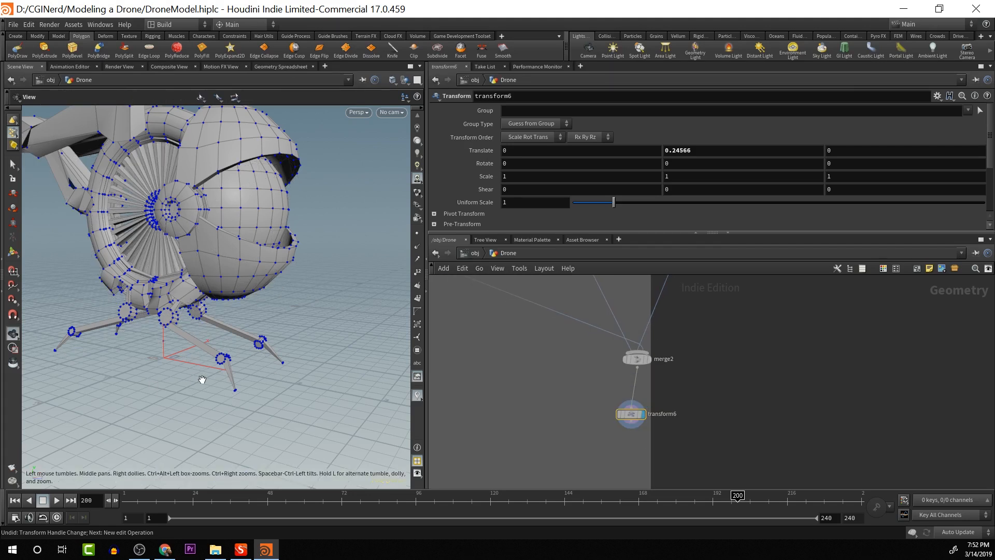
pyautogui.moveTo(201, 377)
pyautogui.keyDown('alt'); pyautogui.mouseDown()
pyautogui.moveTo(258, 384)
pyautogui.moveTo(261, 394)
pyautogui.moveTo(206, 379)
pyautogui.mouseUp(); pyautogui.keyUp('alt')
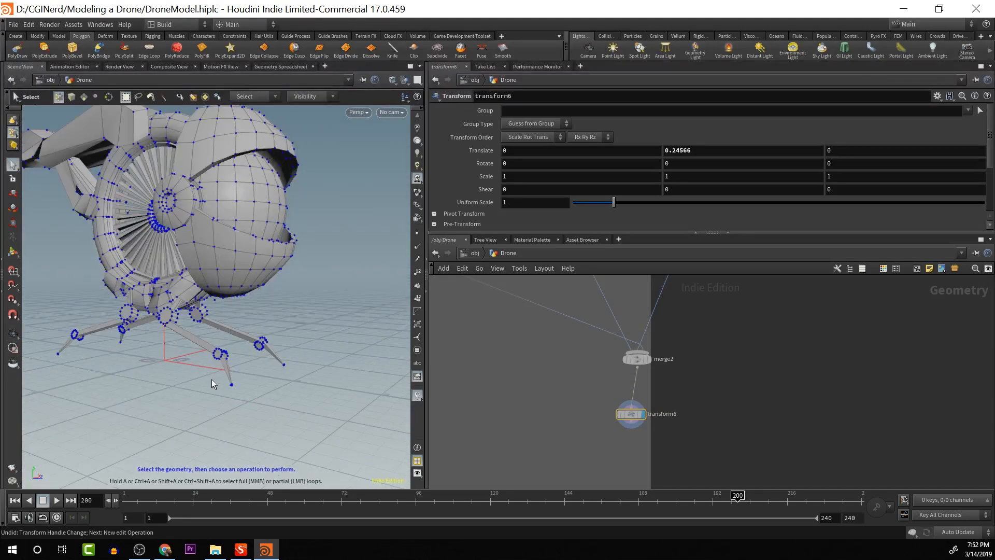
pyautogui.press('u')
pyautogui.keyDown('alt'); pyautogui.moveTo(354, 328); pyautogui.dragTo(441, 325); pyautogui.keyUp('alt')
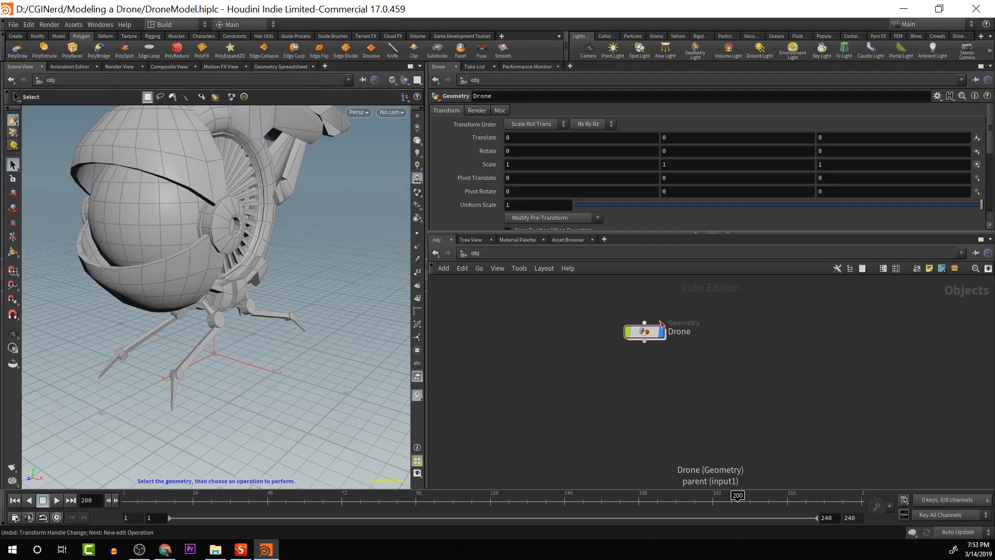
# Reopen the Drone network and move the merge2 and transform6 nodes together to below the gray network box
pyautogui.doubleClick(645, 332)
pyautogui.keyDown('alt'); pyautogui.moveTo(724, 352); pyautogui.dragTo(751, 418, button='middle'); pyautogui.keyUp('alt')
pyautogui.keyDown('alt'); pyautogui.scroll(-2, 751, 418); pyautogui.keyUp('alt')
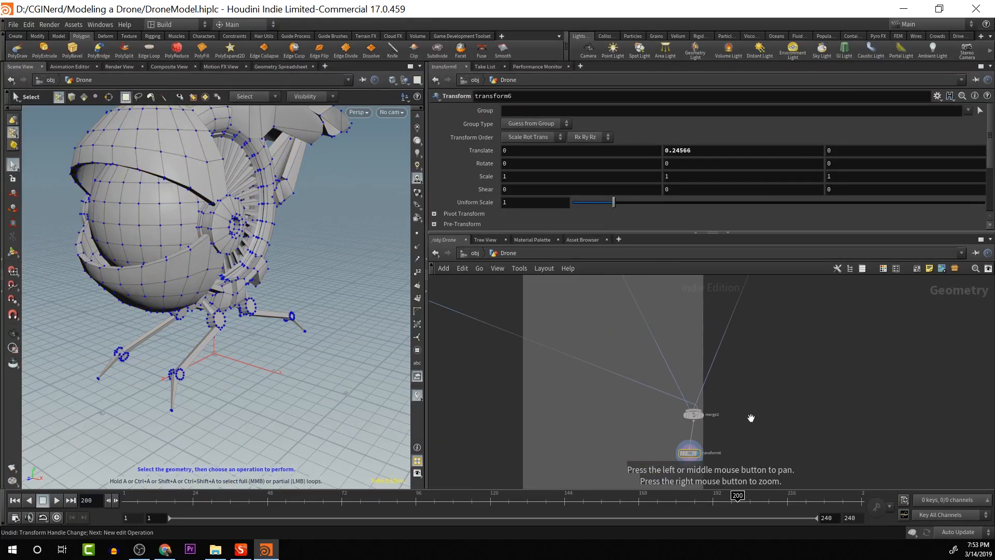
pyautogui.scroll(-3, 751, 417)
pyautogui.moveTo(716, 443); pyautogui.dragTo(711, 466)
pyautogui.scroll(3, 718, 450)
pyautogui.scroll(5, 718, 448)
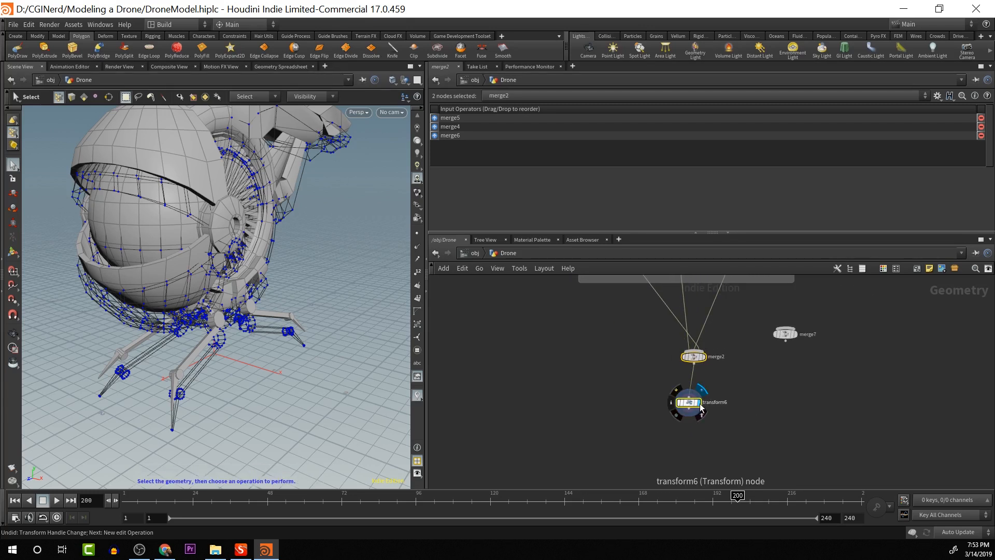
# Inspect the drone's lower panels and legs, and display the edit15 node's output
pyautogui.keyDown('alt'); pyautogui.moveTo(312, 342); pyautogui.dragTo(203, 346); pyautogui.keyUp('alt')
pyautogui.scroll(5, 242, 319)
pyautogui.scroll(3, 202, 347)
pyautogui.moveTo(634, 338); pyautogui.dragTo(601, 501, button='middle')
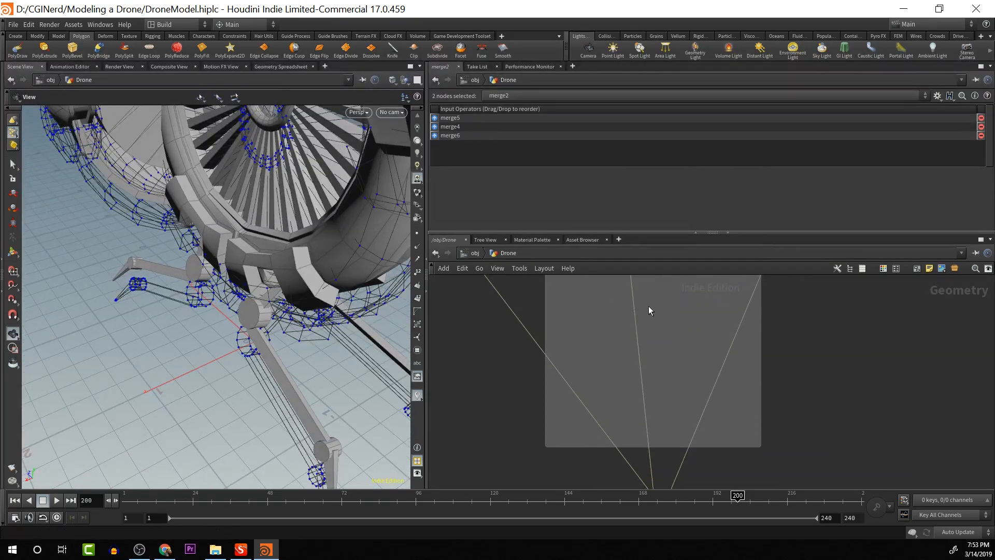
pyautogui.scroll(-5, 627, 360)
pyautogui.moveTo(637, 428); pyautogui.dragTo(642, 464, button='middle')
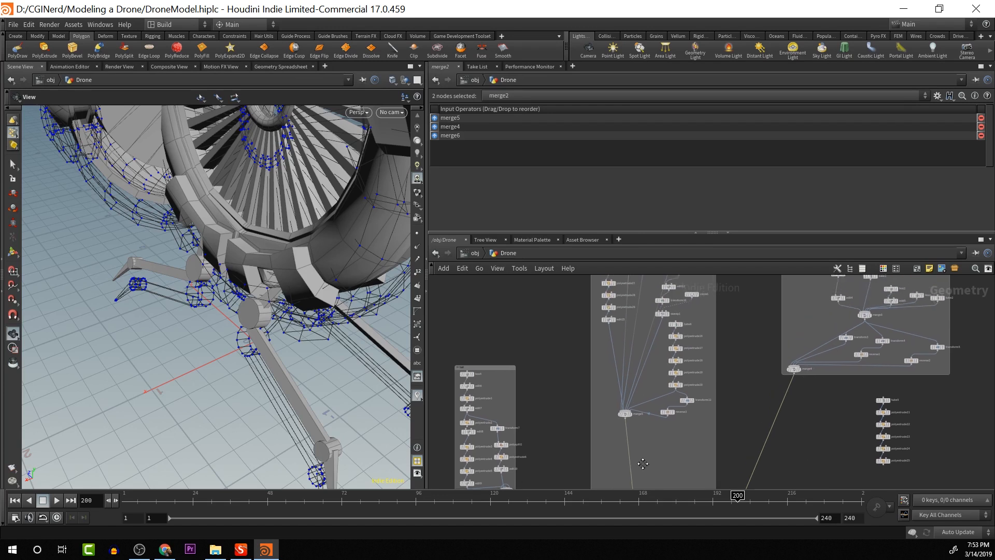
pyautogui.scroll(3, 643, 459)
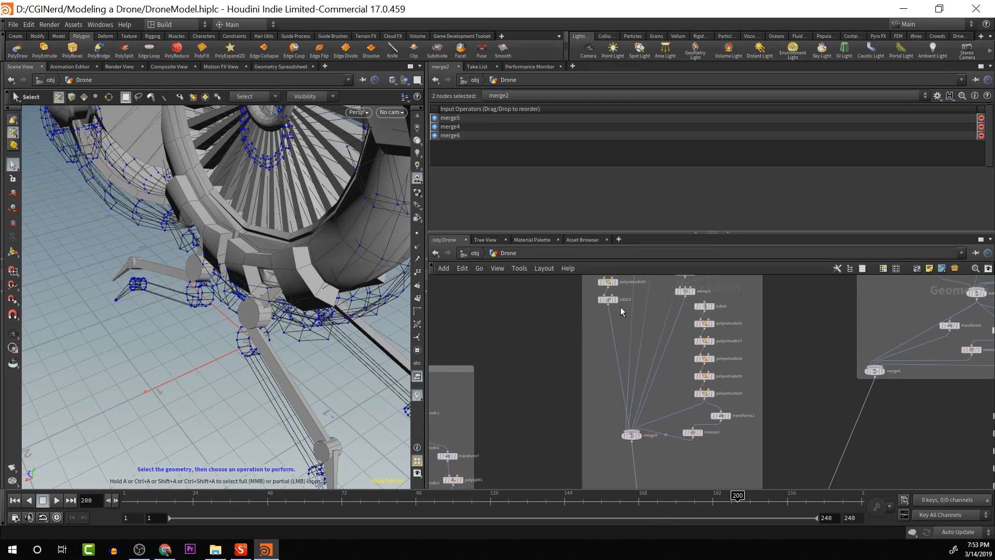
pyautogui.moveTo(616, 303)
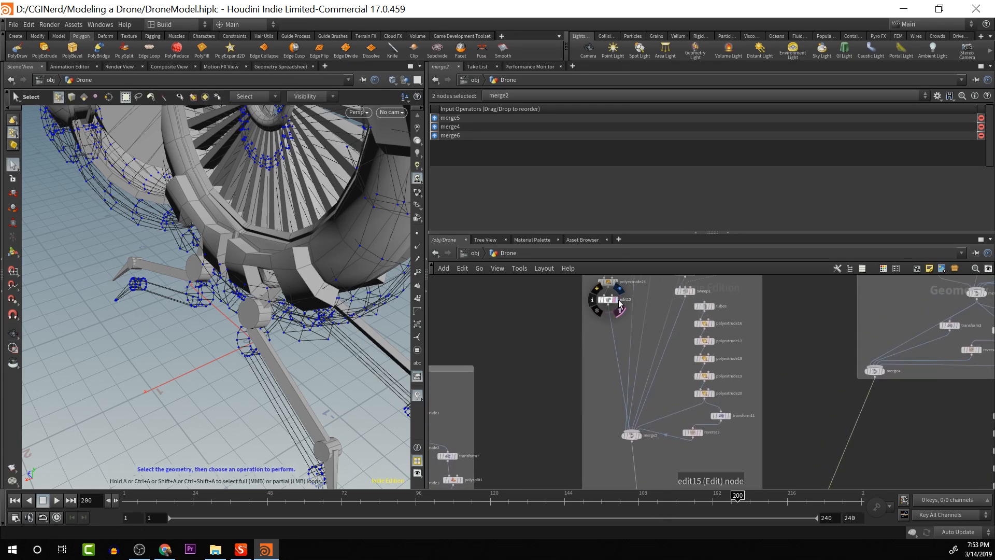
pyautogui.click(620, 303)
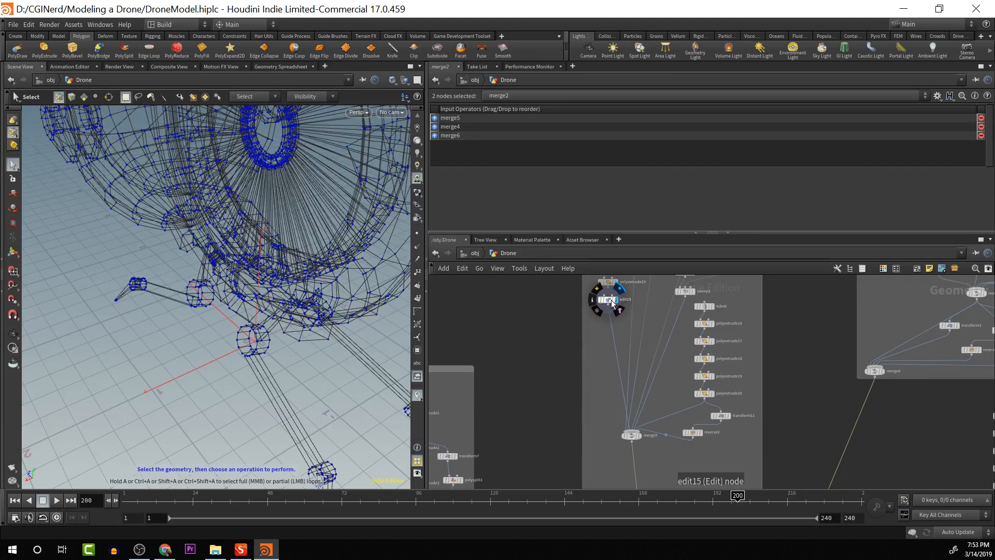
# Select the edit15 node and examine the body ring's lower panels in wireframe from several angles
pyautogui.press('Escape')
pyautogui.moveTo(289, 338); pyautogui.dragTo(361, 291)
pyautogui.press('s')
pyautogui.hotkey('shift', 'w')
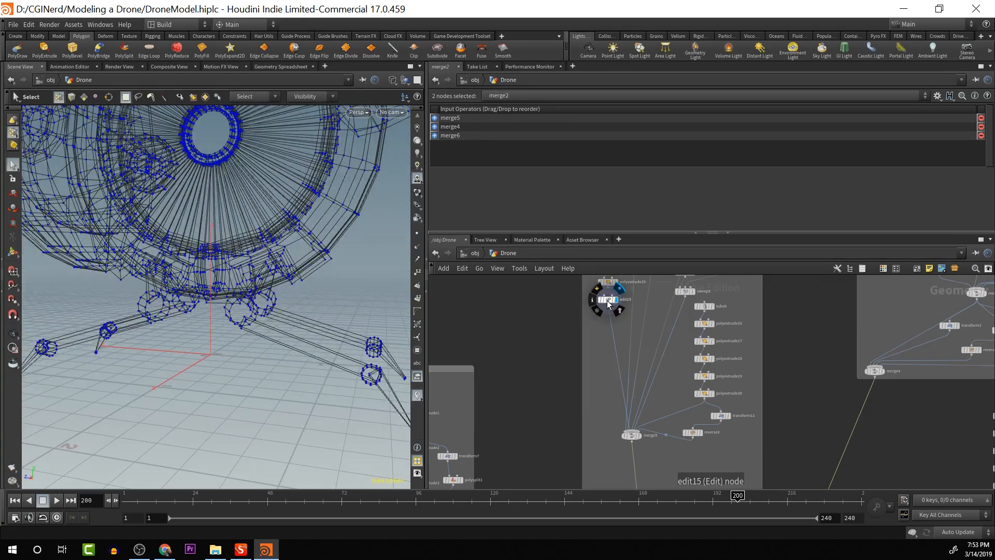
pyautogui.click(607, 300)
pyautogui.press('Escape')
pyautogui.moveTo(264, 356); pyautogui.dragTo(404, 358)
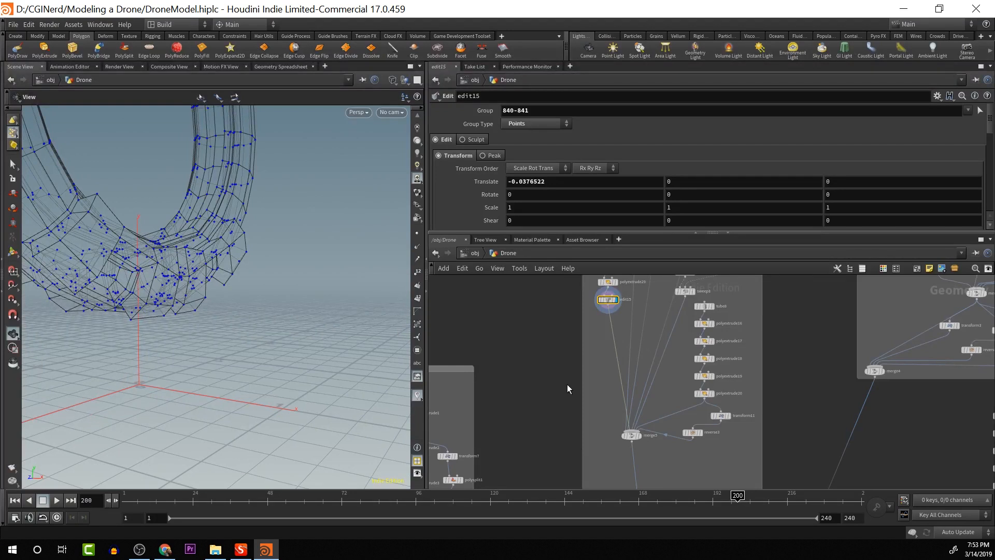
pyautogui.press('s')
pyautogui.keyDown('alt'); pyautogui.moveTo(229, 275); pyautogui.dragTo(149, 282, button='middle'); pyautogui.keyUp('alt')
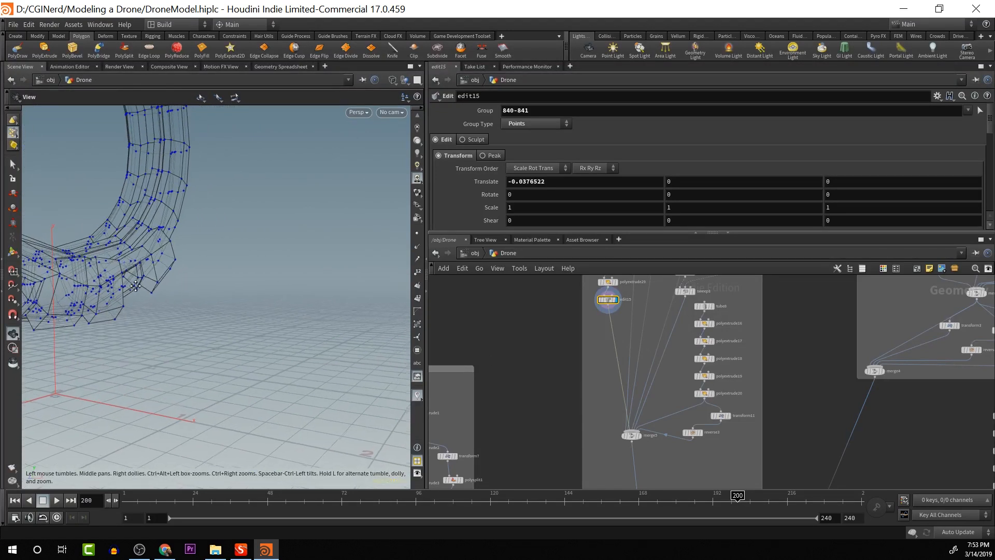
pyautogui.moveTo(150, 282)
pyautogui.keyDown('alt'); pyautogui.mouseDown()
pyautogui.moveTo(224, 272)
pyautogui.moveTo(134, 286)
pyautogui.mouseUp(); pyautogui.keyUp('alt')
pyautogui.moveTo(239, 271); pyautogui.dragTo(272, 298)
pyautogui.press('s')
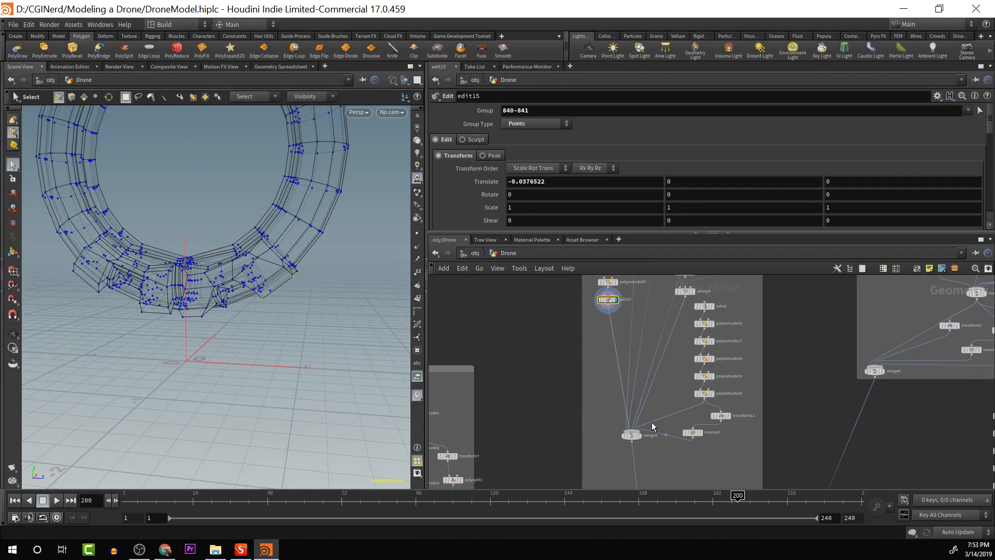
# Display the transform6 node's output with shading and view the complete drone at object level
pyautogui.scroll(-5, 710, 466)
pyautogui.moveTo(711, 469)
pyautogui.keyDown('alt'); pyautogui.mouseDown(button='middle')
pyautogui.moveTo(704, 369)
pyautogui.moveTo(675, 331)
pyautogui.mouseUp(button='middle'); pyautogui.keyUp('alt')
pyautogui.keyDown('alt'); pyautogui.moveTo(671, 469); pyautogui.dragTo(635, 356, button='middle'); pyautogui.keyUp('alt')
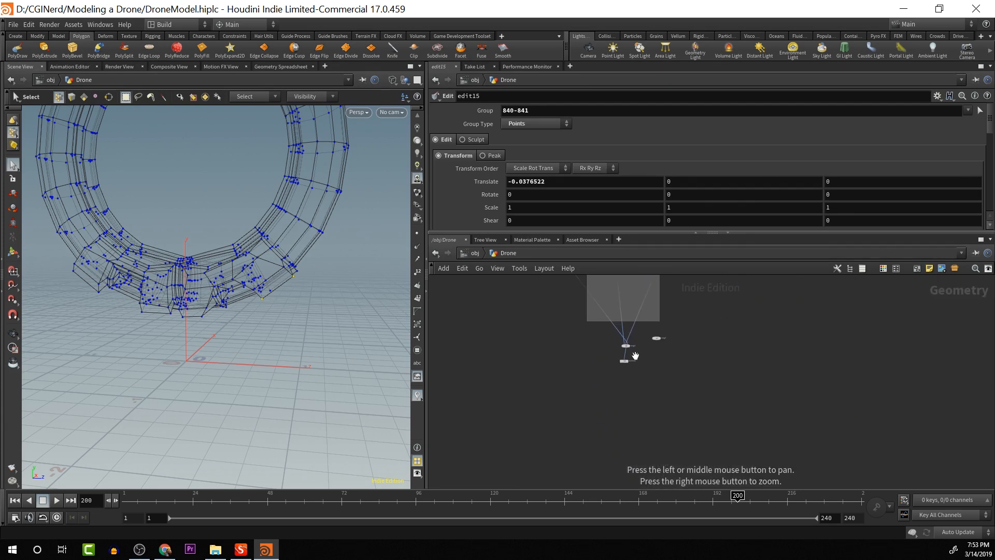
pyautogui.click(626, 362)
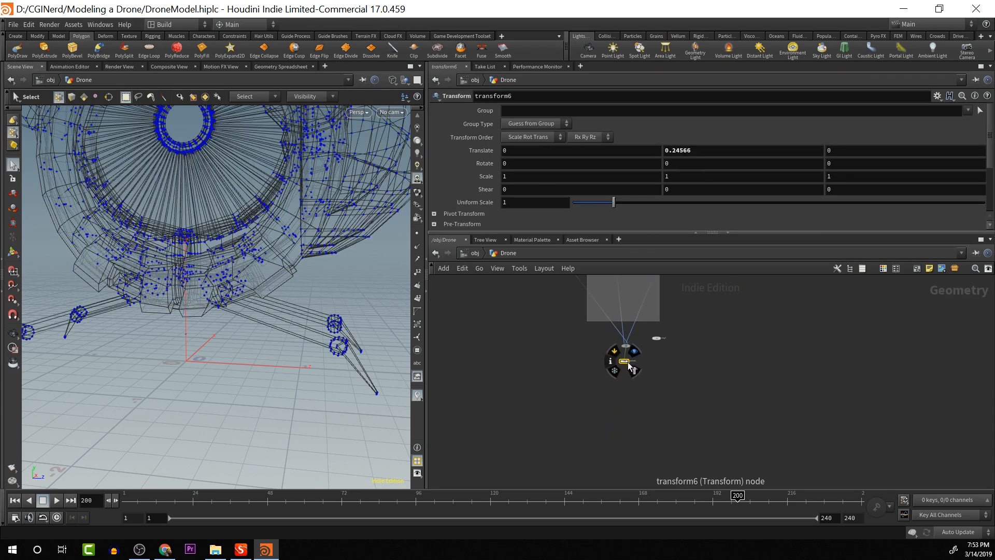
pyautogui.click(633, 352)
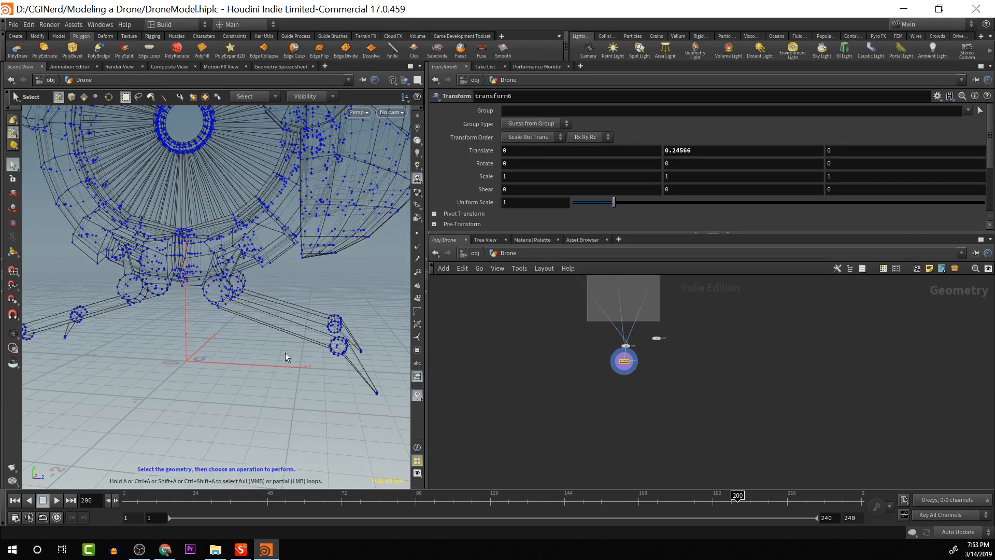
pyautogui.press('w')
pyautogui.moveTo(296, 324); pyautogui.dragTo(224, 364, button='middle')
pyautogui.press('u')
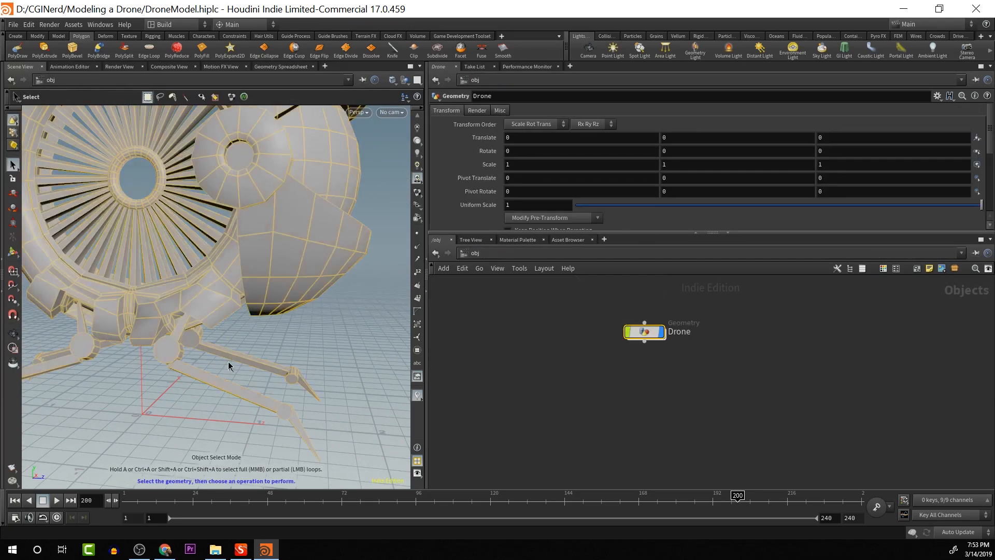
# Examine the raised lower panels around the leg cutouts against the complete drone's legs from several angles
pyautogui.click(343, 343)
pyautogui.press('Escape')
pyautogui.moveTo(319, 341); pyautogui.dragTo(265, 352)
pyautogui.scroll(5, 267, 339)
pyautogui.scroll(5, 269, 340)
pyautogui.scroll(-4, 269, 339)
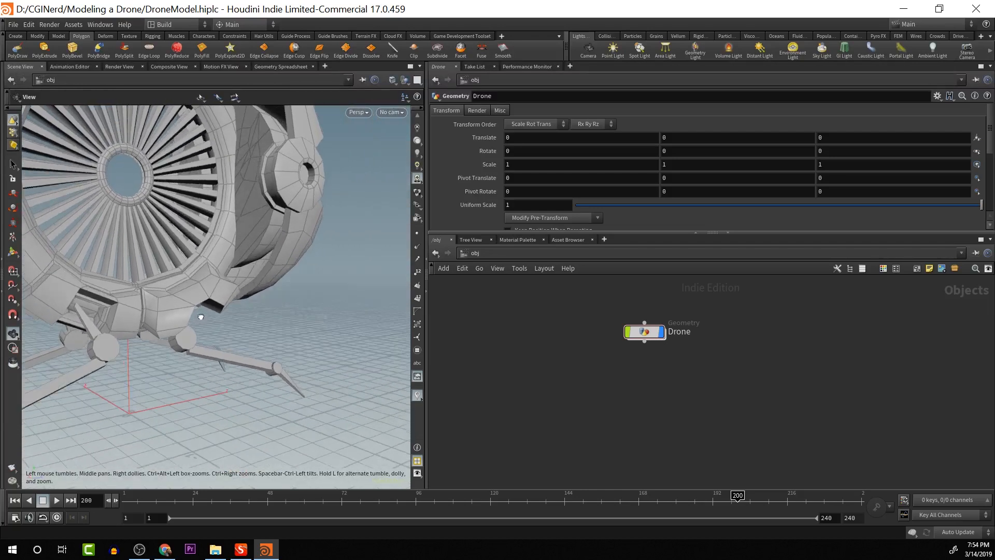
pyautogui.moveTo(178, 303); pyautogui.dragTo(134, 300)
pyautogui.scroll(-4, 182, 303)
pyautogui.scroll(5, 154, 301)
pyautogui.press('s')
pyautogui.scroll(3, 225, 290)
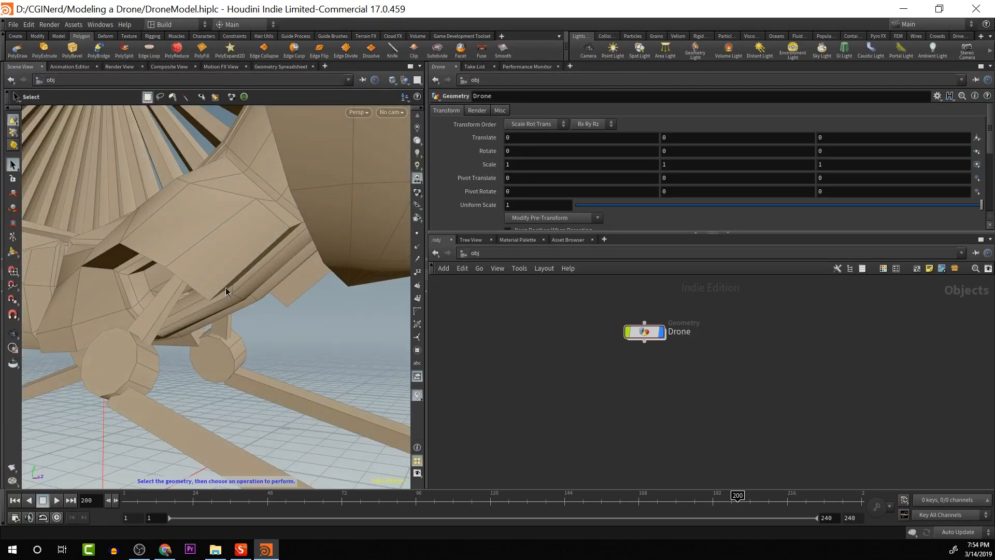
# Reopen the Drone network, select the edit15 node and compare its panel points with the complete drone
pyautogui.doubleClick(648, 332)
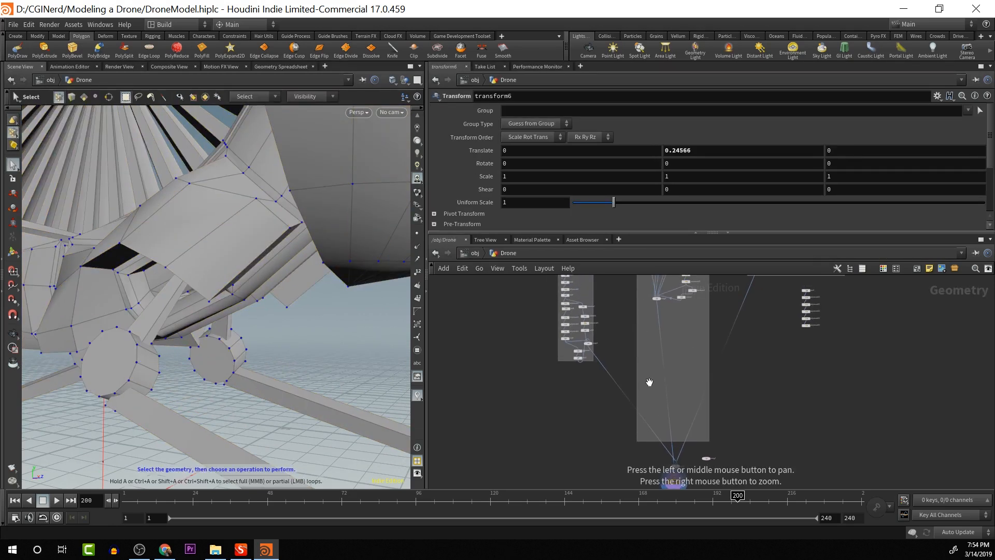
pyautogui.scroll(5, 649, 382)
pyautogui.click(688, 339)
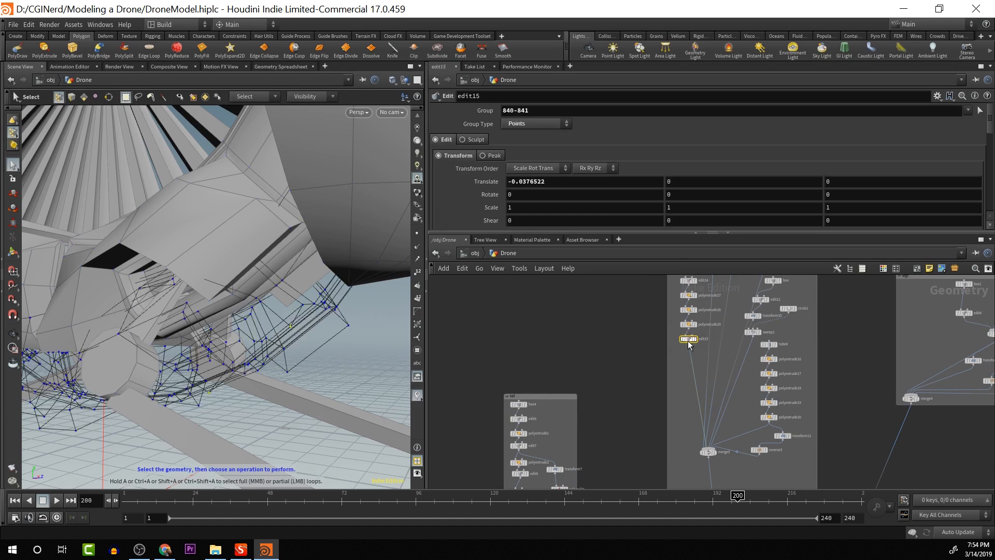
pyautogui.moveTo(695, 342)
pyautogui.keyDown('alt'); pyautogui.moveTo(291, 375); pyautogui.dragTo(319, 366); pyautogui.keyUp('alt')
# Show the merge2 node as a template and display the edit15 node's output over it
pyautogui.moveTo(533, 387); pyautogui.dragTo(559, 377)
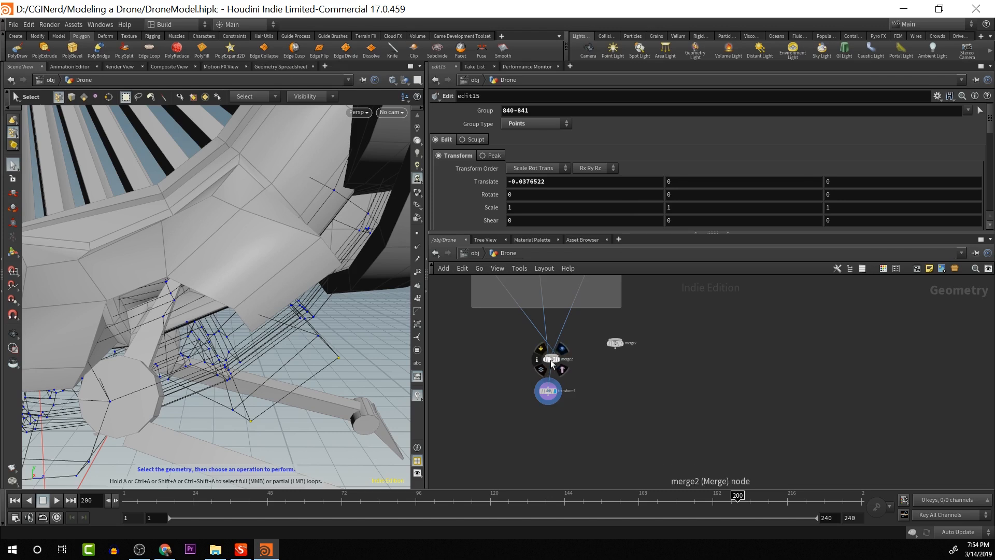
pyautogui.click(554, 360)
pyautogui.press('r')
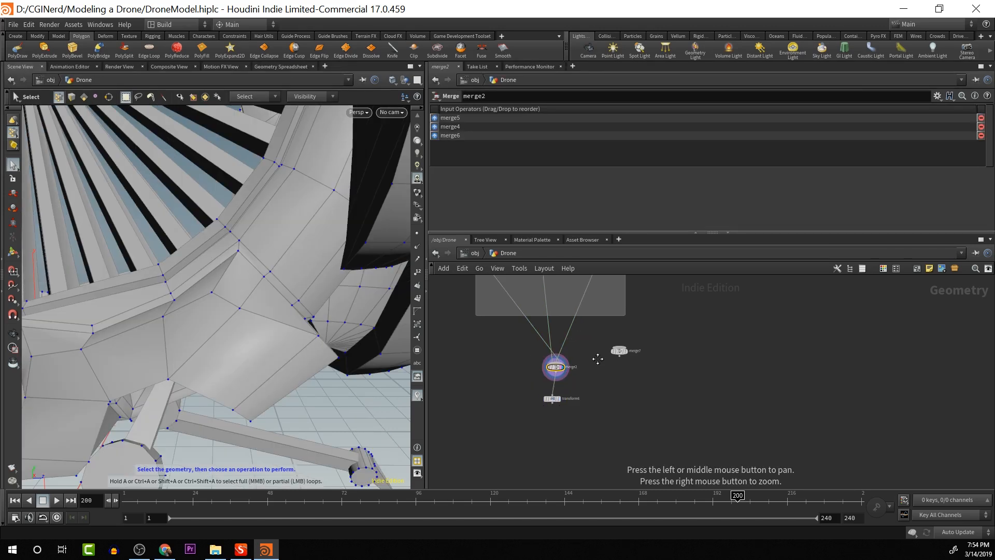
pyautogui.moveTo(559, 364); pyautogui.dragTo(621, 427, button='right')
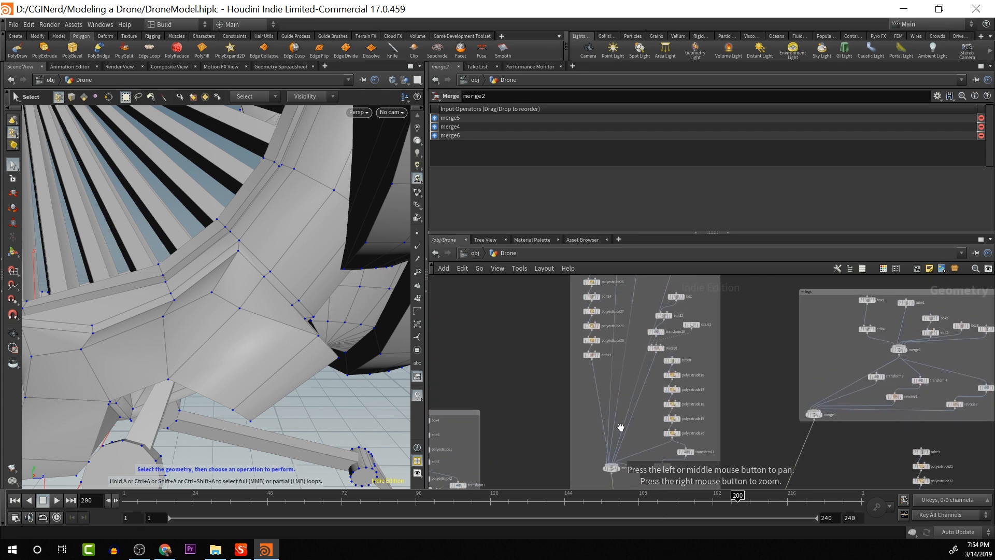
pyautogui.click(598, 355)
# Try to scale the outer raised panel's end face, primitive 1244, uniformly to 0.737322 in a new Edit node
pyautogui.press('space')
pyautogui.moveTo(231, 358); pyautogui.dragTo(262, 265)
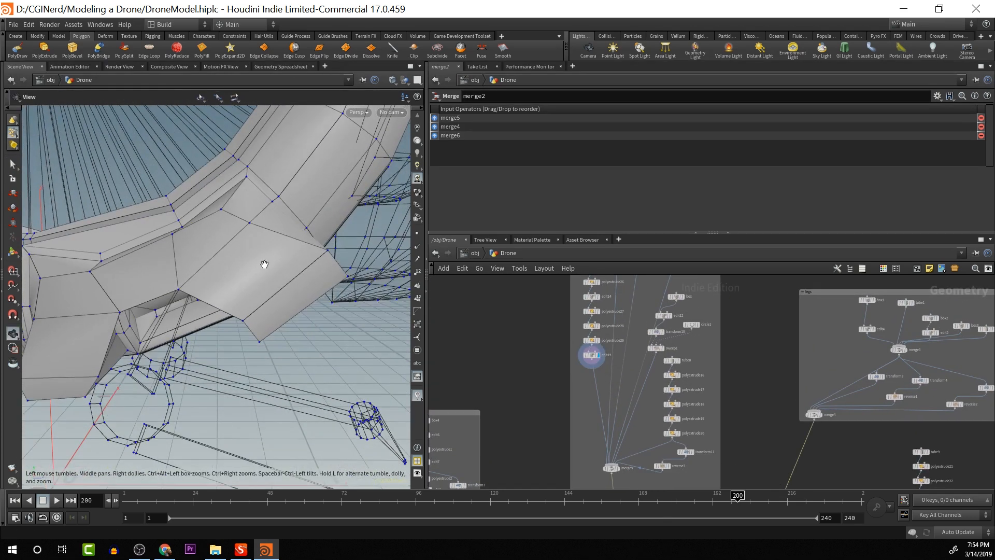
pyautogui.moveTo(262, 264); pyautogui.dragTo(280, 288, button='right')
pyautogui.moveTo(279, 288); pyautogui.dragTo(180, 313)
pyautogui.press('space')
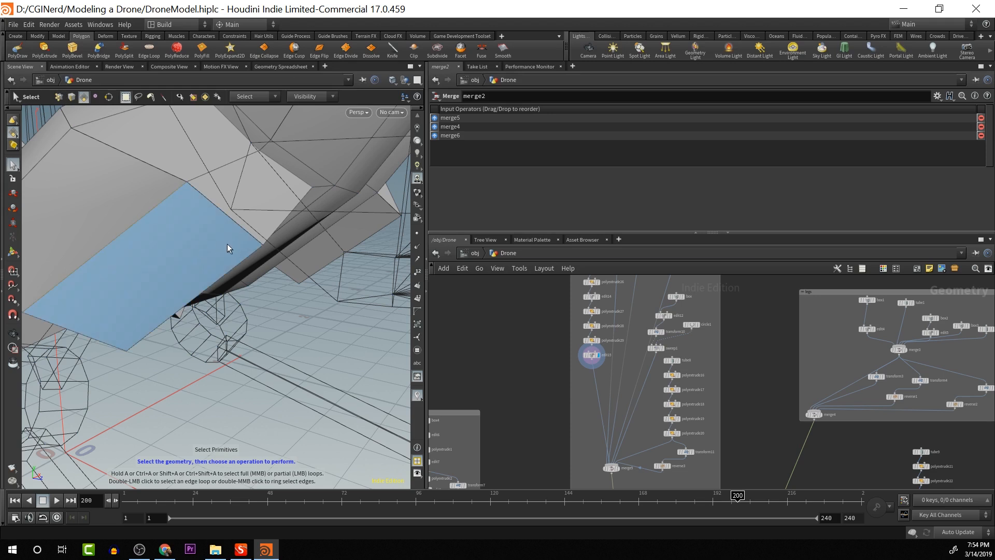
pyautogui.press('space')
pyautogui.moveTo(227, 243); pyautogui.dragTo(242, 269)
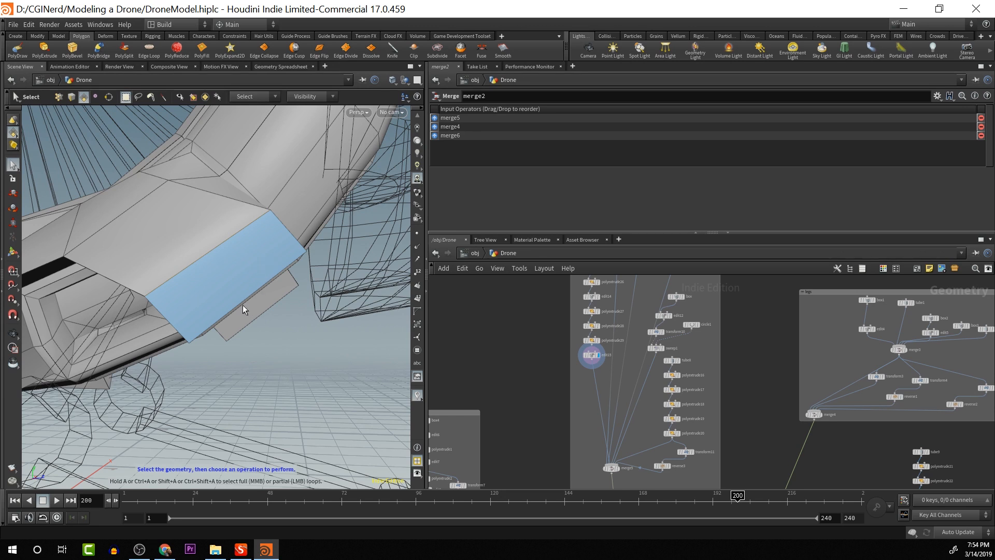
pyautogui.click(286, 328)
pyautogui.press('e')
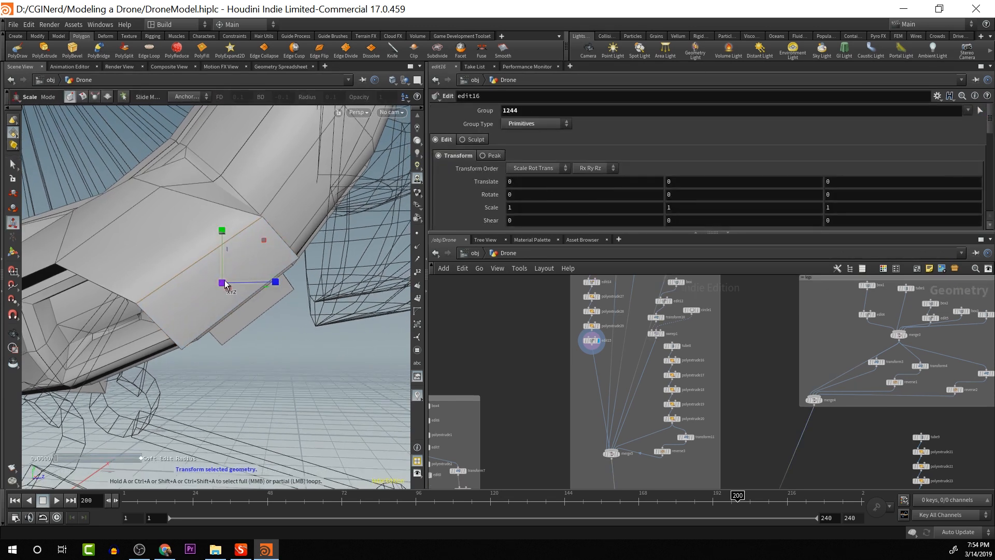
pyautogui.moveTo(221, 283); pyautogui.dragTo(198, 285)
# Undo the new edit on the outer panel's end face and the extra face selection
pyautogui.moveTo(76, 309); pyautogui.dragTo(123, 306)
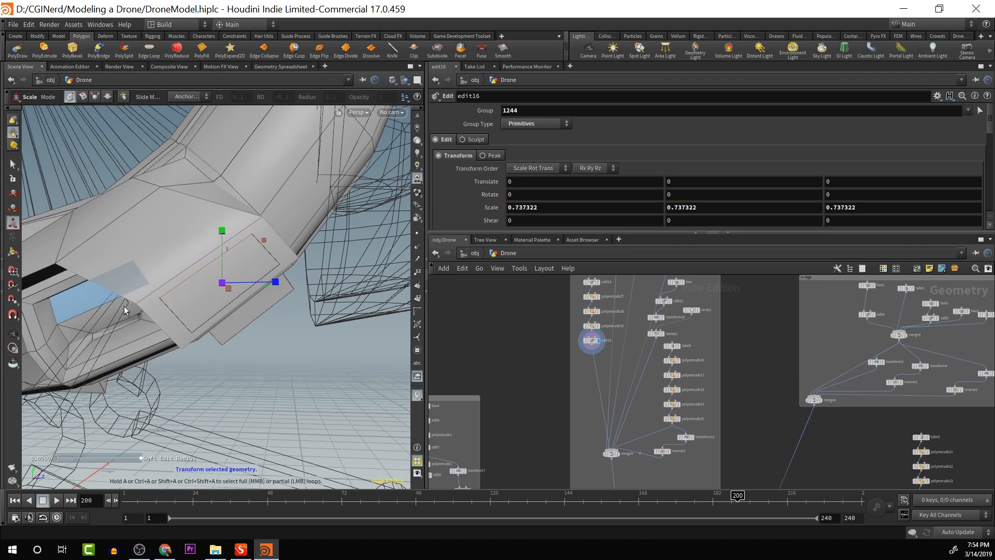
pyautogui.keyDown('alt'); pyautogui.moveTo(207, 291); pyautogui.dragTo(331, 321); pyautogui.keyUp('alt')
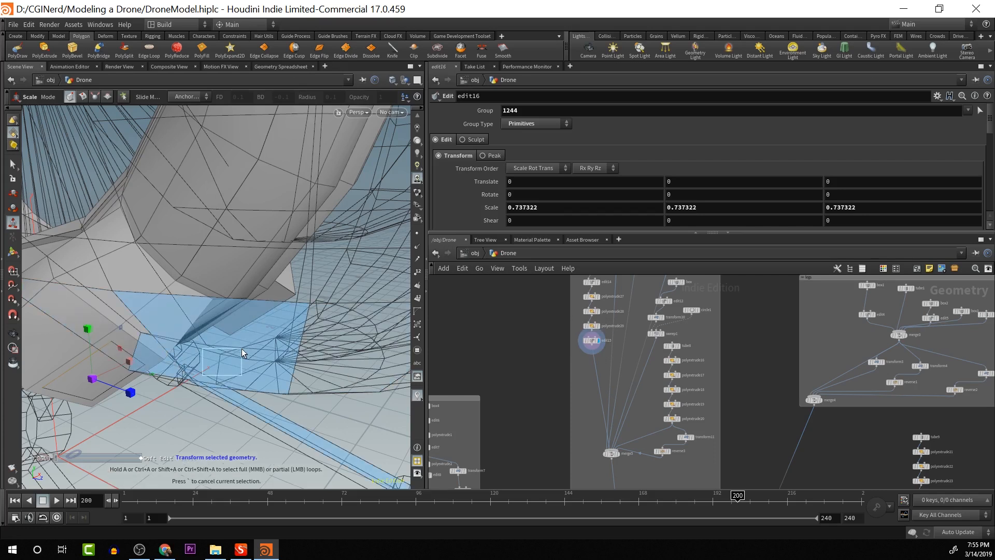
pyautogui.moveTo(242, 353); pyautogui.dragTo(243, 353)
pyautogui.keyDown('alt'); pyautogui.moveTo(243, 354); pyautogui.dragTo(332, 269); pyautogui.keyUp('alt')
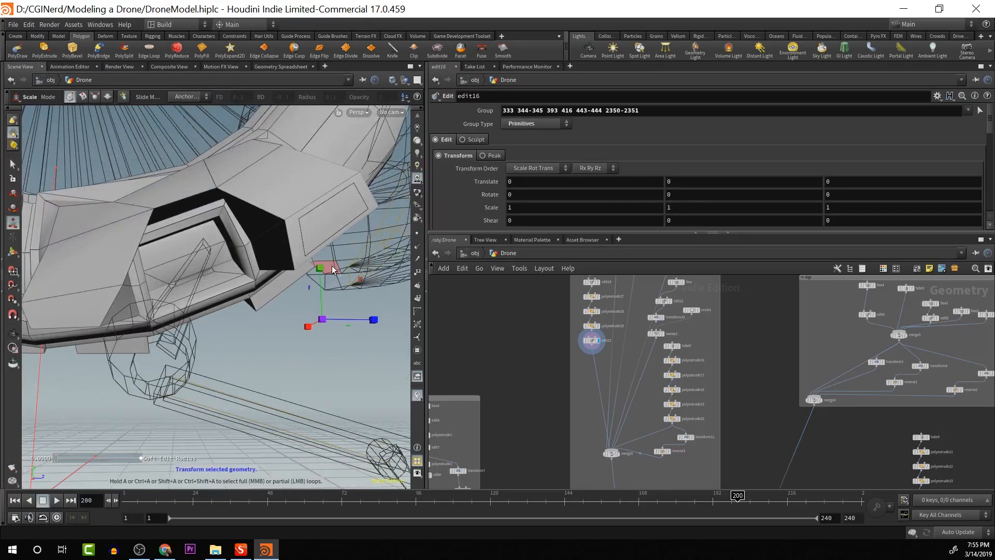
pyautogui.click(341, 220)
pyautogui.hotkey('ctrl', 'z')
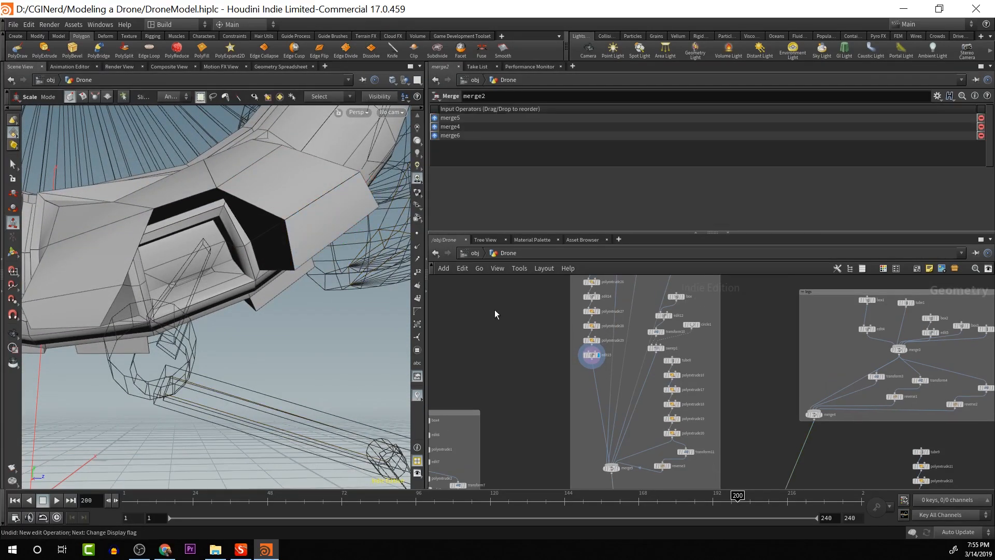
# Select the edit15 node and scale the outer raised panel's face, primitive 779, uniformly to 0.790625
pyautogui.click(592, 356)
pyautogui.click(319, 216)
pyautogui.keyDown('alt'); pyautogui.moveTo(318, 218); pyautogui.dragTo(304, 273); pyautogui.keyUp('alt')
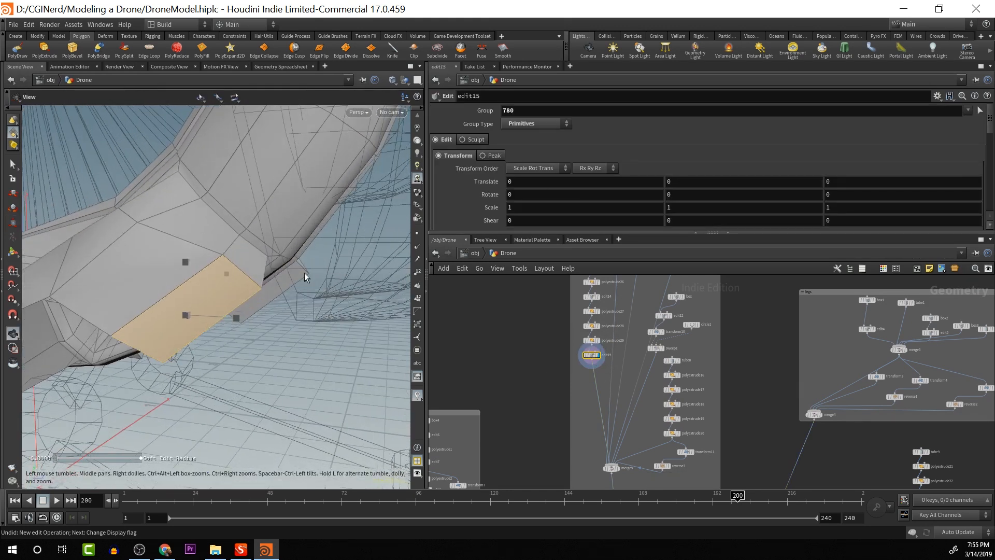
pyautogui.moveTo(188, 312); pyautogui.dragTo(177, 271)
pyautogui.press('Escape')
pyautogui.press('e')
pyautogui.click(217, 269)
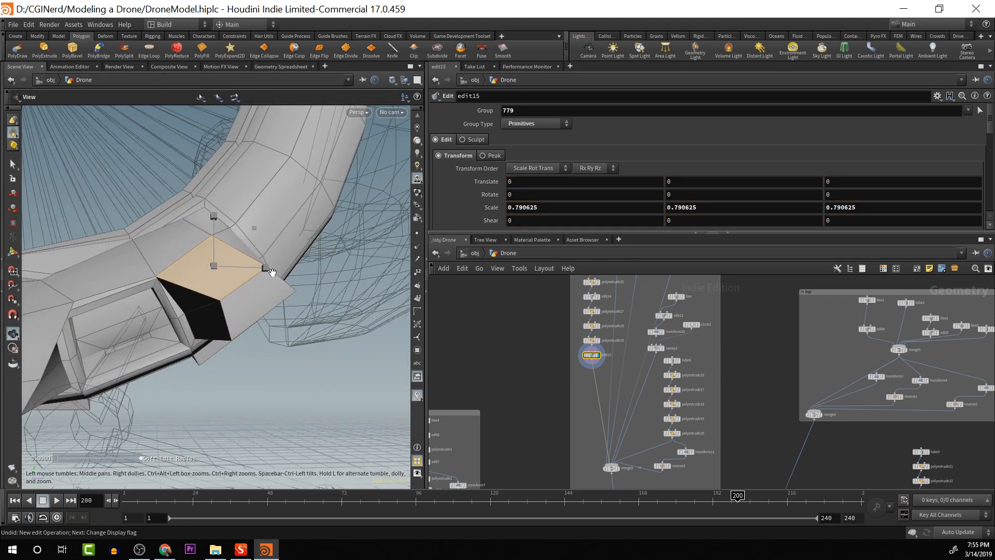
# Move the outer raised panel's end face, primitive 780, by 0.0133528, -0.0212669, -0.0699894 in X, Y and Z
pyautogui.click(257, 301)
pyautogui.press('w')
pyautogui.press('w')
pyautogui.press('t')
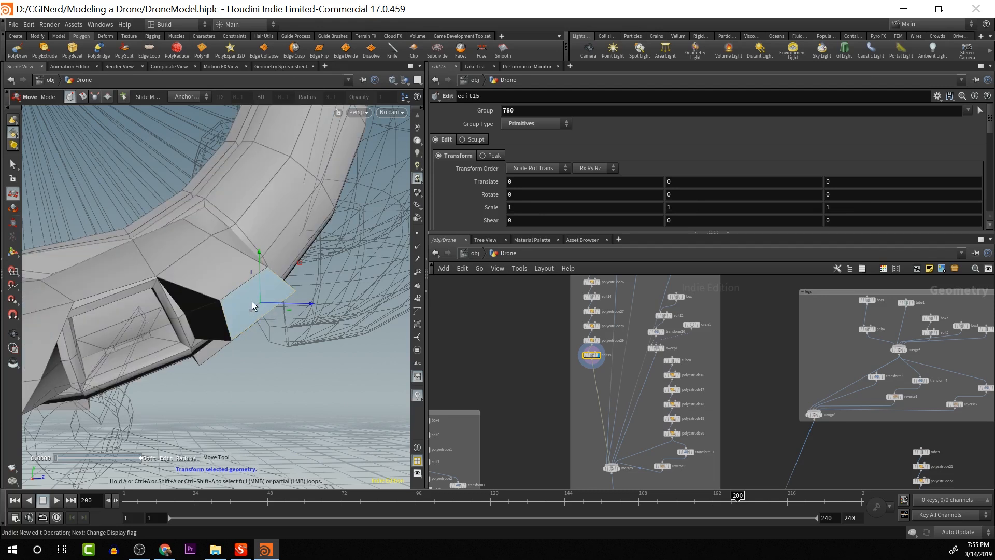
pyautogui.moveTo(260, 306); pyautogui.dragTo(230, 350)
pyautogui.press('Escape')
pyautogui.press('t')
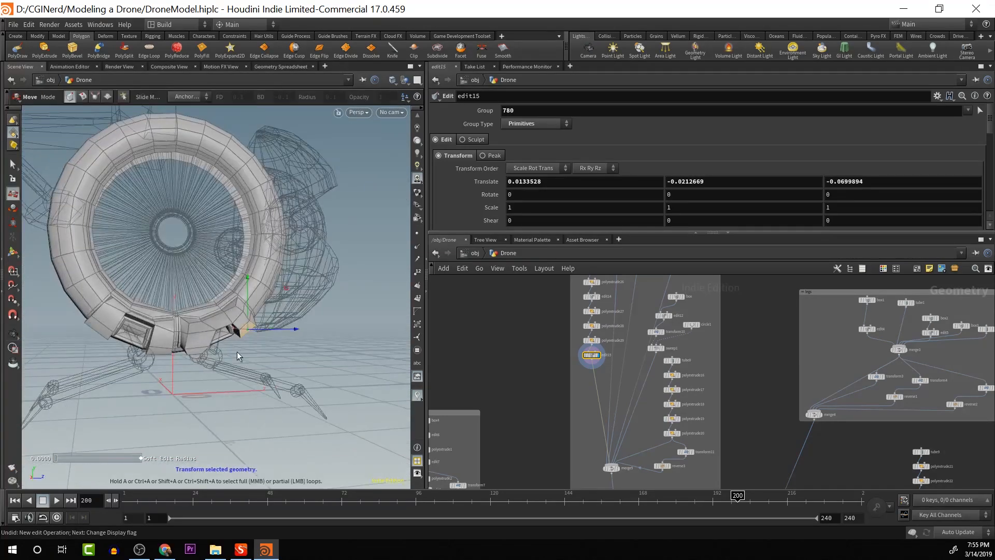
pyautogui.press('Escape')
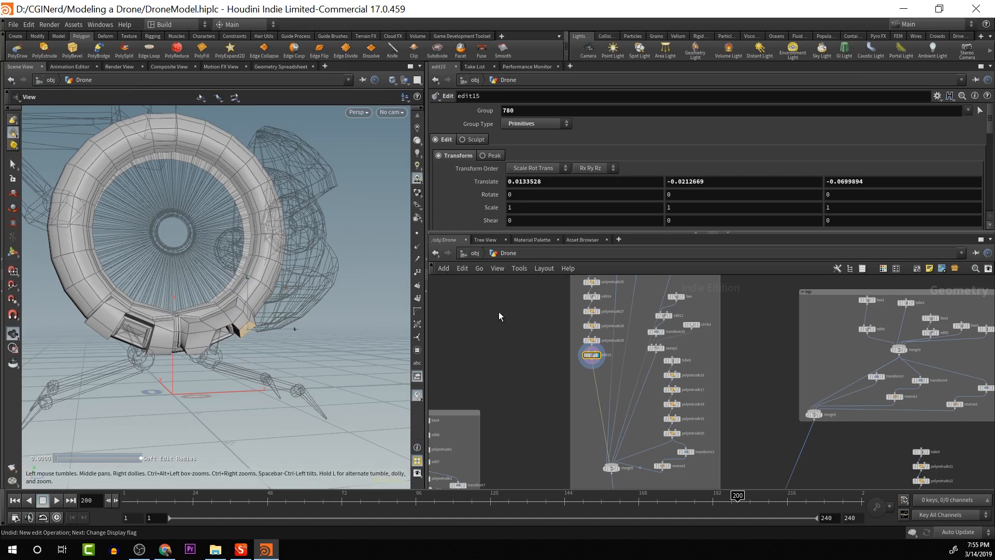
# Display the output of the polyextrude26 node above edit14 and select that node
pyautogui.scroll(2, 497, 322)
pyautogui.scroll(-1, 496, 341)
pyautogui.moveTo(497, 346); pyautogui.dragTo(483, 431, button='middle')
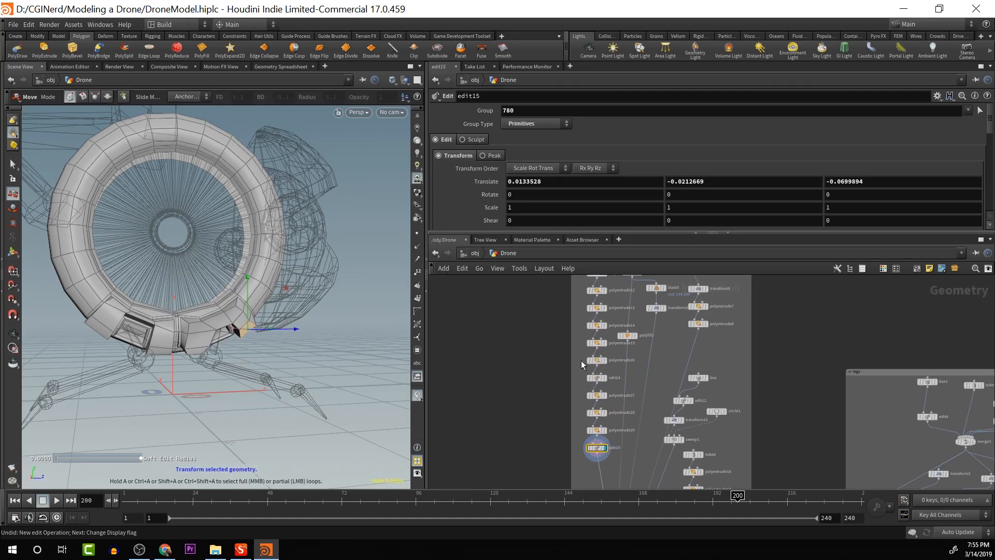
pyautogui.moveTo(606, 382)
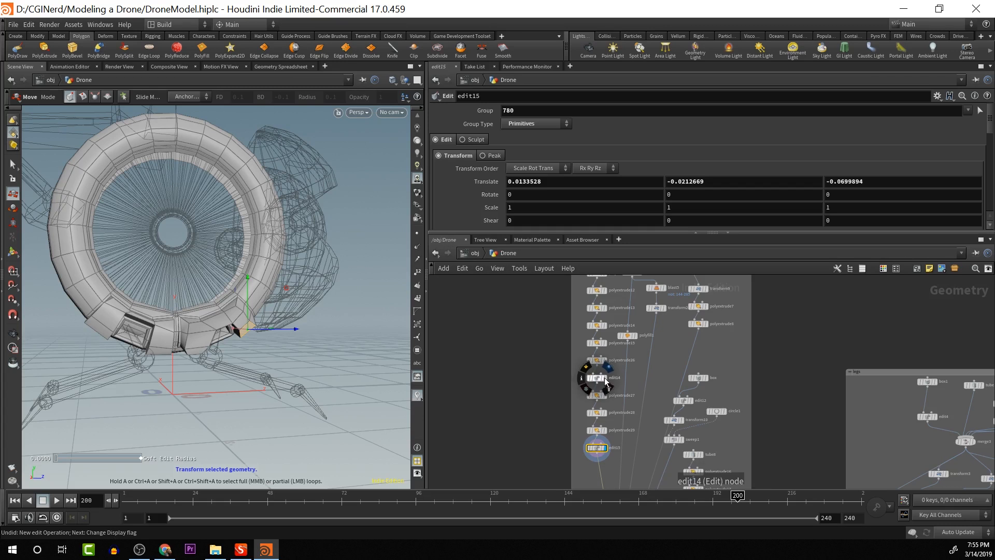
pyautogui.click(605, 360)
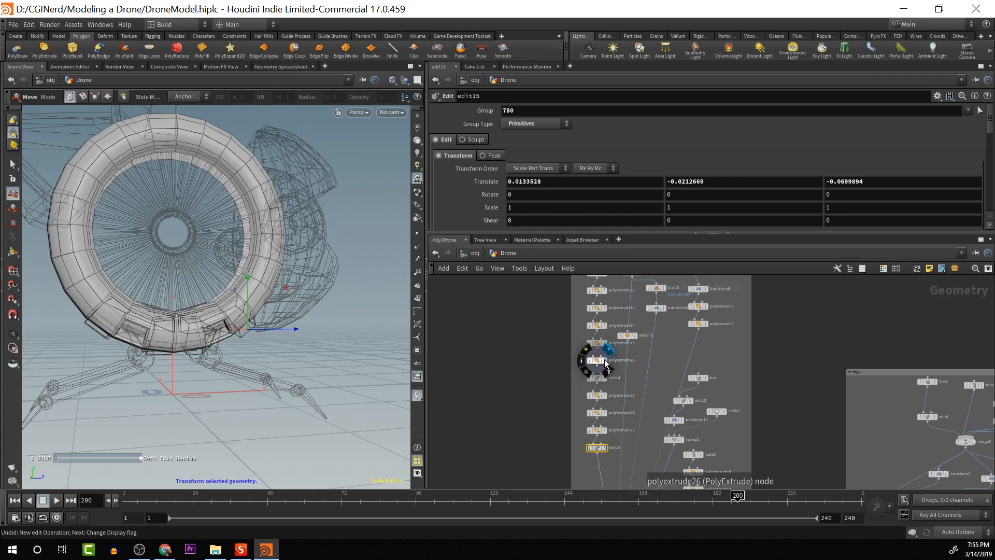
pyautogui.click(596, 359)
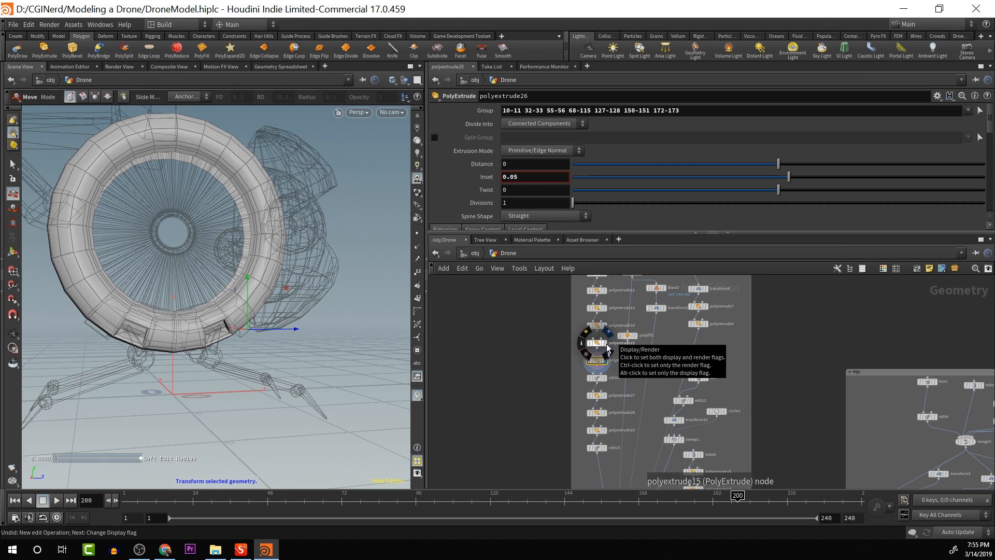
# Display polyextrude14 and delete the downstream nodes from polyextrude15 through edit15
pyautogui.click(608, 347)
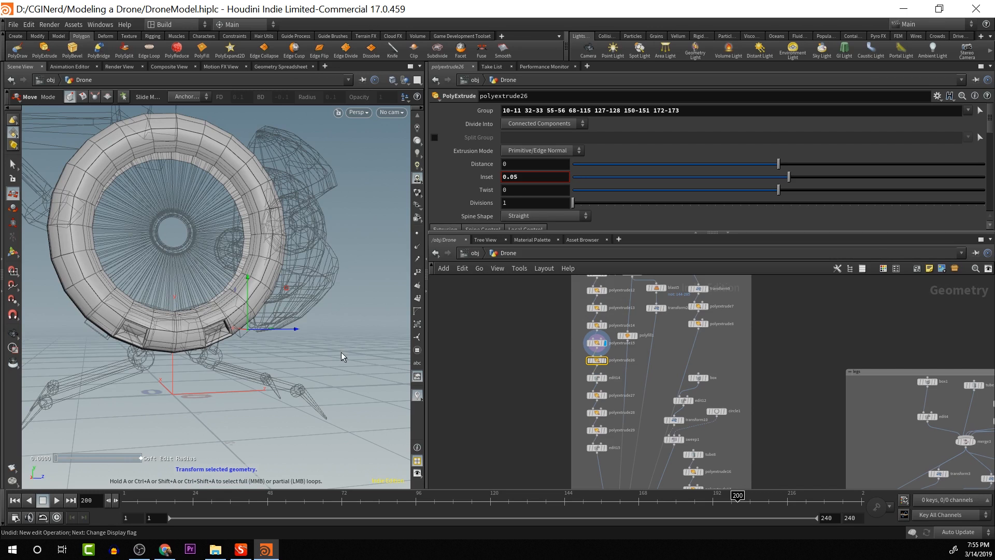
pyautogui.click(606, 326)
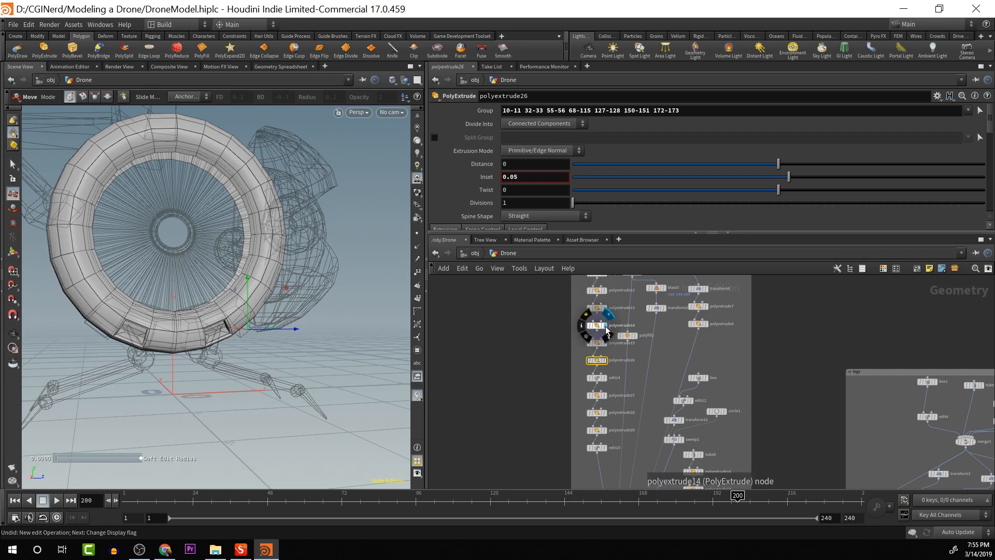
pyautogui.click(598, 343)
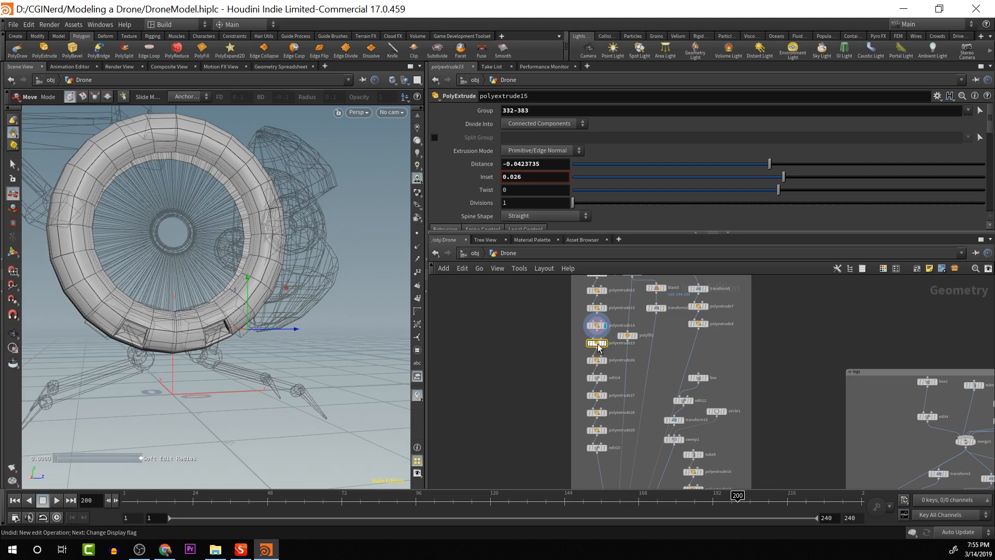
pyautogui.keyDown('shift'); pyautogui.click(598, 448); pyautogui.keyUp('shift')
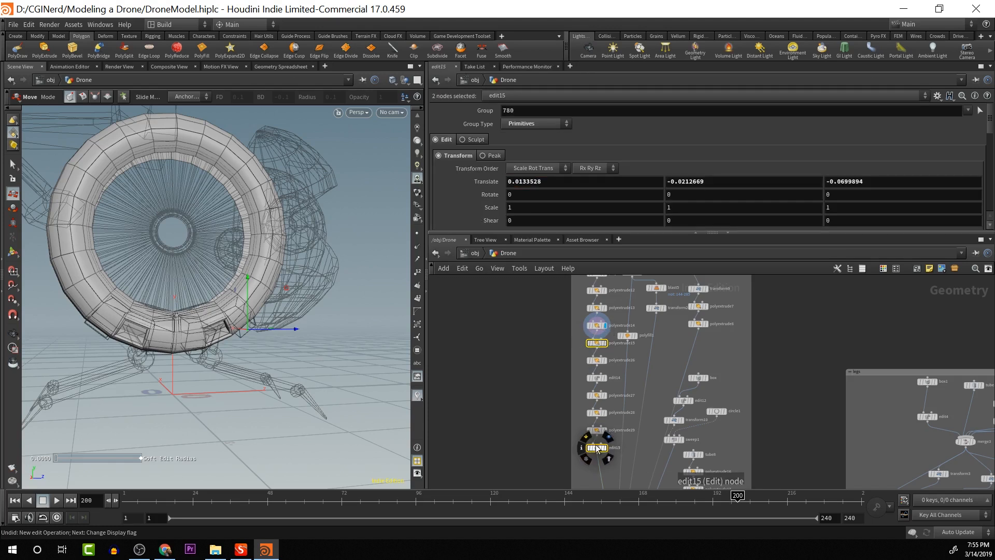
pyautogui.keyDown('shift'); pyautogui.click(596, 359); pyautogui.keyUp('shift')
pyautogui.keyDown('shift'); pyautogui.click(597, 378); pyautogui.keyUp('shift')
pyautogui.keyDown('shift'); pyautogui.click(597, 395); pyautogui.keyUp('shift')
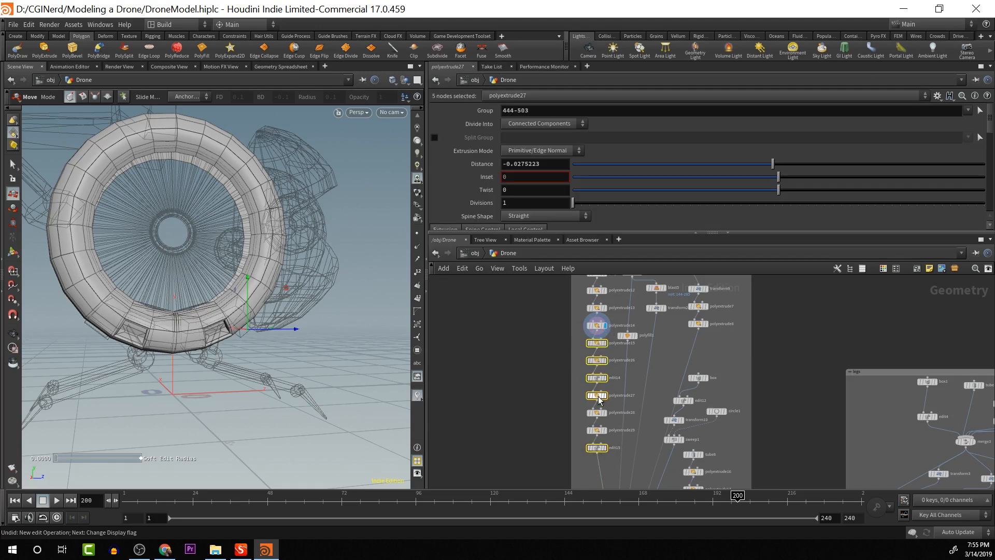
pyautogui.keyDown('shift'); pyautogui.click(598, 412); pyautogui.keyUp('shift')
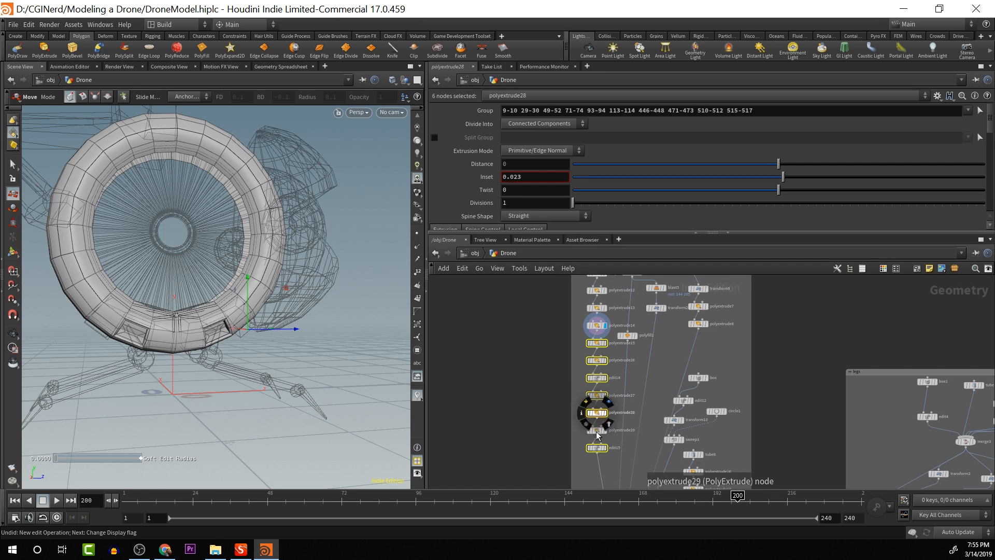
pyautogui.keyDown('shift'); pyautogui.click(597, 431); pyautogui.keyUp('shift')
pyautogui.press('Delete')
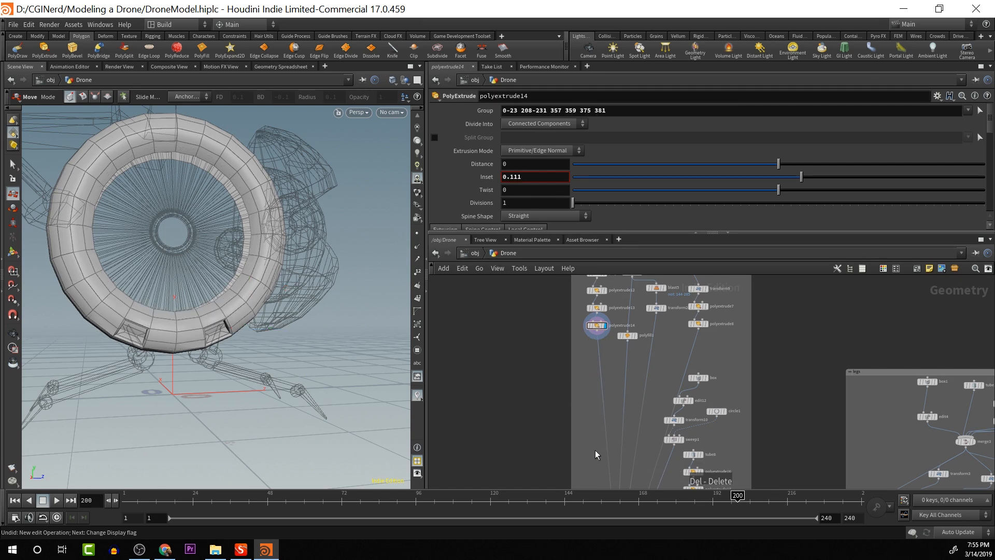
pyautogui.press('Escape')
pyautogui.moveTo(278, 349)
pyautogui.mouseDown()
pyautogui.moveTo(324, 368)
pyautogui.moveTo(294, 348)
pyautogui.mouseUp()
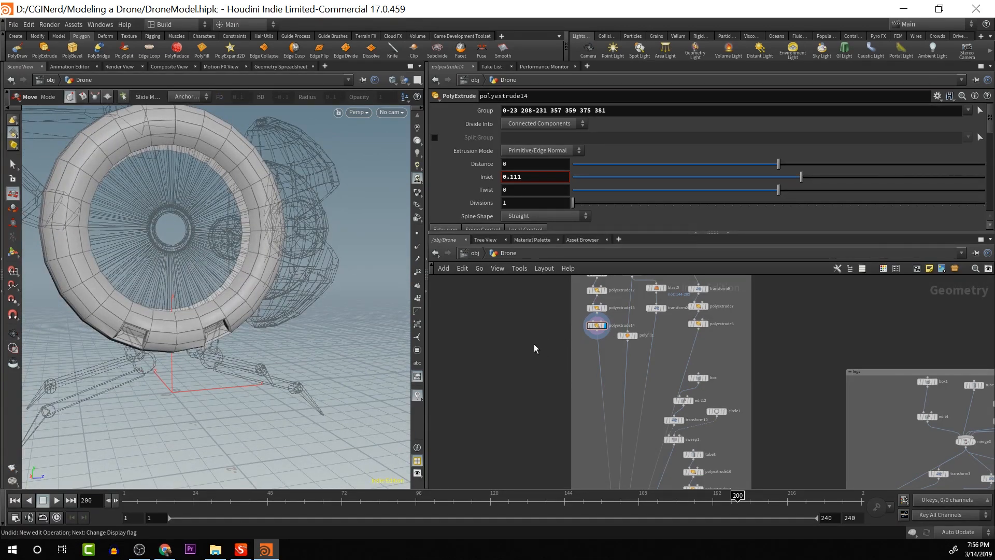
# Undo the deletion of the nodes from polyextrude15 through edit15
pyautogui.hotkey('ctrl', 'z')
pyautogui.hotkey('ctrl', 'z')
pyautogui.hotkey('ctrl', 'z')
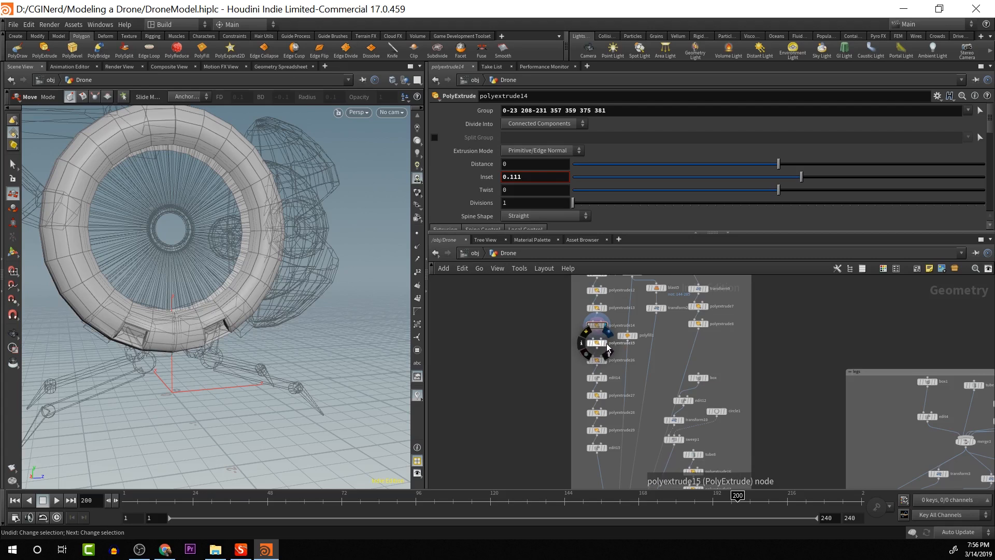
# Display polyextrude15 and polyextrude26 in turn to check the ring geometry at each stage
pyautogui.click(608, 347)
pyautogui.press('Escape')
pyautogui.moveTo(256, 349); pyautogui.dragTo(242, 366)
pyautogui.click(605, 362)
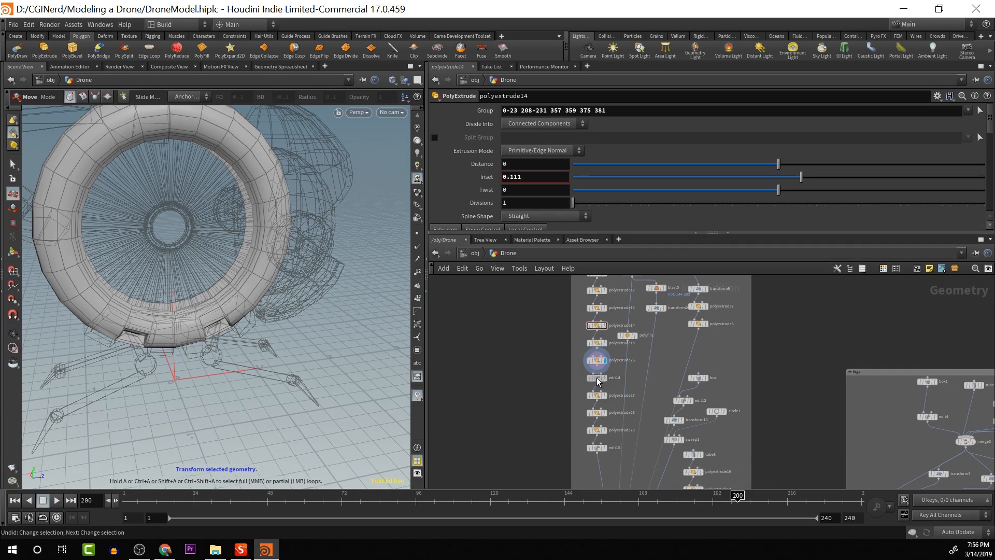
# Try deleting the nodes from edit14 through edit15 below polyextrude26 and undo the deletion
pyautogui.click(597, 377)
pyautogui.keyDown('shift'); pyautogui.click(597, 396); pyautogui.keyUp('shift')
pyautogui.keyDown('shift'); pyautogui.click(596, 413); pyautogui.keyUp('shift')
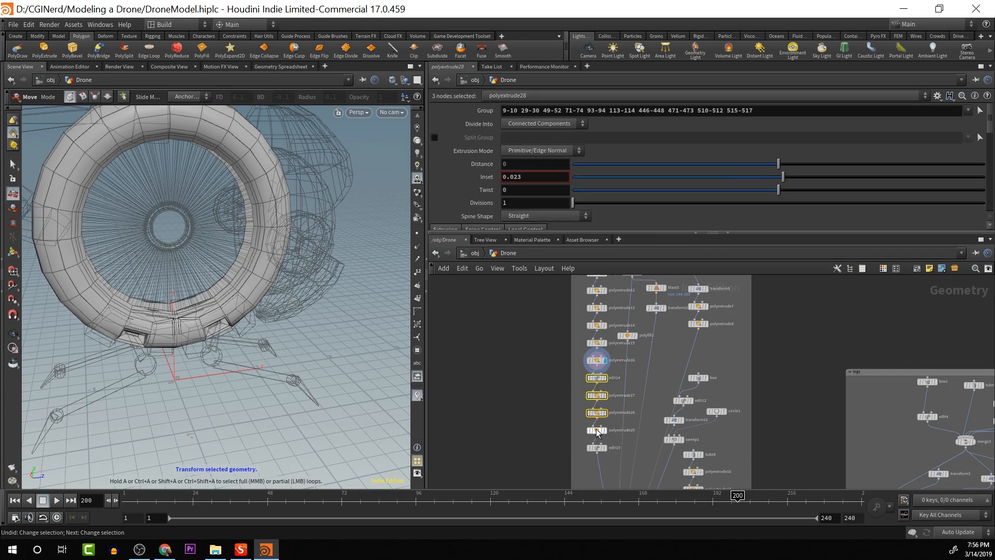
pyautogui.keyDown('shift'); pyautogui.click(597, 430); pyautogui.keyUp('shift')
pyautogui.keyDown('shift'); pyautogui.click(597, 450); pyautogui.keyUp('shift')
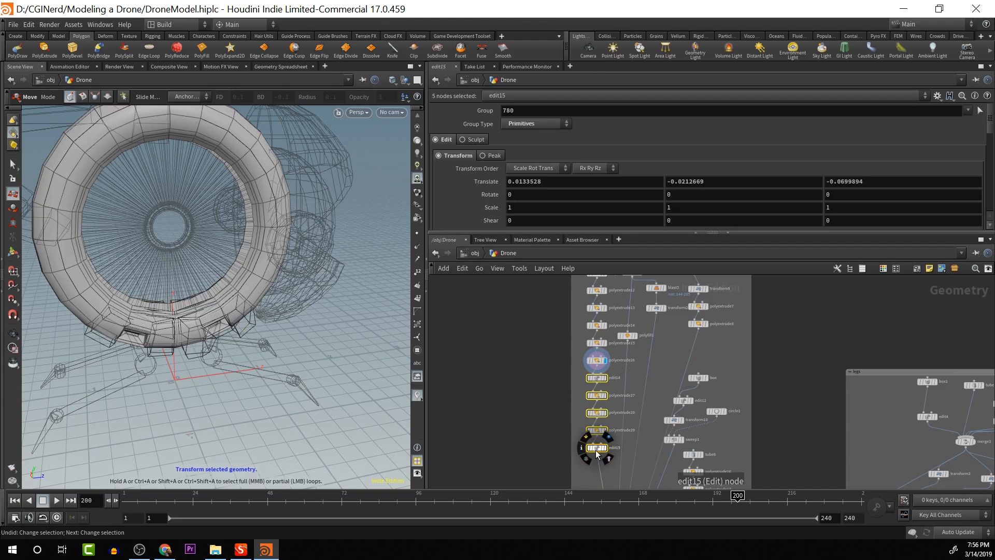
pyautogui.press('Delete')
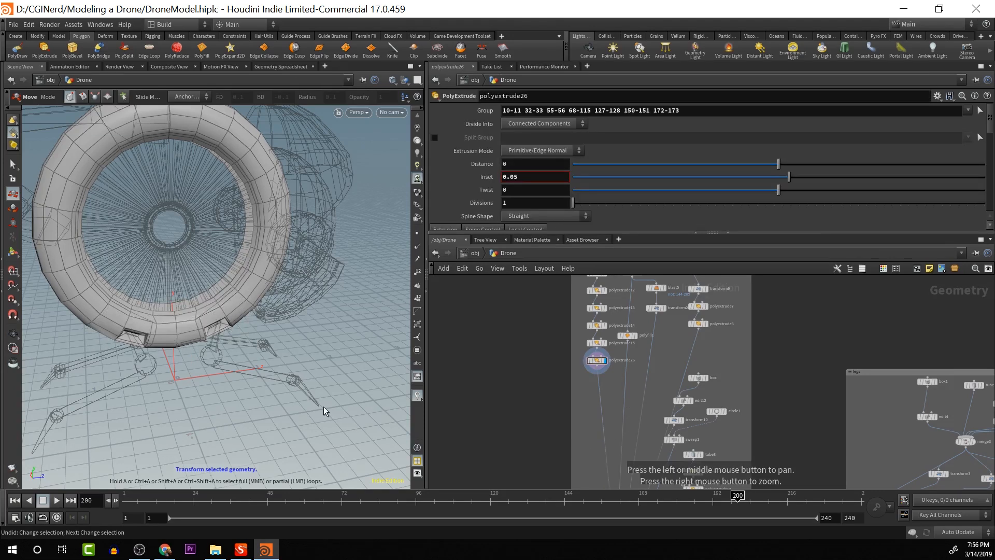
pyautogui.hotkey('ctrl', 'z')
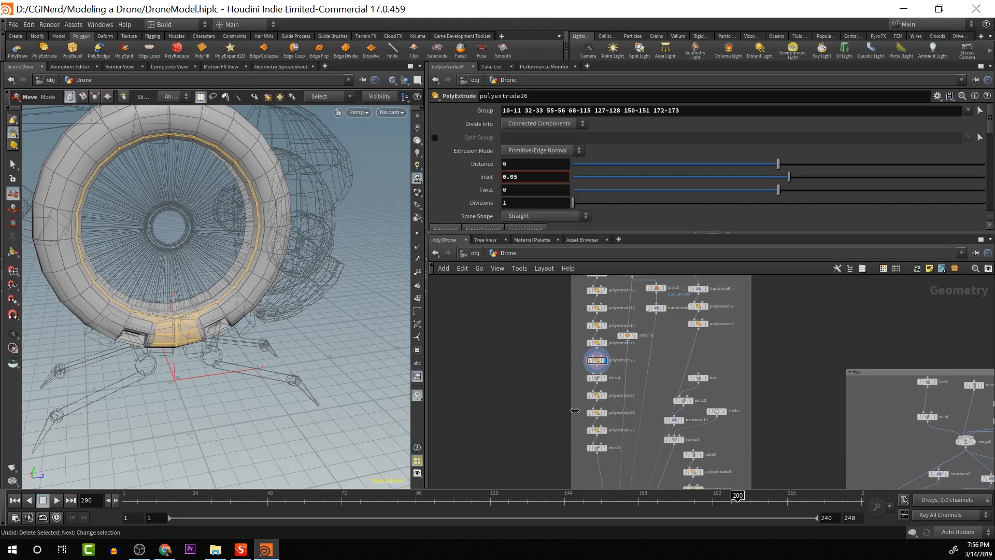
# Delete polyextrude28, polyextrude29 and edit15 from the end of the ring's node chain
pyautogui.click(596, 413)
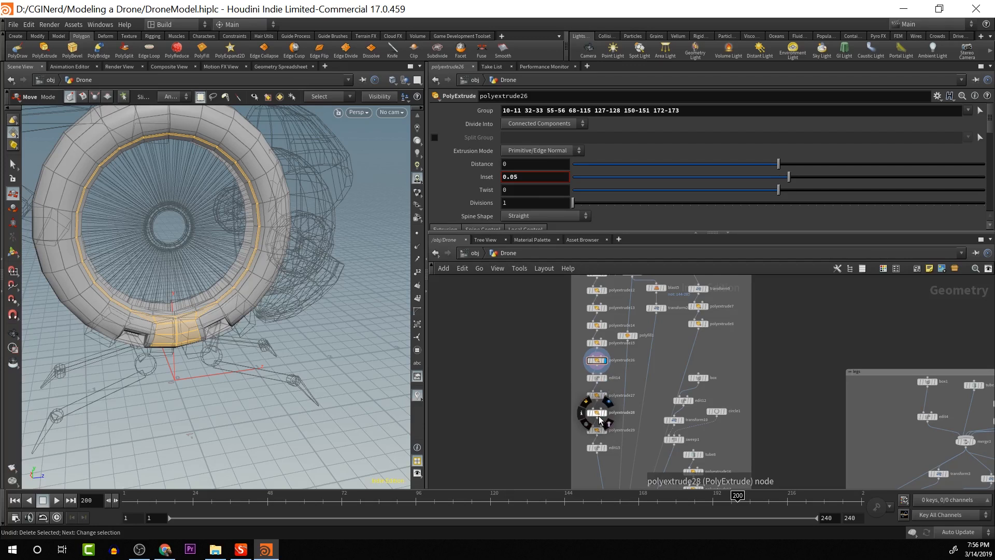
pyautogui.keyDown('shift'); pyautogui.click(596, 430); pyautogui.keyUp('shift')
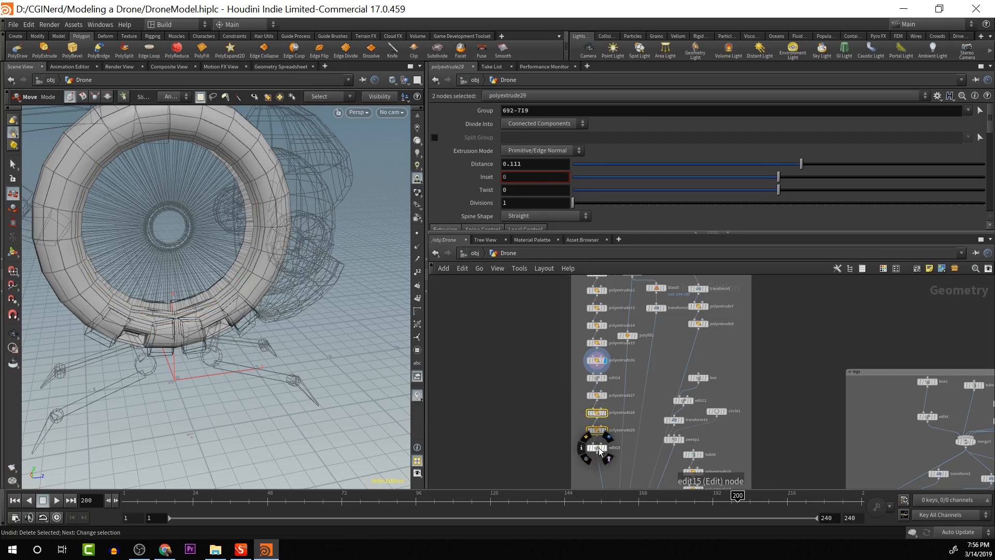
pyautogui.keyDown('shift'); pyautogui.click(598, 447); pyautogui.keyUp('shift')
pyautogui.press('Delete')
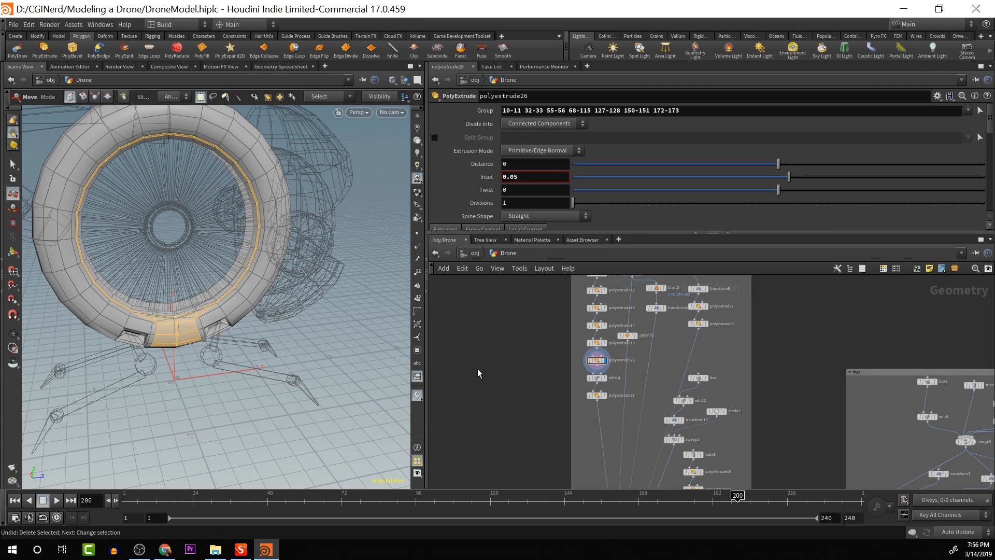
# Display polyextrude27 and inspect the ring with its leg sockets
pyautogui.click(606, 395)
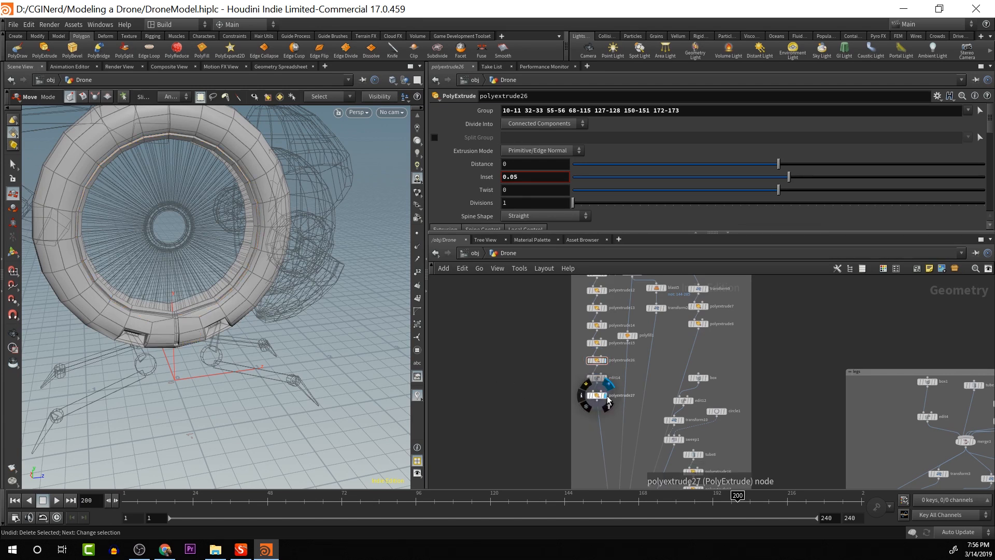
pyautogui.press('Escape')
pyautogui.moveTo(280, 354); pyautogui.dragTo(365, 332)
# Display the complete drone from the transform6 node and turn off the template overlay of merge2
pyautogui.moveTo(508, 422); pyautogui.dragTo(462, 171, button='middle')
pyautogui.scroll(-1, 461, 171)
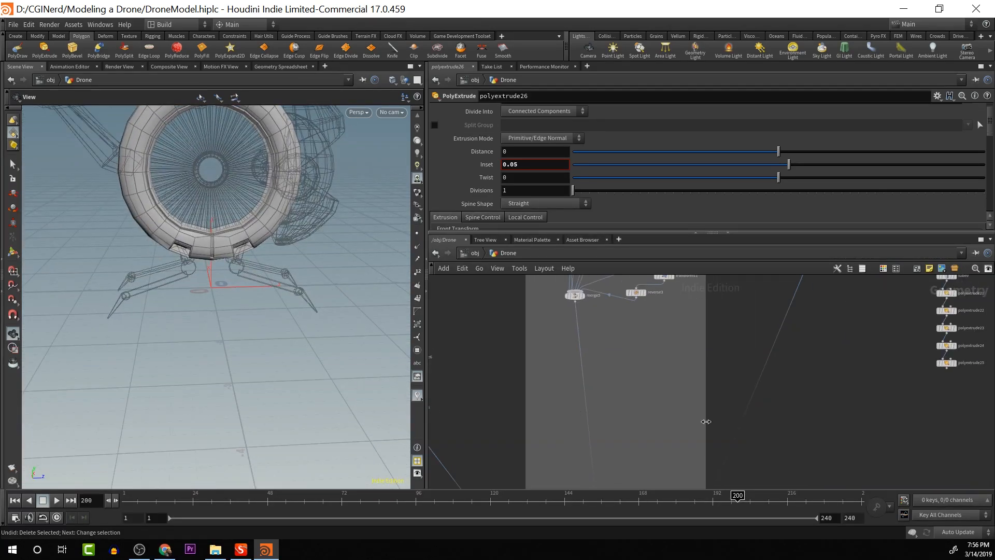
pyautogui.moveTo(732, 407); pyautogui.dragTo(686, 203, button='middle')
pyautogui.moveTo(707, 446); pyautogui.dragTo(673, 275, button='middle')
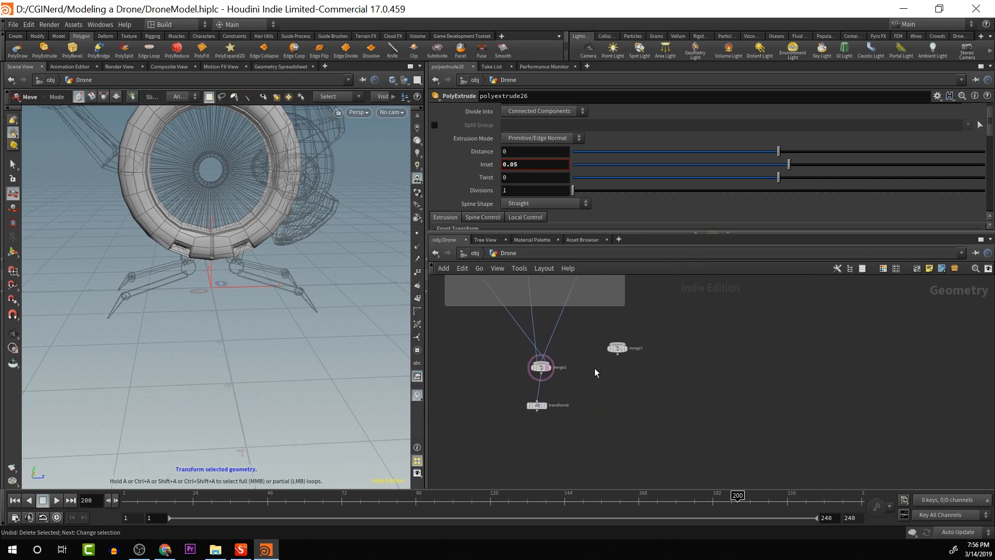
pyautogui.click(548, 410)
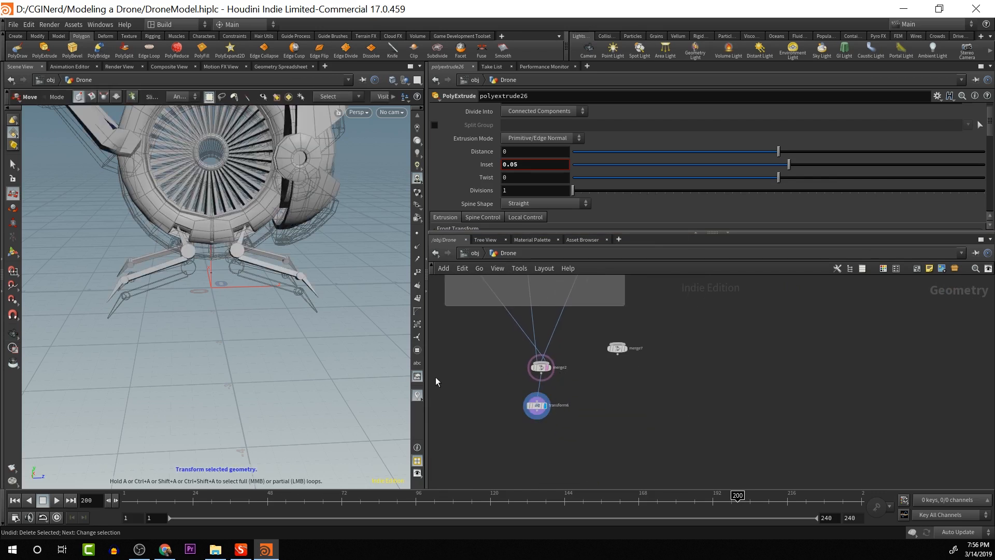
pyautogui.moveTo(549, 374)
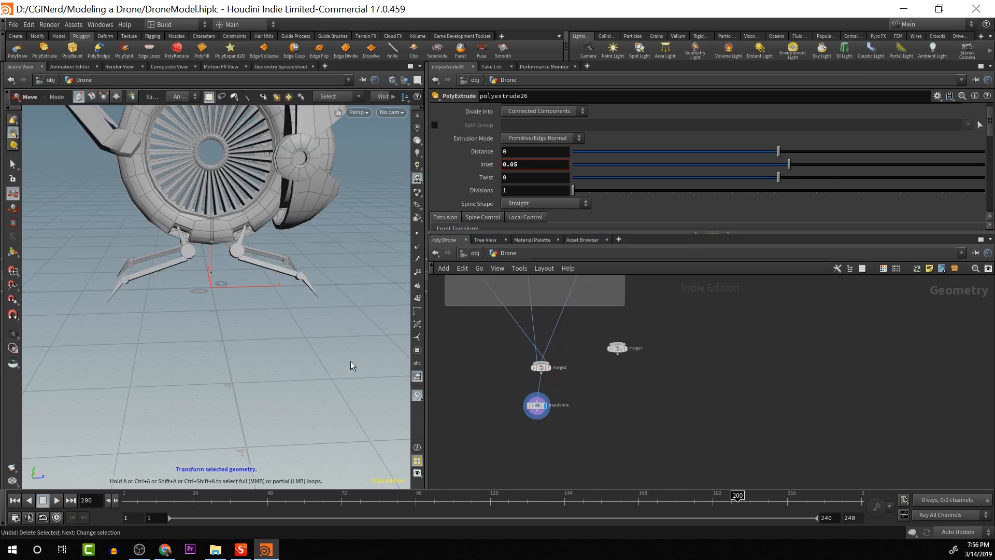
pyautogui.moveTo(351, 366); pyautogui.dragTo(147, 271)
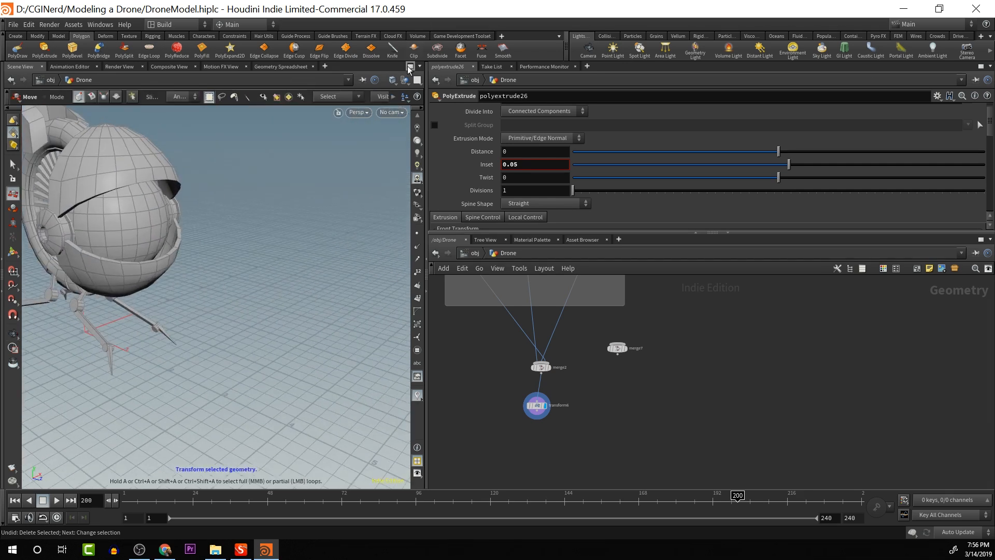
# Set the viewport to Smooth Shaded and view the whole drone from the side
pyautogui.click(392, 81)
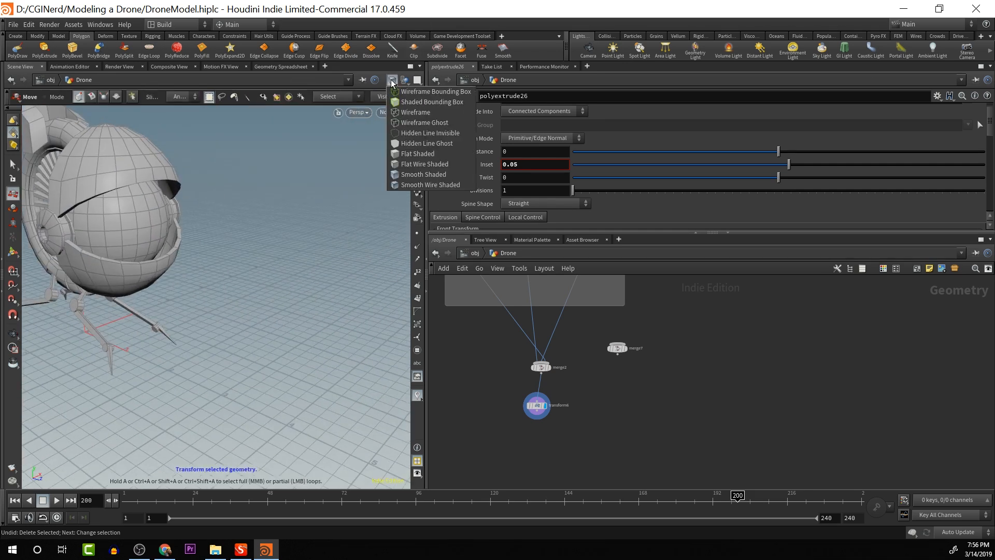
pyautogui.click(424, 175)
pyautogui.press('Escape')
pyautogui.moveTo(215, 271)
pyautogui.mouseDown()
pyautogui.moveTo(222, 289)
pyautogui.moveTo(119, 280)
pyautogui.moveTo(160, 289)
pyautogui.mouseUp()
pyautogui.moveTo(161, 289); pyautogui.dragTo(54, 285, button='middle')
pyautogui.moveTo(228, 267); pyautogui.dragTo(200, 283)
pyautogui.press('t')
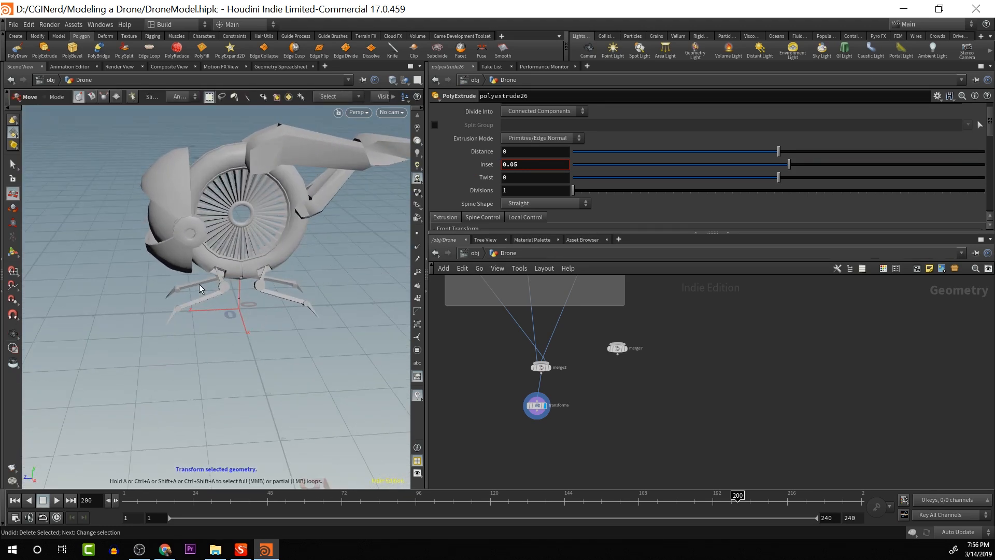
# Examine the underside of the ring where the legs meet their sockets
pyautogui.press('Escape')
pyautogui.moveTo(116, 303); pyautogui.dragTo(133, 251)
pyautogui.scroll(3, 207, 294)
pyautogui.scroll(5, 207, 294)
pyautogui.scroll(2, 257, 292)
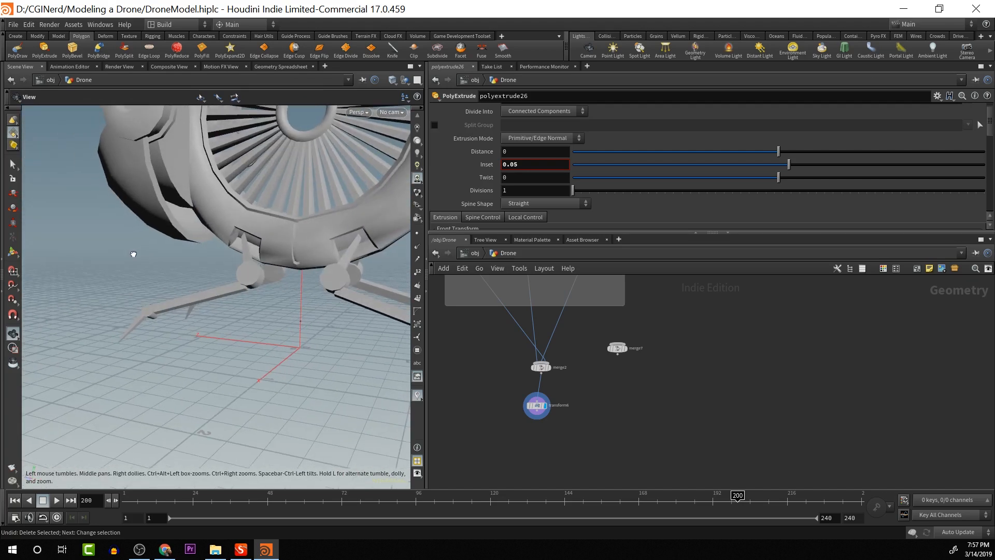
pyautogui.press('t')
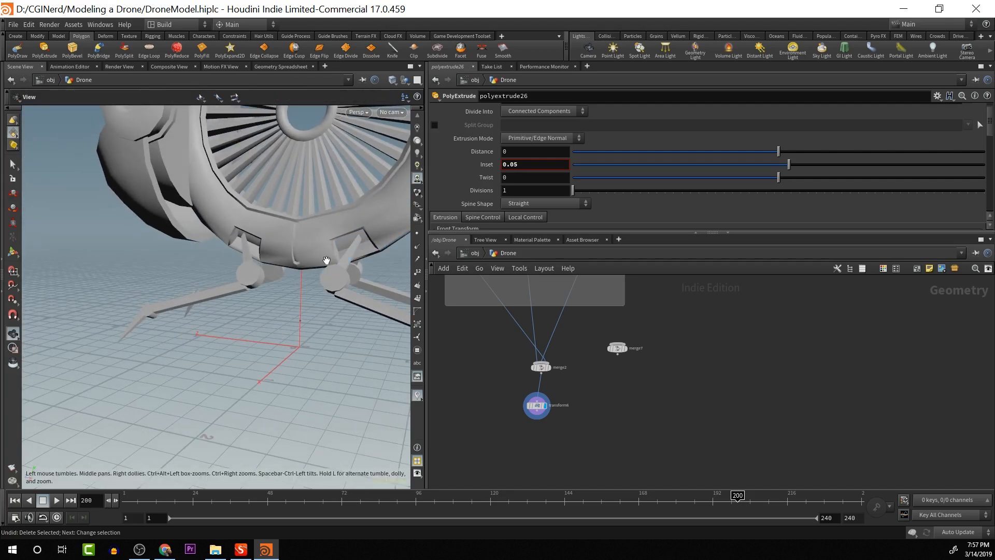
pyautogui.moveTo(327, 260)
pyautogui.keyDown('alt'); pyautogui.mouseDown()
pyautogui.moveTo(216, 267)
pyautogui.moveTo(301, 274)
pyautogui.moveTo(320, 264)
pyautogui.mouseUp(); pyautogui.keyUp('alt')
# Select the polyextrude27 node at the end of the ring's chain
pyautogui.keyDown('alt'); pyautogui.moveTo(474, 354); pyautogui.dragTo(497, 453); pyautogui.keyUp('alt')
pyautogui.scroll(-3, 512, 341)
pyautogui.keyDown('alt'); pyautogui.moveTo(514, 335); pyautogui.dragTo(510, 485); pyautogui.keyUp('alt')
pyautogui.scroll(5, 507, 332)
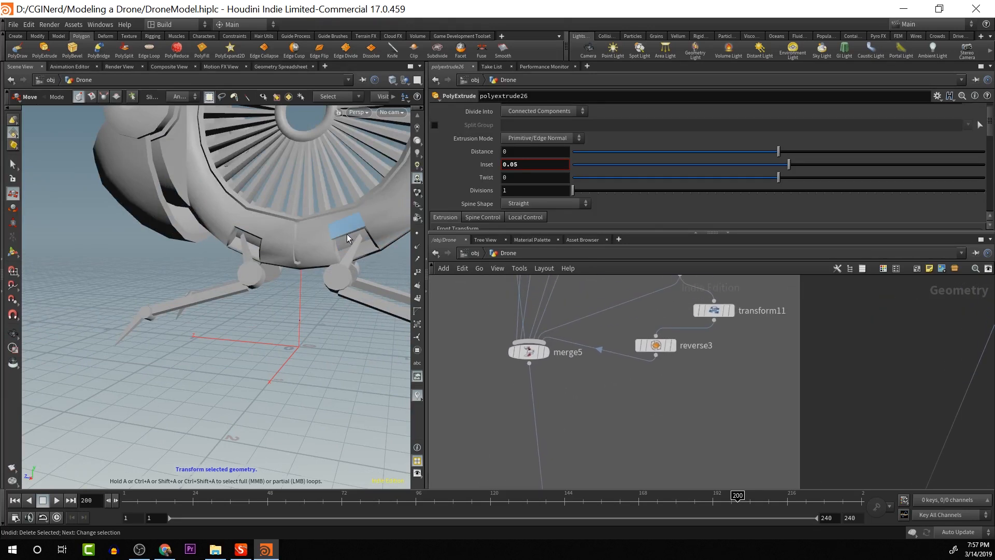
pyautogui.keyDown('alt'); pyautogui.moveTo(525, 324); pyautogui.dragTo(527, 422); pyautogui.keyUp('alt')
pyautogui.scroll(-1, 526, 422)
pyautogui.click(523, 375)
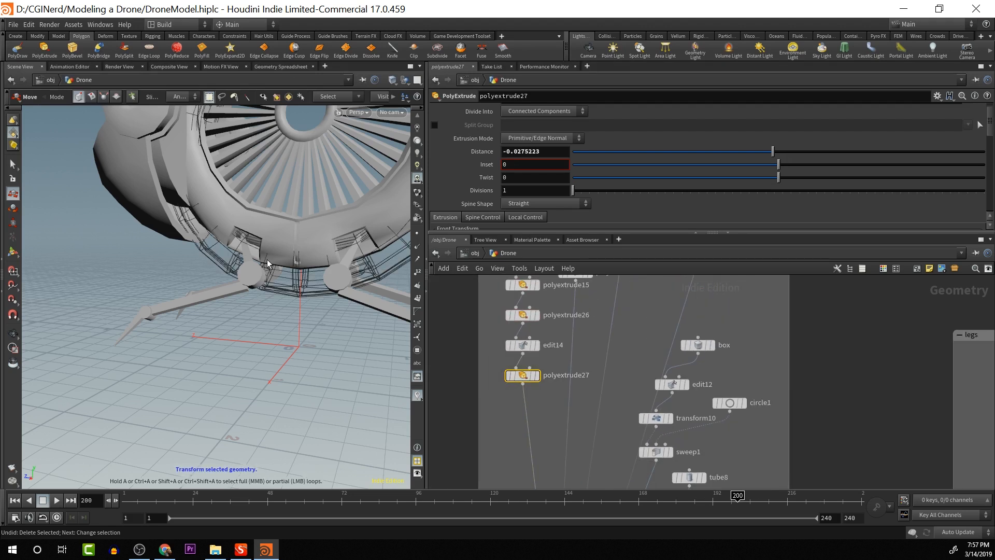
# Turn on the template overlay of the merge2 node above transform6
pyautogui.scroll(-7, 551, 365)
pyautogui.keyDown('alt'); pyautogui.moveTo(551, 365); pyautogui.dragTo(524, 134); pyautogui.keyUp('alt')
pyautogui.scroll(1, 520, 171)
pyautogui.scroll(4, 562, 396)
pyautogui.scroll(3, 550, 373)
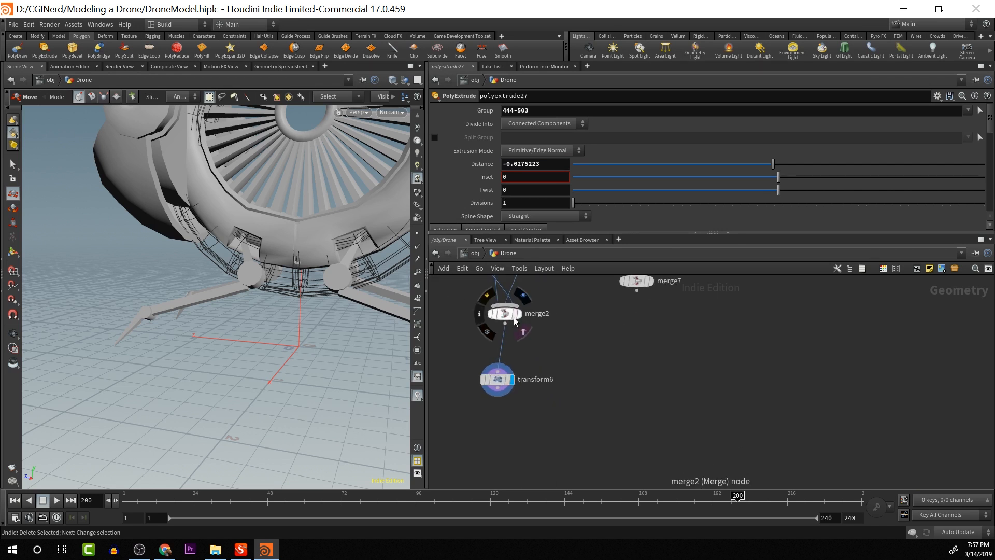
pyautogui.click(514, 317)
# Display polyextrude27 and frame the leg sockets on the lower part of the ring
pyautogui.keyDown('alt'); pyautogui.moveTo(547, 294); pyautogui.dragTo(585, 535); pyautogui.keyUp('alt')
pyautogui.keyDown('alt'); pyautogui.moveTo(515, 392); pyautogui.dragTo(576, 557); pyautogui.keyUp('alt')
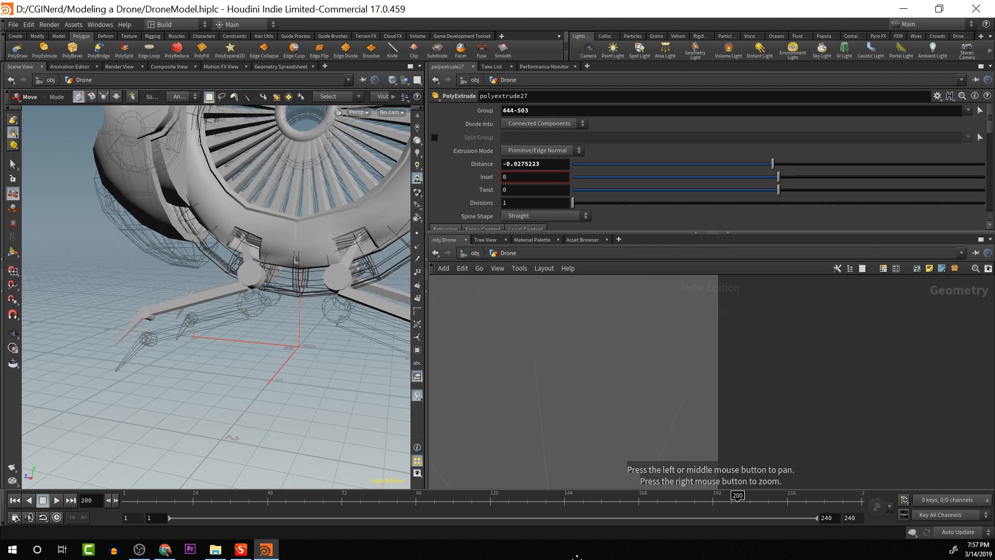
pyautogui.keyDown('alt'); pyautogui.moveTo(528, 378); pyautogui.dragTo(559, 518); pyautogui.keyUp('alt')
pyautogui.keyDown('alt'); pyautogui.moveTo(528, 338); pyautogui.dragTo(525, 486); pyautogui.keyUp('alt')
pyautogui.scroll(-3, 527, 382)
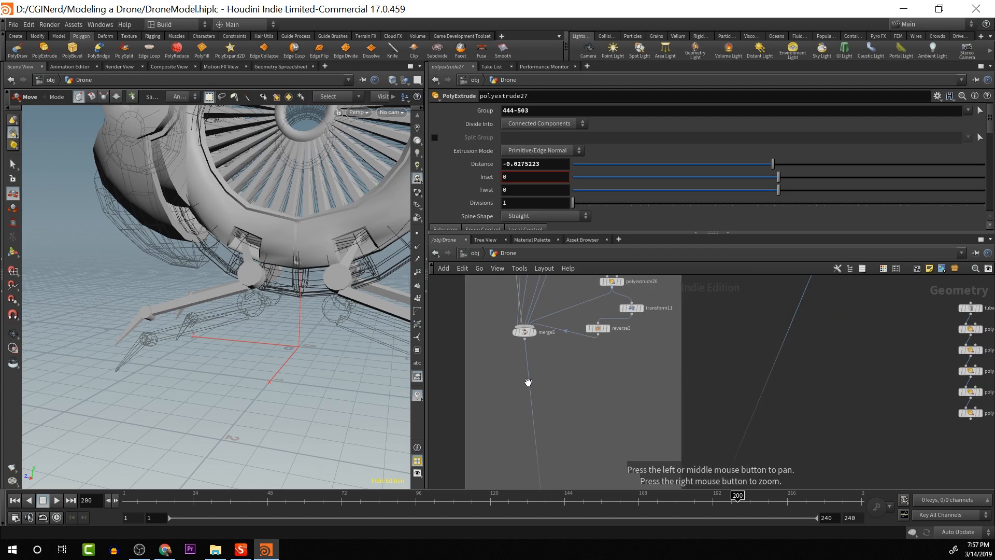
pyautogui.keyDown('alt'); pyautogui.moveTo(527, 382); pyautogui.dragTo(524, 512); pyautogui.keyUp('alt')
pyautogui.keyDown('alt'); pyautogui.moveTo(504, 359); pyautogui.dragTo(517, 480); pyautogui.keyUp('alt')
pyautogui.scroll(2, 508, 385)
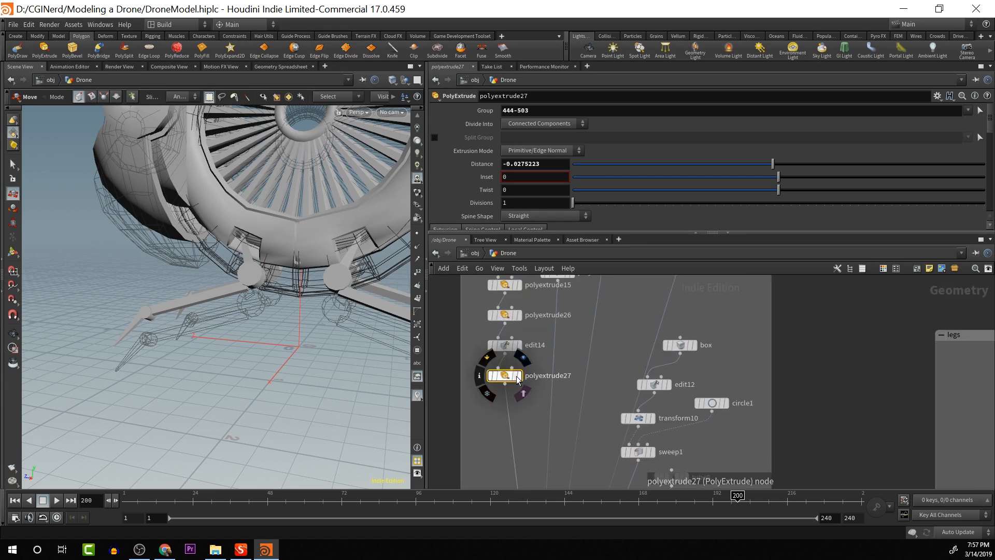
pyautogui.click(520, 376)
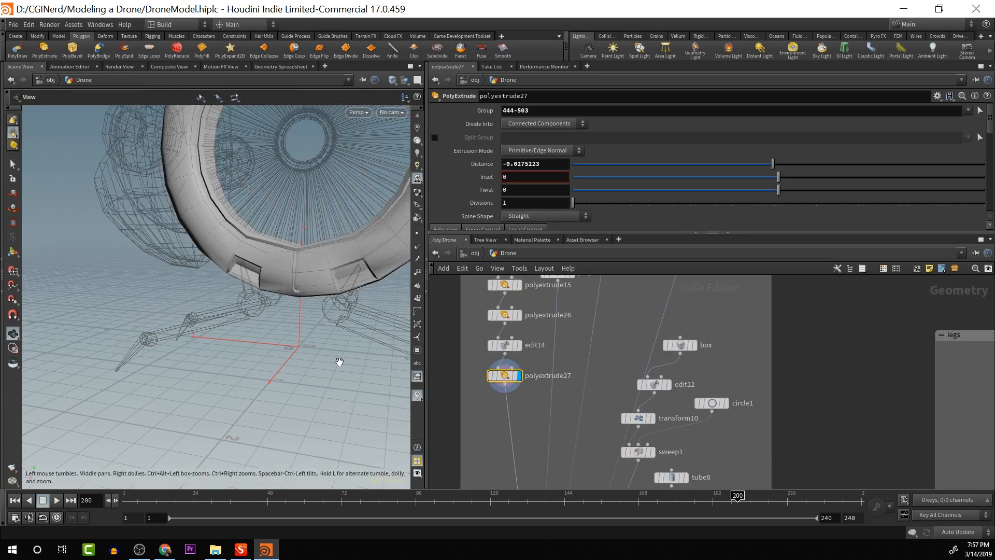
pyautogui.keyDown('alt'); pyautogui.moveTo(328, 338); pyautogui.dragTo(232, 363, button='middle'); pyautogui.keyUp('alt')
pyautogui.scroll(4, 233, 353)
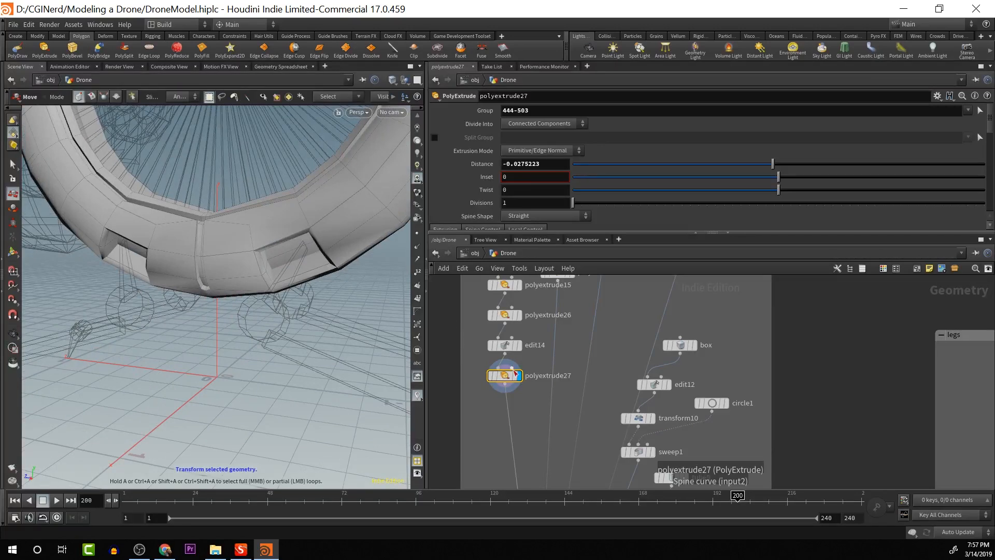
# Select the upper faces of two leg sockets on the ring and add an Edit node after polyextrude27 to move them
pyautogui.keyDown('alt'); pyautogui.moveTo(309, 290); pyautogui.dragTo(242, 203); pyautogui.keyUp('alt')
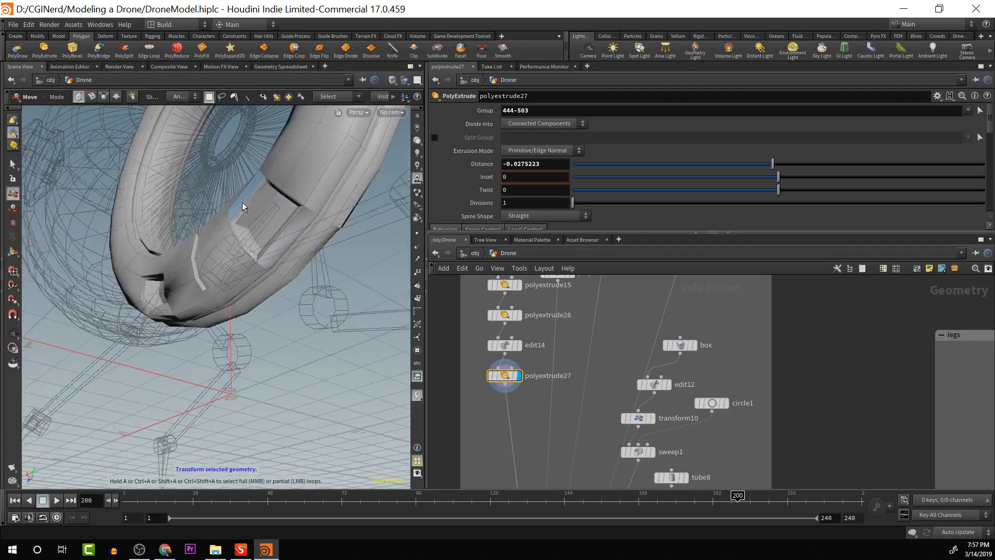
pyautogui.click(246, 205)
pyautogui.keyDown('alt'); pyautogui.moveTo(259, 248); pyautogui.dragTo(191, 189); pyautogui.keyUp('alt')
pyautogui.keyDown('shift'); pyautogui.click(119, 221); pyautogui.keyUp('shift')
pyautogui.keyDown('alt'); pyautogui.moveTo(119, 220); pyautogui.dragTo(91, 192); pyautogui.keyUp('alt')
pyautogui.press('t')
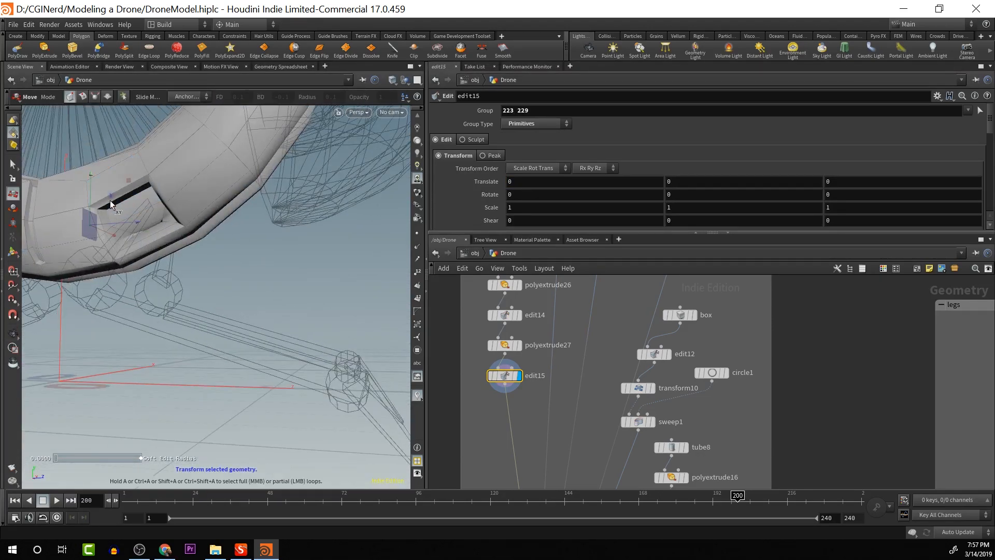
# Extend the Edit node's selection to the upper faces of all four leg sockets, primitives 223, 229, 232 and 238
pyautogui.press('n')
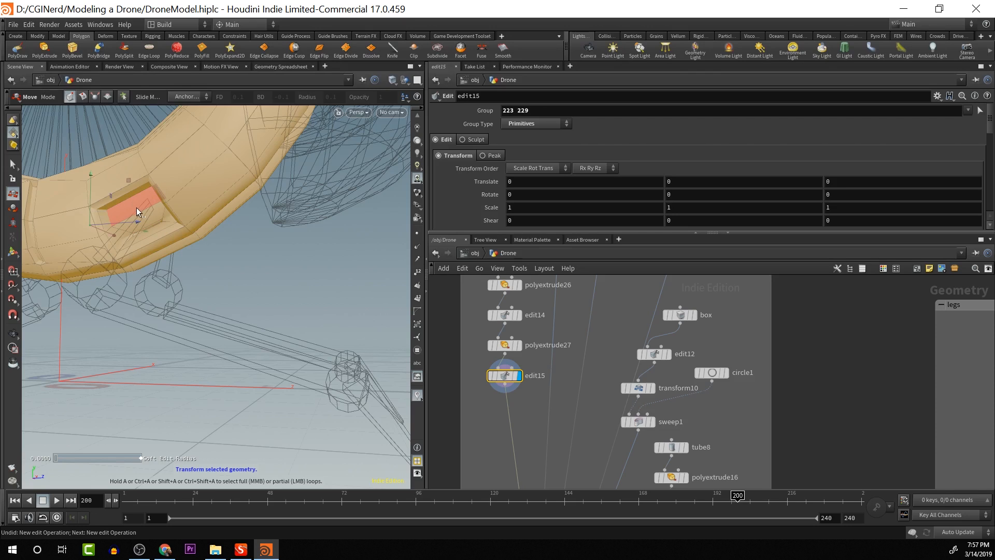
pyautogui.click(123, 189)
pyautogui.keyDown('alt'); pyautogui.moveTo(123, 190); pyautogui.dragTo(427, 361); pyautogui.keyUp('alt')
pyautogui.keyDown('shift'); pyautogui.click(293, 207); pyautogui.keyUp('shift')
pyautogui.press('t')
pyautogui.press('Escape')
pyautogui.moveTo(366, 374); pyautogui.dragTo(271, 383)
pyautogui.press('t')
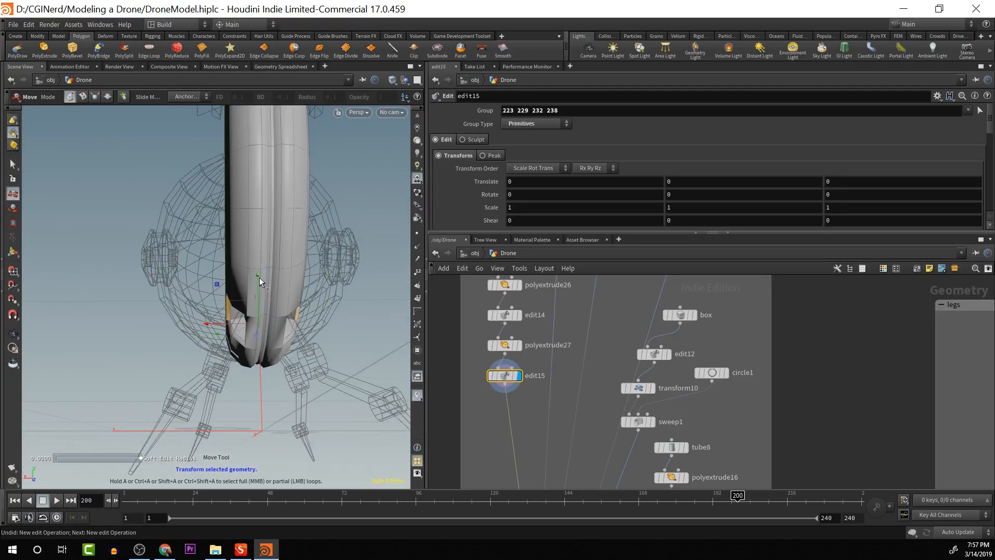
# Lower the four upper socket faces to a Y translate of about -0.115
pyautogui.moveTo(259, 277); pyautogui.dragTo(340, 289)
pyautogui.press('Escape')
pyautogui.press('t')
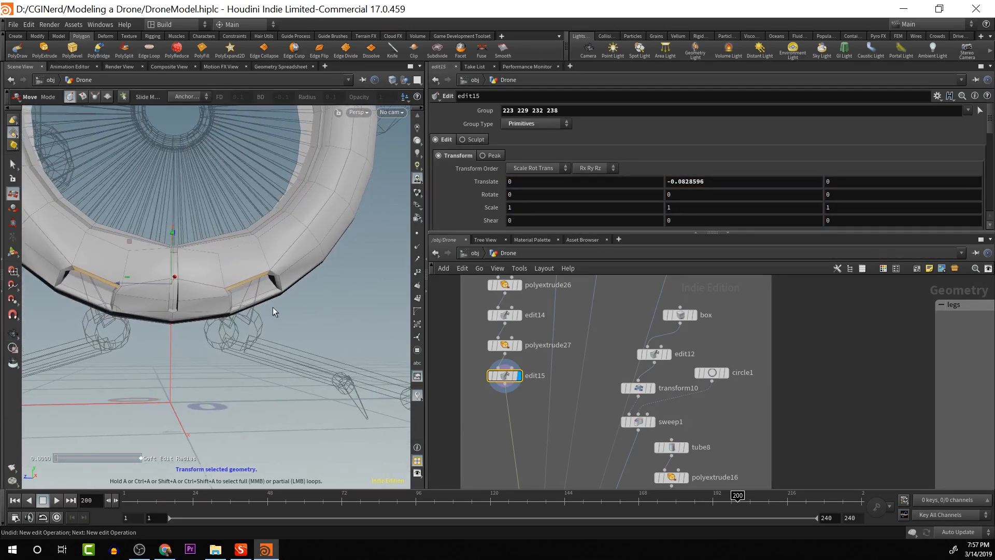
pyautogui.moveTo(173, 231); pyautogui.dragTo(215, 222)
pyautogui.hotkey('ctrl', 'z')
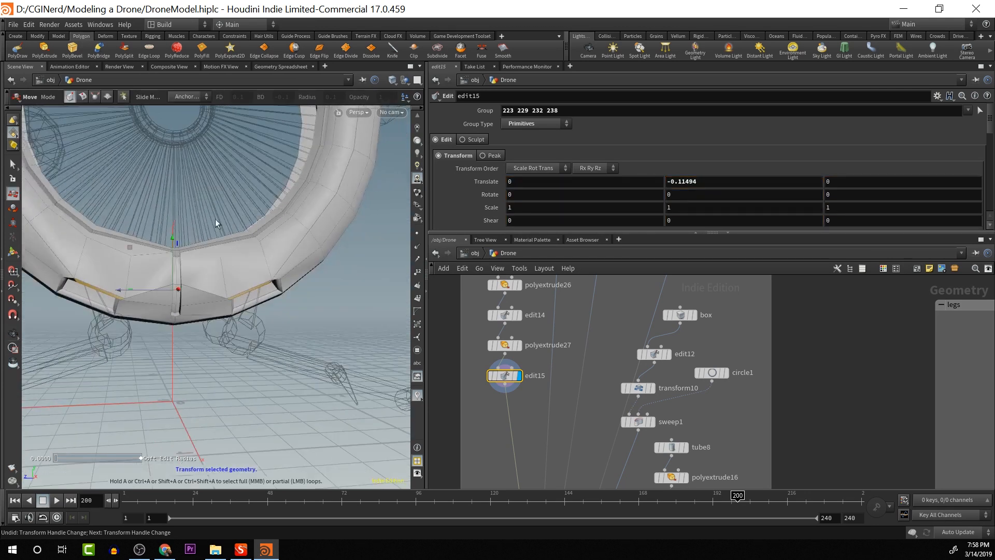
# Scale the four upper socket faces along Z to about 1.09, then try a further vertical move and undo it
pyautogui.press('e')
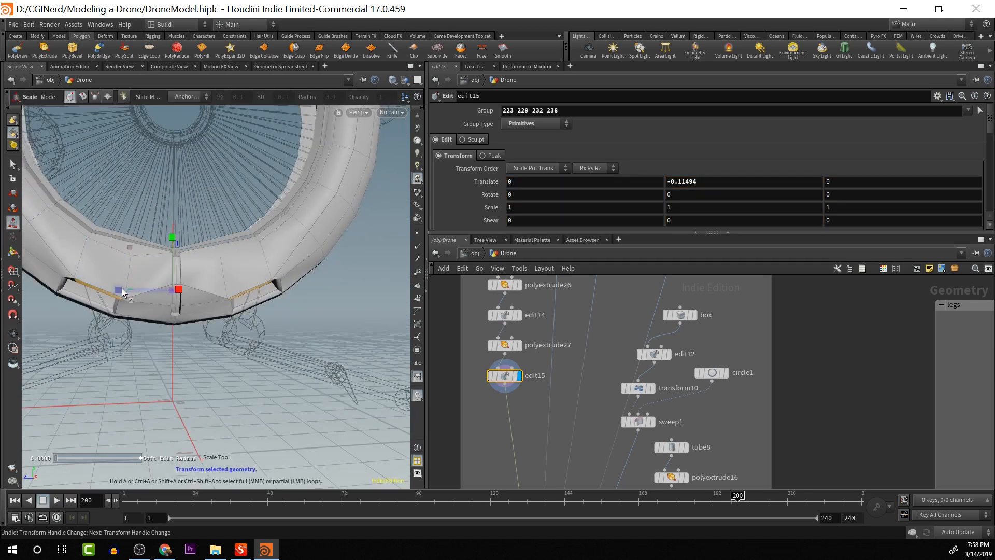
pyautogui.moveTo(123, 288); pyautogui.dragTo(233, 239)
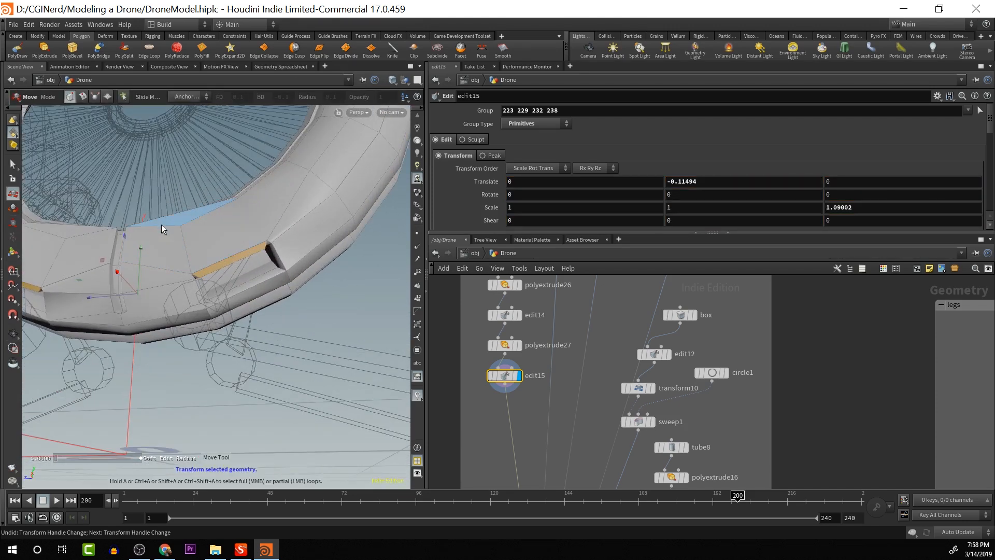
pyautogui.moveTo(142, 249); pyautogui.dragTo(142, 239)
pyautogui.hotkey('ctrl', 'z')
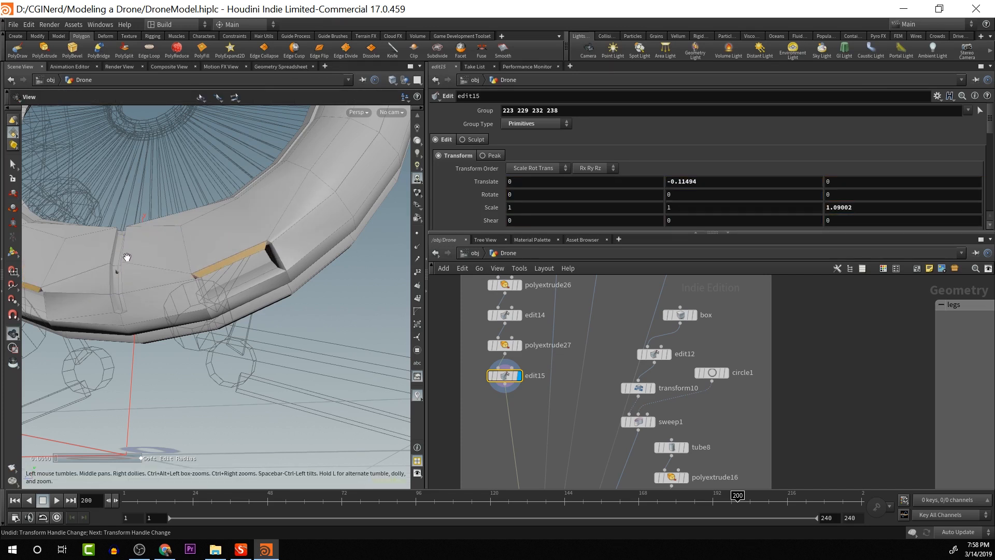
# Raise the upper socket faces to a Y translate of about -0.068 and reduce their Z scale to about 1.068
pyautogui.moveTo(127, 257); pyautogui.dragTo(117, 270)
pyautogui.press('t')
pyautogui.moveTo(146, 232); pyautogui.dragTo(145, 219)
pyautogui.press('e')
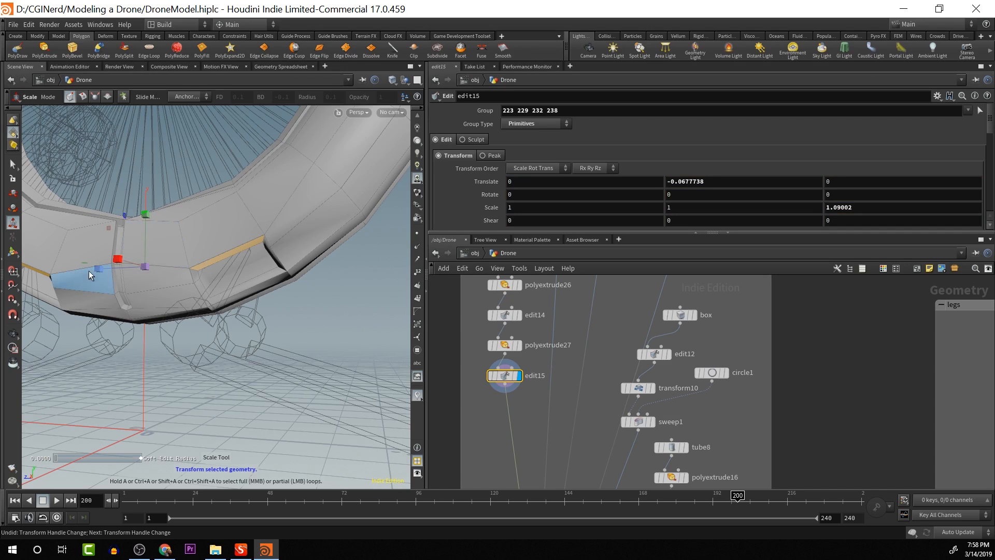
pyautogui.moveTo(88, 270); pyautogui.dragTo(290, 259)
pyautogui.press('Escape')
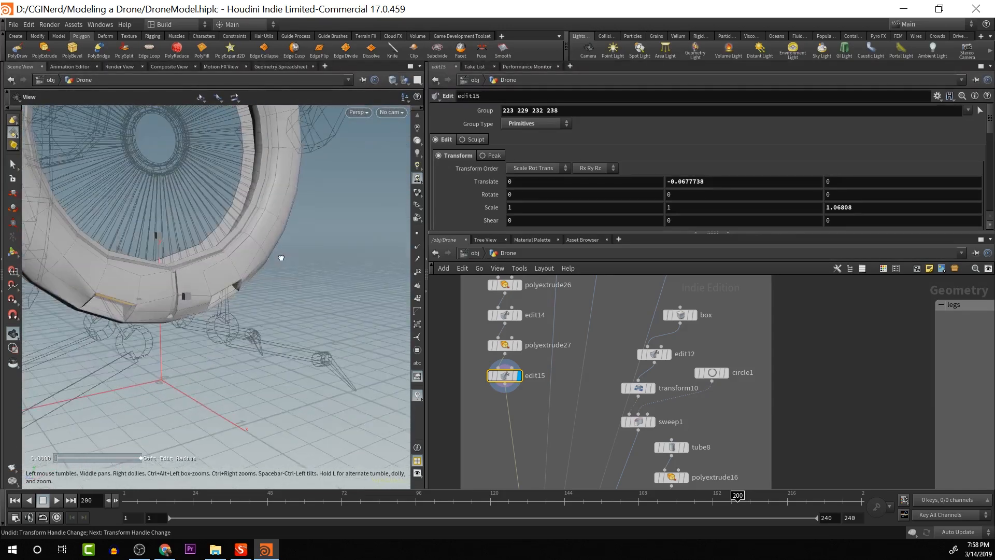
pyautogui.press('Return')
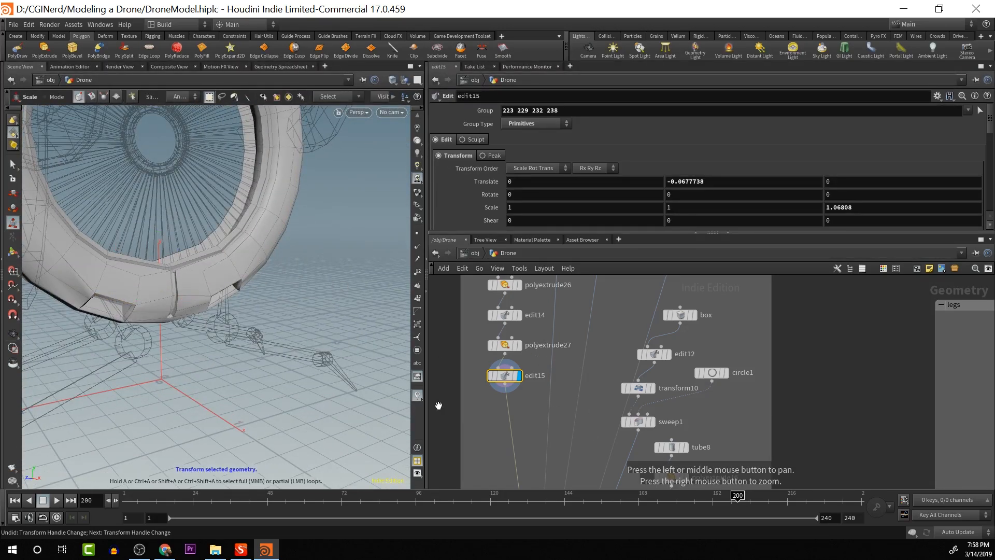
# Display the merge2 node with the complete drone and check the viewport's shading options
pyautogui.moveTo(450, 404); pyautogui.dragTo(684, 390, button='middle')
pyautogui.scroll(2, 611, 382)
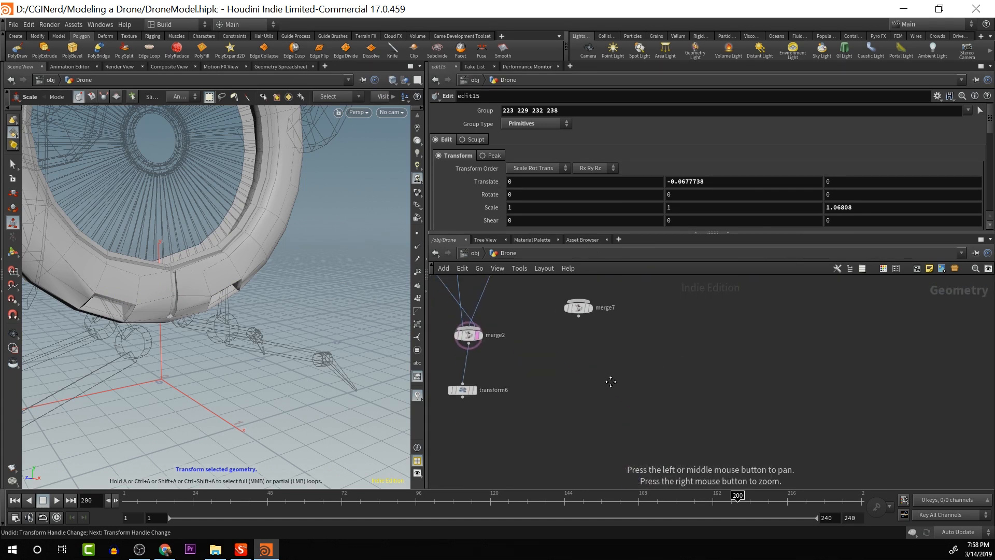
pyautogui.click(547, 356)
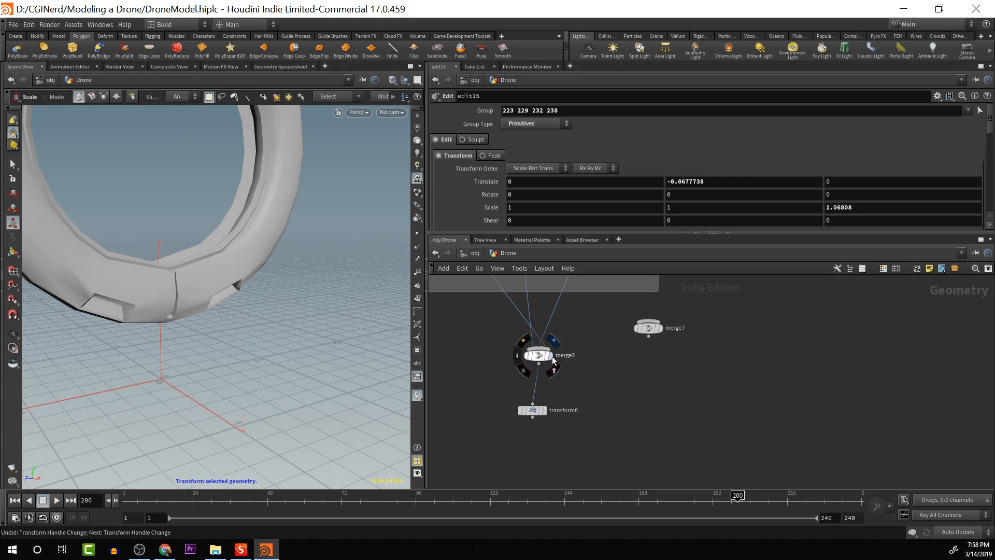
pyautogui.press('Escape')
pyautogui.moveTo(294, 308)
pyautogui.mouseDown()
pyautogui.moveTo(255, 267)
pyautogui.moveTo(299, 296)
pyautogui.mouseUp()
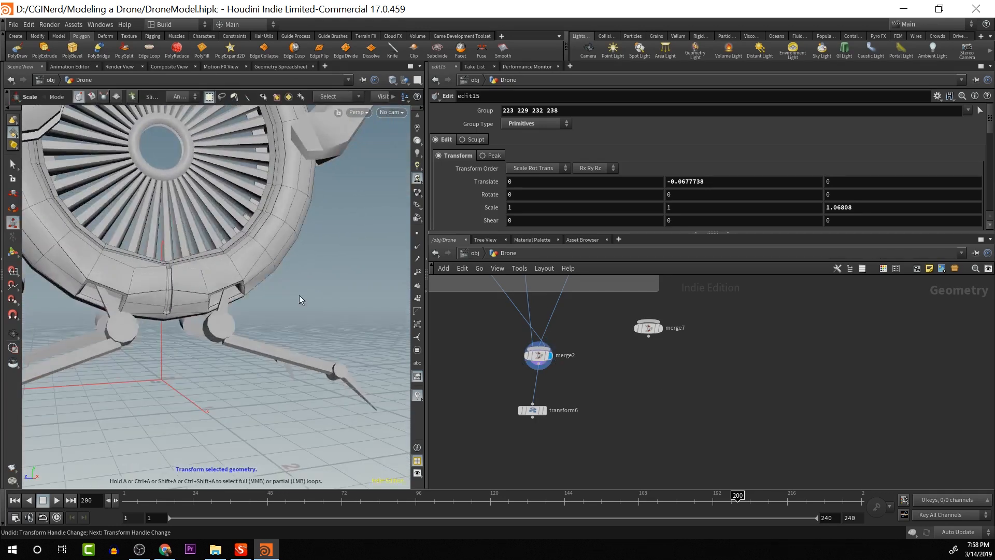
pyautogui.press('e')
pyautogui.click(390, 79)
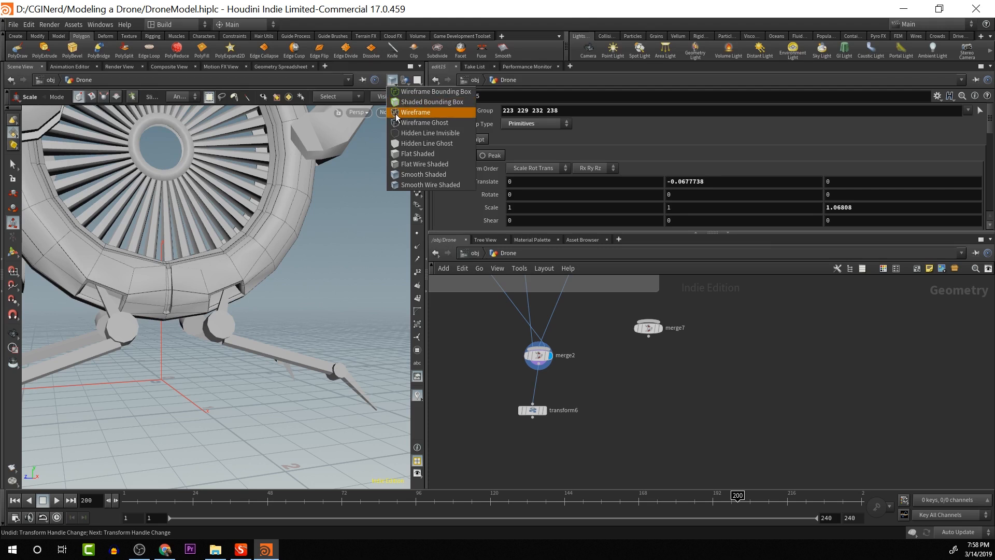
pyautogui.click(427, 185)
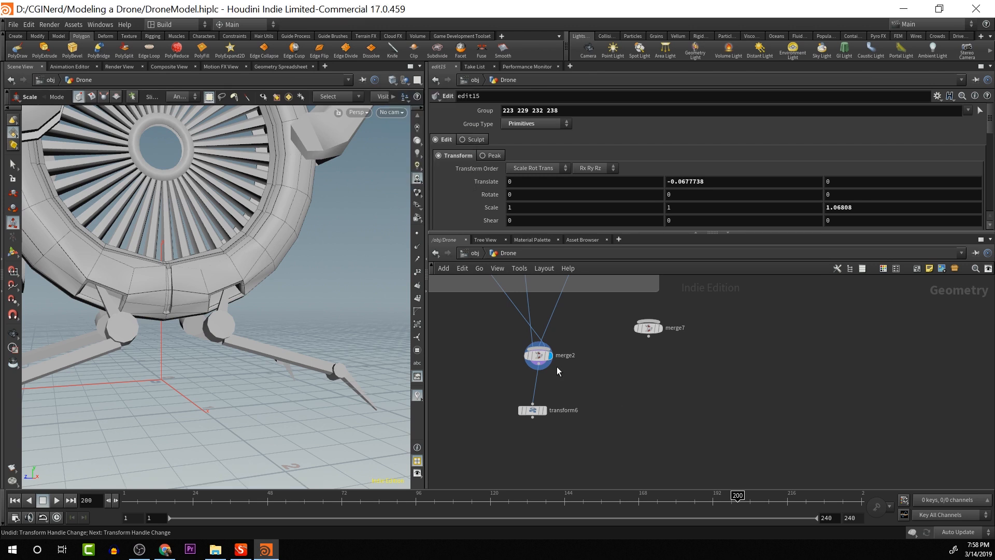
# Turn off the template overlay of merge2 and inspect a leg closely where it enters its socket
pyautogui.click(542, 357)
pyautogui.press('Escape')
pyautogui.moveTo(313, 289); pyautogui.dragTo(275, 319)
pyautogui.scroll(10, 276, 338)
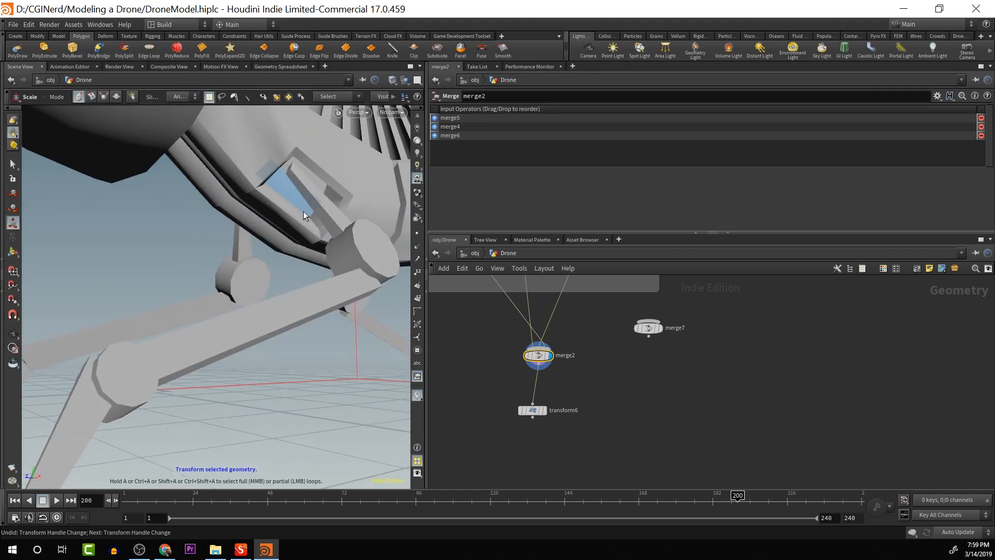
pyautogui.click(304, 211)
pyautogui.click(297, 219)
pyautogui.moveTo(298, 219); pyautogui.dragTo(290, 254)
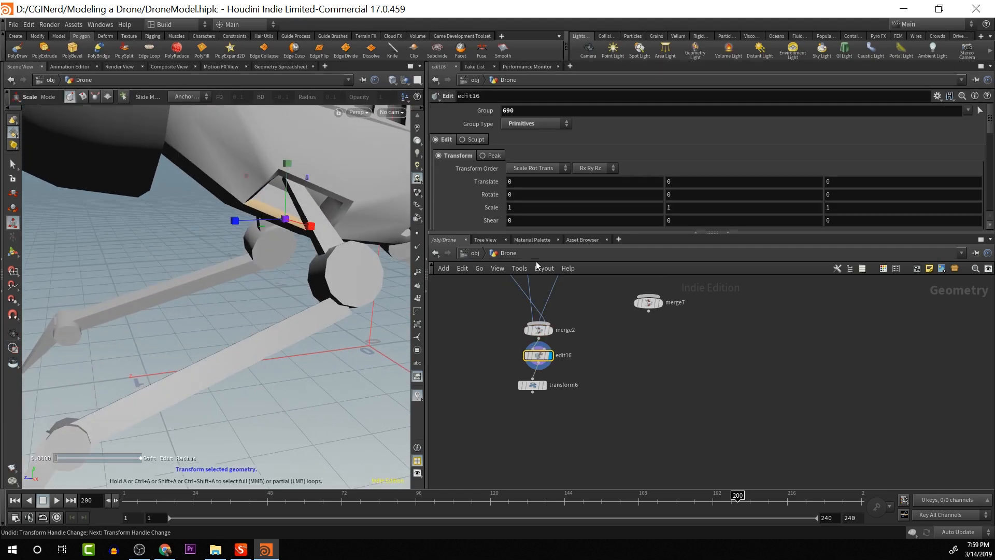
pyautogui.moveTo(619, 392); pyautogui.dragTo(645, 460, button='middle')
pyautogui.scroll(-1, 645, 461)
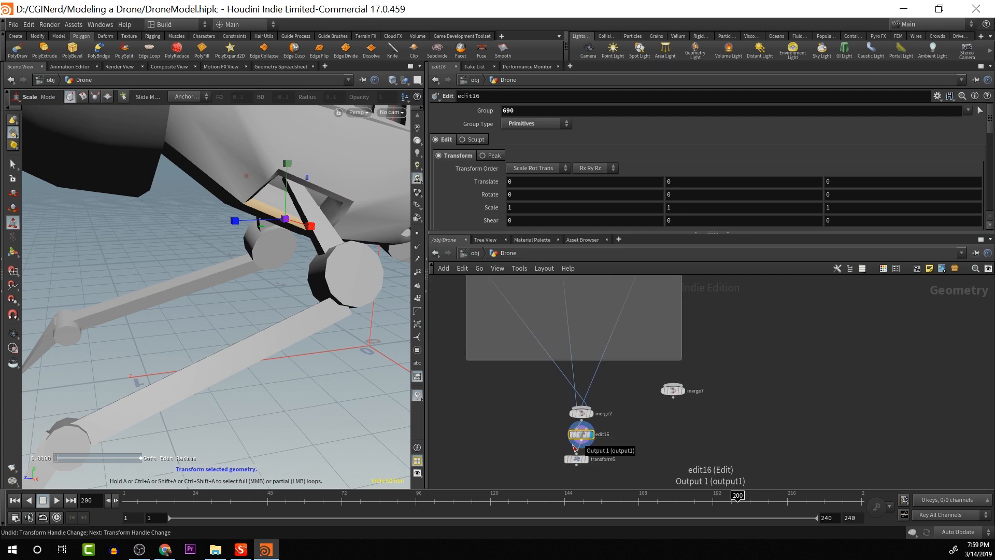
pyautogui.press('Delete')
# Select and display the edit15 node at the end of the ring's chain
pyautogui.moveTo(567, 372); pyautogui.dragTo(630, 502, button='middle')
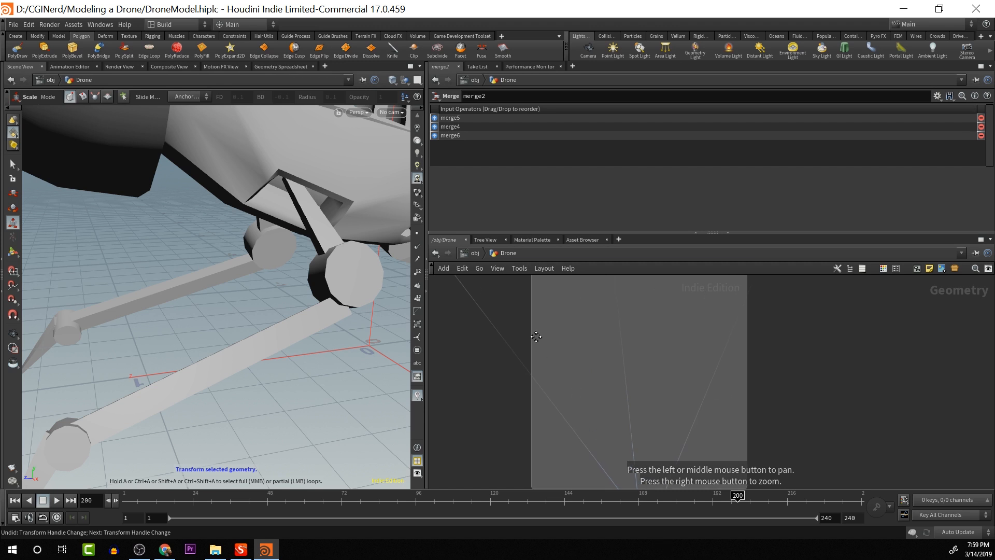
pyautogui.moveTo(525, 329); pyautogui.dragTo(570, 484, button='middle')
pyautogui.scroll(-5, 569, 484)
pyautogui.scroll(4, 575, 367)
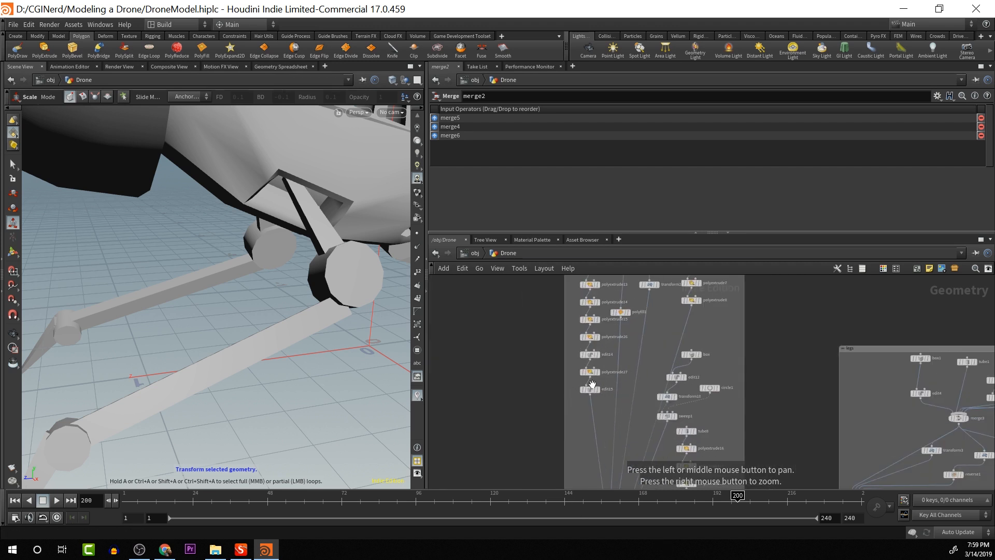
pyautogui.click(590, 390)
pyautogui.click(600, 390)
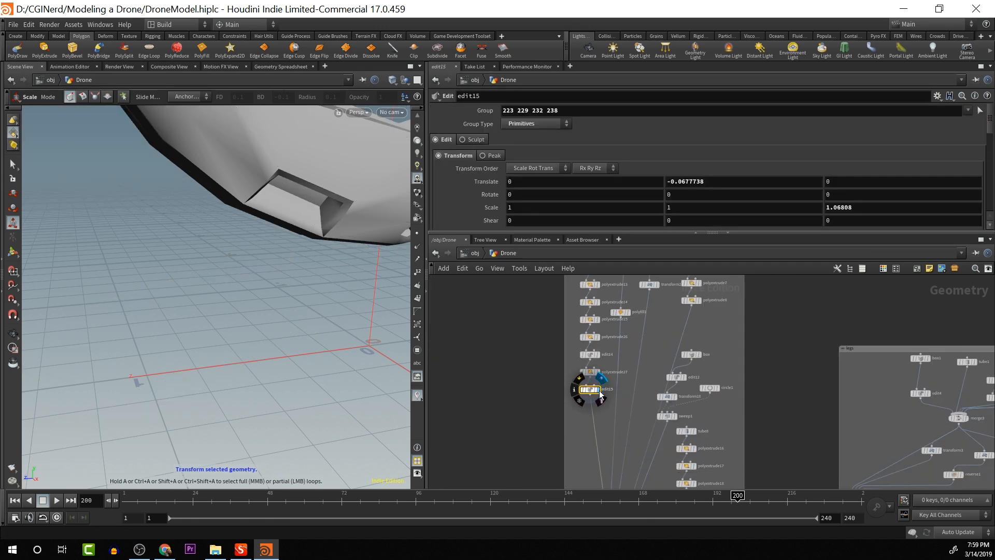
# Select the lower faces of all four leg sockets, primitives 220, 226, 235 and 241, for scaling in edit15
pyautogui.click(385, 236)
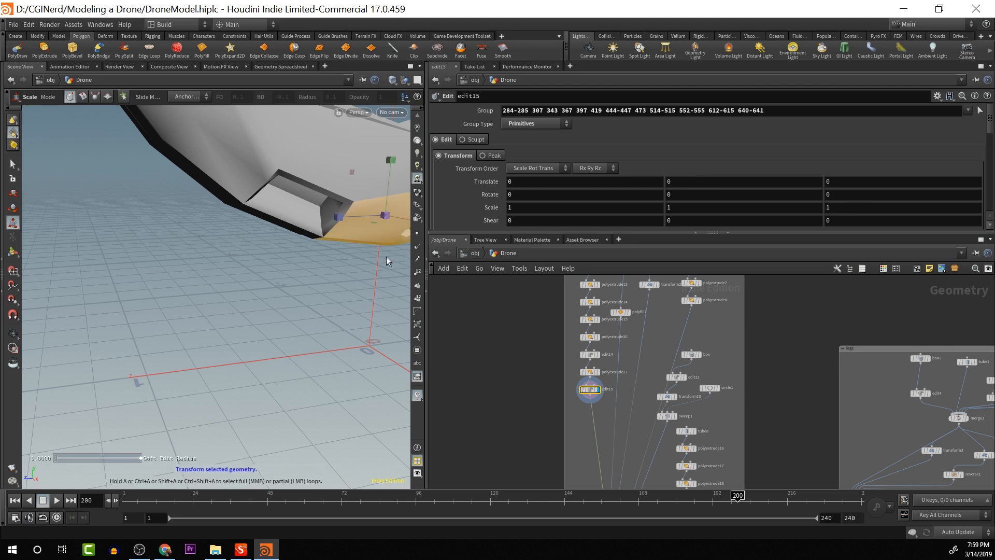
pyautogui.click(344, 284)
pyautogui.click(304, 225)
pyautogui.keyDown('alt'); pyautogui.moveTo(304, 225); pyautogui.dragTo(462, 184); pyautogui.keyUp('alt')
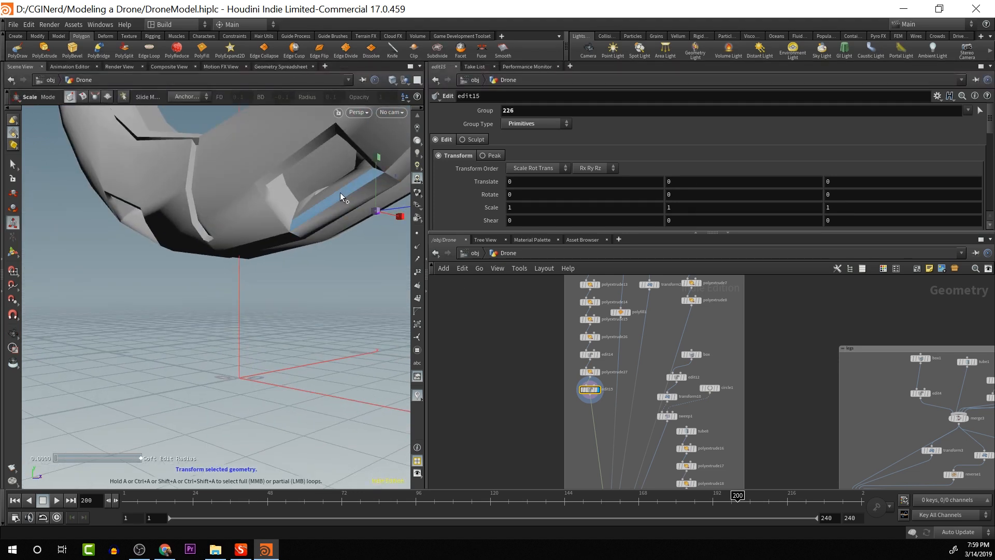
pyautogui.keyDown('alt'); pyautogui.moveTo(340, 198); pyautogui.dragTo(344, 238); pyautogui.keyUp('alt')
pyautogui.keyDown('shift'); pyautogui.click(337, 217); pyautogui.keyUp('shift')
pyautogui.keyDown('shift'); pyautogui.click(210, 216); pyautogui.keyUp('shift')
pyautogui.keyDown('alt'); pyautogui.moveTo(210, 217); pyautogui.dragTo(186, 179); pyautogui.keyUp('alt')
pyautogui.keyDown('shift'); pyautogui.click(178, 176); pyautogui.keyUp('shift')
pyautogui.keyDown('alt'); pyautogui.moveTo(294, 251); pyautogui.dragTo(343, 262); pyautogui.keyUp('alt')
pyautogui.press('e')
# Turn on the template overlay of merge2 while keeping the edited ring displayed
pyautogui.keyDown('alt'); pyautogui.moveTo(644, 420); pyautogui.dragTo(601, 334); pyautogui.keyUp('alt')
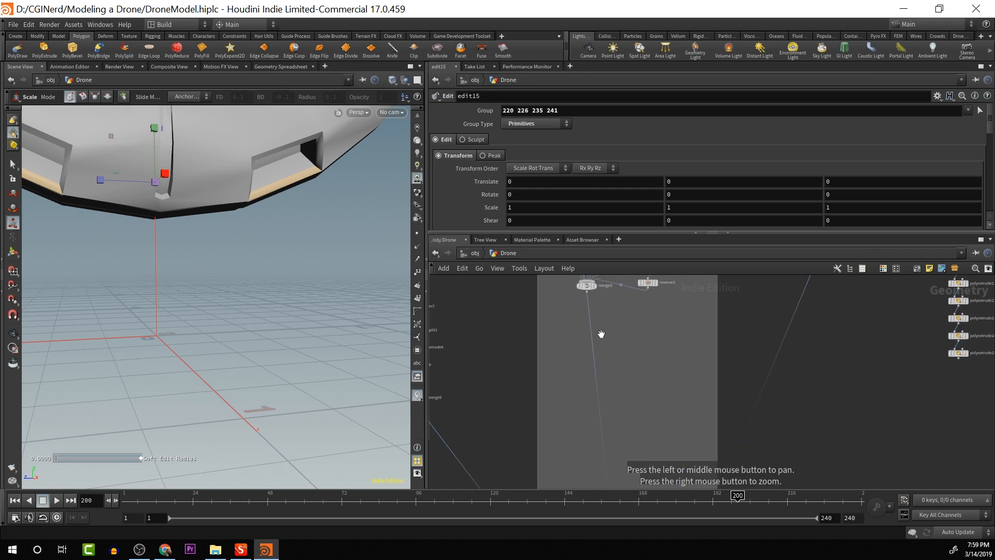
pyautogui.keyDown('alt'); pyautogui.moveTo(723, 440); pyautogui.dragTo(709, 288); pyautogui.keyUp('alt')
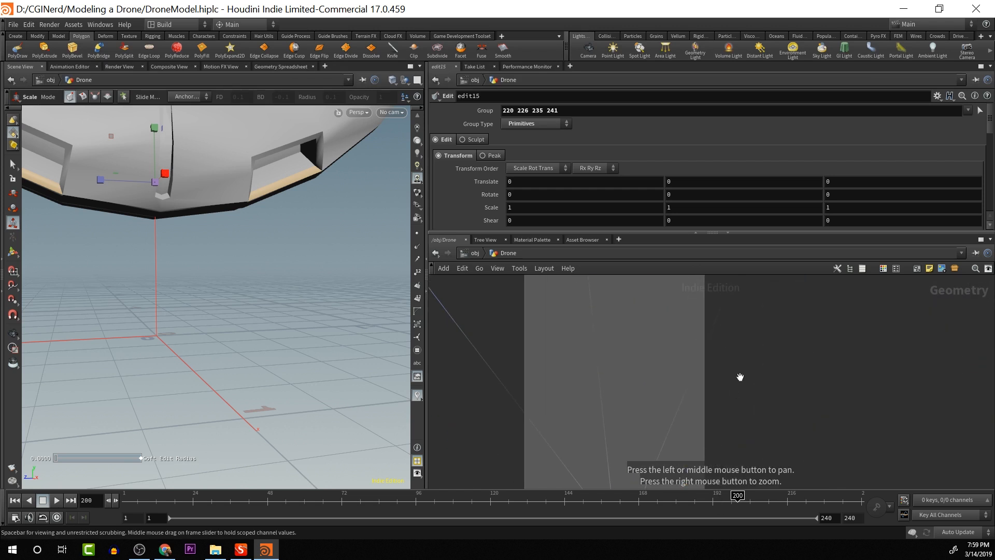
pyautogui.keyDown('alt'); pyautogui.moveTo(740, 377); pyautogui.dragTo(684, 291); pyautogui.keyUp('alt')
pyautogui.moveTo(590, 358)
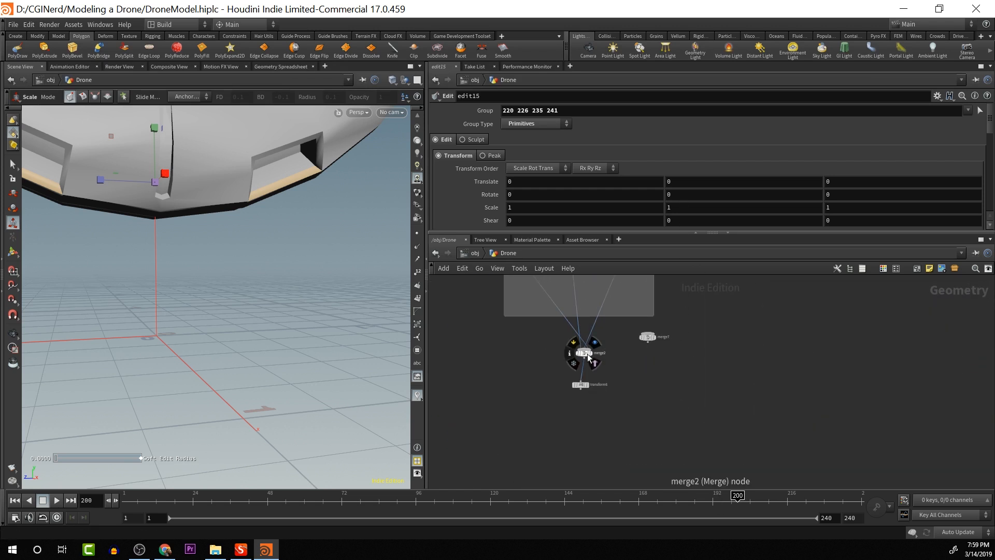
pyautogui.press('Escape')
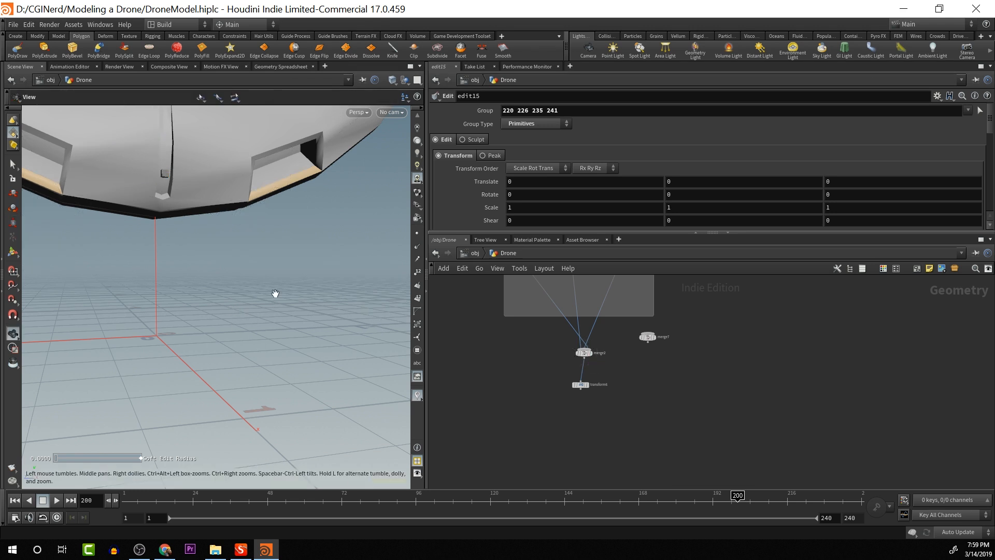
pyautogui.moveTo(273, 293); pyautogui.dragTo(302, 422)
pyautogui.press('Return')
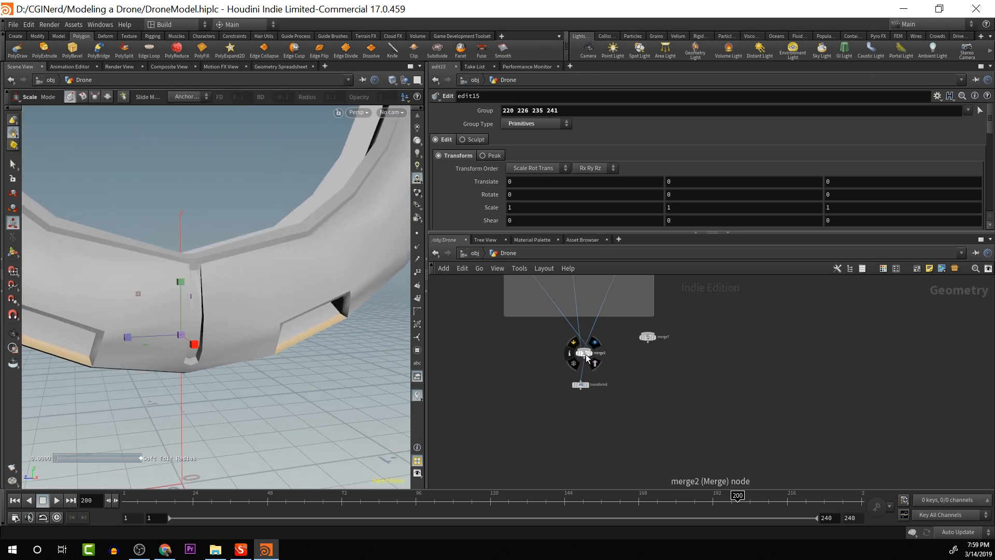
pyautogui.click(596, 366)
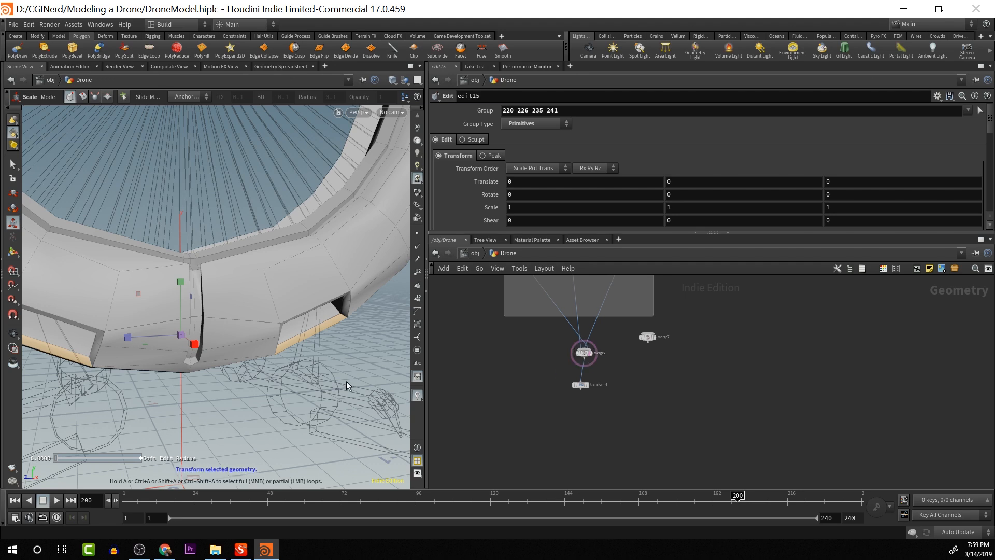
# Scale the four lower socket faces to about 0.716 in Y and raise them to a Y translate of about 0.040
pyautogui.press('Escape')
pyautogui.moveTo(346, 386); pyautogui.dragTo(304, 289)
pyautogui.press('Return')
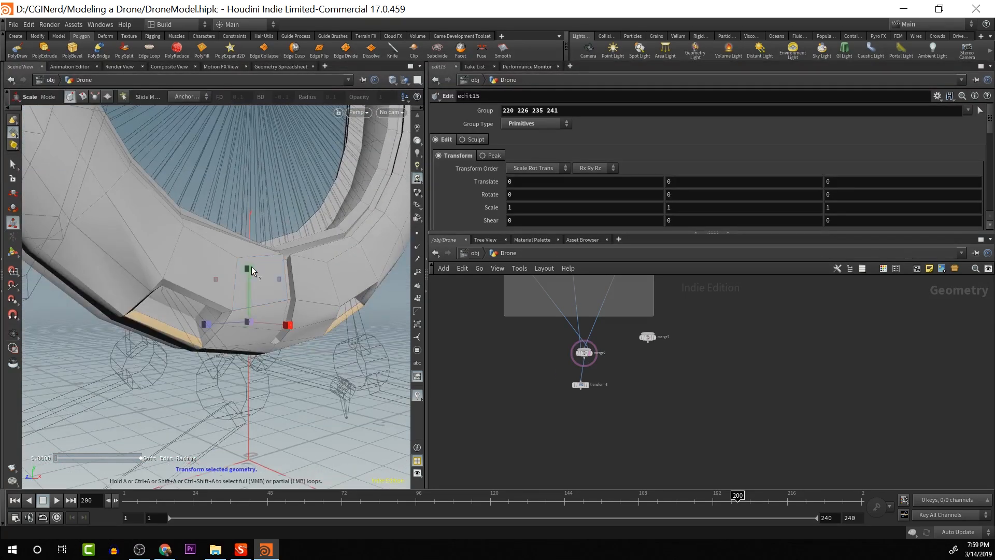
pyautogui.moveTo(252, 271)
pyautogui.mouseDown()
pyautogui.moveTo(253, 284)
pyautogui.moveTo(249, 264)
pyautogui.mouseUp()
pyautogui.press('t')
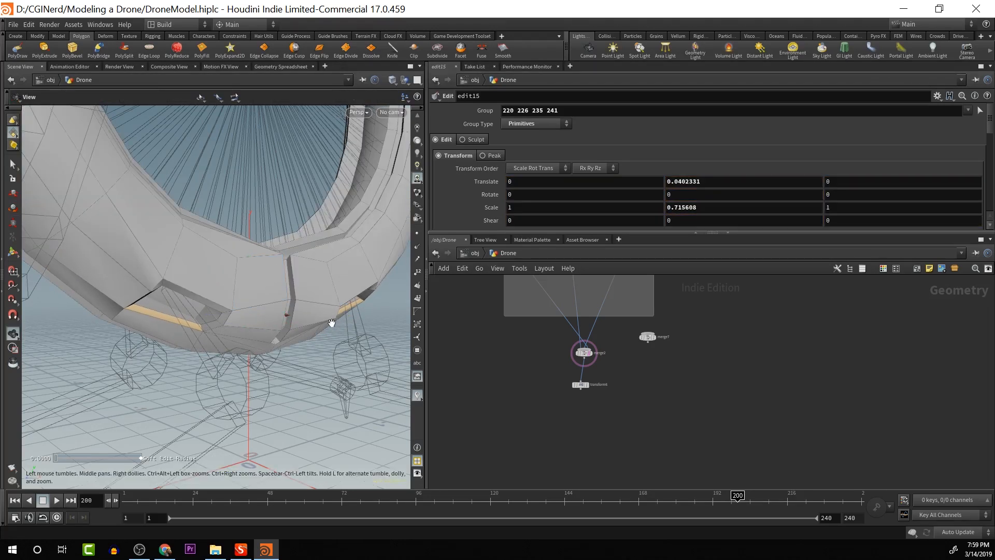
# Select points 12, 366 and 390 at the ring's bottom centre for moving in edit15
pyautogui.keyDown('alt'); pyautogui.moveTo(334, 325); pyautogui.dragTo(285, 334); pyautogui.keyUp('alt')
pyautogui.scroll(-6, 267, 323)
pyautogui.scroll(10, 273, 365)
pyautogui.press('t')
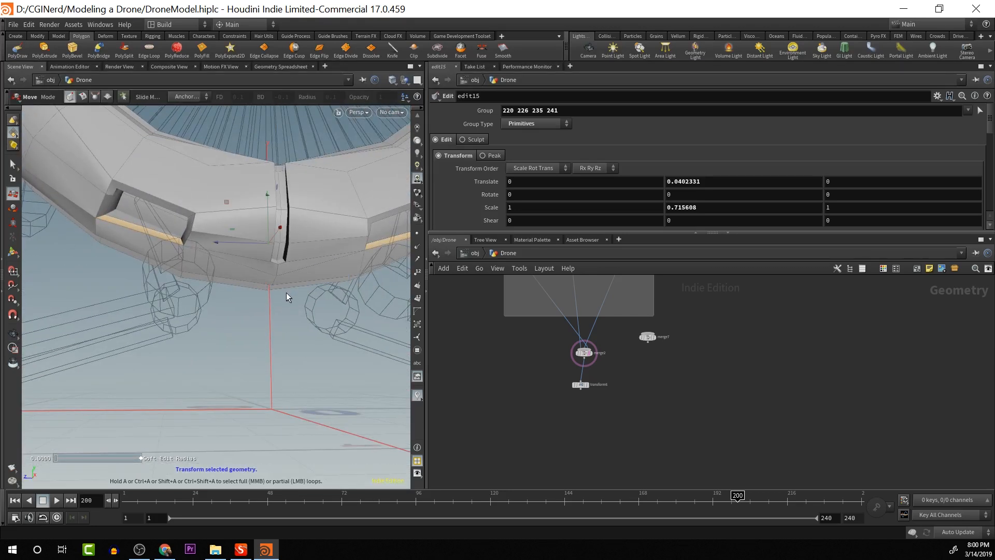
pyautogui.press('Escape')
pyautogui.moveTo(304, 278); pyautogui.dragTo(295, 314)
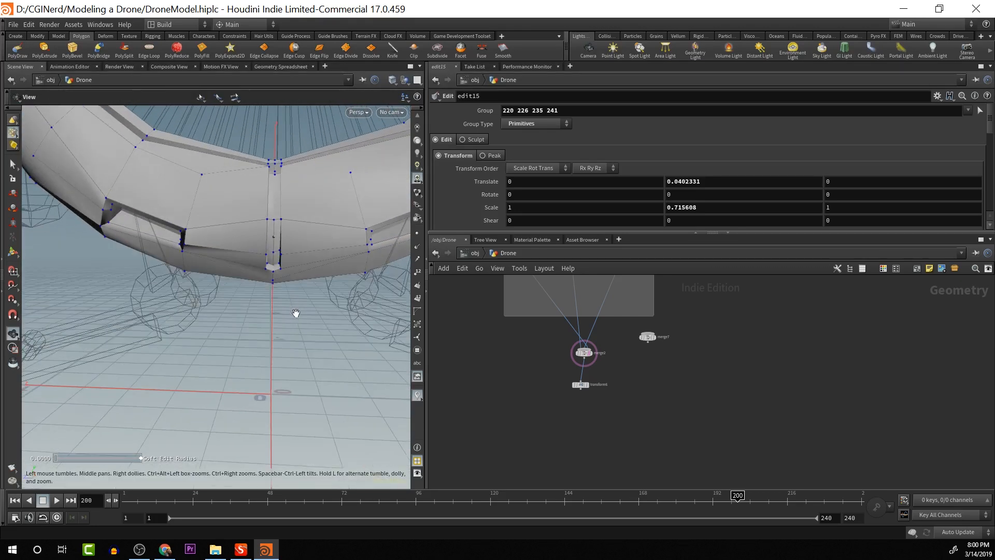
pyautogui.moveTo(264, 276); pyautogui.dragTo(394, 224)
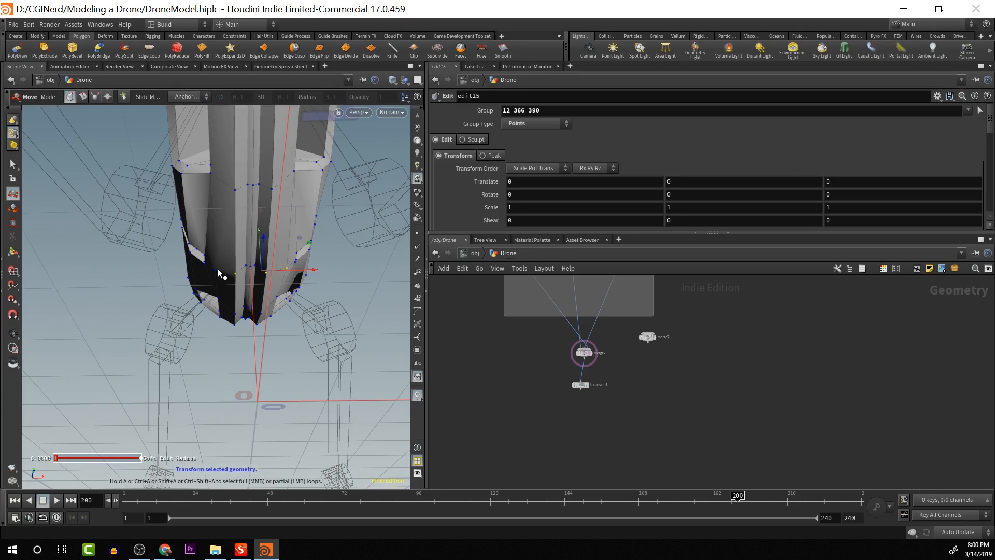
# Add points 222, 438, 439 and 474 to the selection at the ring's bottom centre
pyautogui.keyDown('shift'); pyautogui.click(247, 267); pyautogui.keyUp('shift')
pyautogui.keyDown('alt'); pyautogui.moveTo(246, 269); pyautogui.dragTo(262, 283); pyautogui.keyUp('alt')
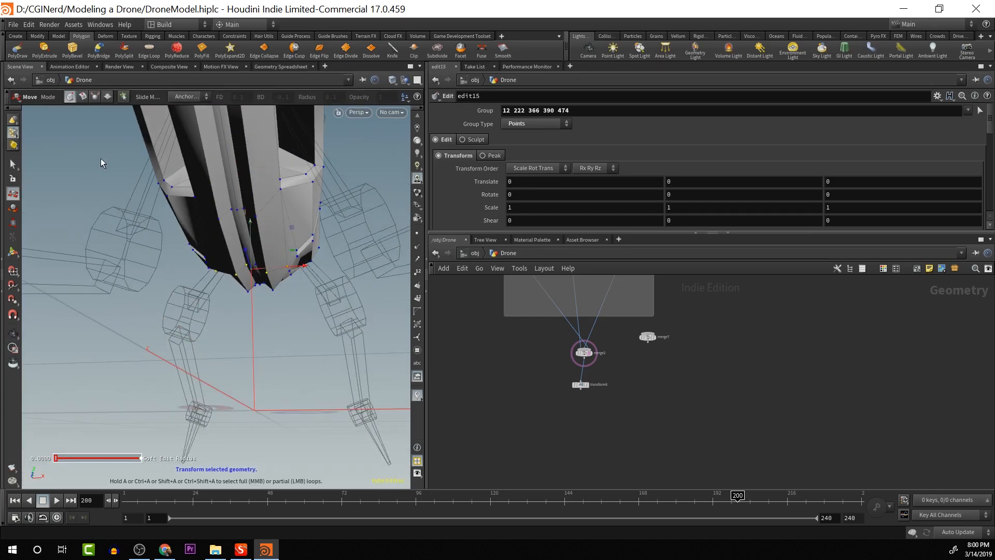
pyautogui.click(13, 168)
pyautogui.moveTo(319, 251)
pyautogui.keyDown('alt'); pyautogui.mouseDown()
pyautogui.moveTo(316, 269)
pyautogui.moveTo(306, 264)
pyautogui.mouseUp(); pyautogui.keyUp('alt')
pyautogui.scroll(5, 307, 264)
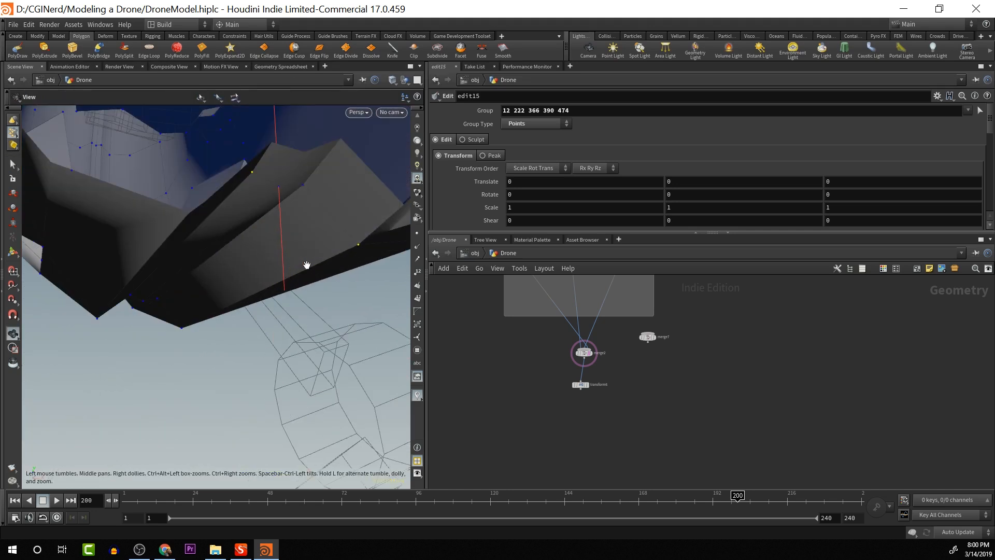
pyautogui.keyDown('alt'); pyautogui.moveTo(290, 229); pyautogui.dragTo(290, 238); pyautogui.keyUp('alt')
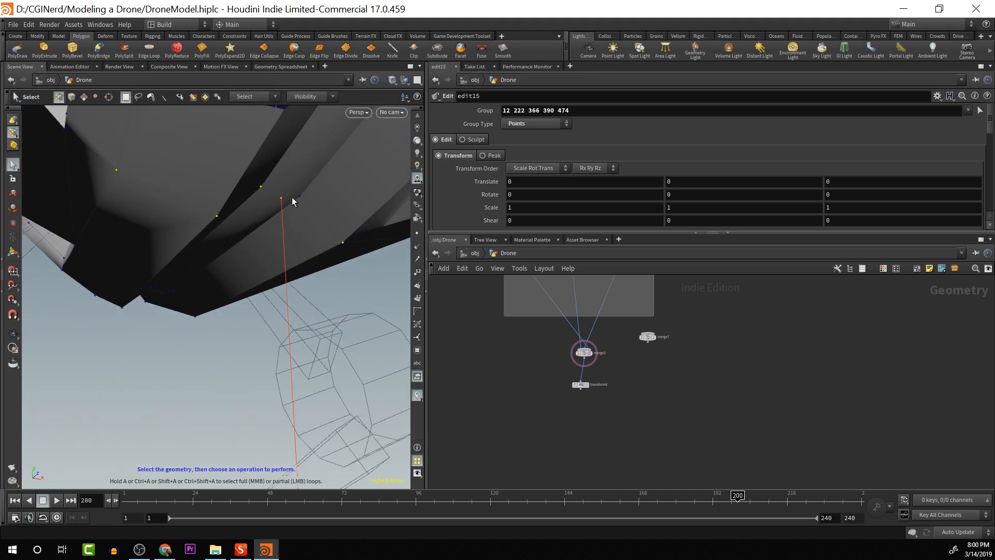
pyautogui.keyDown('alt'); pyautogui.moveTo(318, 216); pyautogui.dragTo(263, 291); pyautogui.keyUp('alt')
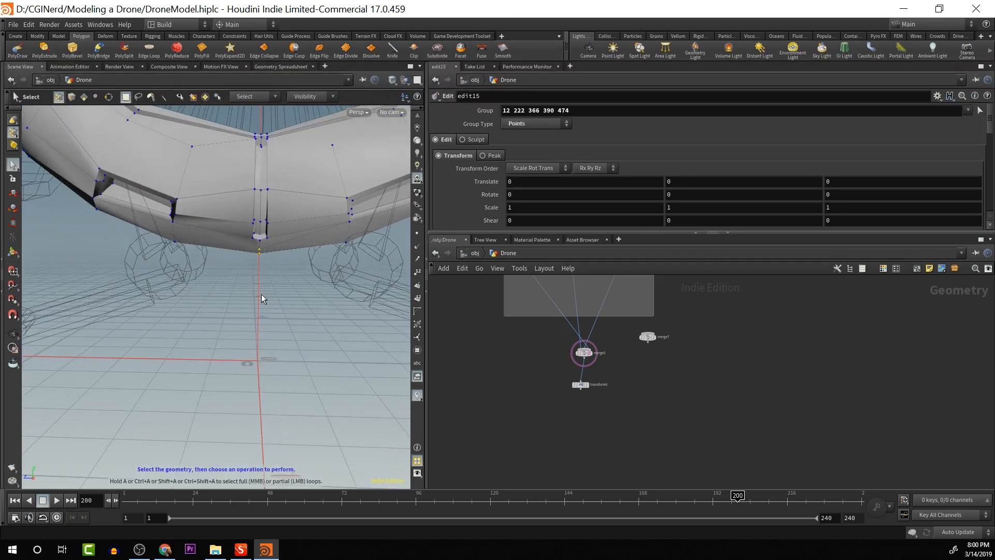
pyautogui.press('t')
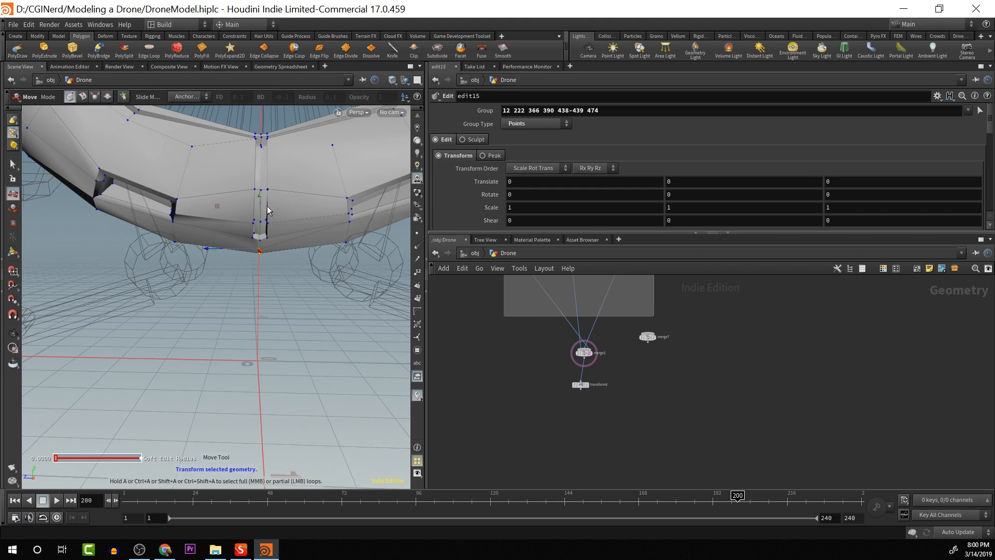
# Scale the bottom centre points to about 0.81 in Y and raise them to a Y translate of about 0.008
pyautogui.moveTo(259, 198); pyautogui.dragTo(263, 194)
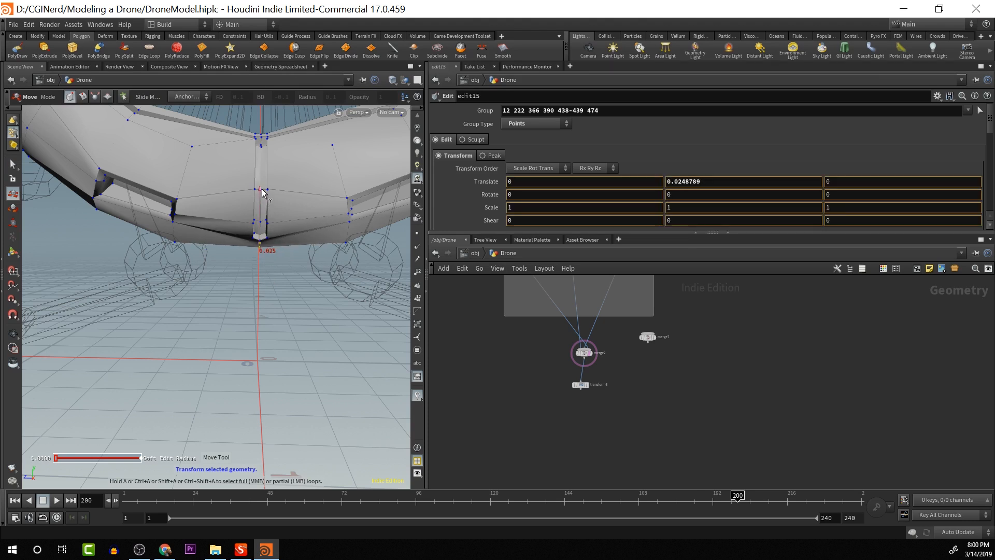
pyautogui.press('e')
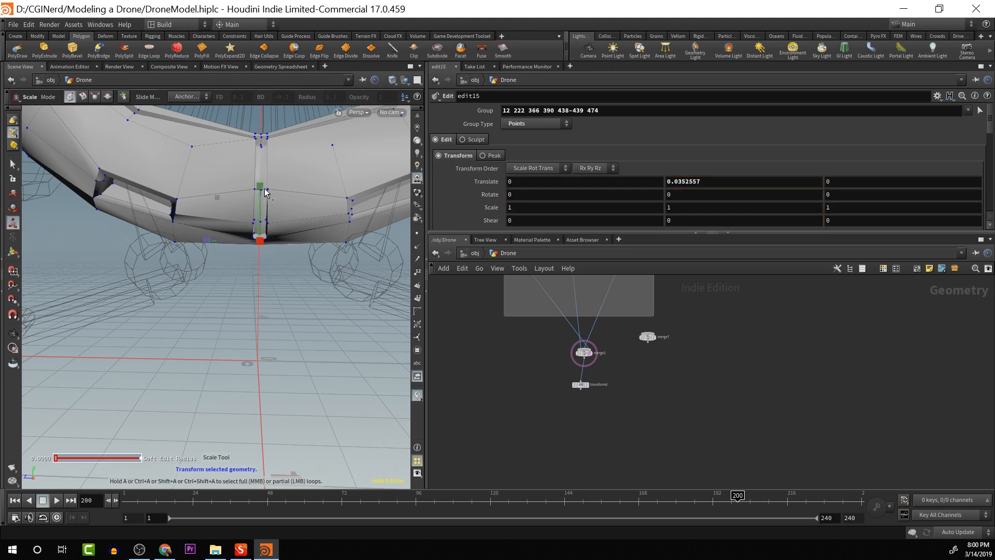
pyautogui.moveTo(265, 192); pyautogui.dragTo(260, 194)
pyautogui.press('w')
pyautogui.press('w')
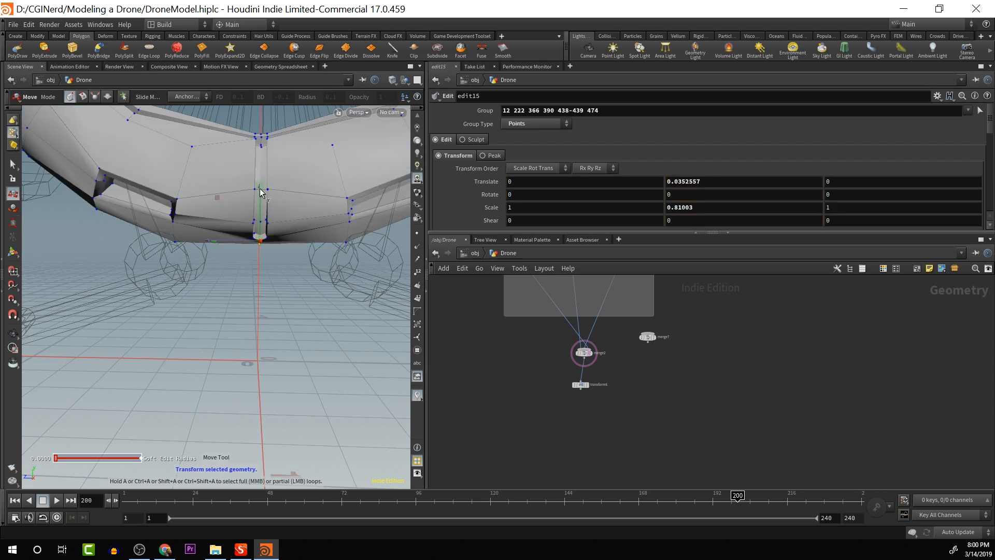
pyautogui.moveTo(261, 193); pyautogui.dragTo(262, 196)
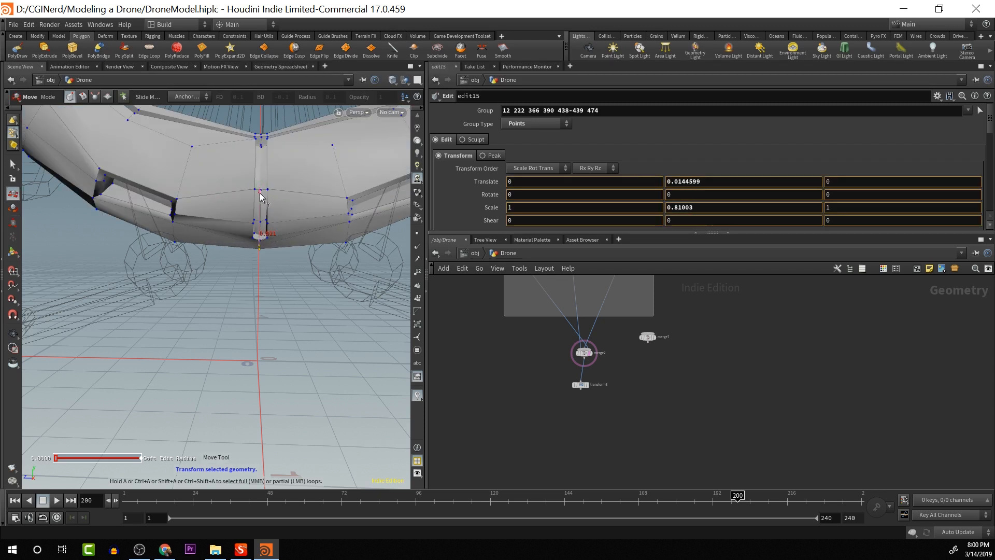
# Select the points below the outer ends of the leg sockets on both sides and raise them about 0.015 in Y
pyautogui.keyDown('alt'); pyautogui.moveTo(291, 138); pyautogui.dragTo(345, 265); pyautogui.keyUp('alt')
pyautogui.click(313, 347)
pyautogui.moveTo(313, 348)
pyautogui.keyDown('alt'); pyautogui.mouseDown()
pyautogui.moveTo(278, 399)
pyautogui.moveTo(217, 349)
pyautogui.moveTo(150, 351)
pyautogui.moveTo(222, 311)
pyautogui.moveTo(160, 313)
pyautogui.moveTo(322, 371)
pyautogui.moveTo(307, 361)
pyautogui.moveTo(316, 358)
pyautogui.mouseUp(); pyautogui.keyUp('alt')
pyautogui.press('t')
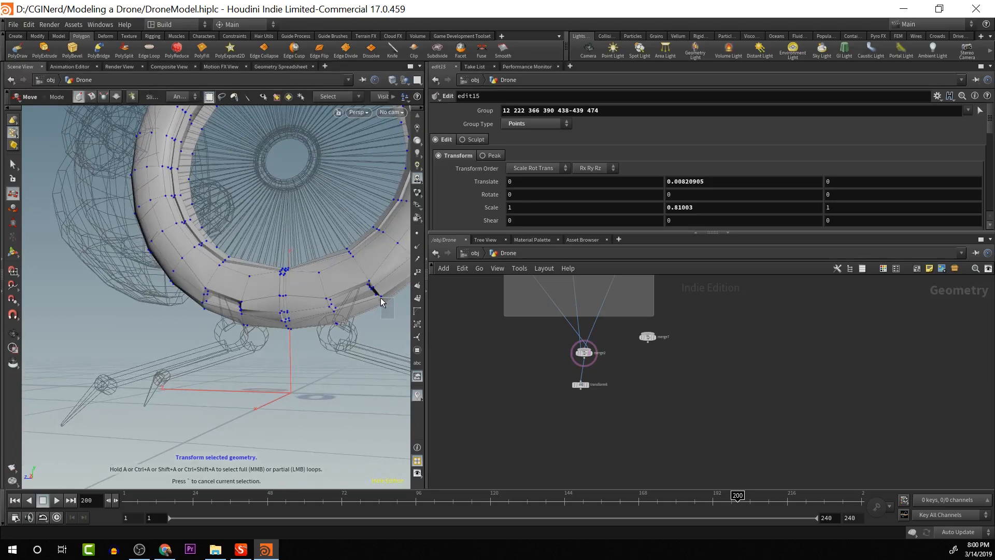
pyautogui.press('Escape')
pyautogui.moveTo(374, 344); pyautogui.dragTo(397, 345)
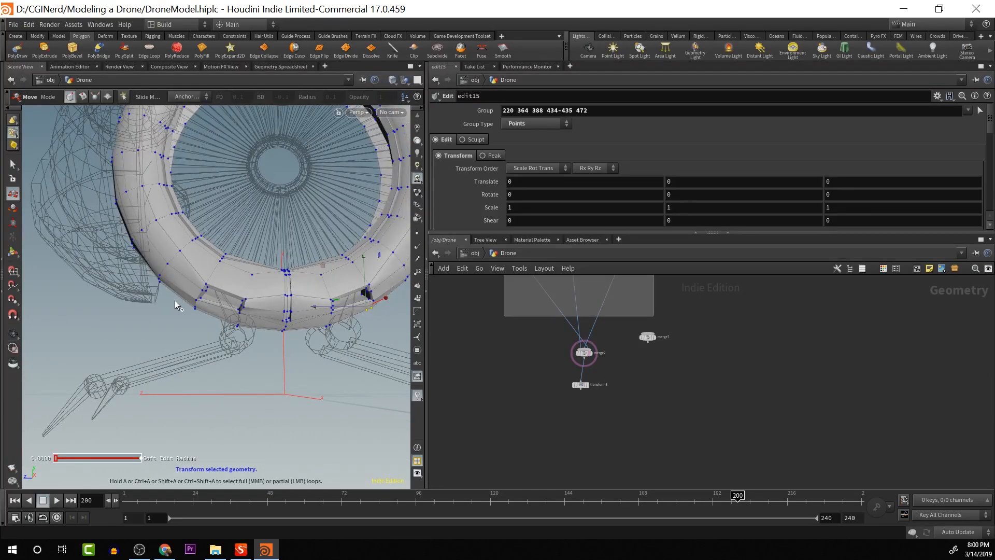
pyautogui.keyDown('shift'); pyautogui.moveTo(175, 300); pyautogui.dragTo(190, 325); pyautogui.keyUp('shift')
pyautogui.press('t')
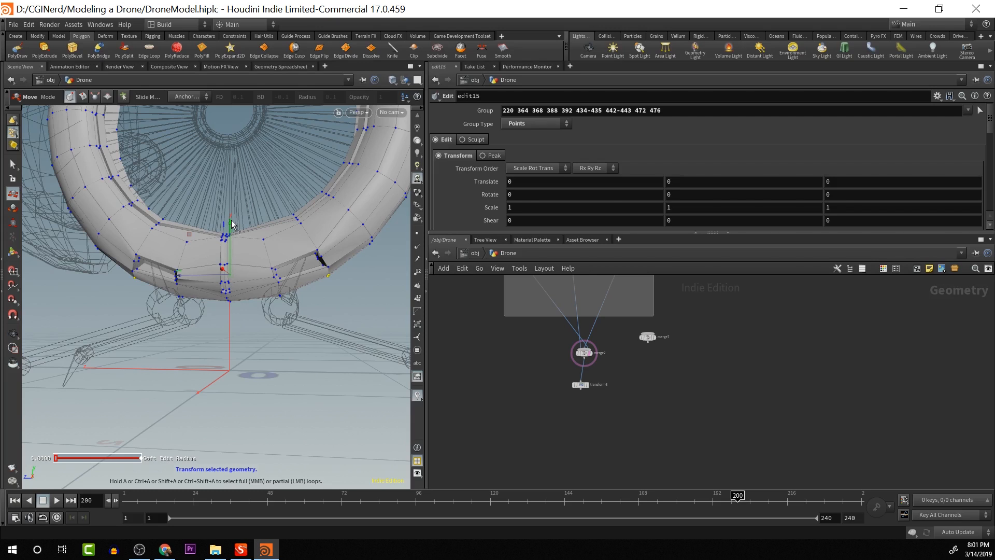
pyautogui.moveTo(231, 224); pyautogui.dragTo(230, 223)
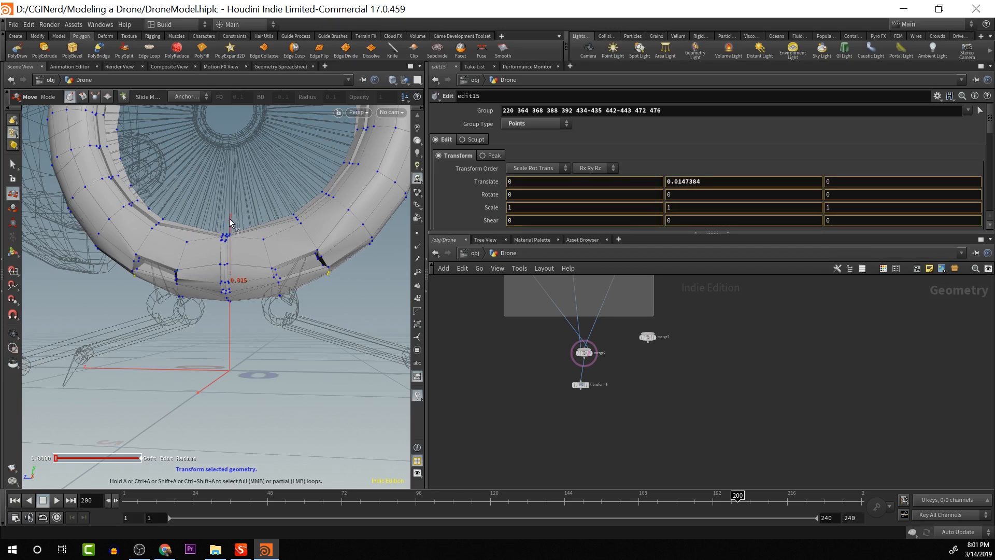
# Select the points below the inner ends of the sockets, raise them about 0.011 and scale them to about 0.915 in Y
pyautogui.click(275, 290)
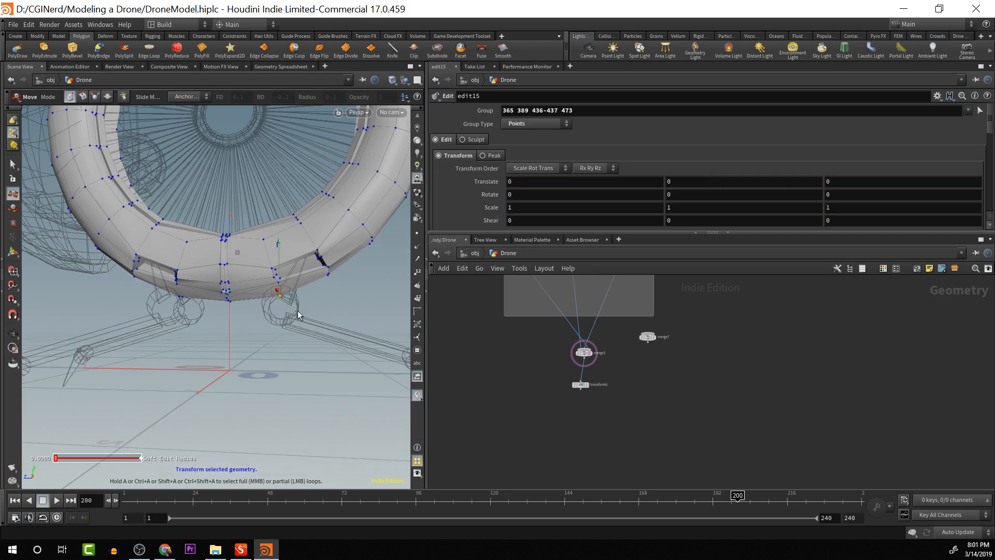
pyautogui.press('Escape')
pyautogui.moveTo(187, 310); pyautogui.dragTo(242, 238)
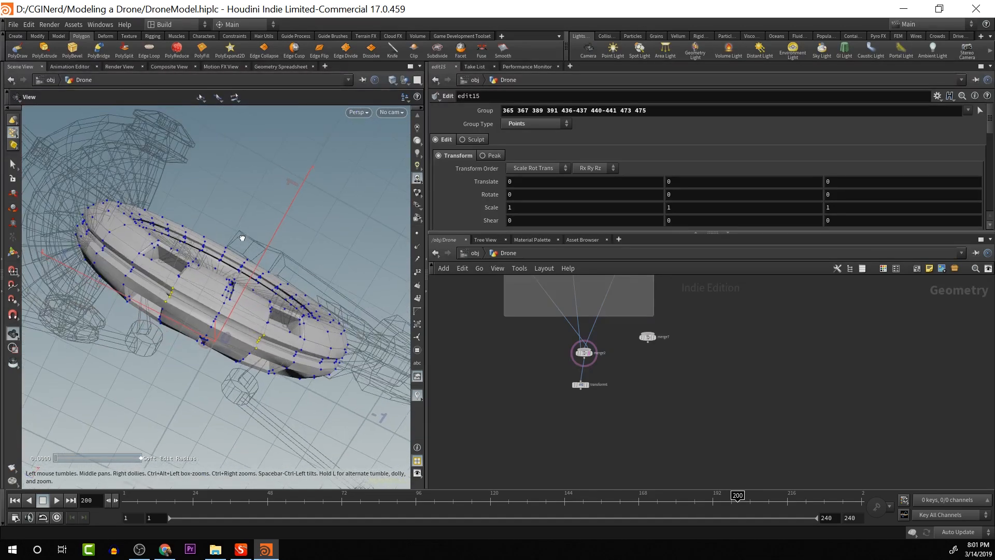
pyautogui.press('Return')
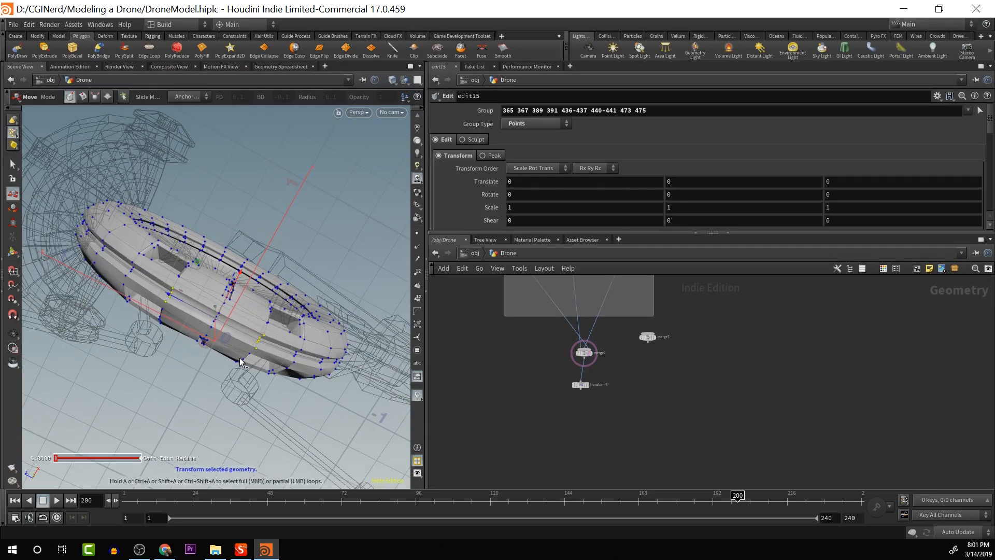
pyautogui.moveTo(251, 352); pyautogui.dragTo(228, 347)
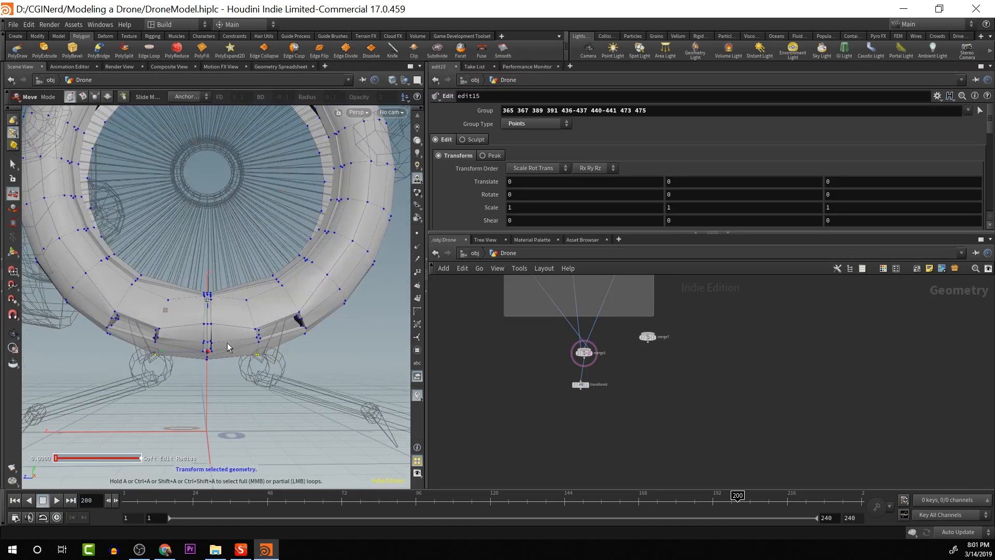
pyautogui.moveTo(207, 303); pyautogui.dragTo(207, 303)
pyautogui.press('r')
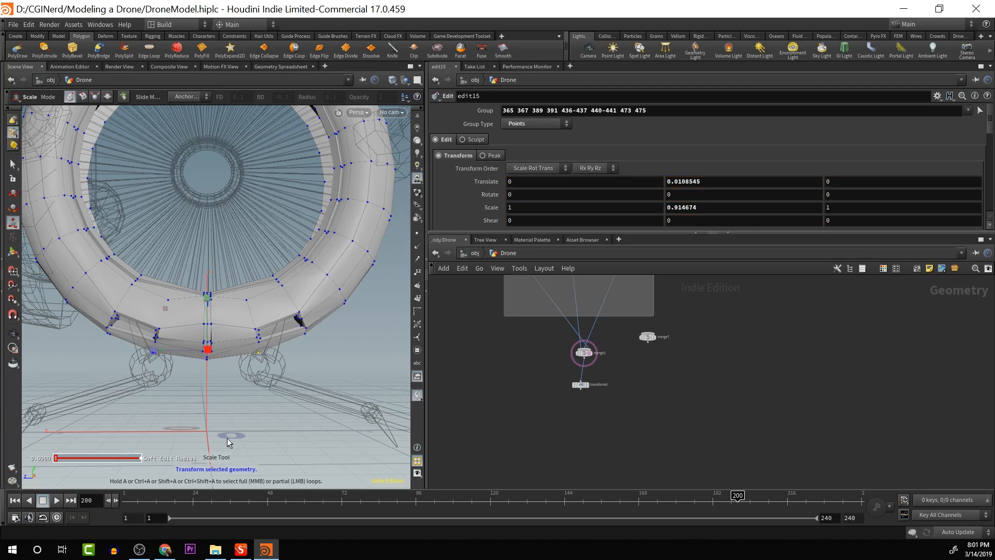
# Clear the point selection and switch component selection from points to primitives
pyautogui.click(225, 431)
pyautogui.press('Escape')
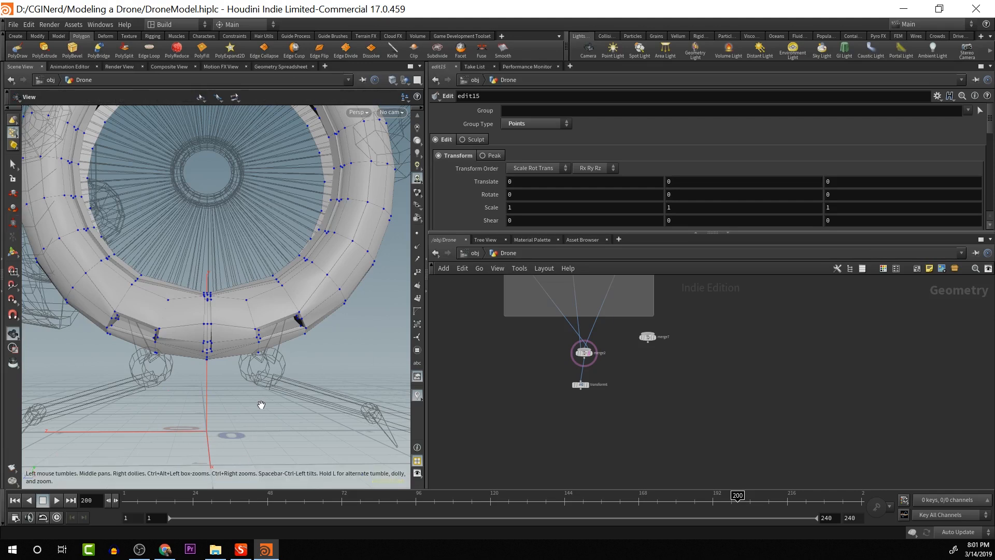
pyautogui.moveTo(260, 402); pyautogui.dragTo(280, 395)
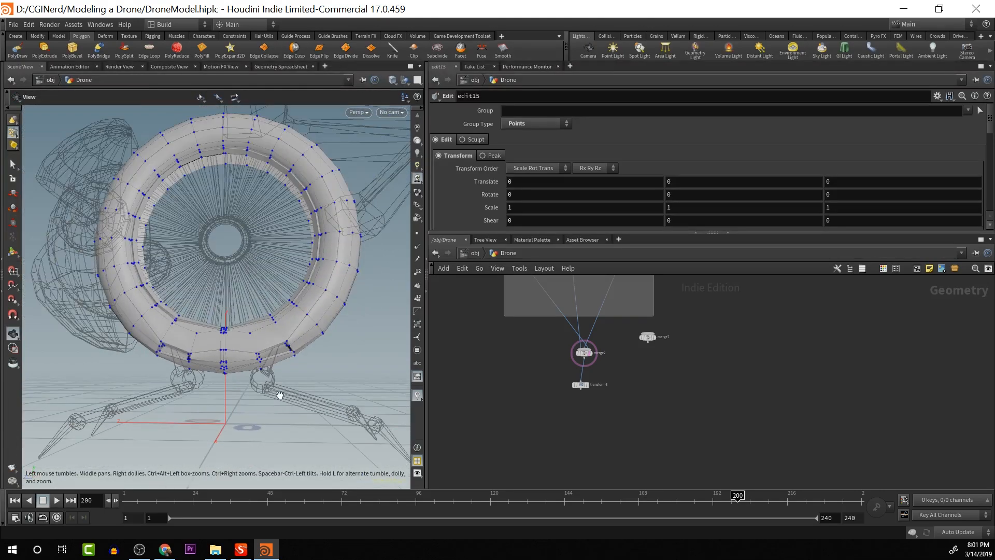
pyautogui.press('r')
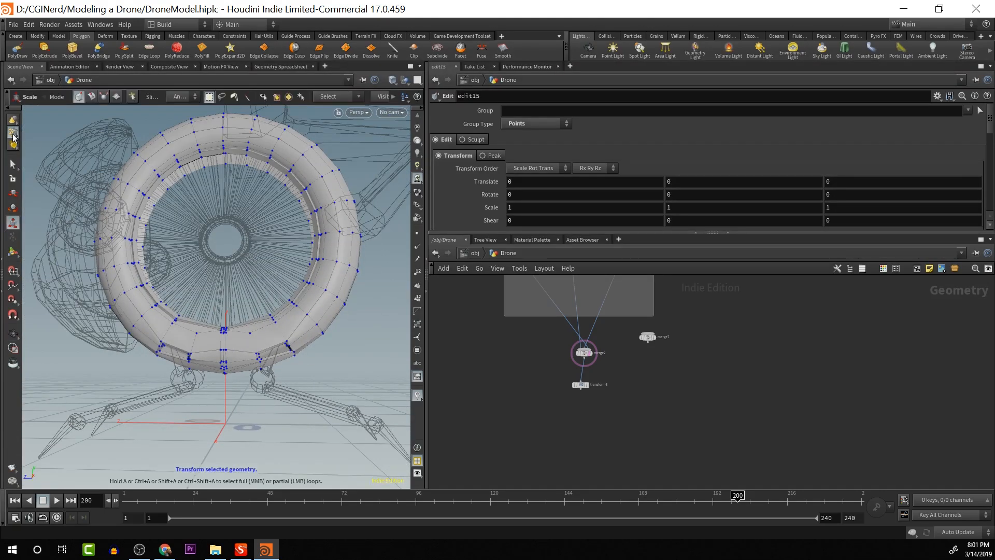
pyautogui.moveTo(13, 136); pyautogui.dragTo(39, 160)
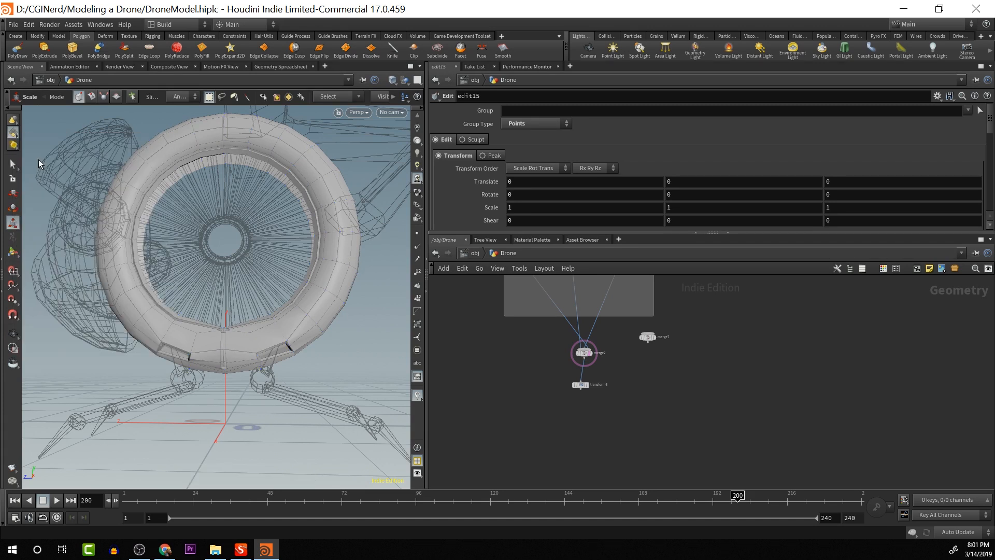
pyautogui.click(13, 165)
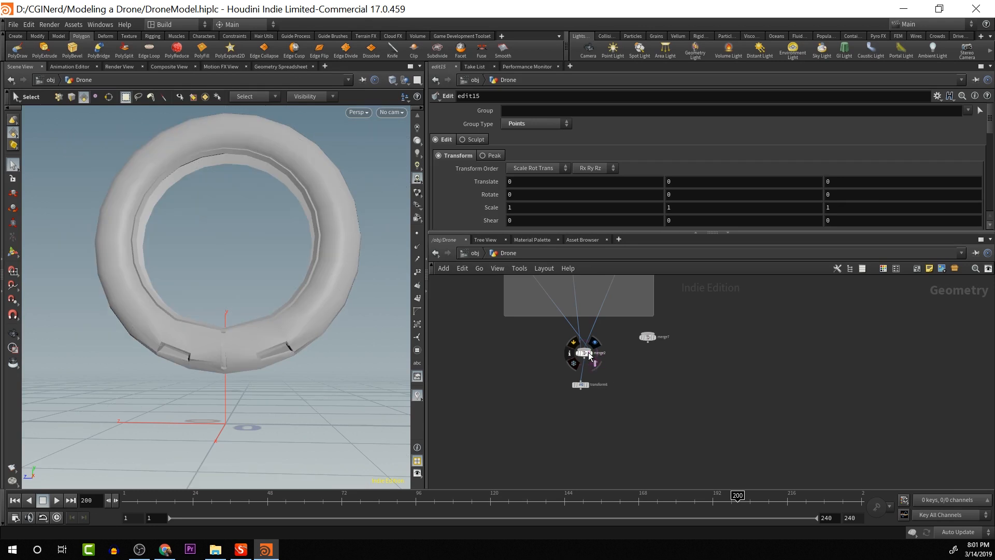
# Display the complete drone through merge2 and select the merge2 node
pyautogui.click(594, 342)
pyautogui.scroll(3, 337, 384)
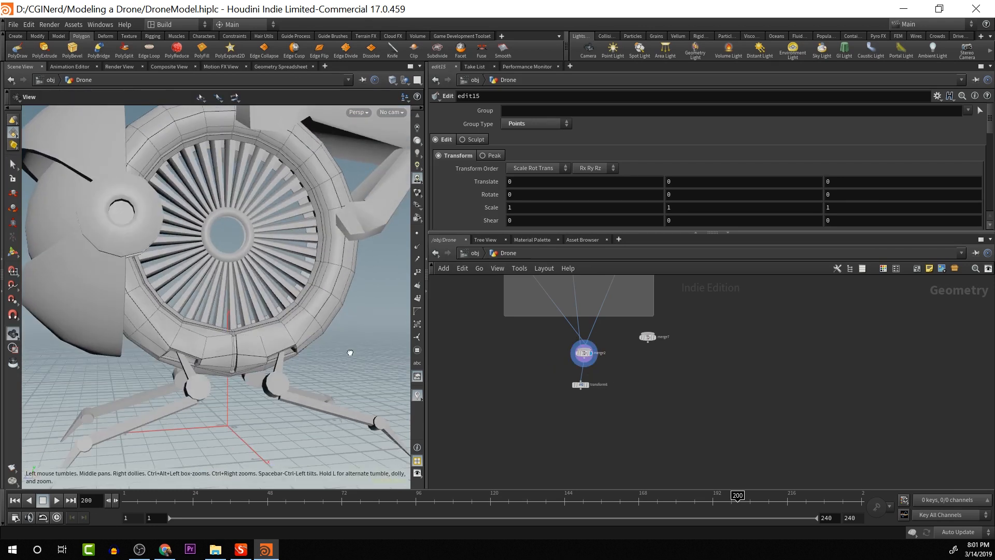
pyautogui.keyDown('alt'); pyautogui.moveTo(337, 383); pyautogui.dragTo(360, 351); pyautogui.keyUp('alt')
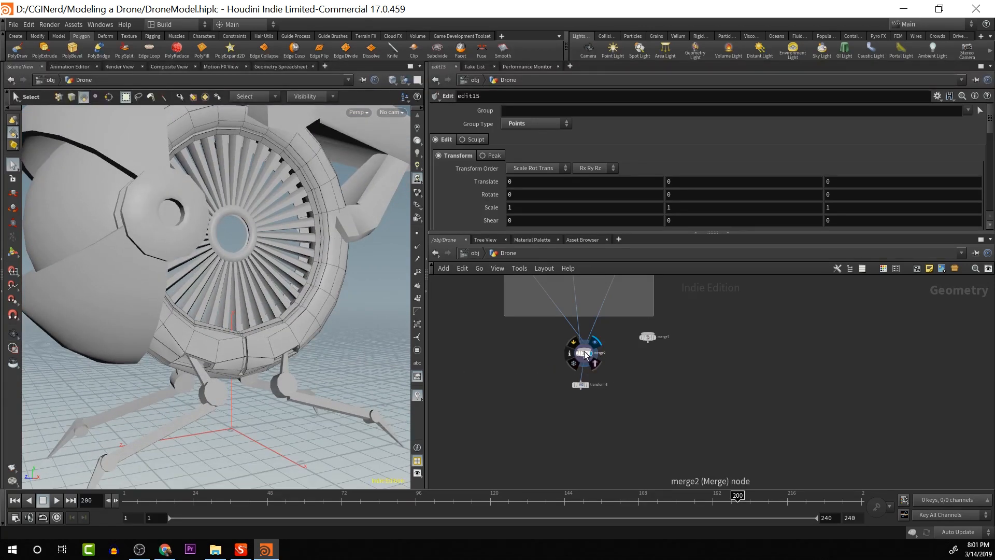
pyautogui.click(584, 353)
# Examine the assembled drone from several angles, covering the head, ring, leg sockets, rear arm and tail
pyautogui.press('Escape')
pyautogui.moveTo(296, 325)
pyautogui.mouseDown()
pyautogui.moveTo(362, 357)
pyautogui.moveTo(251, 366)
pyautogui.moveTo(325, 377)
pyautogui.moveTo(260, 368)
pyautogui.moveTo(243, 338)
pyautogui.moveTo(295, 326)
pyautogui.moveTo(239, 332)
pyautogui.moveTo(296, 313)
pyautogui.moveTo(271, 315)
pyautogui.moveTo(368, 339)
pyautogui.moveTo(328, 288)
pyautogui.moveTo(195, 282)
pyautogui.moveTo(171, 307)
pyautogui.moveTo(100, 305)
pyautogui.moveTo(307, 296)
pyautogui.moveTo(308, 308)
pyautogui.moveTo(227, 309)
pyautogui.moveTo(171, 289)
pyautogui.moveTo(290, 323)
pyautogui.mouseUp()
pyautogui.scroll(5, 271, 319)
pyautogui.scroll(-6, 311, 292)
pyautogui.scroll(4, 258, 319)
pyautogui.press('s')
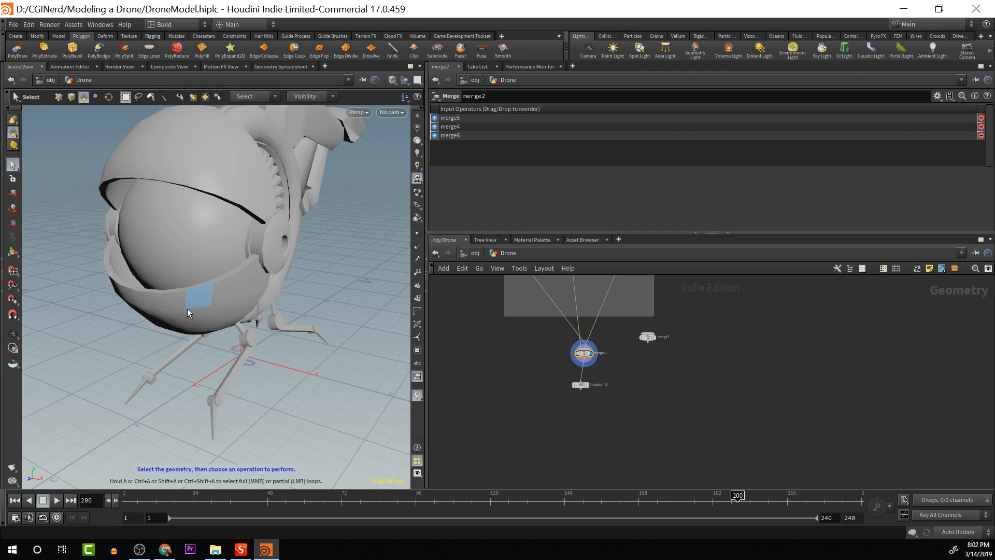
pyautogui.press('Escape')
pyautogui.scroll(-7, 137, 340)
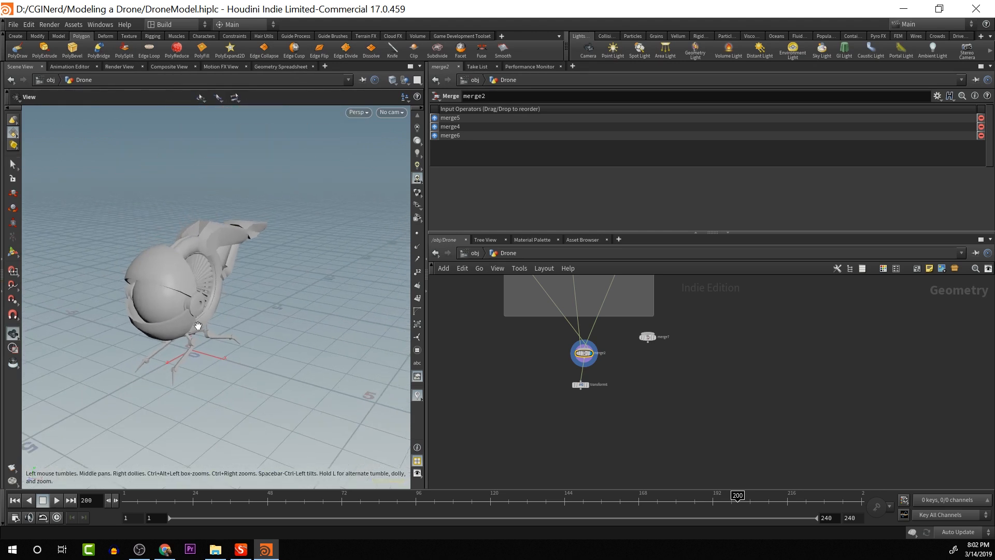
pyautogui.moveTo(198, 326); pyautogui.dragTo(124, 318)
pyautogui.scroll(8, 124, 318)
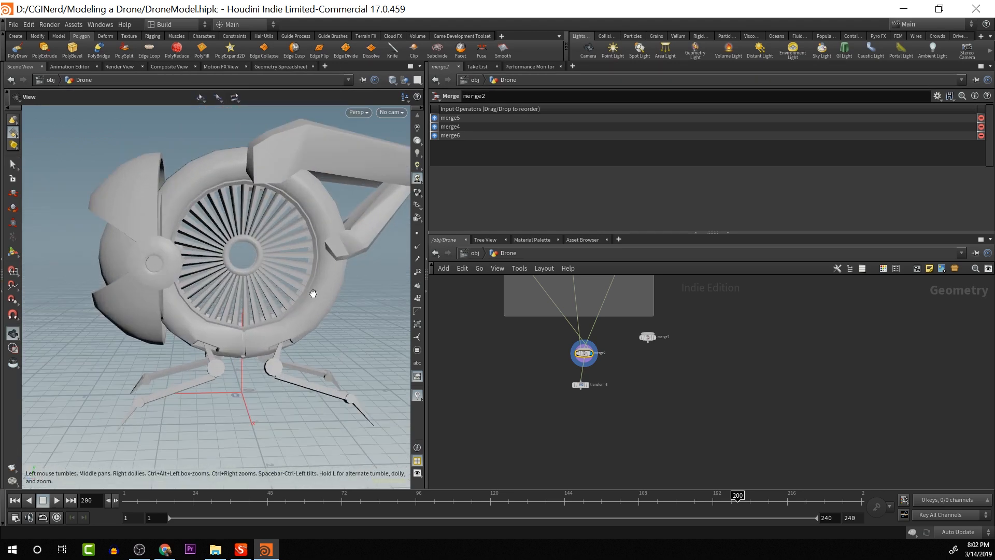
pyautogui.scroll(5, 220, 304)
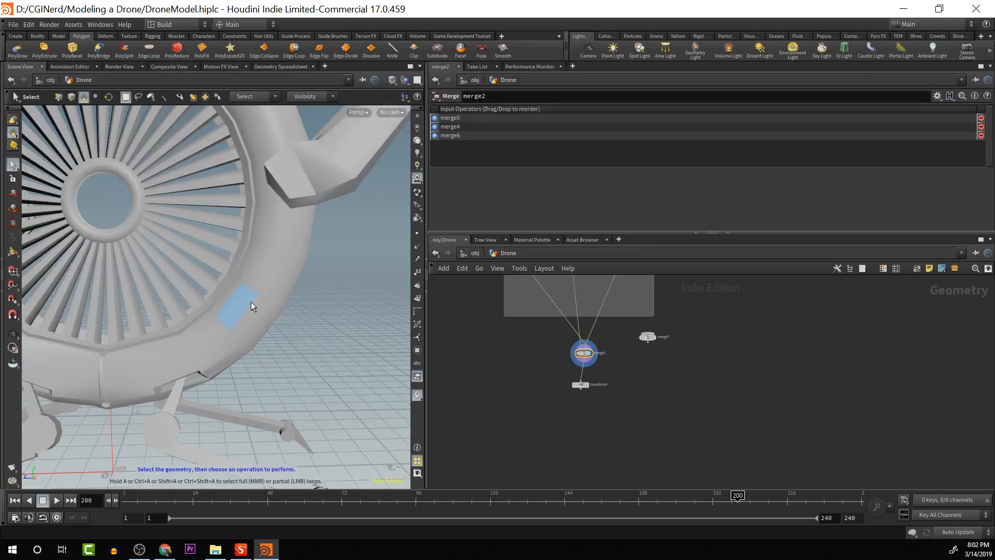
pyautogui.moveTo(279, 303); pyautogui.dragTo(142, 426, button='middle')
pyautogui.moveTo(304, 233); pyautogui.dragTo(184, 340, button='middle')
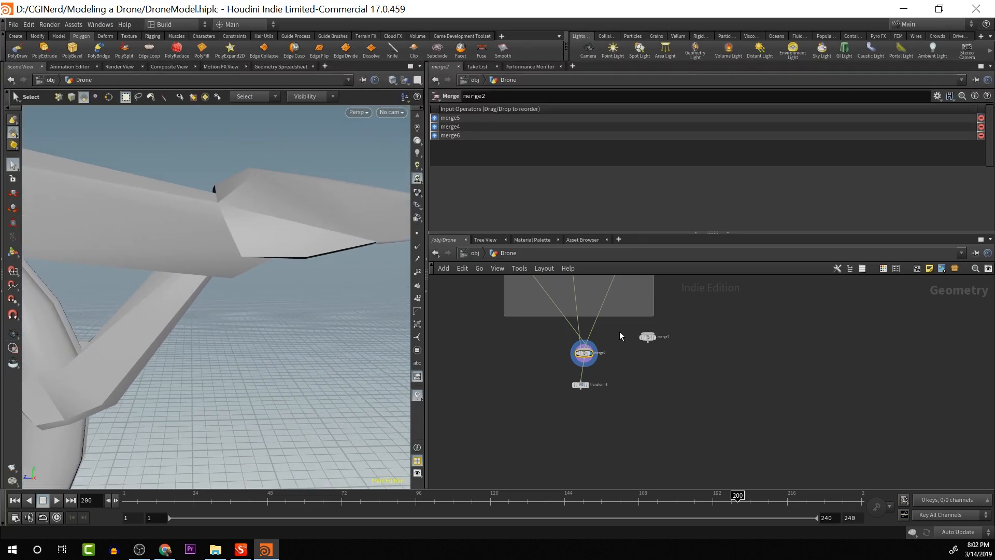
pyautogui.scroll(-5, 258, 349)
pyautogui.moveTo(260, 347); pyautogui.dragTo(395, 328, button='middle')
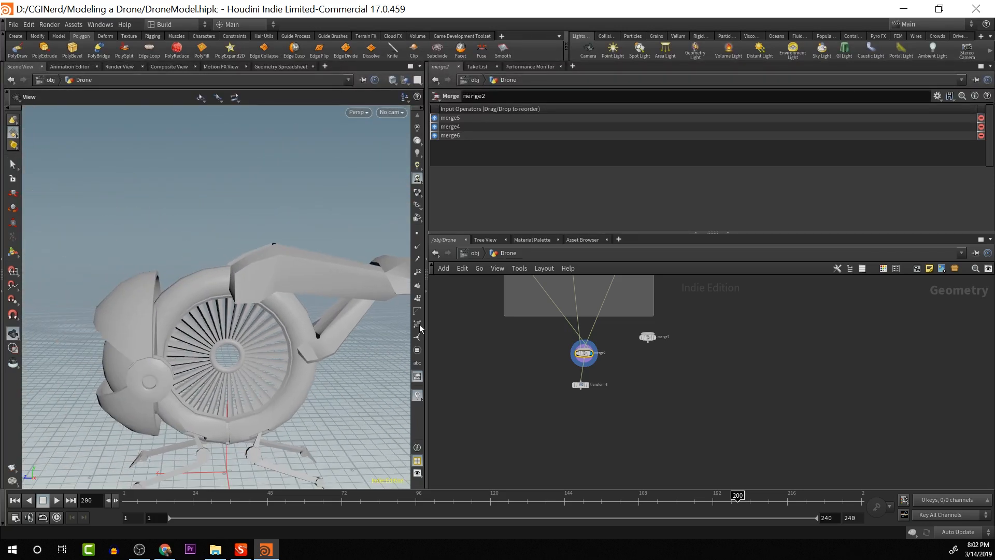
pyautogui.moveTo(264, 357); pyautogui.dragTo(166, 341, button='middle')
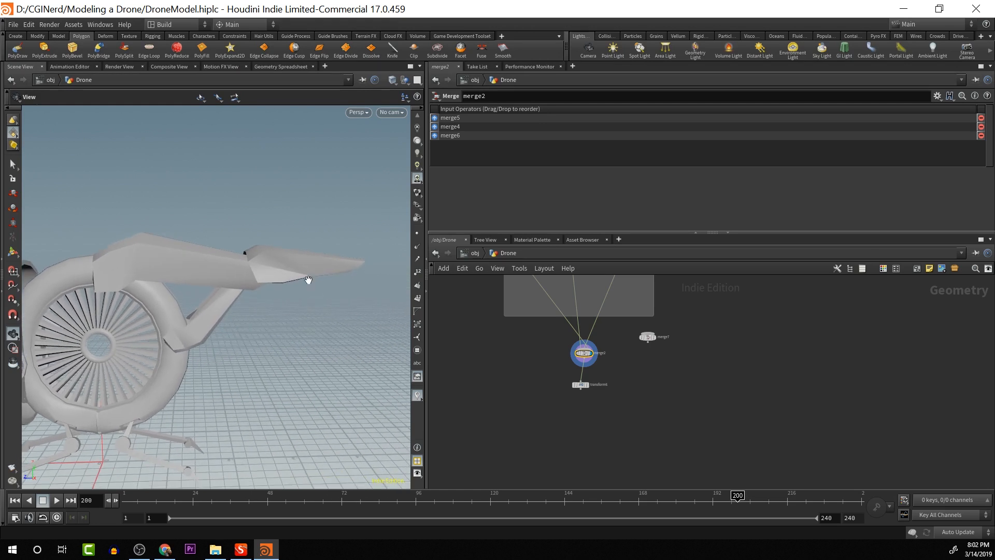
# Locate the ring's edit15 node in the network and display its geometry alone
pyautogui.moveTo(272, 323); pyautogui.dragTo(322, 266, button='middle')
pyautogui.scroll(1, 319, 269)
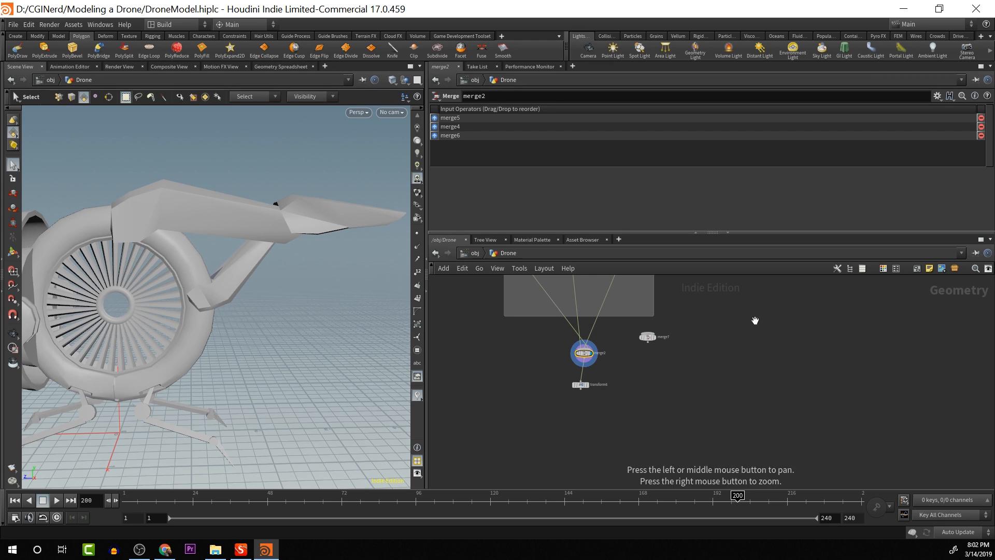
pyautogui.moveTo(755, 320); pyautogui.dragTo(709, 397, button='middle')
pyautogui.scroll(-4, 722, 335)
pyautogui.moveTo(722, 335); pyautogui.dragTo(730, 515, button='middle')
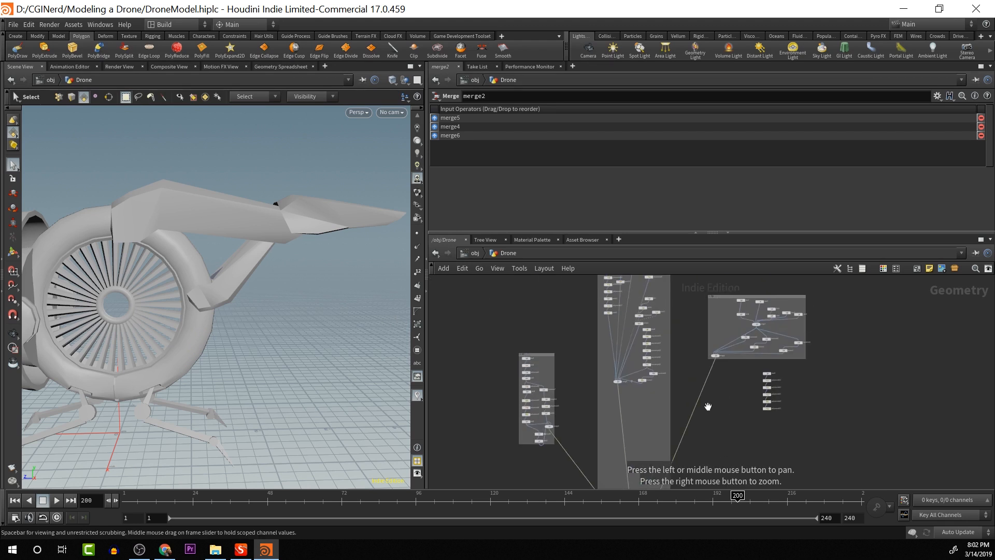
pyautogui.scroll(4, 707, 407)
pyautogui.moveTo(640, 378); pyautogui.dragTo(754, 499, button='middle')
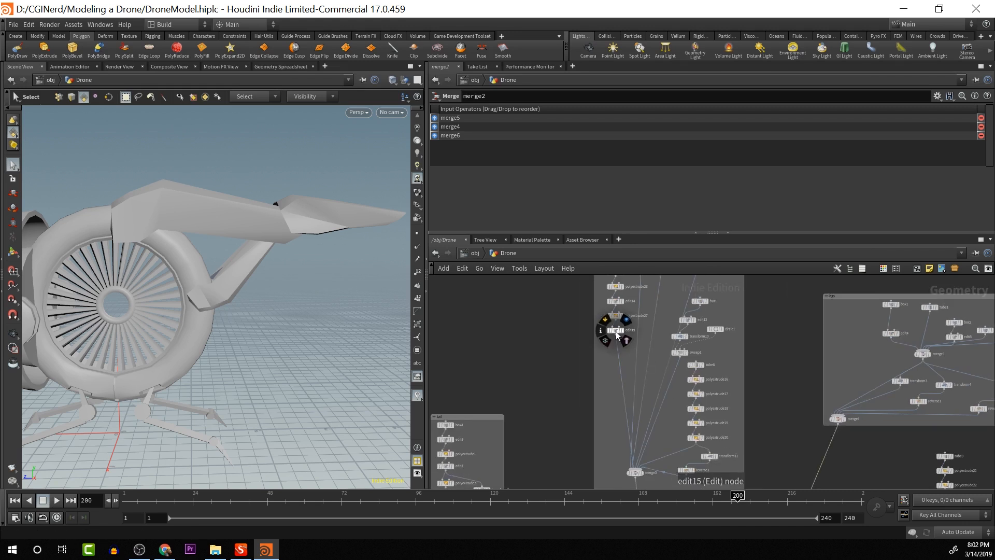
pyautogui.click(617, 332)
pyautogui.click(626, 319)
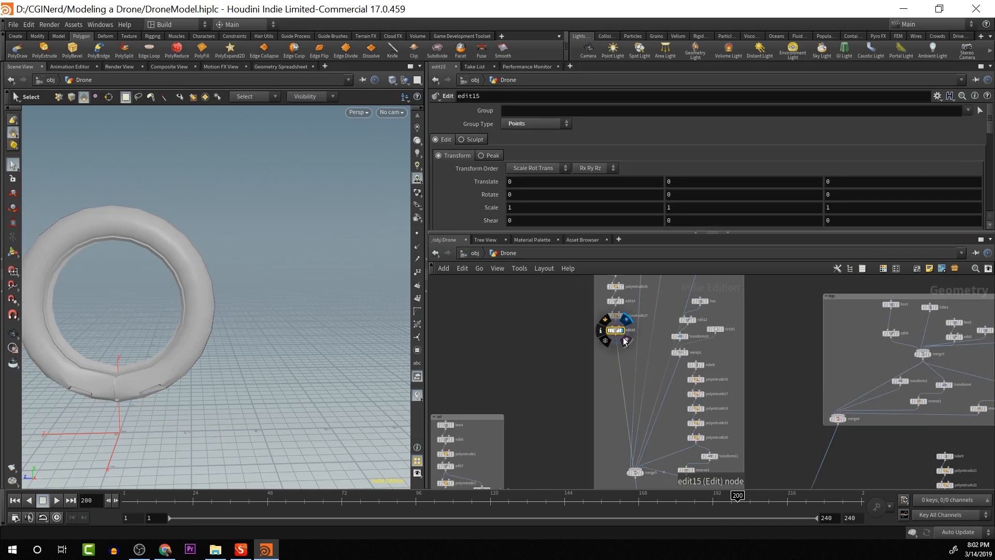
# Template the merge2 node as a wireframe reference of the whole drone and return to the edit15 node
pyautogui.scroll(-1, 532, 366)
pyautogui.moveTo(533, 367); pyautogui.dragTo(493, 230, button='middle')
pyautogui.moveTo(626, 470); pyautogui.dragTo(581, 285, button='middle')
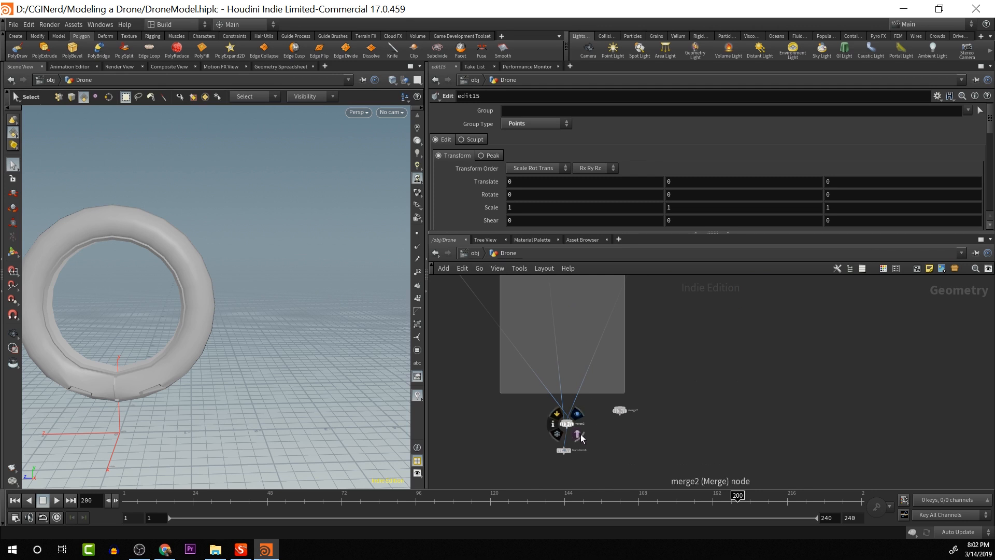
pyautogui.click(579, 435)
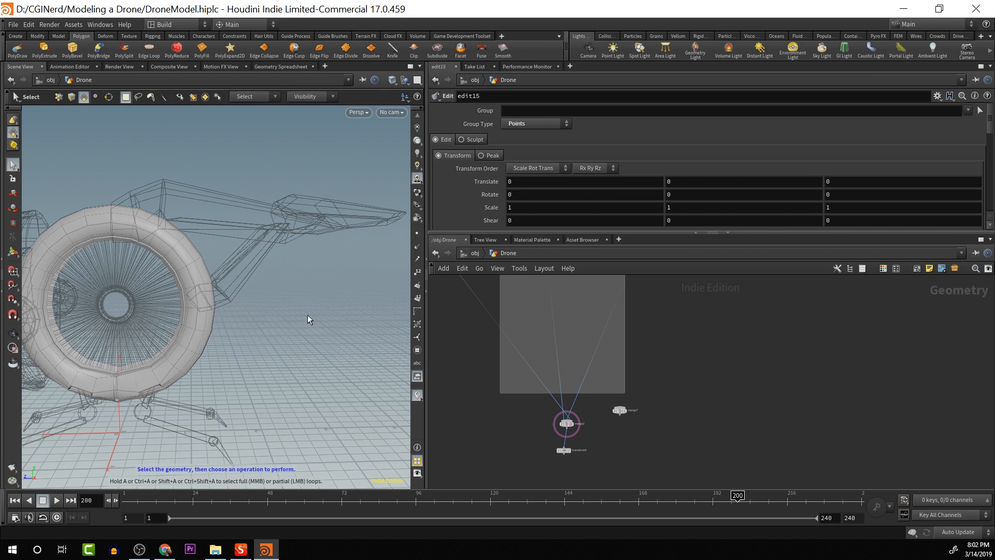
pyautogui.press('Escape')
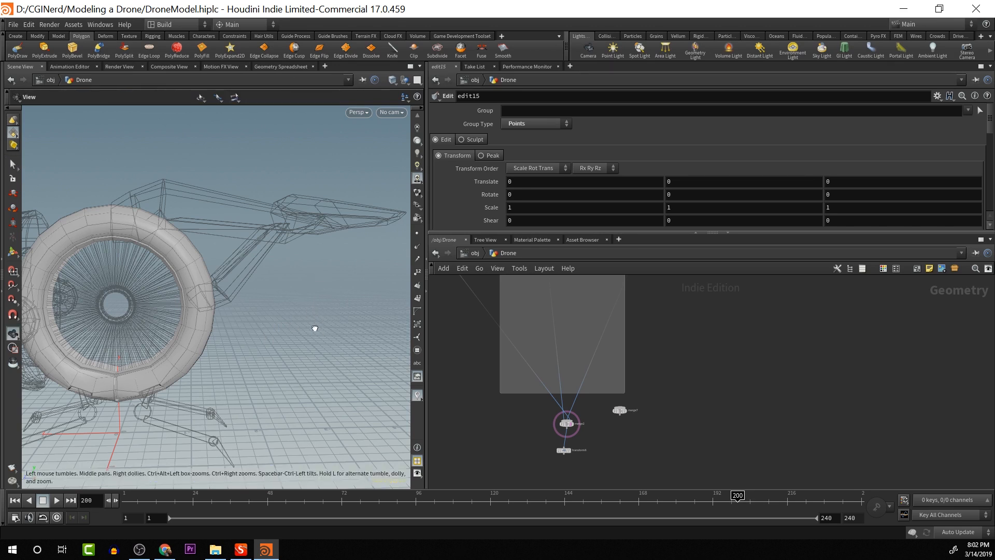
pyautogui.moveTo(314, 327); pyautogui.dragTo(287, 315)
pyautogui.moveTo(526, 315); pyautogui.dragTo(520, 520, button='middle')
pyautogui.moveTo(531, 374); pyautogui.dragTo(564, 504, button='middle')
pyautogui.click(547, 349)
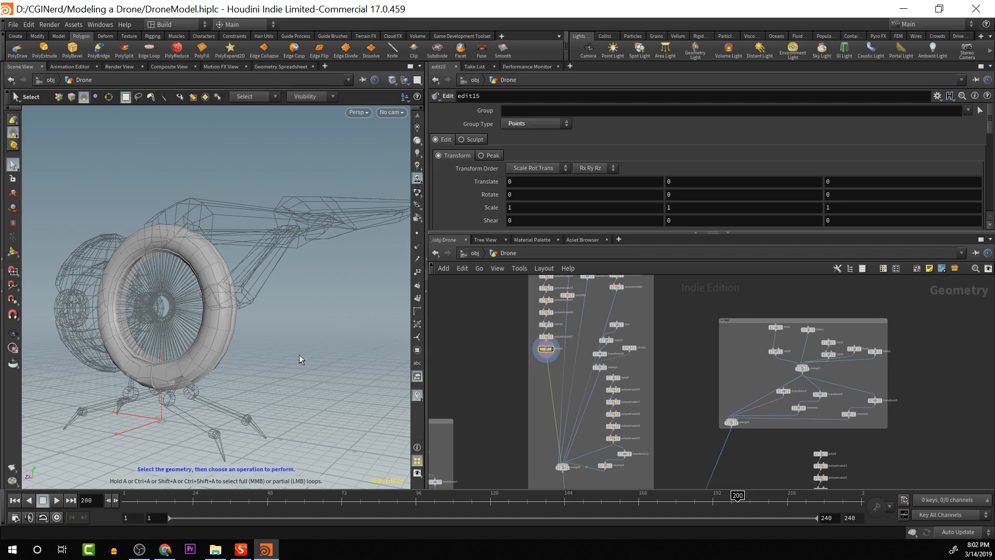
# Select two pairs of adjacent faces on one side of the ring's lower rear, leaving one face pair between them
pyautogui.press('Escape')
pyautogui.moveTo(299, 355)
pyautogui.mouseDown()
pyautogui.moveTo(249, 347)
pyautogui.moveTo(344, 327)
pyautogui.moveTo(313, 353)
pyautogui.mouseUp()
pyautogui.moveTo(313, 353); pyautogui.dragTo(314, 285, button='middle')
pyautogui.press('s')
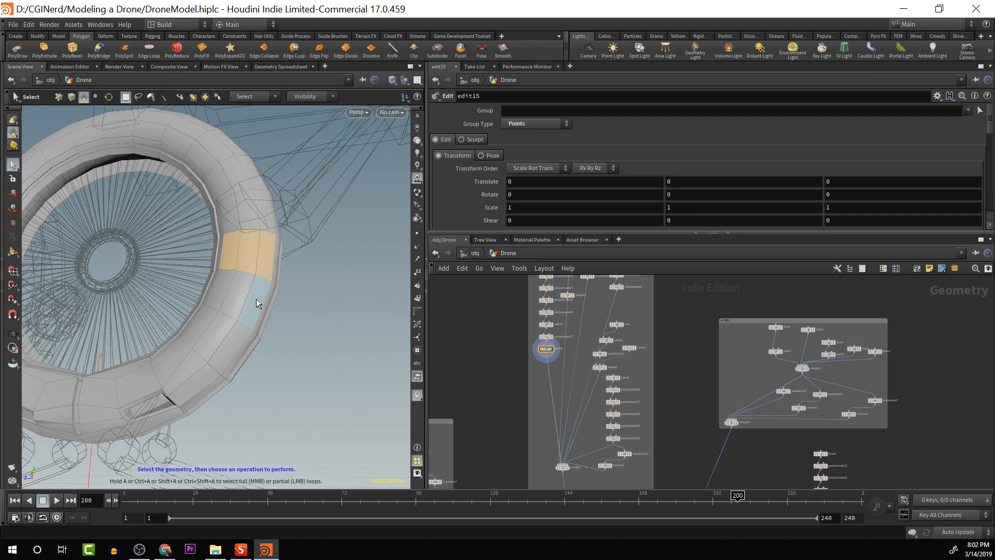
pyautogui.keyDown('shift'); pyautogui.moveTo(207, 324); pyautogui.dragTo(228, 347); pyautogui.keyUp('shift')
pyautogui.click(207, 324)
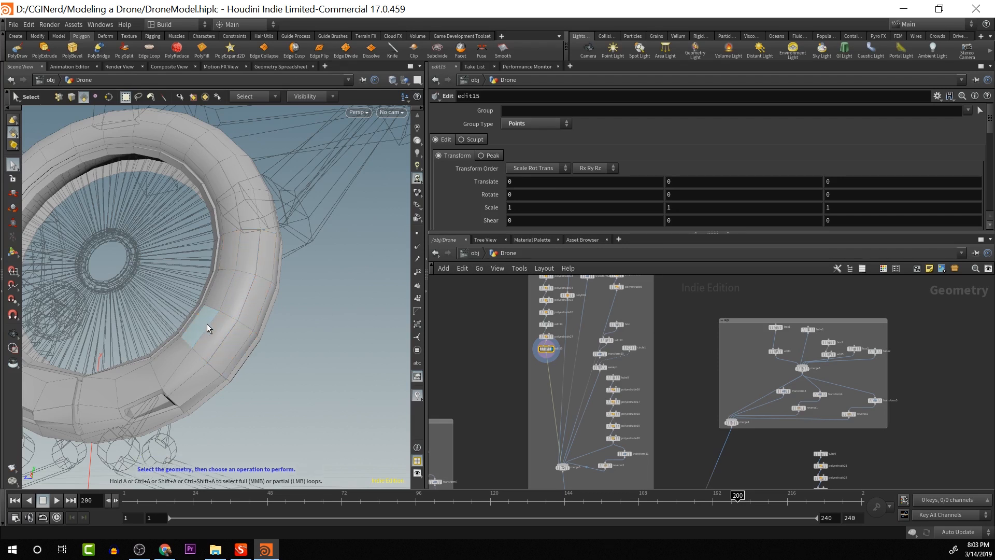
pyautogui.click(210, 328)
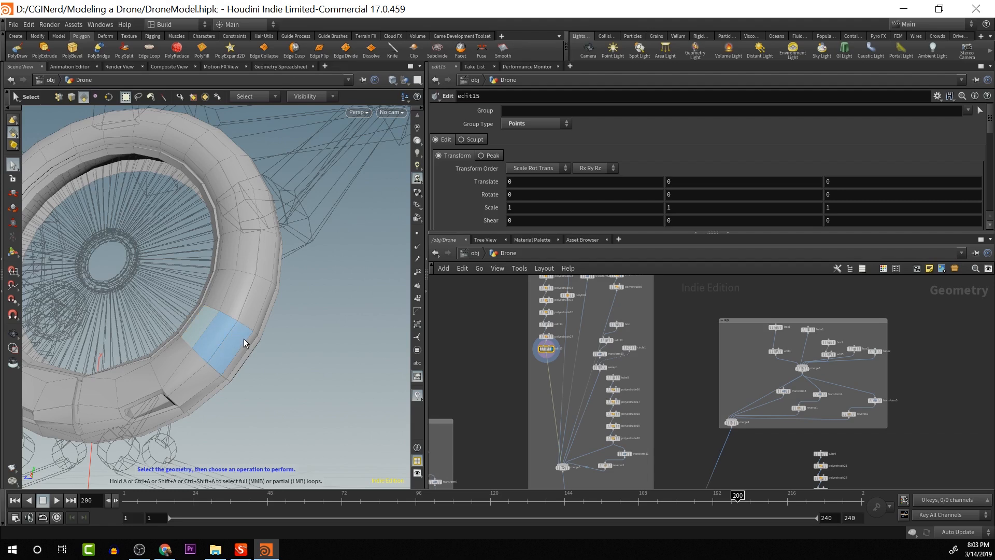
pyautogui.click(227, 249)
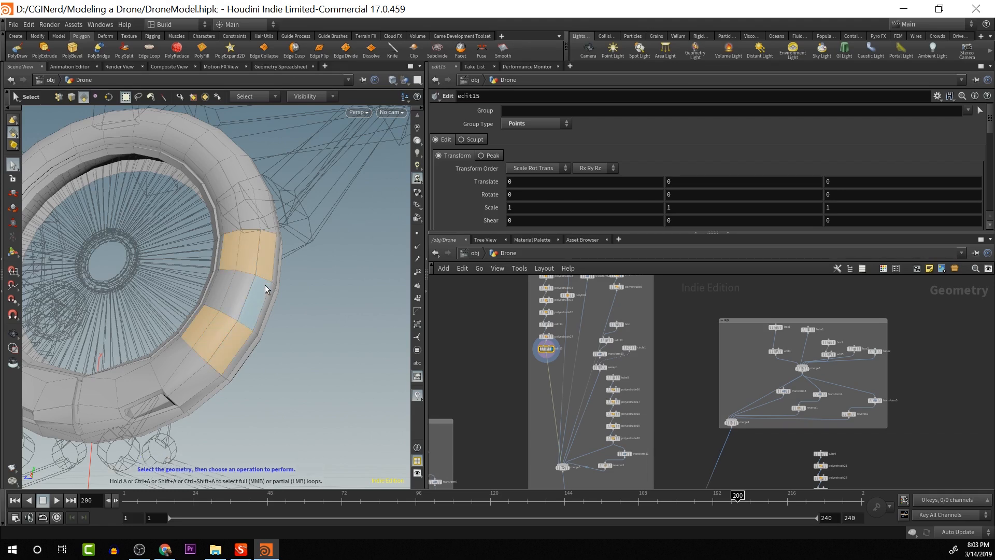
# Add the two matching face pairs on the opposite side of the ring, undoing the accidental whole-ring selection
pyautogui.press('Escape')
pyautogui.moveTo(273, 332); pyautogui.dragTo(282, 307)
pyautogui.press('s')
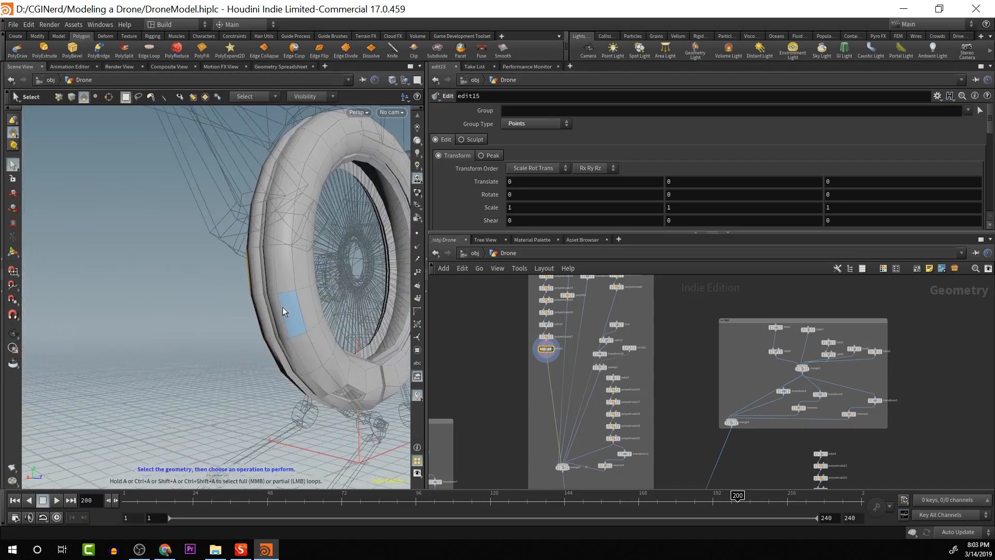
pyautogui.click(294, 278)
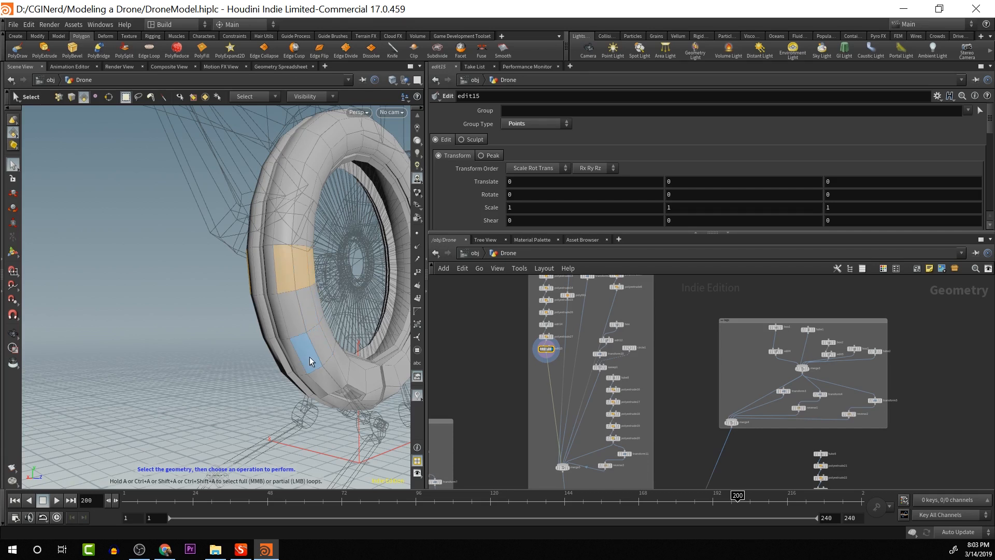
pyautogui.doubleClick(330, 342)
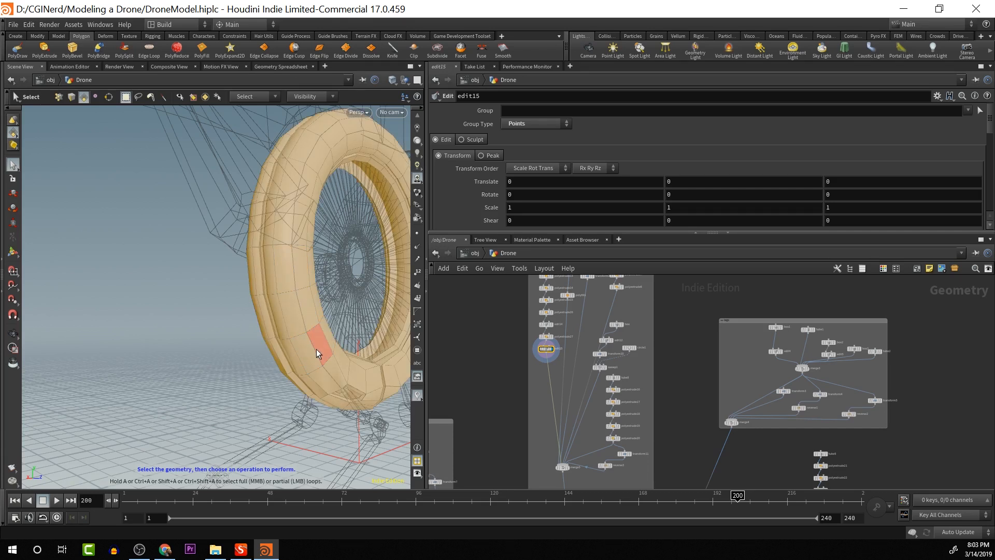
pyautogui.hotkey('ctrl', 'z')
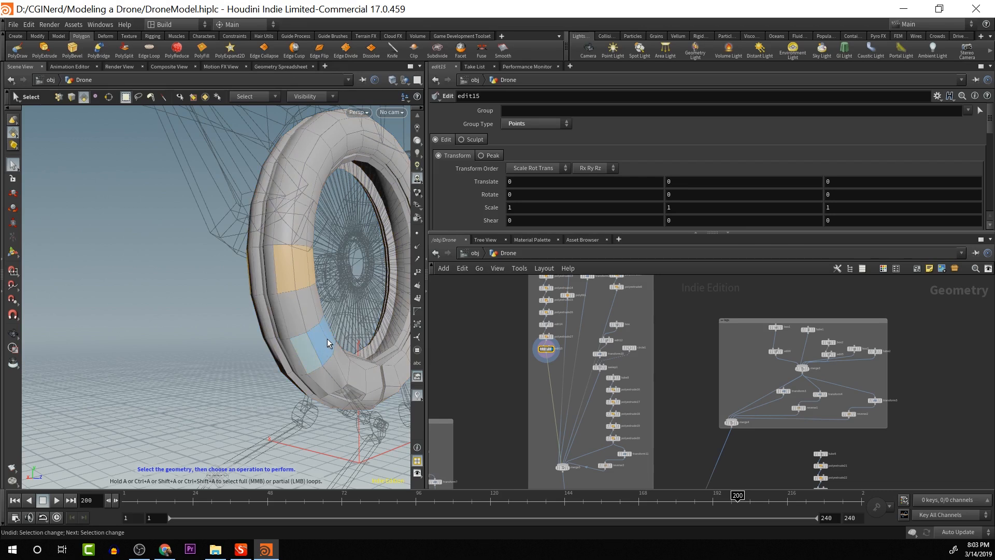
pyautogui.press('Escape')
pyautogui.moveTo(323, 356); pyautogui.dragTo(438, 353)
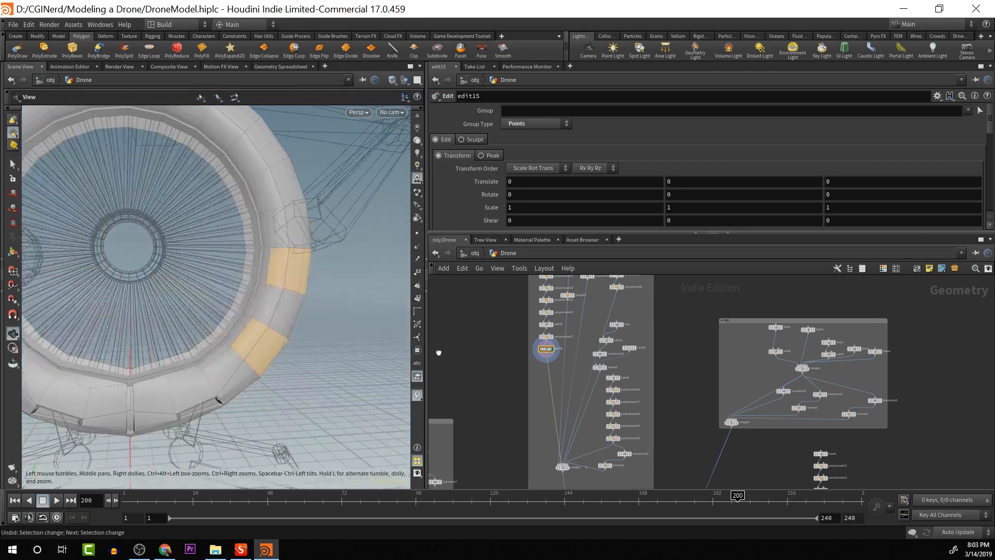
pyautogui.press('s')
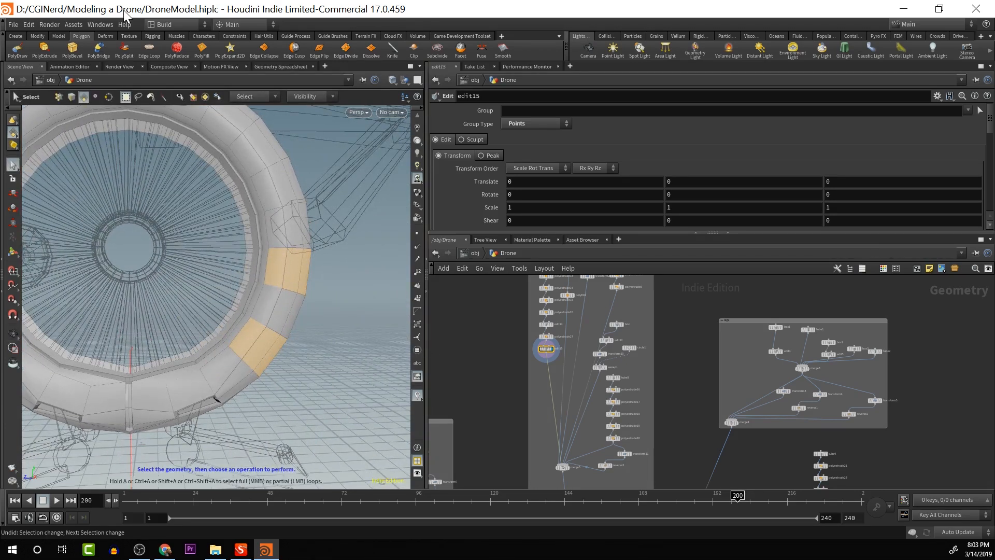
# Apply PolyExtrude to the selected ring faces with an inset of 0.083
pyautogui.click(44, 50)
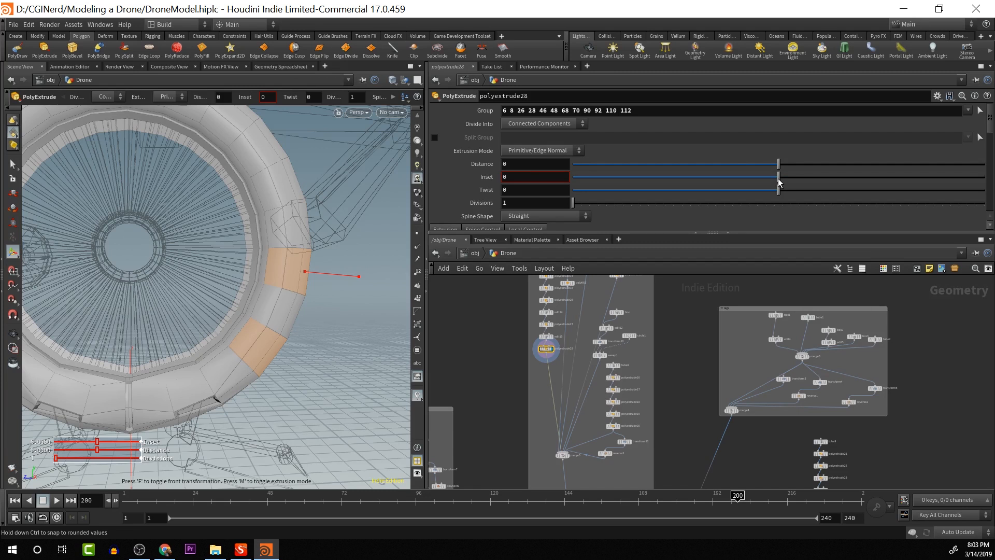
pyautogui.moveTo(779, 179); pyautogui.dragTo(791, 183)
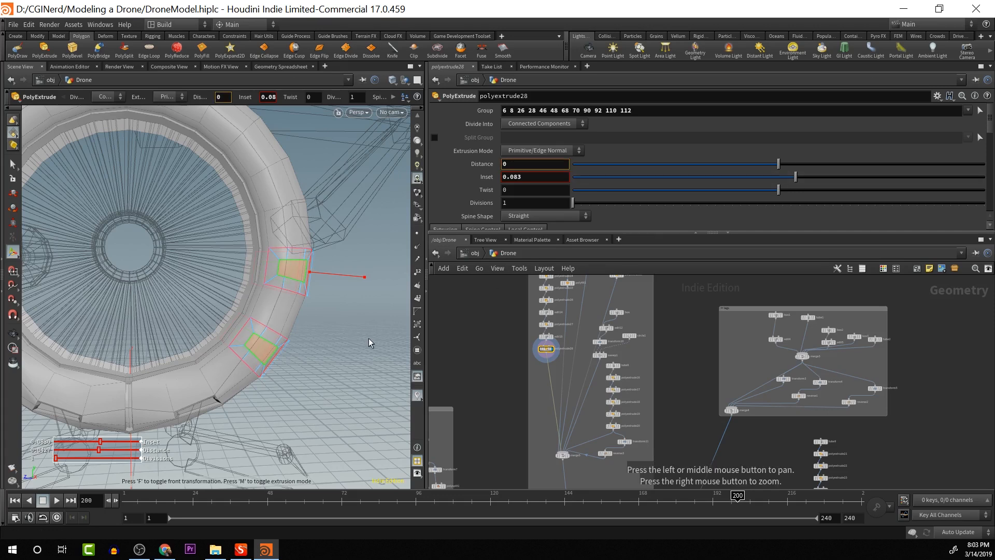
pyautogui.moveTo(369, 338); pyautogui.dragTo(330, 356)
pyautogui.hotkey('ctrl', 'z')
pyautogui.press('Escape')
pyautogui.press('Return')
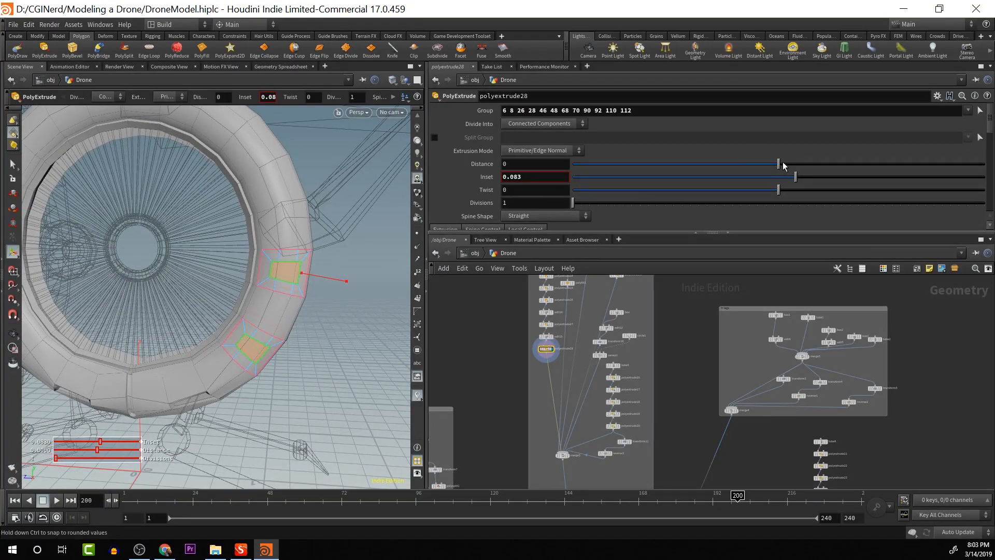
# Try an extrusion distance of -0.008 on the inset ring faces and undo it
pyautogui.moveTo(783, 165); pyautogui.dragTo(779, 175)
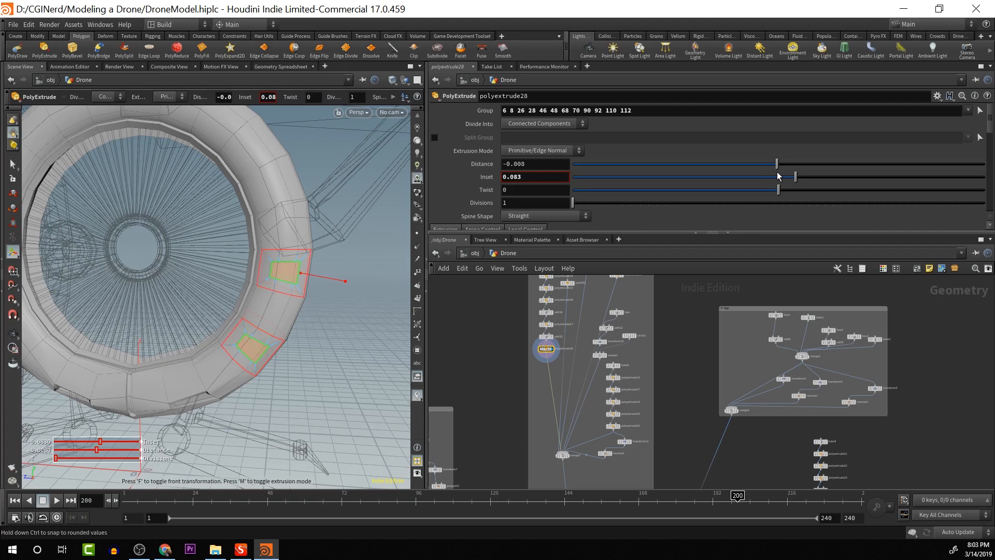
pyautogui.moveTo(358, 343); pyautogui.dragTo(349, 352, button='middle')
pyautogui.keyDown('alt'); pyautogui.moveTo(362, 347); pyautogui.dragTo(346, 314); pyautogui.keyUp('alt')
pyautogui.hotkey('ctrl', 'z')
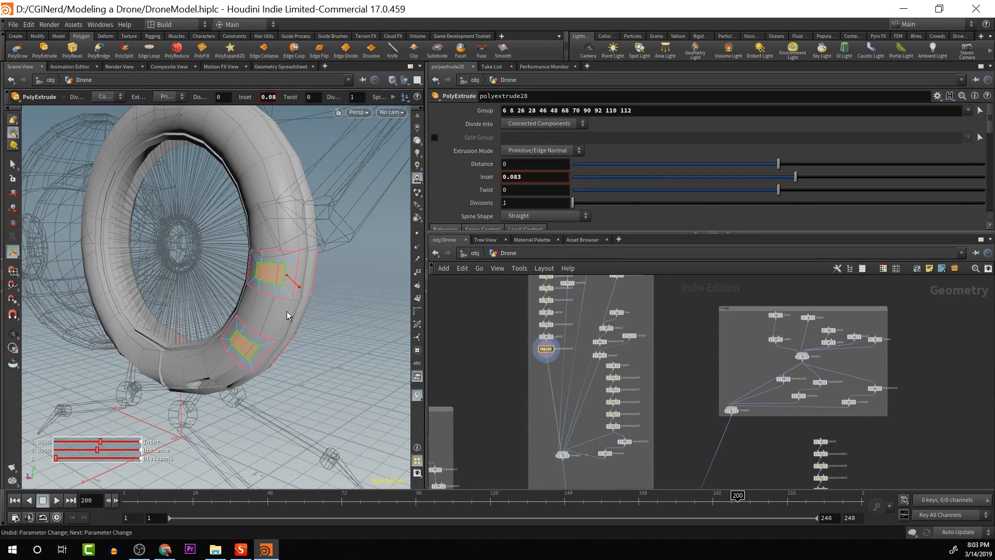
# Select the face pair between the two inset areas on both sides of the ring
pyautogui.press('s')
pyautogui.click(250, 307)
pyautogui.keyDown('alt'); pyautogui.moveTo(288, 317); pyautogui.dragTo(193, 338); pyautogui.keyUp('alt')
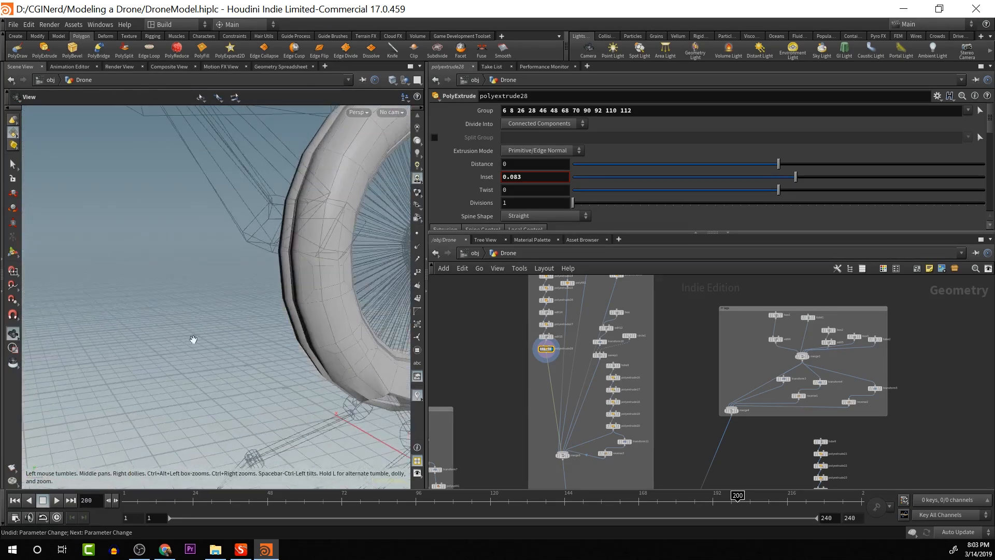
pyautogui.keyDown('shift'); pyautogui.click(352, 312); pyautogui.keyUp('shift')
pyautogui.keyDown('alt'); pyautogui.moveTo(351, 312); pyautogui.dragTo(465, 315); pyautogui.keyUp('alt')
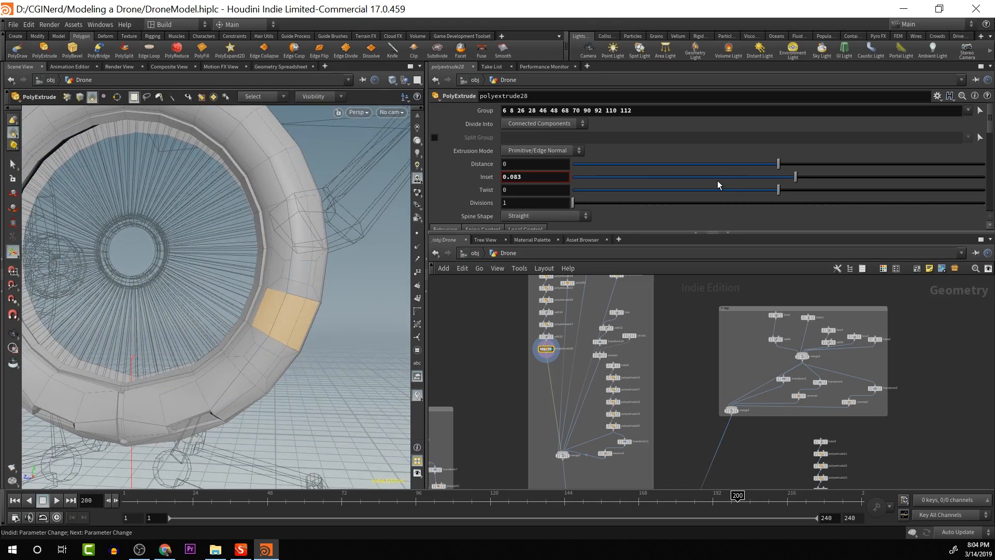
# Apply PolyExtrude to the in-between faces with an inset of 0.083
pyautogui.doubleClick(544, 182)
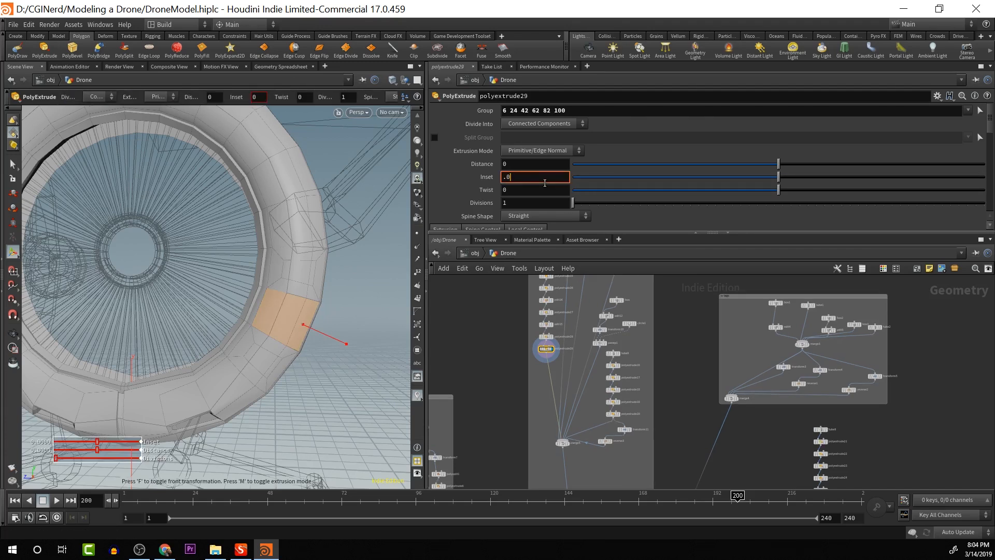
pyautogui.write('.083')
pyautogui.press('Return')
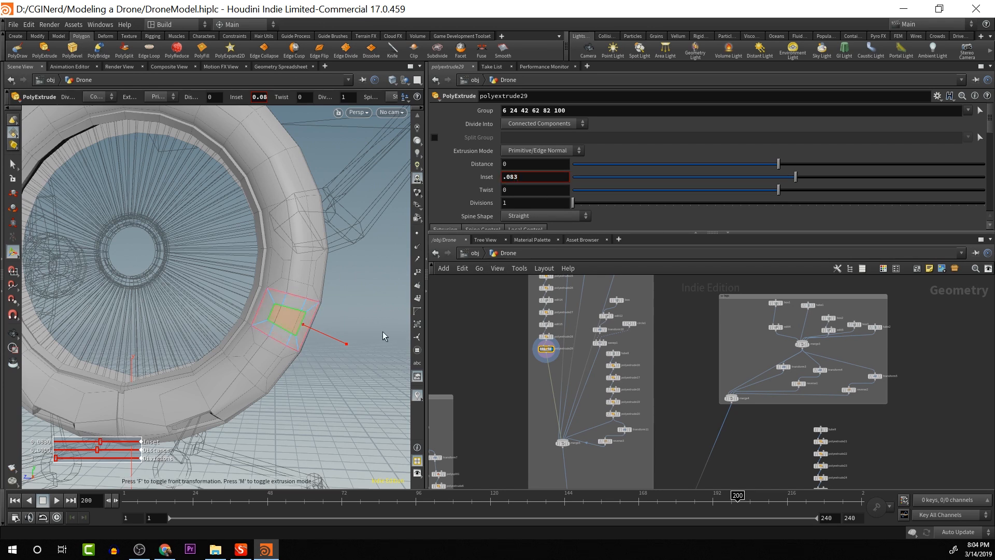
# Select the inner faces of all three inset panels on both sides of the ring
pyautogui.moveTo(348, 325); pyautogui.dragTo(172, 318)
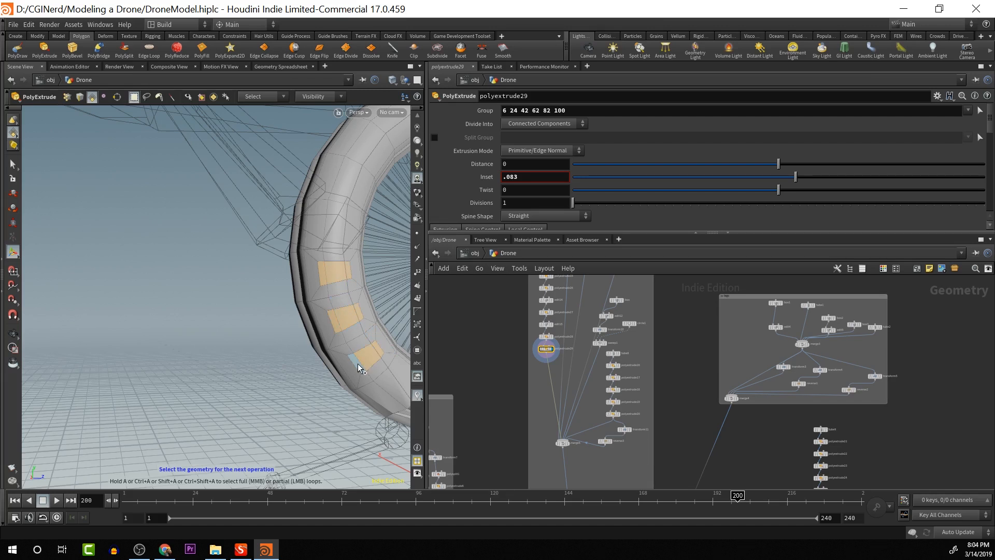
pyautogui.moveTo(358, 363); pyautogui.dragTo(317, 293)
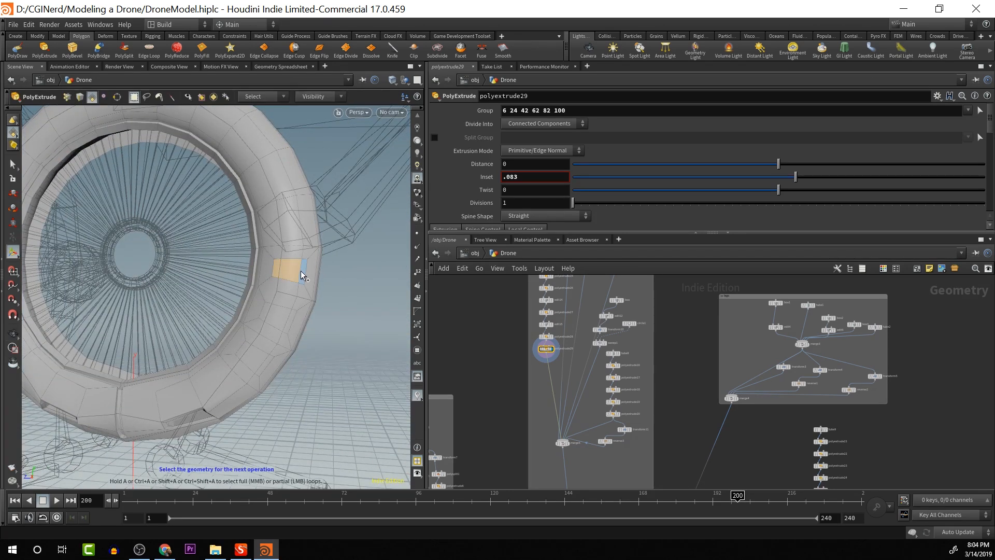
pyautogui.keyDown('shift'); pyautogui.click(289, 322); pyautogui.keyUp('shift')
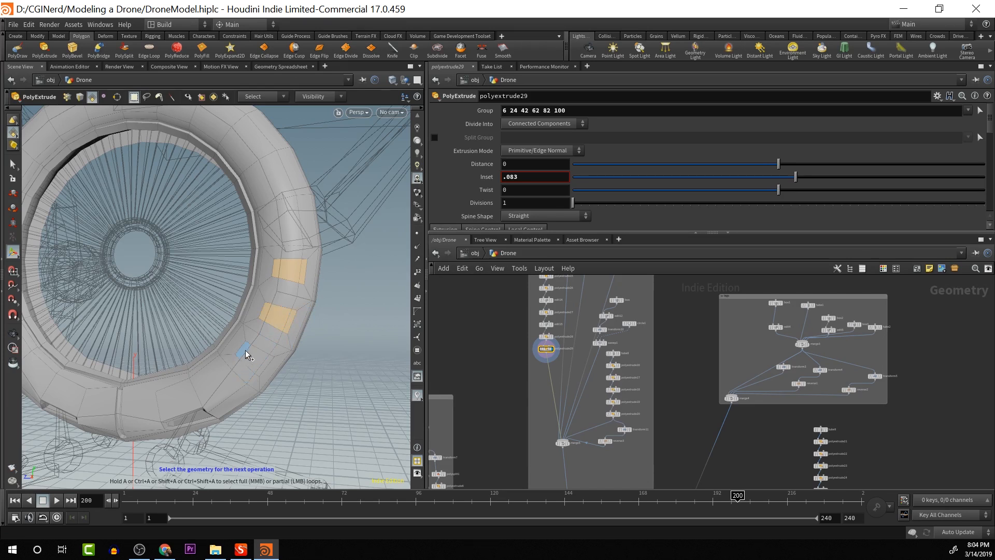
pyautogui.keyDown('shift'); pyautogui.click(263, 364); pyautogui.keyUp('shift')
pyautogui.moveTo(287, 349); pyautogui.dragTo(322, 344)
pyautogui.press('Return')
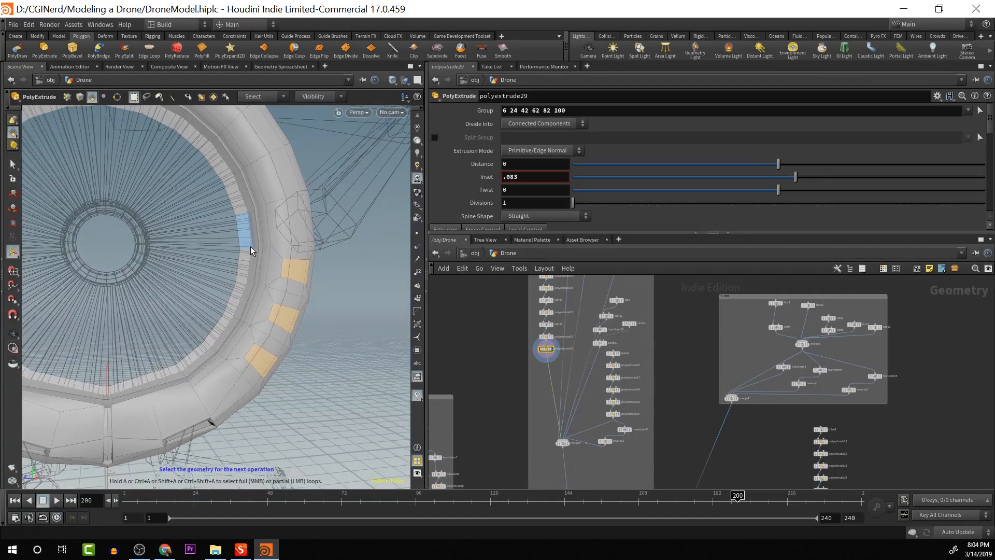
# Extrude the selected panel faces outward by about 0.029 with an inset of 0.015
pyautogui.click(43, 49)
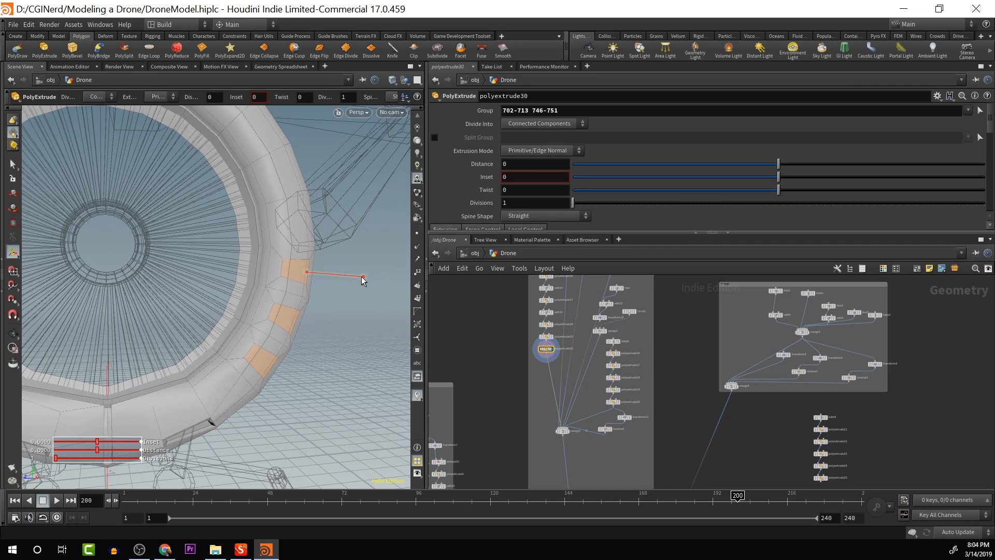
pyautogui.moveTo(362, 280)
pyautogui.mouseDown()
pyautogui.moveTo(377, 309)
pyautogui.moveTo(374, 285)
pyautogui.mouseUp()
pyautogui.press('Escape')
pyautogui.press('Return')
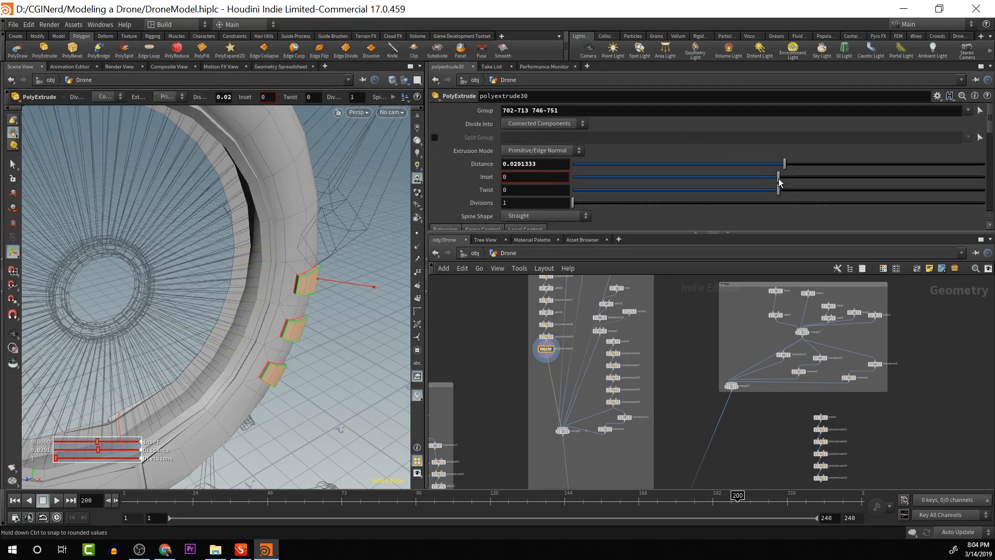
pyautogui.moveTo(780, 180); pyautogui.dragTo(783, 182)
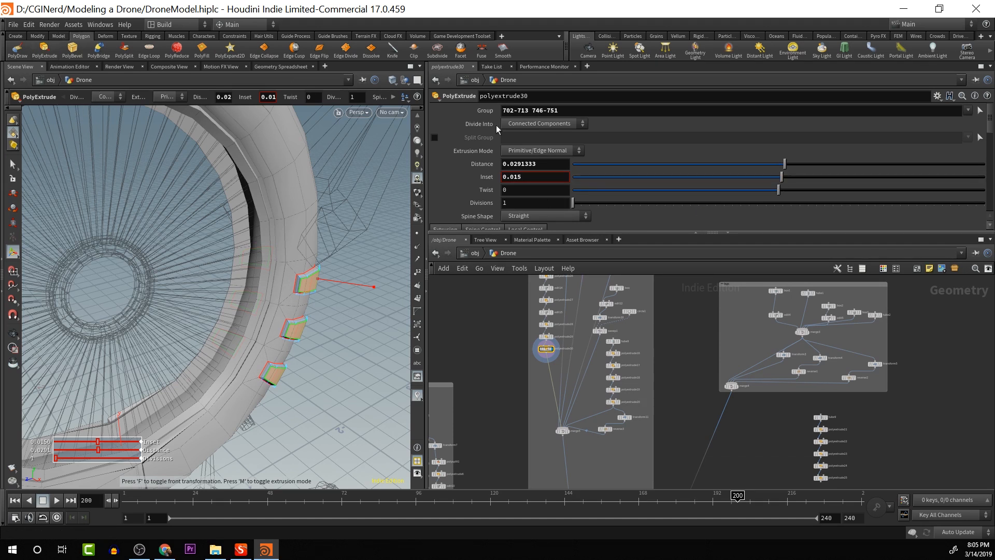
# Inset the raised panel faces on both sides of the ring by 0.02 and extrude the inner faces with a distance of -0.06
pyautogui.press('q')
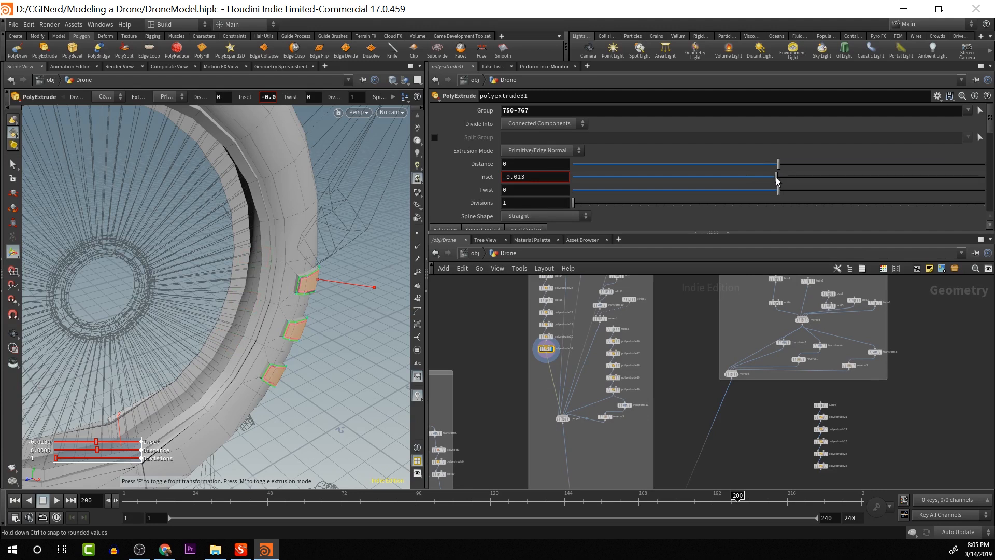
pyautogui.moveTo(784, 182); pyautogui.dragTo(784, 181)
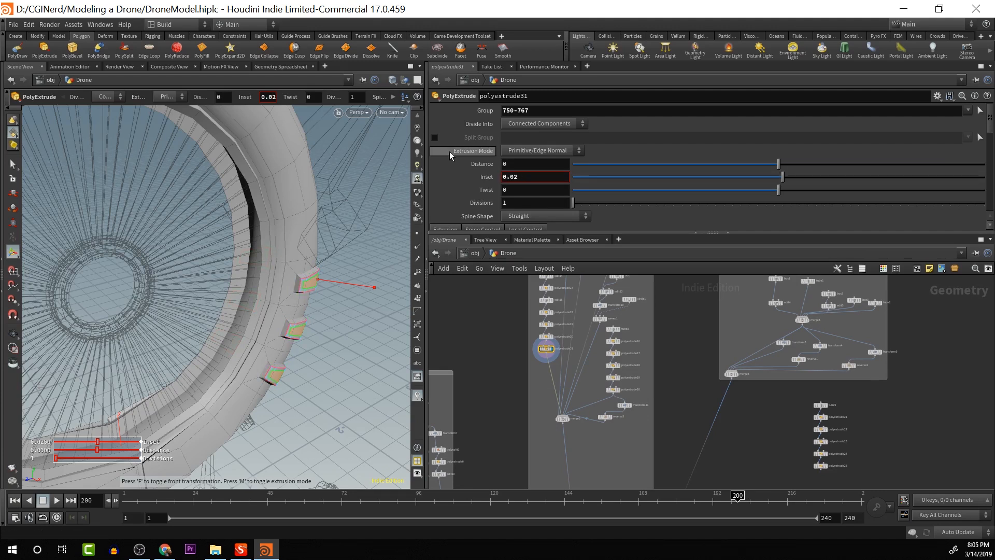
pyautogui.click(44, 48)
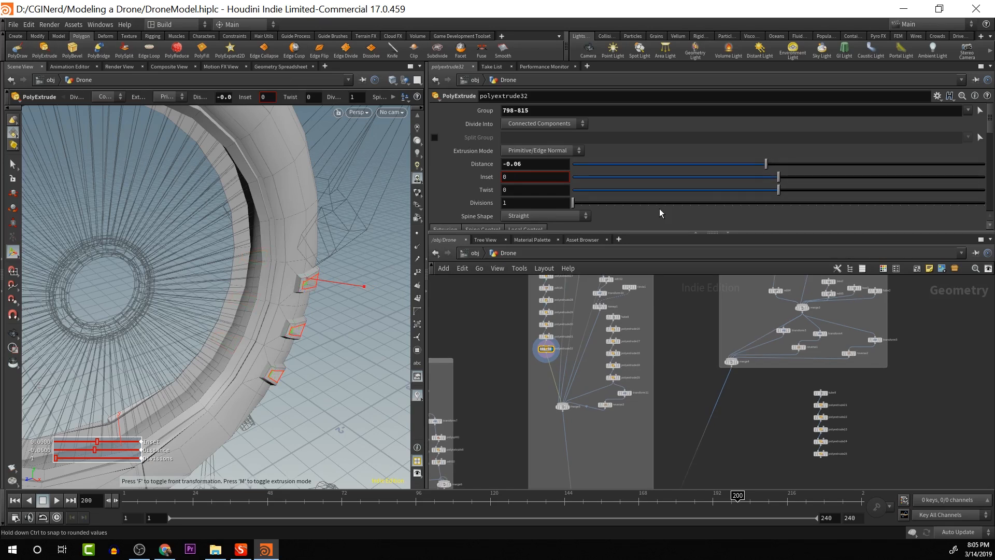
pyautogui.press('Escape')
# Select the strip of faces along one side of the groove on the ring's outer rim
pyautogui.moveTo(355, 340); pyautogui.dragTo(239, 382)
pyautogui.scroll(3, 306, 378)
pyautogui.scroll(4, 331, 391)
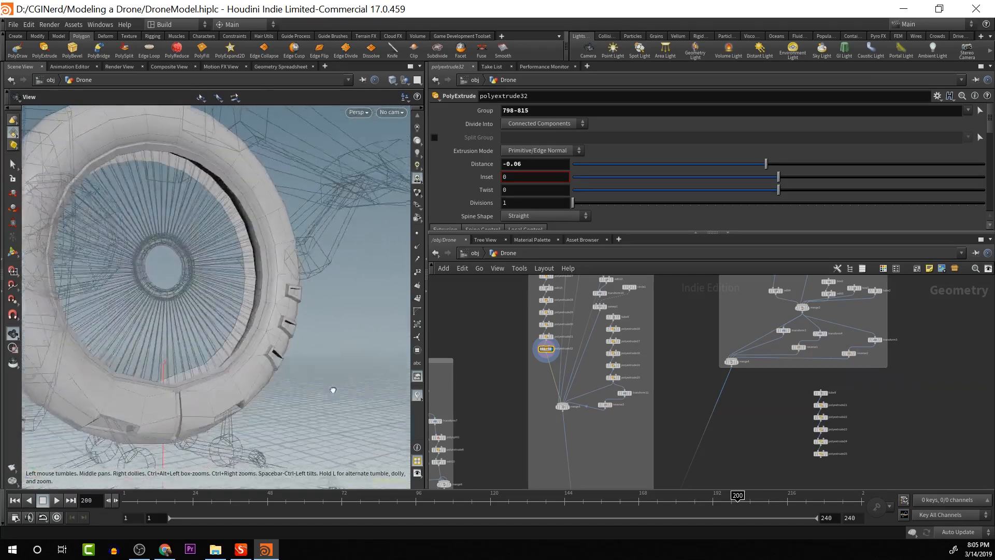
pyautogui.moveTo(331, 408); pyautogui.dragTo(285, 336)
pyautogui.scroll(-4, 313, 399)
pyautogui.scroll(3, 175, 411)
pyautogui.scroll(3, 377, 422)
pyautogui.press('Return')
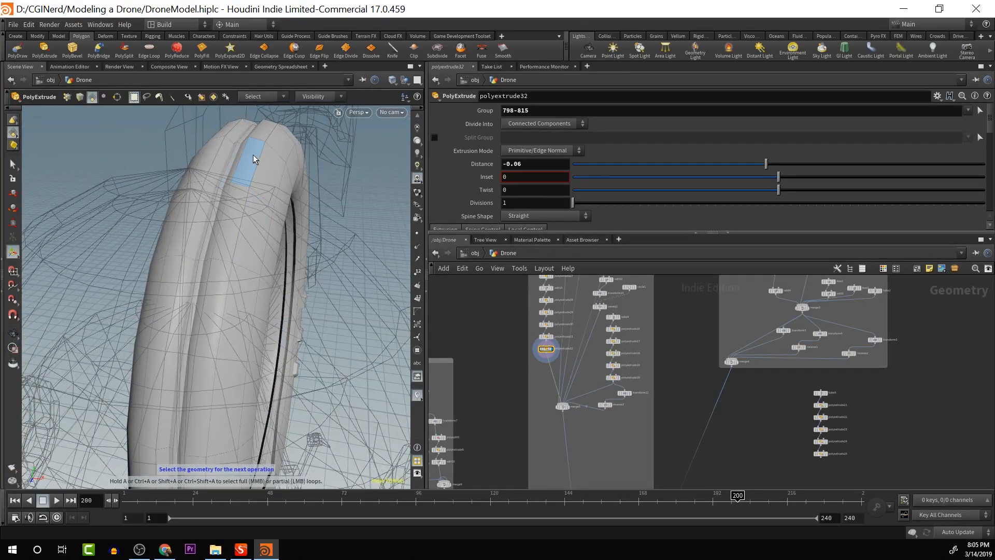
pyautogui.press('Escape')
pyautogui.moveTo(235, 200); pyautogui.dragTo(427, 330)
pyautogui.middleClick(281, 210)
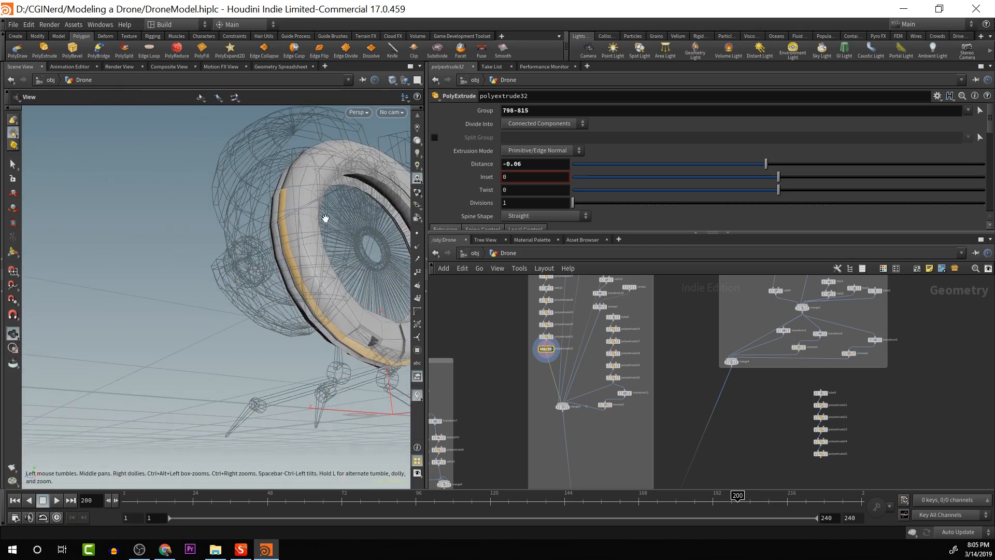
# Add the matching strip of faces on the other side of the rim groove to the selection
pyautogui.moveTo(326, 218); pyautogui.dragTo(342, 205)
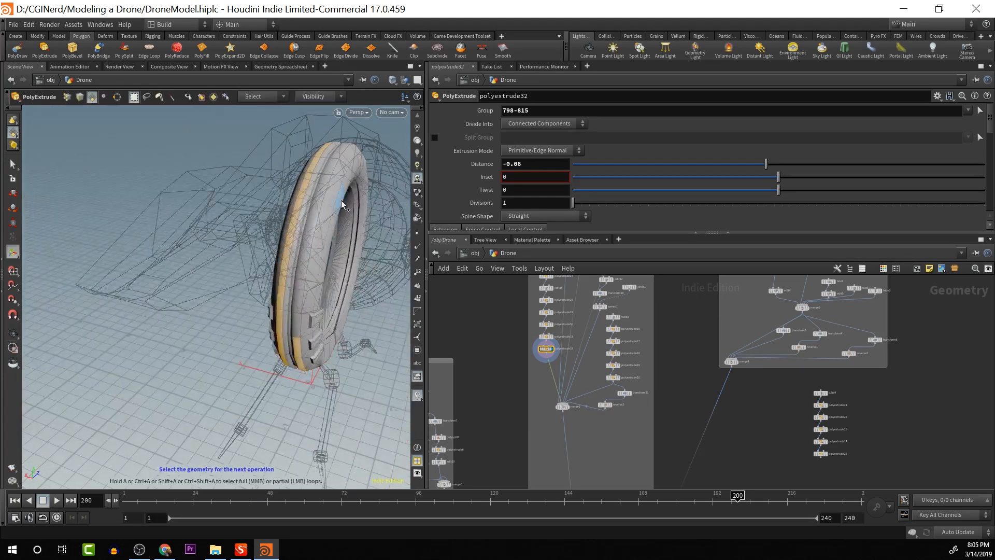
pyautogui.keyDown('shift'); pyautogui.click(338, 157); pyautogui.keyUp('shift')
pyautogui.moveTo(340, 159); pyautogui.dragTo(33, 105)
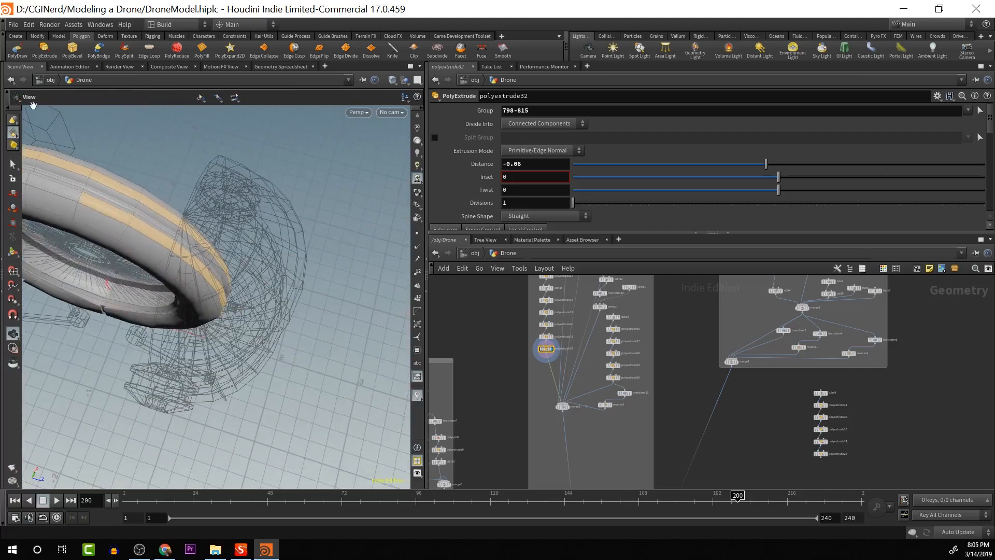
pyautogui.moveTo(78, 202); pyautogui.dragTo(266, 177)
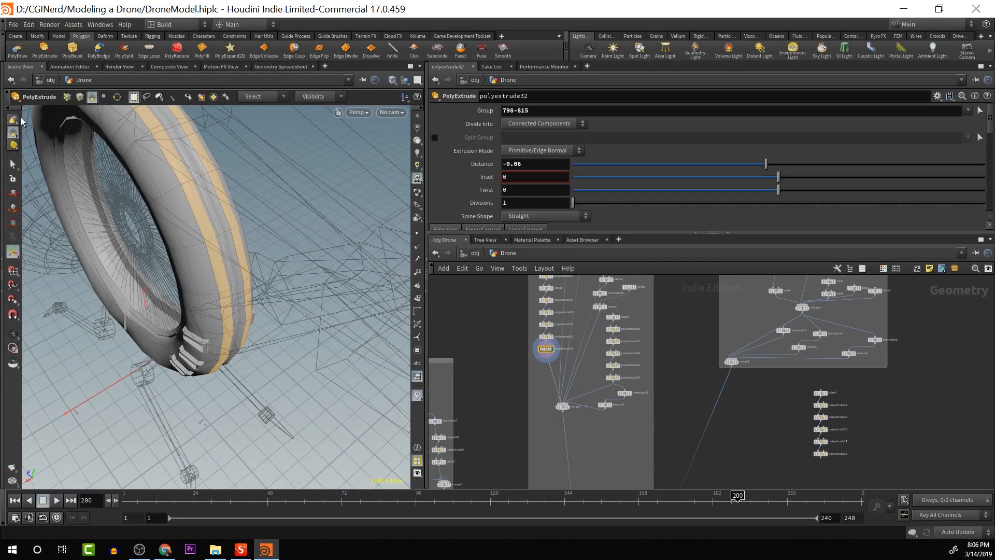
# Extrude both selected rim strips outward with a distance of 0.023
pyautogui.click(45, 49)
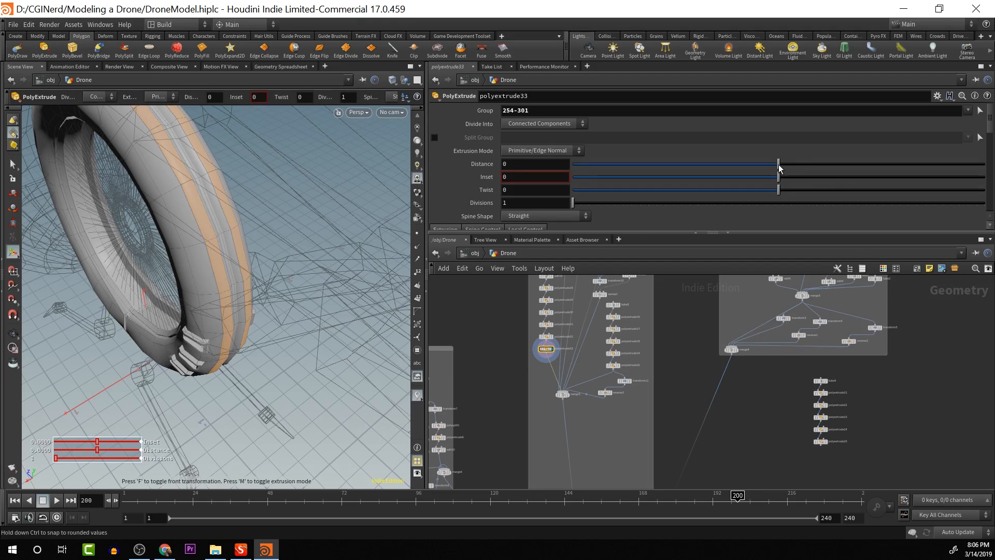
pyautogui.moveTo(779, 167); pyautogui.dragTo(781, 168)
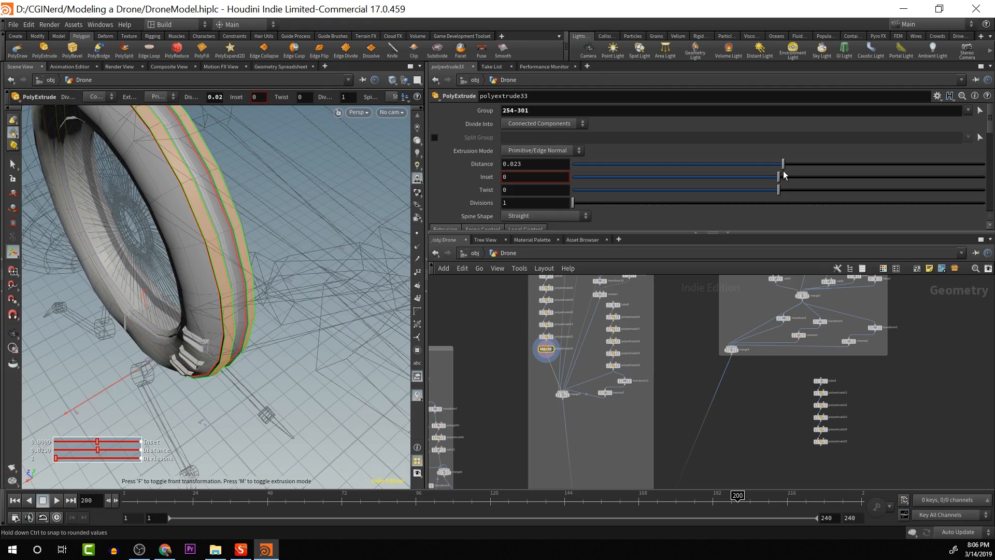
pyautogui.keyDown('alt'); pyautogui.moveTo(311, 205); pyautogui.dragTo(355, 187); pyautogui.keyUp('alt')
pyautogui.press('Escape')
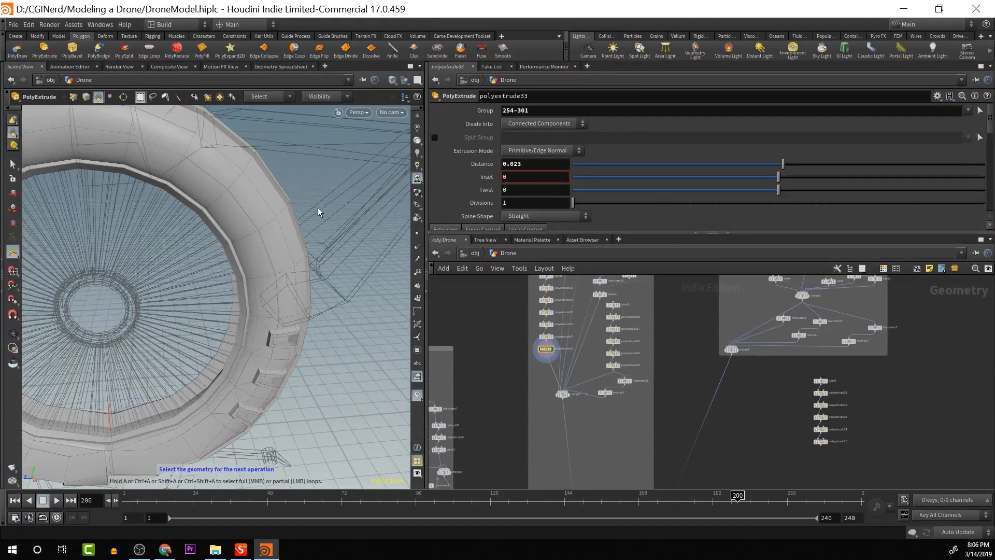
pyautogui.moveTo(326, 266); pyautogui.dragTo(297, 291)
pyautogui.scroll(3, 325, 280)
pyautogui.scroll(-3, 308, 315)
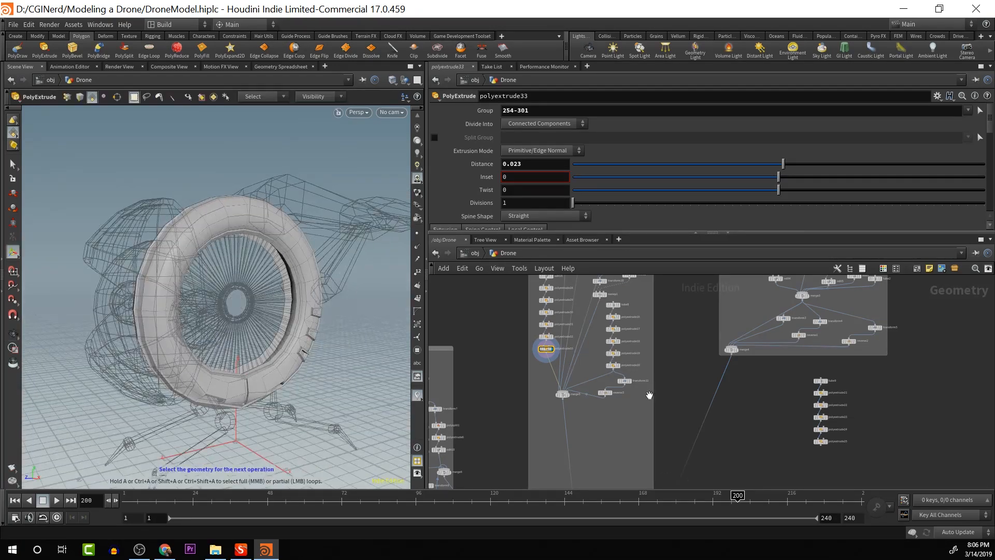
# Display the assembled drone from the final Transform node and turn off the wireframe template on the Merge node above it
pyautogui.scroll(-2, 663, 404)
pyautogui.moveTo(684, 409); pyautogui.dragTo(657, 274, button='middle')
pyautogui.scroll(-1, 678, 391)
pyautogui.moveTo(669, 395); pyautogui.dragTo(660, 307, button='middle')
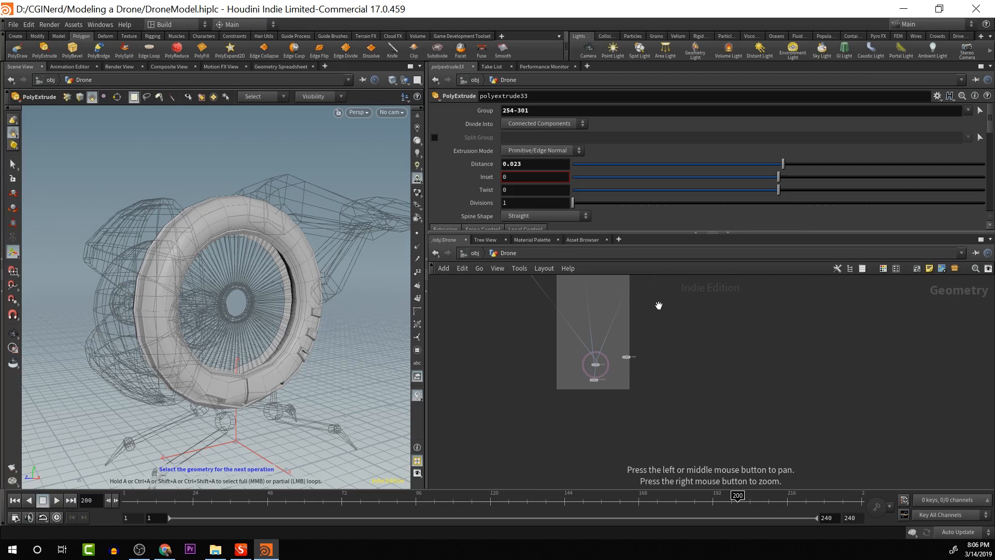
pyautogui.click(603, 373)
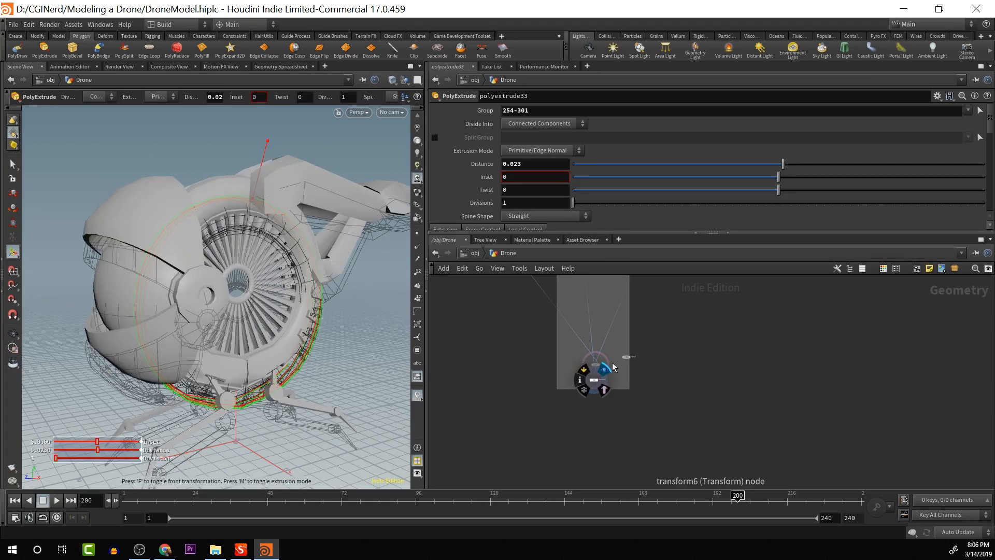
pyautogui.scroll(3, 646, 362)
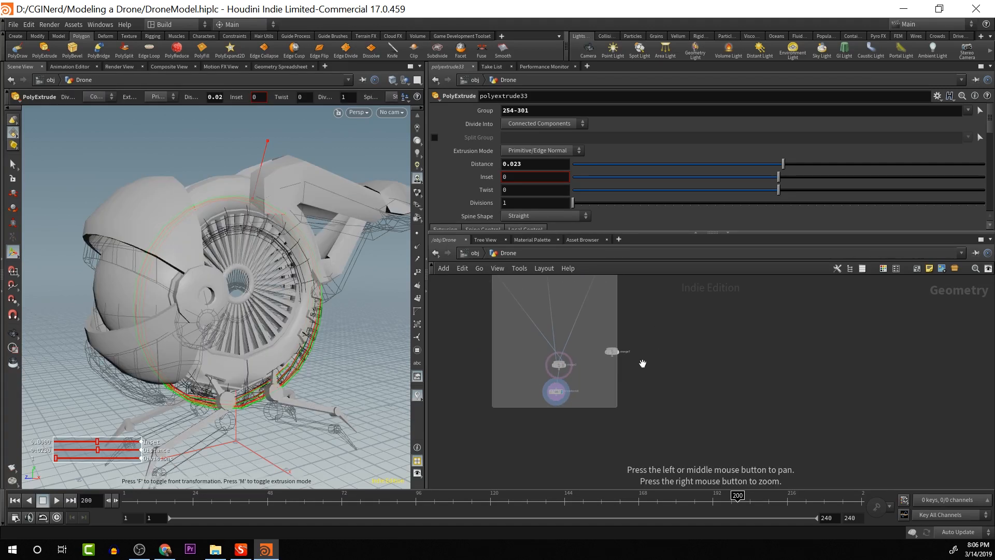
pyautogui.click(553, 374)
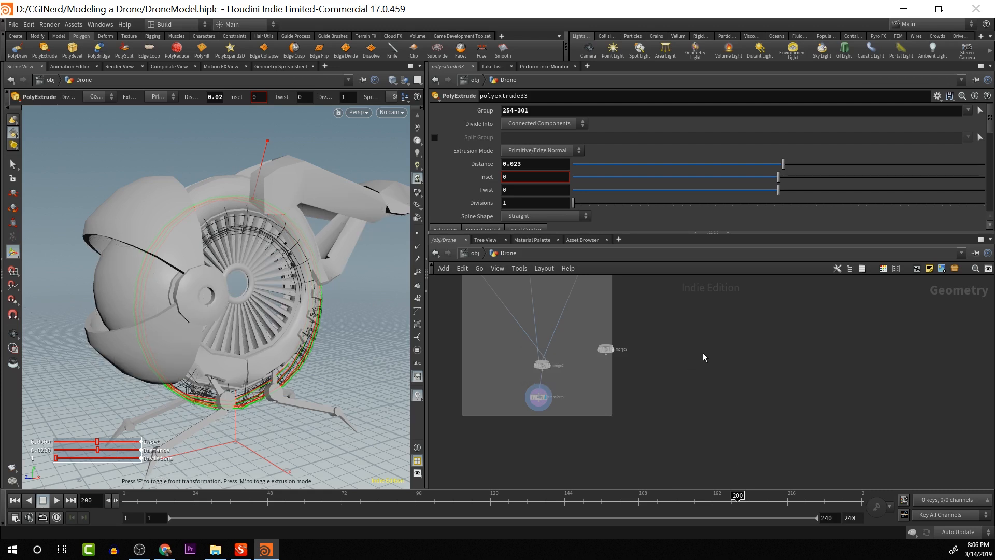
pyautogui.press('space')
pyautogui.scroll(-6, 222, 357)
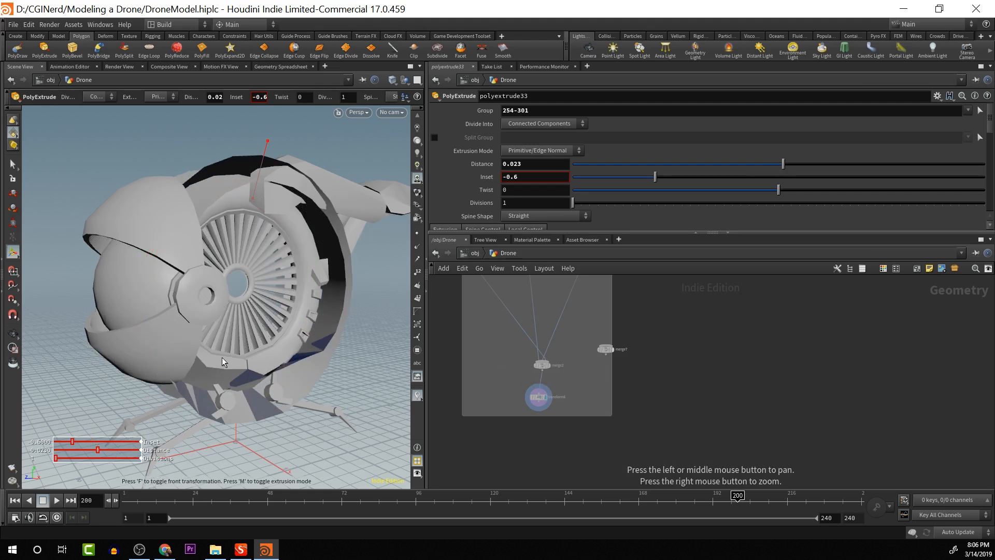
pyautogui.hotkey('ctrl', 'z')
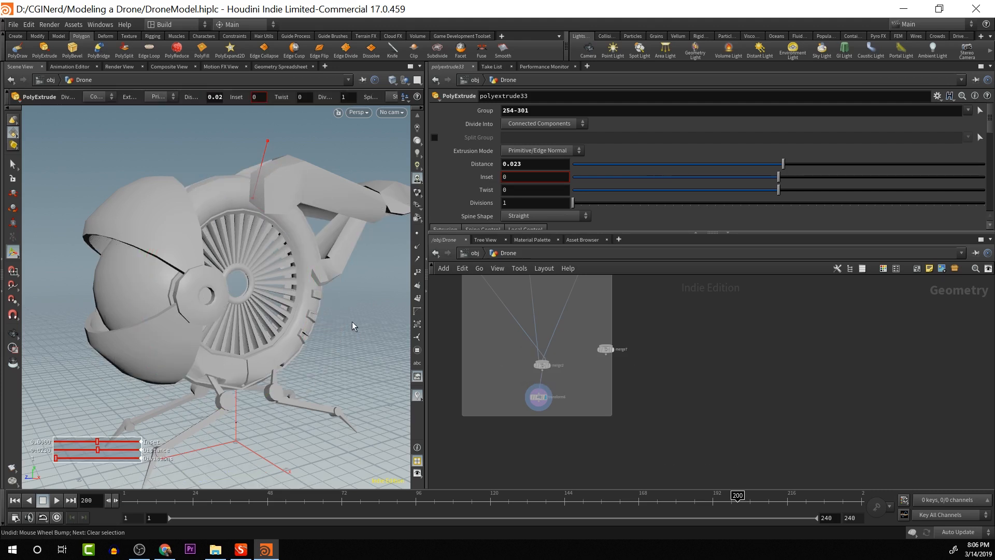
# Delete the unconnected Merge node beside the final assembly nodes
pyautogui.press('space')
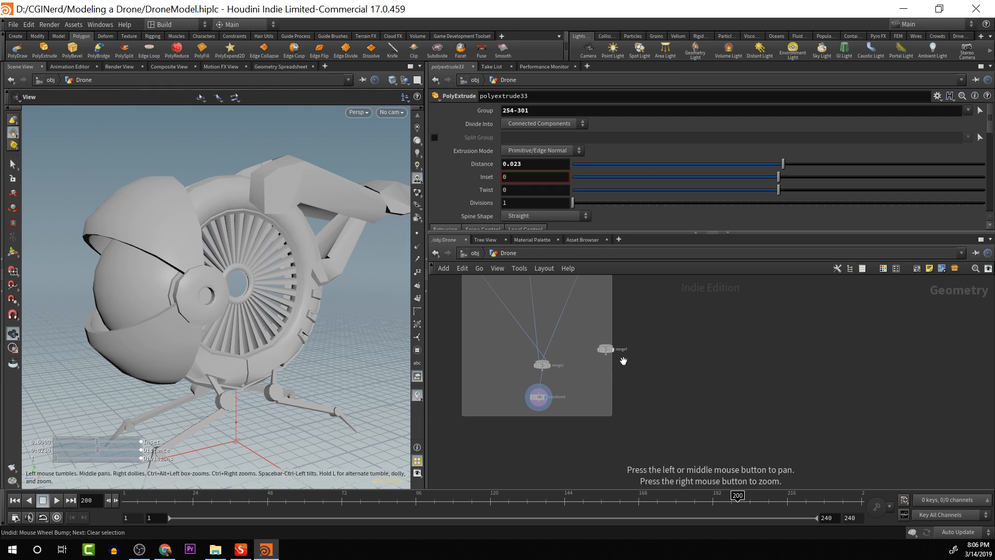
pyautogui.moveTo(622, 360); pyautogui.dragTo(687, 354)
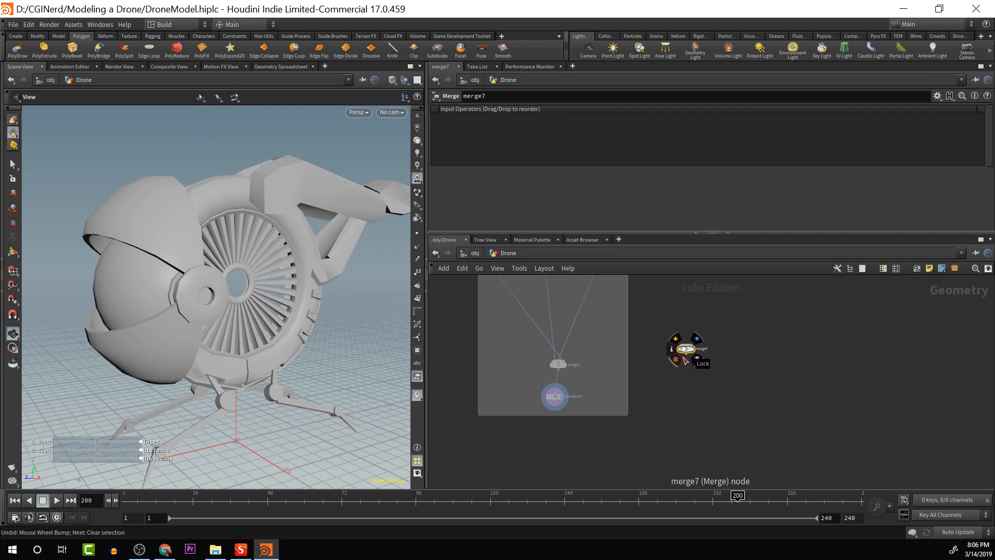
pyautogui.press('Delete')
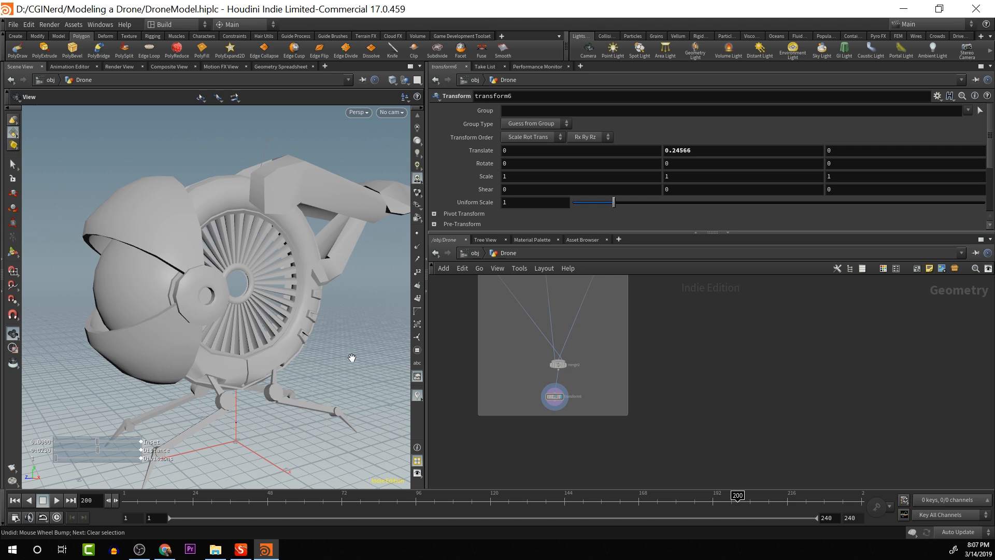
# Examine the drone from several angles and select the faces closing the back of its head, next to the ring
pyautogui.moveTo(361, 356); pyautogui.dragTo(404, 350)
pyautogui.scroll(-6, 386, 350)
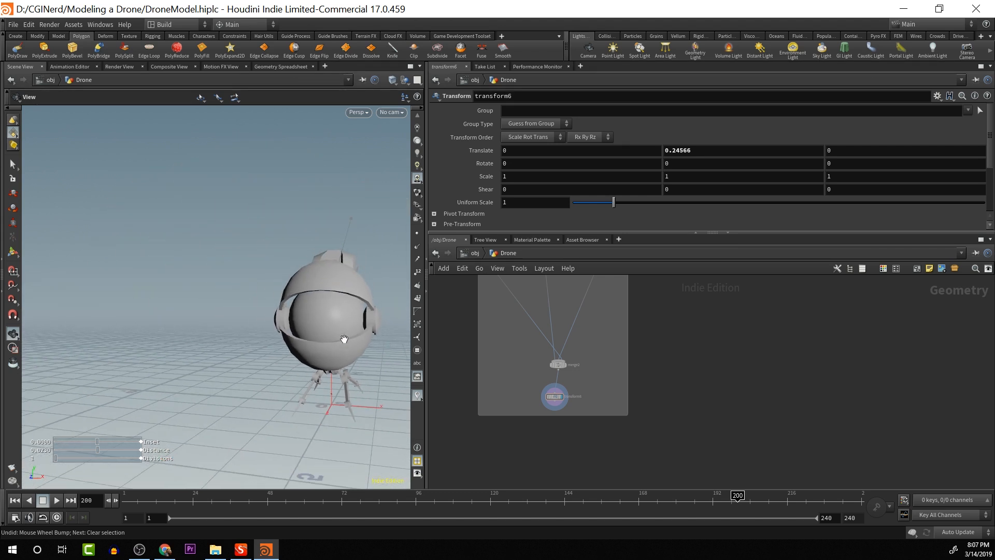
pyautogui.moveTo(344, 339); pyautogui.dragTo(78, 313)
pyautogui.scroll(6, 151, 360)
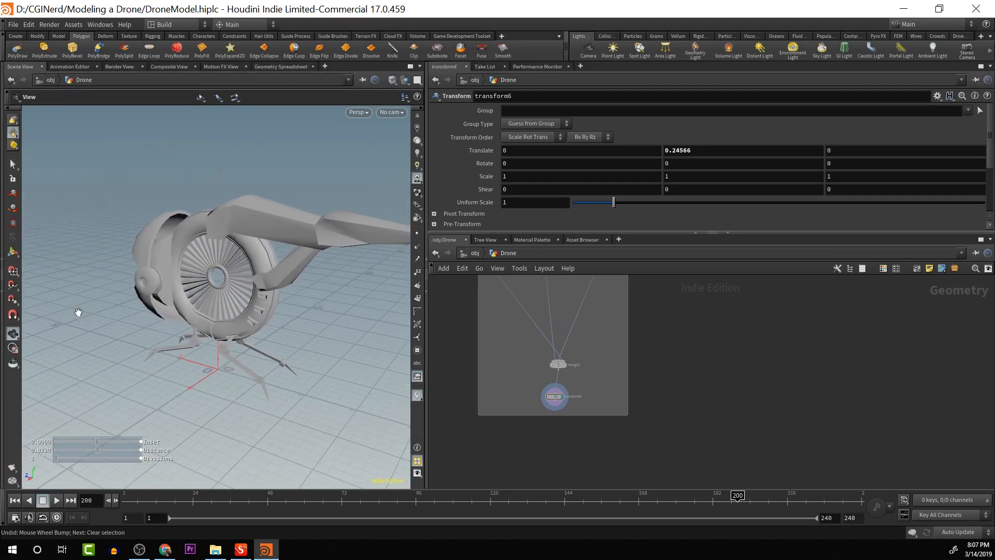
pyautogui.scroll(4, 132, 299)
pyautogui.scroll(5, 132, 299)
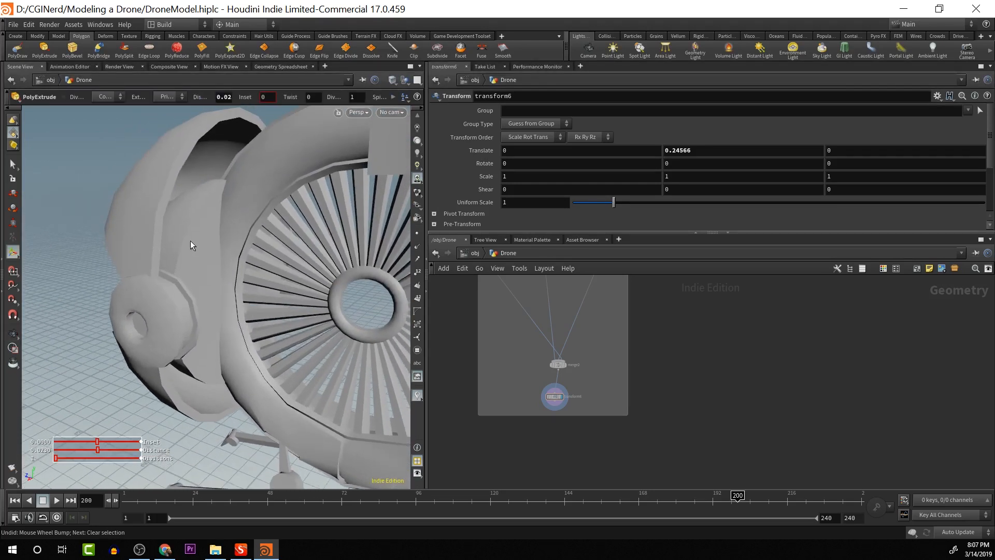
pyautogui.moveTo(189, 231); pyautogui.dragTo(190, 262)
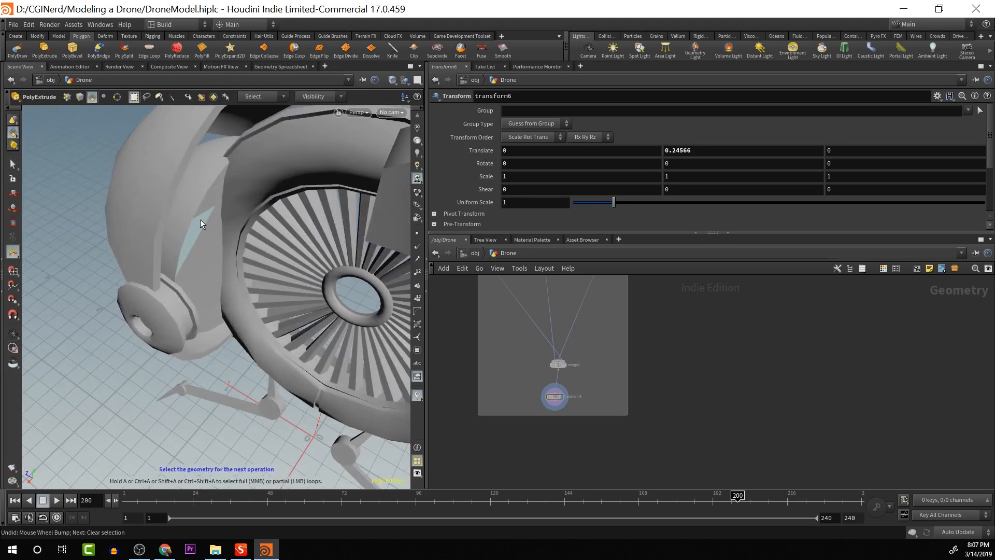
pyautogui.moveTo(208, 229); pyautogui.dragTo(228, 173)
pyautogui.moveTo(49, 158); pyautogui.dragTo(112, 461)
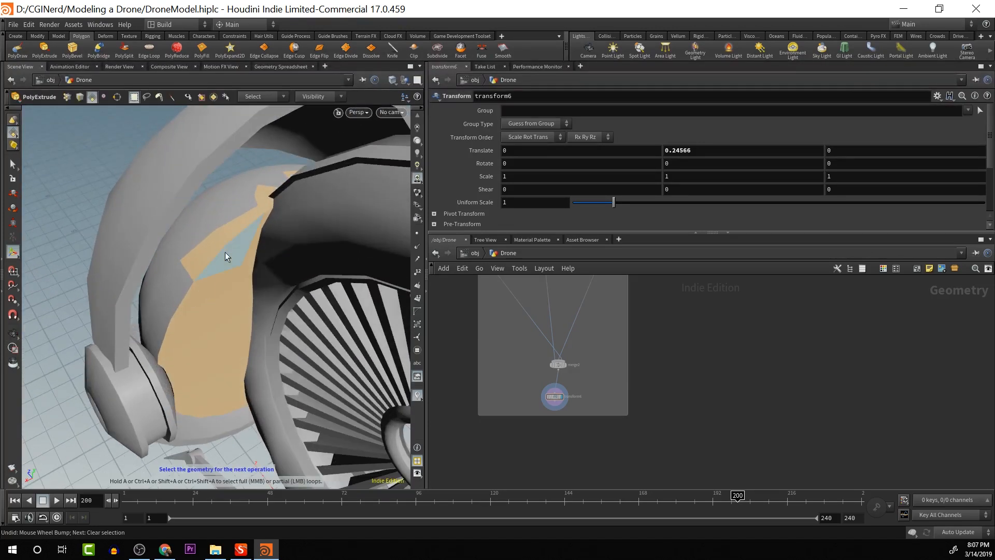
pyautogui.moveTo(222, 255)
pyautogui.mouseDown()
pyautogui.moveTo(219, 275)
pyautogui.moveTo(244, 260)
pyautogui.moveTo(213, 260)
pyautogui.mouseUp()
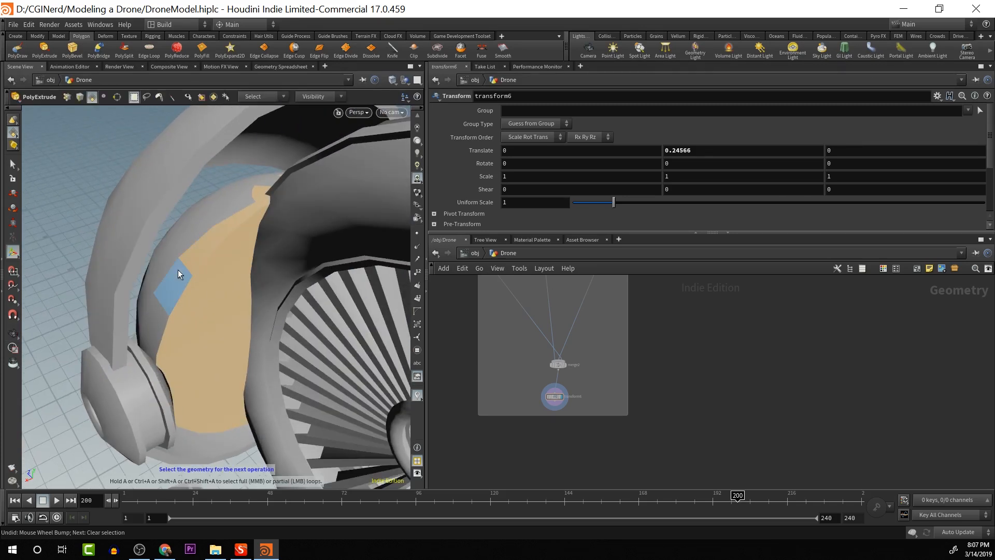
# Show the drone as a wireframe in the Right orthographic view, framed on the head and the ring's front
pyautogui.hotkey('space', '3')
pyautogui.hotkey('space', '1')
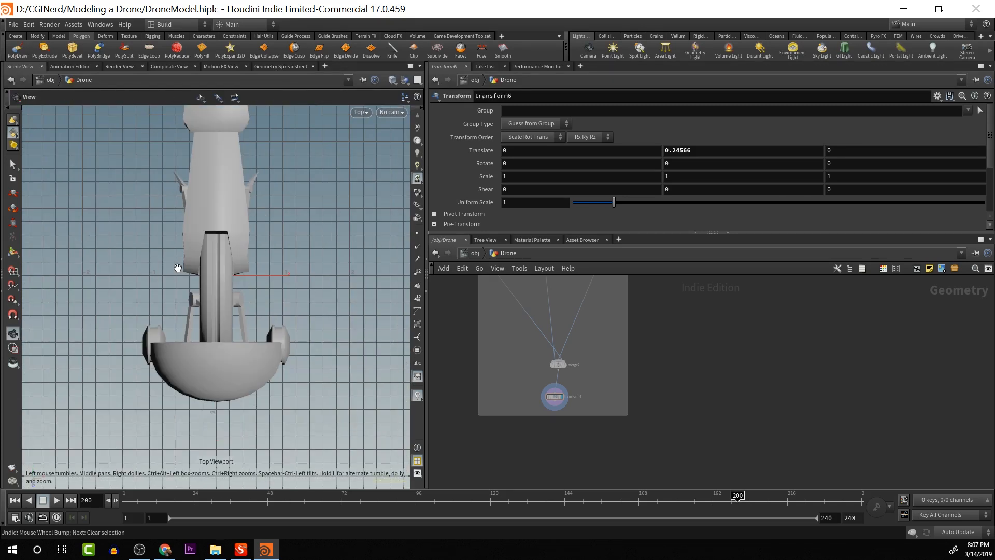
pyautogui.hotkey('space', '4')
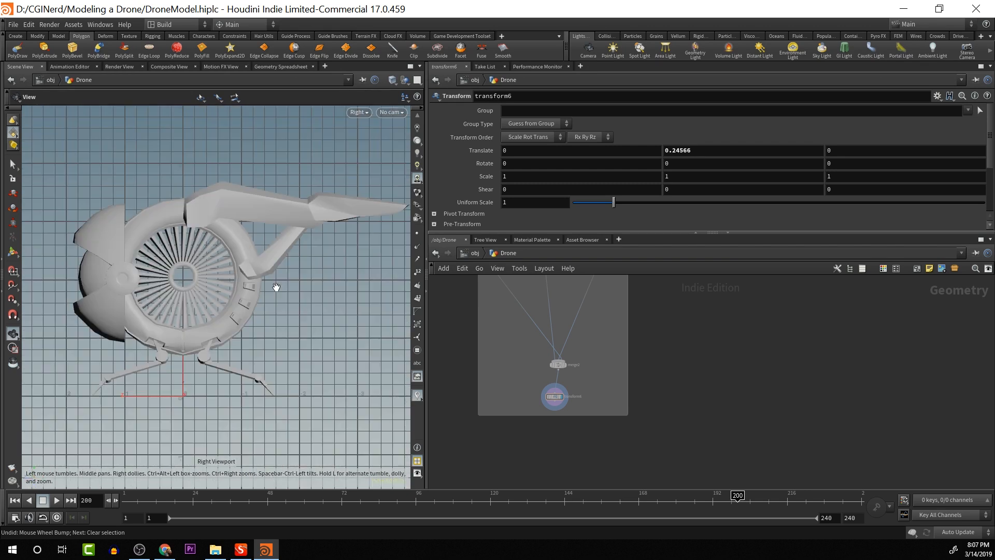
pyautogui.press('w')
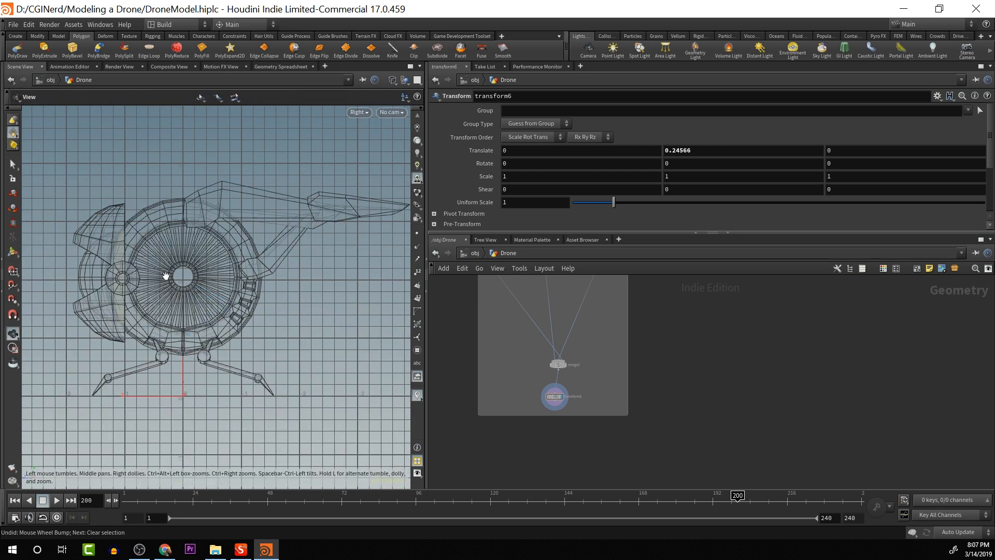
pyautogui.scroll(3, 166, 276)
pyautogui.scroll(4, 165, 277)
pyautogui.moveTo(166, 276); pyautogui.dragTo(354, 306, button='middle')
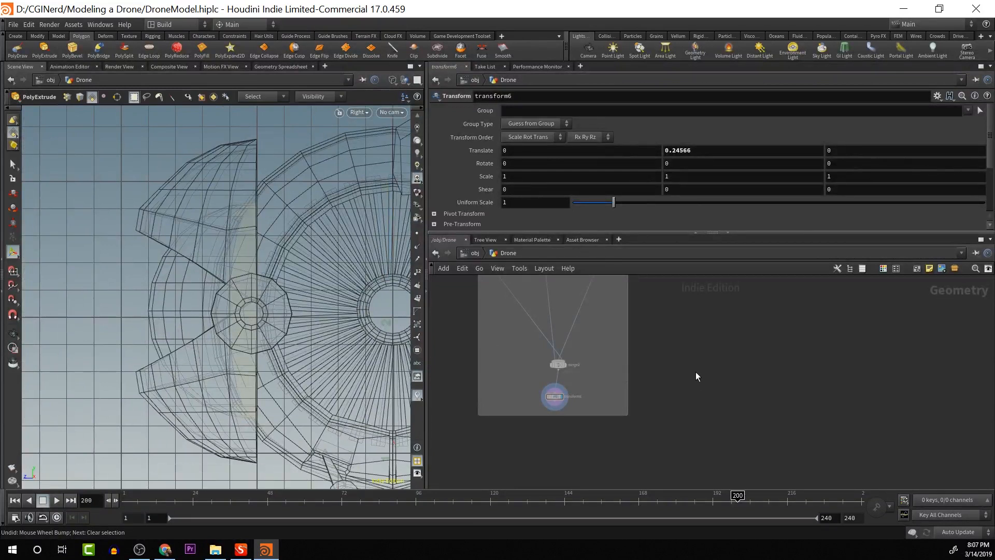
# Select the head's PolyFill node in the network and make it the displayed node
pyautogui.moveTo(725, 374); pyautogui.dragTo(738, 520, button='middle')
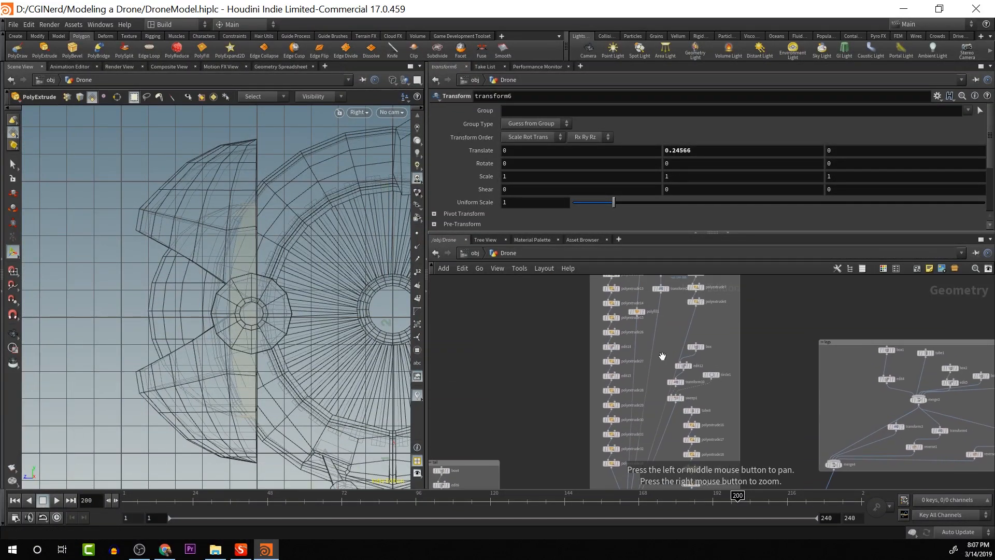
pyautogui.click(638, 311)
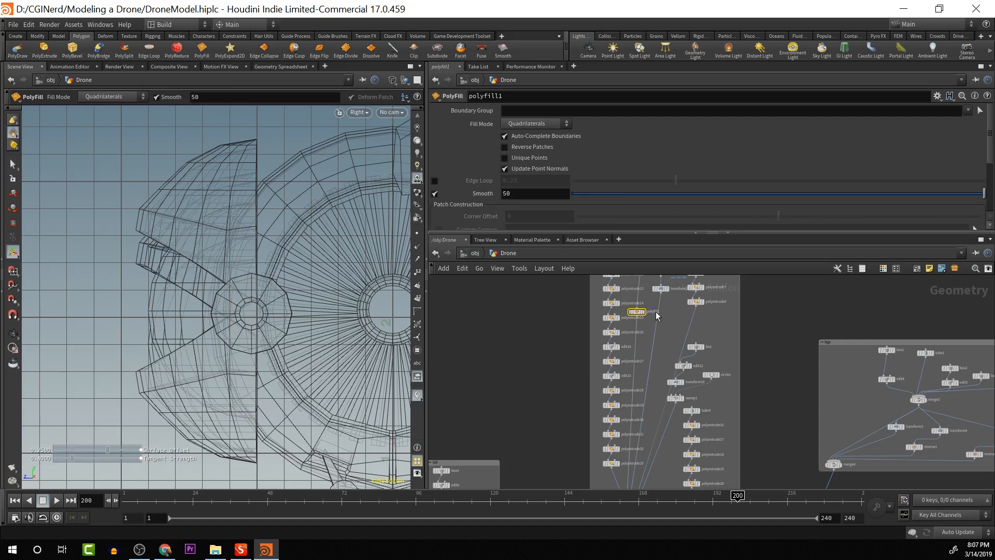
pyautogui.click(645, 314)
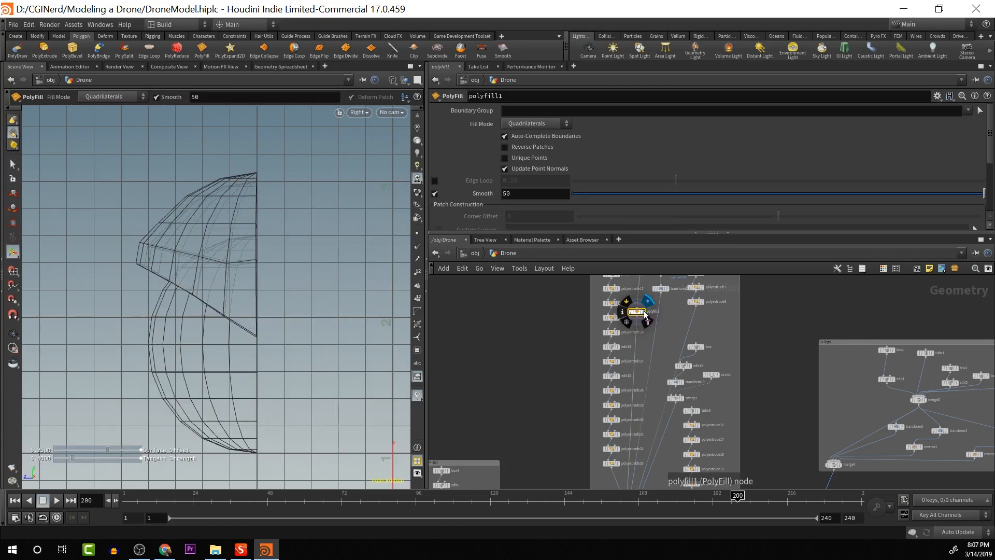
# Select only the disc of faces closing the back of the head, leaving out the rim faces of the upper shell
pyautogui.moveTo(246, 201); pyautogui.dragTo(335, 526)
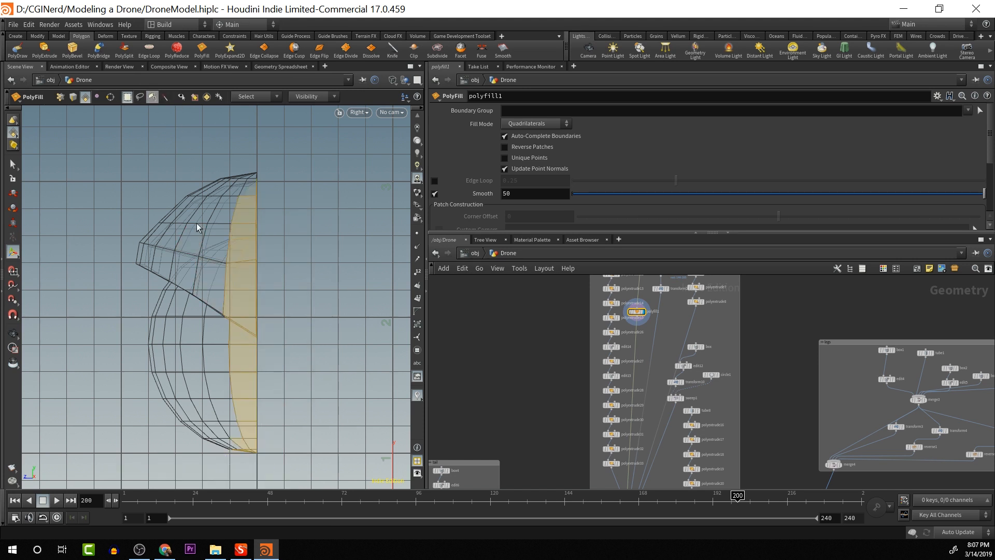
pyautogui.moveTo(221, 149); pyautogui.dragTo(251, 471)
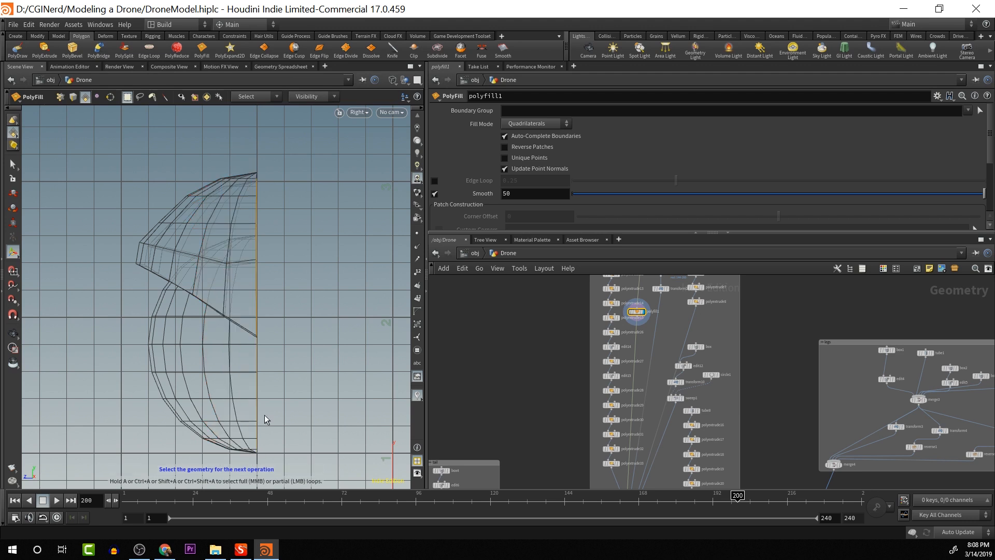
pyautogui.press('Escape')
pyautogui.hotkey('space', '1')
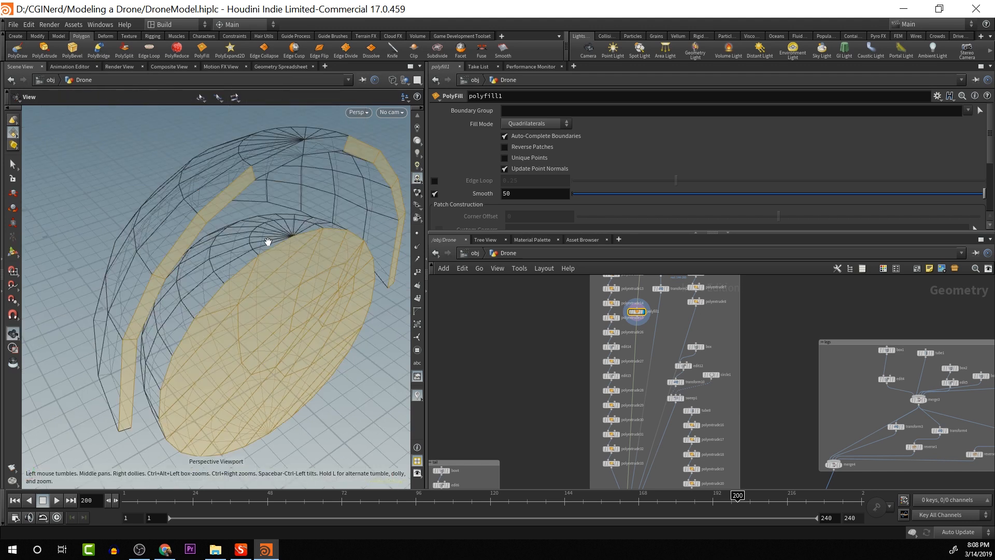
pyautogui.moveTo(303, 232); pyautogui.dragTo(237, 186)
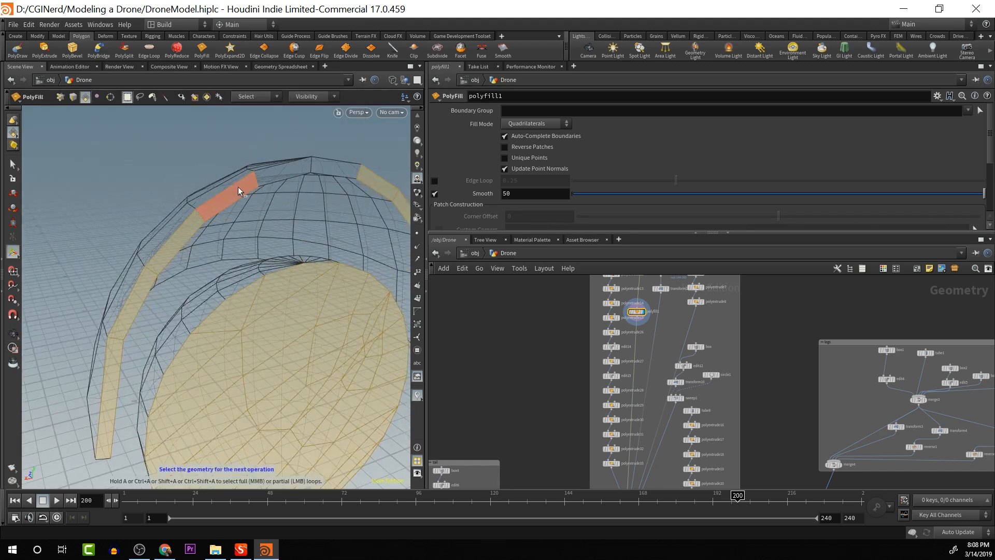
pyautogui.keyDown('ctrl'); pyautogui.click(239, 187); pyautogui.keyUp('ctrl')
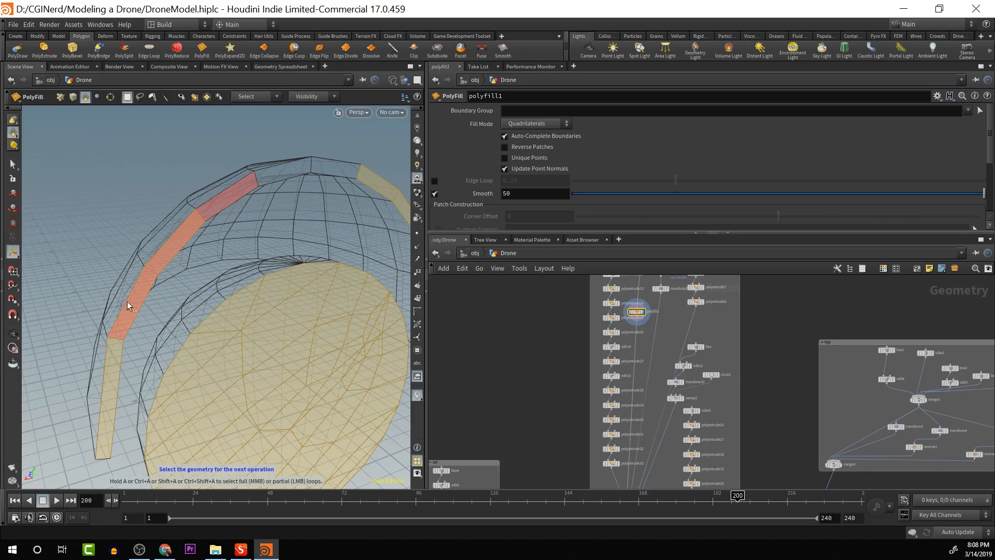
pyautogui.moveTo(104, 432); pyautogui.dragTo(148, 220)
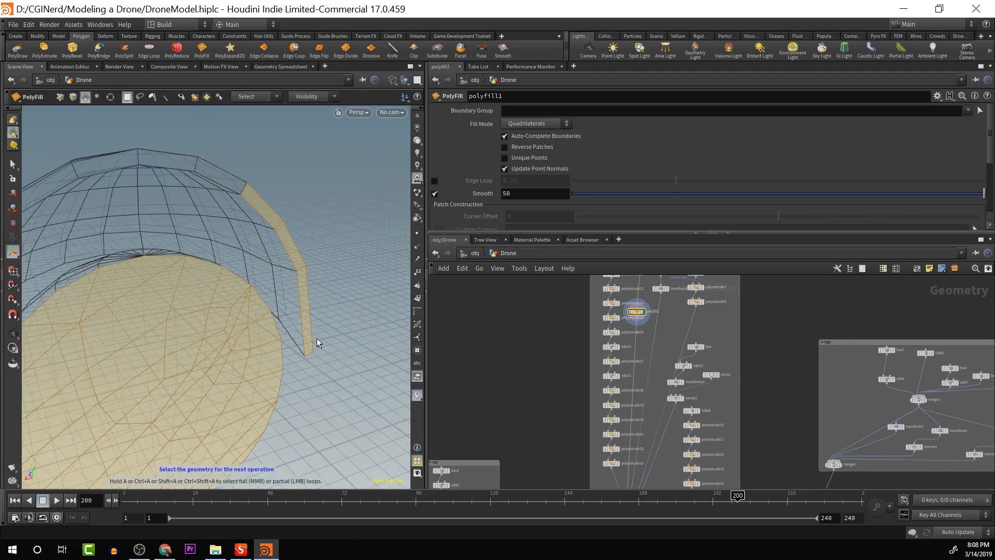
pyautogui.moveTo(304, 340); pyautogui.dragTo(317, 284)
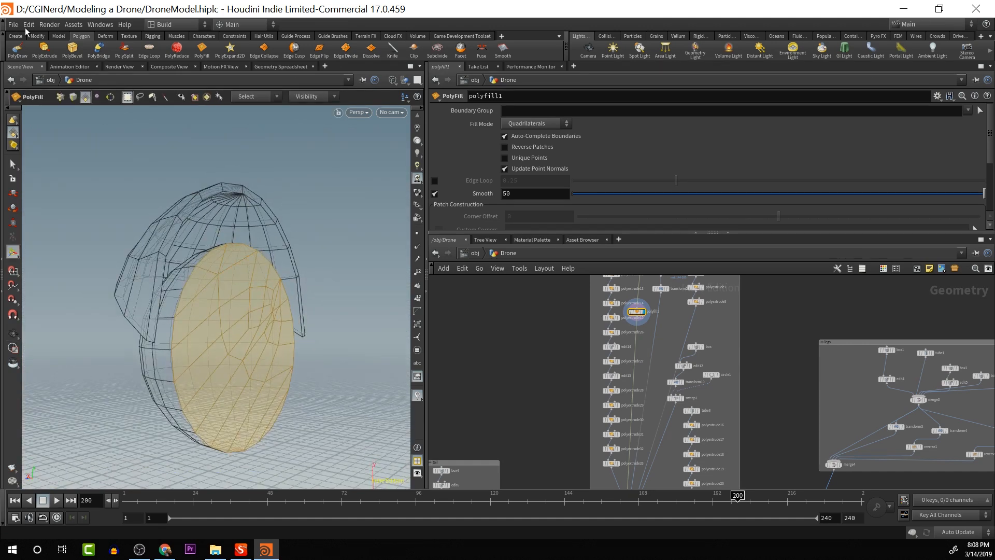
# Extrude the back disc outward into a lip with two PolyExtrudes, the first with inset -0.053 and the second with distance 0.053
pyautogui.click(43, 48)
pyautogui.moveTo(319, 195); pyautogui.dragTo(352, 311)
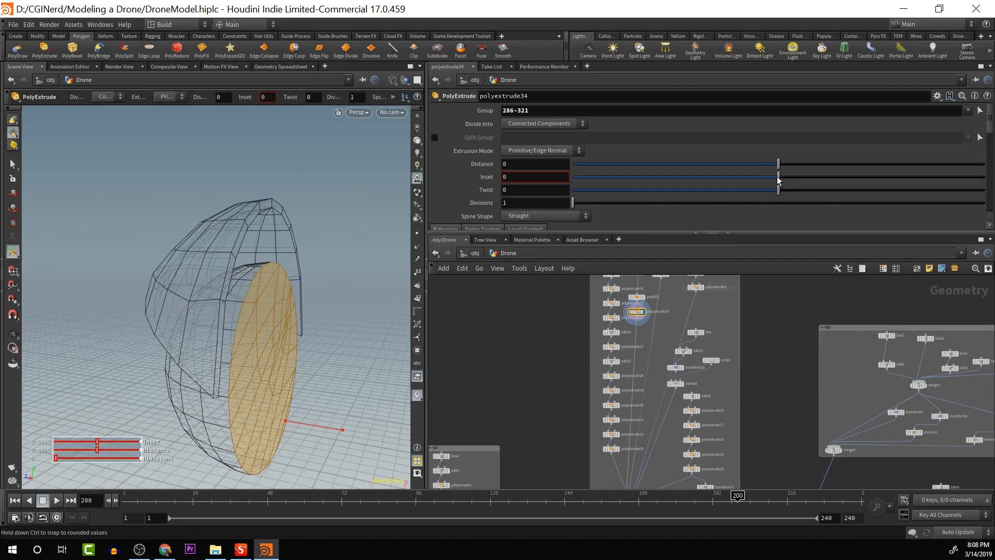
pyautogui.moveTo(779, 179); pyautogui.dragTo(769, 182)
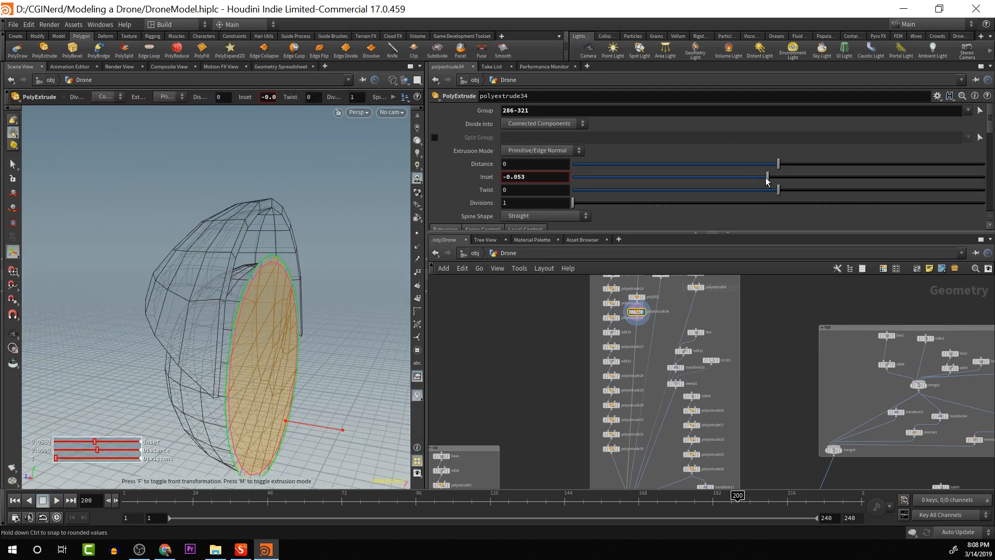
pyautogui.click(45, 49)
pyautogui.moveTo(781, 165); pyautogui.dragTo(789, 166)
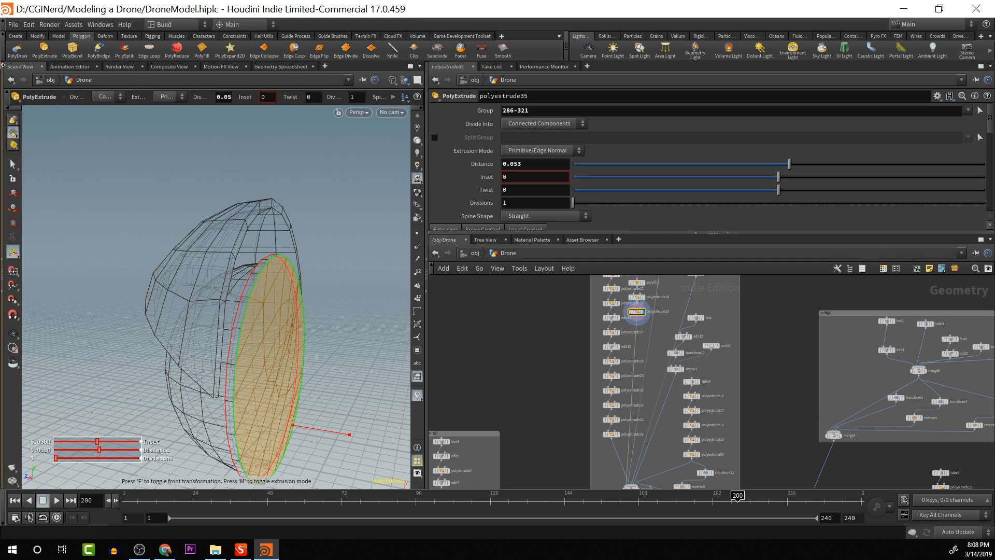
# Recess the back disc with two more PolyExtrudes, the first with inset 0.134 and the second with distance -0.181
pyautogui.click(45, 53)
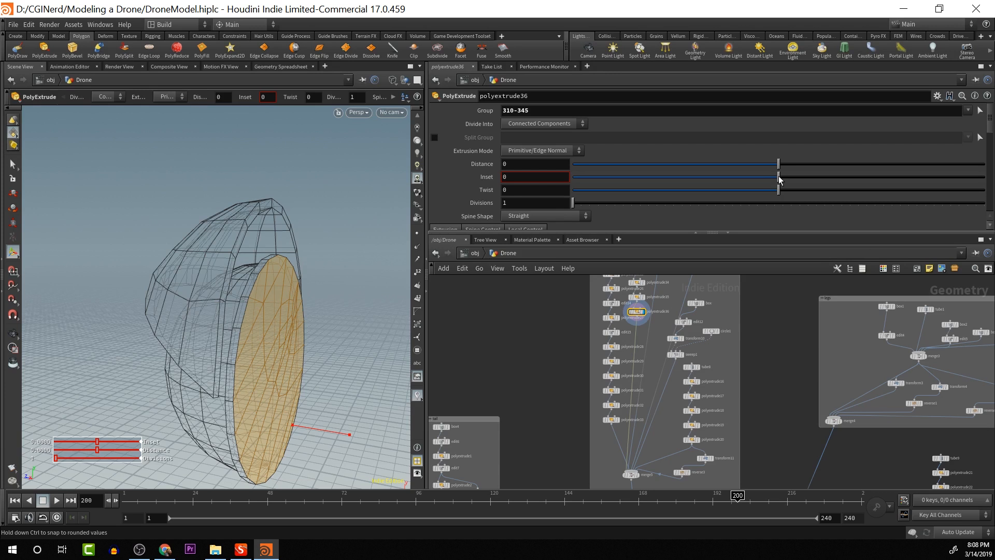
pyautogui.moveTo(780, 179); pyautogui.dragTo(804, 170)
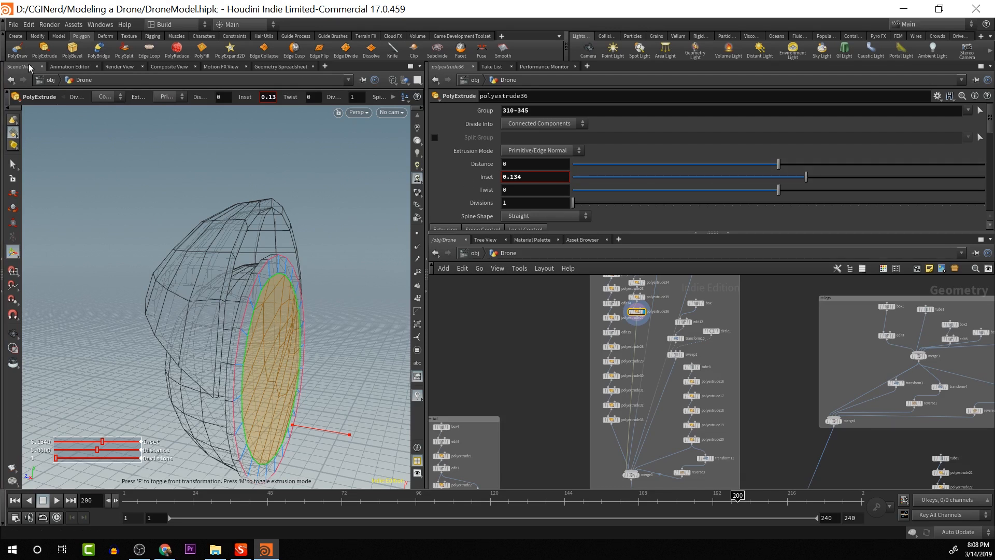
pyautogui.click(42, 50)
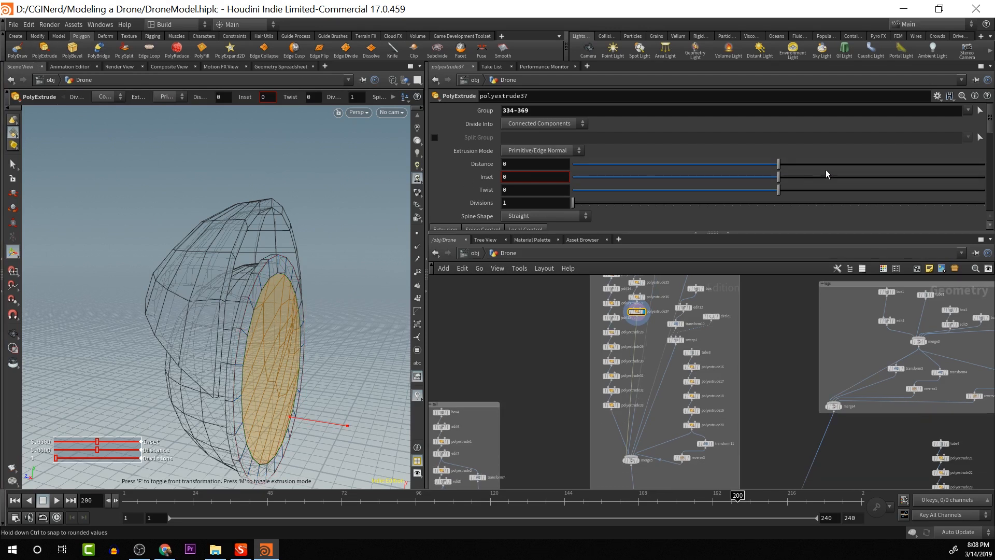
pyautogui.moveTo(781, 164); pyautogui.dragTo(743, 166)
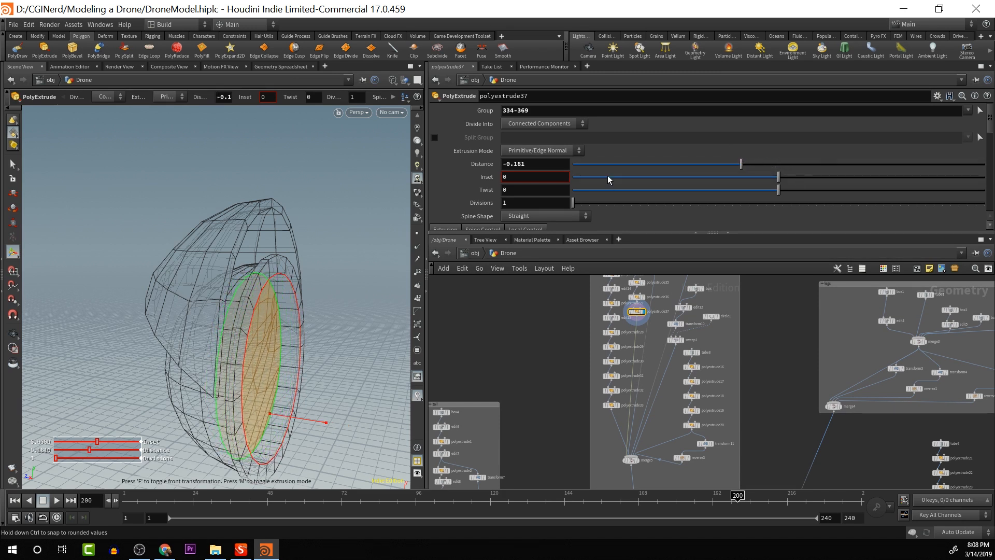
# Extrude the recessed back disc once more with distance -0.149 and inset 0.287, and check the head from the side
pyautogui.keyDown('alt'); pyautogui.moveTo(366, 329); pyautogui.dragTo(372, 273); pyautogui.keyUp('alt')
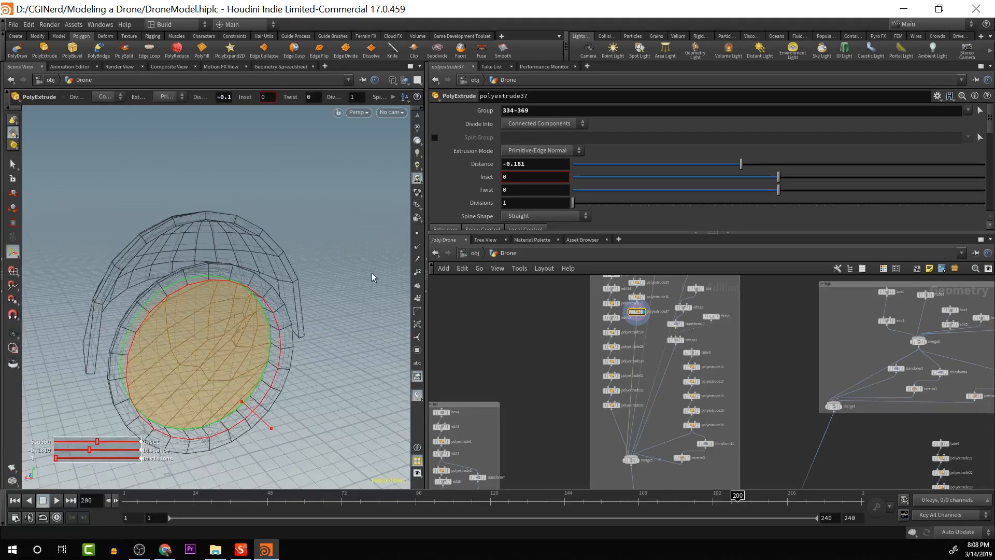
pyautogui.click(40, 56)
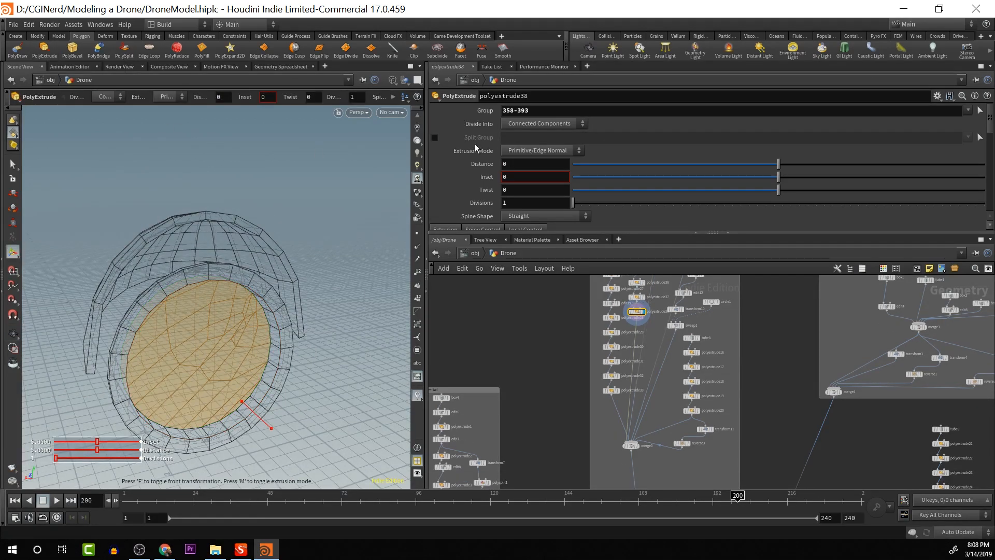
pyautogui.moveTo(776, 164); pyautogui.dragTo(839, 176)
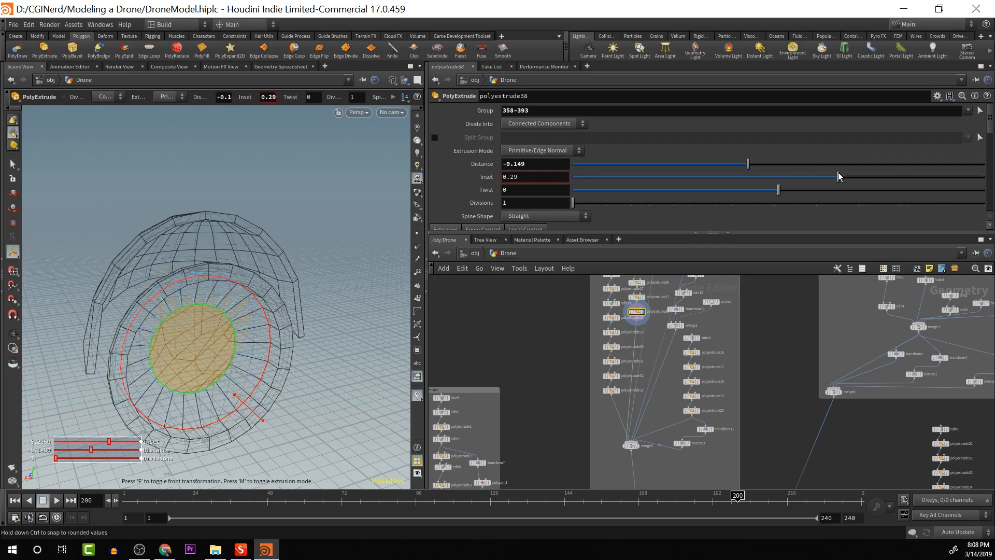
pyautogui.press('Escape')
pyautogui.moveTo(362, 342); pyautogui.dragTo(338, 347)
pyautogui.scroll(-2, 338, 348)
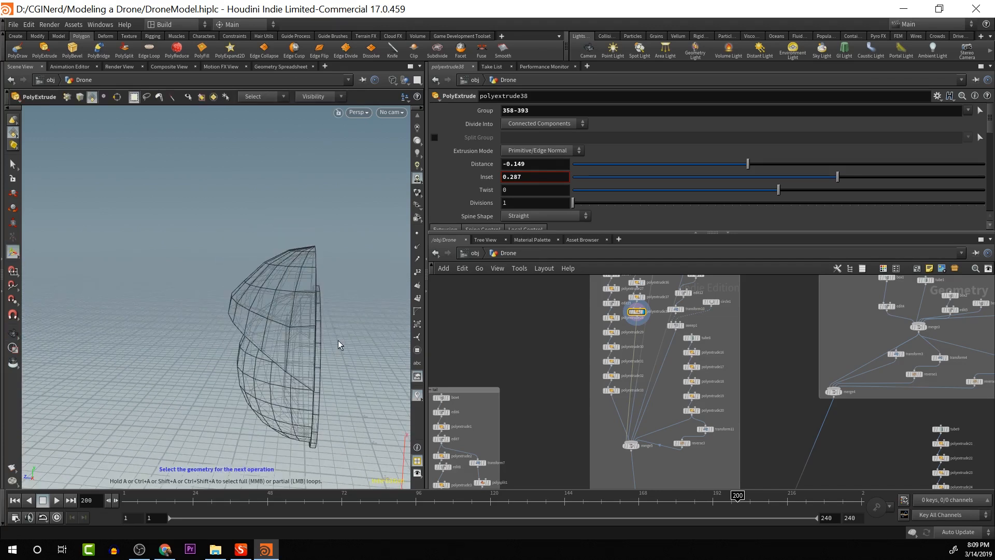
pyautogui.press('Escape')
pyautogui.moveTo(382, 382); pyautogui.dragTo(287, 263)
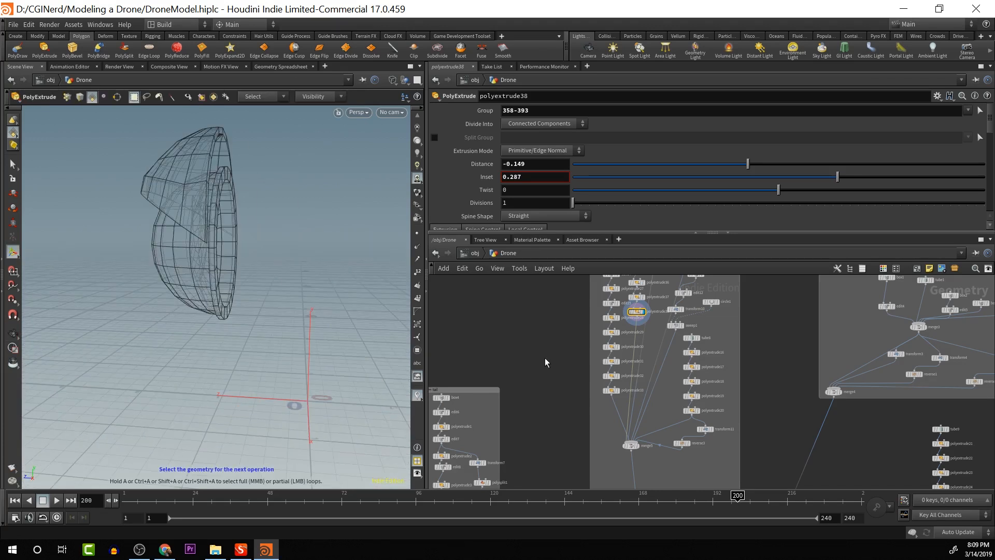
# Display the final Transform node below the last merge and show the whole drone shaded
pyautogui.scroll(-6, 597, 399)
pyautogui.scroll(6, 602, 390)
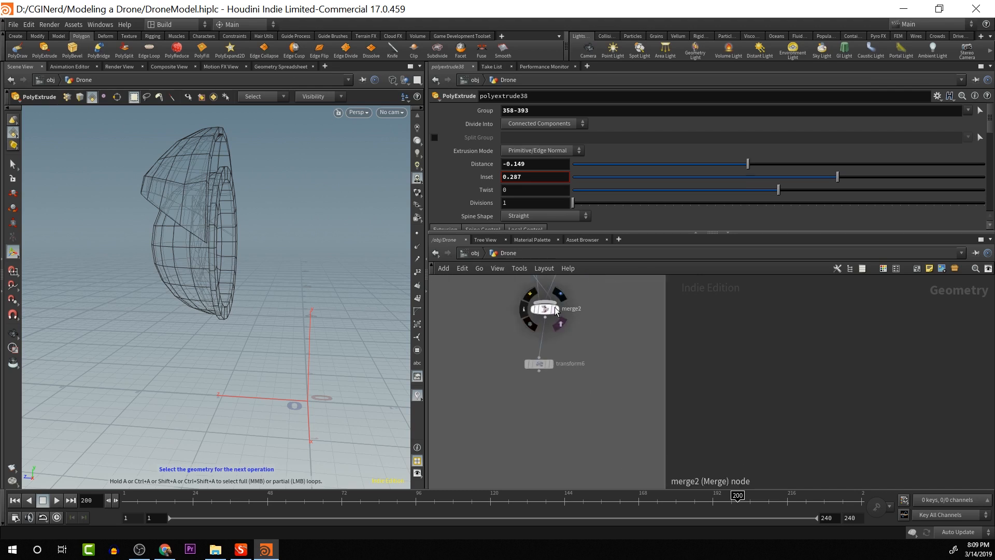
pyautogui.click(552, 368)
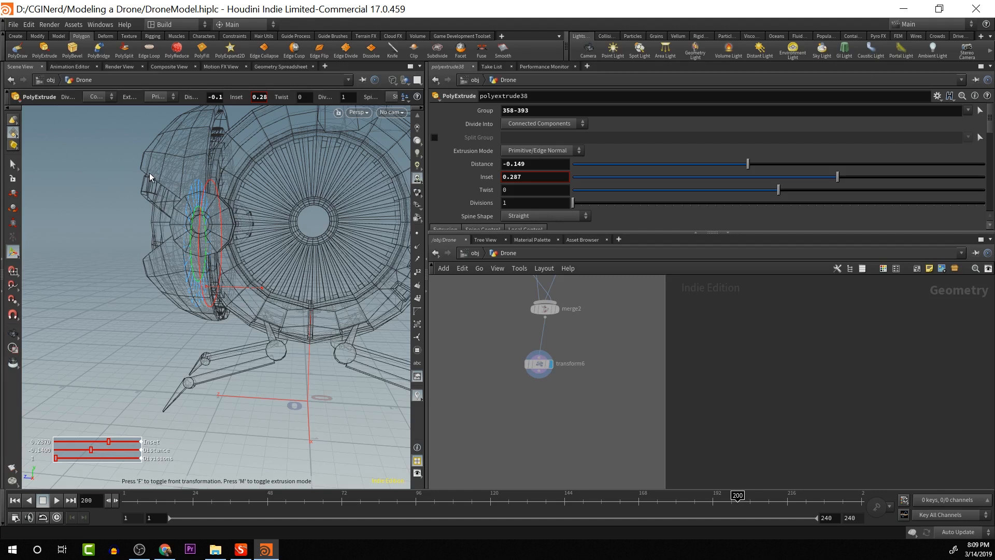
pyautogui.press('w')
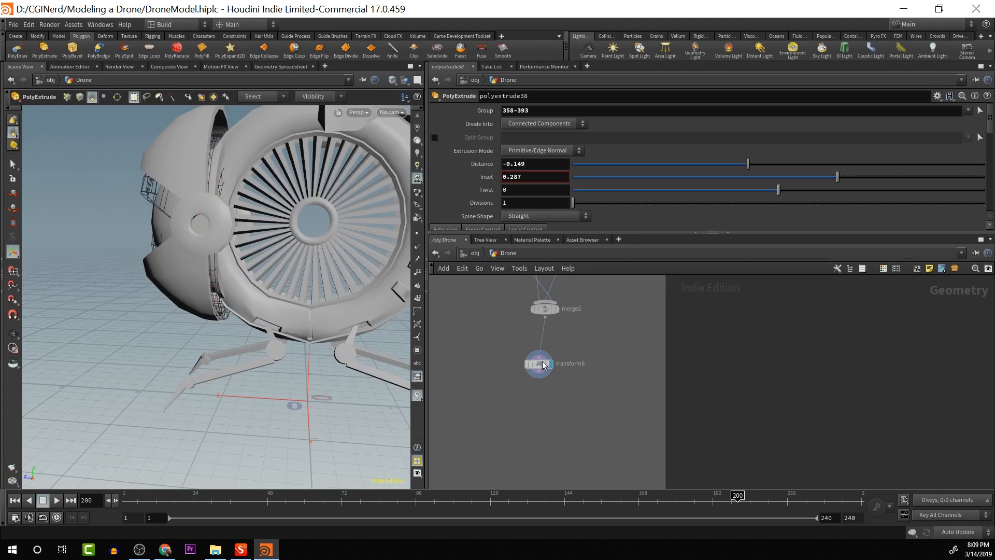
pyautogui.click(540, 364)
pyautogui.moveTo(319, 319); pyautogui.dragTo(262, 319)
pyautogui.hotkey('ctrl', 'z')
# Move the final Merge and Transform nodes together out of the network box into the empty area below the part networks
pyautogui.keyDown('alt'); pyautogui.moveTo(158, 343); pyautogui.dragTo(307, 340); pyautogui.keyUp('alt')
pyautogui.moveTo(487, 299); pyautogui.dragTo(731, 376)
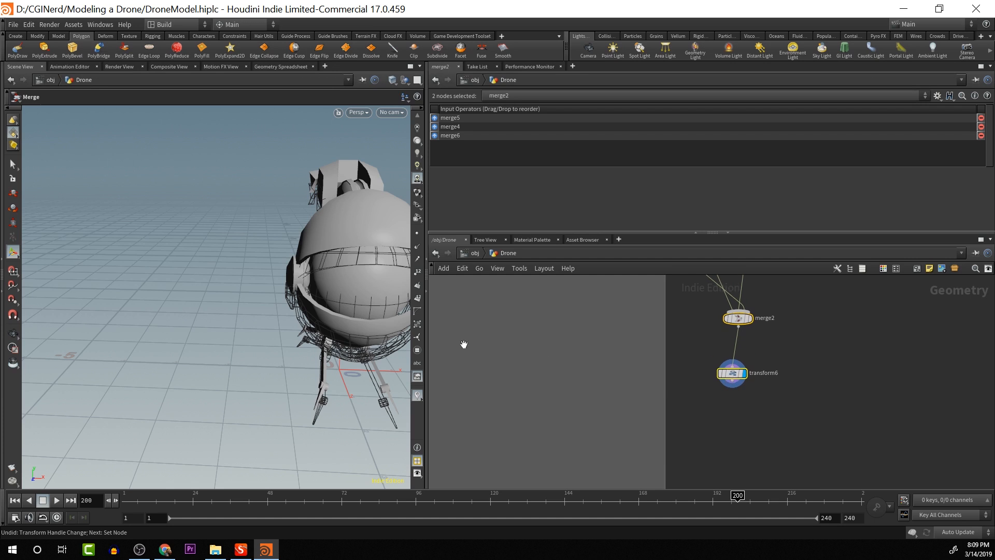
pyautogui.scroll(-7, 487, 345)
pyautogui.keyDown('alt'); pyautogui.moveTo(494, 362); pyautogui.dragTo(528, 433, button='middle'); pyautogui.keyUp('alt')
pyautogui.moveTo(529, 445); pyautogui.dragTo(556, 304)
pyautogui.keyDown('alt'); pyautogui.moveTo(558, 338); pyautogui.dragTo(533, 317, button='middle'); pyautogui.keyUp('alt')
pyautogui.scroll(-1, 562, 465)
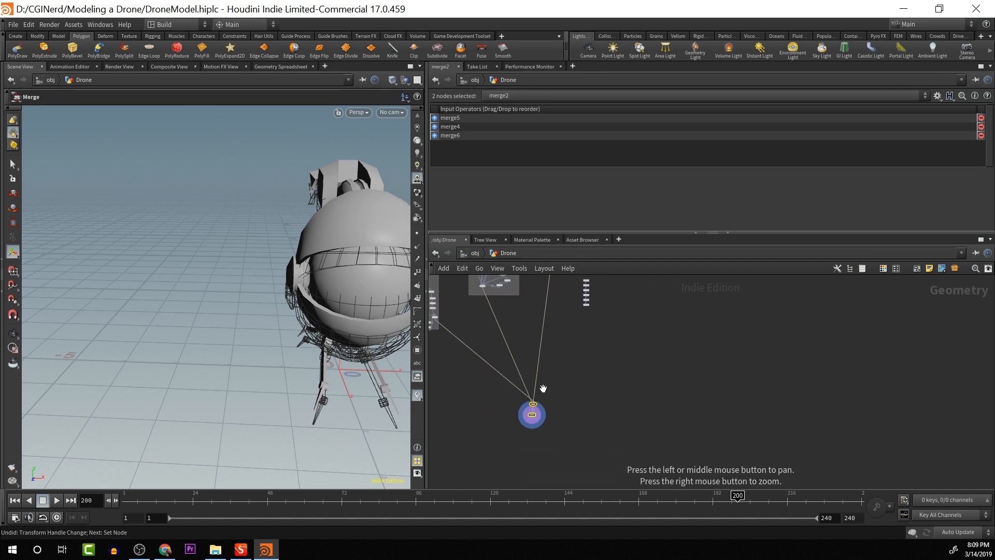
pyautogui.scroll(5, 544, 395)
pyautogui.keyDown('alt'); pyautogui.moveTo(545, 395); pyautogui.dragTo(592, 363, button='middle'); pyautogui.keyUp('alt')
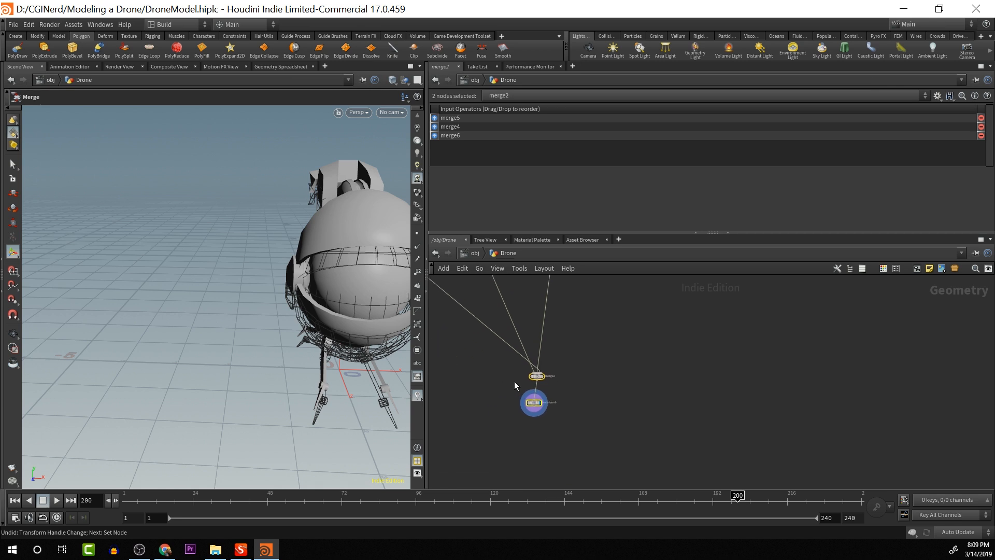
# Select the final Transform node and examine the assembled drone from behind, around the head and the ring
pyautogui.click(534, 403)
pyautogui.press('Escape')
pyautogui.moveTo(269, 356); pyautogui.dragTo(147, 407)
pyautogui.keyDown('alt'); pyautogui.moveTo(147, 406); pyautogui.dragTo(104, 306, button='middle'); pyautogui.keyUp('alt')
pyautogui.keyDown('alt'); pyautogui.moveTo(236, 299); pyautogui.dragTo(170, 335); pyautogui.keyUp('alt')
# Add a Transform node directly after the last PolyExtrude in the chain for the head's back
pyautogui.moveTo(611, 338); pyautogui.dragTo(634, 469)
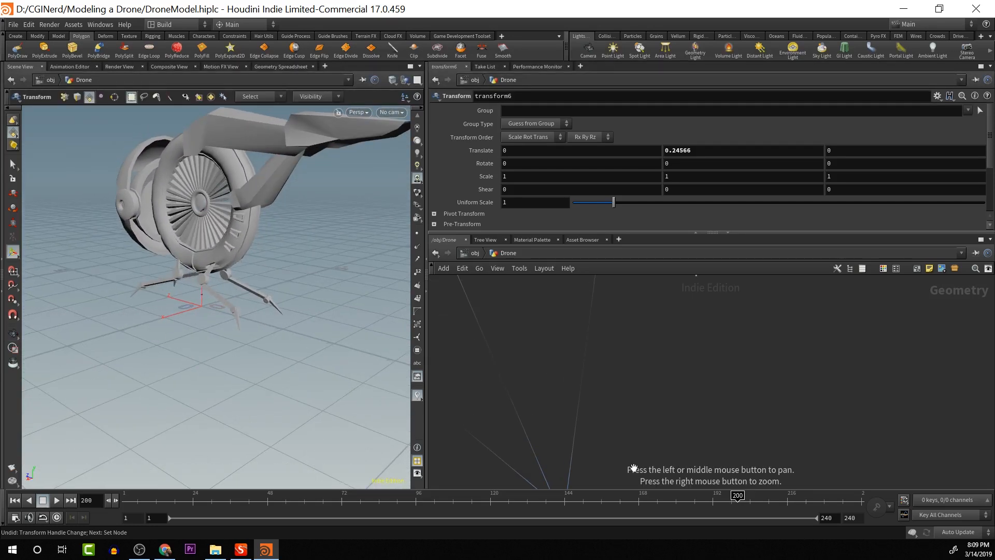
pyautogui.moveTo(641, 344); pyautogui.dragTo(654, 547)
pyautogui.scroll(5, 551, 403)
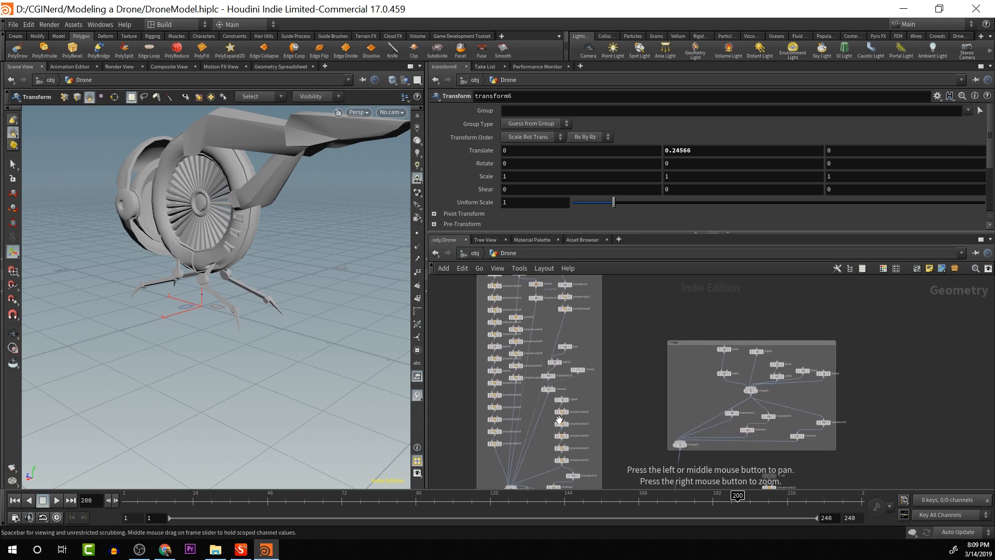
pyautogui.scroll(-1, 568, 419)
pyautogui.scroll(1, 641, 381)
pyautogui.moveTo(574, 379); pyautogui.dragTo(607, 391, button='middle')
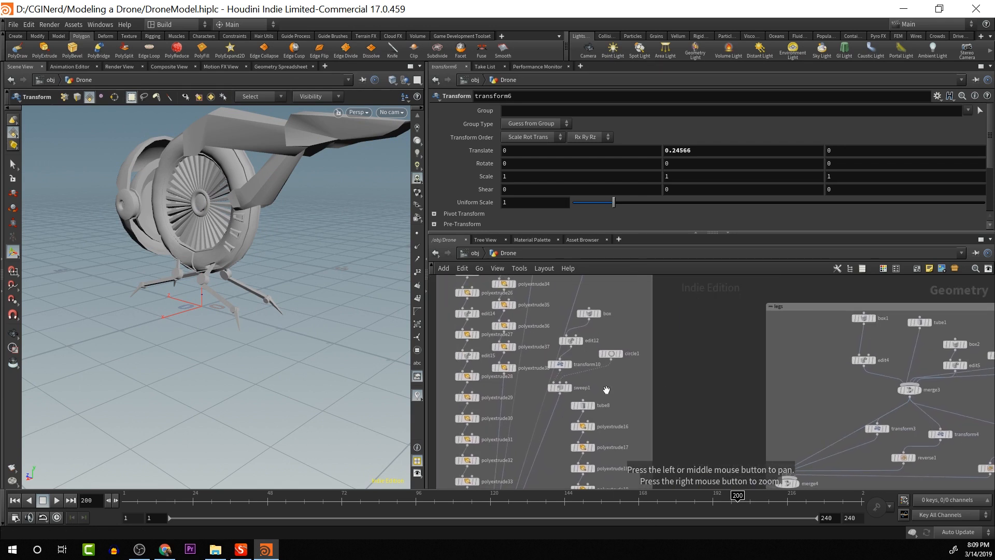
pyautogui.click(503, 368)
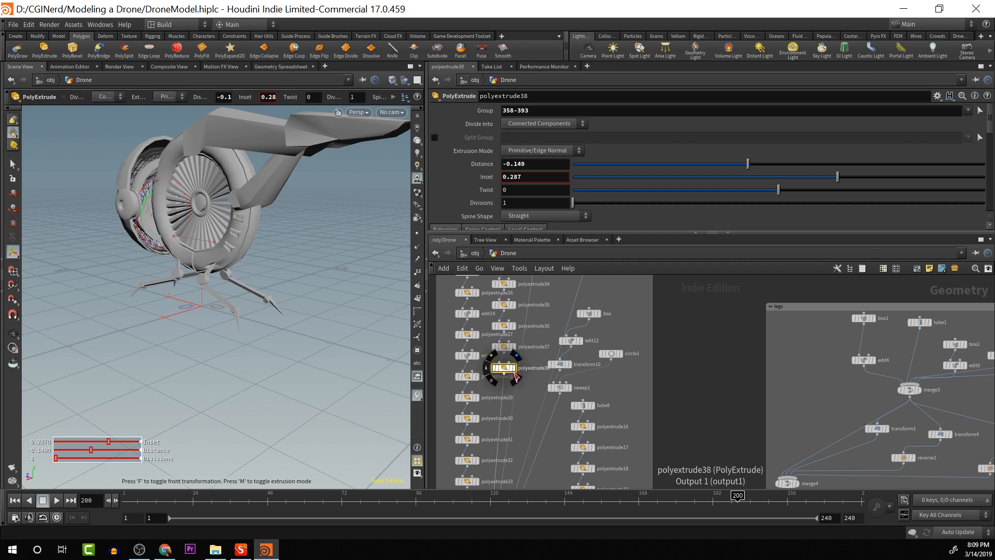
pyautogui.press('Tab')
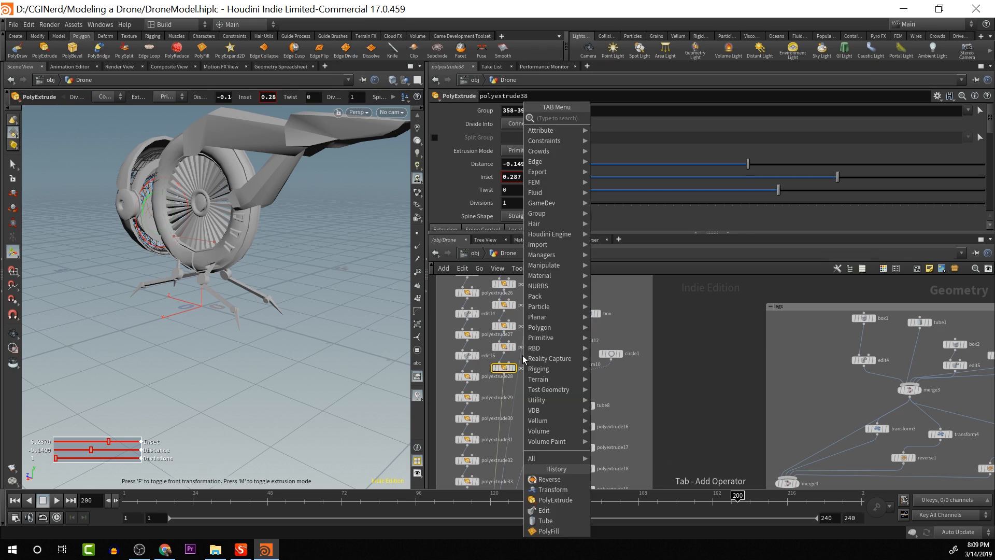
pyautogui.write('tra')
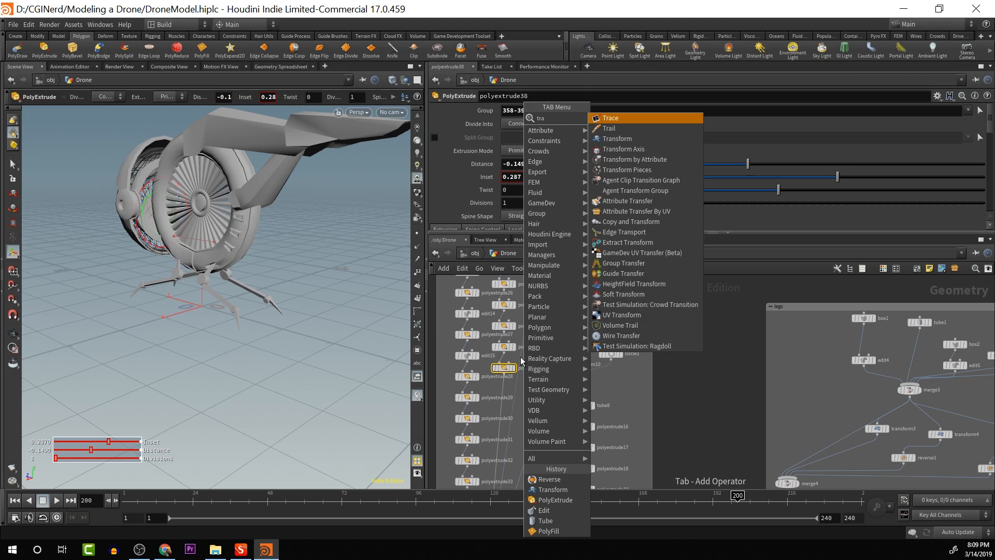
pyautogui.press('Down')
pyautogui.press('Down')
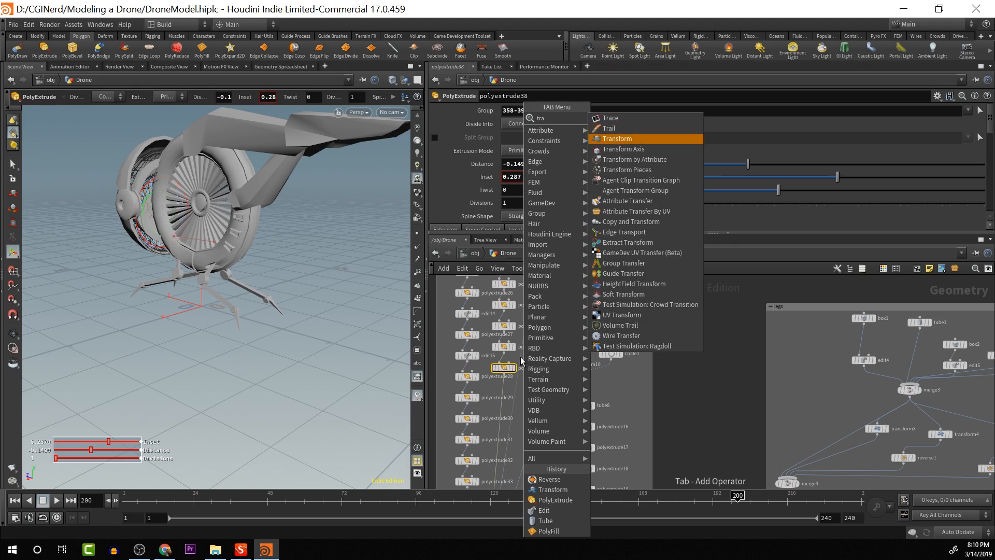
pyautogui.press('Return')
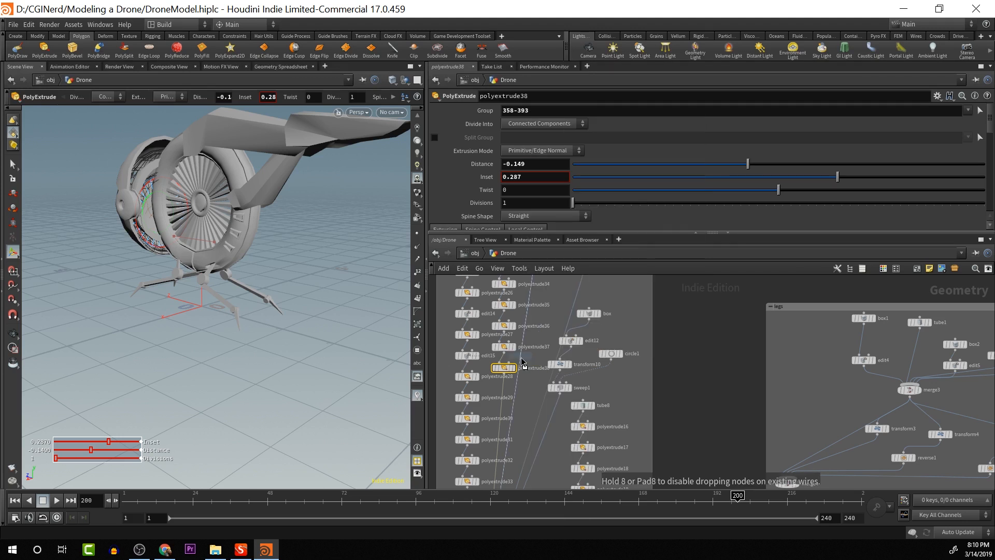
pyautogui.click(504, 392)
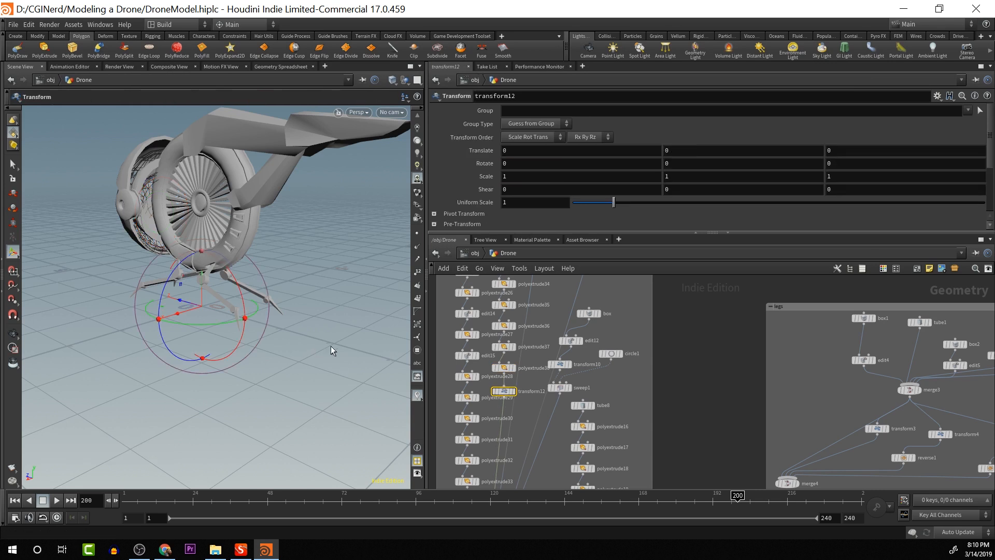
pyautogui.press('Escape')
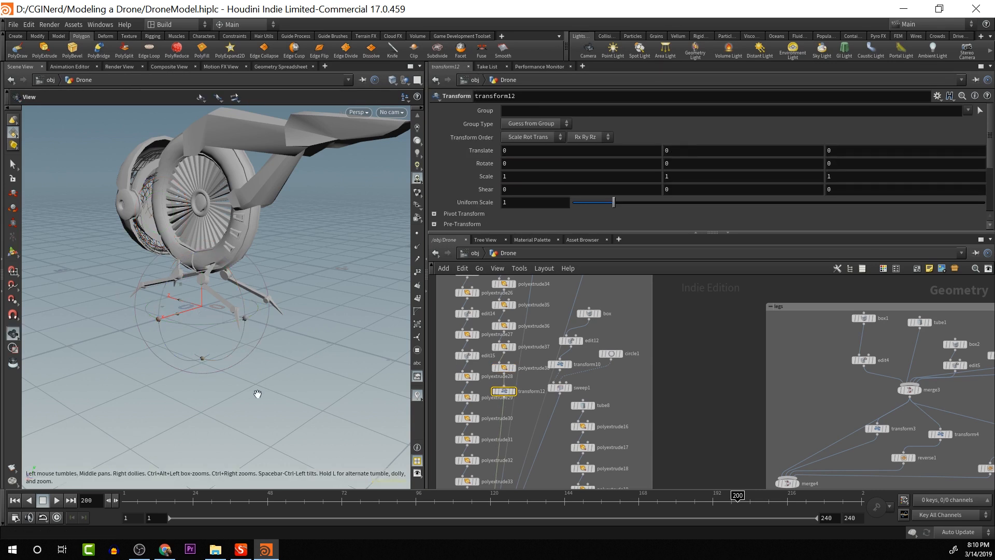
# Remove the Transform node that follows the last PolyExtrude in the chain for the head's back
pyautogui.moveTo(258, 394); pyautogui.dragTo(388, 394)
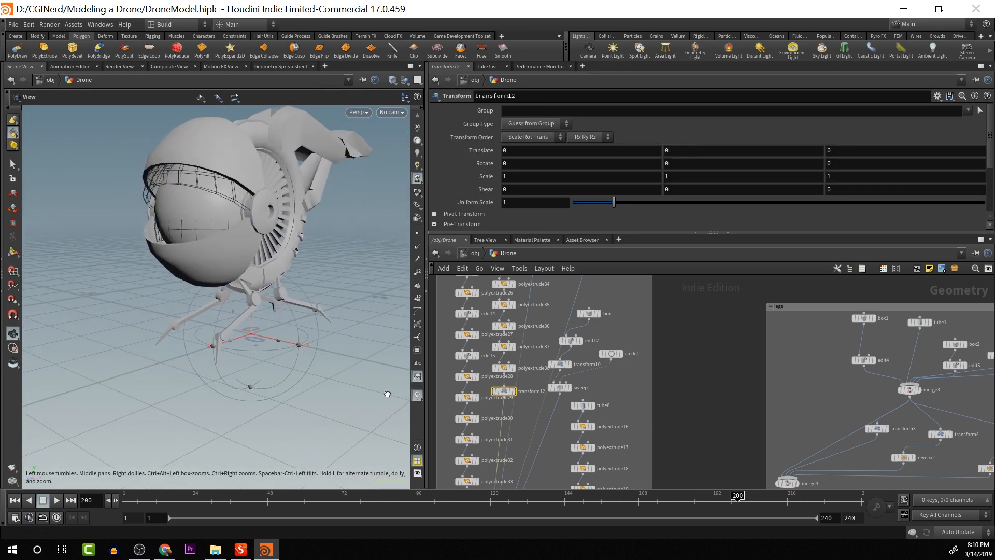
pyautogui.press('Return')
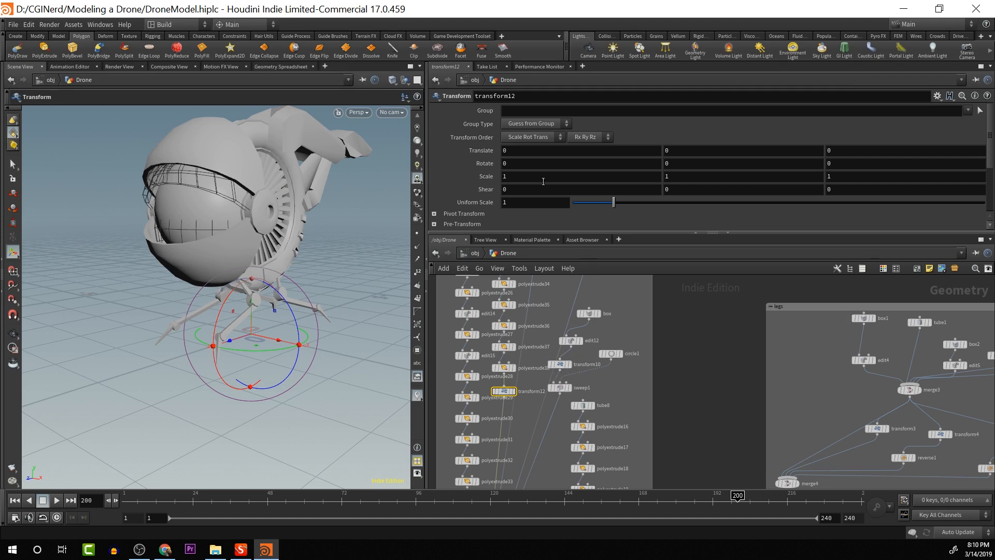
pyautogui.moveTo(614, 202); pyautogui.dragTo(613, 203)
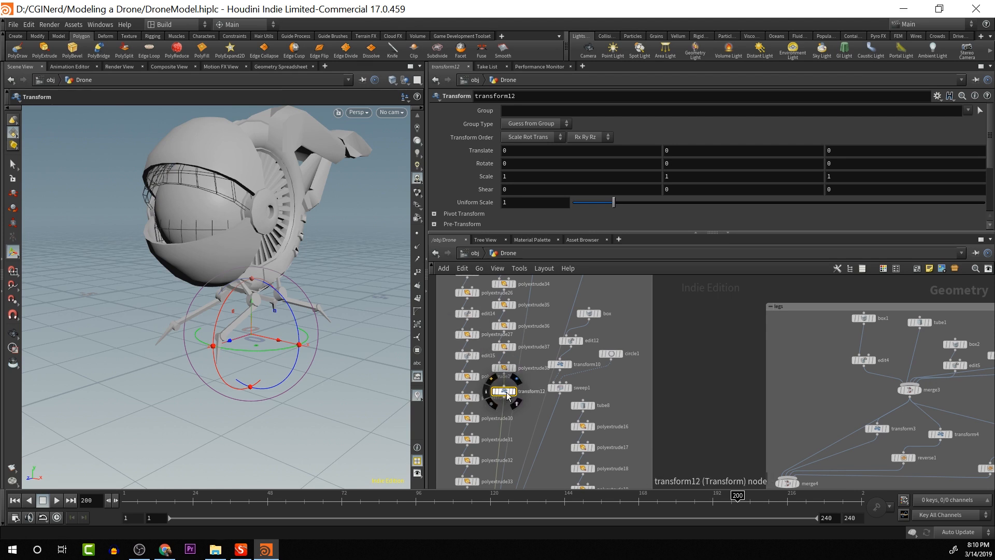
pyautogui.press('Delete')
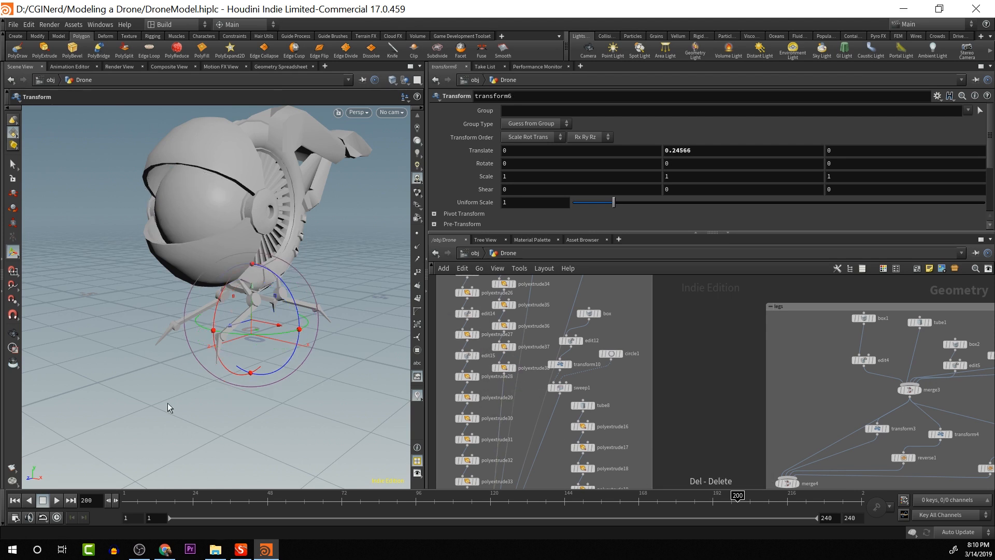
# Display and select the last PolyExtrude, polyextrude38, so that only the back parts of the head are shown
pyautogui.press('Escape')
pyautogui.moveTo(126, 318); pyautogui.dragTo(129, 207)
pyautogui.scroll(-5, 665, 349)
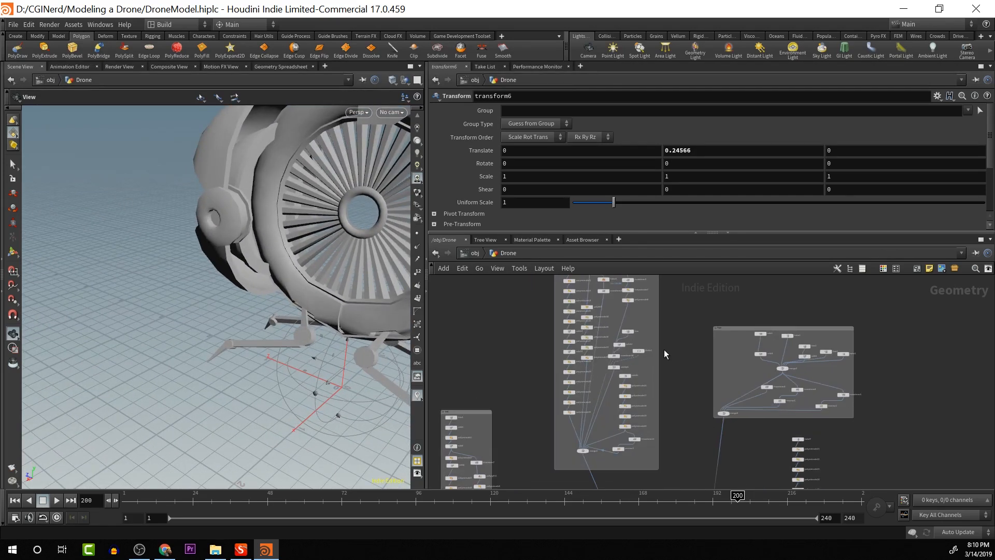
pyautogui.scroll(5, 640, 383)
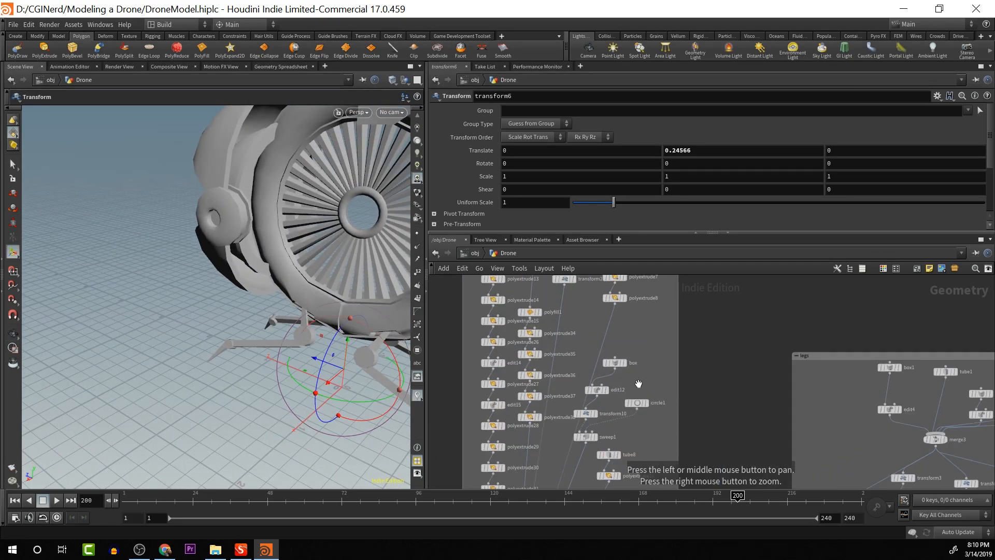
pyautogui.click(520, 429)
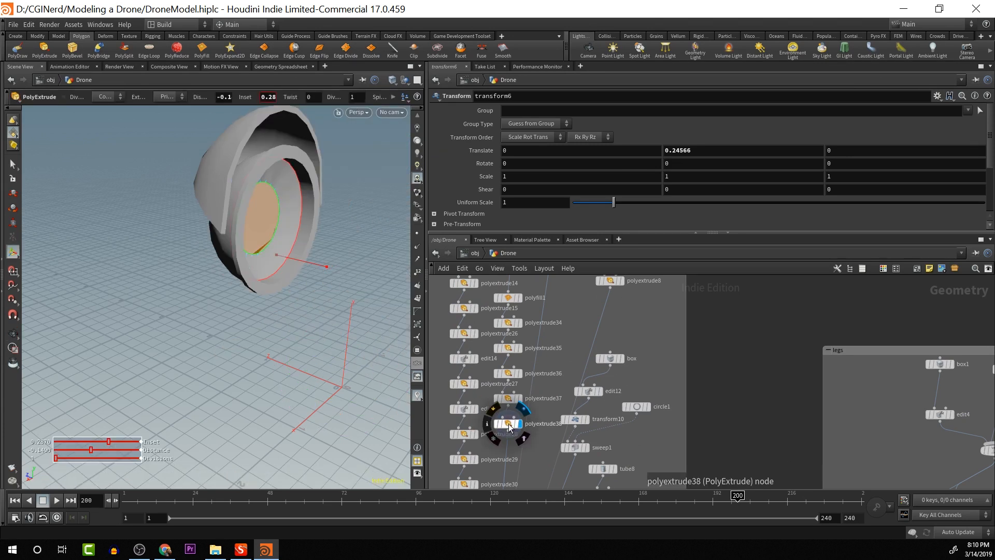
pyautogui.click(508, 423)
pyautogui.press('Escape')
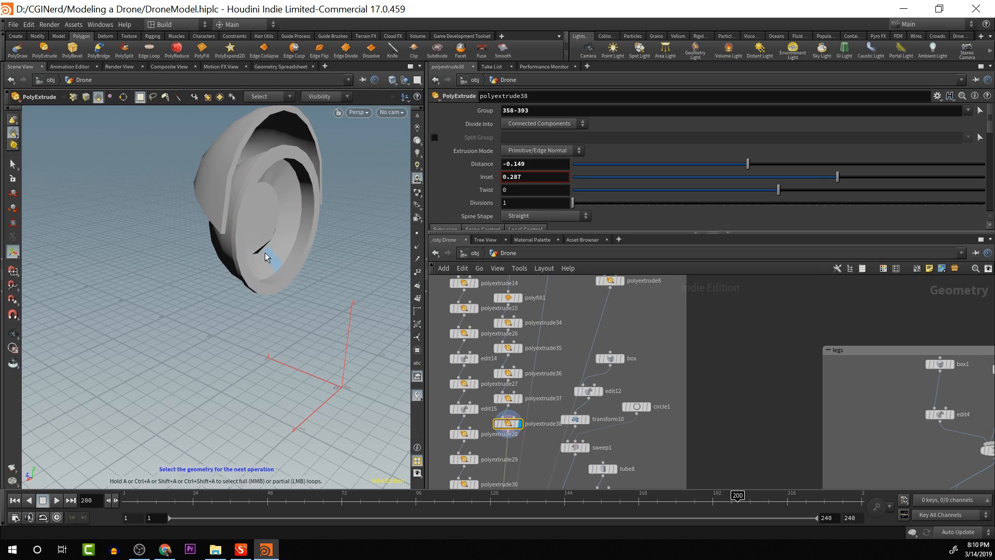
pyautogui.moveTo(268, 258); pyautogui.dragTo(125, 285)
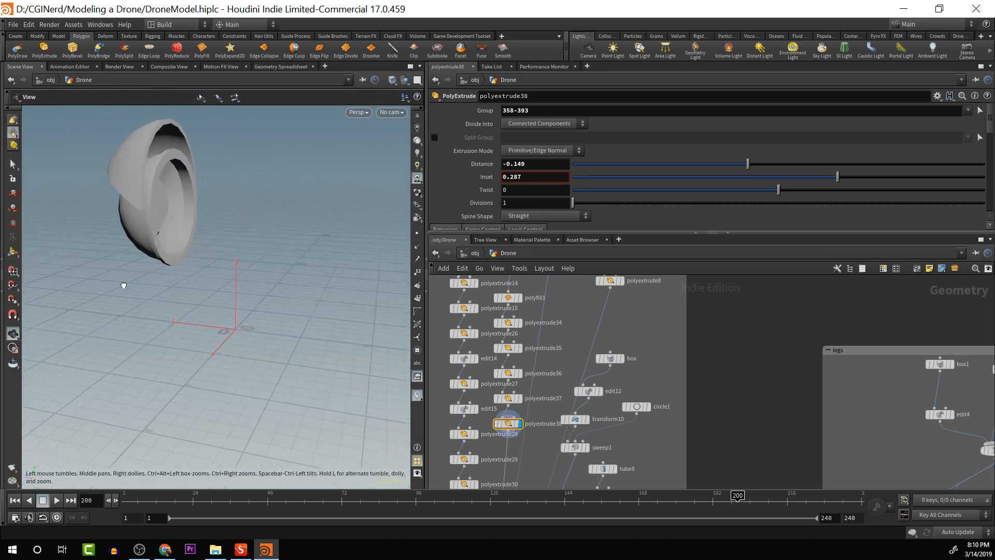
# Add a Blast node directly after polyextrude38
pyautogui.press('Return')
pyautogui.press('Tab')
pyautogui.write('b')
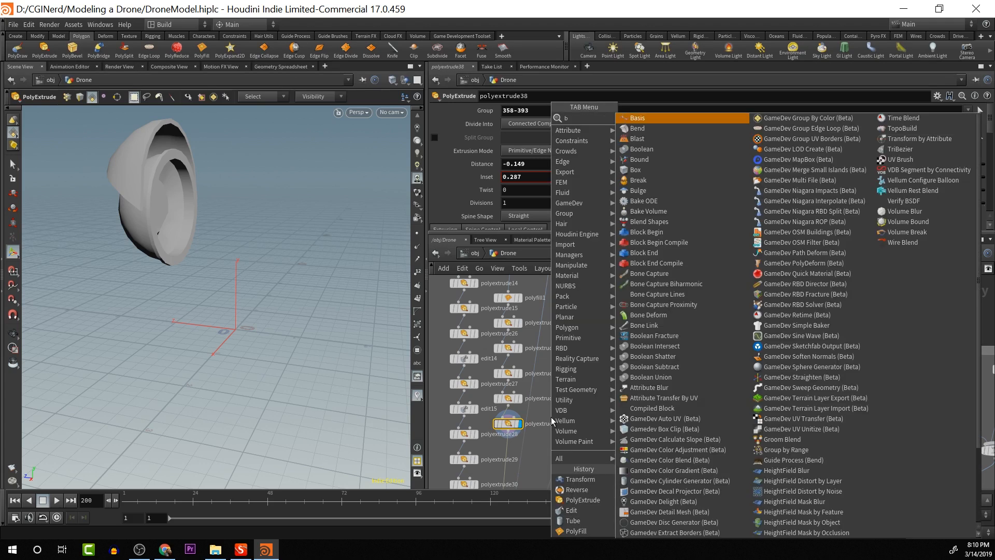
pyautogui.write('last')
pyautogui.press('Return')
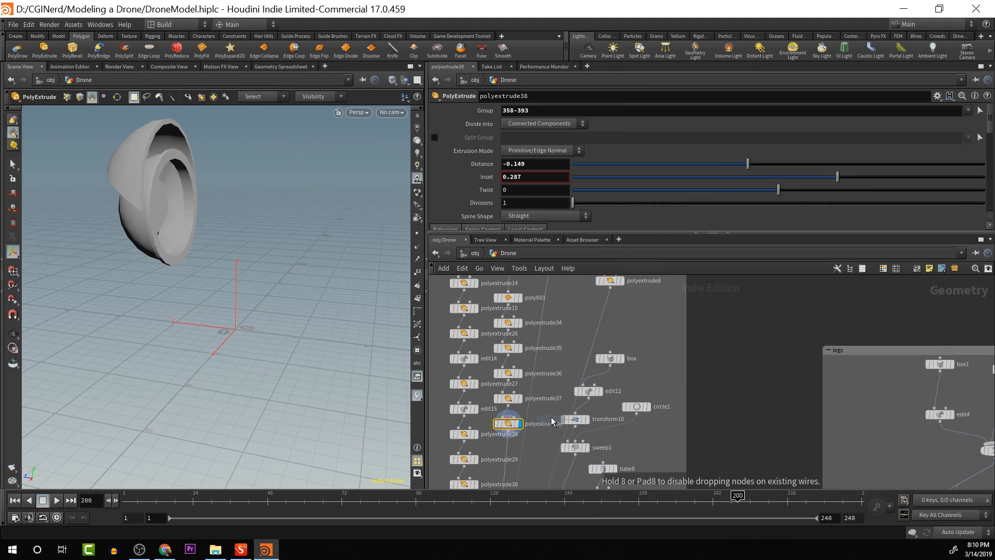
pyautogui.click(507, 449)
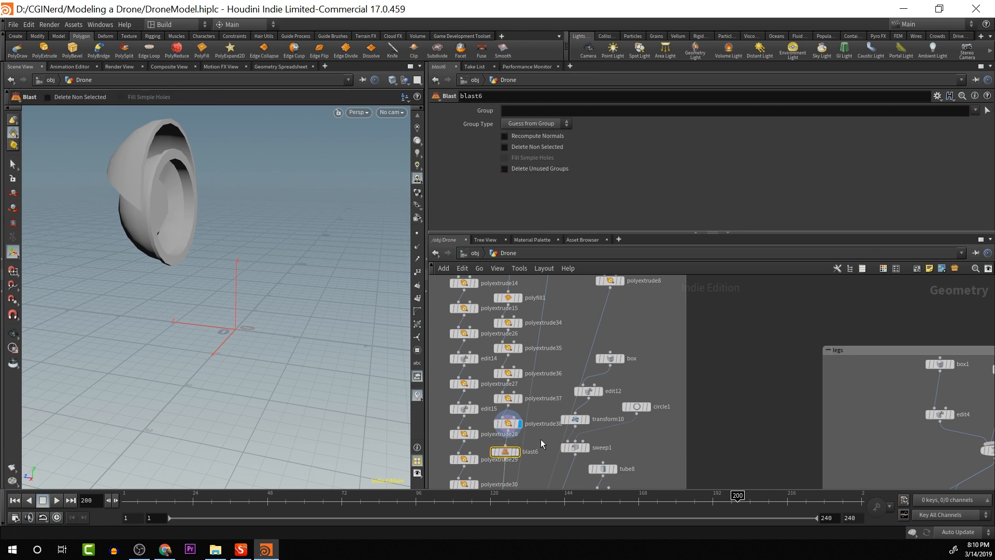
pyautogui.press('Tab')
pyautogui.write('t')
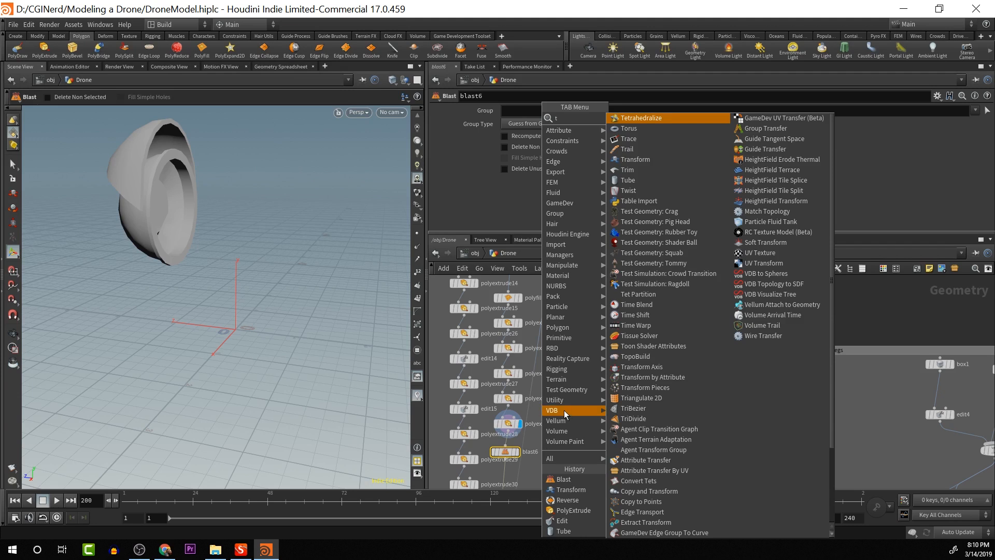
pyautogui.press('BackSpace')
pyautogui.write('b')
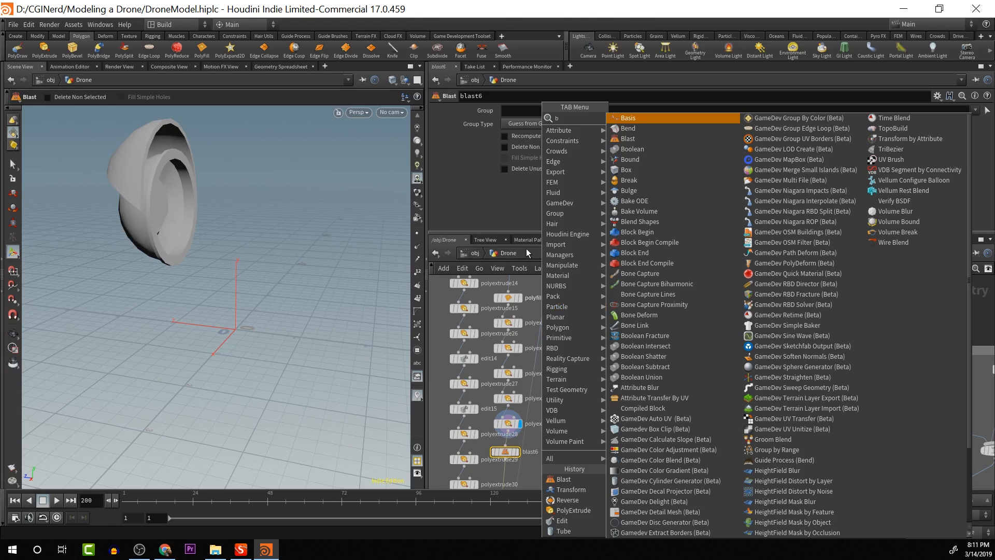
pyautogui.write('last')
pyautogui.press('Return')
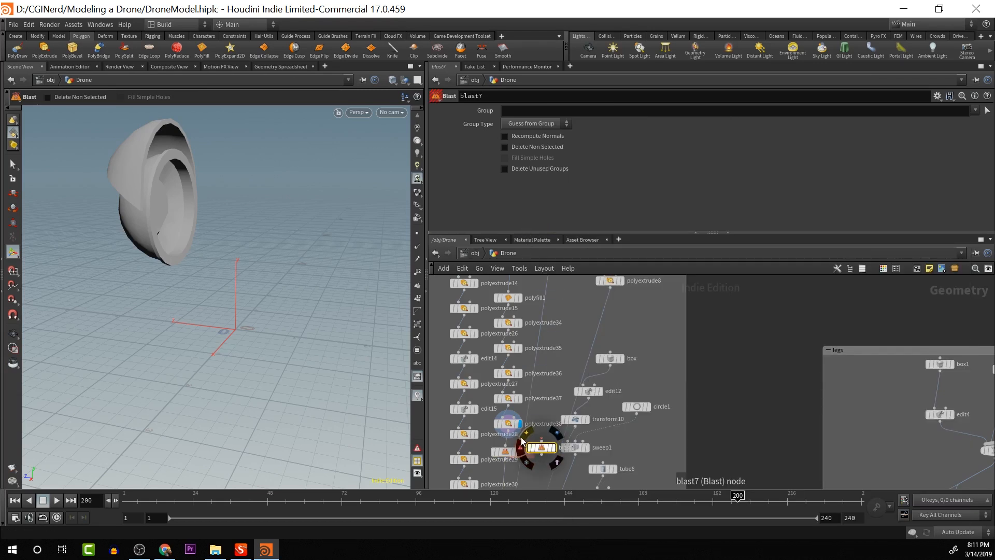
pyautogui.click(542, 449)
pyautogui.click(509, 430)
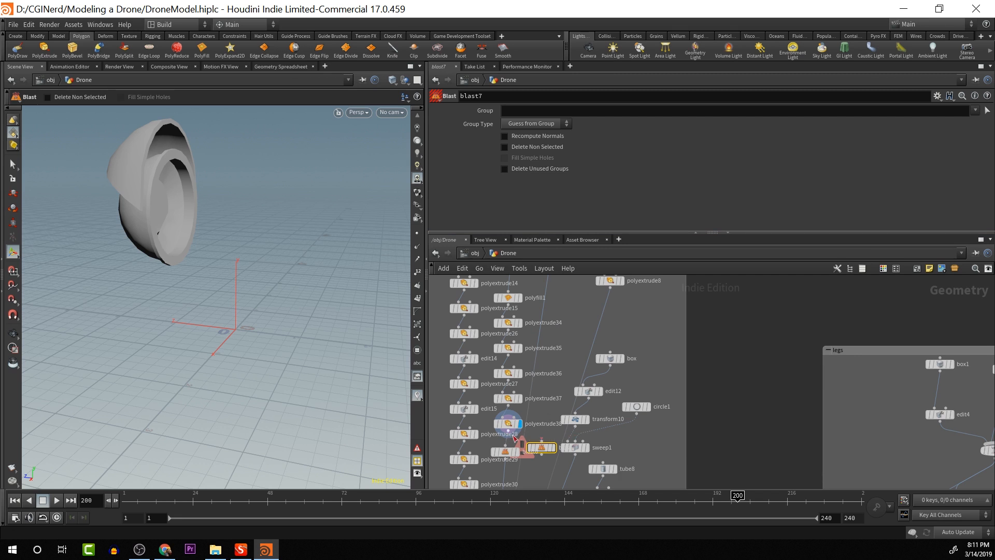
pyautogui.click(547, 449)
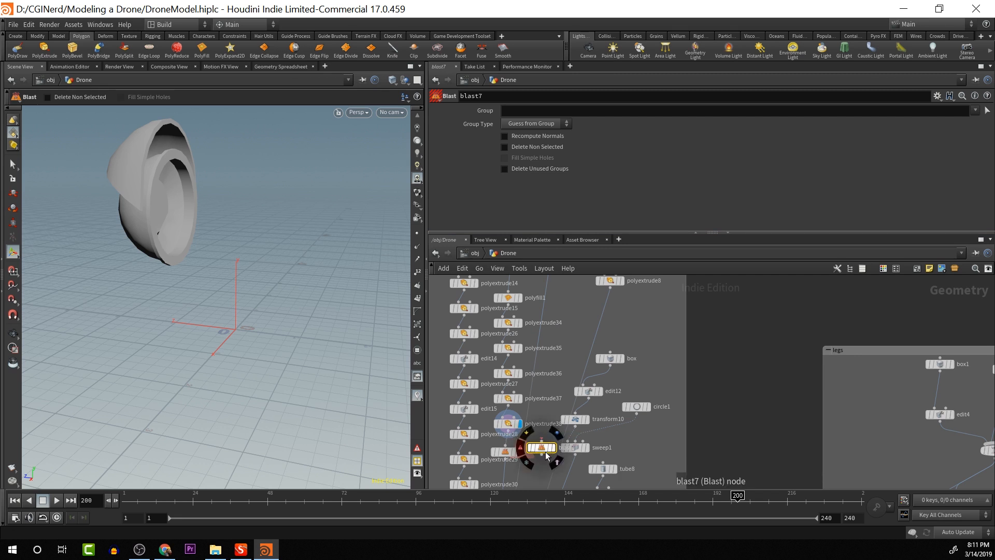
pyautogui.press('Delete')
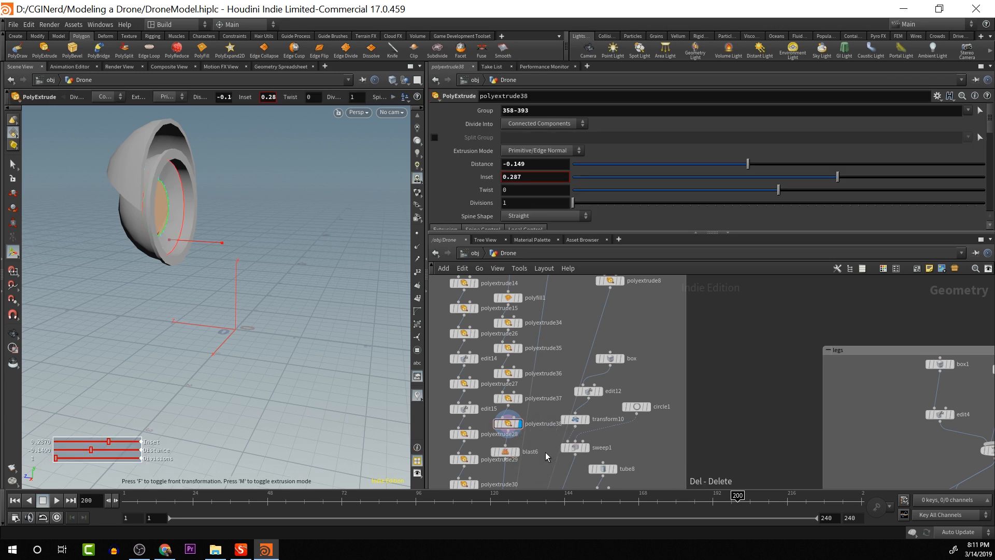
# Set the Blast's group to the round bowl, primitives 0-143 and 286-441, and display the Blast node
pyautogui.click(502, 452)
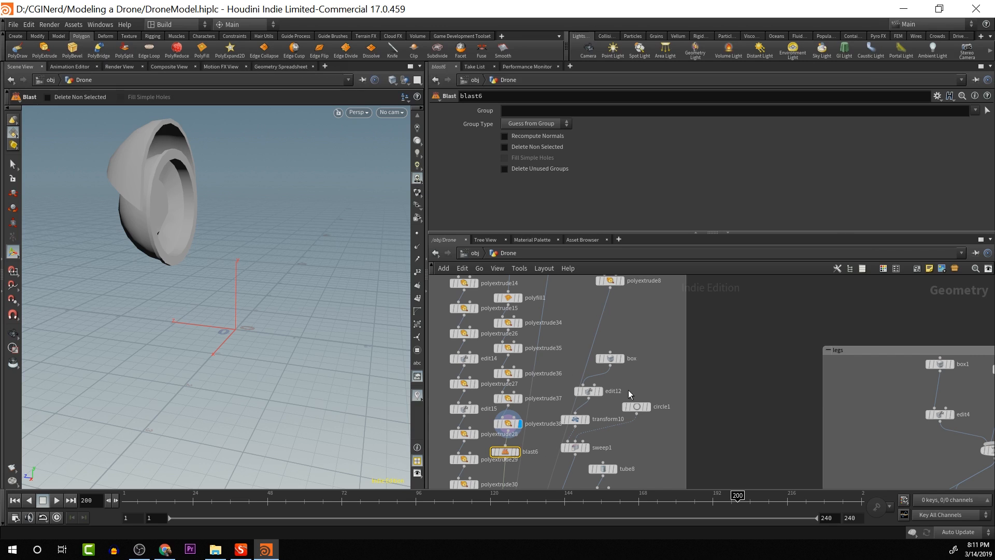
pyautogui.click(987, 111)
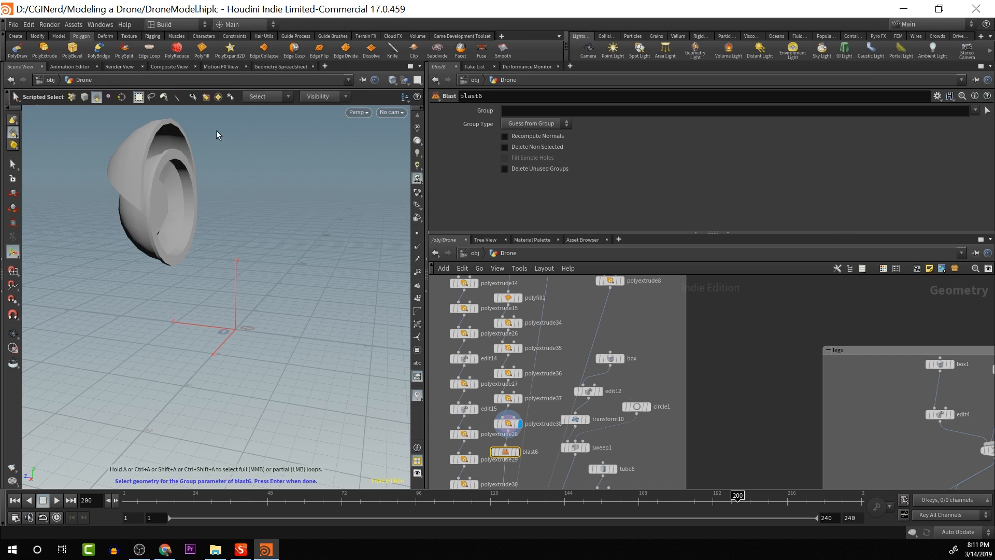
pyautogui.doubleClick(185, 226)
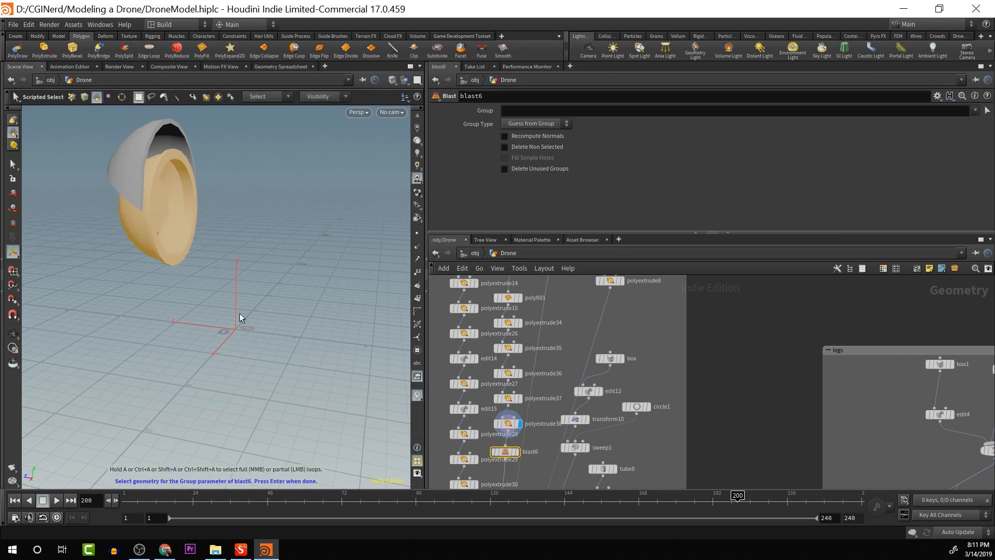
pyautogui.press('Return')
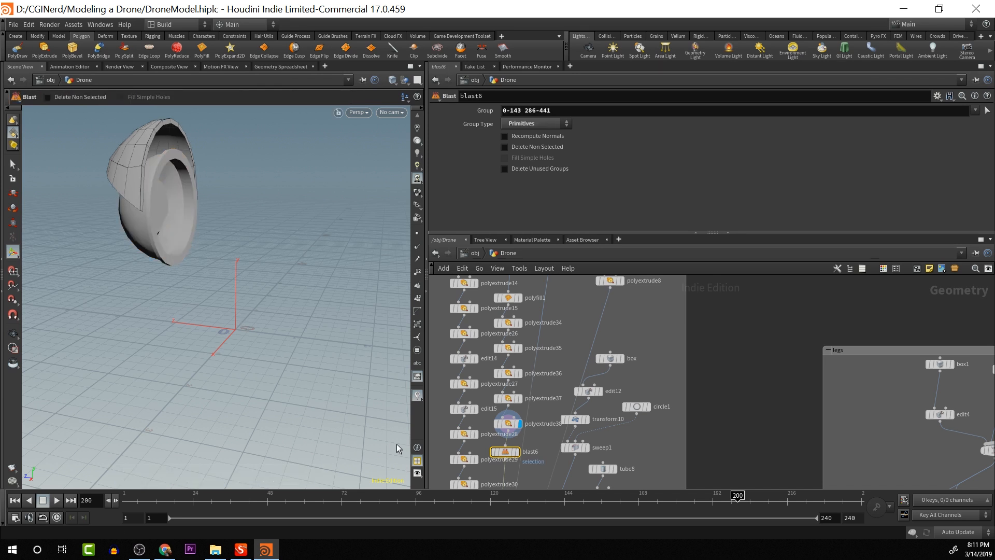
pyautogui.click(517, 451)
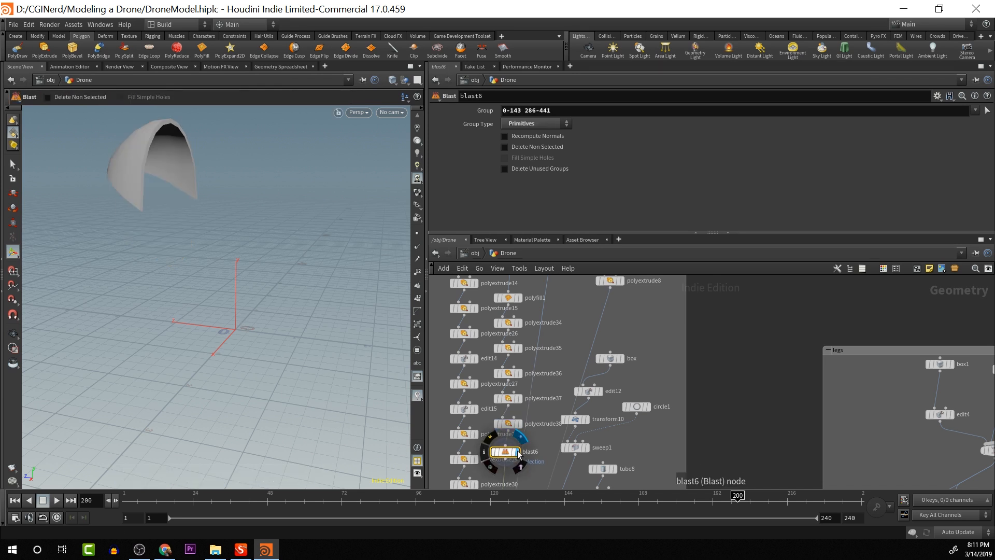
# Duplicate the Blast node beside the original and enable Delete Non Selected on the copy to isolate the round bowl
pyautogui.moveTo(506, 455)
pyautogui.hotkey('ctrl', 'c')
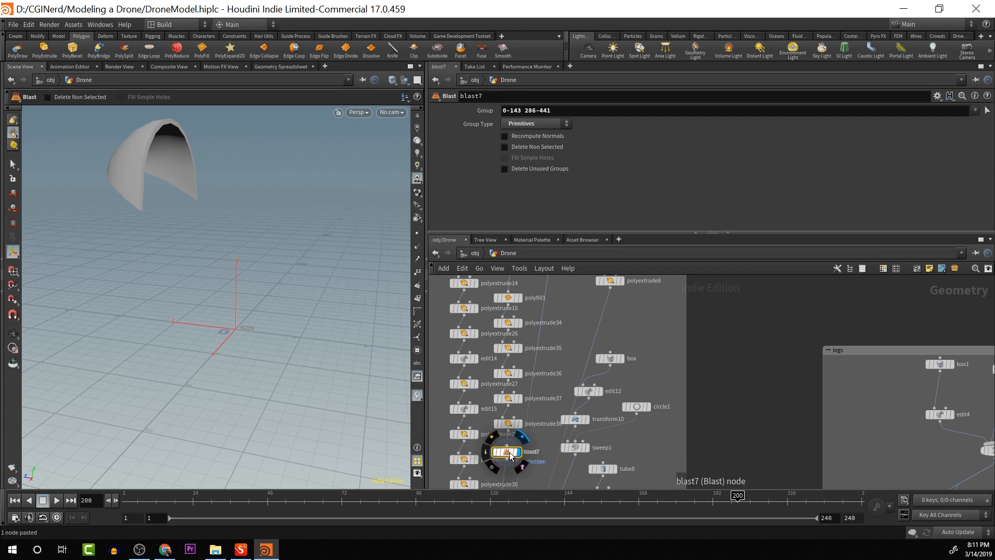
pyautogui.hotkey('ctrl', 'v')
pyautogui.click(546, 458)
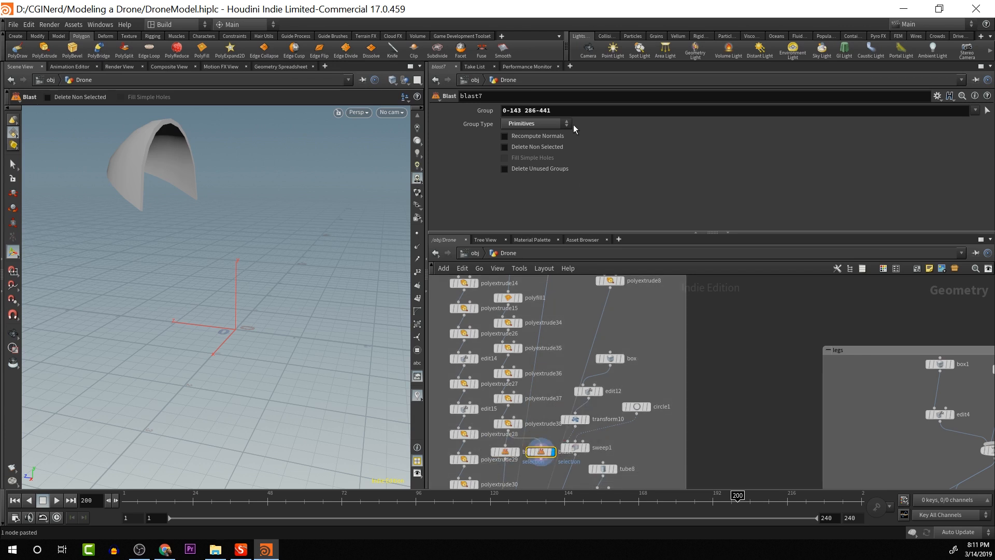
pyautogui.click(505, 147)
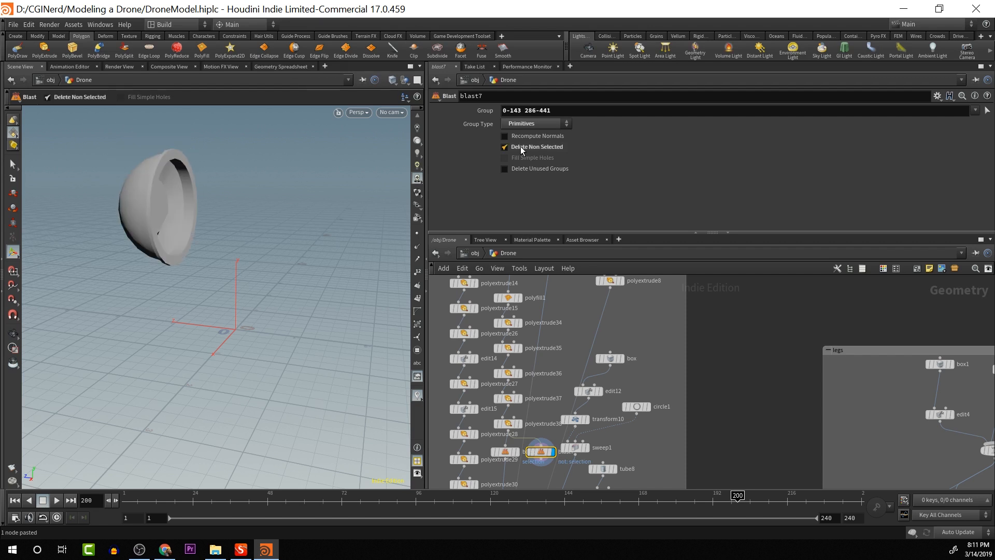
# Connect the output of the duplicated Blast node to merge5 at the end of the head network
pyautogui.moveTo(732, 412); pyautogui.dragTo(753, 309)
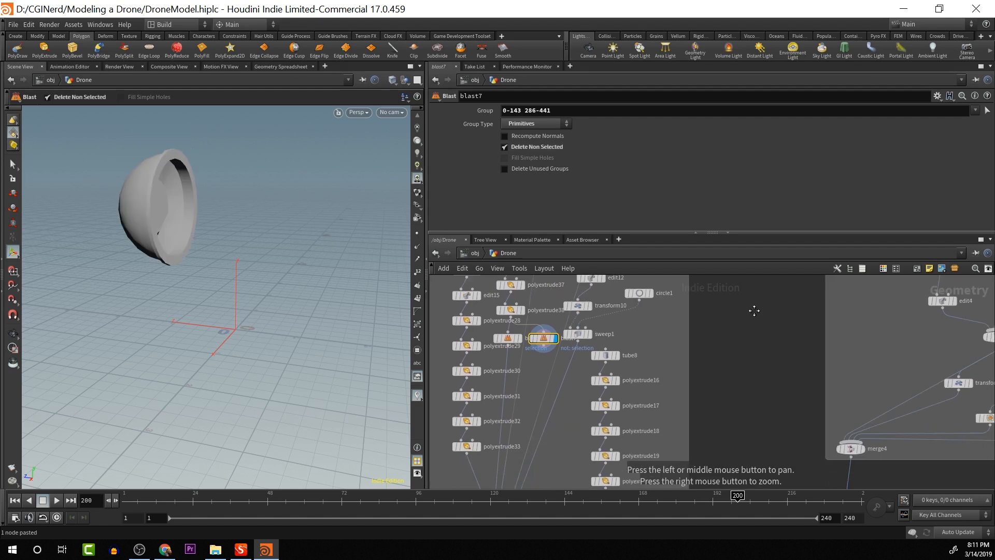
pyautogui.moveTo(759, 412); pyautogui.dragTo(767, 311)
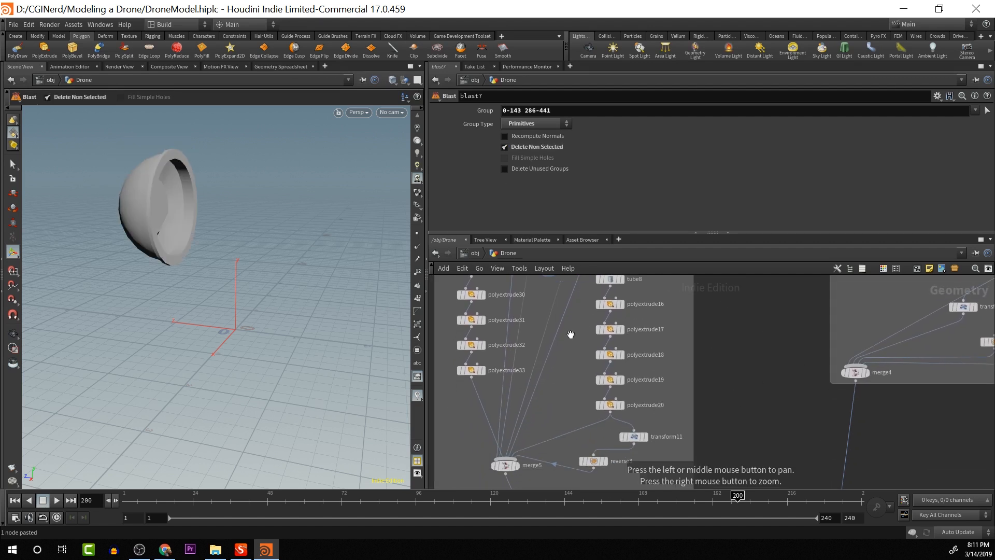
pyautogui.moveTo(570, 333); pyautogui.dragTo(579, 353)
pyautogui.click(556, 290)
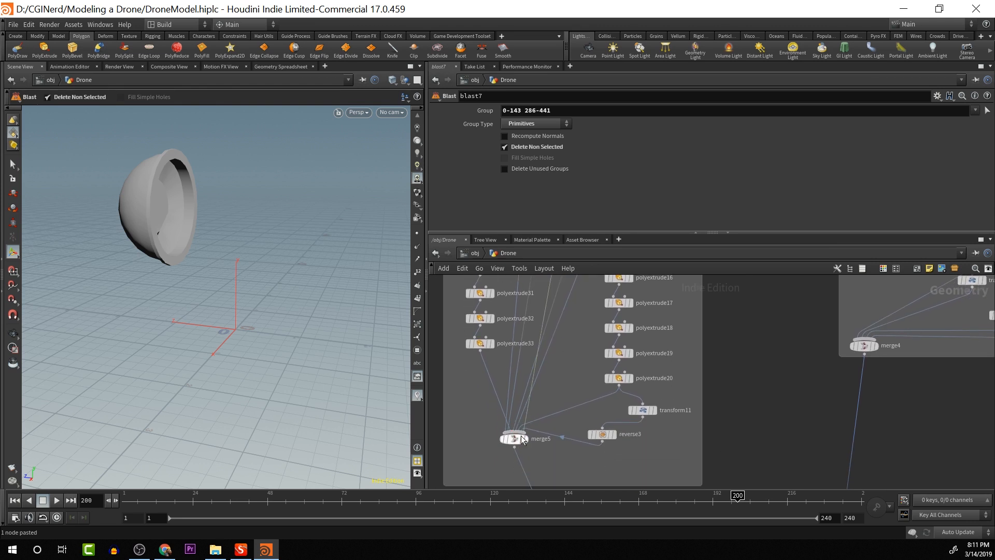
pyautogui.moveTo(564, 351); pyautogui.dragTo(554, 471, button='middle')
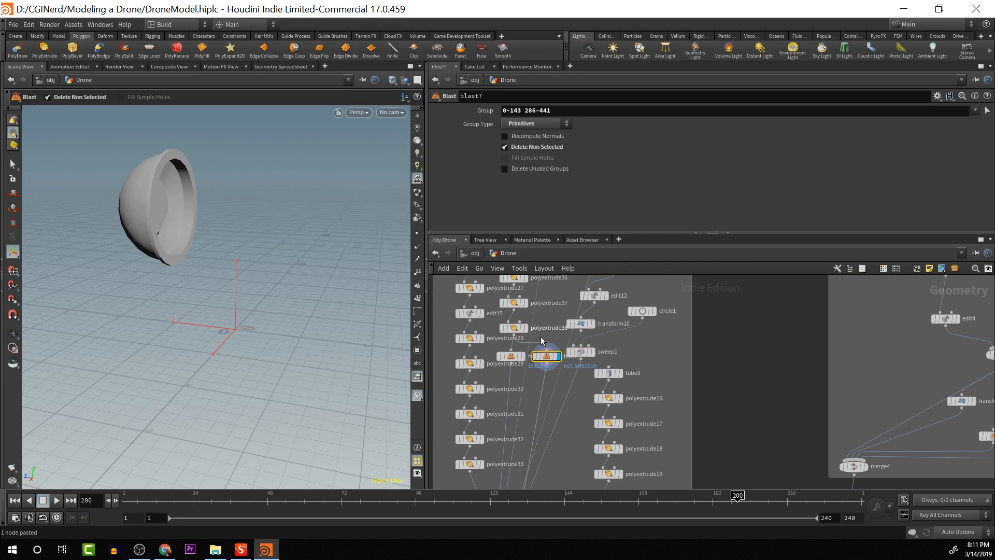
# Template merge2 so the complete drone shows as a wireframe reference around the isolated bowl
pyautogui.scroll(-6, 568, 382)
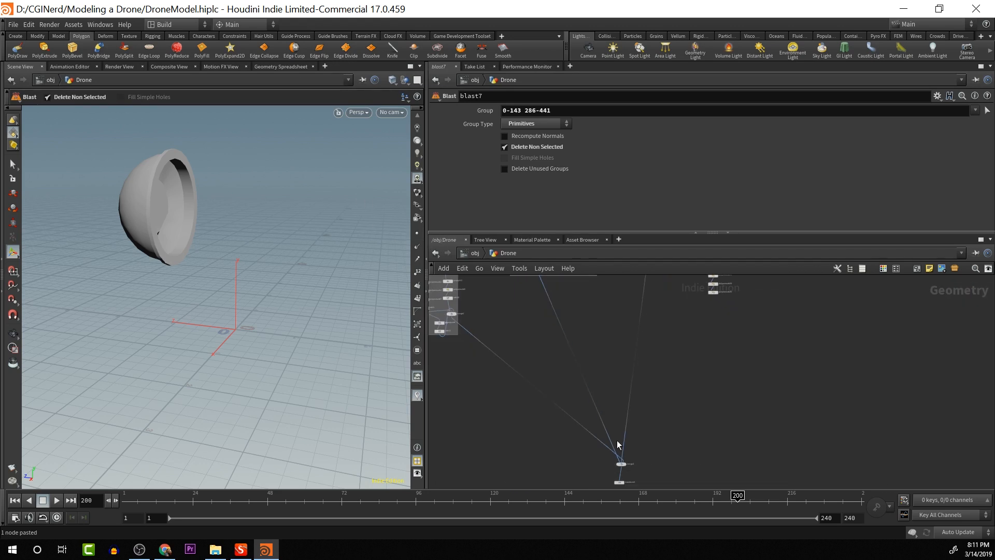
pyautogui.click(624, 466)
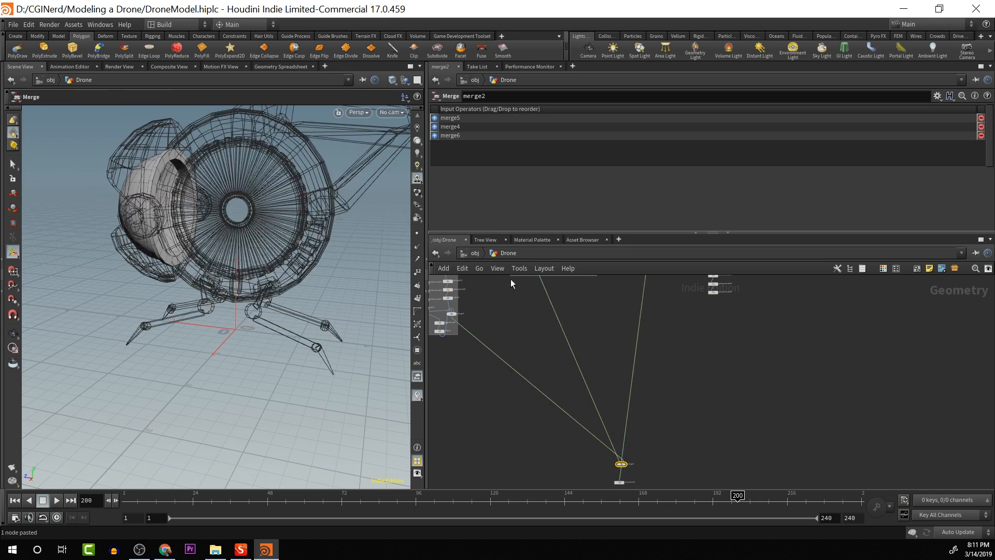
pyautogui.scroll(3, 570, 398)
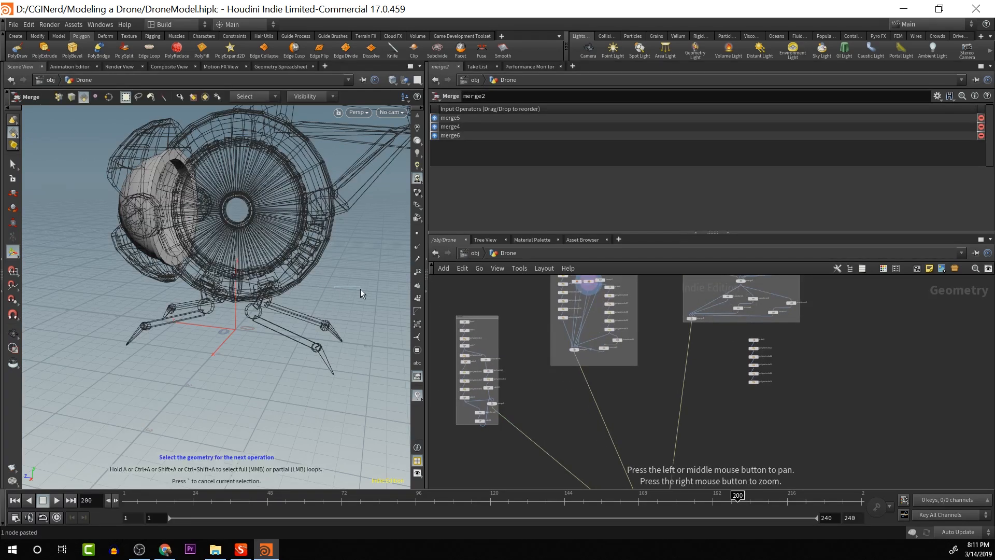
pyautogui.moveTo(611, 395); pyautogui.dragTo(579, 231, button='middle')
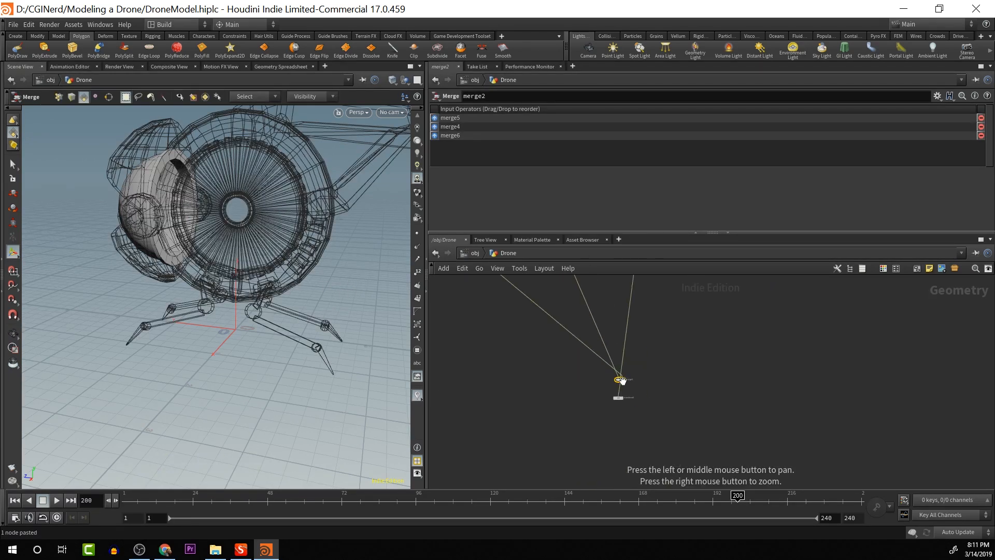
pyautogui.scroll(5, 622, 381)
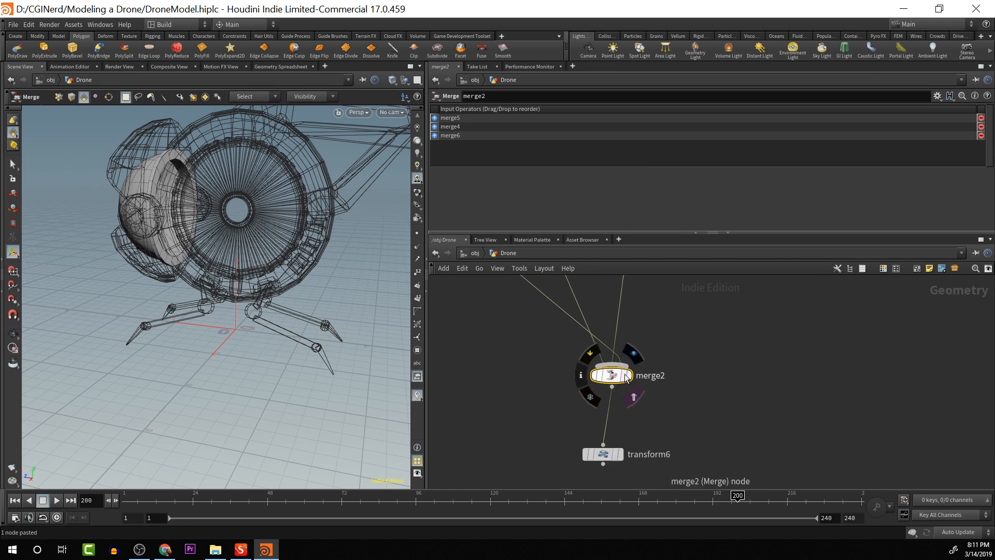
pyautogui.moveTo(695, 371); pyautogui.dragTo(645, 549, button='right')
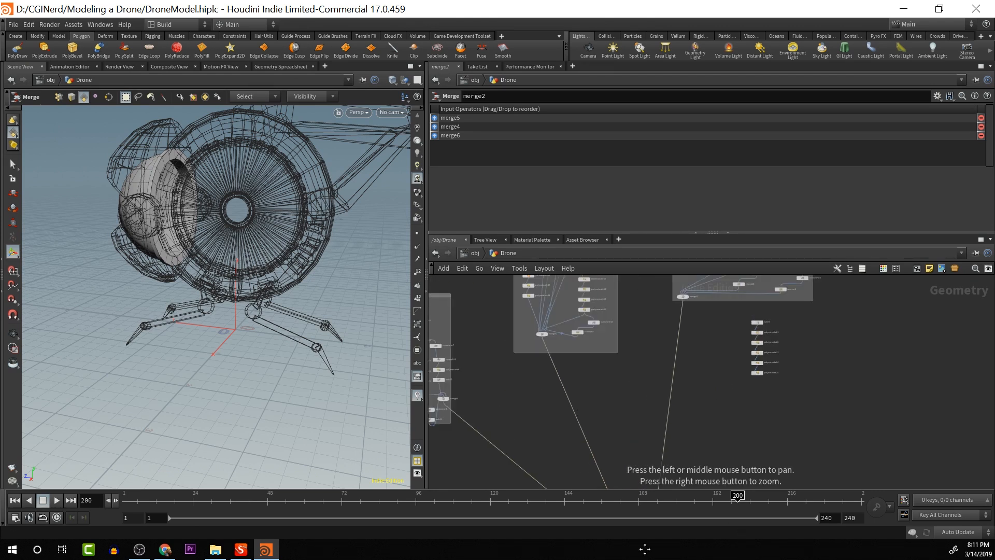
pyautogui.scroll(8, 595, 334)
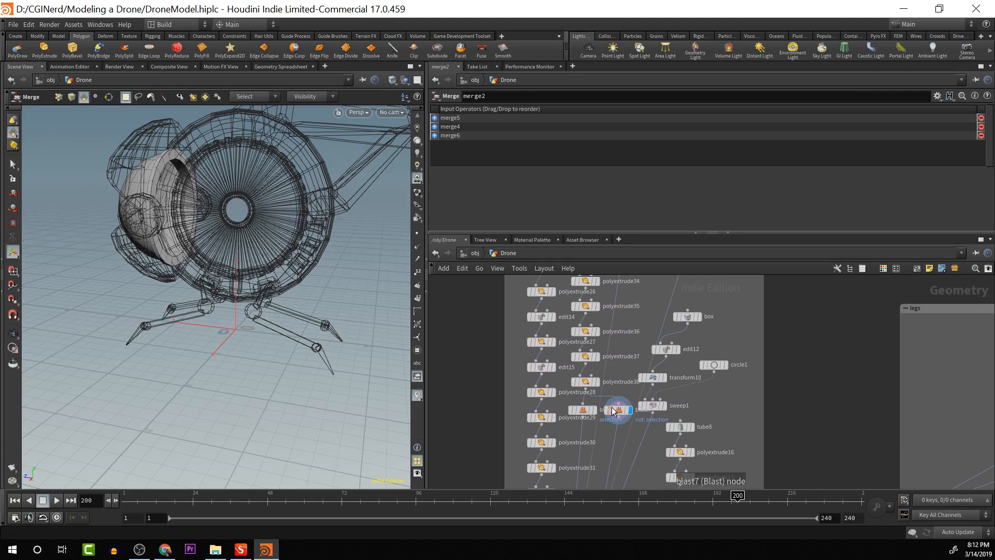
# Insert a Transform node on the wire between blast7 and merge5
pyautogui.click(619, 410)
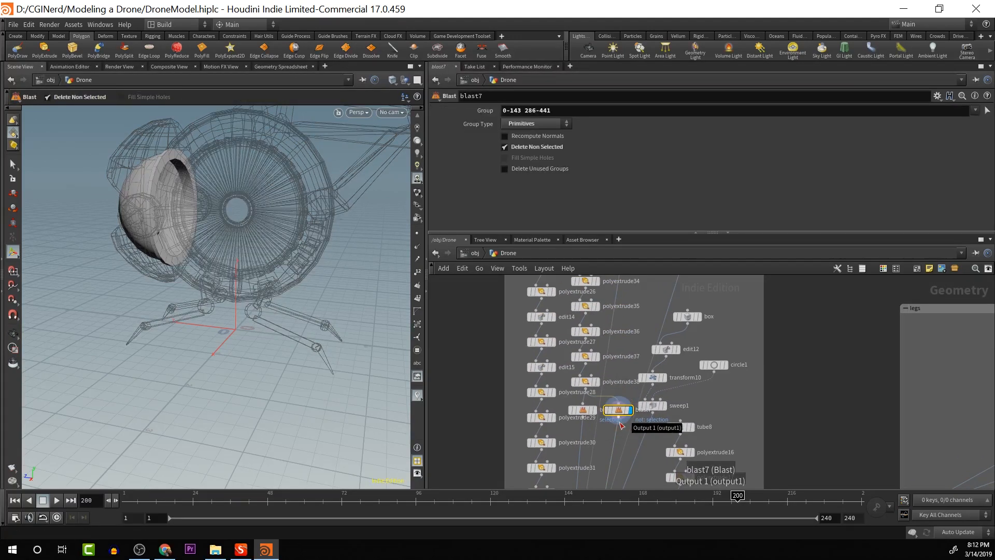
pyautogui.click(622, 425)
pyautogui.press('Tab')
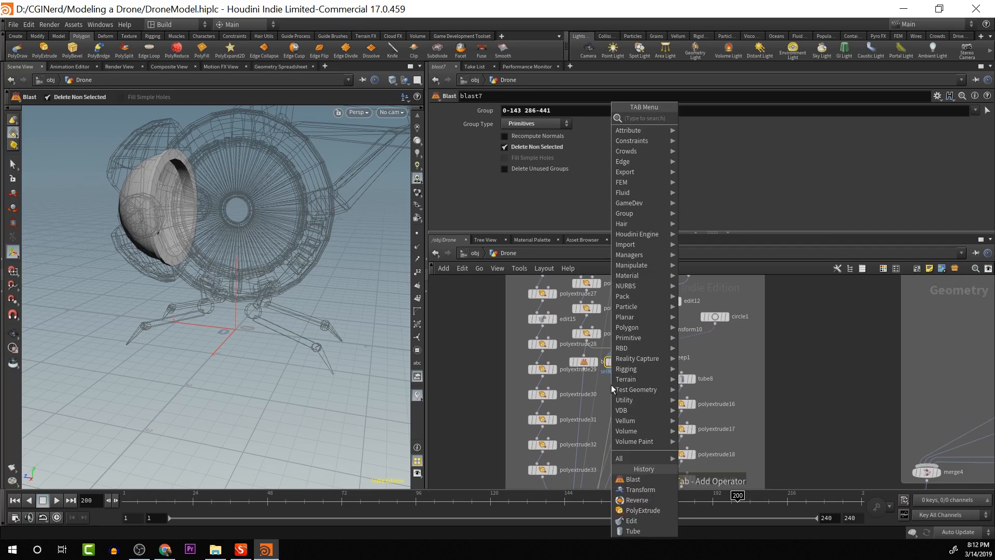
pyautogui.write('tran')
pyautogui.press('Return')
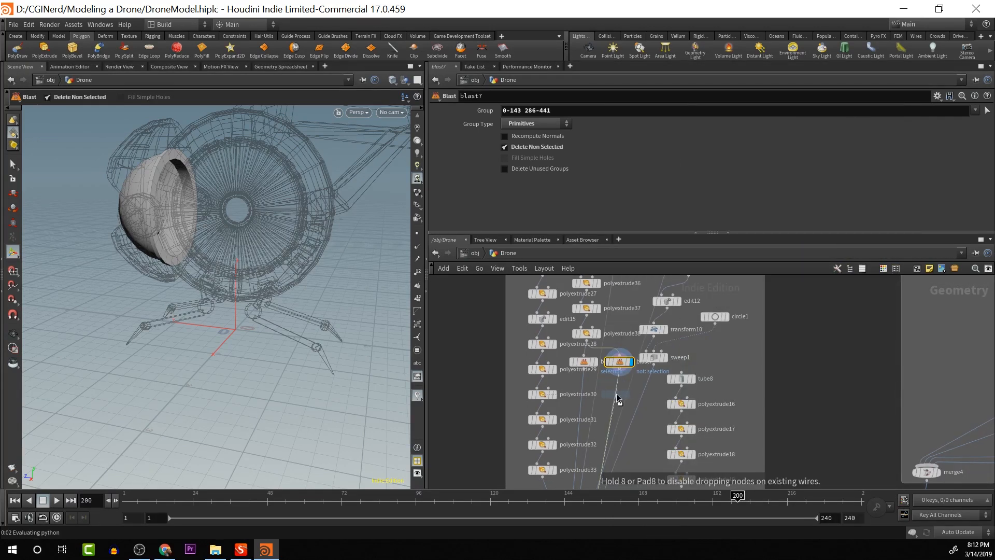
pyautogui.click(615, 395)
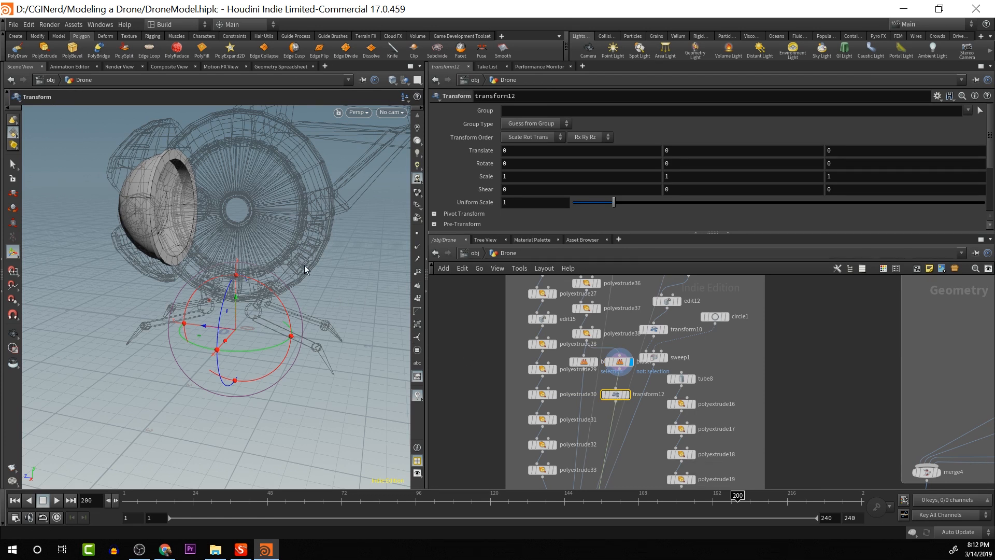
# Set transform12's uniform scale to 1.17, lower the bowl to a Y translation of about -0.197, and display transform12
pyautogui.moveTo(614, 204); pyautogui.dragTo(621, 209)
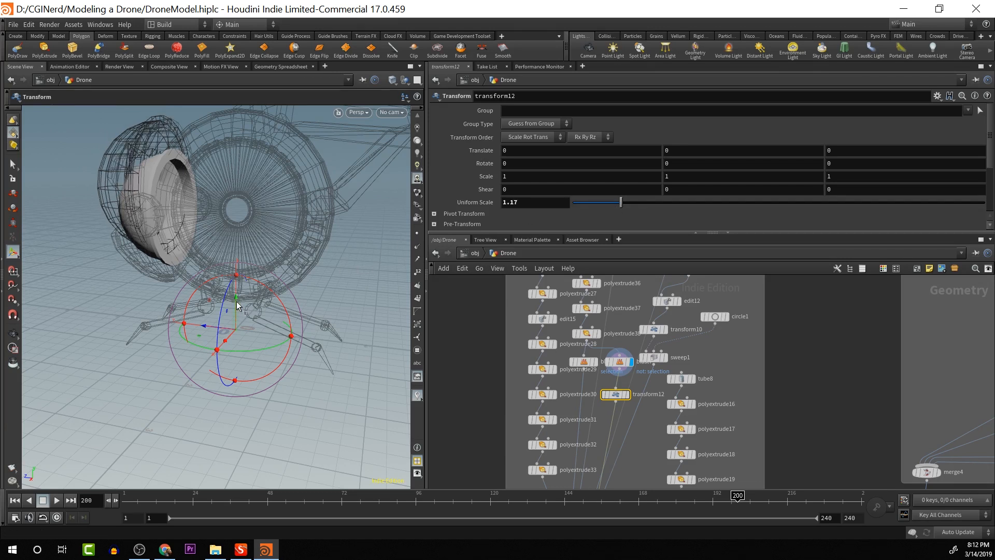
pyautogui.moveTo(236, 304); pyautogui.dragTo(238, 314)
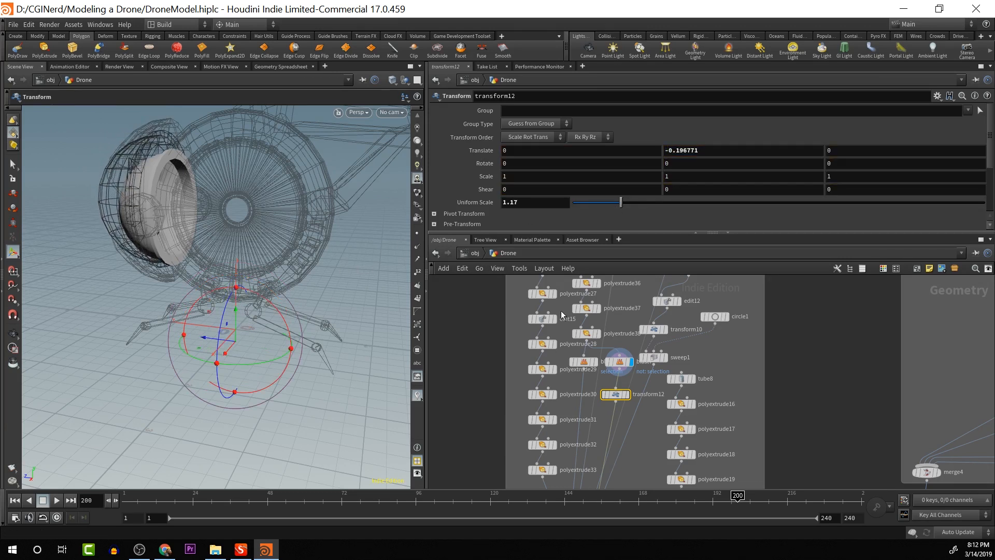
pyautogui.click(628, 395)
pyautogui.moveTo(140, 288)
pyautogui.keyDown('alt'); pyautogui.mouseDown()
pyautogui.moveTo(190, 299)
pyautogui.moveTo(250, 290)
pyautogui.moveTo(247, 309)
pyautogui.mouseUp(); pyautogui.keyUp('alt')
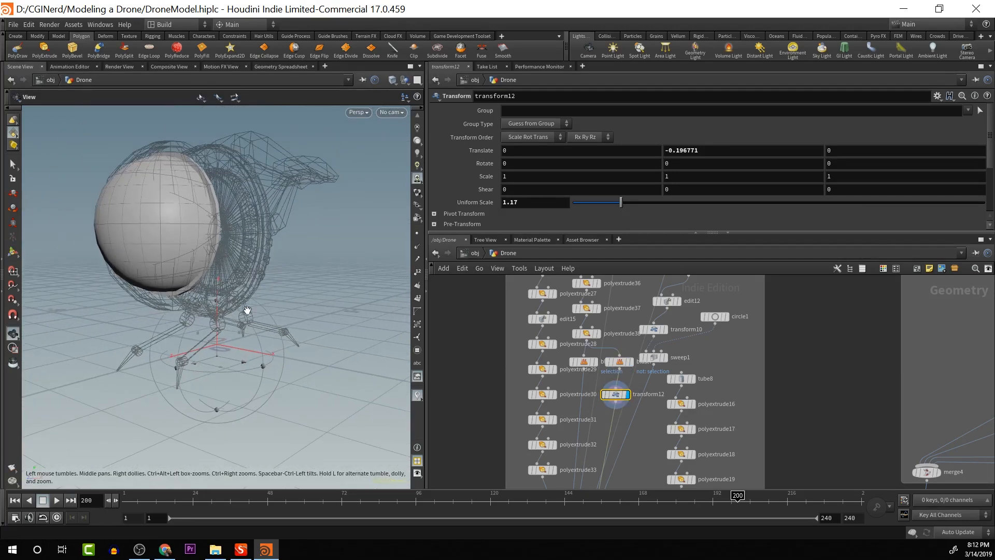
pyautogui.press('Return')
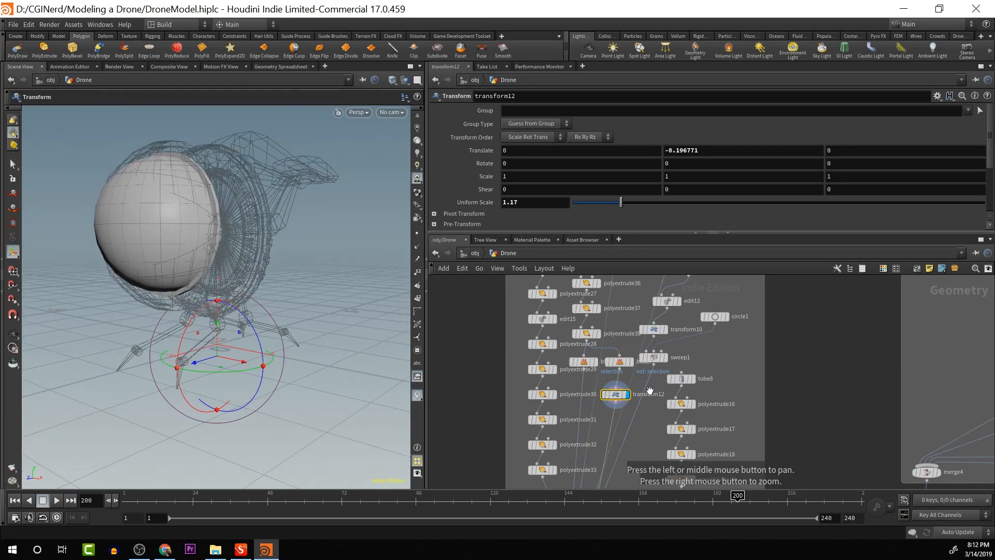
# Display merge5 and reposition the bowl with transform12 to about -0.274 in Y and -0.206 in Z
pyautogui.moveTo(650, 390); pyautogui.dragTo(656, 287, button='middle')
pyautogui.click(597, 464)
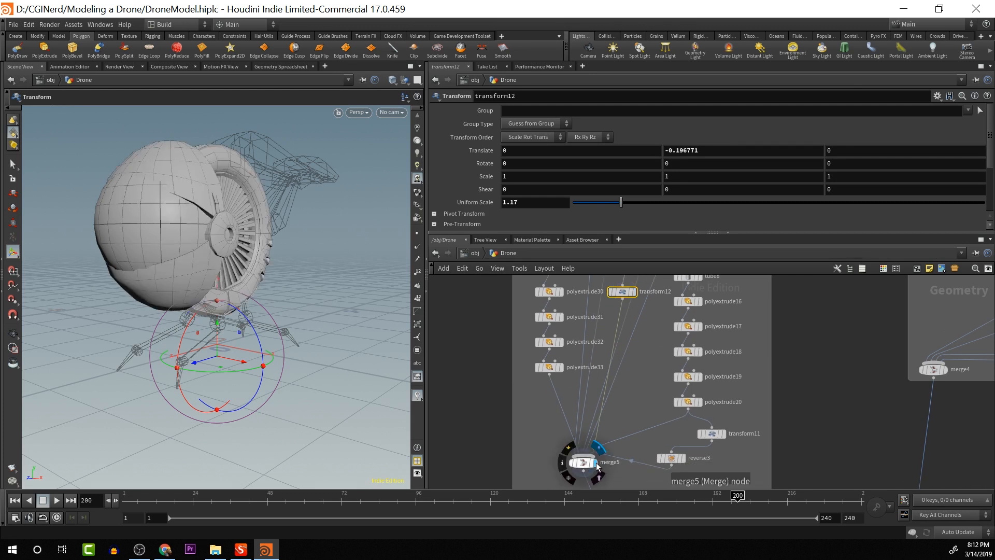
pyautogui.moveTo(665, 327); pyautogui.dragTo(658, 359, button='middle')
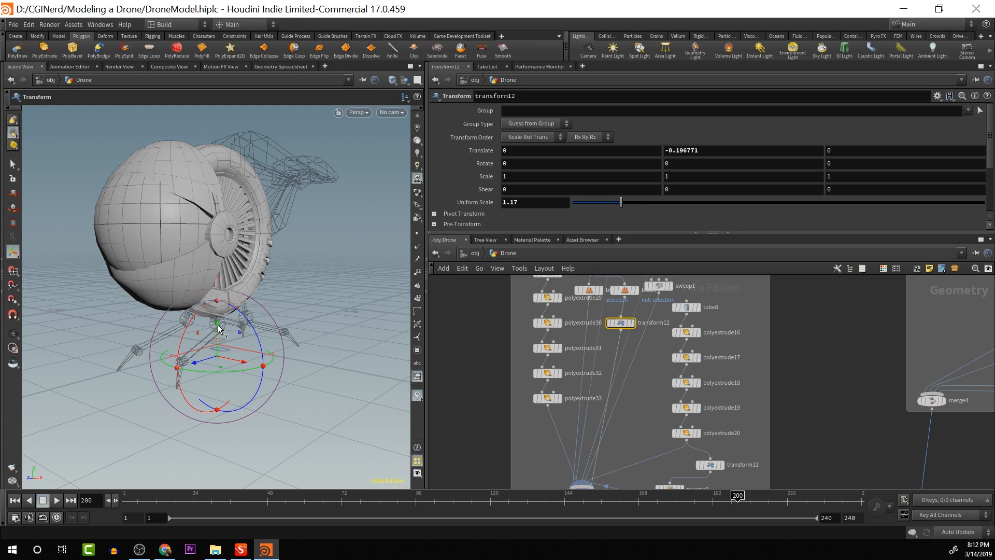
pyautogui.moveTo(219, 328); pyautogui.dragTo(256, 359)
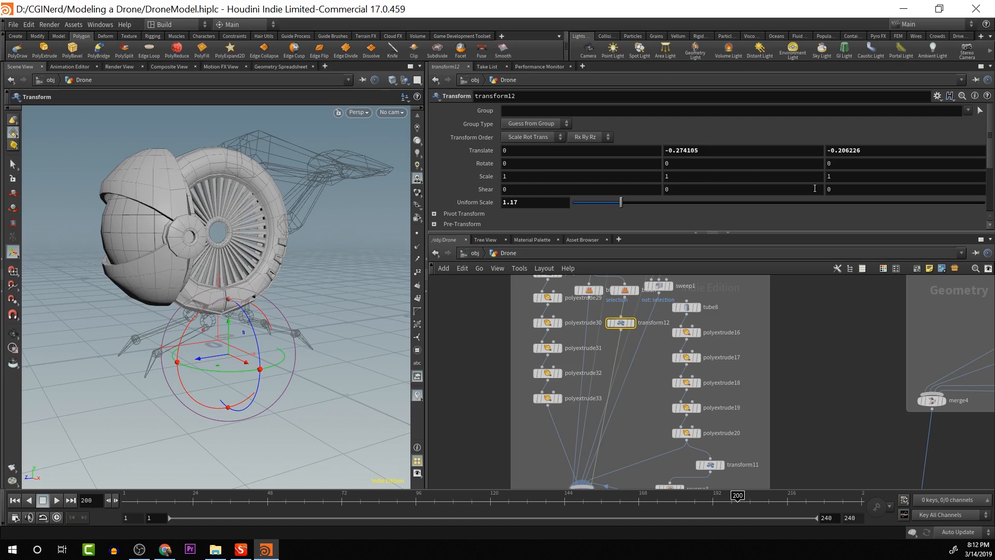
# Set transform12's scale to 0.87 in X and 1.06 in Y, and lower its Y translation to about -0.334
pyautogui.moveTo(642, 177); pyautogui.dragTo(374, 263, button='middle')
pyautogui.click(375, 261)
pyautogui.keyDown('alt'); pyautogui.moveTo(375, 260); pyautogui.dragTo(300, 259); pyautogui.keyUp('alt')
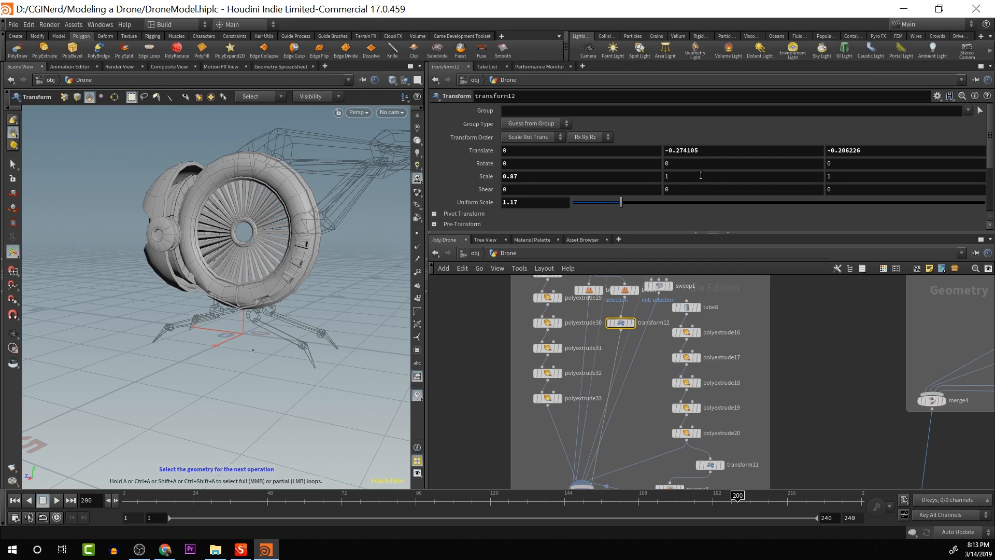
pyautogui.moveTo(701, 175)
pyautogui.mouseDown(button='middle')
pyautogui.moveTo(701, 140)
pyautogui.moveTo(704, 180)
pyautogui.mouseUp(button='middle')
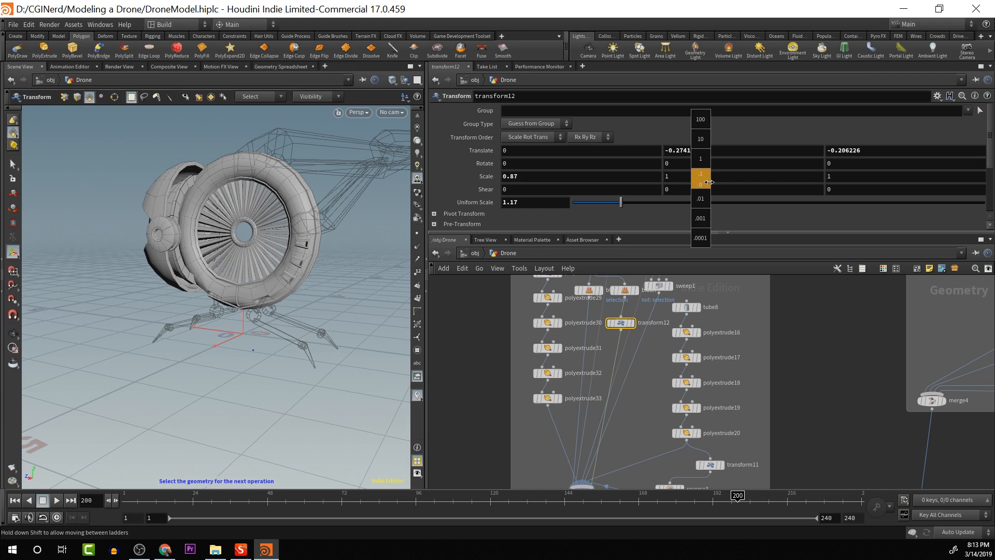
pyautogui.moveTo(713, 182); pyautogui.dragTo(724, 208, button='middle')
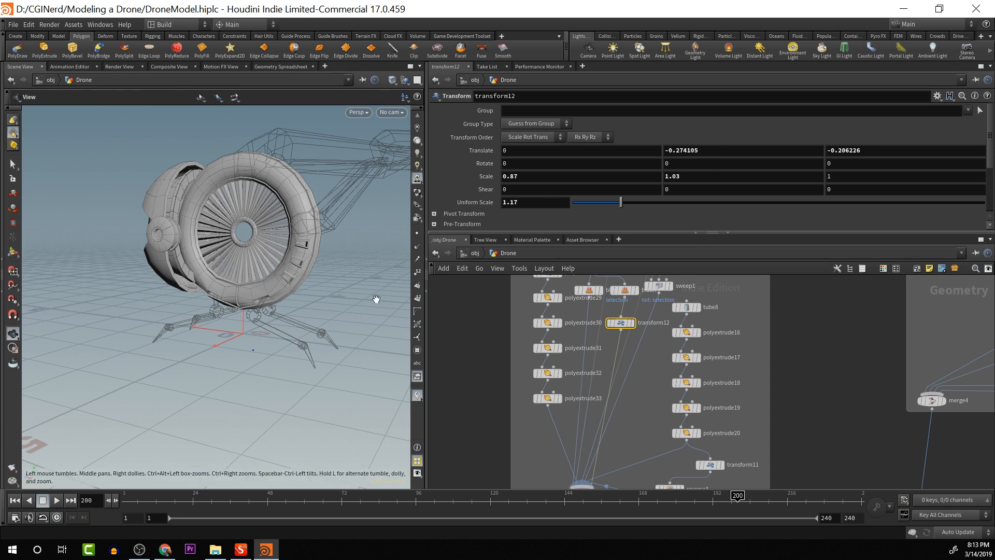
pyautogui.moveTo(375, 299)
pyautogui.keyDown('alt'); pyautogui.mouseDown()
pyautogui.moveTo(502, 293)
pyautogui.moveTo(369, 299)
pyautogui.mouseUp(); pyautogui.keyUp('alt')
pyautogui.moveTo(717, 151); pyautogui.dragTo(722, 200, button='middle')
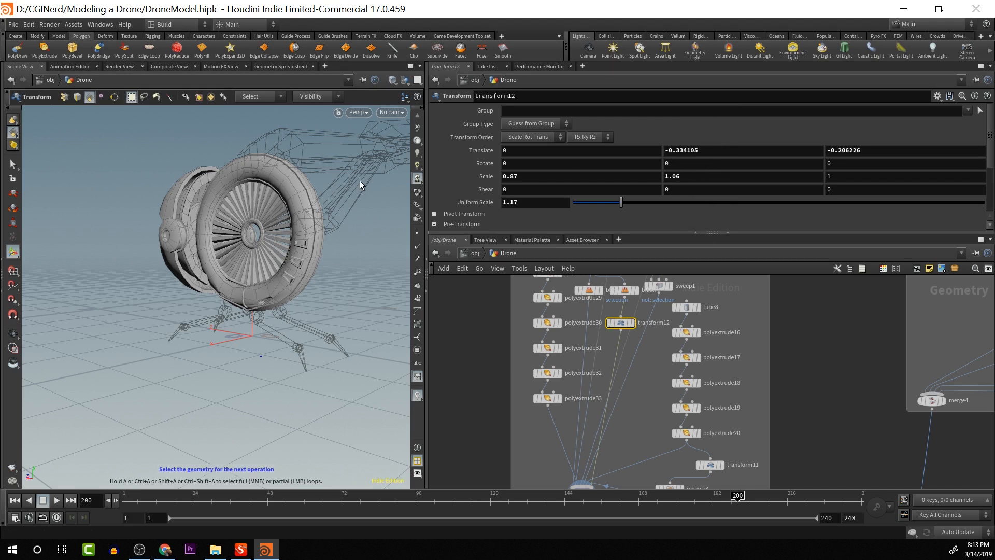
pyautogui.moveTo(355, 289)
pyautogui.keyDown('alt'); pyautogui.mouseDown()
pyautogui.moveTo(391, 305)
pyautogui.moveTo(469, 306)
pyautogui.moveTo(364, 306)
pyautogui.moveTo(394, 311)
pyautogui.moveTo(340, 327)
pyautogui.moveTo(405, 306)
pyautogui.moveTo(351, 303)
pyautogui.mouseUp(); pyautogui.keyUp('alt')
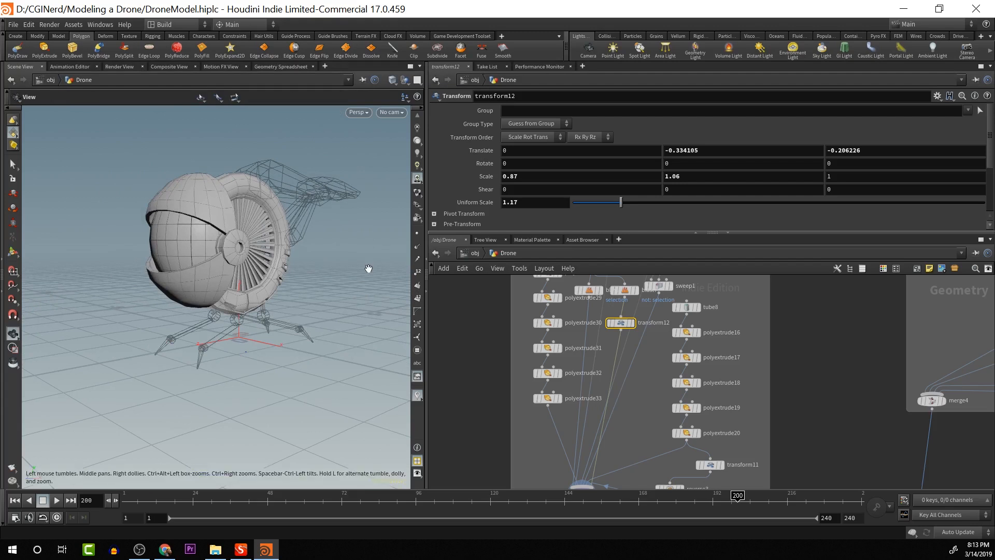
pyautogui.moveTo(373, 269); pyautogui.dragTo(236, 274)
pyautogui.scroll(5, 289, 250)
pyautogui.scroll(-3, 338, 269)
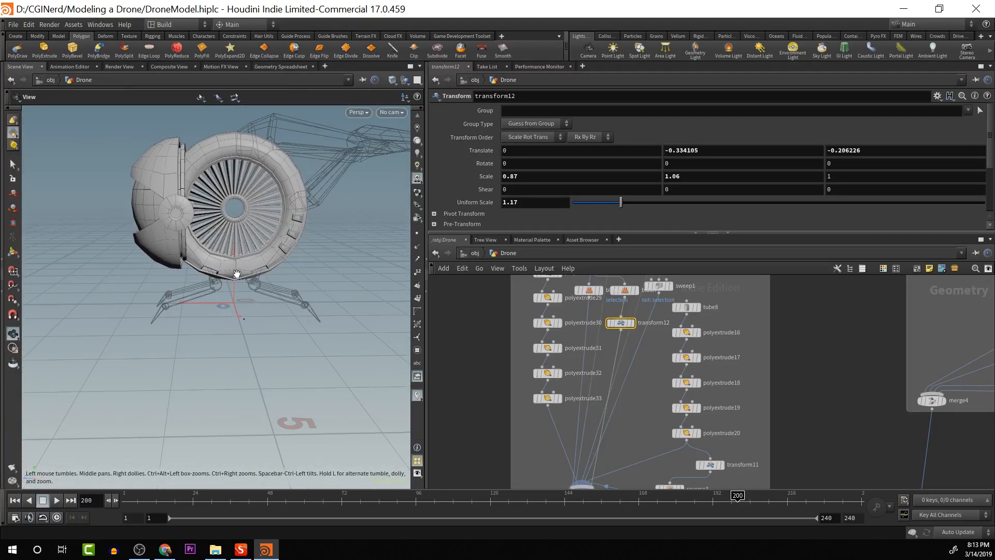
pyautogui.press('t')
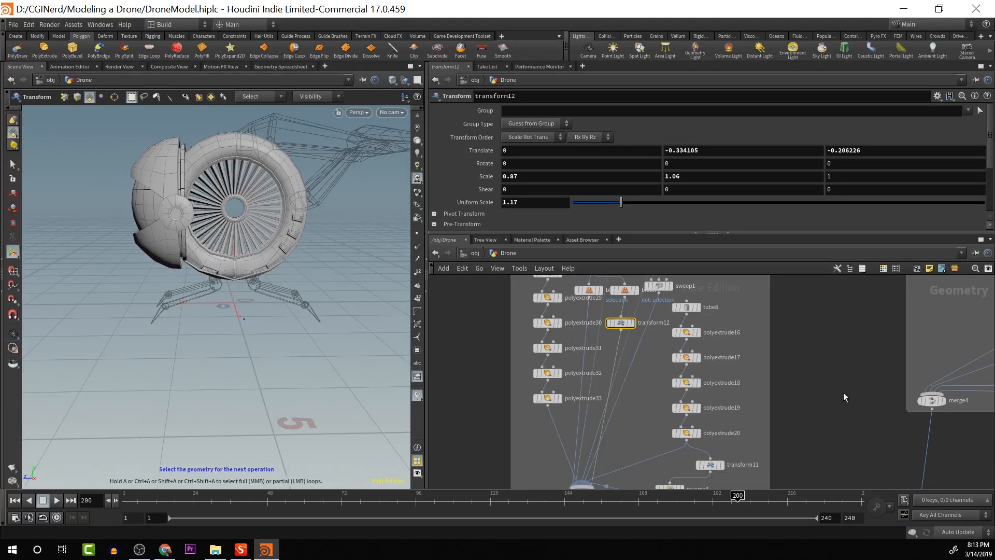
# Move the six-node tube9 chain out beside the legs network box and extend the box downward
pyautogui.moveTo(844, 393); pyautogui.dragTo(813, 288)
pyautogui.press('h')
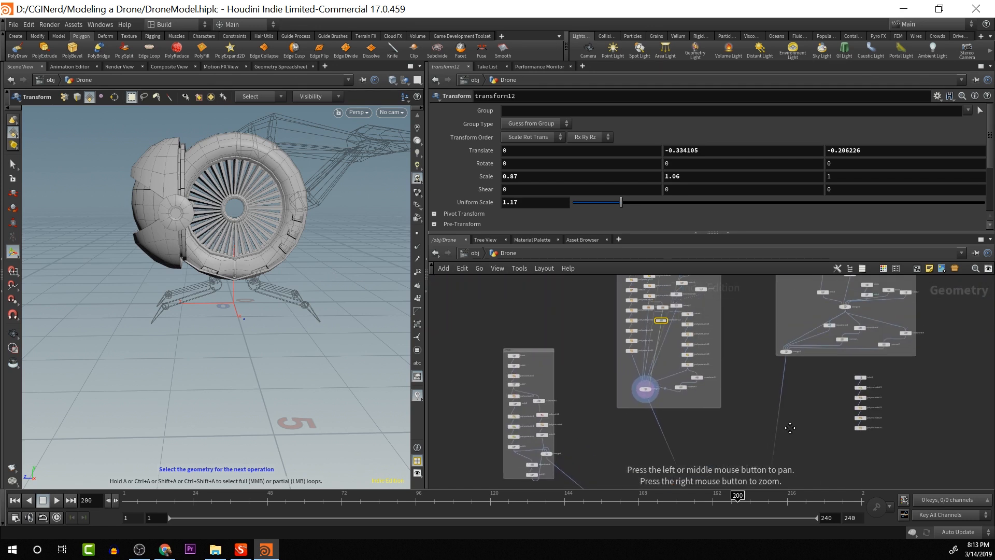
pyautogui.moveTo(850, 359); pyautogui.dragTo(900, 452)
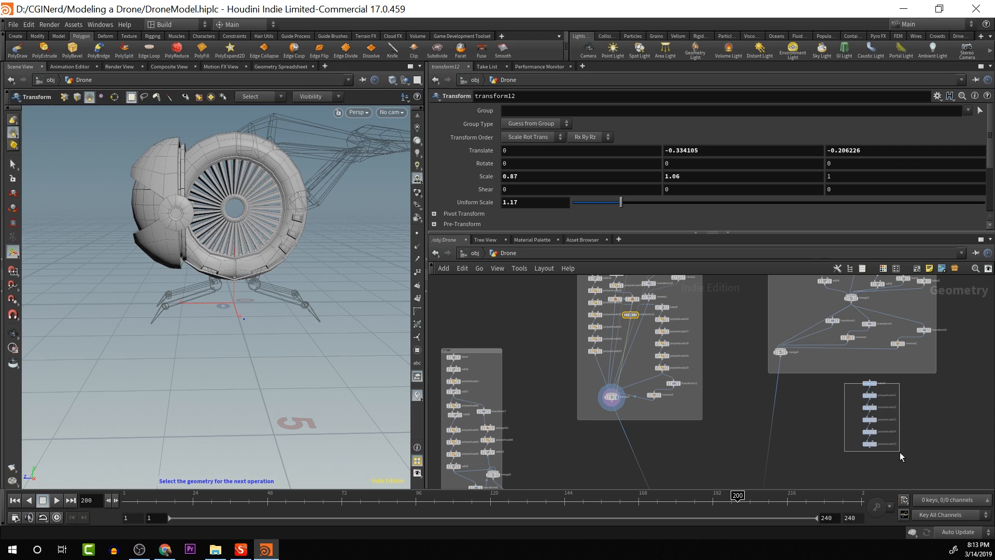
pyautogui.moveTo(869, 384); pyautogui.dragTo(972, 380)
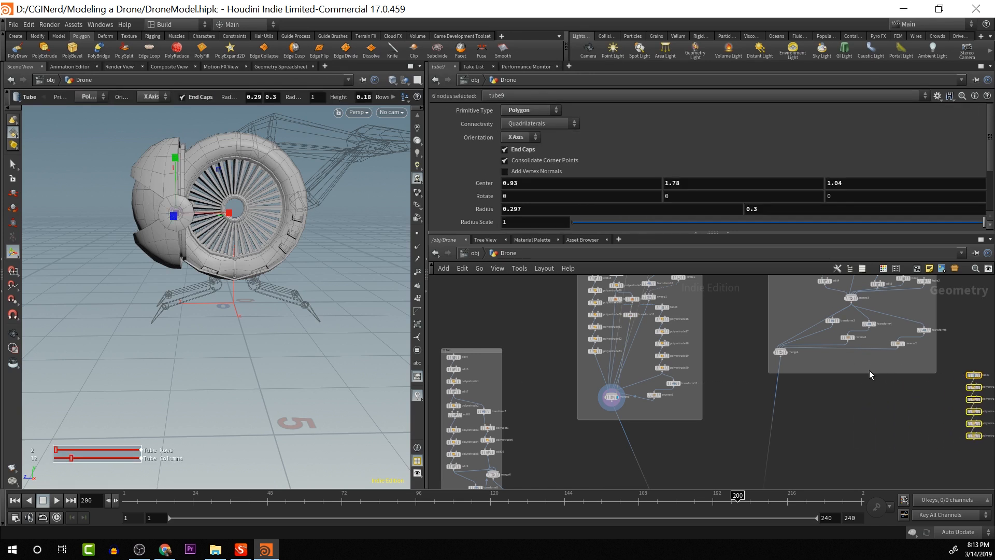
pyautogui.moveTo(869, 374); pyautogui.dragTo(868, 438)
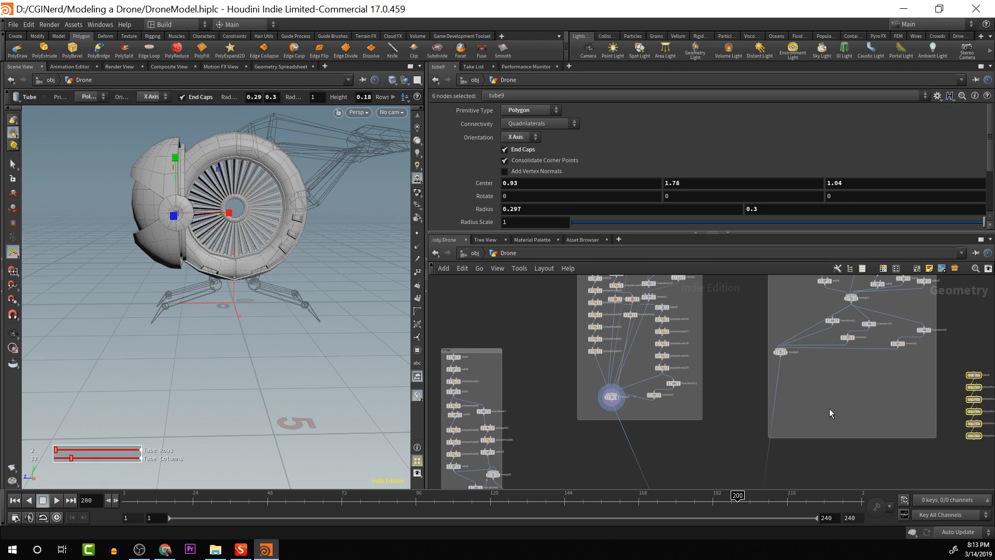
# Display merge4 in the legs network box and view the leg joints up close
pyautogui.click(787, 353)
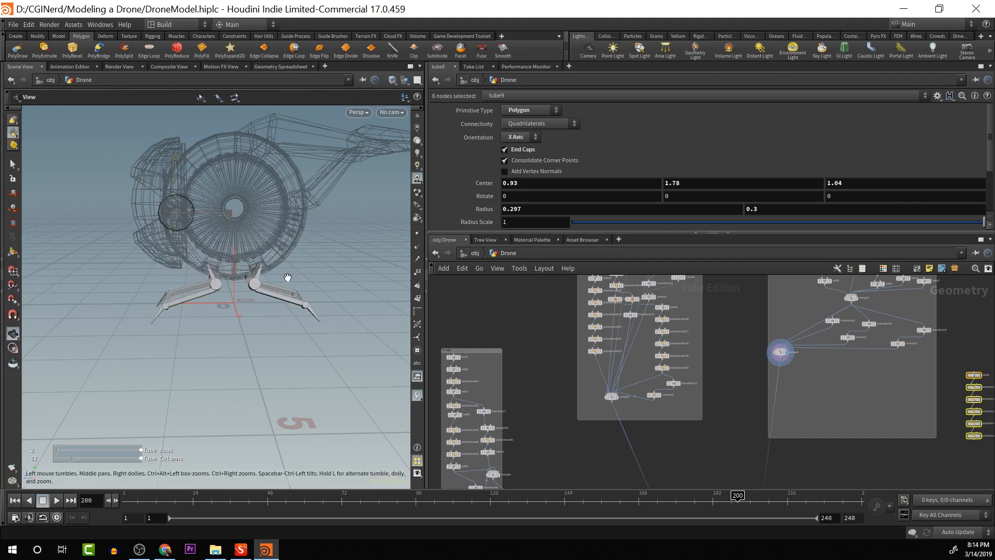
pyautogui.keyDown('alt'); pyautogui.moveTo(265, 293); pyautogui.dragTo(193, 263, button='middle'); pyautogui.keyUp('alt')
pyautogui.keyDown('alt'); pyautogui.moveTo(193, 263); pyautogui.dragTo(267, 277); pyautogui.keyUp('alt')
pyautogui.scroll(5, 196, 277)
pyautogui.keyDown('alt'); pyautogui.moveTo(286, 201); pyautogui.dragTo(237, 229); pyautogui.keyUp('alt')
pyautogui.scroll(-2, 240, 228)
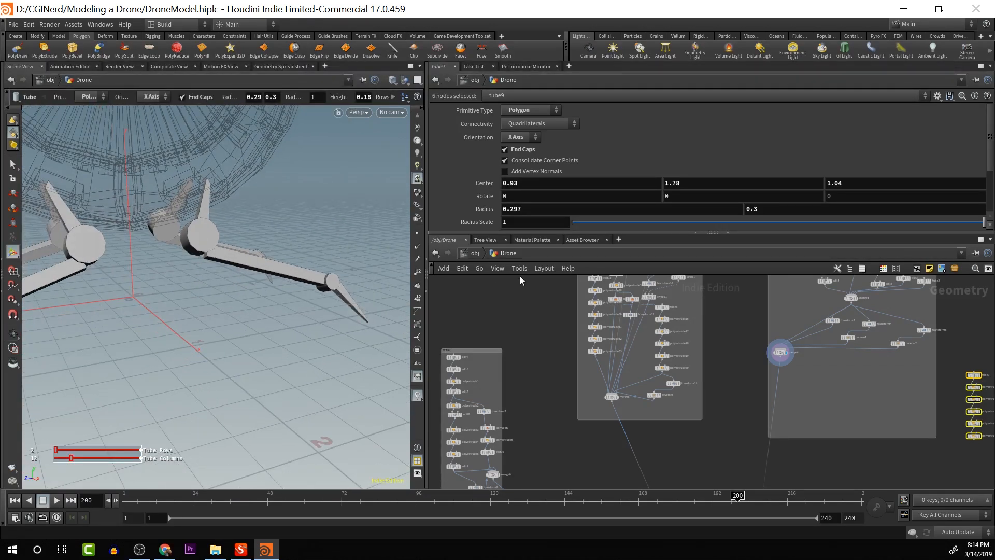
# Move the selected tube9 node chain farther up alongside the legs network box
pyautogui.scroll(-1, 560, 321)
pyautogui.moveTo(908, 374)
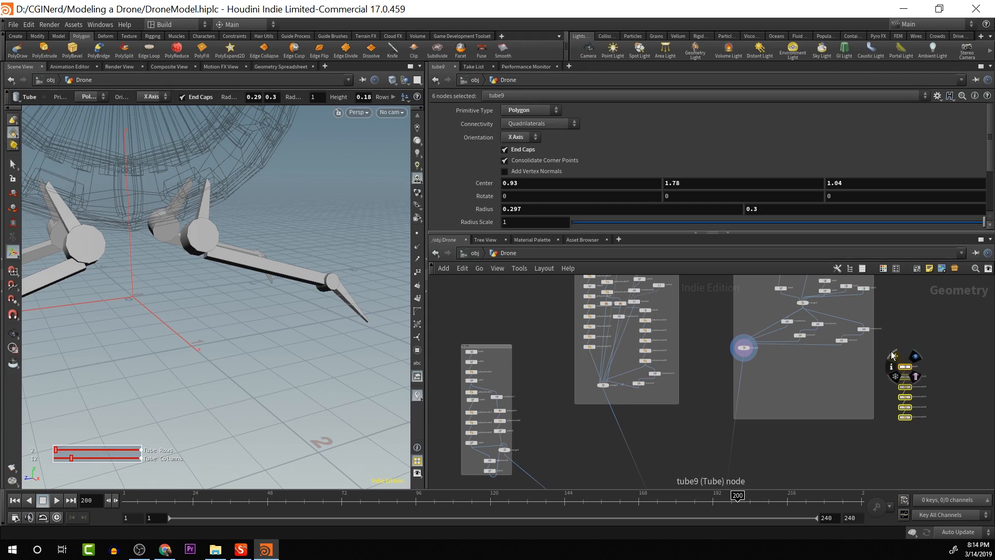
pyautogui.moveTo(909, 418); pyautogui.dragTo(918, 402)
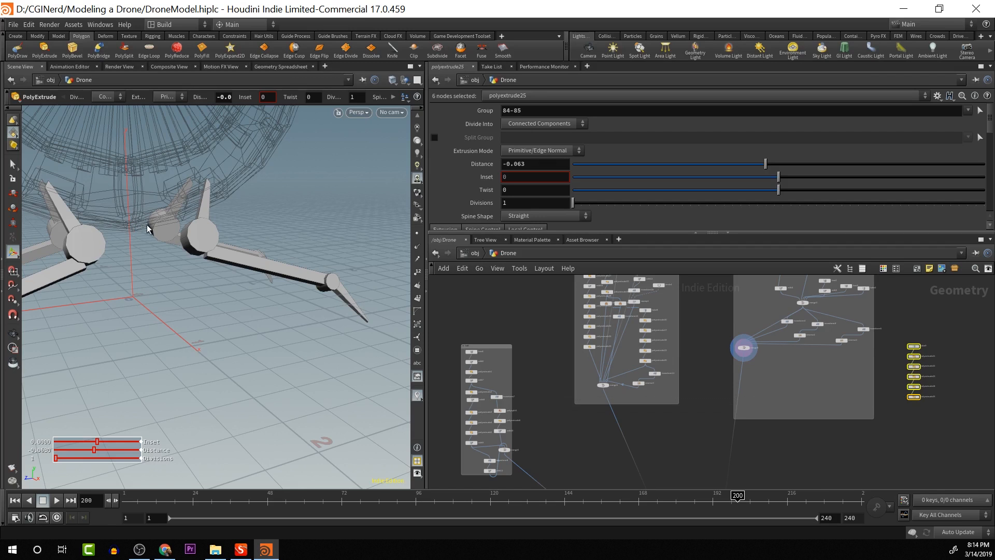
pyautogui.press('space')
pyautogui.scroll(-2, 938, 357)
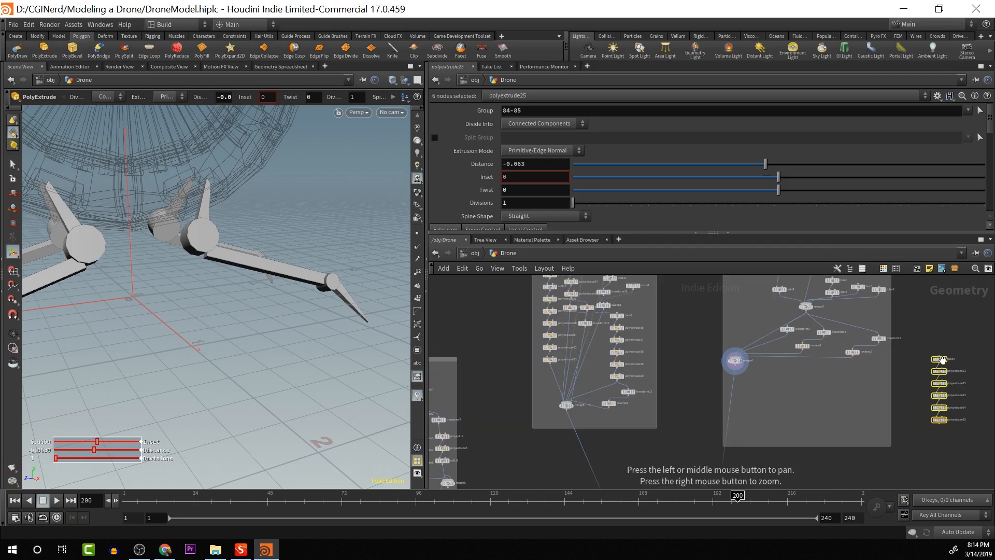
pyautogui.moveTo(938, 361); pyautogui.dragTo(938, 309)
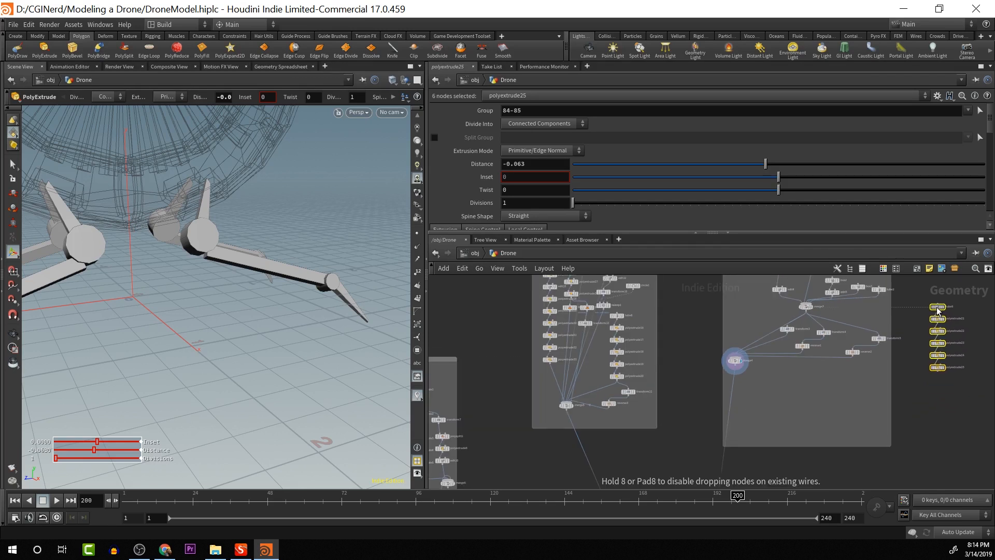
# Move the selected tube9 node chain to just above the legs network box
pyautogui.keyDown('alt'); pyautogui.moveTo(839, 339); pyautogui.dragTo(835, 432, button='middle'); pyautogui.keyUp('alt')
pyautogui.keyDown('alt'); pyautogui.scroll(4, 826, 393); pyautogui.keyUp('alt')
pyautogui.keyDown('alt'); pyautogui.scroll(-1, 826, 392); pyautogui.keyUp('alt')
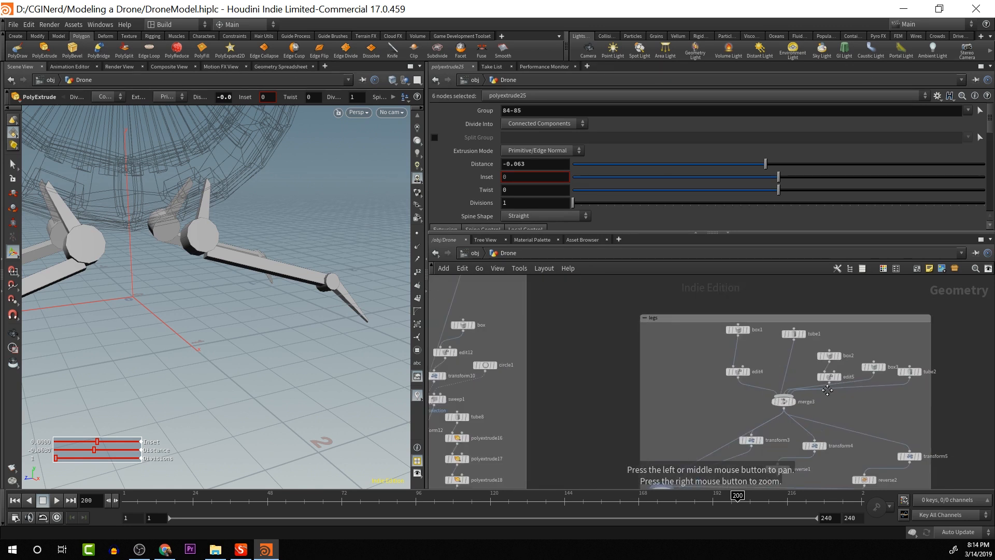
pyautogui.keyDown('alt'); pyautogui.moveTo(826, 389); pyautogui.dragTo(786, 378, button='middle'); pyautogui.keyUp('alt')
pyautogui.moveTo(971, 394); pyautogui.dragTo(781, 301)
# Display the tube1 node in the legs network box to identify which joint it creates
pyautogui.moveTo(829, 412); pyautogui.dragTo(817, 318, button='middle')
pyautogui.scroll(3, 844, 353)
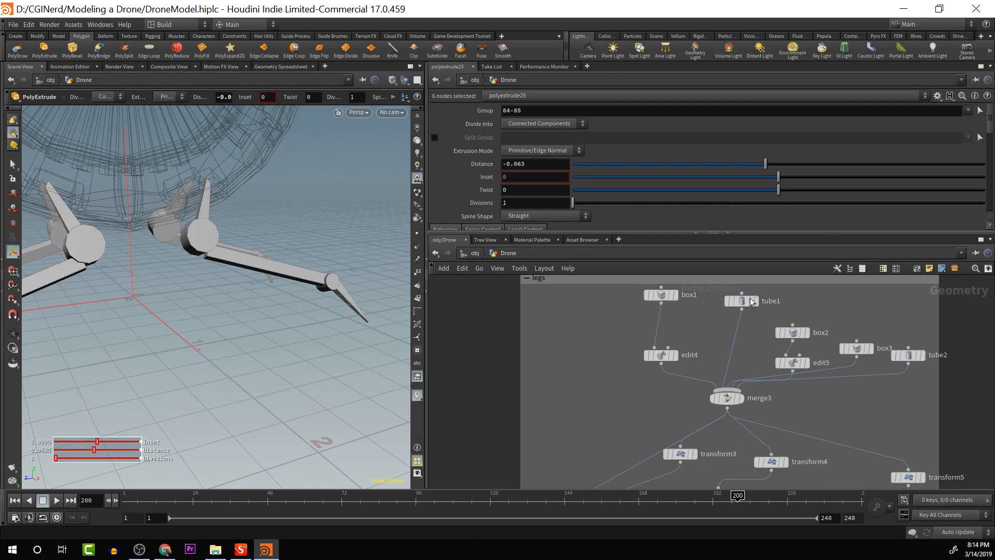
pyautogui.click(760, 308)
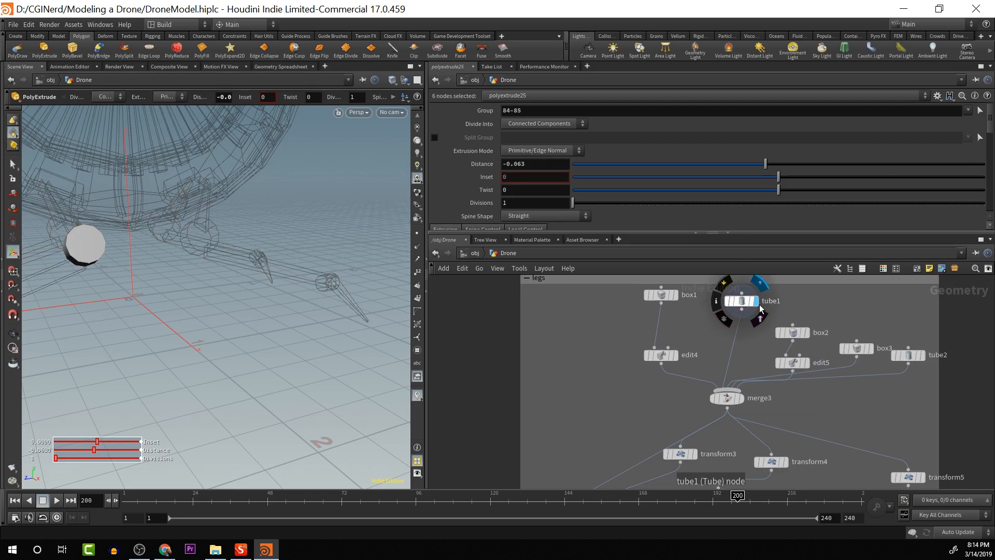
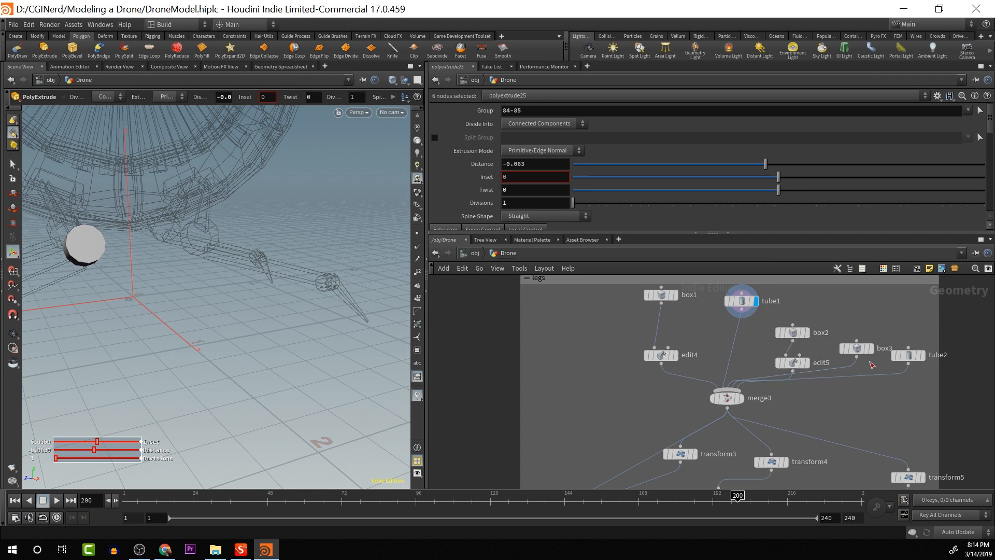
pyautogui.scroll(-1, 863, 386)
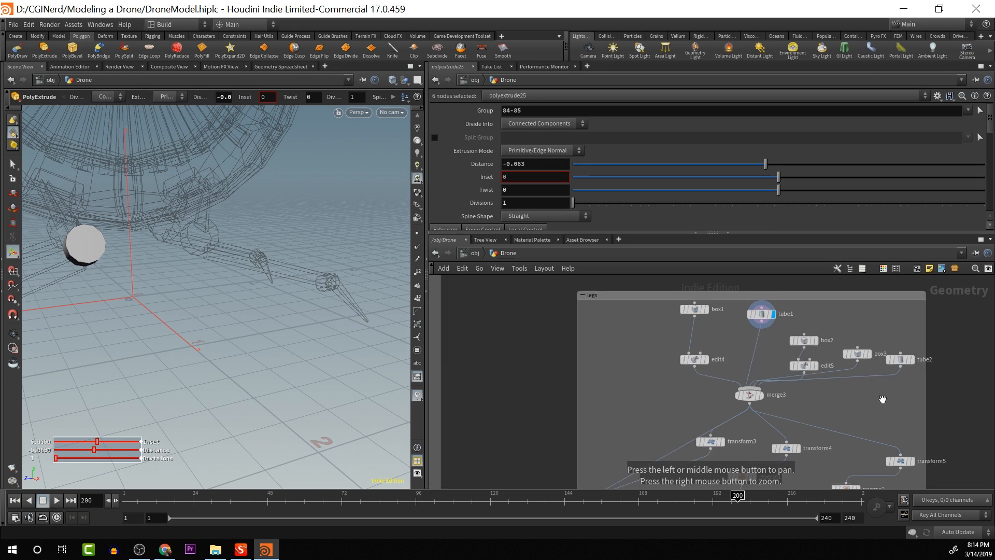
# Delete the tube1 node and wire polyextrude25's output into merge3 in its place
pyautogui.moveTo(884, 400)
pyautogui.mouseDown(button='middle')
pyautogui.moveTo(876, 362)
pyautogui.moveTo(876, 409)
pyautogui.mouseUp(button='middle')
pyautogui.scroll(-1, 829, 282)
pyautogui.scroll(-1, 829, 282)
pyautogui.moveTo(829, 283); pyautogui.dragTo(802, 342, button='middle')
pyautogui.click(783, 364)
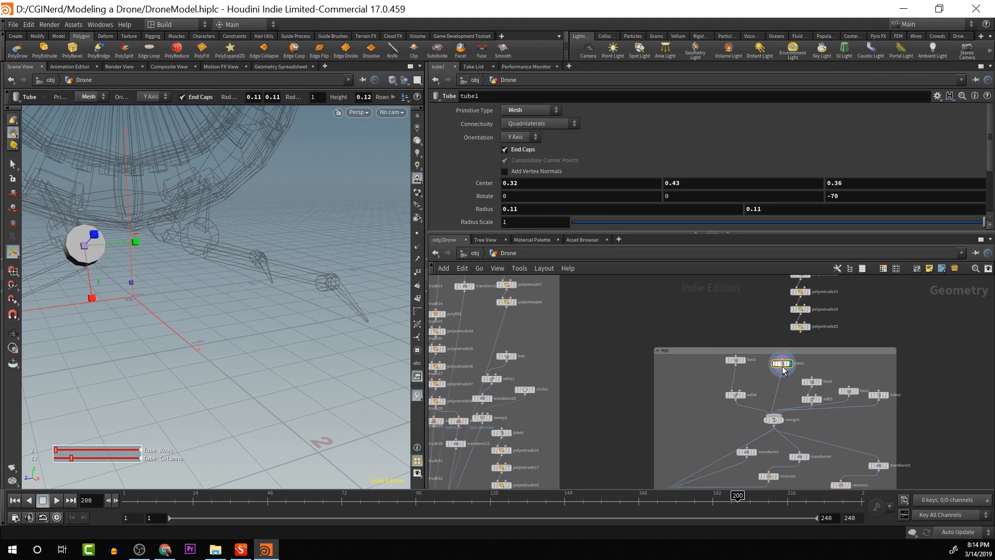
pyautogui.press('Delete')
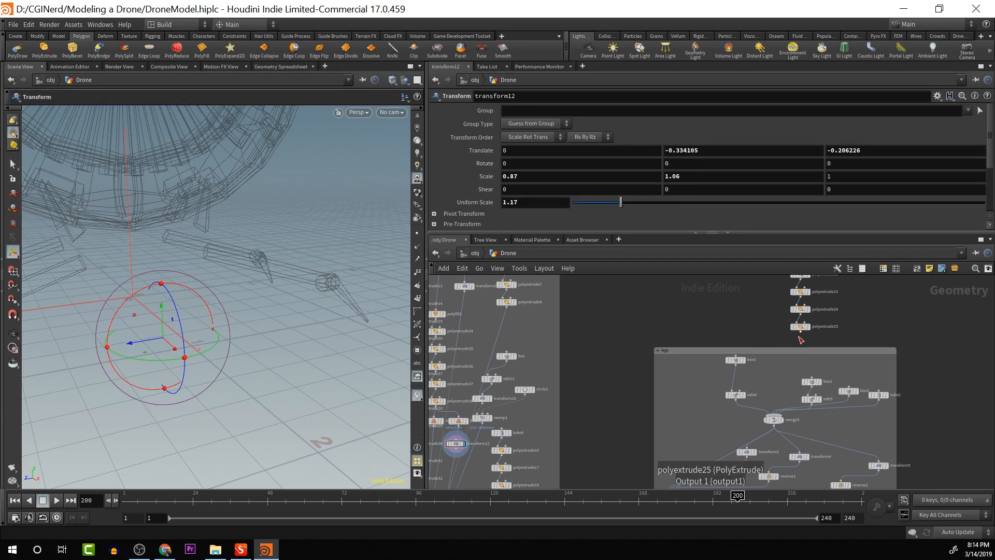
pyautogui.moveTo(800, 332); pyautogui.dragTo(774, 416)
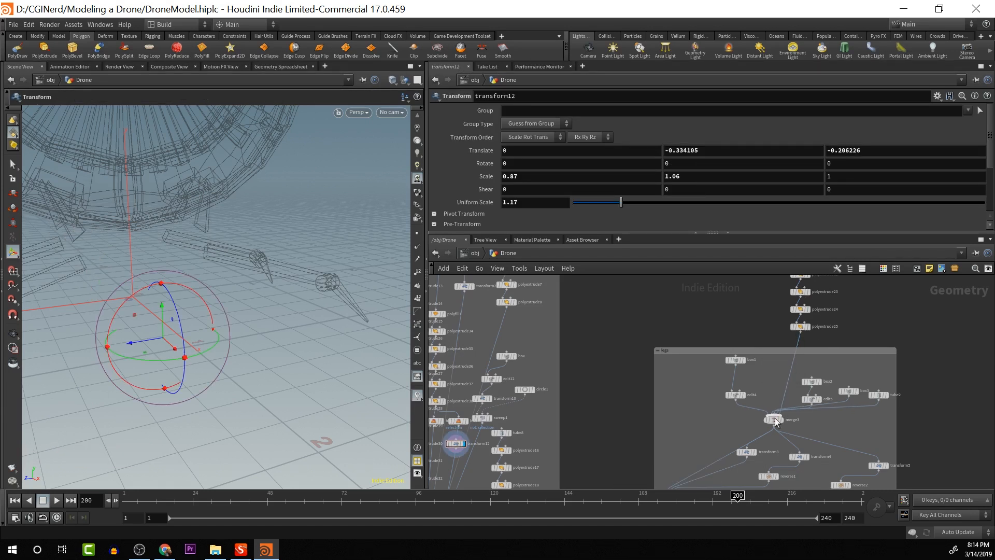
# Insert a Transform node on the wire between polyextrude25 and merge3
pyautogui.press('space')
pyautogui.press('space')
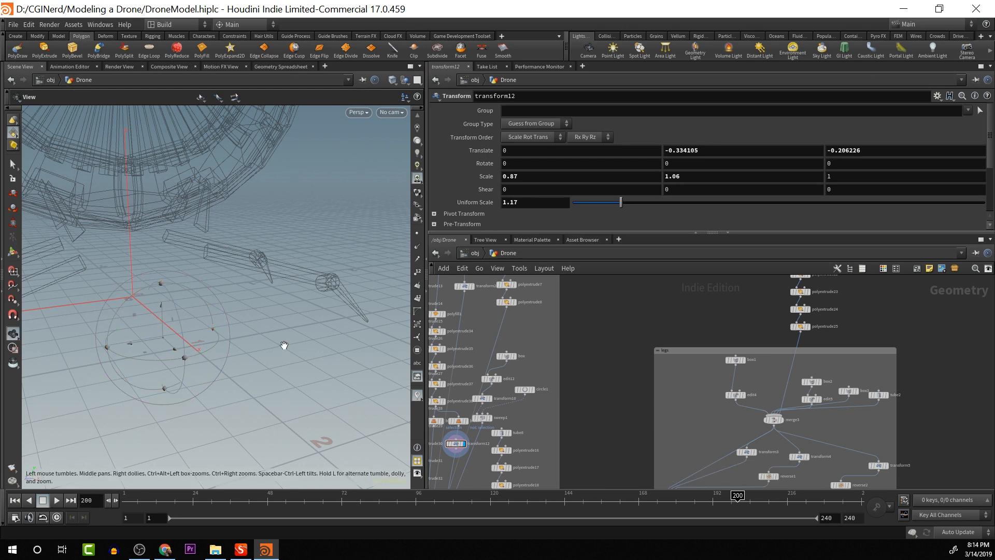
pyautogui.moveTo(284, 347); pyautogui.dragTo(286, 379, button='middle')
pyautogui.scroll(-6, 286, 379)
pyautogui.moveTo(247, 277); pyautogui.dragTo(367, 309)
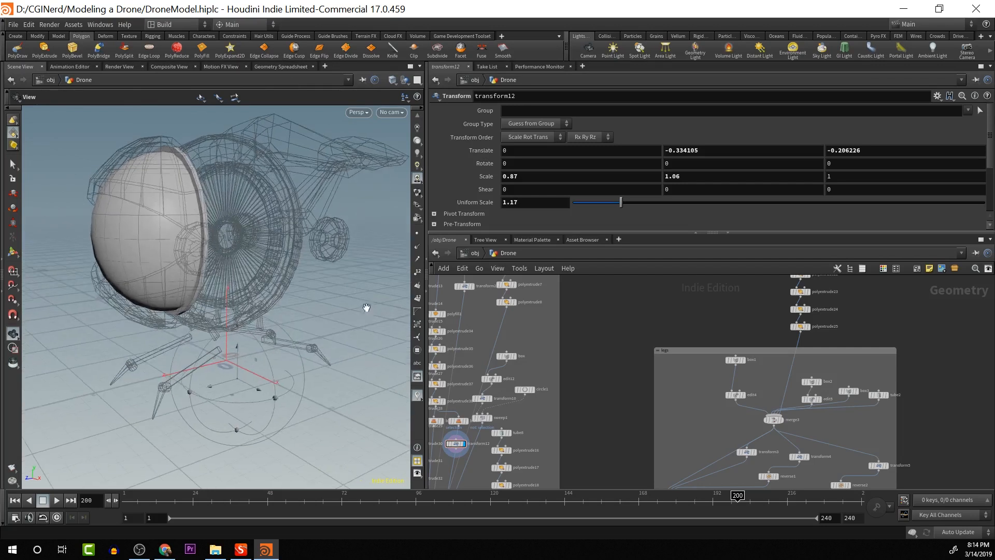
pyautogui.scroll(3, 375, 318)
pyautogui.press('Return')
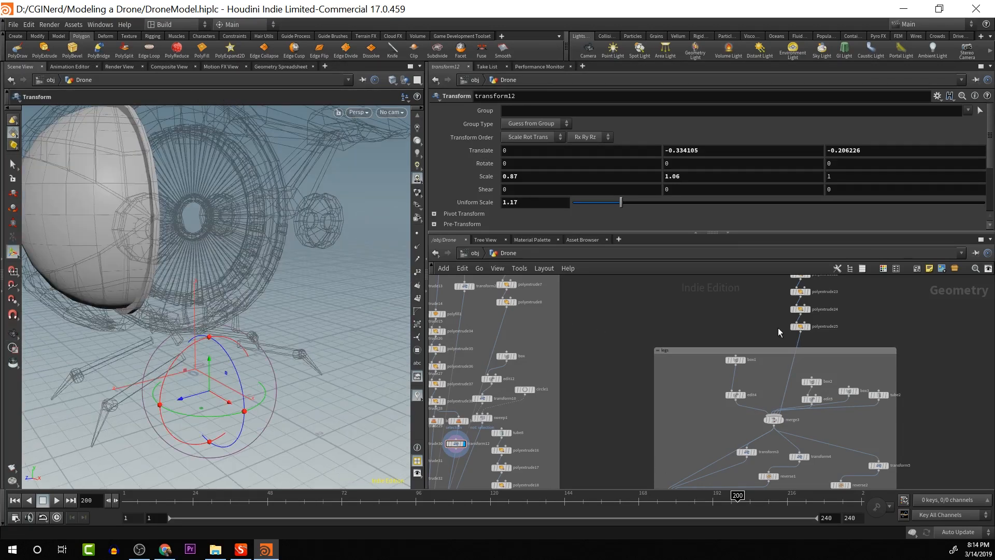
pyautogui.press('Tab')
pyautogui.write('t')
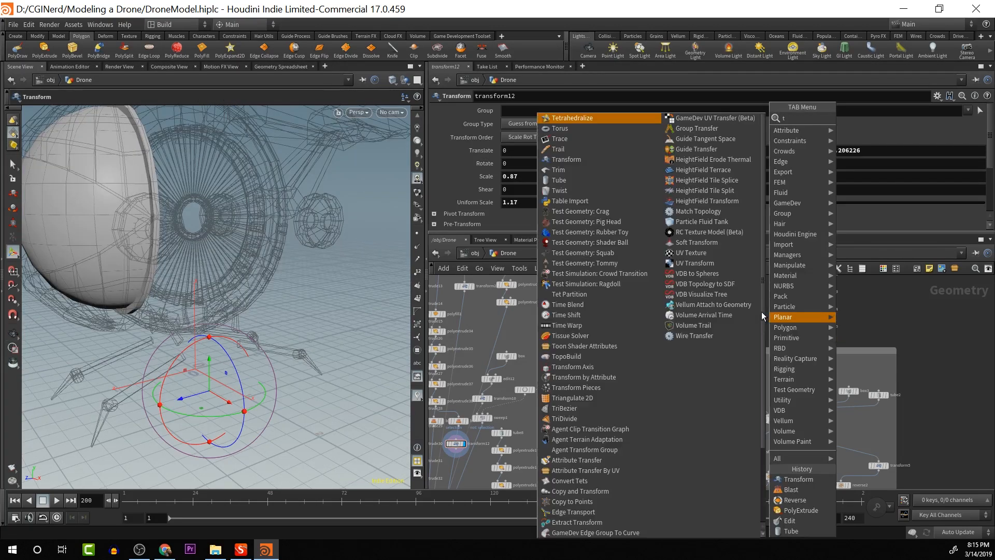
pyautogui.write('ran')
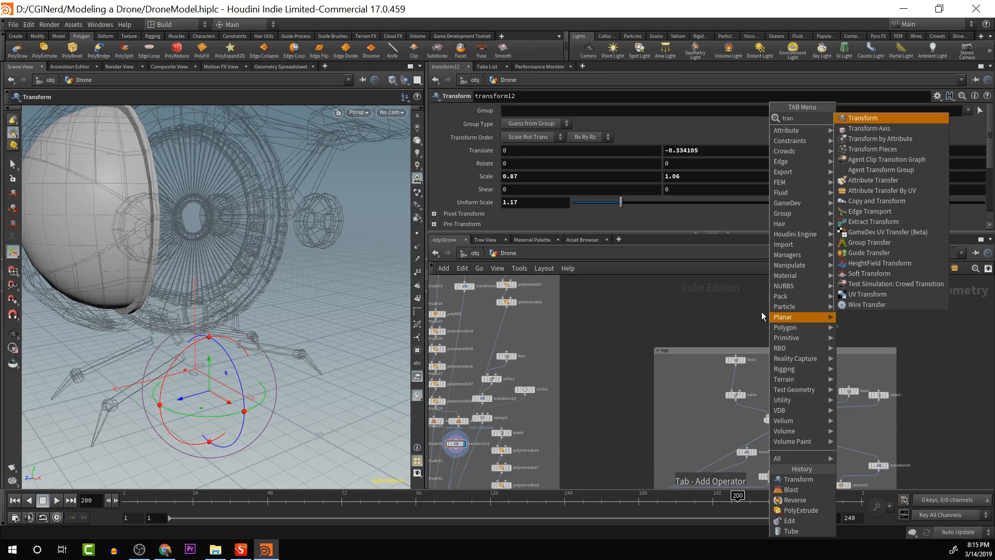
pyautogui.press('Return')
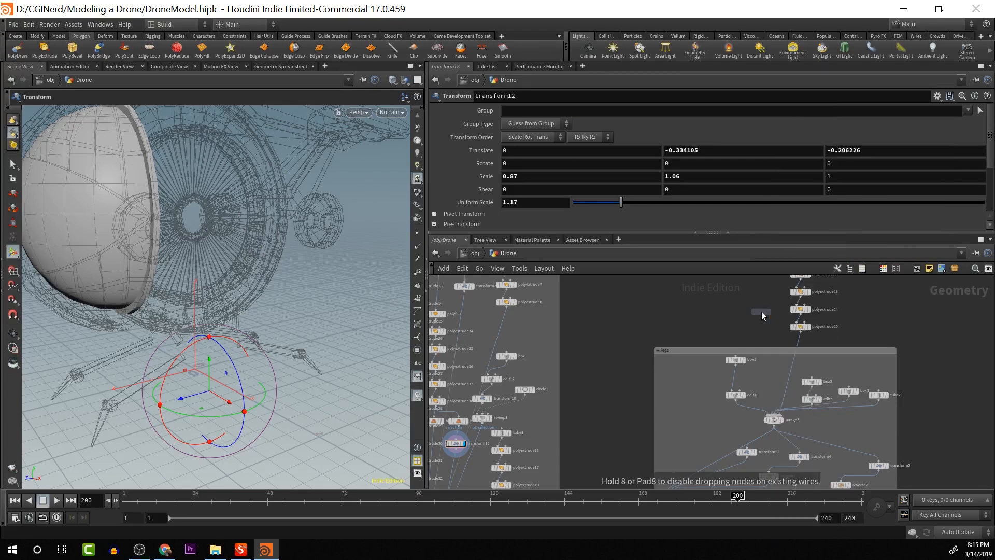
pyautogui.click(792, 375)
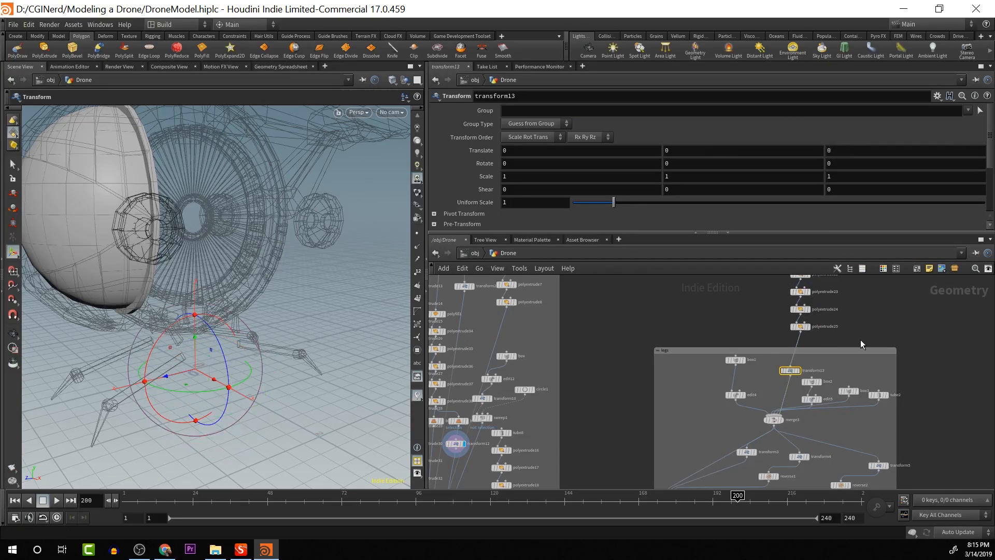
# Extend the legs network box upward and move its leg nodes down to free space above them
pyautogui.moveTo(857, 348)
pyautogui.mouseDown()
pyautogui.moveTo(857, 313)
pyautogui.moveTo(857, 334)
pyautogui.mouseUp()
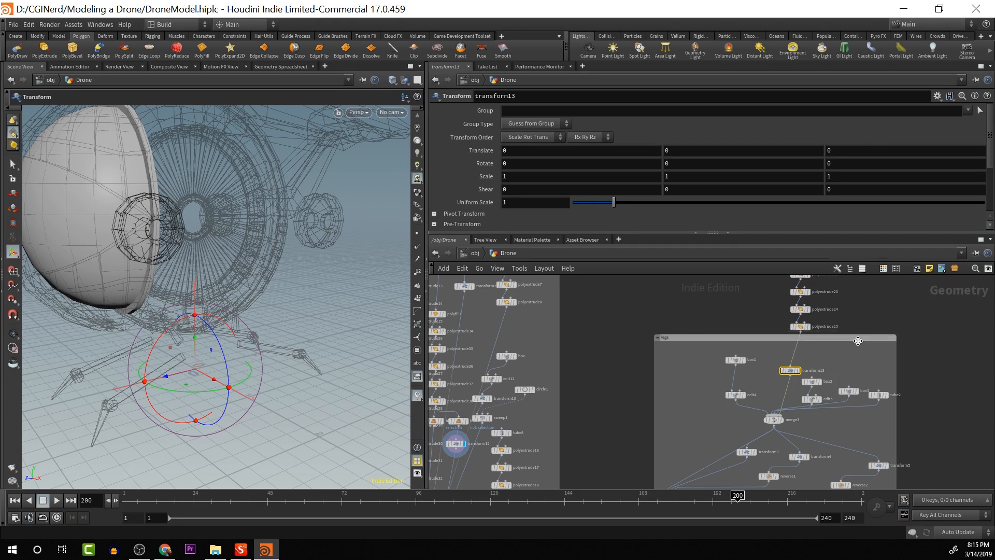
pyautogui.scroll(-2, 851, 332)
pyautogui.scroll(-2, 851, 334)
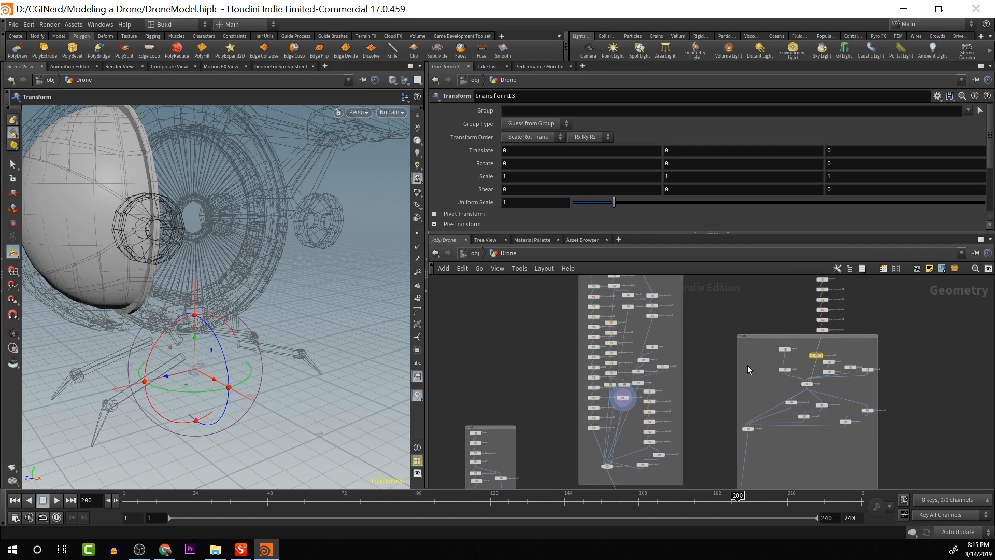
pyautogui.moveTo(756, 344); pyautogui.dragTo(845, 481)
pyautogui.moveTo(747, 389); pyautogui.dragTo(766, 458)
pyautogui.moveTo(842, 471); pyautogui.dragTo(843, 444)
pyautogui.keyDown('ctrl'); pyautogui.scroll(3, 828, 325); pyautogui.keyUp('ctrl')
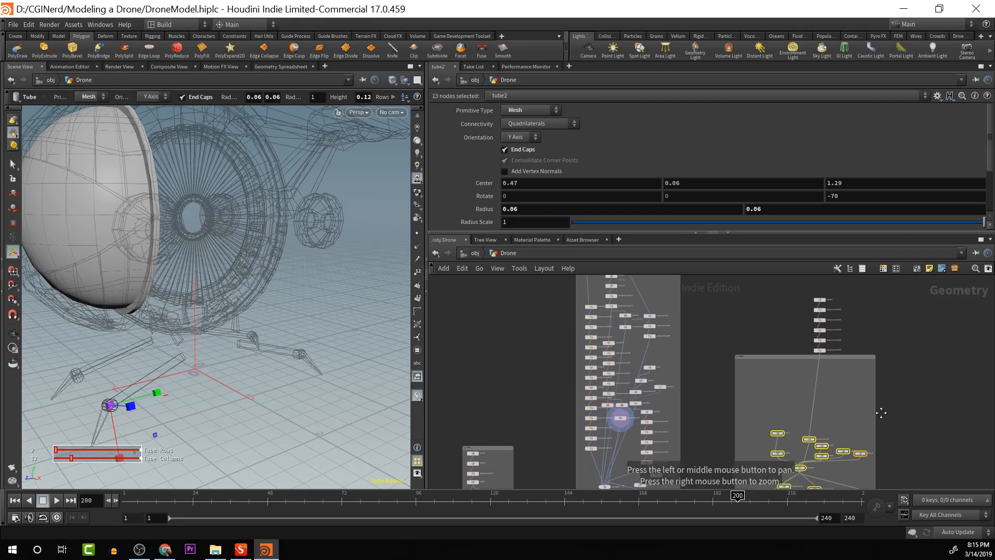
# Move the tube9 chain down into the legs network box, above transform13
pyautogui.moveTo(822, 352); pyautogui.dragTo(826, 423)
pyautogui.scroll(2, 895, 382)
pyautogui.keyDown('alt'); pyautogui.moveTo(895, 381); pyautogui.dragTo(959, 428, button='middle'); pyautogui.keyUp('alt')
pyautogui.scroll(2, 912, 391)
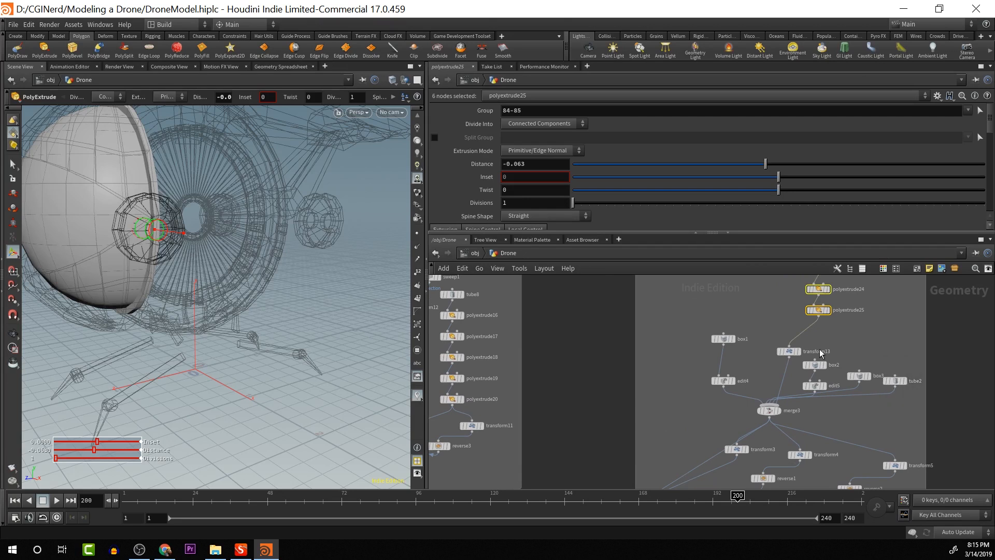
# Set transform13's uniform scale to 0.4 and its Y translation to -0.3
pyautogui.click(788, 350)
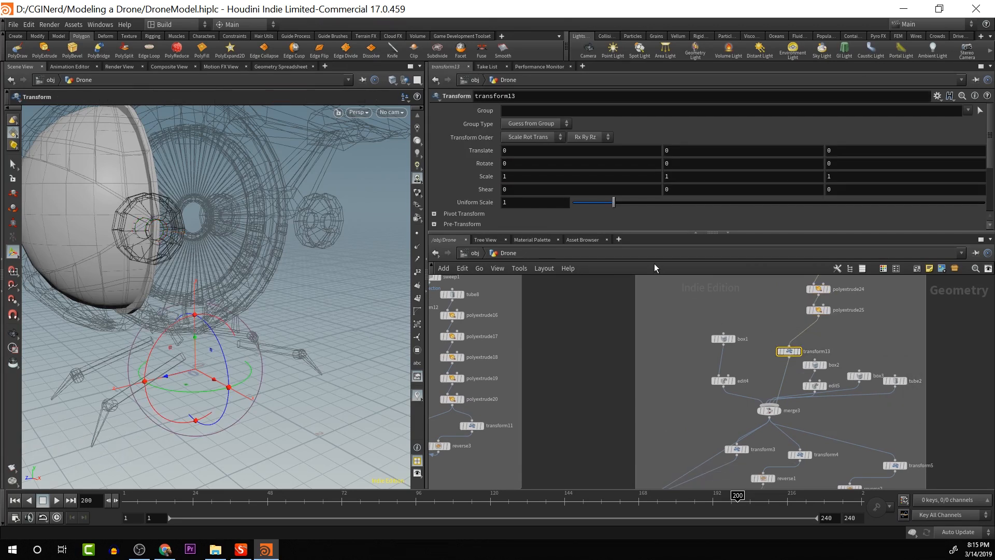
pyautogui.moveTo(697, 150); pyautogui.dragTo(632, 165, button='middle')
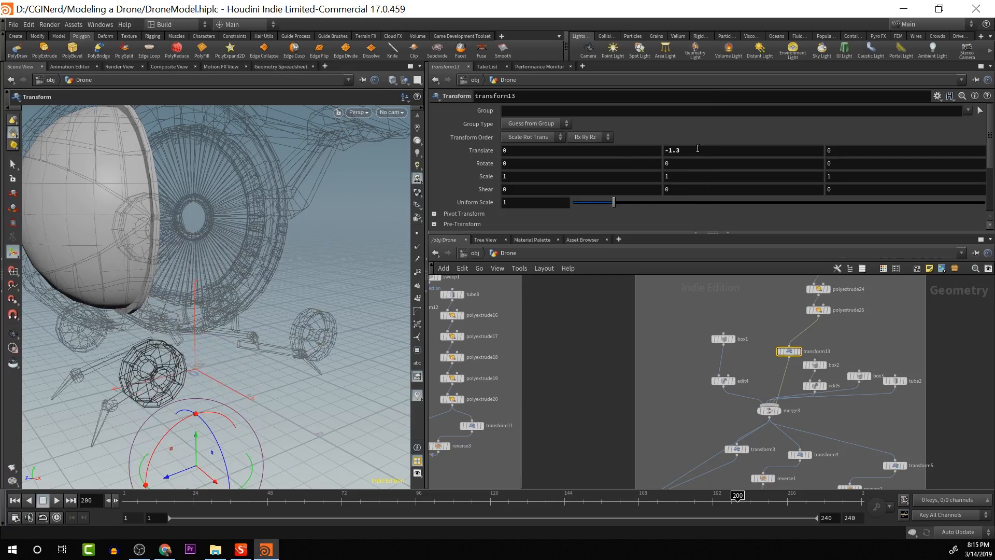
pyautogui.moveTo(614, 207); pyautogui.dragTo(590, 204)
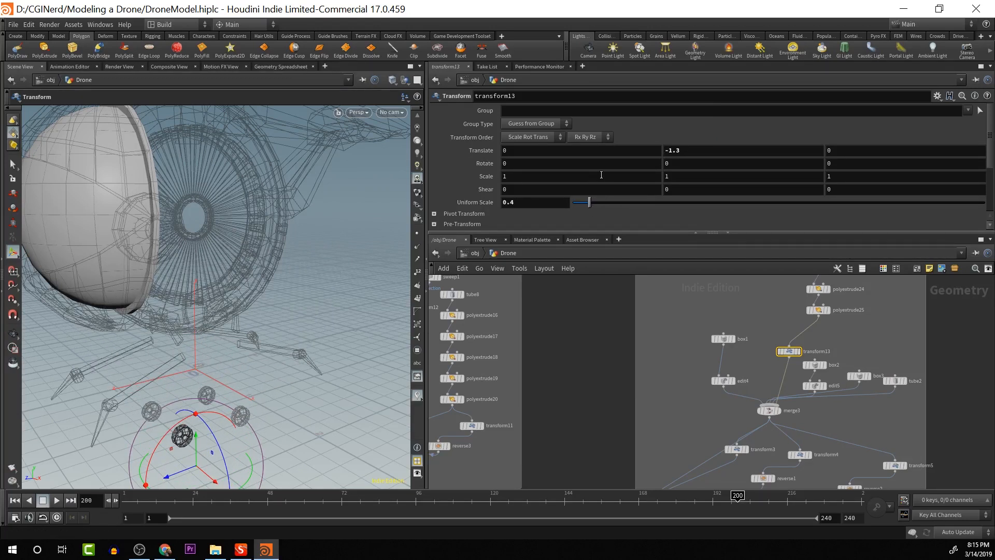
pyautogui.moveTo(703, 151); pyautogui.dragTo(755, 154, button='middle')
# Set transform13's Z rotation to 14.82 and its translation to 0.16 in X and -0.357 in Y
pyautogui.press('Escape')
pyautogui.moveTo(293, 328); pyautogui.dragTo(351, 321)
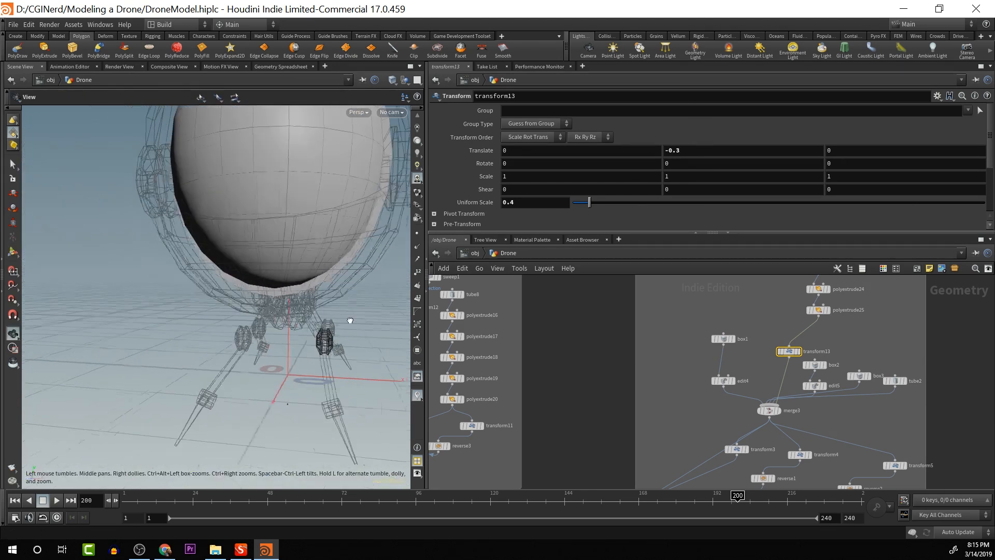
pyautogui.scroll(5, 350, 321)
pyautogui.press('t')
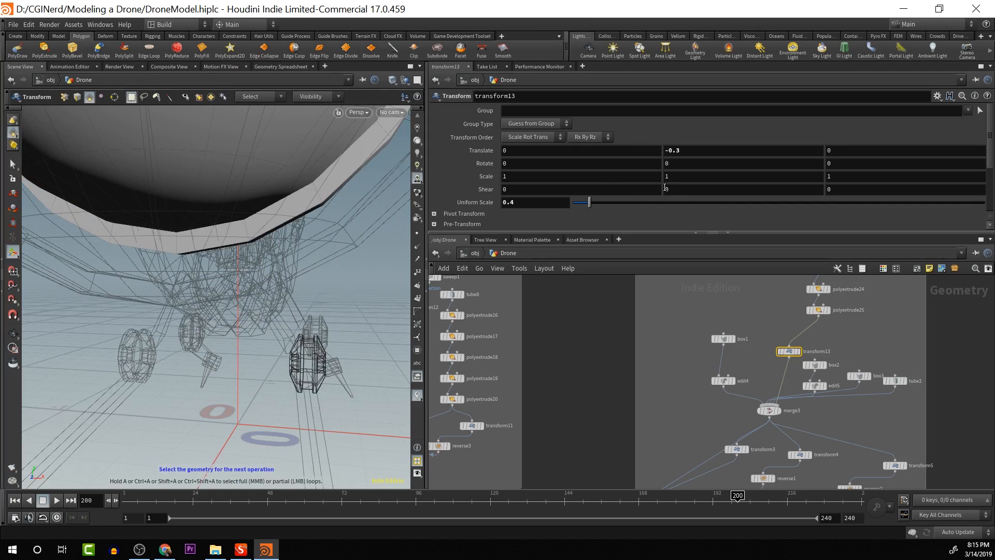
pyautogui.moveTo(838, 179)
pyautogui.mouseDown(button='middle')
pyautogui.moveTo(837, 160)
pyautogui.moveTo(825, 166)
pyautogui.mouseUp(button='middle')
pyautogui.hotkey('ctrl', 'z')
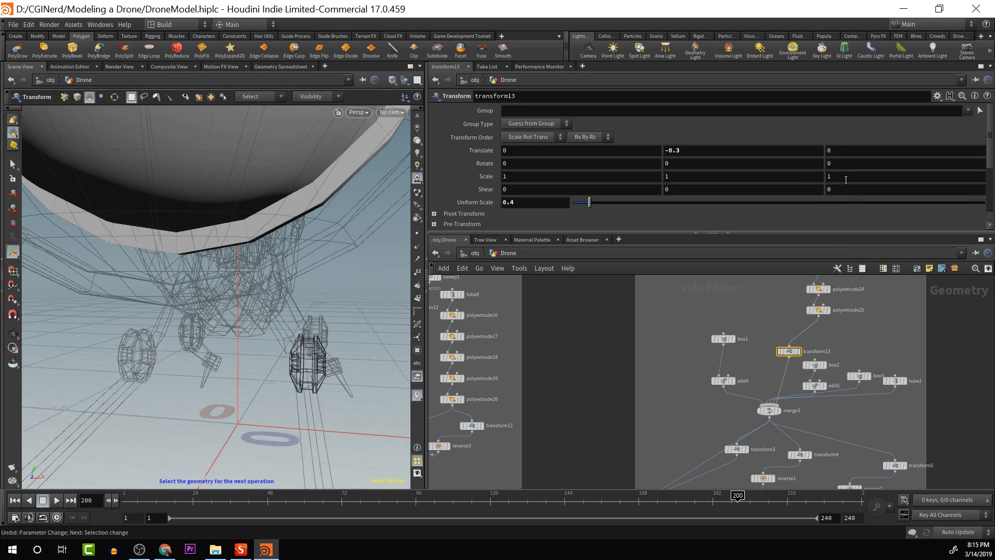
pyautogui.keyDown('alt'); pyautogui.moveTo(341, 257); pyautogui.dragTo(300, 262); pyautogui.keyUp('alt')
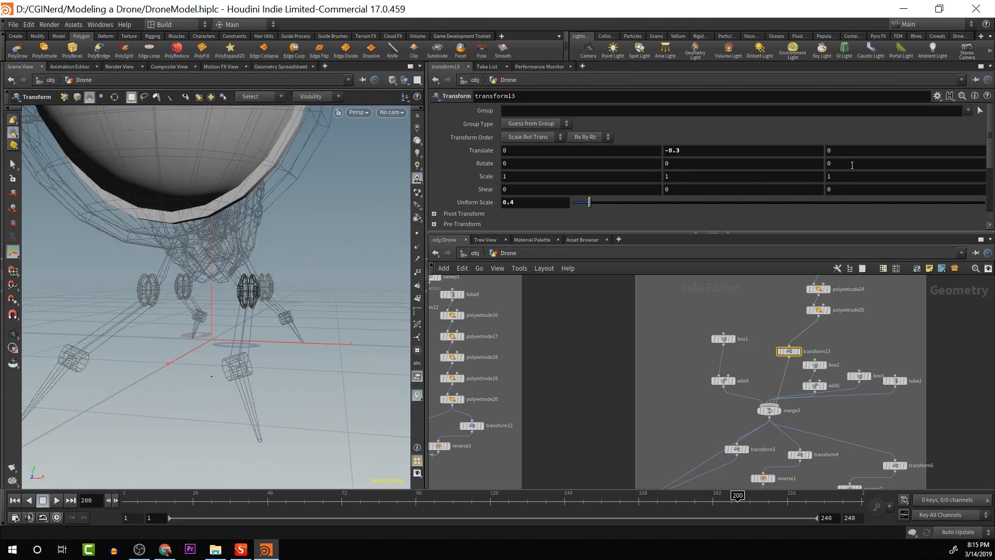
pyautogui.moveTo(853, 165)
pyautogui.mouseDown(button='middle')
pyautogui.moveTo(876, 164)
pyautogui.moveTo(876, 180)
pyautogui.moveTo(953, 179)
pyautogui.moveTo(854, 166)
pyautogui.moveTo(859, 144)
pyautogui.moveTo(943, 138)
pyautogui.moveTo(912, 133)
pyautogui.moveTo(850, 159)
pyautogui.mouseUp(button='middle')
pyautogui.moveTo(722, 159); pyautogui.dragTo(672, 189, button='middle')
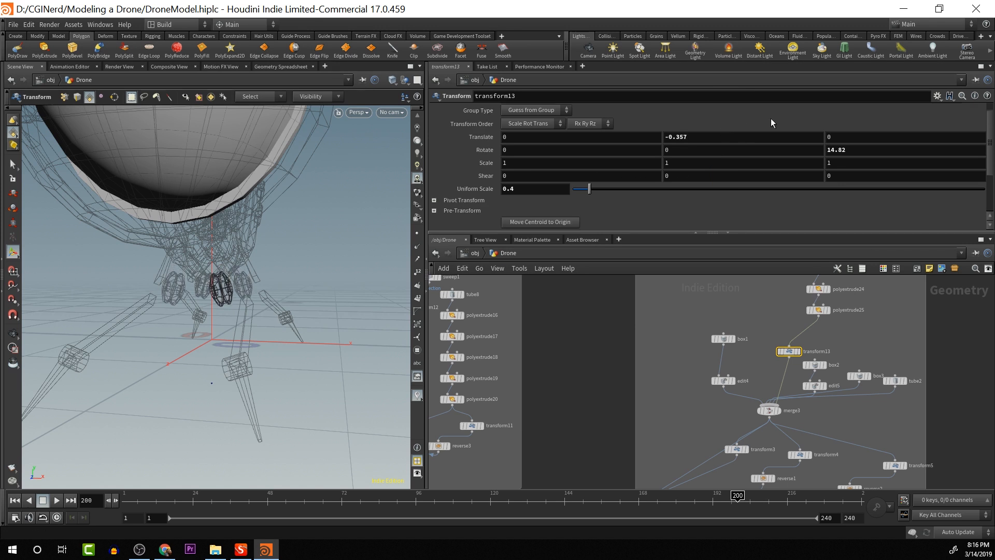
pyautogui.moveTo(583, 150); pyautogui.dragTo(661, 202, button='middle')
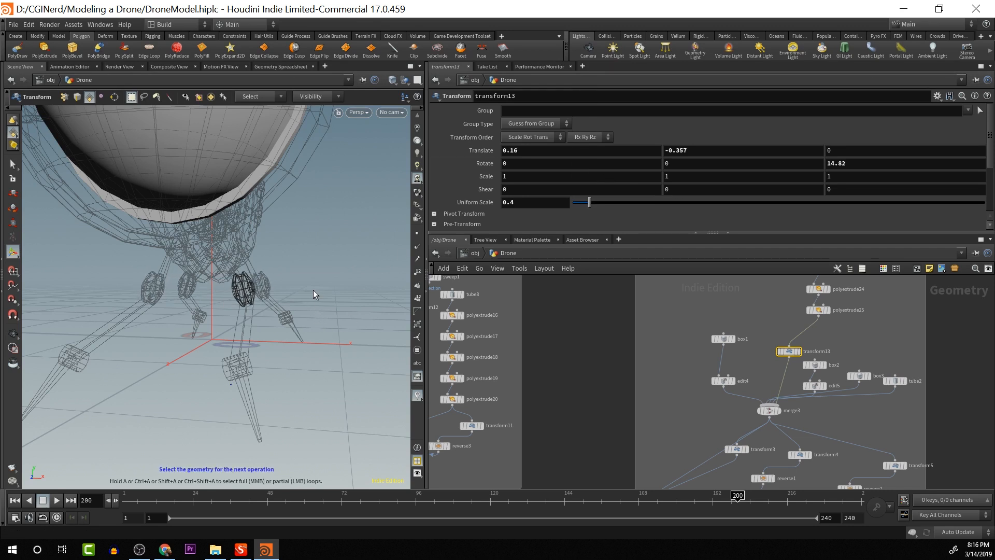
# Line the detailed joint up with the leg by setting transform13's translation to -0.381 in Y and -0.041 in Z
pyautogui.keyDown('alt'); pyautogui.moveTo(329, 244); pyautogui.dragTo(396, 271); pyautogui.keyUp('alt')
pyautogui.scroll(5, 377, 257)
pyautogui.keyDown('alt'); pyautogui.moveTo(356, 281); pyautogui.dragTo(376, 277, button='middle'); pyautogui.keyUp('alt')
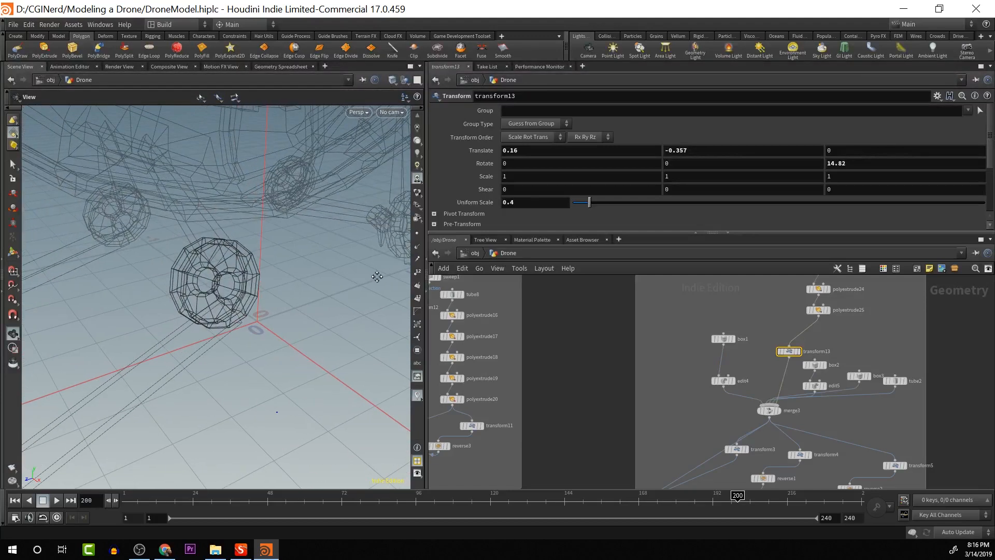
pyautogui.keyDown('alt'); pyautogui.moveTo(333, 282); pyautogui.dragTo(295, 272); pyautogui.keyUp('alt')
pyautogui.keyDown('alt'); pyautogui.moveTo(295, 273); pyautogui.dragTo(311, 291, button='middle'); pyautogui.keyUp('alt')
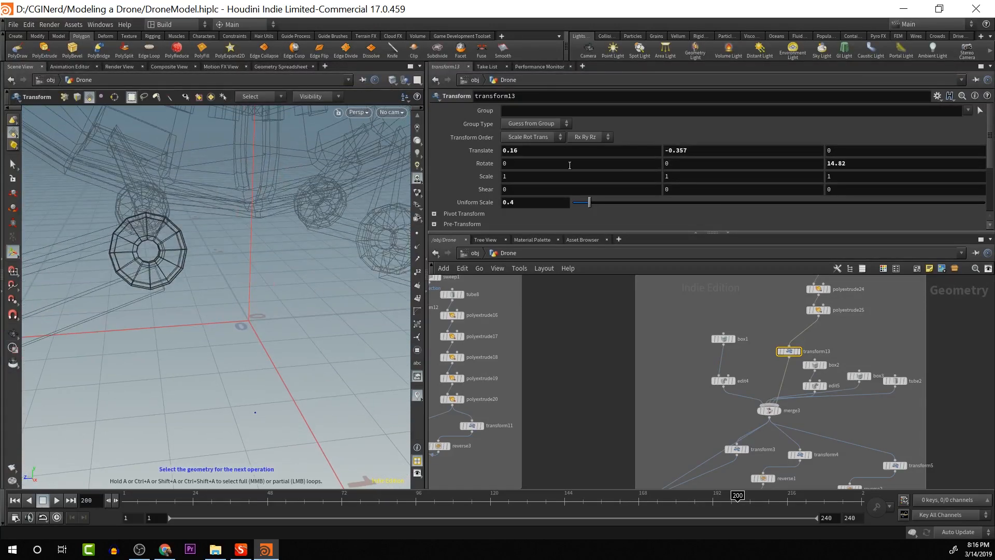
pyautogui.scroll(-1, 773, 156)
pyautogui.moveTo(749, 138); pyautogui.dragTo(769, 140, button='middle')
pyautogui.hotkey('ctrl', 'z')
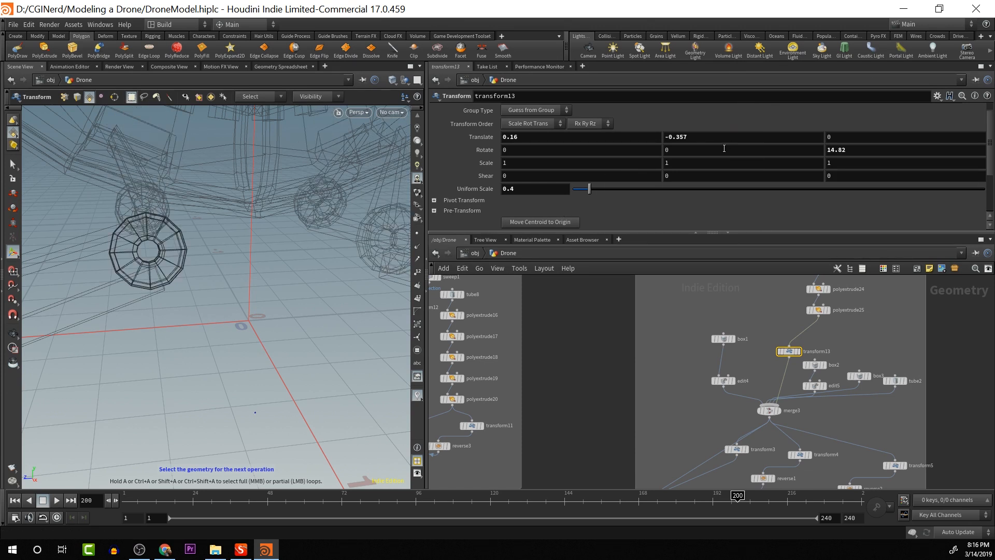
pyautogui.moveTo(726, 134); pyautogui.dragTo(726, 135, button='middle')
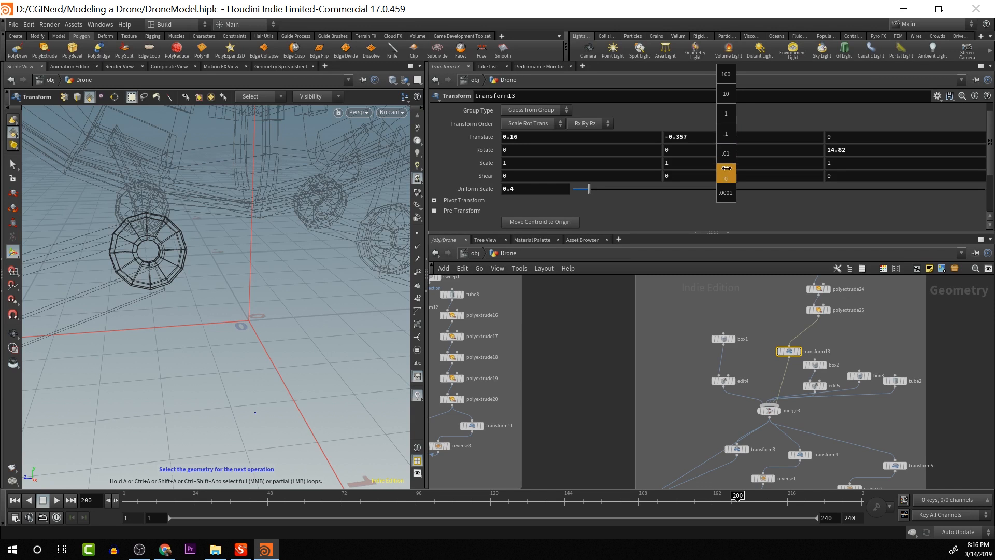
pyautogui.moveTo(727, 168); pyautogui.dragTo(727, 134, button='middle')
pyautogui.moveTo(616, 140)
pyautogui.mouseDown(button='middle')
pyautogui.moveTo(617, 164)
pyautogui.moveTo(616, 141)
pyautogui.mouseUp(button='middle')
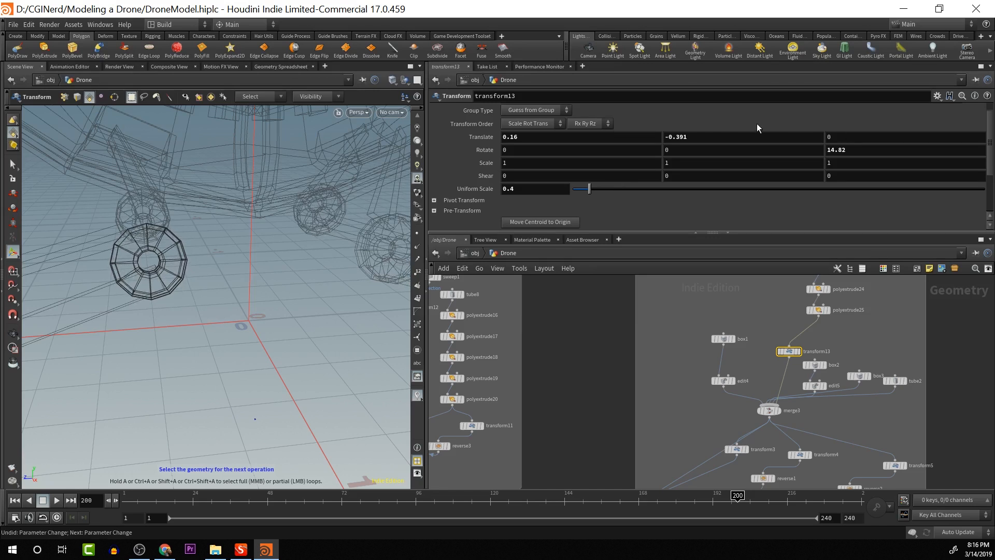
pyautogui.moveTo(864, 138); pyautogui.dragTo(676, 163, button='middle')
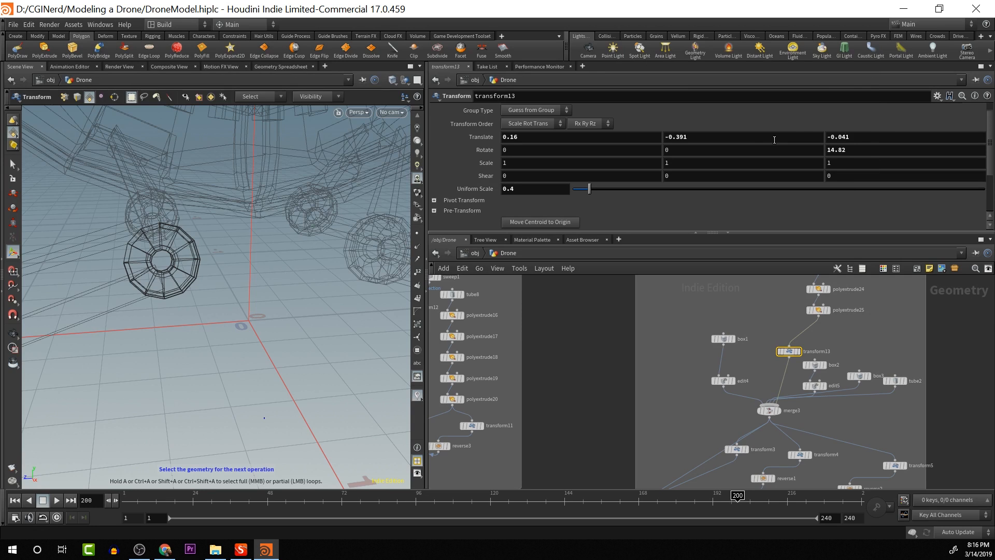
pyautogui.moveTo(774, 140); pyautogui.dragTo(790, 164, button='middle')
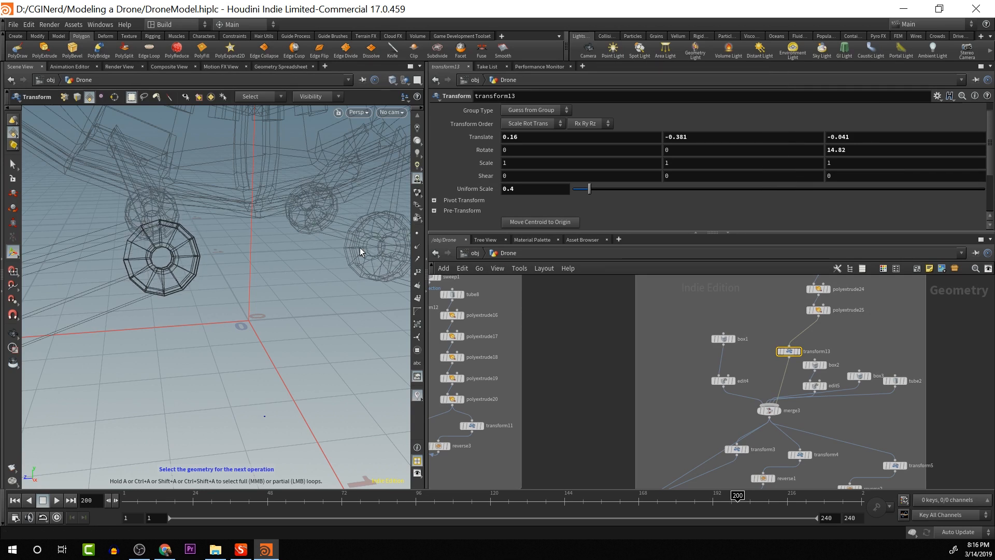
# Display the complete drone by making merge2 the displayed node
pyautogui.press('Escape')
pyautogui.moveTo(289, 318)
pyautogui.mouseDown()
pyautogui.moveTo(347, 324)
pyautogui.moveTo(294, 288)
pyautogui.moveTo(322, 307)
pyautogui.moveTo(290, 291)
pyautogui.moveTo(327, 329)
pyautogui.moveTo(295, 313)
pyautogui.mouseUp()
pyautogui.scroll(-5, 695, 402)
pyautogui.moveTo(699, 380); pyautogui.dragTo(688, 305)
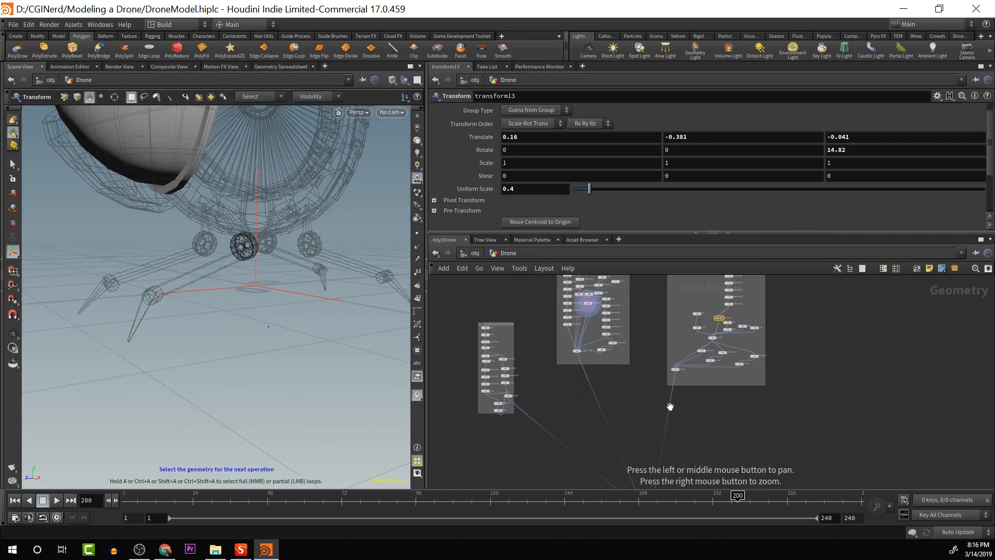
pyautogui.moveTo(671, 406); pyautogui.dragTo(678, 311)
pyautogui.scroll(5, 674, 420)
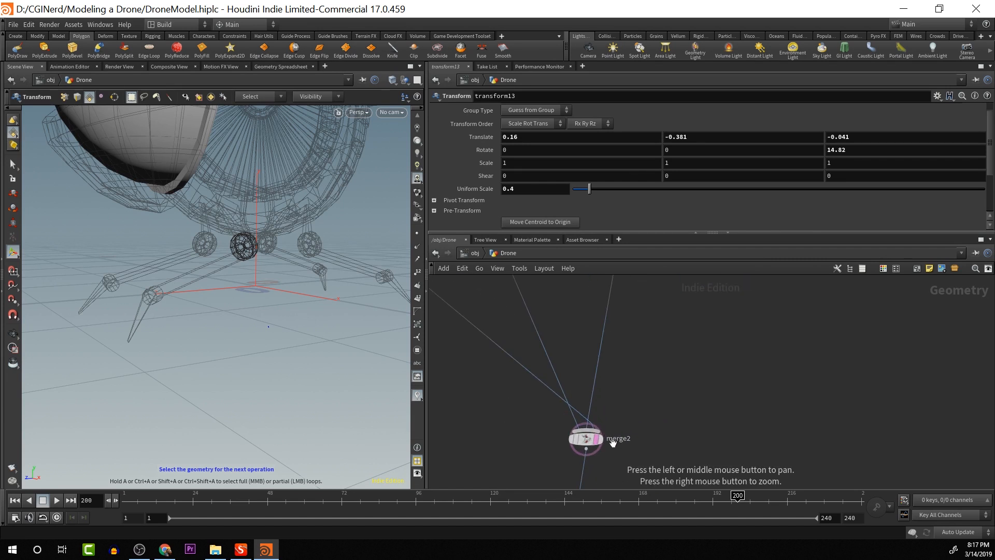
pyautogui.click(600, 441)
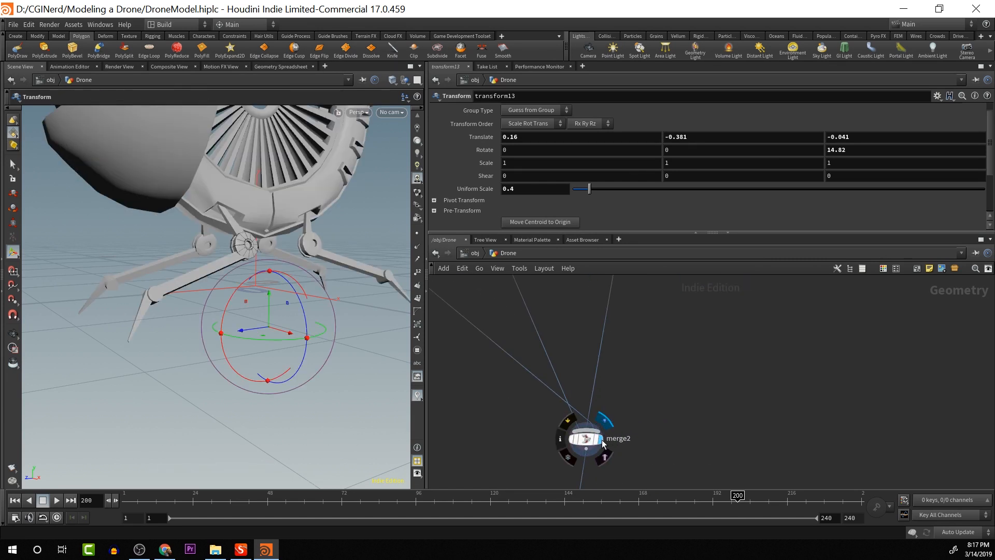
pyautogui.press('Escape')
pyautogui.press('t')
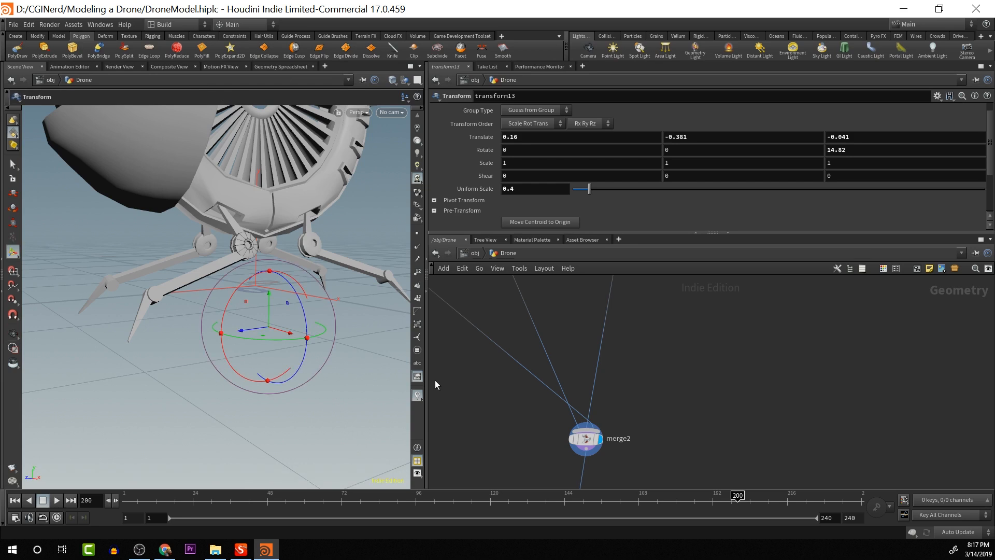
# Set the Z rotation of the leg joint's transform13 node to 21.72
pyautogui.click(588, 445)
pyautogui.press('Escape')
pyautogui.moveTo(276, 387); pyautogui.dragTo(328, 373)
pyautogui.scroll(7, 353, 256)
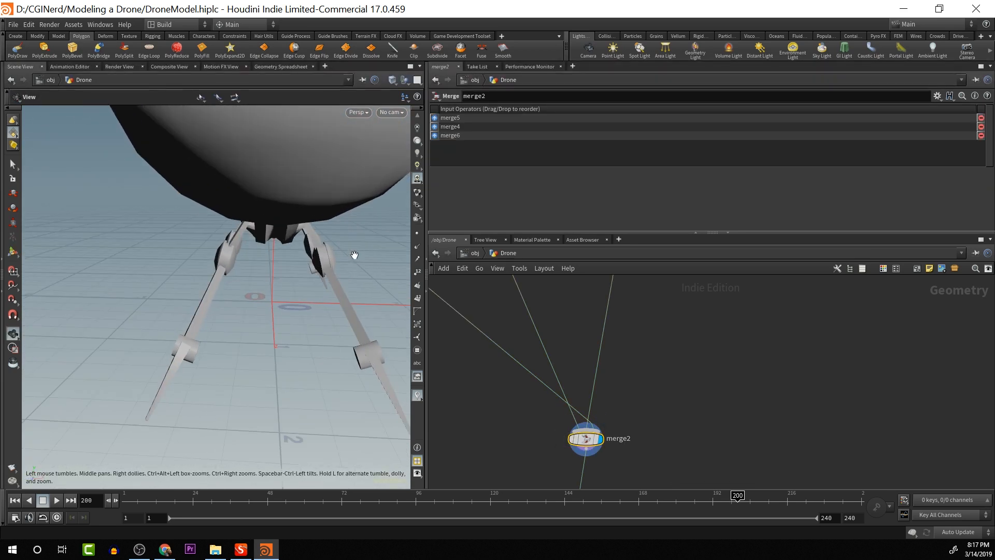
pyautogui.press('Return')
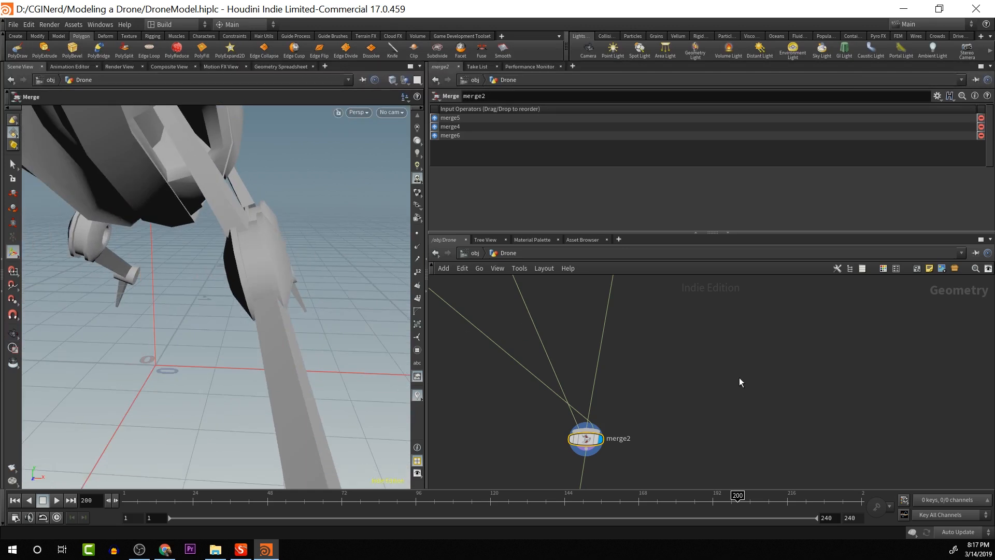
pyautogui.moveTo(597, 441)
pyautogui.moveTo(706, 282); pyautogui.dragTo(678, 413, button='middle')
pyautogui.scroll(-6, 683, 369)
pyautogui.moveTo(689, 324); pyautogui.dragTo(648, 482, button='middle')
pyautogui.scroll(10, 704, 311)
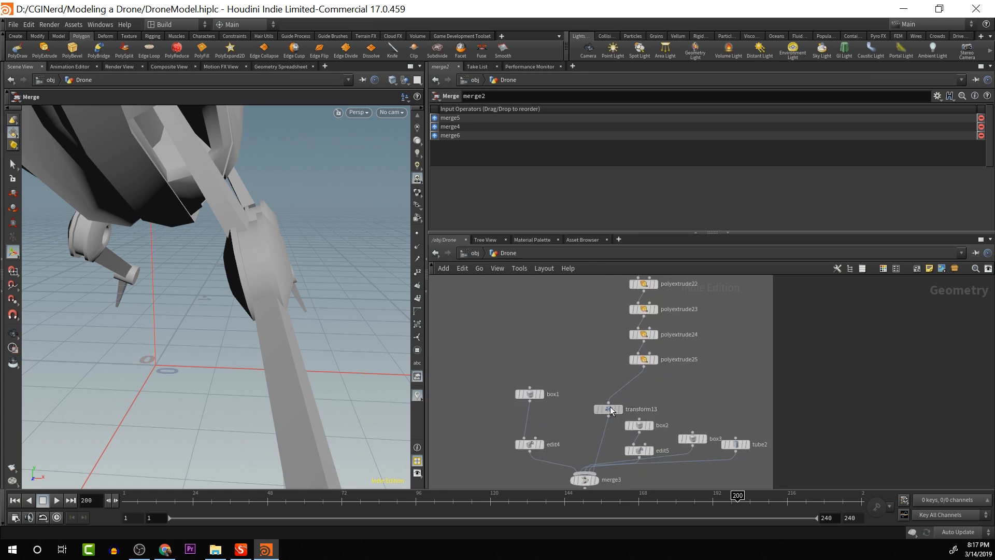
pyautogui.click(609, 410)
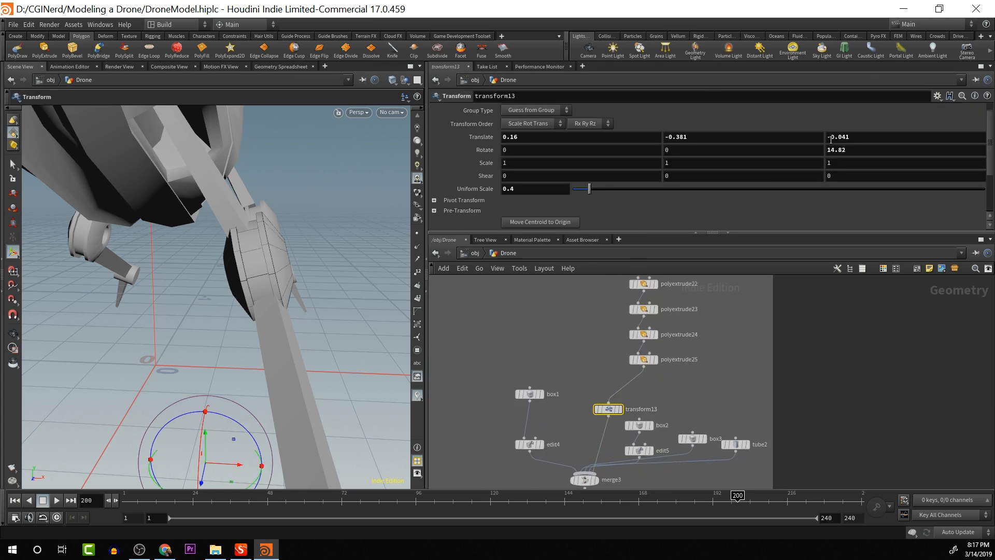
pyautogui.moveTo(862, 151); pyautogui.dragTo(862, 150, button='middle')
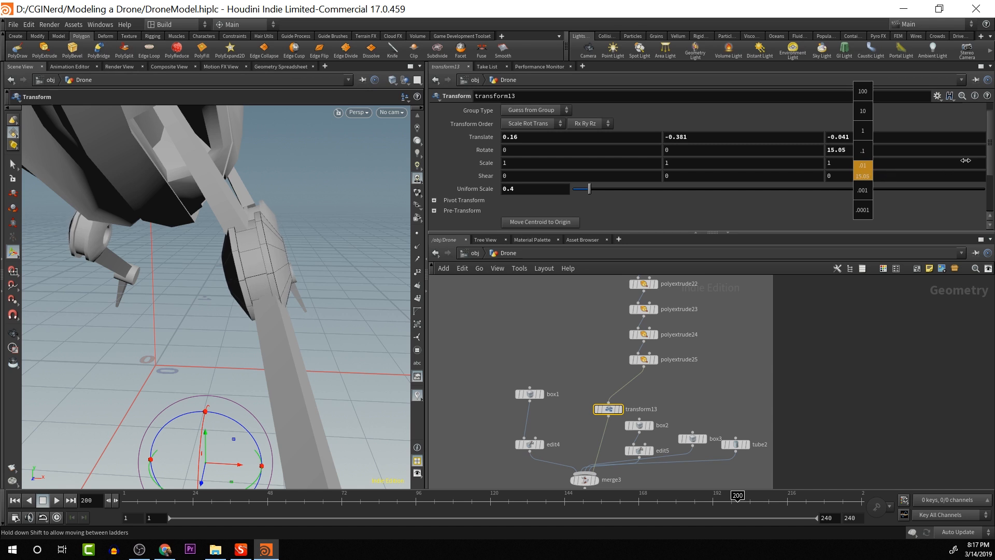
pyautogui.moveTo(965, 160); pyautogui.dragTo(779, 151, button='middle')
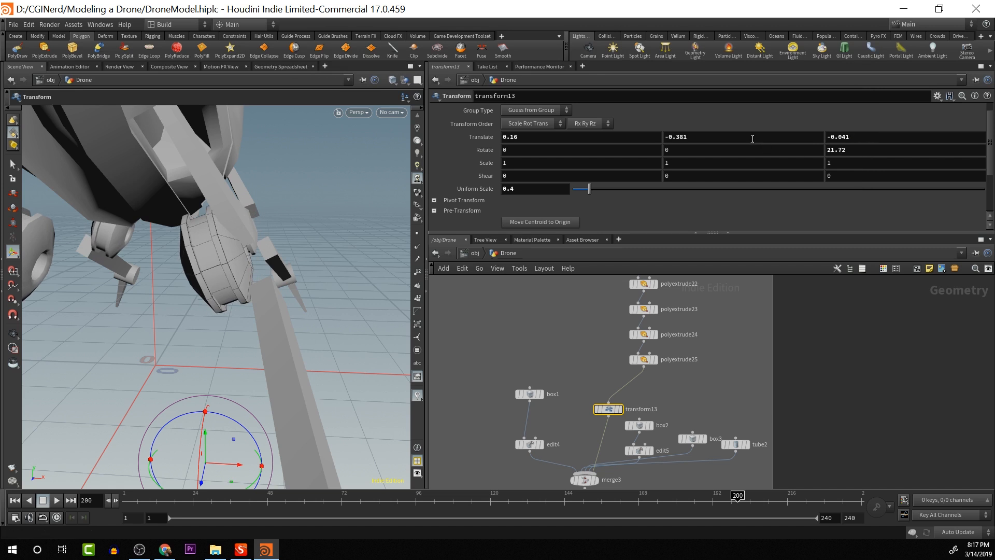
# Align the detailed joint with the leg by setting transform13's Z rotation to 25.43 and its X translation to 0.29
pyautogui.moveTo(549, 138); pyautogui.dragTo(576, 140, button='middle')
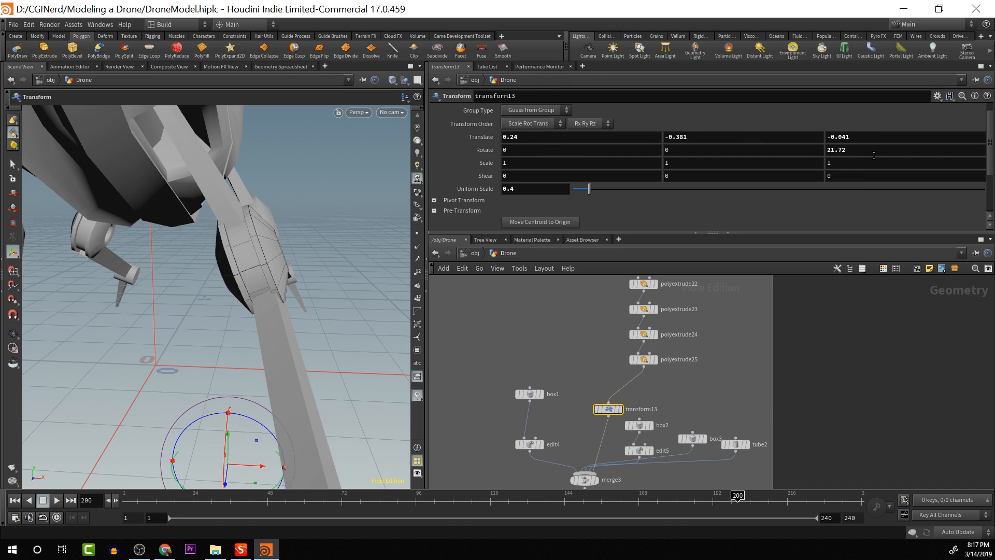
pyautogui.moveTo(873, 155); pyautogui.dragTo(882, 149, button='middle')
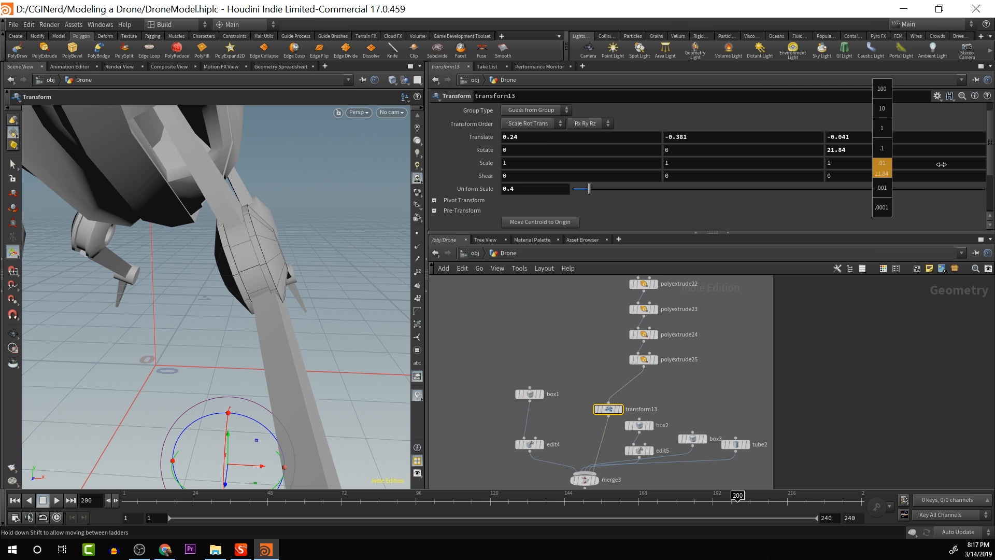
pyautogui.moveTo(941, 164); pyautogui.dragTo(985, 165, button='middle')
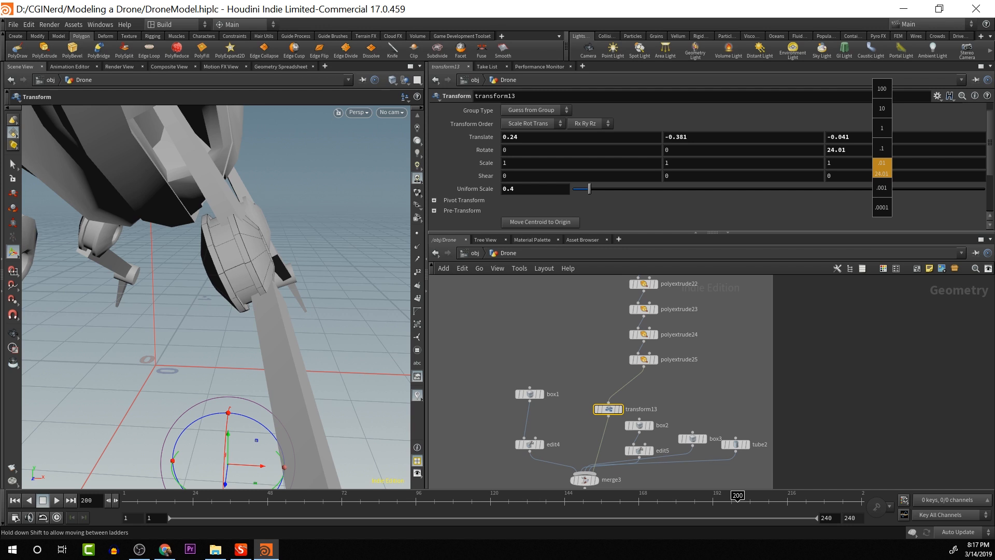
pyautogui.moveTo(882, 162)
pyautogui.mouseDown(button='middle')
pyautogui.moveTo(939, 162)
pyautogui.moveTo(882, 149)
pyautogui.mouseUp(button='middle')
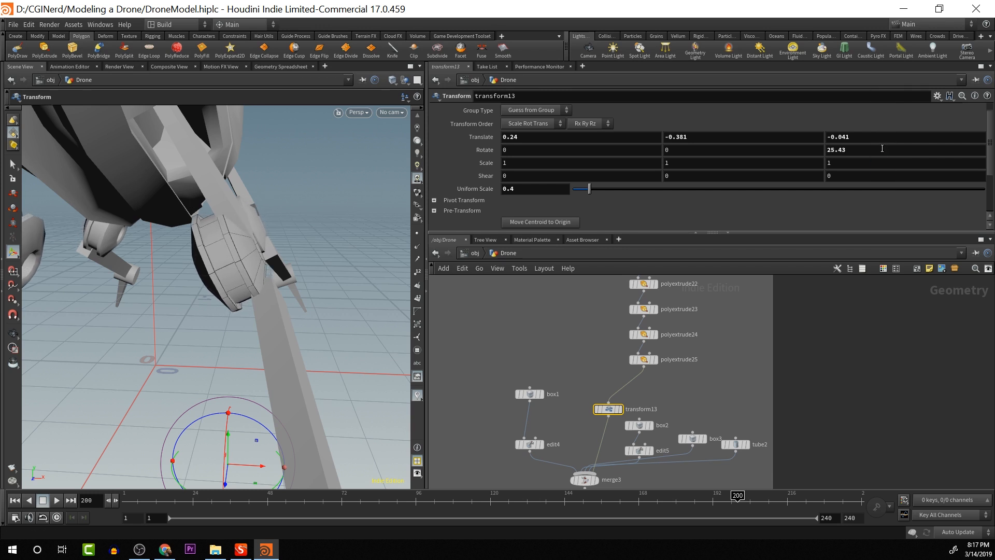
pyautogui.scroll(-1, 586, 133)
pyautogui.moveTo(587, 125); pyautogui.dragTo(621, 152, button='middle')
pyautogui.press('s')
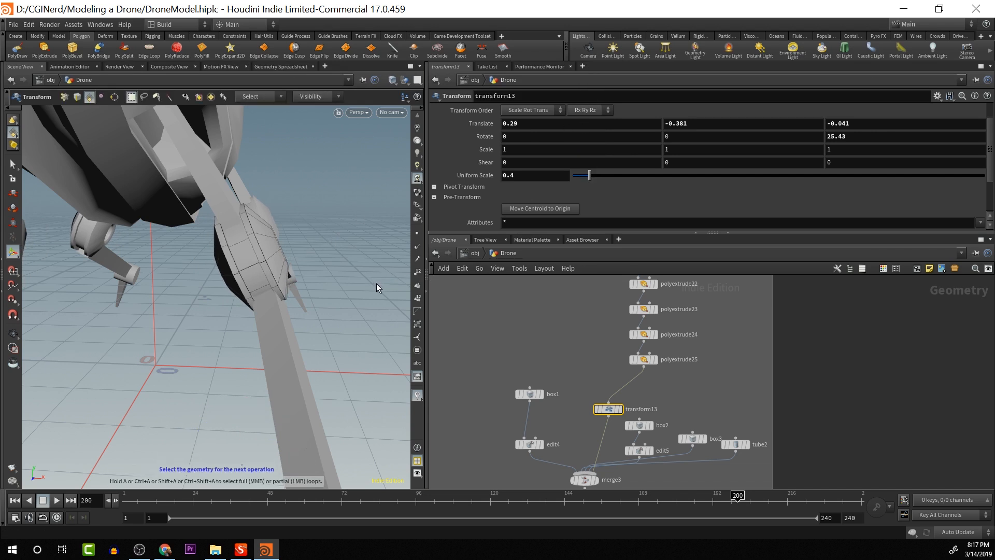
# Set transform13's Y translation to -0.391 and check the joint's fit on the leg from several sides
pyautogui.press('Escape')
pyautogui.moveTo(376, 283); pyautogui.dragTo(322, 266)
pyautogui.moveTo(722, 122); pyautogui.dragTo(706, 144, button='middle')
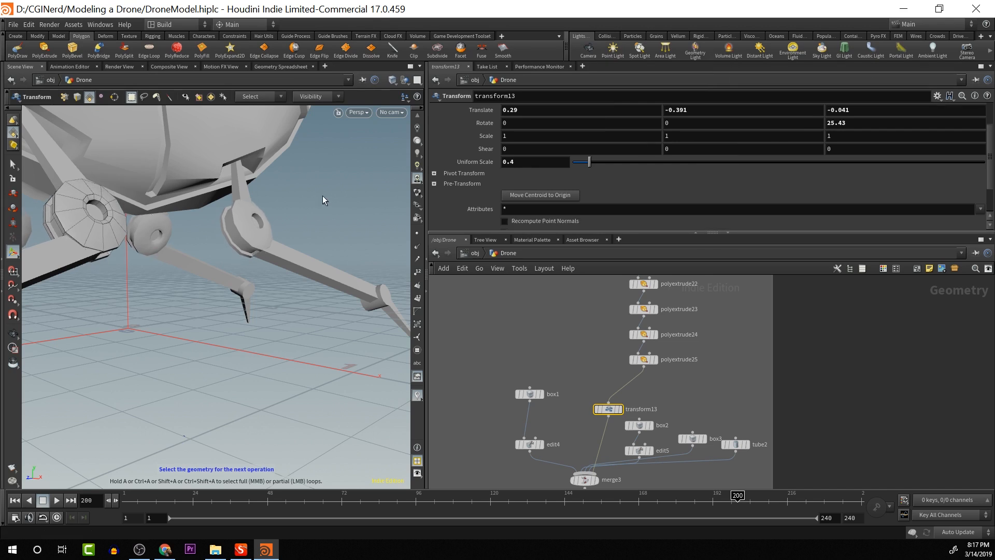
pyautogui.press('Escape')
pyautogui.moveTo(333, 196); pyautogui.dragTo(316, 228)
pyautogui.press('t')
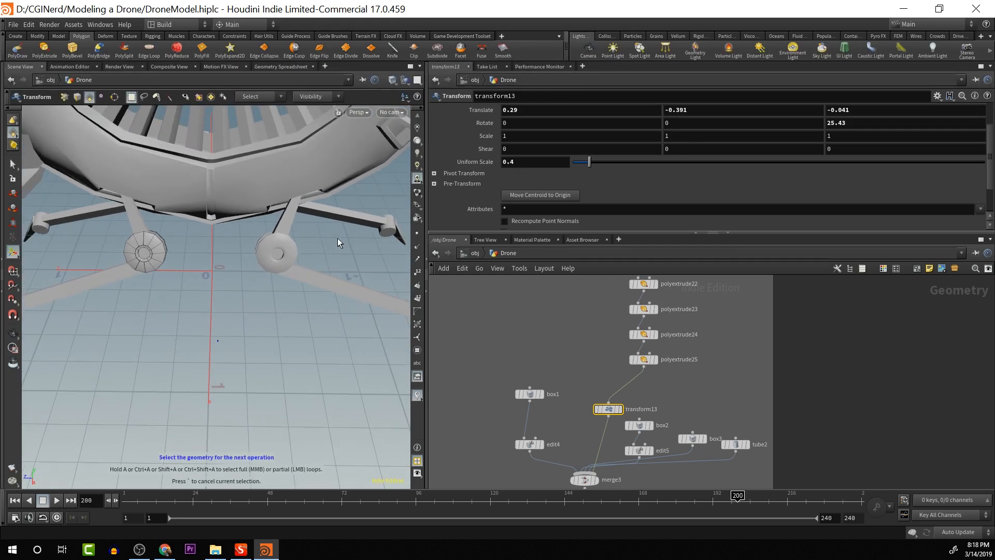
pyautogui.press('Escape')
pyautogui.moveTo(337, 238); pyautogui.dragTo(338, 317)
pyautogui.press('t')
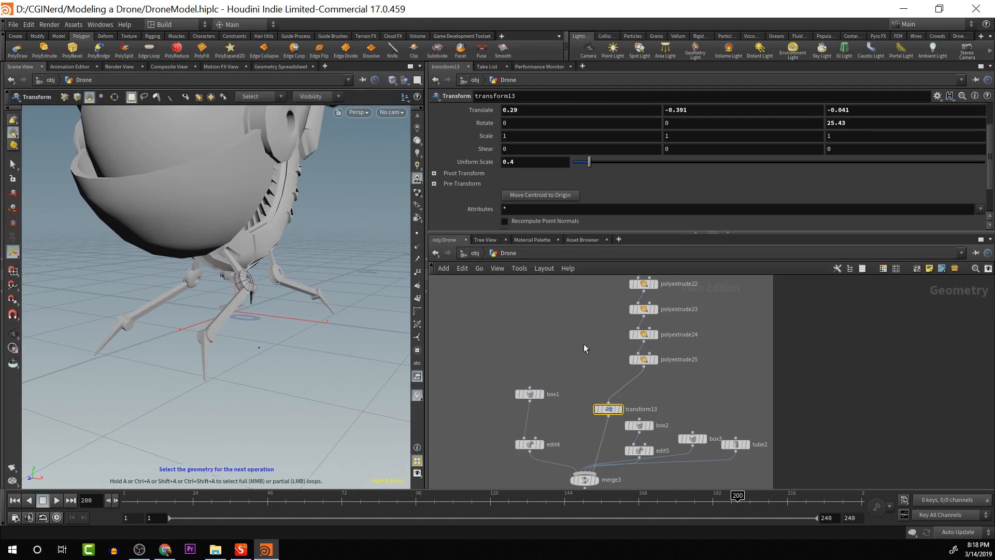
# Move tube2 slightly aside and add a second Transform node fed by polyextrude25
pyautogui.moveTo(741, 447); pyautogui.dragTo(742, 434)
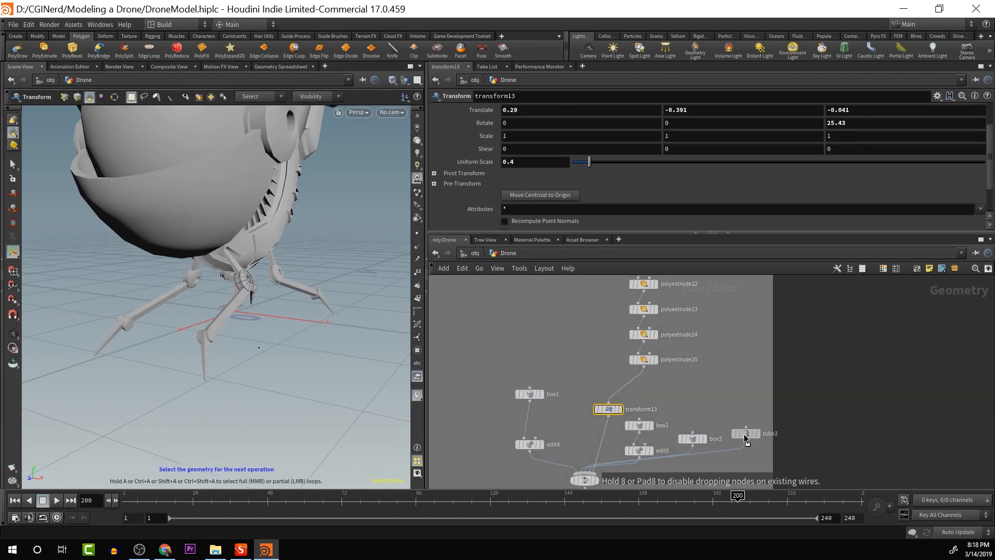
pyautogui.scroll(-5, 764, 366)
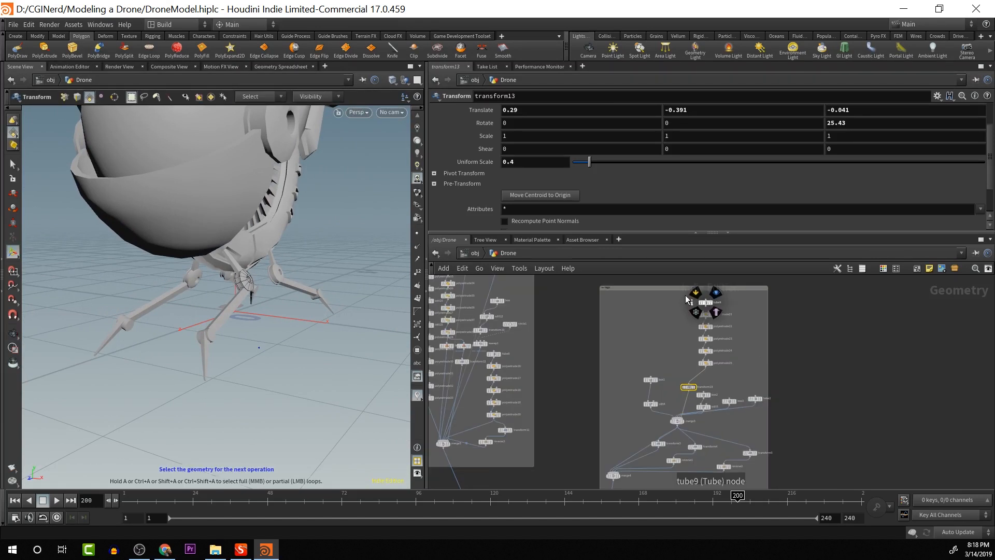
pyautogui.scroll(3, 726, 367)
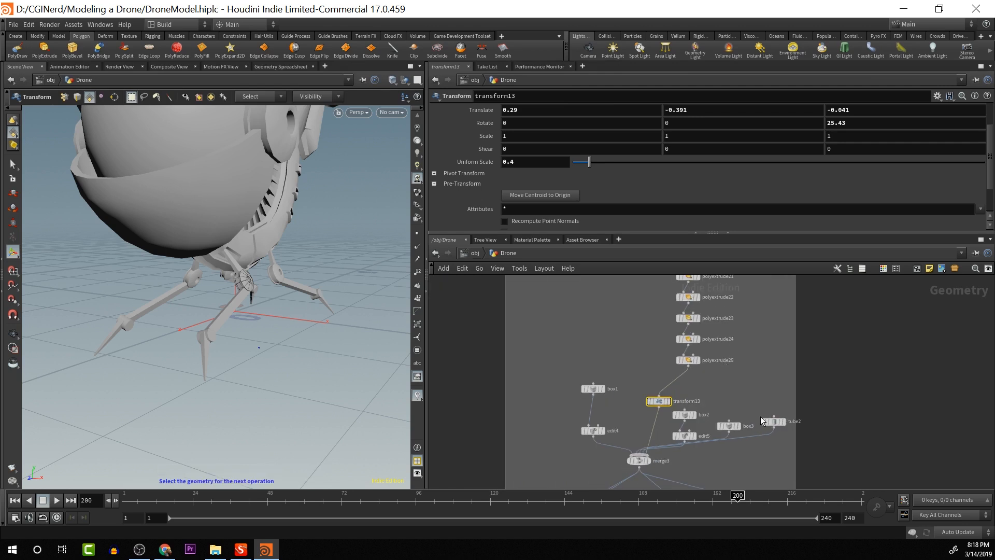
pyautogui.press('Tab')
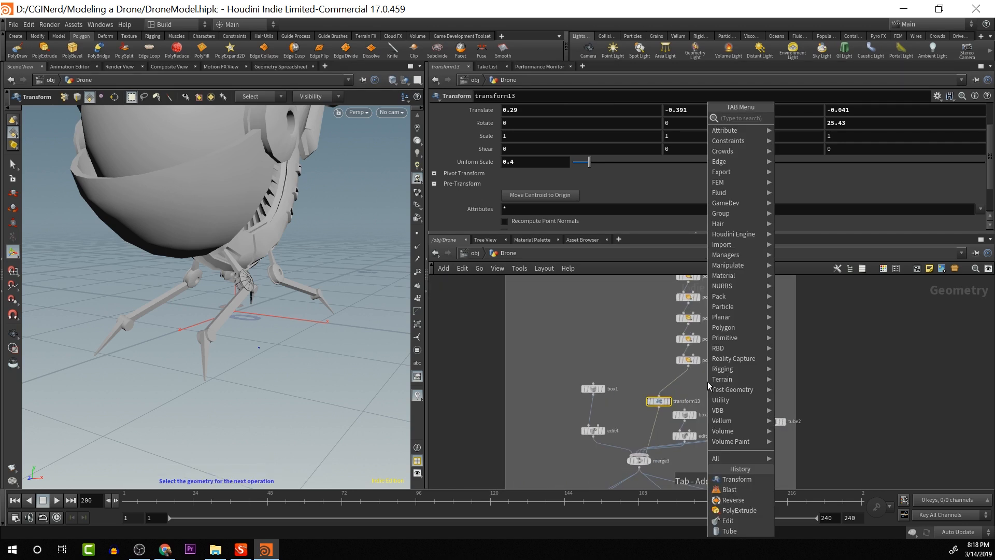
pyautogui.write('tran')
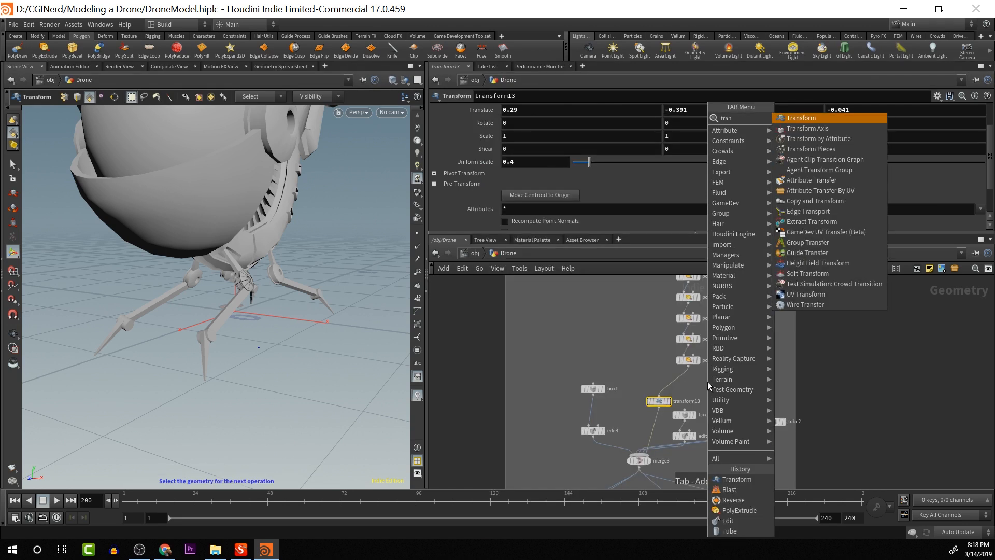
pyautogui.press('Return')
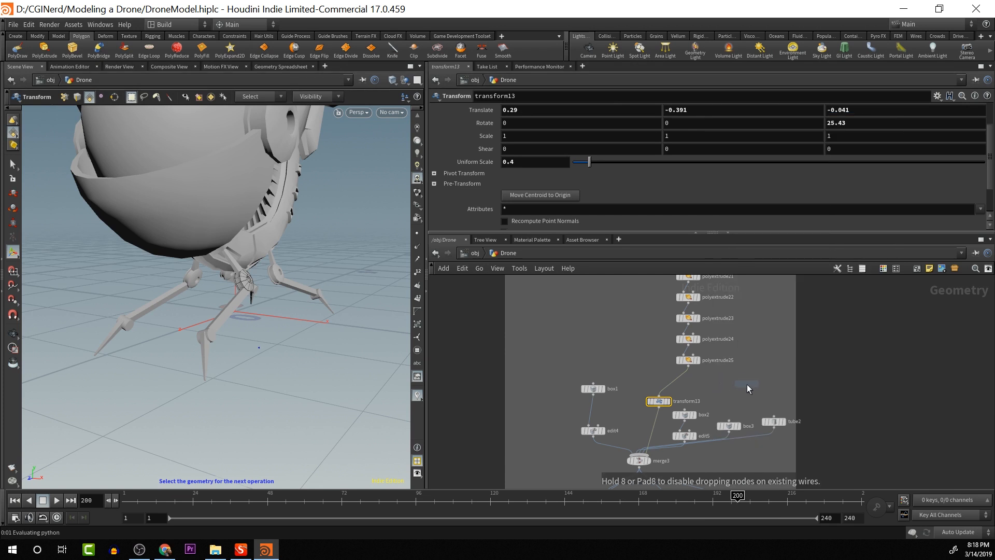
pyautogui.click(748, 386)
pyautogui.click(745, 383)
pyautogui.click(745, 384)
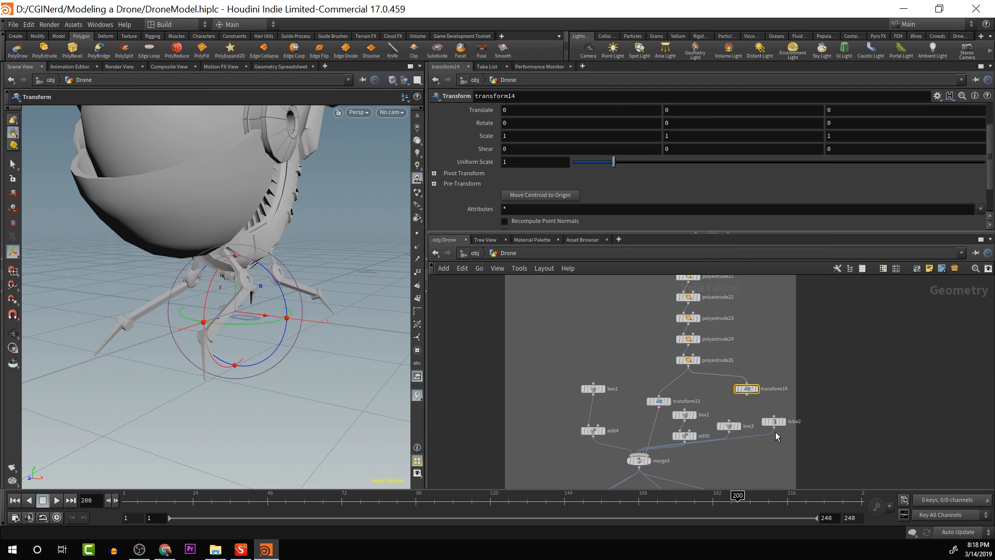
# Delete the plain tube2 joint and connect transform14 into merge3 in its place
pyautogui.click(774, 420)
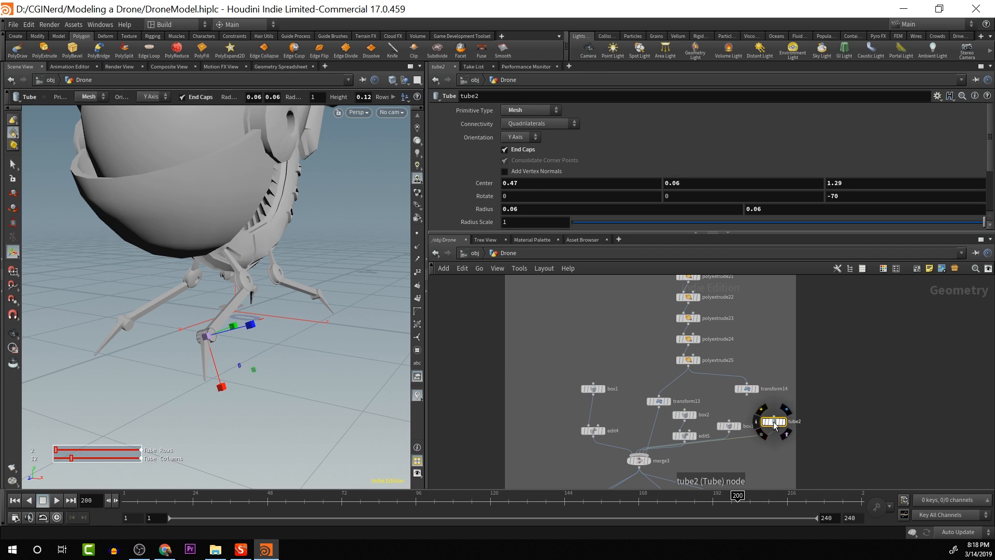
pyautogui.press('Delete')
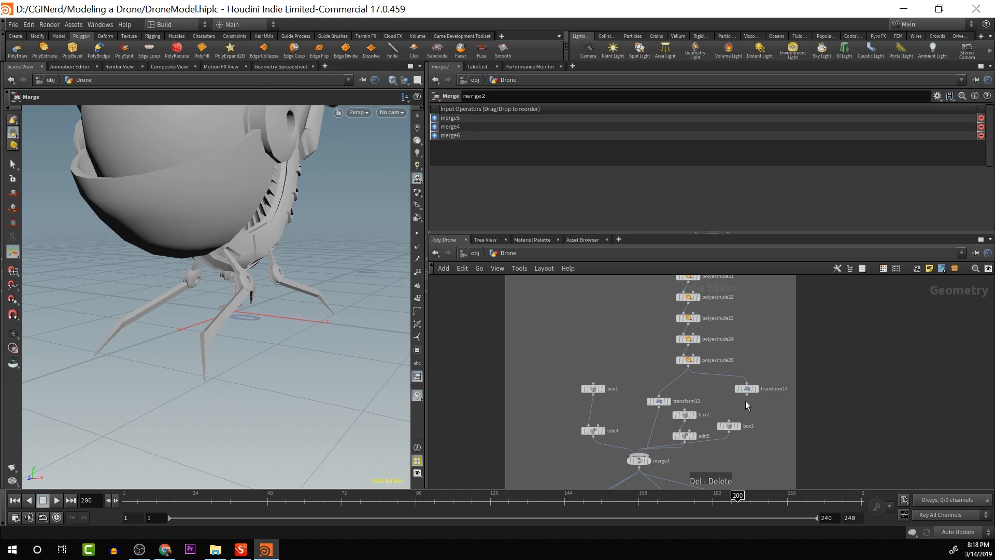
pyautogui.click(747, 394)
pyautogui.click(641, 456)
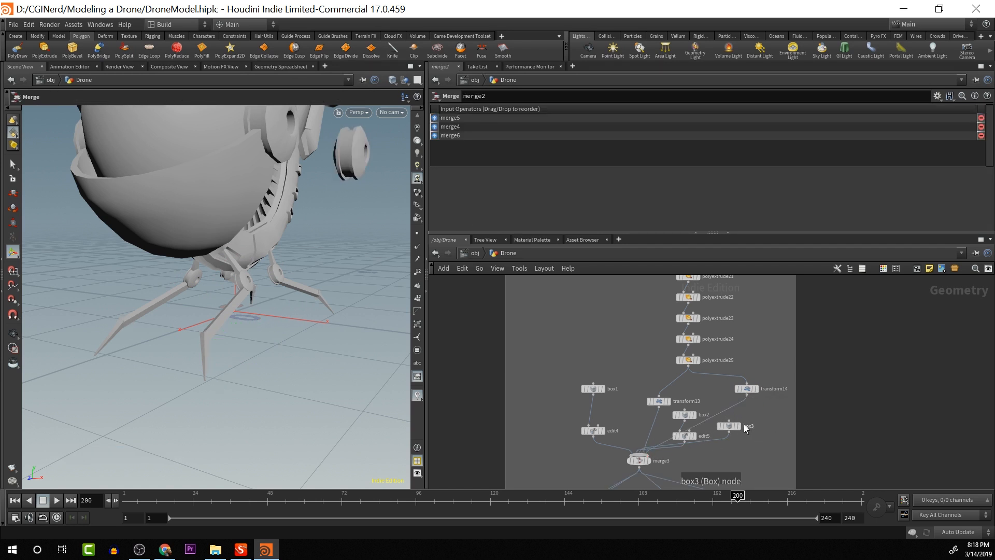
# Rearrange the nodes above merge3, with transform13 on the outer right, the box2 and box3 branches further left, and transform14 beside box3
pyautogui.moveTo(659, 401); pyautogui.dragTo(758, 430)
pyautogui.moveTo(659, 400)
pyautogui.mouseDown()
pyautogui.moveTo(732, 455)
pyautogui.moveTo(673, 402)
pyautogui.mouseUp()
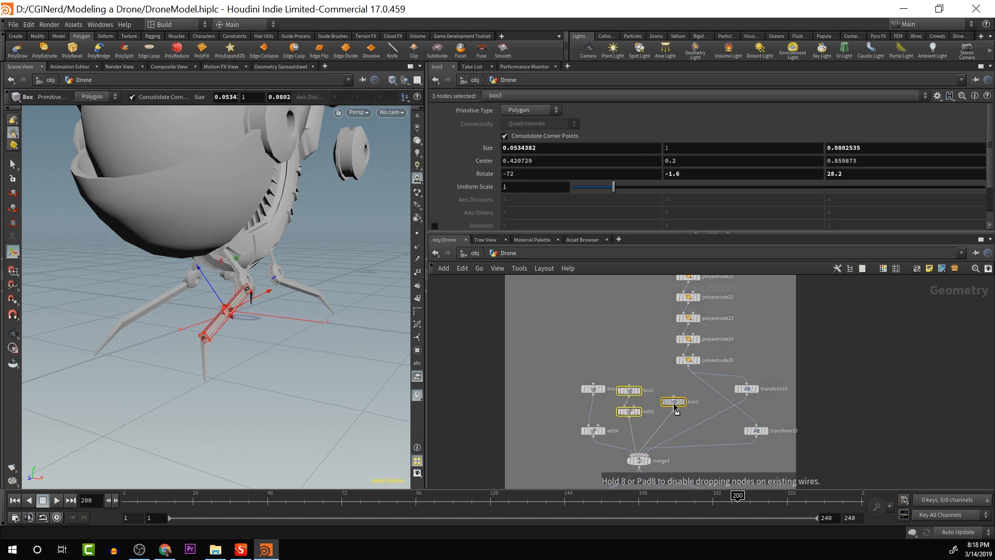
pyautogui.moveTo(743, 391); pyautogui.dragTo(692, 423)
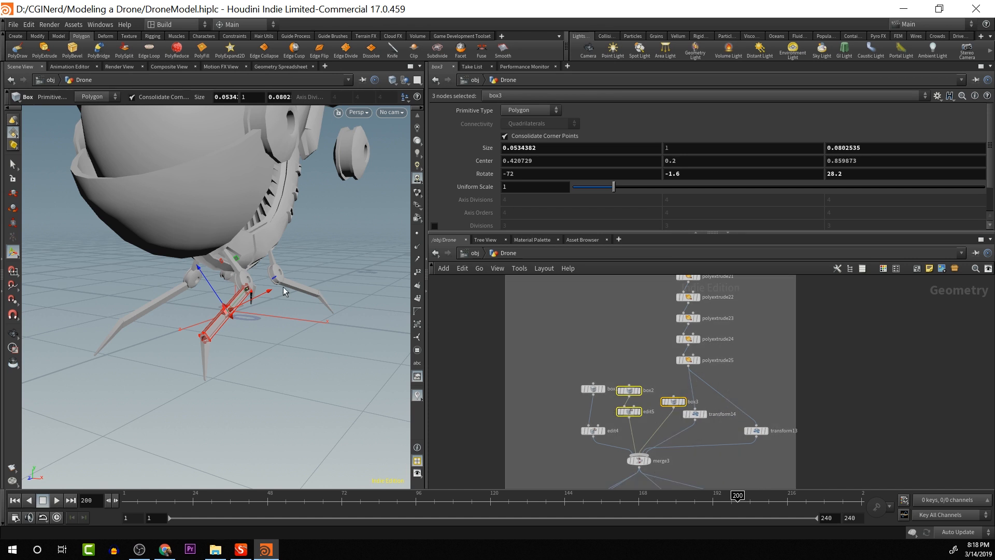
# Try a different Y translation on transform13 and undo the change
pyautogui.press('Escape')
pyautogui.moveTo(286, 354)
pyautogui.mouseDown()
pyautogui.moveTo(309, 336)
pyautogui.moveTo(296, 360)
pyautogui.mouseUp()
pyautogui.click(757, 430)
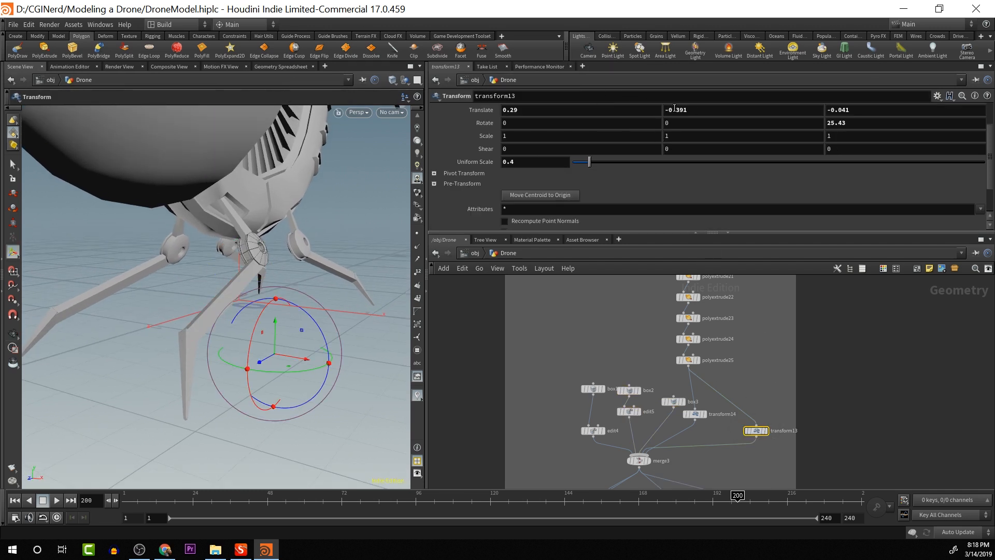
pyautogui.moveTo(705, 107); pyautogui.dragTo(566, 129, button='middle')
pyautogui.hotkey('ctrl', 'z')
# Display the output of polyextrude25 alone to isolate the untransformed detailed joint
pyautogui.moveTo(703, 424)
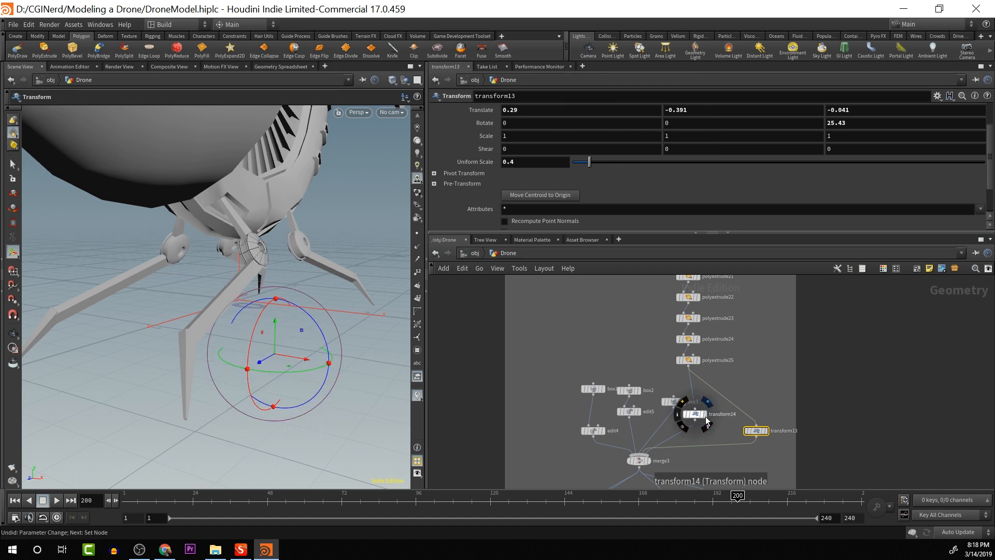
pyautogui.moveTo(650, 468)
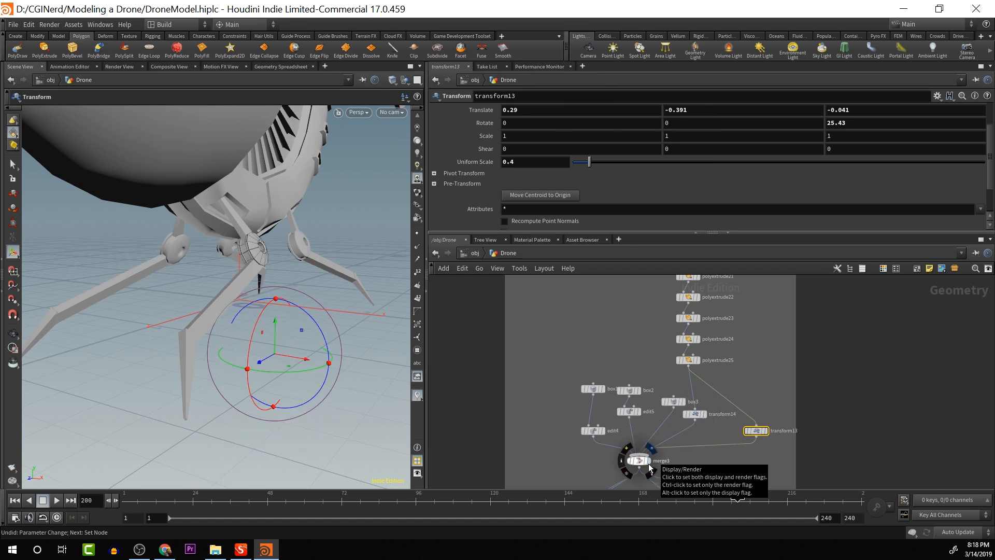
pyautogui.doubleClick(704, 361)
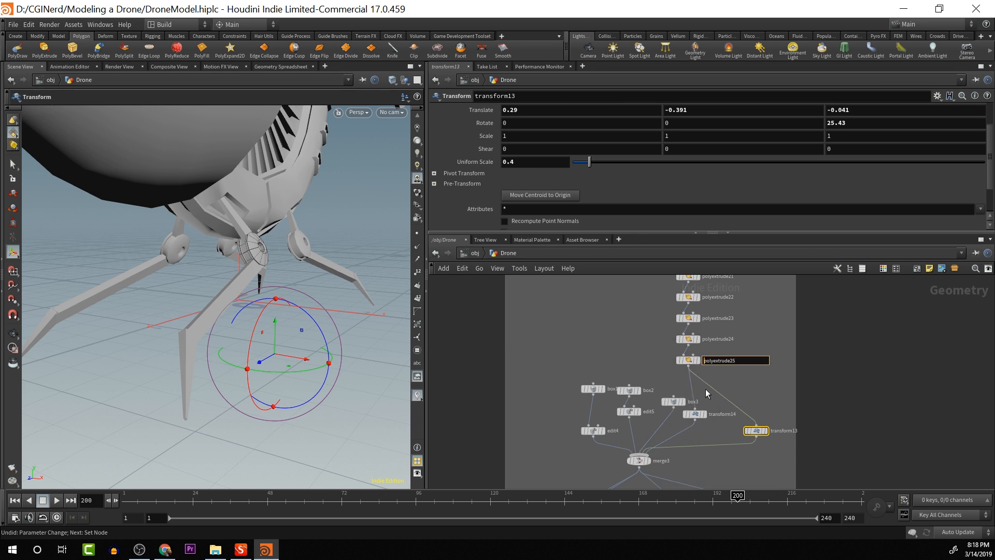
pyautogui.click(698, 361)
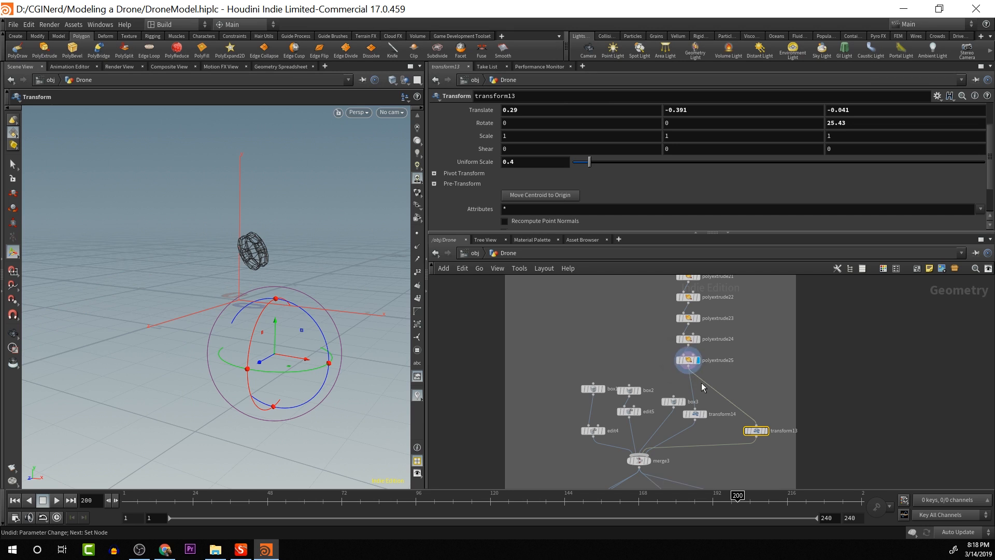
# Rewire transform13's input to come from transform14 and set transform13's Y translation to -0.791
pyautogui.click(767, 432)
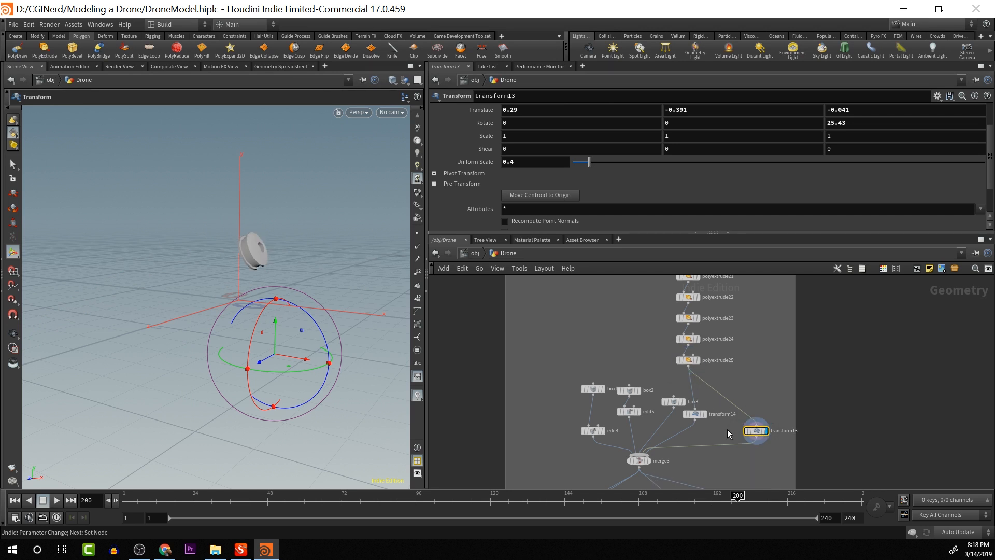
pyautogui.click(705, 414)
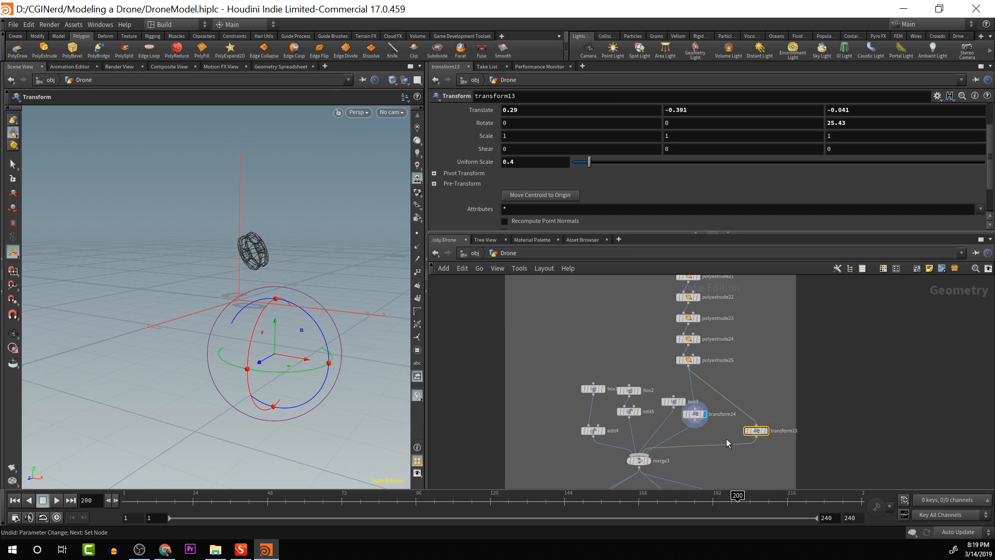
pyautogui.moveTo(696, 421)
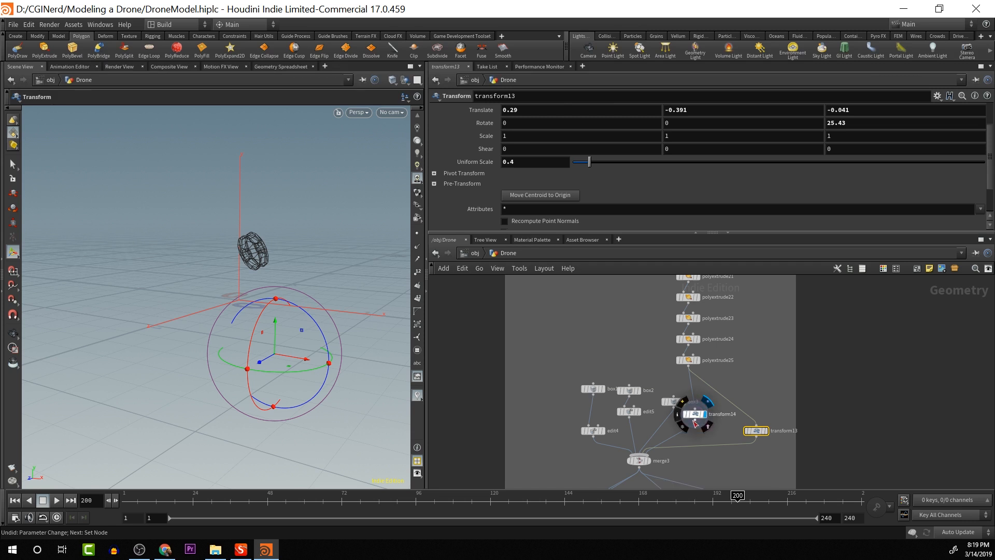
pyautogui.moveTo(765, 433)
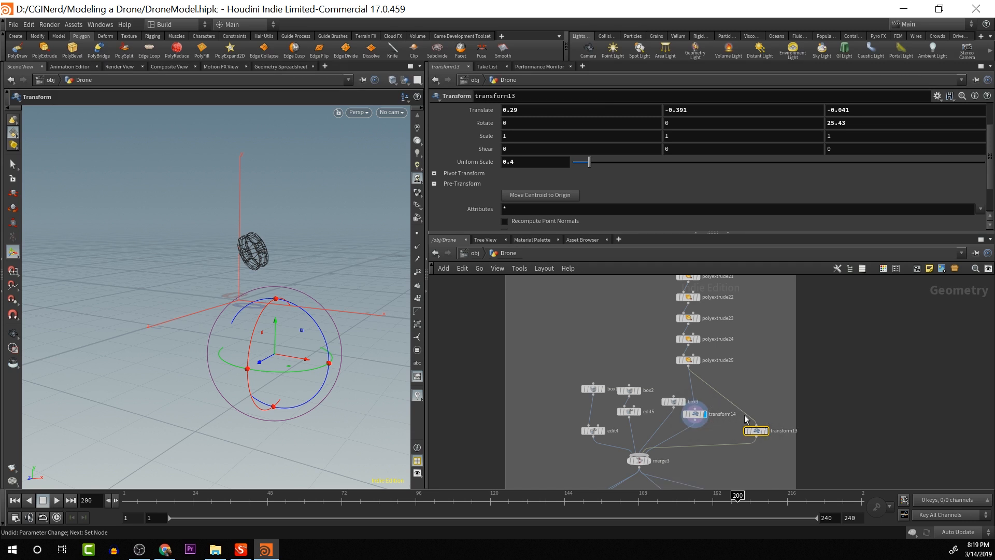
pyautogui.moveTo(756, 426); pyautogui.dragTo(711, 422)
pyautogui.moveTo(724, 107); pyautogui.dragTo(698, 108, button='middle')
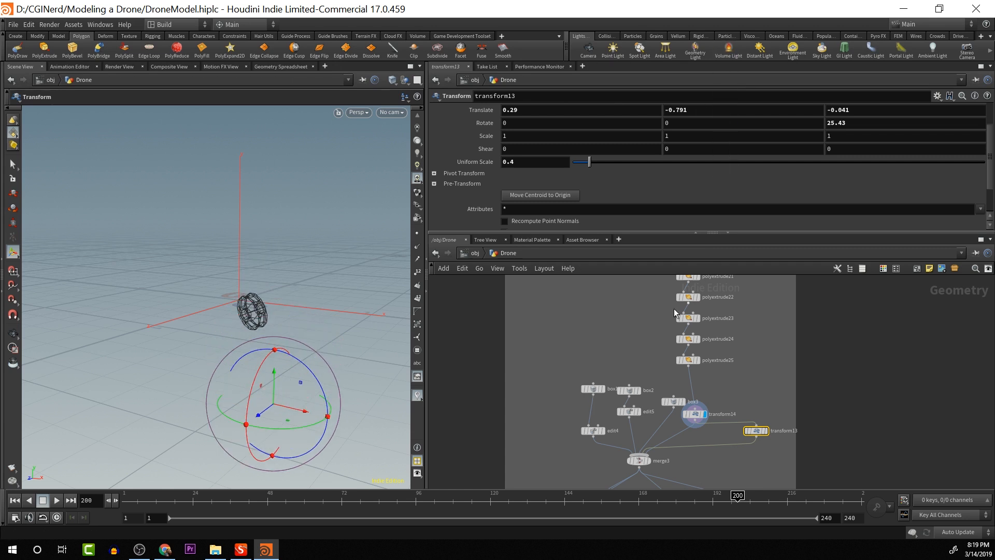
# Compare the displayed outputs of merge3, transform14 and transform13
pyautogui.click(648, 461)
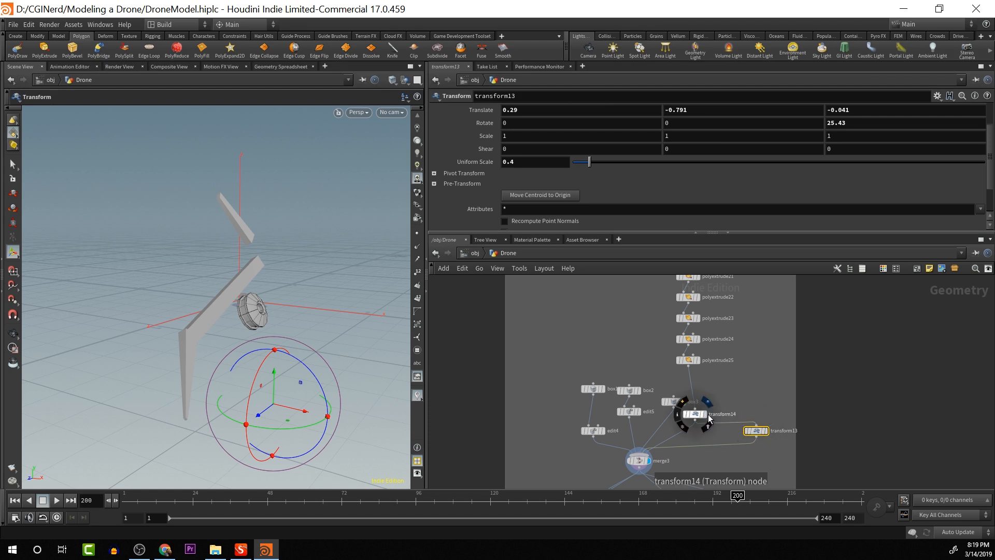
pyautogui.click(706, 403)
pyautogui.click(768, 418)
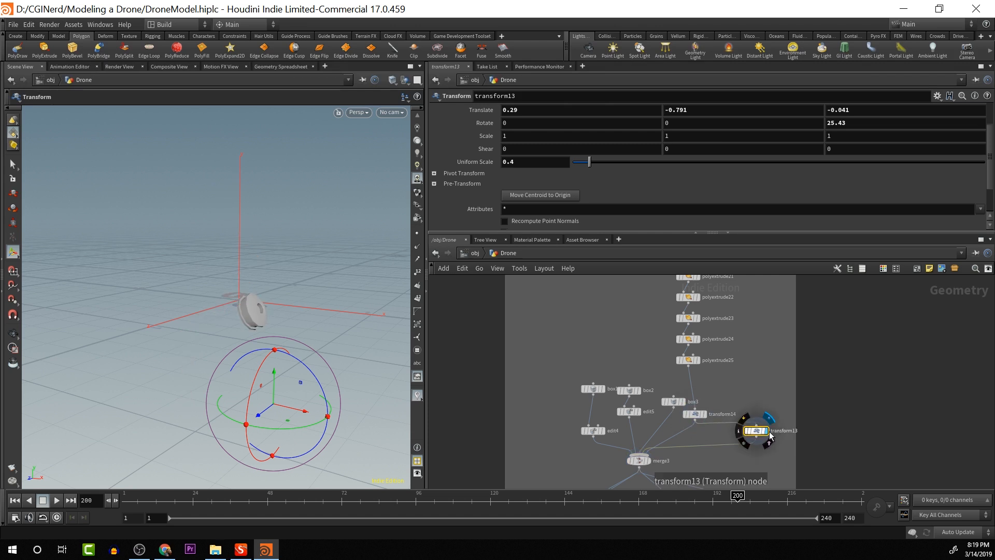
pyautogui.click(706, 418)
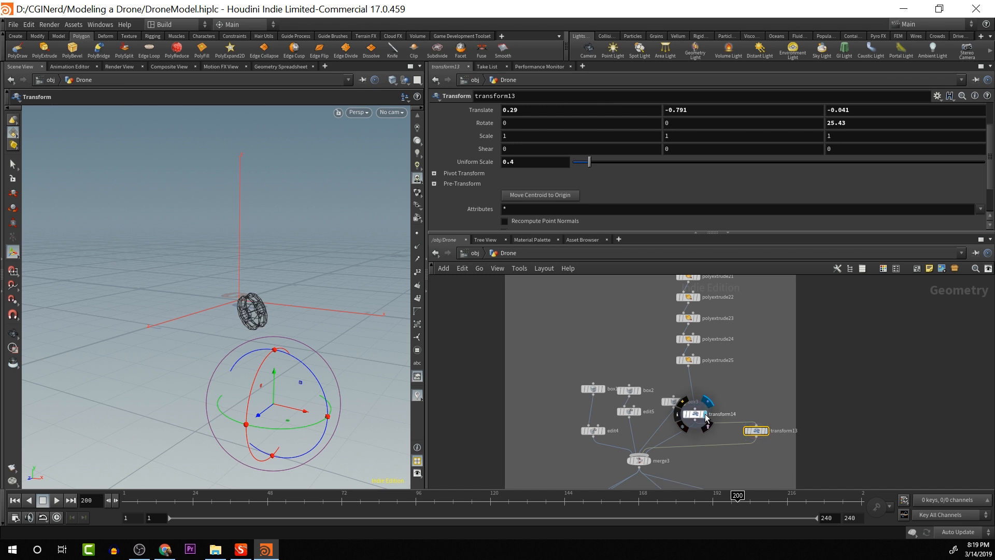
pyautogui.click(650, 460)
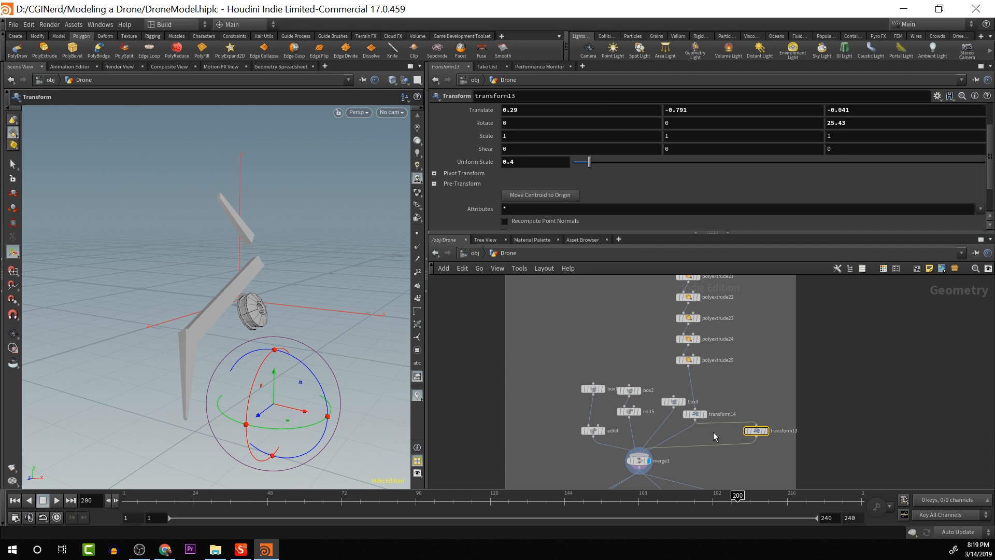
# Try cutting the wire from transform13 to merge3 and display transform14 on its own
pyautogui.press('y')
pyautogui.moveTo(725, 433); pyautogui.dragTo(735, 461)
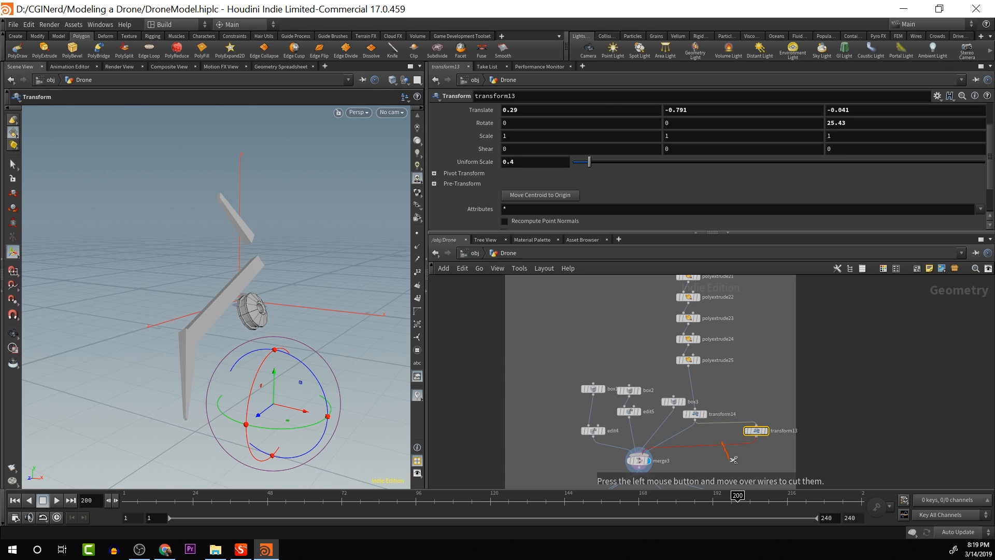
pyautogui.moveTo(709, 418)
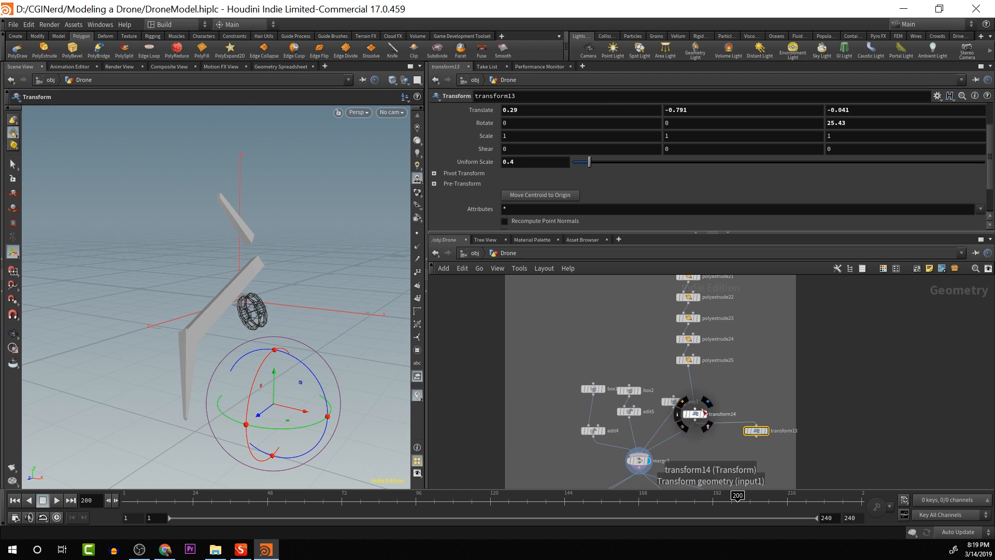
pyautogui.press('r')
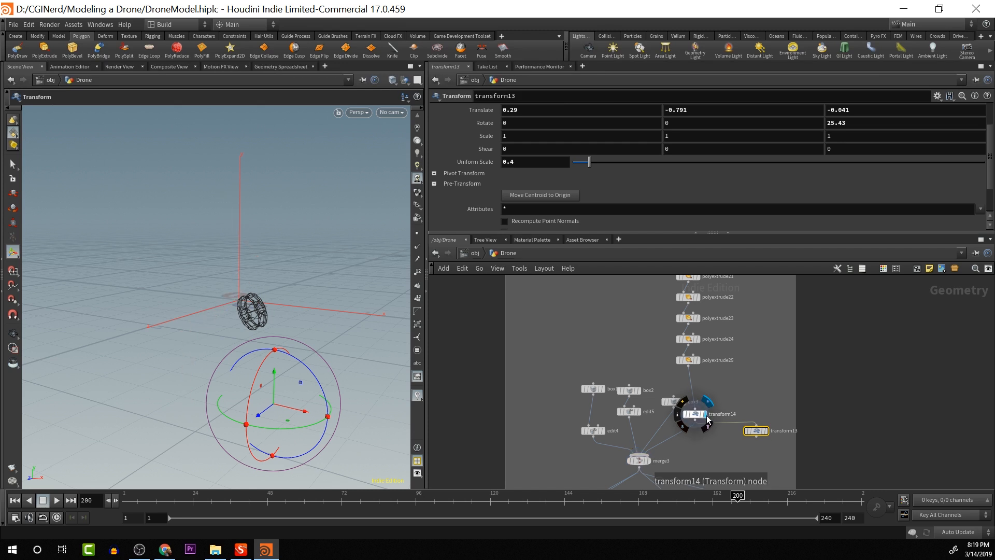
# Examine the displayed joint up close, and display merge4 to inspect it against the full set of legs
pyautogui.scroll(-2, 715, 409)
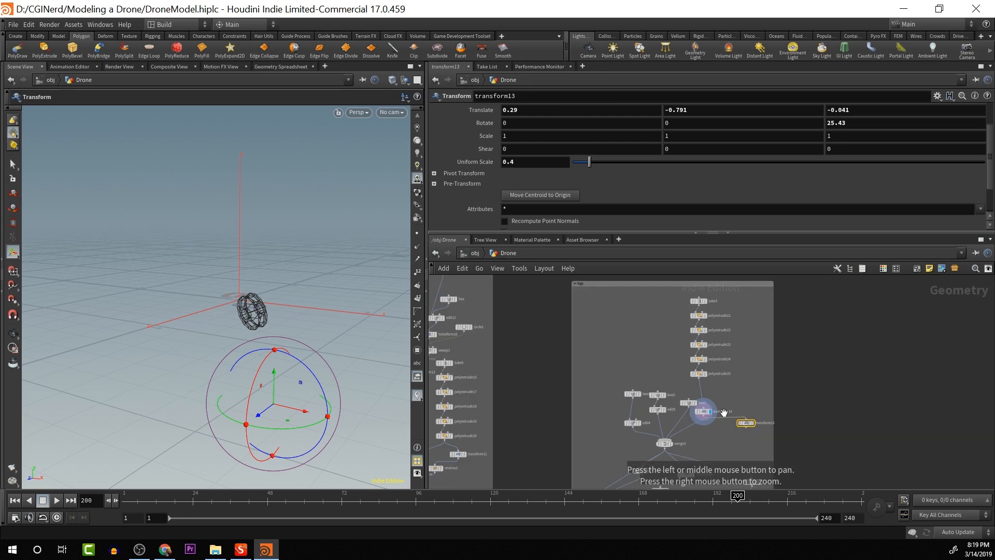
pyautogui.scroll(2, 706, 412)
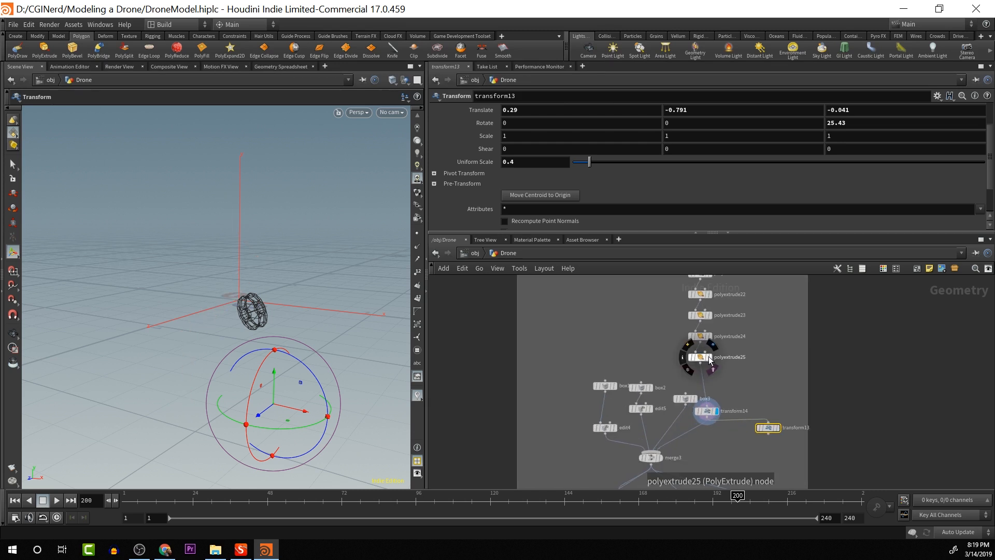
pyautogui.scroll(-6, 749, 345)
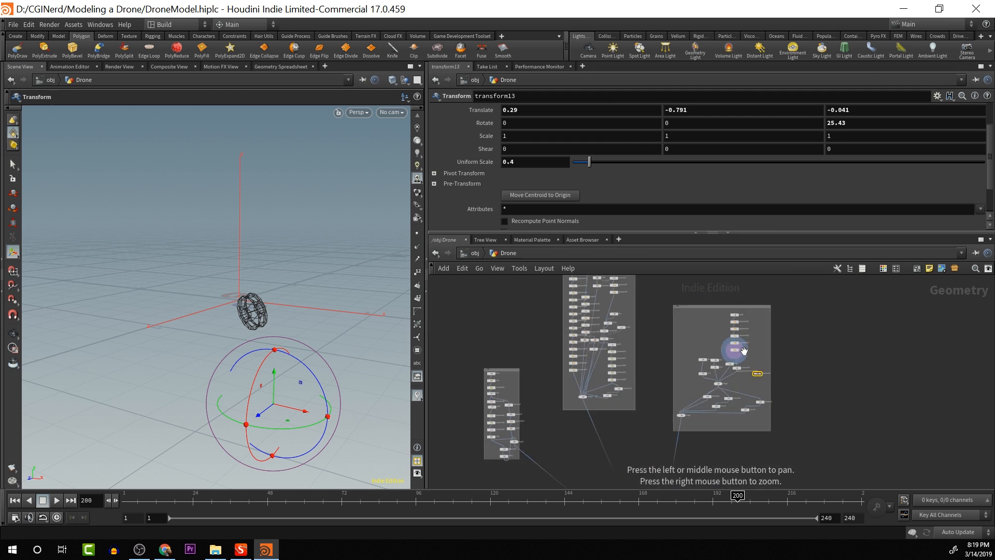
pyautogui.hotkey('space', 'f')
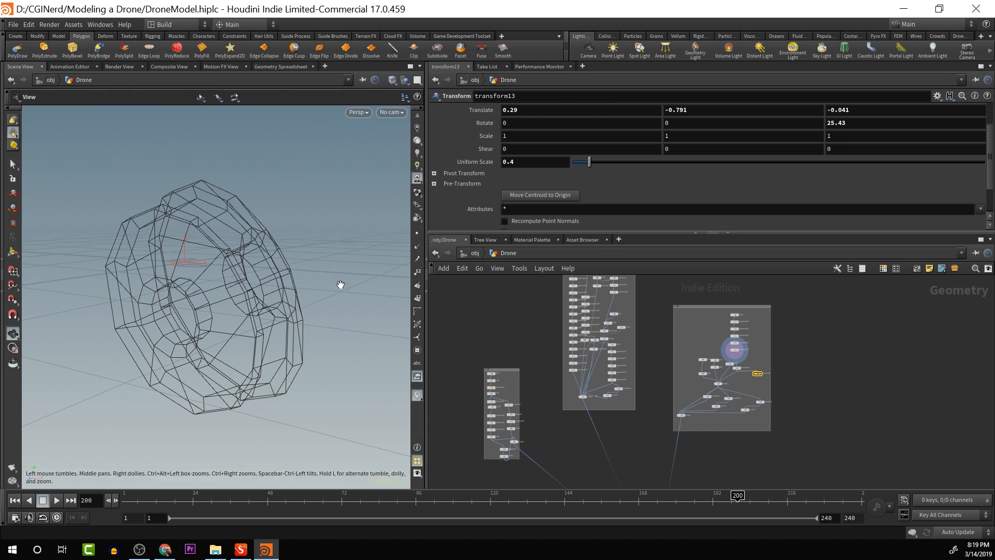
pyautogui.scroll(-8, 366, 347)
pyautogui.moveTo(366, 347); pyautogui.dragTo(249, 286, button='middle')
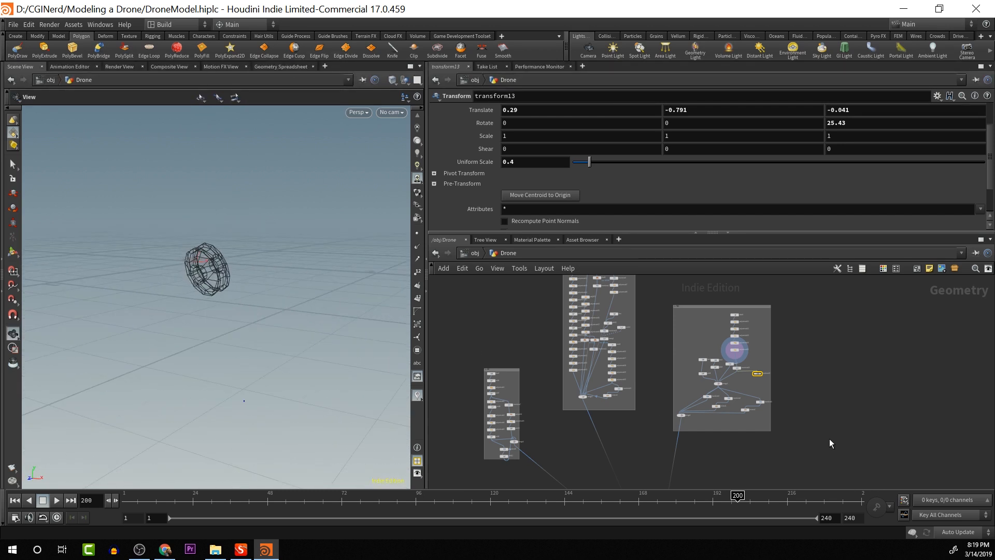
pyautogui.scroll(5, 803, 418)
pyautogui.click(444, 408)
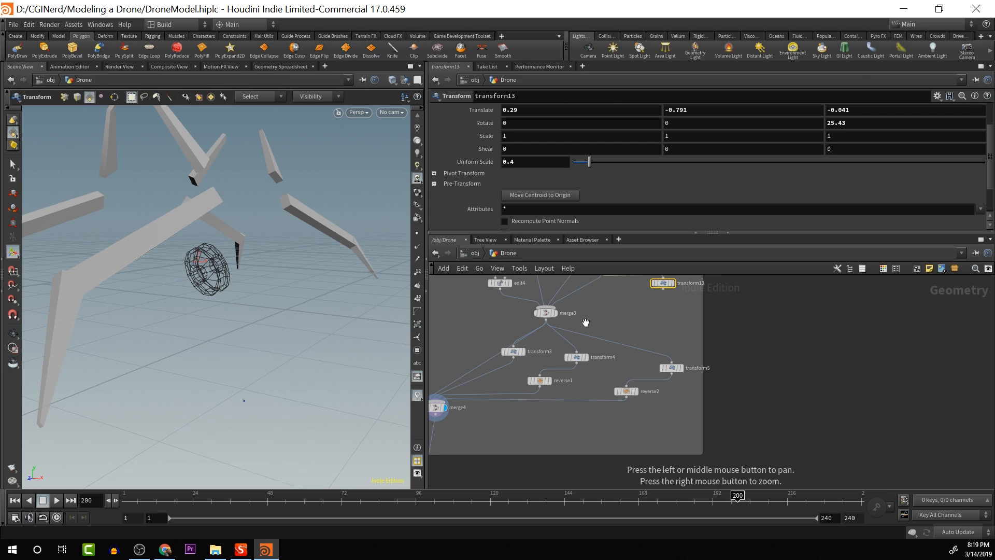
pyautogui.moveTo(584, 318); pyautogui.dragTo(644, 382, button='middle')
pyautogui.scroll(3, 674, 402)
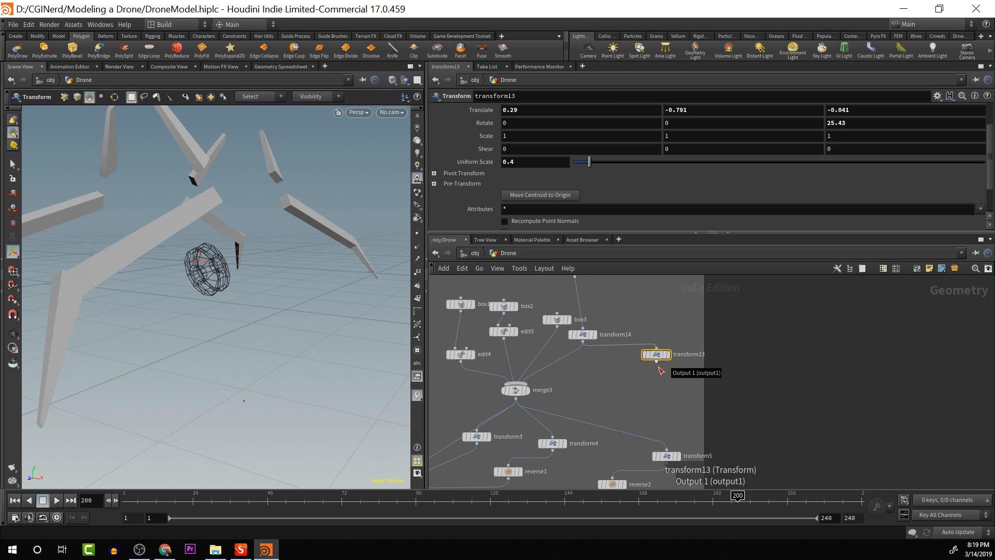
# Display merge3 and try deleting the disconnected transform13 node
pyautogui.click(529, 391)
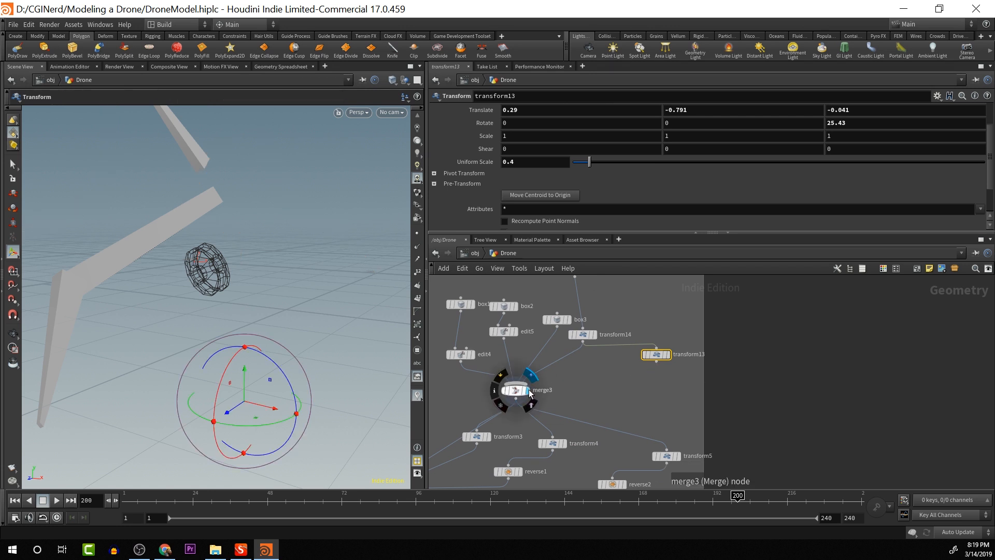
pyautogui.moveTo(586, 380); pyautogui.dragTo(614, 428, button='middle')
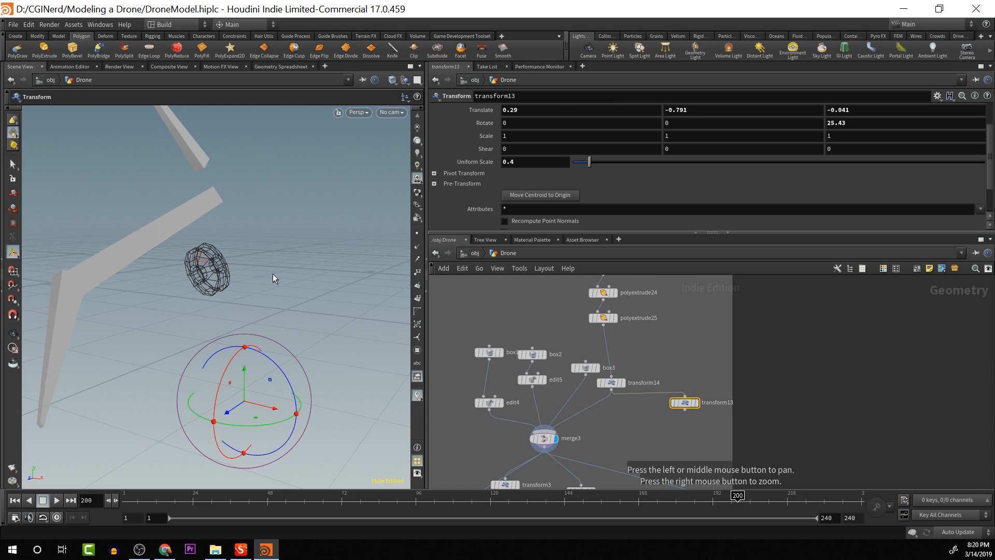
pyautogui.press('Escape')
pyautogui.scroll(-3, 287, 259)
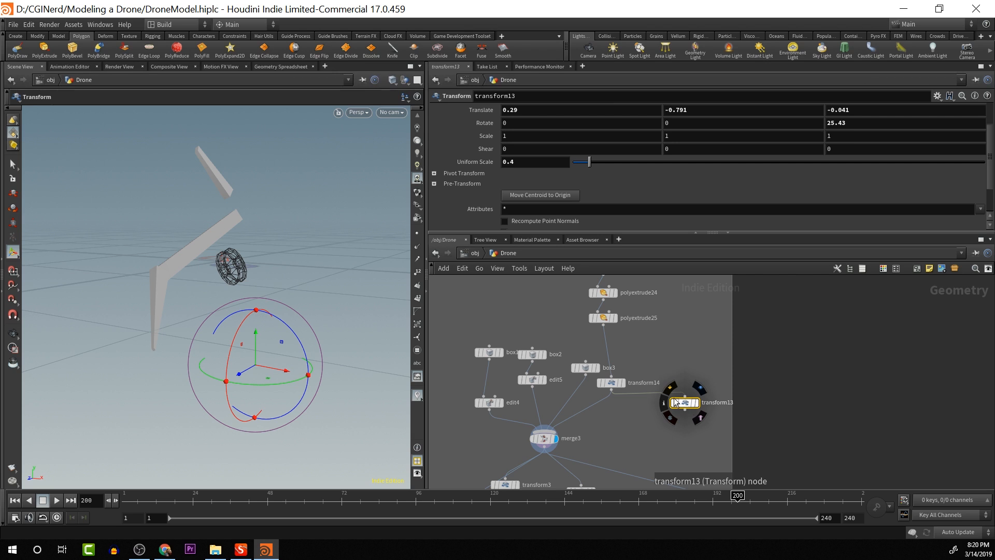
pyautogui.press('Delete')
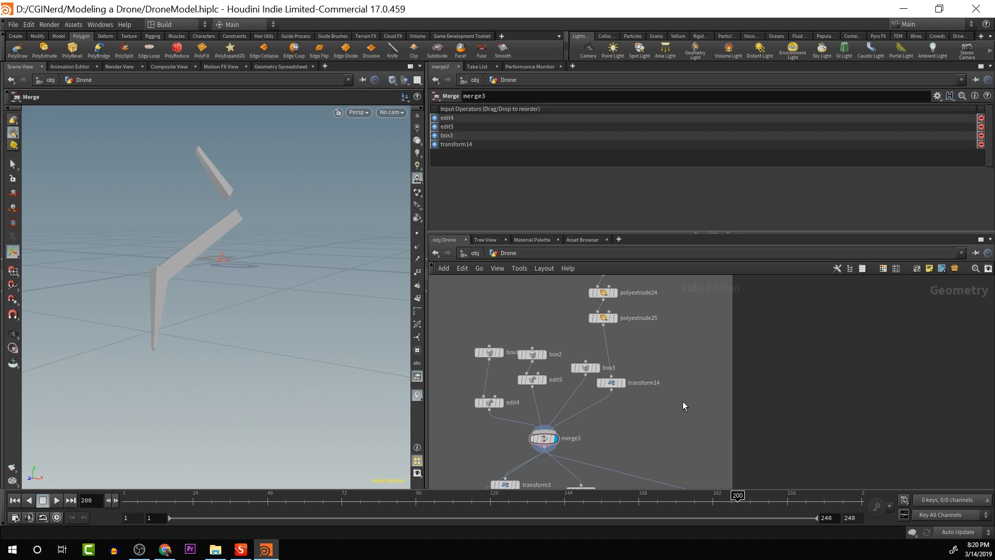
# Inspect transform14's output alone and within merge3 to check the joint's size and placement against the leg
pyautogui.click(624, 381)
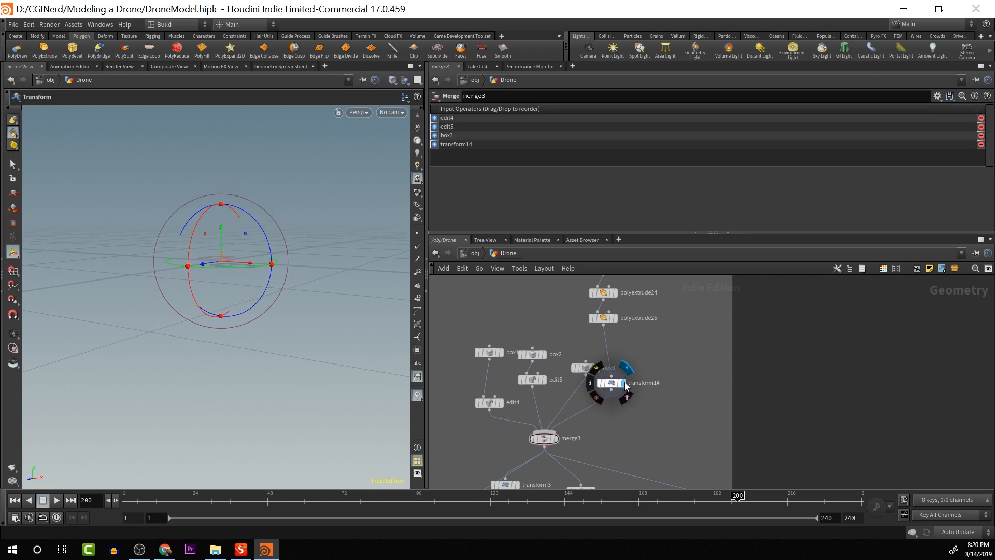
pyautogui.click(253, 330)
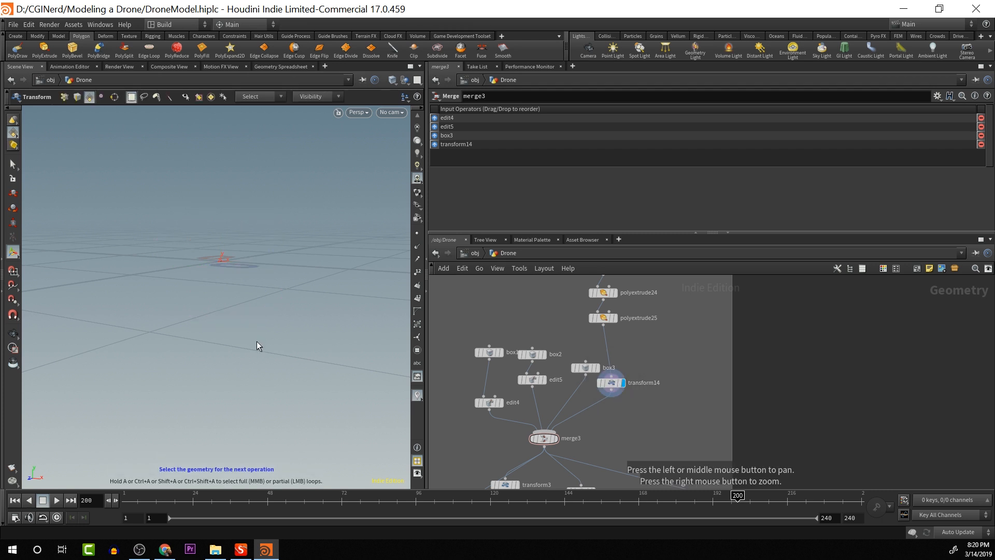
pyautogui.moveTo(269, 329); pyautogui.dragTo(280, 343, button='middle')
pyautogui.scroll(-3, 280, 342)
pyautogui.moveTo(280, 342); pyautogui.dragTo(280, 344)
pyautogui.click(559, 437)
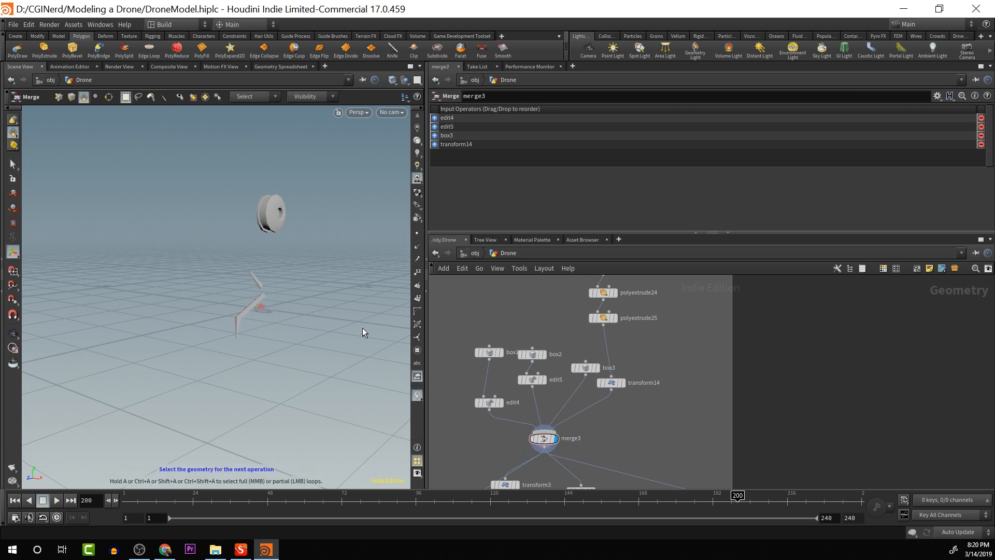
# Undo the deletion of transform13 and its disconnection from merge3
pyautogui.hotkey('ctrl', 'z')
pyautogui.hotkey('ctrl', 'z')
pyautogui.hotkey('ctrl', 'z')
pyautogui.hotkey('ctrl', 'z')
pyautogui.hotkey('ctrl', 'z')
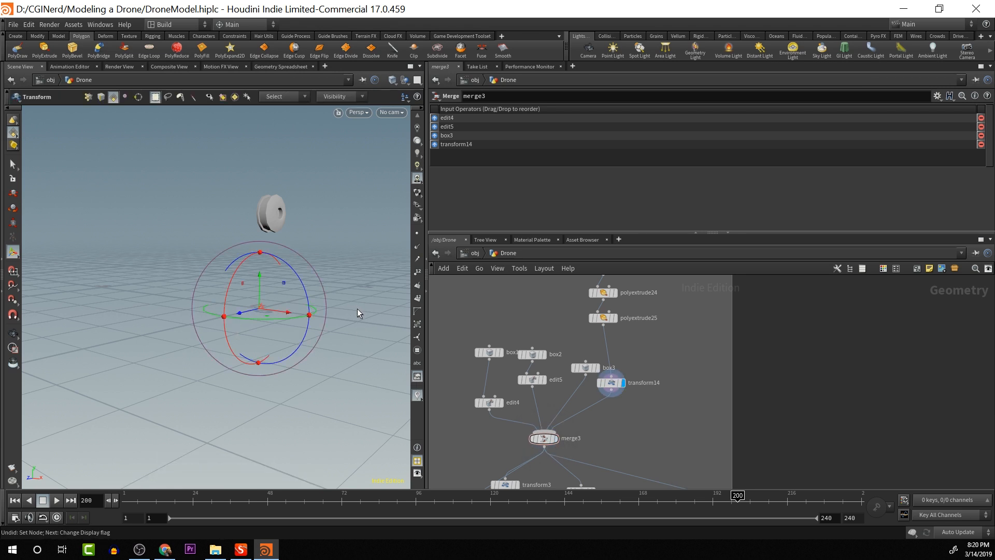
pyautogui.hotkey('ctrl', 'z')
pyautogui.hotkey('ctrl', 'z')
pyautogui.hotkey('ctrl', 'z')
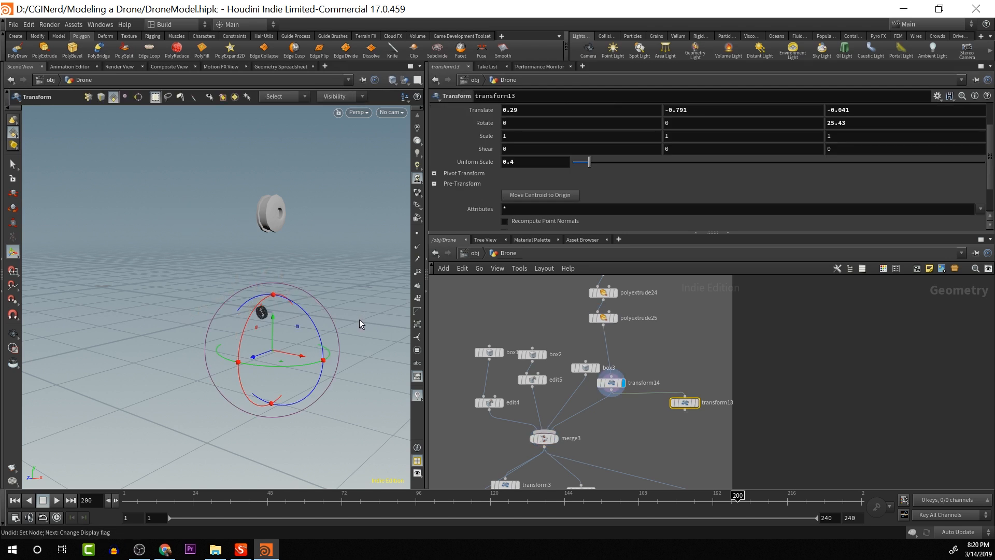
pyautogui.hotkey('ctrl', 'z')
pyautogui.hotkey('ctrl', 'z')
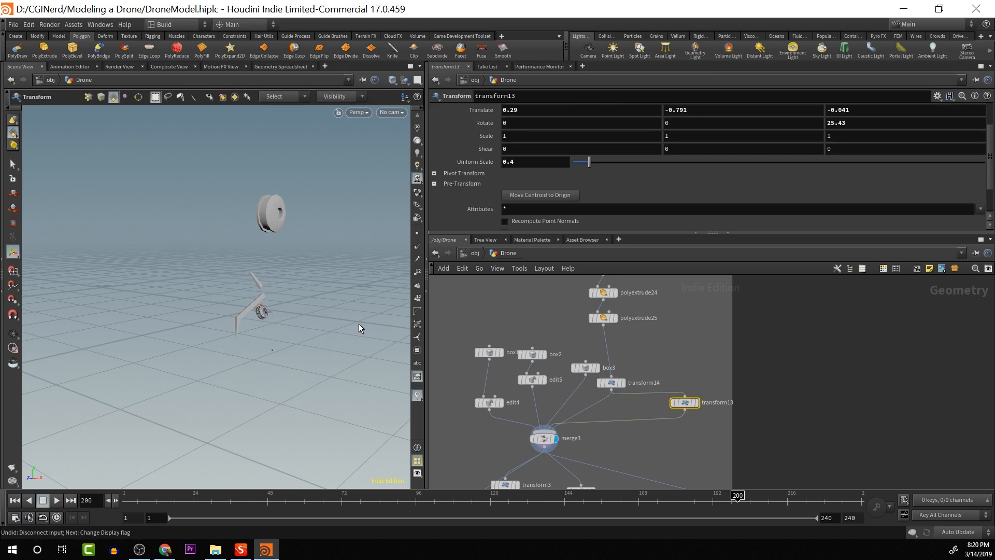
pyautogui.hotkey('ctrl', 'z')
pyautogui.hotkey('ctrl', 'z')
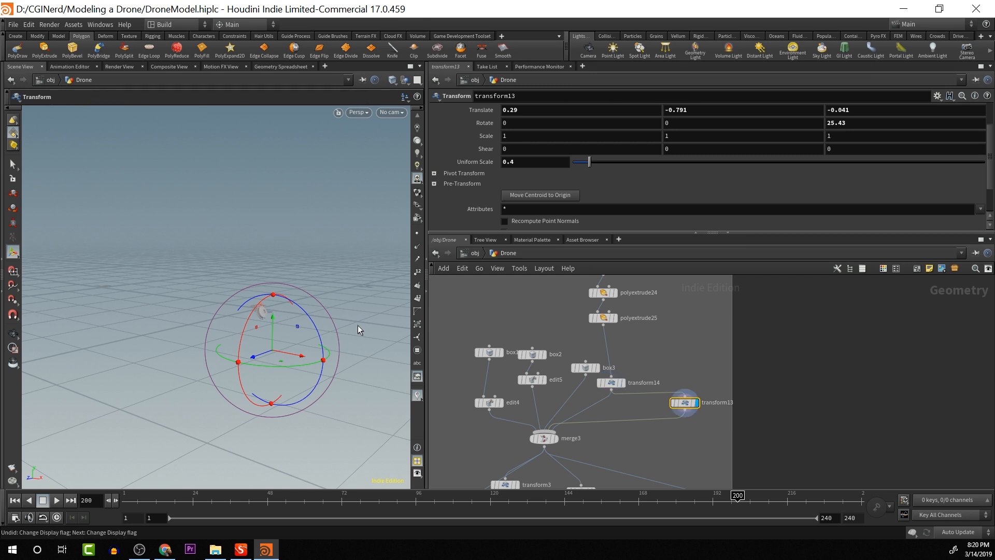
# Move transform14 and transform13 closer to box3 and compare their displayed outputs, leaving transform13 displayed
pyautogui.moveTo(611, 384); pyautogui.dragTo(617, 375)
pyautogui.moveTo(685, 406); pyautogui.dragTo(657, 410)
pyautogui.press('Escape')
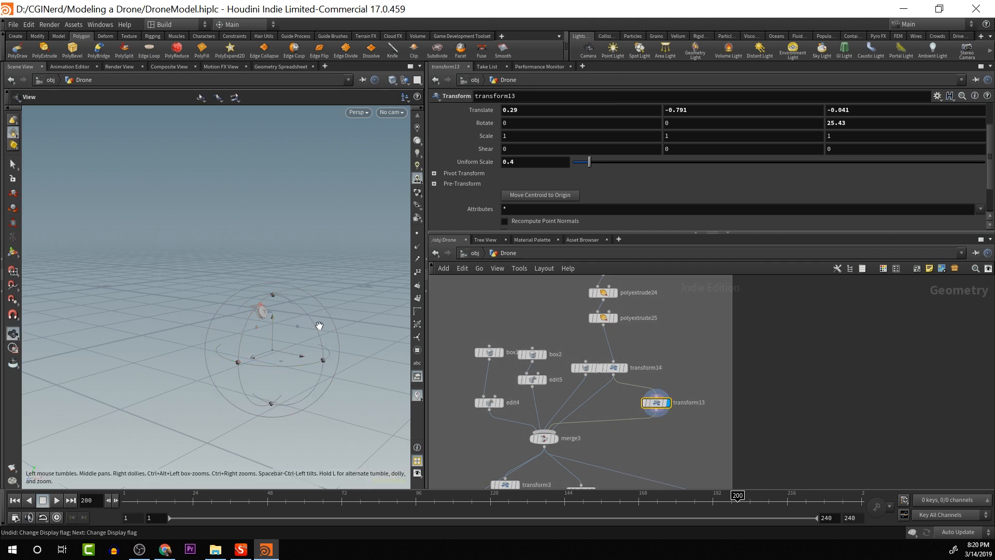
pyautogui.moveTo(317, 326); pyautogui.dragTo(243, 357)
pyautogui.press('Return')
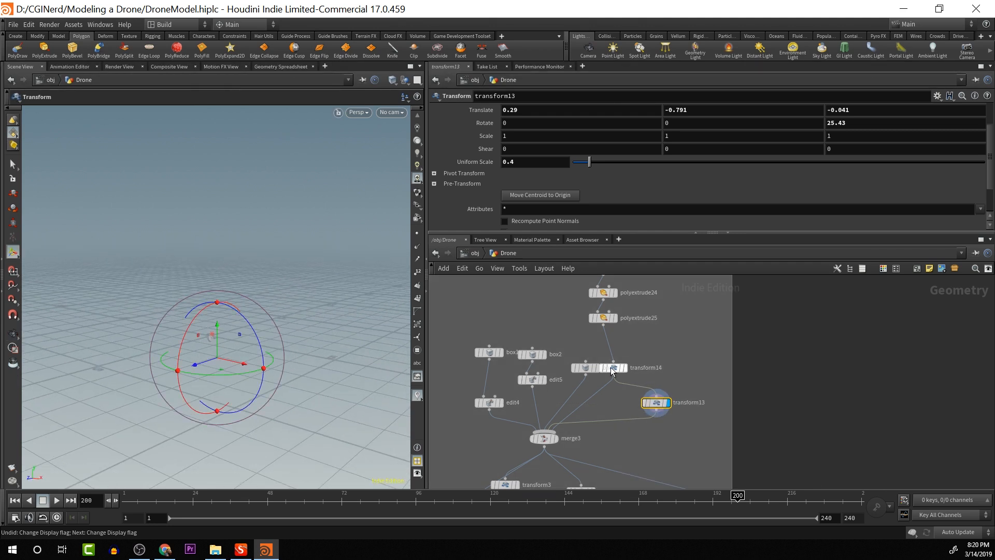
pyautogui.click(626, 368)
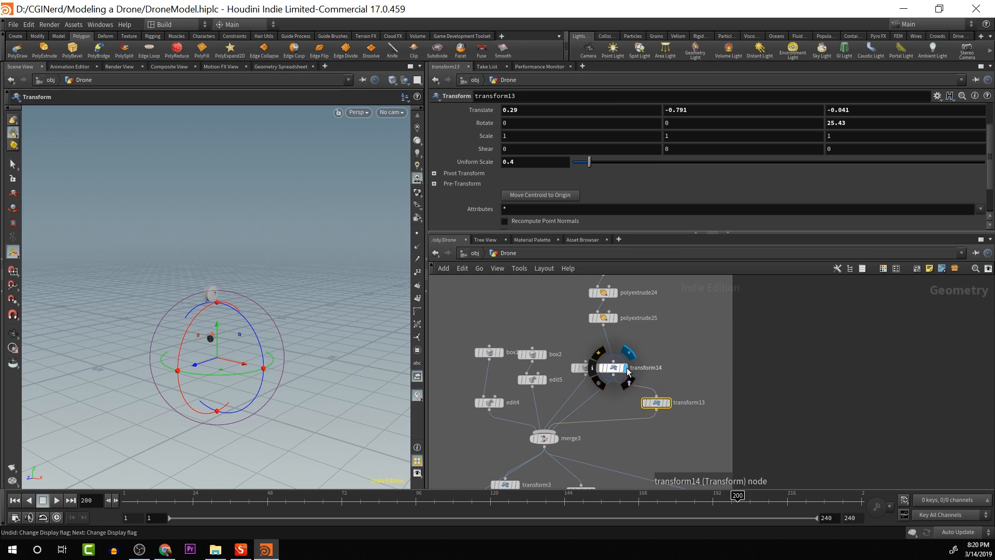
pyautogui.click(668, 403)
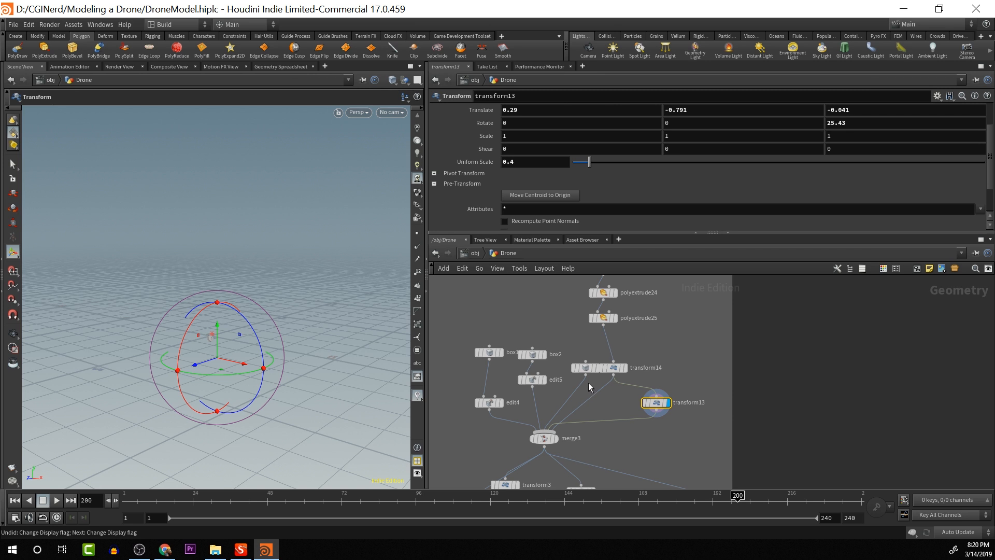
# Cut transform14's direct wire to merge3 and reposition transform14 above transform13 beside box3
pyautogui.press('y')
pyautogui.moveTo(588, 386); pyautogui.dragTo(635, 358)
pyautogui.moveTo(658, 408); pyautogui.dragTo(620, 399)
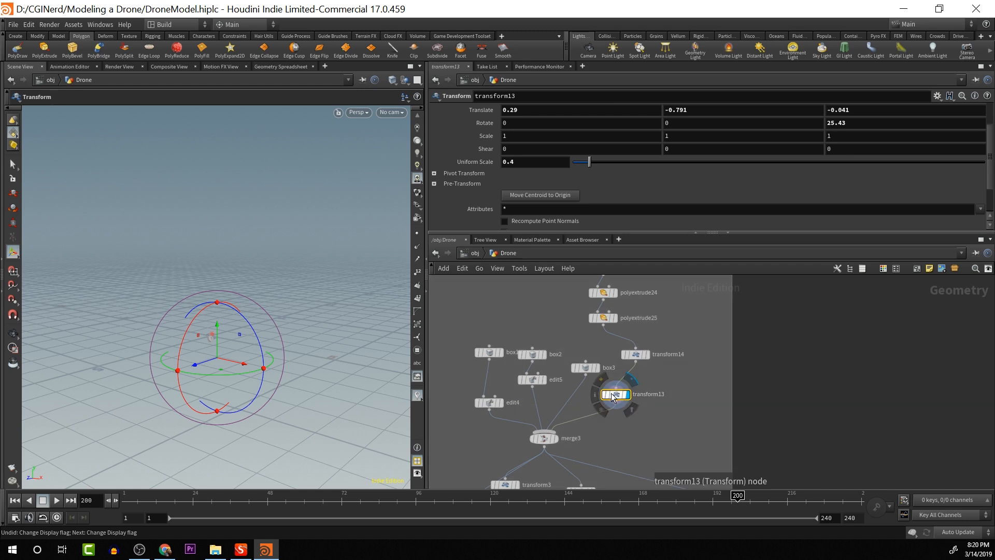
# Duplicate transform13 beside the original, keeping transform14 as its input, and wire the copy into merge3
pyautogui.hotkey('ctrl', 'c')
pyautogui.hotkey('ctrl', 'v')
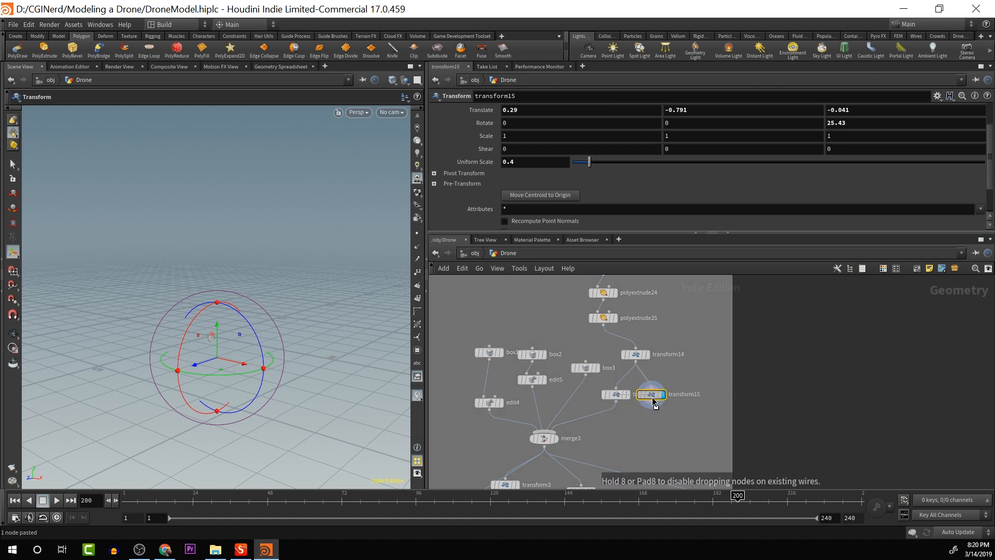
pyautogui.click(658, 399)
pyautogui.moveTo(658, 403); pyautogui.dragTo(647, 413)
pyautogui.moveTo(591, 439); pyautogui.dragTo(561, 441)
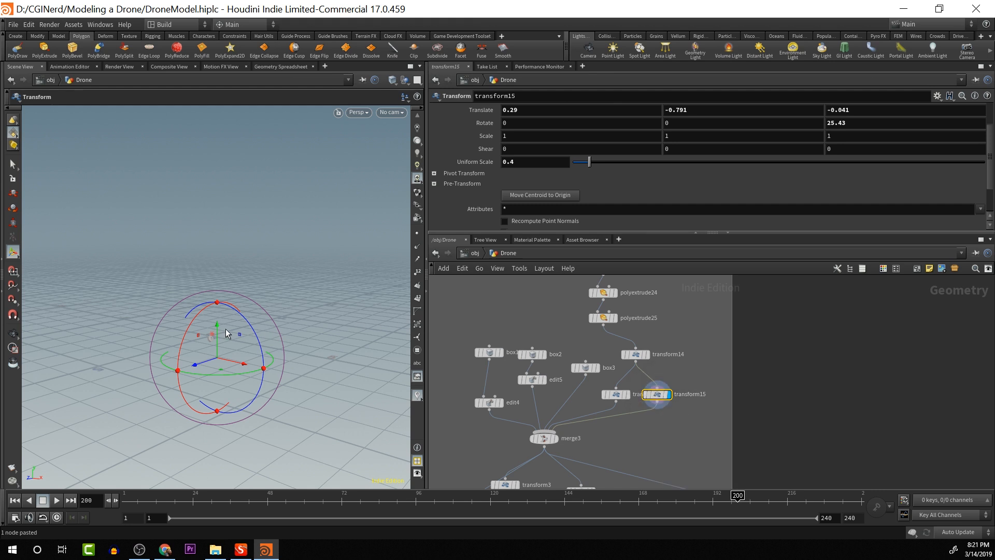
# Lower the transform15 joint copy to a Y translation of about -1.16
pyautogui.moveTo(217, 331); pyautogui.dragTo(219, 349)
pyautogui.press('Escape')
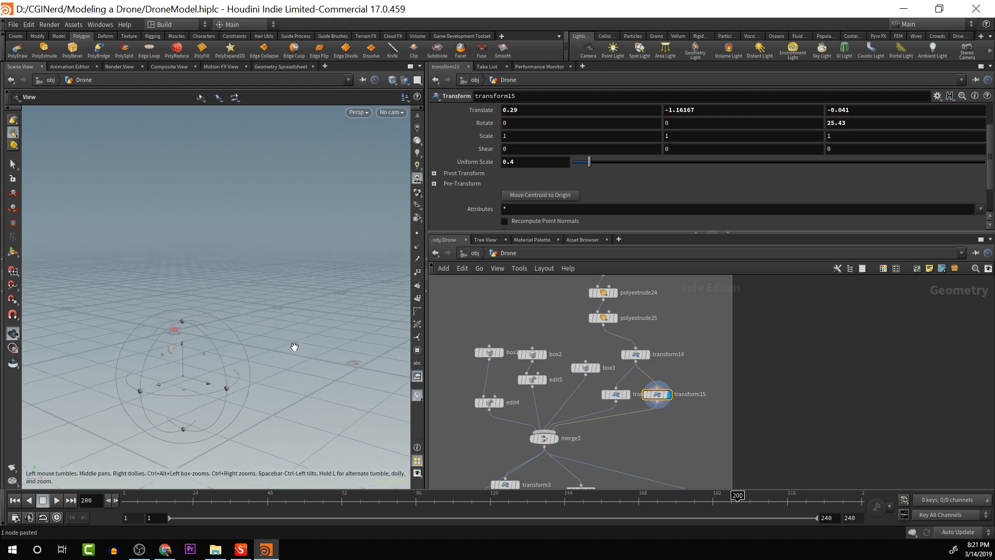
pyautogui.scroll(2, 296, 347)
pyautogui.press('Return')
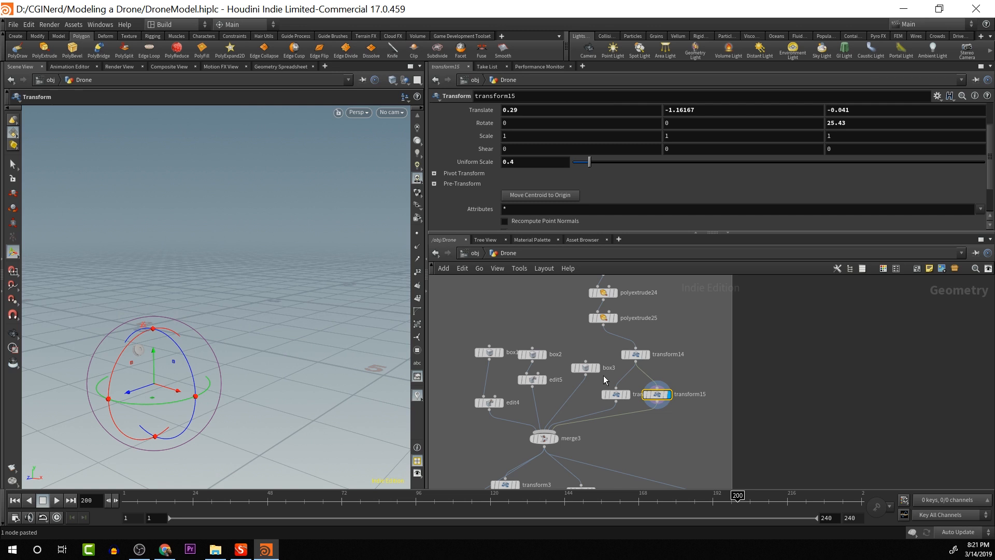
# Compare the displayed outputs of merge3, transform13 and transform14 to check the joint copies
pyautogui.click(555, 439)
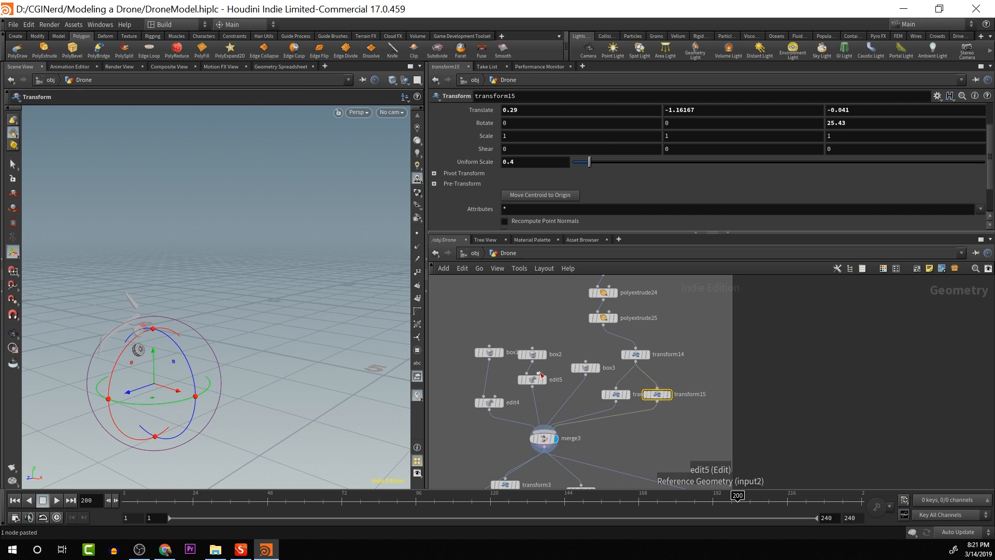
pyautogui.click(627, 394)
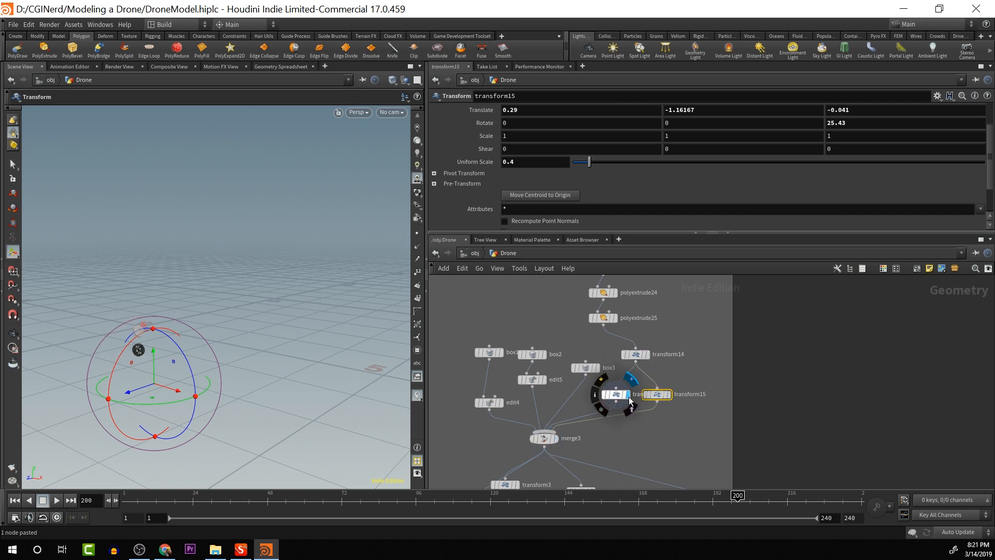
pyautogui.click(648, 355)
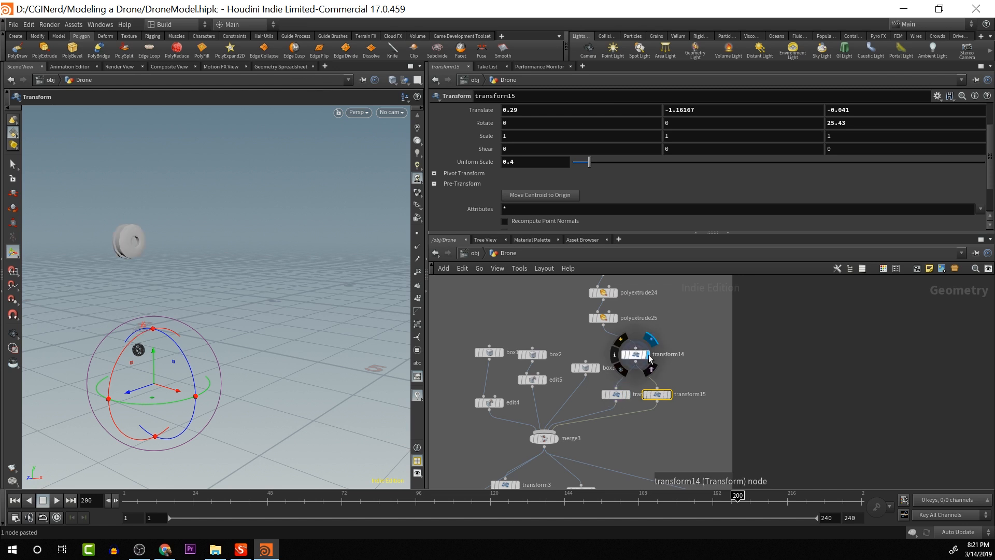
pyautogui.click(629, 395)
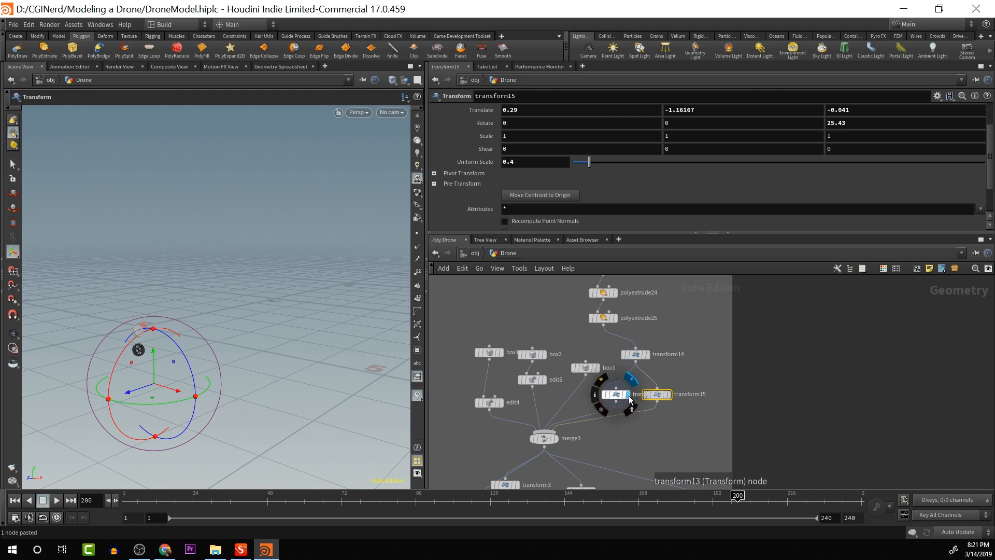
pyautogui.click(558, 439)
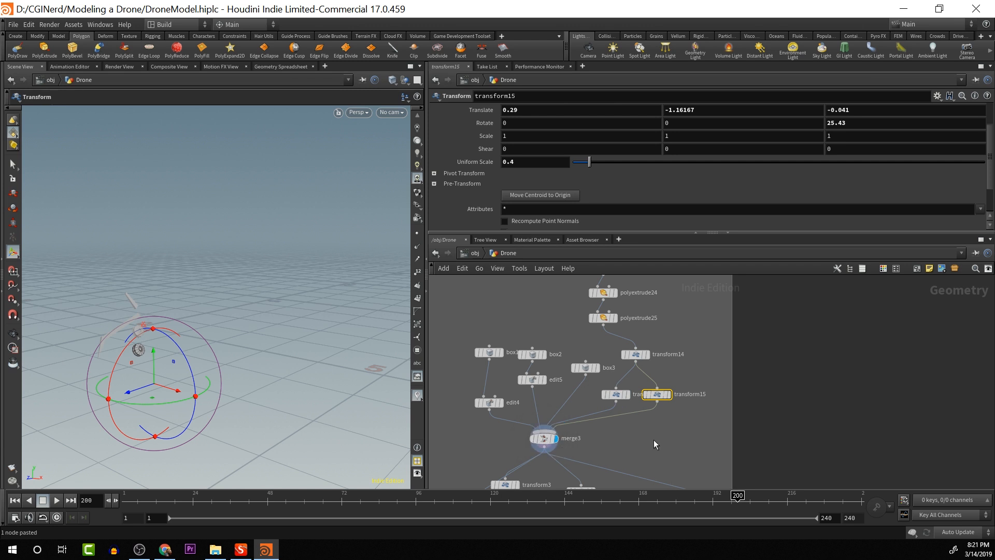
# Display merge4's output to show the joint copies on all of the drone's legs
pyautogui.moveTo(664, 433); pyautogui.dragTo(671, 352, button='middle')
pyautogui.moveTo(671, 395); pyautogui.dragTo(657, 336, button='middle')
pyautogui.scroll(-3, 666, 359)
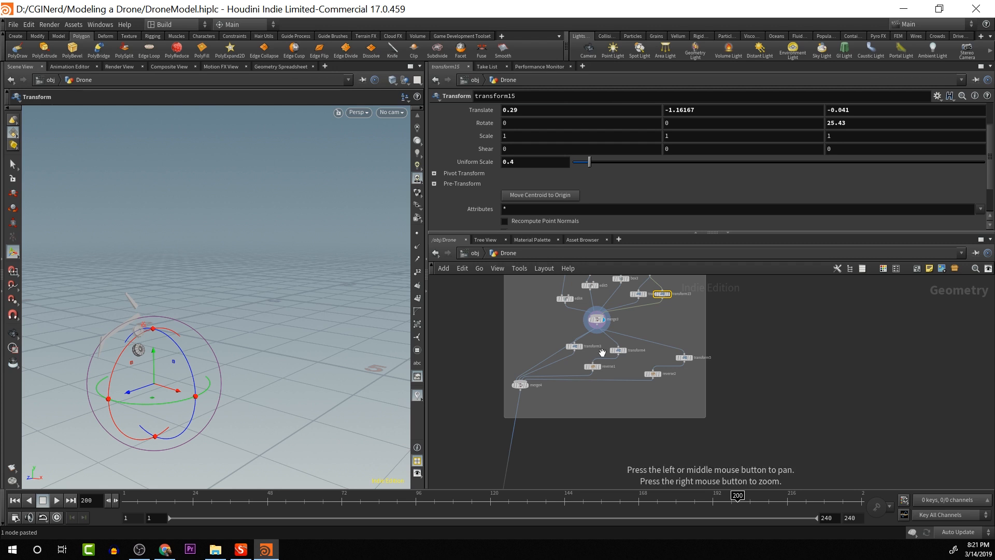
pyautogui.scroll(3, 603, 352)
pyautogui.moveTo(649, 337); pyautogui.dragTo(657, 456, button='middle')
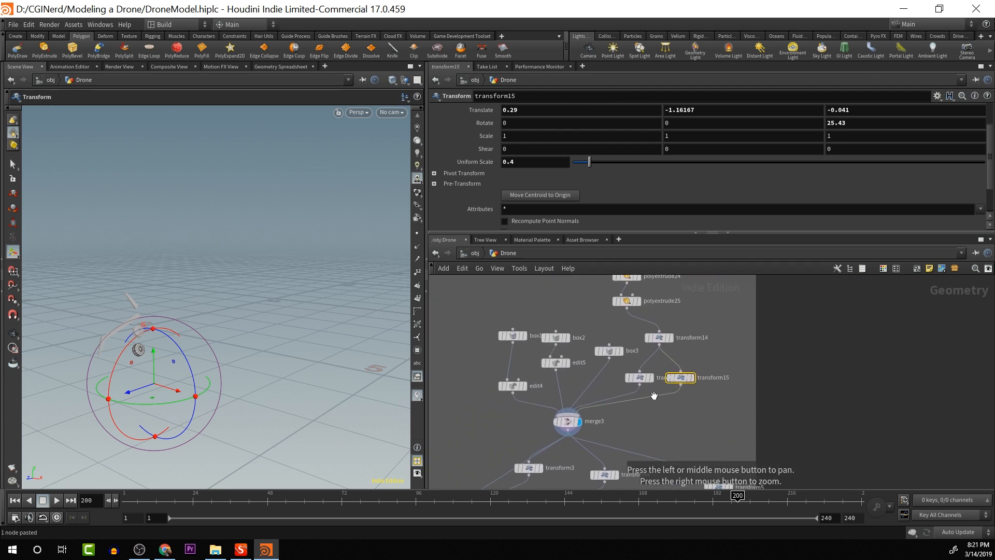
pyautogui.moveTo(640, 400); pyautogui.dragTo(633, 357, button='middle')
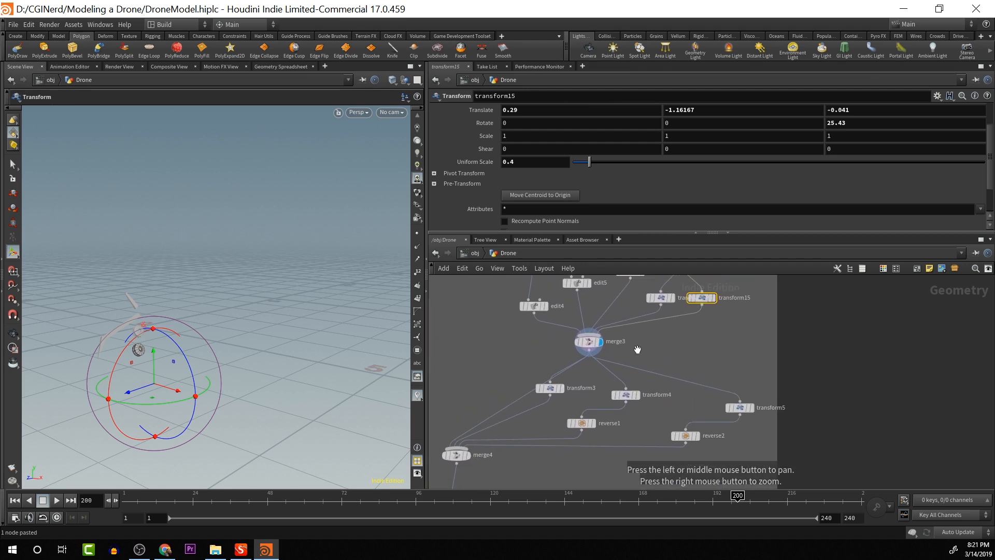
pyautogui.click(468, 456)
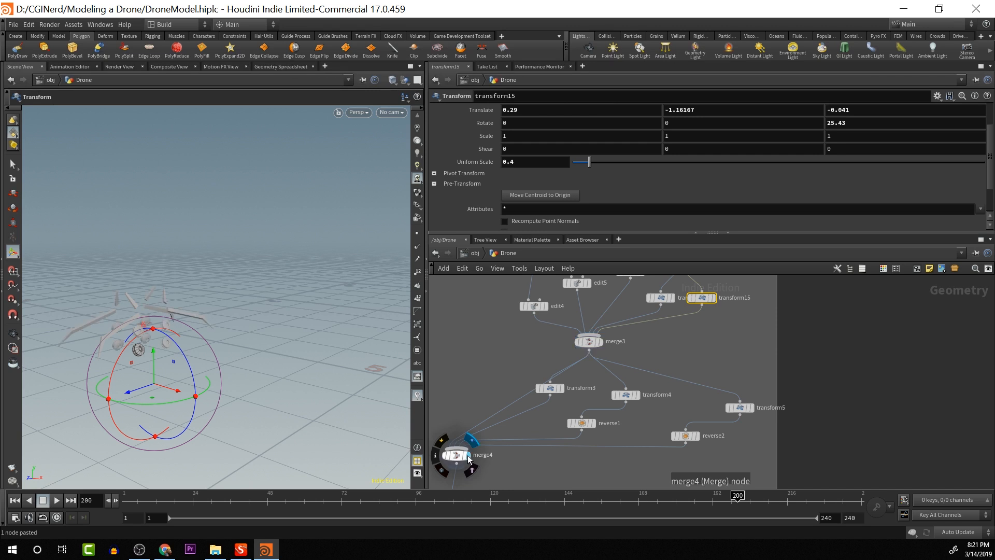
# Raise transform13's joint onto the leg's upper bend with a Y translation of -0.391
pyautogui.click(660, 298)
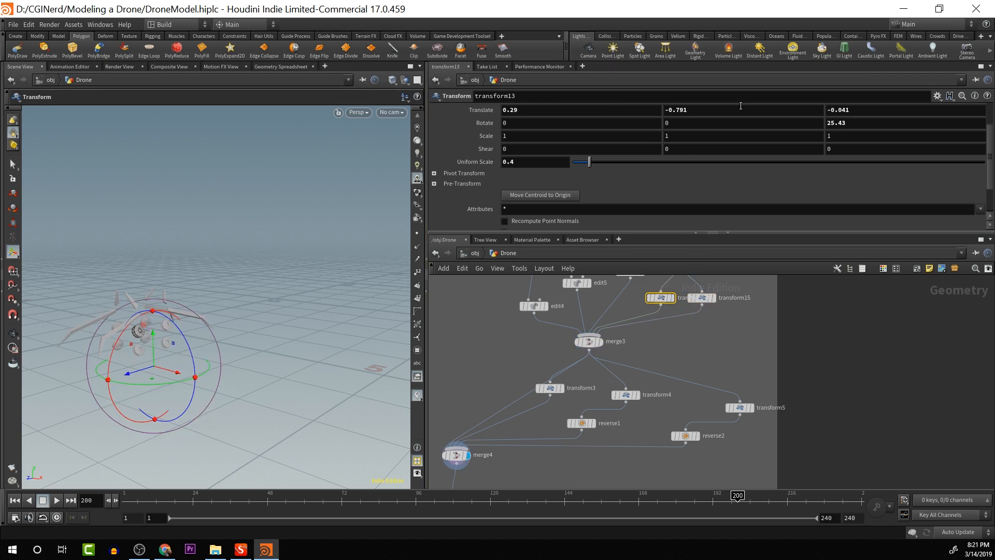
pyautogui.moveTo(736, 110); pyautogui.dragTo(762, 113, button='middle')
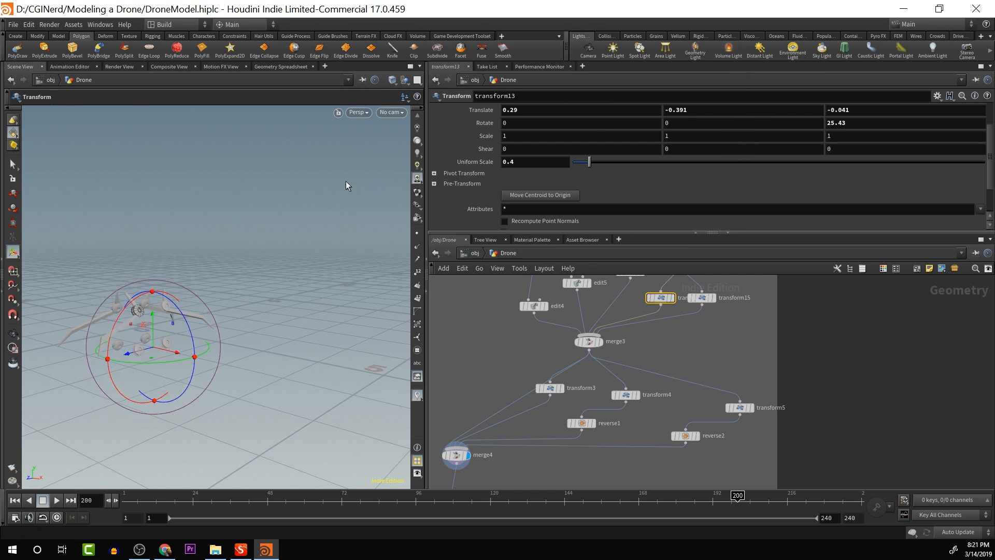
pyautogui.press('Escape')
pyautogui.moveTo(290, 211); pyautogui.dragTo(336, 216)
pyautogui.scroll(5, 333, 217)
pyautogui.moveTo(333, 217); pyautogui.dragTo(315, 201, button='middle')
pyautogui.moveTo(314, 200); pyautogui.dragTo(198, 271)
pyautogui.scroll(2, 198, 270)
pyautogui.press('t')
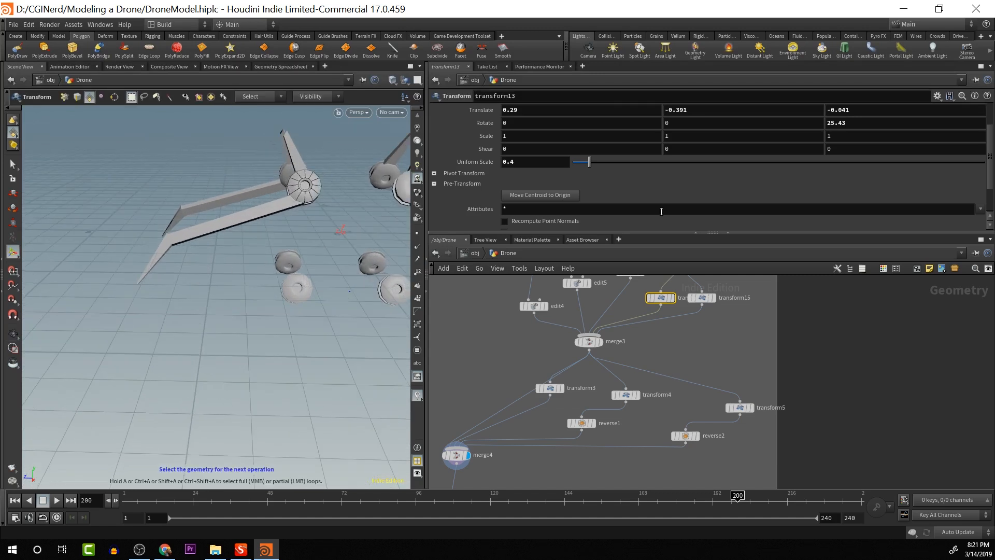
# Move transform15's joint towards the leg's lower bend with a translation of 0.48, -0.80167, 0.959
pyautogui.click(703, 298)
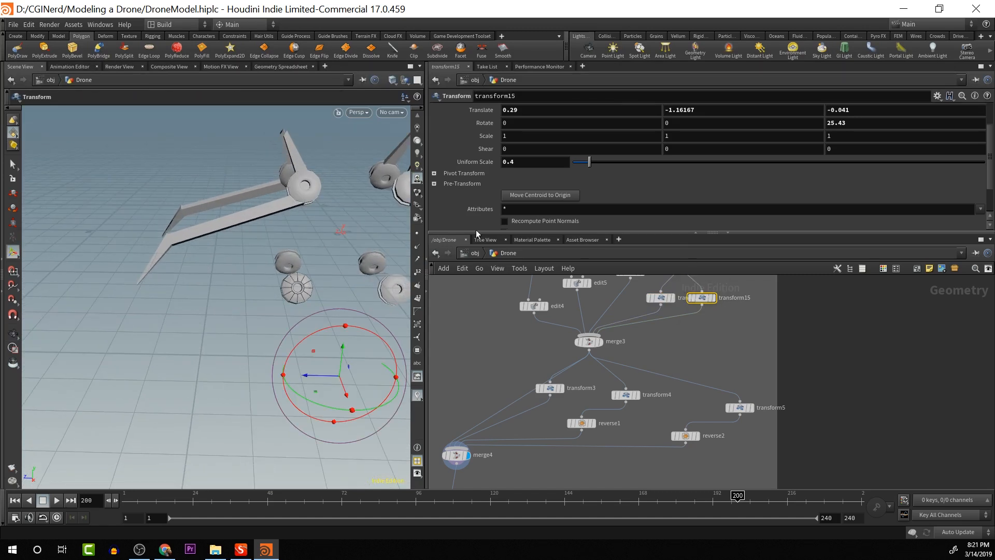
pyautogui.moveTo(709, 111); pyautogui.dragTo(690, 132, button='middle')
pyautogui.press('Escape')
pyautogui.moveTo(363, 246); pyautogui.dragTo(340, 197)
pyautogui.press('t')
pyautogui.moveTo(554, 107); pyautogui.dragTo(654, 138, button='middle')
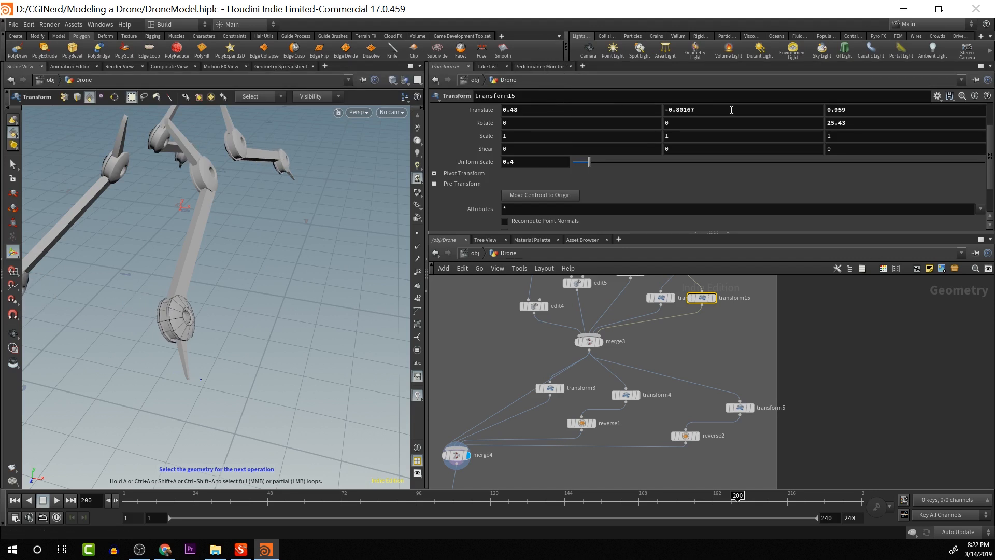
# Shrink transform15's joint to a uniform scale of 0.19 and move it to a translation of 0.88, -0.40167, 1.189
pyautogui.moveTo(732, 110); pyautogui.dragTo(760, 126, button='middle')
pyautogui.moveTo(589, 162); pyautogui.dragTo(581, 166)
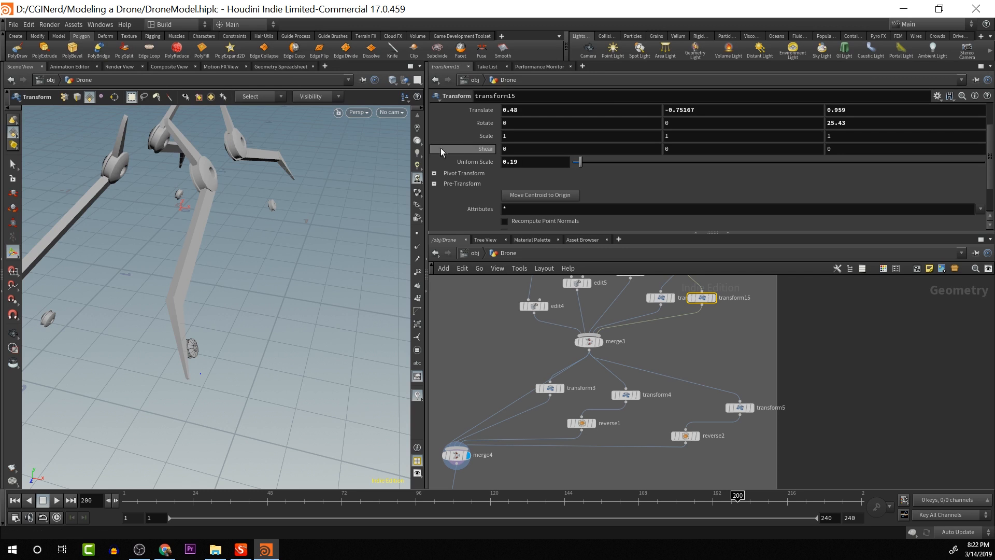
pyautogui.moveTo(712, 111); pyautogui.dragTo(974, 117, button='middle')
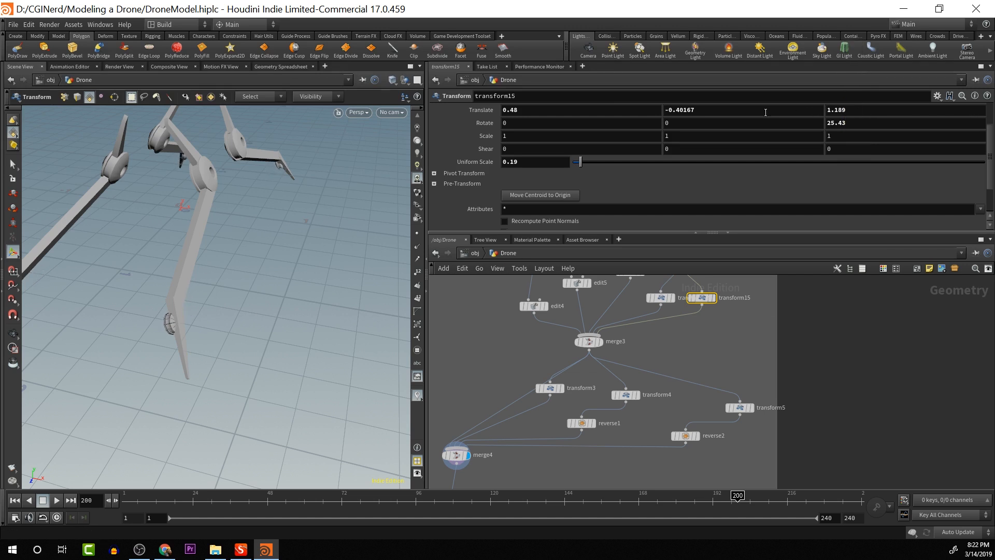
pyautogui.moveTo(608, 114)
pyautogui.mouseDown(button='middle')
pyautogui.moveTo(648, 111)
pyautogui.moveTo(612, 114)
pyautogui.mouseUp(button='middle')
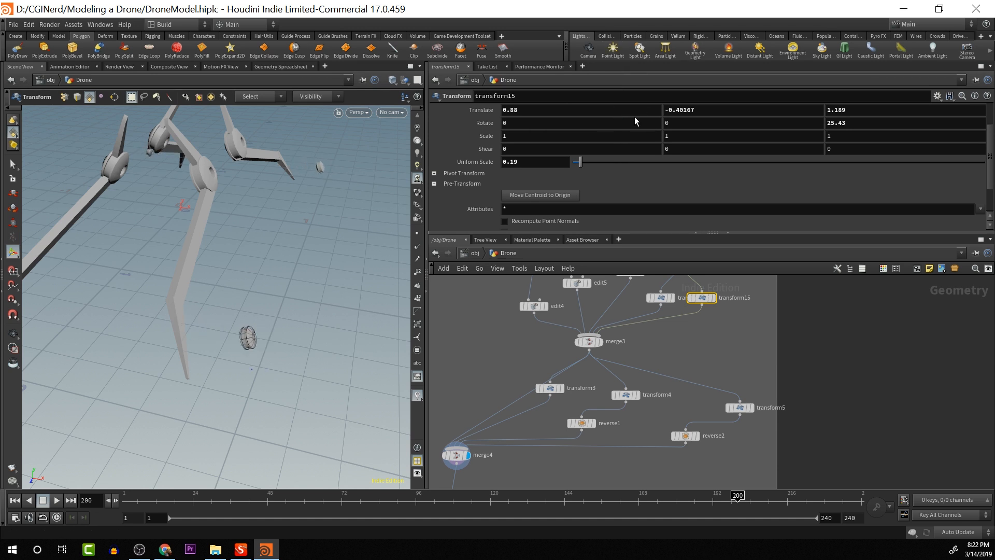
pyautogui.keyDown('alt'); pyautogui.moveTo(321, 235); pyautogui.dragTo(314, 250, button='middle'); pyautogui.keyUp('alt')
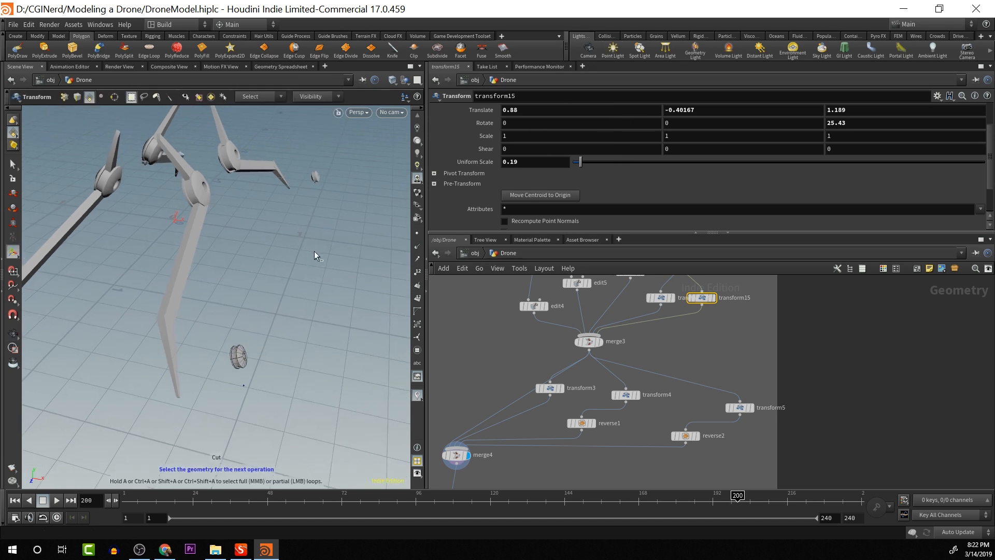
# Undo the last X translation of transform15 and set its Y translation to -0.29267
pyautogui.hotkey('ctrl', 'z')
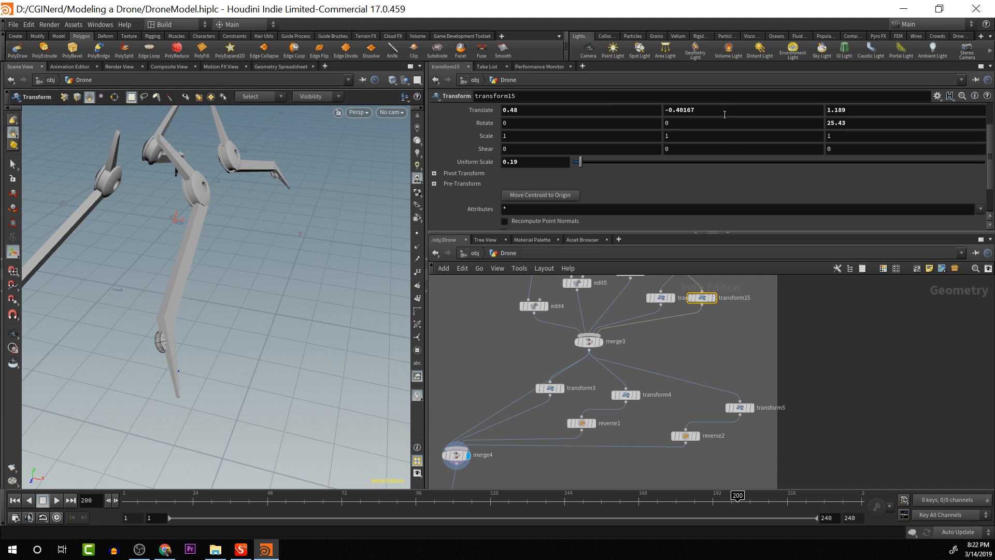
pyautogui.moveTo(725, 114); pyautogui.dragTo(733, 148, button='middle')
pyautogui.moveTo(828, 144); pyautogui.dragTo(876, 143, button='middle')
pyautogui.press('space')
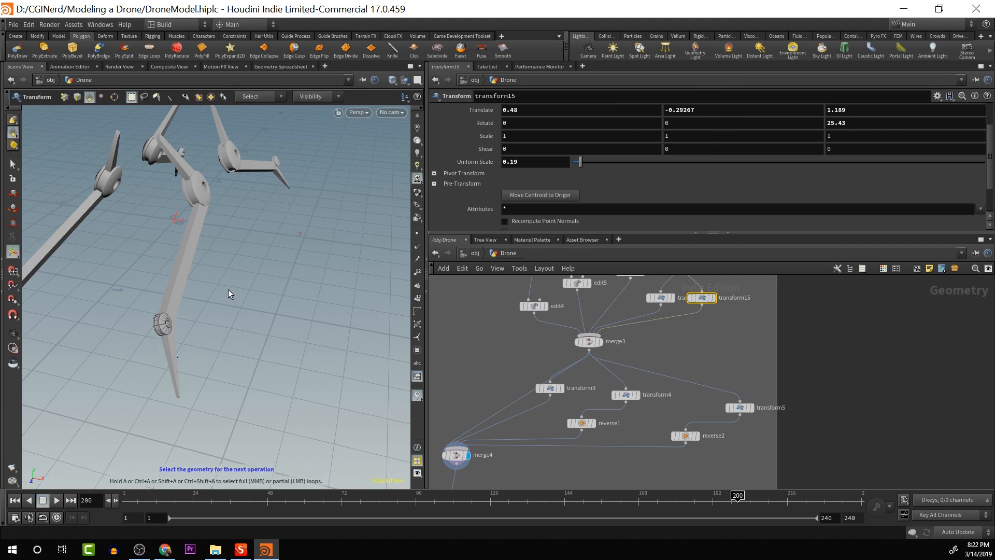
# Set the uniform scale of the lower leg joint in transform15 to 0.25
pyautogui.keyDown('alt'); pyautogui.moveTo(231, 289); pyautogui.dragTo(254, 315); pyautogui.keyUp('alt')
pyautogui.keyDown('alt'); pyautogui.moveTo(258, 314); pyautogui.dragTo(220, 170, button='middle'); pyautogui.keyUp('alt')
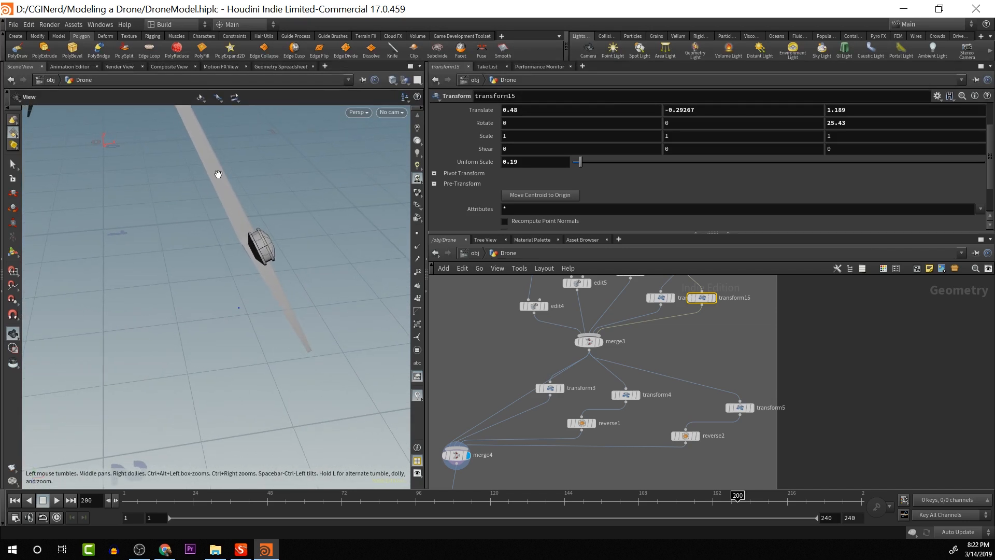
pyautogui.doubleClick(562, 162)
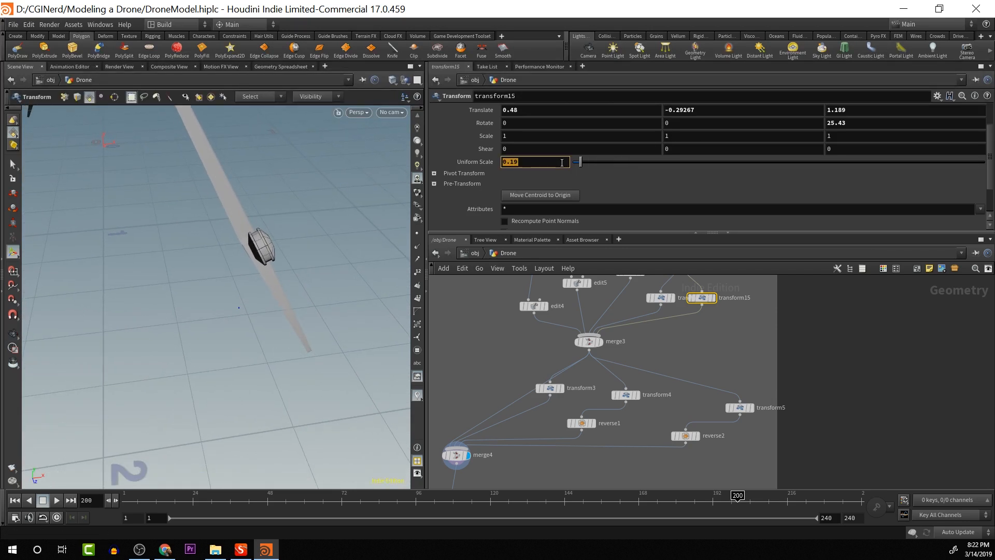
pyautogui.press('Return')
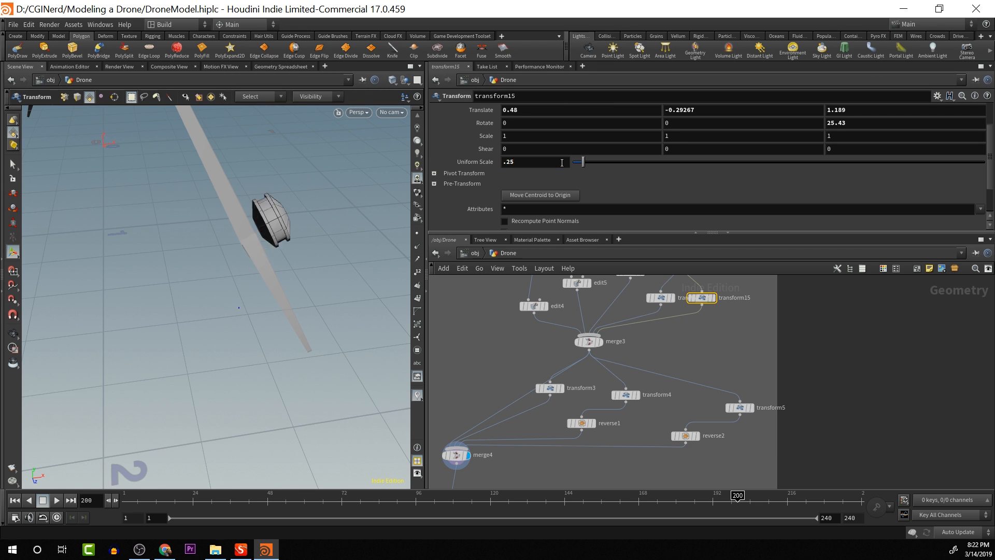
# Reposition the enlarged joint over the leg's knee by setting transform15's translation to 0.454, -0.43467, 1.061
pyautogui.keyDown('alt'); pyautogui.moveTo(351, 231); pyautogui.dragTo(215, 367); pyautogui.keyUp('alt')
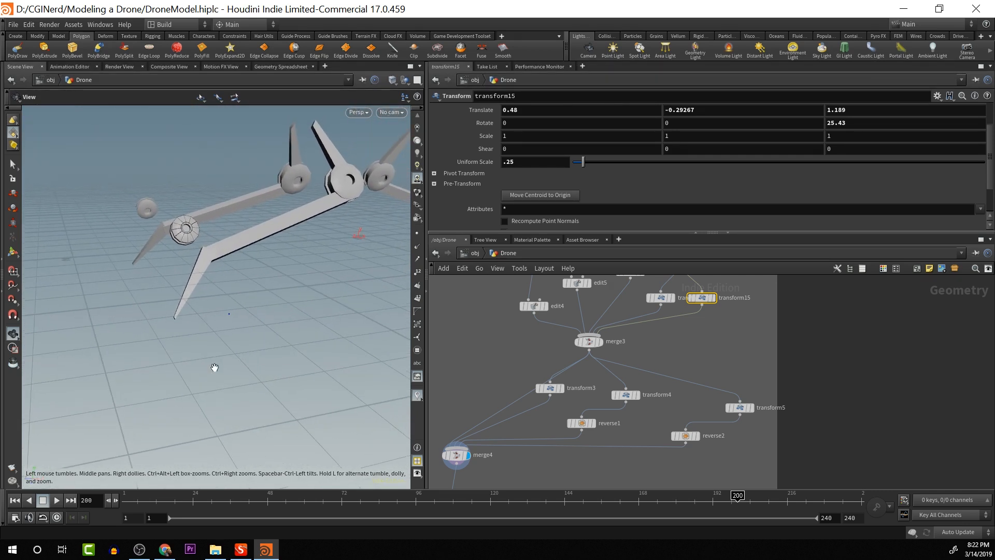
pyautogui.press('t')
pyautogui.moveTo(706, 113); pyautogui.dragTo(642, 148, button='middle')
pyautogui.moveTo(641, 112)
pyautogui.mouseDown(button='middle')
pyautogui.moveTo(616, 113)
pyautogui.moveTo(640, 118)
pyautogui.mouseUp(button='middle')
pyautogui.hotkey('ctrl', 'z')
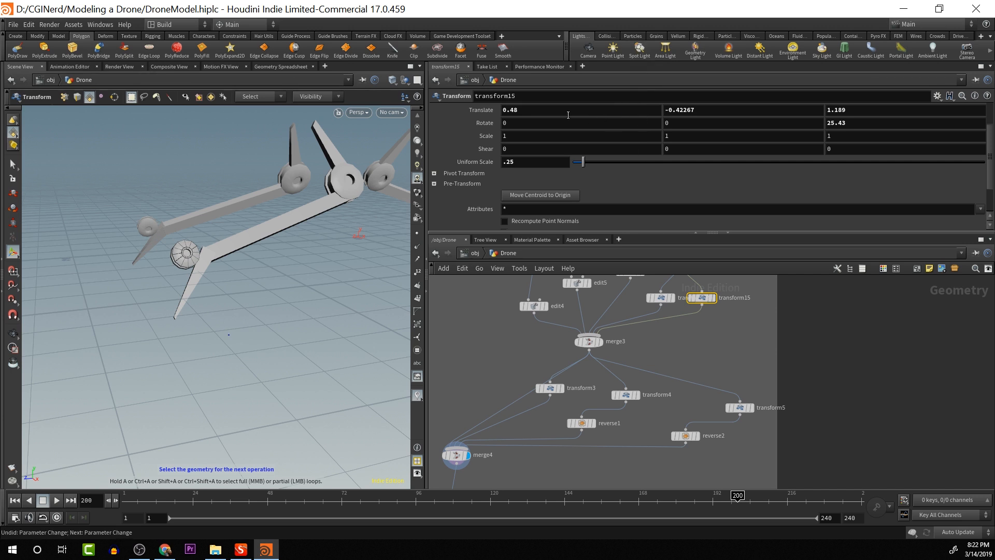
pyautogui.moveTo(849, 111); pyautogui.dragTo(733, 128, button='middle')
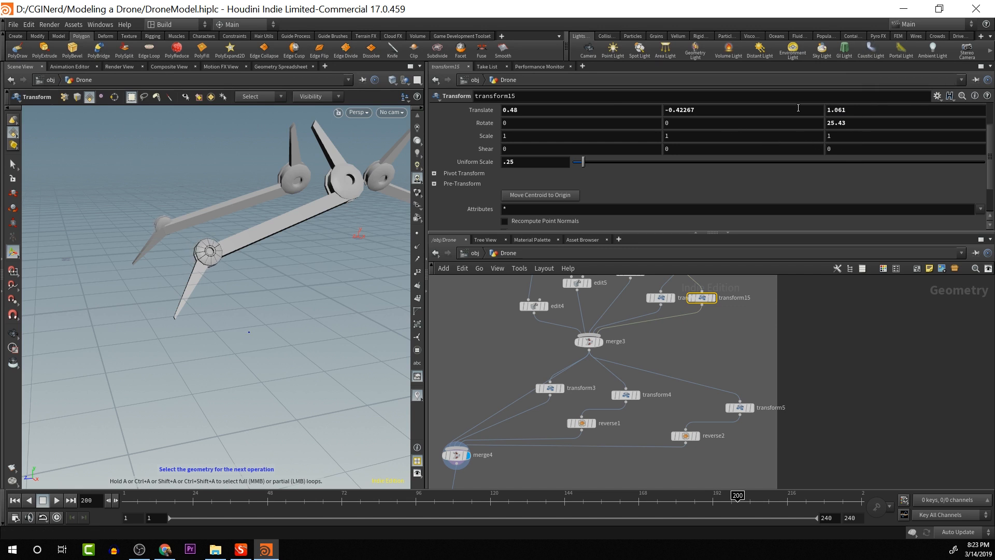
pyautogui.moveTo(790, 109); pyautogui.dragTo(728, 136, button='middle')
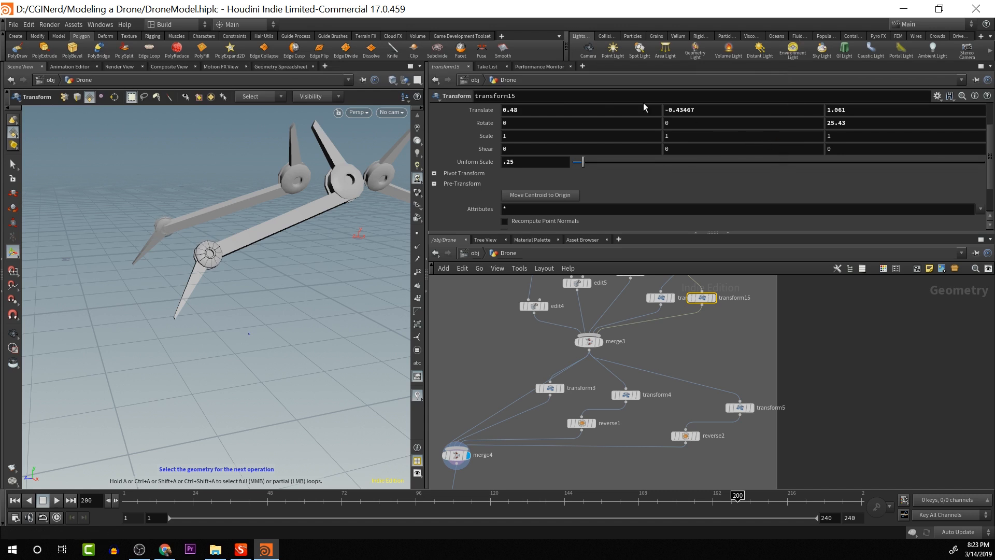
pyautogui.moveTo(621, 109); pyautogui.dragTo(652, 158, button='middle')
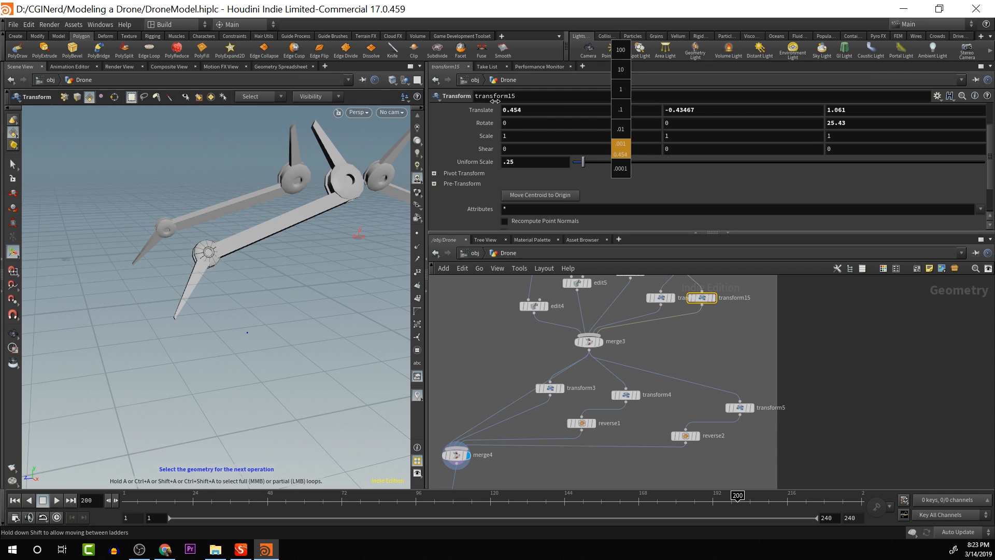
pyautogui.moveTo(495, 100); pyautogui.dragTo(495, 100, button='middle')
pyautogui.press('Escape')
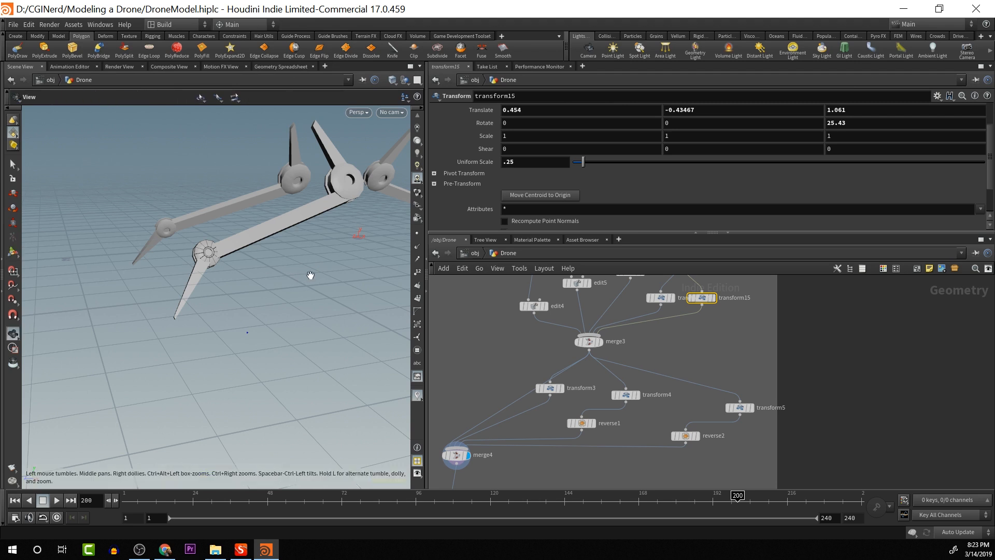
# Select the box3 leg segment, activate the Scale tool and display the model as wireframe
pyautogui.moveTo(311, 278); pyautogui.dragTo(356, 256)
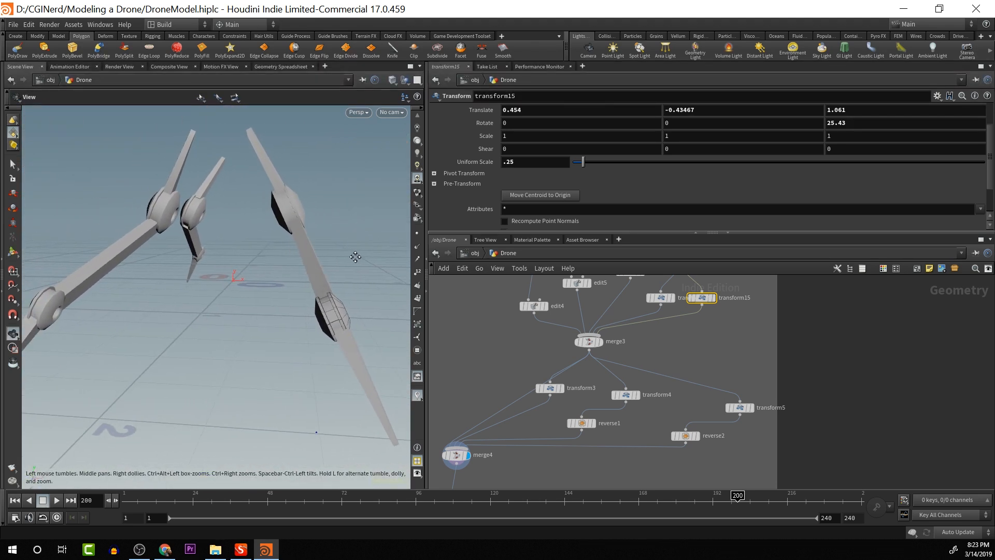
pyautogui.press('t')
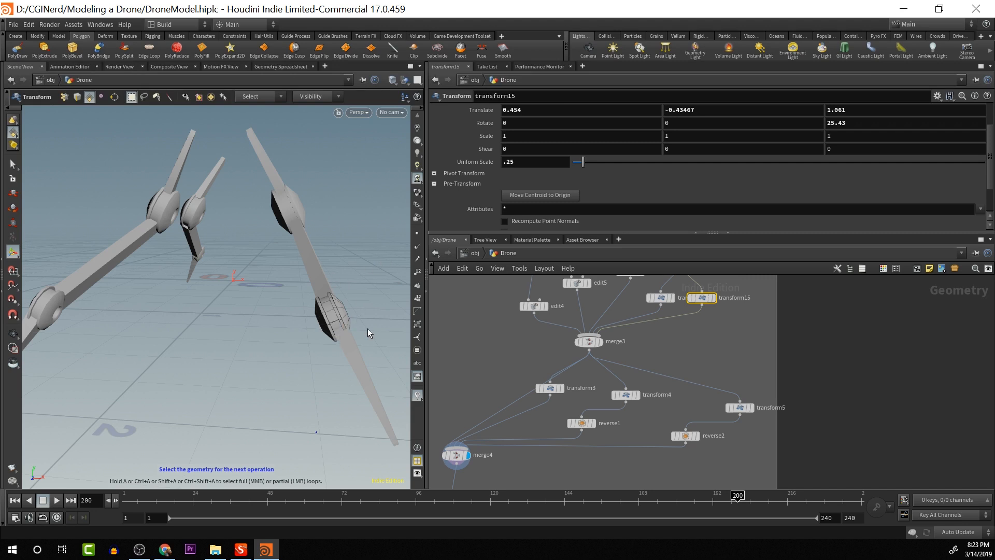
pyautogui.press('Escape')
pyautogui.moveTo(378, 329); pyautogui.dragTo(301, 241)
pyautogui.keyDown('alt'); pyautogui.moveTo(379, 282); pyautogui.dragTo(332, 279, button='middle'); pyautogui.keyUp('alt')
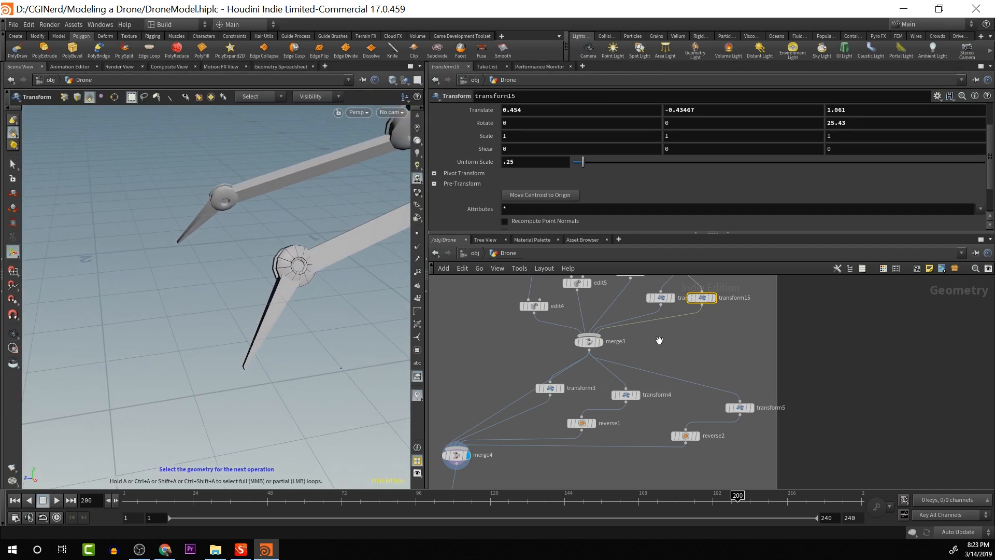
pyautogui.moveTo(659, 340); pyautogui.dragTo(657, 413, button='middle')
pyautogui.click(627, 344)
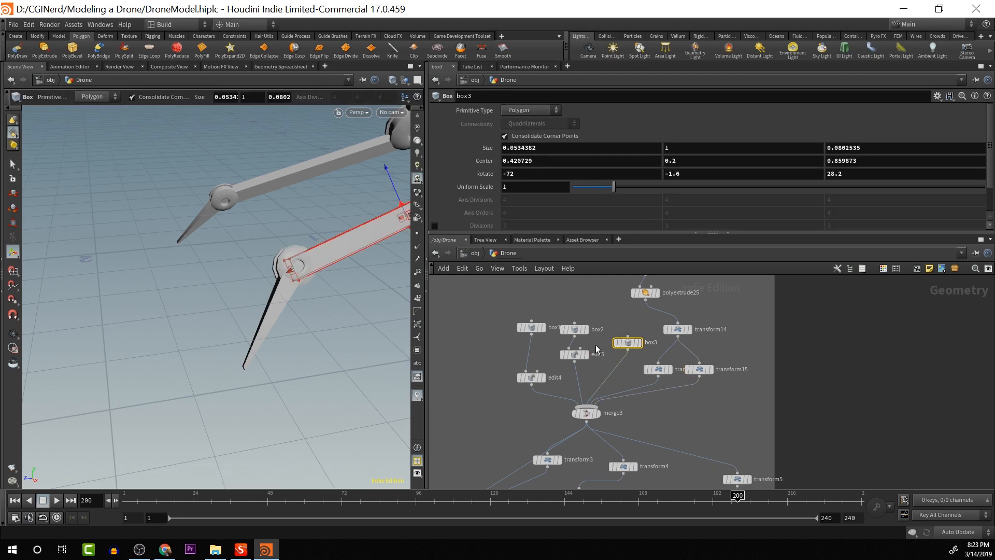
pyautogui.keyDown('alt'); pyautogui.moveTo(342, 310); pyautogui.dragTo(181, 369, button='middle'); pyautogui.keyUp('alt')
pyautogui.keyDown('alt'); pyautogui.moveTo(229, 331); pyautogui.dragTo(272, 305); pyautogui.keyUp('alt')
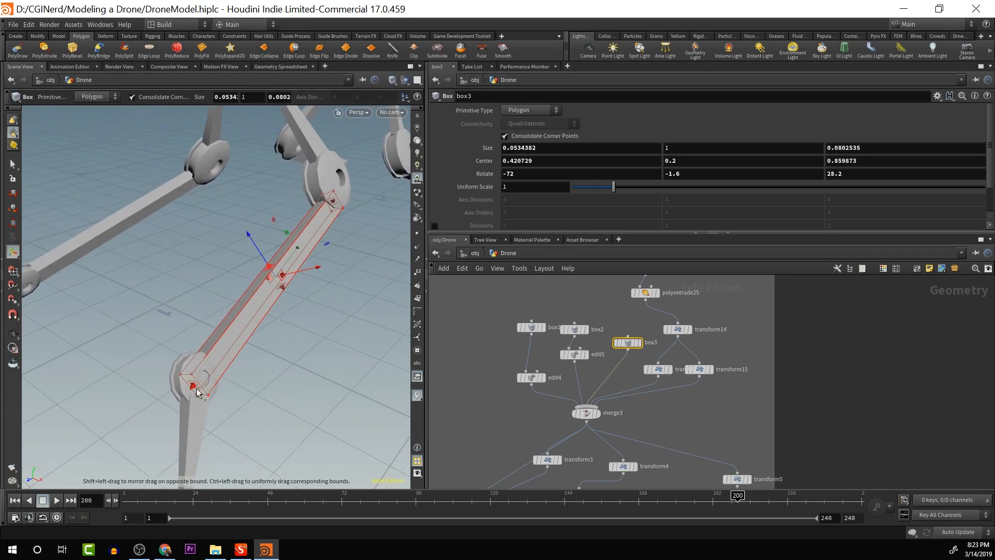
pyautogui.press('r')
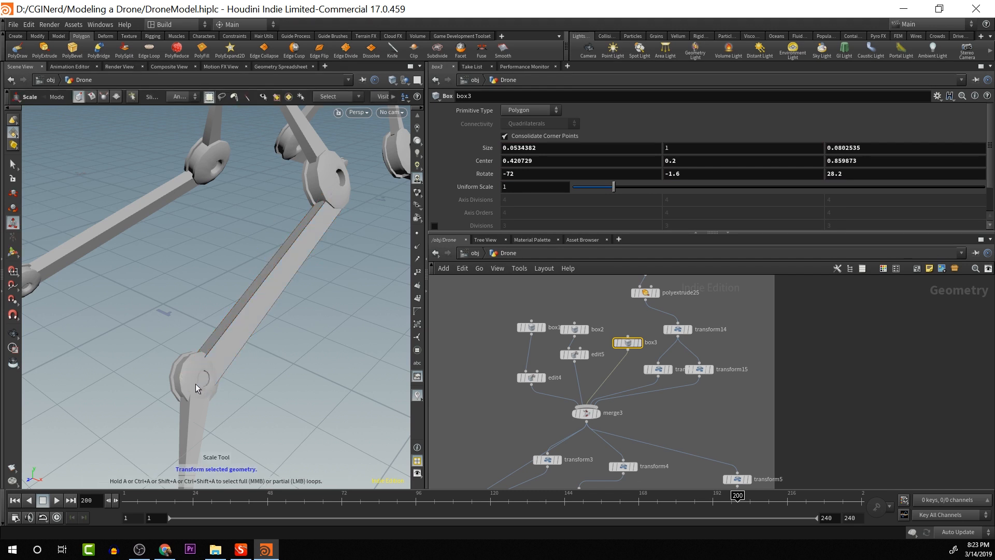
pyautogui.press('w')
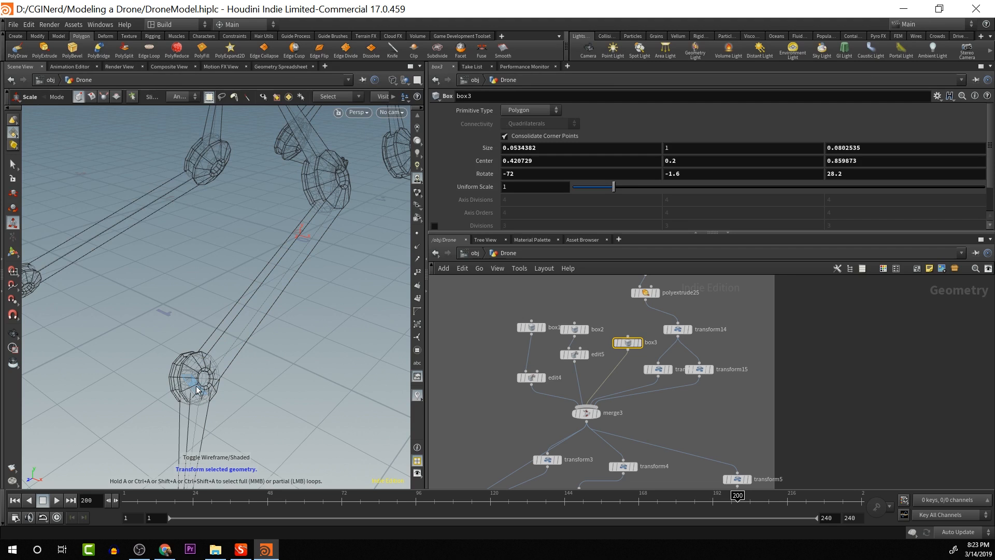
# Scale the end face of the box3 leg segment at the lower joint uniformly to about 0.447
pyautogui.click(197, 390)
pyautogui.moveTo(195, 386); pyautogui.dragTo(1, 355)
pyautogui.press('Escape')
pyautogui.moveTo(256, 378); pyautogui.dragTo(206, 427)
pyautogui.press('e')
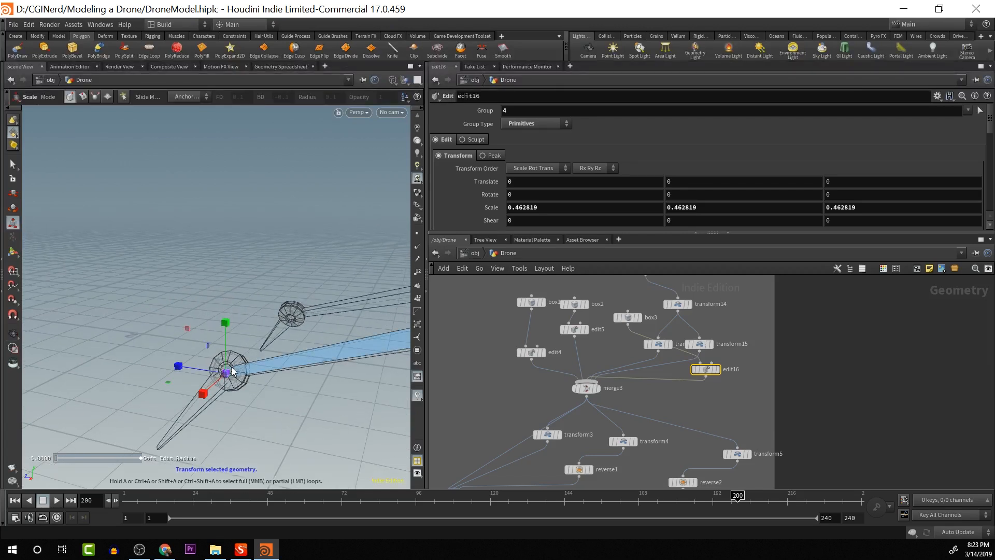
pyautogui.moveTo(231, 371); pyautogui.dragTo(220, 371)
# Move the scaled end face into the joint, offsetting it about 0.0256 in Y and -0.0452 in Z
pyautogui.press('w')
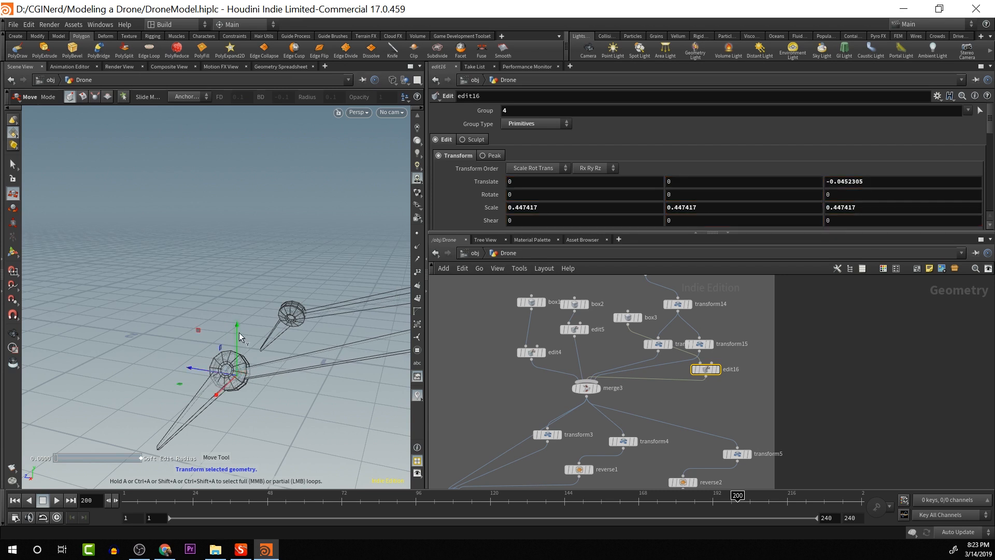
pyautogui.moveTo(239, 333); pyautogui.dragTo(240, 322)
pyautogui.press('space')
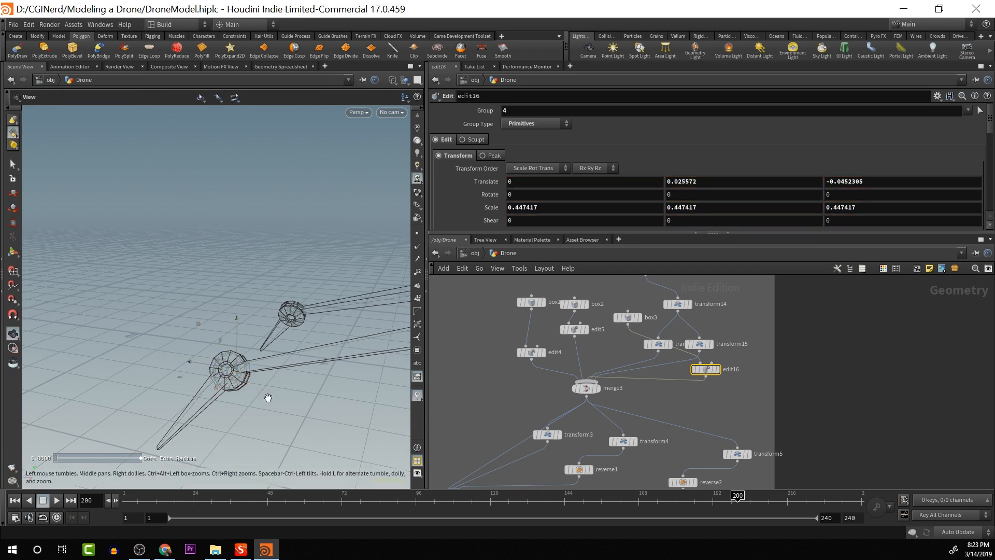
# Place the edit16 node directly below box3 in the network
pyautogui.moveTo(268, 398); pyautogui.dragTo(286, 366, button='middle')
pyautogui.moveTo(286, 367); pyautogui.dragTo(337, 363)
pyautogui.moveTo(337, 363); pyautogui.dragTo(304, 379, button='right')
pyautogui.moveTo(305, 380); pyautogui.dragTo(302, 318, button='middle')
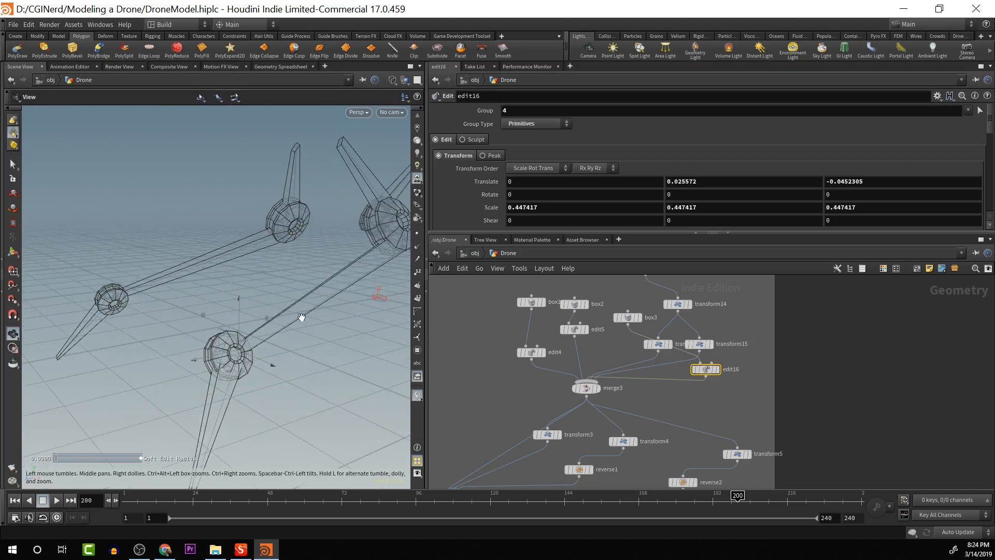
pyautogui.moveTo(302, 317); pyautogui.dragTo(366, 390)
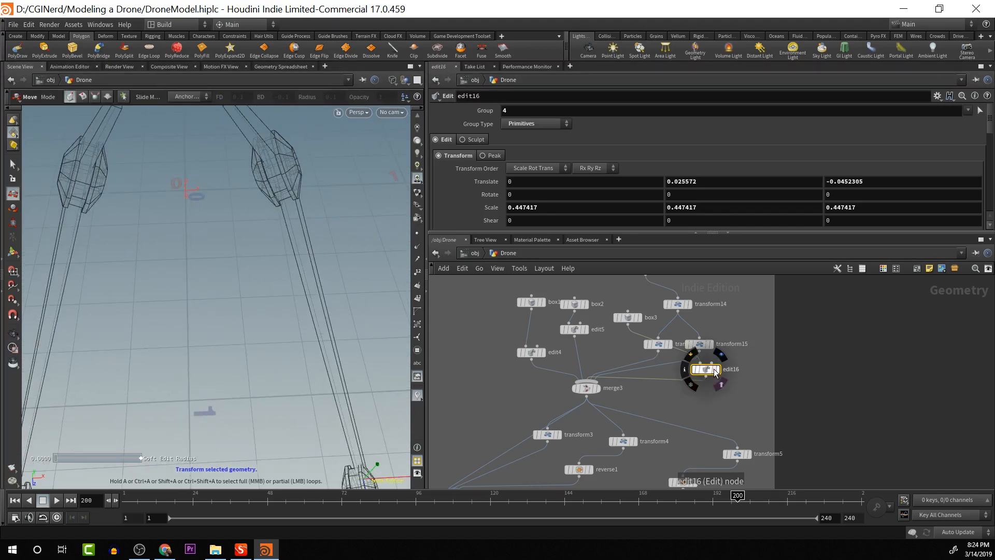
pyautogui.moveTo(714, 368); pyautogui.dragTo(628, 343)
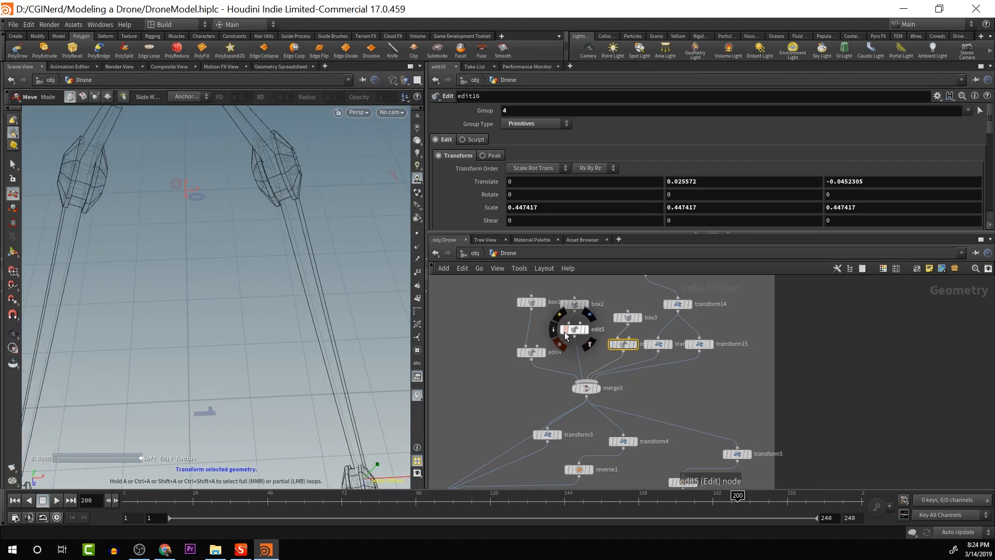
# Examine the edit5 lower leg segment on its own, and restore the display of merge4
pyautogui.click(570, 328)
pyautogui.press('Escape')
pyautogui.moveTo(335, 368); pyautogui.dragTo(208, 210)
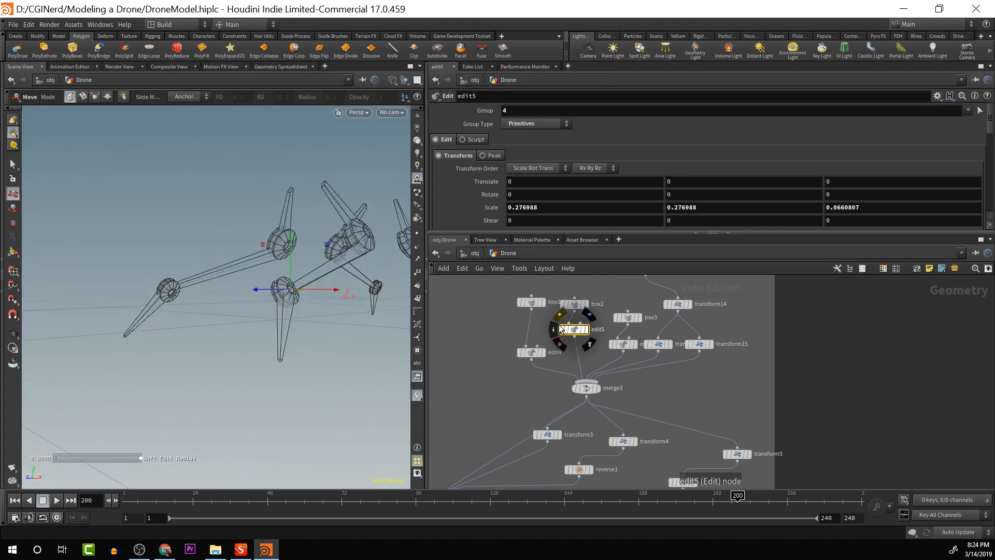
pyautogui.click(587, 330)
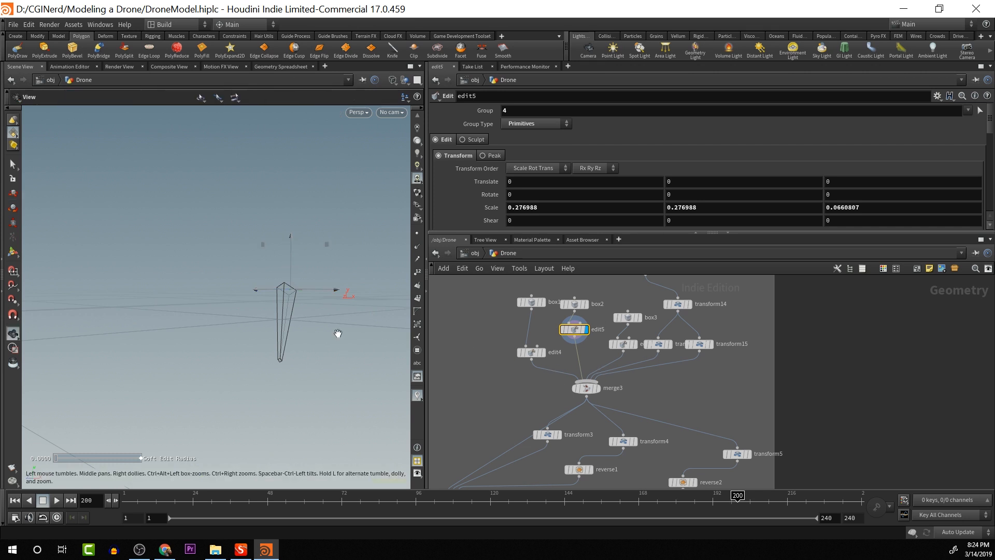
pyautogui.moveTo(338, 333); pyautogui.dragTo(344, 387)
pyautogui.moveTo(618, 443); pyautogui.dragTo(683, 279, button='middle')
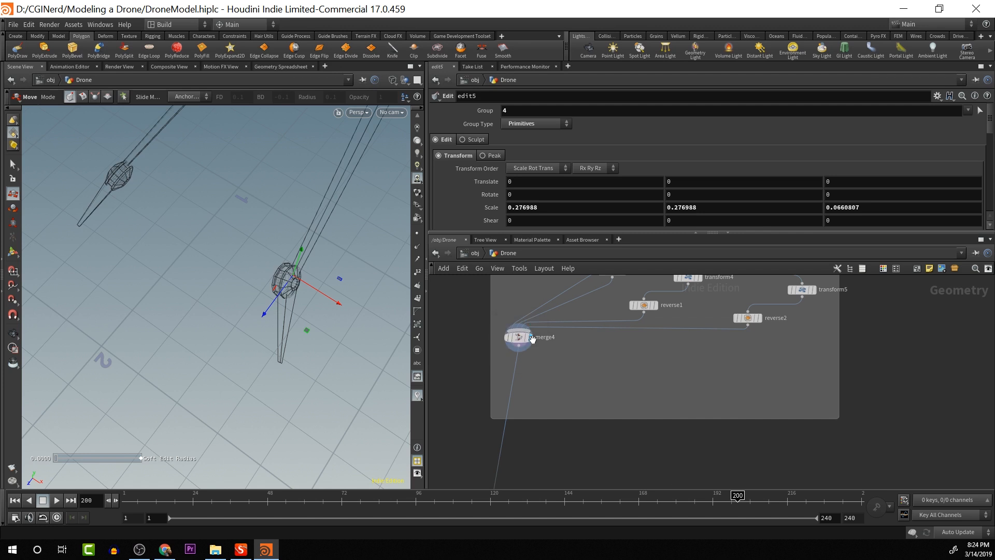
pyautogui.keyDown('alt'); pyautogui.moveTo(625, 346); pyautogui.dragTo(636, 401, button='middle'); pyautogui.keyUp('alt')
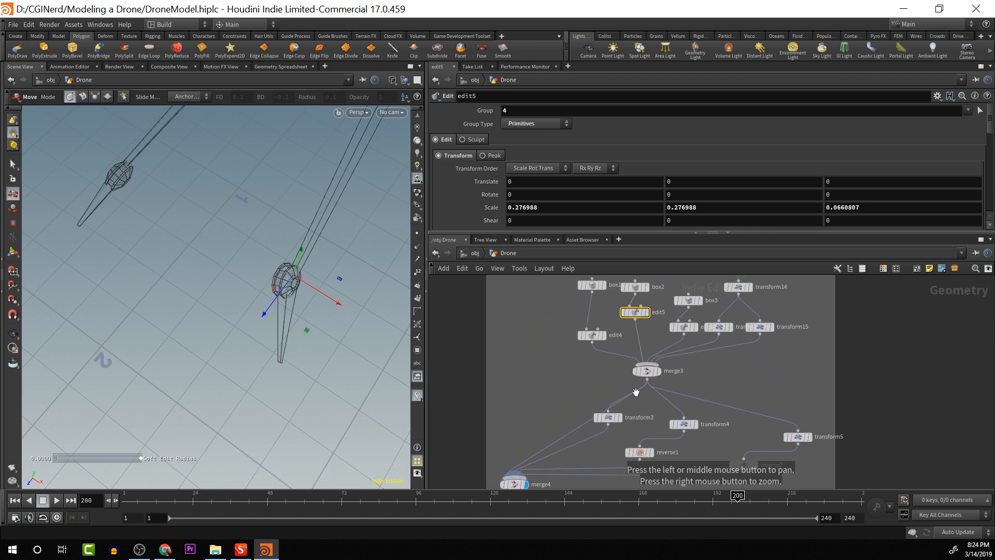
# Select the upper end face of the lower leg segment in edit5 and scale it uniformly to about 0.598
pyautogui.click(637, 313)
pyautogui.keyDown('alt'); pyautogui.scroll(4, 299, 304); pyautogui.keyUp('alt')
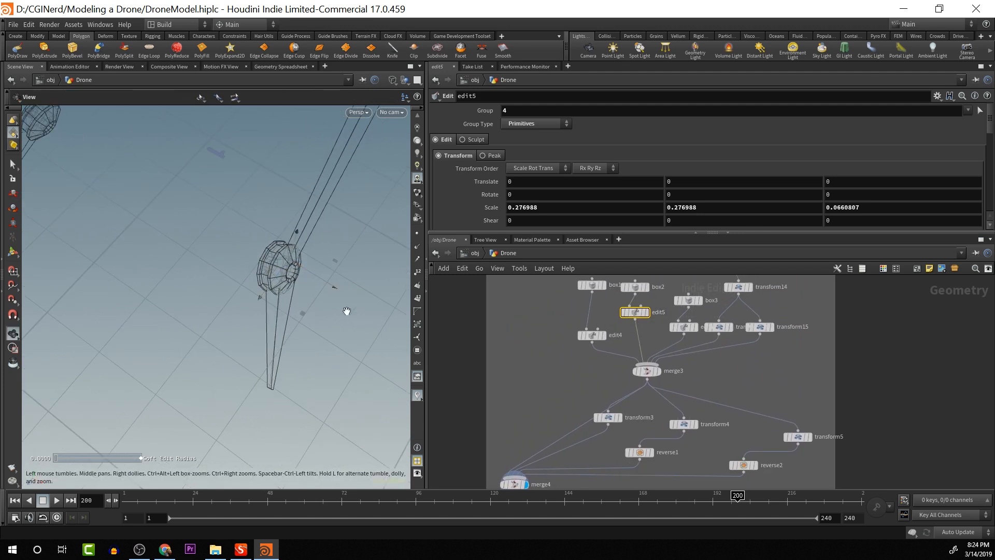
pyautogui.moveTo(328, 309)
pyautogui.keyDown('alt'); pyautogui.mouseDown()
pyautogui.moveTo(348, 334)
pyautogui.moveTo(339, 323)
pyautogui.mouseUp(); pyautogui.keyUp('alt')
pyautogui.doubleClick(272, 343)
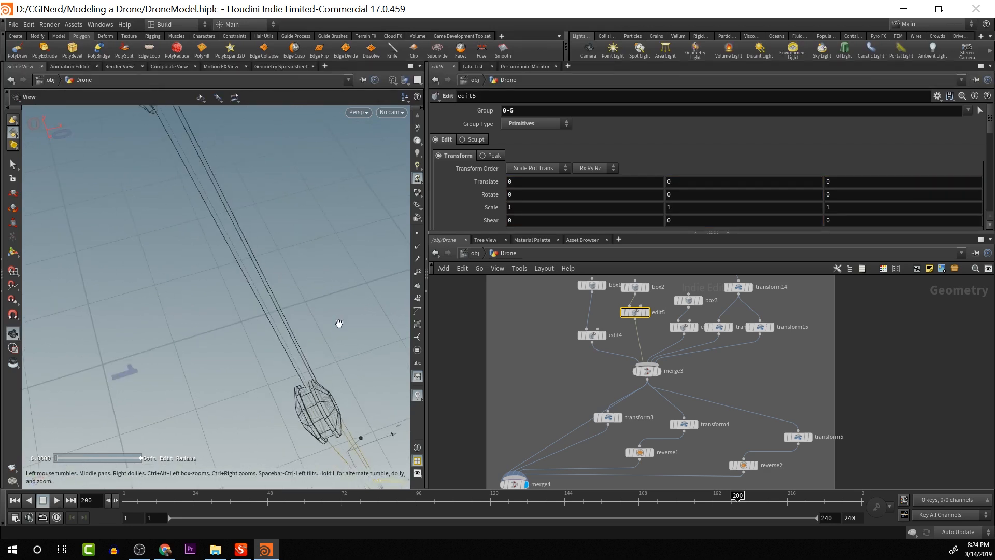
pyautogui.click(314, 411)
pyautogui.keyDown('alt'); pyautogui.moveTo(349, 411); pyautogui.dragTo(329, 276); pyautogui.keyUp('alt')
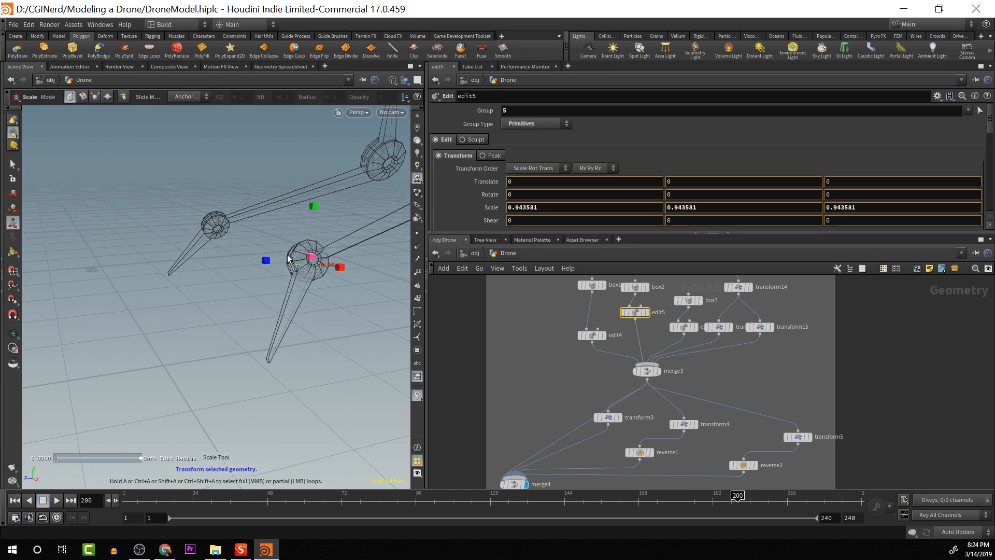
pyautogui.moveTo(194, 266); pyautogui.dragTo(207, 263)
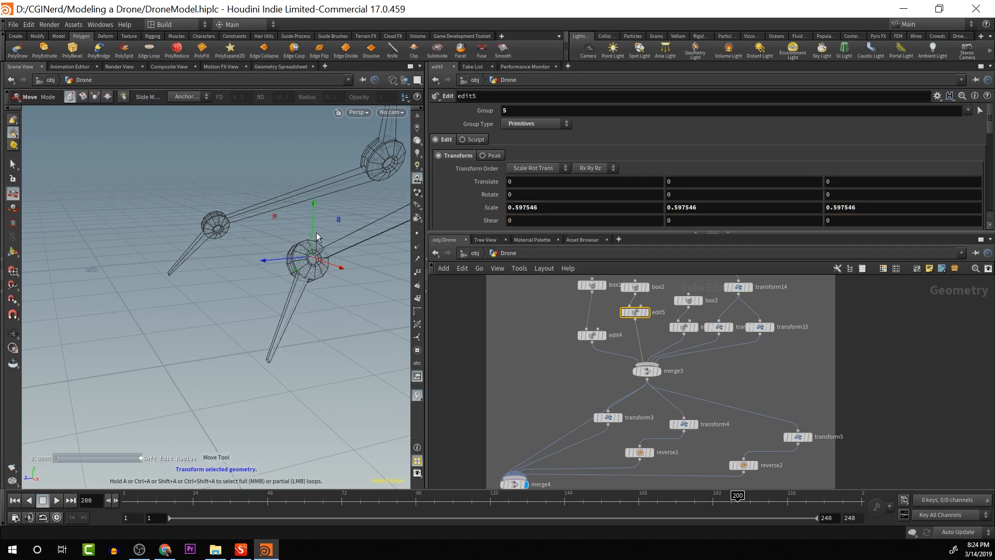
# Move the lower leg's upper end face inside the joint, offsetting it about -0.0634 in Y and 0.0321 in Z
pyautogui.keyDown('alt'); pyautogui.moveTo(317, 233); pyautogui.dragTo(344, 228); pyautogui.keyUp('alt')
pyautogui.moveTo(322, 281); pyautogui.dragTo(312, 282)
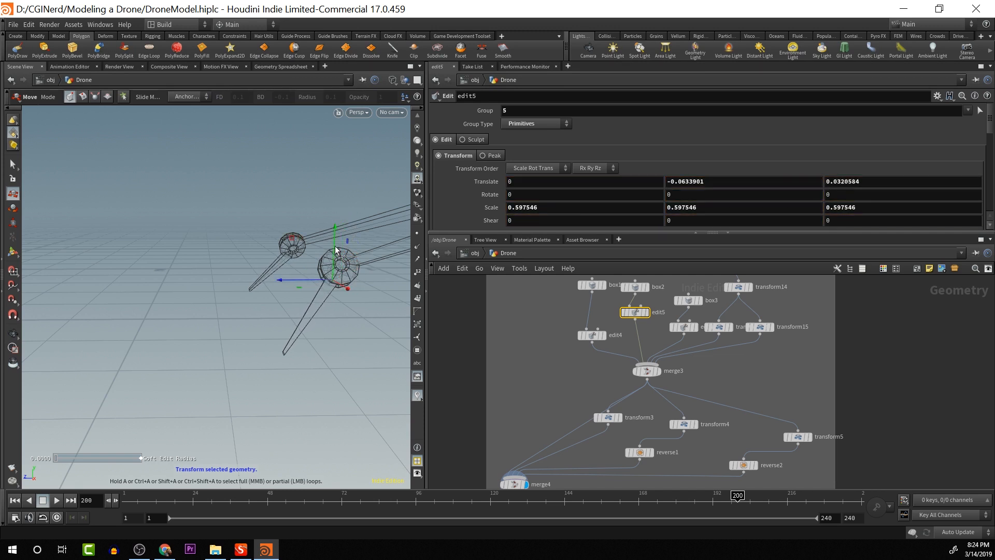
pyautogui.press('Escape')
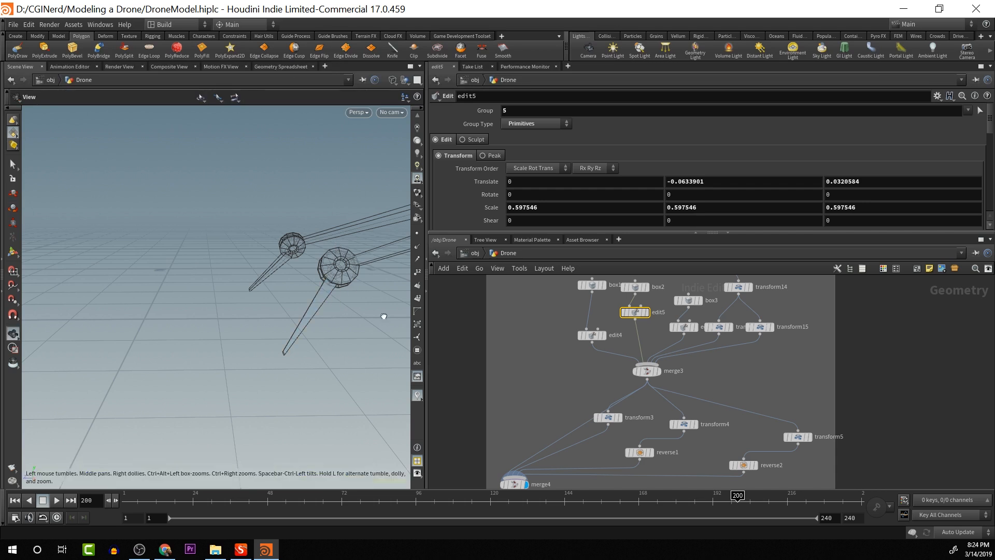
pyautogui.moveTo(384, 317); pyautogui.dragTo(472, 336)
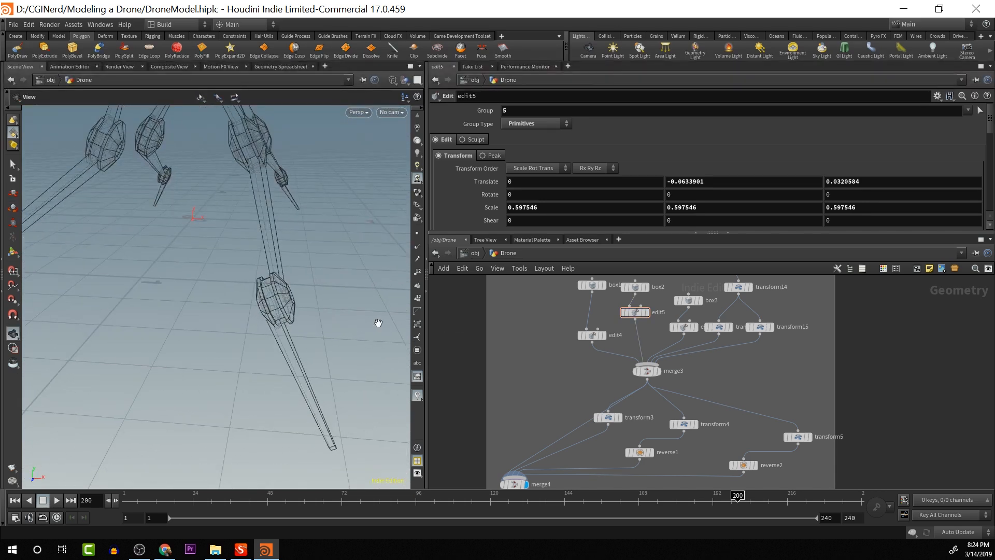
# Move the lower leg segment's upper end face in edit5 about 0.0245 in X within the joint
pyautogui.moveTo(379, 323); pyautogui.dragTo(307, 336)
pyautogui.press('t')
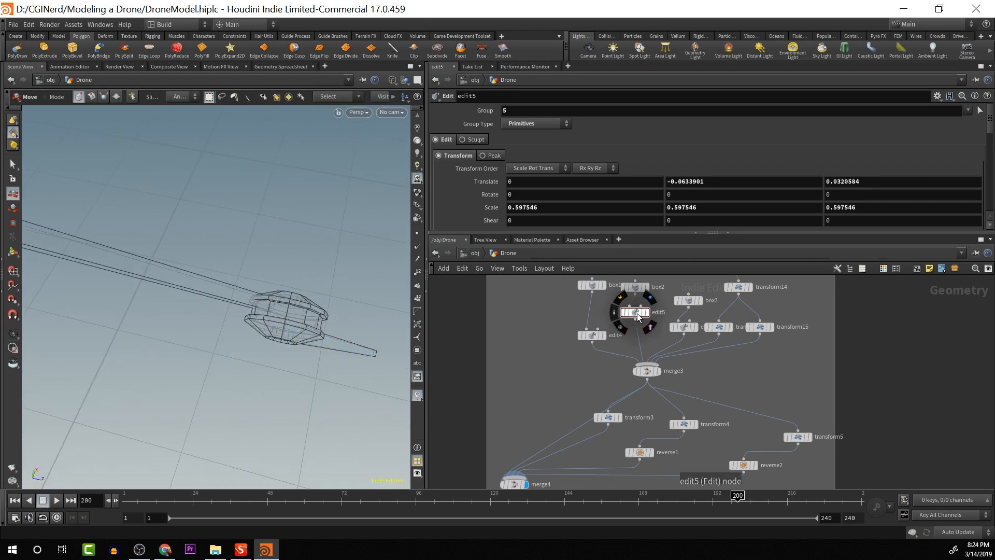
pyautogui.click(295, 335)
pyautogui.keyDown('alt'); pyautogui.moveTo(306, 339); pyautogui.dragTo(327, 362); pyautogui.keyUp('alt')
pyautogui.click(392, 385)
pyautogui.click(363, 389)
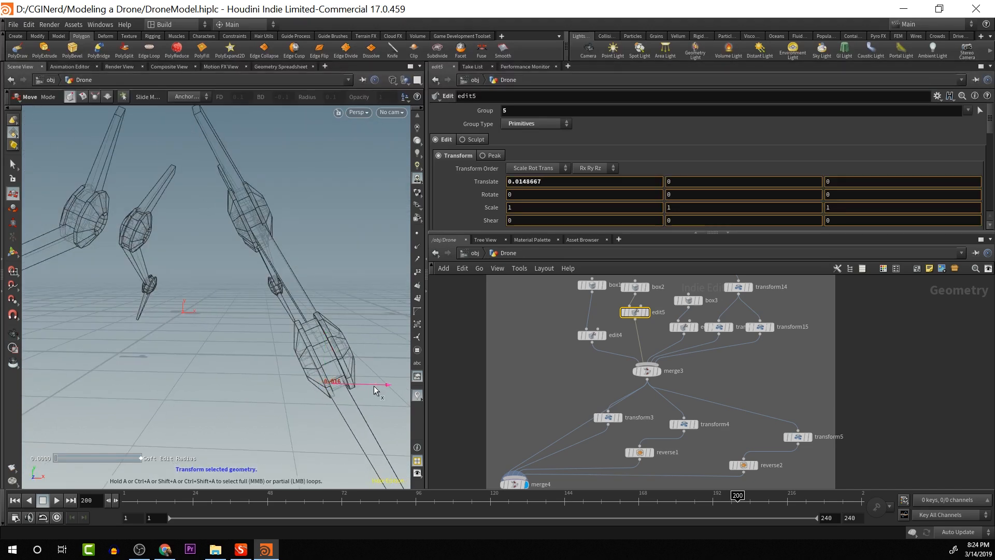
# Scale the lower leg's upper end face to about 0.608 along X
pyautogui.press('e')
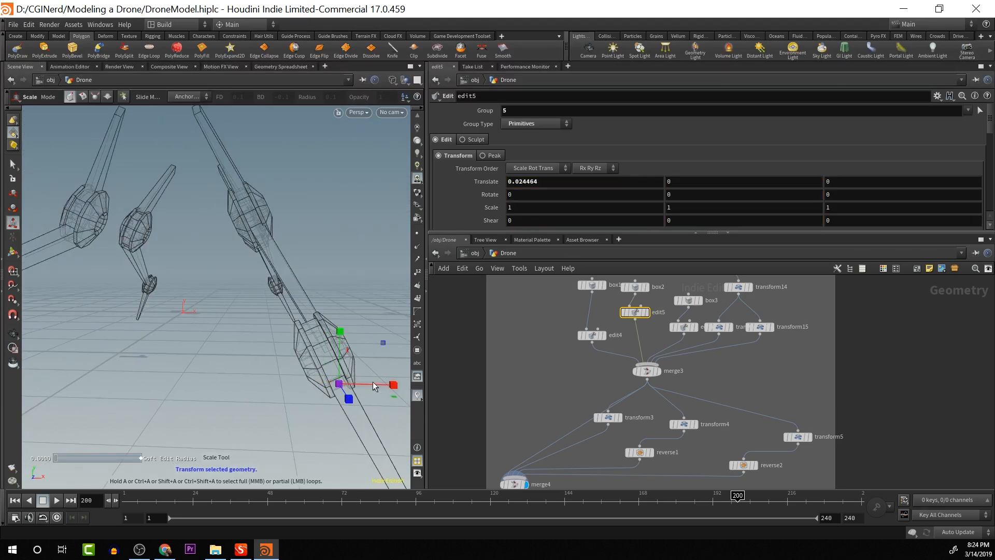
pyautogui.moveTo(394, 385); pyautogui.dragTo(376, 385)
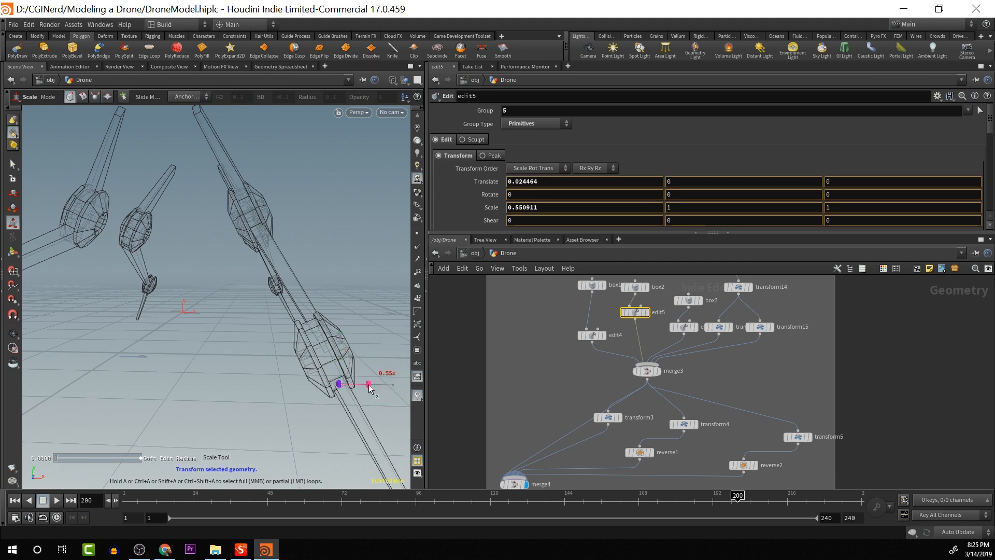
pyautogui.press('Escape')
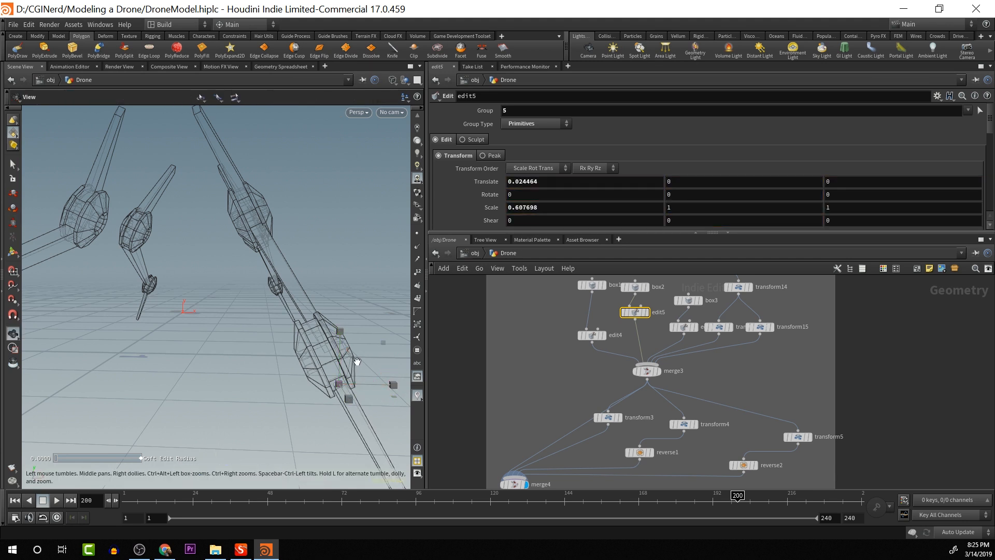
pyautogui.moveTo(393, 382); pyautogui.dragTo(311, 277)
pyautogui.press('e')
# Select the edit16 node and examine how its leg segment fits the neighbouring joint
pyautogui.click(684, 327)
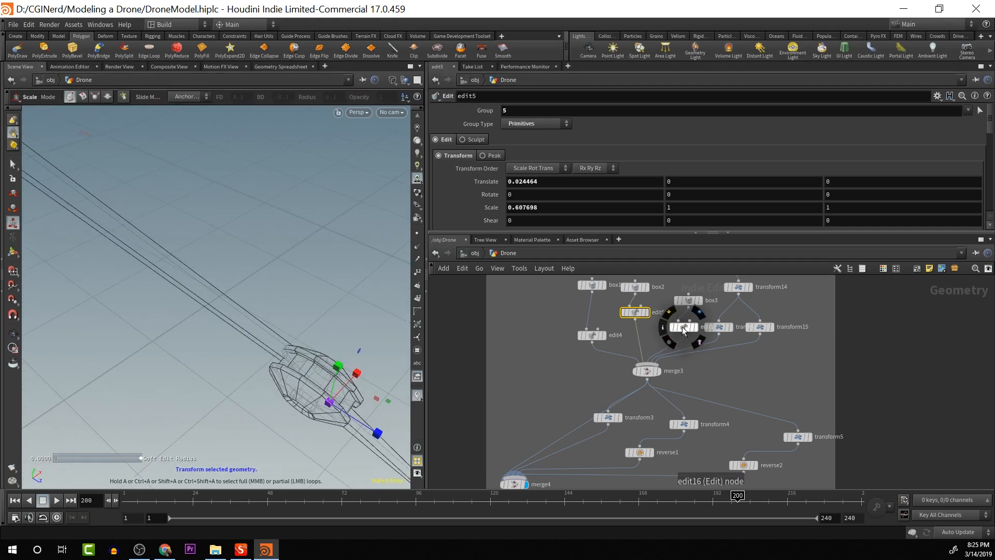
pyautogui.press('Escape')
pyautogui.moveTo(299, 361); pyautogui.dragTo(373, 381)
pyautogui.press('e')
pyautogui.press('Escape')
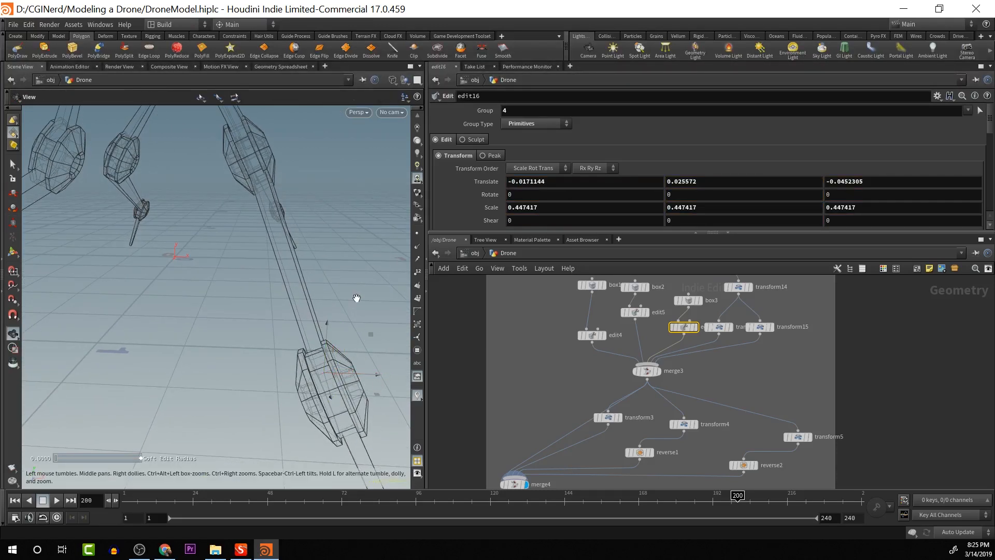
pyautogui.moveTo(355, 296); pyautogui.dragTo(290, 311)
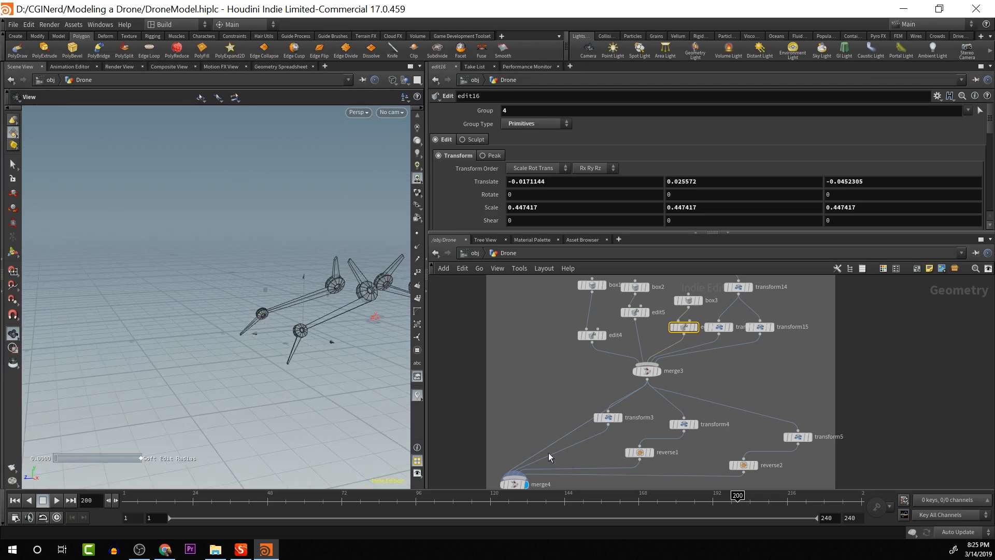
# Display the output of the transform6 node at the end of the network and select that node
pyautogui.moveTo(495, 408); pyautogui.dragTo(514, 282, button='middle')
pyautogui.scroll(-6, 490, 409)
pyautogui.moveTo(532, 431); pyautogui.dragTo(559, 291, button='middle')
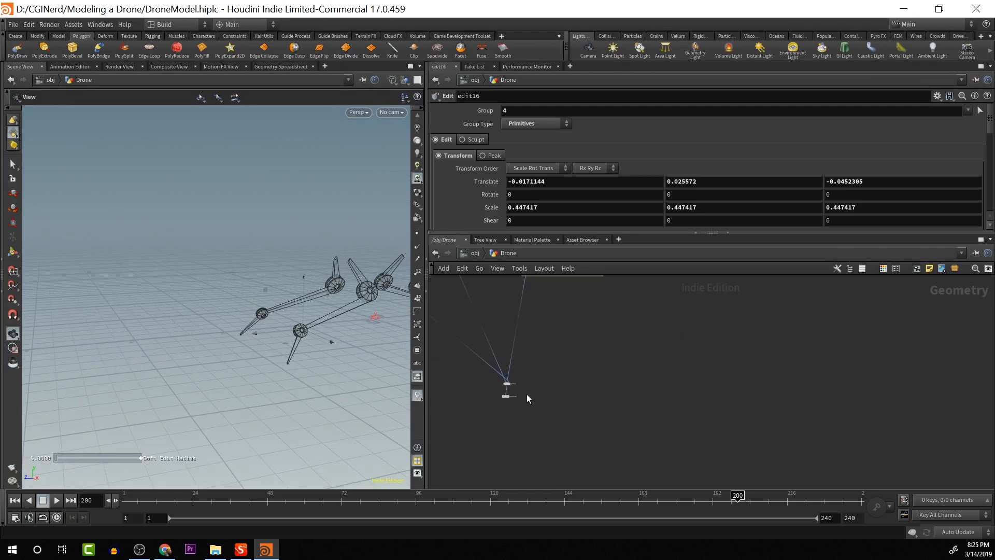
pyautogui.click(516, 387)
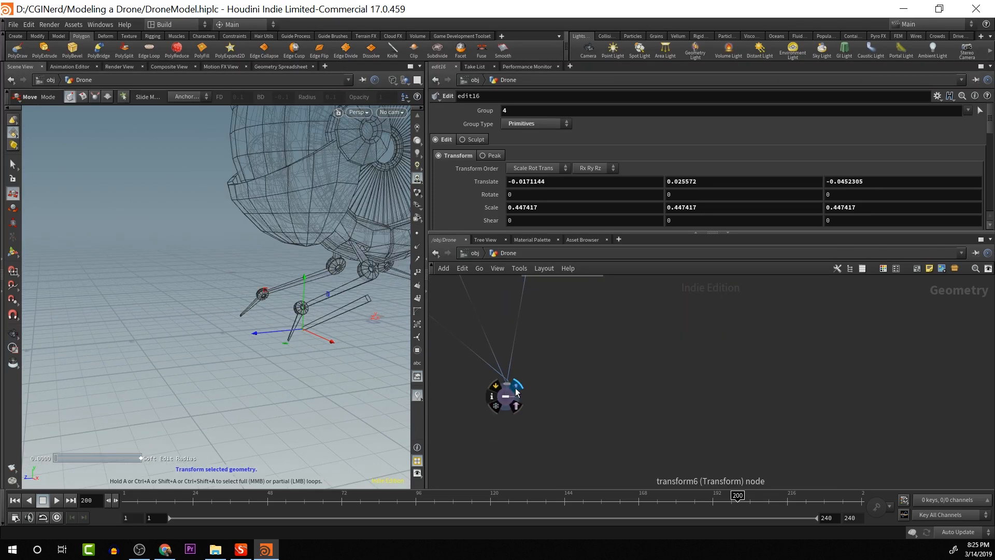
pyautogui.click(506, 397)
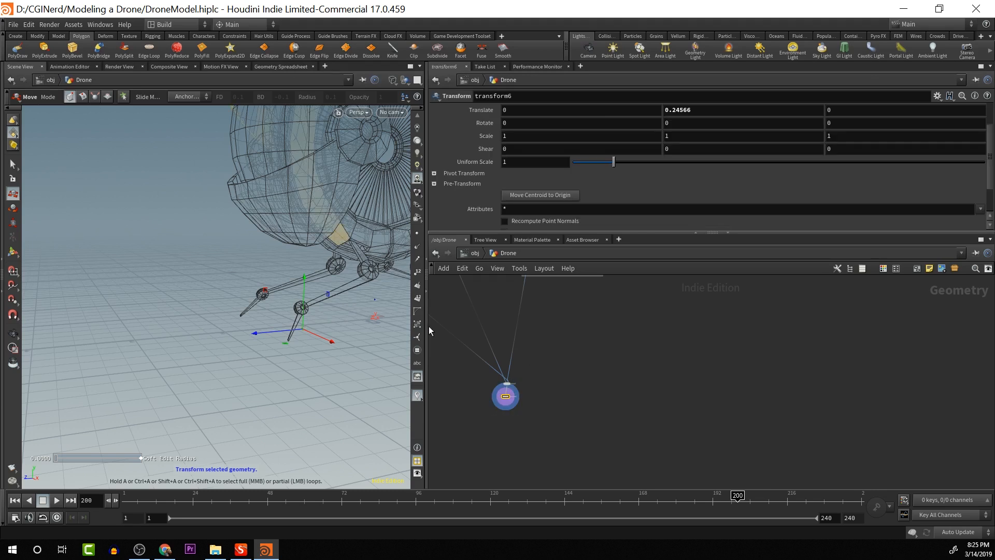
pyautogui.scroll(3, 467, 383)
pyautogui.press('t')
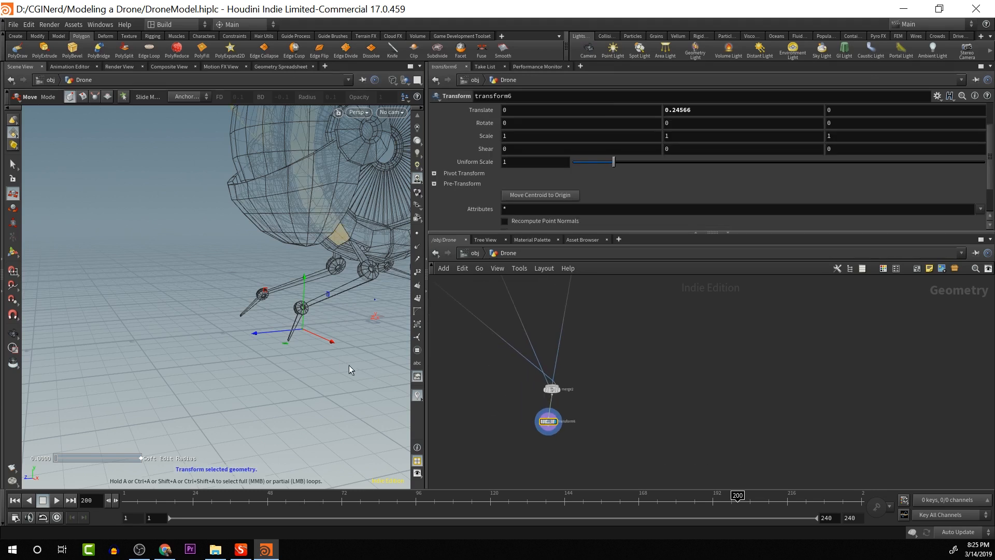
# Switch the viewport from wireframe to shaded display and inspect the complete drone from the front, sides and above
pyautogui.hotkey('shift', 'w')
pyautogui.keyDown('alt'); pyautogui.moveTo(349, 367); pyautogui.dragTo(278, 380); pyautogui.keyUp('alt')
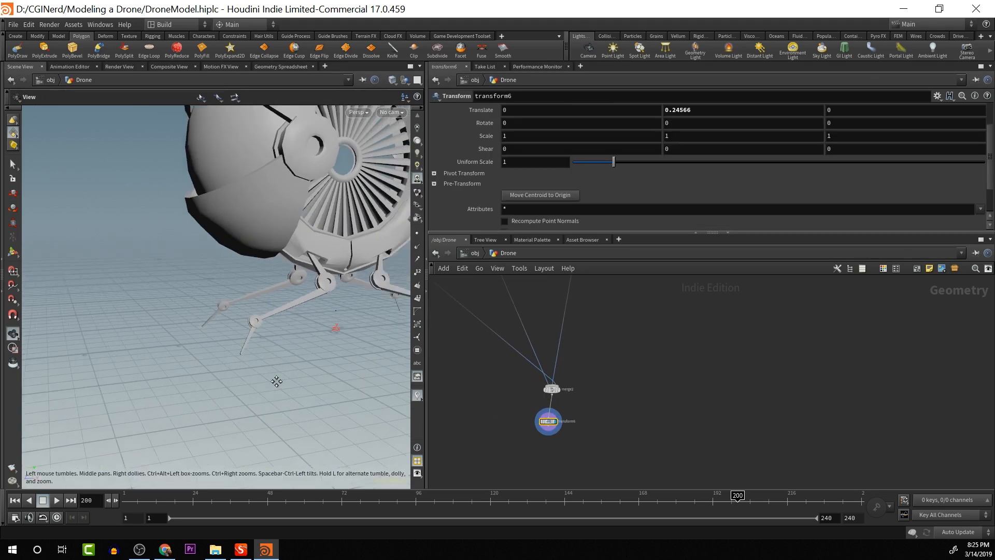
pyautogui.keyDown('alt'); pyautogui.moveTo(278, 380); pyautogui.dragTo(218, 378, button='middle'); pyautogui.keyUp('alt')
pyautogui.keyDown('alt'); pyautogui.moveTo(218, 378); pyautogui.dragTo(235, 376, button='right'); pyautogui.keyUp('alt')
pyautogui.moveTo(234, 376); pyautogui.dragTo(266, 262)
pyautogui.press('t')
pyautogui.press('Escape')
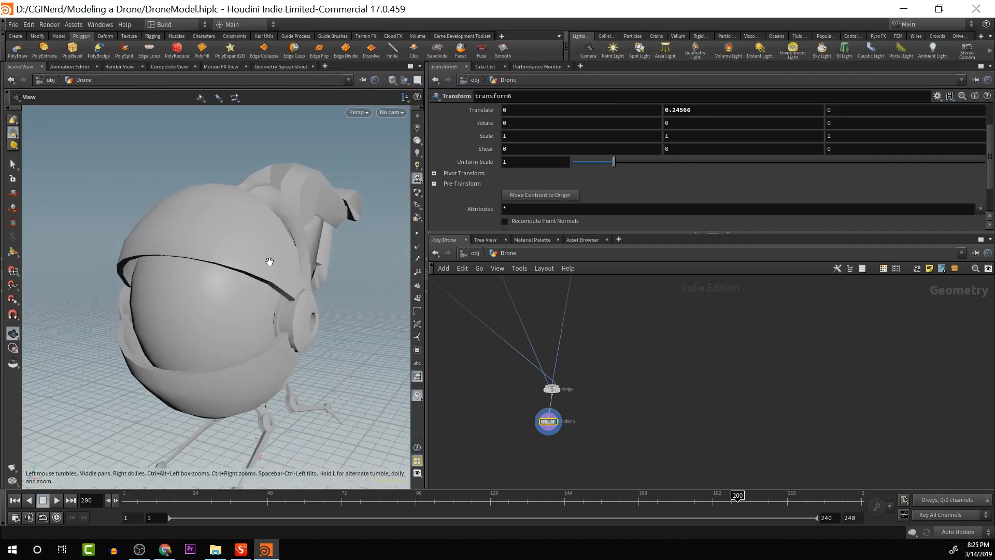
pyautogui.press('t')
pyautogui.press('Escape')
pyautogui.moveTo(365, 284); pyautogui.dragTo(306, 256)
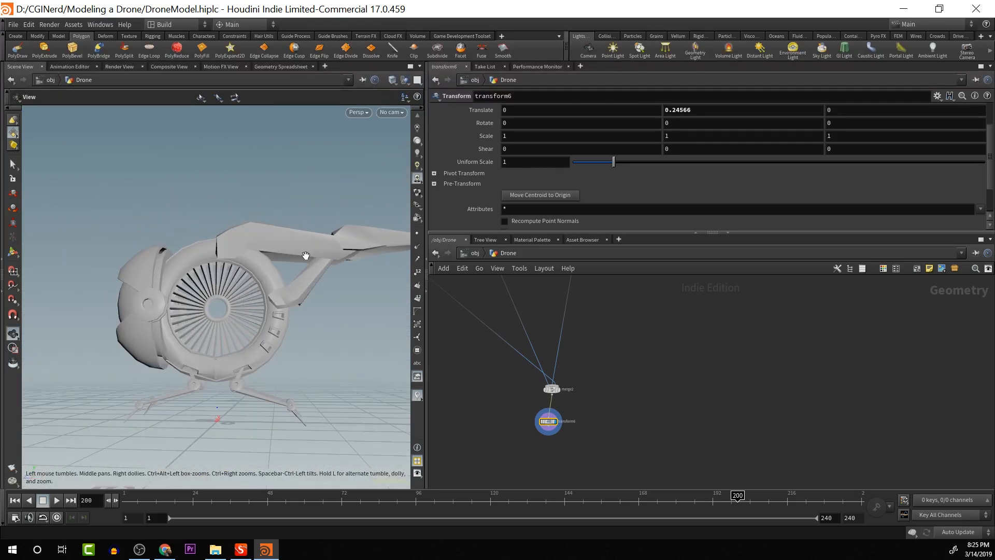
pyautogui.press('t')
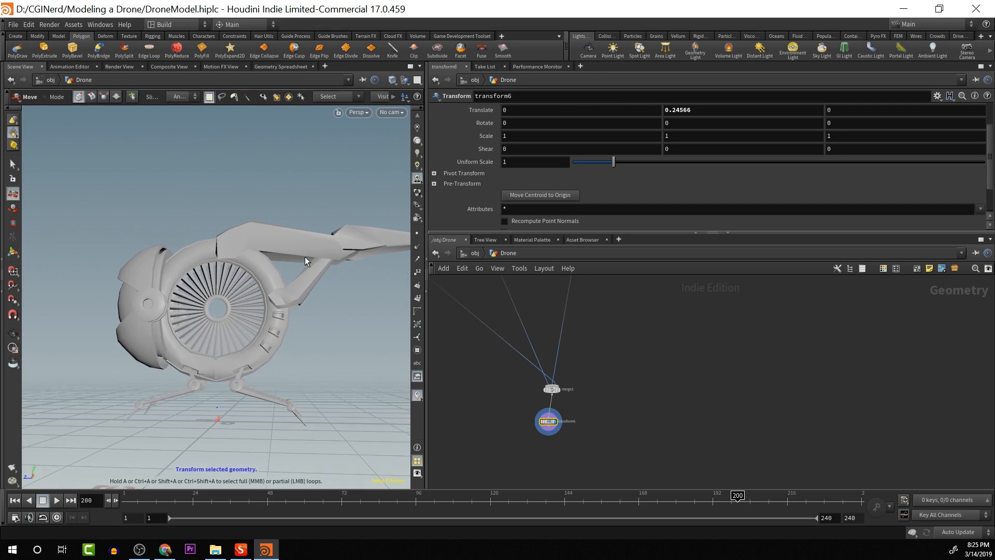
pyautogui.press('Escape')
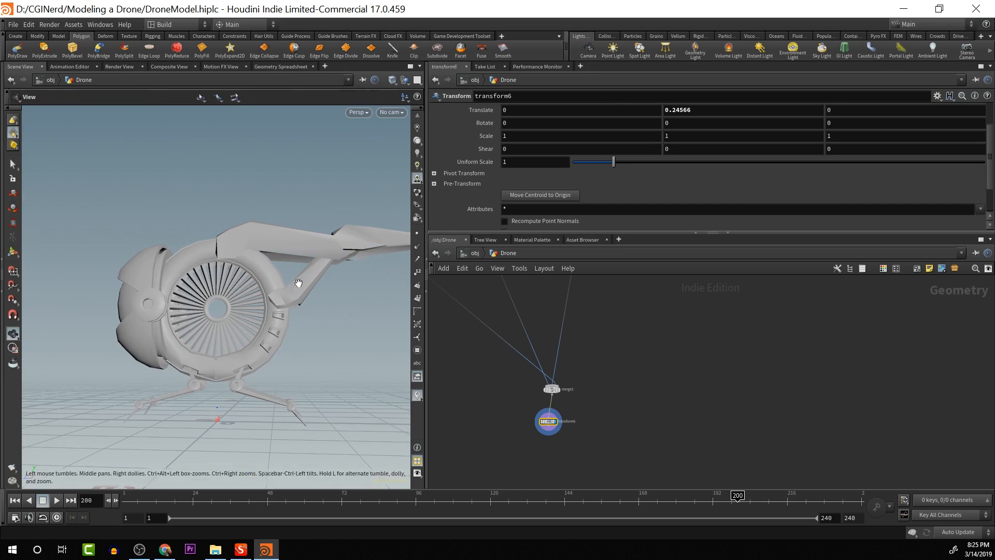
pyautogui.moveTo(294, 247); pyautogui.dragTo(259, 240)
pyautogui.press('t')
pyautogui.click(259, 236)
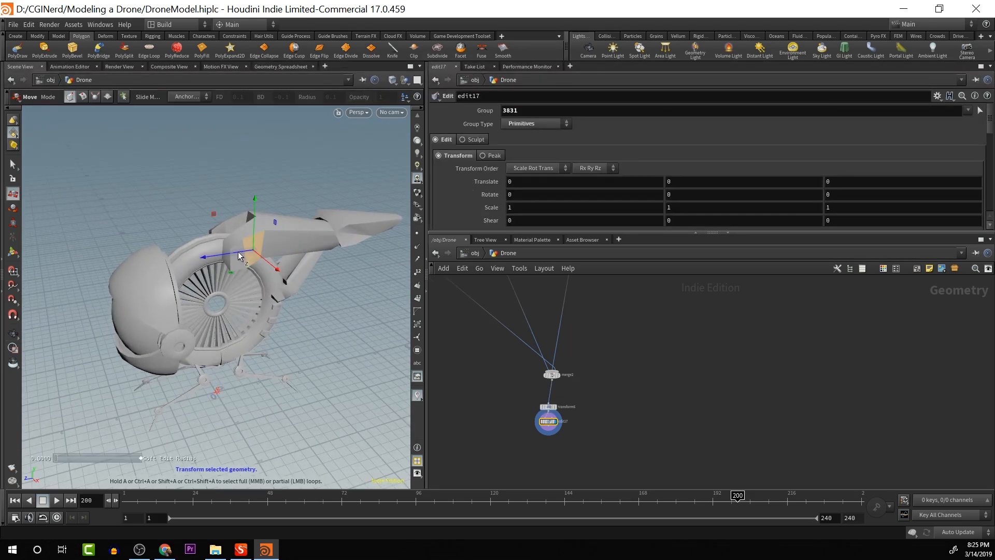
pyautogui.keyDown('shift'); pyautogui.click(308, 246); pyautogui.keyUp('shift')
pyautogui.press('Escape')
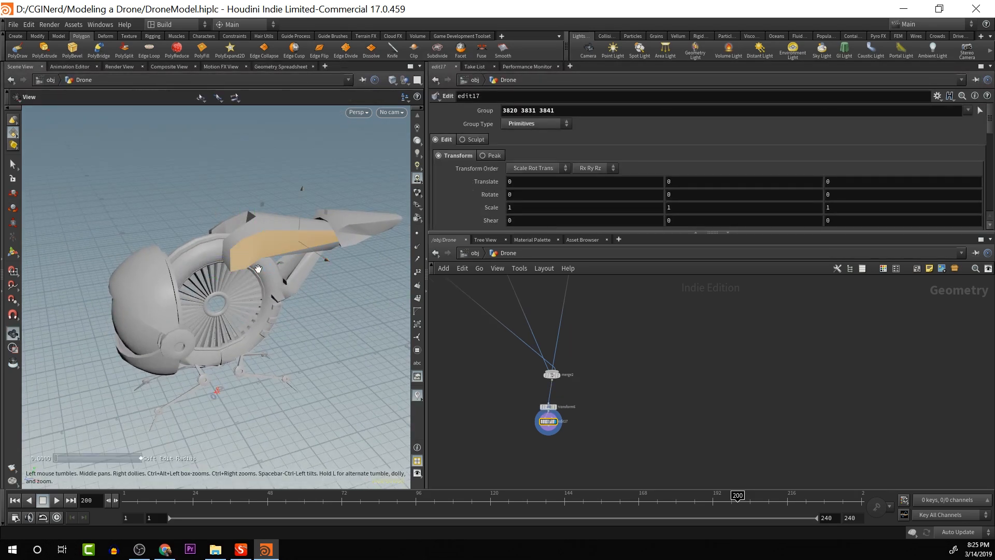
pyautogui.moveTo(309, 247); pyautogui.dragTo(297, 265)
pyautogui.press('t')
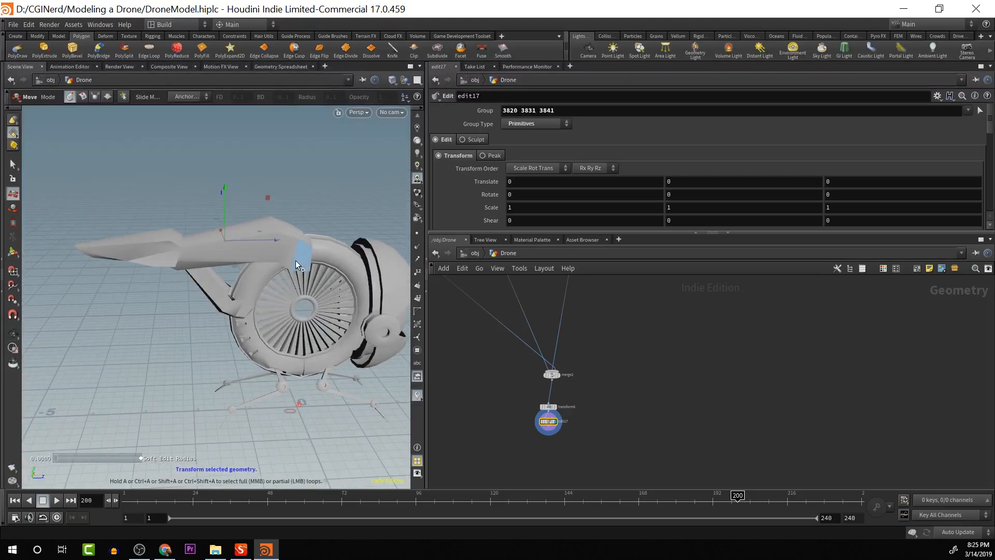
pyautogui.keyDown('shift'); pyautogui.click(189, 259); pyautogui.keyUp('shift')
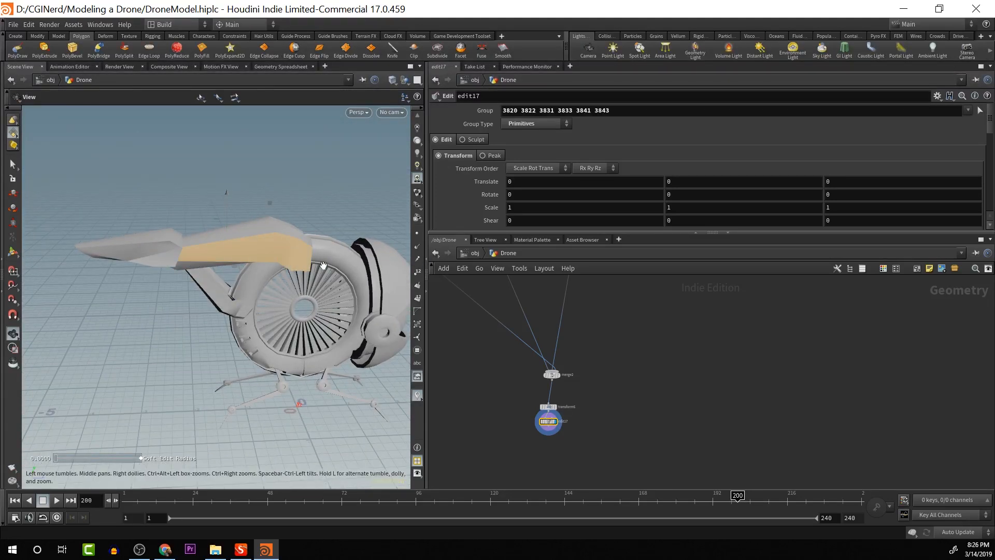
pyautogui.press('Escape')
pyautogui.moveTo(190, 259); pyautogui.dragTo(343, 152)
pyautogui.press('t')
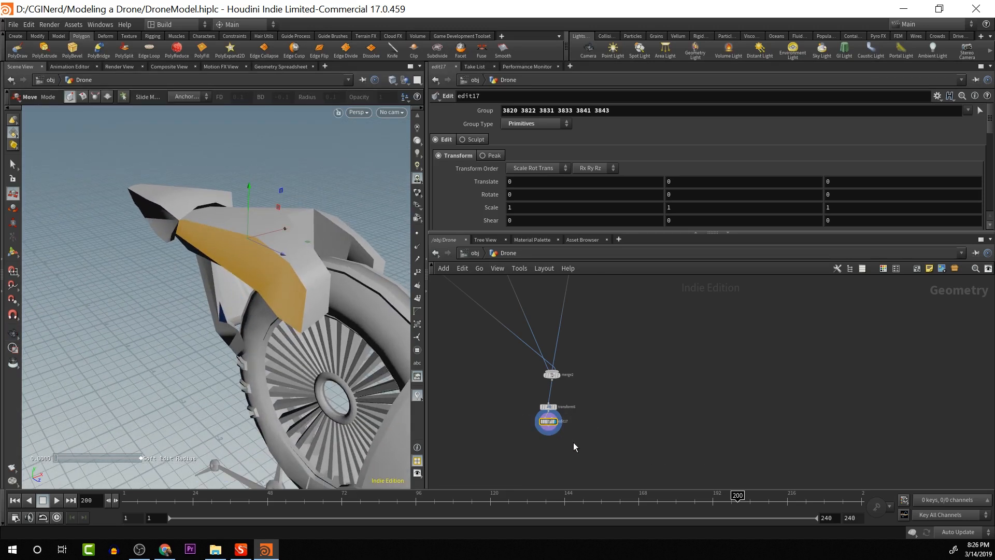
pyautogui.press('pageup')
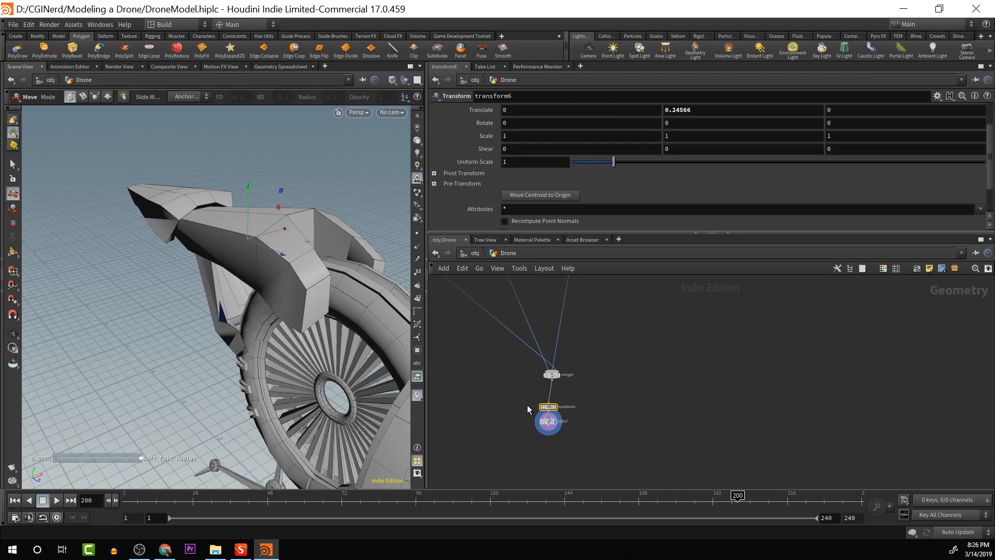
pyautogui.click(549, 423)
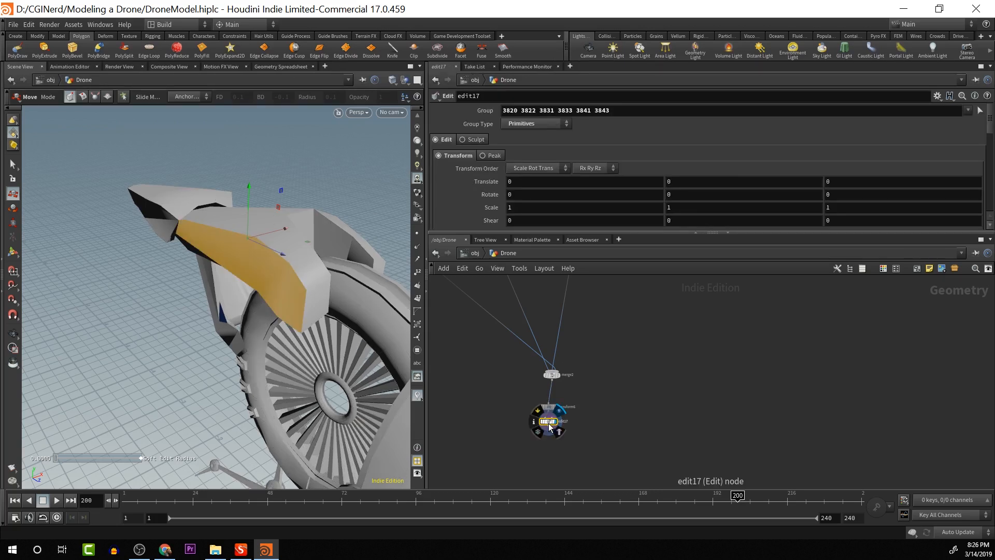
pyautogui.press('Delete')
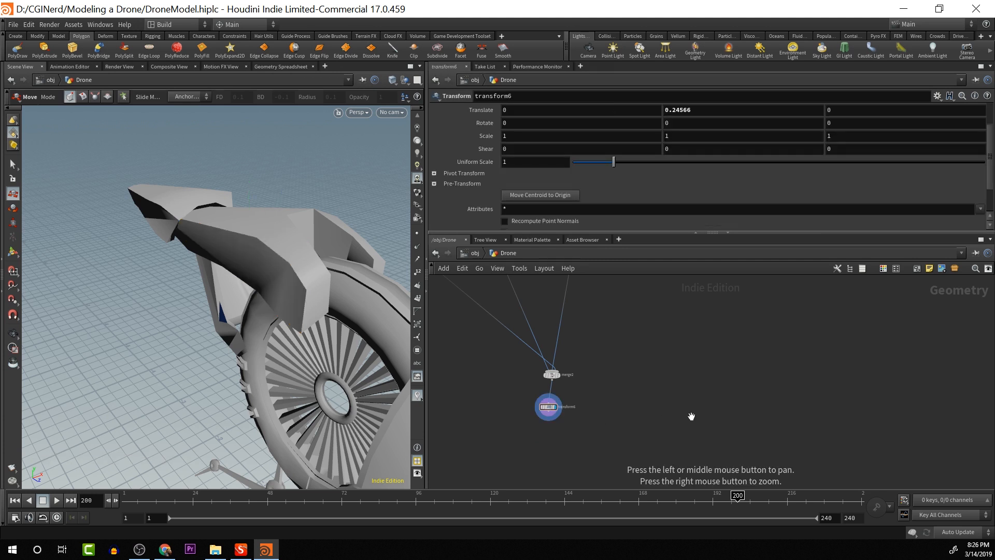
# Extend the network box around the tail nodes downward and move the merge6 node below edit11
pyautogui.moveTo(692, 416); pyautogui.dragTo(798, 479, button='middle')
pyautogui.scroll(-5, 664, 333)
pyautogui.moveTo(684, 384); pyautogui.dragTo(793, 453, button='middle')
pyautogui.scroll(5, 651, 366)
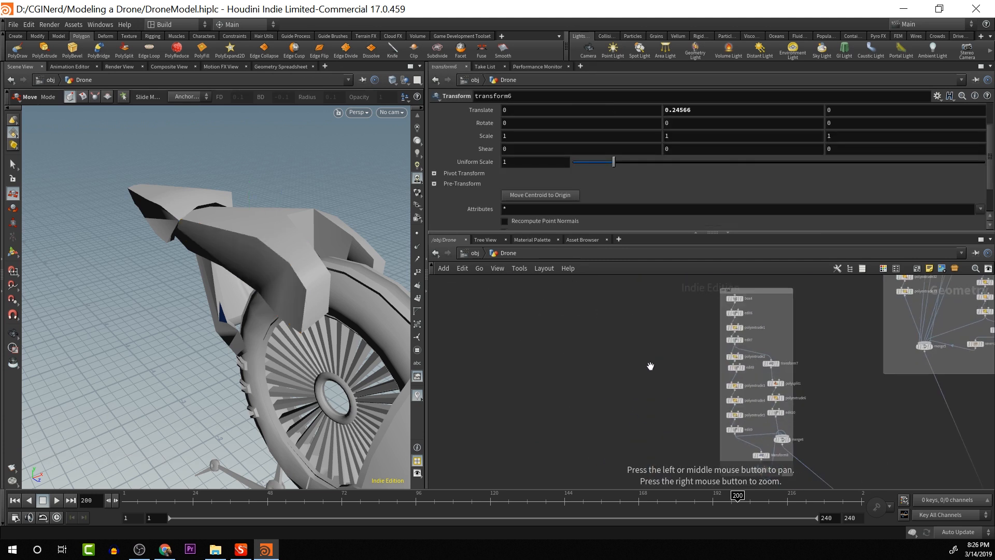
pyautogui.scroll(2, 650, 367)
pyautogui.moveTo(635, 362); pyautogui.dragTo(509, 307, button='middle')
pyautogui.scroll(2, 634, 390)
pyautogui.moveTo(668, 375); pyautogui.dragTo(584, 233, button='middle')
pyautogui.moveTo(676, 360); pyautogui.dragTo(678, 548)
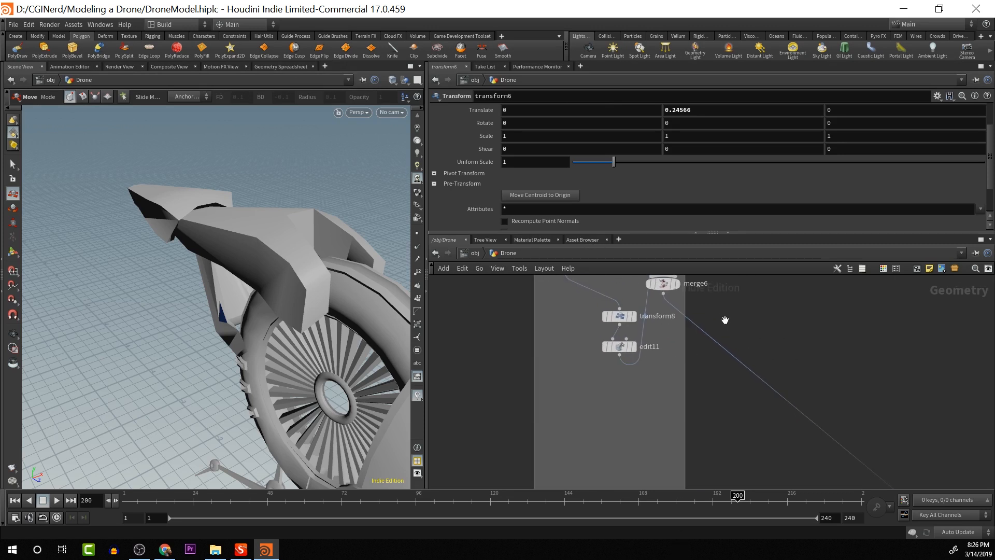
pyautogui.moveTo(726, 320); pyautogui.dragTo(728, 404, button='middle')
pyautogui.moveTo(668, 368); pyautogui.dragTo(642, 440)
# Display the outputs of edit10, edit9 and transform8 in turn, and select edit9 with its output displayed
pyautogui.moveTo(778, 345); pyautogui.dragTo(775, 465, button='middle')
pyautogui.scroll(-1, 752, 363)
pyautogui.moveTo(753, 378); pyautogui.dragTo(749, 430, button='middle')
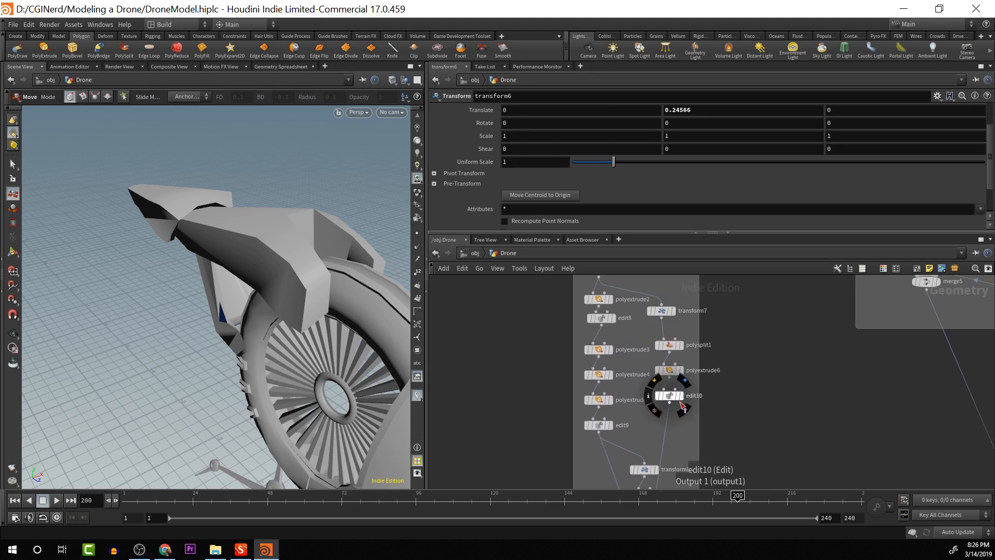
pyautogui.click(670, 402)
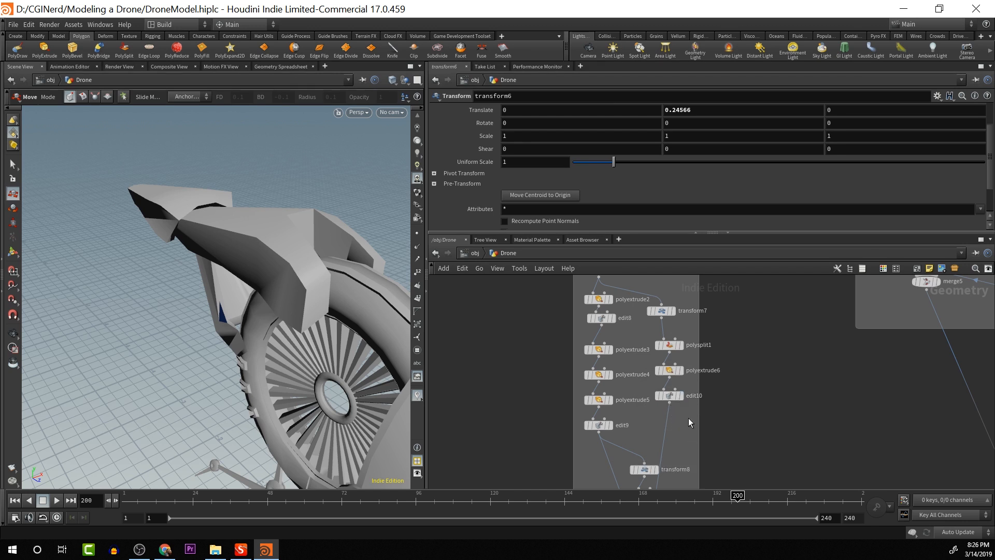
pyautogui.click(683, 398)
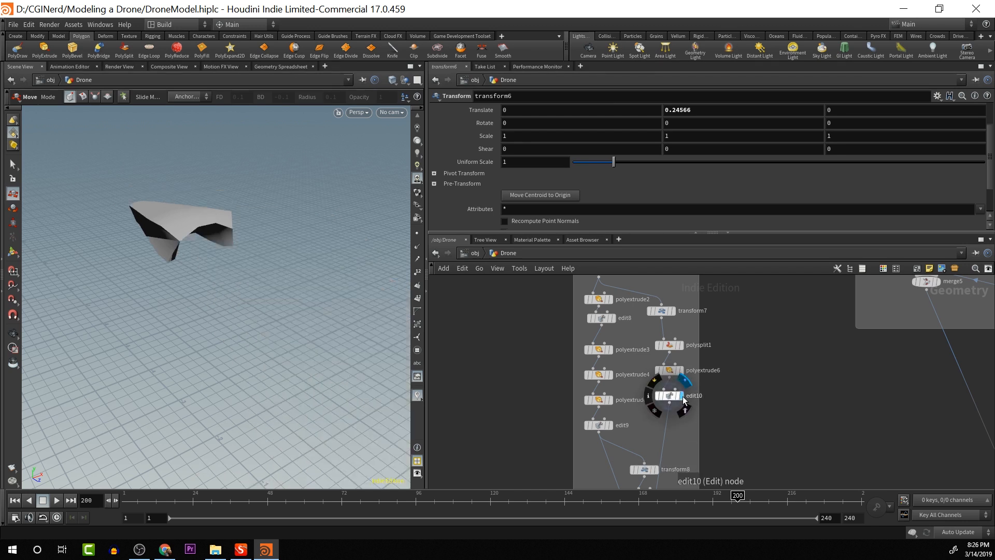
pyautogui.click(611, 426)
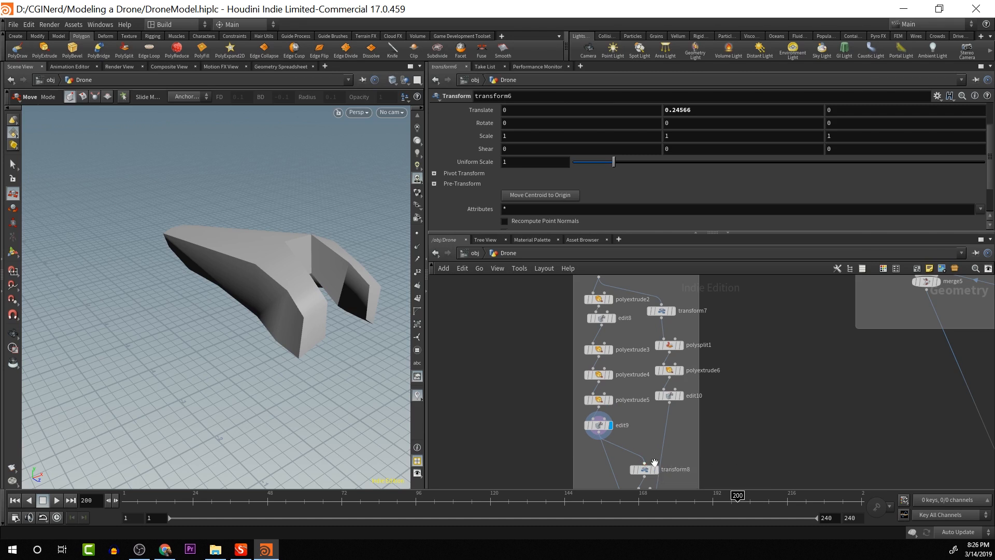
pyautogui.moveTo(655, 462); pyautogui.dragTo(645, 388, button='middle')
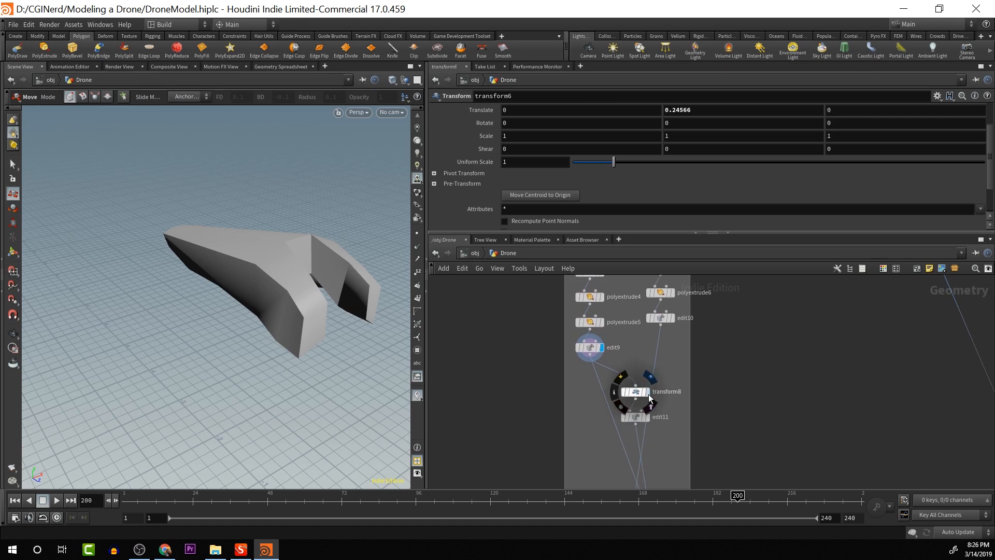
pyautogui.click(648, 393)
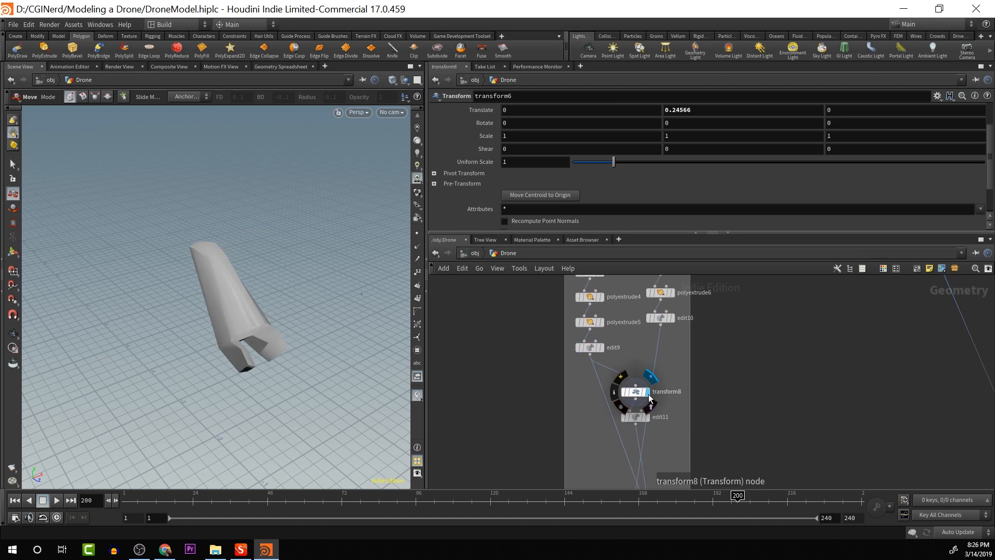
pyautogui.click(601, 347)
pyautogui.click(589, 348)
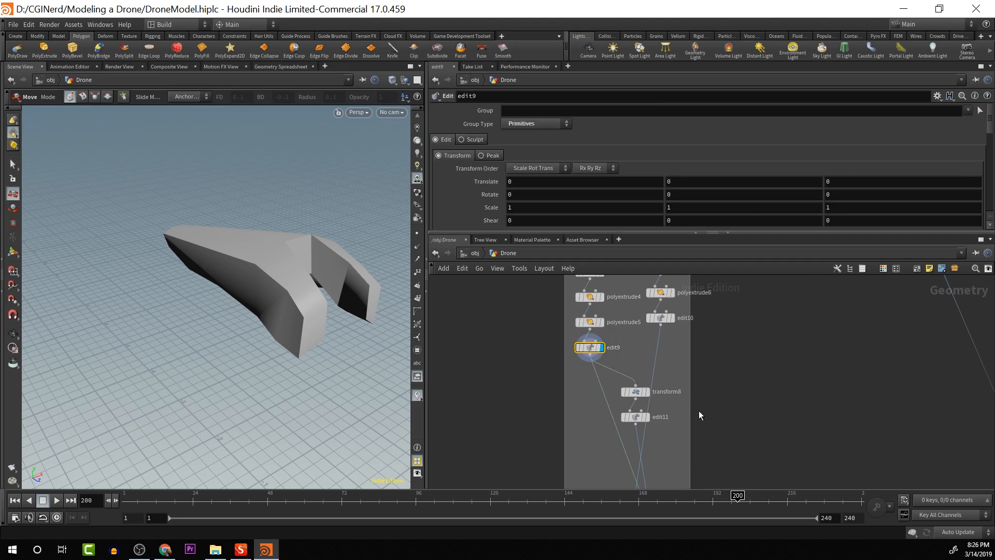
# Show the merge2 output as a wireframe template around the tail arm and return to the edit9 node
pyautogui.moveTo(698, 411); pyautogui.dragTo(627, 216, button='middle')
pyautogui.scroll(-3, 673, 337)
pyautogui.moveTo(720, 342)
pyautogui.mouseDown(button='middle')
pyautogui.moveTo(693, 297)
pyautogui.moveTo(634, 265)
pyautogui.mouseUp(button='middle')
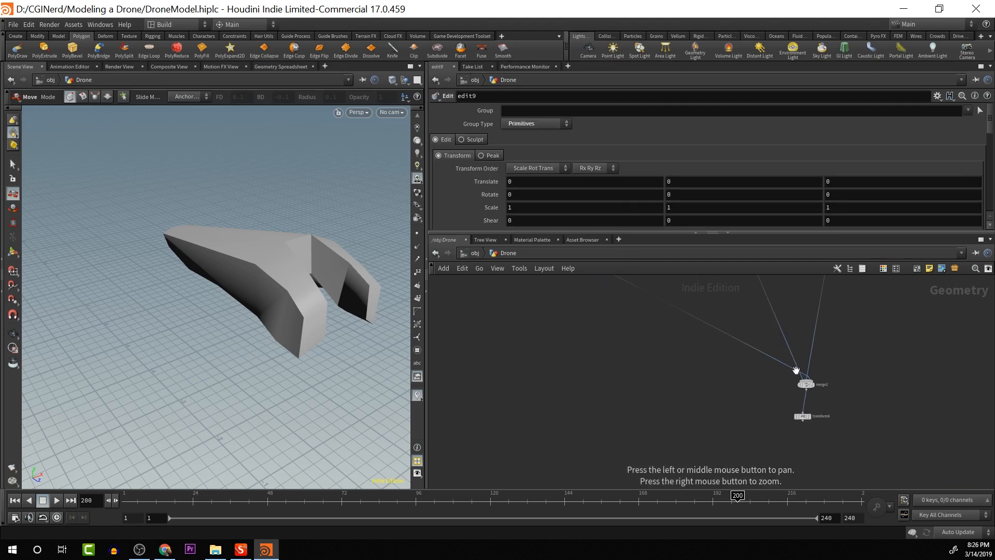
pyautogui.scroll(3, 796, 370)
pyautogui.click(823, 403)
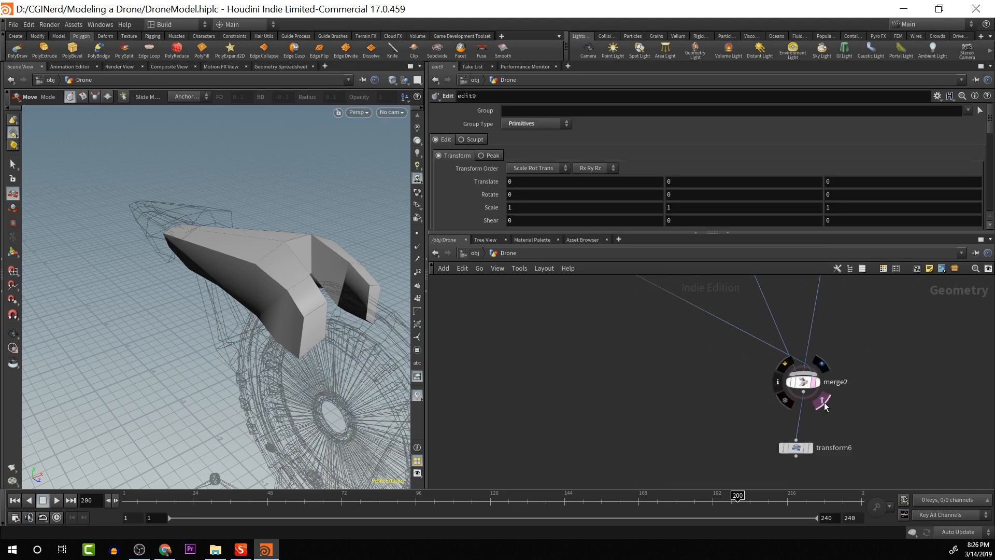
pyautogui.moveTo(653, 373); pyautogui.dragTo(767, 513, button='middle')
pyautogui.scroll(-3, 588, 345)
pyautogui.moveTo(589, 348); pyautogui.dragTo(727, 414, button='middle')
pyautogui.moveTo(598, 352); pyautogui.dragTo(769, 397, button='middle')
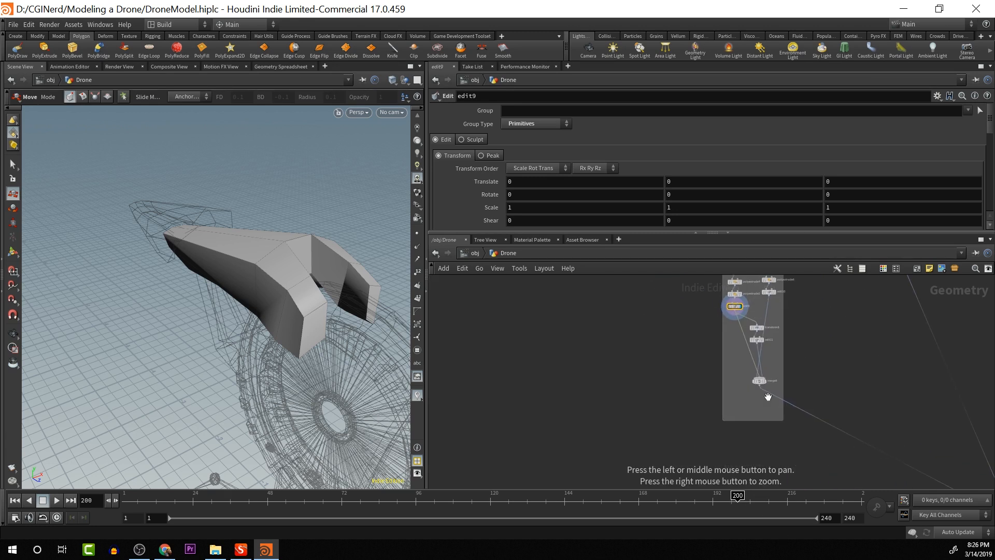
pyautogui.moveTo(705, 351); pyautogui.dragTo(470, 394, button='middle')
pyautogui.scroll(5, 648, 409)
# Select the outer side faces along both sides of the tail arm, including the angled end faces
pyautogui.moveTo(315, 360)
pyautogui.keyDown('alt'); pyautogui.mouseDown()
pyautogui.moveTo(249, 359)
pyautogui.moveTo(334, 366)
pyautogui.mouseUp(); pyautogui.keyUp('alt')
pyautogui.hotkey('shift', 'a')
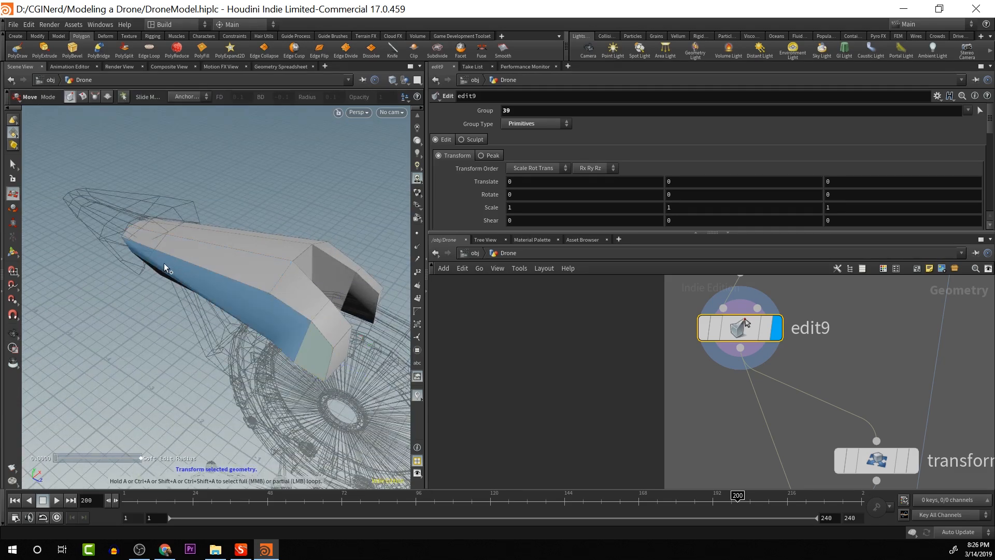
pyautogui.keyDown('shift'); pyautogui.click(164, 263); pyautogui.keyUp('shift')
pyautogui.keyDown('alt'); pyautogui.moveTo(342, 280); pyautogui.dragTo(255, 264); pyautogui.keyUp('alt')
pyautogui.keyDown('shift'); pyautogui.click(394, 293); pyautogui.keyUp('shift')
pyautogui.keyDown('alt'); pyautogui.moveTo(393, 293); pyautogui.dragTo(154, 265, button='middle'); pyautogui.keyUp('alt')
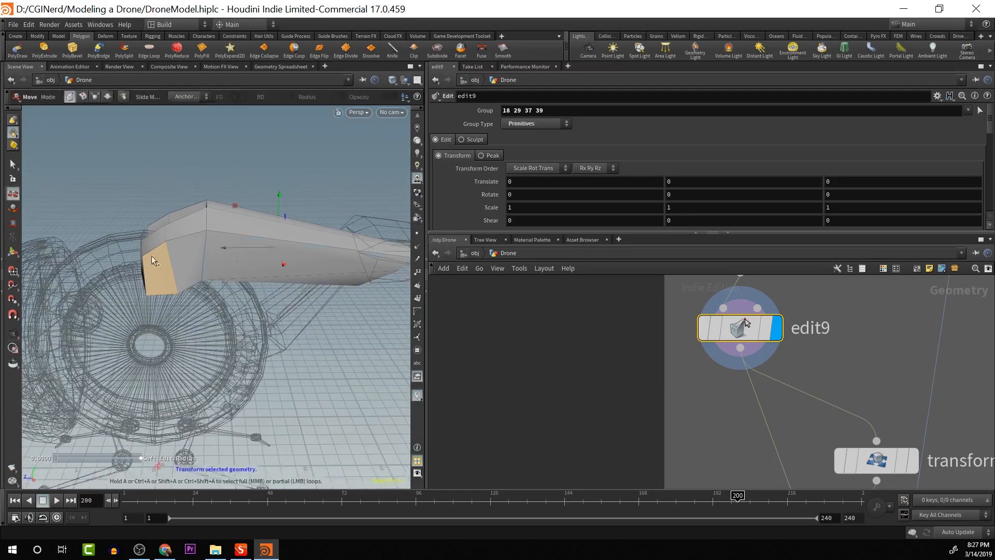
pyautogui.hotkey('shift', 'a')
pyautogui.keyDown('shift'); pyautogui.click(371, 269); pyautogui.keyUp('shift')
pyautogui.keyDown('alt'); pyautogui.moveTo(372, 269); pyautogui.dragTo(465, 269); pyautogui.keyUp('alt')
pyautogui.keyDown('alt'); pyautogui.moveTo(263, 321); pyautogui.dragTo(269, 228); pyautogui.keyUp('alt')
pyautogui.press('t')
pyautogui.press('t')
pyautogui.keyDown('shift'); pyautogui.click(269, 268); pyautogui.keyUp('shift')
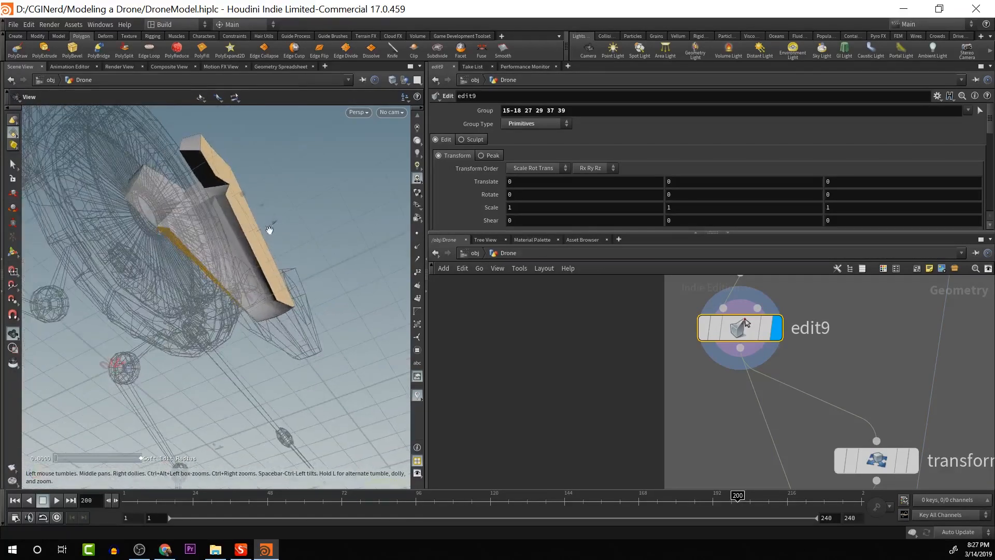
# Remove the two long underside faces from the selection, keeping only the outer side faces on both sides
pyautogui.scroll(4, 244, 240)
pyautogui.keyDown('alt'); pyautogui.moveTo(244, 240); pyautogui.dragTo(260, 375, button='middle'); pyautogui.keyUp('alt')
pyautogui.scroll(4, 260, 362)
pyautogui.moveTo(260, 360); pyautogui.dragTo(204, 368)
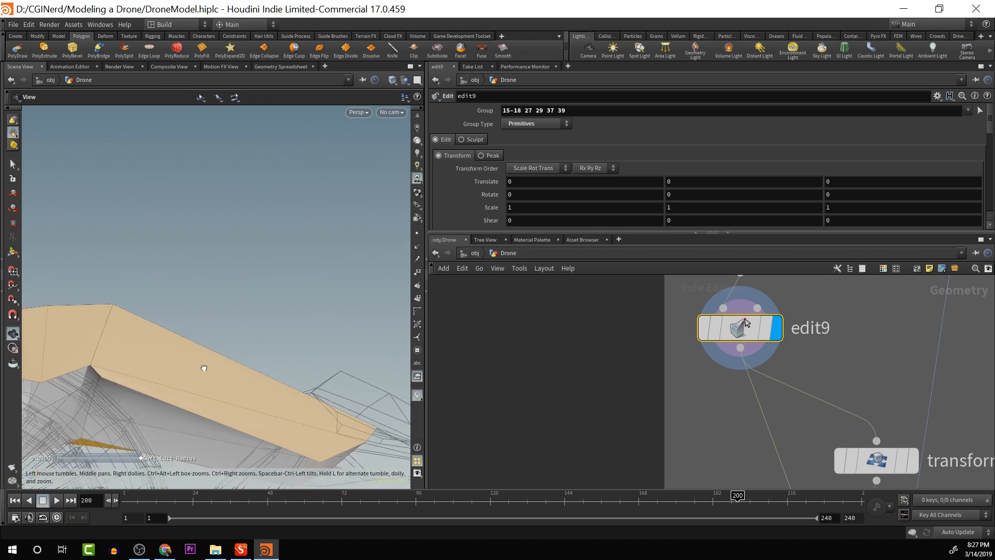
pyautogui.keyDown('ctrl'); pyautogui.click(260, 426); pyautogui.keyUp('ctrl')
pyautogui.moveTo(259, 424); pyautogui.dragTo(385, 404)
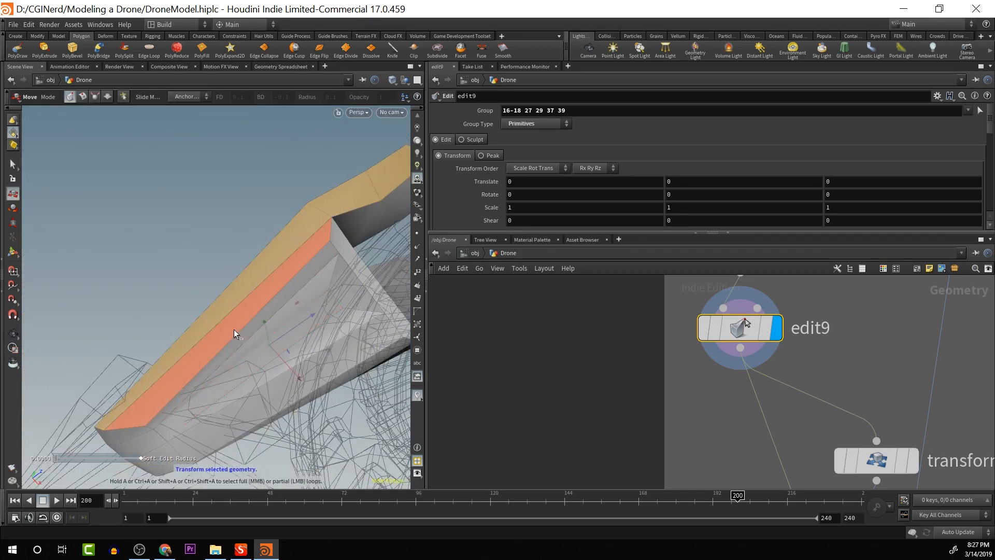
pyautogui.keyDown('ctrl'); pyautogui.click(234, 328); pyautogui.keyUp('ctrl')
pyautogui.keyDown('alt'); pyautogui.moveTo(252, 382); pyautogui.dragTo(143, 412); pyautogui.keyUp('alt')
pyautogui.press('t')
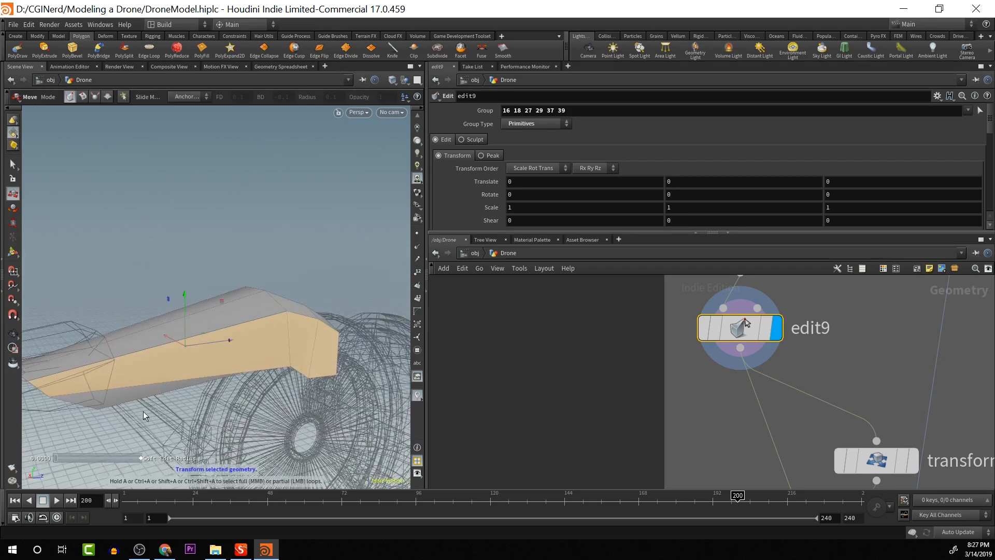
# PolyExtrude the selected side faces with an inset of 0.06 and a distance of about 0.052
pyautogui.click(45, 49)
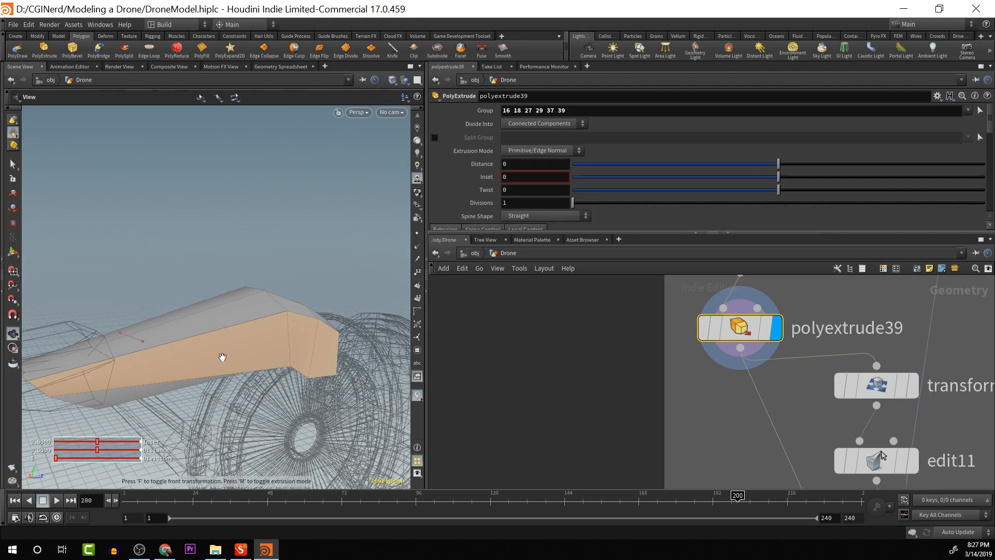
pyautogui.moveTo(222, 356); pyautogui.dragTo(292, 381)
pyautogui.press('Return')
pyautogui.press('Escape')
pyautogui.press('Return')
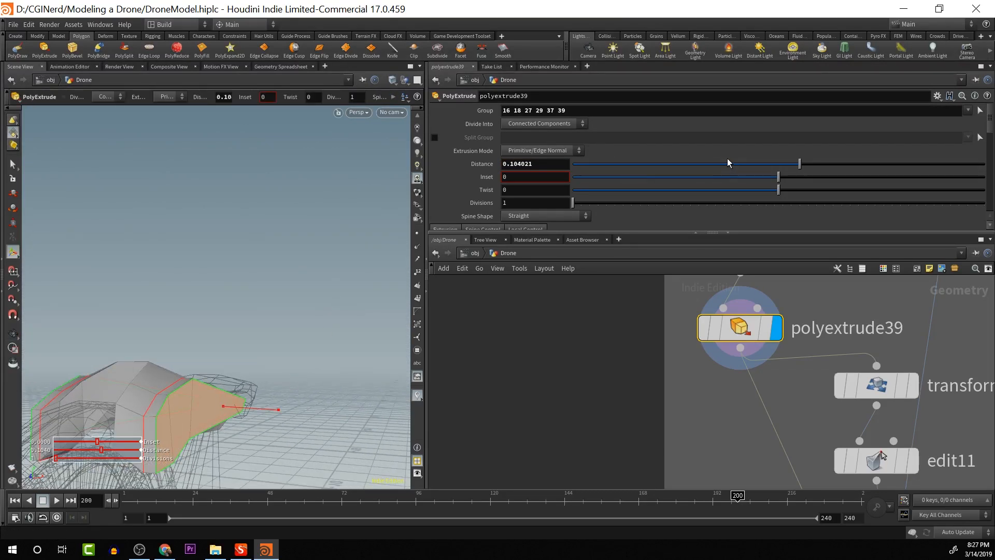
pyautogui.moveTo(778, 178)
pyautogui.mouseDown()
pyautogui.moveTo(806, 178)
pyautogui.moveTo(783, 182)
pyautogui.moveTo(792, 182)
pyautogui.mouseUp()
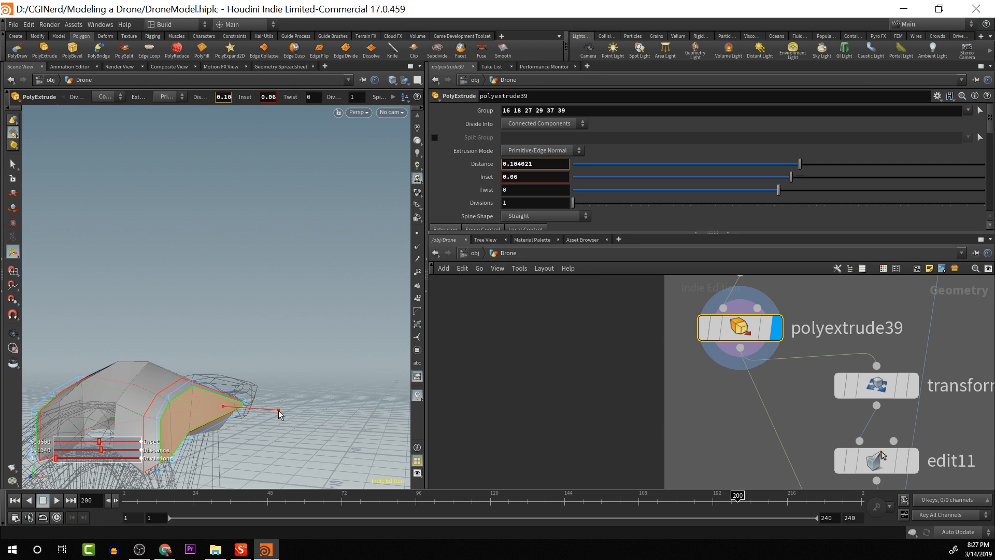
pyautogui.moveTo(279, 414); pyautogui.dragTo(276, 413)
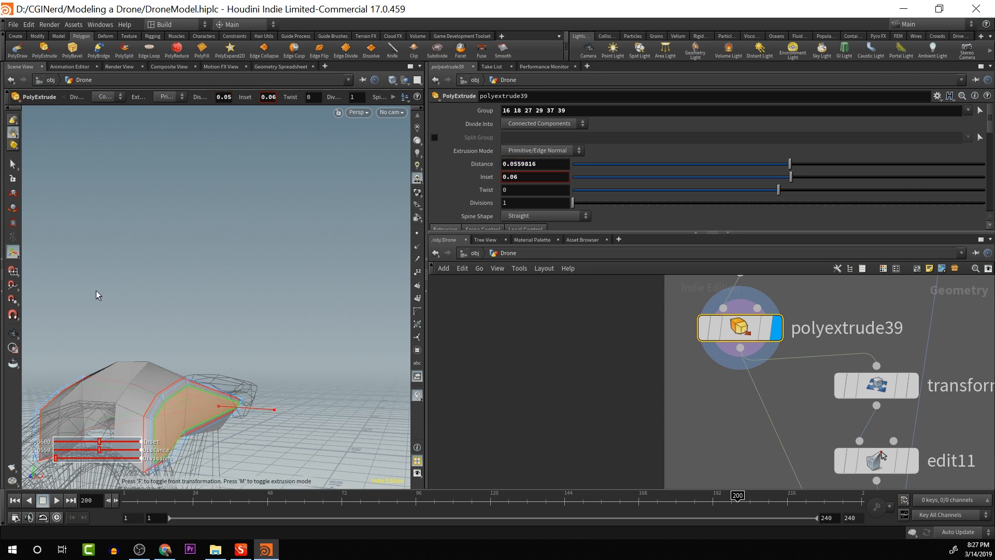
pyautogui.moveTo(162, 272); pyautogui.dragTo(274, 342)
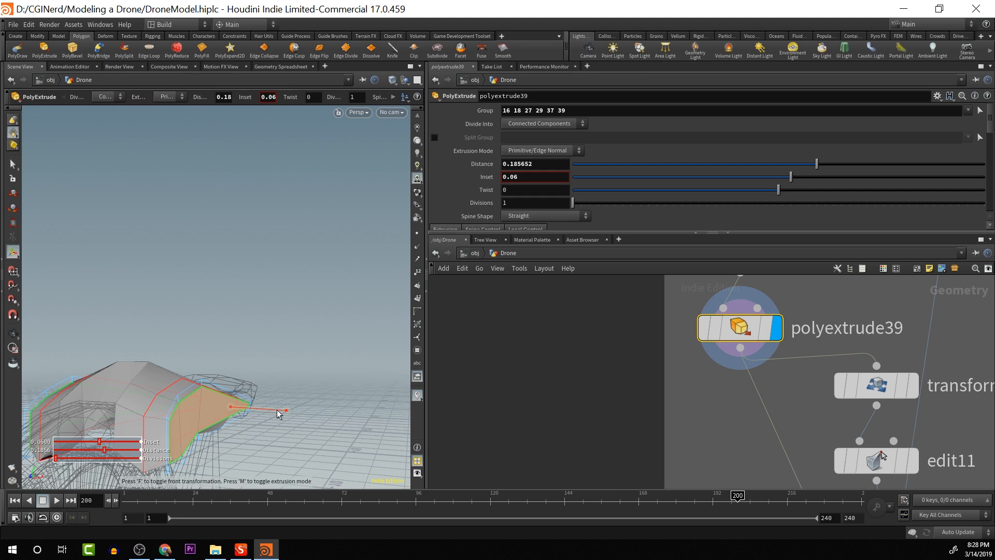
pyautogui.moveTo(274, 413); pyautogui.dragTo(262, 409)
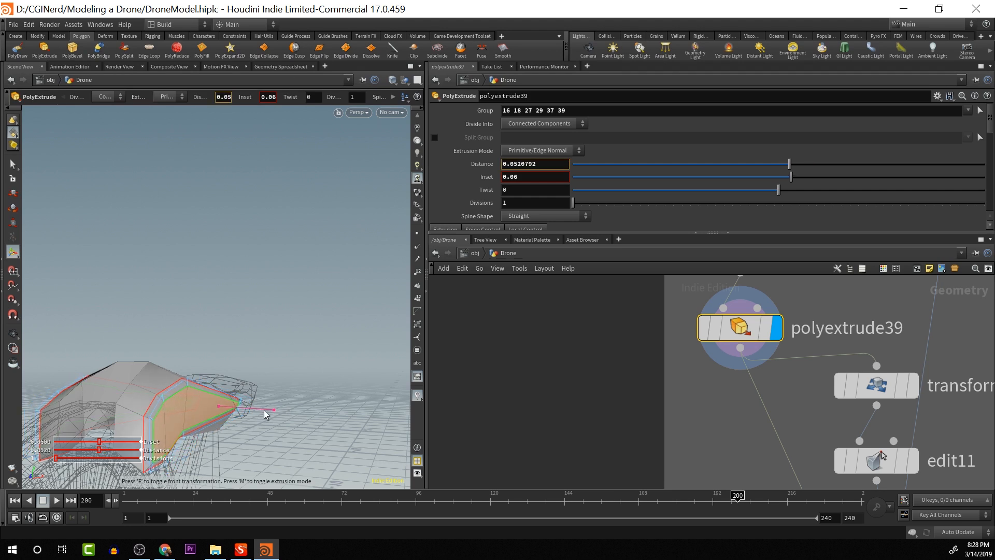
pyautogui.press('Escape')
pyautogui.moveTo(351, 337); pyautogui.dragTo(325, 298)
pyautogui.press('Return')
# Select the two raised end panel faces on each side of the tail arm near the wheel
pyautogui.scroll(-4, 758, 389)
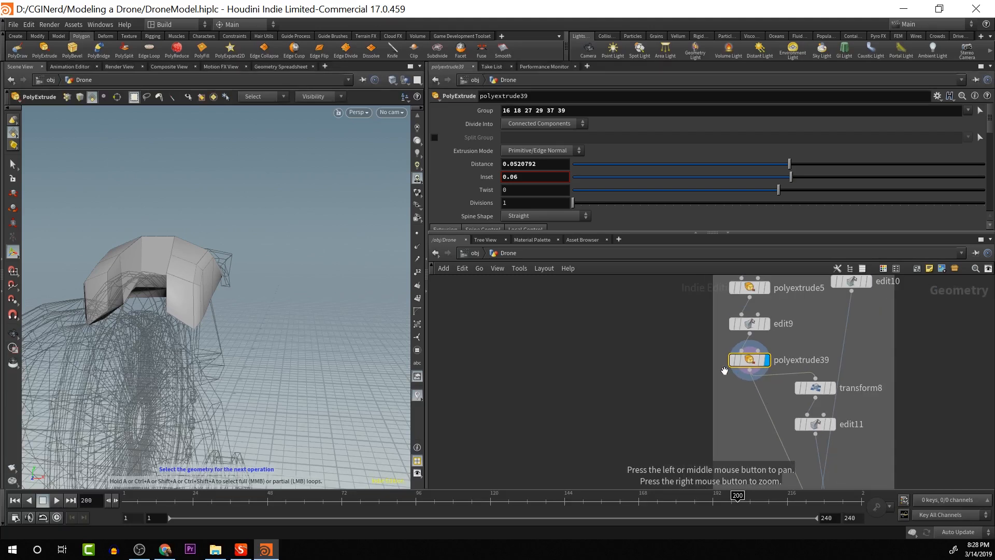
pyautogui.press('Escape')
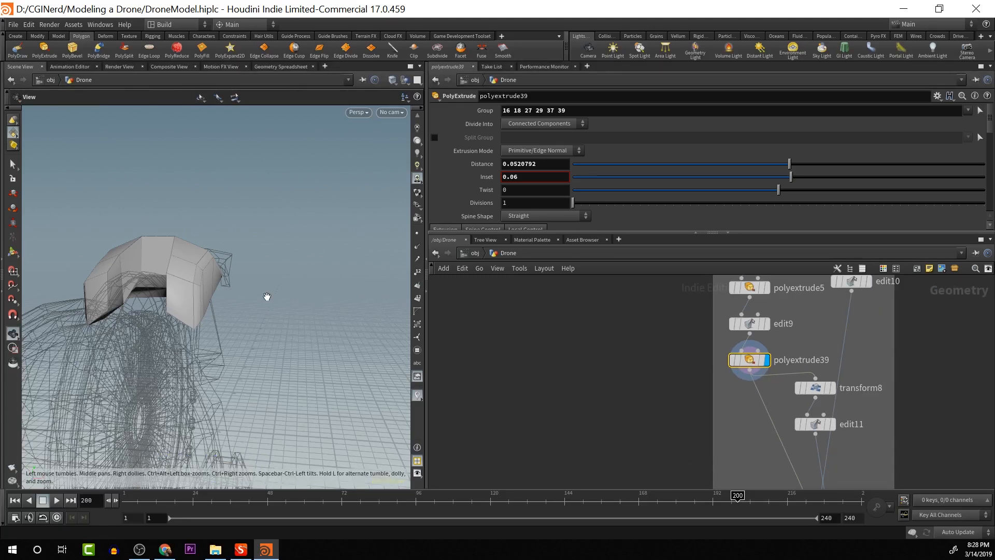
pyautogui.moveTo(266, 295); pyautogui.dragTo(429, 375)
pyautogui.press('q')
pyautogui.click(318, 377)
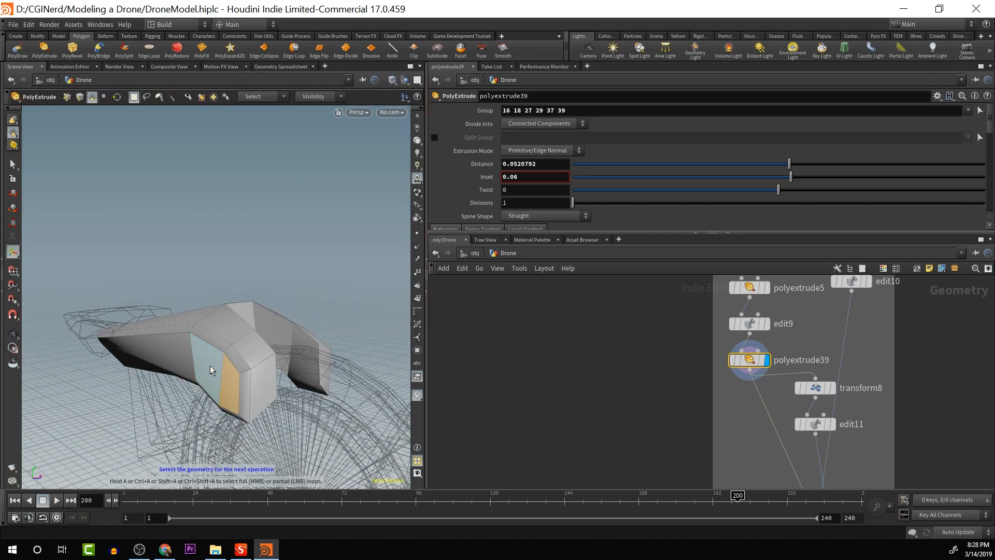
pyautogui.moveTo(210, 370); pyautogui.dragTo(352, 375)
pyautogui.keyDown('shift'); pyautogui.click(325, 373); pyautogui.keyUp('shift')
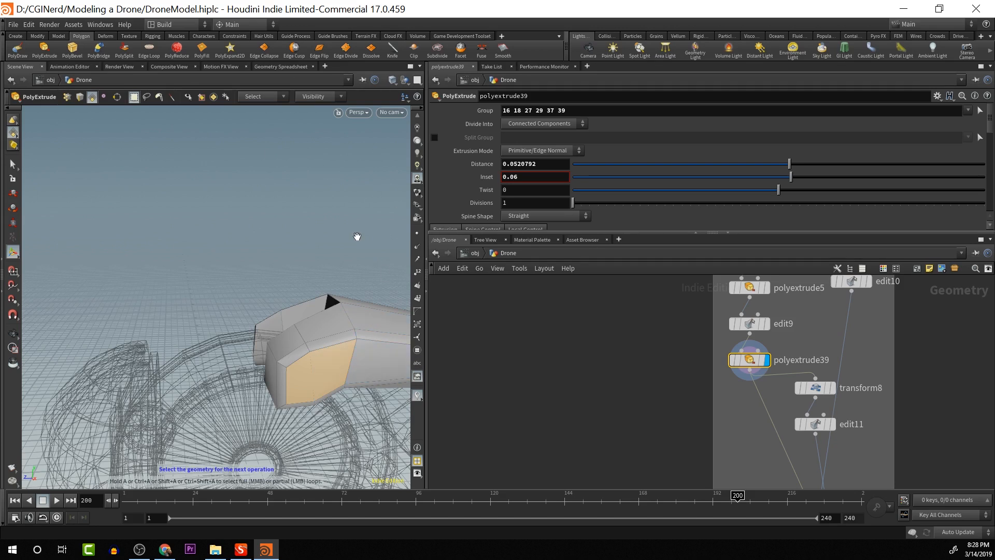
pyautogui.moveTo(358, 236); pyautogui.dragTo(344, 204)
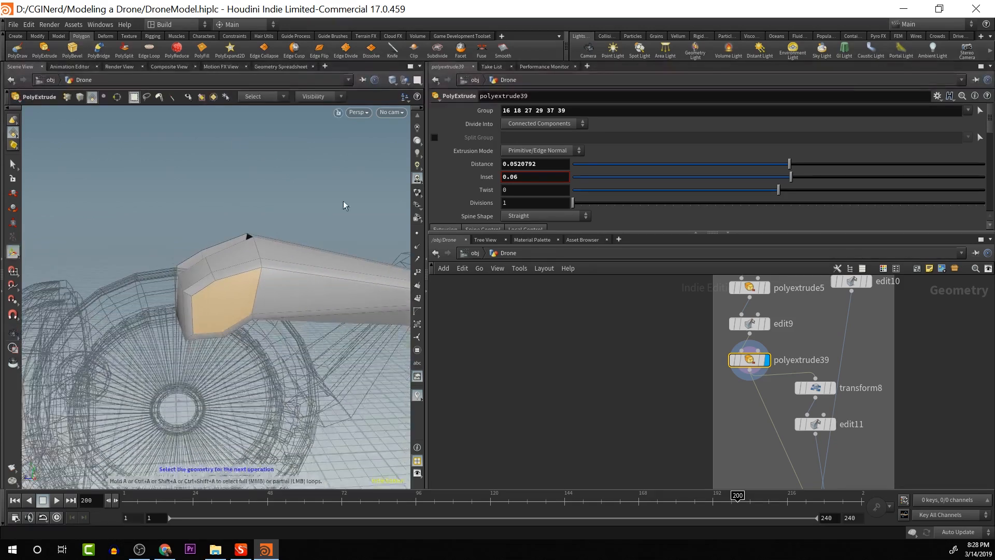
# PolyExtrude the selected end panels with an inset of 0.045, divided into Individual Elements
pyautogui.click(44, 50)
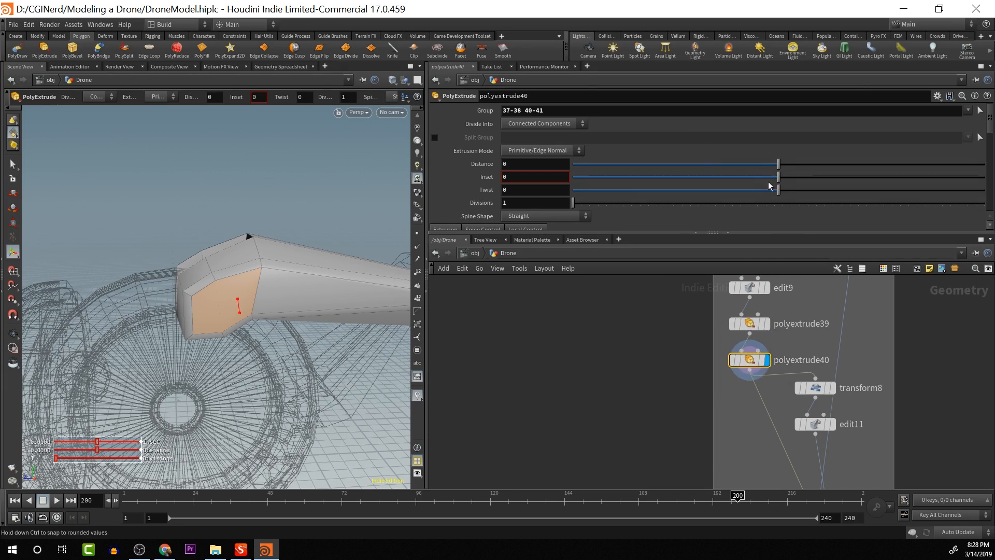
pyautogui.moveTo(779, 180); pyautogui.dragTo(783, 183)
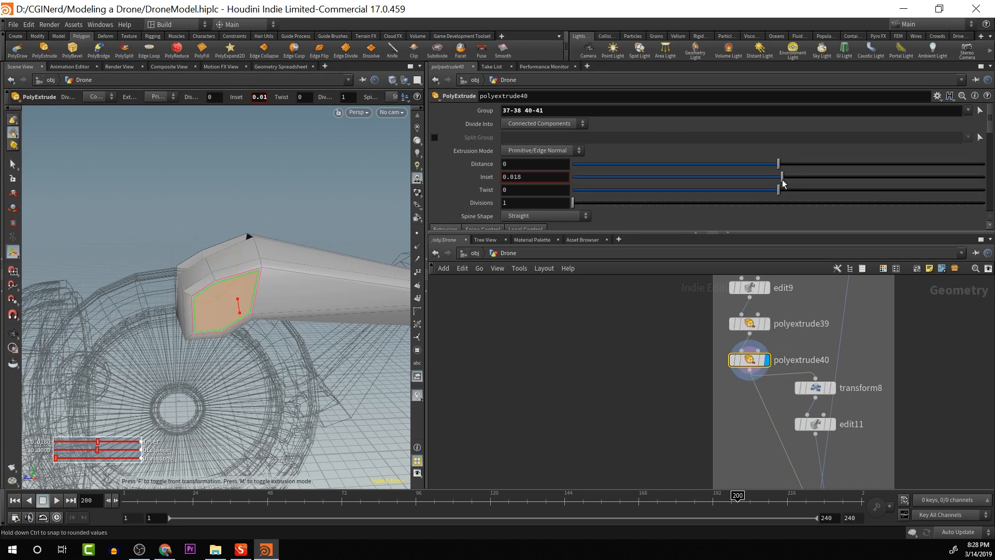
pyautogui.click(558, 123)
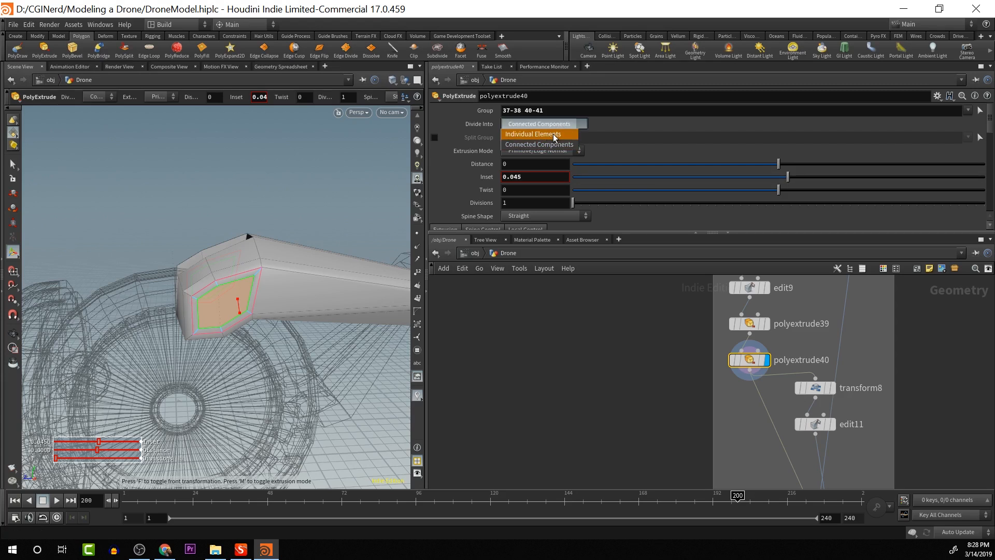
pyautogui.click(552, 134)
pyautogui.press('Escape')
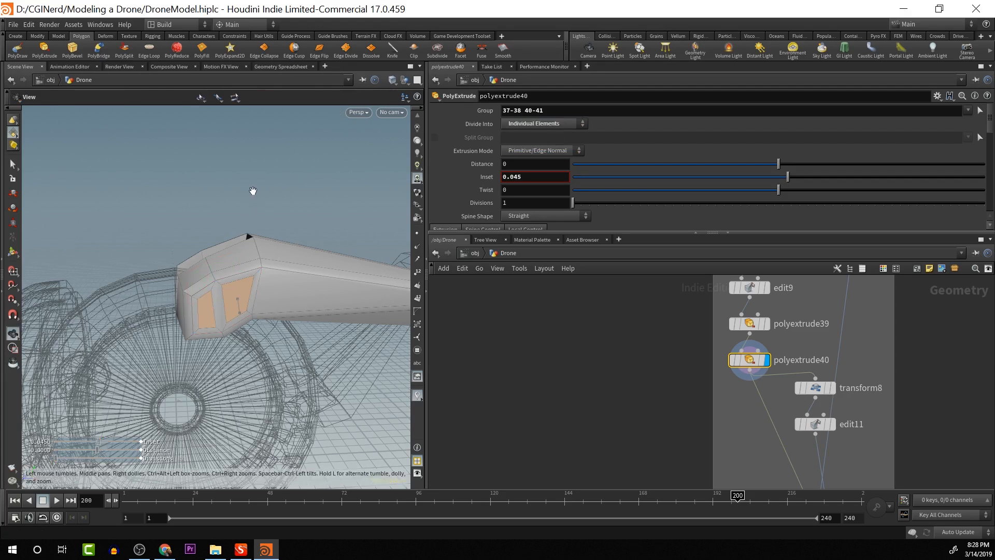
pyautogui.moveTo(255, 192); pyautogui.dragTo(274, 200)
pyautogui.press('Return')
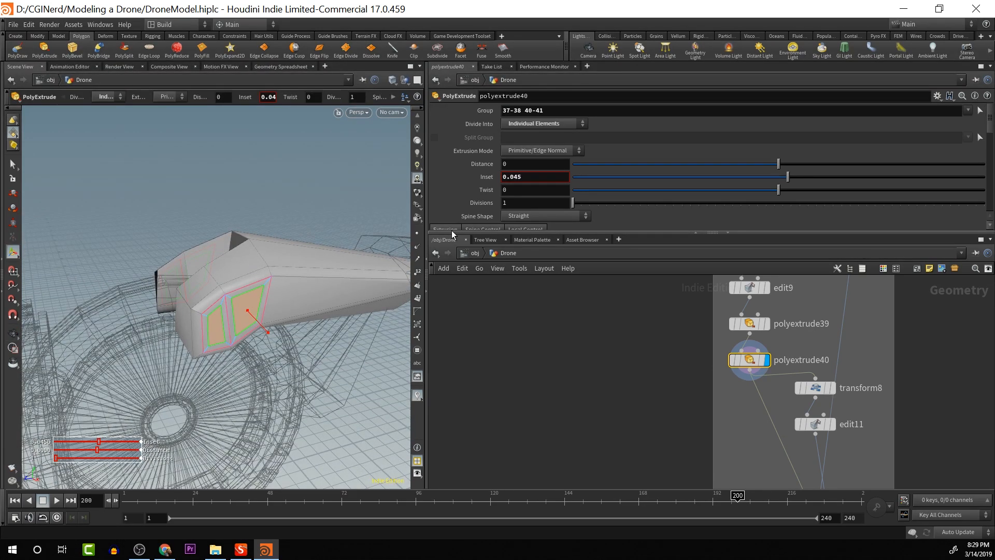
# Add further extrusions to the inset end panels, recessing them with a distance of -0.081
pyautogui.press('Escape')
pyautogui.moveTo(223, 151); pyautogui.dragTo(360, 145)
pyautogui.moveTo(351, 150); pyautogui.dragTo(246, 116, button='middle')
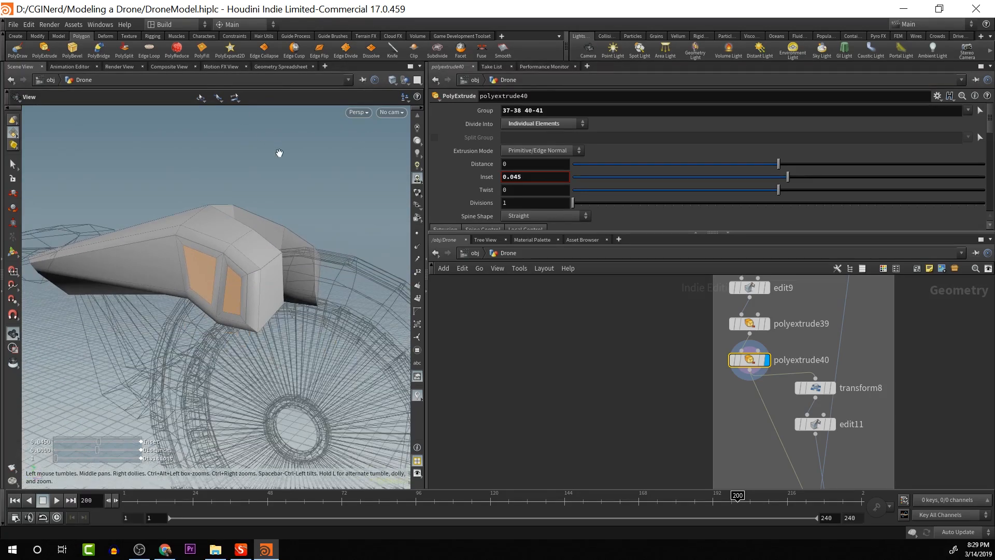
pyautogui.moveTo(280, 153); pyautogui.dragTo(316, 161)
pyautogui.press('Return')
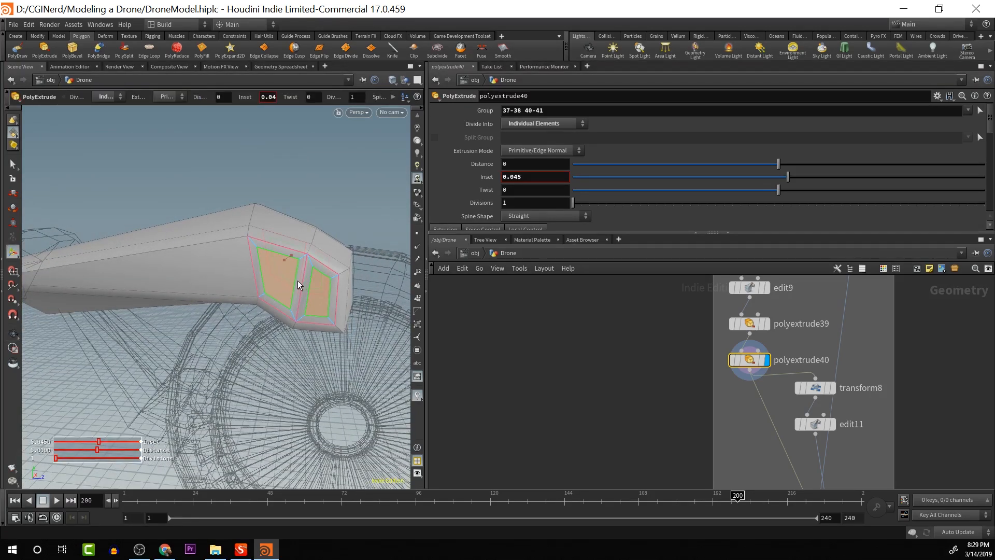
pyautogui.click(46, 52)
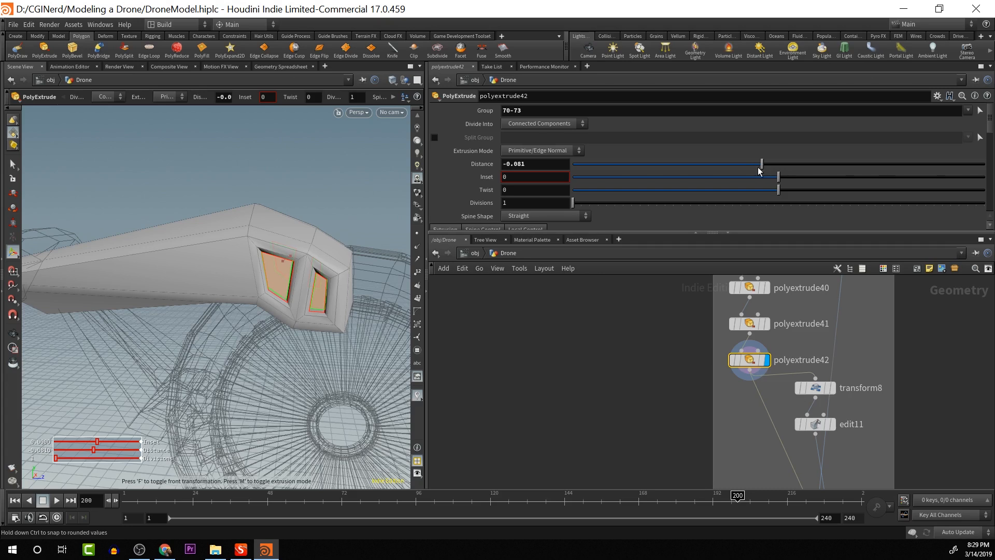
pyautogui.press('Escape')
pyautogui.moveTo(399, 184); pyautogui.dragTo(267, 218)
# Display the output of the merge6 node to show all tail parts together
pyautogui.moveTo(723, 476); pyautogui.dragTo(640, 293)
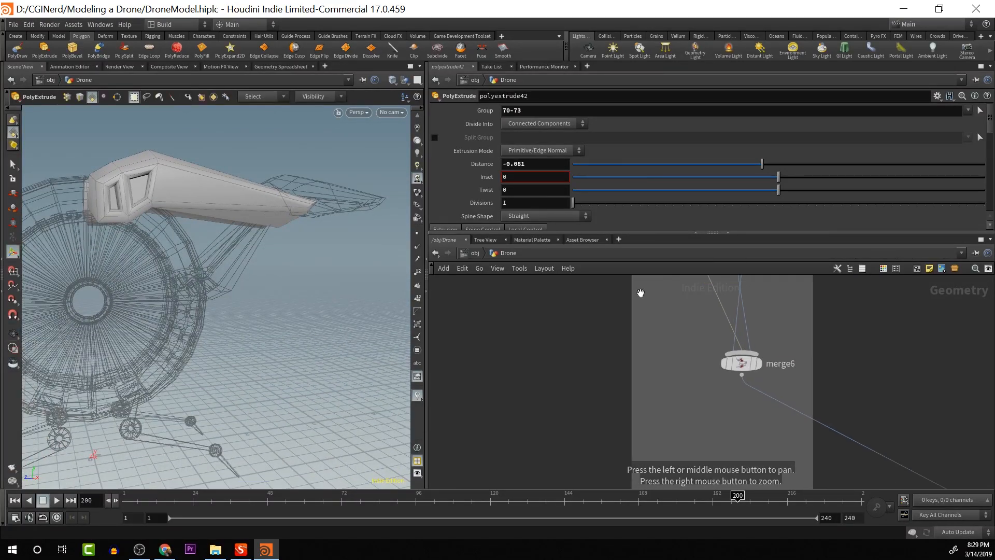
pyautogui.click(760, 363)
pyautogui.moveTo(402, 378); pyautogui.dragTo(241, 287)
# Delete the edit11 node between transform8 and merge6
pyautogui.moveTo(693, 339); pyautogui.dragTo(693, 416, button='middle')
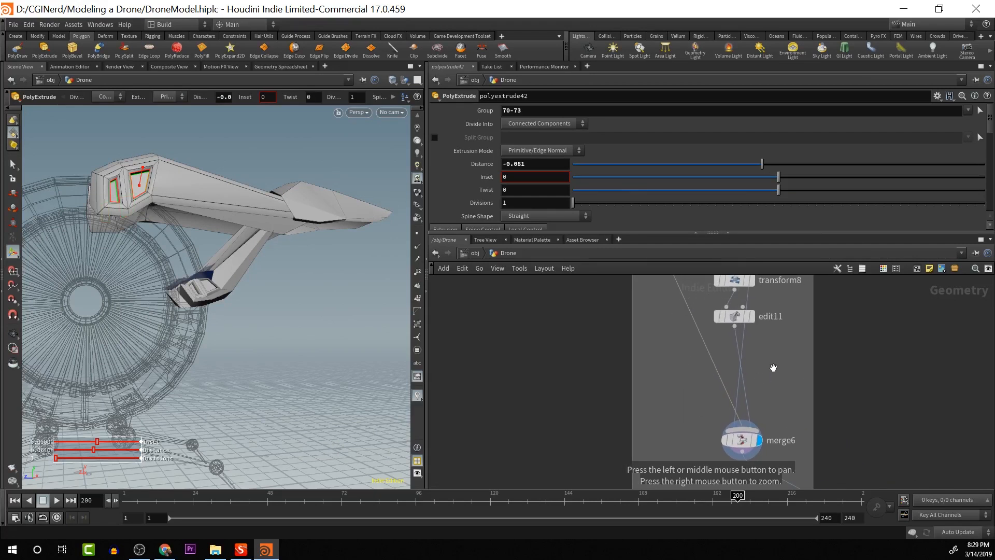
pyautogui.scroll(1, 773, 369)
pyautogui.moveTo(773, 387); pyautogui.dragTo(774, 461, button='middle')
pyautogui.click(735, 388)
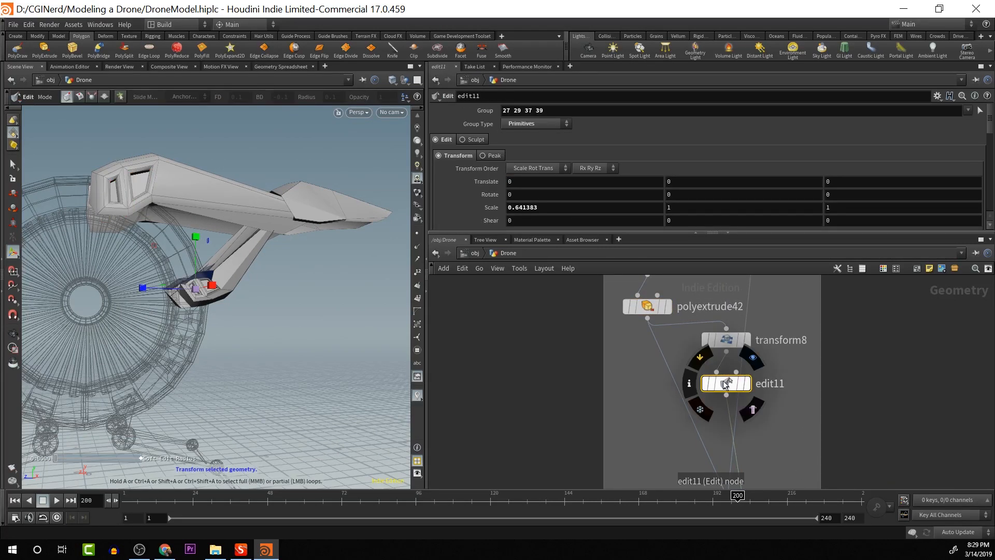
pyautogui.press('Delete')
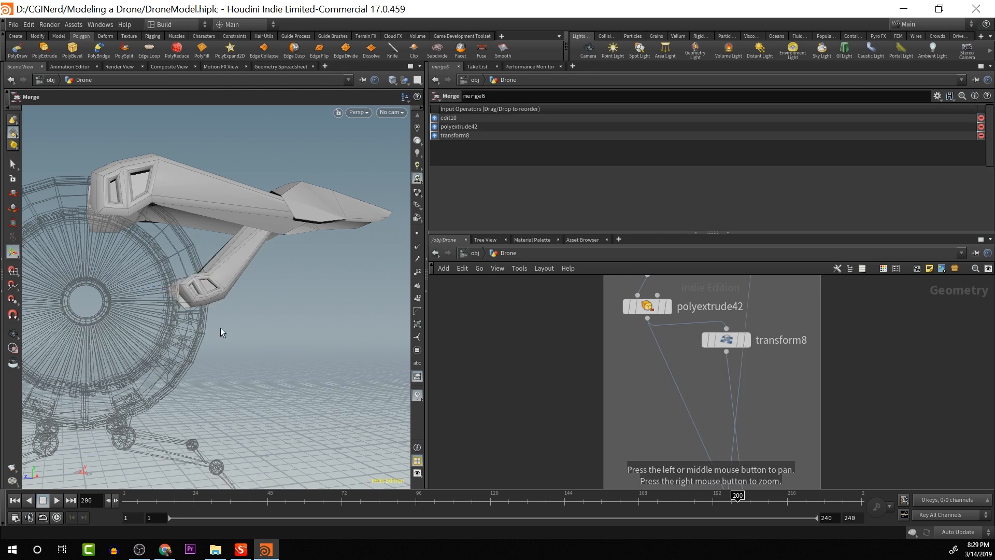
# Select the edit10 node that shapes the tail tip and feeds the merged tail
pyautogui.press('Escape')
pyautogui.moveTo(291, 344); pyautogui.dragTo(254, 320)
pyautogui.moveTo(343, 296); pyautogui.dragTo(297, 273)
pyautogui.press('s')
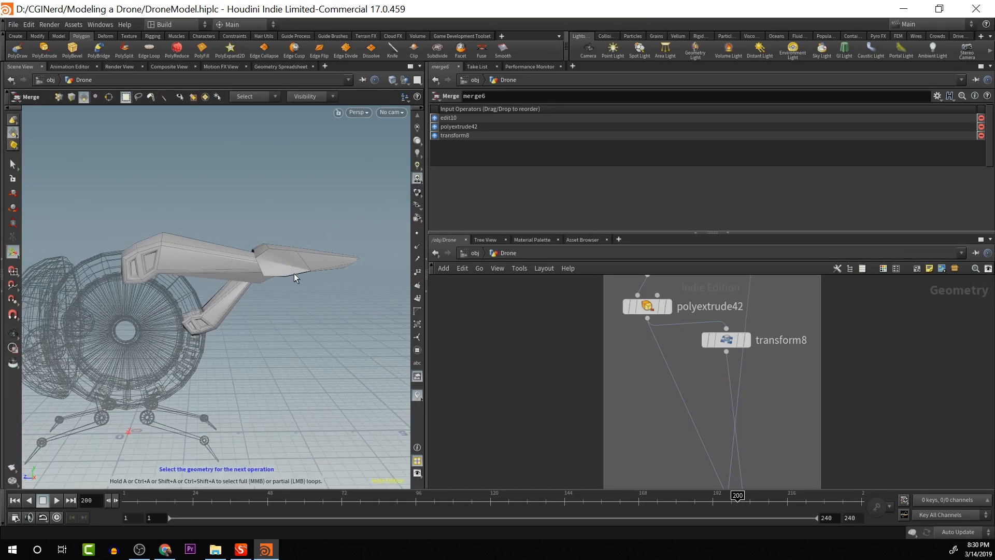
pyautogui.doubleClick(288, 271)
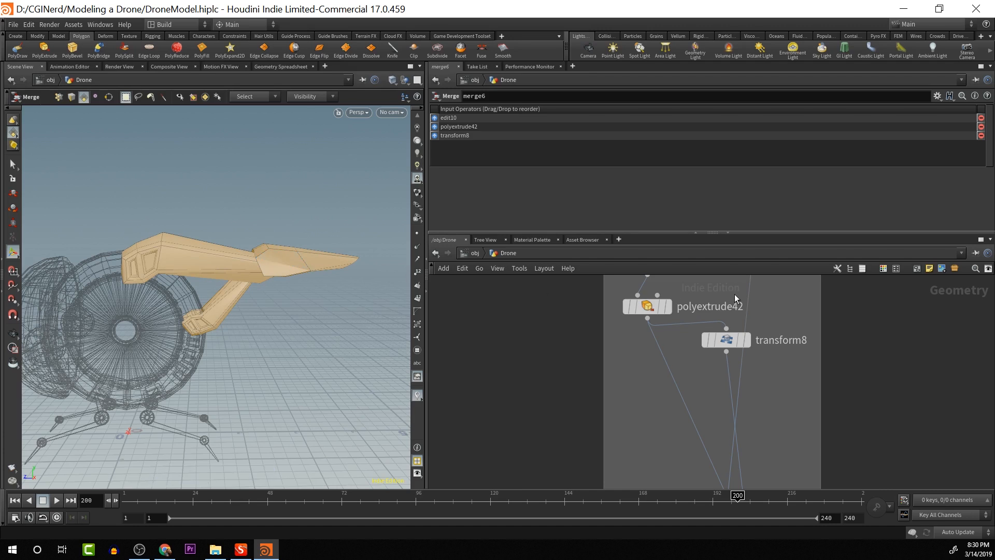
pyautogui.keyDown('alt'); pyautogui.moveTo(806, 322); pyautogui.dragTo(717, 462, button='middle'); pyautogui.keyUp('alt')
pyautogui.keyDown('alt'); pyautogui.moveTo(713, 286); pyautogui.dragTo(687, 449, button='middle'); pyautogui.keyUp('alt')
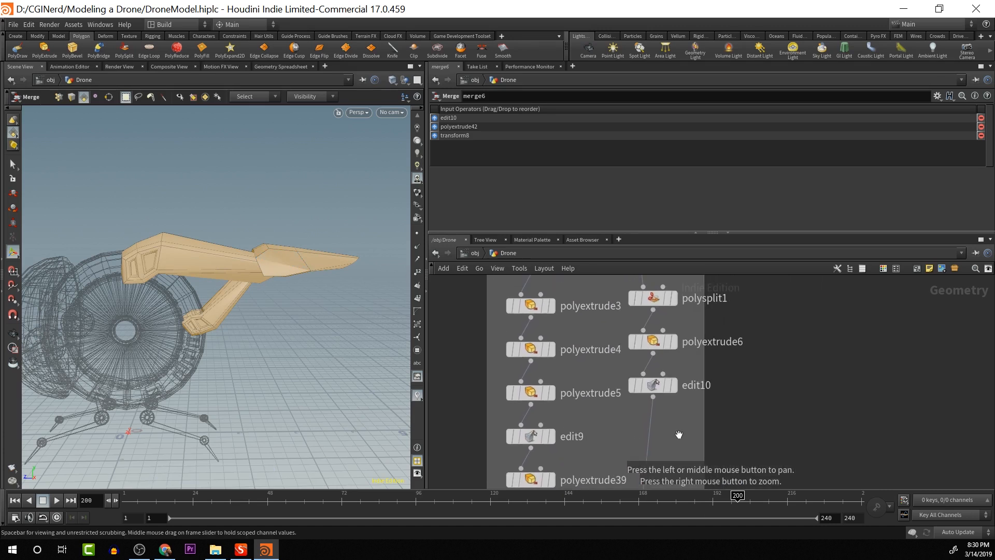
pyautogui.click(654, 386)
# Display the output of edit10 so that the tail tip is shown on its own
pyautogui.click(261, 260)
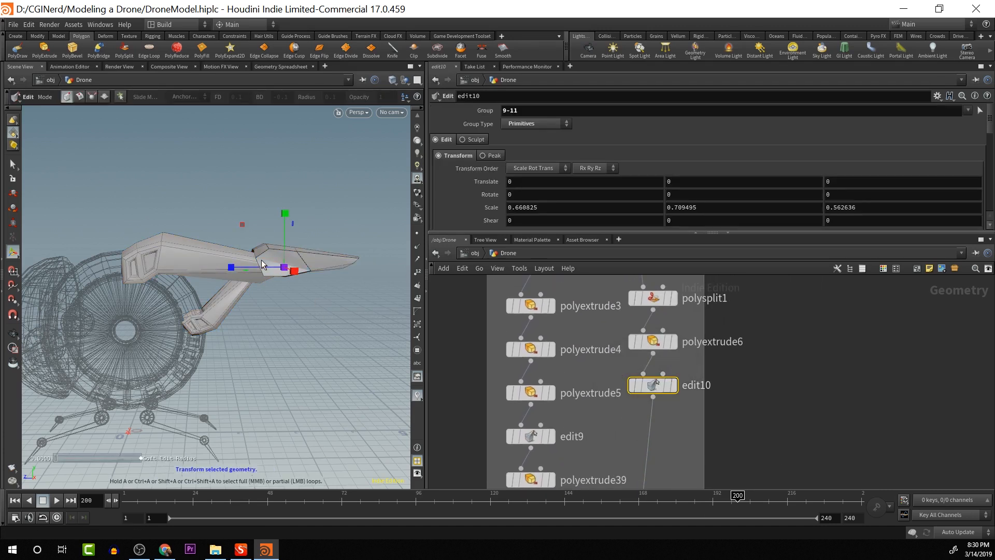
pyautogui.keyDown('shift'); pyautogui.click(269, 254); pyautogui.keyUp('shift')
pyautogui.keyDown('alt'); pyautogui.moveTo(374, 335); pyautogui.dragTo(370, 360); pyautogui.keyUp('alt')
pyautogui.keyDown('alt'); pyautogui.moveTo(371, 360); pyautogui.dragTo(302, 291, button='right'); pyautogui.keyUp('alt')
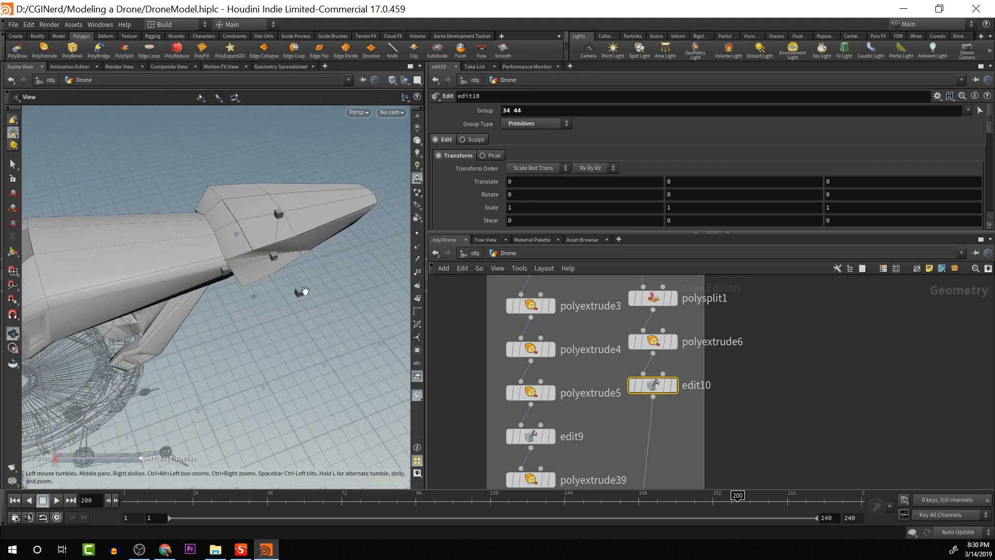
pyautogui.keyDown('alt'); pyautogui.moveTo(302, 291); pyautogui.dragTo(287, 213); pyautogui.keyUp('alt')
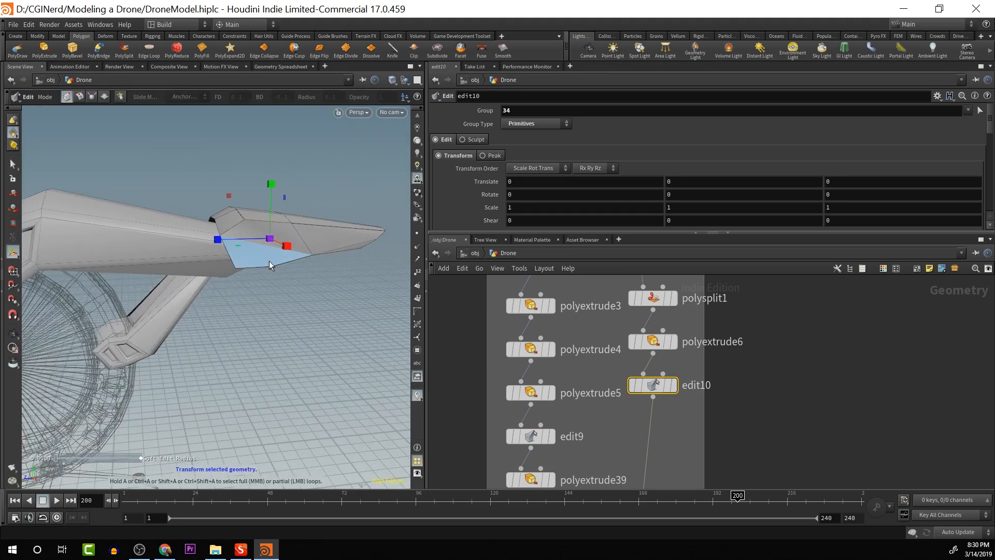
pyautogui.press('Escape')
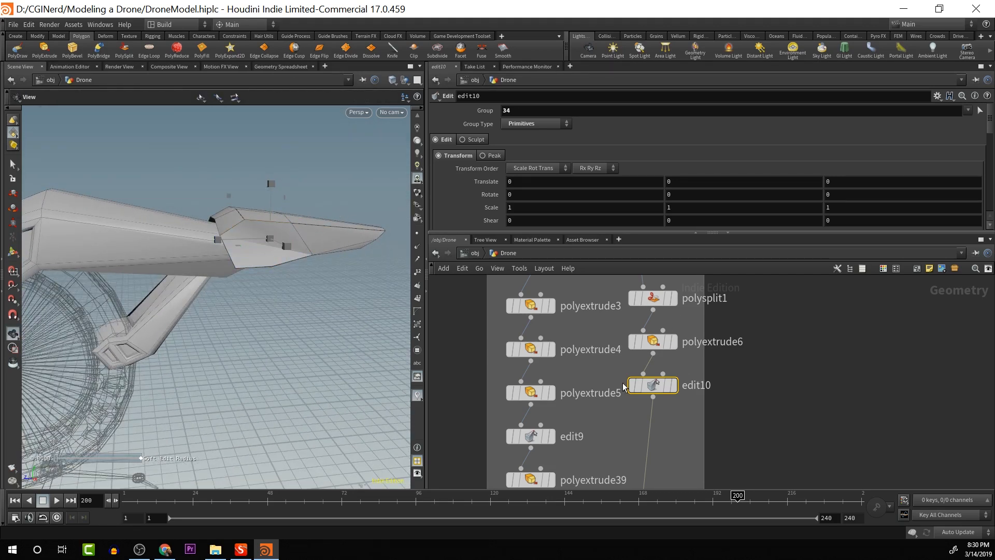
pyautogui.click(673, 385)
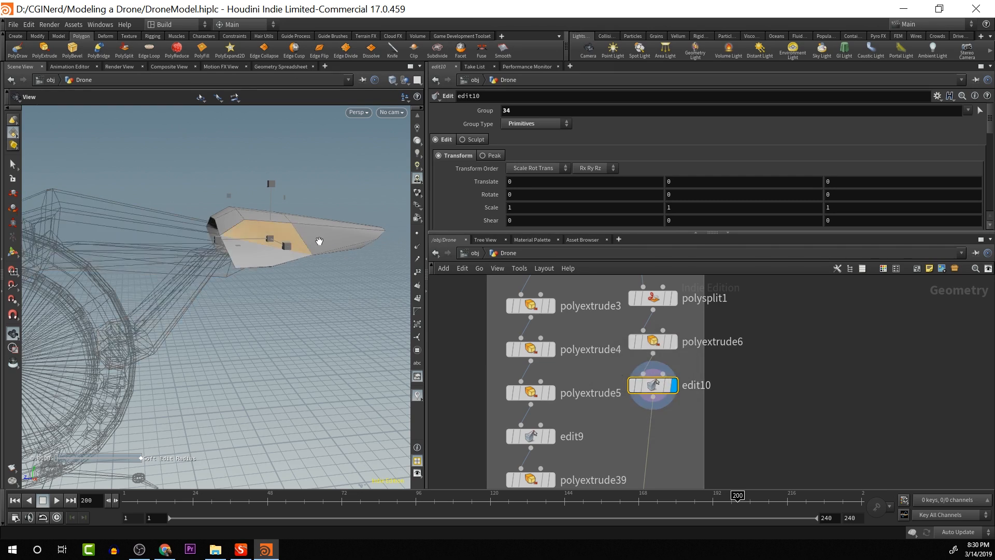
# Select side primitives 20 and 38 of the tail tip and flatten them by scaling X to about 0
pyautogui.moveTo(331, 239); pyautogui.dragTo(344, 295)
pyautogui.press('Return')
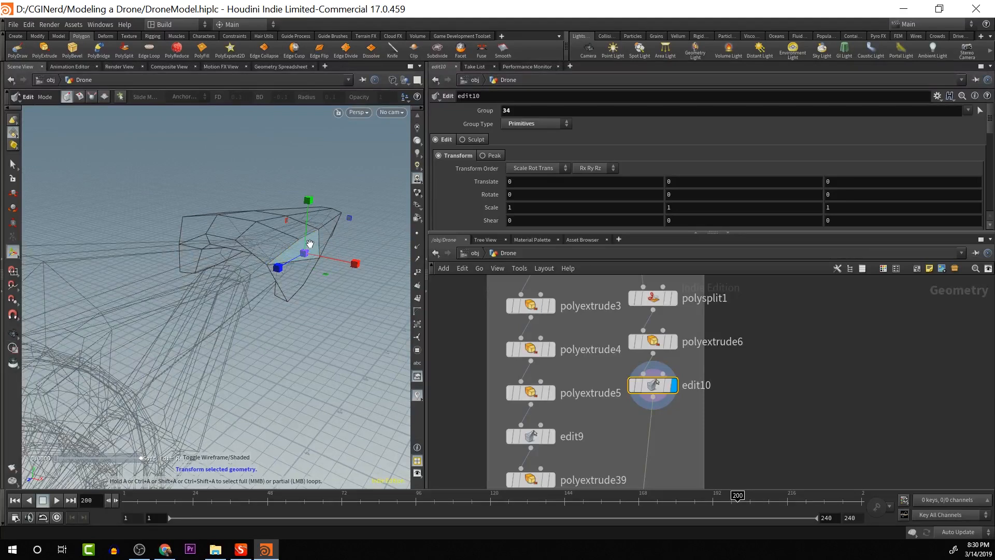
pyautogui.moveTo(310, 244); pyautogui.dragTo(171, 262)
pyautogui.keyDown('shift'); pyautogui.click(293, 273); pyautogui.keyUp('shift')
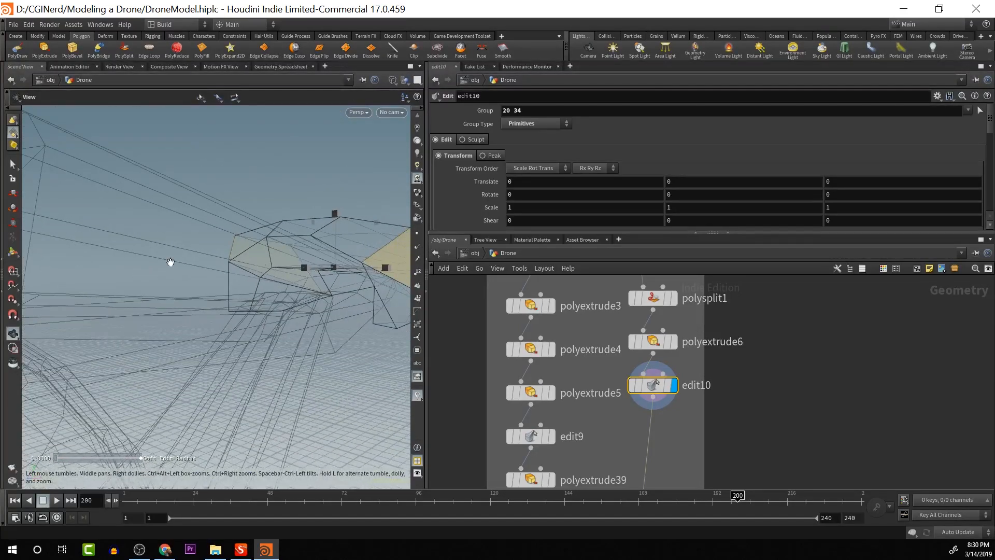
pyautogui.moveTo(366, 269); pyautogui.dragTo(296, 265)
pyautogui.click(244, 275)
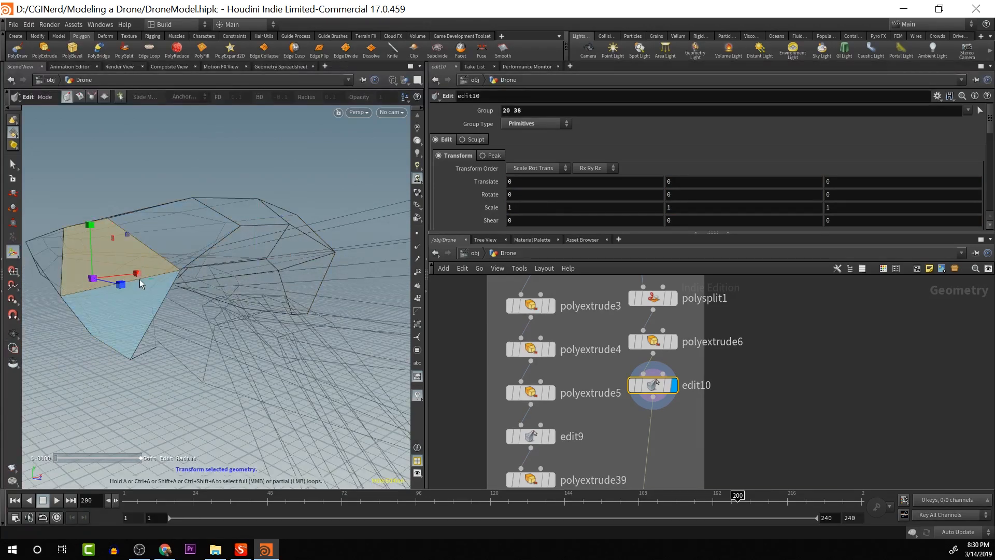
pyautogui.moveTo(138, 274); pyautogui.dragTo(216, 289)
pyautogui.moveTo(29, 301); pyautogui.dragTo(82, 279)
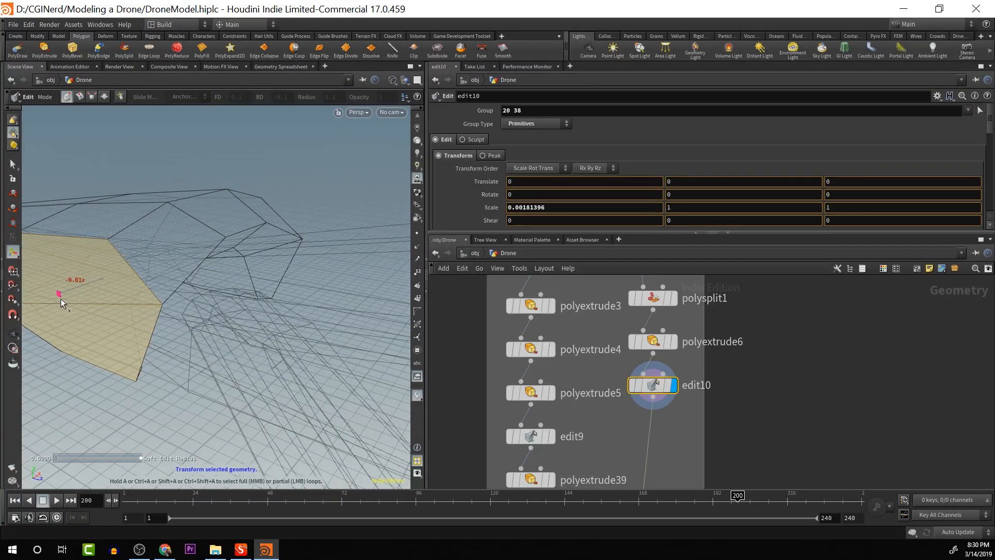
# Select primitives 34 and 44 on the tail tip's opposite side and flatten them along X
pyautogui.moveTo(140, 276); pyautogui.dragTo(207, 218)
pyautogui.click(319, 242)
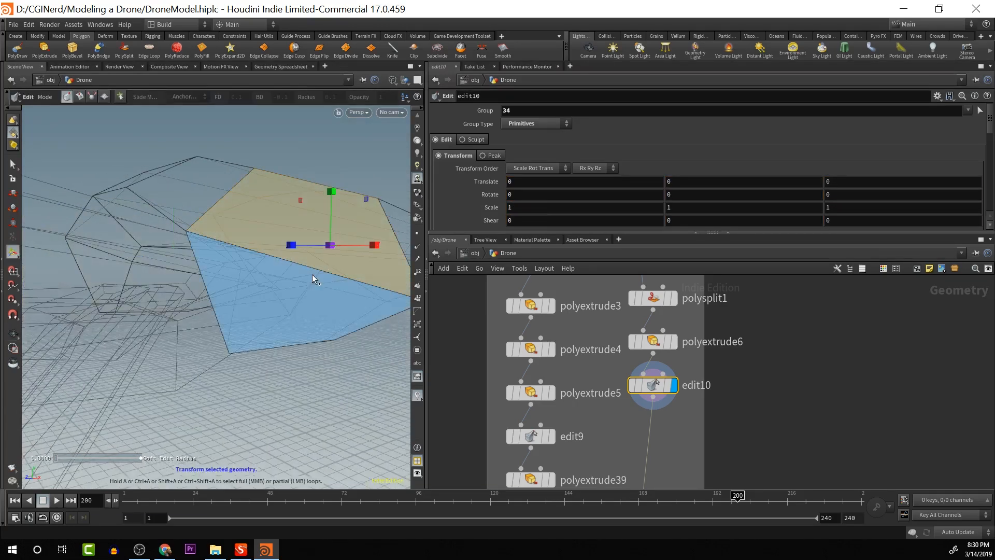
pyautogui.keyDown('shift'); pyautogui.click(312, 276); pyautogui.keyUp('shift')
pyautogui.moveTo(375, 262)
pyautogui.mouseDown()
pyautogui.moveTo(224, 279)
pyautogui.moveTo(248, 290)
pyautogui.moveTo(283, 394)
pyautogui.moveTo(371, 362)
pyautogui.moveTo(247, 324)
pyautogui.moveTo(378, 290)
pyautogui.moveTo(414, 316)
pyautogui.mouseUp()
pyautogui.press('w')
# Select all side faces of the tail tip, primitives 20-21, 34-35, 38 and 44, on both sides
pyautogui.press('Escape')
pyautogui.moveTo(309, 344); pyautogui.dragTo(290, 274)
pyautogui.press('Return')
pyautogui.click(248, 249)
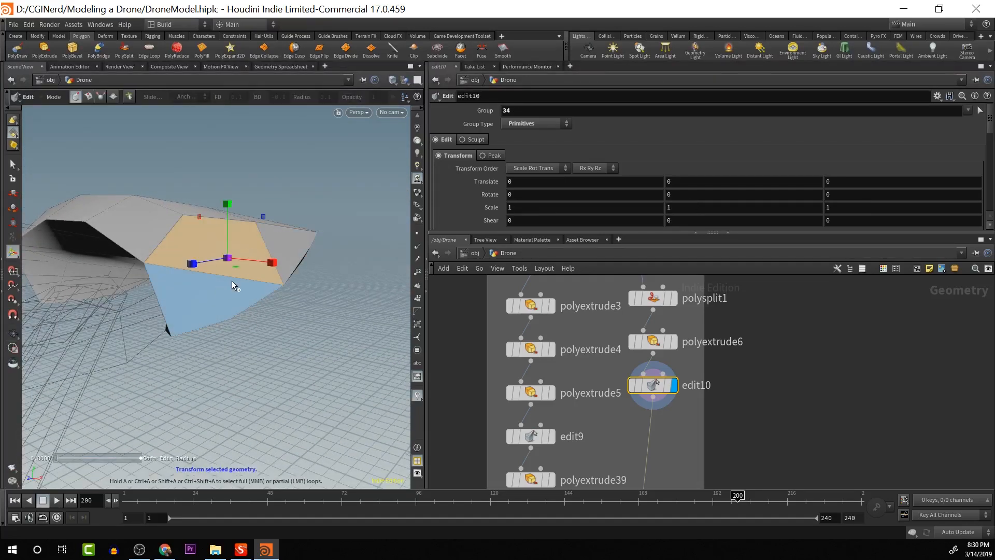
pyautogui.keyDown('shift'); pyautogui.click(232, 282); pyautogui.keyUp('shift')
pyautogui.keyDown('alt'); pyautogui.moveTo(213, 305); pyautogui.dragTo(351, 327); pyautogui.keyUp('alt')
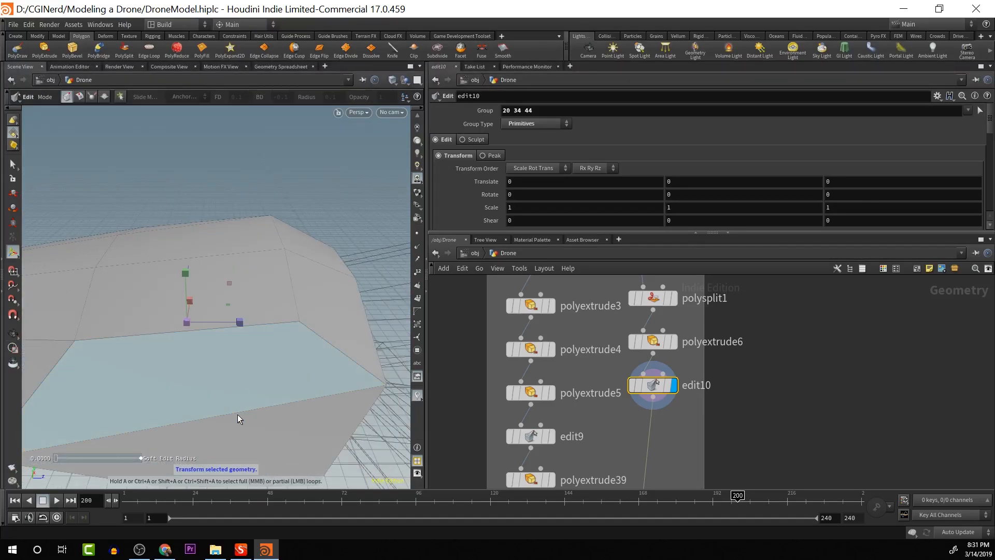
pyautogui.keyDown('shift'); pyautogui.click(235, 435); pyautogui.keyUp('shift')
pyautogui.keyDown('alt'); pyautogui.moveTo(235, 447); pyautogui.dragTo(362, 362); pyautogui.keyUp('alt')
pyautogui.keyDown('shift'); pyautogui.click(95, 377); pyautogui.keyUp('shift')
pyautogui.keyDown('shift'); pyautogui.click(110, 387); pyautogui.keyUp('shift')
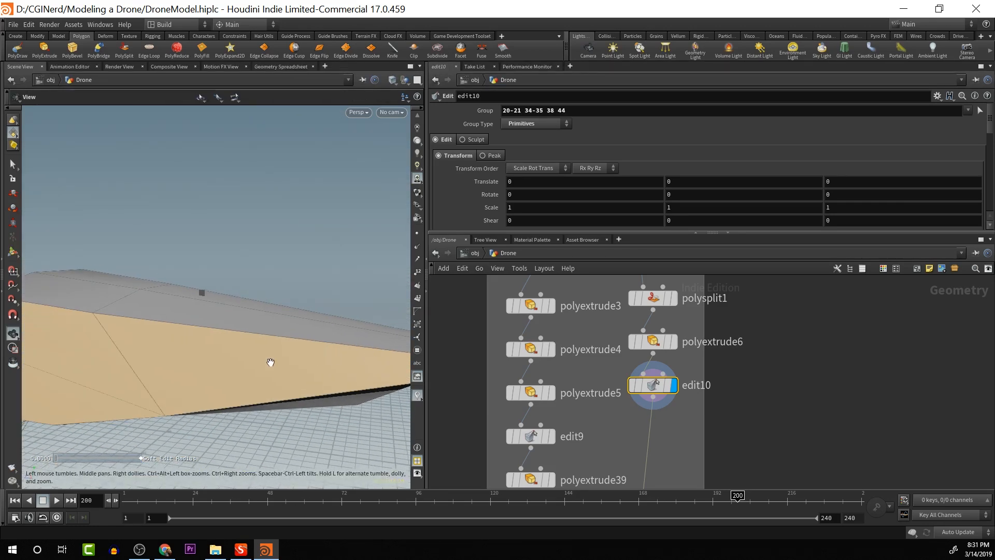
# Add end faces 9-11 to the selection and PolyExtrude all selected faces with an inset of 0.02
pyautogui.keyDown('alt'); pyautogui.moveTo(269, 362); pyautogui.dragTo(278, 342); pyautogui.keyUp('alt')
pyautogui.keyDown('shift'); pyautogui.click(319, 353); pyautogui.keyUp('shift')
pyautogui.keyDown('shift'); pyautogui.click(352, 354); pyautogui.keyUp('shift')
pyautogui.keyDown('shift'); pyautogui.click(366, 358); pyautogui.keyUp('shift')
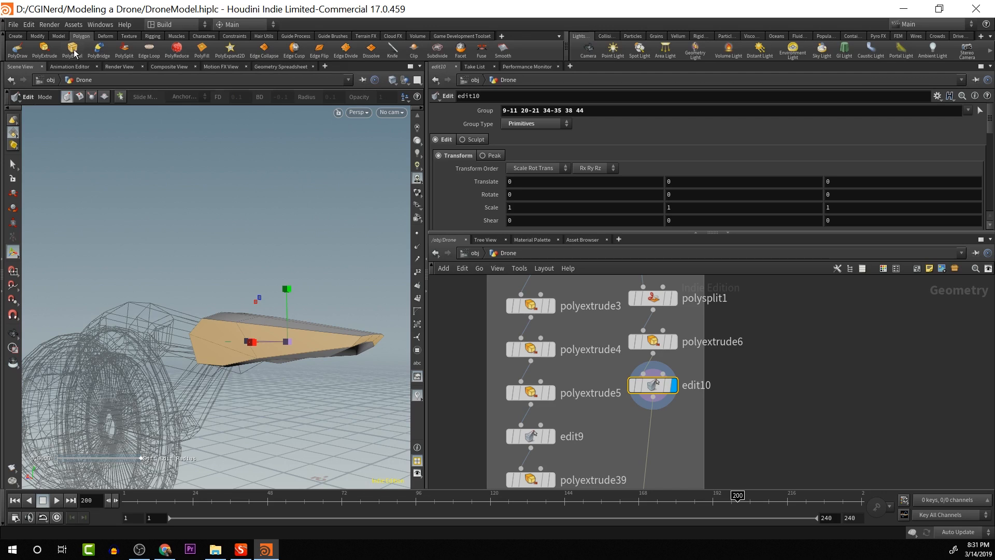
pyautogui.click(45, 50)
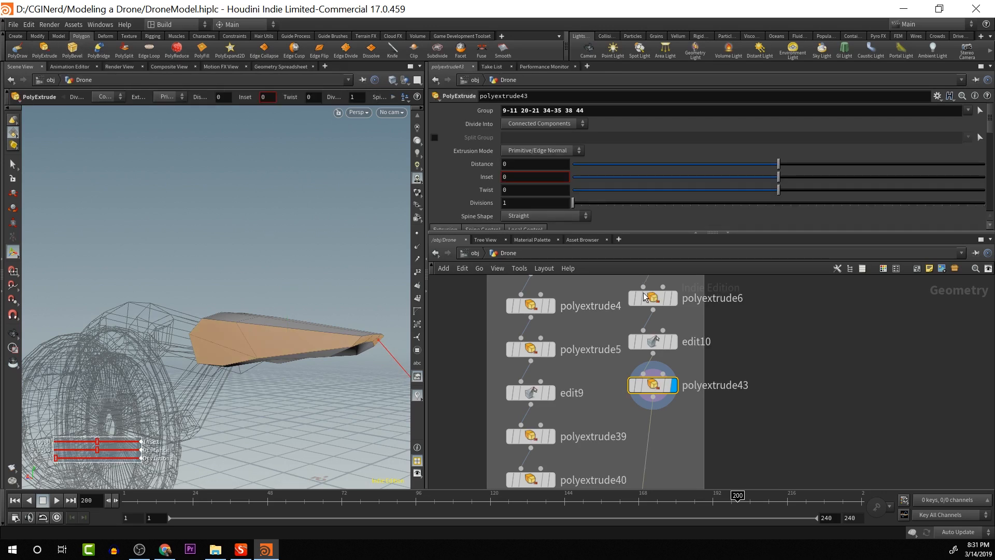
pyautogui.moveTo(779, 177); pyautogui.dragTo(783, 184)
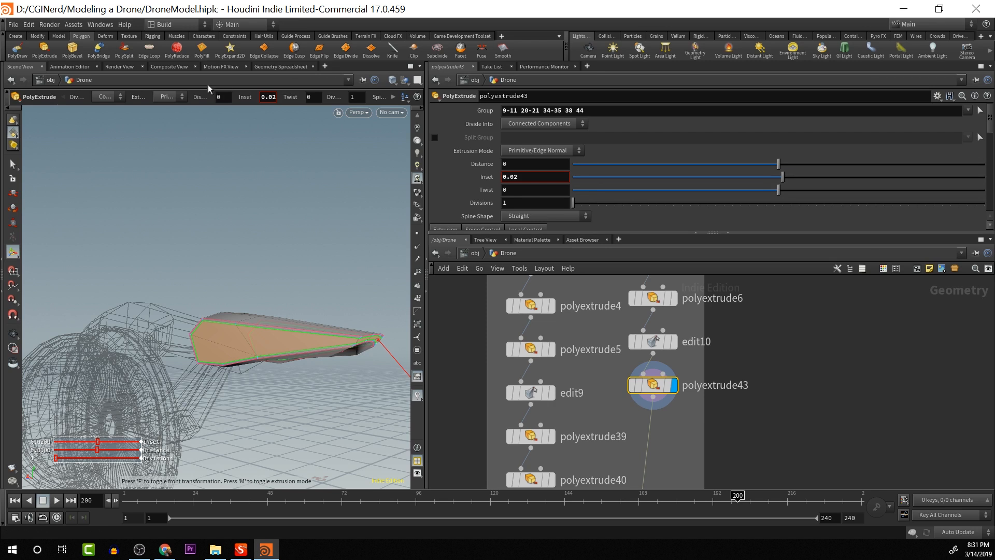
# Add a second PolyExtrude to the inset faces with a distance of -0.038 and an inset of 0.008
pyautogui.click(49, 53)
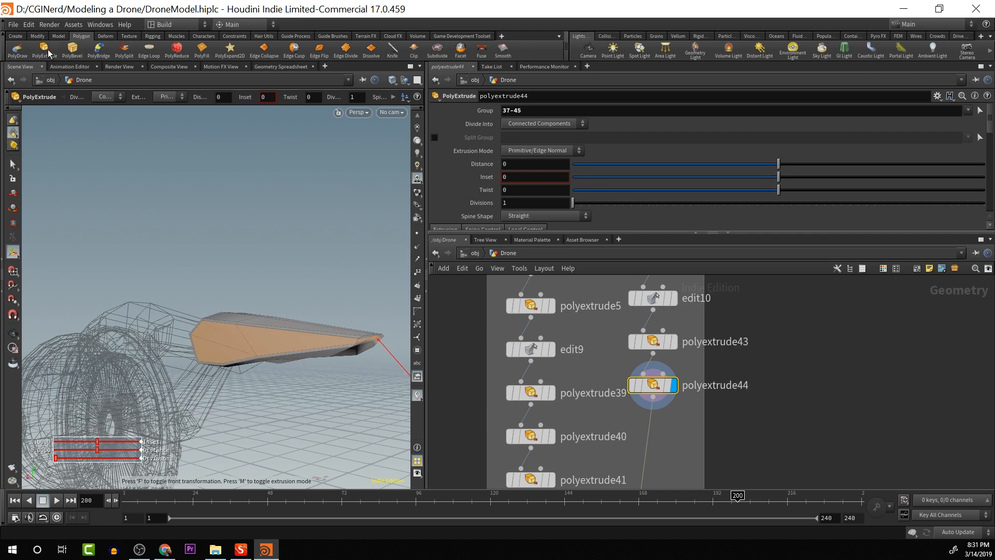
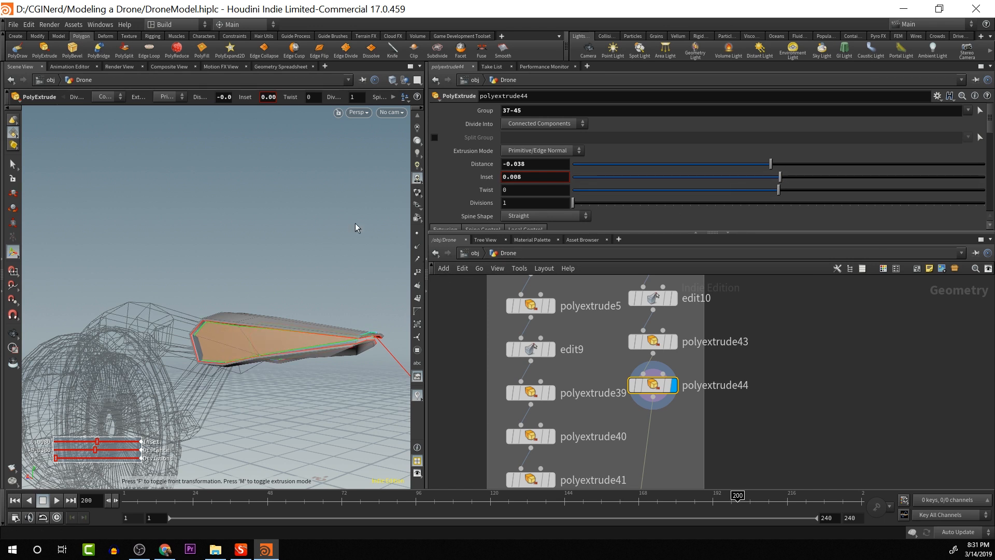
pyautogui.moveTo(367, 286); pyautogui.dragTo(315, 252)
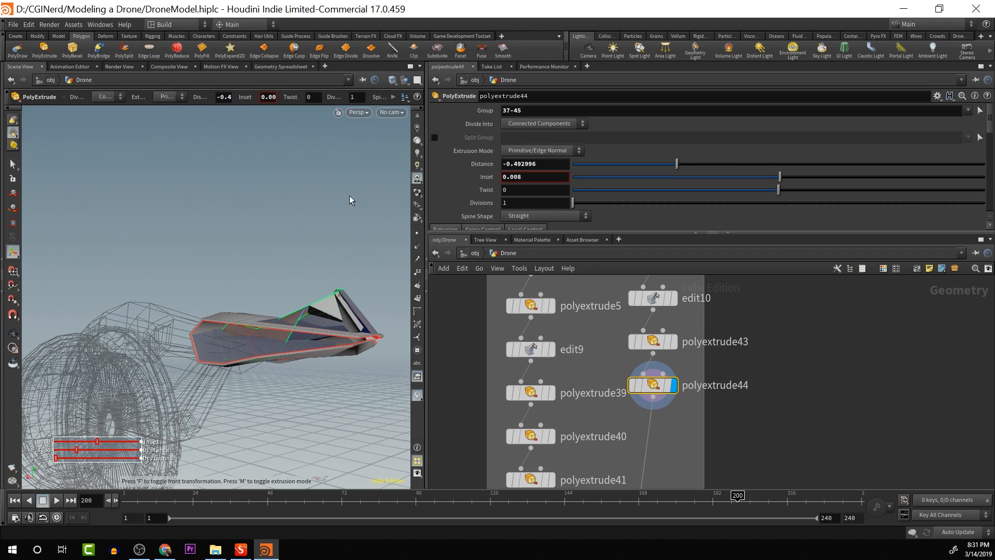
pyautogui.press('Escape')
pyautogui.hotkey('ctrl', 'z')
pyautogui.moveTo(358, 216); pyautogui.dragTo(315, 258)
pyautogui.press('Return')
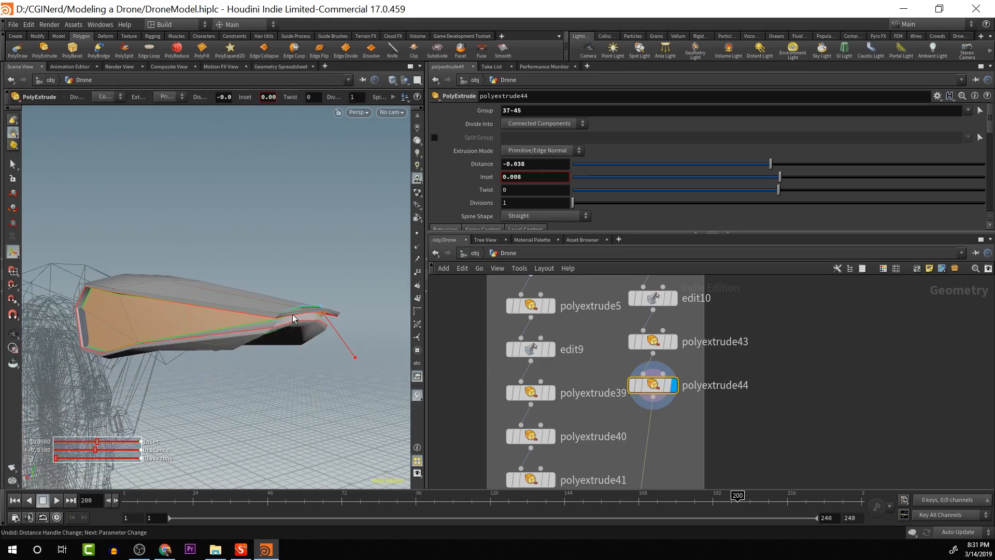
# Add an Edit node after the second extrusion for adjusting the tail tip's recessed faces
pyautogui.press('Escape')
pyautogui.moveTo(279, 310); pyautogui.dragTo(296, 290)
pyautogui.press('Return')
pyautogui.click(278, 311)
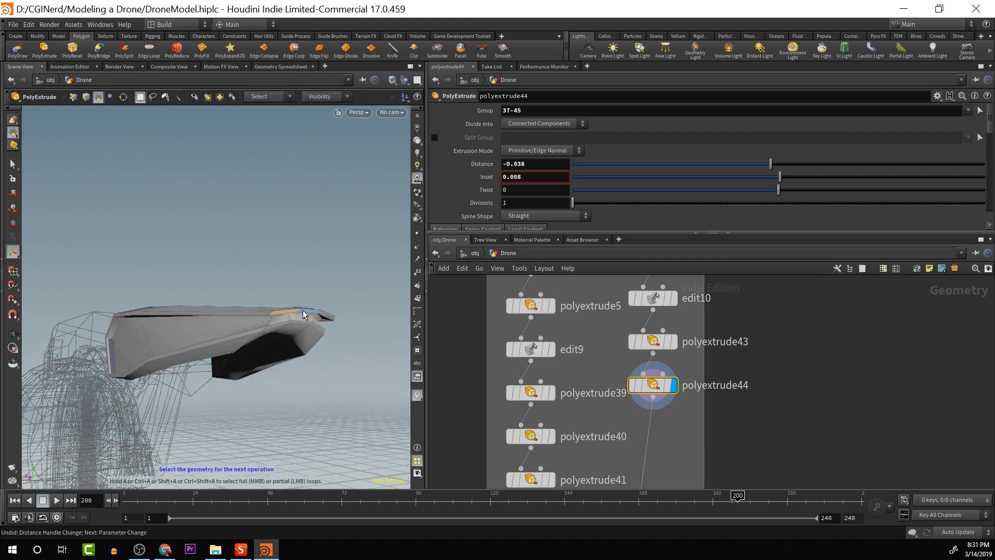
pyautogui.moveTo(329, 318); pyautogui.dragTo(309, 276)
pyautogui.press('t')
pyautogui.click(346, 259)
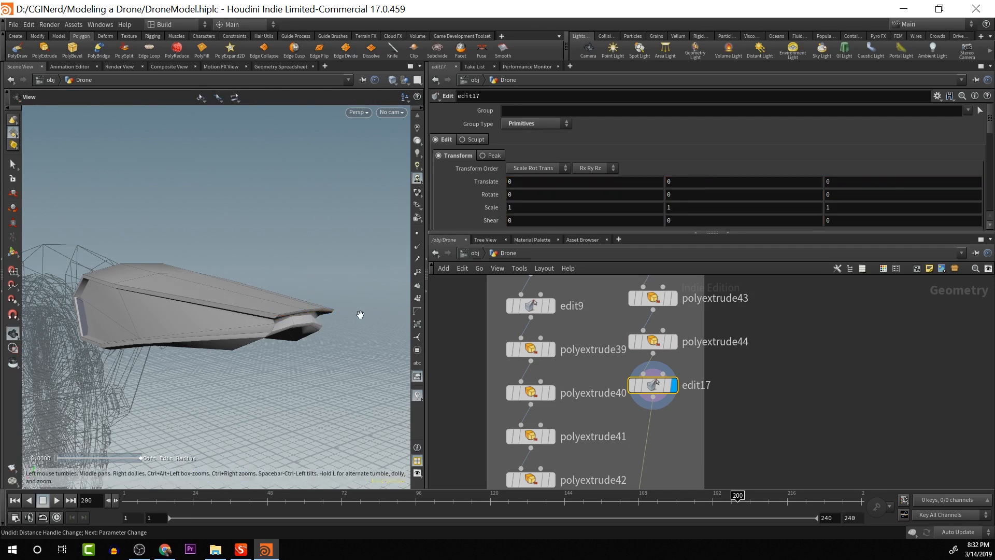
# Select primitives 57-59 at the tail tip's narrow end and move them about -0.028 along Y
pyautogui.keyDown('alt'); pyautogui.moveTo(359, 315); pyautogui.dragTo(290, 312); pyautogui.keyUp('alt')
pyautogui.click(279, 319)
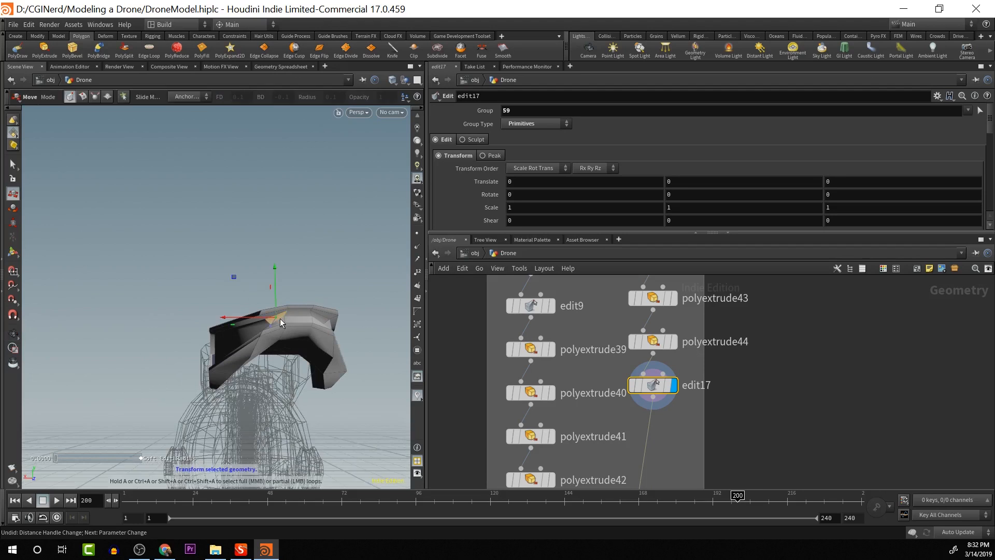
pyautogui.keyDown('shift'); pyautogui.click(307, 316); pyautogui.keyUp('shift')
pyautogui.keyDown('alt'); pyautogui.moveTo(308, 315); pyautogui.dragTo(278, 332); pyautogui.keyUp('alt')
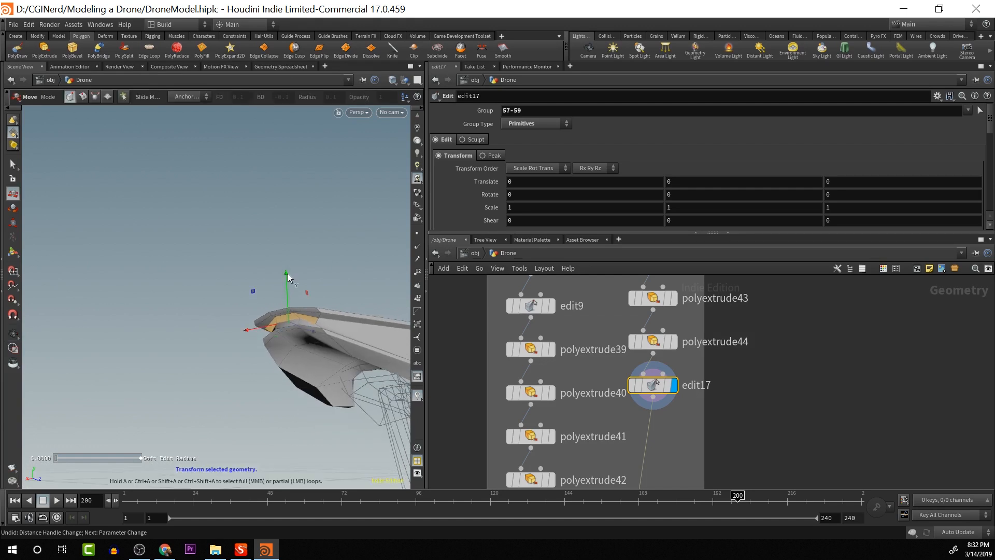
pyautogui.moveTo(288, 273); pyautogui.dragTo(384, 300)
# Scale the selected recessed faces at the narrow end vertically and clear the selection
pyautogui.press('r')
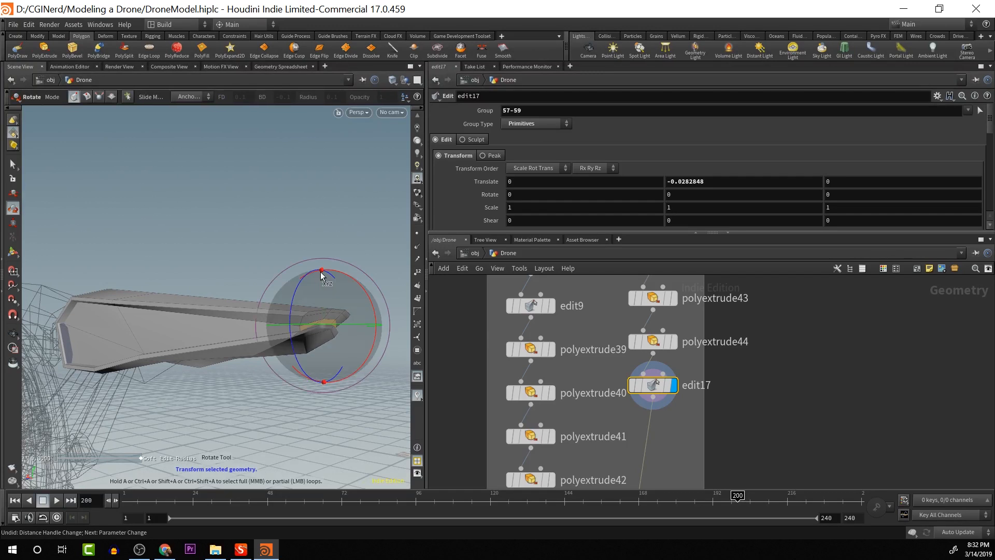
pyautogui.press('e')
pyautogui.press('r')
pyautogui.press('e')
pyautogui.moveTo(325, 276)
pyautogui.mouseDown()
pyautogui.moveTo(326, 259)
pyautogui.moveTo(324, 272)
pyautogui.moveTo(389, 263)
pyautogui.moveTo(362, 271)
pyautogui.moveTo(335, 312)
pyautogui.moveTo(362, 304)
pyautogui.mouseUp()
pyautogui.press('w')
pyautogui.press('w')
pyautogui.press('t')
pyautogui.click(338, 269)
# Select primitives 31 and 35 at the tail tip's wide end and scale them to about 0.593 along Z
pyautogui.click(235, 358)
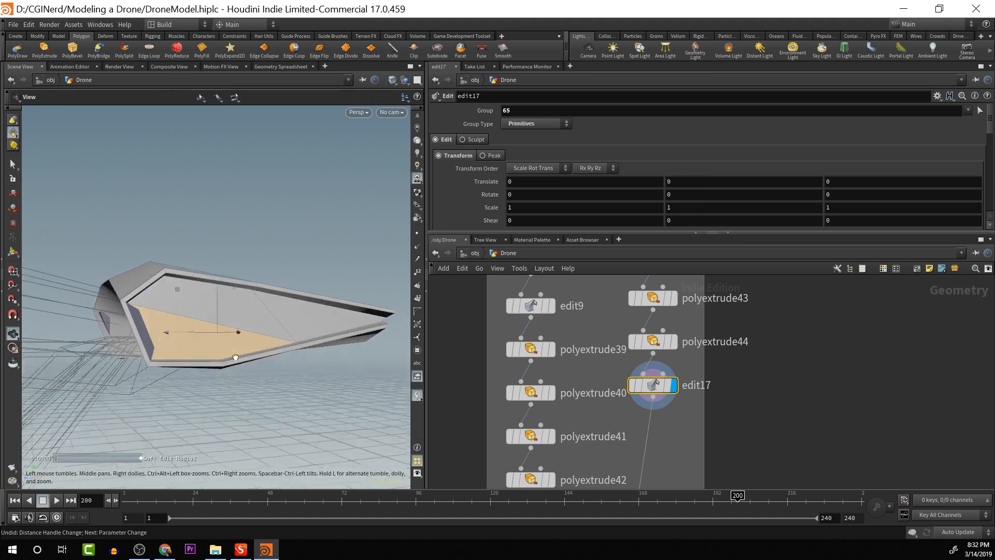
pyautogui.moveTo(235, 358); pyautogui.dragTo(285, 330)
pyautogui.press('t')
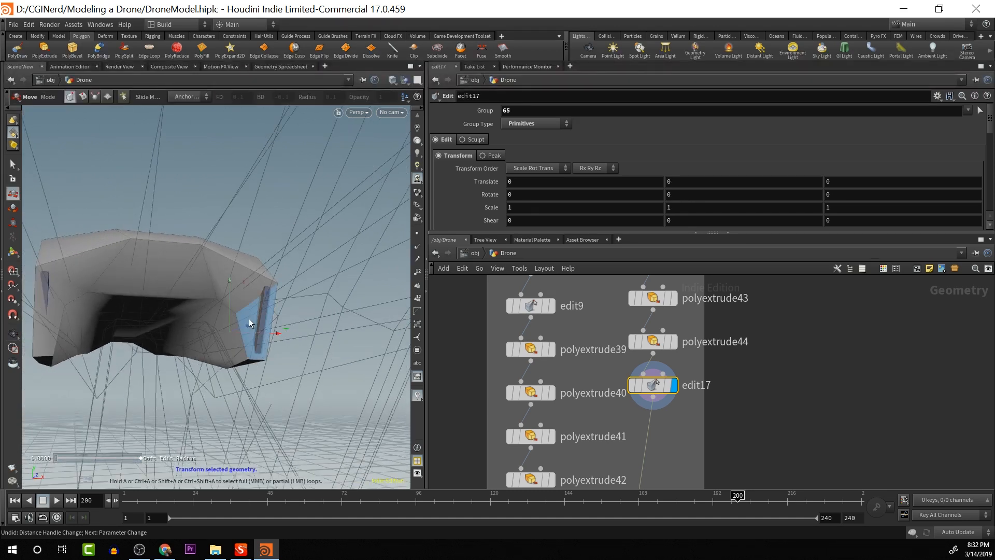
pyautogui.click(248, 323)
pyautogui.keyDown('shift'); pyautogui.click(48, 316); pyautogui.keyUp('shift')
pyautogui.keyDown('alt'); pyautogui.moveTo(49, 316); pyautogui.dragTo(222, 328); pyautogui.keyUp('alt')
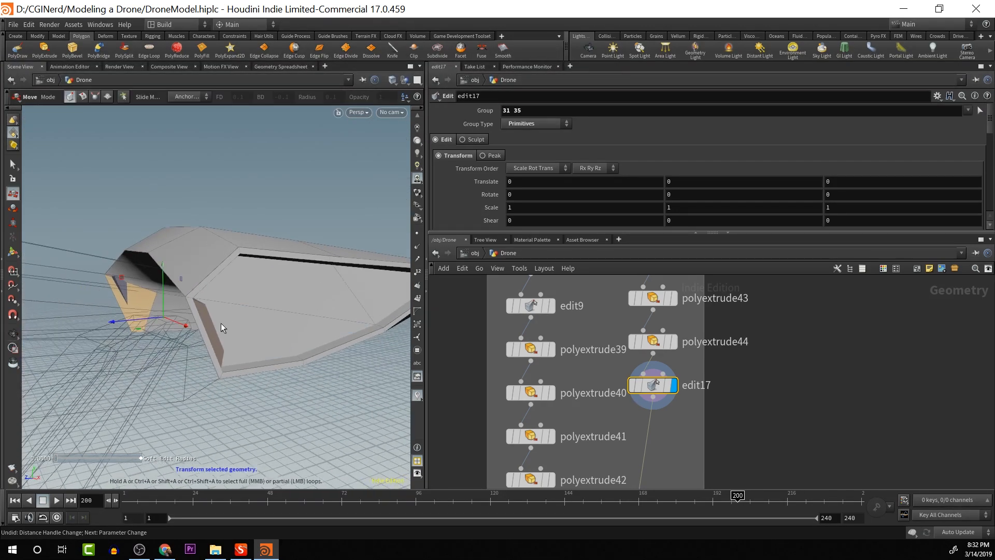
pyautogui.moveTo(110, 323); pyautogui.dragTo(136, 329)
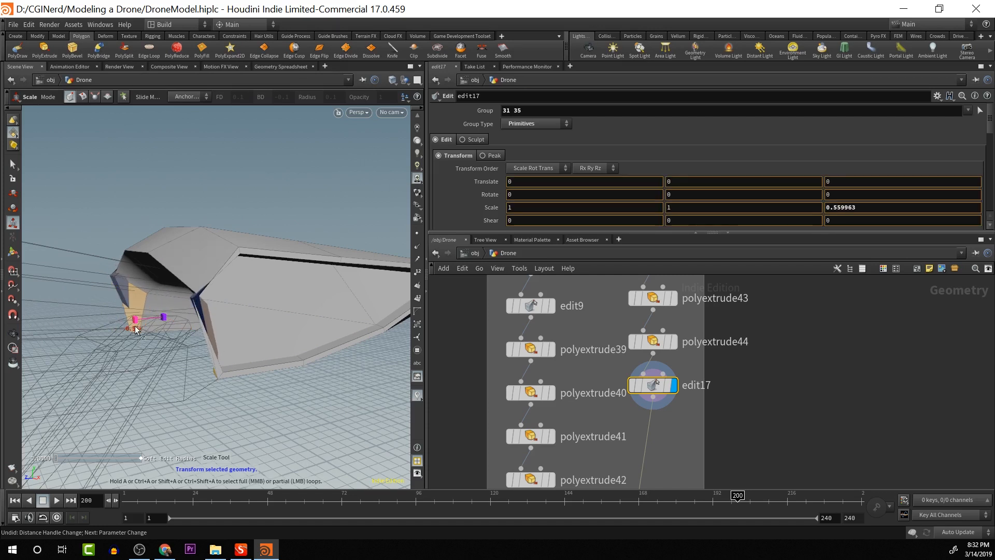
pyautogui.hotkey('shift', 'w')
pyautogui.hotkey('shift', 'w')
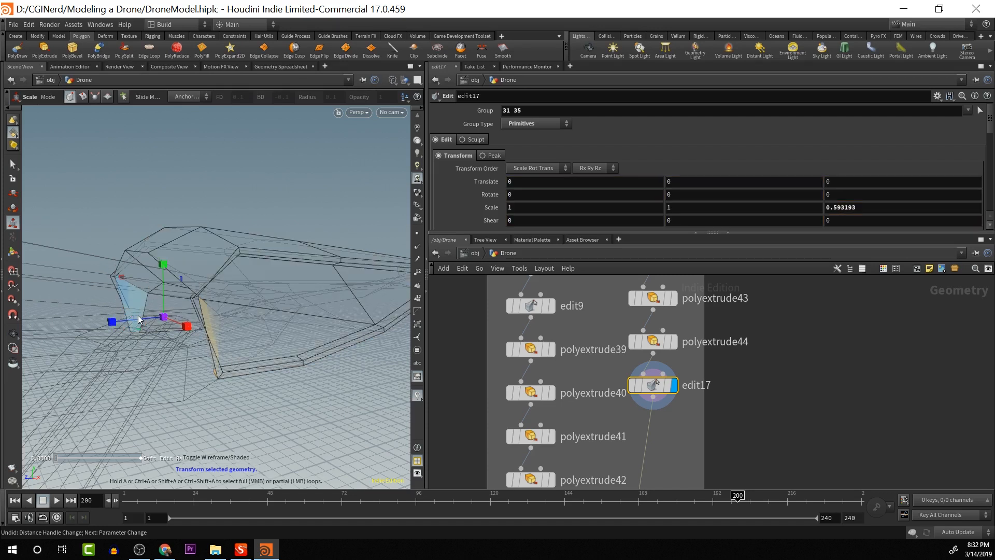
# Move primitives 31 and 35 about 0.068 along Z and flatten them with a Z scale of about 0.0096
pyautogui.moveTo(118, 322); pyautogui.dragTo(149, 335)
pyautogui.press('e')
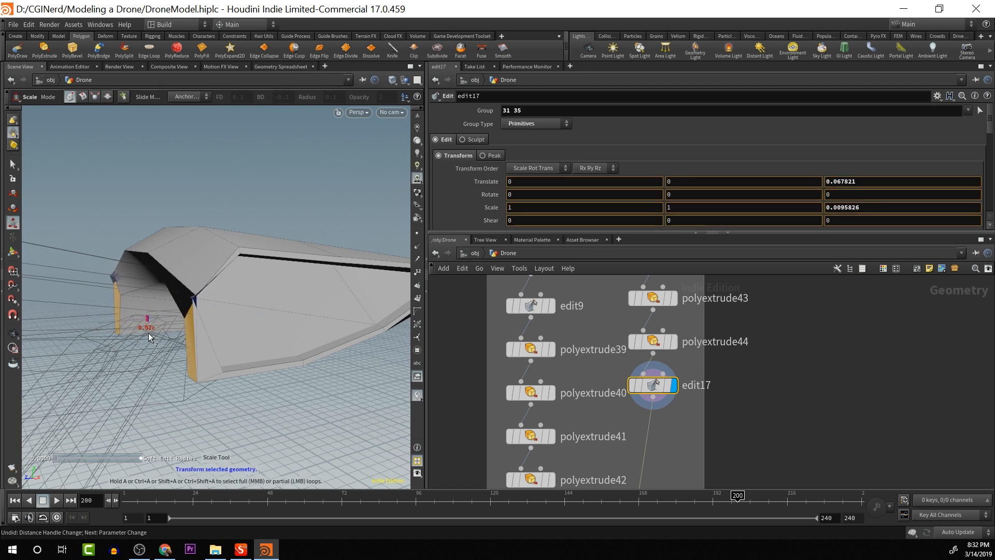
pyautogui.press('w')
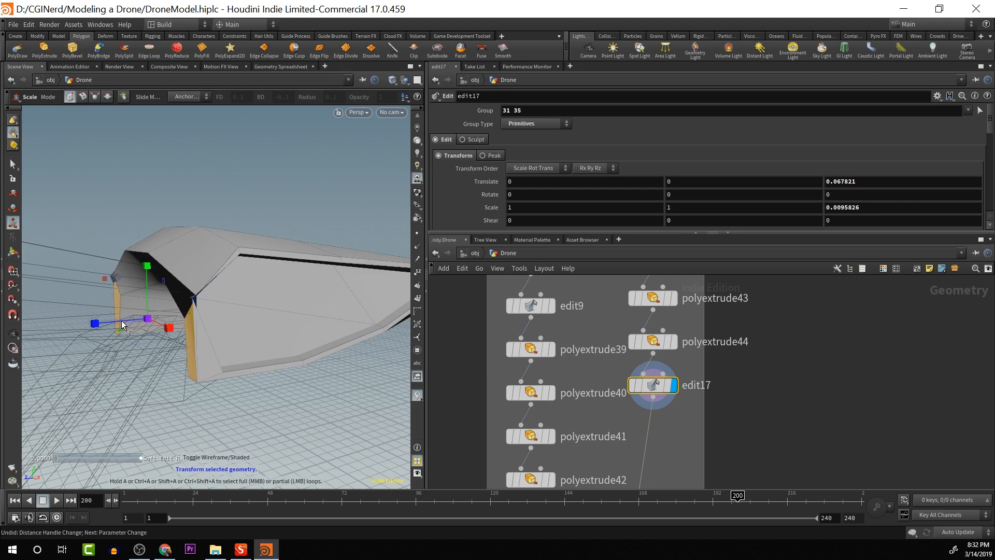
# Move primitives 31 and 35 at the tail tip's wide end to about 0.112 along Z
pyautogui.moveTo(118, 325); pyautogui.dragTo(78, 344)
pyautogui.press('Escape')
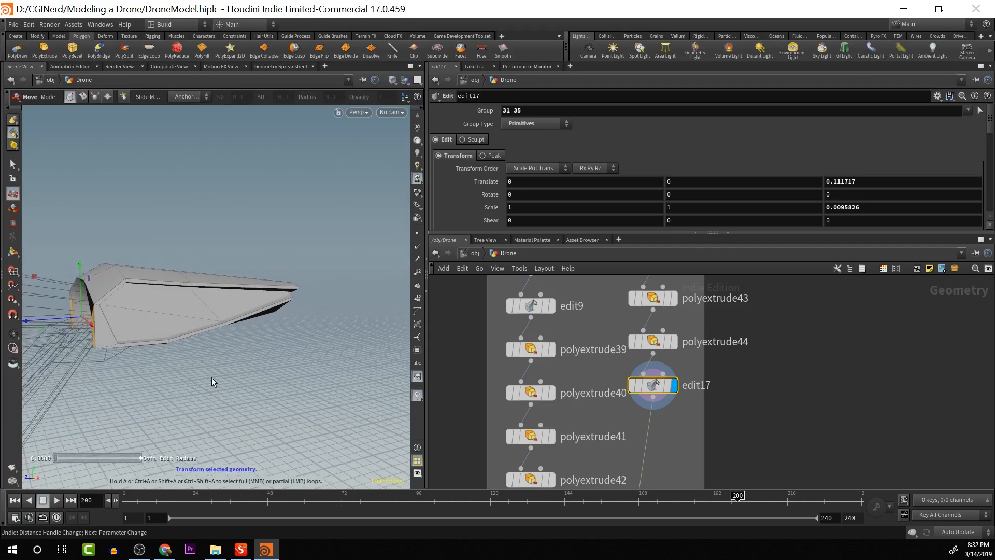
pyautogui.press('Escape')
pyautogui.moveTo(278, 349); pyautogui.dragTo(232, 341)
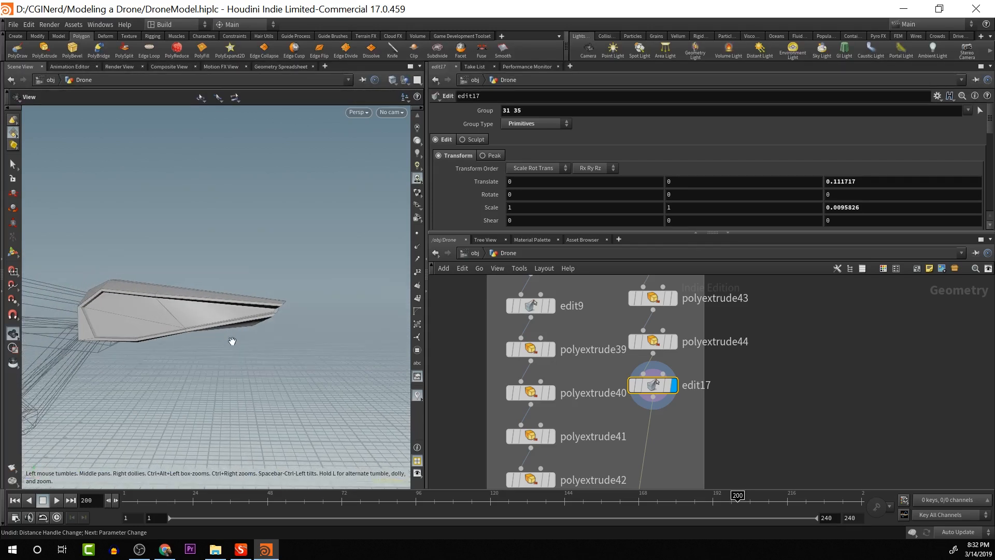
# Display and select the transform6 node below merge2, and examine the tail on the complete drone
pyautogui.scroll(-1, 232, 341)
pyautogui.scroll(-1, 584, 385)
pyautogui.scroll(-7, 773, 382)
pyautogui.keyDown('alt'); pyautogui.moveTo(798, 461); pyautogui.dragTo(696, 306, button='middle'); pyautogui.keyUp('alt')
pyautogui.scroll(-3, 806, 390)
pyautogui.scroll(8, 862, 422)
pyautogui.keyDown('alt'); pyautogui.moveTo(807, 378); pyautogui.dragTo(902, 461, button='middle'); pyautogui.keyUp('alt')
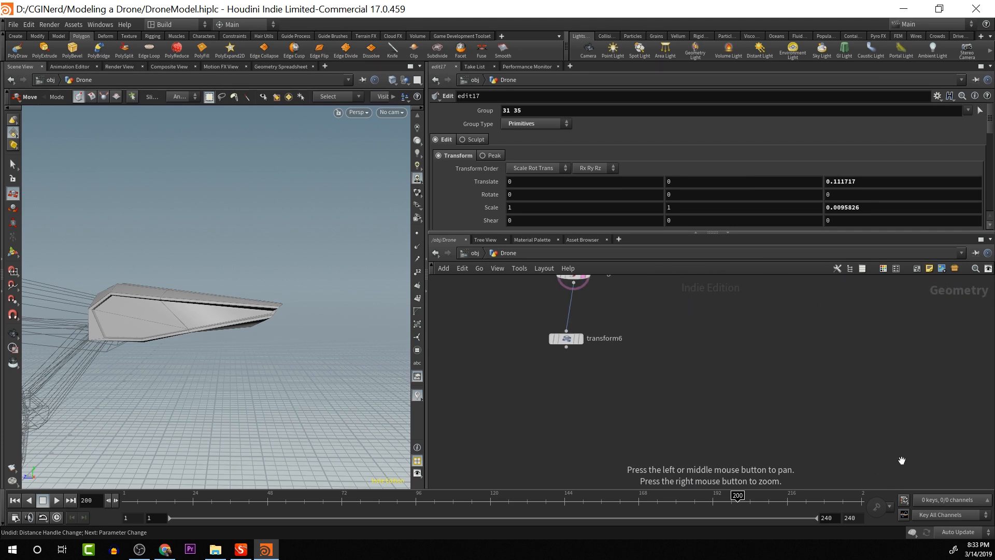
pyautogui.keyDown('alt'); pyautogui.moveTo(672, 349); pyautogui.dragTo(734, 417, button='middle'); pyautogui.keyUp('alt')
pyautogui.click(647, 345)
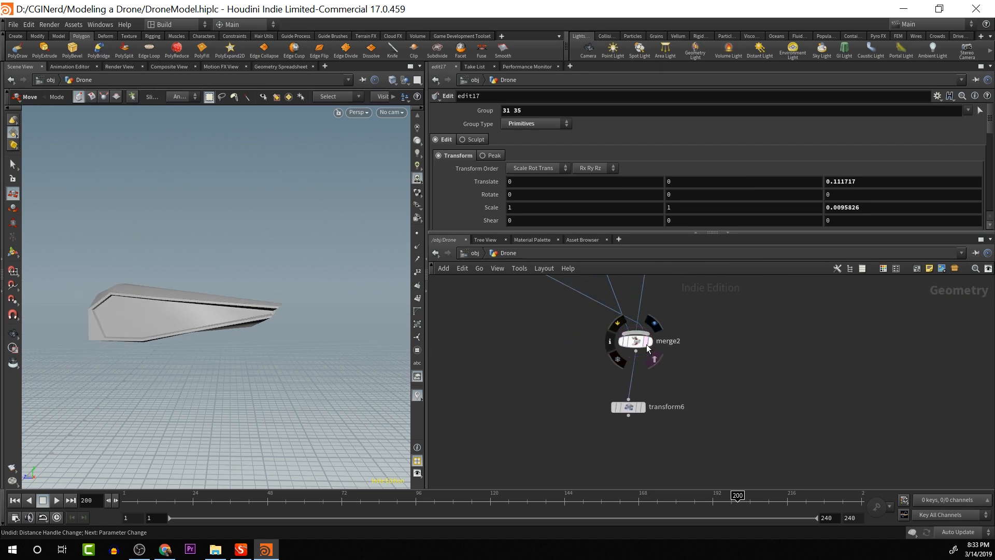
pyautogui.click(642, 409)
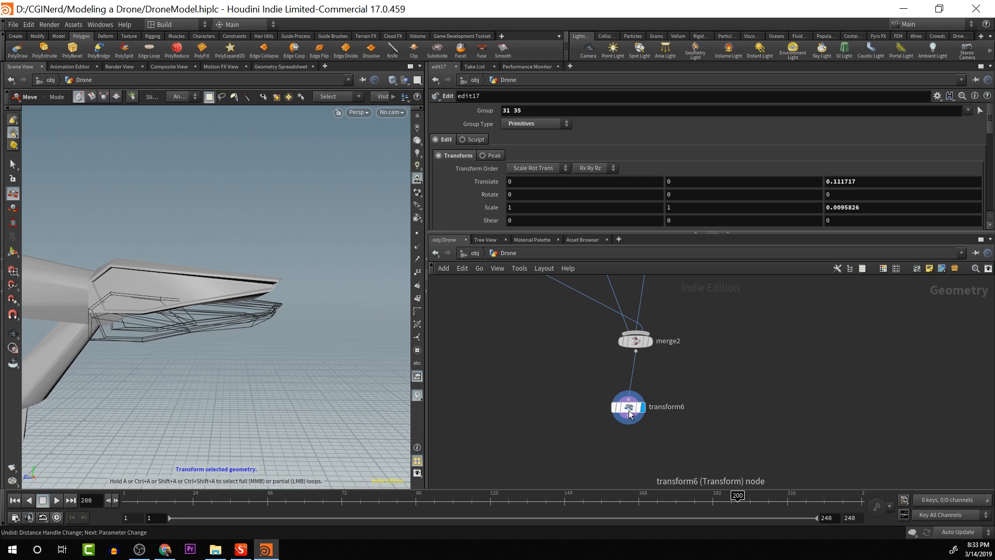
pyautogui.click(624, 409)
pyautogui.press('Escape')
pyautogui.moveTo(240, 371); pyautogui.dragTo(238, 448)
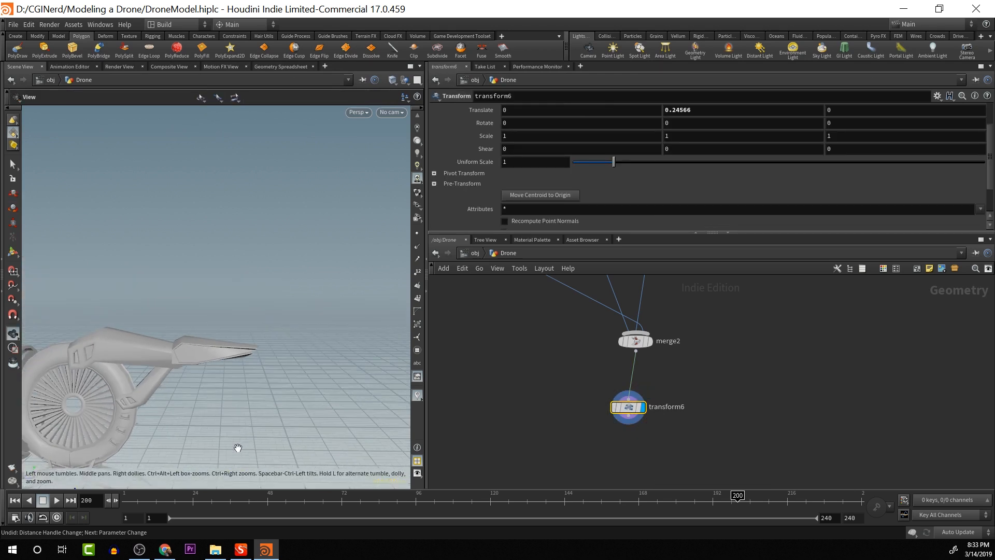
pyautogui.moveTo(286, 288); pyautogui.dragTo(232, 245)
pyautogui.press('t')
pyautogui.press('Escape')
pyautogui.scroll(5, 232, 243)
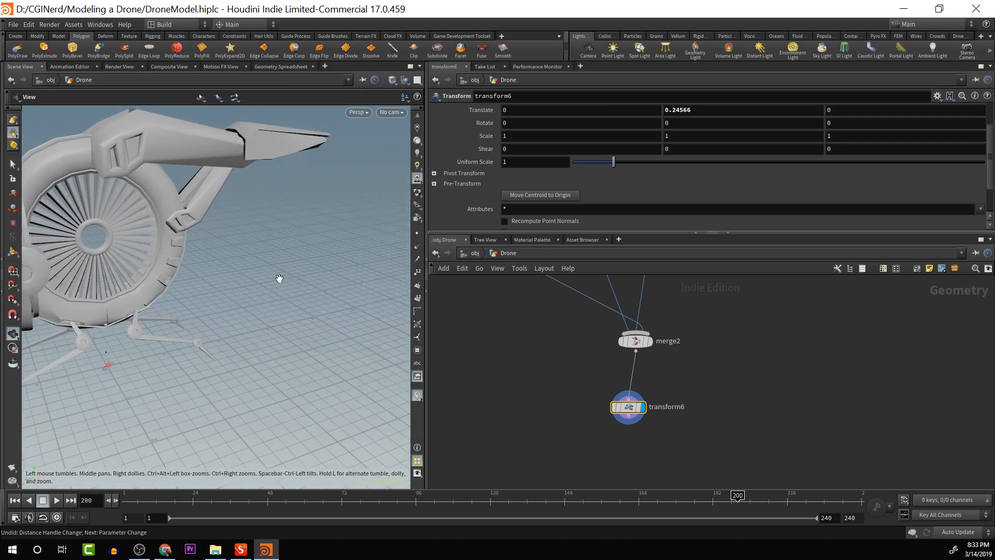
pyautogui.press('t')
pyautogui.click(198, 139)
pyautogui.keyDown('shift'); pyautogui.click(215, 159); pyautogui.keyUp('shift')
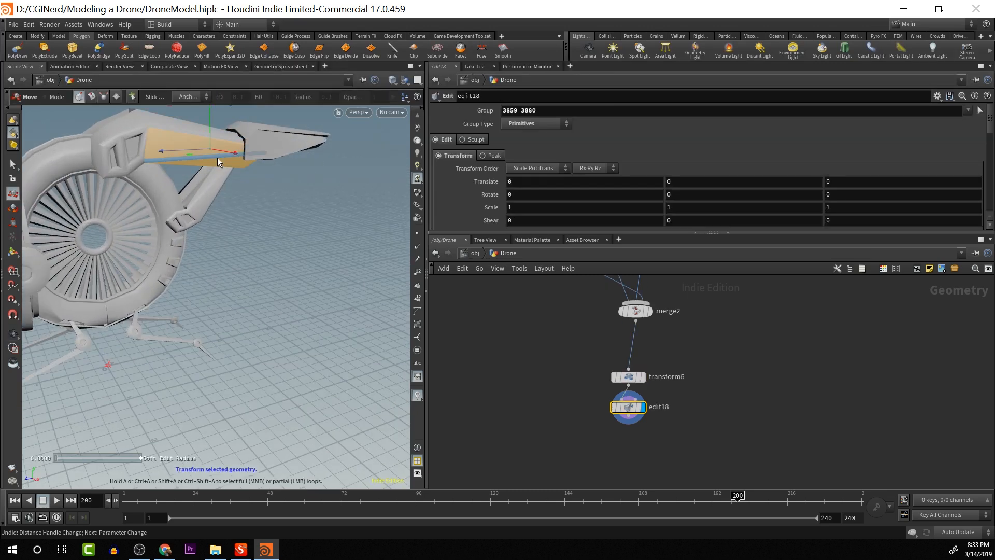
pyautogui.moveTo(218, 157)
pyautogui.keyDown('alt'); pyautogui.mouseDown()
pyautogui.moveTo(244, 139)
pyautogui.moveTo(230, 125)
pyautogui.moveTo(232, 147)
pyautogui.mouseUp(); pyautogui.keyUp('alt')
pyautogui.keyDown('shift'); pyautogui.click(225, 145); pyautogui.keyUp('shift')
pyautogui.keyDown('ctrl'); pyautogui.click(231, 147); pyautogui.keyUp('ctrl')
pyautogui.keyDown('alt'); pyautogui.moveTo(238, 188); pyautogui.dragTo(347, 173); pyautogui.keyUp('alt')
pyautogui.keyDown('shift'); pyautogui.click(281, 128); pyautogui.keyUp('shift')
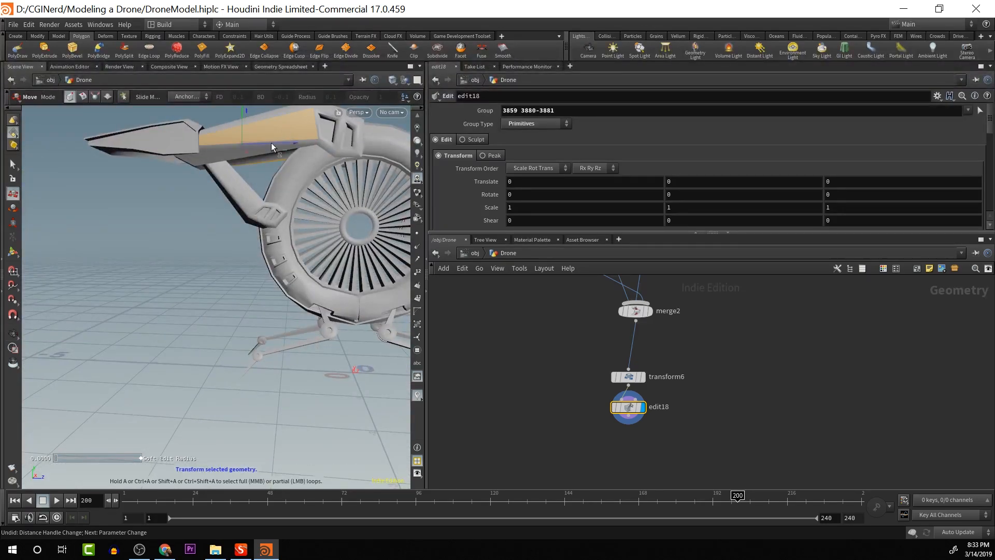
pyautogui.keyDown('shift'); pyautogui.click(225, 154); pyautogui.keyUp('shift')
pyautogui.keyDown('alt'); pyautogui.moveTo(261, 184); pyautogui.dragTo(280, 207); pyautogui.keyUp('alt')
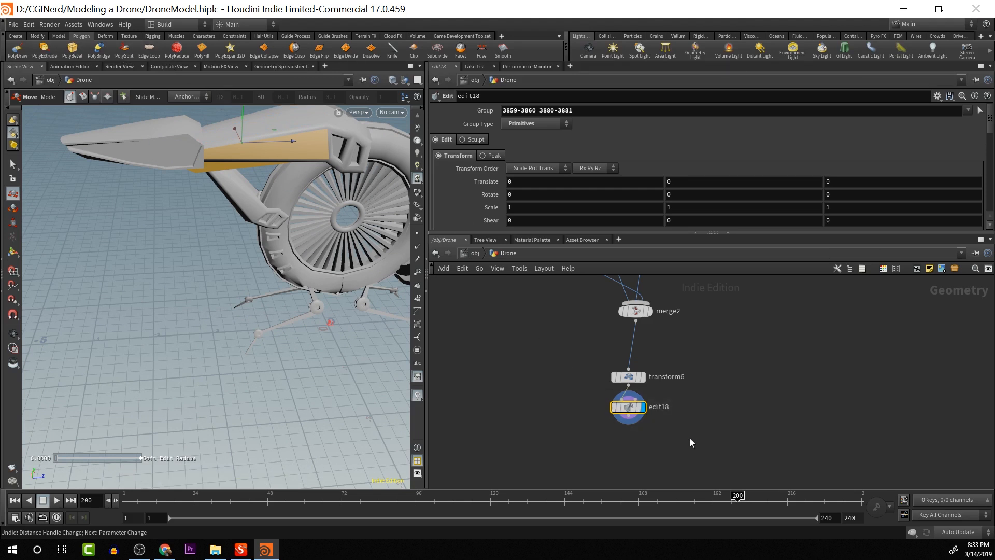
pyautogui.press('Delete')
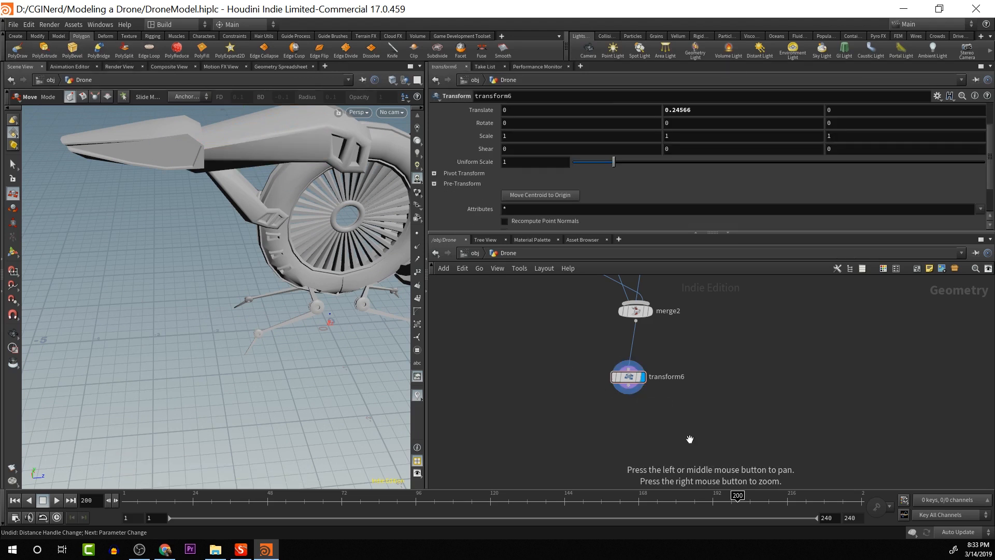
# Locate the polyextrude42 node in the tail's network branch, then display and select it
pyautogui.keyDown('alt'); pyautogui.moveTo(688, 296); pyautogui.dragTo(749, 481); pyautogui.keyUp('alt')
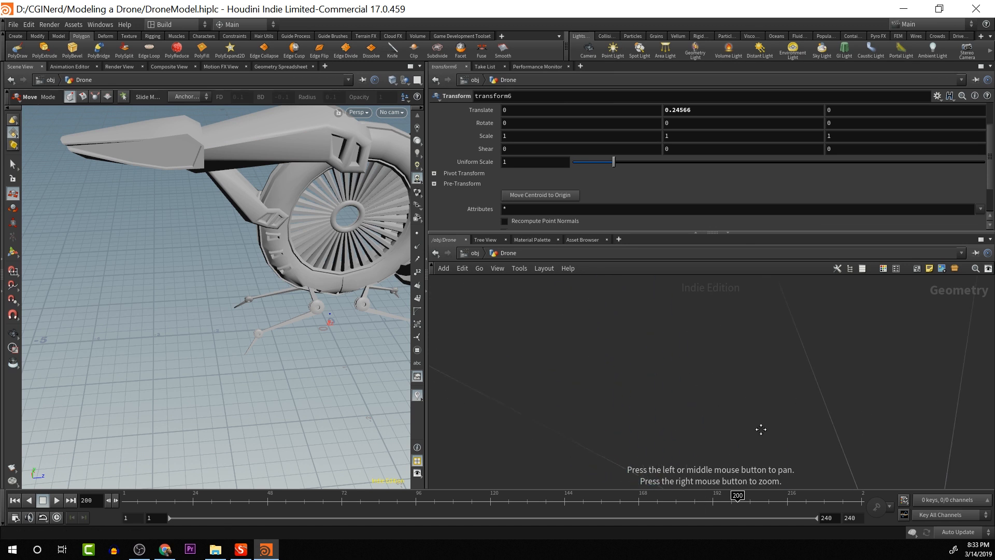
pyautogui.keyDown('alt'); pyautogui.moveTo(669, 407); pyautogui.dragTo(860, 411); pyautogui.keyUp('alt')
pyautogui.keyDown('alt'); pyautogui.moveTo(636, 356); pyautogui.dragTo(814, 479); pyautogui.keyUp('alt')
pyautogui.keyDown('alt'); pyautogui.moveTo(733, 367); pyautogui.dragTo(759, 425); pyautogui.keyUp('alt')
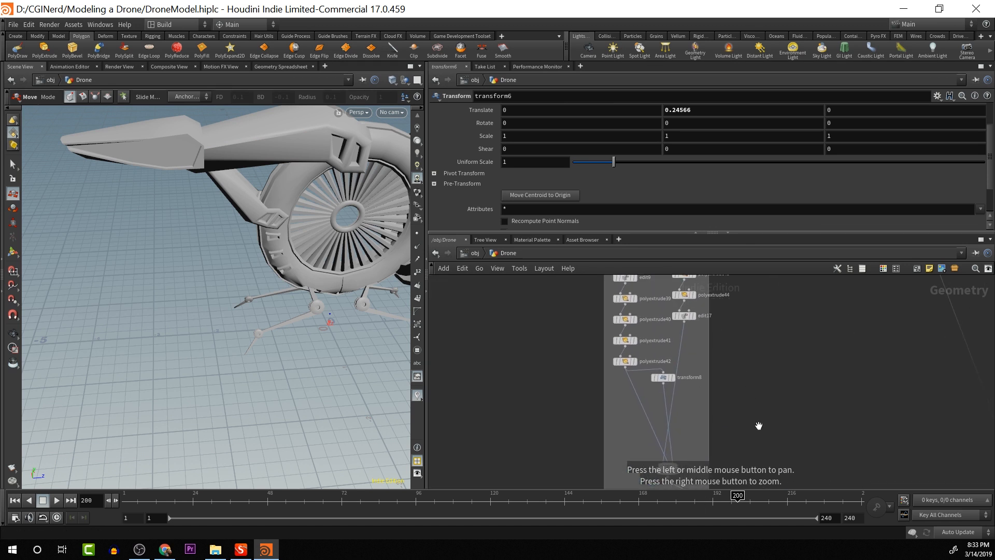
pyautogui.scroll(2, 752, 420)
pyautogui.moveTo(623, 365); pyautogui.dragTo(622, 378)
pyautogui.click(586, 338)
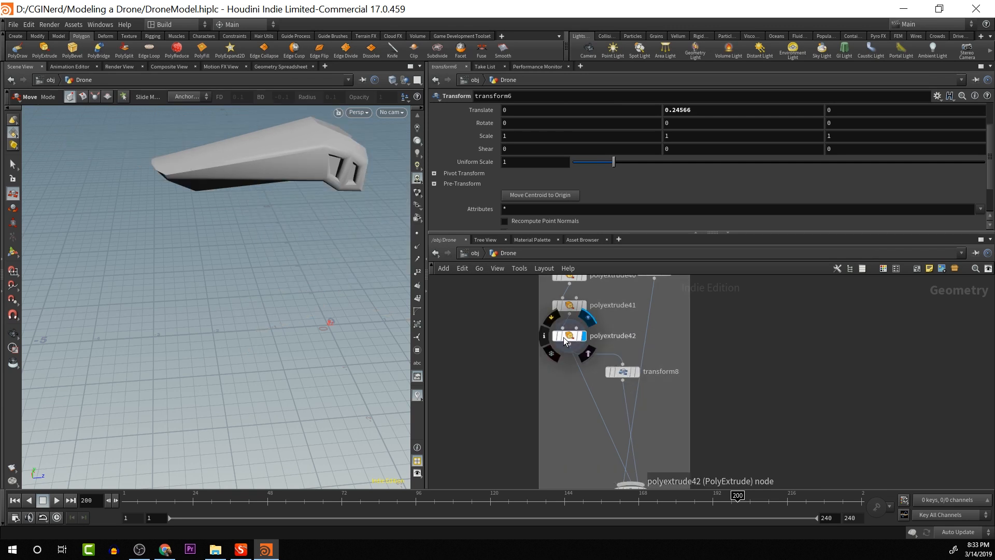
pyautogui.click(566, 338)
pyautogui.click(299, 155)
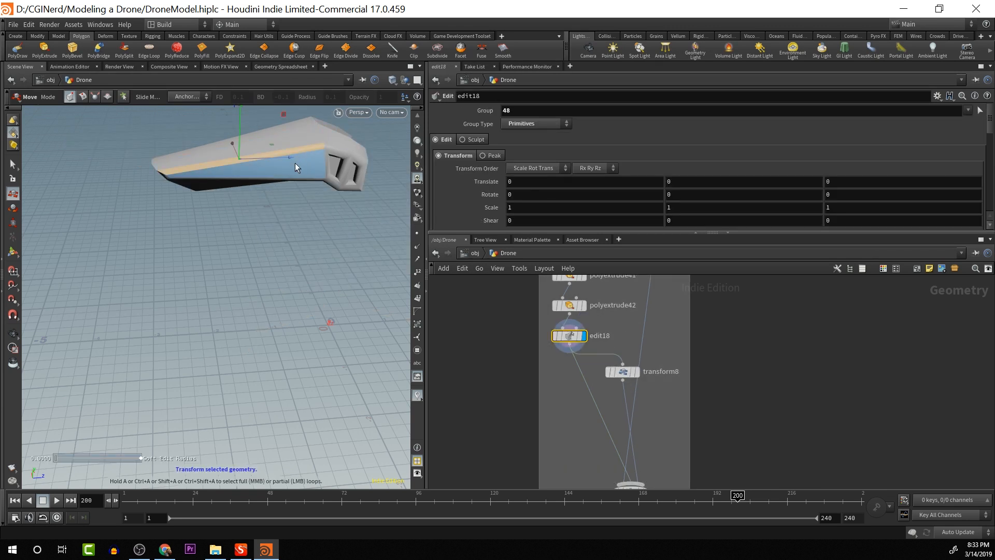
pyautogui.click(294, 162)
pyautogui.keyDown('shift'); pyautogui.click(215, 183); pyautogui.keyUp('shift')
pyautogui.keyDown('alt'); pyautogui.moveTo(214, 183); pyautogui.dragTo(433, 178); pyautogui.keyUp('alt')
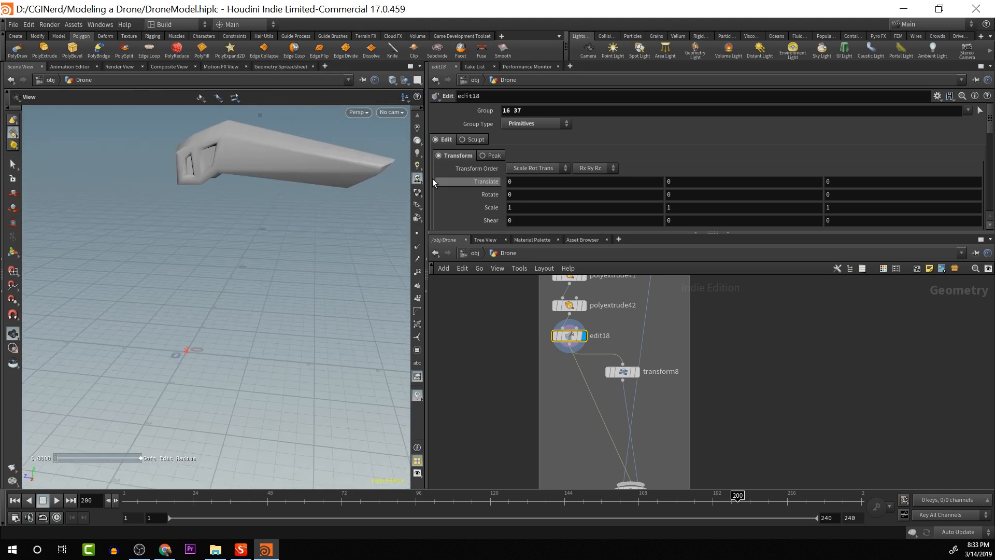
pyautogui.keyDown('shift'); pyautogui.click(226, 149); pyautogui.keyUp('shift')
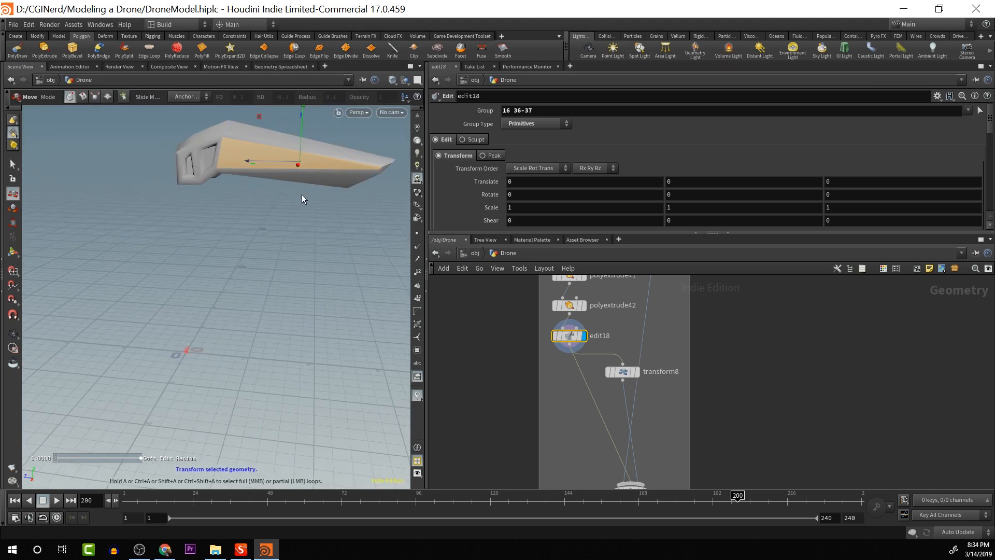
pyautogui.keyDown('shift'); pyautogui.click(339, 185); pyautogui.keyUp('shift')
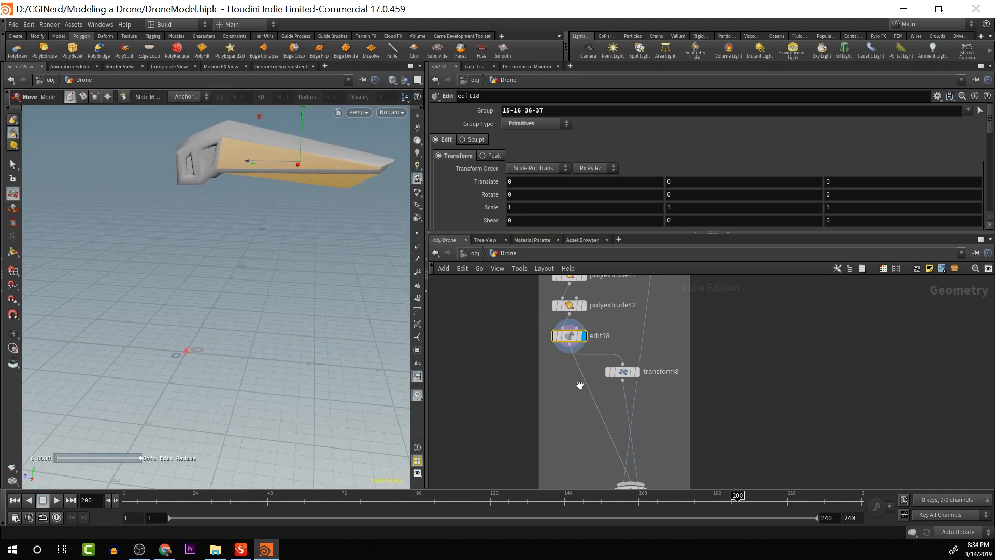
pyautogui.moveTo(788, 402); pyautogui.dragTo(760, 306, button='middle')
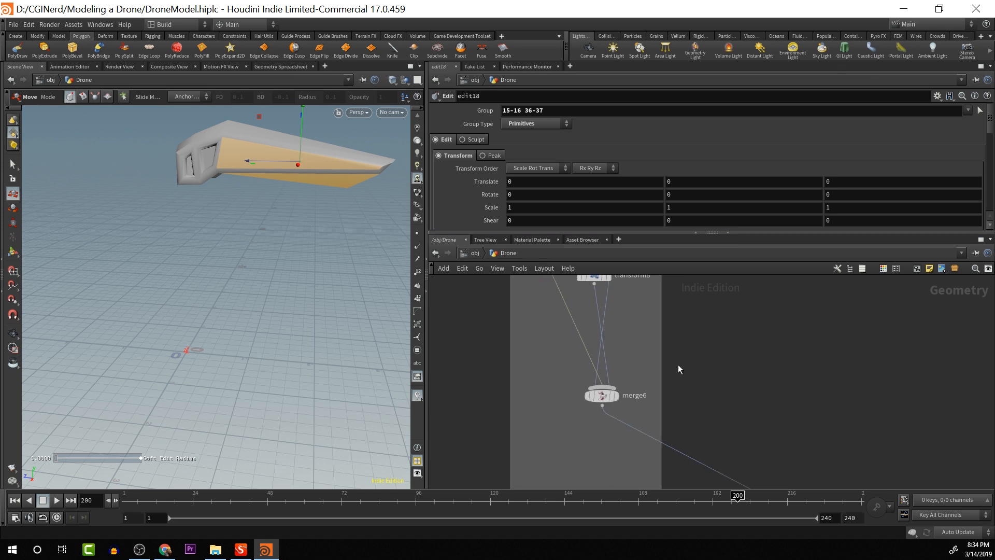
pyautogui.click(616, 396)
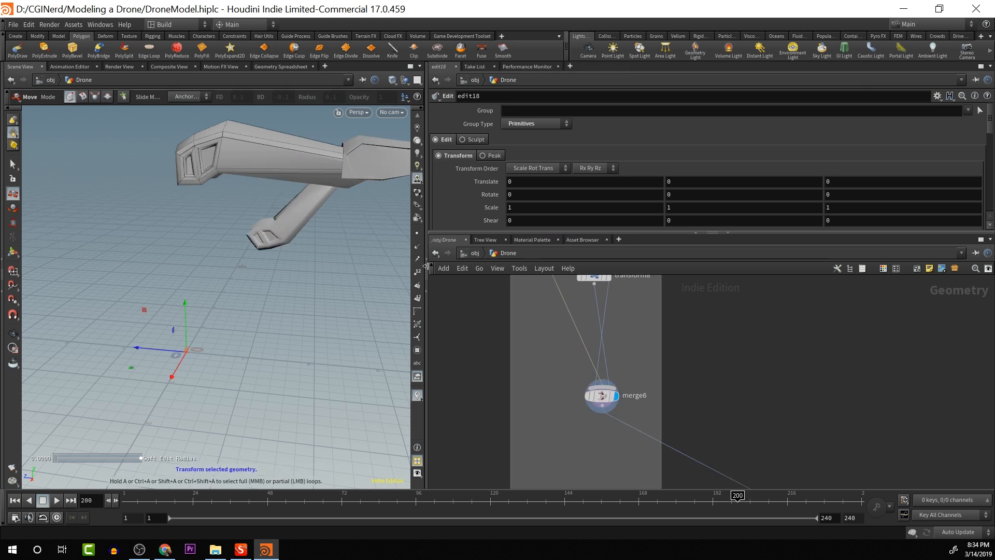
pyautogui.moveTo(633, 307); pyautogui.dragTo(676, 391, button='middle')
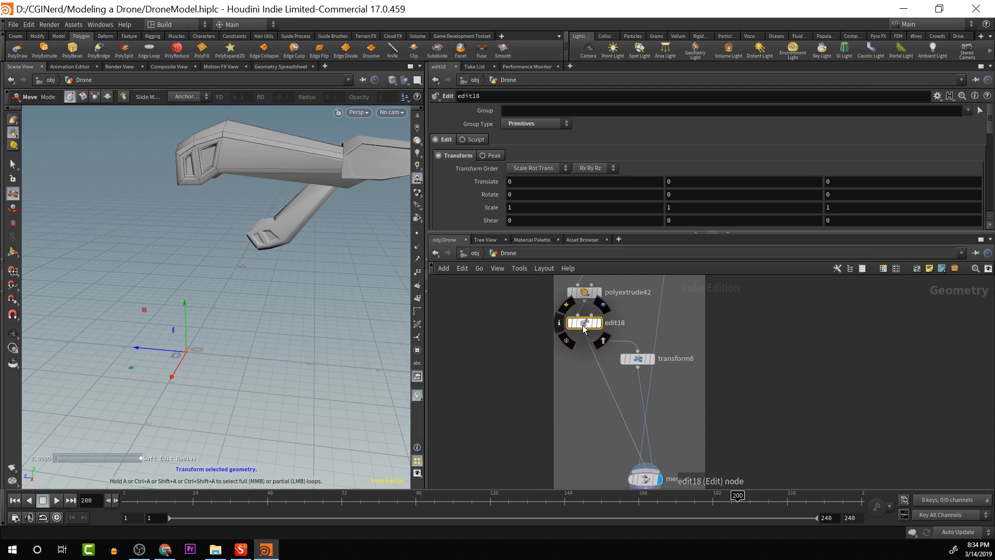
pyautogui.click(278, 161)
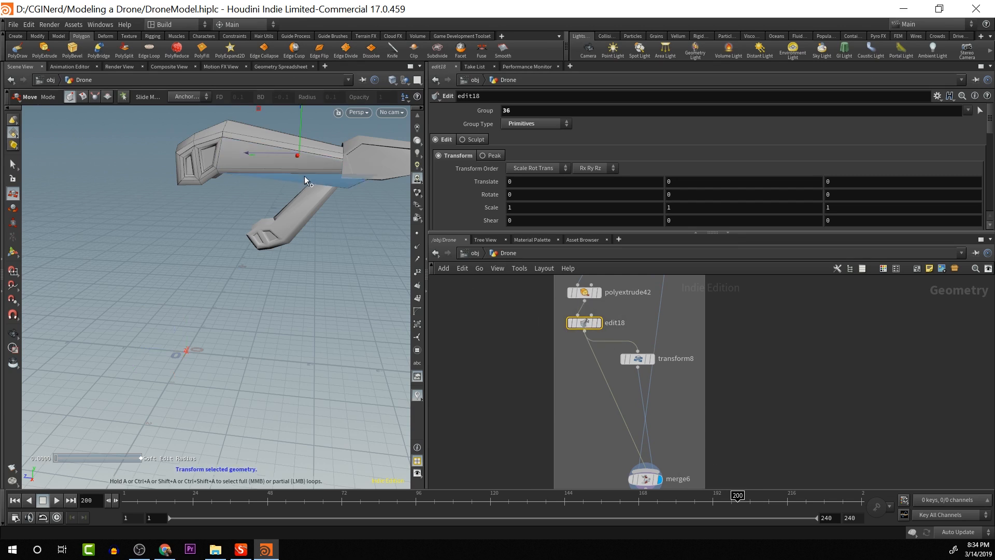
pyautogui.keyDown('alt'); pyautogui.moveTo(303, 179); pyautogui.dragTo(308, 131); pyautogui.keyUp('alt')
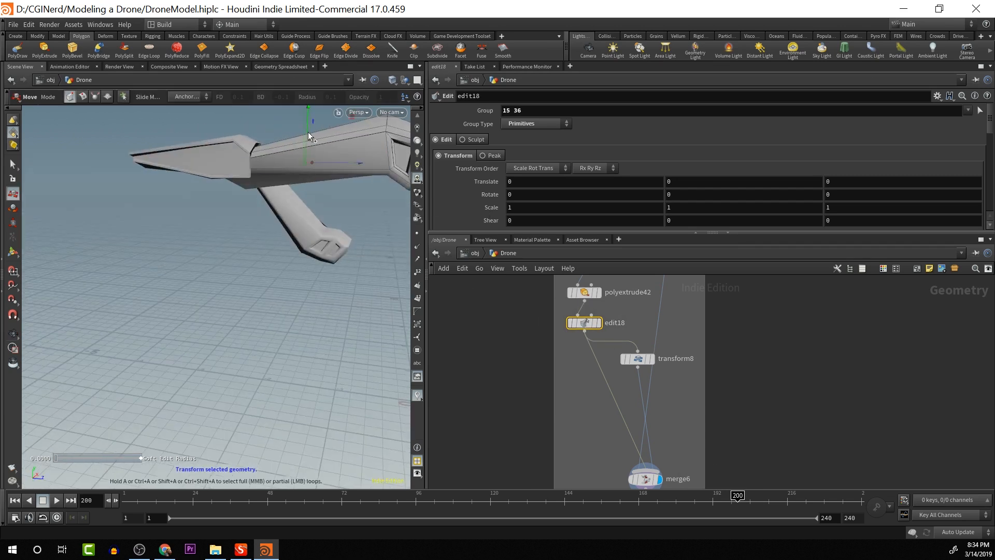
pyautogui.keyDown('shift'); pyautogui.click(322, 172); pyautogui.keyUp('shift')
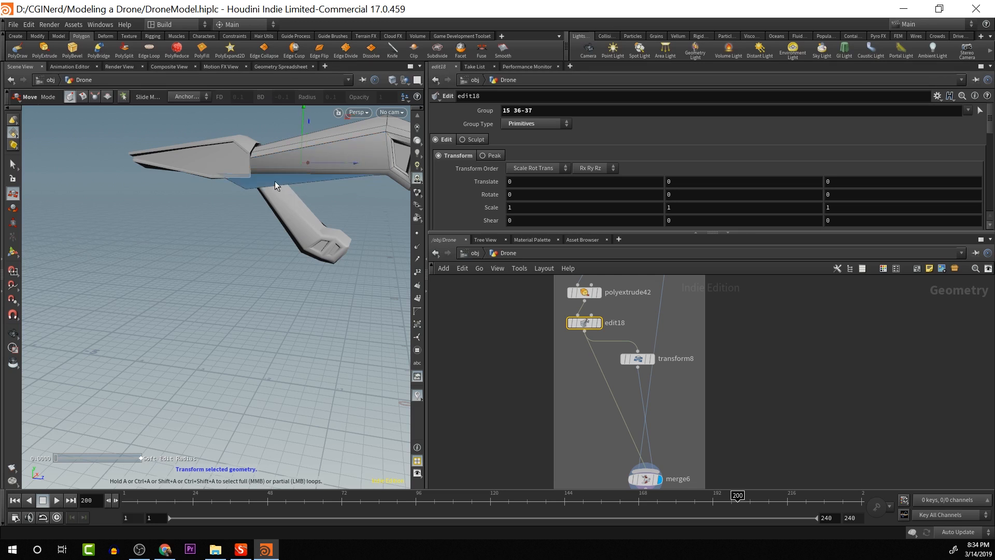
pyautogui.keyDown('shift'); pyautogui.click(274, 181); pyautogui.keyUp('shift')
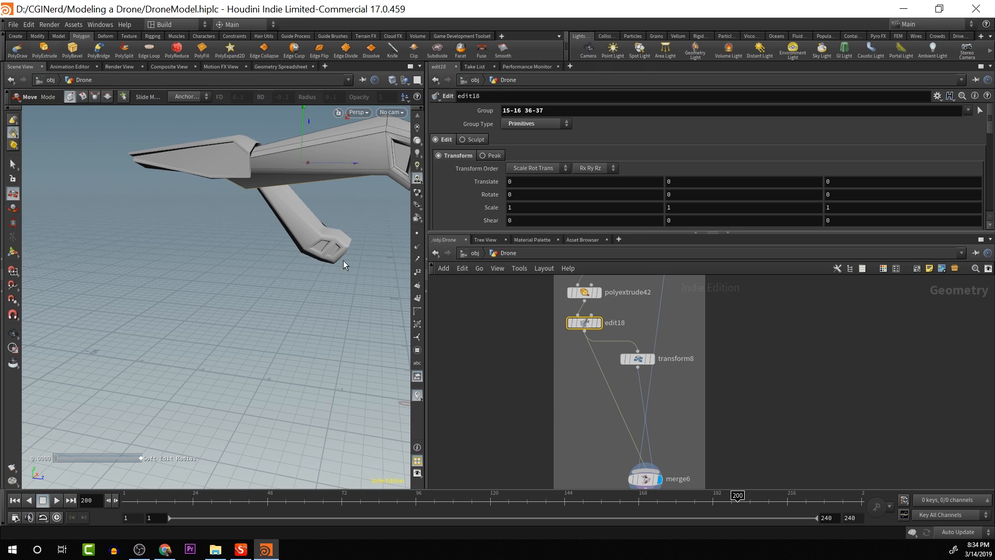
pyautogui.hotkey('ctrl', 'z')
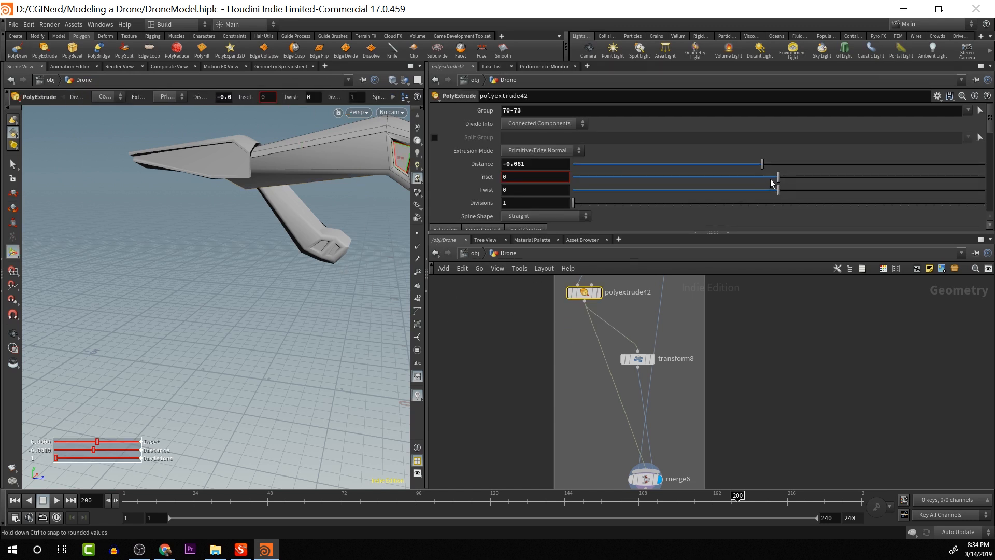
pyautogui.moveTo(779, 180); pyautogui.dragTo(776, 181)
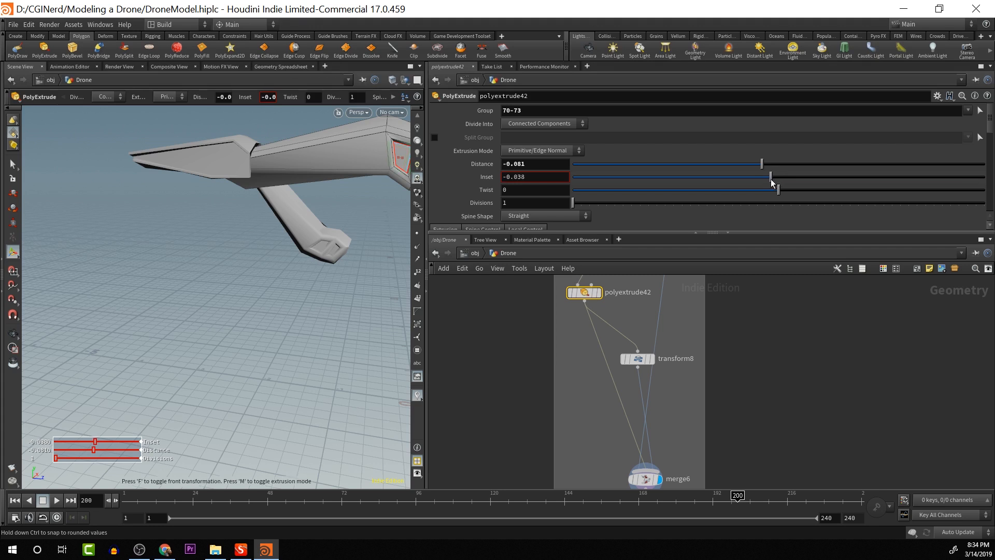
pyautogui.hotkey('ctrl', 'z')
pyautogui.scroll(-2, 711, 422)
pyautogui.scroll(2, 706, 421)
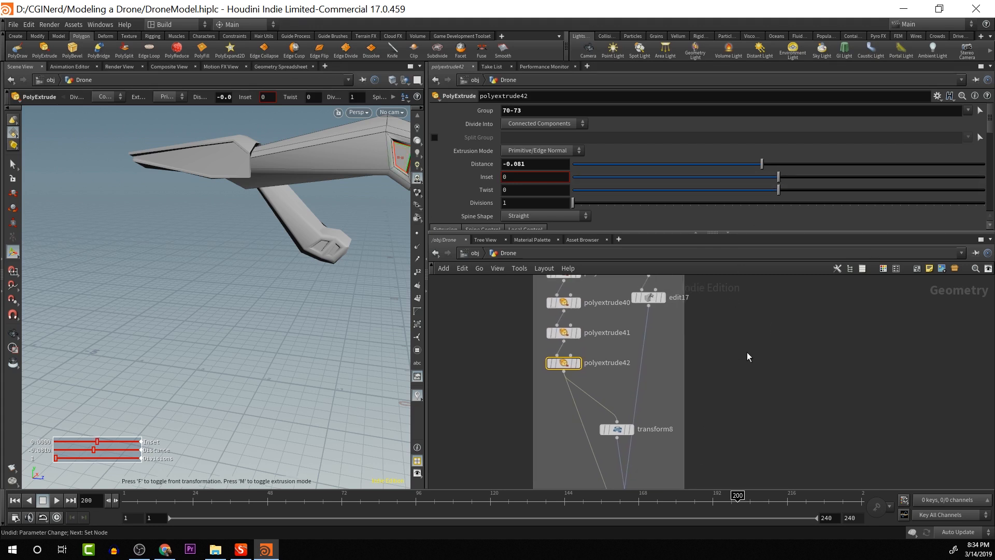
# Display polyextrude42 and PolyExtrude primitives 15-16 and 36-37 along the upper tail arm's side and underside with an inset of 0.02
pyautogui.click(577, 363)
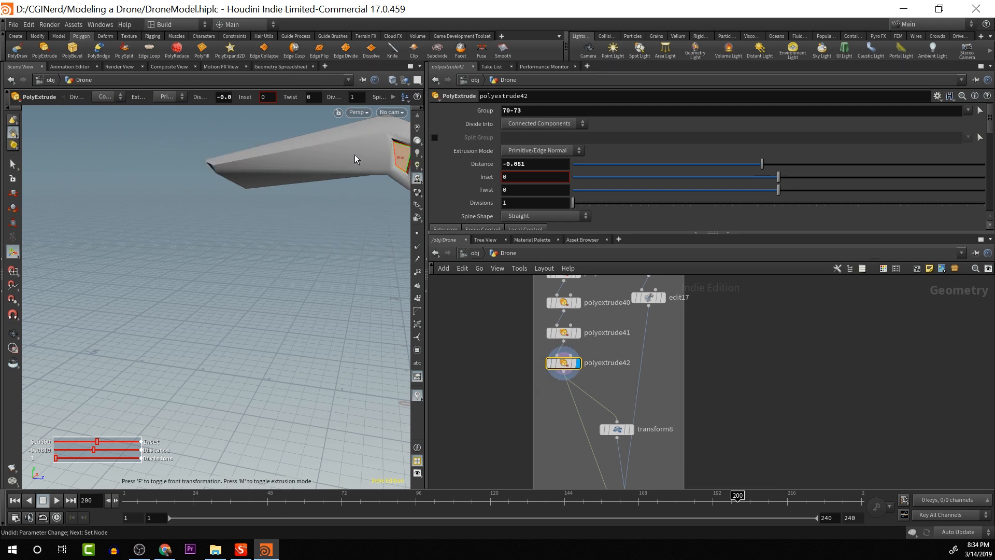
pyautogui.press('Escape')
pyautogui.moveTo(280, 181); pyautogui.dragTo(461, 145)
pyautogui.press('Return')
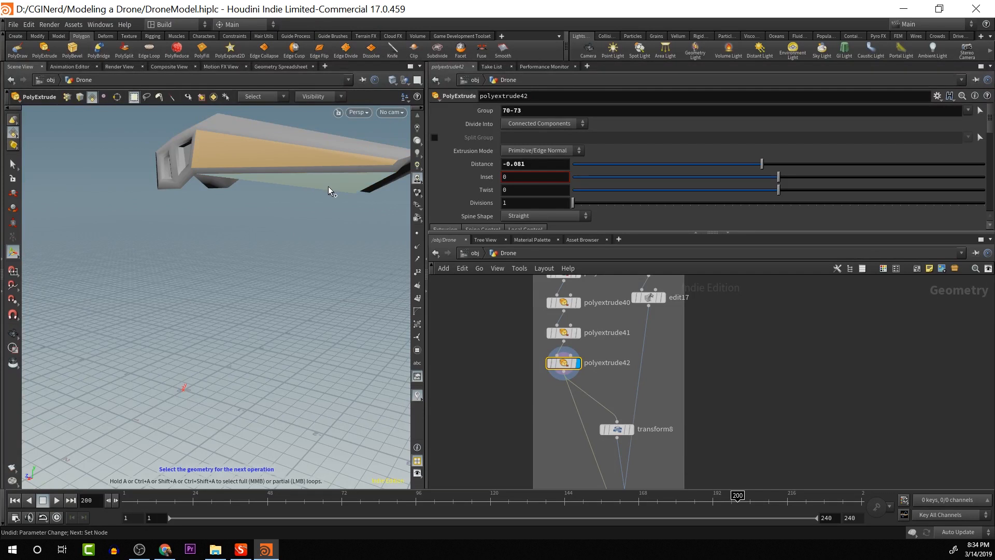
pyautogui.keyDown('shift'); pyautogui.click(328, 186); pyautogui.keyUp('shift')
pyautogui.click(42, 55)
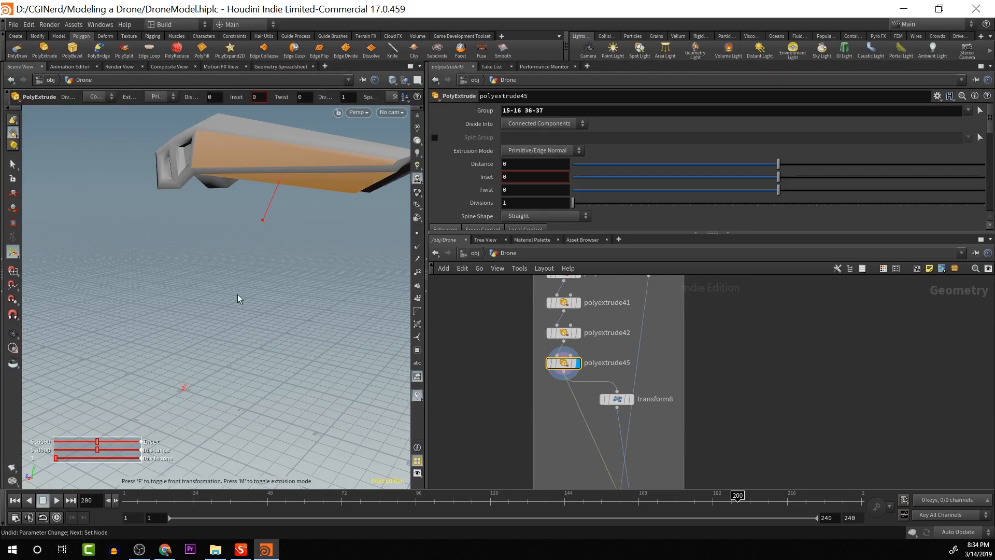
pyautogui.moveTo(777, 180); pyautogui.dragTo(785, 181)
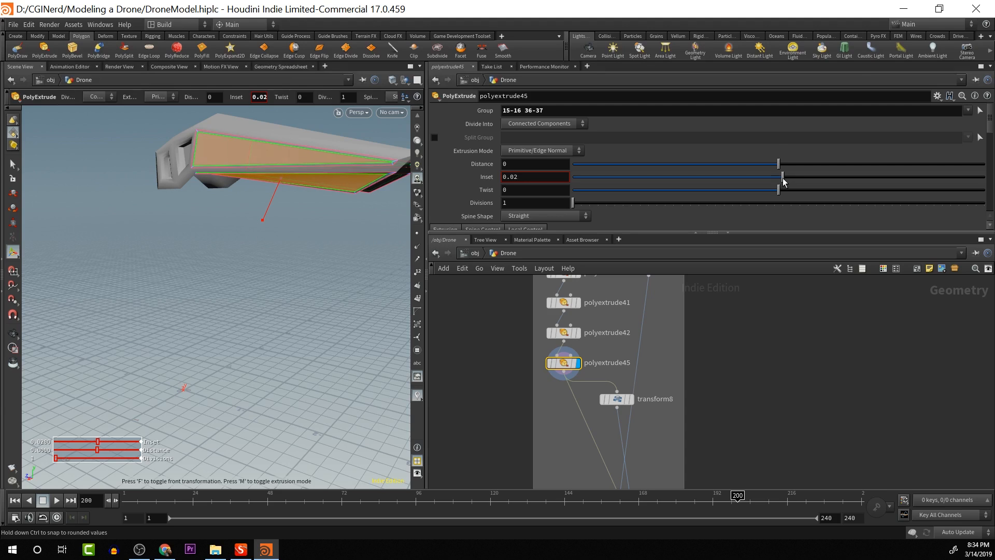
pyautogui.press('Escape')
pyautogui.moveTo(347, 255)
pyautogui.mouseDown()
pyautogui.moveTo(391, 223)
pyautogui.moveTo(345, 262)
pyautogui.mouseUp()
pyautogui.press('Return')
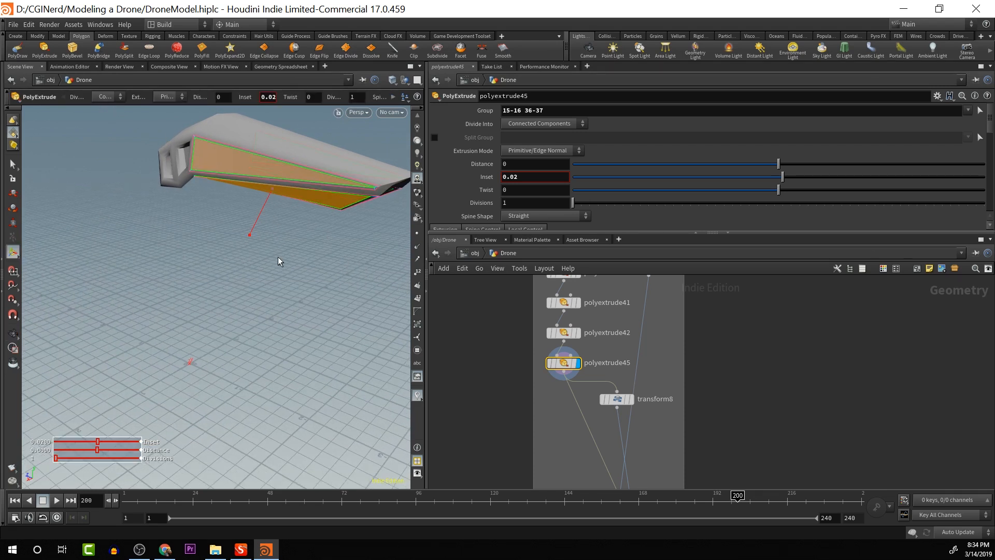
# Add a second PolyExtrude on the inset tail arm faces, primitives 102-105, with a distance of about -0.161
pyautogui.moveTo(250, 235); pyautogui.dragTo(238, 258)
pyautogui.hotkey('ctrl', 'z')
pyautogui.moveTo(186, 201); pyautogui.dragTo(218, 260)
pyautogui.press('Escape')
pyautogui.moveTo(215, 216); pyautogui.dragTo(232, 255)
pyautogui.press('Return')
pyautogui.click(45, 53)
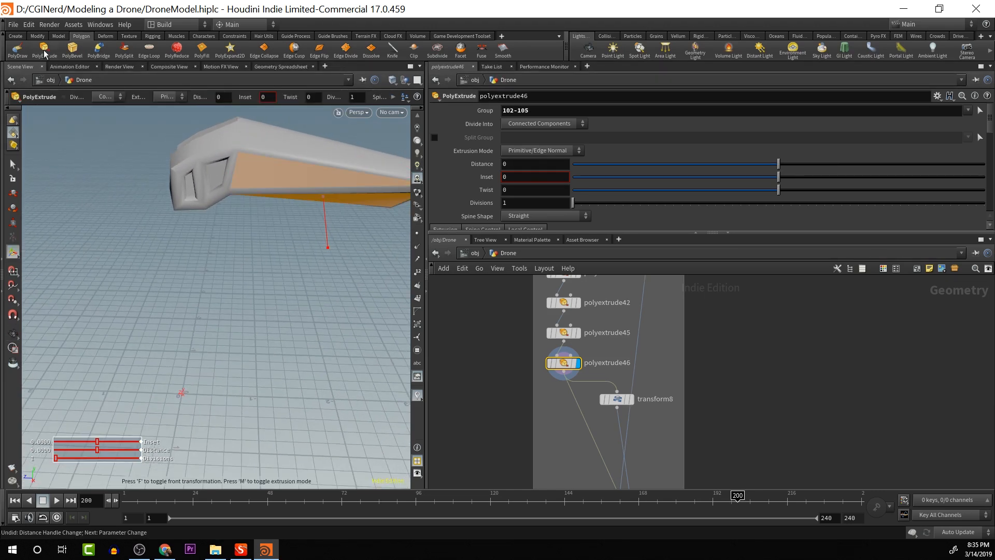
pyautogui.moveTo(327, 233); pyautogui.dragTo(326, 229)
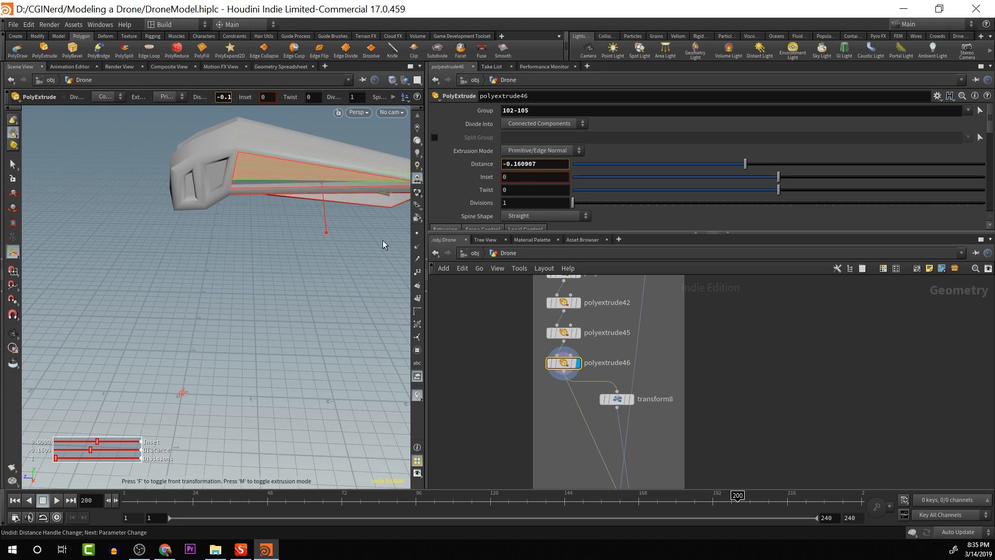
# Set the distance of polyextrude46 to about -0.038 and display merge6 with both tail arms
pyautogui.press('Escape')
pyautogui.moveTo(382, 244); pyautogui.dragTo(369, 191)
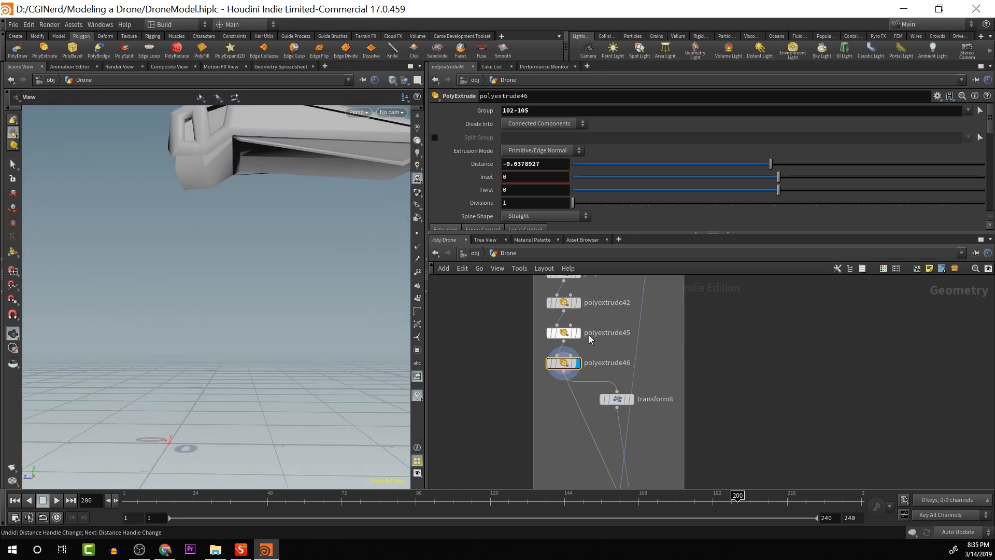
pyautogui.moveTo(734, 436); pyautogui.dragTo(732, 304, button='middle')
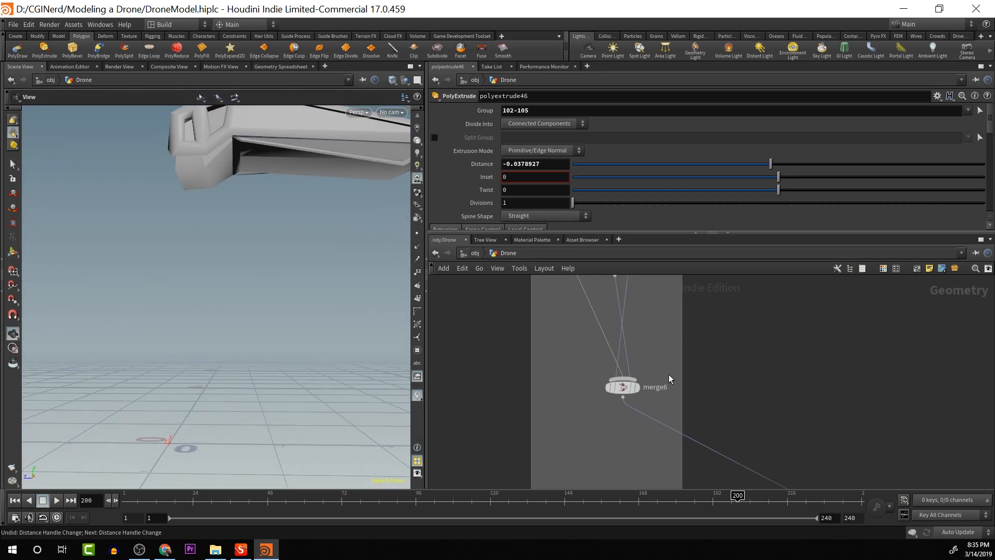
pyautogui.click(636, 387)
pyautogui.moveTo(310, 312); pyautogui.dragTo(305, 287)
pyautogui.press('Return')
# Display and select transform6 below merge2, and examine the complete drone from the front of its head
pyautogui.moveTo(889, 437); pyautogui.dragTo(845, 415, button='right')
pyautogui.moveTo(861, 466); pyautogui.dragTo(558, 277, button='middle')
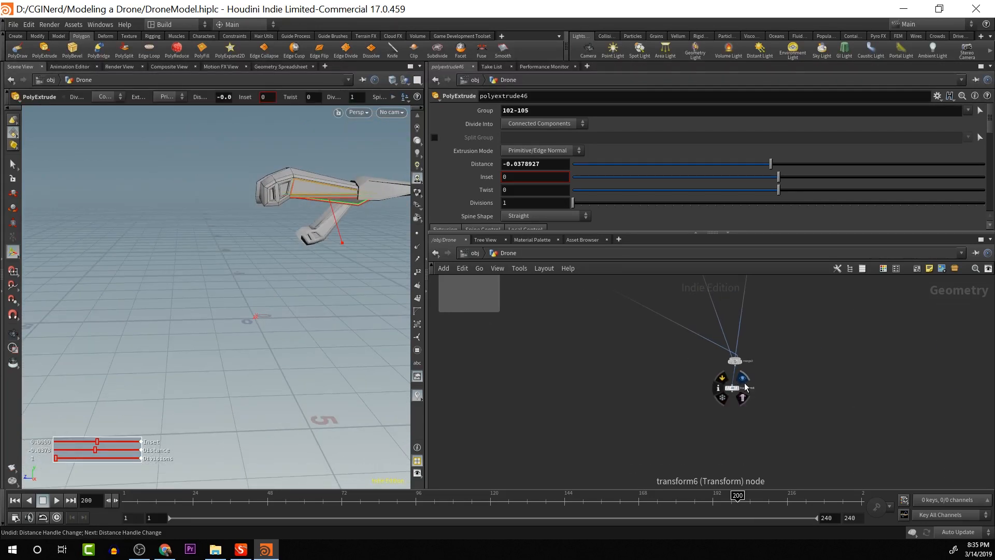
pyautogui.click(744, 379)
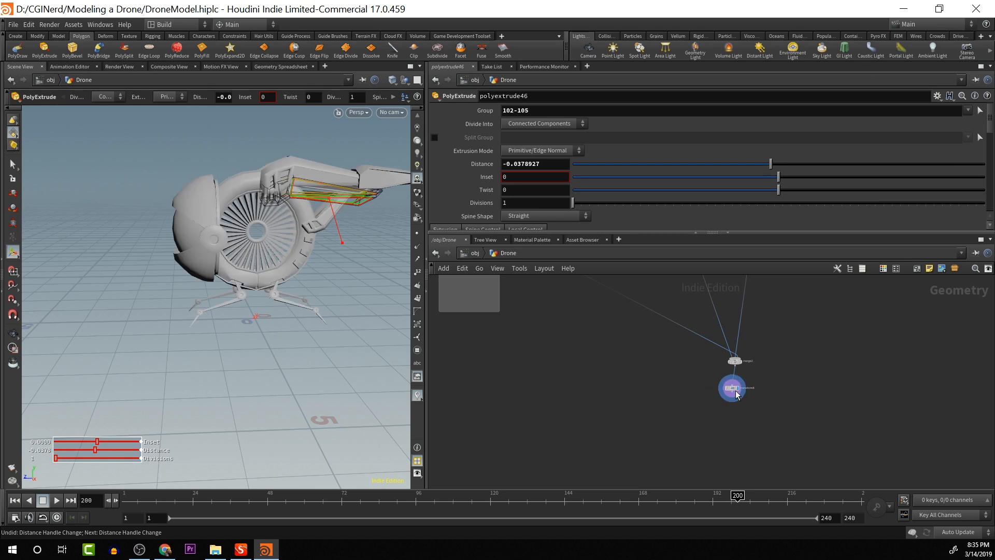
pyautogui.click(736, 393)
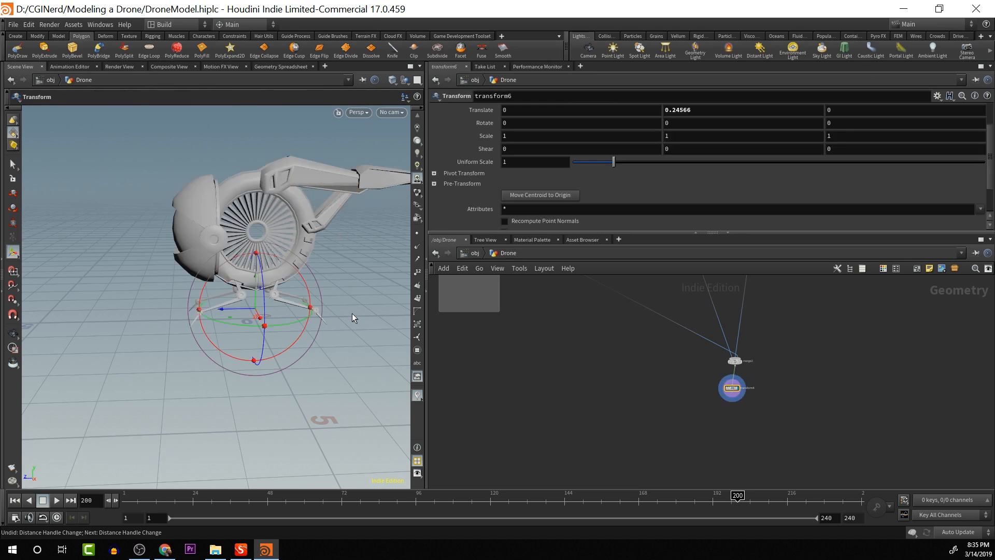
pyautogui.press('Escape')
pyautogui.moveTo(366, 303); pyautogui.dragTo(243, 244)
# Pick a face on the upper head shell and switch the viewport shading to Smooth Wire Shaded
pyautogui.press('t')
pyautogui.keyDown('shift'); pyautogui.doubleClick(333, 233); pyautogui.keyUp('shift')
pyautogui.click(321, 224)
pyautogui.press('space')
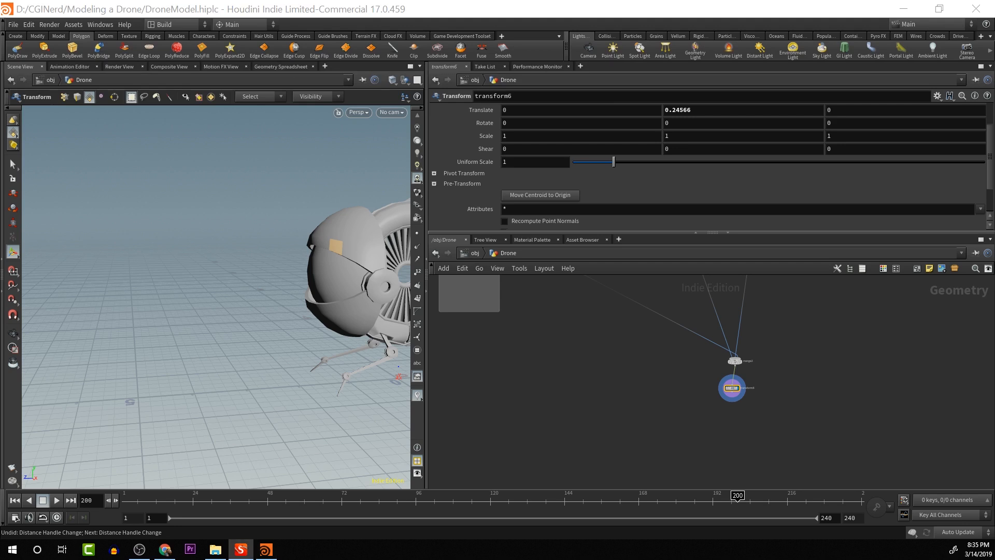
pyautogui.press('space')
pyautogui.moveTo(233, 196); pyautogui.dragTo(287, 241)
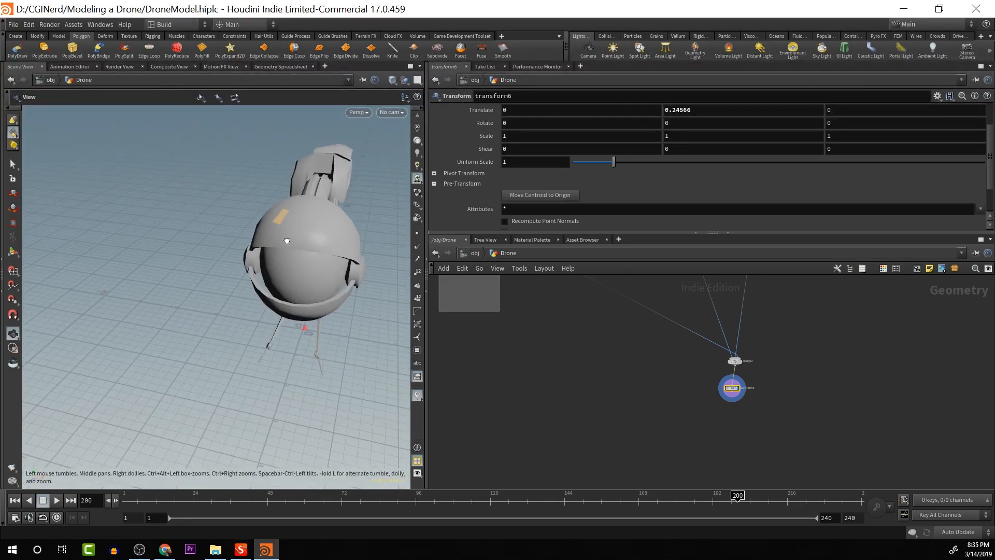
pyautogui.click(396, 82)
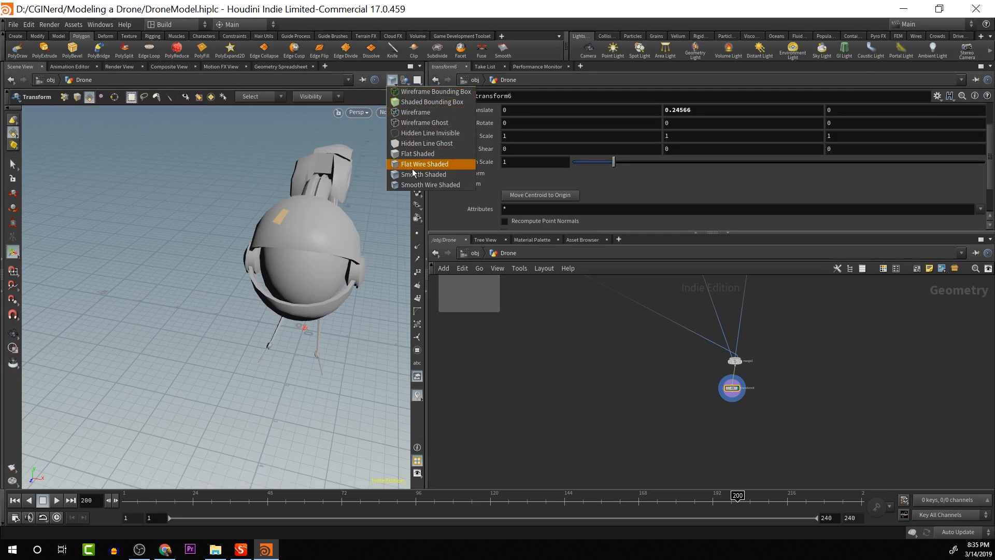
pyautogui.click(418, 185)
pyautogui.moveTo(229, 175)
pyautogui.mouseDown()
pyautogui.moveTo(126, 132)
pyautogui.moveTo(162, 134)
pyautogui.moveTo(233, 242)
pyautogui.moveTo(278, 266)
pyautogui.moveTo(103, 208)
pyautogui.moveTo(208, 221)
pyautogui.moveTo(131, 225)
pyautogui.moveTo(176, 228)
pyautogui.moveTo(170, 237)
pyautogui.moveTo(93, 223)
pyautogui.moveTo(172, 258)
pyautogui.moveTo(182, 273)
pyautogui.moveTo(344, 338)
pyautogui.moveTo(333, 288)
pyautogui.mouseUp()
# Try a PolyExtrude after transform6 on the upper head shell's two lower face rows, primitives 96-119, and delete the added node
pyautogui.press('t')
pyautogui.moveTo(304, 228); pyautogui.dragTo(381, 250)
pyautogui.click(186, 226)
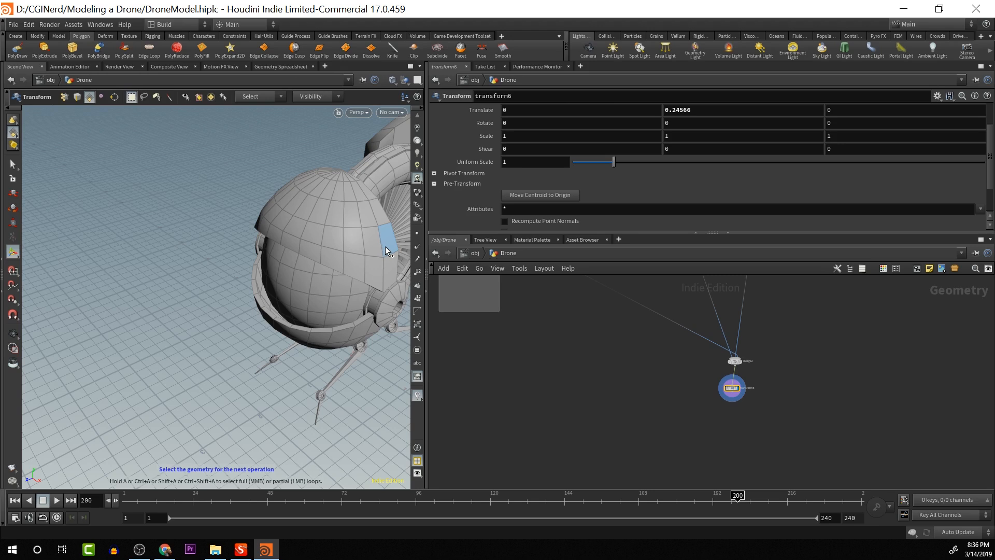
pyautogui.keyDown('shift'); pyautogui.click(385, 246); pyautogui.keyUp('shift')
pyautogui.keyDown('shift'); pyautogui.click(390, 268); pyautogui.keyUp('shift')
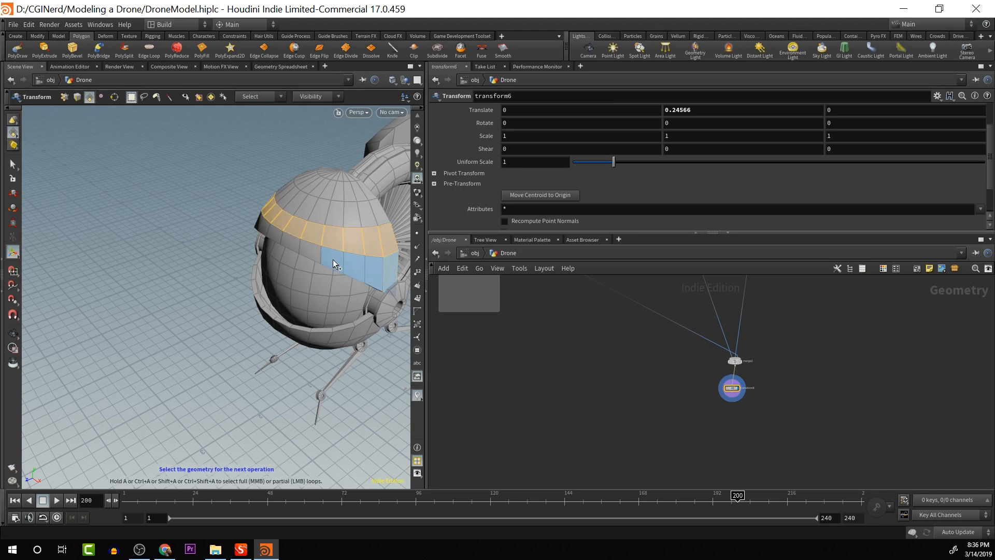
pyautogui.keyDown('alt'); pyautogui.moveTo(249, 254); pyautogui.dragTo(305, 246); pyautogui.keyUp('alt')
pyautogui.keyDown('shift'); pyautogui.click(179, 282); pyautogui.keyUp('shift')
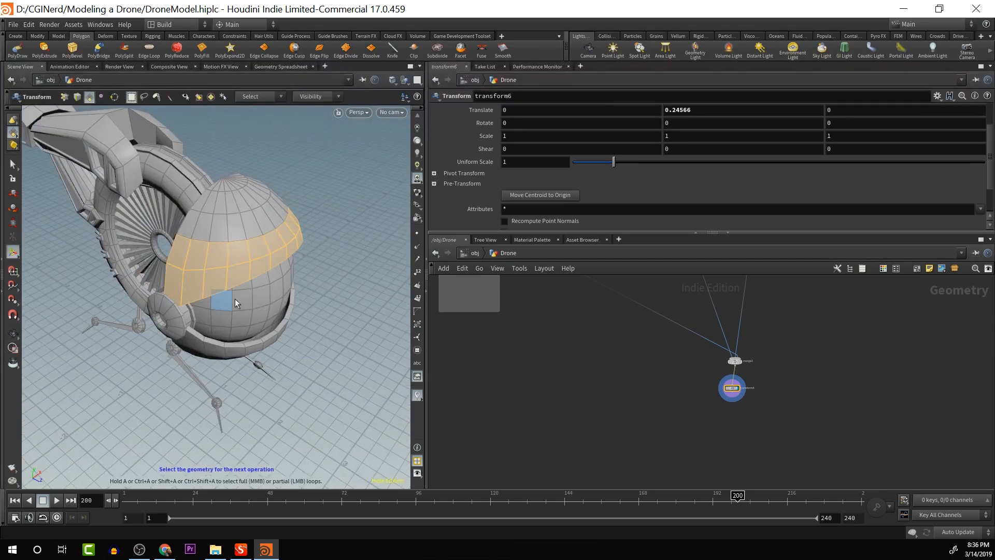
pyautogui.keyDown('alt'); pyautogui.moveTo(235, 298); pyautogui.dragTo(163, 259); pyautogui.keyUp('alt')
pyautogui.moveTo(256, 255)
pyautogui.keyDown('alt'); pyautogui.mouseDown()
pyautogui.moveTo(172, 231)
pyautogui.moveTo(247, 242)
pyautogui.mouseUp(); pyautogui.keyUp('alt')
pyautogui.press('t')
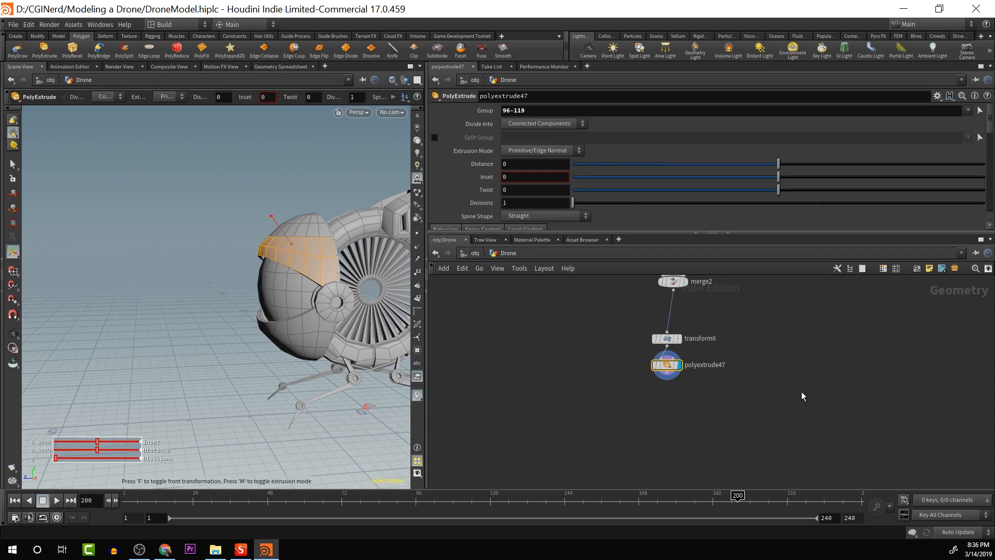
pyautogui.moveTo(621, 348); pyautogui.dragTo(735, 419)
pyautogui.press('Delete')
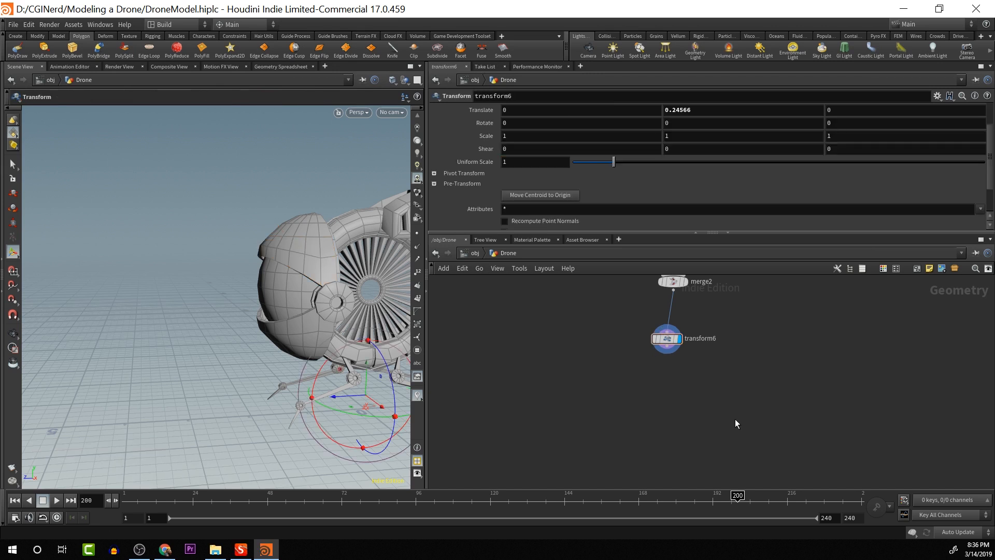
# Locate the blast nodes in the head's network branch, then display and select blast6, which holds the upper head shell
pyautogui.press('space')
pyautogui.moveTo(739, 310); pyautogui.dragTo(735, 485, button='middle')
pyautogui.moveTo(722, 365); pyautogui.dragTo(727, 390, button='middle')
pyautogui.scroll(-4, 731, 386)
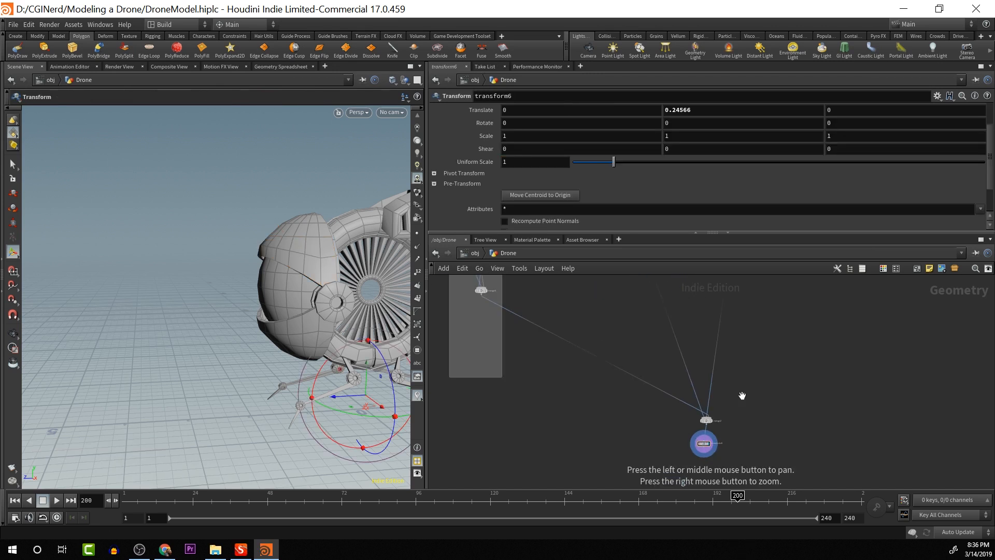
pyautogui.moveTo(700, 296); pyautogui.dragTo(717, 451, button='middle')
pyautogui.moveTo(683, 329); pyautogui.dragTo(734, 441, button='middle')
pyautogui.scroll(4, 709, 419)
pyautogui.moveTo(695, 402); pyautogui.dragTo(741, 487, button='middle')
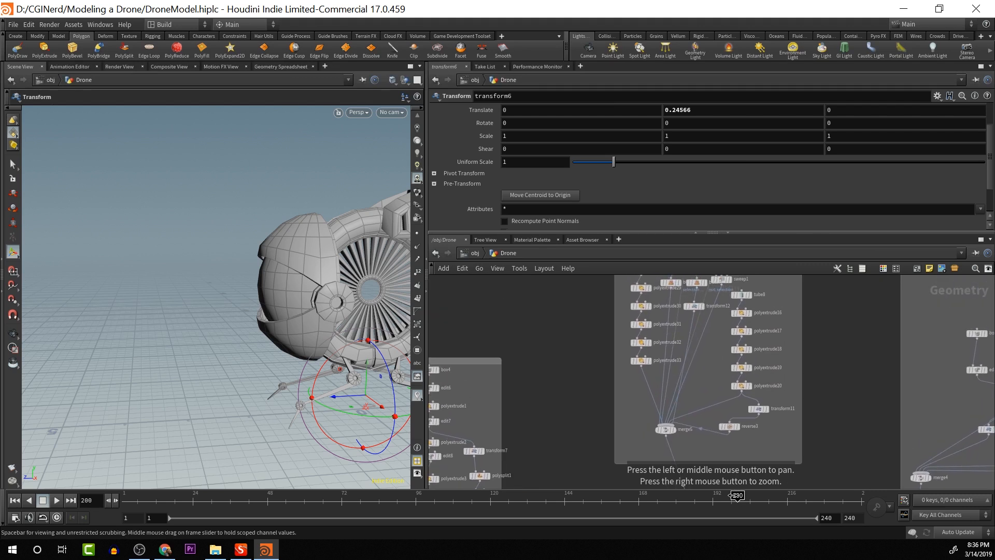
pyautogui.scroll(1, 728, 469)
pyautogui.moveTo(711, 449); pyautogui.dragTo(733, 487, button='middle')
pyautogui.moveTo(697, 352); pyautogui.dragTo(721, 455, button='middle')
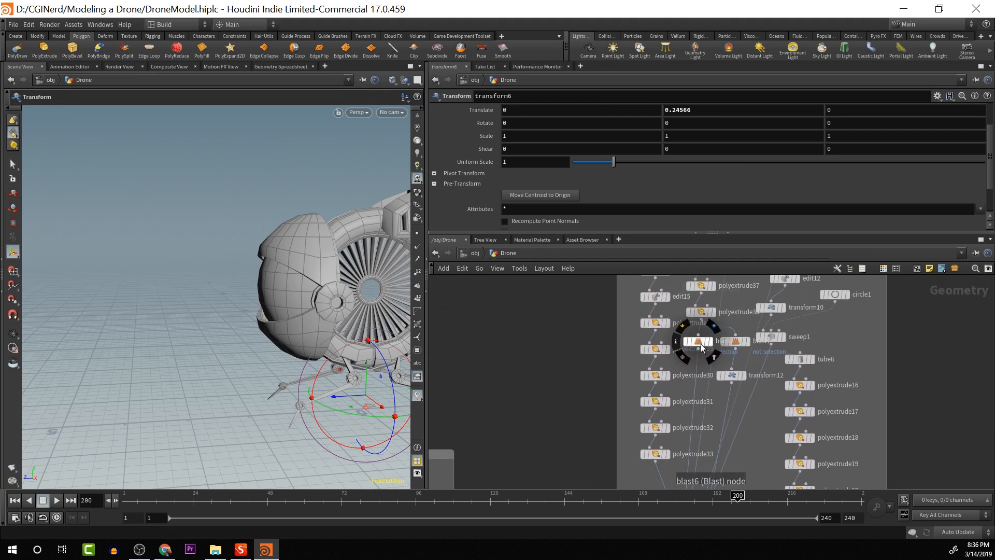
pyautogui.click(749, 343)
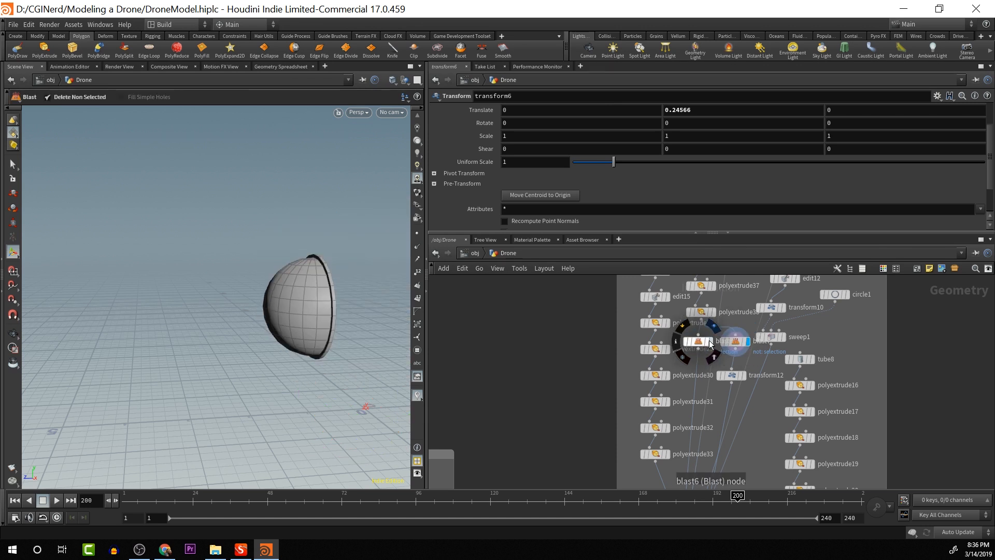
pyautogui.click(711, 342)
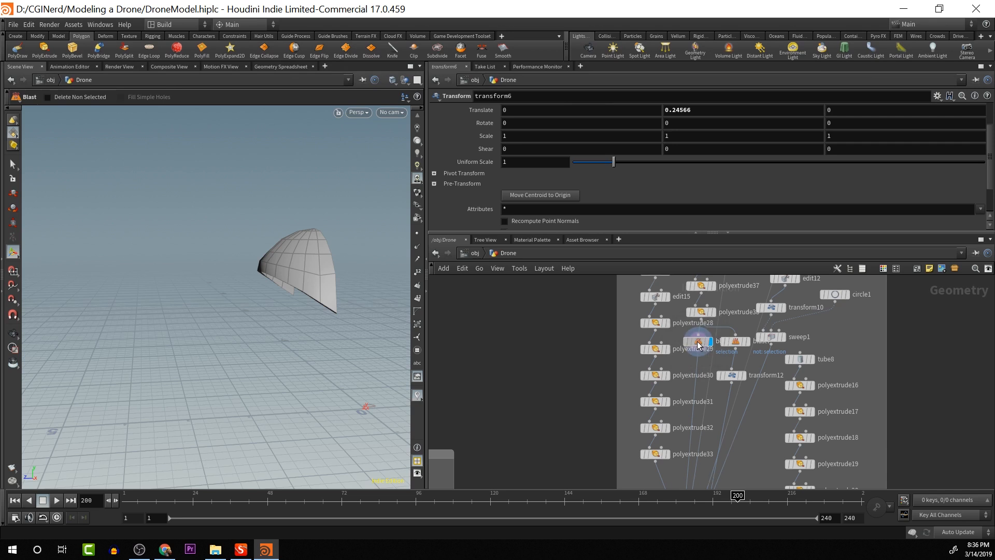
pyautogui.click(698, 343)
# Template merge5 as a wireframe reference while keeping blast6 displayed and selected
pyautogui.scroll(-5, 723, 397)
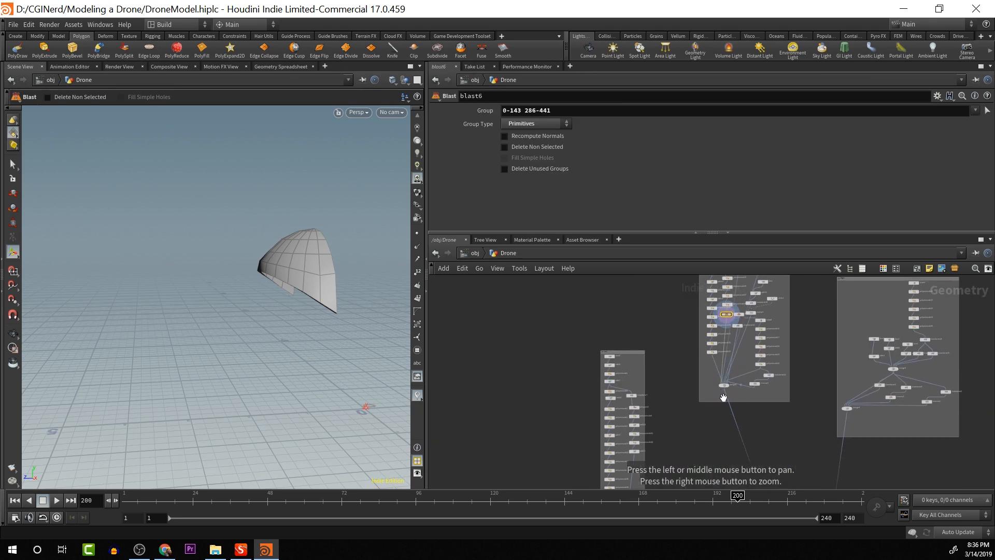
pyautogui.scroll(4, 724, 398)
pyautogui.moveTo(731, 377)
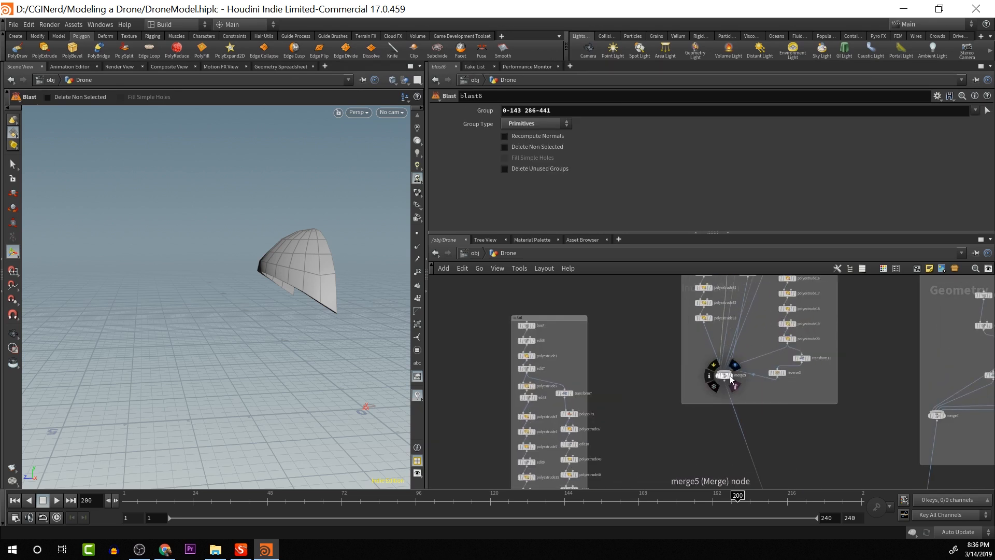
pyautogui.click(724, 376)
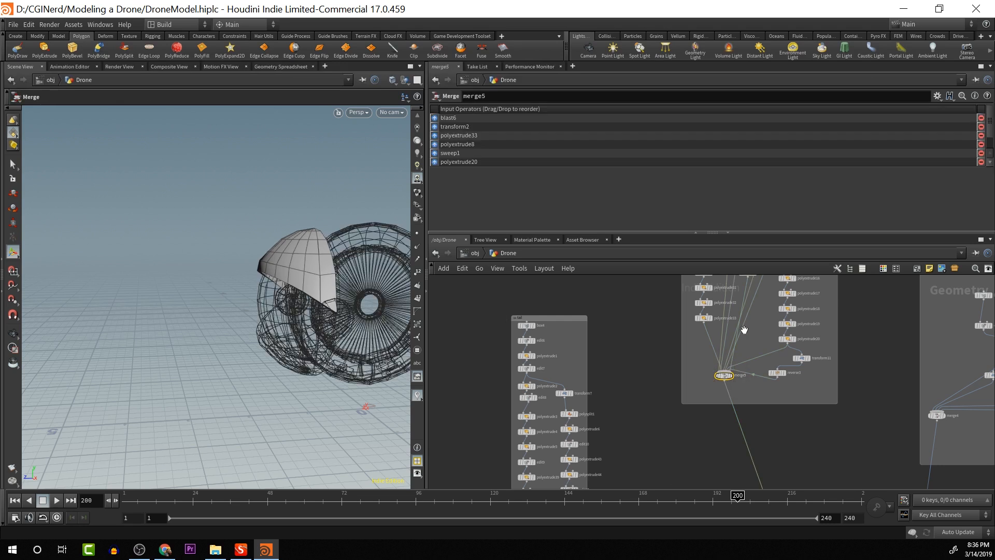
pyautogui.moveTo(745, 330); pyautogui.dragTo(736, 428, button='middle')
pyautogui.click(720, 352)
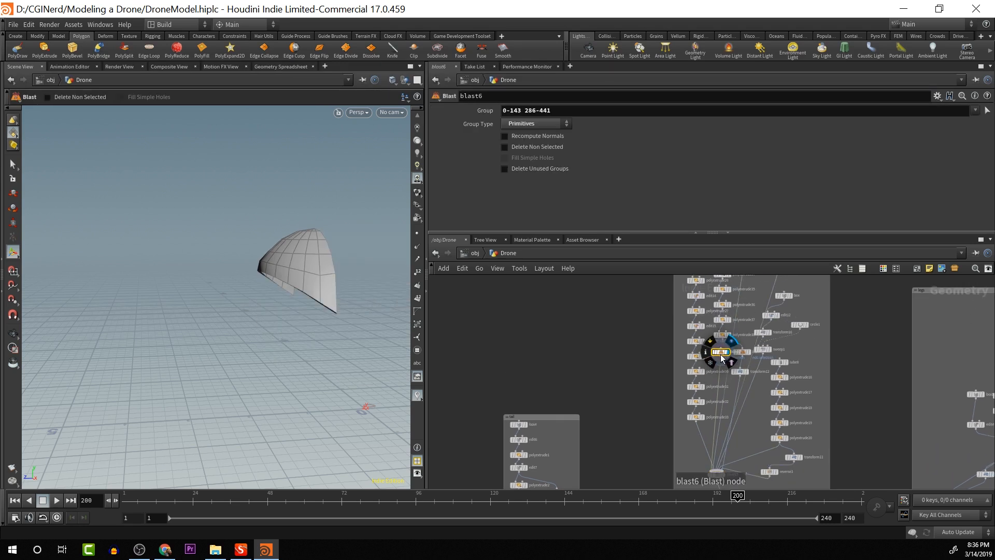
pyautogui.scroll(2, 725, 415)
pyautogui.moveTo(735, 474); pyautogui.dragTo(734, 393, button='middle')
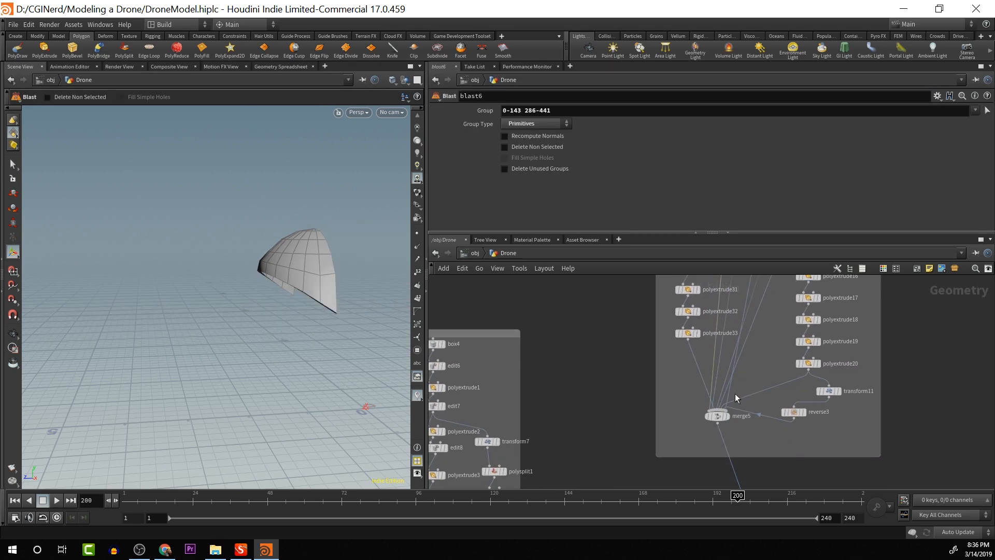
pyautogui.click(725, 416)
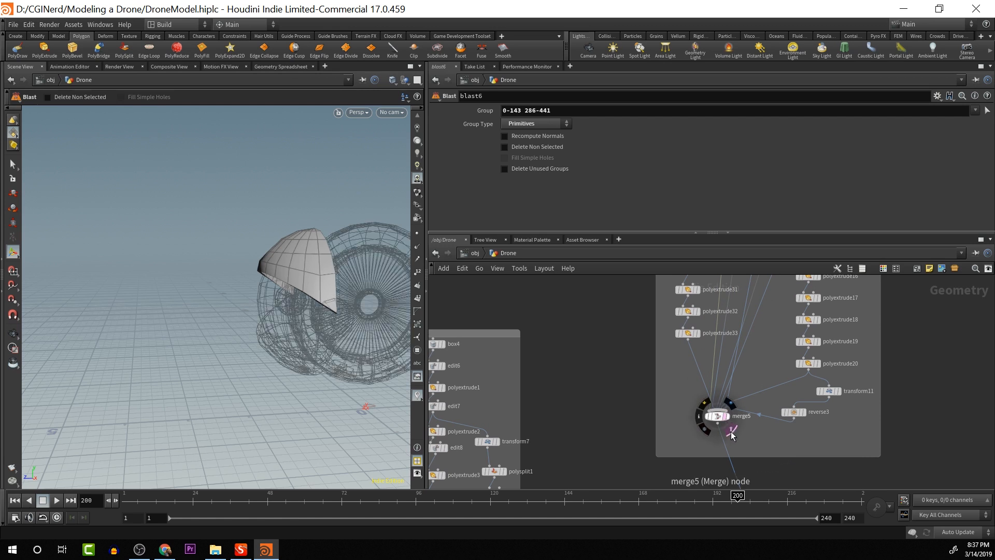
pyautogui.moveTo(734, 320); pyautogui.dragTo(727, 433, button='middle')
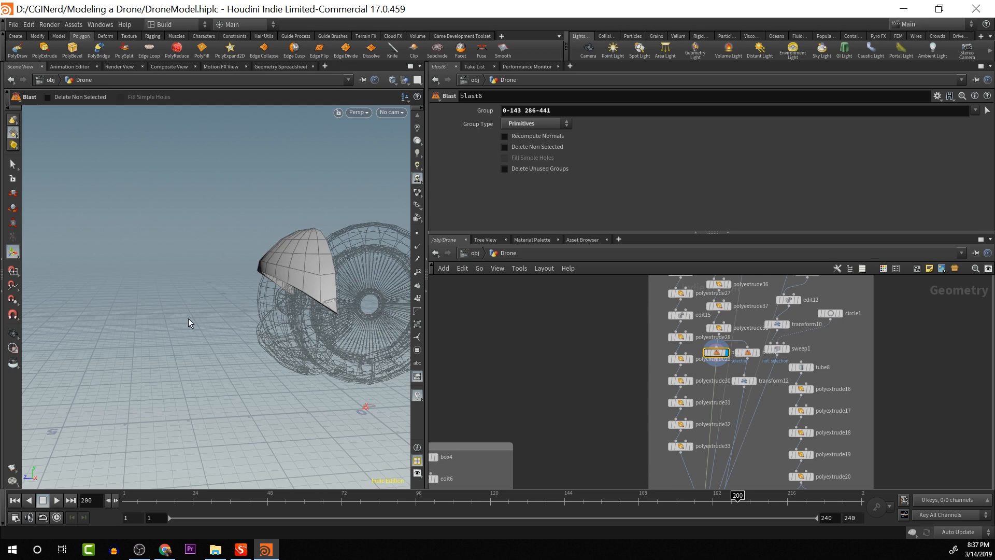
# PolyExtrude the two lower face rows of the upper head shell, primitives 96-119, with a distance of about 0.056
pyautogui.keyDown('alt'); pyautogui.moveTo(189, 318); pyautogui.dragTo(272, 297); pyautogui.keyUp('alt')
pyautogui.press('Return')
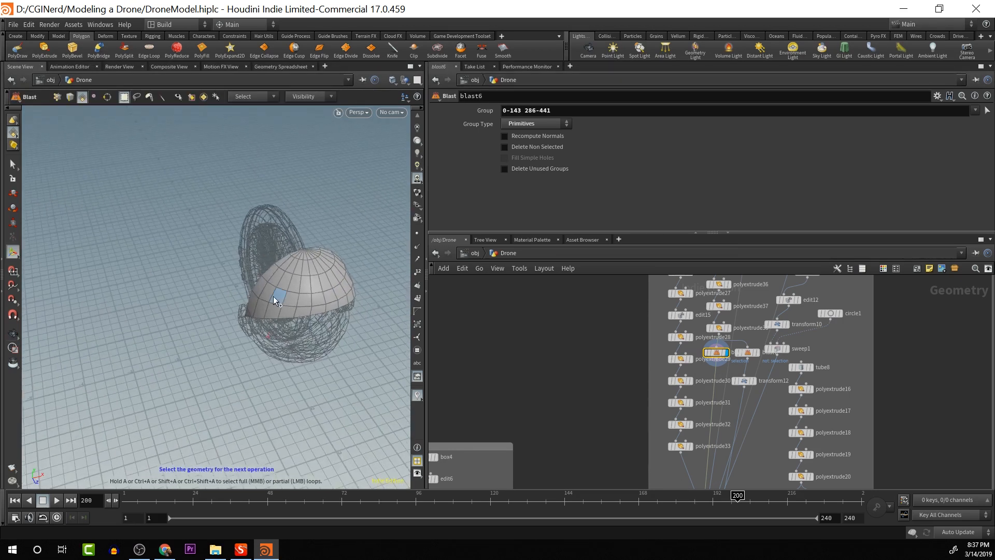
pyautogui.click(258, 291)
pyautogui.keyDown('shift'); pyautogui.click(254, 307); pyautogui.keyUp('shift')
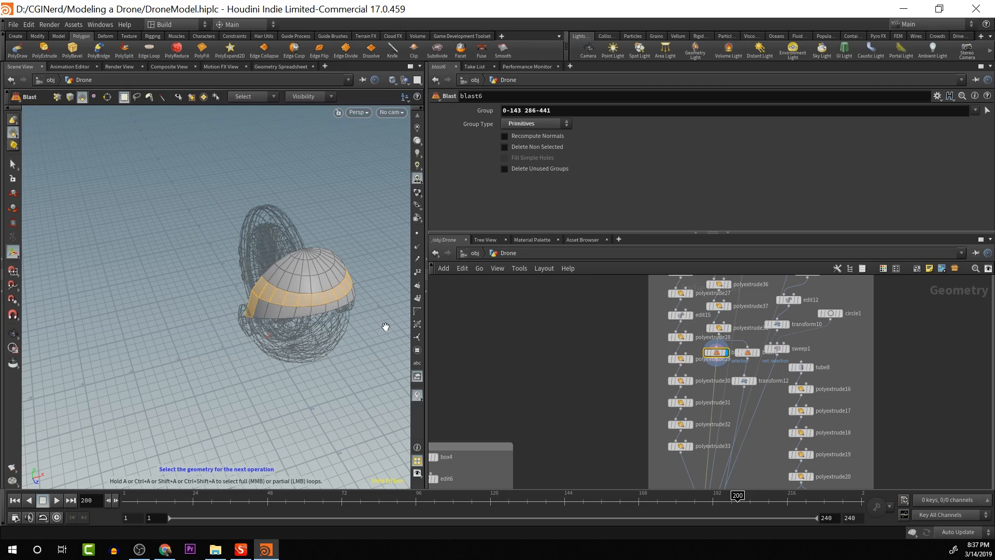
pyautogui.keyDown('alt'); pyautogui.moveTo(385, 326); pyautogui.dragTo(282, 302); pyautogui.keyUp('alt')
pyautogui.keyDown('shift'); pyautogui.click(399, 353); pyautogui.keyUp('shift')
pyautogui.keyDown('alt'); pyautogui.moveTo(357, 363); pyautogui.dragTo(182, 248); pyautogui.keyUp('alt')
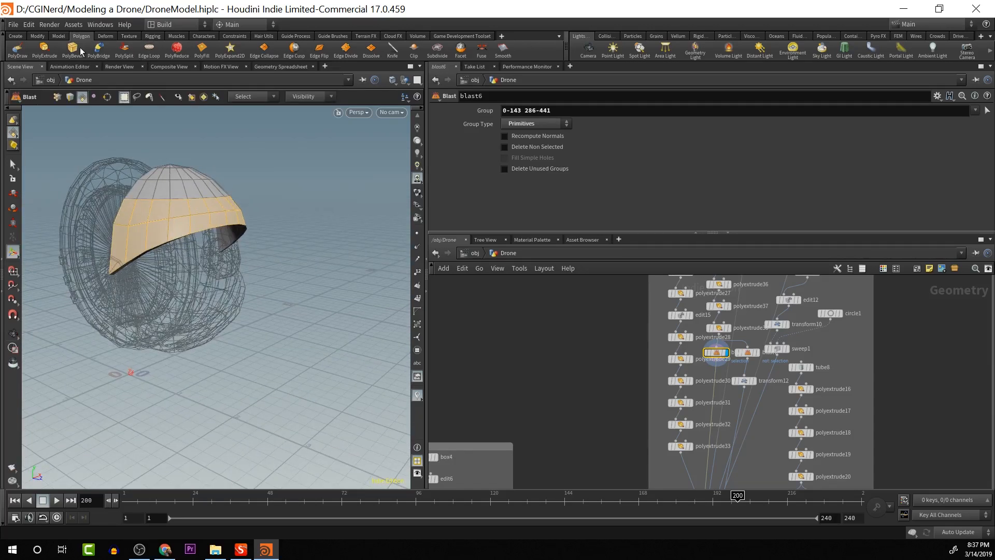
pyautogui.click(46, 48)
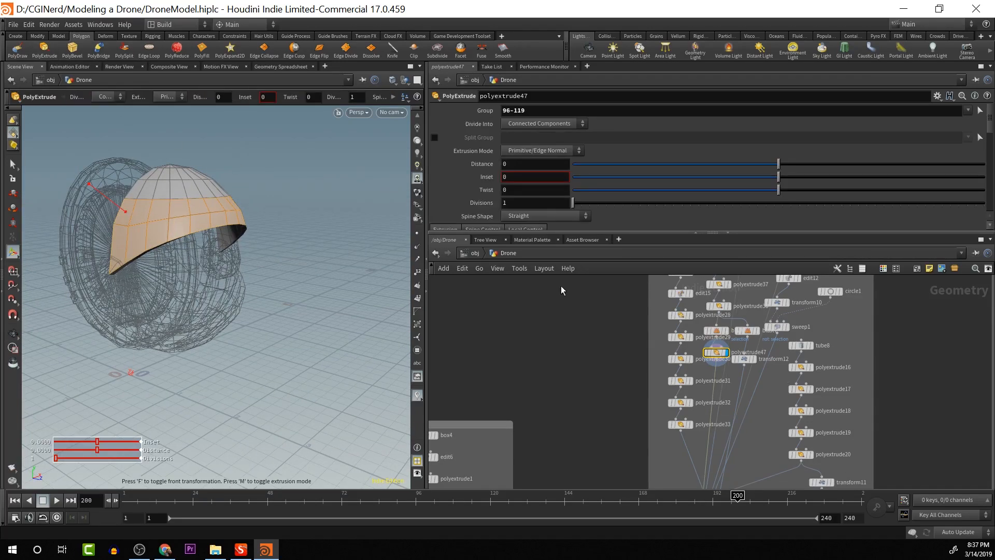
pyautogui.moveTo(299, 235)
pyautogui.keyDown('alt'); pyautogui.mouseDown()
pyautogui.moveTo(311, 230)
pyautogui.moveTo(138, 220)
pyautogui.moveTo(297, 244)
pyautogui.mouseUp(); pyautogui.keyUp('alt')
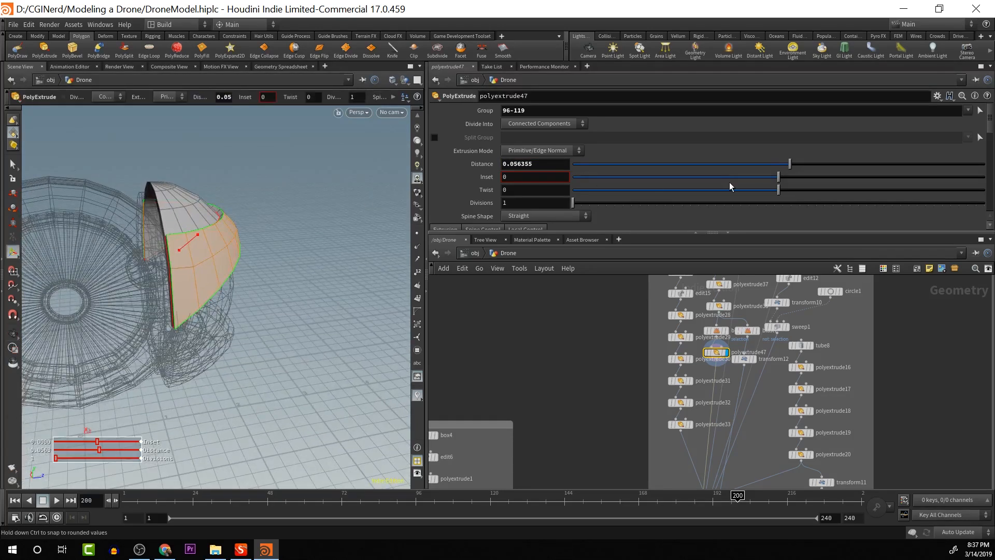
# Set the inset of the head shell extrusion to 0.063 and check the raised band from both sides
pyautogui.moveTo(779, 180)
pyautogui.mouseDown()
pyautogui.moveTo(768, 180)
pyautogui.moveTo(790, 179)
pyautogui.mouseUp()
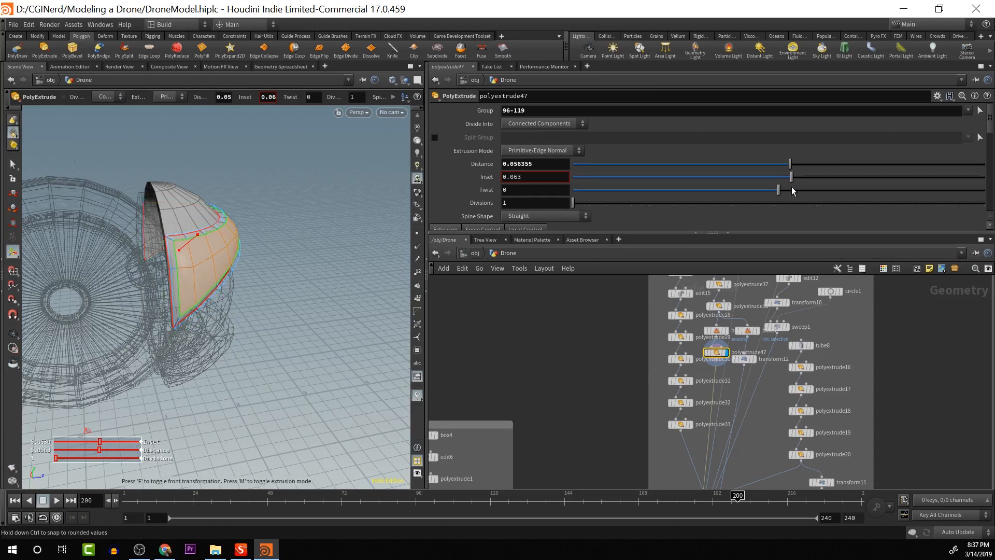
pyautogui.moveTo(266, 235); pyautogui.dragTo(167, 237, button='middle')
pyautogui.hotkey('ctrl', 'z')
pyautogui.keyDown('alt'); pyautogui.moveTo(271, 203); pyautogui.dragTo(186, 198, button='middle'); pyautogui.keyUp('alt')
pyautogui.moveTo(185, 198); pyautogui.dragTo(133, 213)
pyautogui.moveTo(80, 209); pyautogui.dragTo(145, 269)
pyautogui.press('Return')
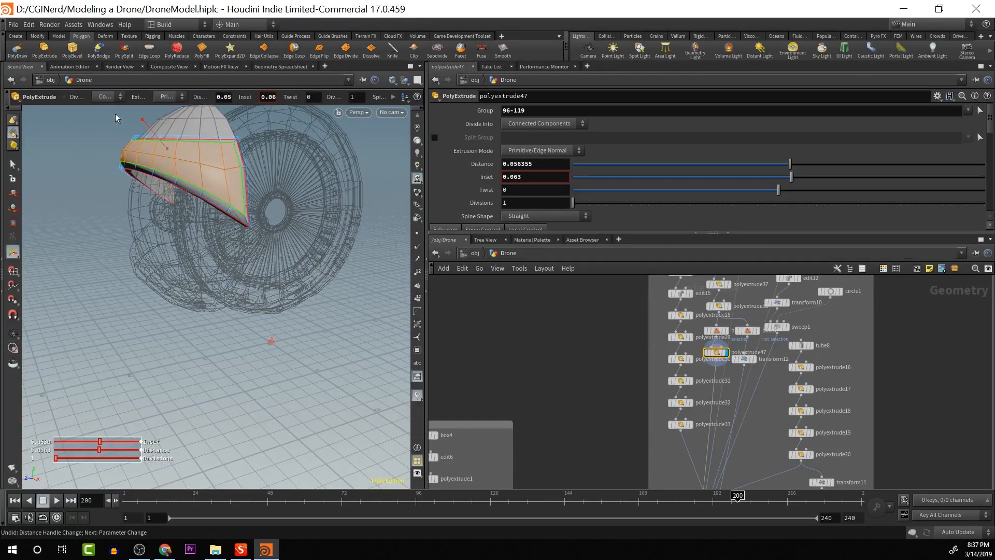
# Add another PolyExtrude to the raised band of the upper head shell, primitives 118-141, with an inset of 0.093
pyautogui.click(49, 55)
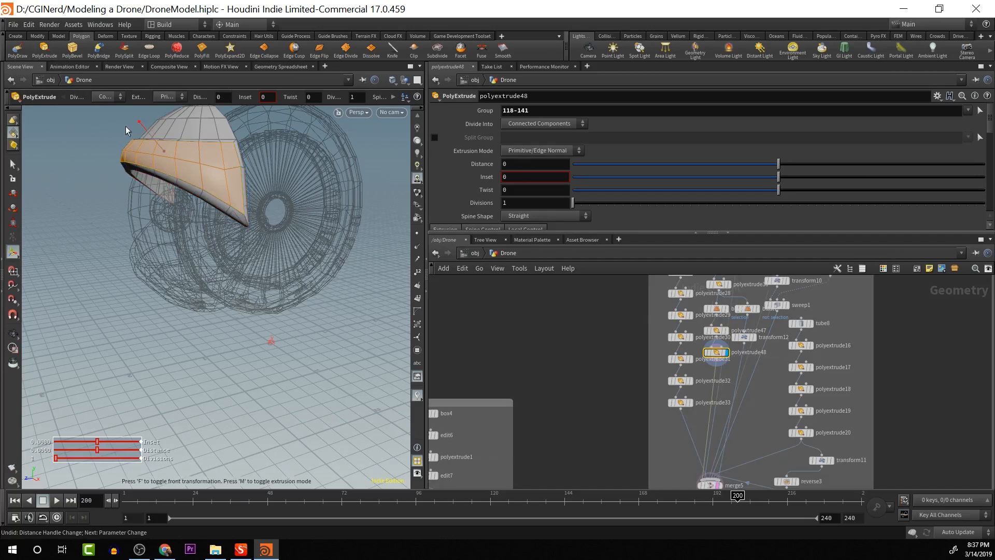
pyautogui.moveTo(147, 131); pyautogui.dragTo(89, 191)
pyautogui.press('w')
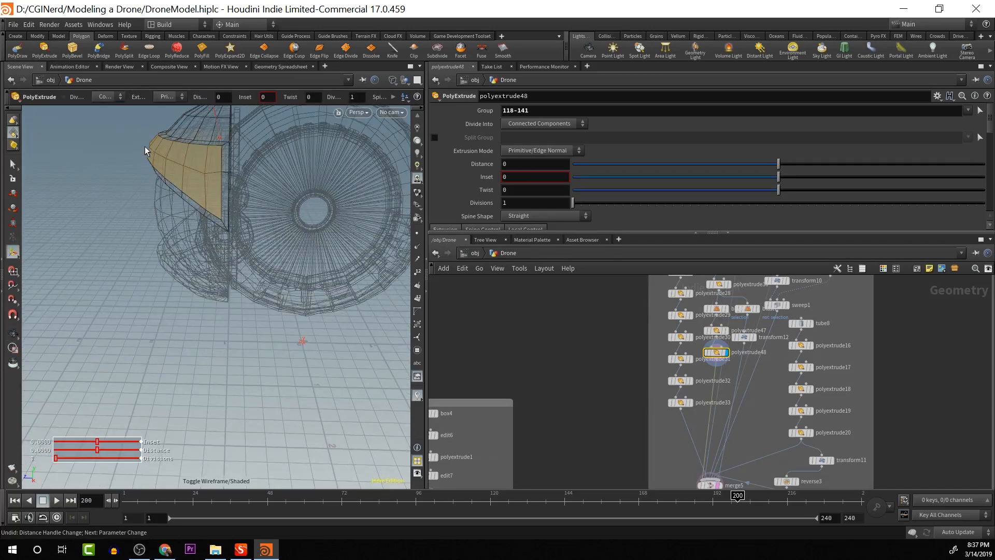
pyautogui.press('Escape')
pyautogui.moveTo(165, 144); pyautogui.dragTo(130, 187)
pyautogui.press('Return')
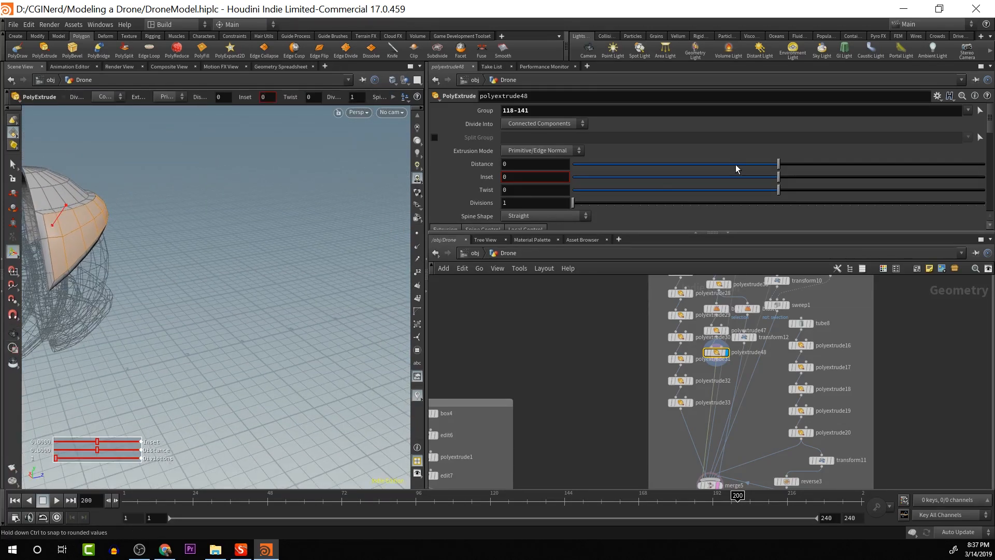
pyautogui.moveTo(779, 180); pyautogui.dragTo(776, 180)
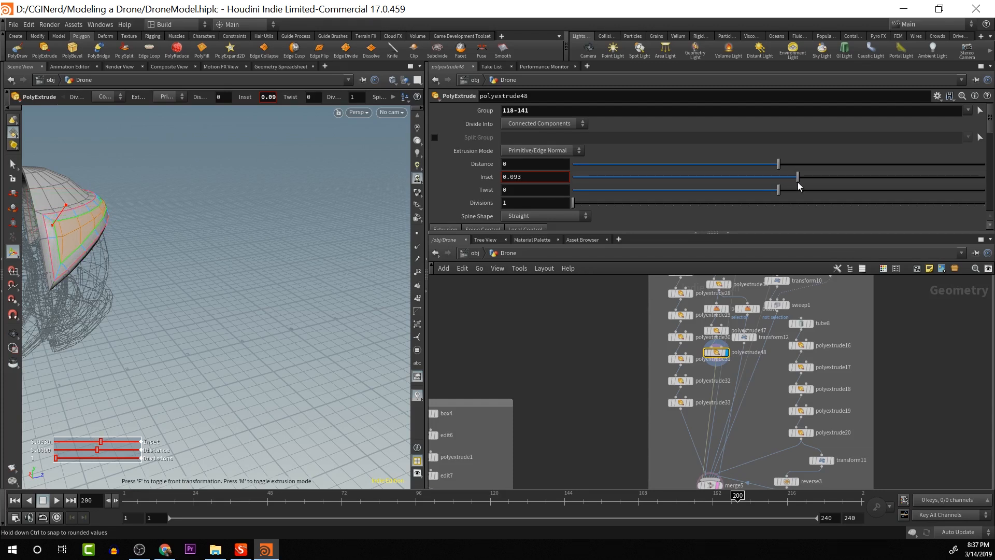
pyautogui.press('Escape')
pyautogui.moveTo(260, 222); pyautogui.dragTo(36, 213)
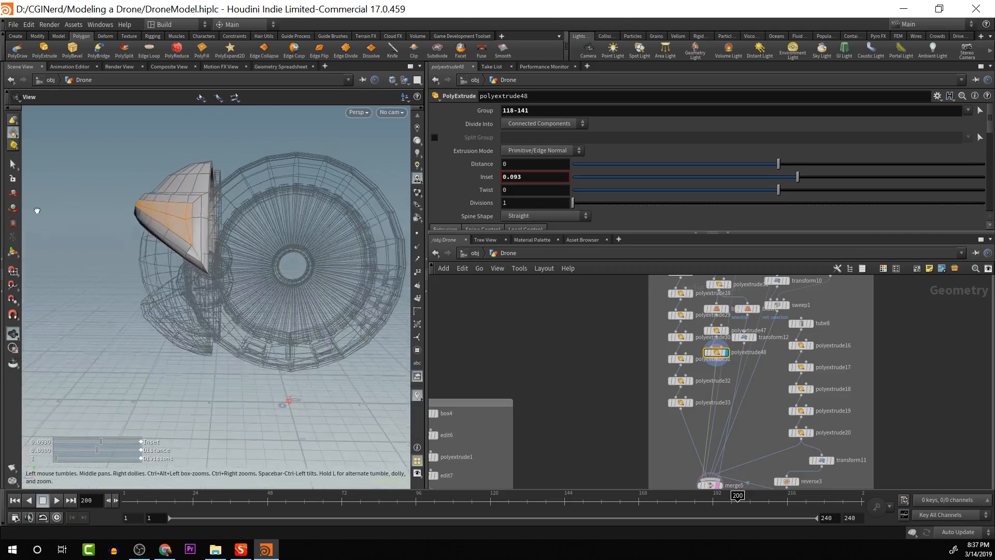
pyautogui.press('Return')
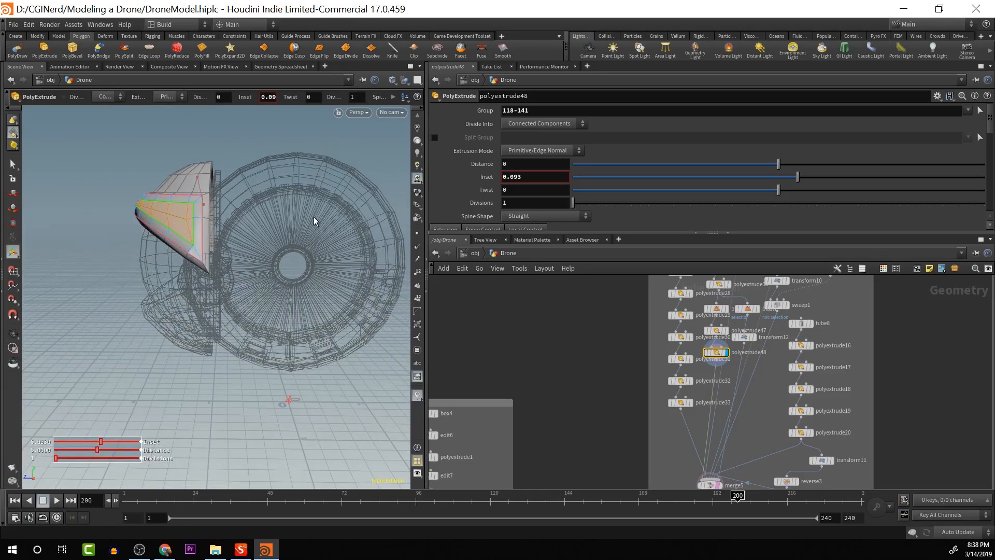
# Try extruding the inset band faces outward with a distance of about 0.339, and undo that distance change
pyautogui.moveTo(778, 167); pyautogui.dragTo(855, 166)
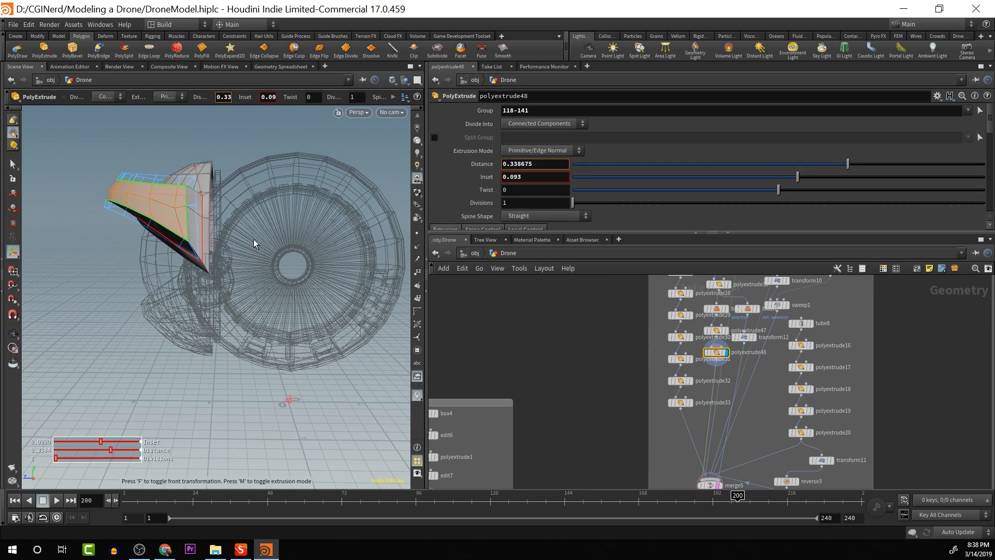
pyautogui.press('Escape')
pyautogui.moveTo(288, 263); pyautogui.dragTo(248, 252)
pyautogui.press('Return')
pyautogui.hotkey('ctrl', 'z')
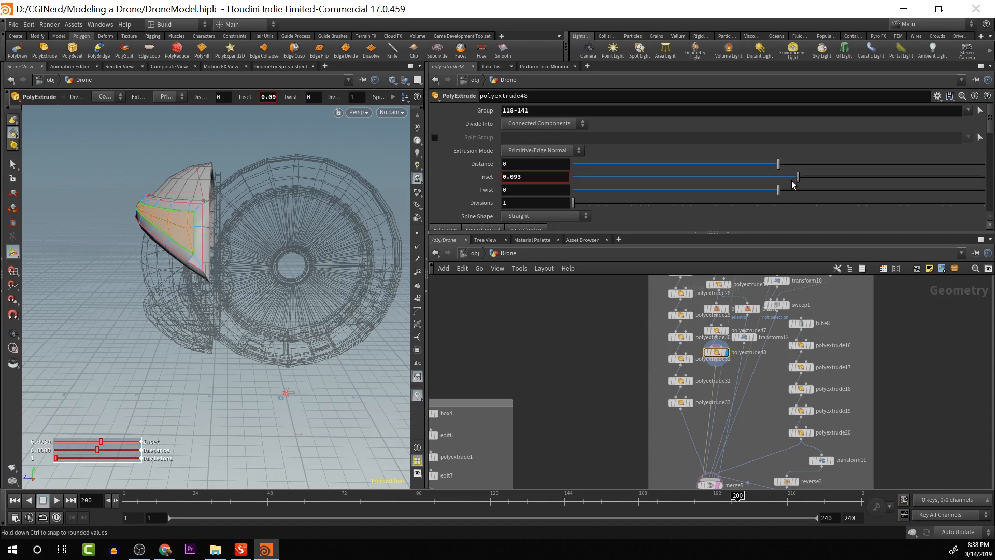
# Sink the inset band faces into the head shell with an extrusion distance of -0.038
pyautogui.moveTo(784, 166); pyautogui.dragTo(769, 165)
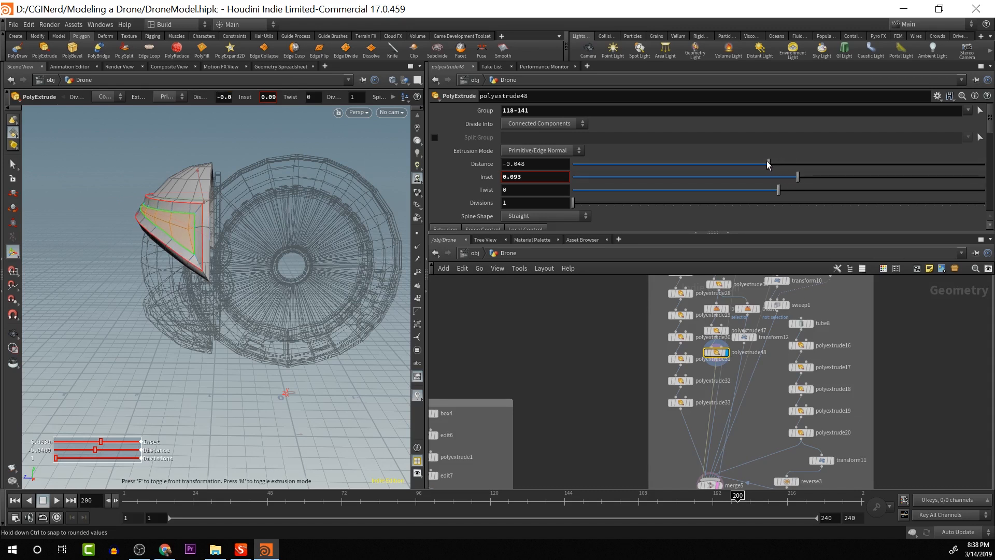
pyautogui.hotkey('ctrl', 'z')
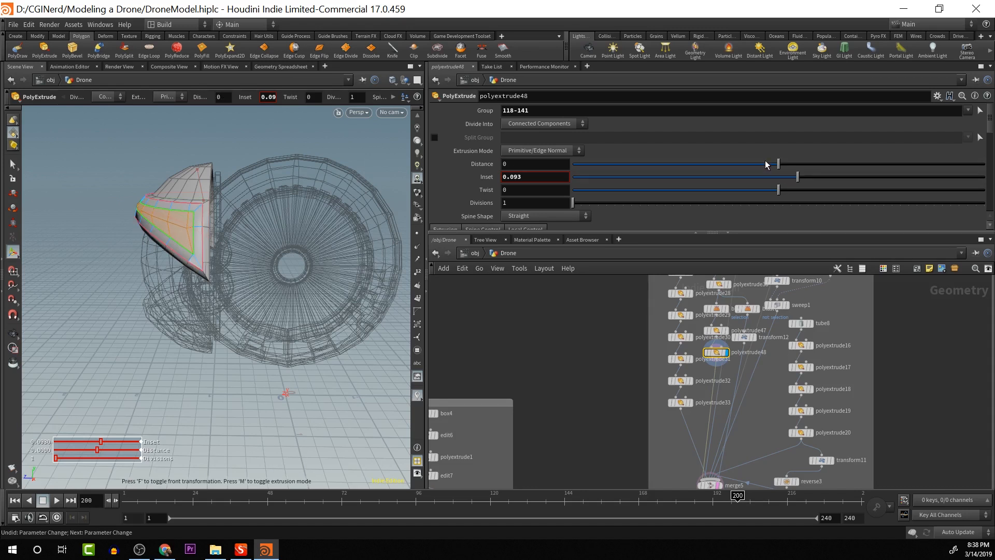
pyautogui.moveTo(772, 168); pyautogui.dragTo(771, 170)
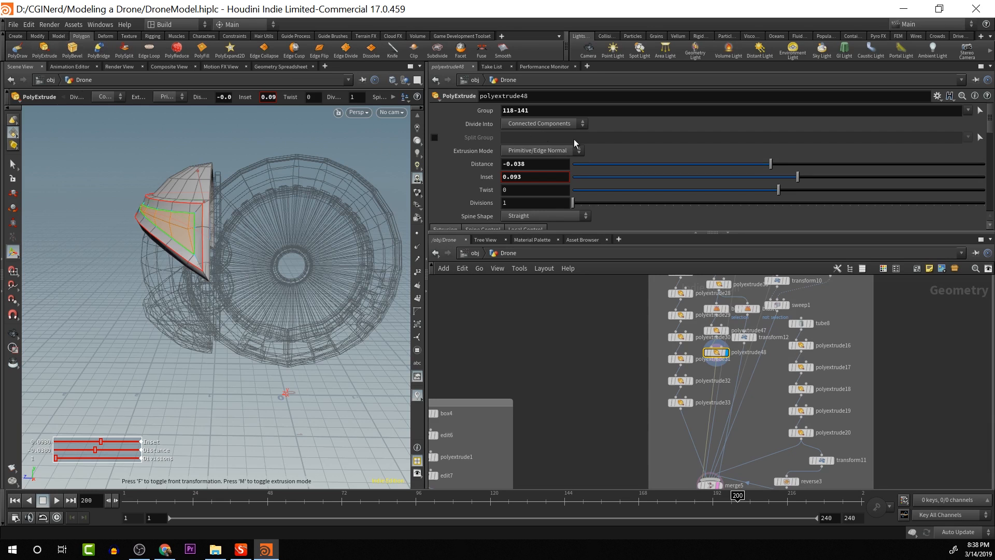
# PolyExtrude the recessed band faces, primitives 146-169, further inward with a distance of about -0.064 and no inset
pyautogui.click(44, 48)
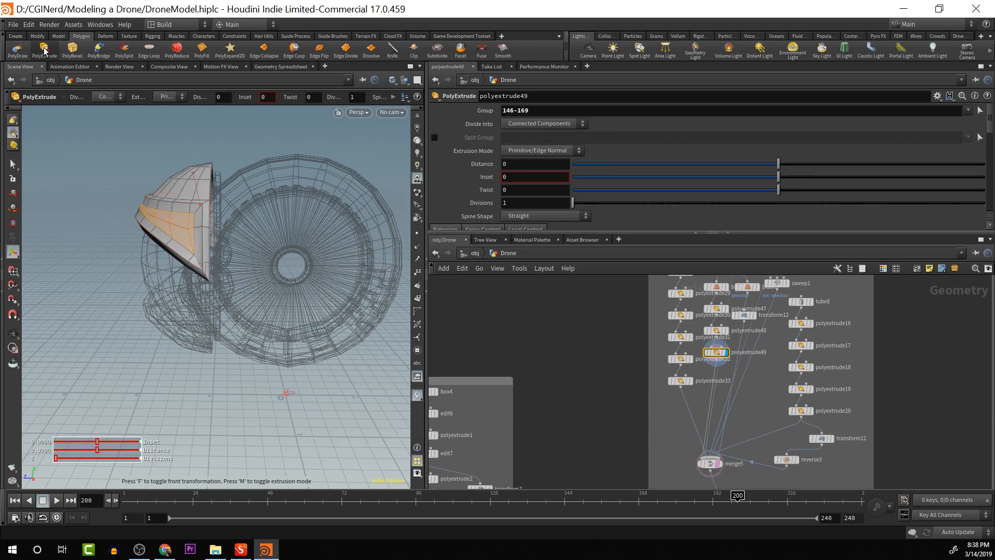
pyautogui.press('q')
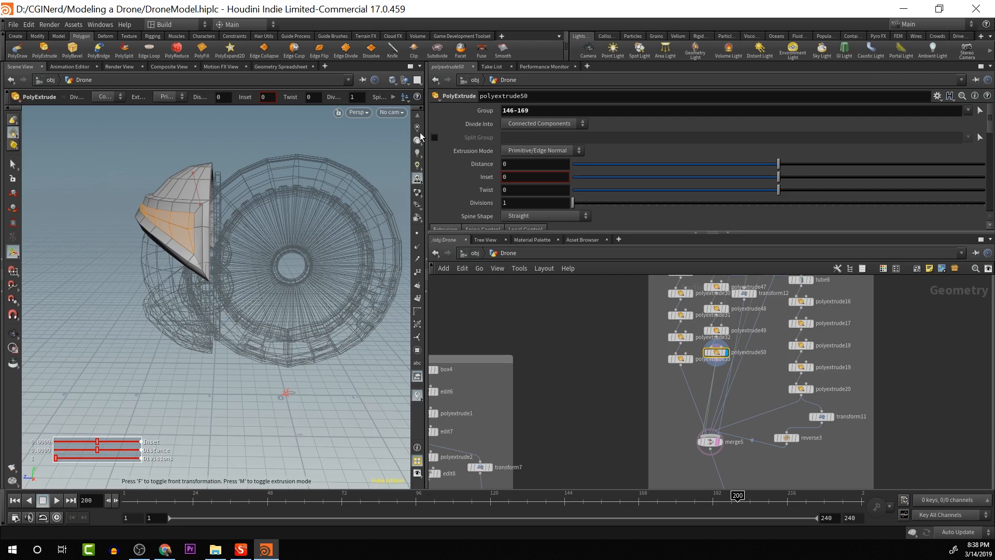
pyautogui.hotkey('ctrl', 'z')
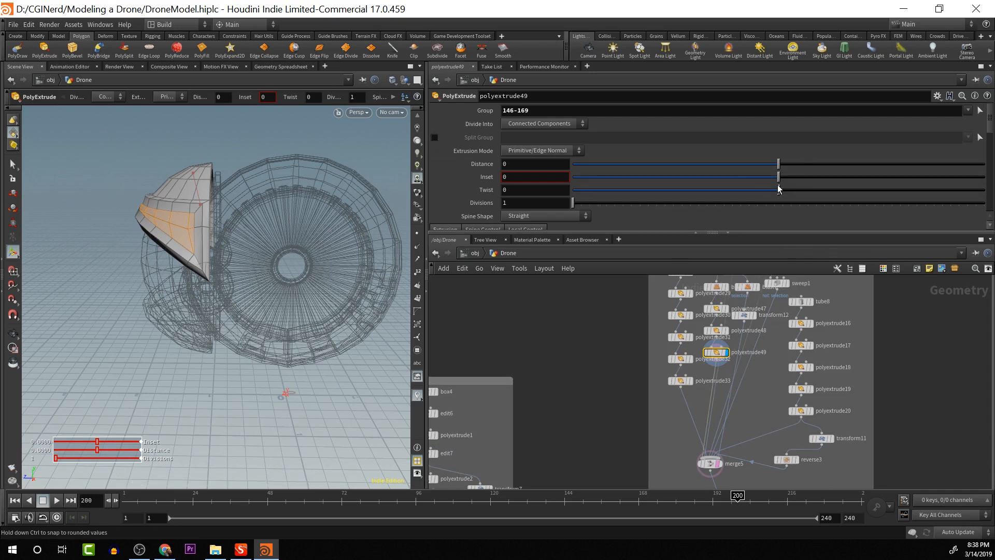
pyautogui.moveTo(779, 166); pyautogui.dragTo(773, 166)
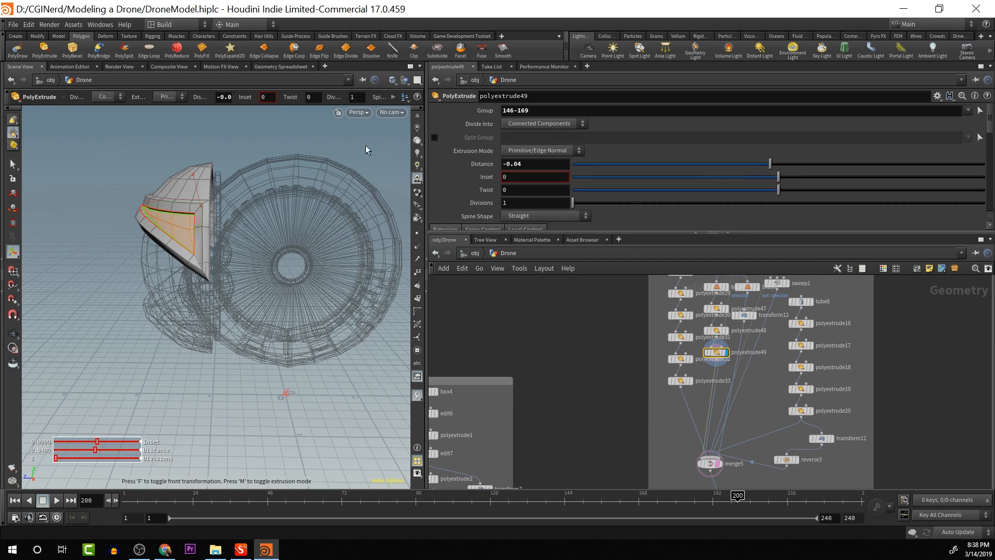
pyautogui.moveTo(365, 150); pyautogui.dragTo(362, 151, button='middle')
pyautogui.press('Escape')
pyautogui.moveTo(90, 264); pyautogui.dragTo(135, 218)
pyautogui.press('Return')
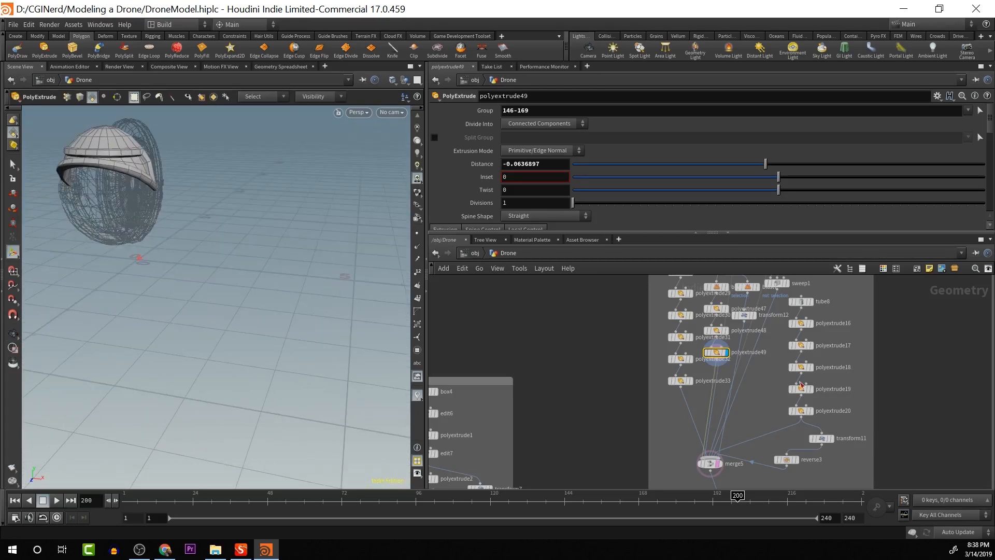
# Turn off the merge5 wireframe template, then display and select transform6 at the network's end to show the whole drone
pyautogui.scroll(-2, 739, 431)
pyautogui.moveTo(742, 432); pyautogui.dragTo(690, 193)
pyautogui.moveTo(688, 297); pyautogui.dragTo(617, 168)
pyautogui.click(706, 335)
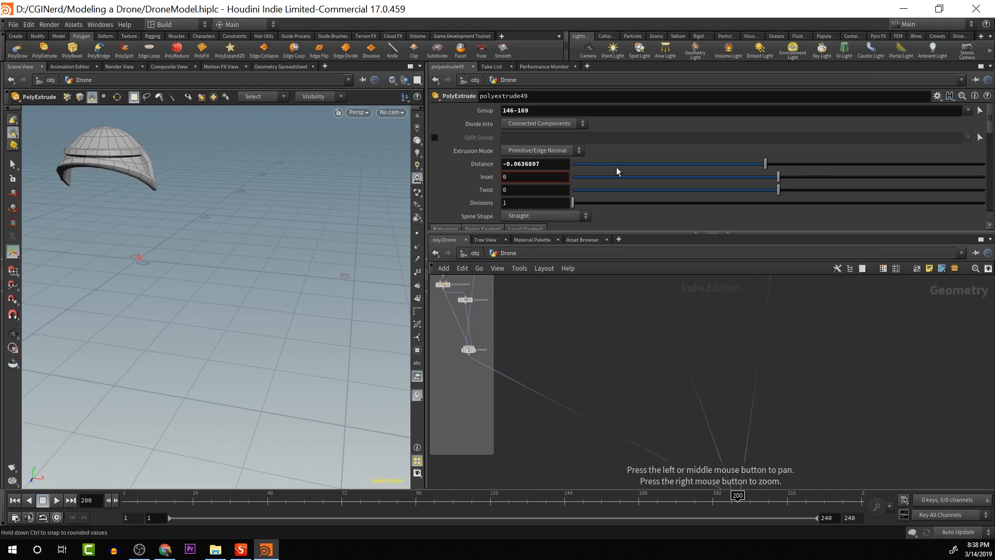
pyautogui.moveTo(724, 393); pyautogui.dragTo(662, 155)
pyautogui.moveTo(673, 291); pyautogui.dragTo(687, 377)
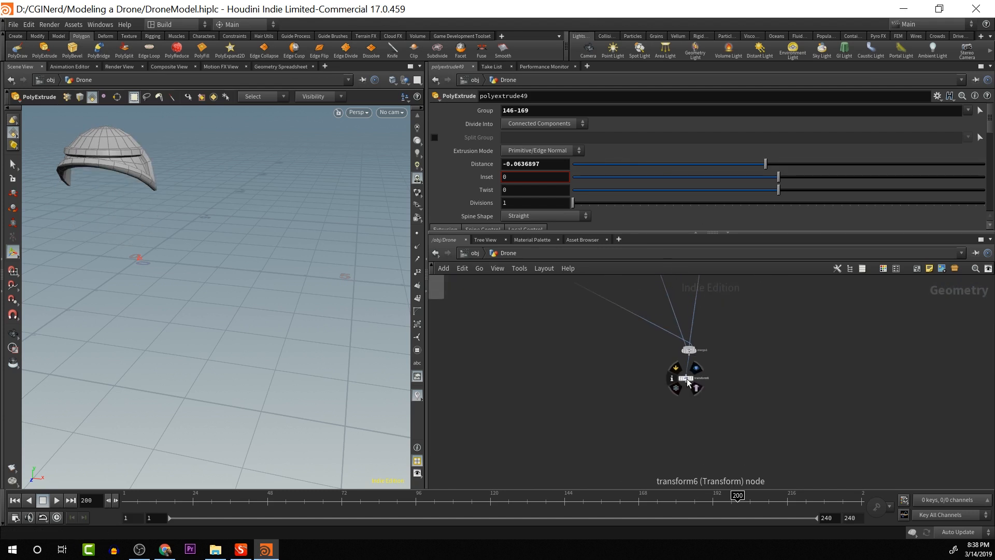
pyautogui.click(695, 388)
pyautogui.click(691, 379)
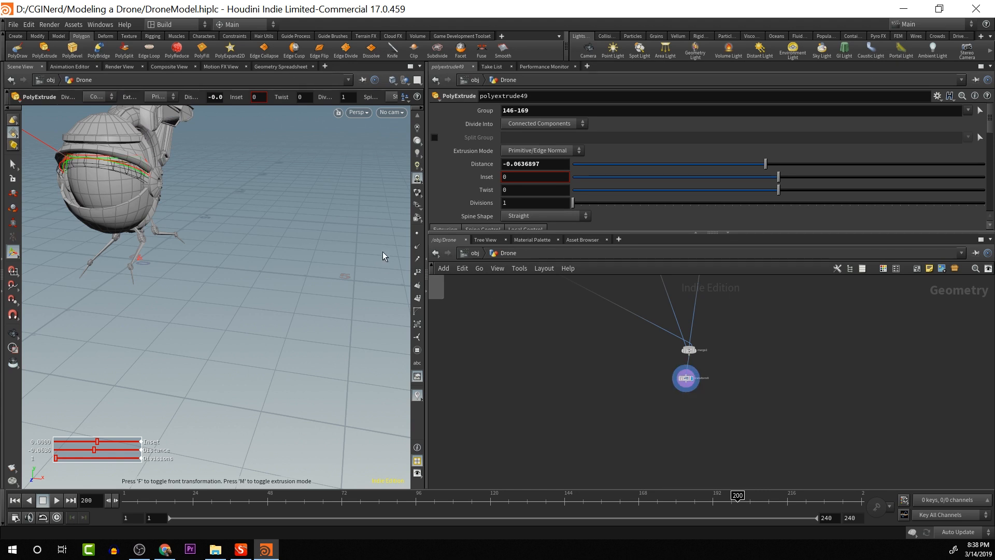
pyautogui.click(686, 379)
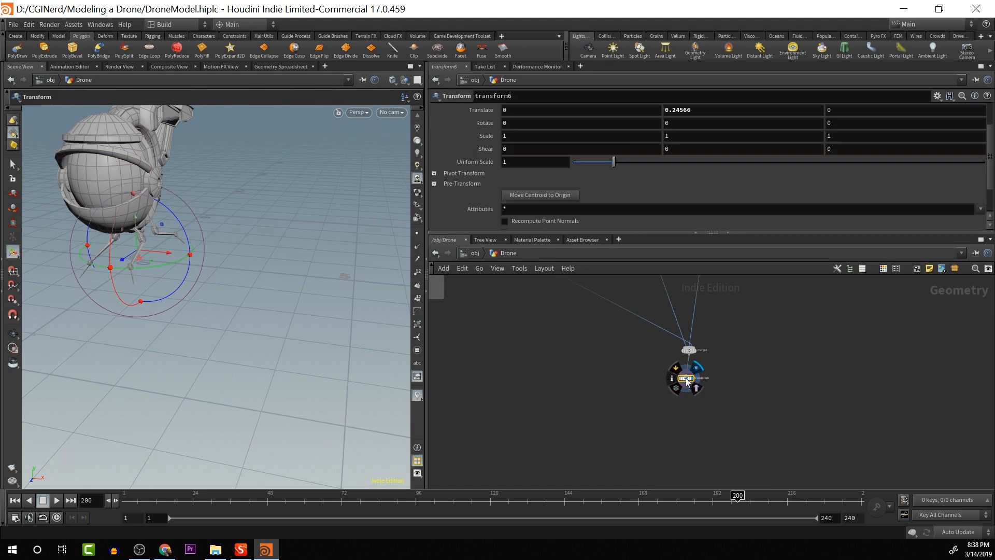
# Try selecting pairs of dome faces on the upper head shell from the whole-drone transform6 output
pyautogui.moveTo(259, 230)
pyautogui.keyDown('alt'); pyautogui.mouseDown()
pyautogui.moveTo(187, 226)
pyautogui.moveTo(251, 222)
pyautogui.moveTo(233, 211)
pyautogui.moveTo(195, 218)
pyautogui.moveTo(67, 183)
pyautogui.moveTo(144, 239)
pyautogui.moveTo(116, 253)
pyautogui.moveTo(313, 245)
pyautogui.moveTo(159, 236)
pyautogui.moveTo(218, 244)
pyautogui.moveTo(211, 267)
pyautogui.moveTo(177, 257)
pyautogui.moveTo(299, 275)
pyautogui.moveTo(351, 324)
pyautogui.moveTo(251, 228)
pyautogui.moveTo(266, 257)
pyautogui.moveTo(275, 216)
pyautogui.moveTo(344, 259)
pyautogui.moveTo(246, 248)
pyautogui.moveTo(175, 211)
pyautogui.moveTo(179, 197)
pyautogui.moveTo(280, 247)
pyautogui.moveTo(246, 243)
pyautogui.moveTo(307, 256)
pyautogui.moveTo(288, 245)
pyautogui.moveTo(334, 215)
pyautogui.moveTo(280, 188)
pyautogui.moveTo(315, 188)
pyautogui.moveTo(251, 212)
pyautogui.mouseUp(); pyautogui.keyUp('alt')
pyautogui.press('t')
pyautogui.click(304, 228)
pyautogui.keyDown('shift'); pyautogui.click(241, 248); pyautogui.keyUp('shift')
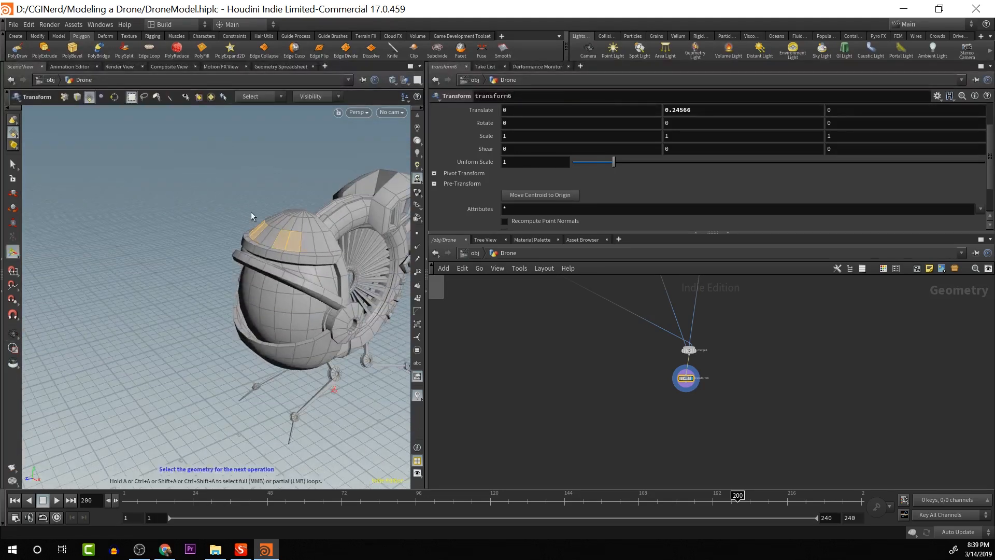
# Return to the head branch, display and select polyextrude49, and undo the accidental change to its distance
pyautogui.keyDown('alt'); pyautogui.moveTo(770, 372); pyautogui.dragTo(786, 477, button='middle'); pyautogui.keyUp('alt')
pyautogui.keyDown('alt'); pyautogui.moveTo(717, 338); pyautogui.dragTo(783, 519, button='middle'); pyautogui.keyUp('alt')
pyautogui.keyDown('alt'); pyautogui.moveTo(682, 392); pyautogui.dragTo(703, 461, button='middle'); pyautogui.keyUp('alt')
pyautogui.keyDown('alt'); pyautogui.scroll(3, 709, 392); pyautogui.keyUp('alt')
pyautogui.keyDown('alt'); pyautogui.moveTo(706, 395); pyautogui.dragTo(711, 431, button='middle'); pyautogui.keyUp('alt')
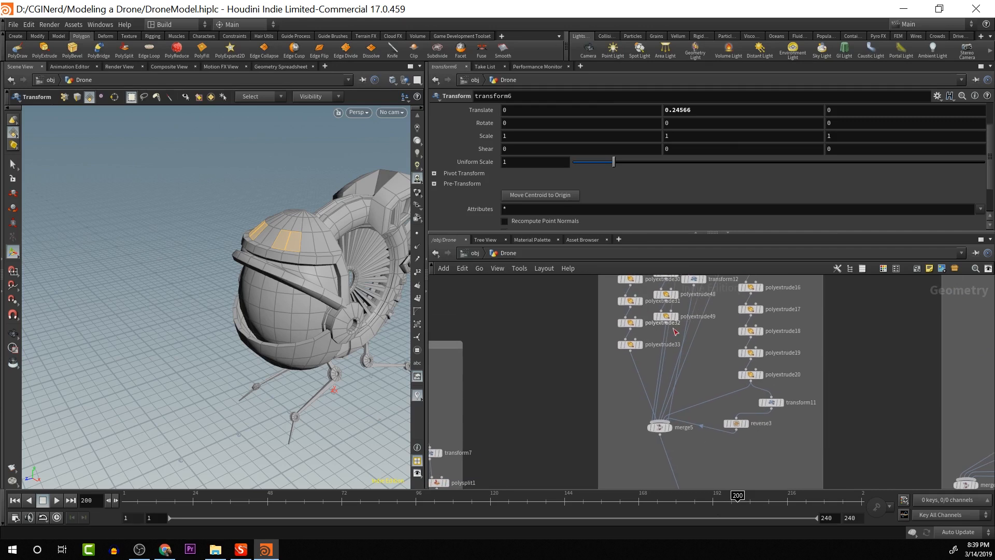
pyautogui.click(679, 321)
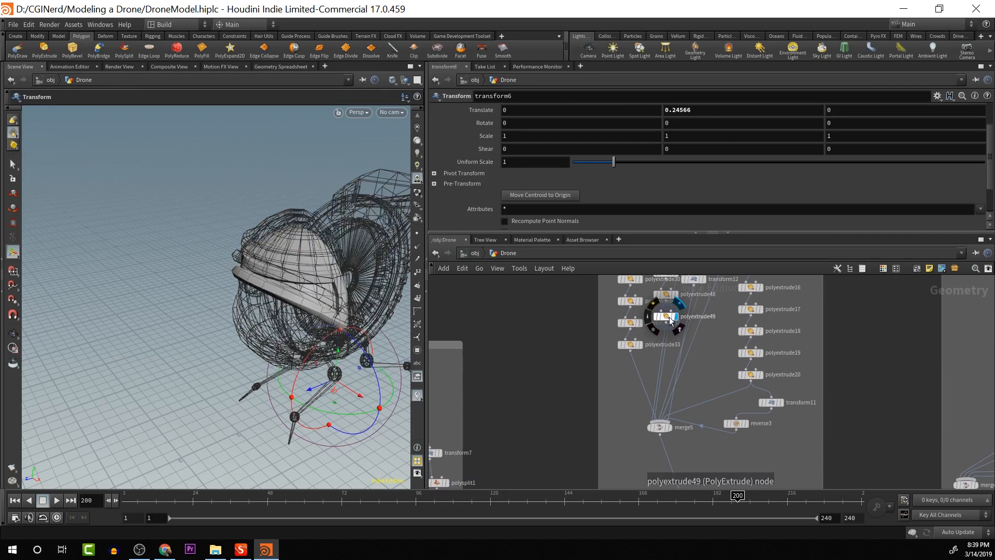
pyautogui.click(669, 316)
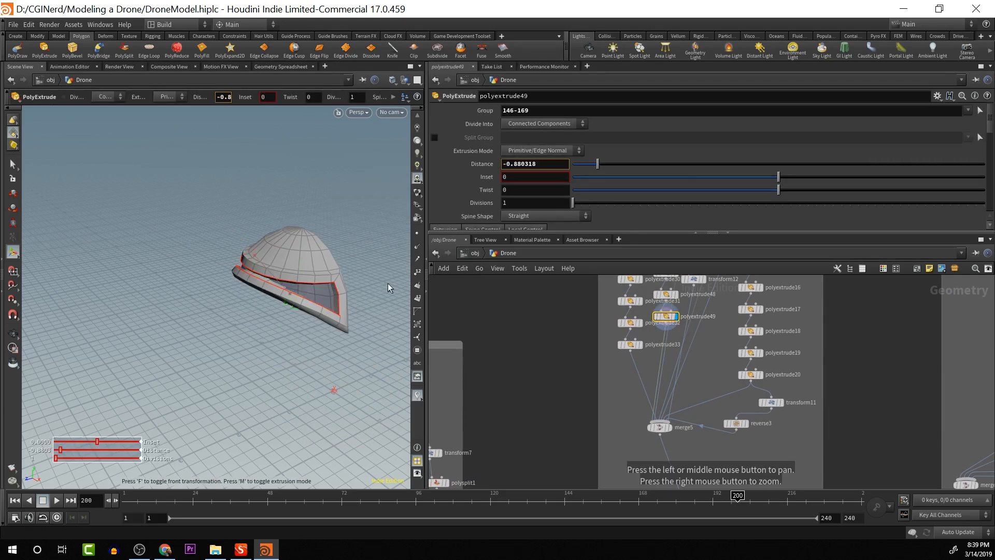
pyautogui.moveTo(388, 283); pyautogui.dragTo(381, 264, button='middle')
pyautogui.hotkey('ctrl', 'z')
# PolyExtrude two symmetrical face pairs on the head shell's dome, primitives 86-87 and 92-93, with an inset of 0.068
pyautogui.moveTo(371, 241)
pyautogui.keyDown('alt'); pyautogui.mouseDown()
pyautogui.moveTo(396, 247)
pyautogui.moveTo(364, 244)
pyautogui.mouseUp(); pyautogui.keyUp('alt')
pyautogui.scroll(2, 318, 226)
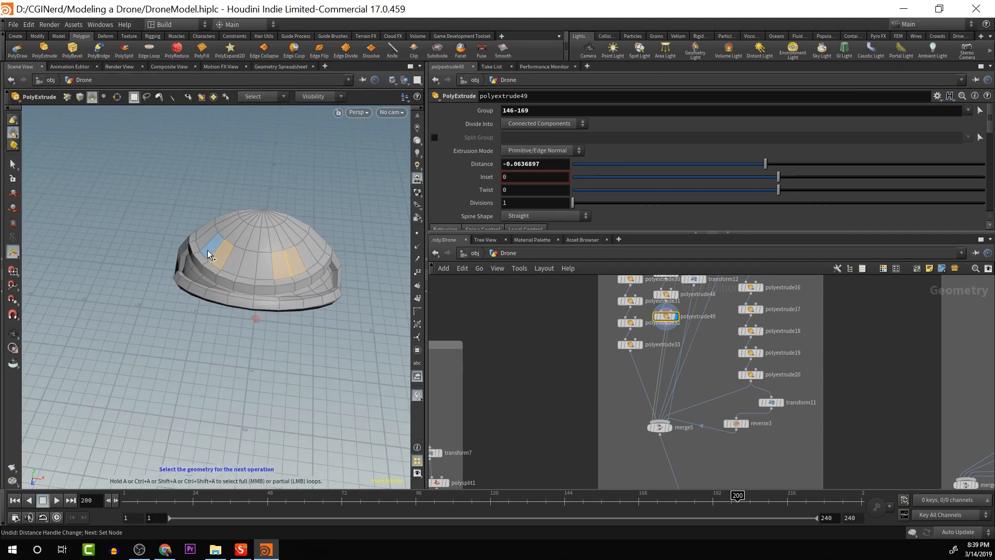
pyautogui.keyDown('alt'); pyautogui.moveTo(208, 250); pyautogui.dragTo(262, 270); pyautogui.keyUp('alt')
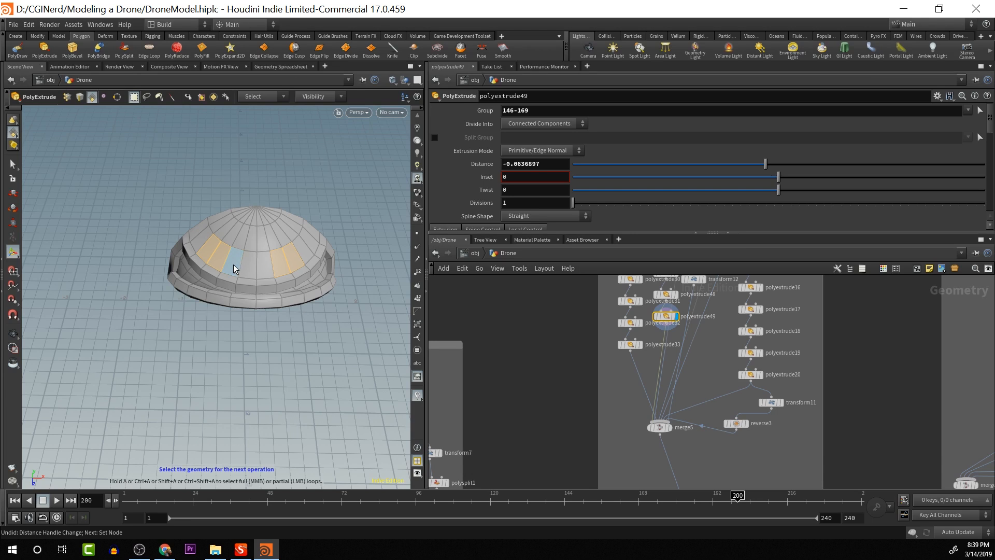
pyautogui.keyDown('alt'); pyautogui.moveTo(210, 254); pyautogui.dragTo(242, 264); pyautogui.keyUp('alt')
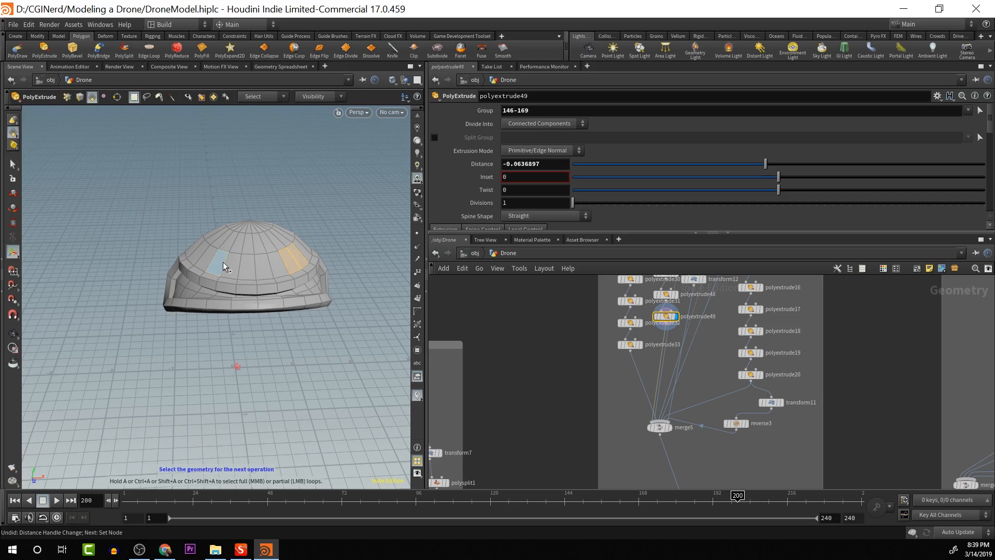
pyautogui.keyDown('alt'); pyautogui.moveTo(207, 261); pyautogui.dragTo(184, 328); pyautogui.keyUp('alt')
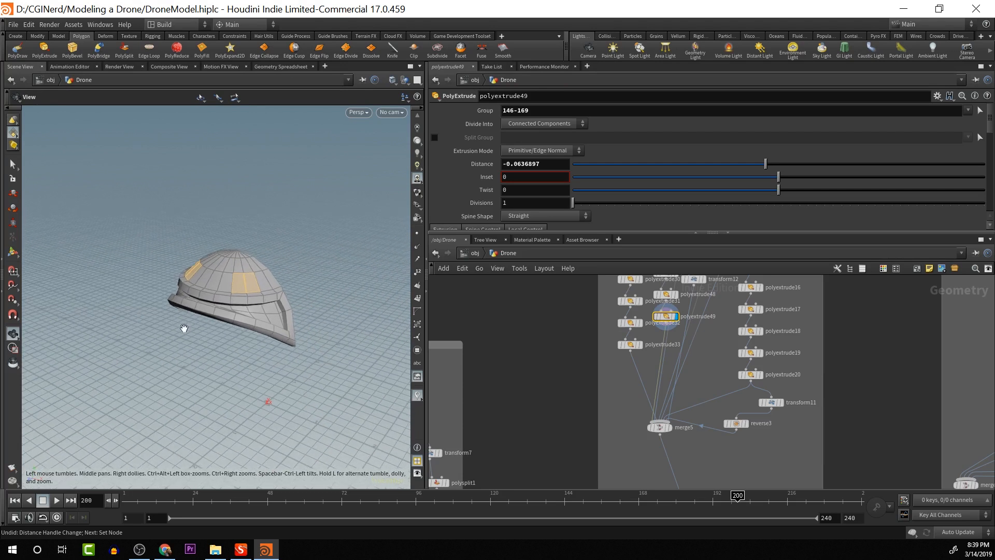
pyautogui.click(43, 50)
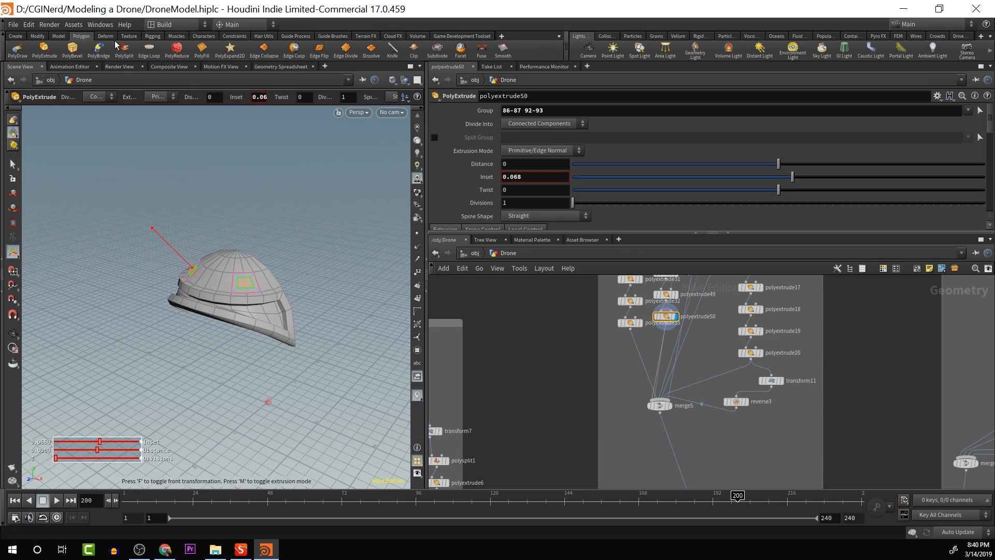
# PolyExtrude the inset dome panels, primitives 222-225, inward with a distance of -0.038 to form recesses
pyautogui.click(53, 49)
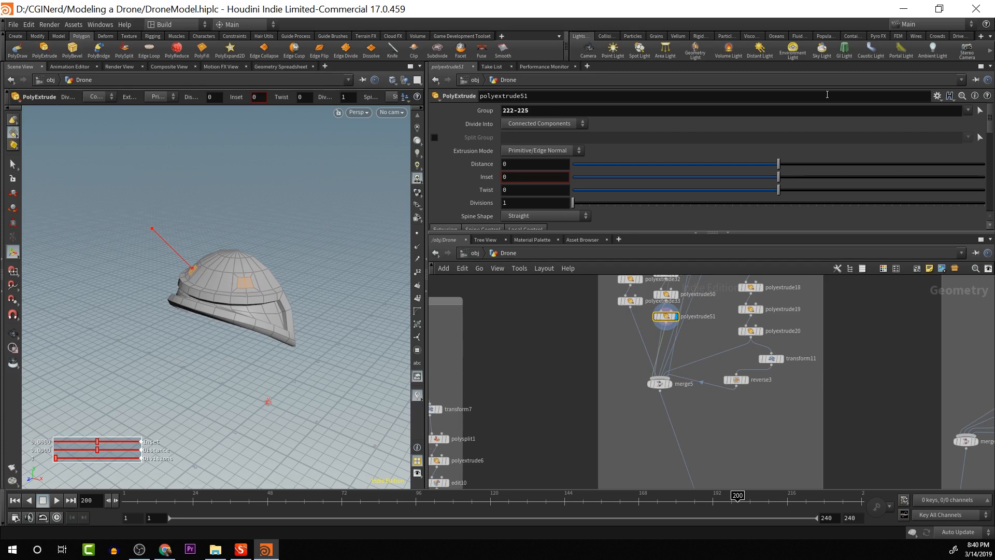
pyautogui.moveTo(776, 166); pyautogui.dragTo(772, 165)
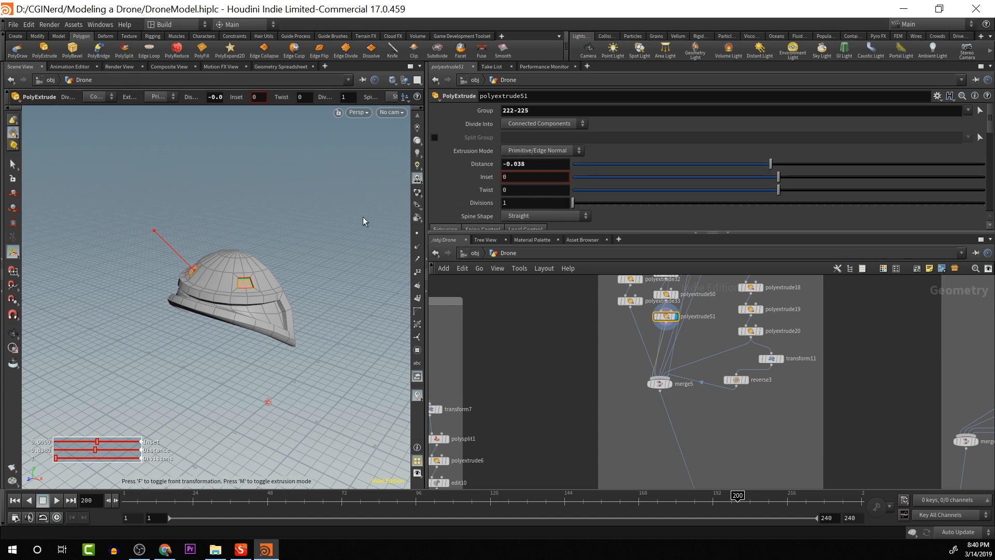
pyautogui.press('s')
pyautogui.keyDown('alt'); pyautogui.moveTo(364, 258); pyautogui.dragTo(395, 224); pyautogui.keyUp('alt')
# Select and display merge2, which joins merge5, merge4 and merge6, to show the whole drone
pyautogui.scroll(-4, 695, 423)
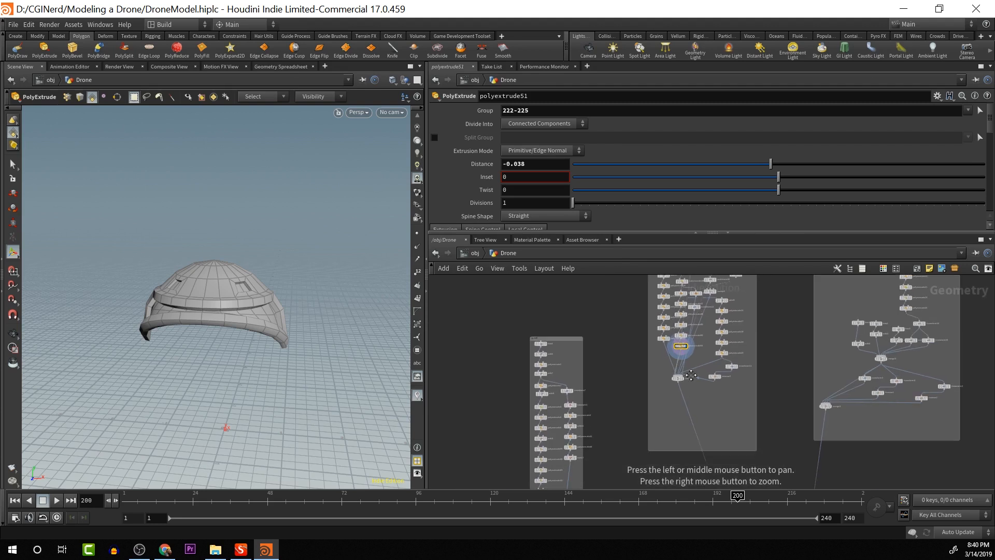
pyautogui.keyDown('alt'); pyautogui.moveTo(680, 364); pyautogui.dragTo(650, 293, button='middle'); pyautogui.keyUp('alt')
pyautogui.scroll(-3, 724, 449)
pyautogui.keyDown('alt'); pyautogui.moveTo(713, 416); pyautogui.dragTo(709, 407, button='middle'); pyautogui.keyUp('alt')
pyautogui.scroll(2, 708, 406)
pyautogui.scroll(2, 700, 403)
pyautogui.scroll(-1, 699, 401)
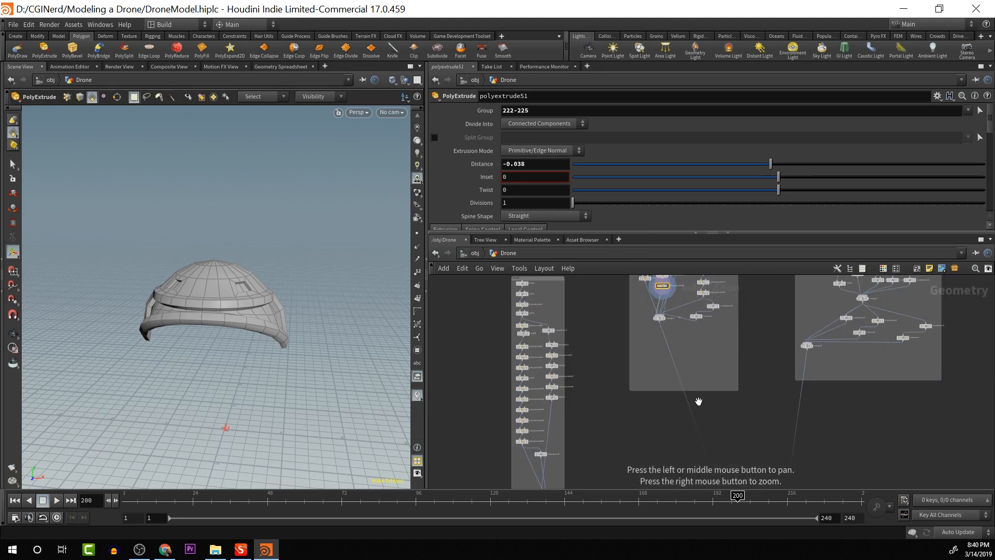
pyautogui.scroll(-3, 699, 401)
pyautogui.click(711, 397)
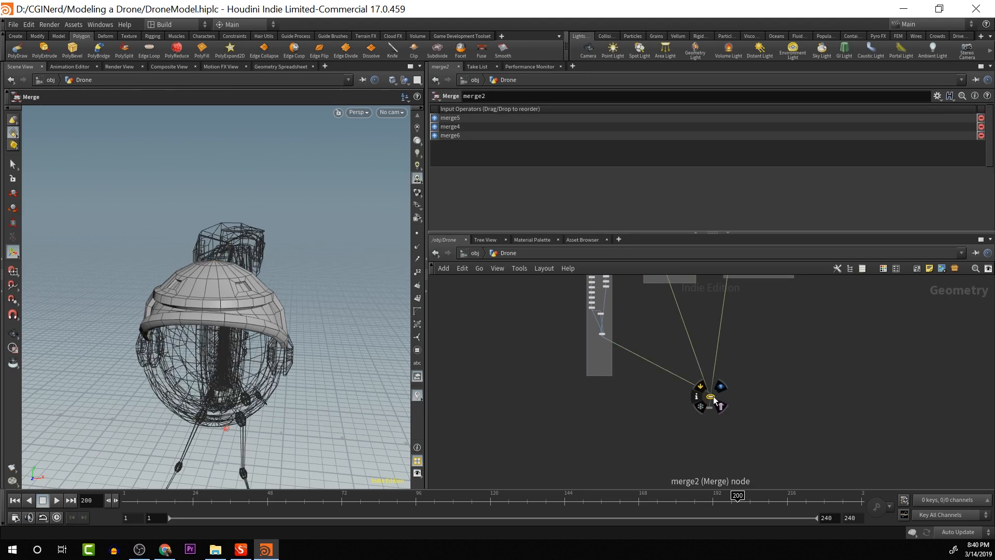
pyautogui.click(721, 387)
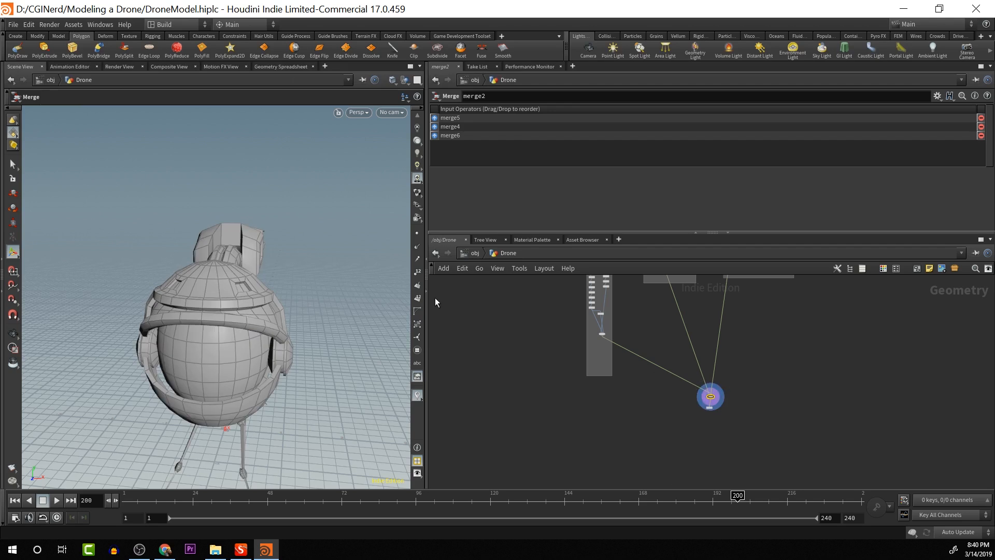
# Select and display transform2, the lower shell of the drone's head
pyautogui.press('Escape')
pyautogui.moveTo(329, 299); pyautogui.dragTo(309, 273)
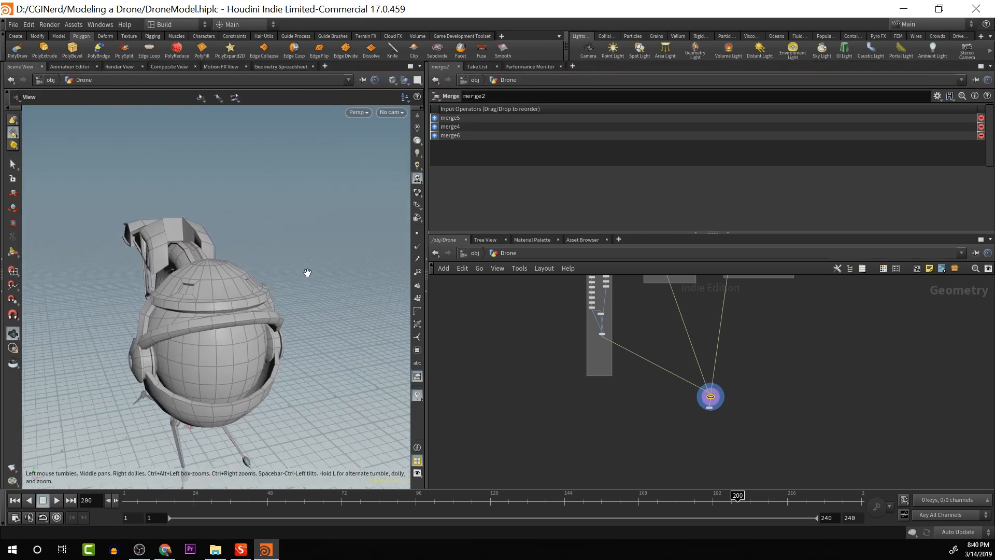
pyautogui.moveTo(231, 257); pyautogui.dragTo(162, 261)
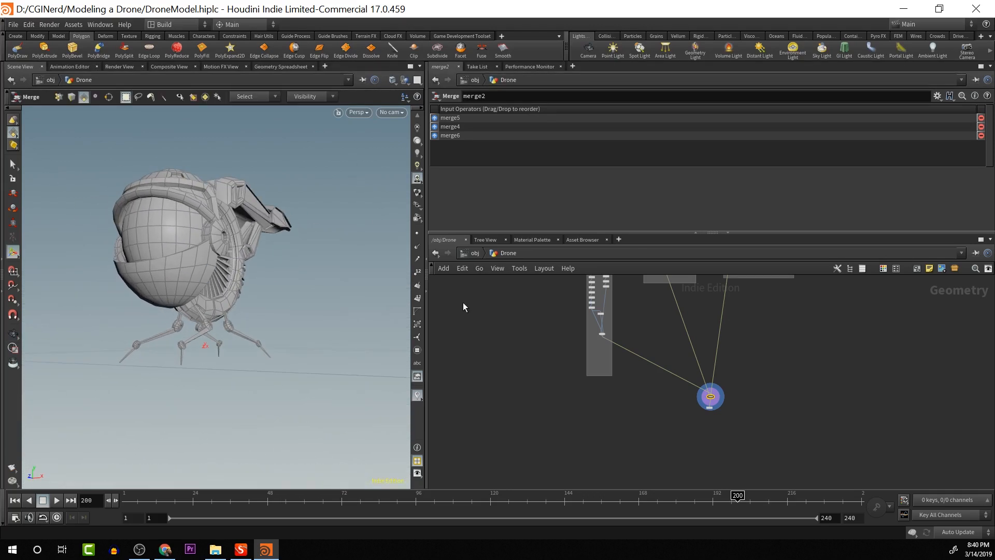
pyautogui.moveTo(713, 292); pyautogui.dragTo(710, 395)
pyautogui.scroll(5, 663, 374)
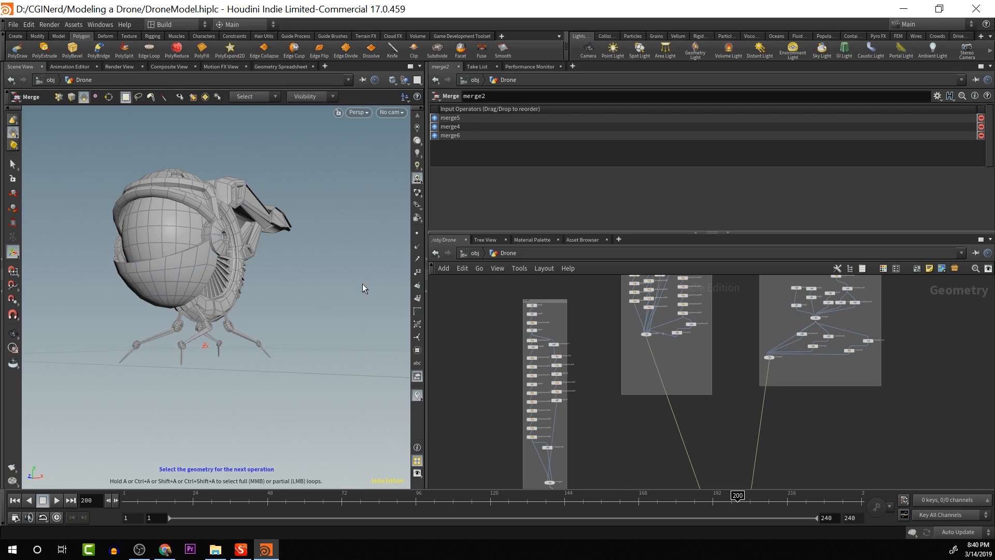
pyautogui.moveTo(659, 275); pyautogui.dragTo(647, 370)
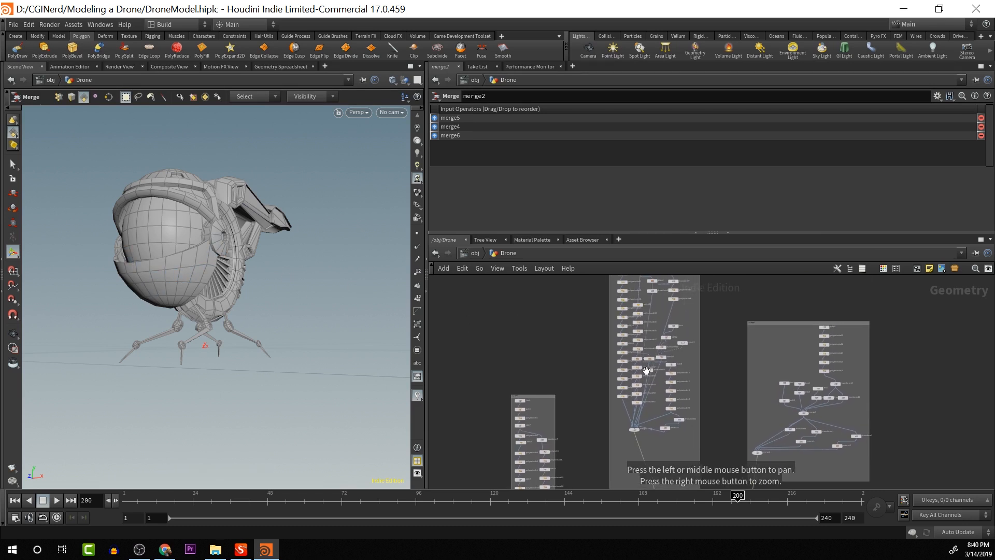
pyautogui.scroll(6, 648, 368)
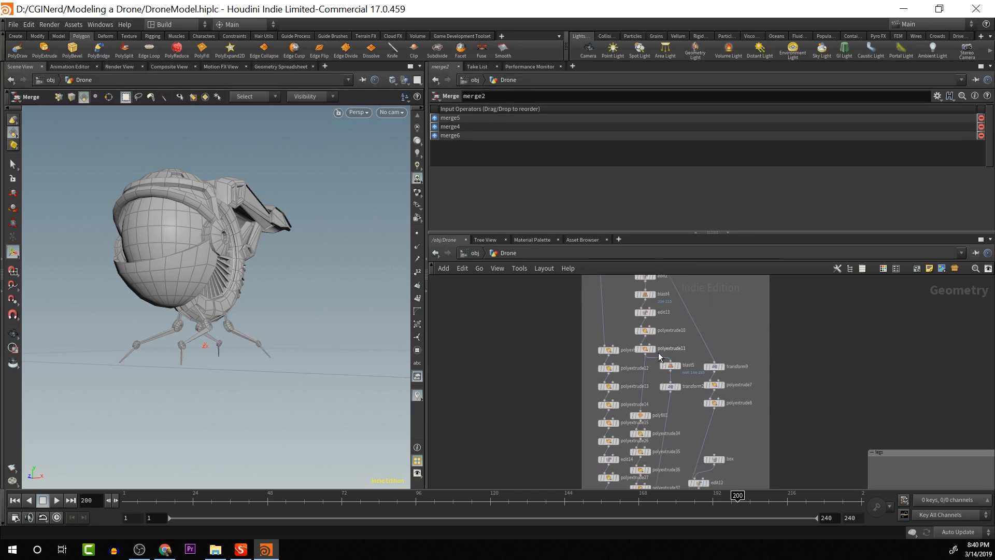
pyautogui.moveTo(674, 390)
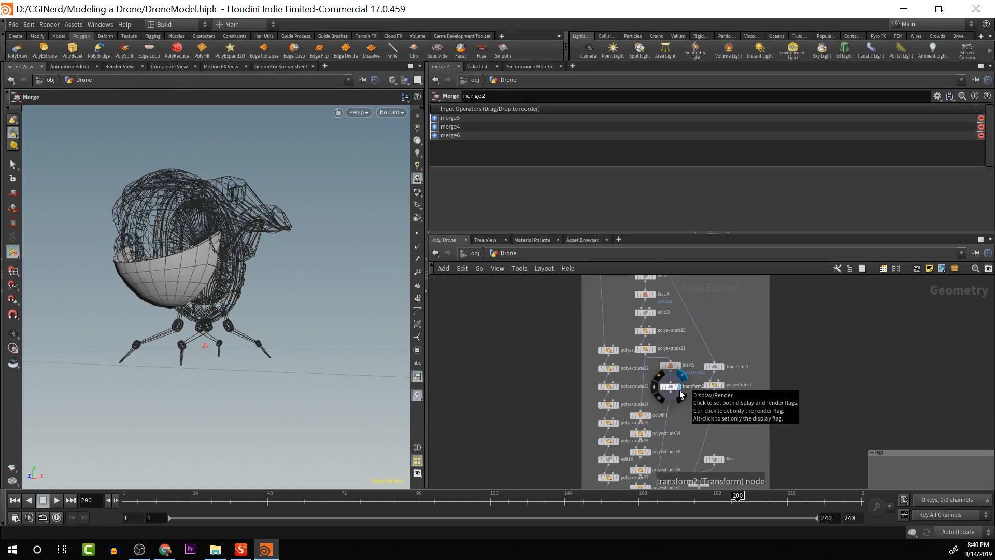
pyautogui.click(681, 394)
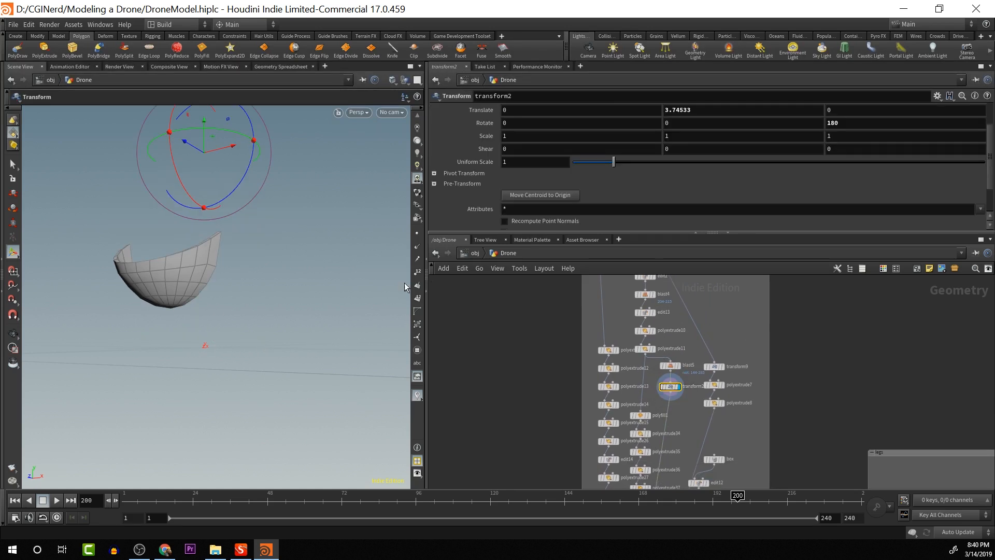
pyautogui.press('Escape')
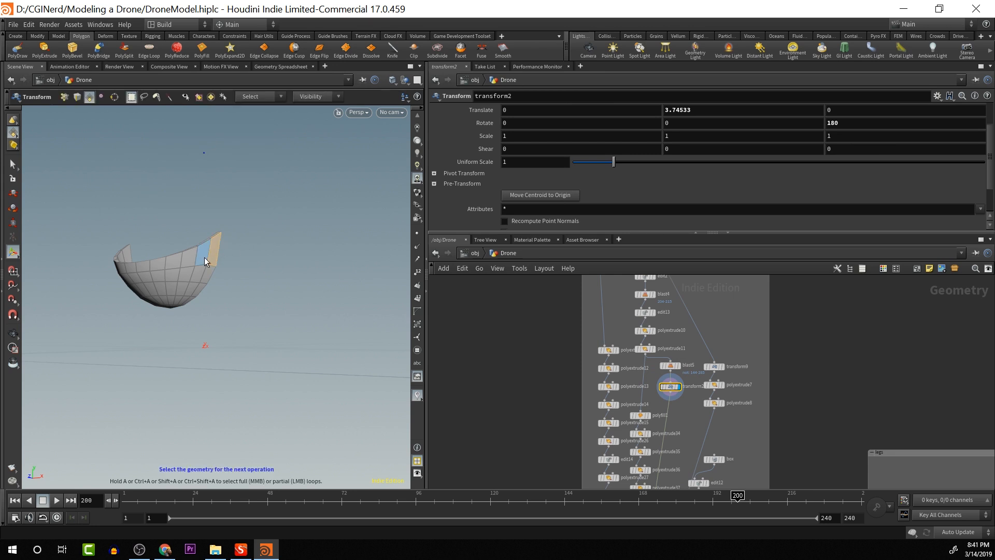
pyautogui.moveTo(188, 256); pyautogui.dragTo(216, 253)
pyautogui.press('t')
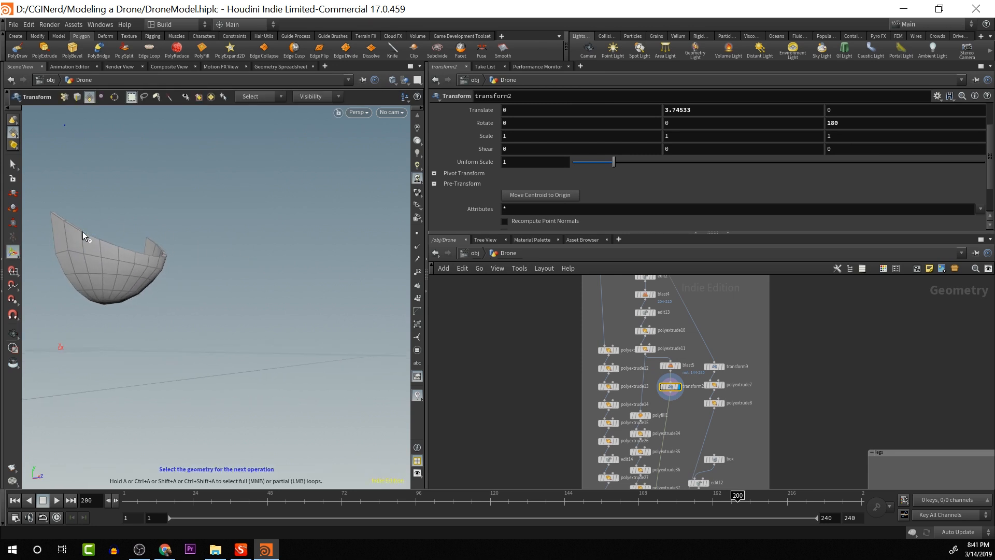
pyautogui.middleClick(67, 247)
pyautogui.moveTo(67, 246); pyautogui.dragTo(78, 260)
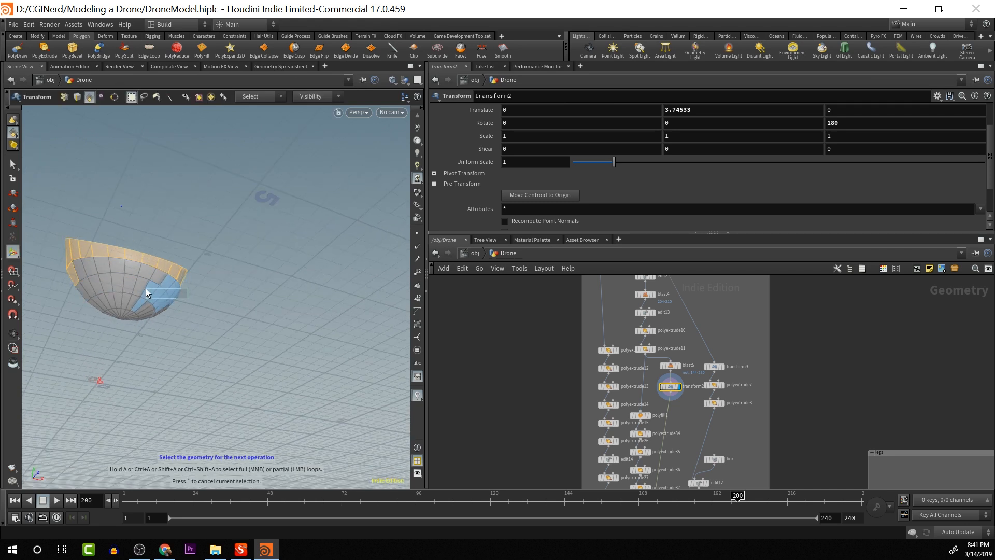
pyautogui.moveTo(133, 279); pyautogui.dragTo(165, 292)
pyautogui.click(180, 302)
pyautogui.hotkey('ctrl', 'z')
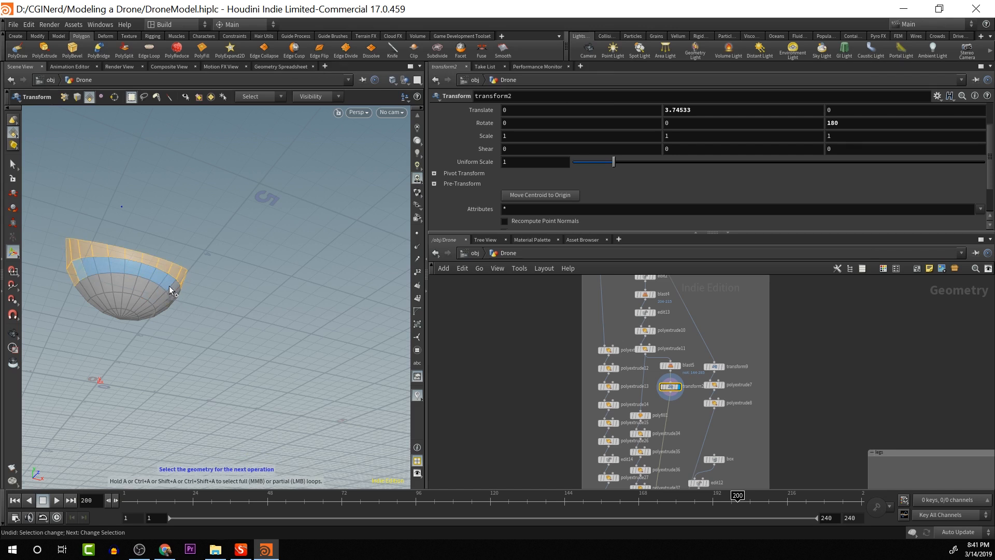
pyautogui.press('Escape')
pyautogui.moveTo(191, 297); pyautogui.dragTo(116, 299)
pyautogui.press('Return')
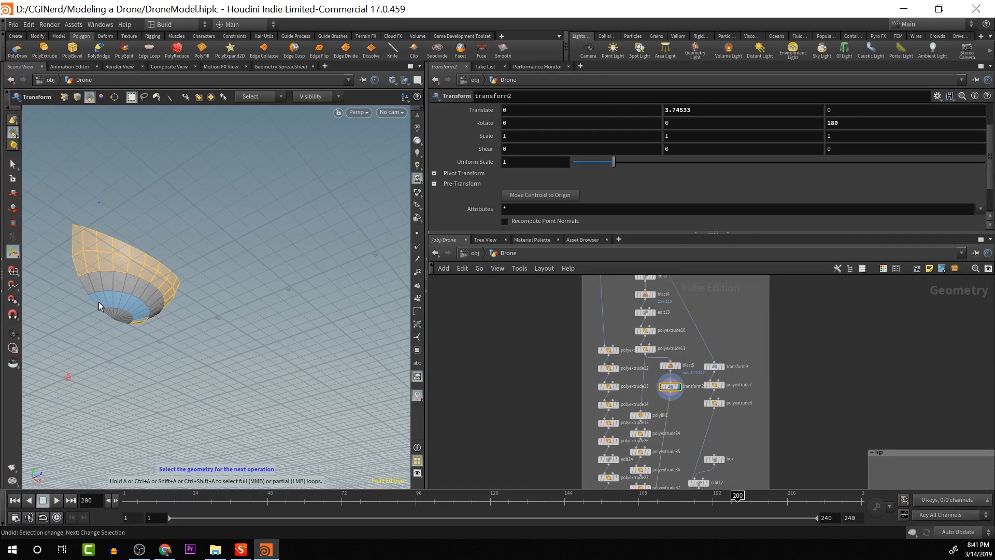
pyautogui.keyDown('shift'); pyautogui.click(98, 302); pyautogui.keyUp('shift')
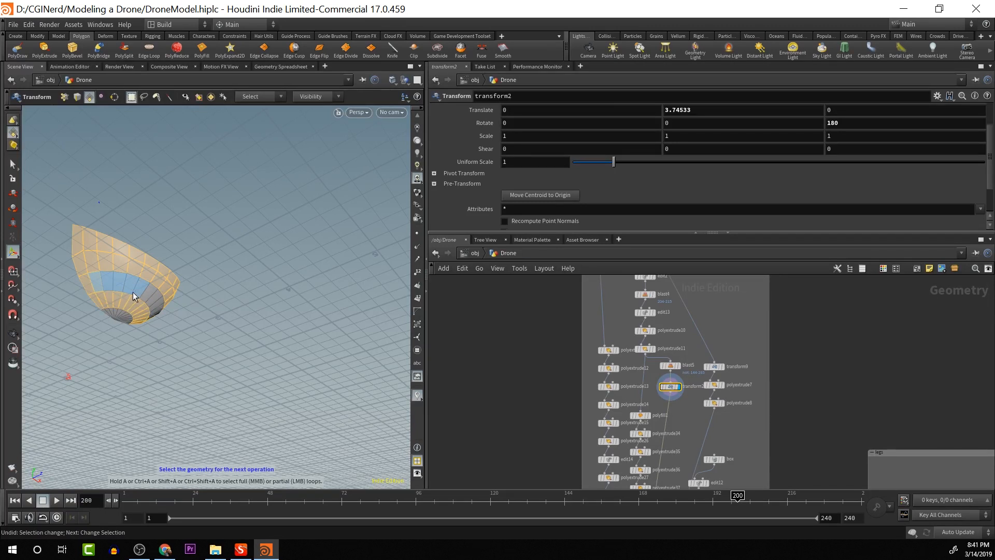
# PolyExtrude two horizontal face bands on the lower head shell, primitives 73-82 and 97-106, with an inset of 0.068
pyautogui.moveTo(155, 307); pyautogui.dragTo(178, 269)
pyautogui.click(123, 270)
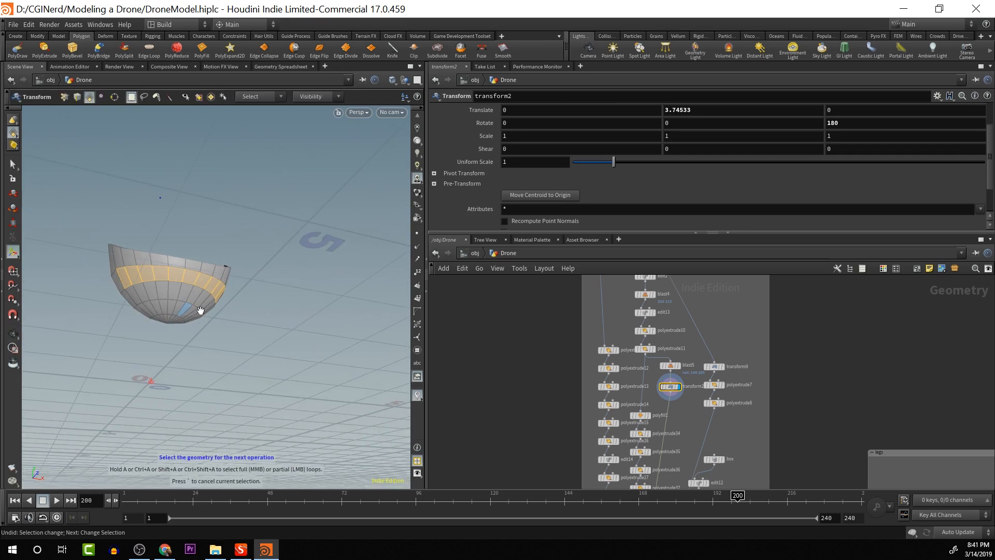
pyautogui.moveTo(200, 311); pyautogui.dragTo(284, 318)
pyautogui.keyDown('shift'); pyautogui.click(140, 314); pyautogui.keyUp('shift')
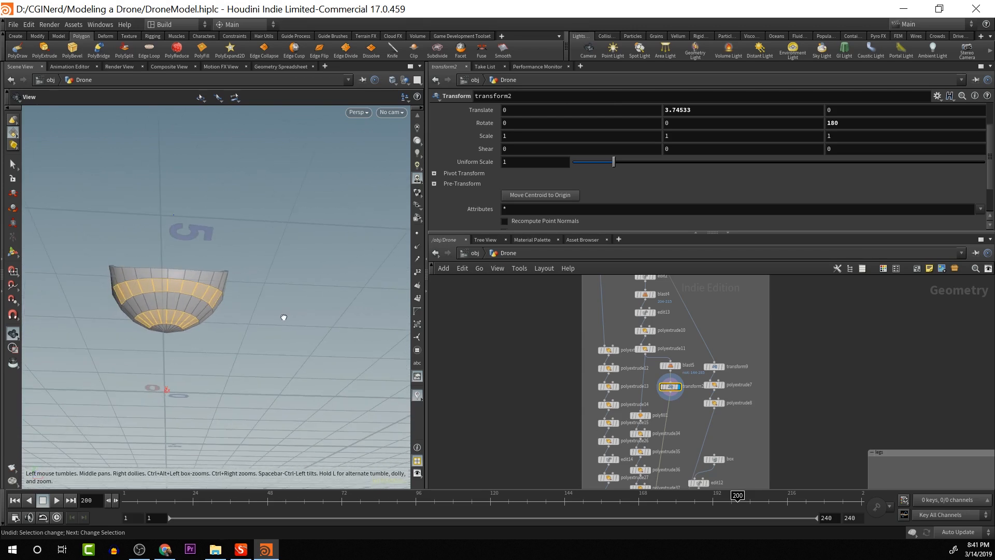
pyautogui.press('t')
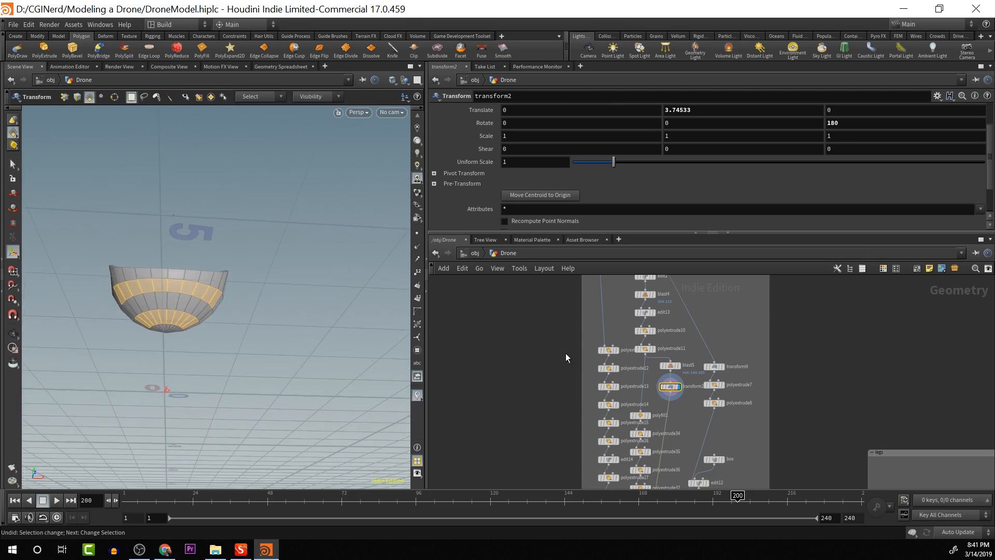
pyautogui.click(45, 50)
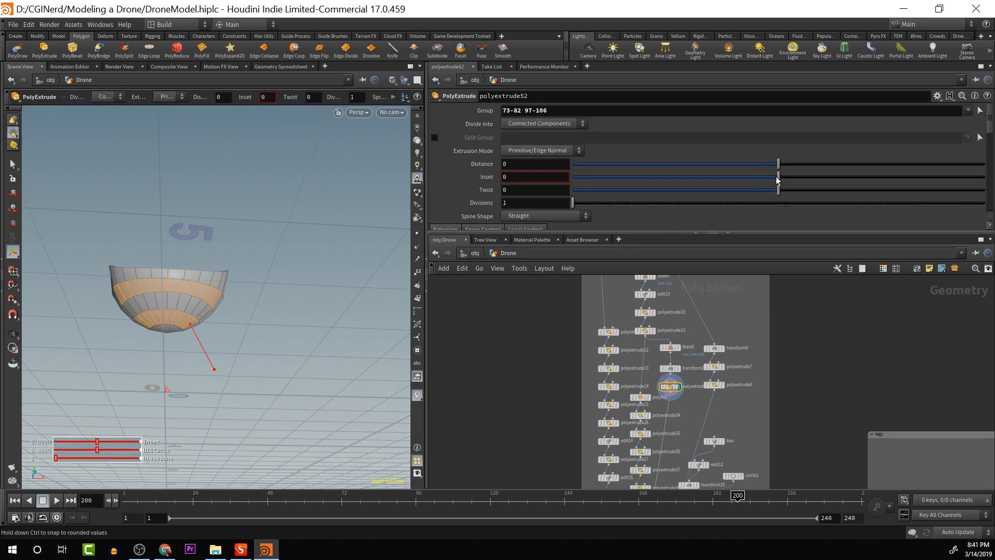
pyautogui.moveTo(777, 177); pyautogui.dragTo(794, 186)
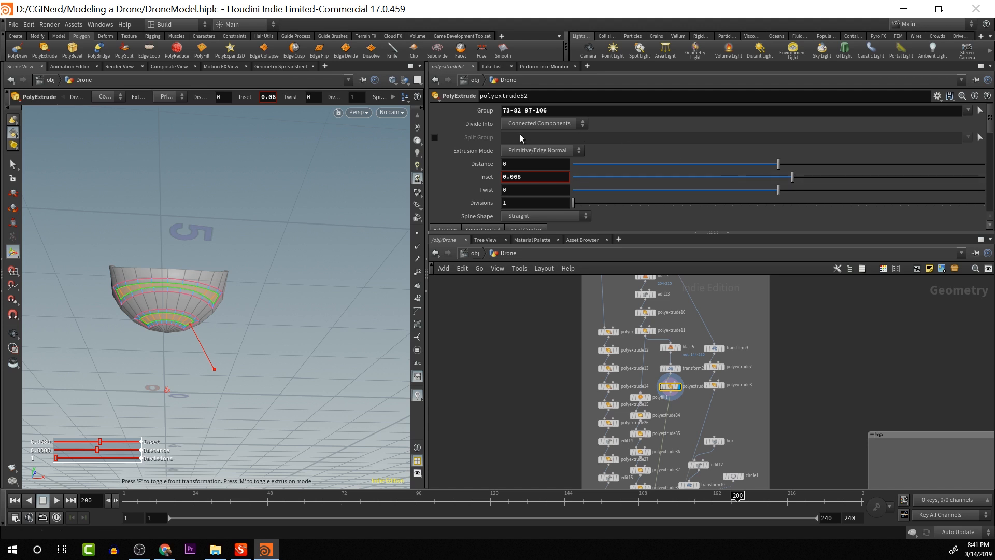
# PolyExtrude the two inset bands, primitives 122-141, inward with a distance of -0.055 to form grooves
pyautogui.click(42, 49)
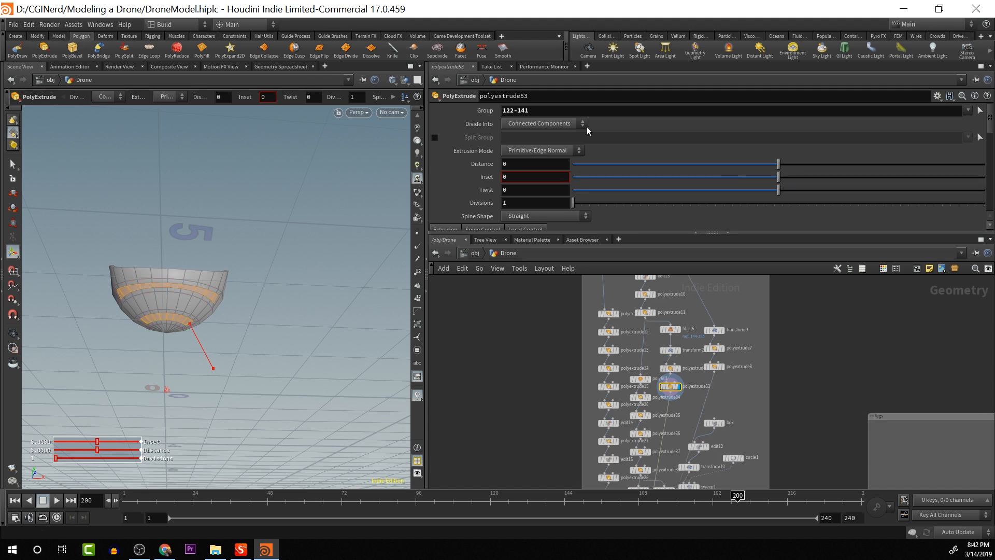
pyautogui.moveTo(777, 164); pyautogui.dragTo(768, 165)
pyautogui.press('Escape')
pyautogui.moveTo(289, 244); pyautogui.dragTo(237, 345)
# Display merge5 to view the grooved lower shell together with the rest of the head and body
pyautogui.moveTo(782, 413); pyautogui.dragTo(773, 270)
pyautogui.scroll(-4, 795, 384)
pyautogui.scroll(3, 775, 378)
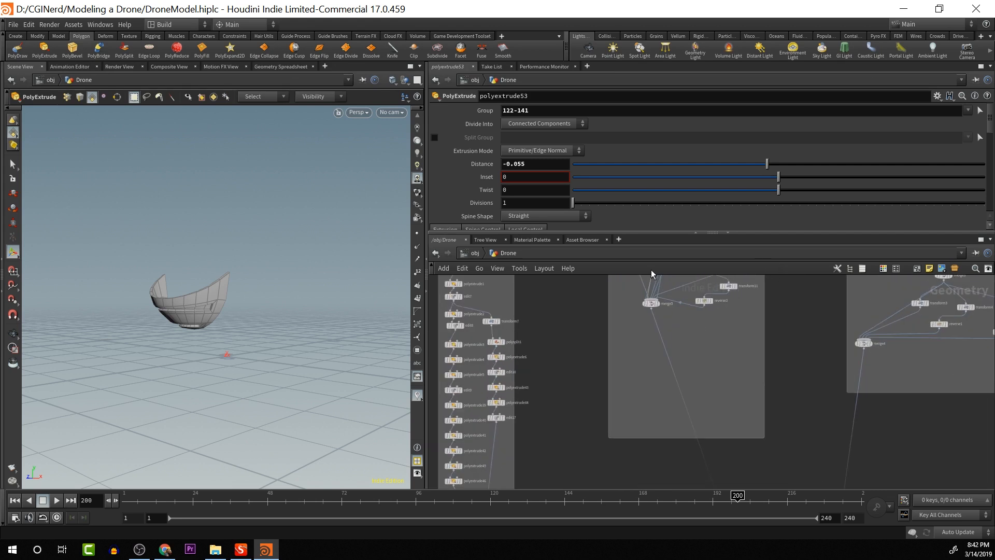
pyautogui.click(662, 297)
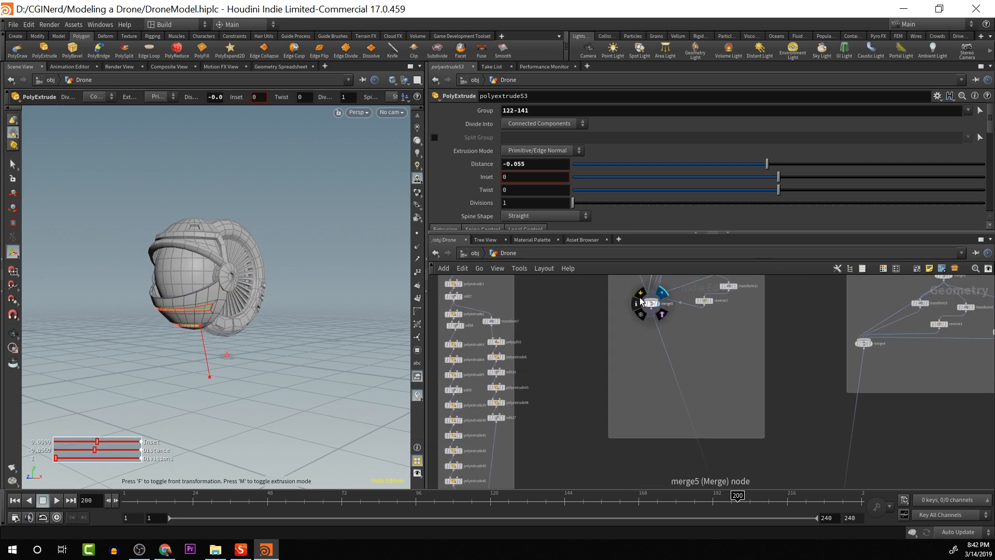
pyautogui.moveTo(337, 304); pyautogui.dragTo(294, 296)
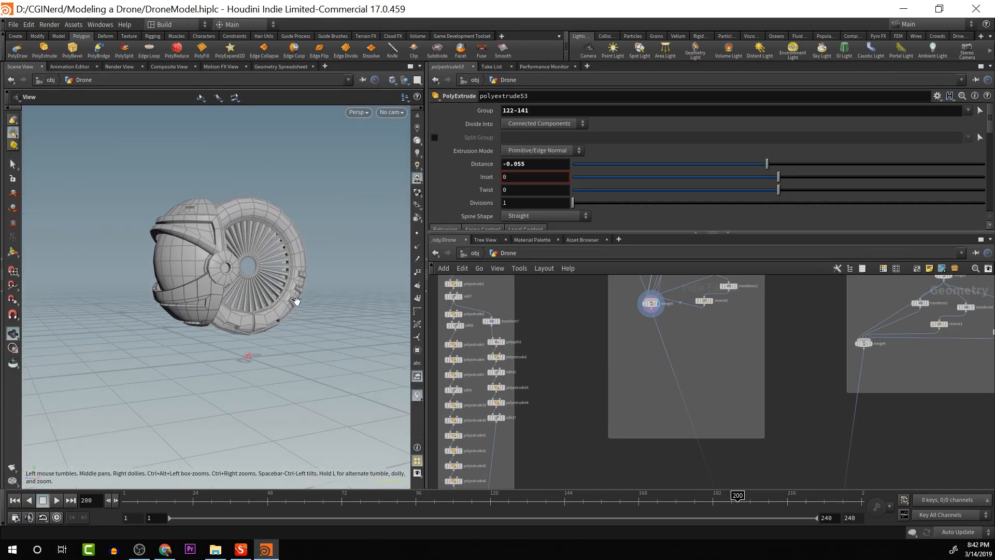
pyautogui.press('Return')
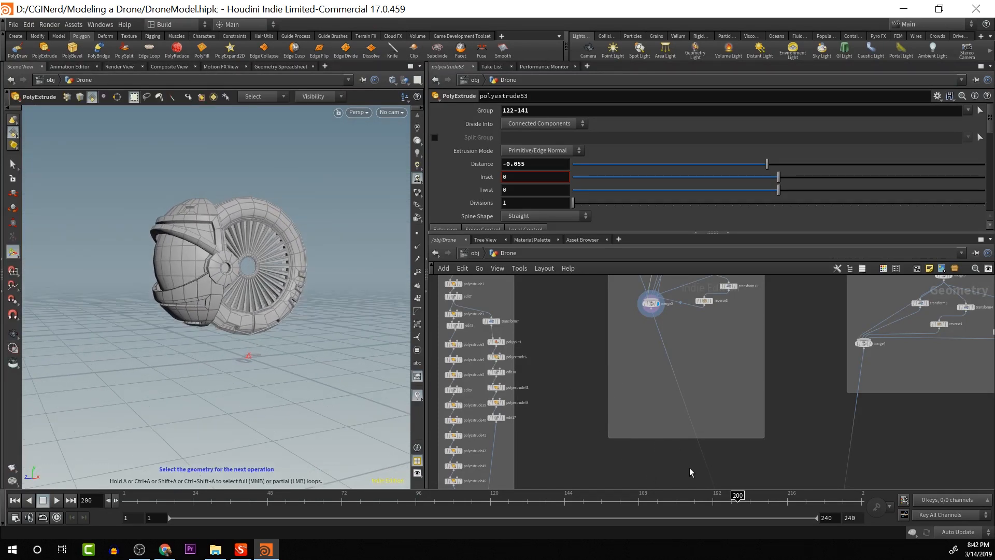
# Display the complete drone through transform6, the node below merge2, and select that node
pyautogui.scroll(10, 669, 378)
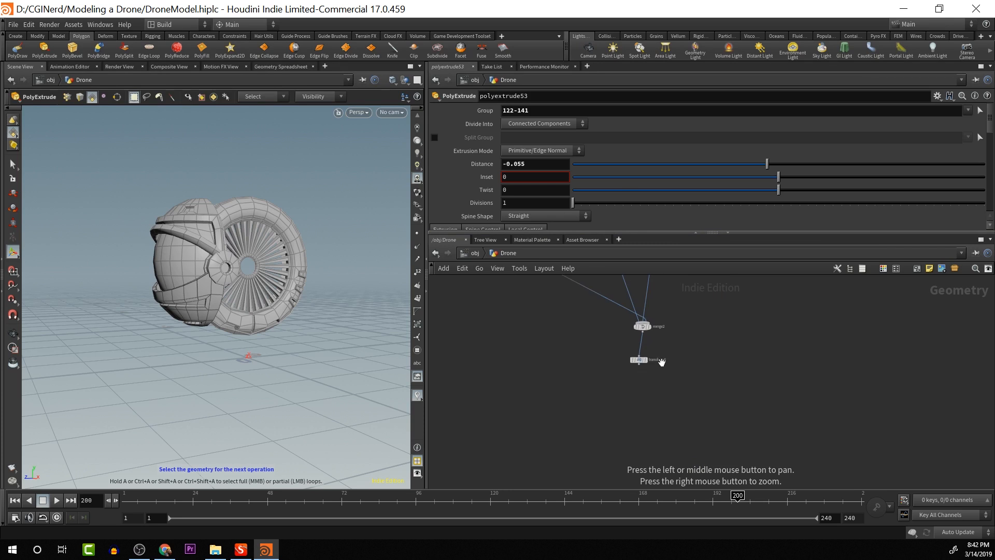
pyautogui.click(644, 360)
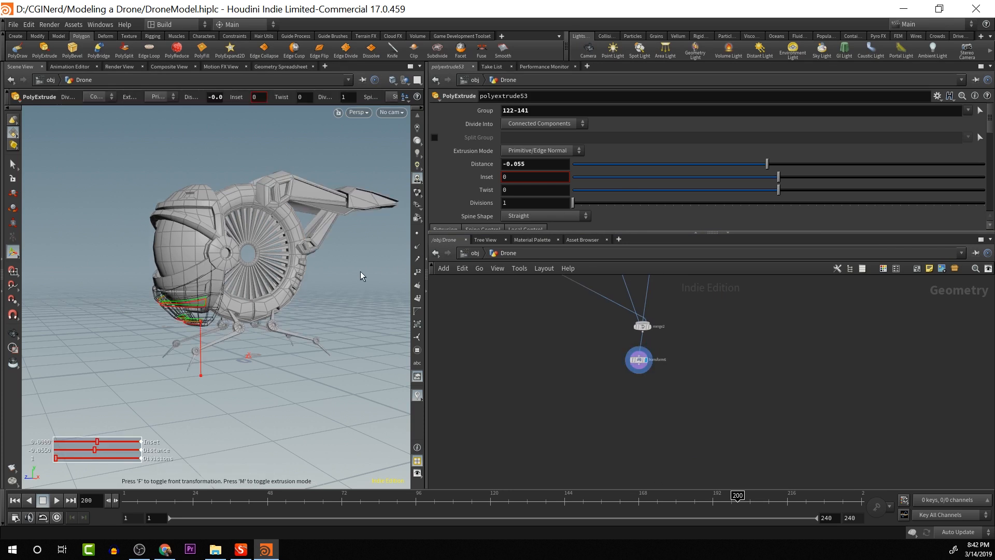
pyautogui.keyDown('alt'); pyautogui.moveTo(700, 337); pyautogui.dragTo(688, 382, button='middle'); pyautogui.keyUp('alt')
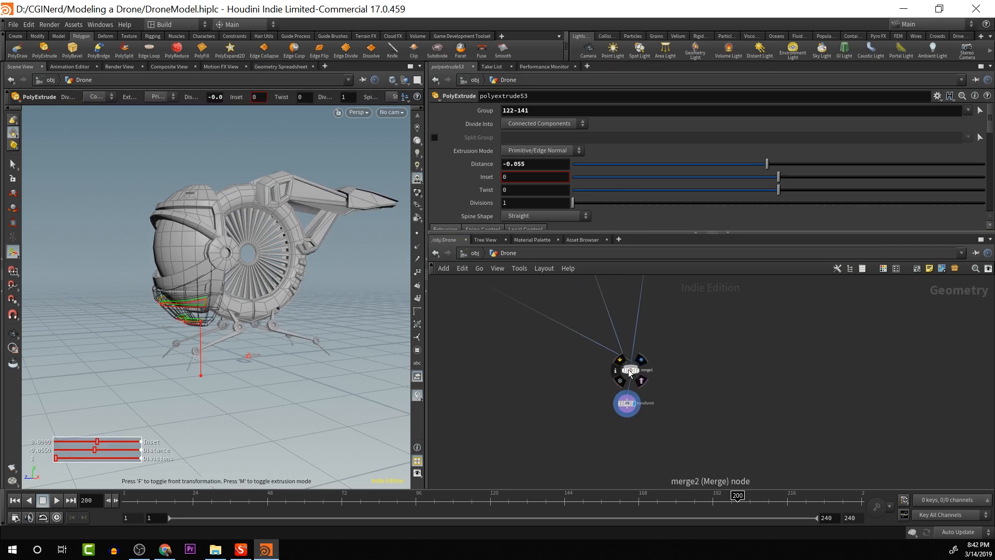
pyautogui.click(629, 371)
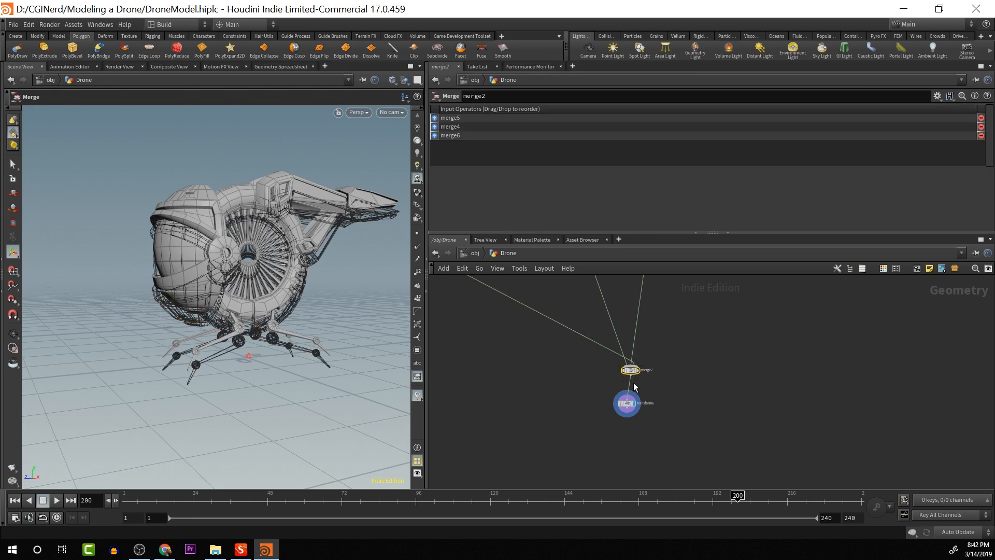
pyautogui.click(627, 403)
pyautogui.press('Escape')
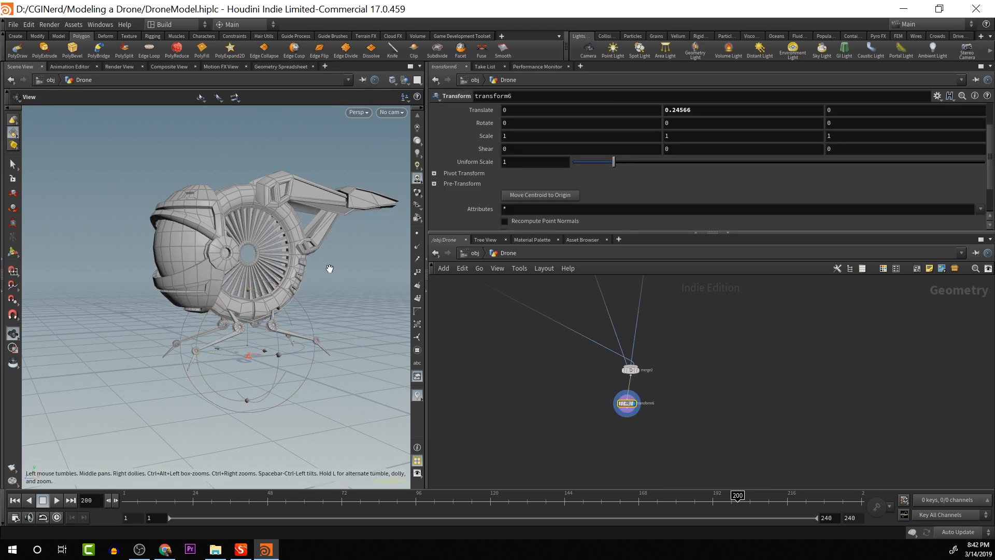
# Examine the complete drone from the front, side and above, checking the surface detail on its head, body and tail
pyautogui.moveTo(329, 268)
pyautogui.mouseDown()
pyautogui.moveTo(291, 285)
pyautogui.moveTo(328, 308)
pyautogui.moveTo(337, 301)
pyautogui.moveTo(322, 275)
pyautogui.mouseUp()
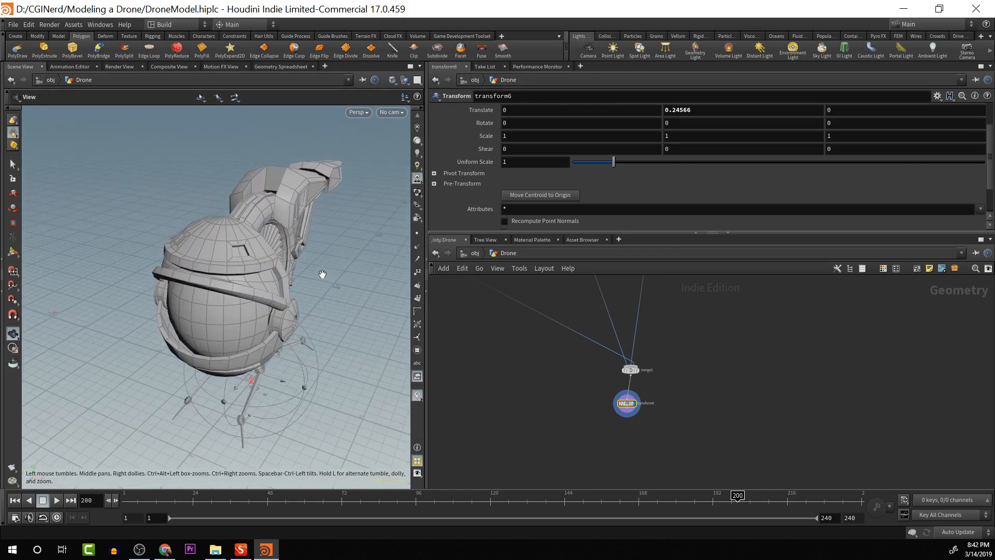
pyautogui.scroll(3, 297, 270)
pyautogui.moveTo(194, 238); pyautogui.dragTo(188, 219)
pyautogui.scroll(-6, 202, 273)
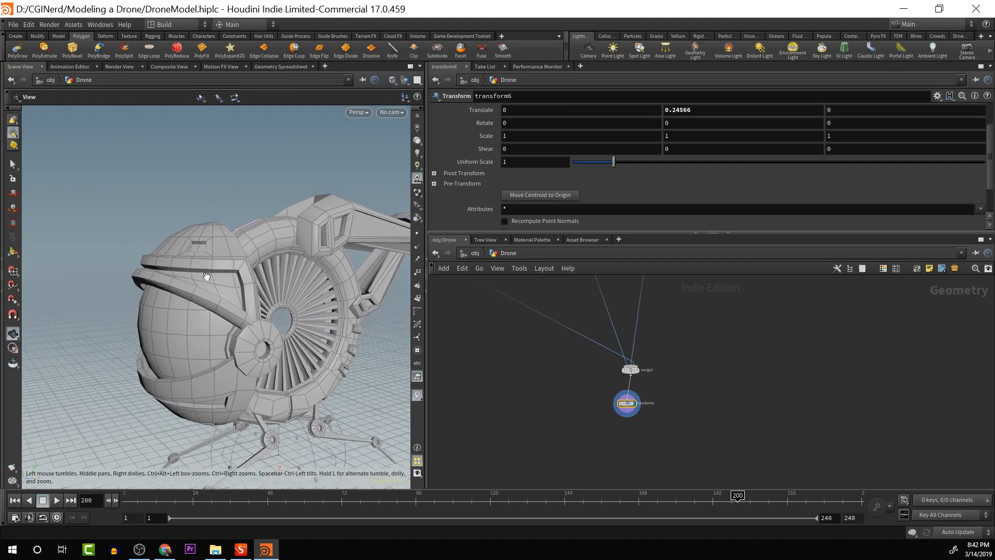
pyautogui.moveTo(207, 284); pyautogui.dragTo(200, 230)
pyautogui.scroll(-3, 242, 239)
pyautogui.moveTo(200, 229); pyautogui.dragTo(169, 228, button='middle')
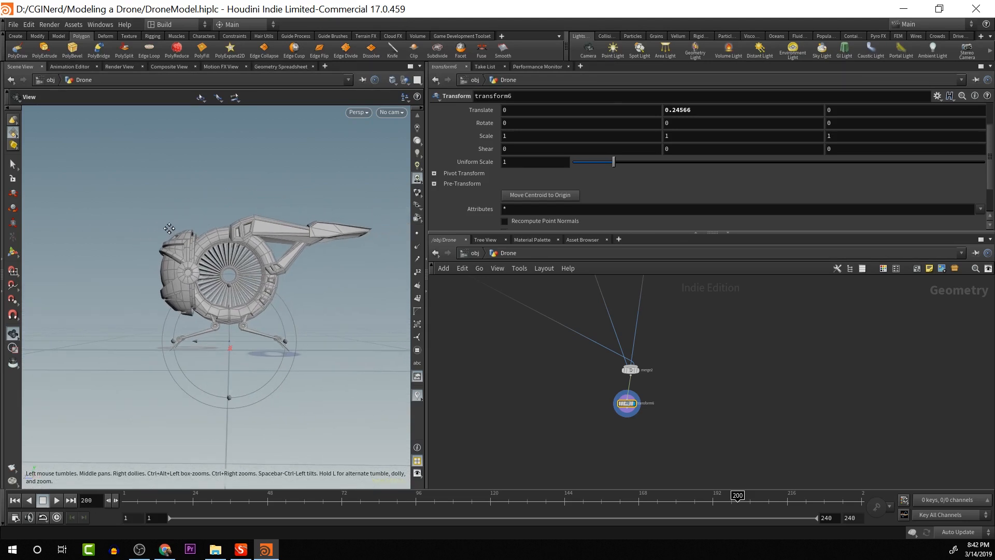
pyautogui.moveTo(169, 228); pyautogui.dragTo(235, 262)
pyautogui.press('t')
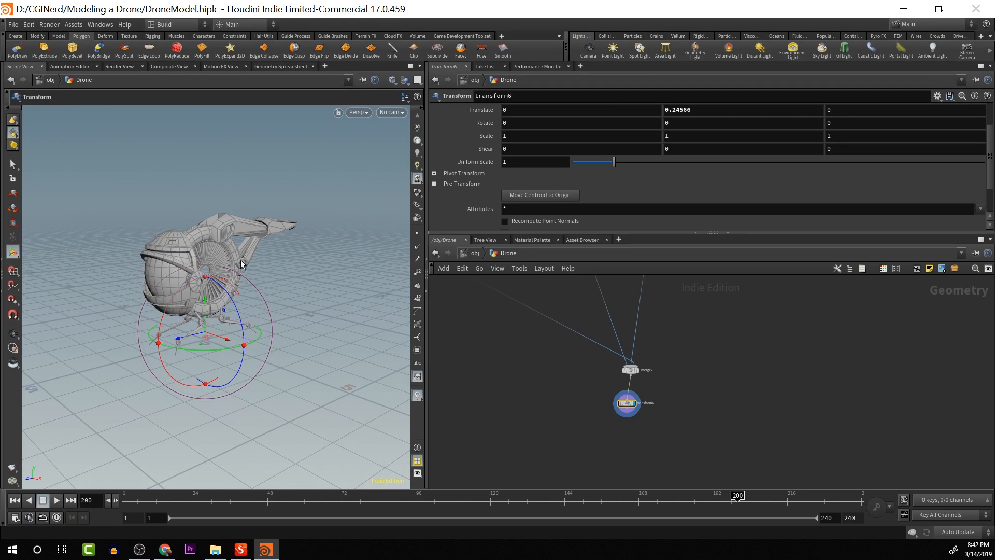
pyautogui.press('t')
pyautogui.press('Escape')
pyautogui.scroll(4, 285, 236)
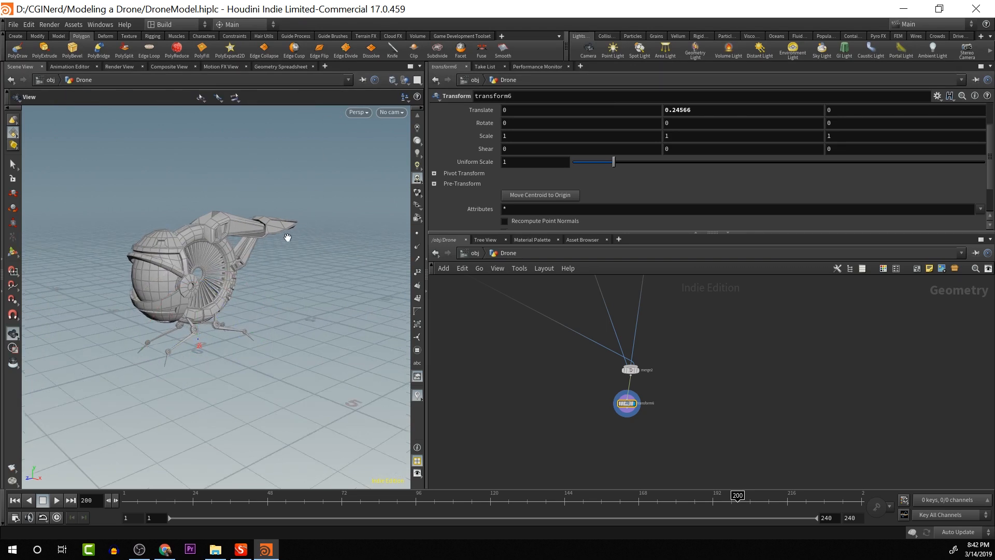
pyautogui.moveTo(285, 238); pyautogui.dragTo(286, 200, button='middle')
pyautogui.moveTo(287, 200); pyautogui.dragTo(312, 206)
pyautogui.press('t')
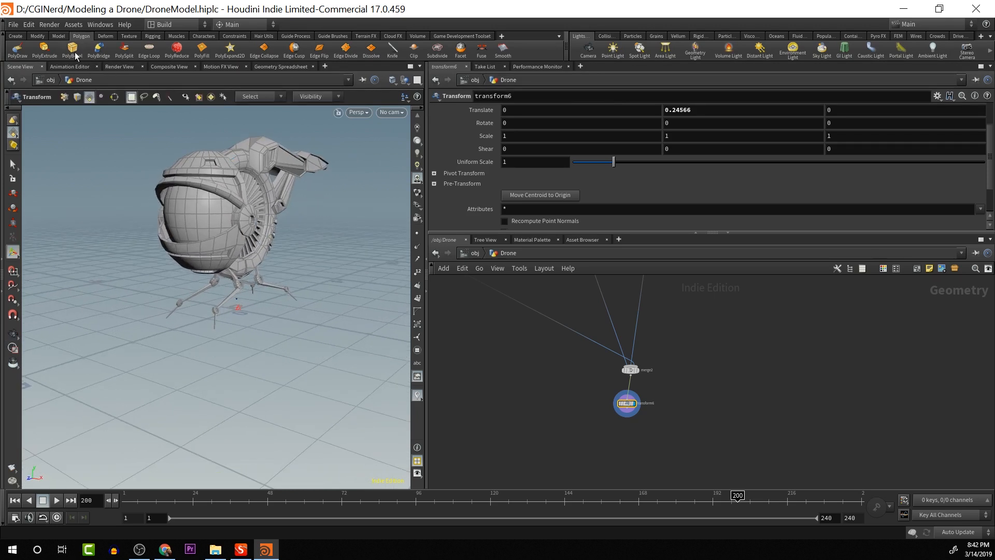
pyautogui.moveTo(738, 351); pyautogui.dragTo(768, 516, button='middle')
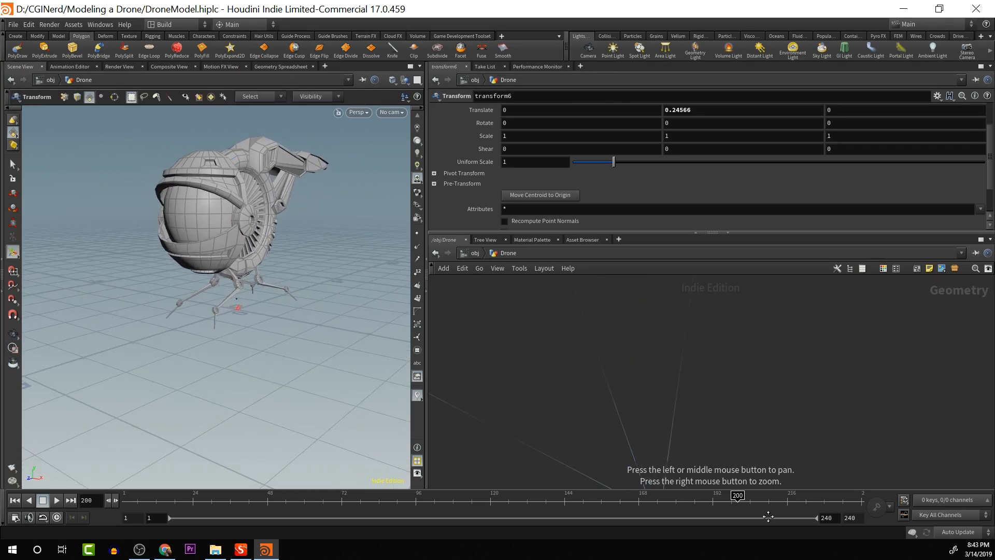
# Move the merge5 node slightly lower in the network to leave room above it
pyautogui.moveTo(730, 383); pyautogui.dragTo(760, 511, button='middle')
pyautogui.scroll(-5, 743, 455)
pyautogui.moveTo(733, 418); pyautogui.dragTo(765, 462, button='middle')
pyautogui.scroll(1, 764, 462)
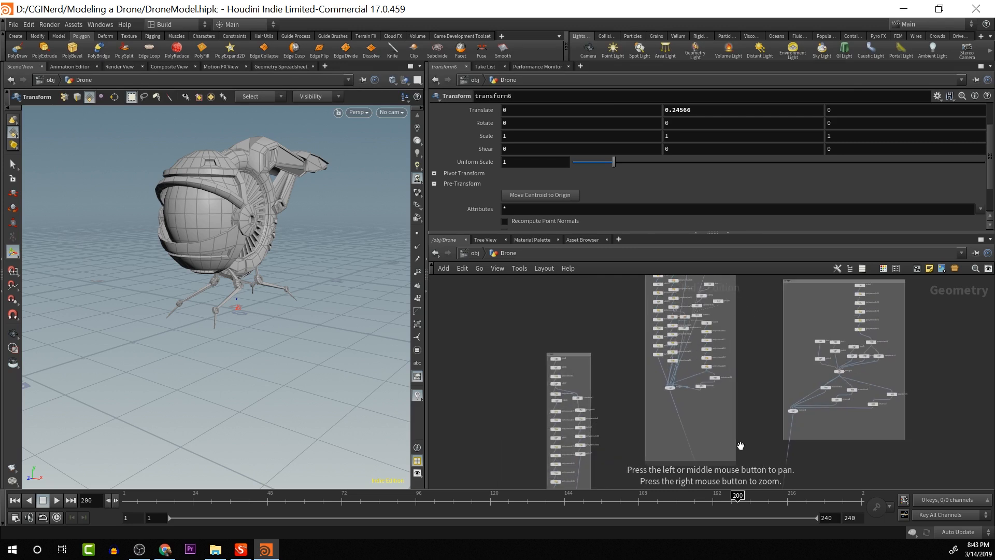
pyautogui.scroll(-3, 737, 446)
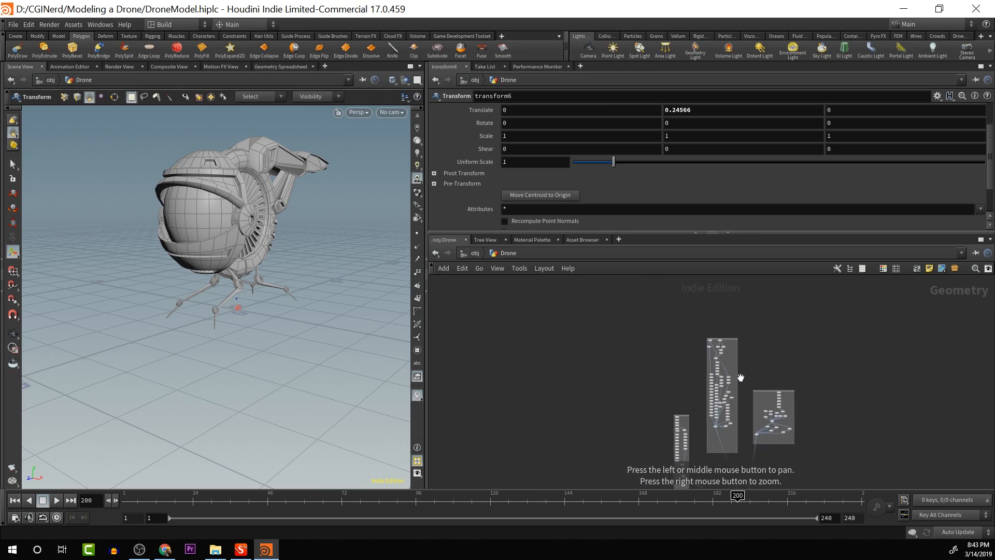
pyautogui.scroll(5, 741, 377)
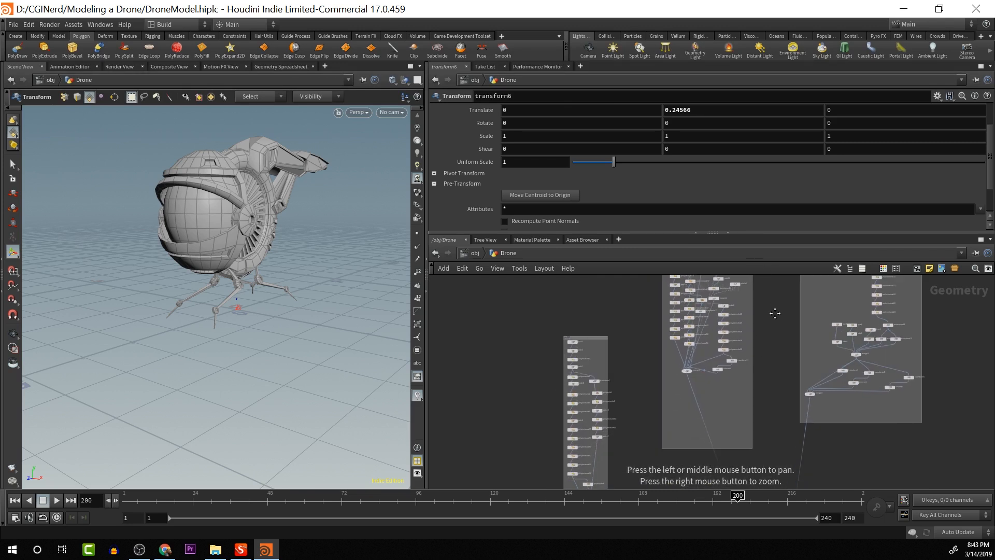
pyautogui.scroll(3, 767, 316)
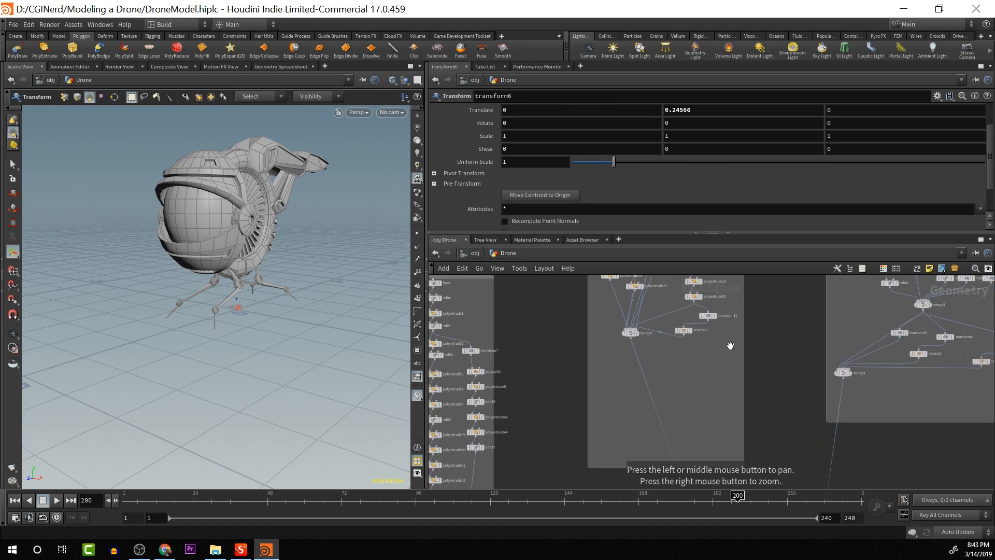
pyautogui.scroll(2, 645, 337)
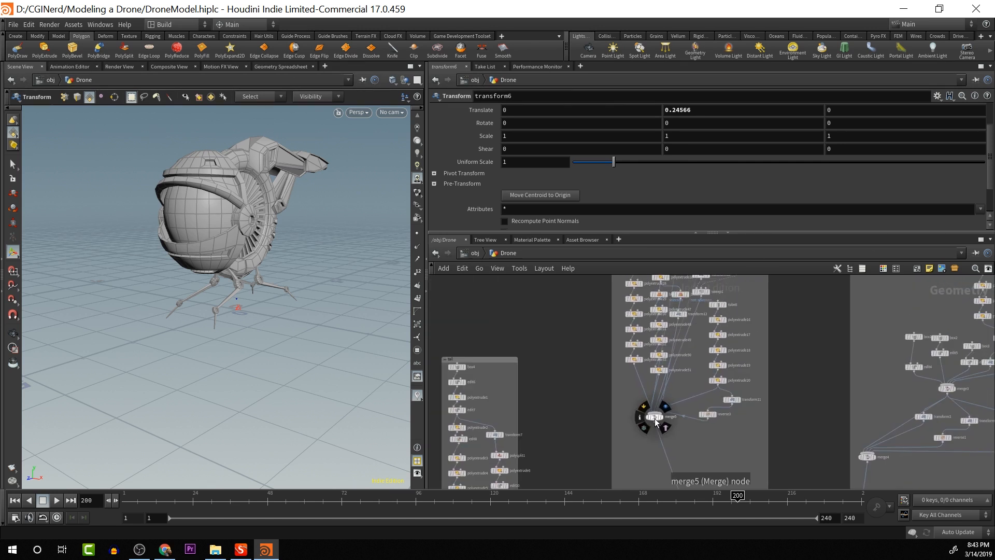
pyautogui.moveTo(656, 422); pyautogui.dragTo(659, 449)
# Add a Sphere node beside merge5 and connect its output to the merge
pyautogui.press('Tab')
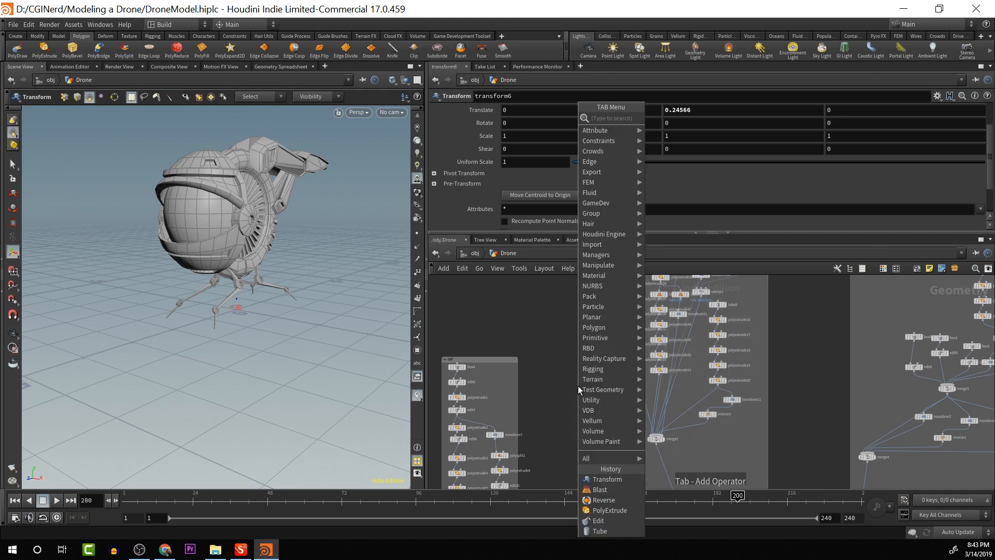
pyautogui.write('spher')
pyautogui.press('Return')
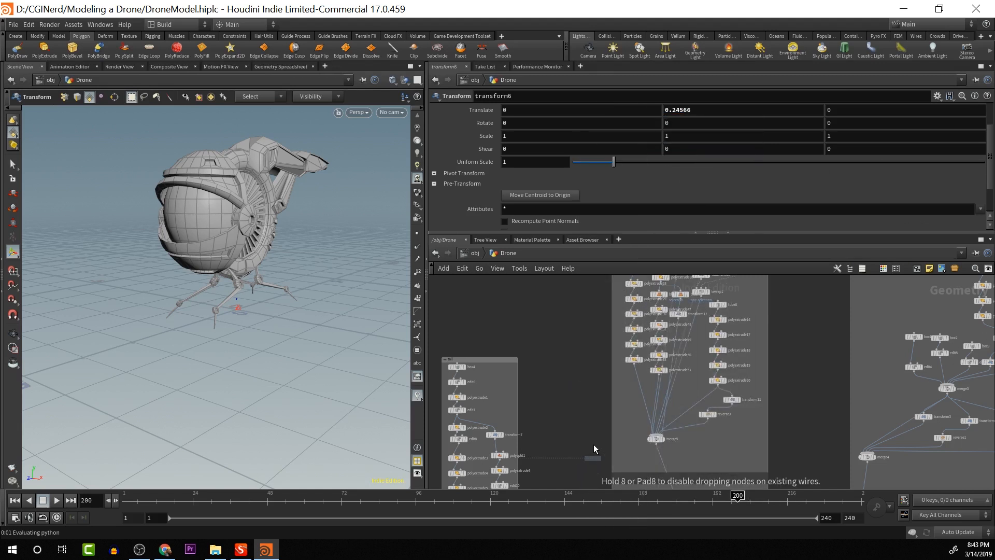
pyautogui.click(621, 409)
pyautogui.moveTo(621, 415); pyautogui.dragTo(641, 425)
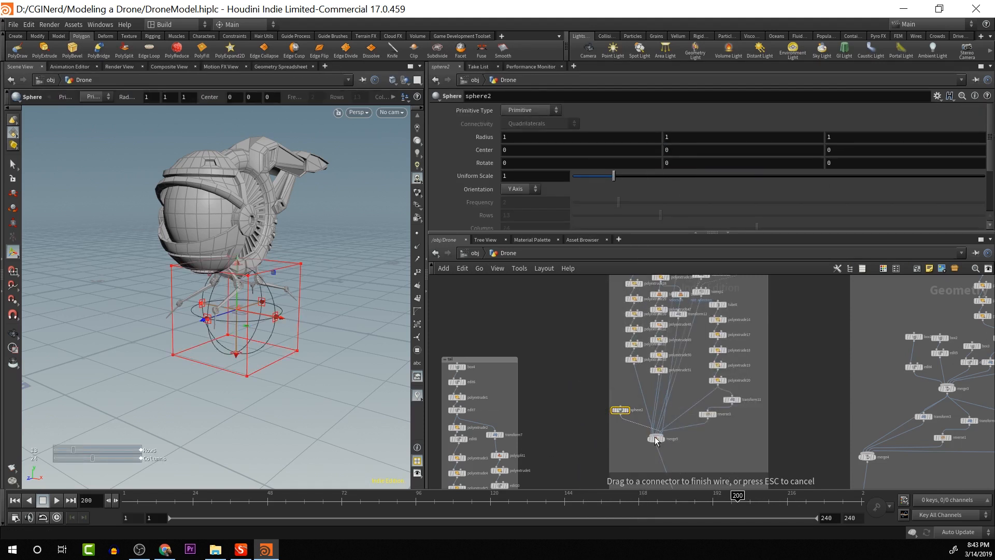
pyautogui.click(656, 435)
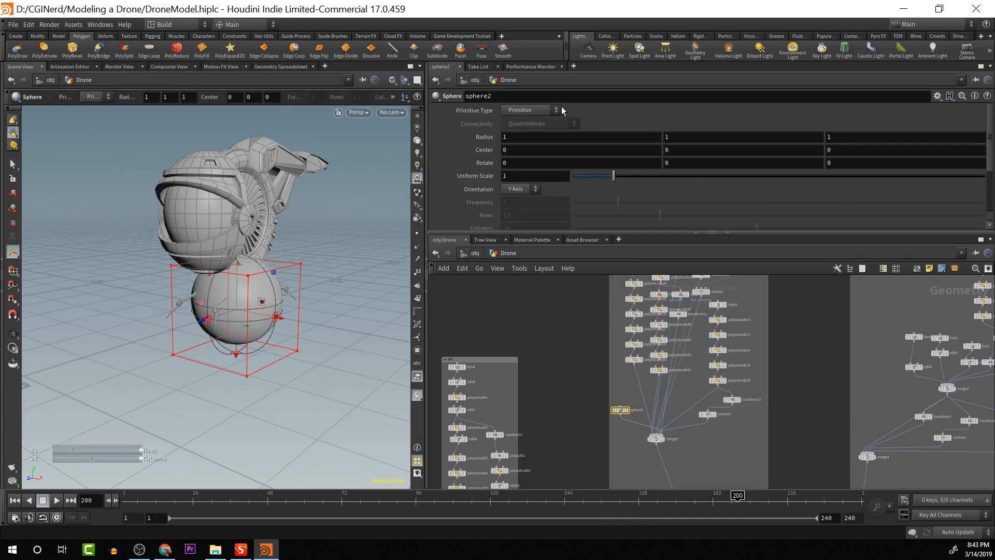
# Set the sphere's primitive type to Polygon Mesh and its center to Y 3.4 and Z 1.34
pyautogui.click(549, 113)
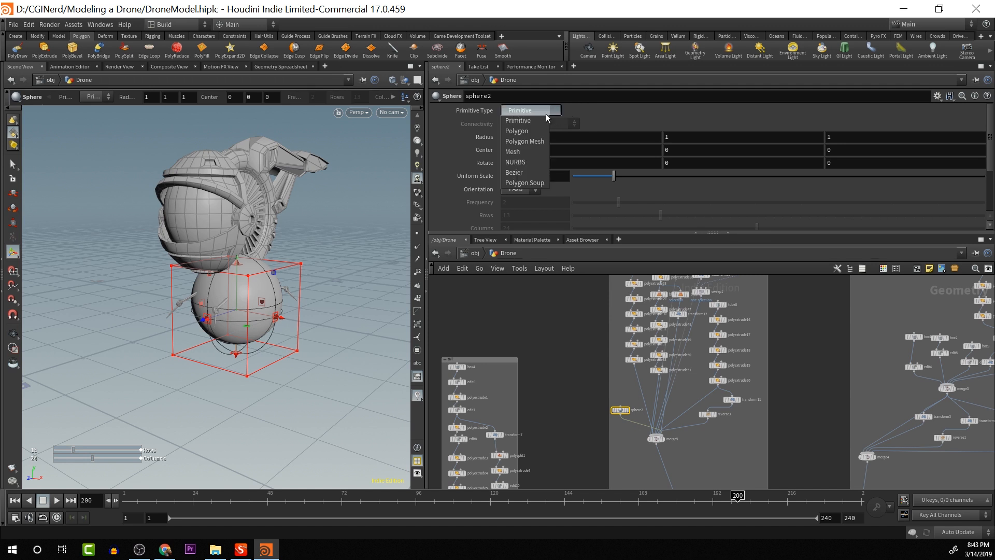
pyautogui.click(524, 138)
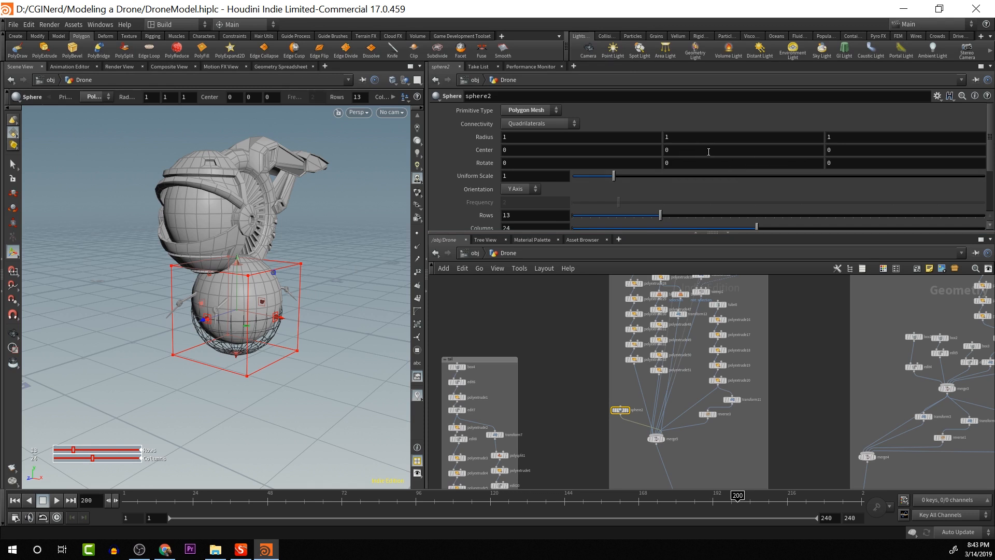
pyautogui.moveTo(709, 150); pyautogui.dragTo(824, 111, button='middle')
pyautogui.press('Escape')
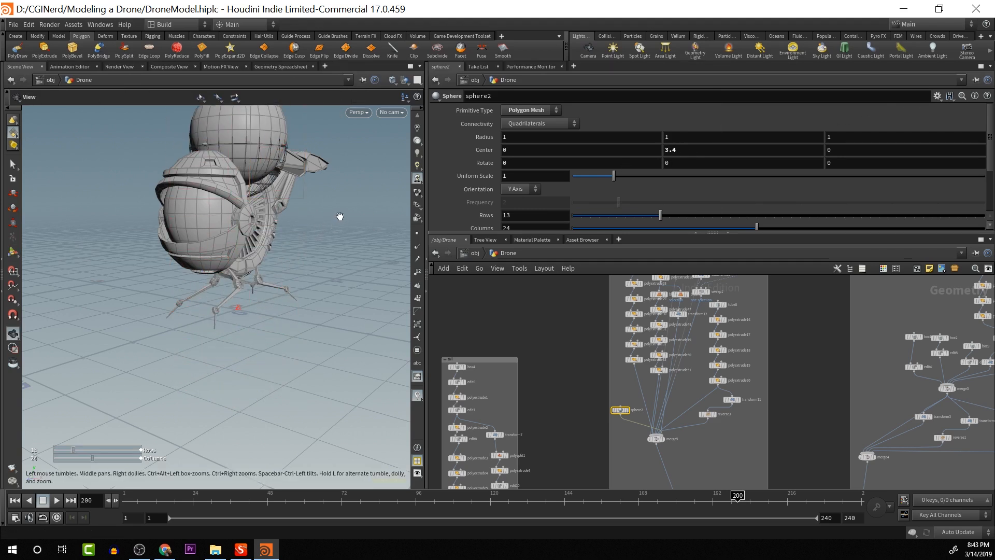
pyautogui.moveTo(318, 224); pyautogui.dragTo(290, 296)
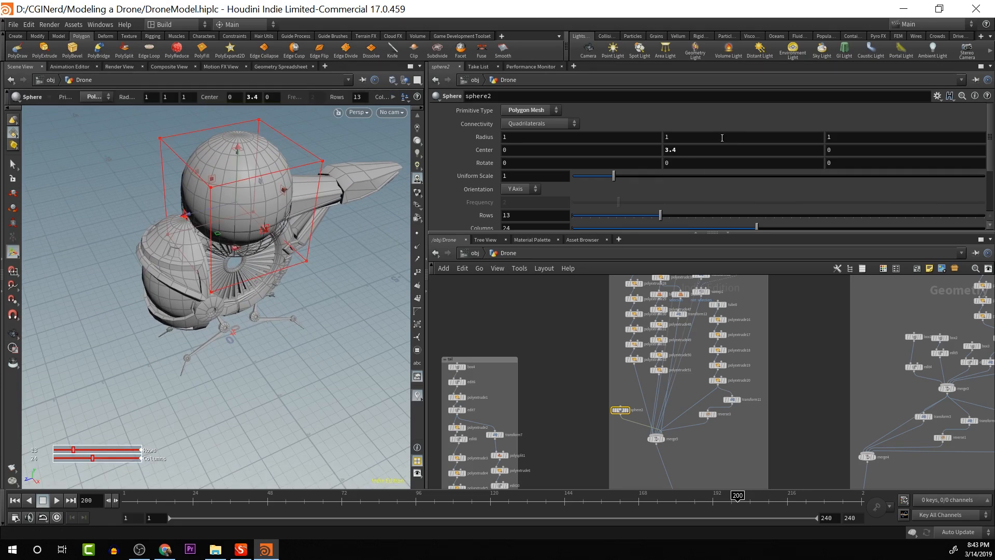
pyautogui.moveTo(722, 138); pyautogui.dragTo(724, 148, button='middle')
pyautogui.moveTo(856, 141); pyautogui.dragTo(684, 162, button='middle')
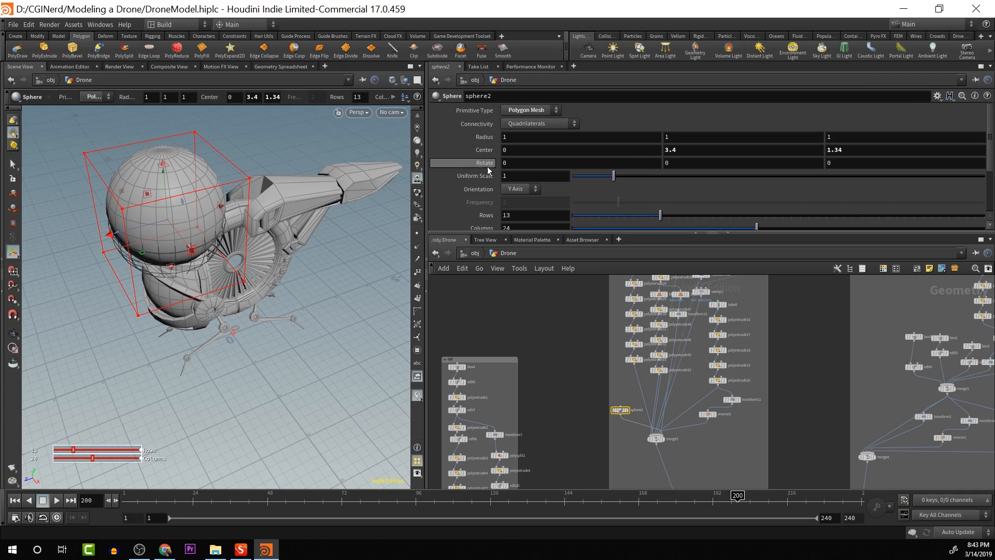
# Set the sphere's radius to 0.1 on all axes and its center to X 0.57 and Y 2.85
pyautogui.moveTo(474, 139); pyautogui.dragTo(435, 137, button='middle')
pyautogui.keyDown('alt'); pyautogui.moveTo(226, 182); pyautogui.dragTo(271, 129); pyautogui.keyUp('alt')
pyautogui.keyDown('alt'); pyautogui.moveTo(261, 167); pyautogui.dragTo(322, 149); pyautogui.keyUp('alt')
pyautogui.moveTo(578, 151); pyautogui.dragTo(844, 209, button='middle')
pyautogui.keyDown('alt'); pyautogui.moveTo(301, 210); pyautogui.dragTo(272, 222, button='middle'); pyautogui.keyUp('alt')
pyautogui.keyDown('alt'); pyautogui.moveTo(287, 223); pyautogui.dragTo(219, 218); pyautogui.keyUp('alt')
pyautogui.scroll(3, 220, 220)
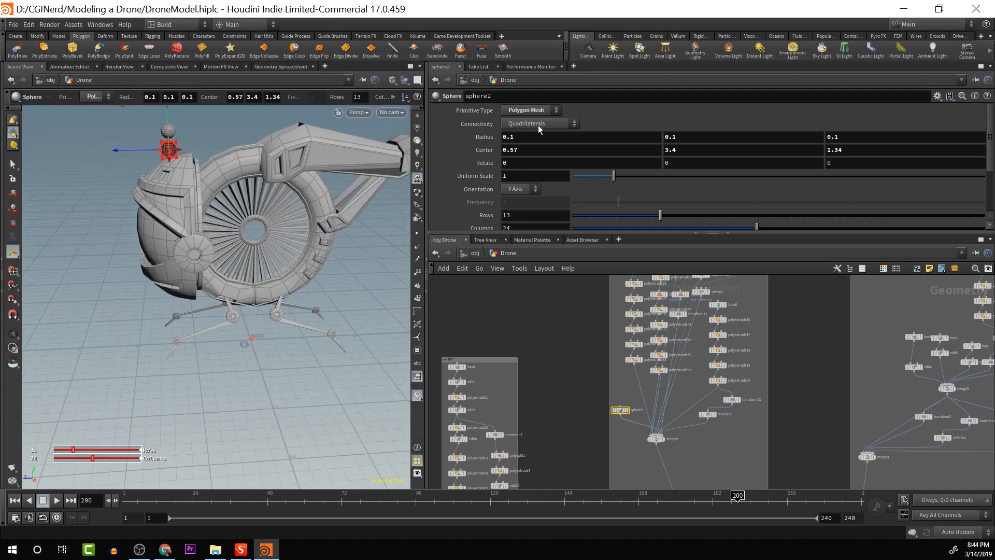
pyautogui.scroll(-1, 709, 138)
pyautogui.moveTo(700, 135); pyautogui.dragTo(635, 161, button='middle')
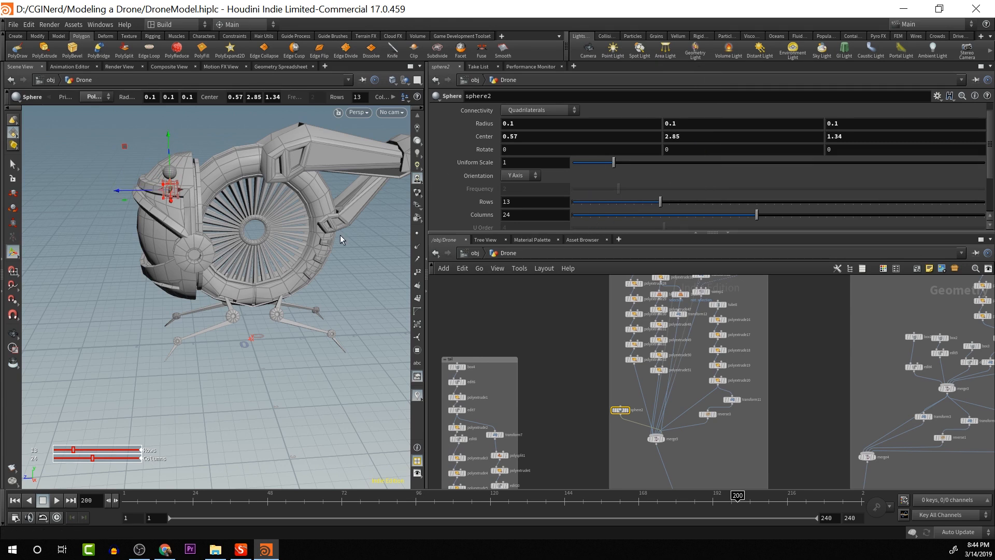
# Try moving the small sphere freely in the viewport and undo the move
pyautogui.moveTo(340, 235); pyautogui.dragTo(418, 251, button='middle')
pyautogui.keyDown('alt'); pyautogui.moveTo(398, 235); pyautogui.dragTo(433, 272); pyautogui.keyUp('alt')
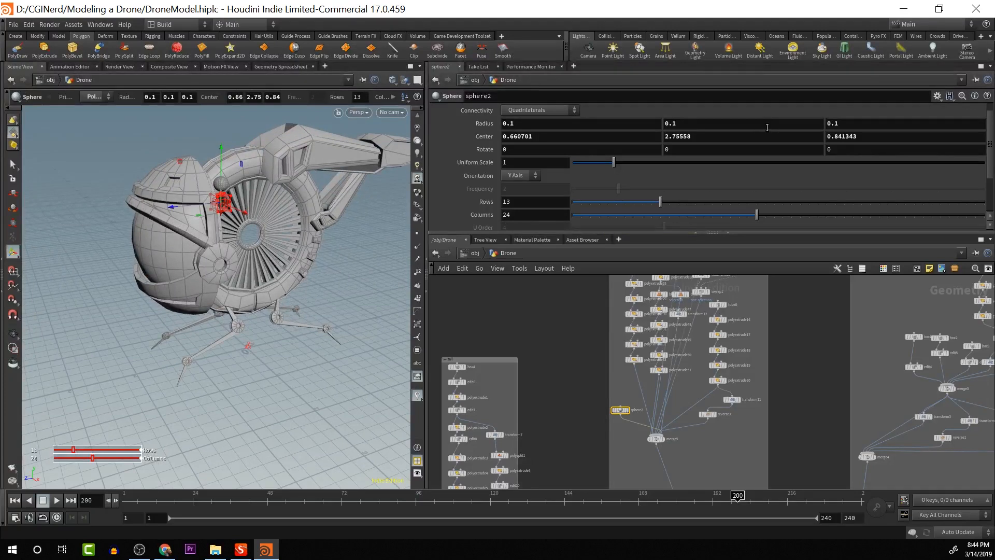
pyautogui.hotkey('ctrl', 'z')
pyautogui.hotkey('ctrl', 'y')
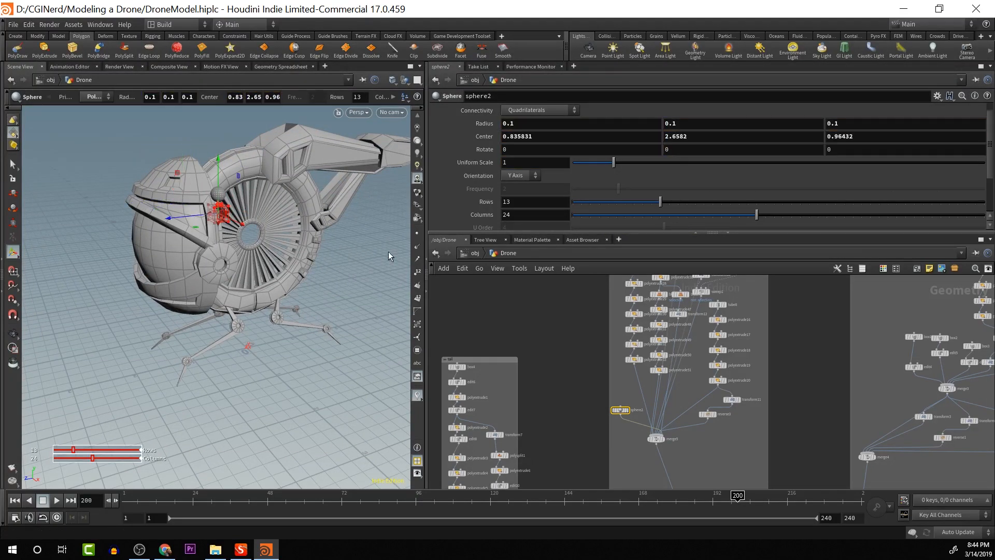
pyautogui.hotkey('ctrl', 'z')
pyautogui.press('Escape')
pyautogui.moveTo(347, 226); pyautogui.dragTo(387, 280)
pyautogui.press('Return')
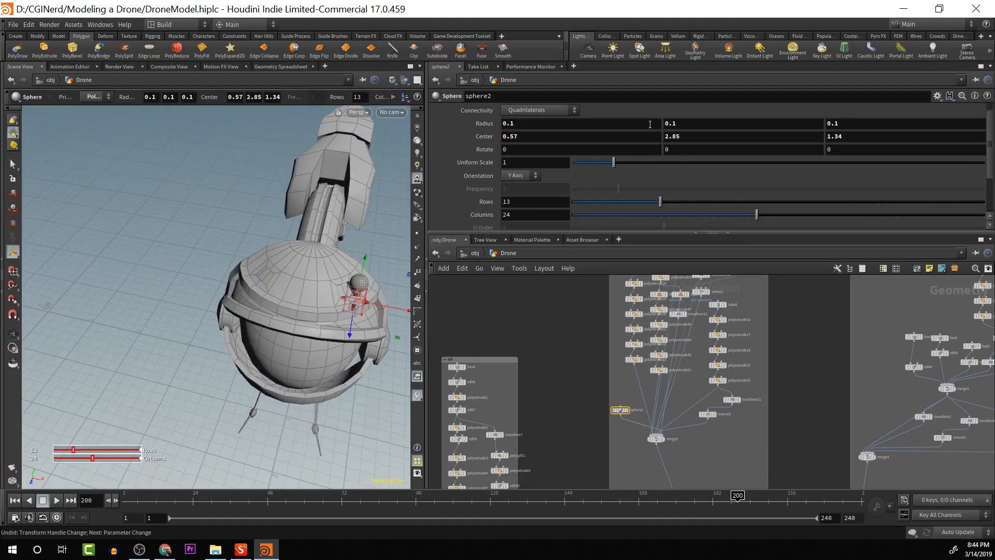
# Position the sphere over the upper shell's recessed panel with center 0.43, 2.76, 1.43
pyautogui.moveTo(708, 125); pyautogui.dragTo(556, 136, button='middle')
pyautogui.scroll(-1, 708, 125)
pyautogui.hotkey('ctrl', 'z')
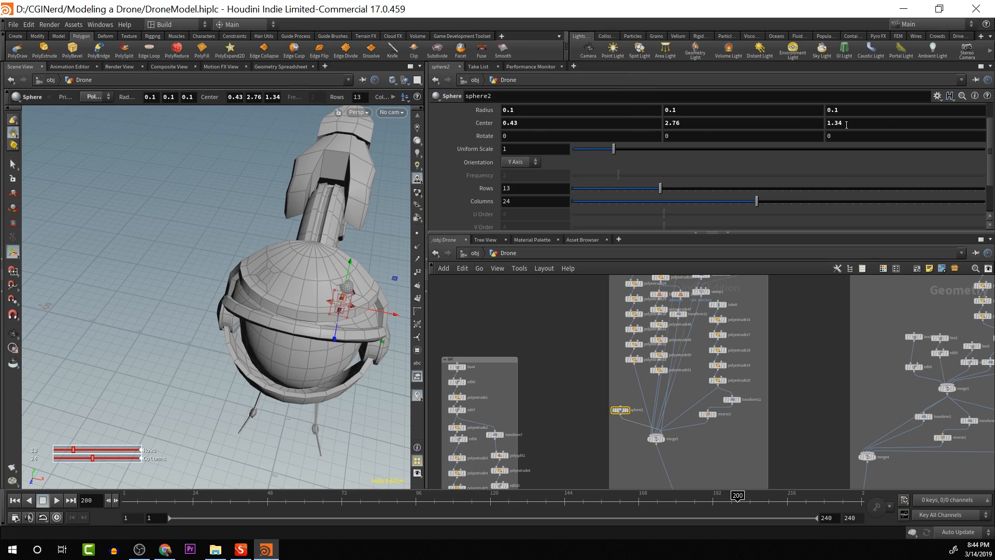
pyautogui.moveTo(849, 110); pyautogui.dragTo(902, 149, button='middle')
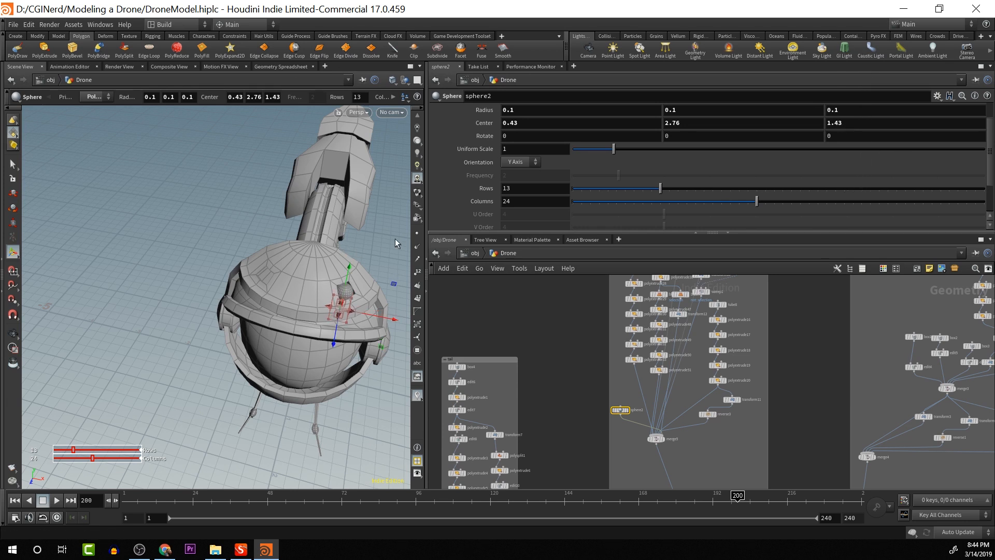
pyautogui.press('s')
pyautogui.keyDown('alt'); pyautogui.moveTo(395, 238); pyautogui.dragTo(508, 186); pyautogui.keyUp('alt')
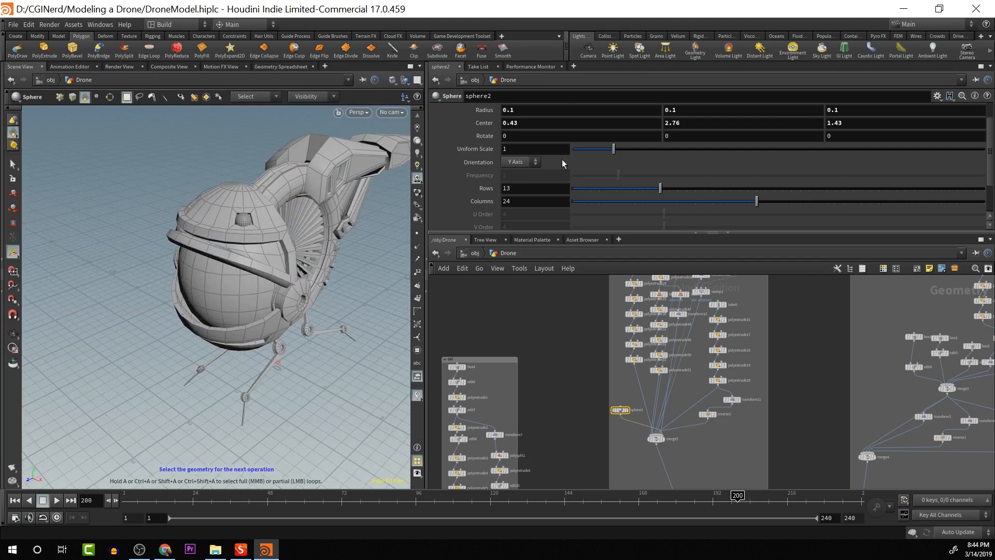
# Set the sphere's radius to 0.113 on all axes and check its fit in the recessed panel
pyautogui.moveTo(491, 133); pyautogui.dragTo(482, 139, button='middle')
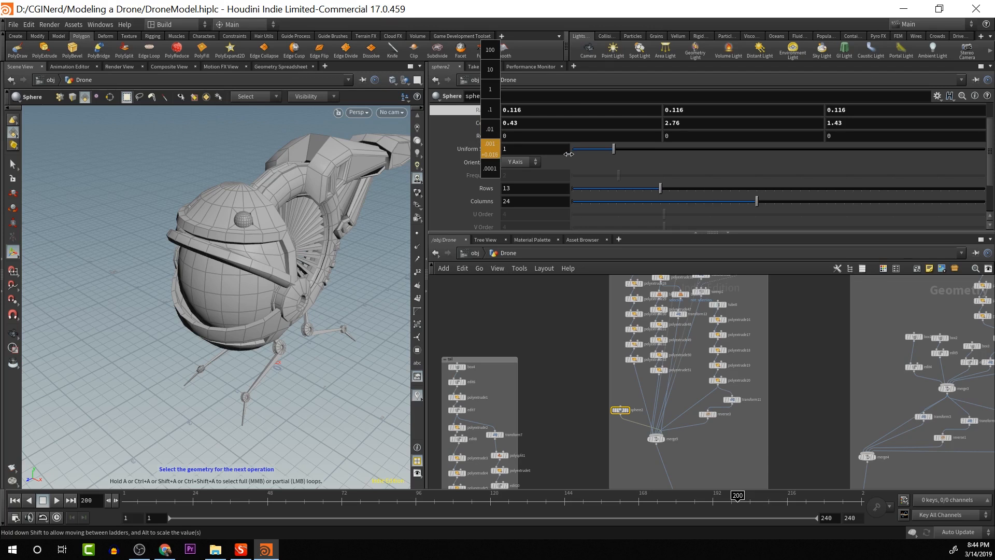
pyautogui.moveTo(562, 156); pyautogui.dragTo(560, 156, button='middle')
pyautogui.press('Escape')
pyautogui.moveTo(249, 415); pyautogui.dragTo(404, 280)
pyautogui.press('Return')
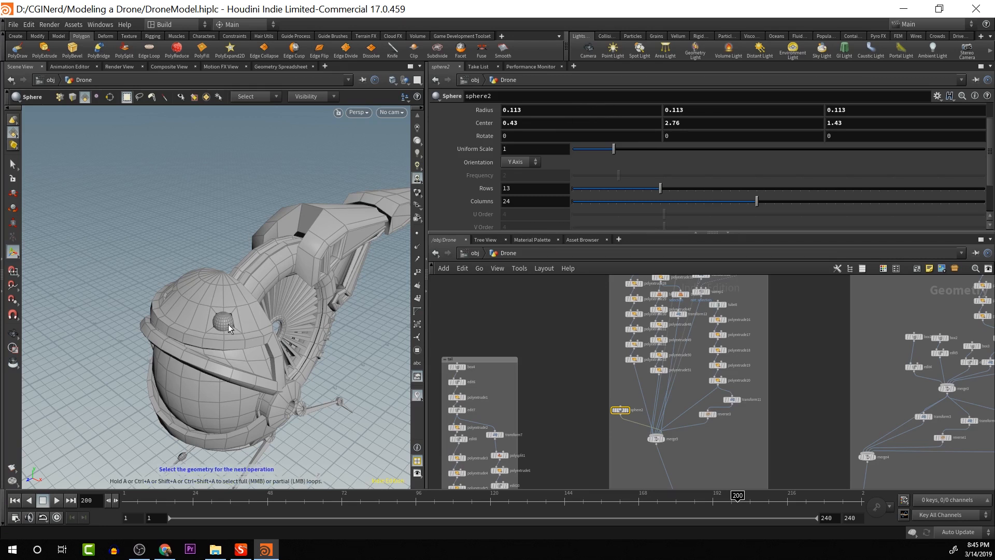
# Delete the sphere2 node feeding merge5
pyautogui.moveTo(617, 410)
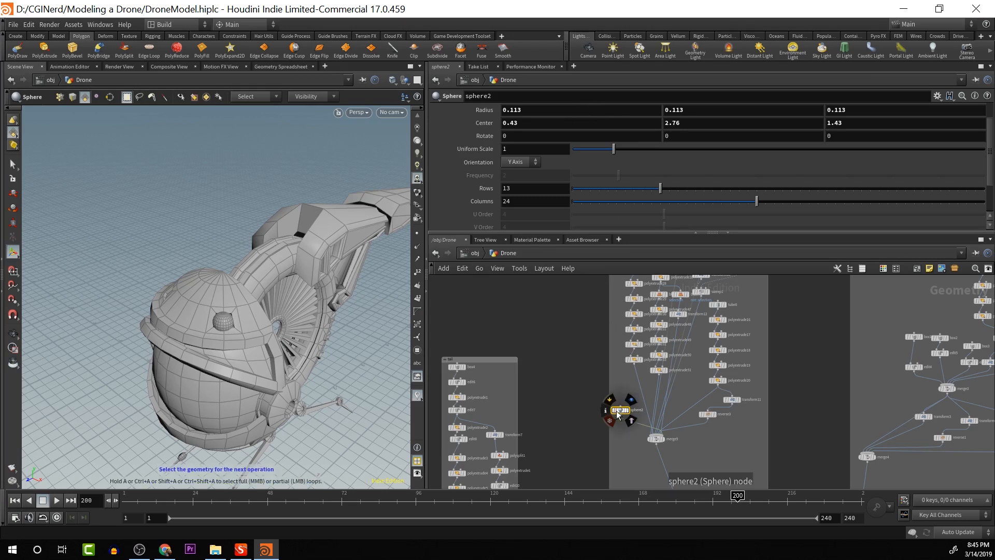
pyautogui.press('Delete')
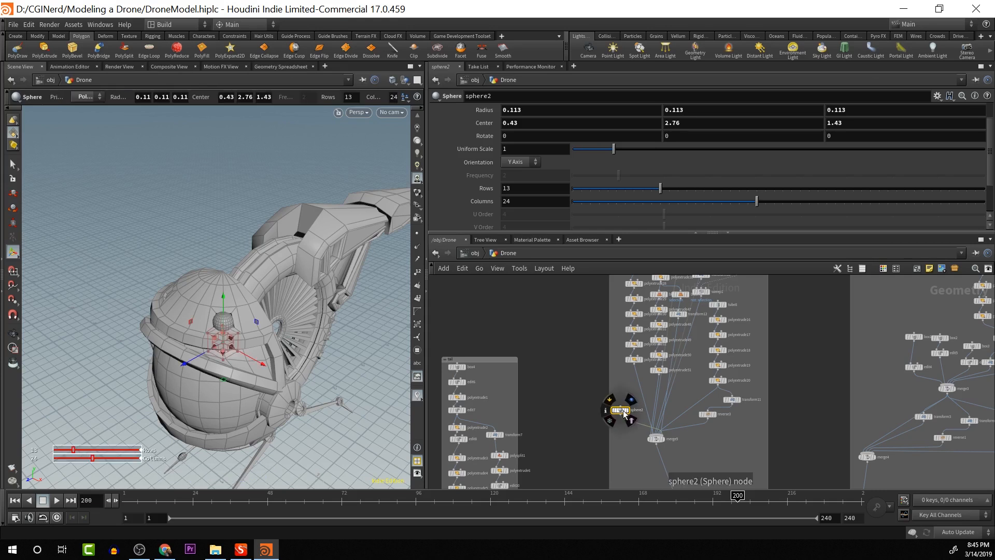
pyautogui.press('Escape')
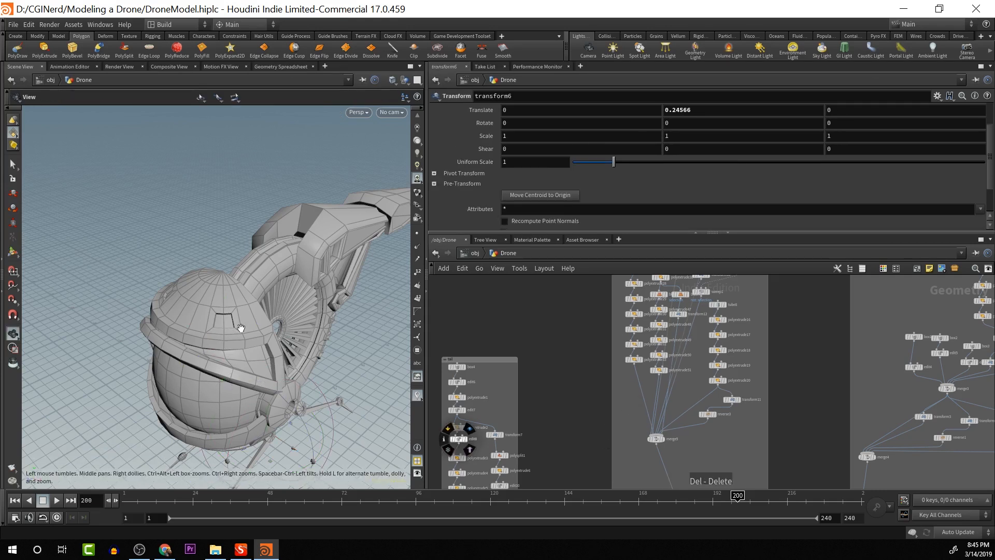
# Select polyextrude51 and display it to show the upper head shell with its two recessed panels on its own
pyautogui.moveTo(239, 326); pyautogui.dragTo(337, 311)
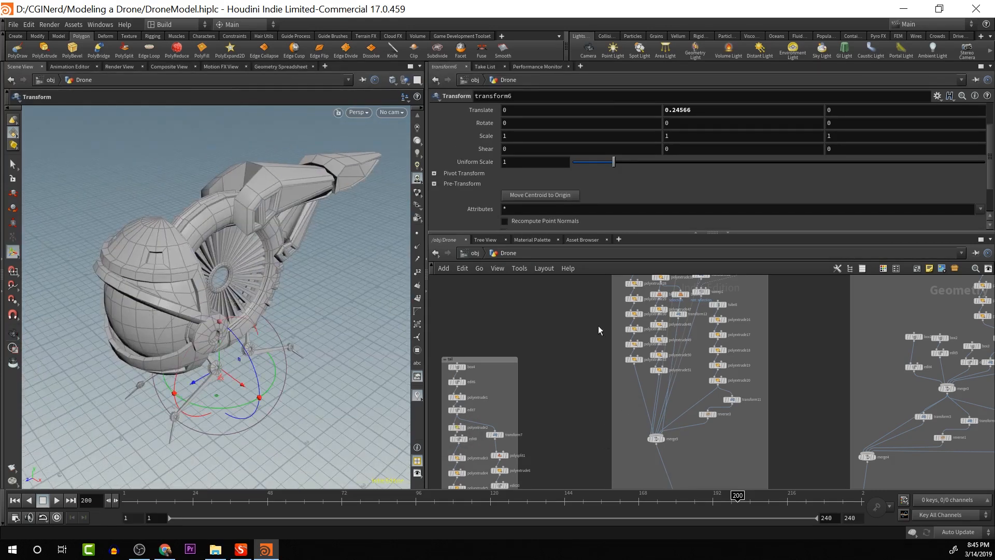
pyautogui.scroll(5, 674, 384)
pyautogui.click(679, 393)
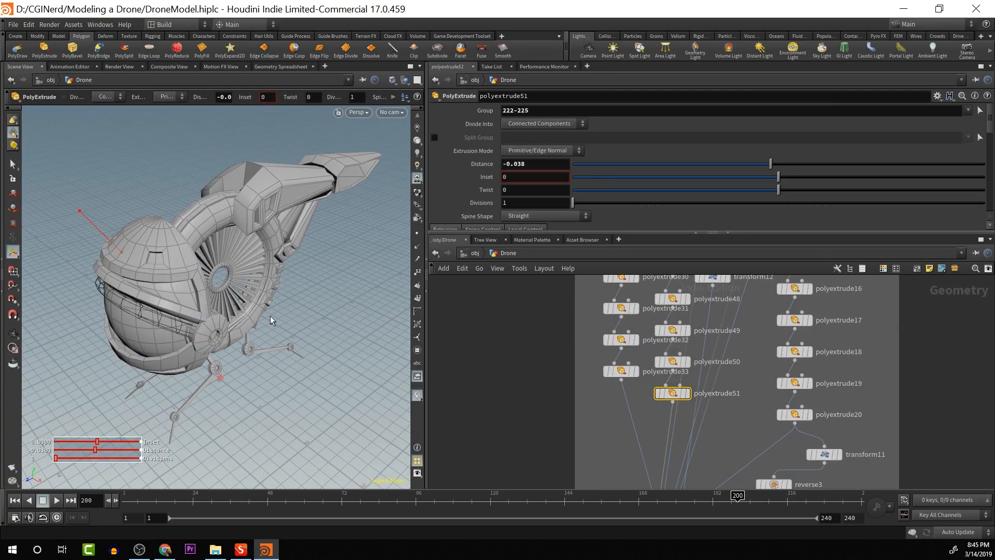
pyautogui.press('Escape')
pyautogui.moveTo(244, 297)
pyautogui.mouseDown()
pyautogui.moveTo(274, 269)
pyautogui.moveTo(251, 291)
pyautogui.moveTo(234, 286)
pyautogui.mouseUp()
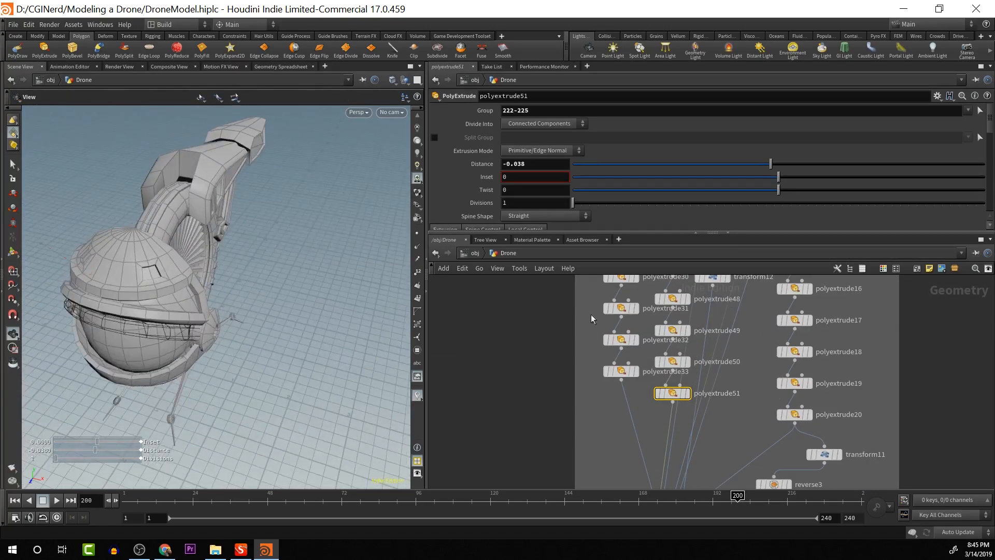
pyautogui.click(689, 394)
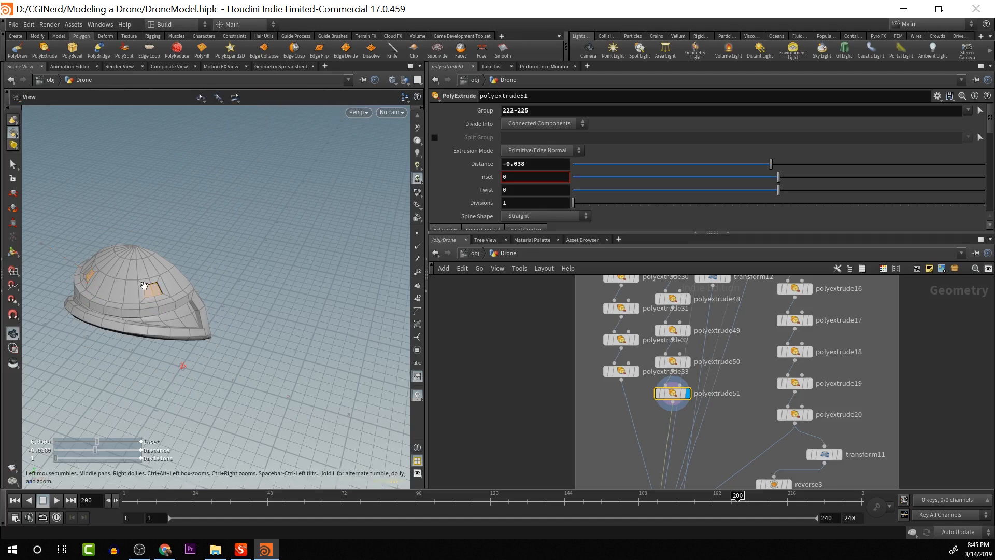
pyautogui.moveTo(357, 332); pyautogui.dragTo(205, 278)
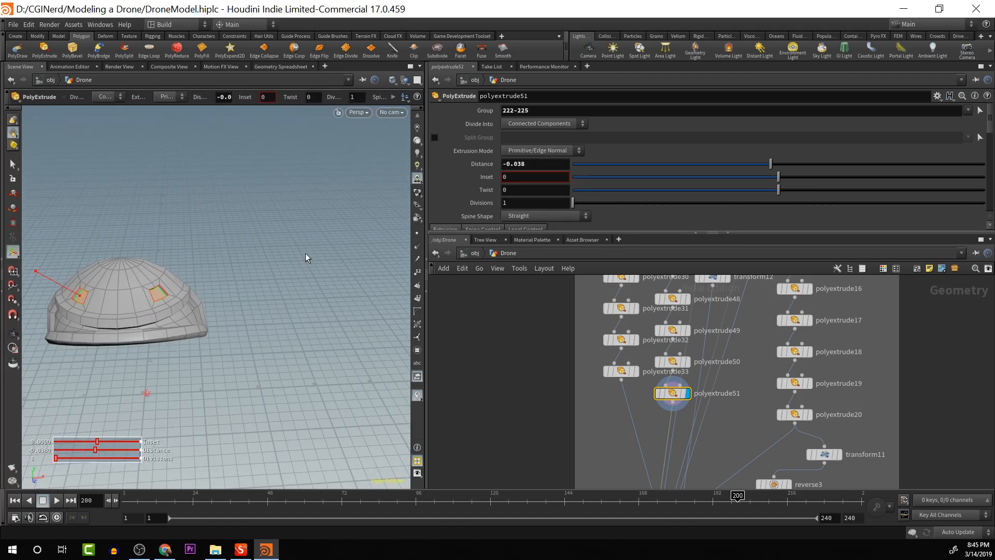
# PolyExtrude the two recessed panels of the upper head shell, primitives 234-237, with an inset of 0.038
pyautogui.click(41, 49)
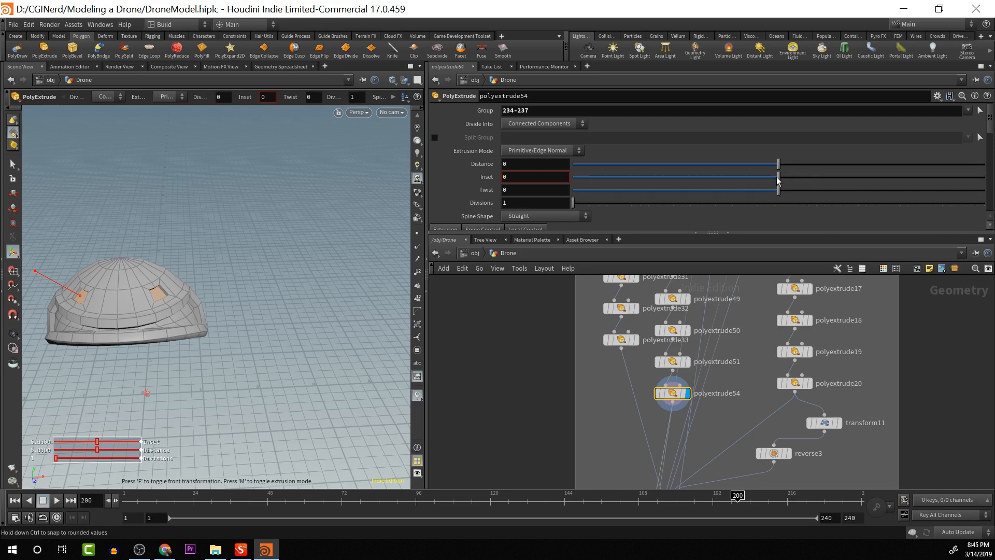
pyautogui.moveTo(756, 184); pyautogui.dragTo(787, 189)
pyautogui.keyDown('alt'); pyautogui.moveTo(386, 240); pyautogui.dragTo(356, 224); pyautogui.keyUp('alt')
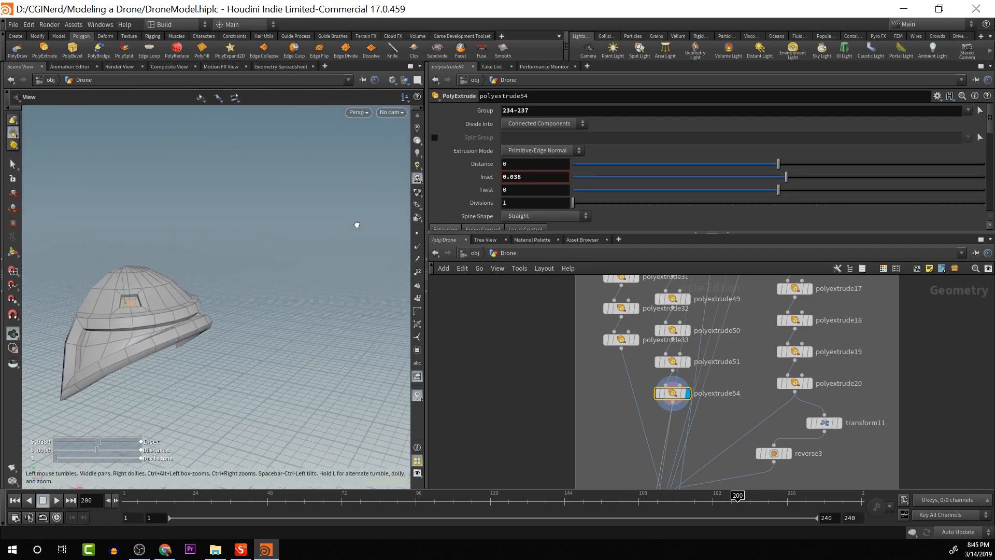
# PolyExtrude the inner faces of the two recessed panels, primitives 246-249, with a distance of 0.259 and an inset of 0.008
pyautogui.click(42, 49)
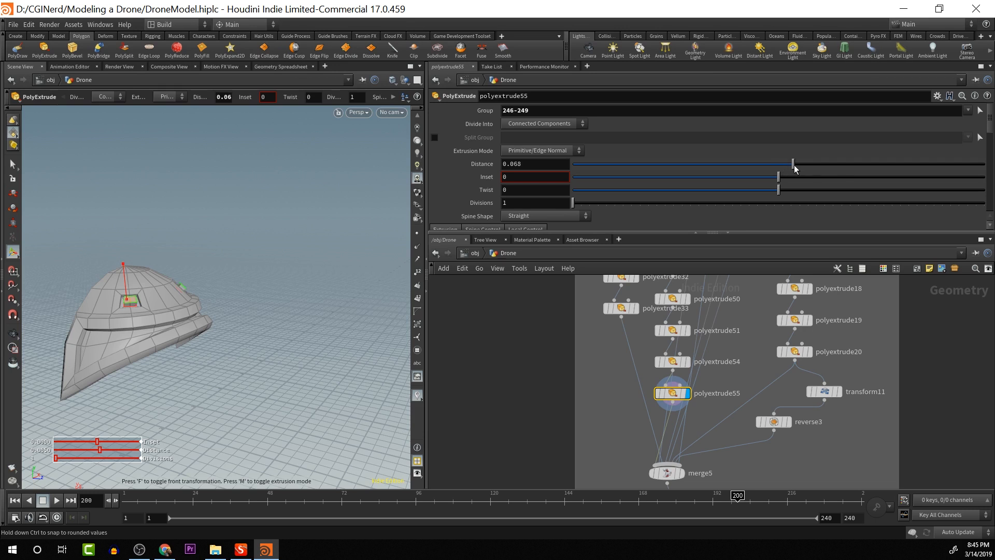
pyautogui.moveTo(795, 168); pyautogui.dragTo(838, 174)
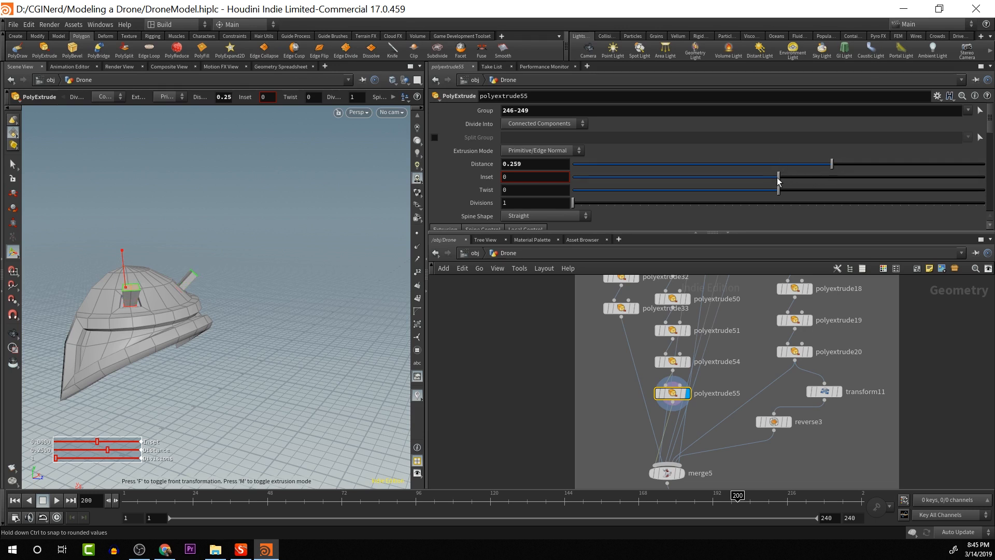
pyautogui.moveTo(777, 180); pyautogui.dragTo(779, 184)
pyautogui.press('Escape')
pyautogui.moveTo(309, 258); pyautogui.dragTo(374, 262)
pyautogui.press('Return')
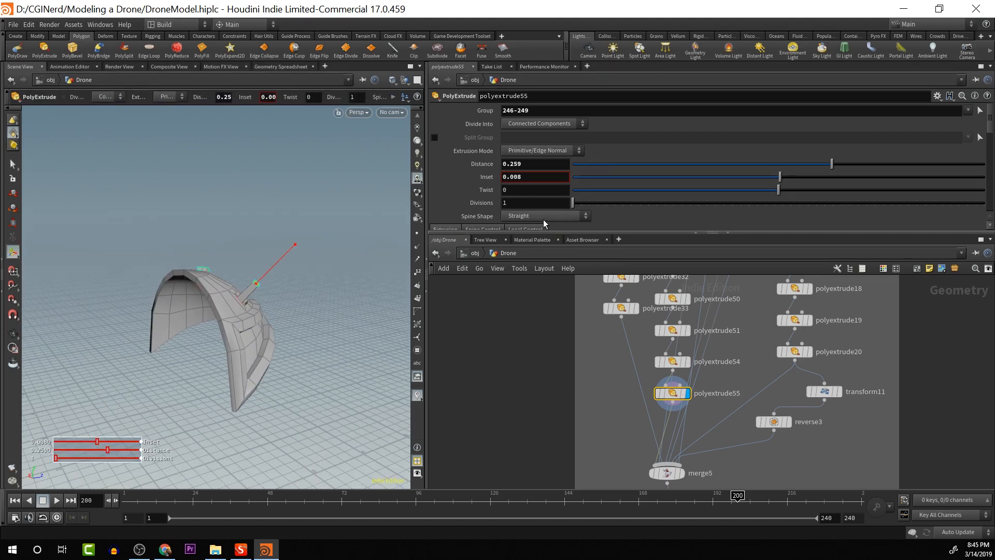
# Give the panel extrusion 5 divisions, a Curved spine shape and a distance of 0.491, and look through its spine control settings
pyautogui.scroll(-2, 505, 190)
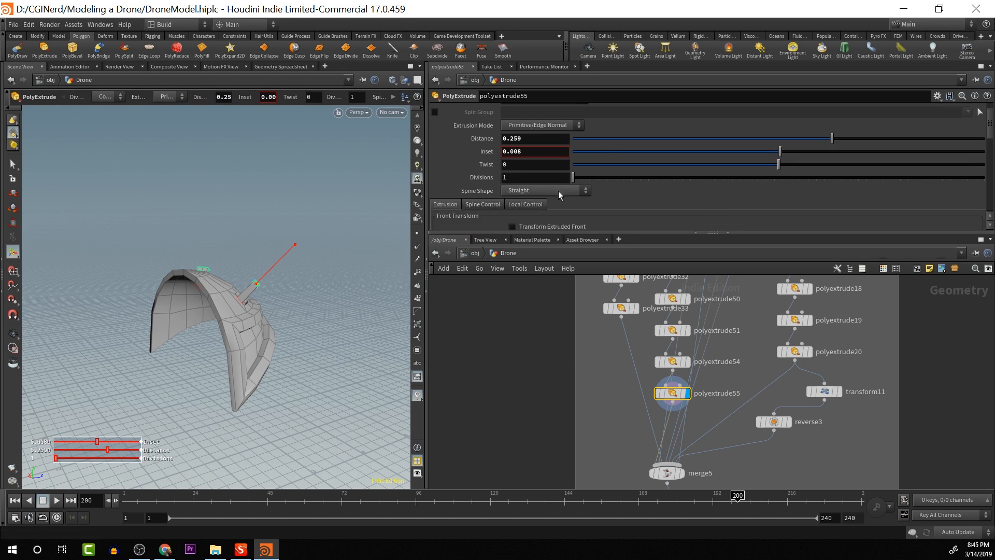
pyautogui.moveTo(573, 177); pyautogui.dragTo(590, 178)
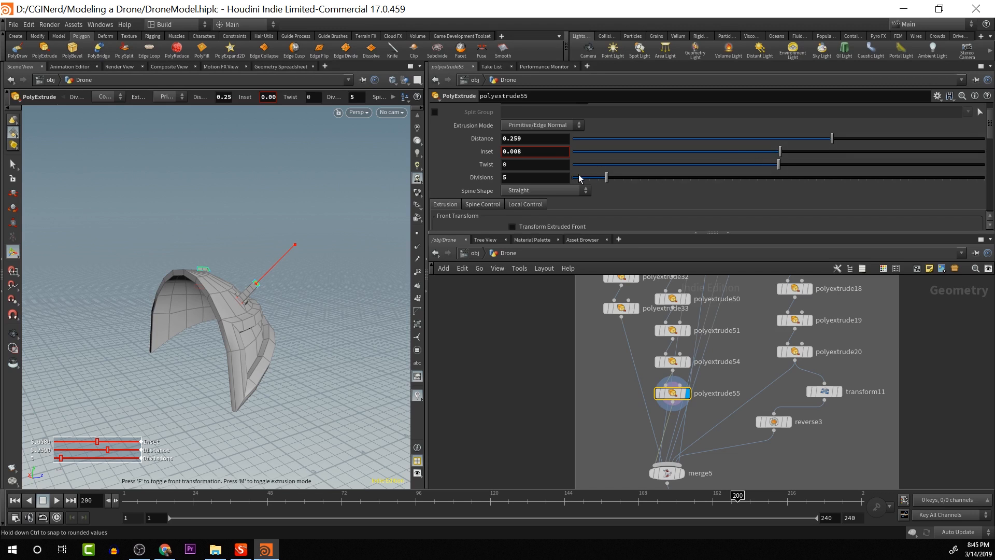
pyautogui.click(582, 192)
pyautogui.click(552, 211)
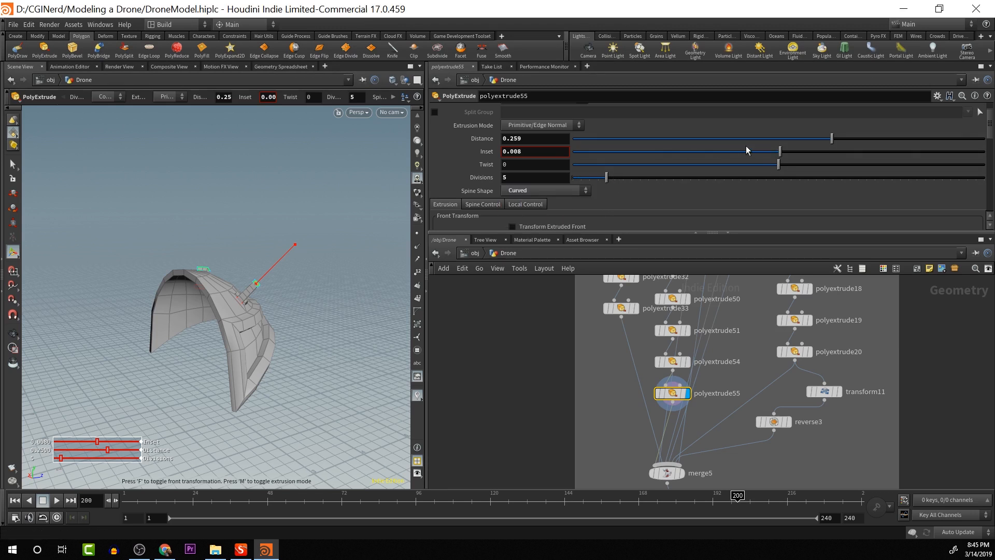
pyautogui.moveTo(833, 139); pyautogui.dragTo(880, 139)
pyautogui.click(587, 193)
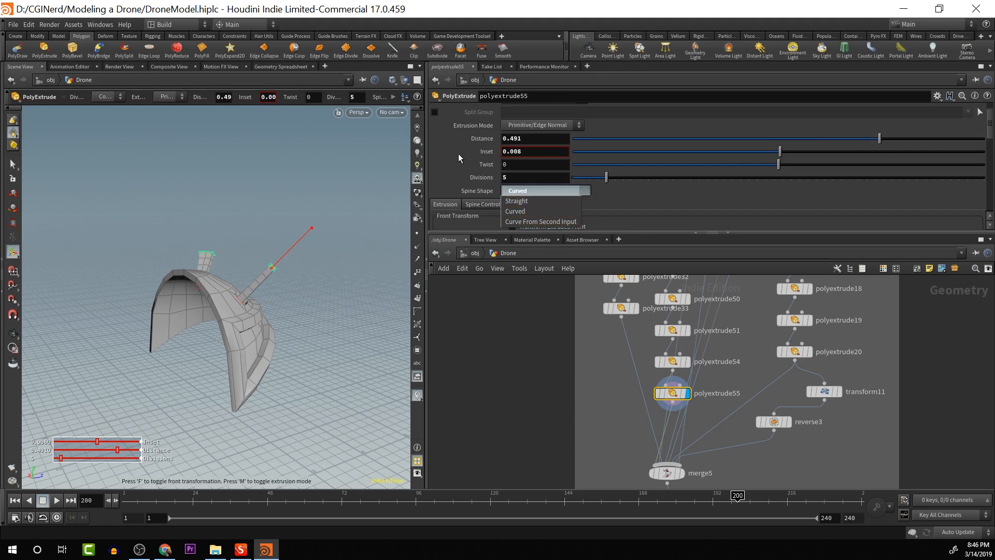
pyautogui.scroll(-3, 458, 153)
pyautogui.scroll(-2, 477, 166)
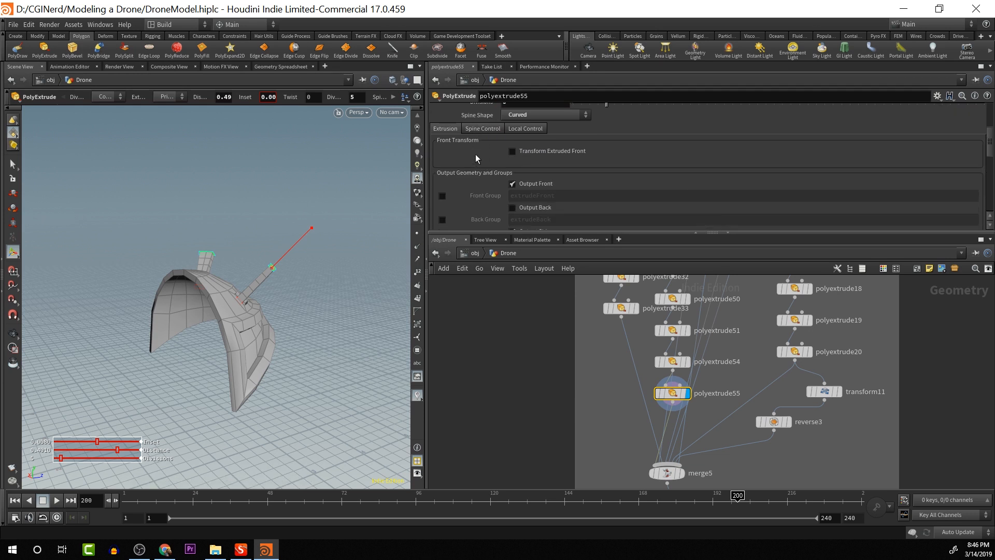
pyautogui.click(481, 130)
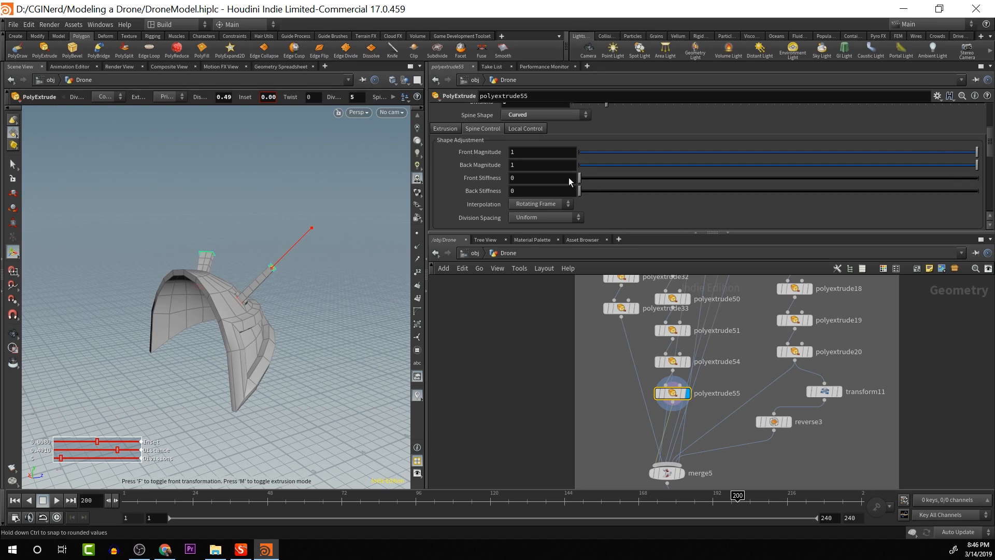
pyautogui.scroll(3, 576, 136)
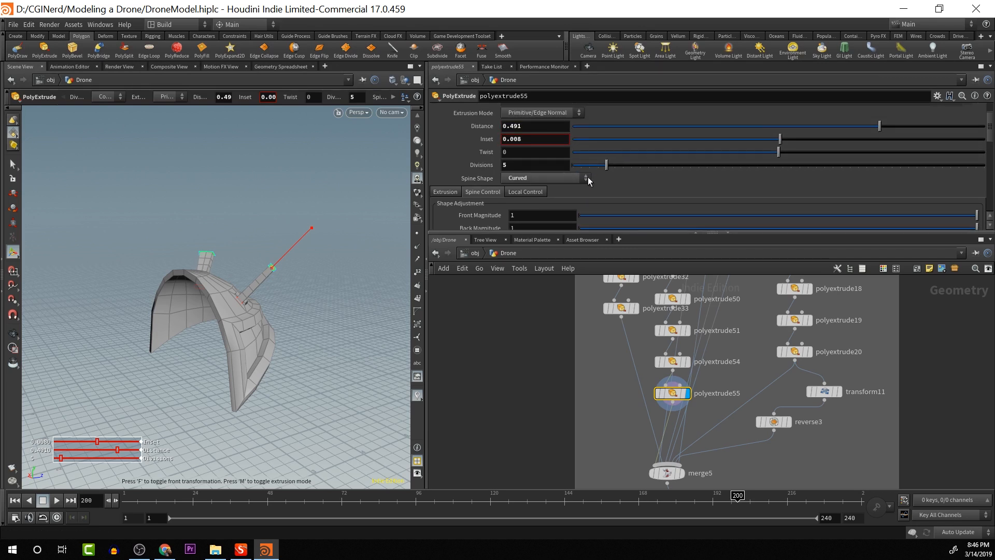
# Set the panel extrusion to 4 divisions with a twist of 44.9
pyautogui.moveTo(605, 165)
pyautogui.mouseDown()
pyautogui.moveTo(641, 167)
pyautogui.moveTo(597, 167)
pyautogui.mouseUp()
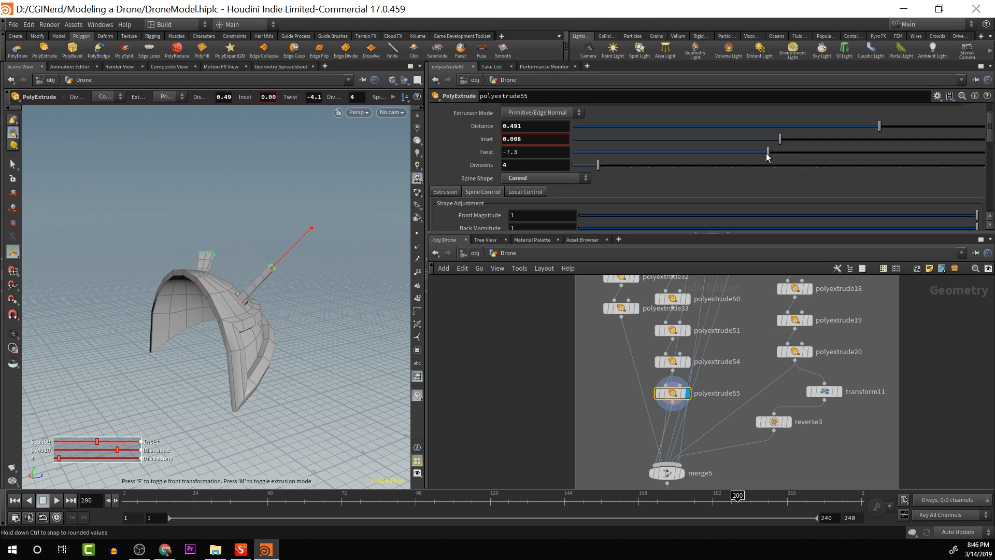
pyautogui.moveTo(768, 156); pyautogui.dragTo(828, 173)
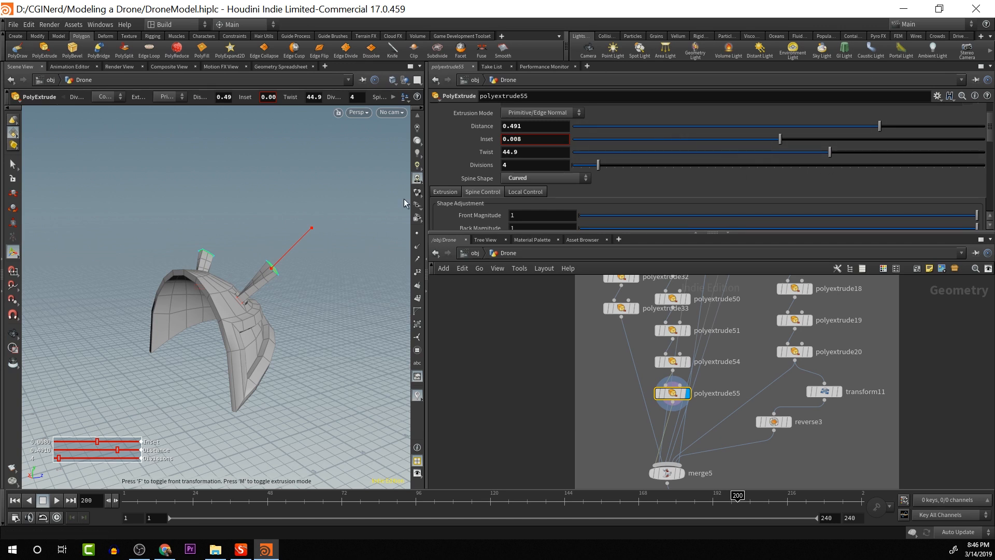
pyautogui.press('Escape')
pyautogui.moveTo(309, 265); pyautogui.dragTo(177, 269)
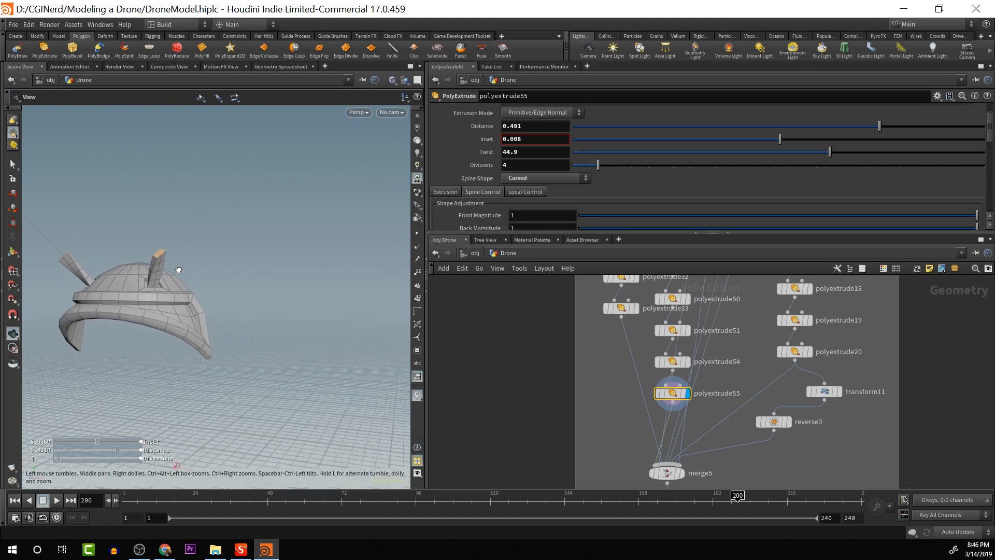
pyautogui.press('Return')
# Reduce the panel extrusion to 3 divisions and a distance of 0.272
pyautogui.moveTo(599, 167); pyautogui.dragTo(590, 166)
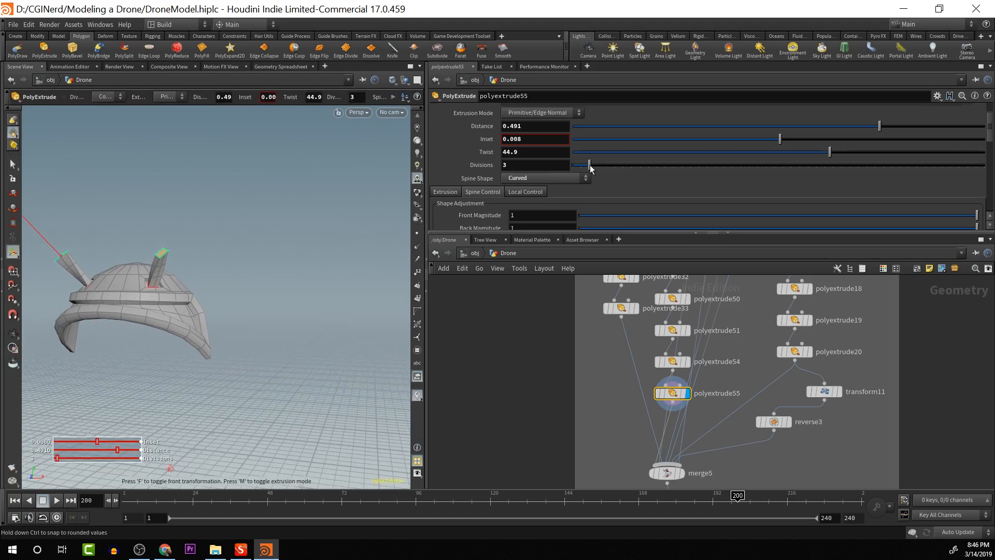
pyautogui.moveTo(880, 126); pyautogui.dragTo(838, 127)
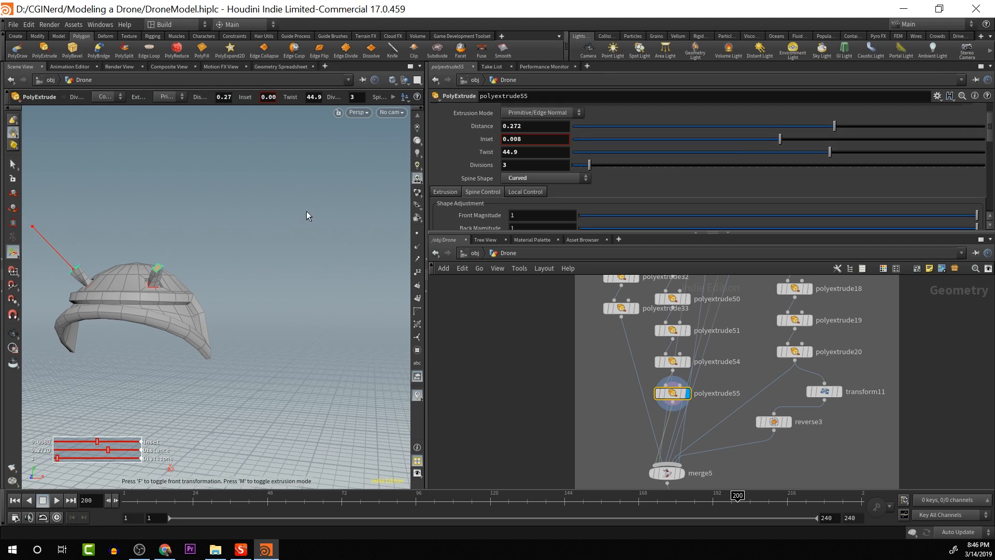
pyautogui.press('Escape')
pyautogui.moveTo(307, 211); pyautogui.dragTo(273, 268)
pyautogui.press('Return')
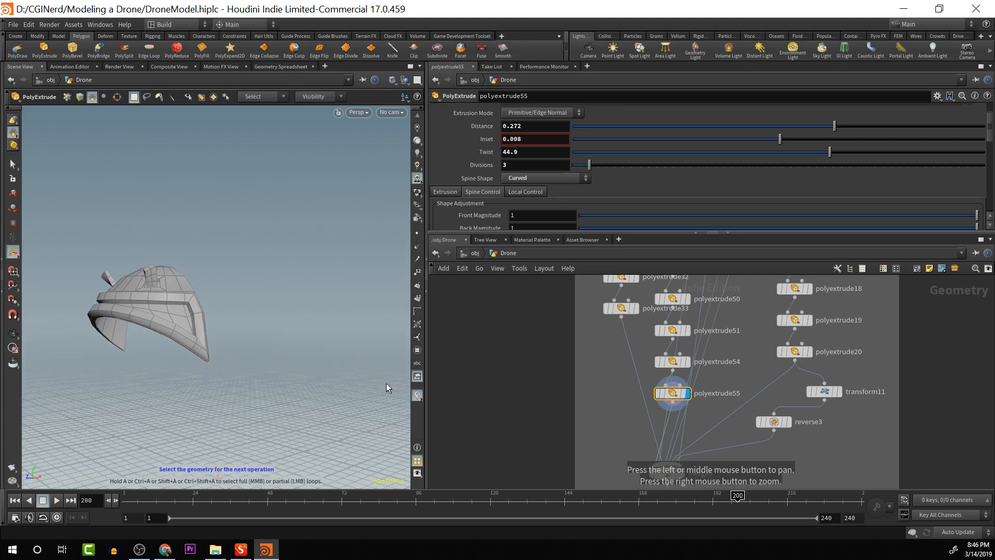
pyautogui.press('Escape')
pyautogui.moveTo(344, 340); pyautogui.dragTo(337, 363)
pyautogui.press('Return')
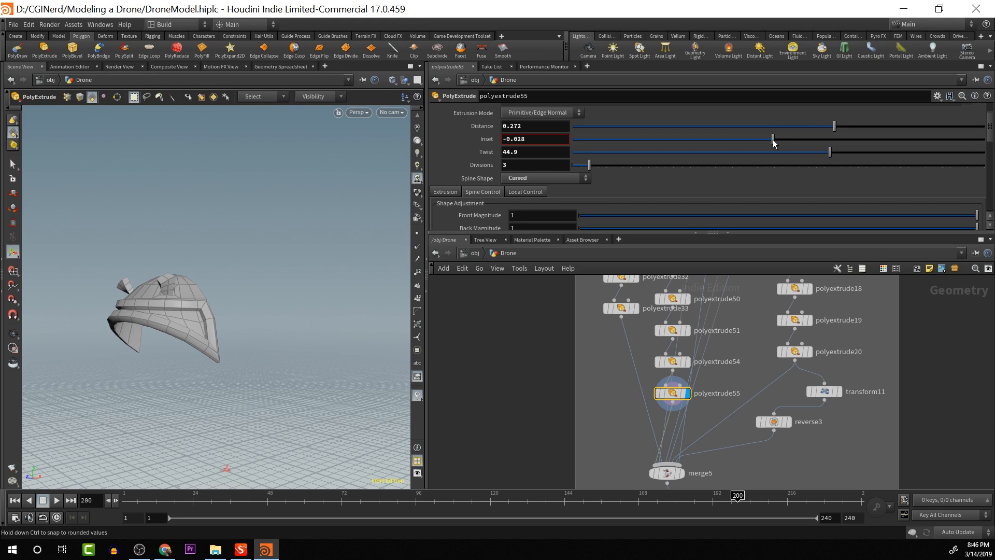
# Set the inset of the twisted panel extrusion to 0.02 and check its shape
pyautogui.moveTo(773, 143); pyautogui.dragTo(786, 146)
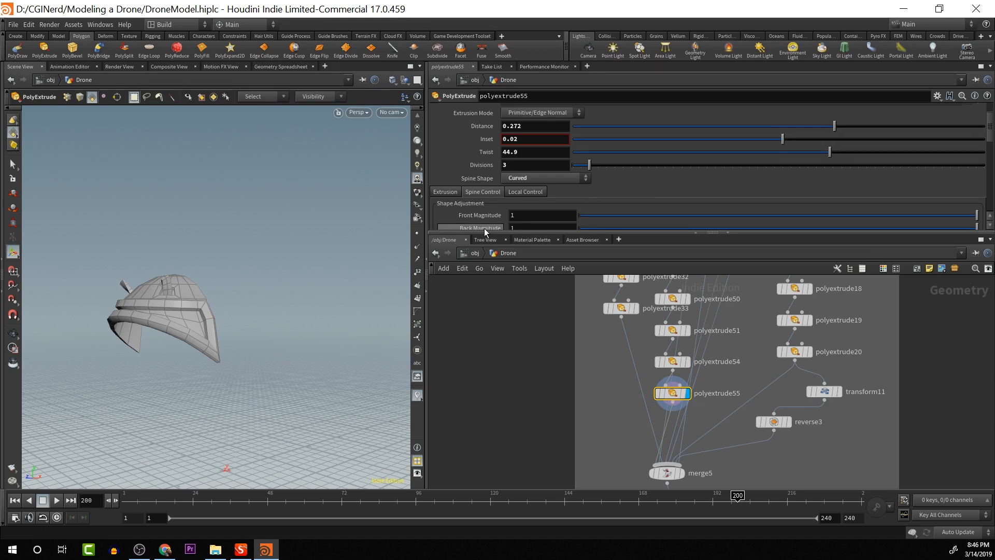
pyautogui.press('Escape')
pyautogui.moveTo(309, 262); pyautogui.dragTo(302, 286)
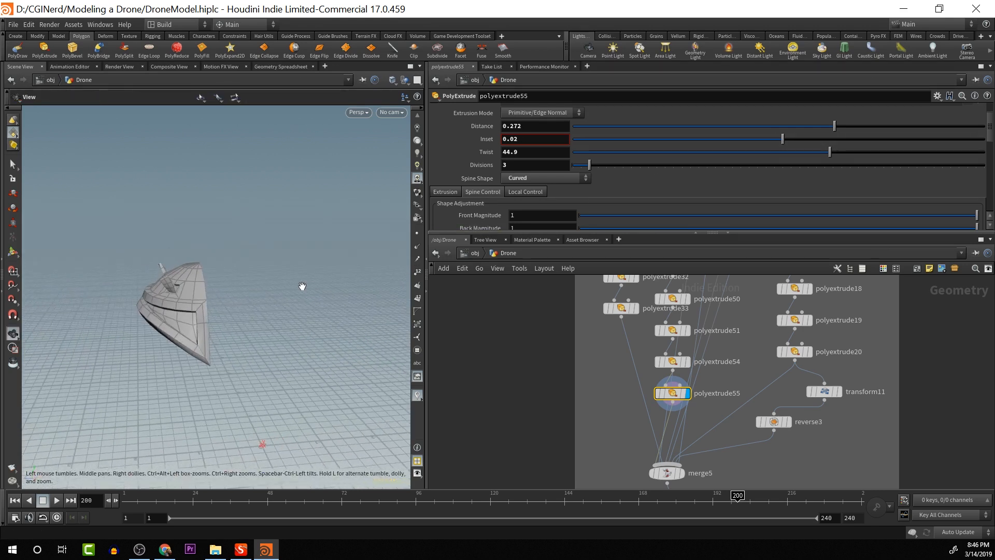
pyautogui.scroll(-3, 302, 287)
pyautogui.press('space')
# Display and select transform6 to show the whole drone and examine the twisted extrusions on the head shell from several sides
pyautogui.moveTo(577, 455); pyautogui.dragTo(546, 346)
pyautogui.moveTo(615, 456); pyautogui.dragTo(612, 440, button='right')
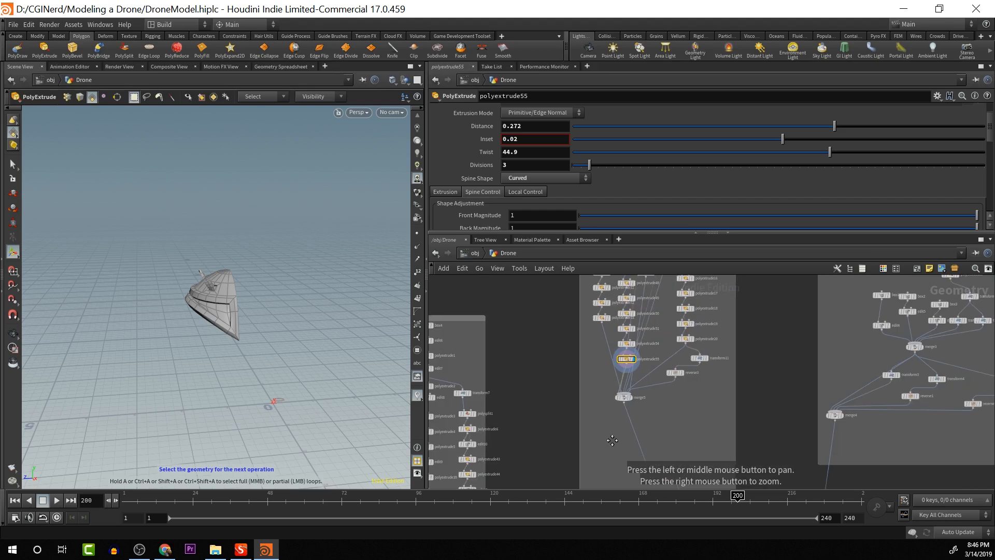
pyautogui.moveTo(611, 440); pyautogui.dragTo(576, 285, button='middle')
pyautogui.moveTo(669, 423); pyautogui.dragTo(687, 384, button='right')
pyautogui.moveTo(686, 384); pyautogui.dragTo(626, 294, button='middle')
pyautogui.moveTo(645, 432); pyautogui.dragTo(639, 436, button='right')
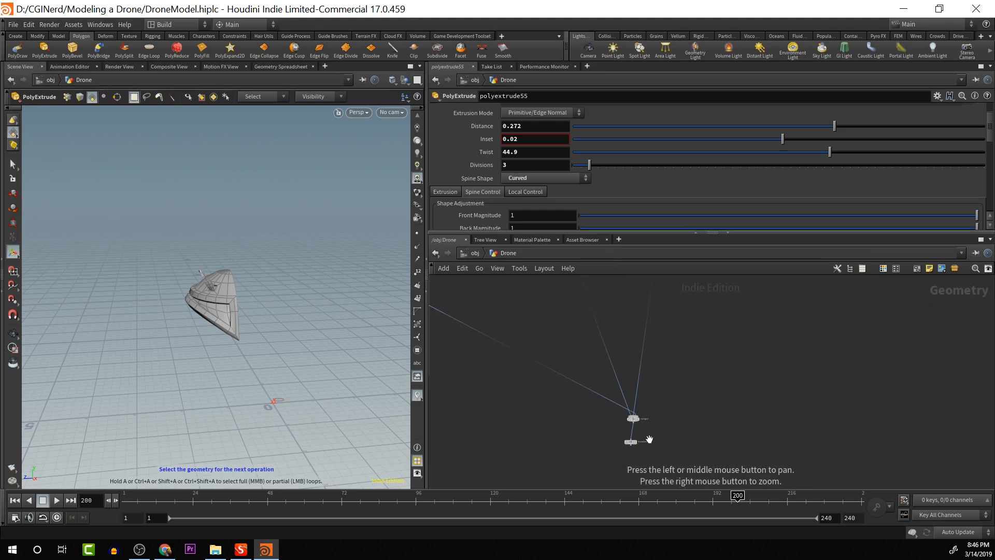
pyautogui.moveTo(636, 442)
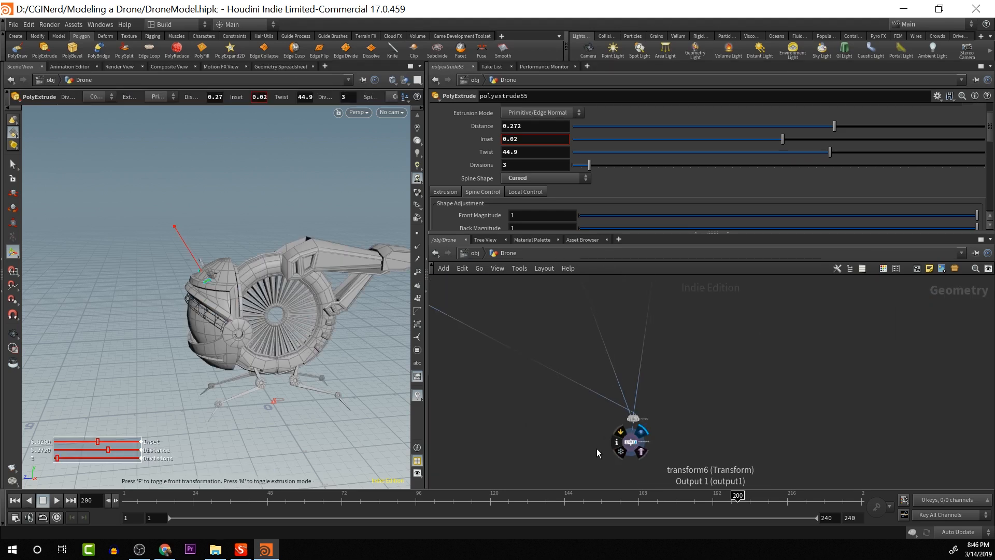
pyautogui.click(631, 445)
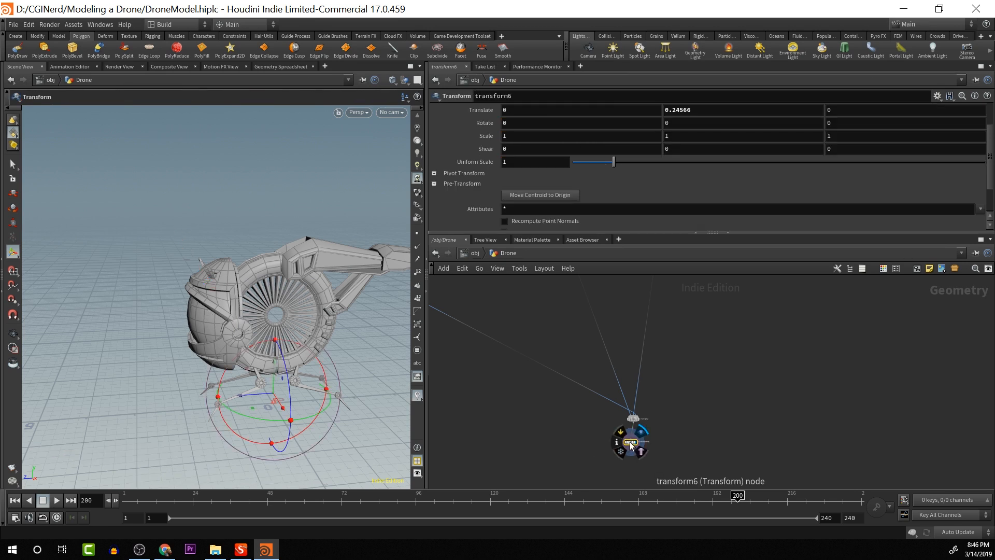
pyautogui.press('Escape')
pyautogui.moveTo(383, 441); pyautogui.dragTo(406, 395)
pyautogui.moveTo(350, 359); pyautogui.dragTo(273, 311, button='middle')
pyautogui.moveTo(273, 311); pyautogui.dragTo(303, 357)
pyautogui.moveTo(316, 308); pyautogui.dragTo(361, 343)
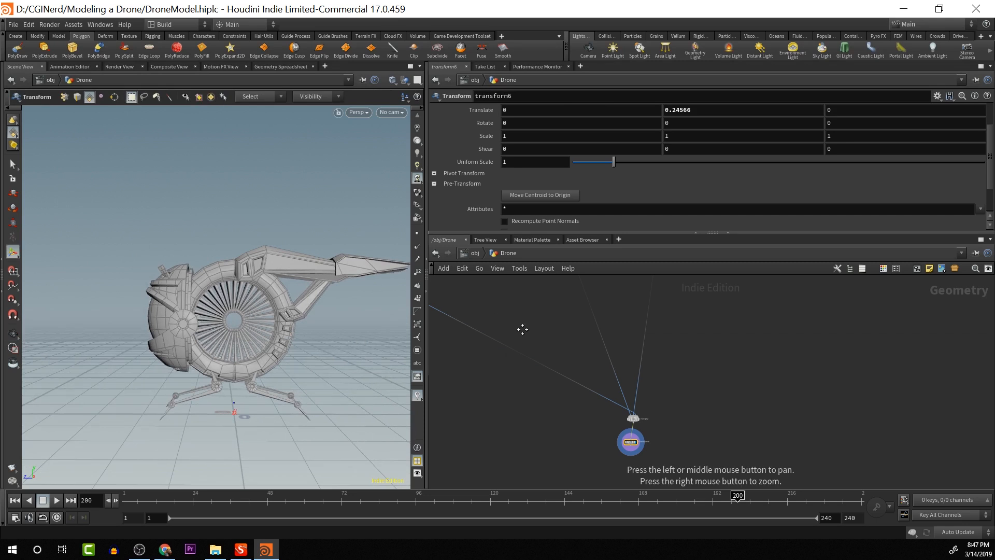
# Display and select polyextrude33 to show the ring body on its own
pyautogui.moveTo(596, 306); pyautogui.dragTo(581, 482, button='middle')
pyautogui.moveTo(591, 391); pyautogui.dragTo(600, 480, button='middle')
pyautogui.scroll(2, 569, 426)
pyautogui.moveTo(568, 426); pyautogui.dragTo(613, 547, button='middle')
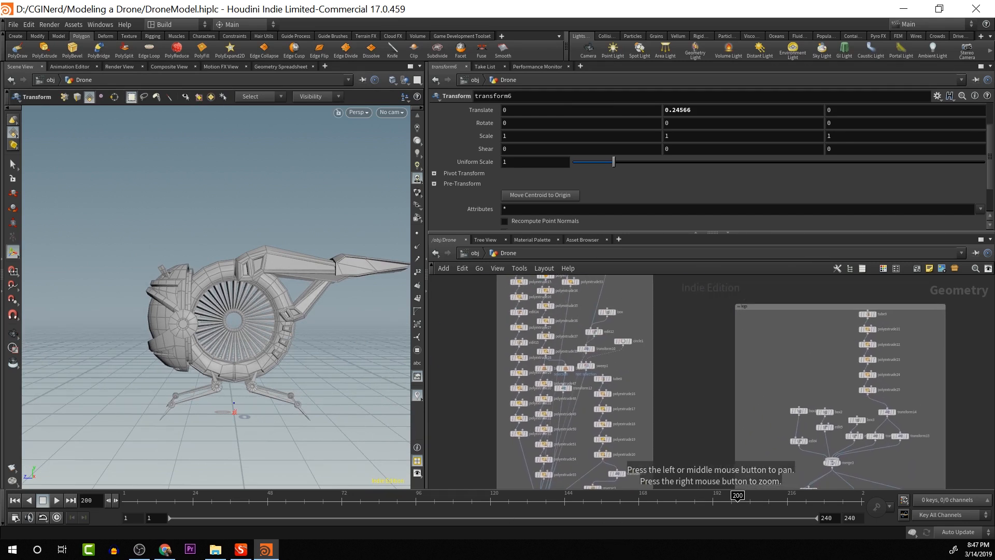
pyautogui.moveTo(549, 474)
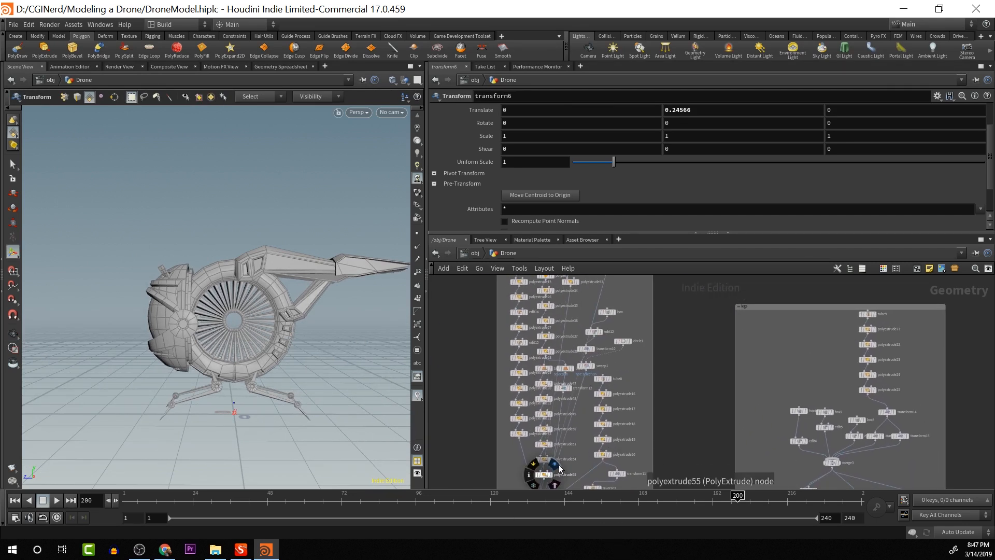
pyautogui.click(555, 469)
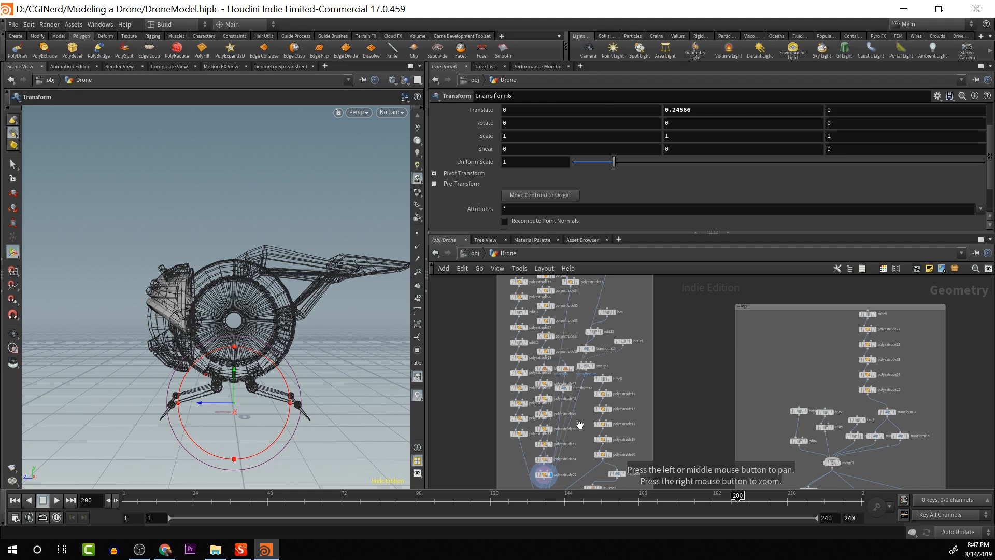
pyautogui.click(530, 423)
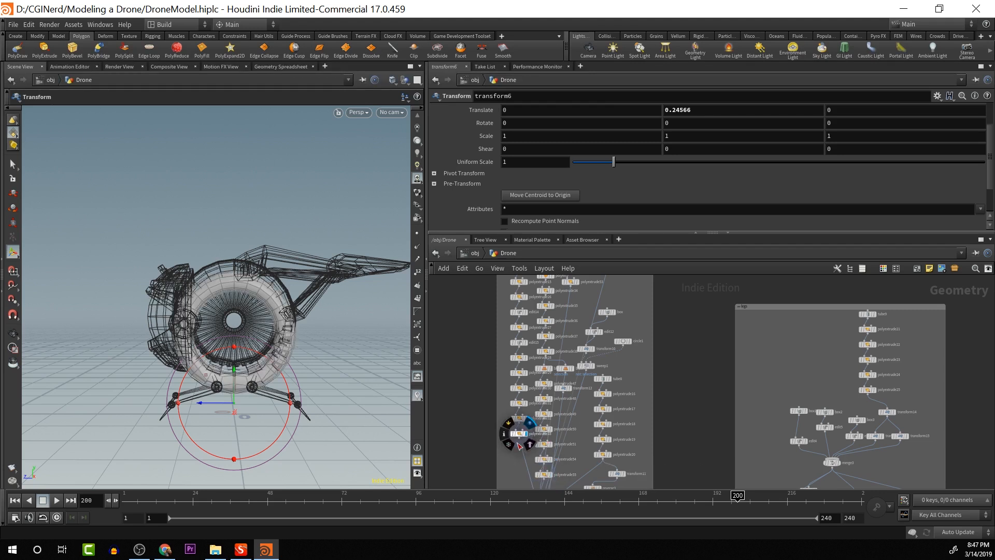
pyautogui.click(520, 436)
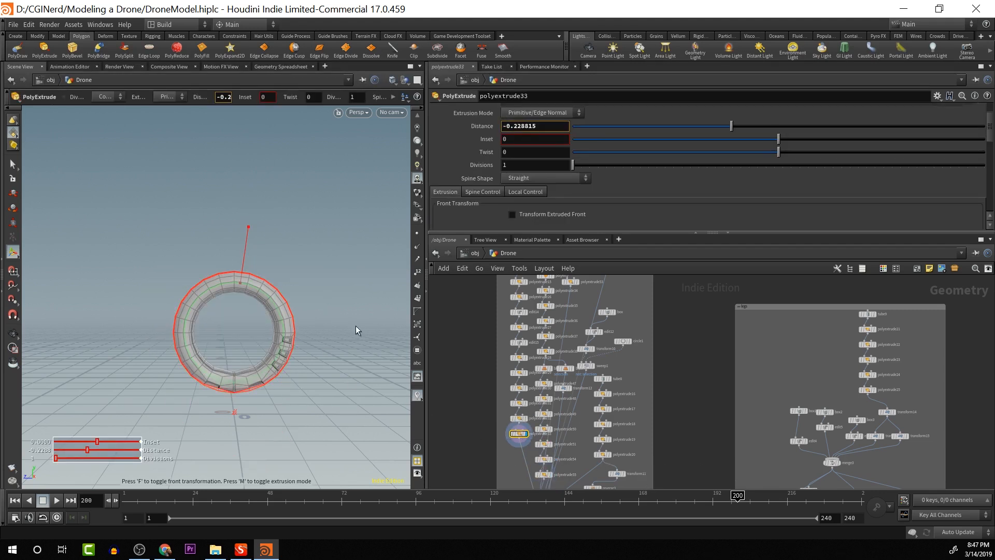
# Undo the accidental distance change on the ring's polyextrude33 and view the ring from an angle
pyautogui.hotkey('ctrl', 'z')
pyautogui.press('Escape')
pyautogui.moveTo(363, 311)
pyautogui.mouseDown()
pyautogui.moveTo(349, 220)
pyautogui.moveTo(371, 313)
pyautogui.mouseUp()
pyautogui.press('Return')
# Template merge2 to overlay the rest of the drone as wireframe around the ring, and view it from the side
pyautogui.scroll(-3, 704, 418)
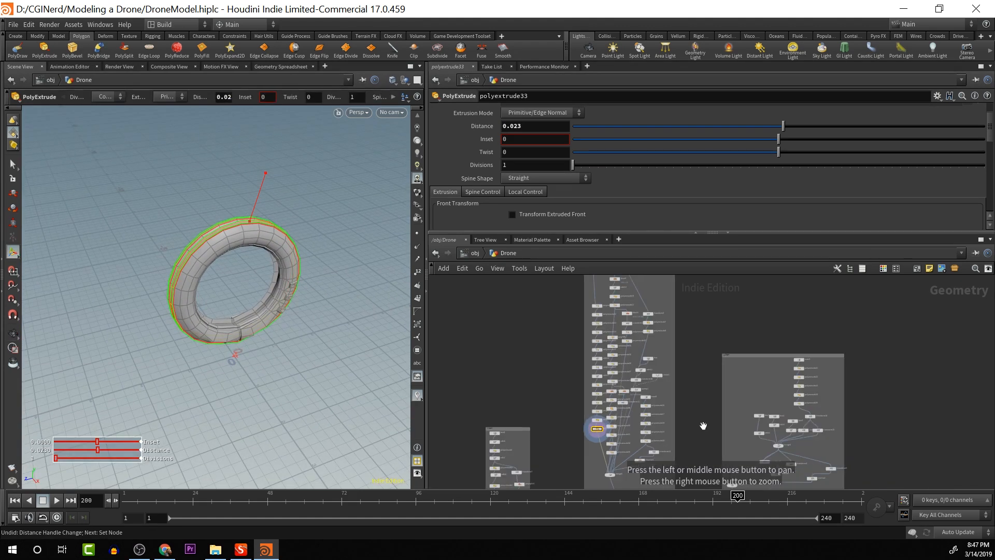
pyautogui.keyDown('alt'); pyautogui.moveTo(702, 424); pyautogui.dragTo(688, 251, button='middle'); pyautogui.keyUp('alt')
pyautogui.keyDown('alt'); pyautogui.moveTo(694, 377); pyautogui.dragTo(680, 259, button='middle'); pyautogui.keyUp('alt')
pyautogui.scroll(3, 716, 380)
pyautogui.scroll(1, 714, 383)
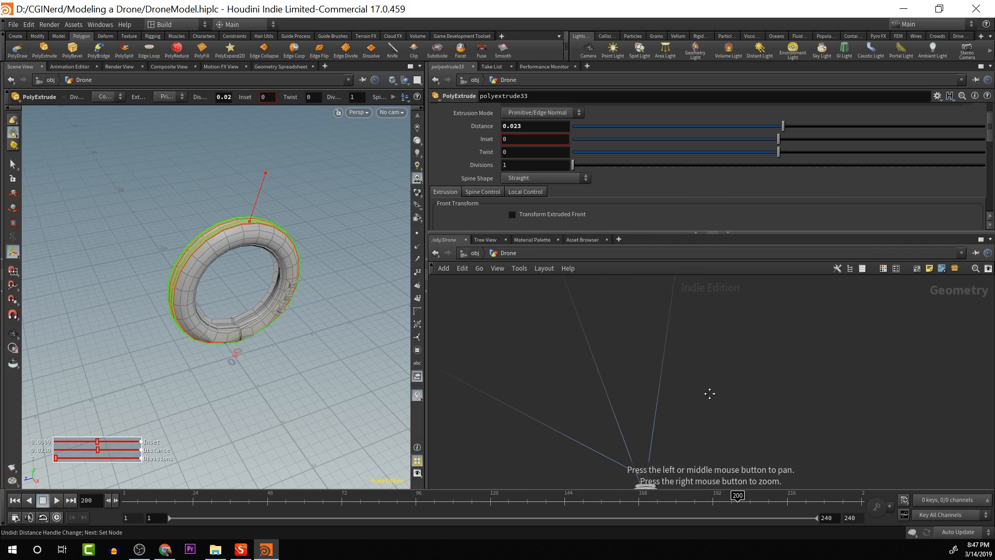
pyautogui.keyDown('alt'); pyautogui.moveTo(708, 393); pyautogui.dragTo(718, 307, button='middle'); pyautogui.keyUp('alt')
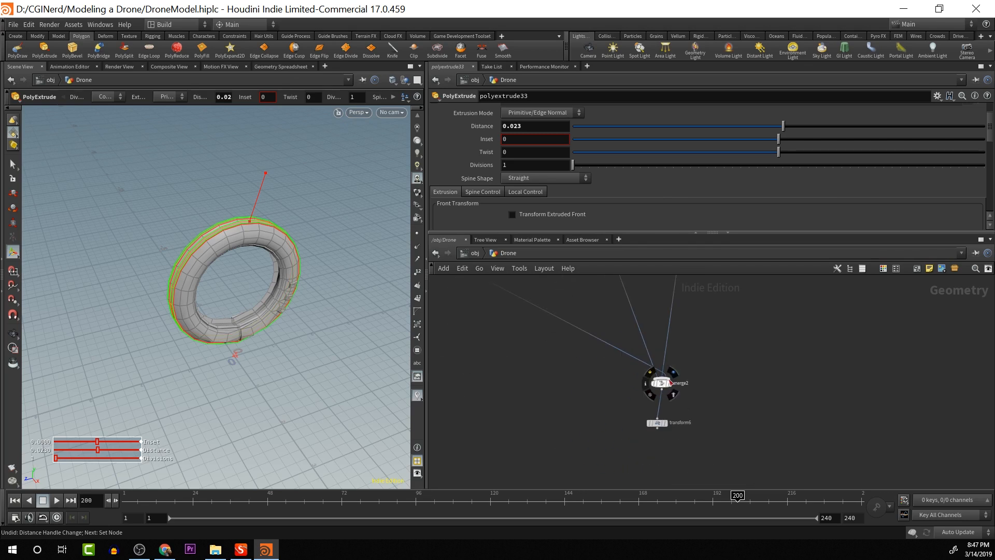
pyautogui.click(672, 395)
pyautogui.keyDown('alt'); pyautogui.moveTo(347, 298); pyautogui.dragTo(333, 261); pyautogui.keyUp('alt')
pyautogui.keyDown('alt'); pyautogui.scroll(3, 337, 257); pyautogui.keyUp('alt')
pyautogui.keyDown('alt'); pyautogui.moveTo(337, 257); pyautogui.dragTo(451, 350, button='middle'); pyautogui.keyUp('alt')
pyautogui.keyDown('alt'); pyautogui.scroll(3, 408, 328); pyautogui.keyUp('alt')
pyautogui.keyDown('alt'); pyautogui.scroll(-1, 458, 354); pyautogui.keyUp('alt')
pyautogui.moveTo(327, 208); pyautogui.dragTo(293, 215)
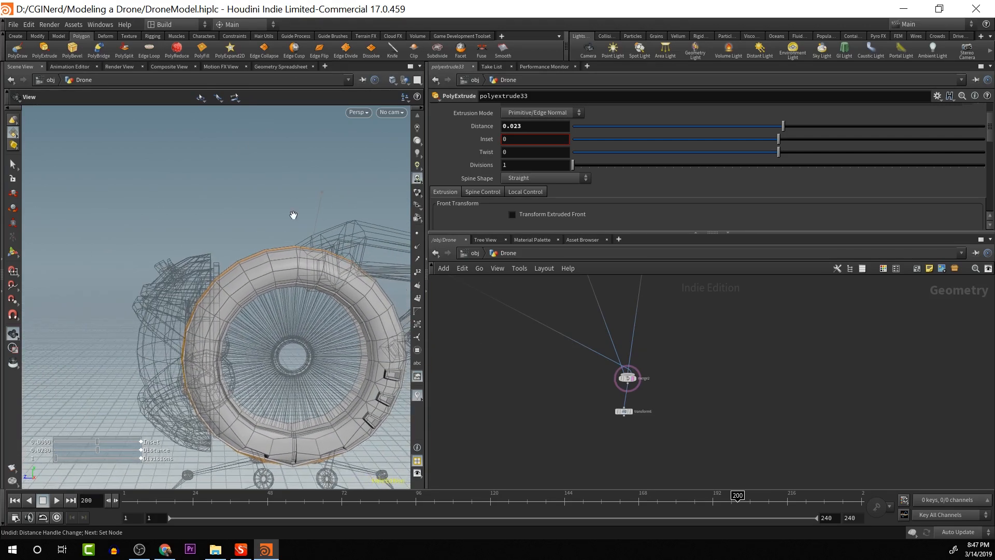
pyautogui.press('Return')
# Try a distance of about 0.029 on the ring's polyextrude33, undo it and return to that node in the network
pyautogui.moveTo(282, 266); pyautogui.dragTo(285, 262)
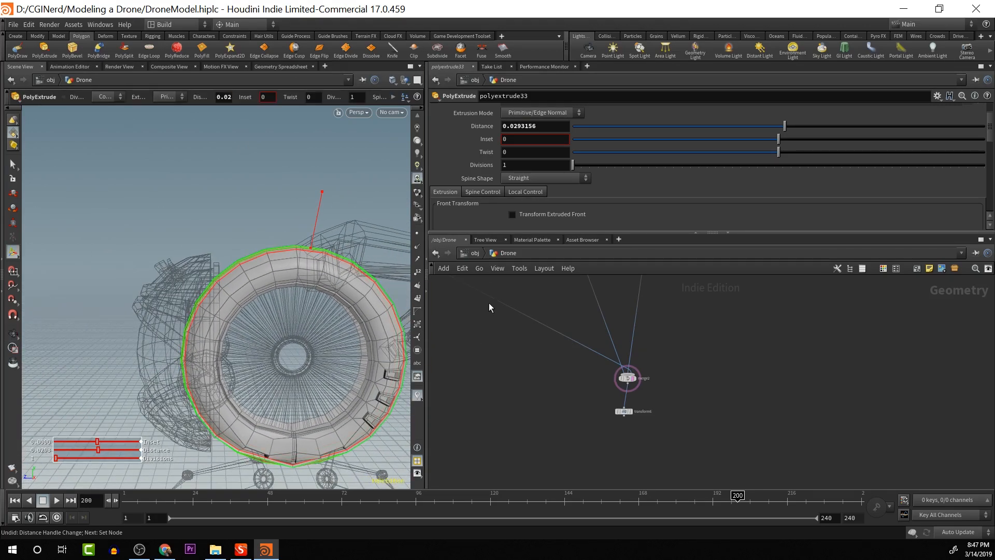
pyautogui.hotkey('ctrl', 'z')
pyautogui.moveTo(554, 285); pyautogui.dragTo(580, 460, button='middle')
pyautogui.moveTo(534, 359); pyautogui.dragTo(540, 447, button='middle')
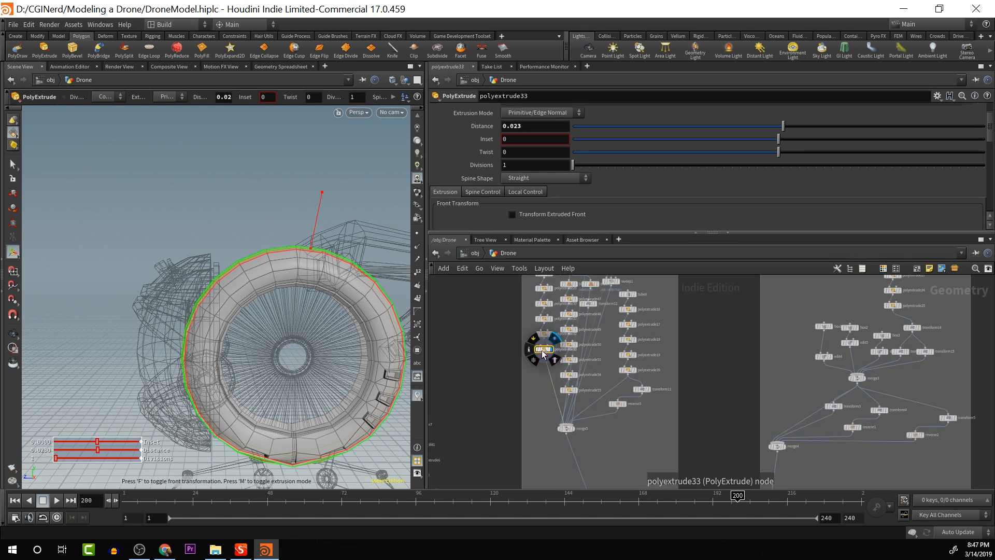
# Select the run of outer-band faces along the upper arc of the ring on the head side
pyautogui.press('s')
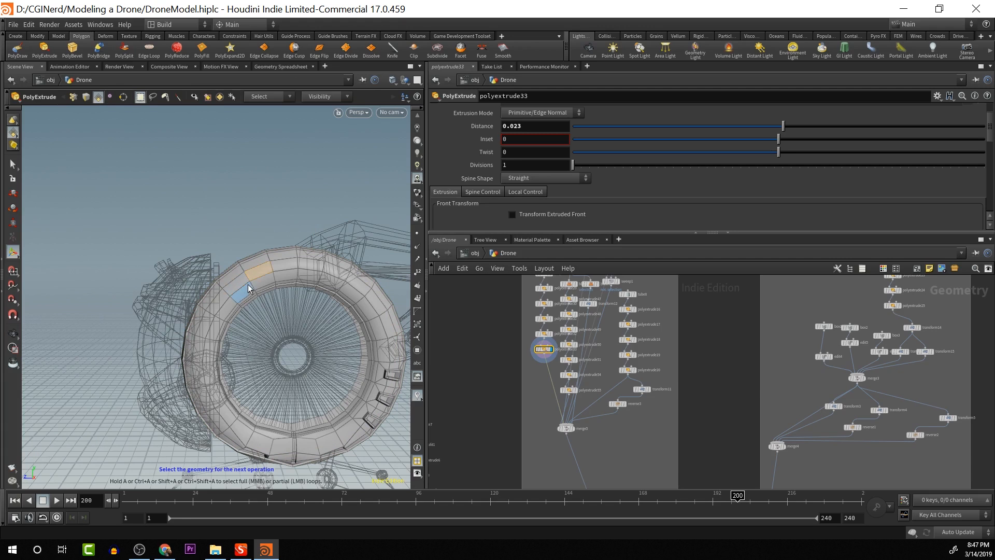
pyautogui.click(283, 266)
pyautogui.click(203, 324)
pyautogui.moveTo(242, 317)
pyautogui.keyDown('alt'); pyautogui.mouseDown()
pyautogui.moveTo(271, 311)
pyautogui.moveTo(295, 276)
pyautogui.moveTo(250, 334)
pyautogui.mouseUp(); pyautogui.keyUp('alt')
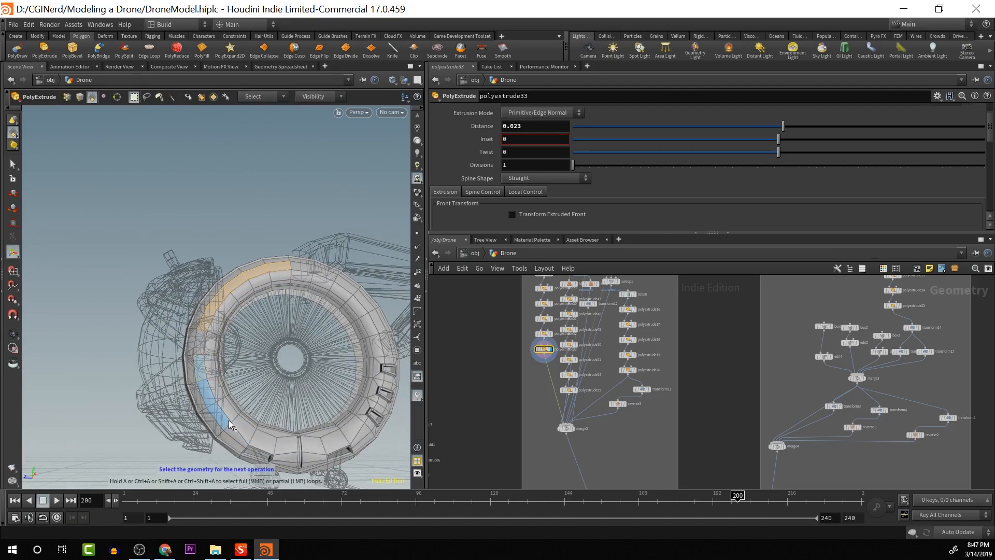
# Add the outer-band faces along the ring's lower head-side arc to the selection, leaving a gap between the two runs
pyautogui.hotkey('space', 'h')
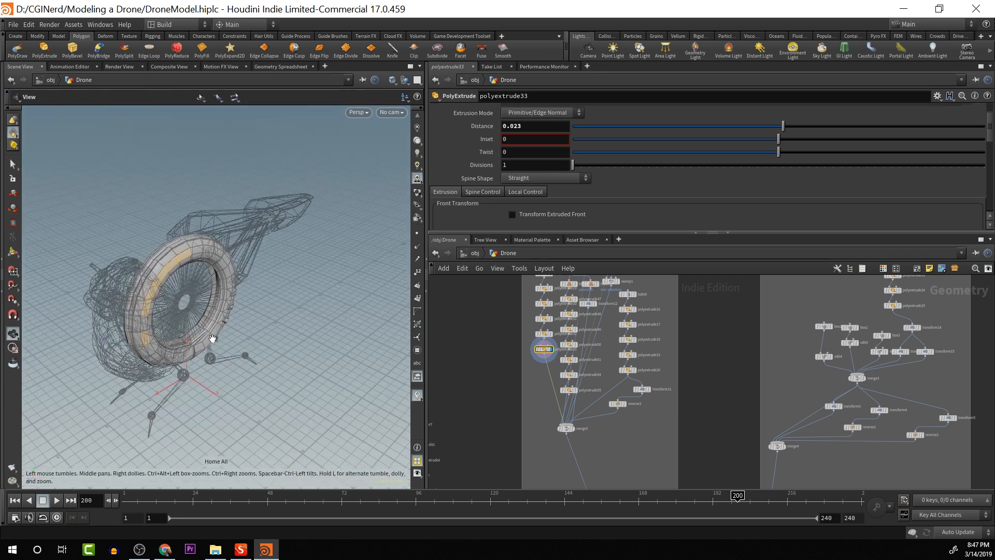
pyautogui.moveTo(199, 323); pyautogui.dragTo(151, 303)
pyautogui.moveTo(151, 302); pyautogui.dragTo(195, 345, button='right')
pyautogui.moveTo(195, 344); pyautogui.dragTo(345, 340, button='middle')
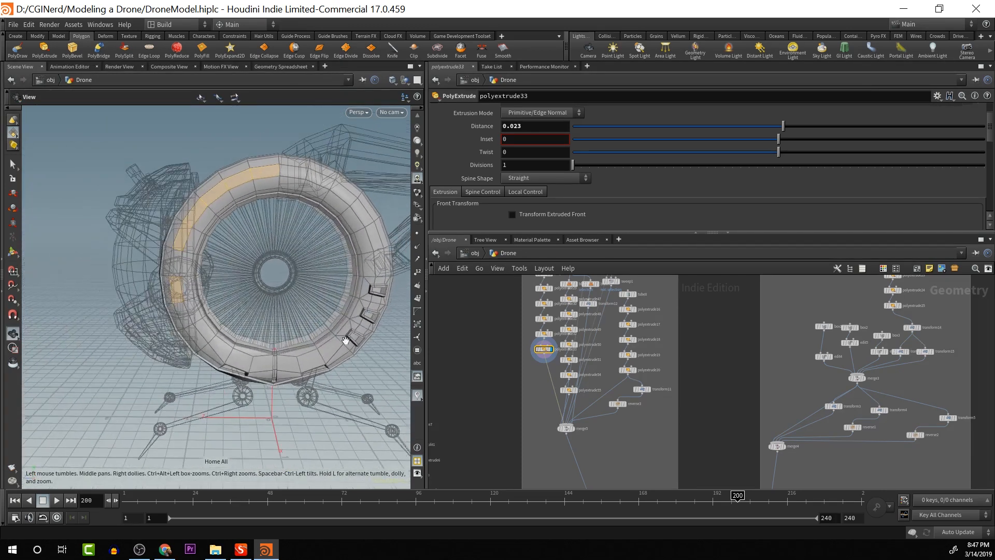
pyautogui.moveTo(200, 341); pyautogui.dragTo(313, 304)
pyautogui.click(320, 336)
pyautogui.click(315, 285)
pyautogui.keyDown('shift'); pyautogui.click(318, 340); pyautogui.keyUp('shift')
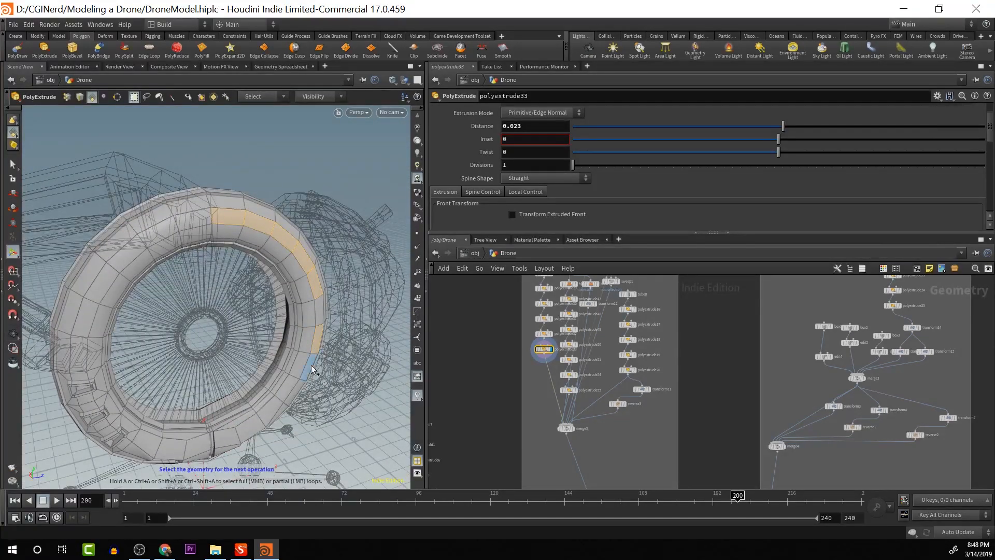
pyautogui.moveTo(290, 402); pyautogui.dragTo(156, 317)
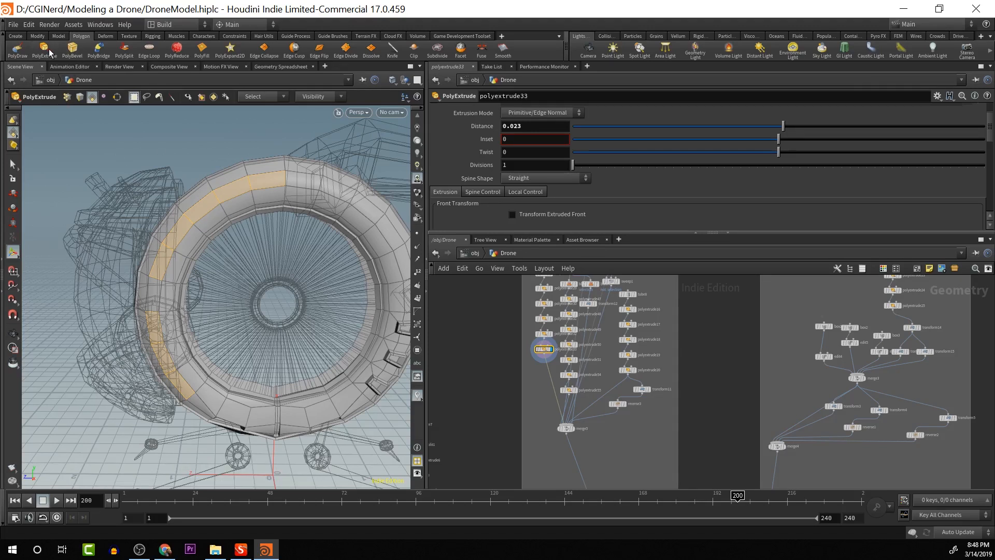
# Apply a PolyExtrude to the selected ring faces and divide it into individual elements
pyautogui.click(50, 52)
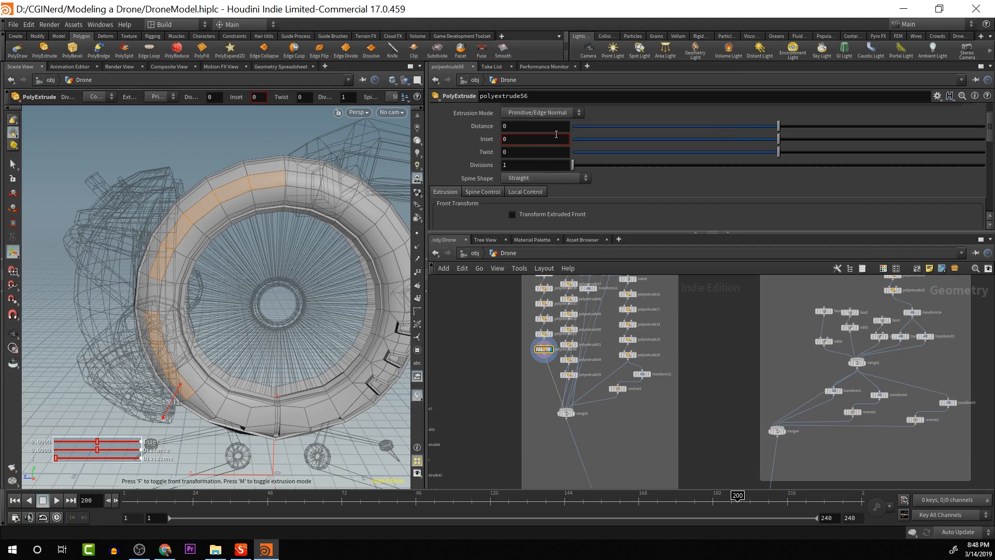
pyautogui.click(557, 113)
pyautogui.click(558, 113)
pyautogui.scroll(1, 564, 116)
pyautogui.click(565, 111)
pyautogui.click(564, 122)
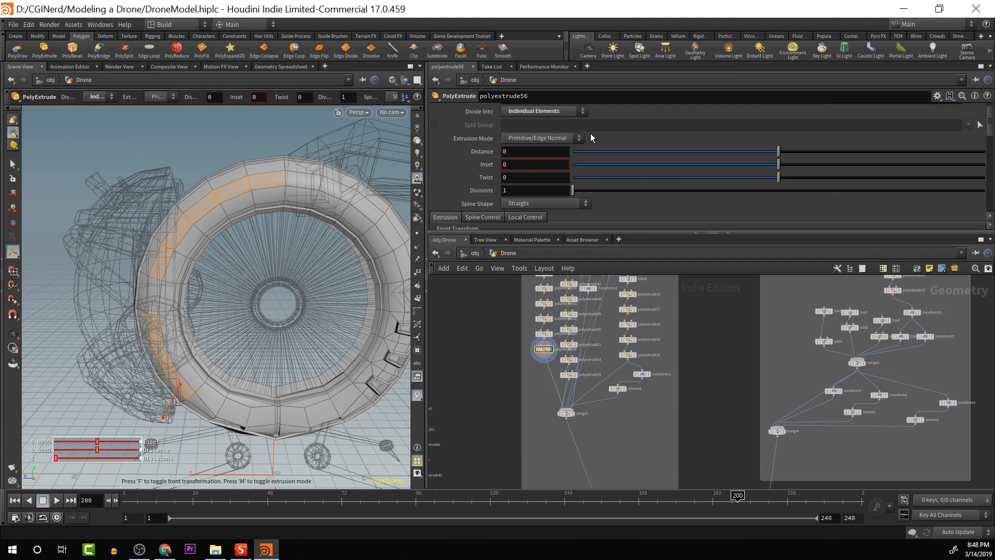
# Try an inset of 0.035 on the ring faces, reset it to 0, and settle on an inset of 0.033
pyautogui.moveTo(779, 167); pyautogui.dragTo(783, 169)
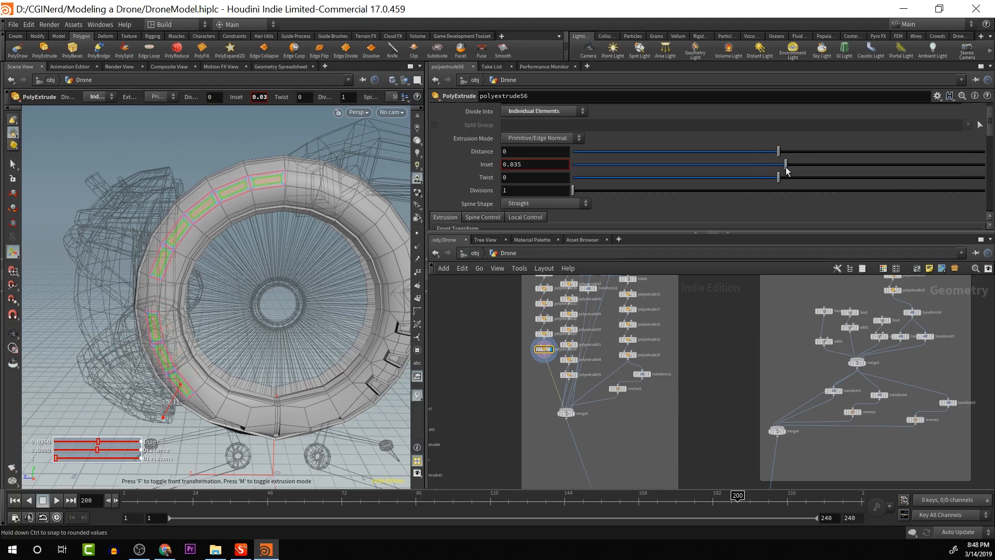
pyautogui.moveTo(787, 171); pyautogui.dragTo(787, 171)
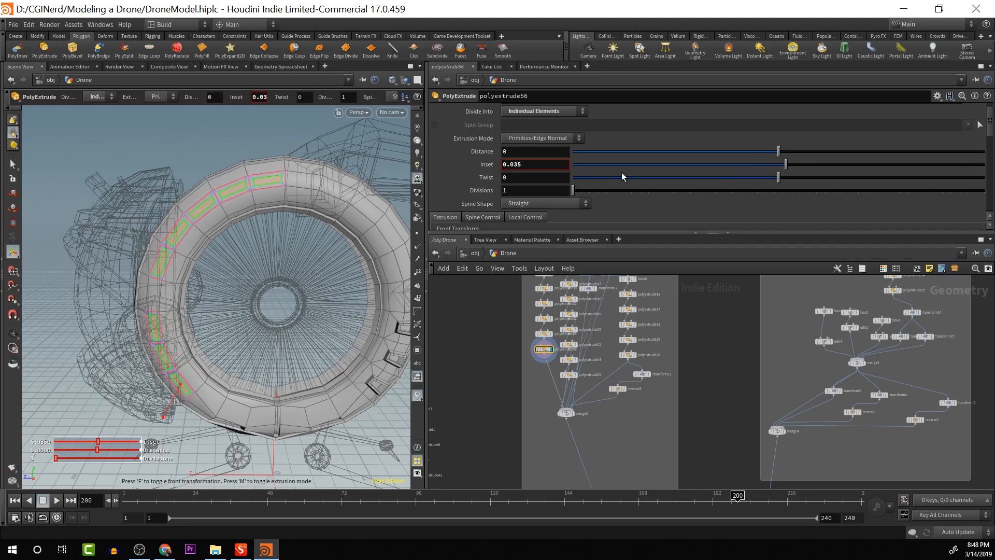
pyautogui.click(563, 165)
pyautogui.write('0')
pyautogui.press('Return')
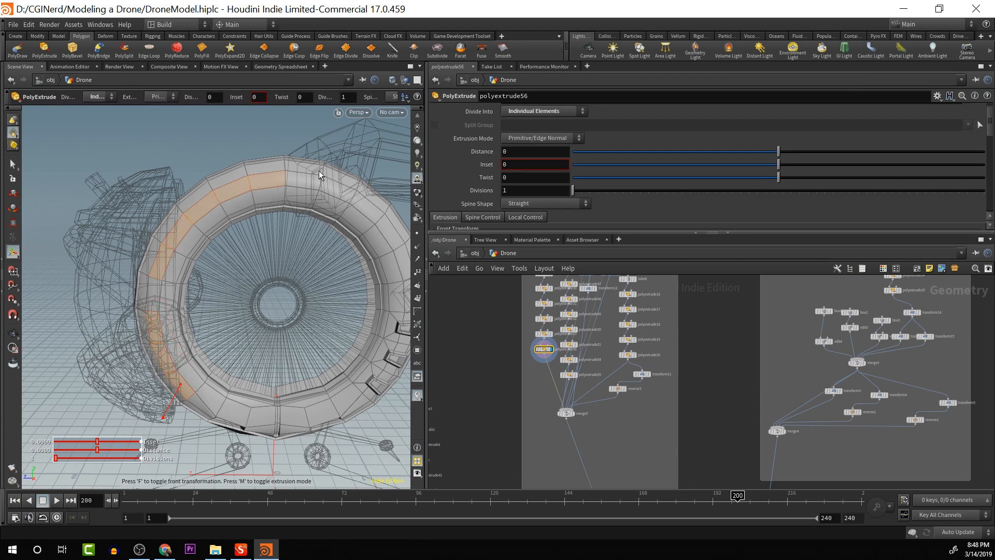
pyautogui.moveTo(778, 166); pyautogui.dragTo(787, 166)
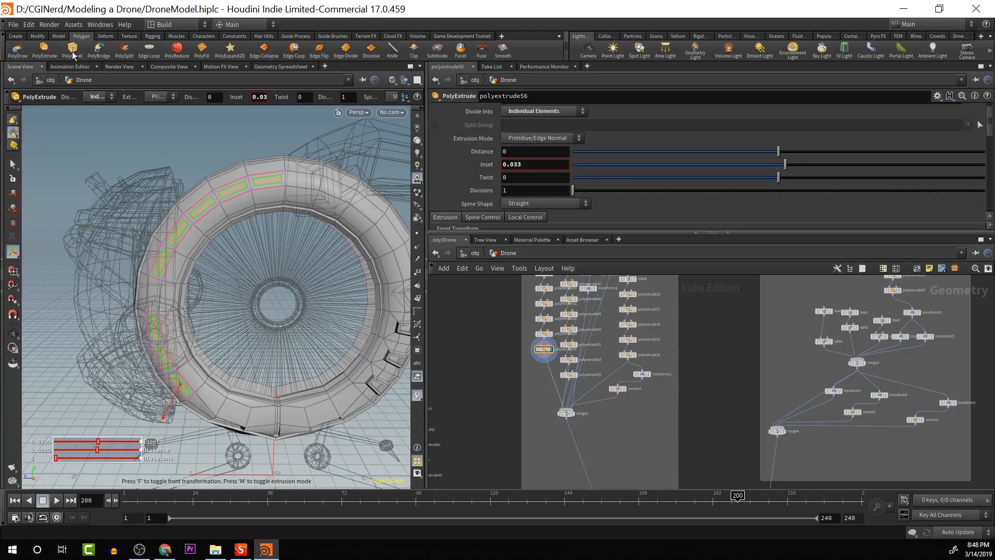
# Extrude the inset ring faces again with an inset of 0.02 and a distance of -0.038 to sink them as slots
pyautogui.click(43, 50)
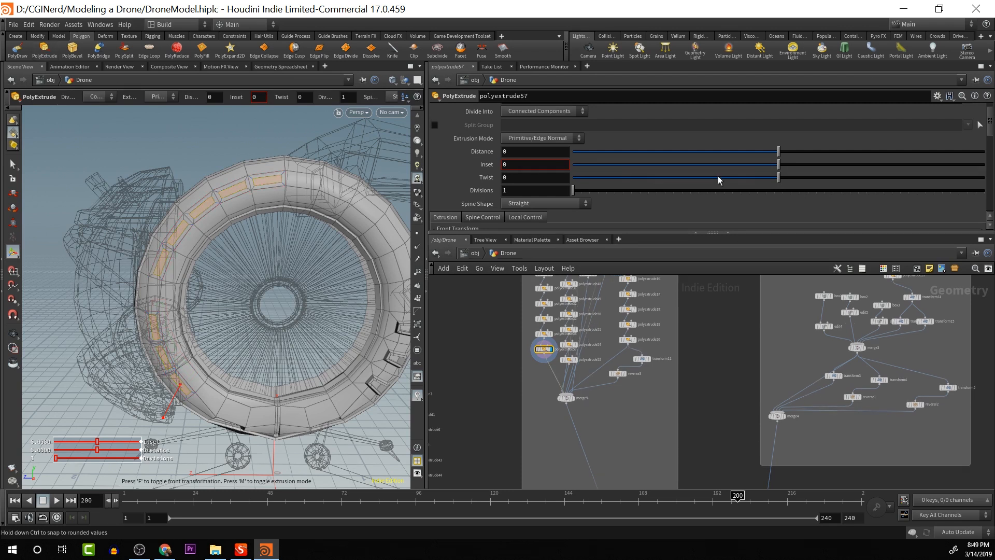
pyautogui.moveTo(778, 166); pyautogui.dragTo(784, 177)
pyautogui.moveTo(776, 151); pyautogui.dragTo(771, 153)
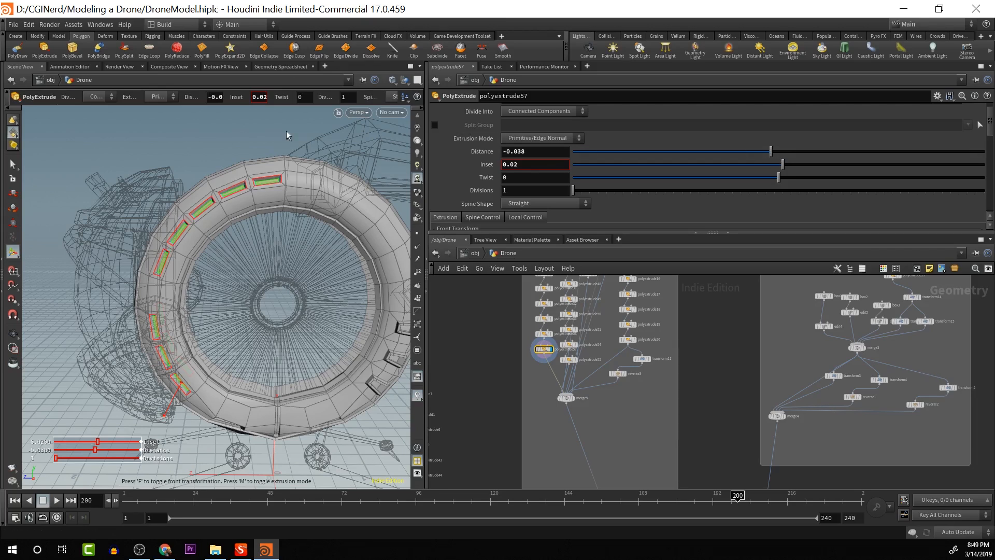
# Display and select transform6 to show the whole drone, and turn off the template wireframe on merge2
pyautogui.press('Escape')
pyautogui.moveTo(229, 129); pyautogui.dragTo(232, 216)
pyautogui.moveTo(730, 384); pyautogui.dragTo(686, 290, button='middle')
pyautogui.scroll(-4, 698, 402)
pyautogui.moveTo(698, 402); pyautogui.dragTo(652, 287, button='middle')
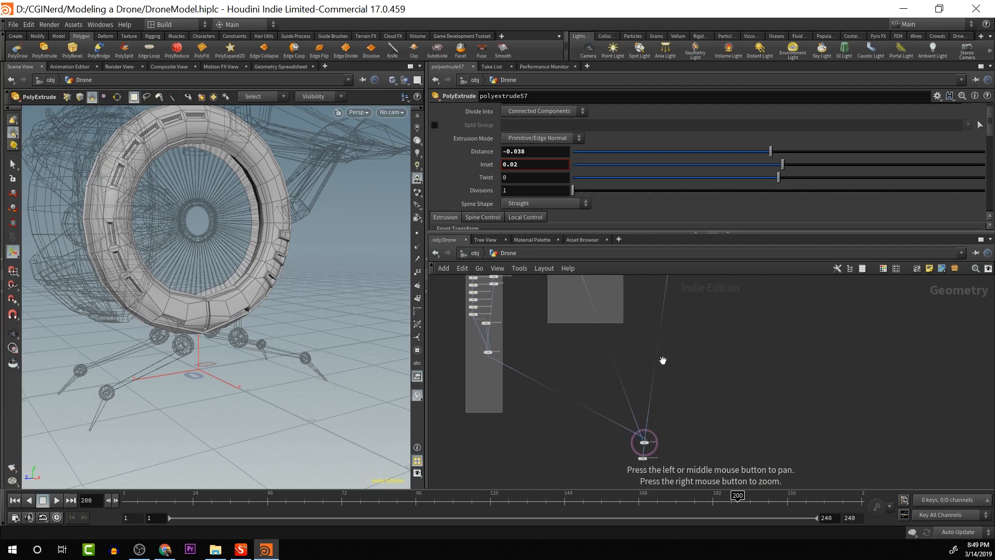
pyautogui.moveTo(668, 427); pyautogui.dragTo(666, 347, button='middle')
pyautogui.scroll(3, 667, 386)
pyautogui.scroll(3, 643, 383)
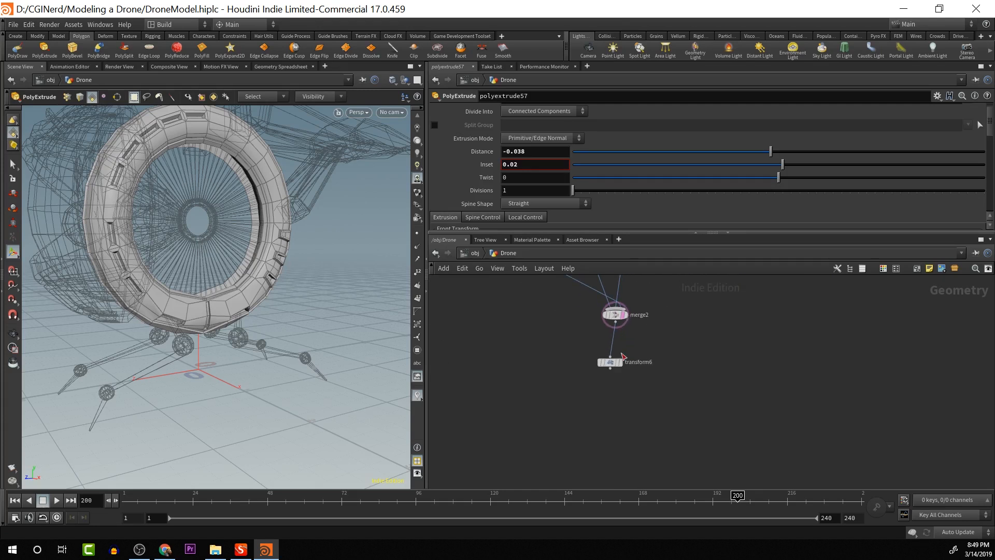
pyautogui.click(623, 366)
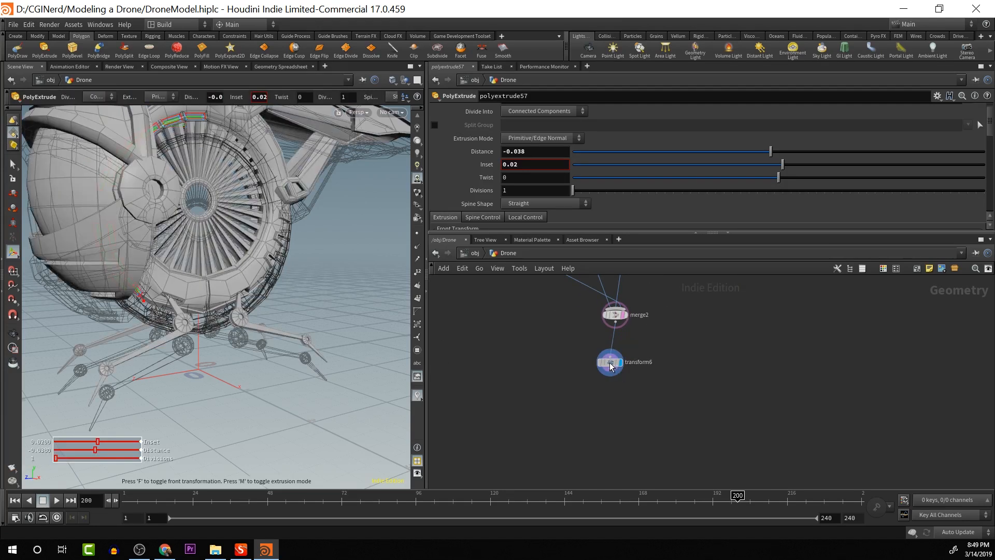
pyautogui.click(610, 363)
pyautogui.moveTo(614, 364)
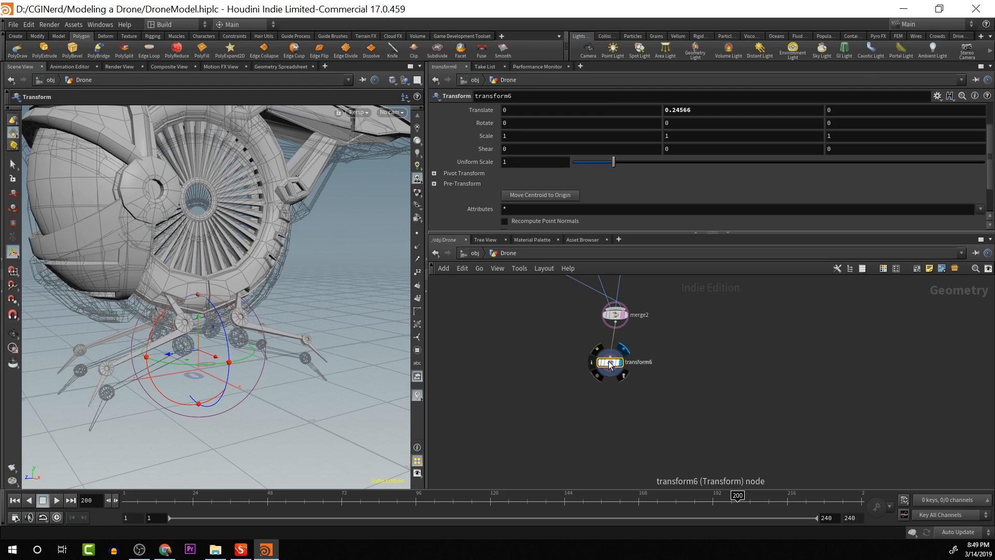
pyautogui.click(623, 316)
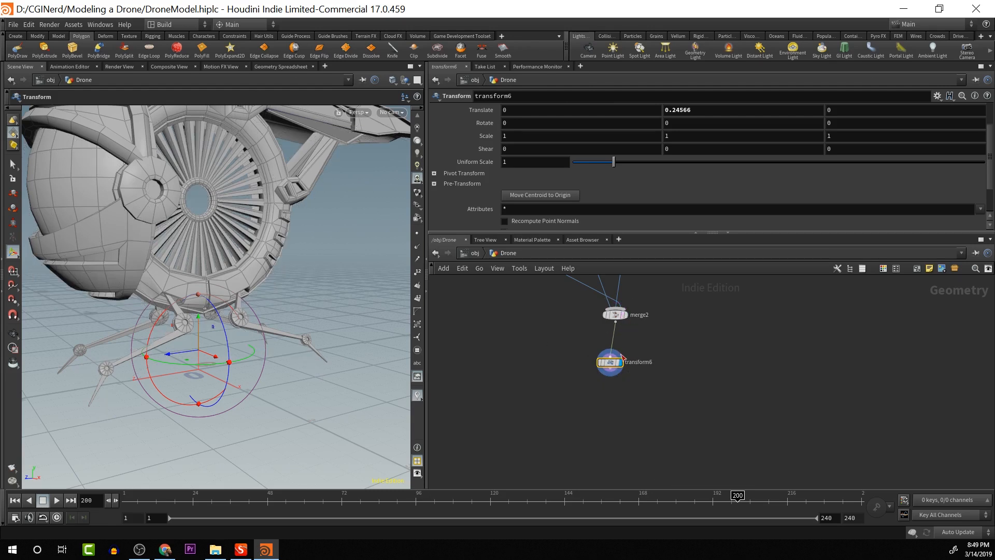
# Examine the drone from the front and below, and pick a face on the lower head shell
pyautogui.press('Escape')
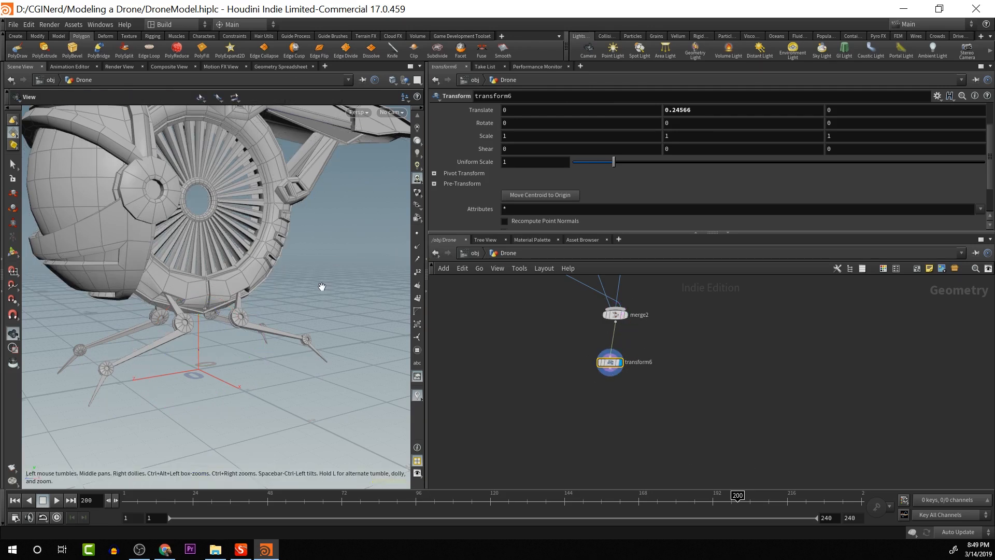
pyautogui.scroll(-3, 322, 287)
pyautogui.moveTo(326, 256); pyautogui.dragTo(379, 239)
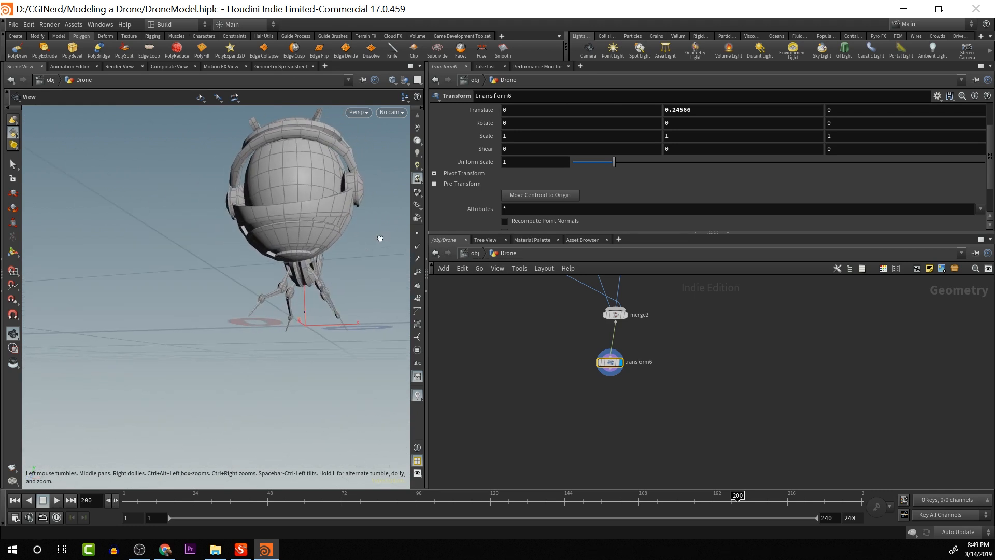
pyautogui.scroll(4, 359, 239)
pyautogui.moveTo(338, 248); pyautogui.dragTo(355, 251, button='middle')
pyautogui.moveTo(356, 245); pyautogui.dragTo(352, 223)
pyautogui.press('t')
pyautogui.click(342, 201)
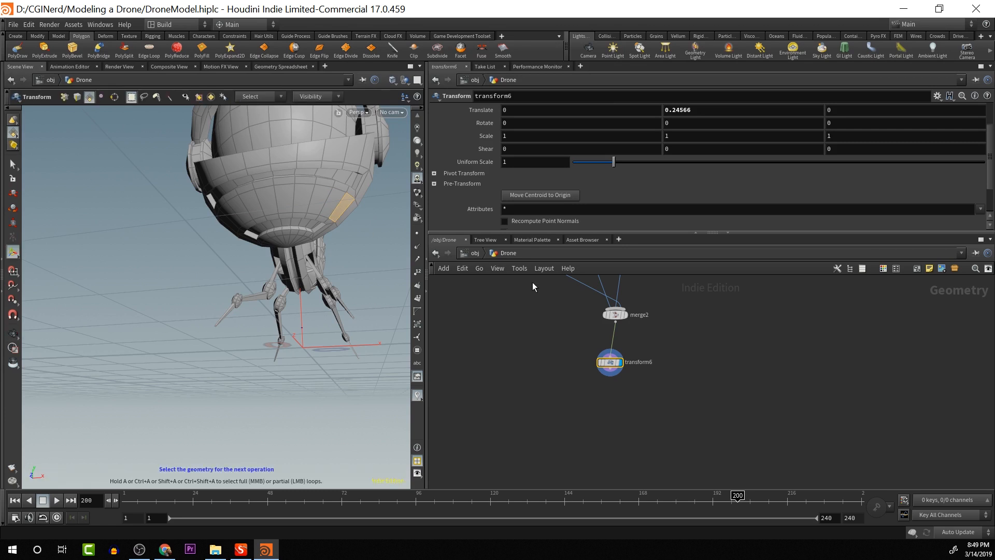
# Look for the lower head shell's branch in the network by displaying polyextrude55
pyautogui.scroll(-5, 567, 411)
pyautogui.moveTo(566, 411); pyautogui.dragTo(617, 415, button='middle')
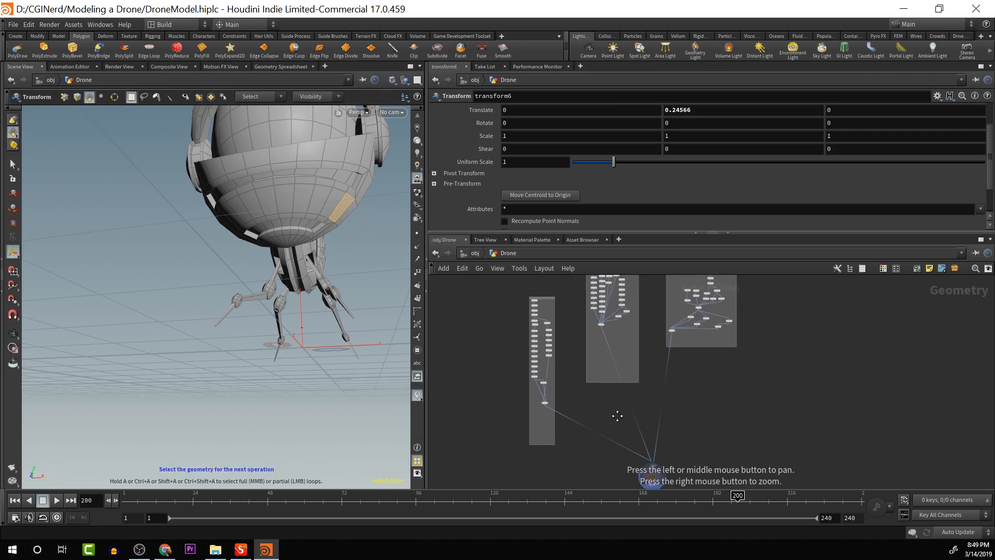
pyautogui.moveTo(540, 396); pyautogui.dragTo(595, 409, button='middle')
pyautogui.scroll(6, 595, 409)
pyautogui.scroll(-1, 596, 408)
pyautogui.moveTo(798, 357); pyautogui.dragTo(644, 482, button='middle')
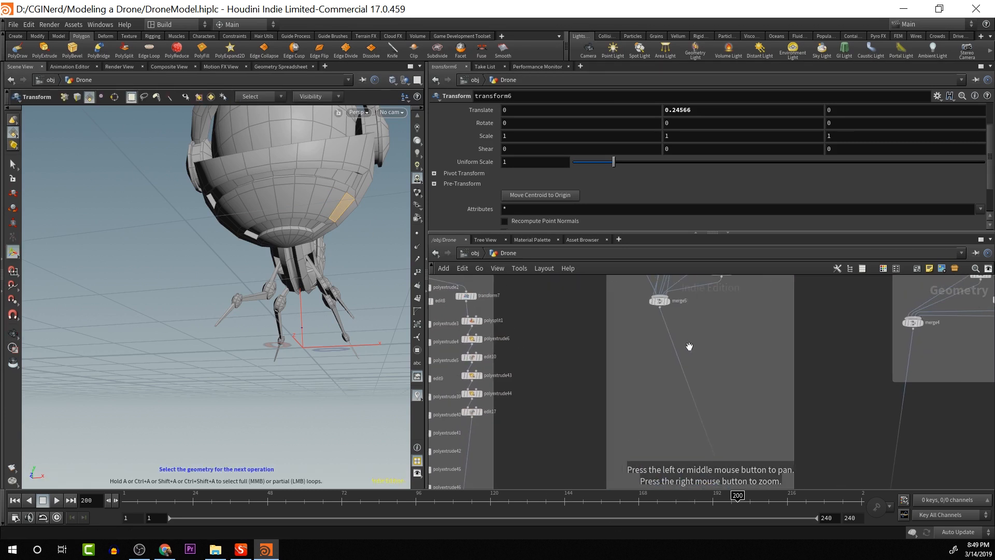
pyautogui.moveTo(707, 322); pyautogui.dragTo(678, 480, button='middle')
pyautogui.click(642, 413)
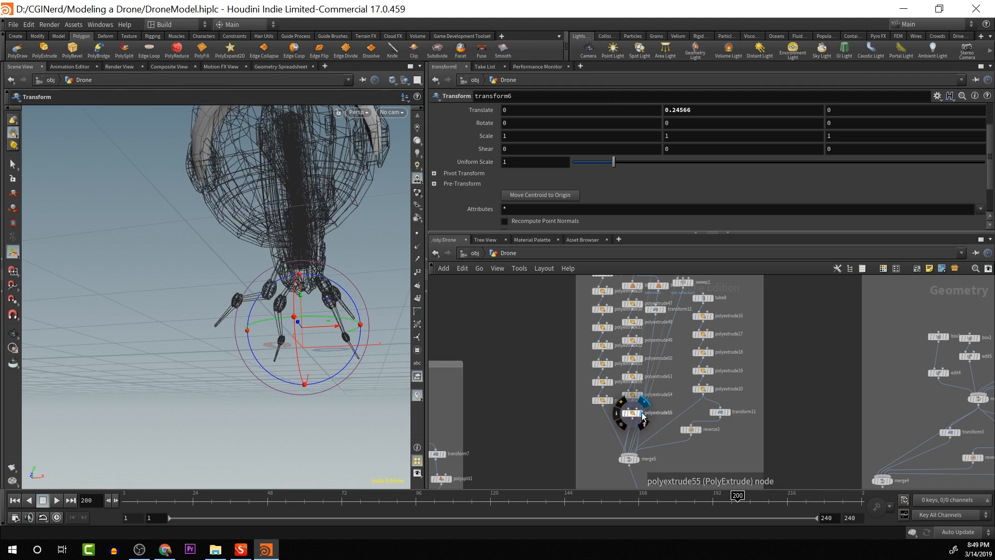
# Display transform12 to check which part it holds, and undo the accidental transform handle move
pyautogui.moveTo(662, 355); pyautogui.dragTo(659, 407, button='middle')
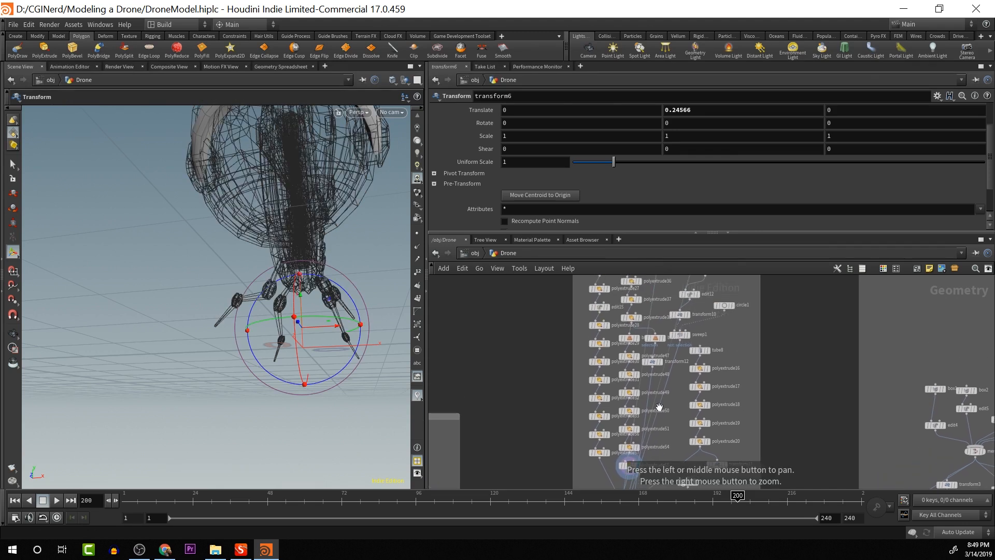
pyautogui.click(662, 366)
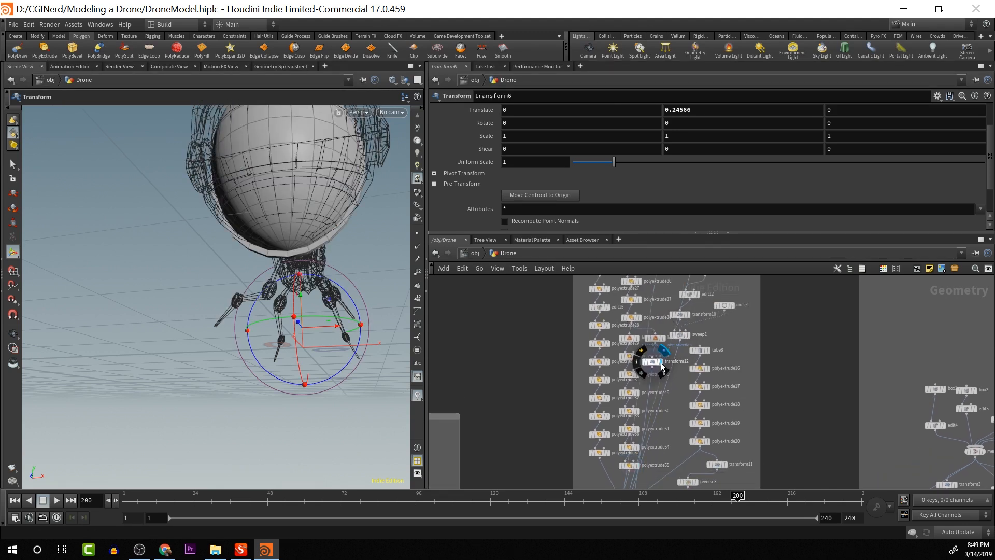
pyautogui.moveTo(346, 338); pyautogui.dragTo(307, 388)
pyautogui.hotkey('ctrl', 'z')
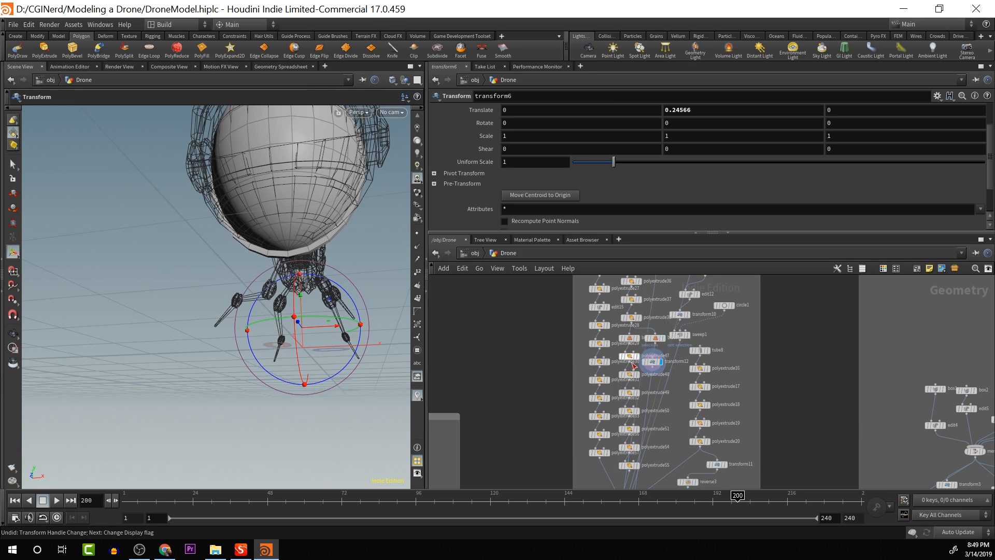
# Display and select polyextrude53 to show the lower head shell on its own
pyautogui.moveTo(671, 311); pyautogui.dragTo(646, 409, button='middle')
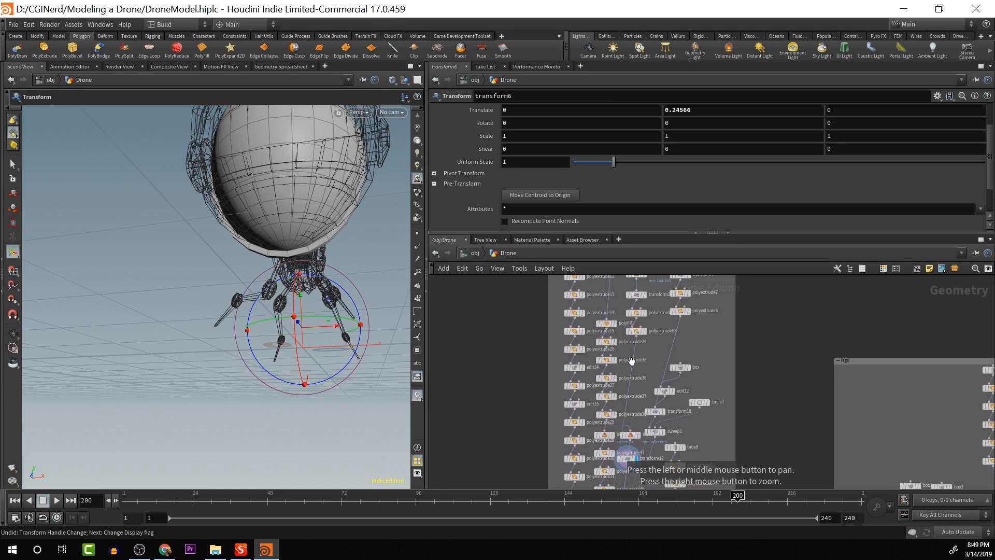
pyautogui.click(645, 332)
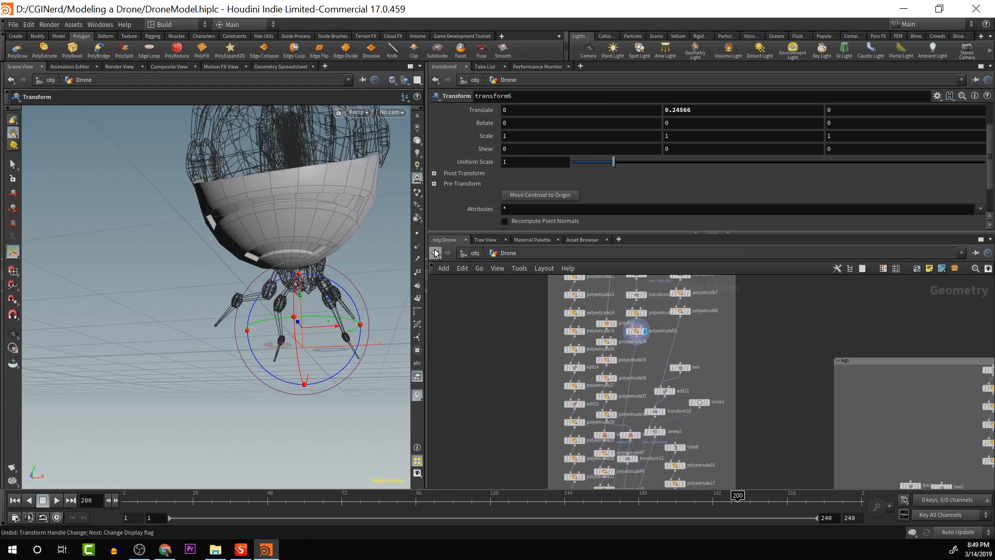
pyautogui.click(635, 330)
# Select the band of faces around the underside of the lower head shell and apply a PolyExtrude to it
pyautogui.press('s')
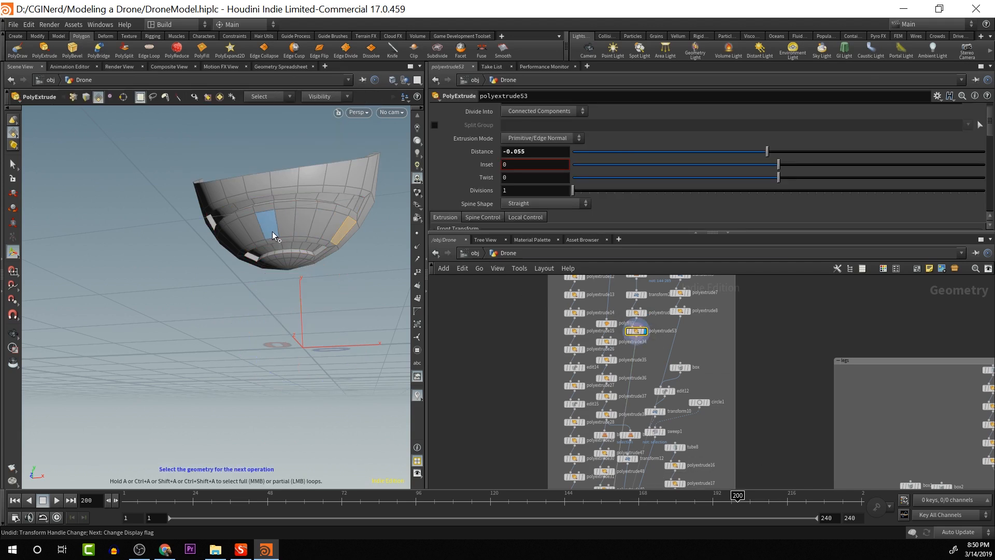
pyautogui.keyDown('alt'); pyautogui.moveTo(272, 231); pyautogui.dragTo(241, 221); pyautogui.keyUp('alt')
pyautogui.hotkey('ctrl', 'g')
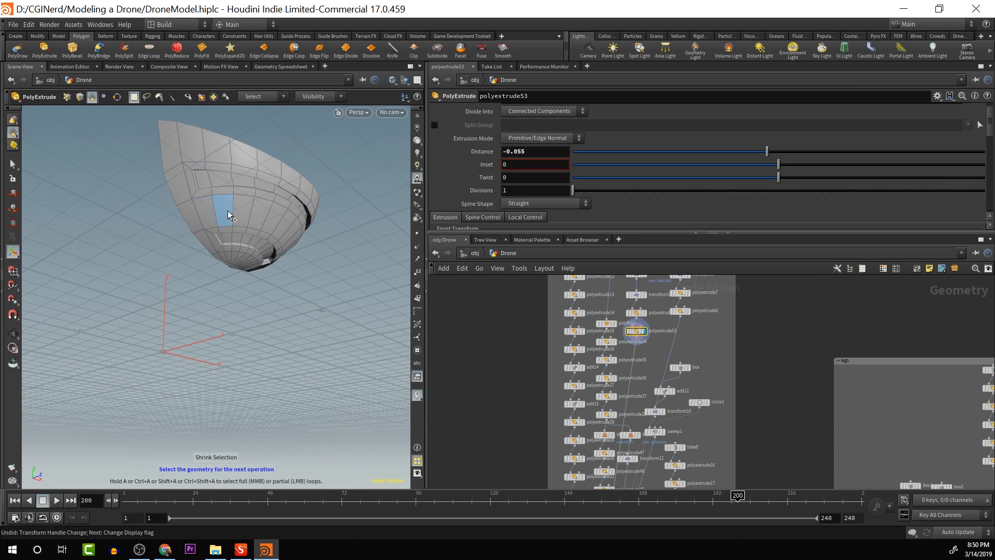
pyautogui.click(209, 212)
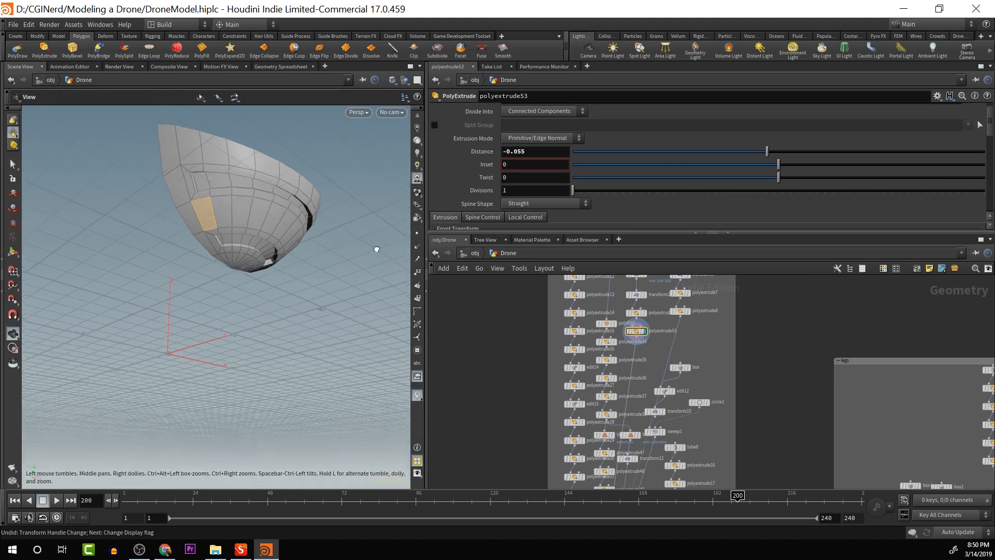
pyautogui.keyDown('alt'); pyautogui.moveTo(210, 212); pyautogui.dragTo(360, 233); pyautogui.keyUp('alt')
pyautogui.click(350, 229)
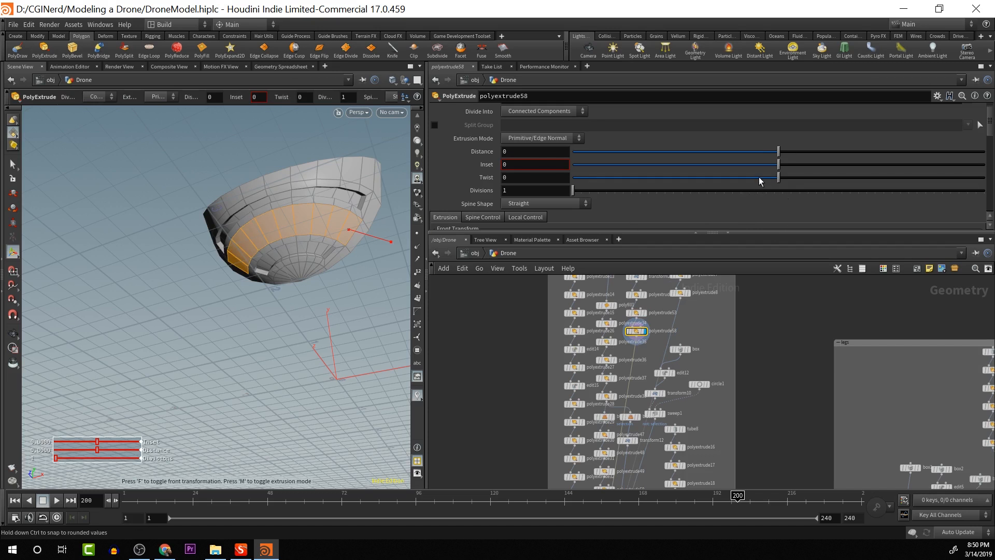
# Divide the shell band's extrusion into individual elements and inset each face by 0.035
pyautogui.click(539, 111)
pyautogui.click(534, 120)
pyautogui.moveTo(779, 164); pyautogui.dragTo(786, 170)
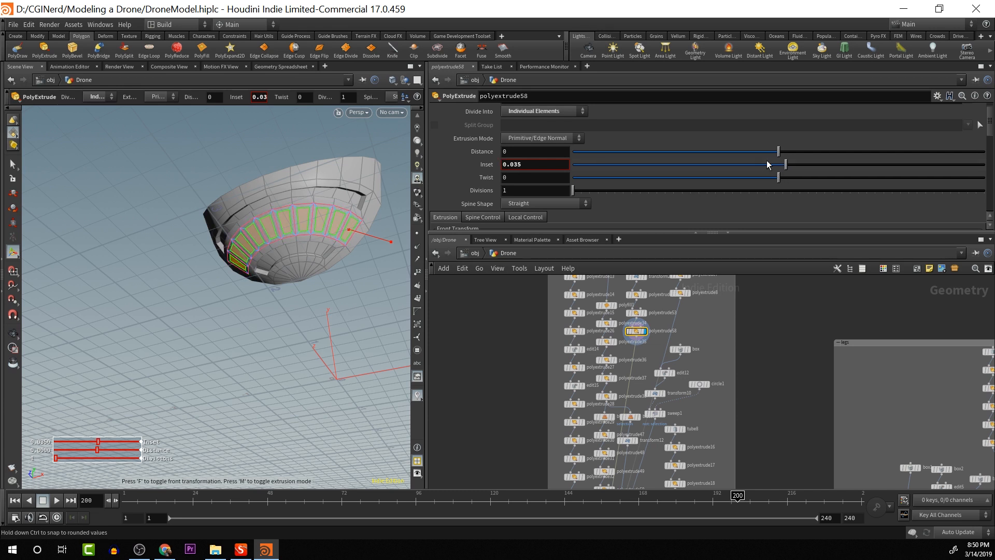
# Apply another PolyExtrude to the inset panels of the shell band and set its distance to -0.035
pyautogui.click(44, 49)
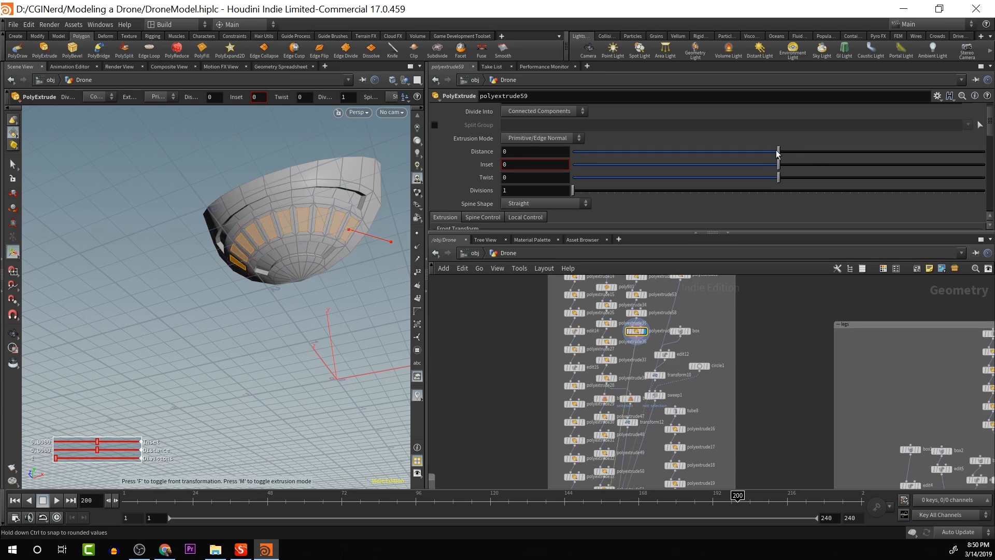
pyautogui.moveTo(778, 152); pyautogui.dragTo(771, 152)
pyautogui.press('Escape')
pyautogui.moveTo(359, 305); pyautogui.dragTo(313, 309)
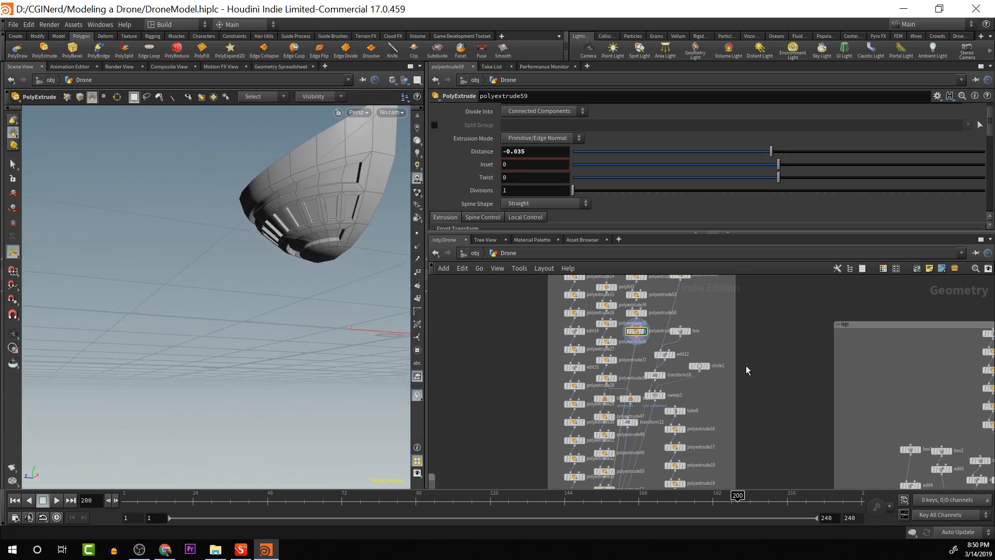
# Display and select transform6 to check the recessed shell panels on the complete drone
pyautogui.moveTo(747, 369); pyautogui.dragTo(677, 268)
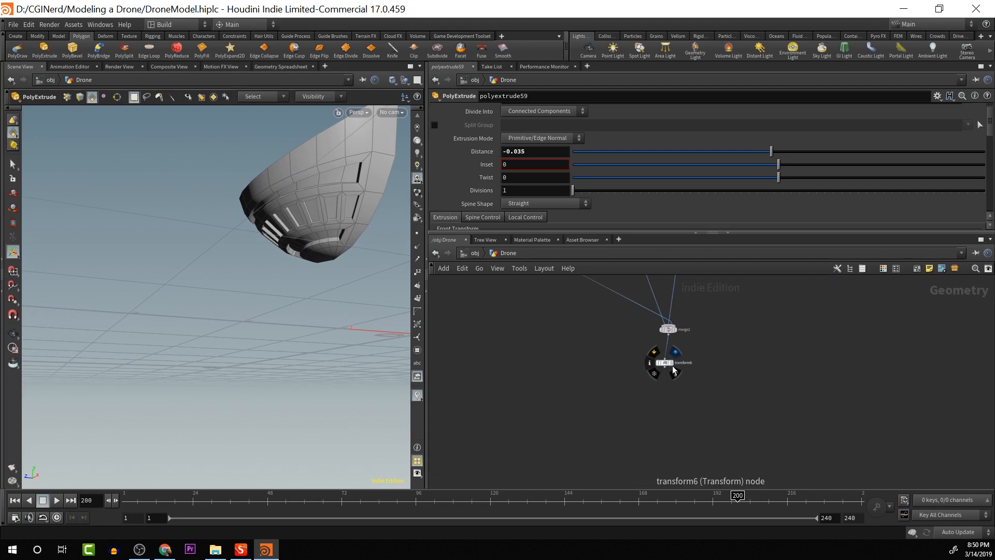
pyautogui.click(675, 352)
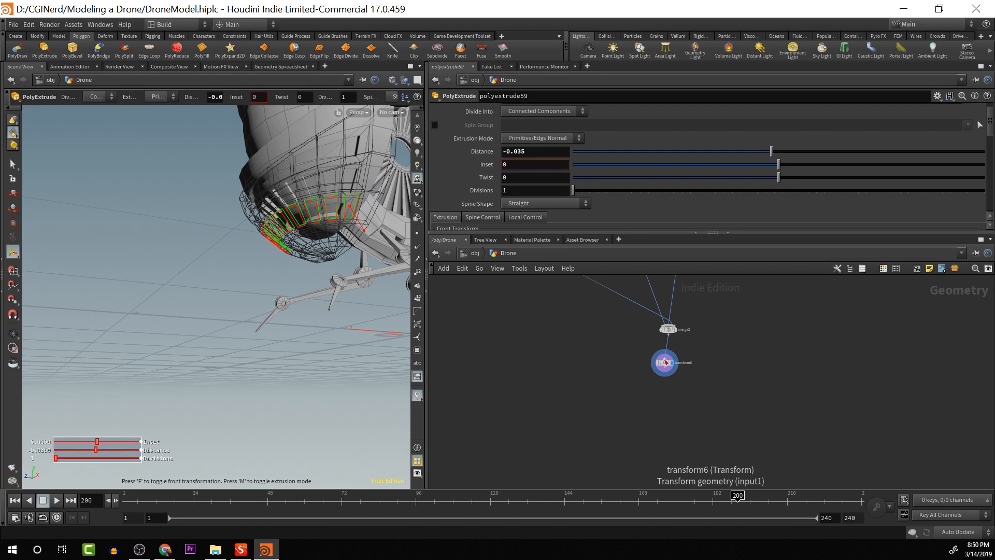
pyautogui.click(664, 362)
pyautogui.keyDown('alt'); pyautogui.moveTo(149, 249); pyautogui.dragTo(199, 264); pyautogui.keyUp('alt')
pyautogui.moveTo(140, 272); pyautogui.dragTo(123, 289)
pyautogui.moveTo(143, 244); pyautogui.dragTo(260, 216)
pyautogui.press('t')
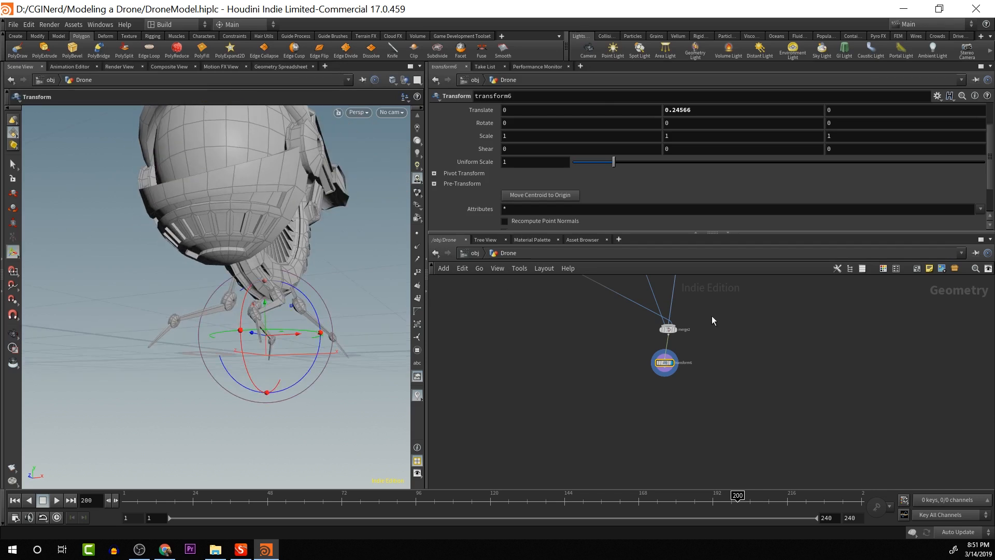
# Undo the display change, the second extrusion of the panels and the 0.035 inset of the shell band
pyautogui.keyDown('alt'); pyautogui.moveTo(717, 322); pyautogui.dragTo(713, 413, button='middle'); pyautogui.keyUp('alt')
pyautogui.keyDown('alt'); pyautogui.moveTo(675, 357); pyautogui.dragTo(713, 419, button='middle'); pyautogui.keyUp('alt')
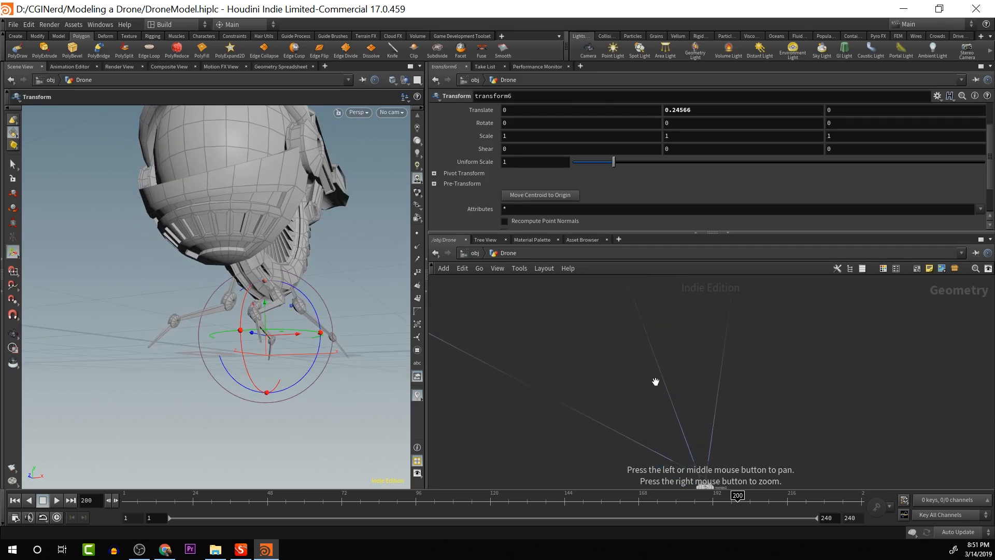
pyautogui.scroll(-5, 640, 357)
pyautogui.keyDown('alt'); pyautogui.moveTo(638, 358); pyautogui.dragTo(647, 382, button='middle'); pyautogui.keyUp('alt')
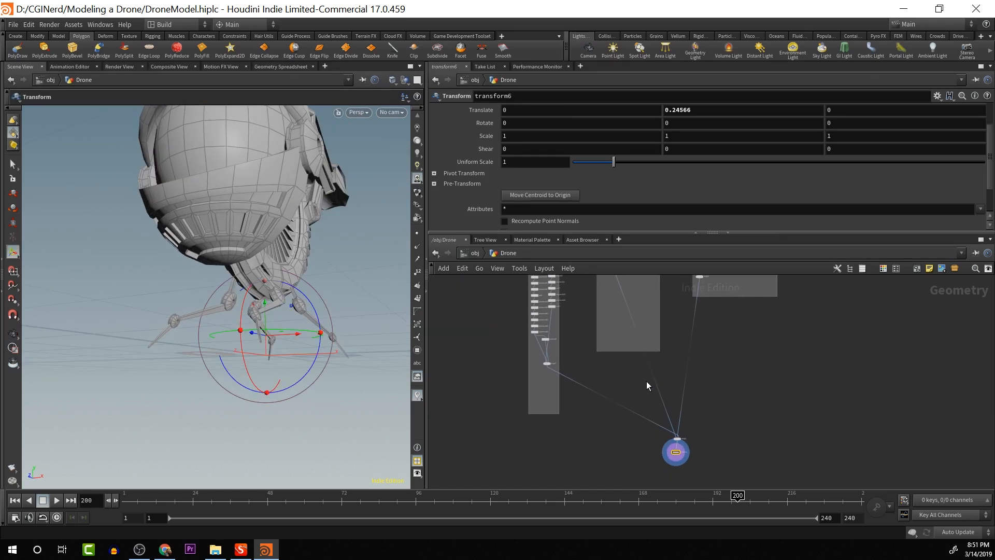
pyautogui.hotkey('ctrl', 'z')
pyautogui.hotkey('ctrl', 'z')
pyautogui.hotkey('ctrl', 'z')
pyautogui.hotkey('ctrl', 'z')
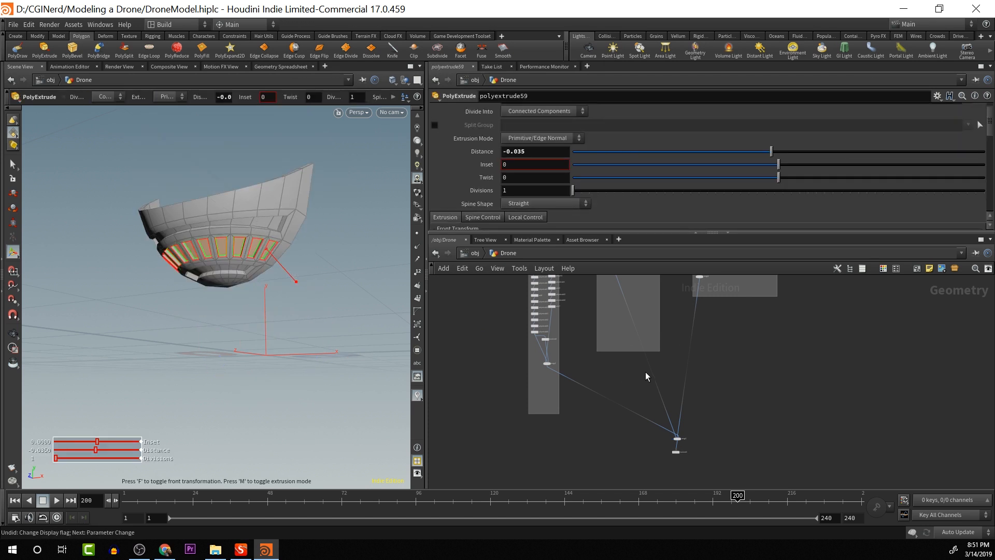
pyautogui.hotkey('ctrl', 'z')
pyautogui.hotkey('ctrl', 'z')
pyautogui.hotkey('ctrl', 'z')
pyautogui.hotkey('ctrl', 'z')
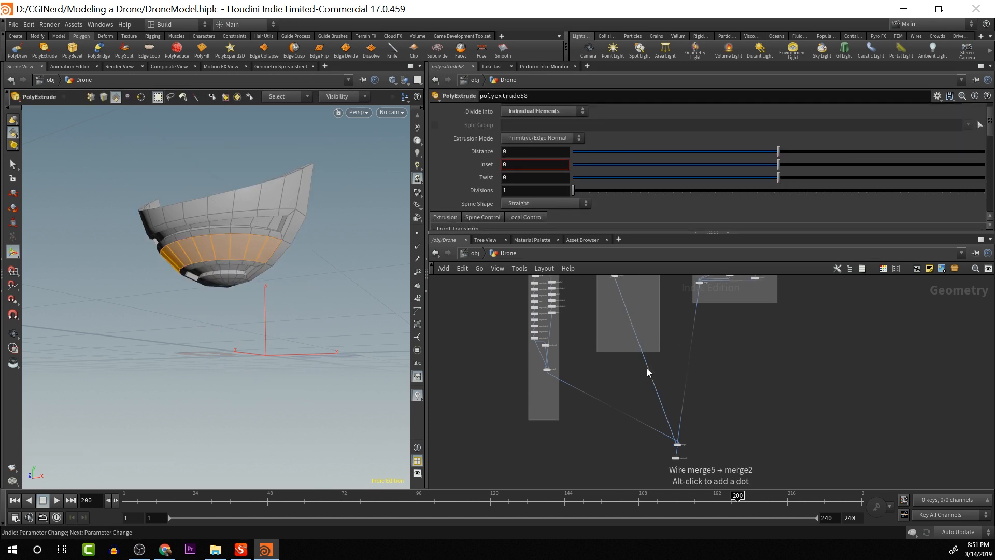
# Set the shell band's PolyExtrude to divide into Connected Components and inset it by 0.06
pyautogui.keyDown('alt'); pyautogui.moveTo(669, 342); pyautogui.dragTo(680, 411, button='middle'); pyautogui.keyUp('alt')
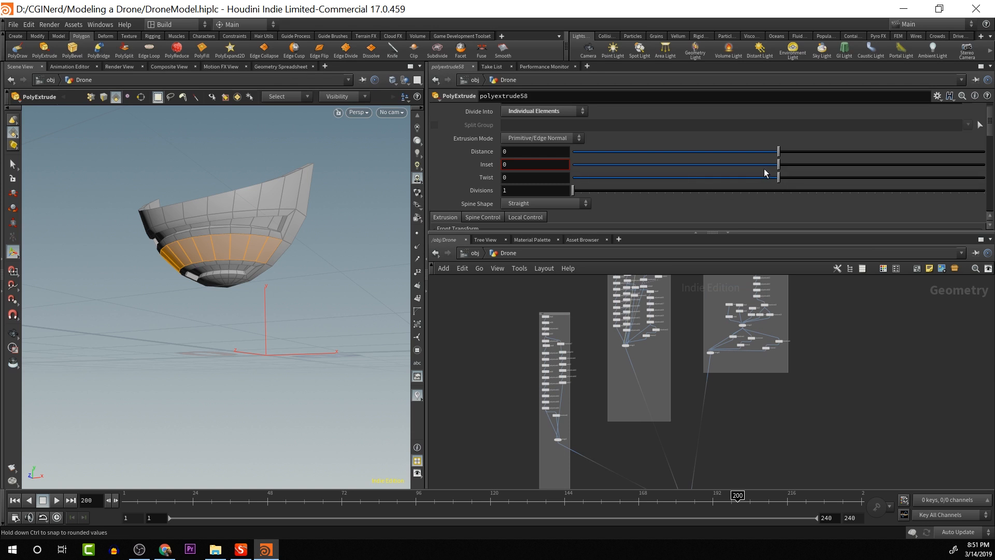
pyautogui.click(544, 111)
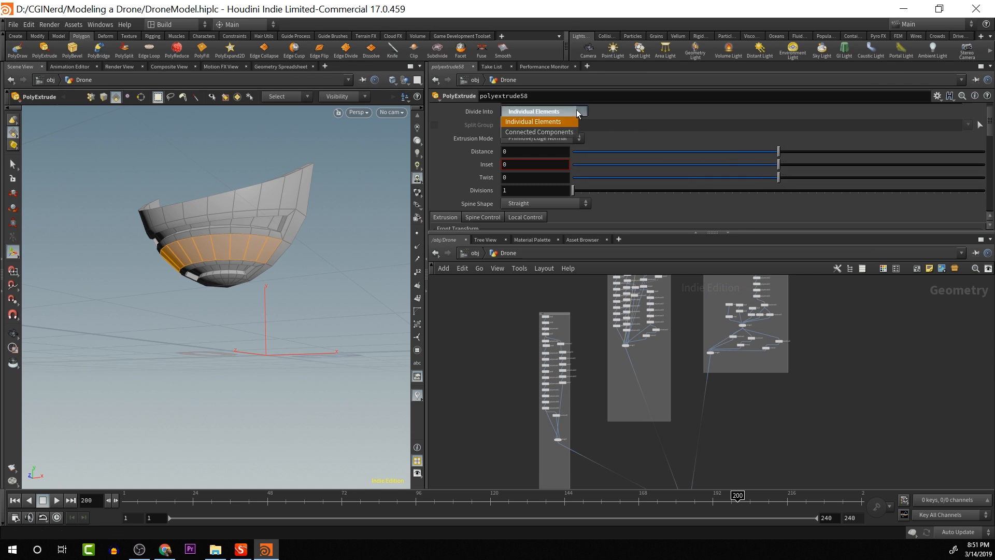
pyautogui.click(539, 110)
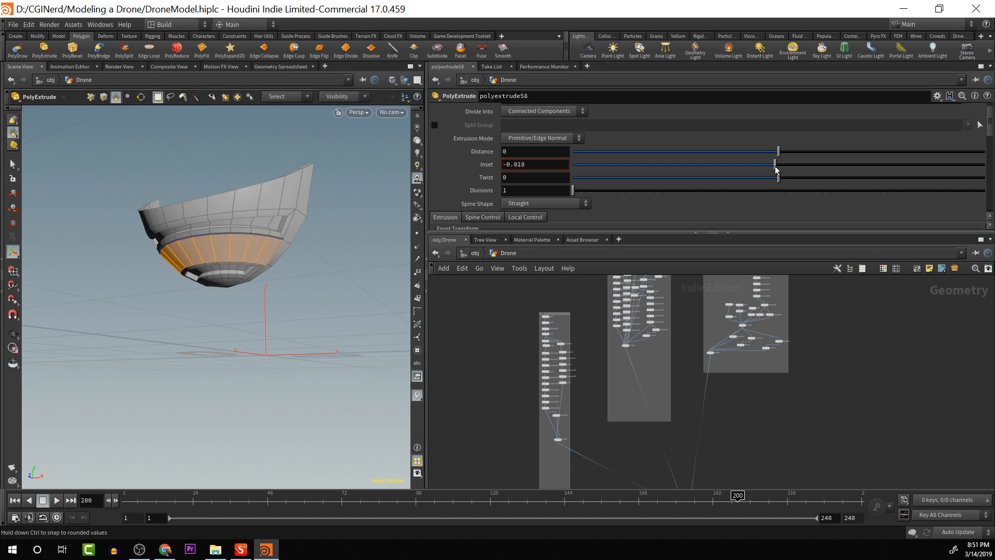
pyautogui.moveTo(776, 169); pyautogui.dragTo(792, 176)
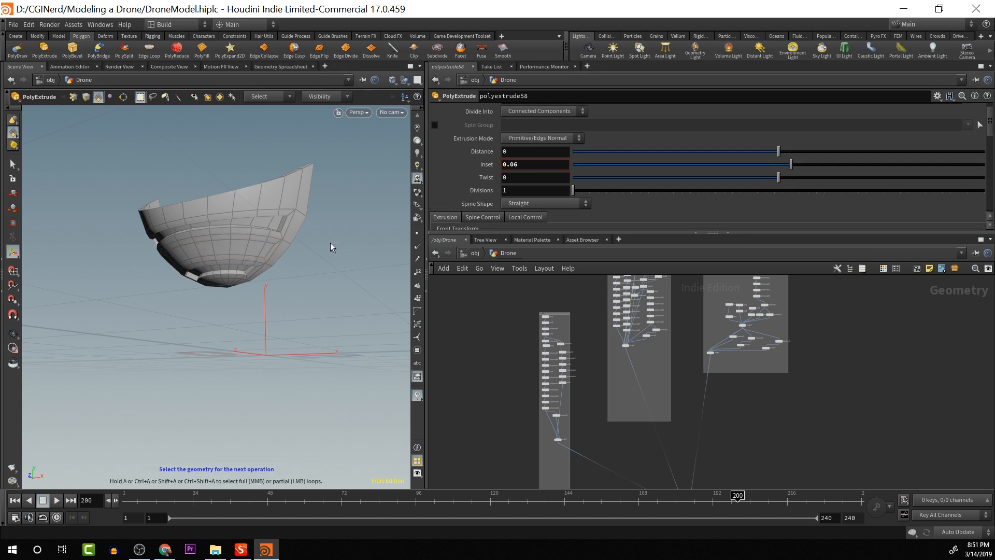
pyautogui.press('Escape')
pyautogui.moveTo(349, 247)
pyautogui.mouseDown()
pyautogui.moveTo(306, 234)
pyautogui.moveTo(295, 244)
pyautogui.moveTo(348, 253)
pyautogui.mouseUp()
pyautogui.press('Return')
# Undo the shell band's 0.06 inset and delete the polyextrude58 node from the network
pyautogui.hotkey('ctrl', 'z')
pyautogui.hotkey('ctrl', 'z')
pyautogui.hotkey('ctrl', 'z')
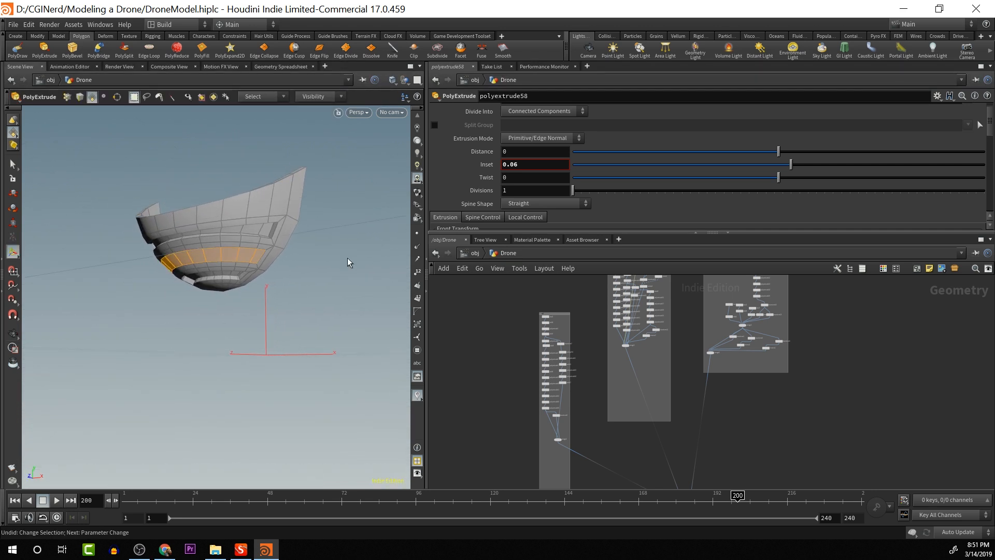
pyautogui.press('space')
pyautogui.scroll(6, 684, 344)
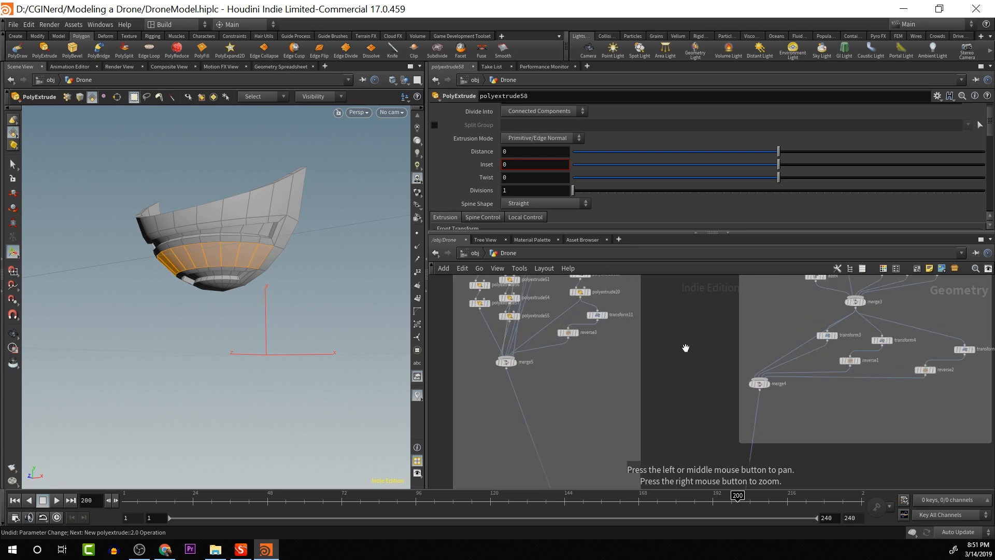
pyautogui.moveTo(729, 427); pyautogui.dragTo(777, 519, button='middle')
pyautogui.moveTo(746, 368); pyautogui.dragTo(767, 498, button='middle')
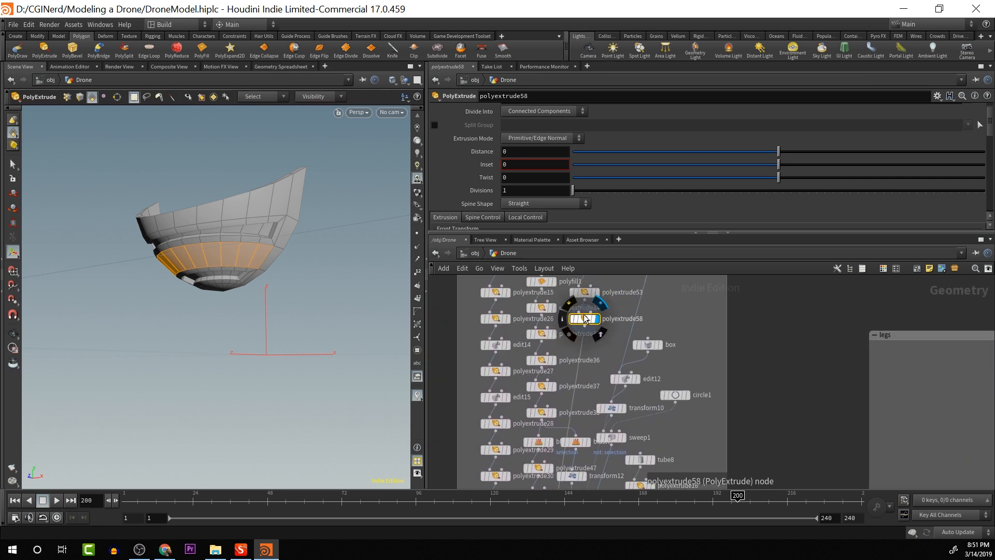
pyautogui.click(585, 319)
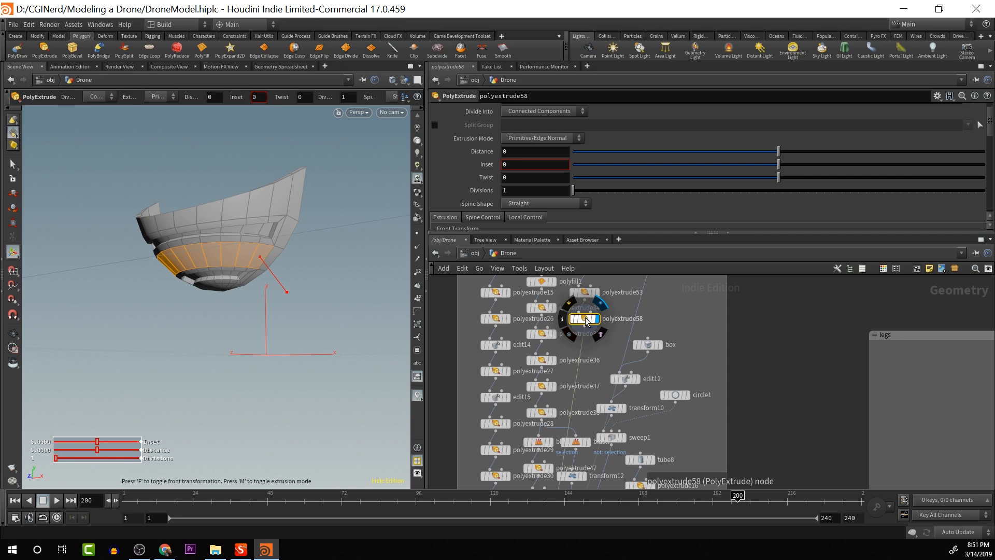
pyautogui.press('Delete')
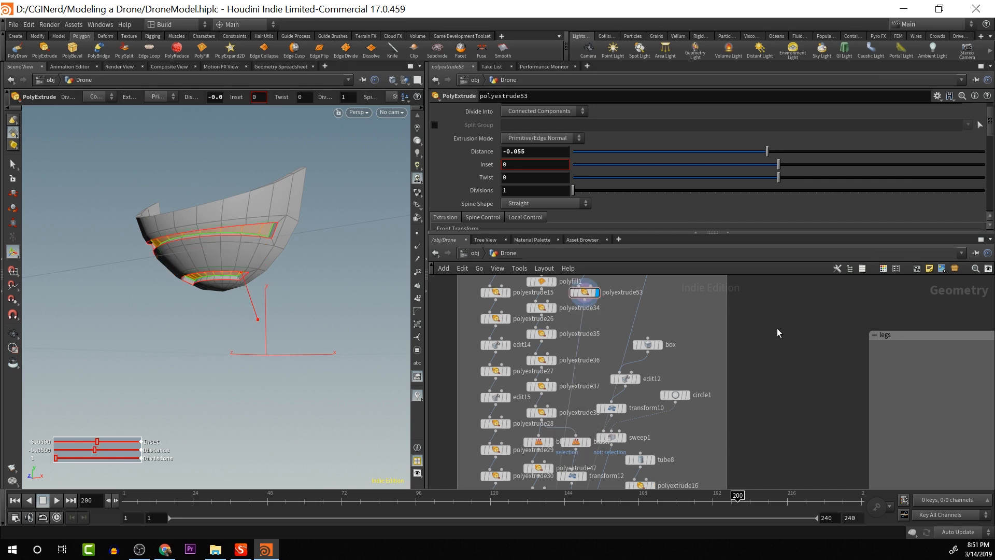
# Display transform6 to bring back the complete drone and examine it from several angles
pyautogui.scroll(-7, 724, 424)
pyautogui.moveTo(741, 435); pyautogui.dragTo(733, 292, button='middle')
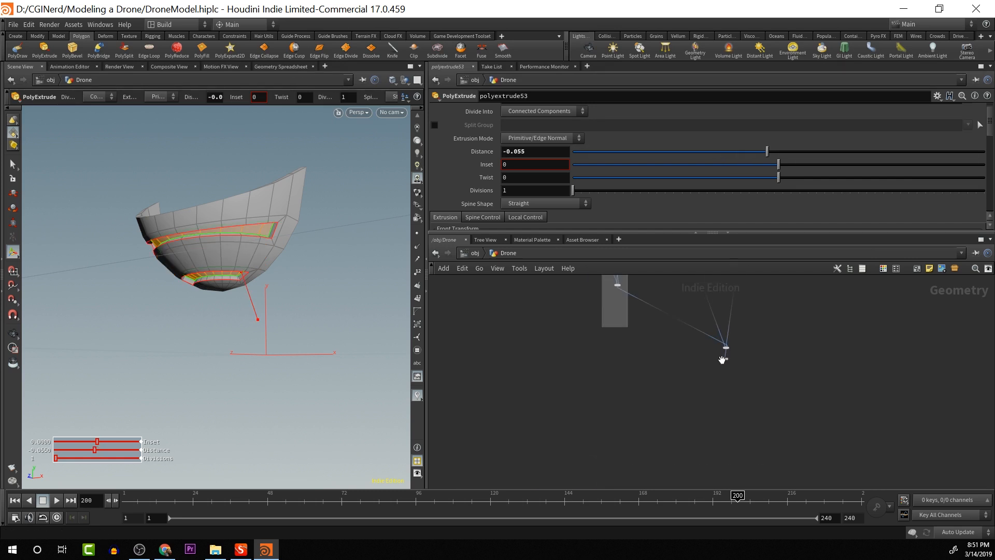
pyautogui.scroll(4, 723, 359)
pyautogui.click(732, 332)
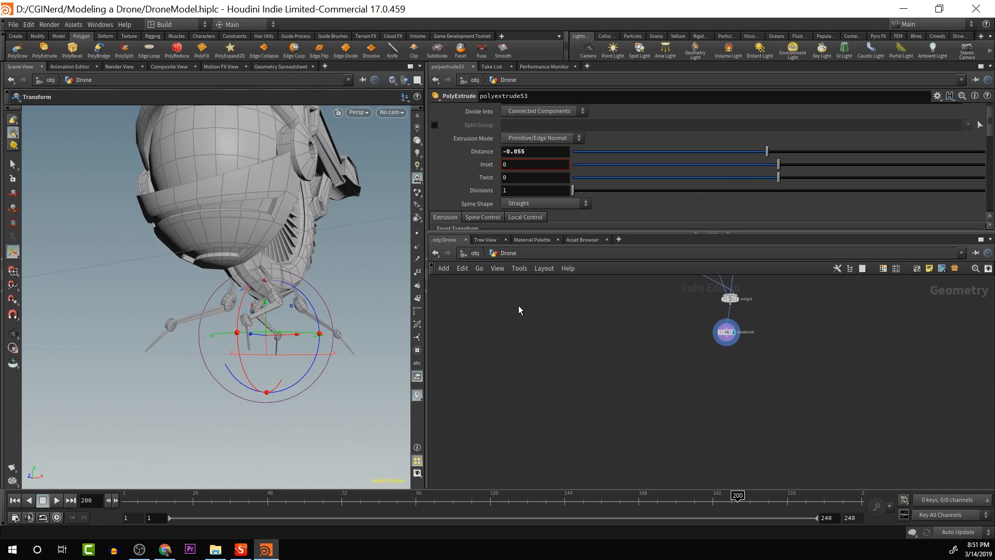
pyautogui.press('Escape')
pyautogui.moveTo(358, 245); pyautogui.dragTo(309, 293)
pyautogui.press('t')
pyautogui.press('Escape')
pyautogui.scroll(4, 309, 292)
pyautogui.moveTo(309, 293); pyautogui.dragTo(336, 310, button='middle')
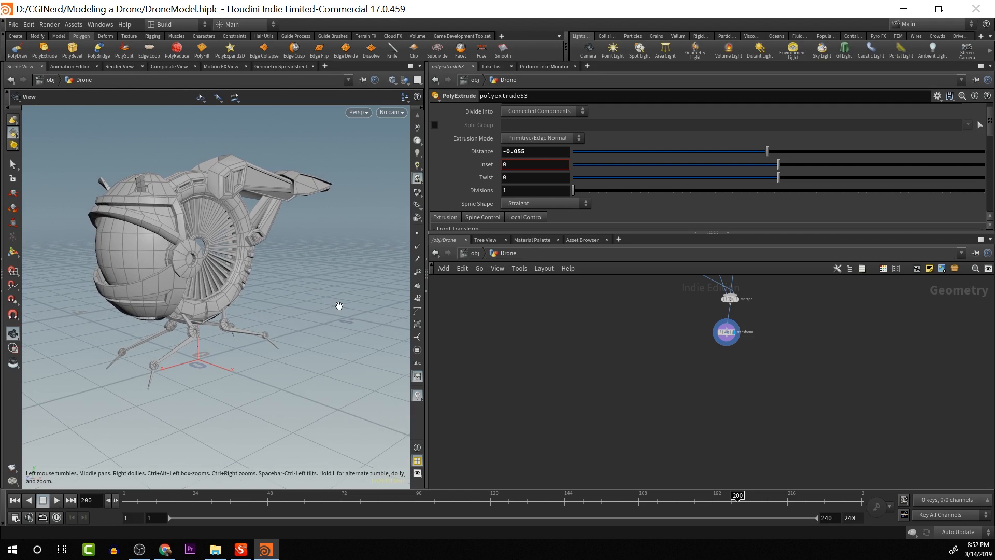
pyautogui.keyDown('alt'); pyautogui.moveTo(335, 310); pyautogui.dragTo(339, 305); pyautogui.keyUp('alt')
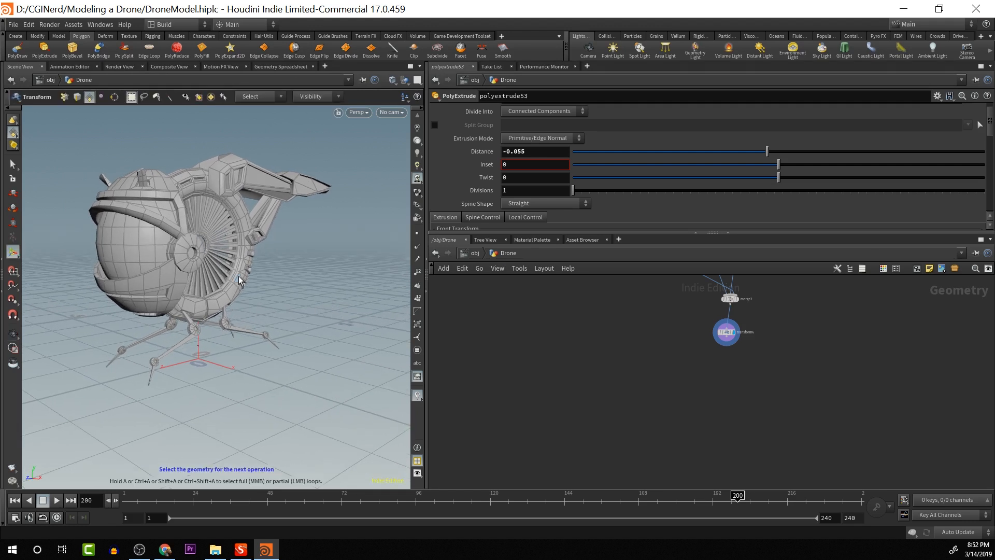